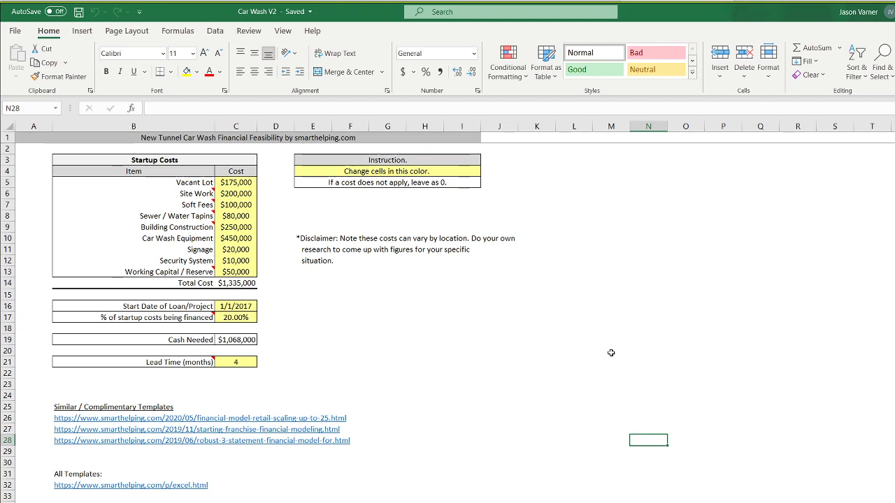
key(alt+Tab)
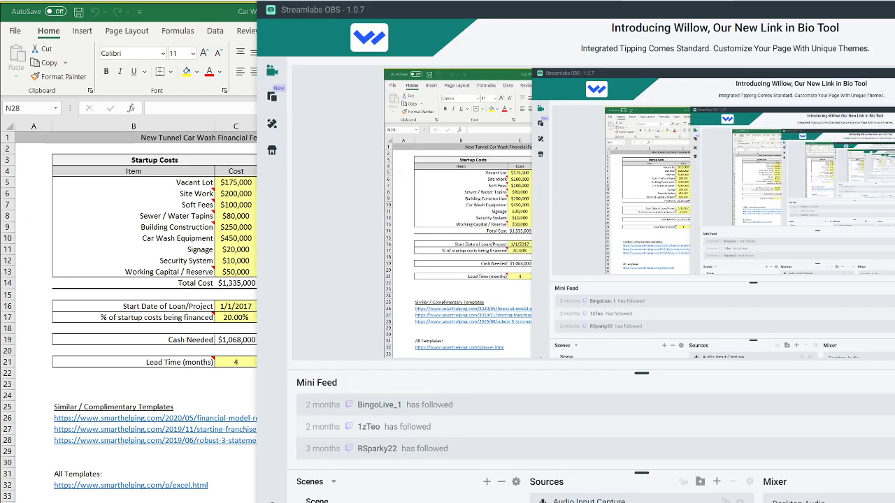
key(alt+Tab)
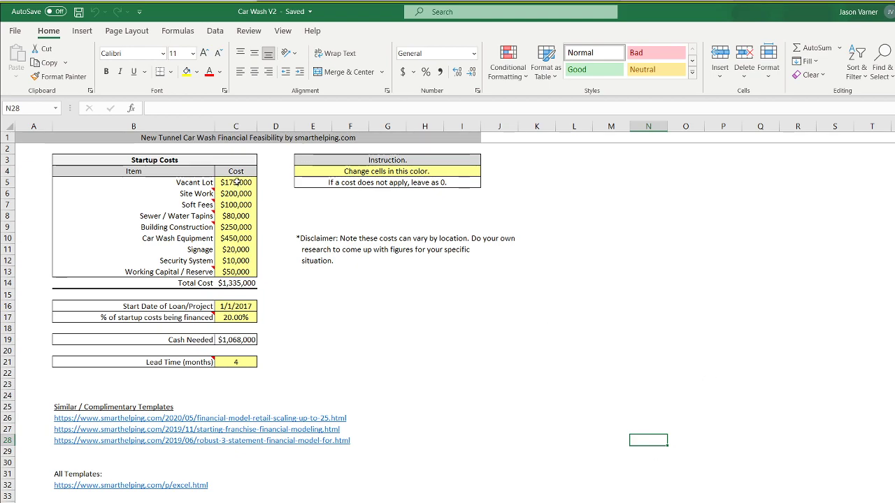
click(560, 380)
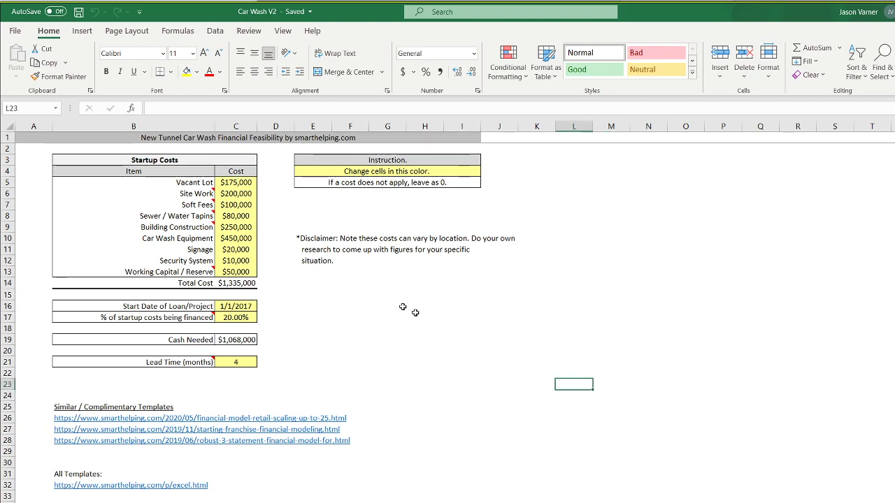
Examine the startup cost inputs from Vacant Lot through Working Capital / Reserve in C5:C13.
click(239, 183)
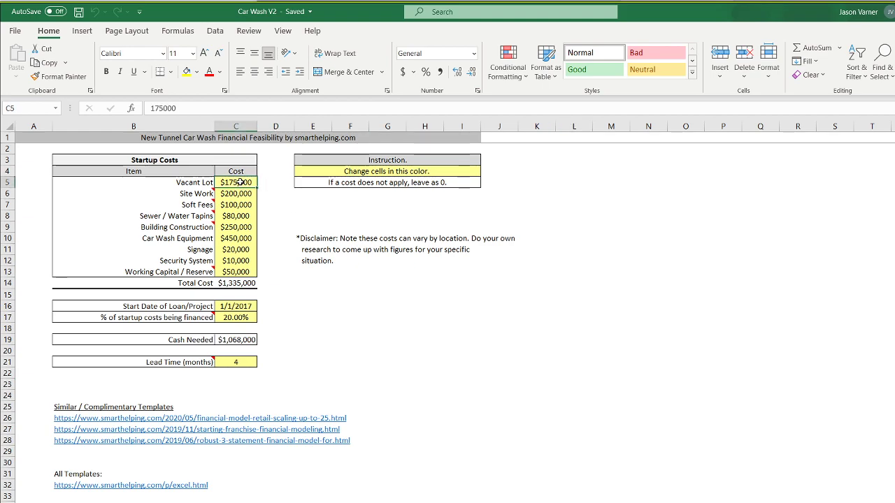
click(590, 373)
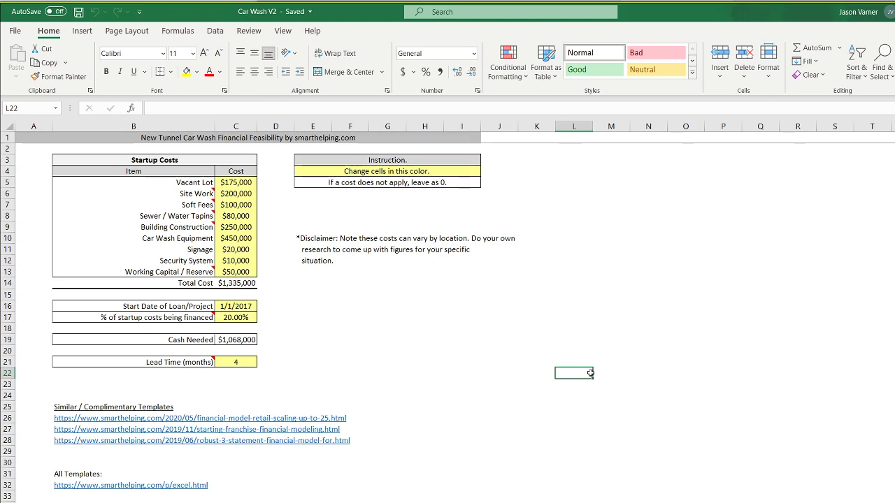
click(238, 182)
drag(239, 183, 243, 271)
Examine the project start date, financed percentage, Cash Needed formula and lead time below the startup costs.
click(239, 310)
click(242, 319)
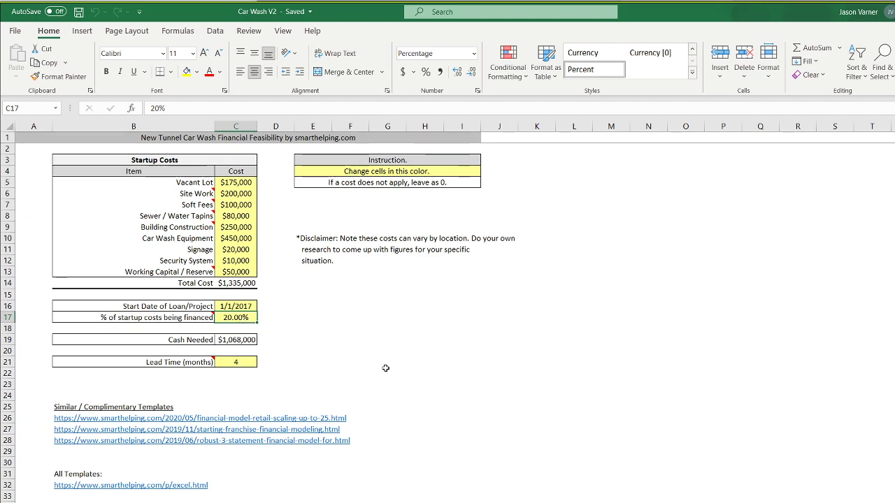
click(239, 342)
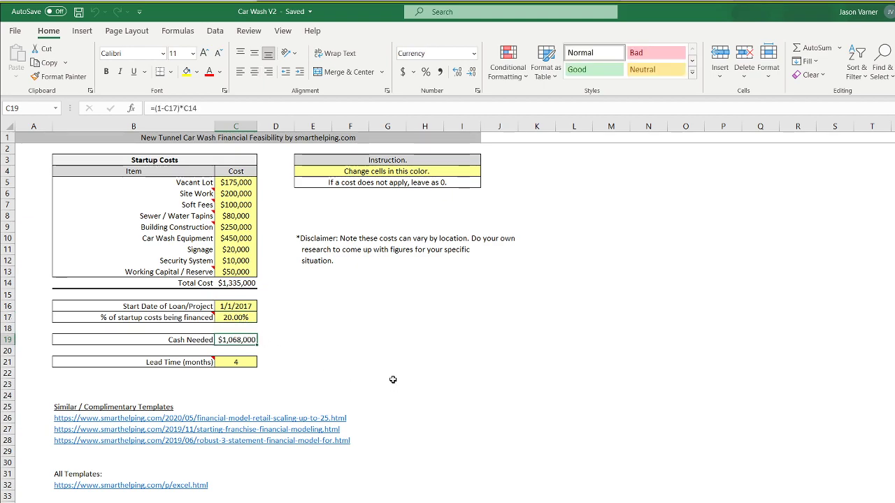
click(242, 361)
mouse_move(180, 362)
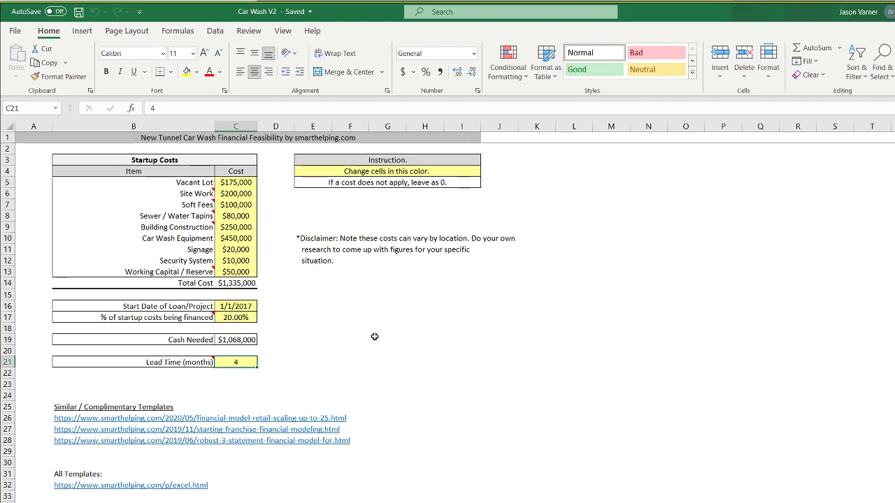
click(464, 372)
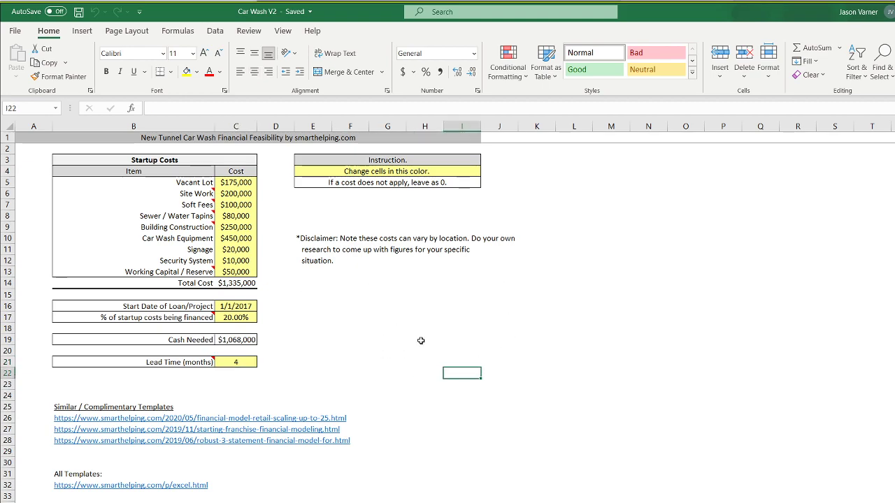
Go to the On-Going Costs sheet and examine the variable costs per car, from Electricity to Repair & Maintenance.
click(459, 339)
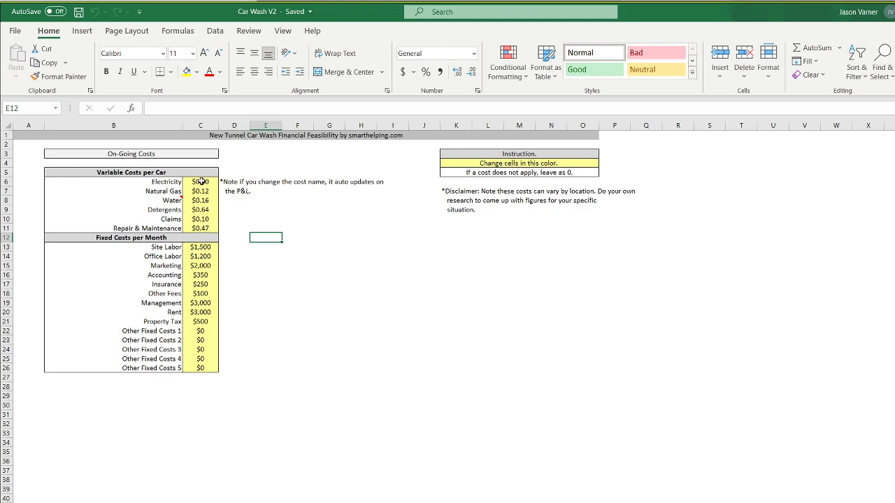
drag(201, 181, 200, 228)
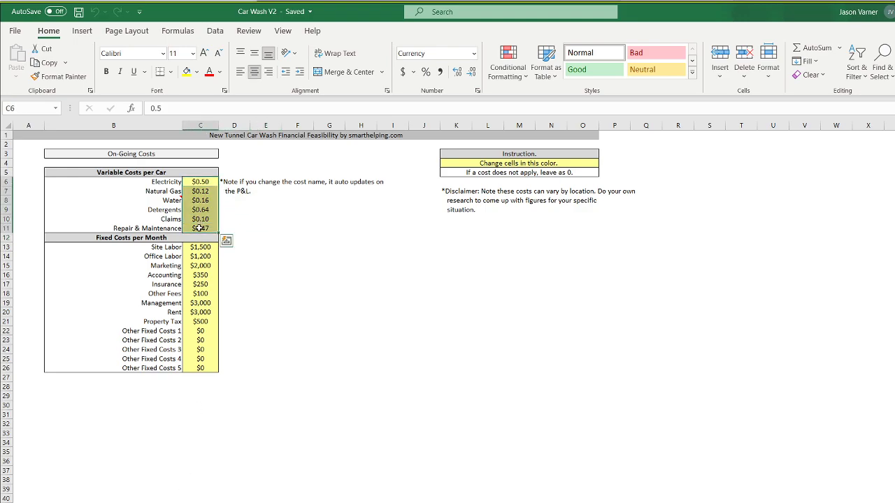
click(205, 182)
click(206, 200)
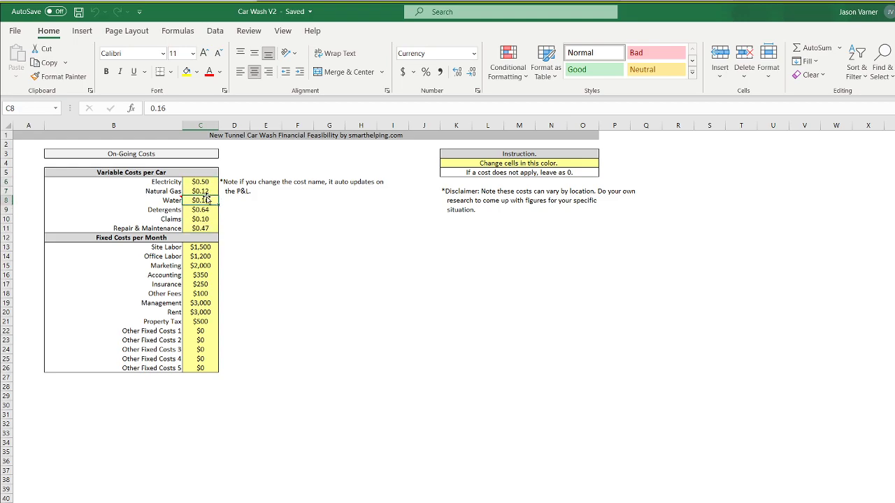
click(206, 180)
click(207, 189)
click(201, 210)
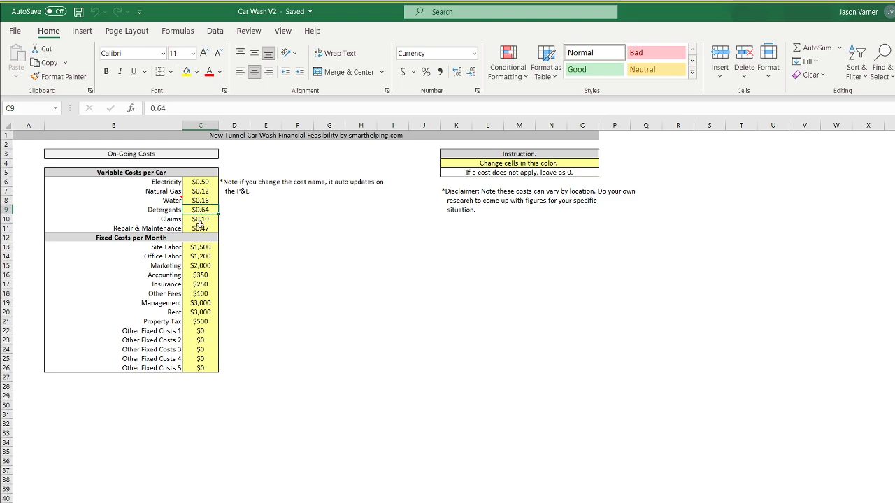
click(200, 227)
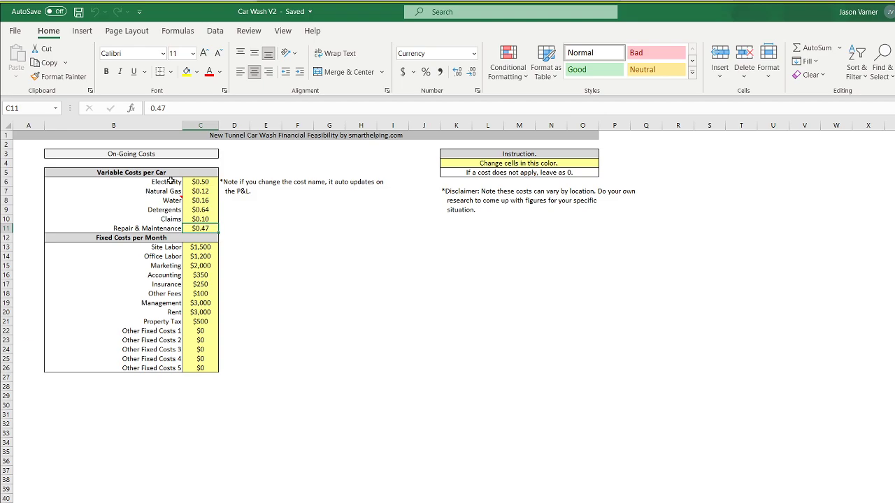
drag(201, 182, 209, 228)
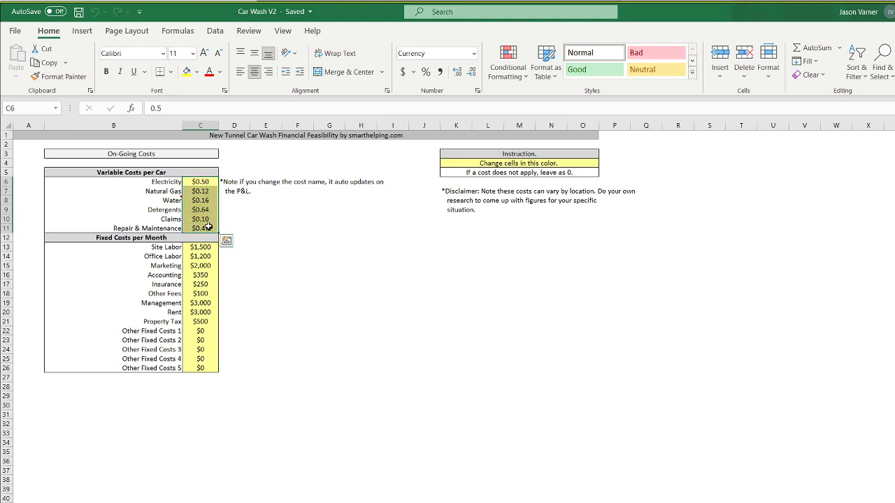
click(202, 191)
click(202, 220)
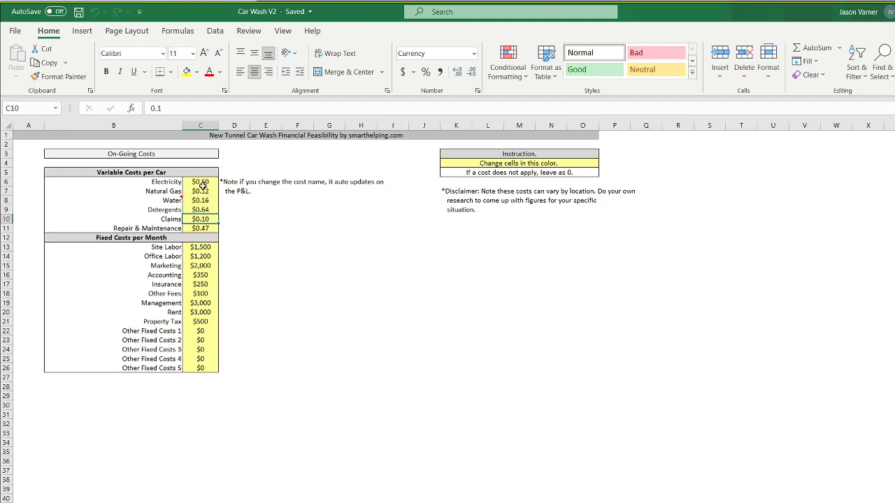
drag(202, 183, 157, 200)
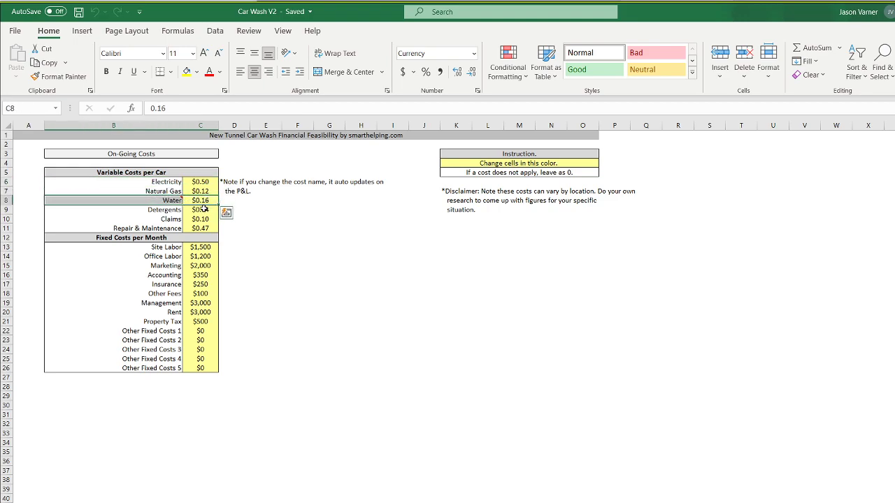
click(202, 209)
click(202, 219)
click(202, 227)
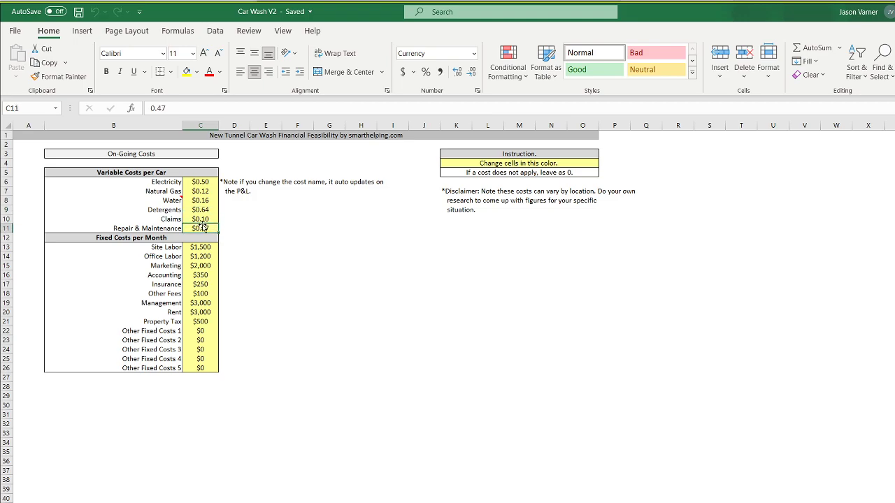
Examine the fixed costs per month, including Site Labor, Accounting and Rent.
drag(201, 246, 433, 246)
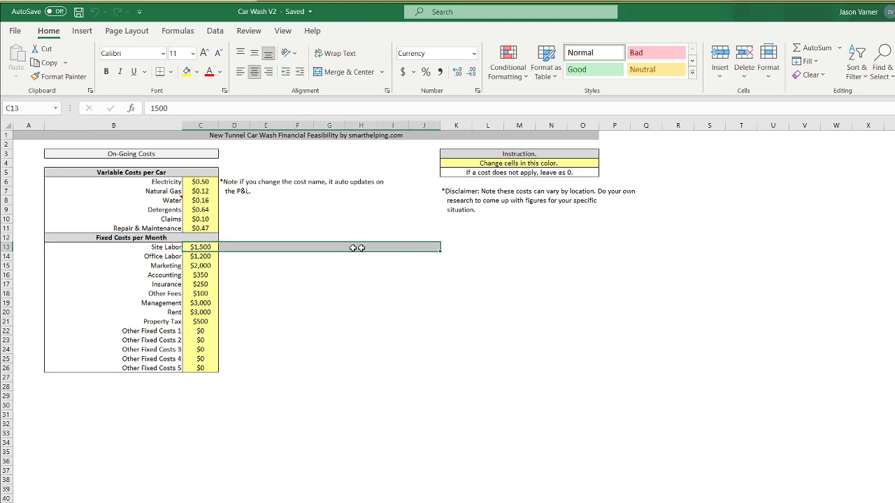
click(194, 247)
click(203, 311)
click(207, 247)
click(201, 276)
click(209, 251)
click(203, 275)
Open the sheet with car counts and wash prices, and examine the average car count per month for years 1 to 6.
click(328, 501)
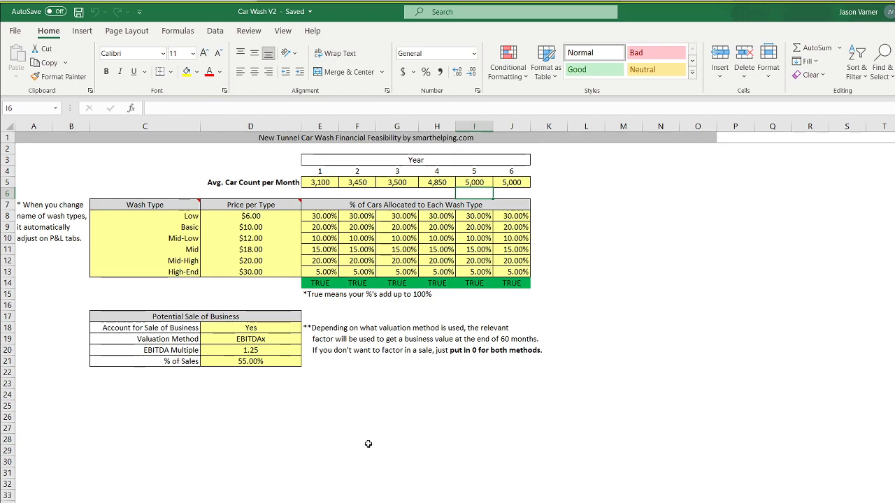
click(324, 182)
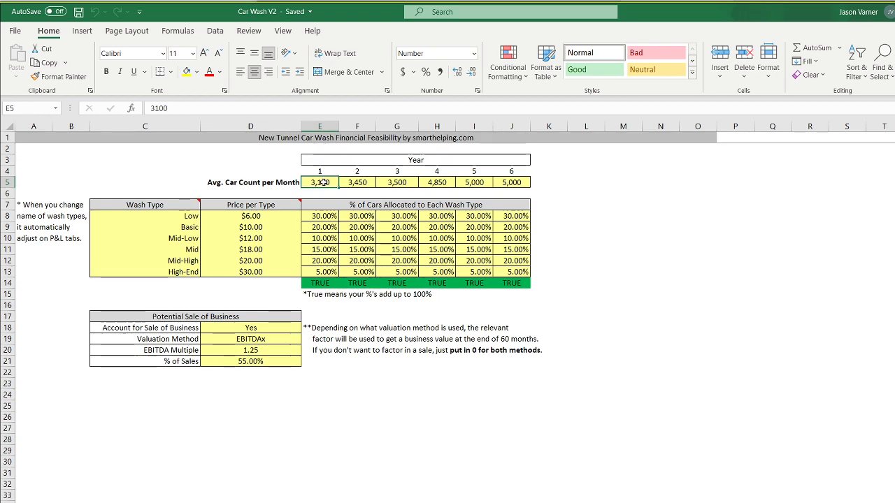
drag(321, 182, 513, 181)
click(314, 183)
drag(321, 428, 561, 425)
drag(561, 425, 561, 425)
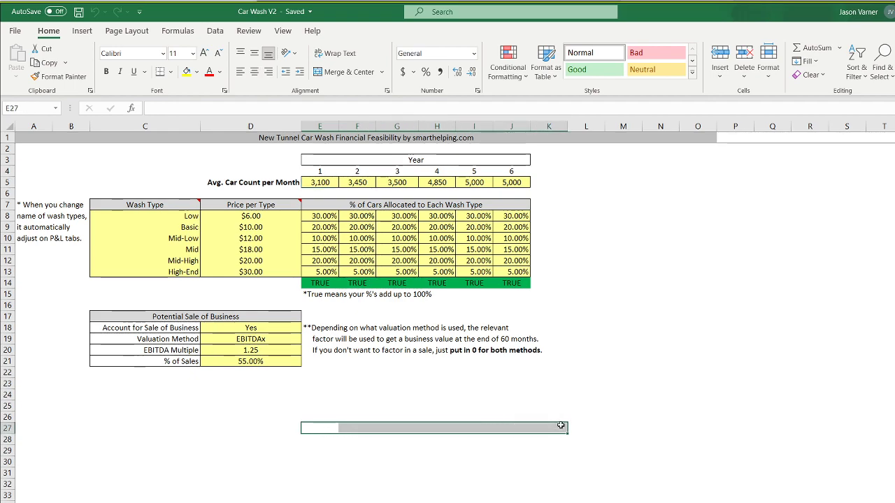
drag(514, 168, 318, 174)
click(319, 172)
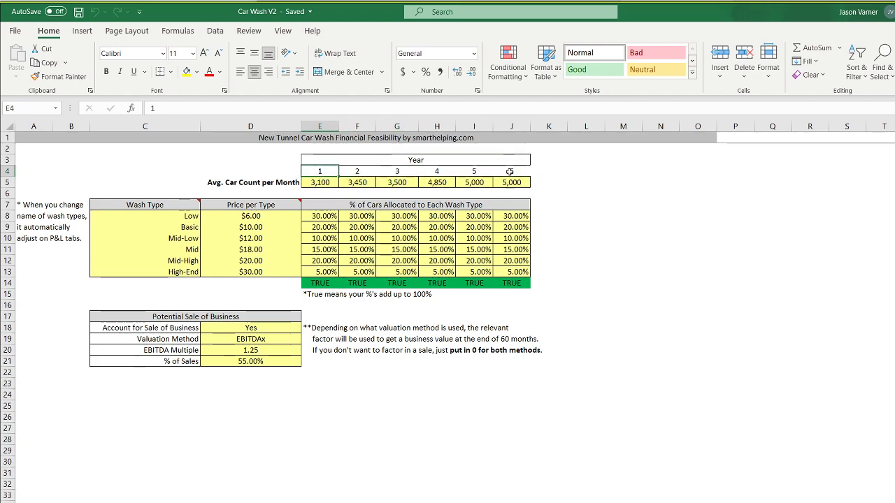
drag(323, 172, 516, 173)
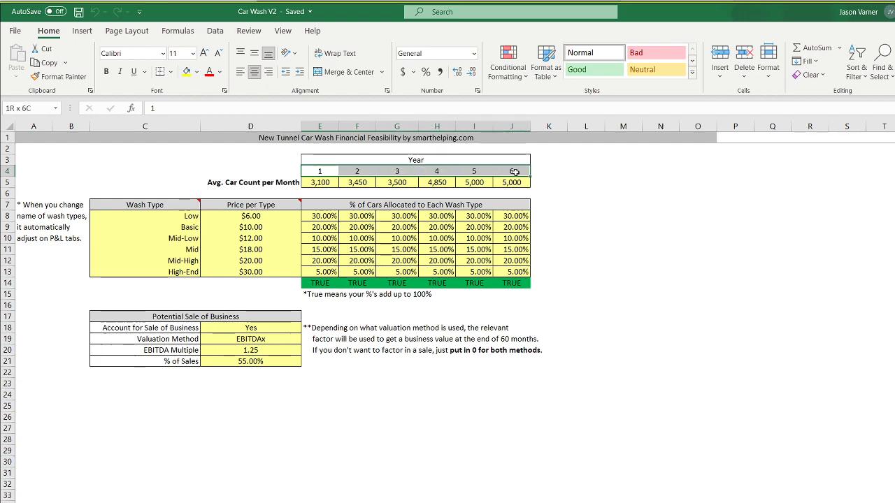
click(315, 172)
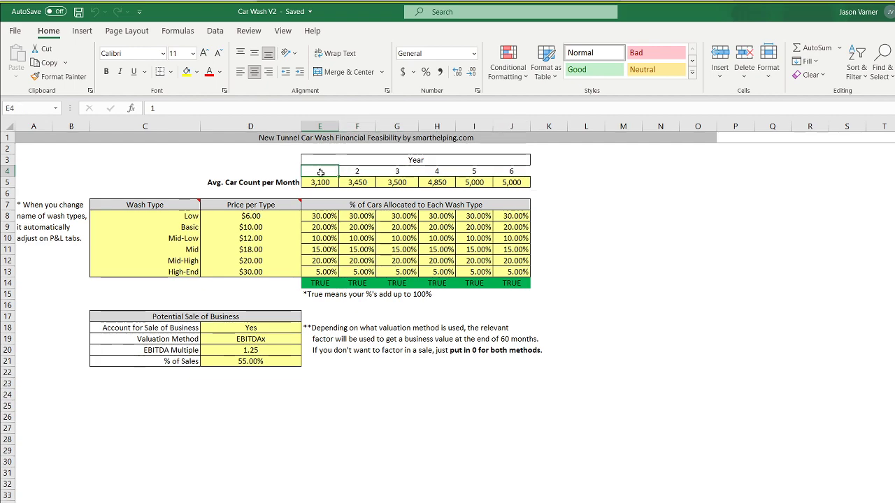
click(513, 182)
click(464, 182)
click(429, 181)
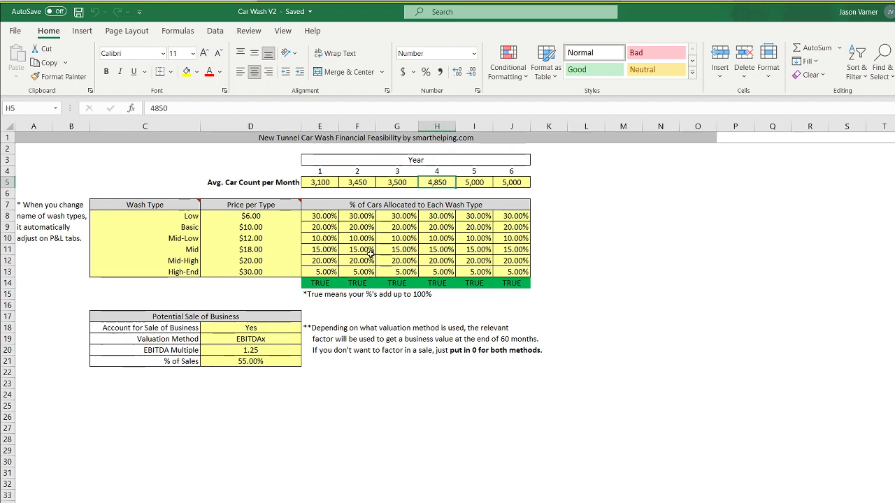
Examine the wash types, their prices and the percentage of cars allocated to each type per year.
click(322, 217)
click(260, 217)
click(262, 237)
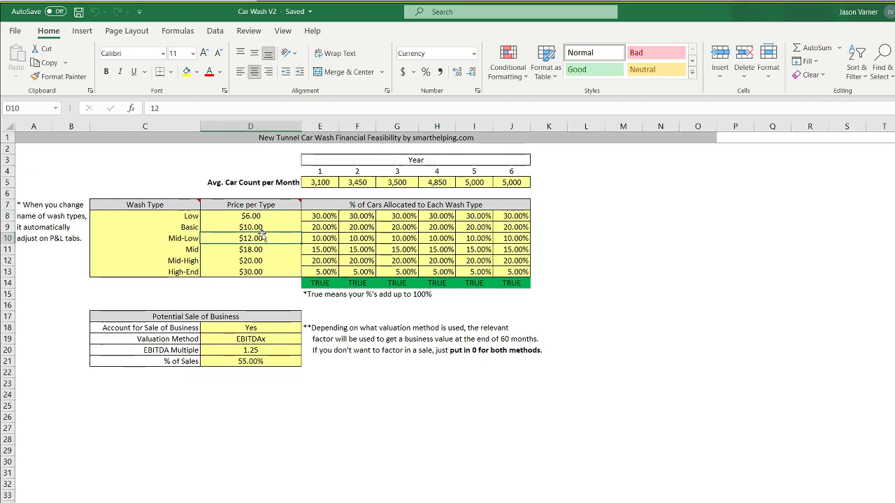
drag(169, 217, 165, 276)
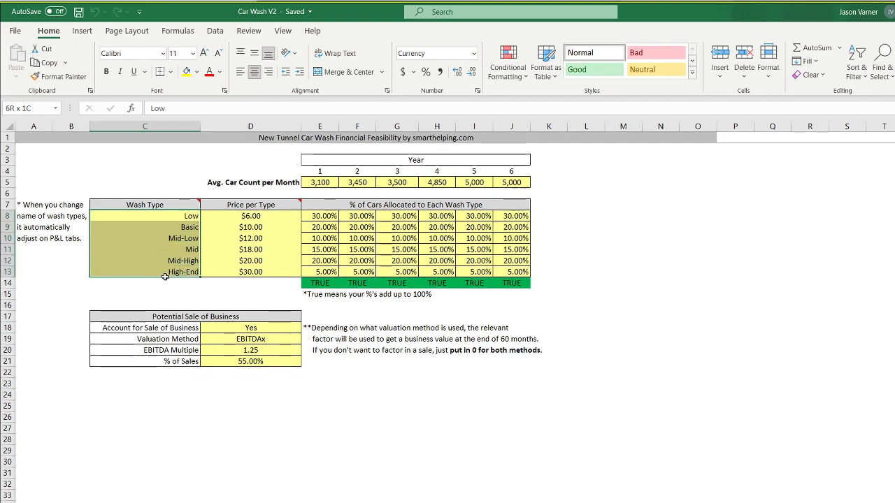
click(328, 215)
click(324, 236)
drag(327, 216, 328, 272)
drag(406, 213, 404, 271)
drag(437, 218, 441, 271)
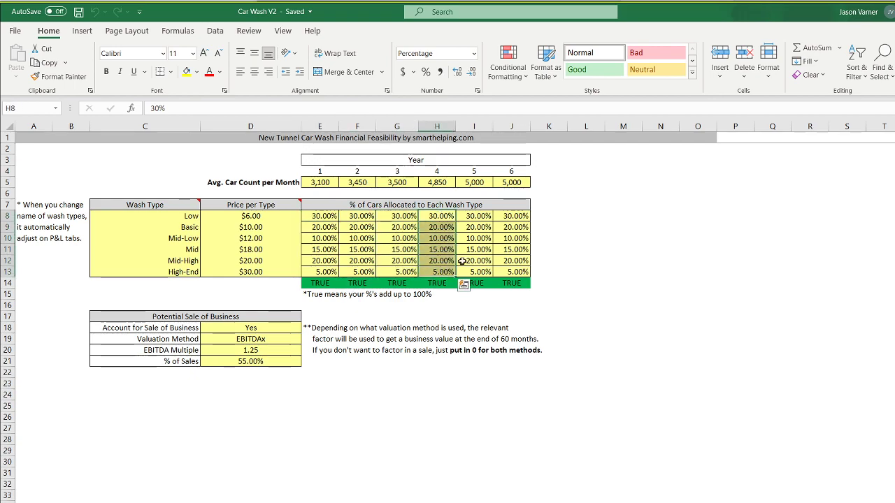
drag(512, 216, 225, 266)
Return to the Avg. Car Count per Month row and review the monthly volumes across the six years, starting with year 1.
drag(327, 182, 525, 183)
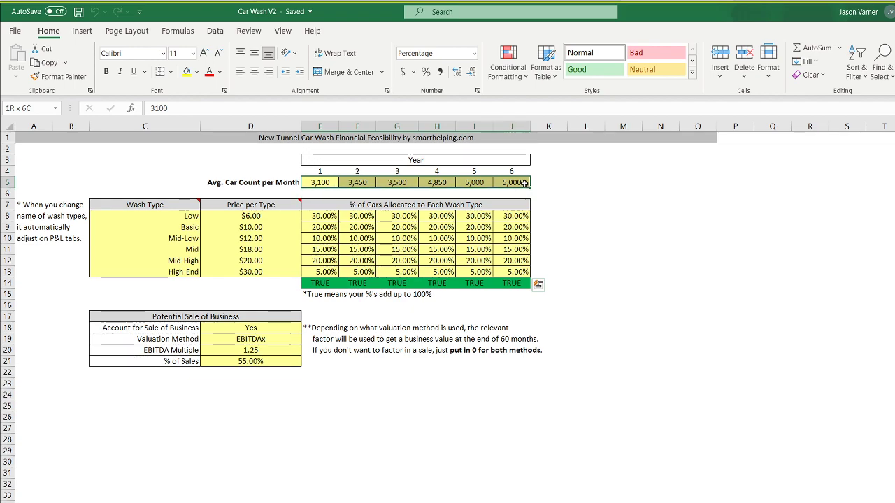
click(322, 182)
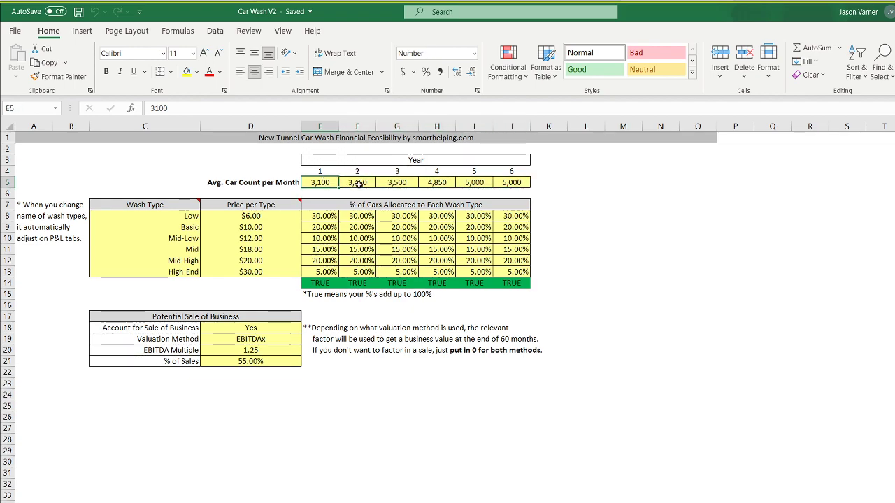
drag(330, 459, 532, 408)
drag(323, 419, 550, 417)
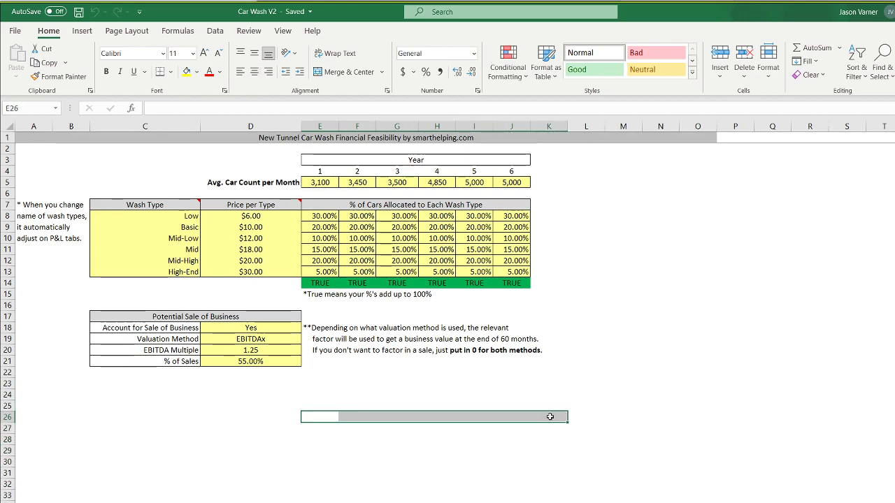
click(446, 418)
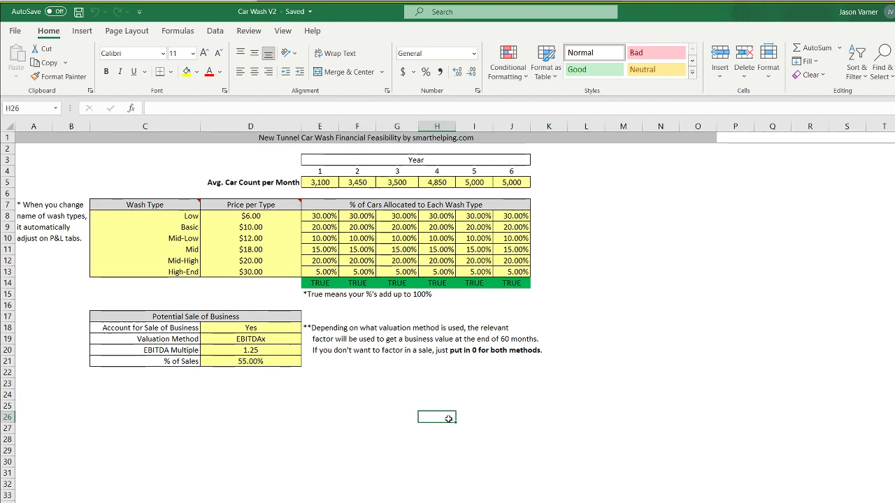
click(305, 415)
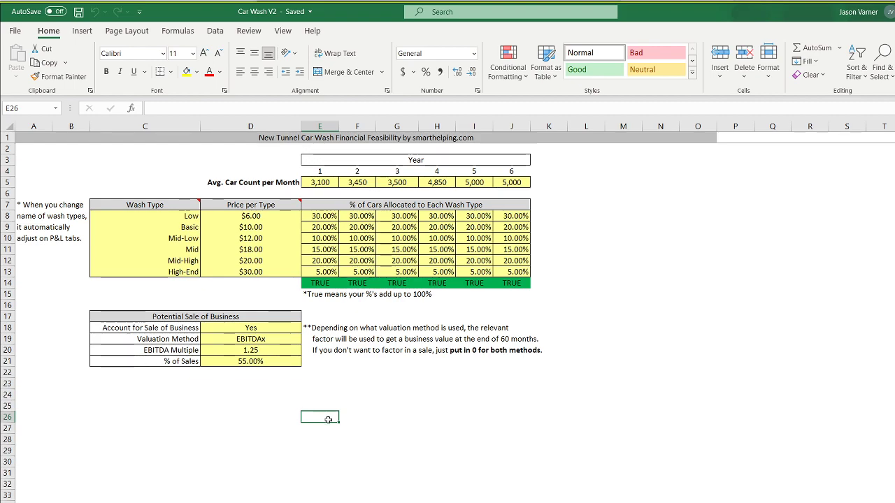
click(316, 182)
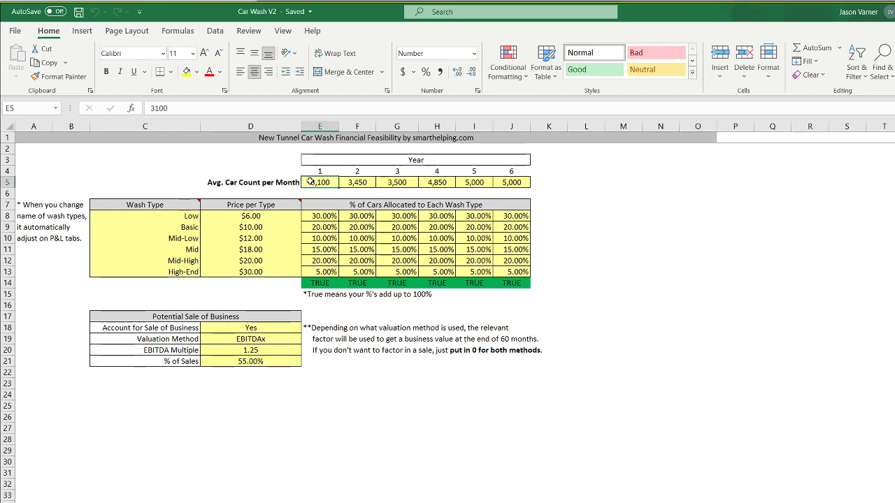
drag(315, 378, 390, 427)
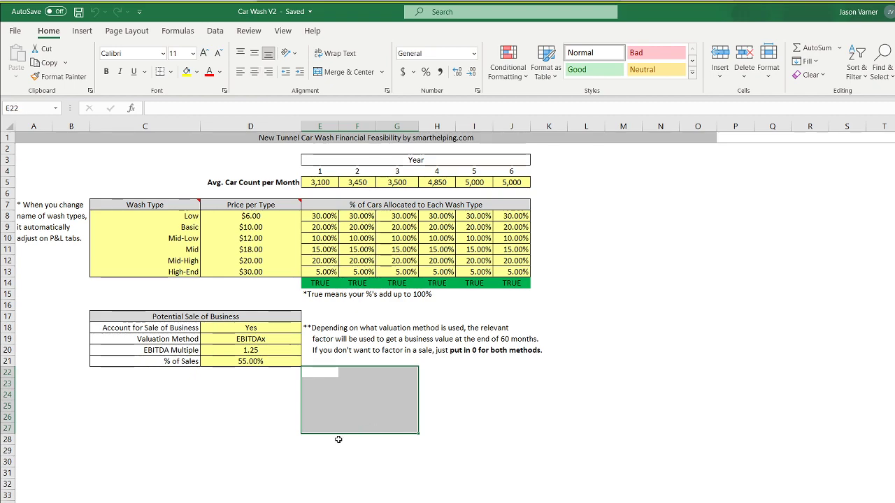
click(319, 502)
drag(320, 502, 514, 400)
Examine the average car count per month for each year from 1 to 6, comparing the growth between years.
click(321, 182)
click(357, 182)
click(397, 183)
click(437, 183)
click(474, 183)
click(514, 183)
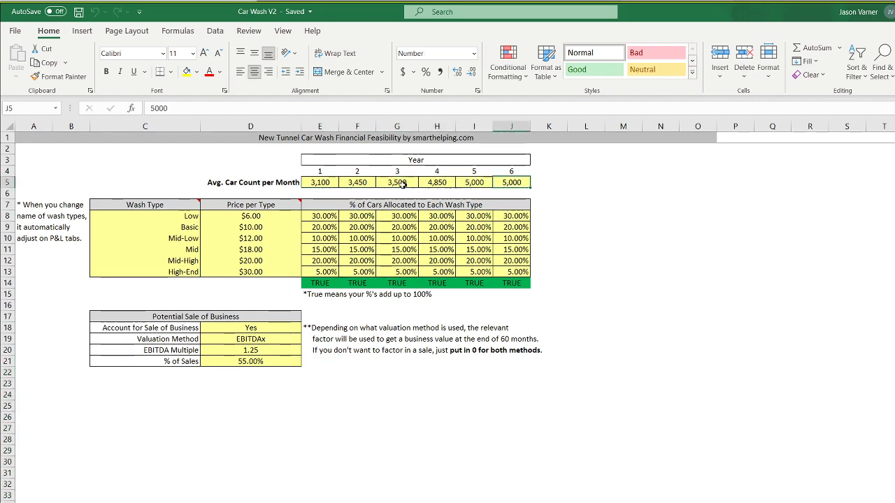
click(316, 183)
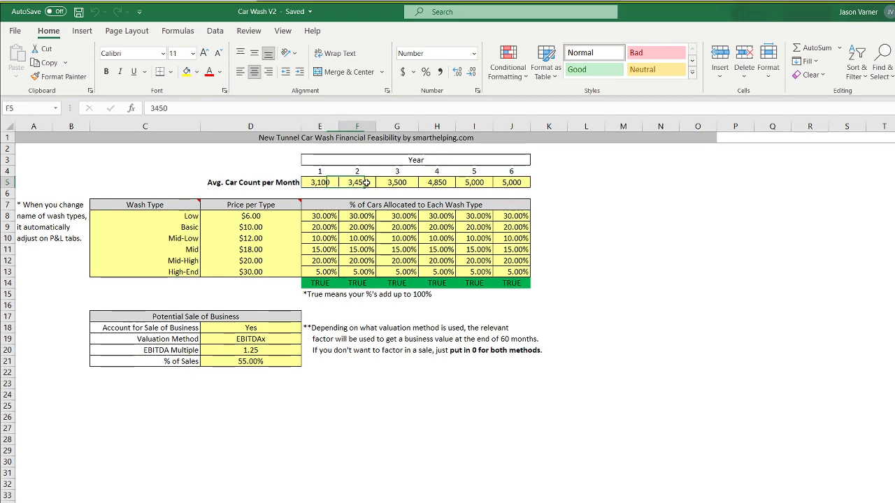
click(355, 183)
click(395, 182)
click(435, 183)
click(481, 182)
click(502, 182)
click(322, 182)
click(358, 182)
click(406, 183)
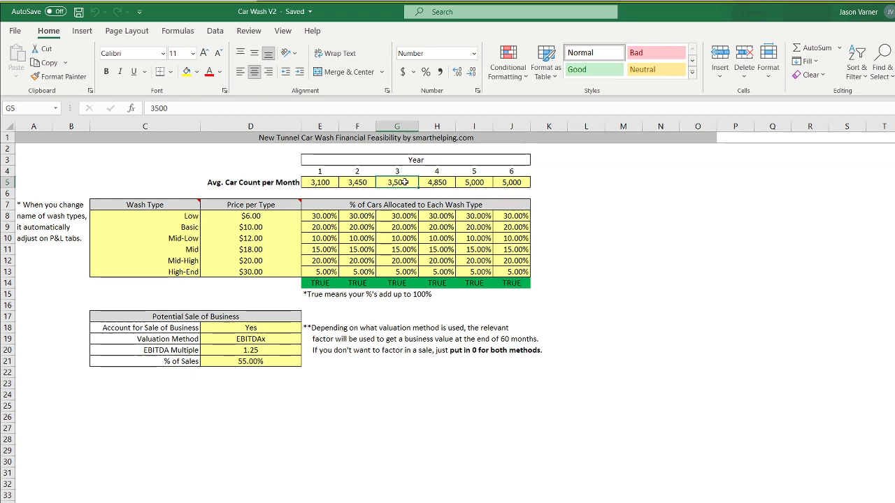
click(306, 181)
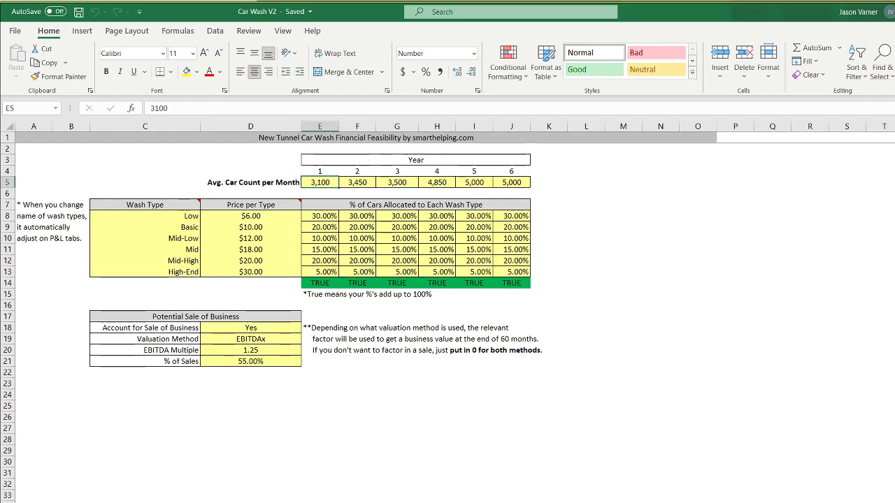
Open the Debt Schedule sheet and examine the Date formulas of the first two payments.
key(ctrl+Page_Down)
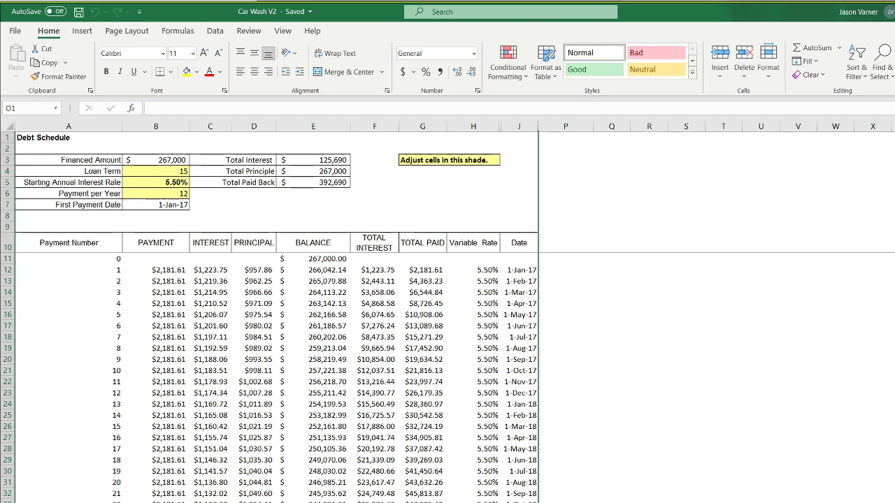
click(526, 272)
click(522, 281)
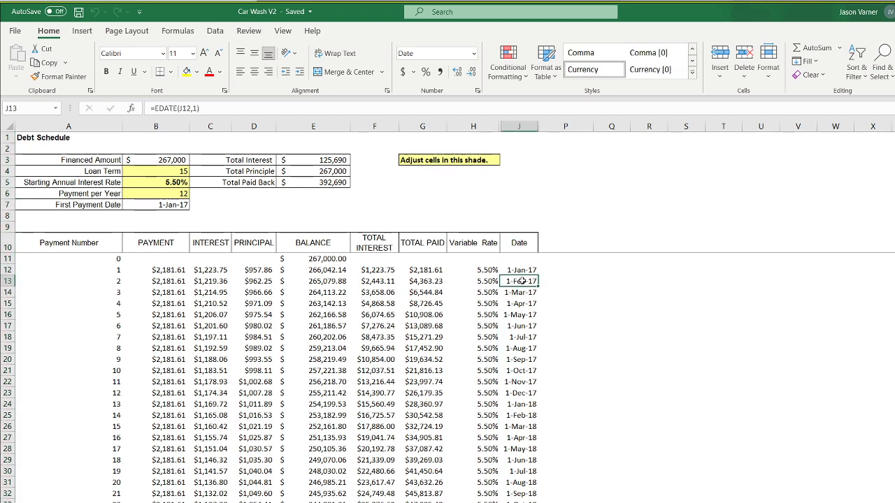
click(518, 270)
click(520, 283)
click(523, 271)
click(521, 282)
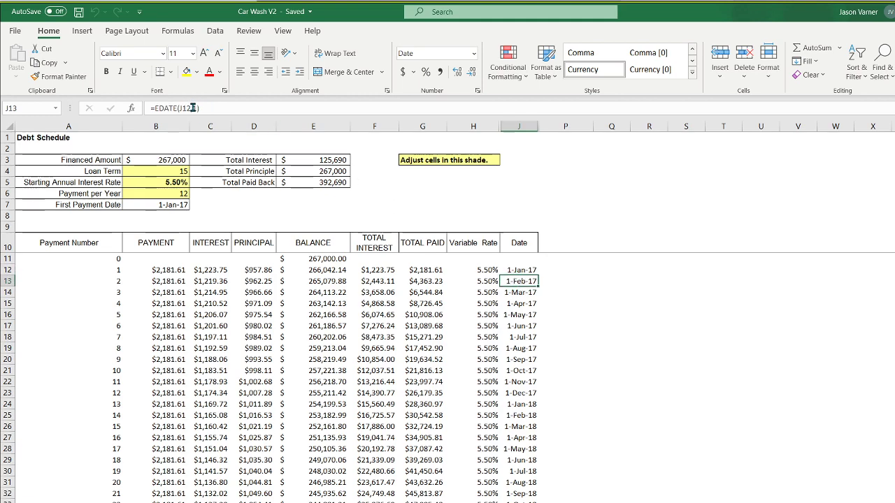
Change the second payment's date formula in J13 to =EDATE(J12,12/B$6) and fill it down the Date column.
click(195, 108)
key(BackSpace)
text(12/)
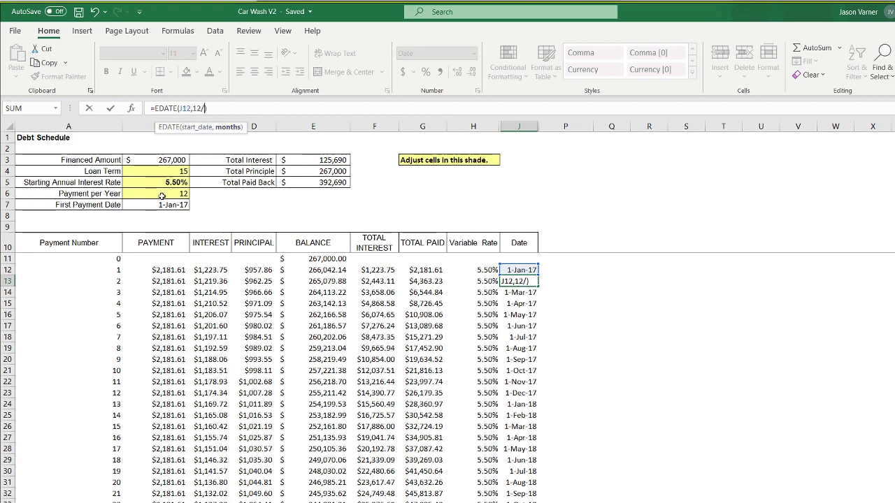
click(161, 196)
click(209, 108)
text($6)
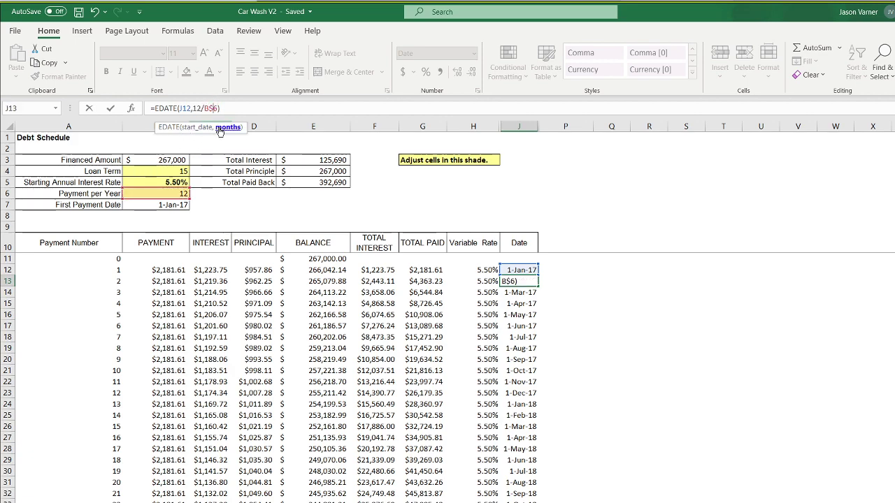
key(Return)
click(530, 281)
double_click(540, 285)
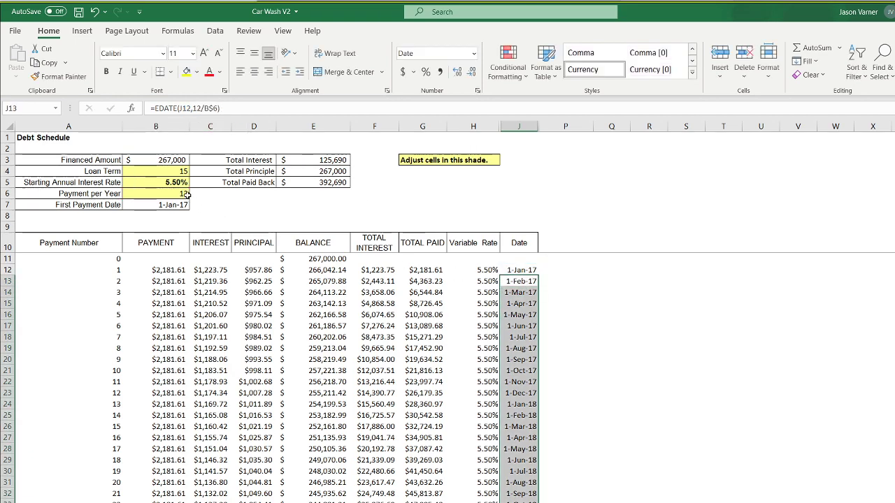
Set Payment per Year to 4 and check the dates of the first four payments.
click(170, 193)
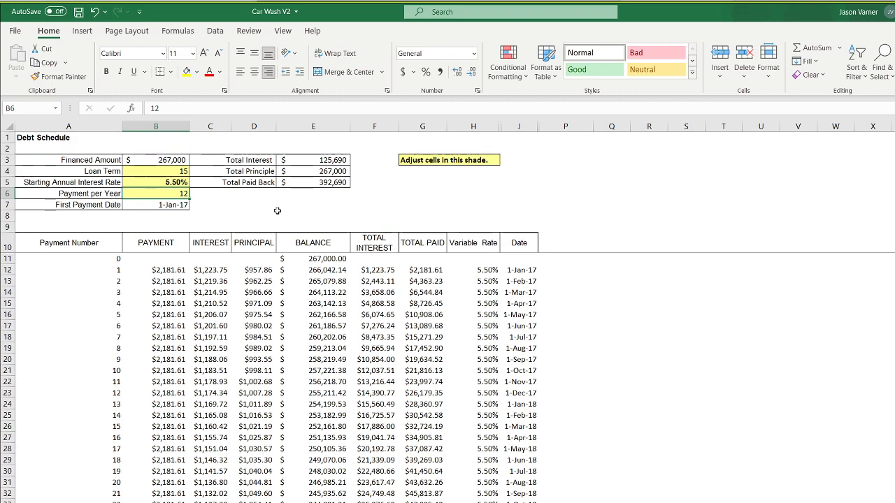
text(4)
key(Return)
click(521, 271)
drag(520, 271, 522, 311)
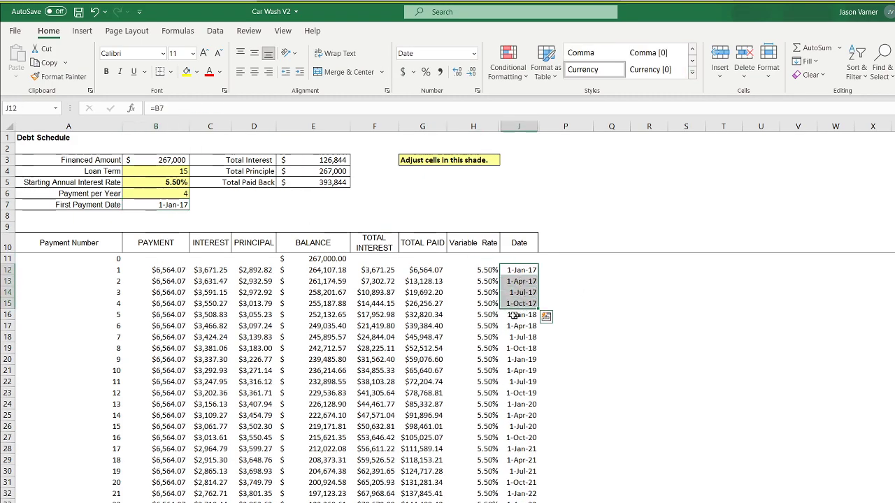
Set Payment per Year to 12 and save the workbook.
click(155, 194)
text(12)
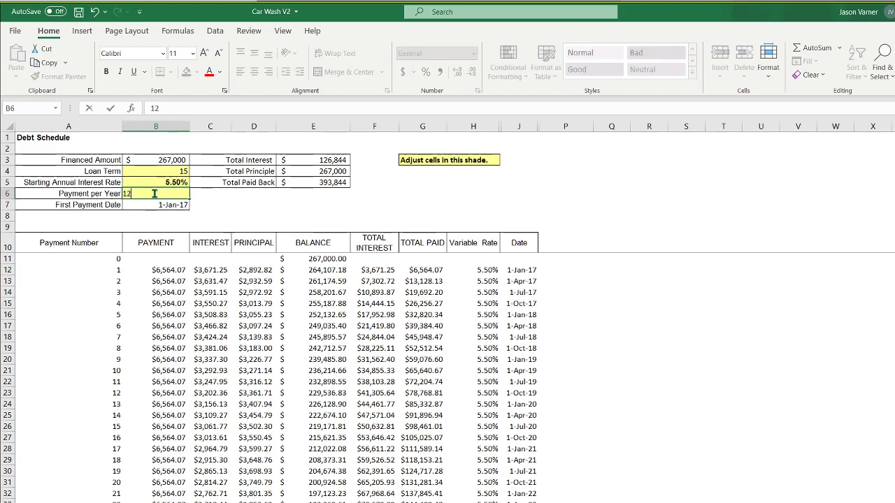
key(Return)
click(79, 12)
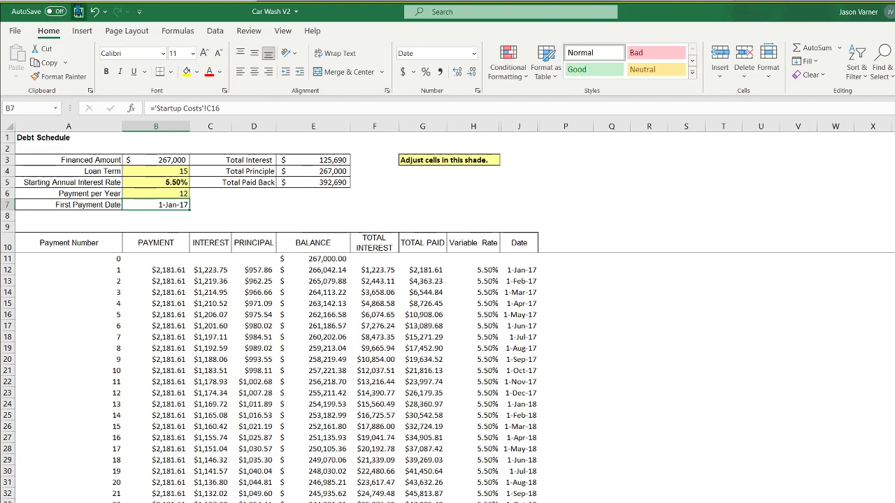
Open the 5-Year Monthly P&L sheet and examine the Total Car Count row across all months.
click(254, 502)
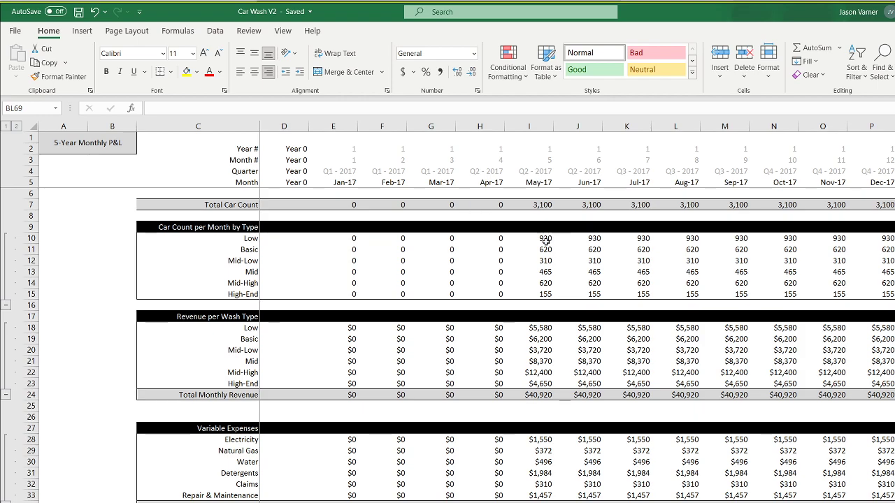
drag(353, 205, 889, 204)
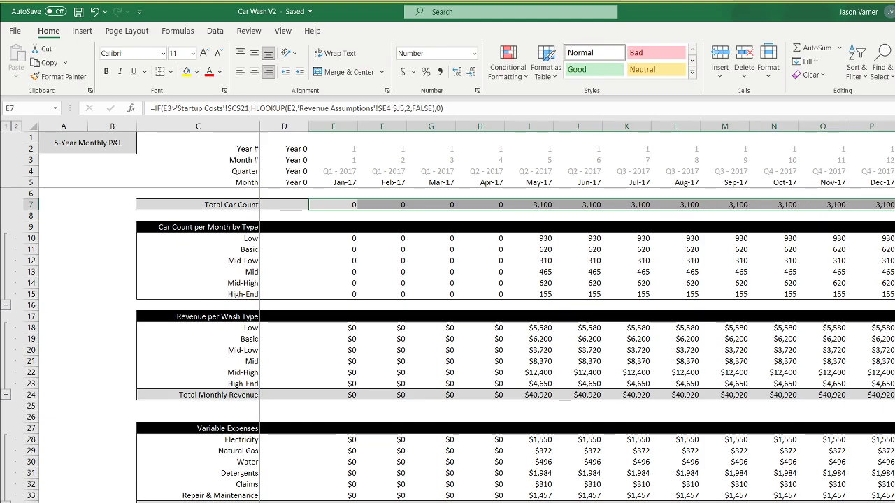
scroll(581, 310, right, 10)
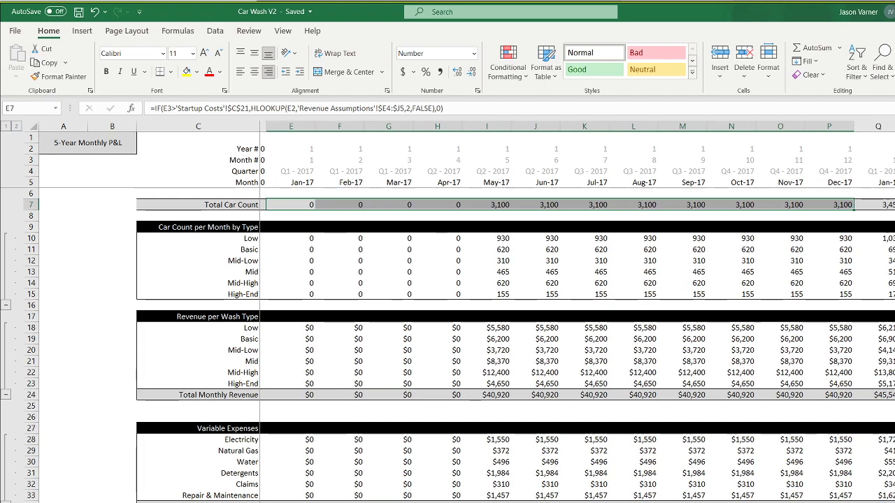
scroll(581, 310, right, 8)
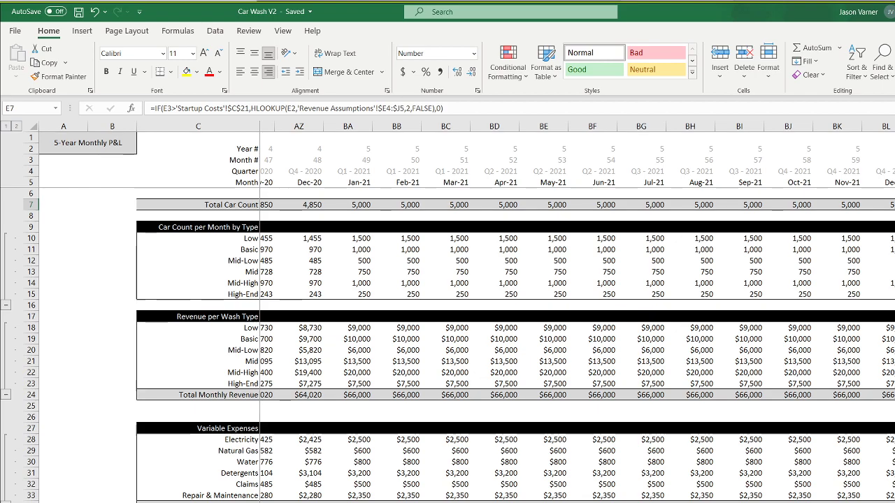
key(ctrl+shift+Right)
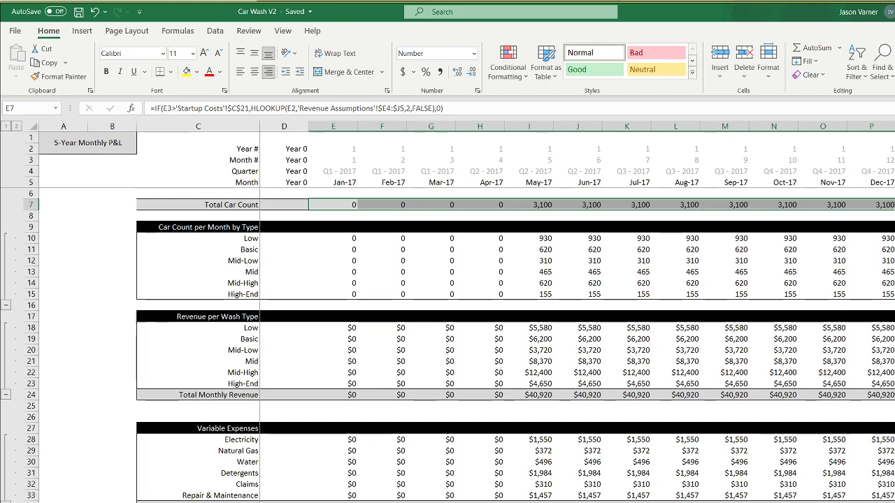
Review the Year # row of the 5-Year Monthly P&L through its last month to see which years it covers.
drag(341, 149, 894, 193)
drag(892, 193, 823, 152)
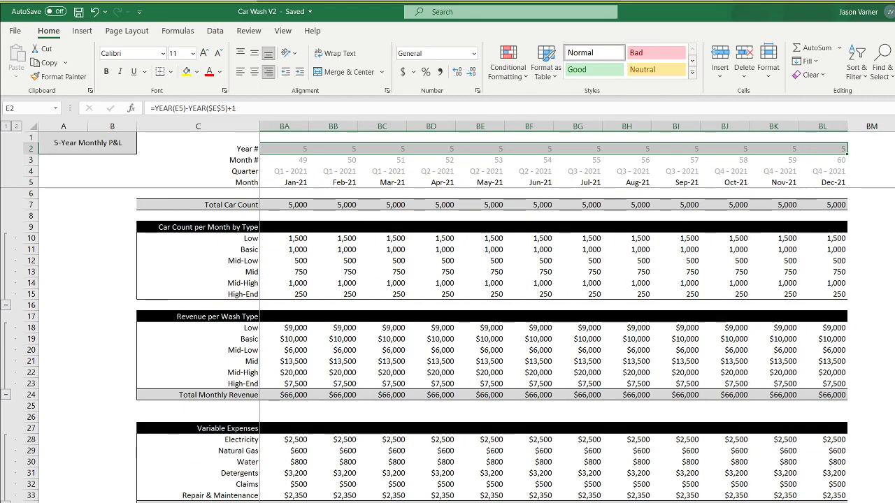
key(ctrl+BackSpace)
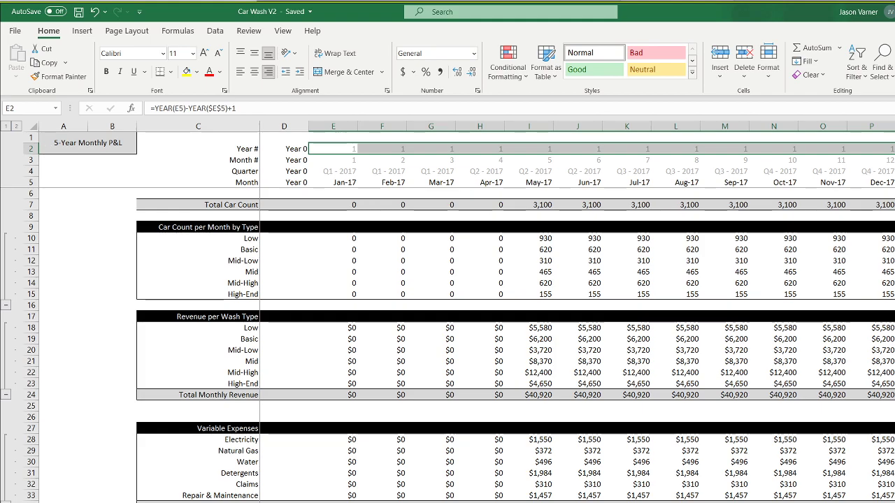
Return to the Revenue Assumptions sheet and re-merge the Year header so that it spans only years 1 to 5.
key(ctrl+Page_Up)
key(ctrl+Page_Up)
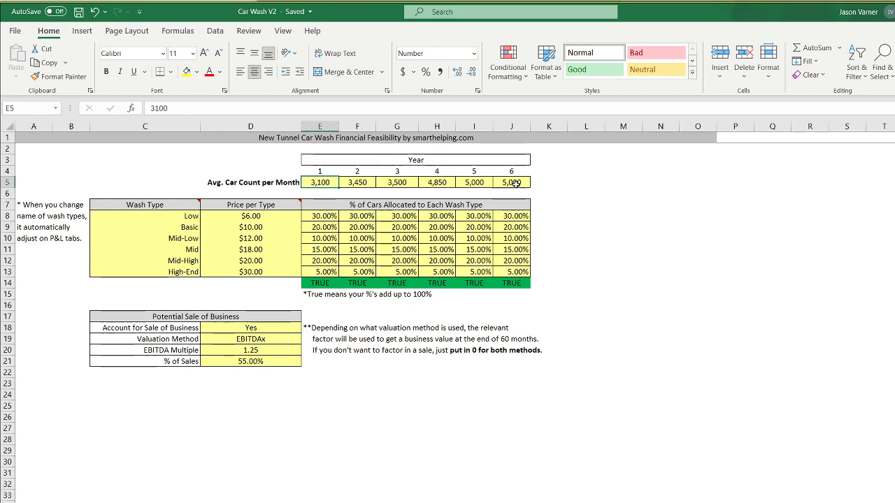
click(322, 172)
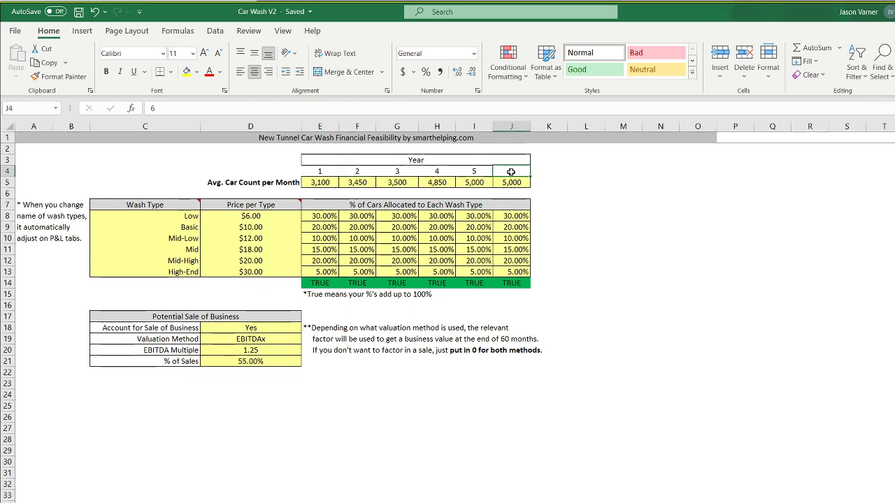
click(486, 159)
click(356, 72)
drag(319, 160, 514, 330)
click(349, 72)
Clear all contents and formatting of the year 6 column, including its year number, car count, wash percentages and total check.
click(523, 150)
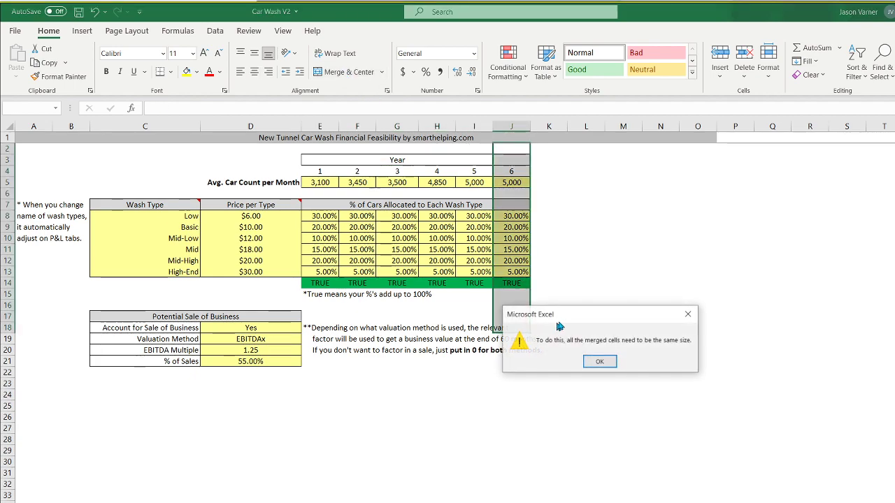
click(733, 417)
drag(514, 283, 514, 217)
click(811, 75)
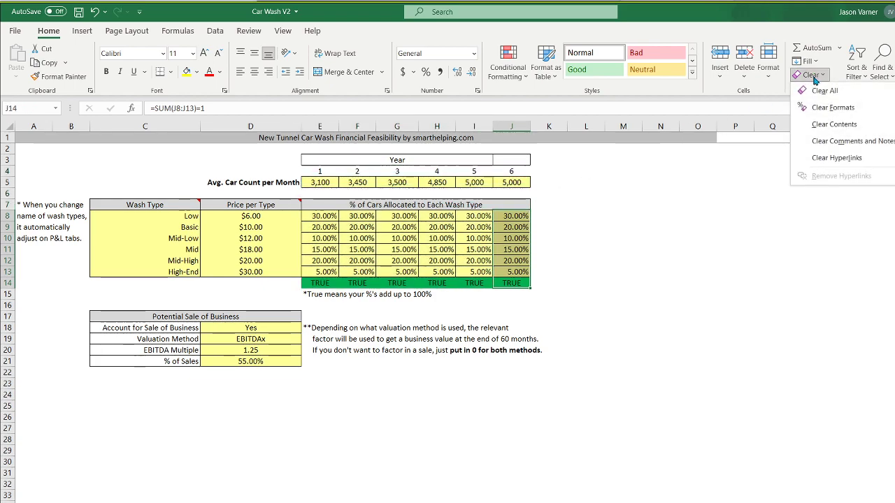
click(822, 90)
click(513, 193)
drag(530, 199, 573, 194)
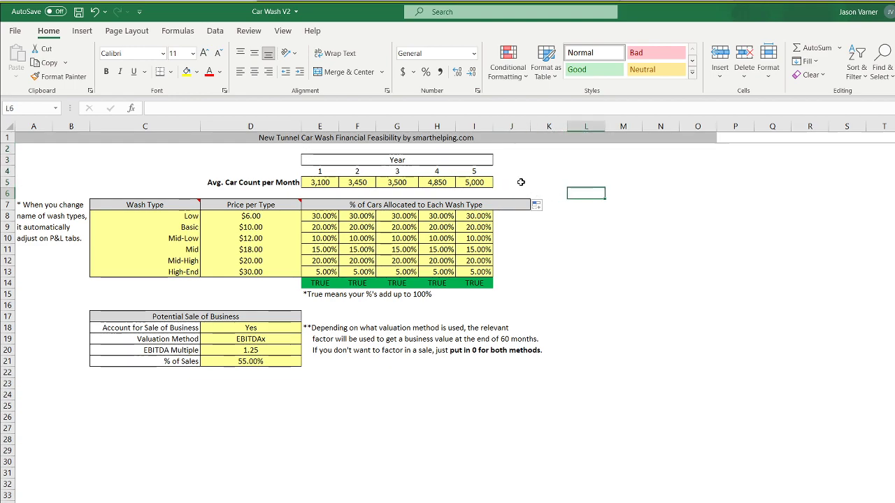
Re-merge the "% of Cars Allocated to Each Wash Type" header over years 1 to 5 and clear the leftover year 6 cell.
click(487, 208)
click(357, 73)
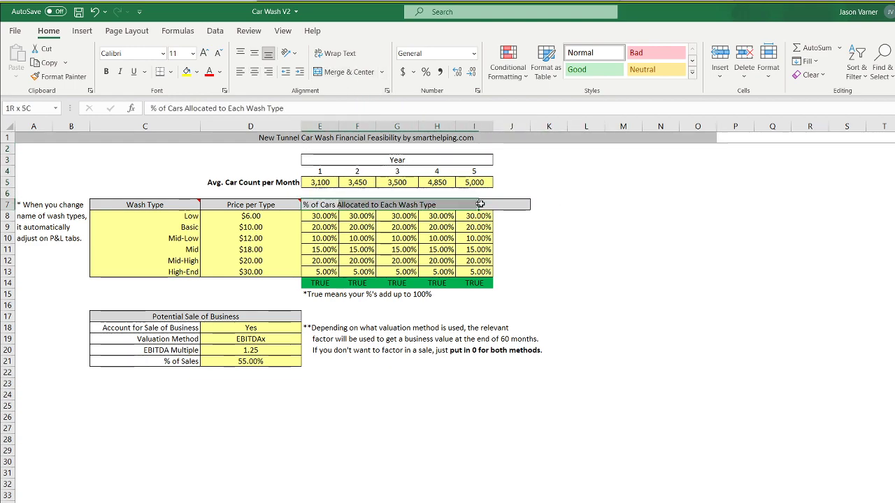
click(356, 73)
click(523, 182)
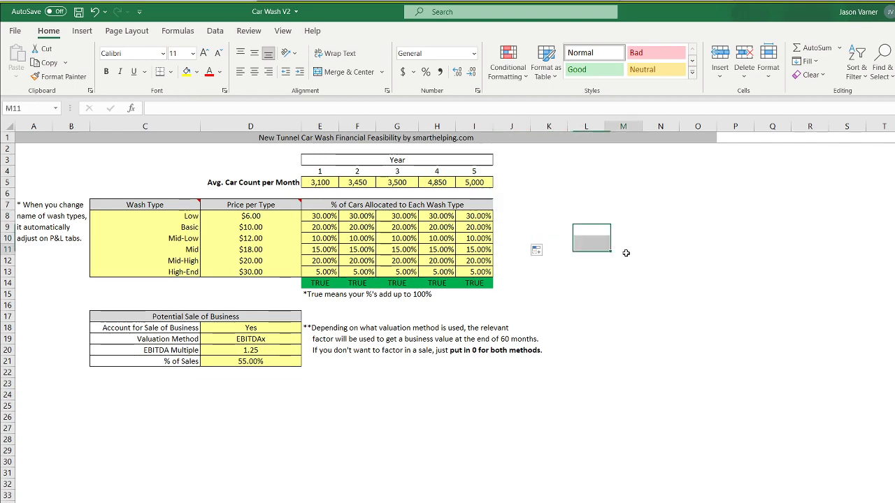
Open the startup costs sheet and move the block of similar and all-template links down four rows to start at B29.
click(469, 207)
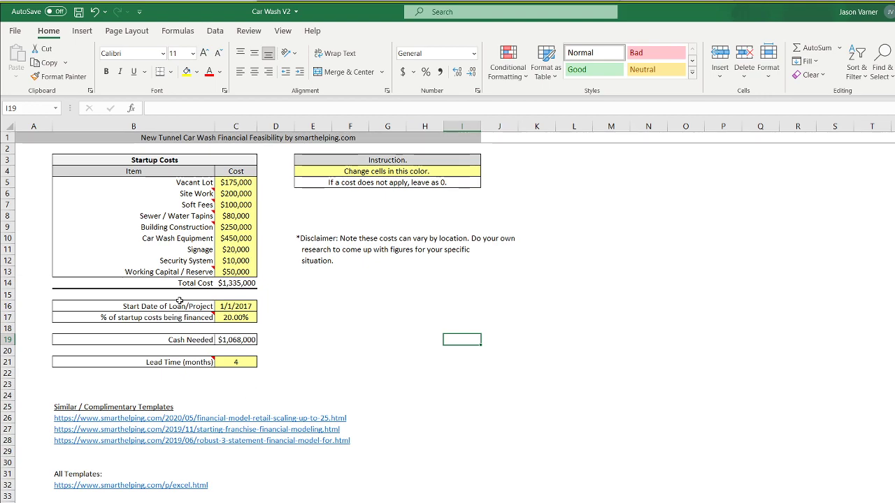
click(587, 438)
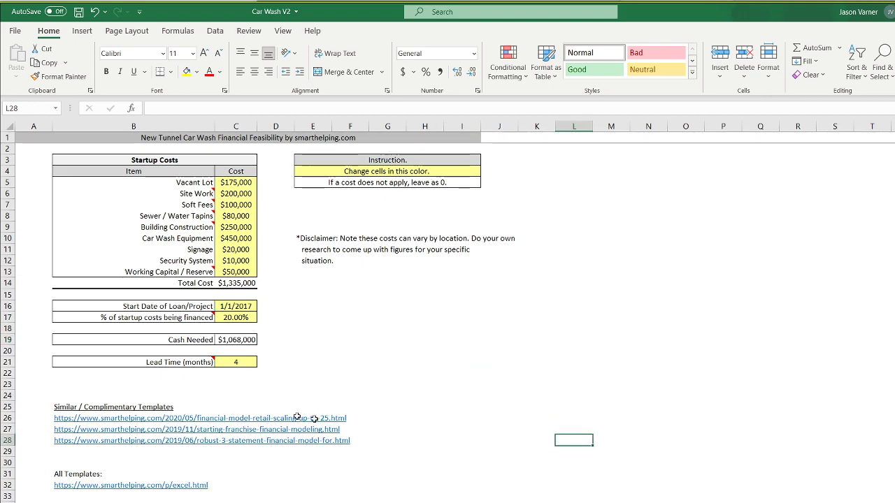
drag(70, 402, 273, 487)
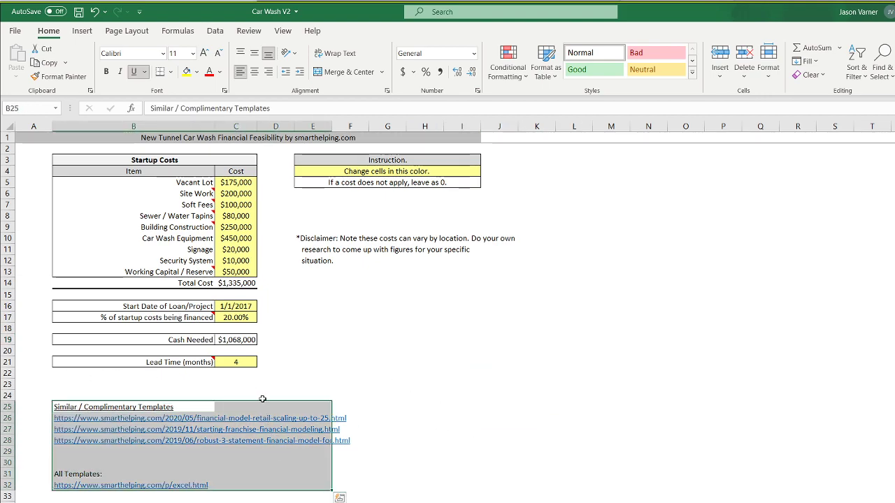
drag(262, 404, 262, 455)
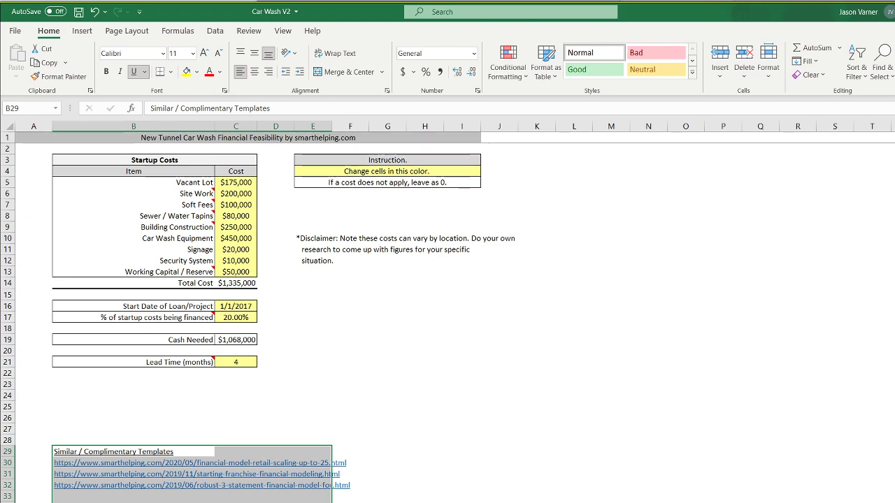
click(412, 363)
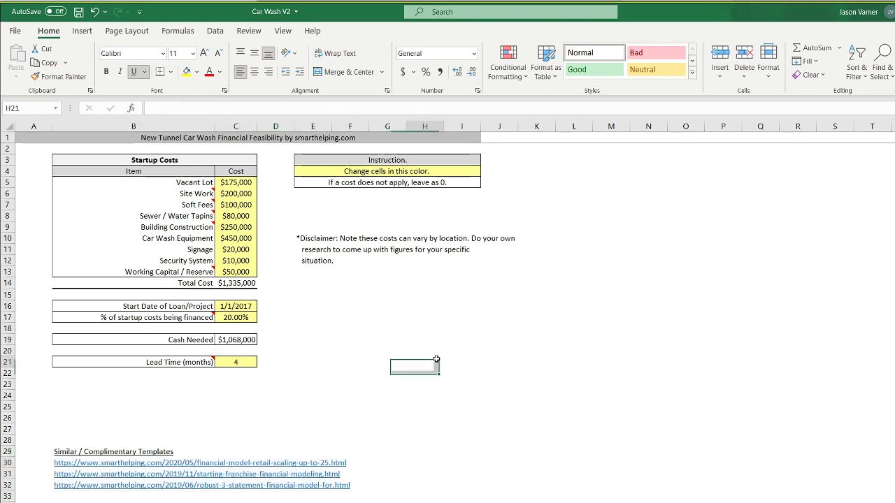
click(192, 305)
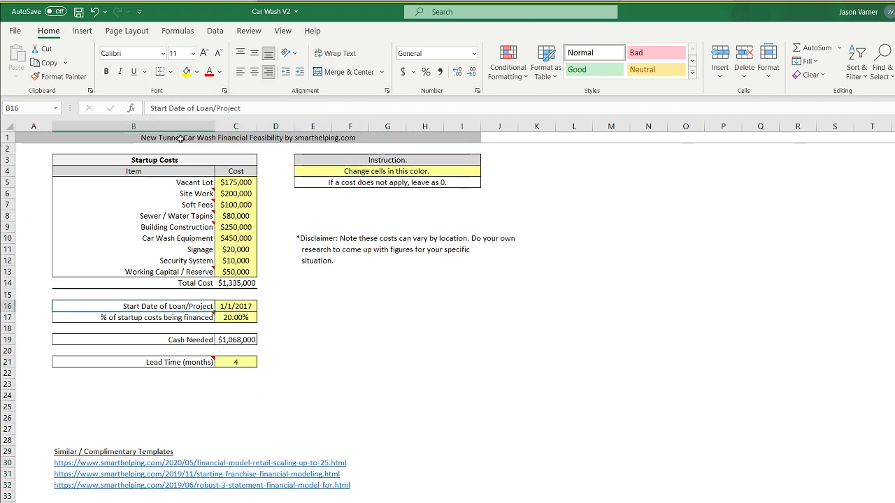
Change the start date label in B16 to "Start Date of Project".
drag(187, 109, 420, 110)
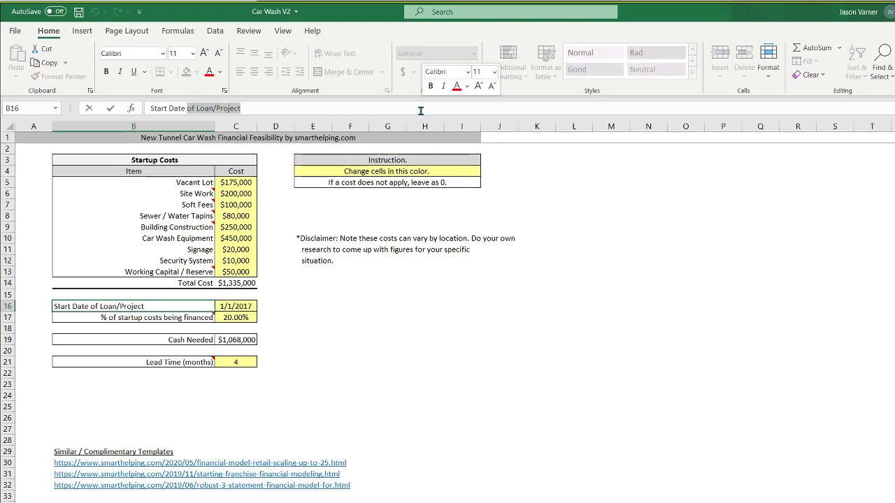
text(of)
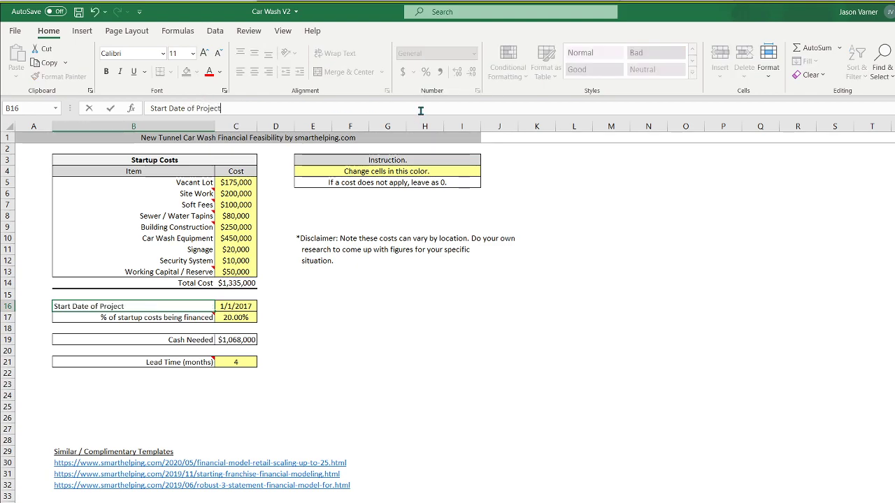
key(Return)
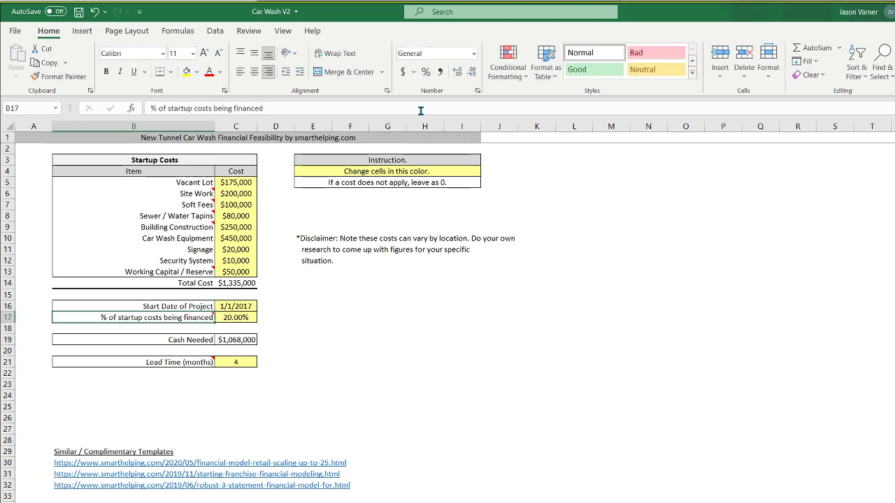
Add the note "First day of the year operations will begin." in D16 beside the project start date.
key(Up)
key(Right)
key(Right)
text(Fir)
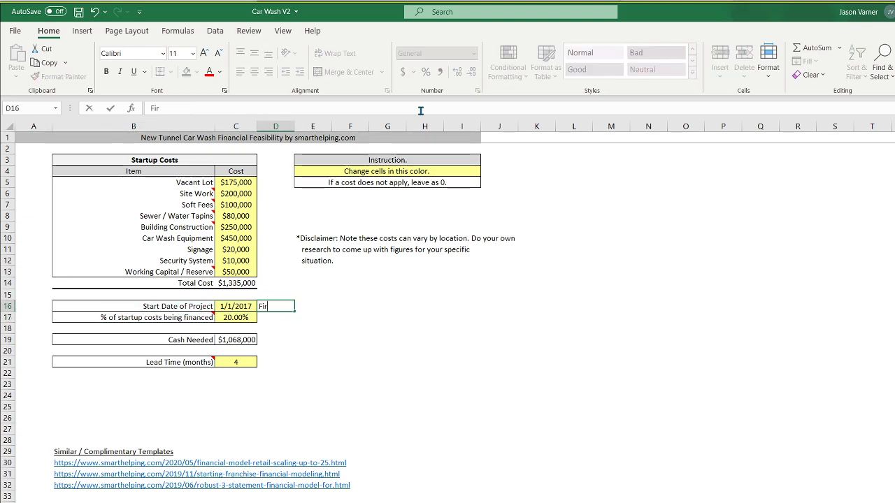
text(st day of the year operat)
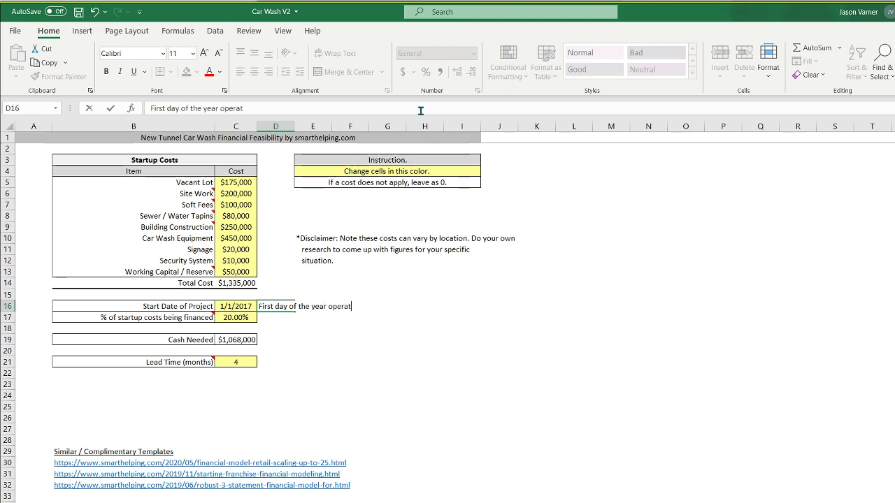
text(ions will begin.)
key(Return)
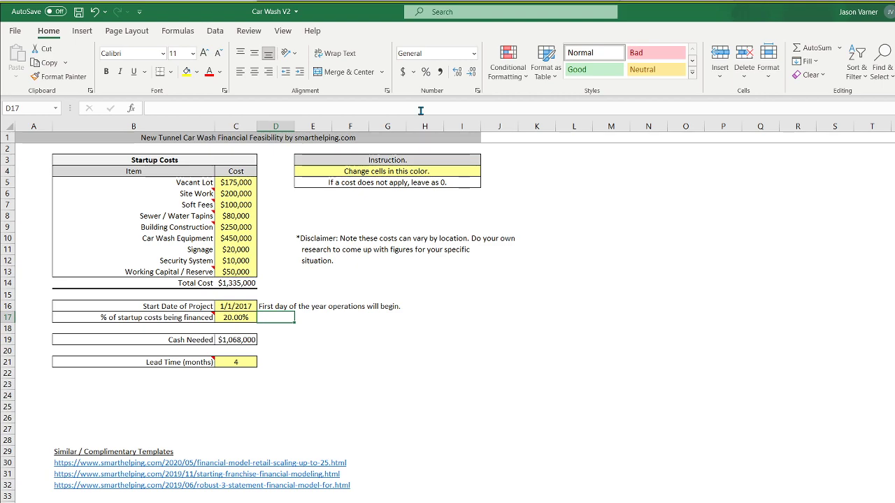
Set the project start date in C16 to 1/1/2022.
click(242, 301)
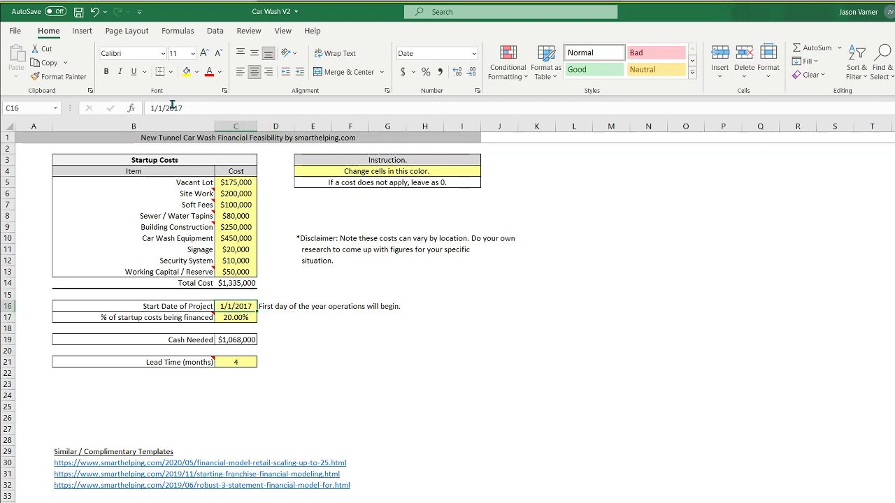
drag(173, 108, 182, 108)
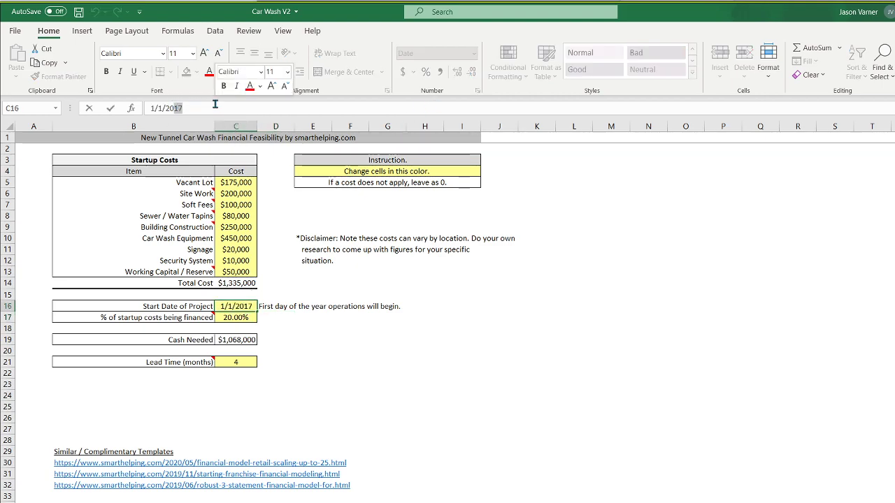
text(22)
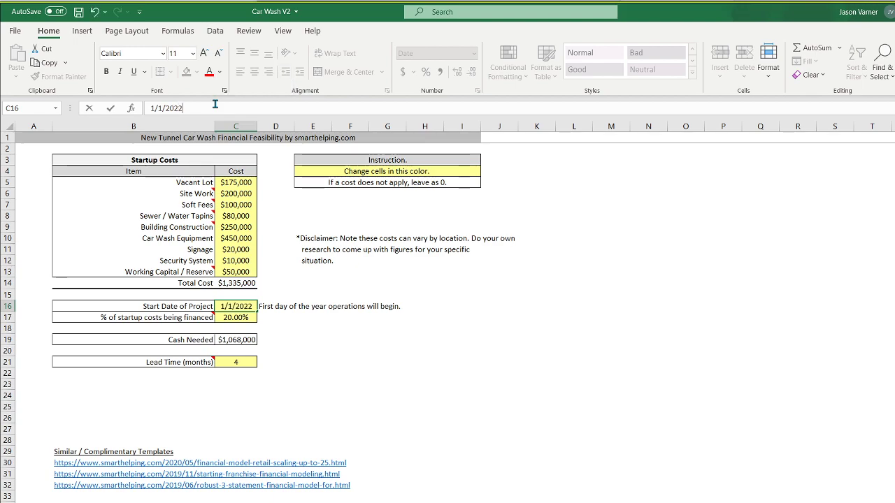
key(Return)
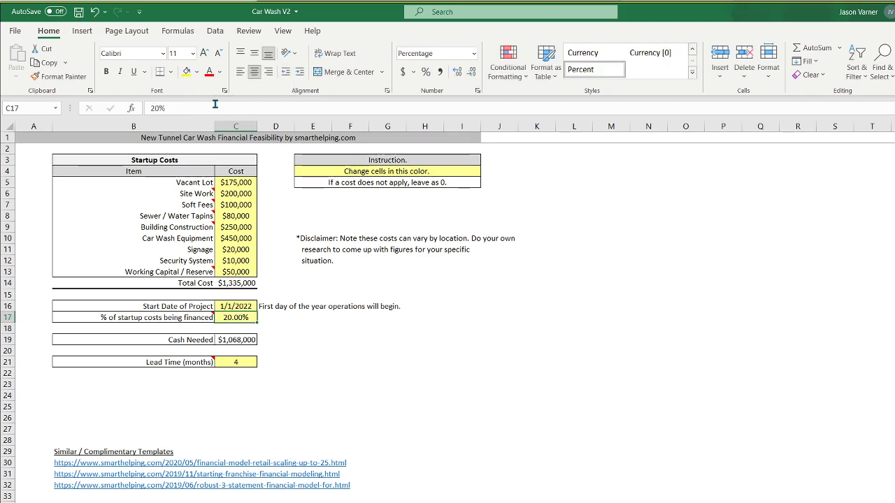
click(240, 308)
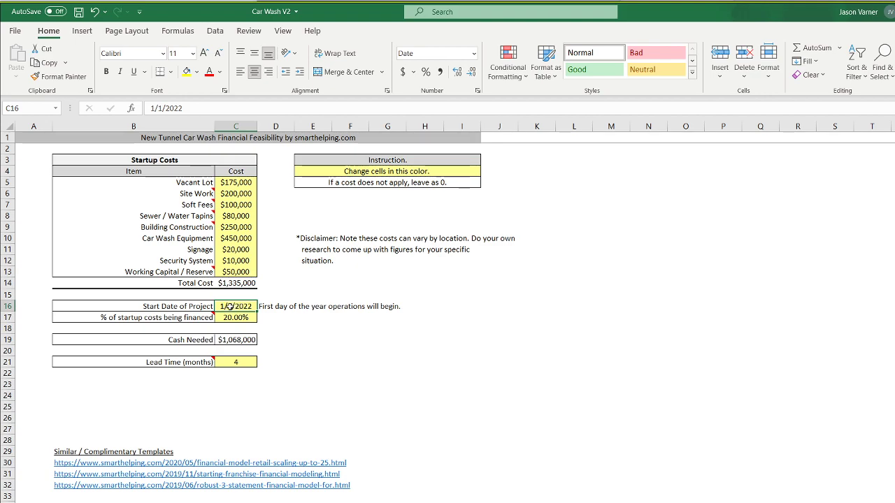
Replace the closing period of the start date note in D16 with the format hint "(1/1/yyyy)".
click(268, 306)
click(311, 109)
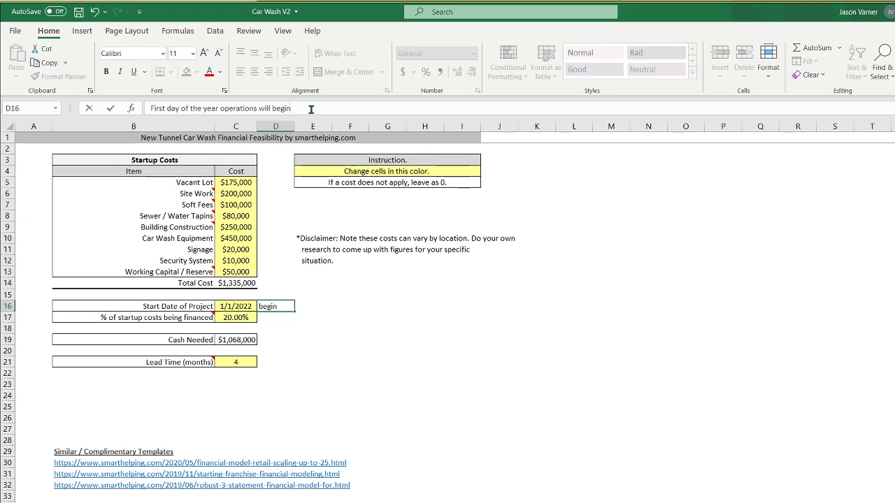
text((1/1/yyyy)
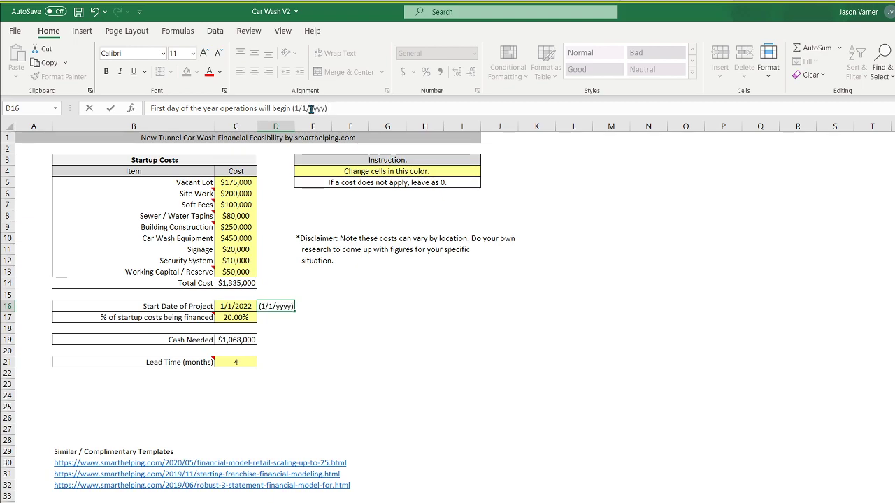
key(Return)
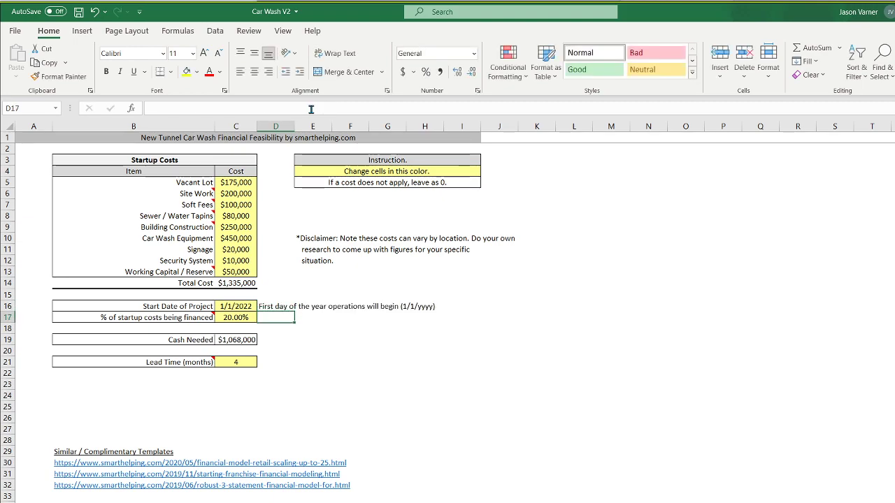
Set the lead time to 8 months and check the first nonzero Total Car Count month on the 5-Year Monthly P&L.
click(244, 306)
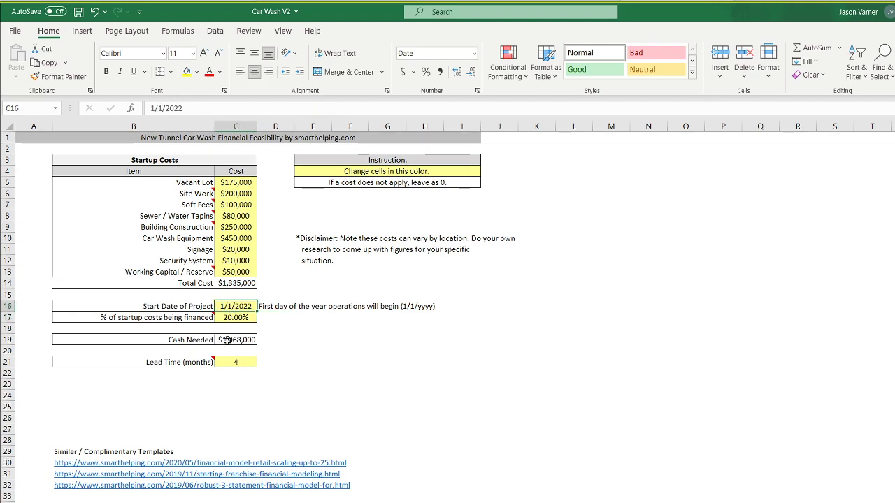
click(228, 362)
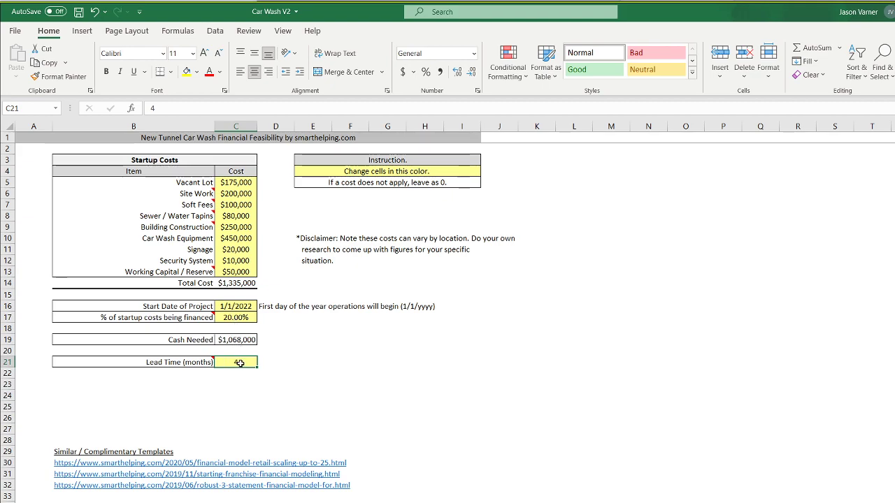
click(241, 309)
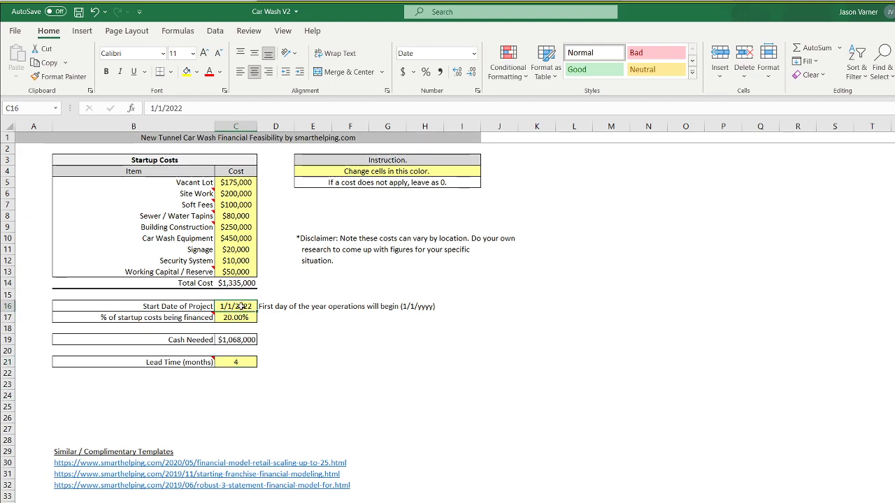
click(230, 365)
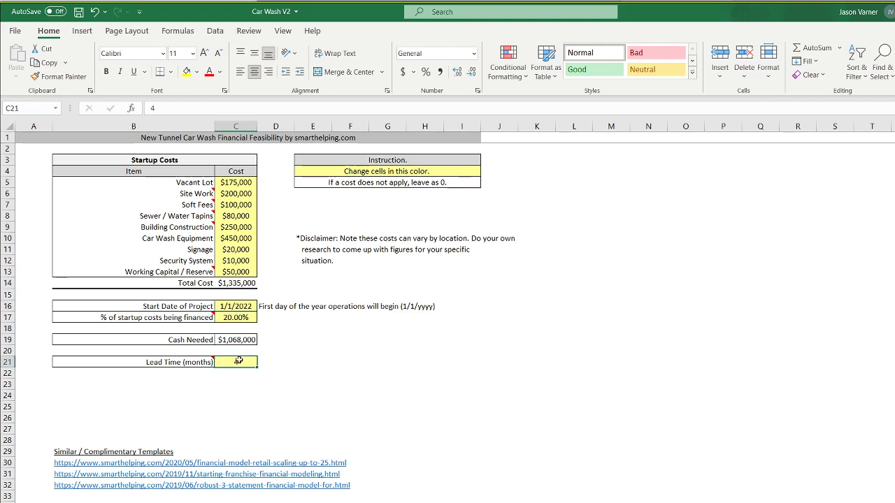
text(8)
key(Return)
key(ctrl+Page_Down)
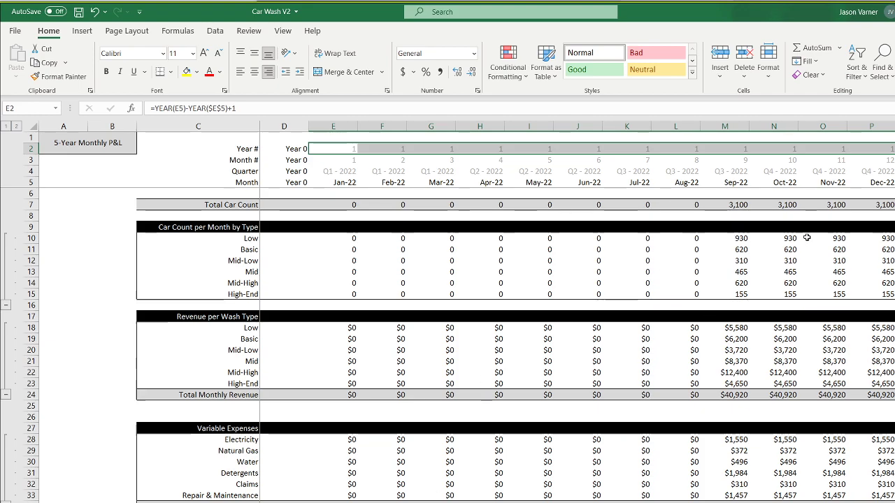
click(733, 205)
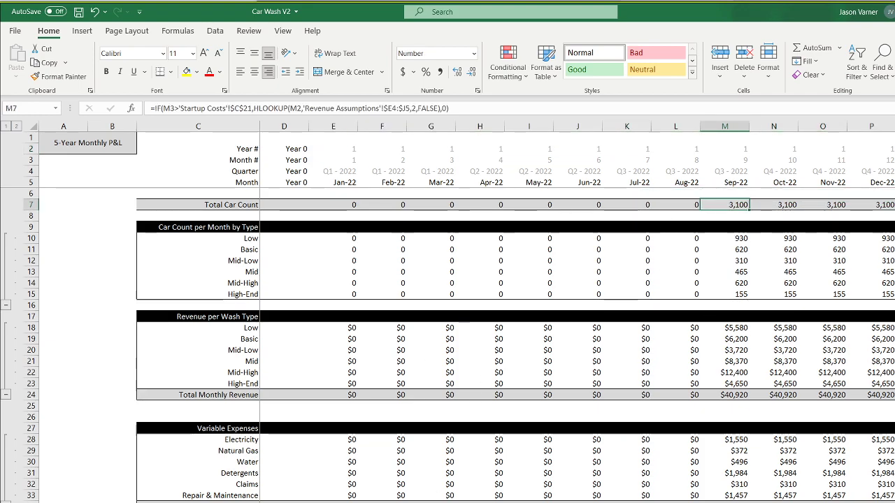
key(ctrl+Page_Up)
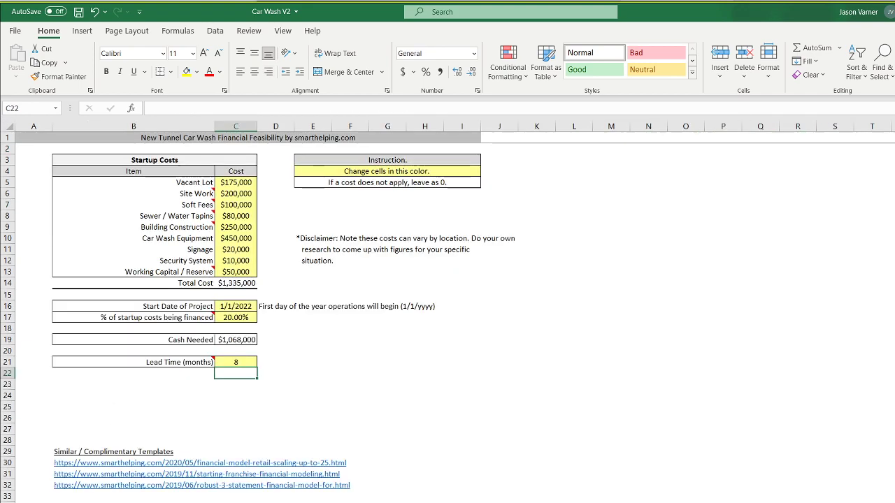
Add a "Start Month" row under the lead time in row 22, calculated in C22 with =EDATE(C16,C21+1).
click(200, 363)
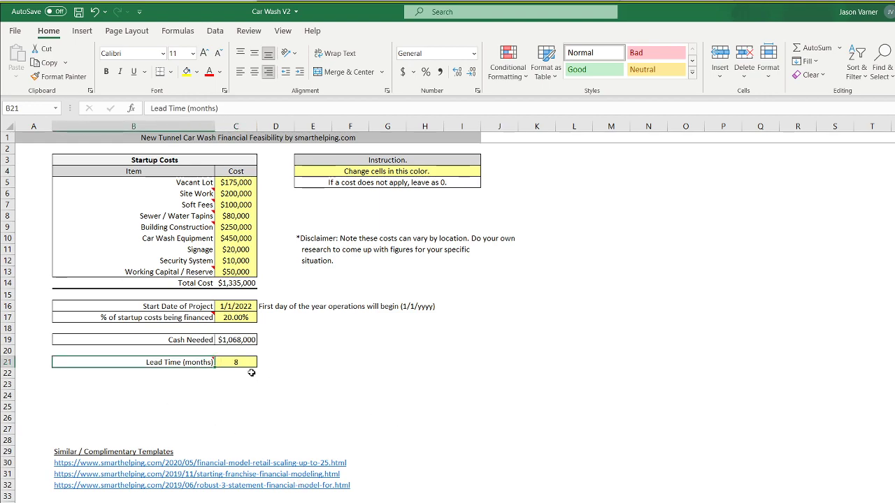
click(239, 363)
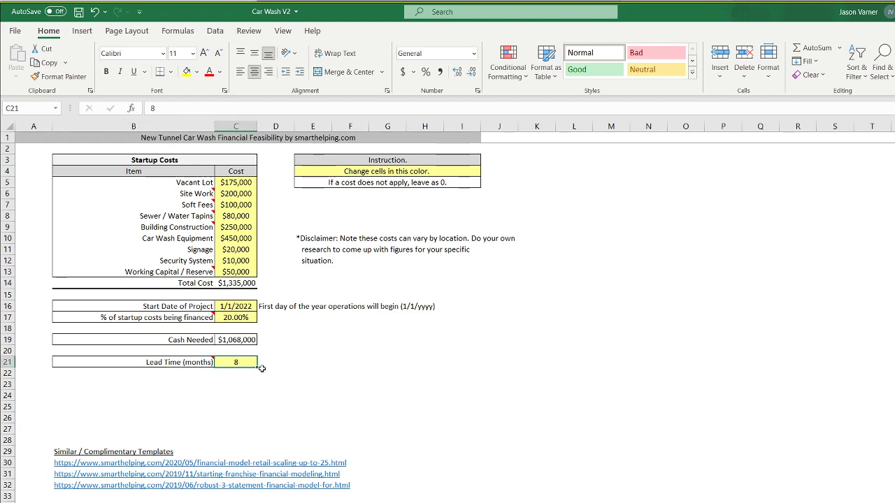
click(194, 374)
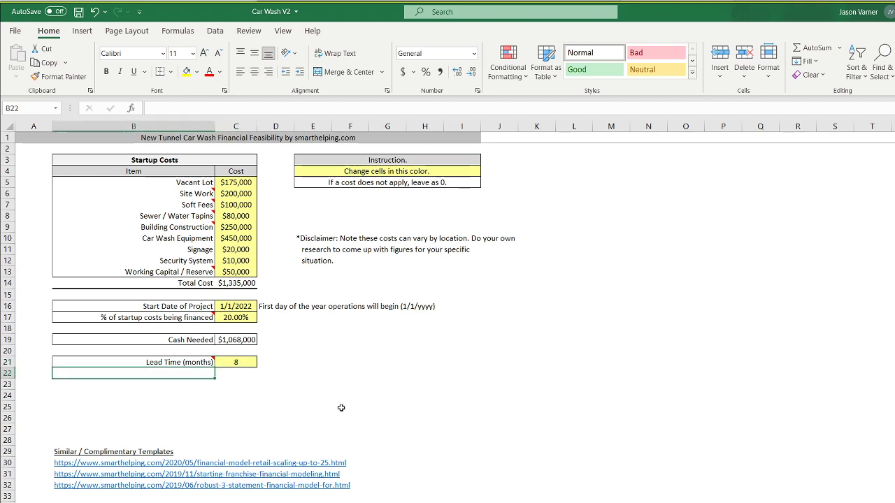
text(Start Month)
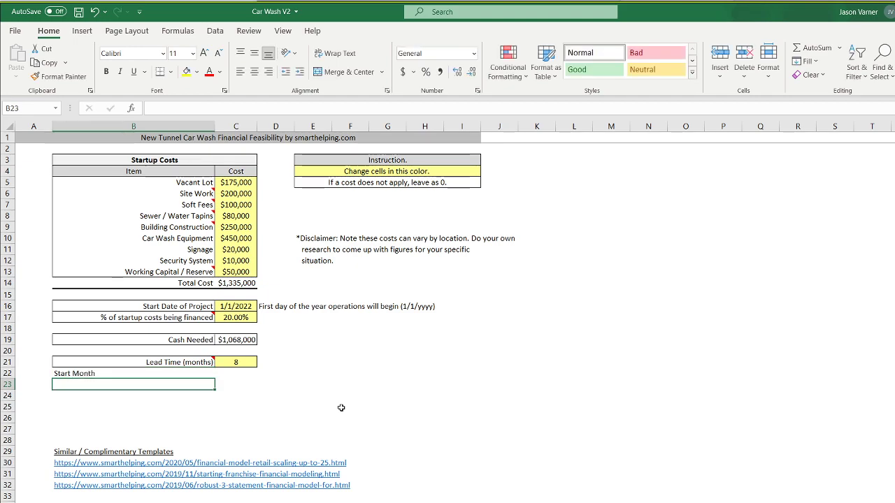
key(Tab)
text(=)
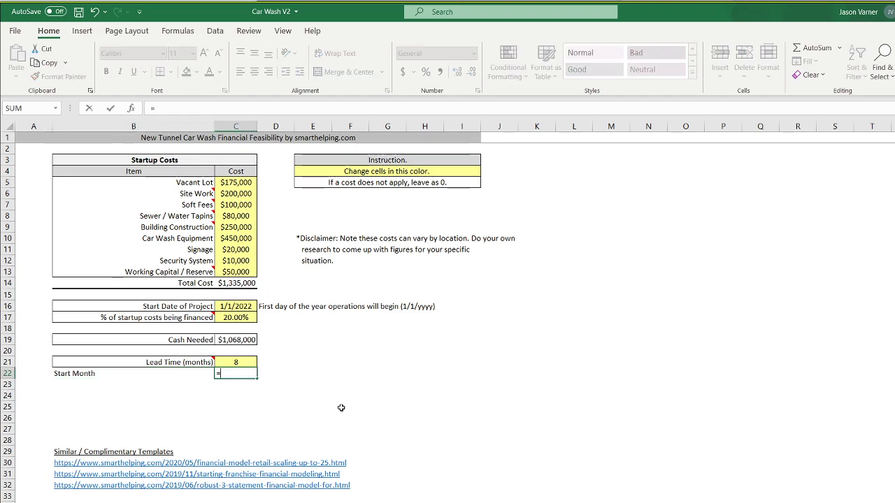
text(edate()
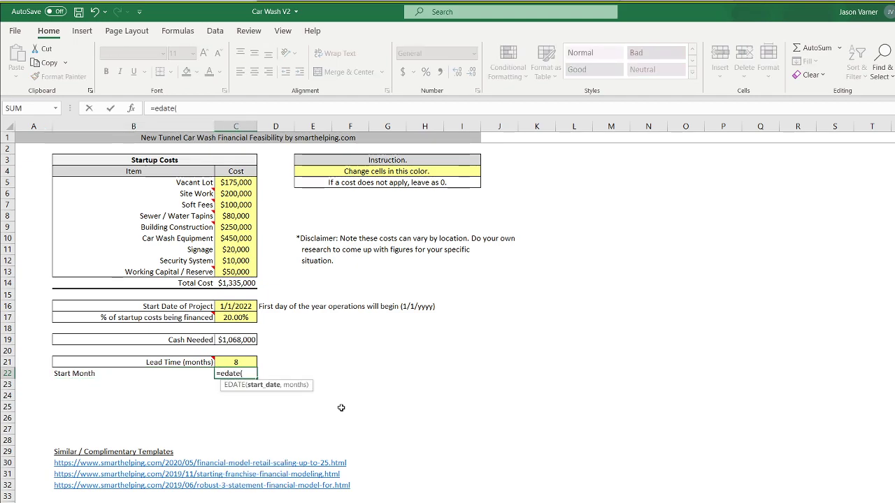
click(243, 306)
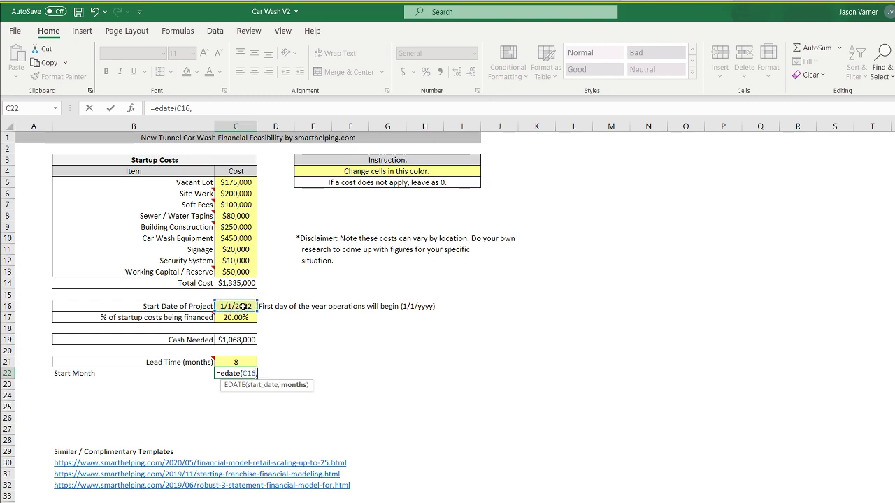
text(,)
click(236, 362)
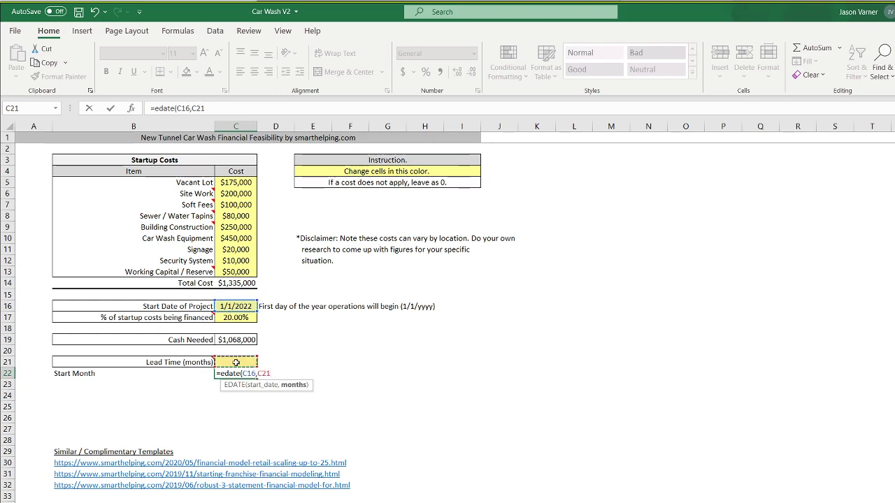
text(+6))
key(Return)
Format the Start Month value in C22 as a date of the Mar-12 type.
click(235, 375)
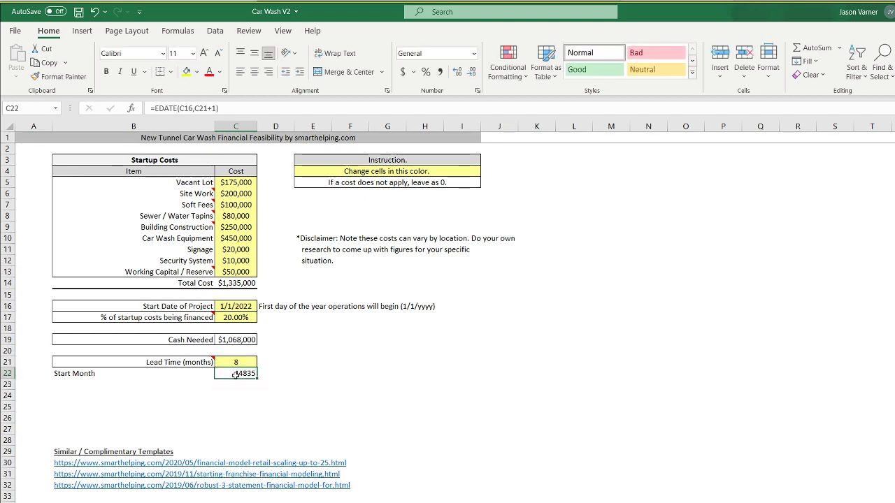
click(478, 91)
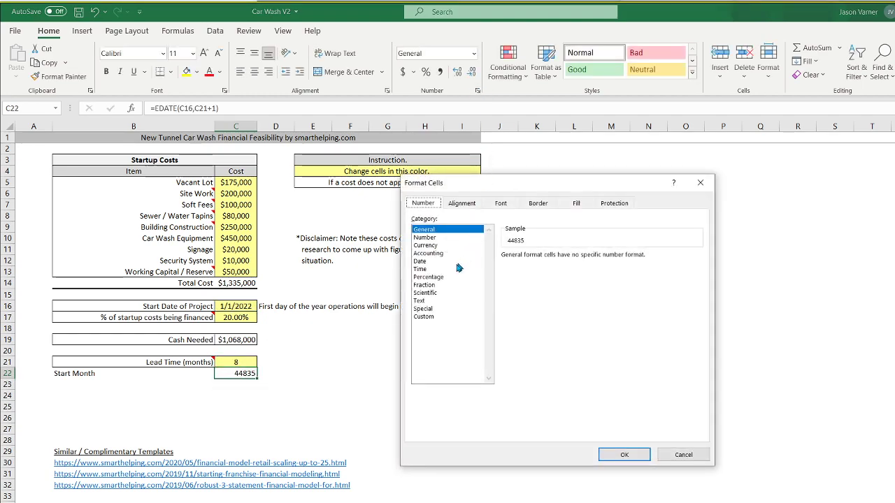
click(423, 263)
click(699, 312)
click(698, 311)
click(698, 311)
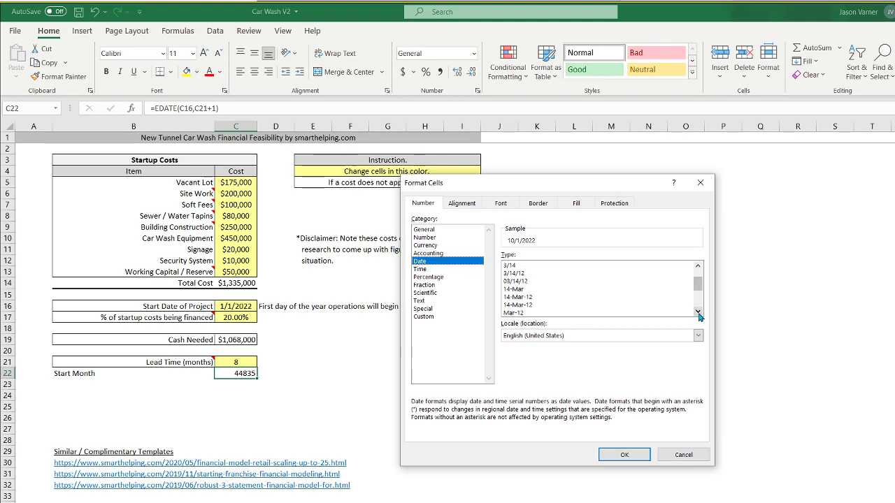
click(512, 312)
click(624, 455)
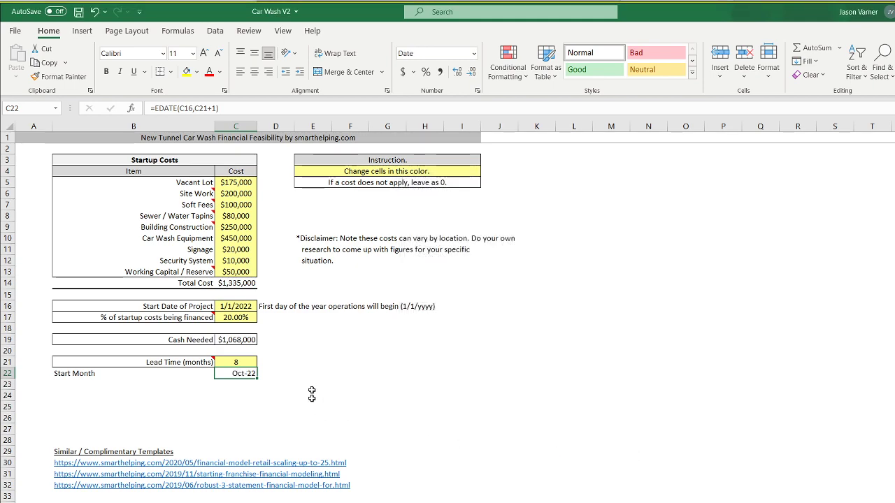
Center the Start Month value in C22 and right-align its label in B22.
click(254, 72)
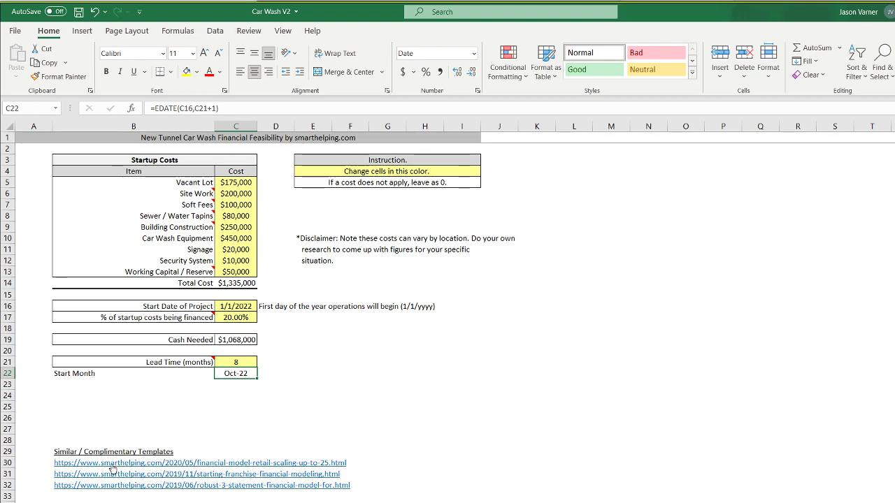
click(174, 373)
click(268, 72)
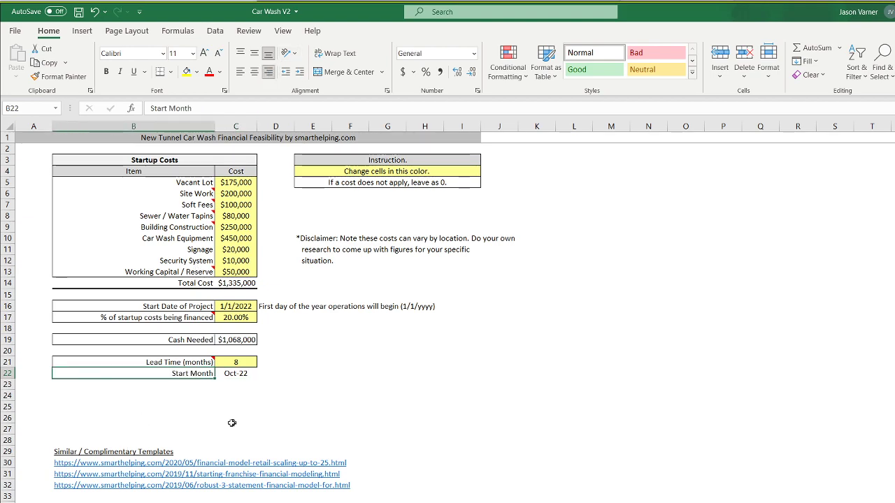
Add all borders around the Start Month label and value in B22:C22.
drag(199, 373, 231, 374)
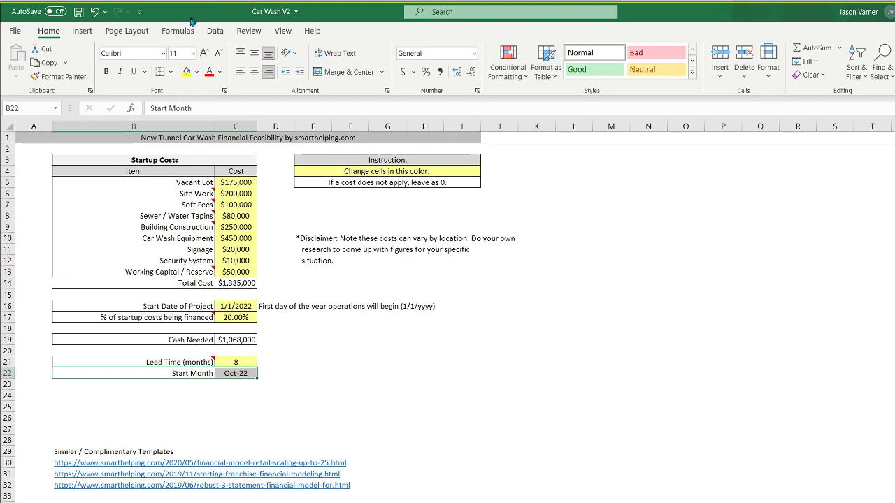
click(170, 72)
click(192, 190)
click(524, 362)
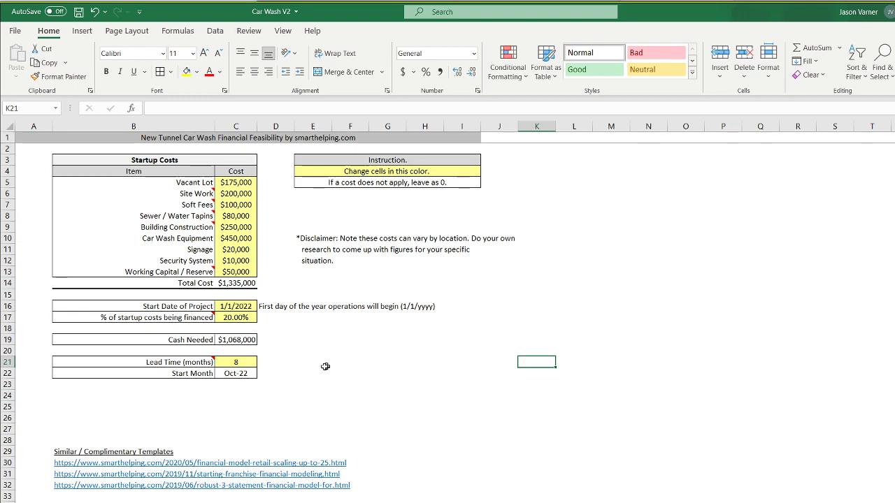
Move the Similar / Complimentary Templates block down to start at row 32 and enter the label "Investment Funding" in B25.
mouse_move(89, 450)
mouse_down()
mouse_move(89, 477)
mouse_move(377, 467)
mouse_move(370, 485)
mouse_move(328, 491)
mouse_up()
drag(120, 428, 278, 462)
click(117, 386)
click(116, 396)
click(116, 405)
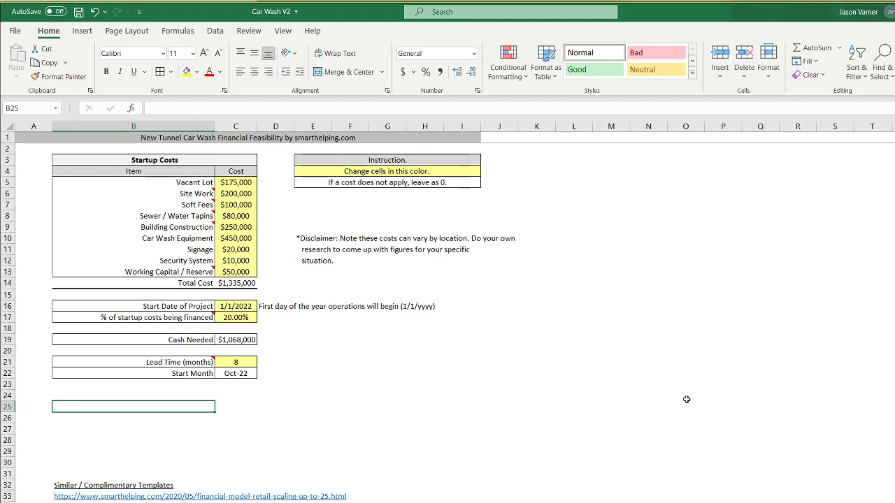
text(Investment)
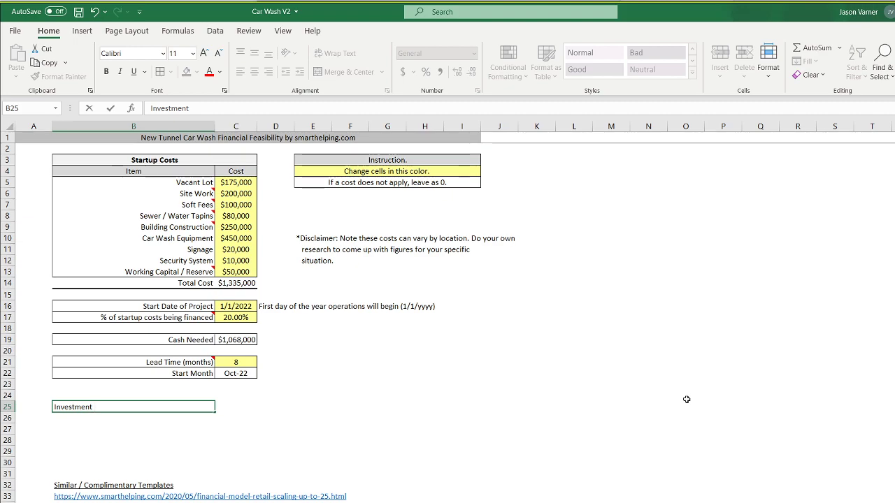
text(Funding)
key(Return)
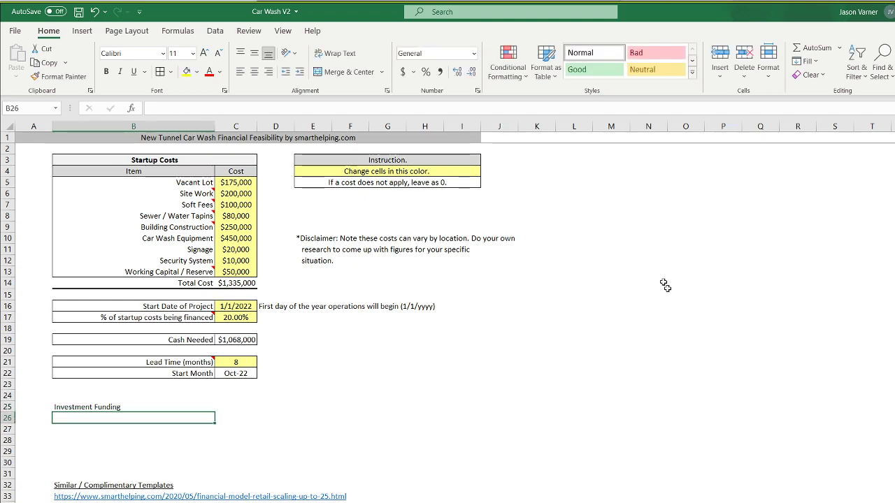
Copy the yellow $80,000 input cell of Sewer / Water Tapins into C25 as the Investment Funding value.
right_click(236, 216)
click(264, 241)
click(139, 406)
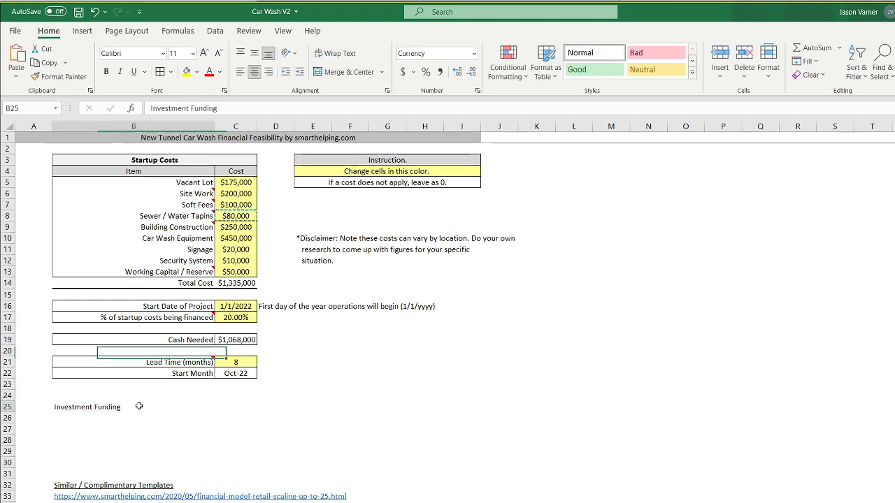
right_click(237, 407)
click(266, 136)
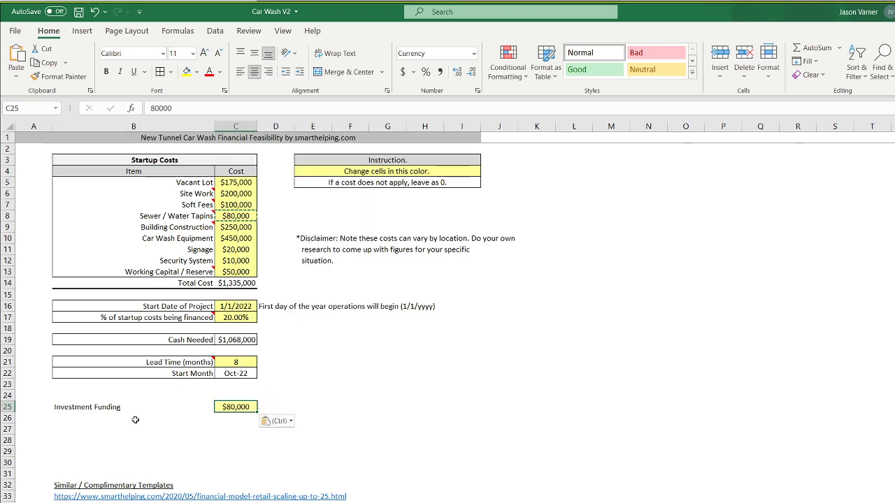
Move the Cash Needed row down to B28:C28 and relabel it "Remaining Owner Funding Required".
drag(196, 340, 227, 442)
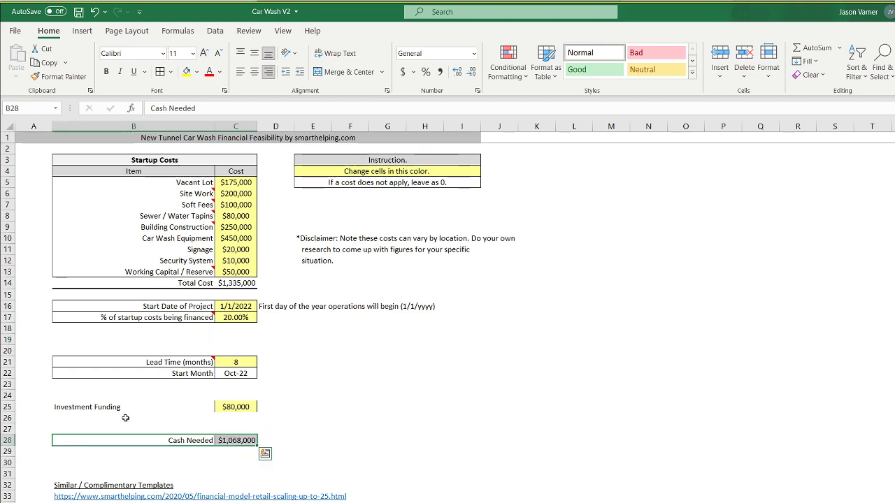
click(168, 441)
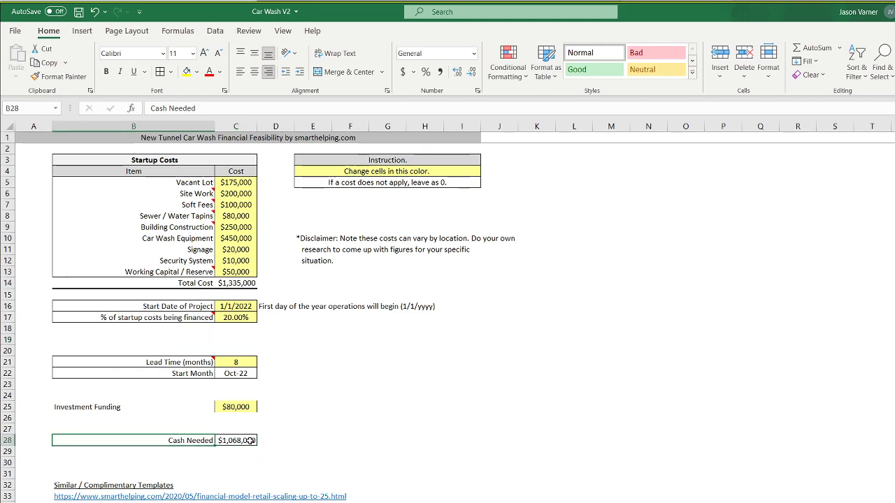
text(Remaining Owner)
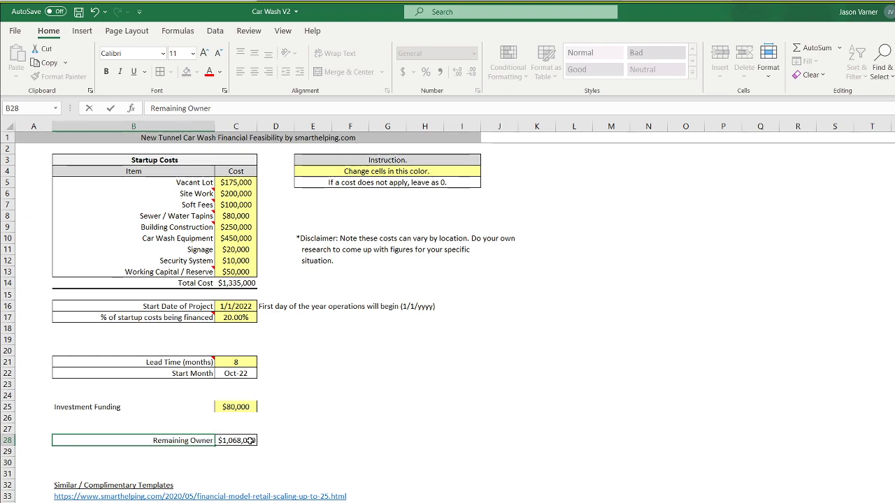
text( Funding)
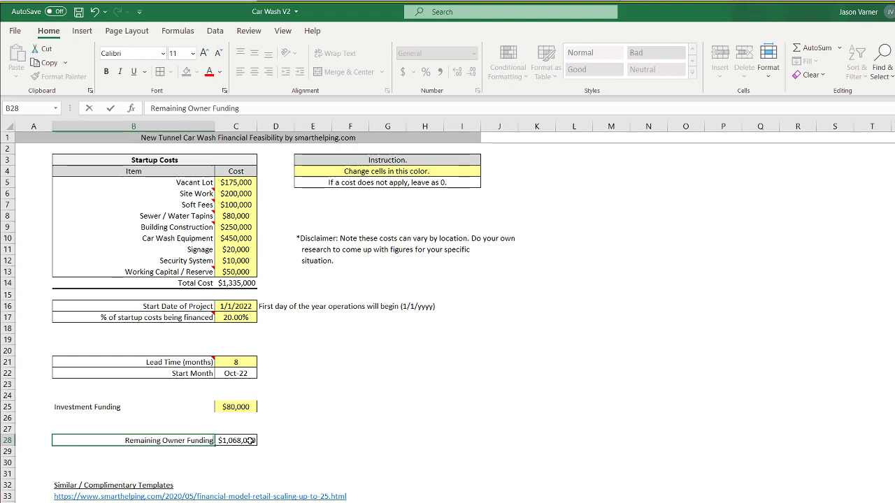
text( Required)
key(Return)
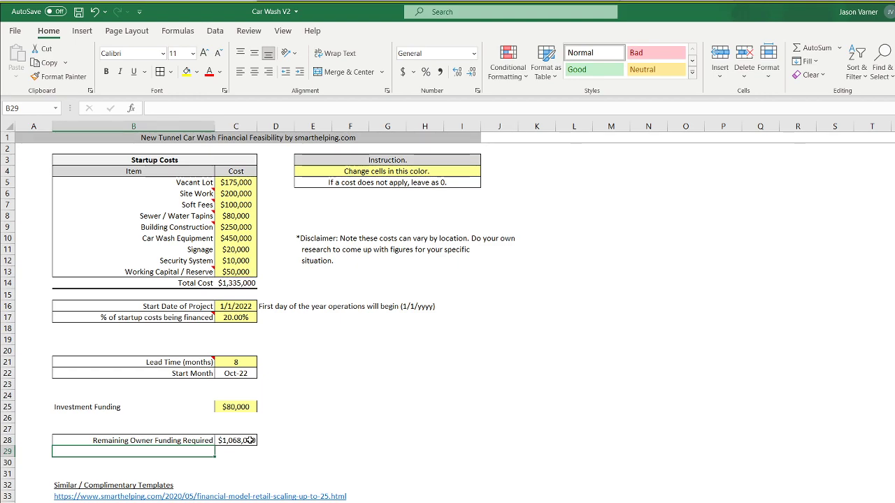
Right-align the Investment Funding label and put borders around B25:C25.
drag(160, 407, 192, 442)
click(269, 71)
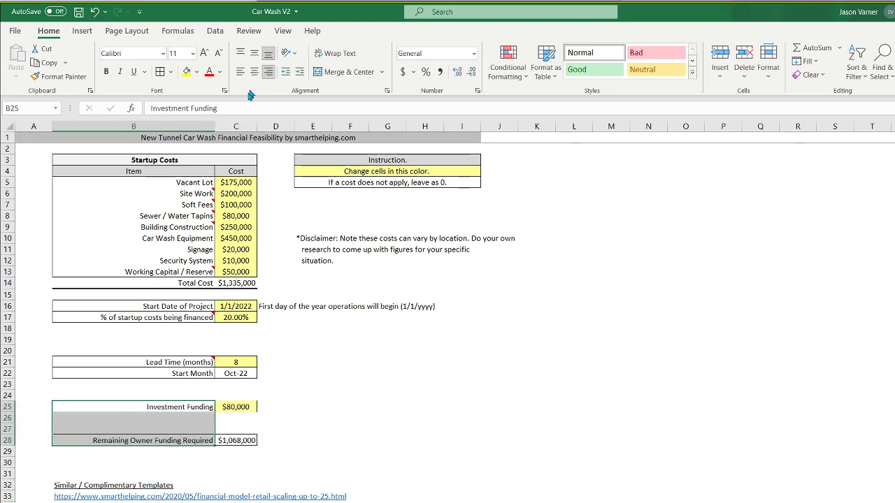
click(184, 408)
drag(183, 409, 234, 408)
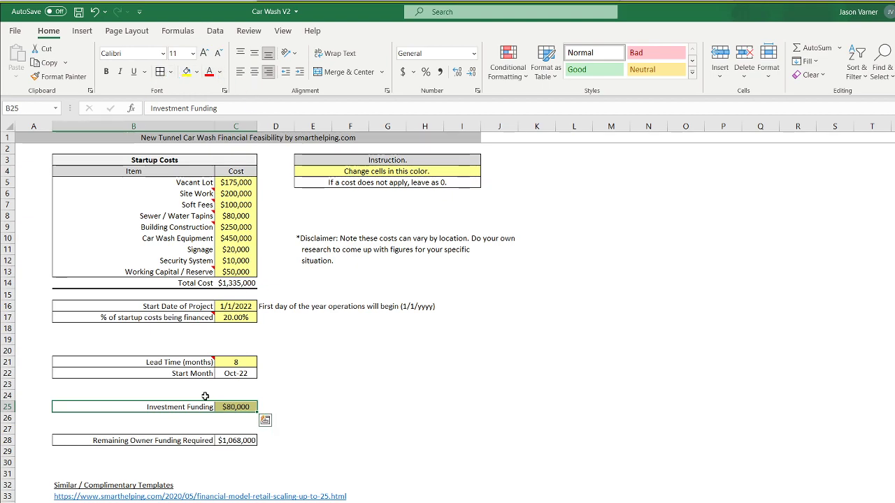
click(414, 441)
click(176, 409)
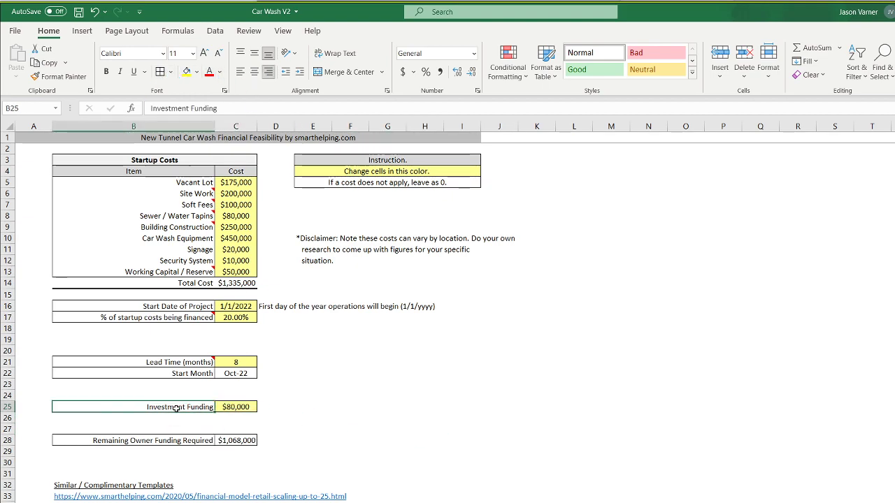
Enter the label "% Share for Investors" in B26 under Investment Funding.
click(206, 418)
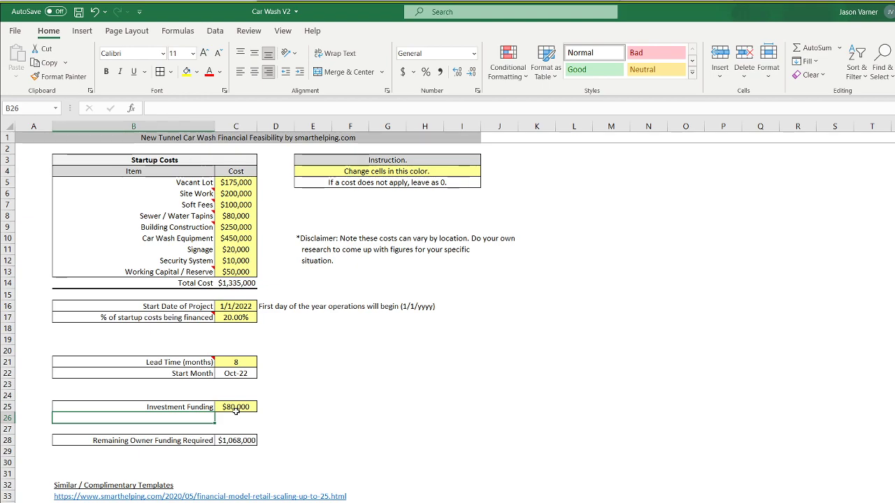
text(% Share for)
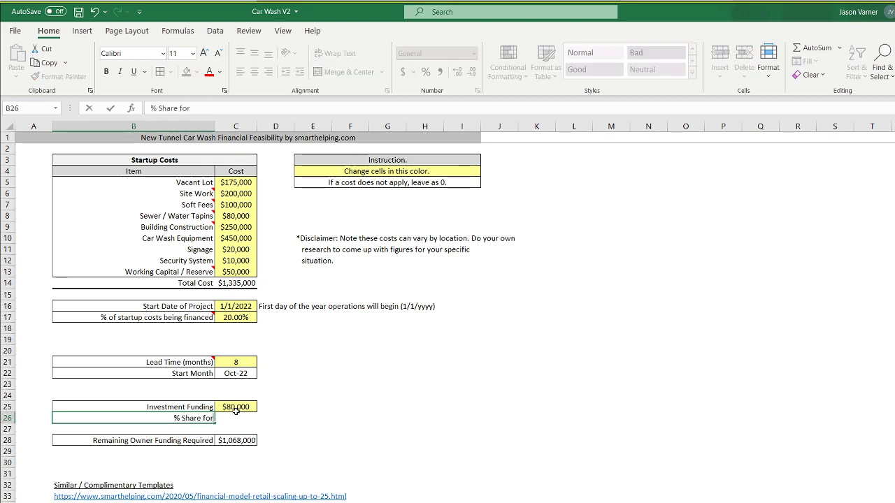
text( Investors)
key(Return)
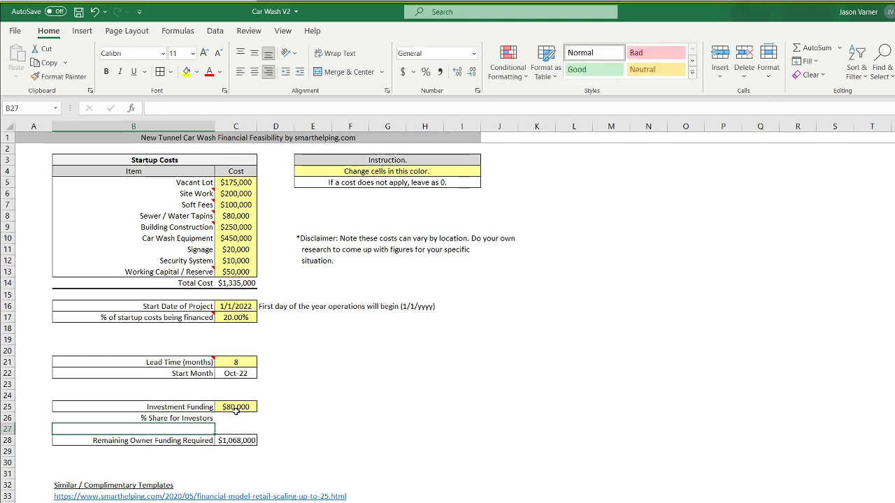
Copy the Sewer / Water Tapins input cell into C26, format it as a percentage and set the investor share to 25%.
click(237, 407)
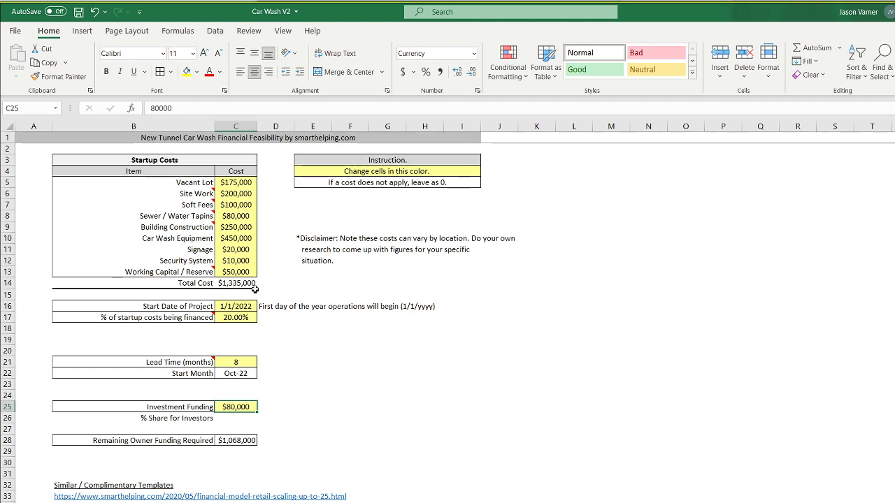
click(237, 217)
right_click(238, 217)
click(280, 246)
right_click(242, 418)
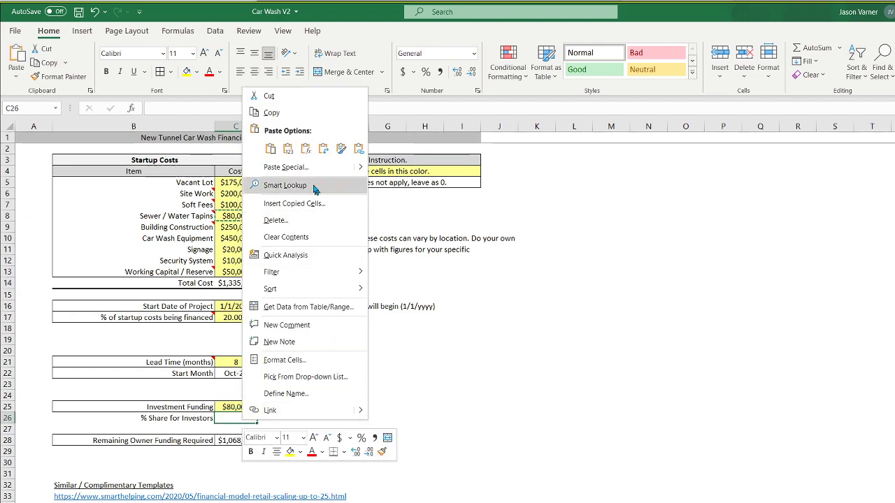
click(270, 148)
click(426, 73)
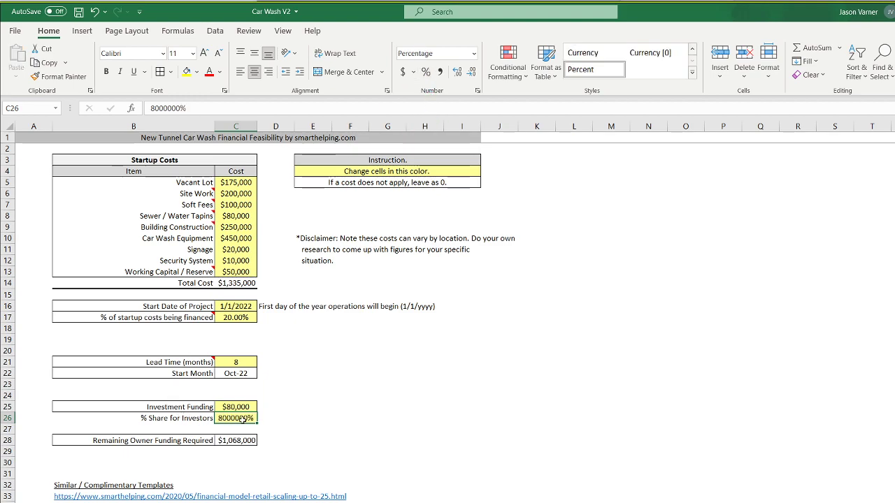
text(25)
key(Return)
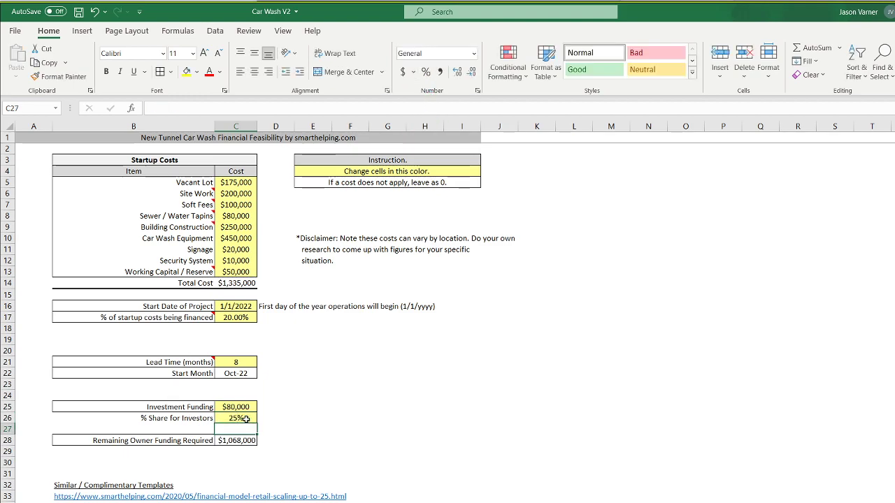
Move Lead Time and Start Month to rows 17–18 below the Start Date of Project, and % of startup costs being financed to row 21.
click(173, 407)
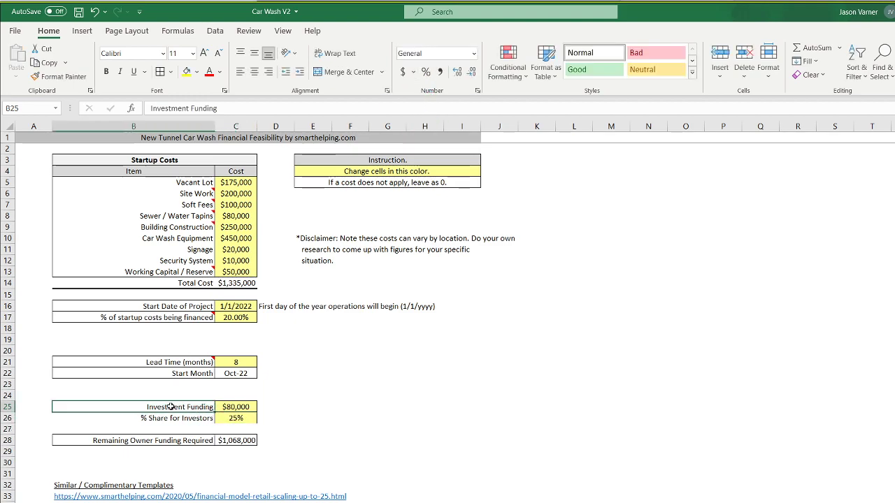
drag(176, 363, 233, 373)
mouse_move(199, 364)
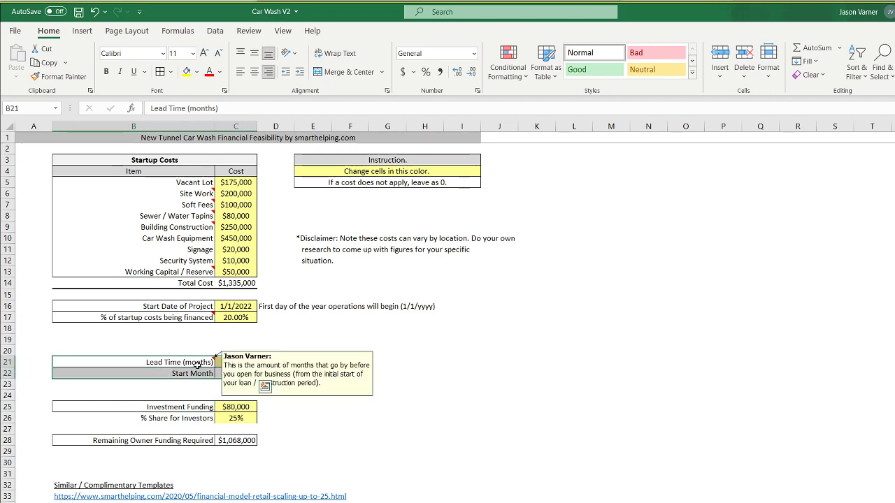
drag(157, 359, 162, 340)
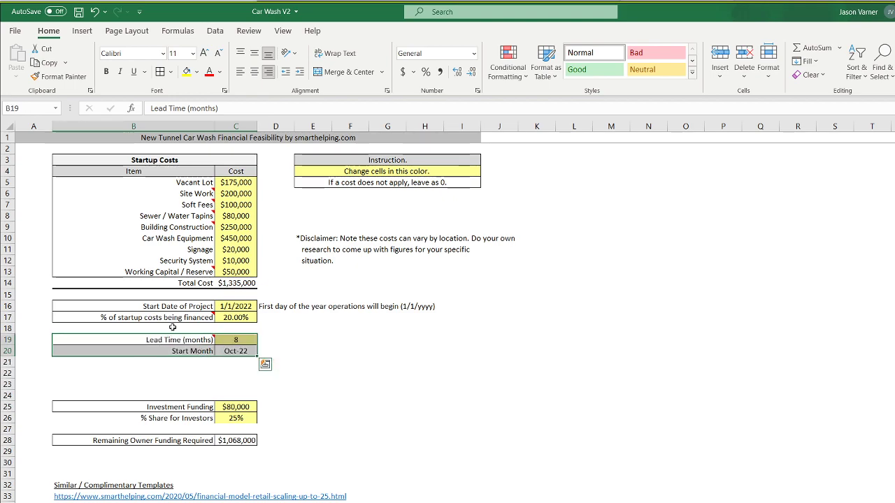
click(179, 320)
drag(187, 325, 190, 376)
click(216, 345)
drag(216, 344, 188, 325)
drag(181, 387, 179, 361)
Enter the heading "Funding Sources" in B20 above the % of startup costs being financed row.
click(117, 353)
text(Funding Sources)
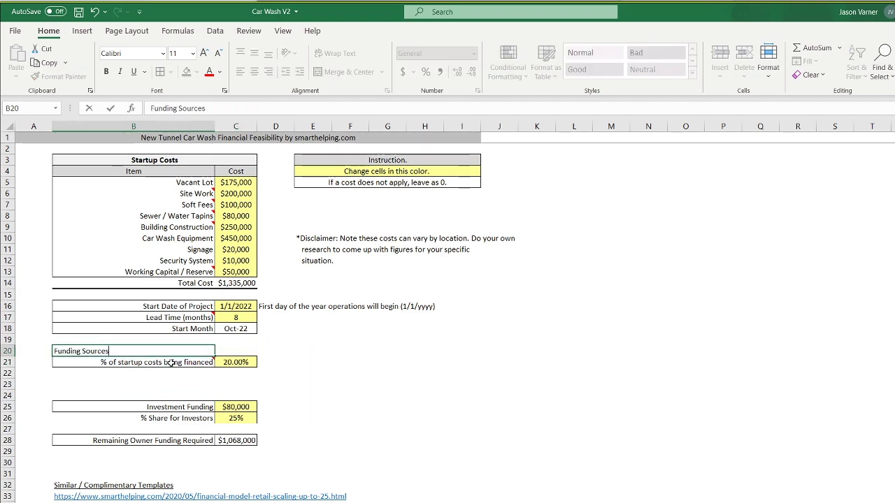
key(Return)
click(192, 351)
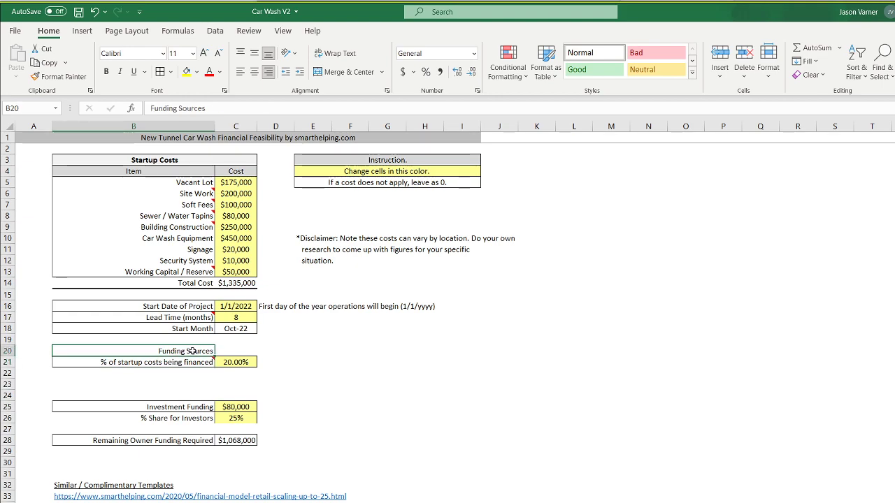
Make the Funding Sources heading bold and give B20:C20 a thick bottom border.
drag(193, 352, 223, 352)
click(106, 72)
click(171, 72)
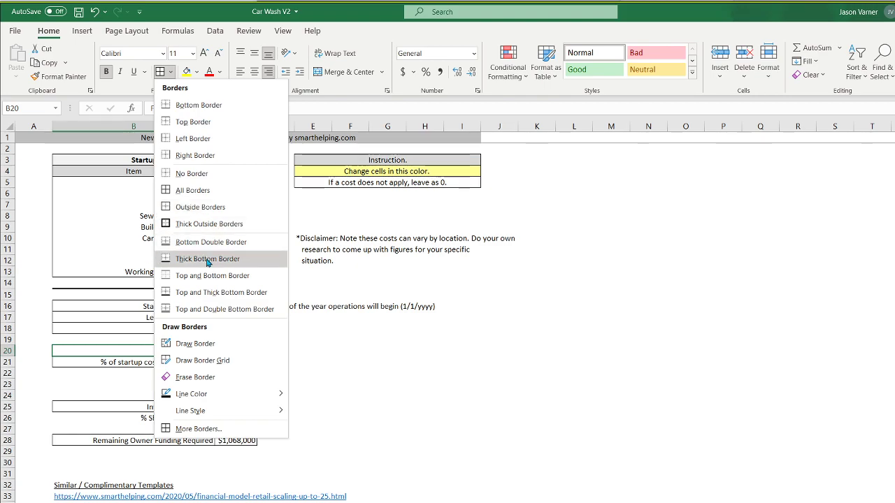
click(211, 258)
click(491, 419)
click(185, 352)
click(162, 364)
click(171, 387)
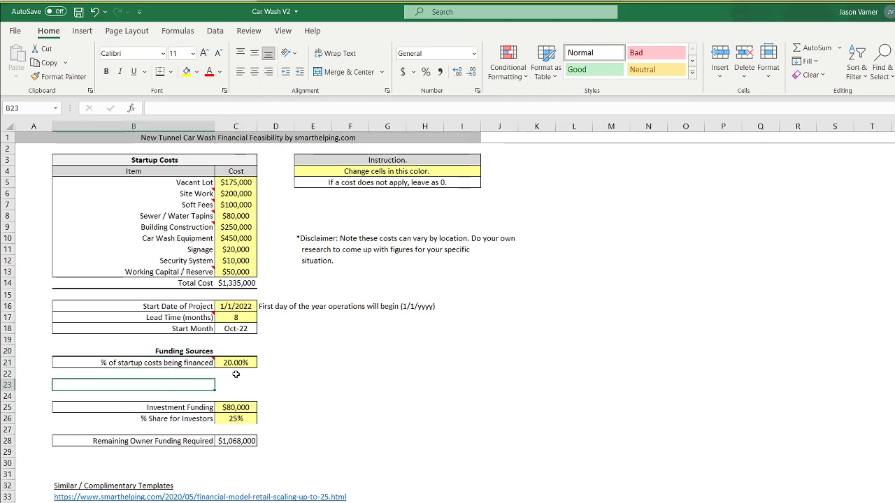
click(235, 375)
text(=)
click(228, 362)
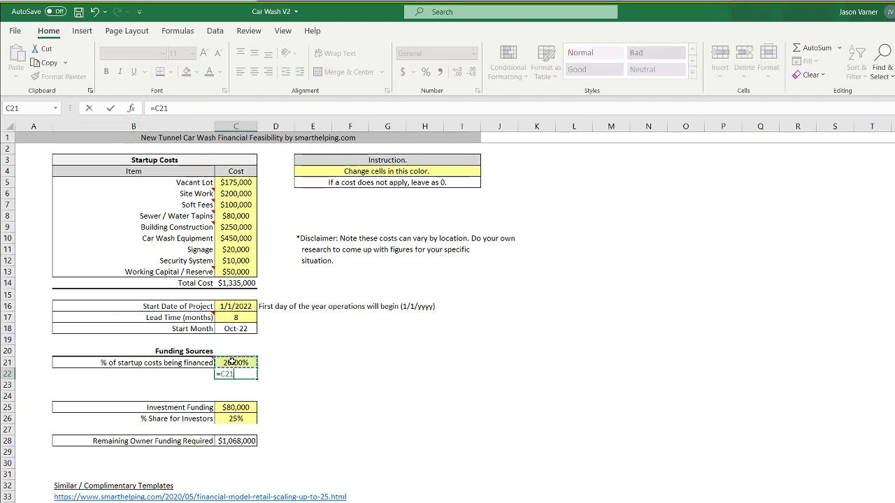
key(Escape)
click(451, 397)
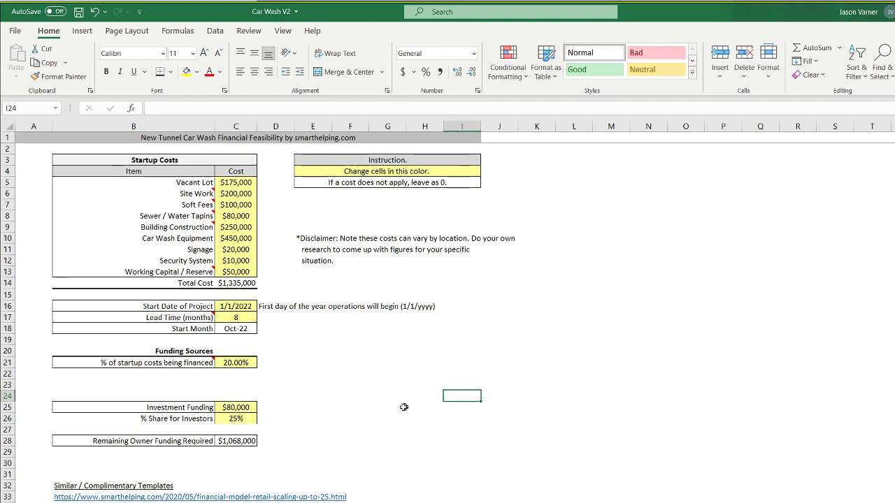
drag(244, 281, 200, 290)
click(461, 407)
click(598, 428)
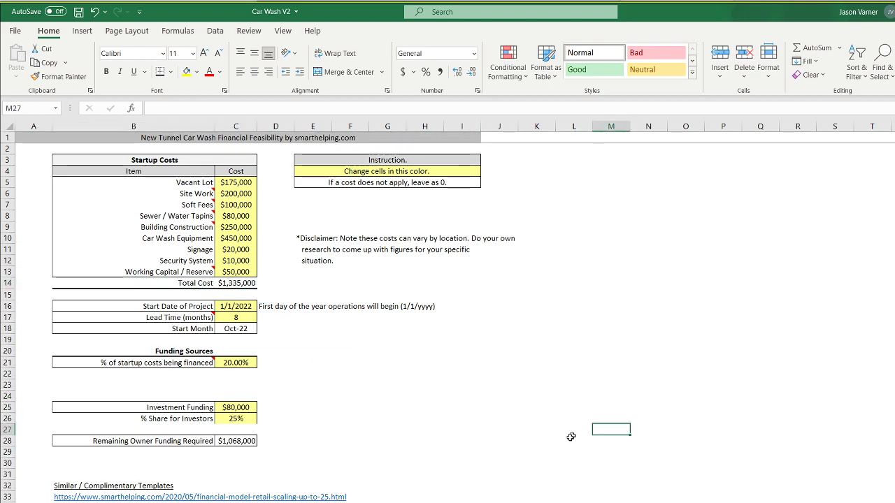
Examine the 5-Year Monthly P&L for car counts, monthly fixed expenses and EBITDA before and after operations begin.
click(391, 502)
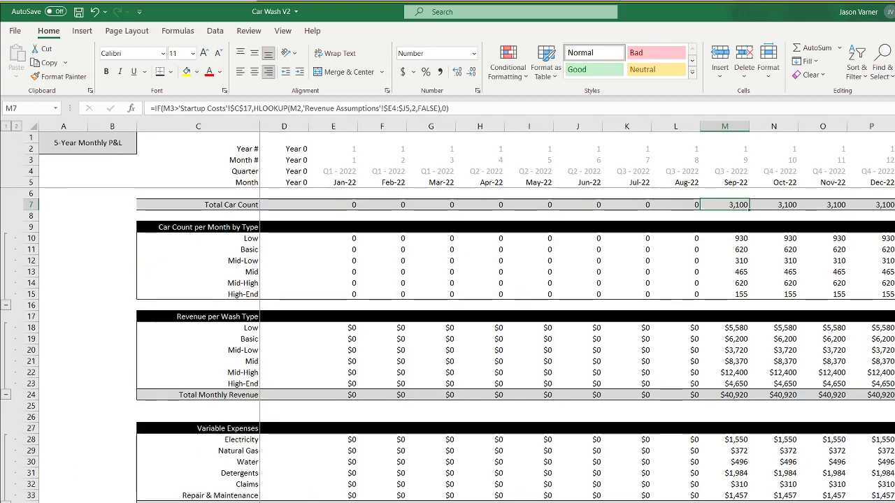
click(731, 451)
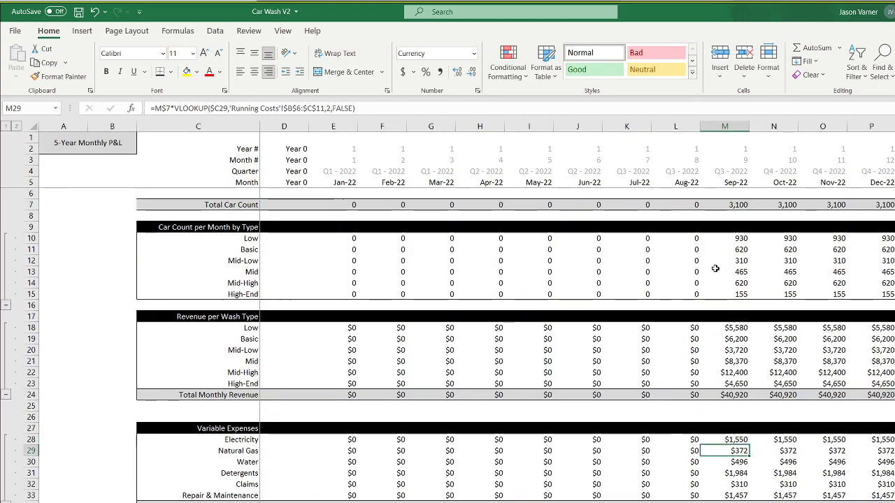
scroll(689, 450, down, 7)
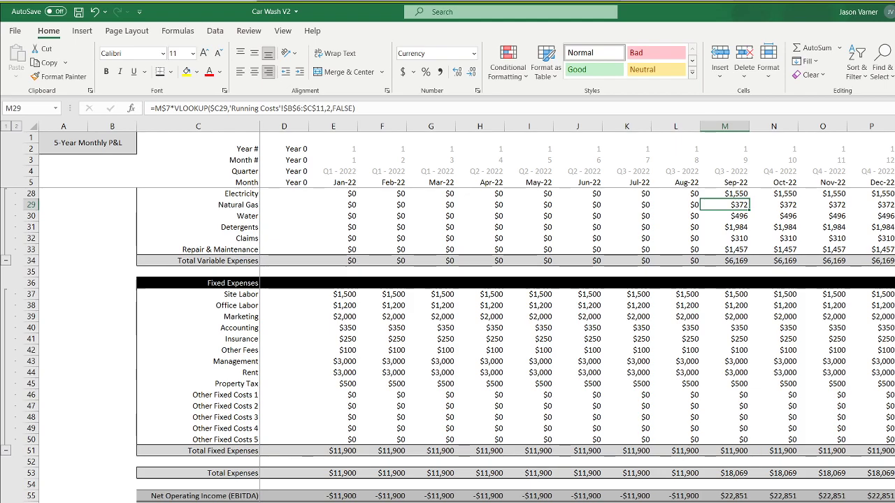
click(334, 502)
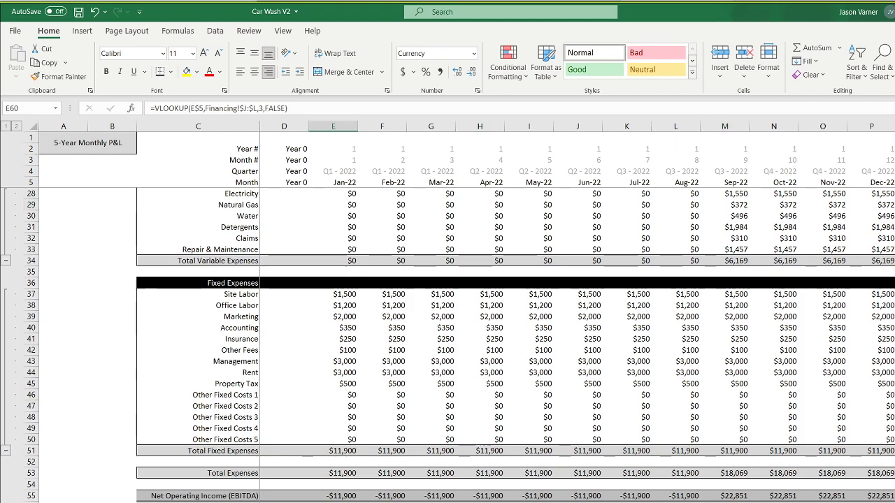
key(Down)
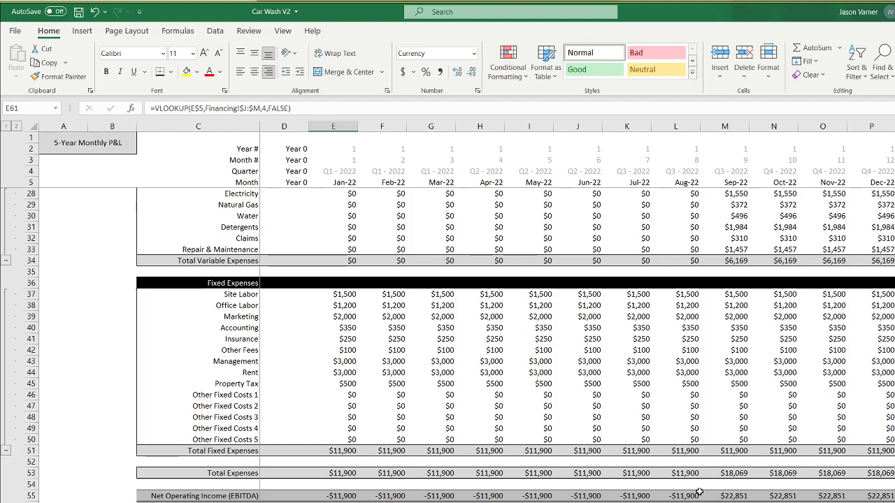
click(734, 495)
click(793, 498)
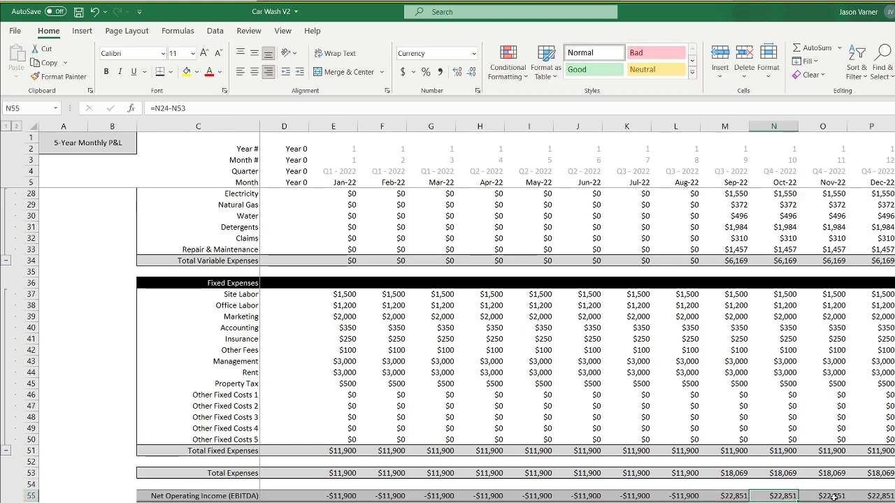
click(833, 498)
drag(335, 497, 673, 496)
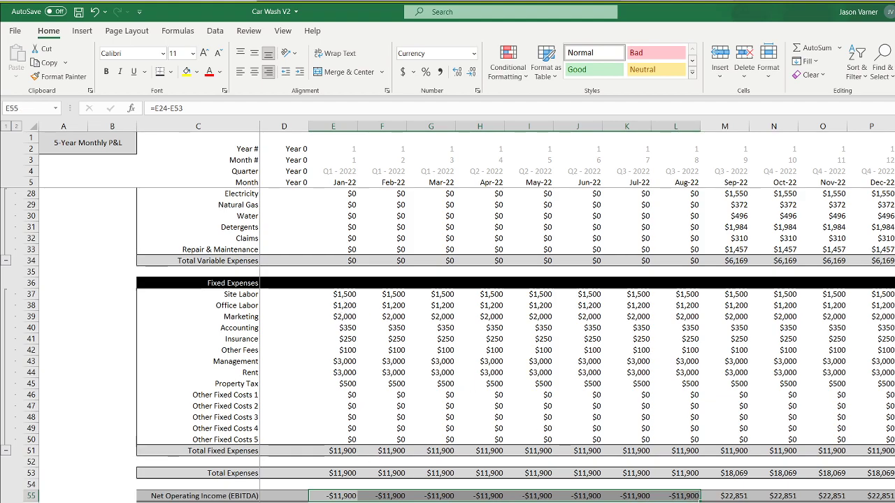
drag(329, 295, 407, 378)
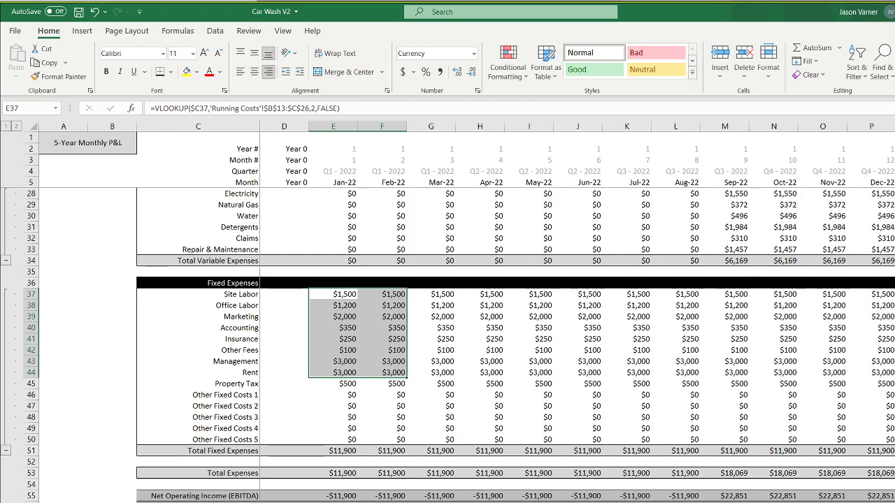
Review the fixed monthly cost inputs on the running costs sheet and the Total Cost on the startup costs sheet.
key(ctrl+Page_Up)
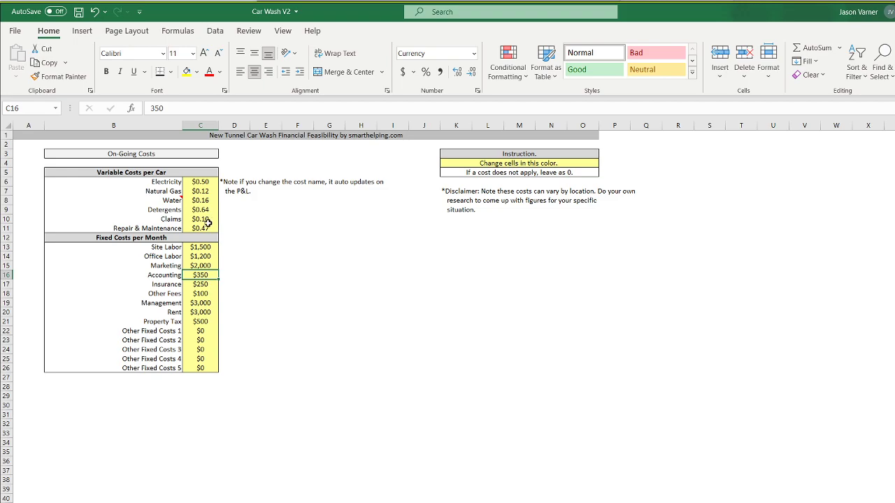
click(205, 324)
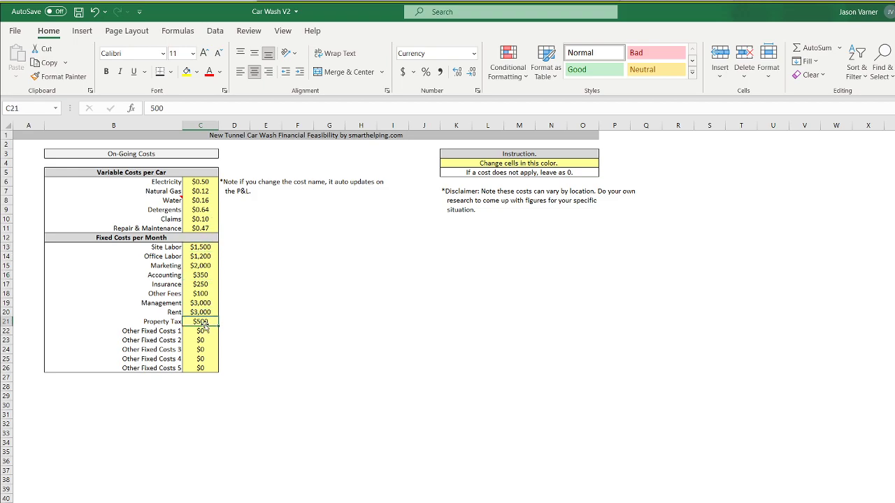
click(201, 250)
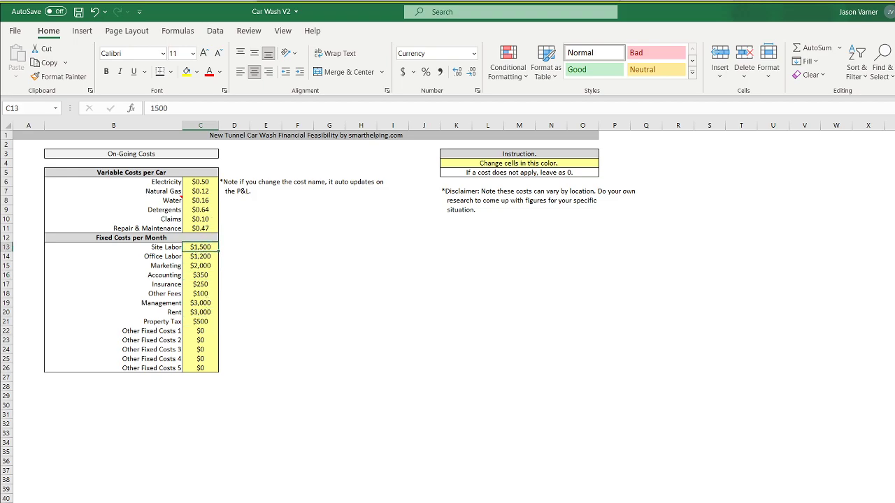
click(238, 502)
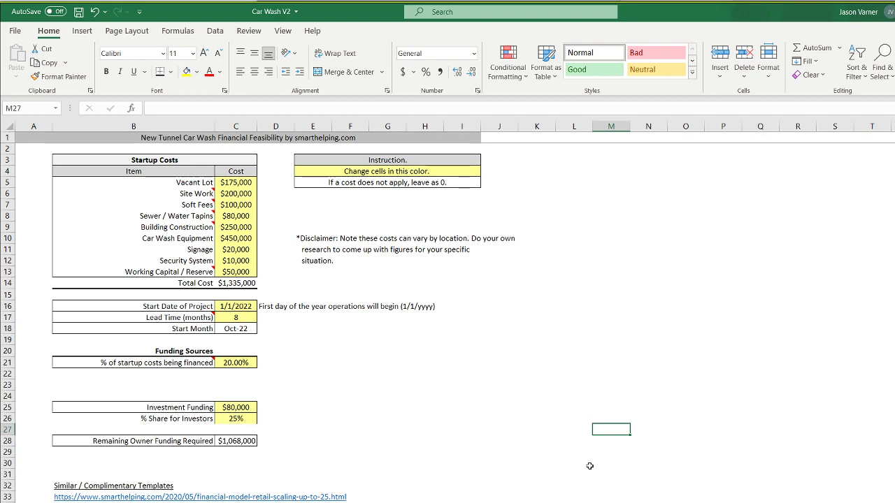
click(243, 283)
click(427, 374)
click(536, 373)
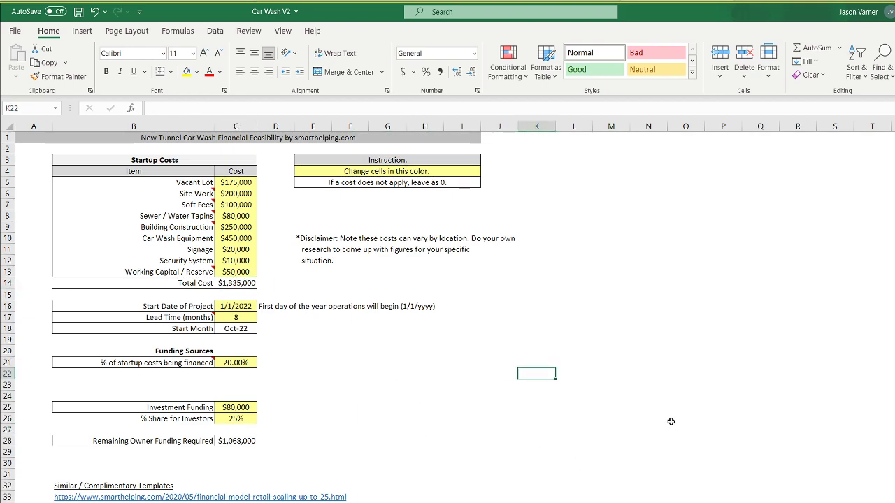
click(680, 425)
Move the Investment Funding label and its value up to row 24.
drag(168, 408, 197, 375)
click(401, 388)
click(175, 361)
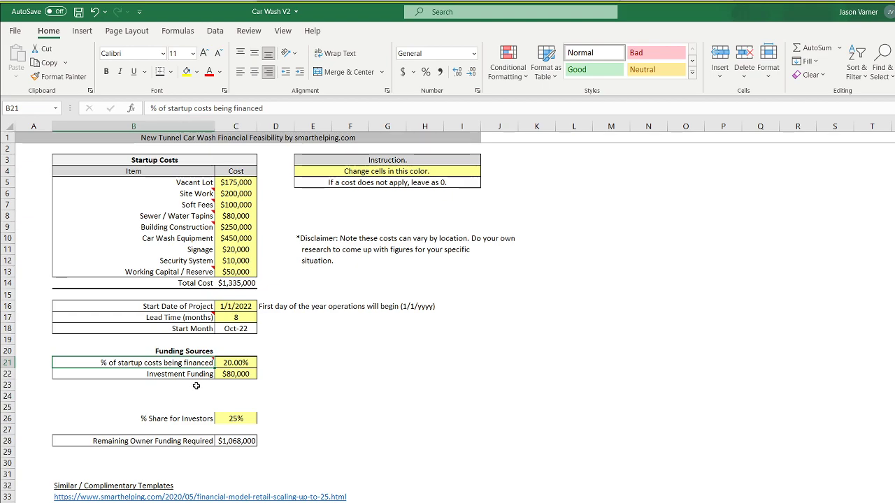
drag(189, 376, 203, 395)
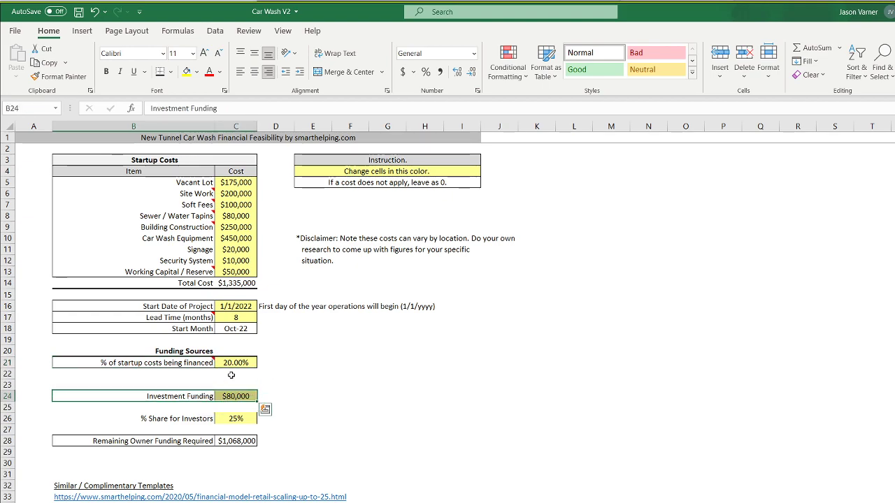
Rename the label in B21 to "% of Total Equity Requirement in Debt".
click(196, 364)
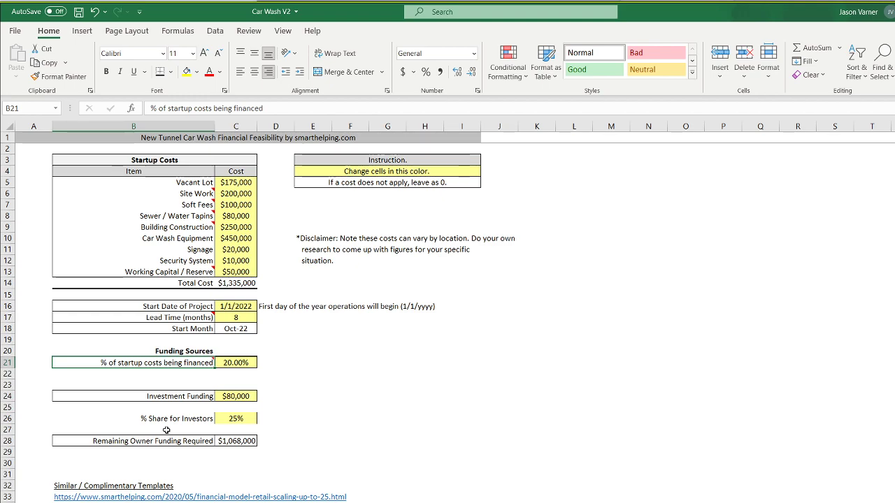
text(%)
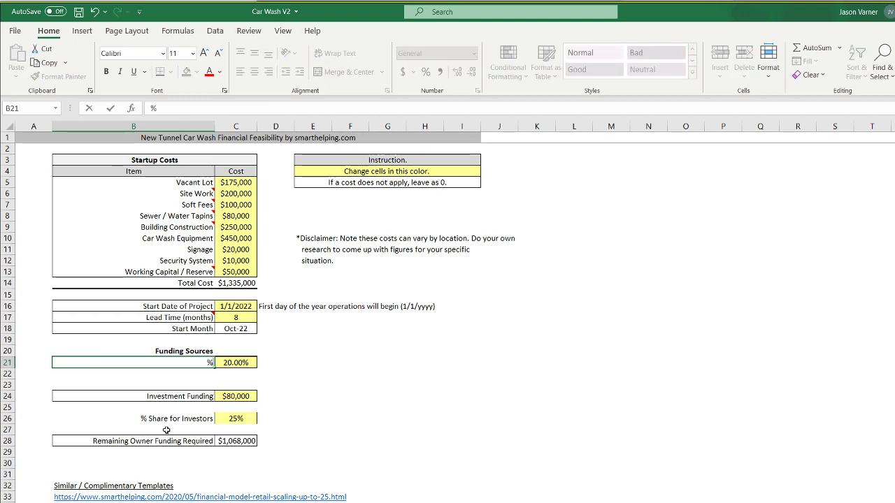
text( of Total Equity)
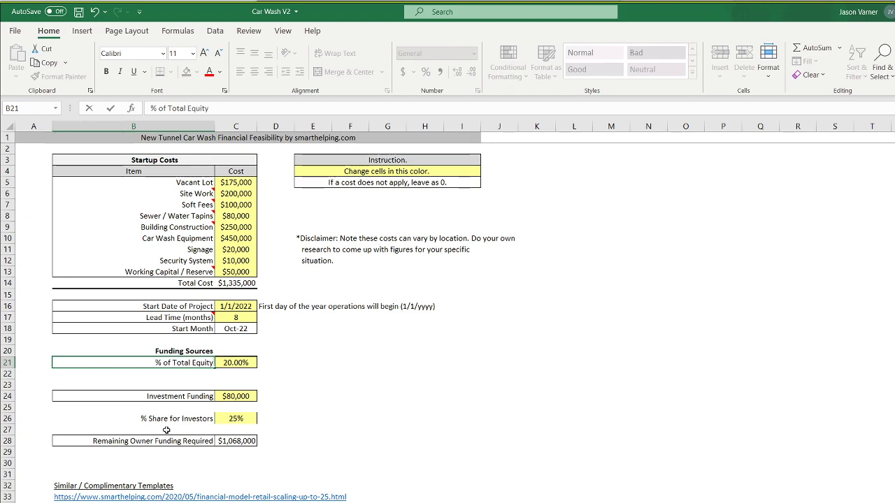
text( Requirement)
key(BackSpace)
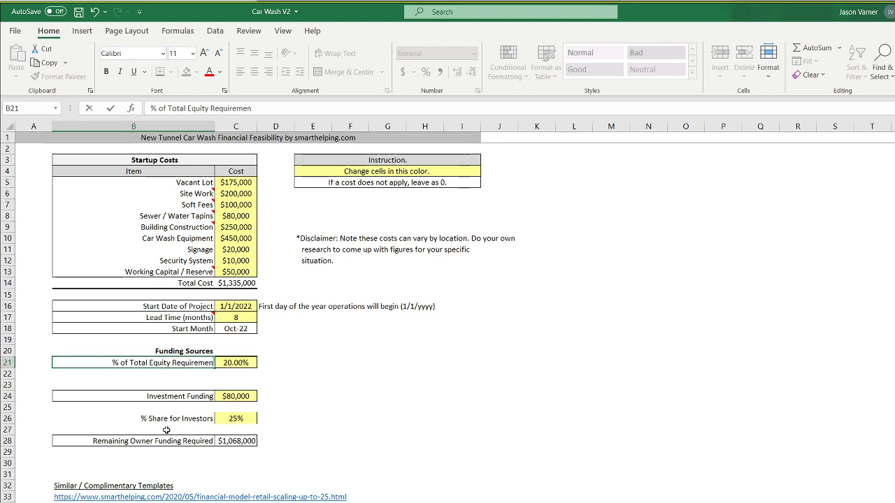
text(t)
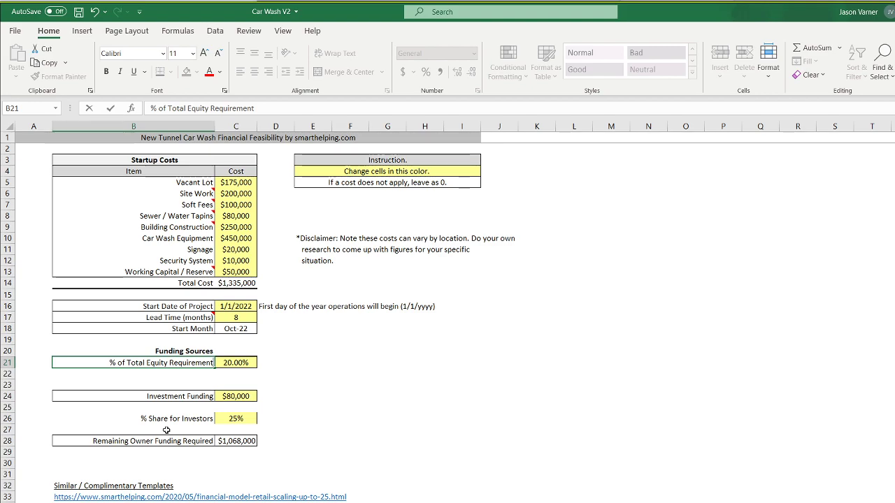
text( in Debt)
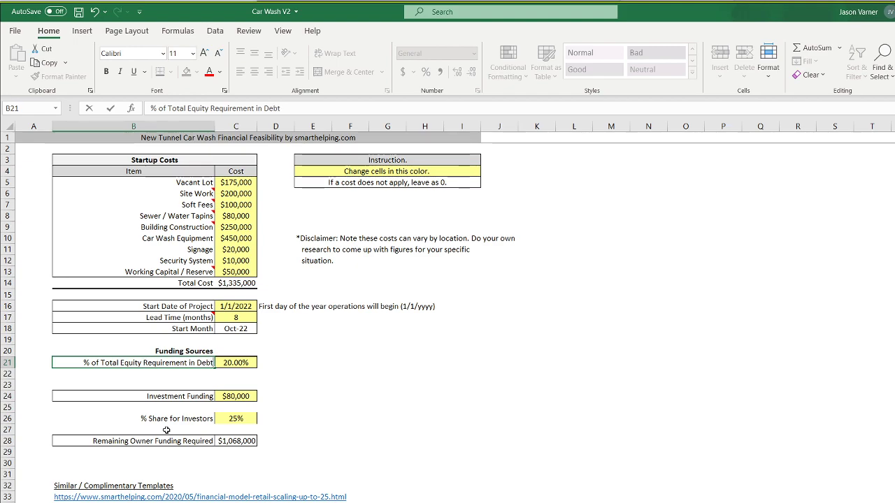
key(Return)
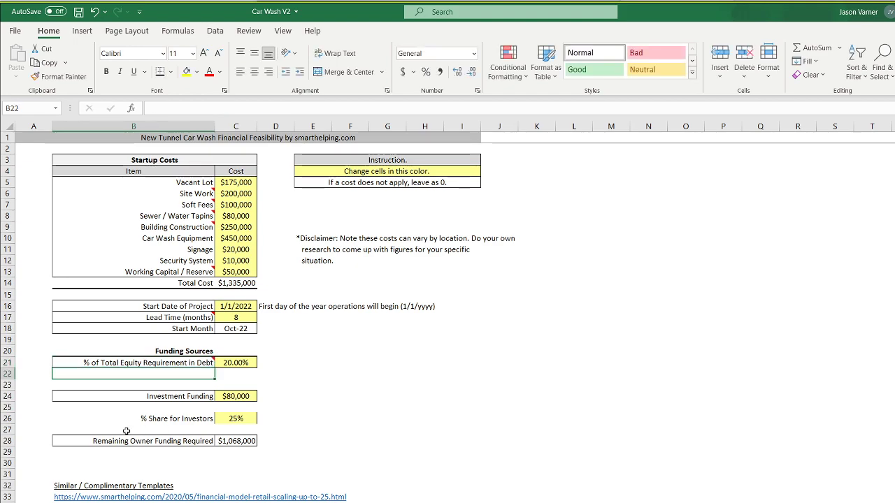
right_click(189, 363)
click(170, 364)
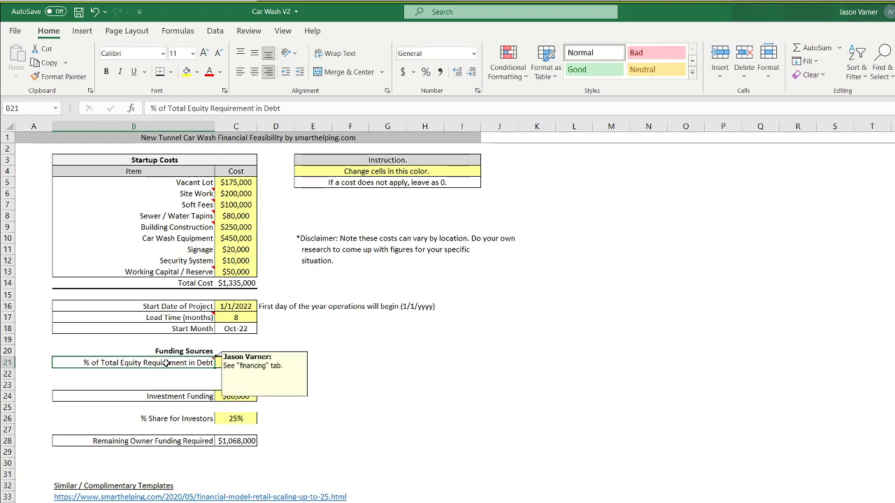
click(411, 429)
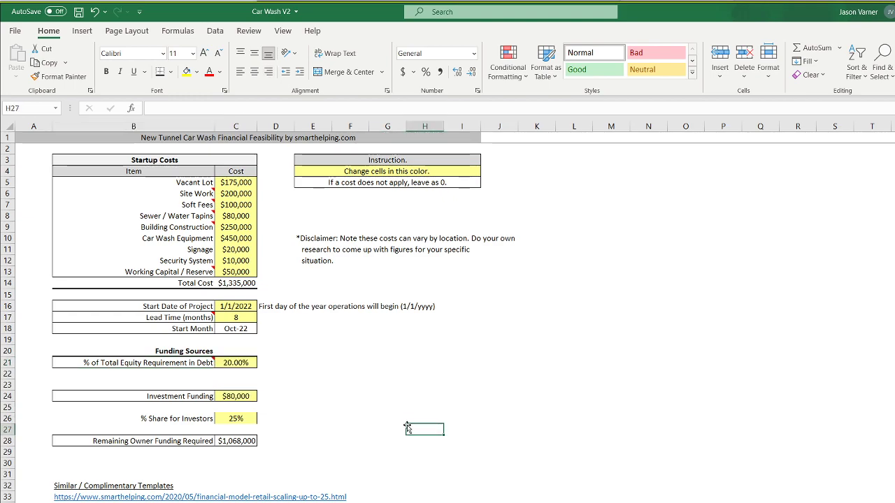
Move the debt percentage row down to row 22 and enter "Total Equity Required for Project" in B21.
drag(186, 363, 206, 375)
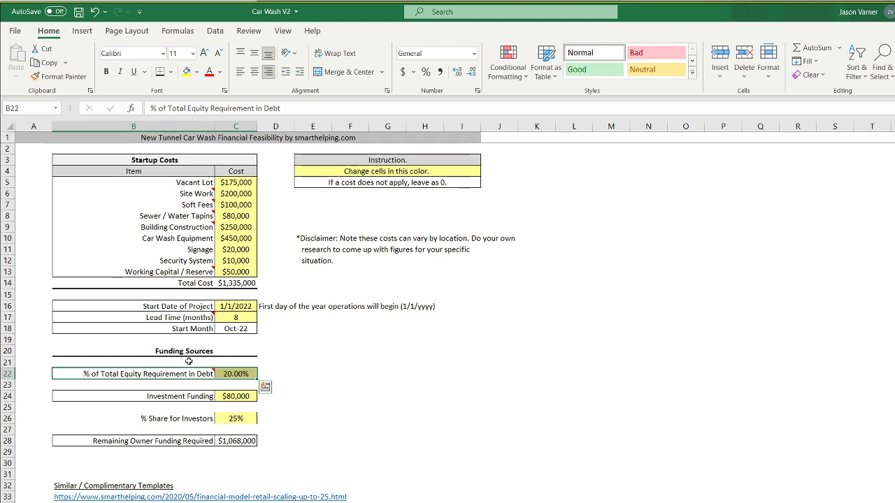
text(Total)
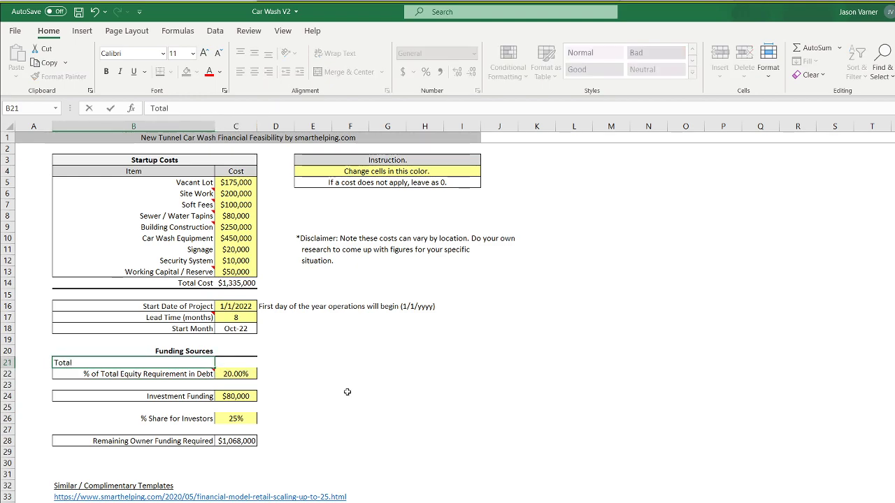
text( Equity Required)
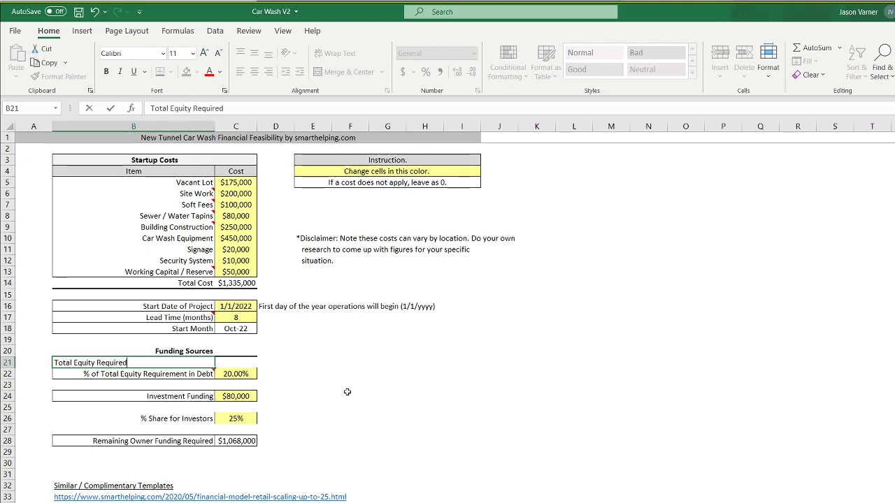
text( for Project)
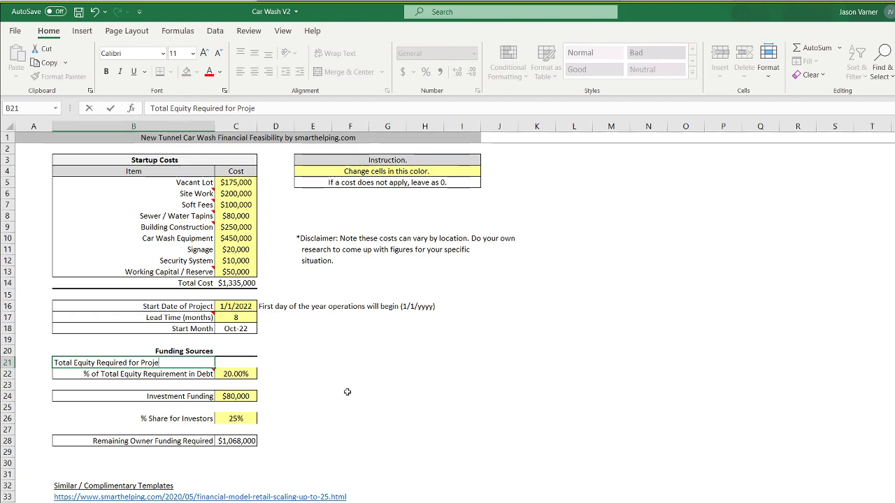
key(Return)
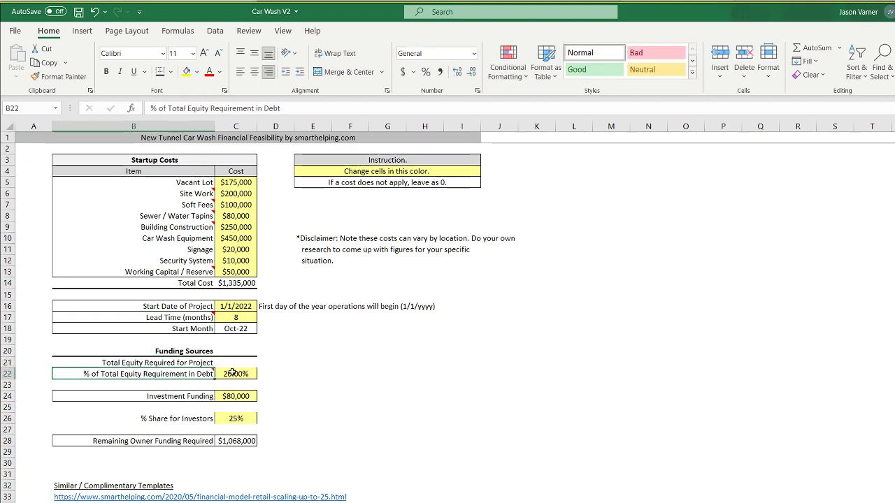
Apply all borders to cell C21 beside Total Equity Required for Project.
click(231, 364)
click(169, 71)
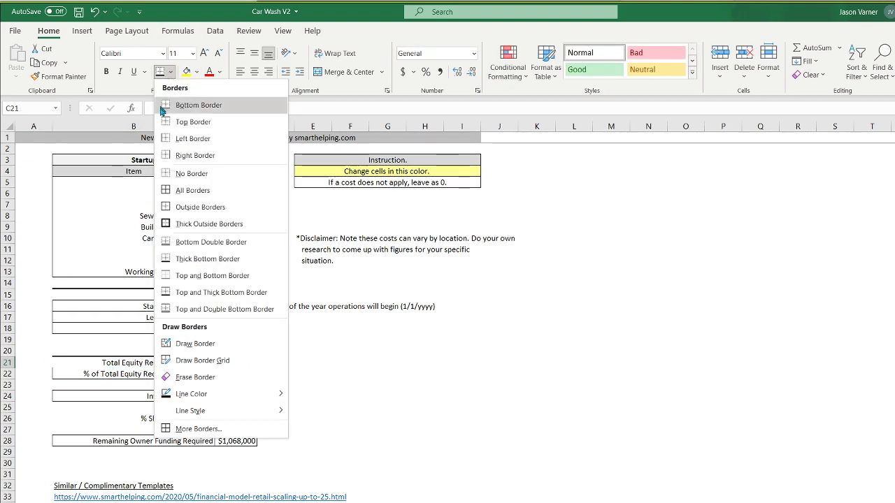
click(188, 190)
click(237, 375)
drag(236, 375, 184, 373)
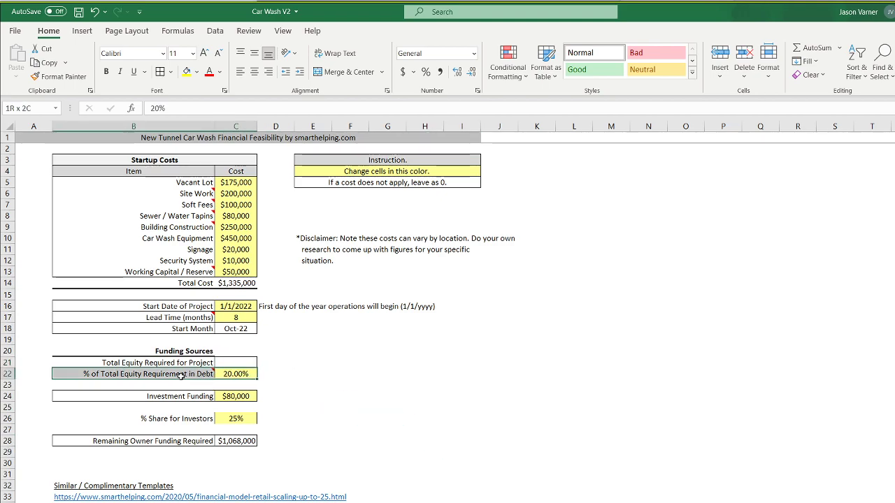
click(233, 375)
drag(180, 395, 222, 397)
click(229, 374)
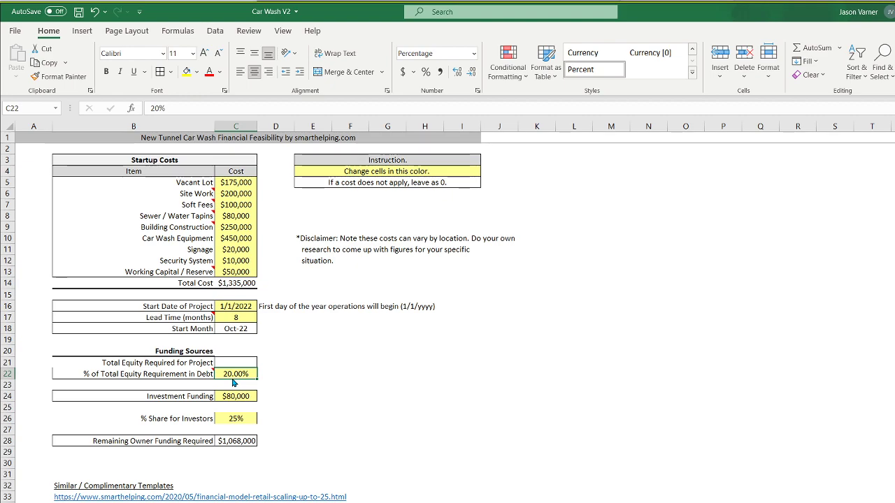
drag(190, 396, 228, 402)
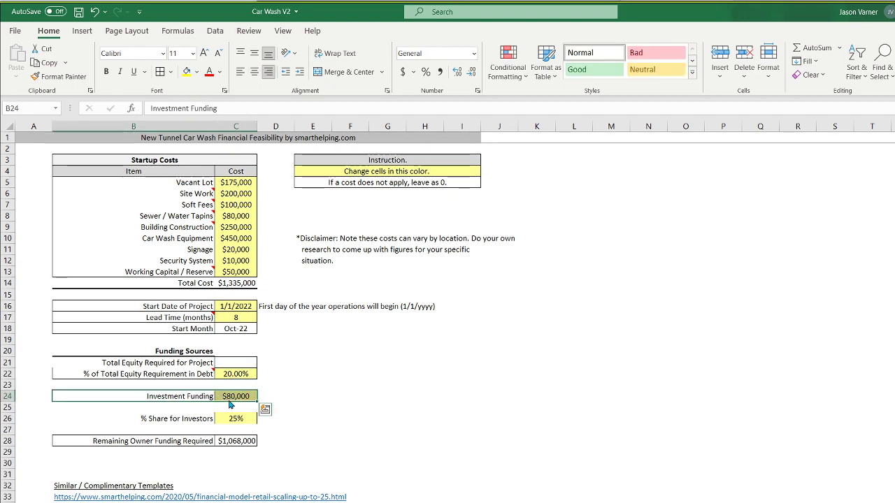
Move % Share for Investors up to row 25 and enter the label "Implied Valuation" in B26.
drag(197, 418, 235, 411)
click(200, 419)
text(Impl)
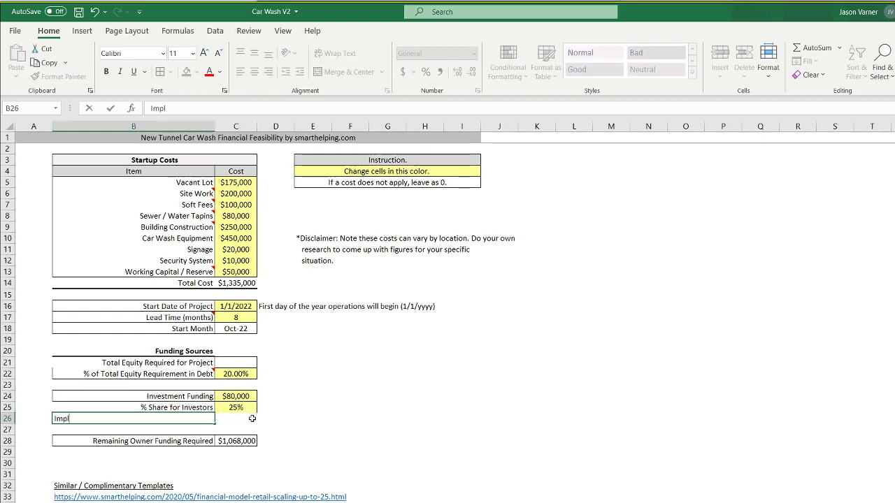
text(ied Valuation)
click(251, 418)
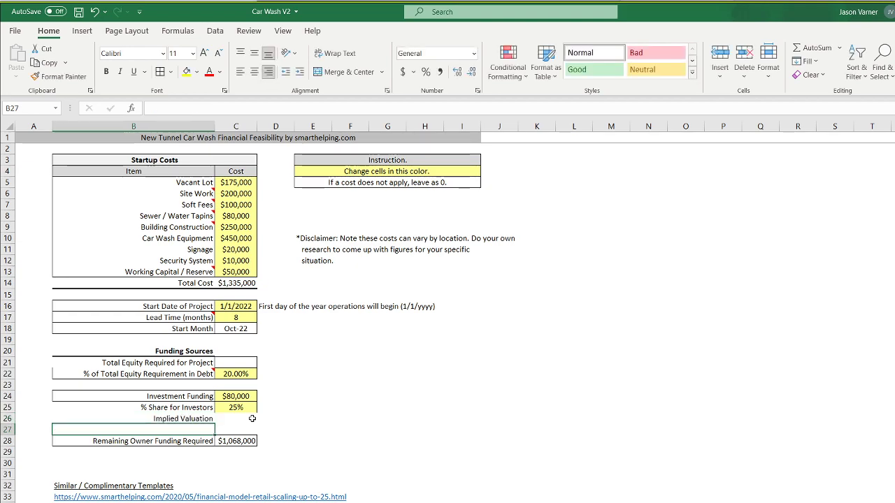
Calculate Implied Valuation in C26 as =C24/C25 and apply all borders to B24:C26.
text(=)
click(244, 396)
text(/)
click(241, 407)
key(Return)
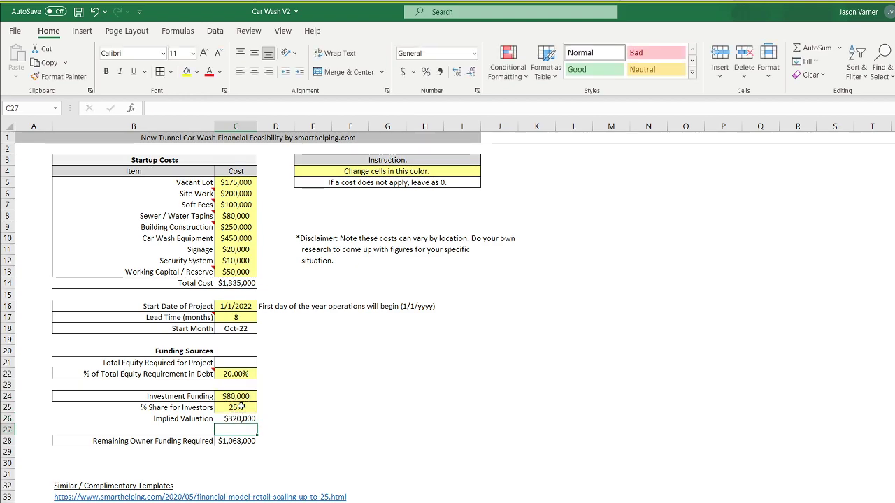
drag(237, 417, 154, 396)
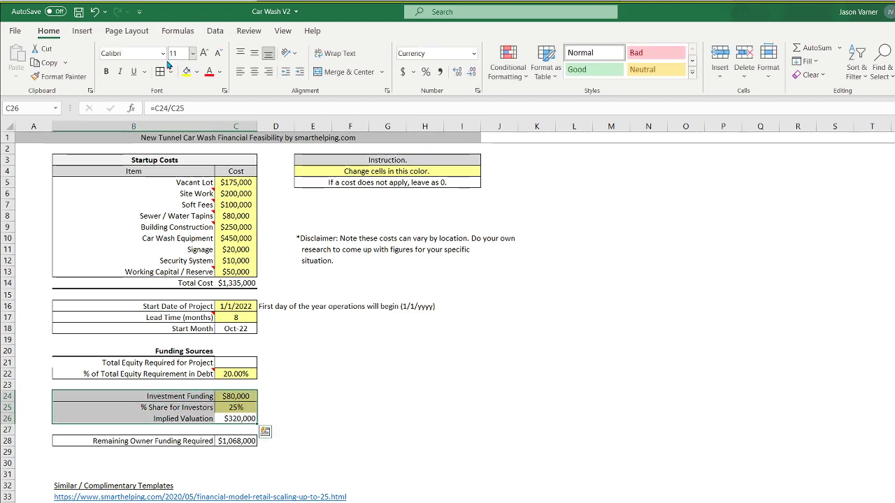
click(499, 452)
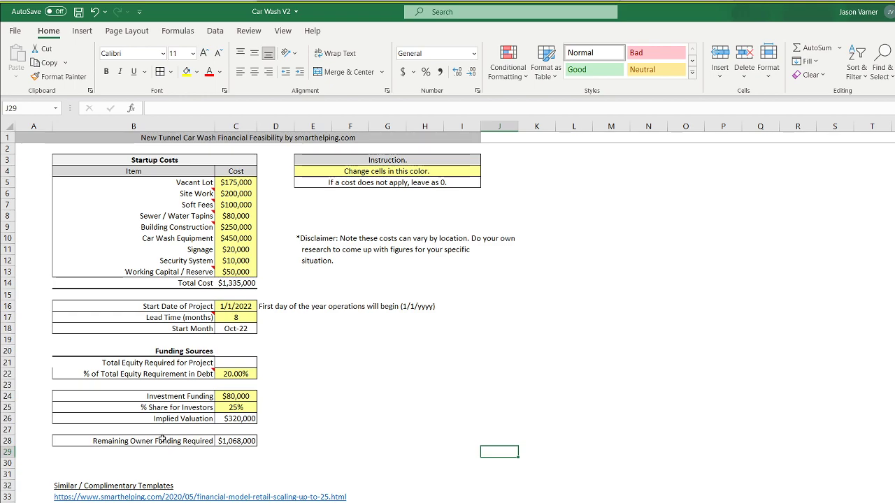
Replace the Remaining Owner Funding Required formula in C28 with =C21-C23-C24.
click(162, 439)
double_click(238, 441)
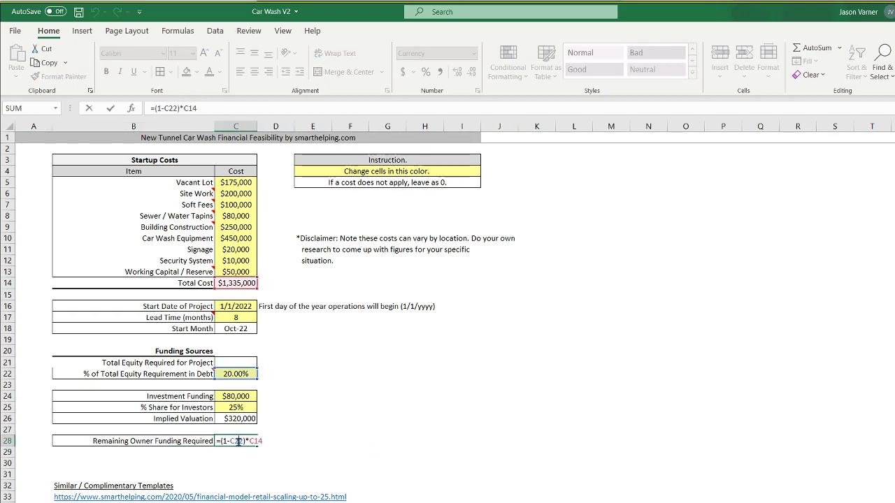
key(Escape)
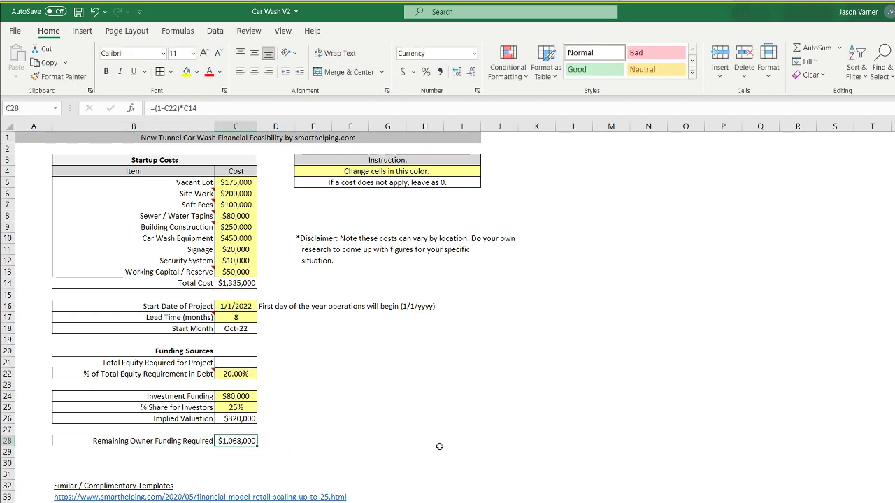
text(=)
click(235, 362)
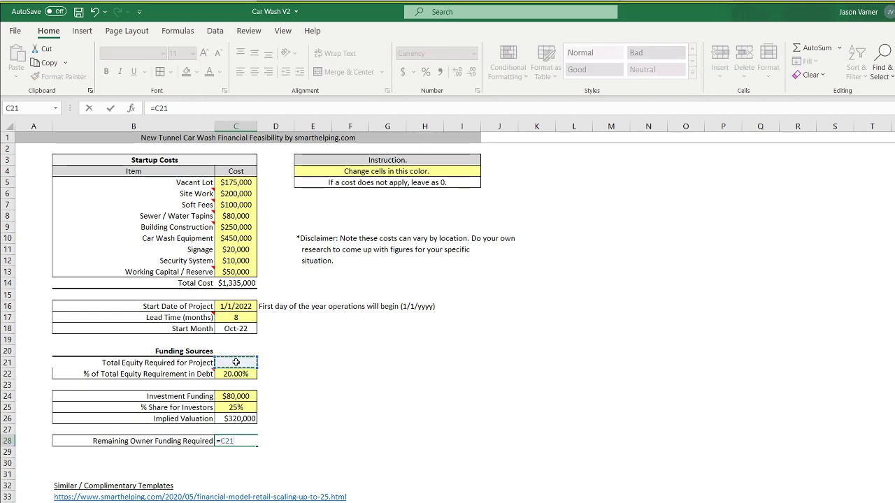
text(-)
click(239, 384)
text(-)
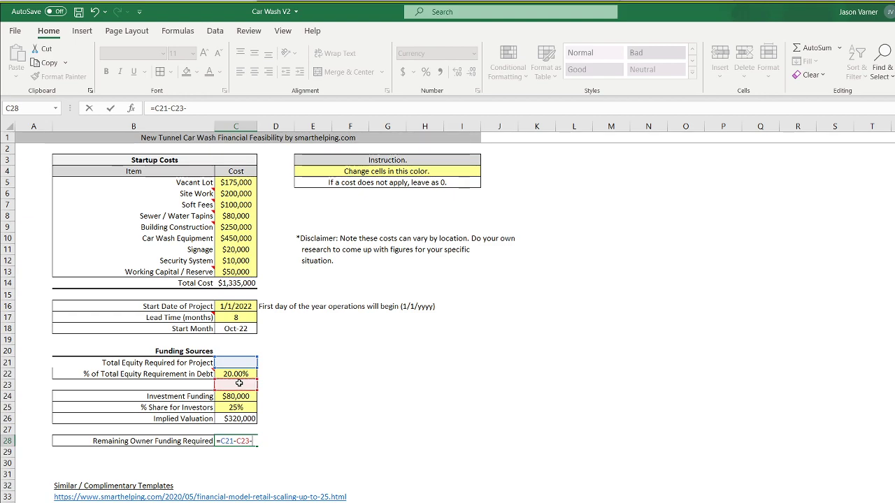
click(245, 396)
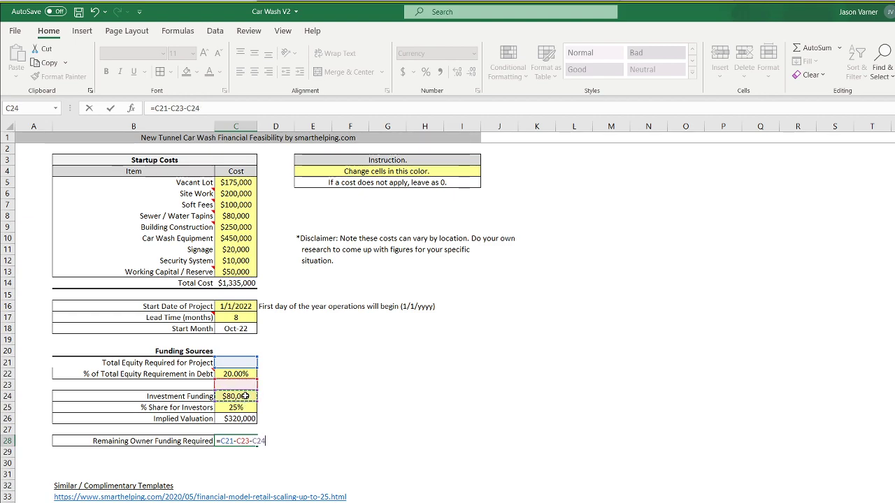
key(Return)
Move the investment funding block down one row to B25:C27 and enter the label "Debt" in B23.
drag(164, 397, 234, 435)
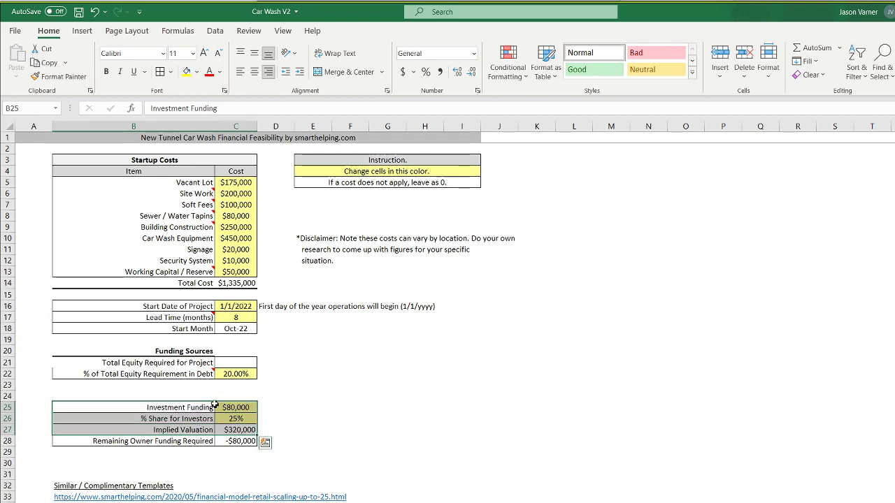
click(193, 385)
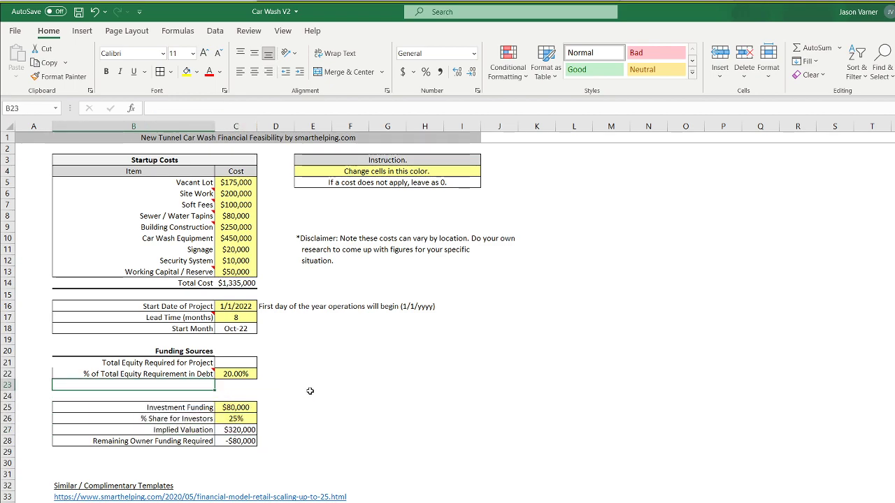
text(Debt)
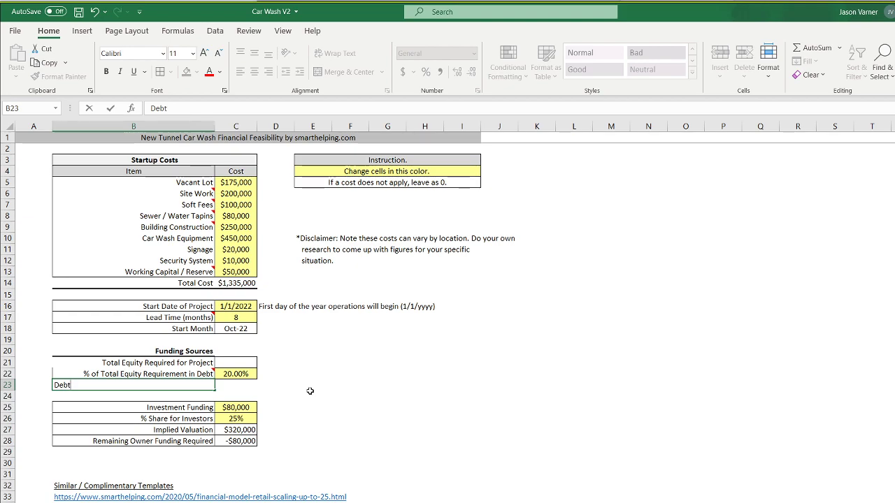
key(Return)
Calculate the Debt amount in C23 with the formula =C22*C21.
key(Down)
key(Up)
key(Up)
key(Right)
key(Up)
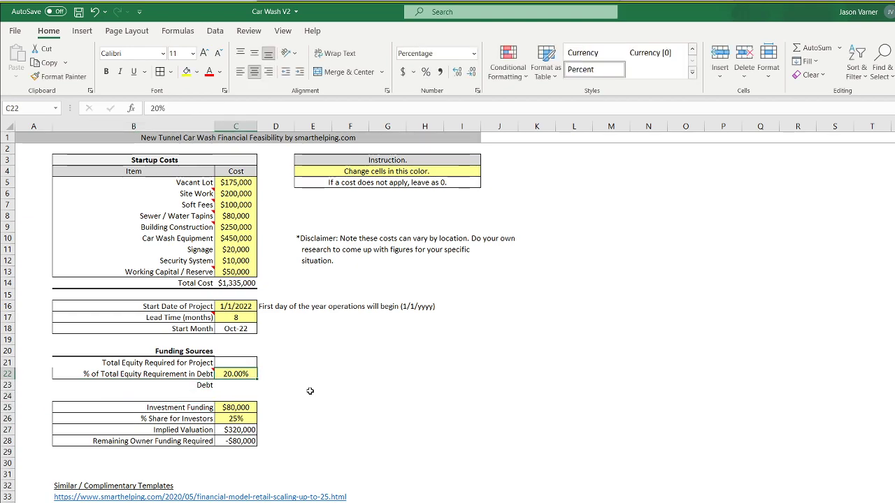
key(Down)
text(=)
click(241, 375)
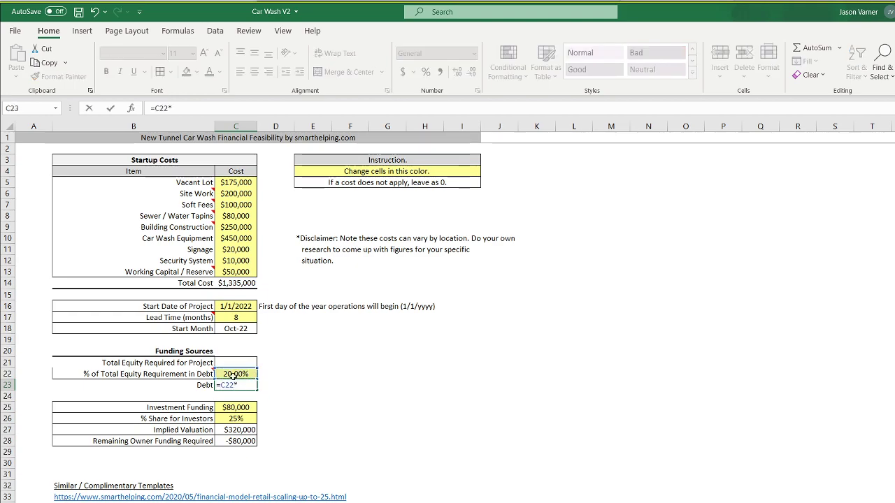
text(*)
click(231, 354)
click(235, 361)
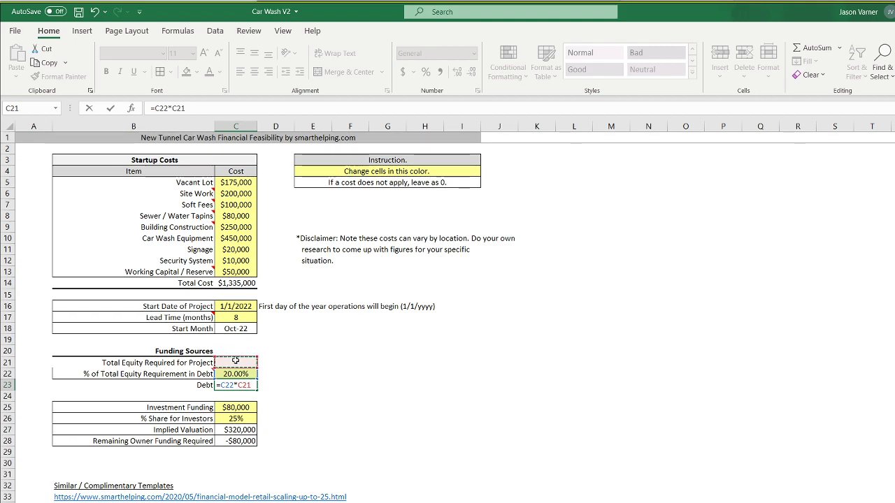
key(Return)
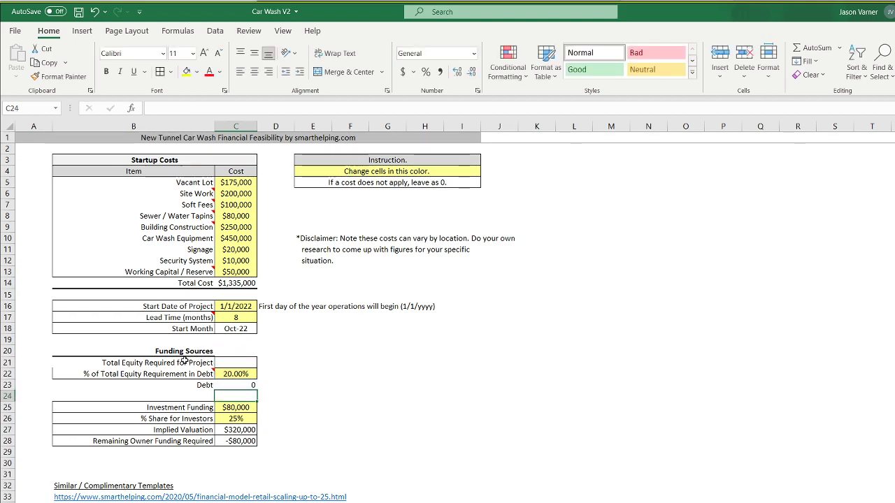
Apply all borders to B21:C23 and a thick bottom border to the Funding Sources heading row B20:C20.
drag(177, 363, 241, 386)
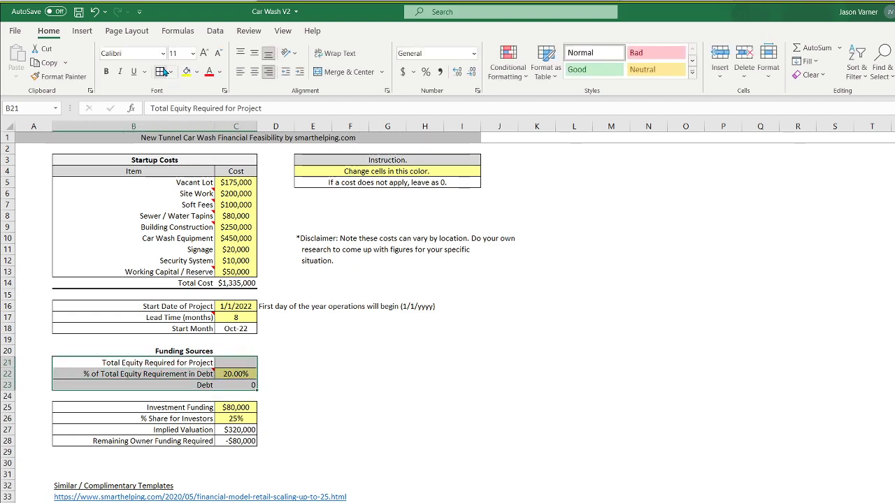
click(432, 378)
click(188, 353)
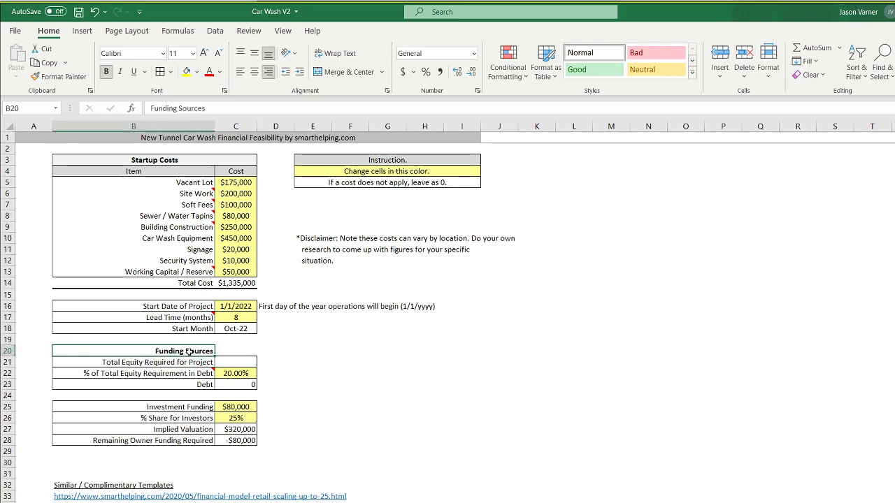
drag(188, 353, 236, 353)
click(170, 72)
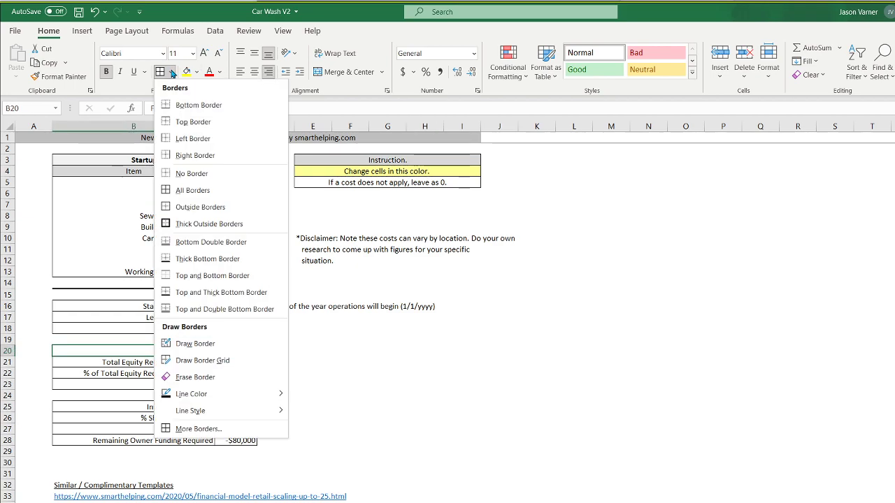
click(207, 260)
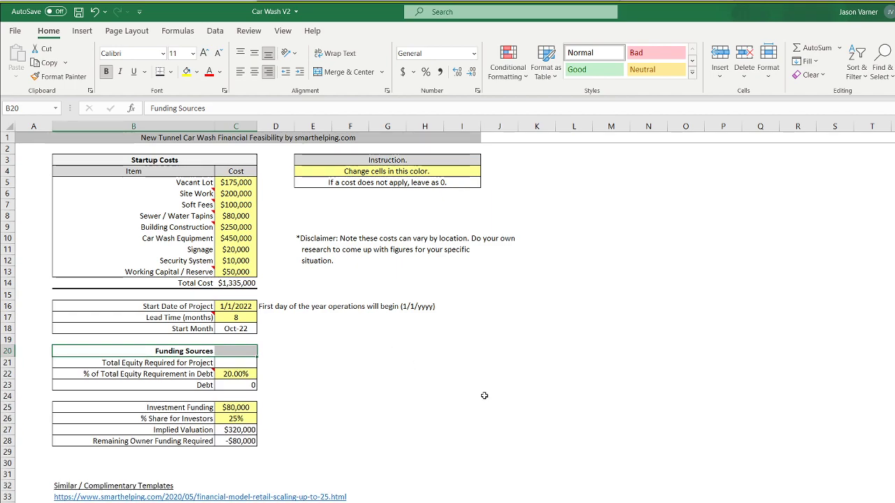
click(482, 396)
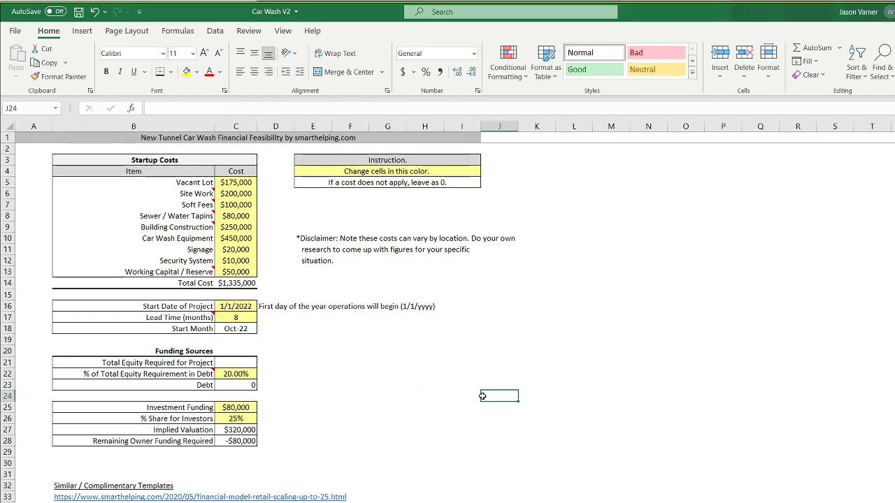
Save the workbook.
click(190, 409)
click(430, 417)
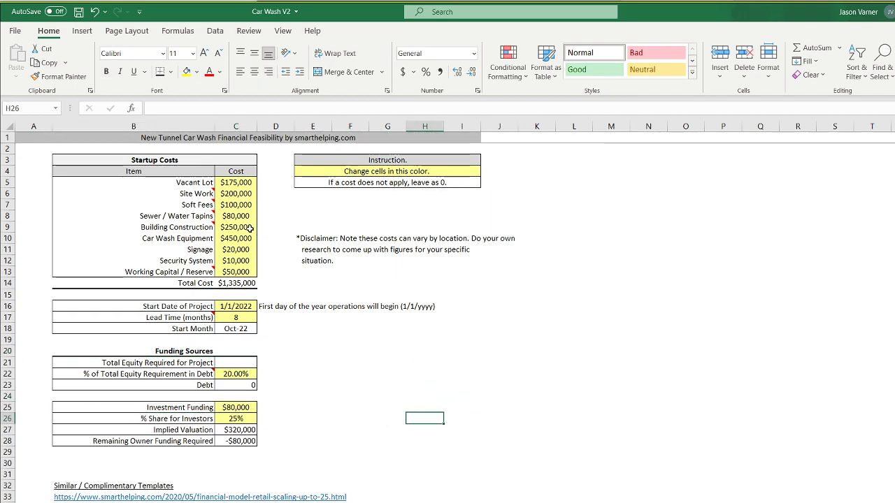
click(78, 11)
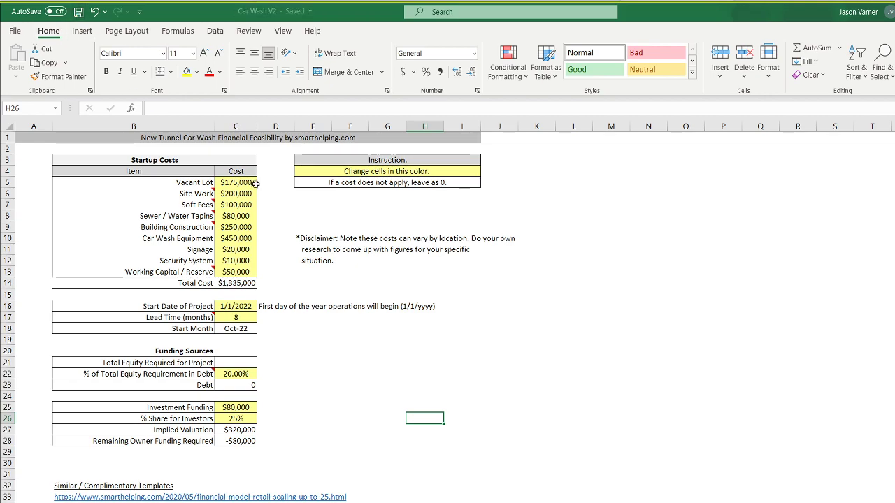
Recolor the "Change cells in this color." instruction cell with a blue font and a paler yellow fill.
click(371, 169)
click(220, 72)
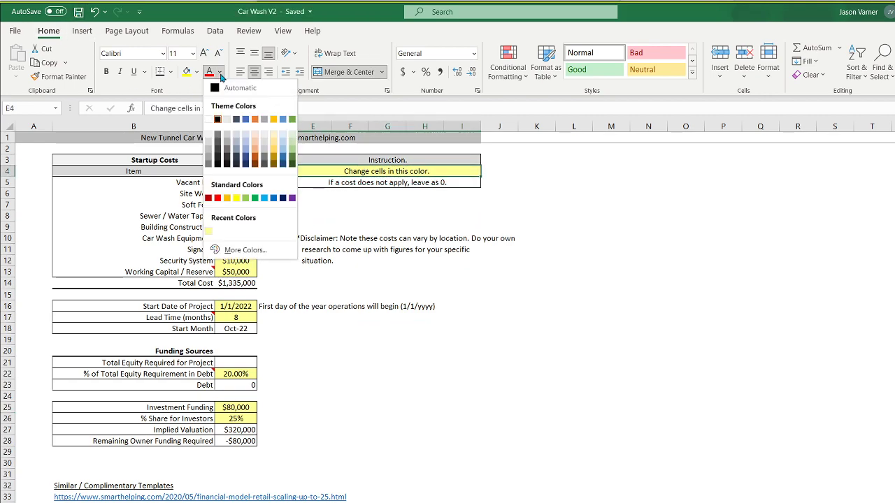
click(244, 249)
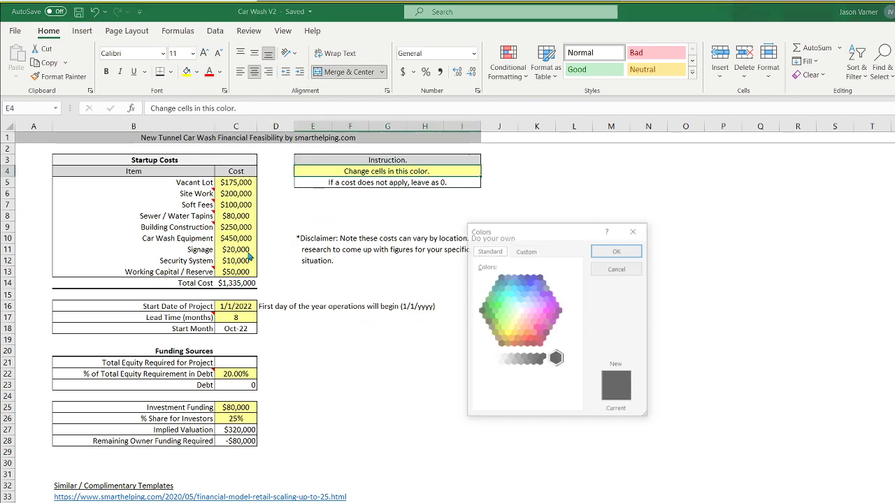
click(530, 283)
click(617, 251)
click(198, 72)
click(244, 248)
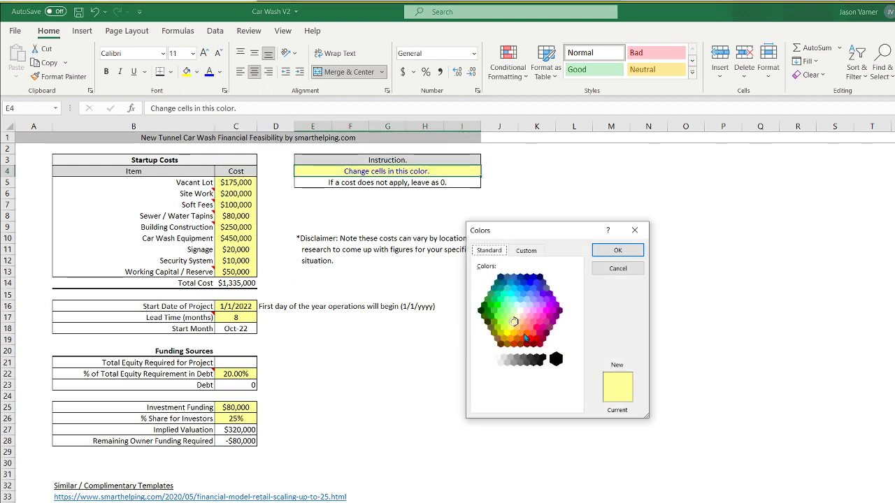
click(617, 268)
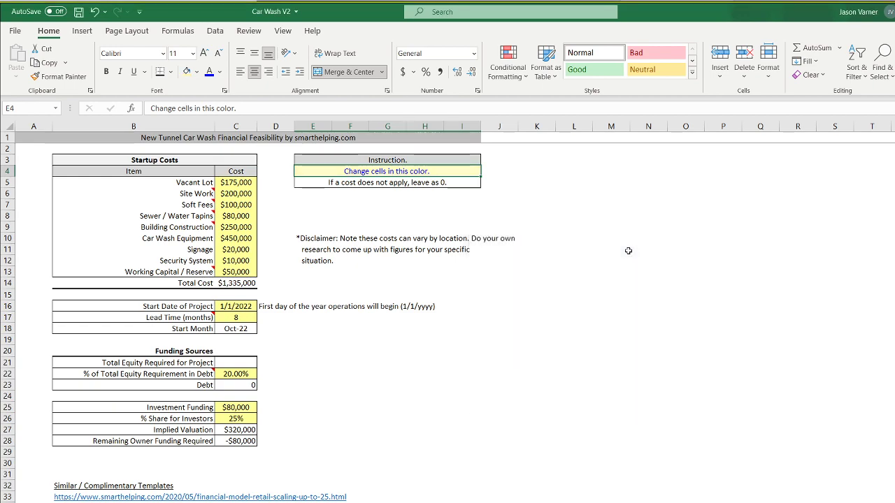
Apply the pale yellow fill and blue font to the input cells C5:C13, C16:C17, C22 and C25:C26.
drag(246, 183, 236, 272)
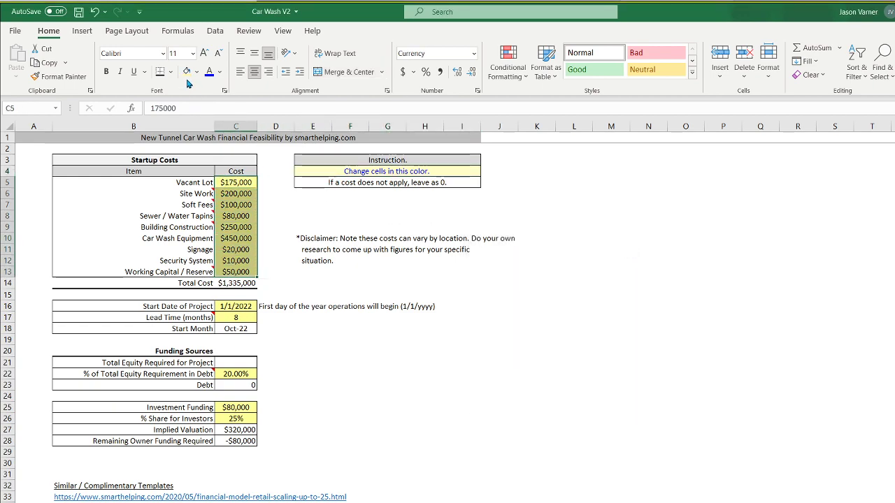
click(207, 74)
drag(243, 305, 238, 317)
click(239, 374)
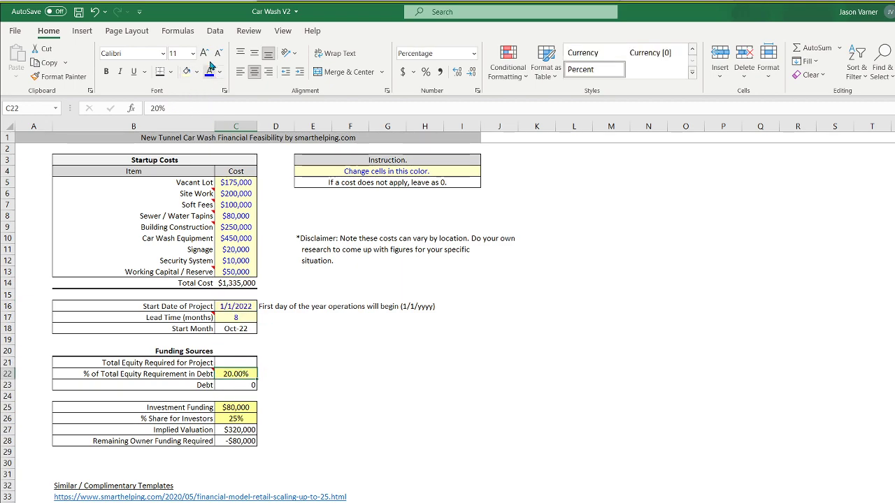
drag(244, 405, 237, 418)
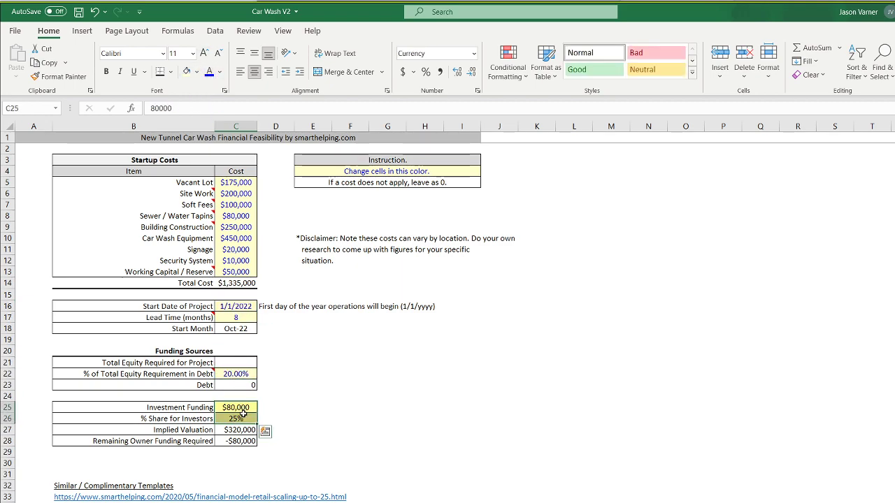
click(521, 396)
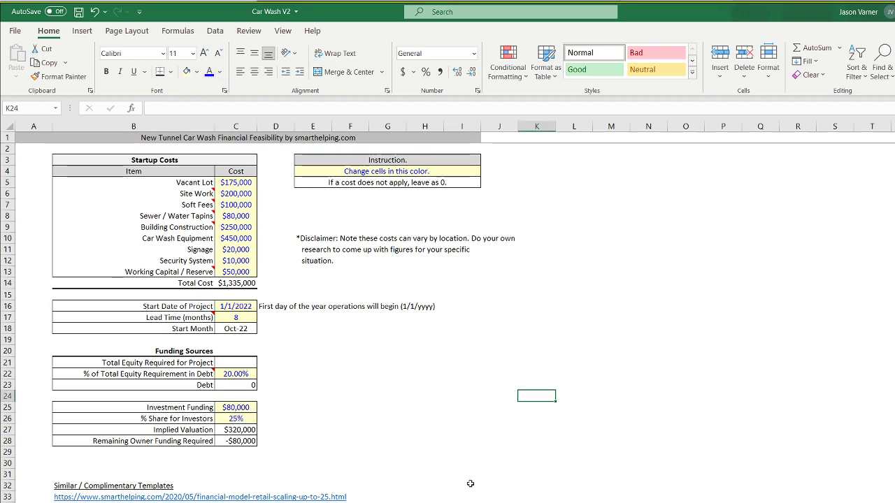
On the On-Going Costs sheet, apply the pale yellow fill and blue font to the variable costs, fixed costs and the color instruction cell.
click(209, 502)
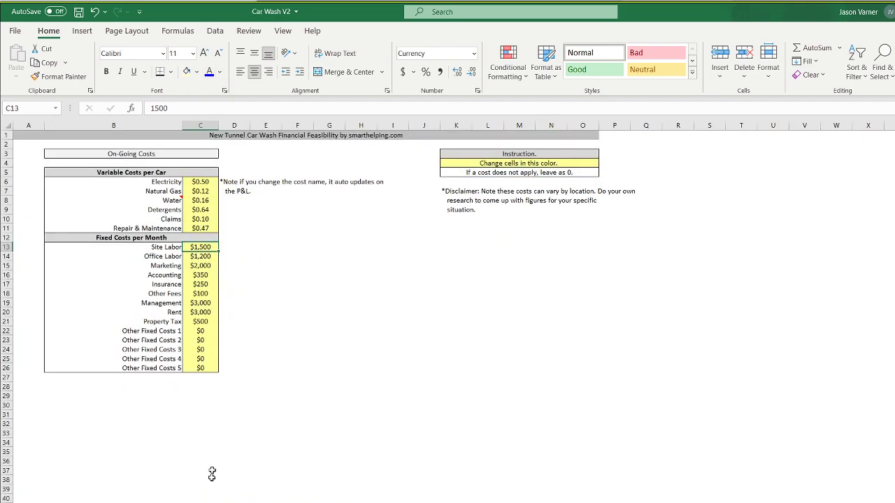
drag(197, 181, 202, 368)
click(211, 73)
click(210, 72)
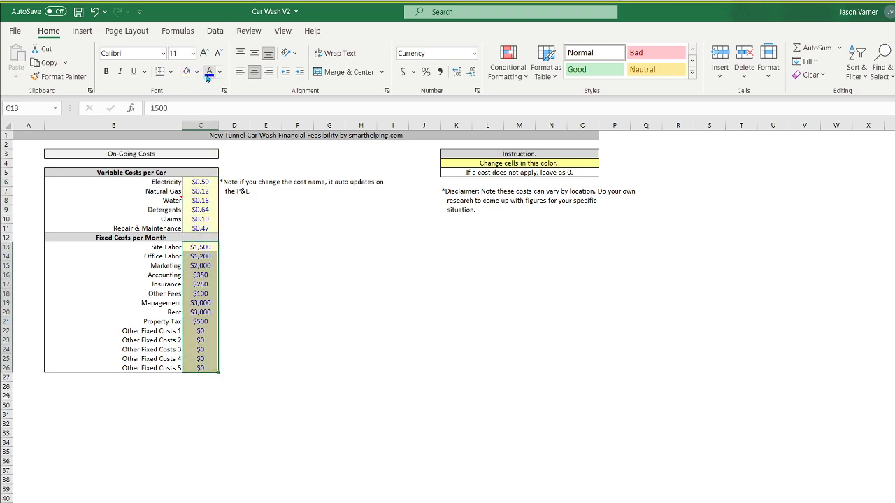
click(484, 162)
click(186, 72)
click(210, 72)
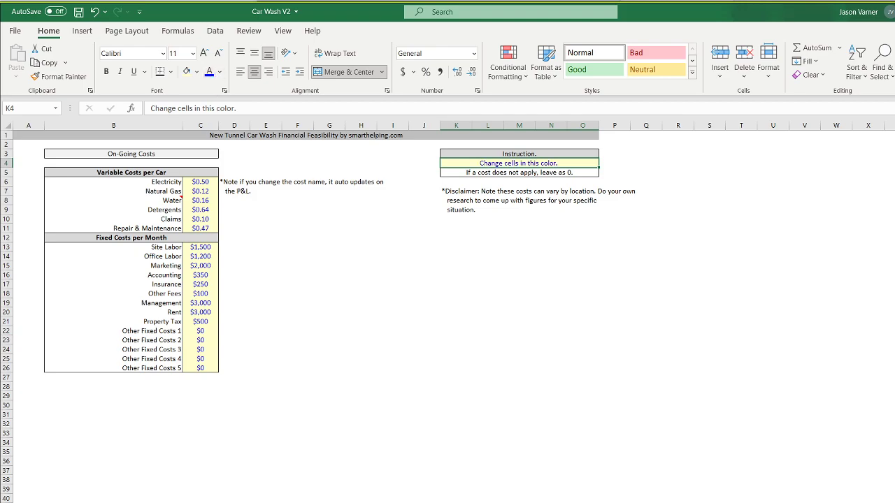
On the Revenue Assumptions sheet, apply the pale yellow fill and blue font to C8:I13, E5:I5 and the business sale inputs D18:D21.
click(278, 502)
drag(175, 218, 479, 273)
click(209, 73)
drag(318, 182, 475, 183)
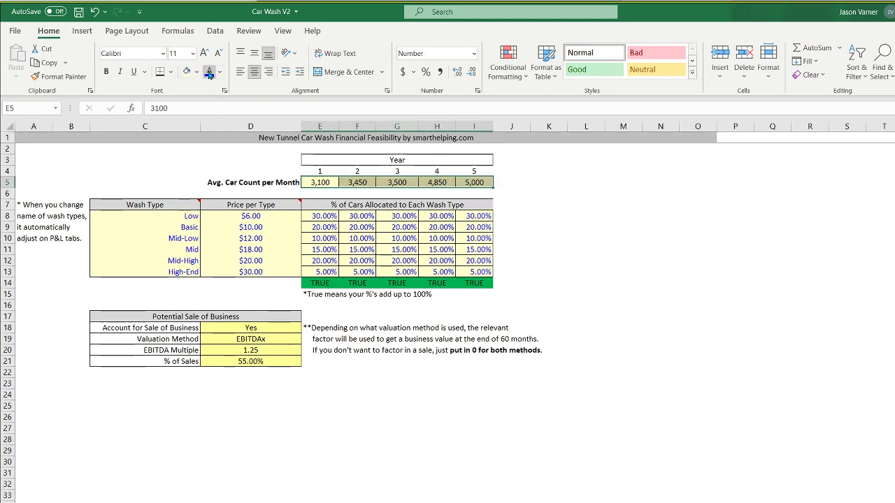
drag(244, 332, 250, 361)
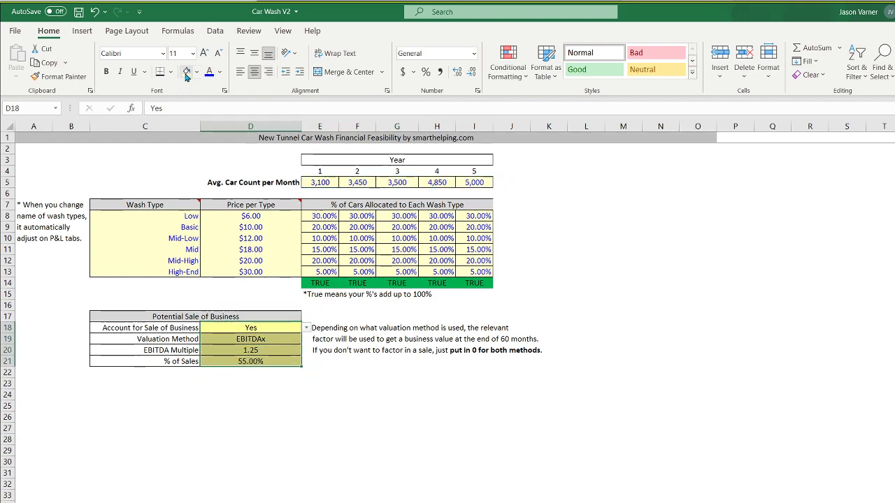
click(208, 73)
click(437, 428)
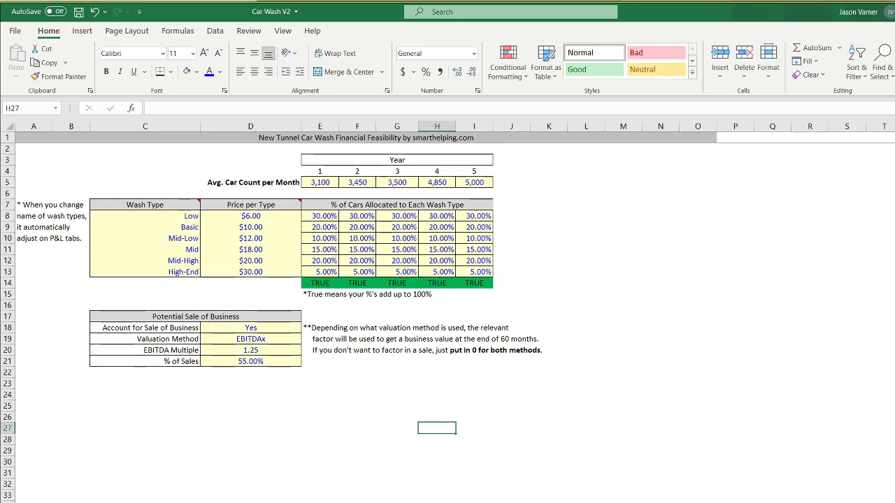
Set the first month in E5 of the 5-Year Monthly P&L to =DATE(YEAR('Startup Costs'!C16),1,1).
key(ctrl+Page_Down)
click(346, 182)
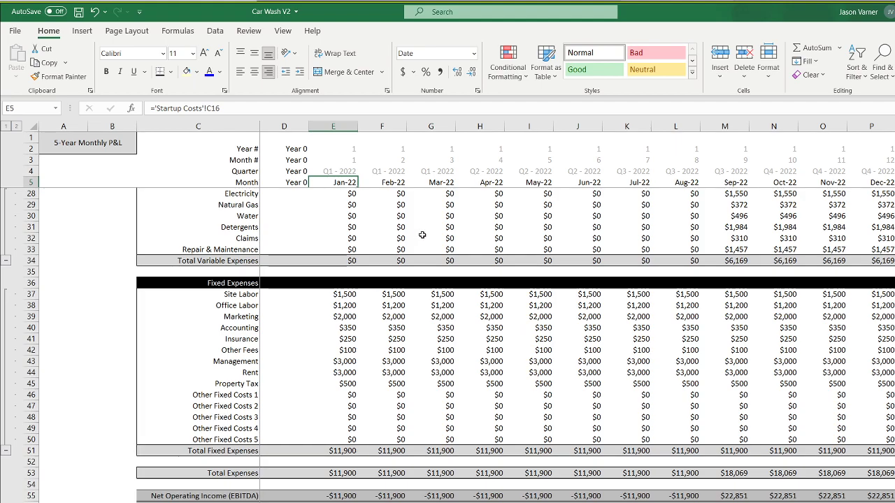
text(=date()
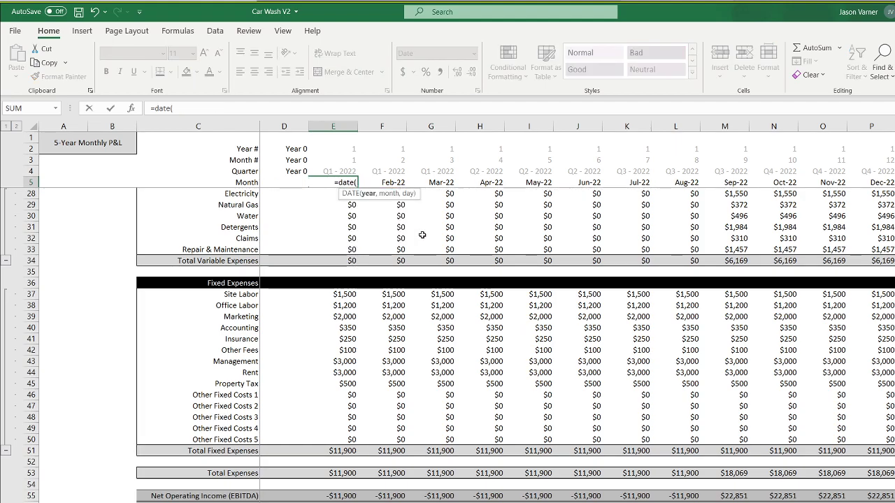
text(year()
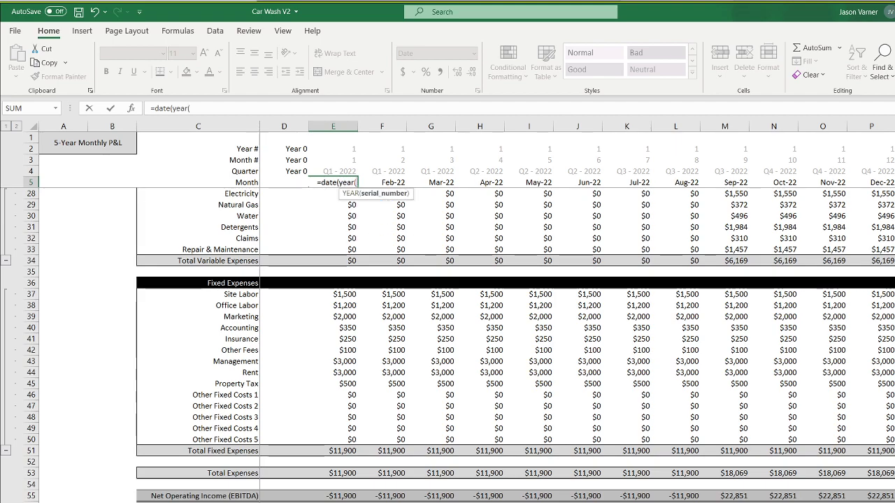
click(105, 502)
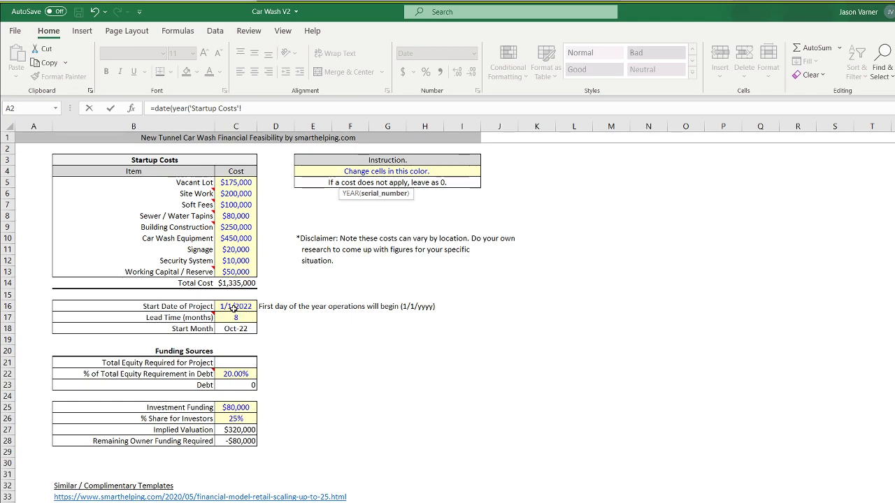
click(235, 306)
text())
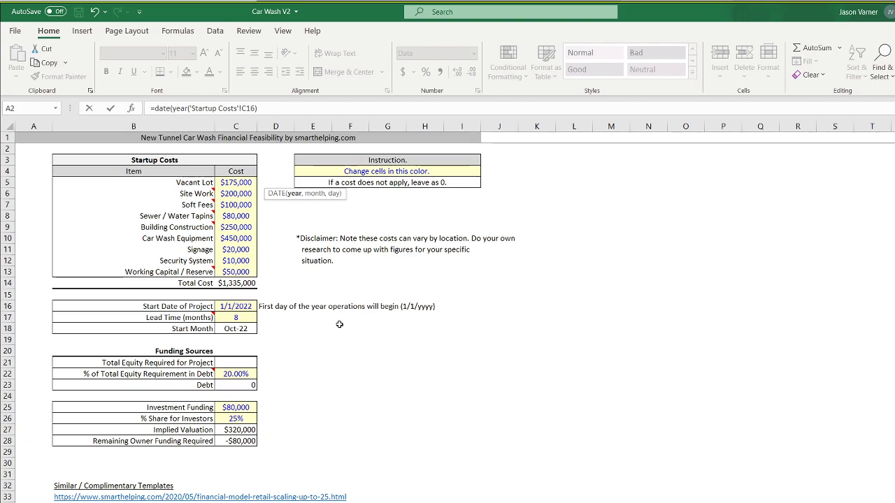
text(,1,1))
key(Return)
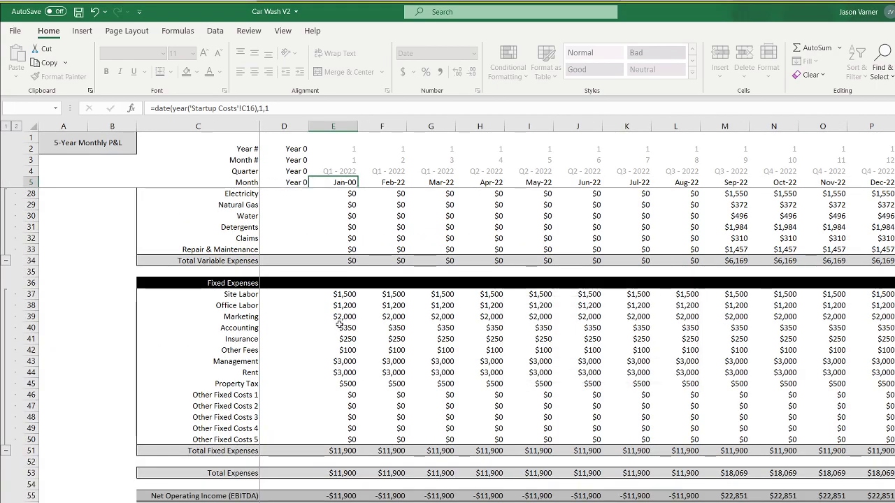
click(351, 183)
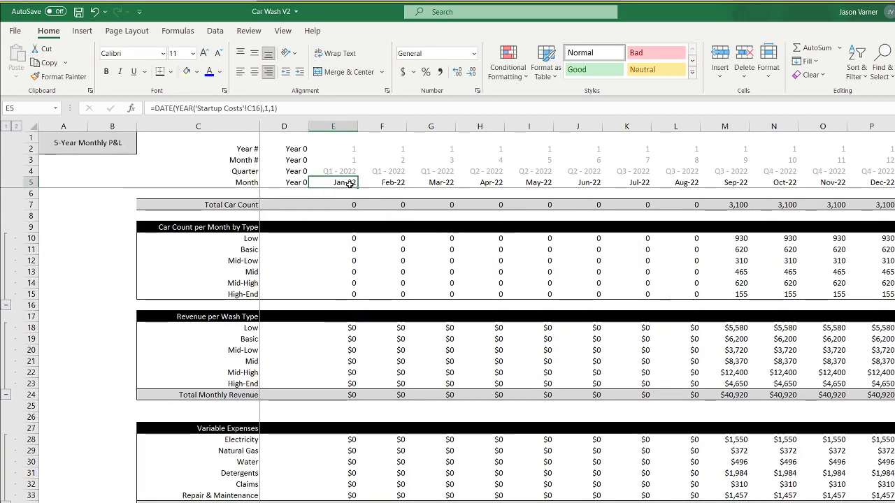
Examine the monthly P&L's month, car count and fixed expense formulas, plus the investment funding inputs on the Startup Costs sheet.
click(386, 183)
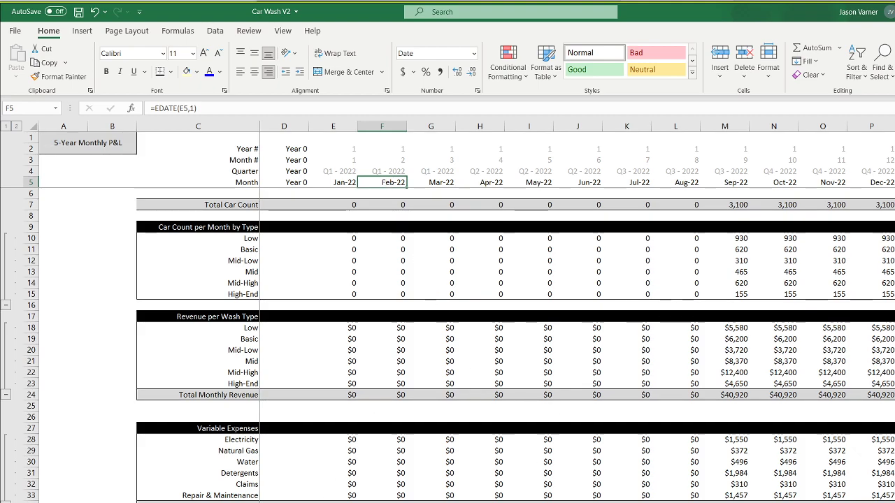
key(ctrl+Page_Up)
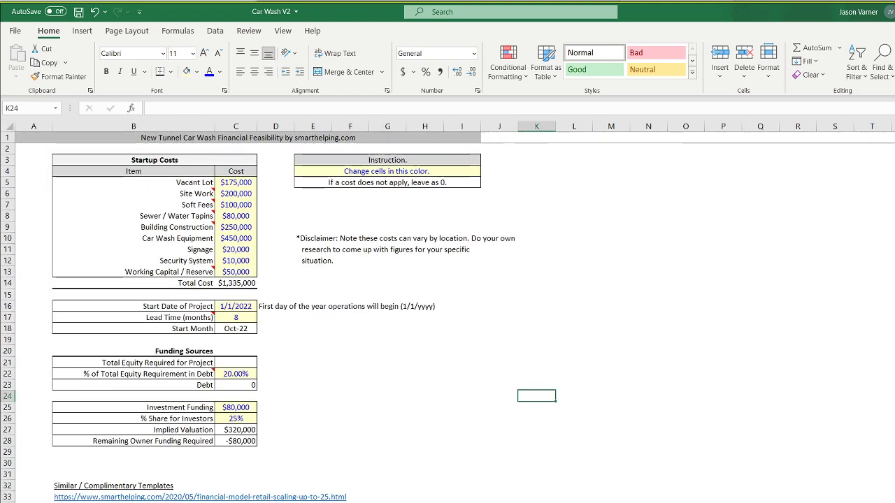
key(ctrl+Page_Down)
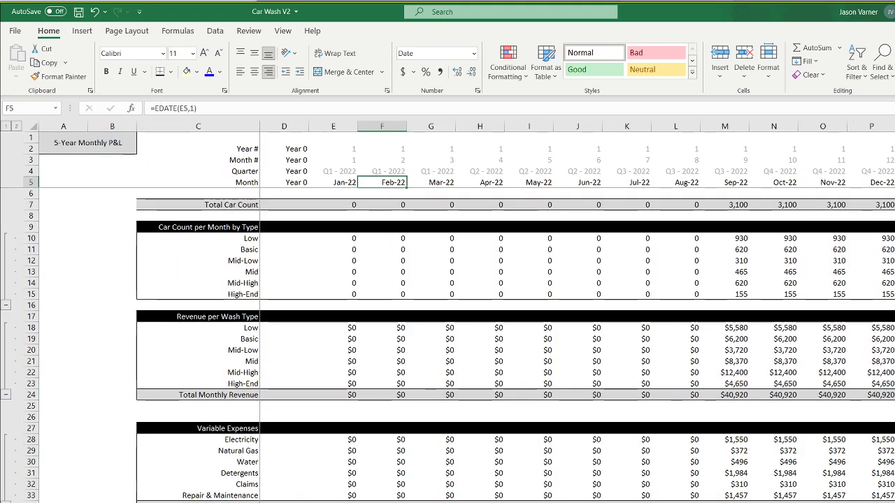
click(356, 205)
click(387, 205)
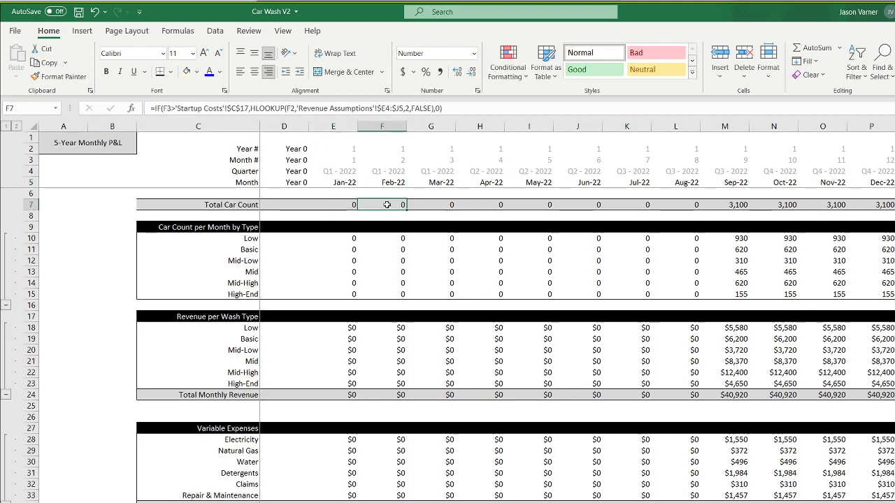
scroll(407, 425, down, 3)
scroll(407, 425, down, 1)
click(347, 419)
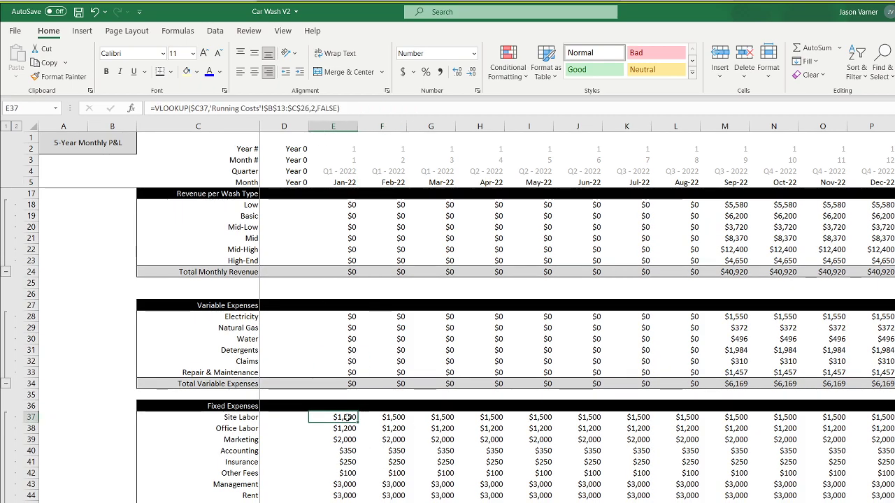
click(342, 450)
drag(345, 420, 480, 495)
click(279, 502)
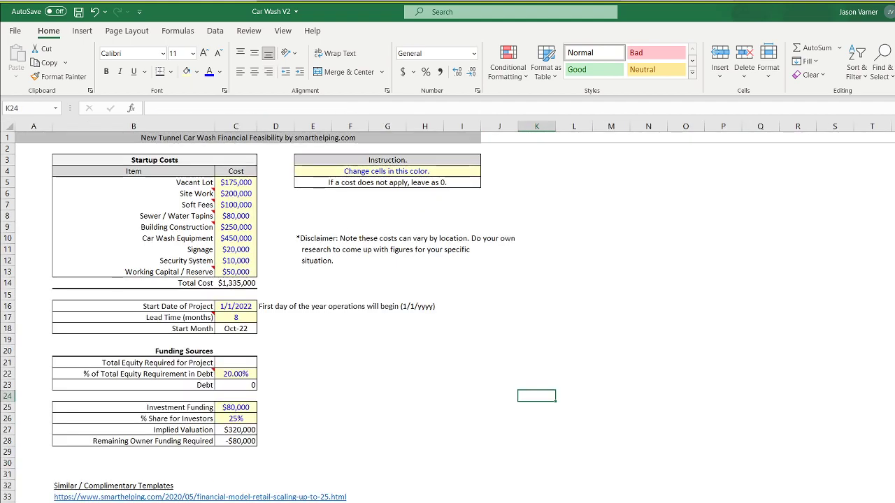
drag(233, 408, 235, 429)
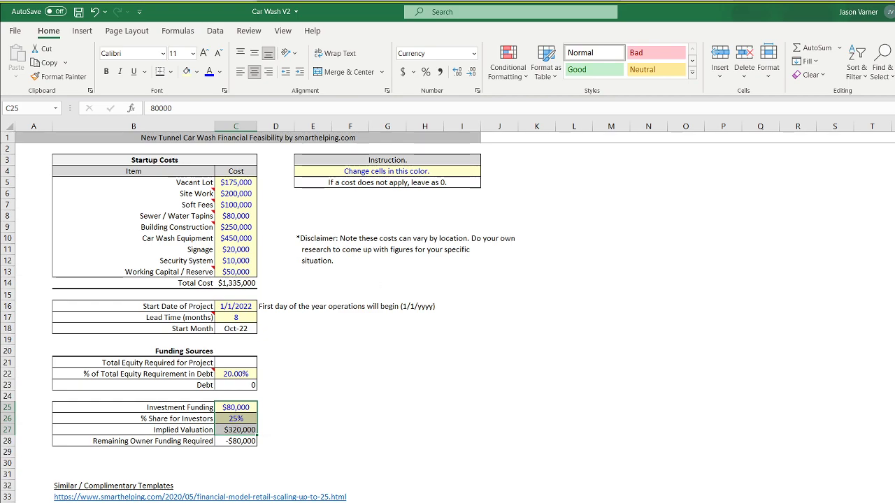
click(178, 502)
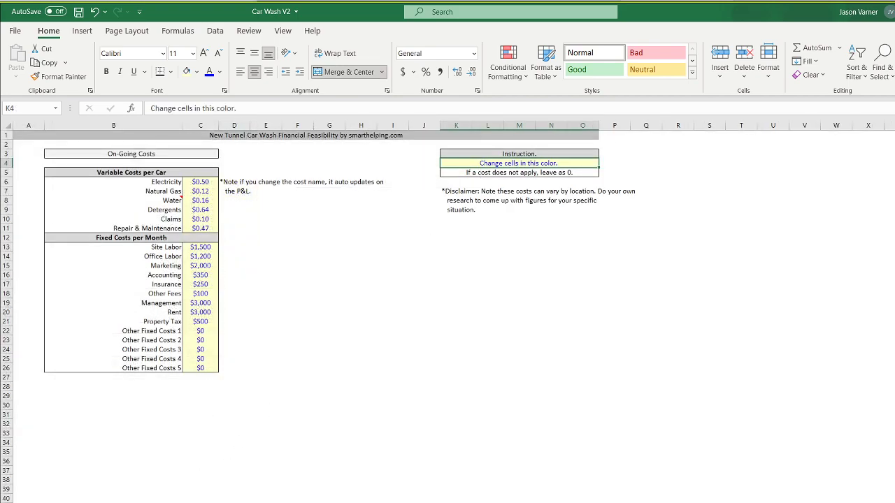
On the Revenue Assumptions sheet, move the Potential Sale of Business block and its notes down to start at row 28.
click(132, 502)
click(333, 496)
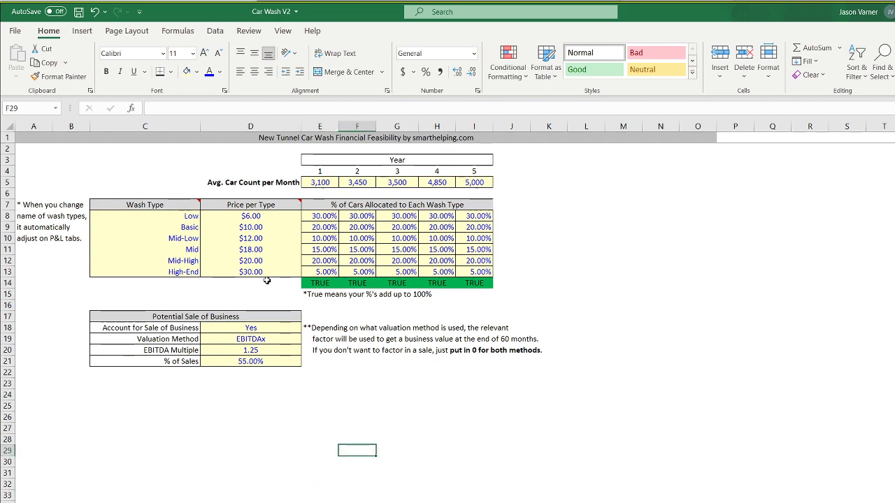
drag(126, 318, 537, 356)
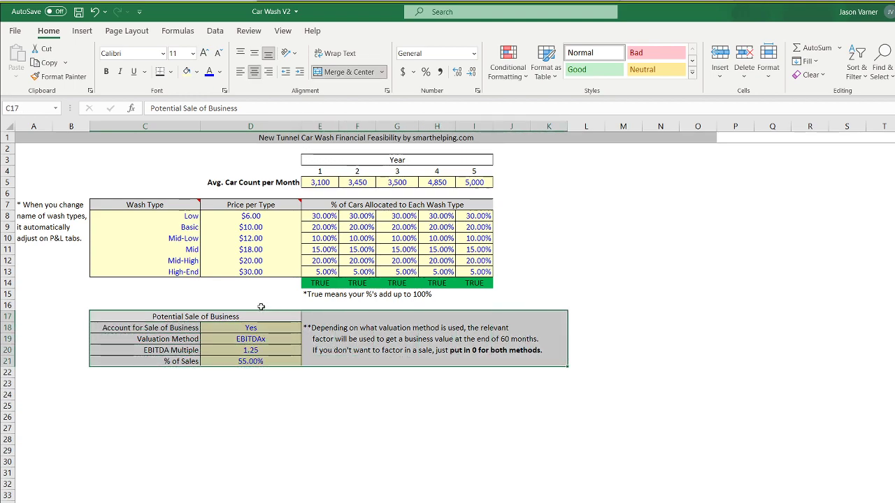
drag(260, 312, 252, 451)
click(258, 381)
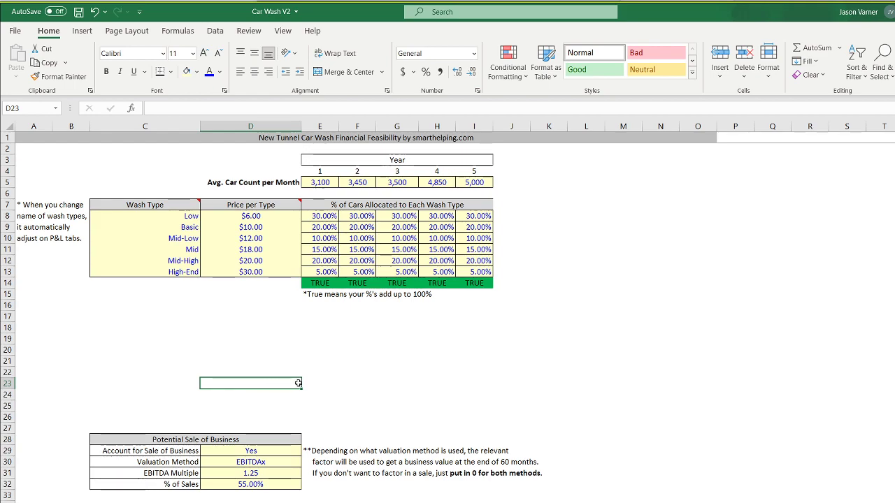
Remove the merged Year header above the year numbers by filling blank cells across row 3 from J3 to D3.
click(278, 182)
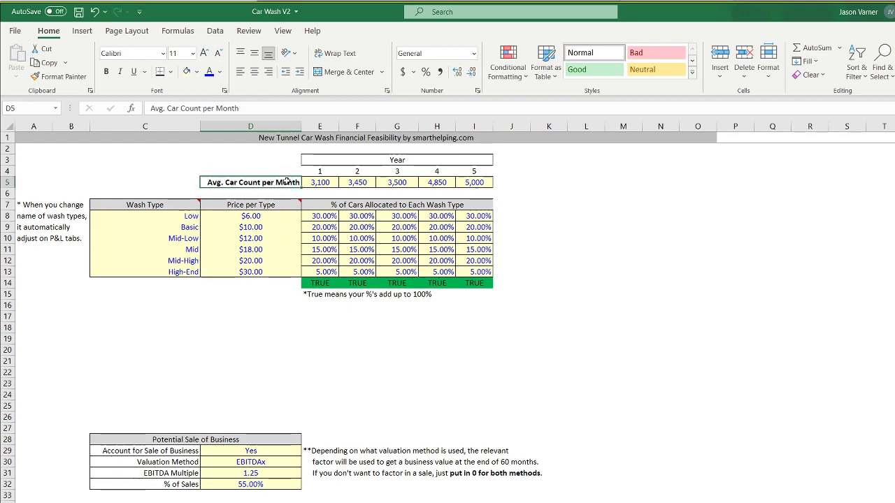
click(318, 182)
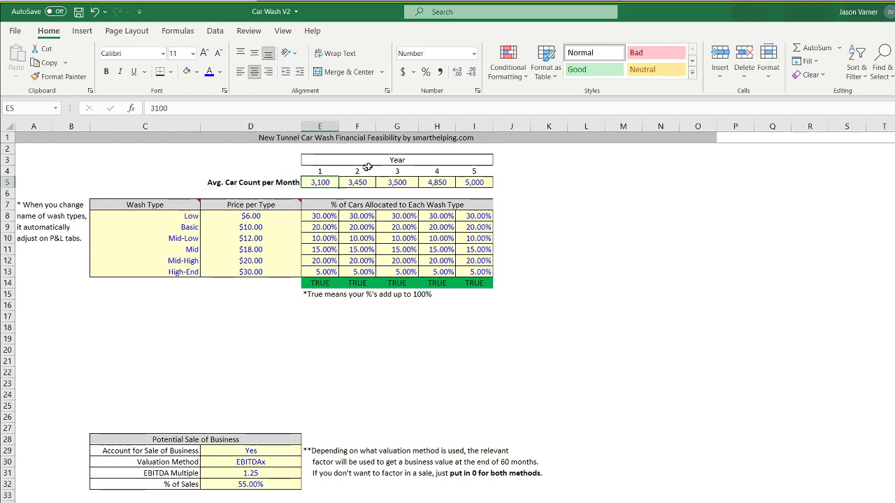
drag(318, 172, 473, 172)
click(523, 160)
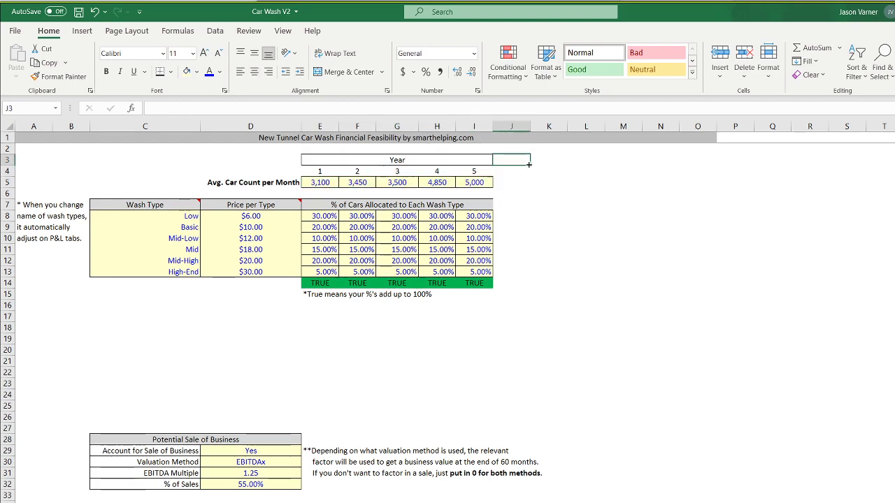
drag(532, 165, 223, 160)
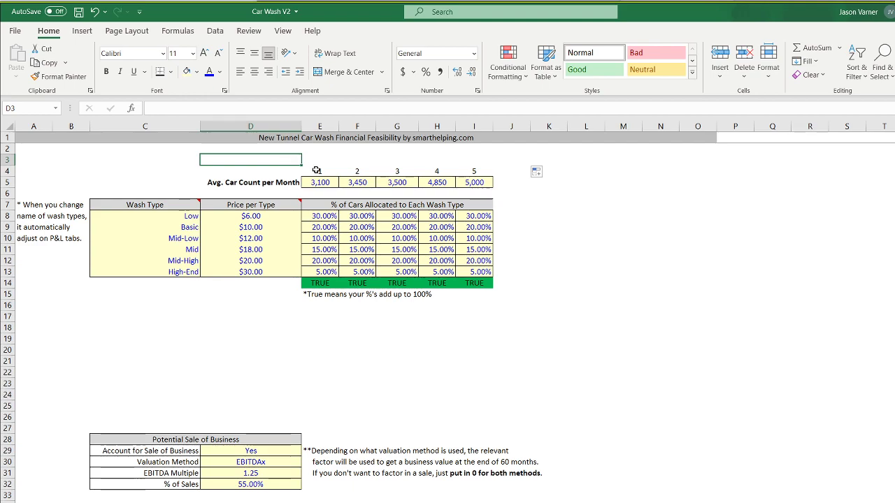
Apply the custom number format "Year" # to the year numbers in E4:I4.
drag(320, 171, 479, 174)
click(478, 91)
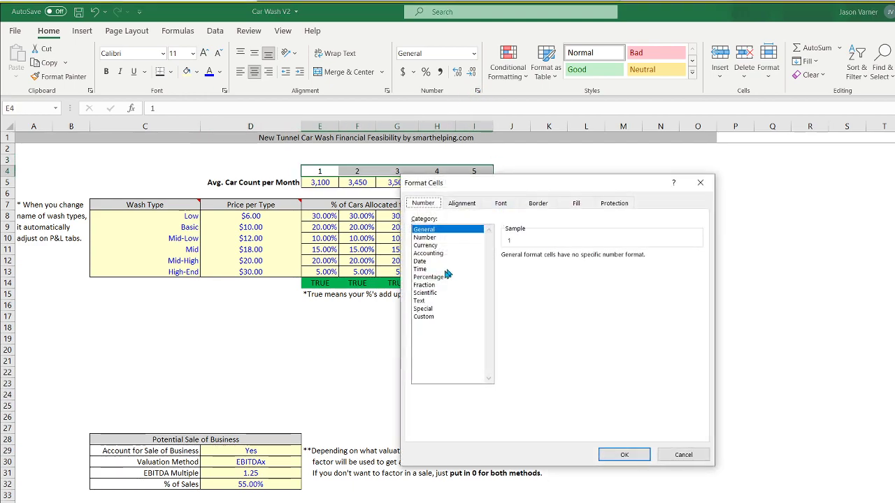
click(423, 316)
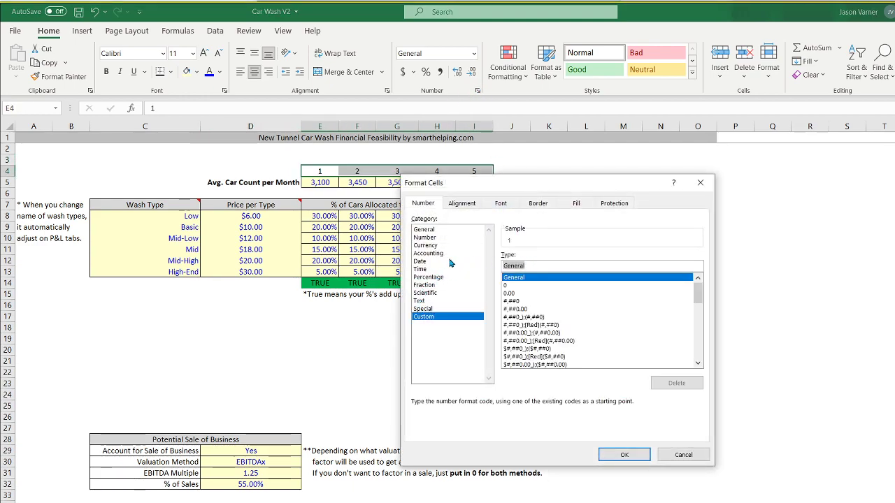
text("Year" #)
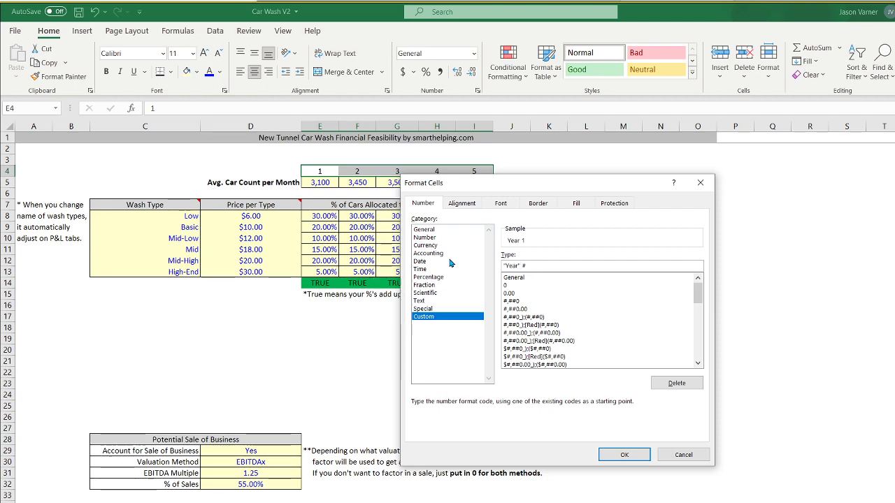
key(Return)
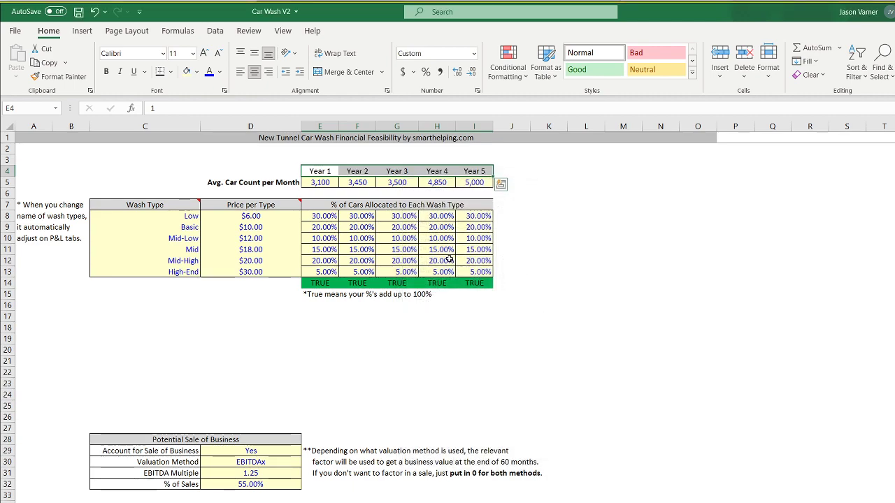
Link E3 above Year 1 to cell E5 of the 5-Year Annual P&L sheet.
click(320, 160)
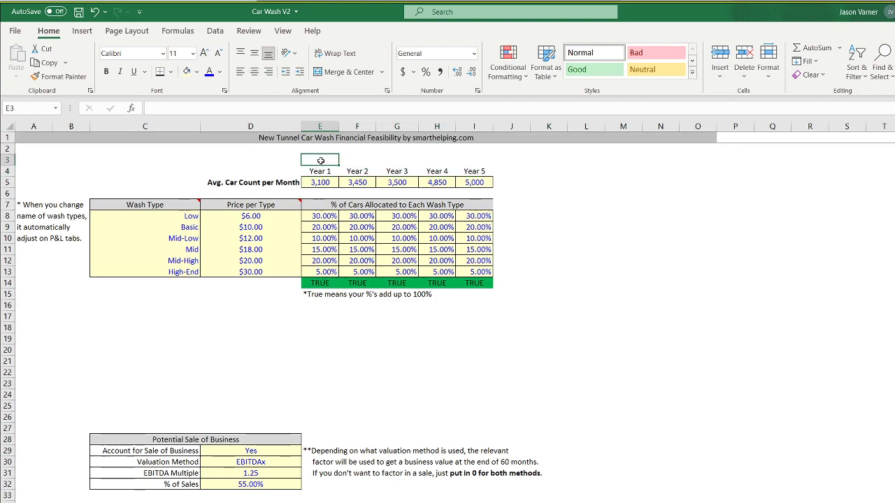
text(=)
click(448, 501)
click(345, 182)
key(Return)
Format E3 with the custom format yyyy and fill it across to I3.
click(334, 160)
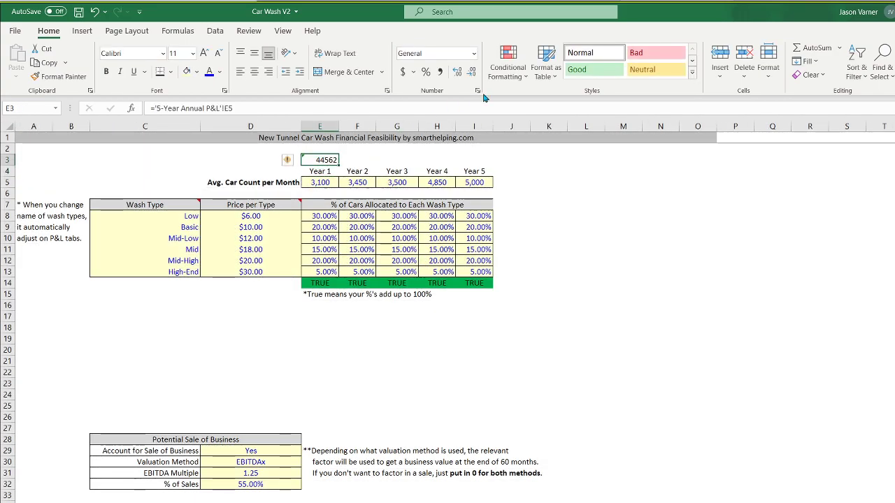
click(478, 91)
click(433, 317)
drag(555, 264, 472, 264)
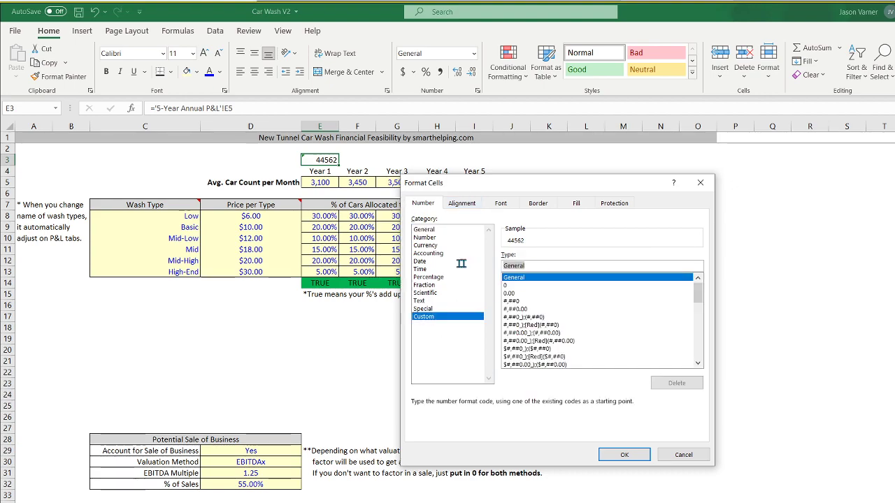
text(yyyy)
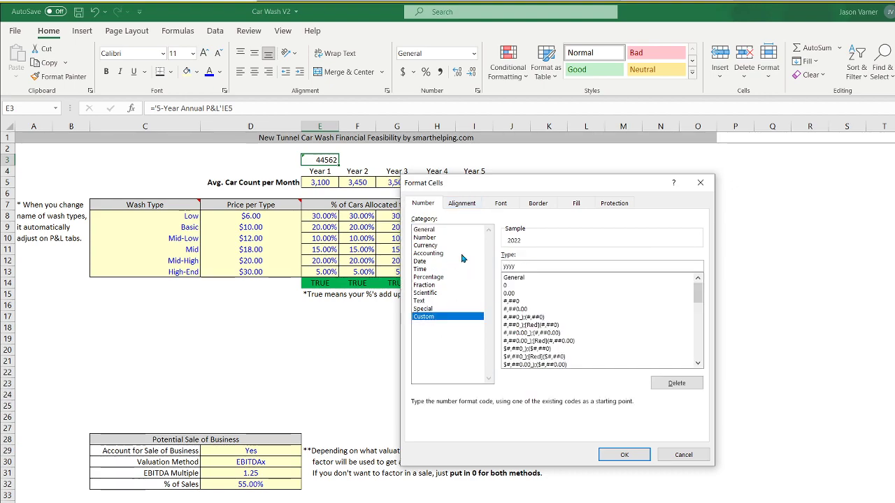
key(Return)
drag(338, 165, 490, 162)
click(627, 261)
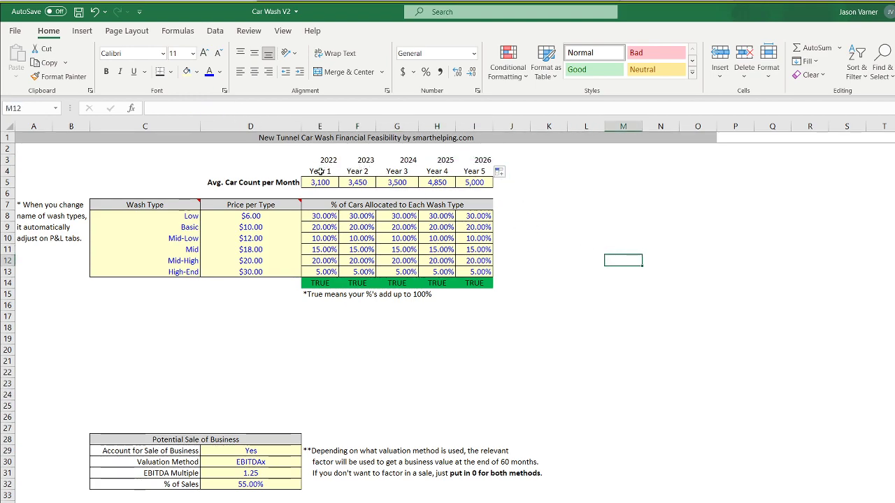
Right-align the Year 1 to Year 5 labels in E4:I4.
drag(321, 171, 483, 171)
click(268, 76)
click(624, 250)
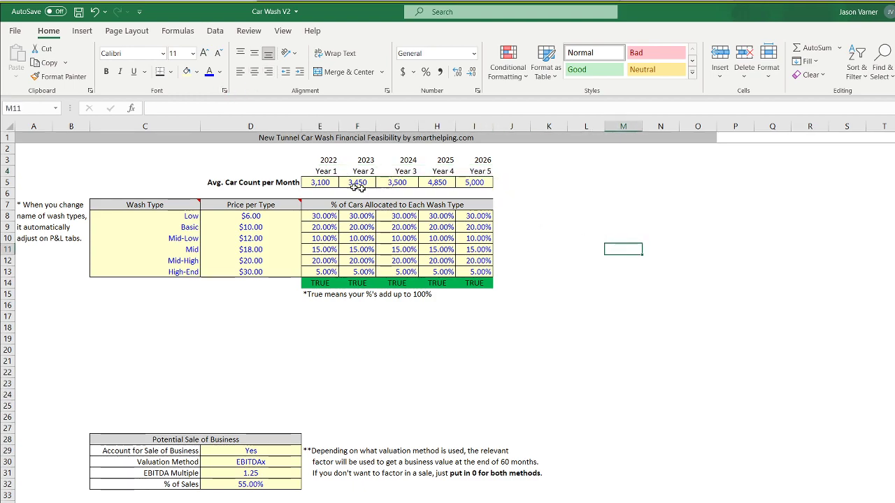
Change the label in D5 to "Avg. Car Count per Year".
click(319, 183)
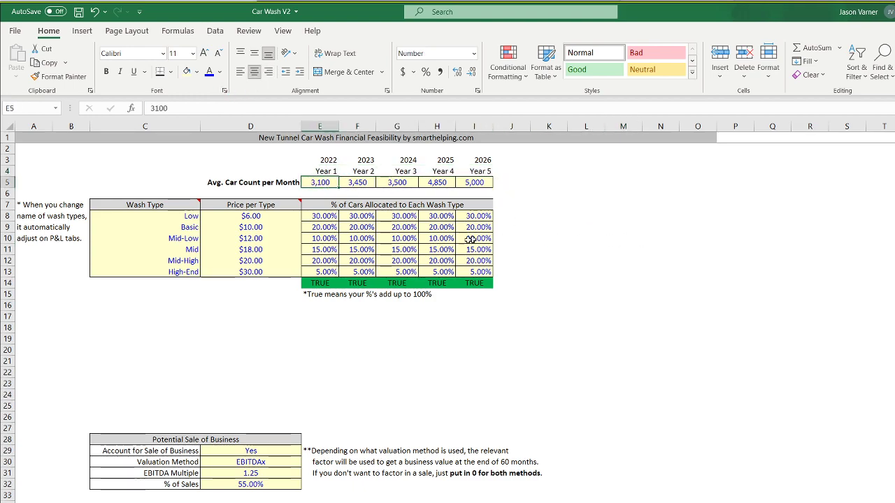
click(296, 186)
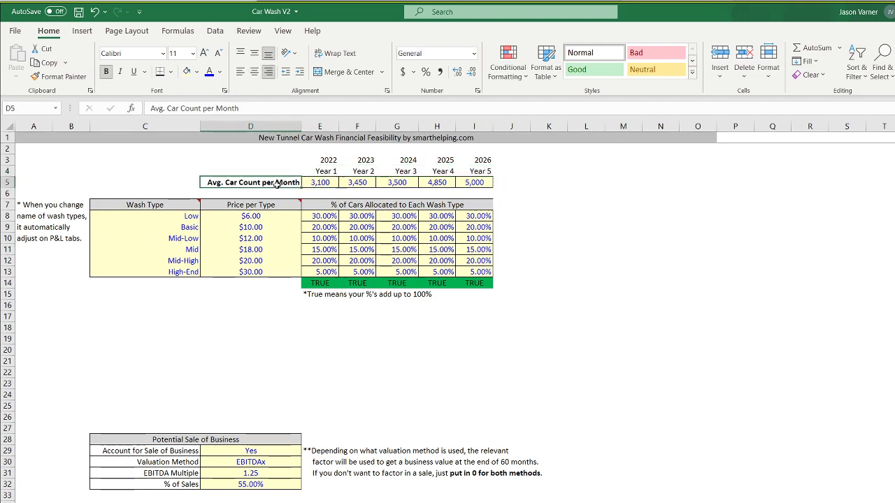
click(321, 183)
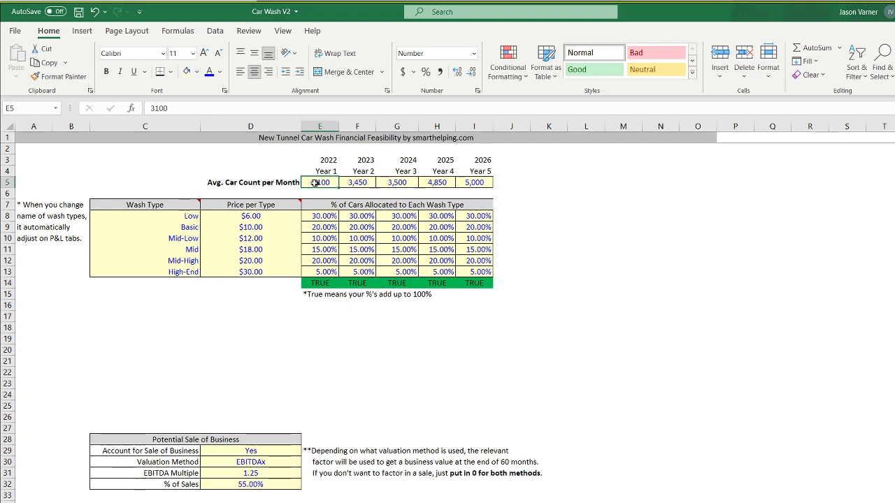
click(296, 182)
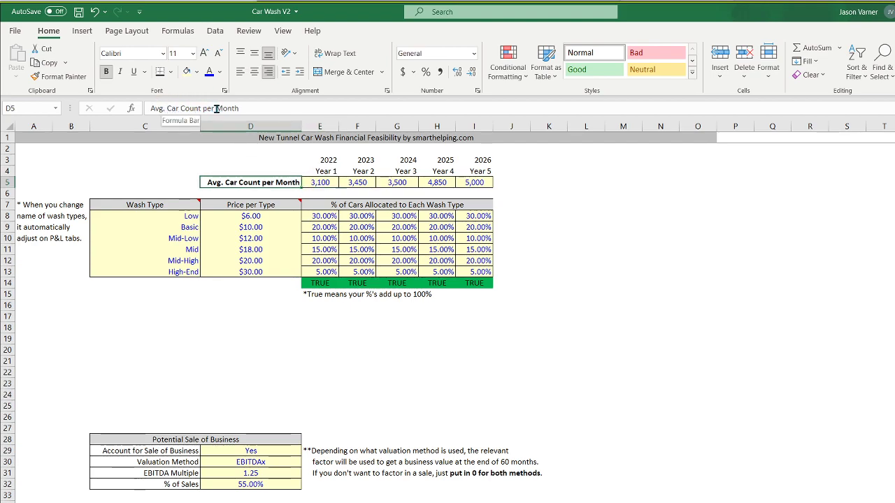
drag(216, 108, 305, 114)
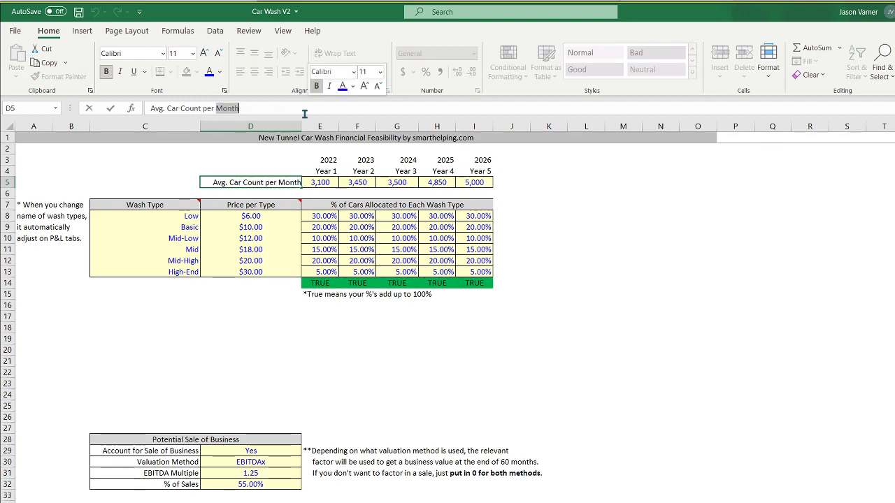
text(Year)
key(Return)
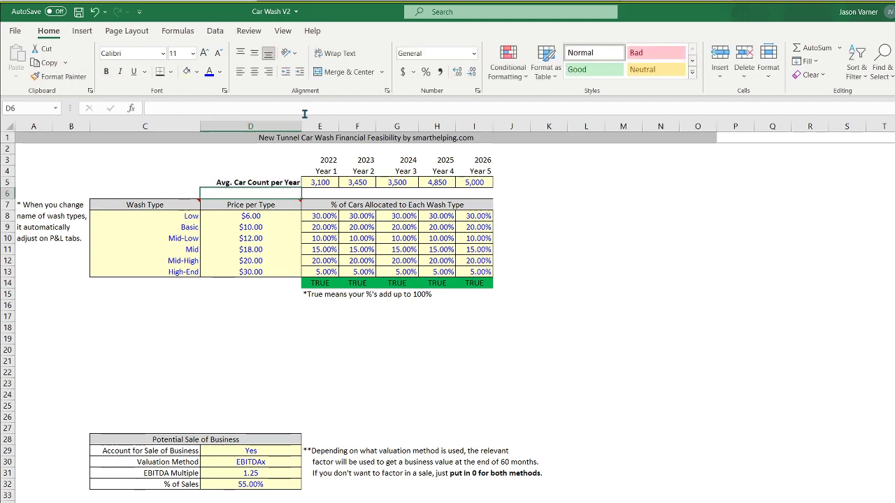
Examine the average car counts for Year 1 to Year 5 in E5:I5 against the label in D5.
click(316, 181)
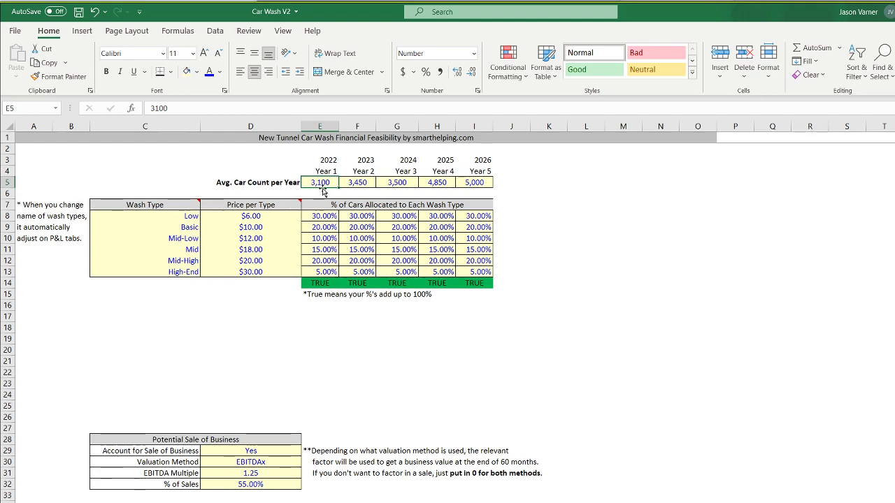
click(348, 181)
click(391, 182)
click(430, 182)
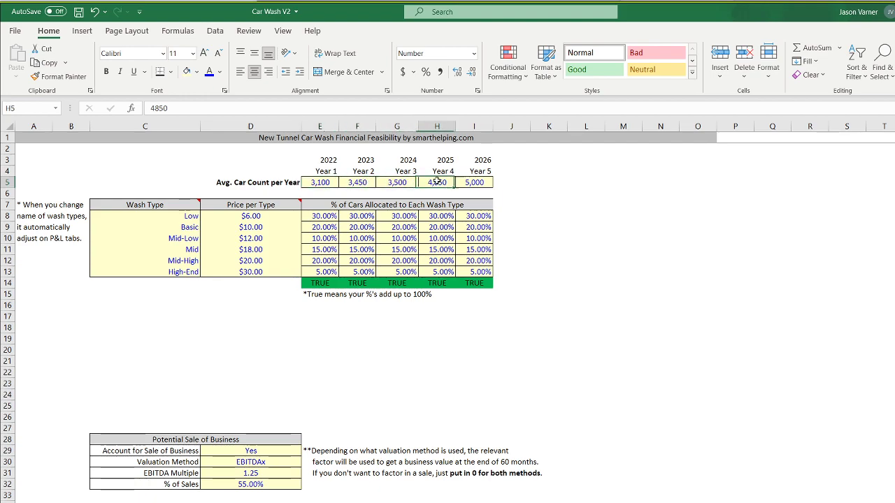
click(465, 182)
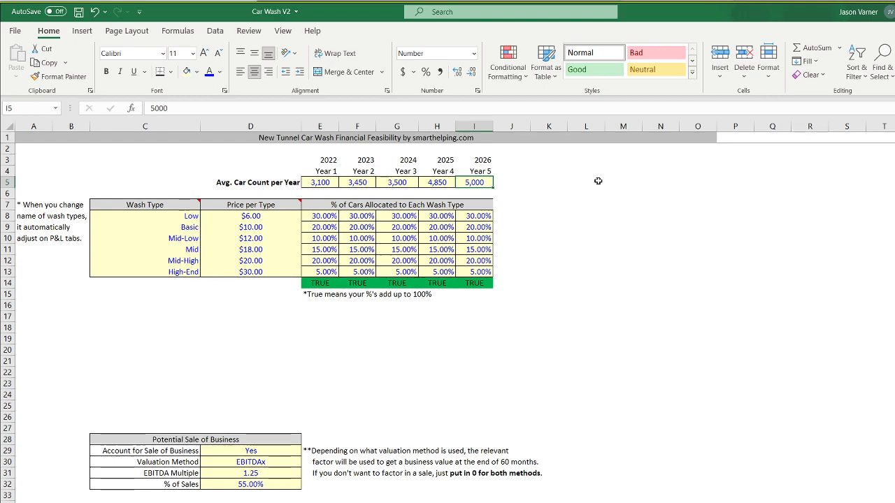
click(626, 182)
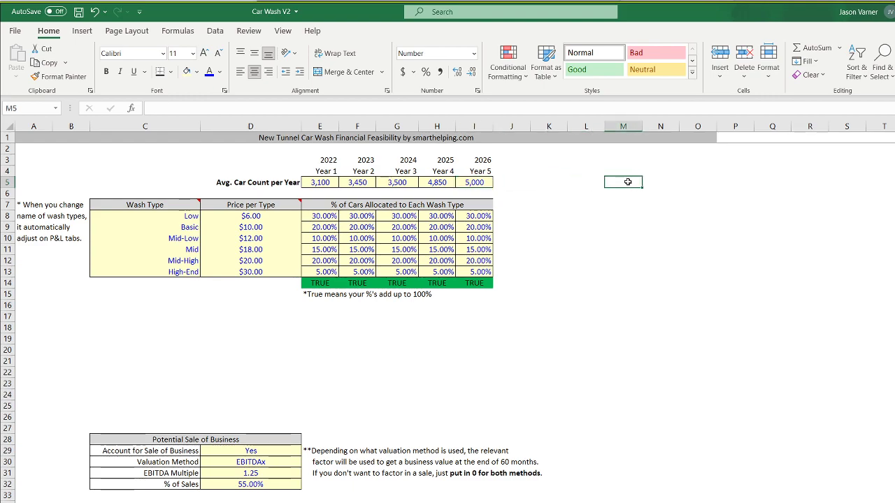
double_click(627, 181)
key(Return)
key(Return)
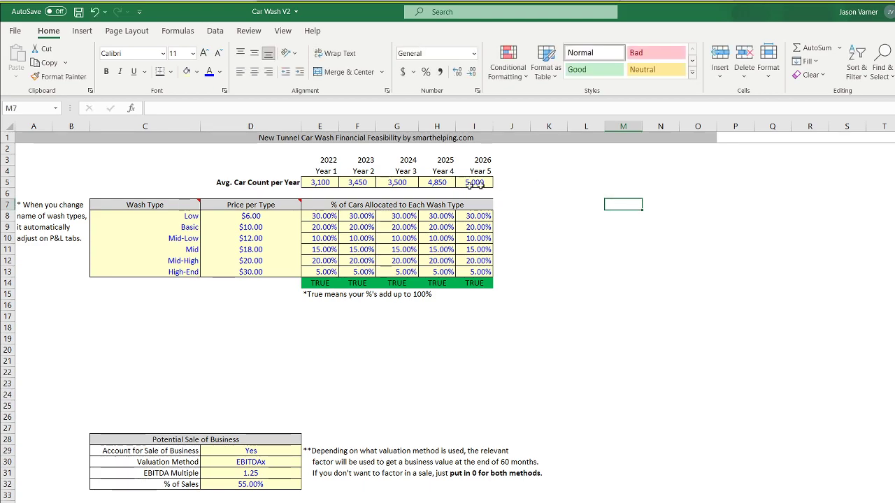
drag(320, 183, 470, 182)
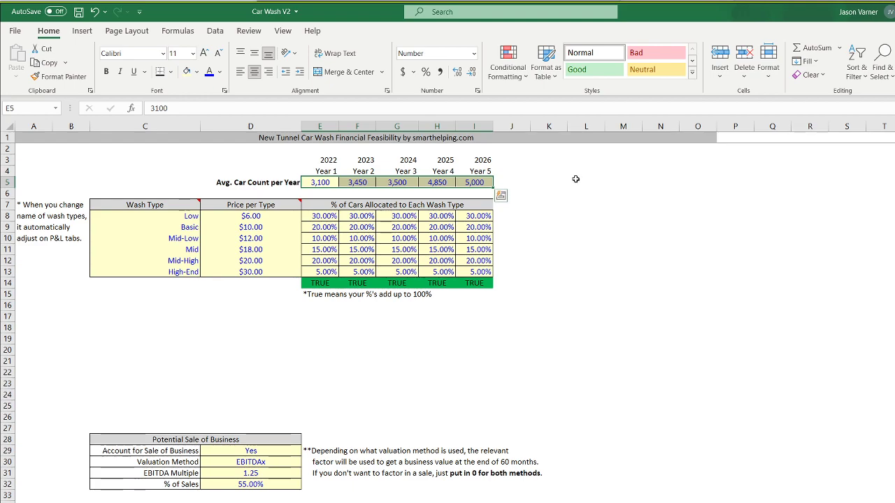
drag(575, 179, 818, 182)
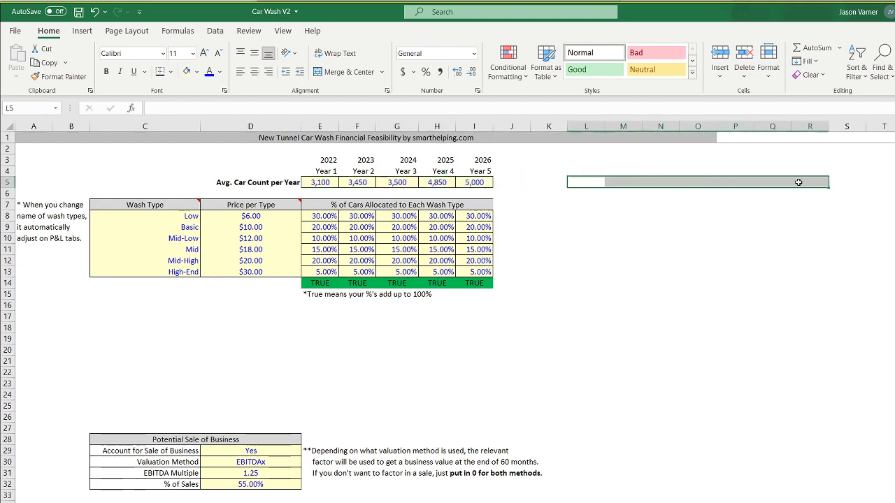
drag(313, 183, 481, 185)
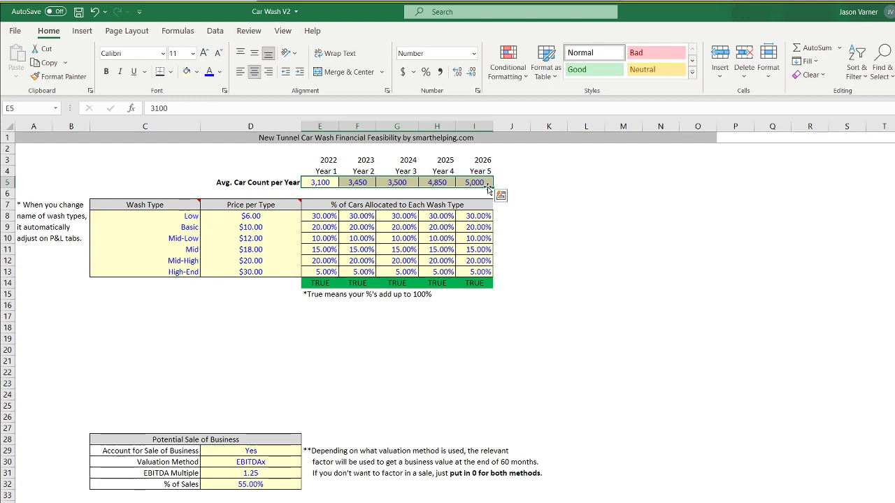
click(325, 182)
click(358, 182)
click(398, 182)
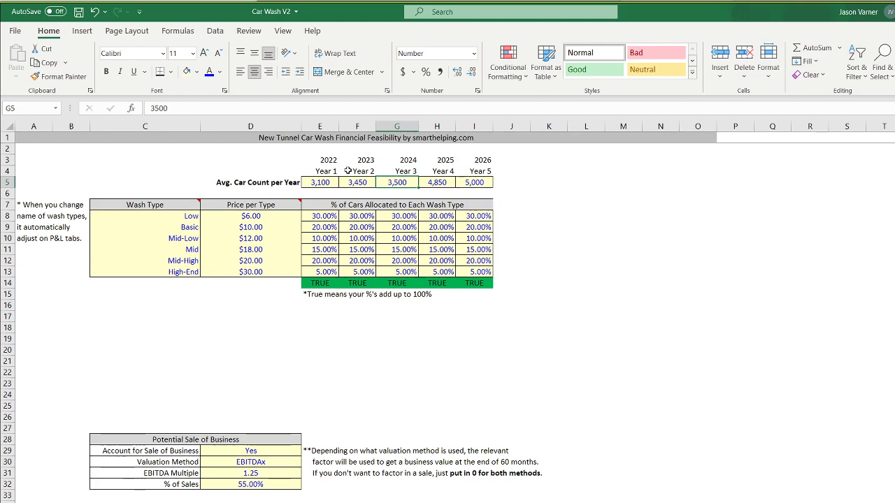
click(323, 181)
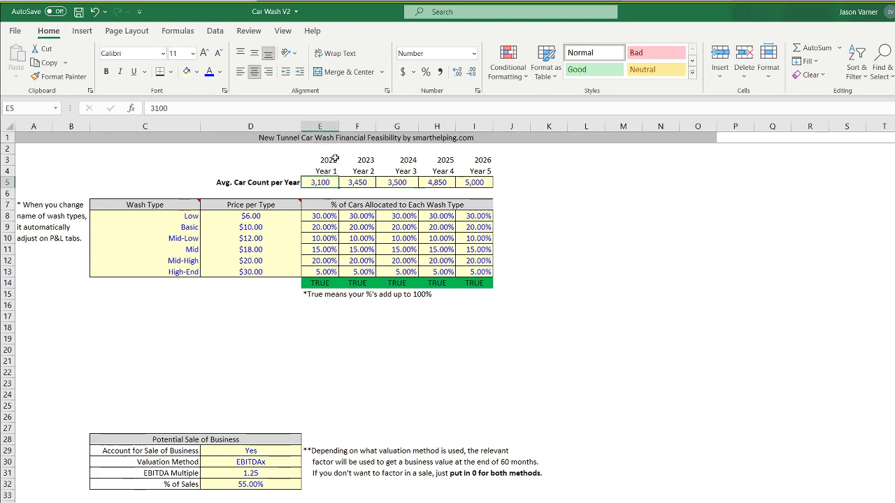
click(290, 182)
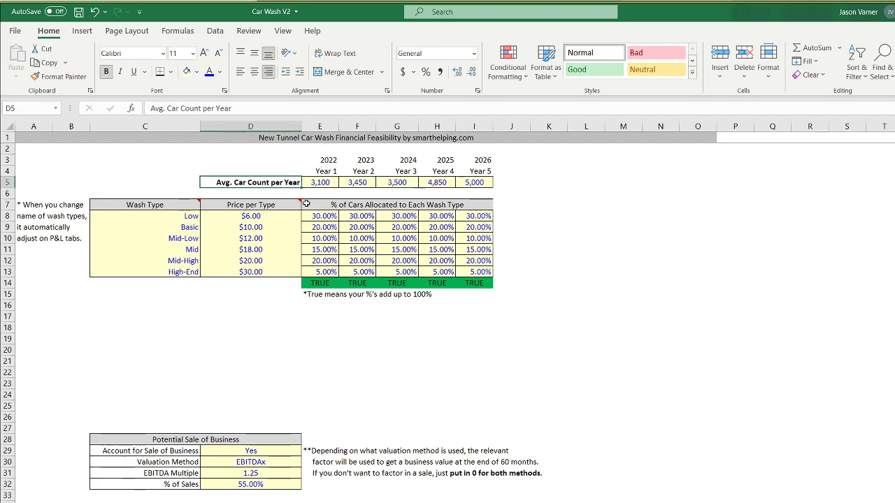
Set the Year 1 average car count in E5 to 36000.
click(318, 182)
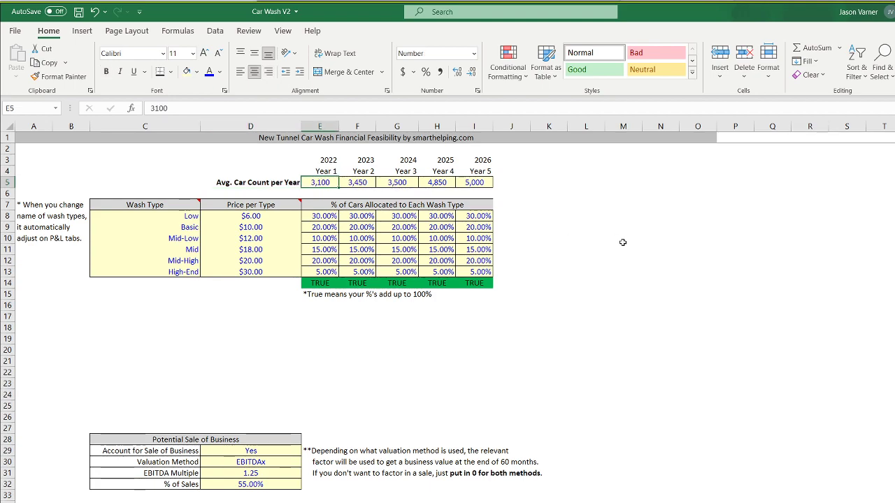
text(36000)
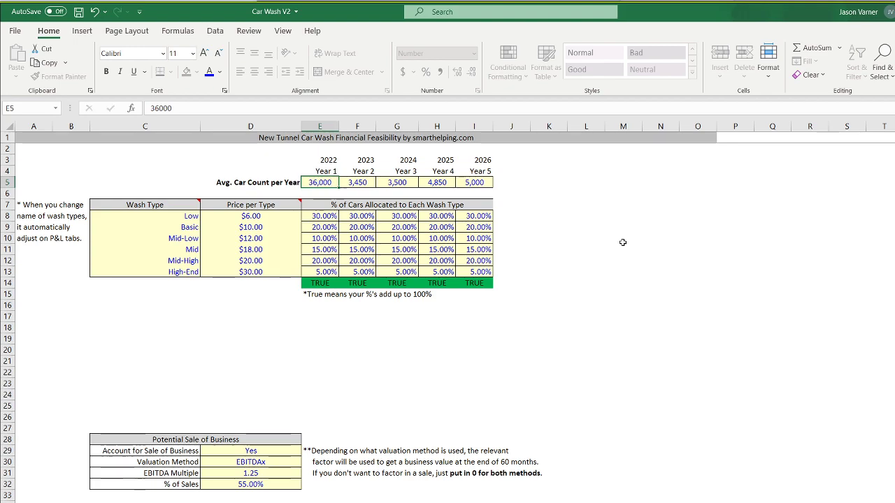
key(Return)
key(Up)
key(Right)
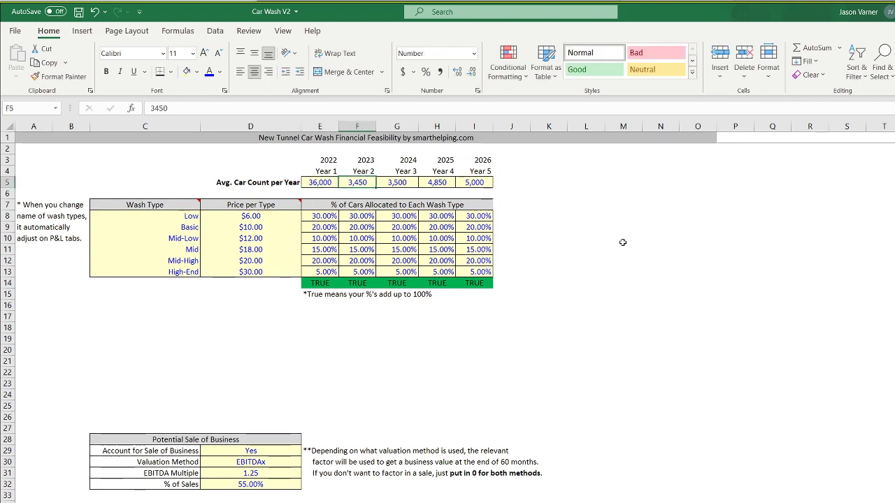
Insert a row below the car counts and label D6 "% Growthin Car Count".
right_click(6, 197)
click(36, 243)
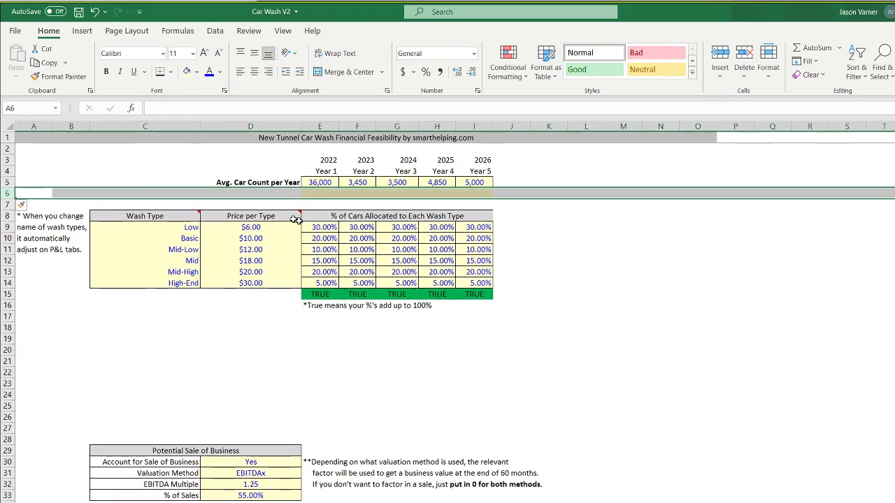
click(287, 193)
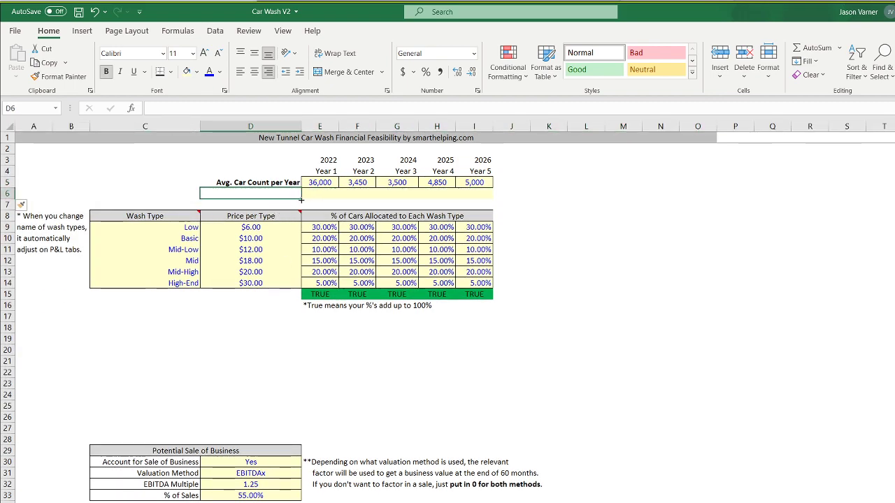
text(% Gr)
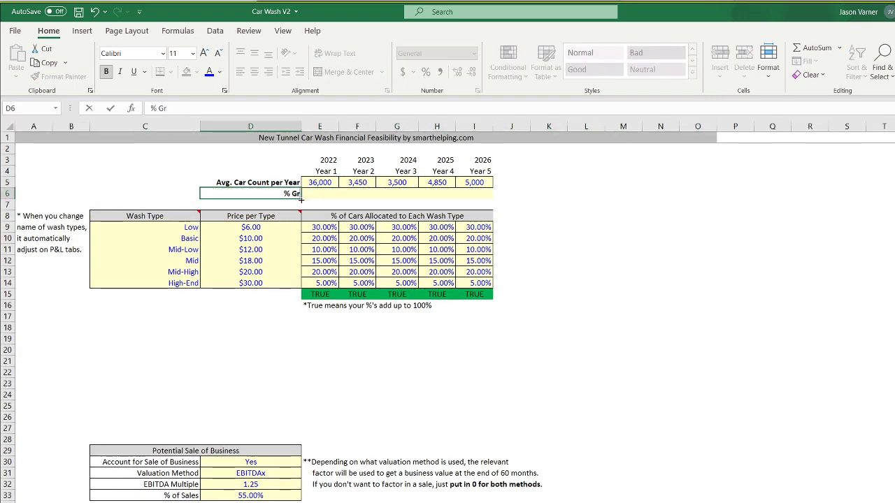
text(owthin Car Count)
key(Return)
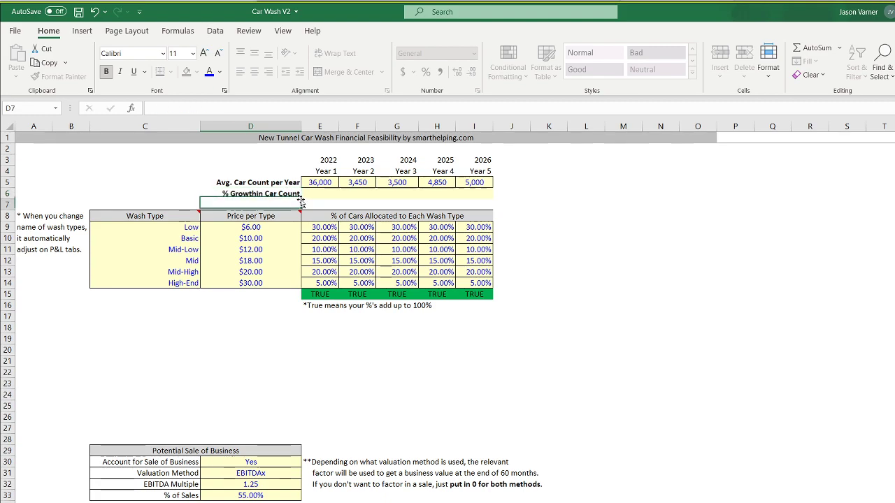
Add a 20% growth input in F6 based on a copy of percentage cell E10, leaving E6 cleared.
right_click(328, 238)
click(350, 263)
right_click(321, 194)
click(350, 257)
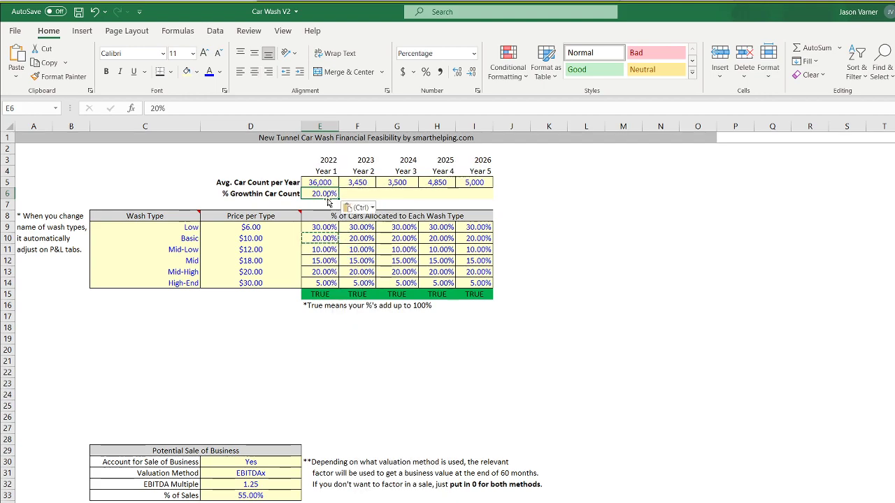
drag(339, 199, 369, 198)
click(808, 76)
click(811, 91)
click(359, 194)
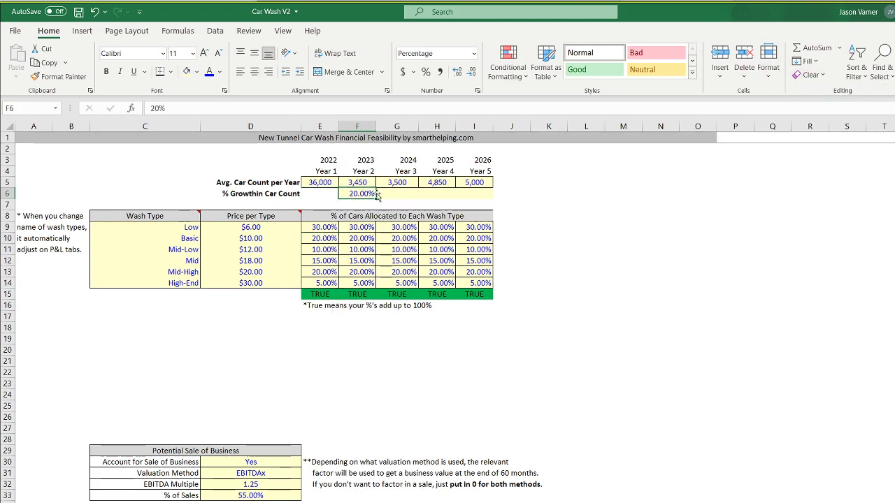
Calculate the Year 2 car count in F5 with the formula =E5*(1+F6).
click(345, 182)
text(=)
click(316, 183)
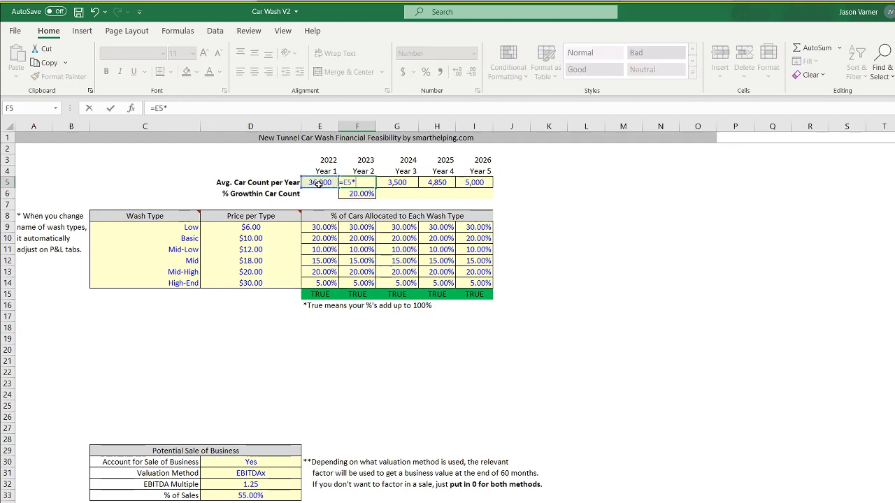
text(*(1+)
key(Return)
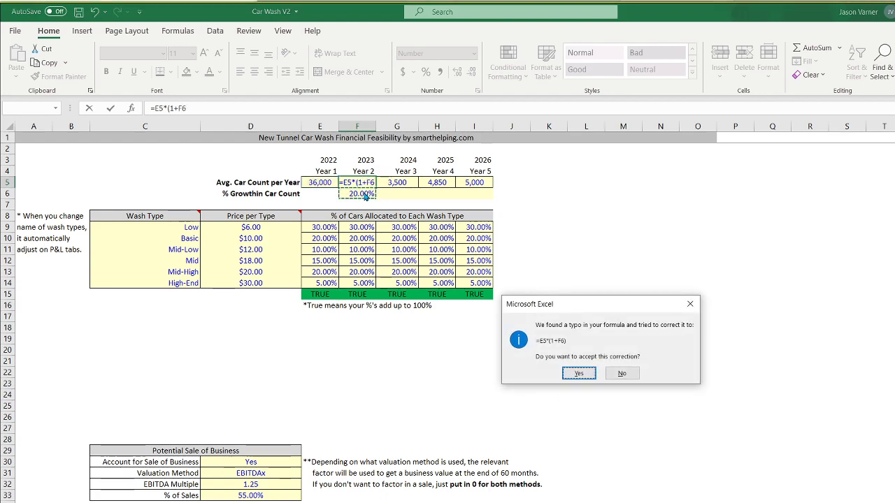
click(580, 373)
key(Up)
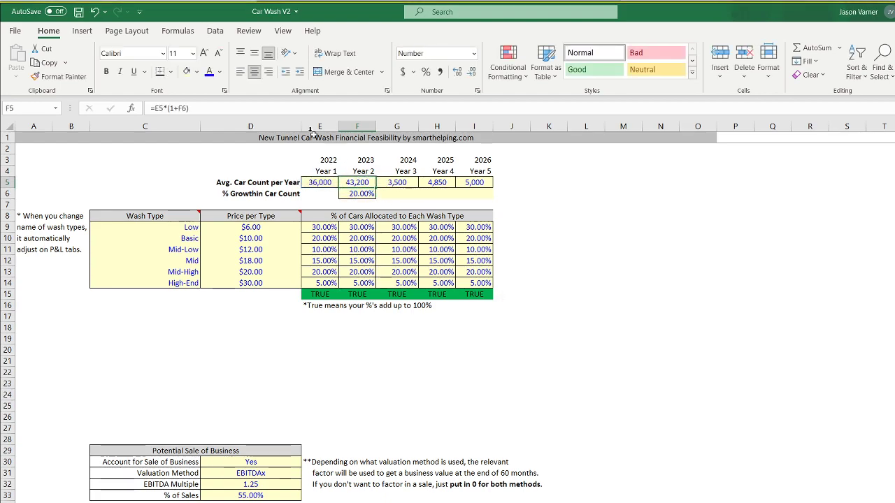
Restyle the calculated Year 2 car count in F5 with a black font and a light grey fill.
click(219, 72)
click(196, 72)
click(197, 72)
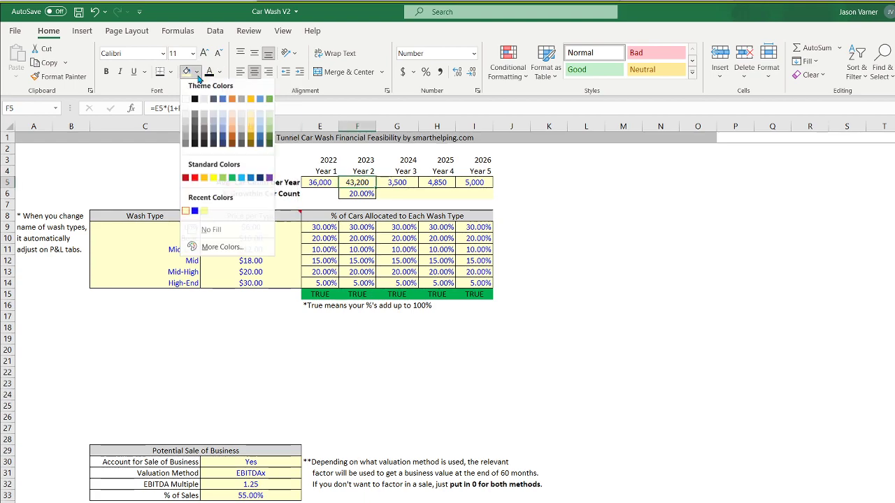
click(186, 120)
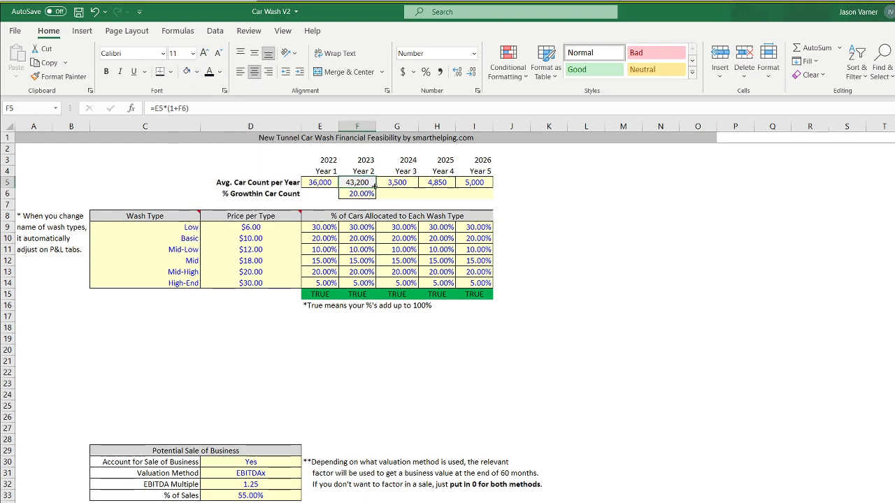
Fill the Year 2 car count formula and growth rate from F5:F6 across to Year 5 in column I.
drag(364, 179, 492, 200)
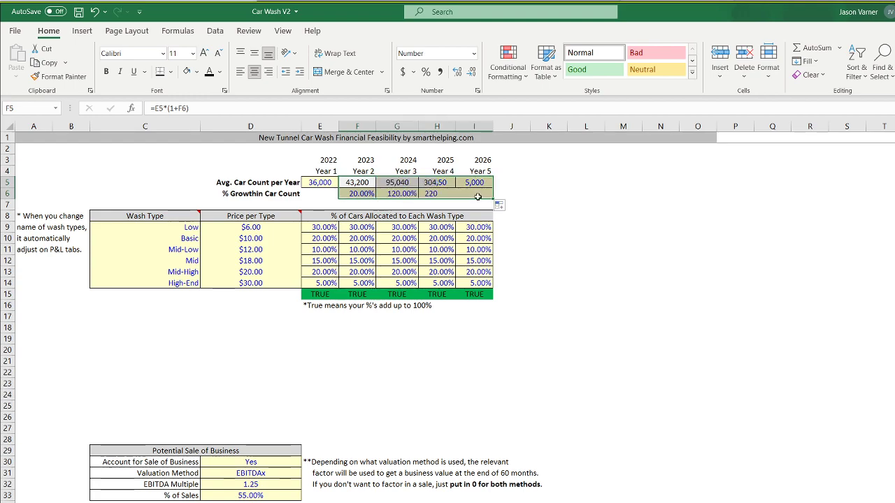
click(605, 214)
click(316, 183)
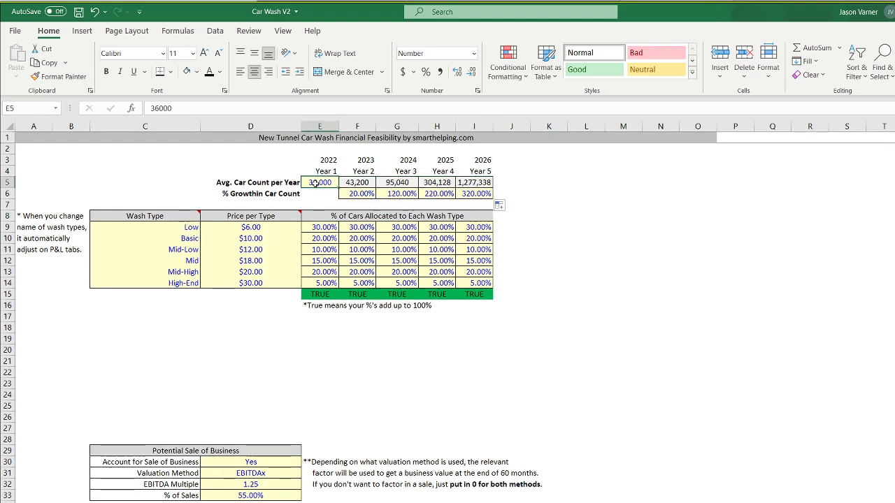
click(475, 183)
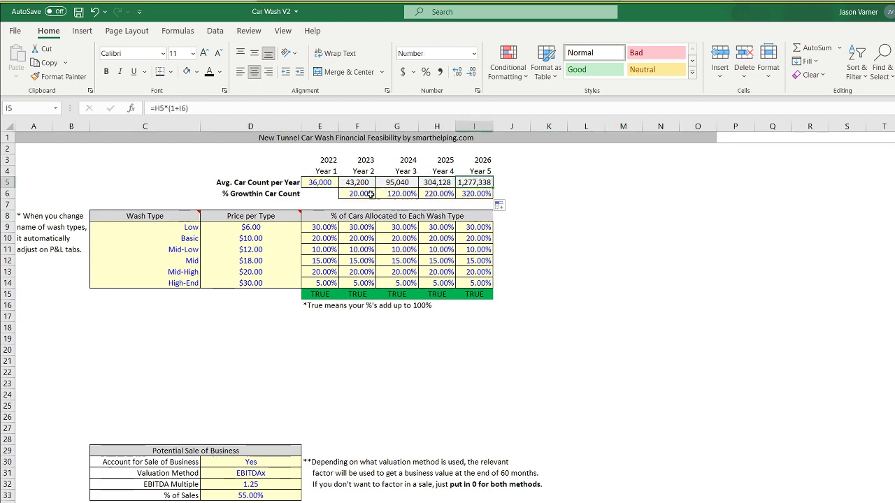
Set the Year 3 car count growth in G6 to 20%.
click(411, 196)
text(20)
key(Tab)
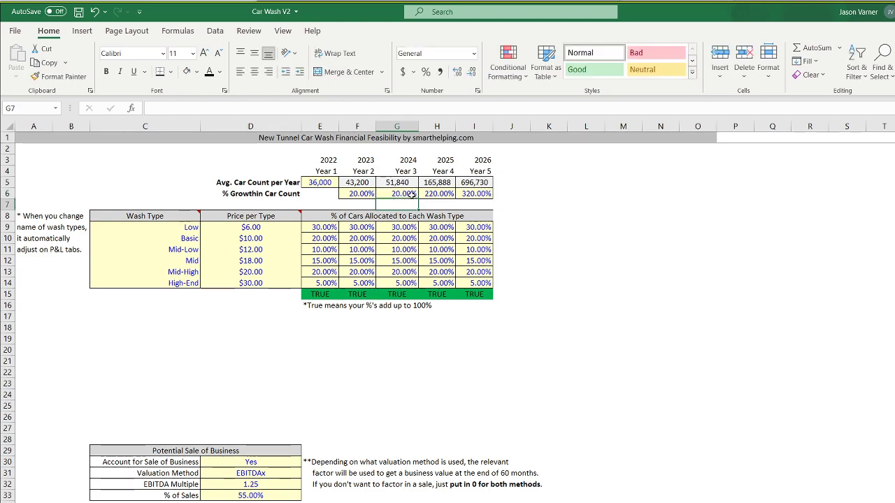
Set the Year 4 and Year 5 car count growth rates in H6 and I6 to 20%.
text(23)
key(BackSpace)
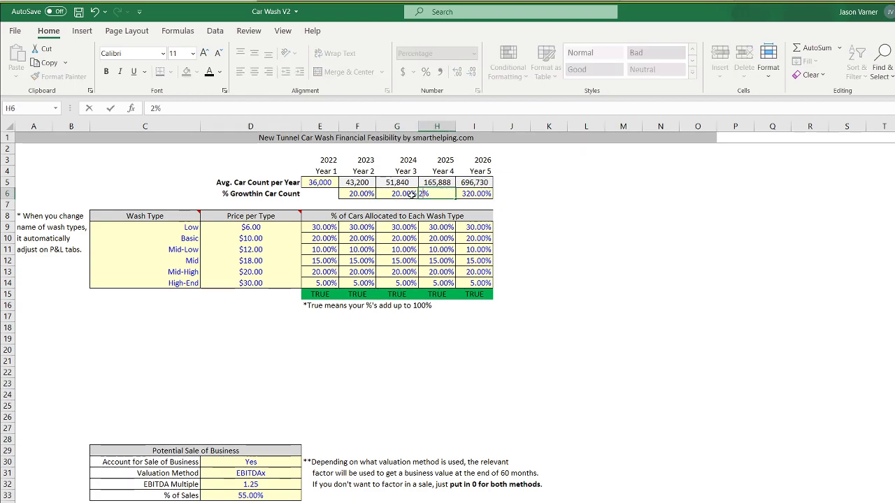
text(0)
key(Tab)
text(20)
key(Return)
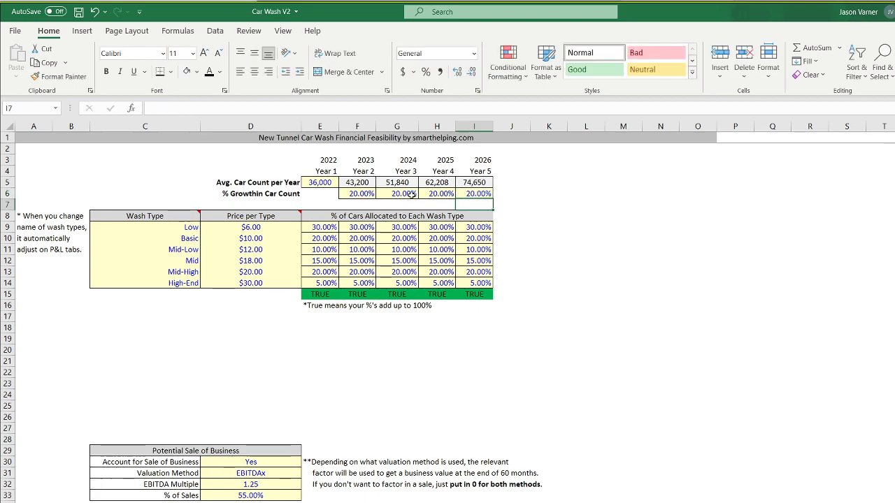
Review the Year 1 to Year 5 car counts in row 5, their formulas and the growth rates in row 6.
key(Up)
key(Left)
key(Left)
key(Left)
key(Left)
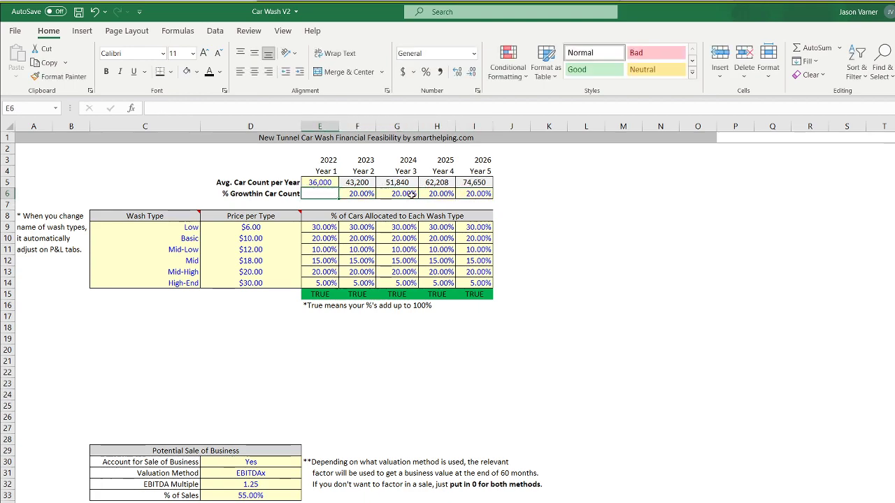
drag(324, 183, 460, 189)
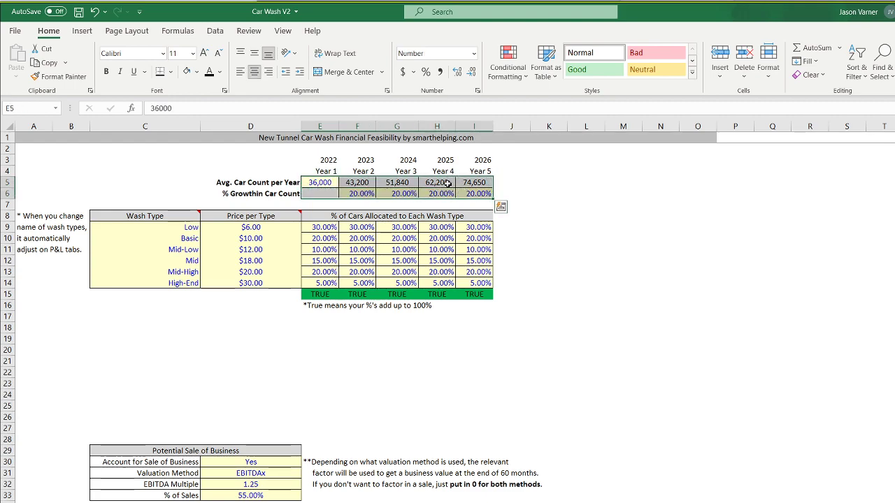
click(650, 224)
click(360, 193)
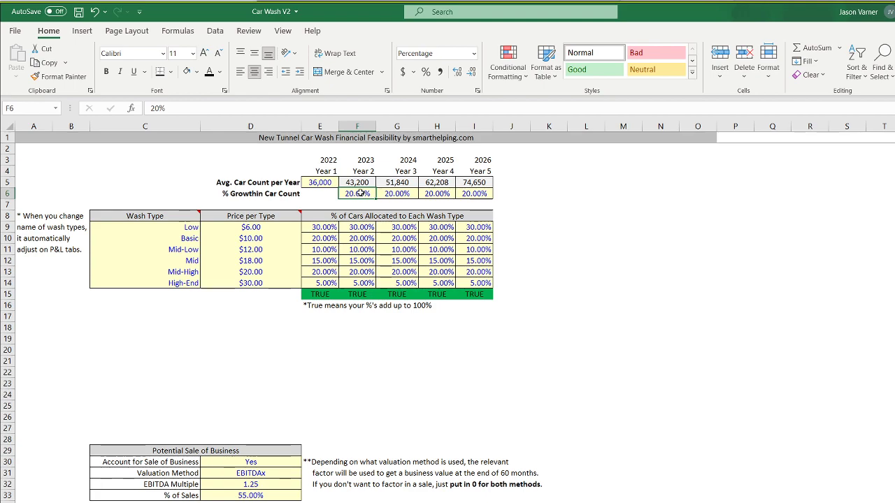
click(330, 187)
click(356, 183)
click(396, 183)
click(436, 182)
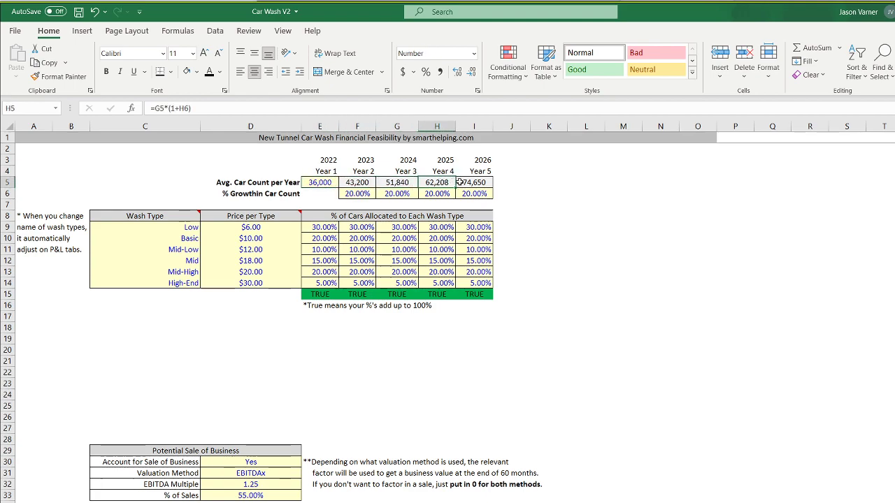
click(467, 182)
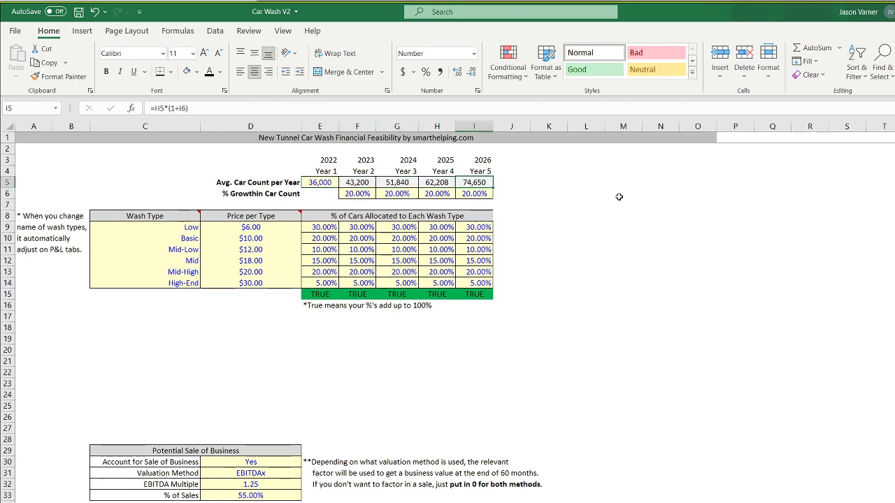
Label C21 "Seasonality" and C22 "% of Yearly Volume in each Month".
click(169, 358)
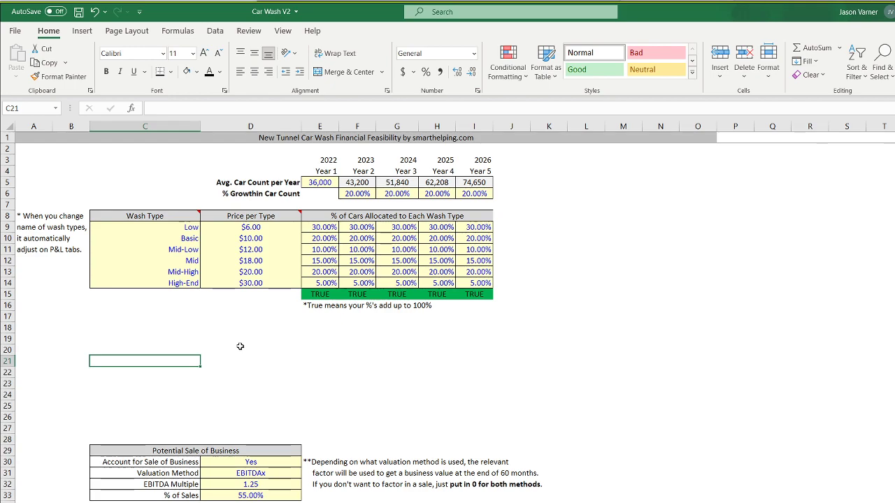
text(Seasonality)
key(Return)
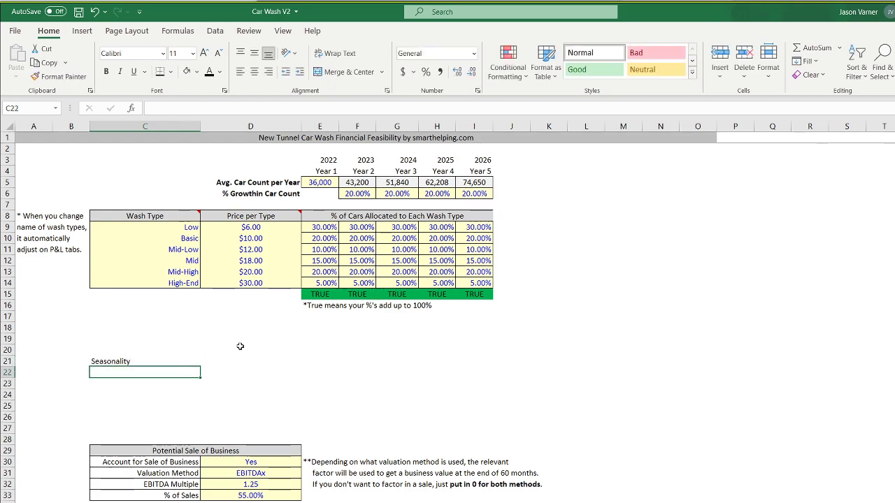
text(% of Yearly V)
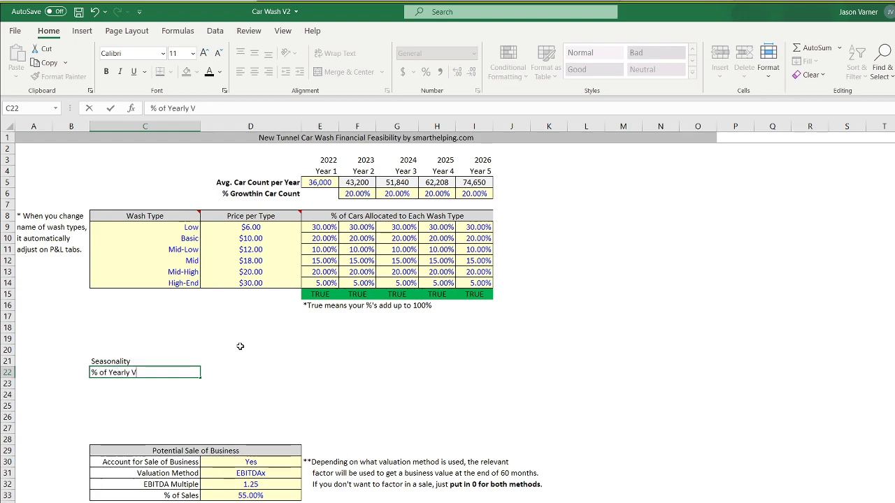
text(olume in each Month)
key(Return)
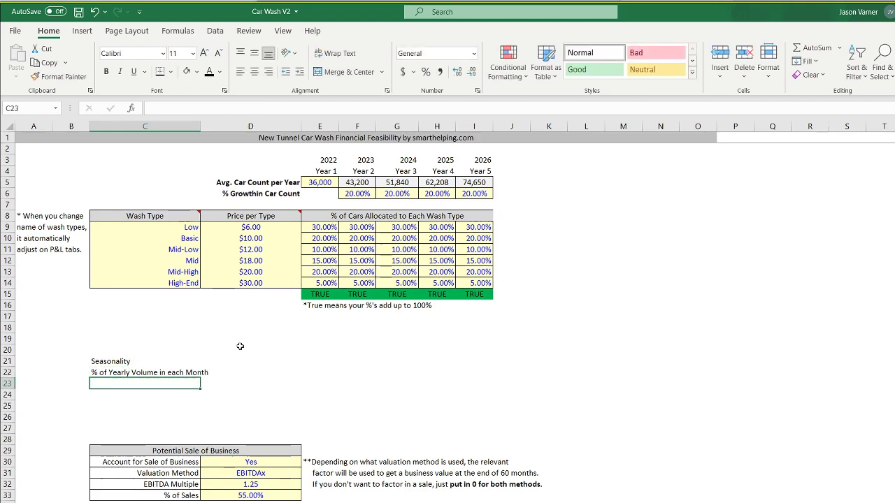
Add a bottom border to the seasonality header cells E21:P21.
click(326, 185)
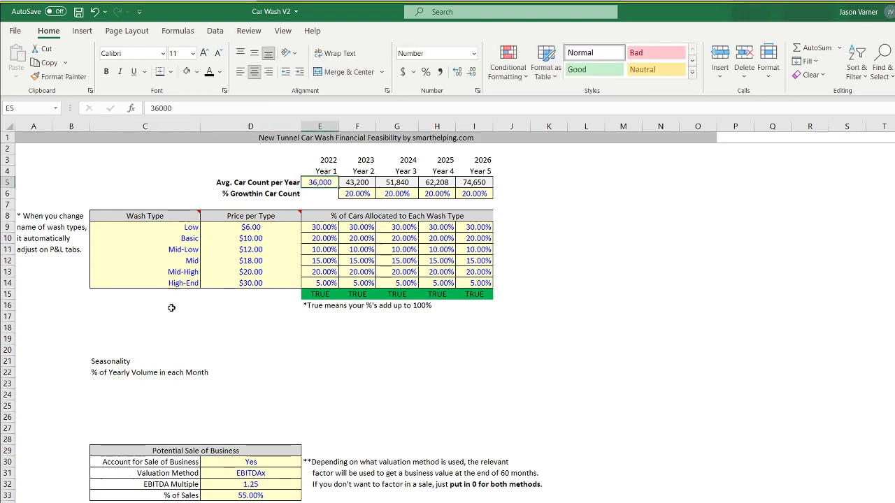
drag(117, 362, 305, 360)
drag(216, 360, 438, 361)
drag(312, 360, 734, 361)
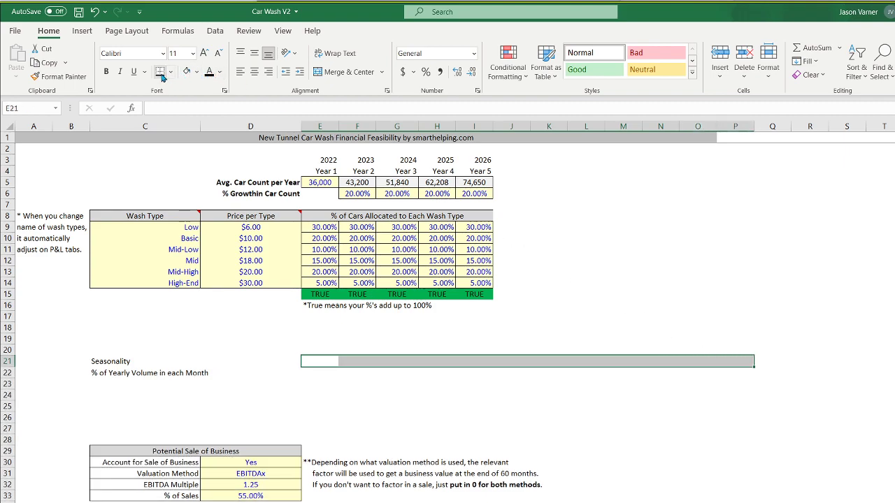
Enter 1 in E21 and fill it across the seasonality header row to P21.
click(319, 360)
text(1)
key(ctrl+Return)
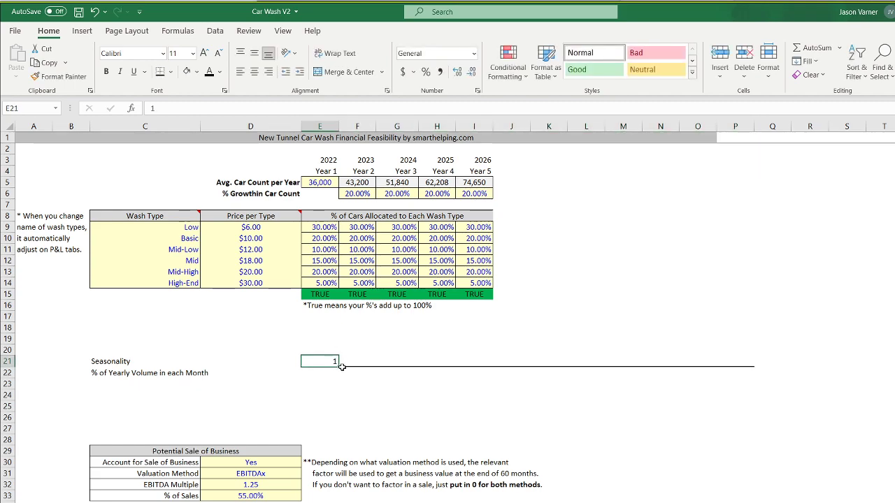
drag(341, 367, 751, 367)
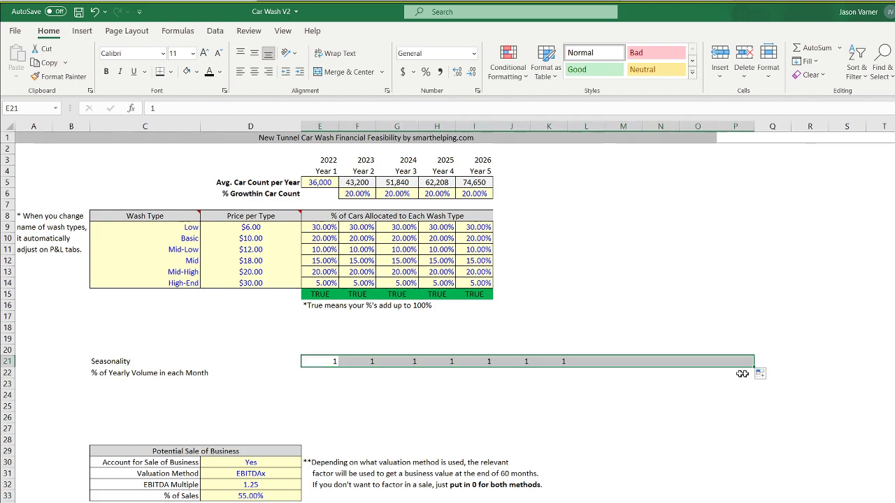
Calculate the month number in F21 with =E21+1 and fill the formula across to P21.
click(359, 359)
text(=)
click(319, 361)
text(+1)
key(Return)
click(373, 362)
drag(376, 366, 751, 367)
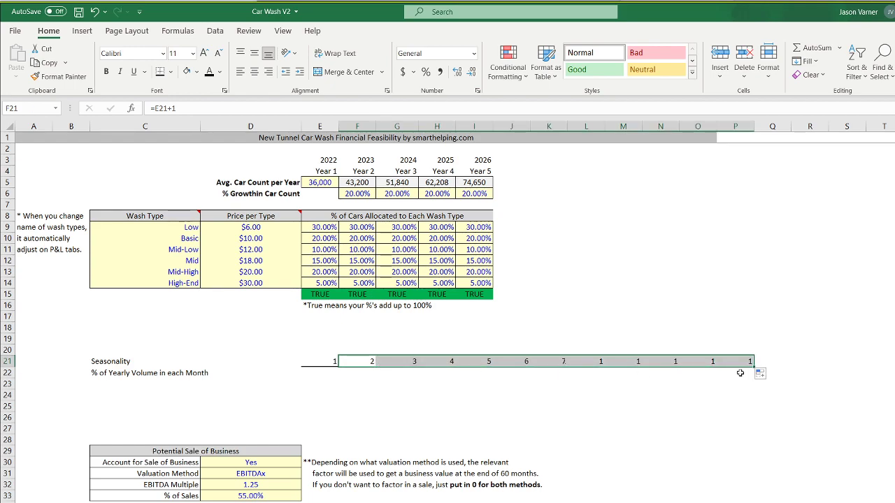
click(816, 462)
Examine the Low wash revenue formula on the 5-Year Monthly P&L sheet and the yearly car counts and growth rates on the revenue assumptions sheet.
click(377, 502)
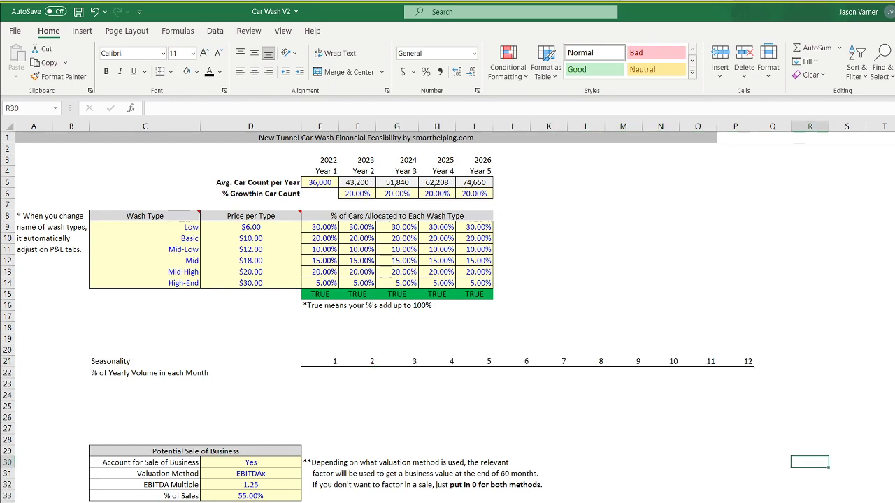
click(338, 205)
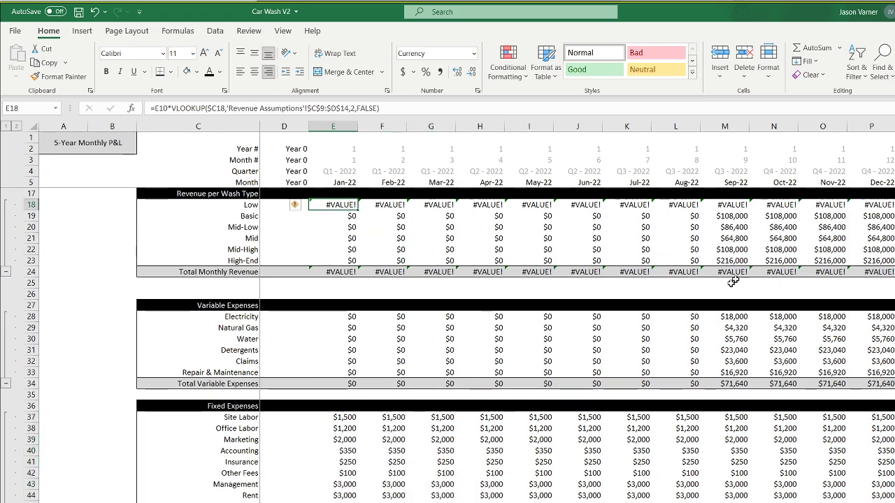
click(154, 502)
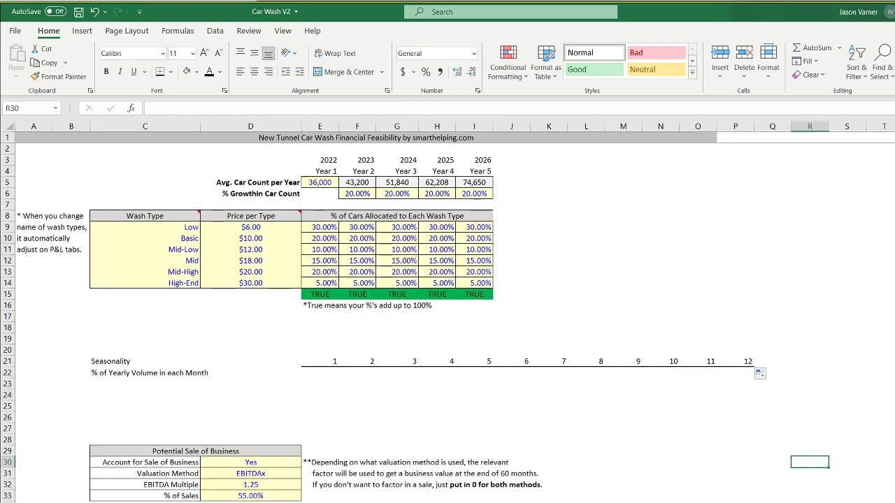
click(325, 372)
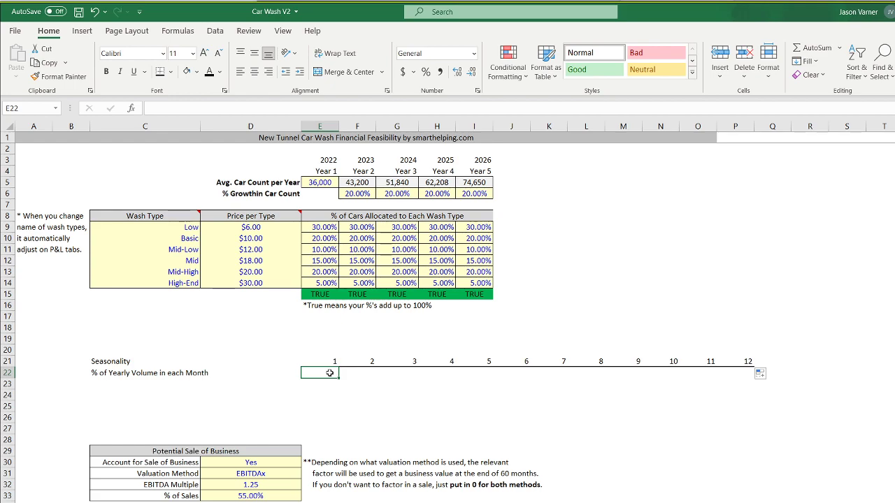
click(355, 193)
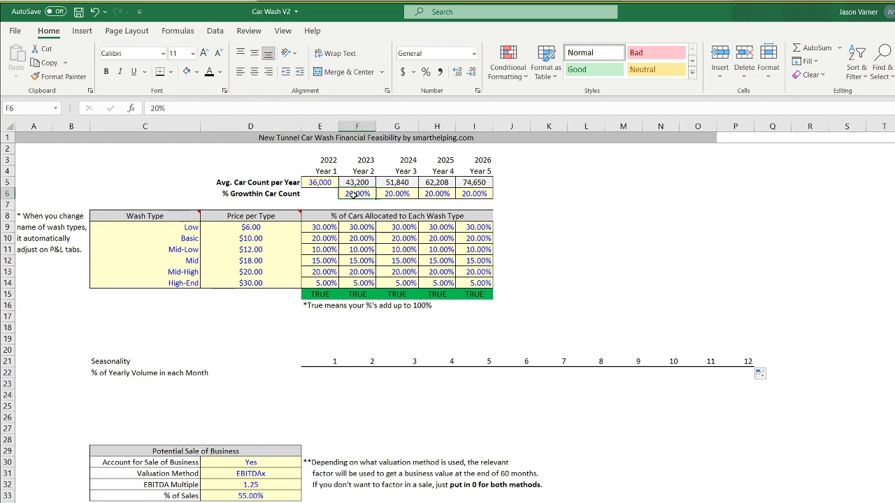
click(355, 185)
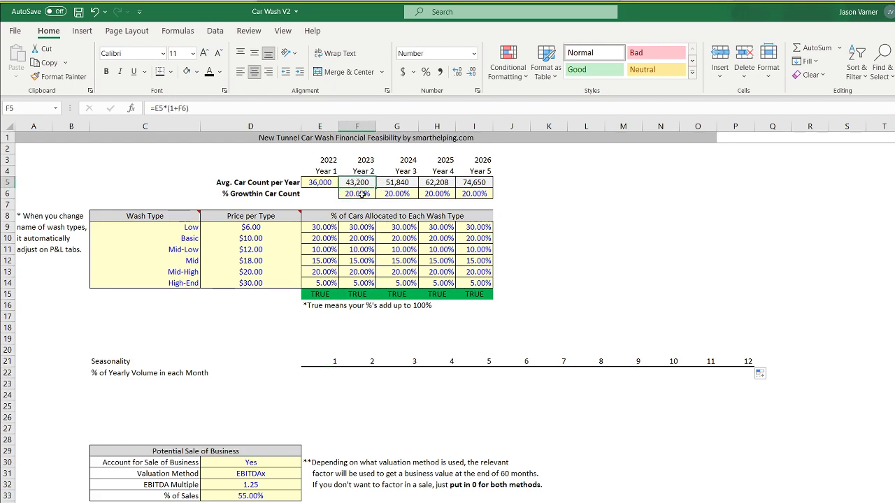
click(358, 193)
click(396, 193)
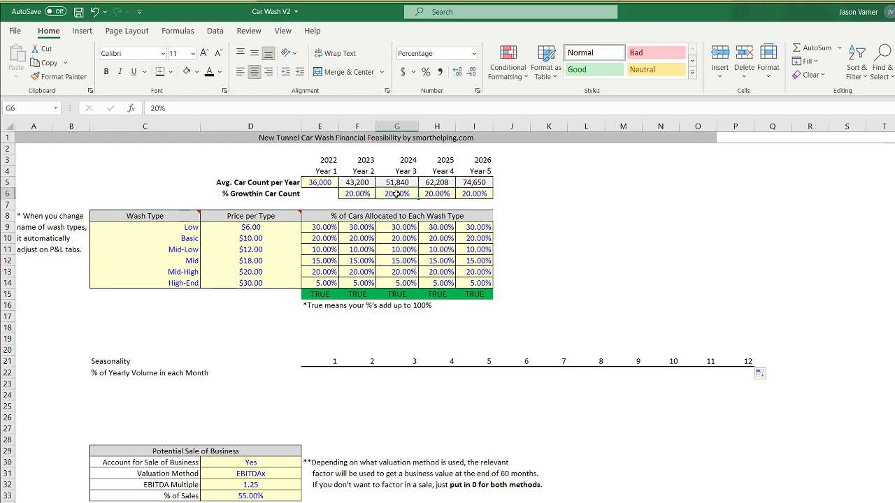
click(325, 185)
Extend the car count label in D5 to "Avg. Car Count per Year (full 12 months)".
click(285, 182)
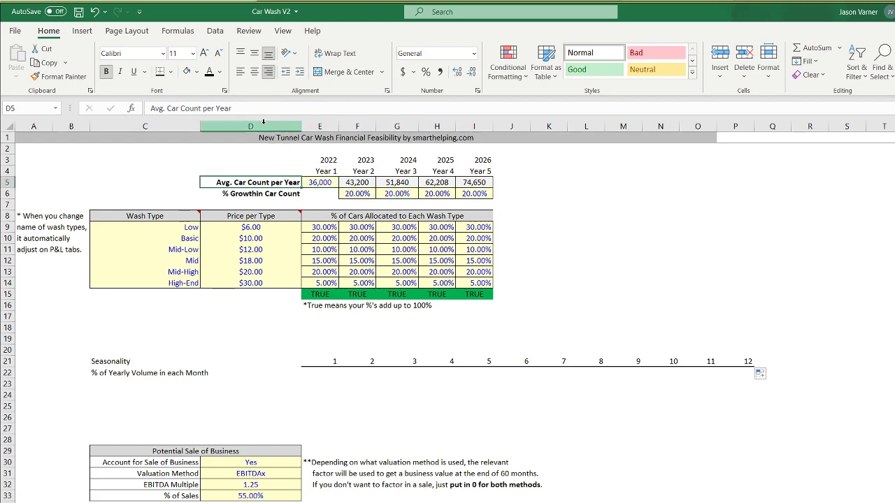
click(249, 107)
text(()
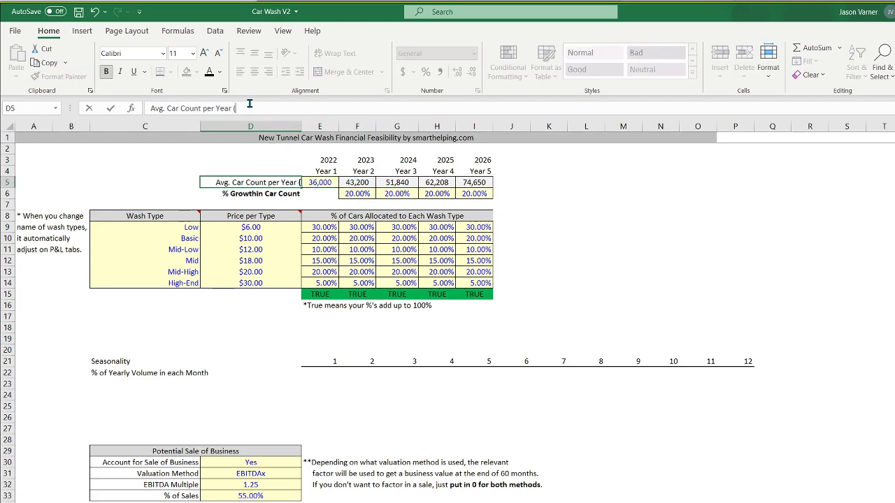
text(full 12 months))
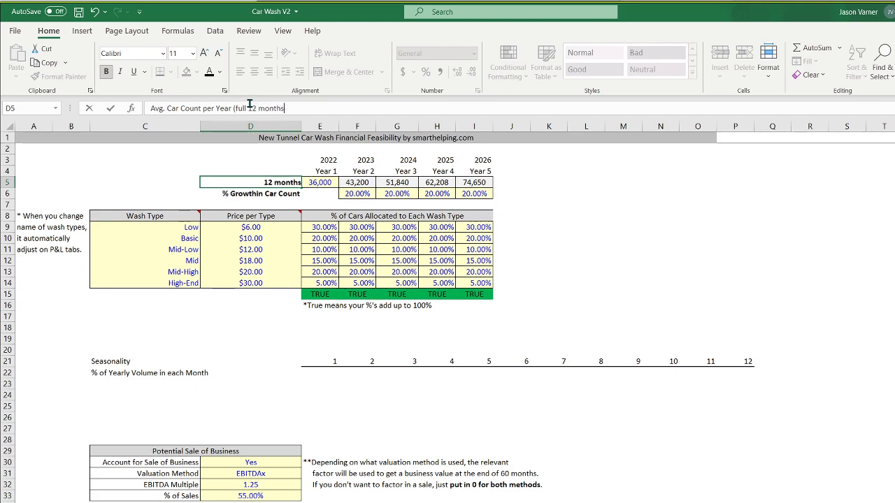
key(Return)
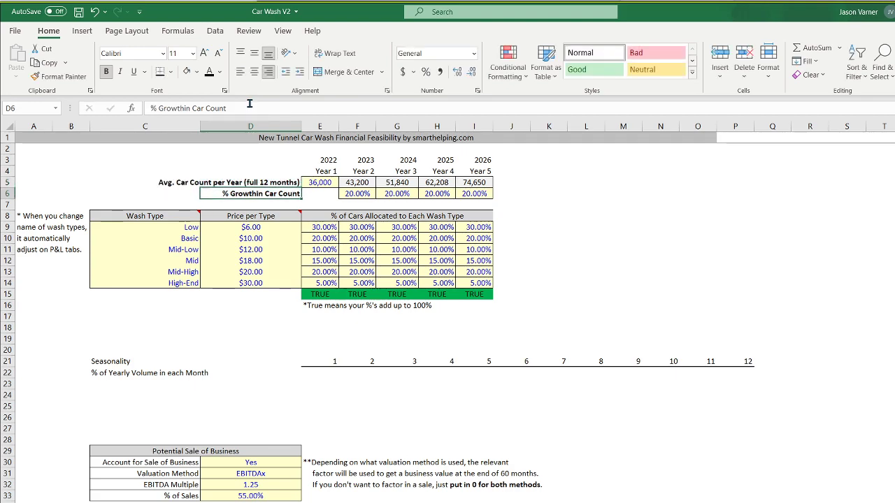
Copy the 30% input cell E9 into E22 and fill it across the twelve months to P22.
click(322, 362)
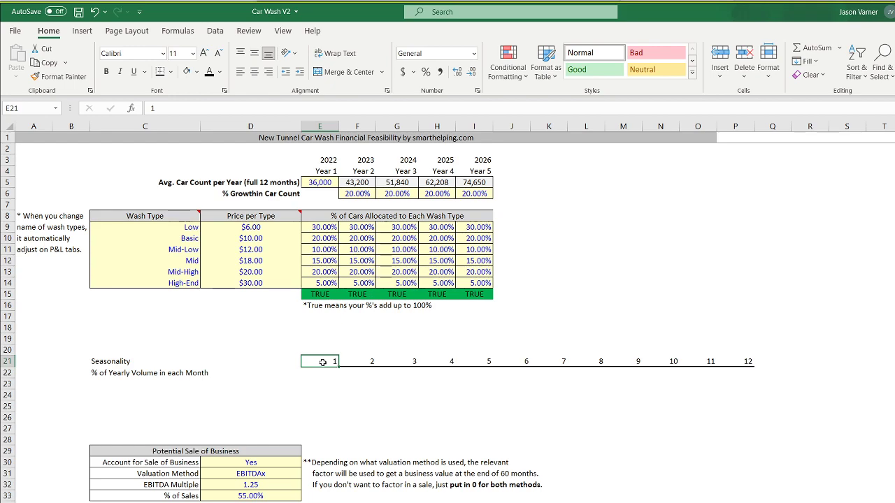
click(320, 185)
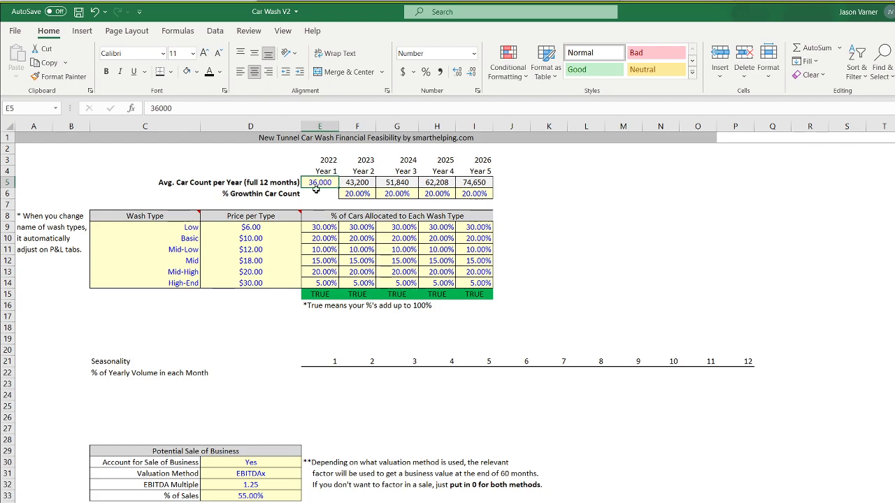
drag(329, 372, 440, 373)
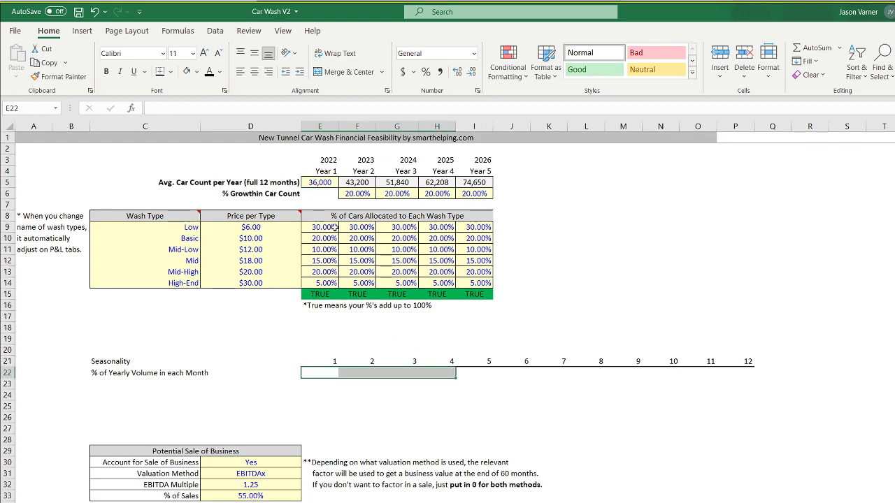
right_click(328, 227)
click(346, 254)
right_click(329, 374)
click(366, 98)
drag(339, 378, 740, 379)
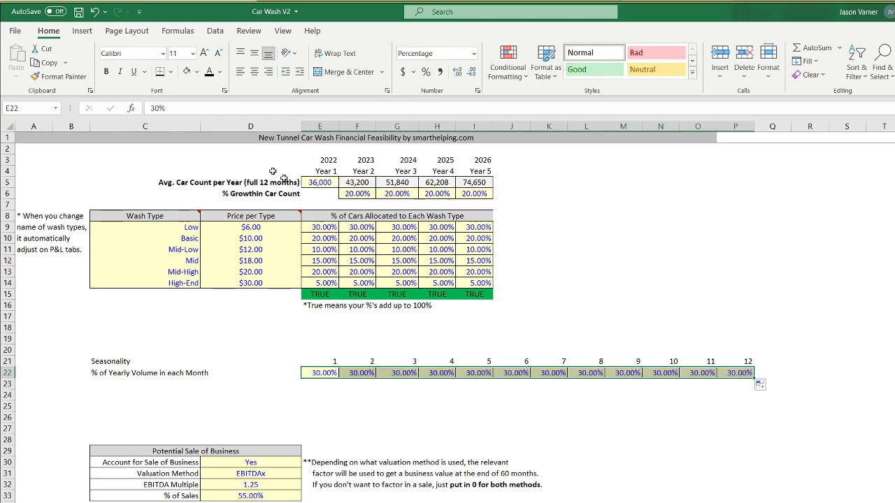
Add a check formula in Q22 testing whether the monthly percentages in E22:P22 add up to 100%.
click(764, 372)
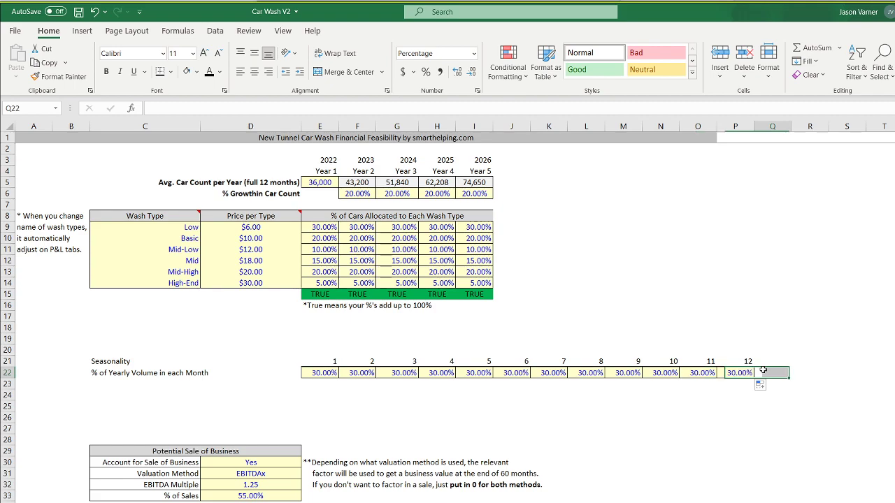
click(812, 47)
drag(322, 373, 734, 373)
click(237, 112)
text(=)
key(Return)
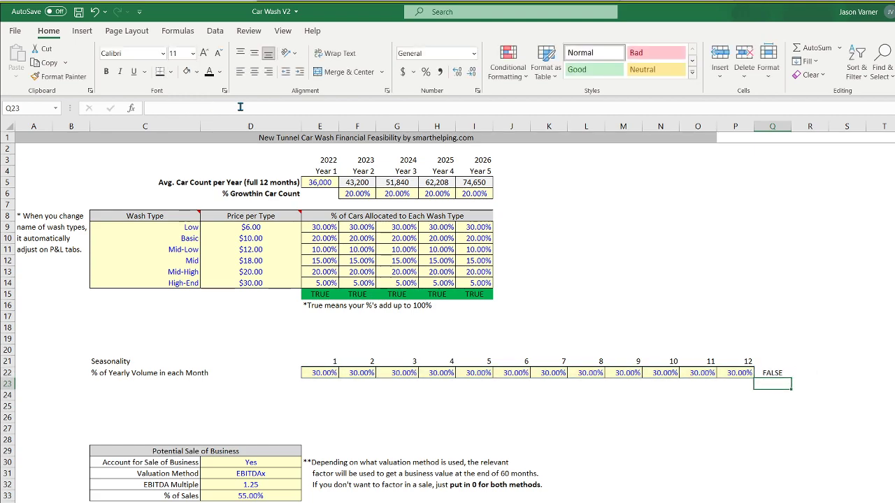
click(322, 373)
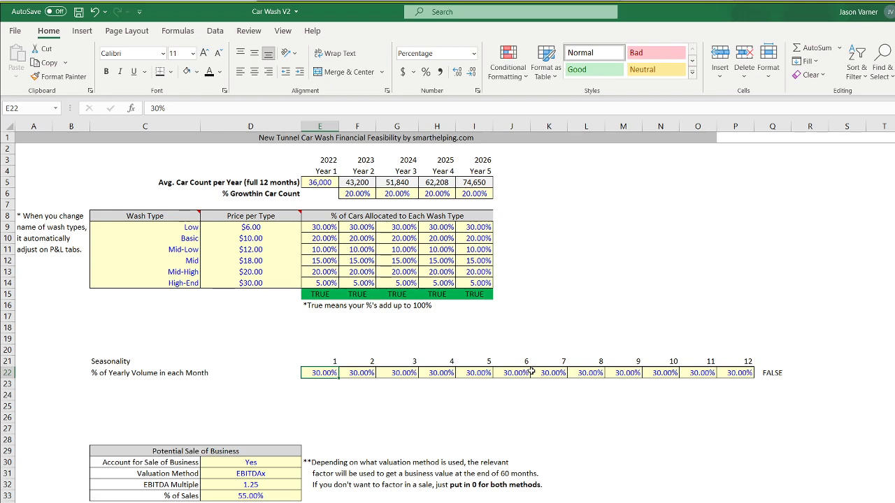
key(Right)
key(Right)
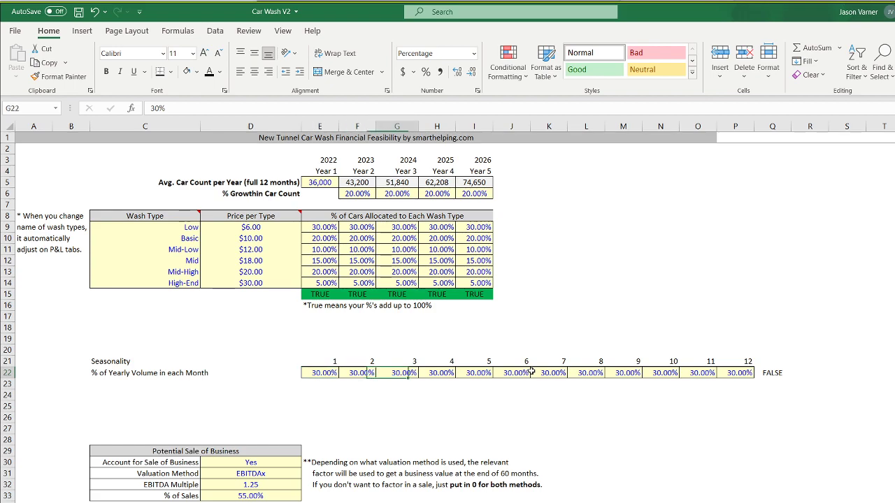
Set the share of yearly volume to 10% for month 3 and 5% for months 4 and 5.
text(10)
key(Return)
key(Up)
key(Right)
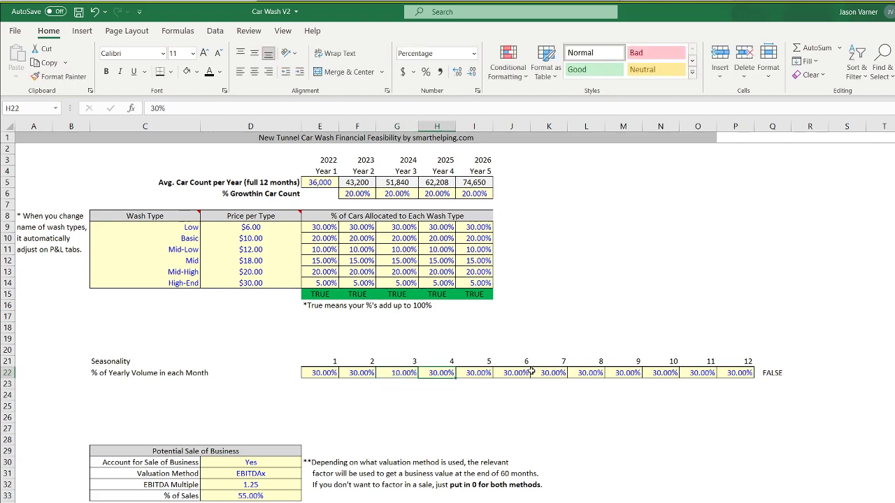
text(5)
key(Return)
key(Up)
key(Right)
text(5)
key(Return)
drag(331, 376, 428, 376)
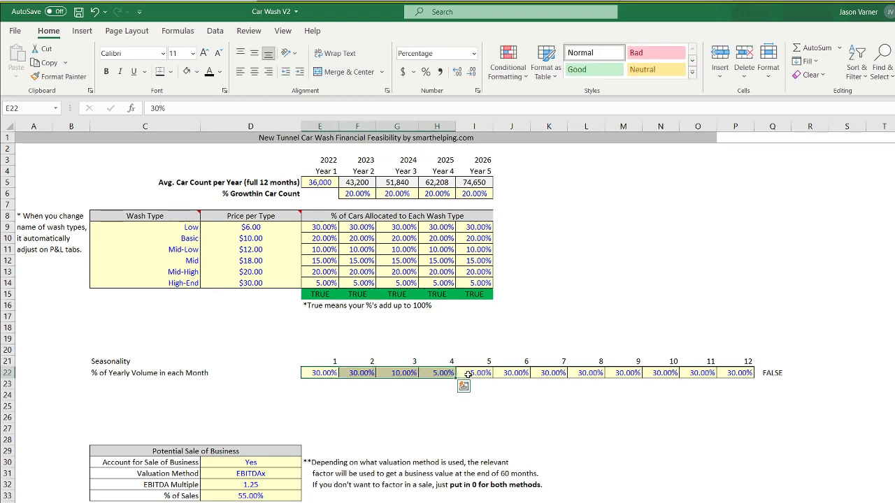
Set the share of yearly volume to 20% for months 1 and 2.
click(331, 374)
text(20)
key(Return)
key(Up)
key(Right)
text(2)
key(Return)
text(0)
key(Up)
key(Right)
key(Left)
text(20)
key(Return)
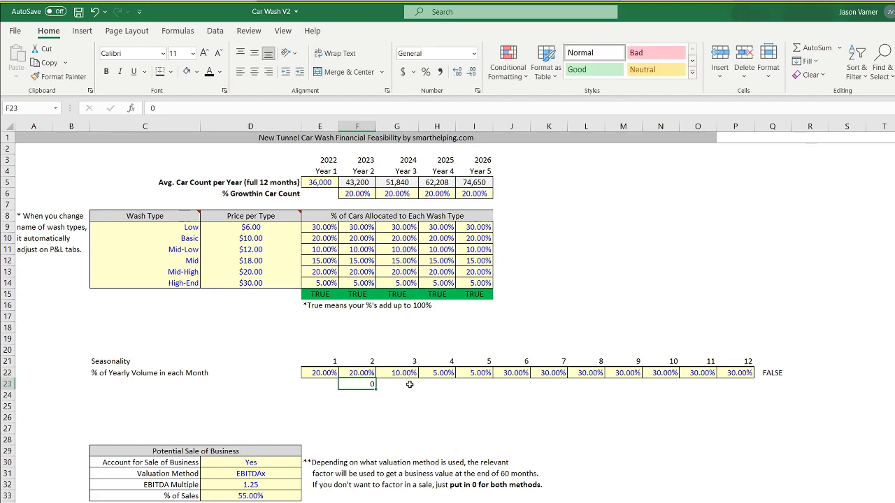
Set month 3's volume share in G22 to 15% and clear the stray entry in F23.
key(Up)
key(Right)
text(15)
key(Return)
key(Left)
key(BackSpace)
key(Down)
key(Down)
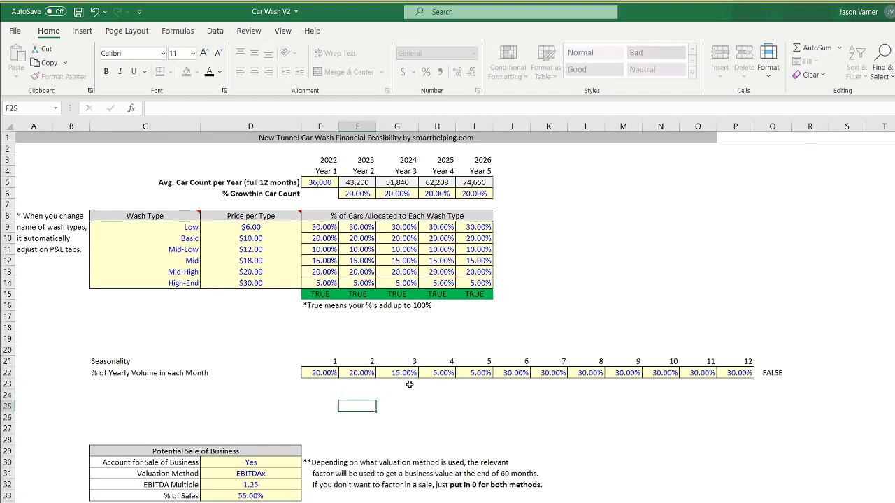
Set month 4's share of yearly volume in H22 to 10%.
key(Up)
key(Up)
key(Up)
key(Right)
key(Right)
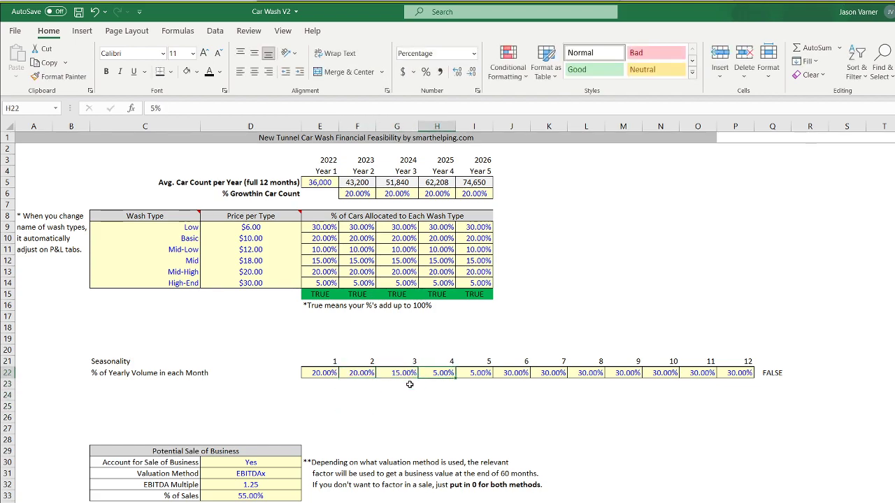
text(10)
key(Return)
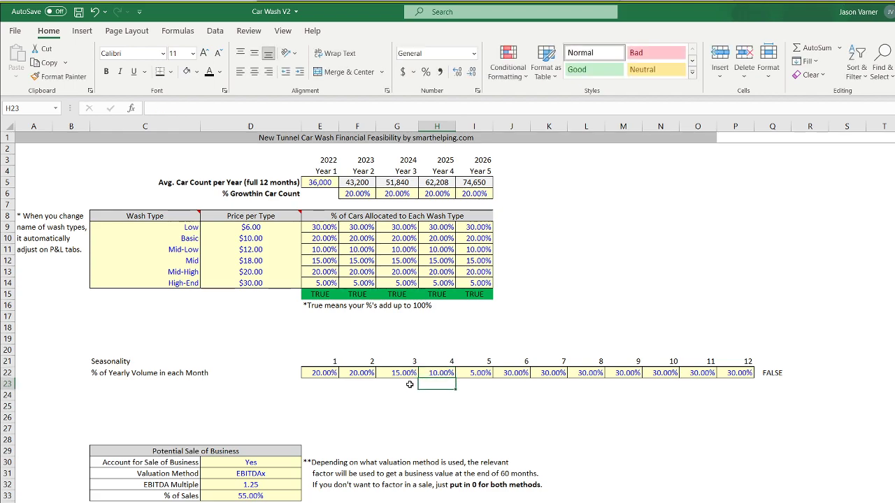
Make the Seasonality heading in C21 bold and fill month 5's 5% share across to month 12 in P22.
click(150, 362)
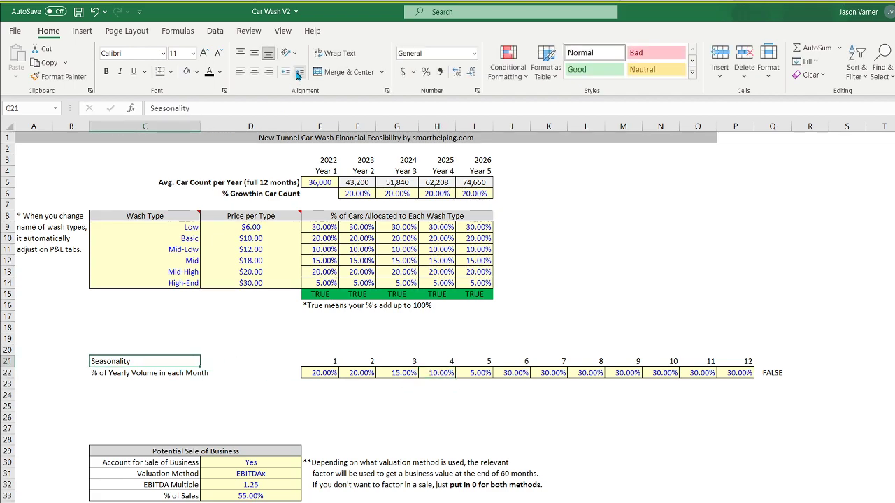
click(106, 72)
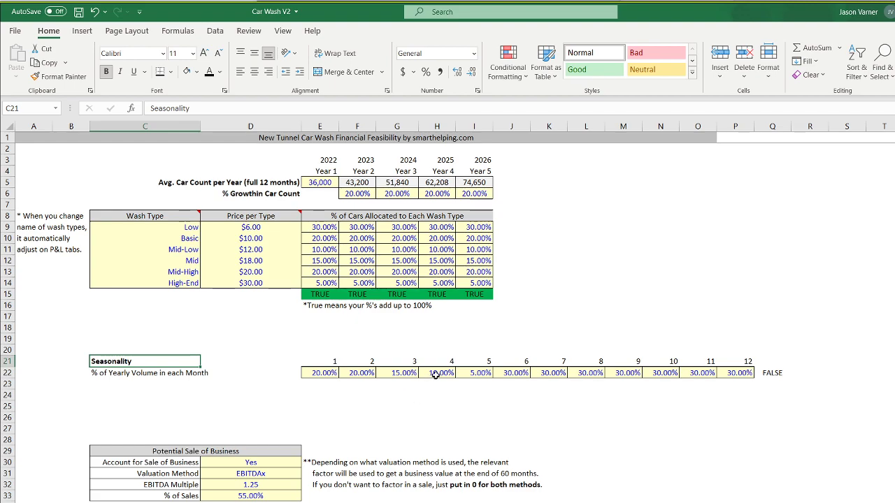
click(486, 375)
drag(492, 377, 324, 374)
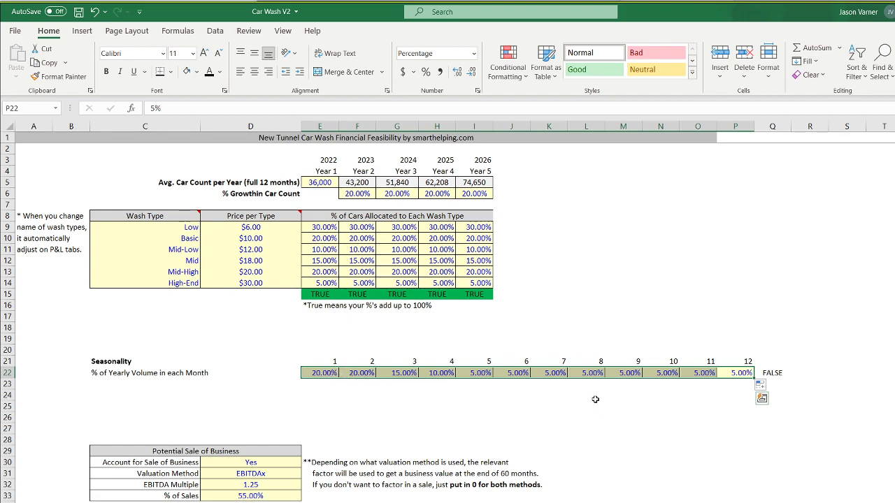
Set the share of yearly volume to 15% for months 1 and 2 in E22 and F22.
click(441, 374)
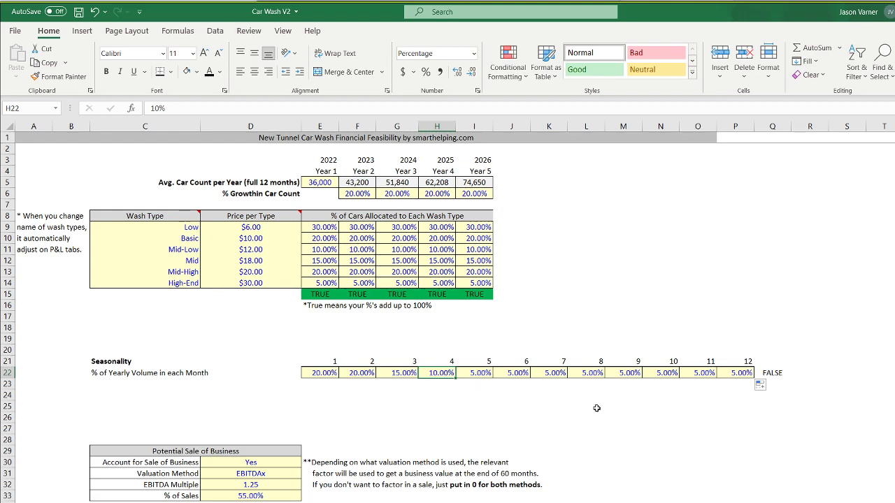
key(Left)
key(Left)
key(Left)
text(15)
key(Return)
key(Right)
key(Up)
text(15)
key(Return)
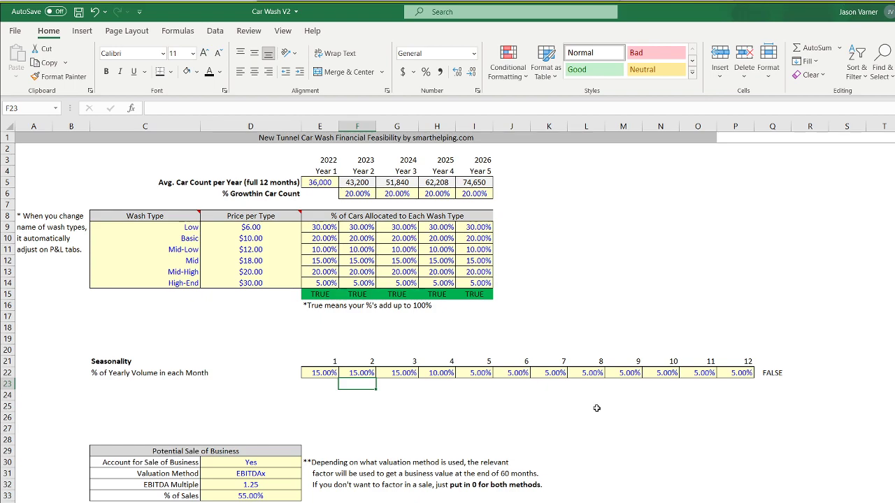
Set month 3's share of yearly volume in G22 to 10%.
key(Left)
key(Up)
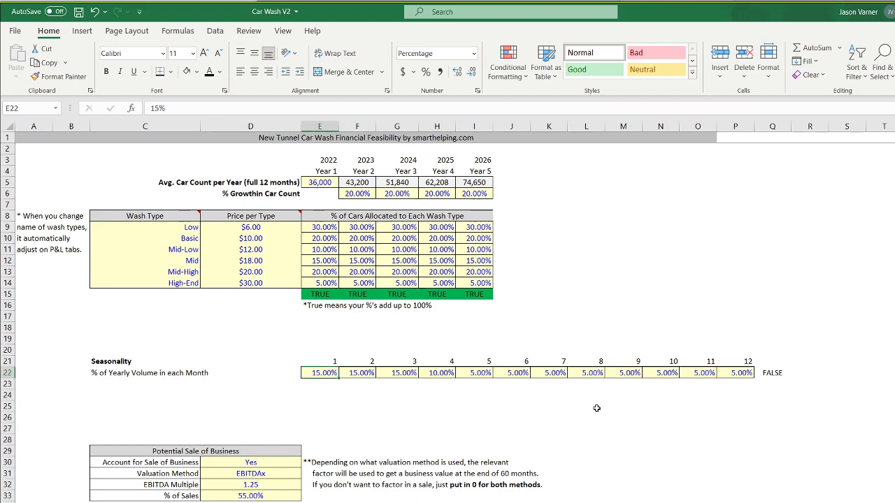
key(Right)
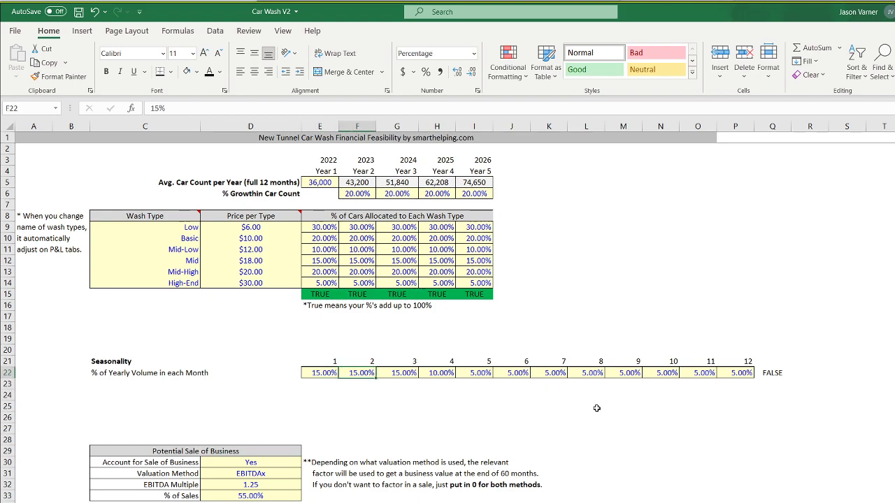
key(Right)
text(10)
key(Return)
key(Up)
key(Right)
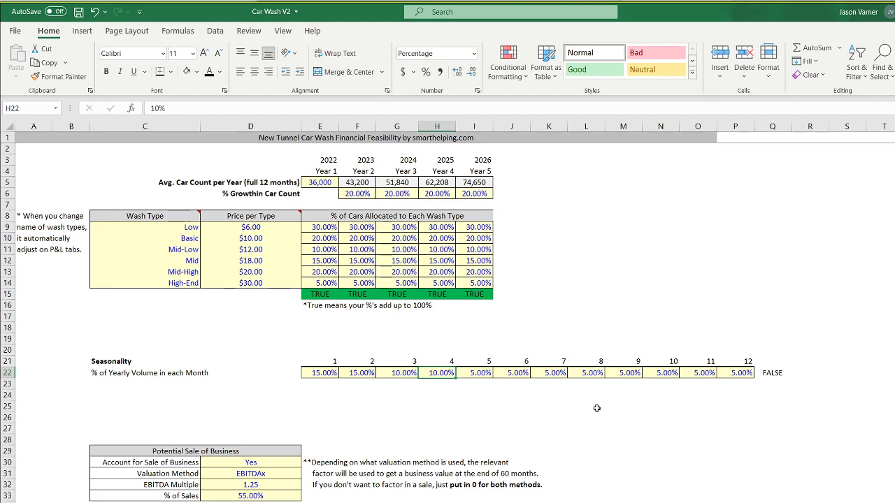
Set months 11 and 12 in O22:P22 to 10% each, then review the 100% check in Q22.
drag(311, 373, 735, 374)
click(732, 374)
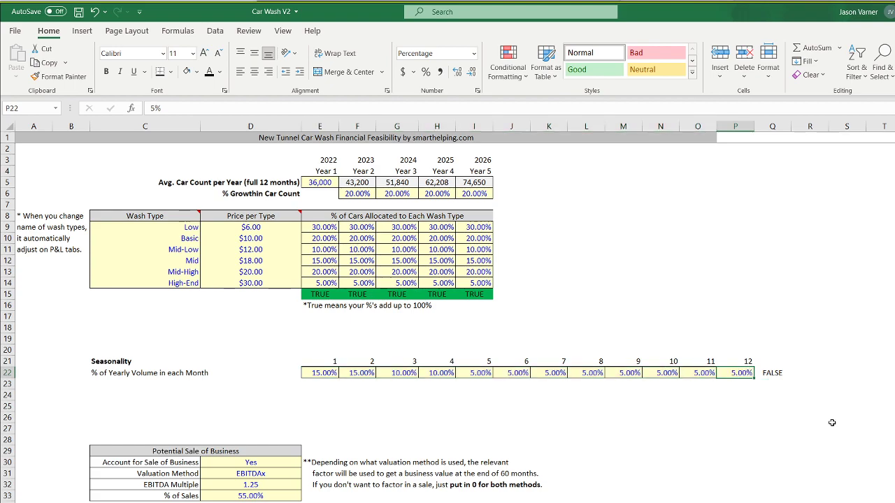
text(10)
key(Left)
text(10)
key(Return)
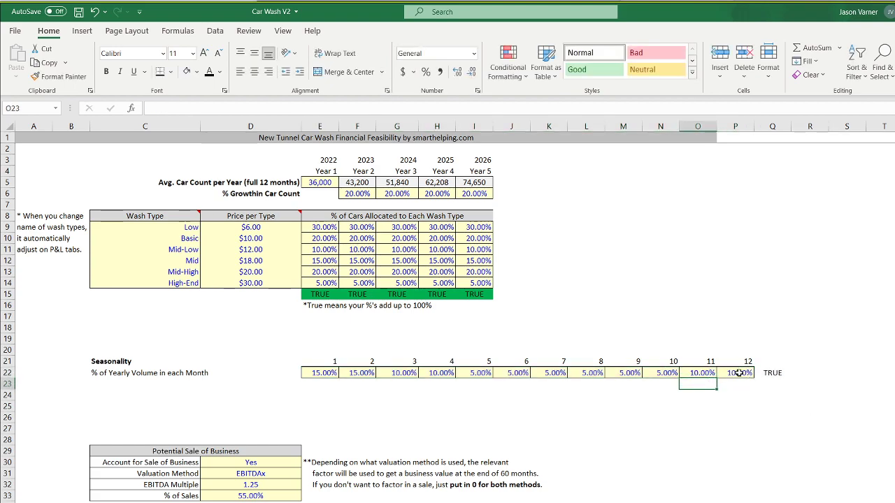
click(772, 374)
drag(734, 373, 314, 372)
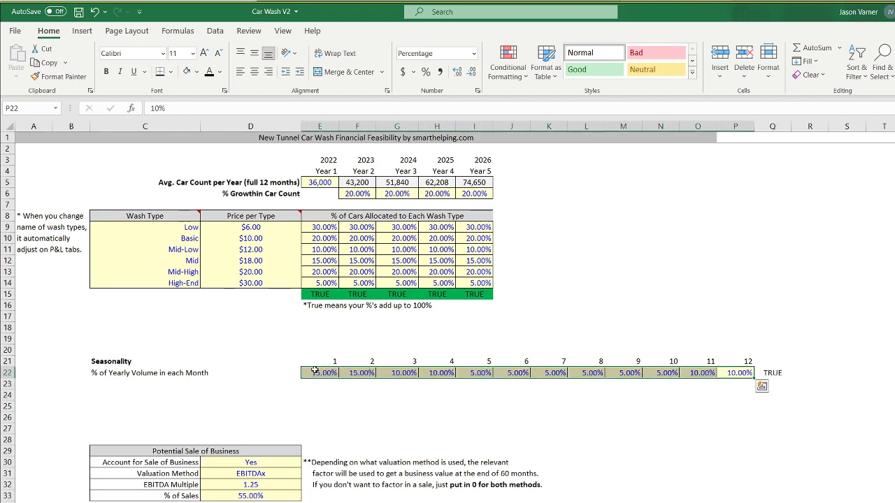
Label C23 "Year 1 Expected Monthly Car Count".
click(111, 385)
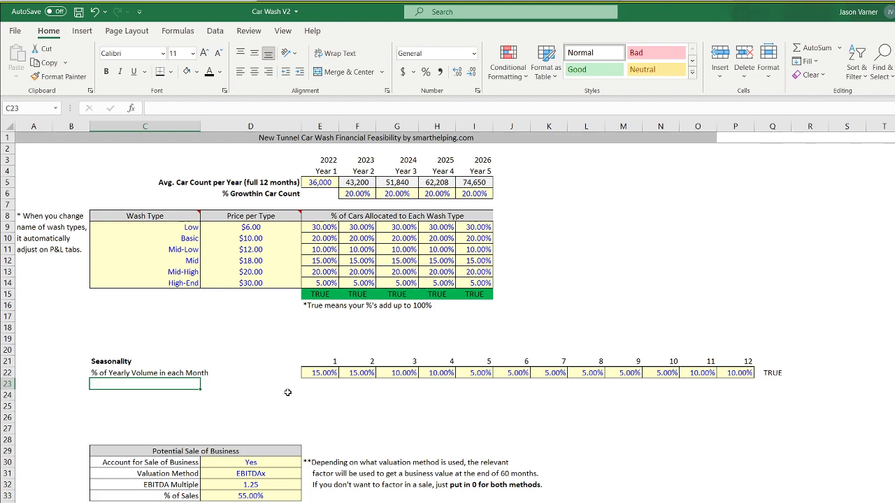
text(Year 1 Expected Monthl)
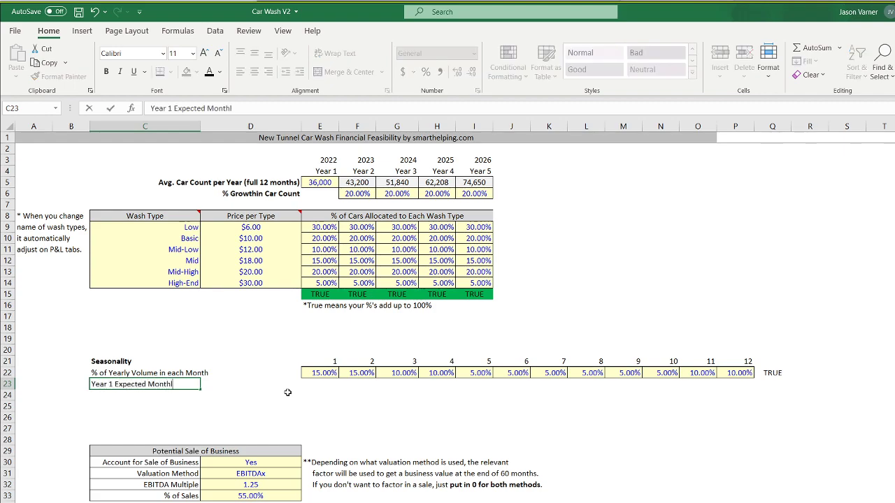
text(y Car Count)
key(Return)
Calculate month 1's expected car count in E23 with =E22*E5.
key(Up)
key(Right)
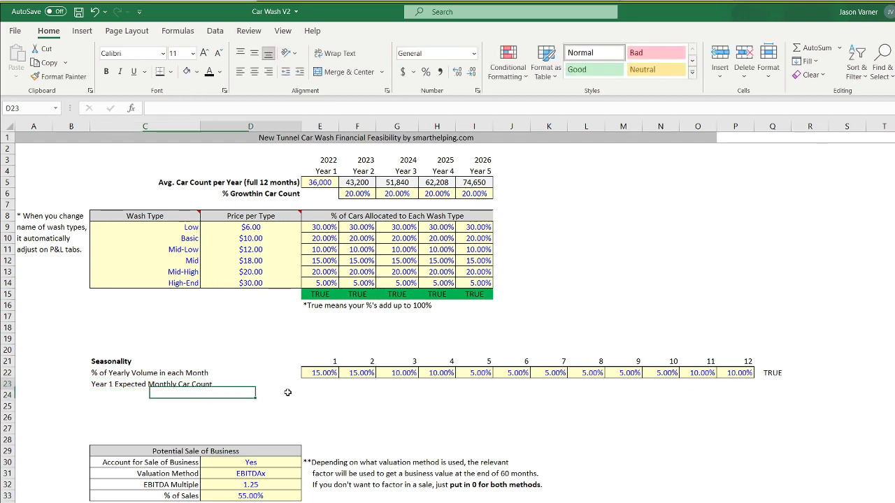
key(Right)
text(=)
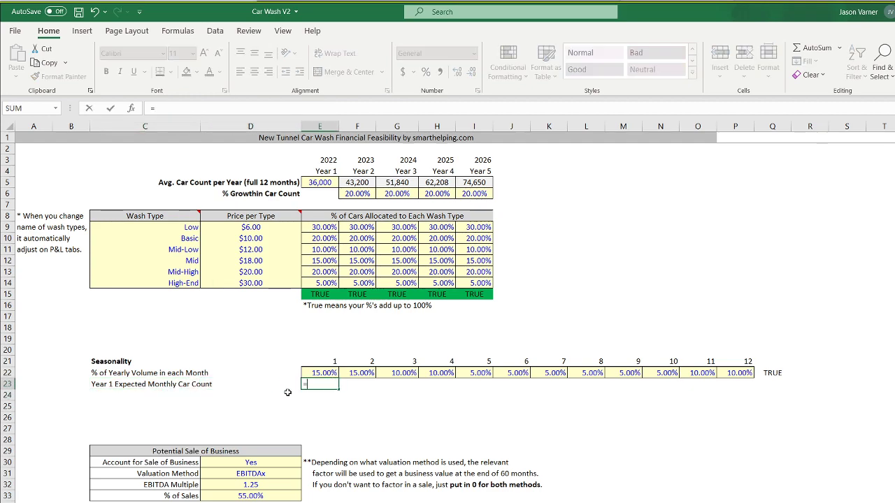
click(327, 374)
text(*)
click(322, 184)
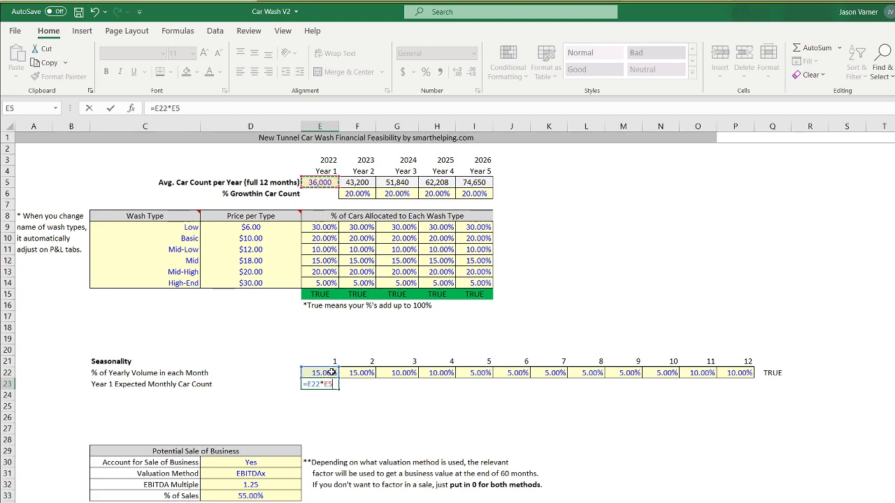
key(Return)
key(Up)
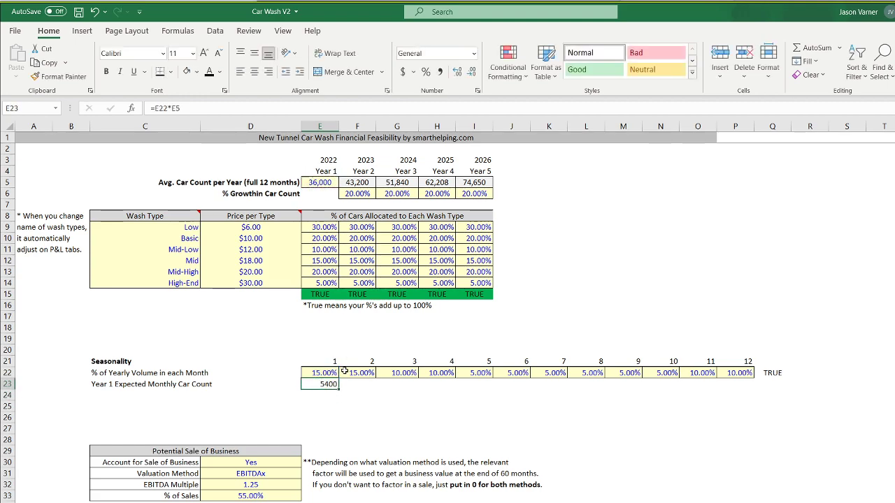
Format E23 as a number with a thousands separator and no decimal places.
click(478, 93)
click(425, 237)
click(505, 271)
click(583, 259)
click(583, 260)
click(623, 454)
Anchor the yearly car count's column as $E5 in E23's formula and fill it across the twelve months to P23.
click(172, 108)
text($)
key(Return)
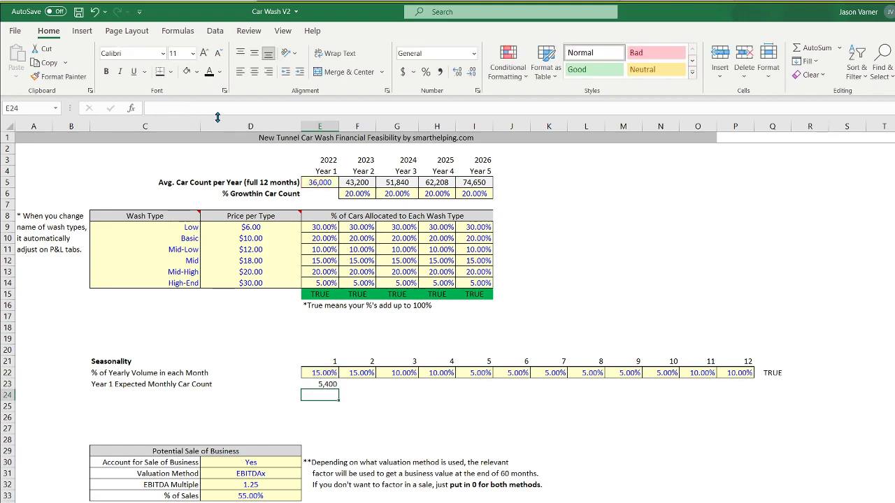
click(326, 375)
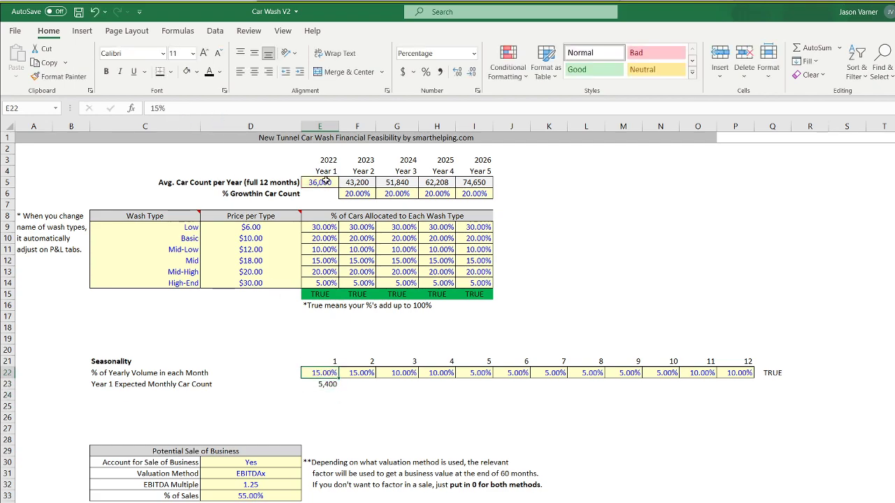
click(323, 384)
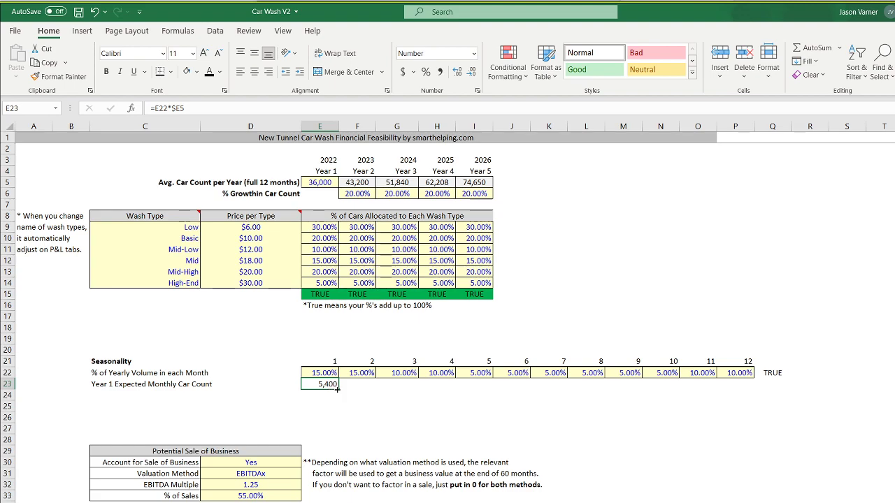
mouse_move(338, 390)
mouse_down()
mouse_move(735, 407)
mouse_move(591, 385)
mouse_move(324, 380)
mouse_up()
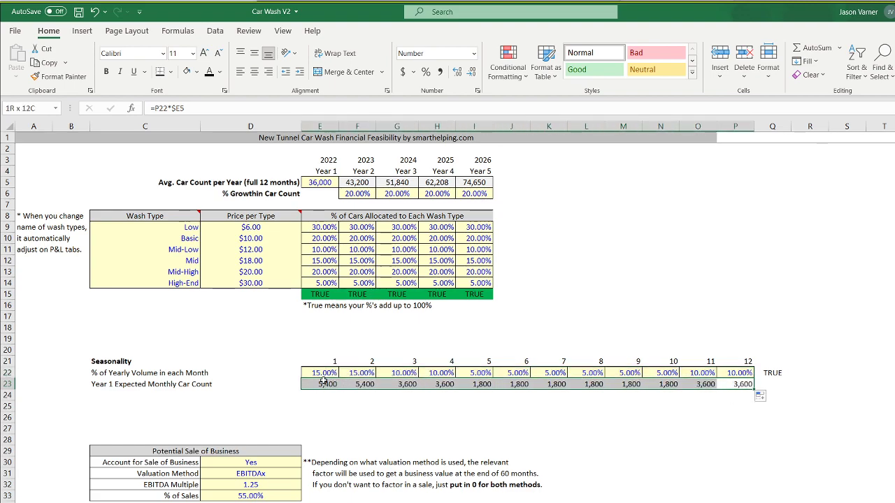
Add a check in Q23 testing whether the sum of E23:P23 equals the Year 1 car count in E5.
click(768, 384)
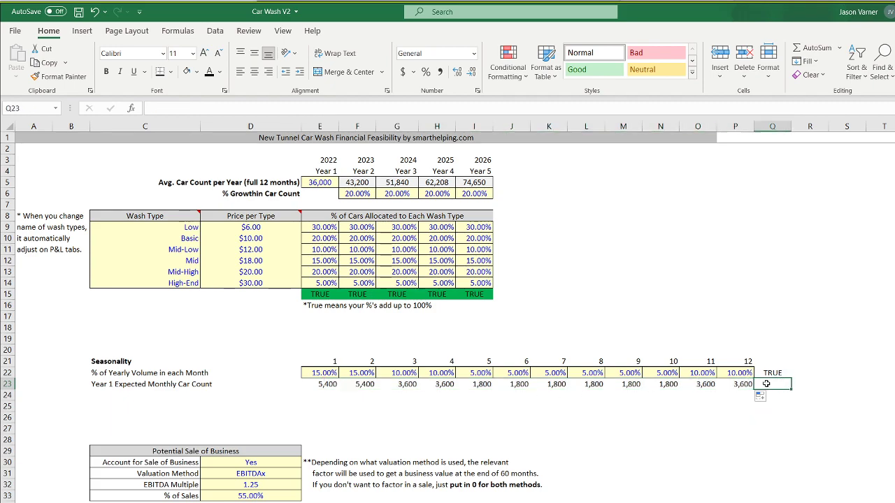
click(812, 48)
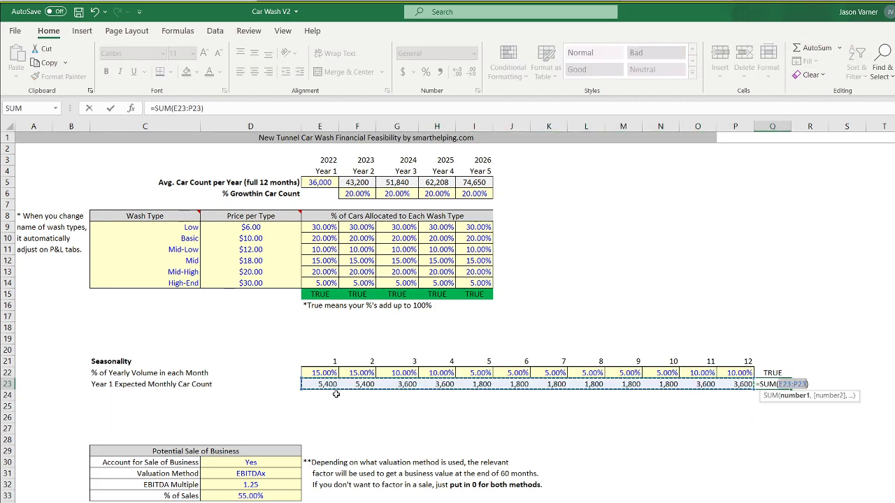
click(248, 108)
text(=)
click(320, 182)
key(Return)
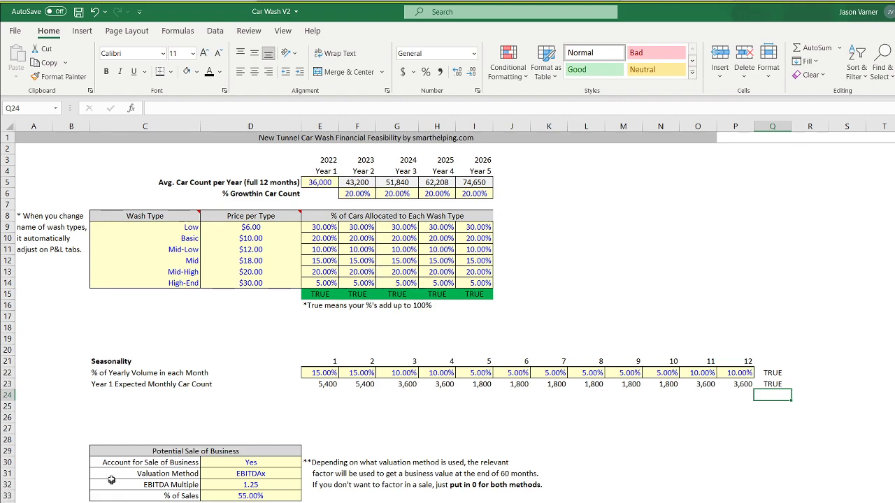
Label C24 "Avg. Car Count per Day (assumes 30 day months)".
click(113, 394)
text(Av)
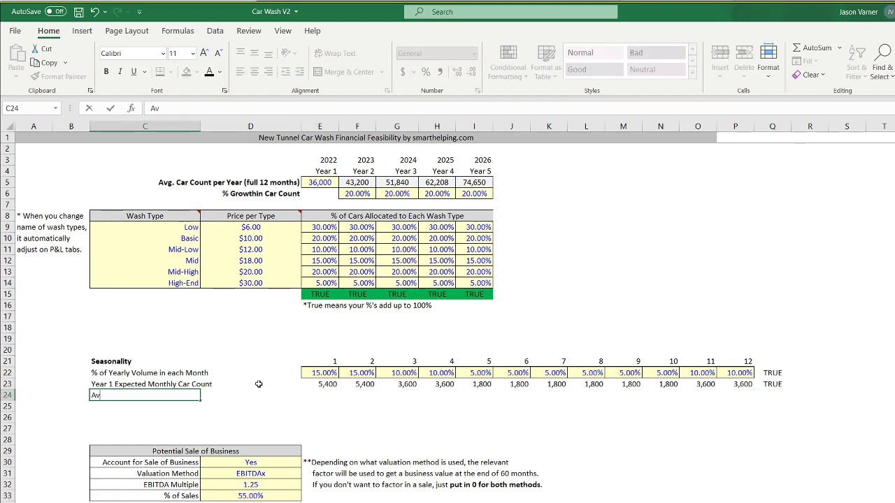
text(g. Car Count pe)
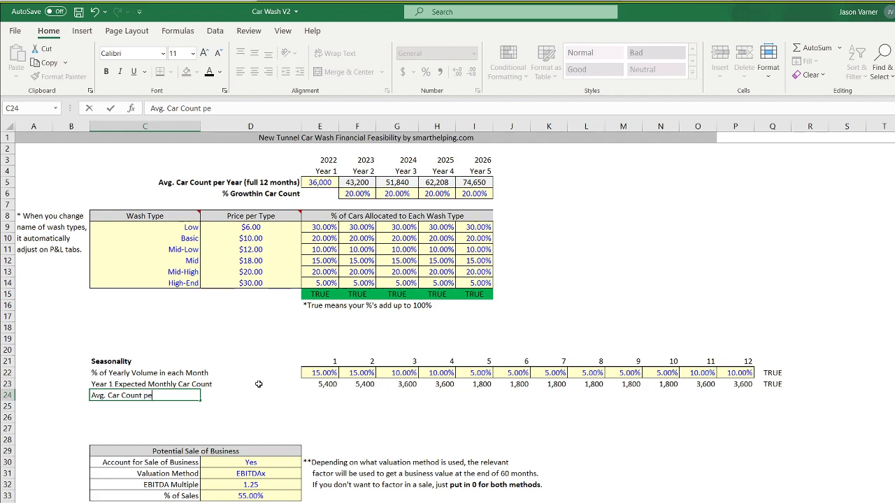
text(r Day (*assumes 30 day)
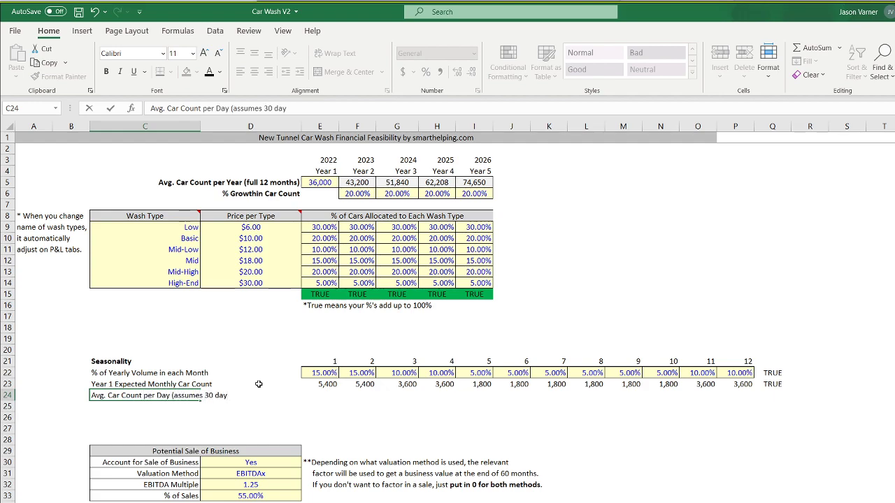
text( months))
key(Return)
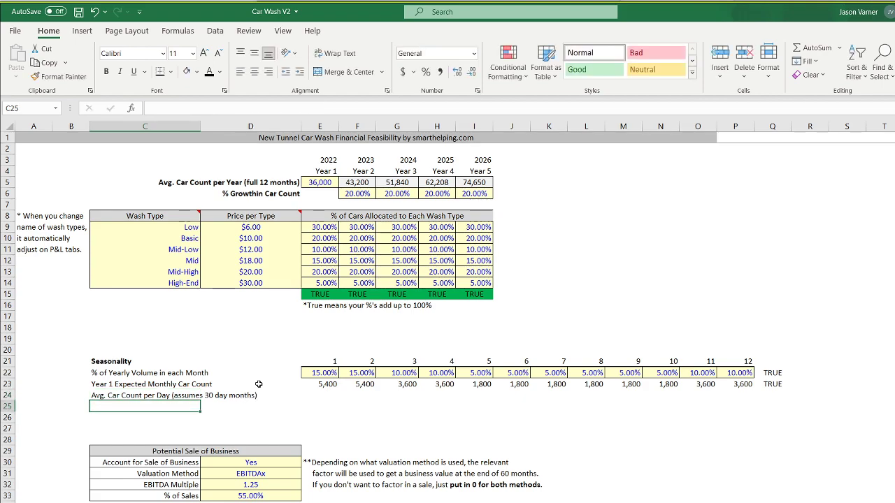
Calculate the first month's average car count per day in E24 as E23/30.
key(Up)
key(Right)
key(Right)
text(=)
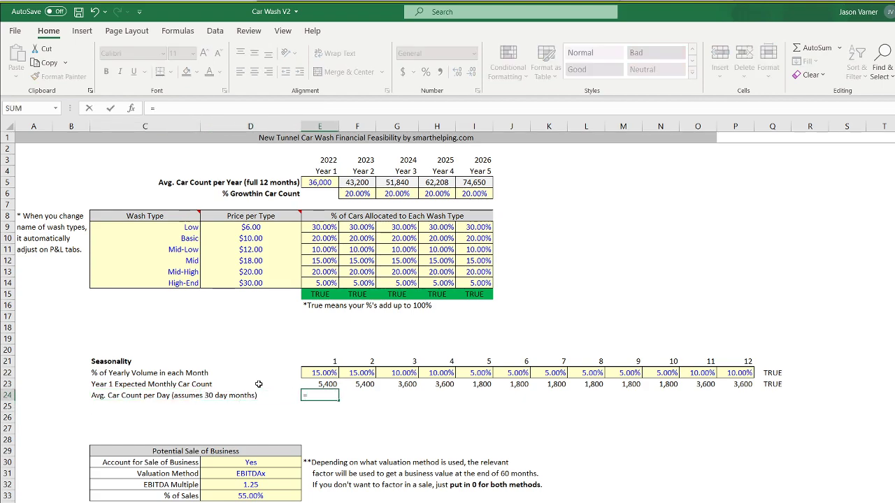
click(323, 384)
text(/30)
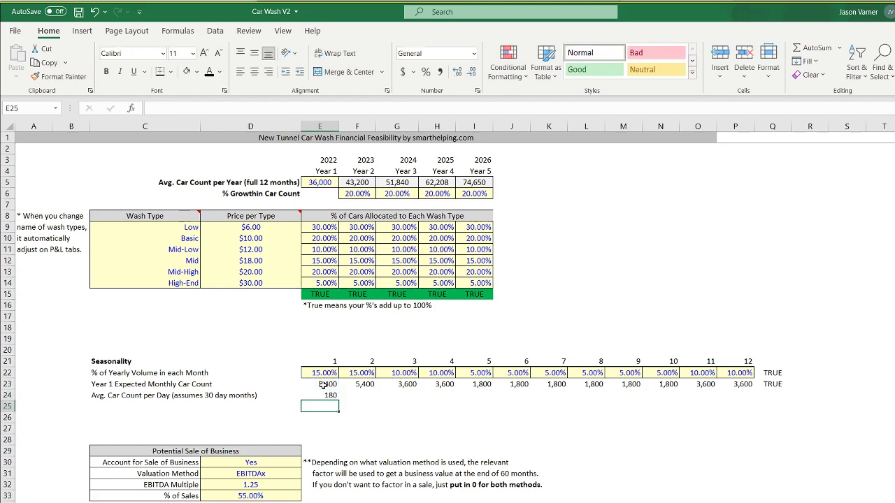
Fill E24's daily car count formula across the twelve months to P24 and save the workbook.
click(323, 395)
drag(323, 395, 436, 394)
drag(504, 415, 750, 397)
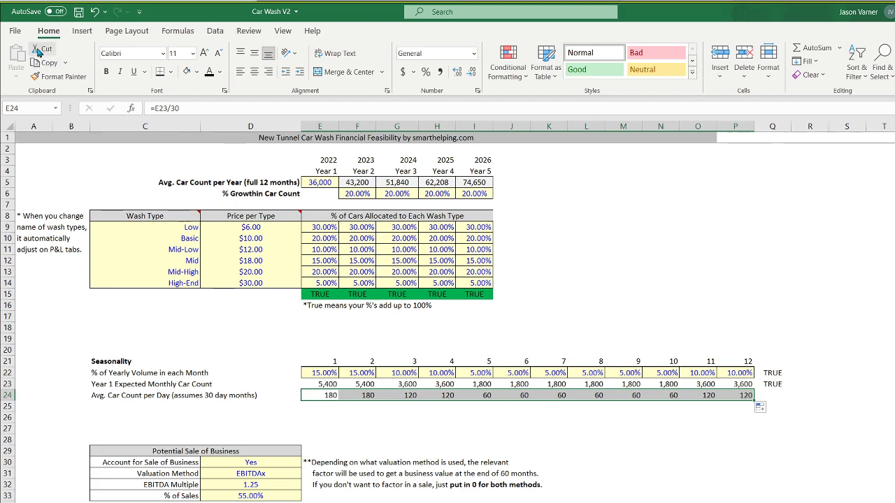
click(78, 12)
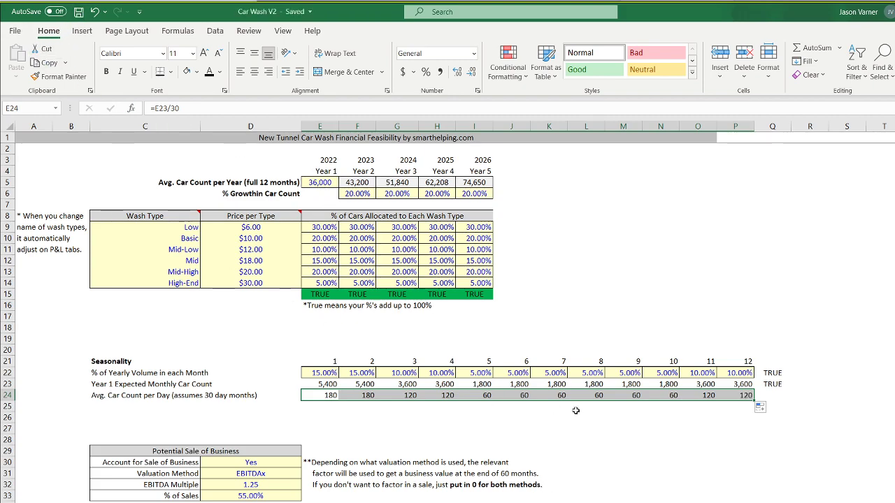
drag(322, 398, 739, 385)
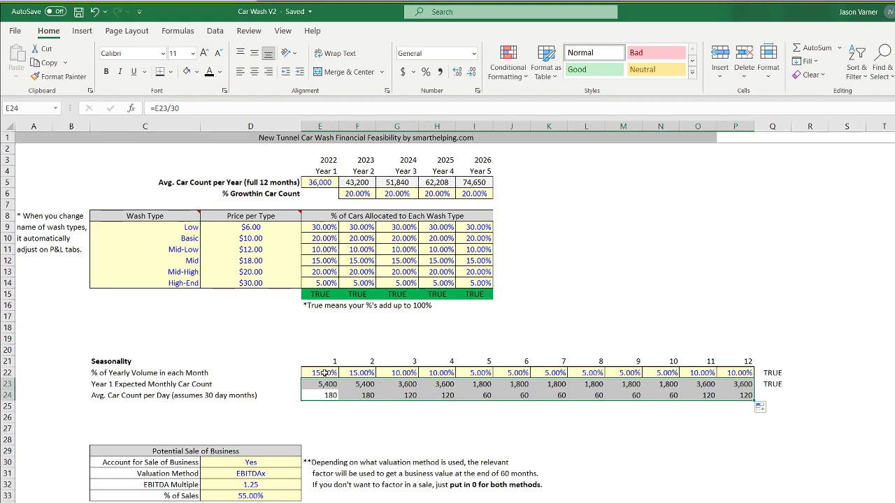
click(325, 372)
click(362, 375)
click(404, 377)
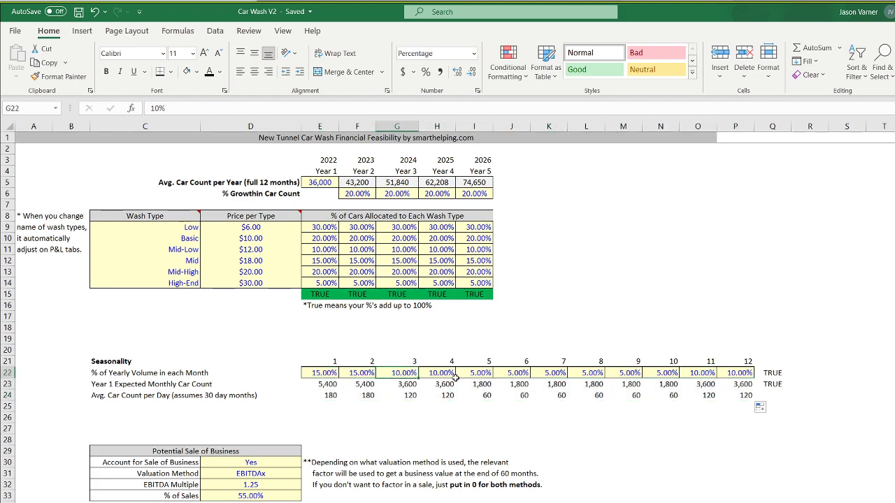
click(327, 190)
click(326, 395)
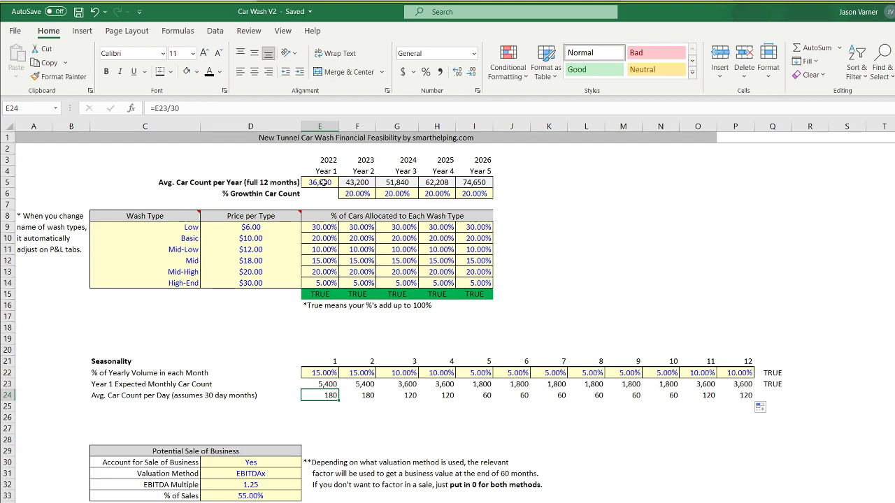
Label C25 "Avg. Car Count per Hour".
click(148, 406)
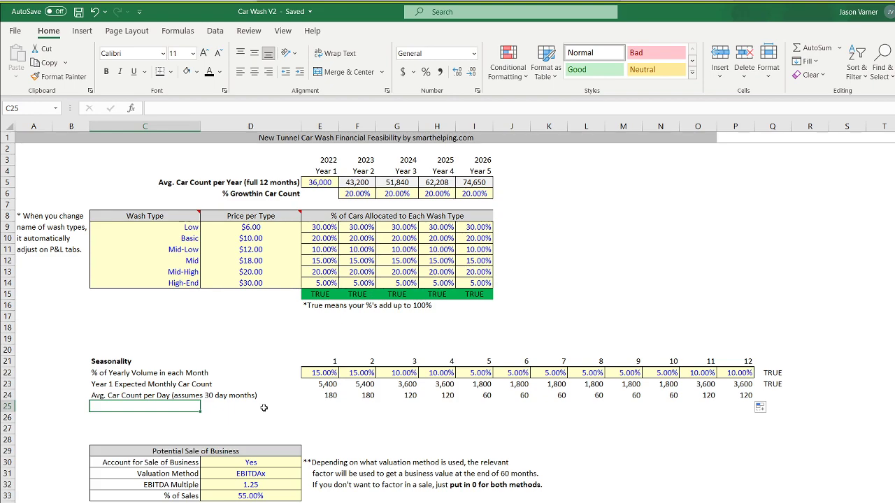
text(Avg. )
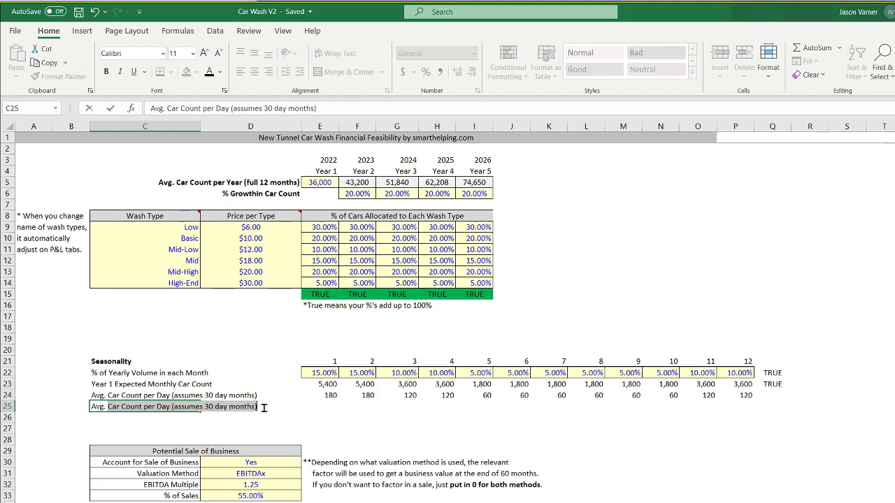
text(Car Count per Hour)
key(Return)
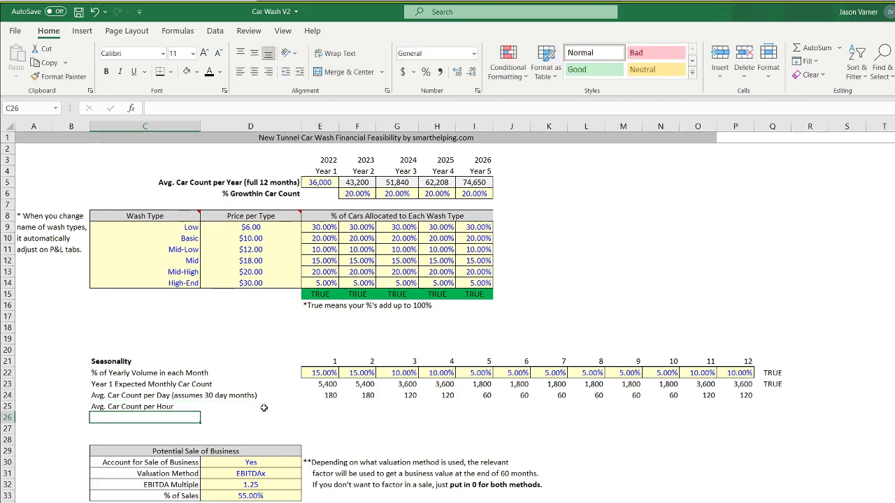
Calculate the first month's average car count per hour in E25 as E24/10.
click(264, 409)
key(Right)
text(=)
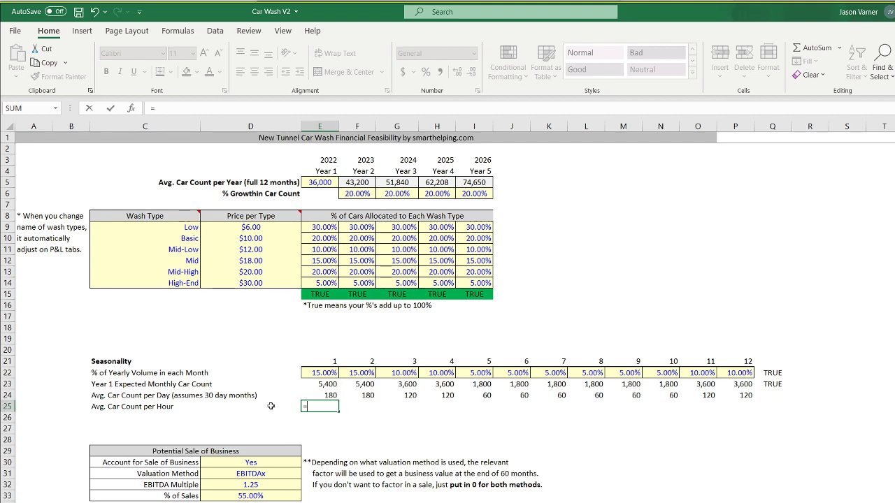
click(324, 397)
text(/10)
key(Return)
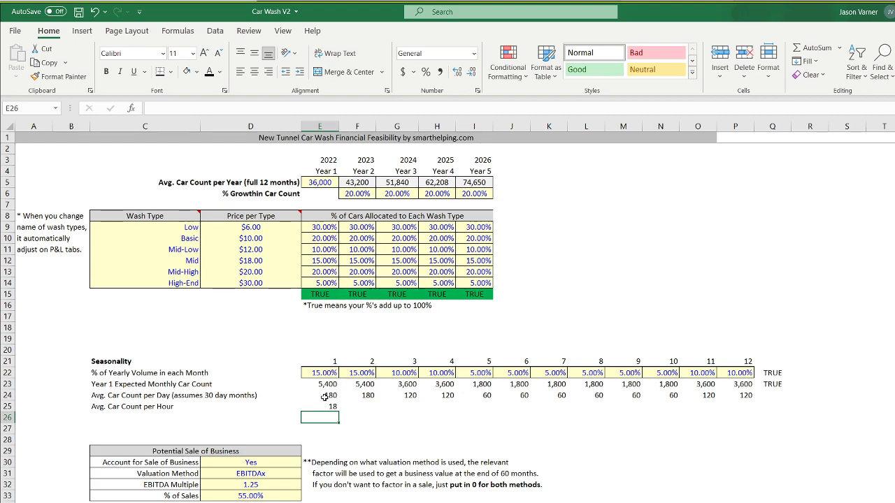
Fill E25's hourly car count formula across the twelve months to P25.
click(325, 408)
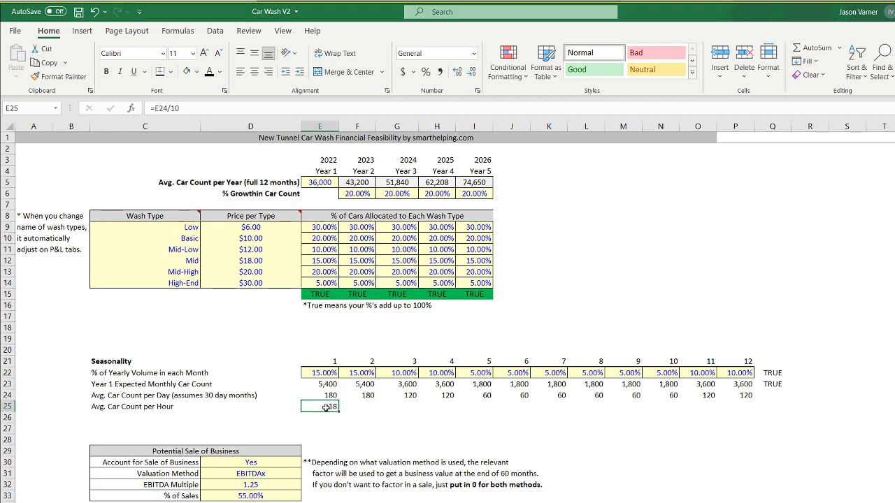
drag(338, 411, 752, 414)
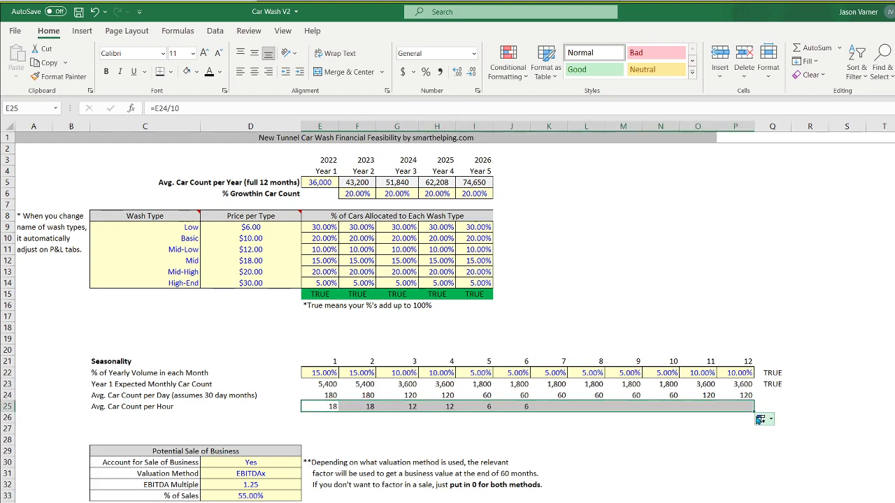
click(587, 407)
click(553, 406)
click(333, 407)
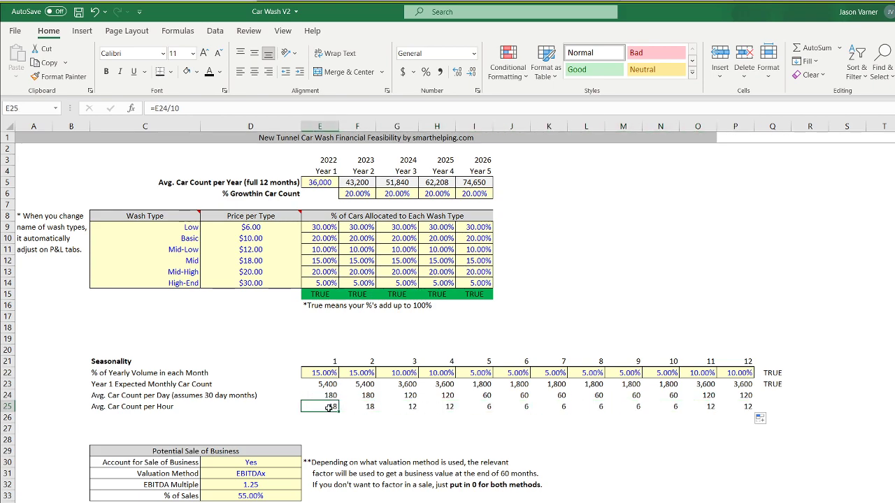
Shade the hourly car count row C25:P25 with a light grey fill.
drag(127, 410, 748, 409)
click(198, 72)
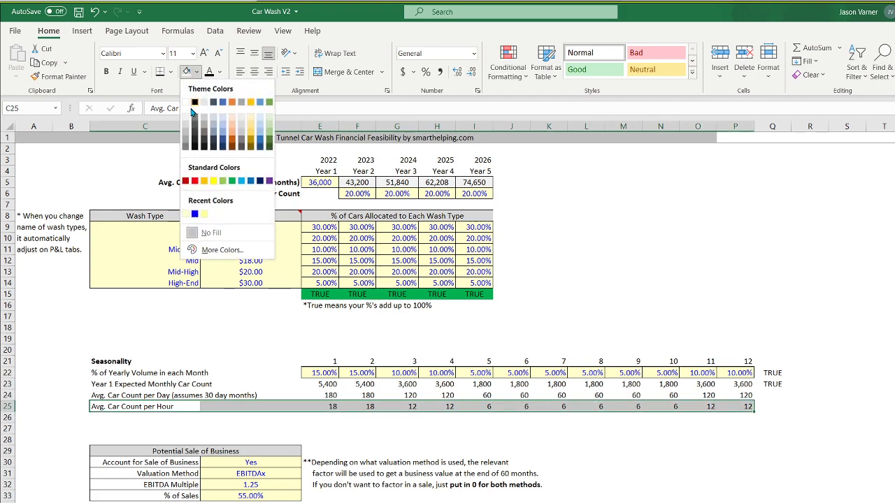
click(186, 122)
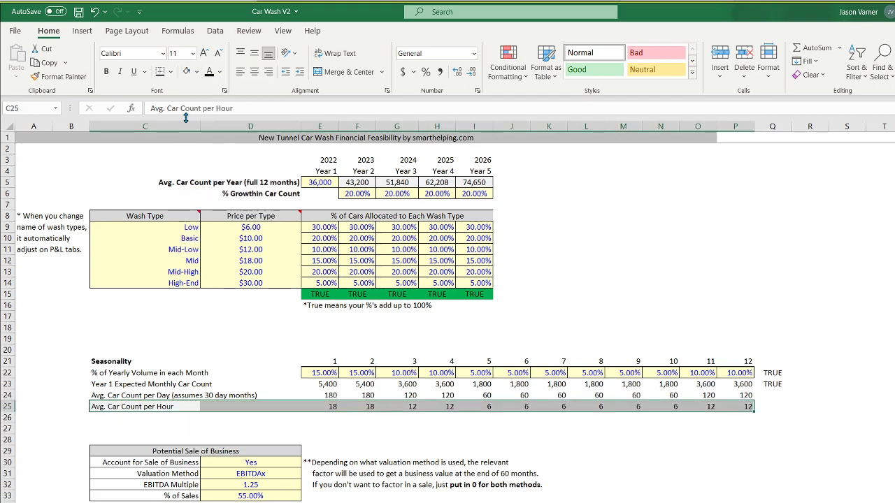
Examine the monthly car counts per hour in row 25 and the formulas behind them.
click(333, 407)
click(359, 405)
key(Right)
key(Right)
key(Right)
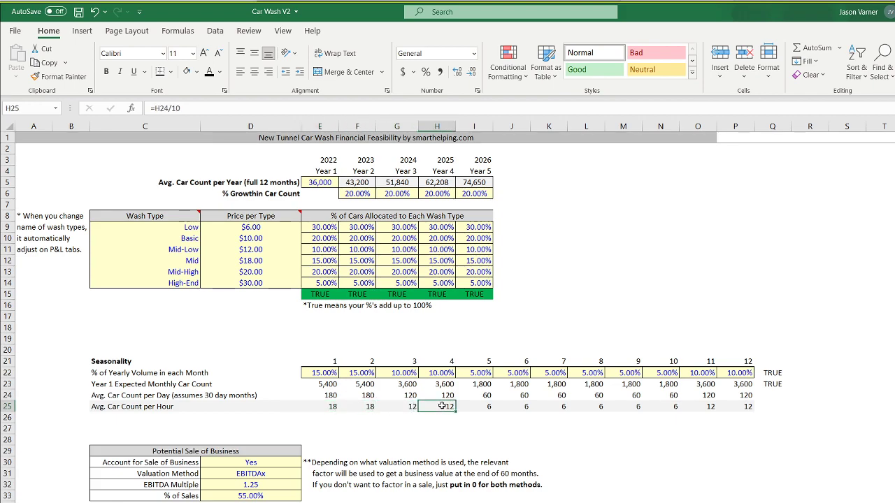
click(335, 407)
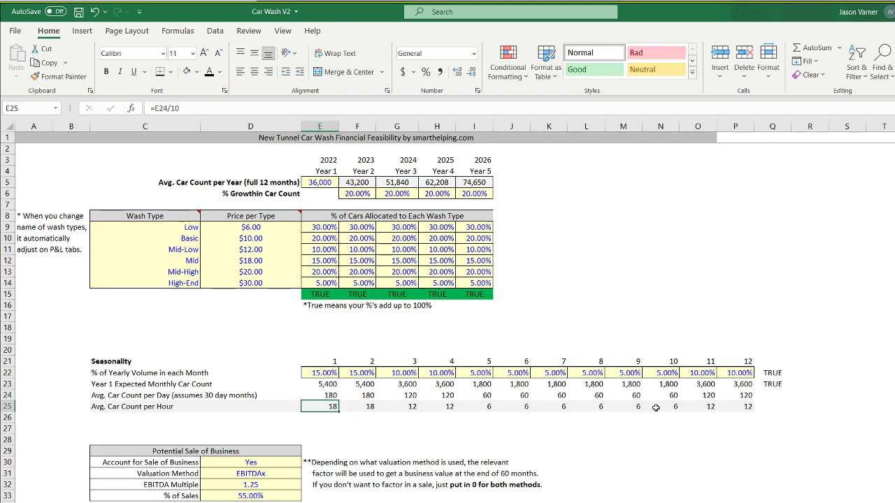
click(638, 406)
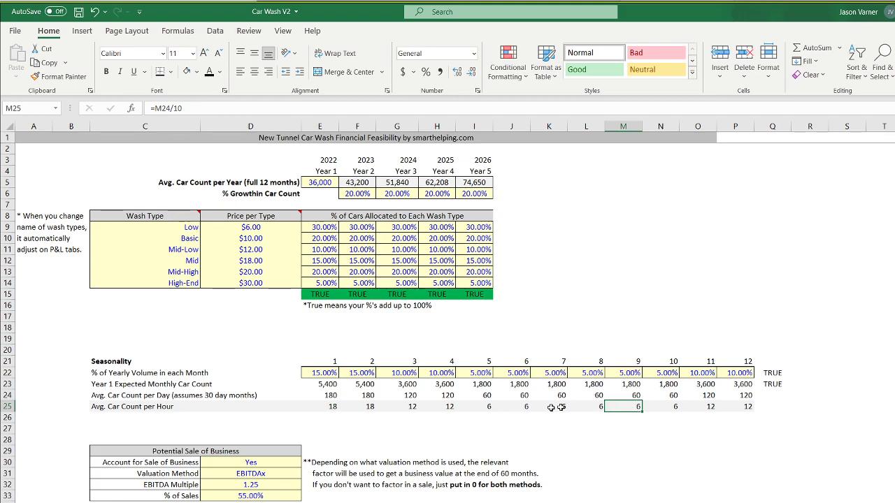
click(139, 406)
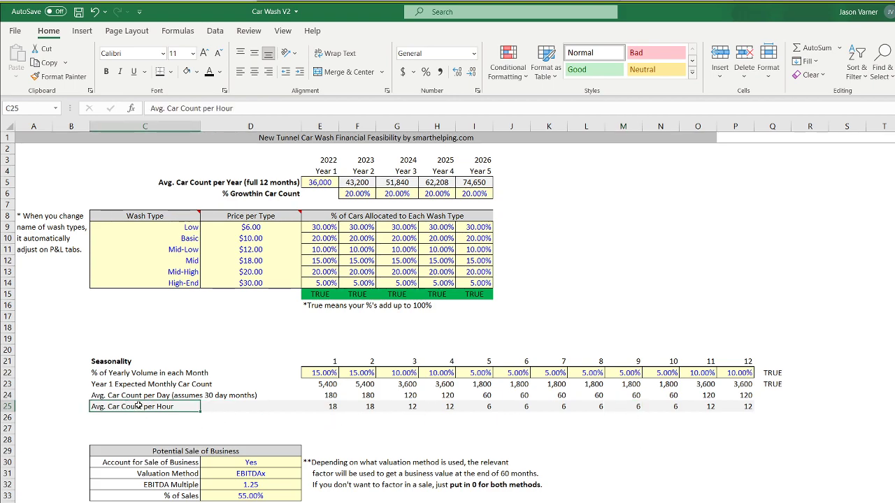
click(329, 406)
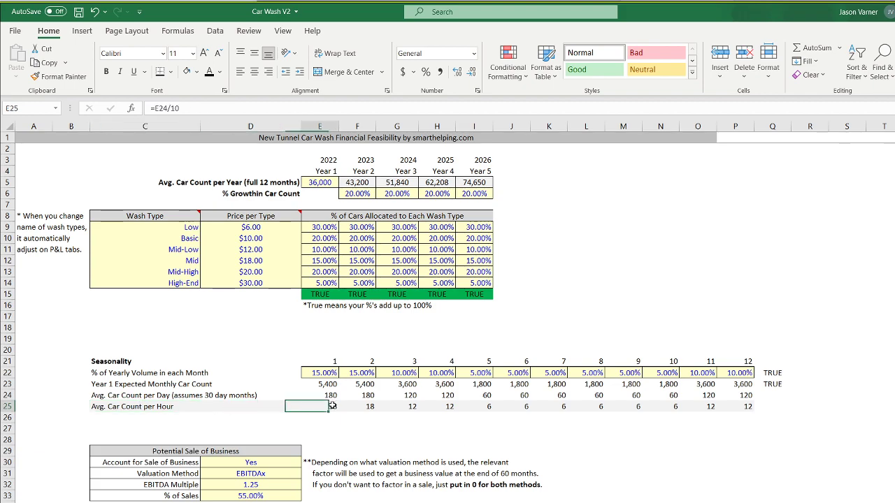
click(124, 407)
click(246, 405)
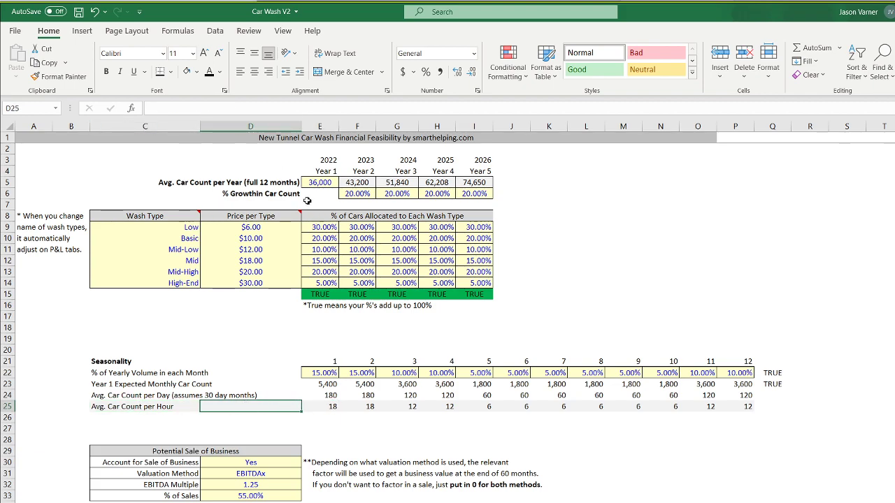
Copy the Year 1 car count cell E5 onto D25 for its input formatting and enter 10 there.
right_click(320, 183)
click(329, 206)
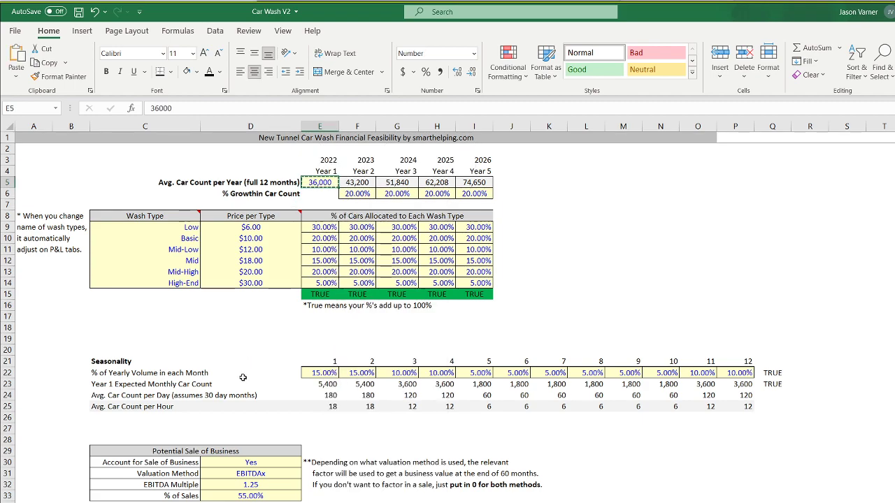
click(235, 406)
right_click(235, 407)
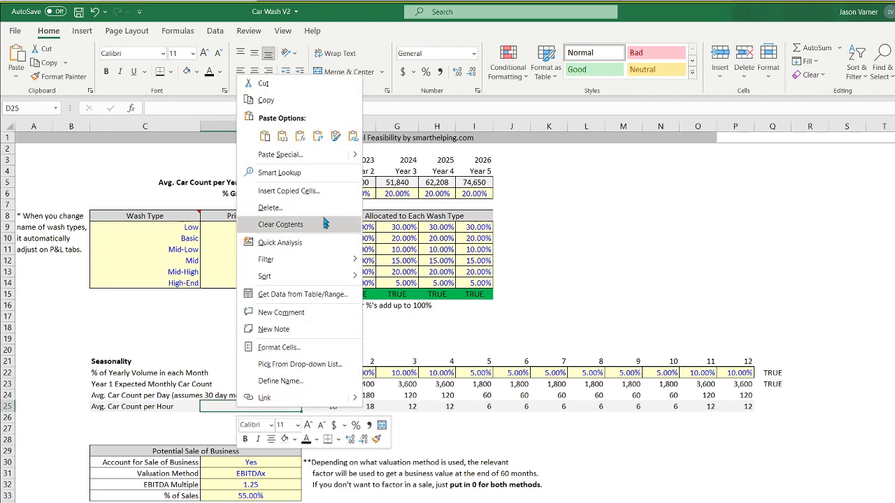
click(248, 137)
text(10)
key(Return)
click(251, 406)
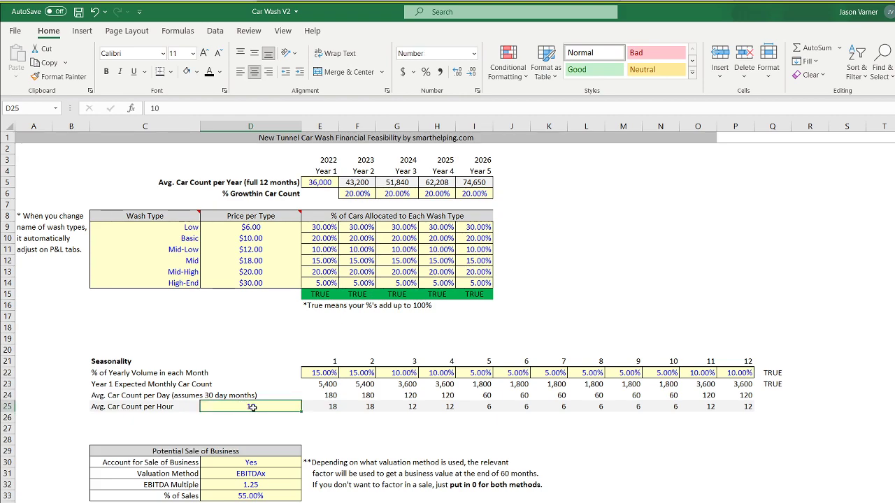
Replace the fixed divisor in E25's formula with $D25 and fill it across the twelve months to P25.
click(326, 407)
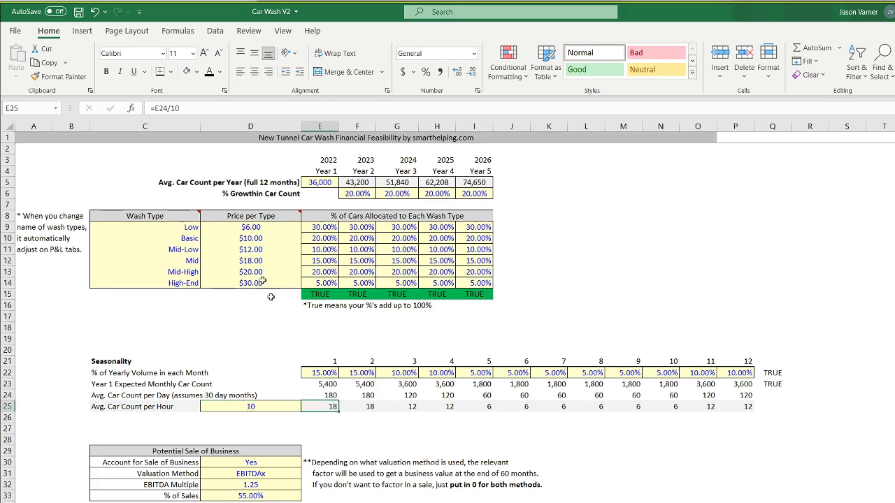
click(170, 103)
key(BackSpace)
key(BackSpace)
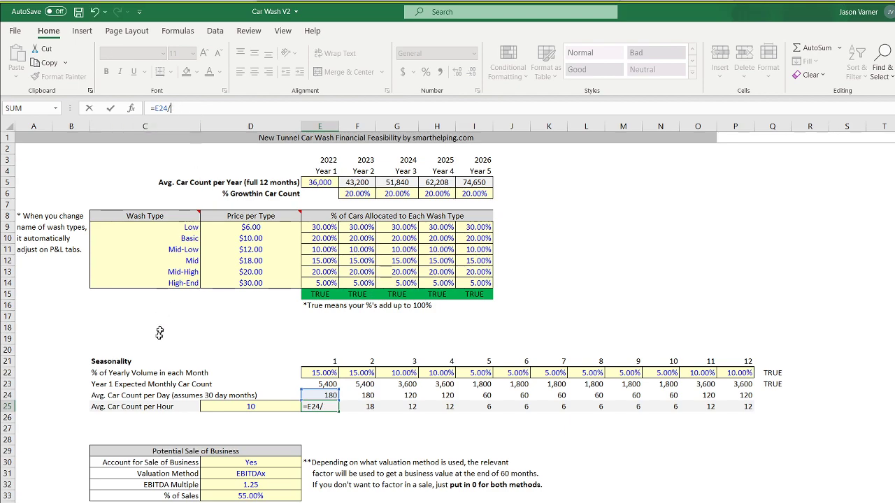
click(240, 409)
click(171, 108)
text($D25)
key(Return)
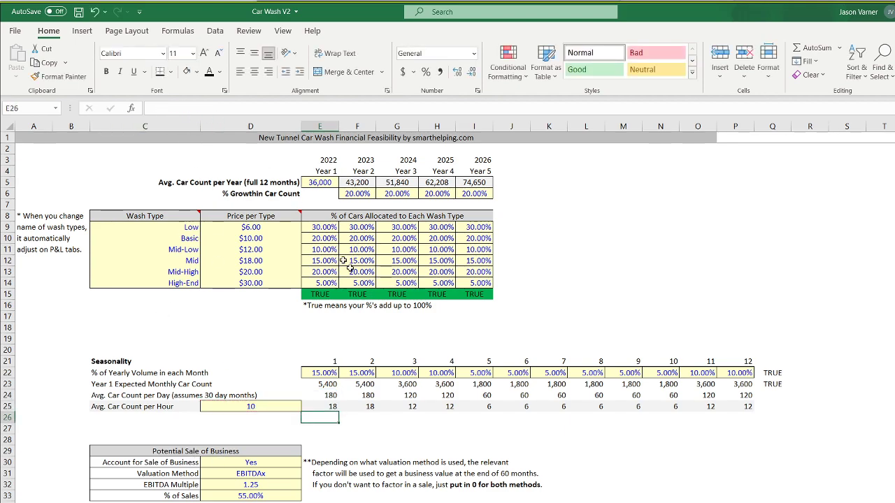
click(322, 409)
drag(338, 412, 751, 412)
Set the hours divisor in D25 to 12.
click(264, 407)
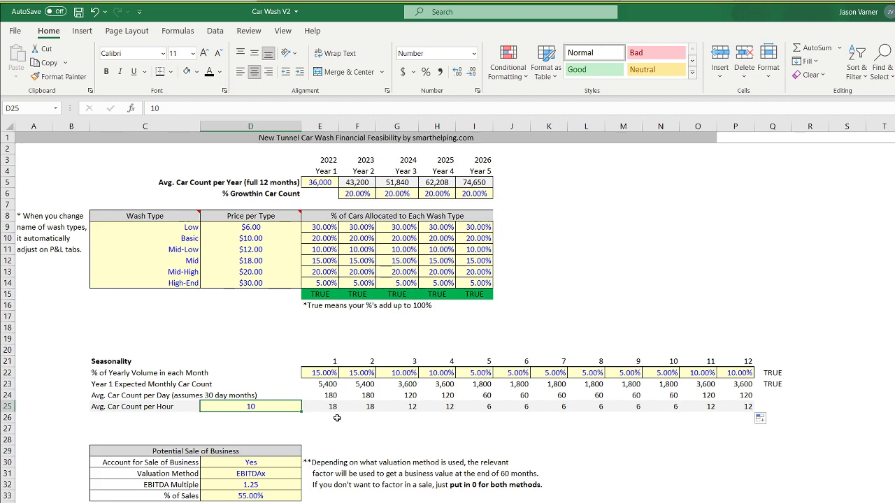
text(12)
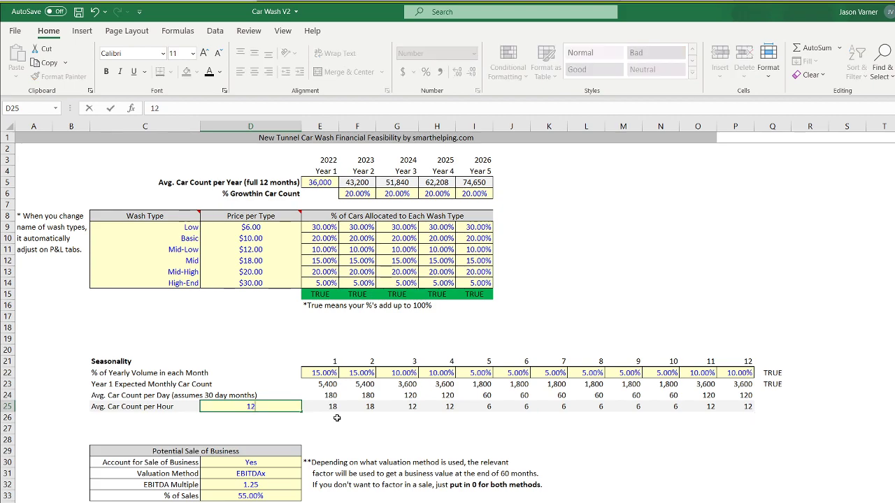
key(Return)
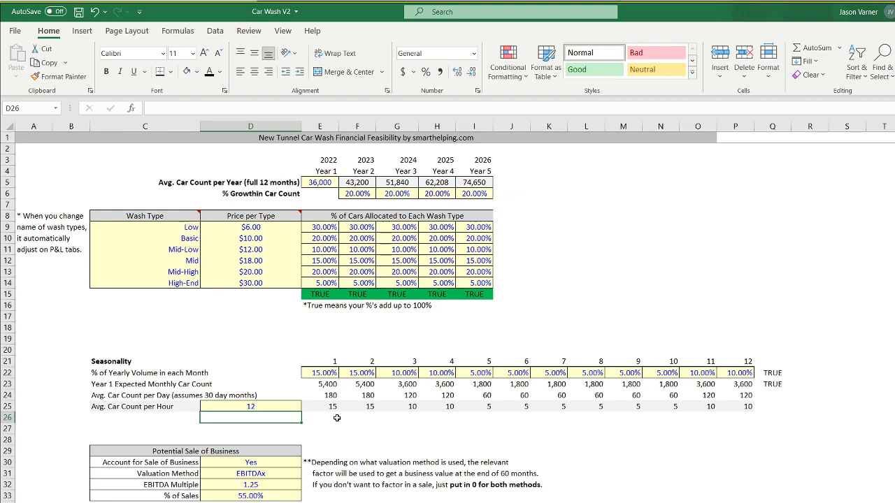
click(523, 406)
Set the Year 1 average car count in E5 to 30,000.
click(334, 185)
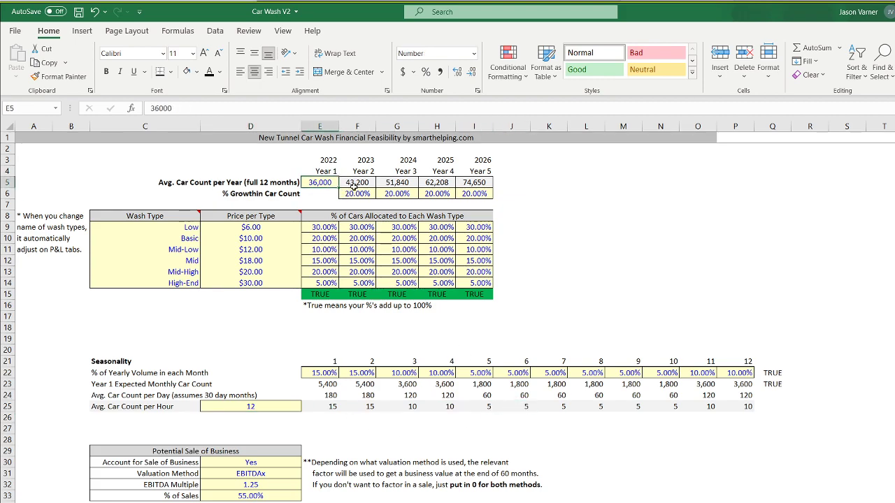
text(30,00)
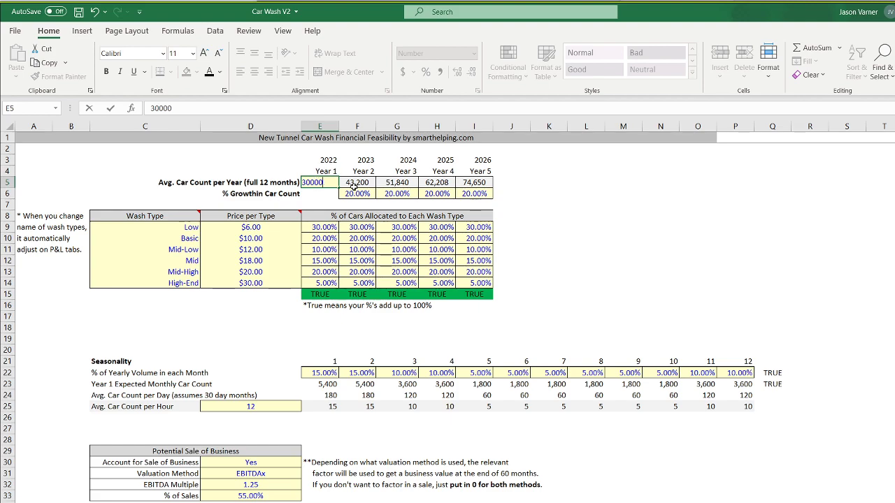
text(0)
key(Return)
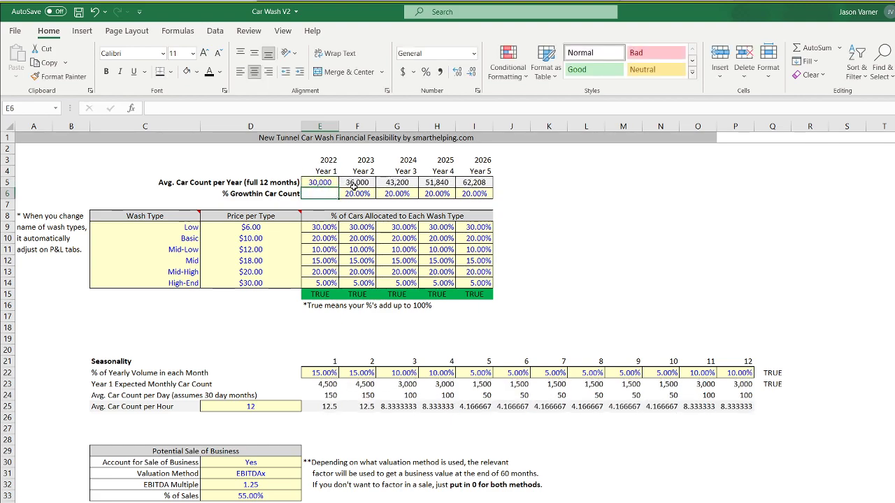
Format the average hourly car counts in E25:P25 as numbers with one decimal place.
drag(332, 407, 752, 408)
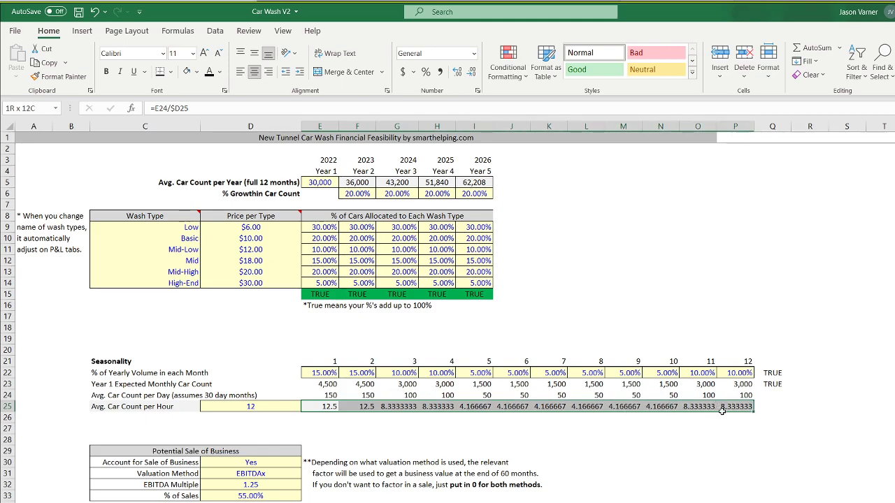
click(478, 90)
click(583, 259)
click(624, 454)
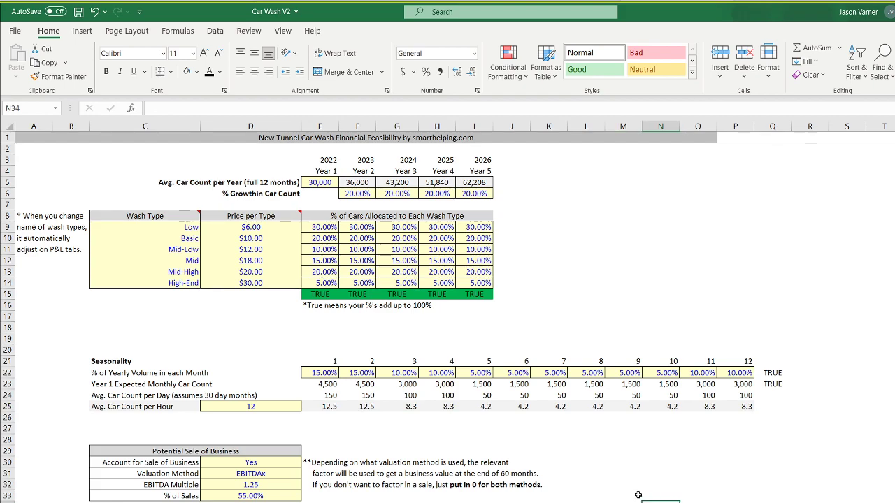
Change the row label in C25 to "Hours Open per Day".
click(273, 409)
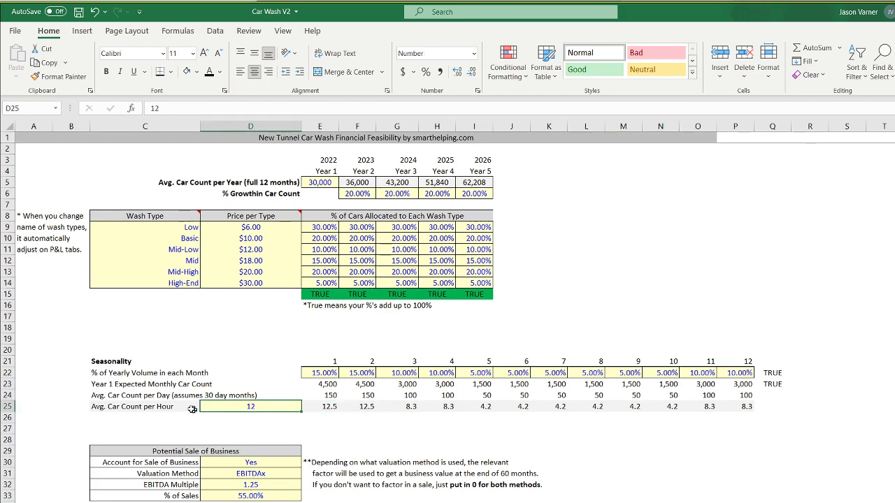
click(155, 407)
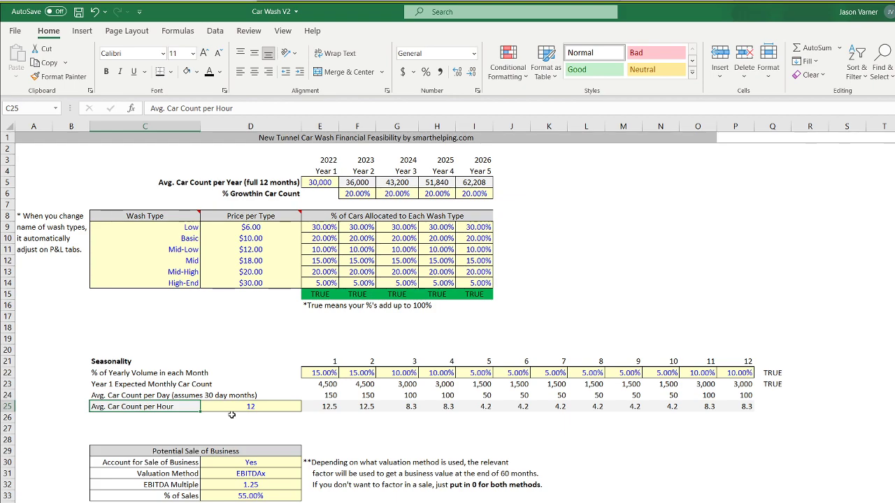
text(Hours Ope)
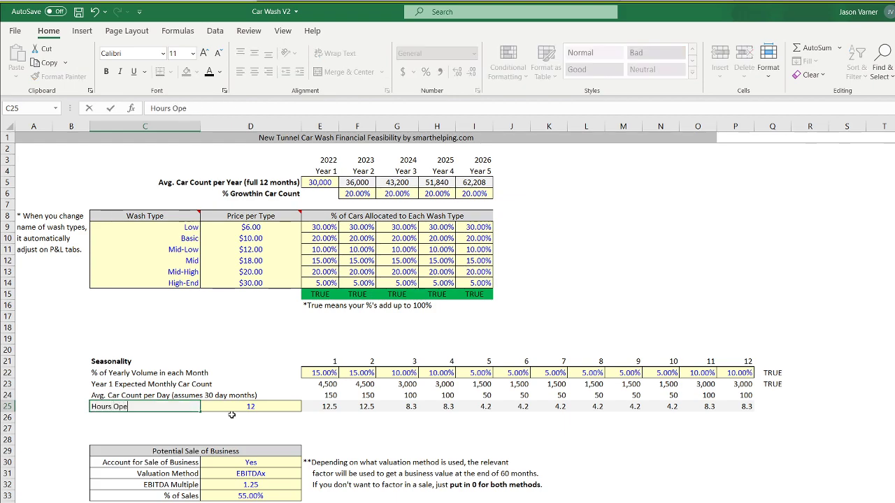
text(n per Day)
key(Return)
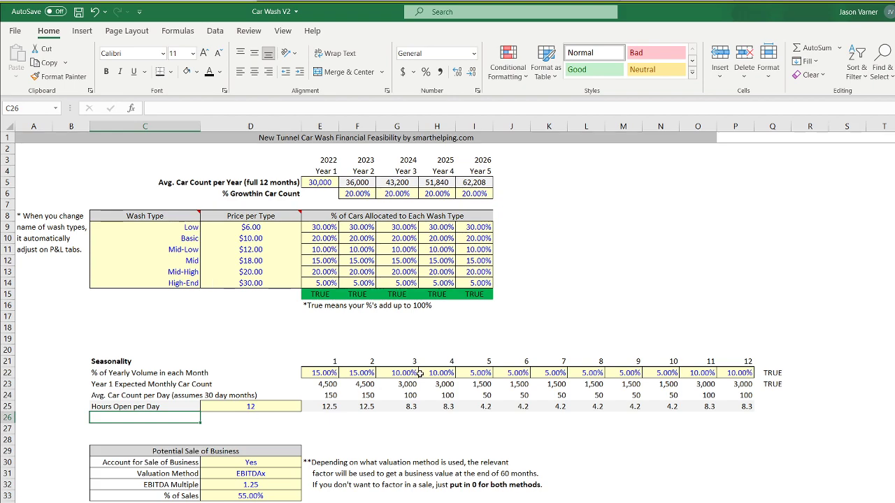
Move the hours-open input from D25 down to D26 and copy the "Hours Open per Day" label into C26.
click(140, 396)
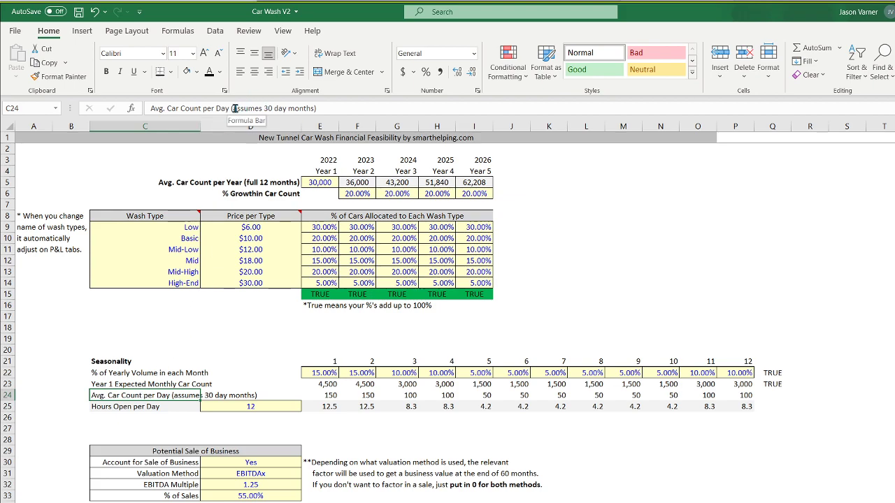
click(254, 407)
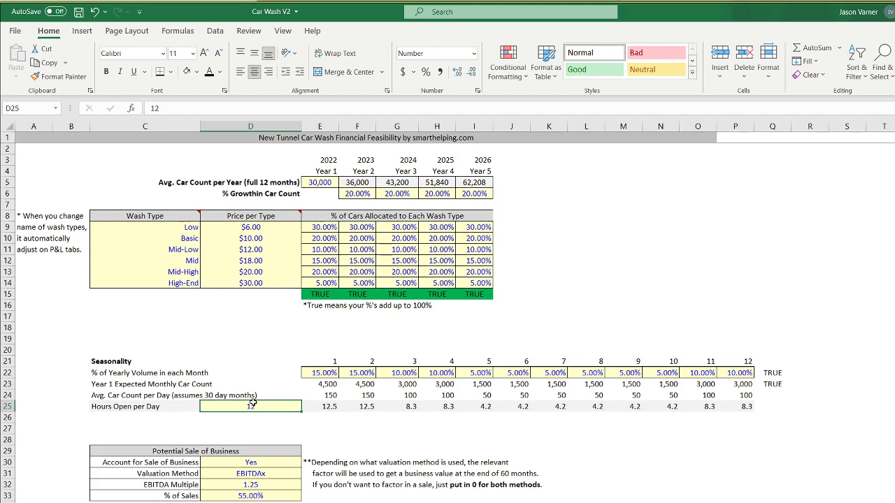
drag(253, 404, 256, 418)
click(167, 405)
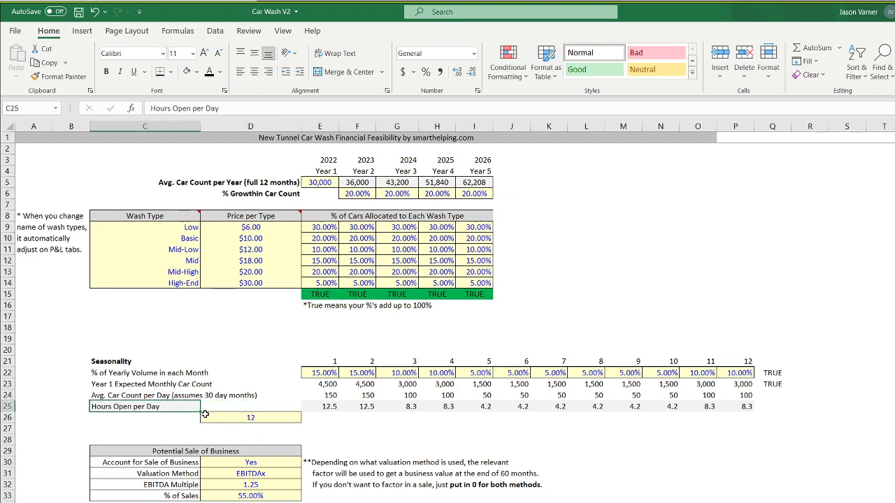
drag(201, 412, 201, 424)
click(240, 420)
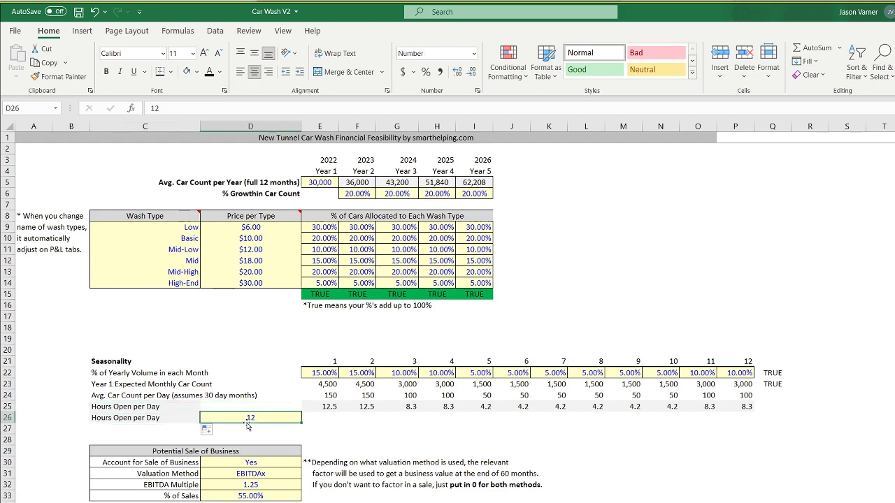
Check the hourly formulas in row 25 and rename the row's label in C25 to "Avg. Cars per Hour".
click(165, 409)
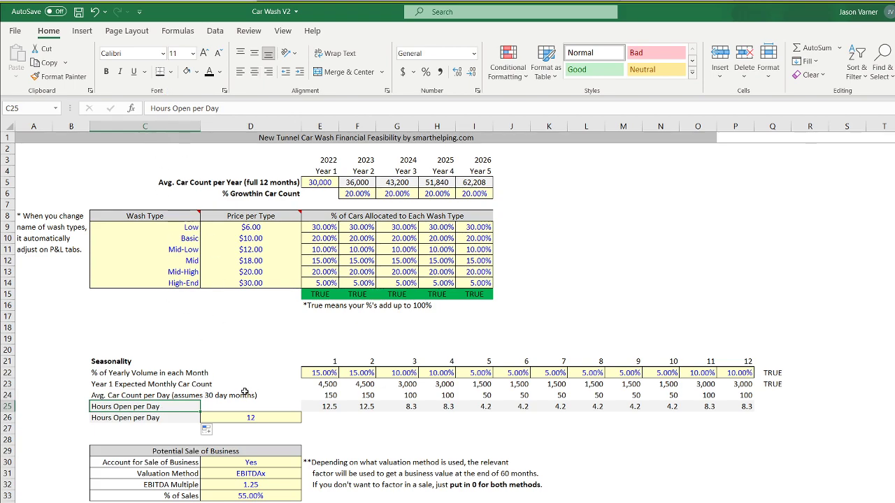
click(325, 407)
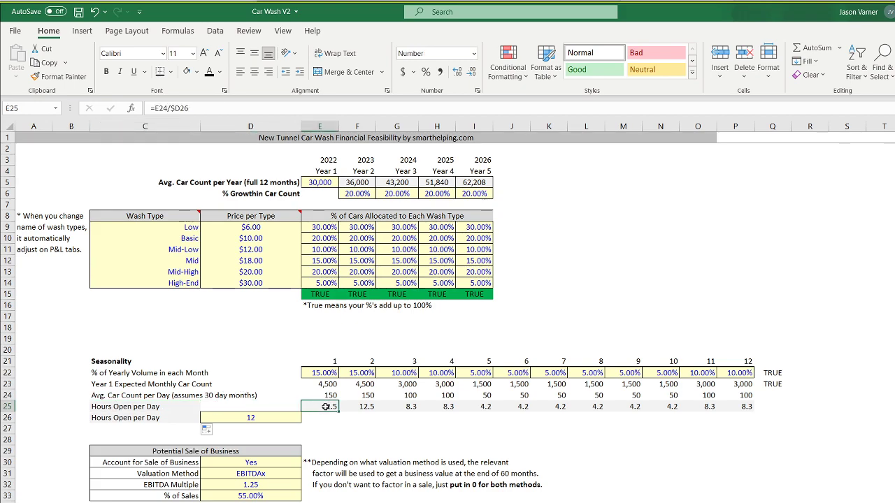
double_click(359, 408)
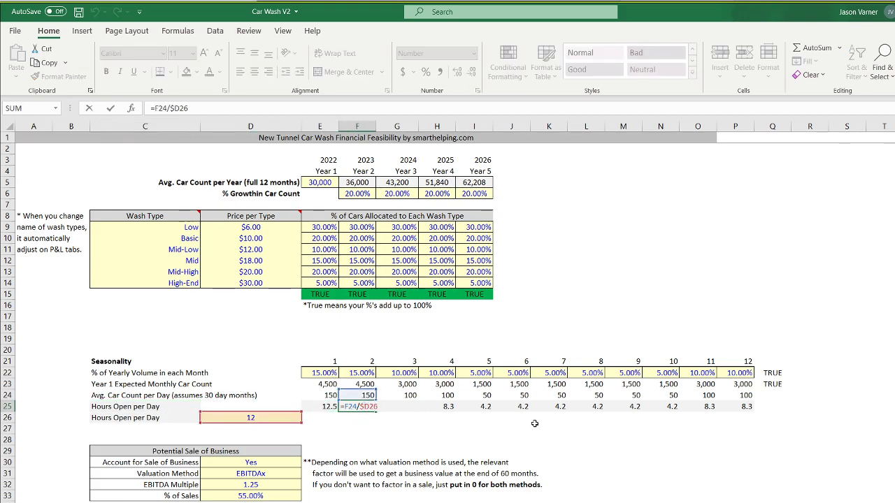
key(Escape)
key(Left)
key(Left)
key(Left)
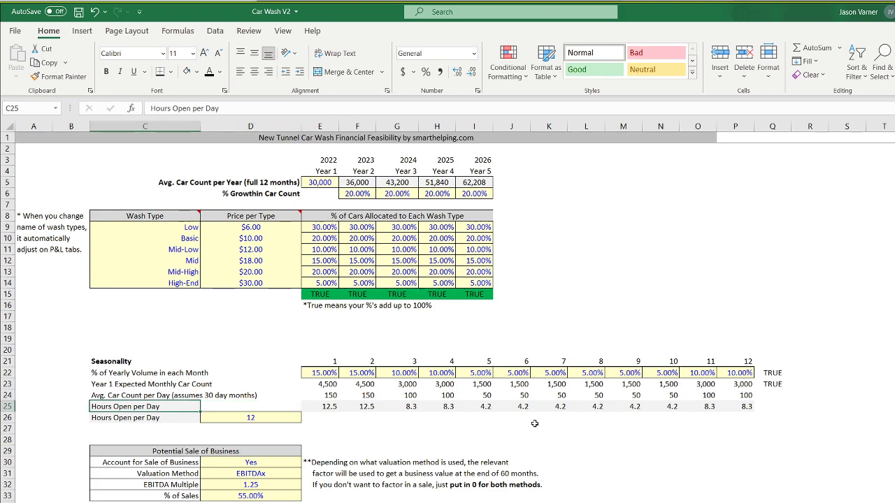
text(Avg. Cars per Hour)
key(Return)
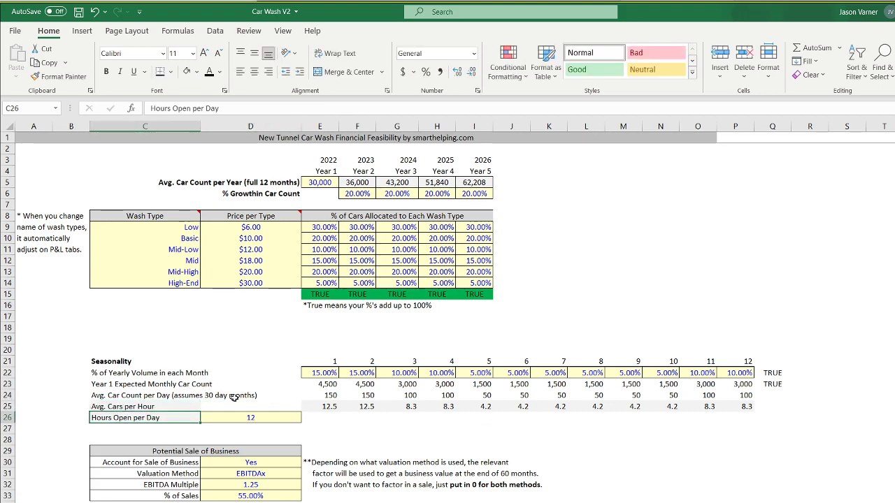
Copy the hours-open input cell D26 into D24.
click(251, 417)
right_click(254, 418)
click(294, 109)
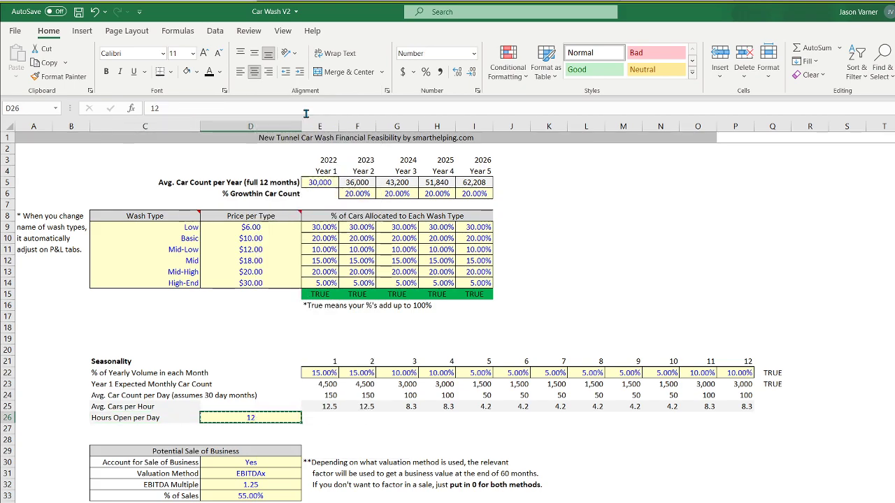
right_click(251, 392)
click(277, 119)
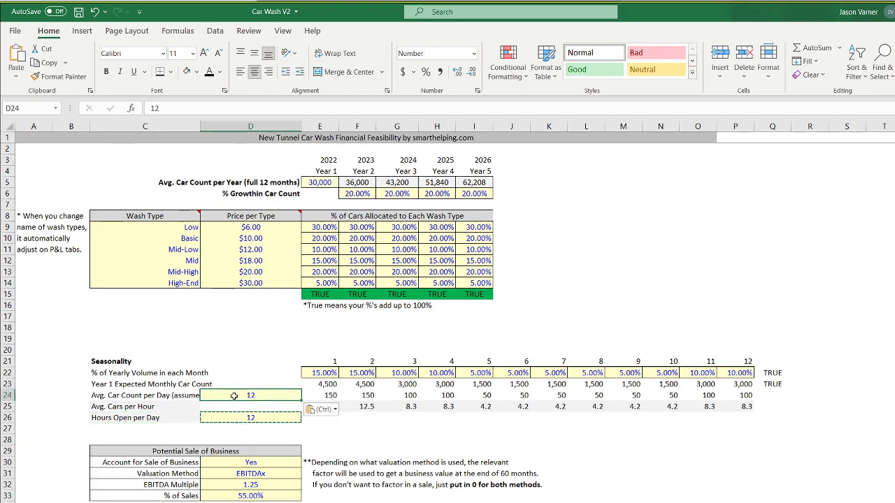
Change the label in C24 to "Days Open per Month" and set its input in D24 to 26.
click(150, 395)
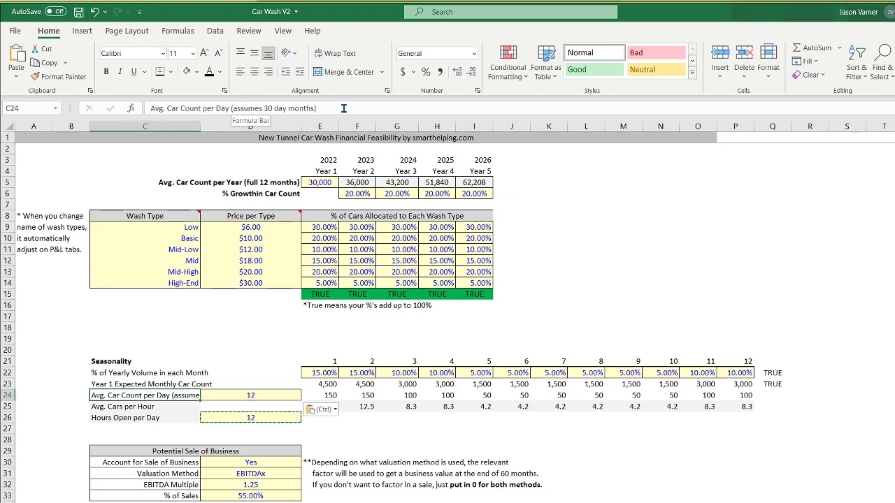
drag(320, 108, 70, 91)
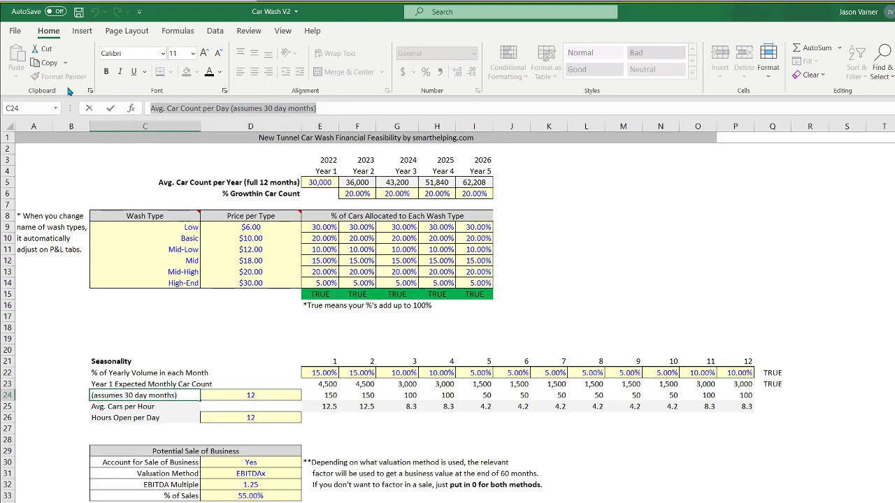
text(Days Open per Month)
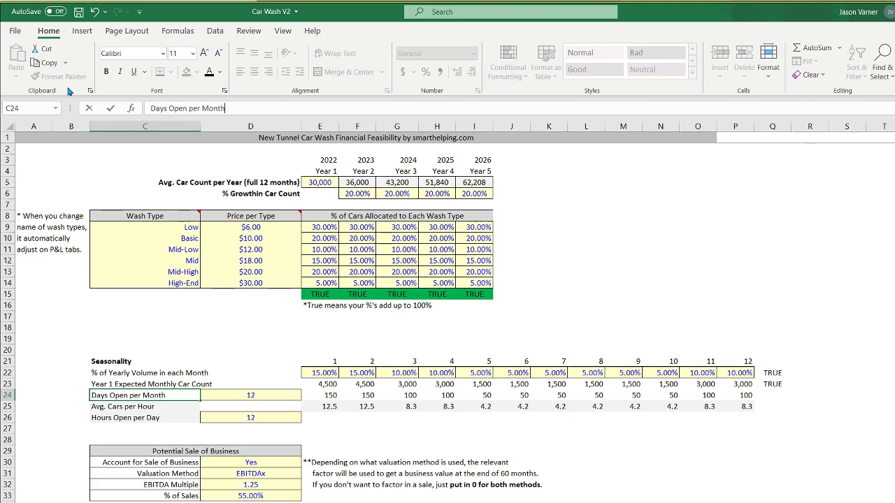
key(Return)
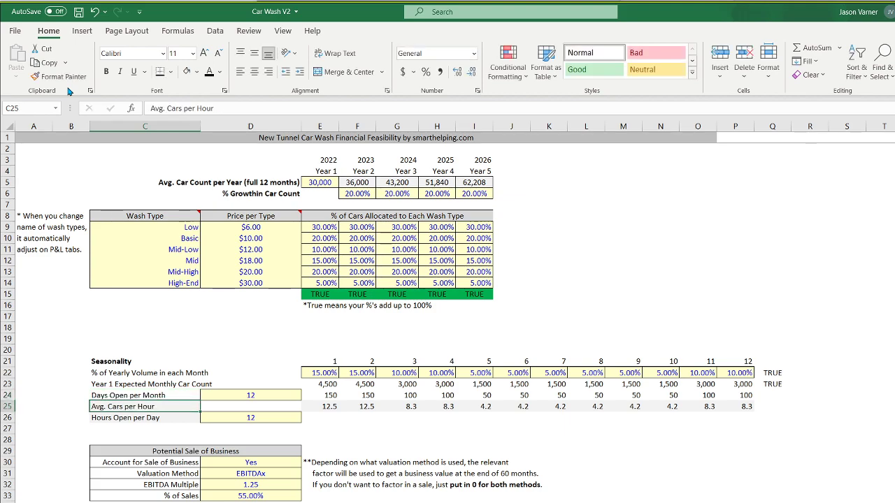
click(268, 395)
text(26)
key(Return)
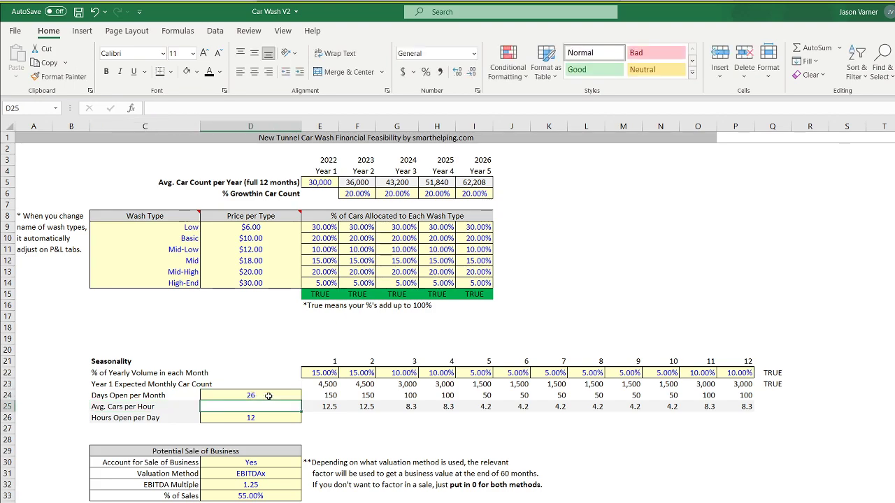
Change the formula in E24 to =E23/$D24 so it divides by the days-open input.
click(319, 394)
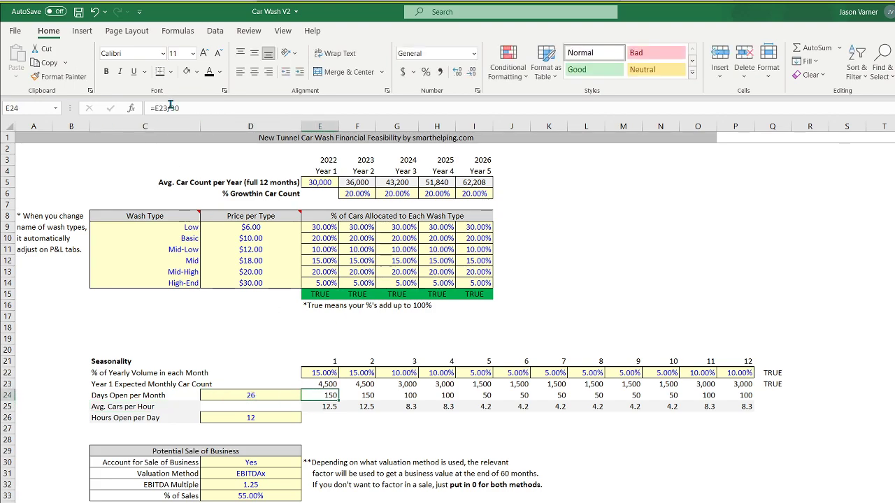
key(F2)
key(BackSpace)
key(BackSpace)
click(251, 395)
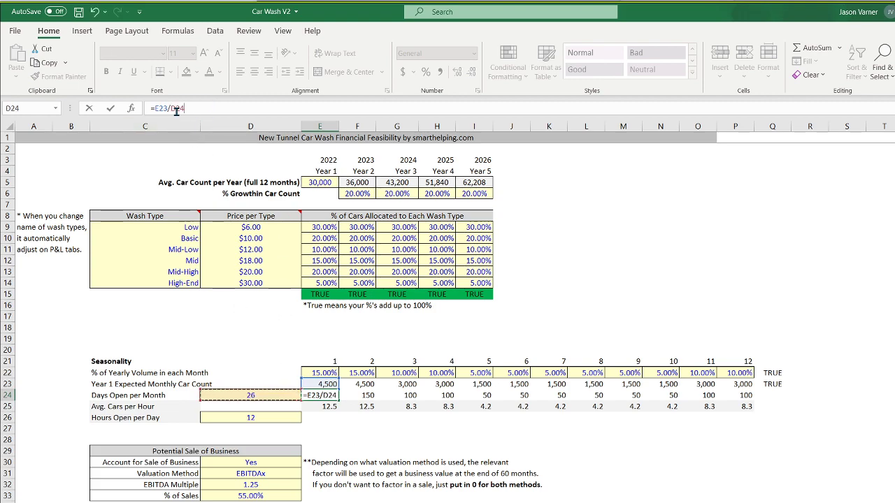
key(F4)
key(F4)
key(F4)
key(ctrl+Return)
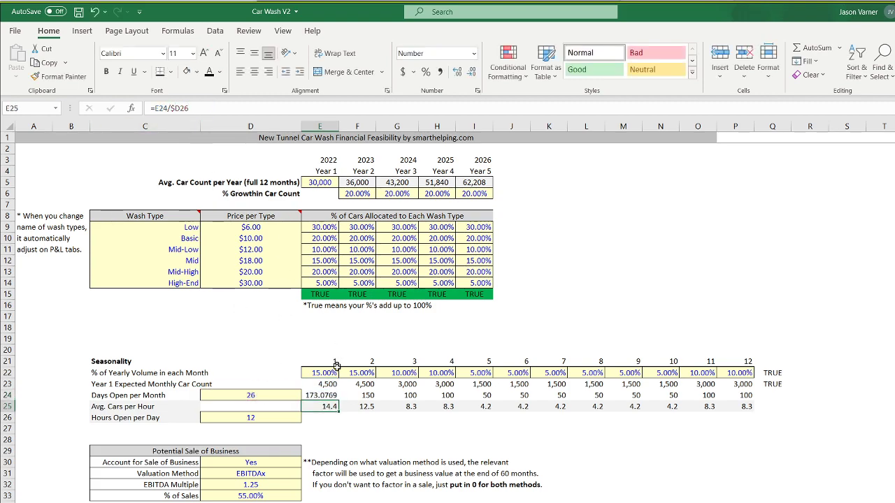
Format E24 as a number with no decimals and a thousands separator, fill it across to P24, and check the formulas for month 2.
click(477, 91)
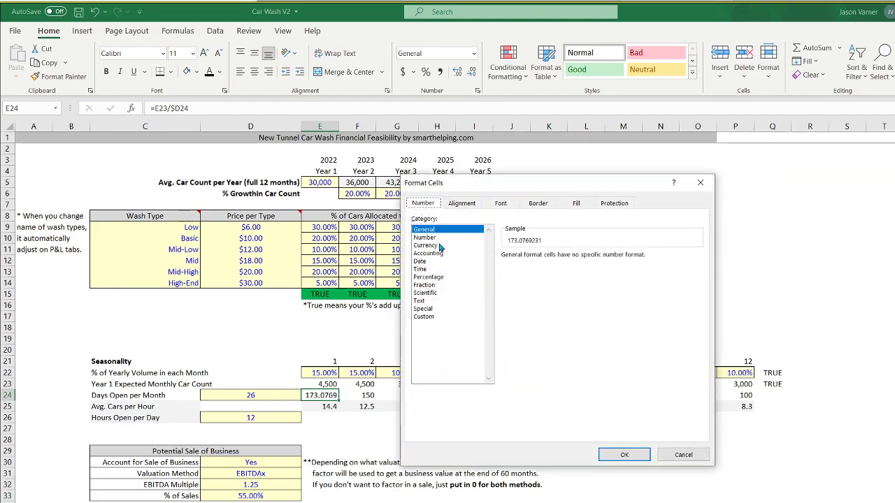
click(431, 238)
click(583, 260)
click(583, 260)
click(504, 271)
click(624, 454)
drag(339, 400, 747, 396)
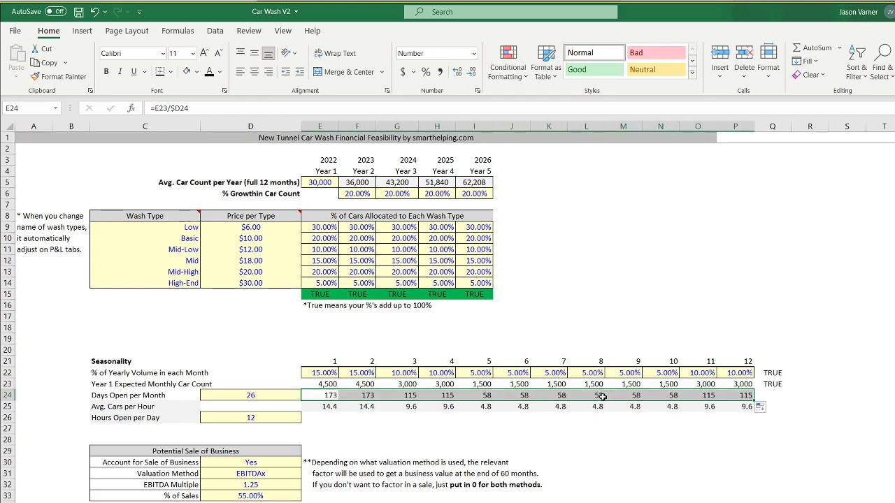
click(361, 394)
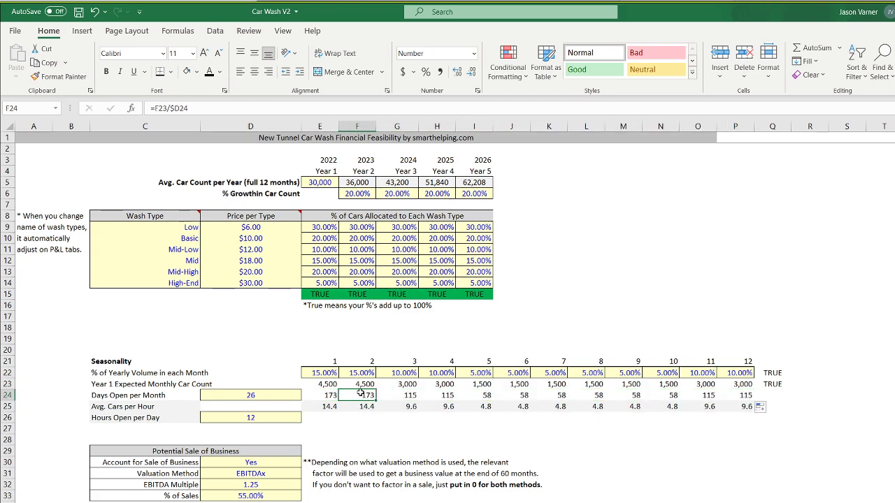
double_click(367, 406)
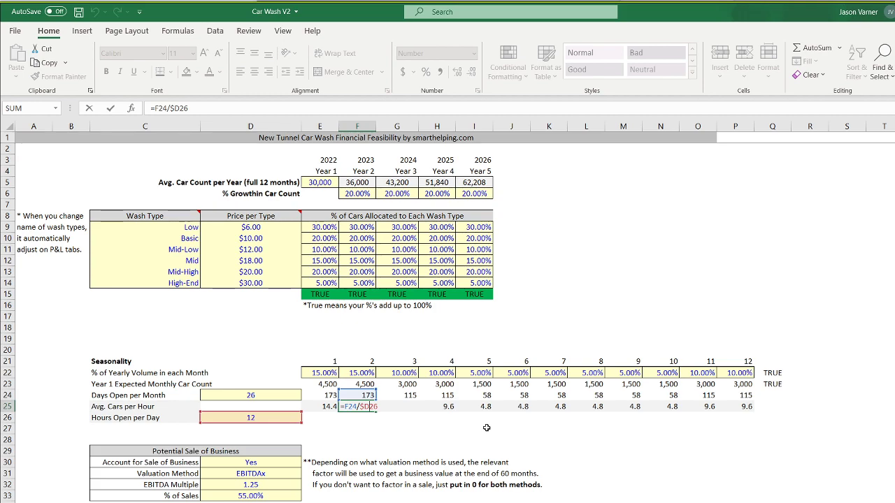
key(Return)
Move the days-open label and input to row 26 and the hours-open ones to row 27, and fill C24 with the C25 label.
click(252, 395)
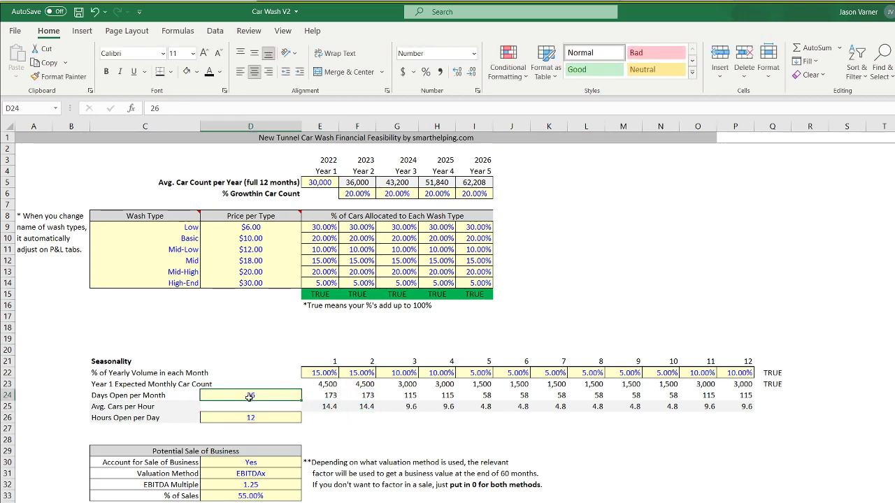
drag(157, 396, 200, 400)
click(188, 404)
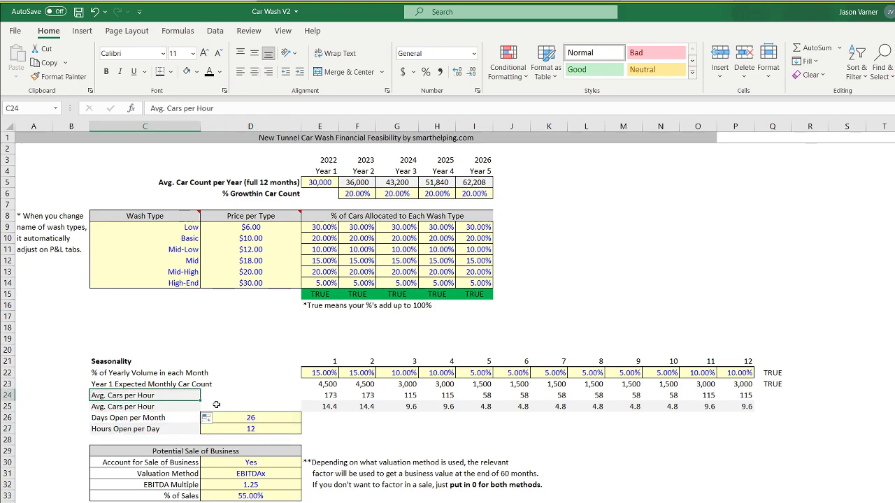
Change the label in C24 to "Avg. Cars per Day".
key(F2)
key(BackSpace)
key(BackSpace)
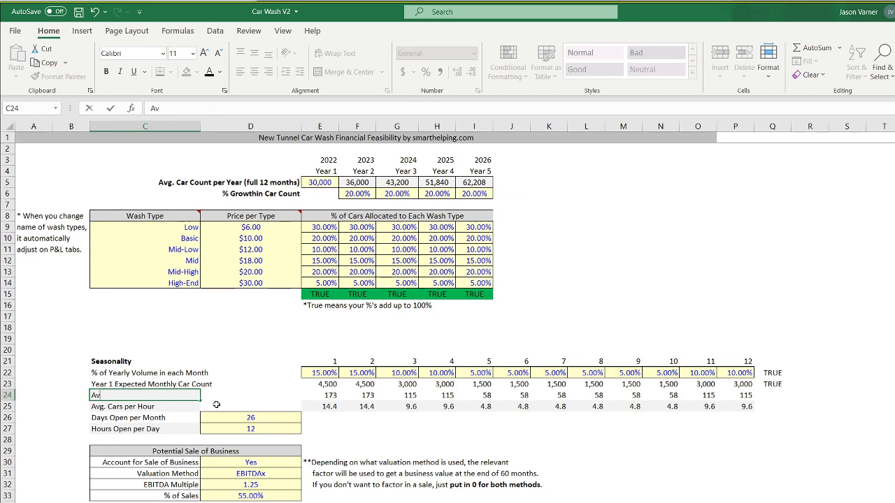
text(A)
text(vg. Cares)
text(s per Day)
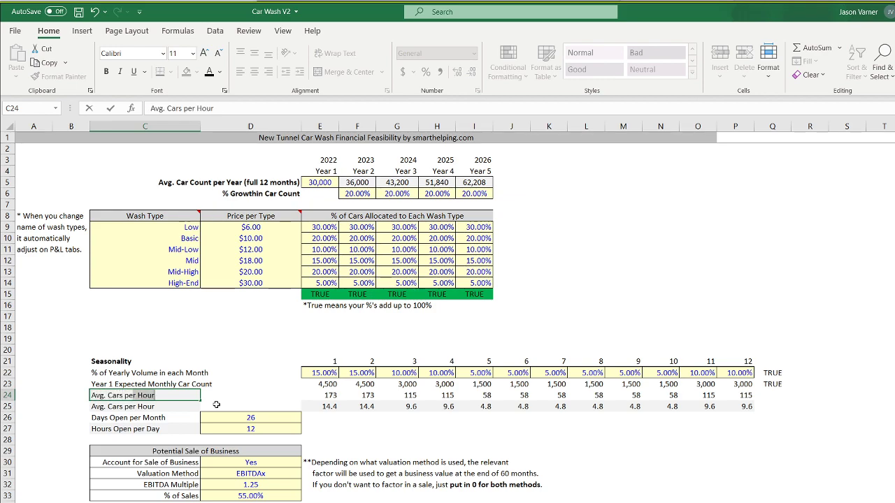
key(Return)
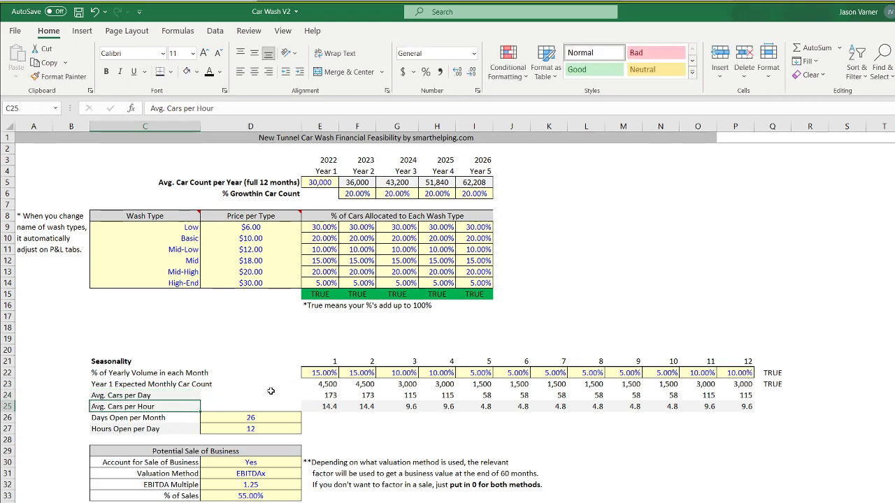
Remove the fill color from the labels in C24 to C27.
click(326, 395)
drag(155, 395, 158, 407)
click(195, 72)
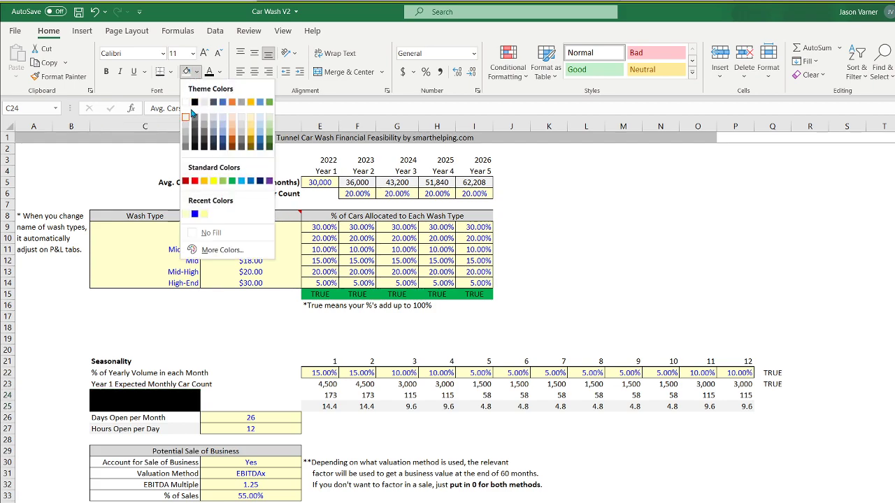
click(207, 238)
drag(147, 430, 147, 396)
click(187, 73)
click(477, 431)
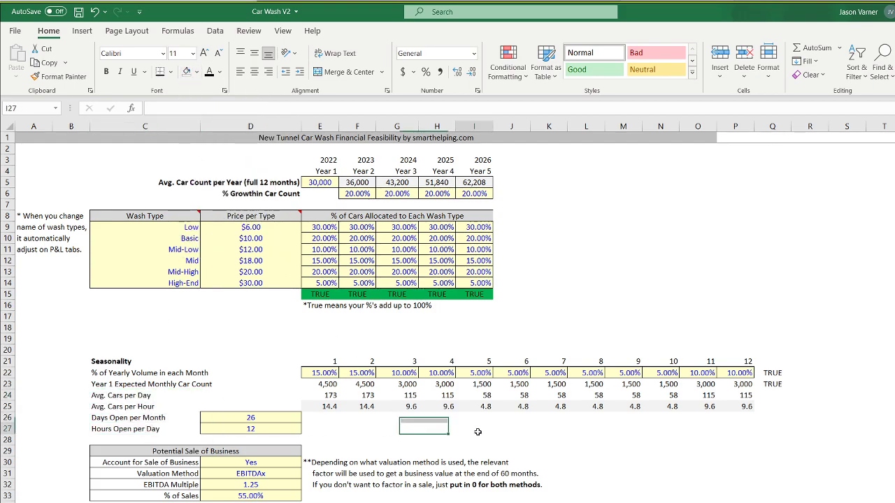
Move the "Potential Sale of Business" block with its notes down two rows to start at row 31.
drag(241, 420, 160, 429)
click(148, 399)
click(241, 420)
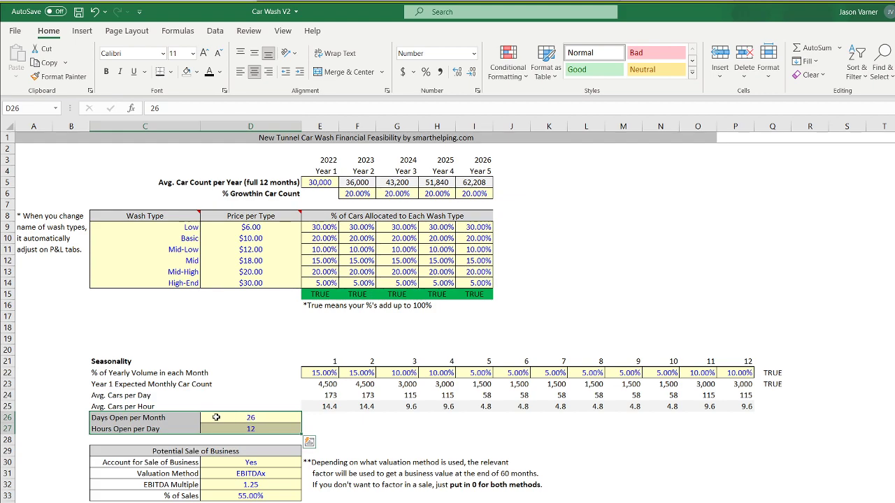
drag(175, 419, 230, 424)
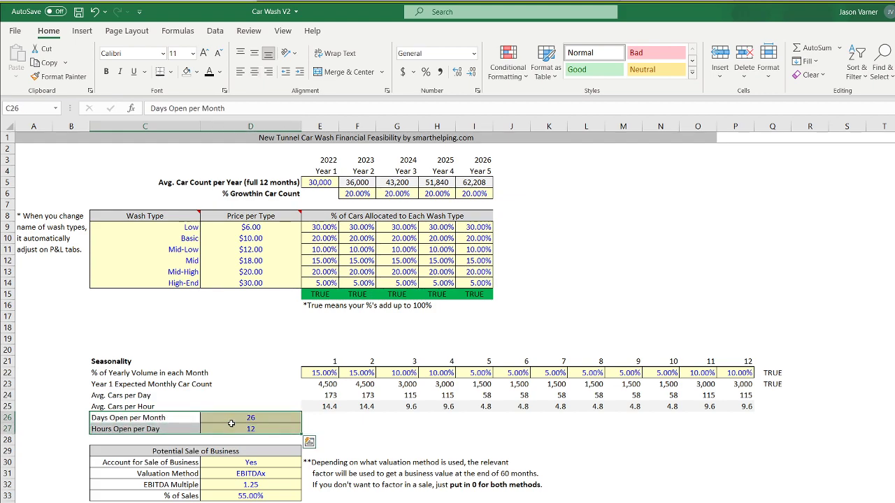
drag(175, 449, 542, 502)
click(257, 418)
drag(258, 419, 141, 427)
Add a bottom border under the Avg. Cars per Day and Avg. Cars per Hour rows, from column C to P.
drag(121, 396, 745, 397)
click(171, 71)
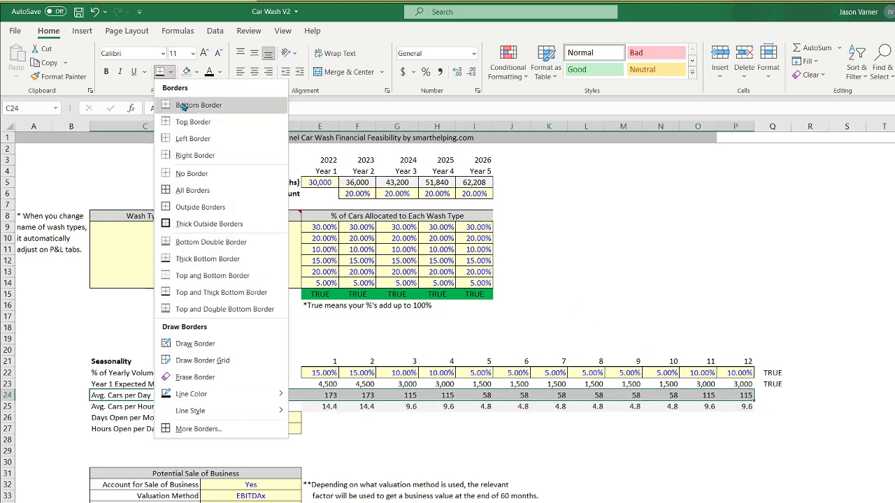
click(189, 107)
click(499, 484)
drag(123, 407, 742, 404)
click(171, 72)
click(189, 106)
click(589, 465)
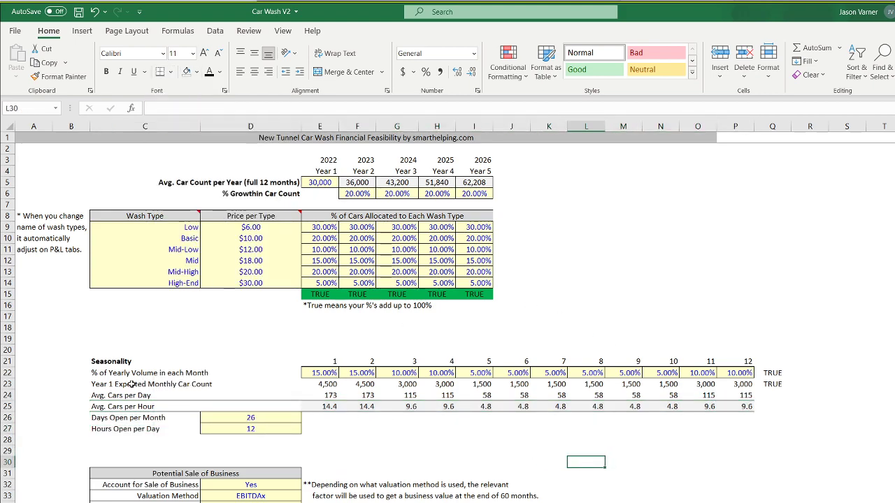
click(326, 384)
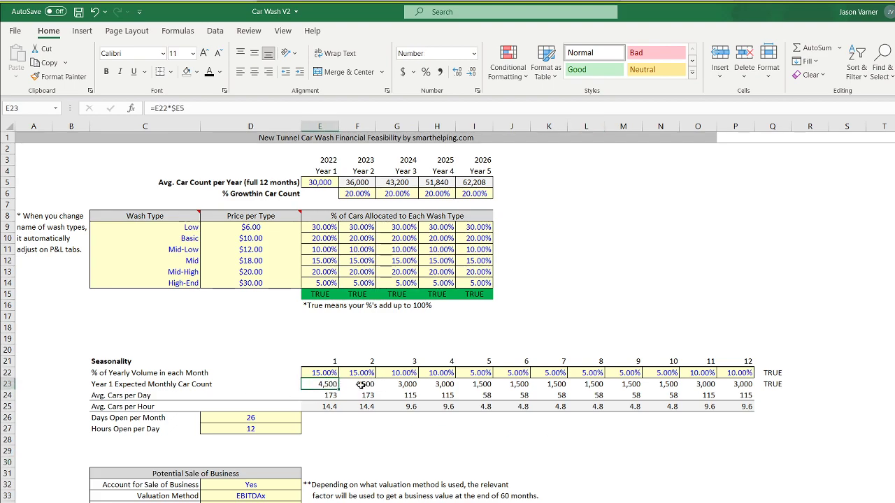
mouse_move(325, 374)
mouse_down()
mouse_move(737, 373)
mouse_move(323, 371)
mouse_up()
click(729, 372)
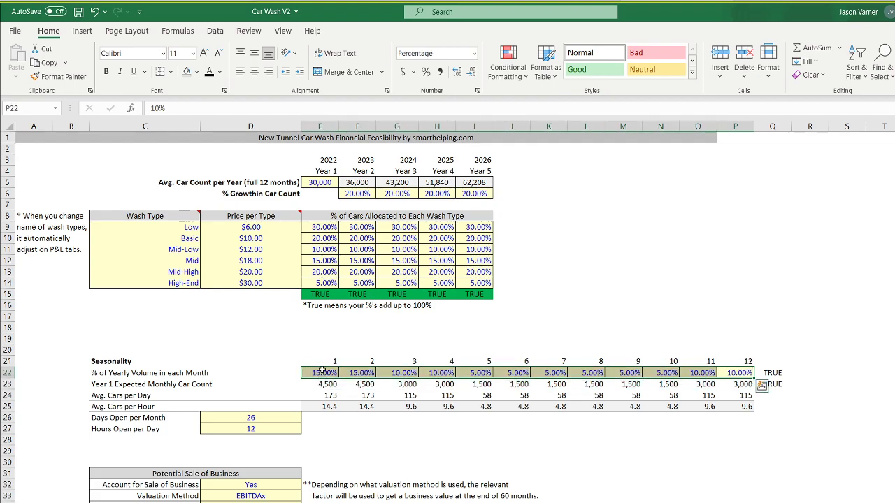
click(332, 349)
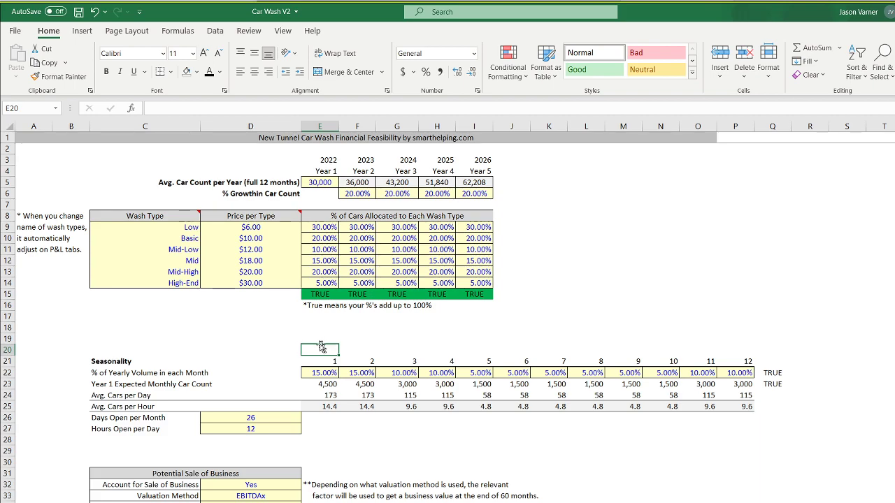
Enter the label "Simulate Year 'x'" in C20, above the Seasonality heading.
click(111, 346)
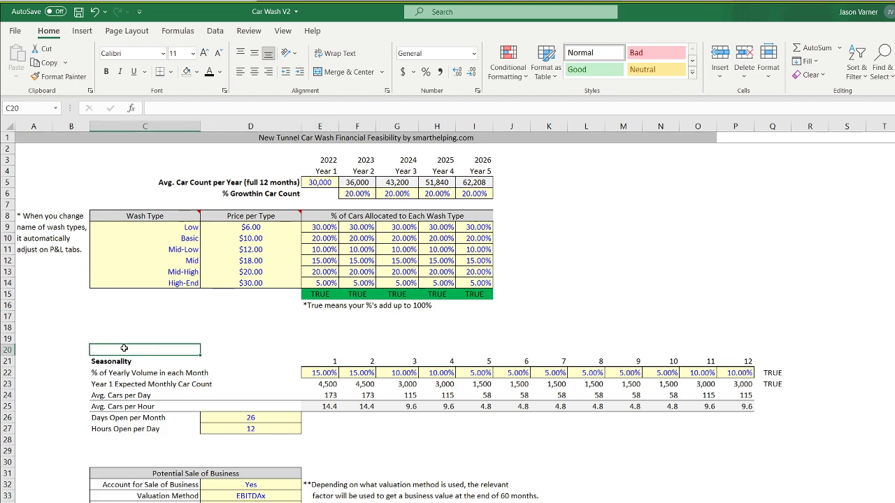
text(Simul)
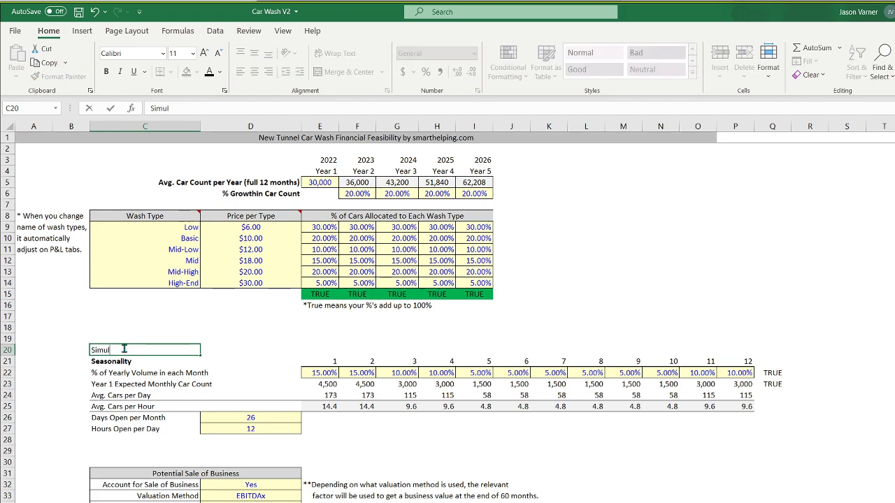
text(ate Year 'x')
key(Return)
Copy the Days Open per Month input cell into D20, set its value to 2, and apply all borders.
key(Up)
key(Right)
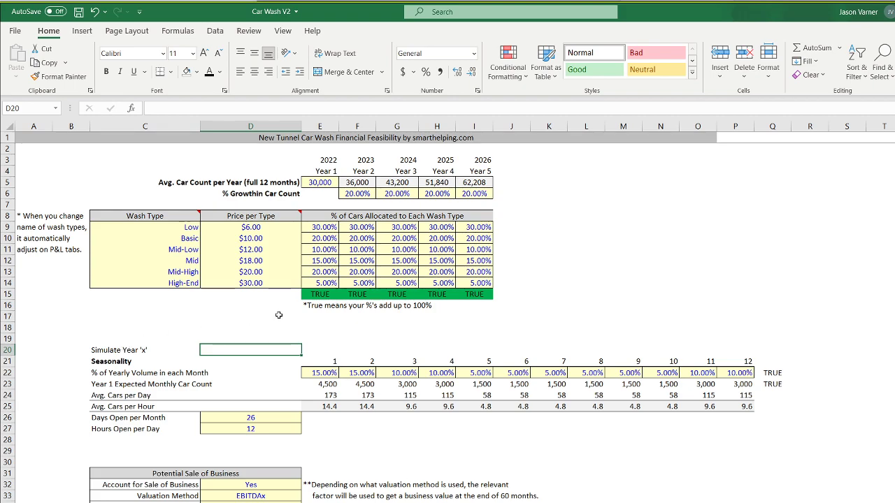
right_click(262, 418)
click(342, 112)
click(198, 353)
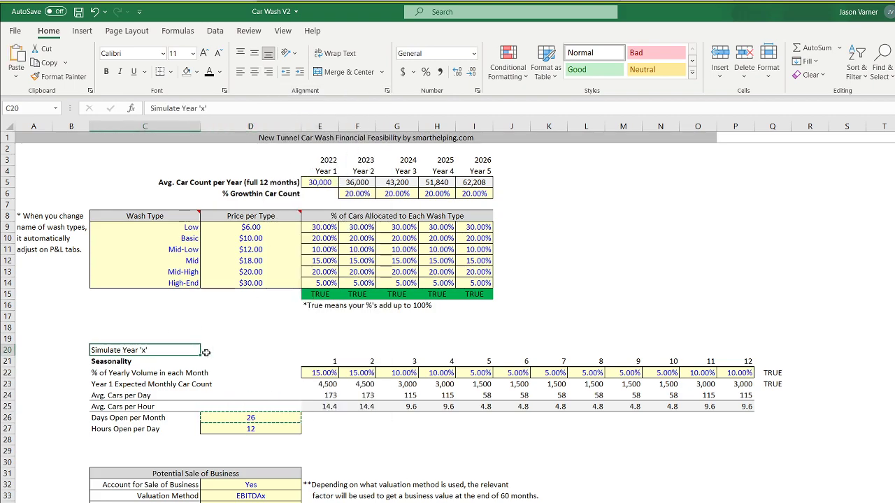
right_click(225, 350)
click(276, 80)
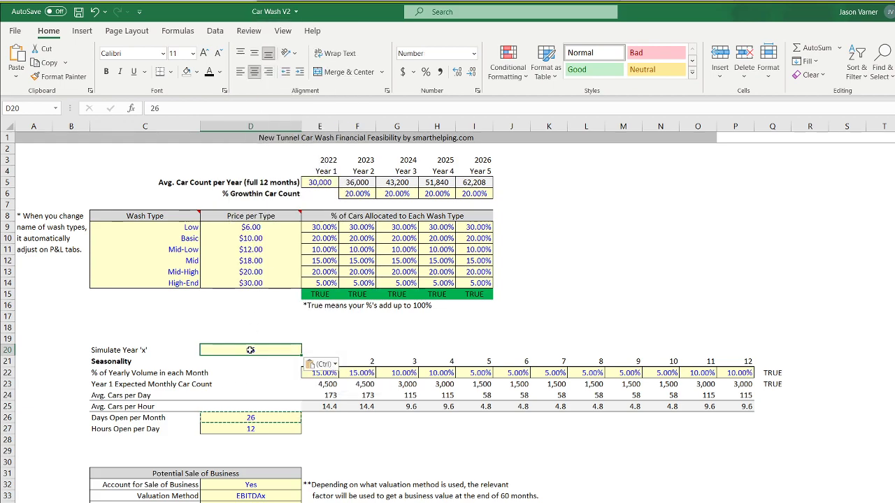
key(Escape)
text(2)
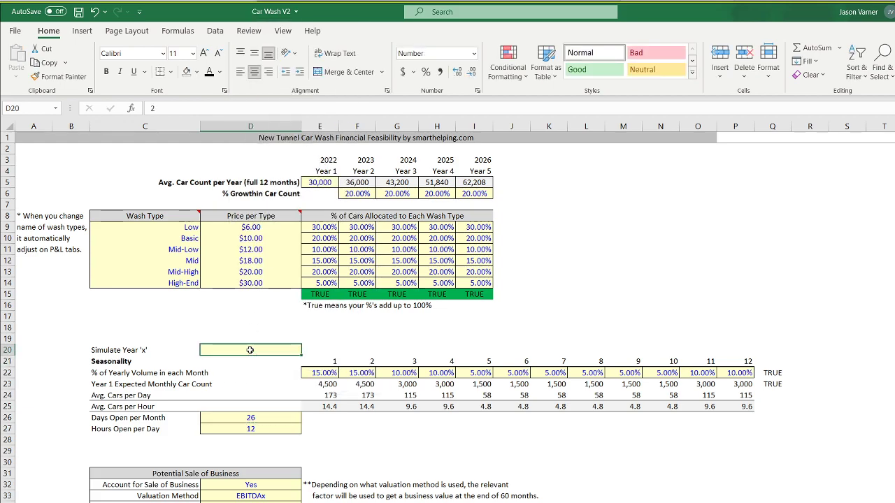
click(170, 72)
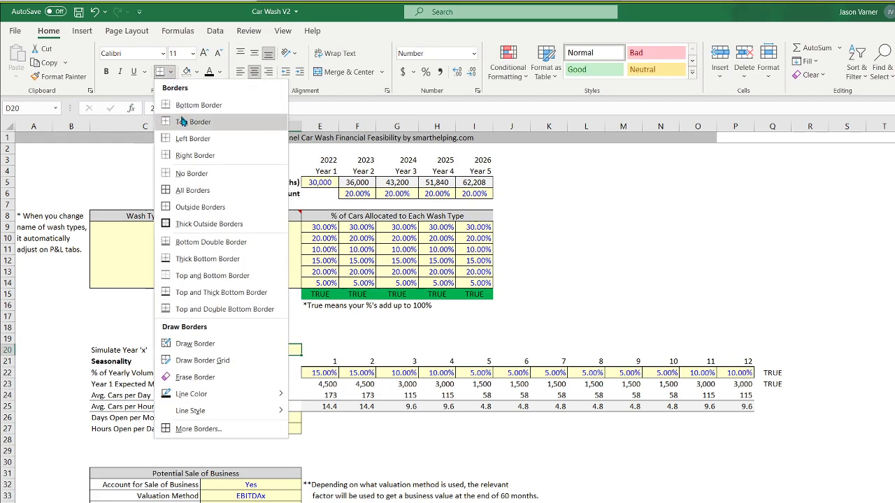
click(186, 190)
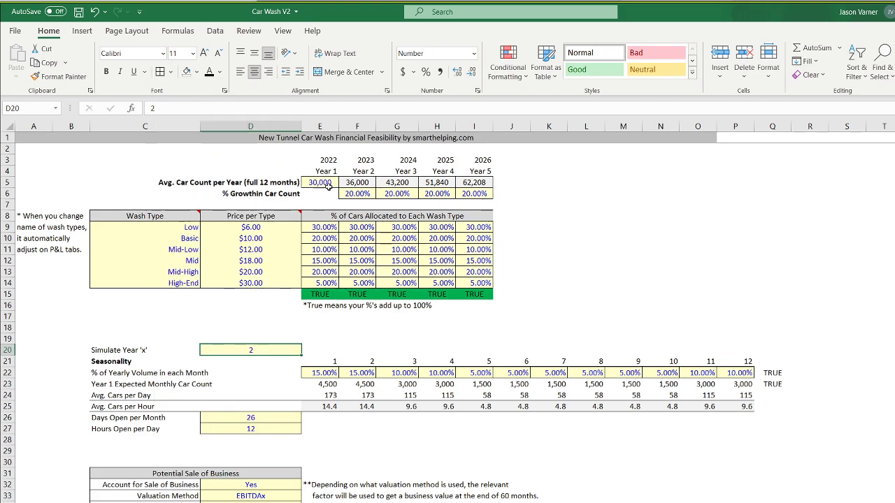
click(360, 193)
click(395, 195)
click(439, 194)
click(473, 194)
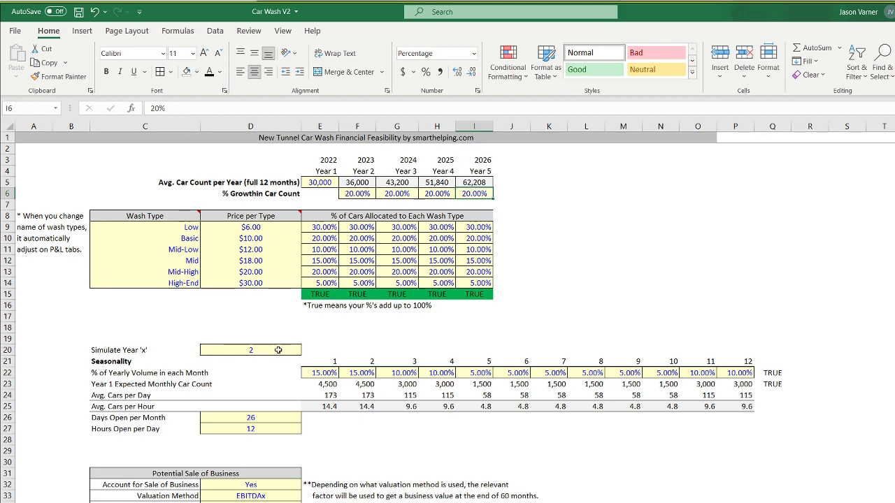
Replace the month 1 car count formula in E23 with =E22*INDEX(E5:I5,,MATCH(D20,E4:I4,0)).
click(320, 382)
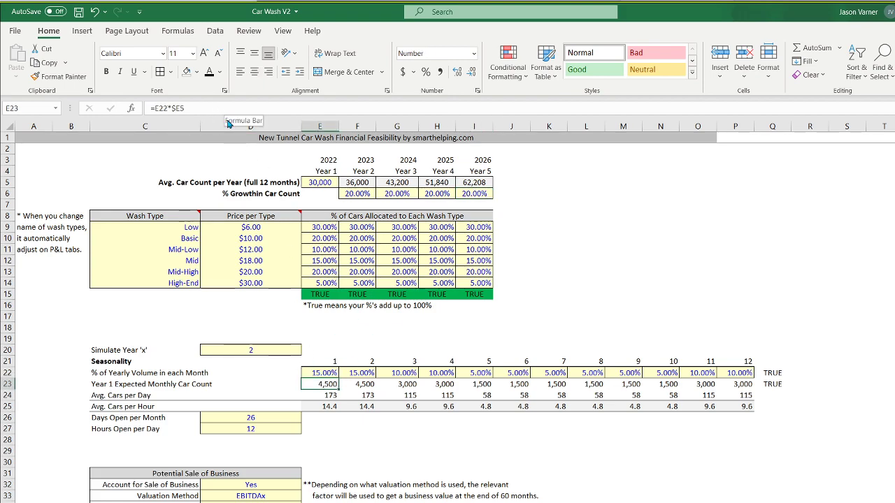
text(=)
click(322, 373)
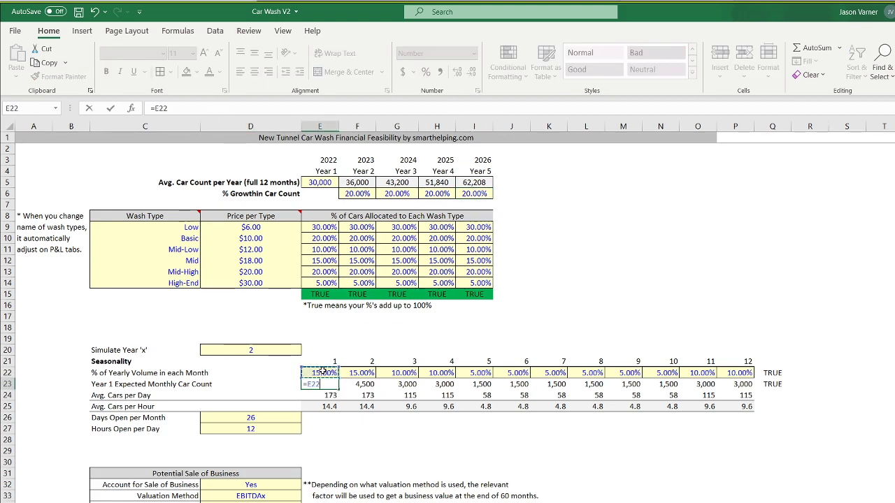
text(*index()
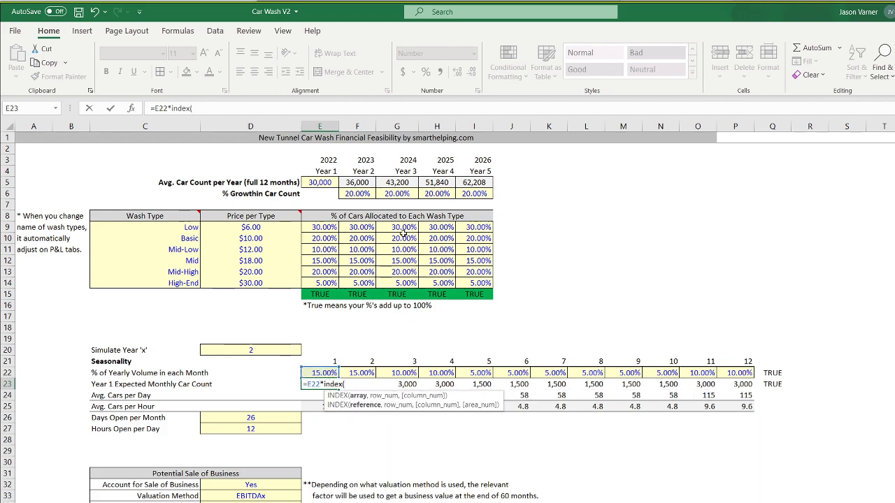
drag(323, 183, 461, 183)
text(,,match()
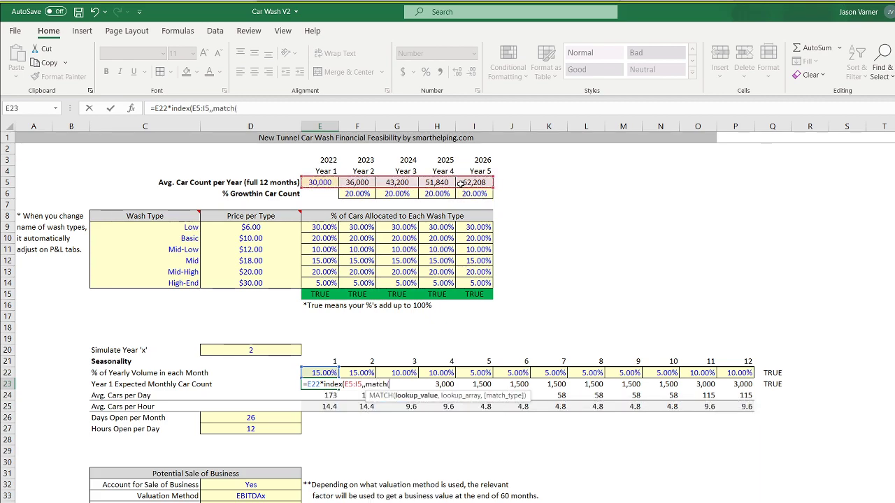
click(273, 349)
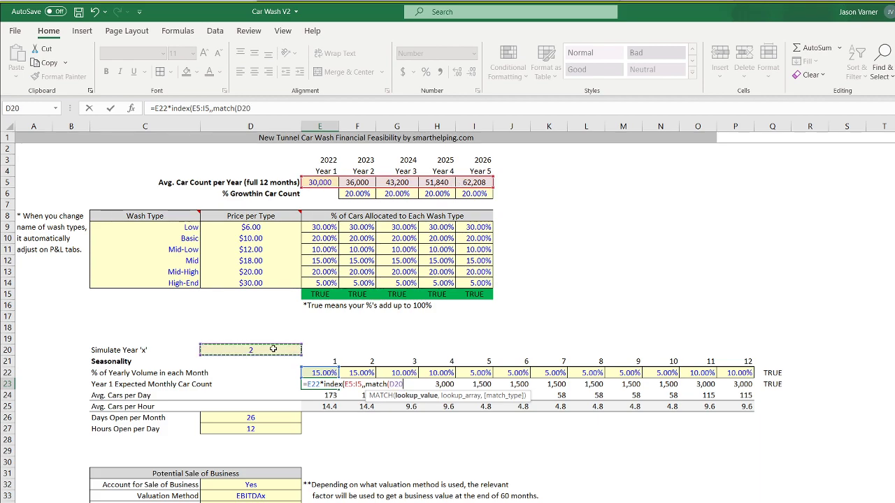
text(,)
drag(326, 171, 476, 172)
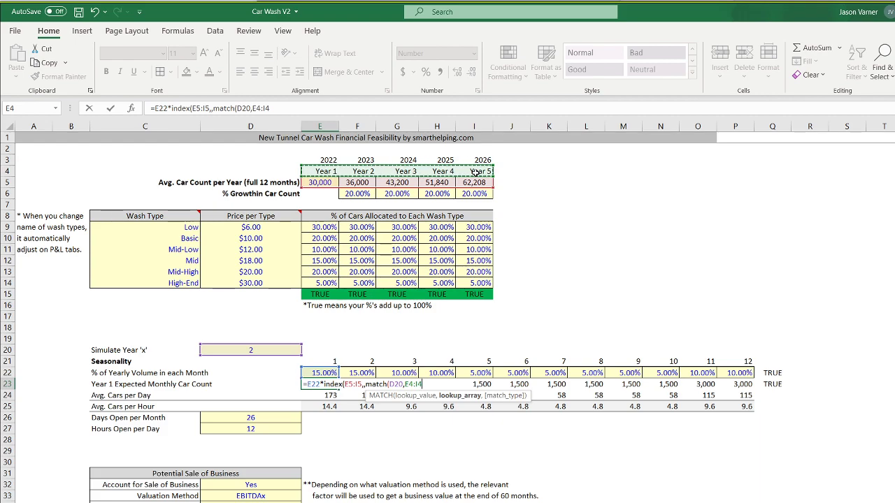
text(,0)
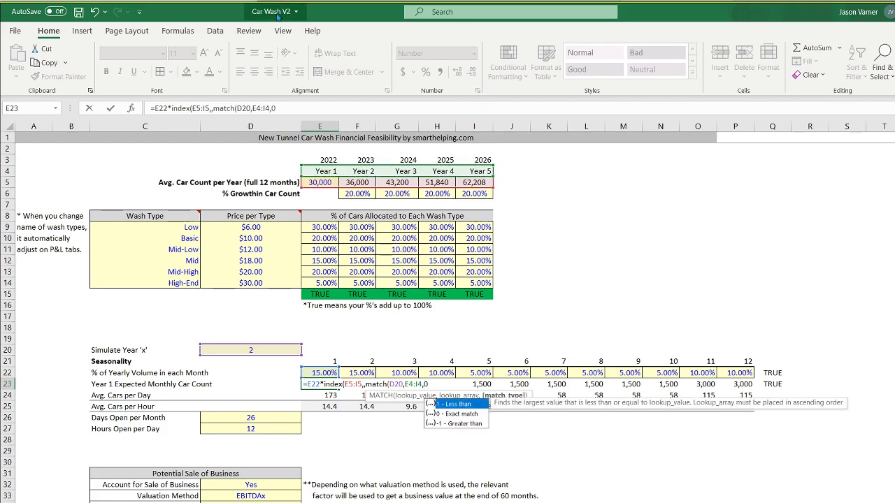
key(Return)
key(Return)
key(Up)
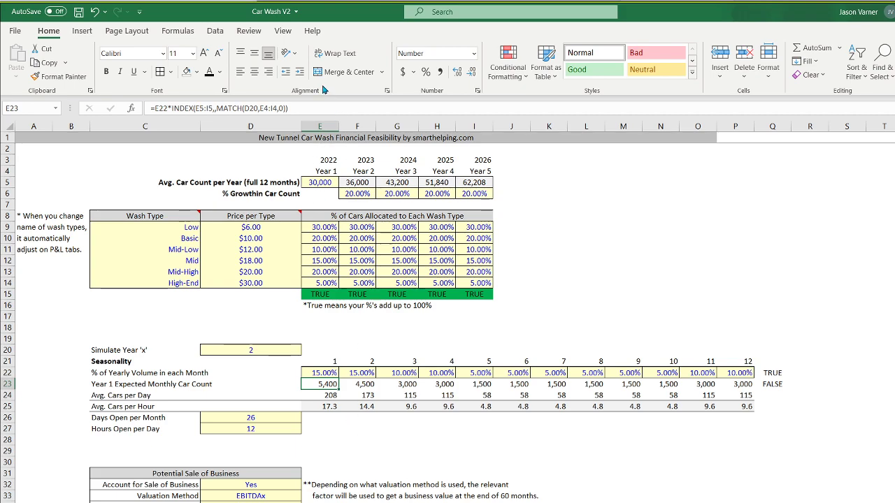
Lock the columns in E23's formula as $E5:$I5, $D20 and $E4:$I4, and fill it across row 23 through P23.
click(278, 108)
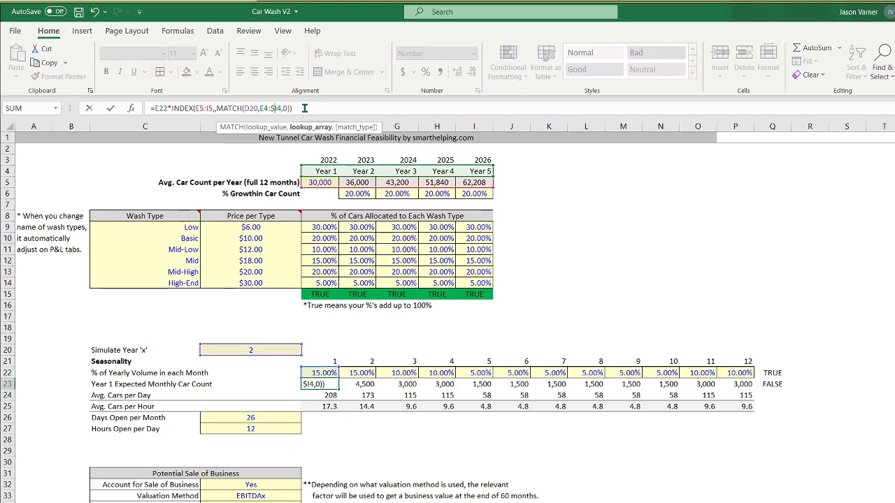
text($)
key(Left)
key(Left)
key(Left)
key(Left)
key(Left)
key(Left)
key(Left)
key(Left)
key(Left)
key(Left)
key(Left)
key(Left)
key(Left)
key(Left)
key(Left)
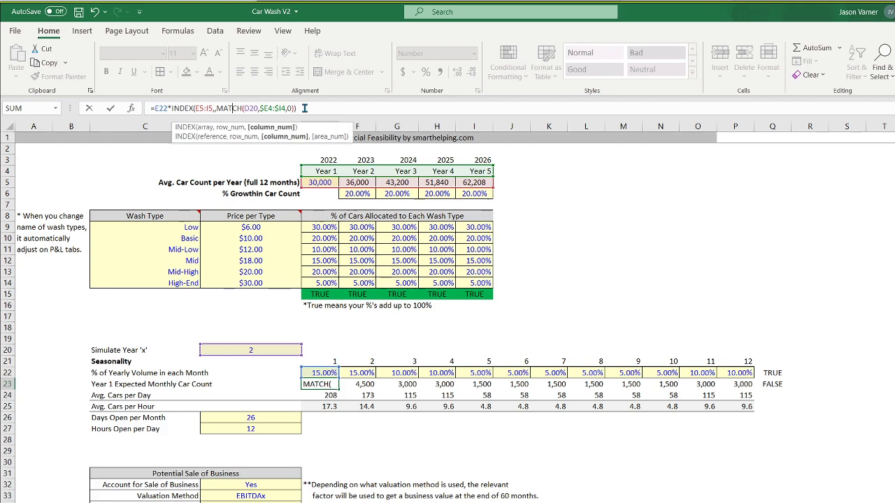
text($E5:$)
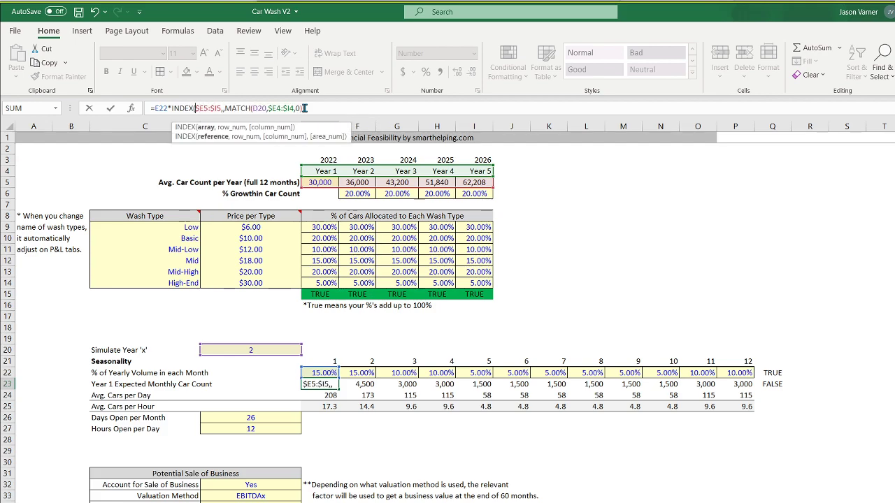
key(Left)
key(Left)
key(Left)
key(Left)
key(Left)
key(Left)
key(Left)
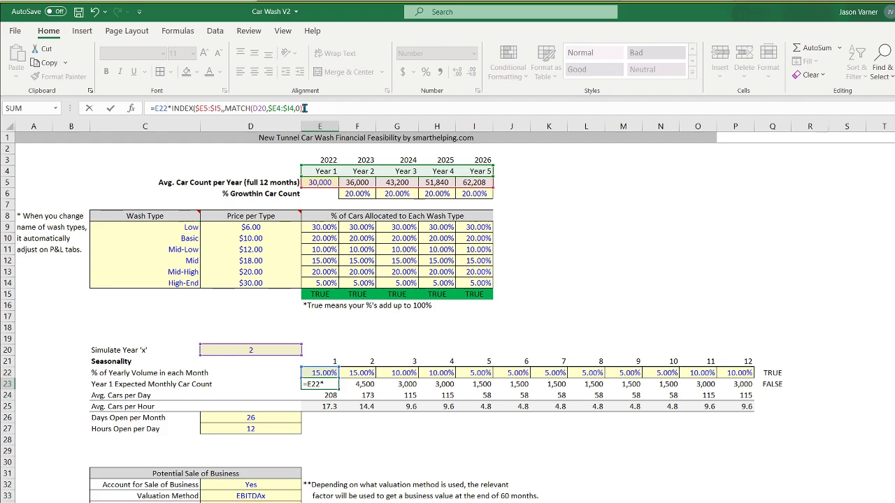
key(Right)
key(Right)
key(Right)
key(Right)
key(Right)
key(Right)
key(Right)
key(Right)
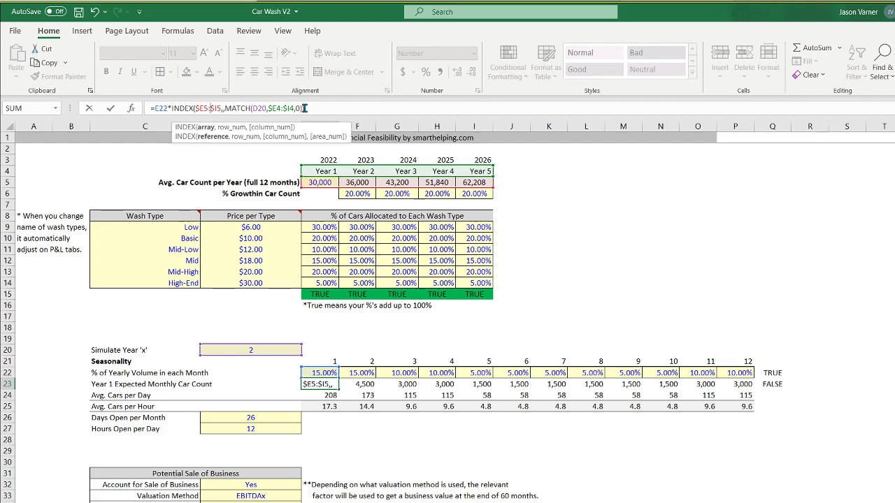
key(Right)
key(Right)
key(Right)
key(Right)
key(Right)
key(Right)
key(Right)
key(Right)
key(Right)
key(Right)
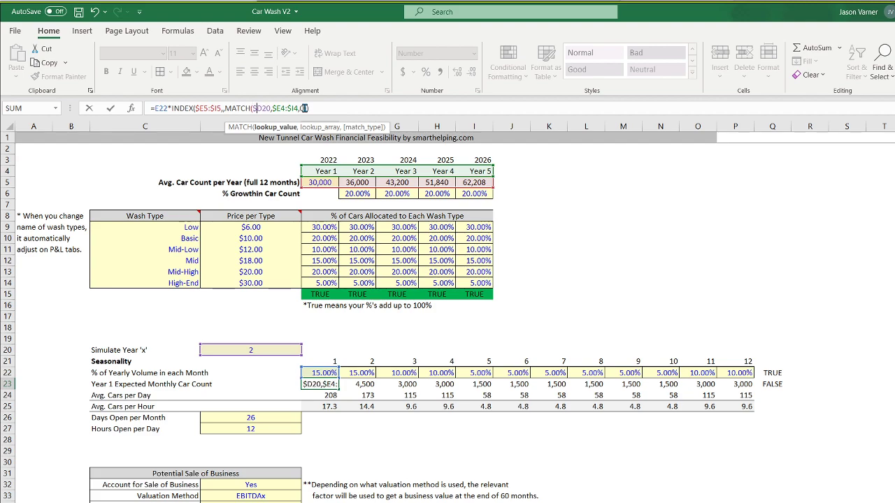
key(Return)
click(330, 384)
drag(339, 389, 748, 395)
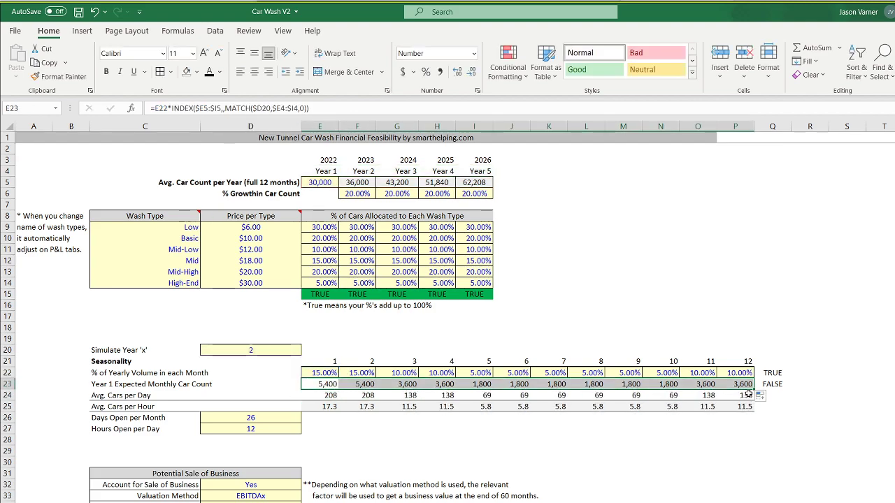
Change the check formula in Q23 to =SUM(E23:P23)=INDEX(E5:I5,,MATCH(D20,E4:I4,0)).
click(773, 384)
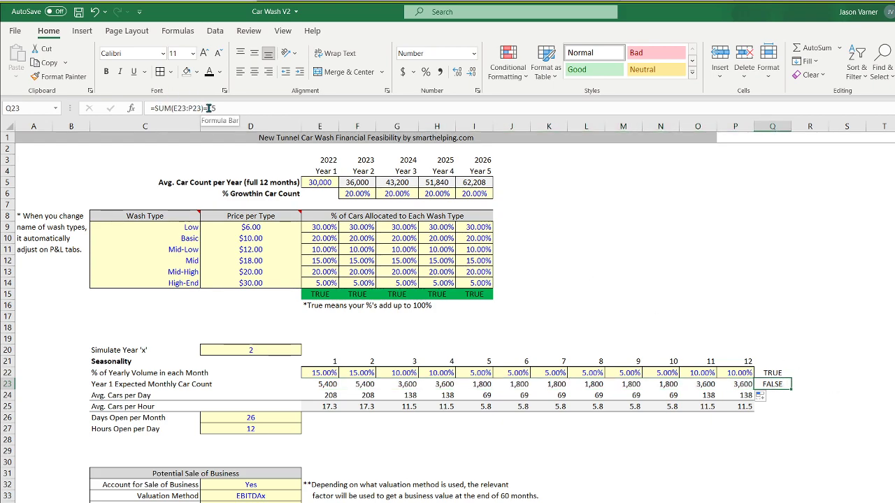
click(252, 107)
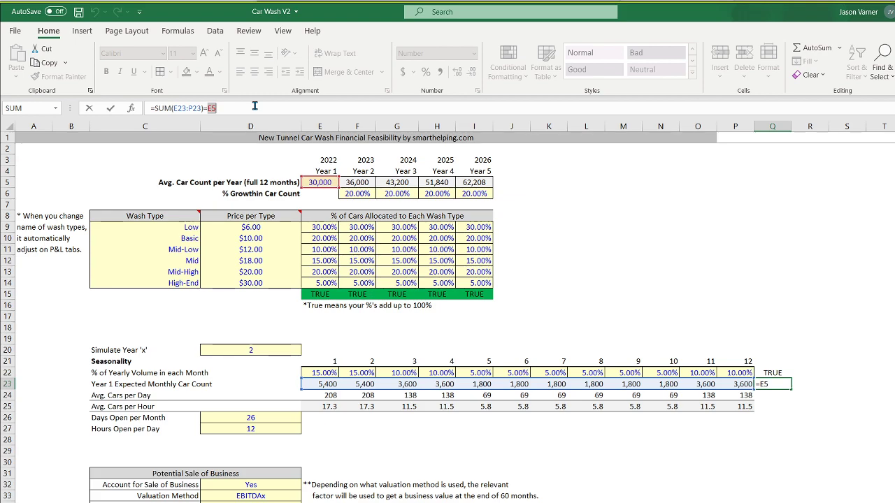
key(BackSpace)
key(BackSpace)
text(index()
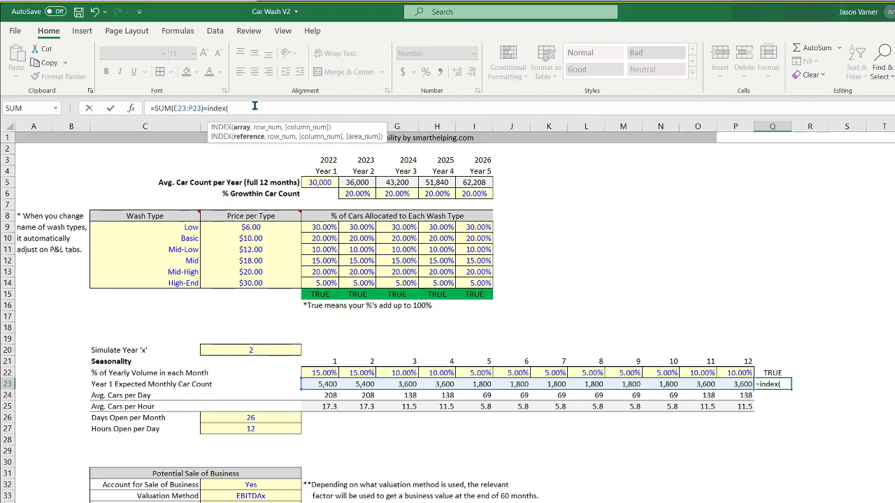
drag(313, 182, 474, 187)
text(,,match()
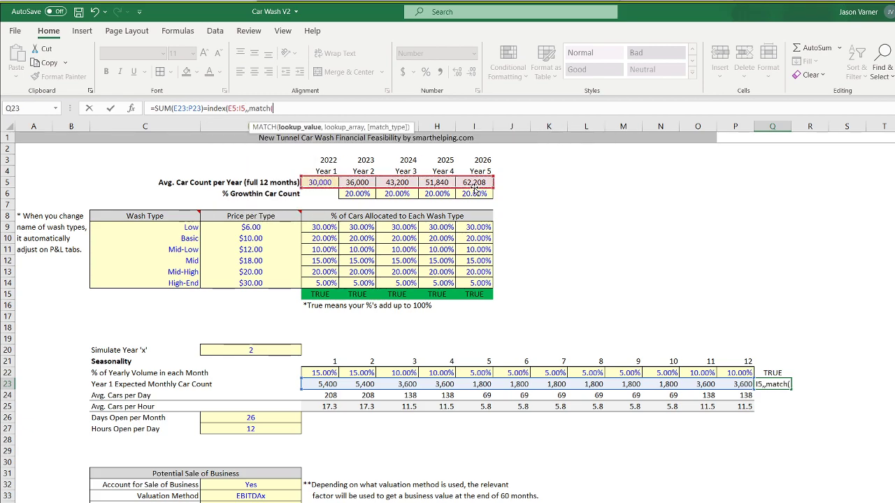
click(258, 352)
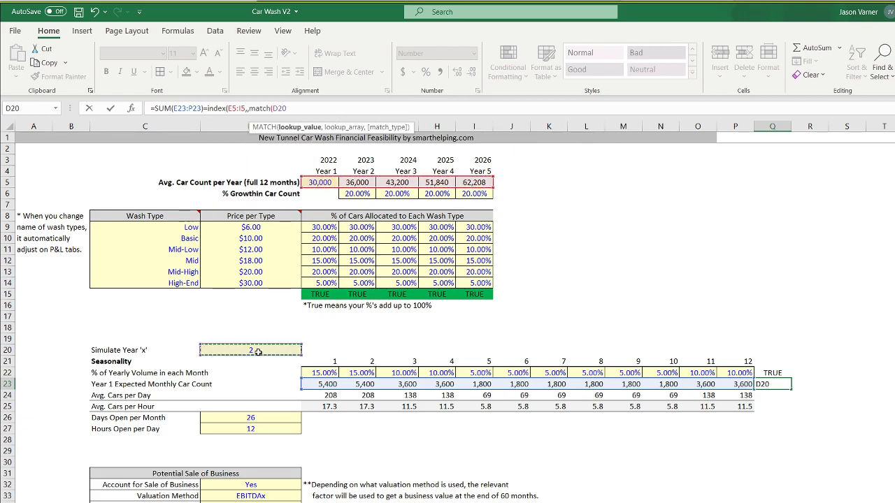
text(,)
drag(326, 171, 478, 173)
text(,0)
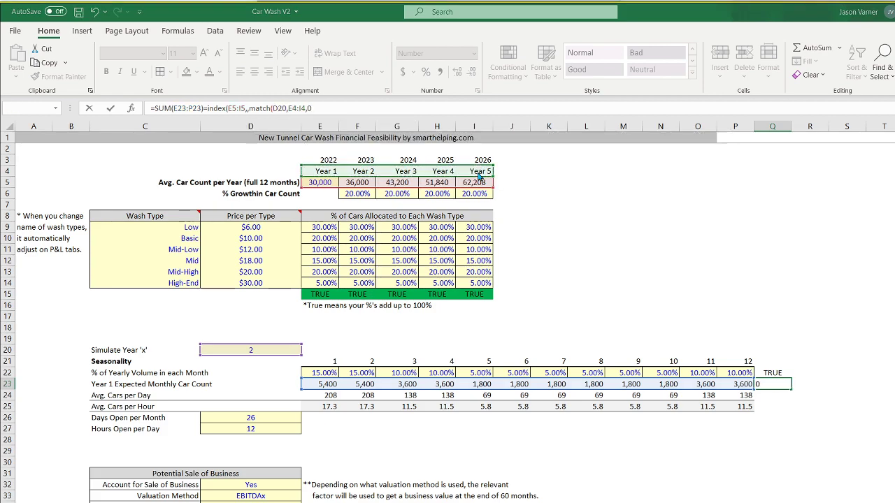
key(Return)
key(Return)
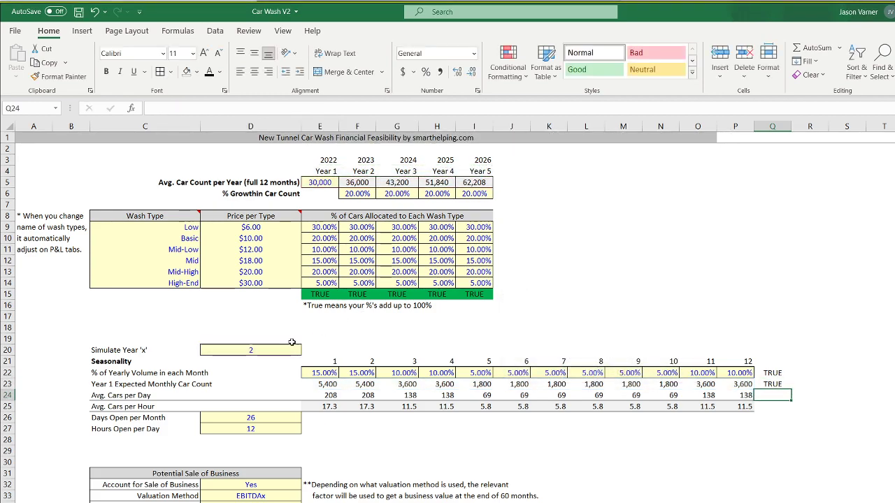
Set the Simulate Year 'x' input in D20 to 5.
click(287, 347)
text(5)
key(Return)
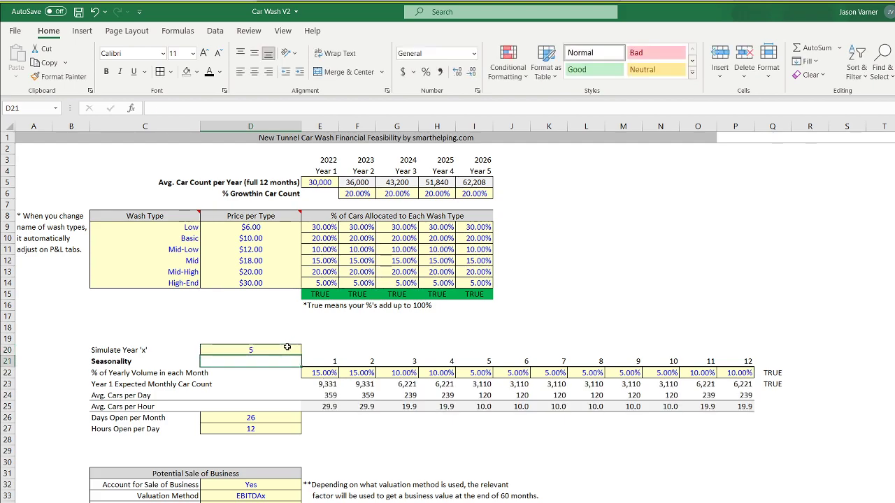
click(366, 194)
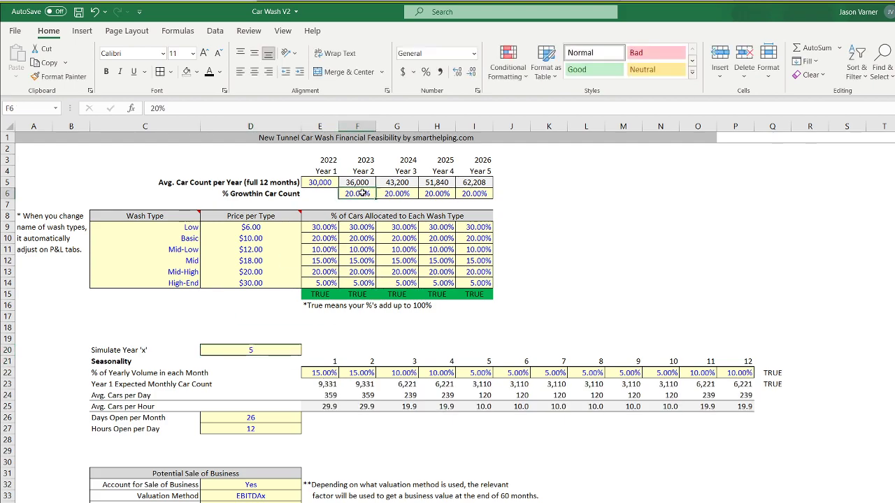
Review the yearly car count growth rates in row 6 and the monthly Avg. Cars per Hour in row 25.
click(405, 193)
click(435, 192)
click(461, 193)
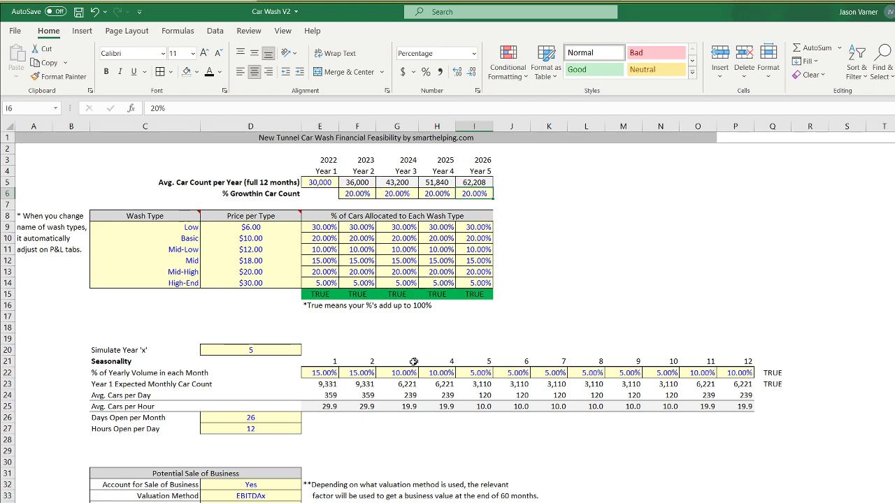
drag(324, 405, 504, 407)
click(324, 407)
click(355, 407)
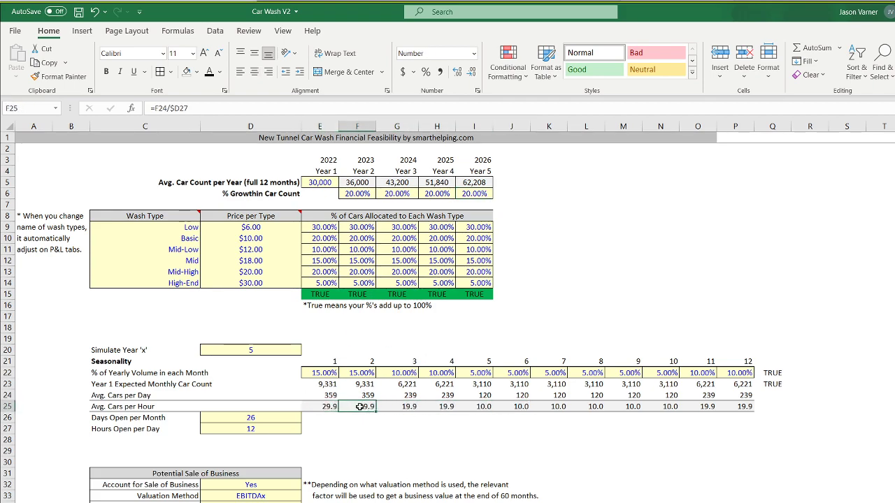
click(413, 405)
click(447, 406)
click(478, 406)
click(514, 406)
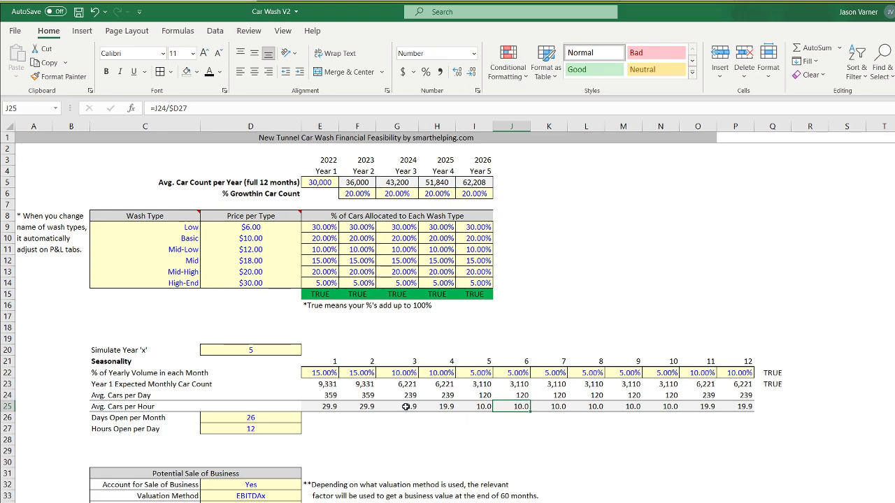
click(332, 409)
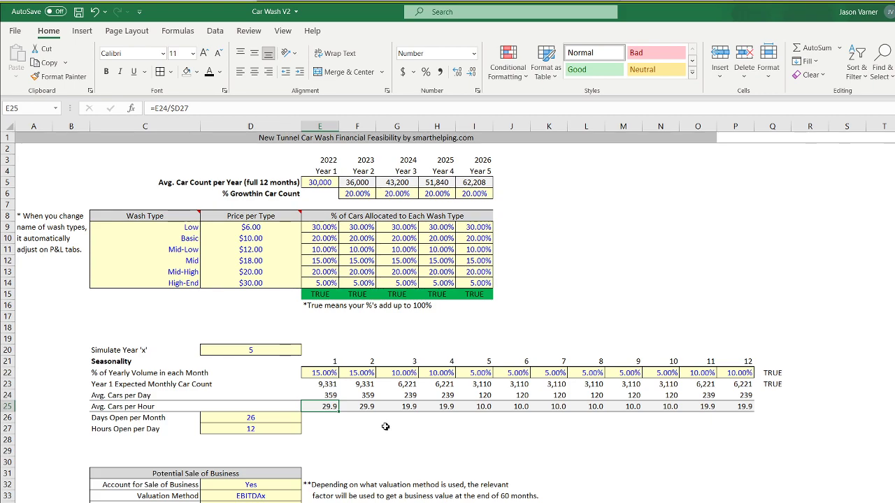
Move the Days Open per Month and Hours Open per Day inputs down one row to C27:D28.
click(329, 417)
drag(140, 417, 230, 442)
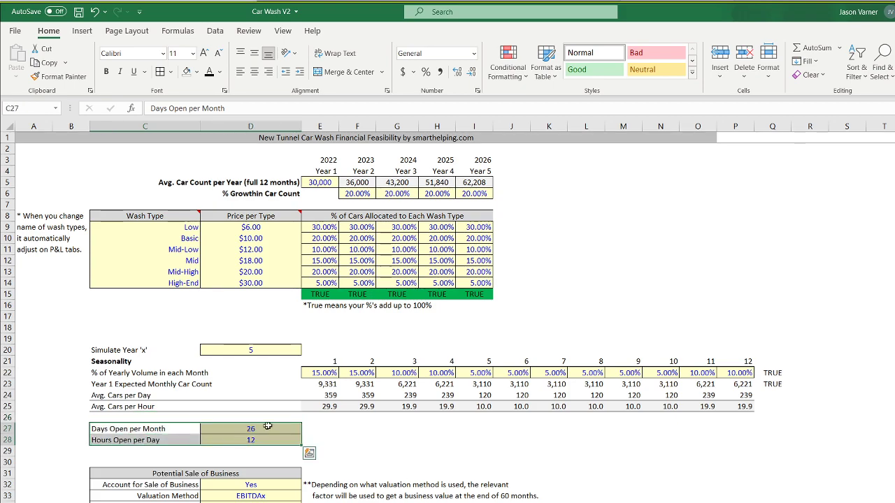
click(138, 418)
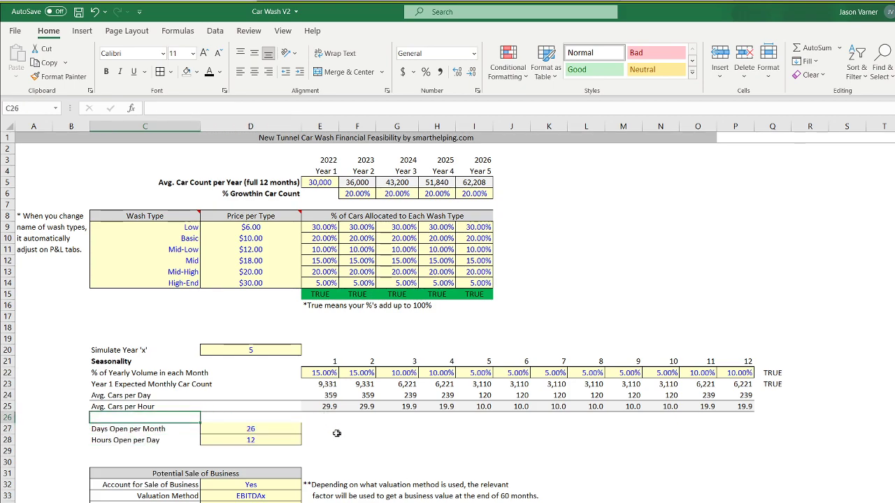
click(255, 429)
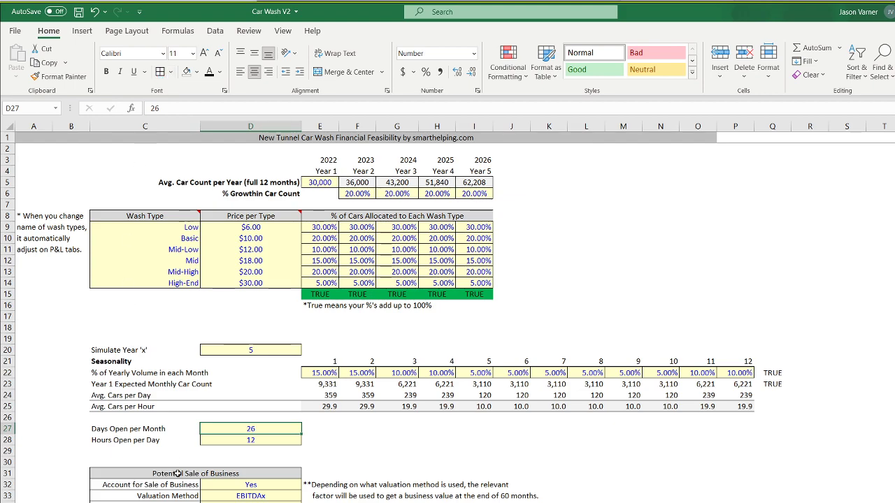
Label the empty row below Avg. Cars per Hour in C26 as Maximum Avg. Car Wash Time.
click(147, 416)
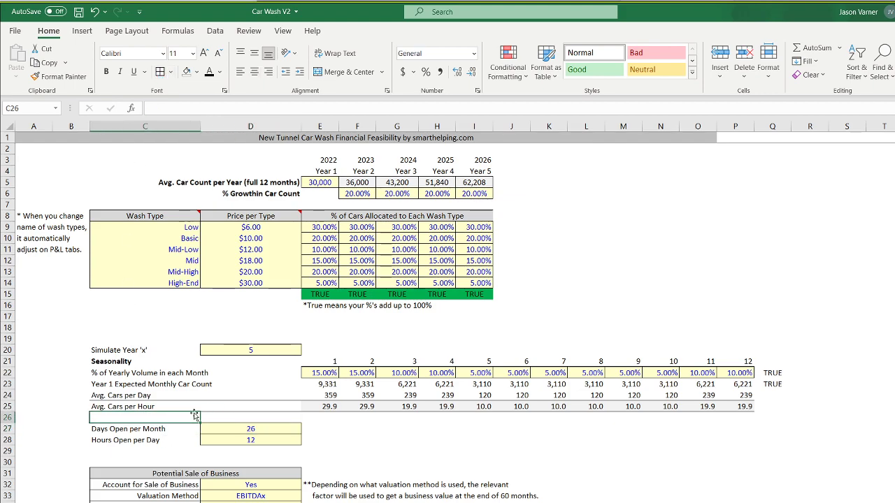
text(Maximum)
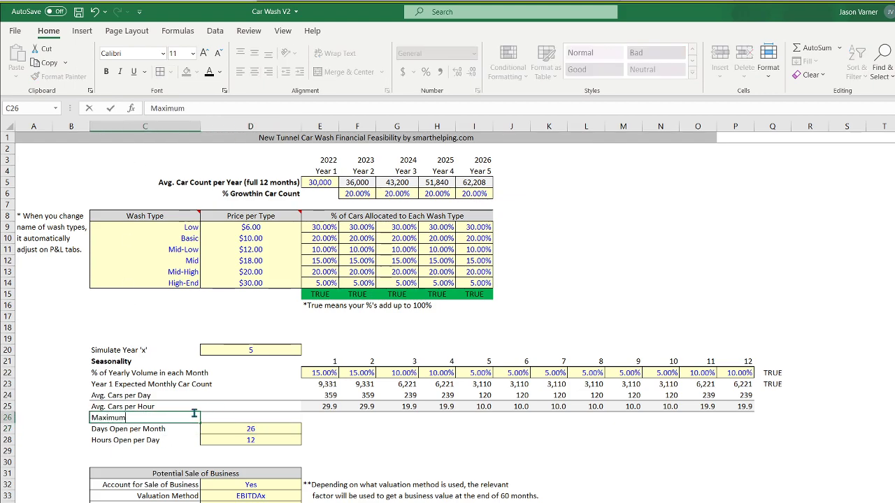
text( Avg. Car Wash Time)
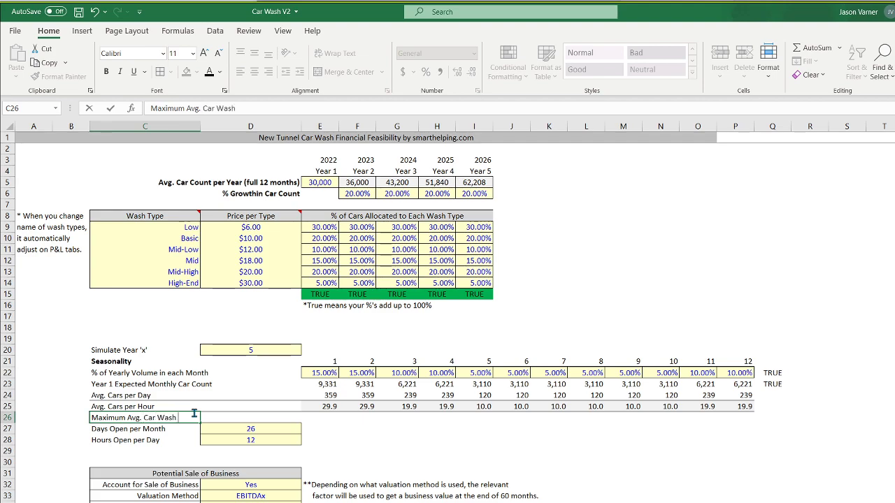
key(Return)
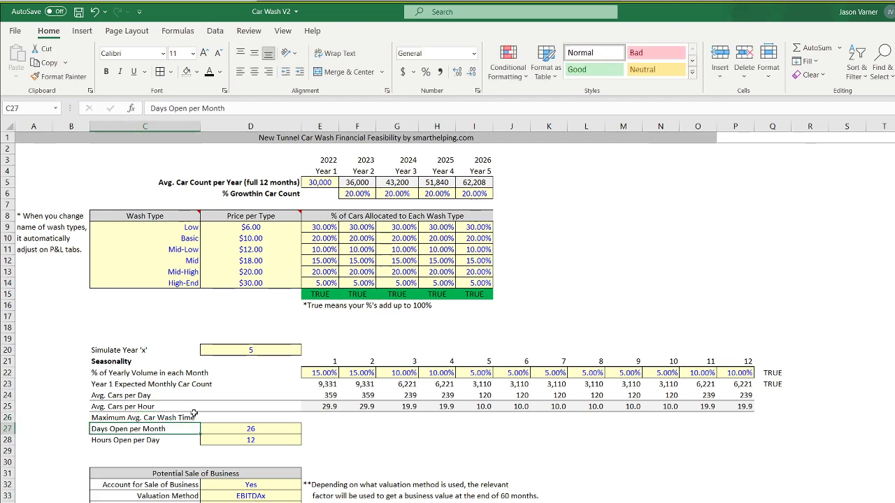
Enter the month 1 maximum wash time formula =60/E25 in E26.
click(335, 417)
click(329, 406)
click(330, 415)
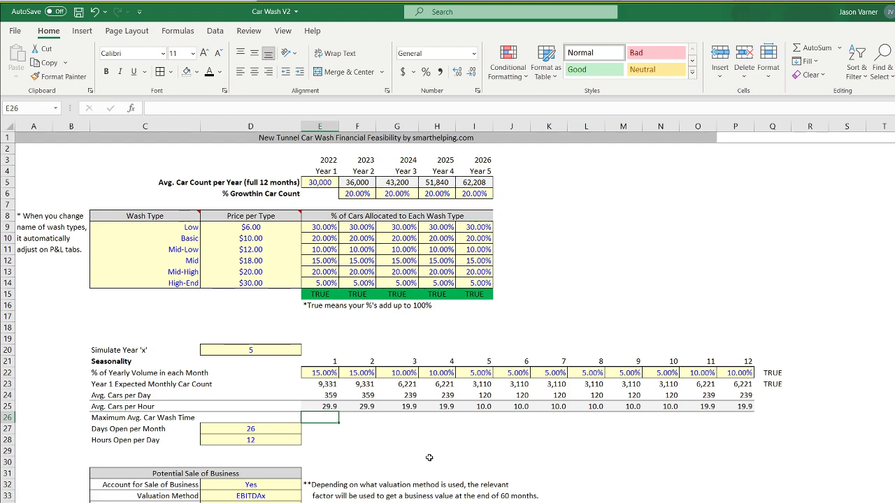
text(=)
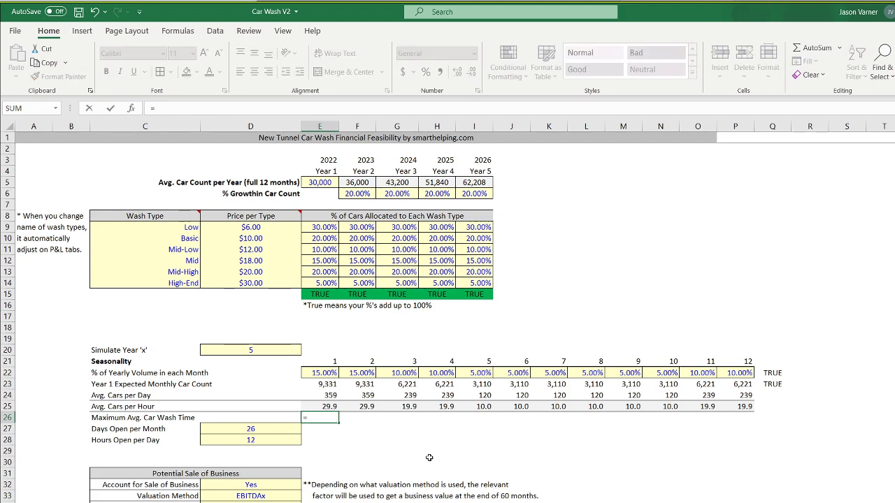
text(60/)
click(328, 406)
key(Return)
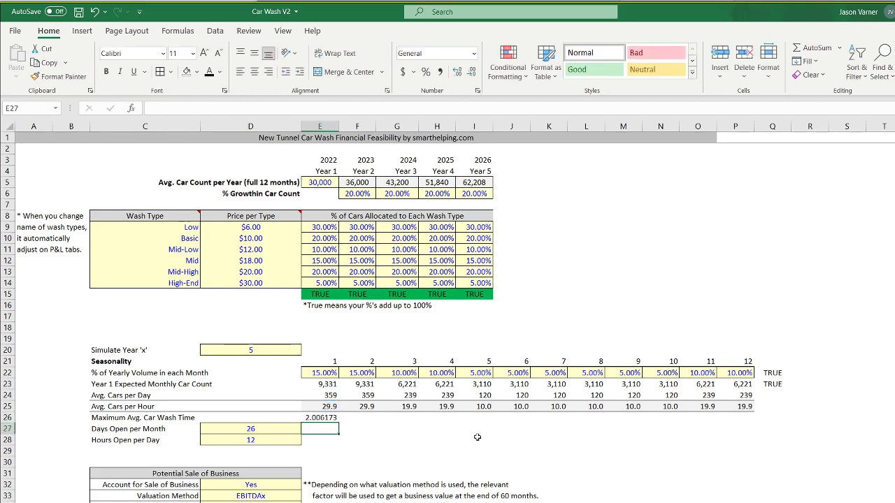
Format E26 as a number with one decimal place and fill its formula across row 26 through P26.
click(326, 417)
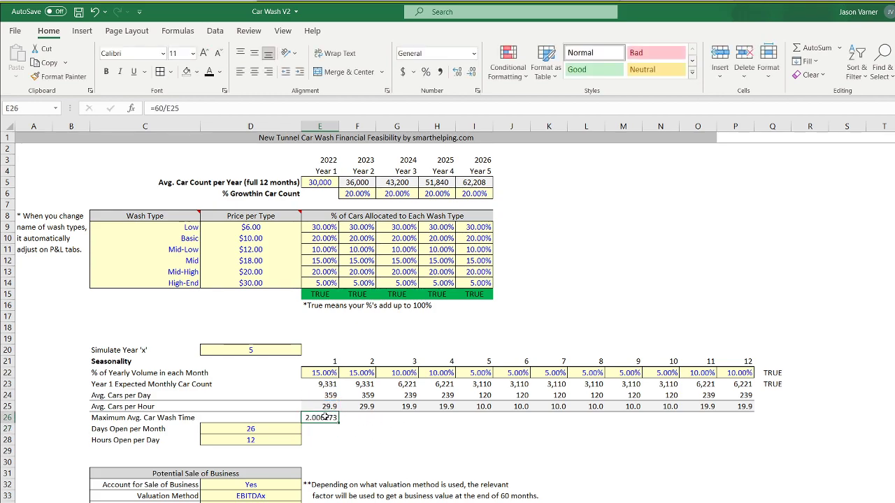
click(478, 91)
click(424, 237)
click(583, 260)
click(504, 270)
click(623, 454)
drag(338, 423, 743, 423)
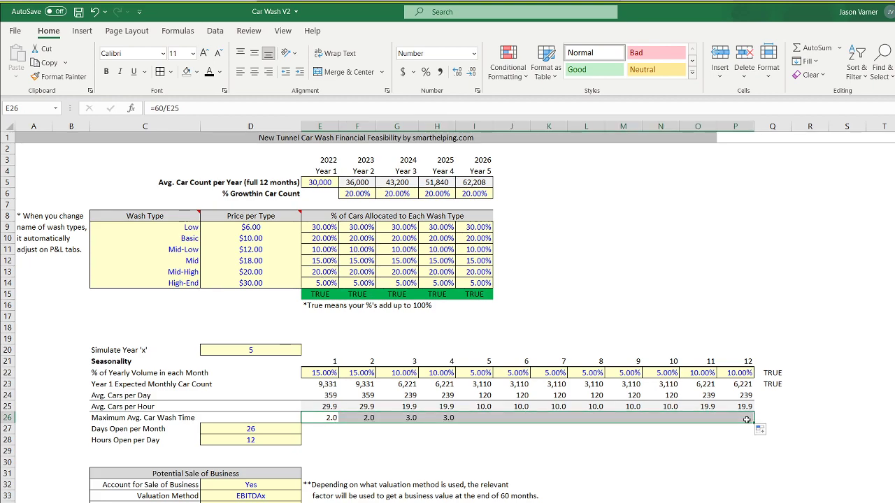
Examine the Maximum Avg. Car Wash Time across the months against the cars per hour and the Year 1 car count.
click(116, 430)
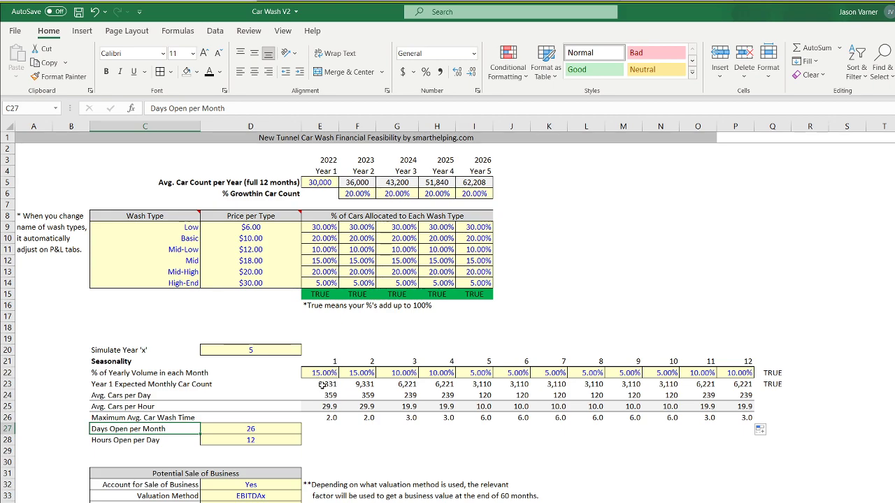
click(329, 418)
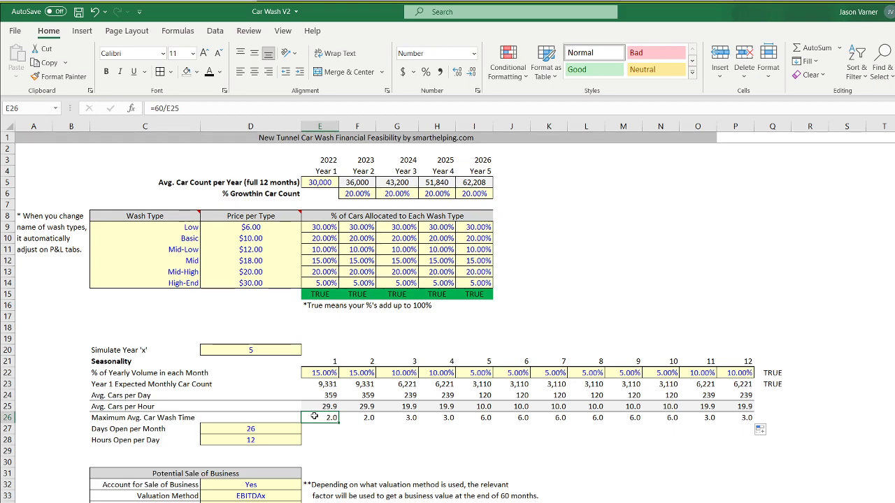
click(328, 407)
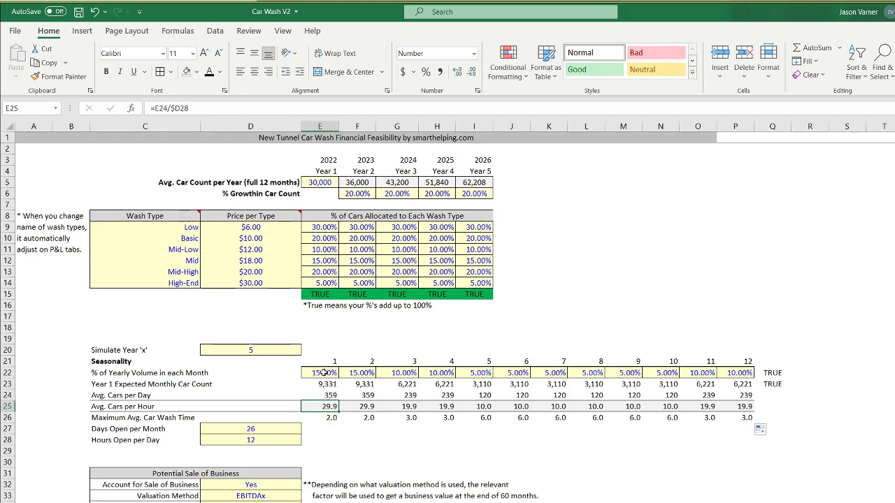
click(320, 182)
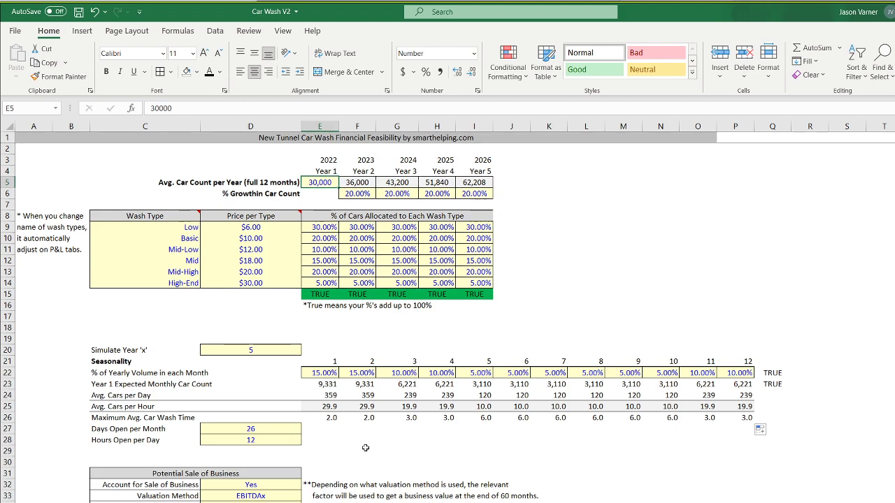
click(327, 418)
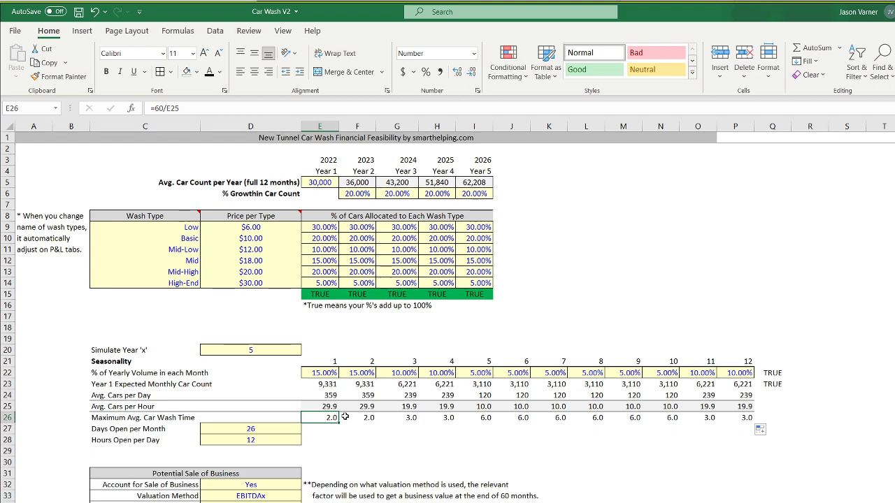
click(361, 417)
click(411, 418)
click(593, 418)
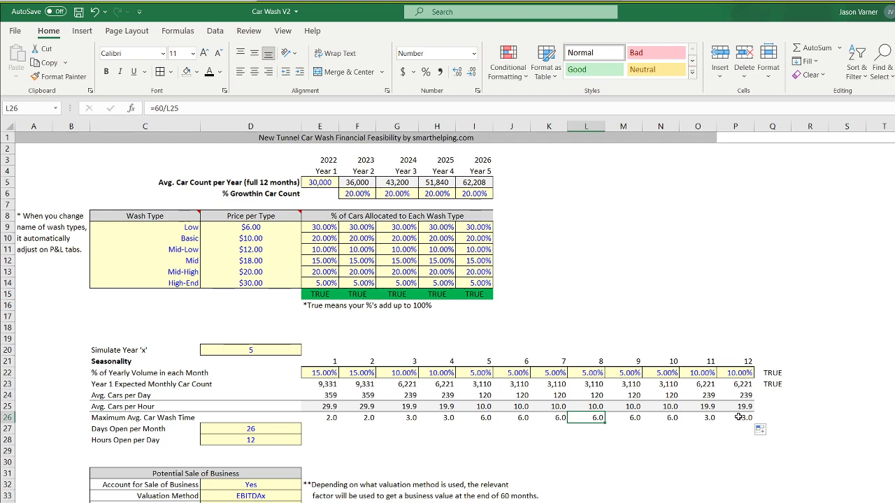
click(324, 181)
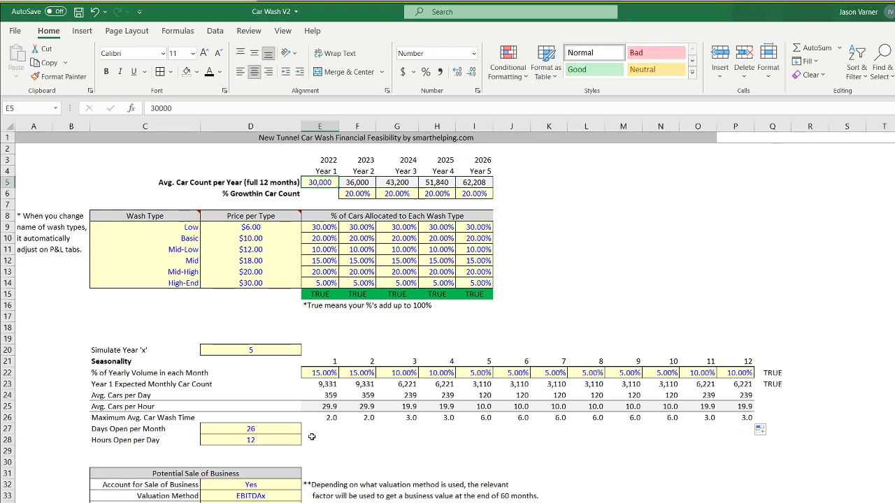
click(729, 308)
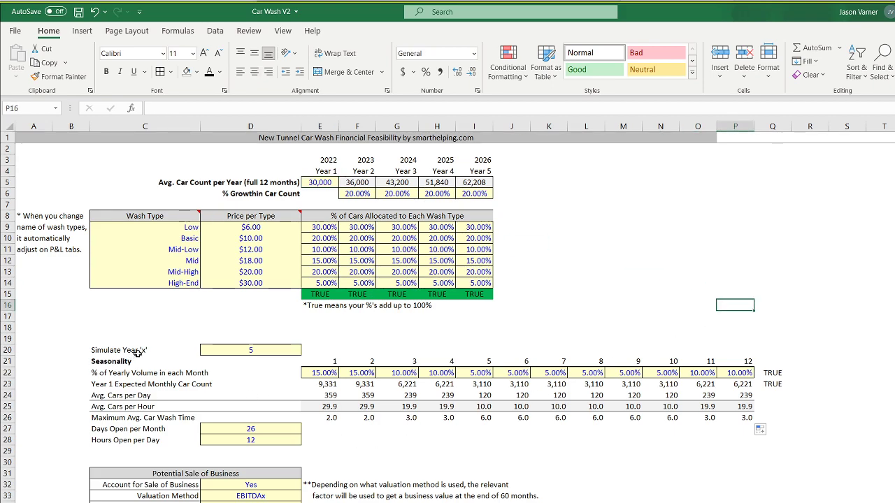
Set the Simulate Year 'x' input in D20 to 1 and save the workbook.
click(236, 350)
text(1)
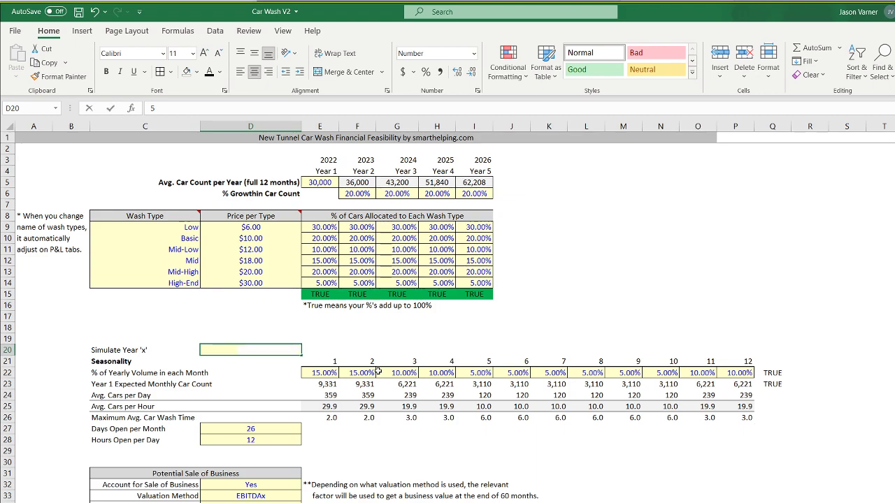
key(Return)
click(361, 441)
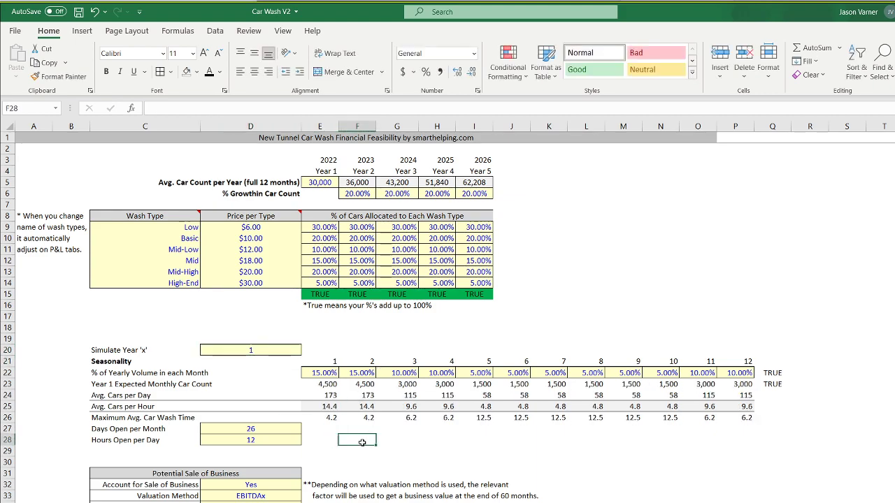
click(78, 12)
Set the Year 1 average car count in E5 to 20000.
click(319, 182)
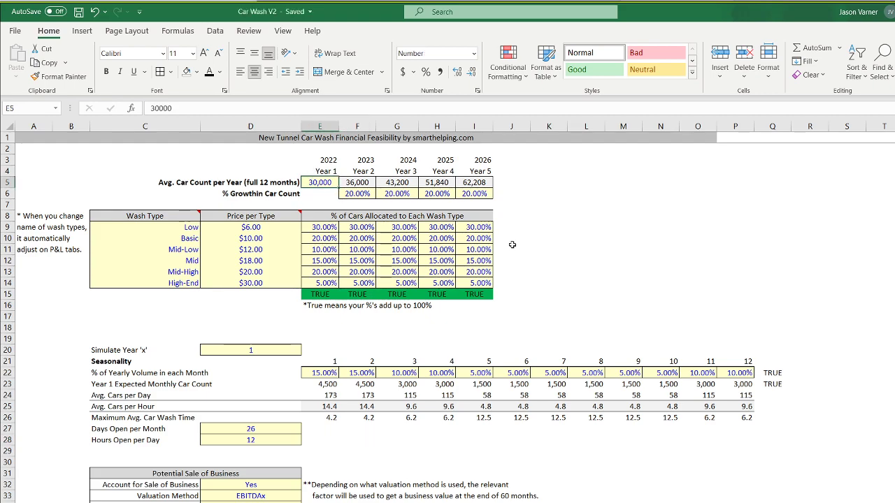
text(20000)
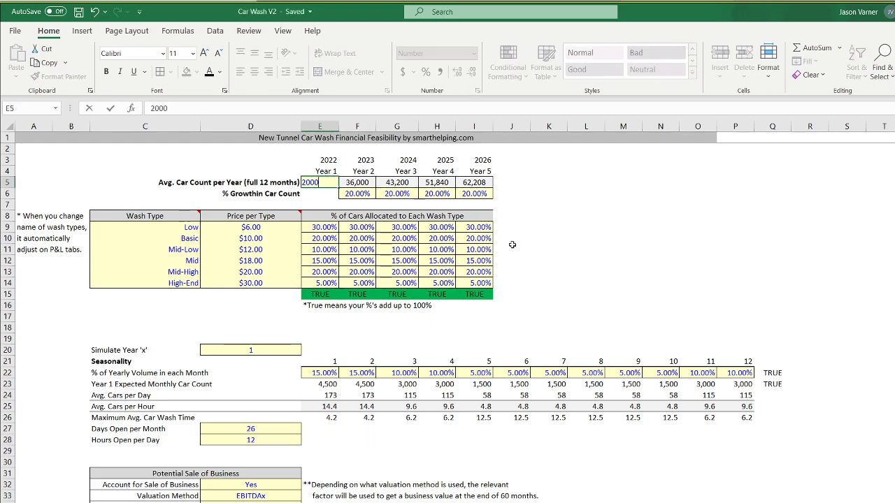
key(Return)
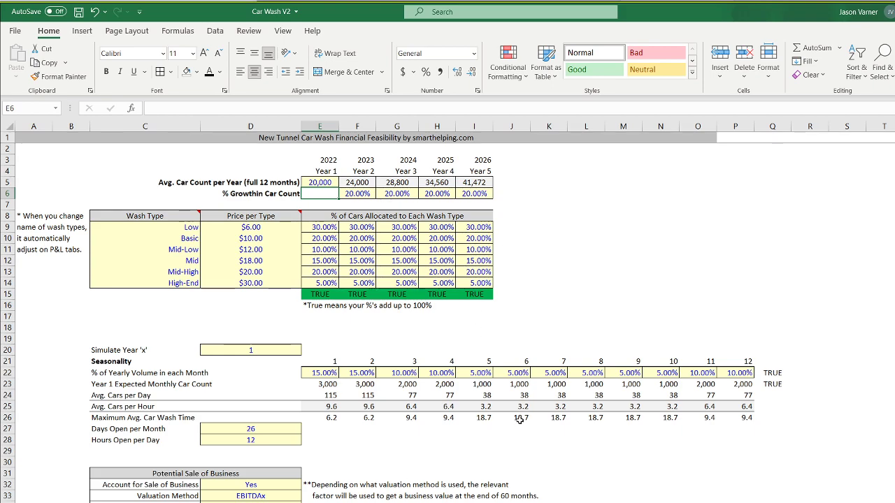
Review the monthly Maximum Avg. Car Wash Time values, the Days Open per Month input and the Potential Sale of Business inputs.
drag(478, 418, 563, 419)
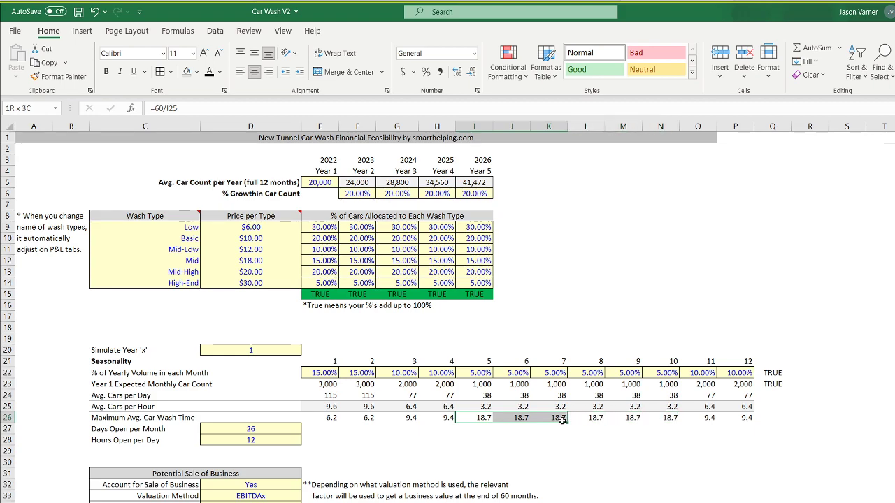
click(562, 420)
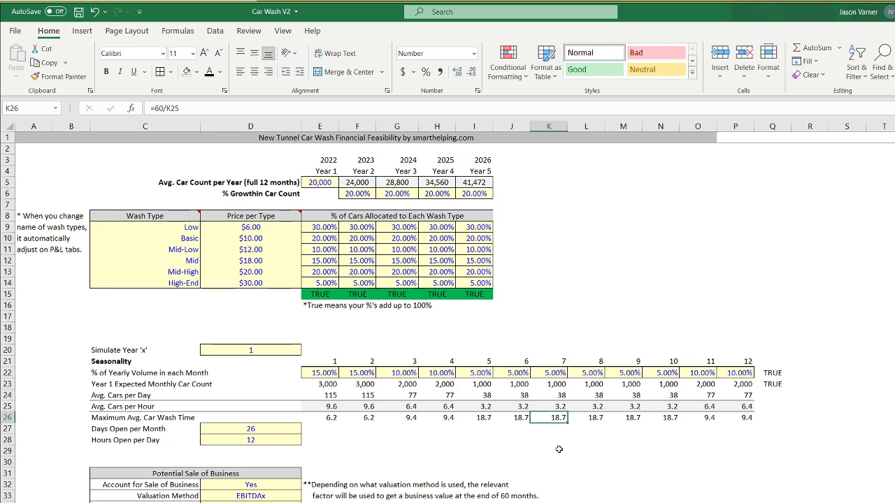
click(330, 418)
click(373, 417)
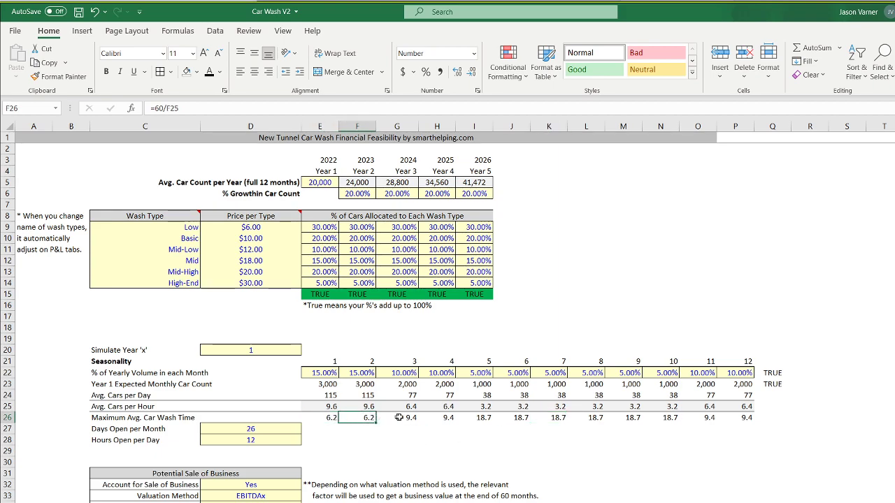
click(441, 417)
click(482, 418)
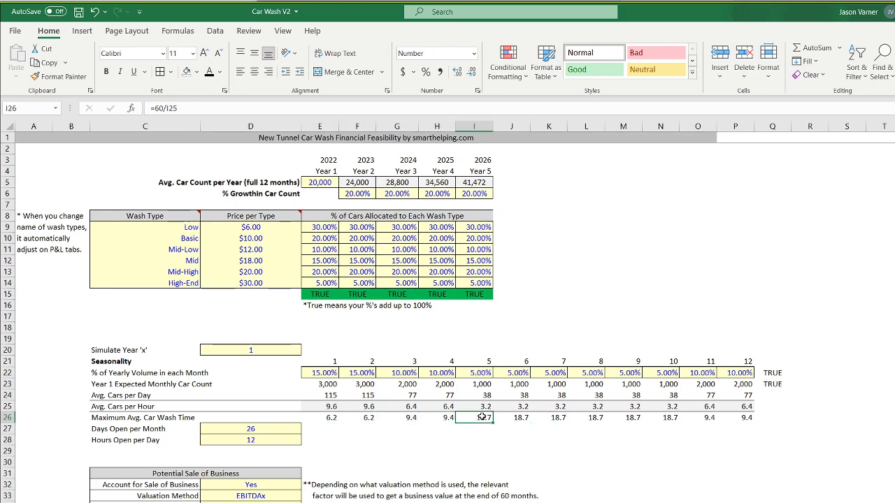
click(253, 428)
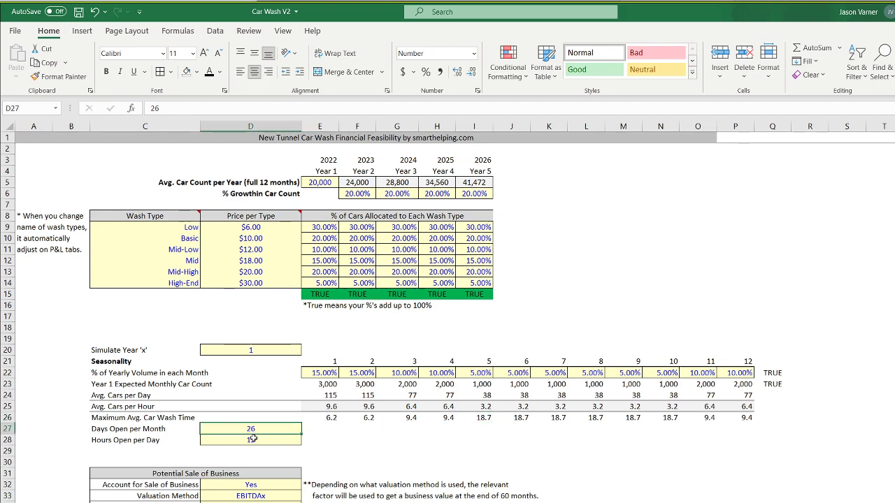
click(189, 473)
click(258, 484)
click(260, 497)
key(Down)
key(Down)
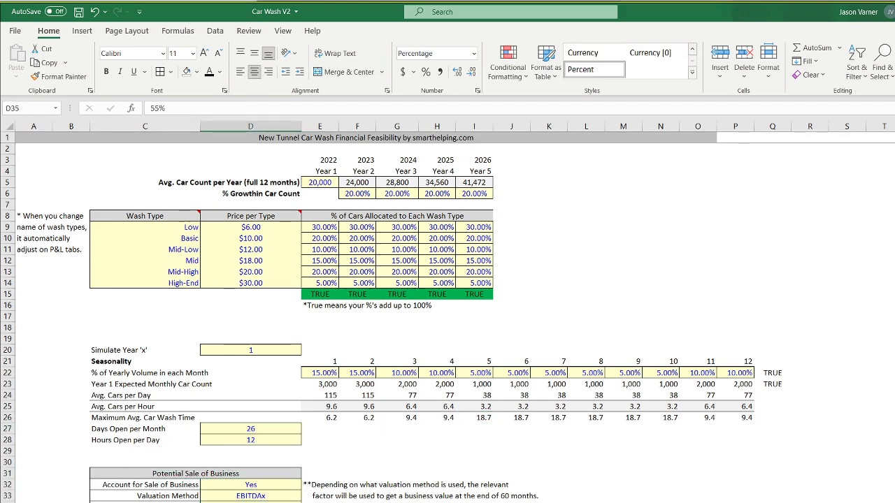
Review the Valuation Method input, the Year 1 average car count and the monthly % of Yearly Volume row.
click(251, 497)
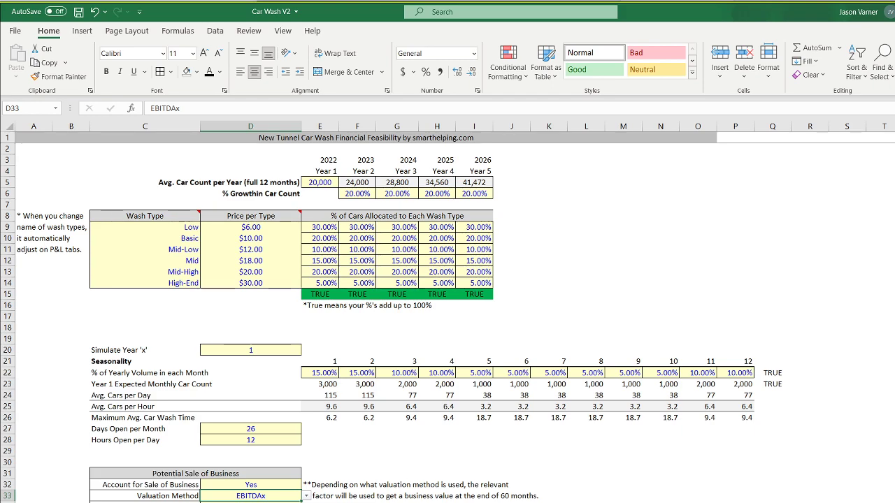
click(320, 181)
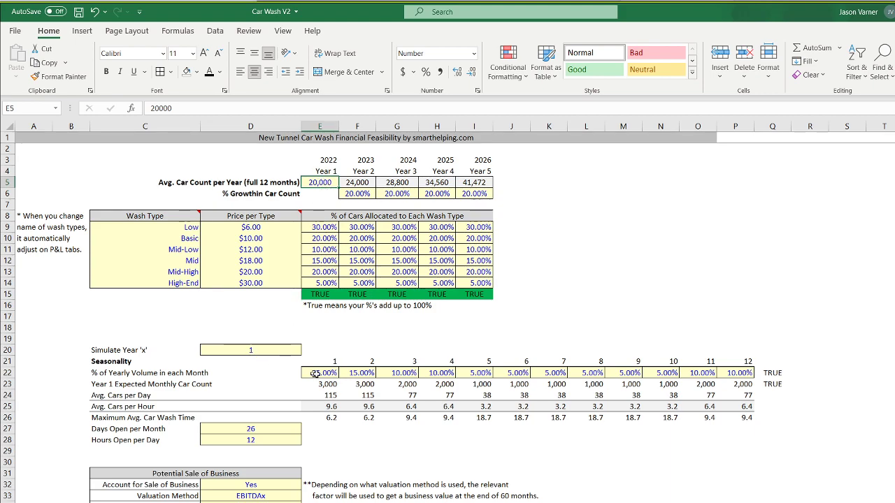
drag(306, 373, 720, 373)
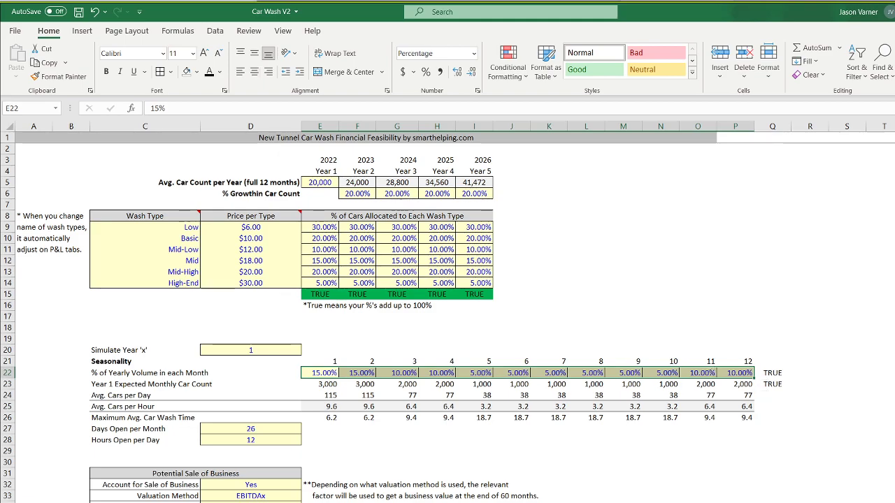
Examine how Total Car Count is calculated across the months and years on the 5-Year Monthly P&L sheet.
key(ctrl+Page_Down)
scroll(314, 378, up, 3)
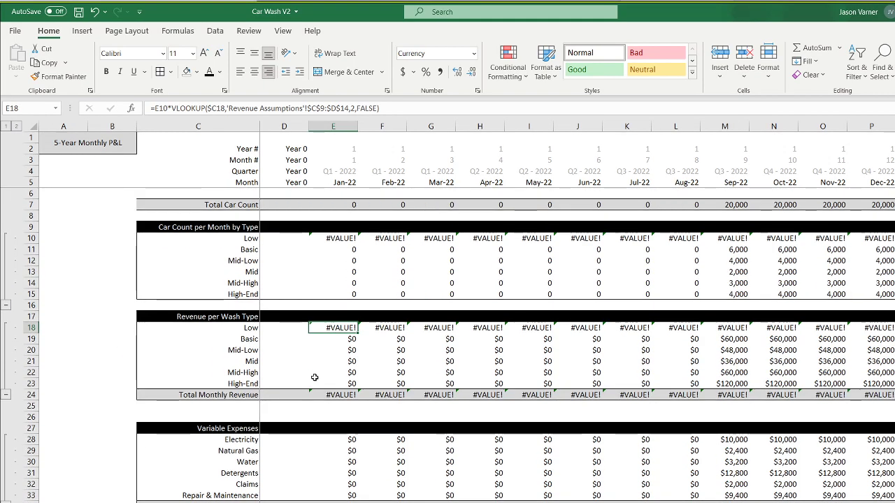
click(348, 204)
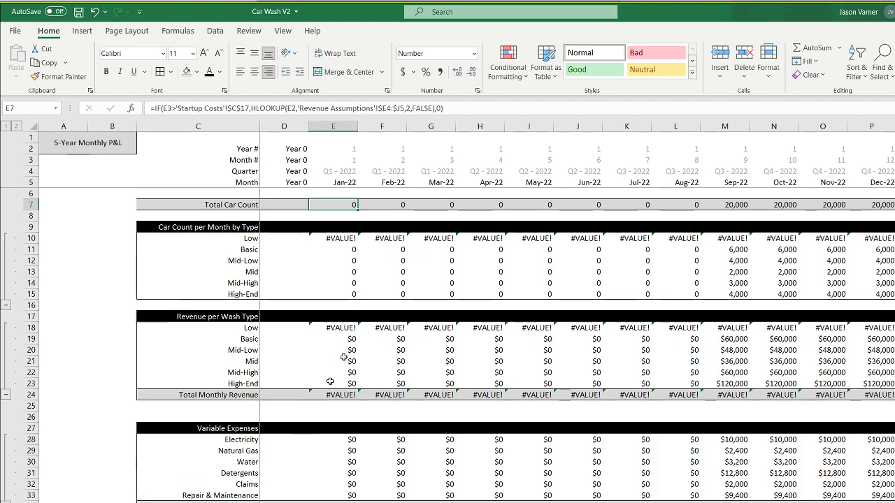
scroll(578, 315, right, 16)
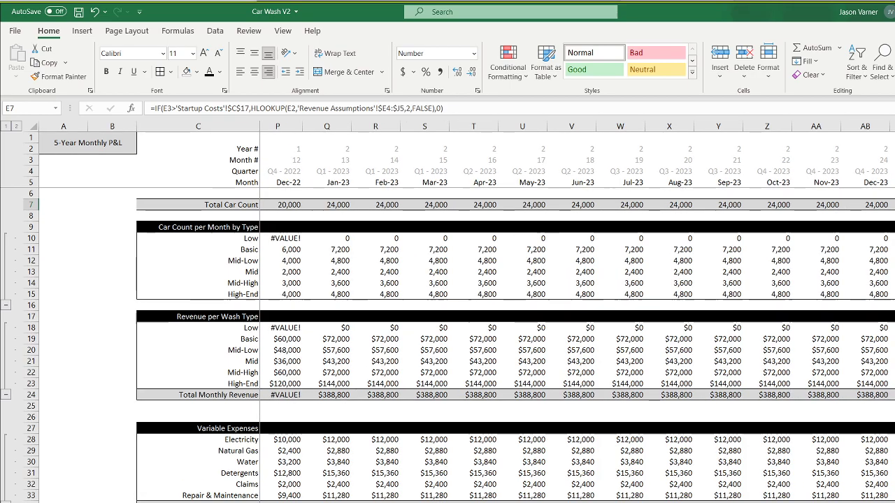
scroll(577, 314, left, 9)
scroll(577, 315, left, 8)
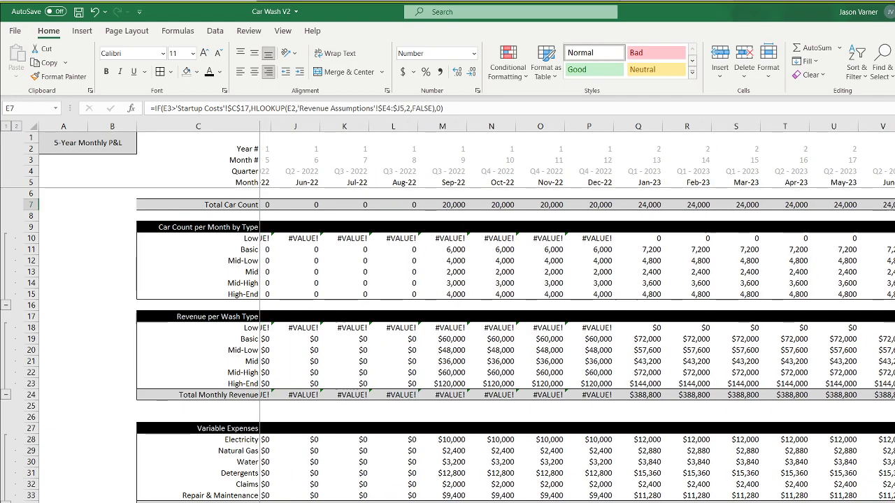
scroll(578, 314, right, 16)
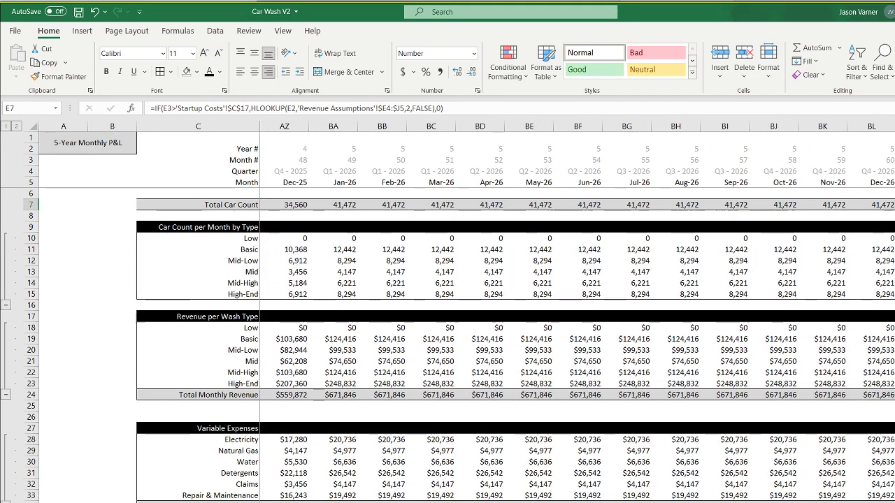
scroll(578, 314, left, 9)
scroll(480, 293, left, 8)
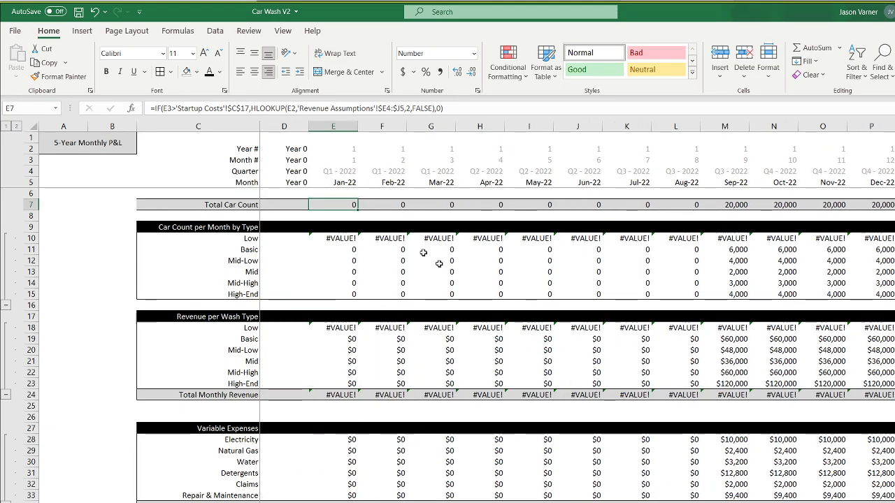
Review the Account for Sale of Business options and the valuation method note on the Revenue Assumptions sheet.
click(279, 502)
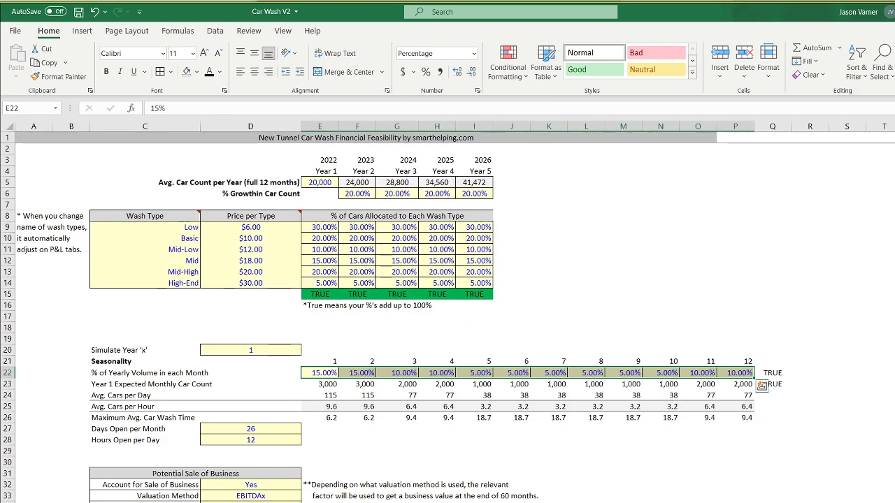
click(267, 485)
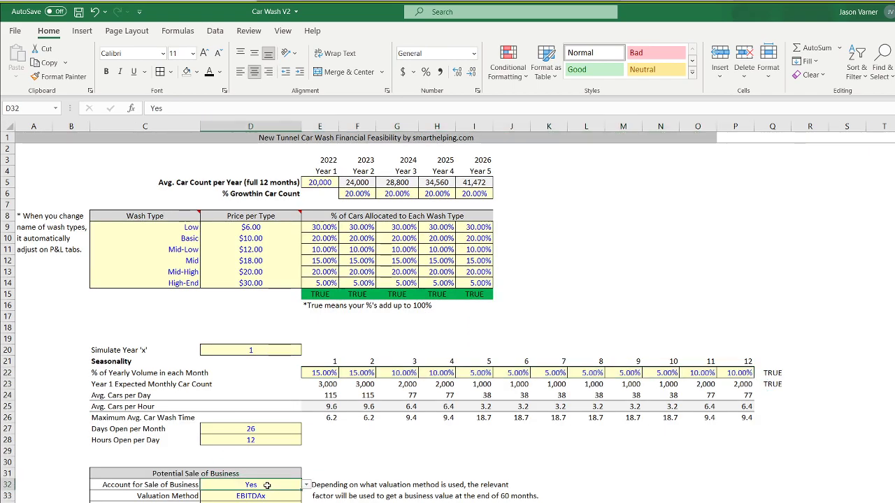
click(306, 486)
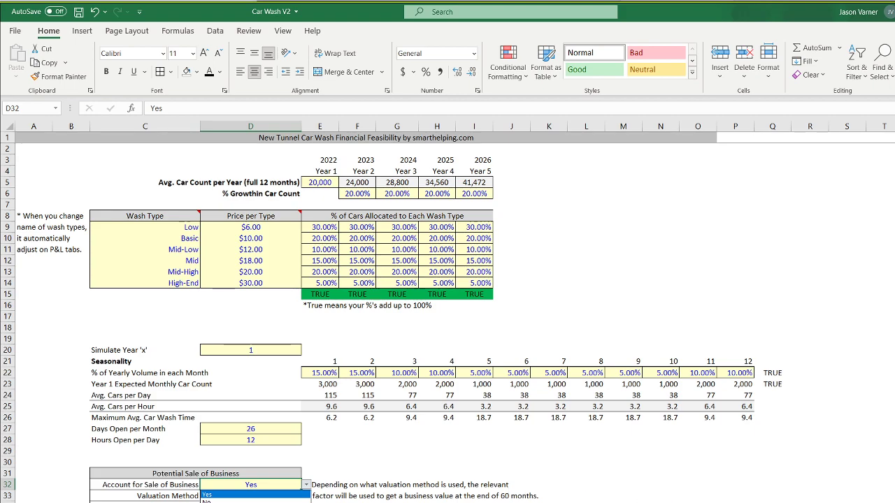
click(715, 502)
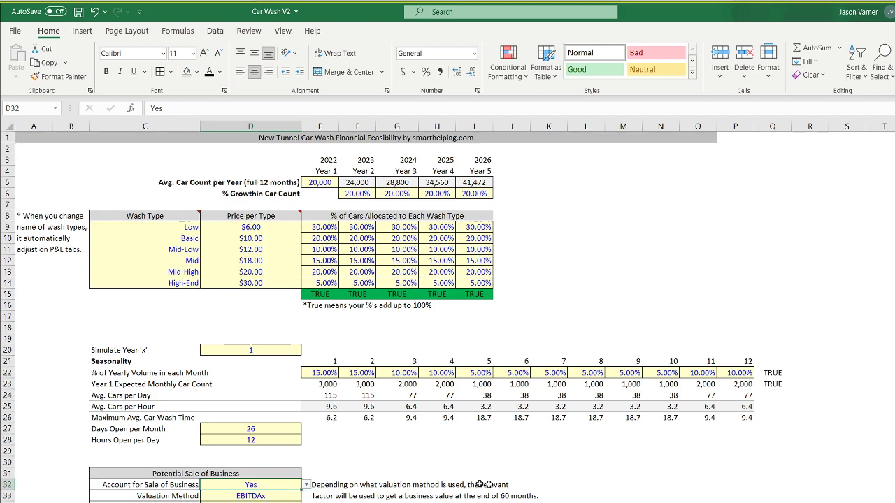
click(396, 496)
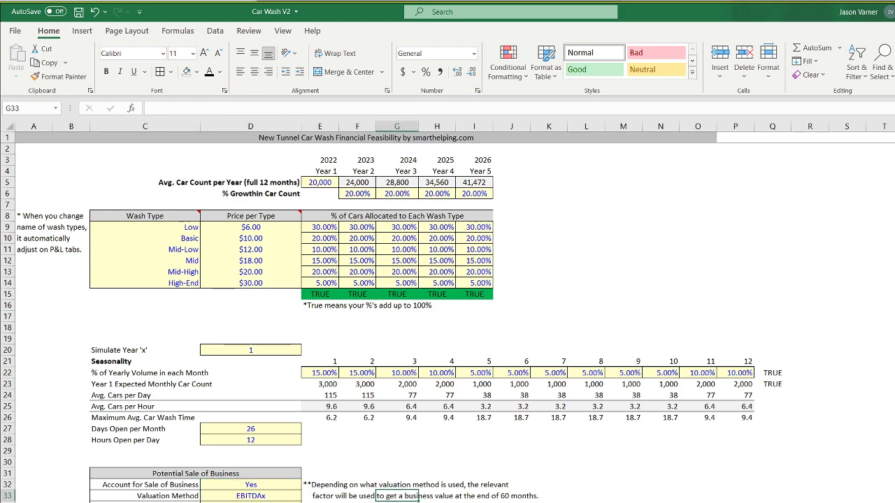
click(323, 488)
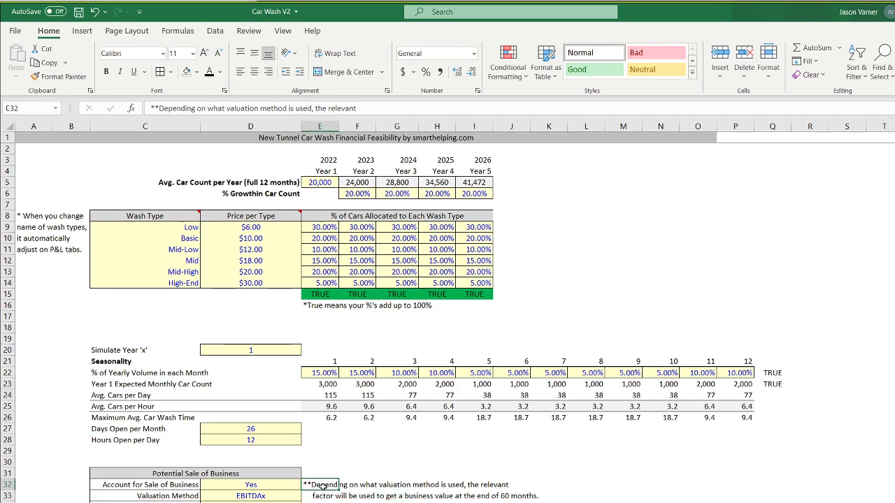
click(271, 487)
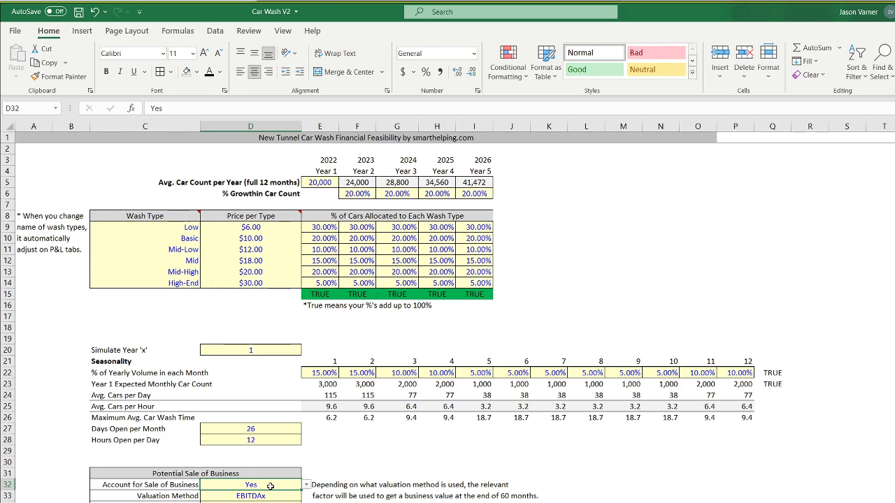
Save the workbook and check the Yes/No choices for Account for Sale of Business in D32.
click(78, 12)
click(177, 486)
click(242, 488)
click(306, 486)
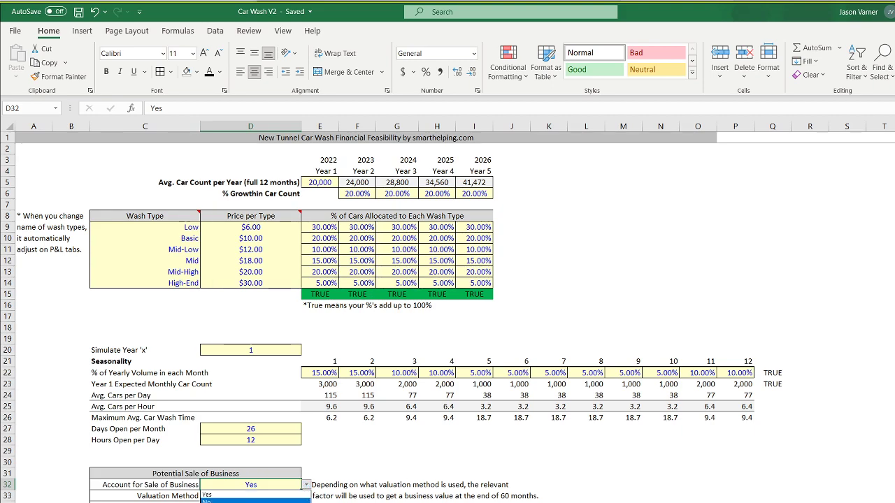
click(238, 502)
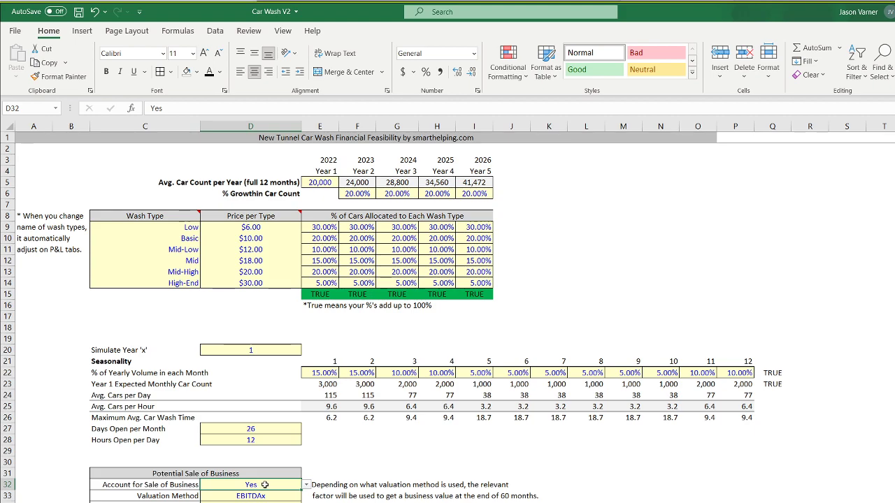
drag(145, 502, 250, 502)
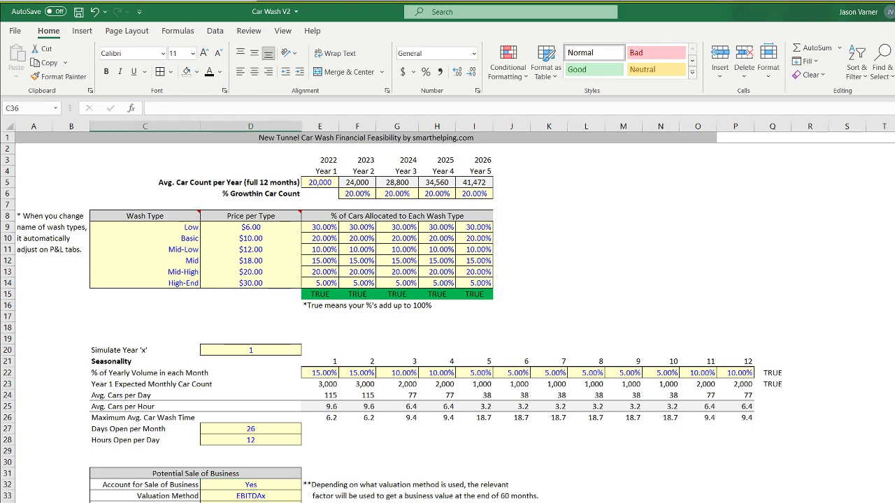
Apply a tab color to the input sheets, including Startup Costs and Revenue Assumptions.
right_click(96, 502)
mouse_move(133, 502)
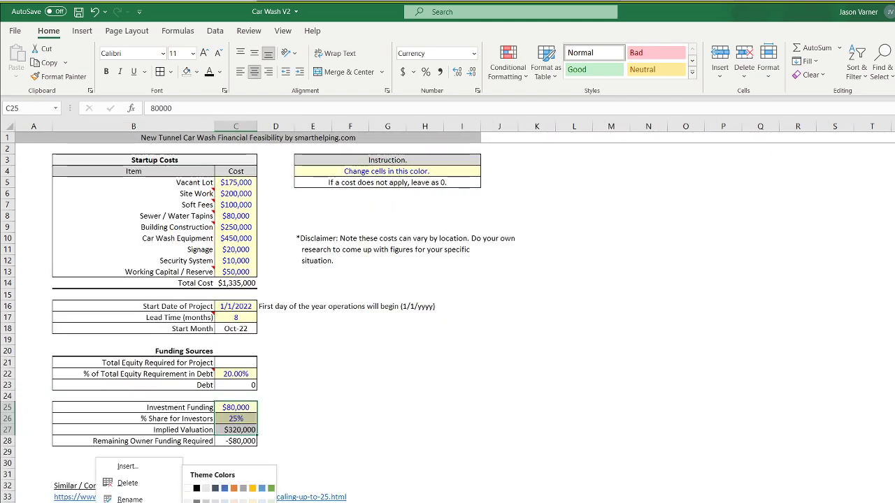
click(234, 502)
right_click(150, 502)
mouse_move(188, 502)
click(289, 502)
right_click(192, 502)
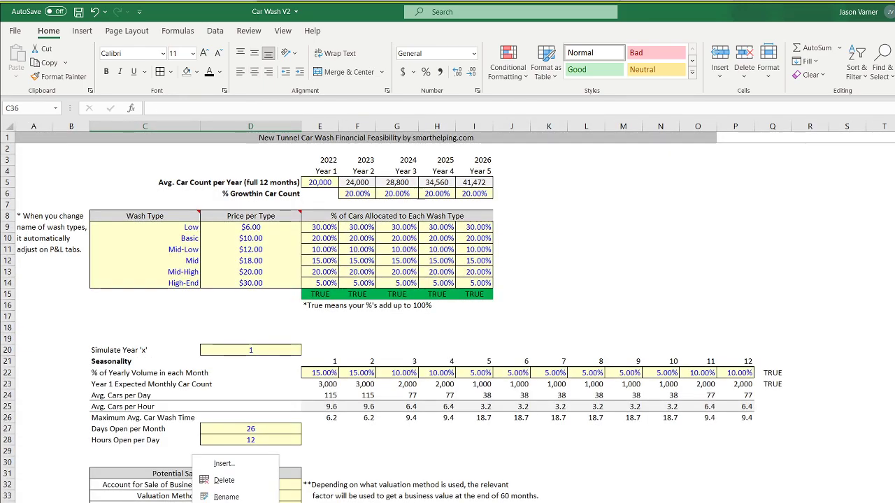
mouse_move(231, 502)
click(321, 502)
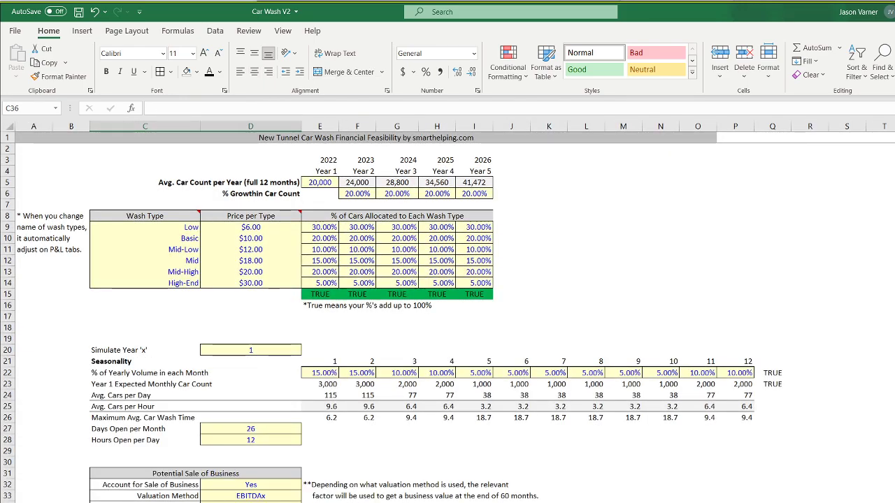
Copy the Start Date of Project label and date in B16:C16 of the Startup Costs sheet.
click(162, 502)
drag(237, 307, 185, 309)
right_click(184, 309)
click(213, 320)
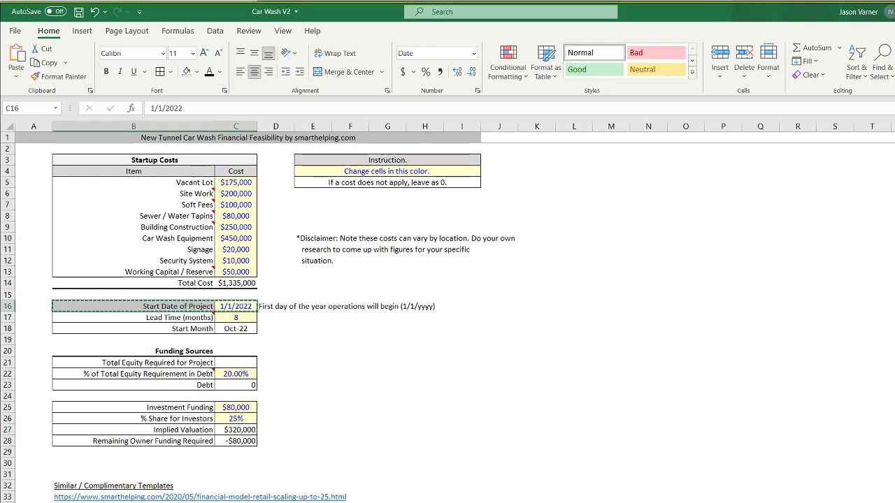
click(209, 502)
click(162, 502)
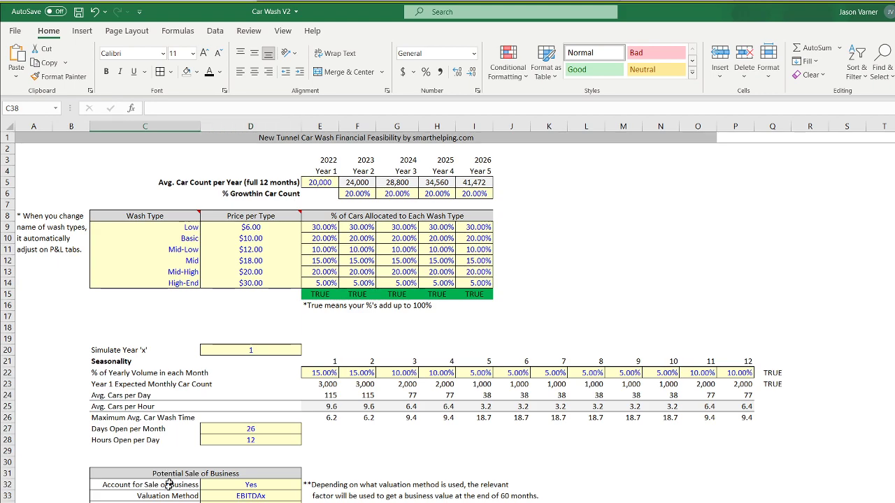
click(158, 502)
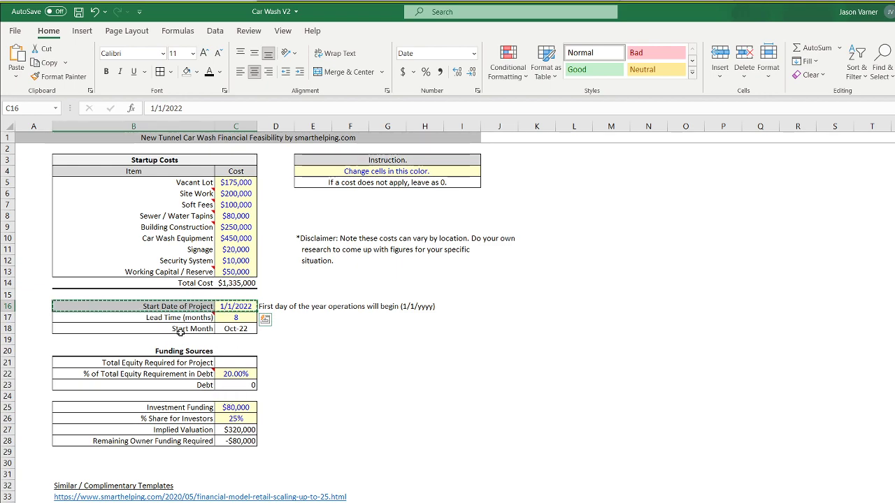
Review the cost inputs in the Startup Costs table, from Vacant Lot through Signage.
drag(175, 160, 213, 269)
click(241, 216)
click(235, 184)
click(235, 205)
click(237, 250)
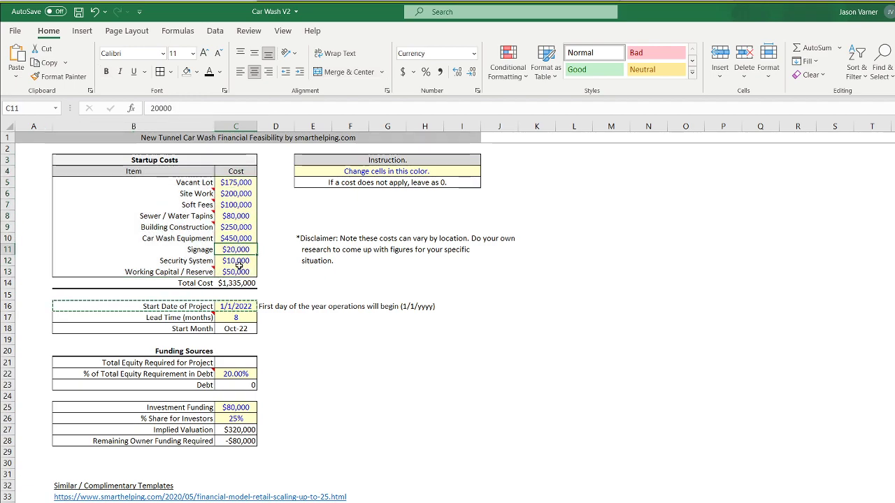
click(236, 184)
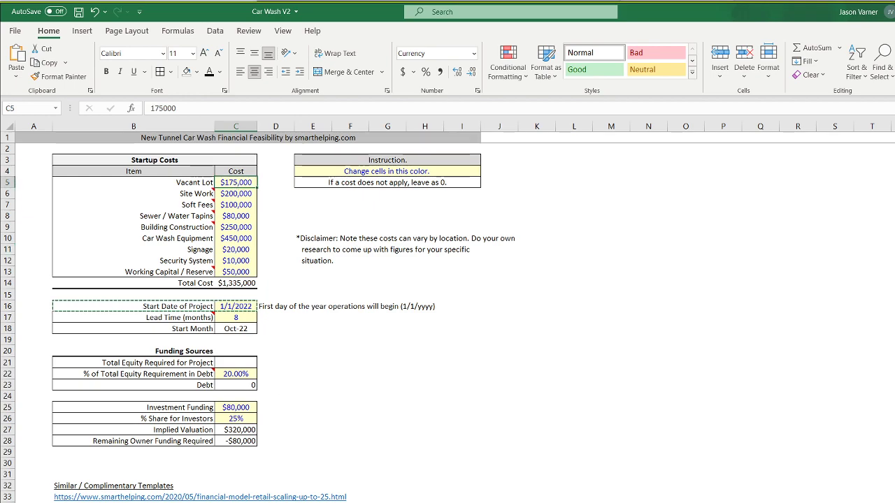
Paste the copied label and date below the Potential Sale of Business inputs on the Revenue Assumptions sheet.
key(ctrl+Page_Down)
key(ctrl+Page_Down)
right_click(166, 502)
click(197, 279)
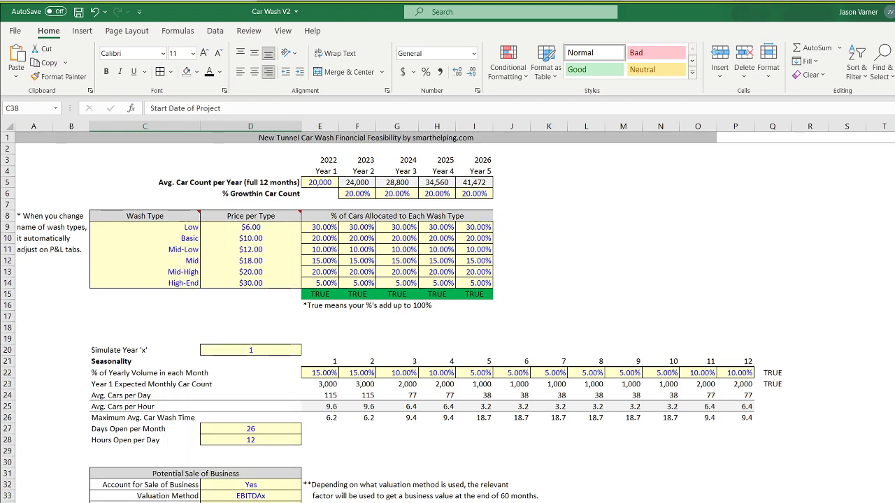
key(Escape)
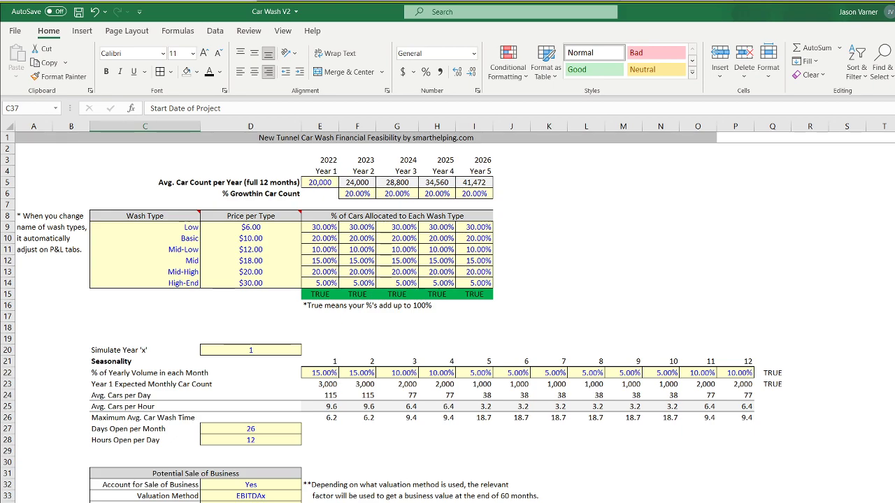
Change the pasted label in C37 to "Exit Date if Applicable".
text(Exit Date)
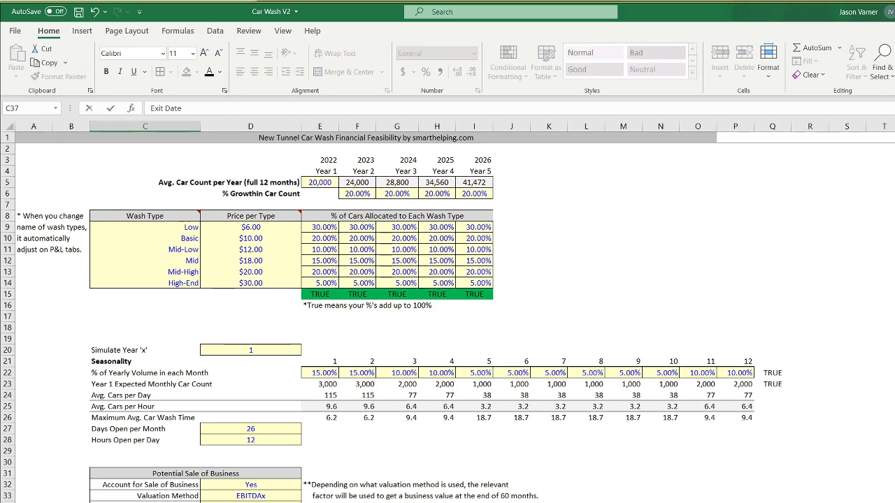
text( if Applicab)
key(Return)
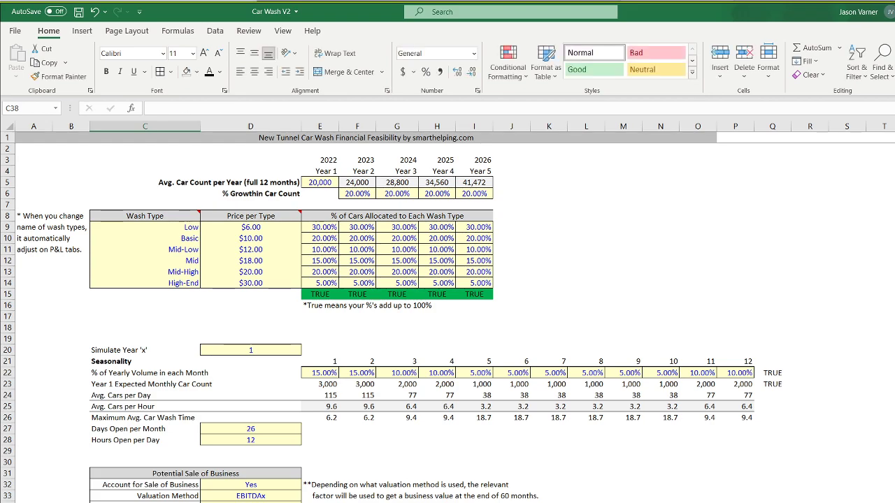
Add list data validation to the exit date cell D37, using '5-Year Monthly P&L'!$E$5:$BL$5 as the source.
key(Up)
key(Right)
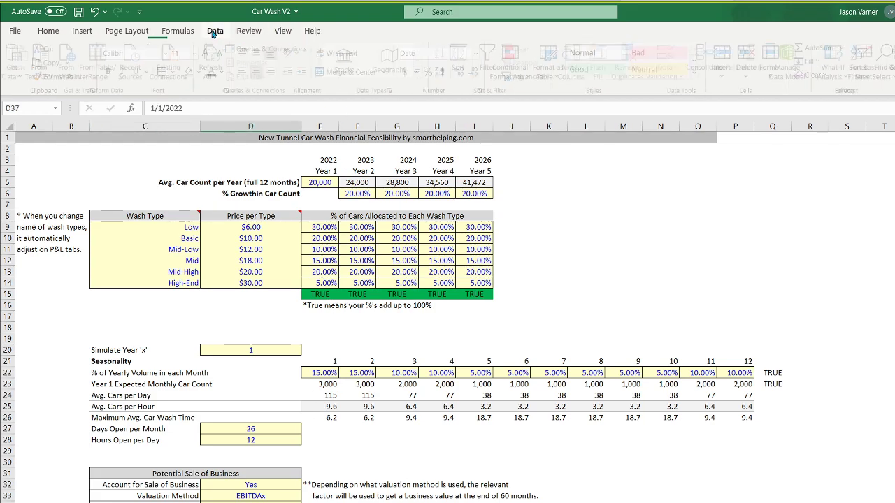
click(215, 30)
click(669, 73)
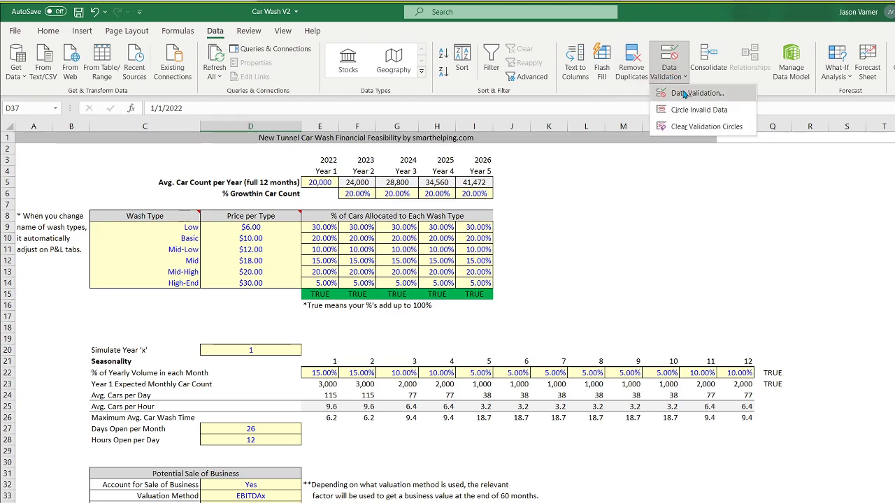
click(685, 87)
click(518, 293)
click(458, 327)
click(608, 345)
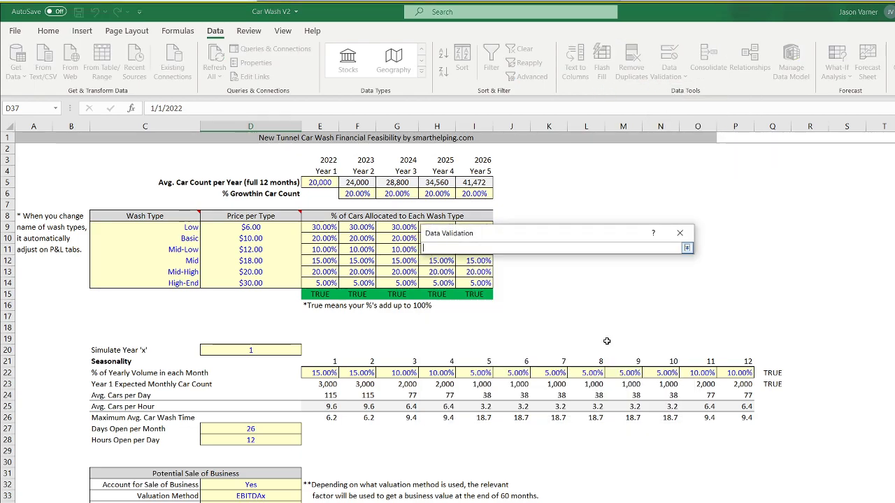
click(458, 502)
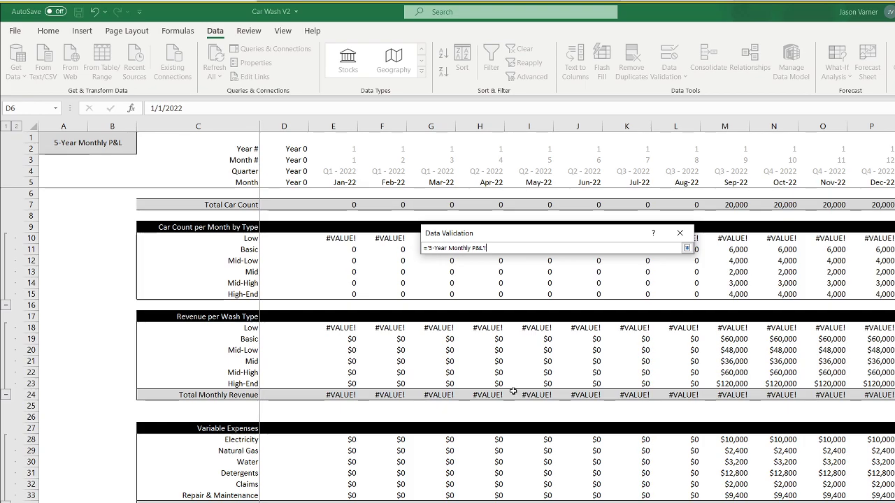
drag(342, 183, 893, 183)
click(687, 248)
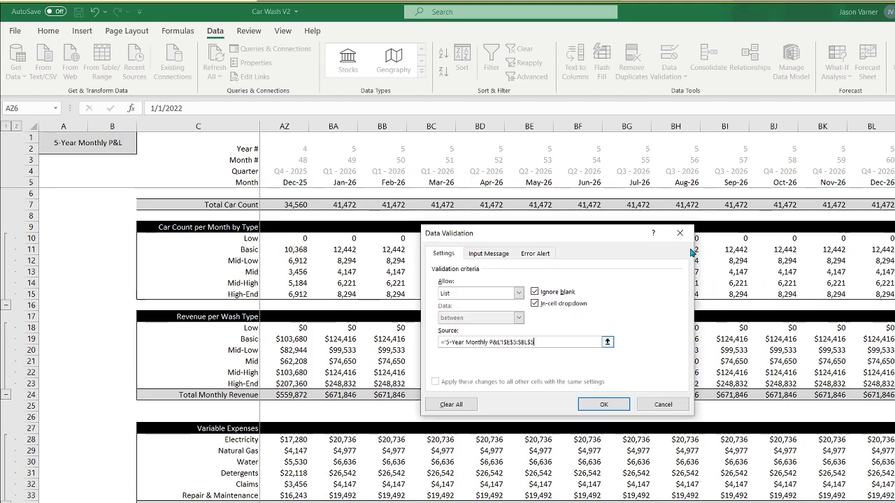
click(604, 408)
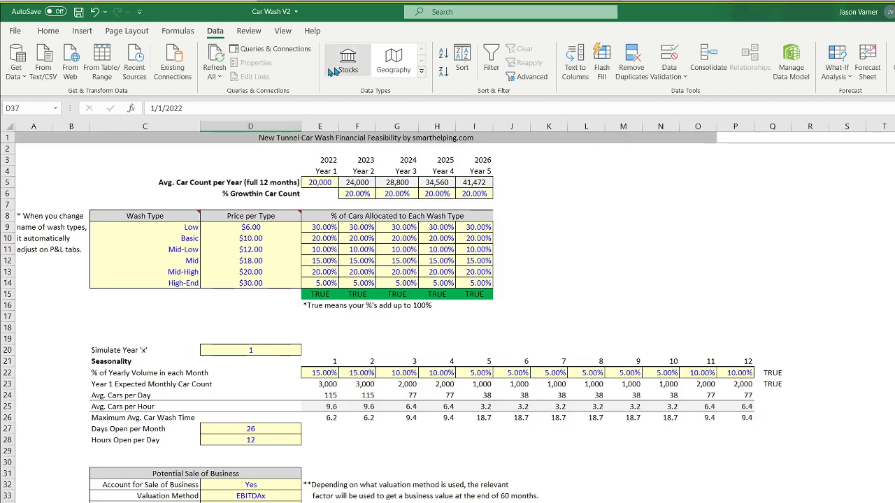
Format the exit date in D37 with the Mar-12 month-year date type.
click(49, 32)
click(478, 90)
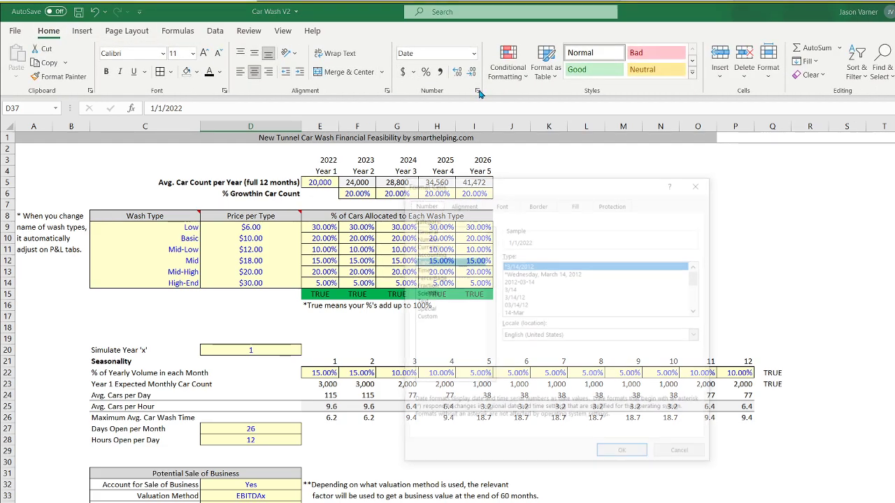
drag(697, 280, 697, 293)
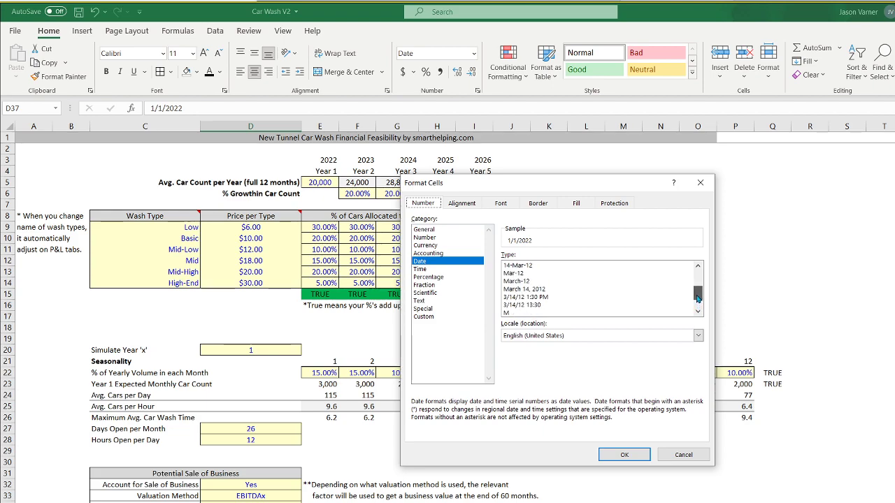
click(563, 274)
click(622, 455)
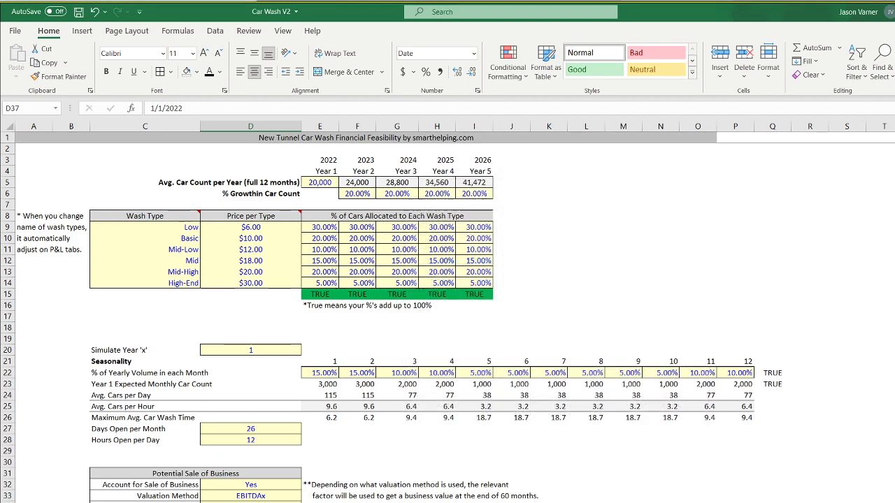
Begin an IF formula in Total Car Count cell E7 of the 5-Year Monthly P&L, returning 0 when E5 exceeds 'Revenue Assumptions'!D37.
click(250, 502)
click(397, 502)
click(250, 502)
click(279, 502)
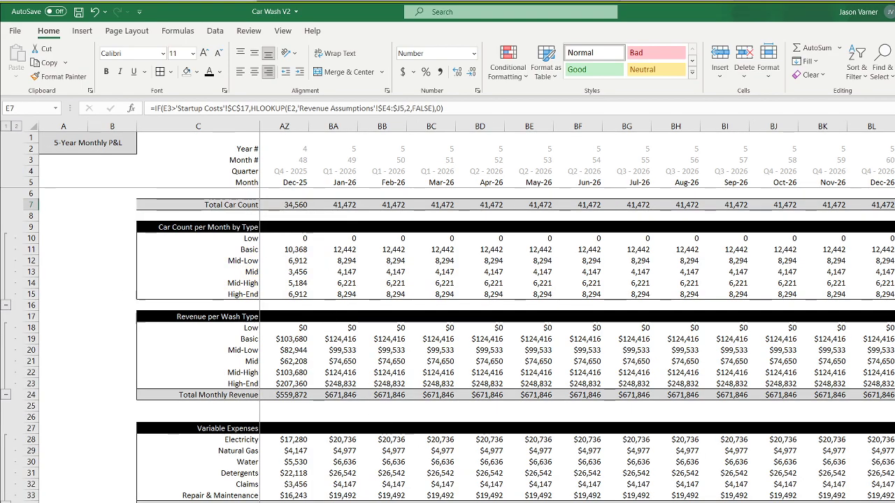
scroll(577, 314, left, 16)
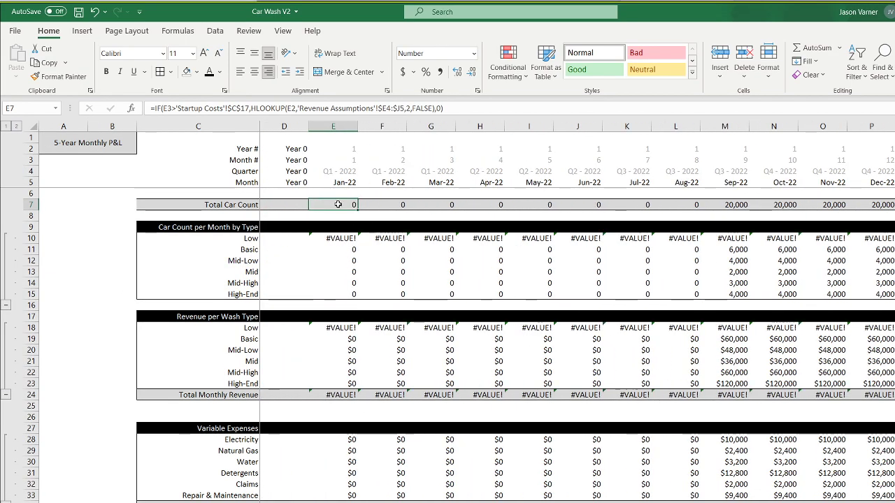
text(=if()
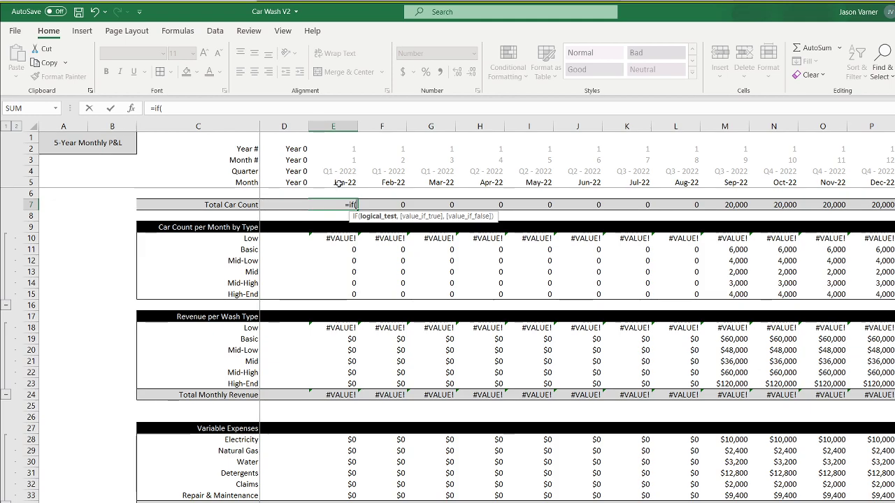
click(338, 182)
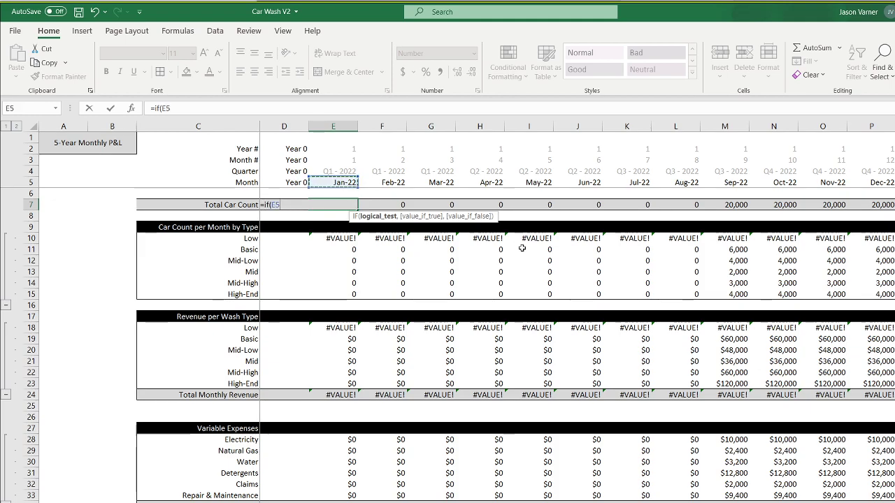
text(>)
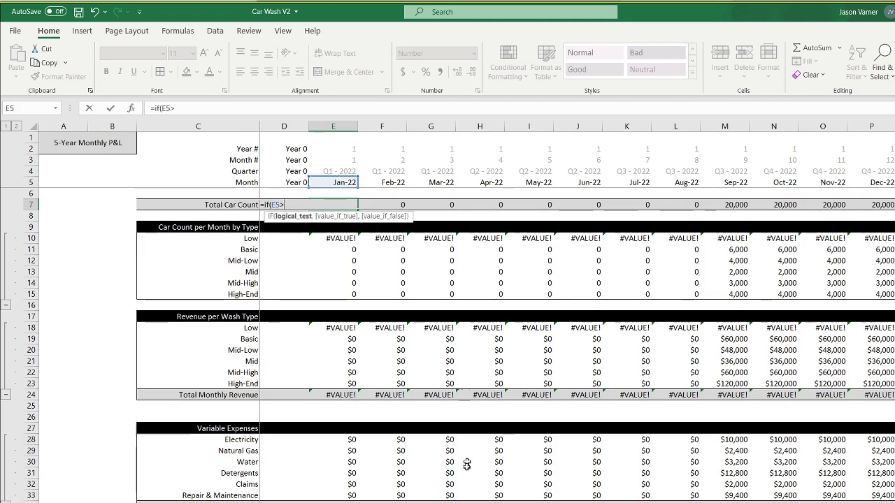
click(463, 501)
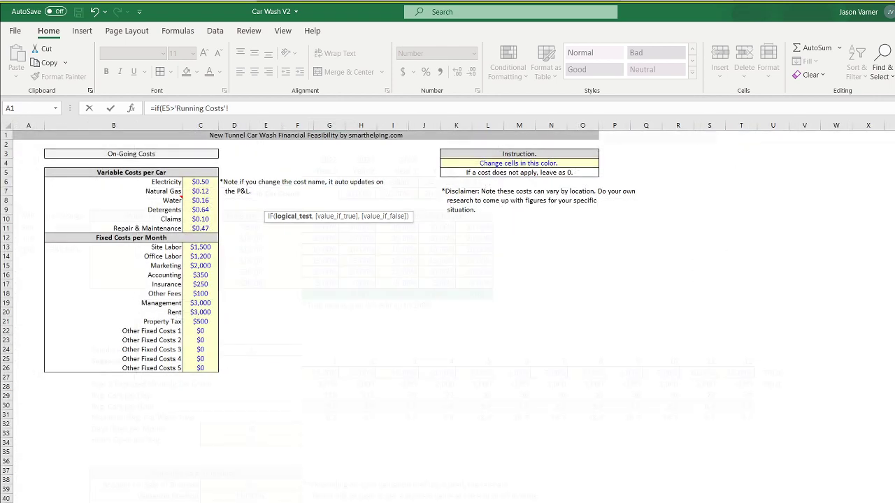
key(ctrl+Page_Up)
text(D37)
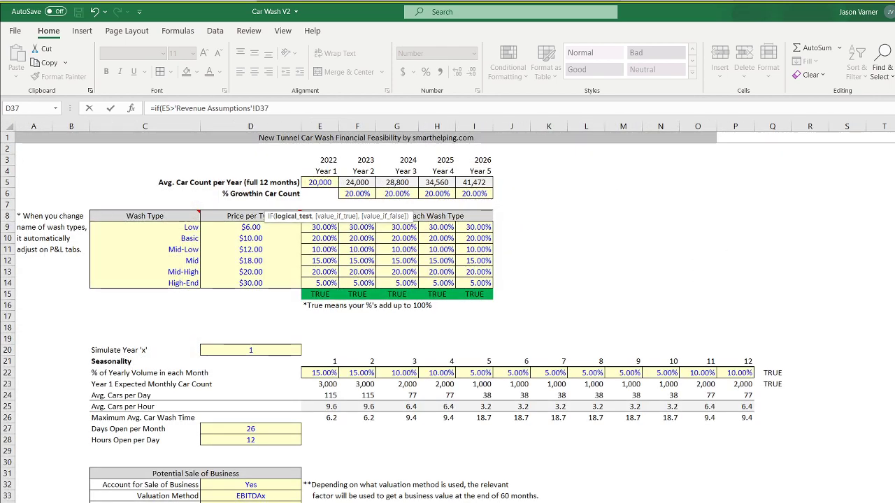
text(,0,if()
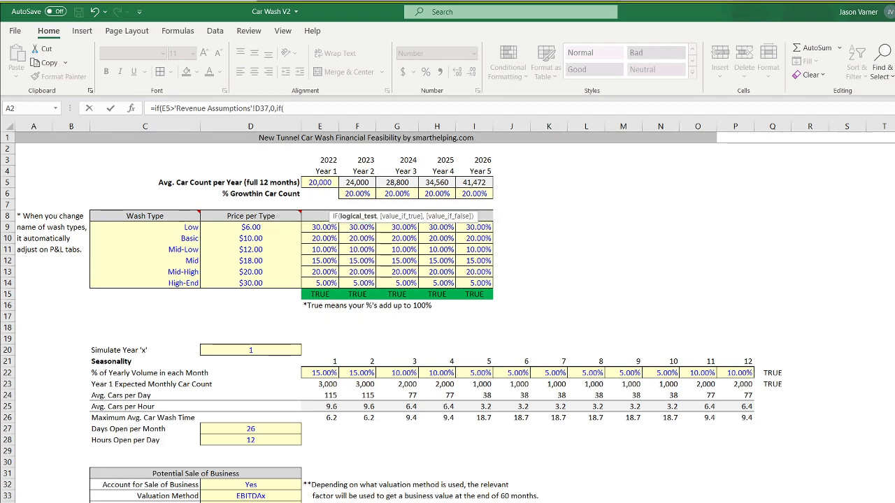
Complete the E7 formula with a nested IF returning 0 when '5-Year Monthly P&L'!E5 is below 'Startup Costs'!C18, otherwise 1.
key(ctrl+Page_Down)
key(ctrl+Page_Down)
click(337, 182)
text(<)
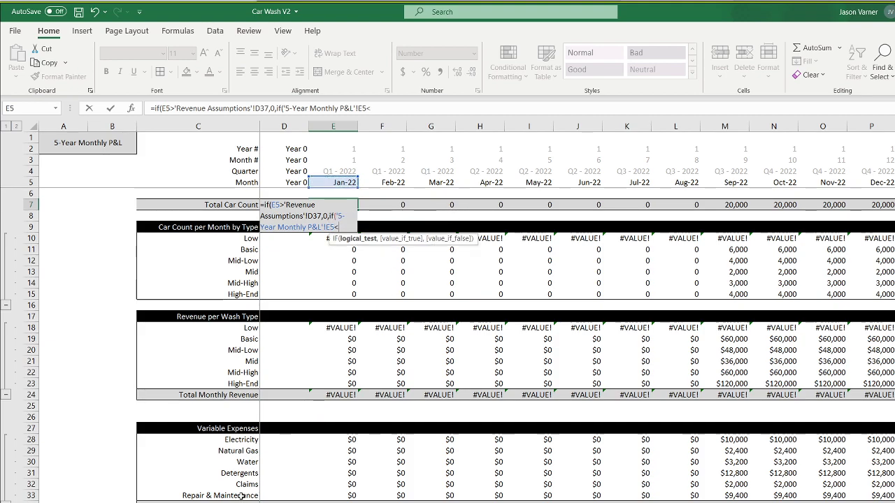
key(ctrl+Page_Up)
key(ctrl+Page_Up)
key(ctrl+Page_Up)
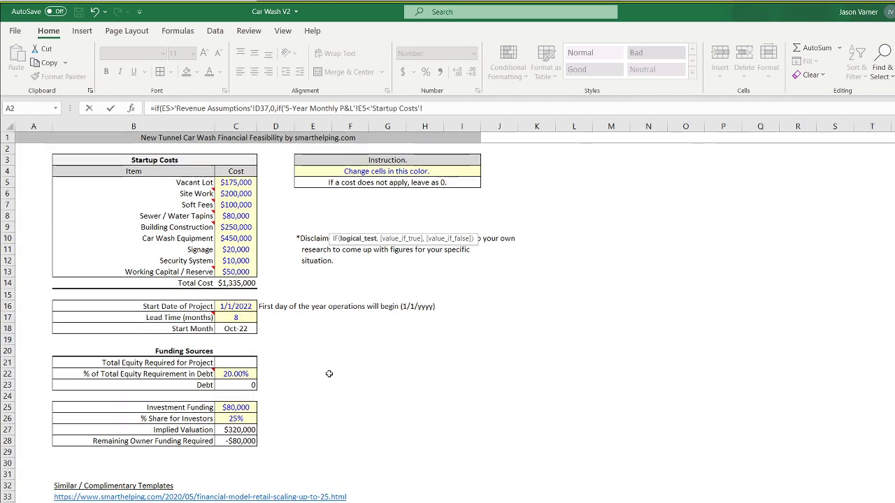
click(237, 329)
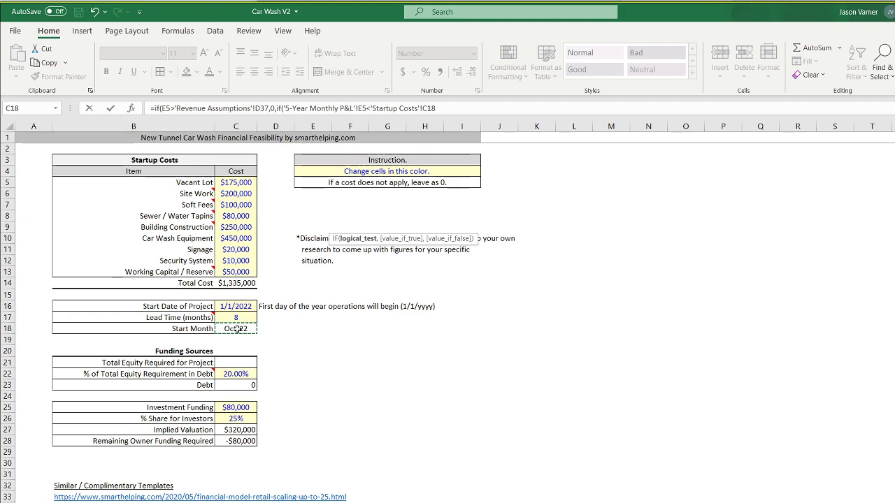
text(,0,)
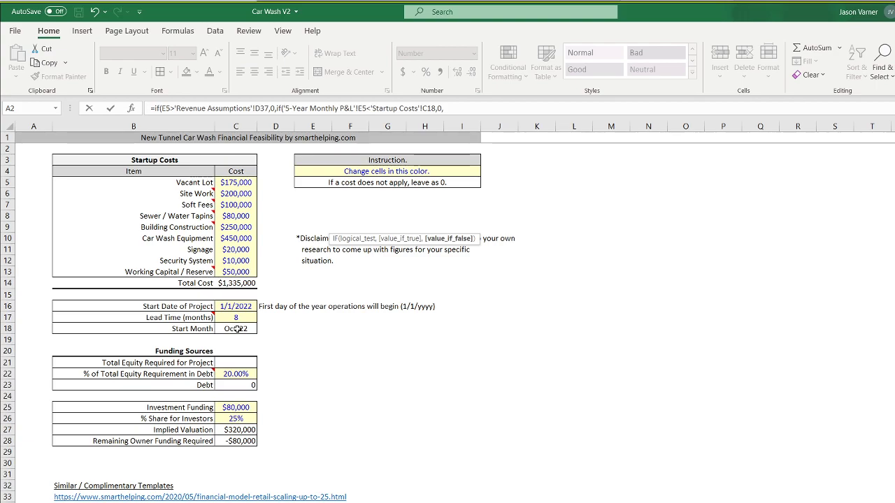
text(1)
key(Return)
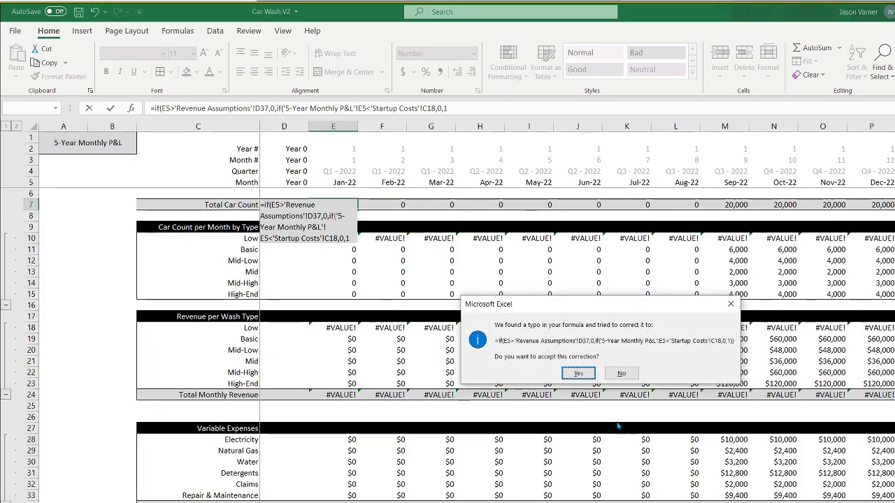
click(578, 375)
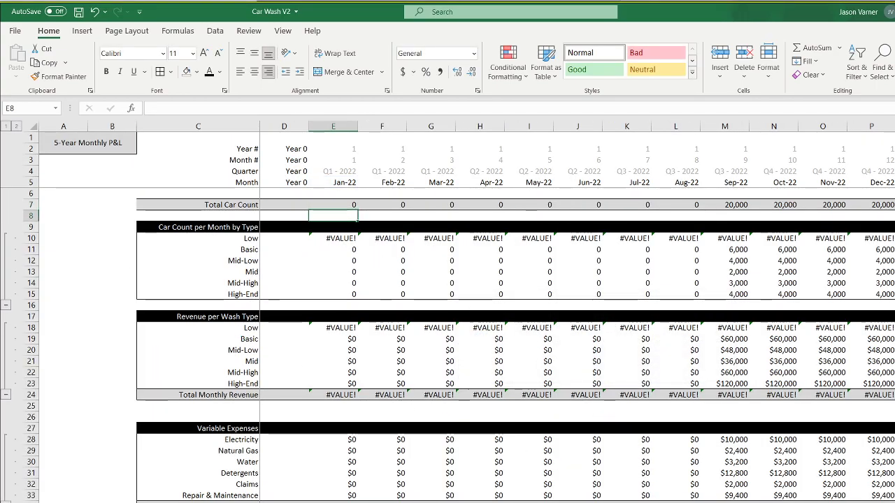
Change the Start Month label in B18 of the Startup Costs sheet to "Start Mont of Operations".
key(ctrl+Page_Up)
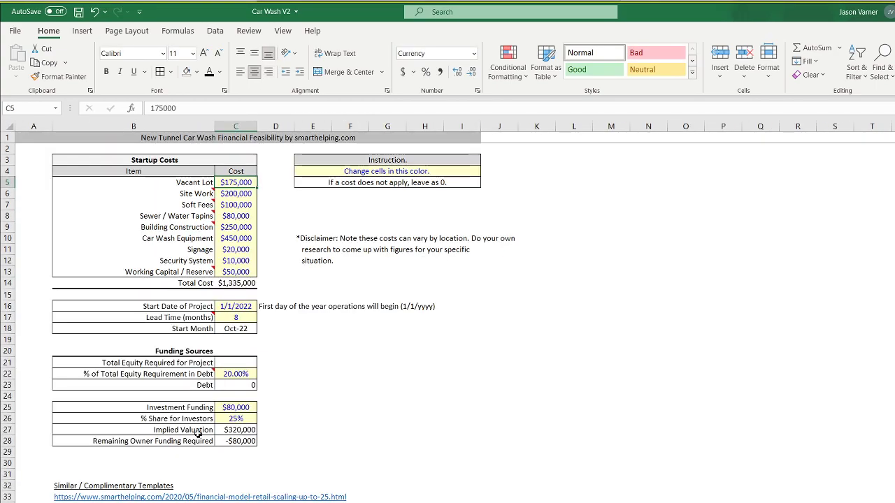
click(195, 329)
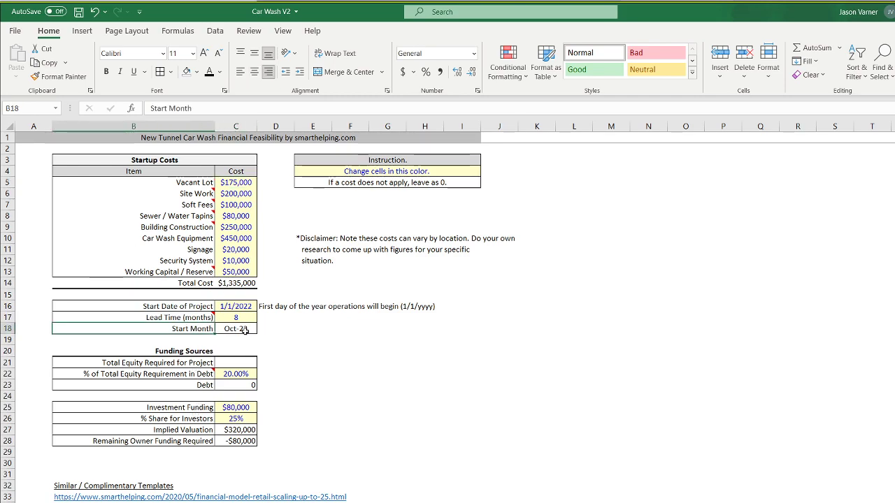
text(Start Mon)
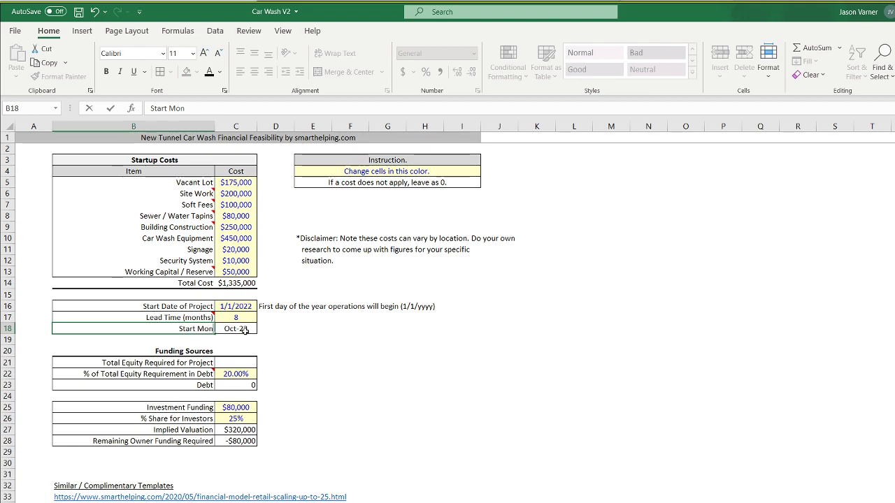
text(t of Operations)
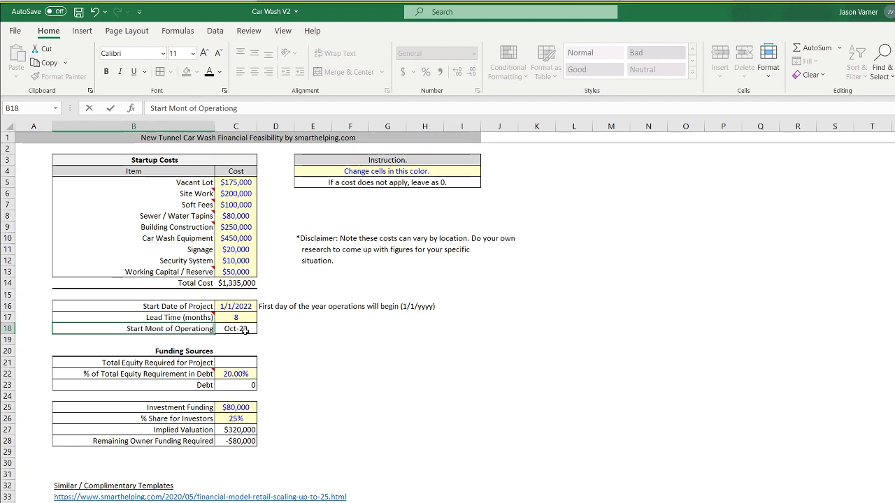
key(Return)
click(502, 452)
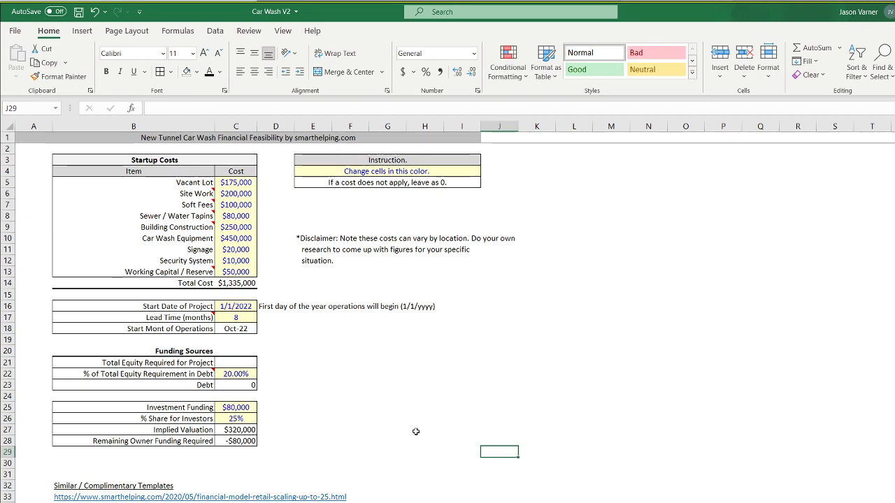
Apply fine dotted borders to the project timing block B16:C18.
drag(174, 306, 234, 329)
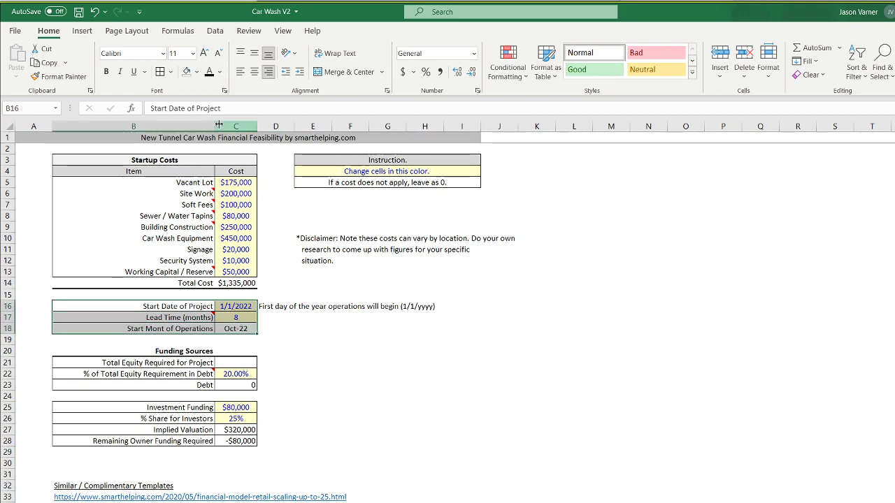
click(170, 72)
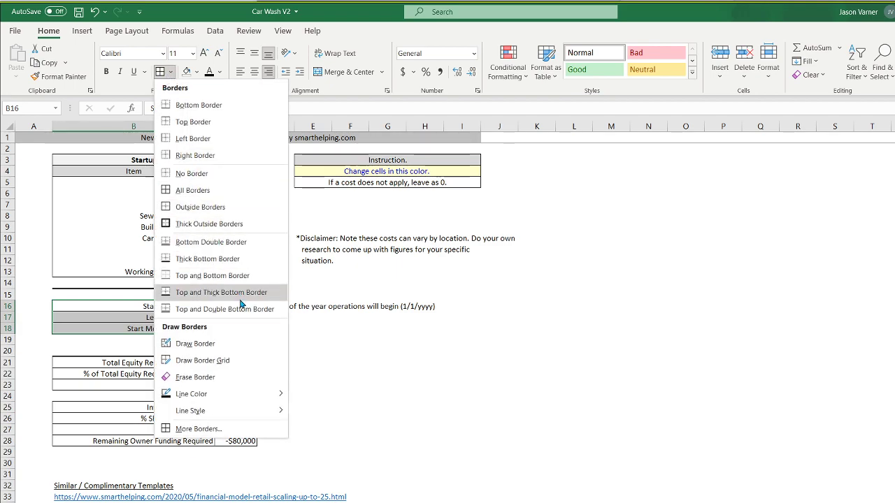
mouse_move(231, 413)
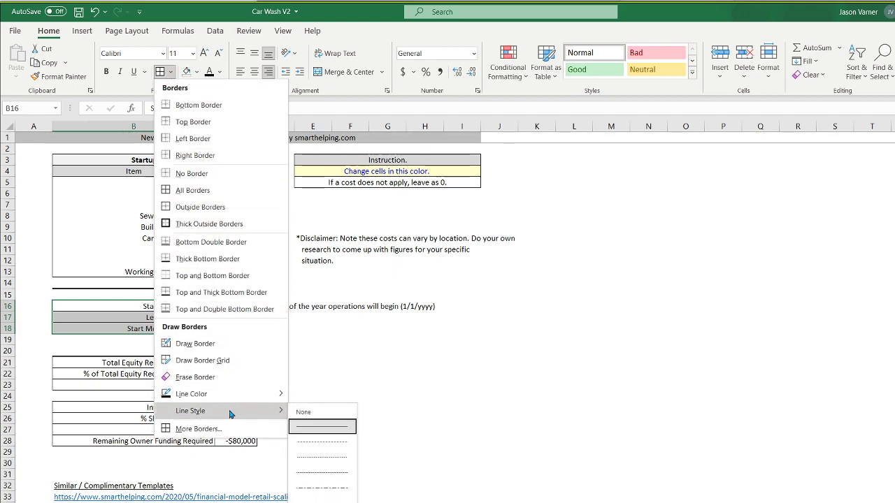
click(321, 472)
click(161, 72)
click(400, 362)
Give all borders of the project timing block B16:C18 a dashed line style.
drag(175, 306, 264, 341)
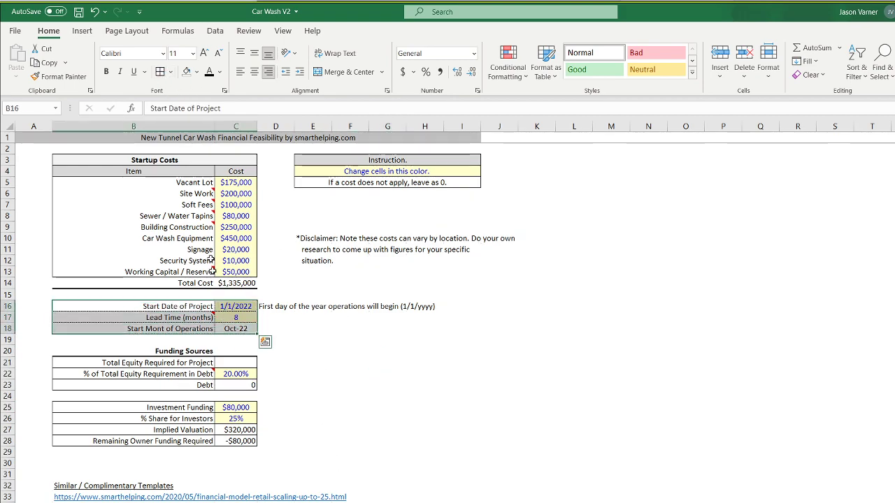
click(170, 72)
mouse_move(237, 396)
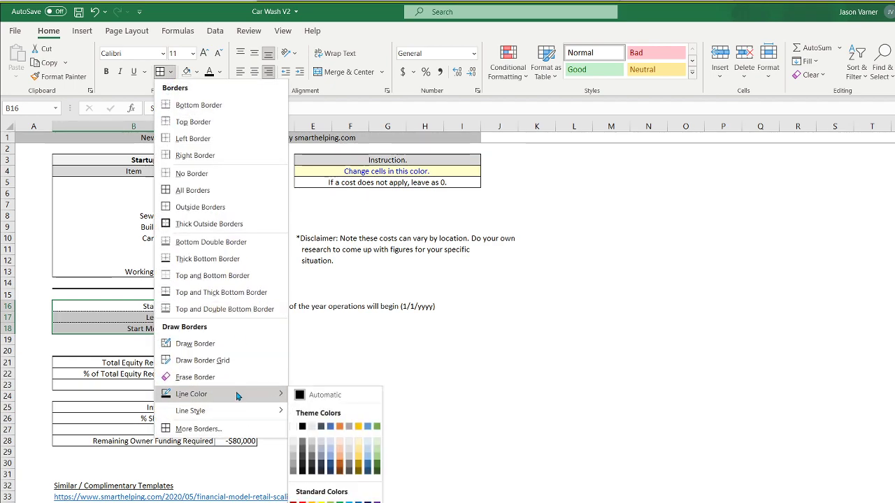
mouse_move(236, 414)
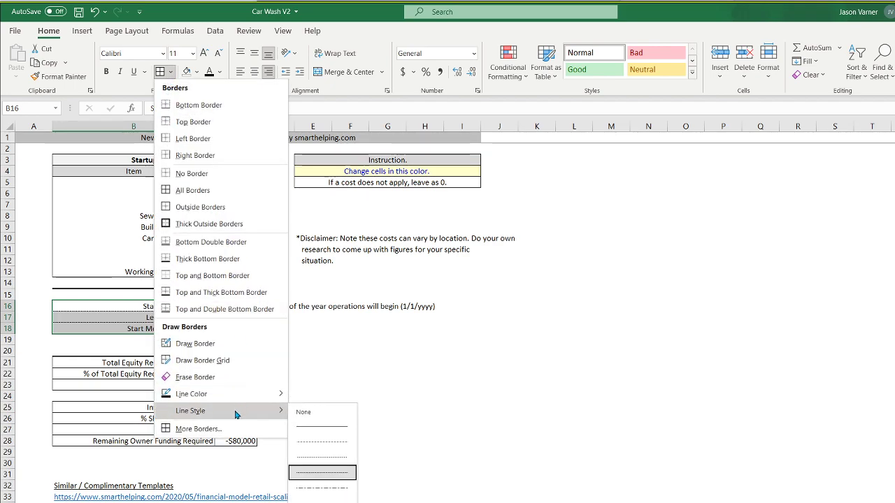
click(321, 442)
click(553, 432)
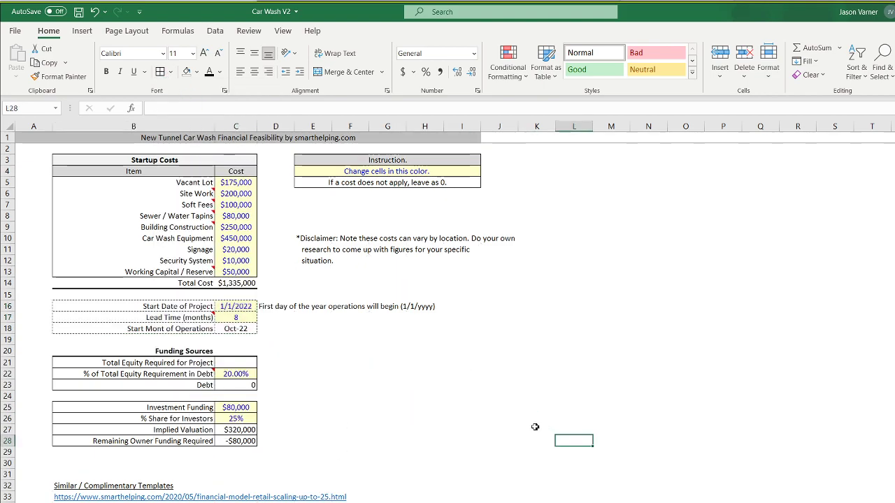
Apply dashed borders to the funding sources block B21:C23 and the investment block B25:C28 on the Startup Costs sheet.
drag(164, 374, 237, 385)
drag(188, 362, 224, 384)
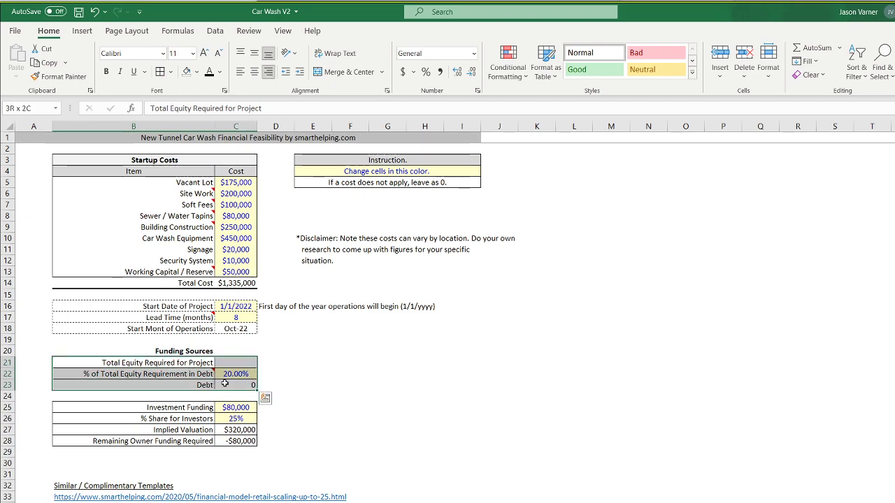
click(161, 73)
drag(428, 340, 447, 348)
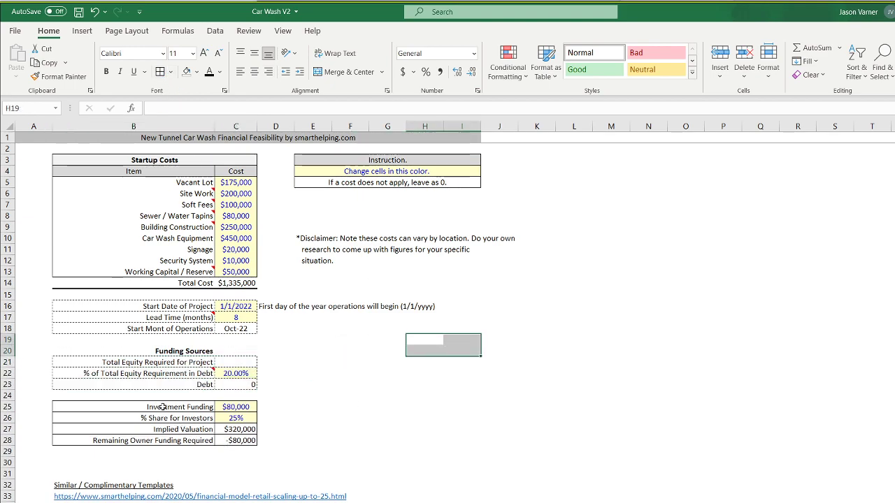
drag(163, 407, 241, 440)
click(160, 73)
click(461, 383)
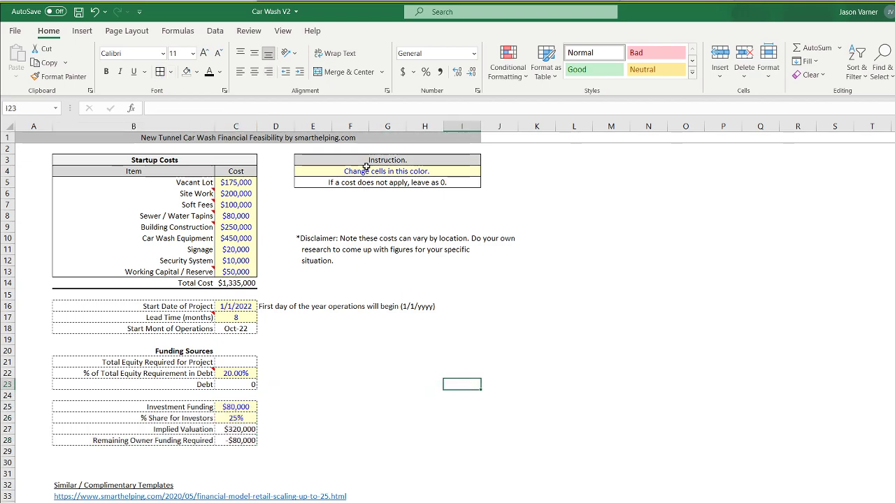
Give the instruction box E3:I5 on the Startup Costs sheet dashed borders.
drag(367, 160, 461, 183)
click(161, 73)
click(573, 384)
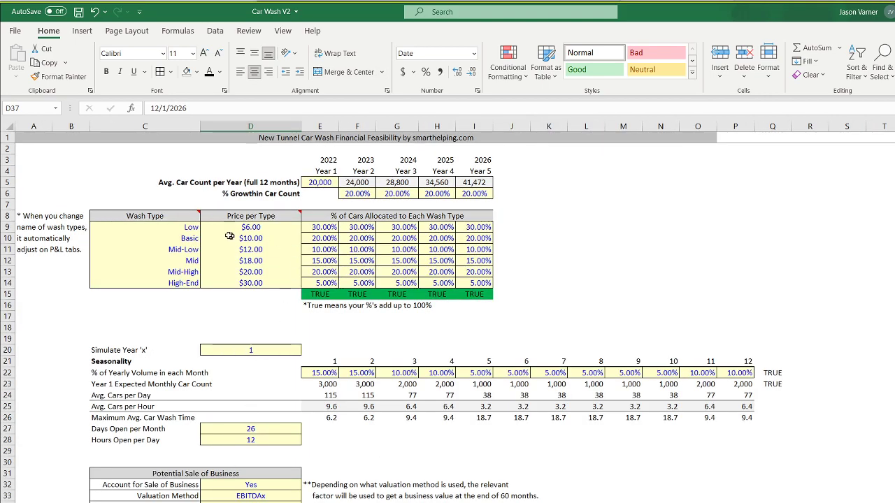
Apply dashed borders to the wash type table C9:I14, car counts E5:I5 and growth rates F6:I6 on Revenue Assumptions.
click(159, 227)
drag(159, 227, 479, 283)
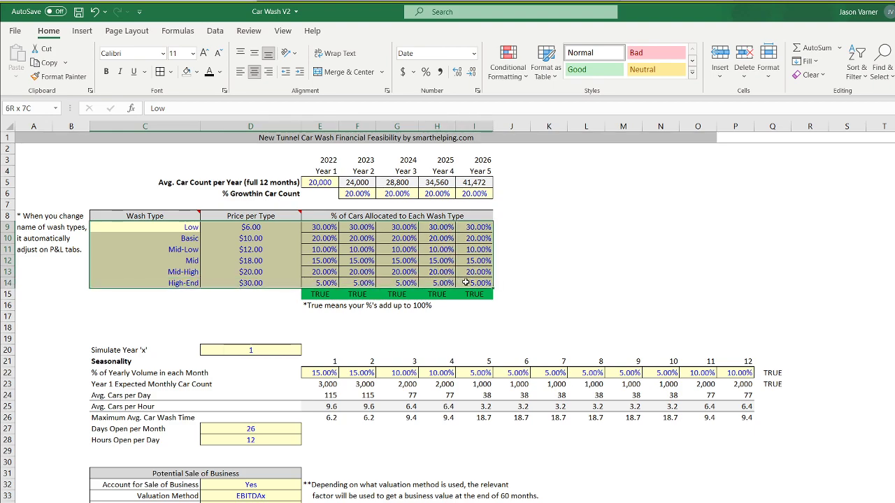
drag(326, 183, 480, 184)
drag(357, 193, 479, 193)
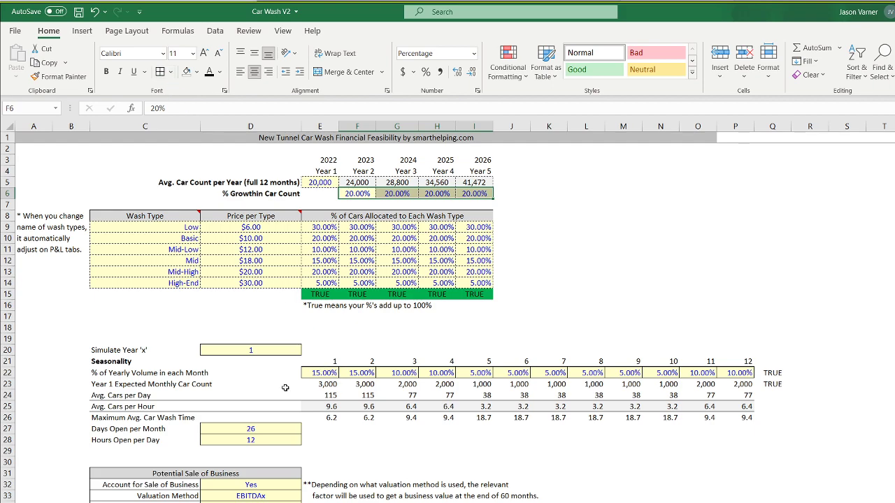
Apply dashed borders to the monthly seasonality percentages in E22:P22.
drag(323, 374, 722, 416)
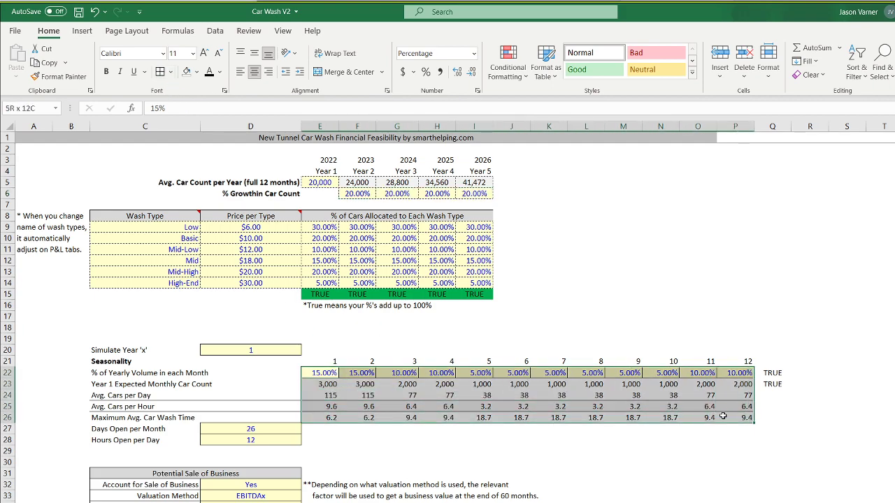
click(723, 417)
drag(311, 374, 731, 372)
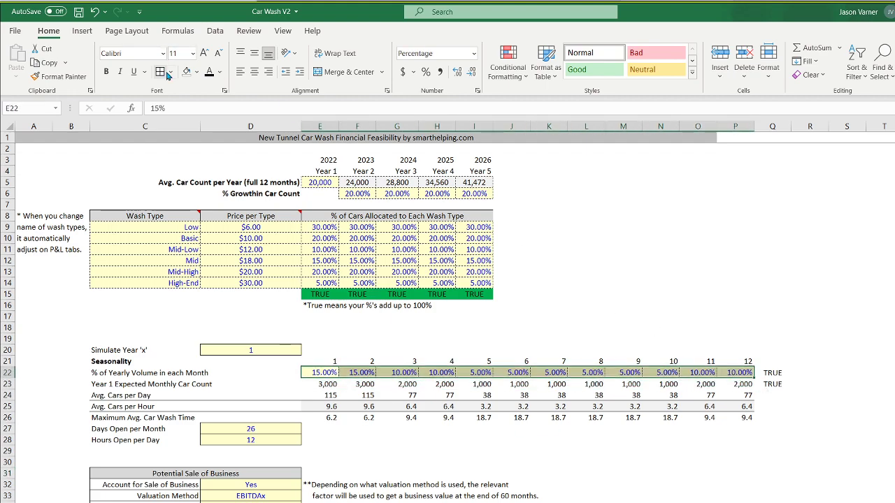
Undo the borders on row 7 and apply a bottom border to C6:I7 above the wash type headers instead.
drag(356, 204, 145, 204)
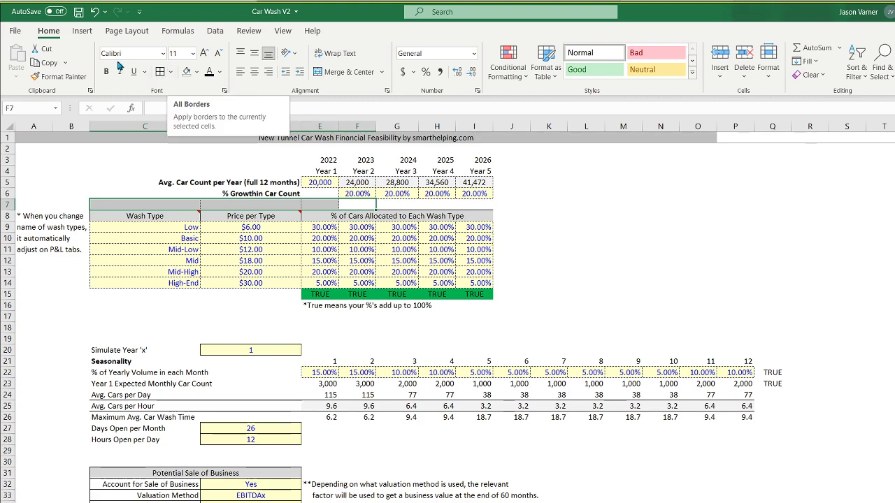
click(94, 12)
drag(477, 206, 169, 194)
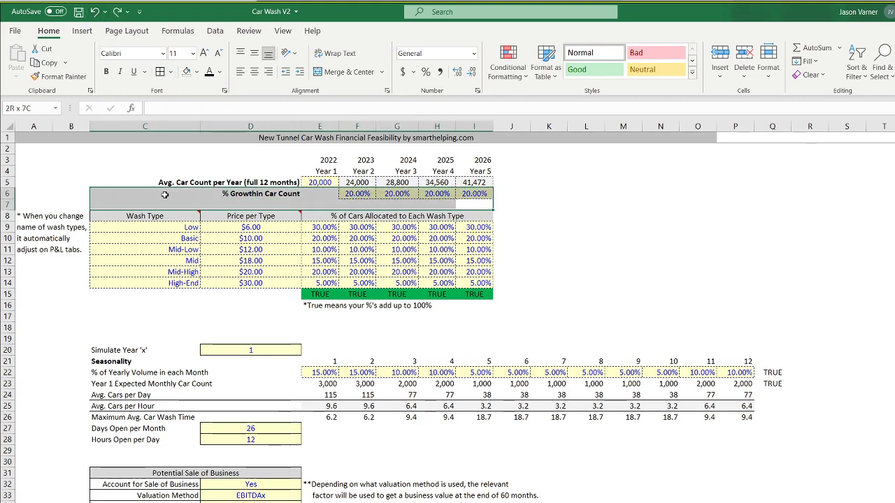
click(170, 72)
click(189, 106)
click(734, 283)
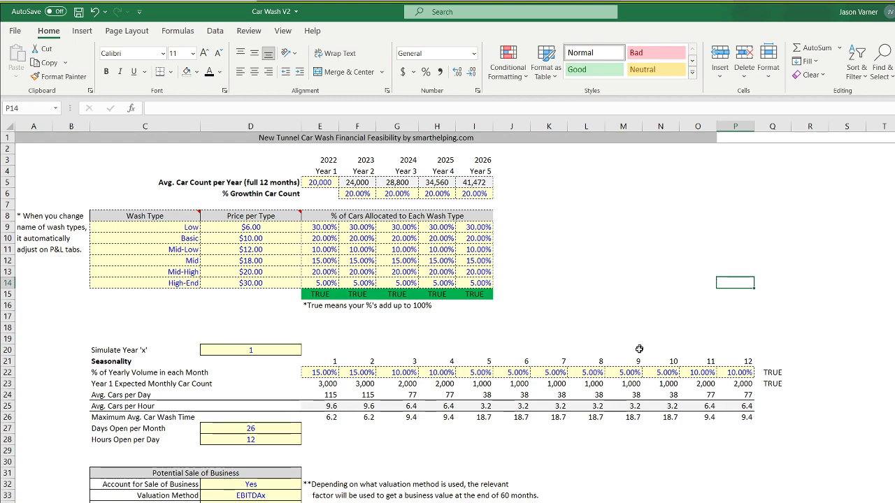
Apply dashed borders to the days and hours open inputs in D27:D28.
drag(279, 428, 279, 439)
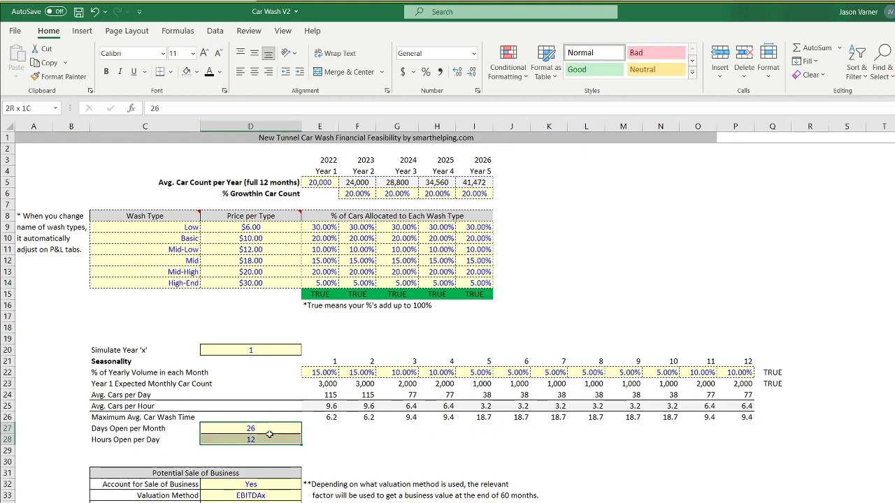
click(171, 72)
click(193, 186)
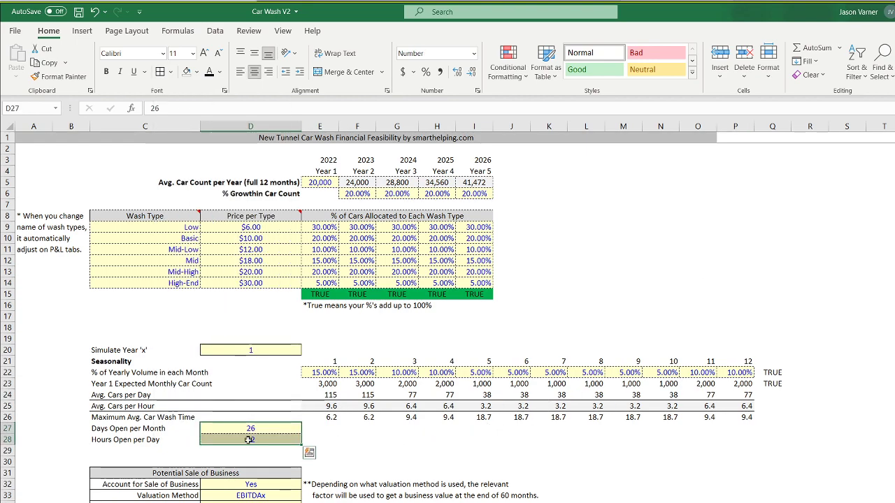
Apply dashed borders to the Potential Sale of Business block and the Simulate Year cell D20.
drag(198, 484, 237, 497)
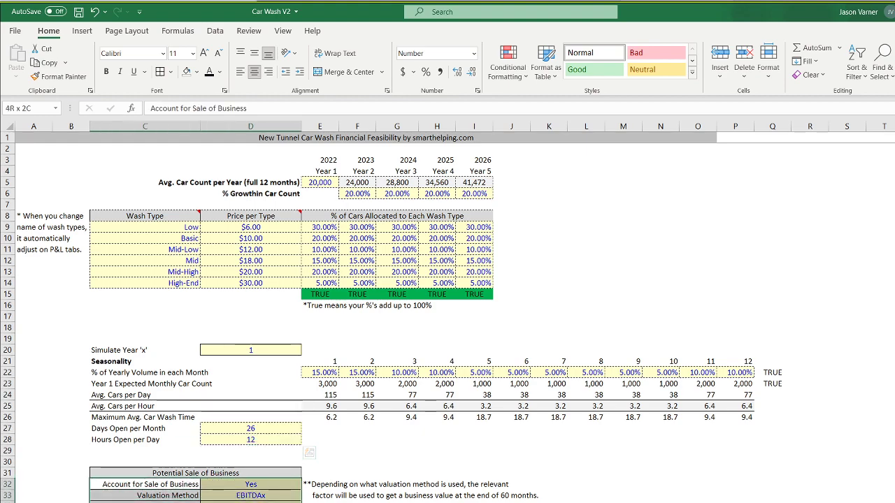
click(201, 473)
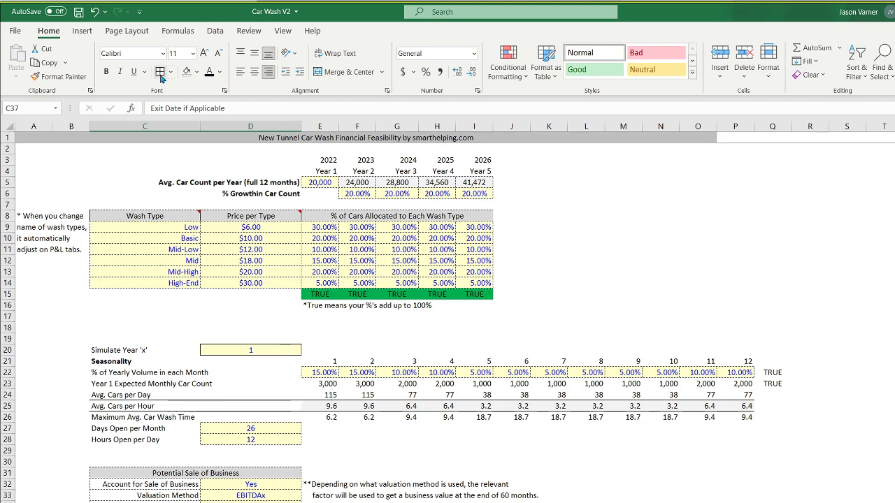
click(698, 271)
click(272, 352)
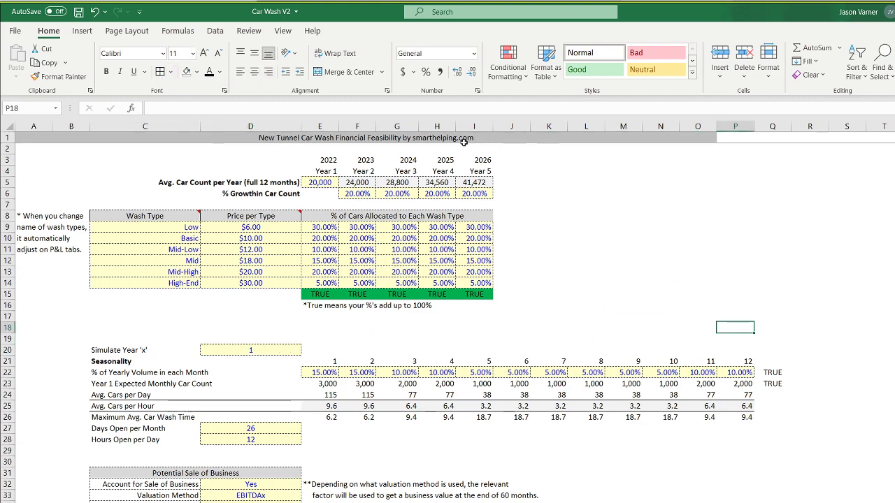
Extend the merged, centered title across A1:P1 and give it a thick bottom border.
click(663, 140)
drag(663, 141, 735, 138)
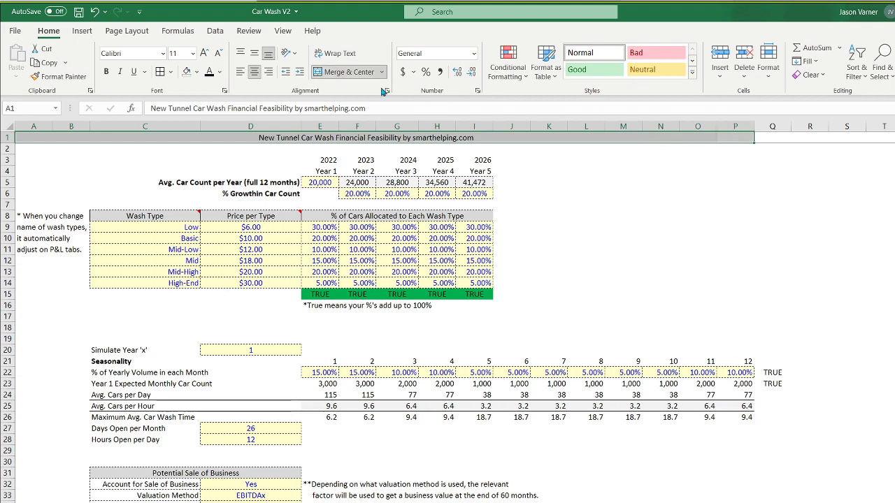
click(347, 72)
click(170, 72)
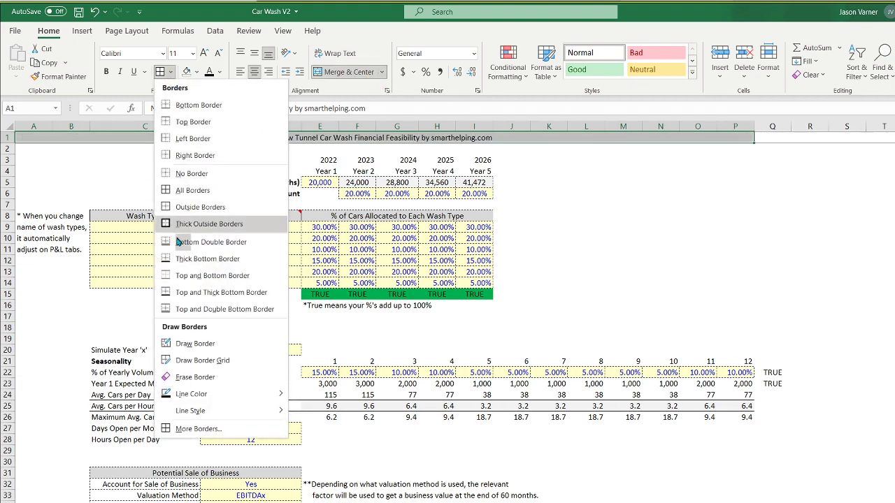
click(206, 258)
click(660, 306)
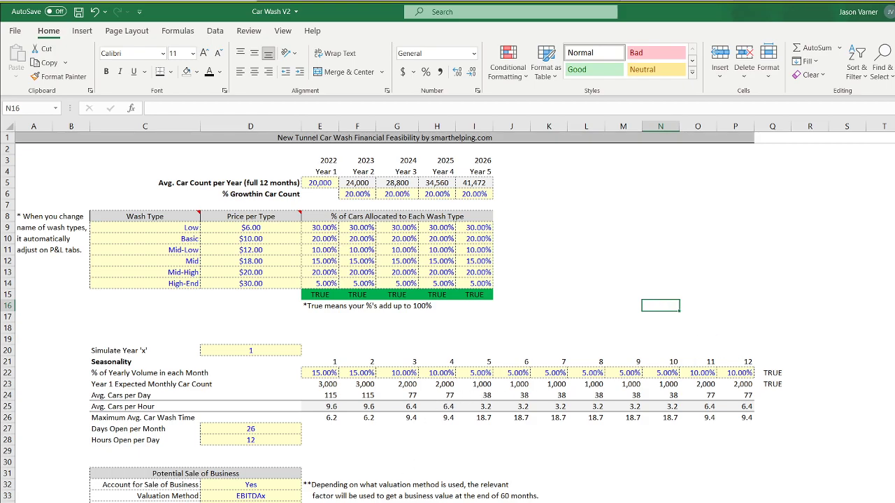
click(392, 502)
key(ctrl+Page_Up)
key(ctrl+Page_Up)
key(ctrl+Page_Up)
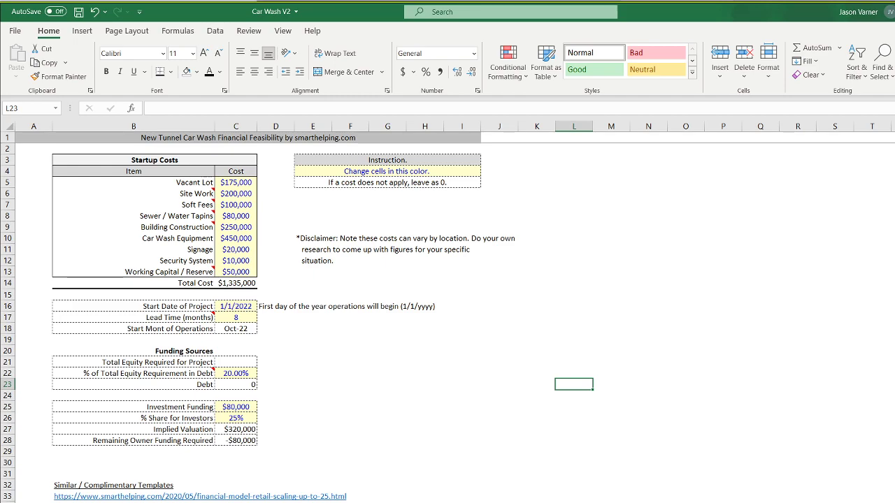
click(649, 385)
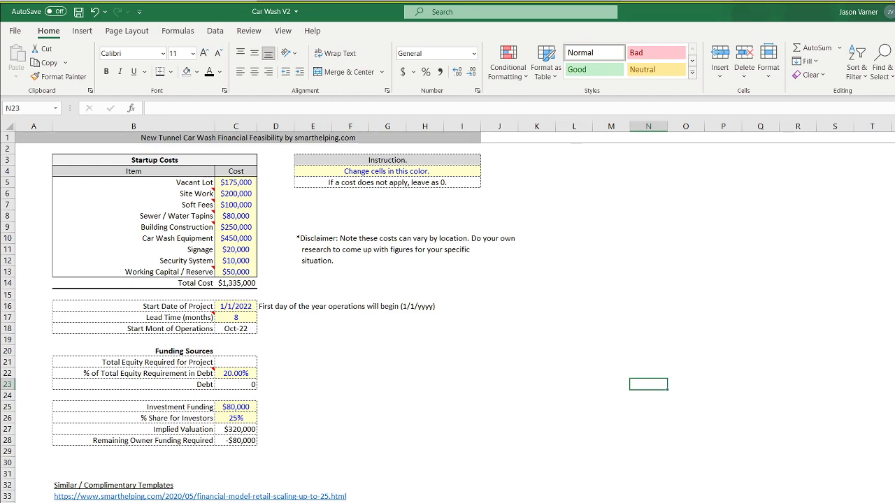
In the 5-Year Monthly P&L E7 formula, anchor the columns as $D37 and $C18 and remove the sheet prefix before the second E5.
click(434, 502)
click(341, 207)
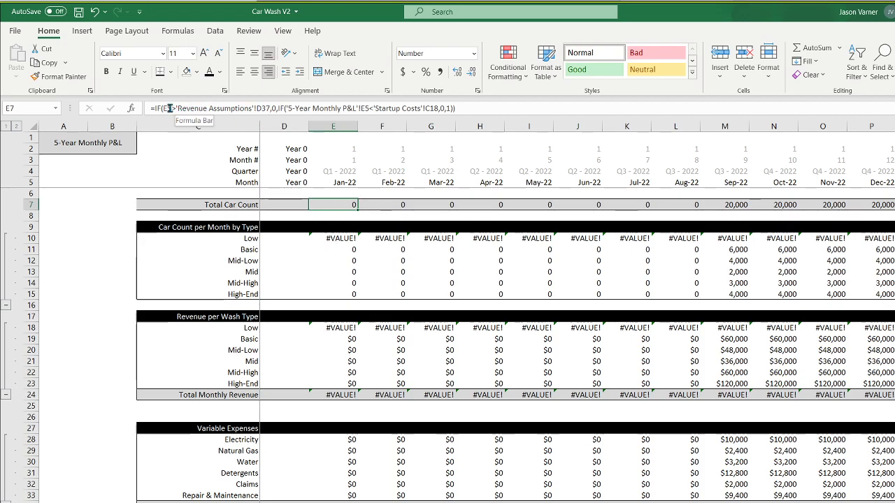
click(278, 109)
key(F4)
drag(366, 109, 293, 109)
key(Delete)
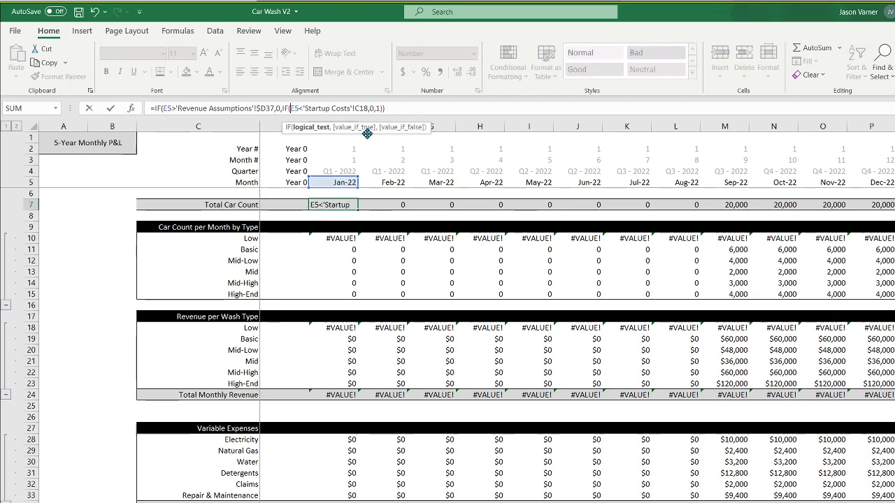
click(356, 109)
text($)
Replace the final 1 in the E7 formula with an INDEX on 'Revenue Assumptions'!E22:P22, leaving the row number blank.
click(436, 108)
key(BackSpace)
key(BackSpace)
key(BackSpace)
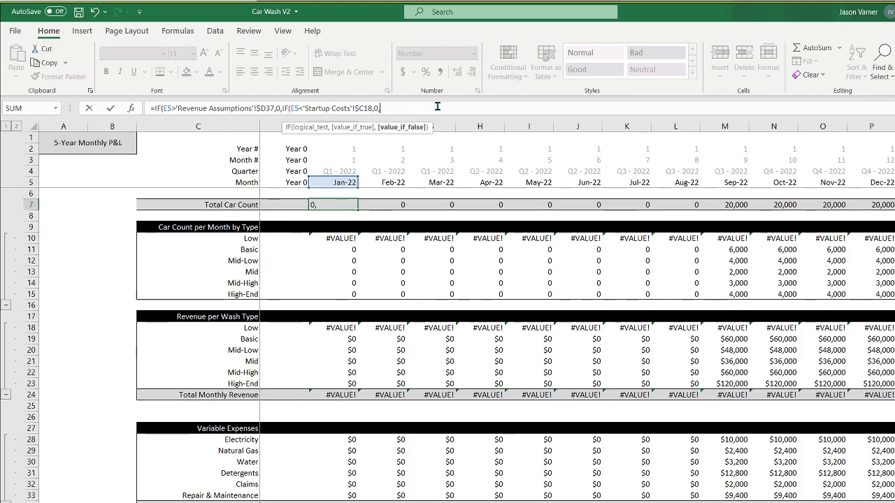
text(index()
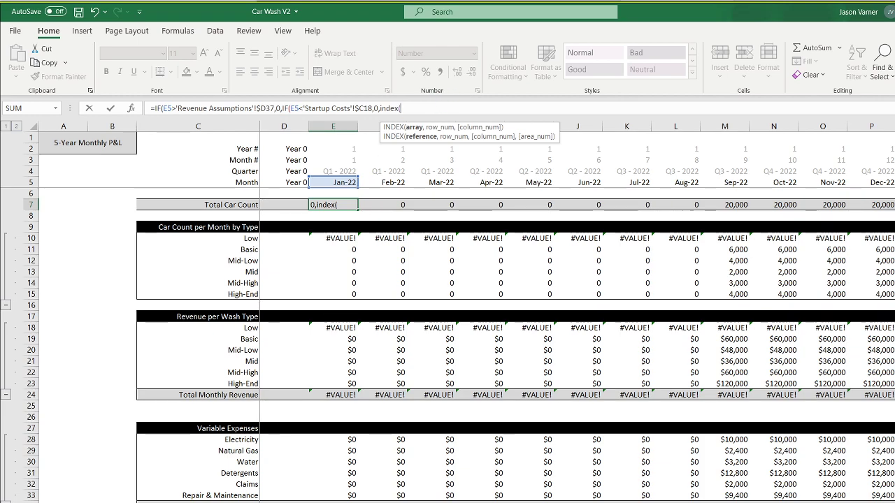
key(ctrl+Page_Up)
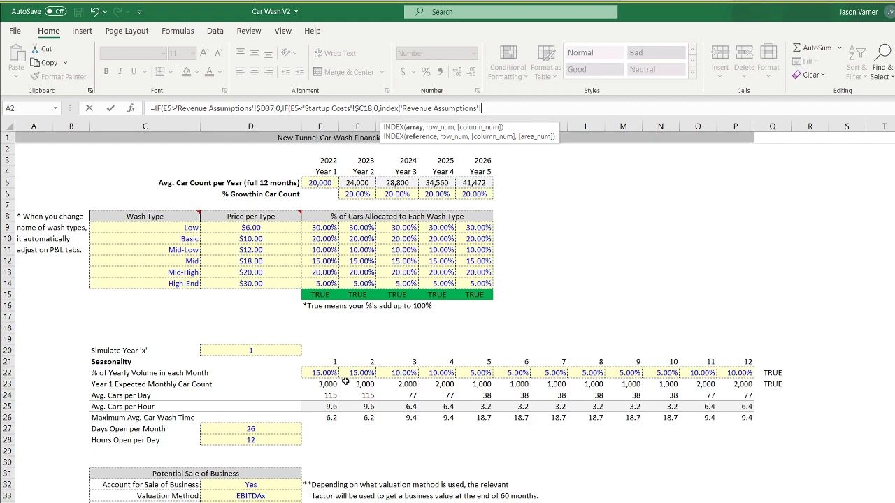
drag(324, 374, 725, 374)
text(,,)
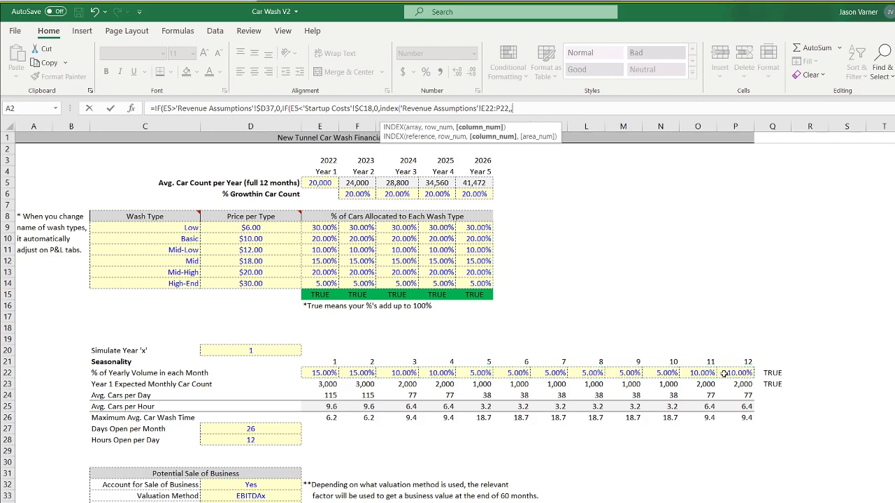
Add a MATCH as the INDEX column number in E7, opening its lookup value with a MONTH function and no sheet prefix.
text(match()
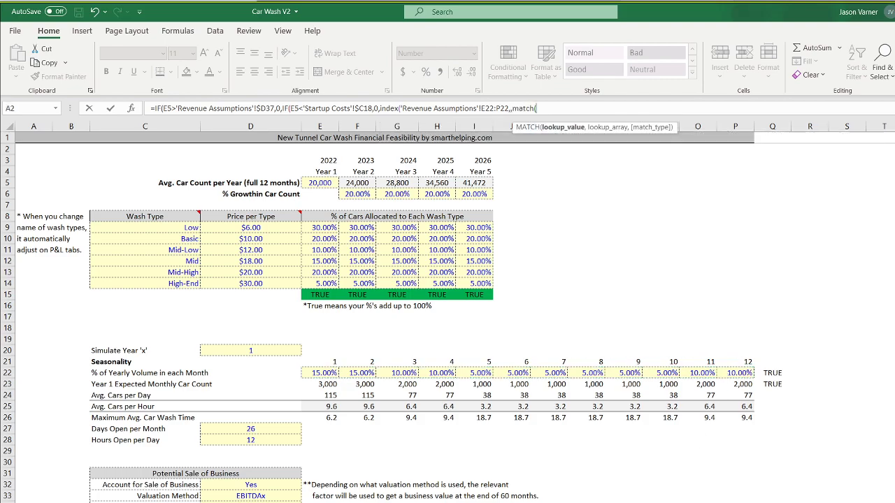
click(392, 502)
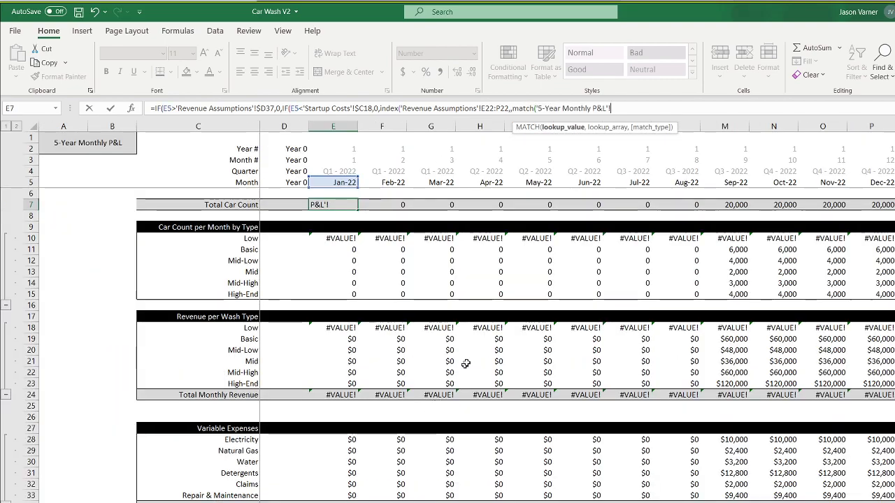
key(BackSpace)
key(BackSpace)
key(BackSpace)
key(BackSpace)
key(BackSpace)
key(BackSpace)
key(BackSpace)
key(BackSpace)
key(BackSpace)
key(BackSpace)
key(BackSpace)
key(BackSpace)
key(BackSpace)
key(BackSpace)
key(BackSpace)
key(BackSpace)
key(BackSpace)
key(BackSpace)
key(BackSpace)
key(BackSpace)
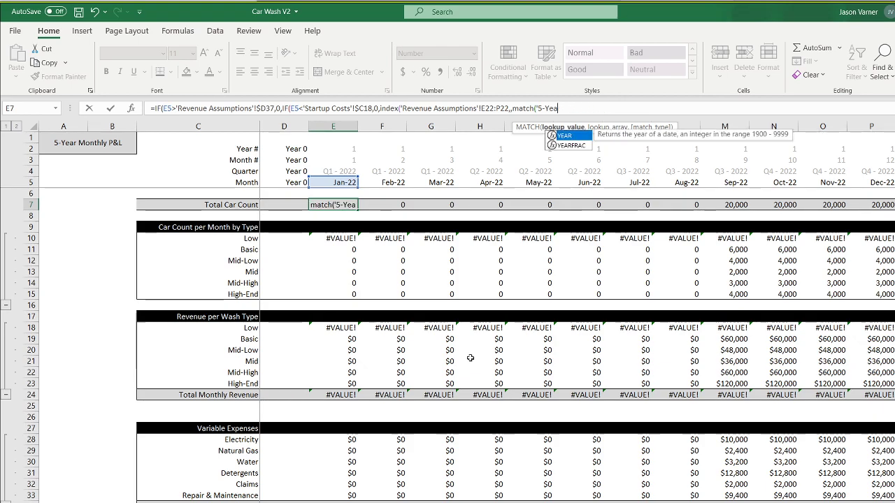
text(month()
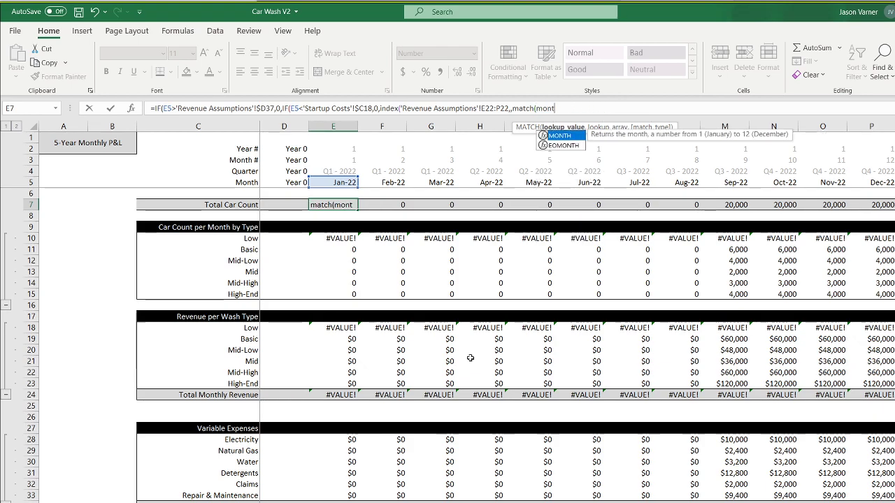
Complete the MATCH lookup value in E7 as MONTH(E5), without a sheet prefix.
click(336, 182)
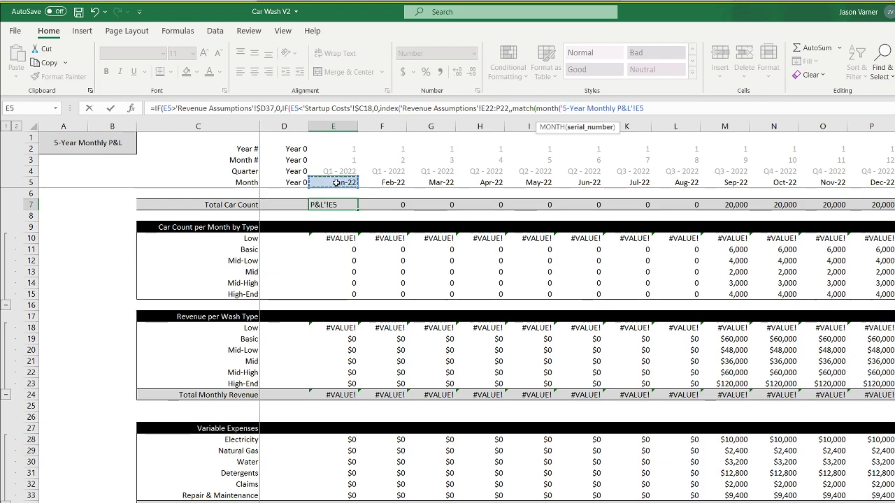
key(BackSpace)
key(BackSpace)
key(BackSpace)
key(BackSpace)
key(BackSpace)
key(BackSpace)
key(BackSpace)
key(BackSpace)
key(BackSpace)
key(BackSpace)
key(BackSpace)
key(BackSpace)
key(BackSpace)
key(BackSpace)
key(BackSpace)
key(BackSpace)
key(BackSpace)
key(BackSpace)
key(BackSpace)
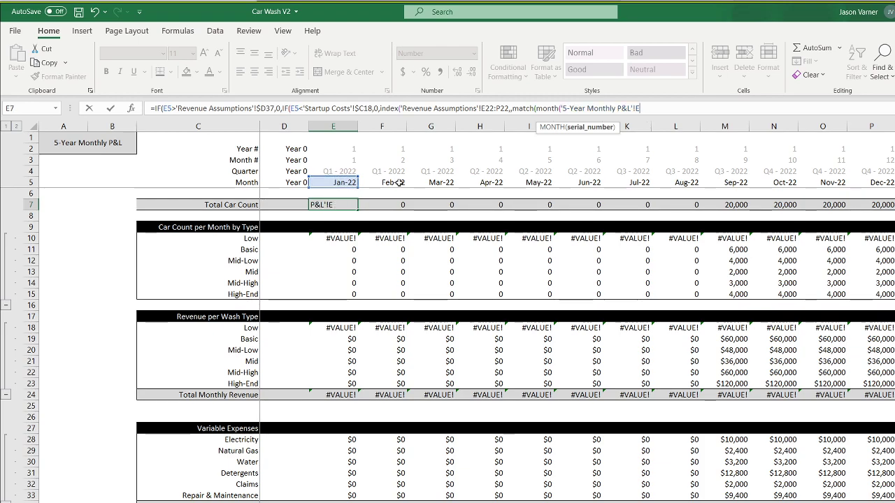
key(BackSpace)
key(BackSpace)
key(BackSpace)
key(BackSpace)
text(e5)
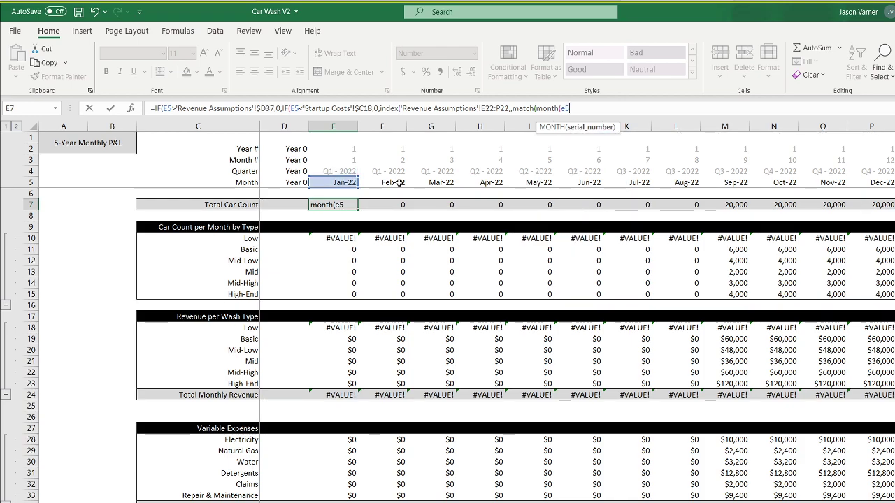
text(),)
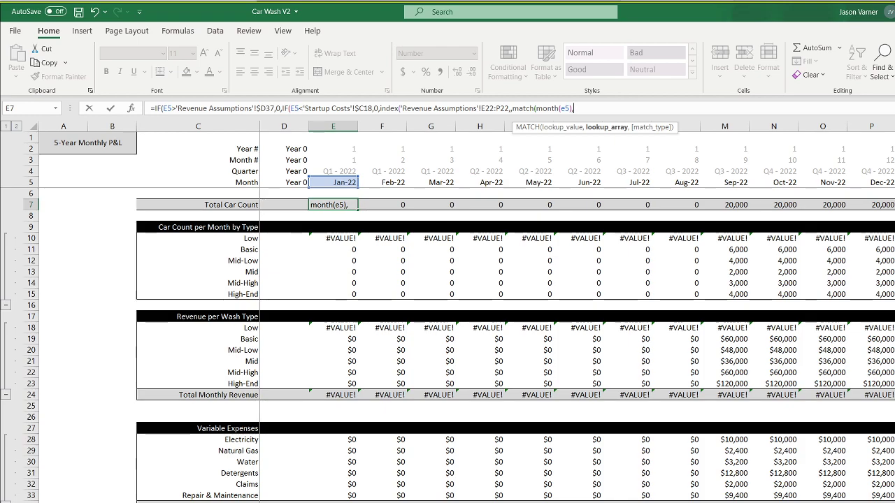
Set the MATCH lookup array to 'Revenue Assumptions'!E21:P21 with match type 0, and close the INDEX followed by a multiplication sign.
click(211, 502)
drag(329, 363, 729, 366)
text(,0)
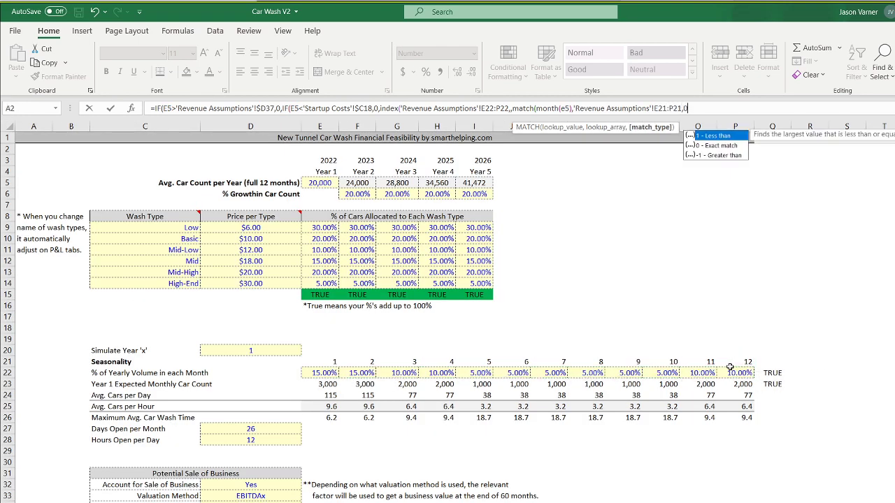
text()))
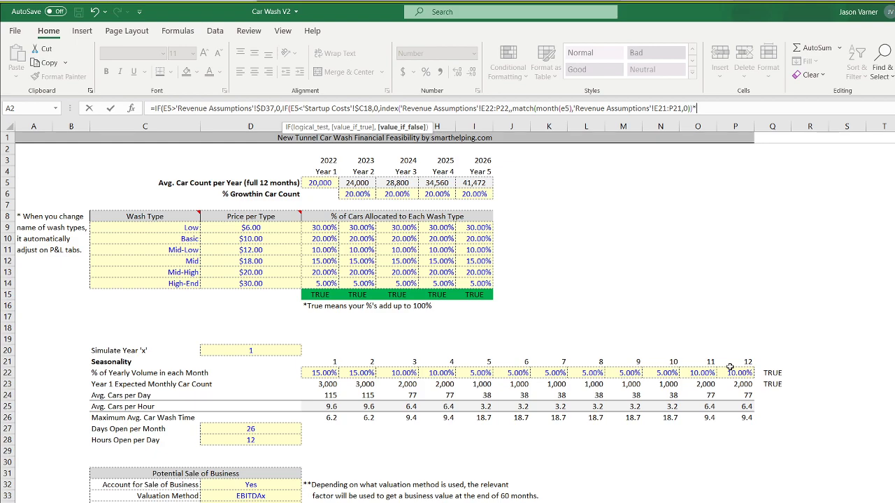
Multiply by an INDEX on 'Revenue Assumptions'!E5:I5 with a blank row number and an opened MATCH as column number.
text(index()
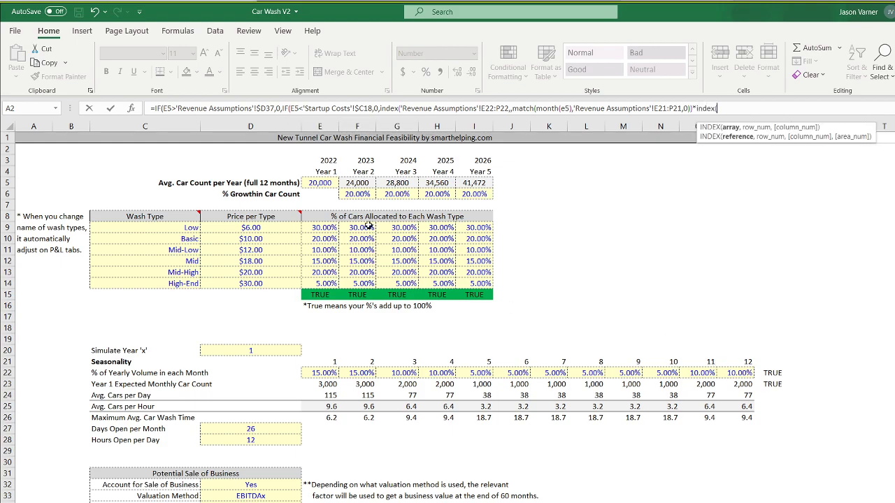
drag(315, 182, 458, 184)
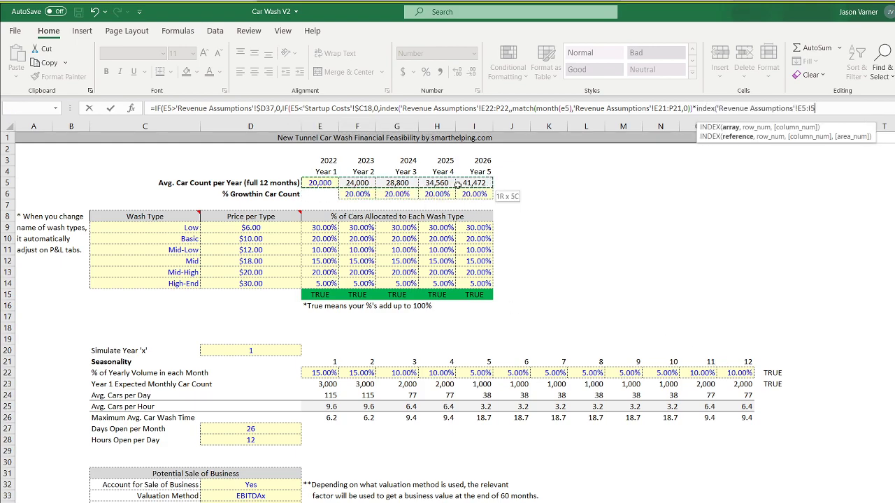
text(,,match()
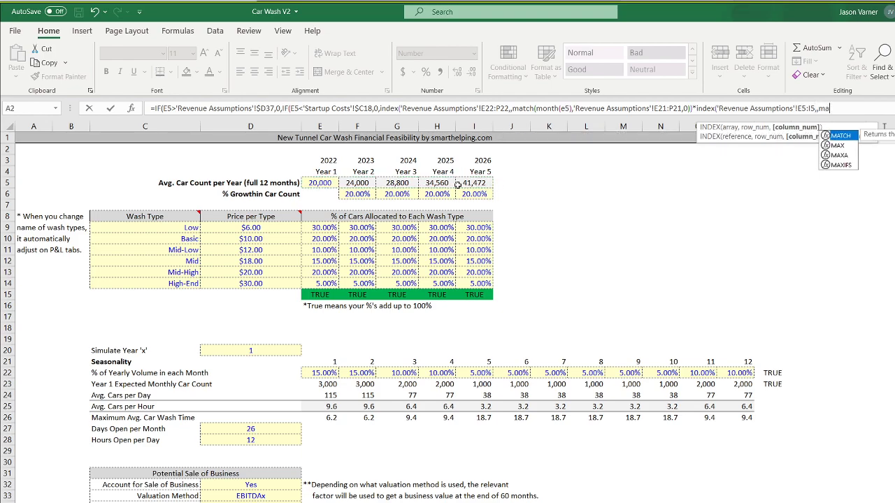
Match E2, without a sheet prefix, against 'Revenue Assumptions'!E4:I4 with match type 0, and accept the corrected E7 formula.
click(364, 502)
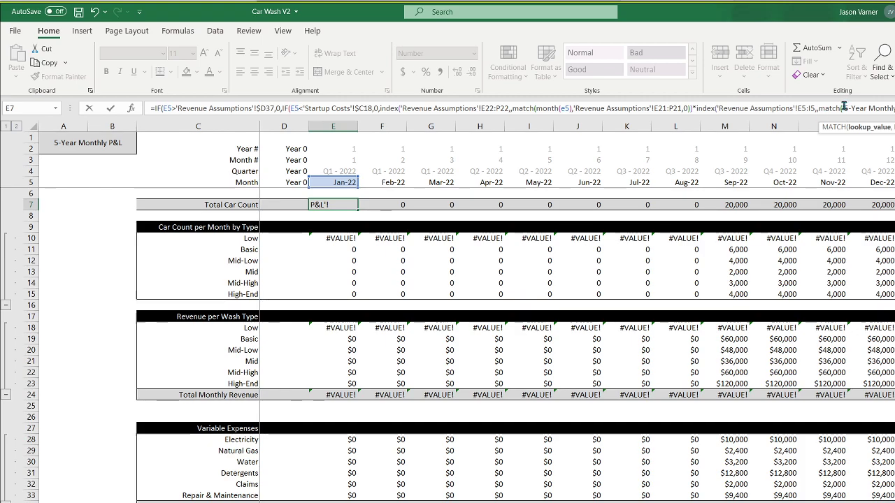
drag(844, 107, 894, 108)
key(BackSpace)
text(e2)
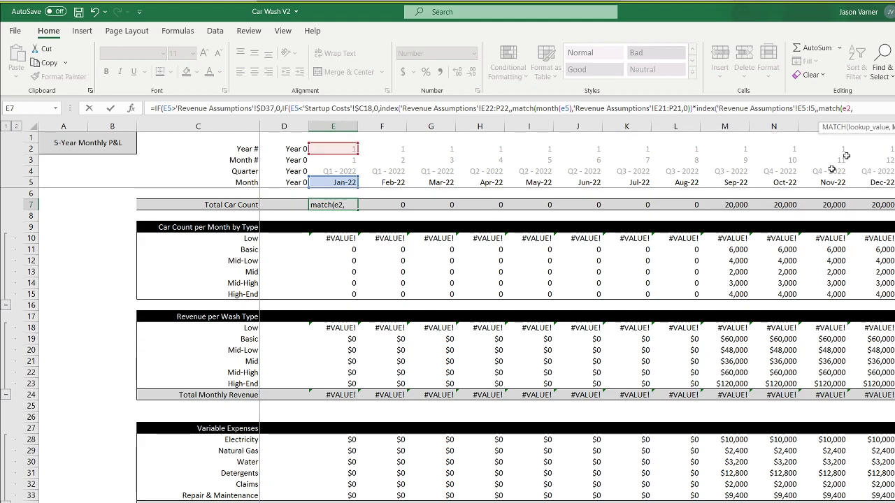
text(,)
key(ctrl+Page_Up)
drag(325, 168, 463, 174)
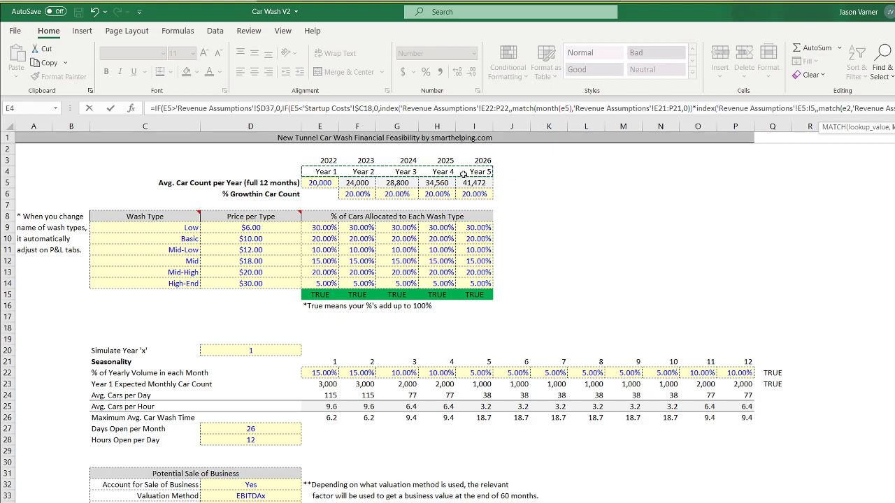
text(,0)
key(Return)
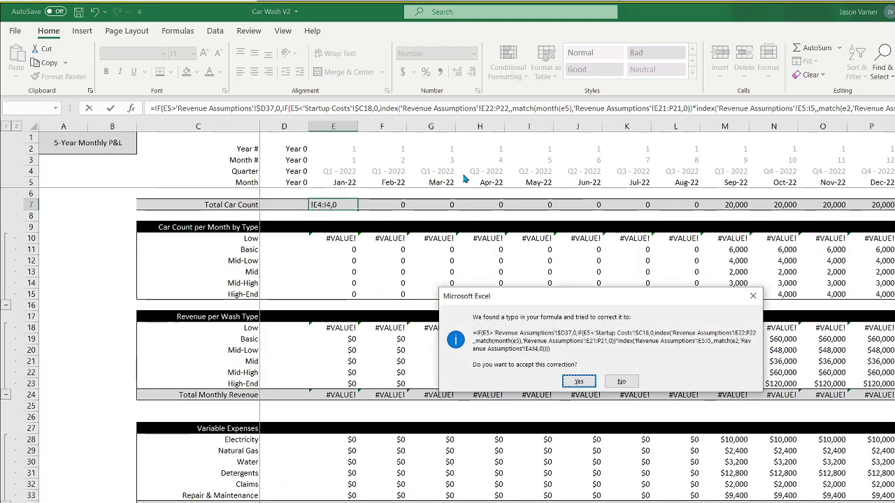
key(Return)
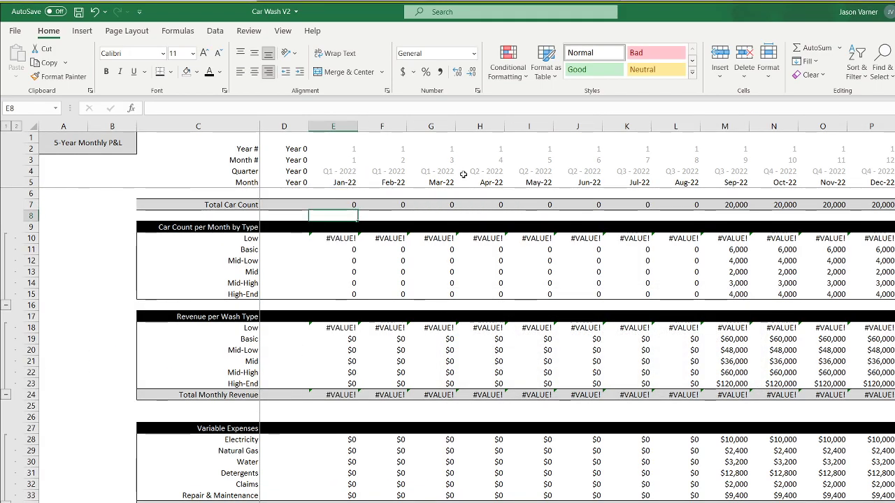
Anchor the columns of the seasonality ranges in the E7 formula as $E22:$P22 and $E21:$P21.
click(321, 203)
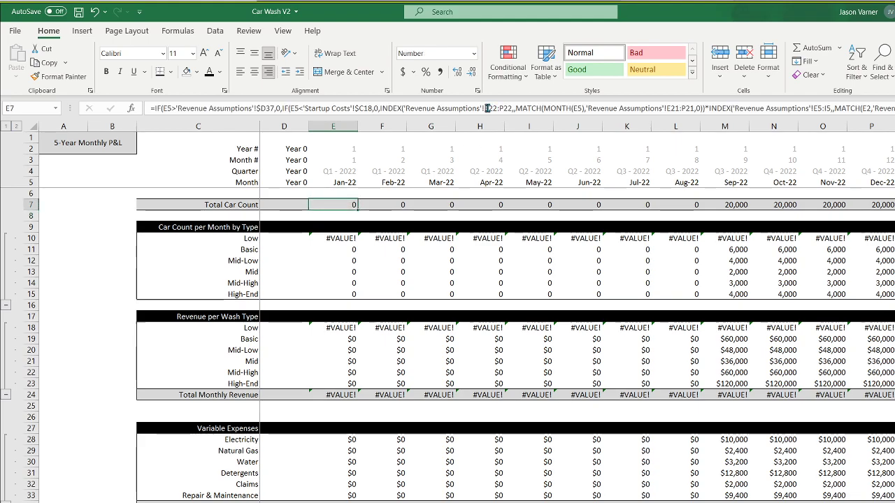
click(488, 108)
text($E22:)
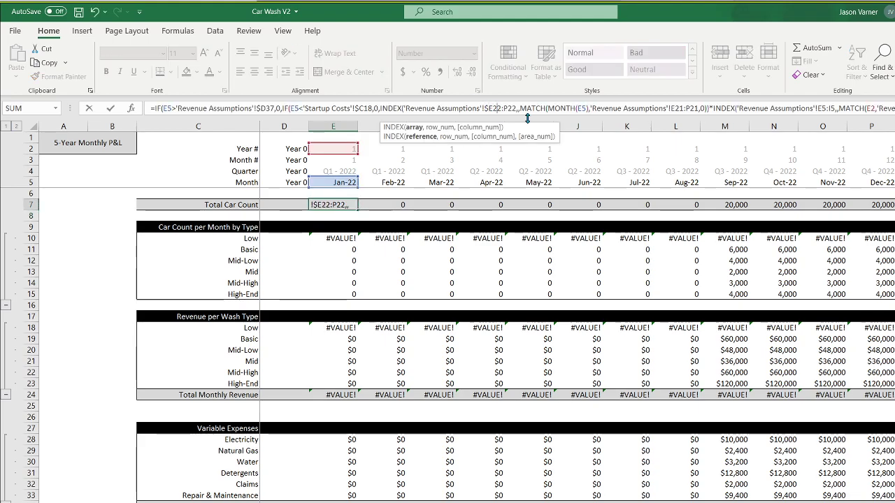
text($)
key(Right)
key(Right)
key(Right)
key(Right)
key(Right)
key(Right)
key(Right)
key(Right)
key(Right)
key(Right)
key(Right)
key(Right)
key(Right)
key(Right)
key(Right)
key(Right)
key(Right)
key(Right)
key(Right)
key(Right)
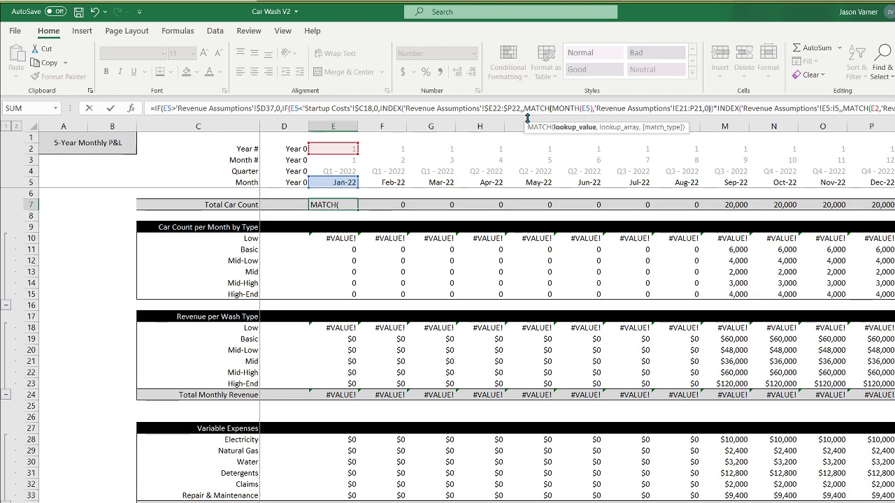
key(Right)
key(Right)
key(Right)
key(Right)
key(Right)
key(Right)
key(Right)
key(Right)
key(Right)
key(Right)
key(Right)
key(Right)
key(Right)
key(Right)
key(Right)
key(Right)
key(Right)
text($E22:)
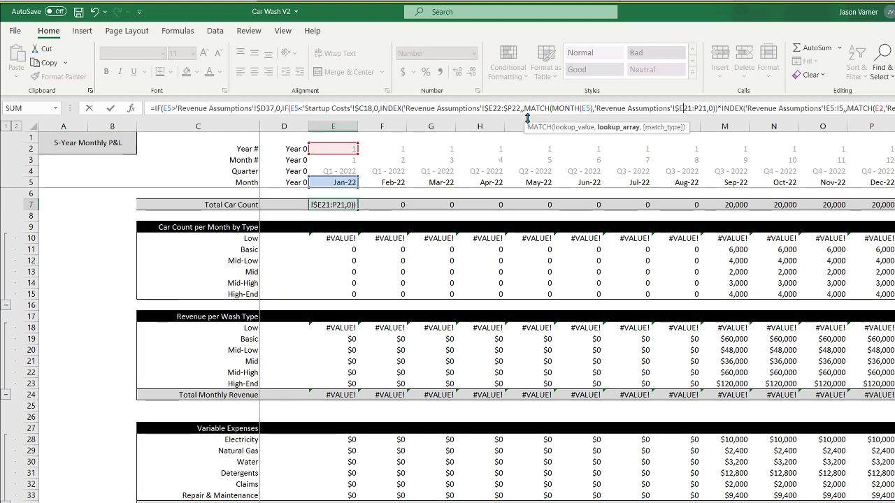
text($)
Anchor the columns of the yearly car count ranges in E7 as $E5:$I5 and $E4:$I4, and commit the formula.
key(Right)
key(Right)
key(Right)
key(Right)
key(Right)
key(Right)
key(Right)
key(Right)
key(Right)
key(Right)
key(Right)
key(Right)
key(Right)
key(Right)
key(Right)
key(Right)
key(Right)
key(Right)
key(Right)
key(Right)
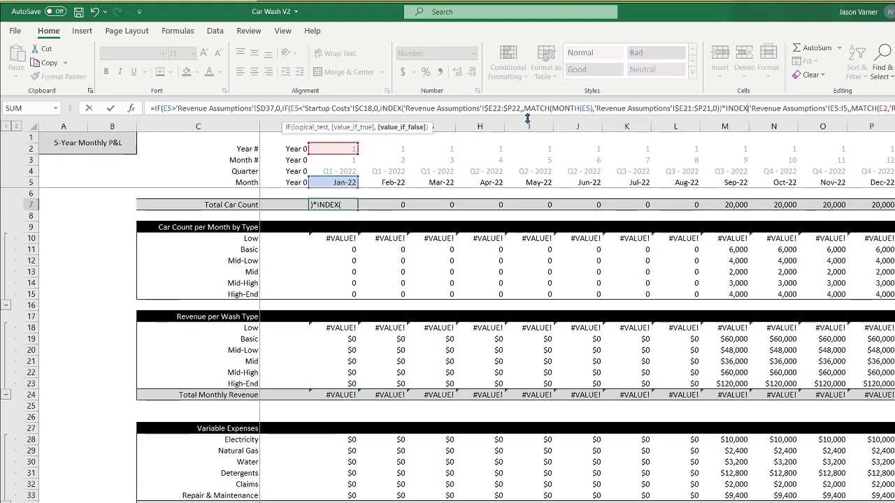
text($D)
text($)
key(Right)
key(Right)
key(Right)
key(Right)
key(Right)
key(Right)
key(Right)
key(Right)
key(Right)
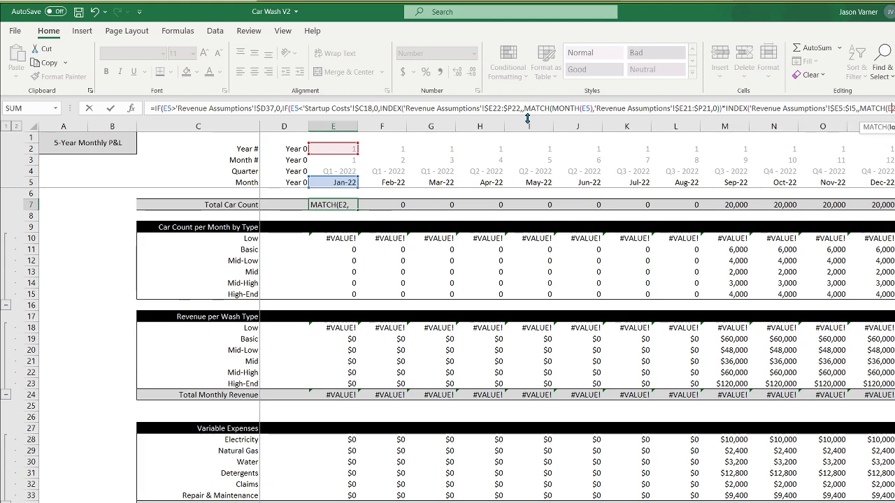
key(Right)
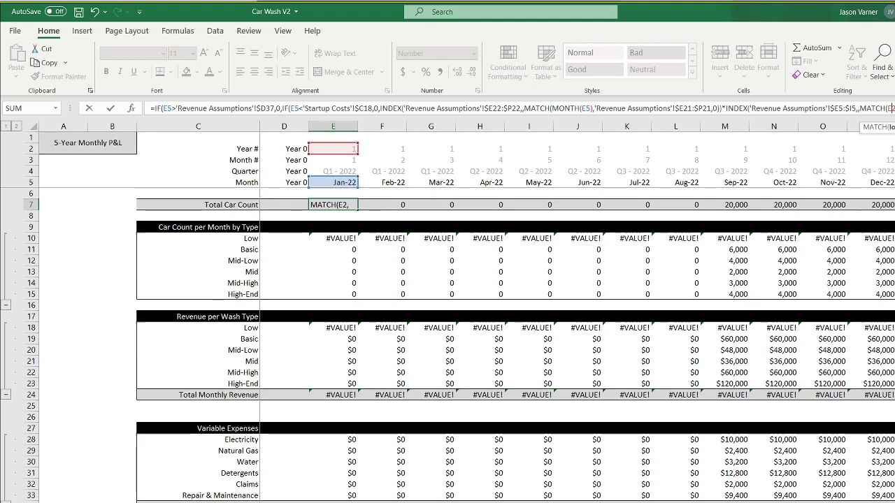
key(ctrl+shift+u)
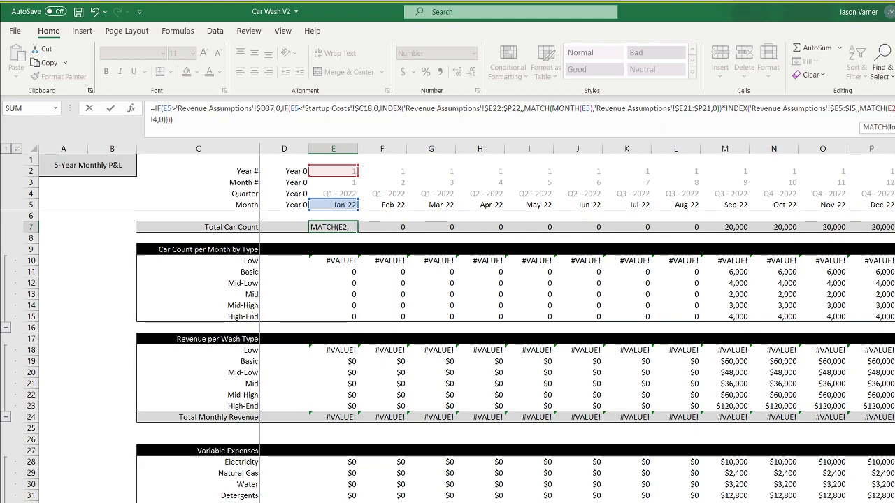
click(894, 108)
text($E5:)
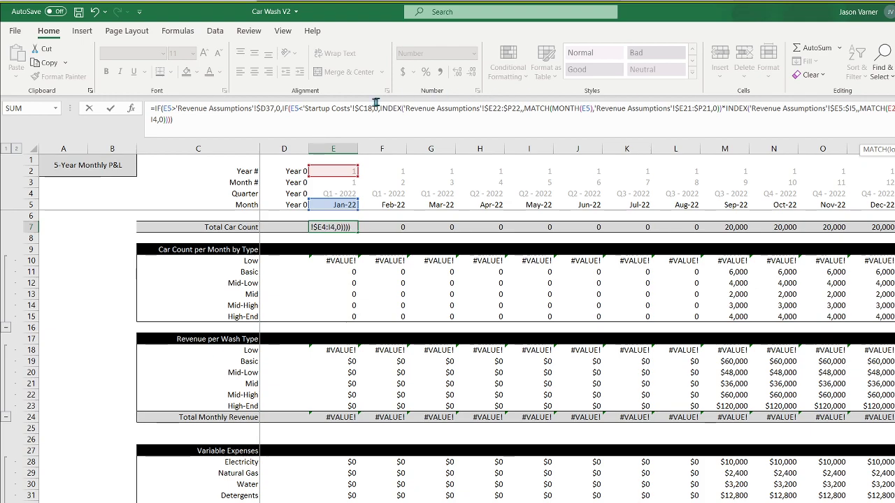
text($)
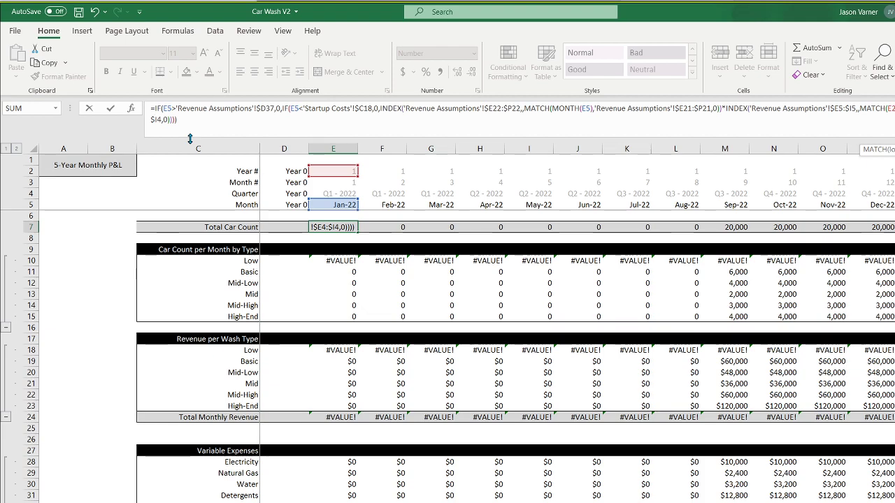
key(Return)
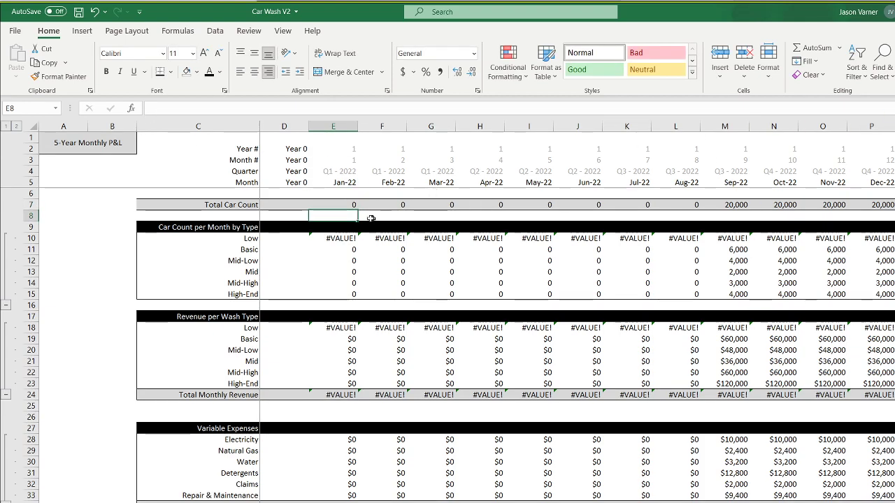
Fill the E7 Total Car Count formula across row 7 through Nov-22 in column O.
click(353, 206)
drag(385, 212, 862, 204)
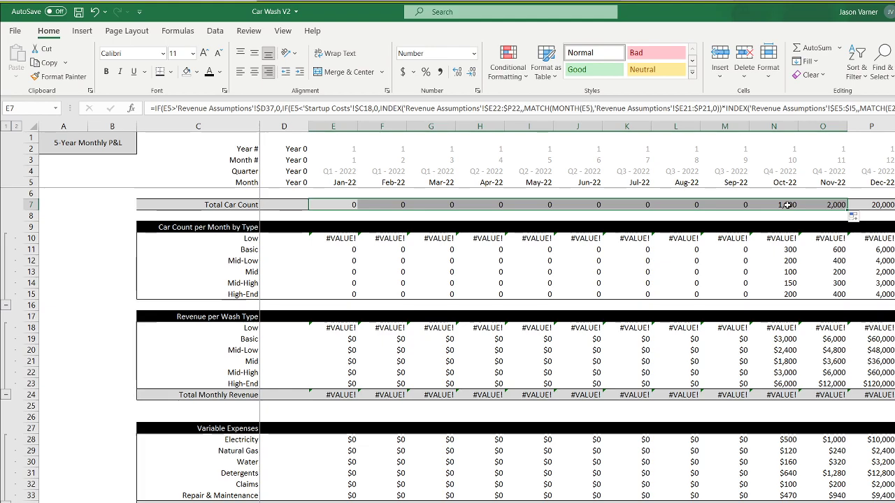
Compare the Oct-22 total car count in N7 with the month 10 expected car count on the Revenue Assumptions sheet.
click(787, 205)
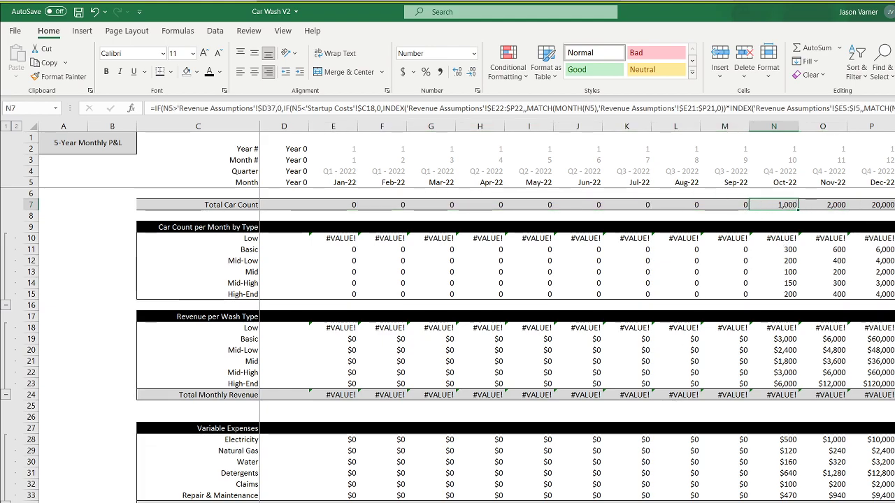
key(ctrl+Page_Up)
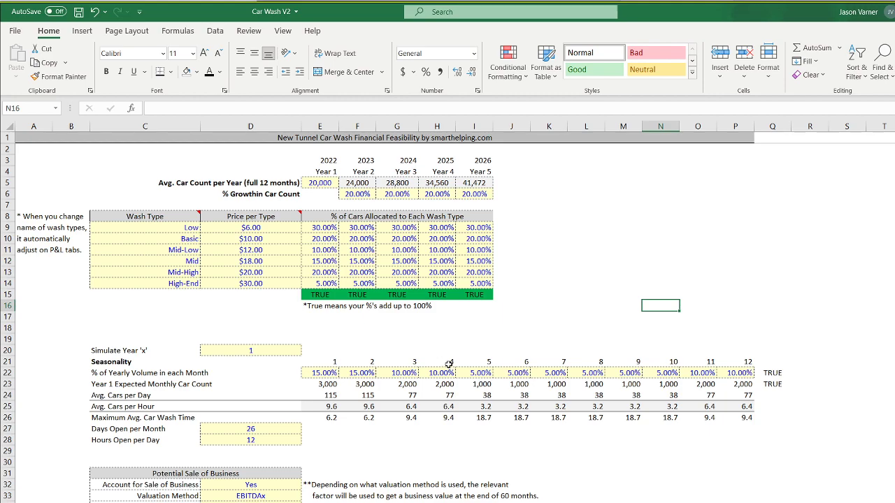
click(664, 383)
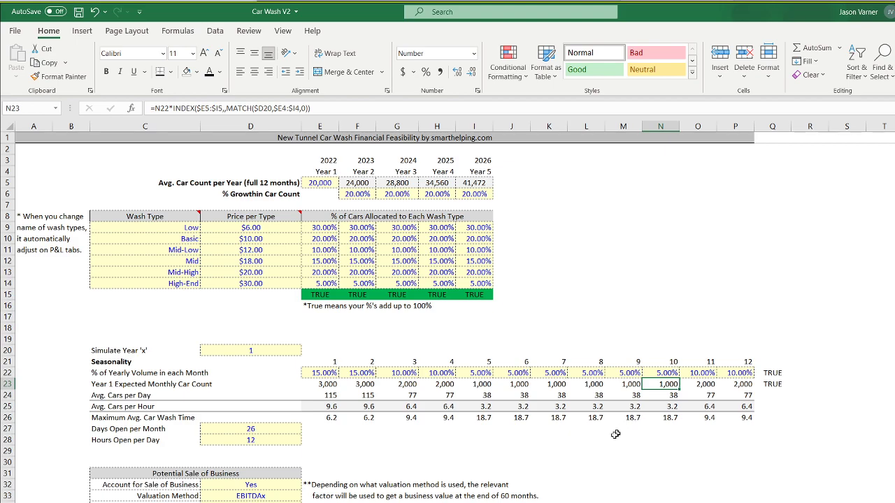
On the 5-Year Monthly P&L, fill the N7 car count formula across row 7 through Dec-26 in column BL.
key(ctrl+Page_Down)
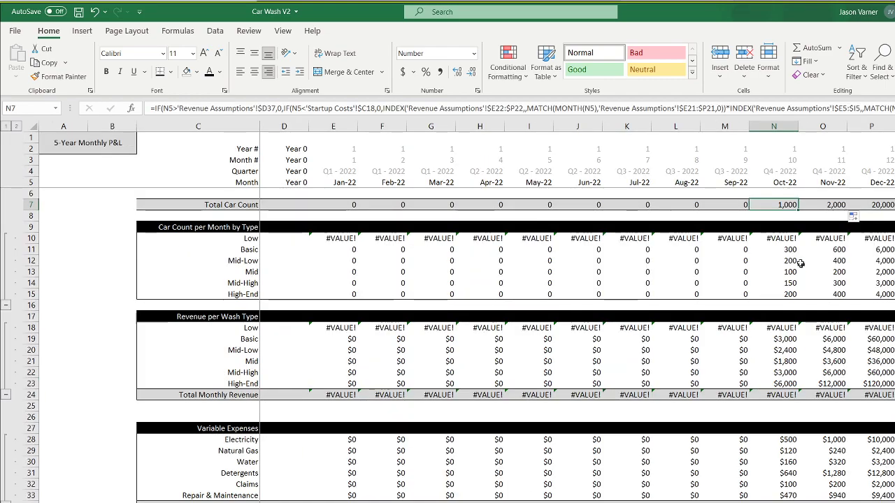
drag(797, 210, 894, 208)
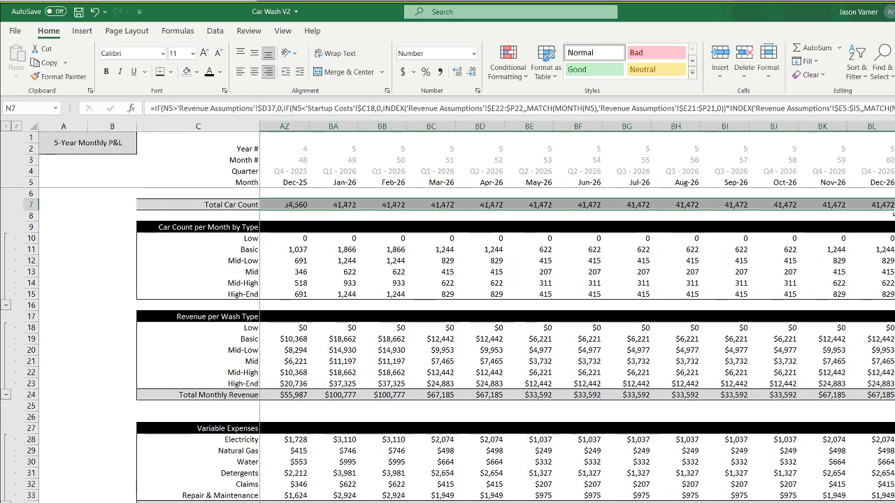
click(881, 207)
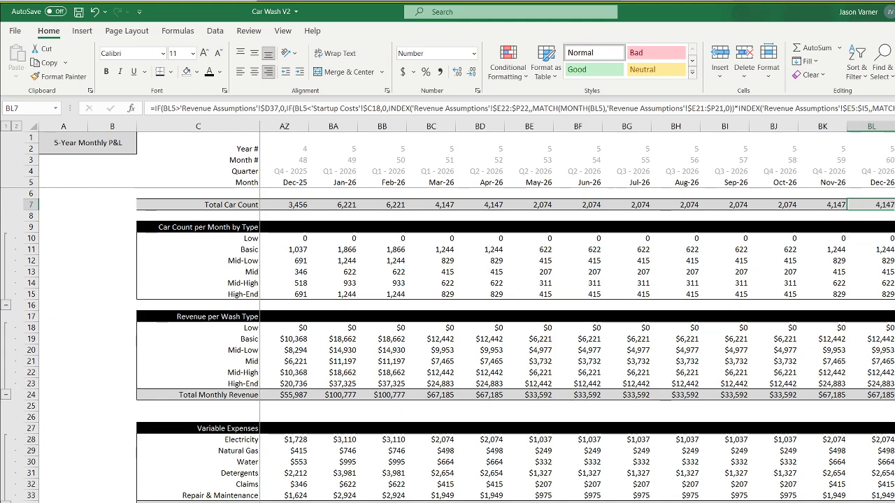
Set Simulate Year 'x' on the Revenue Assumptions sheet to 5.
key(ctrl+Page_Up)
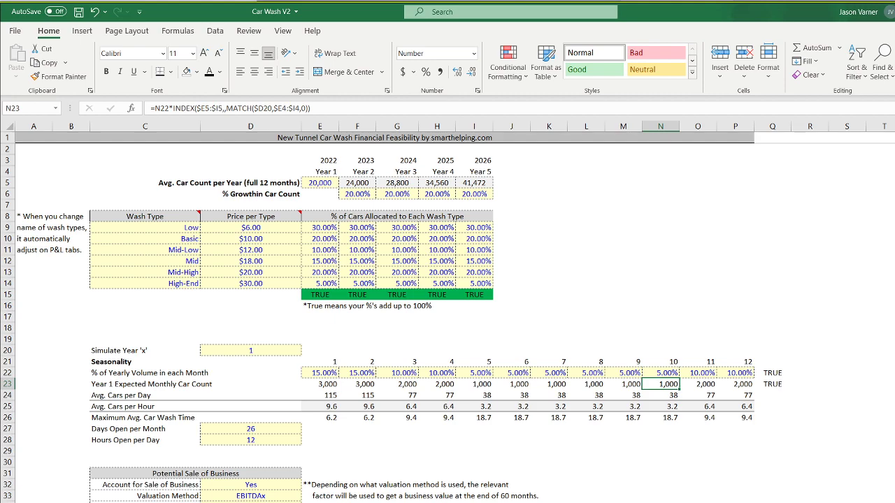
click(277, 355)
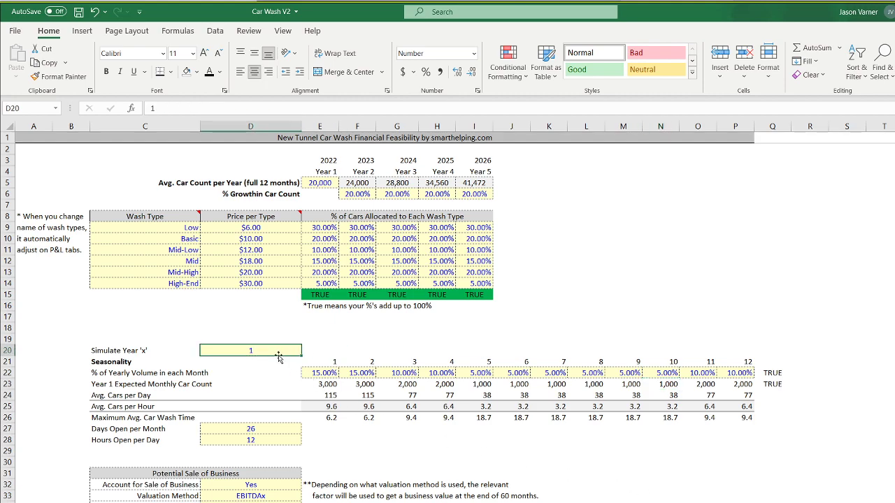
text(5)
key(Return)
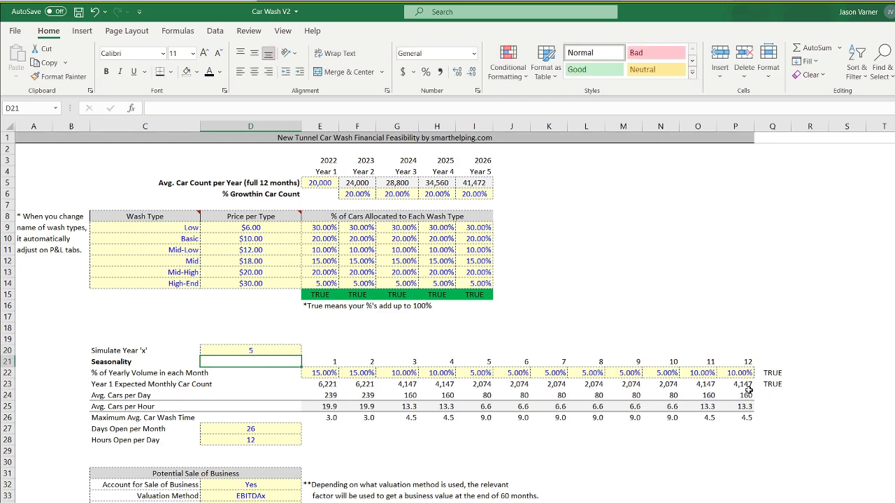
Set Simulate Year 'x' on the Revenue Assumptions sheet to 1.
click(269, 351)
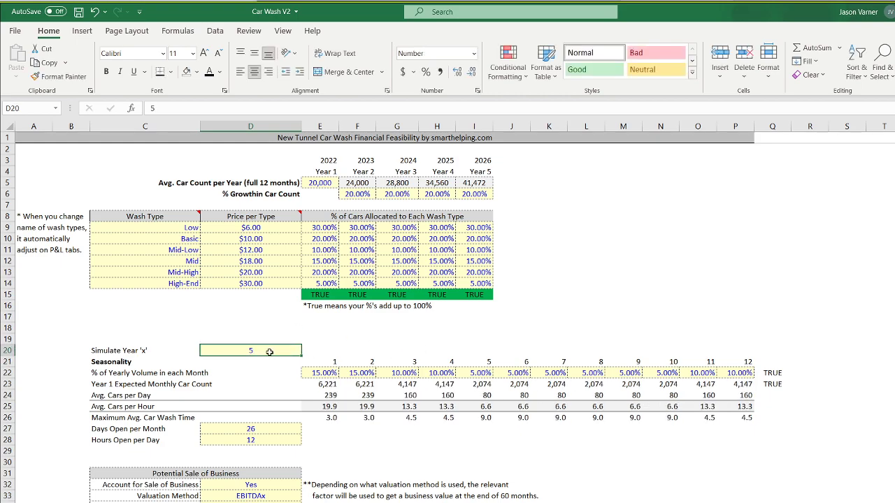
text(1)
key(Return)
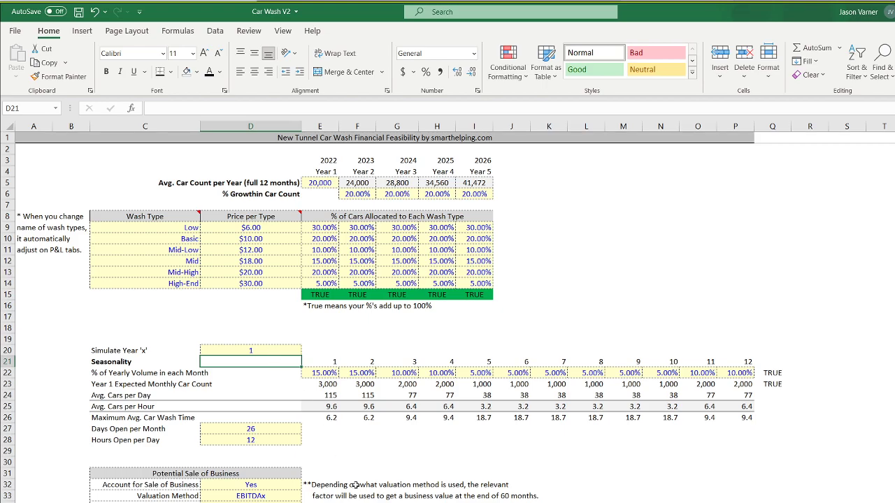
Check the total car counts in row 7 for the 2026 months on the 5-Year Monthly P&L.
click(447, 502)
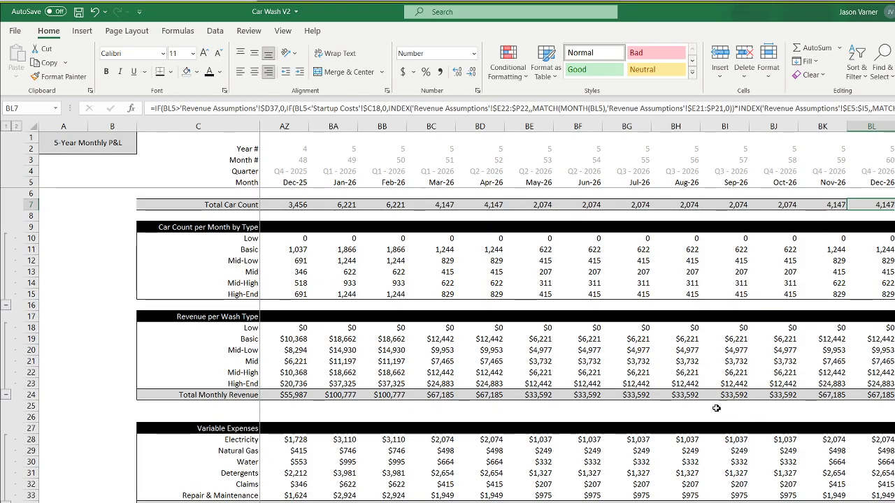
click(832, 205)
click(781, 206)
click(731, 206)
click(683, 206)
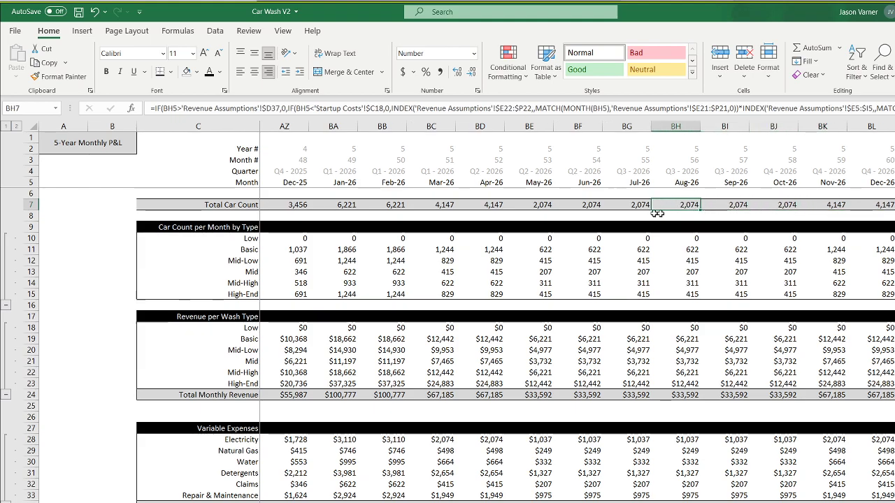
Review the row 7 total car counts from Oct-22 through May-23, and save the workbook.
scroll(520, 310, left, 15)
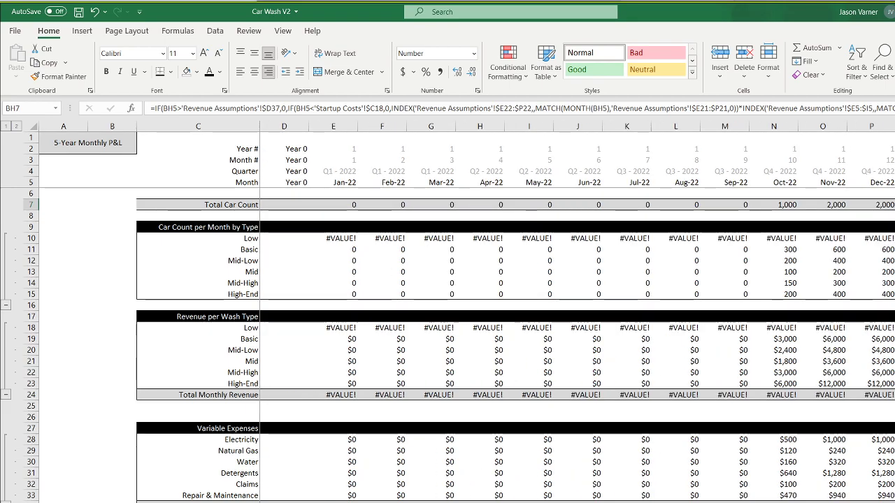
scroll(499, 204, right, 3)
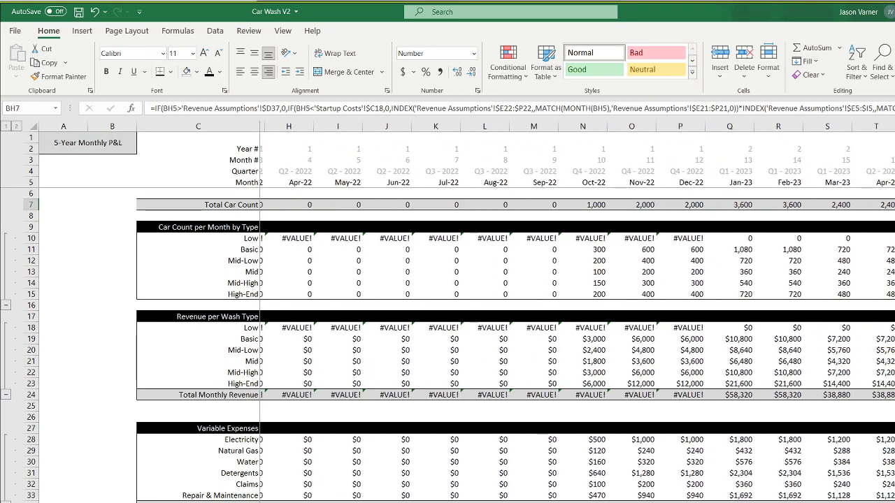
click(498, 205)
click(539, 205)
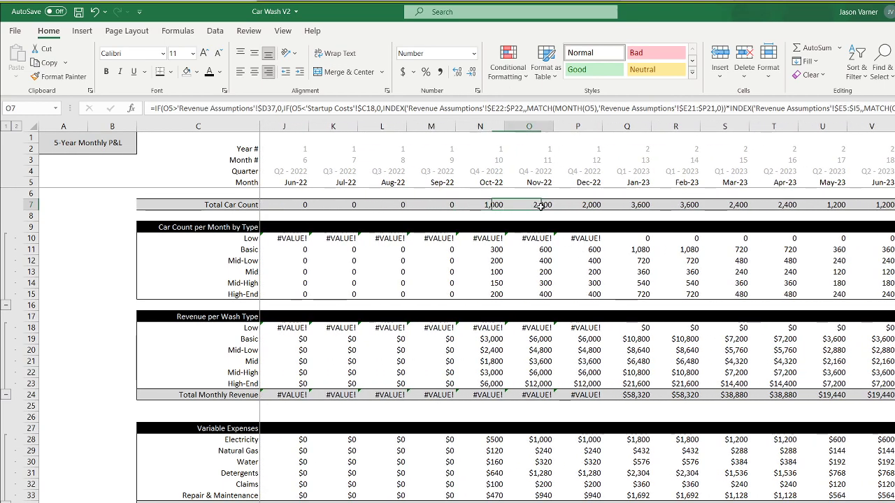
click(587, 204)
click(629, 205)
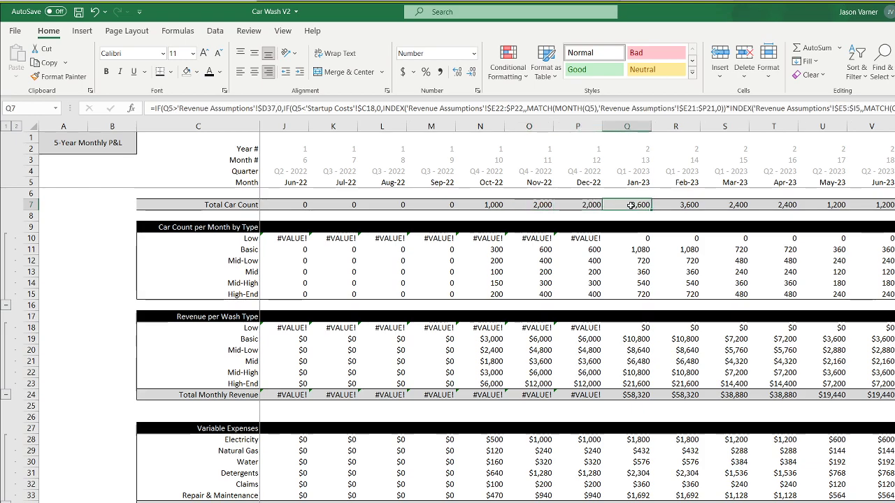
click(680, 205)
click(736, 205)
click(672, 206)
click(639, 205)
click(689, 206)
click(735, 205)
click(783, 205)
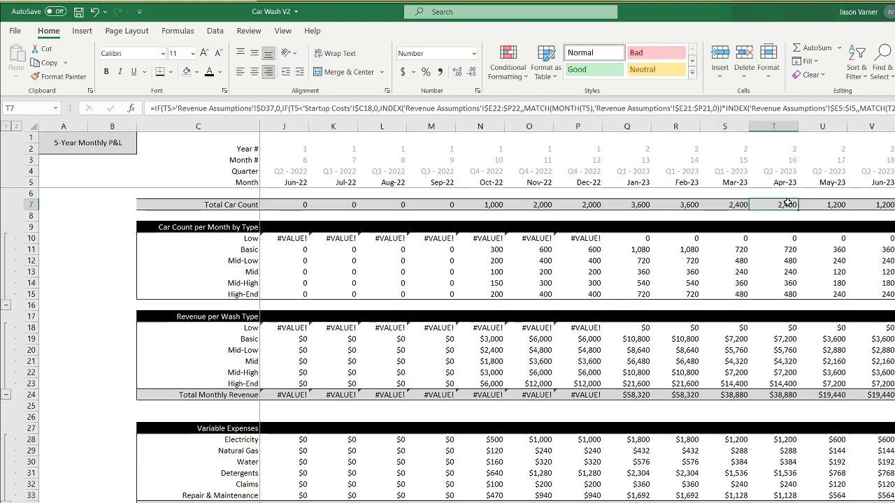
click(826, 204)
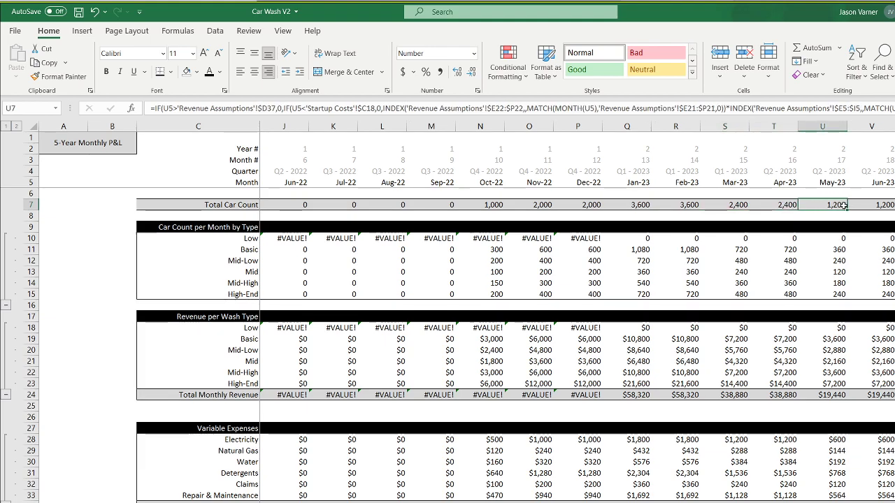
click(790, 204)
scroll(578, 314, left, 6)
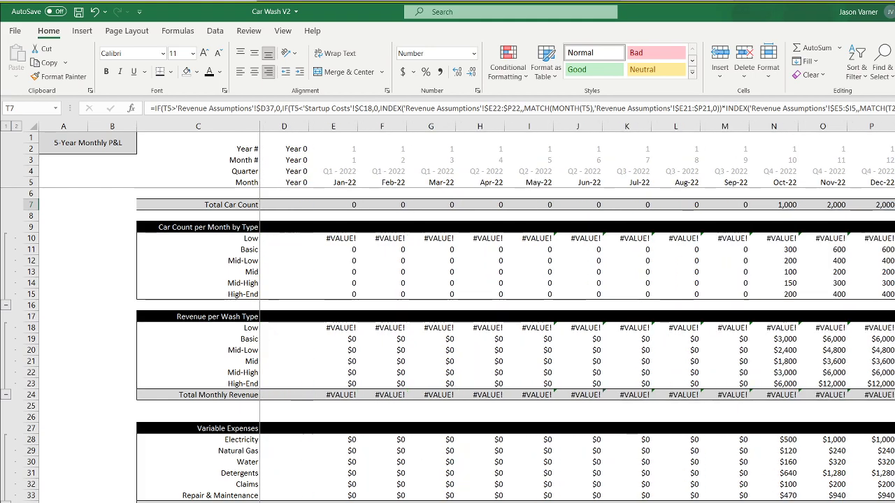
click(77, 12)
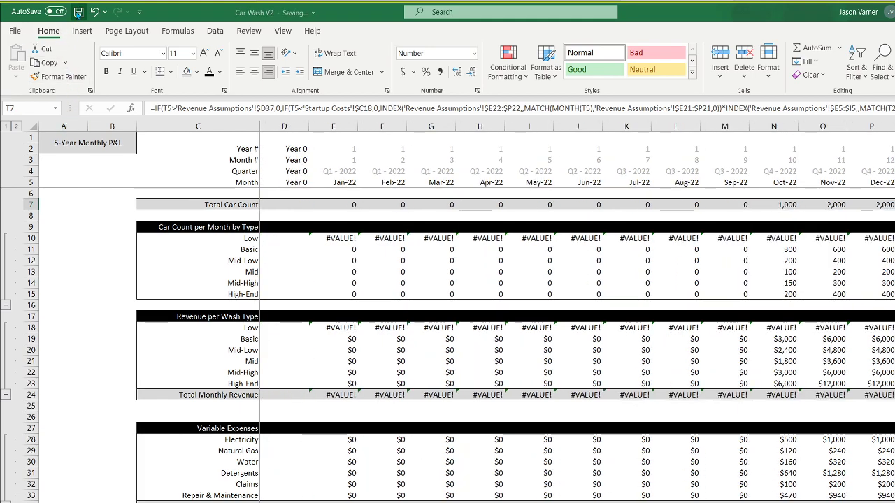
Start an INDEX formula in E10 for the Low wash type over Revenue Assumptions row 9, skipping the row number and opening a MATCH for the column.
click(334, 239)
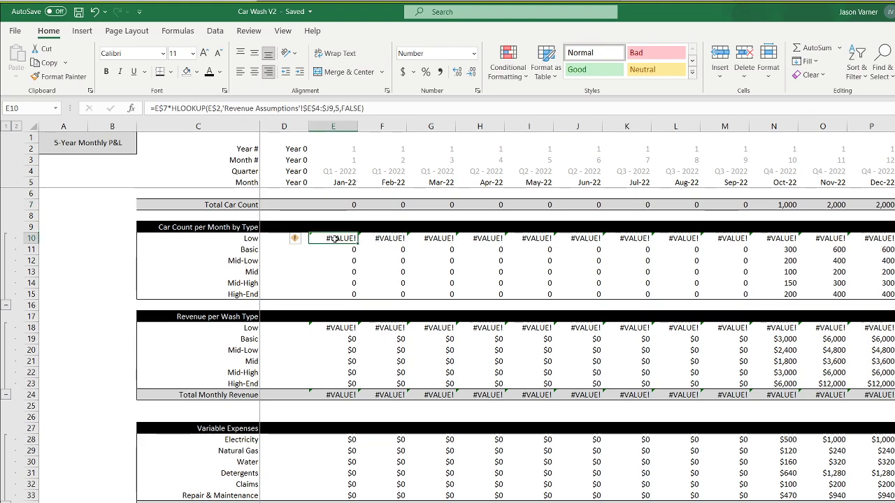
text(=index)
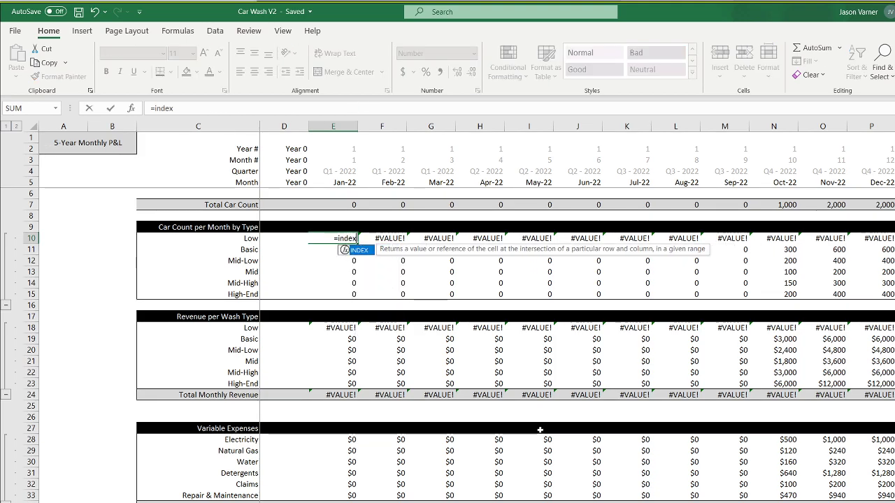
text(()
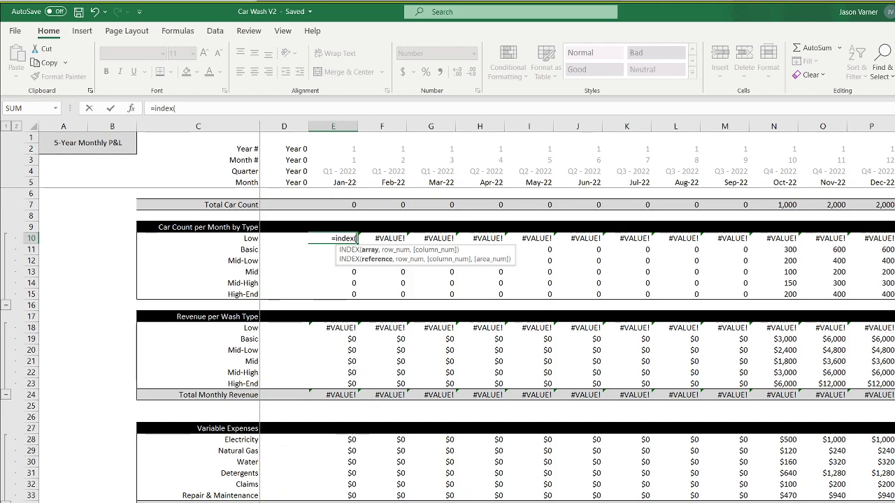
key(ctrl+Page_Up)
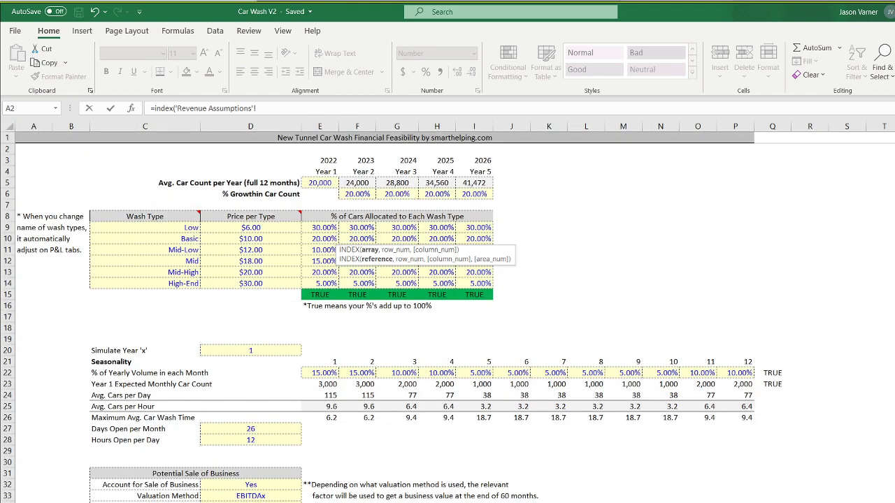
drag(8, 216, 9, 271)
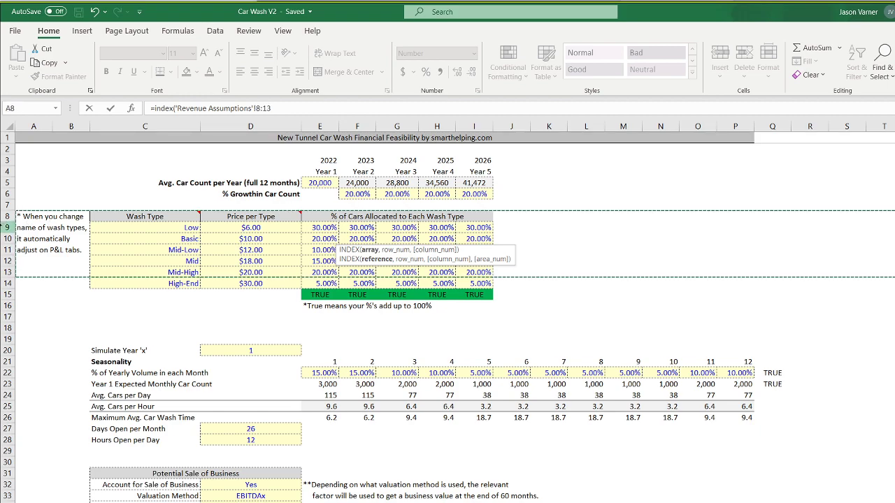
drag(256, 108, 300, 108)
text(9)
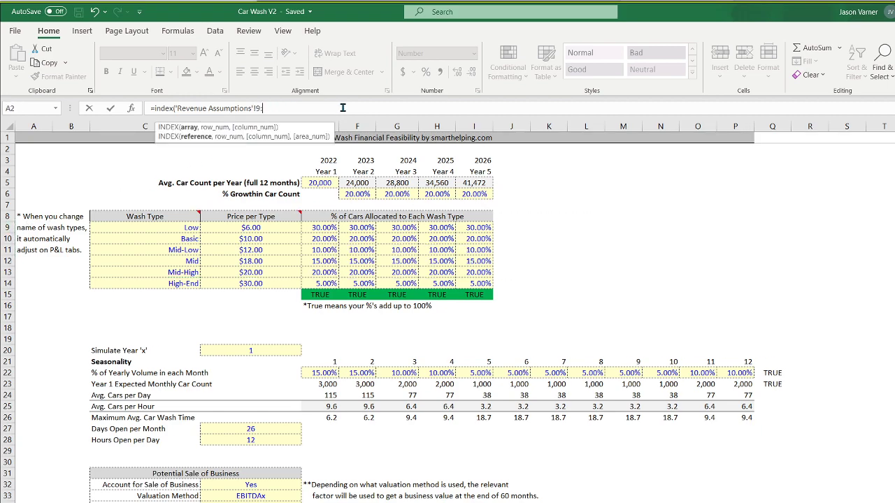
text(:9,)
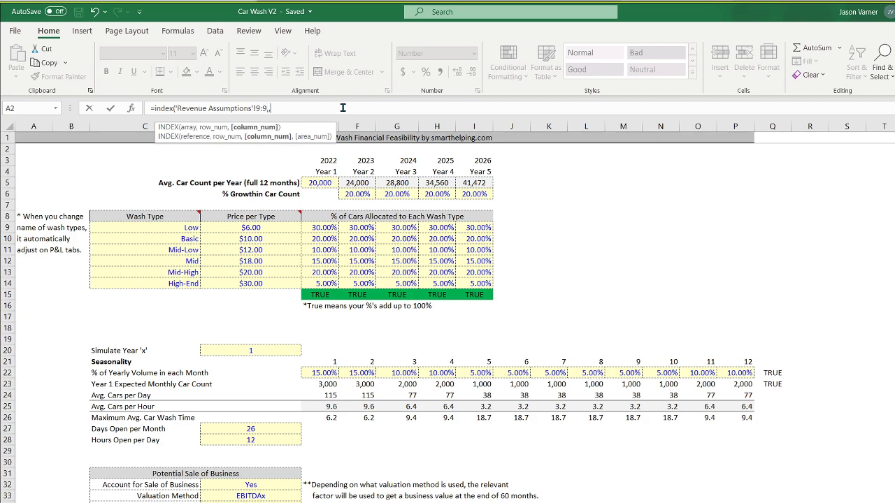
text(,match()
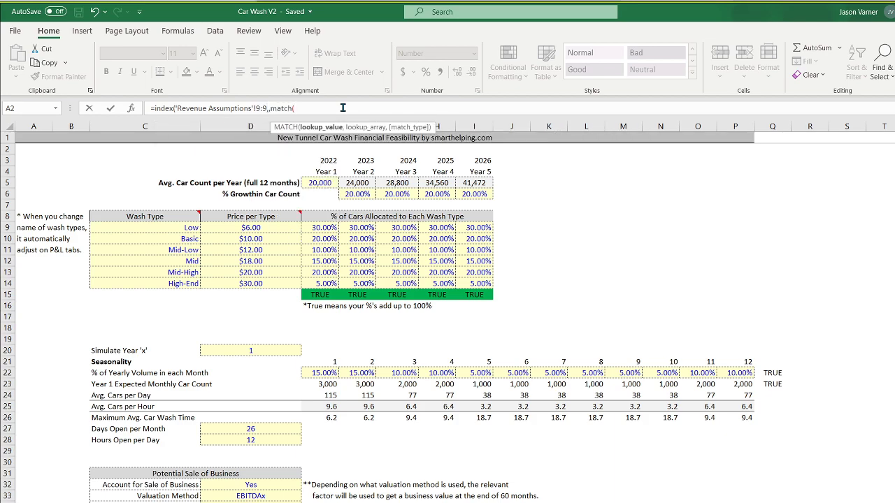
Complete the E10 MATCH with year number E2 as lookup value, Revenue Assumptions row 4 as lookup array and match type 0.
click(377, 502)
click(347, 148)
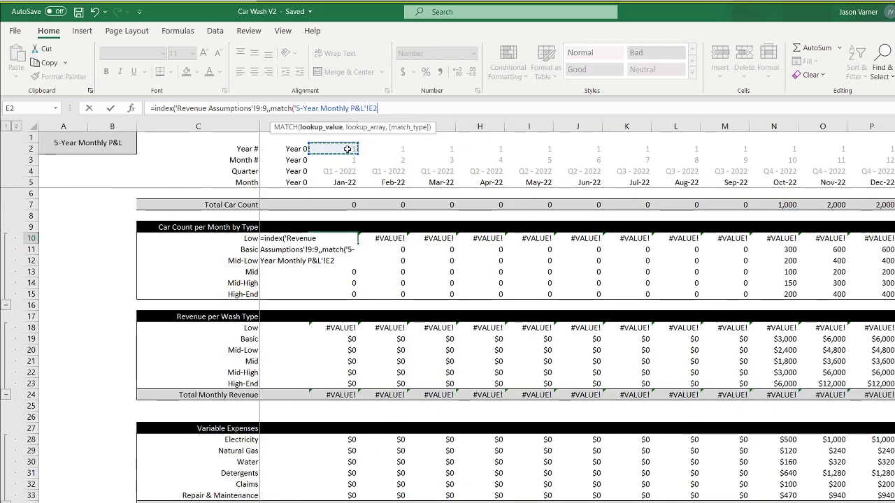
text(,)
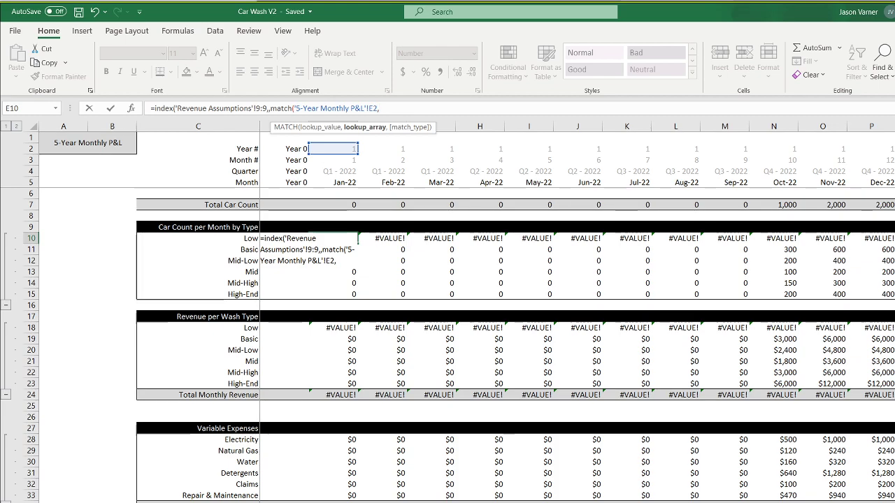
key(ctrl+Page_Up)
click(8, 172)
text(,)
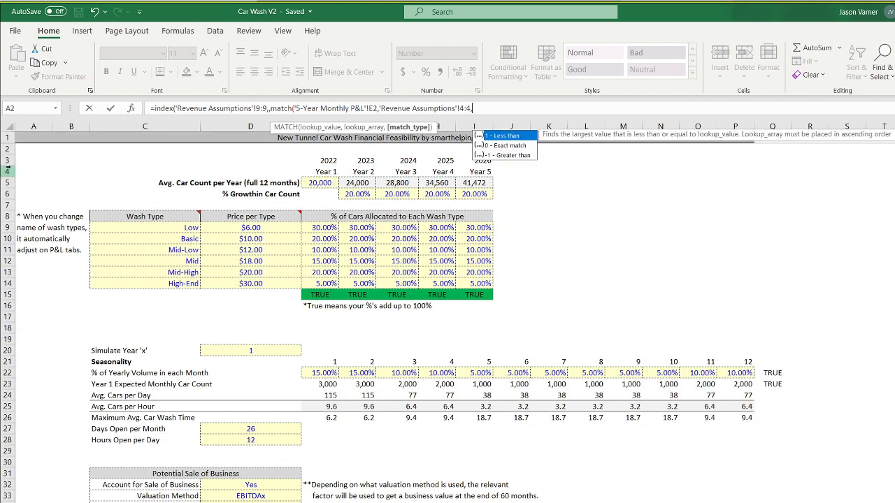
text(0)
key(Return)
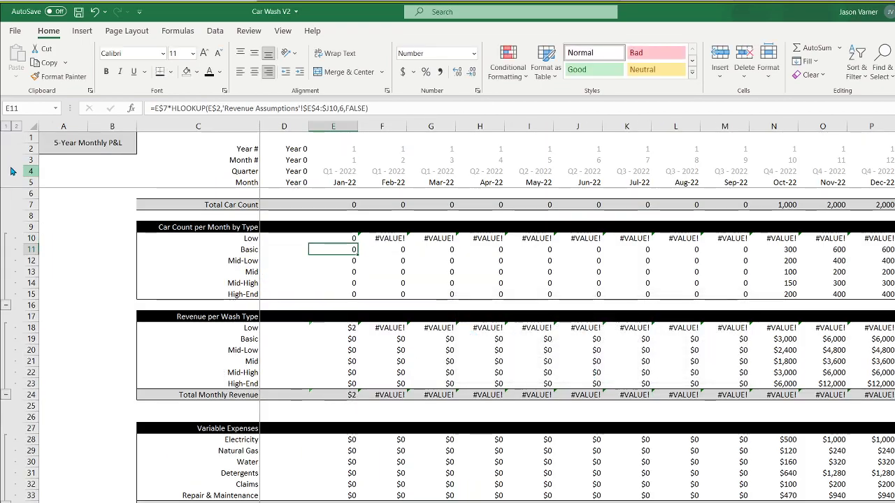
In the E10 formula, anchor the lookup row as $4:$4 and the year reference as E$2, removing the redundant 5-Year Monthly P&L sheet prefix.
key(Up)
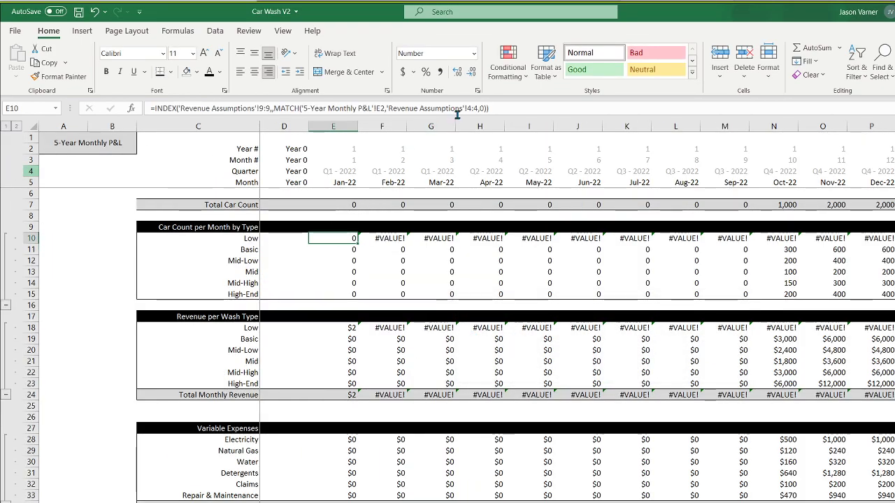
click(475, 108)
text($4:)
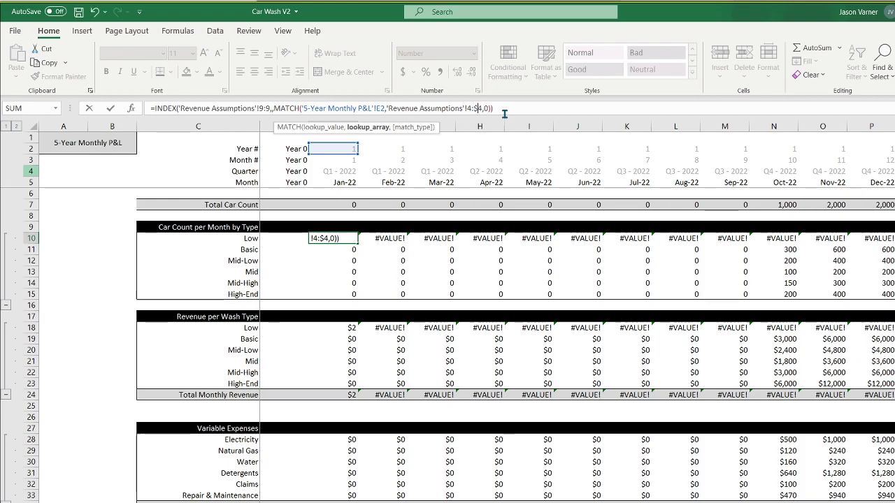
text($)
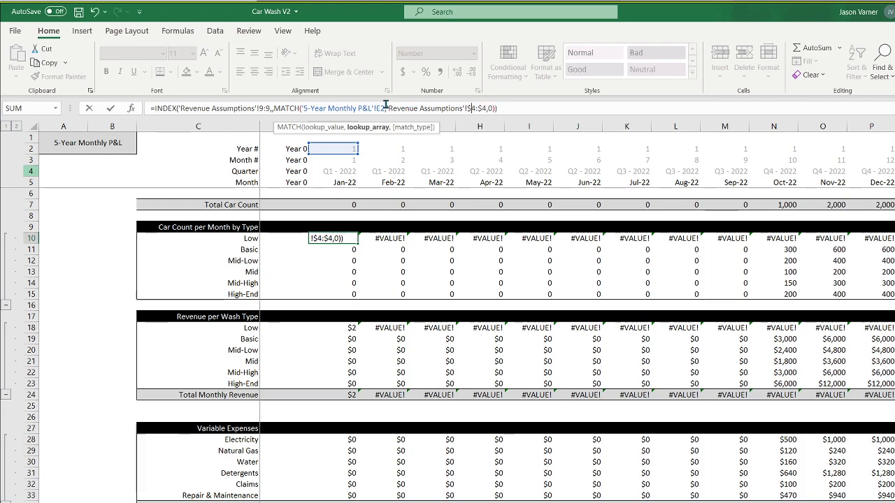
click(378, 108)
text(E)
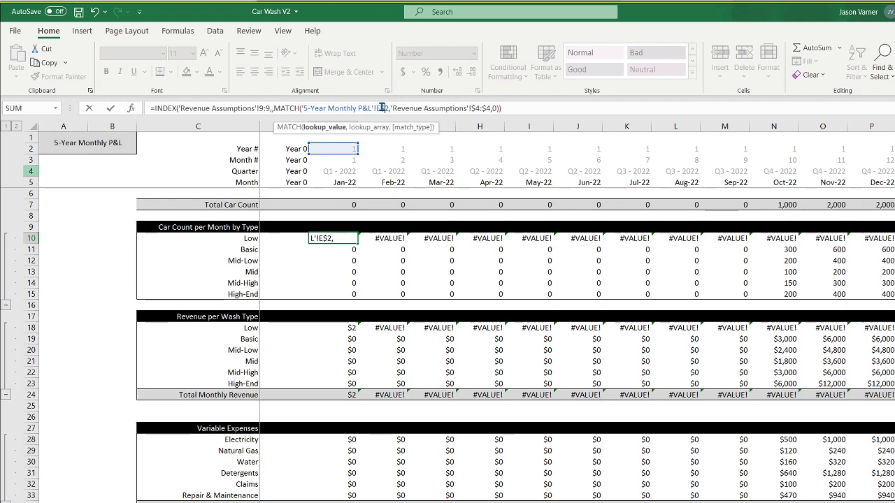
drag(377, 108, 304, 107)
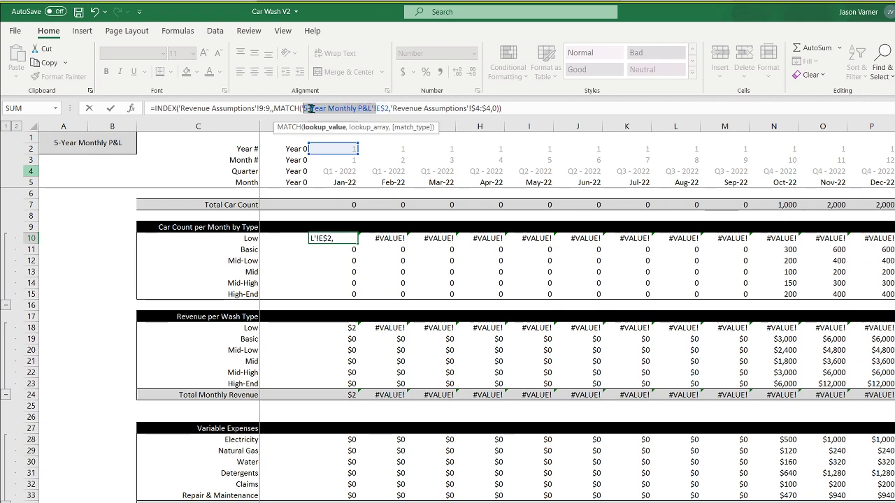
key(BackSpace)
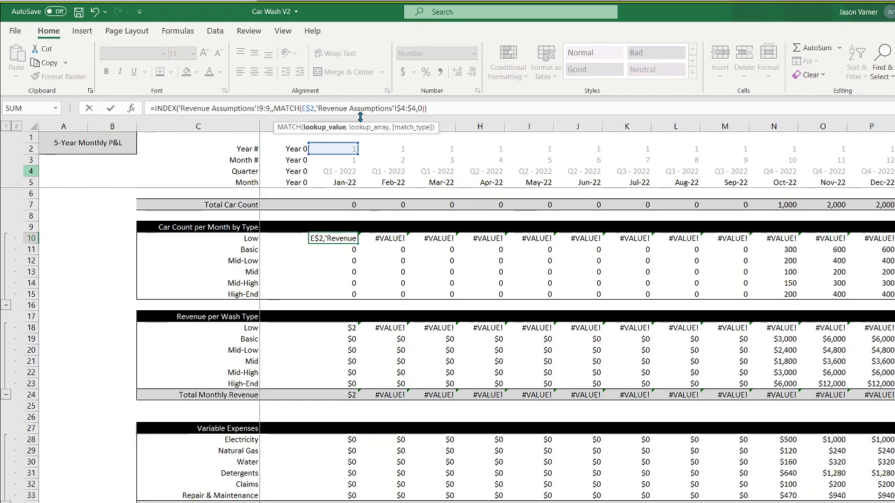
key(Return)
Fill the E10 formula down through the High-End row and across to Nov-22, covering E10:O15.
click(353, 241)
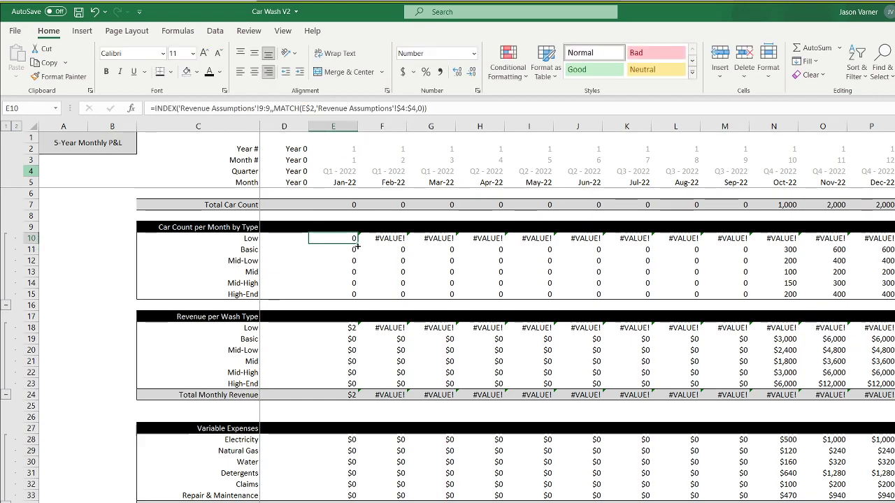
drag(358, 242, 827, 305)
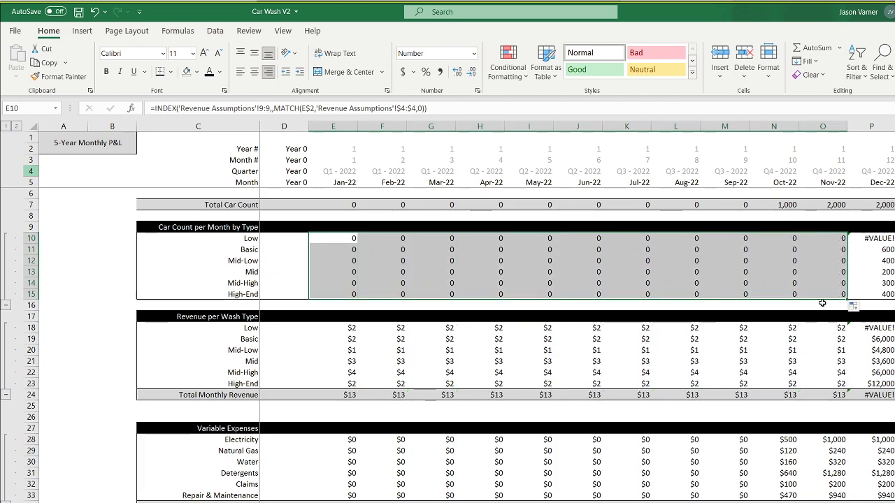
Multiply the E10 INDEX formula by the total car count in E7.
double_click(323, 238)
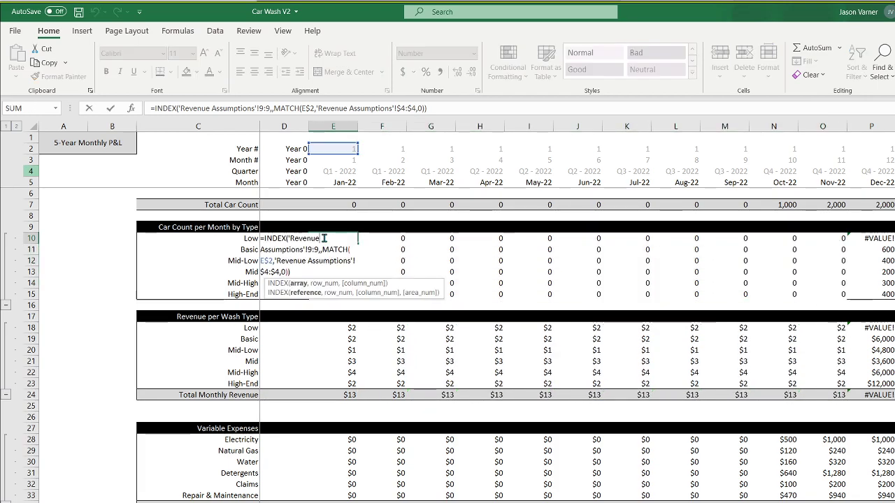
click(439, 106)
text(*)
click(341, 202)
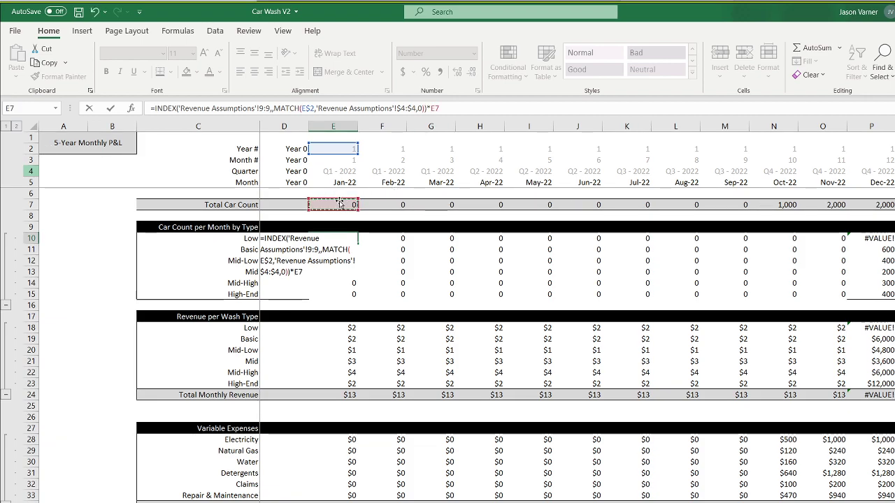
key(Return)
click(353, 238)
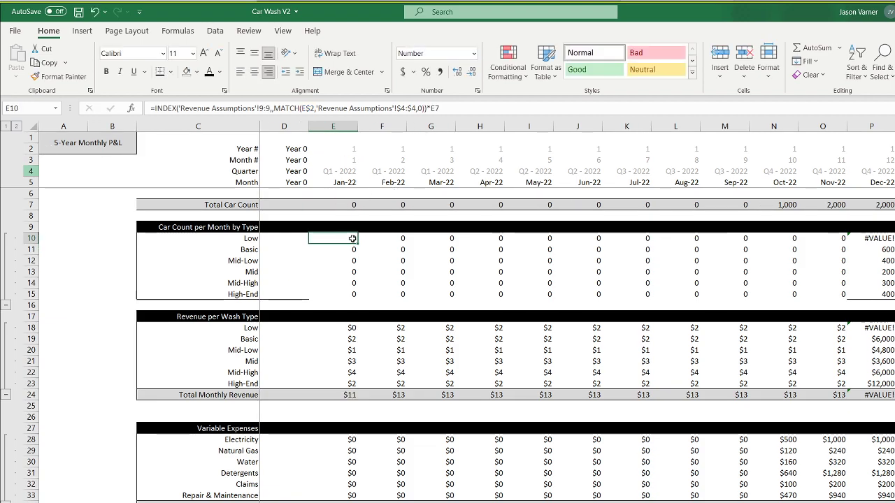
Anchor the total car count reference in the E10 formula as E$7 and fill it down through the High-End row.
click(434, 109)
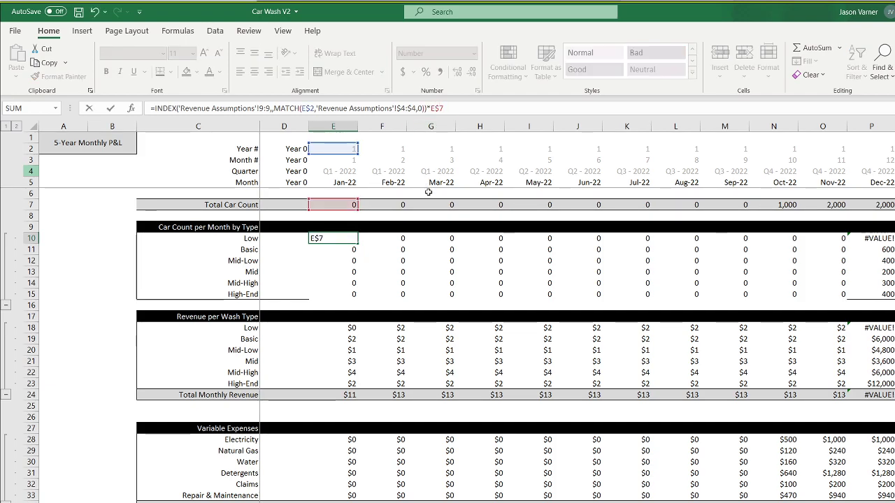
key(Return)
click(353, 238)
drag(358, 244, 358, 299)
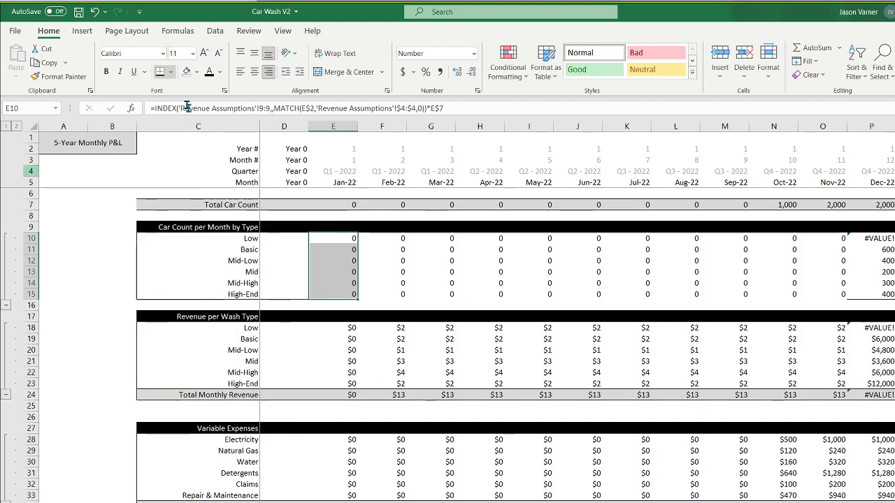
Fill the Jan-22 wash-type car count formulas across all months through Dec-26 and save the workbook.
drag(353, 296, 873, 296)
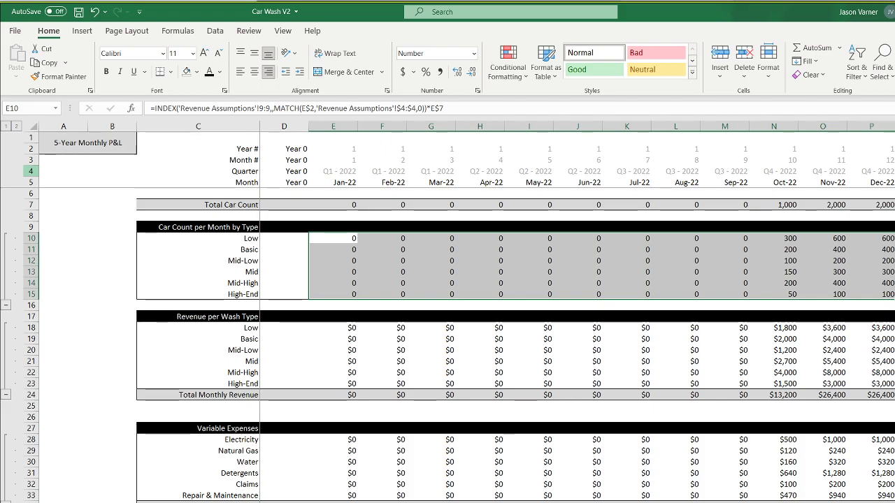
drag(894, 299, 894, 296)
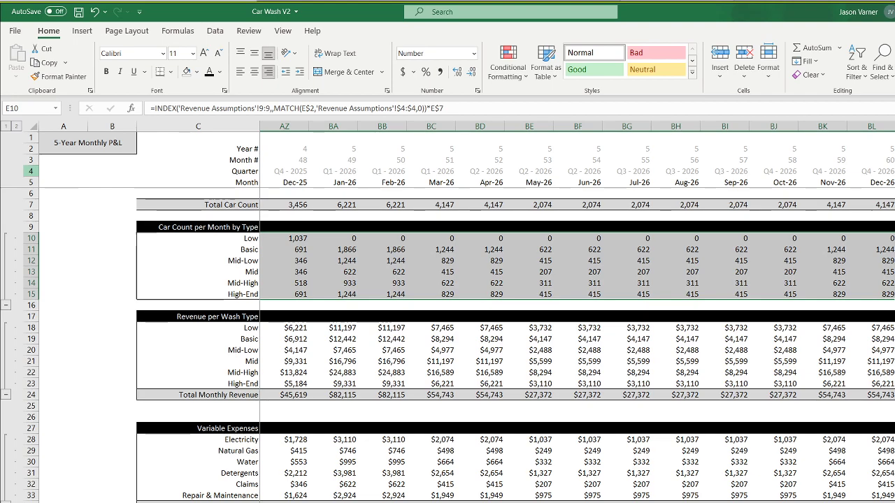
click(804, 273)
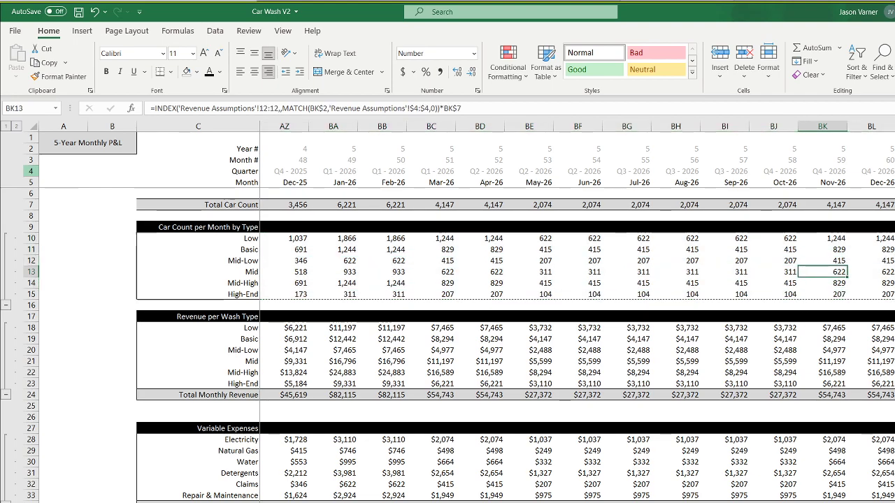
scroll(578, 307, left, 16)
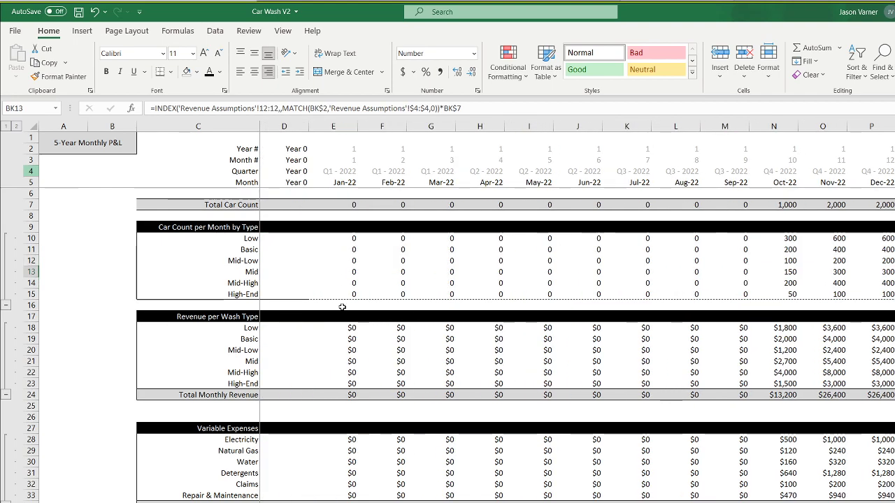
click(78, 12)
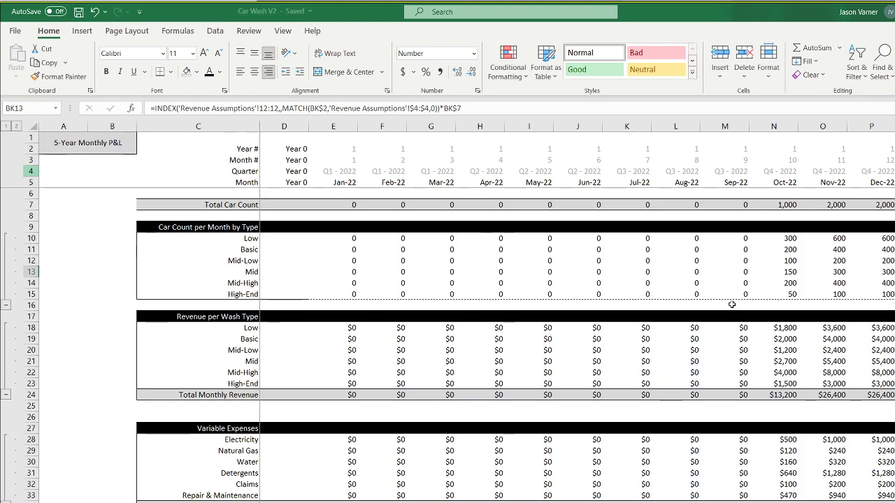
Examine the Oct-22 car counts for each wash type, from Low to High-End, and their INDEX/MATCH formulas.
click(782, 238)
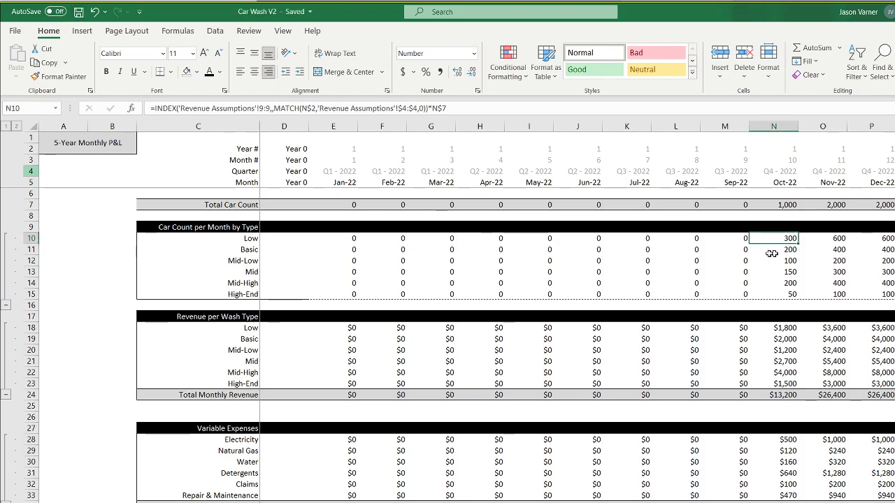
click(240, 238)
click(246, 273)
click(246, 283)
click(242, 294)
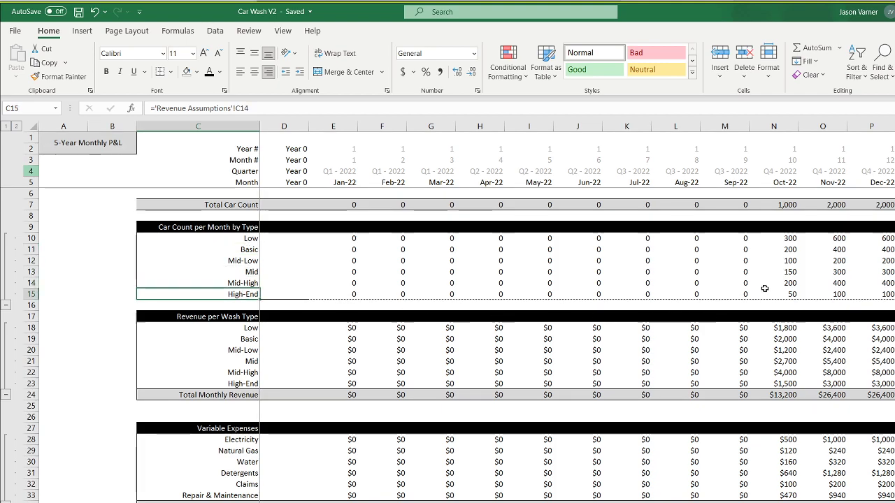
drag(781, 236, 776, 290)
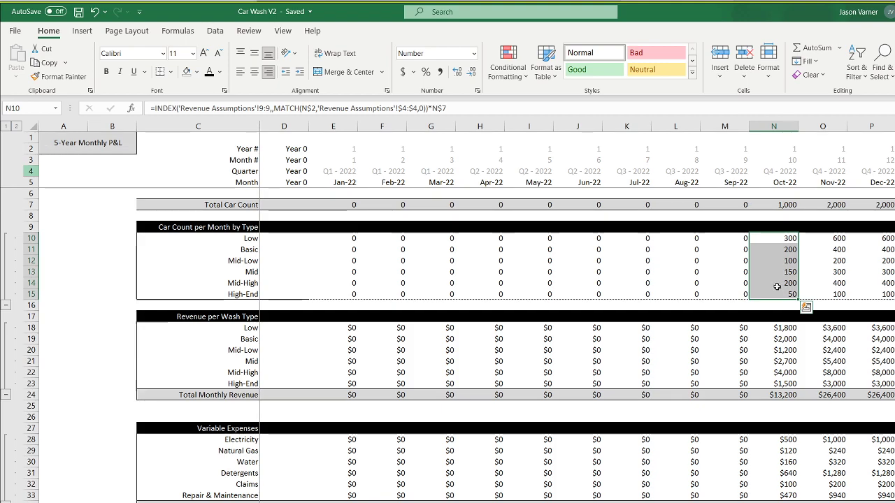
click(773, 237)
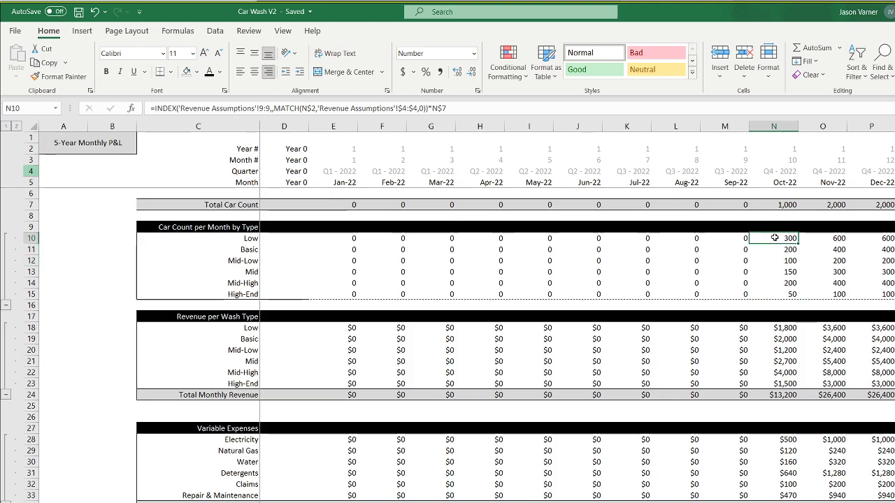
key(Down)
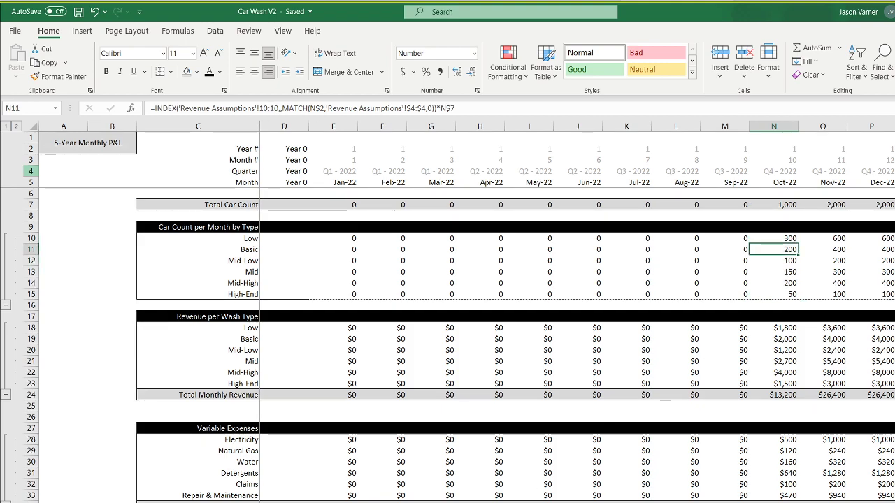
Check the month 1 average cars per hour, expected car count and maximum wash time on the Revenue Assumptions sheet.
click(280, 501)
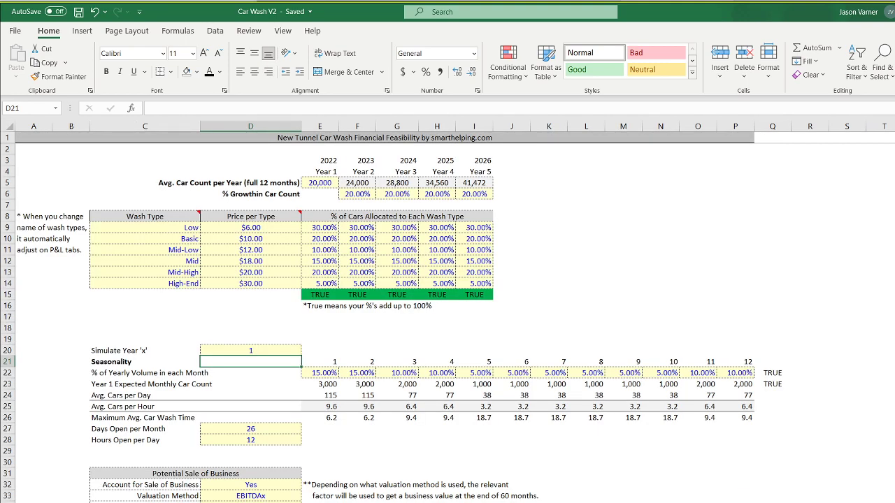
click(335, 408)
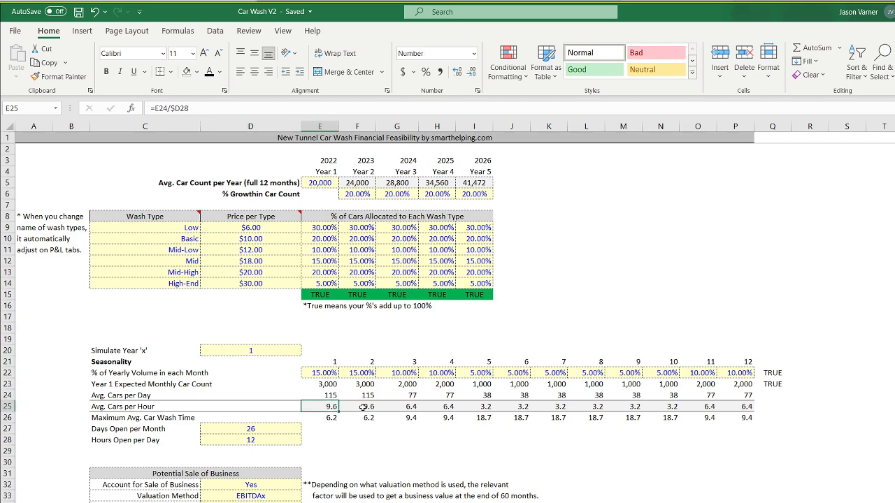
click(328, 418)
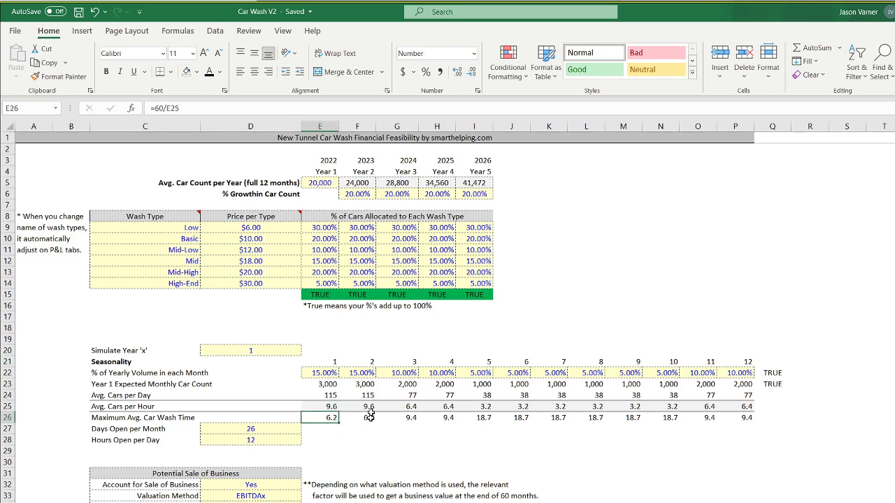
click(335, 383)
click(329, 418)
Compare the Oct-22 and Nov-22 car counts by wash type on the 5-Year Monthly P&L sheet, and save the workbook.
key(ctrl+Page_Down)
click(781, 238)
click(780, 247)
click(780, 261)
click(781, 282)
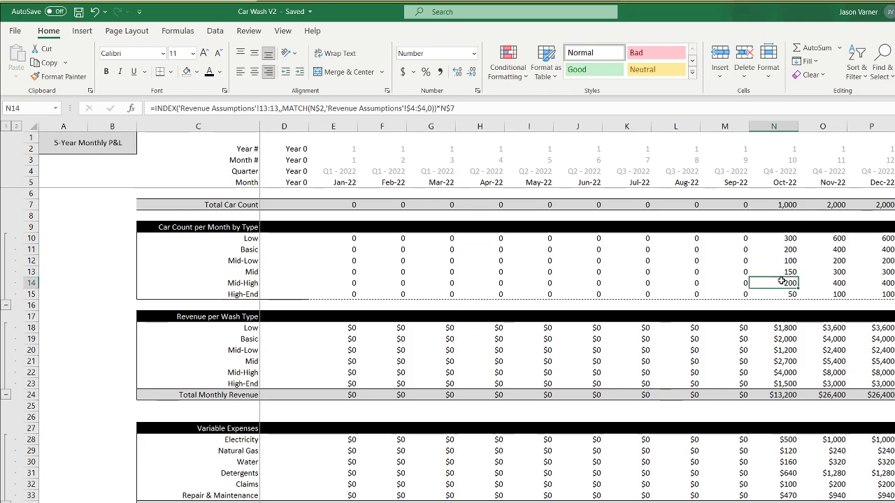
click(826, 240)
click(828, 250)
click(830, 261)
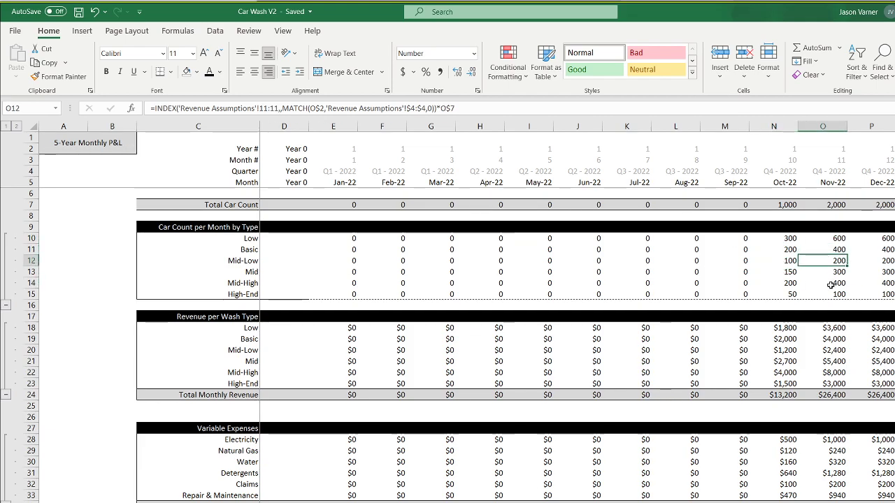
key(ctrl+Page_Up)
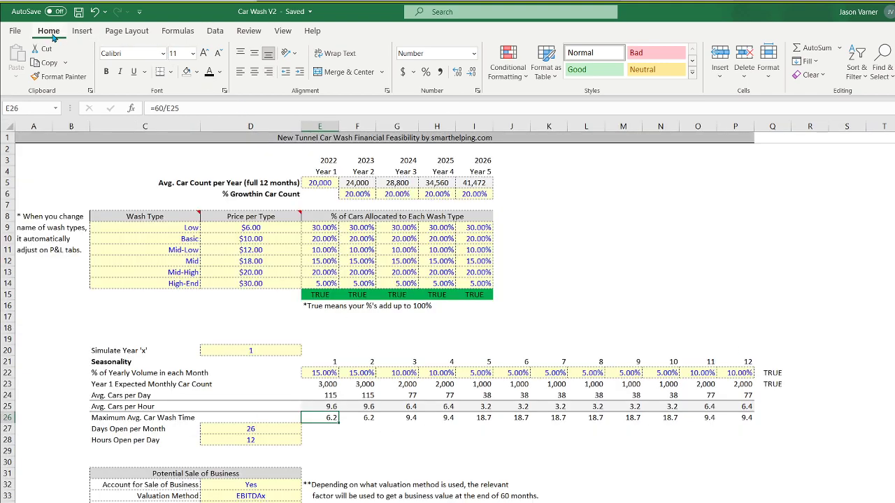
click(78, 12)
Check the Oct-22 wash-type counts and compare the Total Car Count of Oct-22 with Nov-22 on the monthly P&L.
key(ctrl+Page_Down)
key(ctrl+Page_Down)
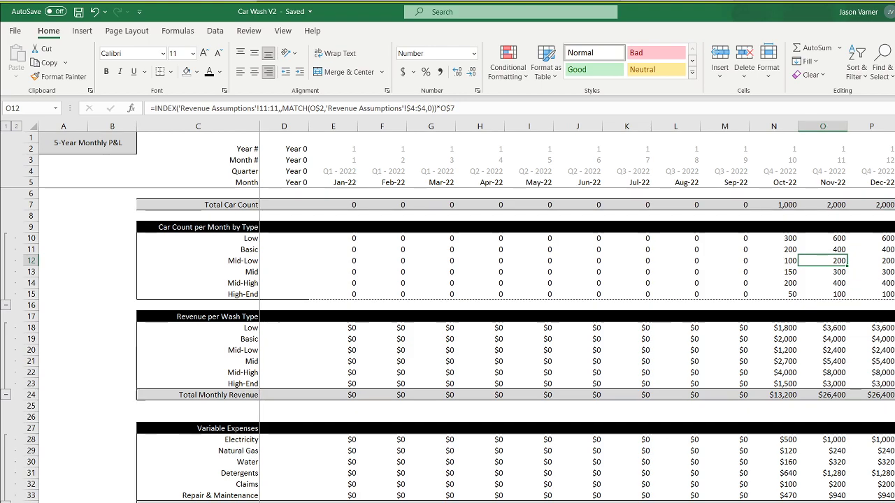
click(787, 239)
click(783, 249)
click(783, 269)
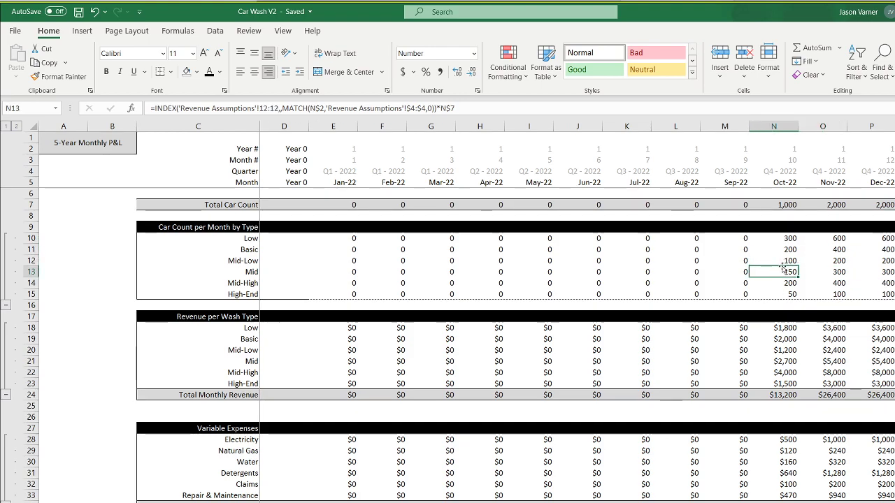
click(786, 205)
click(836, 205)
click(776, 205)
click(826, 204)
click(786, 205)
click(836, 205)
click(782, 206)
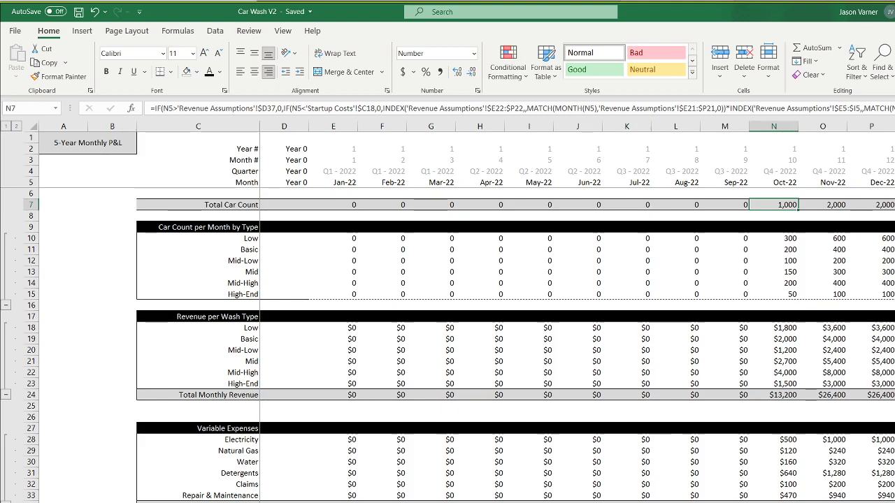
Review the seasonality block on the Revenue Assumptions sheet, including the Maximum Avg. Car Wash Time row for all 12 months.
click(335, 501)
drag(322, 371, 769, 417)
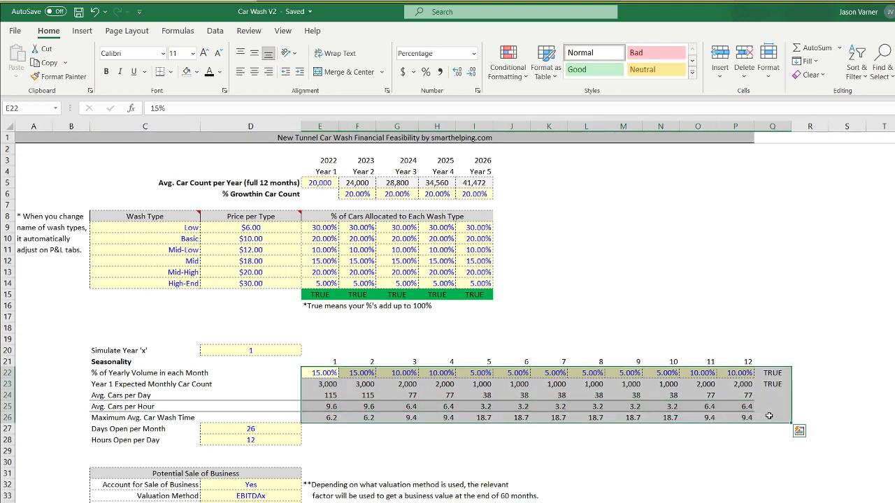
click(160, 419)
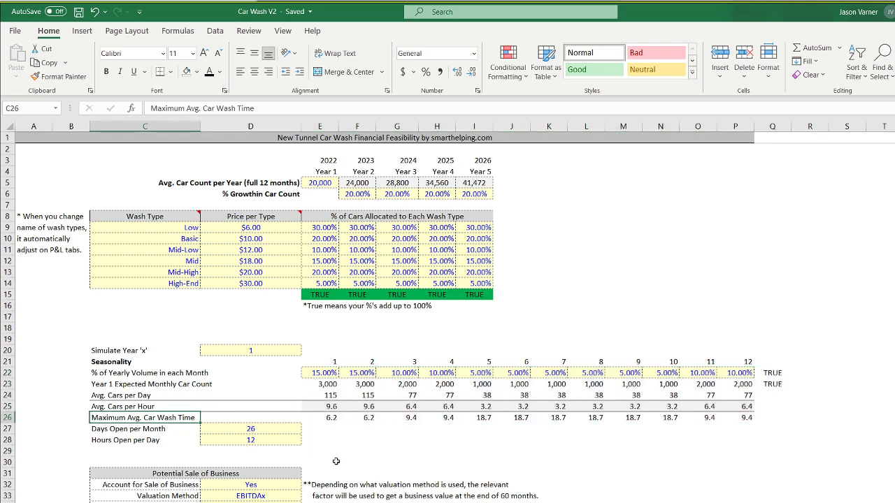
drag(329, 419, 732, 416)
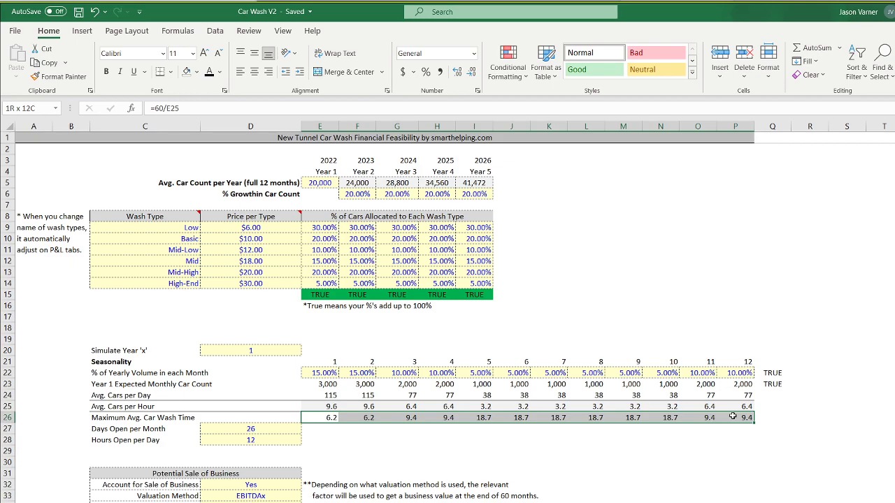
drag(732, 417, 733, 416)
click(732, 417)
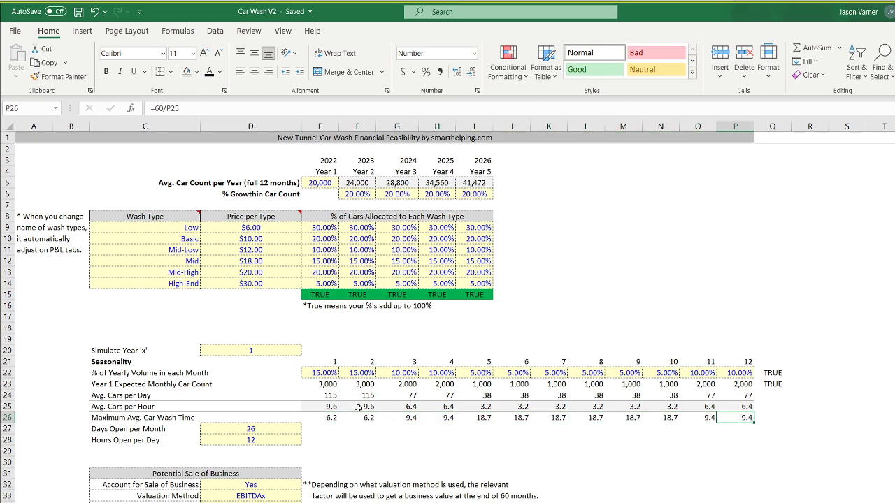
Bold the Avg. Cars per Hour row from its label through month 12 and save the workbook.
click(316, 406)
drag(316, 406, 727, 407)
drag(134, 406, 745, 405)
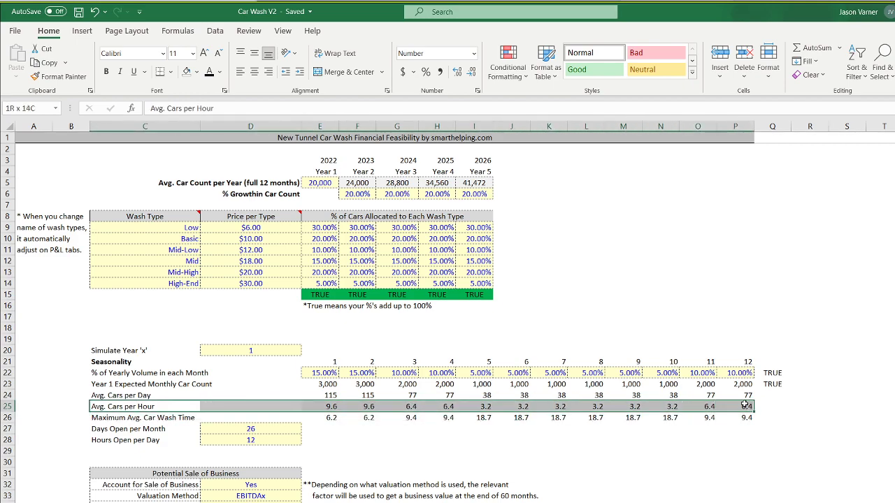
click(106, 72)
click(659, 485)
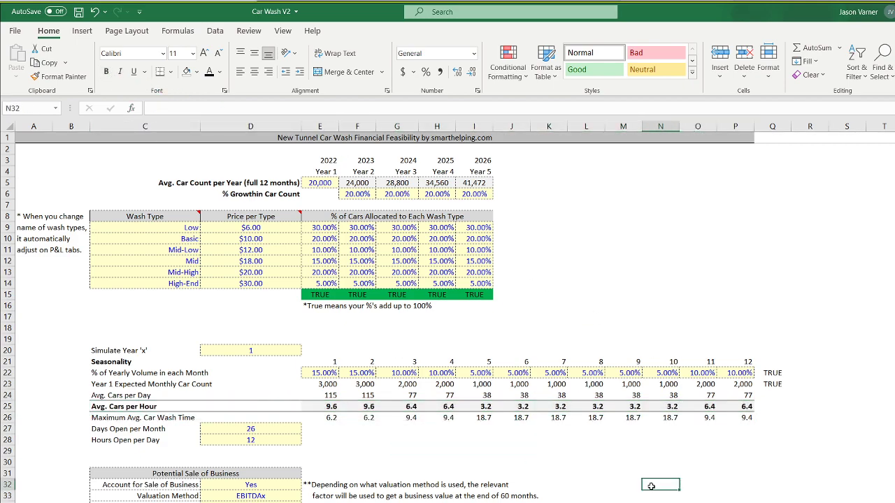
click(78, 11)
Look over the monthly P&L sections, and review the Revenue Assumptions rows from expected monthly car count to maximum wash time.
key(ctrl+Page_Down)
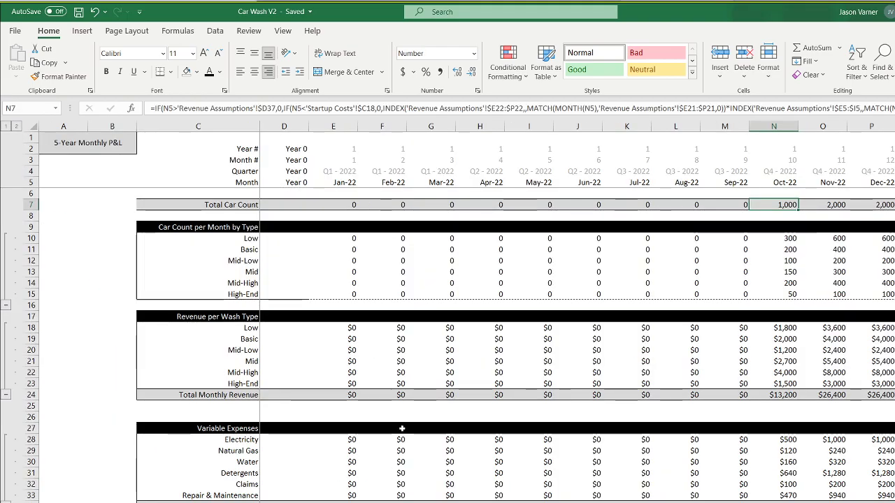
scroll(390, 501, down, 15)
scroll(391, 500, up, 12)
scroll(395, 501, down, 1)
key(ctrl+Page_Up)
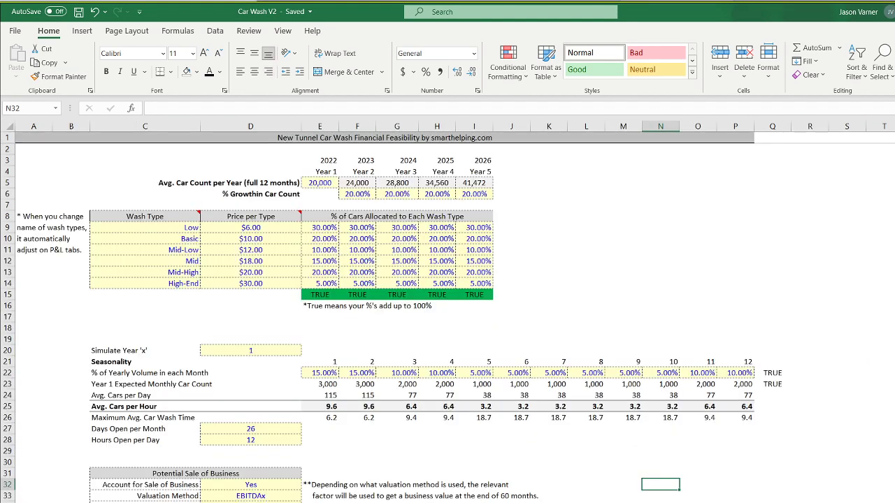
drag(320, 382, 734, 418)
Inspect the revenue per wash type section and the variable expense formulas for electricity, gas, water and detergents on the monthly P&L.
key(ctrl+Page_Down)
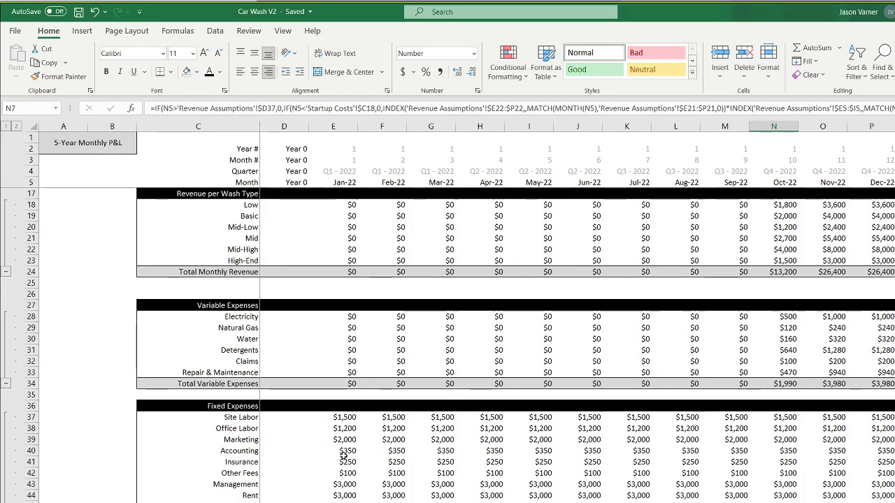
click(248, 204)
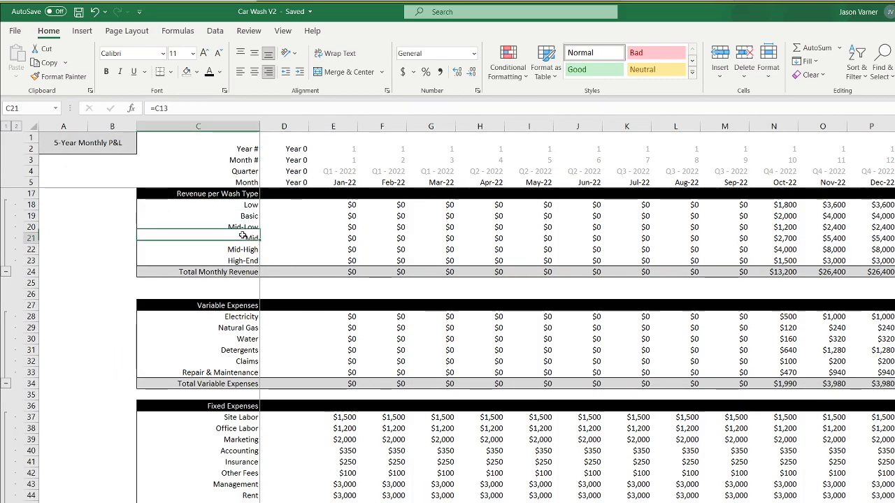
click(739, 349)
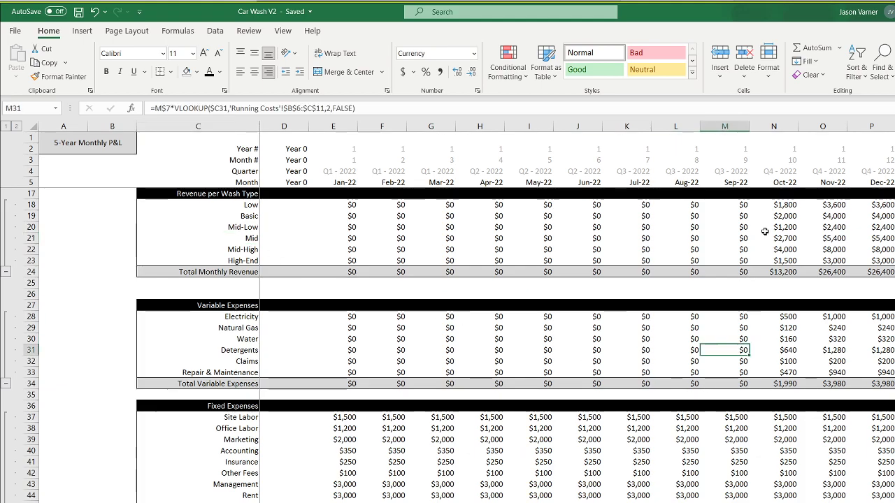
click(350, 316)
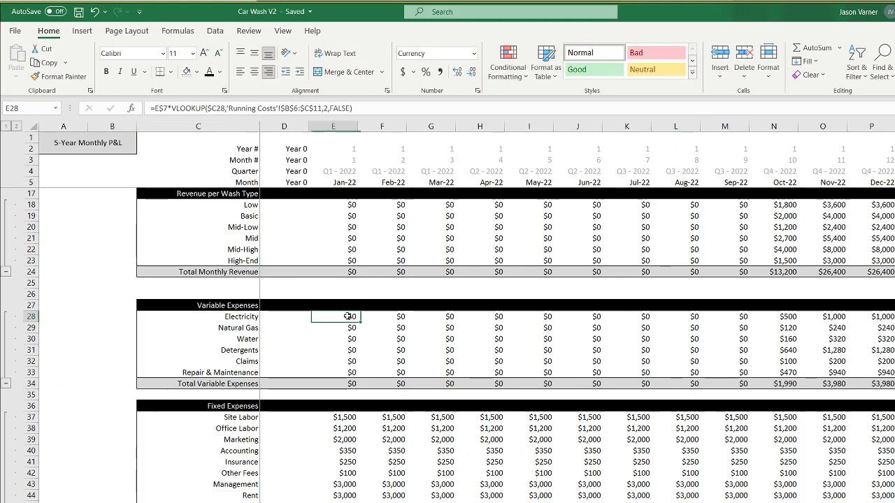
click(461, 338)
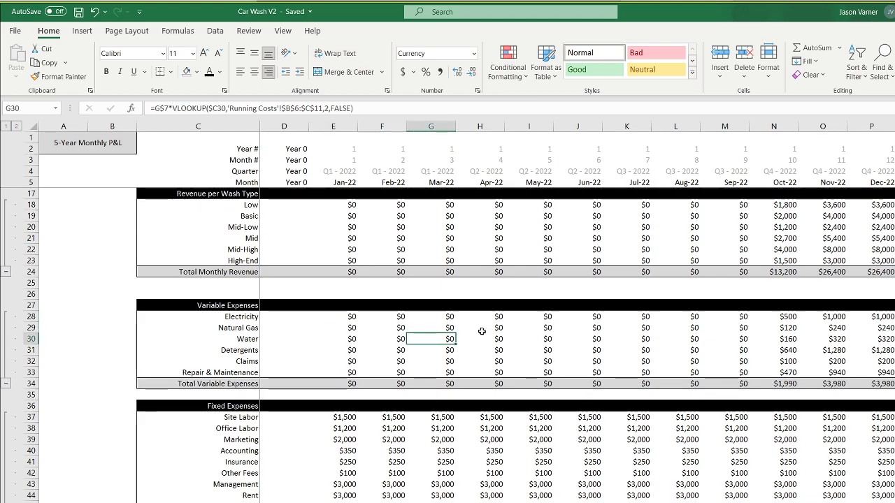
click(528, 328)
click(767, 318)
click(787, 337)
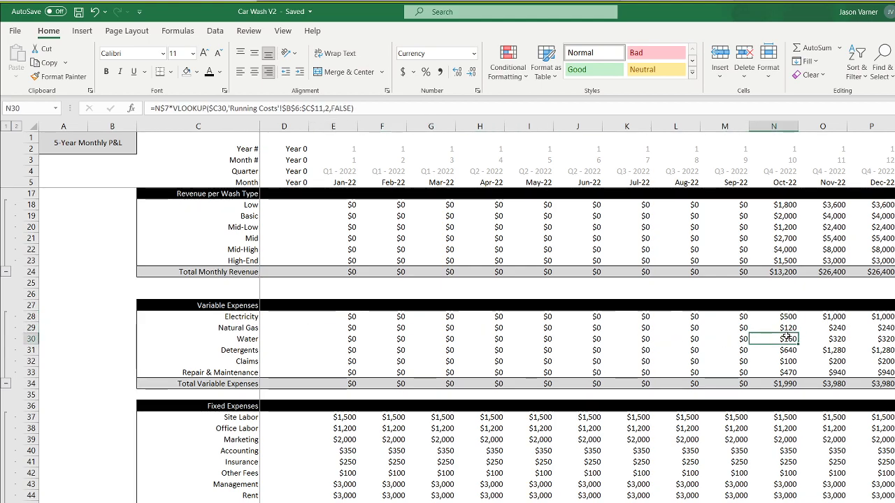
Inspect the Oct-22 water and total variable expense formulas and the variable expense labels on the monthly P&L.
double_click(779, 338)
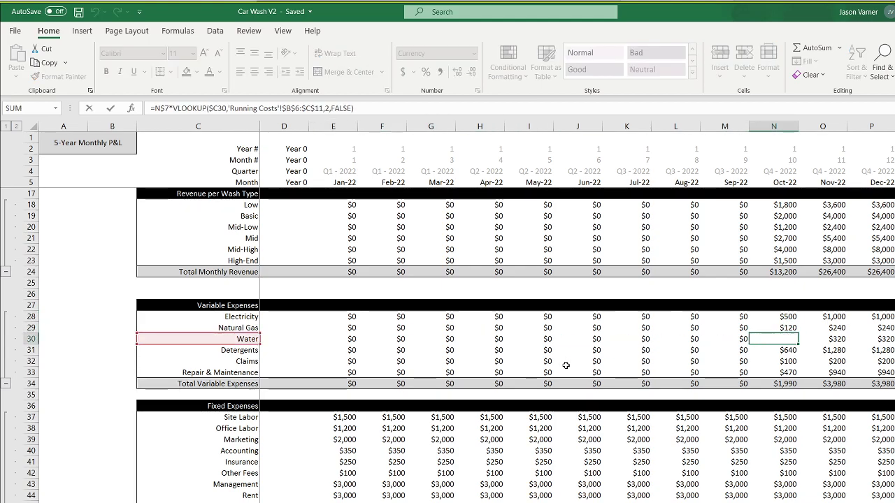
scroll(565, 366, up, 4)
key(Return)
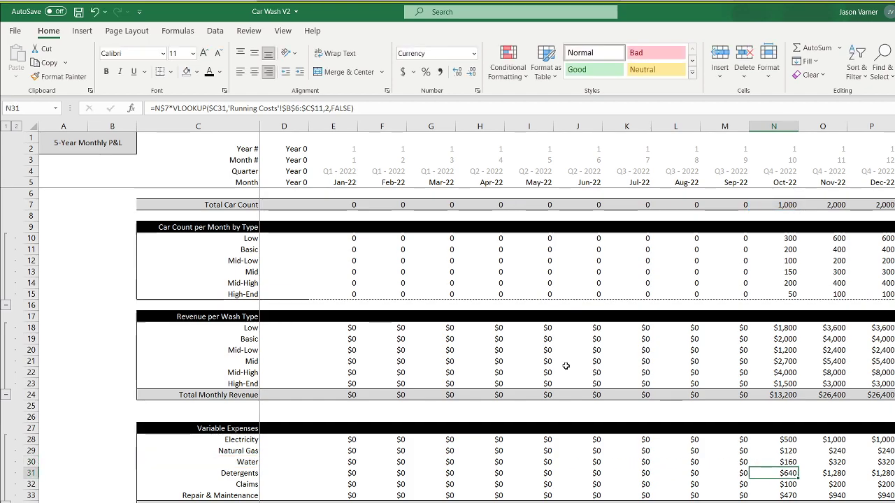
scroll(660, 468, down, 4)
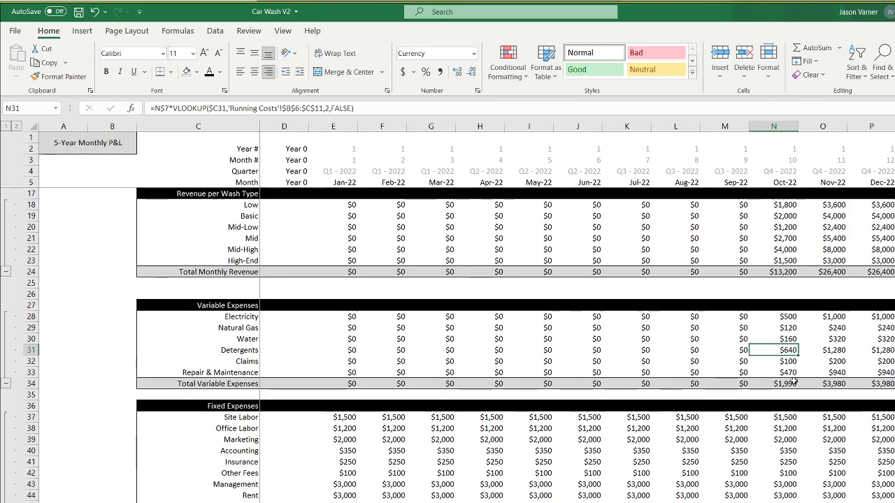
click(781, 384)
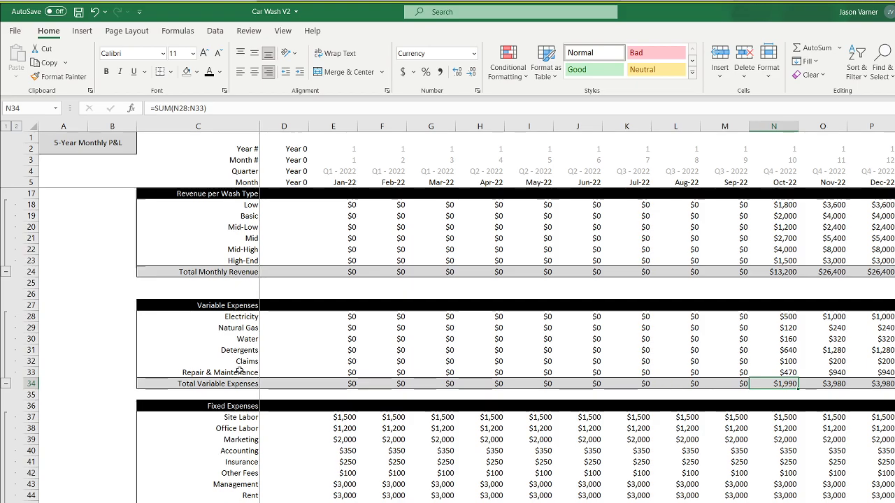
drag(240, 373, 248, 318)
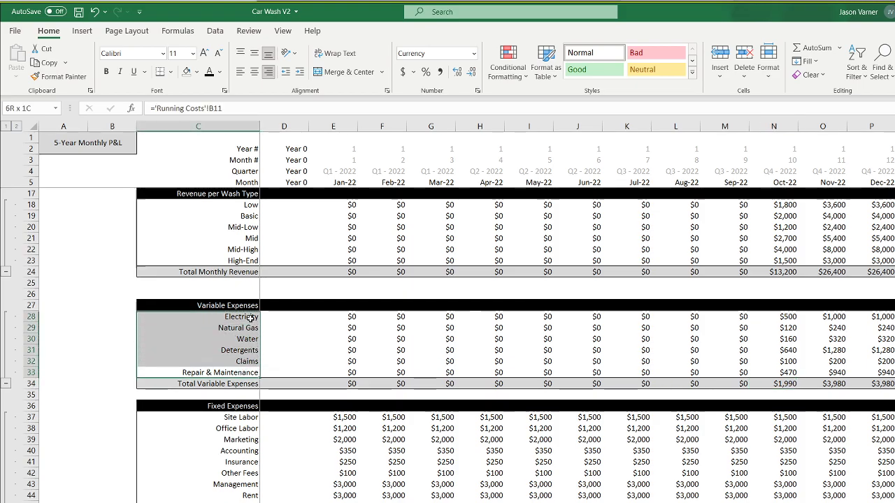
click(447, 361)
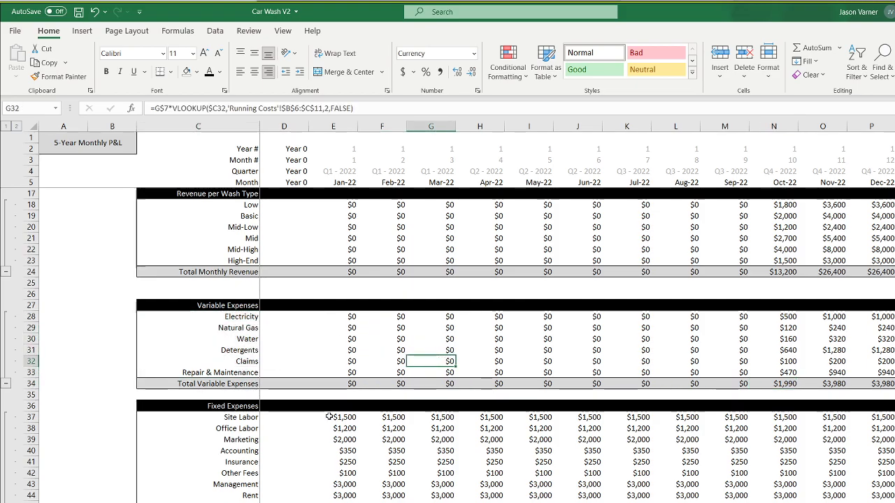
Clear the Jan-22 Site Labor formula in the Fixed Expenses section.
scroll(348, 373, down, 4)
click(345, 297)
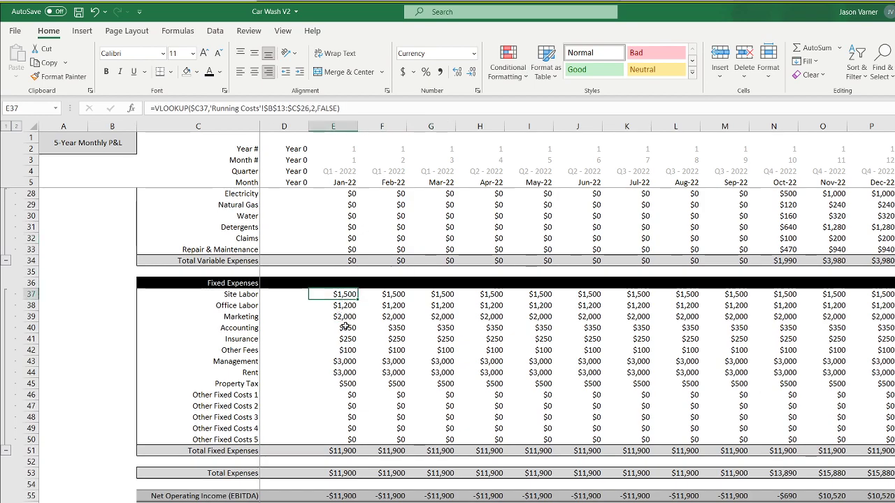
text(=)
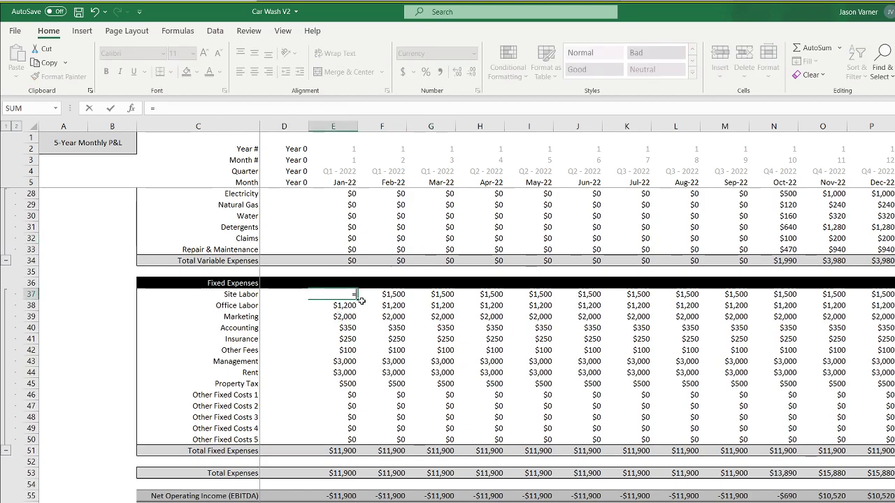
text(if()
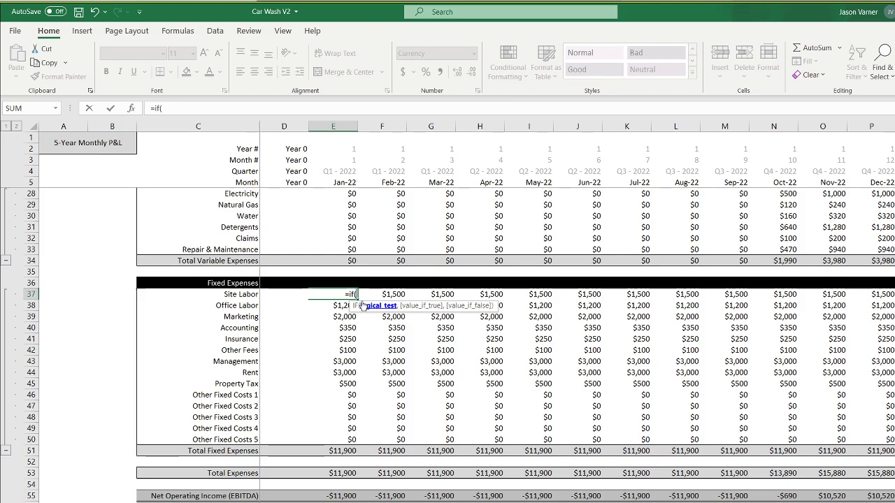
key(BackSpace)
key(BackSpace)
key(BackSpace)
key(BackSpace)
key(Return)
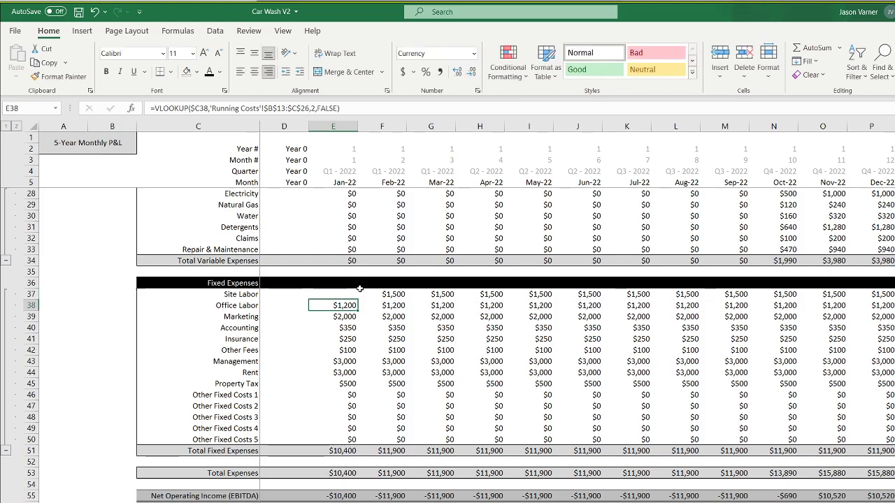
Copy the opening IF conditions, through 'Startup Costs'!$C18,0, from the Jan-22 Total Car Count formula.
scroll(359, 288, up, 7)
click(349, 205)
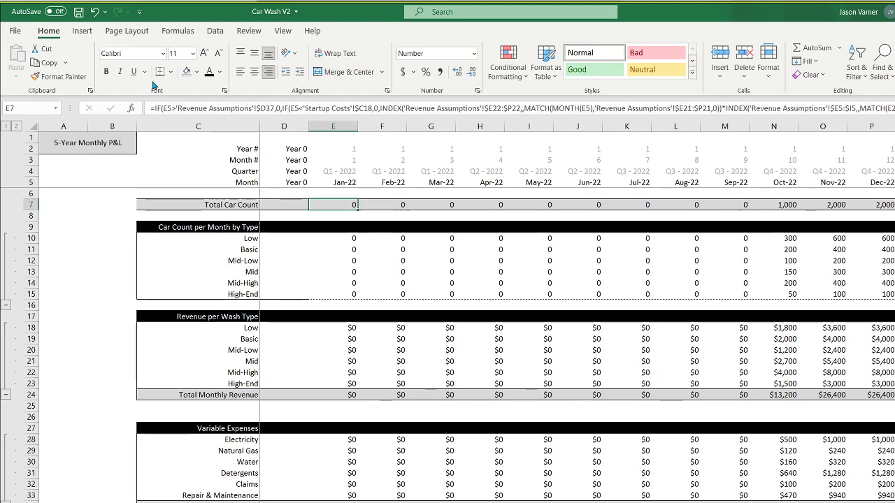
drag(150, 109, 177, 109)
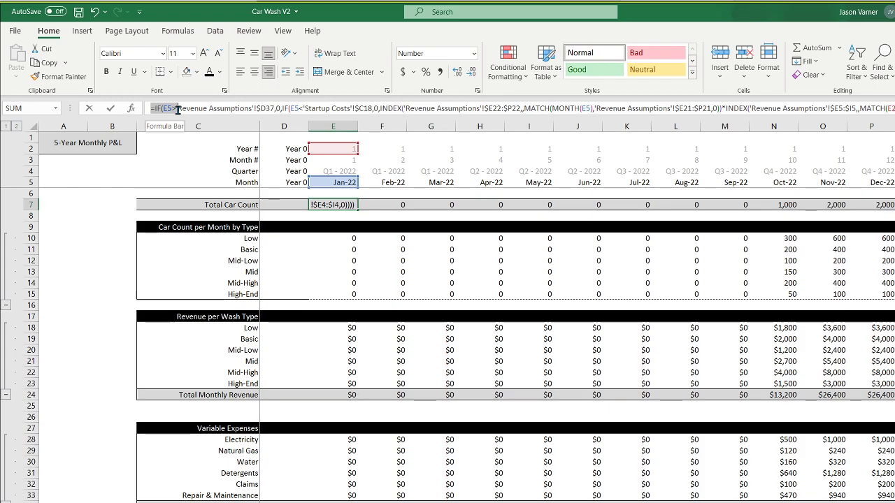
drag(177, 109, 345, 110)
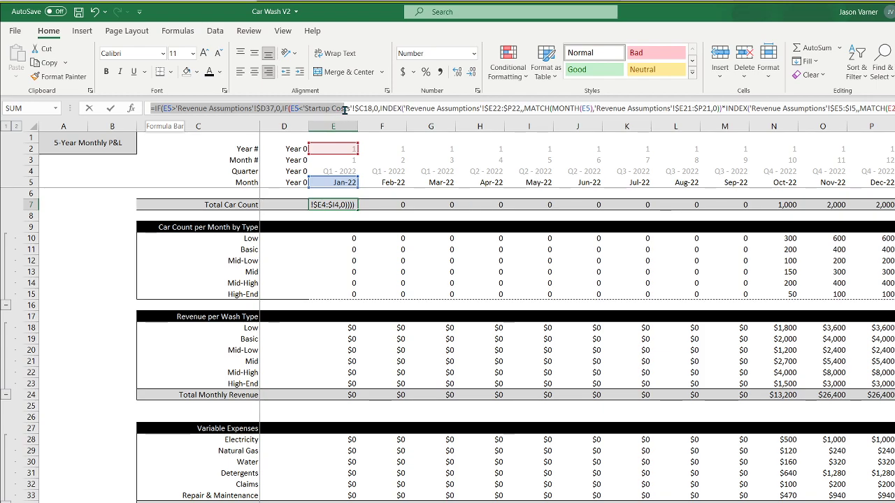
drag(358, 108, 379, 108)
key(super+c)
right_click(338, 107)
click(369, 129)
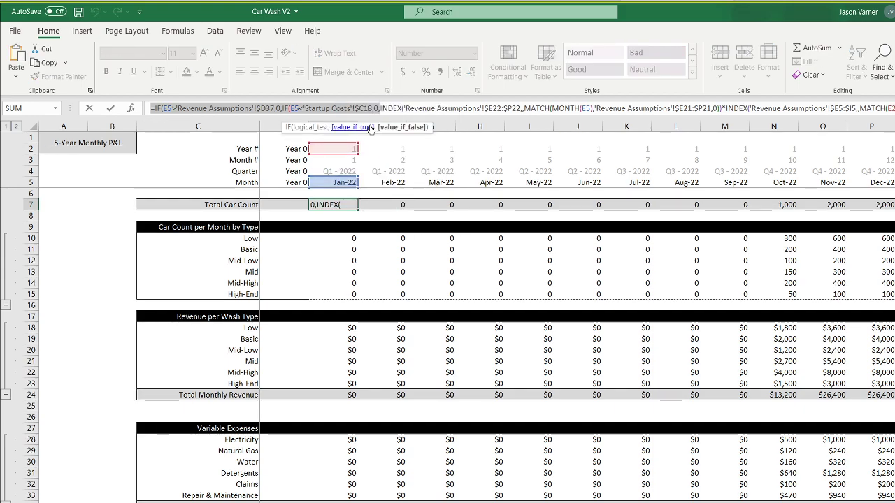
key(Return)
Enter =IF(E5>'Revenue Assumptions'!$D37,0,IF(E5<'Startup Costs'!$C18,0,1)) as the Jan-22 Site Labor formula, using the copied conditions.
scroll(353, 420, down, 4)
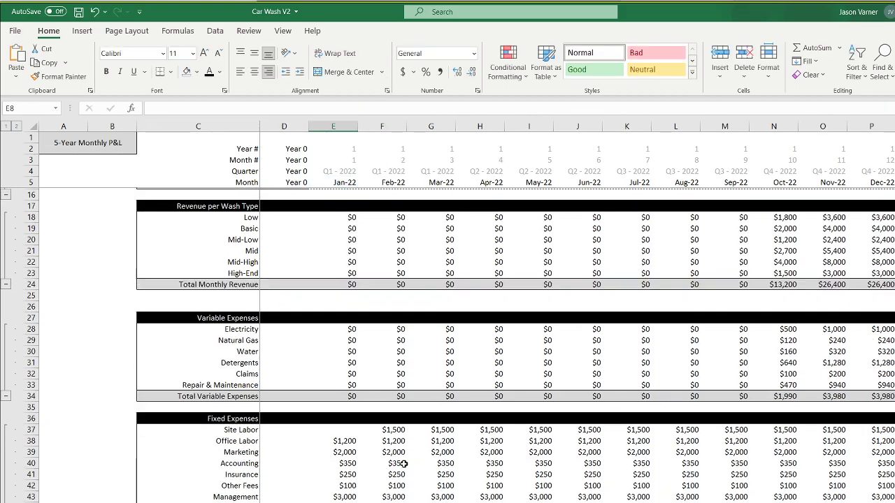
click(353, 419)
click(294, 107)
right_click(294, 108)
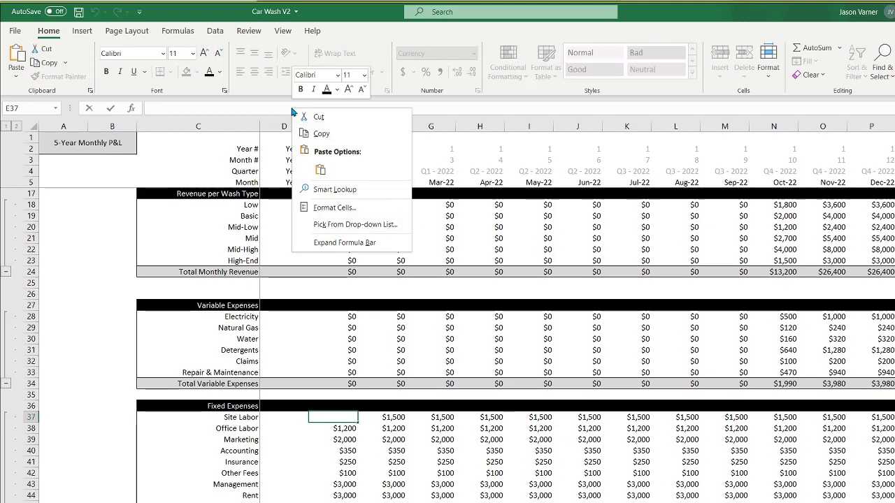
click(318, 170)
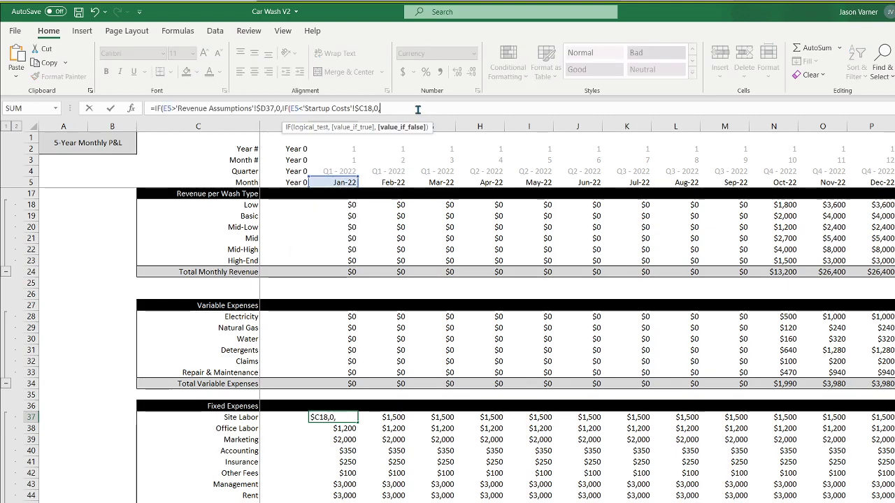
text(inde)
key(BackSpace)
key(BackSpace)
key(BackSpace)
key(BackSpace)
text(1)
key(Return)
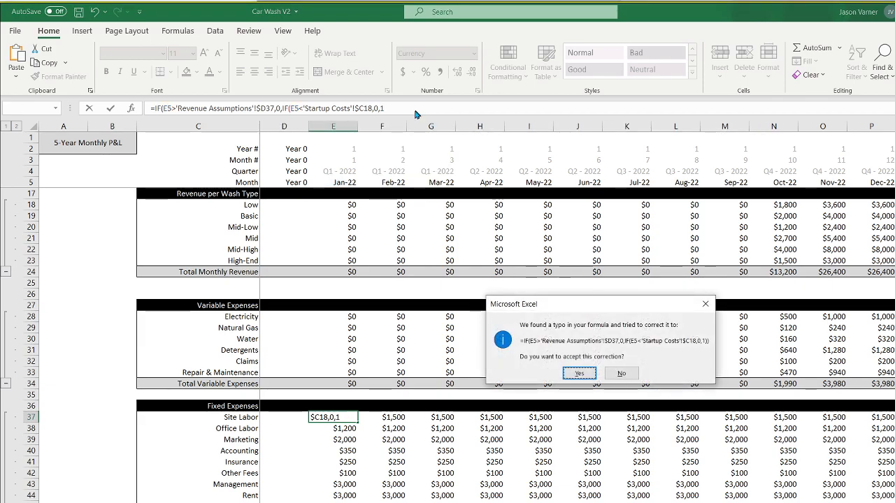
click(579, 372)
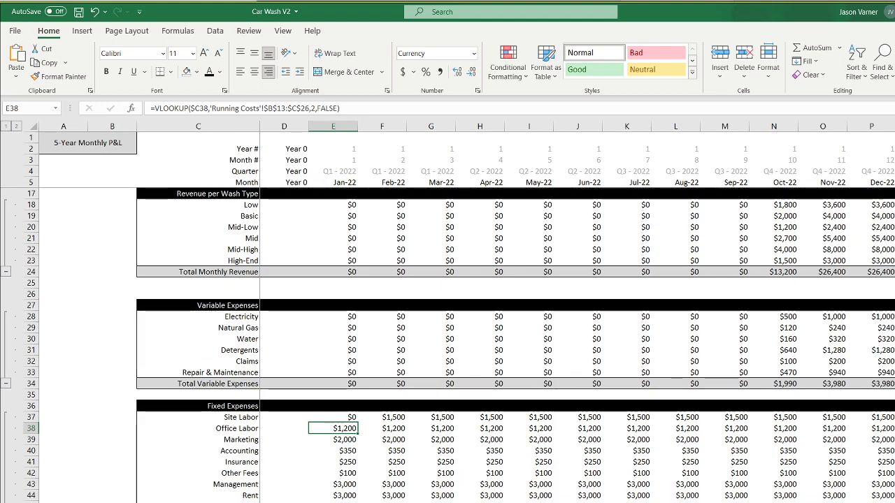
Review the fixed costs per month on the Running Costs sheet, including site labor, office labor, accounting and other fees.
key(ctrl+Page_Up)
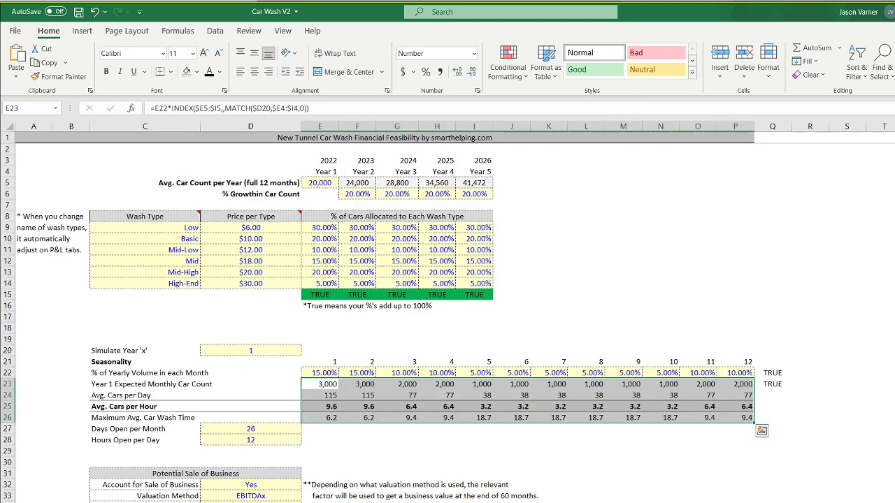
key(ctrl+Page_Up)
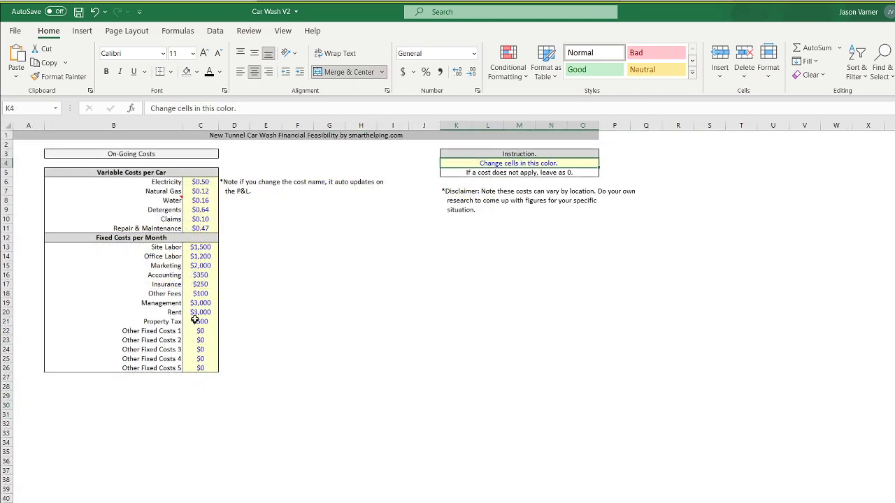
click(201, 248)
click(201, 294)
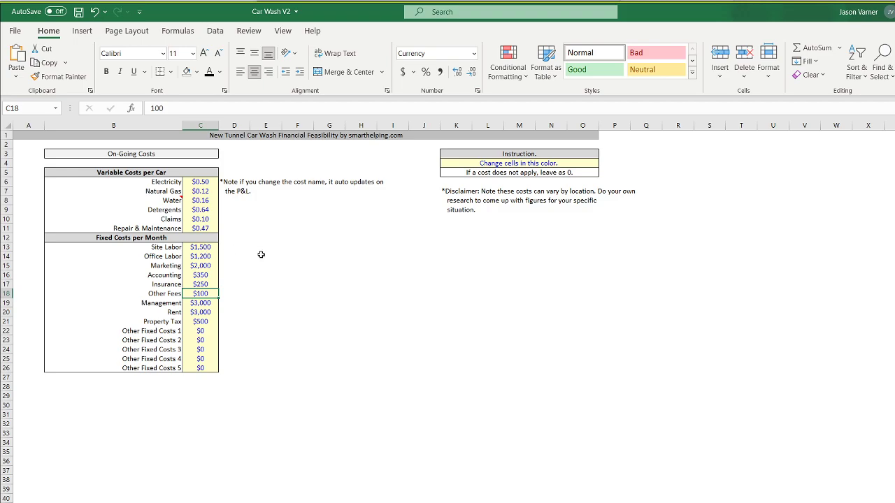
click(211, 247)
click(207, 256)
click(208, 275)
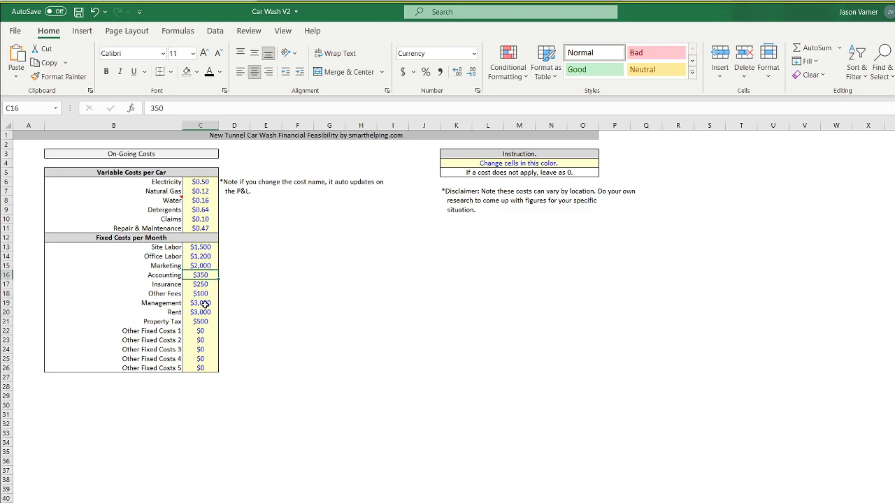
Move the fixed cost amounts on the Running Costs sheet to column D and fill them across through column H.
drag(198, 248, 365, 376)
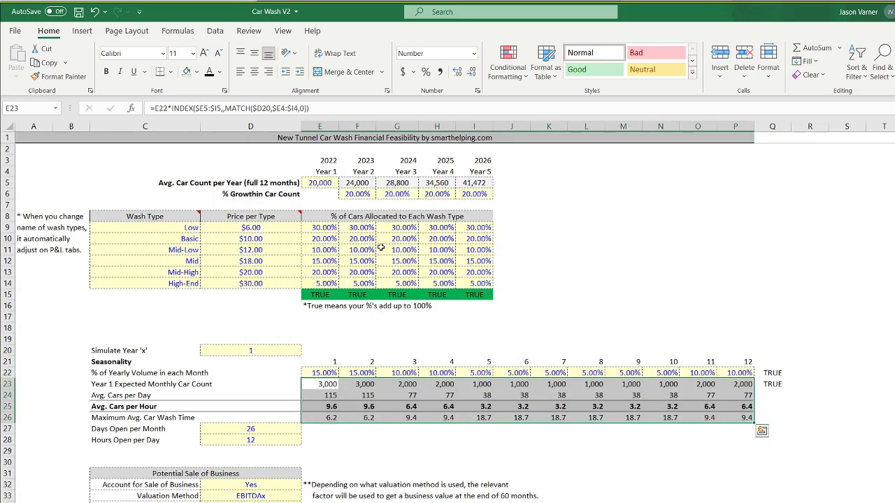
drag(326, 172, 482, 162)
right_click(482, 162)
click(527, 138)
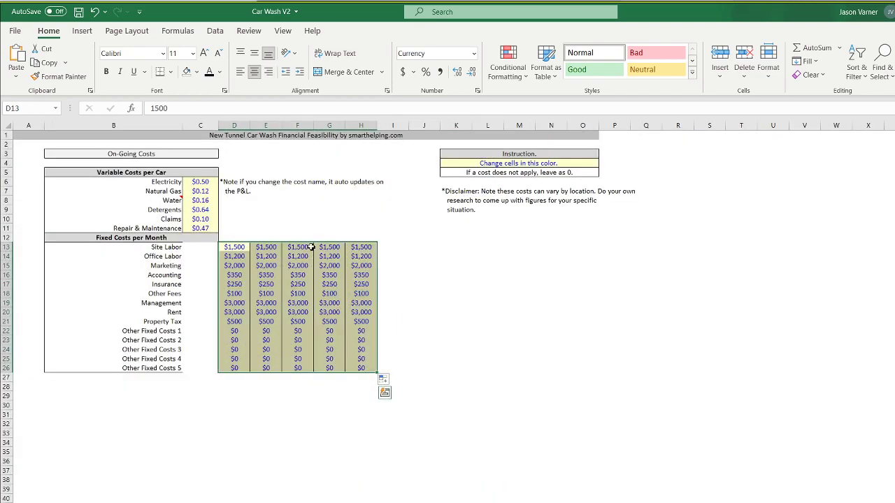
Shift the fixed cost labels and yearly amounts down two rows so they start at row 15.
drag(146, 246, 356, 386)
right_click(237, 246)
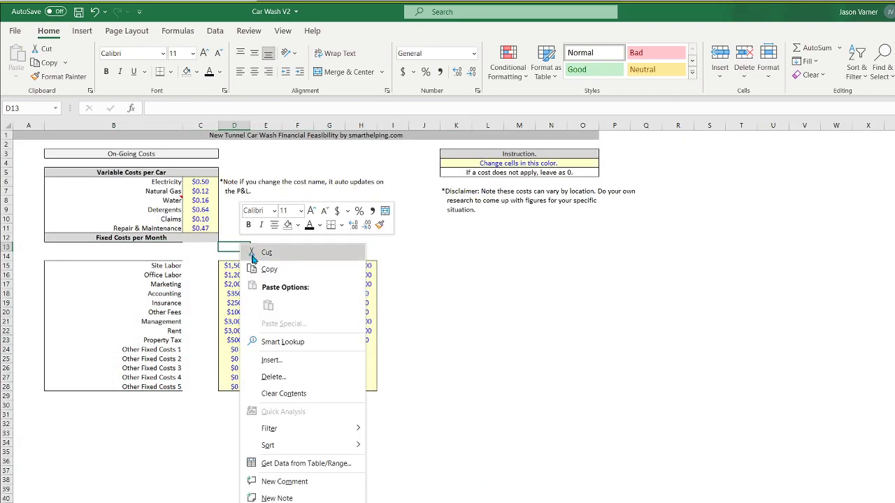
key(Escape)
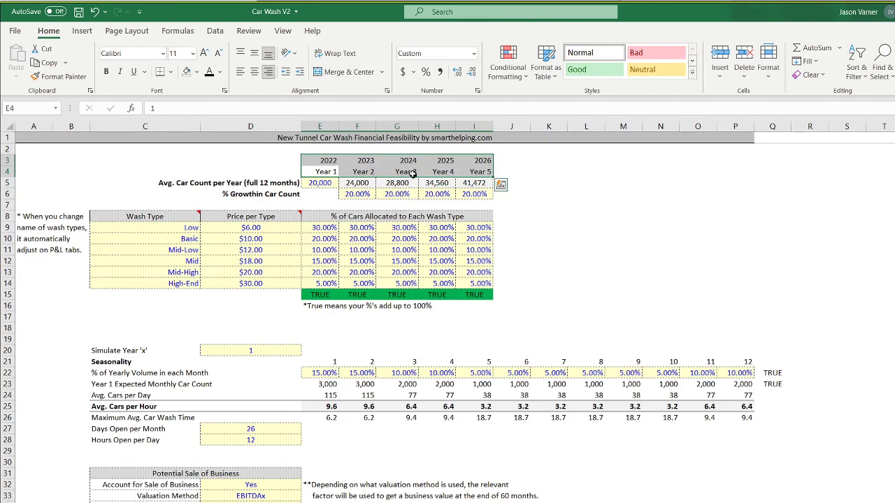
Copy the calendar year and Year 1 to Year 5 headings from the Revenue Assumptions sheet to D13:H14 above the fixed costs.
right_click(412, 168)
click(437, 194)
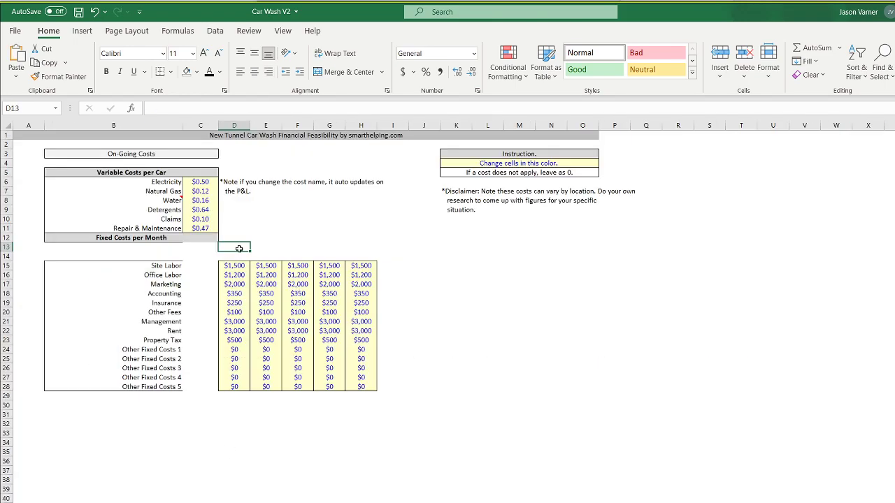
right_click(238, 248)
click(254, 246)
Review the variable costs per car from electricity to repair and maintenance, and the note beside them about cost names.
drag(203, 181, 204, 228)
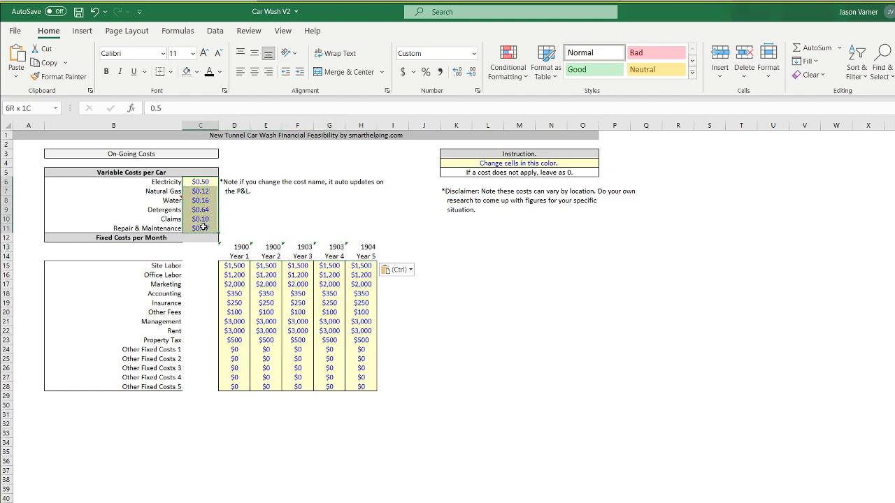
click(201, 182)
drag(201, 182, 205, 225)
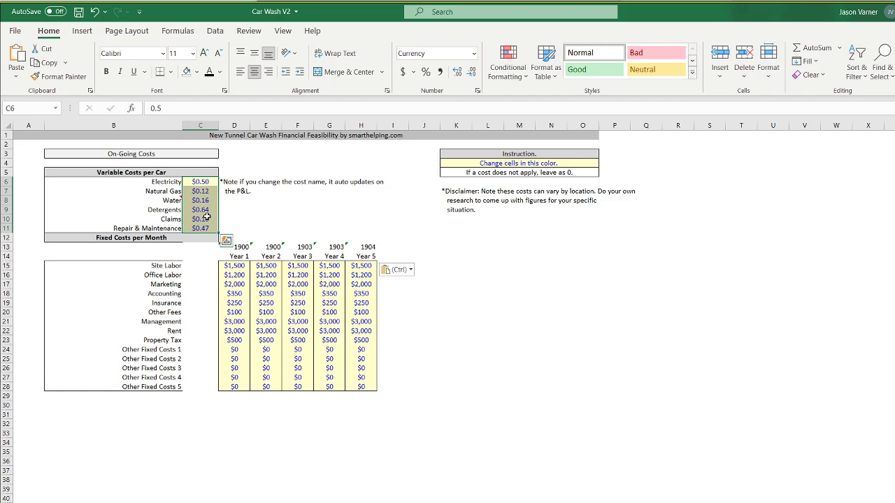
key(Down)
key(Down)
key(Down)
key(Down)
key(Down)
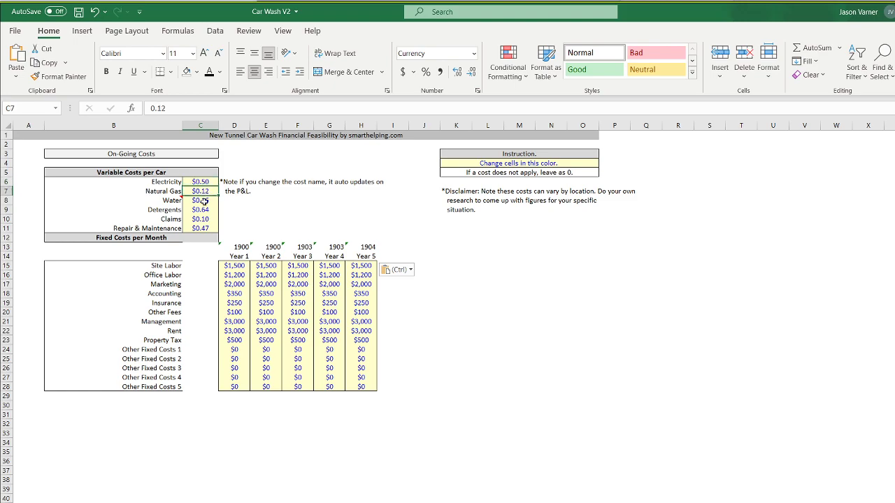
click(201, 190)
click(200, 210)
click(241, 181)
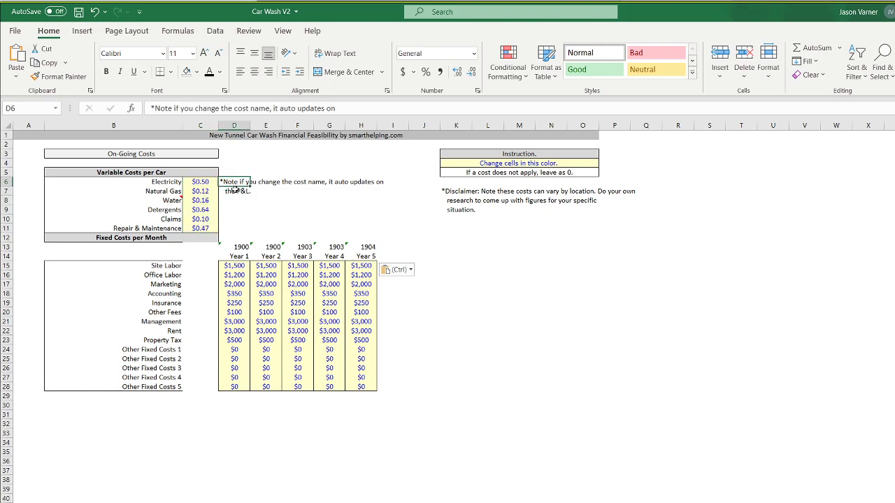
Insert three columns before column J and move the year headings above the fixed costs up to D3:H4.
right_click(424, 125)
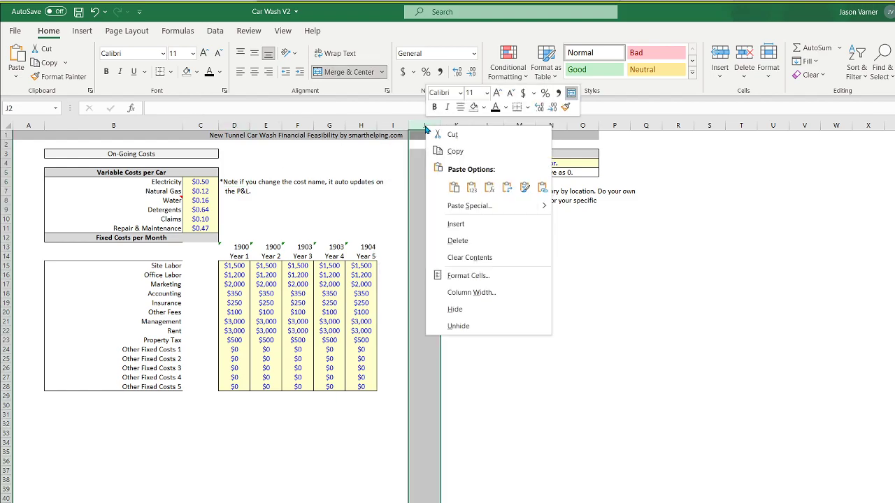
click(455, 223)
right_click(426, 127)
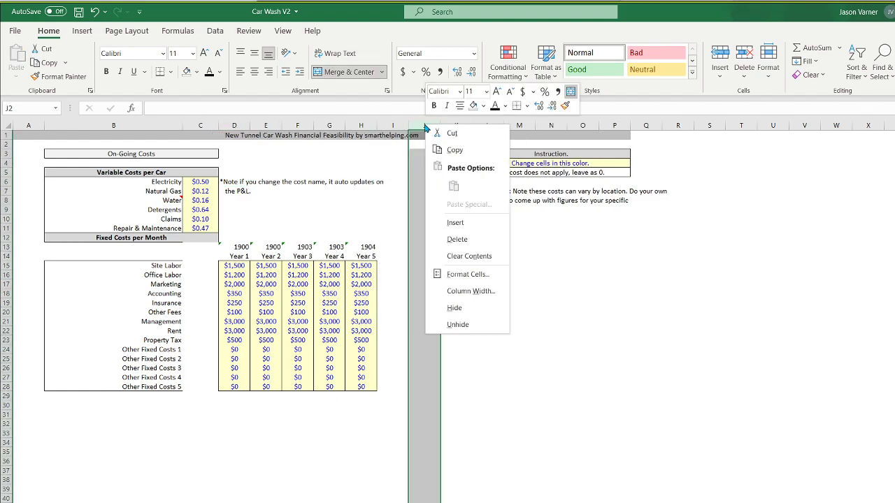
click(455, 222)
right_click(426, 127)
click(455, 223)
drag(239, 248, 377, 155)
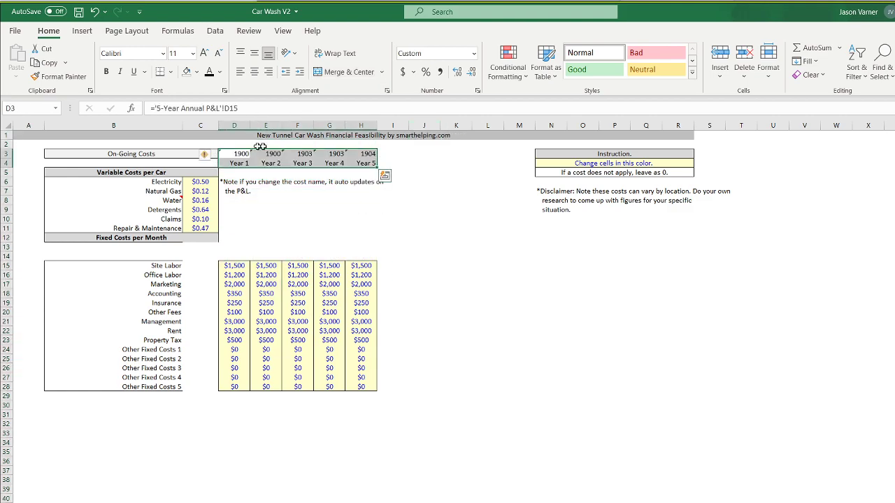
Link D3 to the first calendar year on the Revenue Assumptions sheet and extend the year reference across to H3.
click(143, 155)
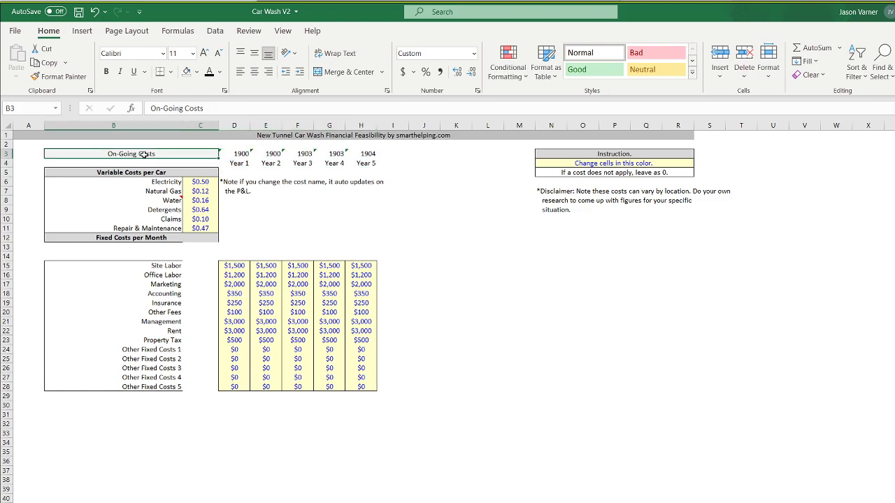
click(246, 154)
text(=)
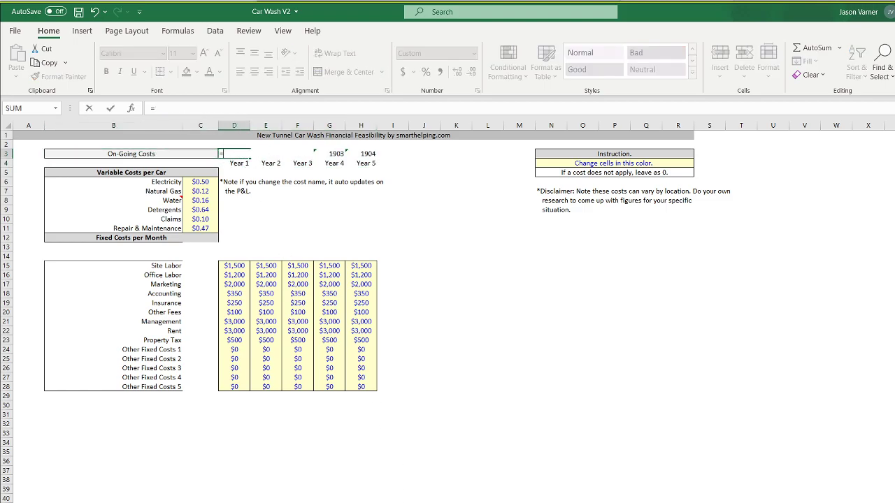
key(ctrl+Page_Up)
click(334, 156)
key(Return)
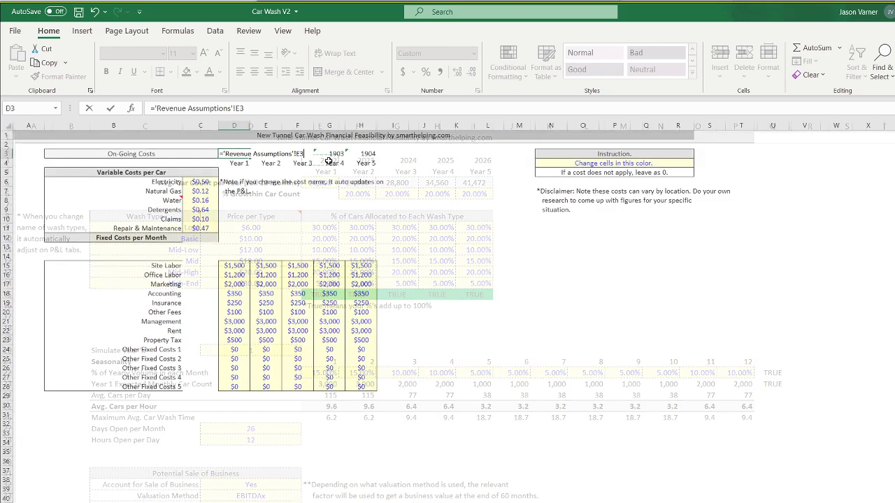
click(241, 153)
drag(250, 158, 376, 159)
click(476, 233)
click(129, 154)
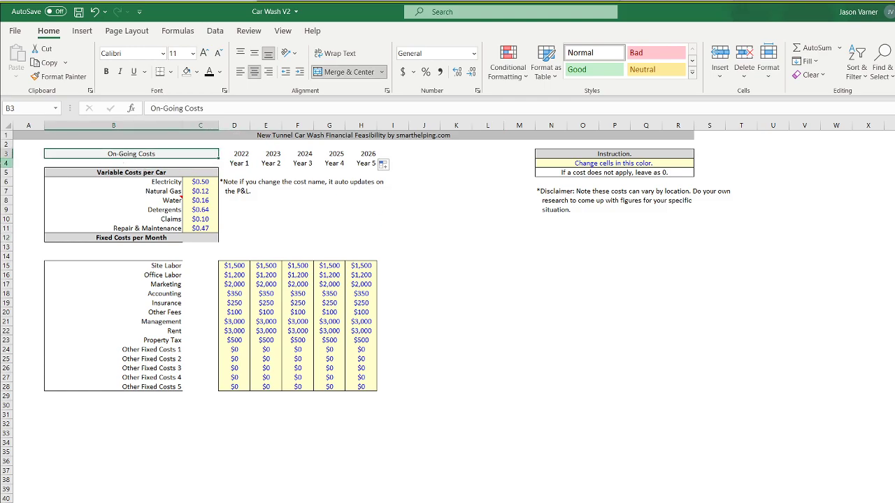
Insert two rows at row 4 and move the calendar years down to D5:H5, directly above the Year 1 to Year 5 labels.
click(5, 163)
right_click(6, 163)
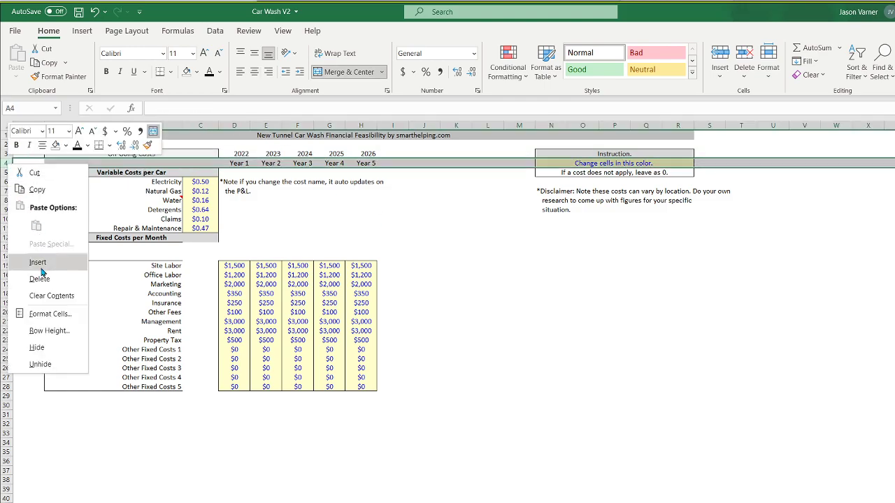
click(41, 257)
right_click(10, 164)
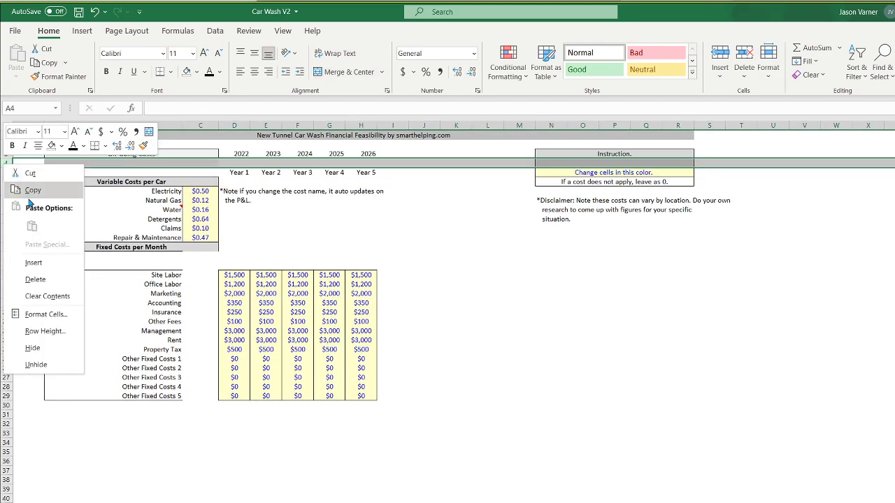
click(40, 260)
scroll(447, 315, up, 2)
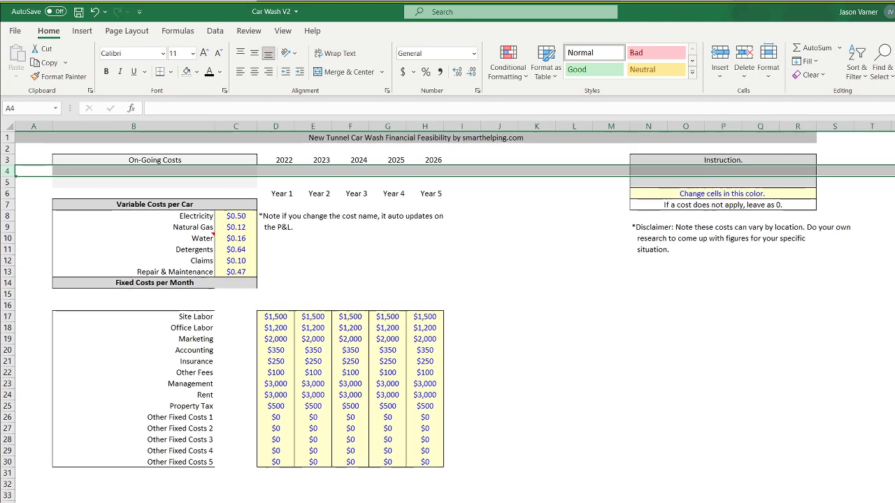
click(648, 373)
drag(272, 160, 428, 189)
Merge and center the On-Going Costs title across B3:H3 and make it bold.
drag(191, 159, 430, 160)
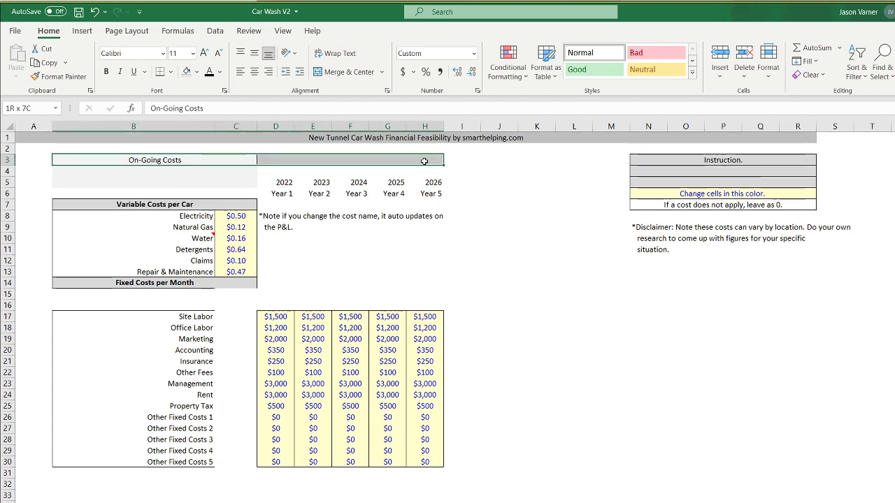
click(349, 71)
click(349, 72)
click(106, 71)
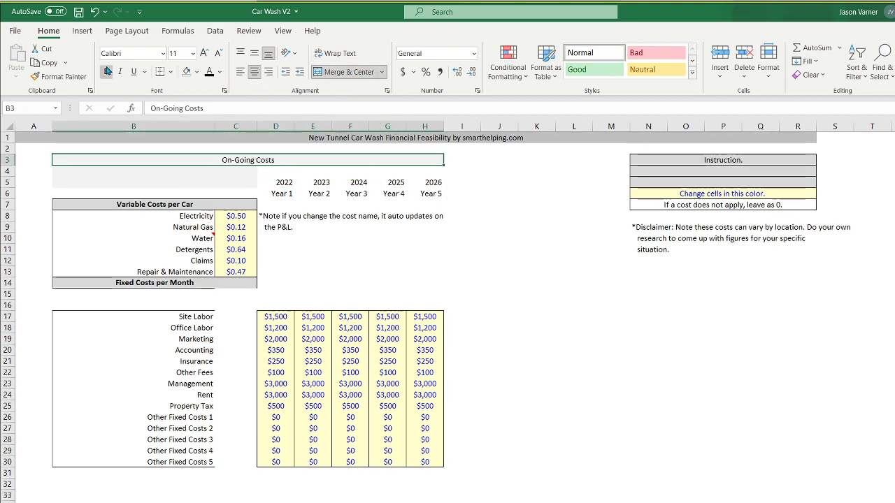
click(193, 53)
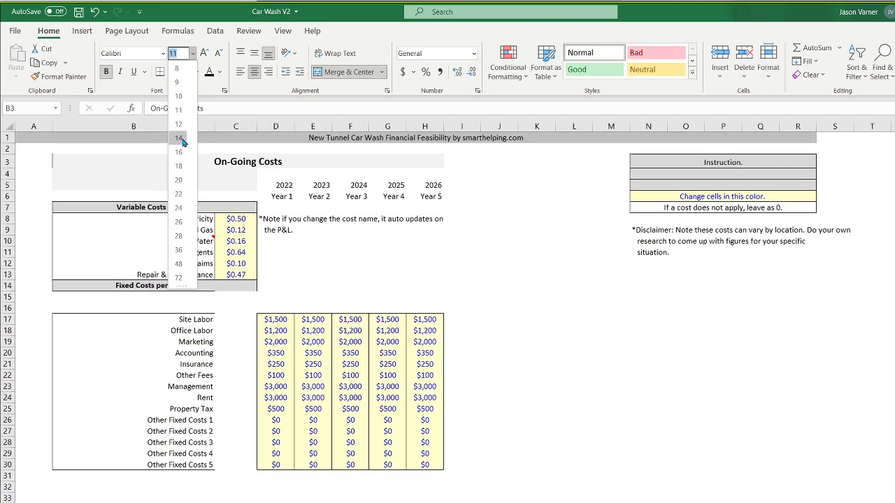
click(204, 141)
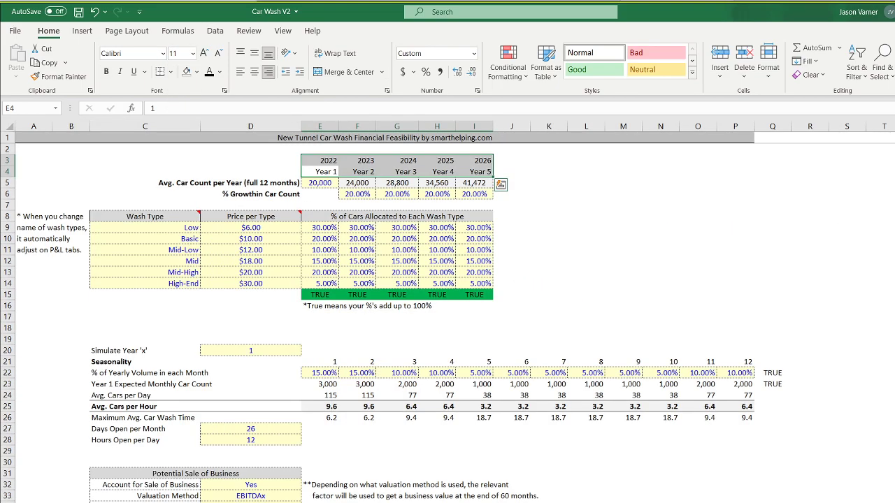
click(586, 502)
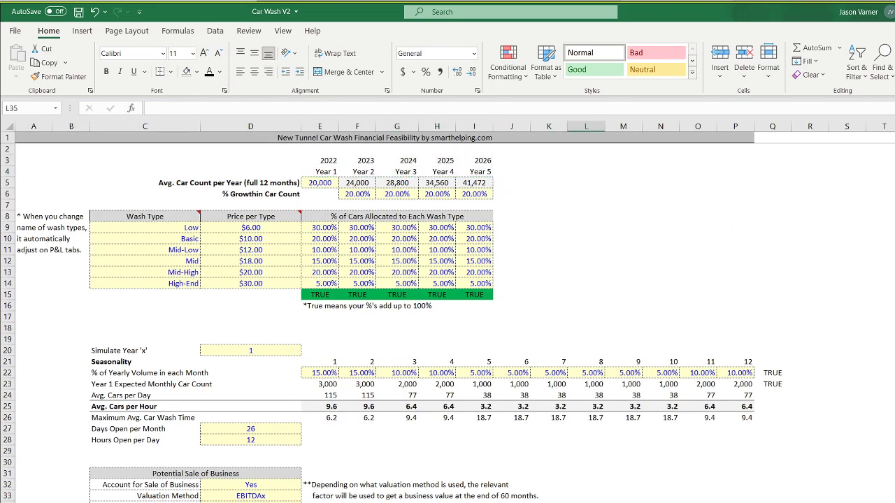
click(441, 138)
key(ctrl+Page_Down)
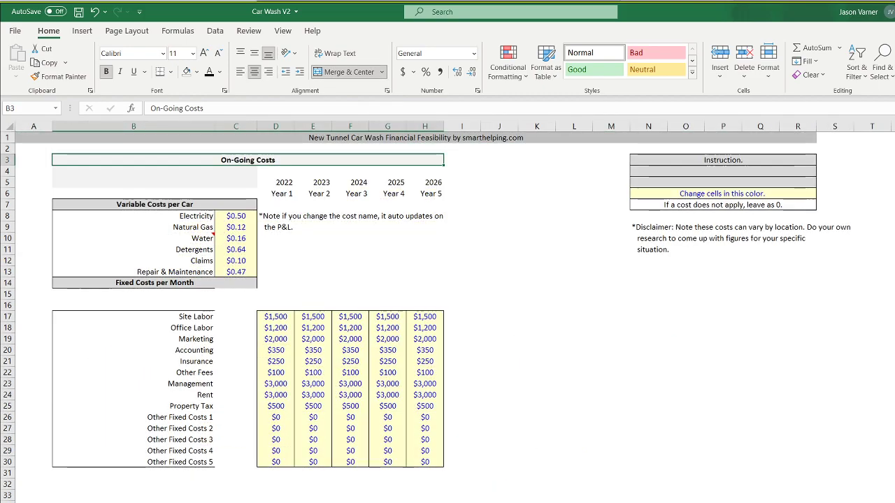
Replace the solid box border around the On-Going Costs title with a dashed bottom border.
click(620, 399)
click(266, 160)
click(171, 72)
click(203, 105)
click(611, 305)
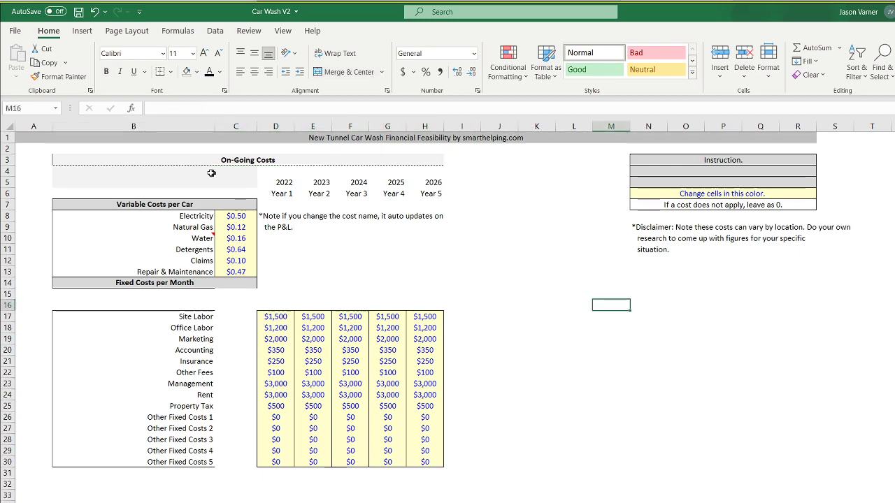
click(75, 160)
click(170, 72)
click(196, 174)
click(170, 72)
click(177, 105)
Clear the grey shading from B4:C5 below the title and delete empty row 4.
drag(45, 173, 245, 186)
click(618, 284)
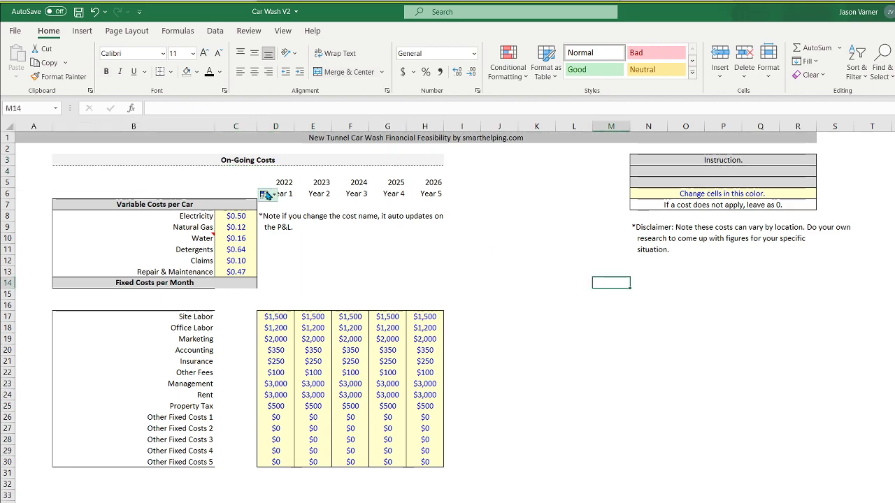
right_click(7, 172)
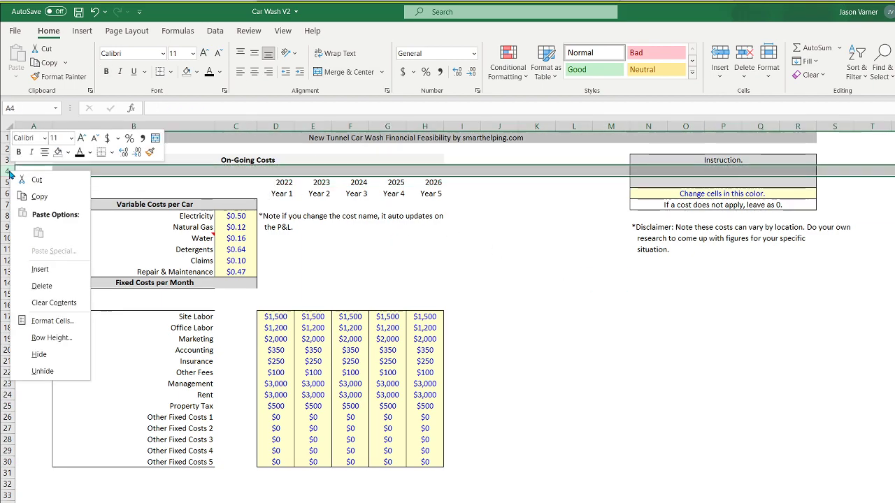
click(42, 286)
click(648, 272)
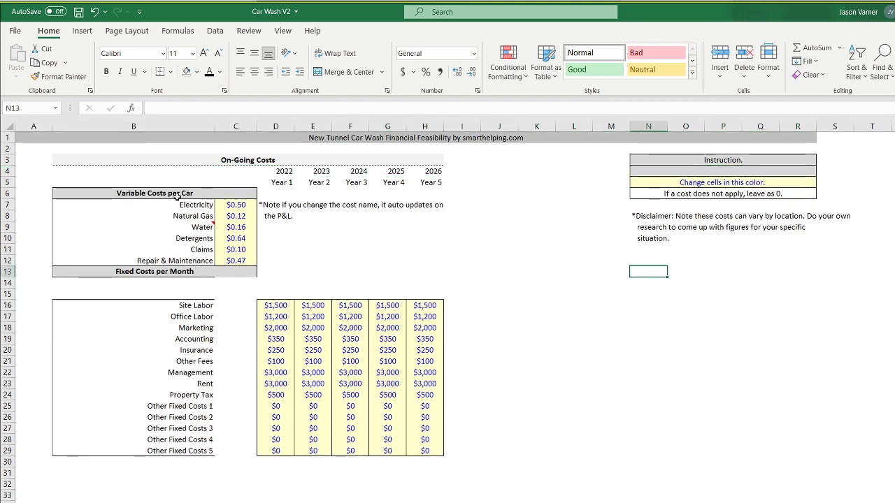
Set the On-Going Costs title's font size to 12.
click(276, 159)
click(193, 54)
click(179, 124)
Delete the blank cells N4:R4 inside the instruction box, shifting the cells below up.
drag(669, 183, 771, 194)
click(618, 362)
right_click(716, 171)
click(640, 172)
drag(639, 171, 792, 173)
right_click(792, 173)
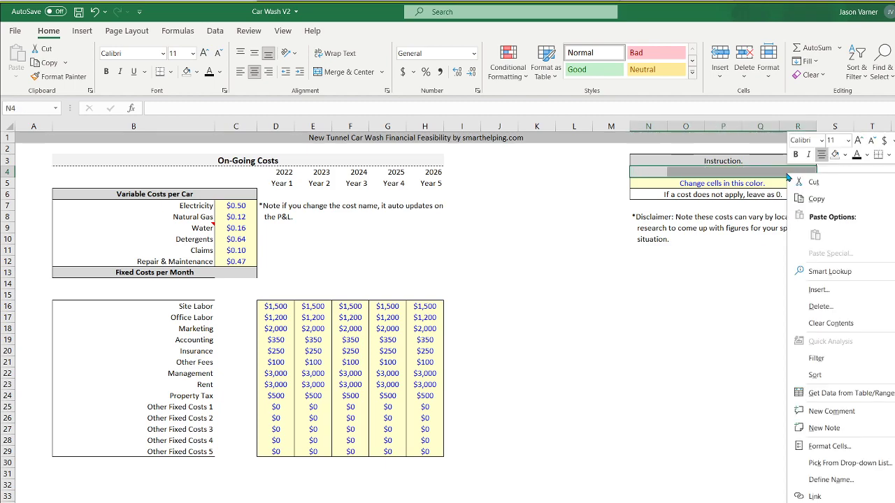
click(819, 306)
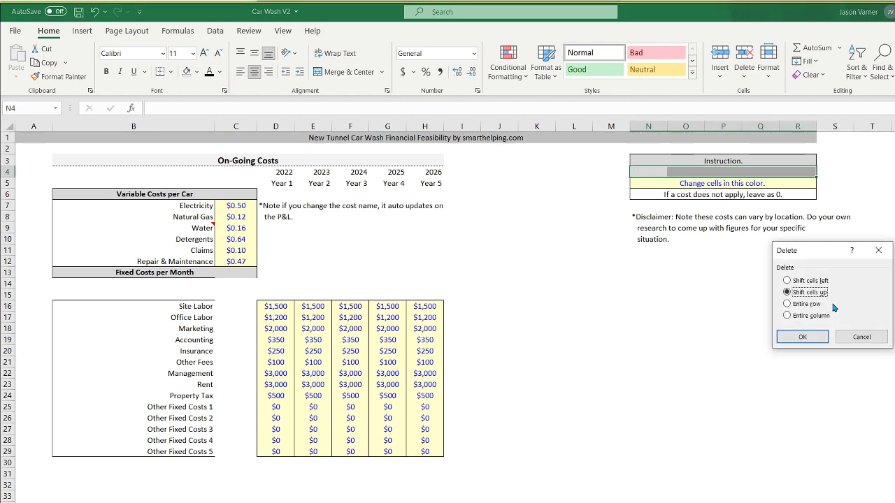
click(802, 337)
click(797, 351)
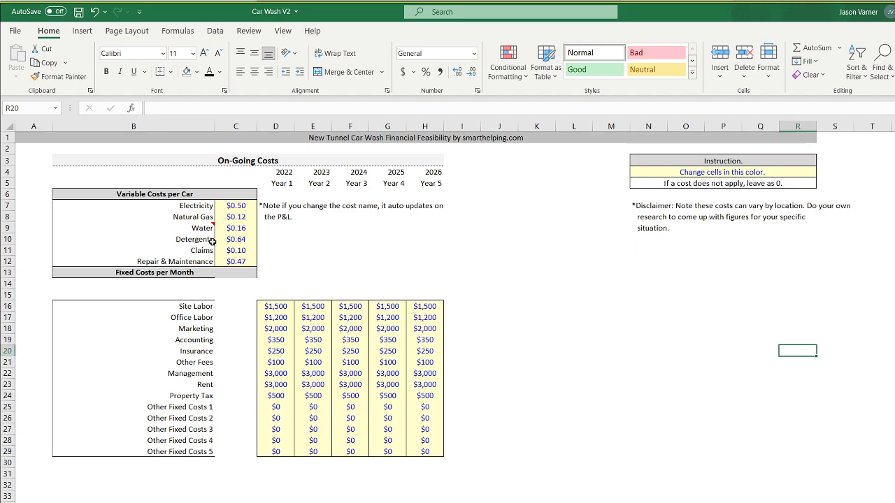
Format the variable cost names in B7:B12 as inputs with light yellow fill and blue font.
drag(285, 186, 430, 184)
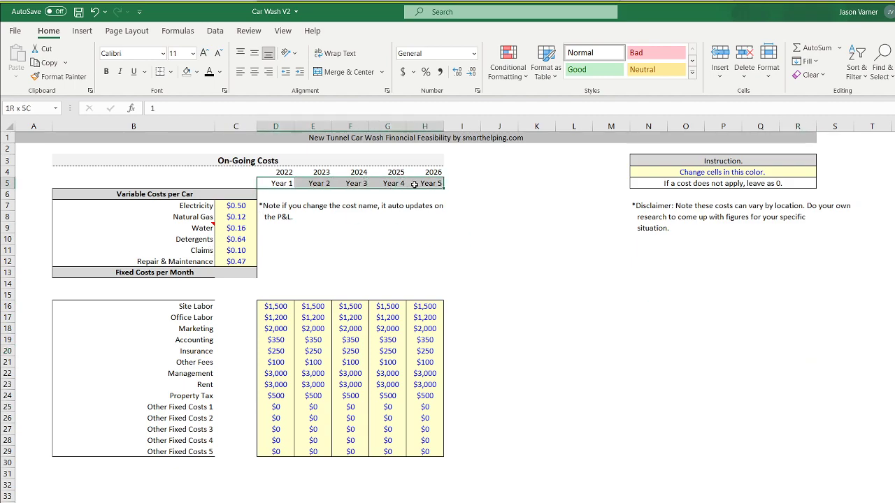
drag(245, 205, 242, 262)
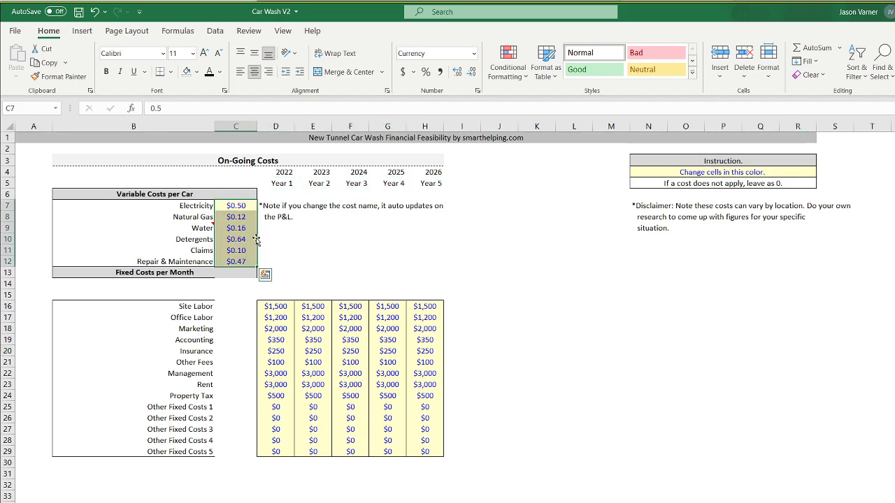
click(280, 207)
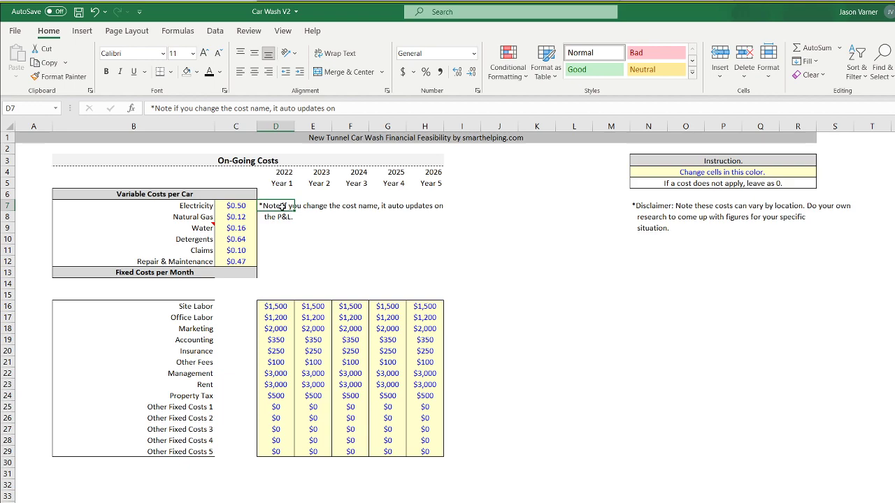
drag(177, 206, 199, 262)
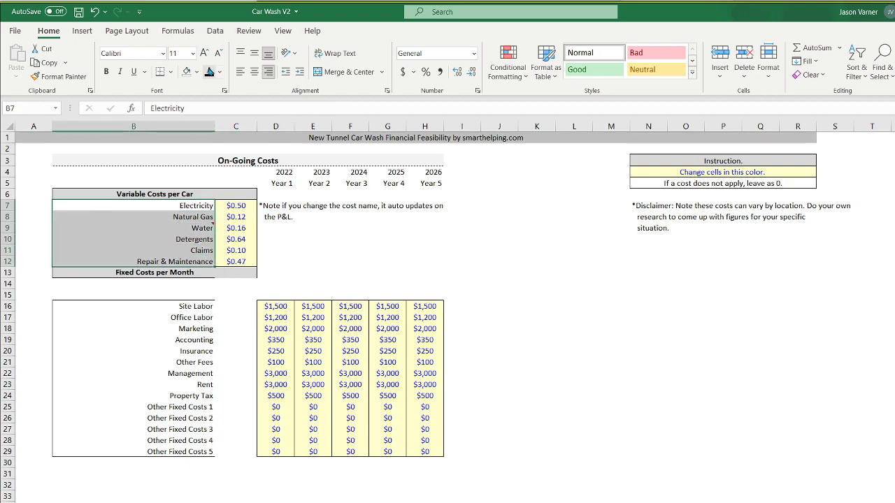
click(197, 72)
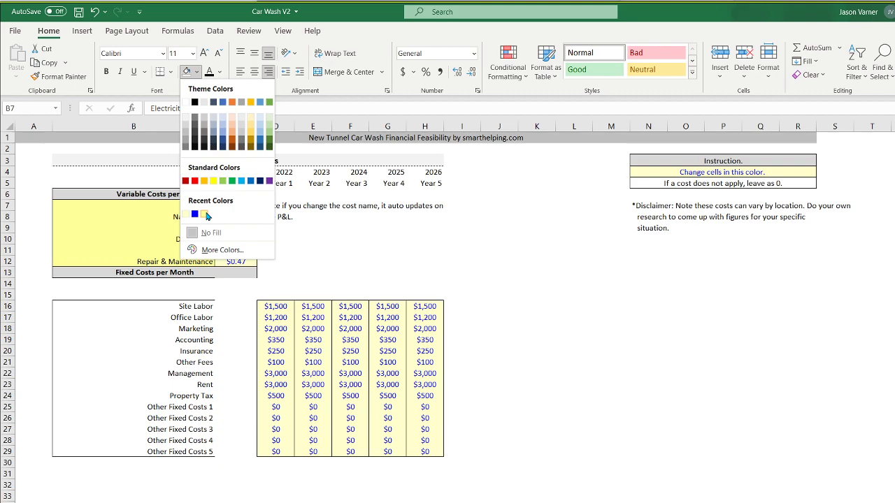
click(186, 215)
click(221, 72)
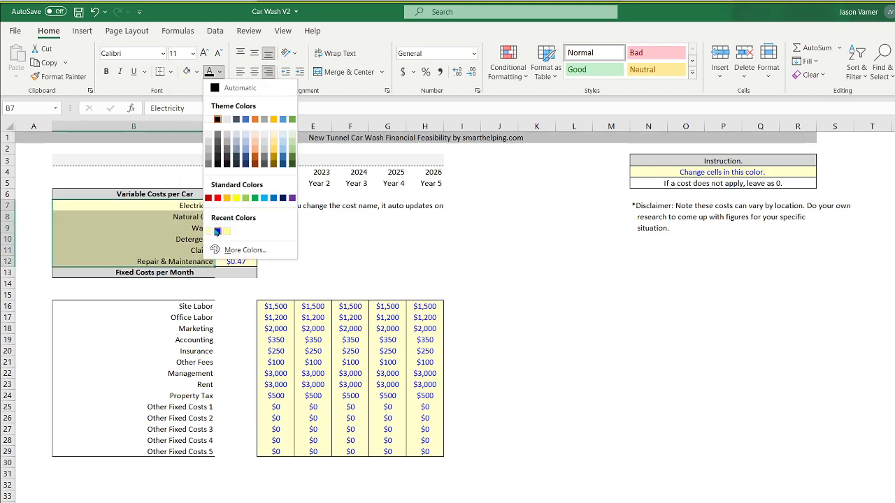
click(218, 231)
click(348, 236)
Delete the two-line note about changing cost names from D7:D8.
click(271, 206)
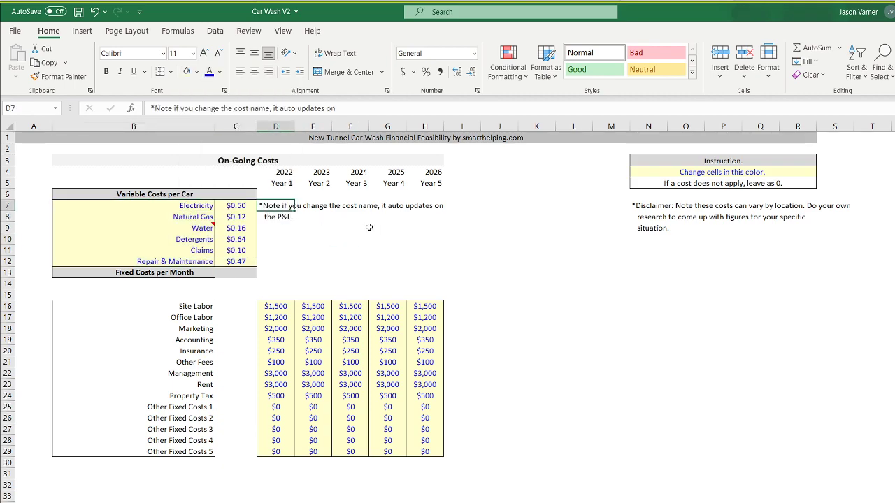
key(BackSpace)
key(Return)
key(BackSpace)
key(Return)
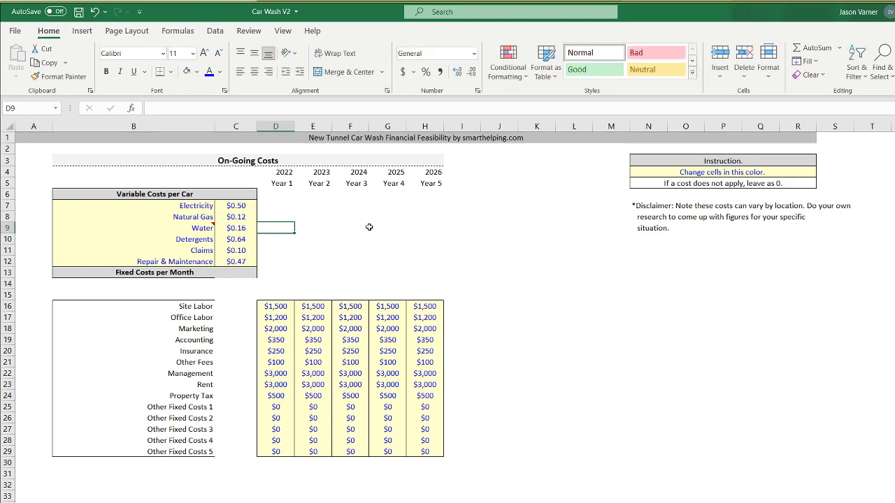
Spread the variable costs per car across D7:H12 for all five years, and merge and center their heading across B6:H6.
click(193, 205)
drag(234, 205, 452, 266)
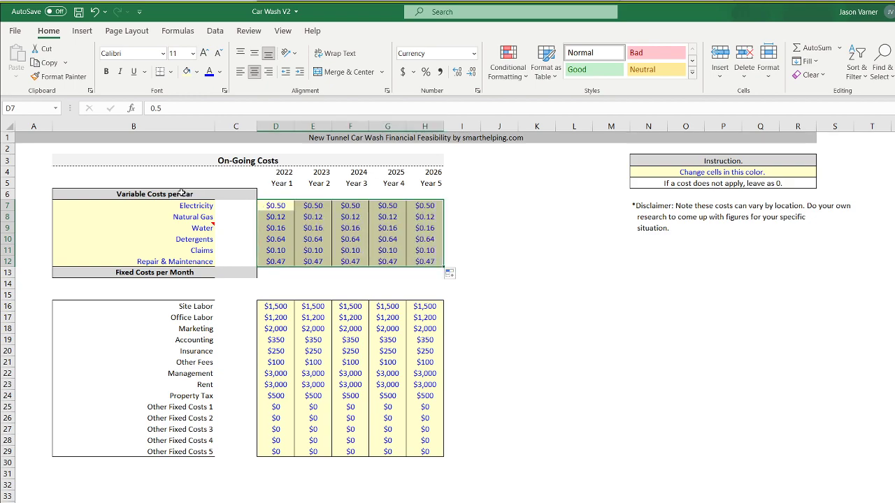
drag(182, 194, 426, 195)
click(334, 72)
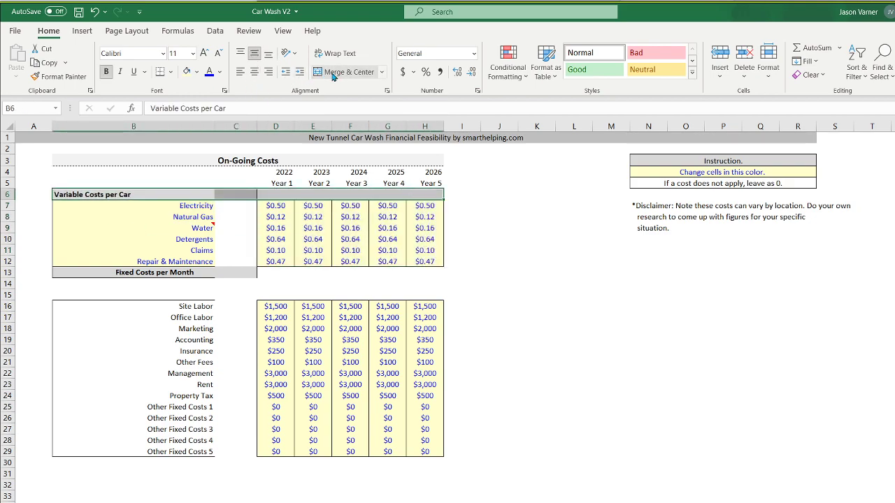
click(333, 73)
Move the year headings one column left to C4:G5 and unmerge the Fixed Costs per Month heading.
click(197, 205)
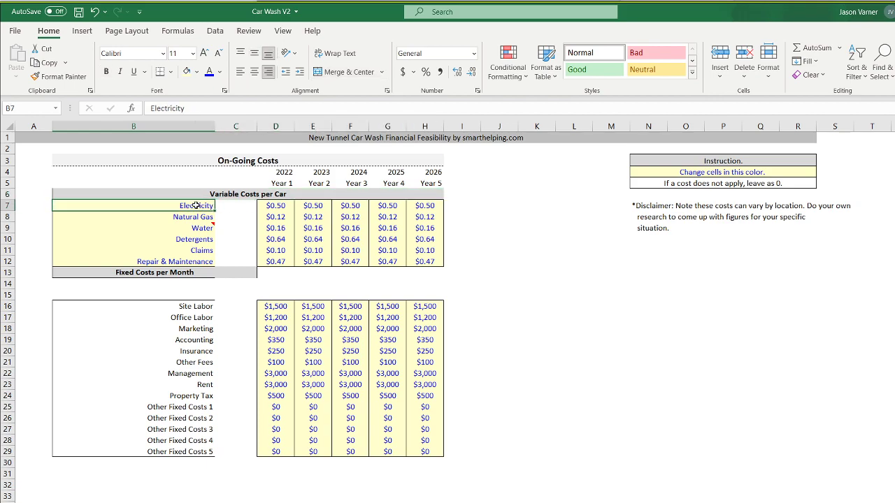
drag(279, 172, 406, 183)
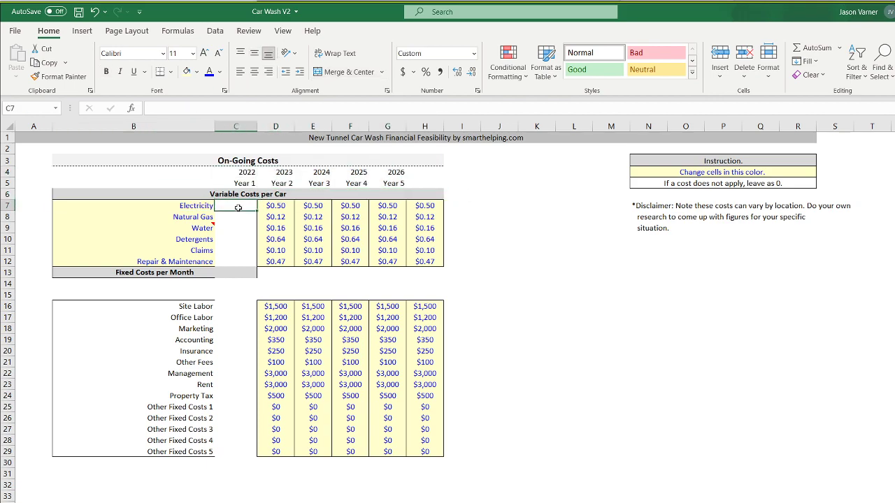
drag(235, 204, 230, 318)
click(186, 271)
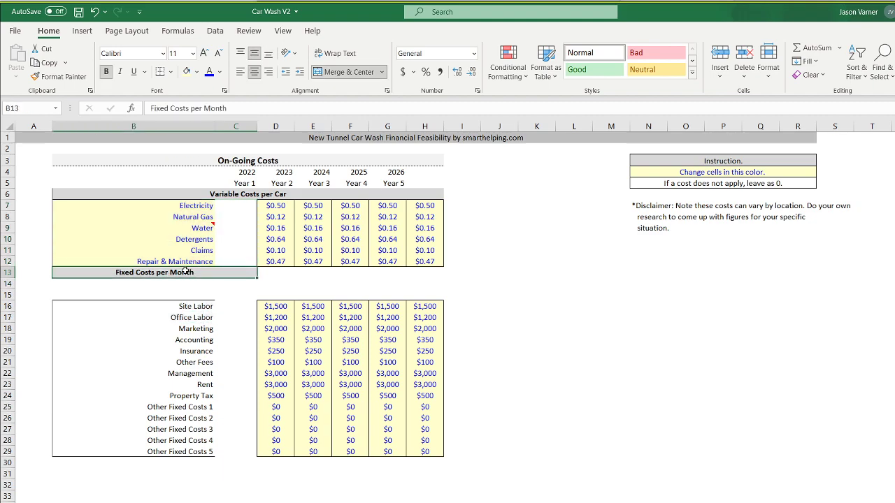
click(331, 73)
Delete the empty cells C7:C29, shifting the yearly variable and fixed cost amounts left.
drag(235, 204, 244, 446)
right_click(239, 376)
click(264, 176)
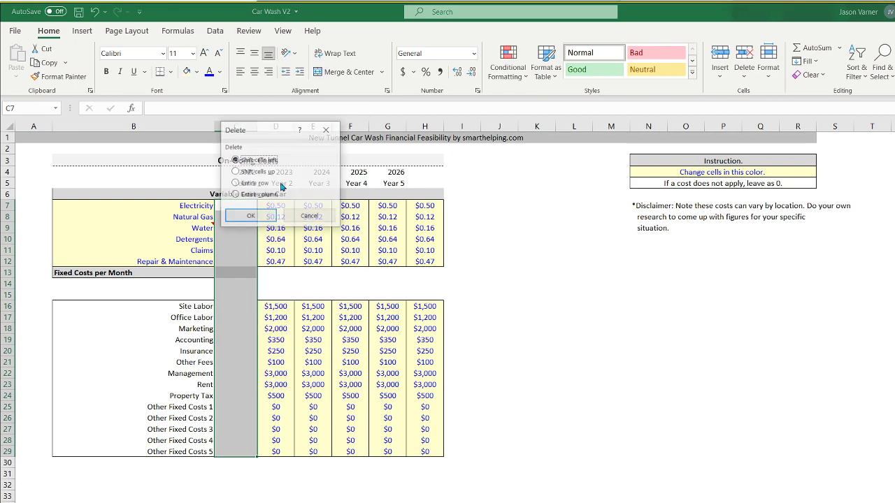
click(251, 217)
click(520, 339)
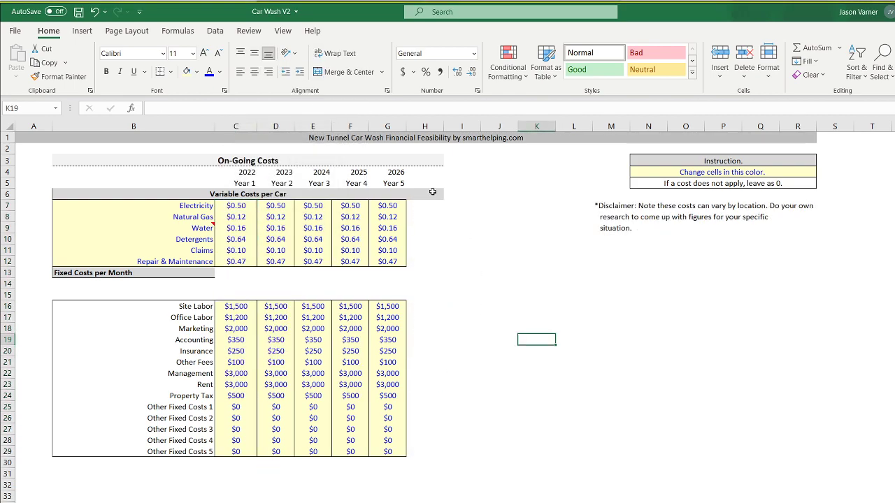
Unmerge the Variable Costs per Car heading, then merge and center it across B6:G6 only.
click(432, 191)
click(336, 71)
drag(118, 196, 405, 200)
click(325, 74)
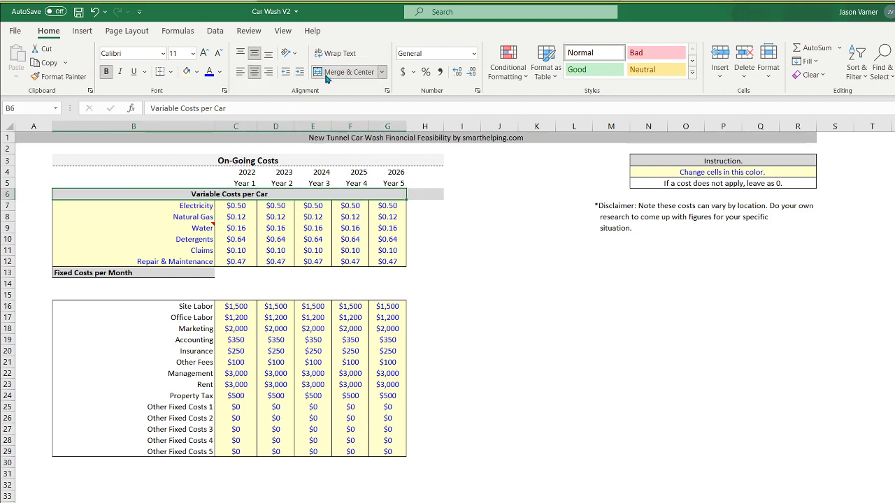
Re-merge and center the On-Going Costs heading across B3:G3, and clear the leftover heading formatting from column H.
click(416, 161)
click(340, 73)
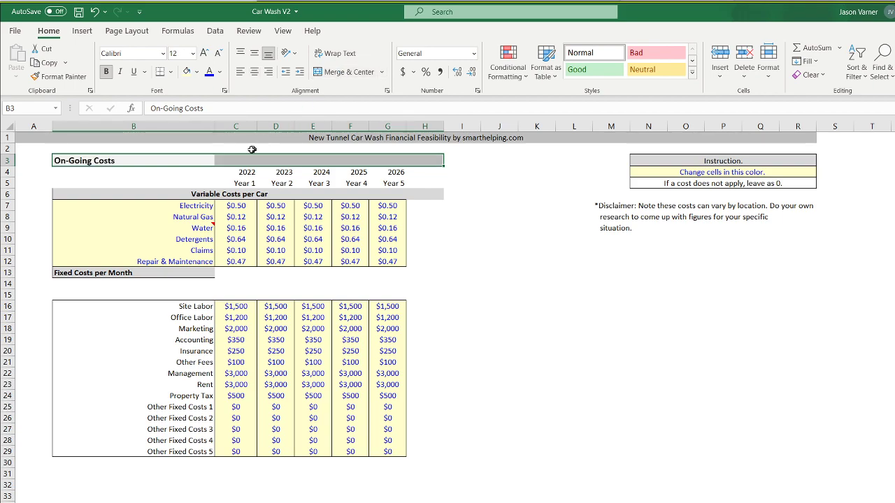
drag(132, 161, 444, 276)
click(336, 71)
click(440, 150)
click(549, 321)
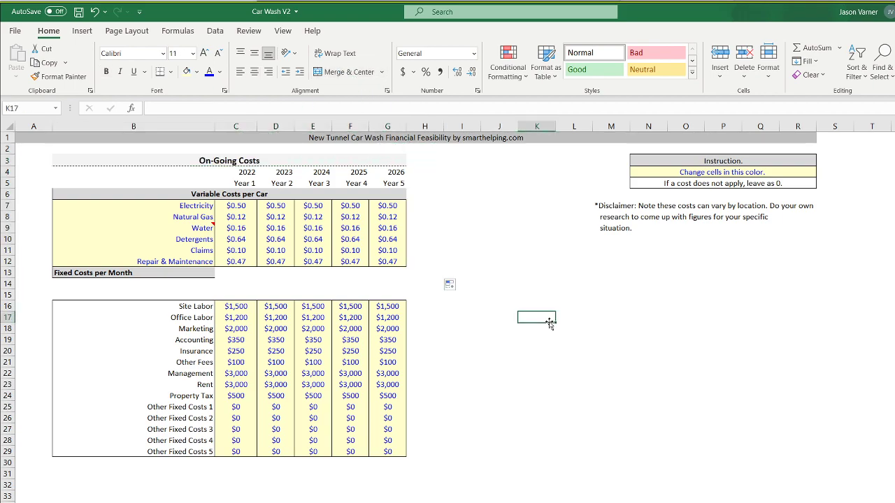
Move the Fixed Costs per Month heading down to row 15, and merge and center it across B15:G15.
click(152, 277)
drag(155, 278, 388, 294)
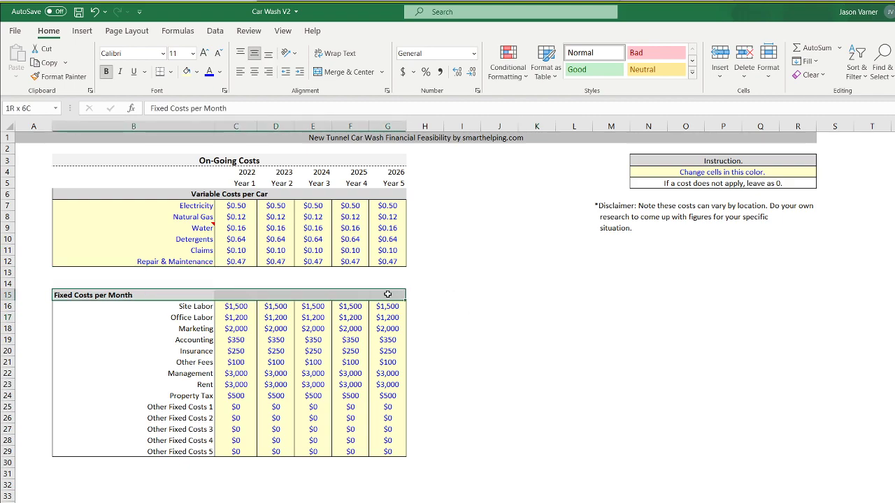
click(344, 71)
click(577, 315)
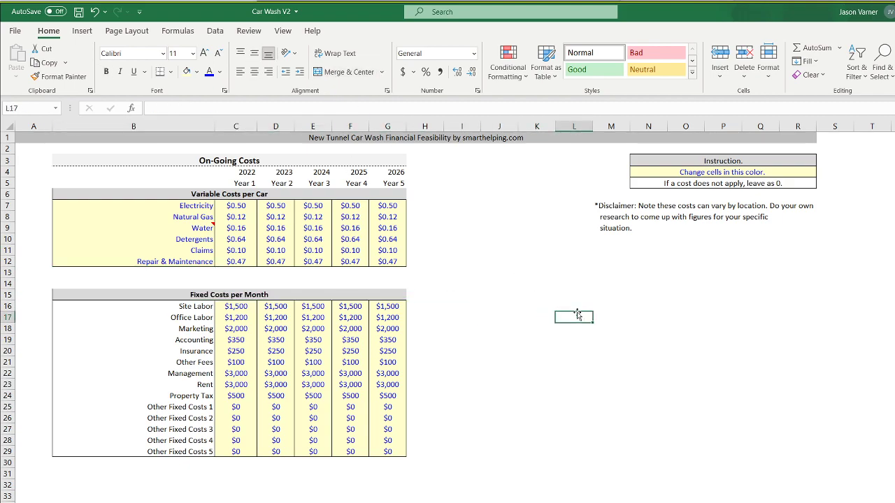
Save the workbook with the rearranged running costs layout.
click(239, 194)
click(263, 337)
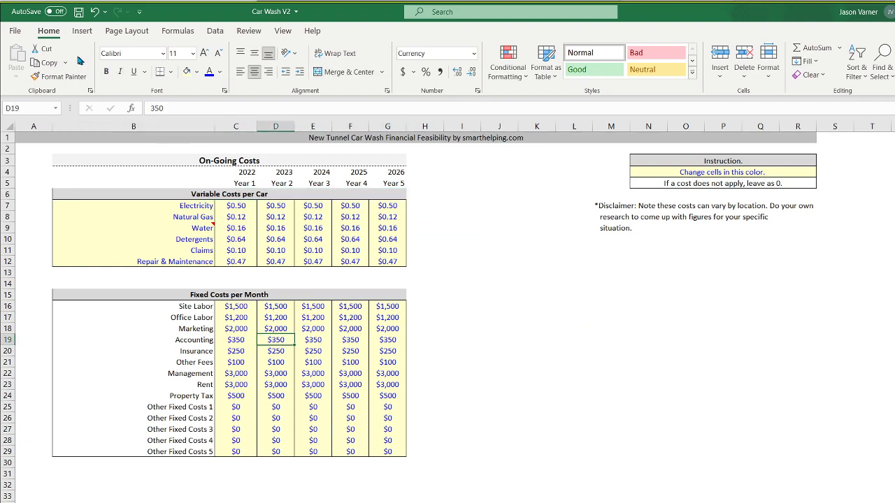
click(79, 12)
Begin a new formula for the Jan-22 Electricity expense in E28 of the 5-Year Monthly P&L.
key(ctrl+Page_Down)
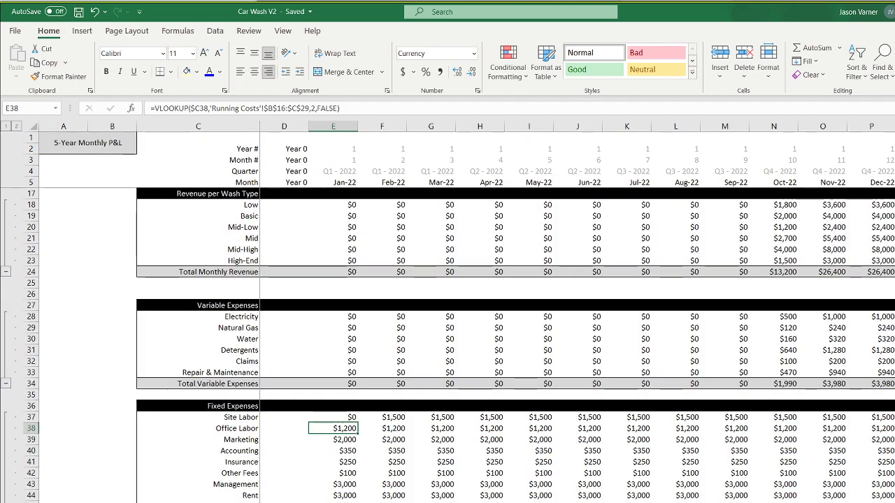
click(336, 319)
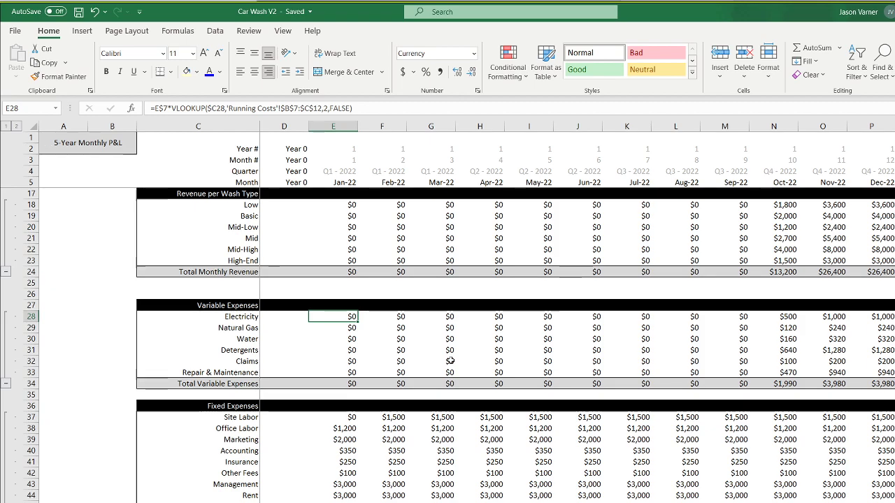
text(=)
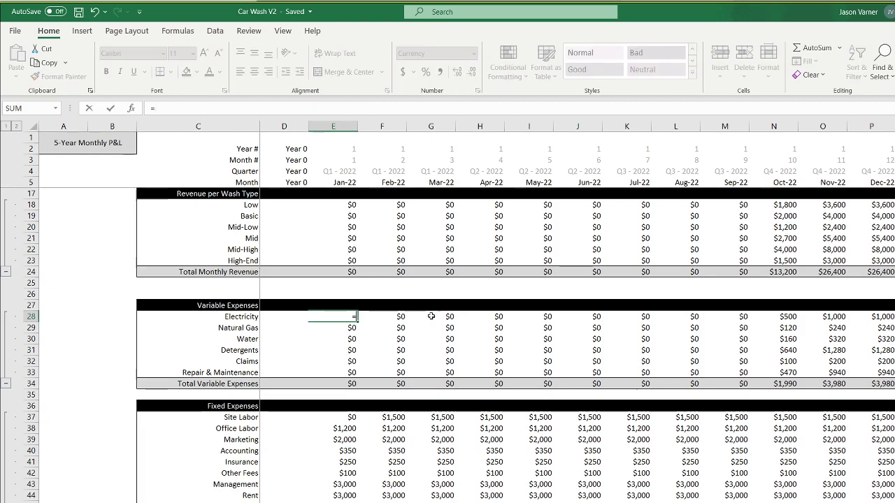
Enter =E7*INDEX('Running Costs'!C7:G7,,MATCH(E2,'Running Costs'!5:5,0)) as the January 2022 Electricity expense in E28.
scroll(355, 235, up, 4)
click(353, 205)
text(*)
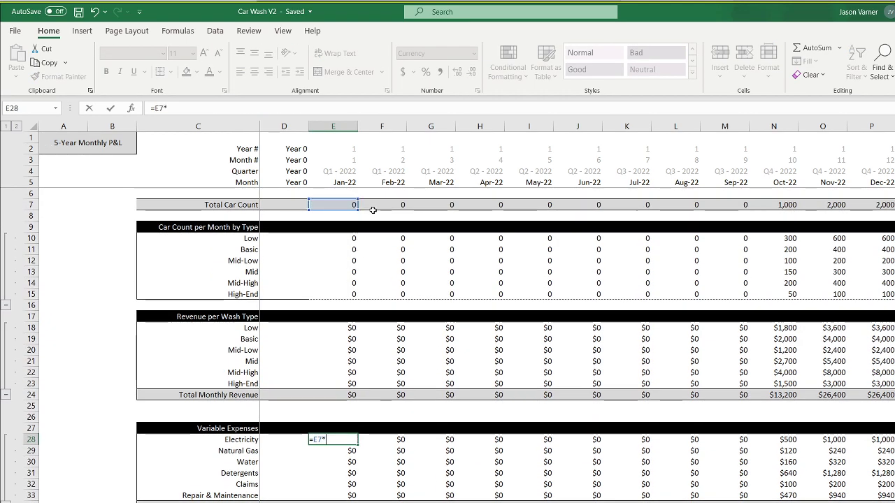
text(index()
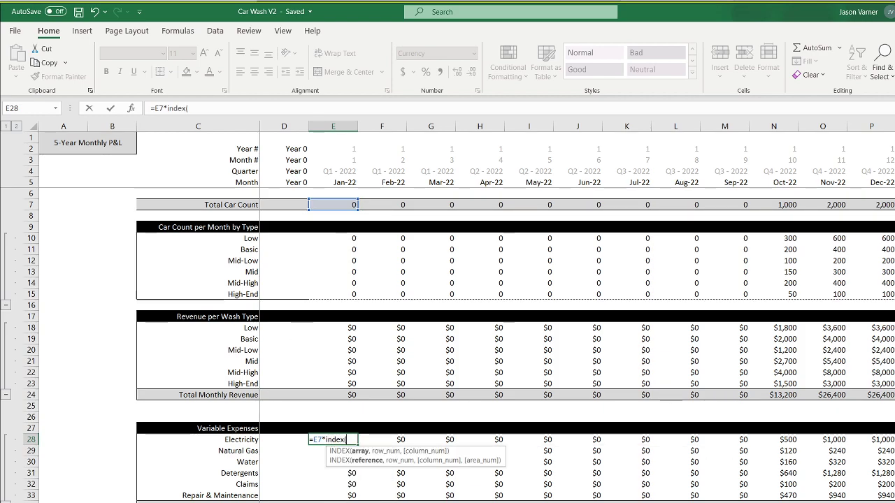
key(ctrl+Page_Up)
drag(233, 206, 374, 205)
text(,,m)
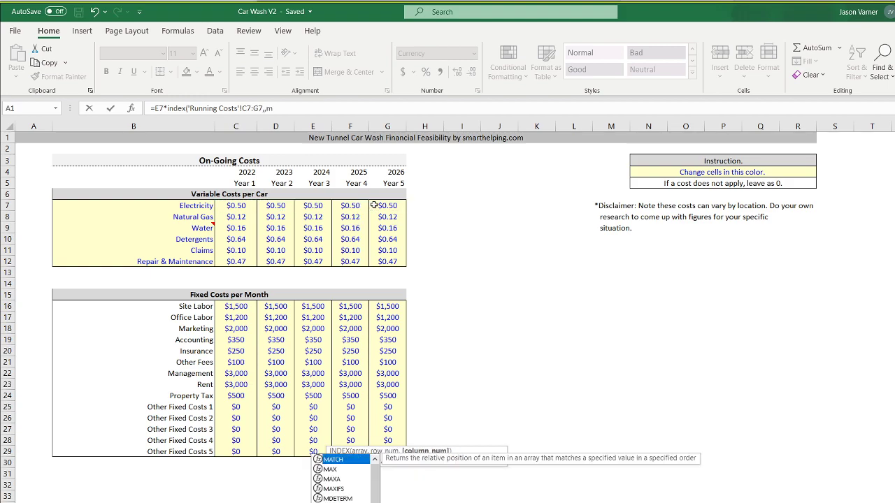
text(atch(e2,)
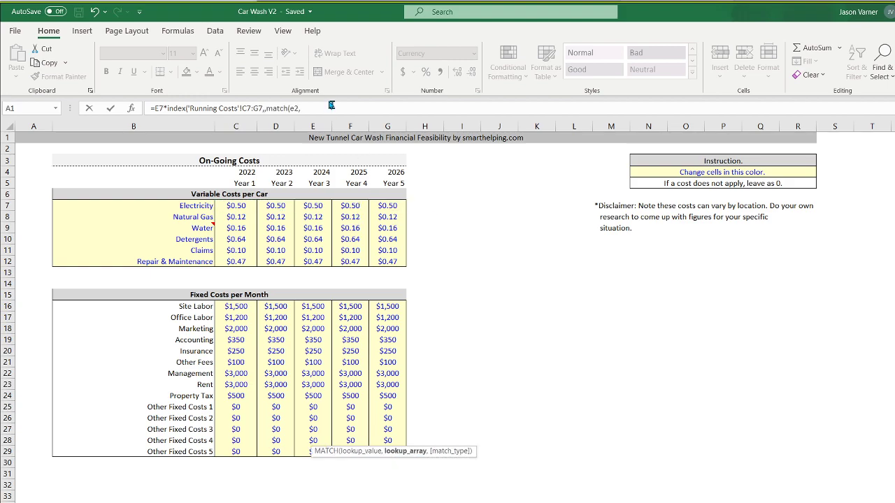
click(7, 183)
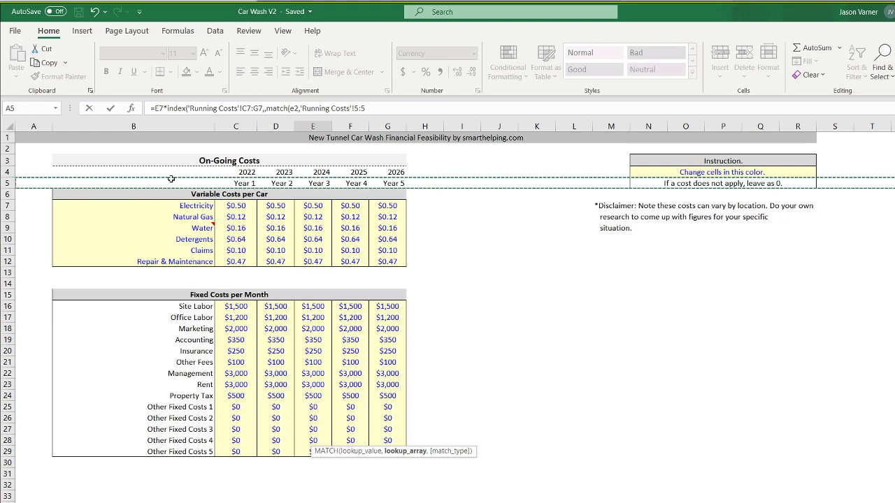
text(,0)
key(Return)
key(Return)
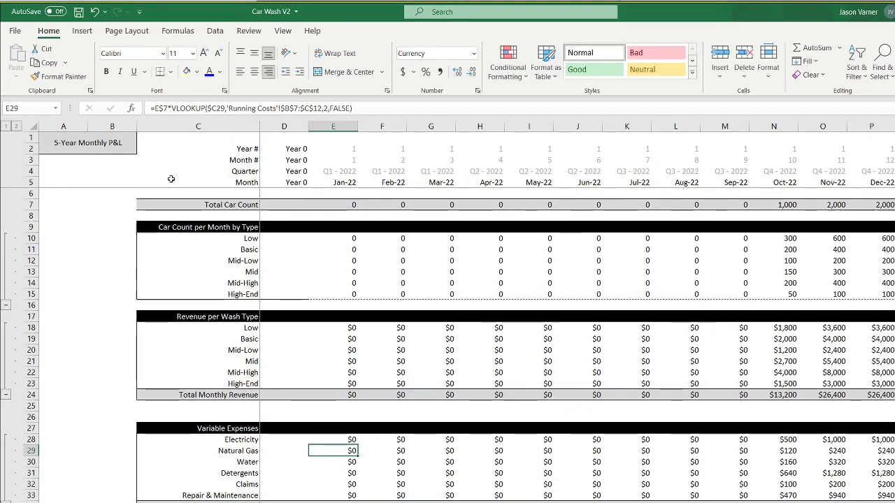
Lock the row of the total car count reference in the E28 formula as E$7.
click(344, 439)
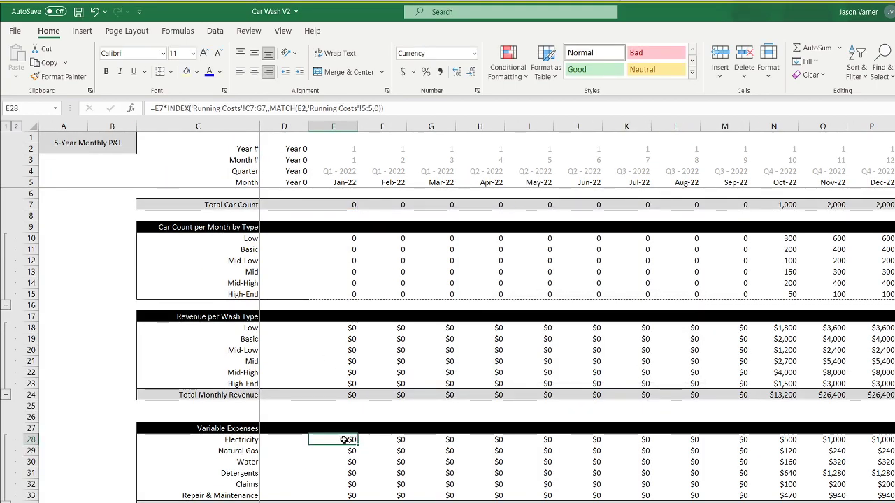
click(158, 109)
text($)
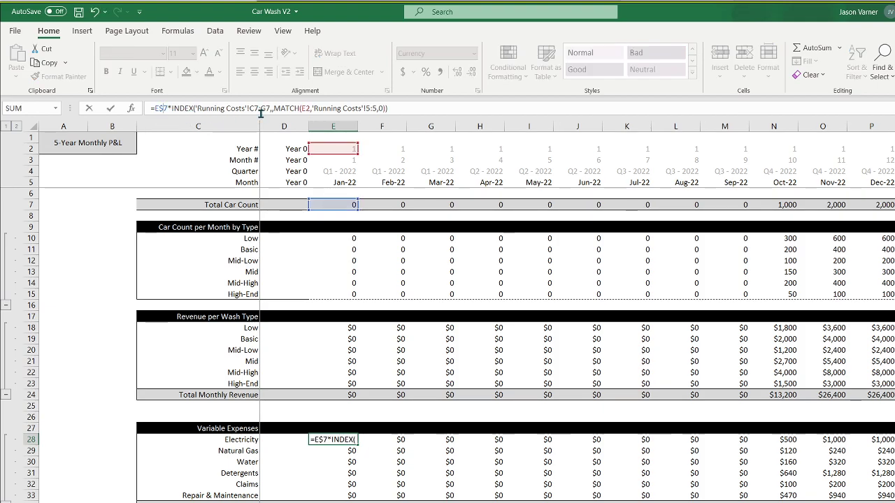
Try to anchor the INDEX range C7:G7 in the E28 formula with absolute column and row references.
click(256, 109)
text($)
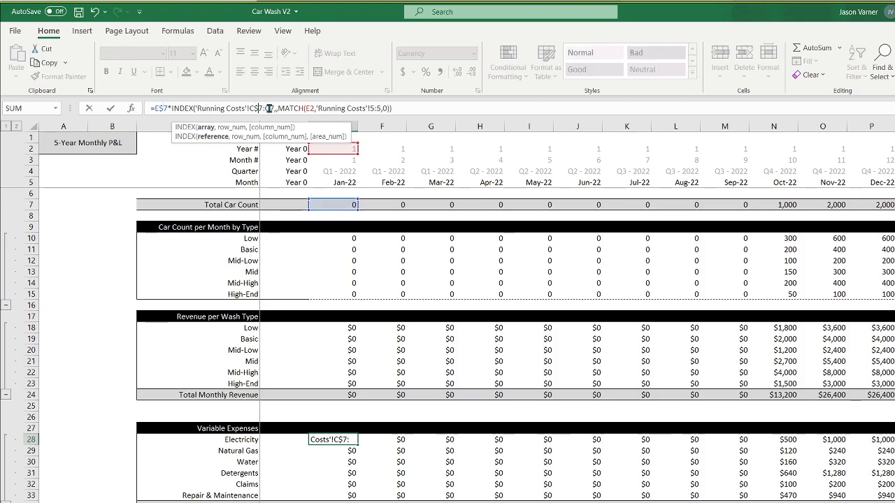
click(273, 109)
text($)
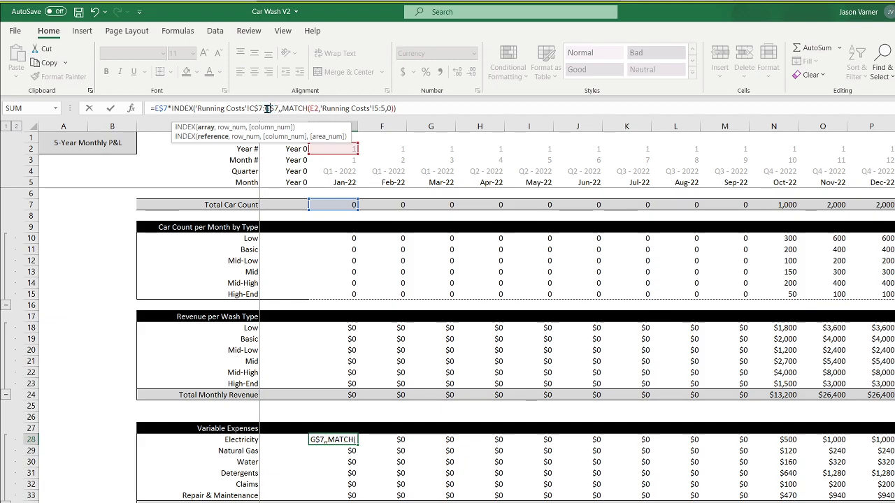
click(268, 109)
text($)
click(252, 109)
text($)
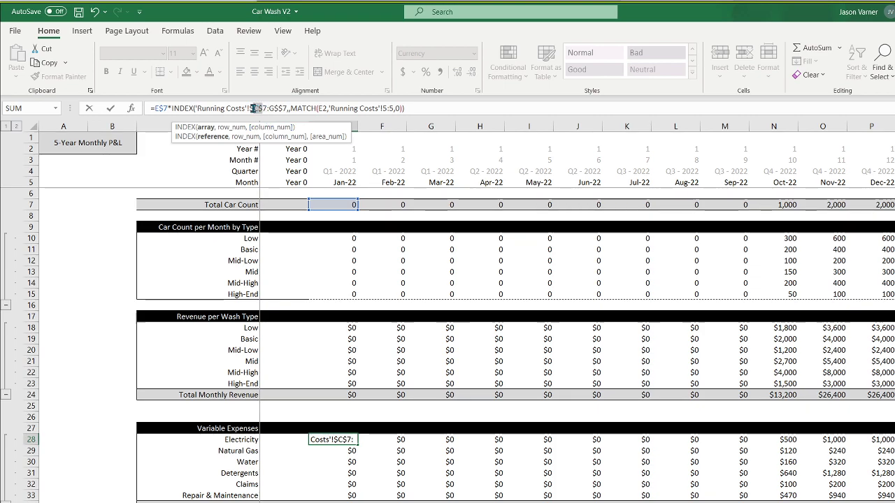
Remove the column letters and dollar signs from the INDEX range so it refers to 'Running Costs'!7:7.
key(BackSpace)
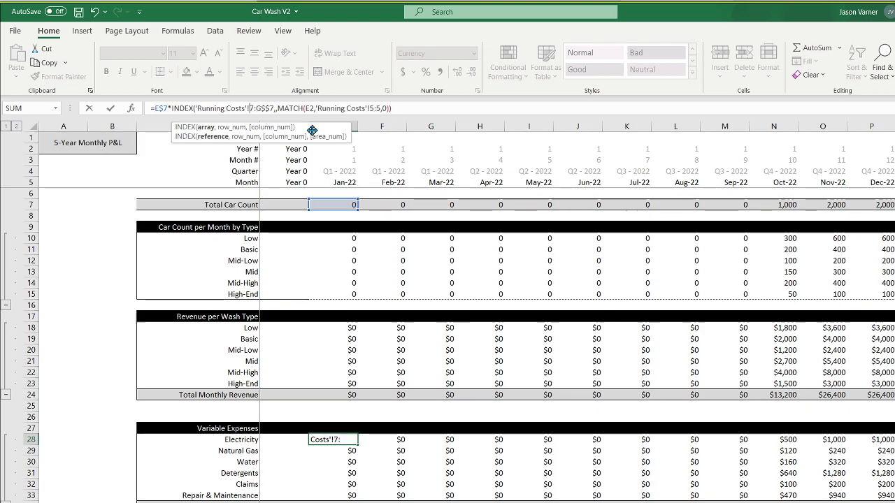
key(Right)
key(Right)
key(BackSpace)
key(BackSpace)
key(BackSpace)
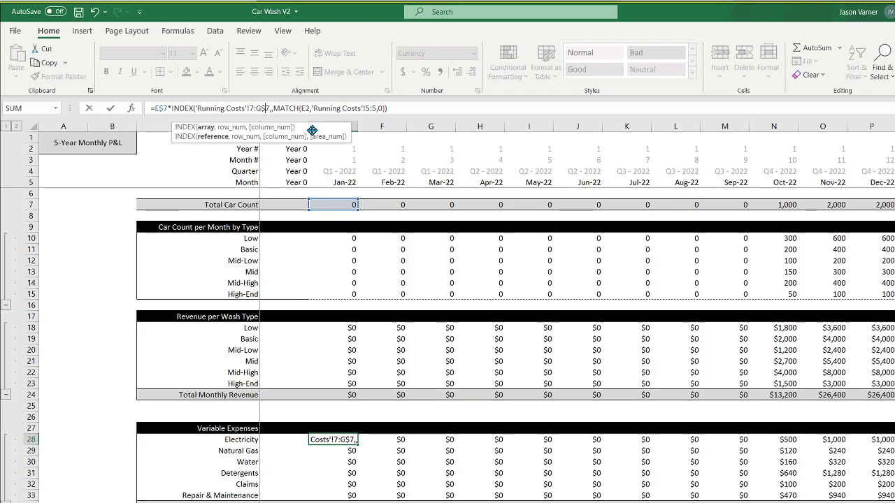
text($)
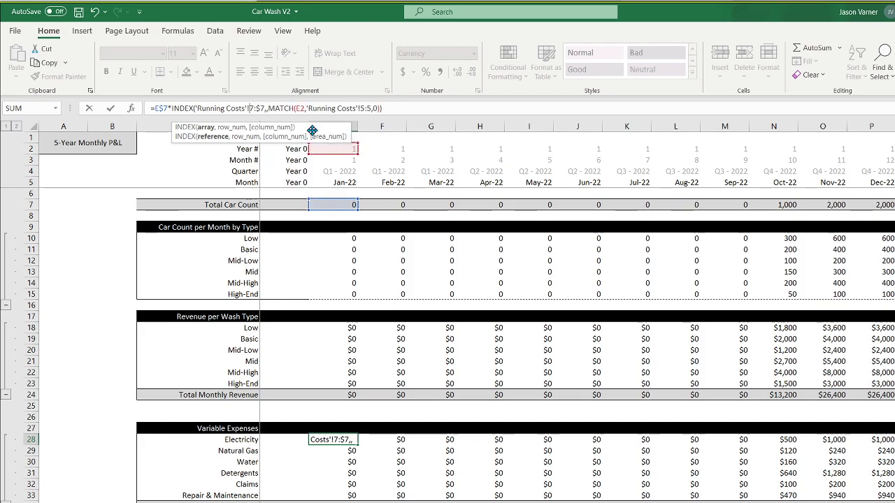
key(BackSpace)
Anchor the MATCH references as E$2 and $5:$5, and fill the E28 formula across all variable expense rows and months to BL33.
click(296, 108)
text($)
click(361, 108)
text($B)
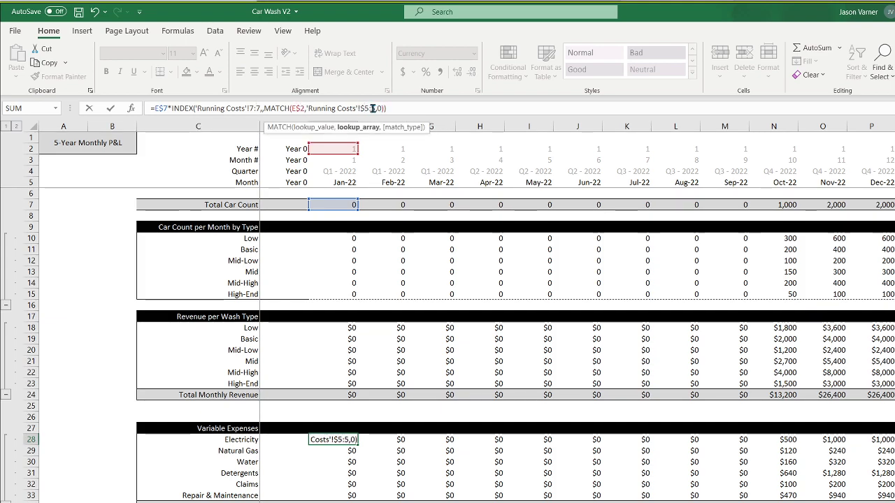
text($)
key(Return)
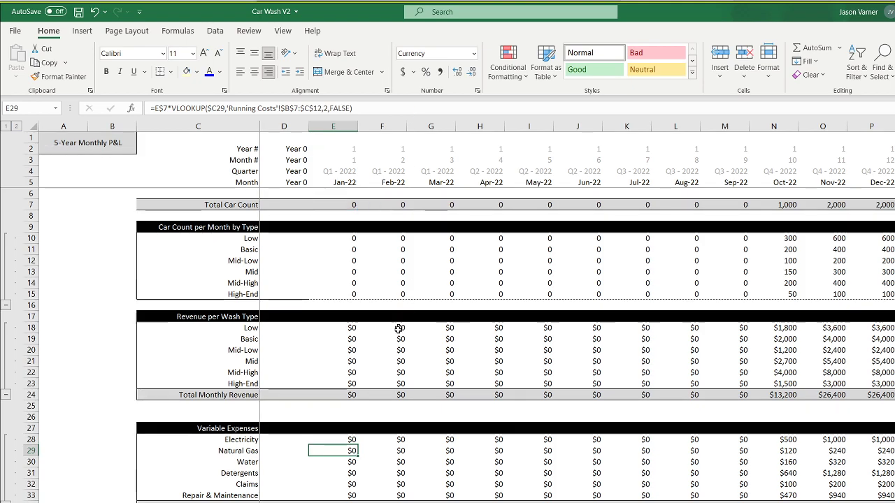
click(343, 436)
drag(357, 444, 858, 486)
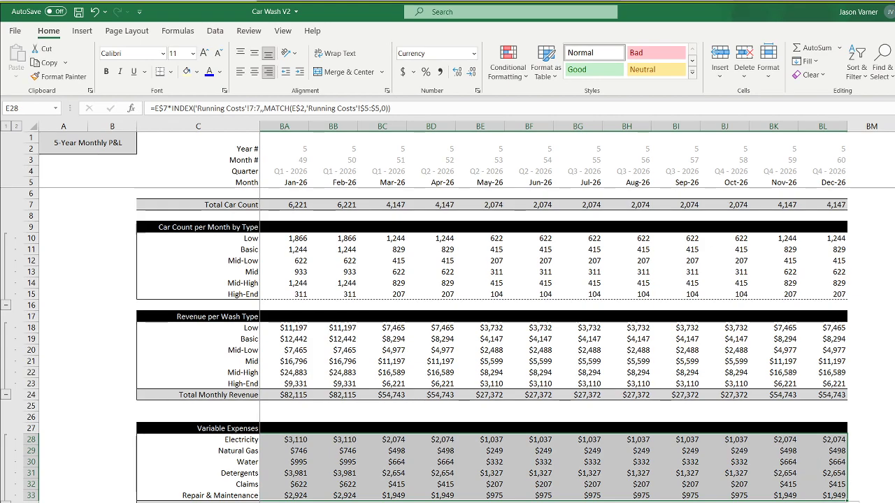
On the Running Costs sheet, set the Year 5 cost per car to 1 for Electricity, 13 for Natural Gas and 17 for Water.
click(294, 502)
click(383, 208)
text(1)
key(Return)
text(13)
key(Return)
text(17)
key(Return)
Set the Year 5 cost per car to 0.8 for Detergents, 0.12 for Claims and 0.5 for Repair & Maintenance.
text(0.)
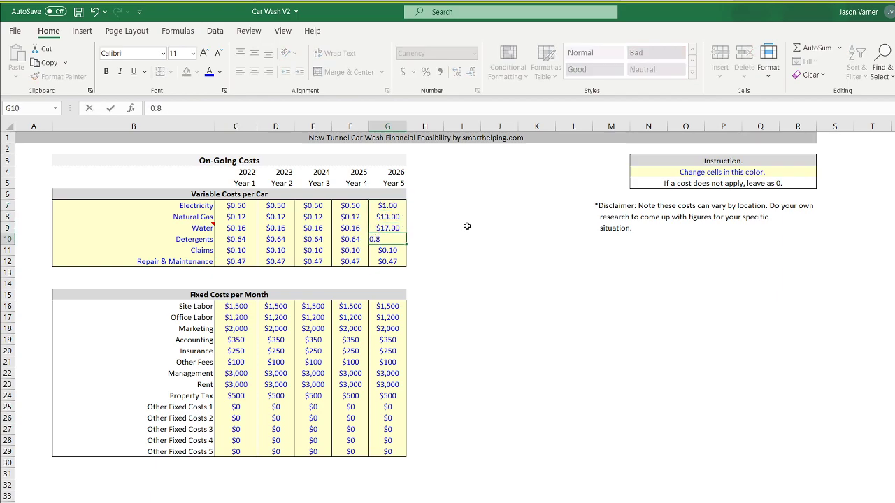
text(8)
key(Return)
text(0.12)
key(Return)
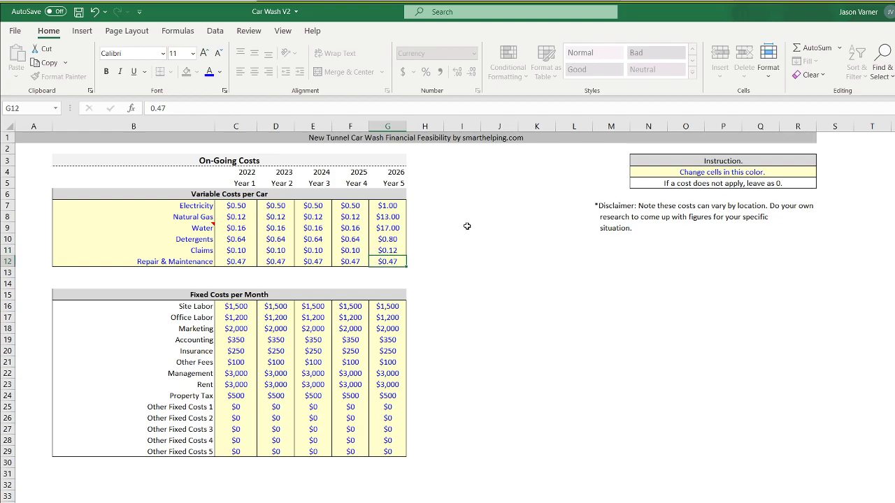
text(0.5)
key(Return)
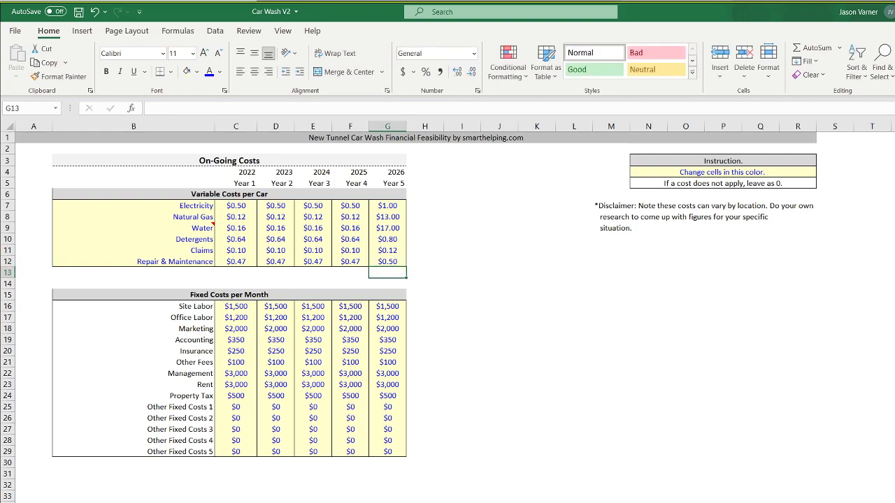
Compare the Electricity, Natural Gas and Water expenses for Dec-25 and Jan-26 on the monthly P&L sheet.
key(ctrl+Page_Up)
key(ctrl+Page_Down)
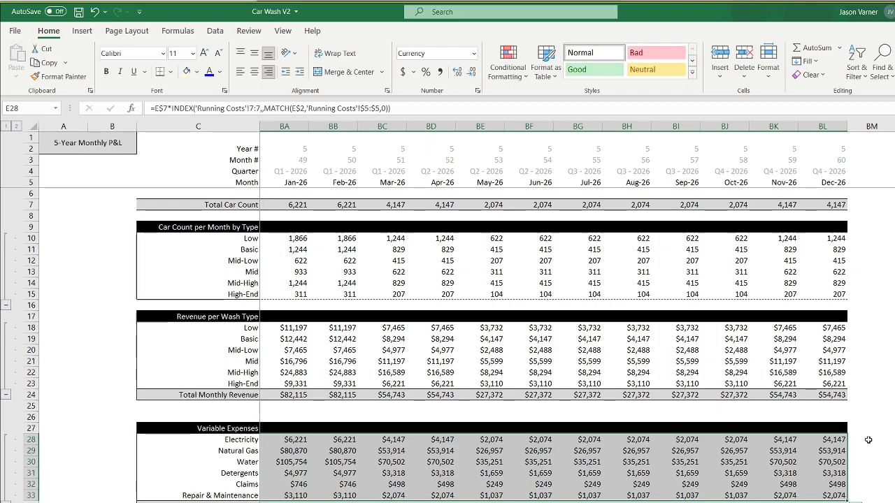
scroll(578, 312, left, 3)
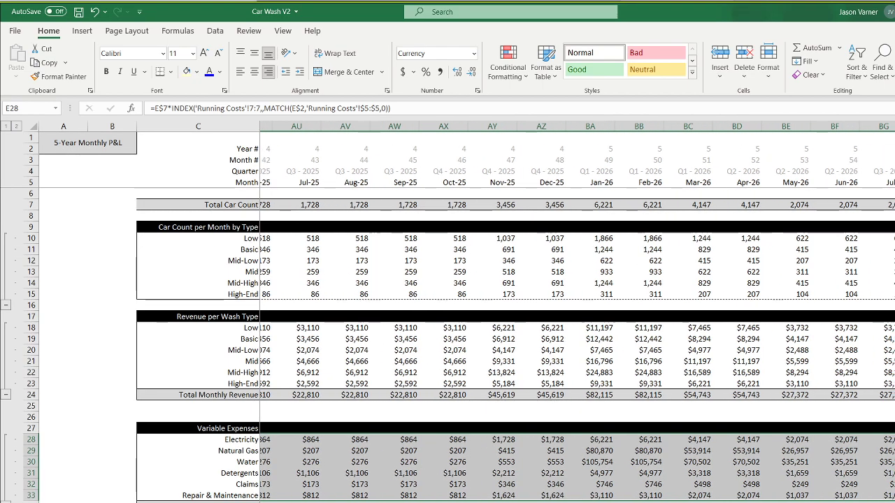
click(580, 440)
click(541, 442)
click(582, 451)
click(551, 461)
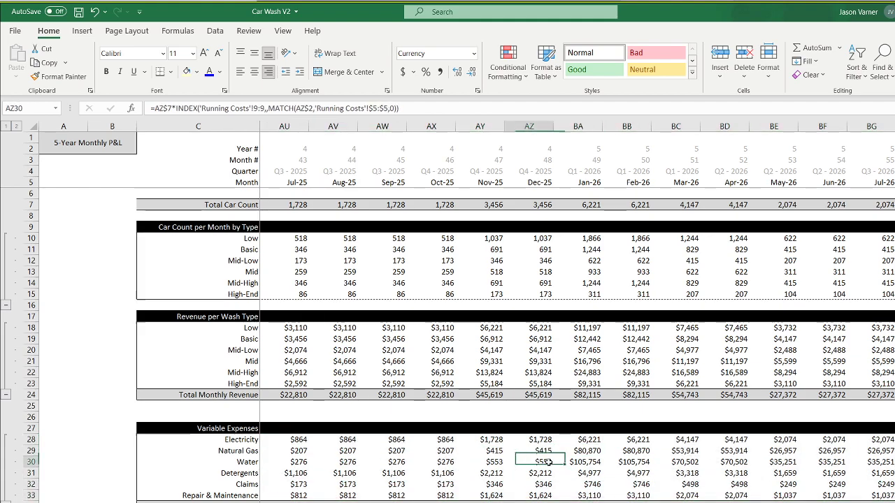
click(586, 462)
click(586, 451)
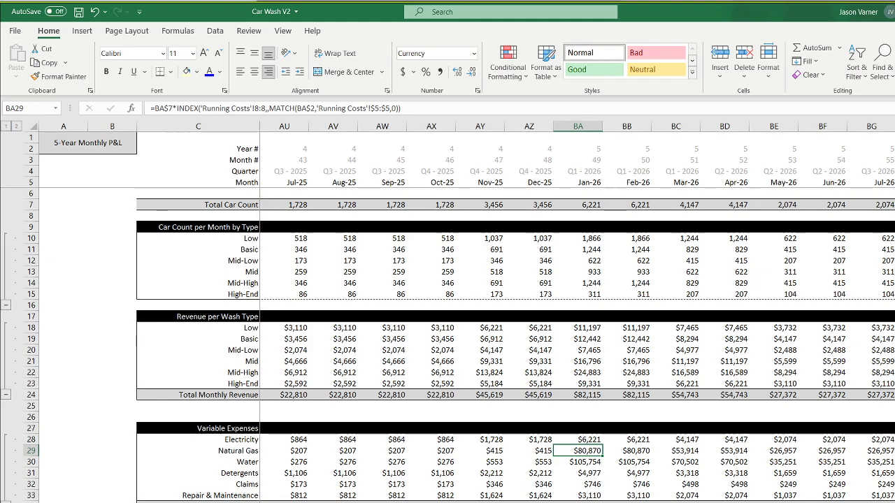
Correct the Year 5 variable costs on the Running Costs sheet to 0.13 for Natural Gas and 0.16 for Water.
key(ctrl+Page_Up)
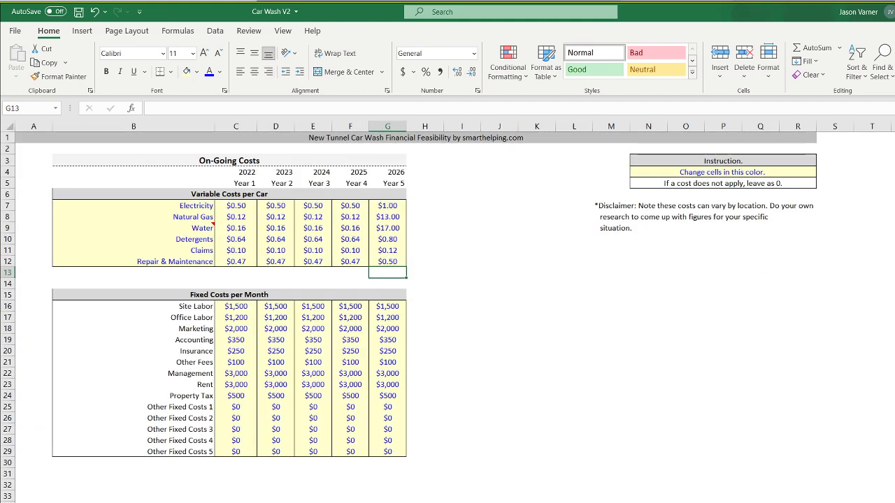
click(389, 216)
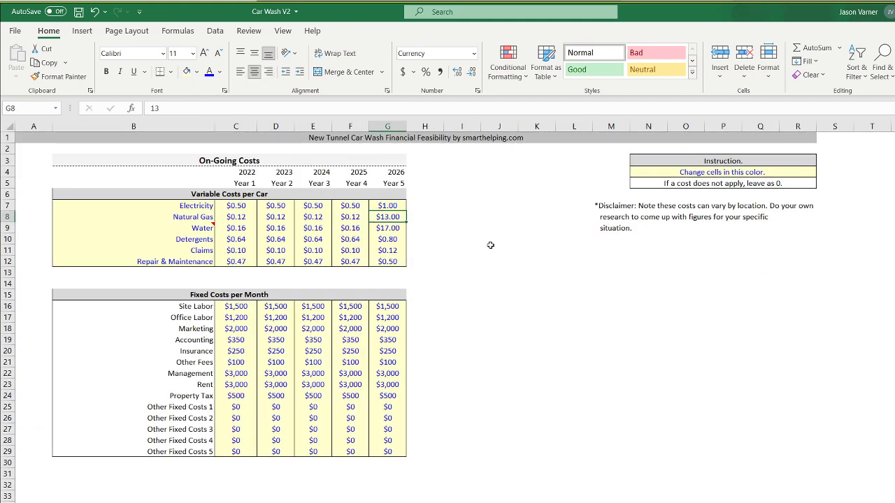
text(.13)
key(Return)
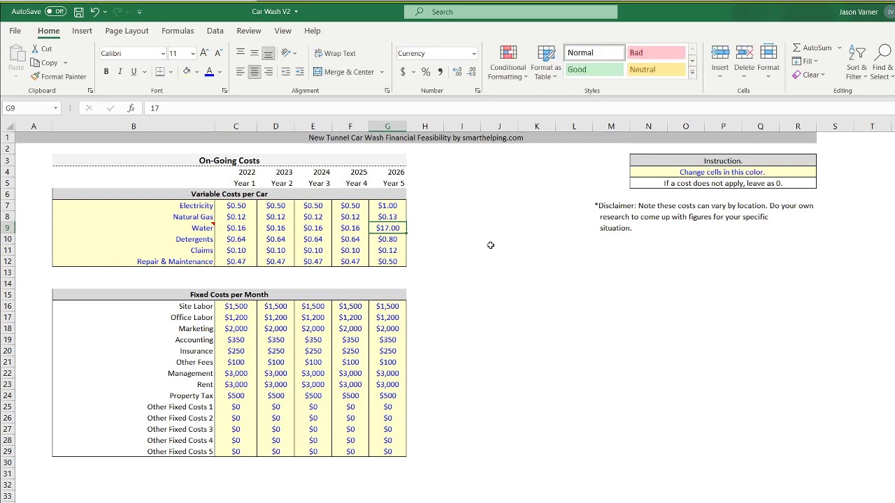
text(0.16)
key(Return)
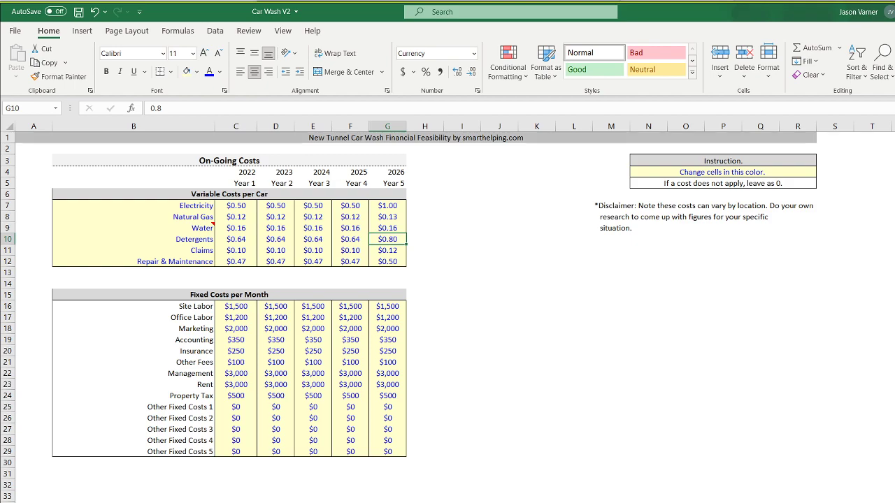
Review the recalculated variable expenses on the monthly P&L sheet, from Year 5 back to the first months of Year 1.
key(ctrl+Page_Down)
click(581, 441)
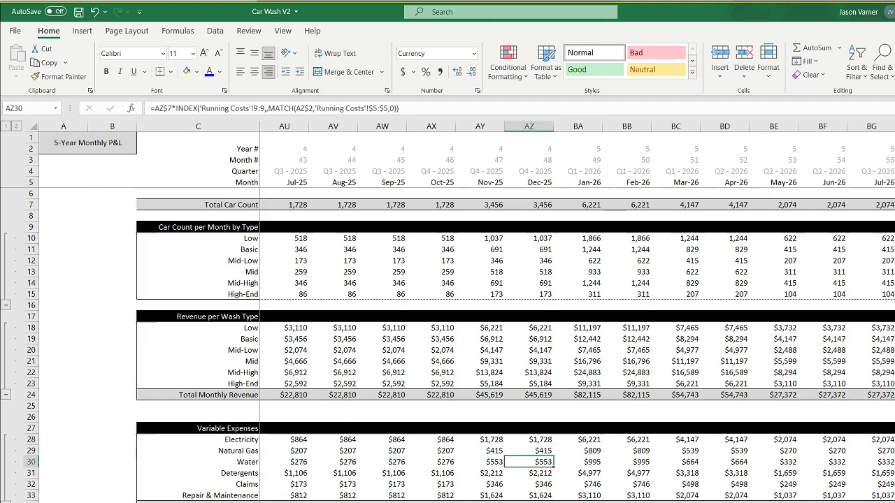
scroll(578, 314, left, 15)
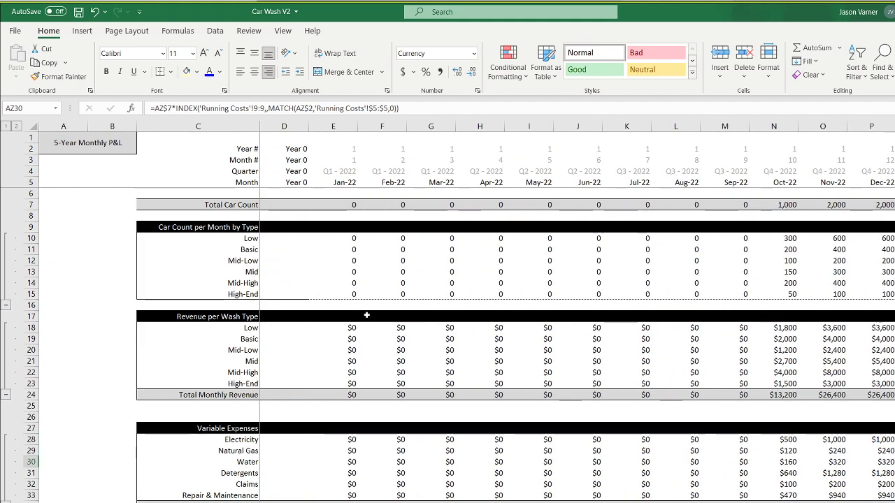
Move the date in D37 of the Revenue Assumptions sheet earlier, and check the total car count for the last months of 2026.
drag(352, 204, 501, 204)
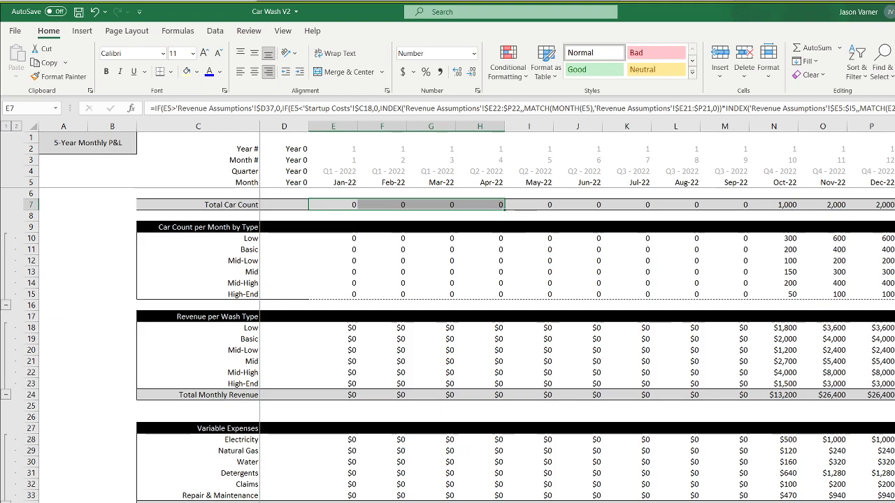
key(ctrl+Page_Up)
key(ctrl+Page_Up)
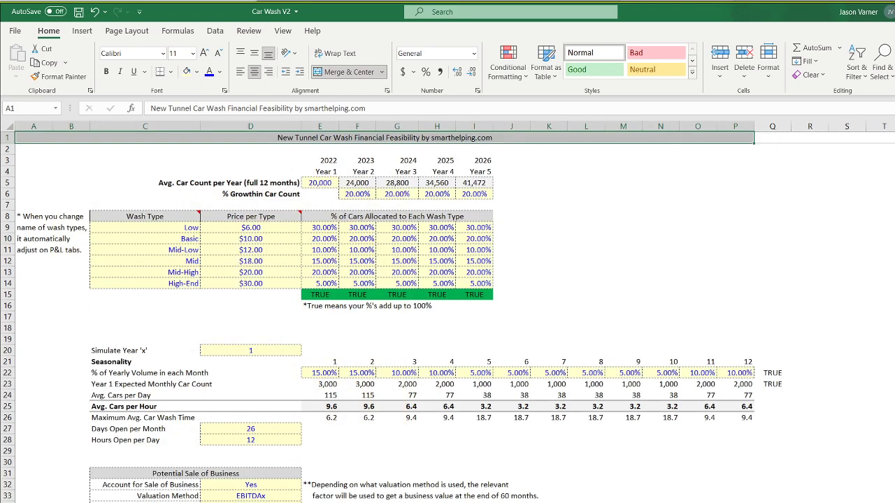
click(250, 502)
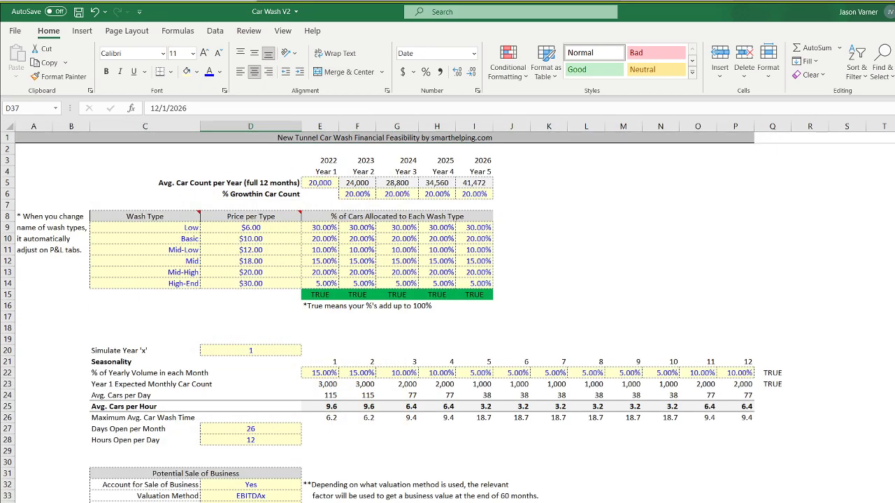
key(ctrl+Page_Down)
key(ctrl+Page_Down)
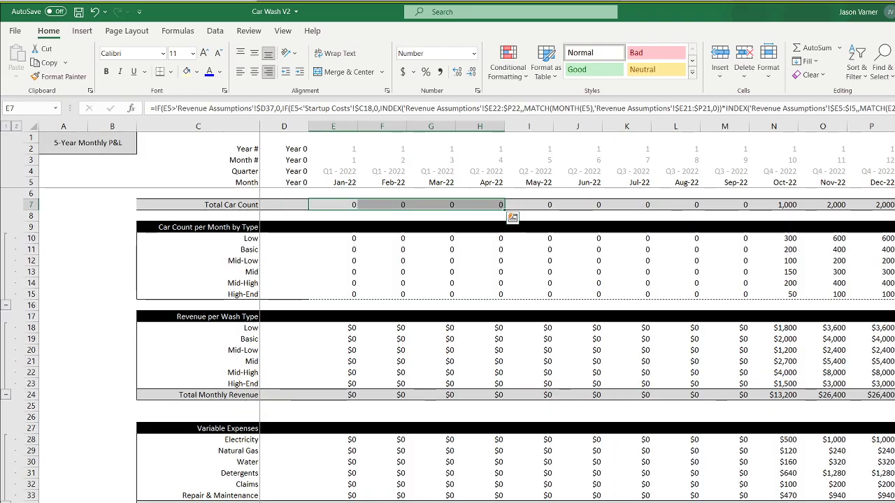
scroll(531, 314, right, 15)
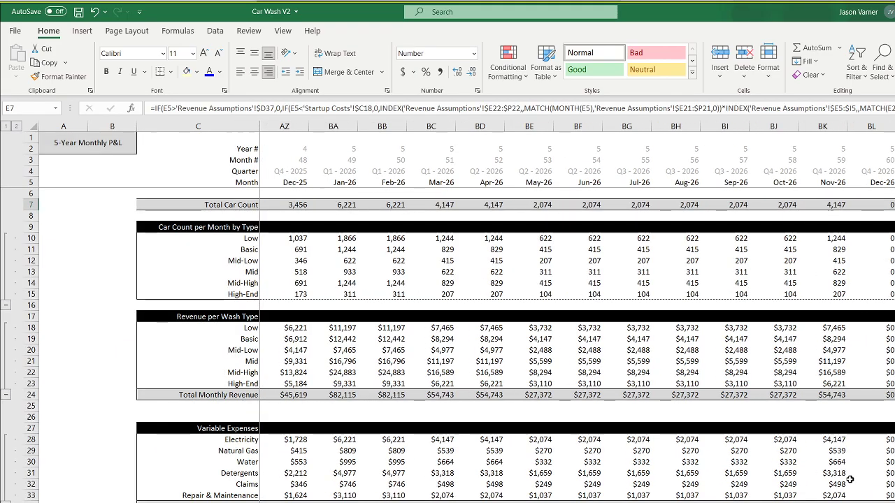
In the January 2022 Site Labor formula (E37), replace the final value 1 with an INDEX function reading row 16 of the Running Costs sheet.
scroll(852, 475, down, 4)
scroll(520, 311, left, 15)
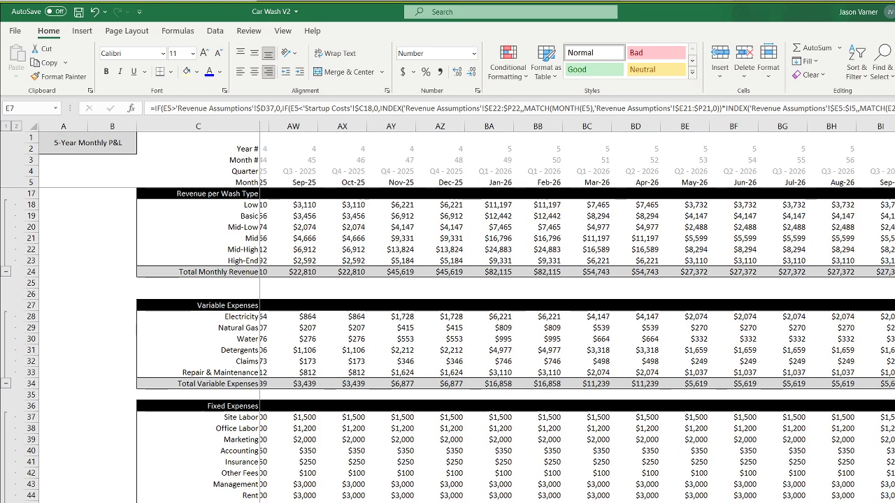
click(326, 417)
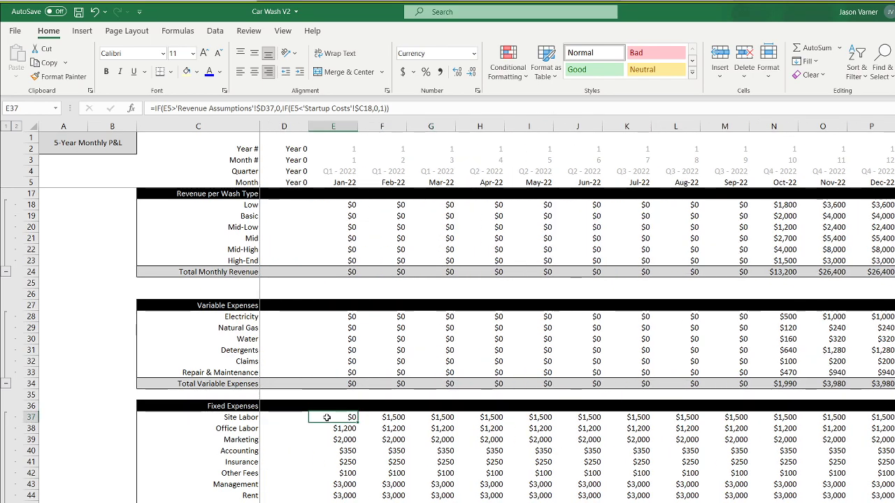
click(381, 109)
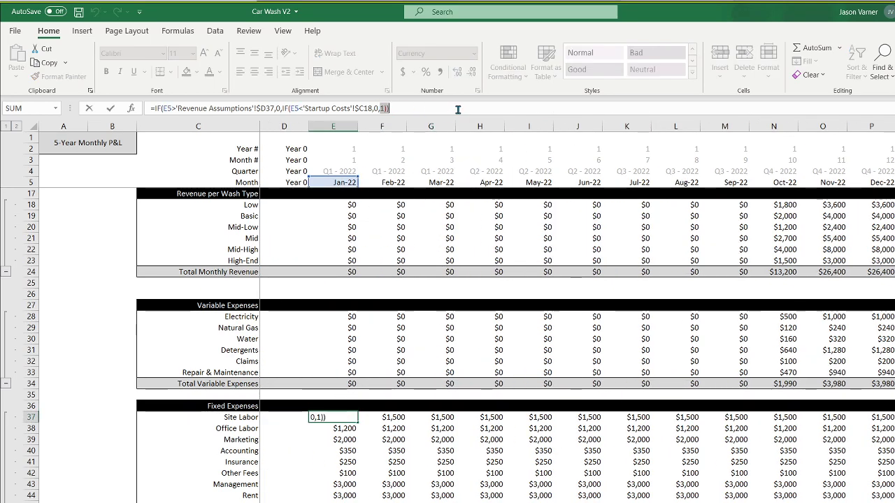
text(index()
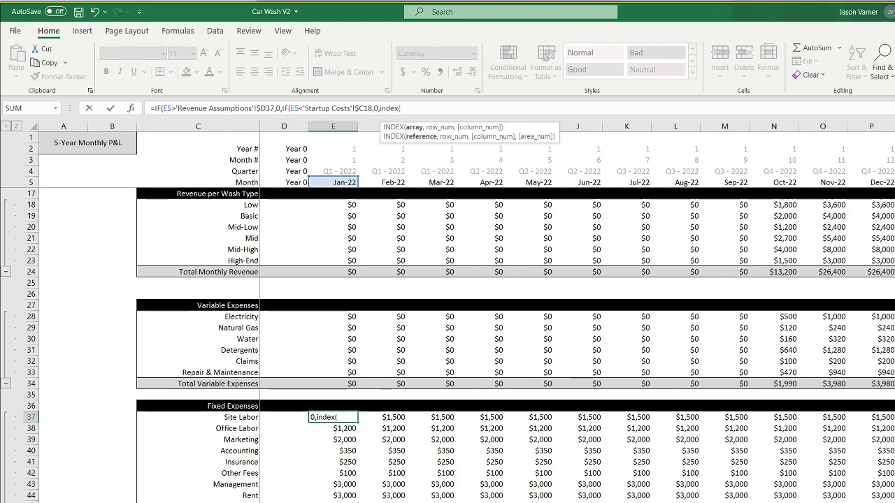
click(242, 502)
click(9, 306)
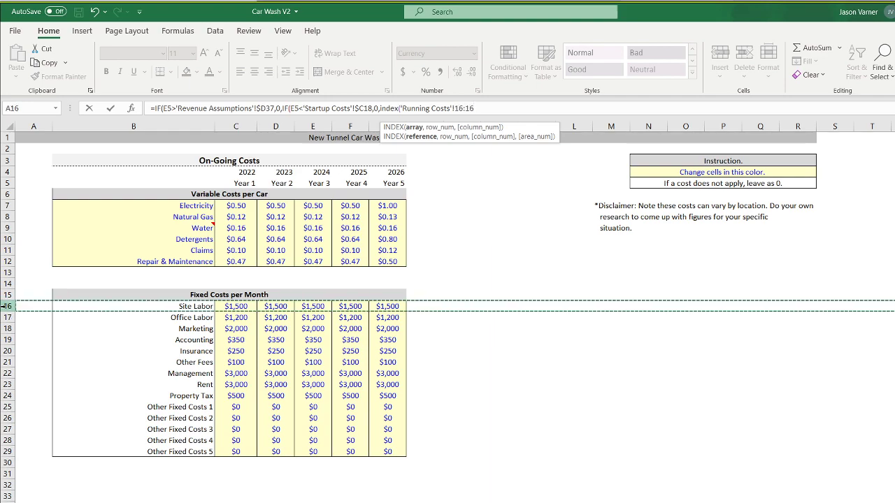
Complete the Site Labor formula with an exact MATCH of year number E2 against row 5 of the Running Costs sheet as the column argument.
text(,,match)
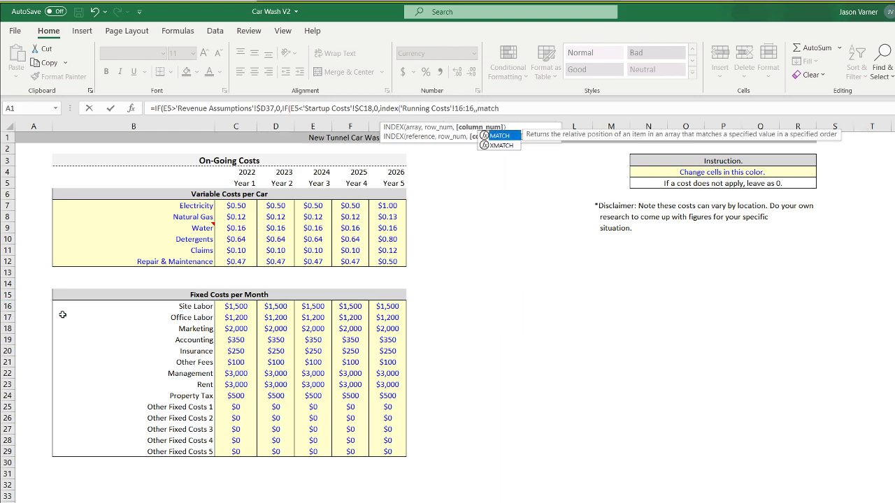
text(()
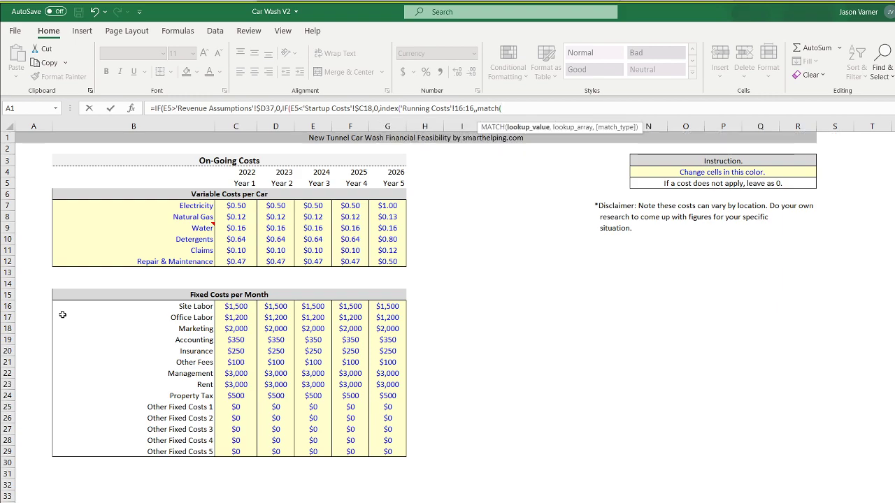
text(e2,)
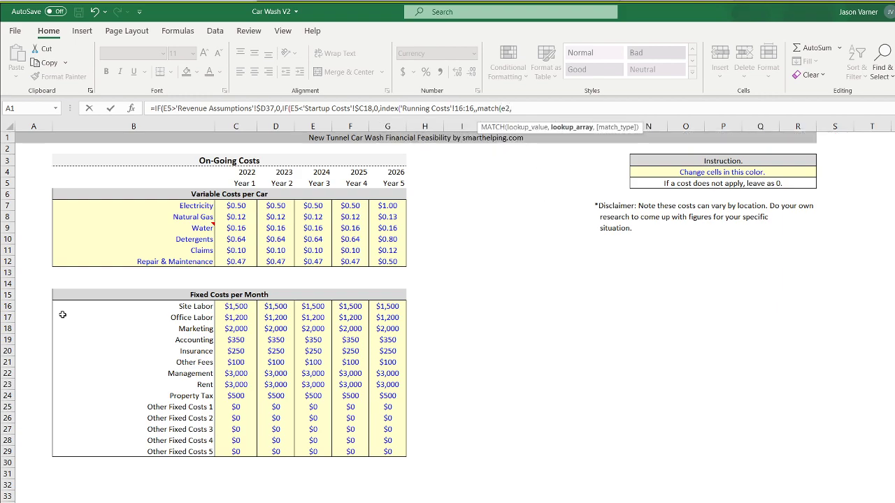
click(8, 183)
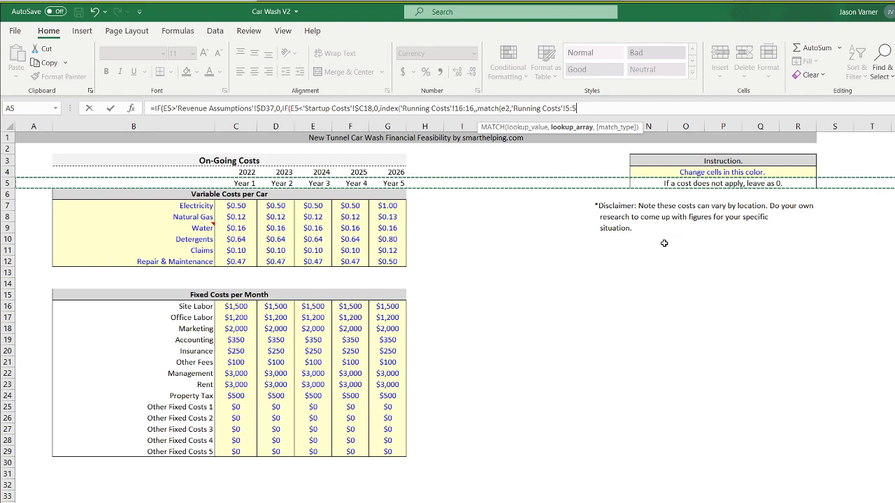
text(,0)
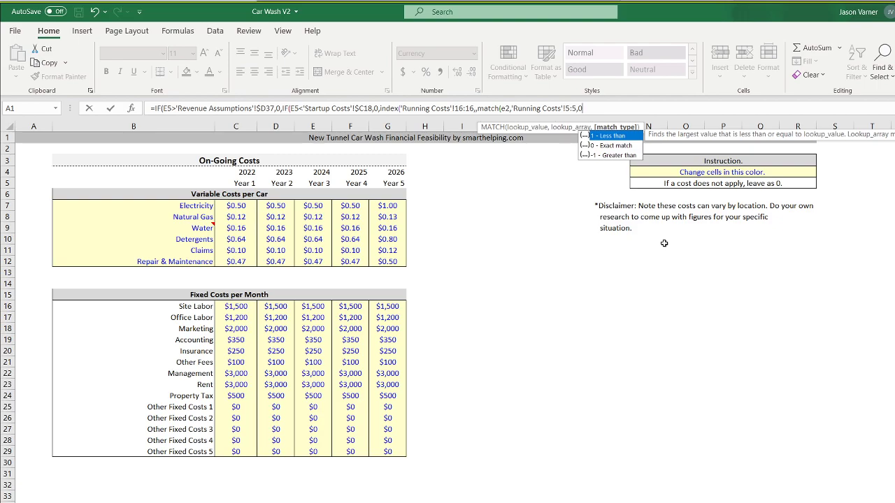
text()))
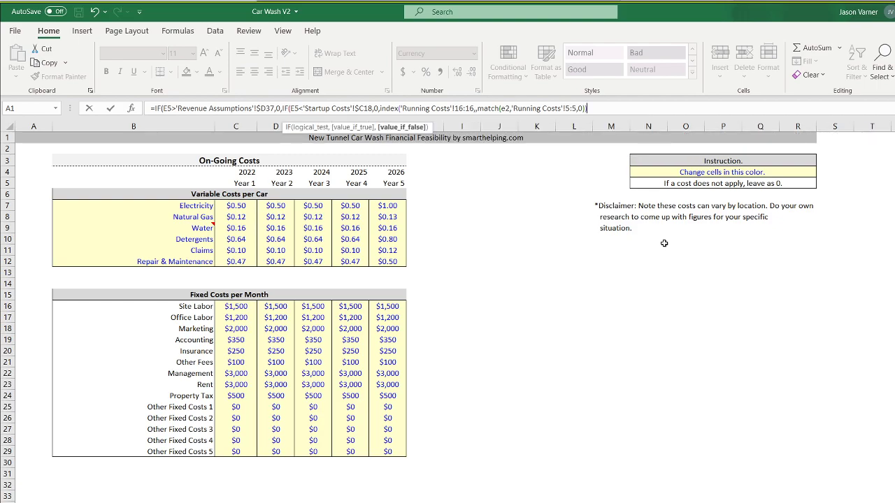
key(Return)
key(Return)
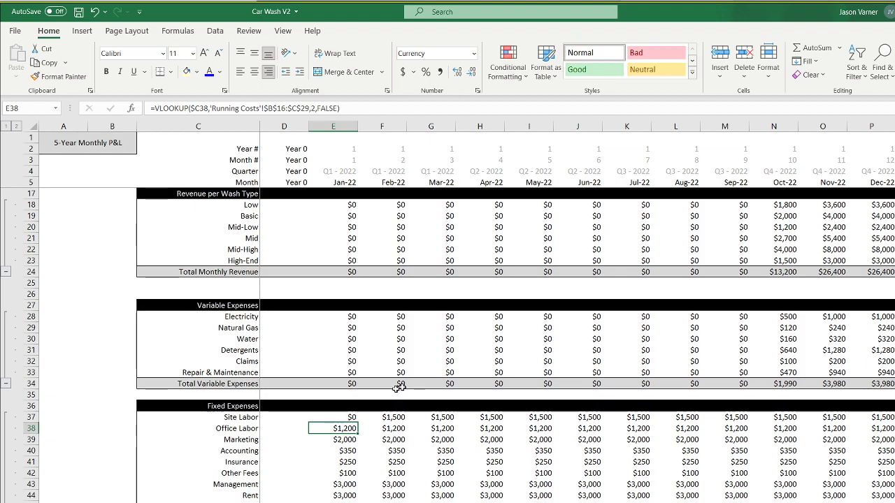
Lock the rows of the MATCH references in E37 as E$2 and 'Running Costs'!$5:$5.
key(Up)
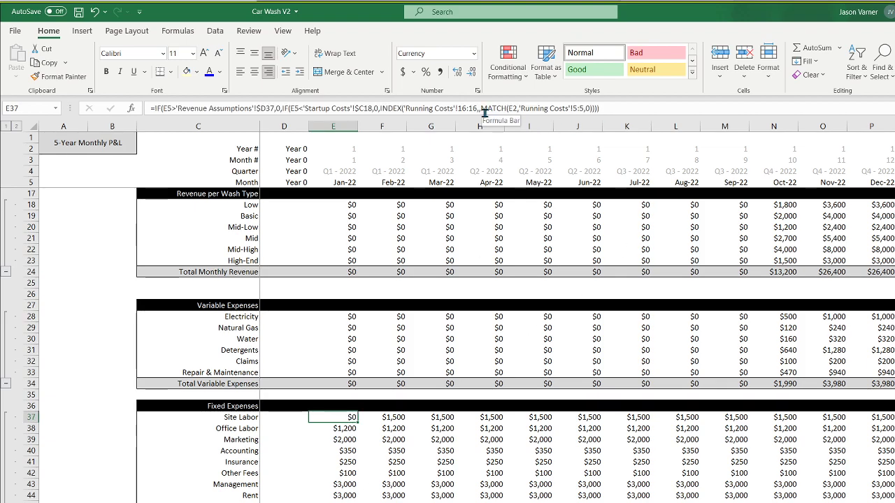
click(513, 109)
text($)
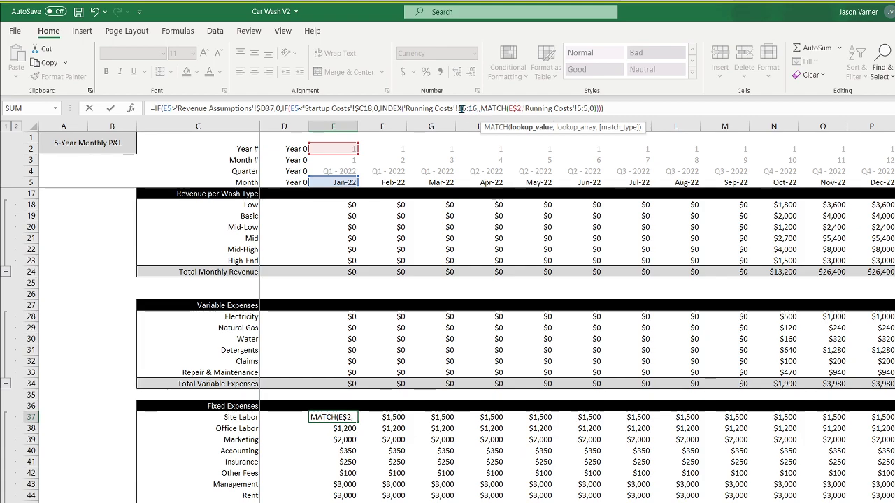
click(579, 108)
text($)
click(589, 109)
text($)
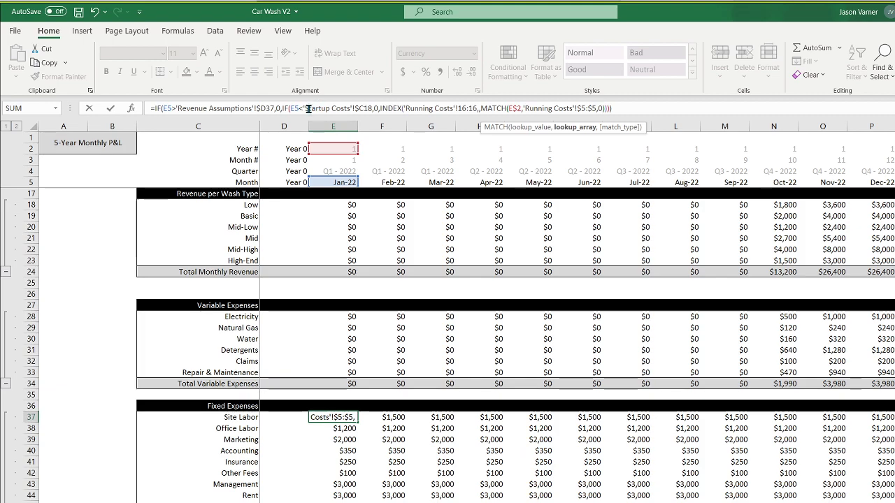
Lock both month references in E37 as E$5, and fill the formula across the fixed expense rows and months.
click(169, 108)
text($)
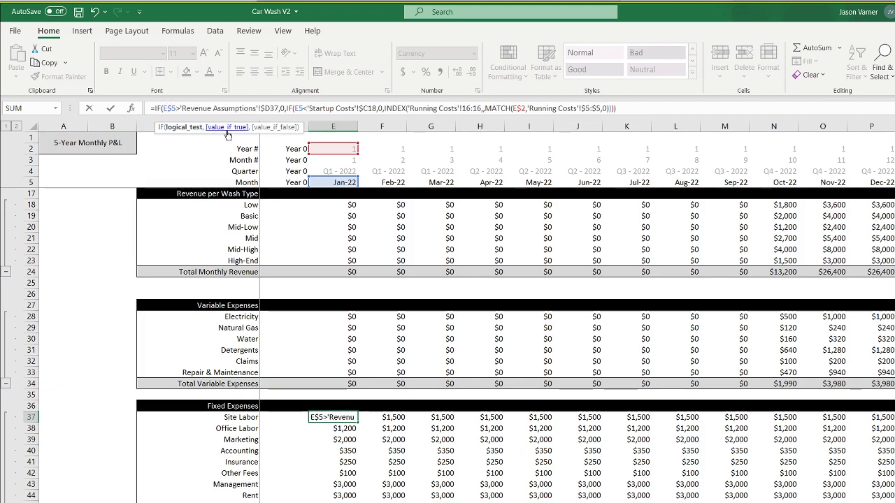
click(299, 108)
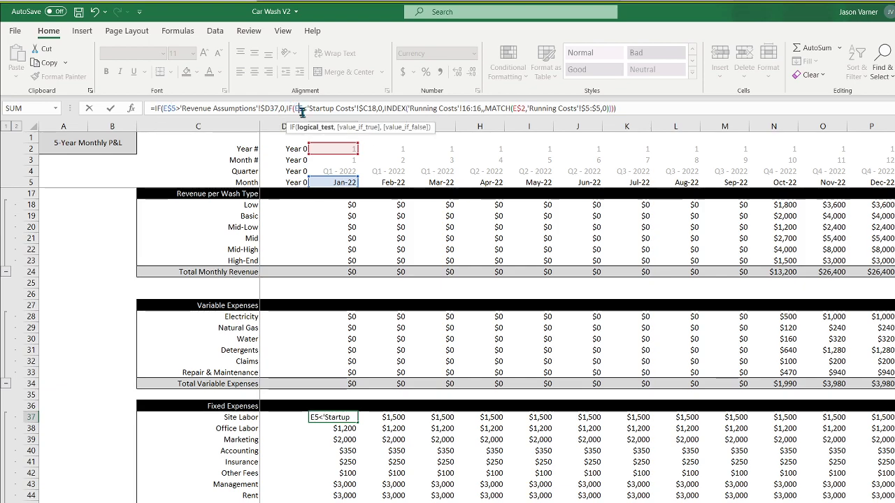
text($)
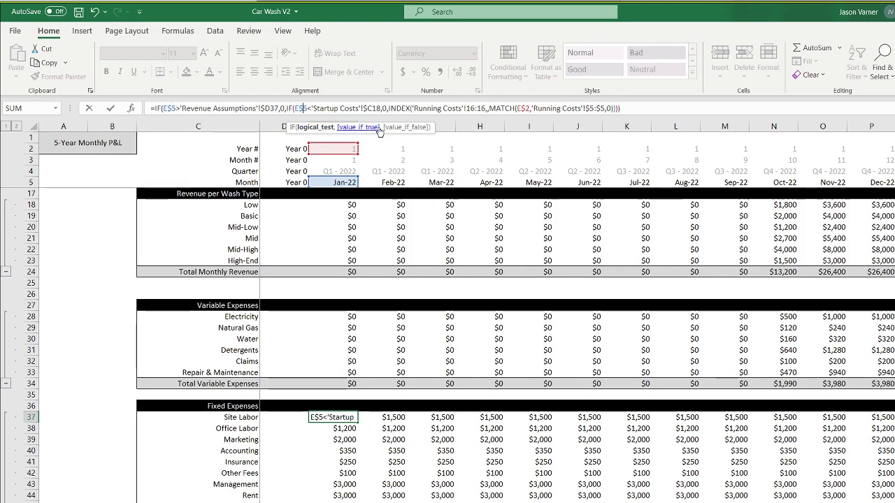
key(Return)
click(353, 418)
drag(357, 423, 892, 501)
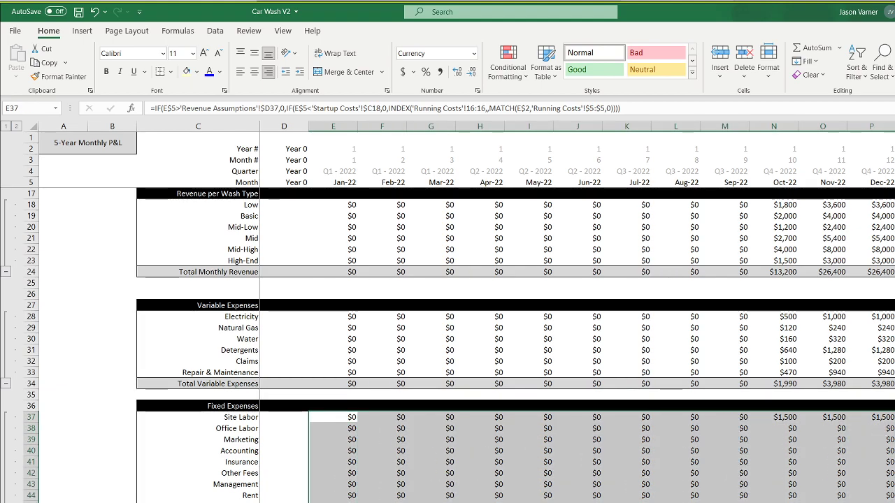
Inspect the Oct-22 Office Labor and Marketing formulas, and compare their references with the Revenue Assumptions and Running Costs sheets.
double_click(790, 427)
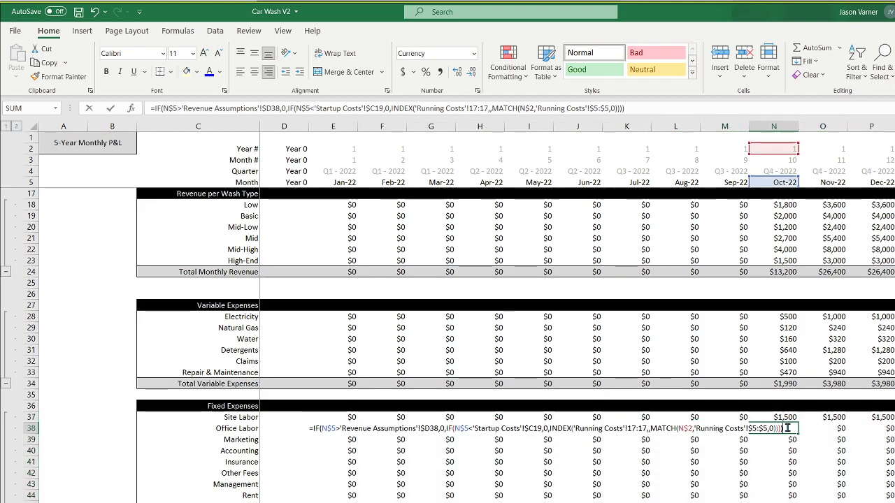
key(Return)
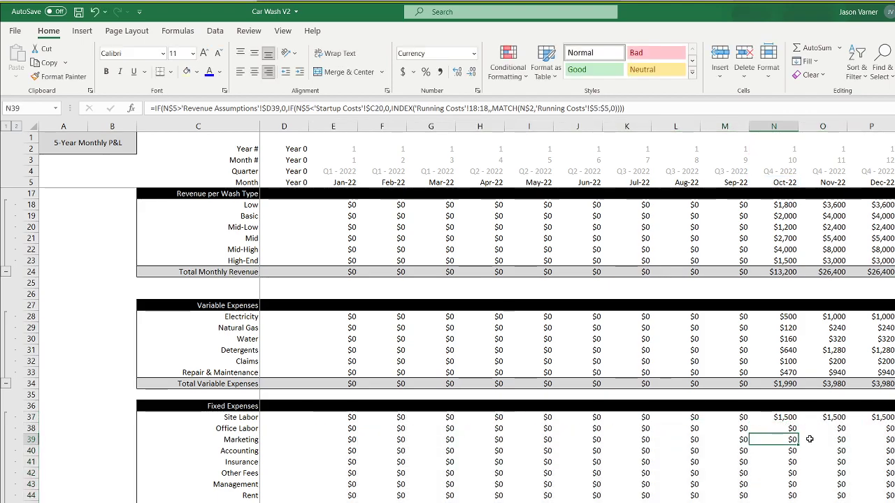
double_click(779, 439)
key(Return)
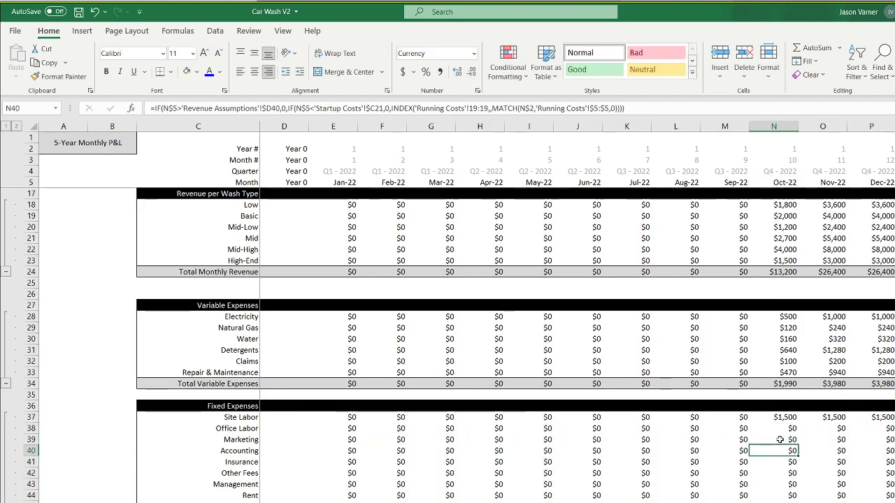
click(779, 439)
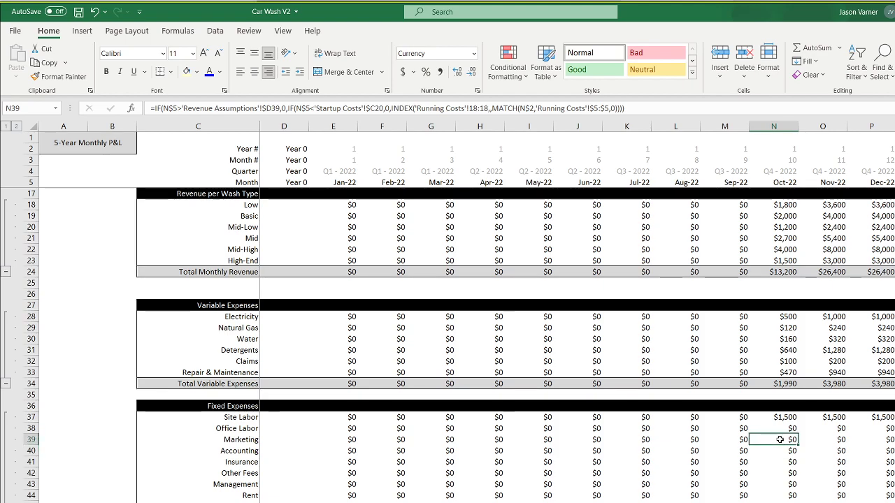
key(ctrl+Page_Up)
key(ctrl+Page_Up)
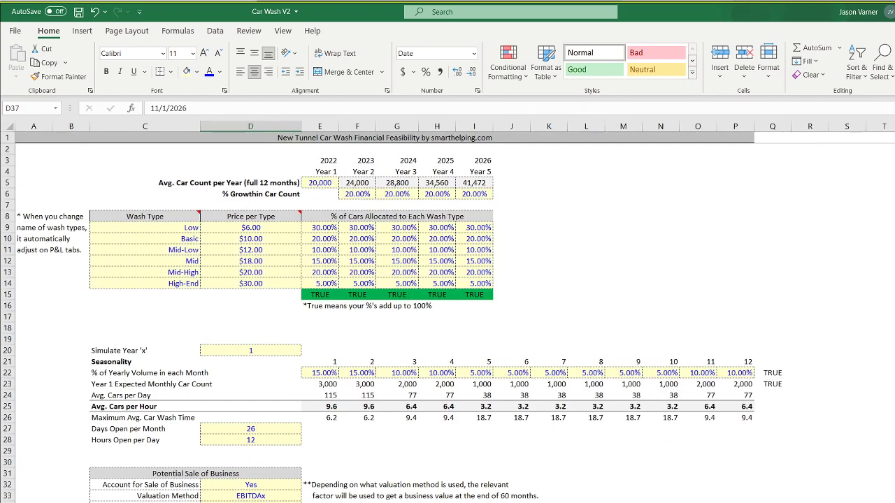
key(ctrl+Page_Down)
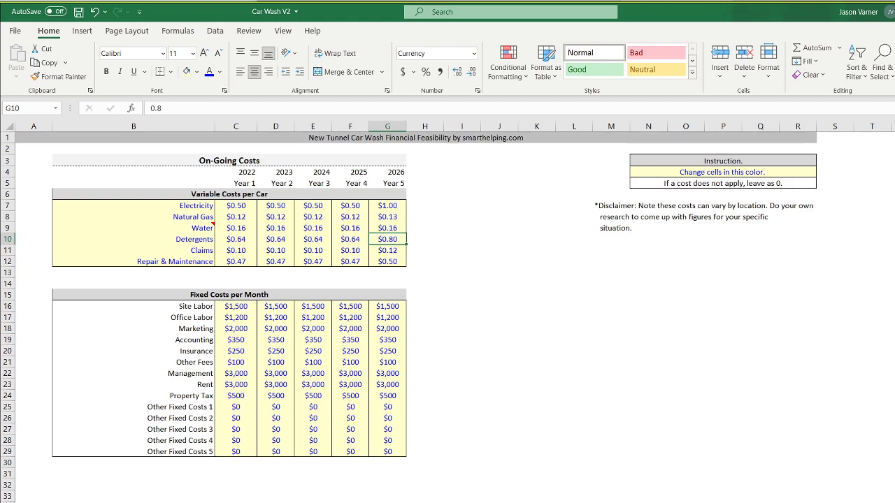
key(ctrl+Page_Down)
click(786, 428)
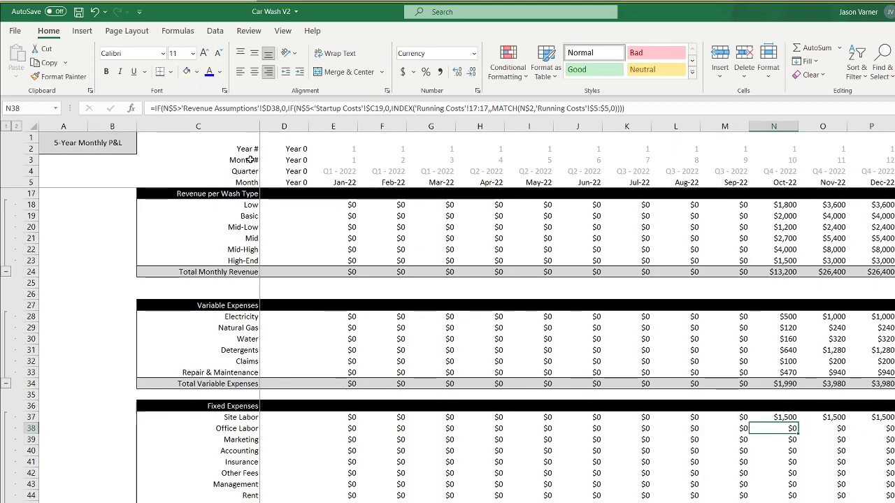
Make the date references in the E37 formula fully absolute as 'Revenue Assumptions'!$D$37 and 'Startup Costs'!$C$18.
click(349, 417)
click(269, 108)
text($)
click(374, 108)
text($)
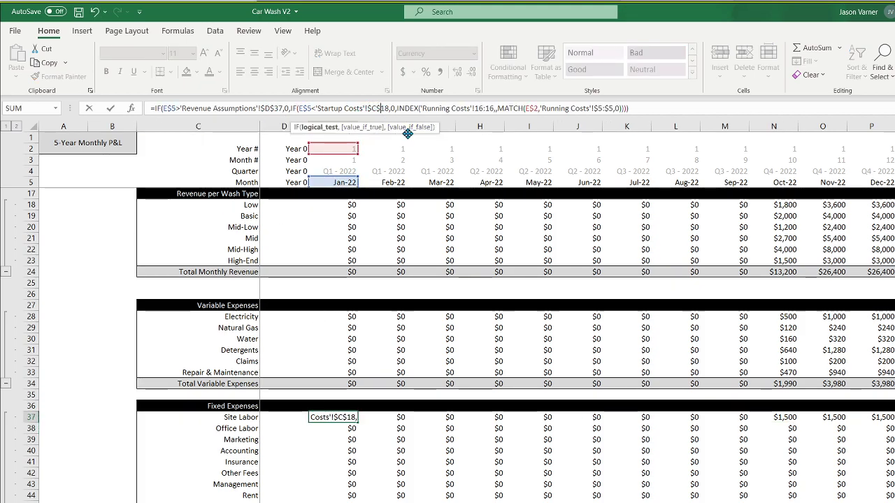
key(Return)
Fill the corrected E37 formula across all fixed expense rows and months through column BL, and check the Year 5 months.
click(351, 418)
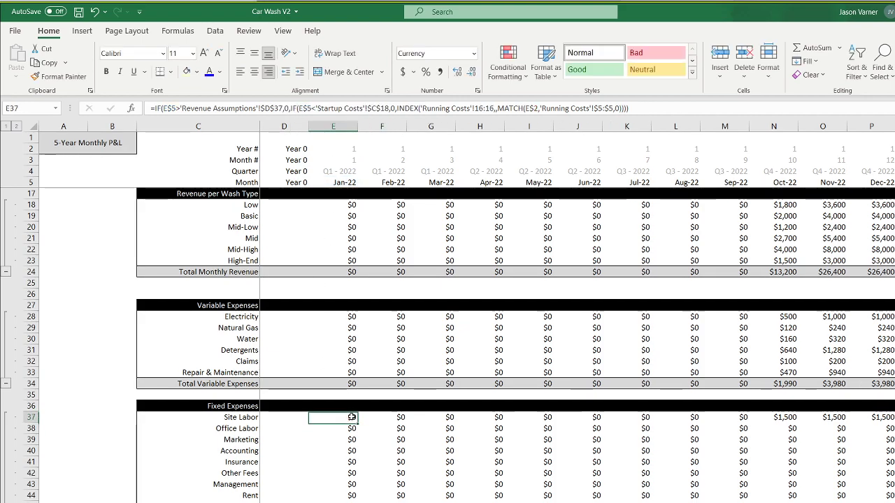
drag(357, 422, 891, 502)
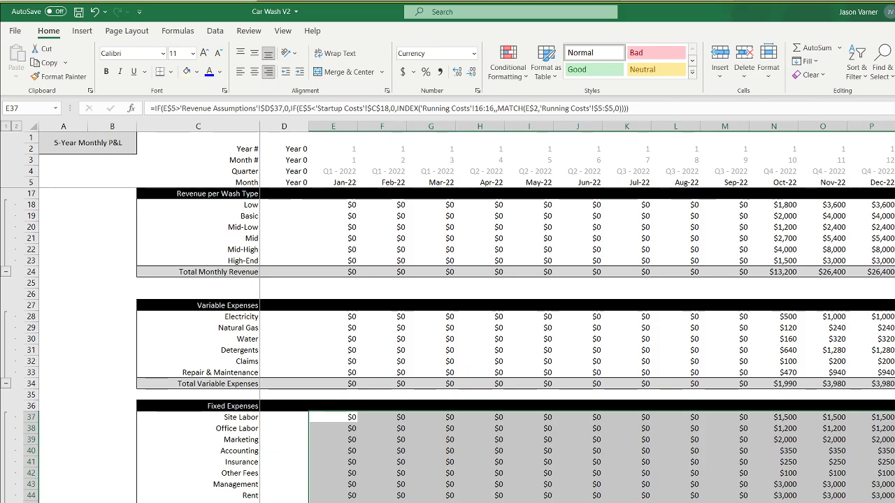
scroll(578, 315, right, 3)
scroll(520, 312, right, 15)
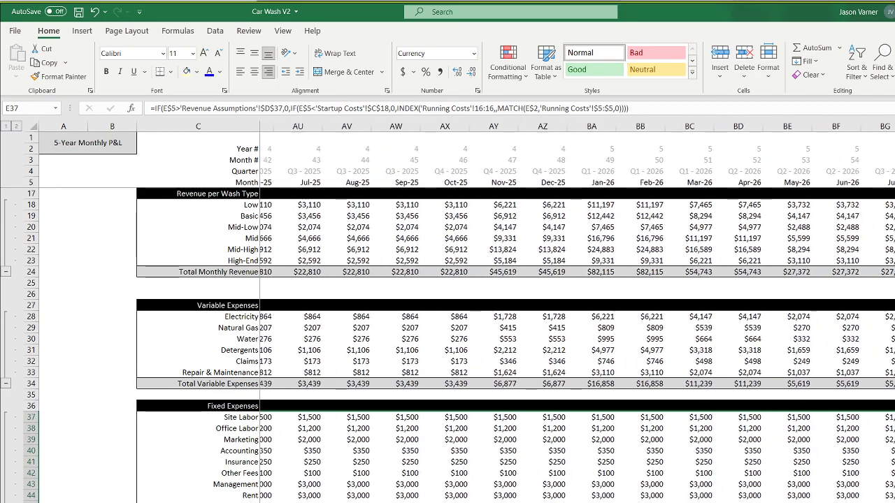
drag(891, 501, 892, 502)
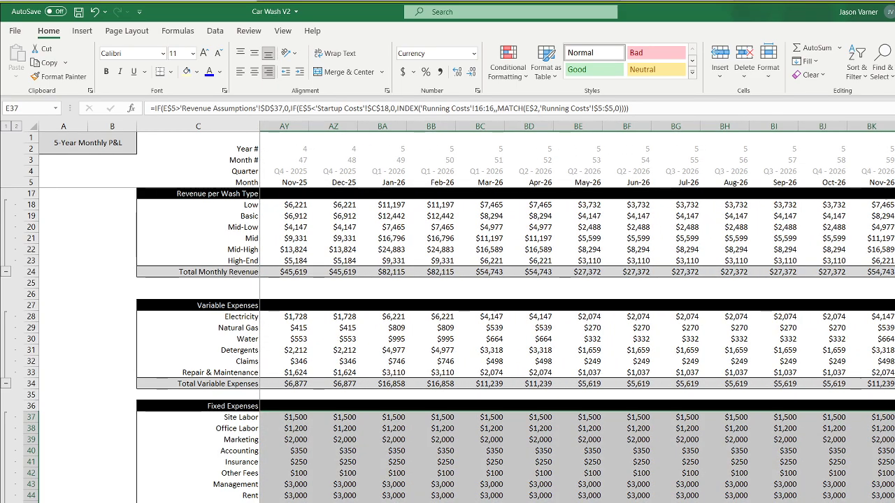
click(894, 473)
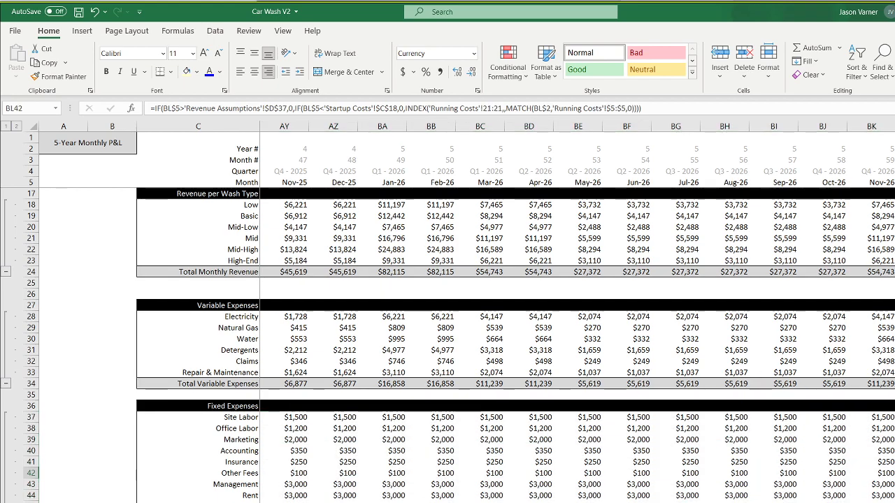
On the Running Costs sheet, set the Year 5 fixed costs to 2000 for Site Labor and 5000 for Office Labor.
click(509, 502)
click(394, 306)
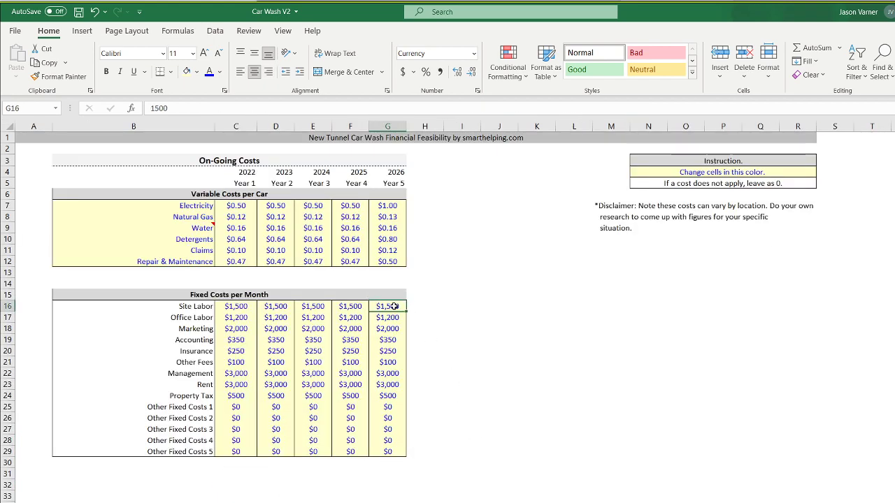
text(2000)
key(Return)
text(5000)
key(Return)
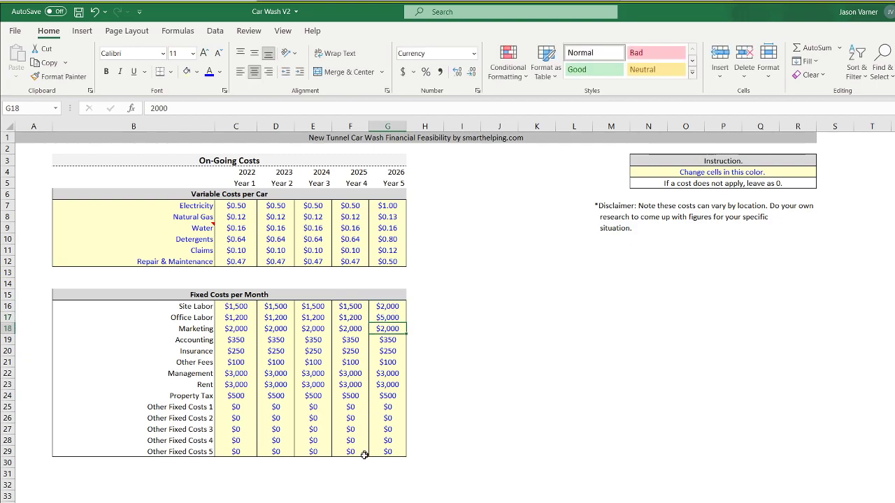
click(358, 502)
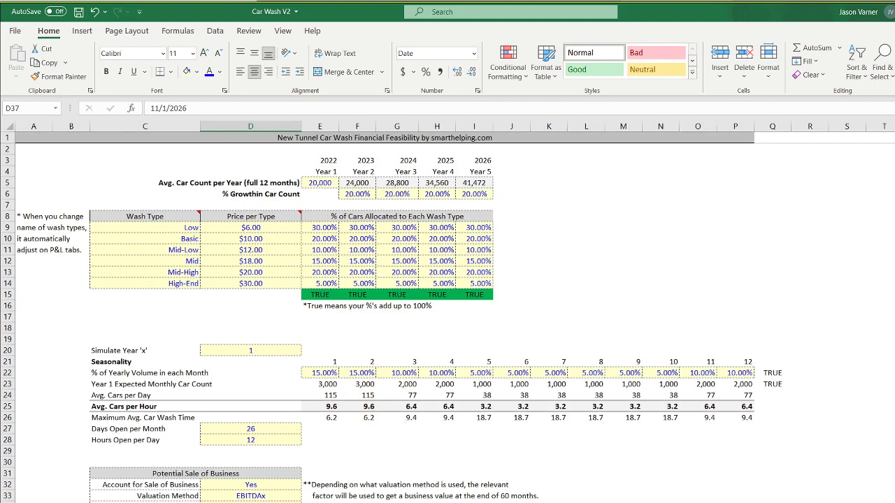
On the 5-Year Monthly P&L, check the Site Labor and Office Labor amounts and formulas where Year 4 changes to Year 5.
click(546, 502)
click(882, 418)
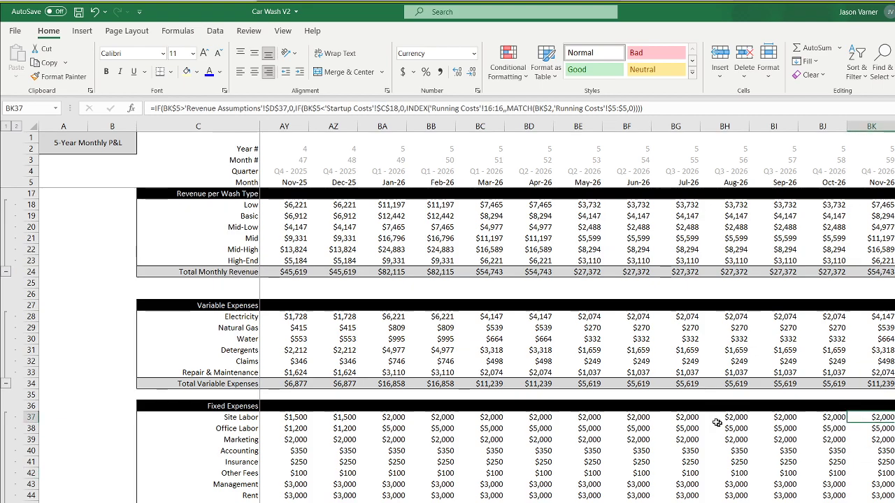
click(394, 418)
click(344, 429)
click(394, 428)
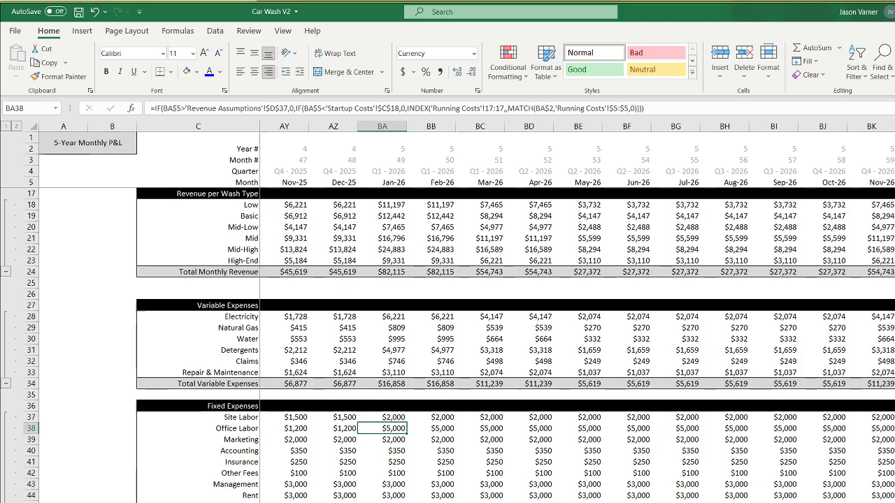
scroll(448, 315, left, 16)
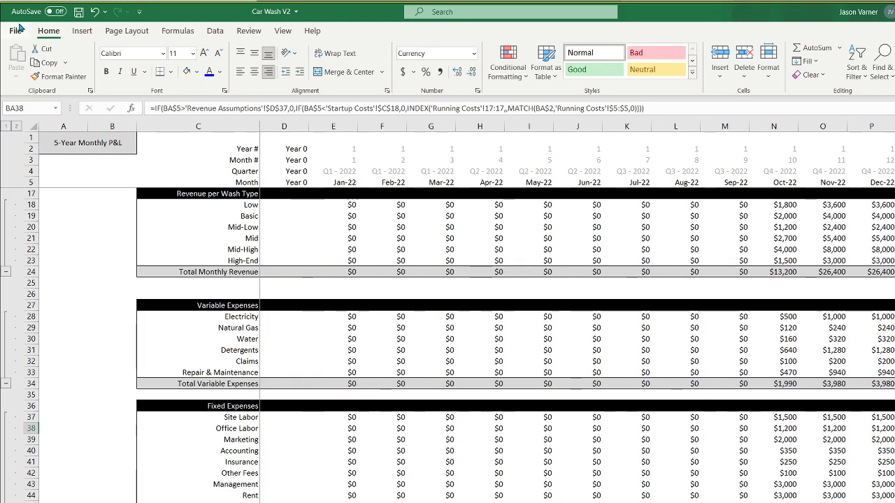
Save the workbook, and on the Running Costs sheet copy the Year 4 fixed costs in rows 16 to 29 across to Year 5.
click(78, 14)
key(ctrl+Page_Up)
drag(346, 308, 404, 455)
click(574, 417)
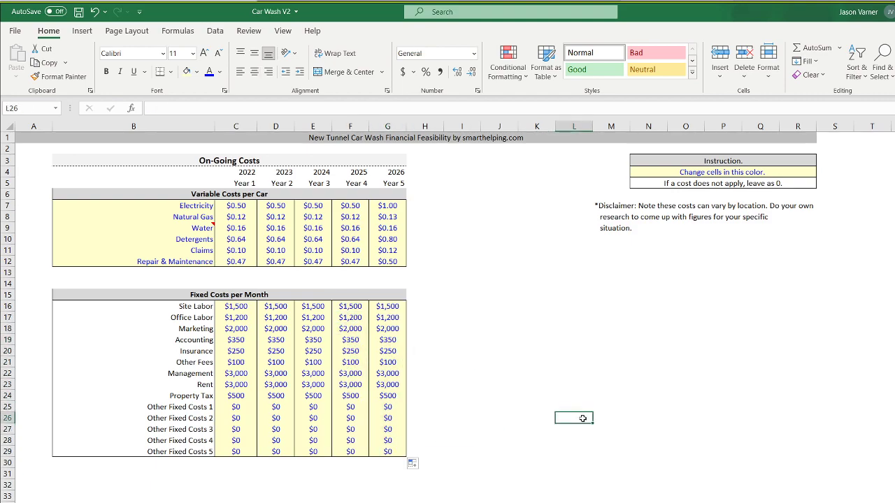
Review the yearly variable and fixed cost inputs under the Year 1 to Year 5 headers on the Running Costs sheet.
click(246, 183)
click(286, 183)
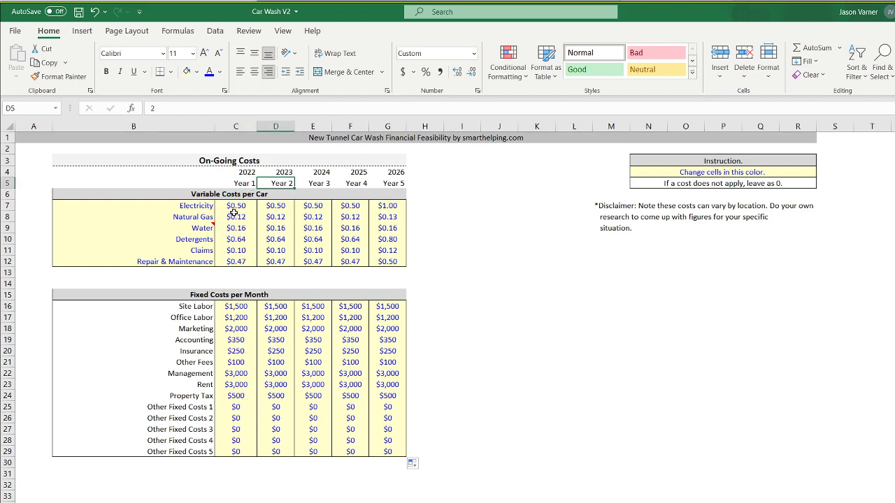
click(246, 328)
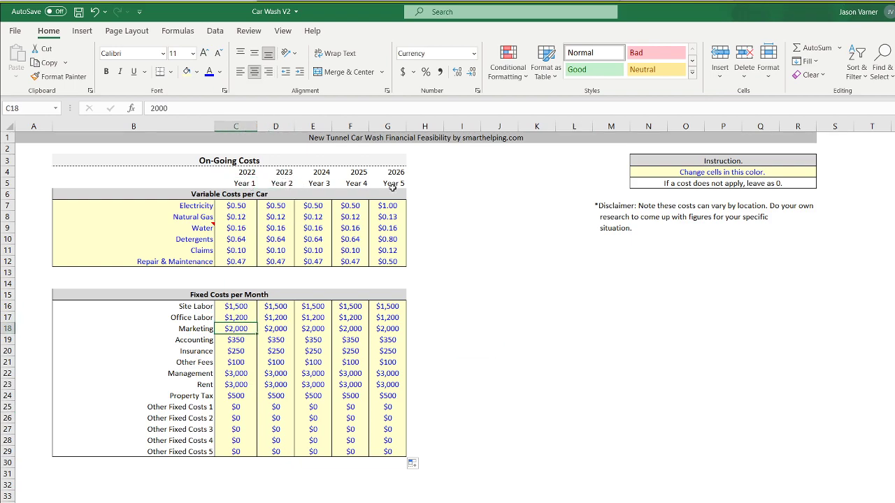
click(292, 240)
click(311, 227)
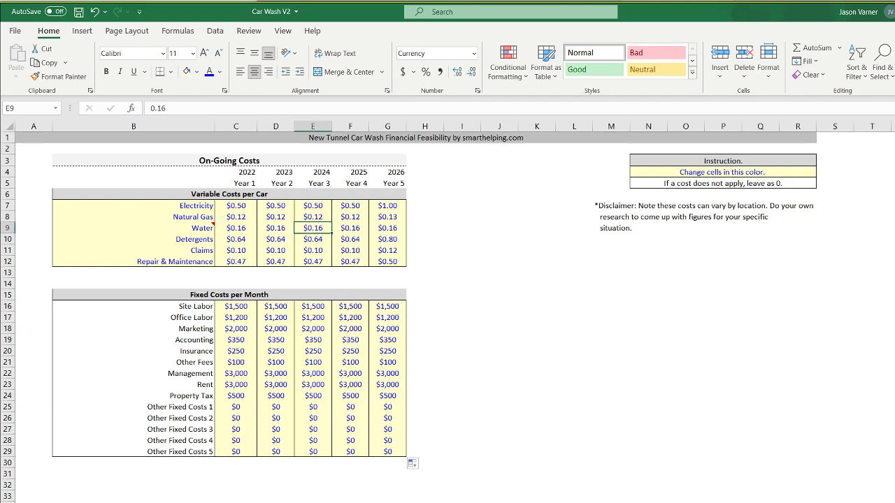
On the Revenue Assumptions sheet, examine the expected monthly car count, cars per hour and Maximum Avg. Car Wash Time formulas.
key(ctrl+Page_Up)
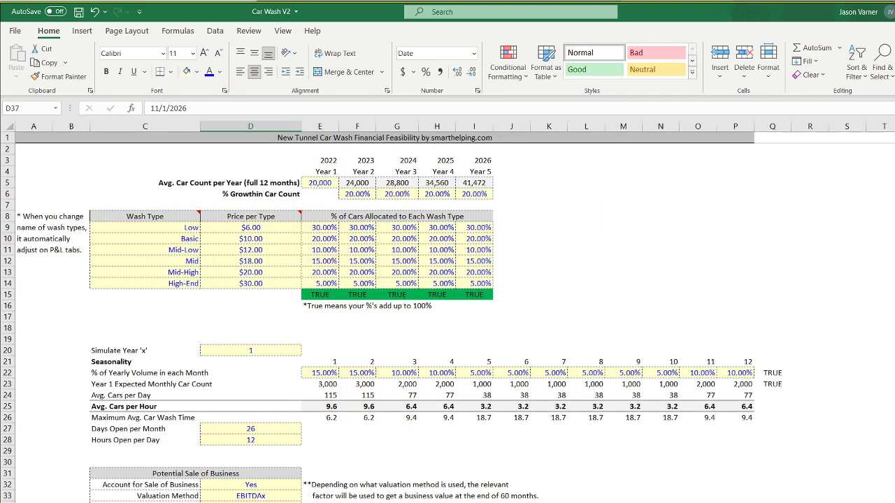
drag(321, 372, 184, 403)
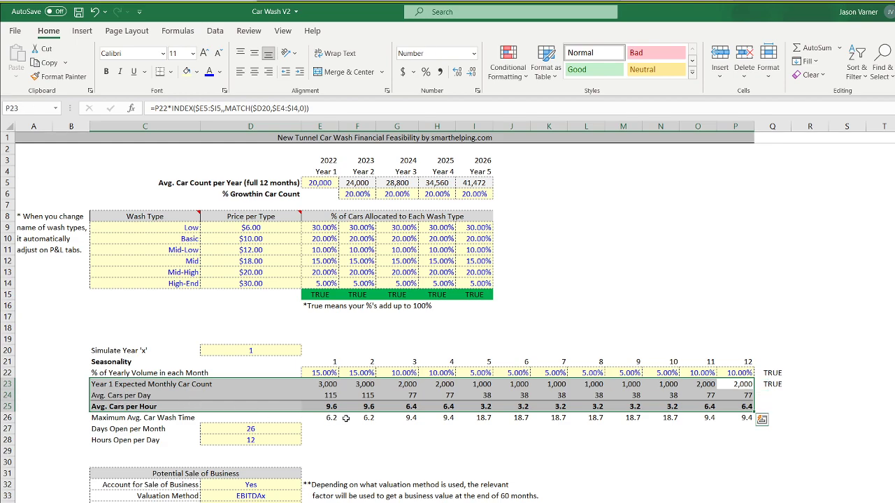
click(326, 418)
click(372, 418)
click(414, 417)
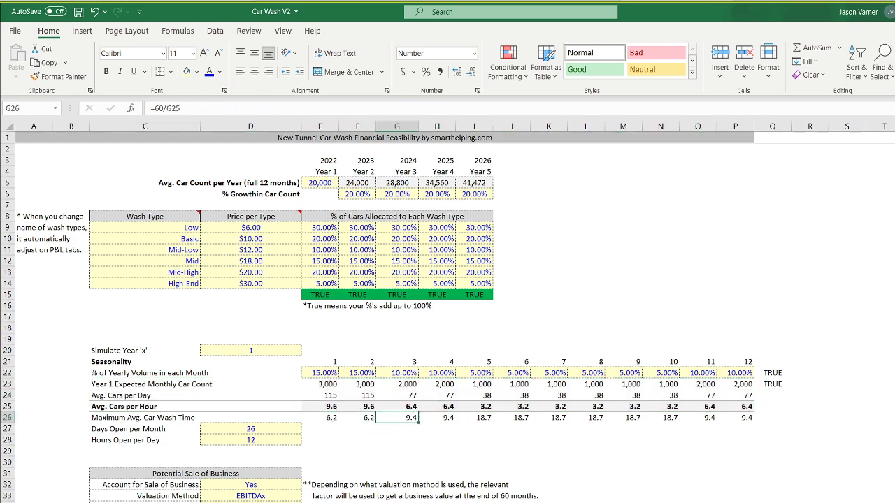
On the monthly P&L, inspect the car count, revenue, variable expense and fixed expense formulas.
key(ctrl+Page_Down)
scroll(370, 451, up, 3)
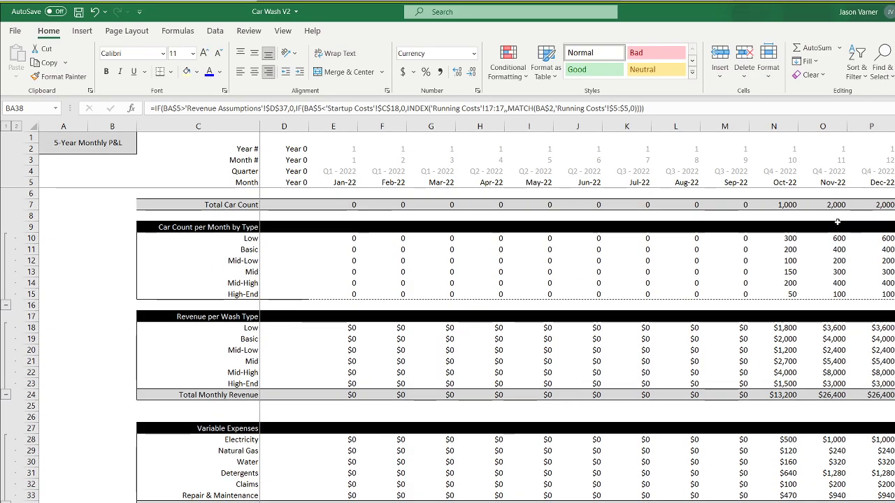
click(771, 253)
click(597, 350)
click(584, 451)
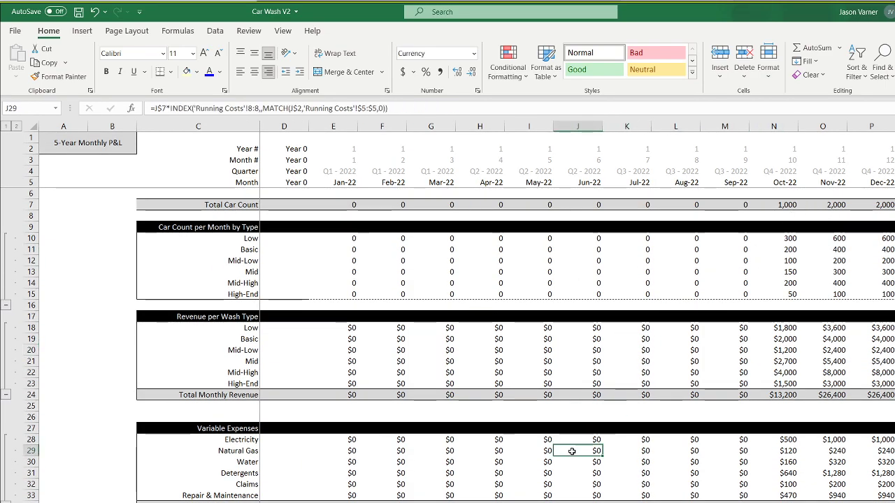
scroll(572, 452, down, 4)
click(572, 452)
Inspect the Jan-22 formulas for Total Fixed Expenses, Total Expenses, Net Operating Income, Principal and Interest.
scroll(571, 451, down, 7)
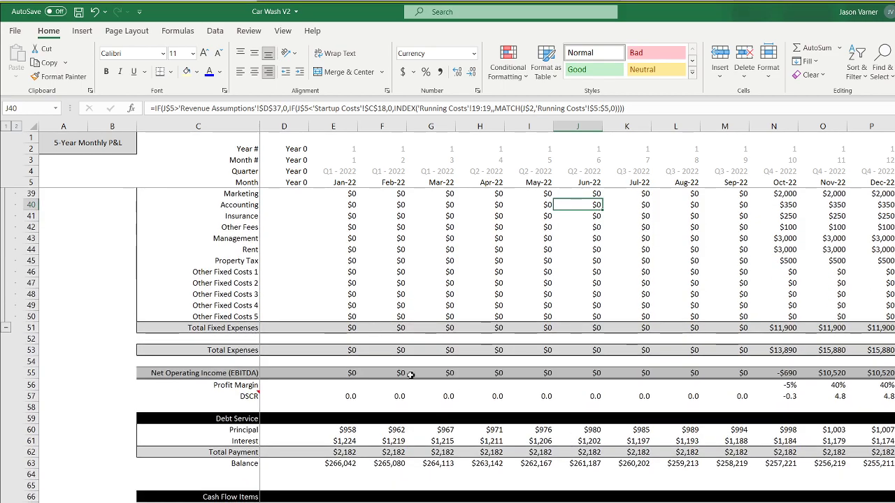
click(348, 327)
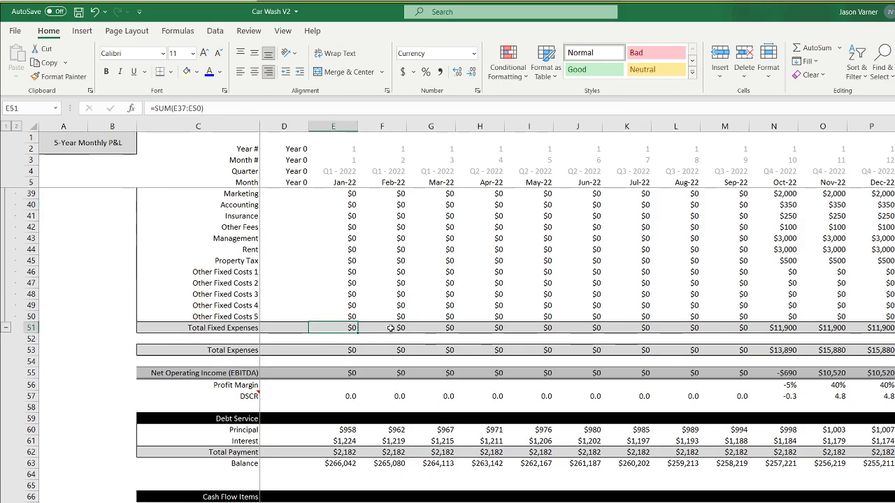
click(345, 351)
click(346, 373)
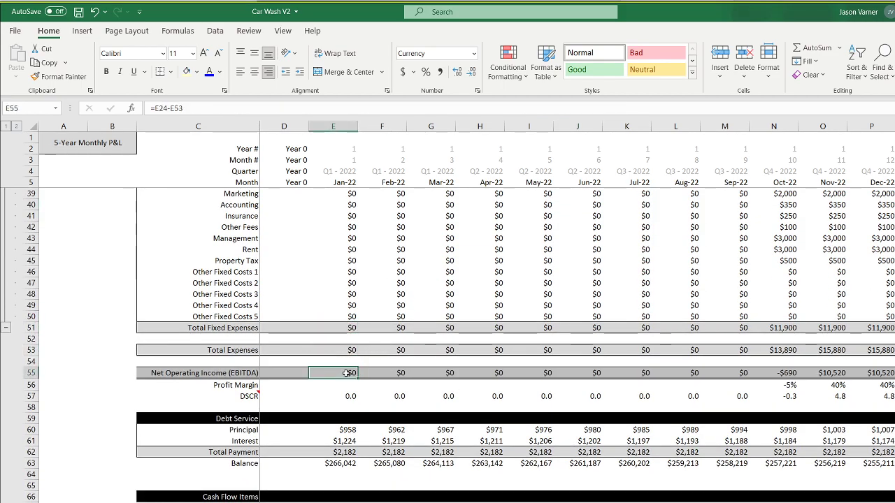
click(345, 429)
click(345, 440)
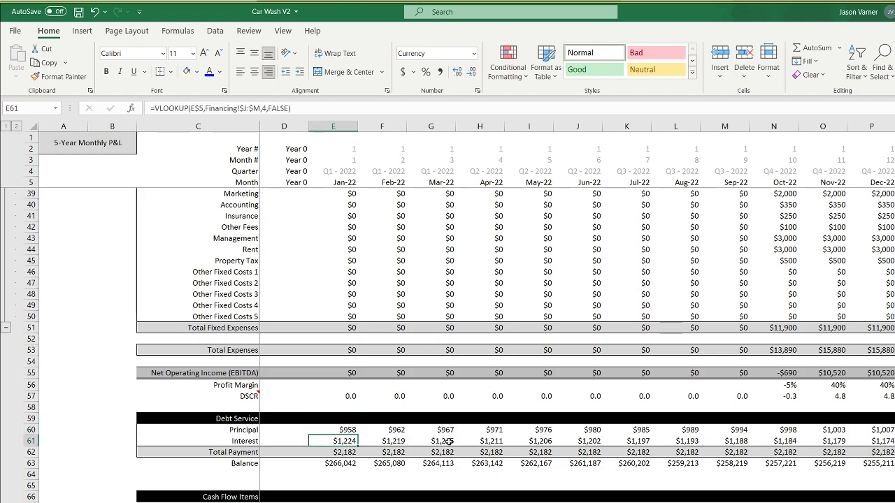
Inspect the Startup Cash Required, debt service, Cash Flow Before Tax and Running Cash Flow formulas on the monthly P&L.
scroll(453, 463, down, 4)
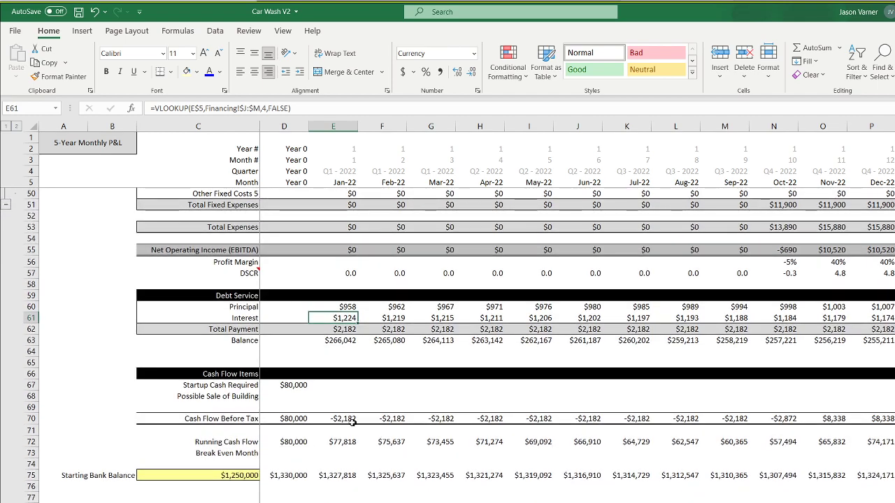
click(294, 385)
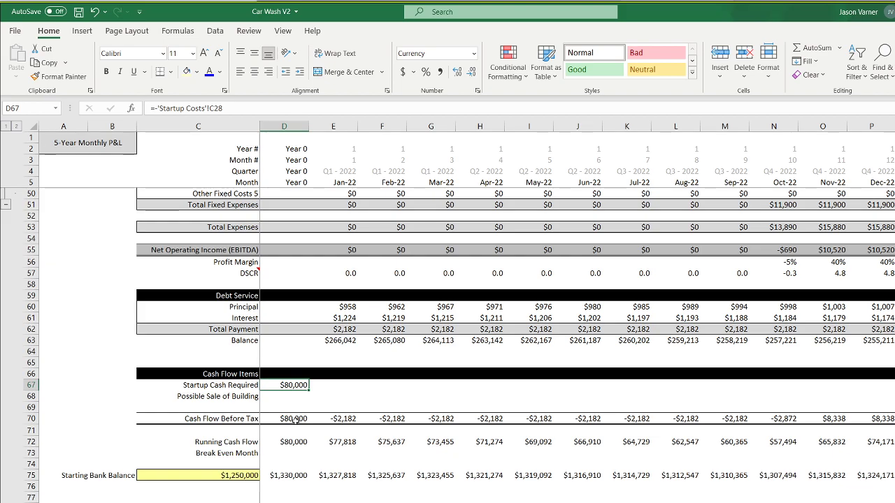
scroll(500, 461, up, 15)
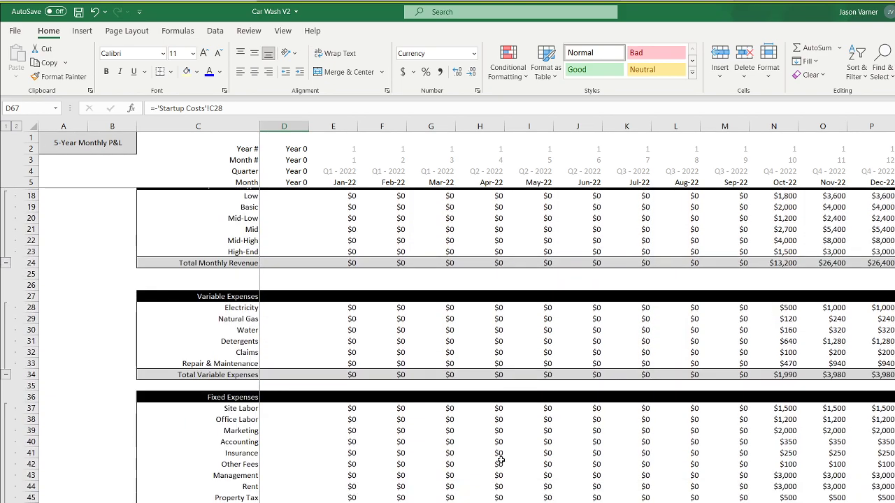
scroll(501, 461, down, 15)
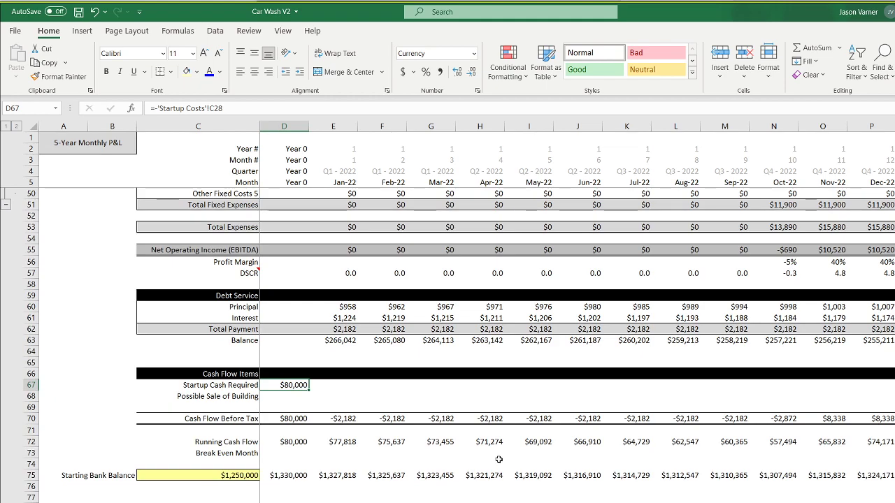
click(347, 318)
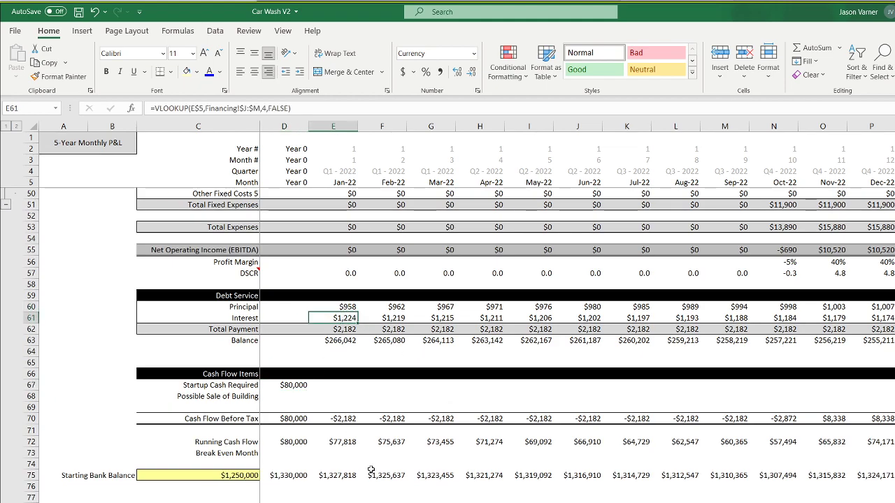
click(348, 308)
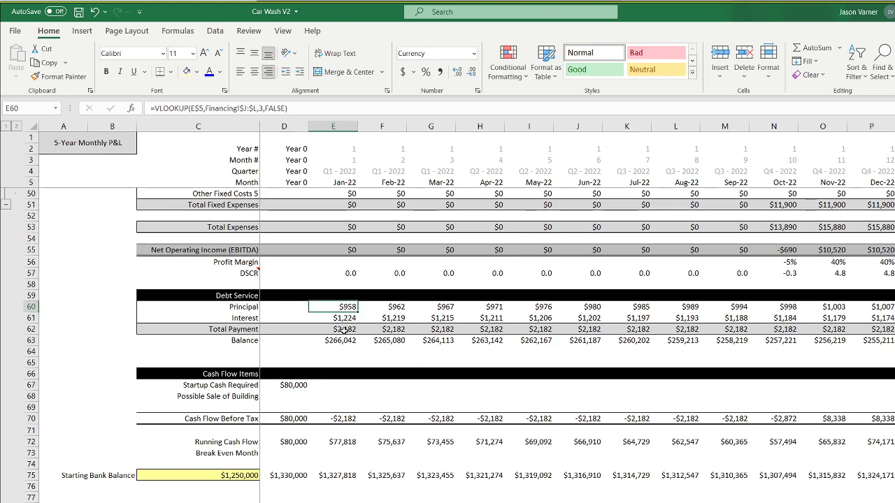
click(344, 329)
click(288, 423)
click(292, 440)
Clear the Starting Bank Balance label and its highlighted input amount, including the cell formatting, from B75:C75.
click(233, 478)
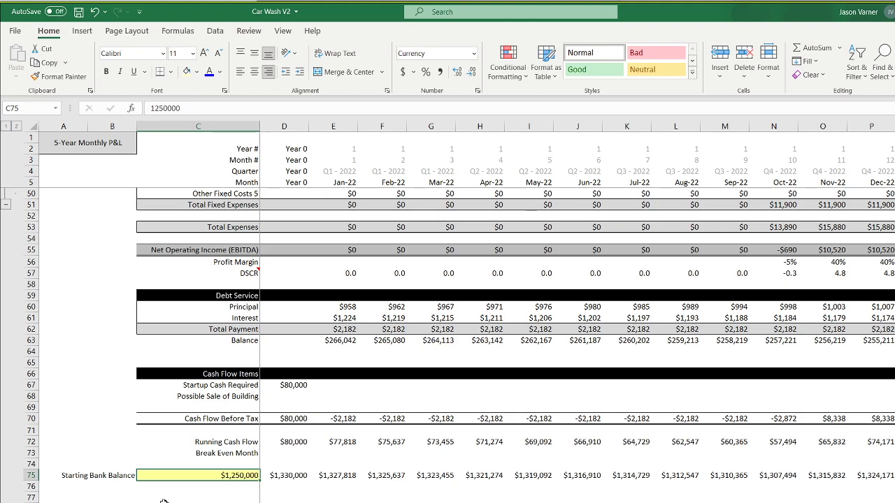
drag(93, 464, 256, 502)
click(231, 502)
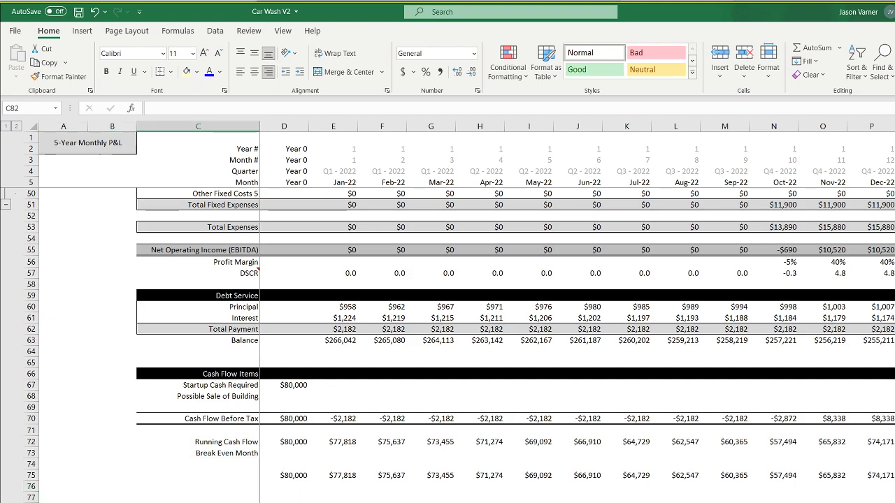
Label row 75 in cell C75 as Cumulative Cash Flow.
click(247, 476)
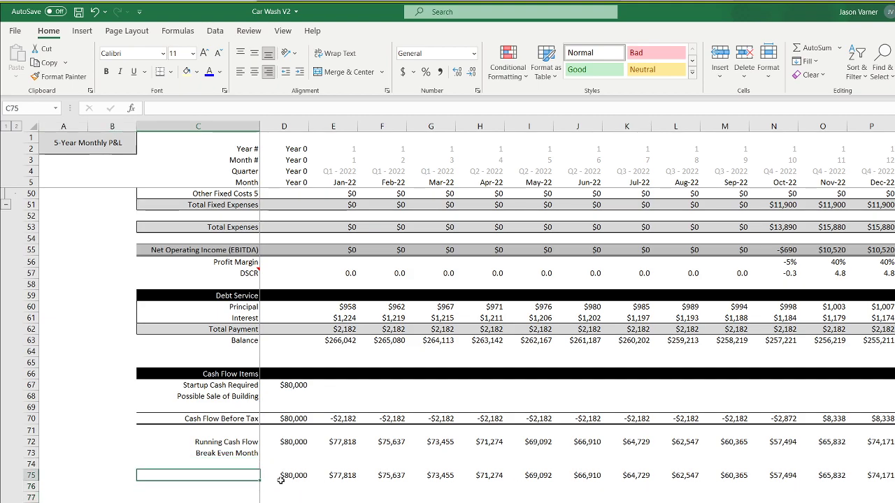
text(Cumula)
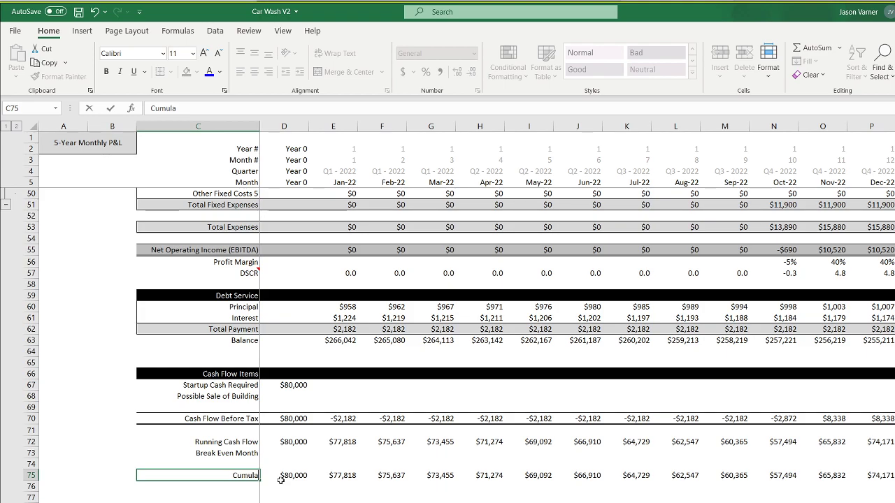
text(tive Cash Flow)
key(Return)
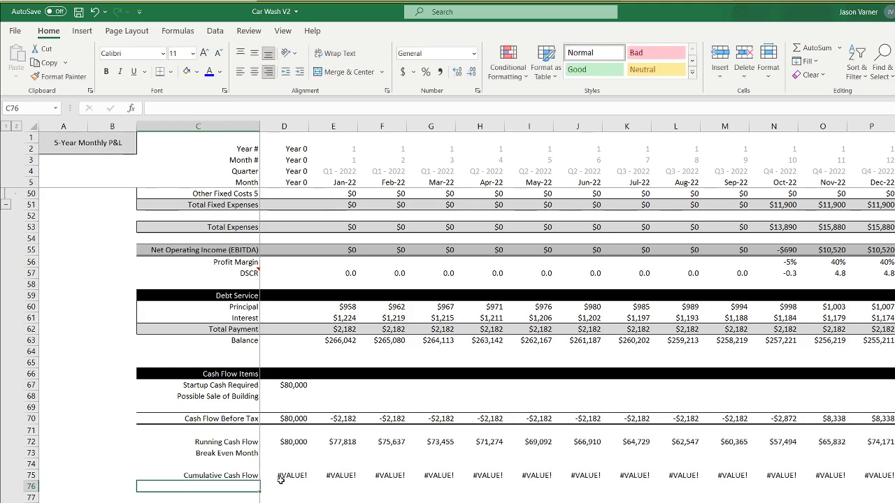
Remove the C75 reference from the Year 0 Cumulative Cash Flow formula so that D75 is =D72.
click(250, 476)
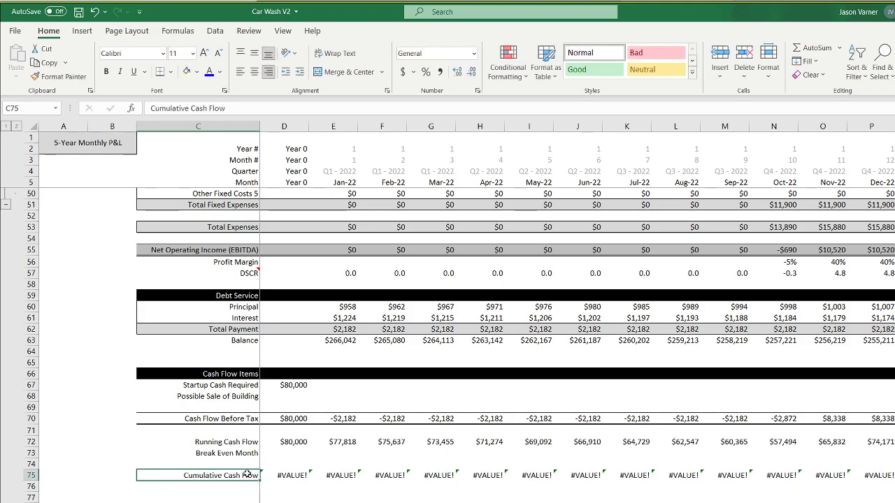
click(276, 476)
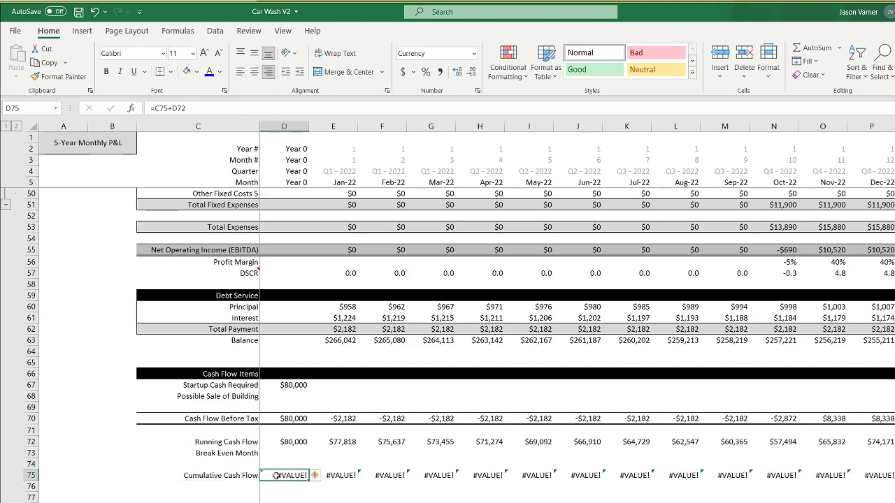
double_click(276, 475)
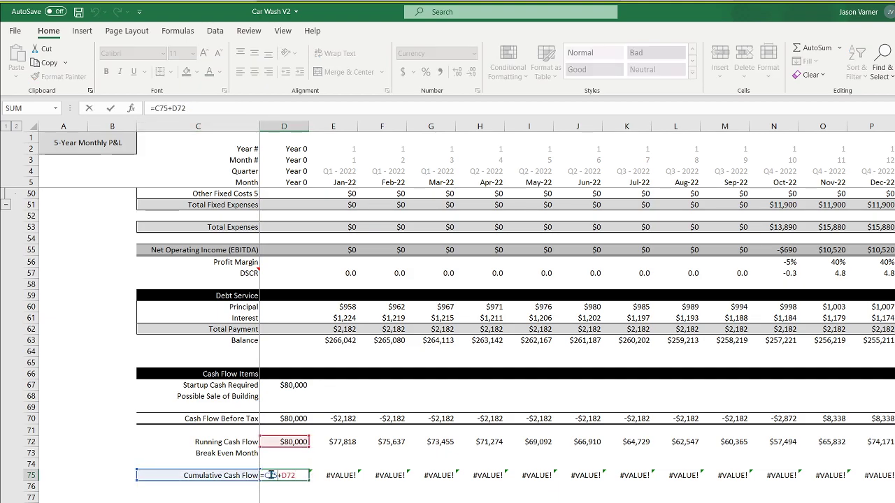
double_click(163, 109)
key(Delete)
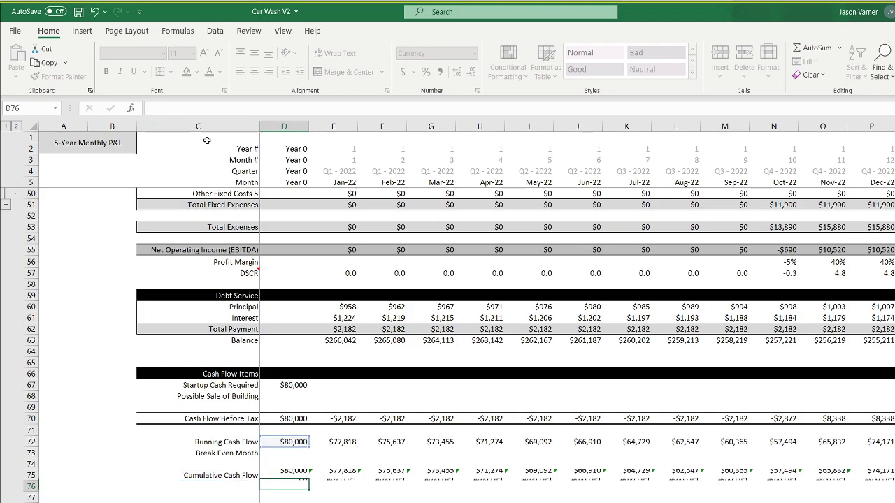
key(Return)
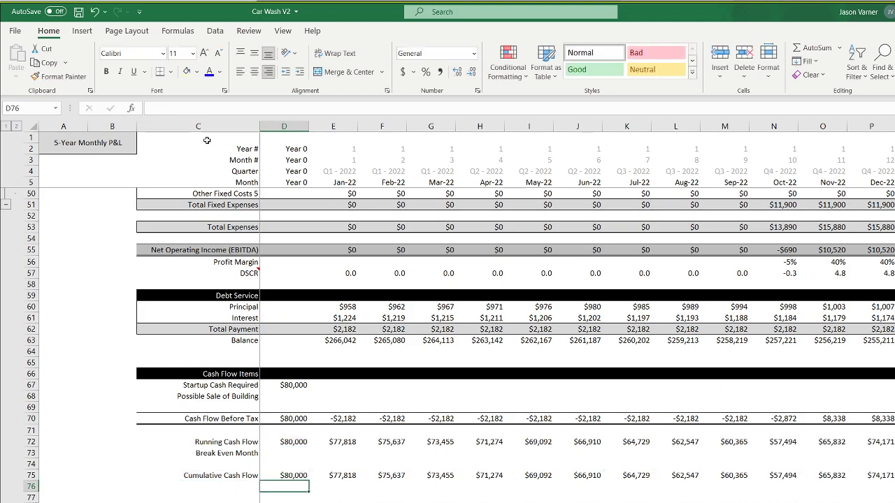
Check the Year 0 formula for Cumulative Cash Flow, and examine the Startup Cash Required and Possible Sale of Building cells.
click(284, 475)
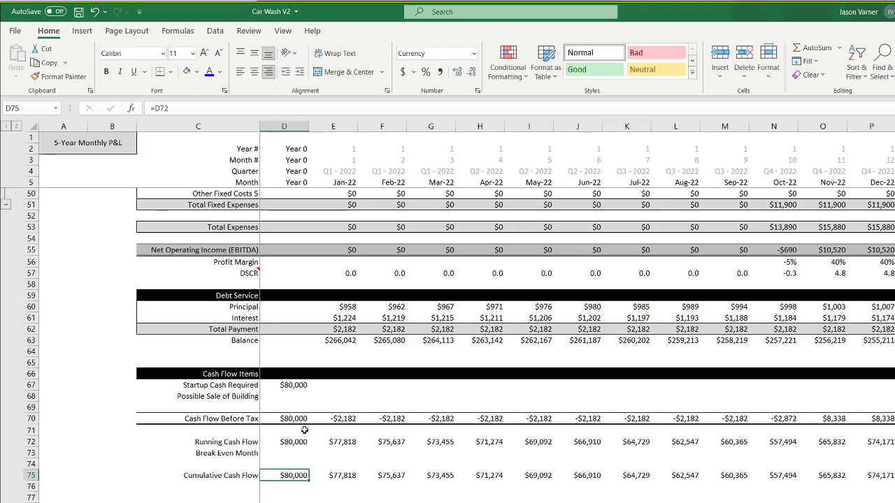
click(293, 385)
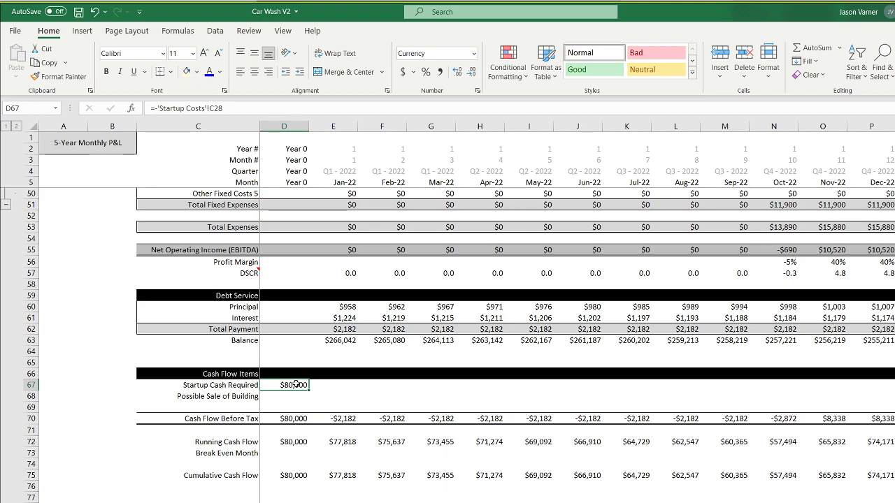
click(292, 395)
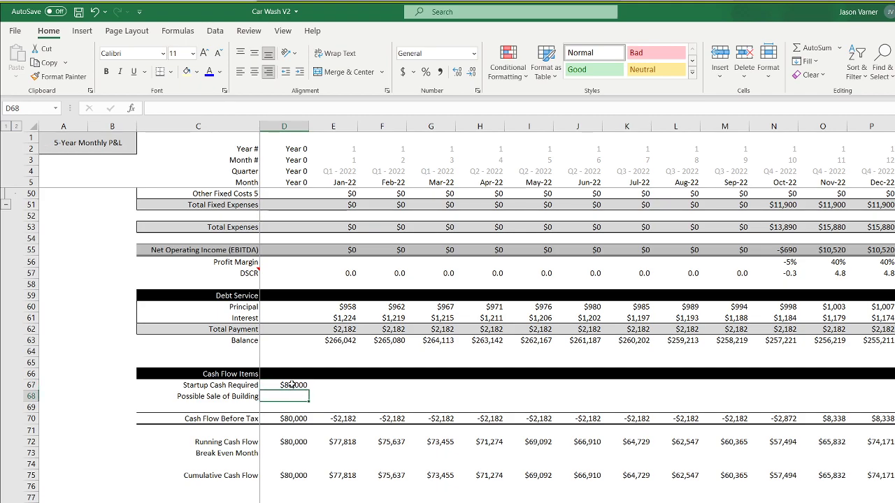
Check the Year 0 formula for Startup Cash Required in D67, and return to the car count and pricing assumptions sheet.
click(291, 385)
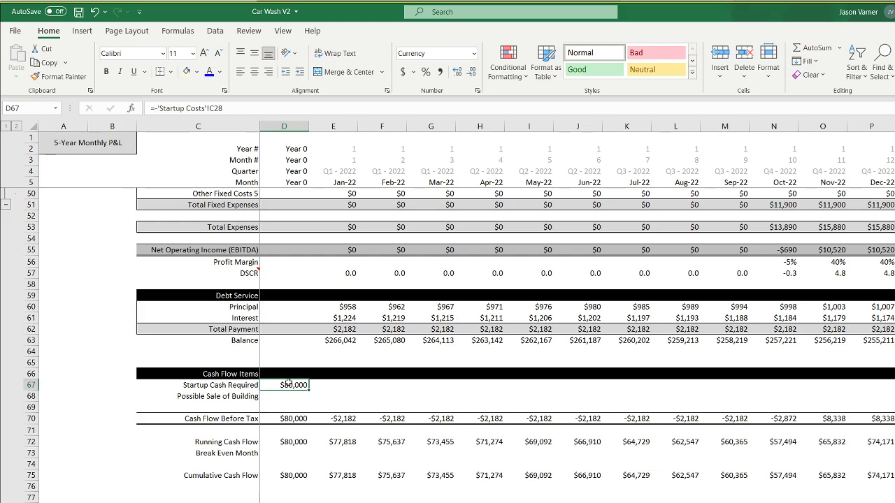
click(480, 502)
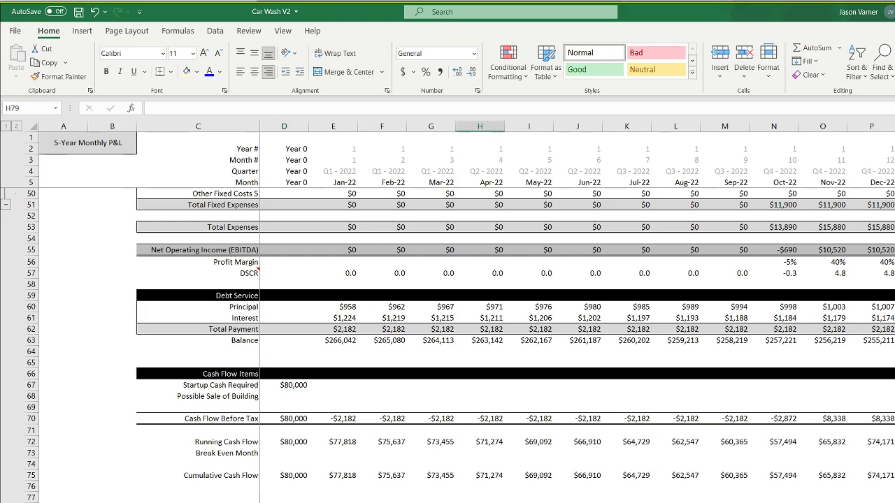
scroll(480, 501, up, 15)
key(ctrl+Page_Up)
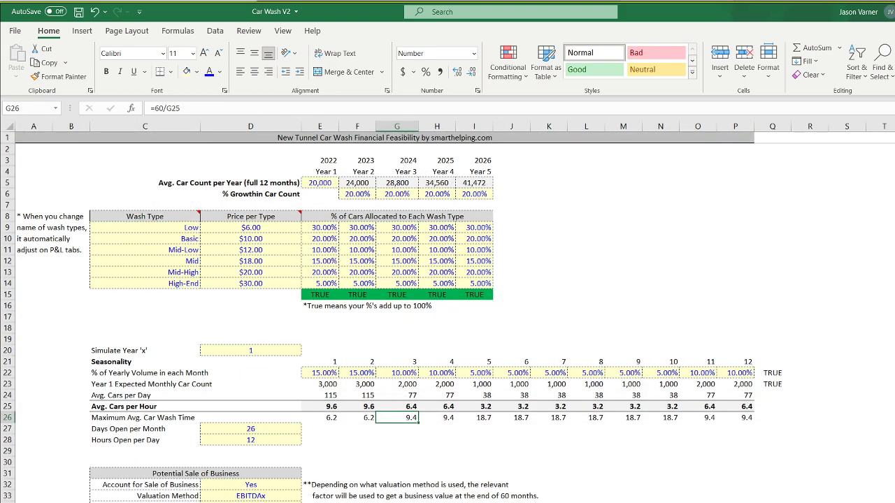
click(660, 502)
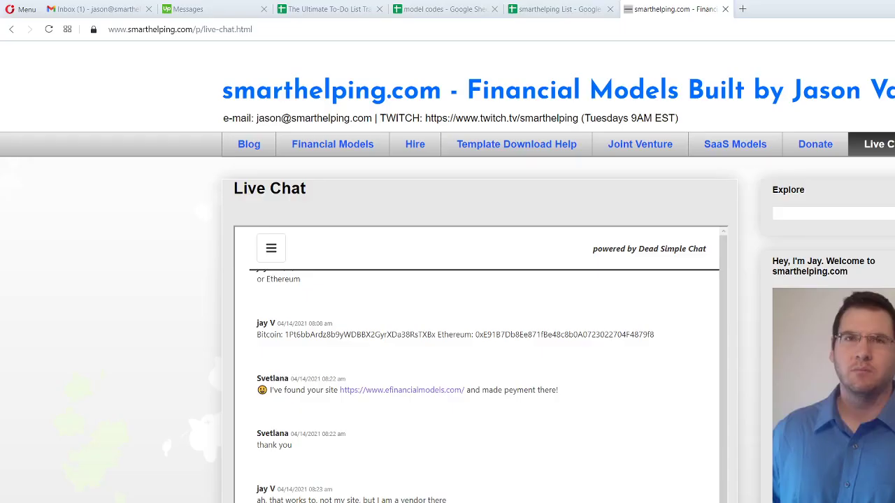
click(743, 9)
text(twitter.com/smarthelping)
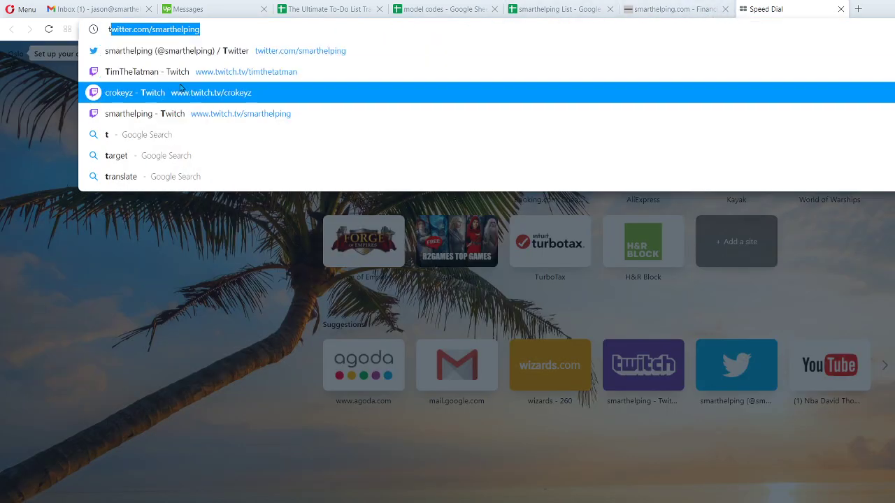
click(140, 115)
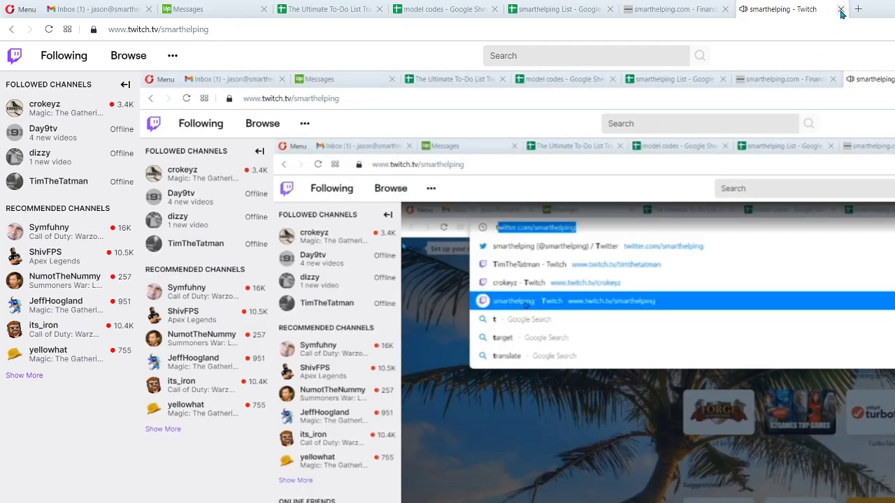
click(840, 9)
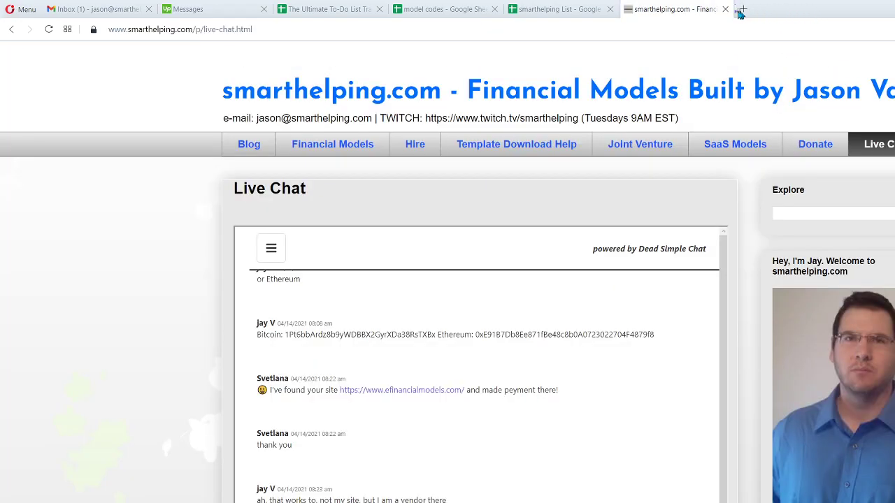
scroll(154, 474, down, 3)
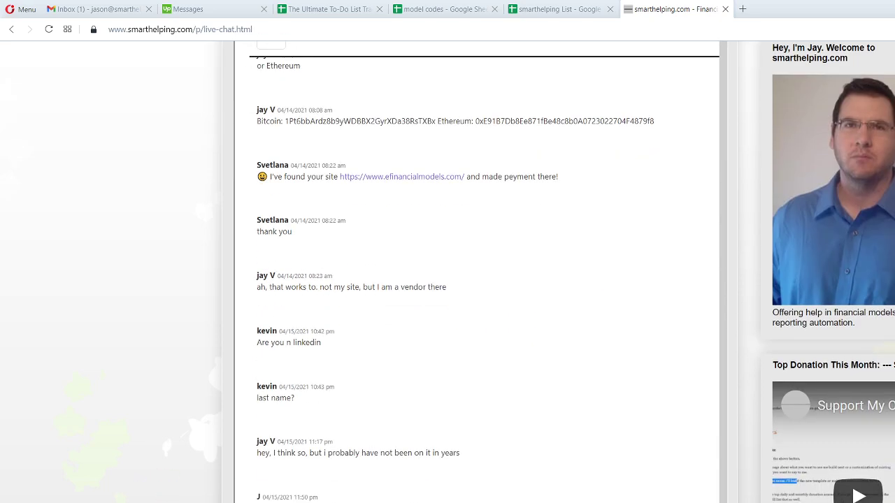
Switch to the Excel workbook and negate Startup Cash Required in the Year 0 Cash Flow Before Tax formula, making D70 =-D67+D68-D62+D55.
key(alt+Tab)
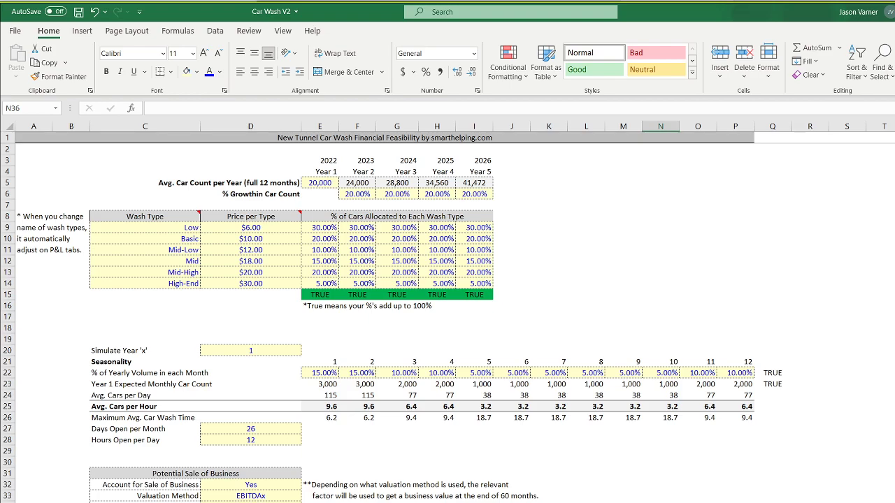
key(ctrl+Page_Down)
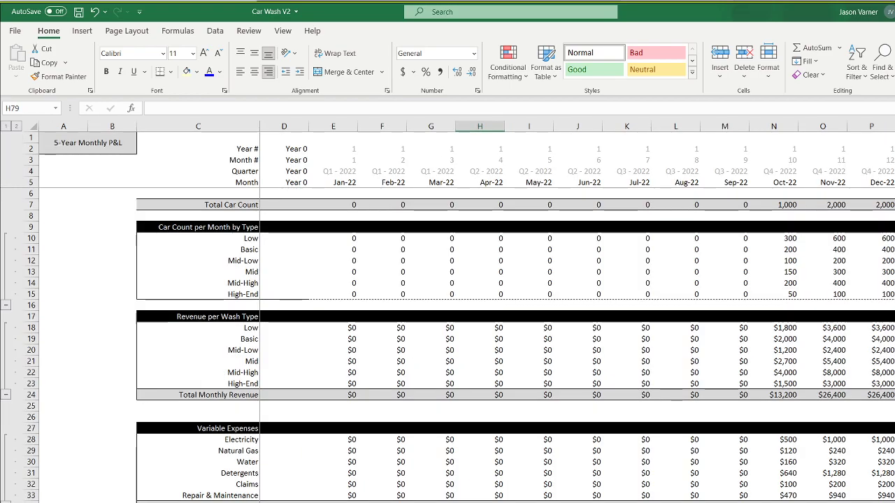
scroll(388, 428, down, 15)
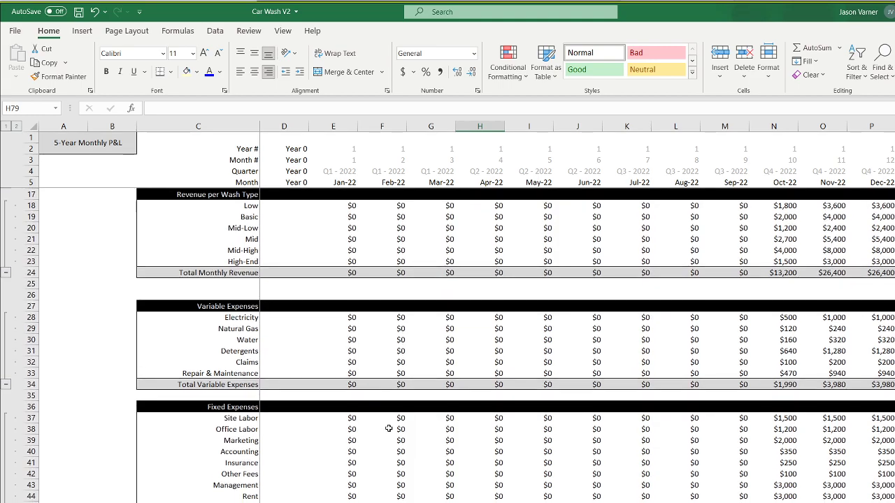
scroll(388, 427, down, 4)
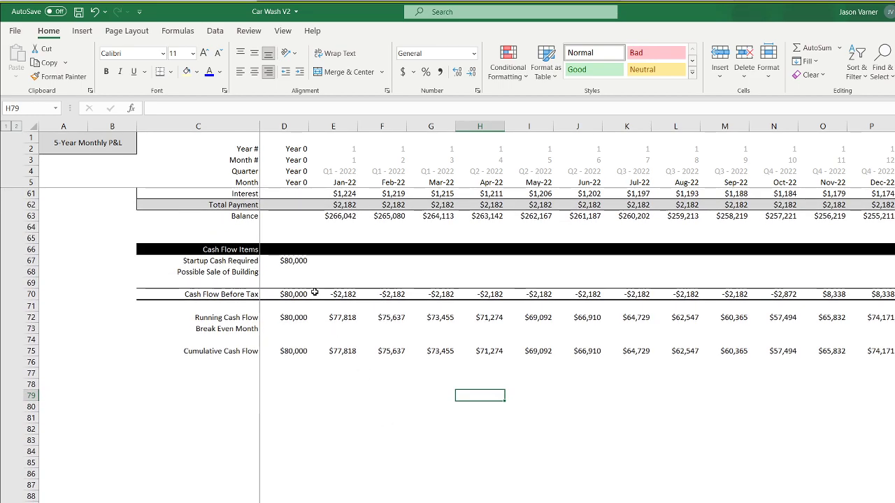
click(293, 262)
click(294, 294)
click(245, 107)
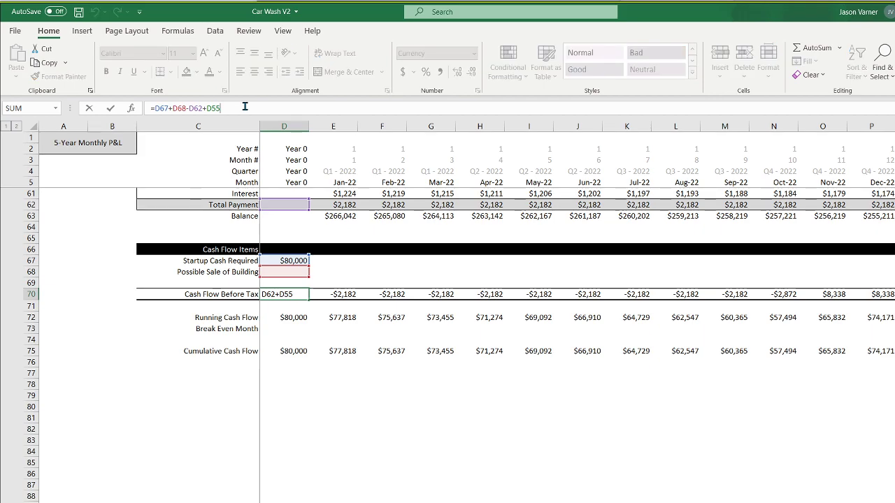
click(158, 108)
text(-)
key(Return)
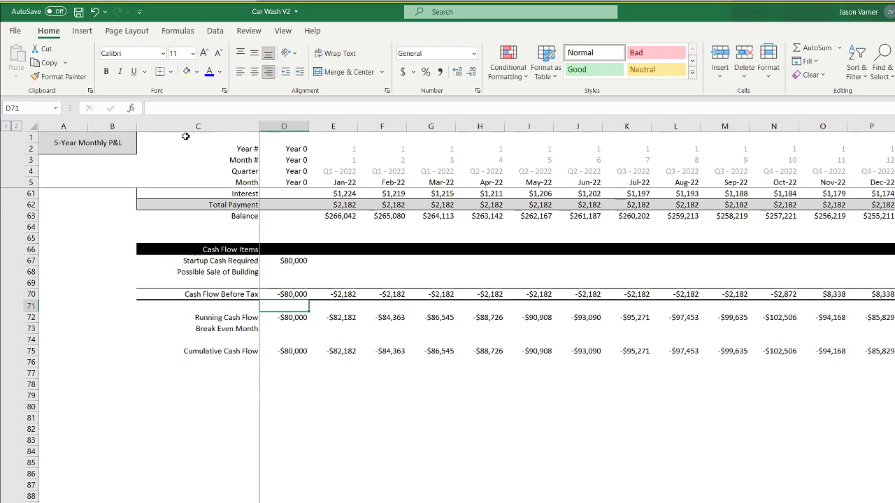
Format the Net Operating Income (EBITDA) row as $ currency with 0 decimal places and negative numbers in black parentheses.
scroll(211, 308, up, 11)
scroll(211, 309, down, 3)
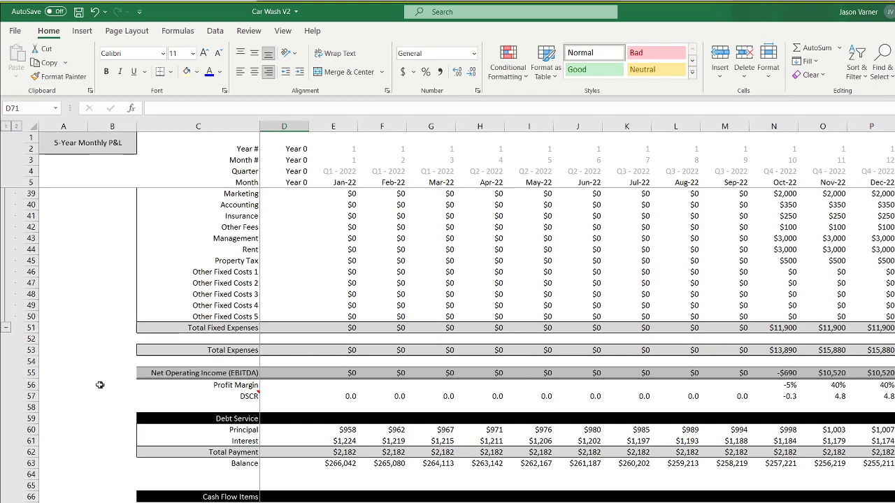
click(31, 373)
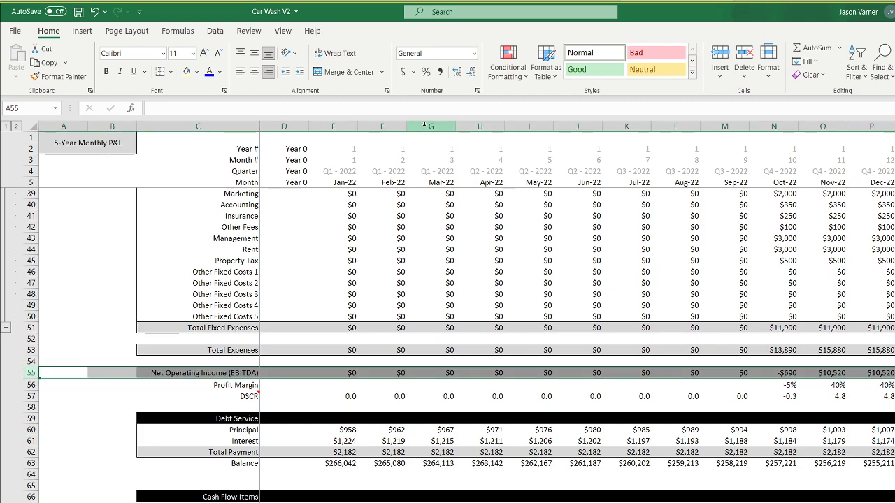
click(478, 91)
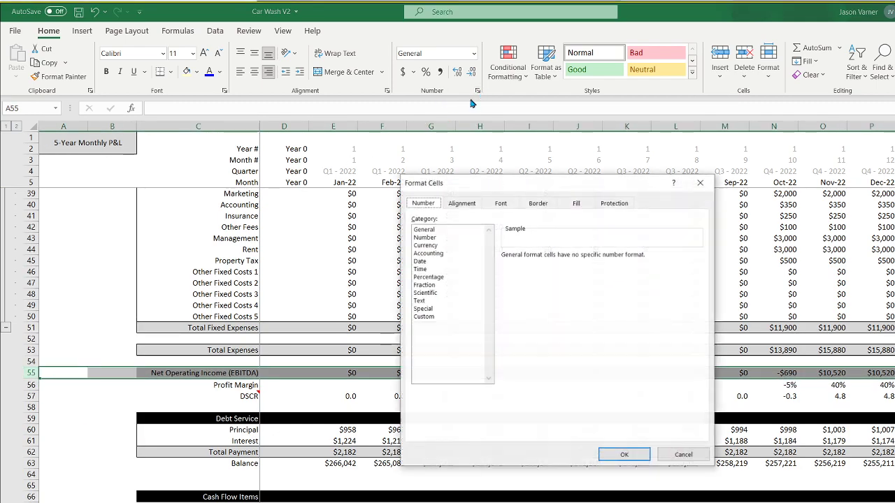
click(428, 245)
click(519, 310)
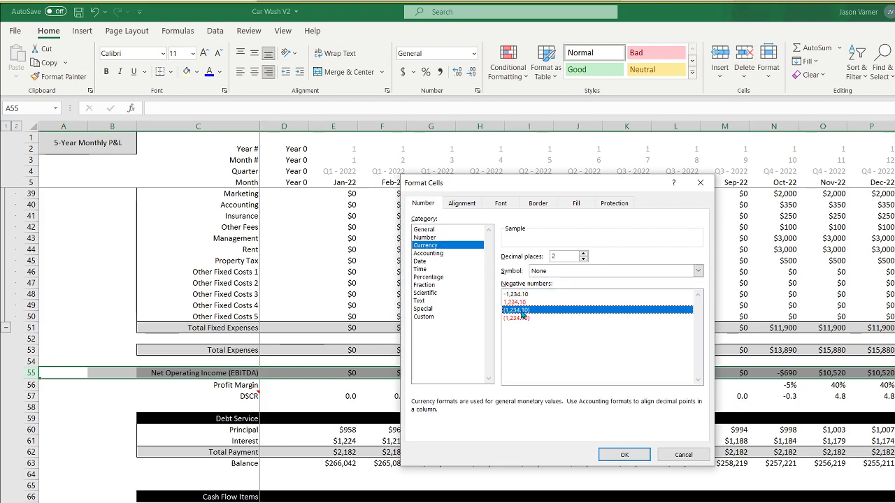
click(583, 258)
click(583, 259)
click(698, 271)
click(561, 308)
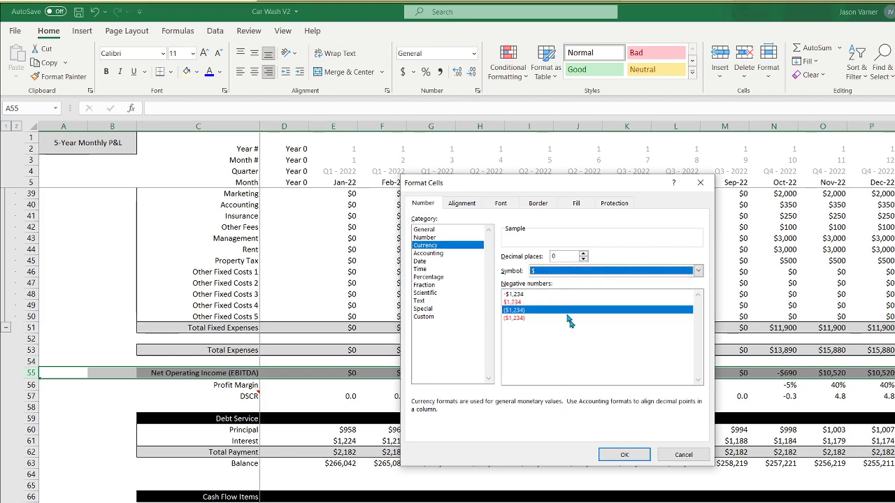
click(619, 453)
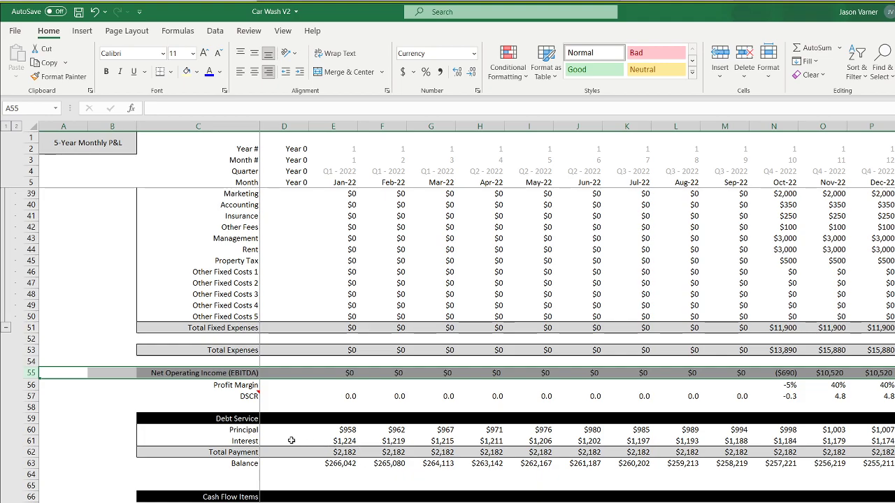
Format rows 70 to 75, Cash Flow Before Tax through Cumulative Cash Flow, as $ currency with 0 decimals and negatives in black parentheses.
scroll(292, 440, down, 4)
drag(31, 418, 30, 474)
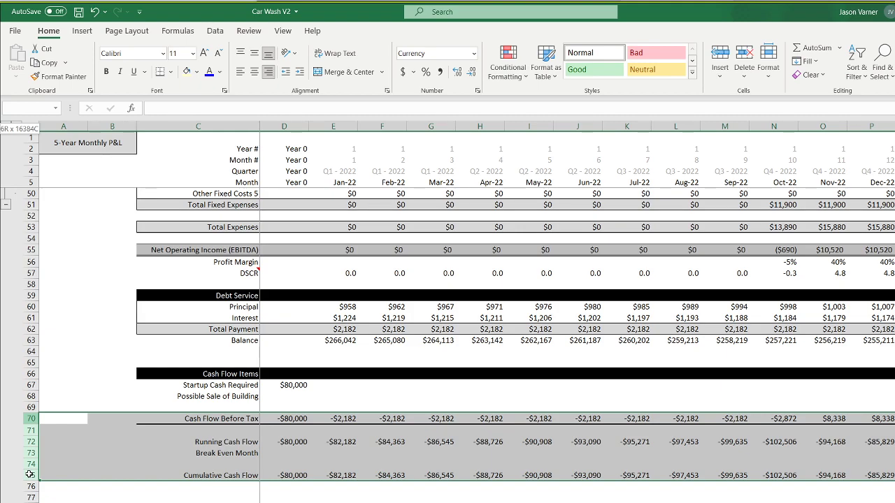
drag(30, 475, 30, 474)
click(477, 90)
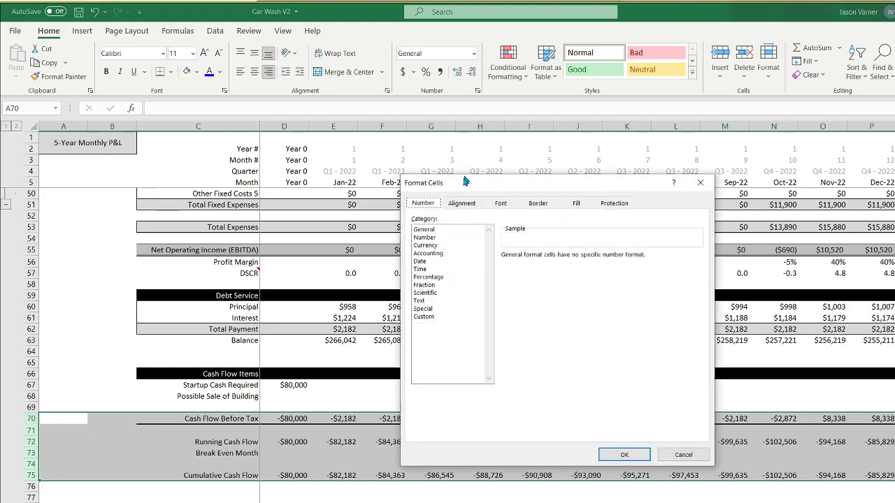
click(425, 246)
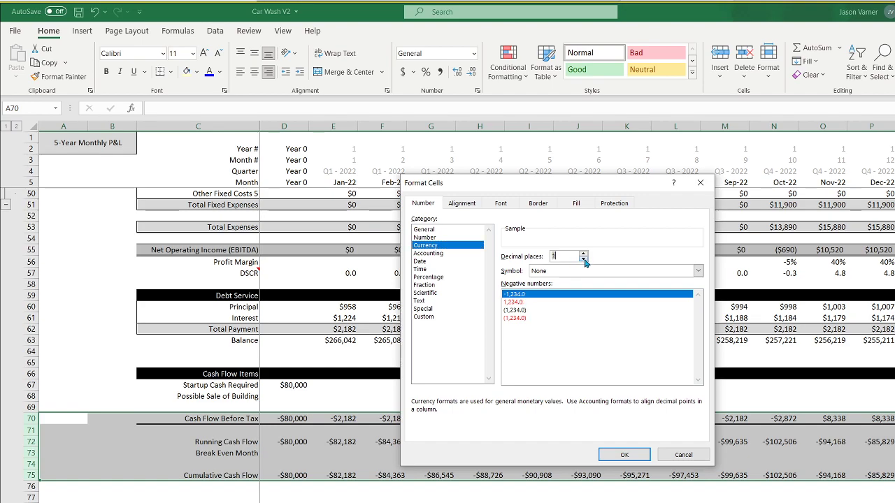
click(569, 272)
click(561, 290)
click(533, 310)
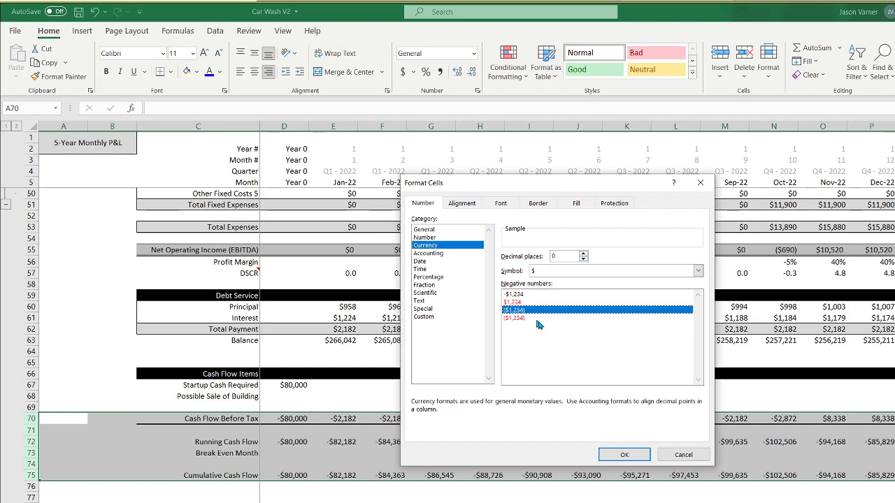
click(624, 455)
click(529, 500)
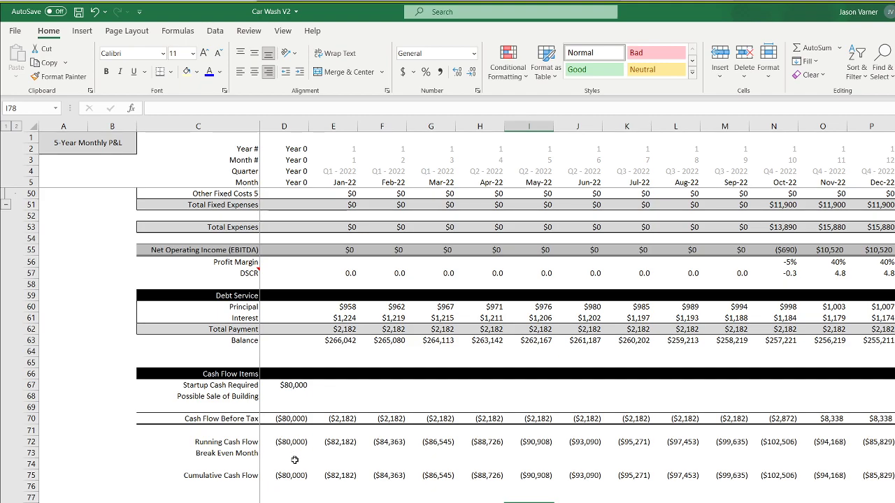
Compare the January and February Running Cash Flow formulas with the February Cumulative Cash Flow formula.
click(338, 441)
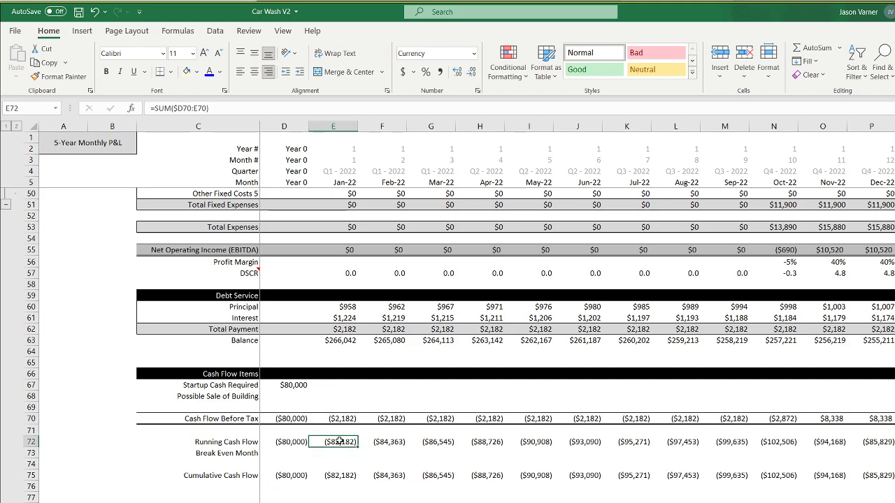
double_click(381, 442)
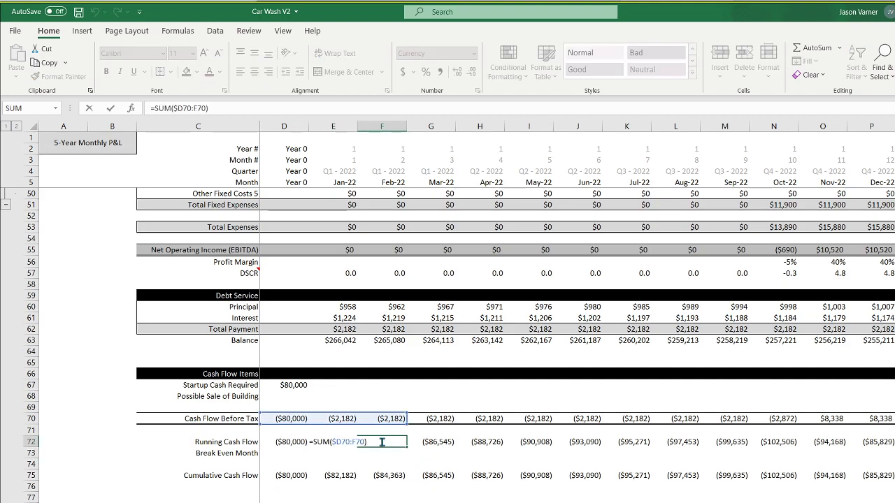
key(Escape)
double_click(384, 476)
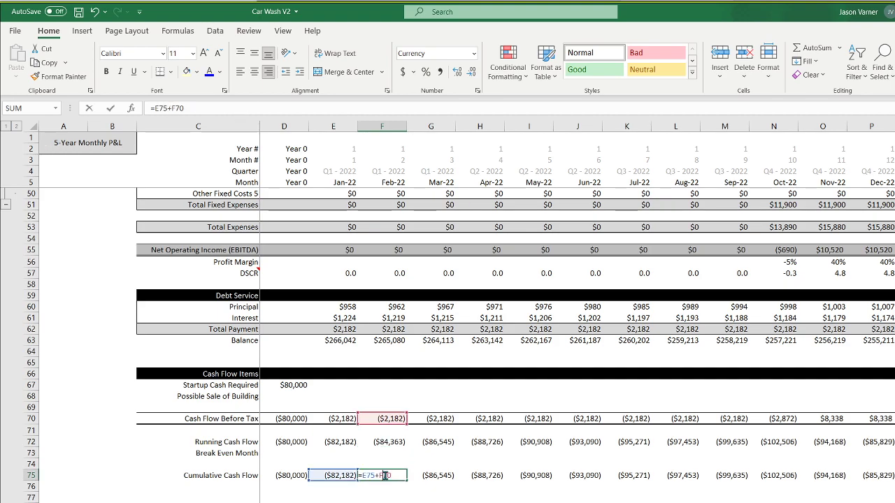
key(Return)
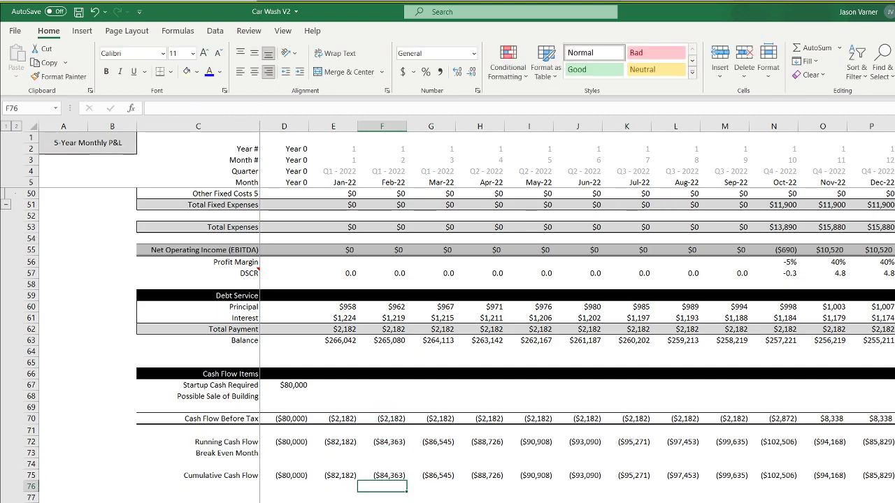
Change the Break Even Month row to the Number format and check its November 2023 formula in AA73.
scroll(576, 315, right, 12)
scroll(577, 314, left, 8)
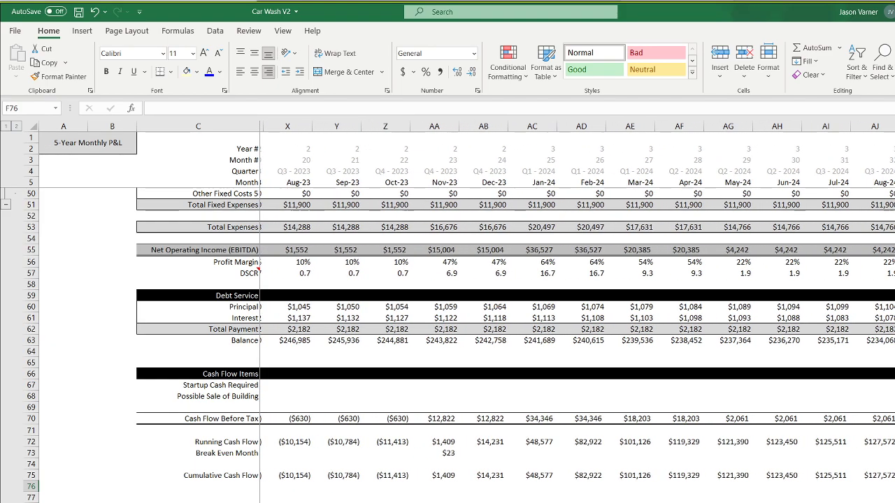
click(28, 453)
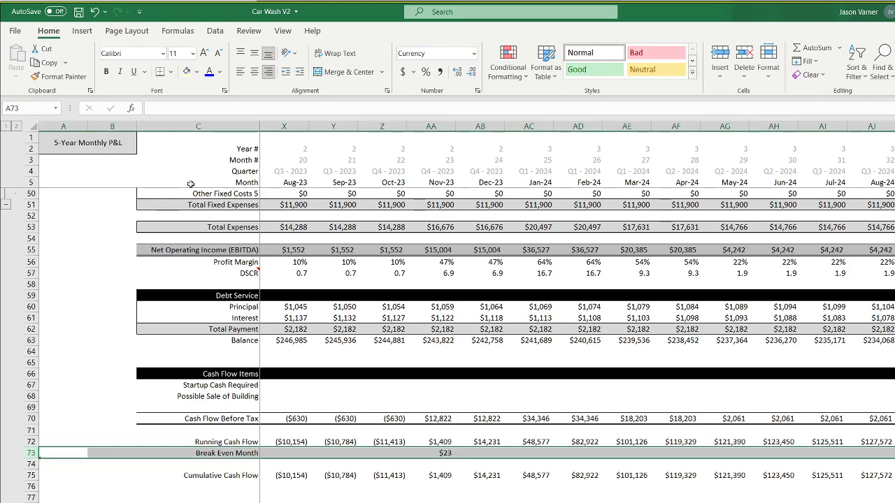
click(473, 54)
click(467, 100)
double_click(448, 453)
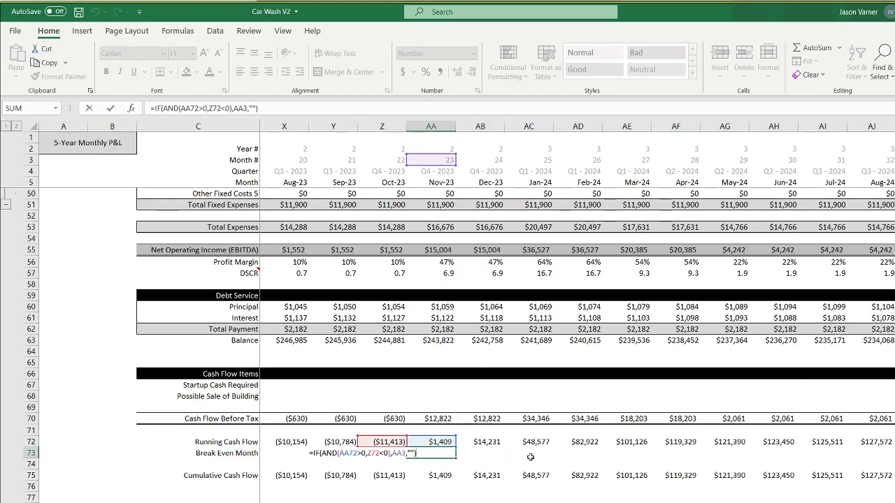
key(Return)
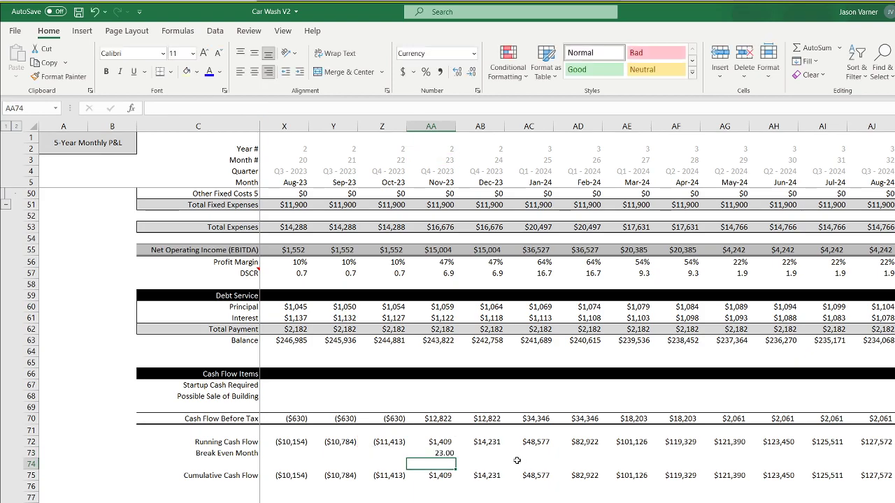
Format the November 2023 Break Even Month cell AA73 as a number with 0 decimal places.
click(430, 448)
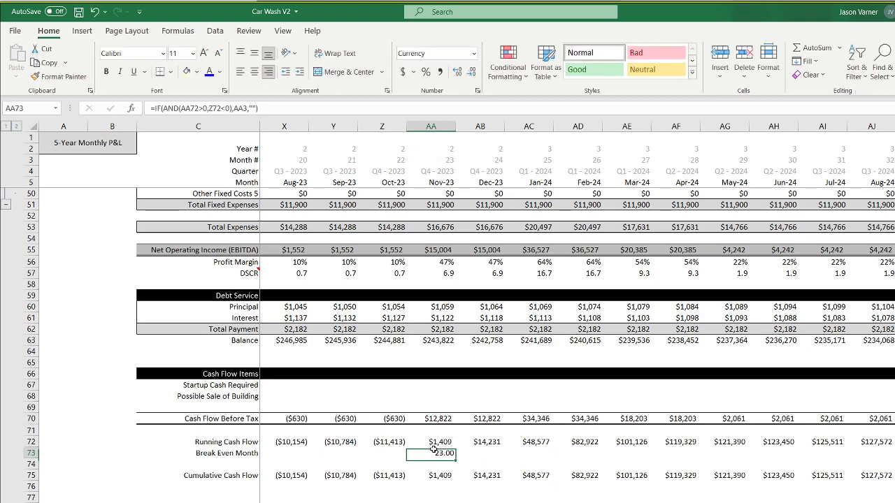
click(477, 90)
click(584, 260)
click(584, 260)
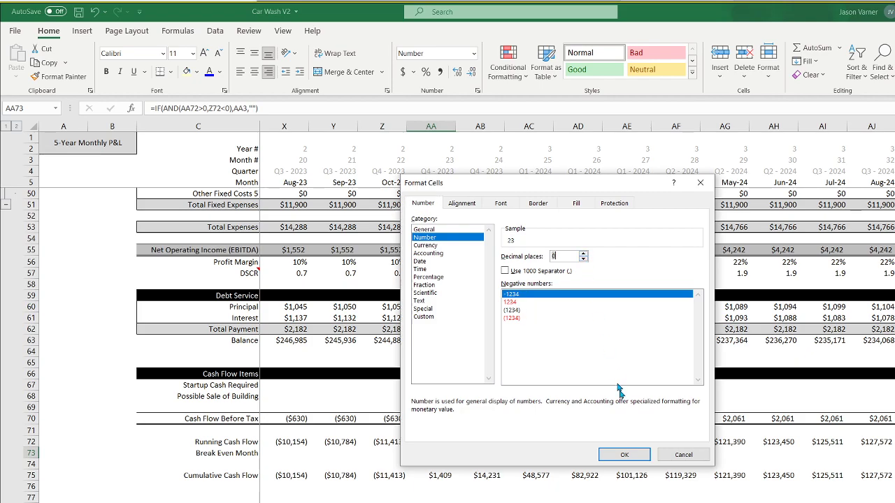
click(624, 454)
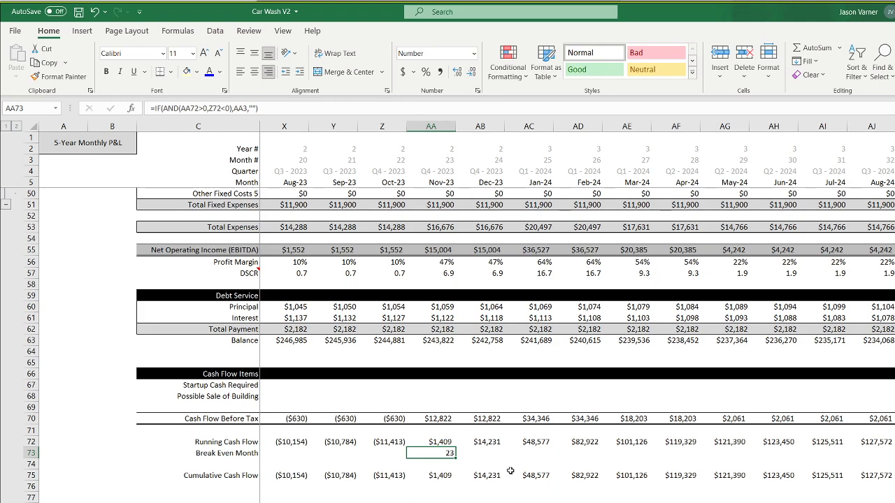
Wrap the December 2026 Possible Sale of Building formula in BL68 in an IF testing whether BL5 equals 'Revenue Assumptions'!D37.
scroll(470, 302, right, 10)
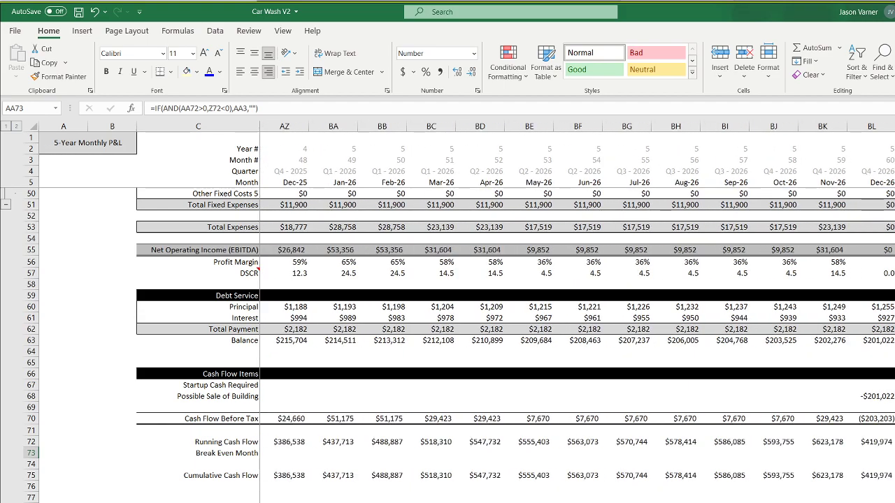
scroll(470, 302, left, 15)
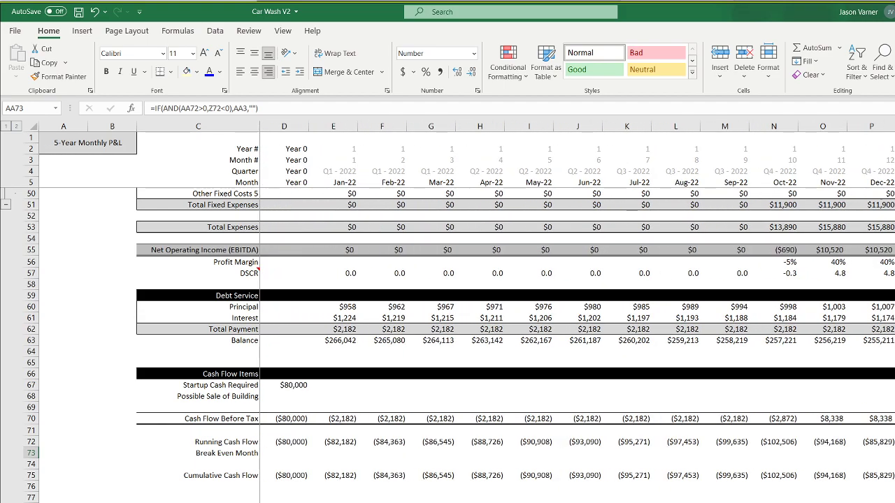
scroll(470, 301, right, 15)
click(880, 397)
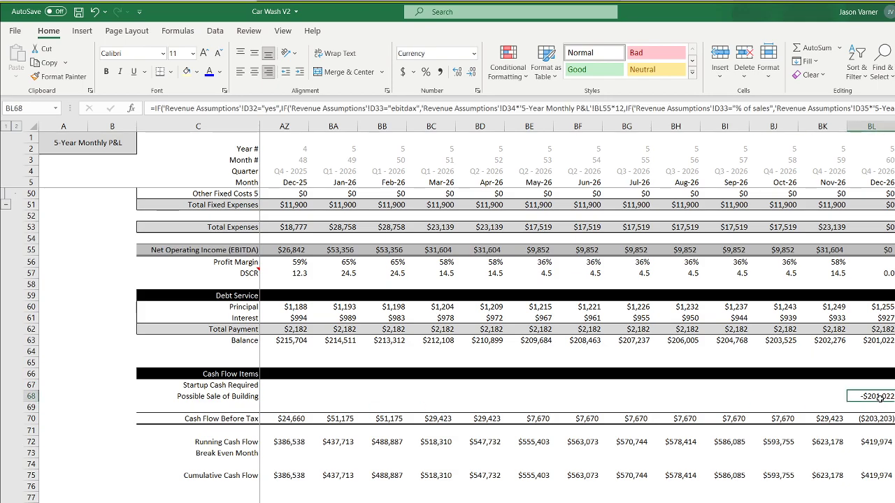
key(ctrl+shift+u)
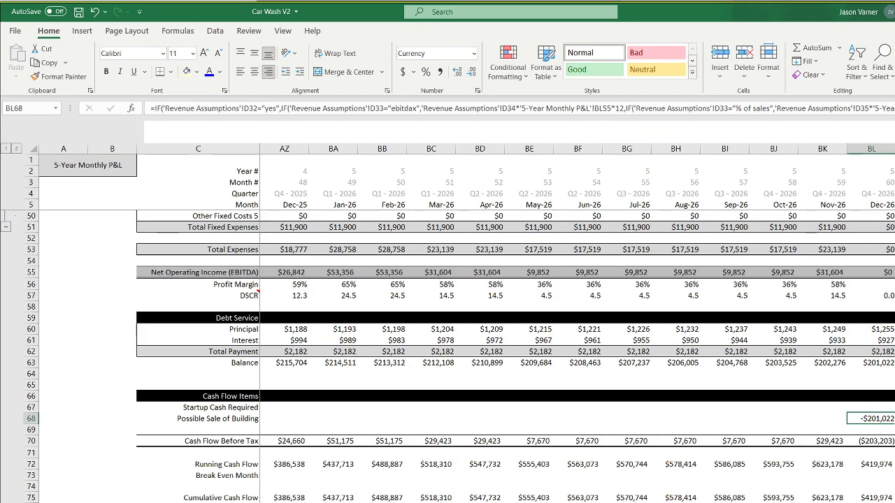
click(154, 108)
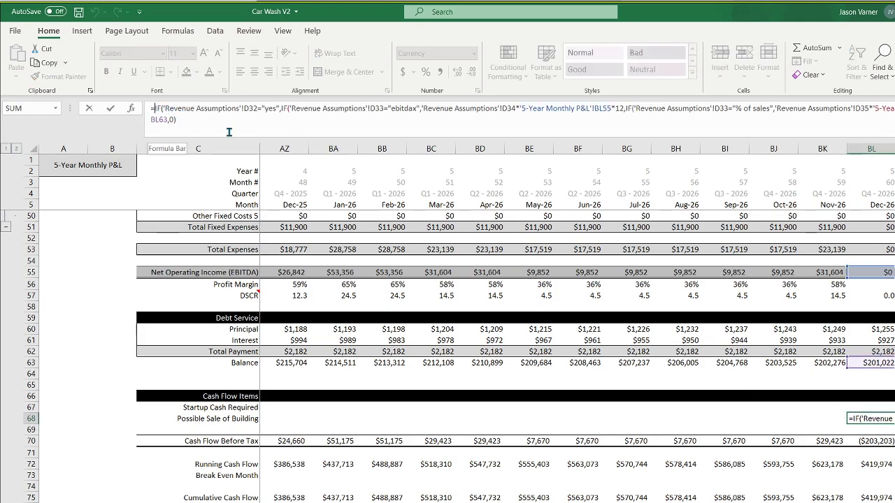
text(if()
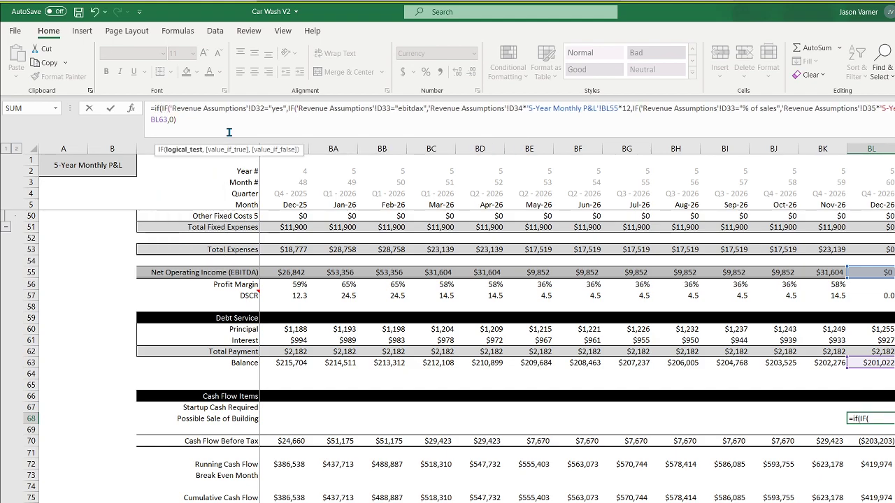
click(886, 205)
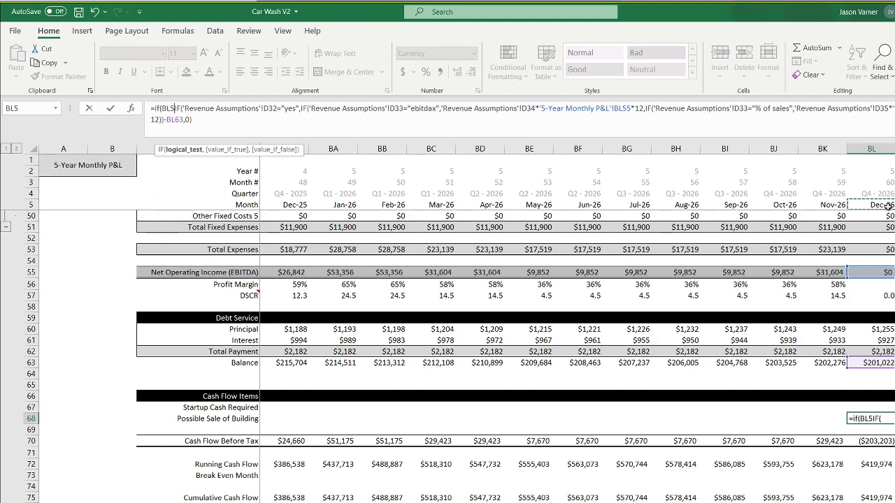
text(=)
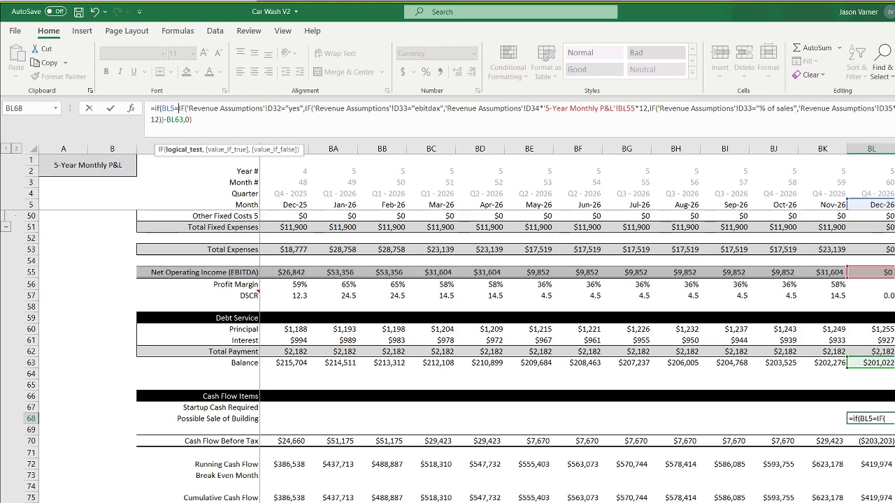
key(ctrl+Page_Up)
key(ctrl+Page_Up)
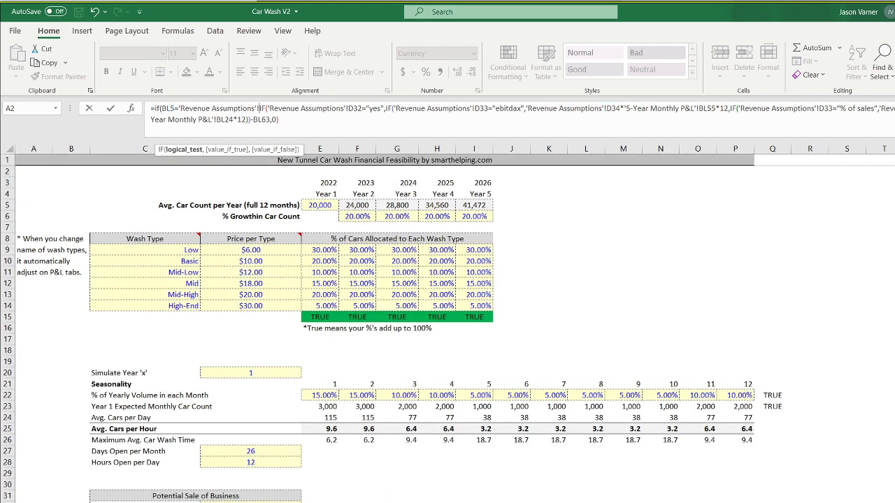
text(D37)
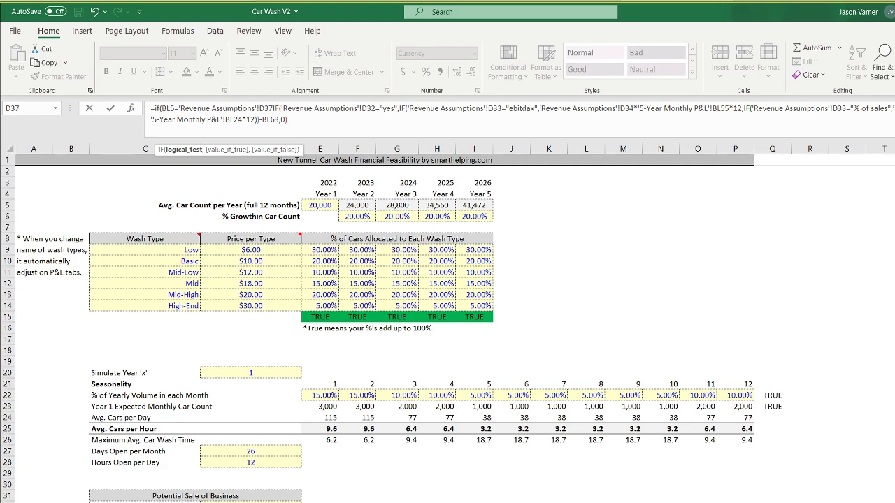
text(,)
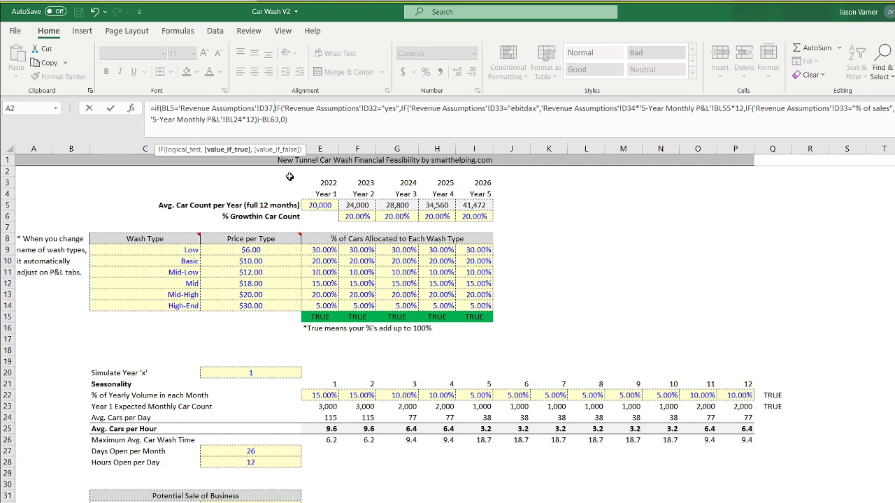
Anchor the D37 reference as $D37 and close BL68's outer IF with 0 as the false value.
click(259, 110)
text($)
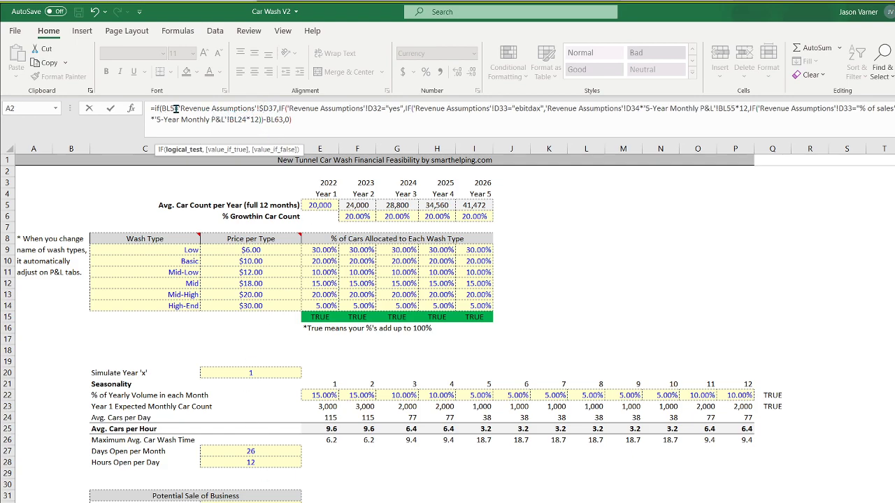
key(Return)
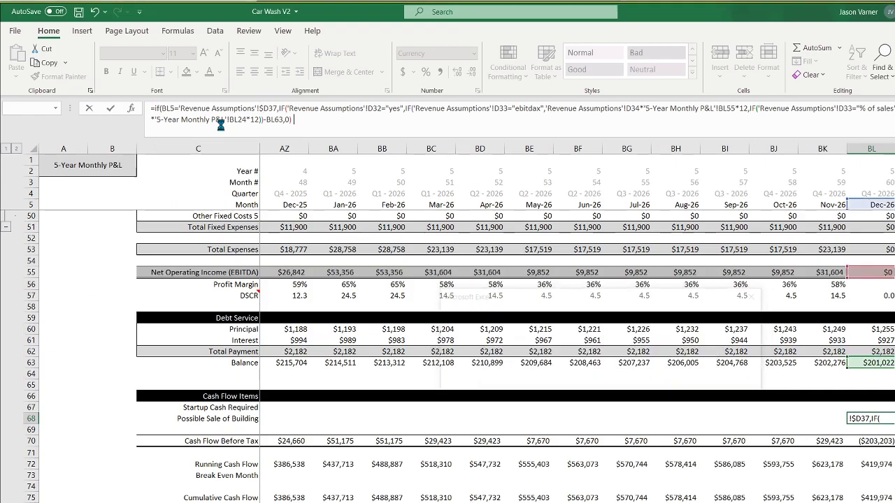
click(368, 111)
key(Return)
Fill the Possible Sale of Building formula from BL68 back to BH68 and inspect the references in BK68.
drag(883, 419, 674, 421)
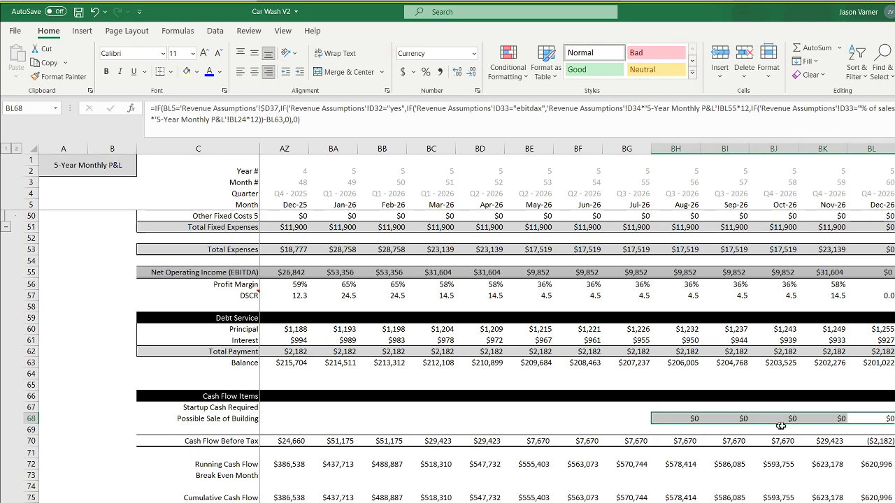
double_click(820, 420)
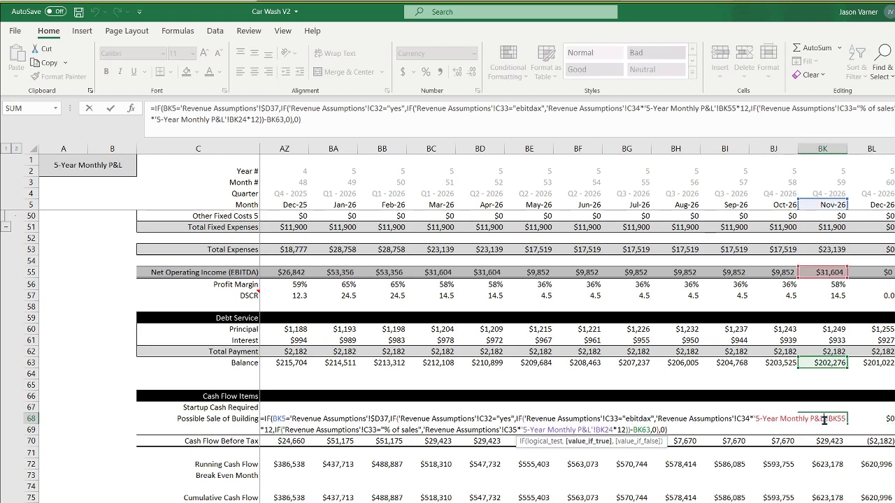
key(Escape)
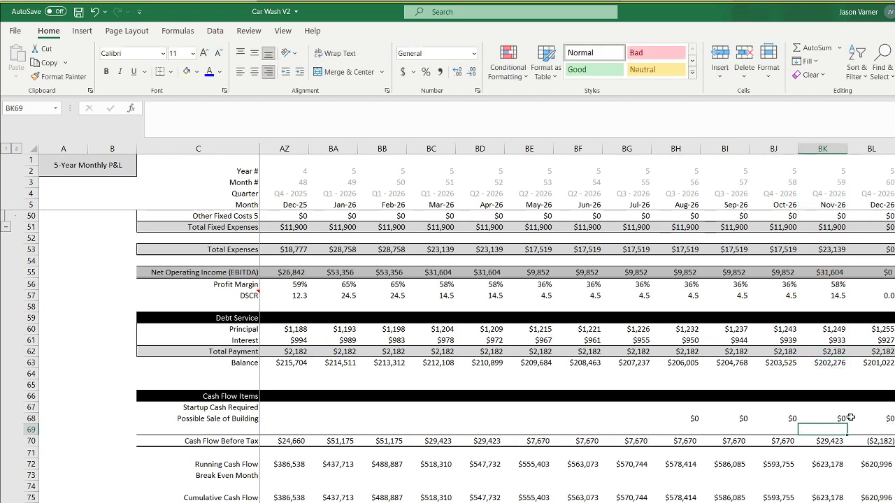
Anchor column D in BL68's Revenue Assumptions references to D32, D33 and D34 in the "yes" and "ebitdax" parts.
click(882, 419)
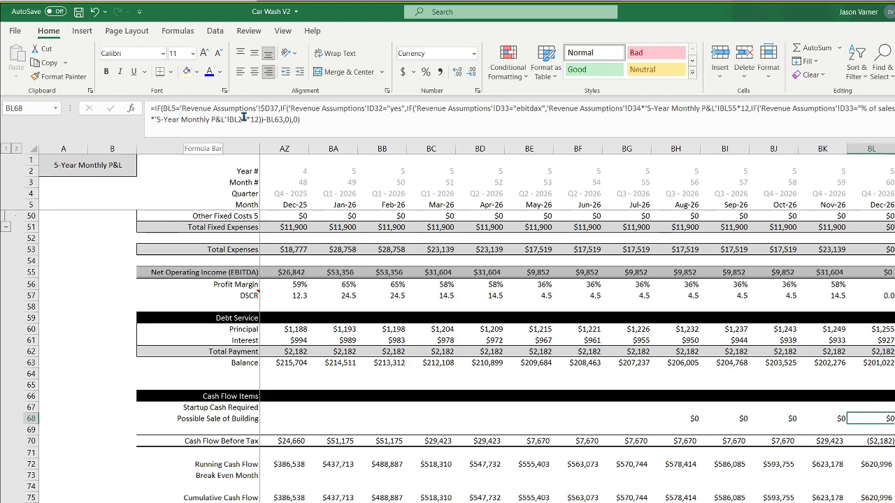
click(371, 108)
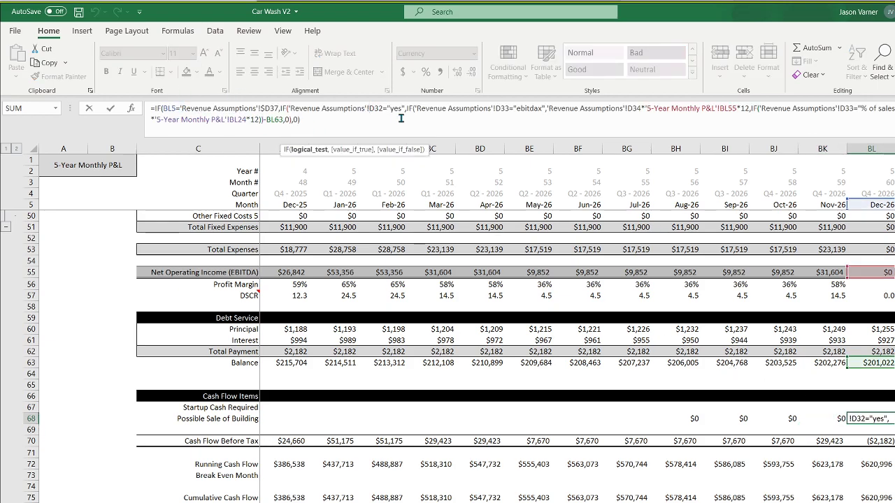
text($)
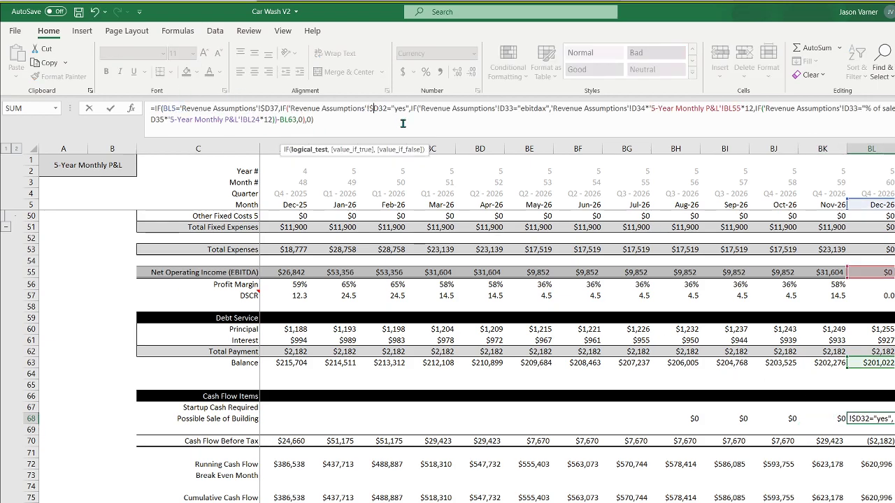
click(500, 109)
text($)
click(634, 110)
text($)
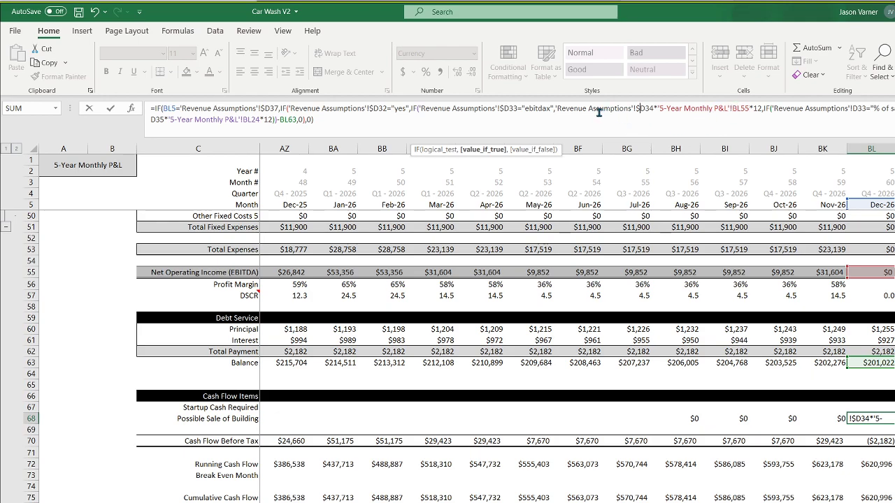
Remove the '5-Year Monthly P&L'! sheet prefix from the BL55 reference in the BL68 formula.
click(731, 108)
key(BackSpace)
key(BackSpace)
key(BackSpace)
key(BackSpace)
key(BackSpace)
key(BackSpace)
key(BackSpace)
key(BackSpace)
key(BackSpace)
key(BackSpace)
key(BackSpace)
key(BackSpace)
key(BackSpace)
key(BackSpace)
key(BackSpace)
key(BackSpace)
key(BackSpace)
key(BackSpace)
key(BackSpace)
key(BackSpace)
key(BackSpace)
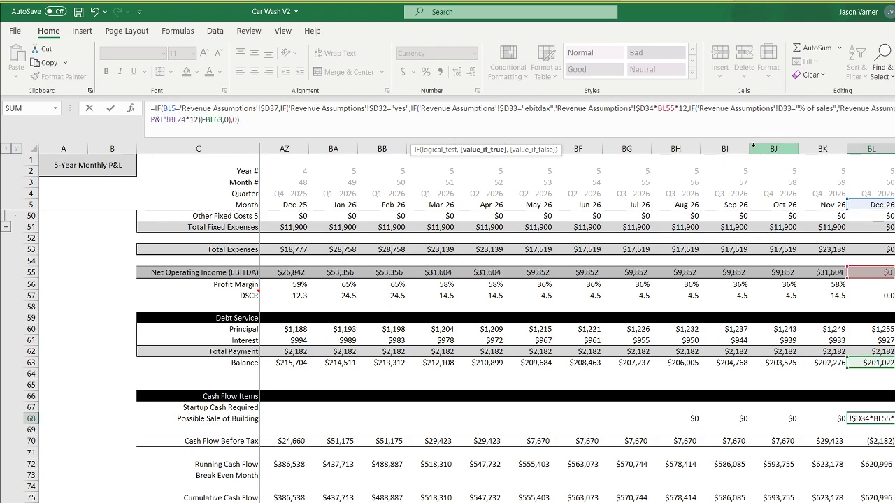
Anchor column D in the D33 and D35 references of the formula's "% of sales" part.
click(780, 110)
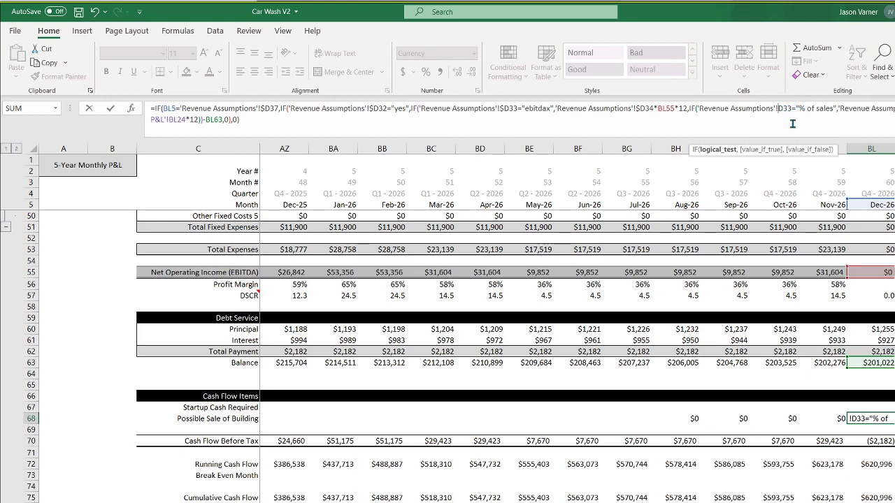
click(894, 109)
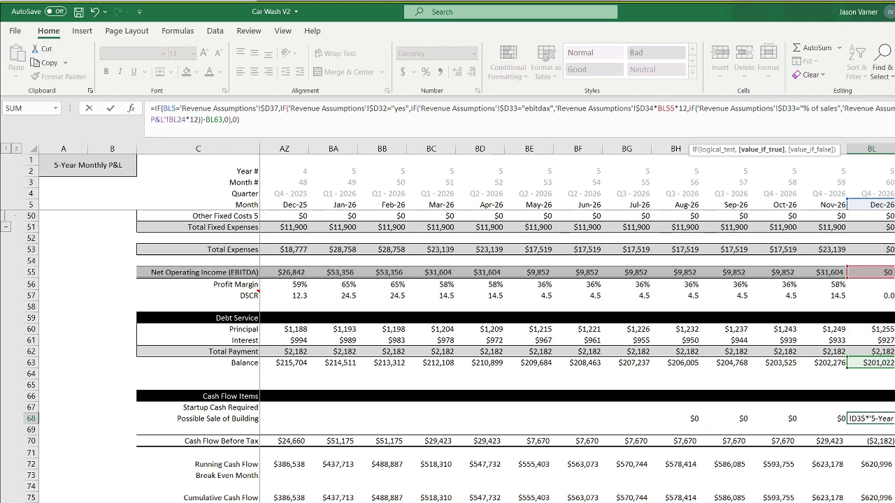
text($)
Remove the '5-Year Monthly P&L'! sheet prefix from the BL24 reference and commit the BL68 formula.
click(200, 120)
key(BackSpace)
key(BackSpace)
key(BackSpace)
key(BackSpace)
key(BackSpace)
key(BackSpace)
key(BackSpace)
key(BackSpace)
key(BackSpace)
key(BackSpace)
key(BackSpace)
key(BackSpace)
key(BackSpace)
key(BackSpace)
key(BackSpace)
key(BackSpace)
key(BackSpace)
key(BackSpace)
key(BackSpace)
key(BackSpace)
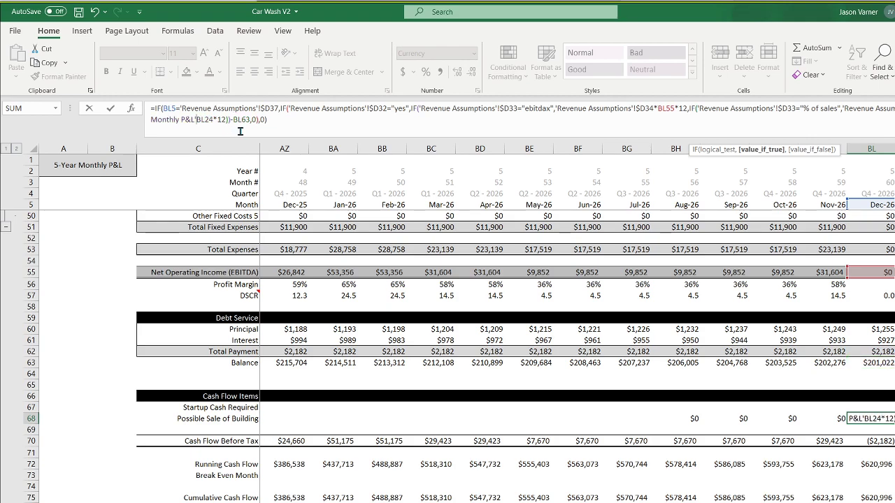
key(BackSpace)
key(BackSpace)
key(BackSpace)
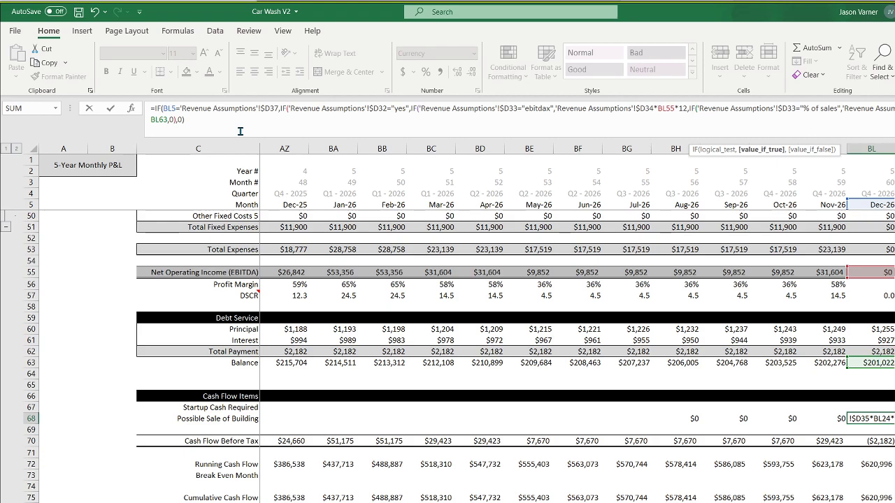
key(Return)
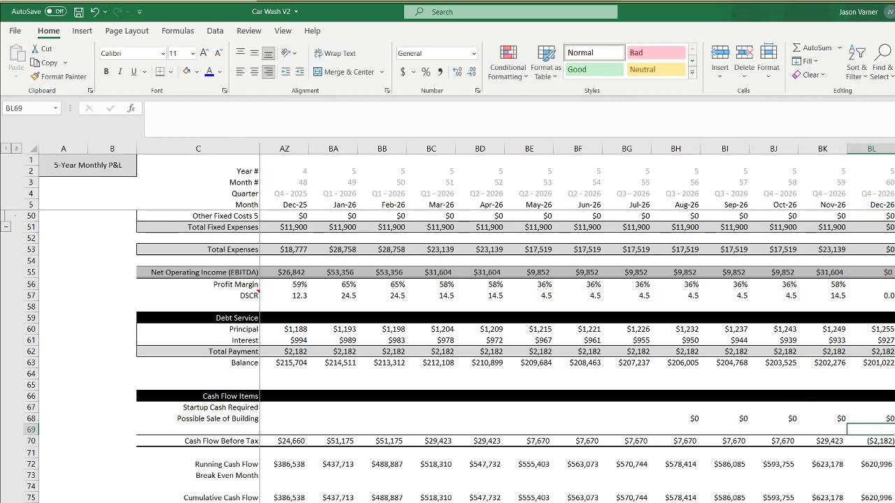
Fill the Possible Sale of Building formula from BL68 back across all months to January 2022 in E68.
click(885, 418)
drag(894, 424, 341, 419)
click(727, 418)
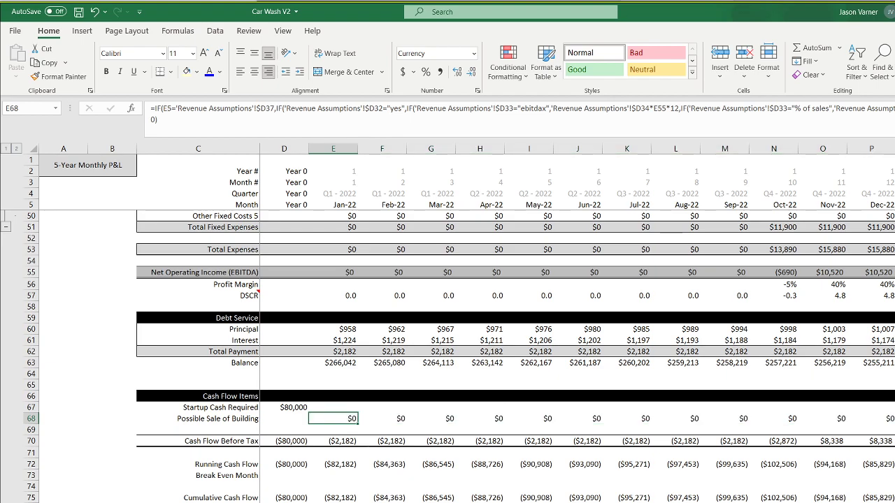
Check the November and December 2026 Cash Flow Before Tax formulas in BK70 and BL70 for the building sale.
scroll(577, 322, right, 15)
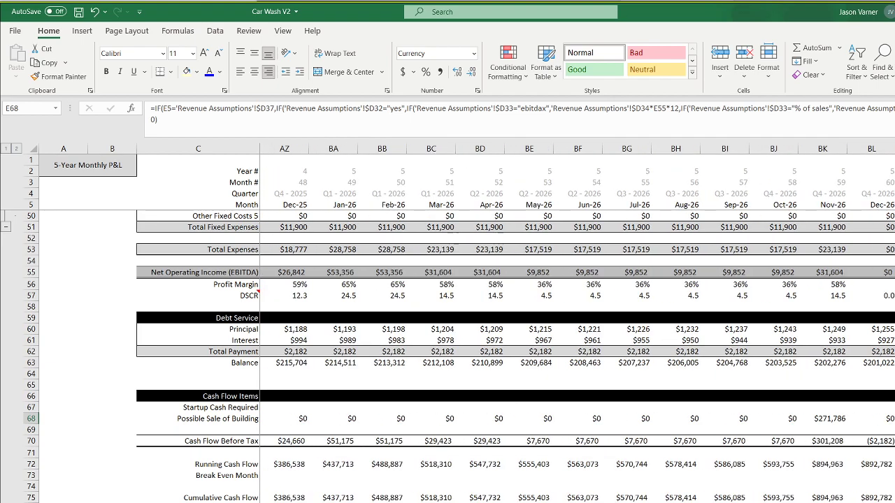
double_click(826, 442)
key(Return)
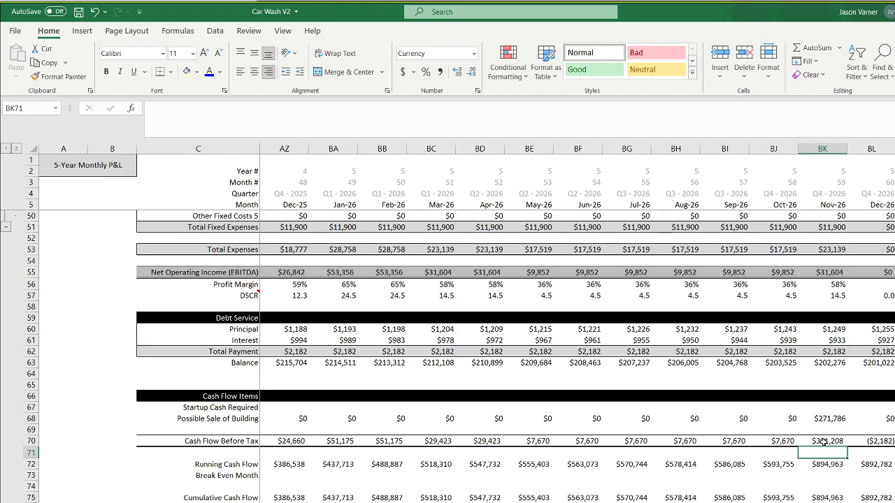
click(826, 443)
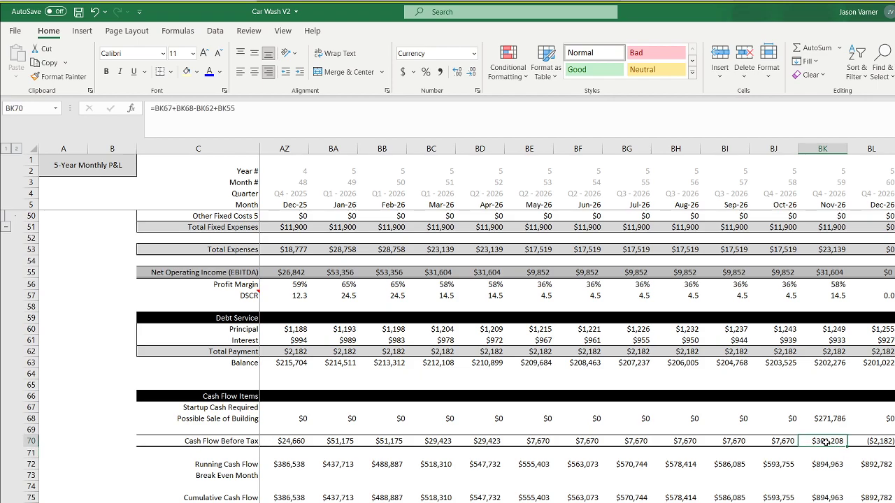
click(878, 442)
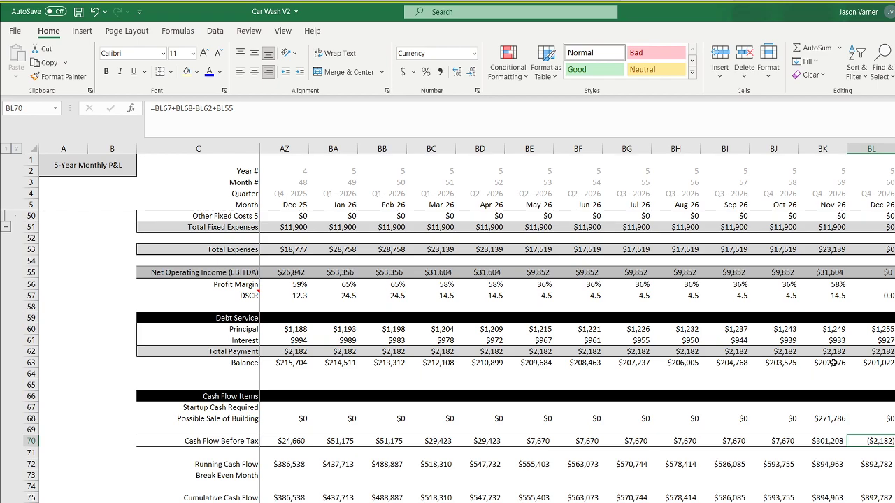
scroll(577, 321, left, 15)
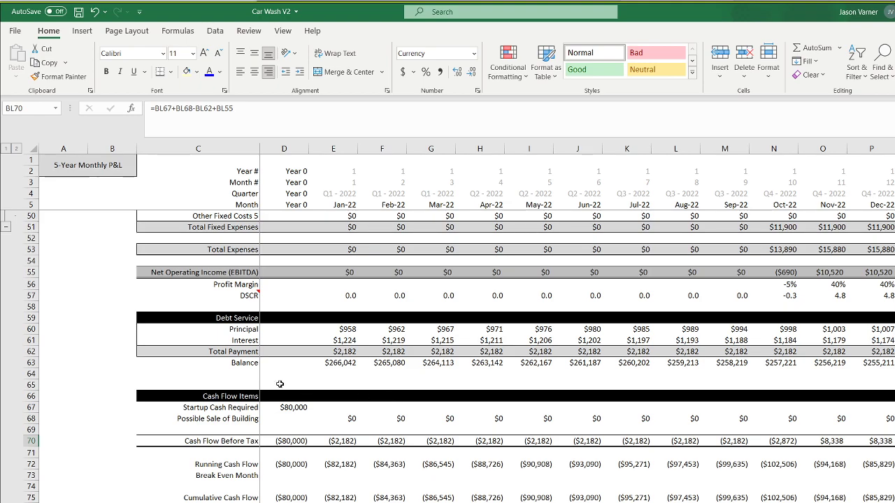
Add the row labels "Debt Funding" in C64 and "Debt Repayment" in C65 beneath the debt balance.
click(242, 374)
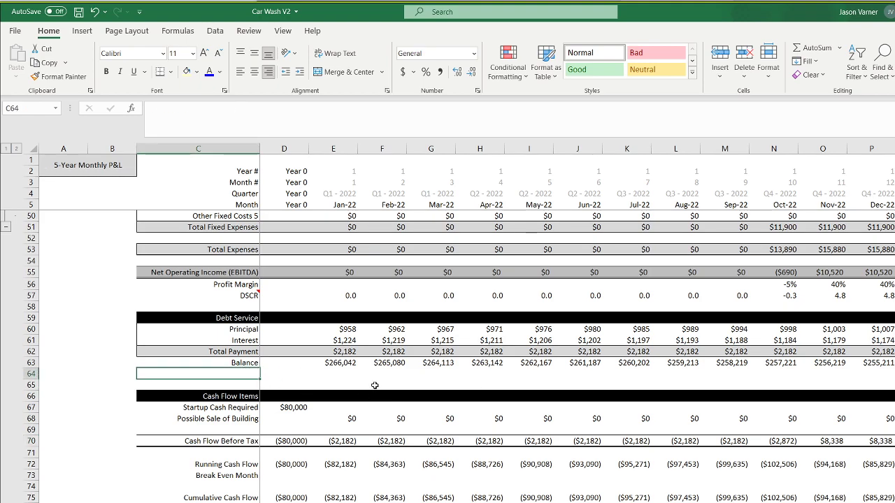
text(Debt Funding)
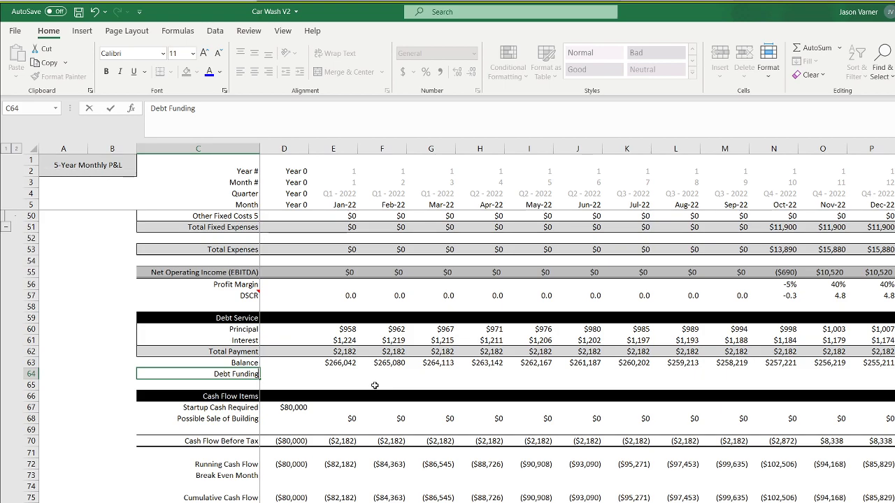
key(Return)
text(Debt Repayment)
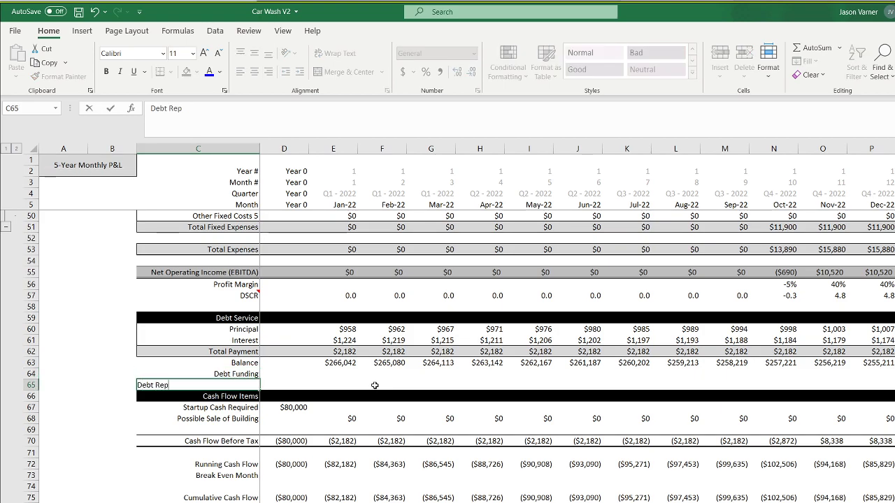
key(Return)
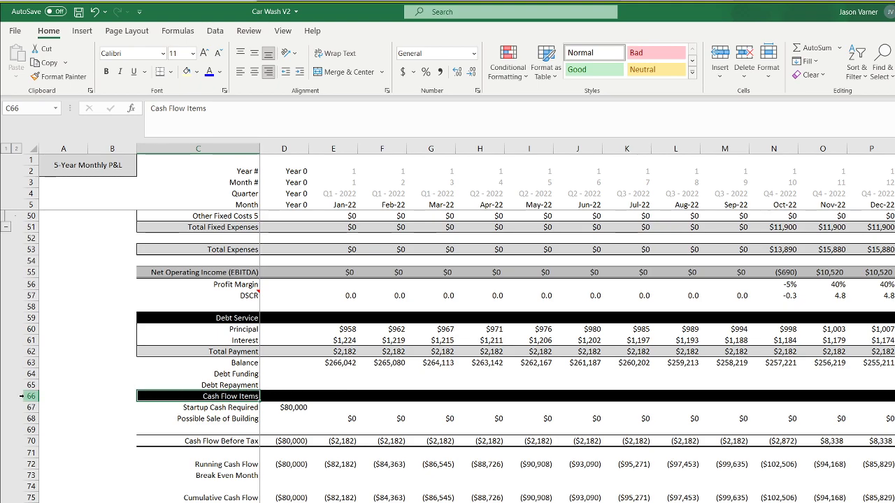
Make the Debt Repayment row 65 taller and align its contents to the top of the cells.
drag(31, 402, 31, 409)
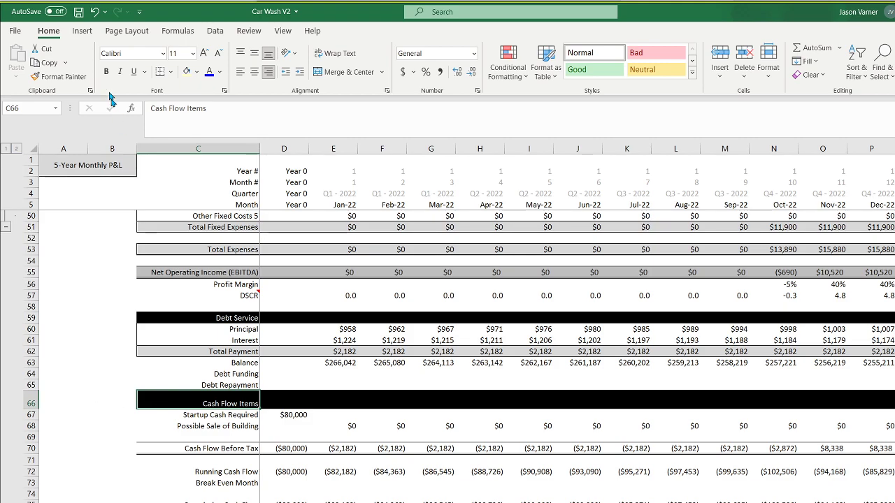
click(95, 11)
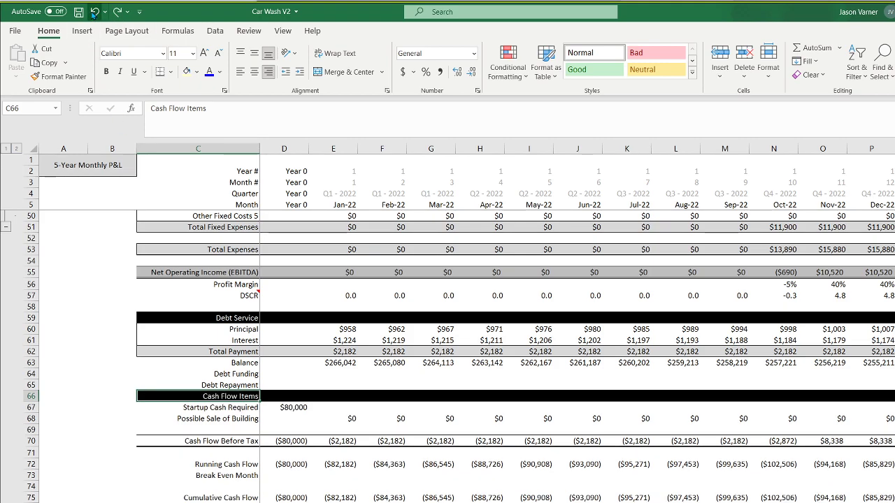
drag(30, 391, 30, 397)
click(29, 390)
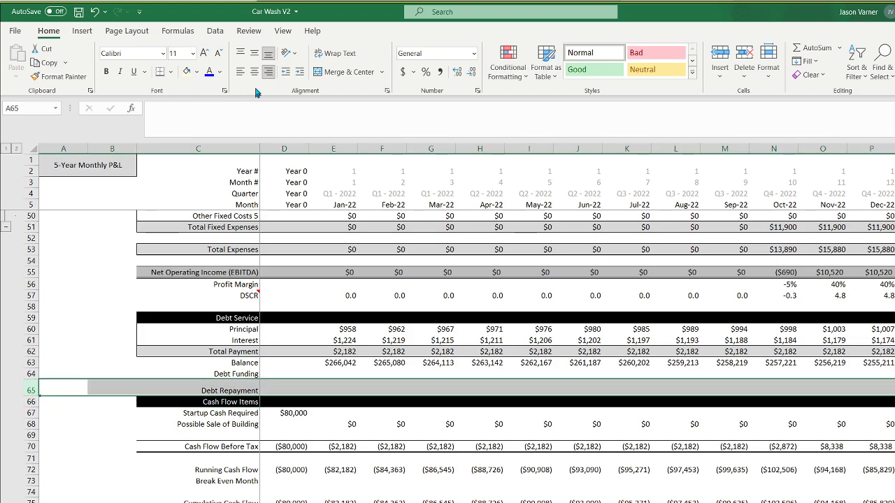
click(239, 54)
click(333, 413)
click(347, 391)
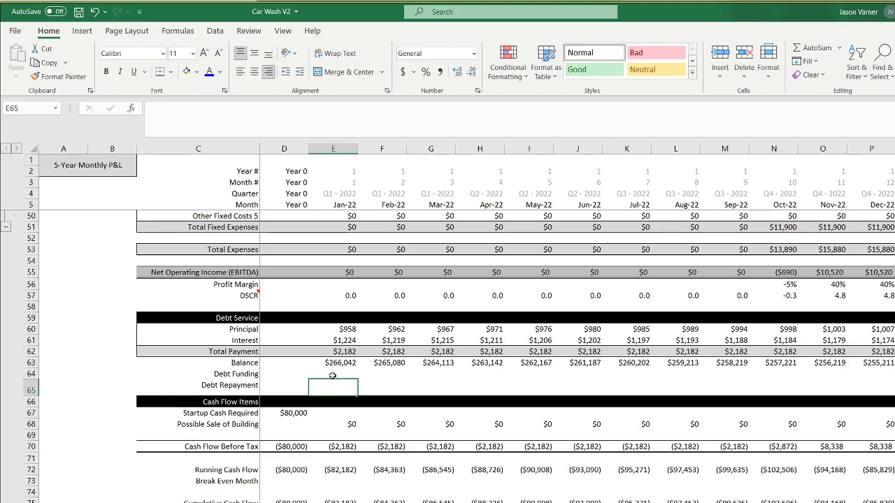
Write the Debt Funding formula in D64 as =if(E5=Financing!B7,Financing!B3,0, returning the financed amount when E5 matches the first payment date.
click(303, 376)
text(=if()
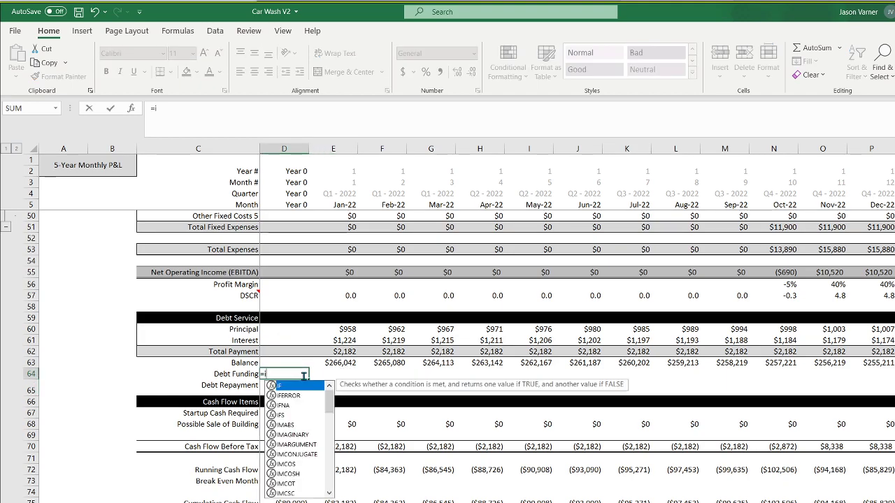
click(348, 205)
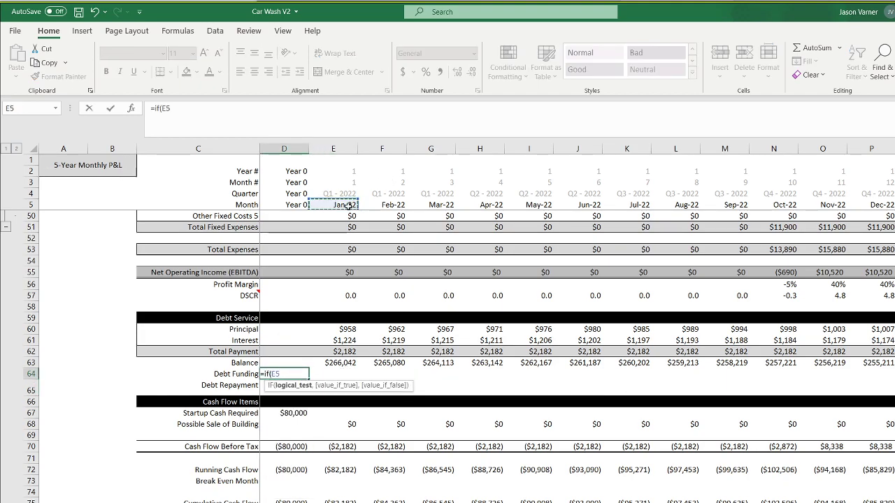
text(=)
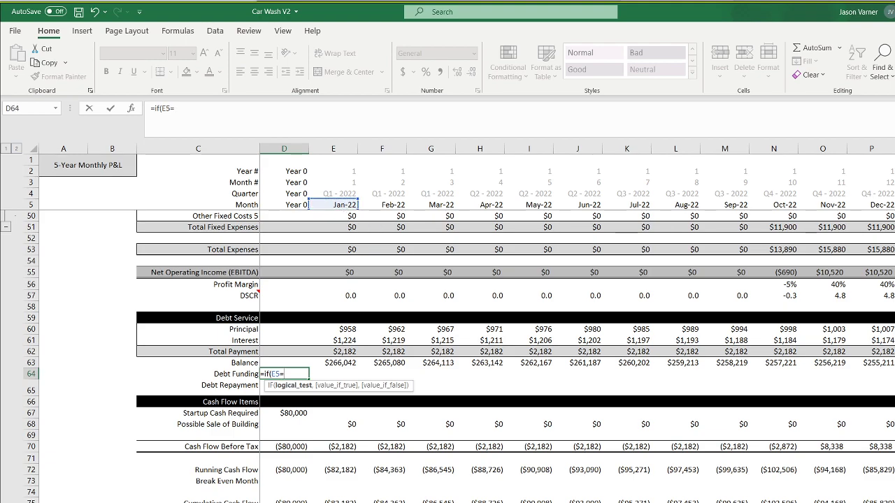
key(ctrl+Page_Up)
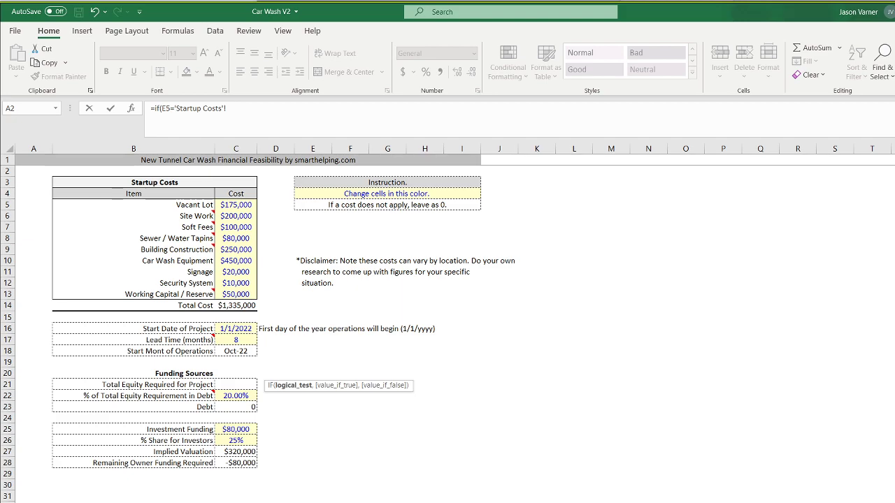
key(ctrl+Page_Down)
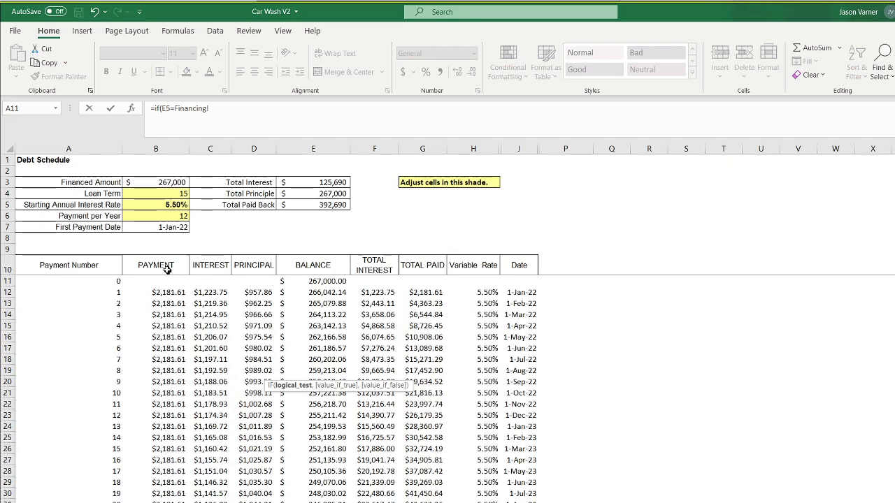
click(158, 227)
text(,)
click(171, 183)
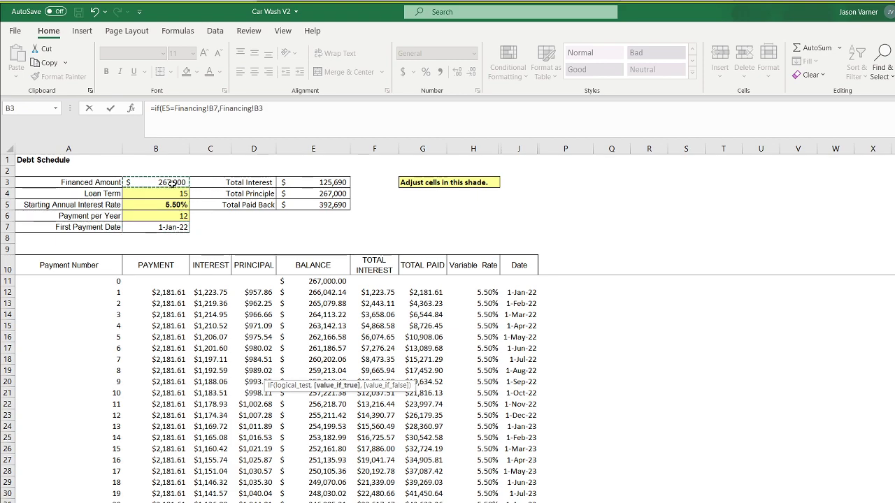
text(,0)
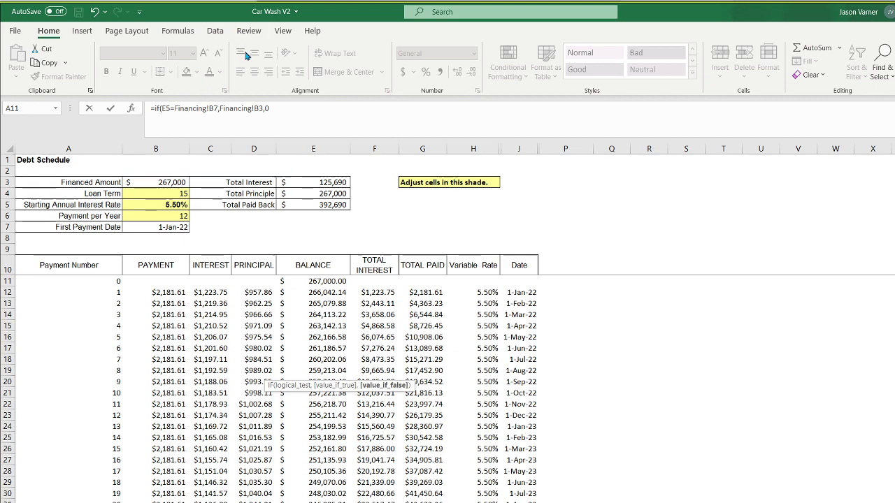
Anchor column B in the Financing B7 and B3 references and commit the D64 formula.
click(254, 108)
text($)
click(209, 109)
text($)
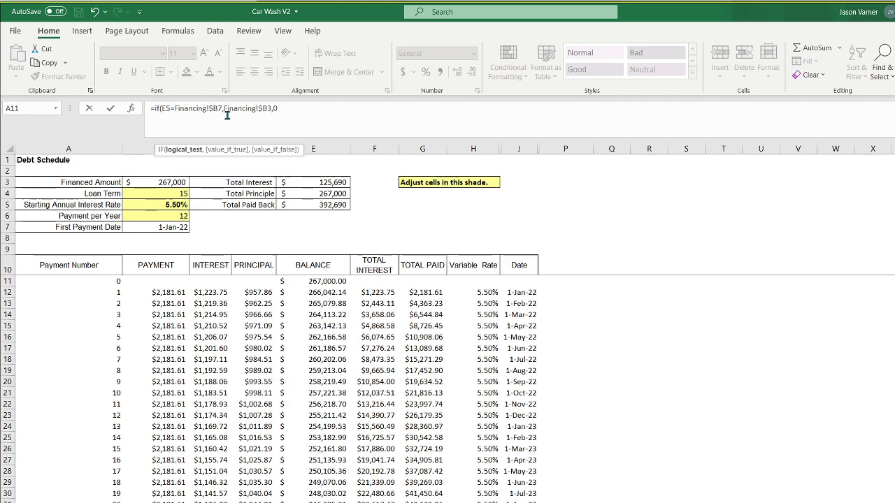
key(Return)
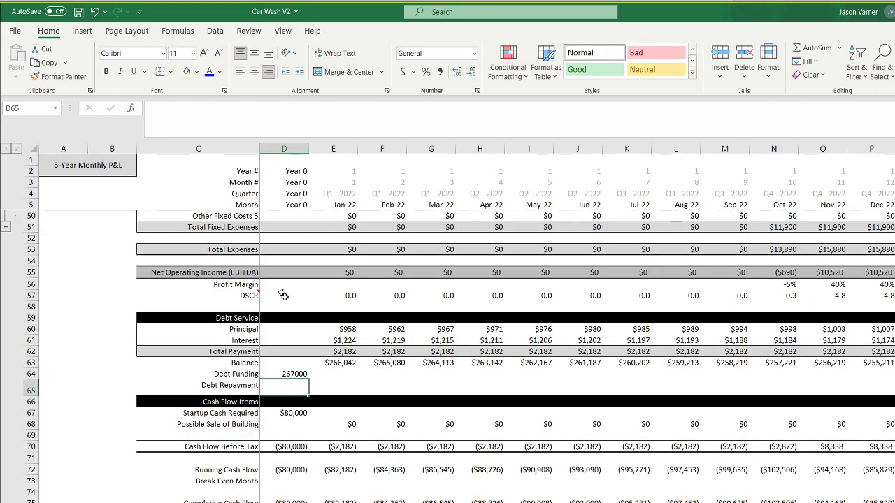
Format the Debt Funding value in D64 as Currency with no decimal places.
click(296, 372)
click(477, 91)
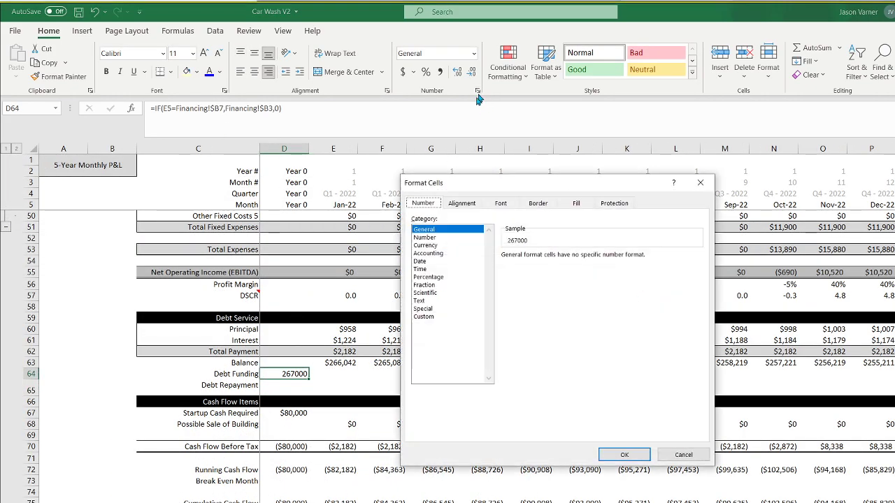
click(434, 246)
click(583, 260)
click(583, 259)
click(637, 457)
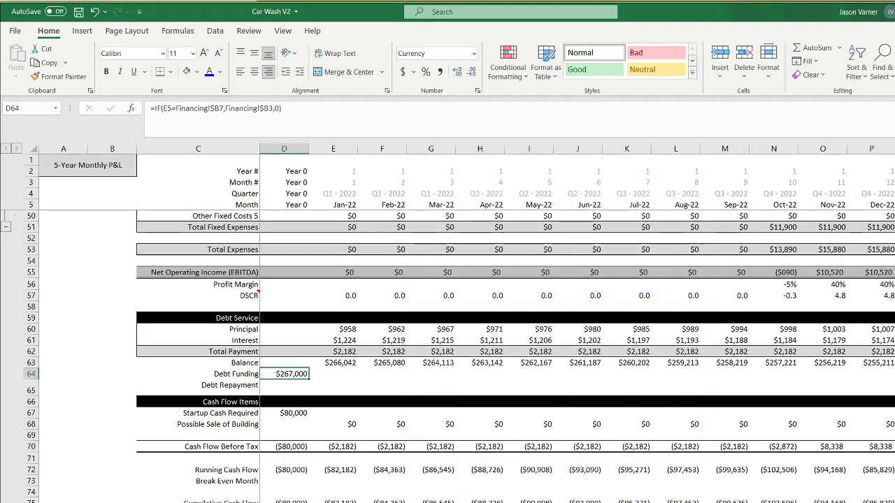
Give the First Payment Date cell B7 on the Financing sheet a list validation sourced from '5-Year Monthly P&L'!$E$5:$BL$5.
click(271, 502)
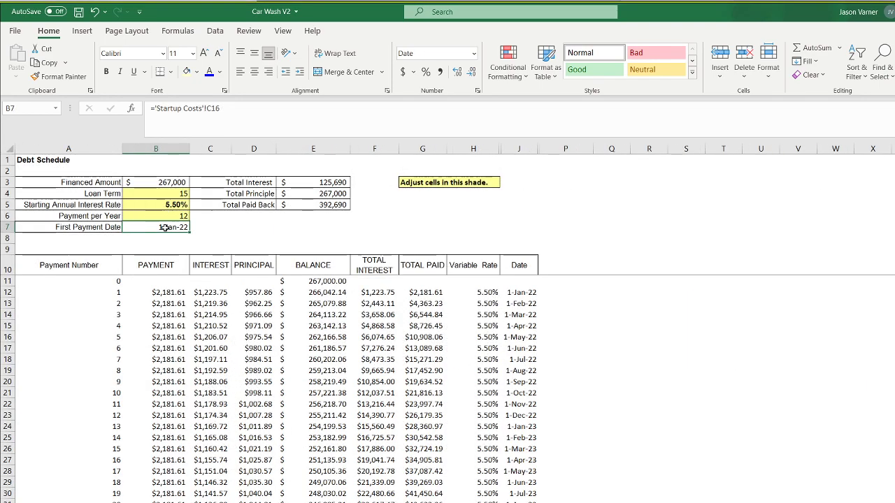
click(214, 31)
click(669, 73)
click(696, 122)
click(482, 294)
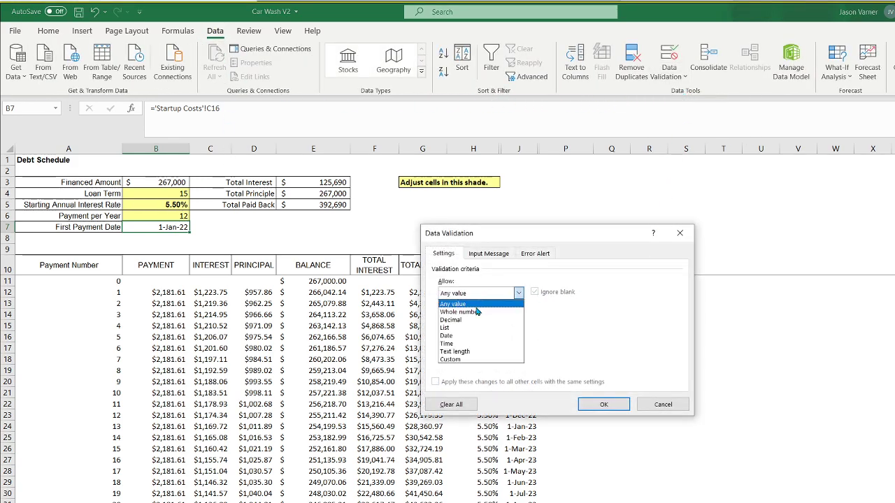
click(472, 329)
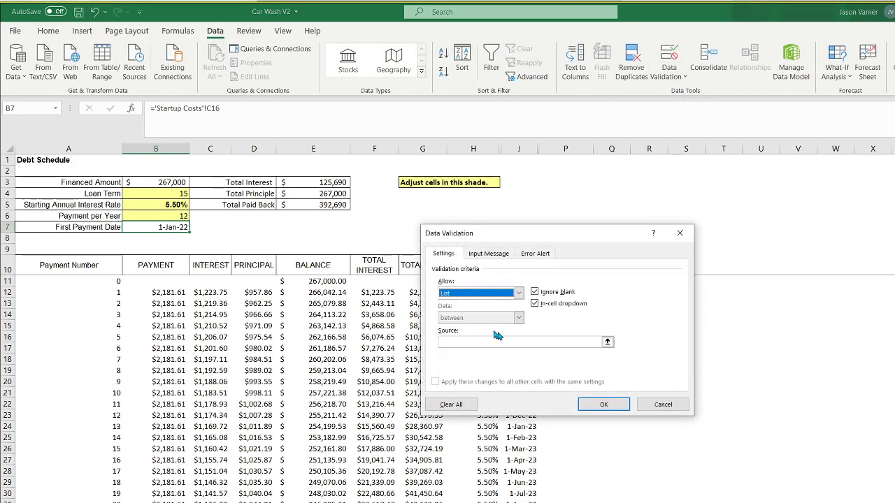
click(606, 344)
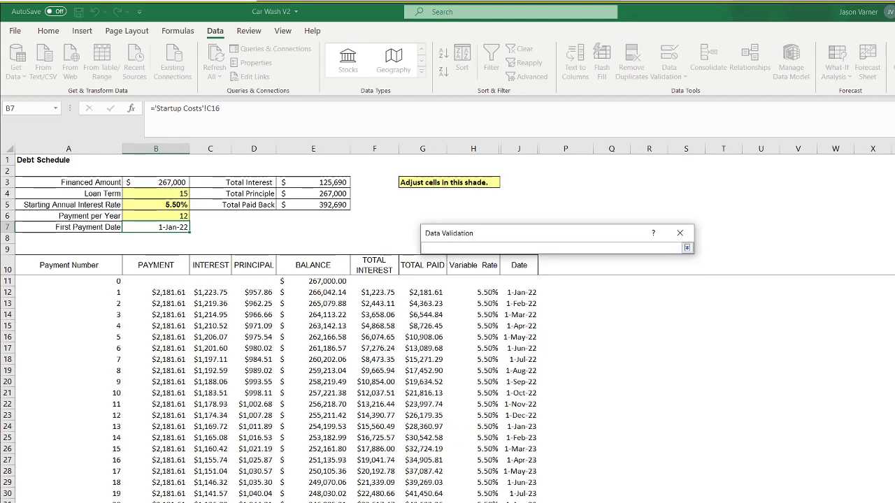
key(ctrl+Page_Up)
drag(340, 206, 872, 205)
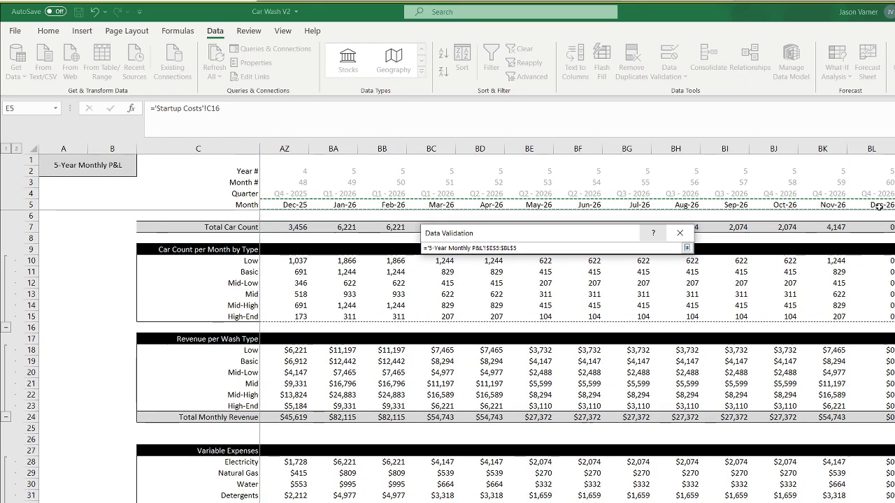
click(687, 249)
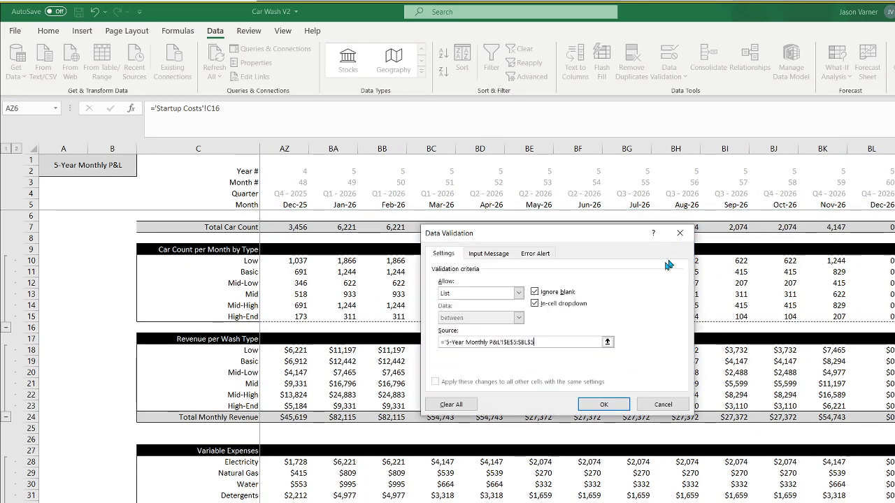
click(604, 407)
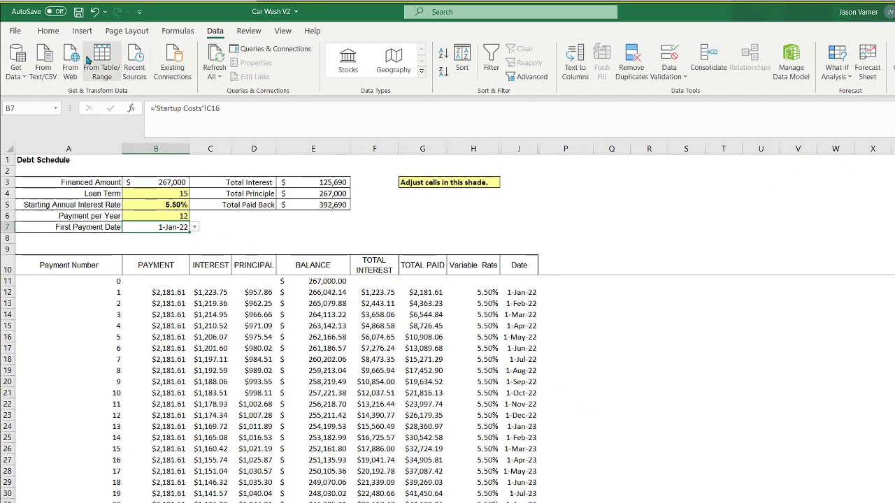
Format the loan inputs B4:B7 with the light yellow fill and blue font used for changeable cells.
click(49, 30)
drag(174, 193, 175, 227)
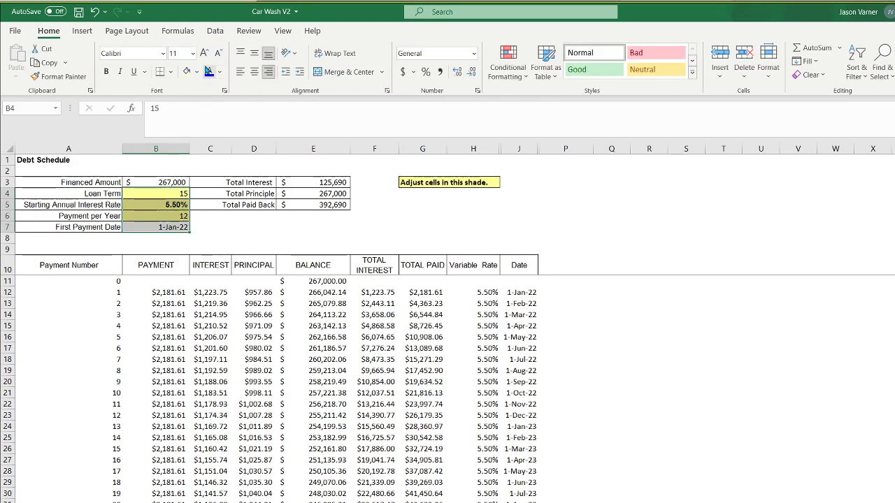
click(187, 72)
Choose 2/1/2022 as the First Payment Date in B7 from its validation list.
click(173, 228)
click(244, 228)
click(178, 227)
click(194, 227)
click(154, 248)
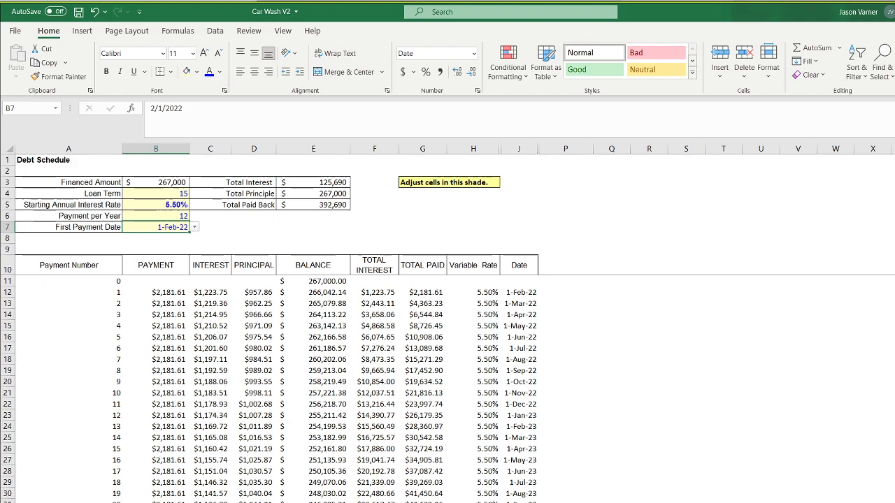
Fill the Debt Funding formula from D64 on the 5-Year Monthly P&L sheet across all months through December 2026 in BL64.
scroll(240, 266, down, 1)
key(ctrl+Page_Up)
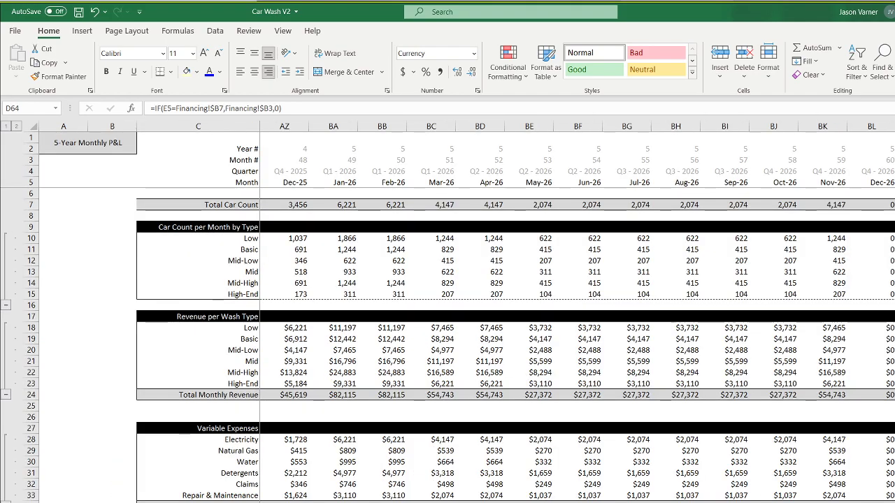
scroll(577, 315, left, 16)
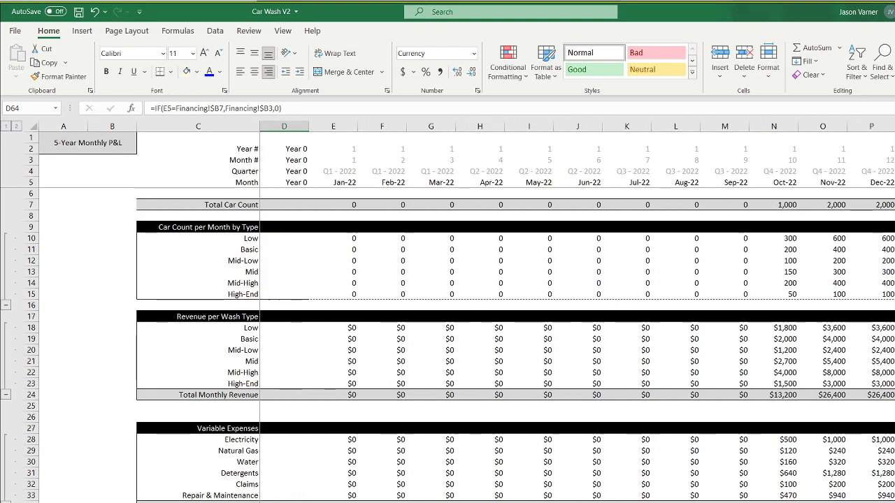
scroll(300, 353, down, 18)
scroll(301, 353, up, 4)
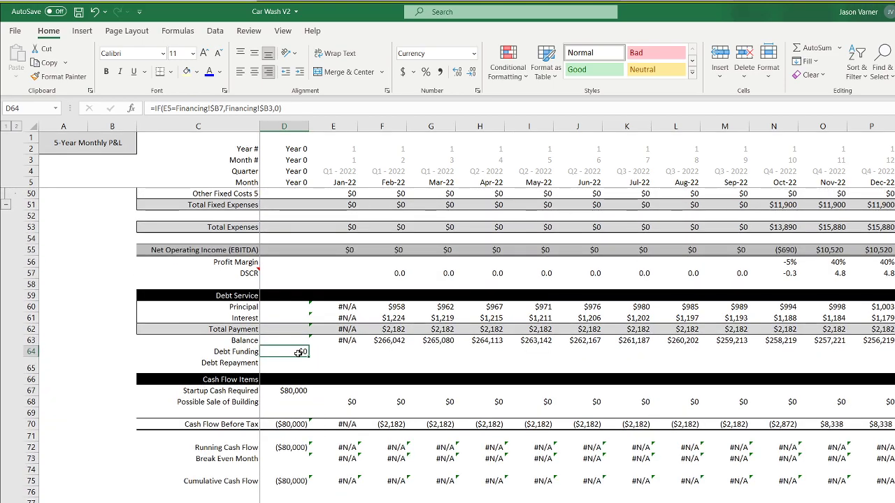
drag(307, 357, 498, 358)
click(336, 351)
drag(357, 356, 892, 362)
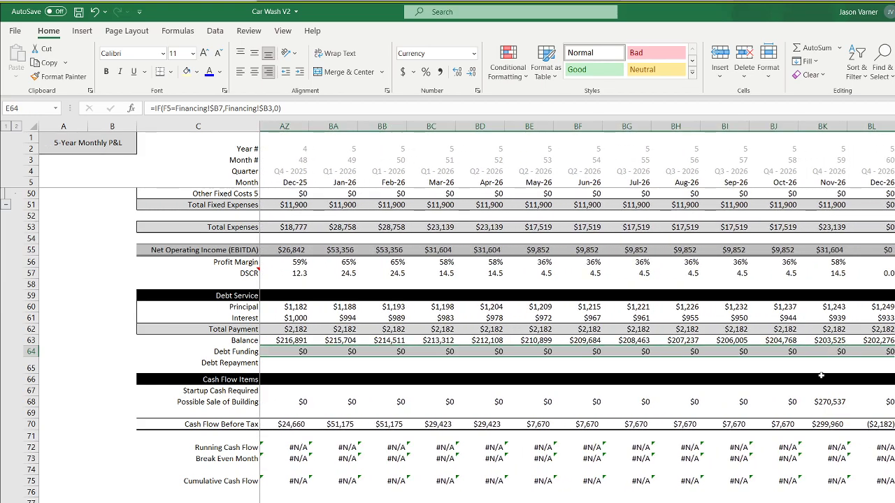
Save the workbook, check header cell BM5 beyond December 2026, and review the Debt Funding row in the first months.
click(78, 13)
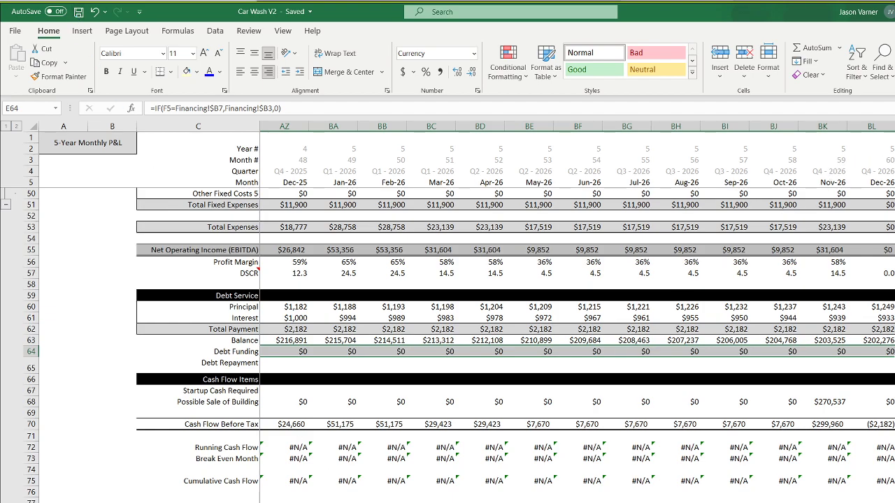
click(894, 182)
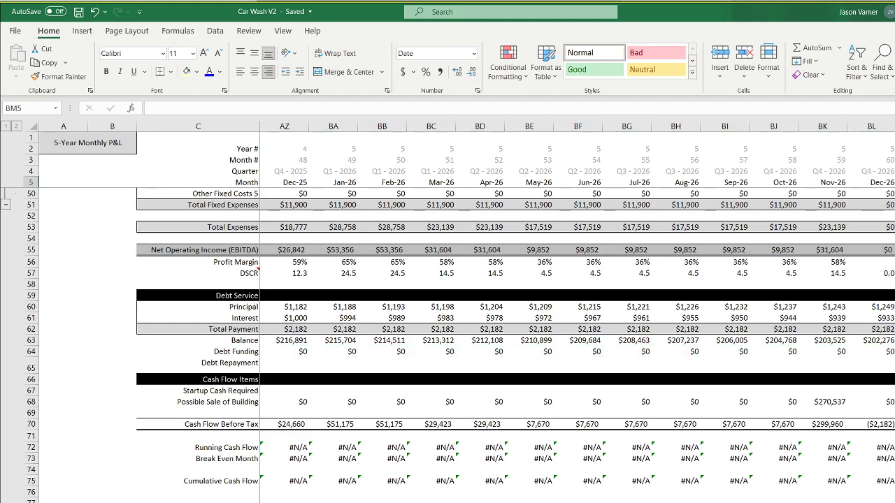
scroll(578, 311, left, 16)
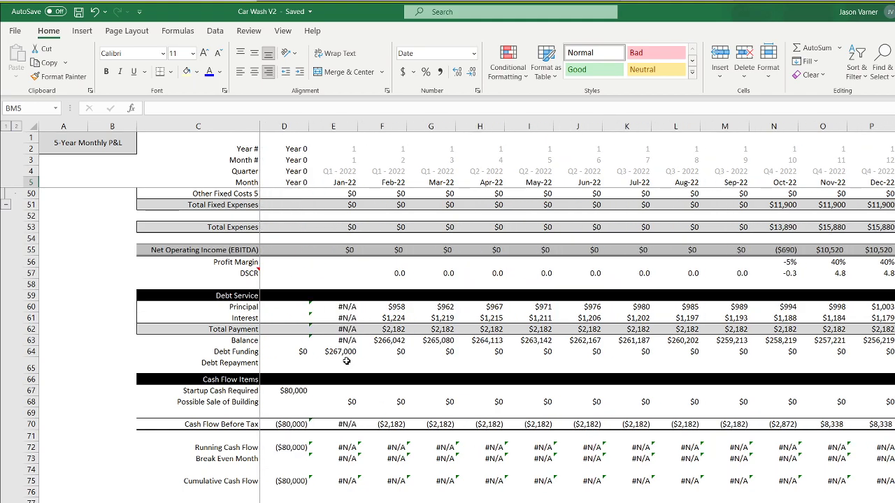
Start an IF formula in Debt Repayment cell E65 returning balance E63 when month E5 equals D37 on Revenue Assumptions, otherwise 0.
click(291, 353)
click(291, 363)
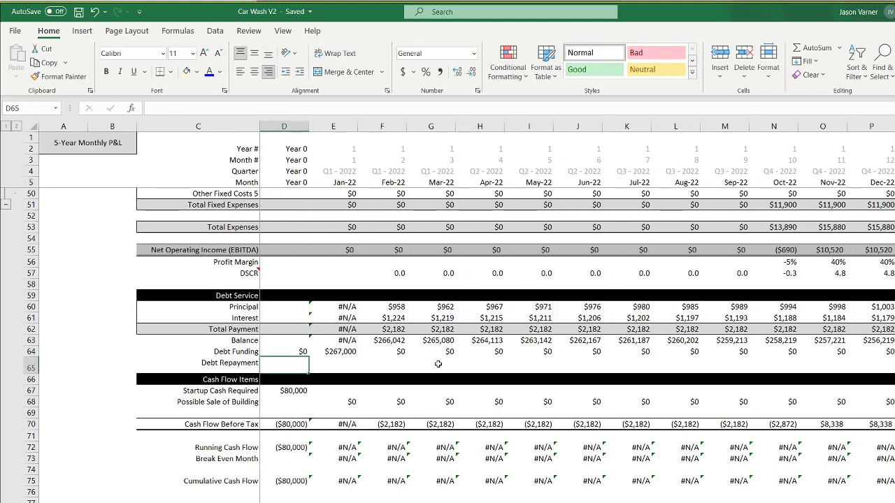
key(Right)
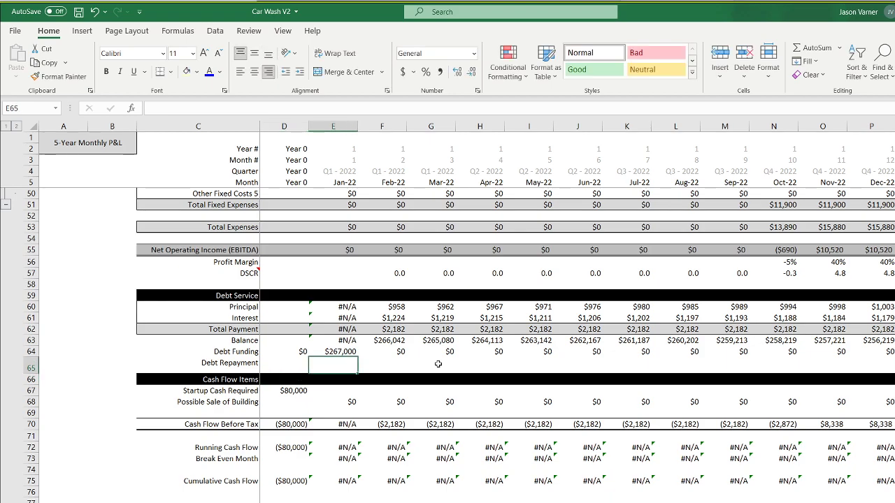
text(=if()
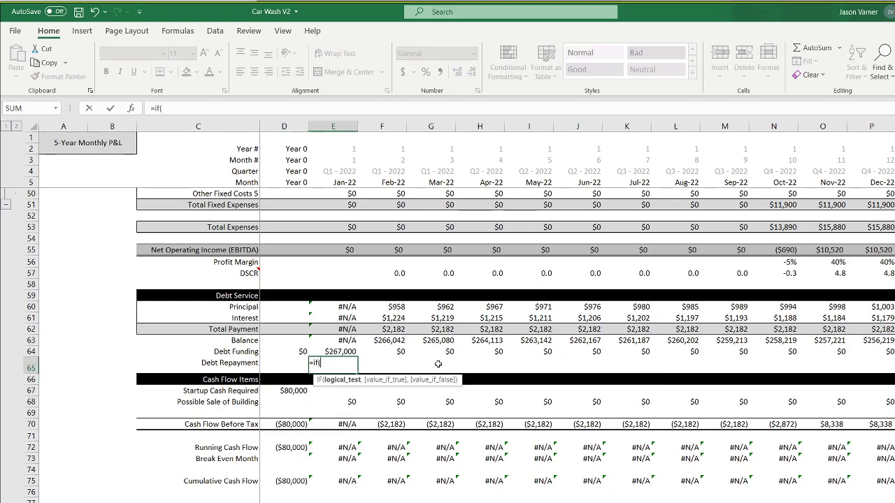
click(330, 180)
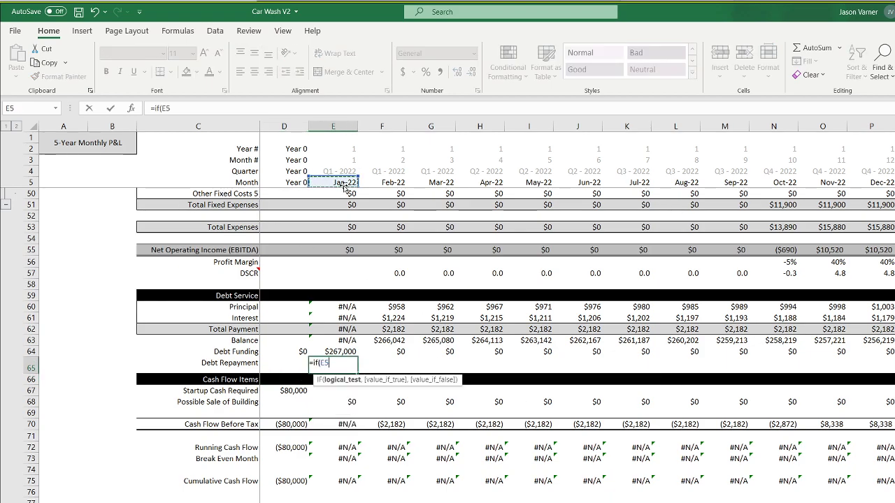
text(=)
click(70, 502)
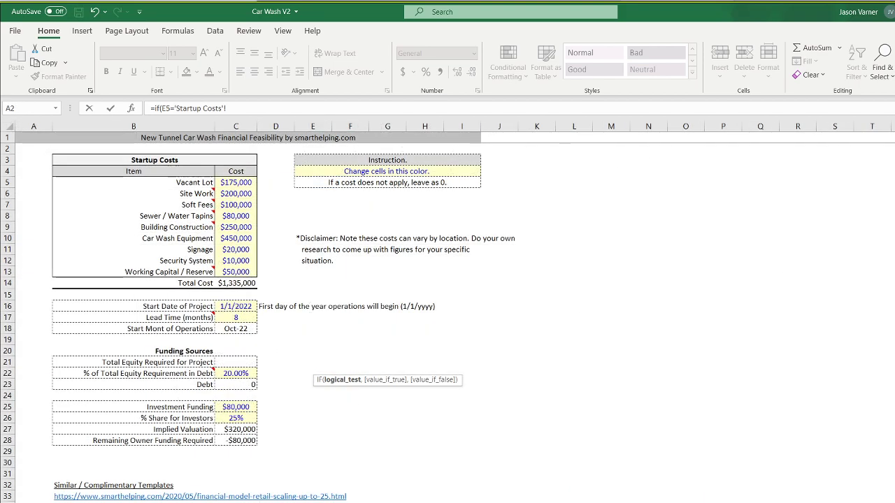
click(167, 502)
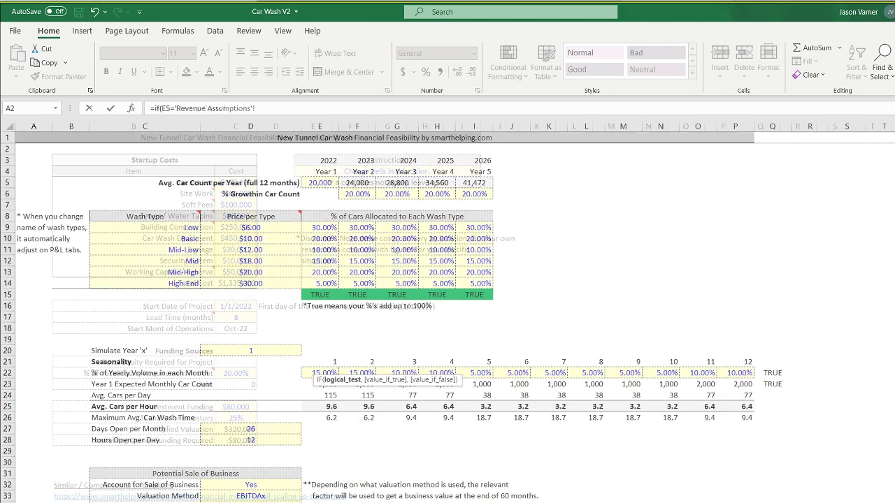
click(250, 502)
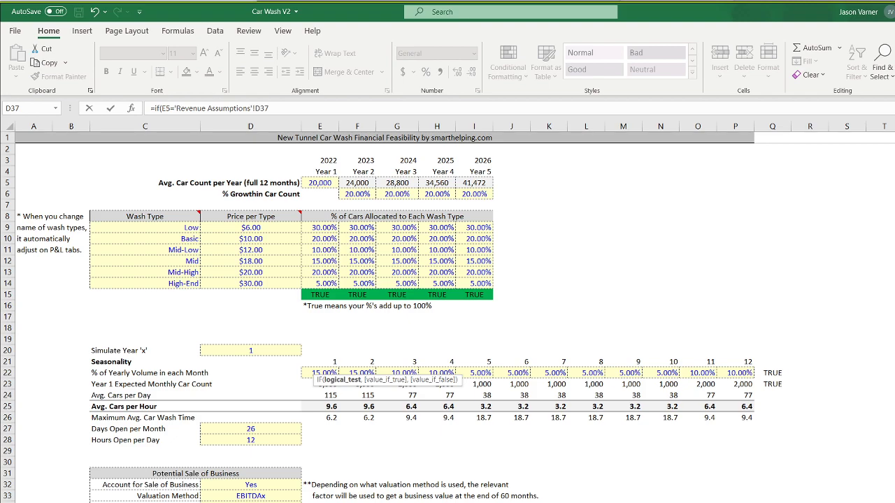
text(,)
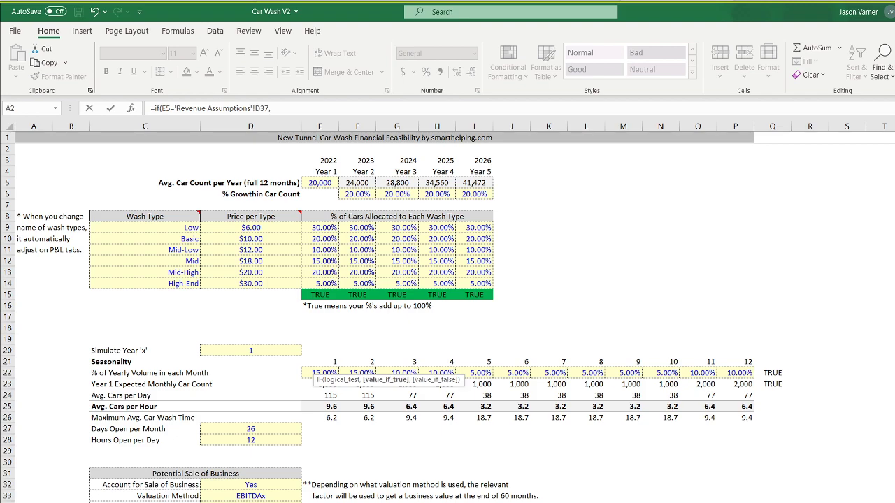
click(427, 502)
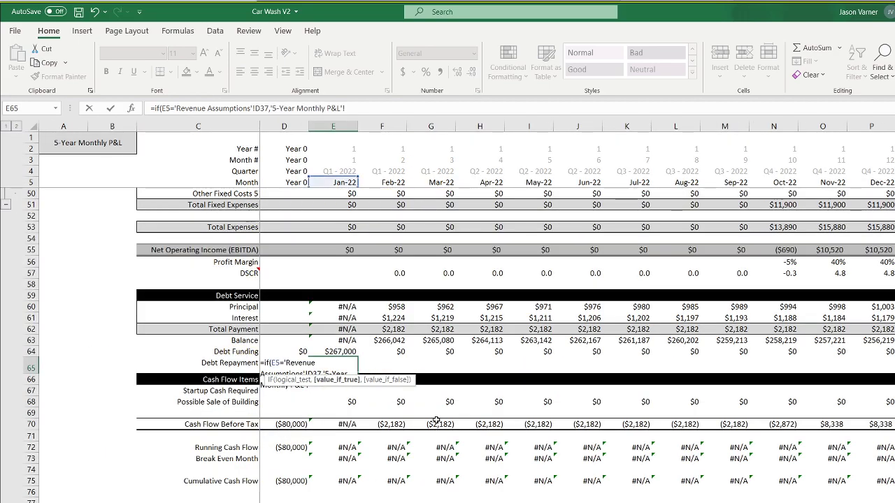
click(343, 340)
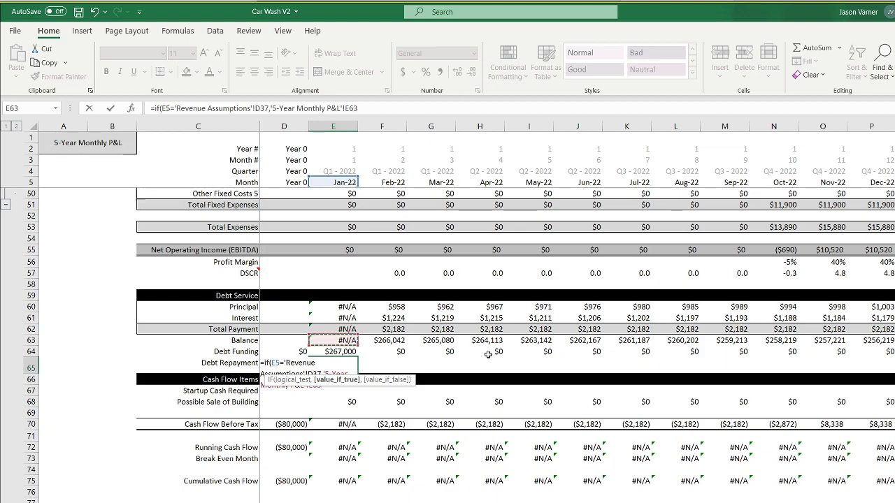
text(,0)
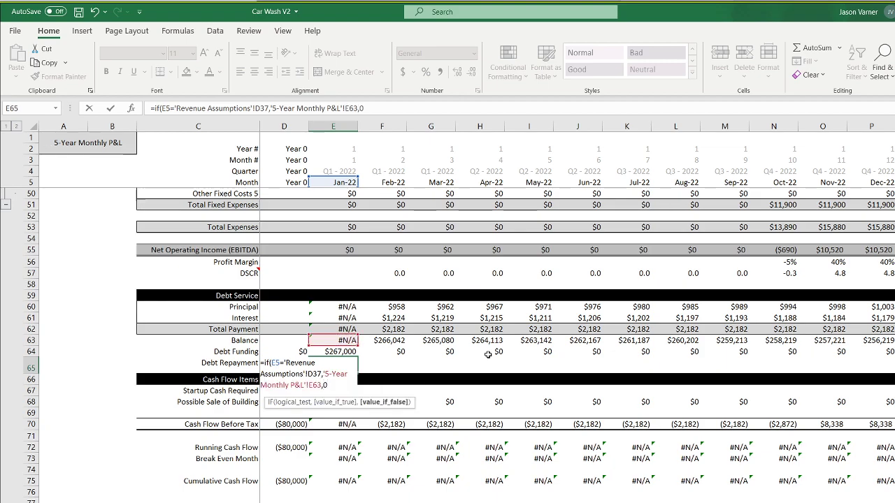
Remove the redundant '5-Year Monthly P&L' sheet reference before E63 in the E65 formula, anchor the date reference as $D37, and enter it.
click(345, 109)
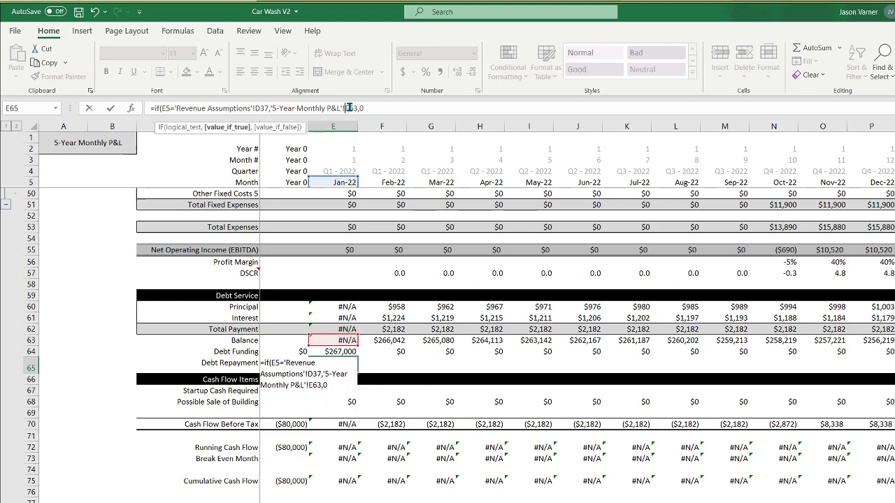
key(BackSpace)
key(BackSpace)
key(BackSpace)
key(BackSpace)
key(BackSpace)
key(BackSpace)
key(BackSpace)
key(BackSpace)
key(BackSpace)
key(BackSpace)
key(BackSpace)
key(BackSpace)
key(BackSpace)
key(BackSpace)
key(BackSpace)
key(BackSpace)
key(BackSpace)
key(BackSpace)
key(BackSpace)
key(BackSpace)
key(BackSpace)
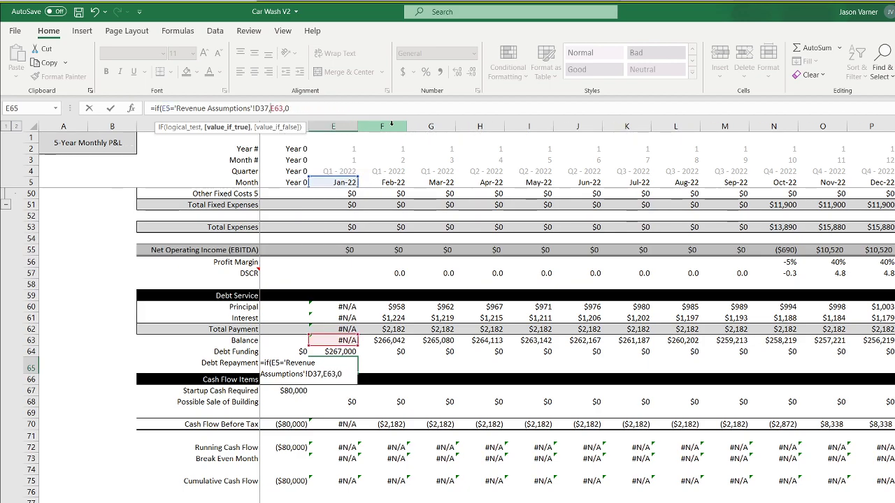
key(Left)
key(Left)
key(Left)
key(Left)
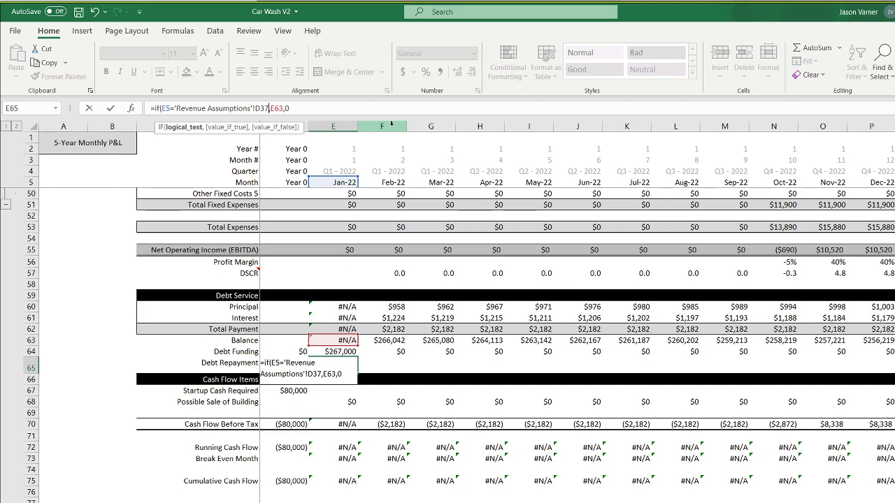
text($)
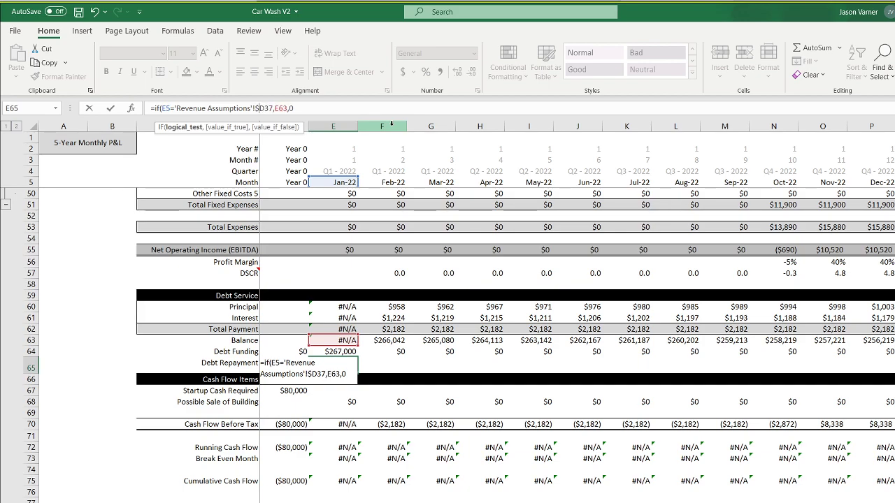
key(Return)
click(348, 361)
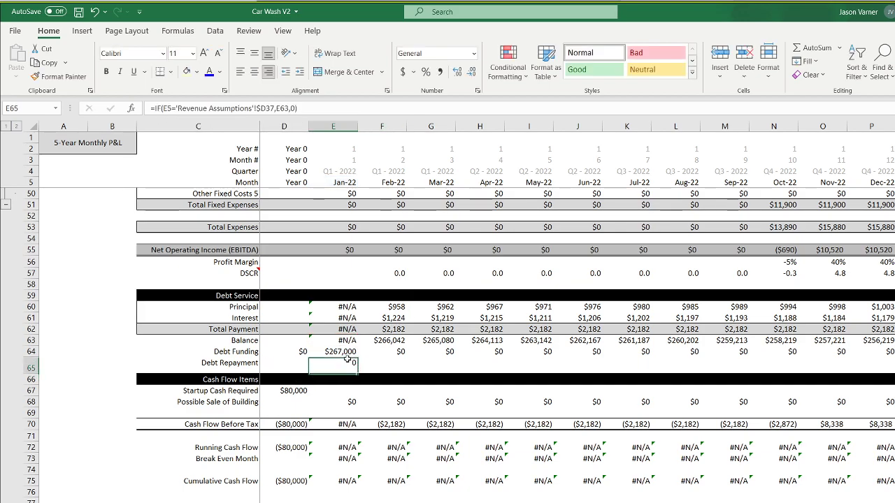
Format E65 as currency without decimals, fill it across the months through December 2026, and check the November 2026 repayment in BK65.
click(477, 90)
click(583, 260)
click(583, 259)
click(624, 454)
drag(355, 374, 889, 371)
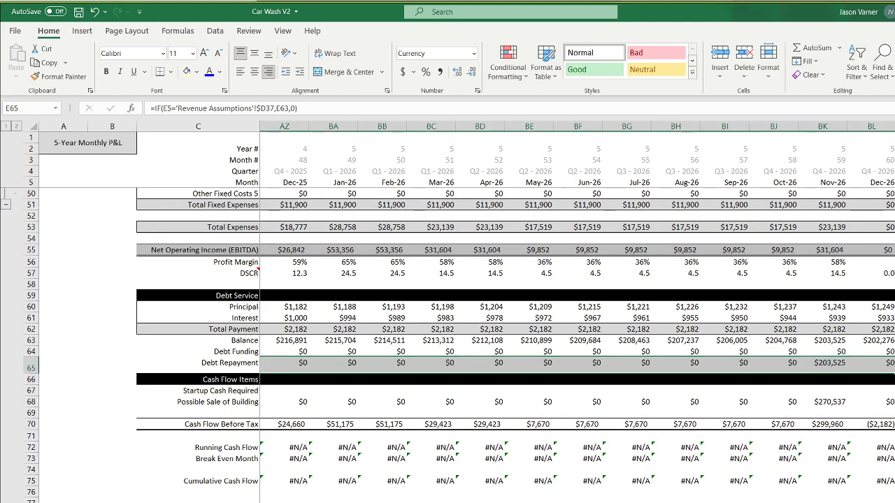
click(832, 364)
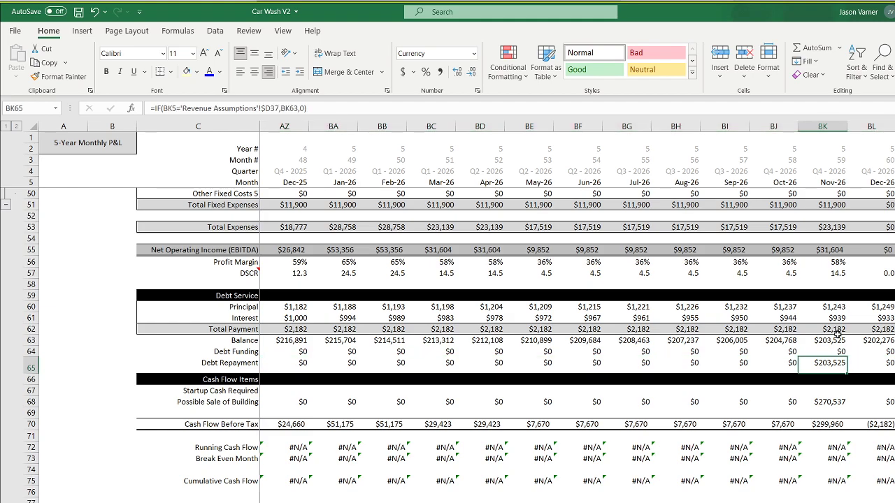
scroll(578, 315, left, 16)
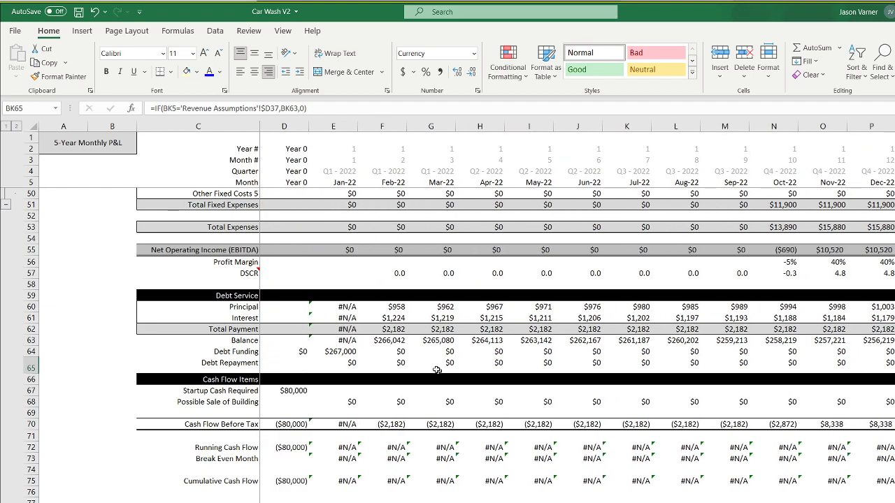
Wrap the January 2022 Principal lookup in E60 with IFERROR so that it returns 0 on an error.
click(342, 308)
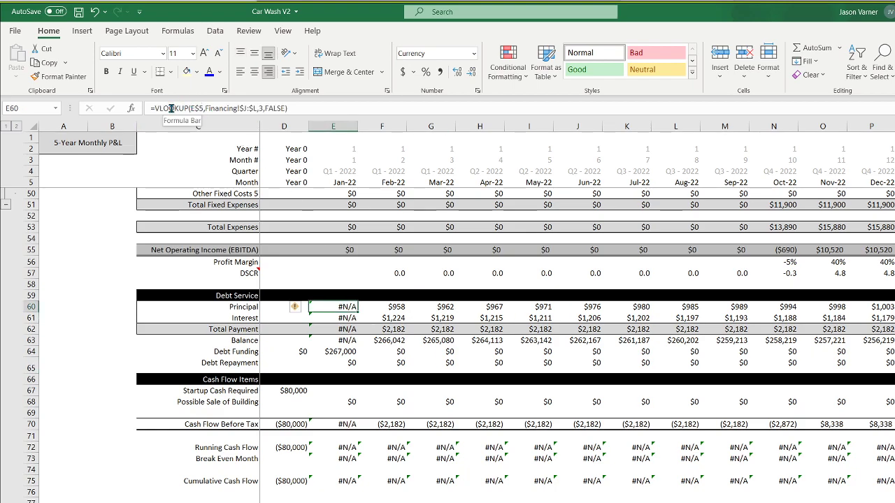
click(225, 108)
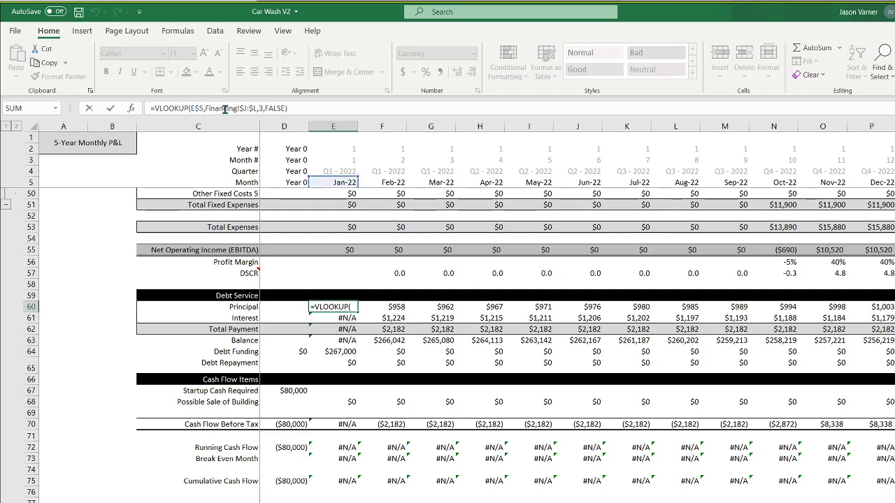
text(iferror()
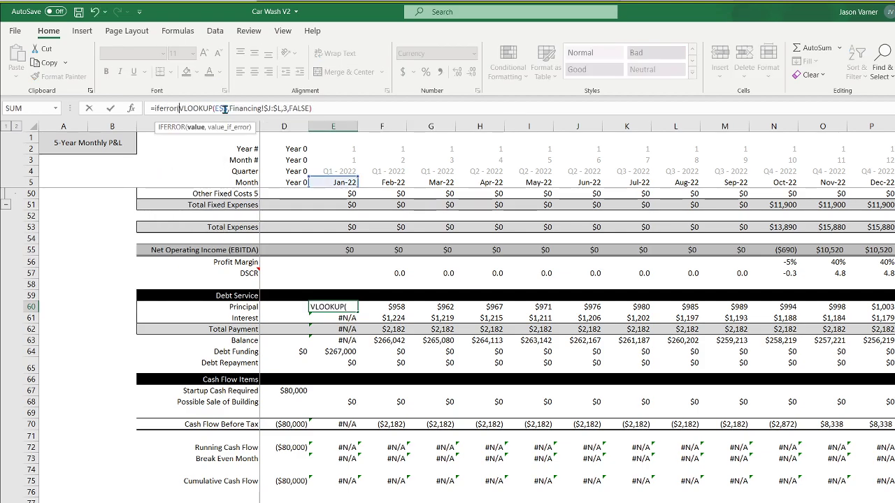
click(321, 108)
text(,0)
key(Return)
key(Return)
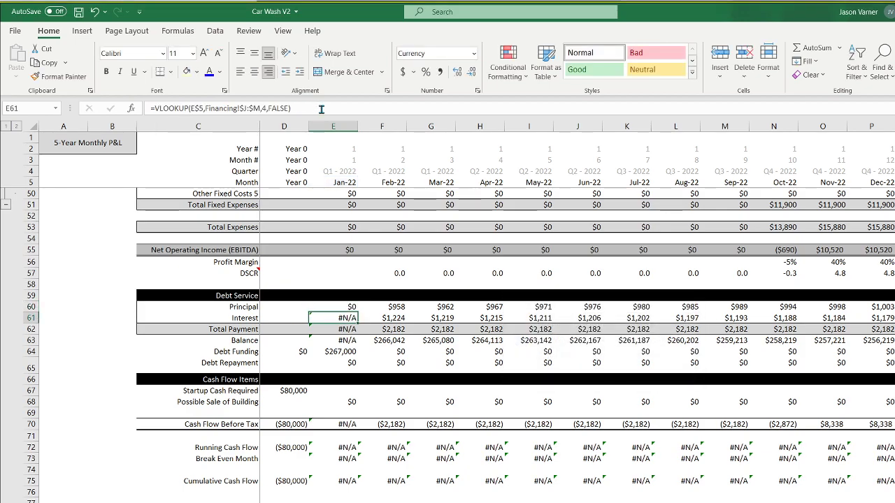
Wrap the January 2022 Interest lookup in E61 with IFERROR, using 0 as the error value.
click(153, 108)
text(iferror()
click(365, 106)
text(,0))
key(Return)
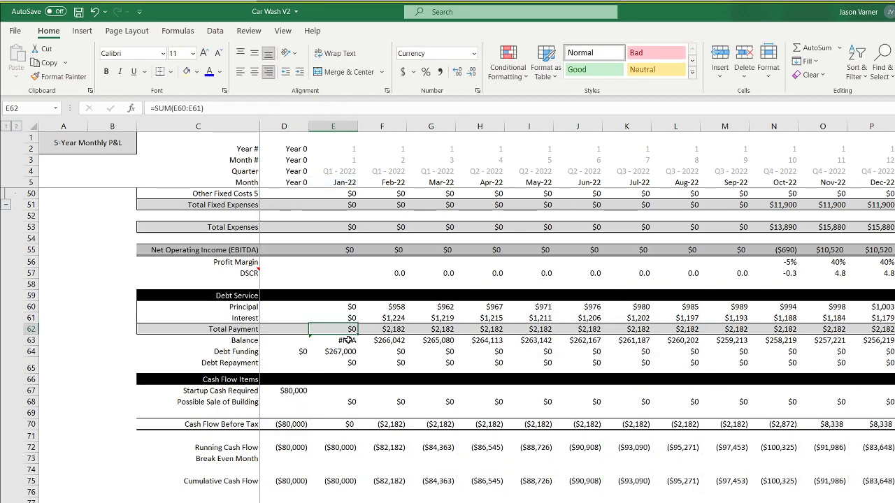
Wrap the January 2022 loan Balance lookup in E63 with IFERROR, using 0 as the error value.
click(348, 340)
click(155, 108)
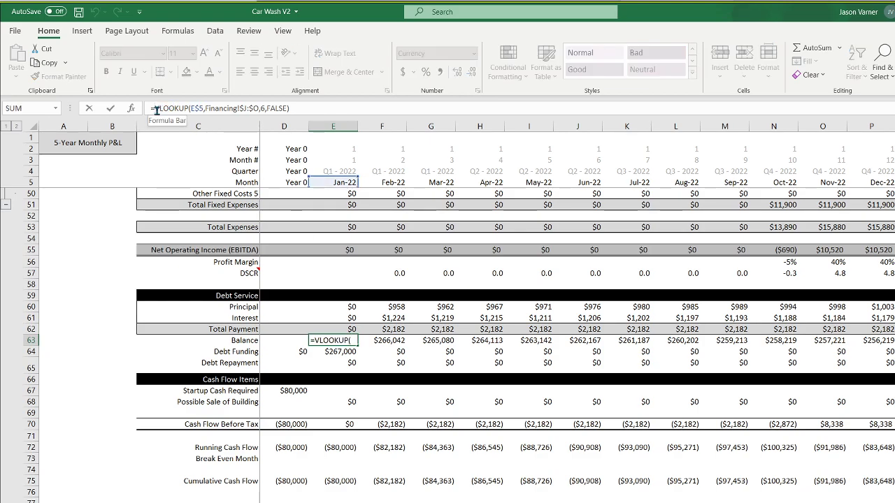
text(iferror()
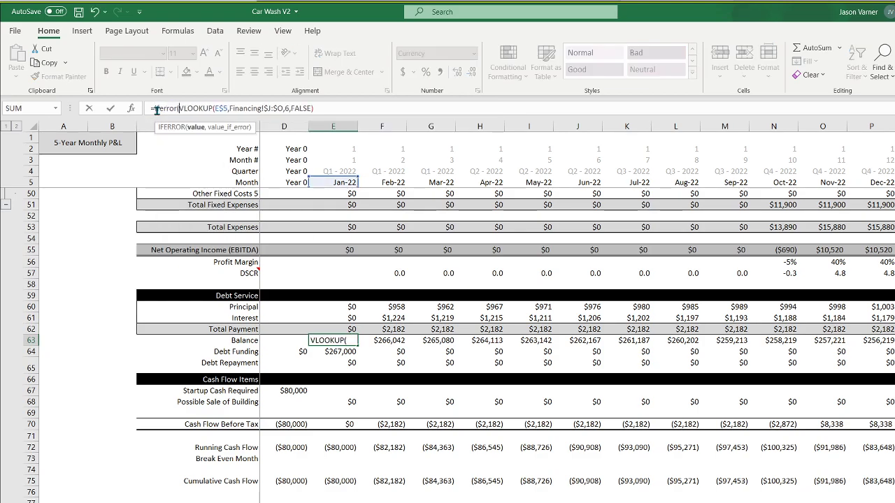
click(328, 108)
text(,0))
key(Return)
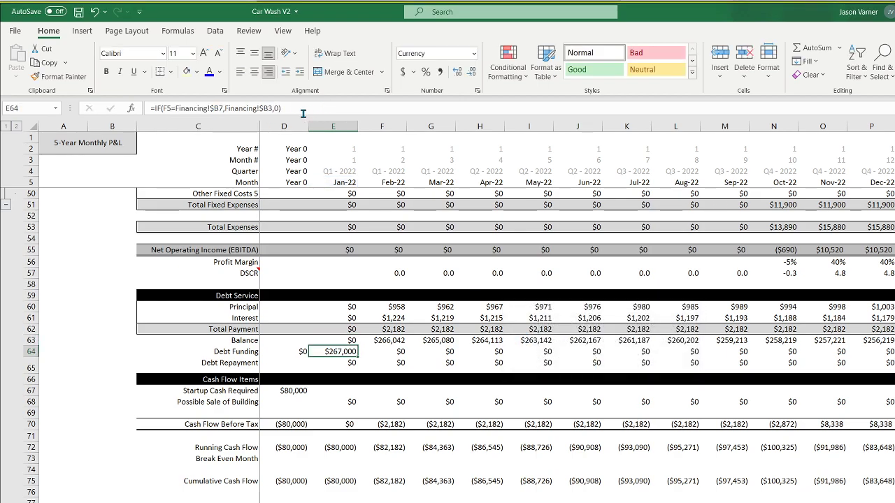
Add an IF test to the Principal formula in E60 that returns 0 when E5 is greater than 'Revenue Assumptions'!$D37.
click(353, 306)
click(154, 110)
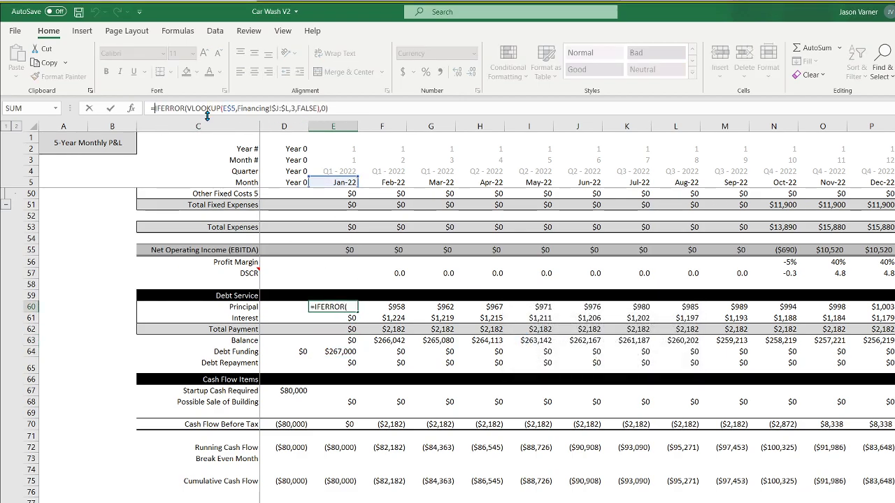
text(if()
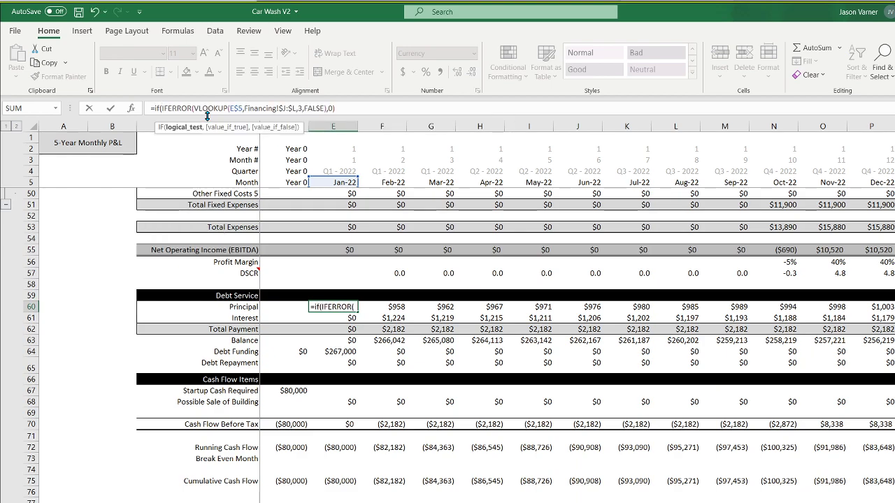
click(344, 183)
text(>)
key(ctrl+Page_Up)
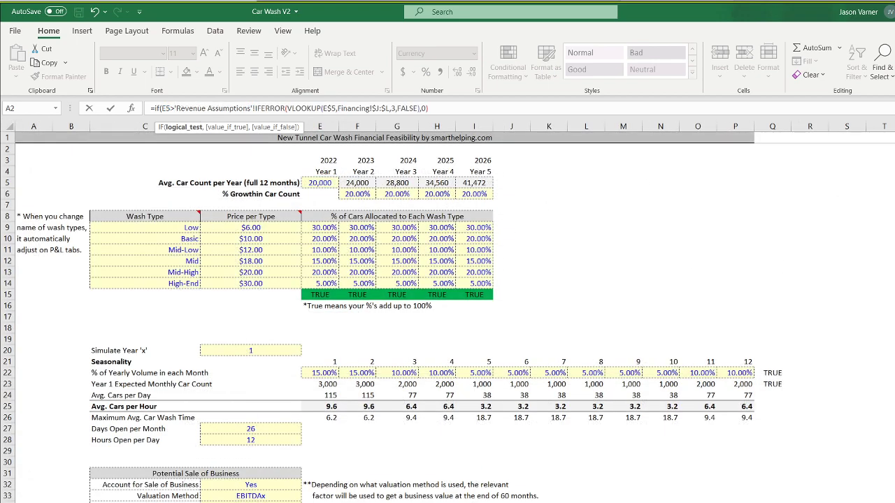
click(250, 502)
text(,0,)
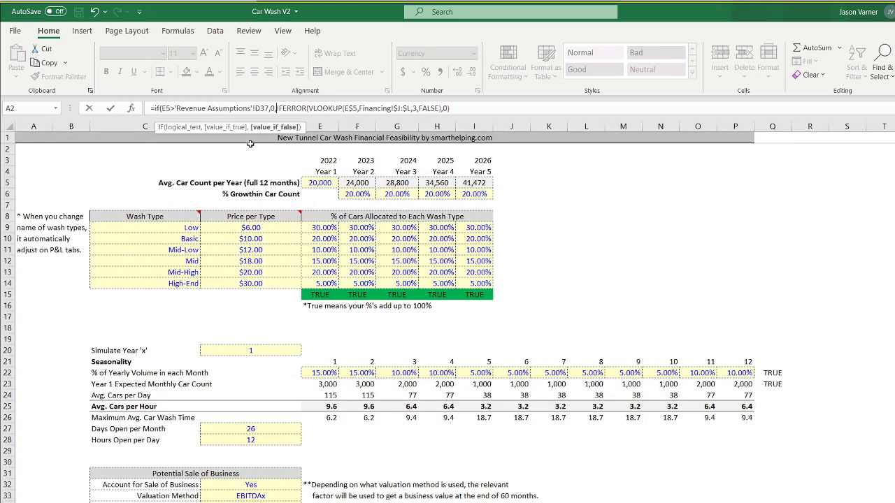
click(255, 108)
text($)
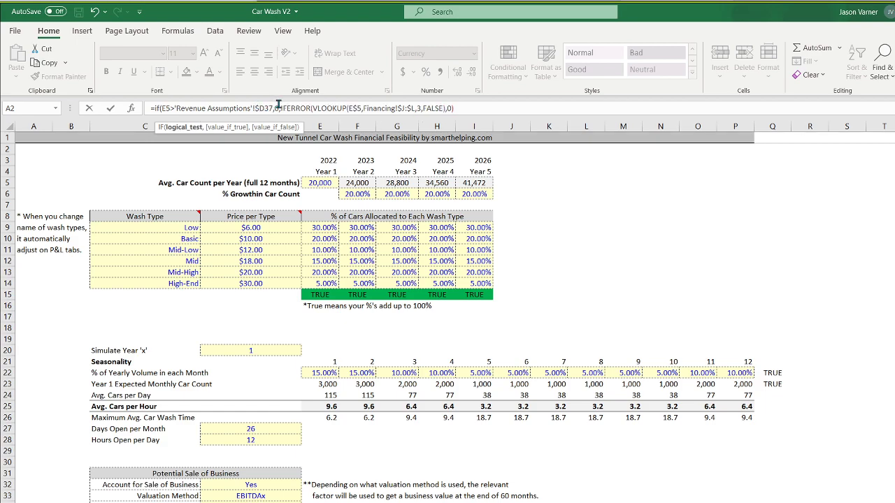
Copy the portion if(E5>'Revenue Assumptions'!$D37,0, from the E60 formula and enter the formula.
mouse_move(280, 109)
mouse_down()
mouse_move(158, 108)
mouse_move(278, 109)
mouse_up()
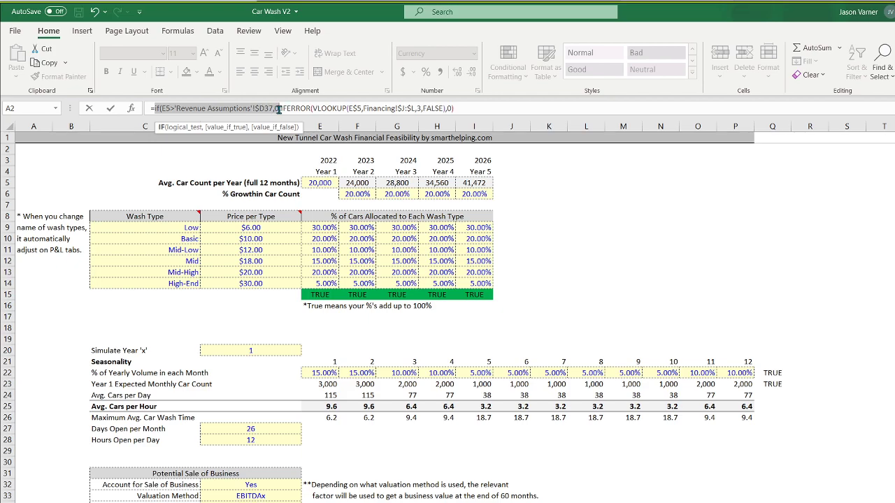
right_click(244, 108)
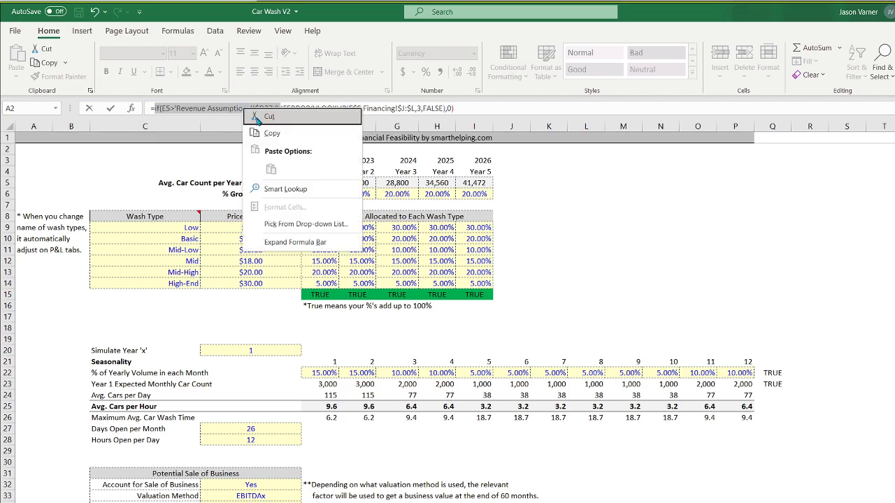
click(264, 133)
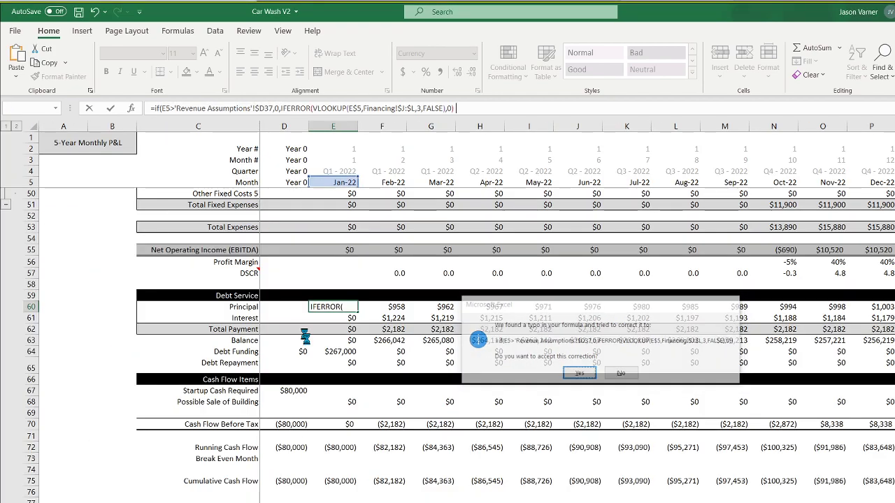
Add the copied IF test against 'Revenue Assumptions'!$D37 to the Interest formula in E61, and fill Principal and Interest across the monthly columns.
key(Escape)
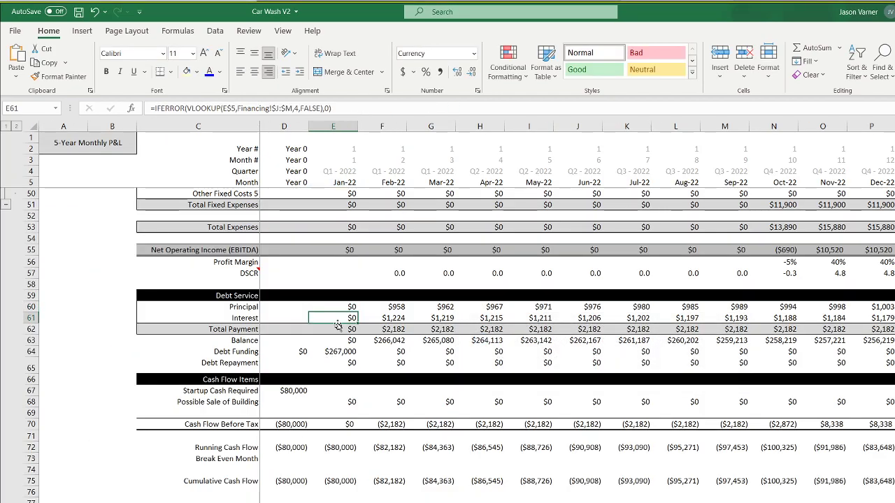
click(156, 109)
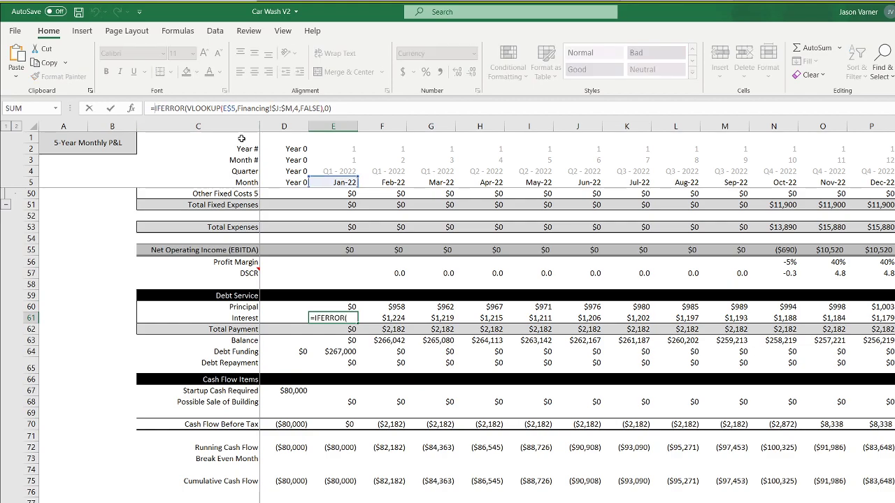
key(ctrl+v)
key(Return)
key(Return)
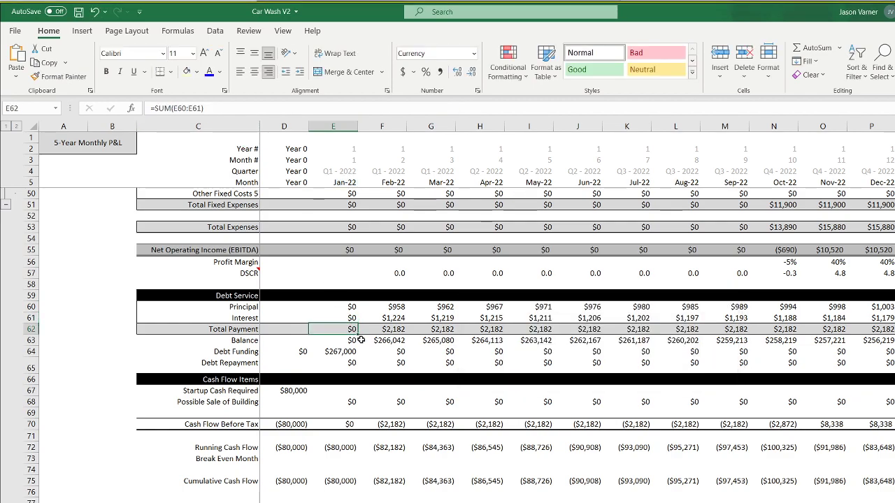
mouse_move(343, 302)
mouse_down()
mouse_move(357, 322)
mouse_move(894, 321)
mouse_up()
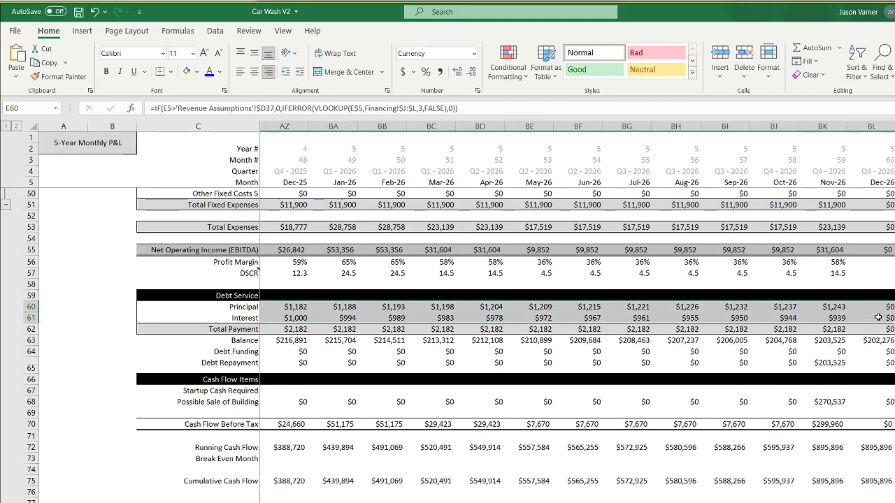
Total the monthly Principal row in BM60 with =SUM(E60:BL60).
click(30, 307)
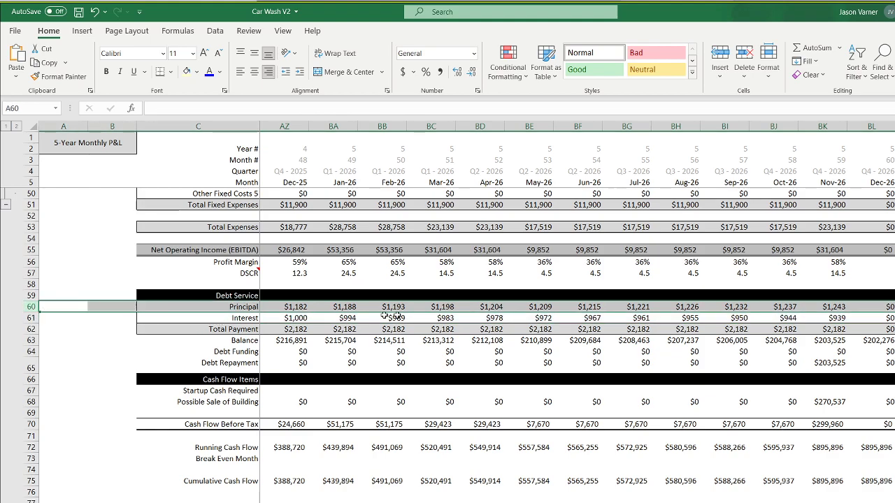
click(894, 307)
click(817, 49)
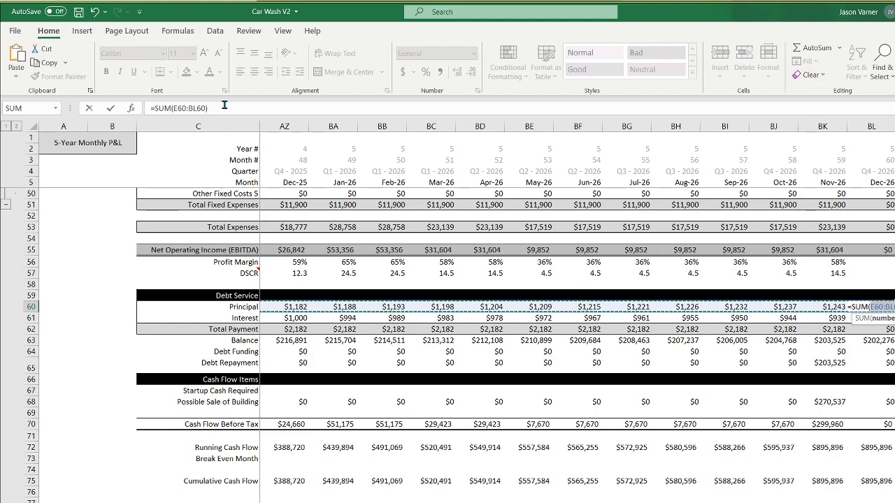
key(Return)
key(Down)
key(Down)
key(Down)
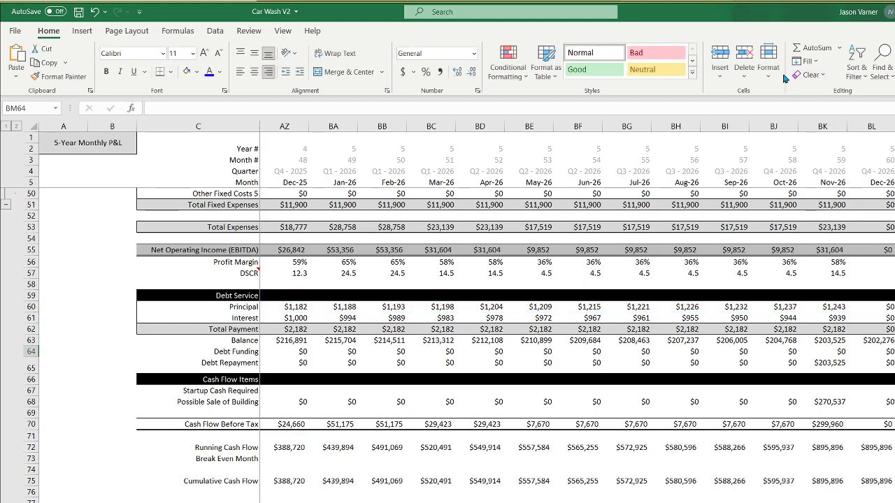
Enter =SUM(60:60) in BM64 and total the Debt Repayment row in BM65 with =SUM(E65:BL65).
click(816, 47)
click(31, 307)
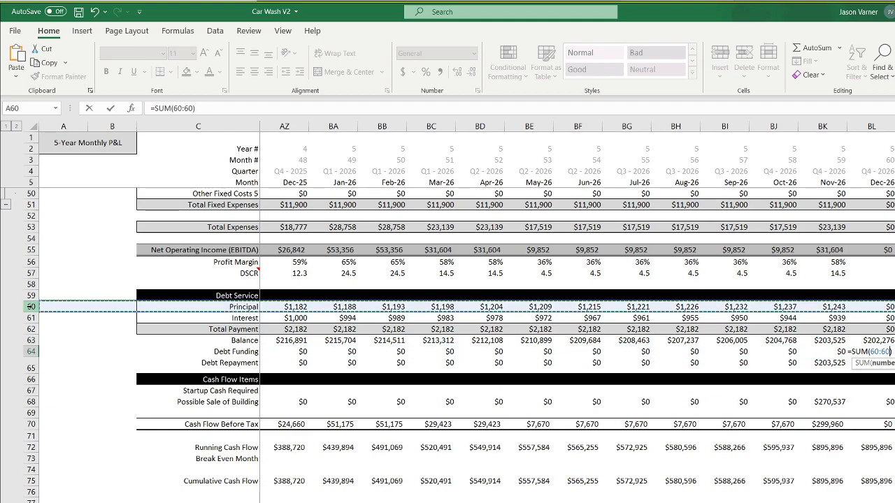
key(Return)
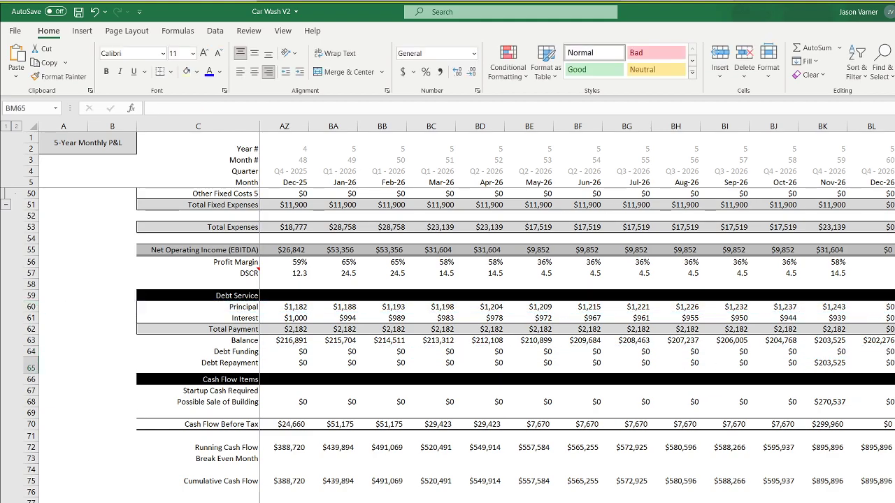
click(816, 47)
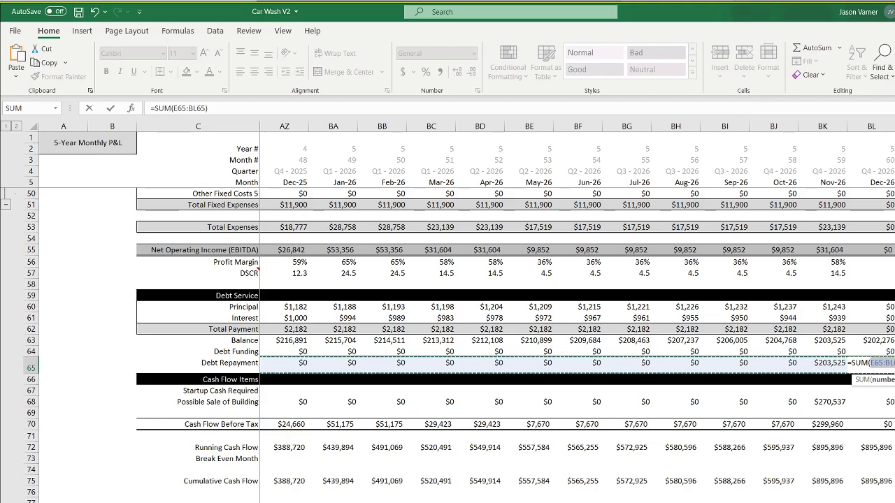
key(ctrl+Page_Down)
click(175, 161)
key(Return)
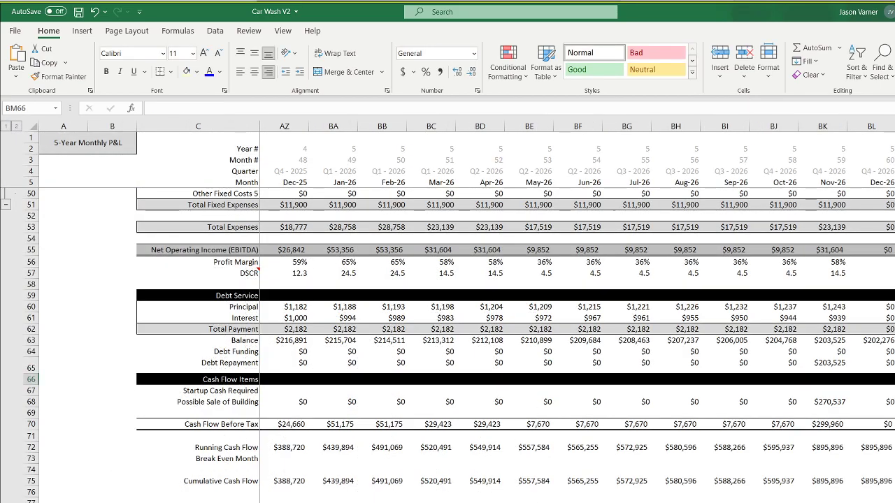
Calculate the difference between the two check totals in BM66 with =BM65-BM64.
text(=)
key(Up)
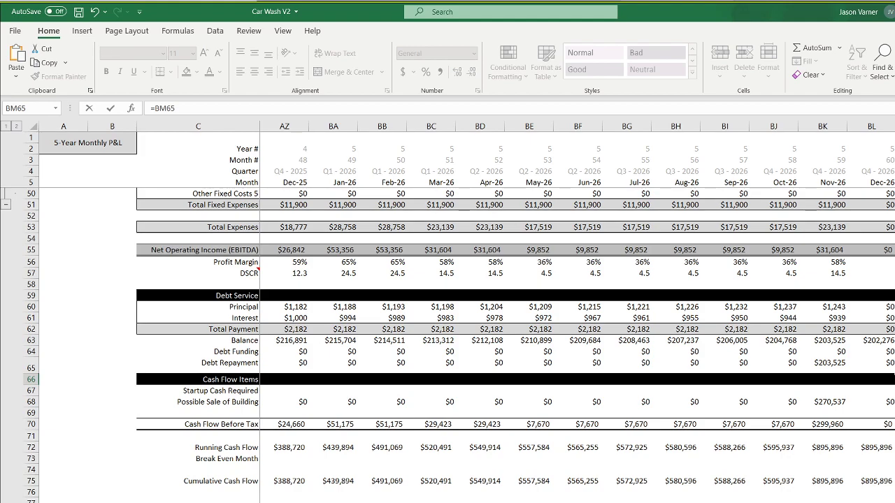
text(-)
key(Up)
key(Up)
key(Return)
key(Up)
key(Up)
key(Up)
key(Up)
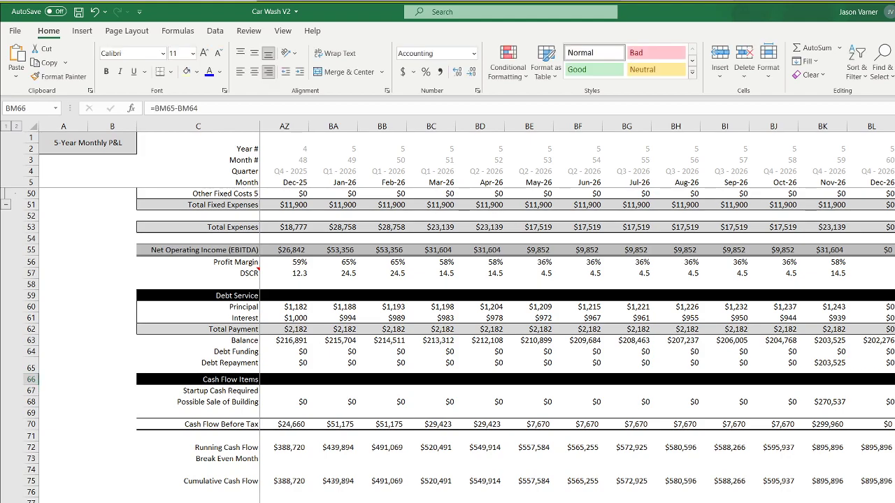
drag(894, 341, 894, 390)
click(894, 436)
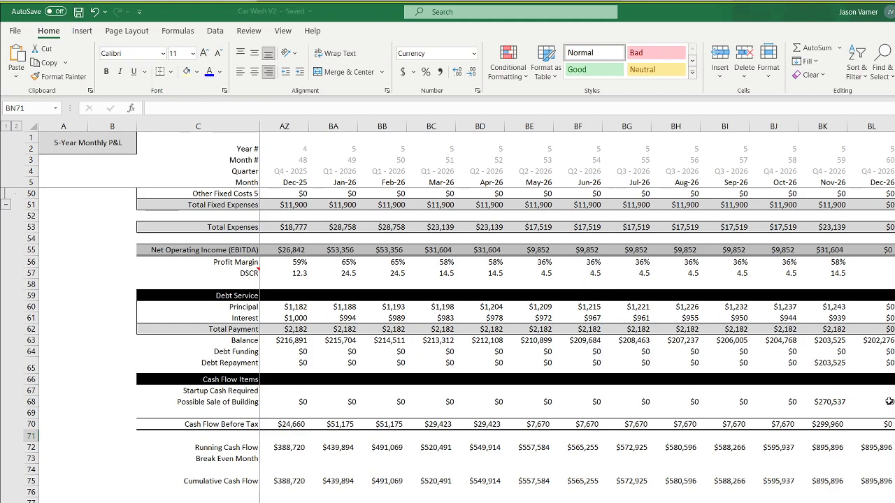
Examine the November 2026 Debt Repayment and Balance formulas and the Year 0 Debt Funding formula.
click(831, 364)
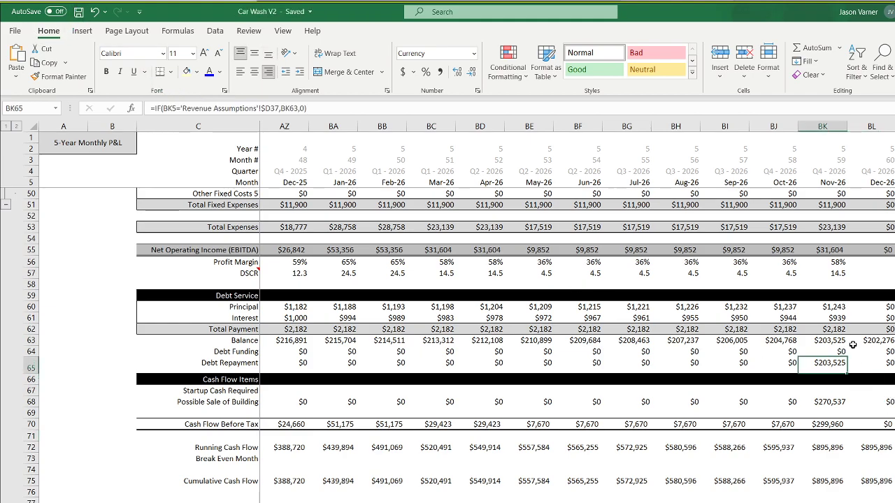
click(830, 341)
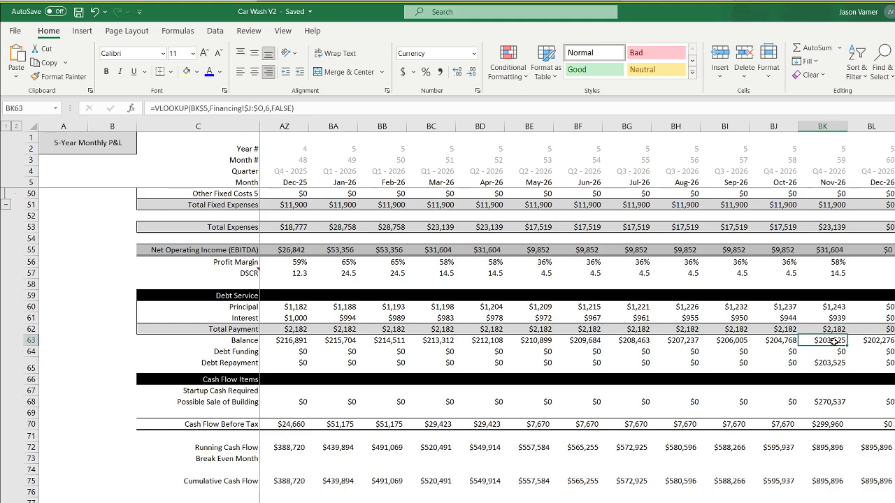
scroll(576, 336, left, 16)
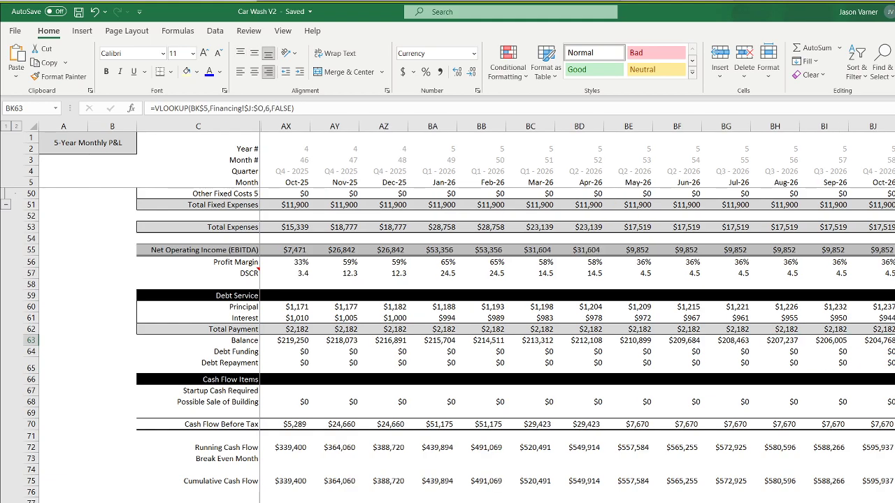
click(294, 351)
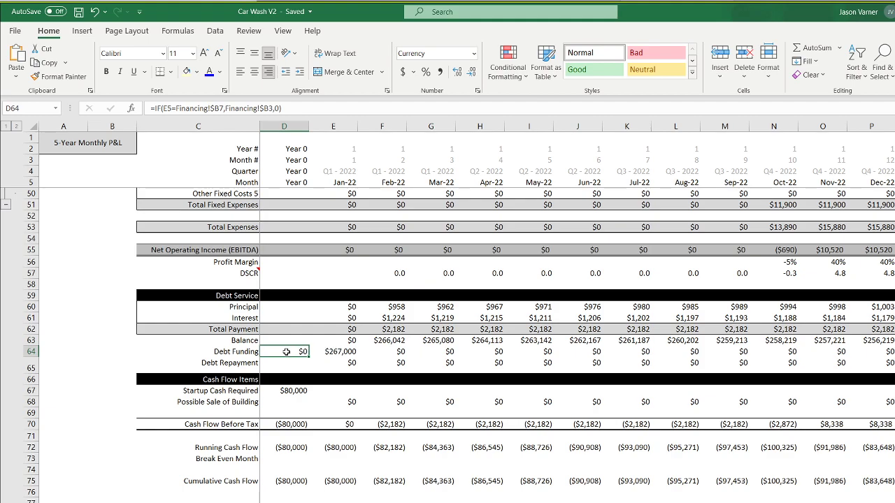
Trace the January 2022 Debt Funding formula to the debt schedule and set the First Payment Date to 1-Jan-22.
click(333, 351)
key(ctrl+bracketleft)
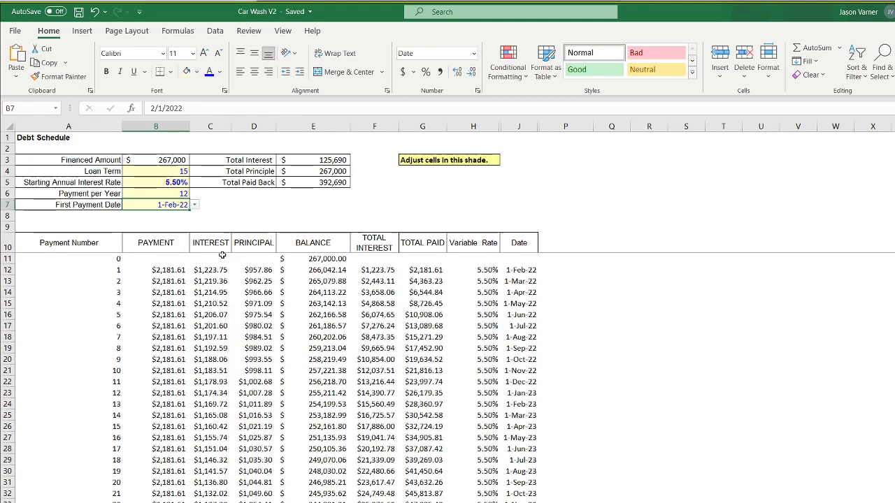
click(194, 205)
key(Return)
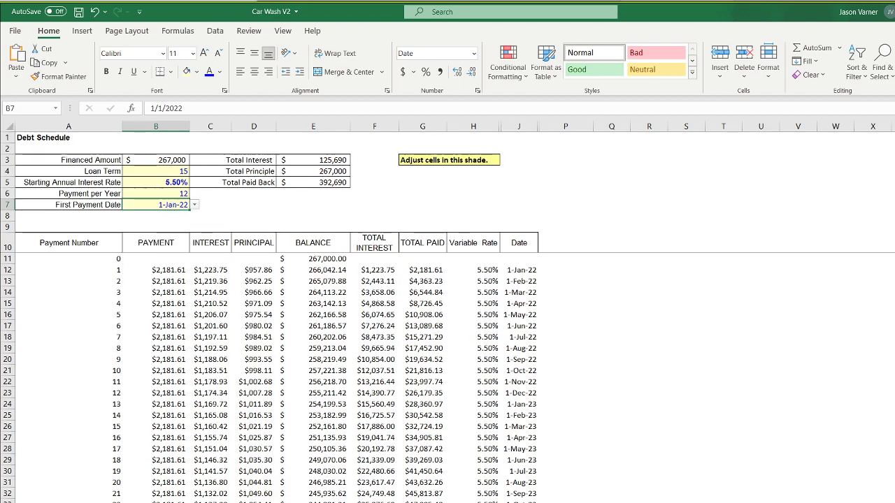
Apply the same theme tab color to the monthly P&L and annual P&L sheets, and return to the monthly P&L.
click(346, 502)
right_click(346, 502)
mouse_move(385, 502)
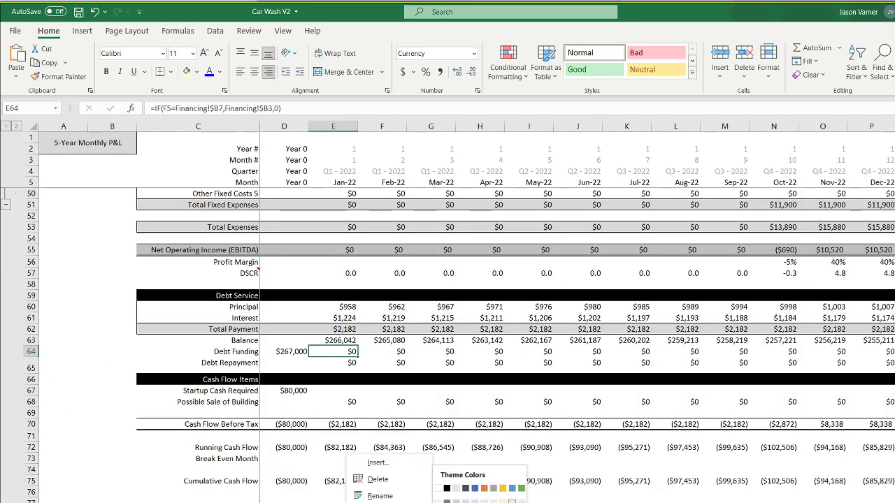
click(511, 502)
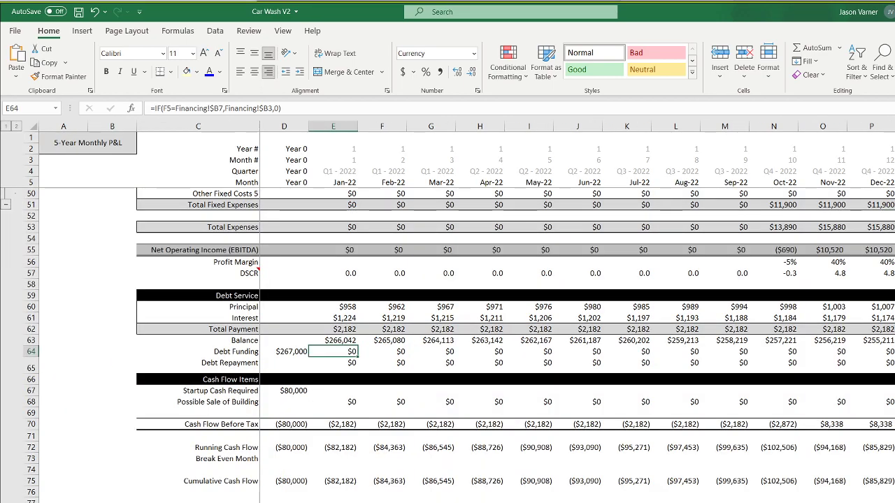
right_click(419, 502)
mouse_move(458, 502)
click(585, 502)
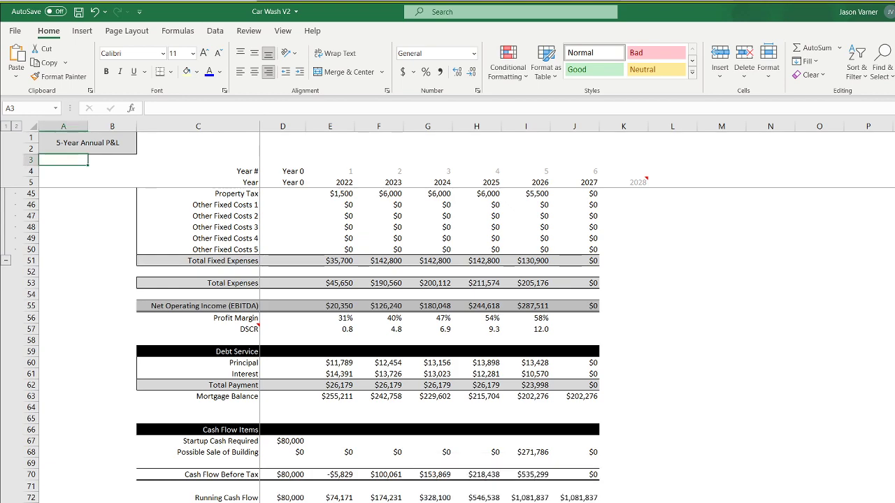
click(346, 502)
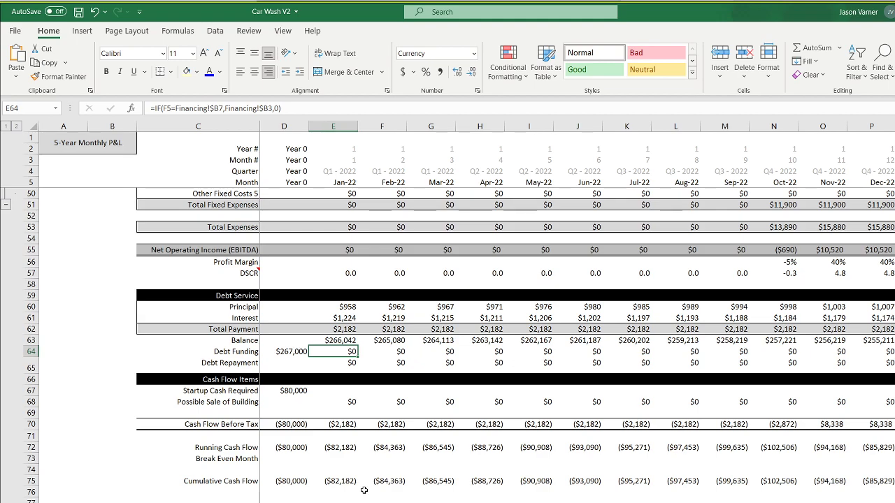
Examine the Year 0 formulas for Debt Funding, Startup Cash Required and Cash Flow Before Tax.
click(292, 352)
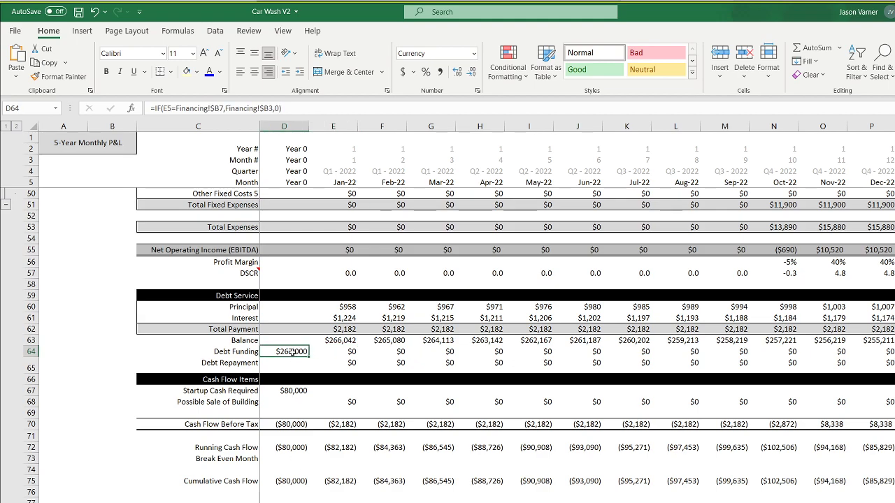
click(292, 392)
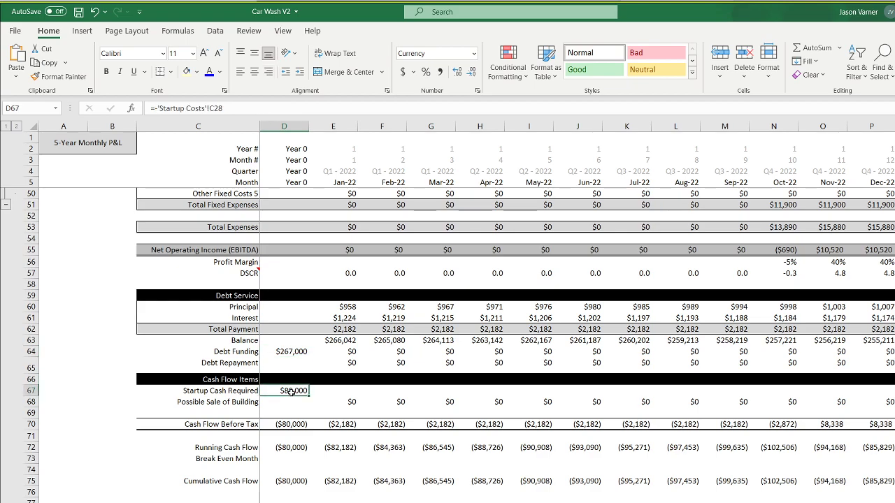
click(295, 354)
click(294, 424)
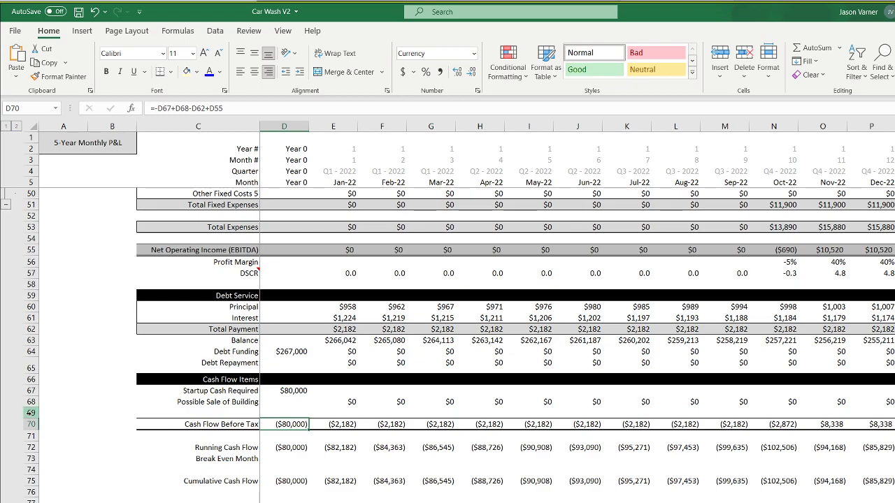
right_click(31, 413)
click(112, 489)
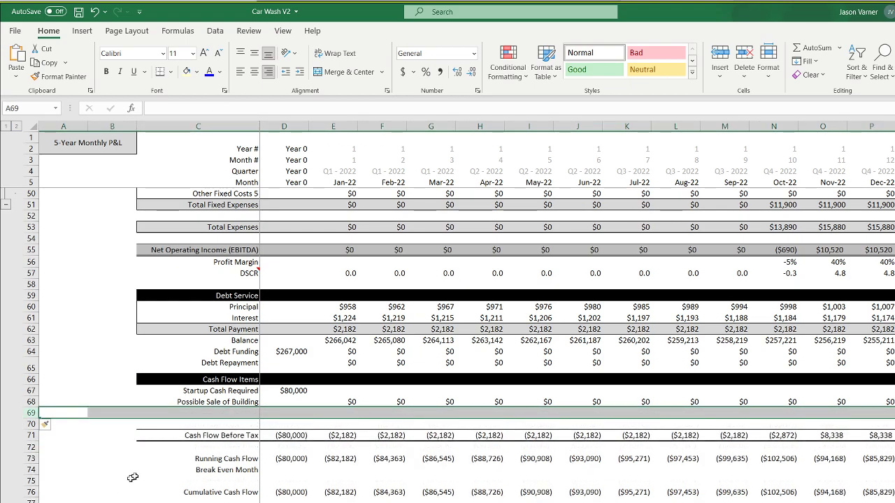
click(240, 413)
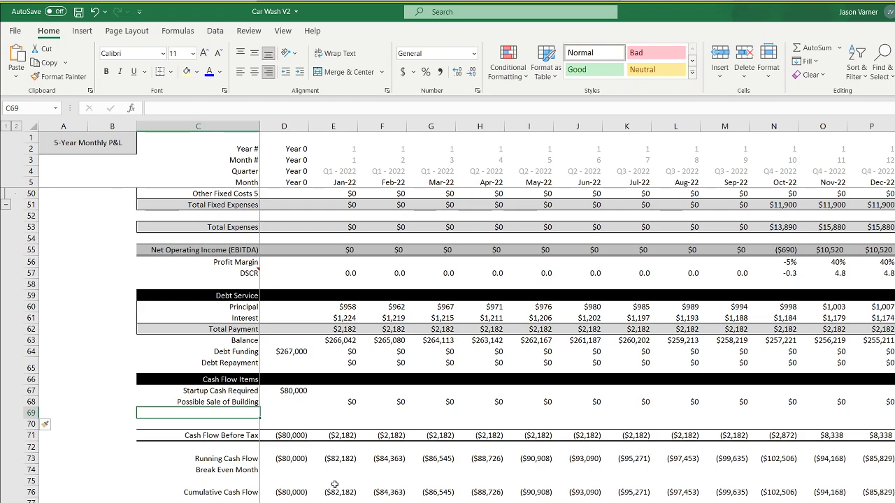
click(93, 12)
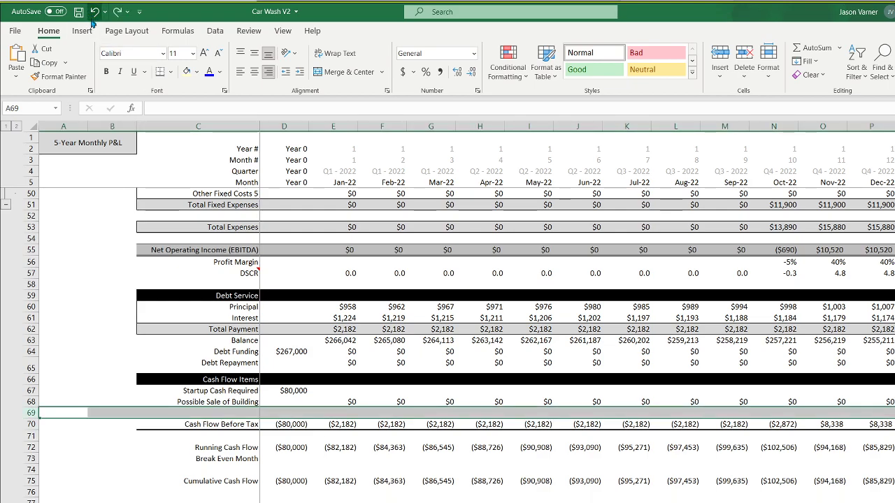
Rename the label in C70 to "Cash Flow Before Tax and Equity".
click(234, 436)
click(239, 424)
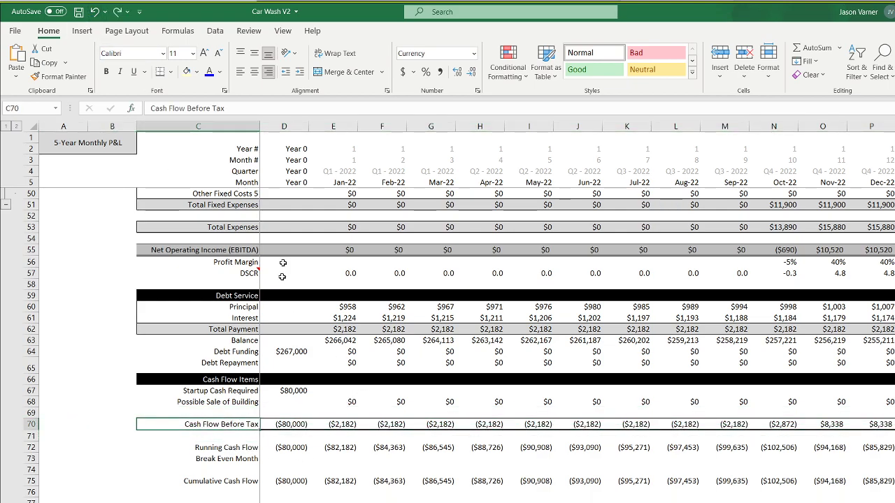
click(247, 108)
text(and Equity)
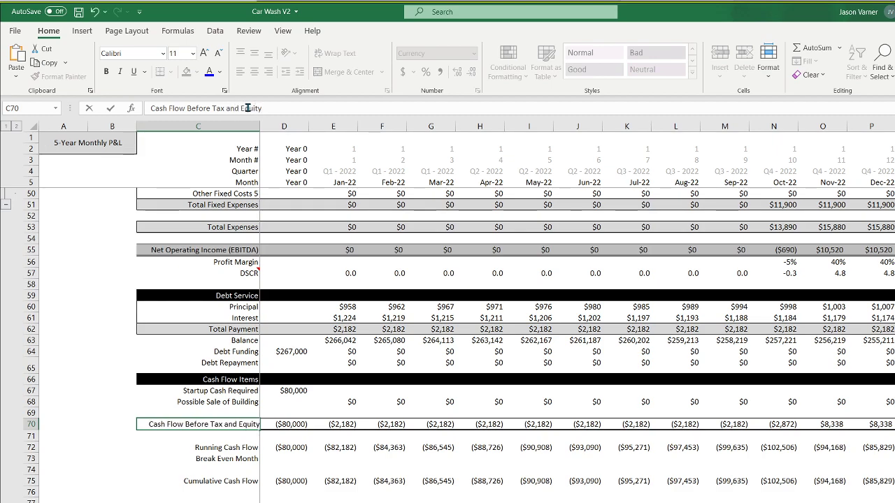
key(Return)
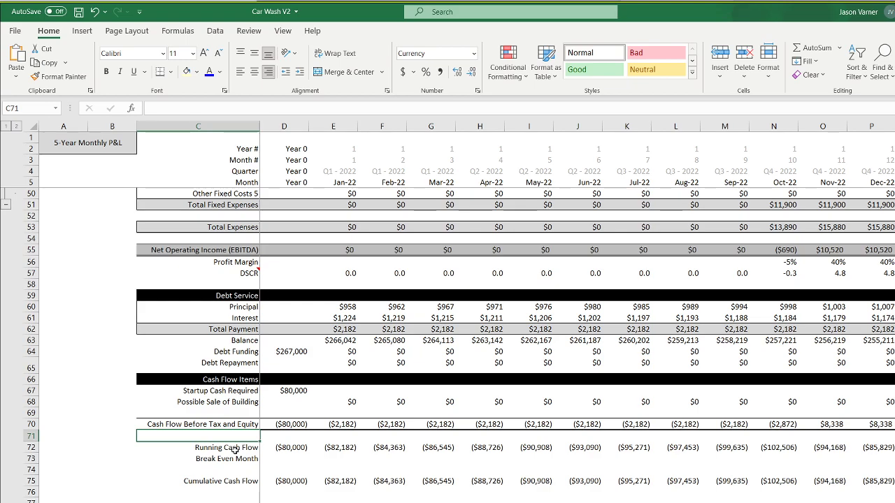
Calculate Total Equity Required for Project in C21 of Startup Costs as the minimum of the monthly P&L's Running Cash Flow row 72.
click(240, 501)
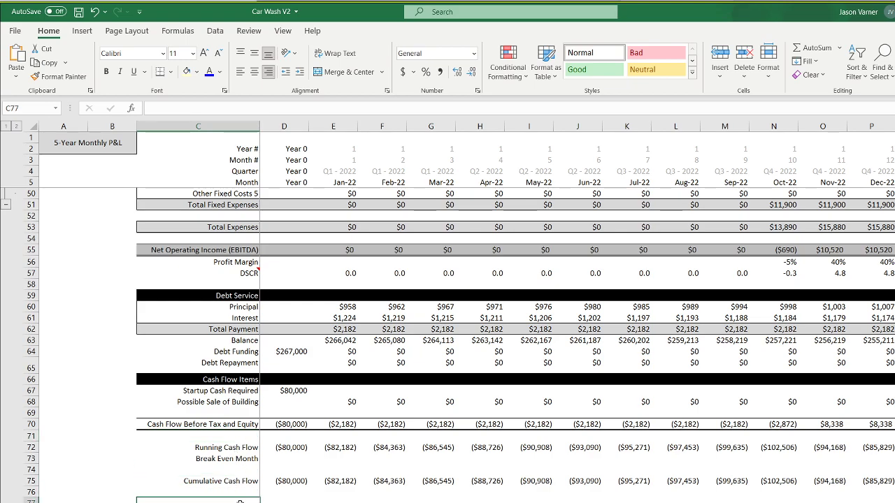
key(ctrl+Page_Up)
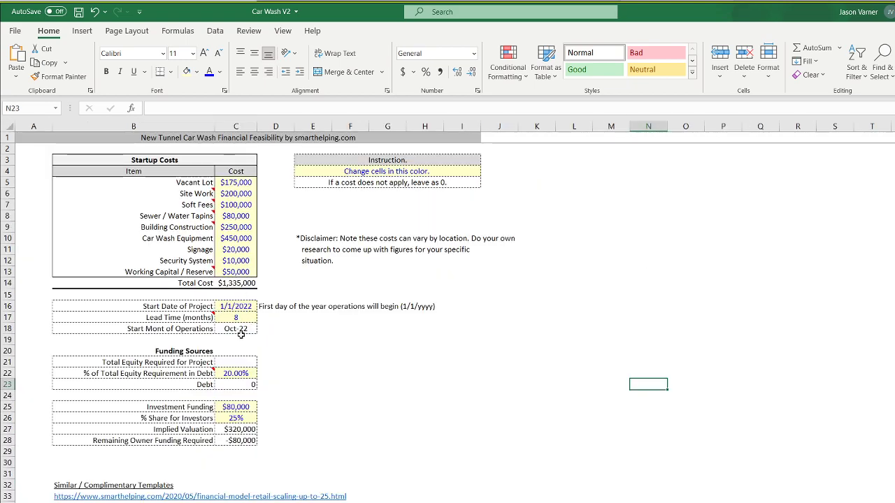
click(240, 361)
text(=min()
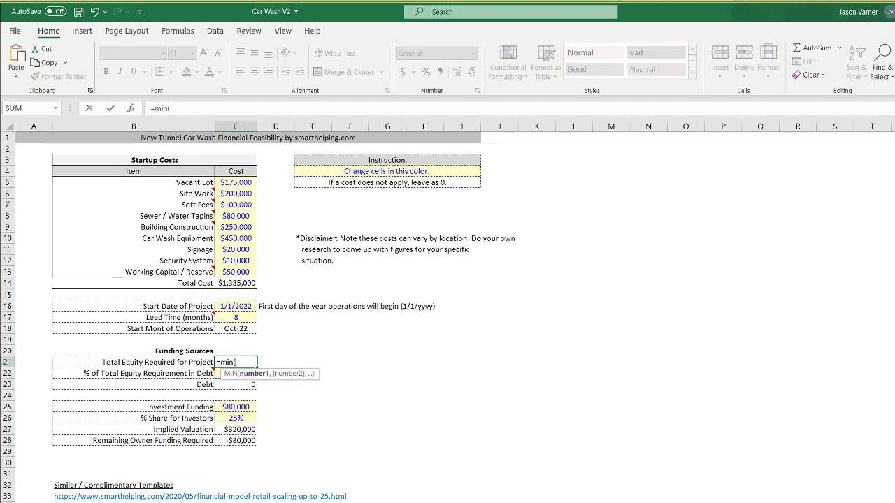
key(ctrl+Page_Down)
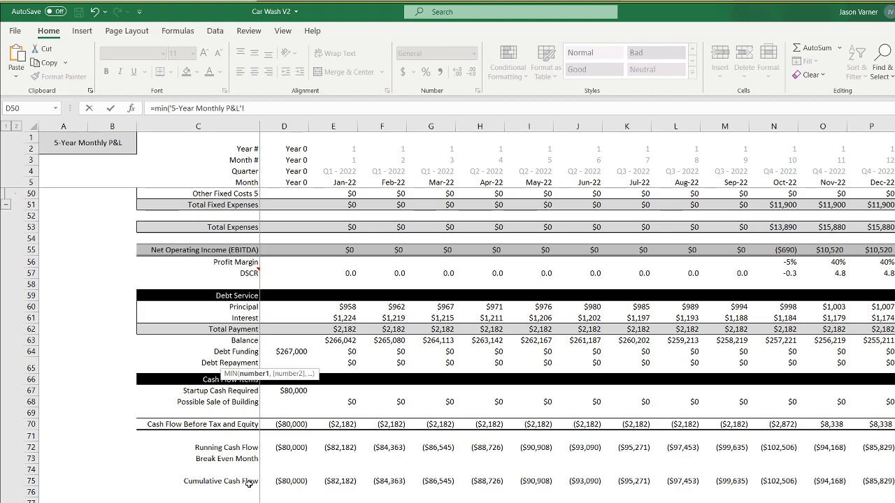
click(30, 448)
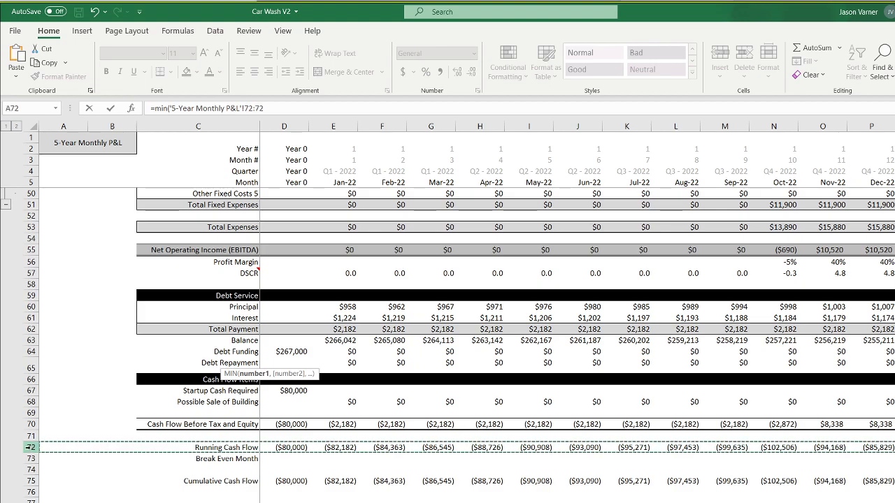
key(Return)
key(Return)
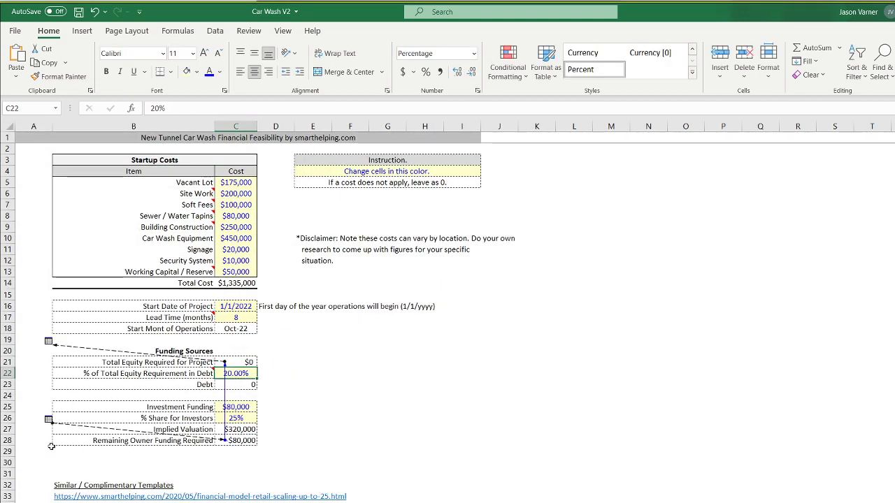
Clear all contents and formatting from the Cumulative Cash Flow row (row 75) on the monthly P&L.
click(248, 441)
click(283, 502)
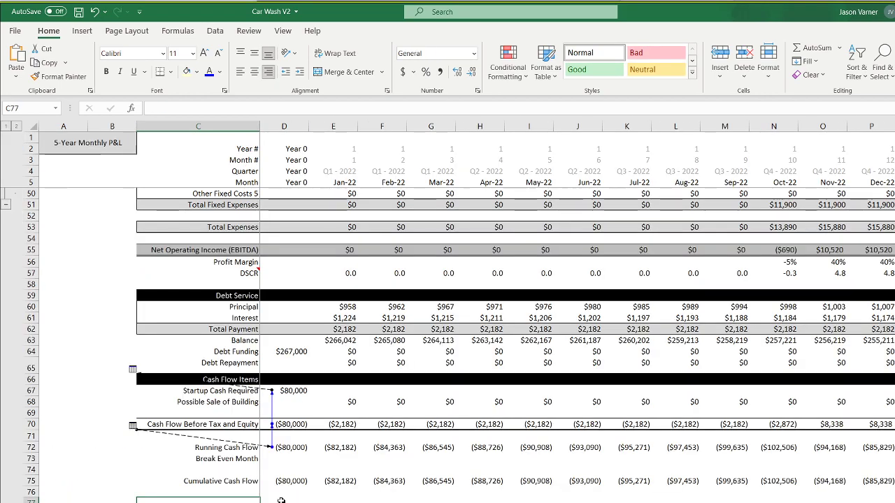
click(31, 481)
click(809, 75)
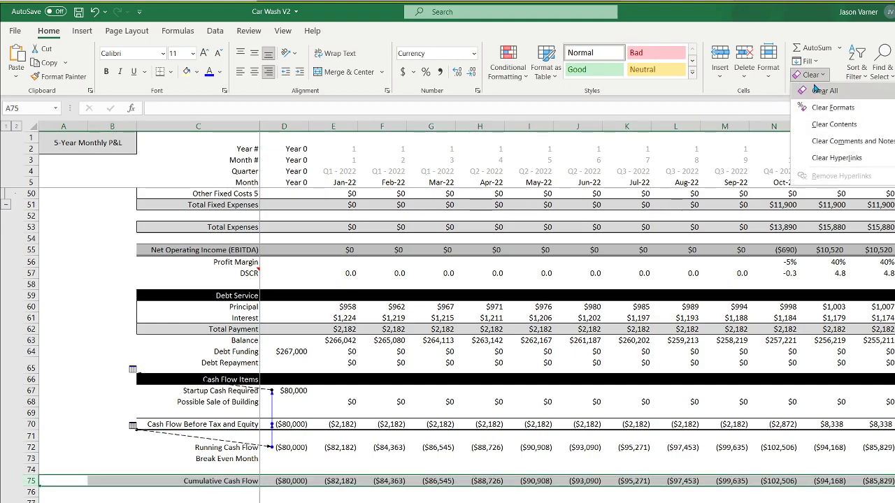
click(819, 92)
click(348, 498)
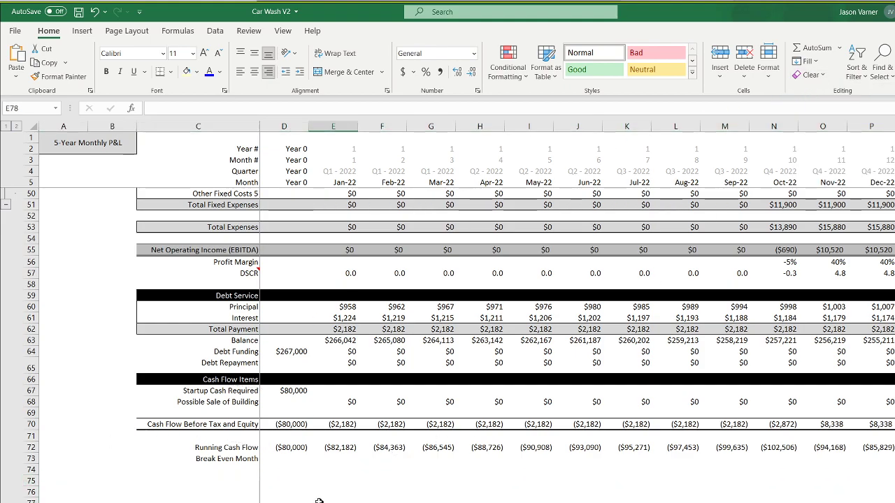
Replace the January 2022 Running Cash Flow formula with =D72+E70 and fill it across through July 2022.
double_click(288, 448)
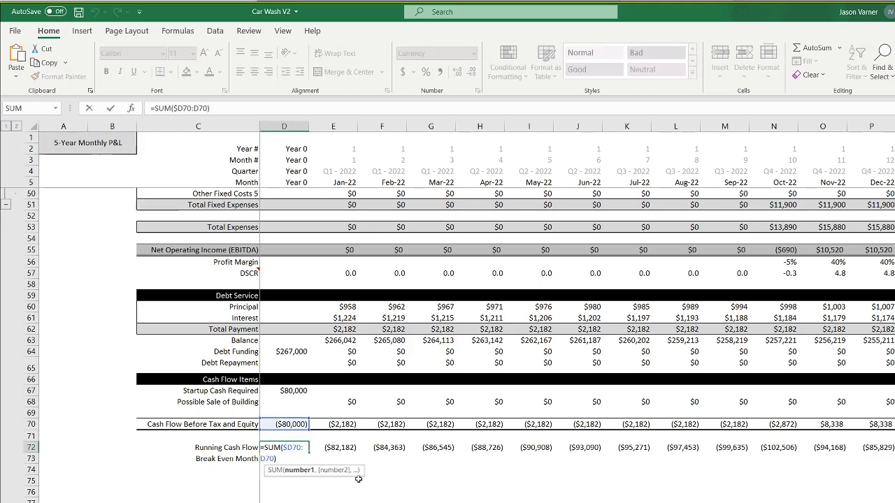
key(Escape)
double_click(345, 448)
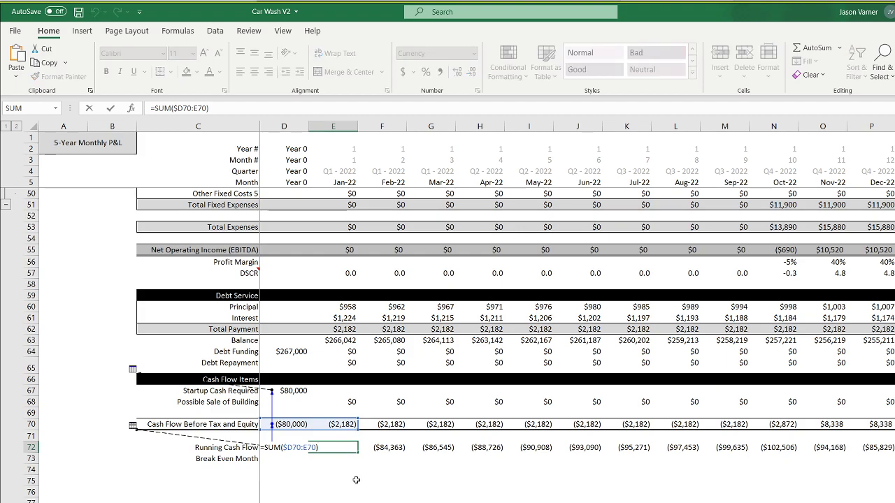
key(Escape)
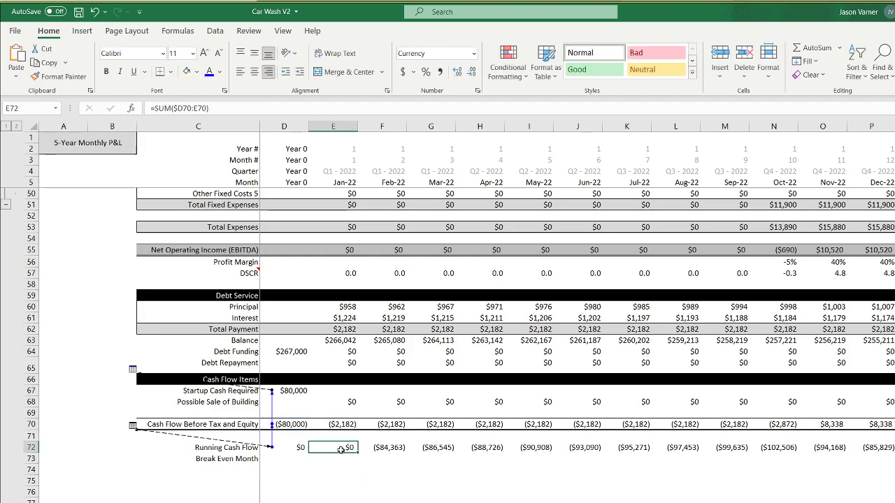
text(=)
key(BackSpace)
key(Return)
click(345, 451)
text(=)
click(299, 448)
text(+)
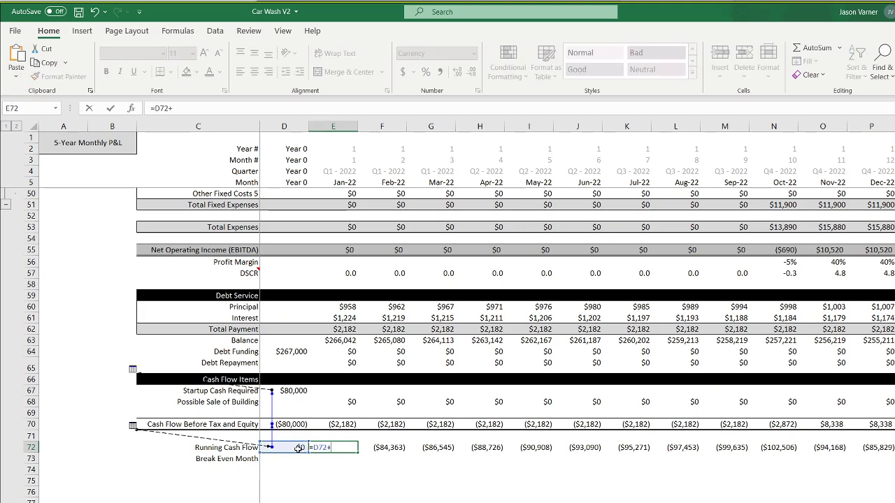
click(335, 424)
key(ctrl+Return)
drag(357, 453, 644, 448)
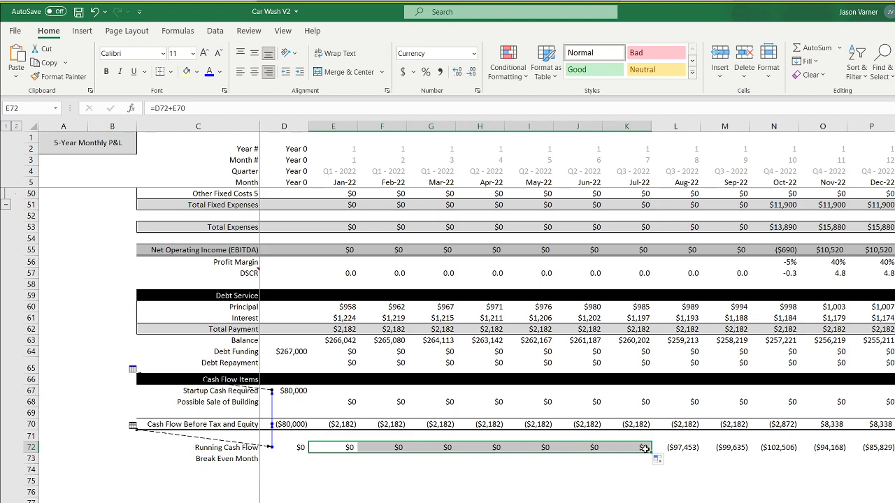
Trace Year 0 Cash Flow Before Tax and Equity through Startup Cash Required to the equity, debt and owner funding formulas on Startup Costs.
double_click(295, 424)
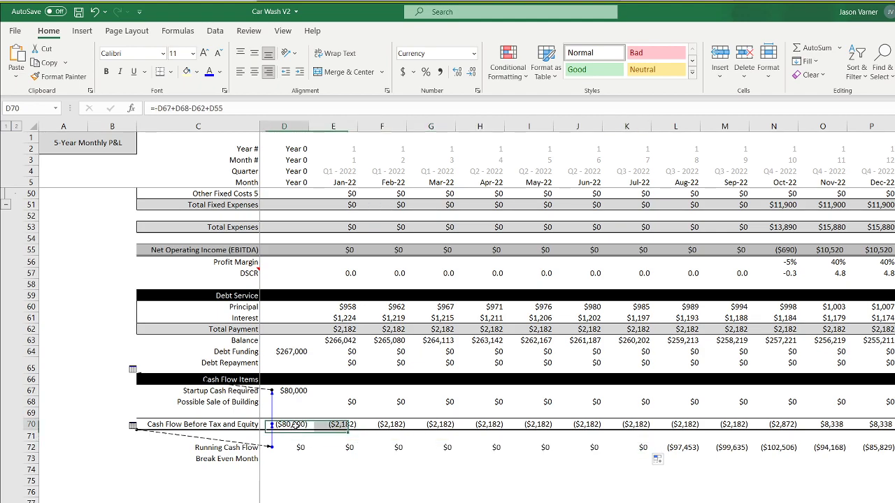
key(Escape)
click(293, 391)
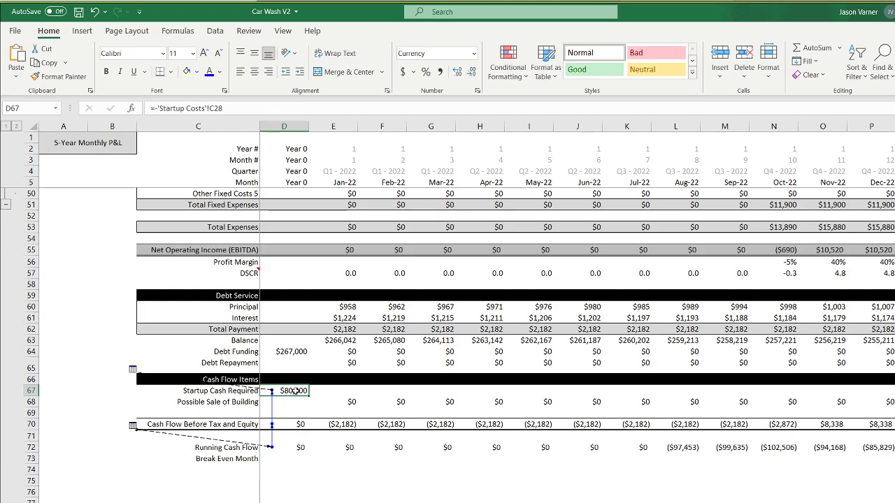
key(ctrl+bracketleft)
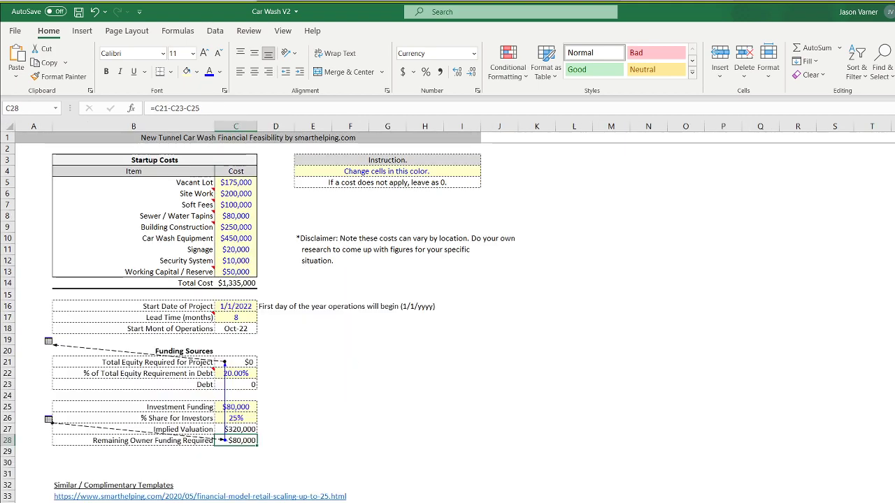
click(239, 363)
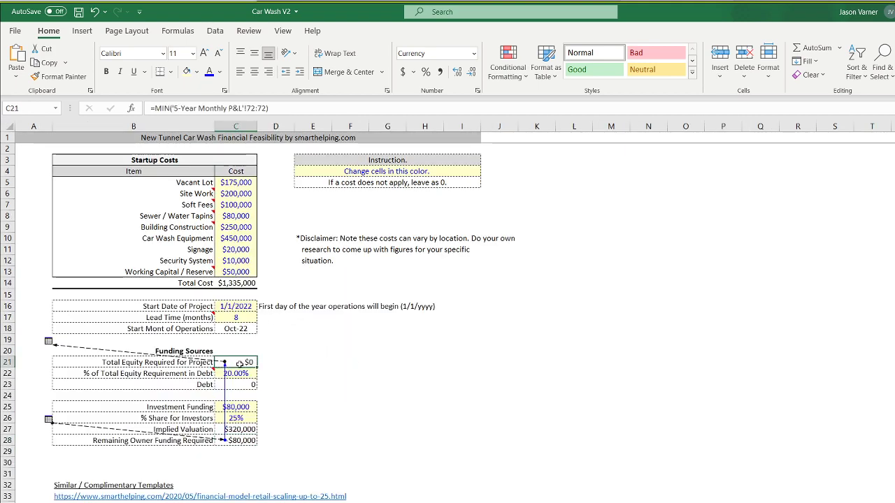
click(237, 385)
double_click(236, 385)
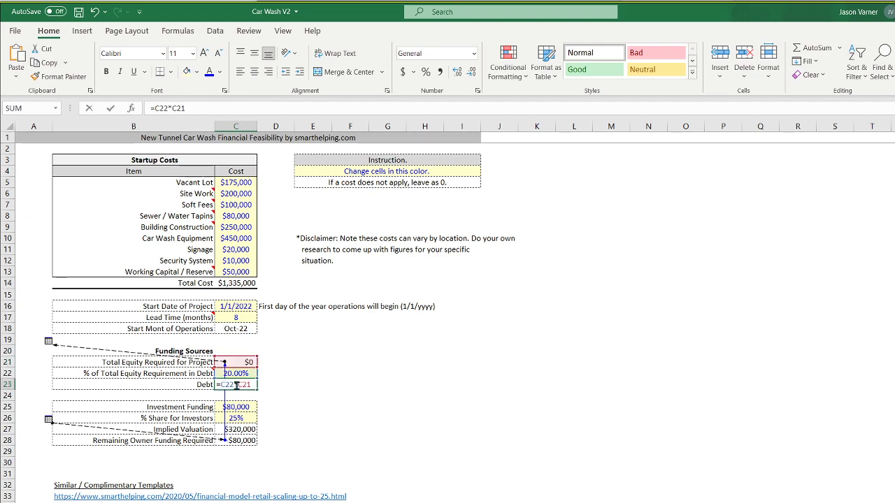
key(Return)
click(236, 384)
double_click(236, 384)
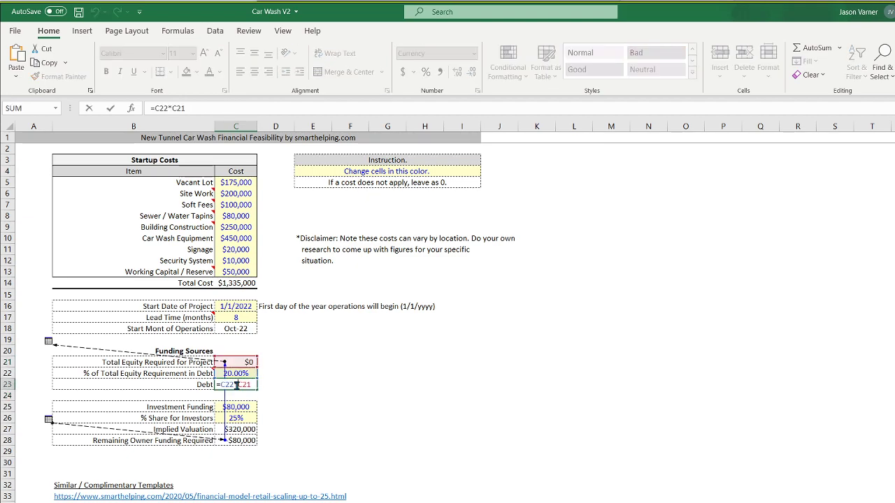
key(Return)
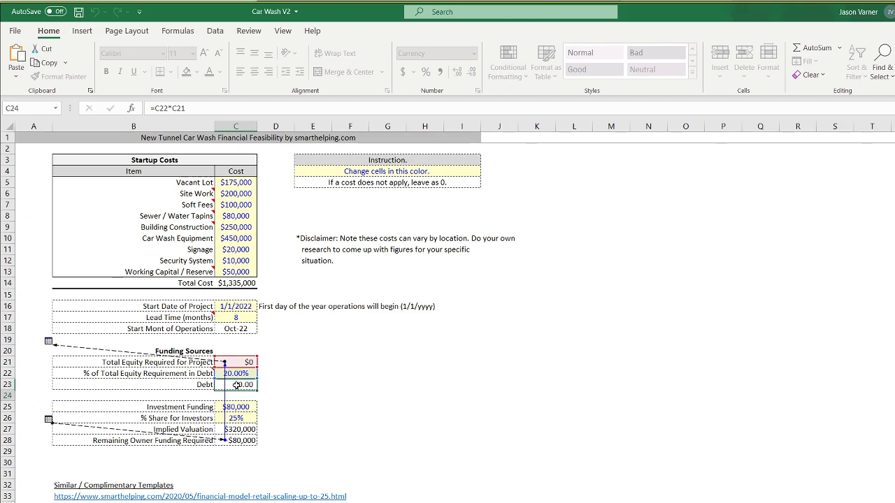
click(238, 385)
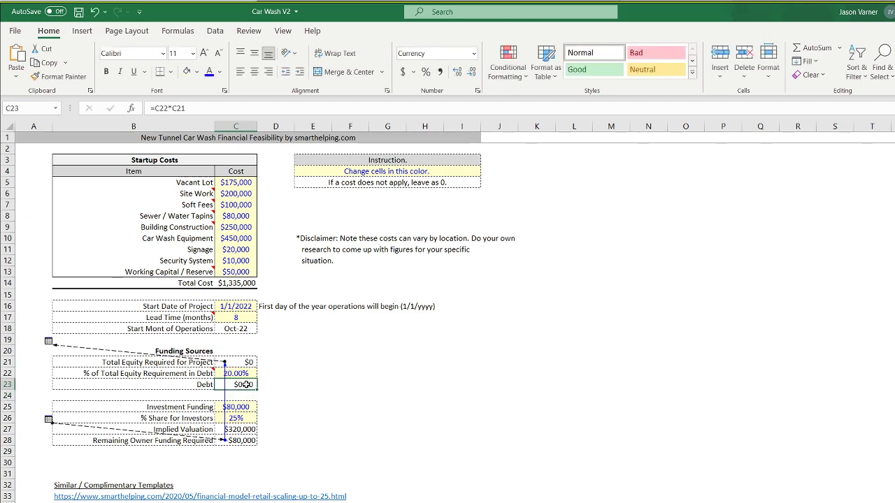
Rename the label in B22 of Startup Costs to "Total Debt Funding (from a bank)".
click(236, 373)
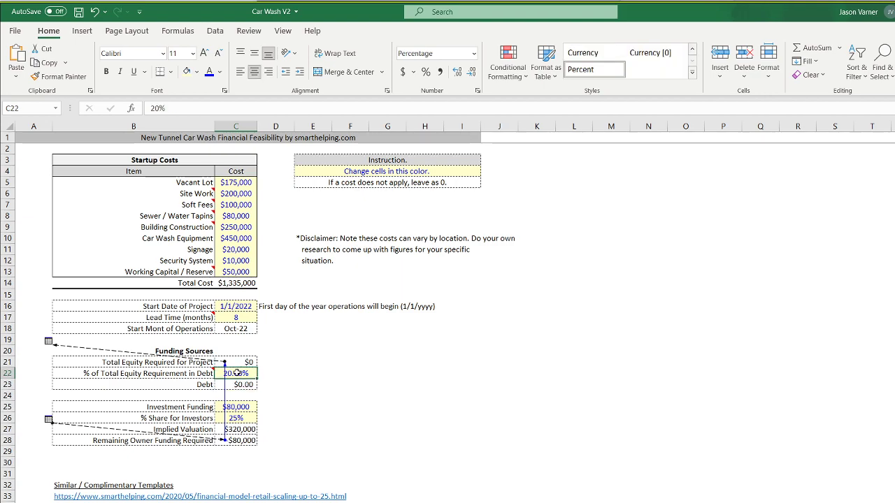
click(196, 377)
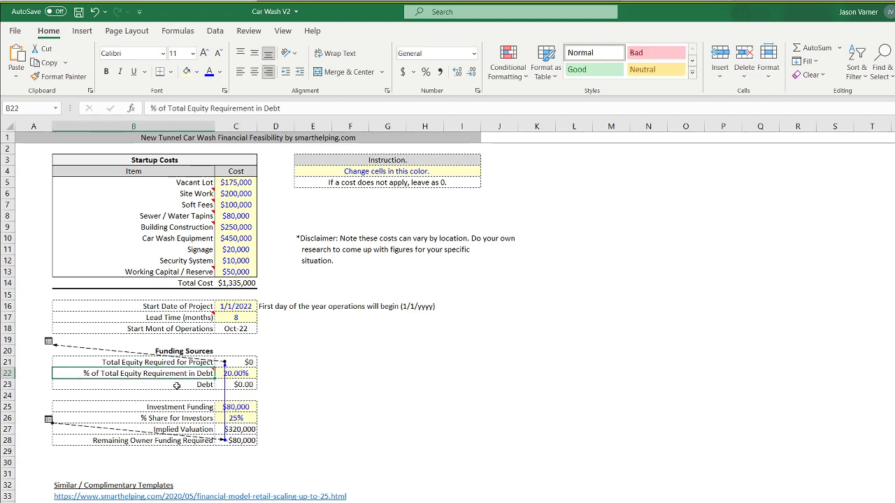
drag(297, 108, 93, 108)
drag(219, 107, 149, 108)
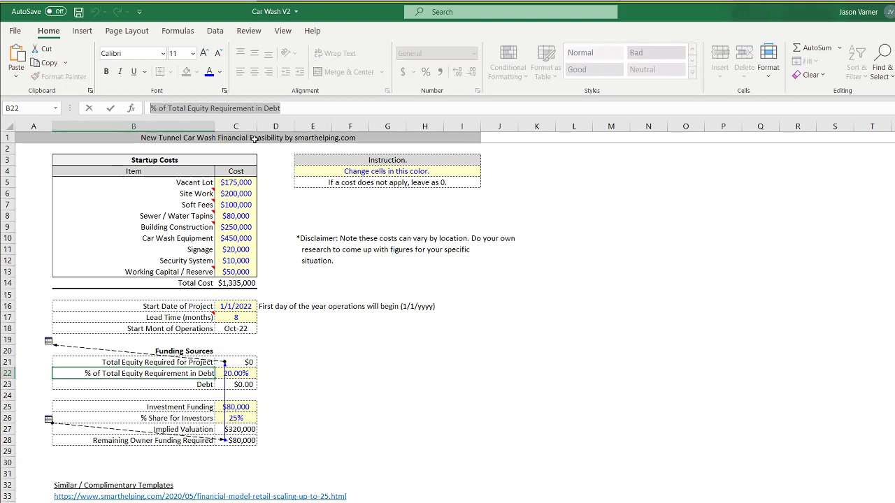
text(Total Debt)
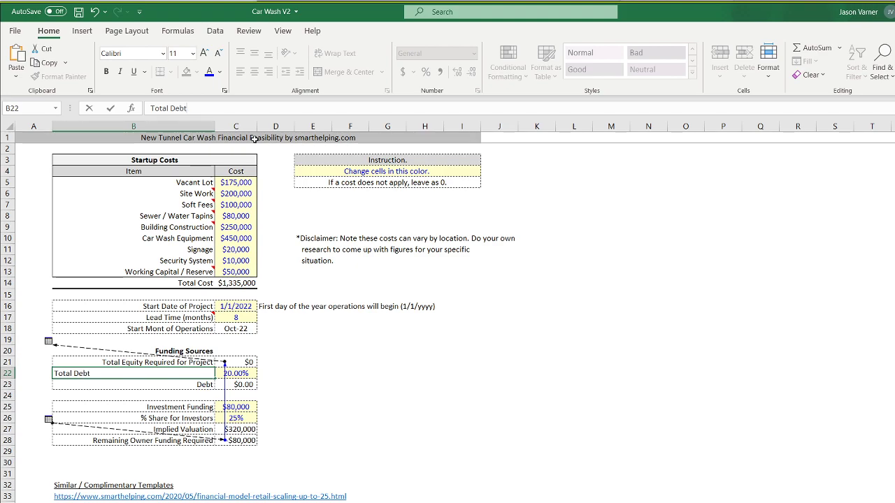
text( Funding (from bank)
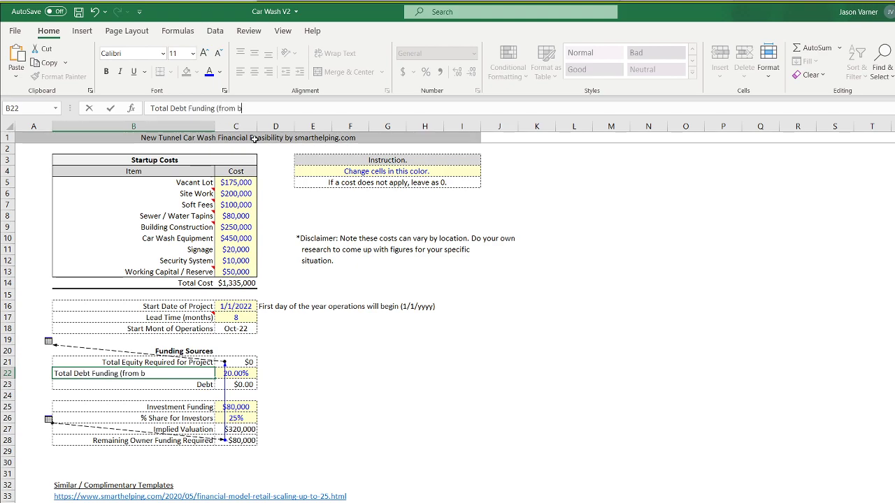
key(BackSpace)
key(BackSpace)
key(BackSpace)
text(a bank))
key(Tab)
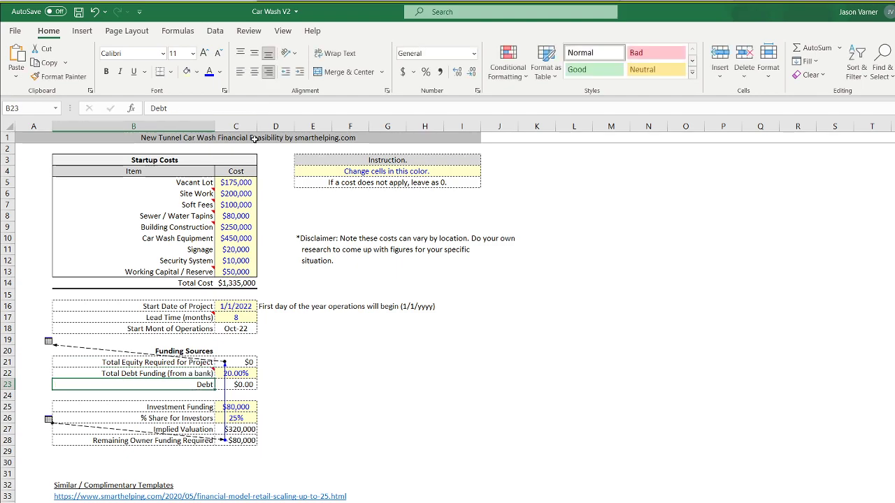
Format the Total Debt Funding cell C22 as currency without decimals and set it to 250000.
click(478, 91)
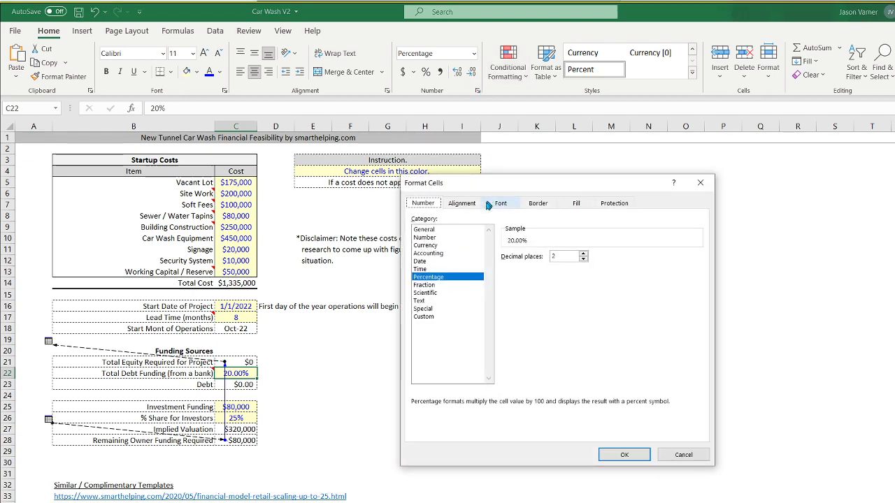
click(434, 246)
double_click(583, 259)
click(626, 455)
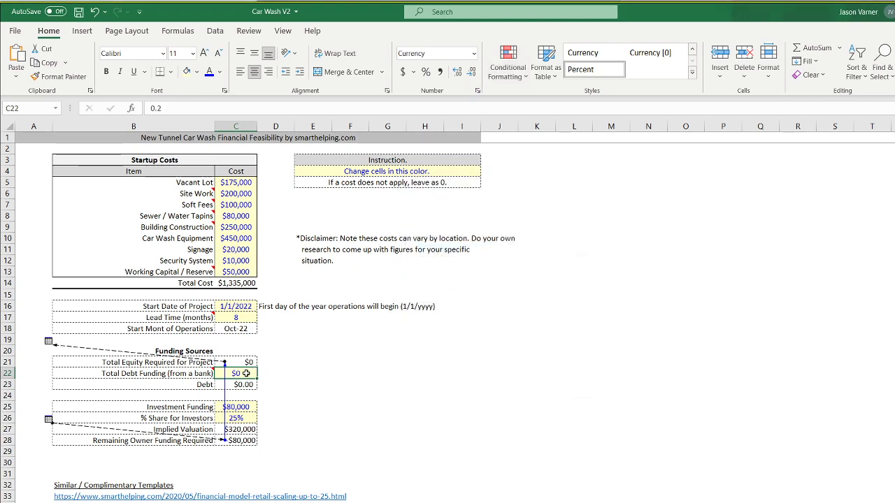
text(250000)
key(Return)
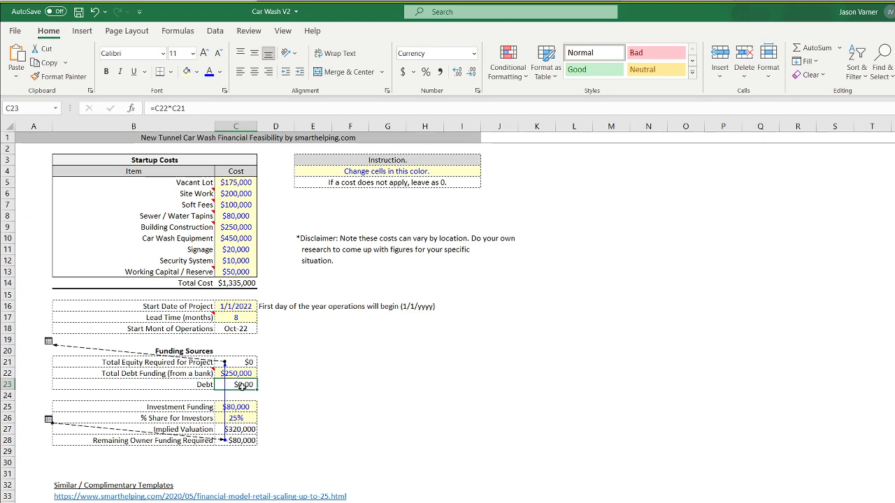
Clear the Debt label and its percentage-based formula from row 23 of Startup Costs.
click(276, 386)
drag(294, 391, 7, 398)
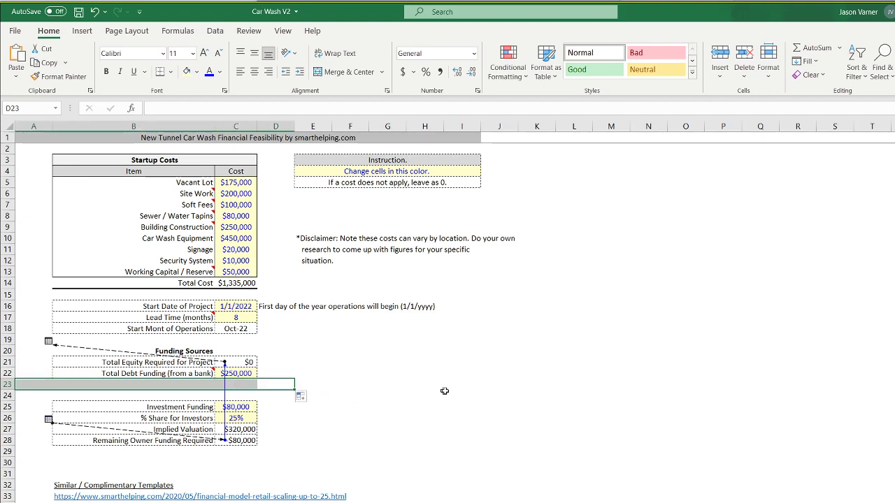
click(462, 389)
Link the debt schedule's Financed Amount in B3 directly to Total Debt Funding in C22 of Startup Costs.
click(253, 379)
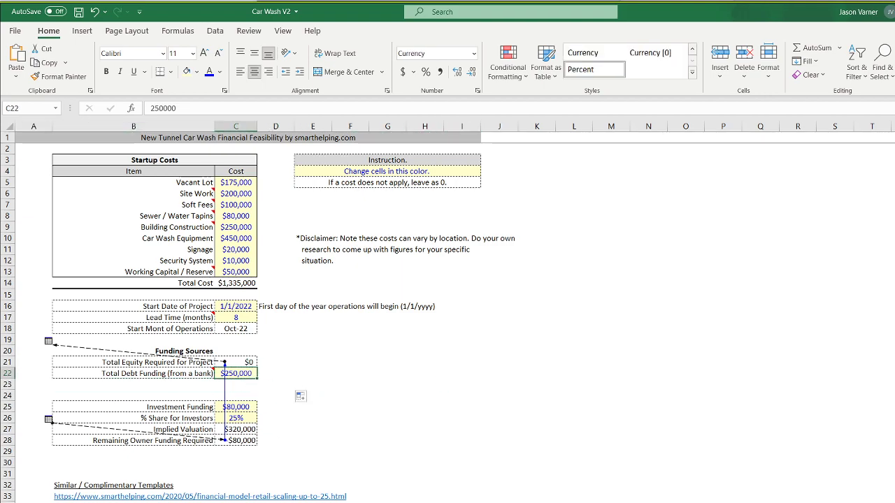
click(260, 502)
click(172, 160)
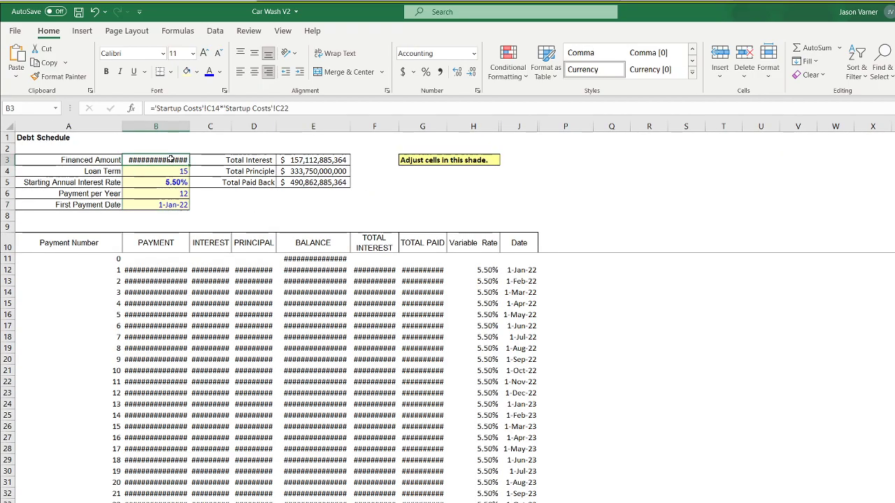
text(=)
key(ctrl+Page_Up)
click(230, 374)
key(Return)
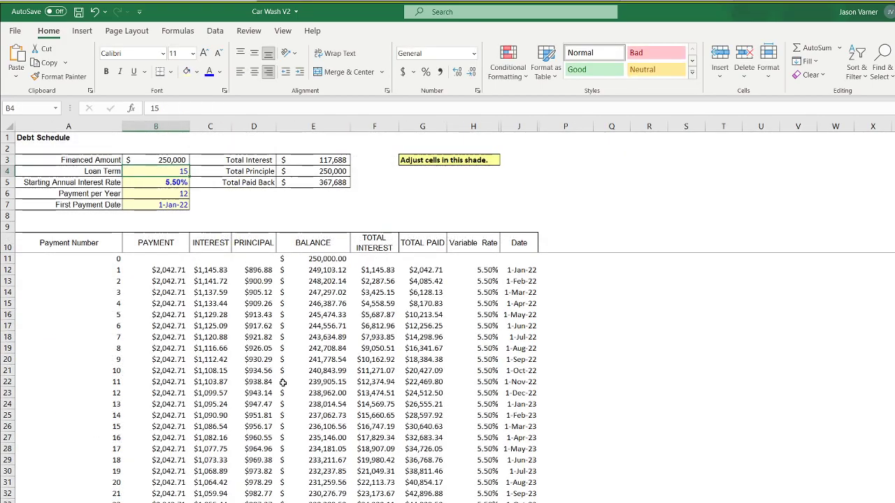
Remove the C23 reference from the Remaining Owner Funding Required formula in C28 of Startup Costs so it reads =C21-C25.
key(ctrl+Page_Up)
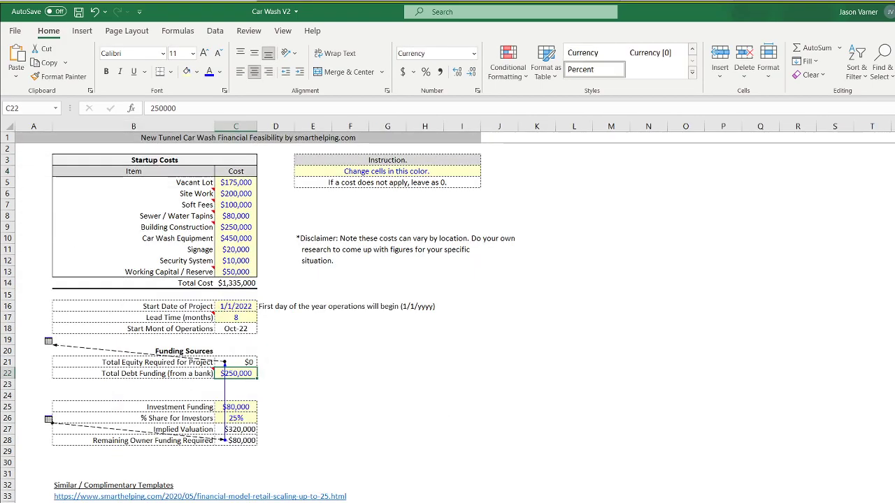
click(239, 441)
double_click(239, 440)
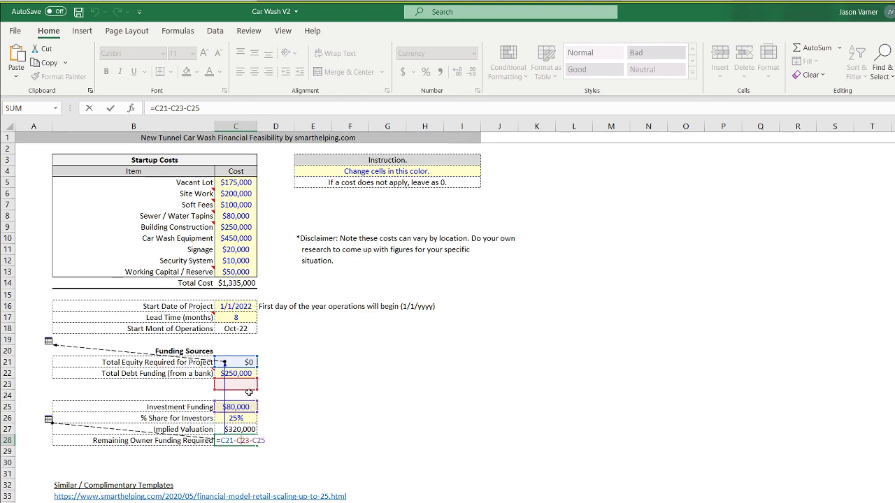
mouse_move(249, 390)
mouse_down()
mouse_move(277, 389)
mouse_move(244, 389)
mouse_up()
drag(184, 109, 169, 109)
key(BackSpace)
key(Return)
click(248, 429)
click(246, 440)
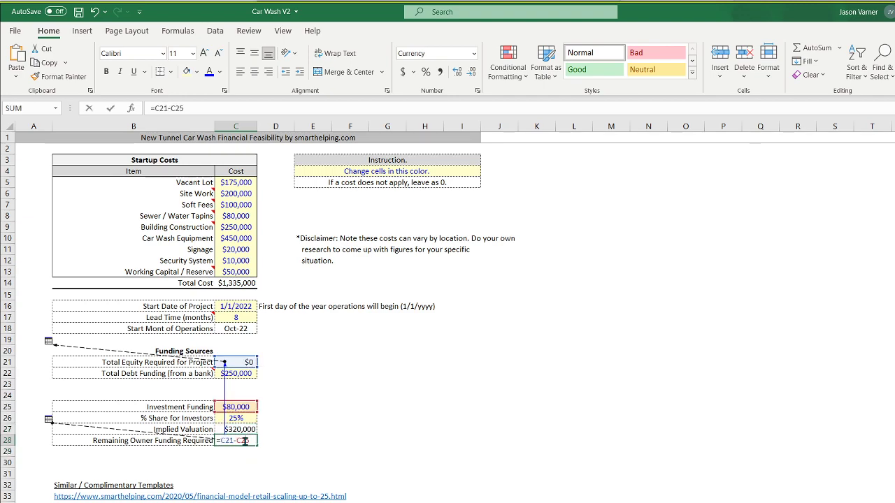
click(244, 408)
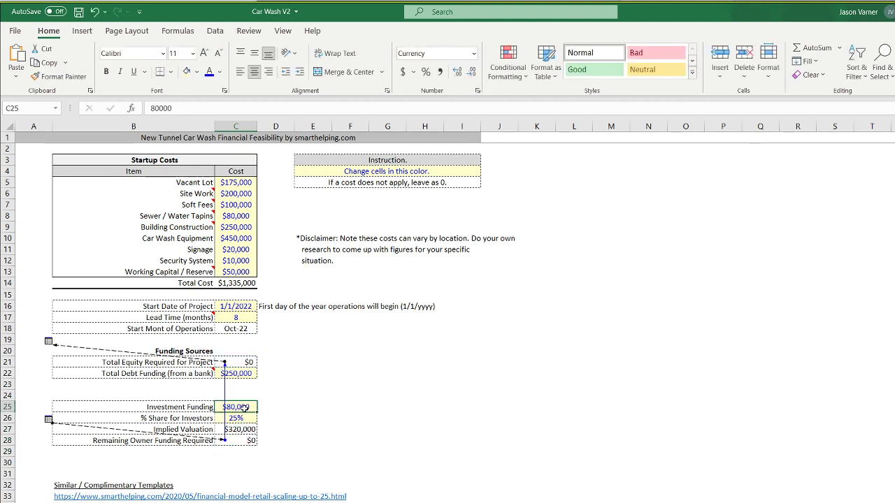
Rebuild the Year 0 Cash Flow Before Tax and Equity formula in D70 of the 5-Year Monthly P&L as =D55-D62+D64-D65-D67+D68.
click(248, 363)
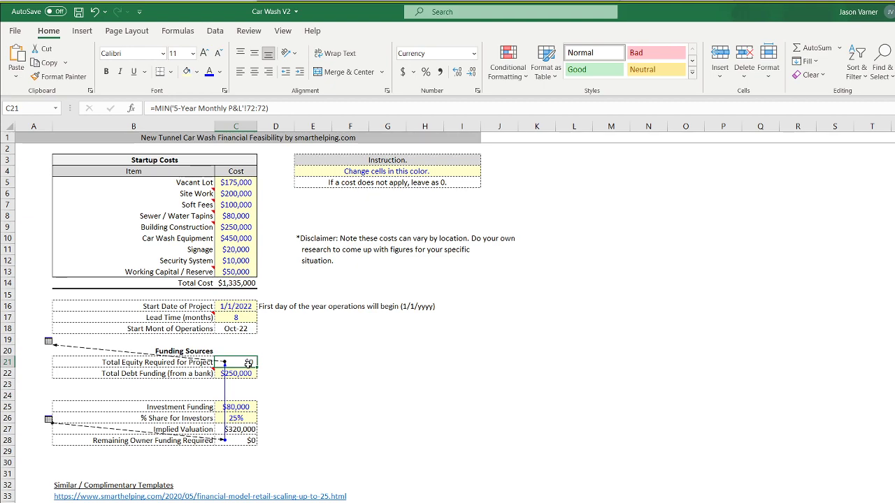
click(362, 502)
click(365, 493)
click(294, 392)
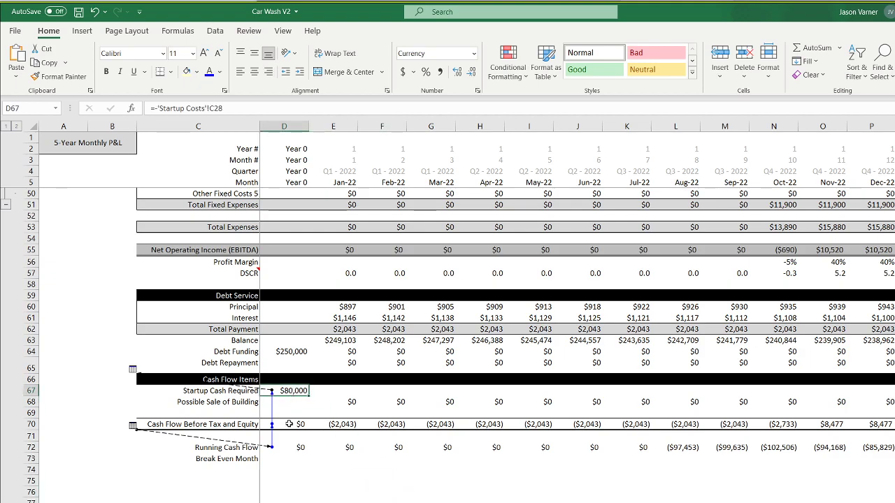
click(295, 425)
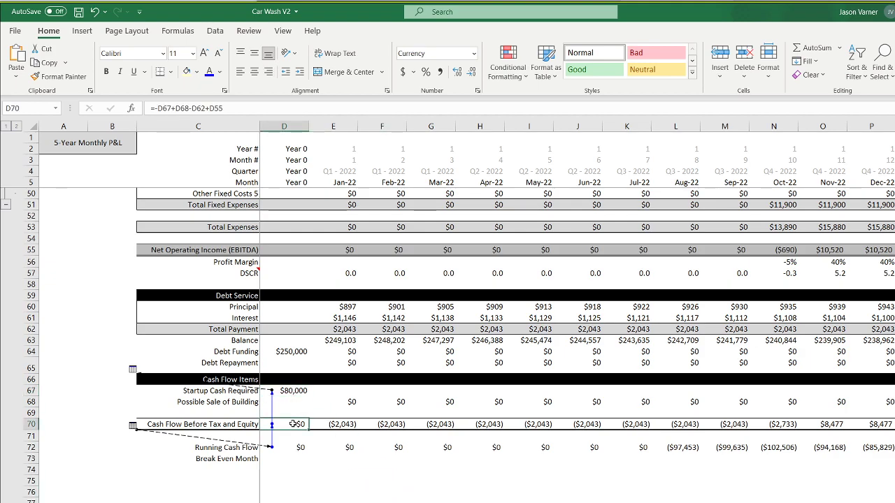
text(=)
click(282, 252)
text(-)
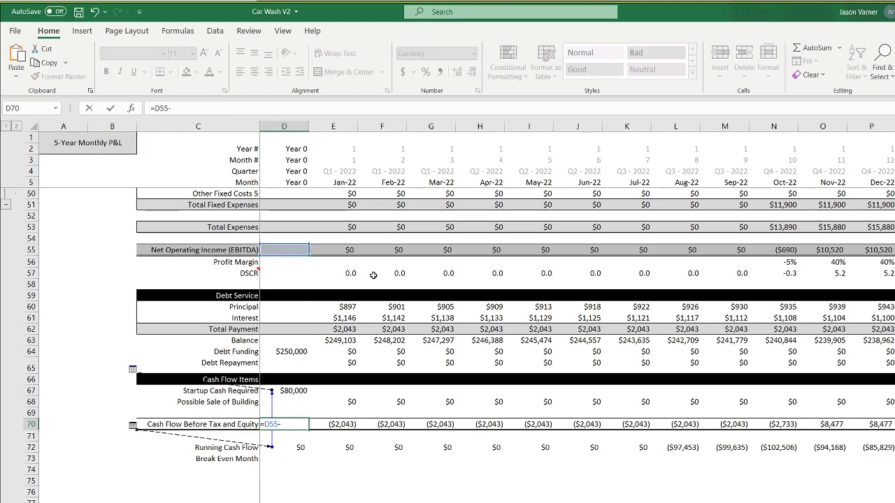
click(271, 329)
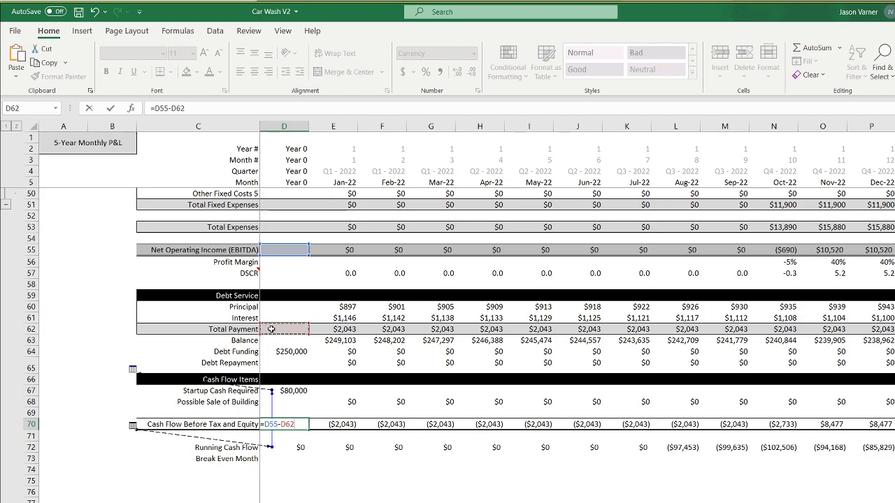
text(+)
click(280, 352)
text(-)
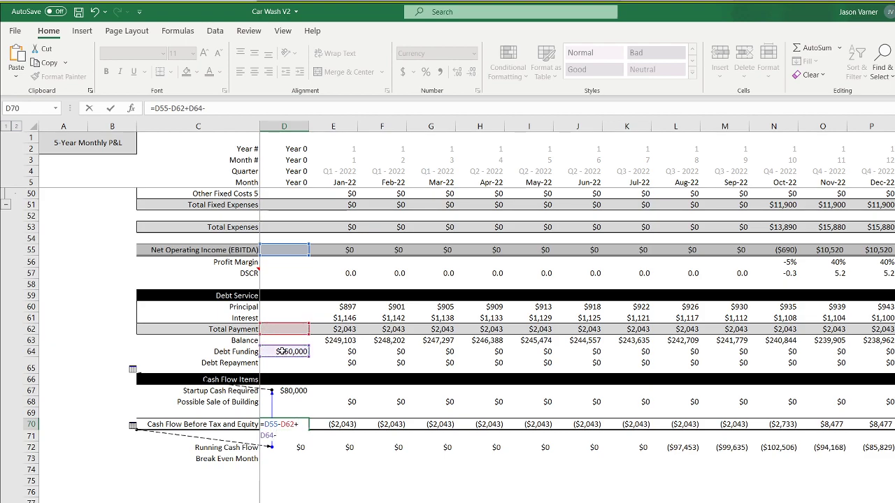
click(283, 363)
text(-)
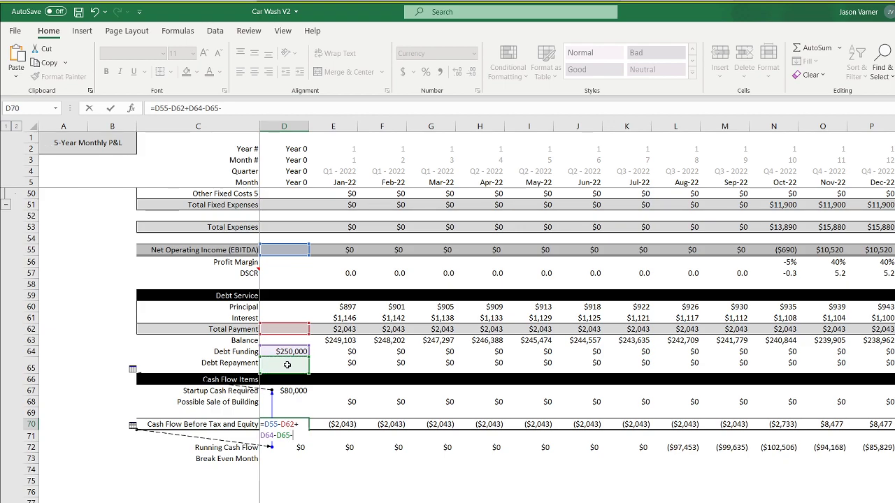
click(294, 390)
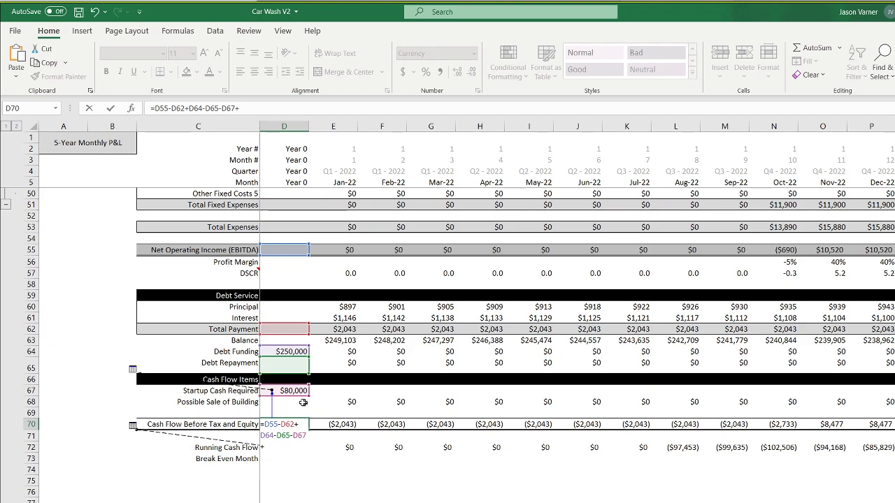
key(Return)
Fill the D70 cash flow formula across row 70 through the monthly columns and check its references in BK70.
click(298, 427)
drag(308, 430, 894, 428)
click(529, 424)
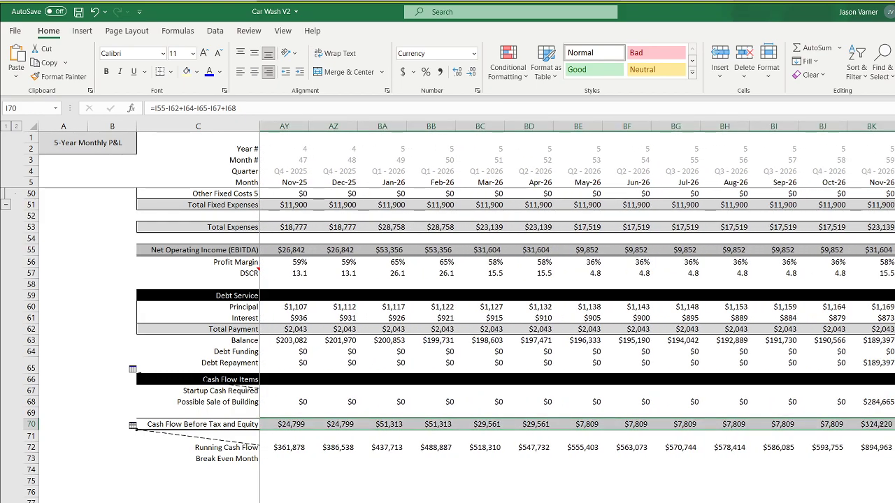
double_click(875, 425)
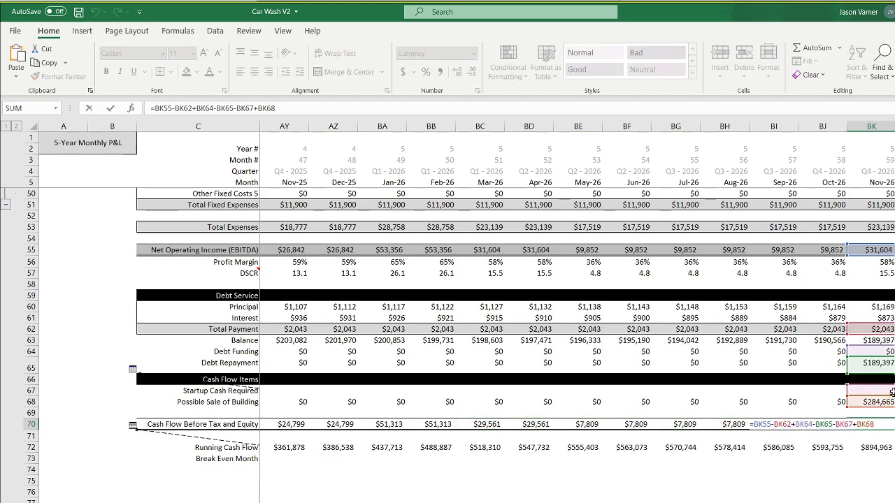
key(Return)
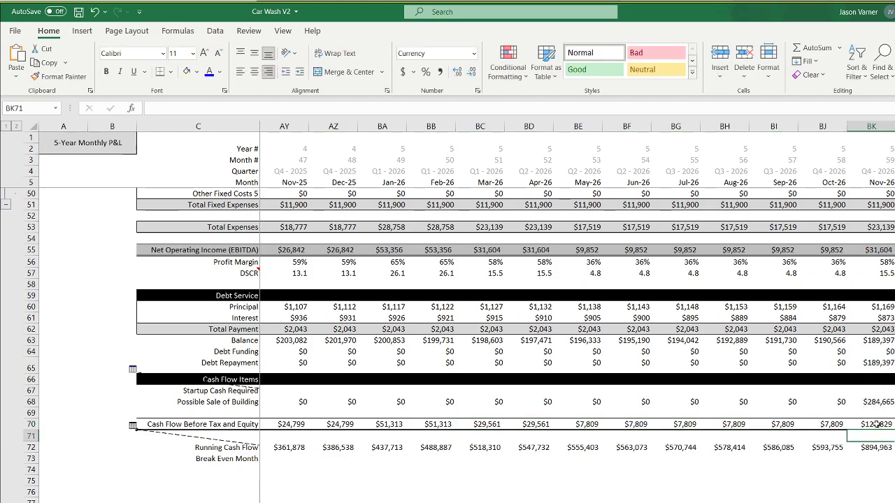
click(876, 423)
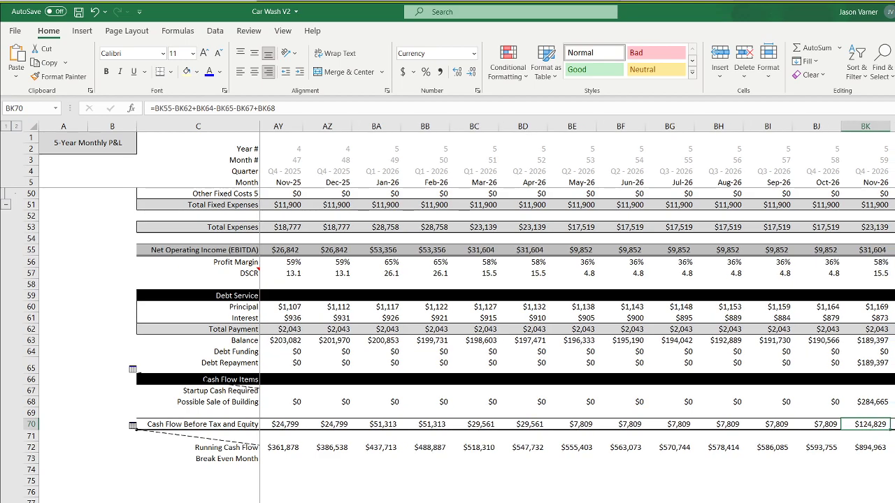
Replace the Year 0 Running Cash Flow formula in D72 with =D70.
scroll(577, 315, left, 16)
click(298, 447)
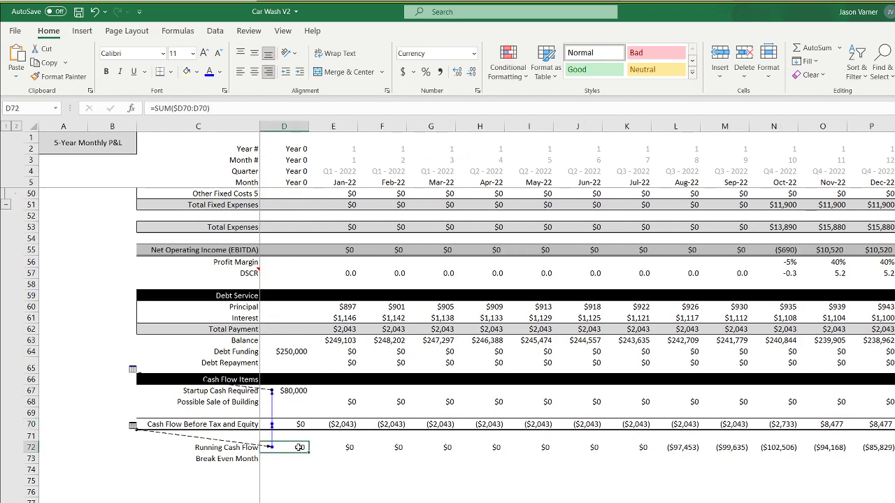
double_click(299, 447)
key(Return)
click(298, 447)
text(=)
click(300, 424)
key(Return)
Set the Jan-22 Running Cash Flow in E72 to the prior balance plus the month's cash flow, =D72+E70.
click(343, 448)
text(=)
key(Left)
text(+)
key(Up)
key(Up)
key(Return)
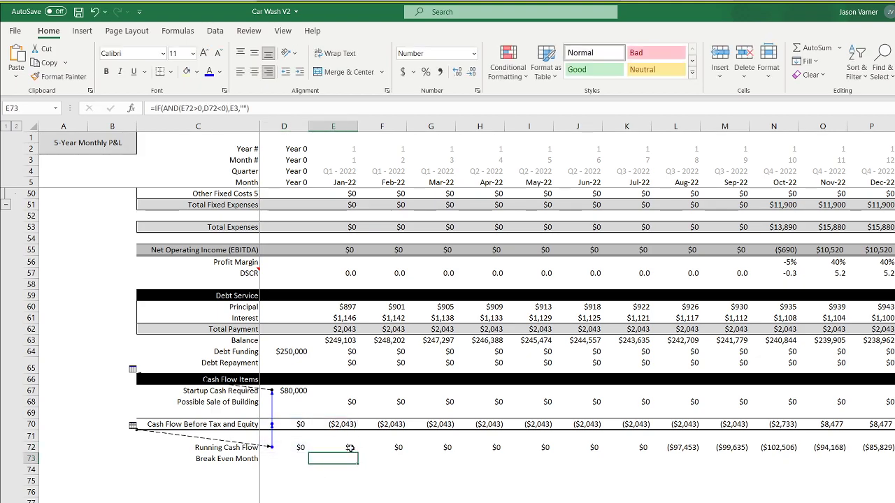
Link Startup Cash Required in D67 to Total Cost in C14 of Startup Costs, and save the workbook.
click(293, 391)
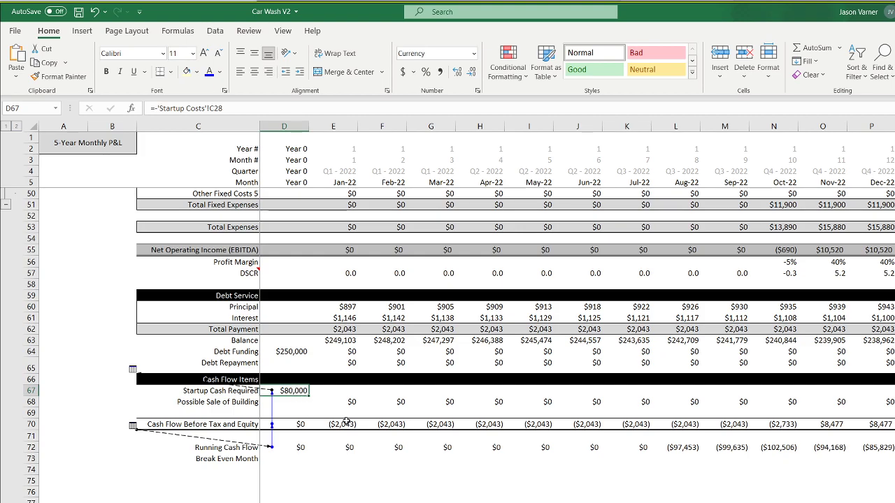
text(=B87)
click(112, 502)
click(244, 281)
key(Return)
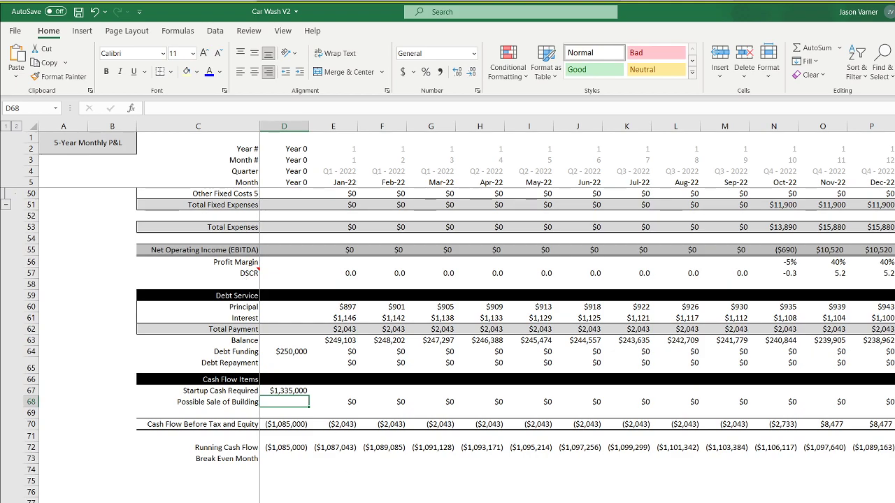
click(374, 502)
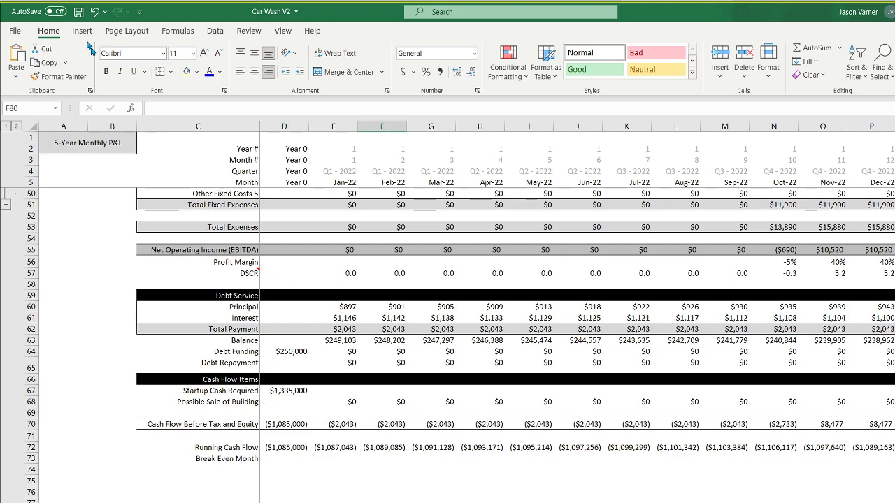
click(79, 12)
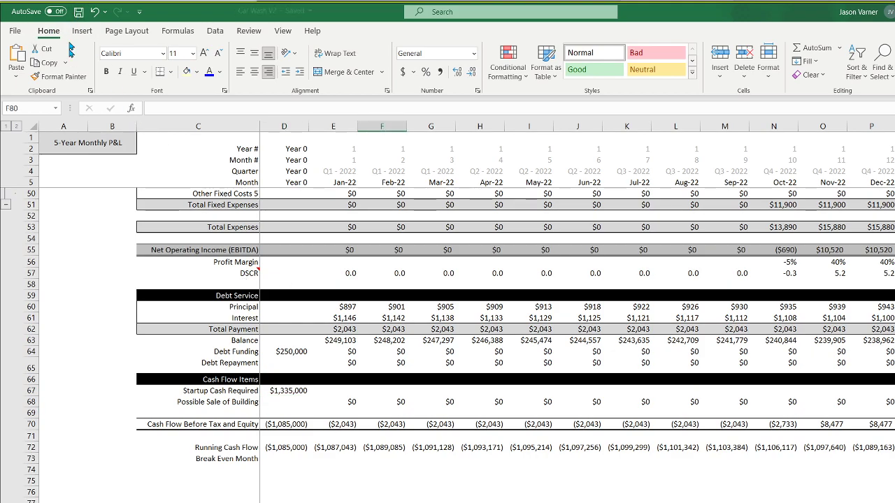
Review the Year 0 cash flow formulas in the monthly P&L, and autofit column C in Startup Costs.
click(294, 391)
click(290, 424)
click(289, 447)
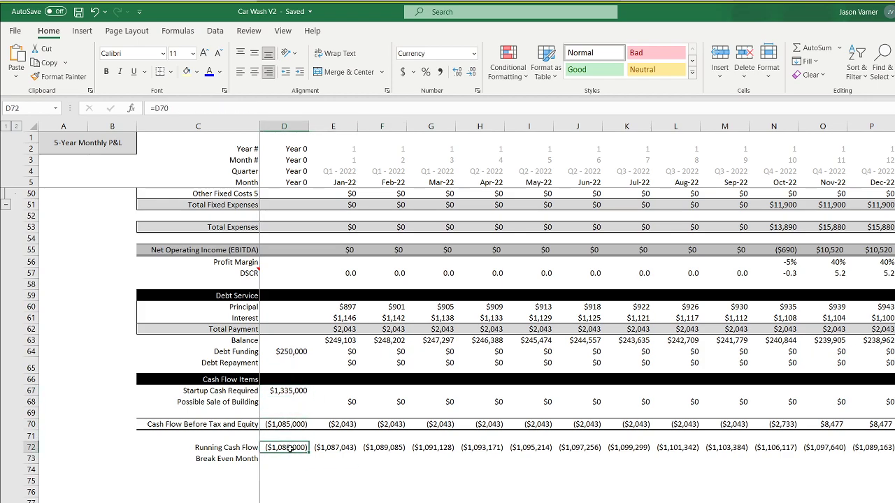
click(334, 447)
key(ctrl+Page_Up)
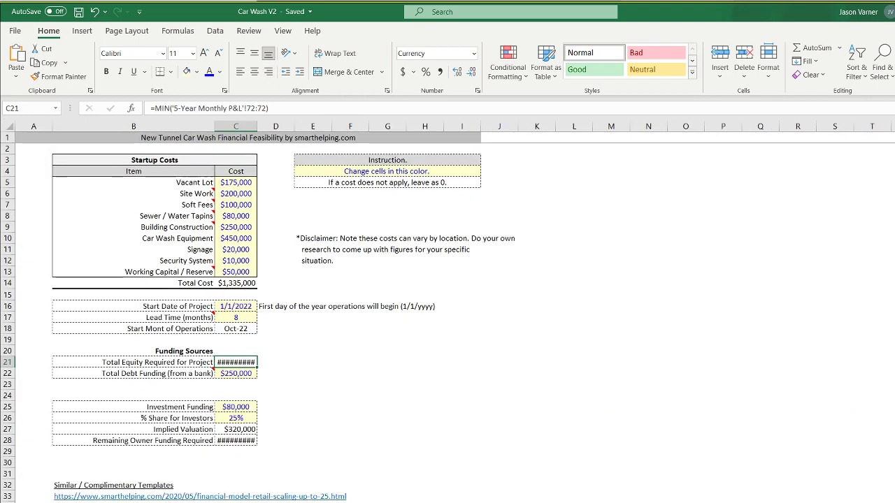
double_click(256, 126)
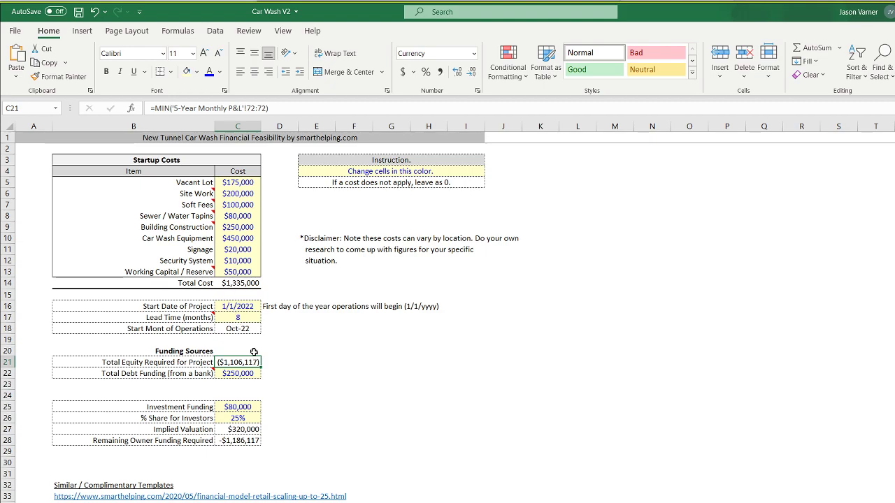
Set Investment Funding in C25 of Startup Costs to 500,000.
click(246, 407)
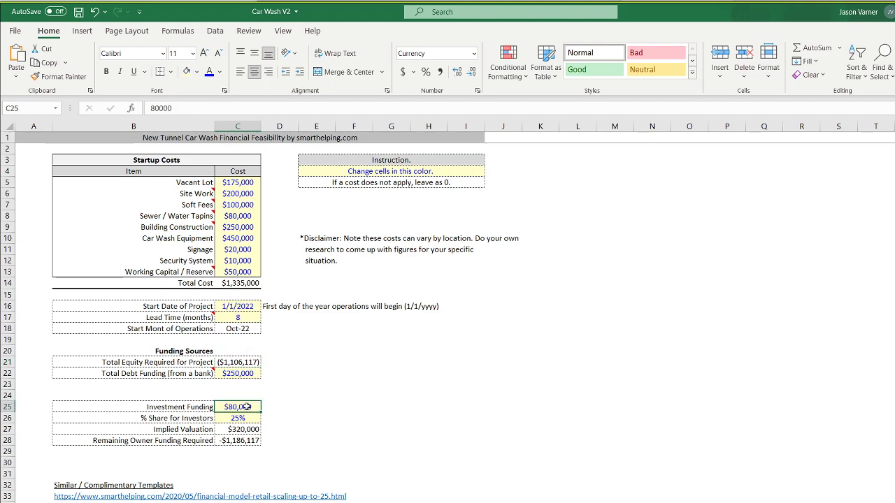
click(239, 374)
click(241, 407)
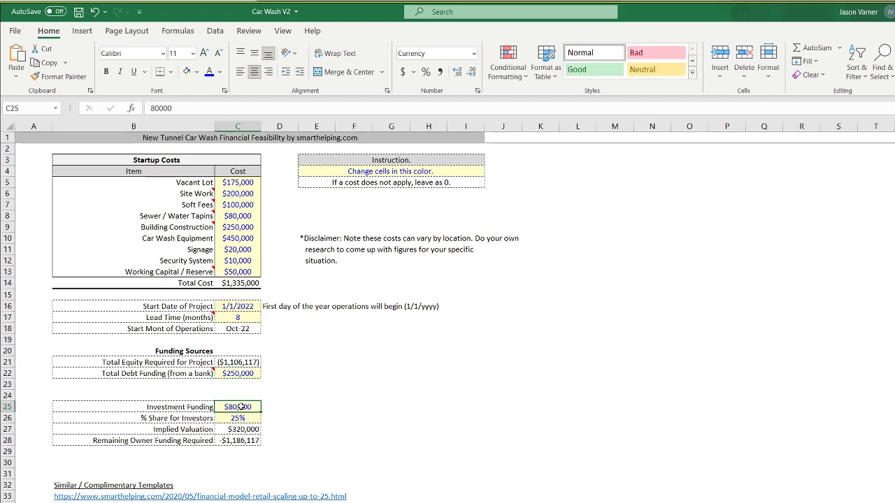
text(500)
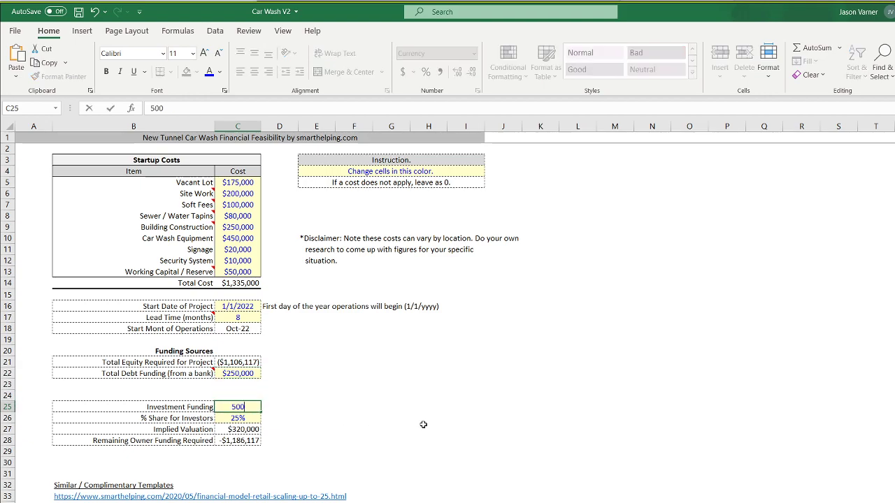
text(,000)
key(Return)
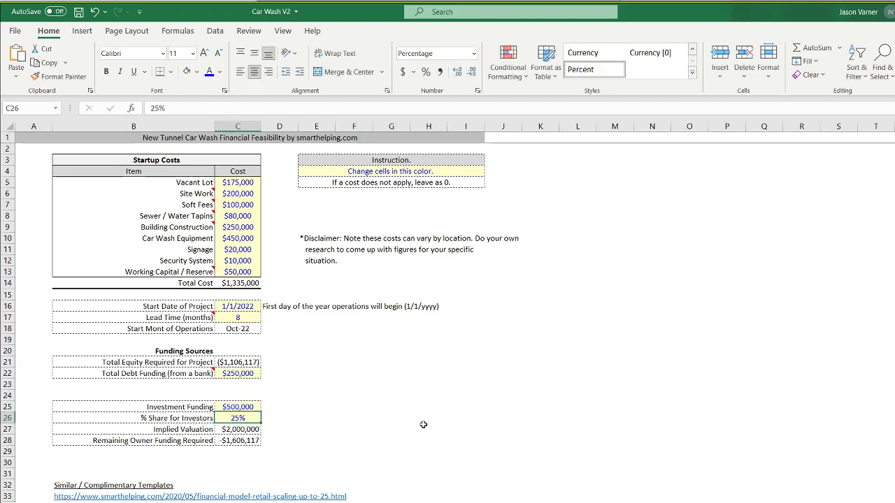
click(255, 406)
Move the Remaining Owner Funding Required label and value down to row 29 and make them bold.
click(241, 430)
drag(240, 441, 213, 456)
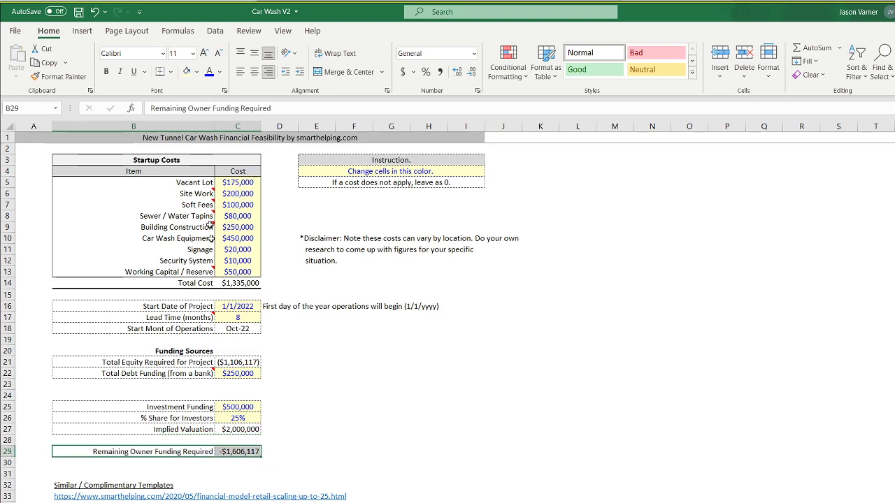
click(107, 72)
click(240, 451)
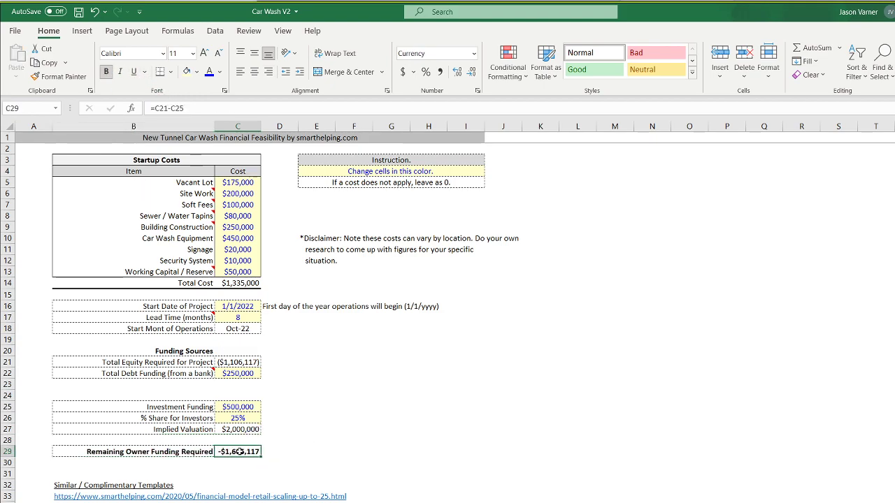
Widen column C slightly and negate the Total Equity Required formula in C21 to =-MIN('5-Year Monthly P&L'!72:72).
click(233, 363)
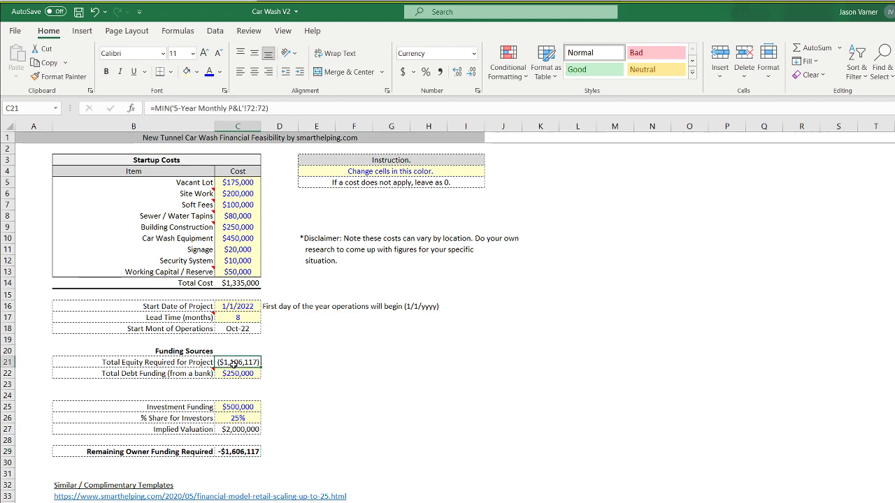
drag(261, 125, 272, 126)
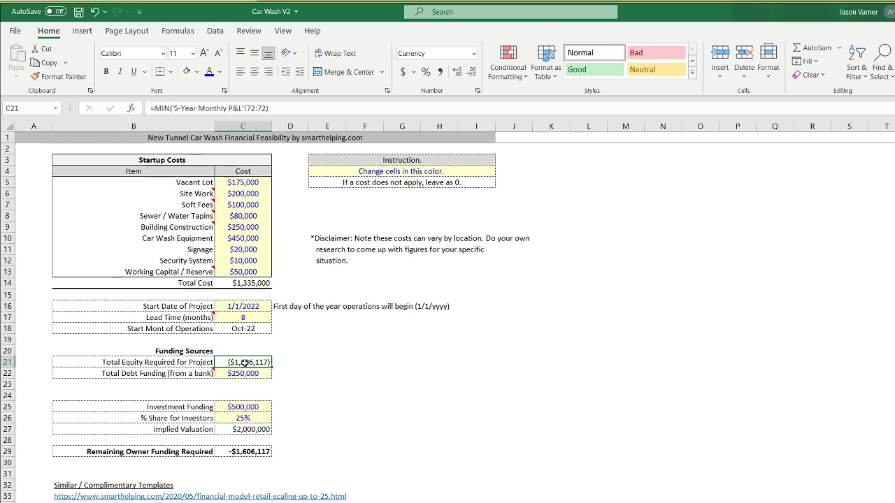
click(157, 108)
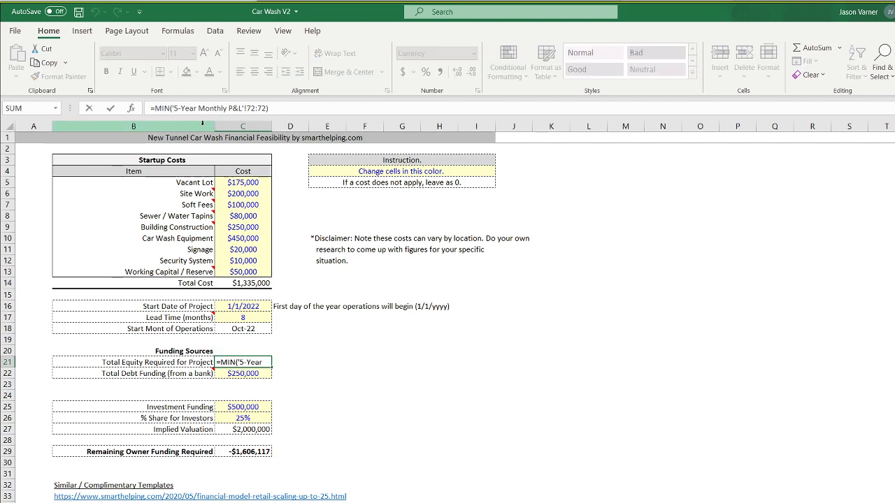
text(-)
key(Return)
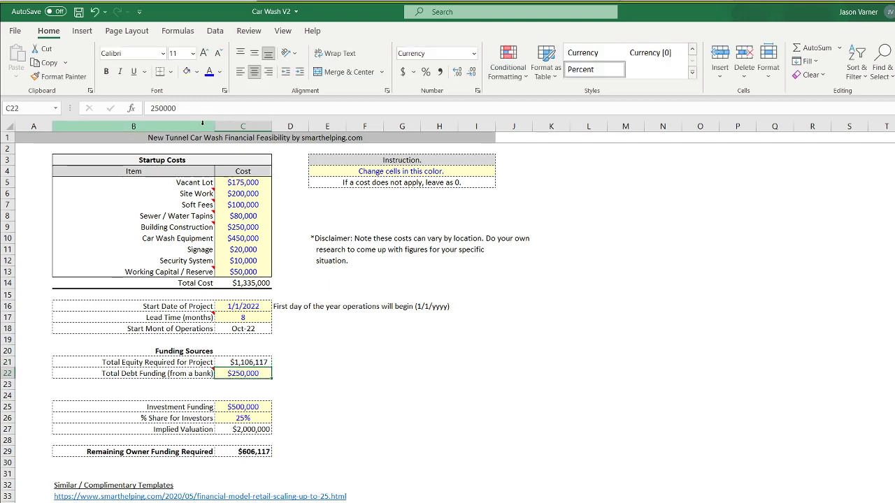
Wrap the Total Equity Required formula in C21 with a zero floor: =MAX(-MIN('5-Year Monthly P&L'!72:72),0).
click(235, 362)
click(153, 108)
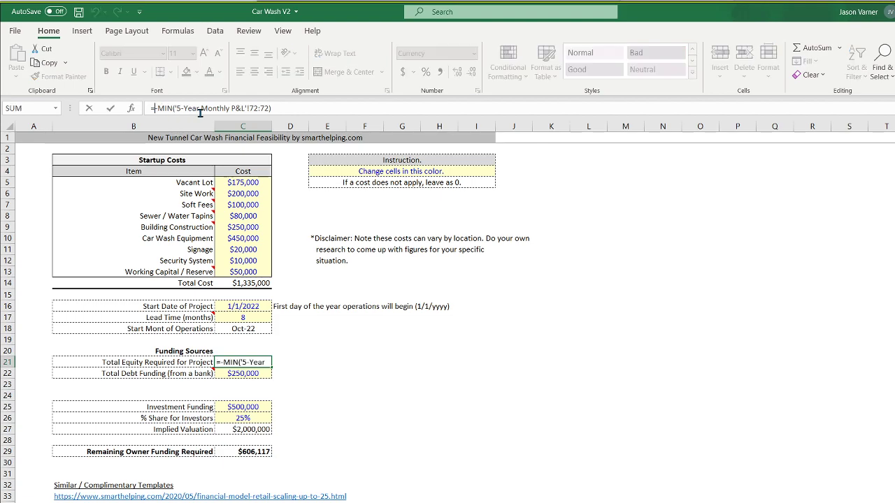
text(max(-)
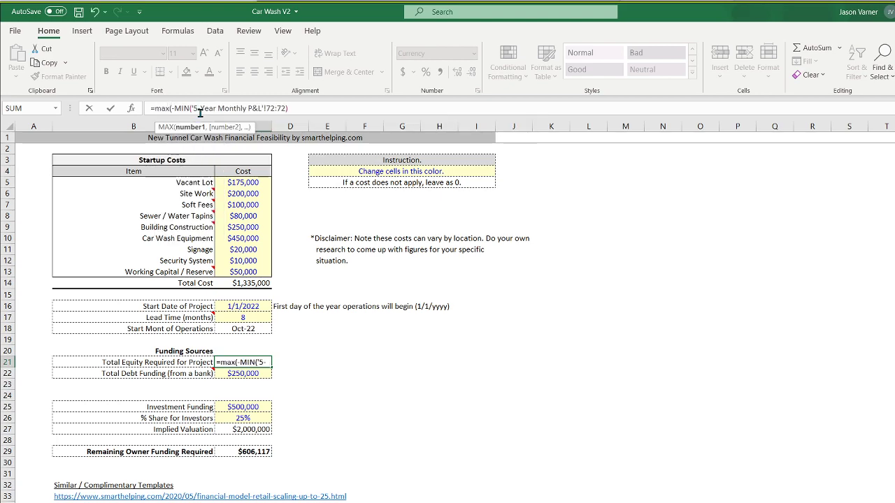
click(314, 108)
key(Return)
key(Return)
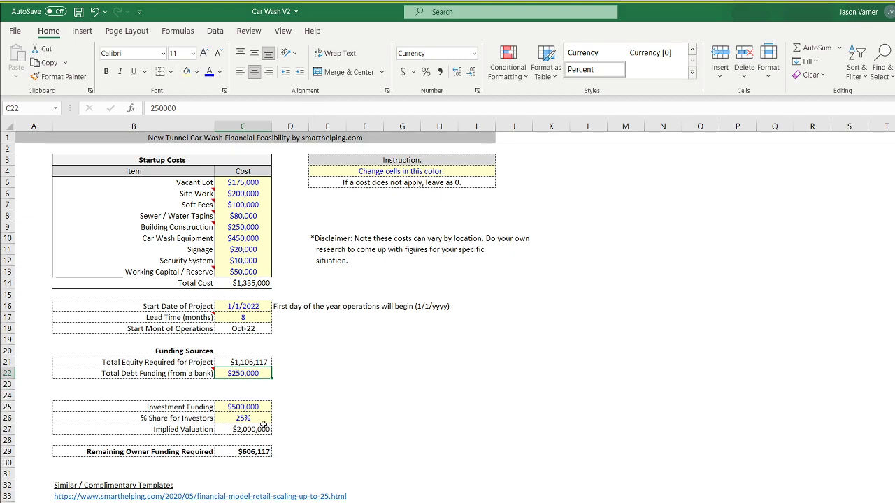
click(257, 362)
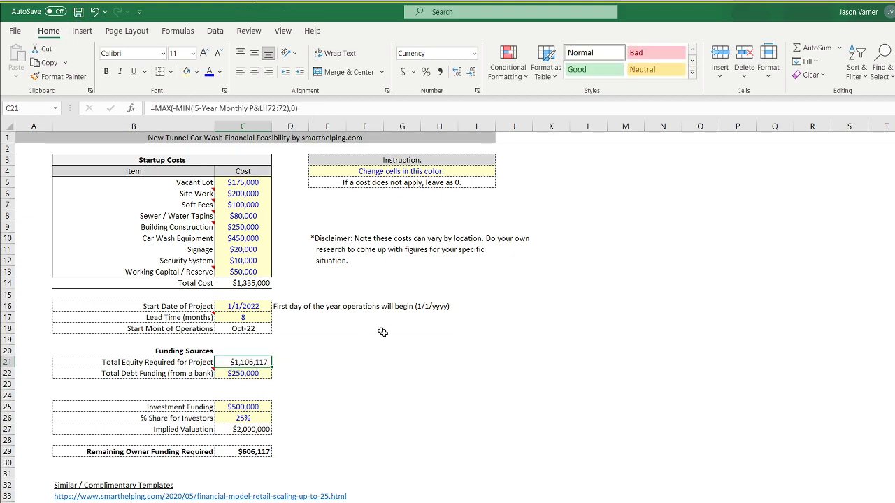
Set Total Debt Funding in C22 to 0 and compare Total Equity Required with and without the debt.
click(263, 409)
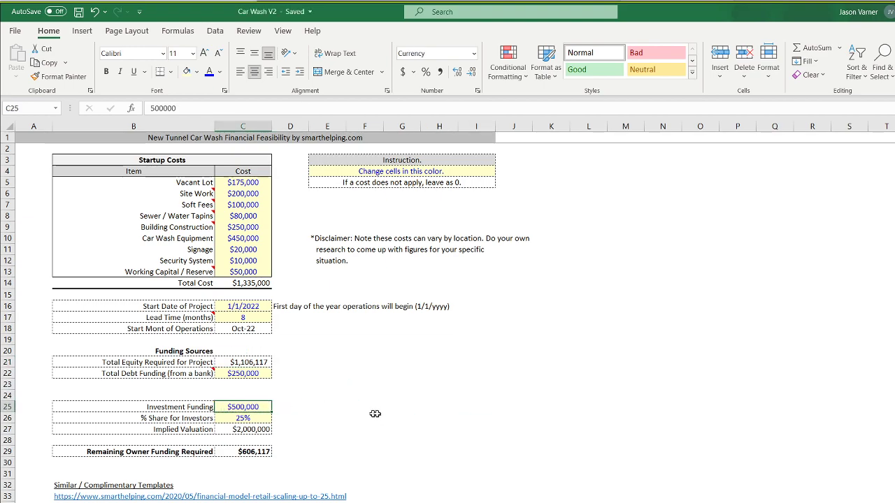
click(249, 370)
text(0)
key(Return)
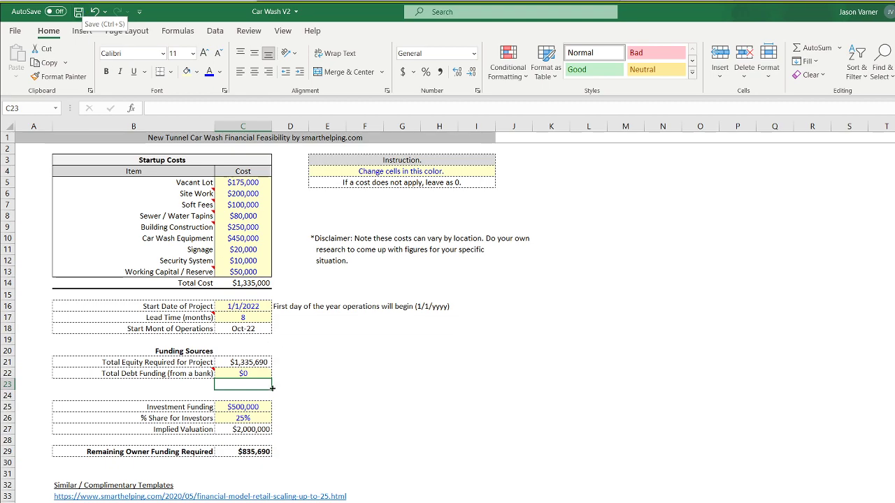
click(250, 362)
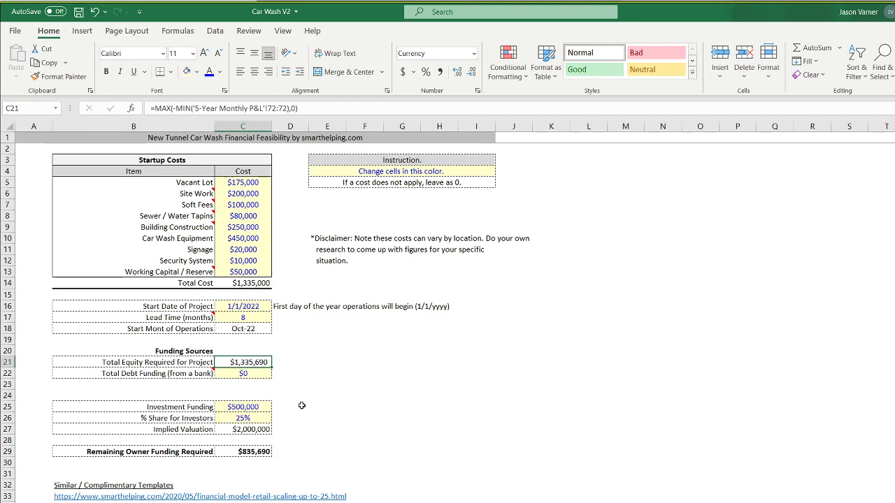
click(95, 12)
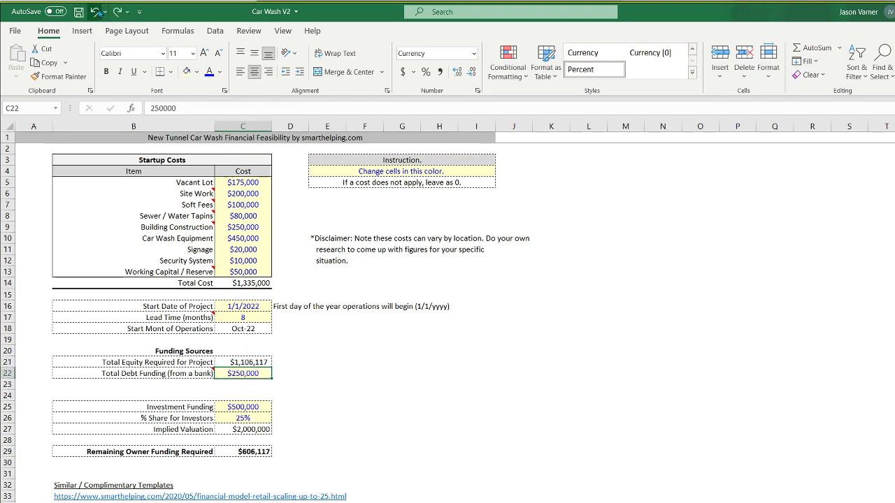
click(117, 11)
click(244, 363)
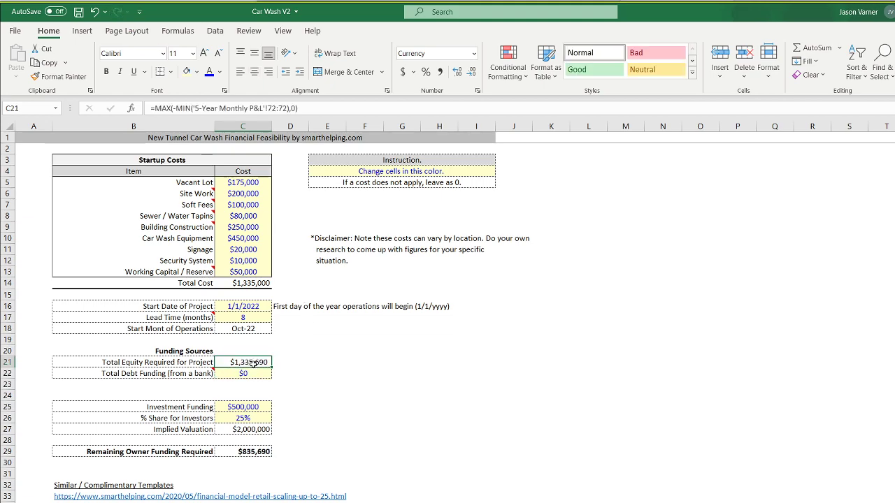
key(Return)
Center the Implied Valuation amount in C27 and the Remaining Owner Funding Required amount in C29.
click(244, 408)
click(248, 429)
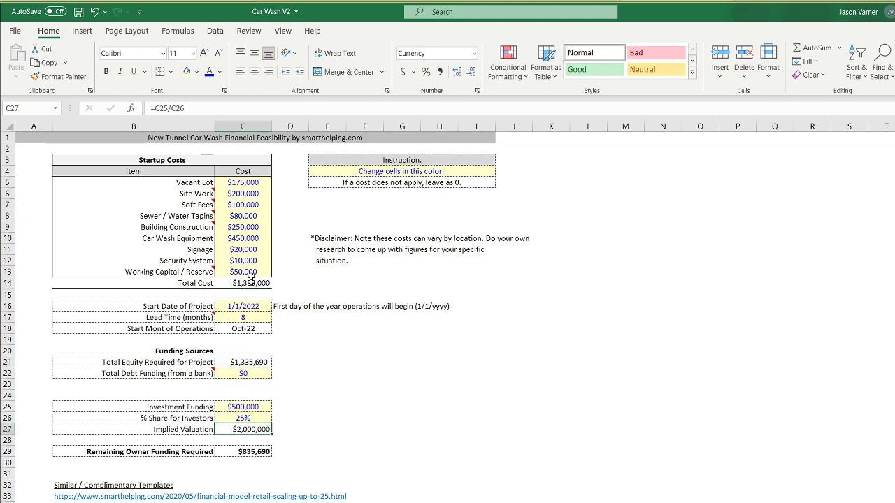
click(248, 453)
key(ctrl+b)
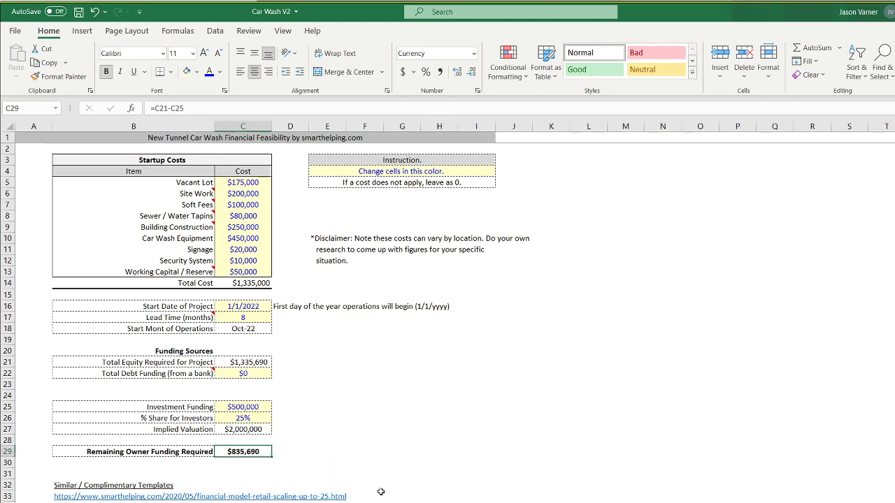
Set Investment Funding in C25 to 1,000,000 and check the Remaining Owner Funding Required formula in C29.
click(260, 410)
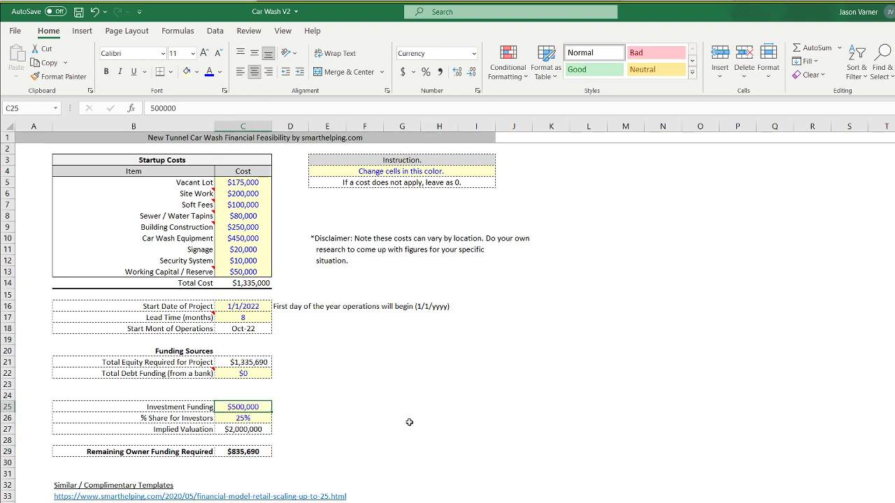
text(10)
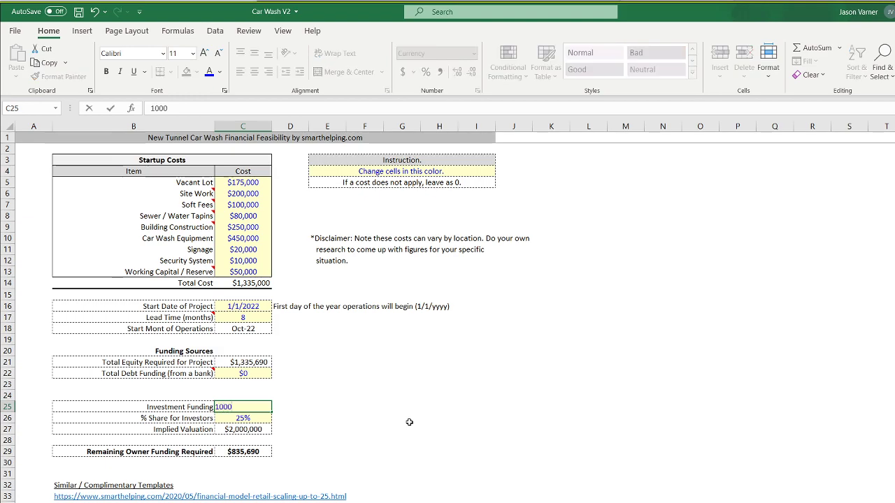
key(Return)
key(Up)
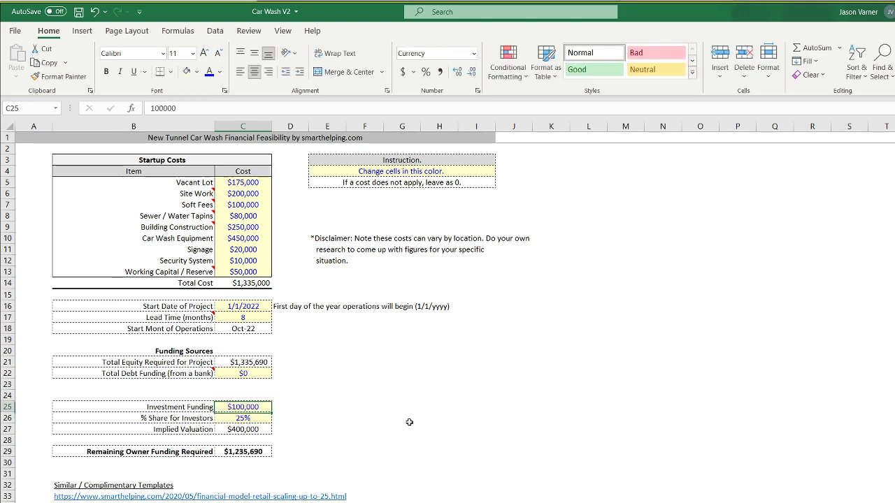
double_click(265, 406)
text(0)
key(Return)
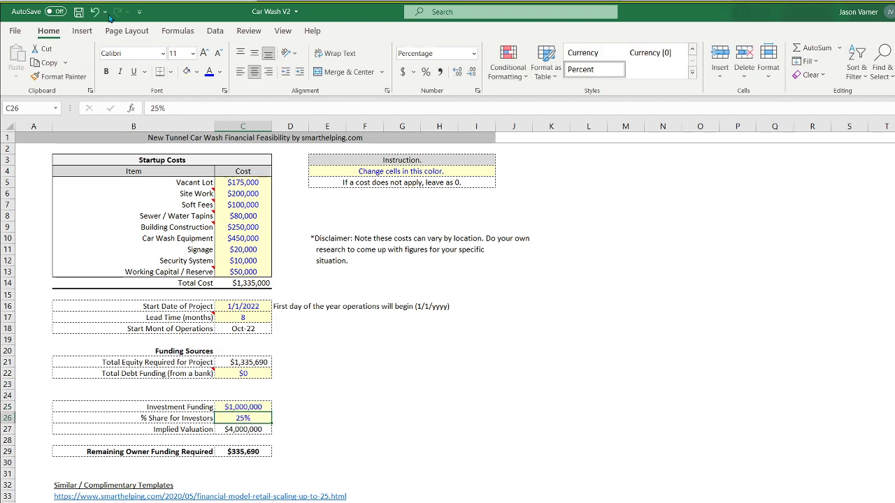
click(439, 385)
click(244, 451)
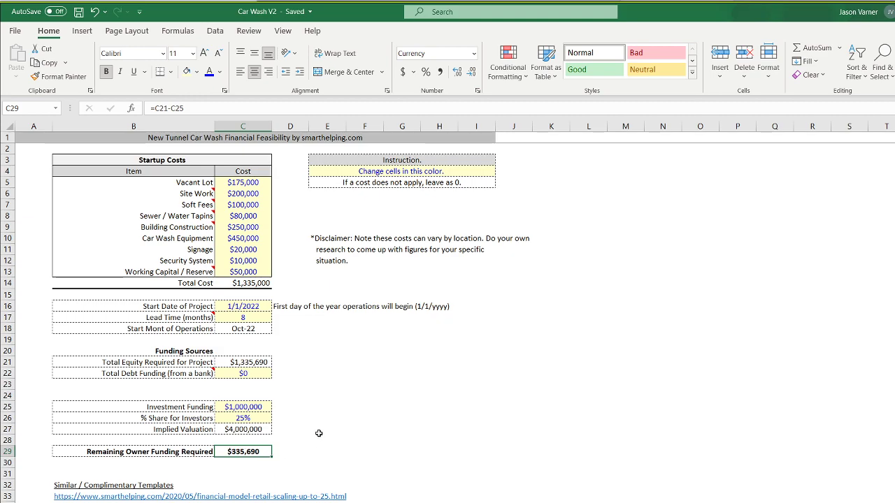
click(254, 406)
click(252, 452)
Examine the Running Cash Flow row across all five years of the 5-Year Monthly P&L.
key(ctrl+Page_Down)
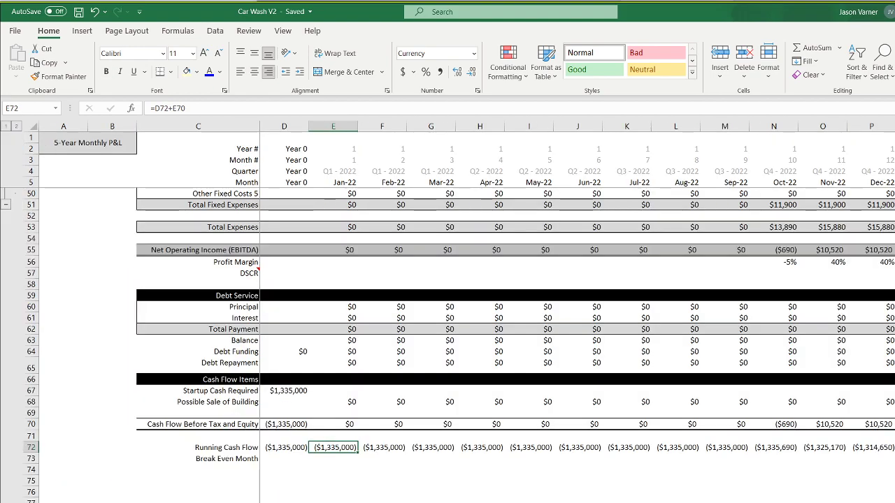
click(363, 484)
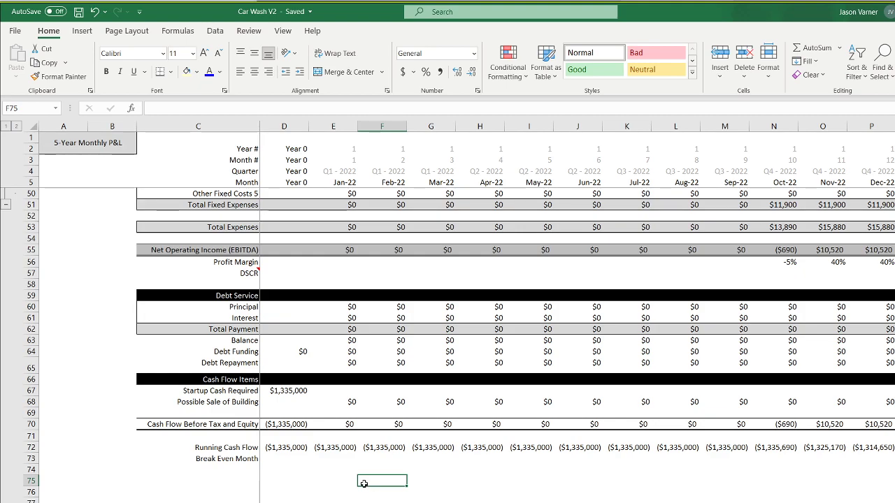
click(79, 13)
scroll(490, 315, right, 1)
scroll(503, 315, right, 15)
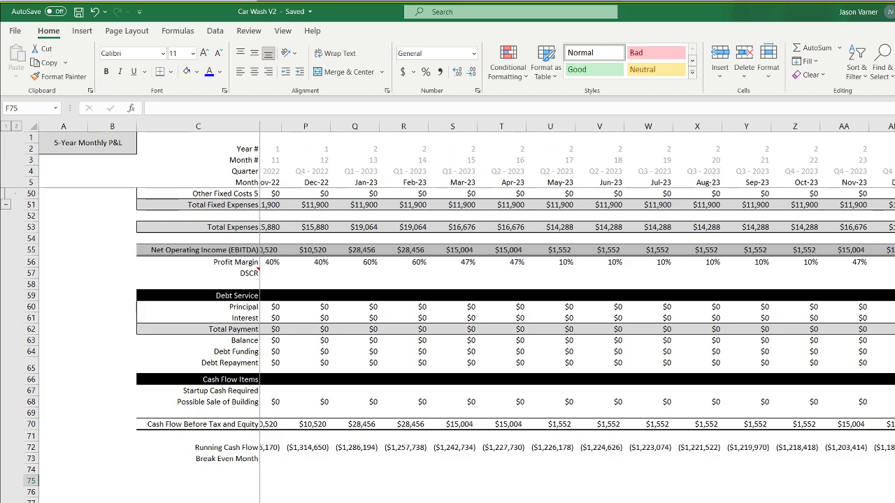
scroll(503, 314, right, 20)
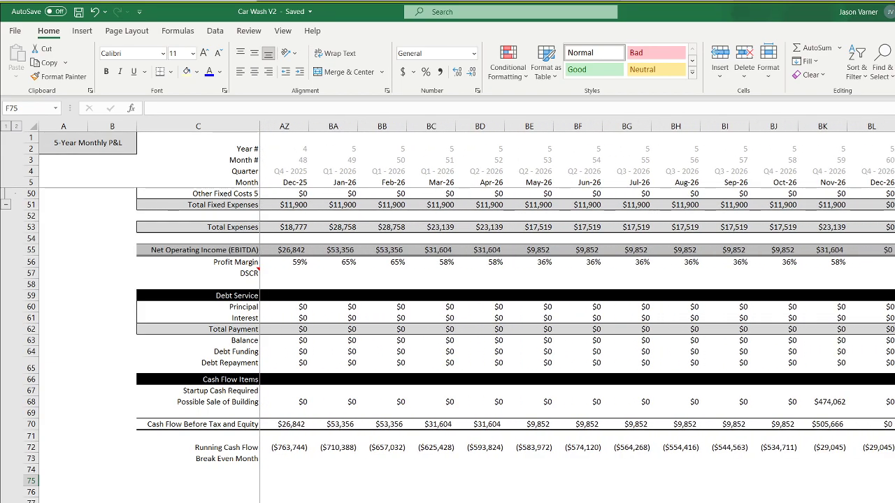
scroll(503, 315, left, 4)
scroll(503, 315, left, 20)
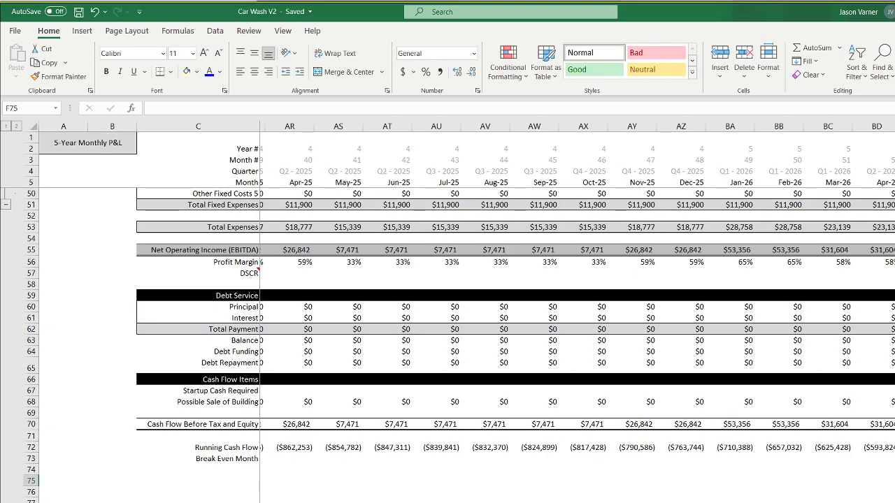
click(626, 502)
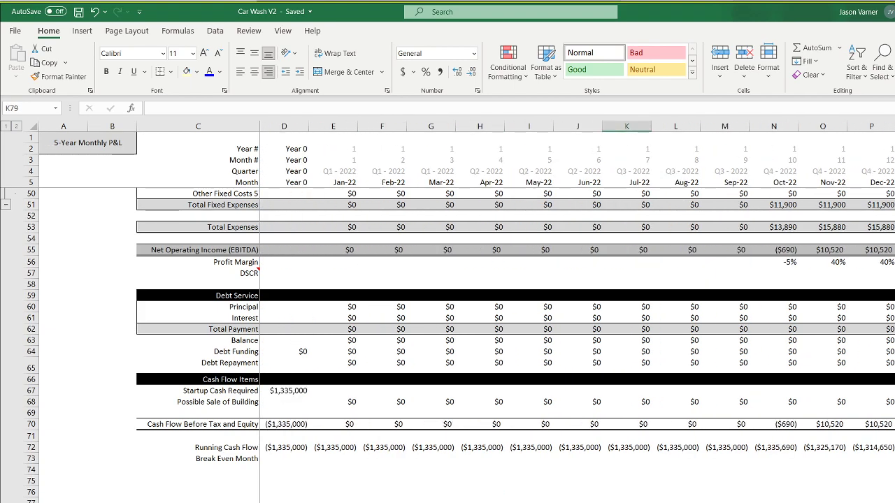
click(826, 449)
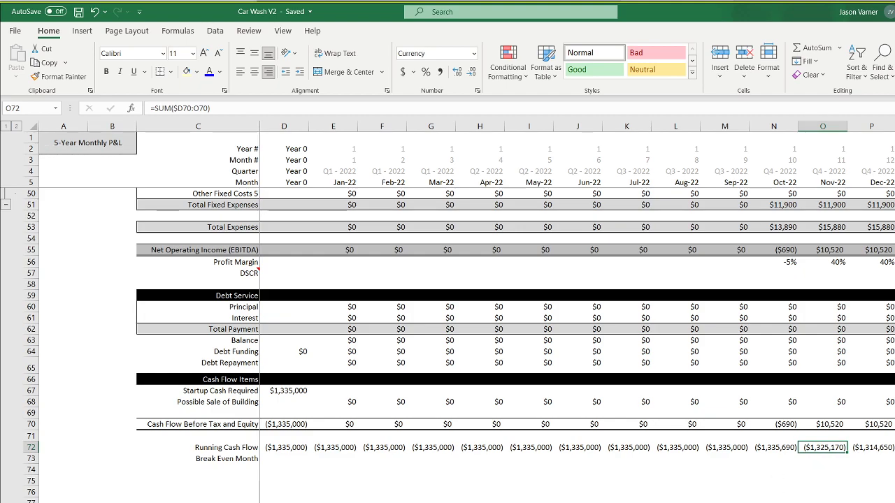
Set the Year 1 average car count per year in E5 of the revenue assumptions to 25,000.
key(ctrl+Page_Up)
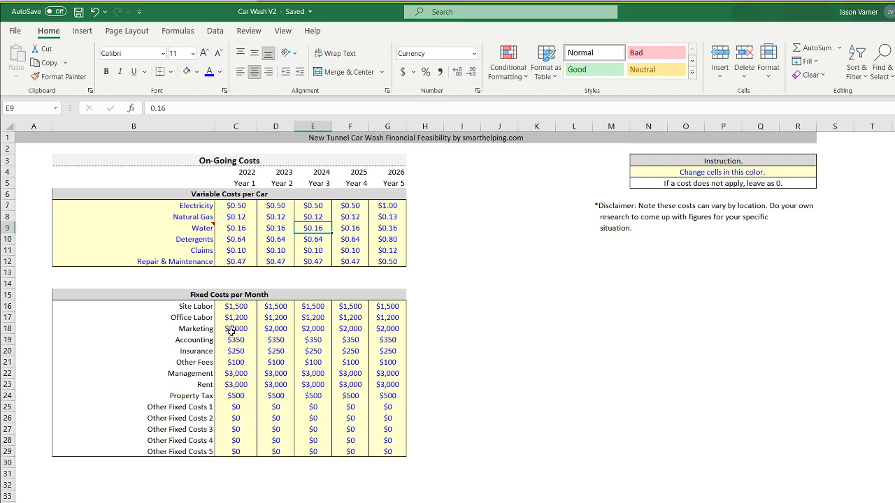
key(ctrl+Page_Up)
key(ctrl+Page_Up)
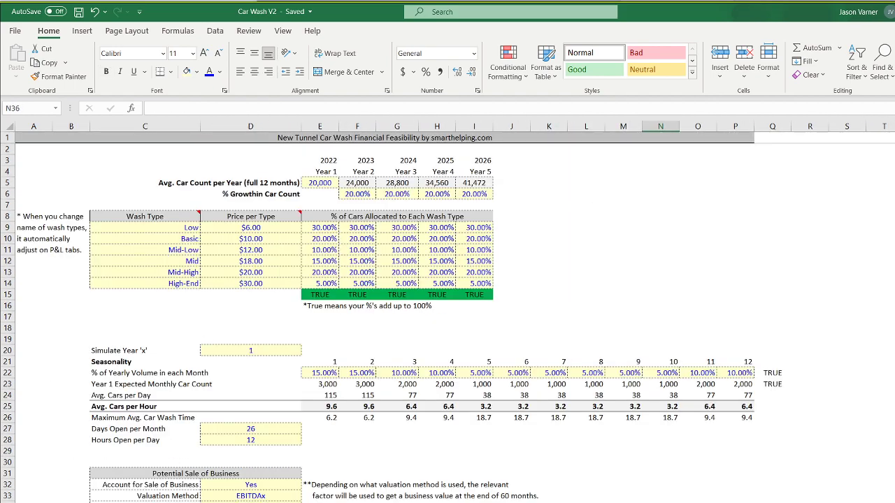
click(320, 184)
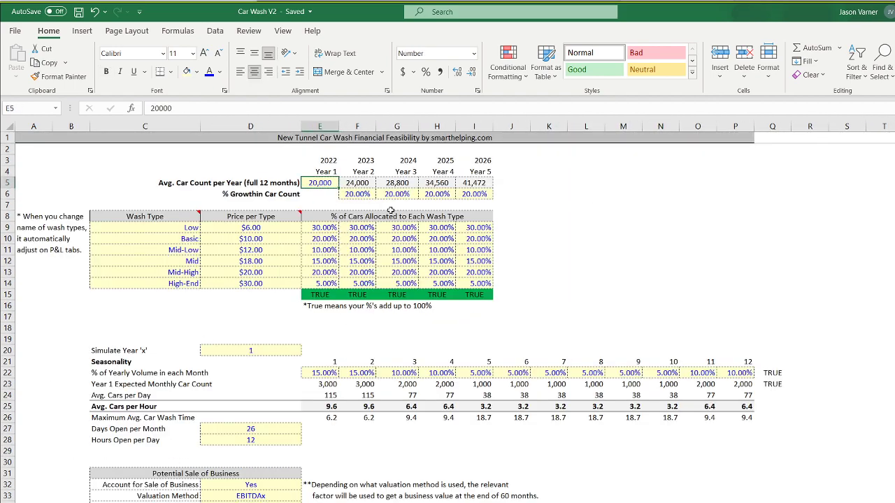
text(25,)
text(000)
key(Return)
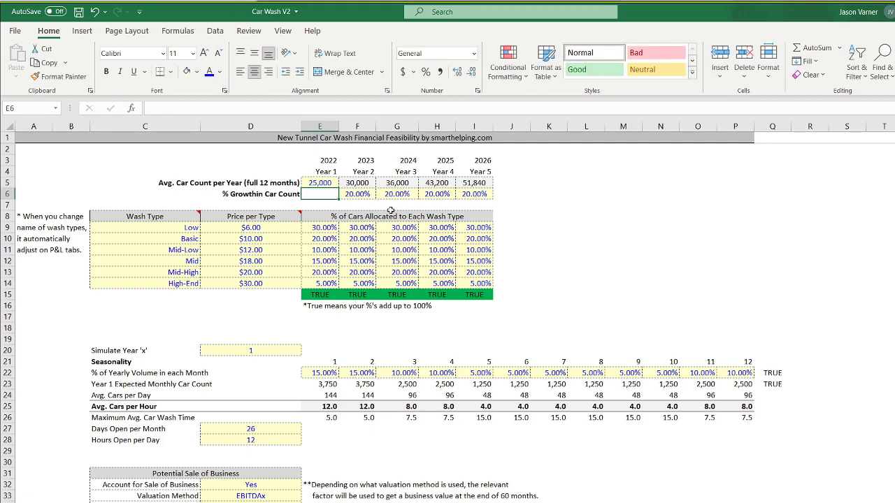
Check the Running Cash Flow and Break Even Month rows in the monthly P&L, and return to Startup Costs.
key(ctrl+Page_Down)
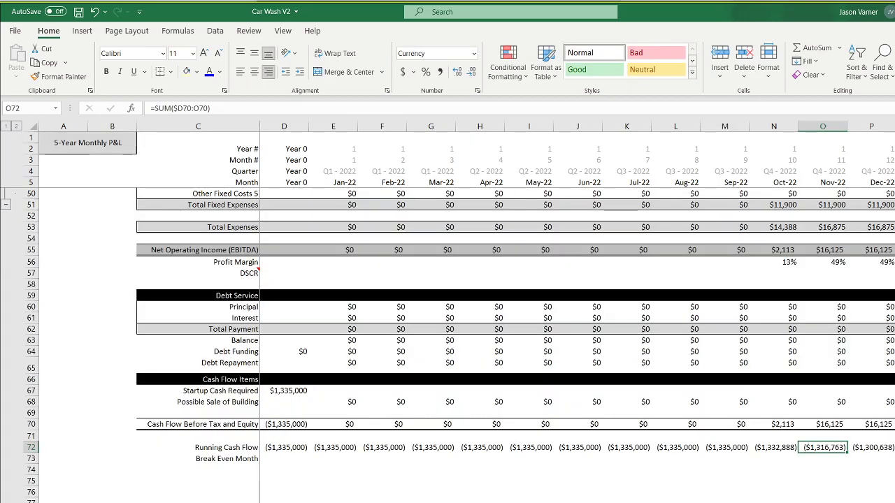
scroll(520, 287, right, 10)
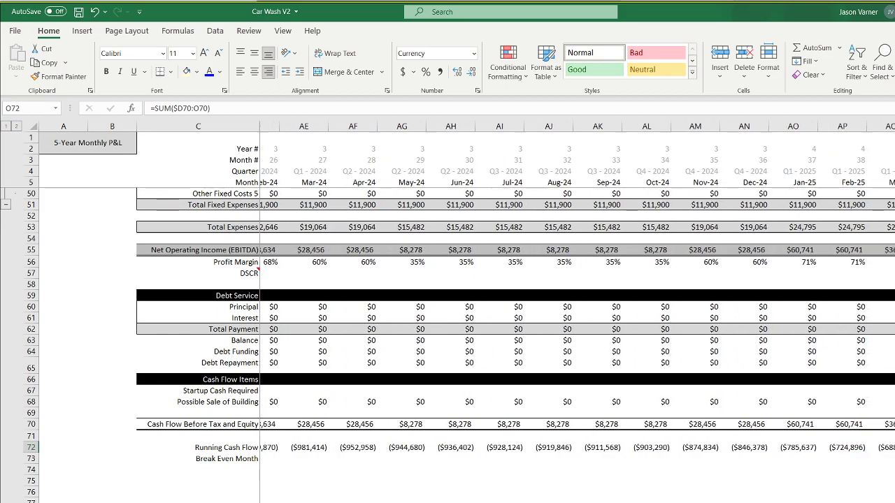
scroll(520, 286, right, 6)
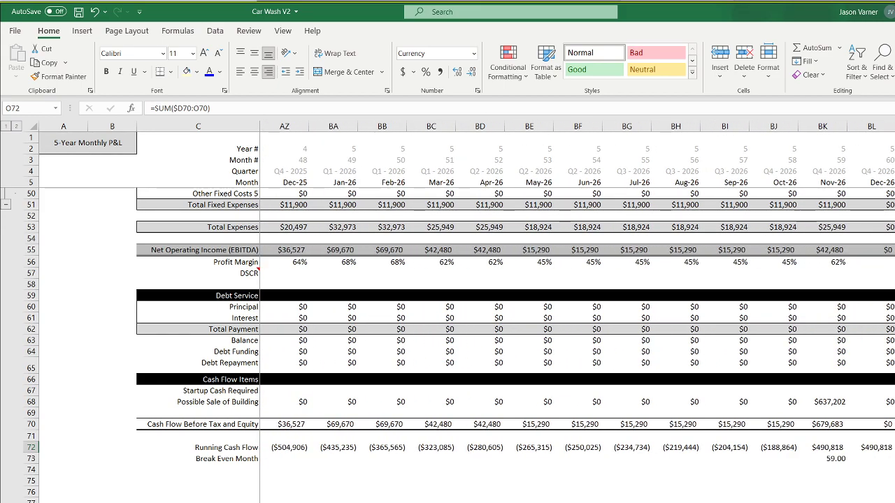
scroll(520, 287, left, 18)
key(ctrl+Page_Up)
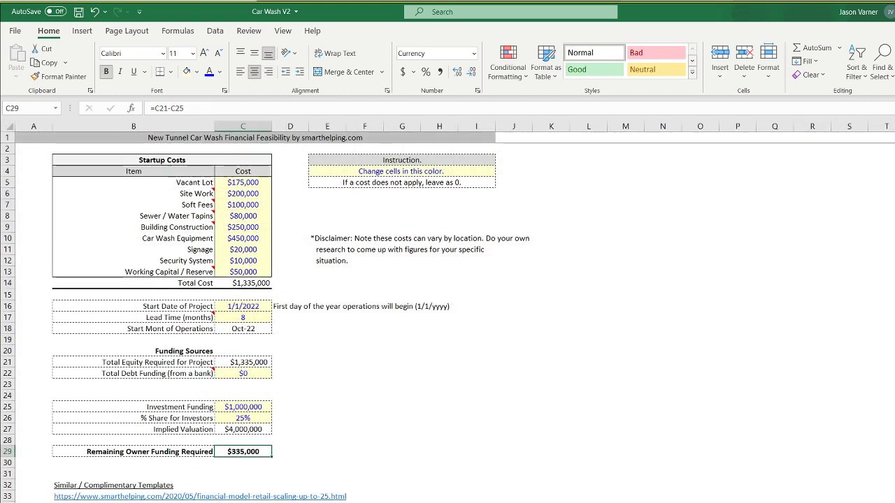
Rename the Soft Fees label in B7 of Startup Costs to Soft Costs.
click(254, 180)
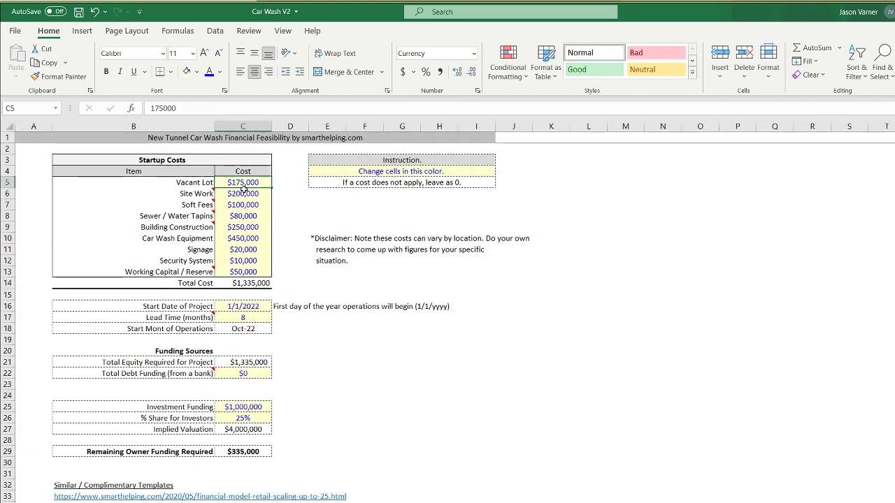
click(247, 193)
click(243, 204)
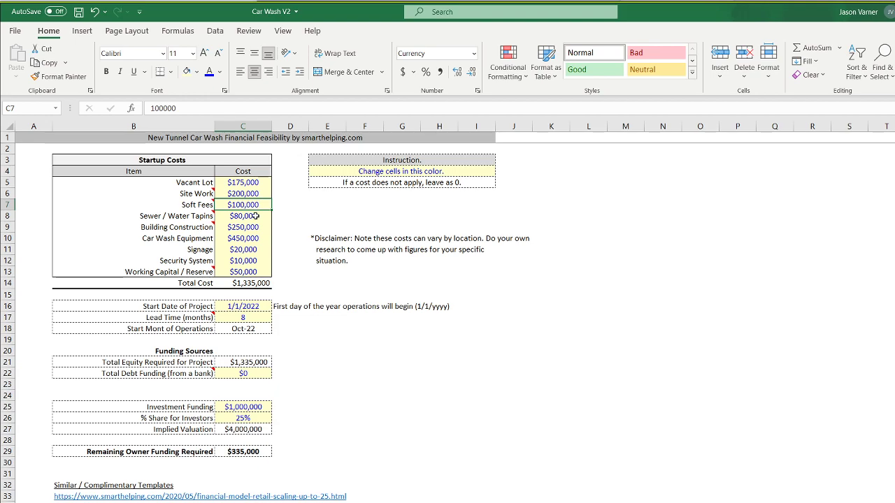
click(200, 204)
drag(166, 109, 278, 109)
text(Costs)
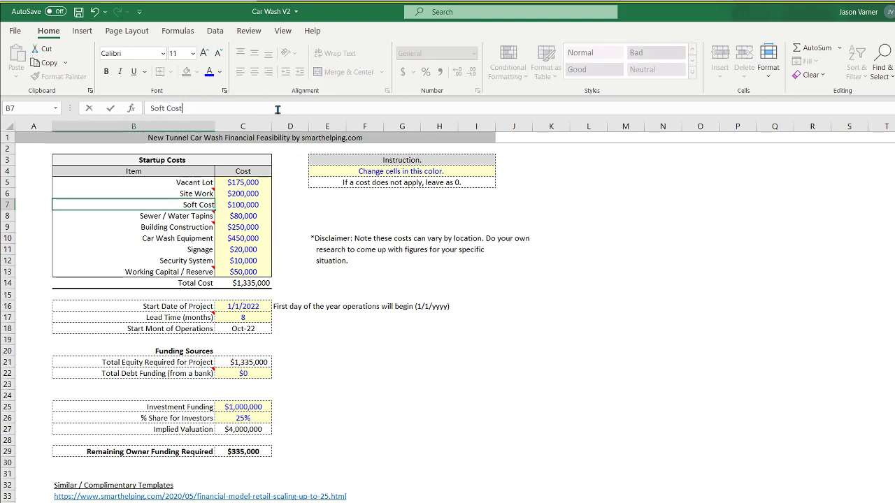
key(Return)
Review the startup cost amounts in C5:C13 and glance at the On-Going Costs sheet.
click(247, 216)
click(246, 228)
click(244, 271)
click(242, 183)
click(244, 216)
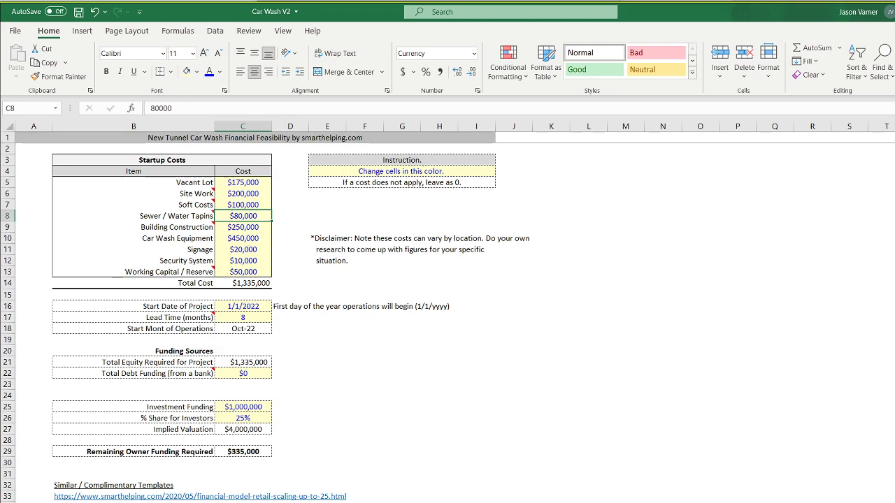
key(ctrl+Page_Down)
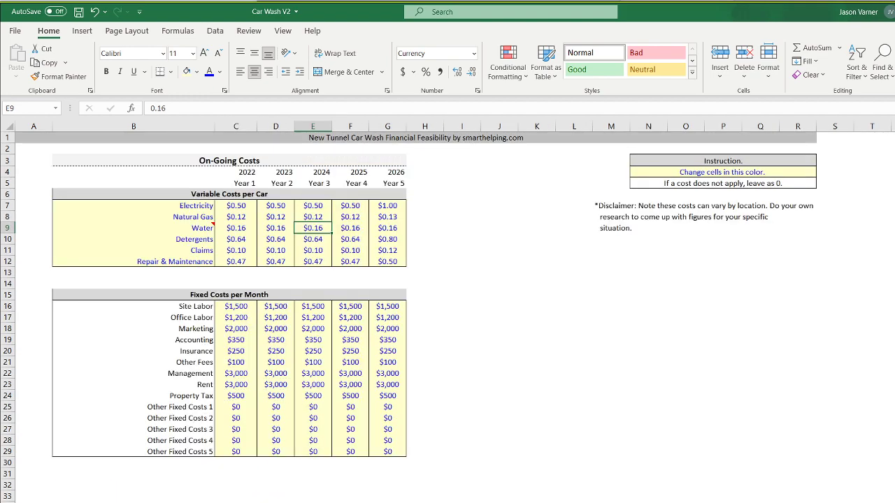
key(ctrl+Page_Up)
drag(588, 294, 595, 360)
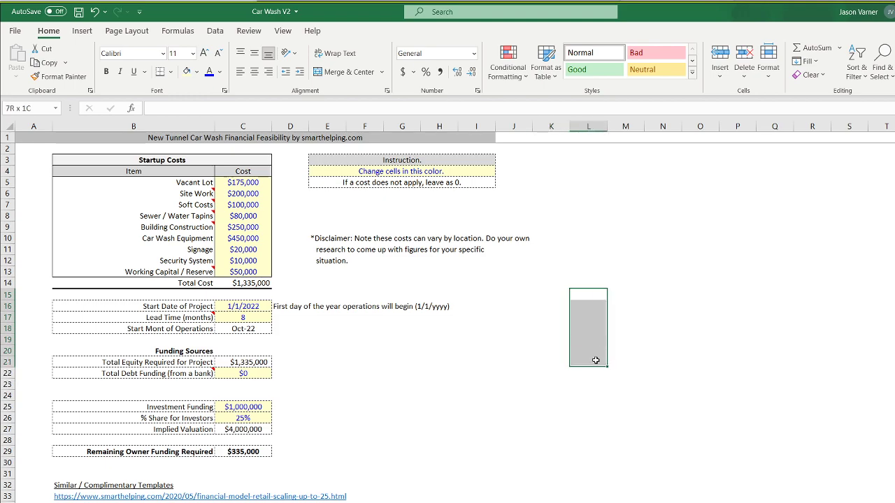
drag(662, 294, 645, 326)
drag(527, 284, 640, 389)
drag(512, 282, 498, 386)
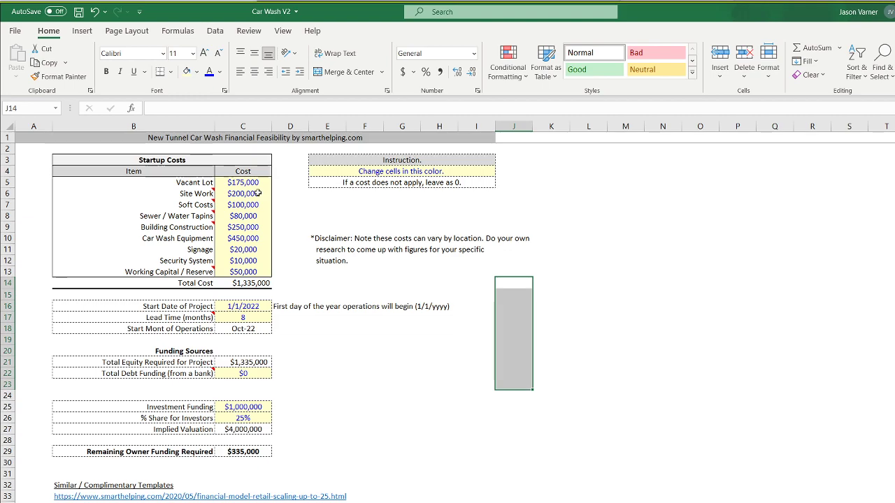
drag(252, 183, 246, 273)
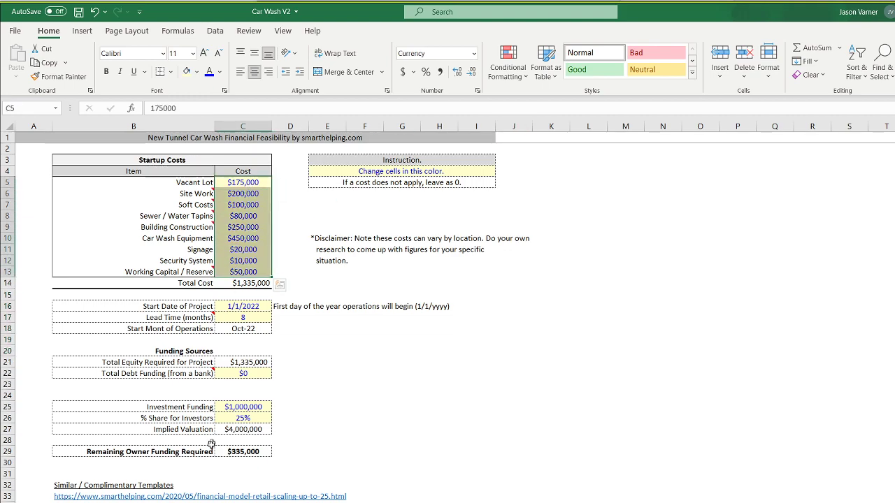
Review the variable costs per car and the fixed costs per month on the ongoing costs sheet.
click(199, 502)
drag(238, 208, 385, 256)
drag(239, 309, 389, 440)
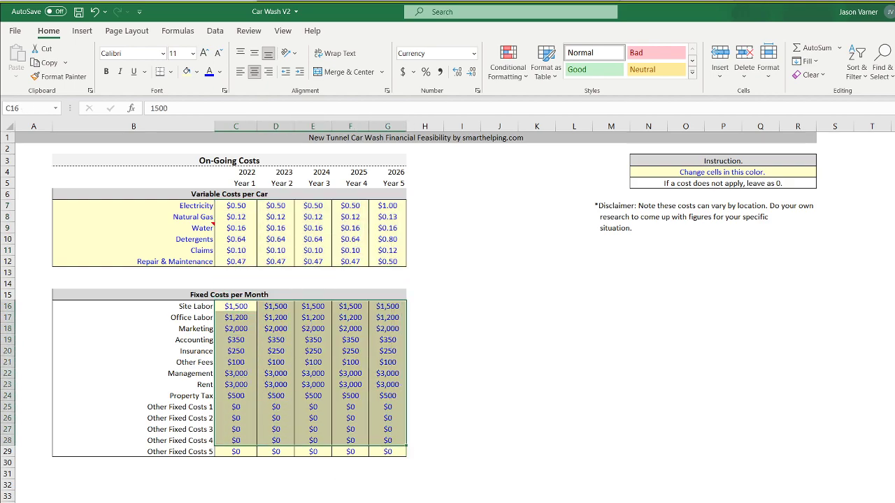
Review the average car count per year for Years 1 to 5 on the revenue assumptions sheet.
click(119, 502)
click(325, 181)
click(363, 182)
click(397, 182)
click(437, 183)
click(474, 183)
click(323, 182)
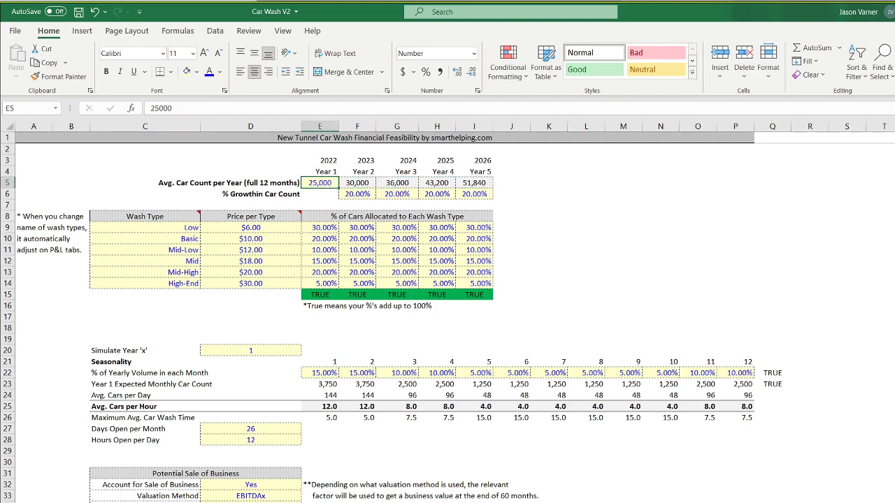
Set the project's lead time to 3 months on the startup costs sheet.
click(139, 502)
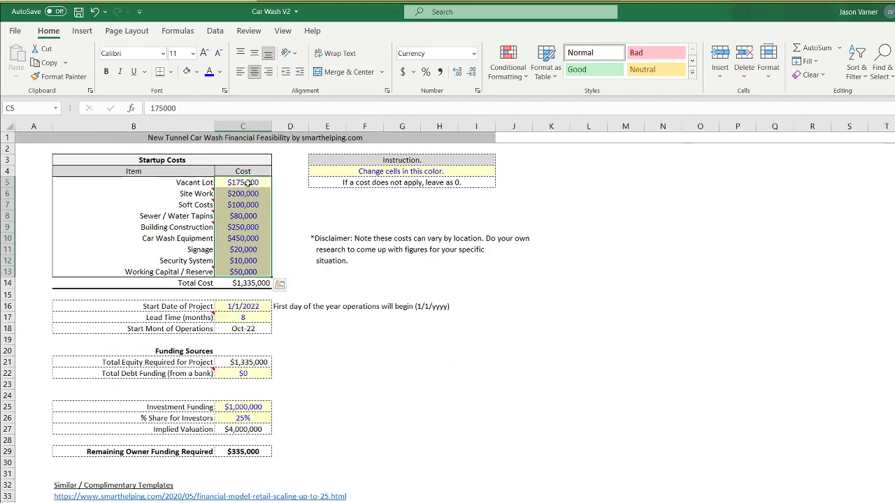
drag(249, 183, 250, 272)
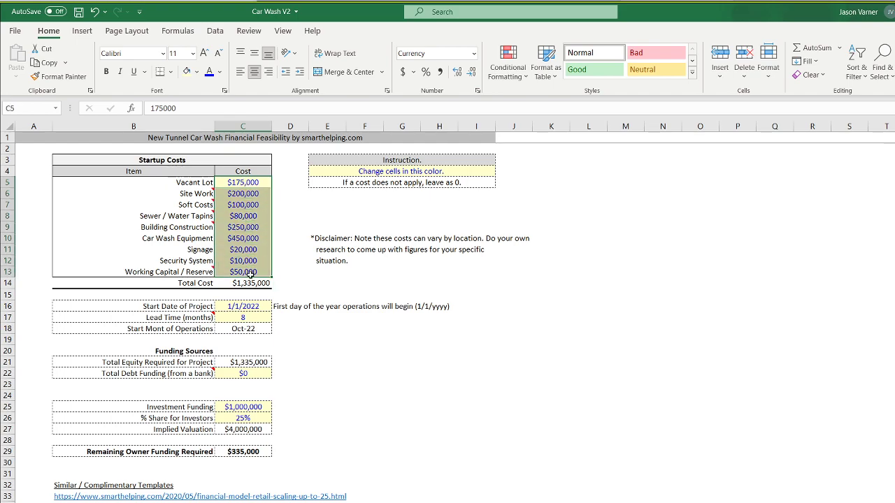
click(260, 310)
click(247, 318)
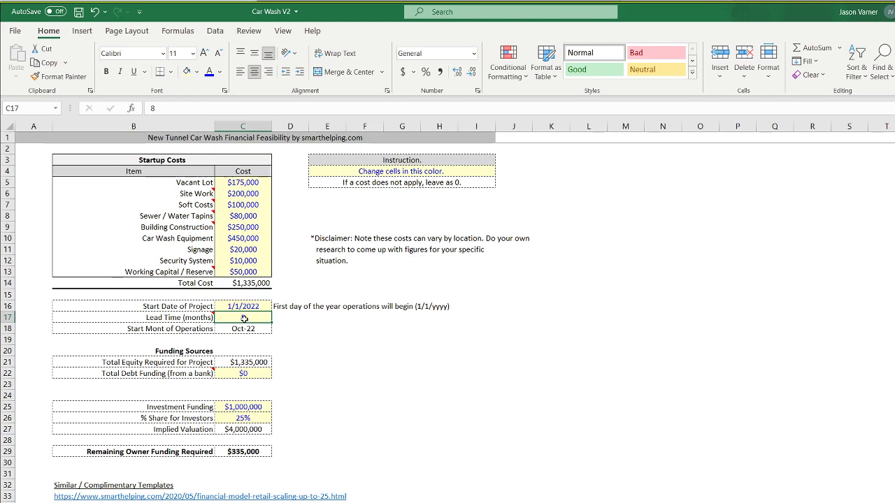
text(3)
key(Return)
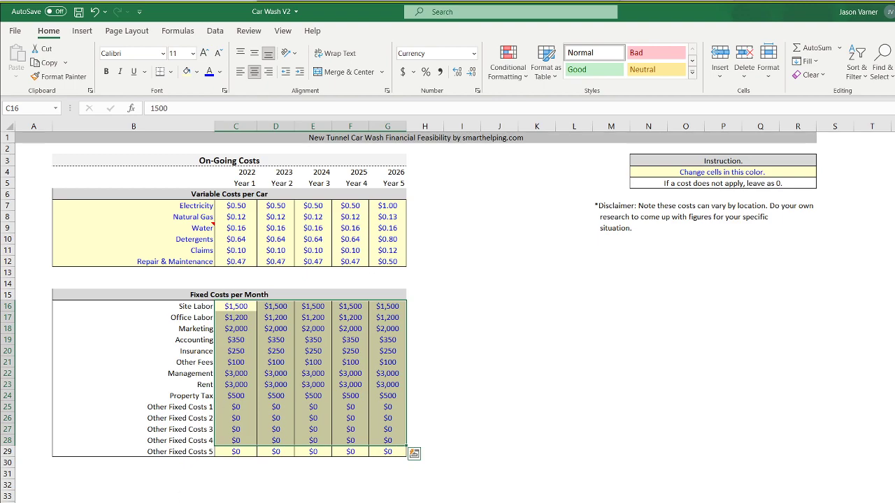
Review the monthly fixed costs, the prices per wash type and the Year 1 average car count.
drag(236, 308, 374, 431)
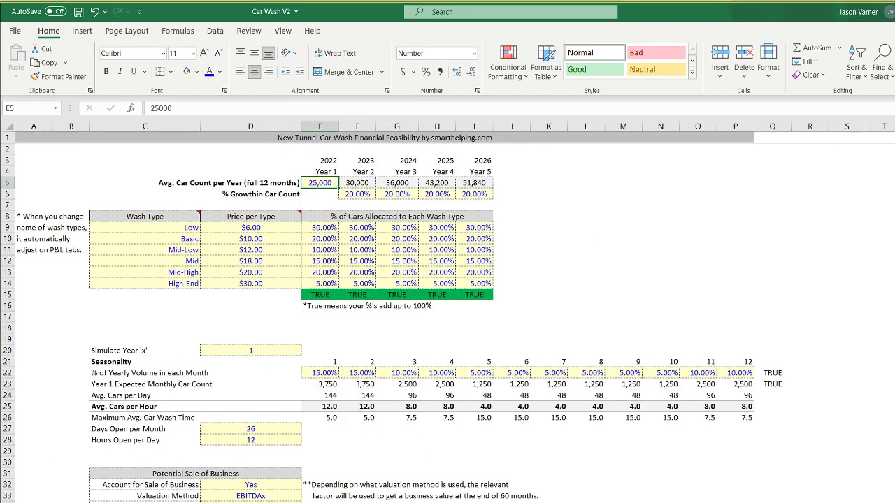
click(271, 228)
click(270, 248)
click(320, 182)
Save the workbook.
click(78, 12)
drag(662, 238, 676, 309)
drag(694, 239, 698, 278)
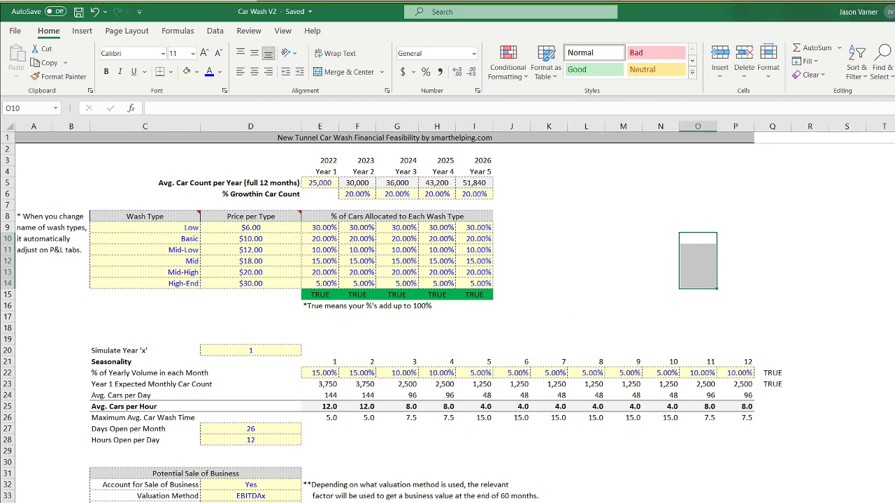
Examine the startup costs, the yearly car counts and the monthly seasonality percentages.
key(ctrl+Page_Up)
drag(242, 183, 241, 273)
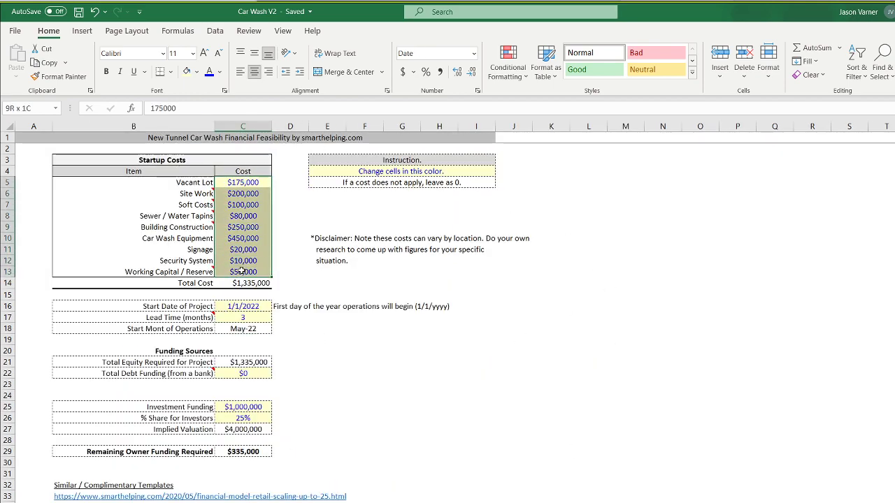
click(325, 502)
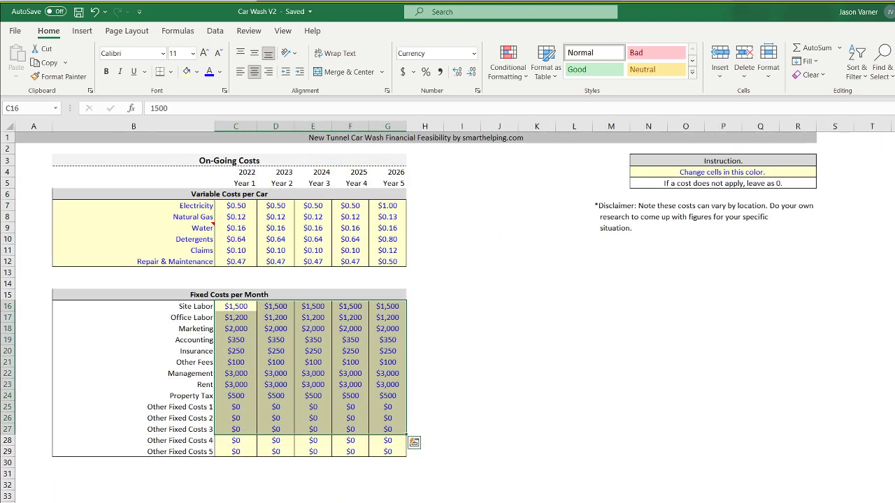
click(328, 500)
drag(321, 183, 473, 183)
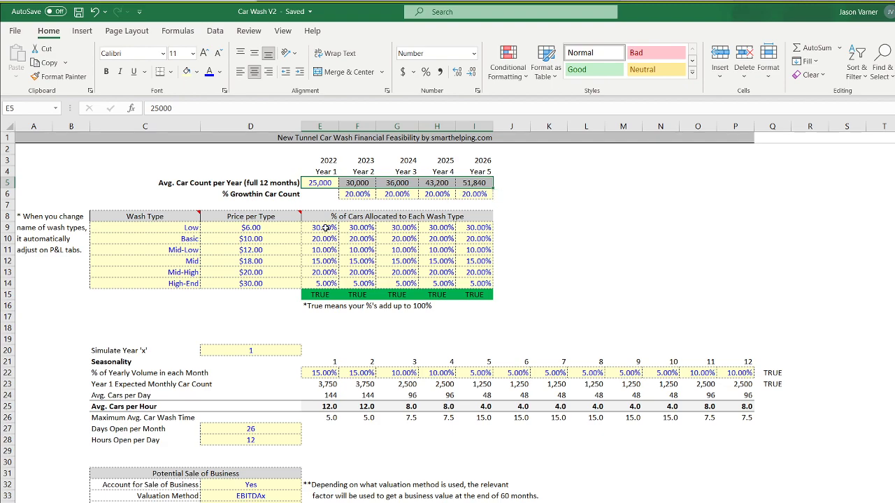
click(325, 228)
drag(319, 372, 732, 375)
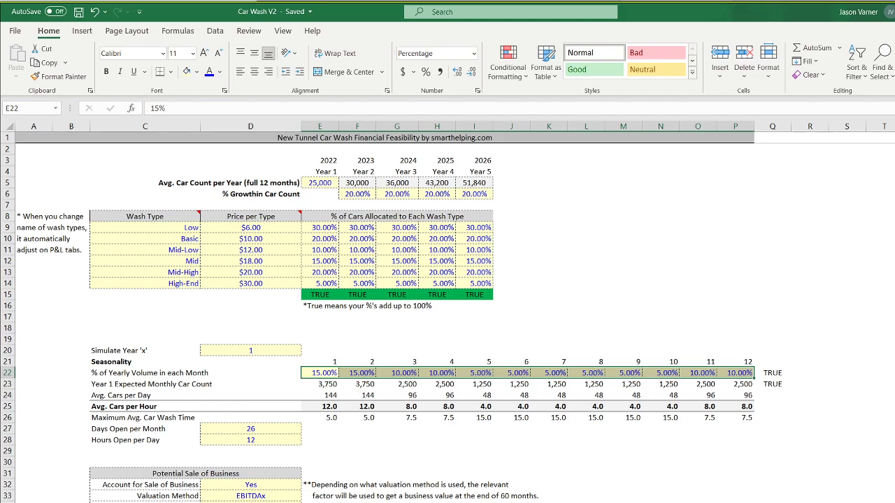
Look through the ongoing costs and startup costs sheets and return to the car count and seasonality assumptions.
key(ctrl+Page_Down)
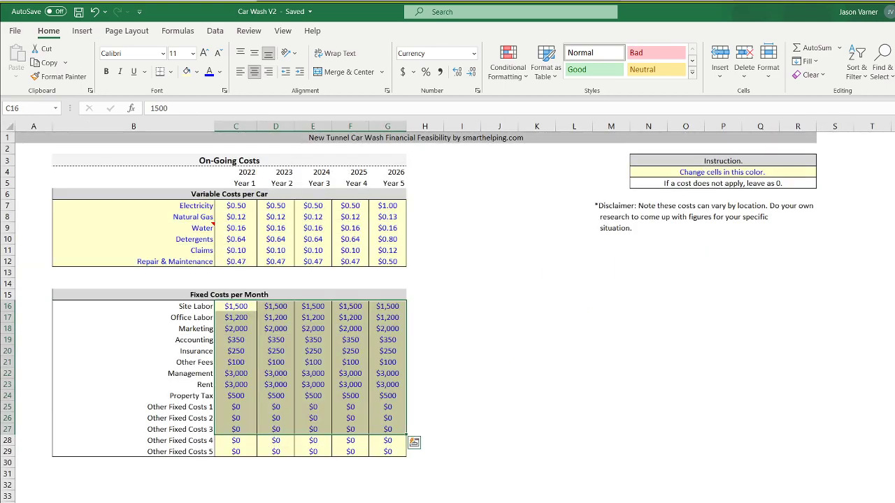
key(ctrl+Page_Up)
key(ctrl+Page_Down)
key(ctrl+Page_Down)
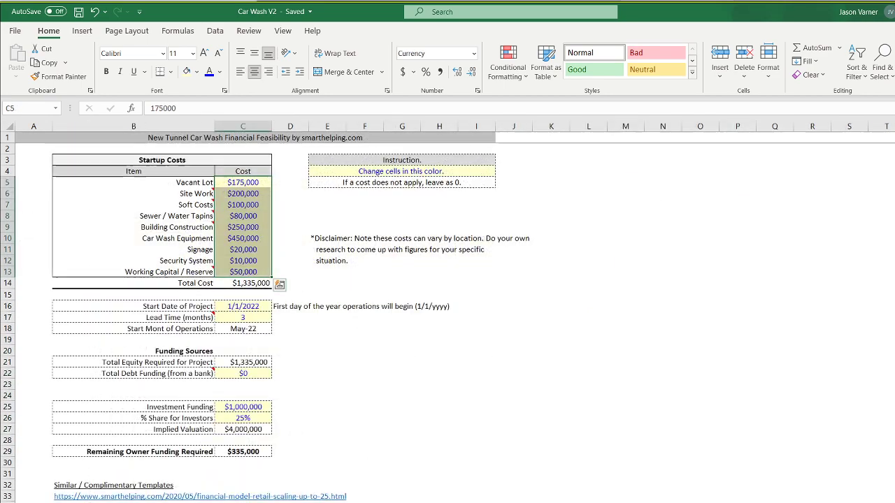
key(ctrl+Page_Up)
key(ctrl+Page_Up)
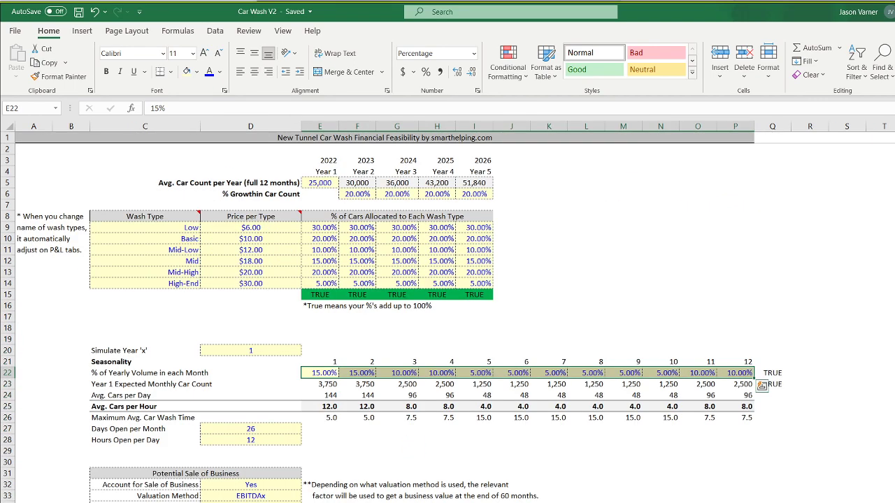
Examine the maximum average car wash time for month 1 and the average cars per hour for months 1 to 6.
click(329, 421)
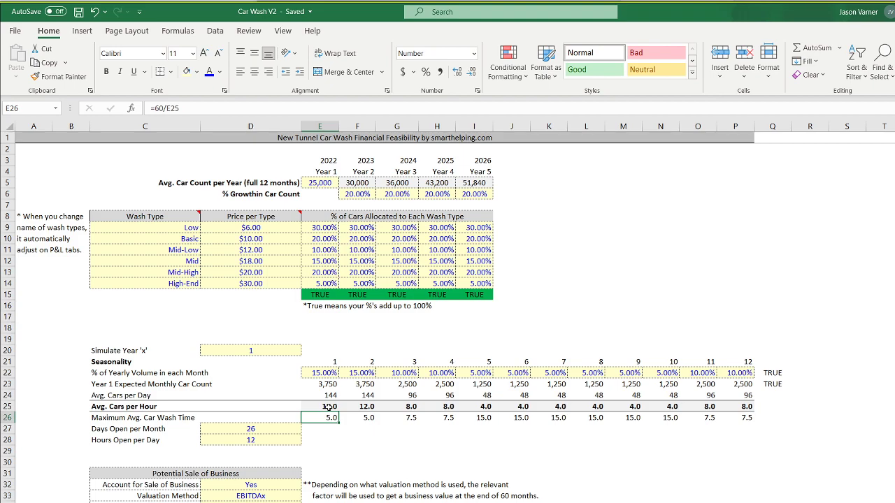
click(329, 407)
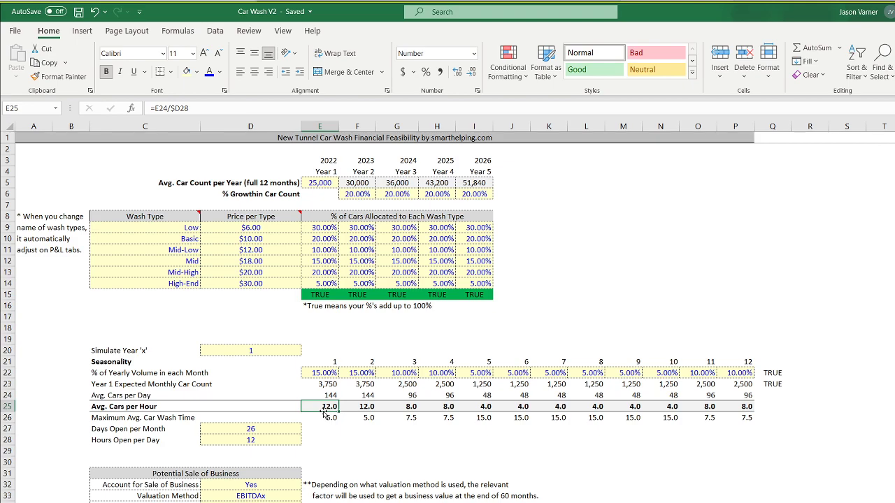
click(365, 404)
click(325, 404)
click(362, 404)
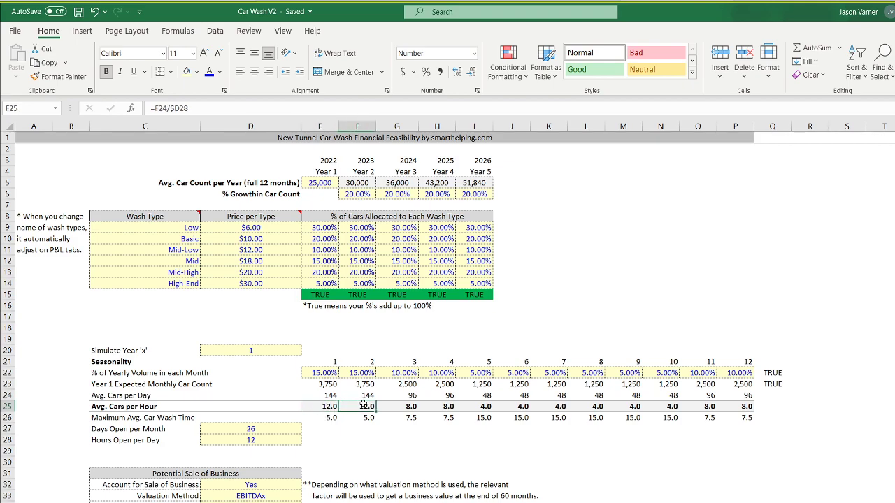
click(406, 406)
click(444, 405)
click(467, 406)
click(518, 406)
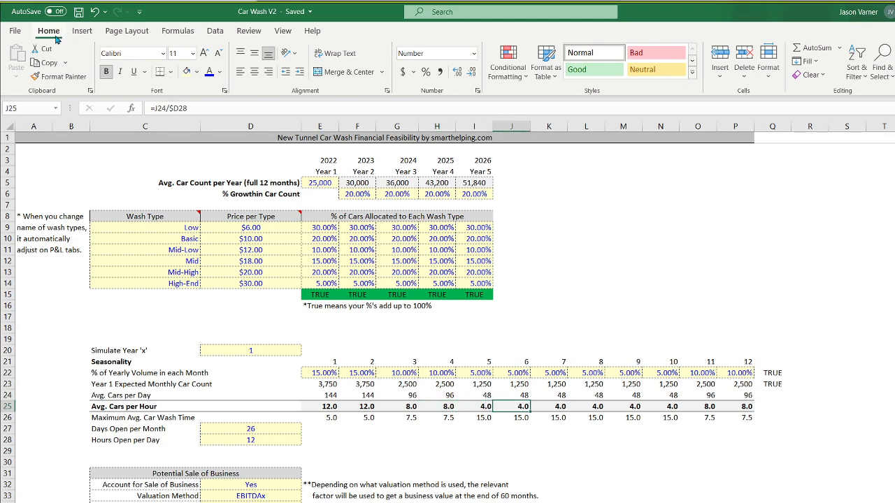
Save the workbook and check the maximum average car wash time for months 1 and 2.
click(79, 12)
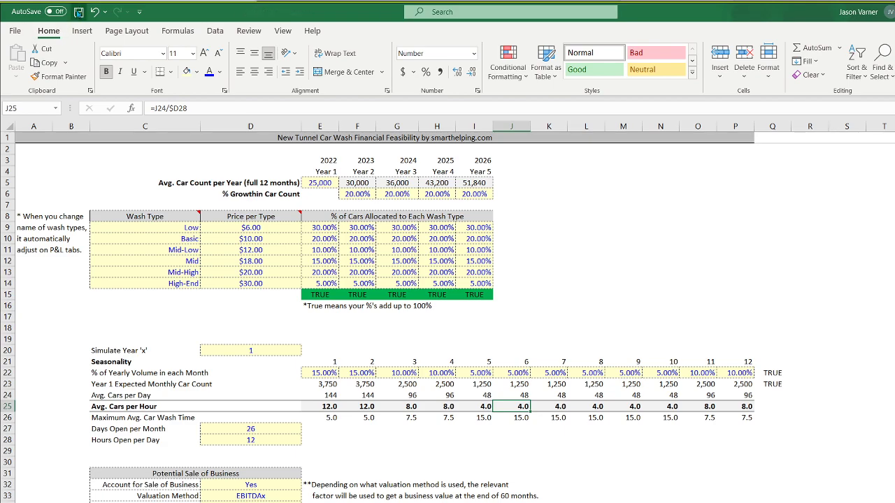
click(330, 418)
click(360, 418)
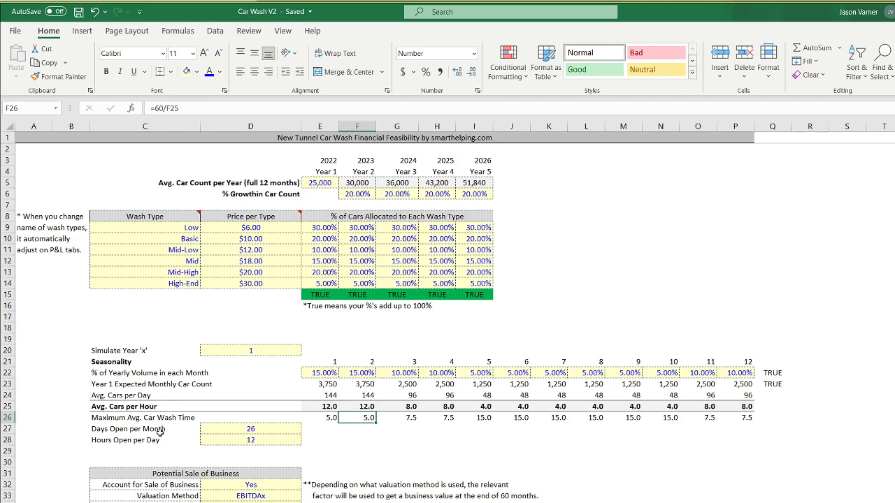
Extend the operating inputs with a row under Hours Open per Day, labelled "# of Locations" with the value 3.
drag(137, 437, 299, 454)
click(139, 452)
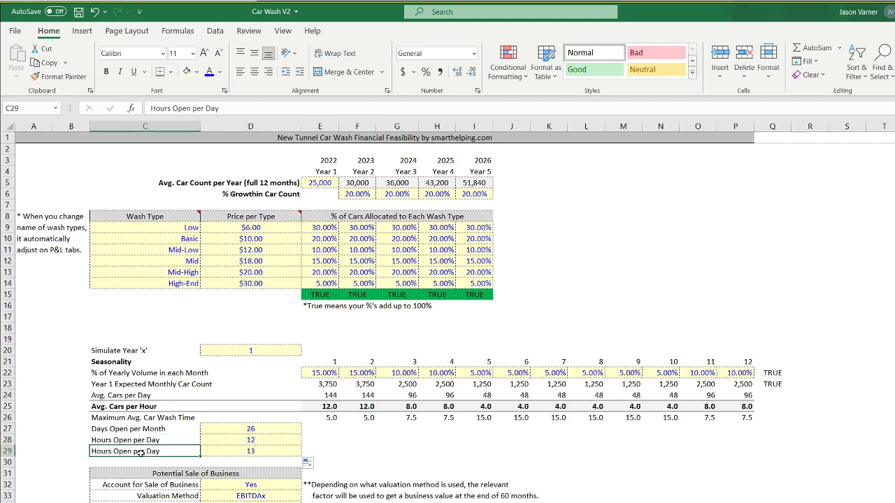
text(# of Locations)
key(Tab)
text(3)
key(Return)
Add "per Location" to the end of the "Avg. Cars per Hour" and "Avg. Cars per Day" row labels.
key(Right)
key(Right)
key(Up)
key(Up)
key(Up)
key(Up)
key(Up)
key(Left)
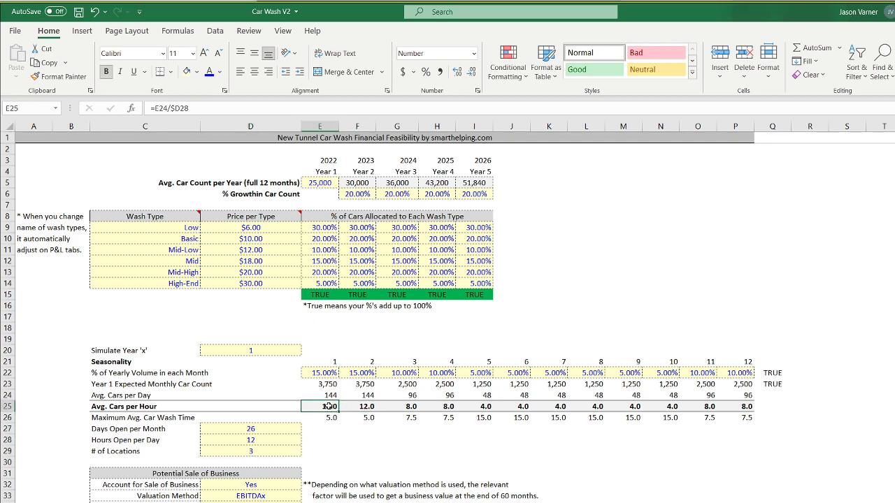
click(178, 404)
double_click(178, 404)
text(per Location)
key(Return)
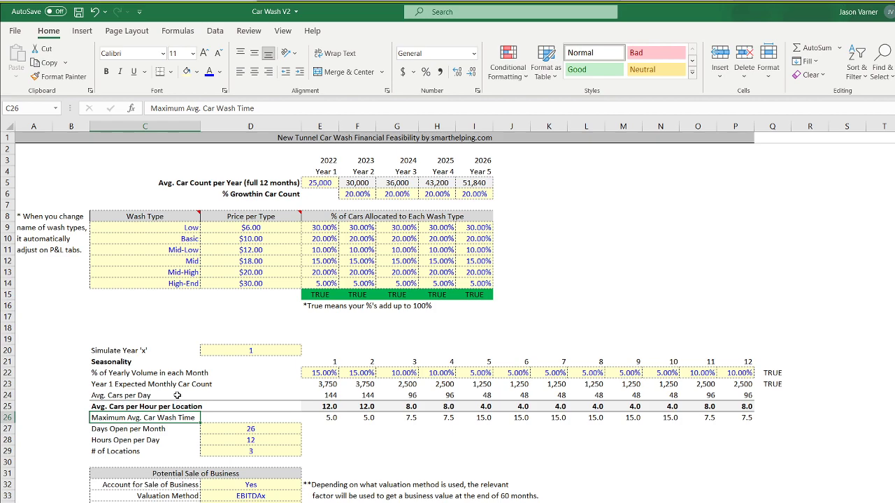
double_click(176, 396)
text(per Location)
key(Return)
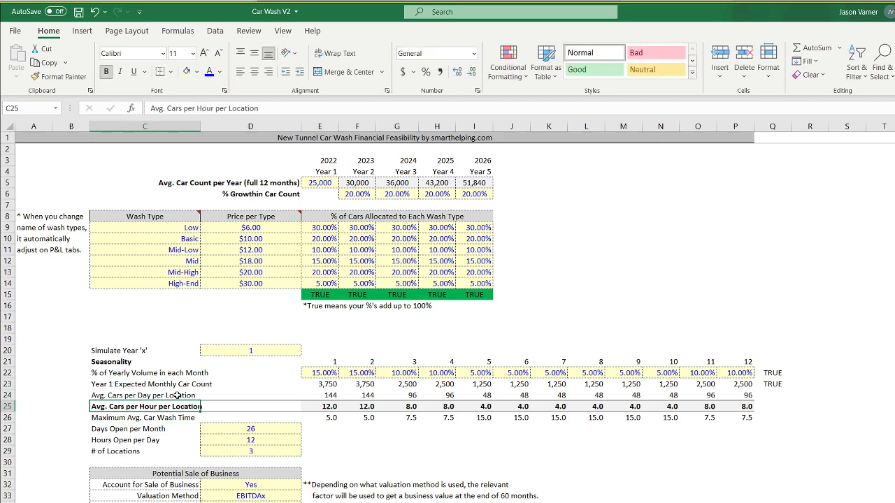
Change the month 1 average cars per day formula in E24 to =E23/$D27/$D29 and fill it across through month 12.
click(220, 386)
click(119, 383)
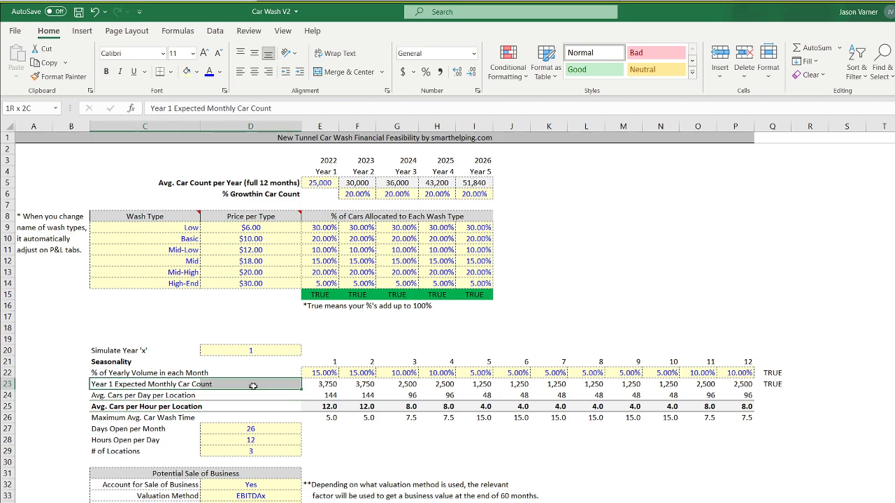
click(116, 395)
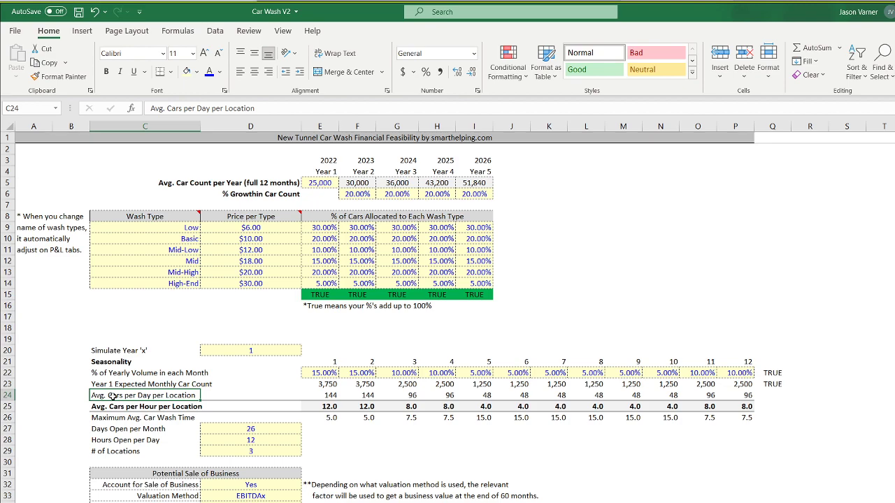
click(316, 397)
click(208, 108)
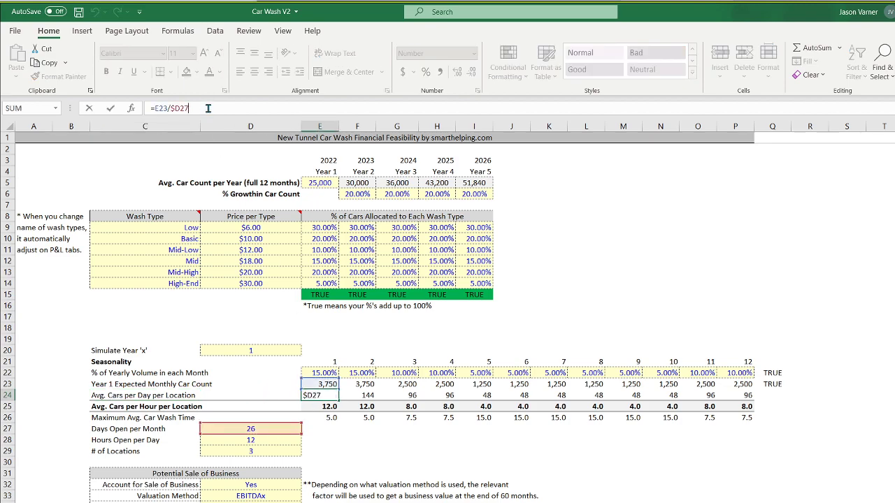
text(/)
click(265, 451)
key(F4)
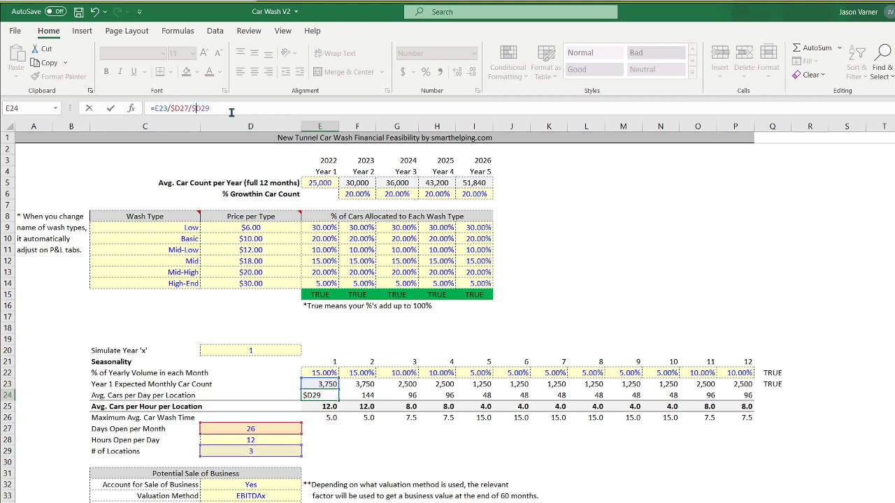
key(Return)
click(332, 396)
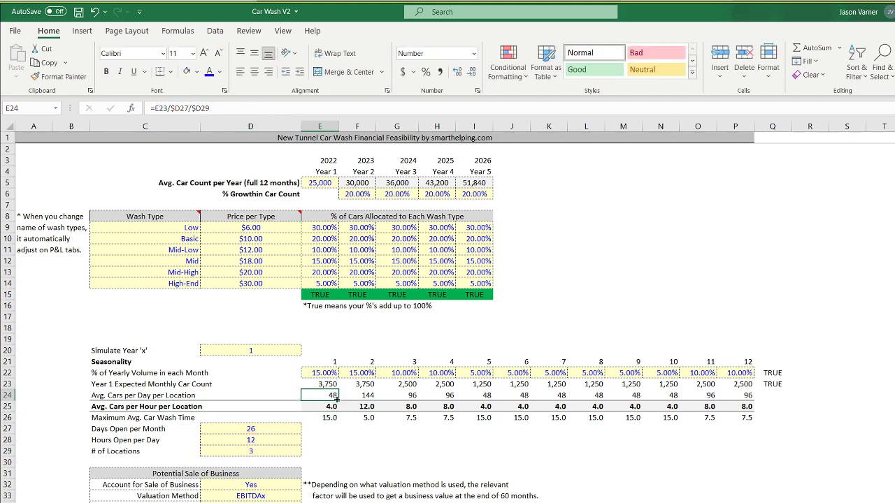
drag(347, 399, 739, 405)
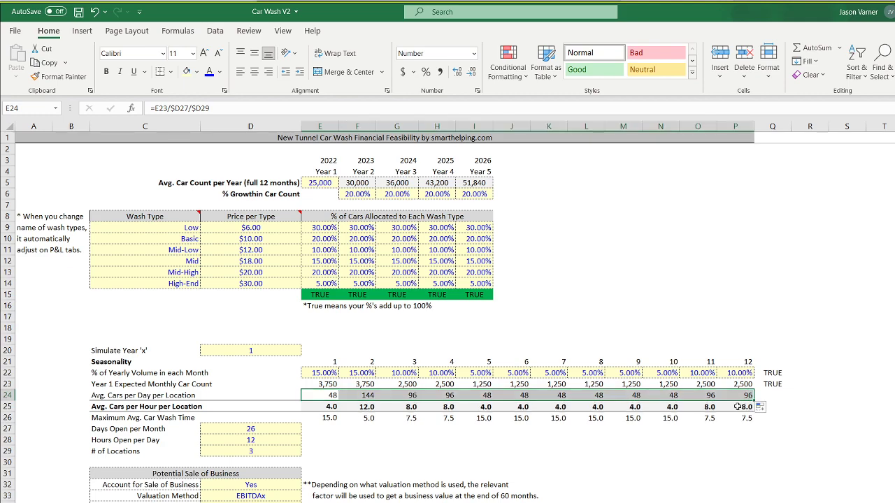
Check the average cars per hour per location formulas for months 1 to 3.
click(329, 410)
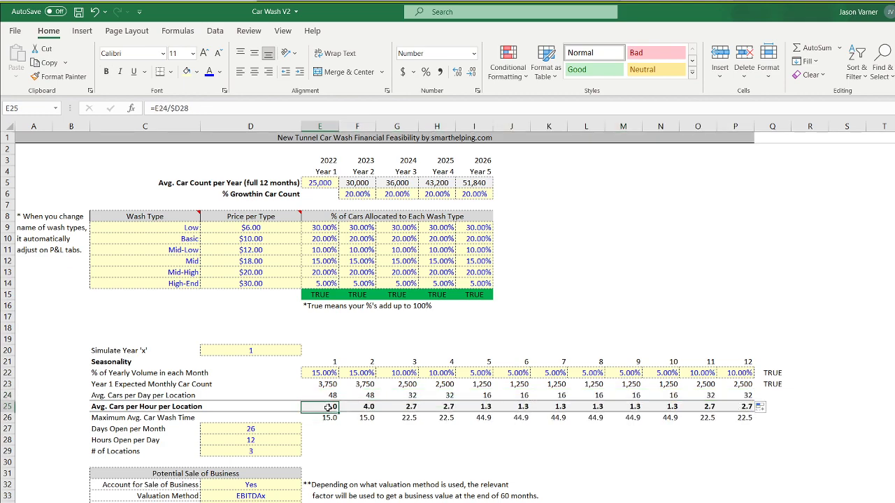
double_click(327, 409)
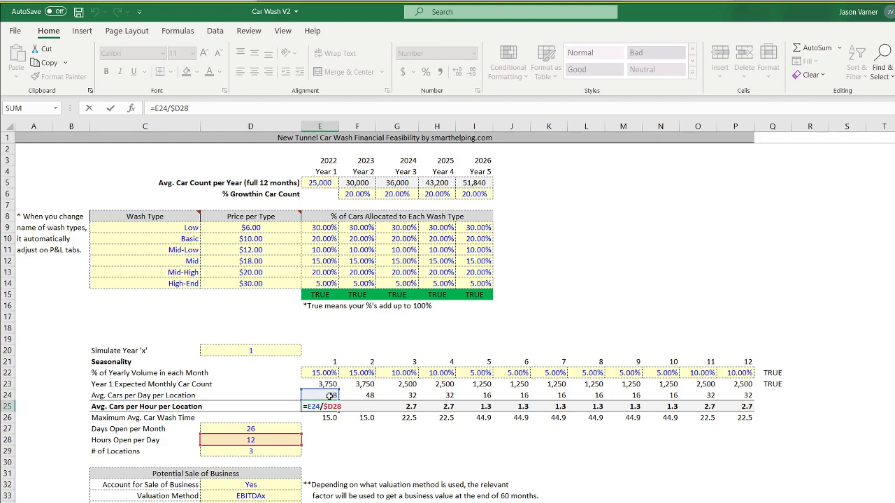
key(Escape)
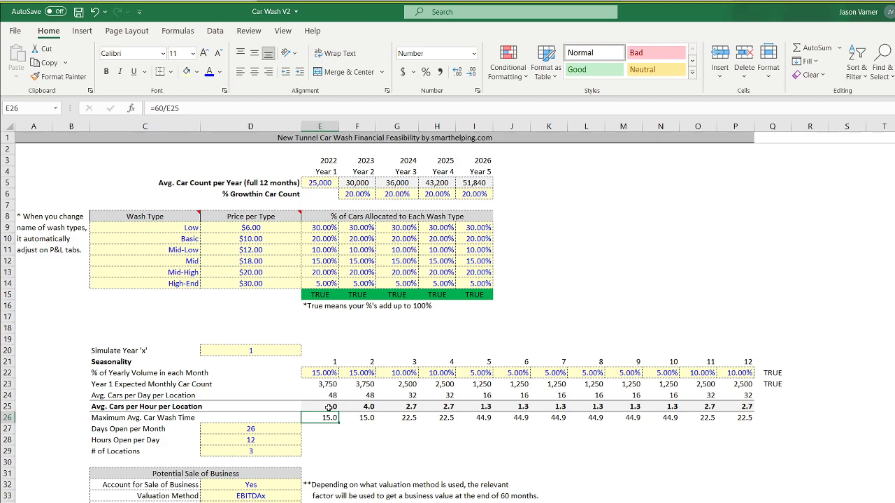
click(365, 408)
click(400, 407)
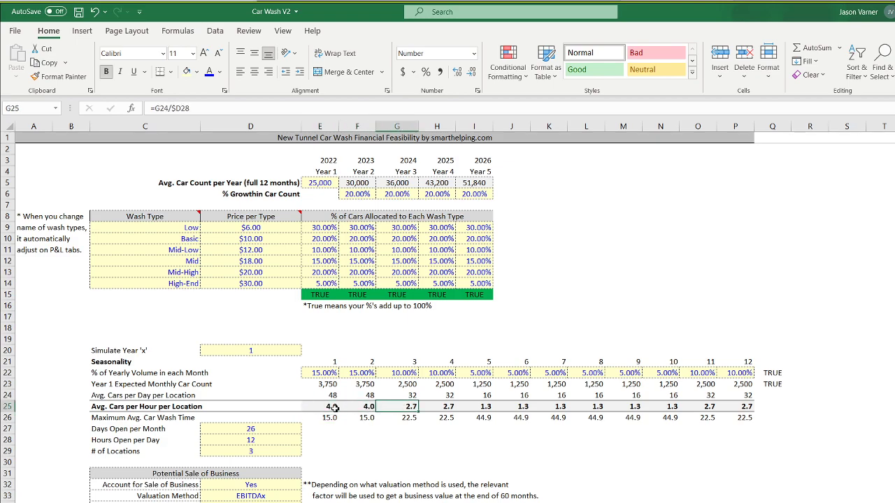
Check the month 1 average cars per hour per location formula and the Maximum Avg. Car Wash Time formulas for months 1 to 7.
click(329, 410)
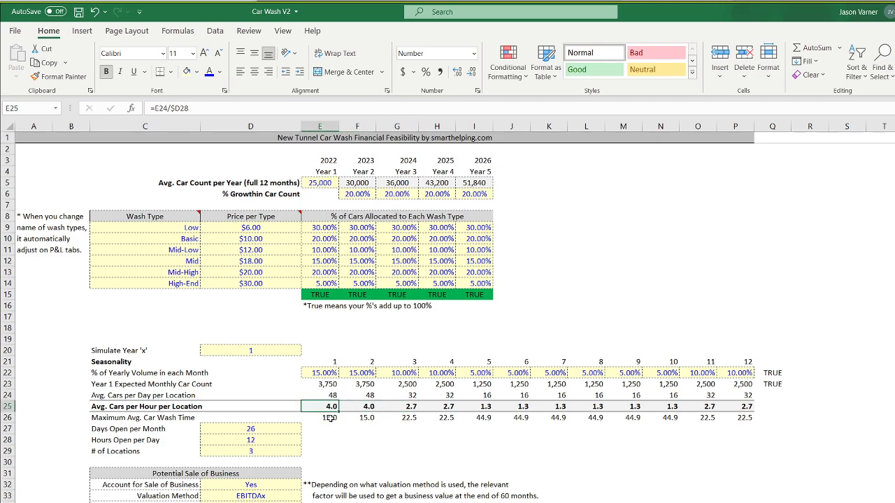
click(330, 418)
click(362, 418)
click(411, 418)
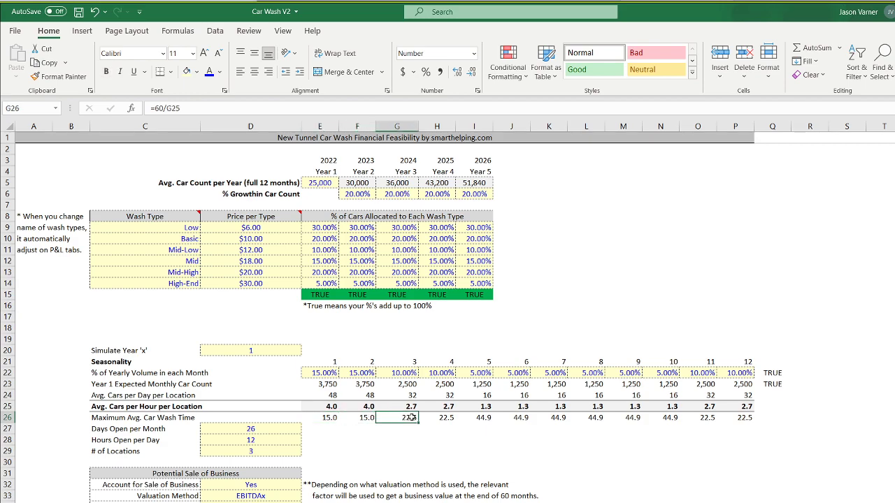
click(443, 417)
click(479, 418)
click(516, 417)
click(556, 418)
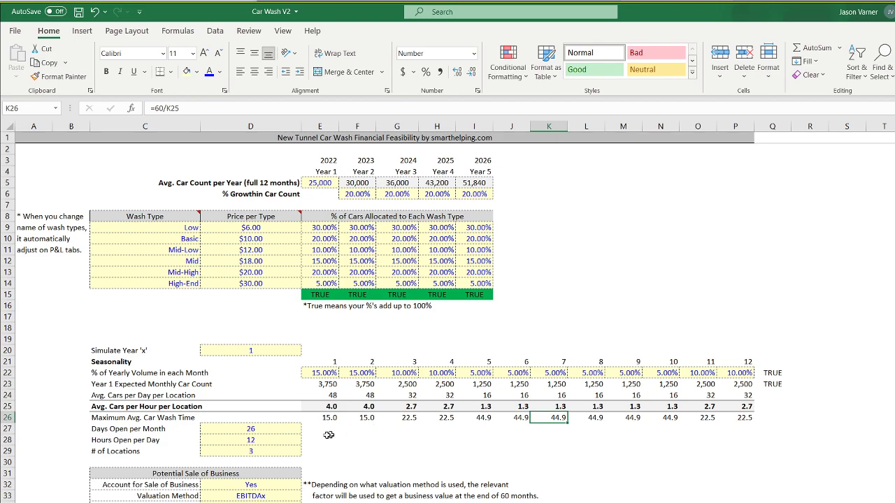
Set # of Locations to 1 in the operating inputs.
click(264, 452)
text(1)
key(Return)
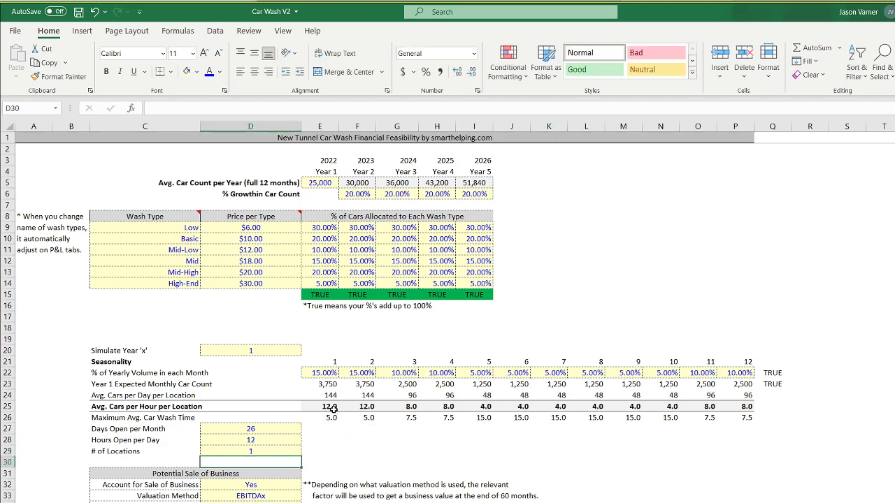
Try 3 as the # of Locations value, and undo that entry.
click(279, 448)
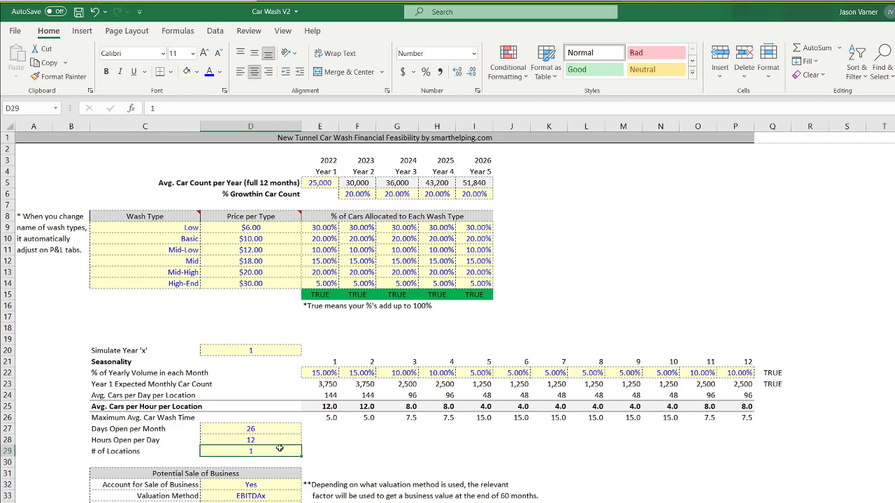
text(3)
key(Return)
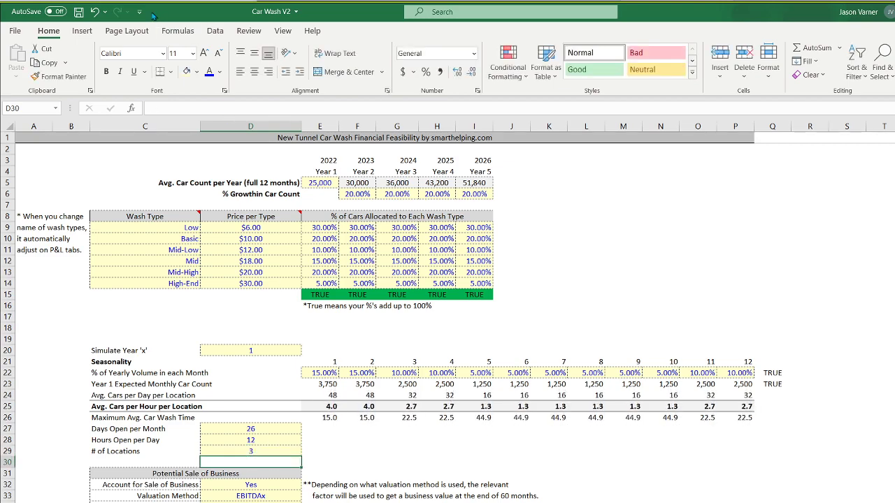
click(94, 12)
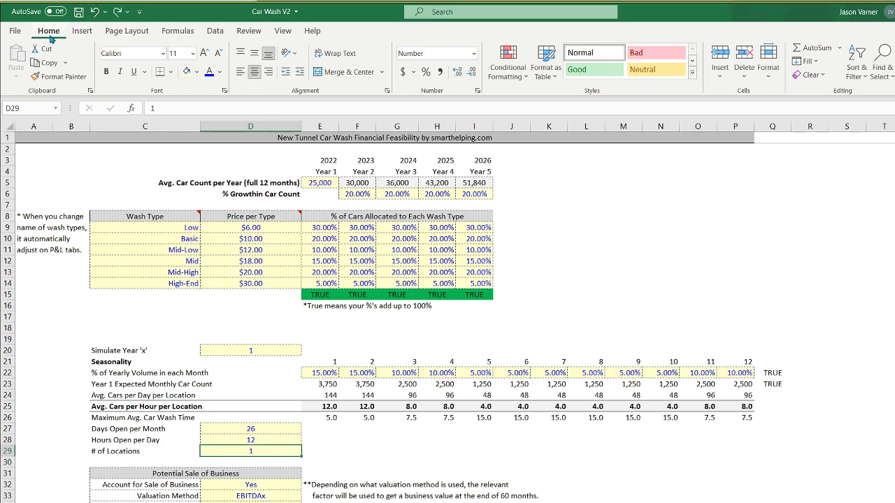
Review # of Locations against the monthly cars per day, cars per hour and wash time rows, and save the workbook.
click(78, 12)
click(379, 439)
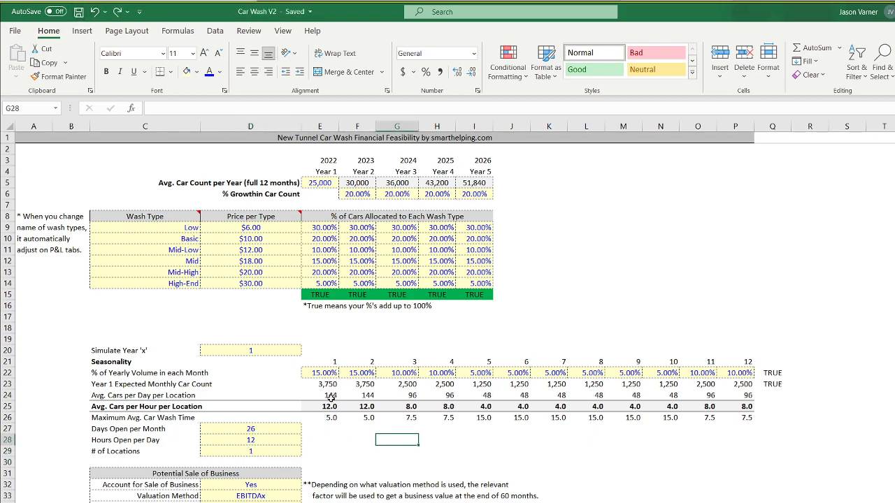
click(331, 396)
click(248, 451)
click(149, 451)
click(234, 451)
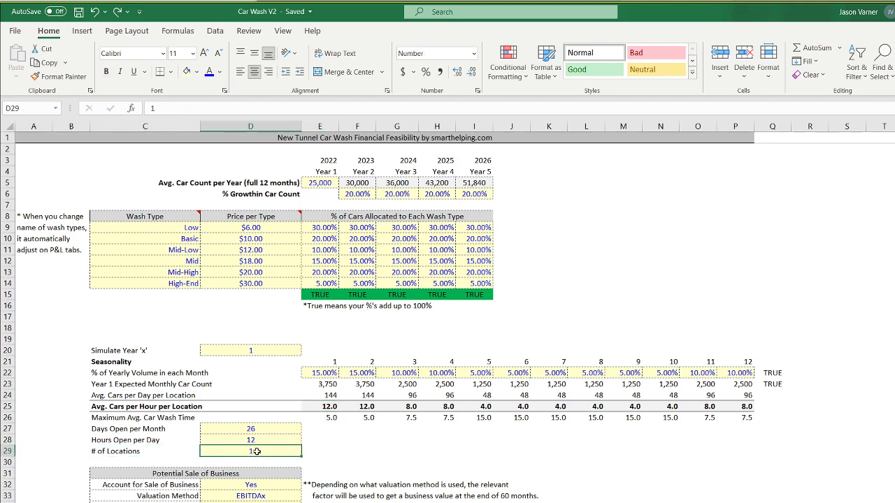
drag(329, 396, 746, 418)
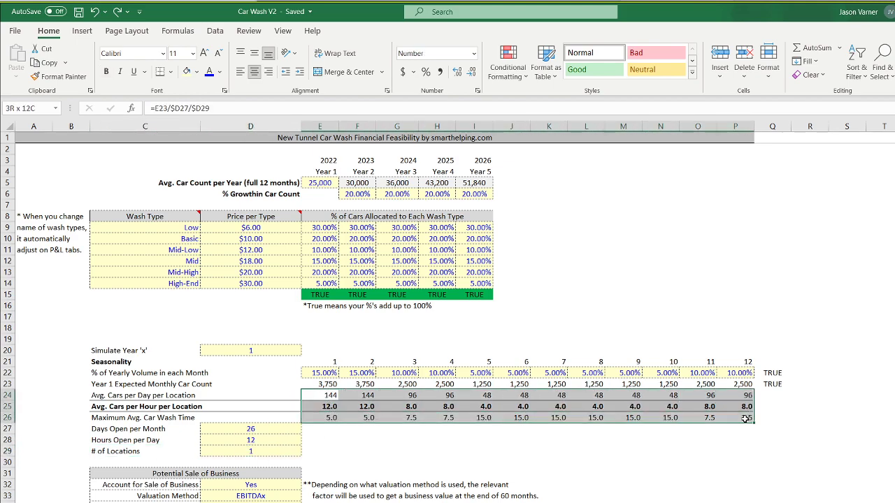
drag(329, 396, 329, 406)
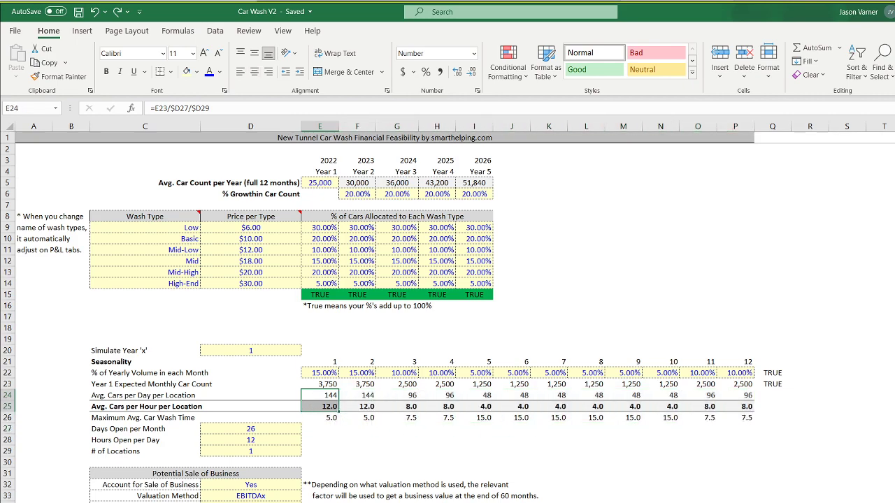
click(79, 14)
click(622, 502)
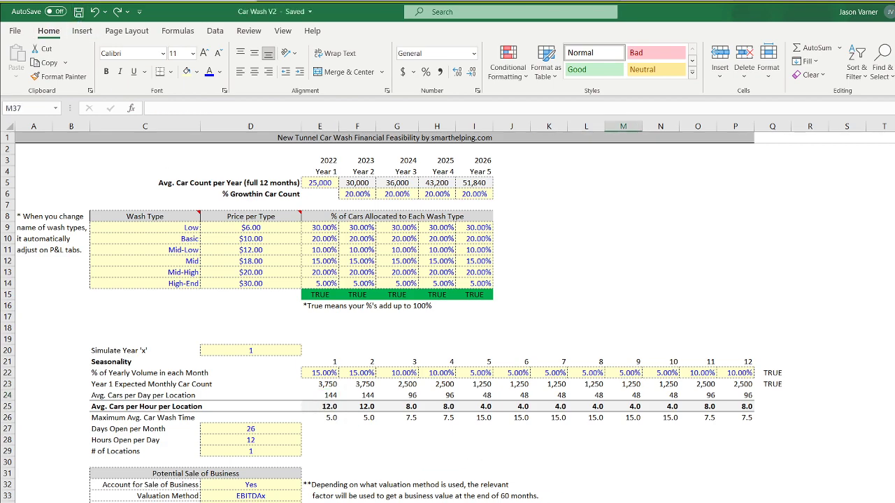
Review the wash type allocation percentages and the year 1 car count, along with the Running Cash Flow row on the 5-Year Monthly P&L sheet.
drag(323, 225, 393, 248)
drag(323, 226, 396, 258)
click(320, 182)
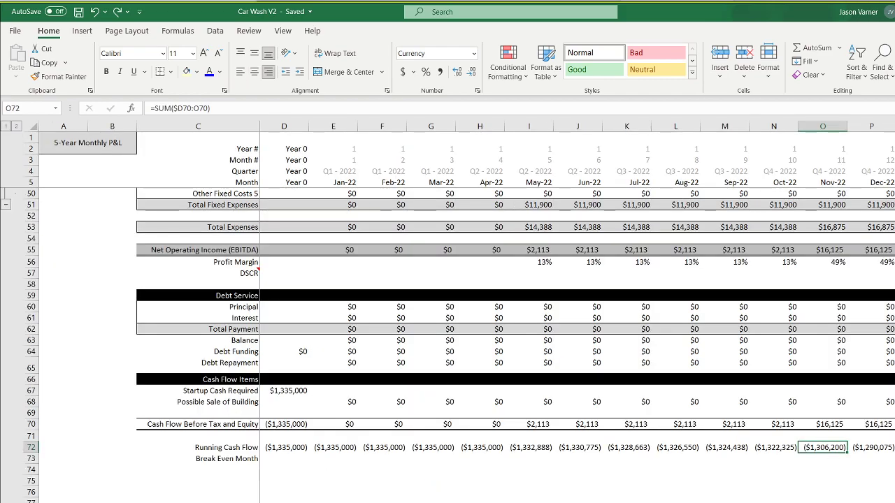
click(333, 502)
drag(286, 447, 49, 448)
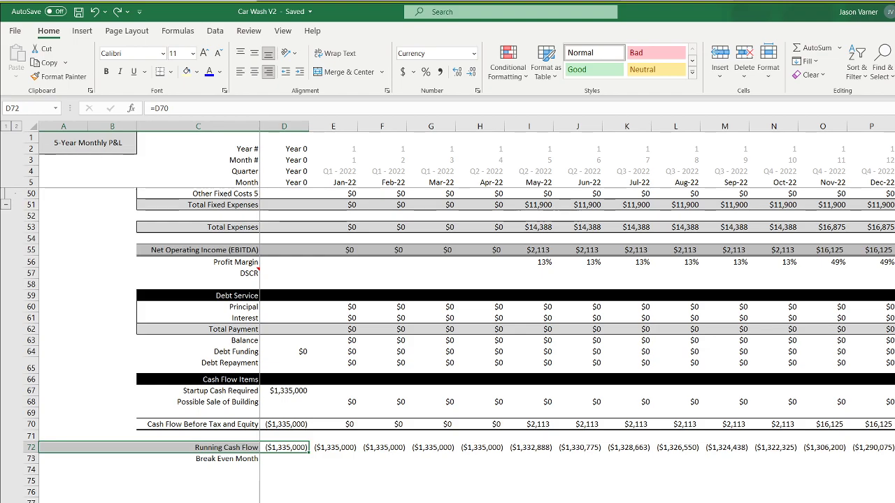
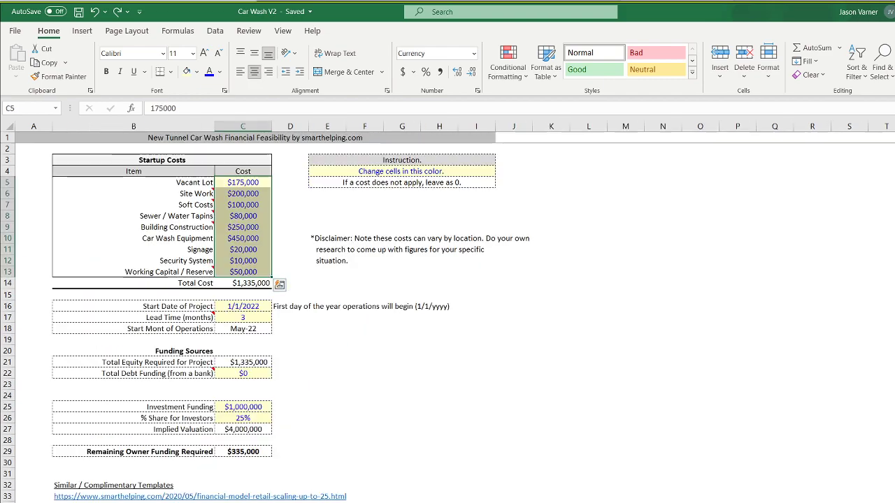
Set the startup costs to $100,000 for Site Work, $50,000 for Soft Costs and $40,000 for Sewer / Water Tapins.
click(245, 196)
text(100000)
key(Return)
text(50000)
key(Return)
text(40000)
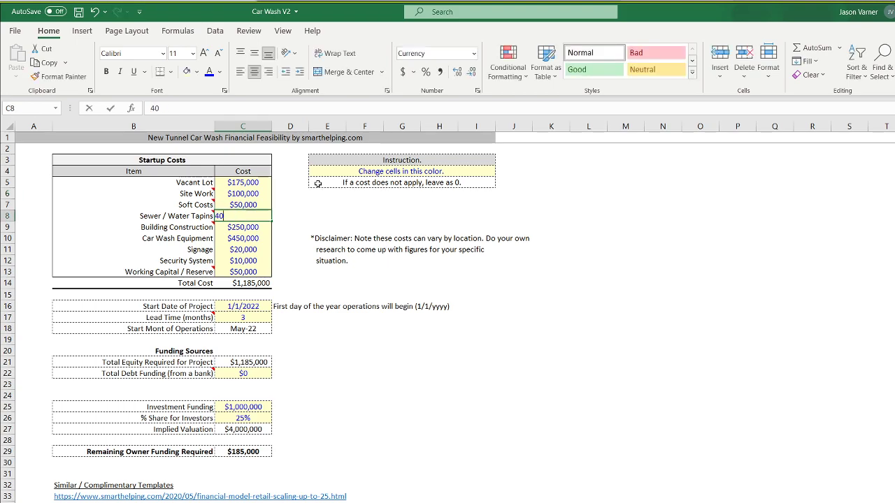
key(Return)
Set the startup costs to $200,000 for Building Construction and $300,000 for Car Wash Equipment.
text(200,000)
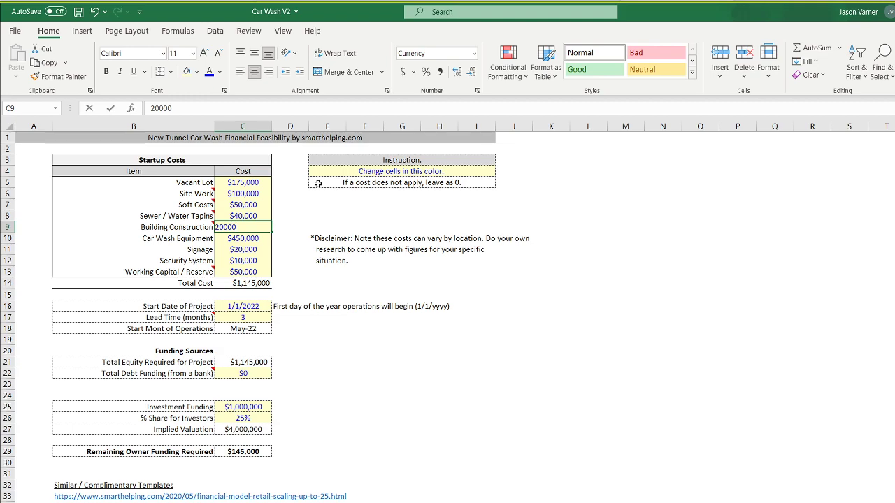
key(Return)
text(300000)
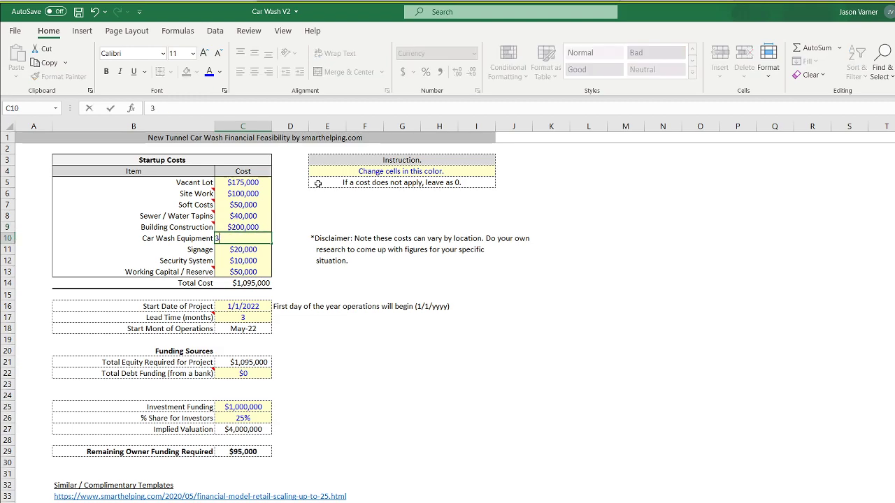
key(Return)
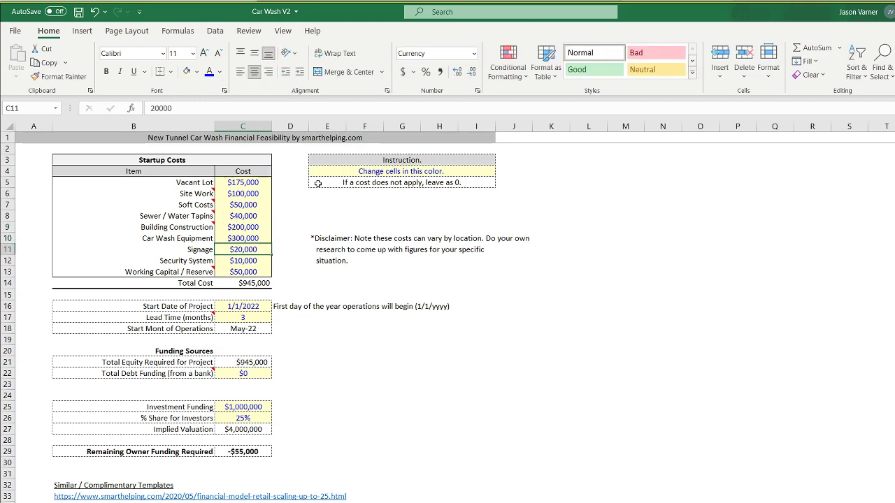
Center the Total Cost and Total Equity Required for Project amounts in their cells.
click(244, 453)
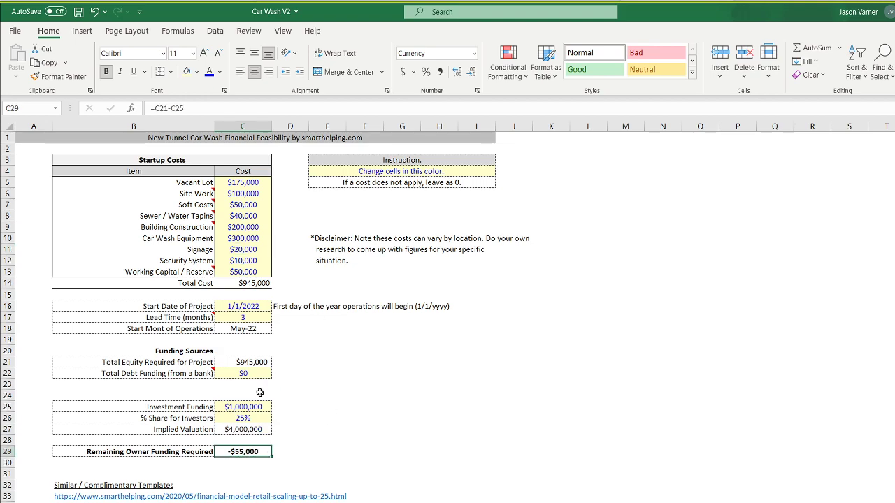
click(253, 362)
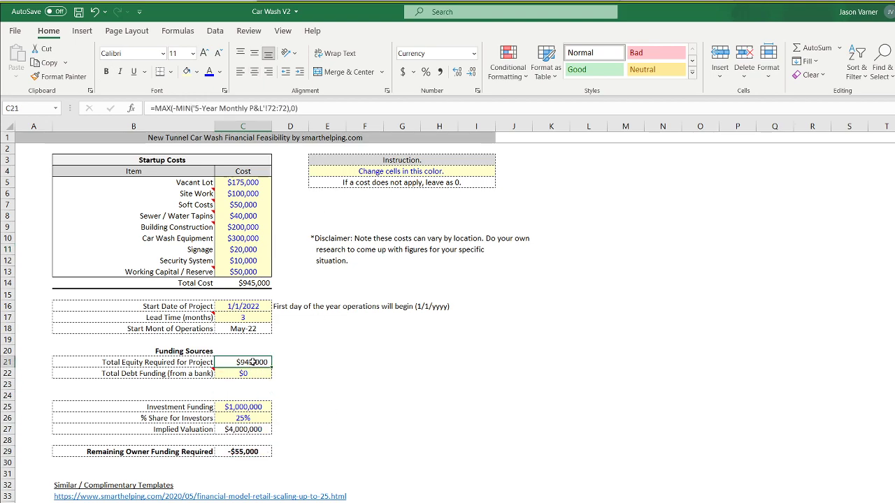
click(246, 282)
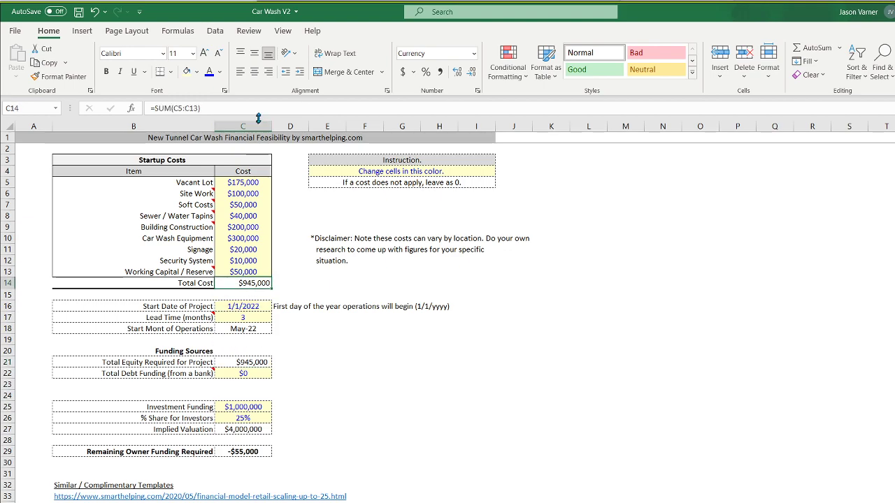
click(247, 329)
click(255, 363)
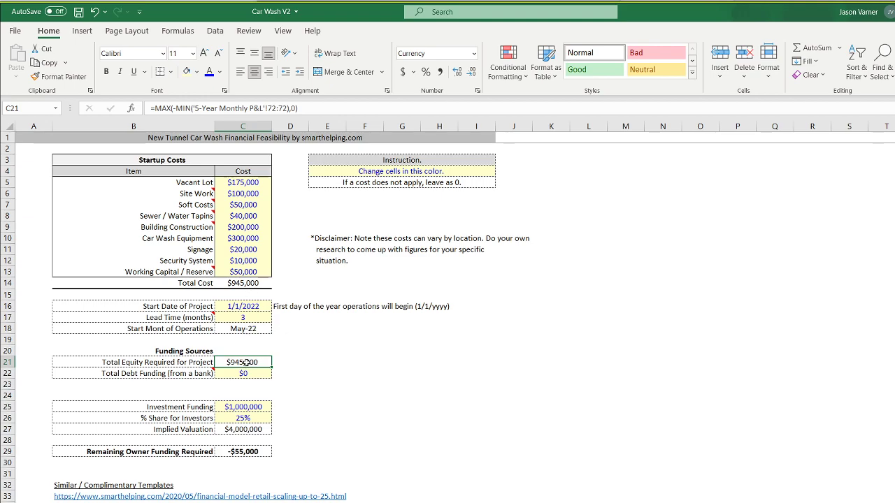
Change the Remaining Owner Funding Required formula in C29 to =MAX(C21-C25,0) and save the workbook.
click(243, 409)
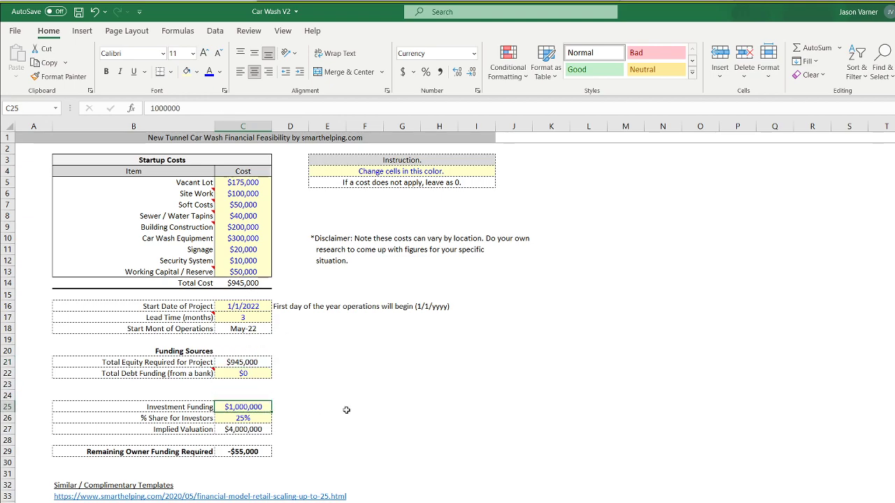
click(187, 453)
click(242, 453)
click(155, 109)
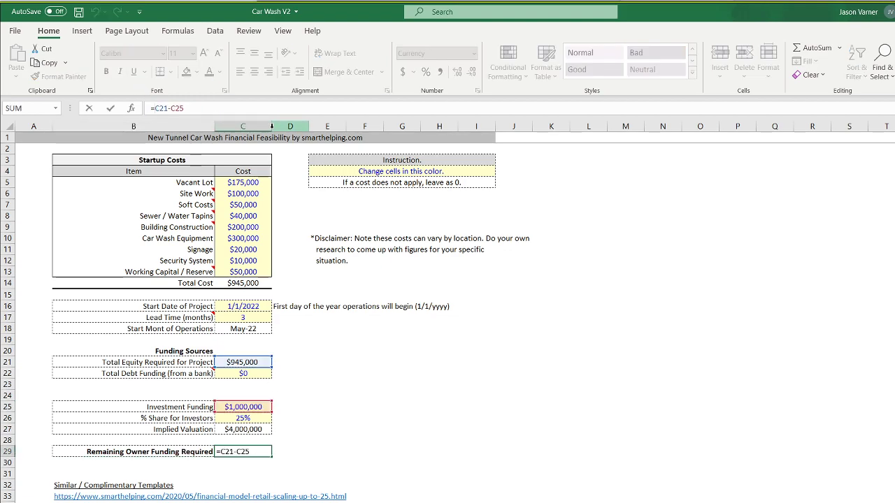
text(max()
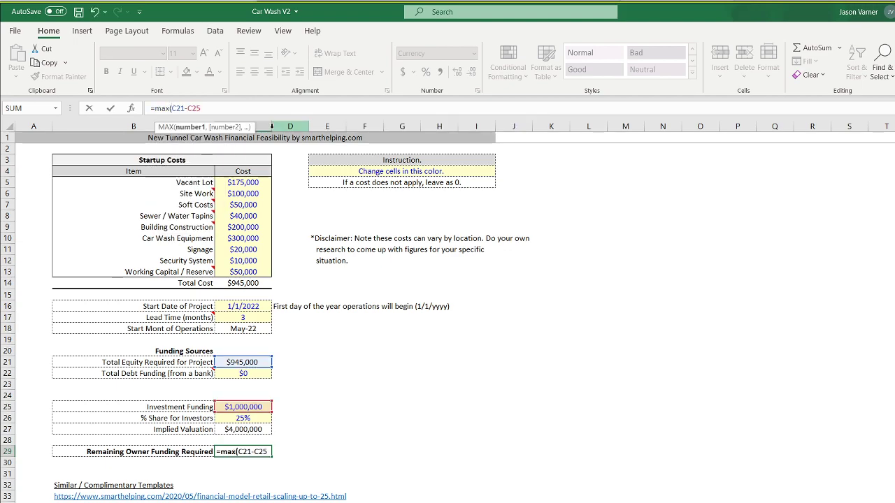
text())
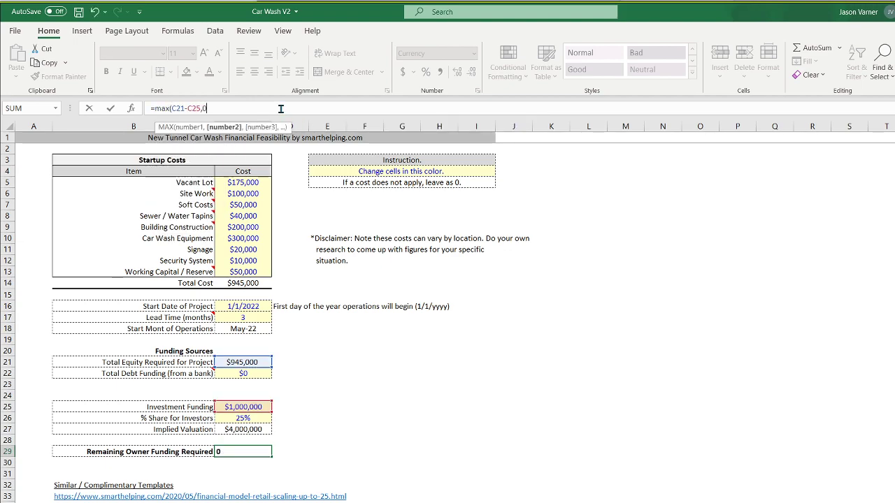
key(Return)
key(Return)
click(402, 450)
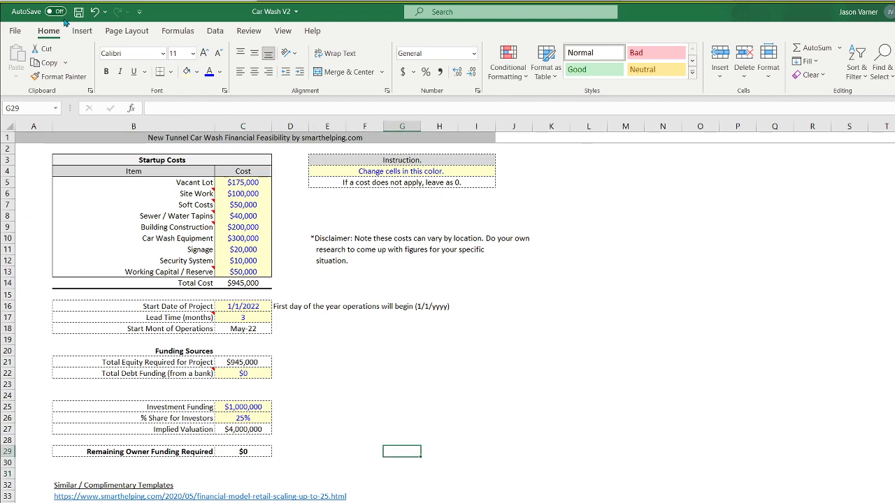
click(79, 12)
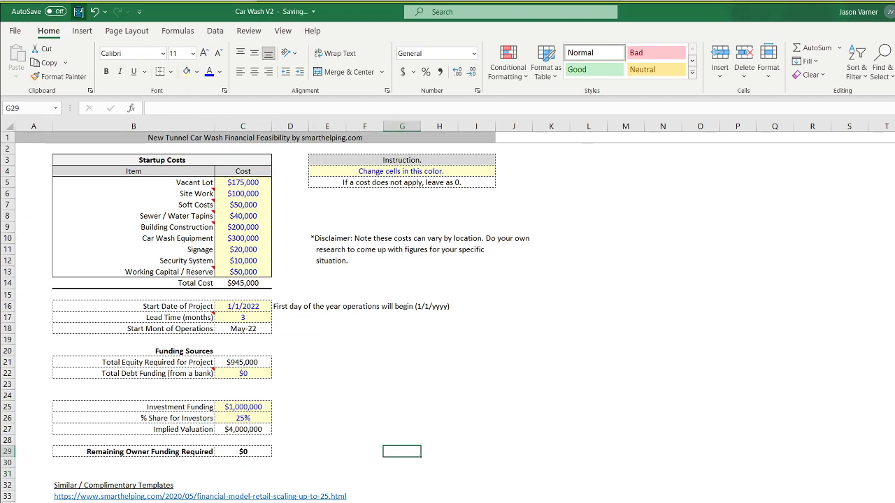
click(548, 374)
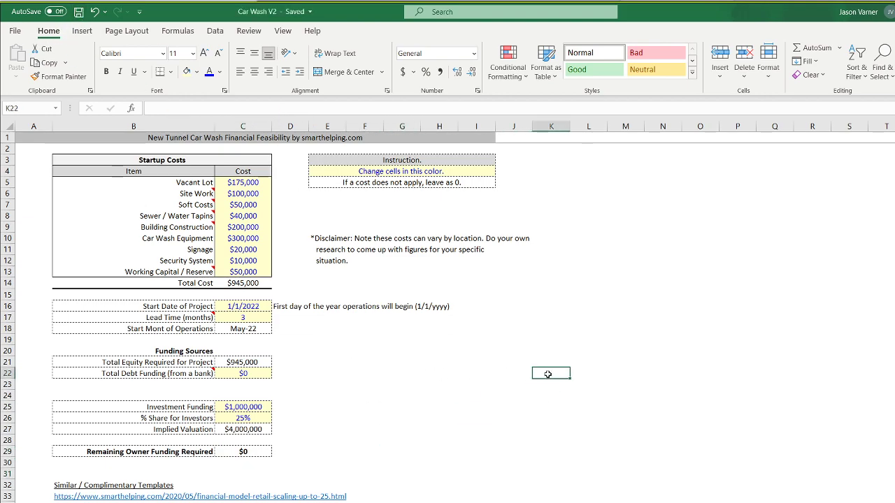
Set Investment Funding to $500,000, check the Remaining Owner Funding Required cell and save the workbook.
click(259, 406)
text(500)
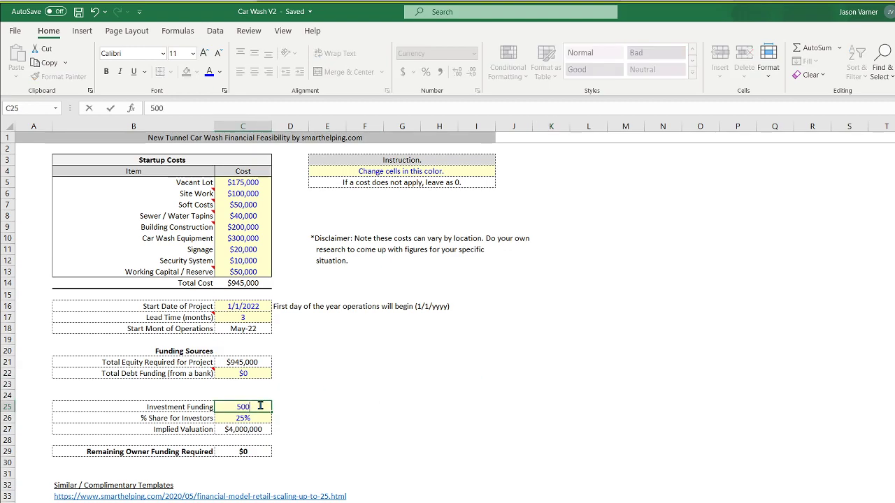
text(,000)
key(Return)
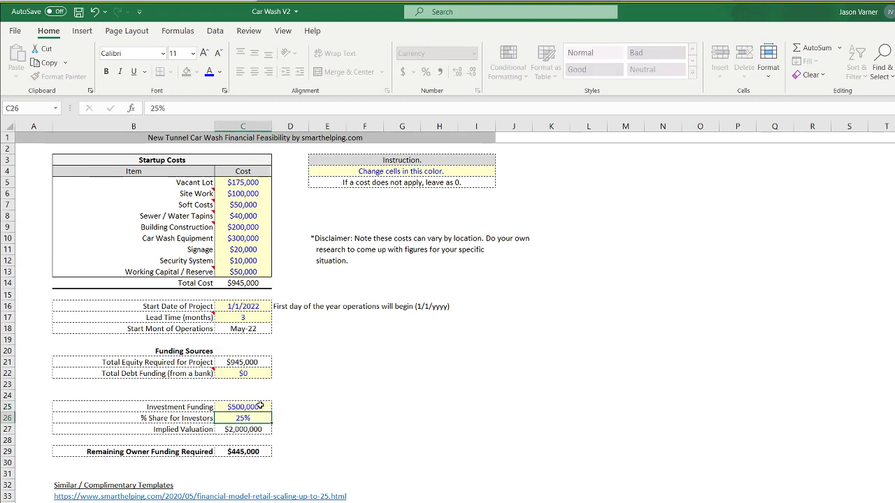
click(258, 456)
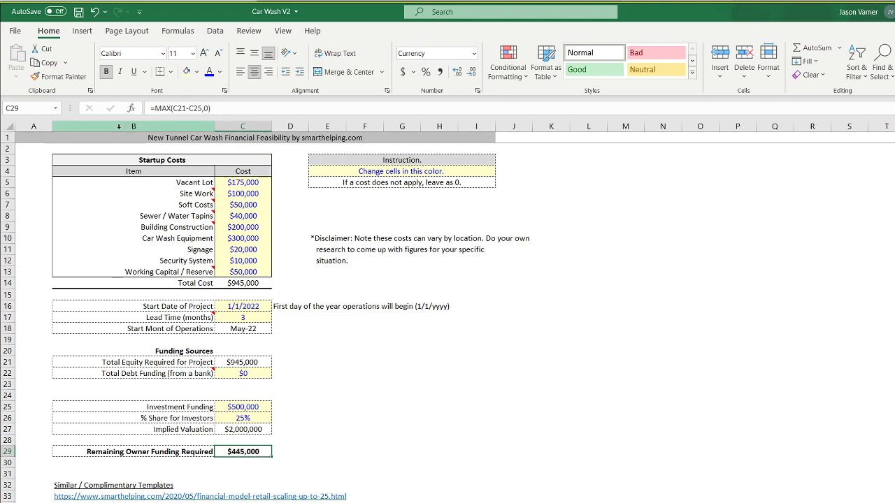
click(79, 12)
click(584, 462)
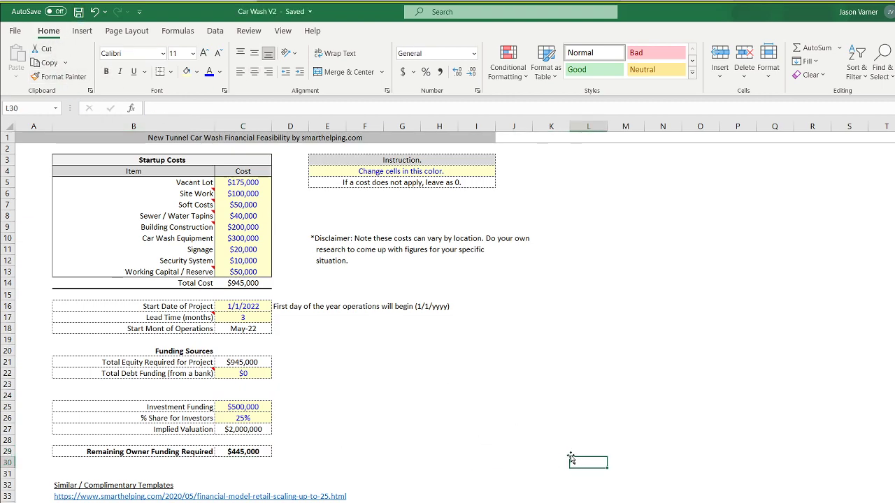
Examine the project date, equity and investor funding inputs, and compare the cost, revenue and monthly P&L sheets.
click(250, 306)
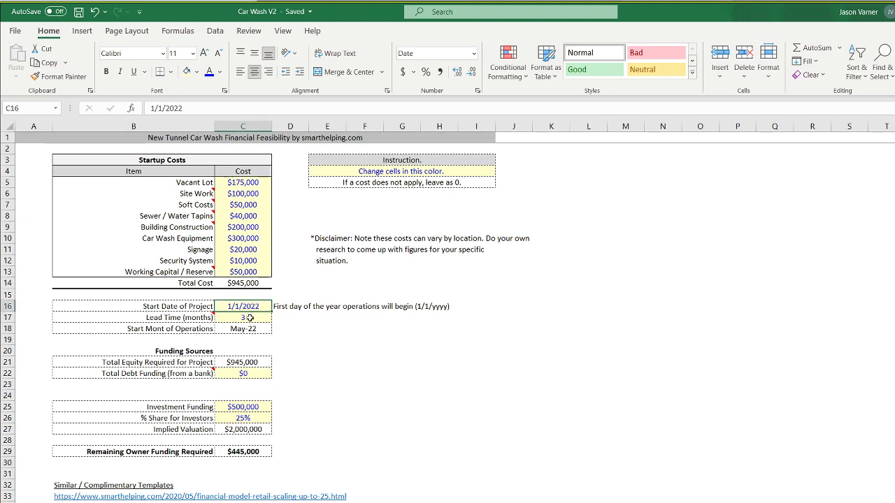
click(238, 411)
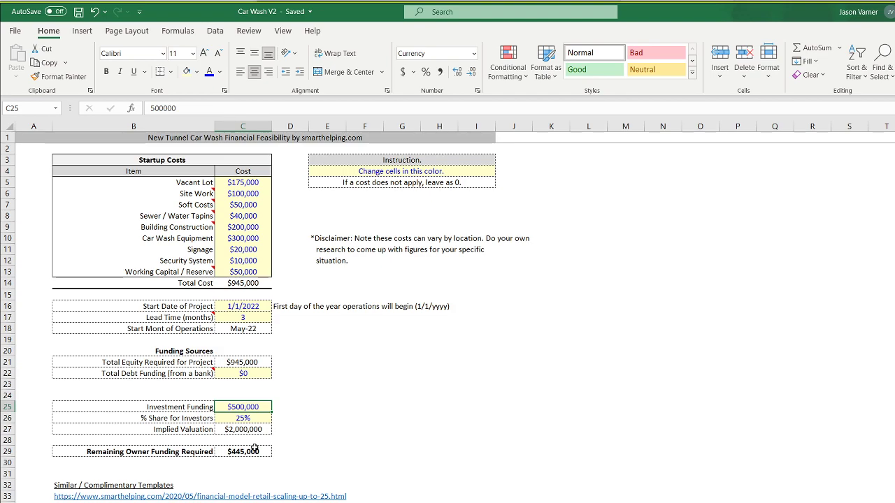
click(246, 360)
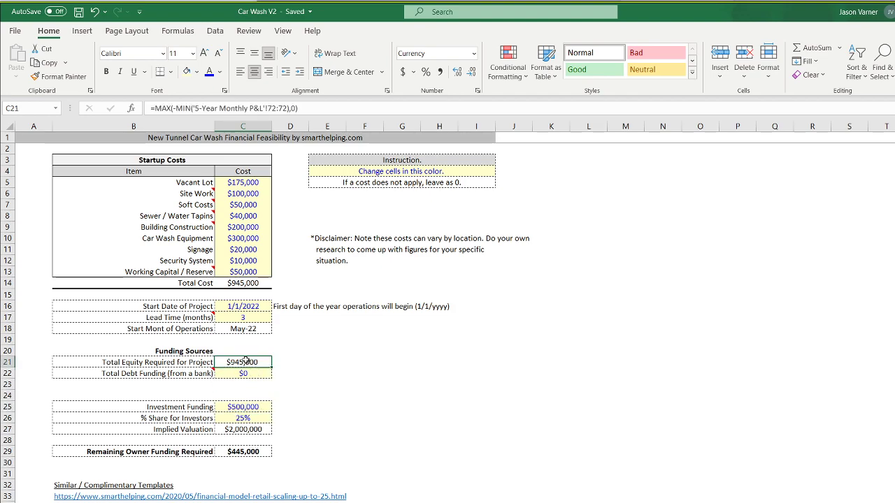
click(247, 408)
click(250, 361)
click(243, 418)
key(ctrl+Page_Down)
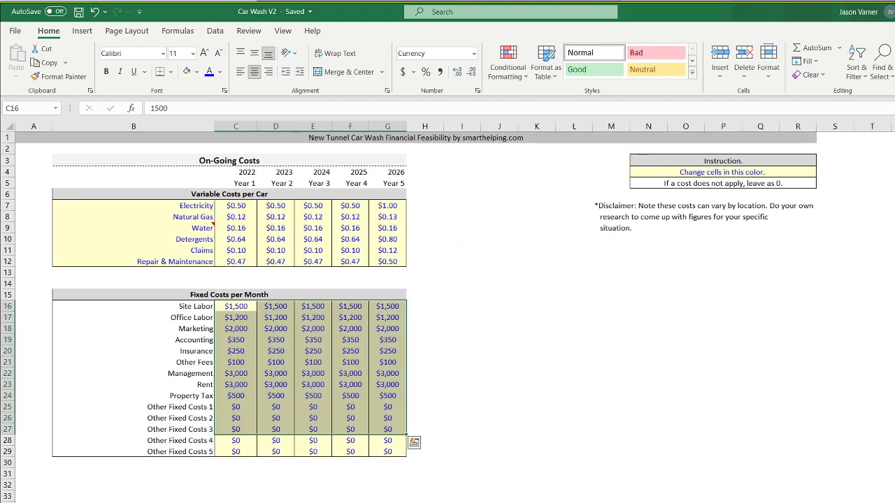
key(ctrl+Page_Down)
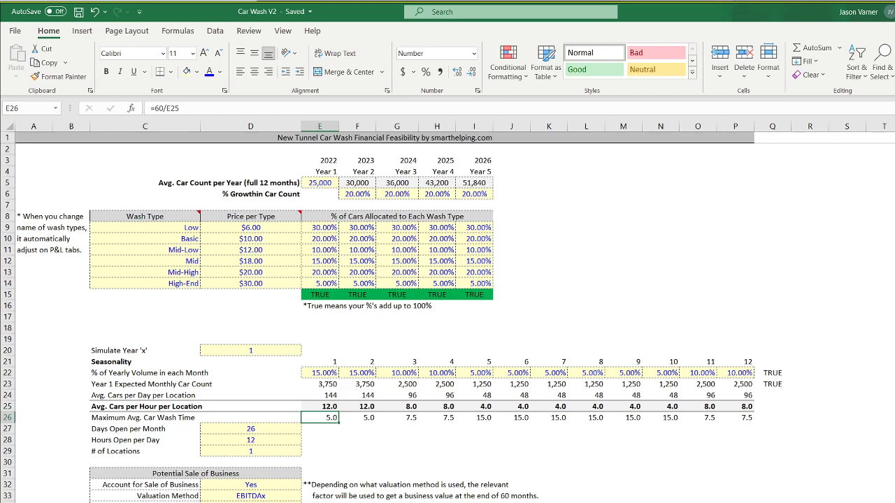
key(ctrl+Page_Down)
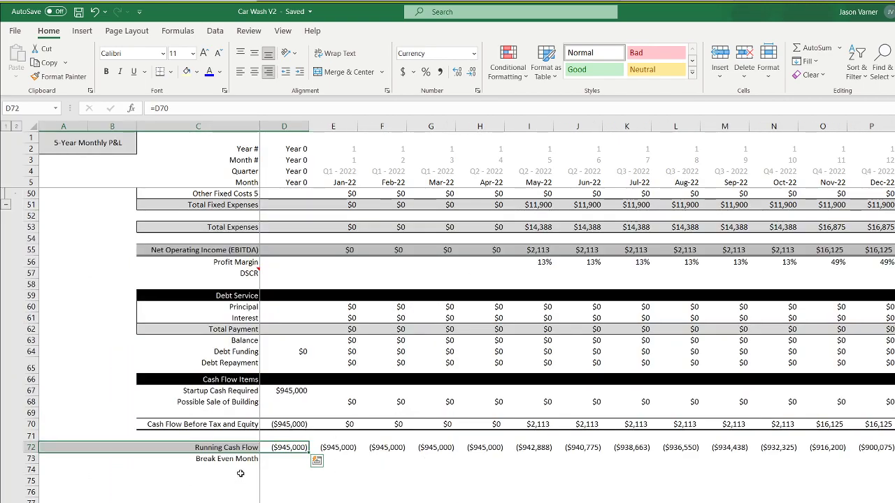
key(ctrl+Page_Up)
key(ctrl+Page_Up)
key(ctrl+Page_Down)
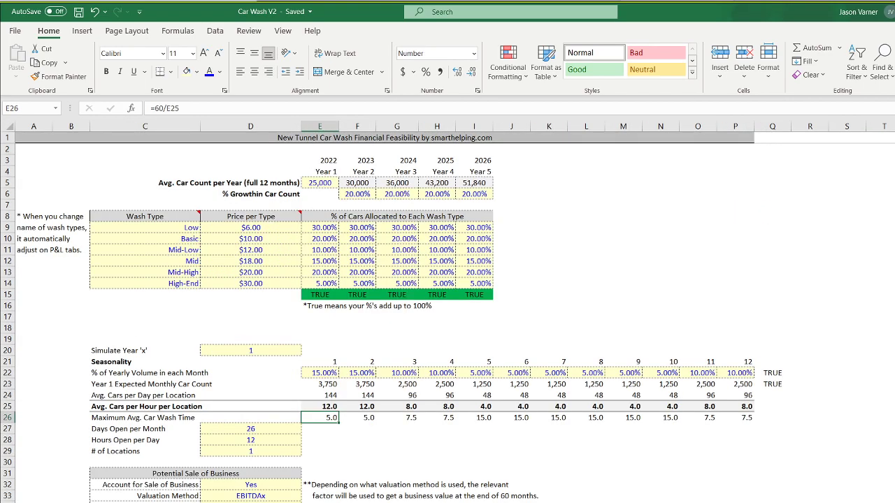
Copy the average cars per day, cars per hour and maximum wash time rows (C24:E26) to C76 on the 5-Year Monthly P&L sheet.
click(142, 385)
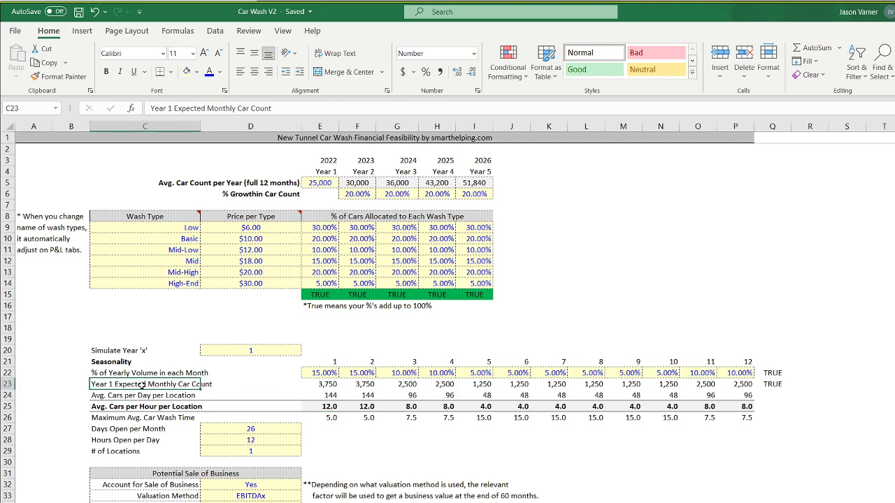
drag(182, 385, 247, 386)
click(143, 396)
drag(142, 397, 326, 418)
right_click(326, 397)
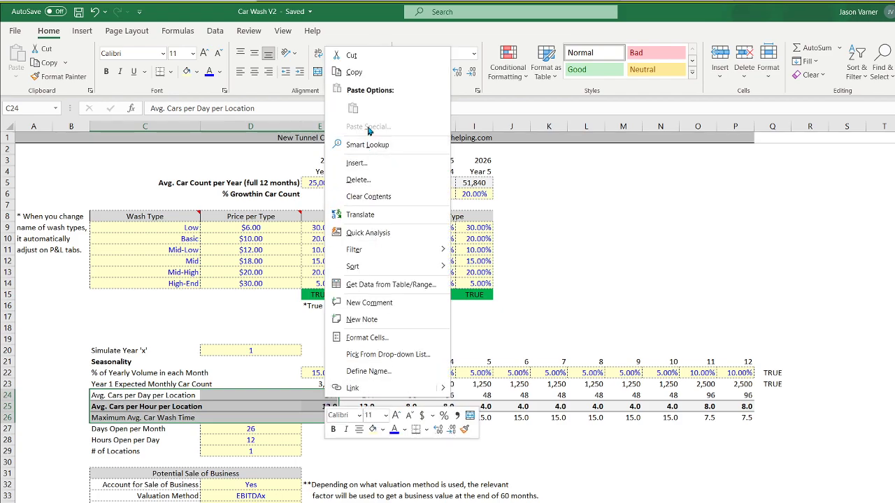
click(354, 72)
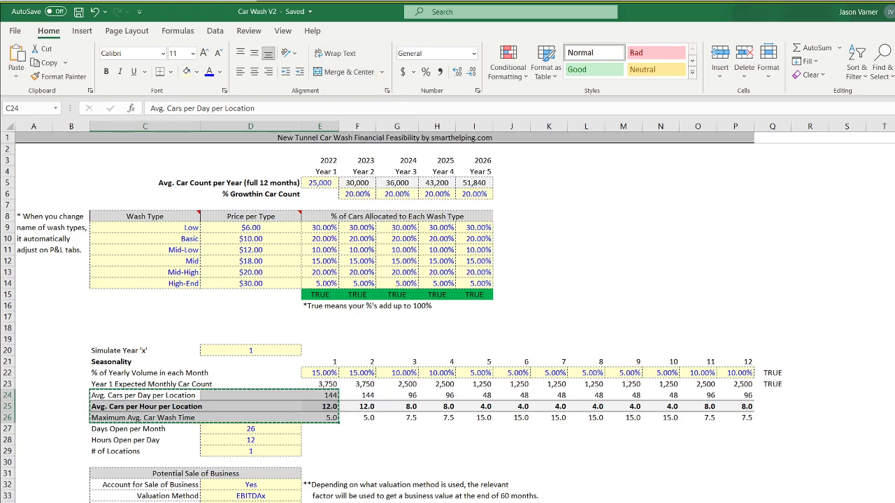
key(ctrl+Page_Down)
click(237, 470)
click(237, 483)
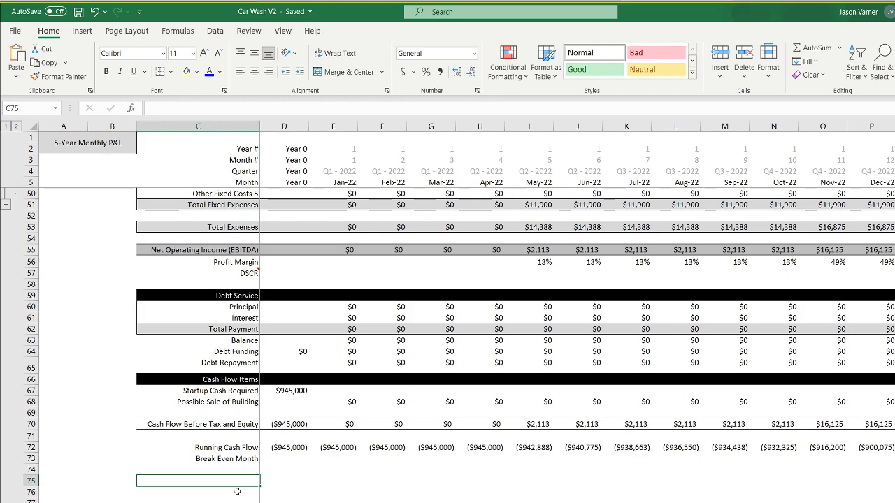
right_click(237, 493)
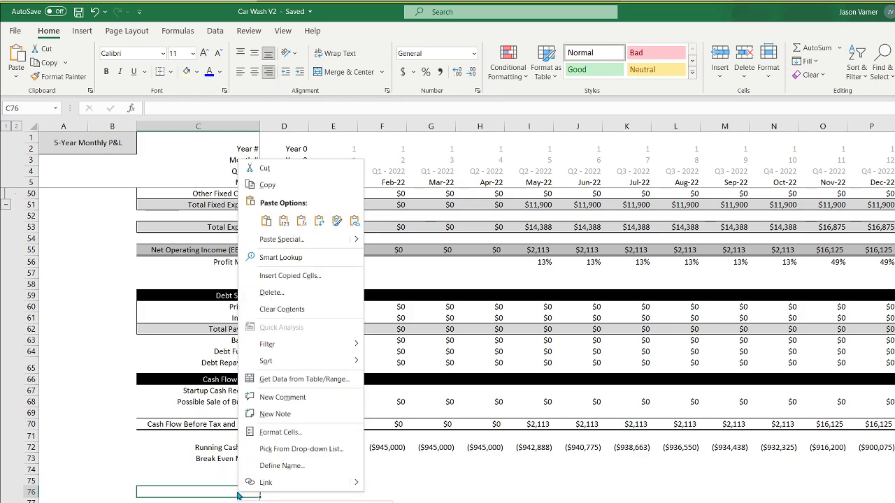
click(266, 221)
Remove the copied per-location capacity rows from beneath Break Even Month on the monthly P&L.
scroll(266, 221, right, 2)
scroll(266, 221, right, 15)
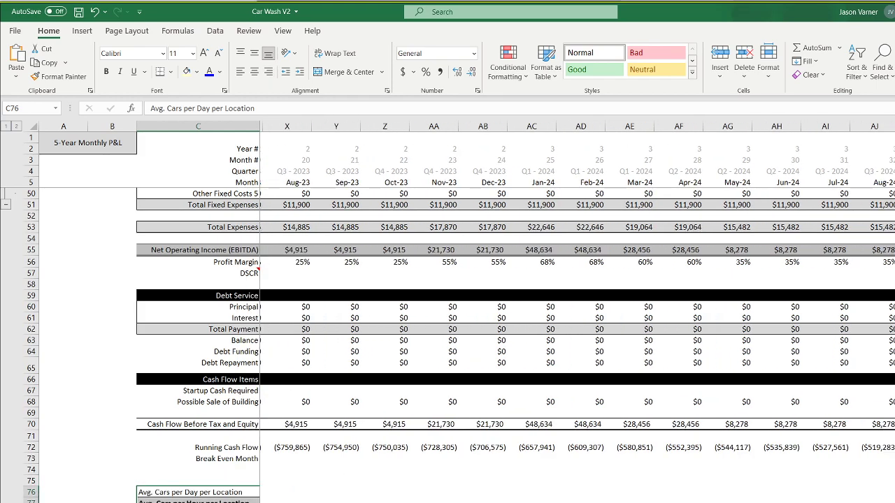
scroll(578, 312, right, 5)
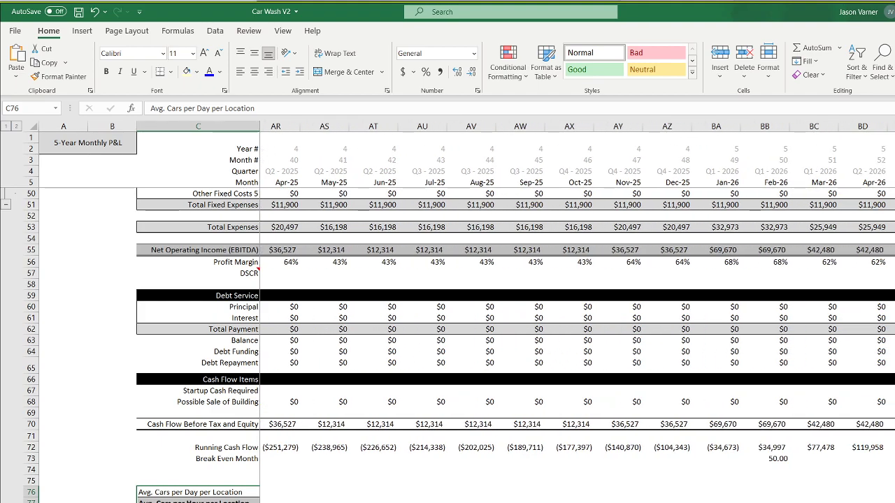
drag(210, 500, 334, 501)
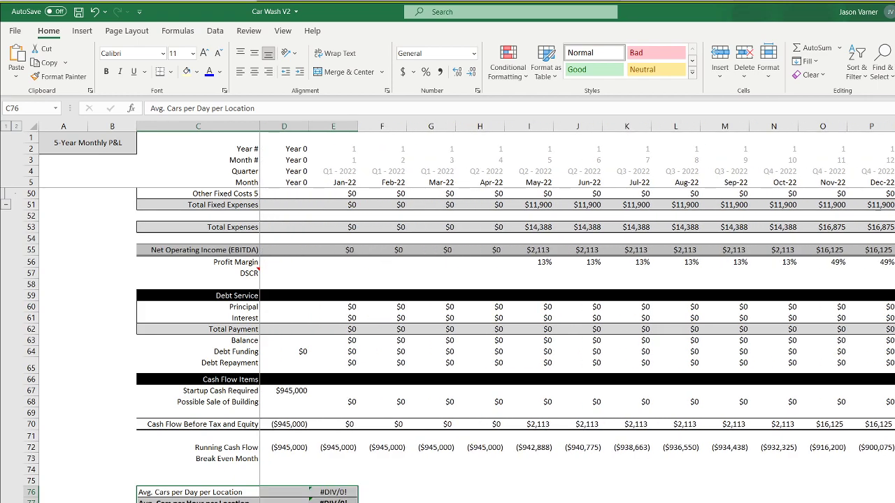
drag(202, 492, 334, 502)
drag(249, 501, 250, 502)
Add the row label Cash Position in C75, below Break Even Month.
click(254, 483)
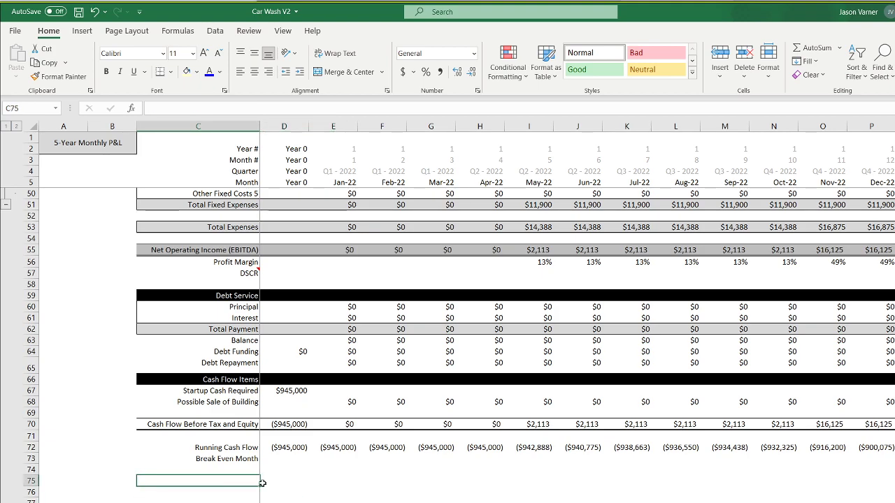
text(Cash Position)
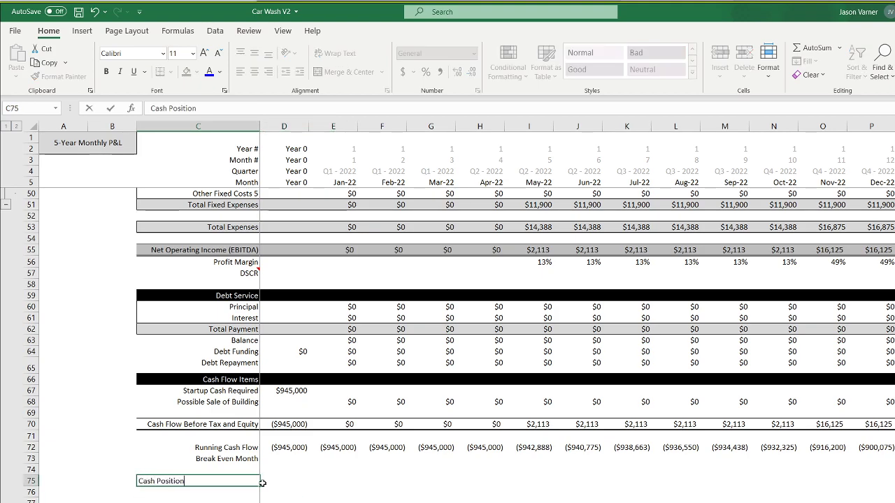
key(Tab)
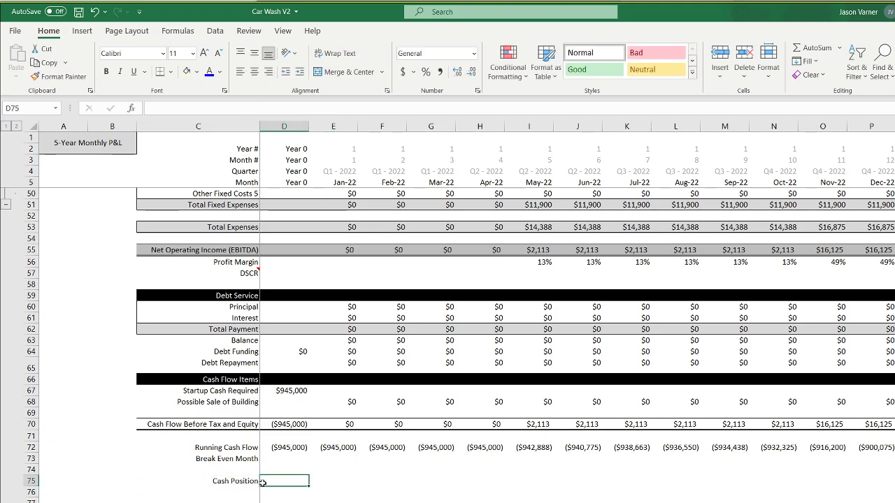
text(=)
key(BackSpace)
key(Return)
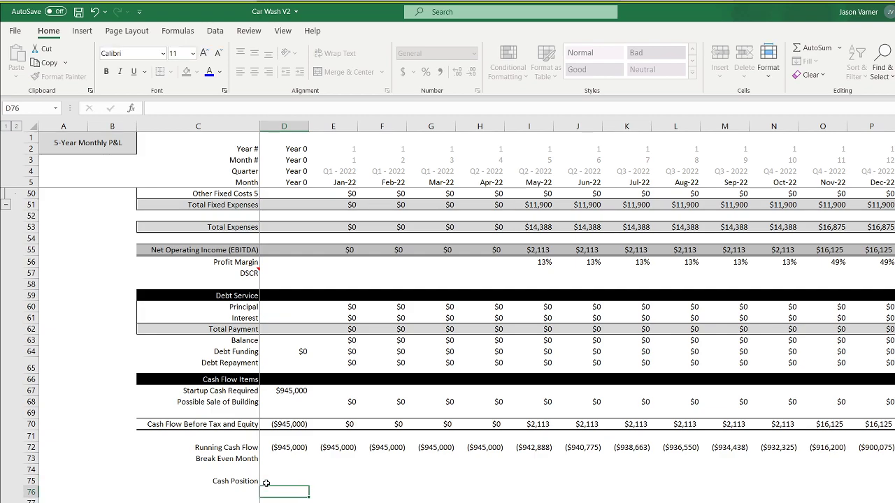
Move the Cash Position label down to C76 and enter Equity Funding in C75.
click(249, 481)
drag(249, 487, 252, 495)
click(250, 480)
text(Equi)
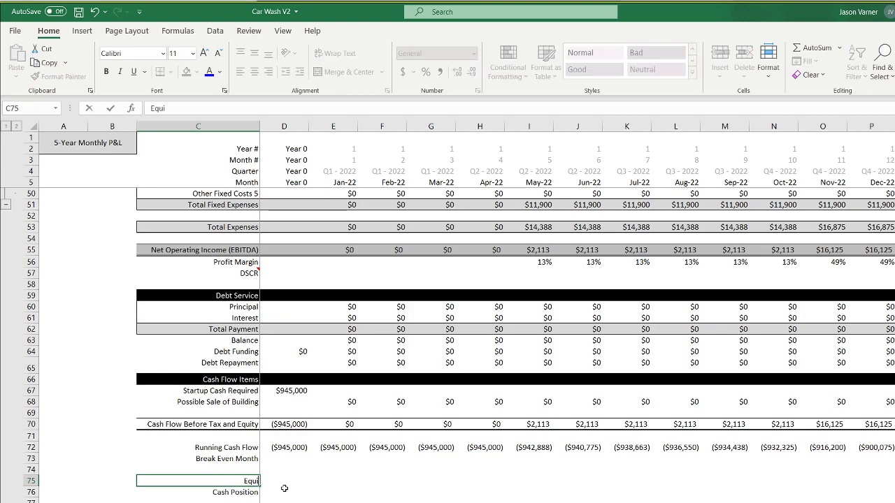
text(ty Funding)
key(Return)
Calculate Year 0 Equity Funding in D75 with ='Startup Costs'!C25+'Startup Costs'!C29.
click(284, 487)
text(=)
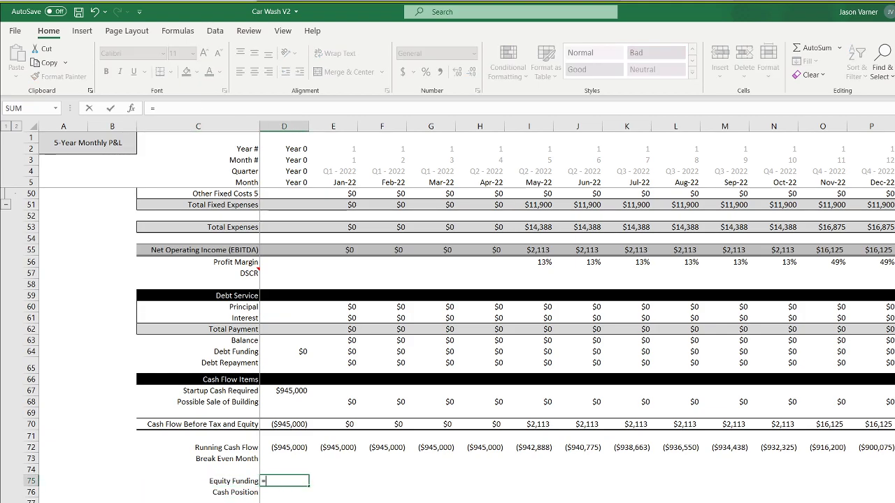
click(293, 502)
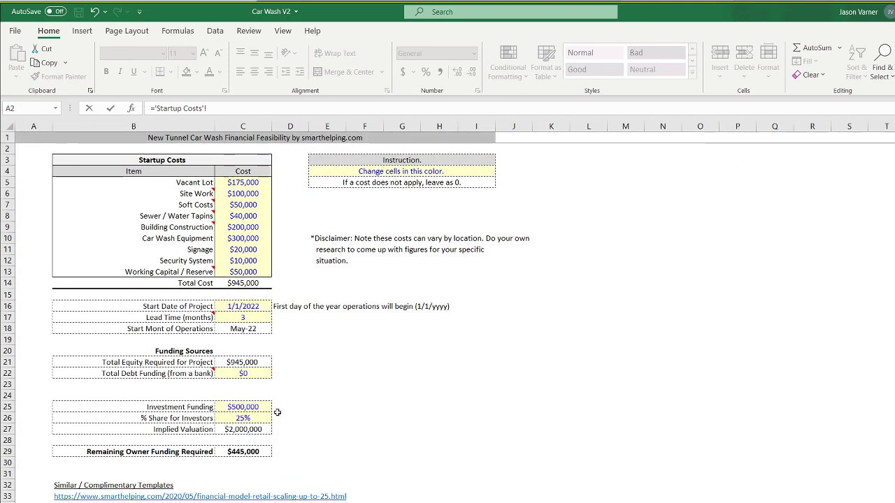
click(245, 406)
text(+)
click(260, 453)
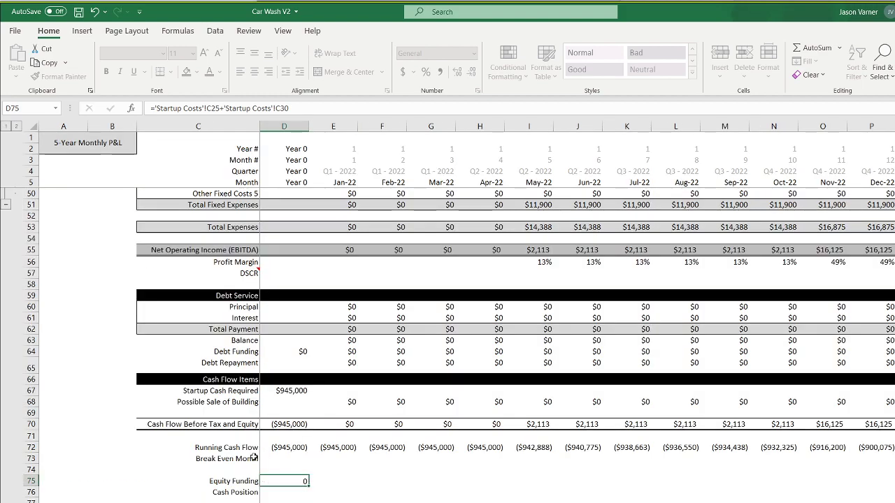
key(Return)
click(283, 480)
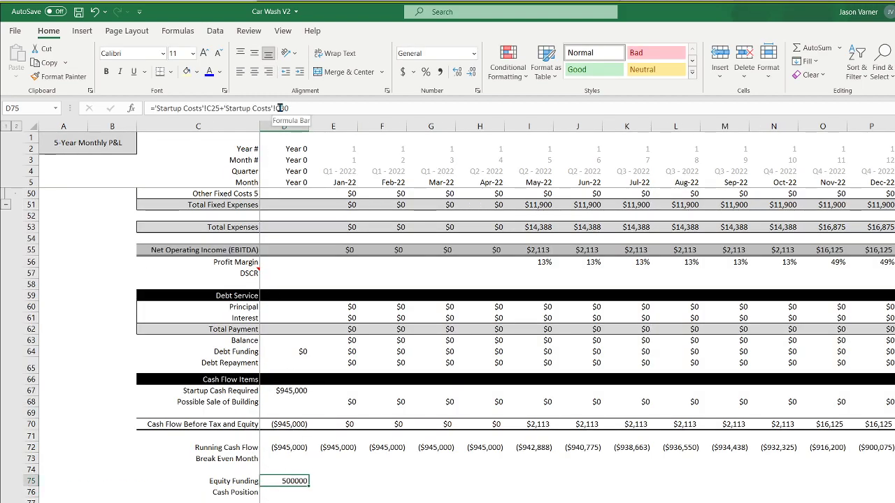
drag(281, 109, 329, 103)
text(29)
key(Return)
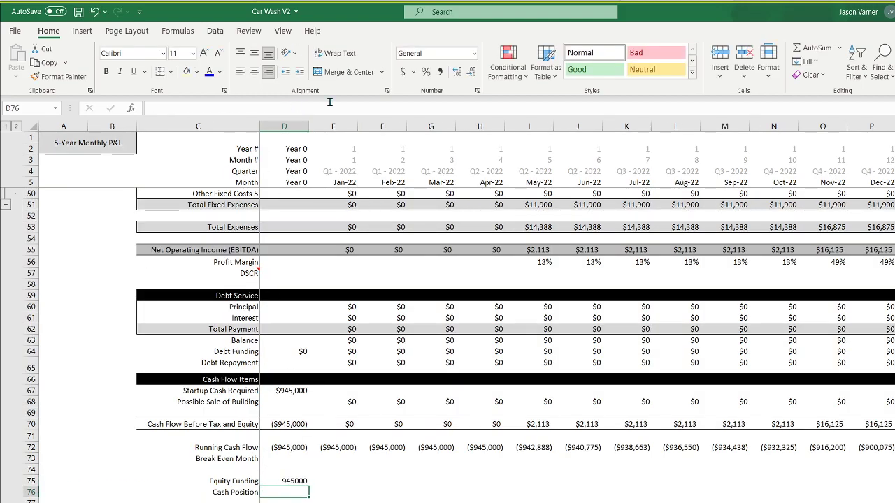
Format the Equity Funding amount in D75 as Currency with 0 decimal places.
click(302, 483)
click(477, 91)
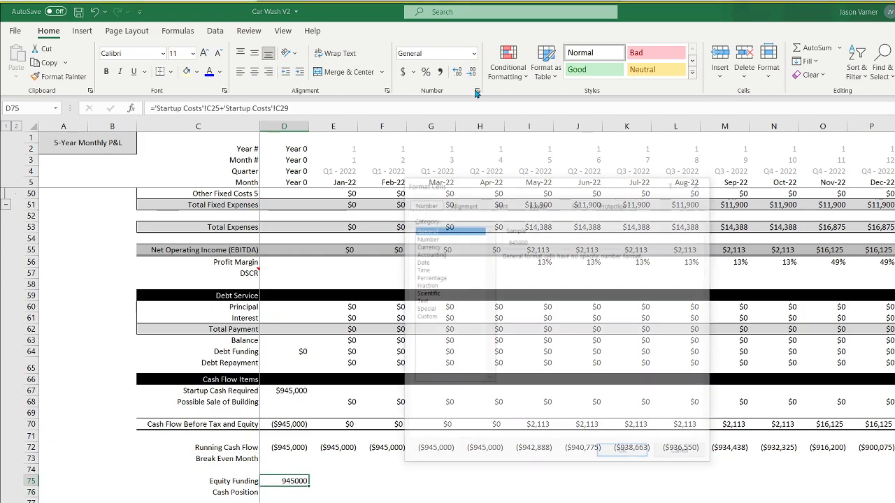
click(425, 245)
click(583, 259)
click(583, 258)
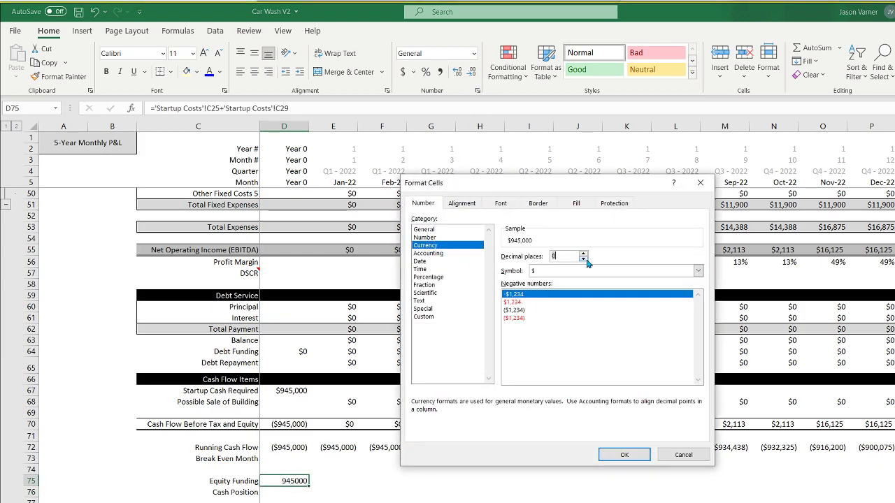
click(624, 455)
Set the Year 0 Cash Position in D76 to =D70+D75.
click(286, 492)
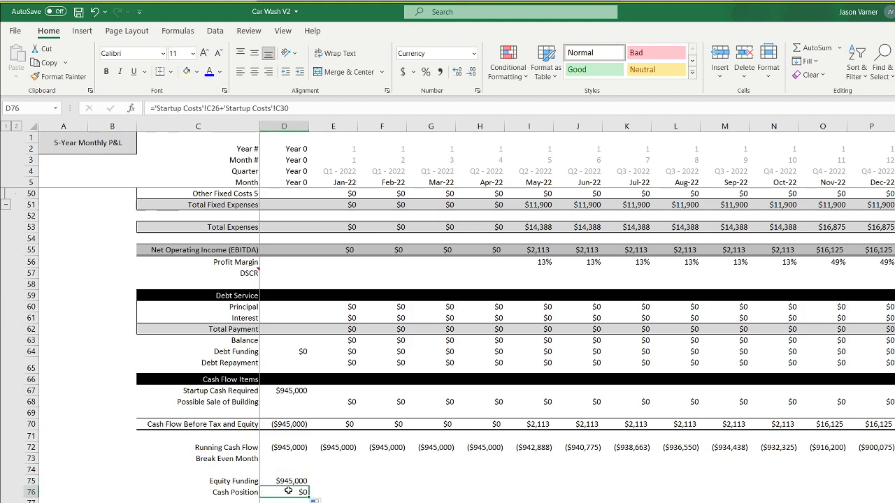
text(=)
click(292, 424)
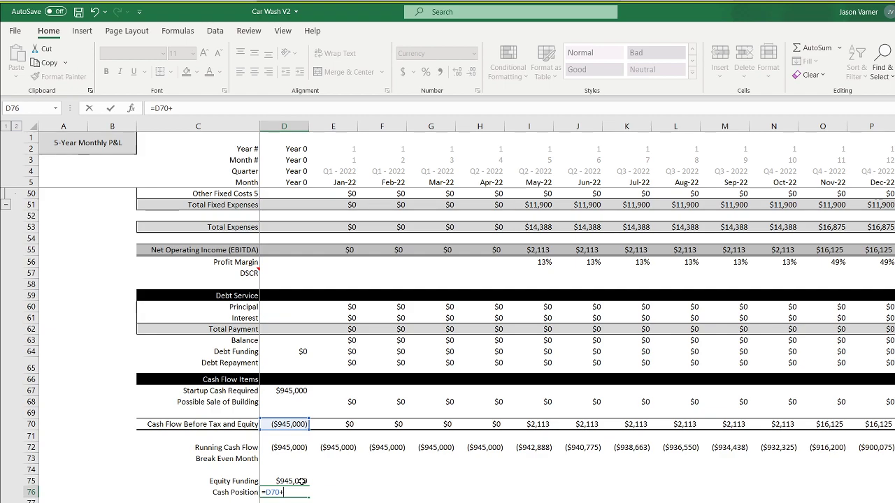
click(301, 481)
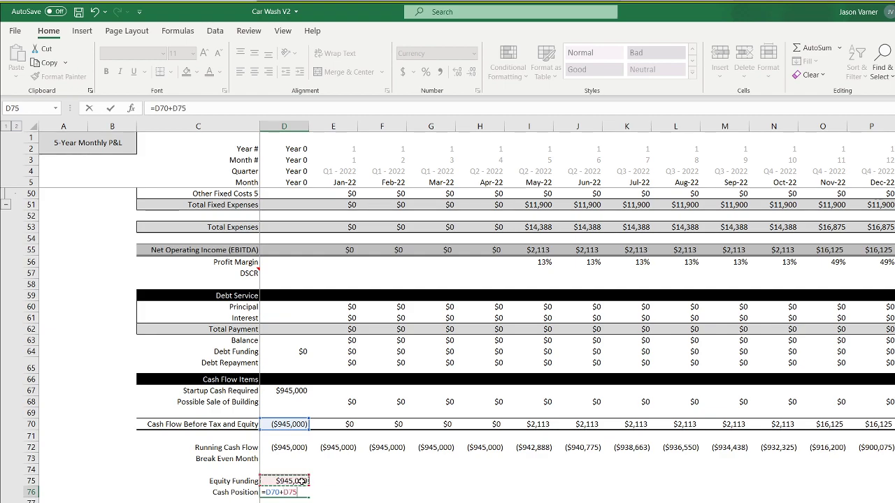
key(Return)
click(301, 491)
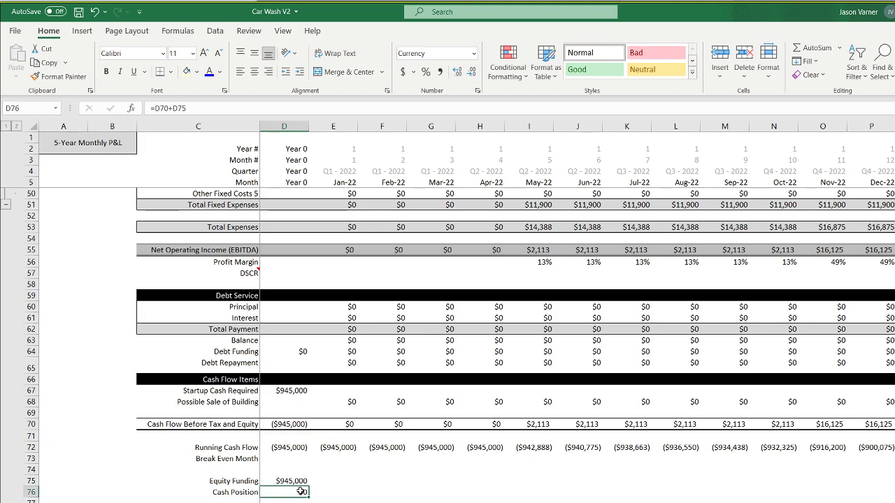
Extend the label in C76 to read Cash Position After Equity.
click(248, 492)
click(249, 106)
text(After Equity)
key(Return)
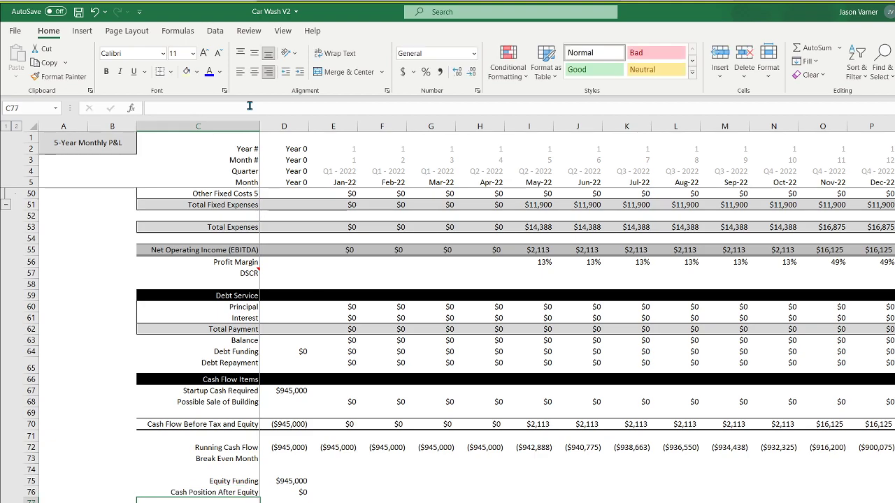
Enter =D76+E70 in E76 to carry the cash position after equity into Jan-22.
click(306, 492)
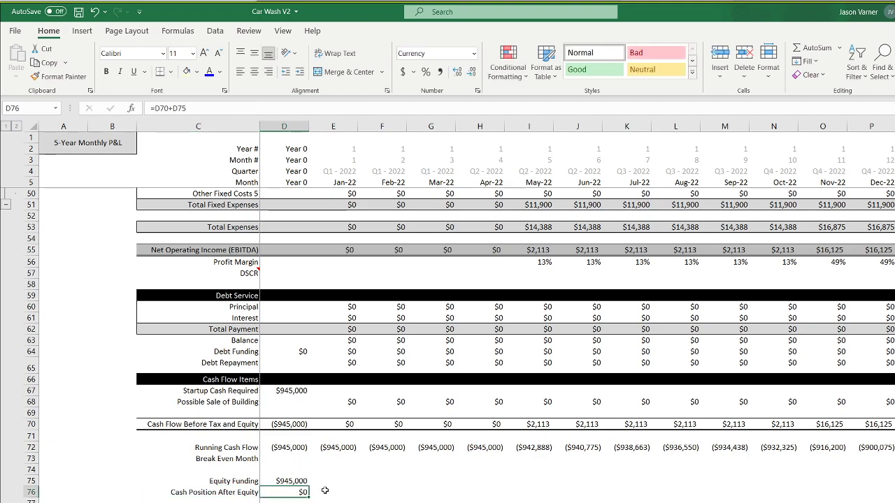
click(330, 490)
click(297, 481)
click(330, 492)
text(=)
click(284, 492)
text(+)
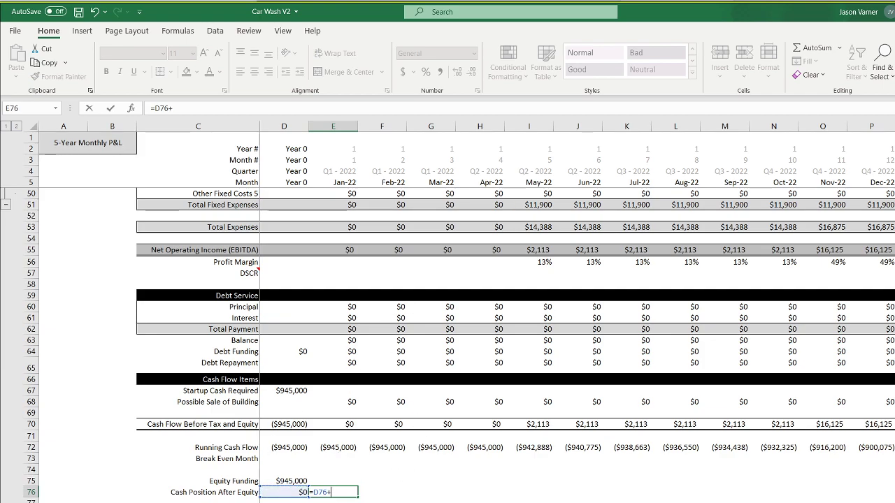
click(344, 426)
key(Return)
click(342, 492)
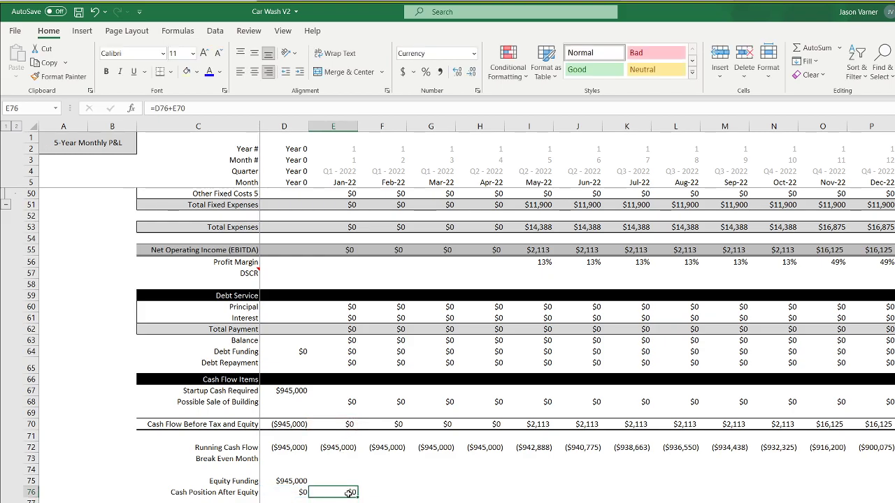
Fill the Cash Position After Equity formula from E76 across every month through Dec-26 in BL76.
drag(358, 498, 843, 498)
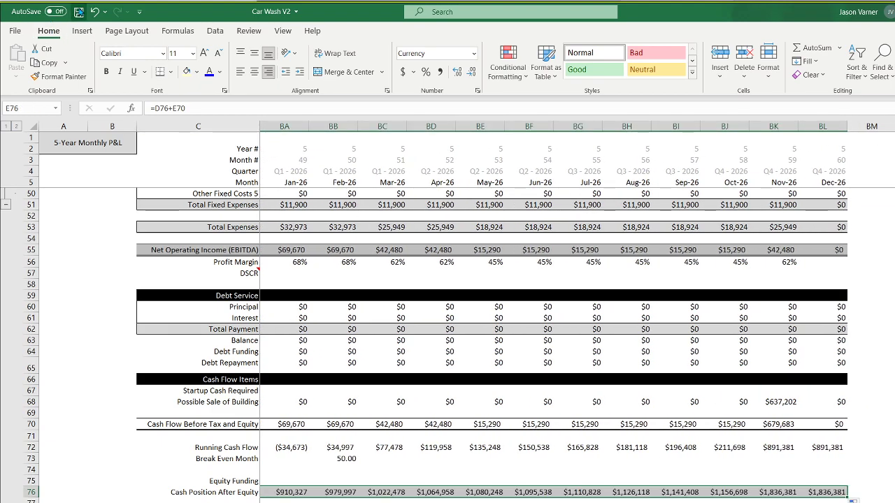
click(773, 502)
scroll(578, 315, left, 15)
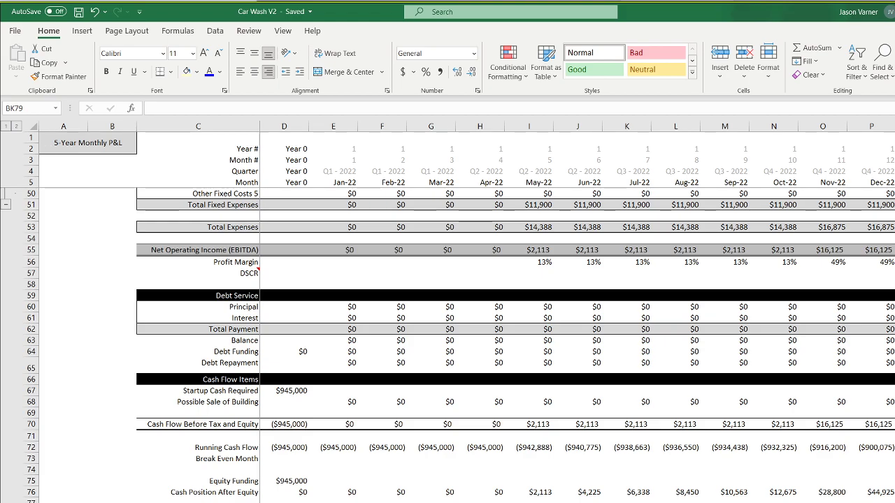
Set the seasonality percentages of yearly volume for months 5, 6 and 7 (I22:K22) to 2% each.
scroll(447, 315, up, 7)
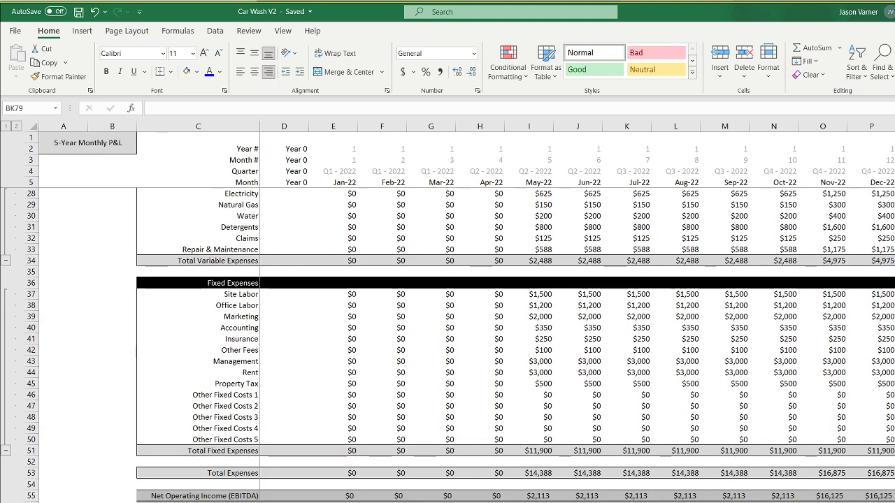
scroll(448, 315, up, 7)
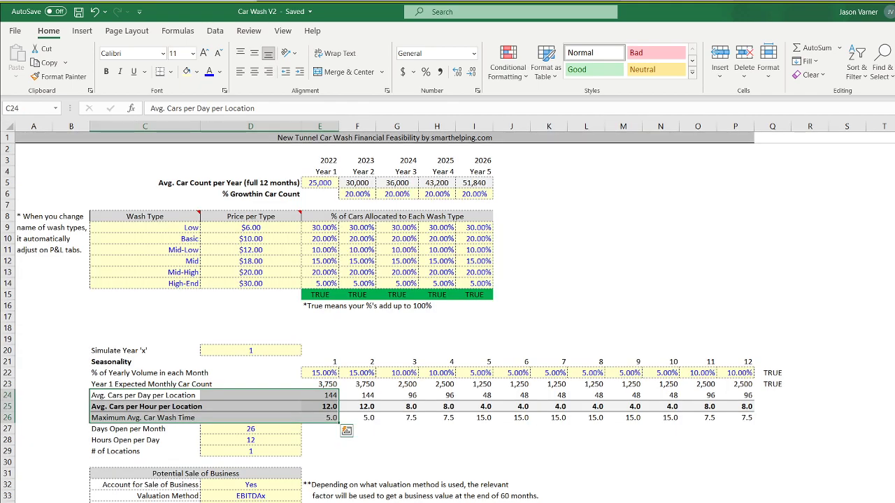
click(481, 373)
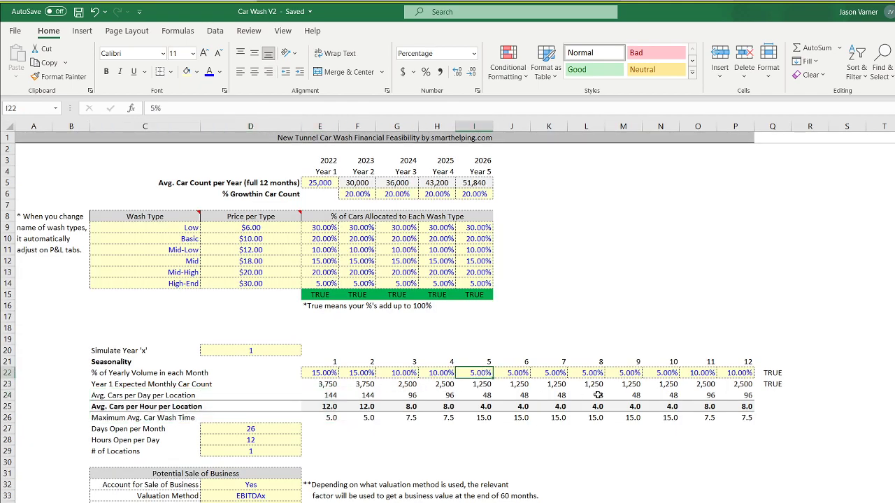
text(2)
key(Return)
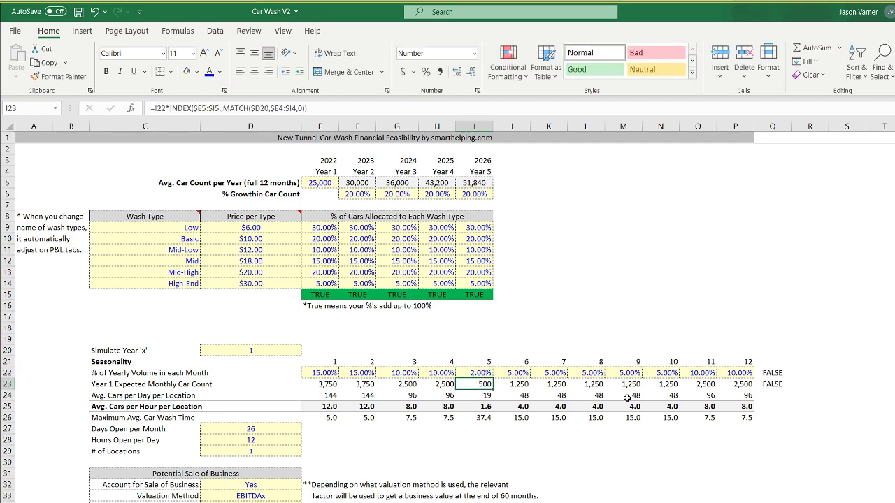
key(Right)
key(Up)
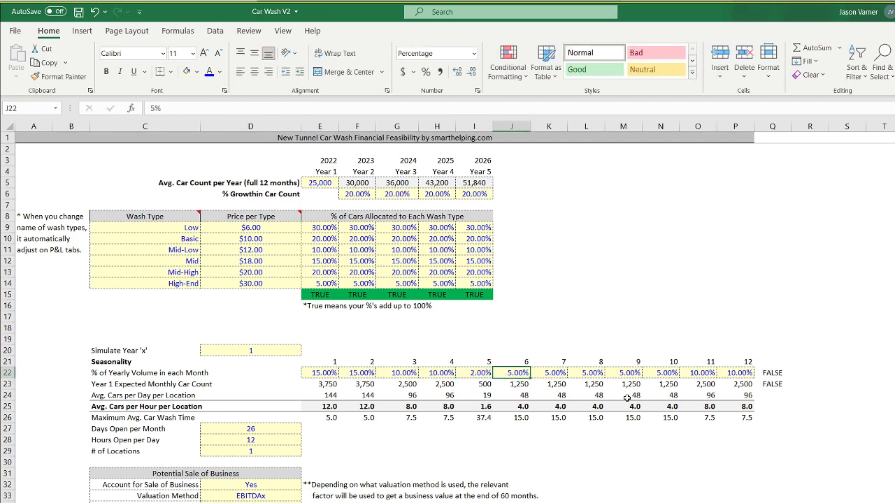
text(2)
key(Return)
key(Right)
key(Up)
text(2)
key(Return)
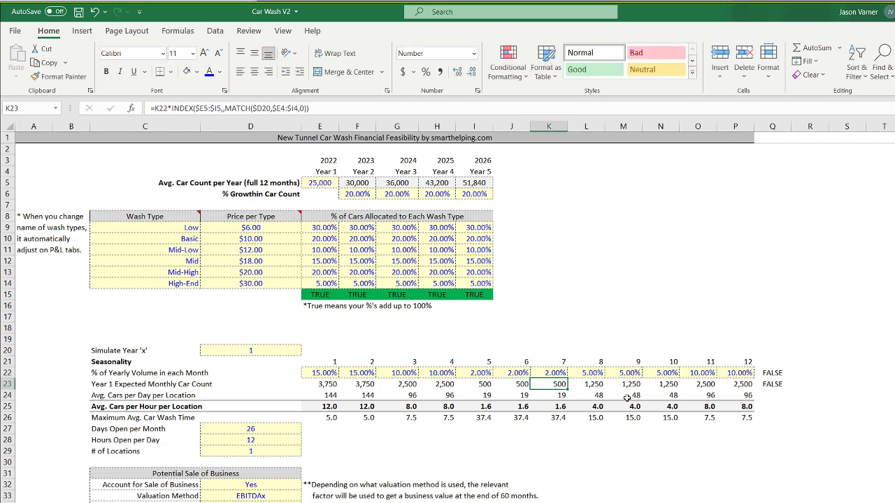
Enter =1-SUM(E22:P22) in R22 to calculate the unallocated share of yearly volume.
key(Up)
key(Right)
key(Right)
key(Right)
key(Right)
key(Right)
key(Right)
key(Right)
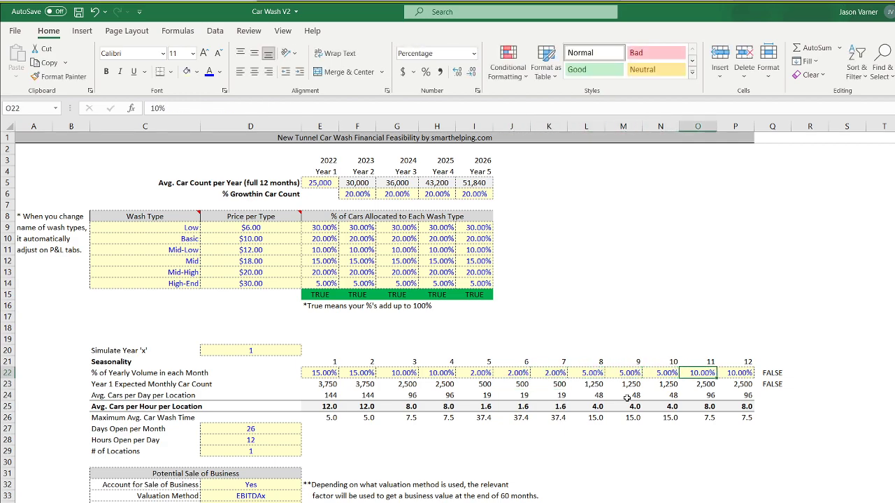
text(=1)
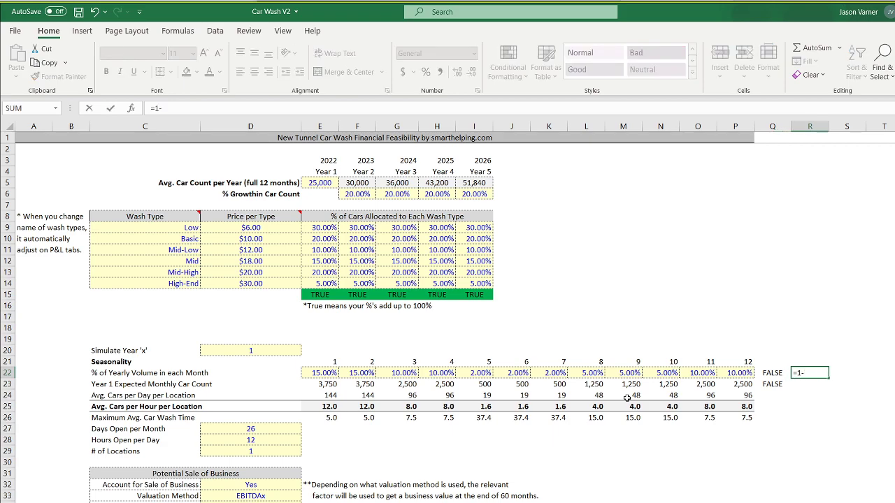
text(-sum()
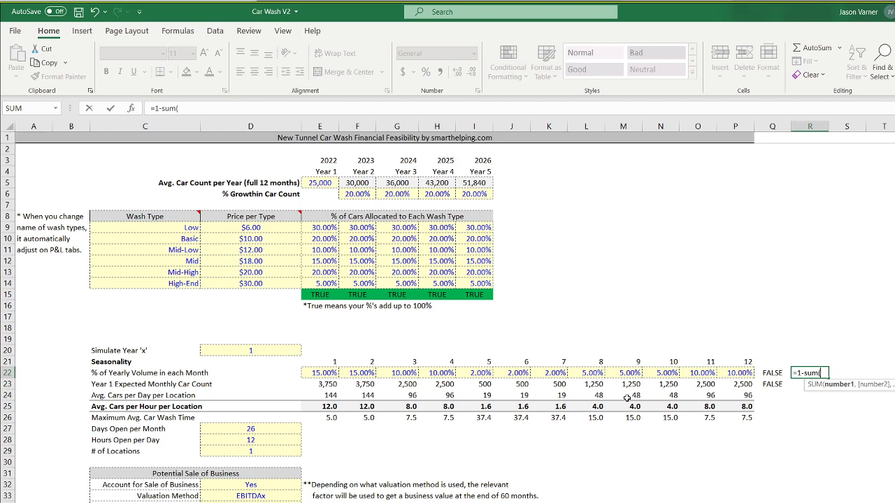
drag(309, 371, 741, 377)
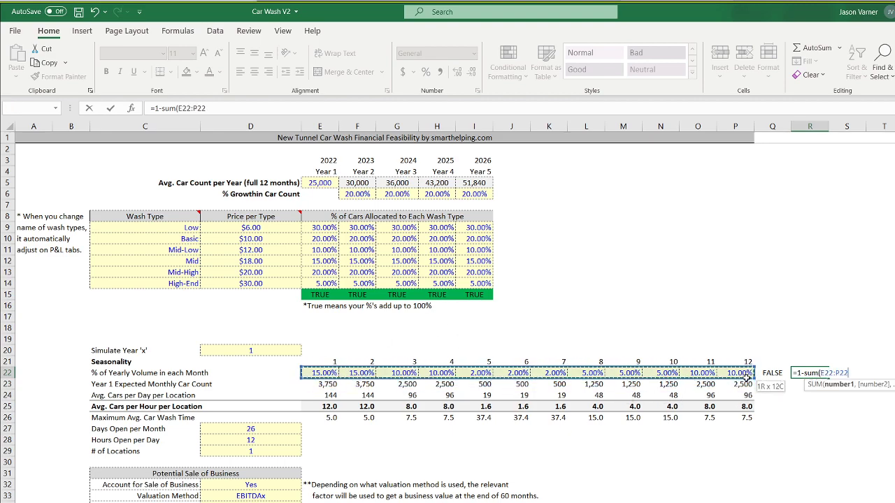
key(Return)
key(Return)
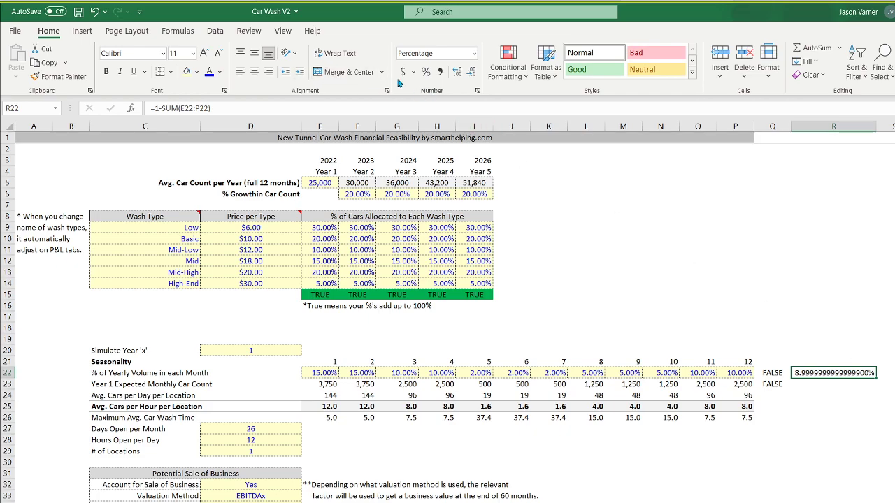
Format R22 as Percentage with 2 decimal places and center it.
click(428, 75)
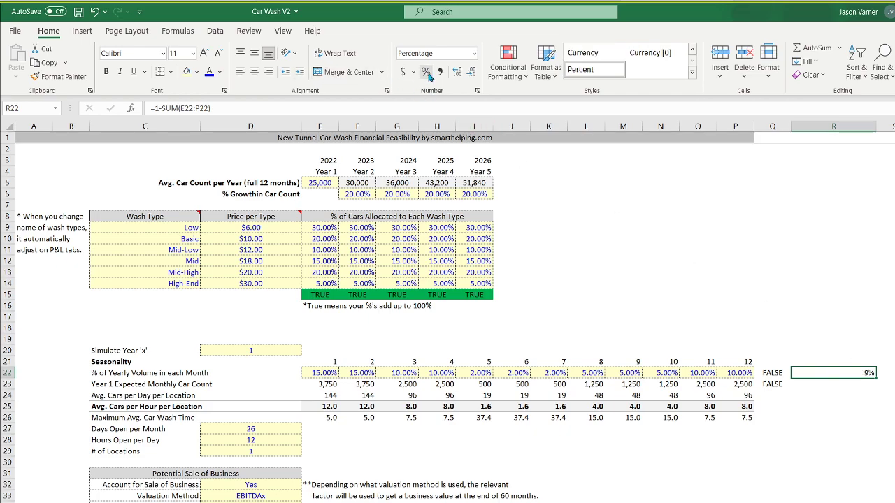
click(478, 90)
click(583, 253)
click(583, 253)
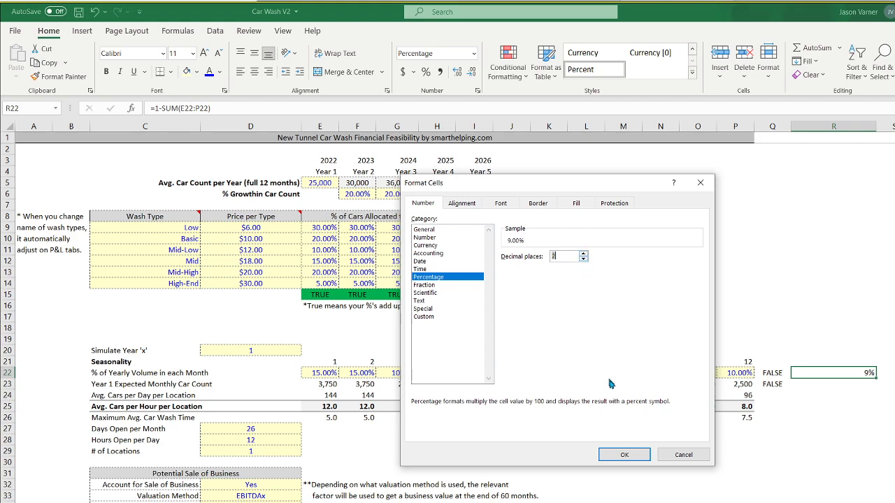
click(625, 455)
click(254, 71)
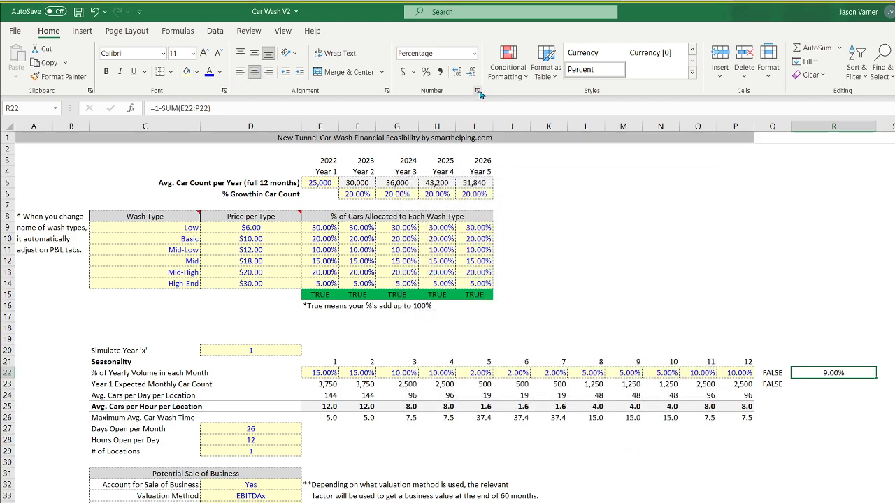
click(477, 90)
click(583, 254)
click(583, 254)
click(584, 255)
click(674, 456)
click(853, 439)
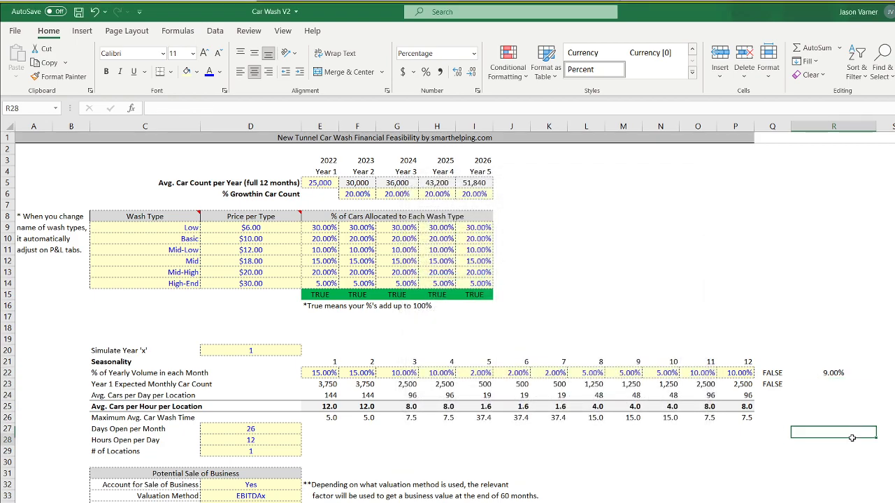
Set the seasonality percentages of yearly volume to 20% for month 1 and 19% for month 2.
click(829, 371)
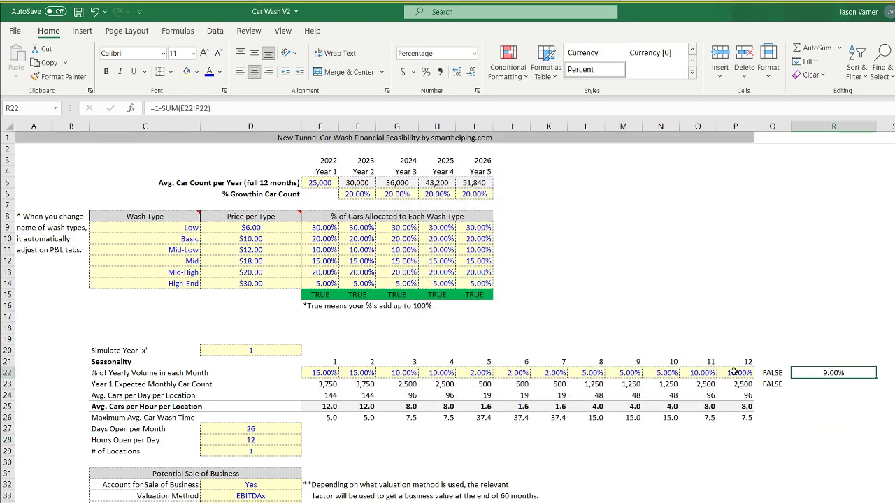
click(316, 373)
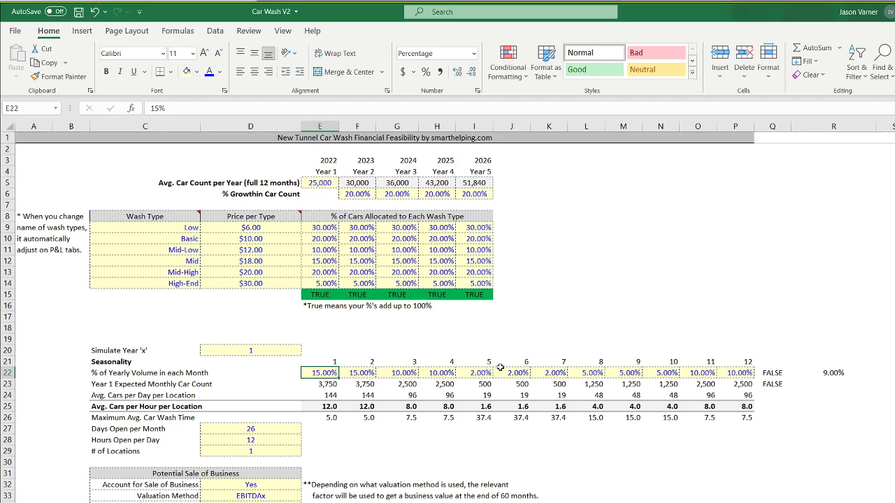
text(20)
key(Tab)
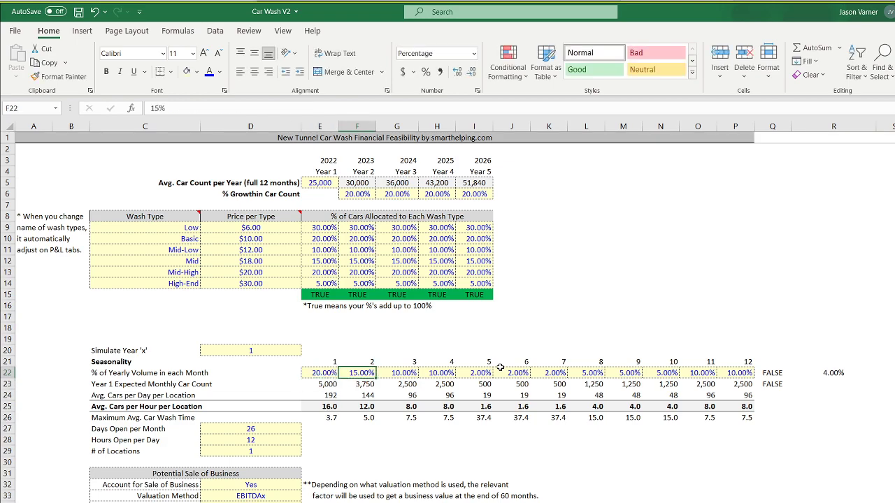
text(19)
key(Return)
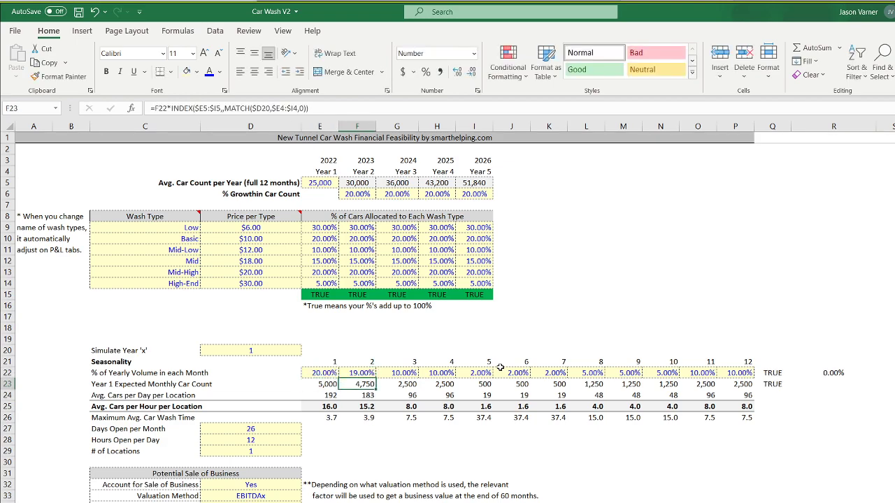
Review how the changed seasonality affects the Cash Position After Equity row on the 5-Year Monthly P&L from Year 0 through Sep-22.
drag(482, 373, 572, 377)
key(ctrl+Page_Down)
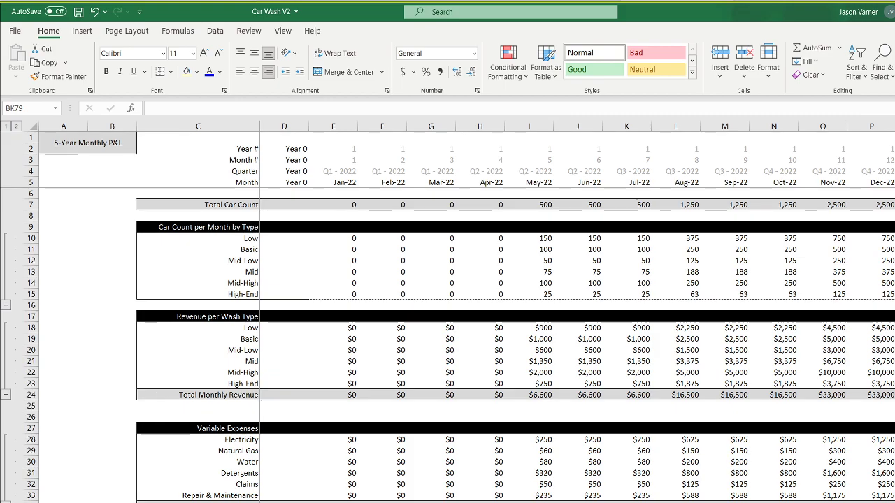
scroll(448, 345, down, 3)
scroll(542, 427, down, 1)
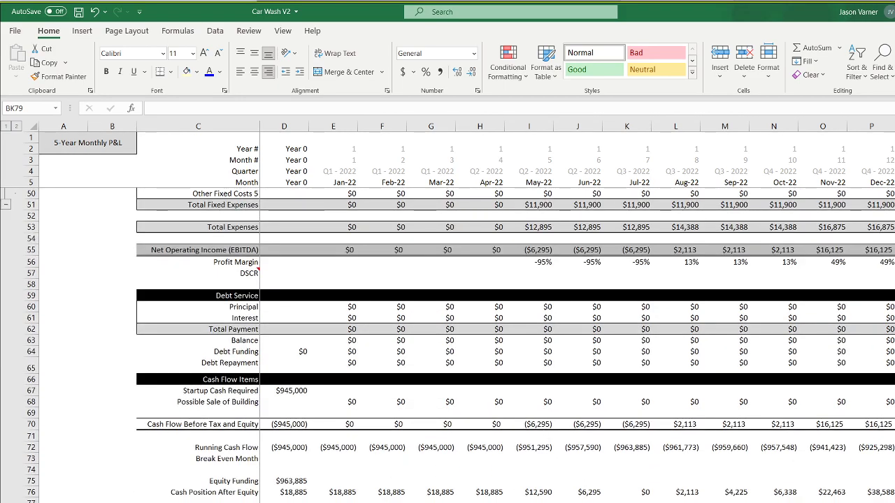
drag(283, 492, 614, 494)
click(633, 493)
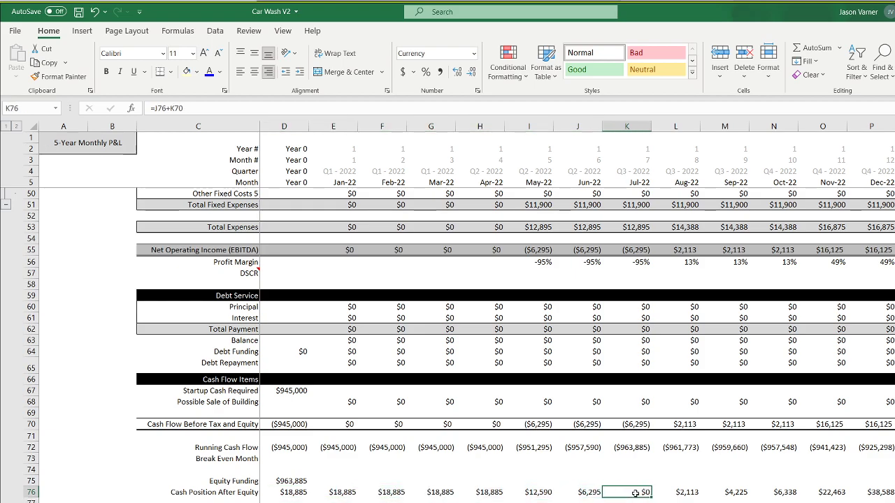
click(686, 492)
click(727, 492)
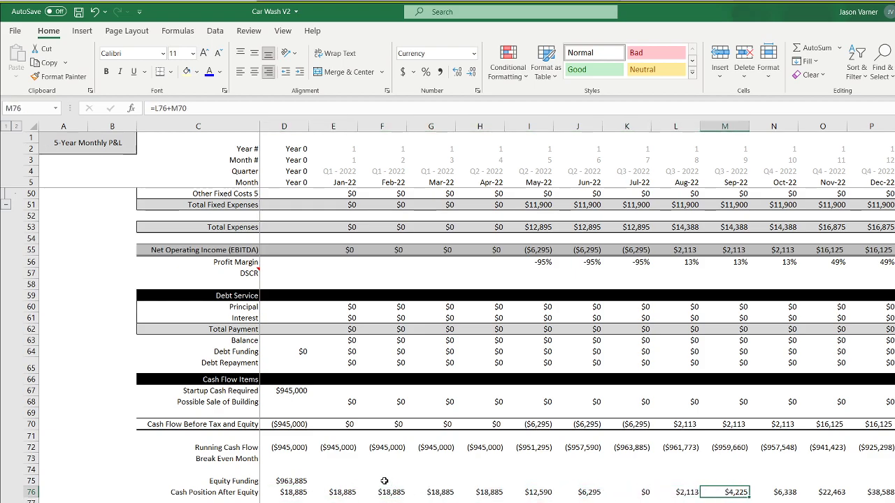
Compare the Total Cost in C14 with the Total Equity Required for Project formula in C21 on the startup costs sheet.
click(178, 502)
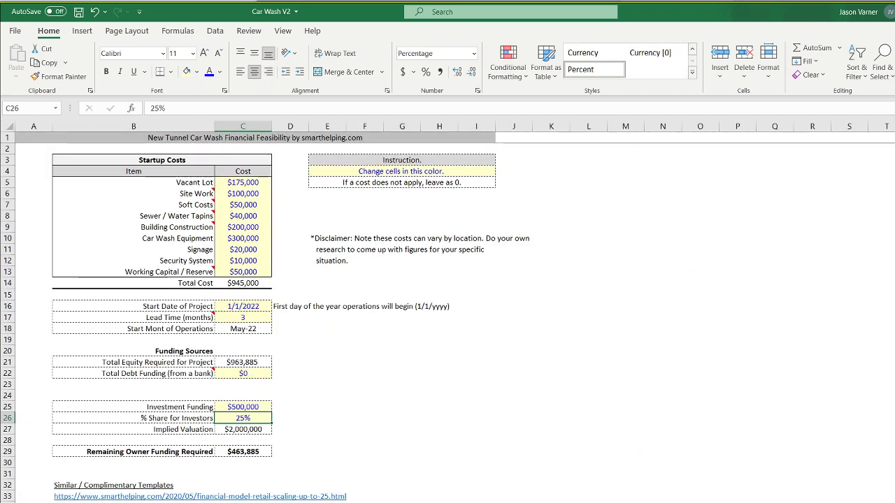
click(250, 283)
click(239, 362)
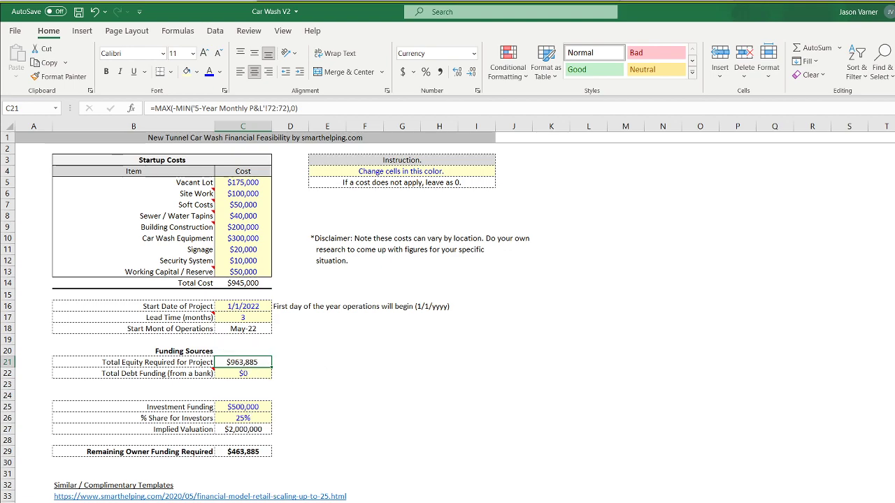
key(ctrl+Page_Down)
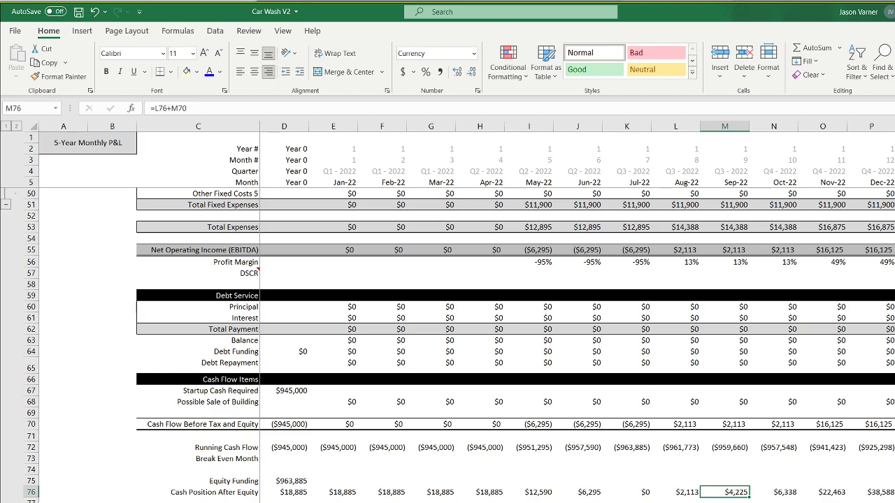
click(198, 502)
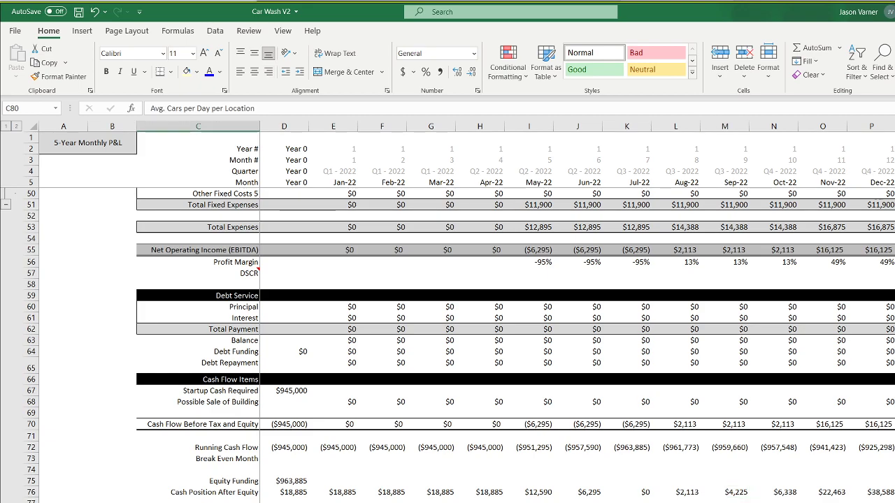
key(ctrl+Page_Up)
key(ctrl+Page_Up)
key(ctrl+Page_Up)
key(ctrl+Page_Up)
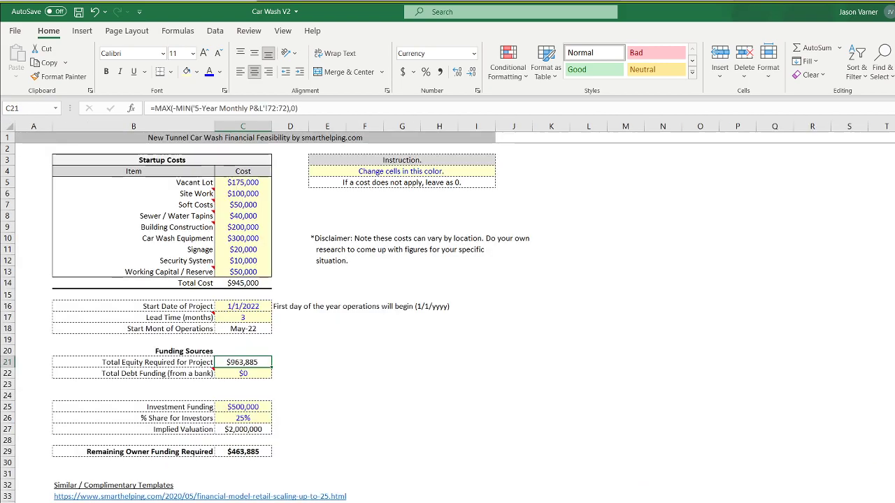
key(ctrl+Page_Down)
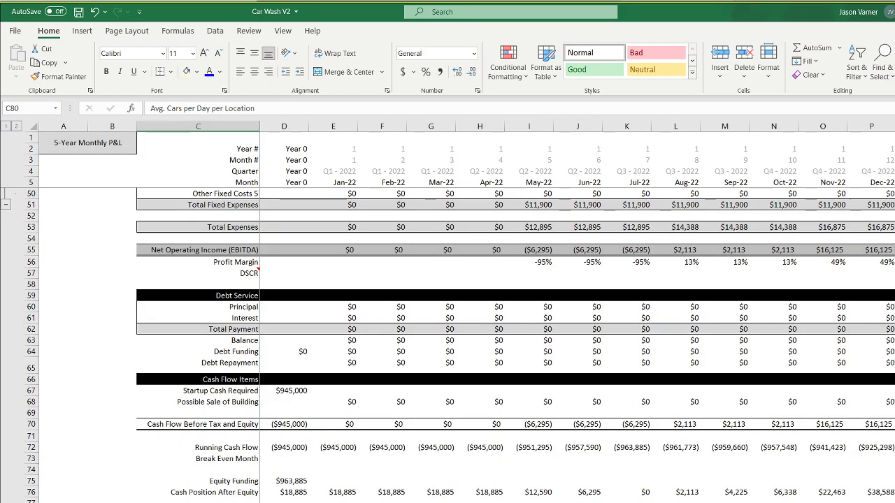
key(ctrl+Page_Down)
key(ctrl+Page_Up)
Inspect the cell references of the Jan-22 average cars per day formula in E80 on the monthly P&L.
click(430, 502)
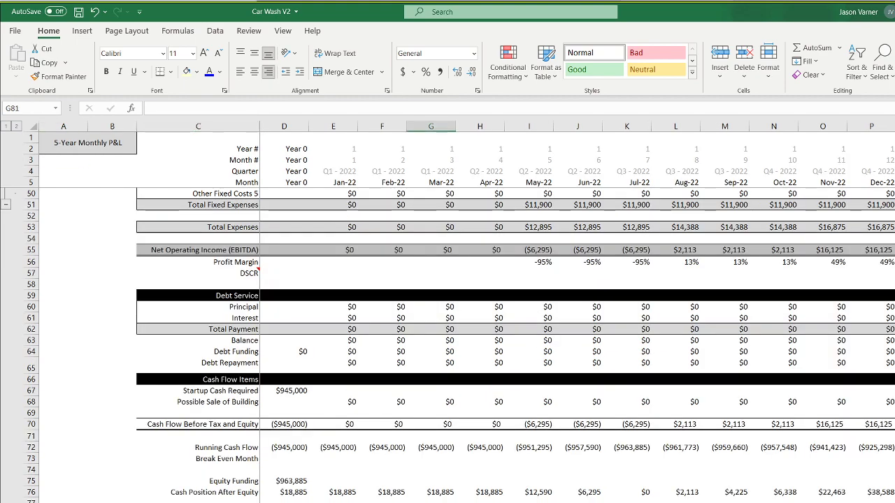
double_click(334, 502)
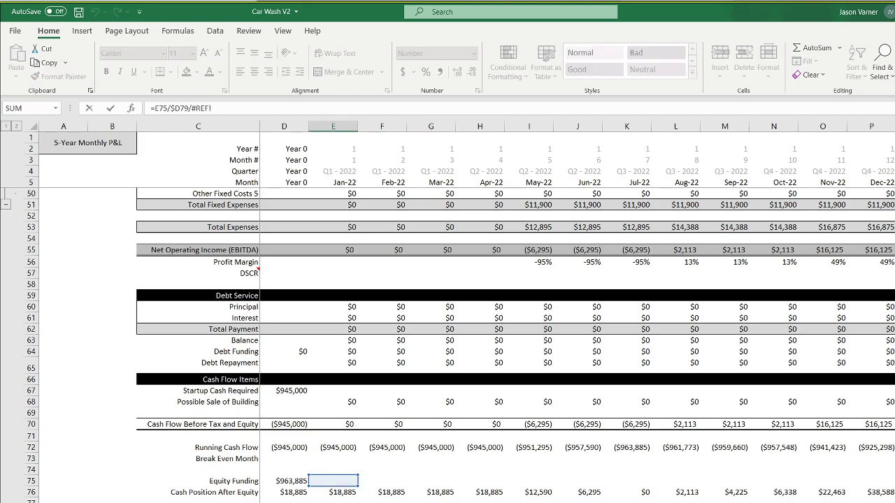
click(530, 502)
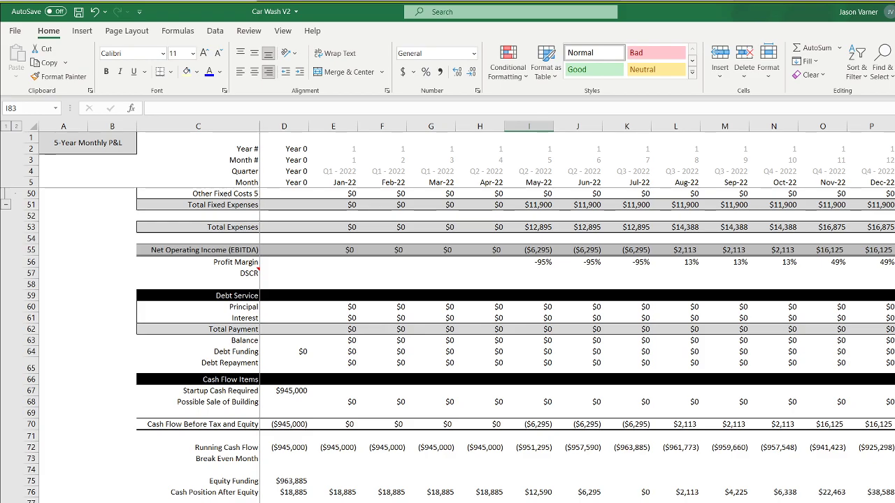
click(334, 502)
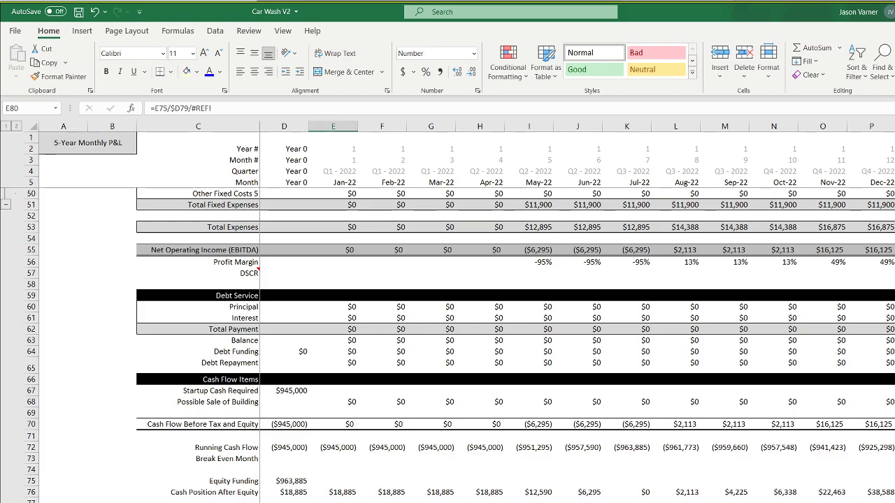
Rebuild the Jan-22 Avg. Cars per Day per Location formula in E80 as Total Car Count divided by days open per month and number of locations.
text(=)
scroll(309, 250, up, 15)
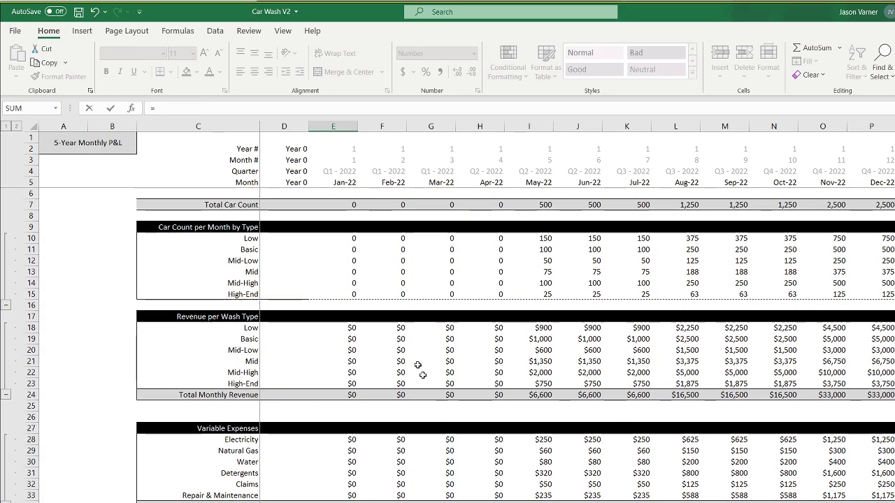
click(347, 204)
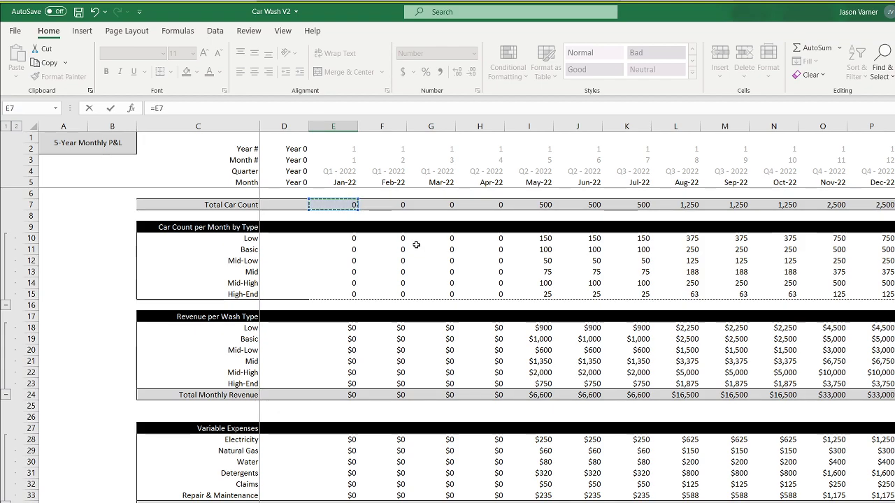
text(/)
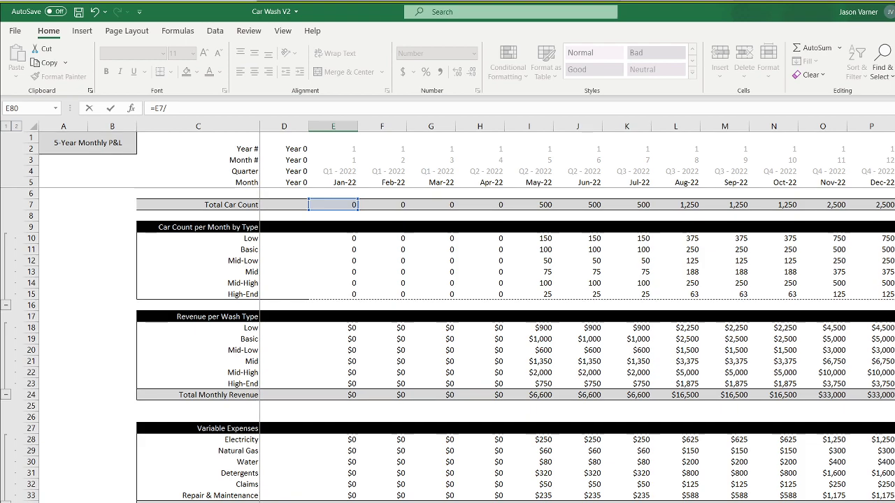
key(ctrl+Page_Up)
click(256, 429)
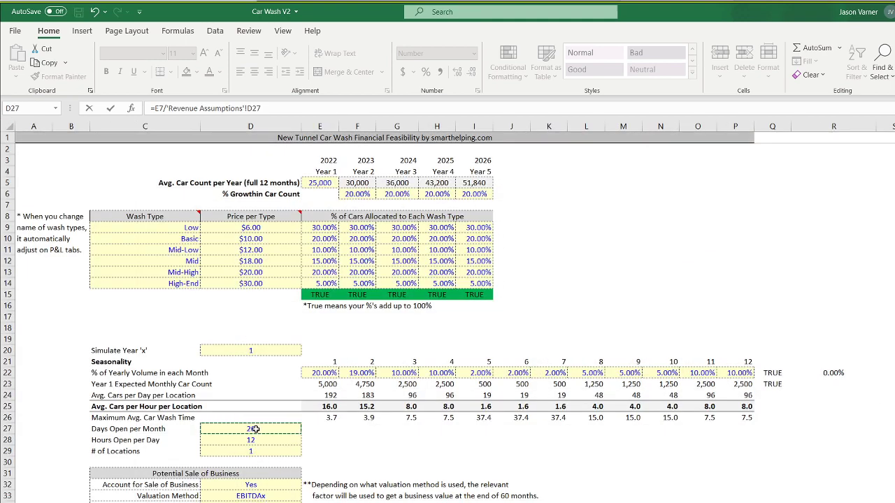
text(/)
click(252, 452)
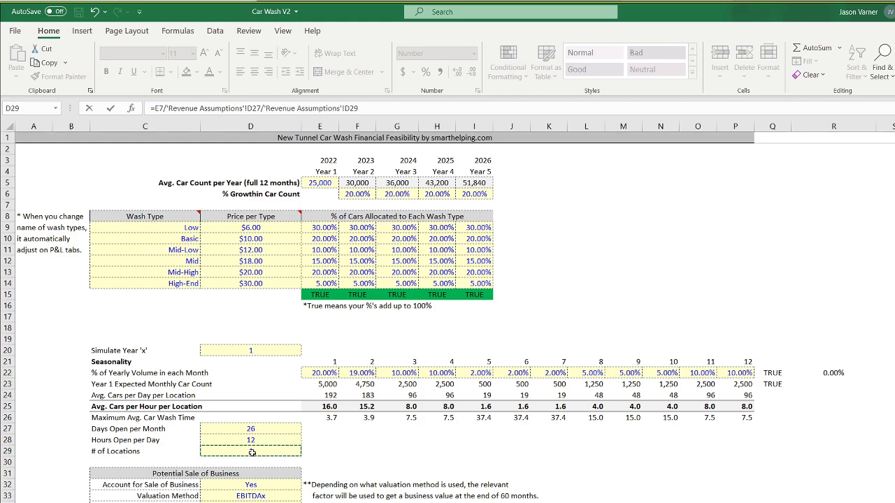
Lock column D in both Revenue Assumptions references of the E80 formula, giving $D27 and $D29.
click(345, 109)
text($)
click(246, 108)
text($)
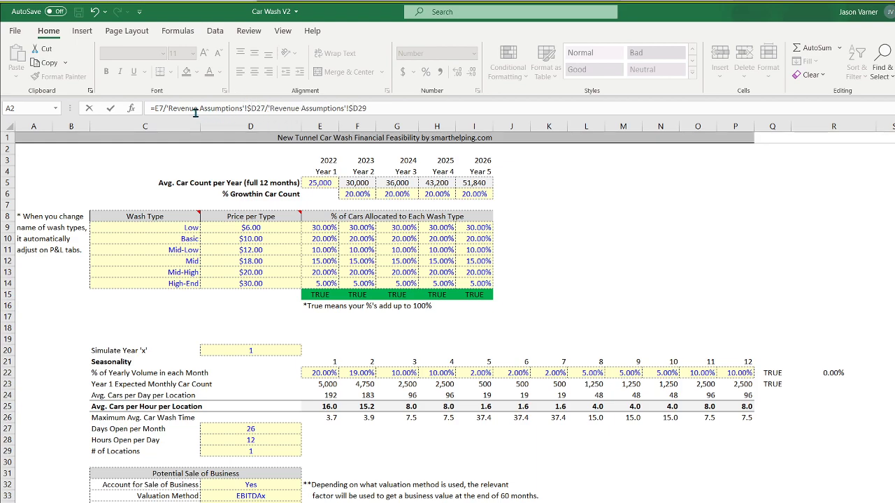
key(Return)
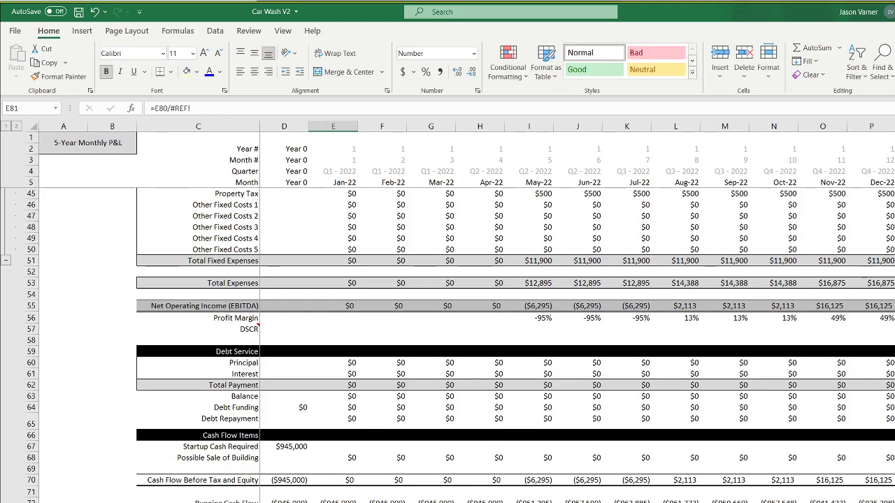
Repair the Avg. Cars per Hour per Location formula in E81 to divide E80 by the hours open per day in 'Revenue Assumptions'!$D28.
key(F2)
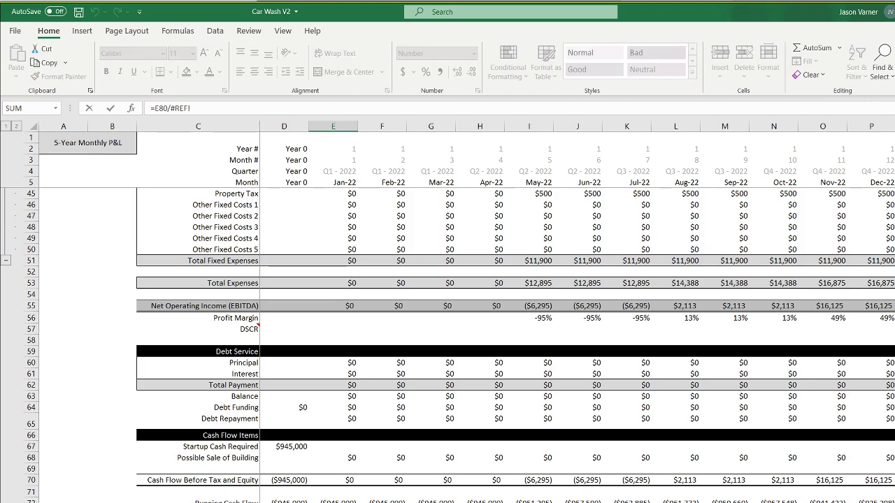
drag(171, 108, 310, 103)
key(BackSpace)
key(ctrl+Page_Up)
click(243, 440)
click(254, 107)
text($D28)
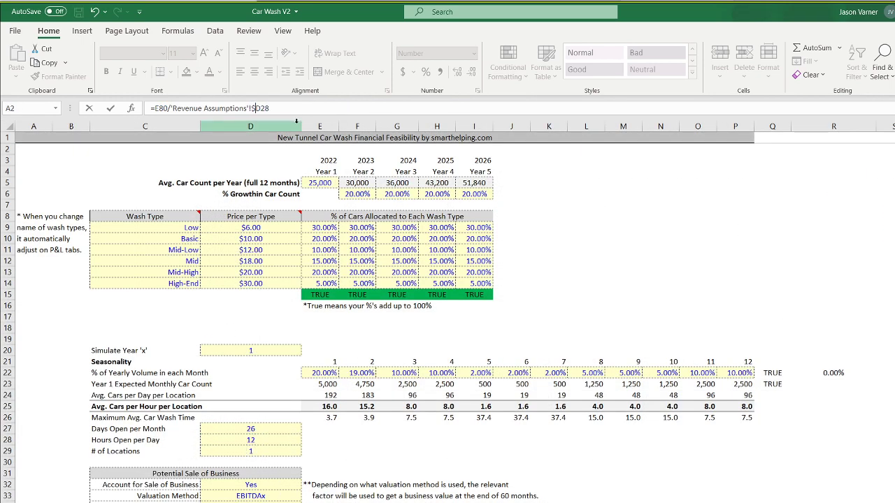
key(Return)
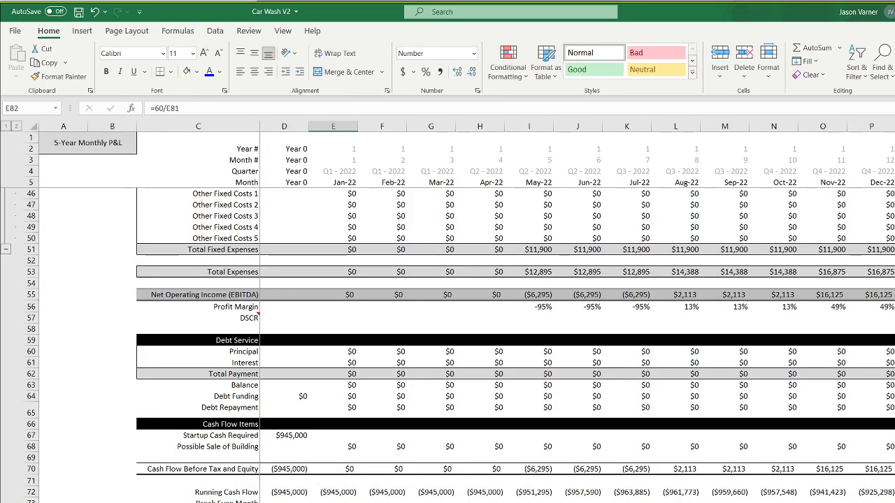
Wrap the Maximum Avg. Car Wash Time formula in E82 in an error check: =IFERROR(60/E81,0).
key(F2)
key(Return)
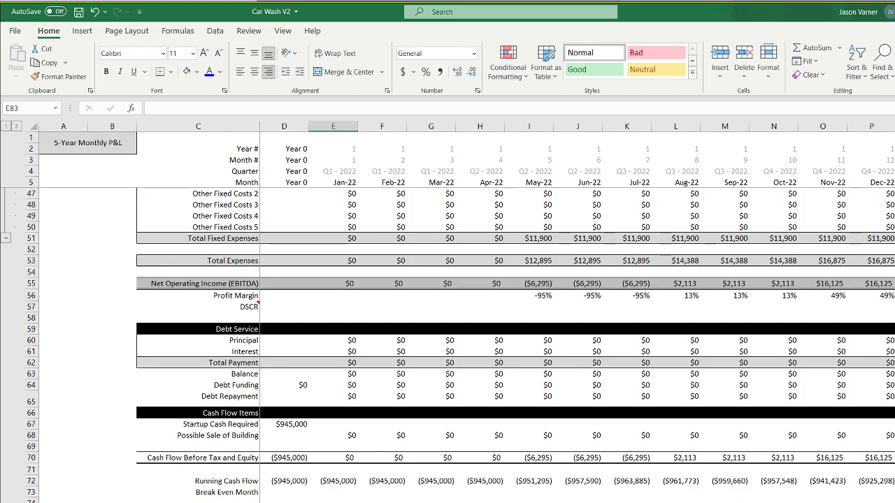
key(Up)
click(175, 107)
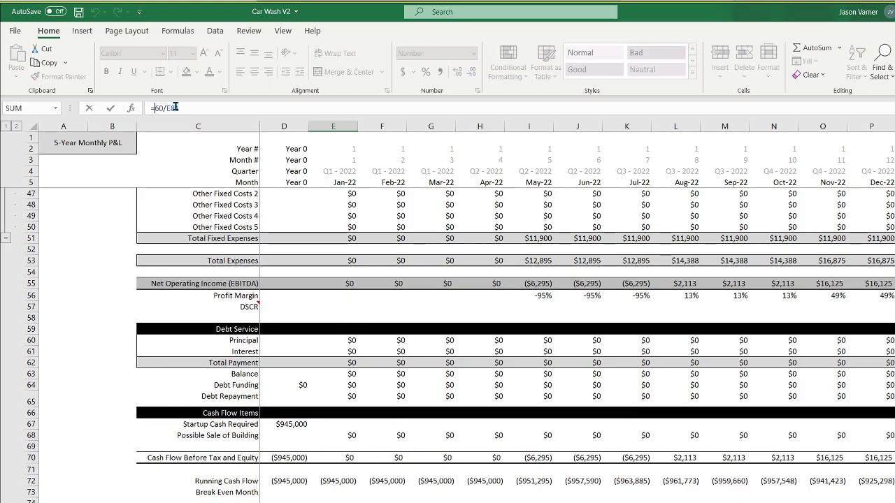
key(Home)
key(Right)
text(iferror()
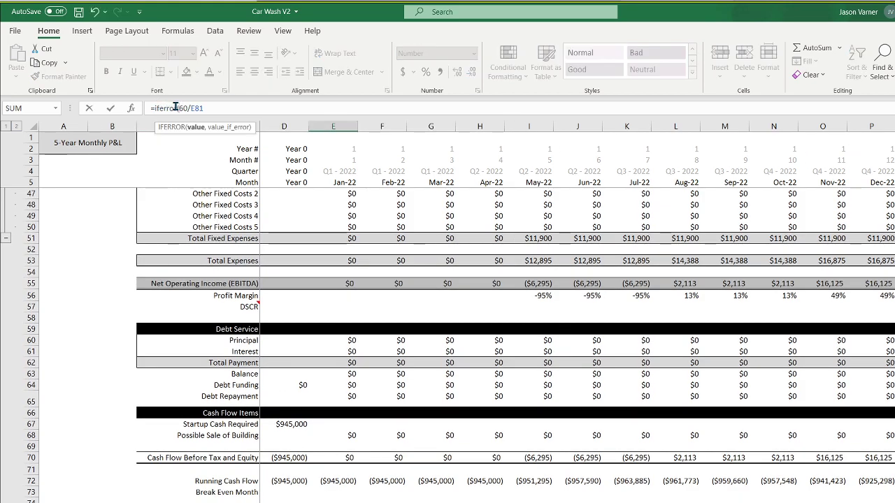
click(223, 108)
text(,0)
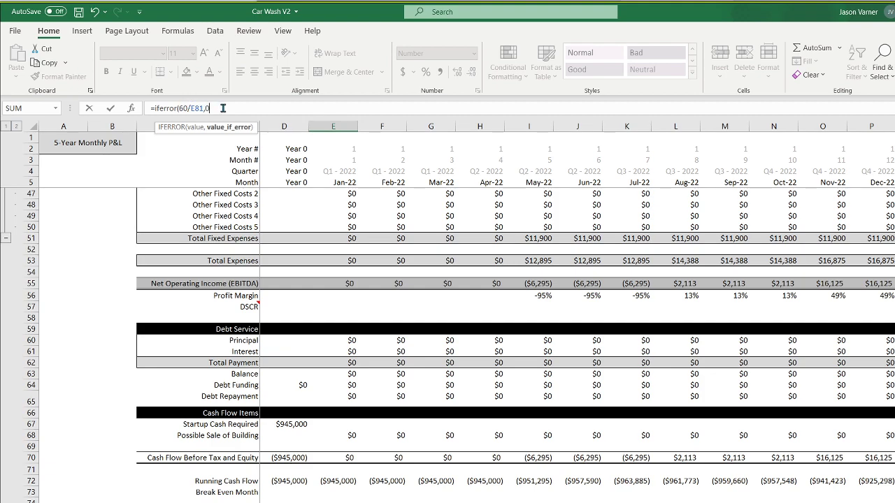
key(Return)
Fill the formulas in E80:E82 across every month through Dec-26 on the monthly P&L.
scroll(255, 340, down, 4)
drag(350, 447, 892, 466)
key(ctrl+r)
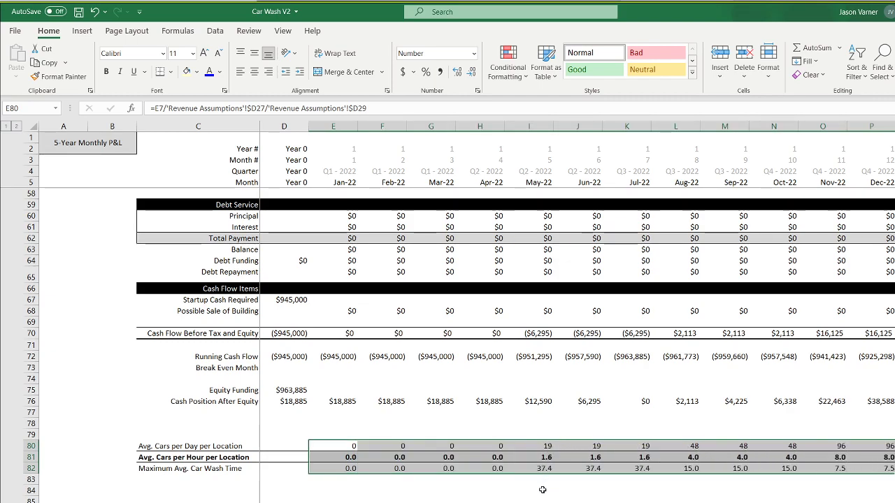
key(ctrl+Page_Up)
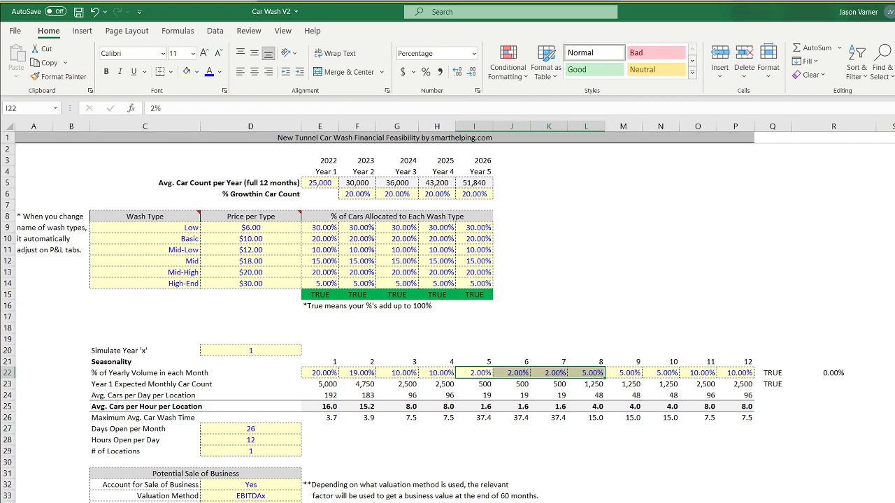
key(ctrl+Page_Down)
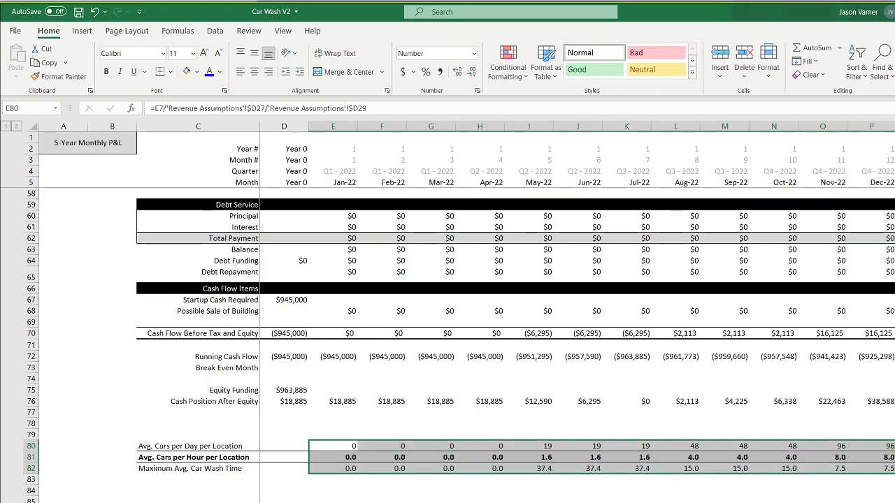
scroll(577, 298, right, 7)
scroll(577, 298, right, 10)
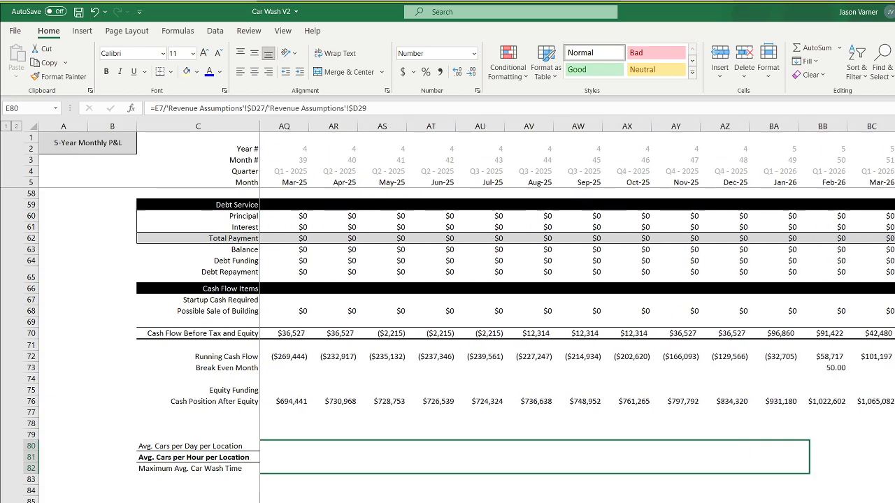
drag(842, 492, 842, 492)
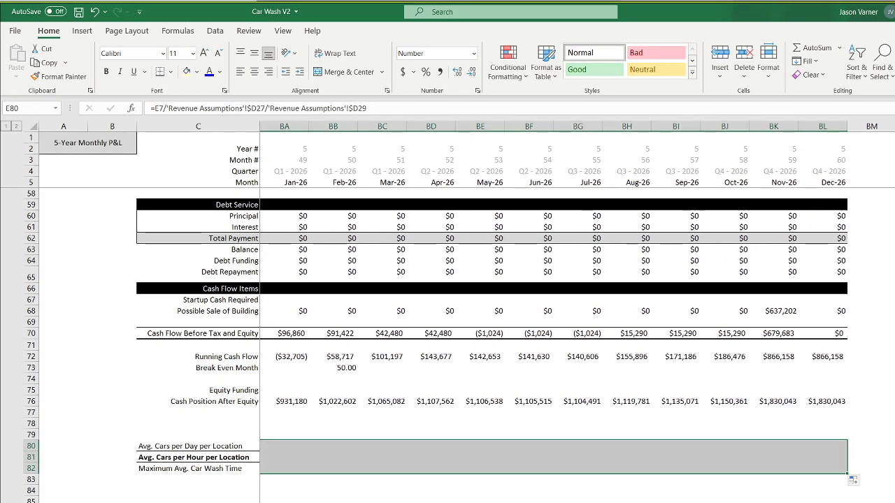
click(724, 502)
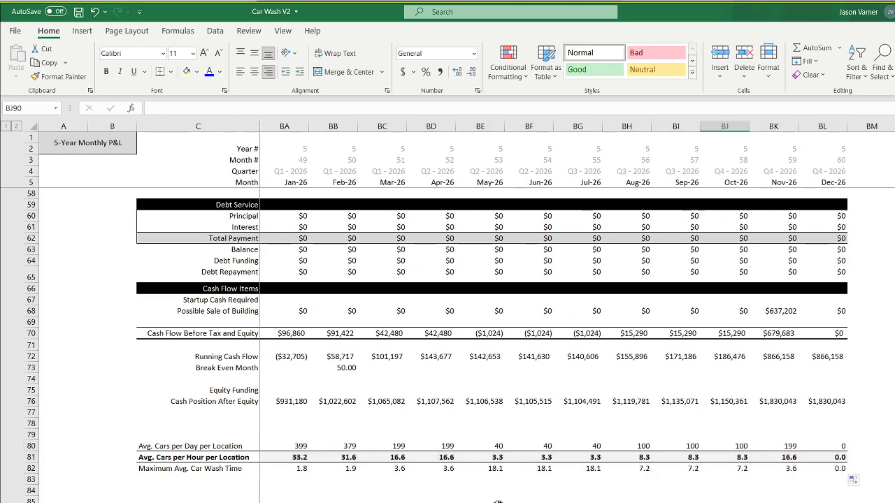
Check the Maximum Avg. Car Wash Time cells for Jan-26 through Mar-26 and save the workbook.
click(349, 468)
click(397, 469)
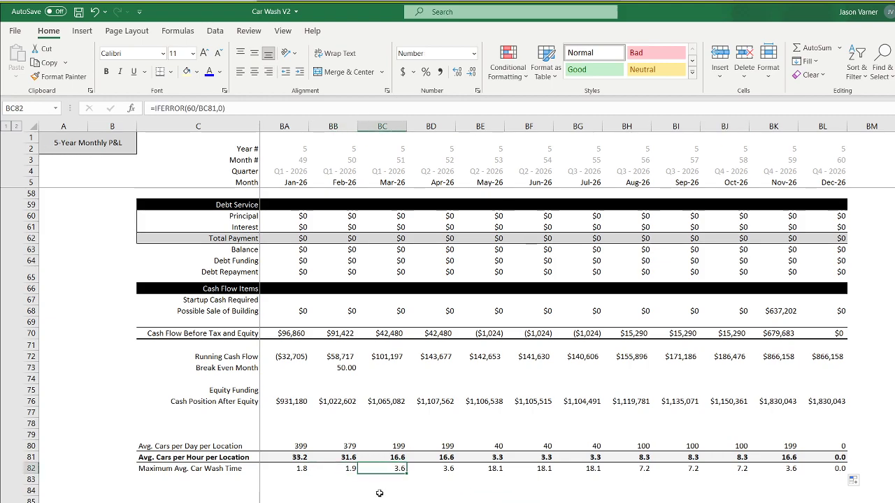
click(346, 471)
click(302, 470)
click(345, 468)
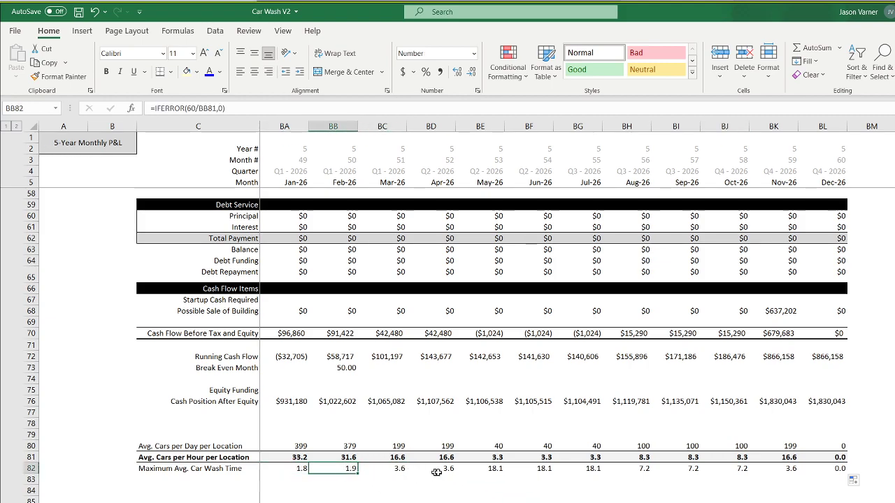
scroll(424, 471, left, 15)
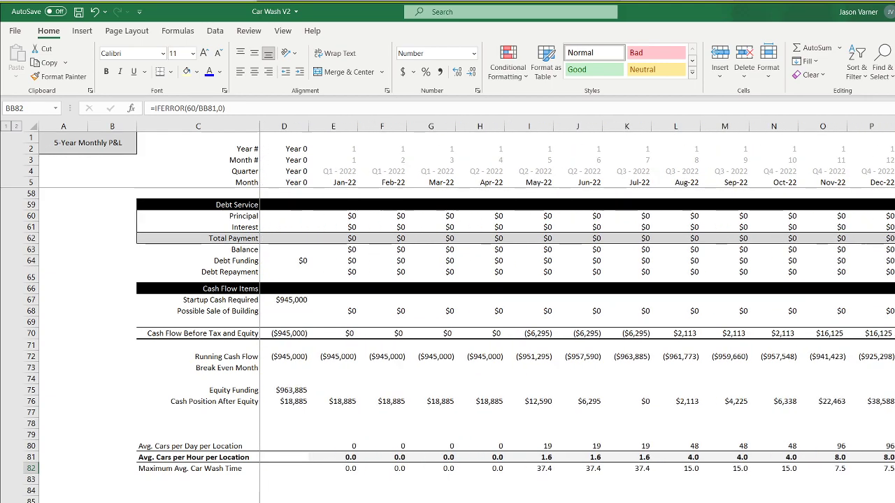
click(79, 14)
Compare the monthly average cars per day and maximum wash time rows with the seasonality figures on Revenue Assumptions.
click(629, 468)
click(544, 468)
click(591, 470)
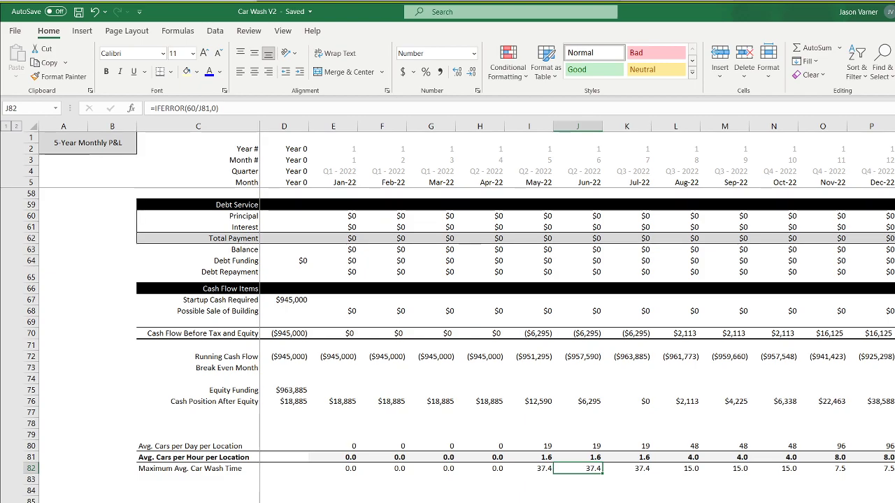
click(208, 447)
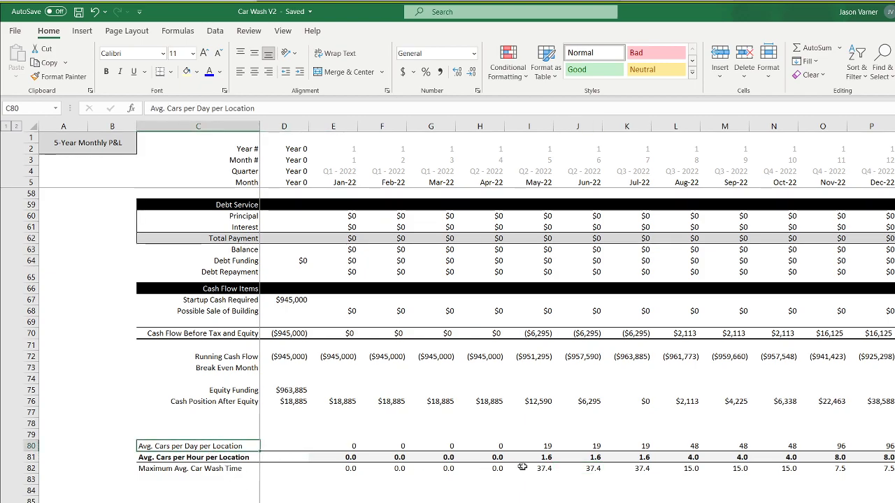
click(543, 446)
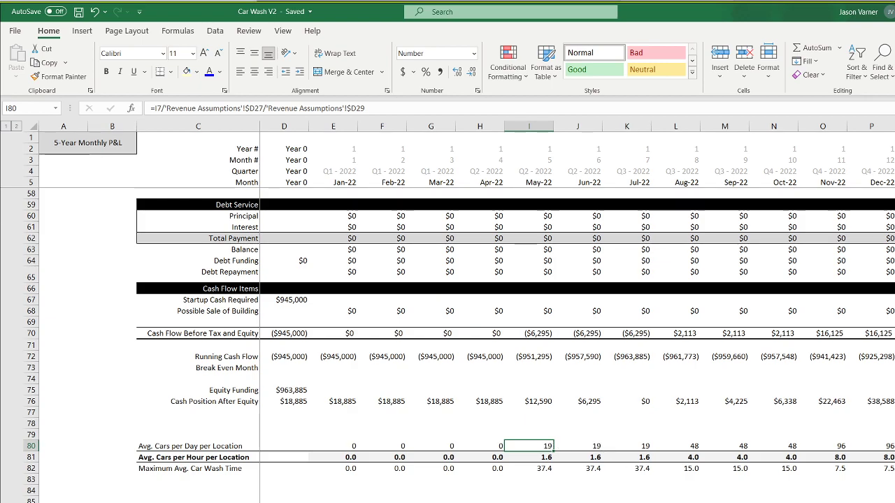
click(688, 448)
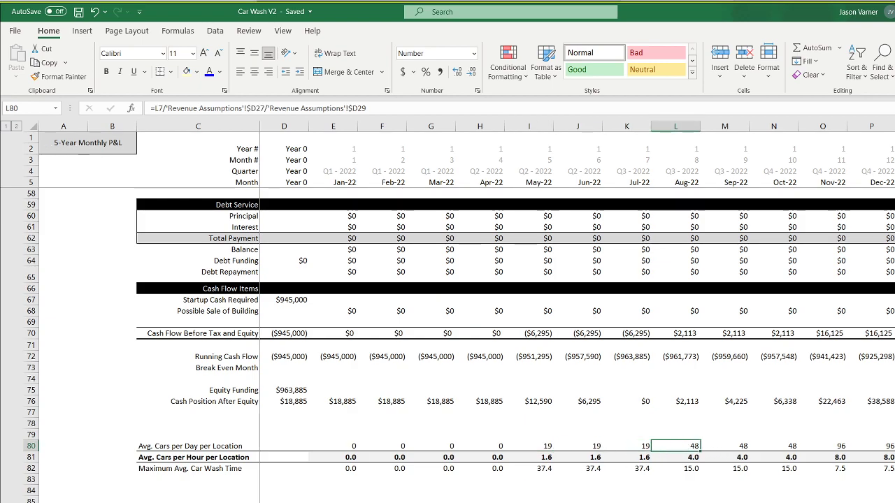
key(ctrl+Page_Up)
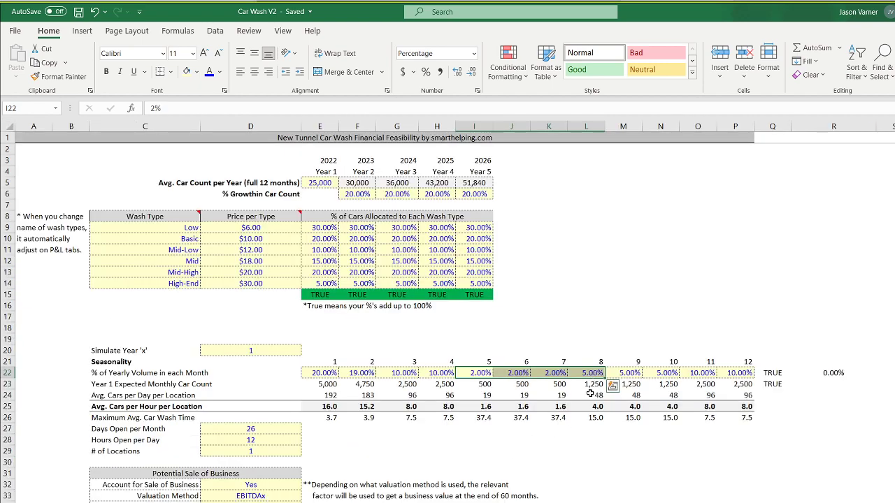
key(ctrl+Page_Down)
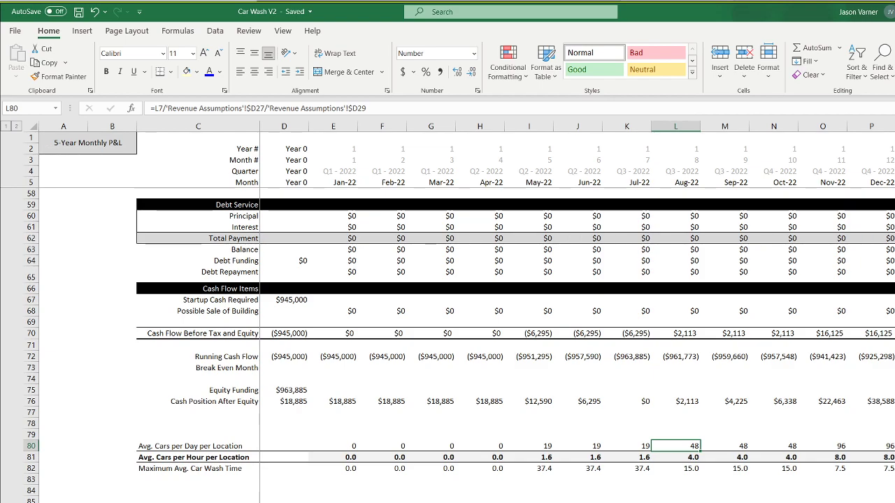
scroll(577, 296, right, 15)
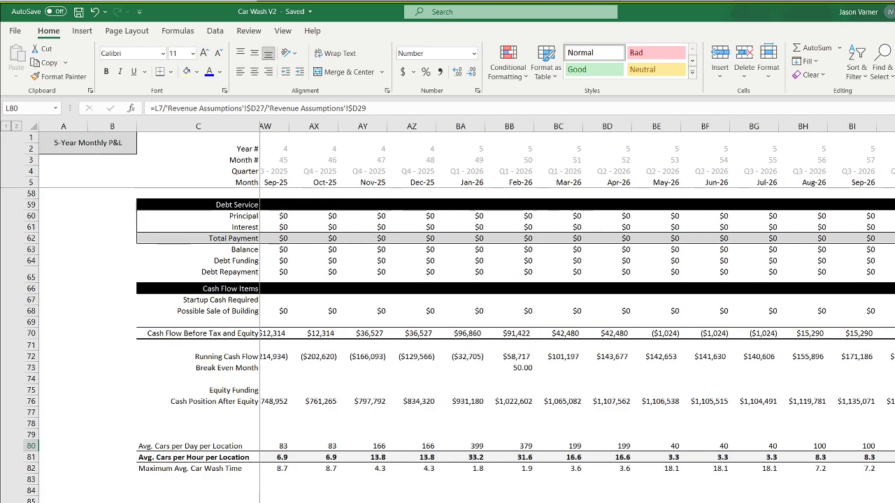
scroll(578, 296, left, 15)
click(382, 502)
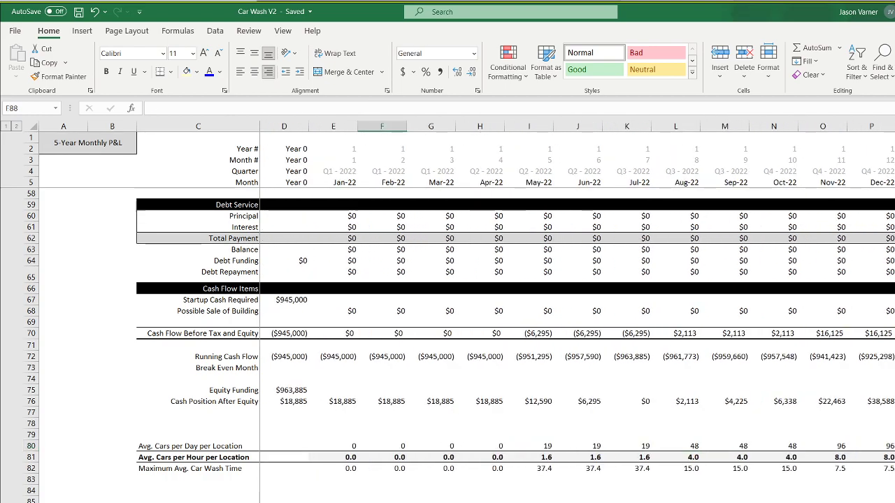
Review the monthly P&L down to its cash rows, and examine the Cash Flow Items section of the 5-Year Annual P&L.
scroll(515, 345, up, 17)
scroll(515, 345, down, 3)
scroll(376, 501, down, 8)
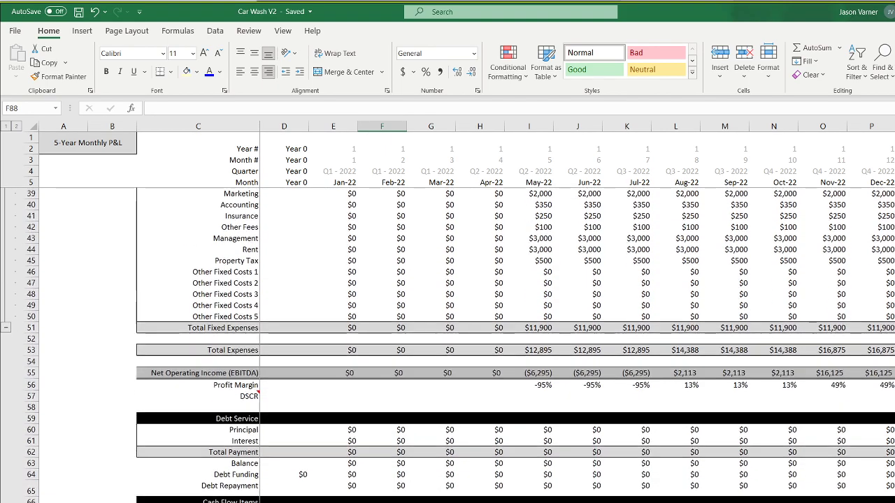
scroll(366, 500, down, 4)
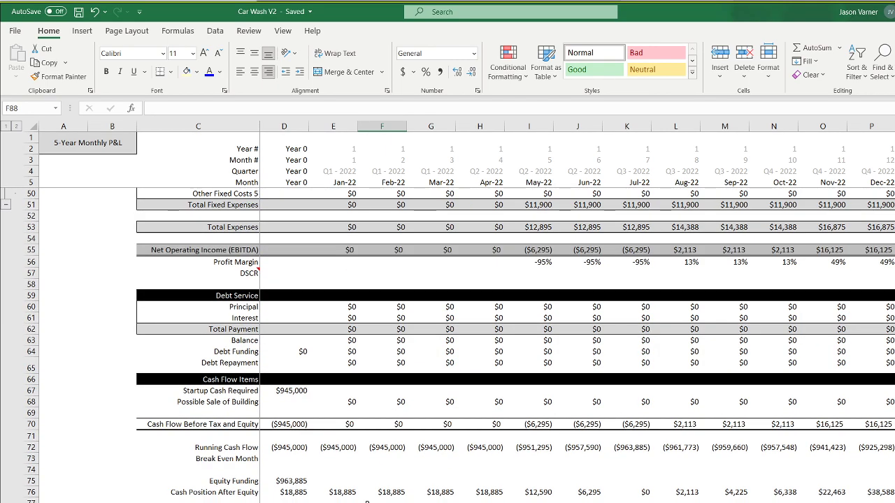
key(ctrl+Page_Down)
scroll(368, 345, up, 13)
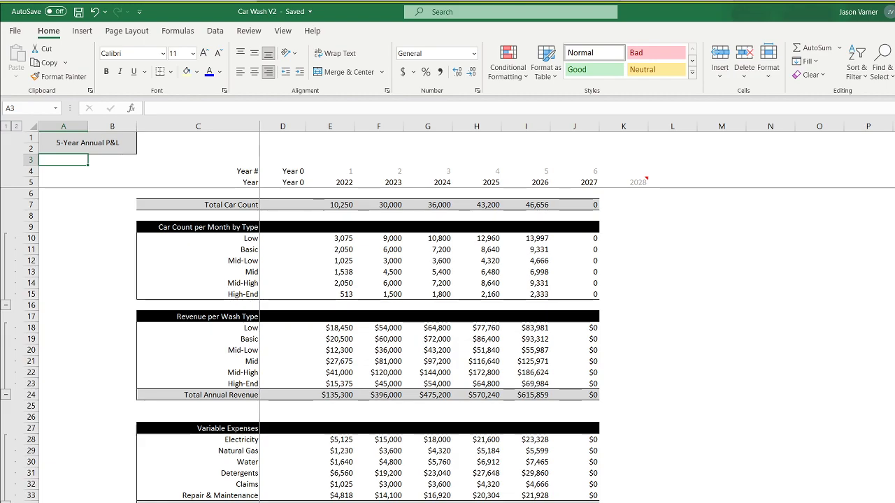
scroll(368, 345, down, 20)
scroll(368, 345, up, 4)
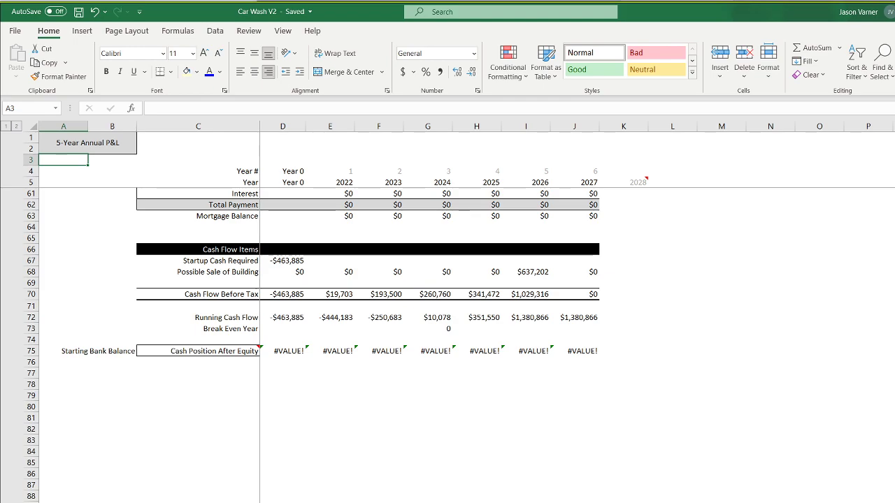
Delete the existing 5-Year Annual P&L sheet permanently and dismiss the formula reference warning.
right_click(440, 501)
click(501, 482)
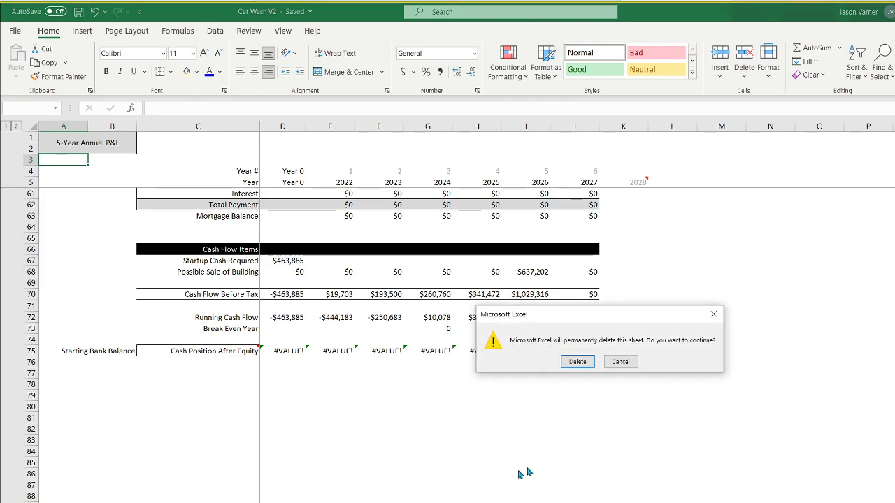
click(584, 364)
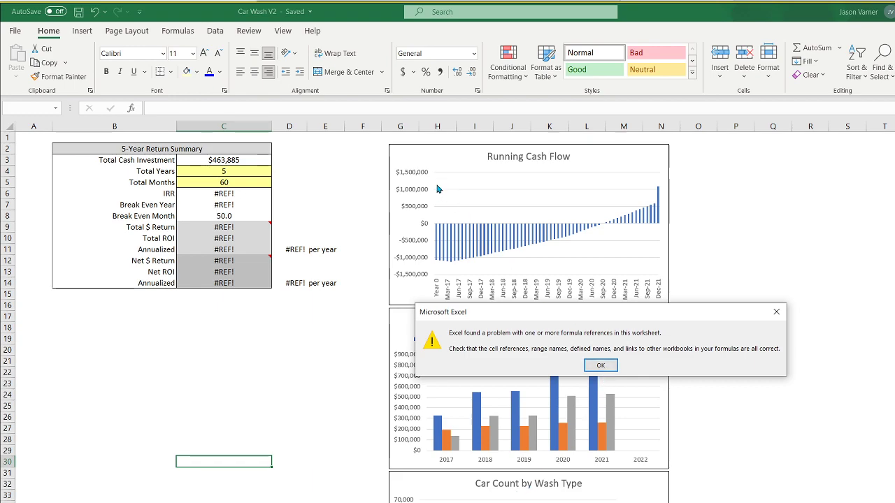
click(600, 365)
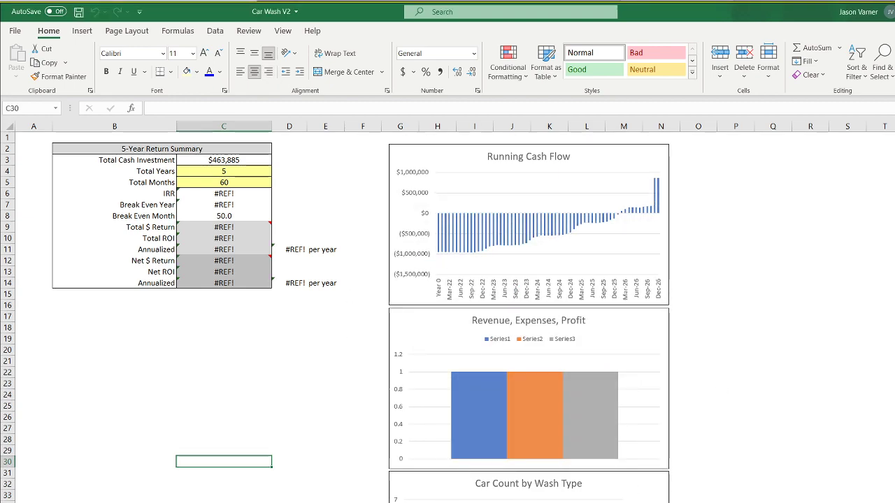
Duplicate the 5-Year Monthly P&L sheet and rename the copy 5-Year Annual P&L.
right_click(351, 501)
click(392, 502)
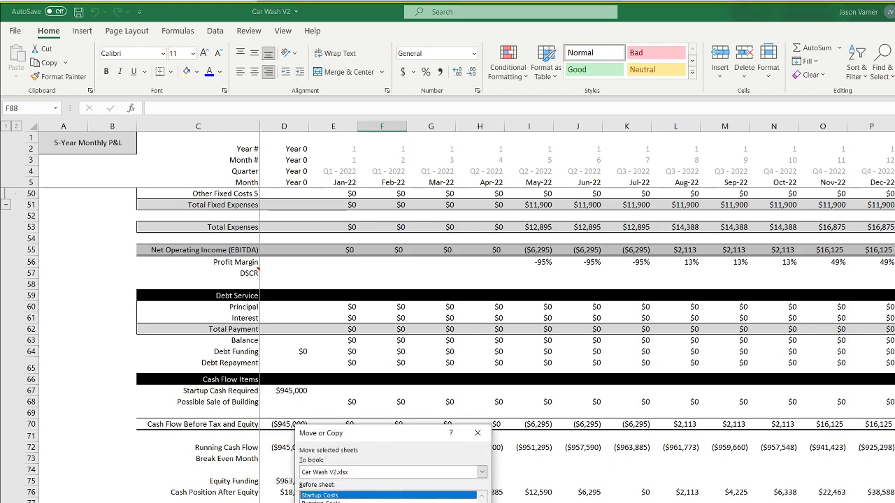
click(363, 502)
key(Return)
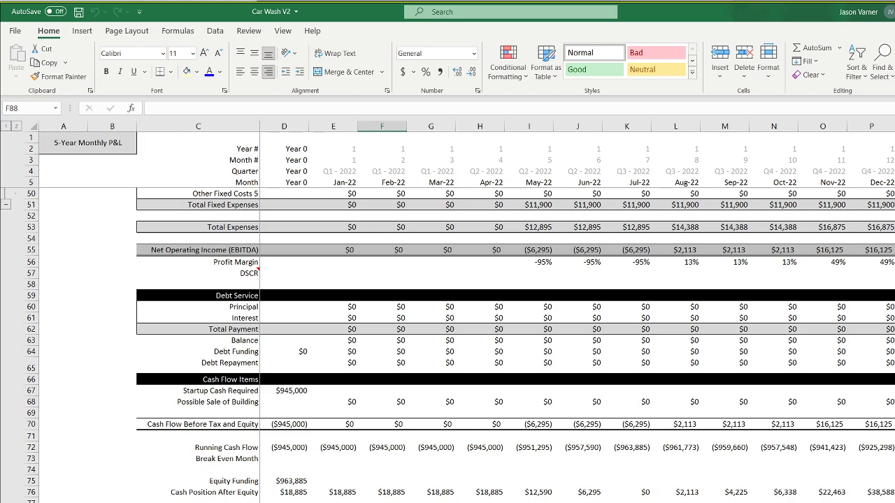
right_click(446, 502)
click(487, 498)
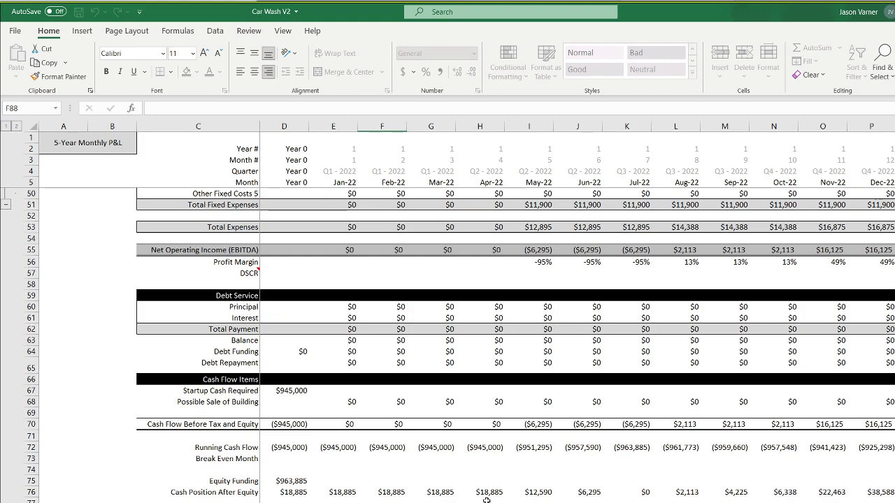
key(Return)
Clear all contents and formatting from column J onward on the duplicated sheet, keeping only five period columns.
drag(333, 126, 893, 127)
click(813, 75)
click(821, 90)
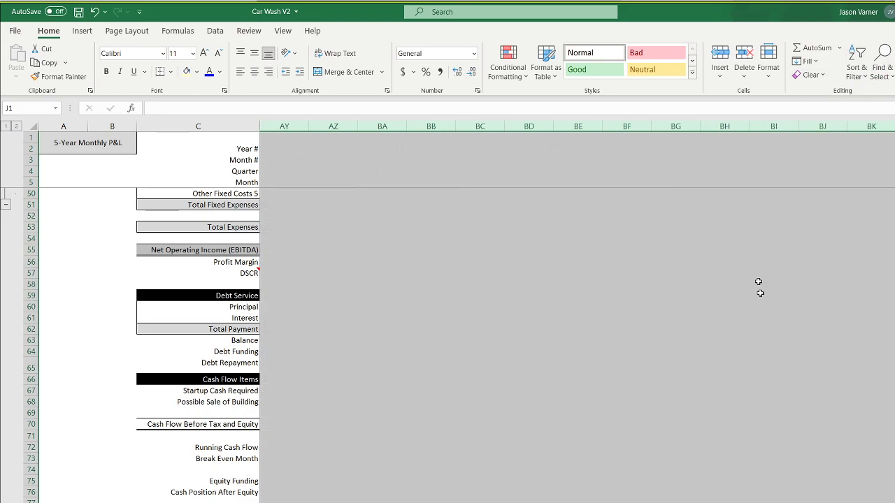
scroll(577, 314, left, 15)
click(660, 491)
scroll(406, 423, up, 15)
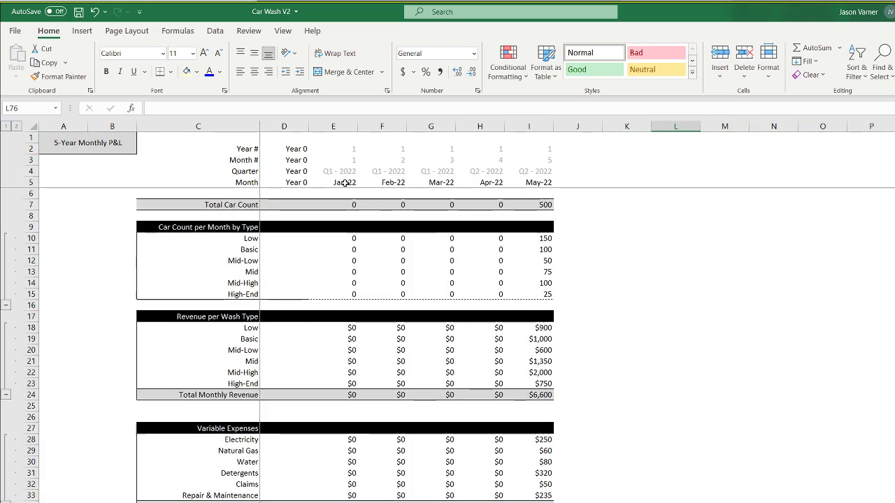
Apply the custom number format yyyy to the period headers in E5:I5.
drag(345, 183, 531, 183)
click(478, 91)
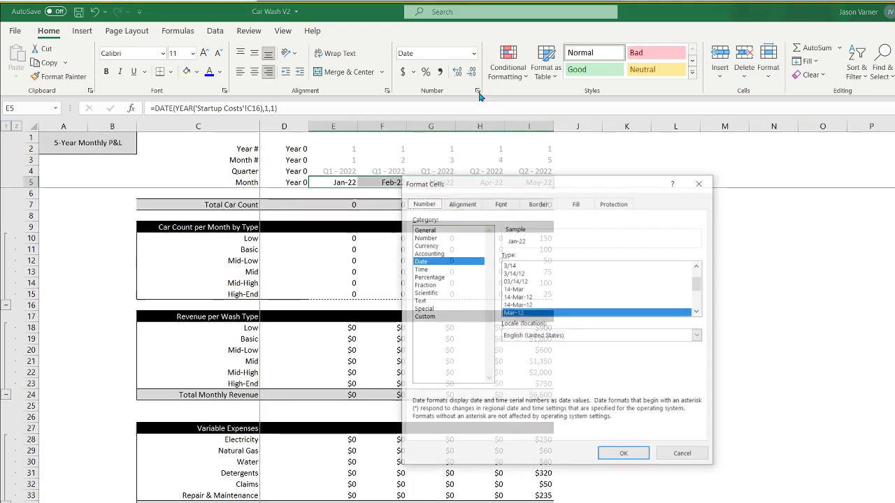
click(429, 319)
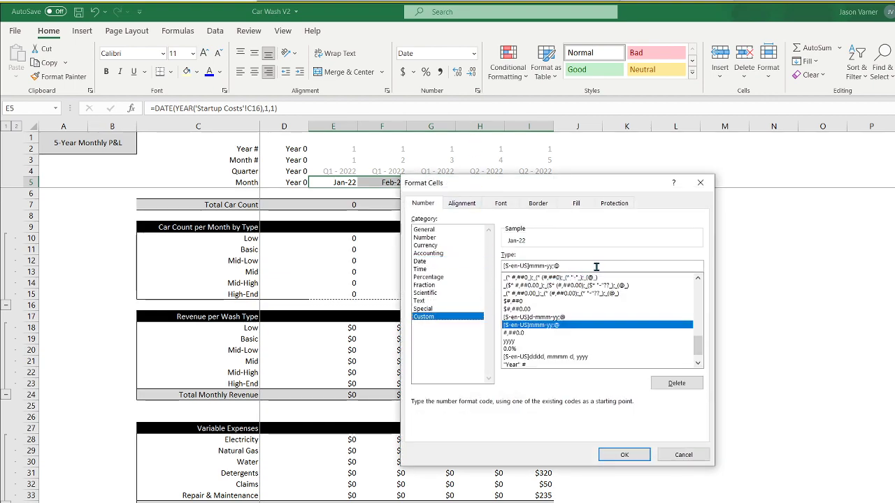
drag(596, 266, 428, 265)
text(")
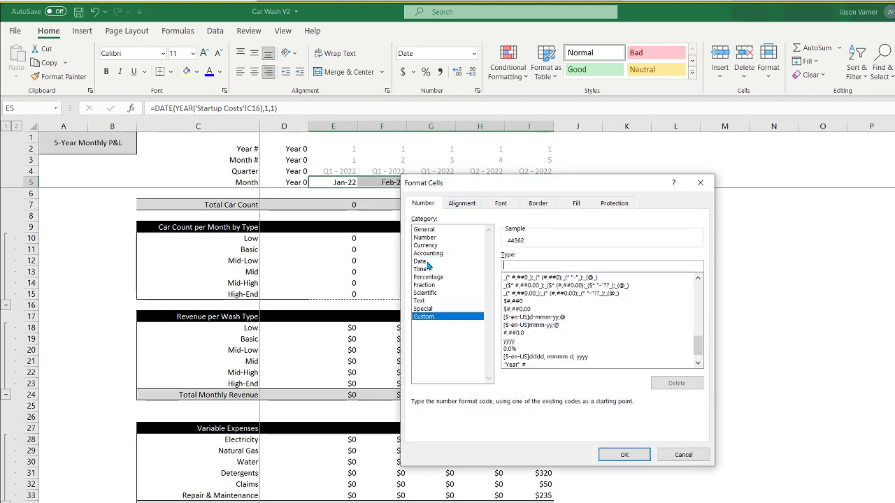
text(yyyy)
key(Return)
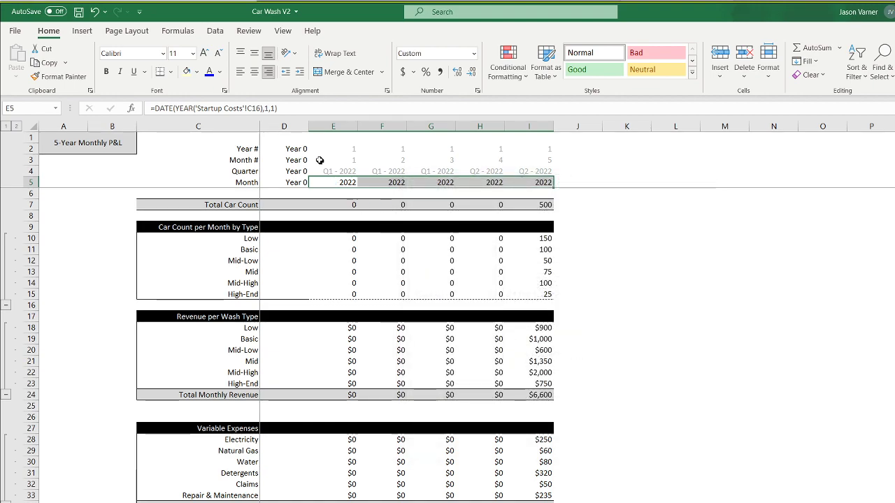
Clear the Quarter header row 4 and the Year # header row 2, including their labels.
click(575, 167)
click(587, 171)
drag(602, 176, 175, 169)
click(594, 162)
click(587, 148)
shift+click(210, 149)
key(Delete)
Change the Month # label in C3 to Year #.
click(244, 160)
double_click(247, 160)
drag(252, 159, 156, 149)
text(Year)
key(Return)
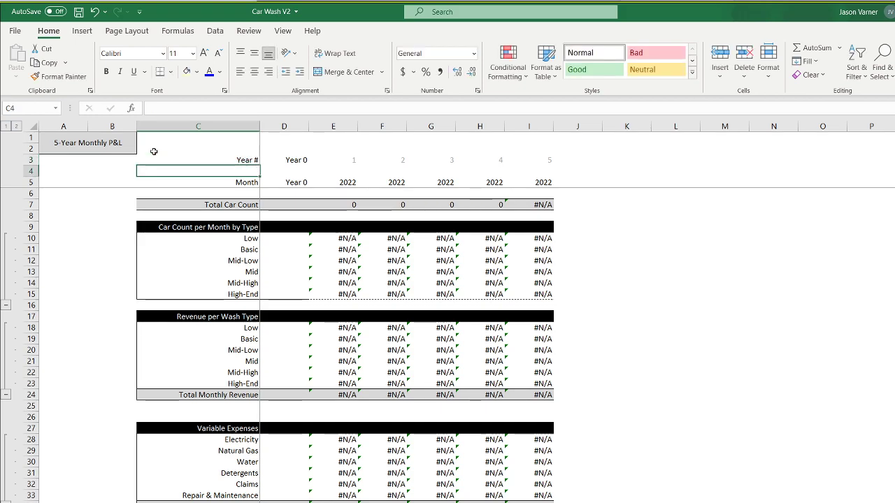
Change the sheet title in A1 to 5-Year Annual P&L.
click(110, 140)
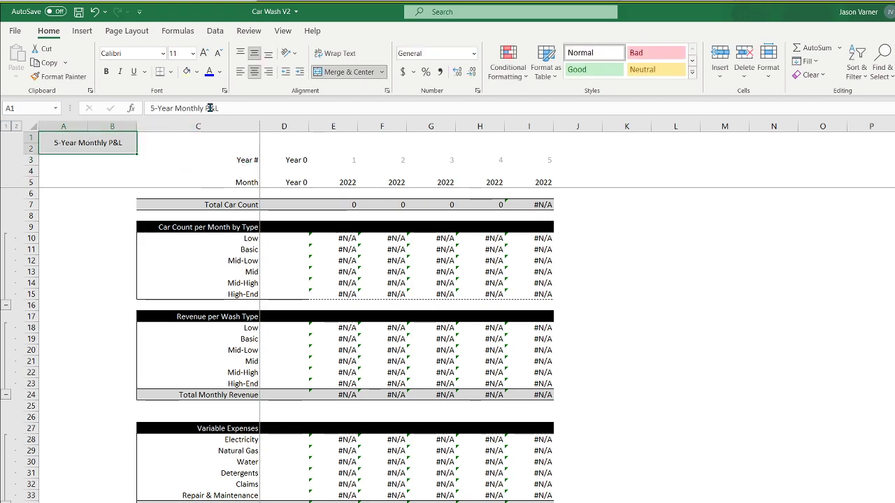
drag(206, 108, 181, 109)
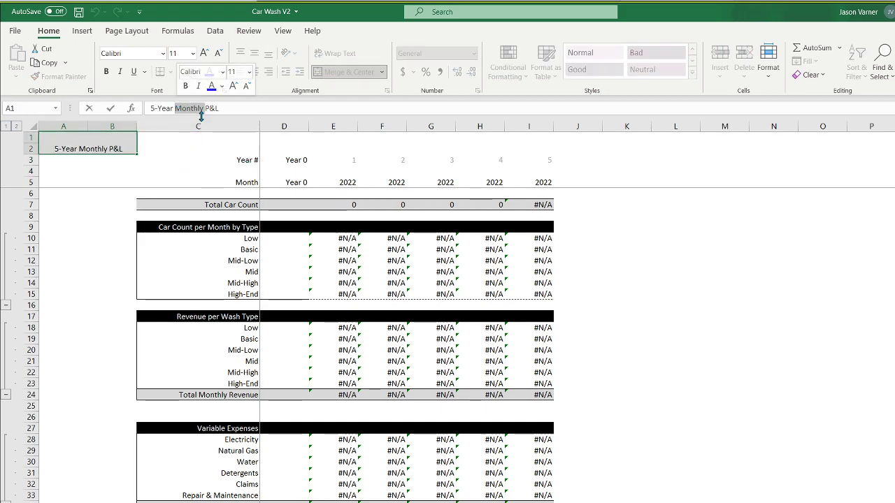
text(Annual)
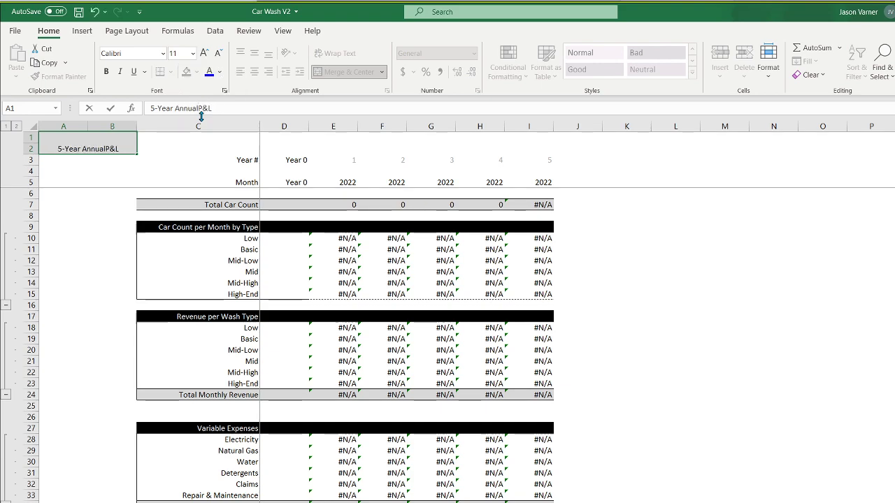
key(Return)
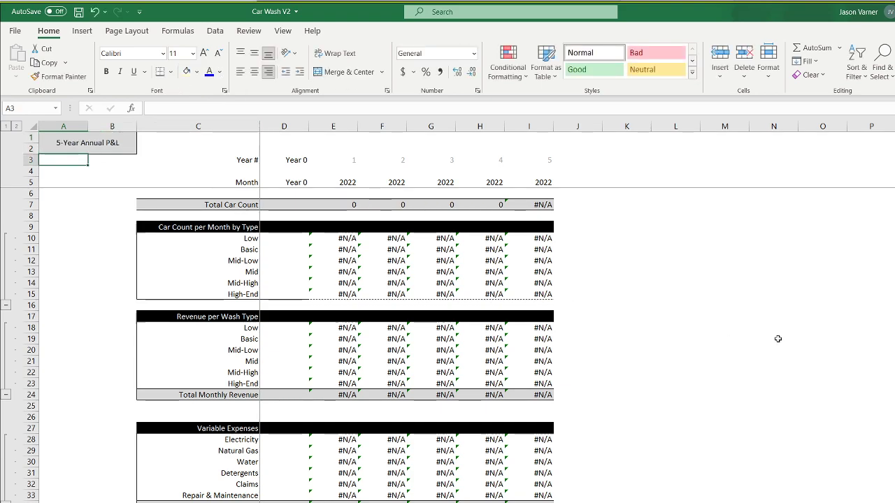
click(778, 339)
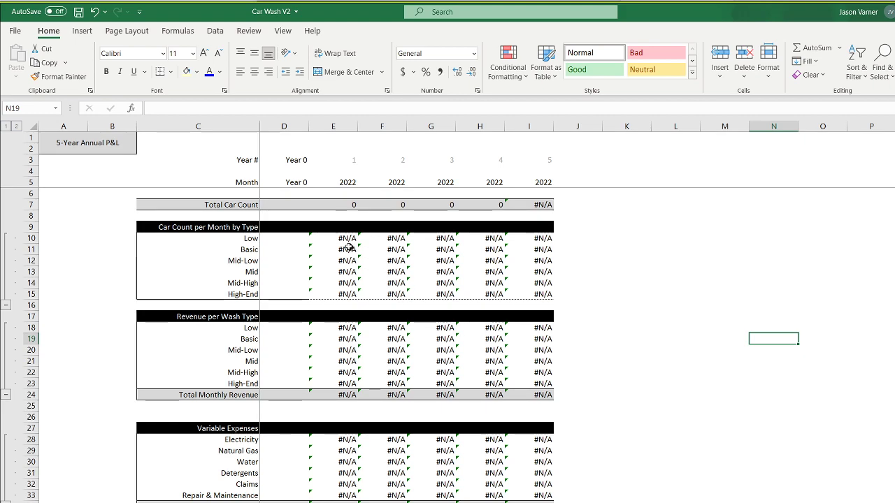
Replace E7's Total Car Count formula with a SUMIFS of monthly P&L row 7, matching its row 2 to the annual year number in E3.
click(350, 204)
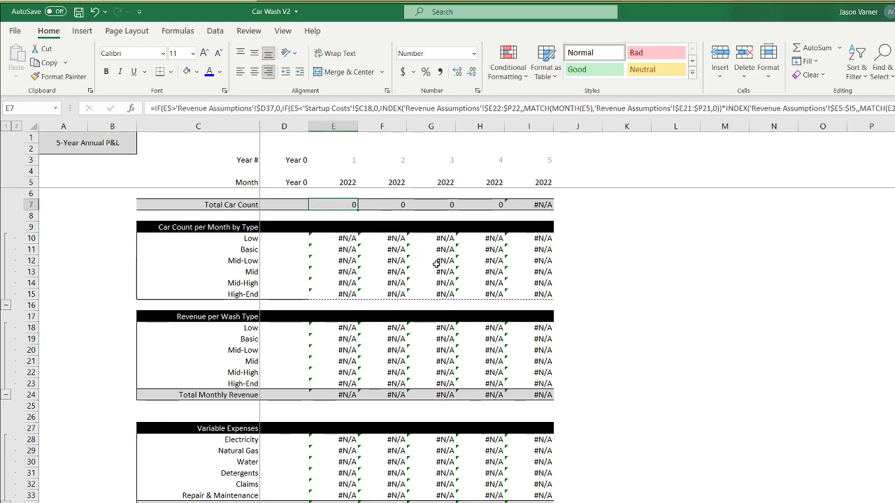
text(=sumifs()
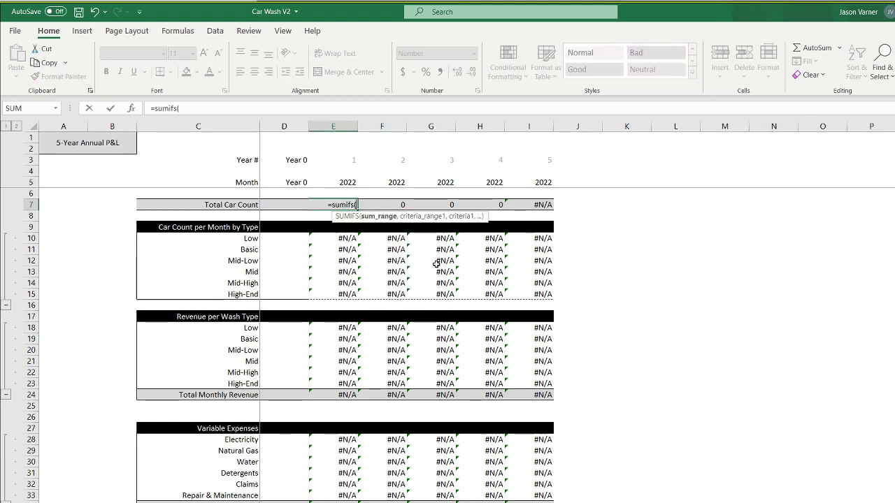
click(199, 502)
scroll(216, 365, up, 15)
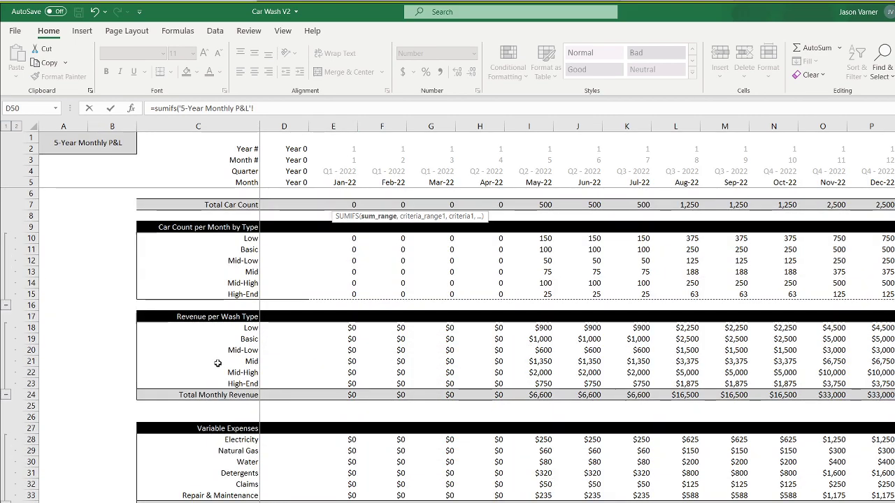
click(28, 204)
text(,)
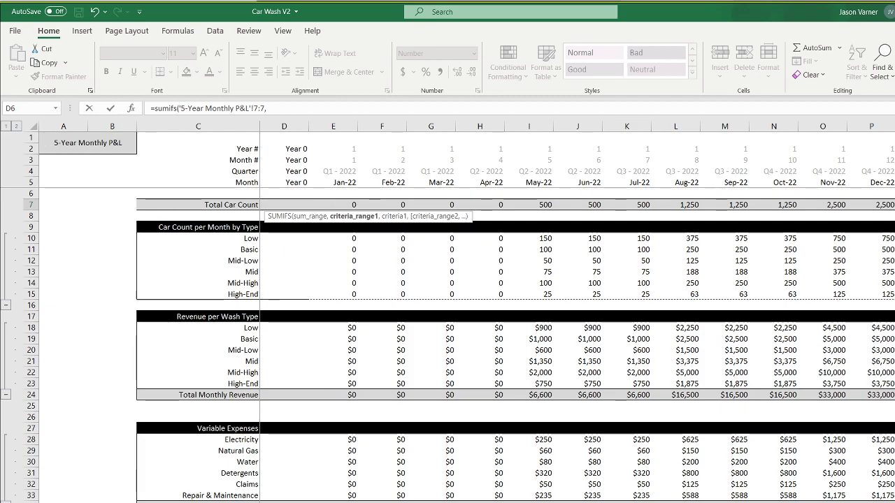
click(10, 149)
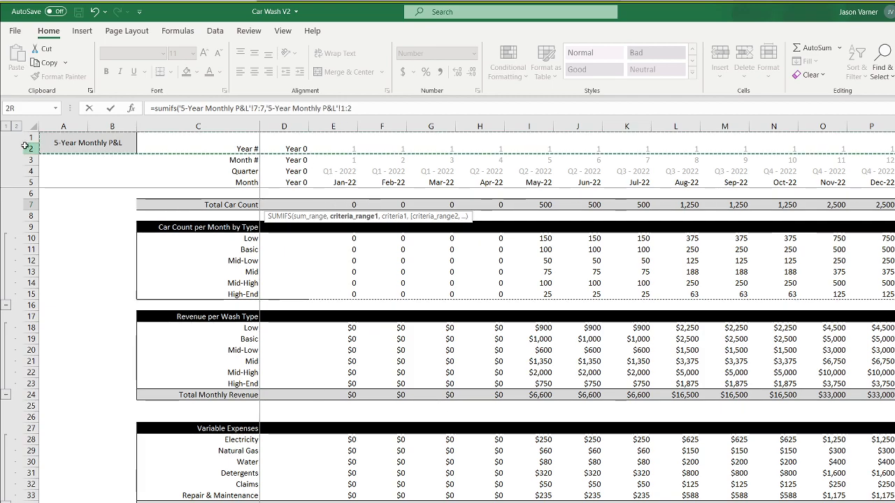
click(343, 107)
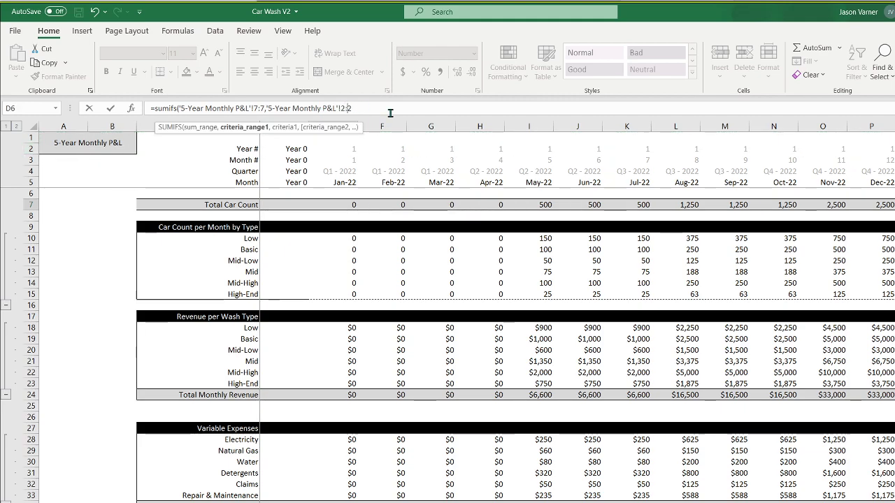
text(,)
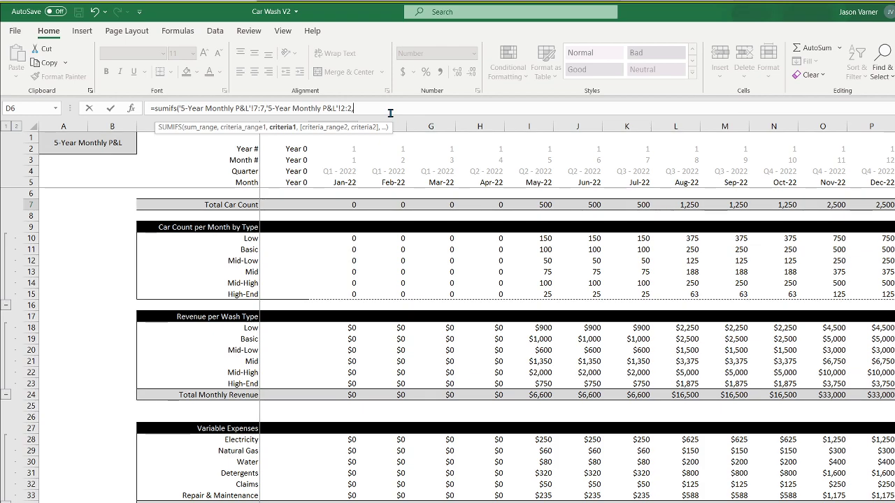
click(349, 501)
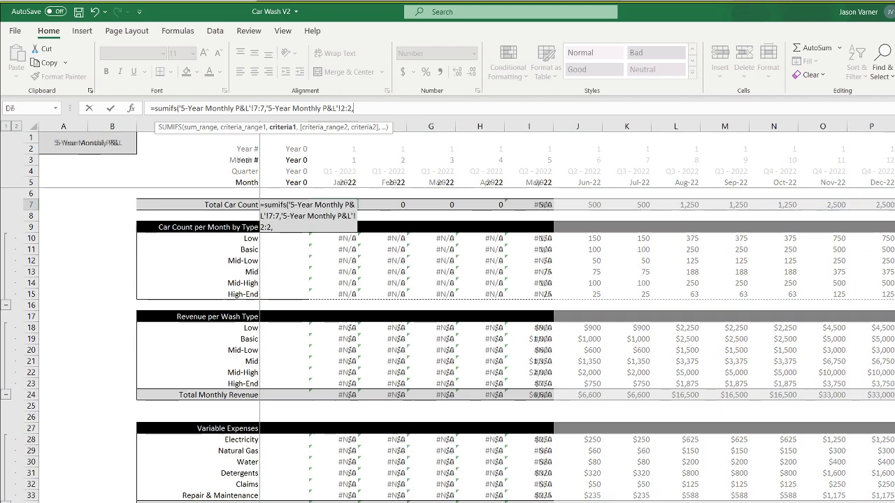
click(340, 165)
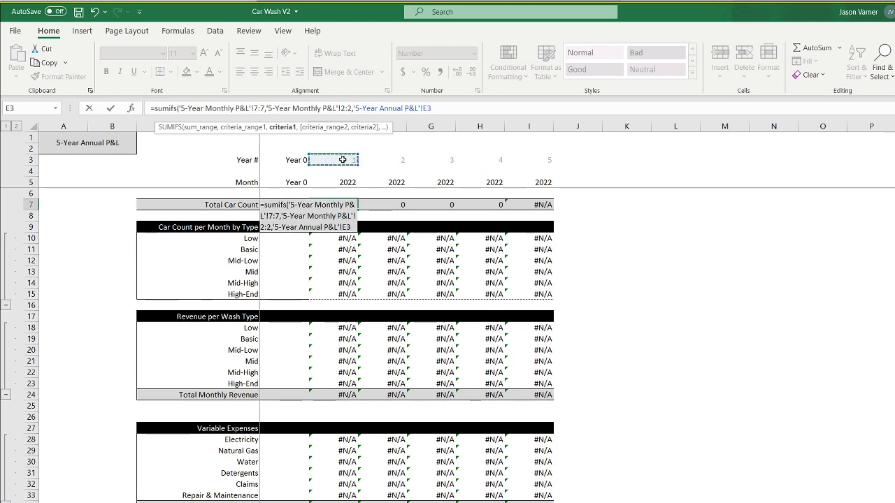
key(Return)
Edit E7 to =SUMIFS('5-Year Monthly P&L'!7:7,'5-Year Monthly P&L'!$2:$2,E$3) and fill it across through I7.
click(329, 205)
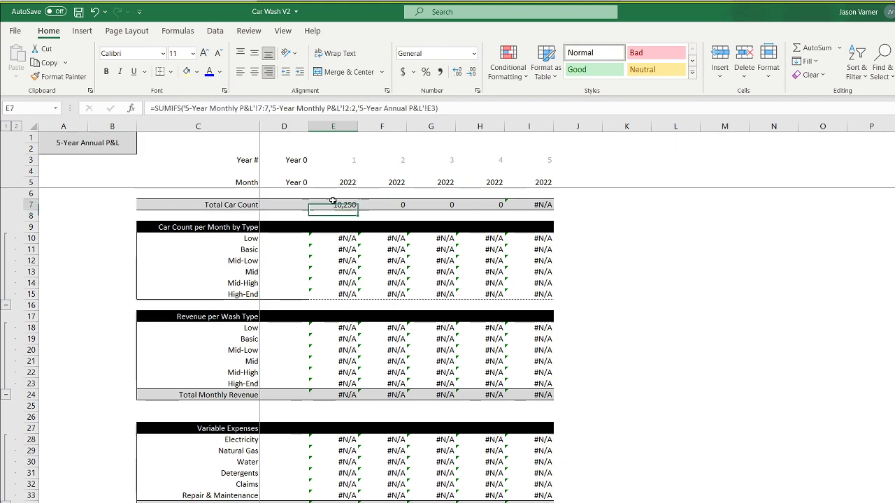
click(430, 108)
text($)
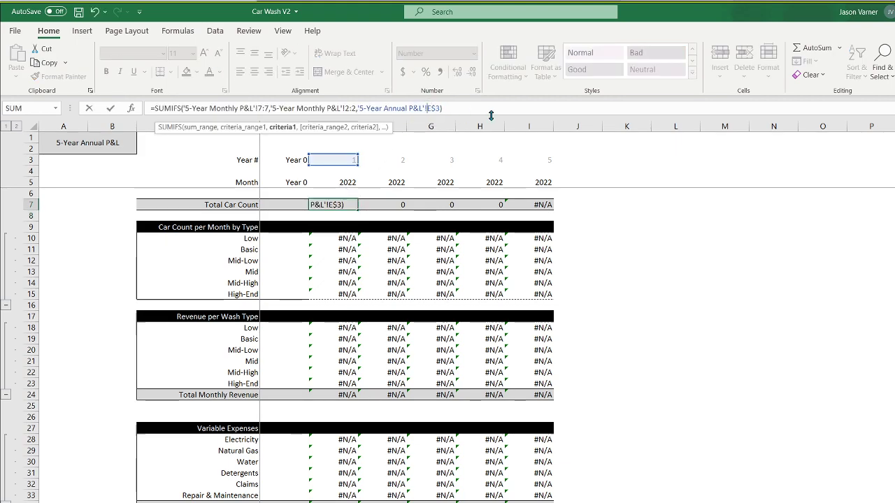
key(BackSpace)
key(BackSpace)
key(BackSpace)
key(BackSpace)
key(BackSpace)
key(BackSpace)
key(BackSpace)
key(BackSpace)
key(BackSpace)
key(BackSpace)
key(BackSpace)
key(BackSpace)
key(BackSpace)
key(BackSpace)
key(BackSpace)
key(BackSpace)
key(BackSpace)
key(BackSpace)
key(BackSpace)
key(BackSpace)
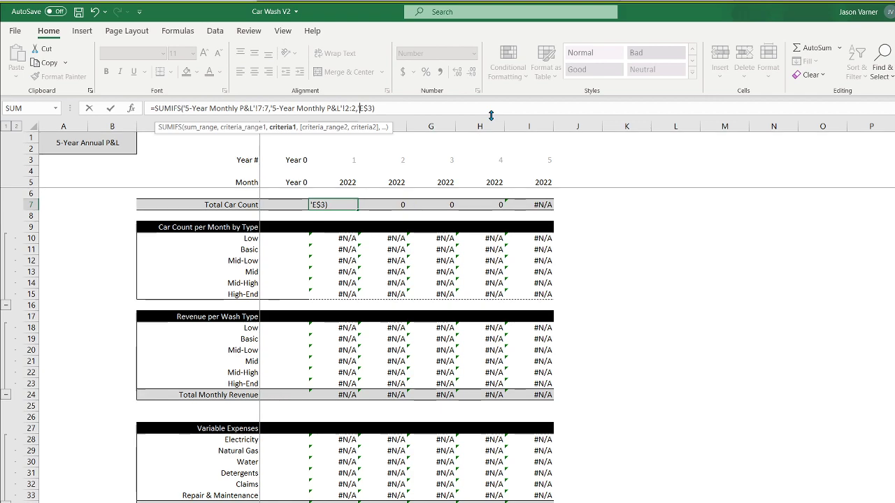
key(BackSpace)
key(Left)
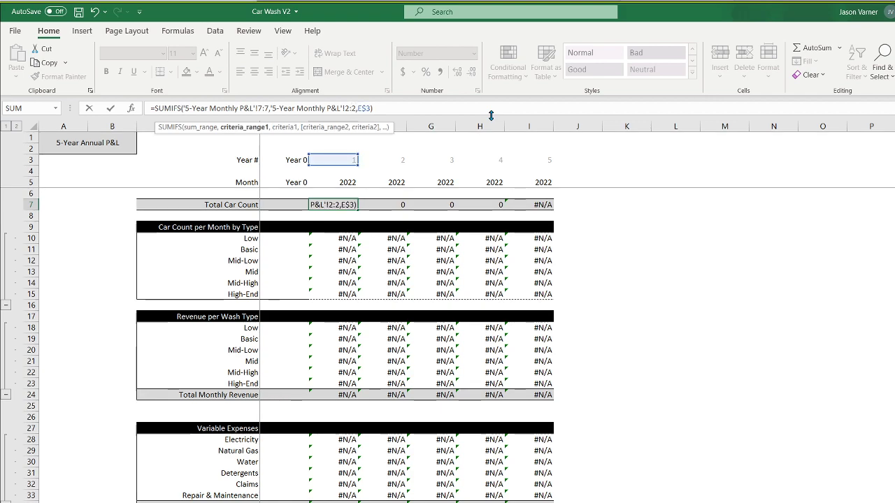
text($)
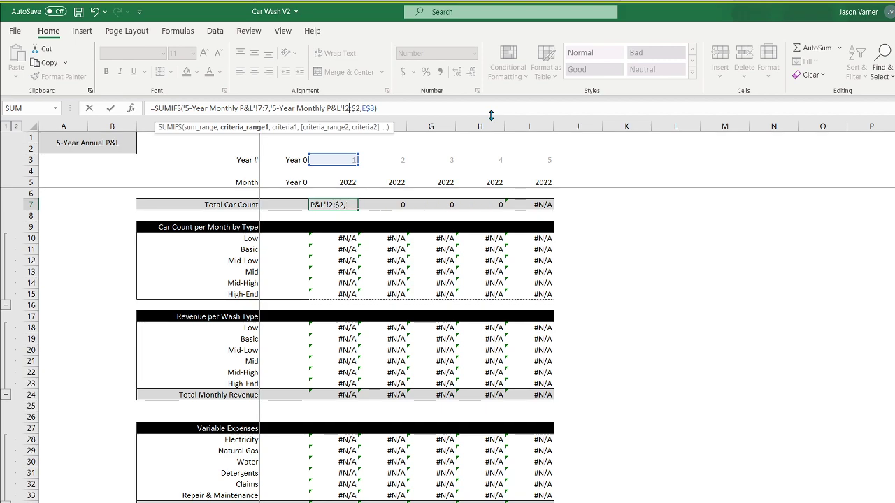
key(Return)
key(Down)
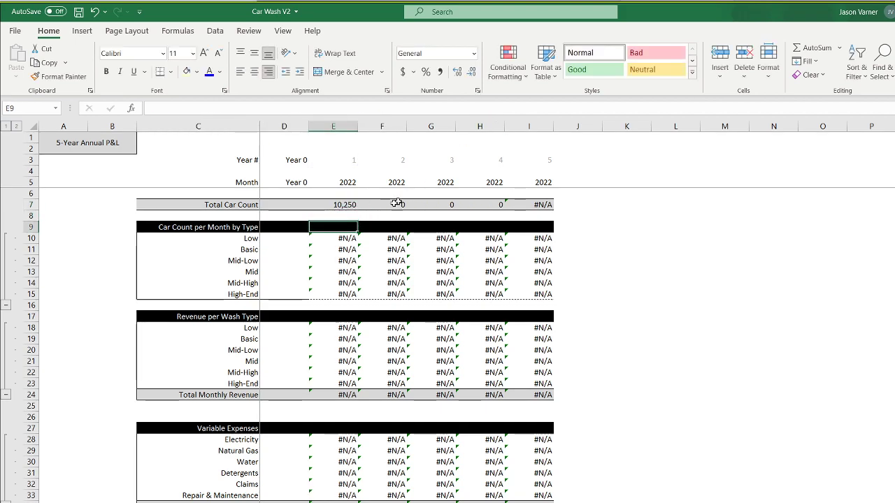
click(343, 205)
drag(356, 210, 532, 207)
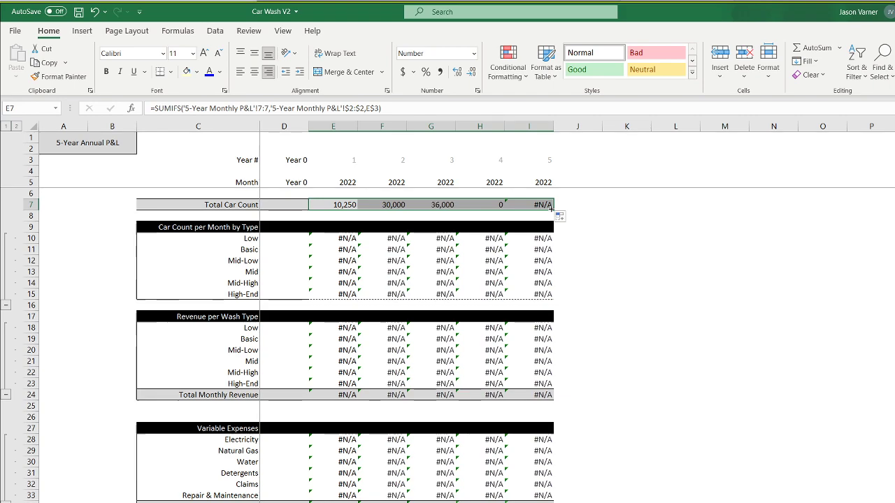
Copy the Total Car Count SUMIFS formula from E7 to E10 and clear the pasted cell's borders and fill.
click(339, 204)
right_click(340, 204)
click(363, 230)
click(345, 238)
right_click(345, 238)
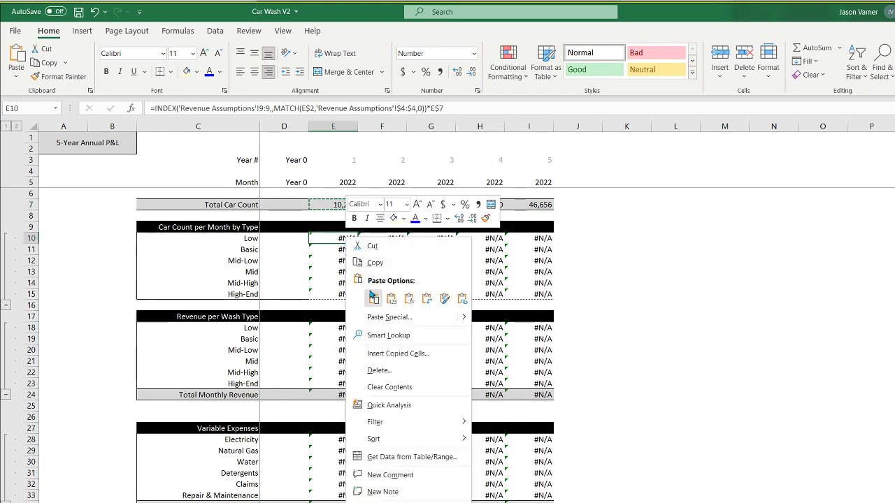
click(371, 238)
click(170, 73)
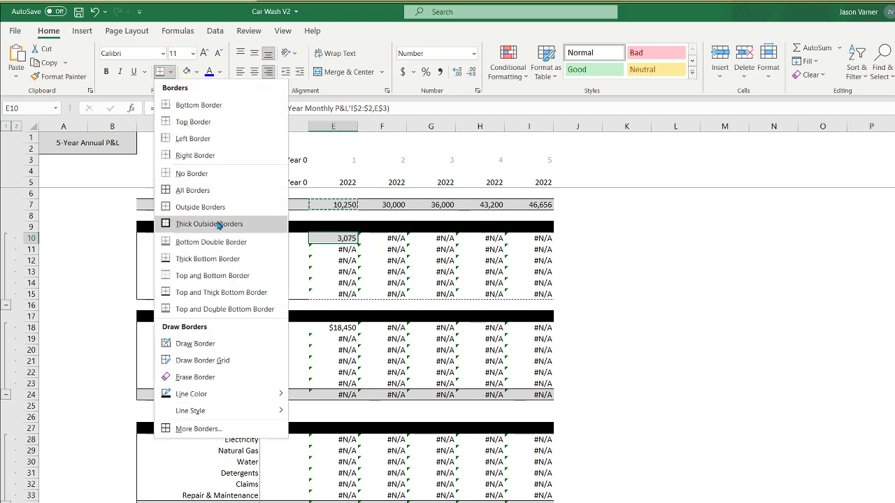
click(199, 176)
click(197, 71)
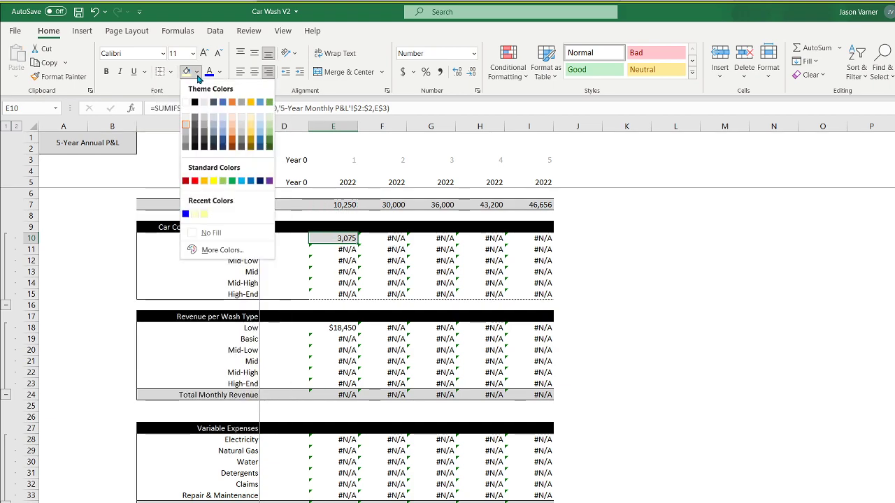
click(200, 232)
Fill E10's SUMIFS formula across and down through I15 and give the block a solid bottom border.
drag(357, 244, 548, 294)
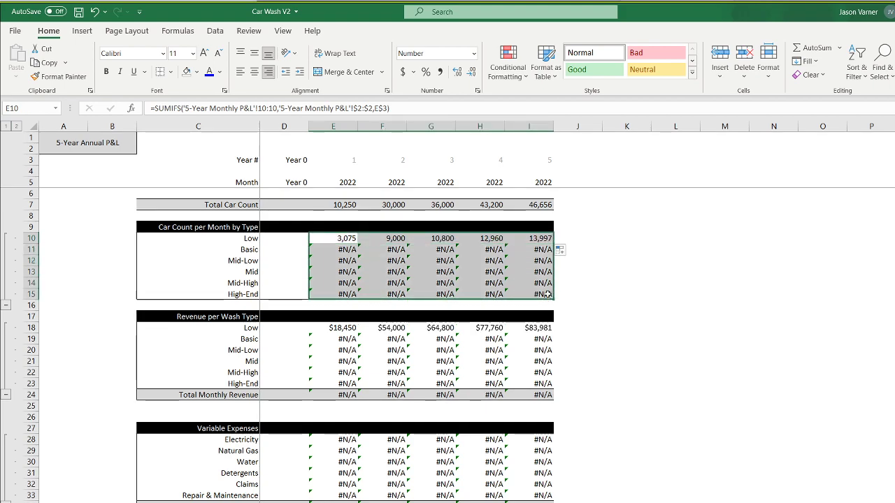
click(169, 72)
click(192, 104)
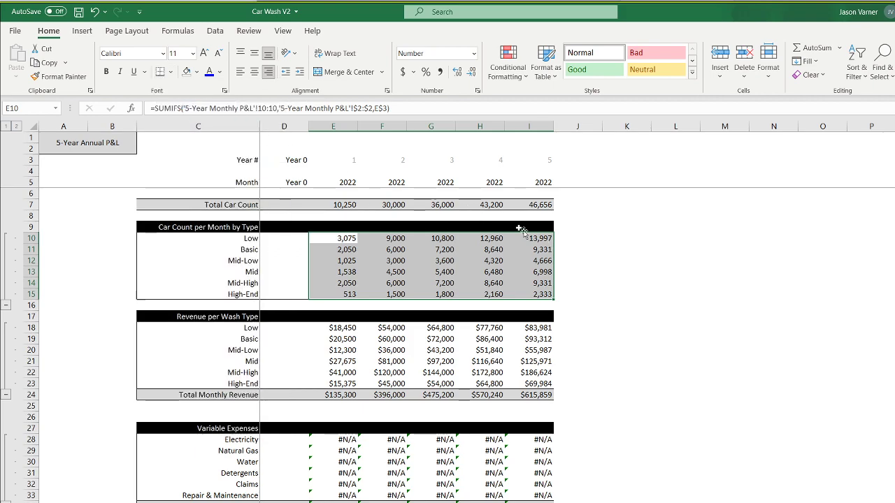
click(170, 72)
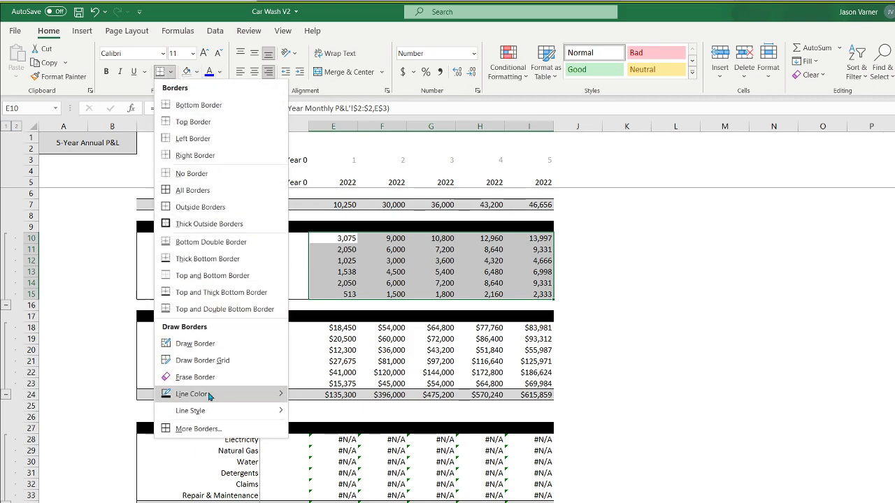
mouse_move(268, 400)
mouse_move(229, 412)
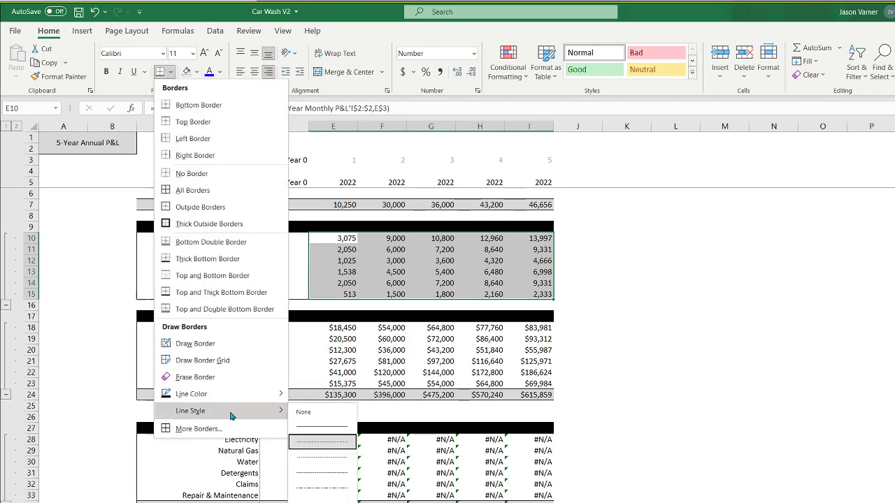
click(307, 426)
click(170, 72)
click(183, 104)
click(742, 316)
Copy the Low car count formula from E10 into E18, the Low row of Revenue per Wash Type.
drag(346, 238, 536, 295)
drag(538, 205, 345, 204)
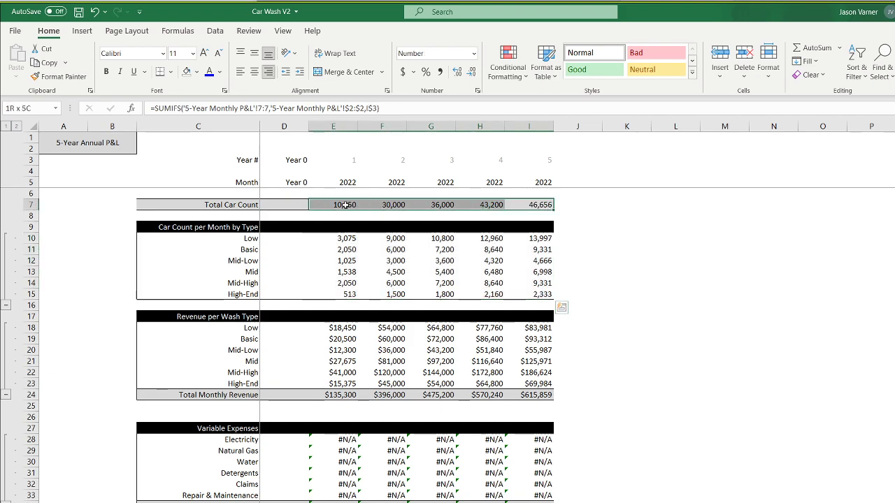
right_click(343, 238)
click(353, 264)
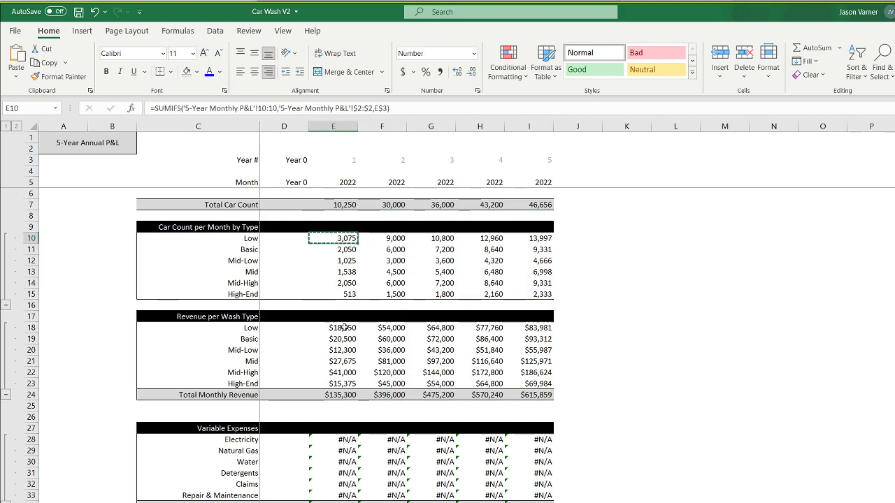
right_click(343, 328)
click(375, 388)
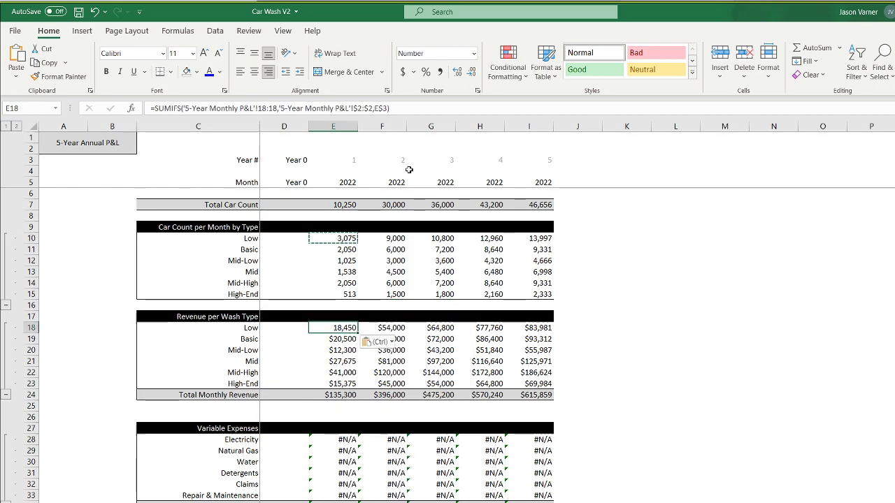
Format E18 as currency with 0 decimal places and fill its formula through I23.
click(477, 90)
click(448, 248)
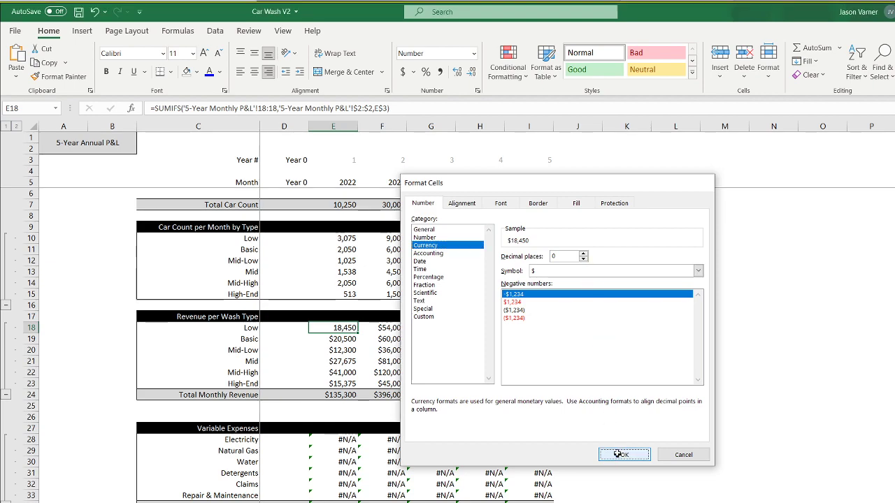
click(625, 454)
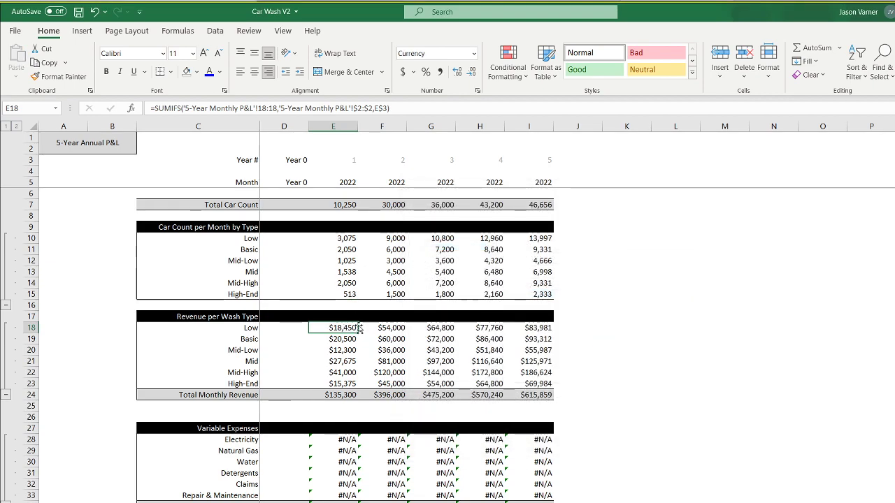
drag(358, 333, 554, 387)
click(676, 384)
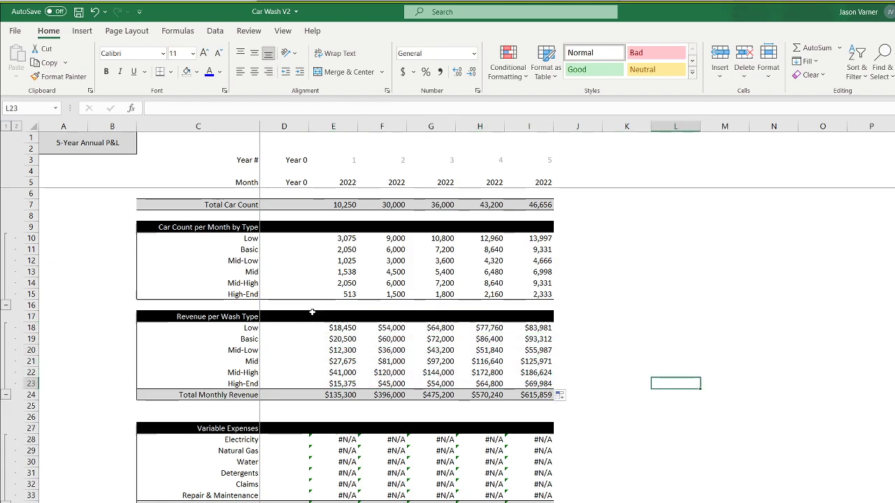
Copy E18's SUMIFS formula to Electricity in E28 and fill it through I33 to cover the variable expenses.
scroll(312, 312, down, 4)
click(342, 205)
right_click(342, 204)
click(374, 231)
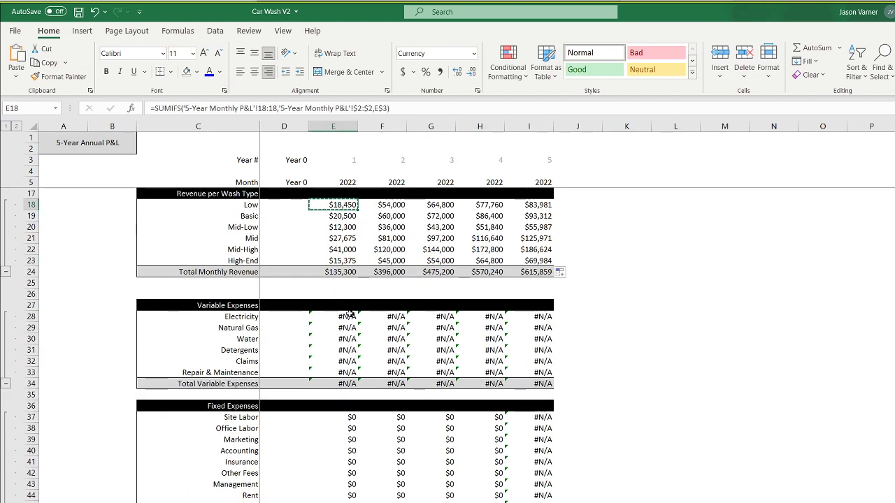
right_click(353, 316)
click(369, 372)
drag(358, 322, 543, 373)
click(678, 359)
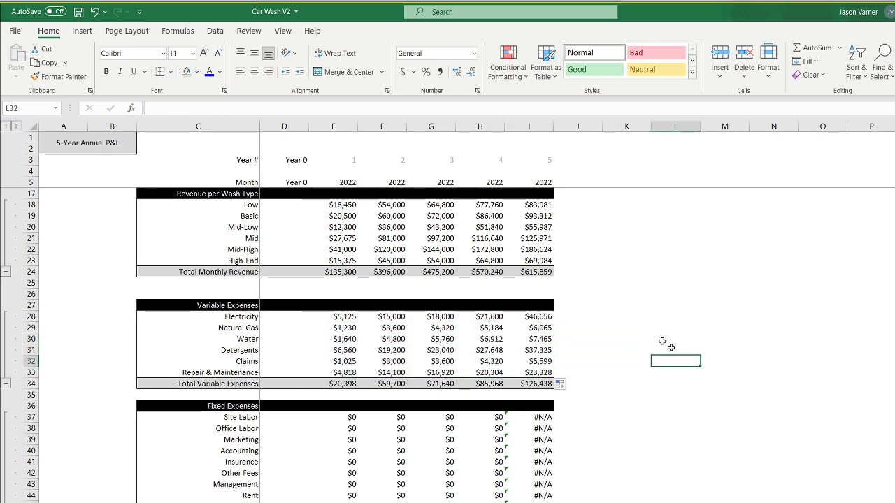
Save the workbook.
click(79, 12)
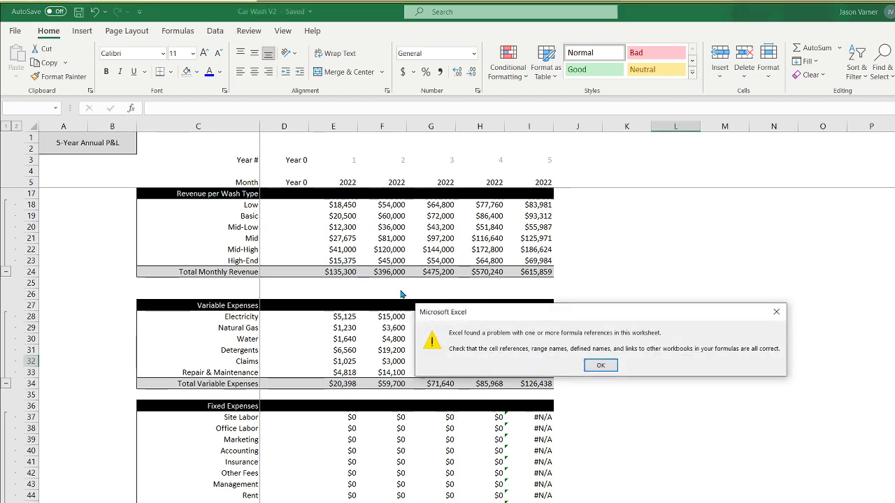
click(599, 365)
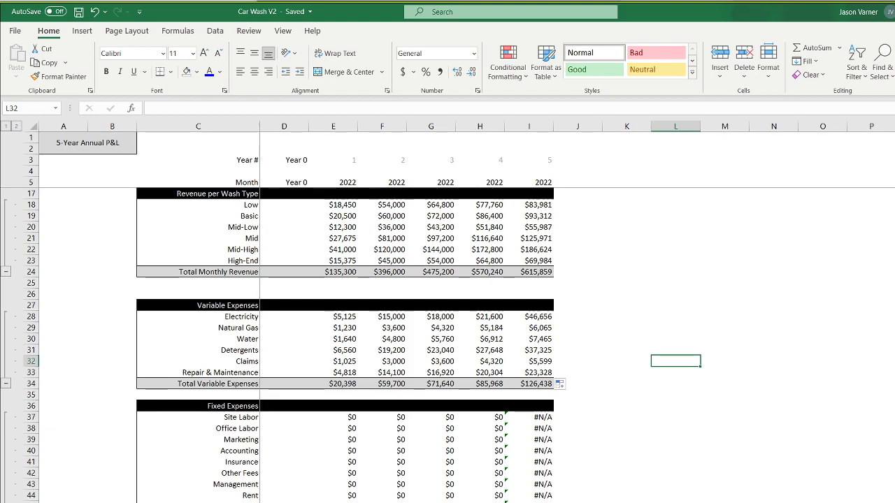
Check the workbook's sheets, including the monthly P&L, debt schedule and revenue assumptions, for broken formula references.
click(210, 502)
key(ctrl+Page_Up)
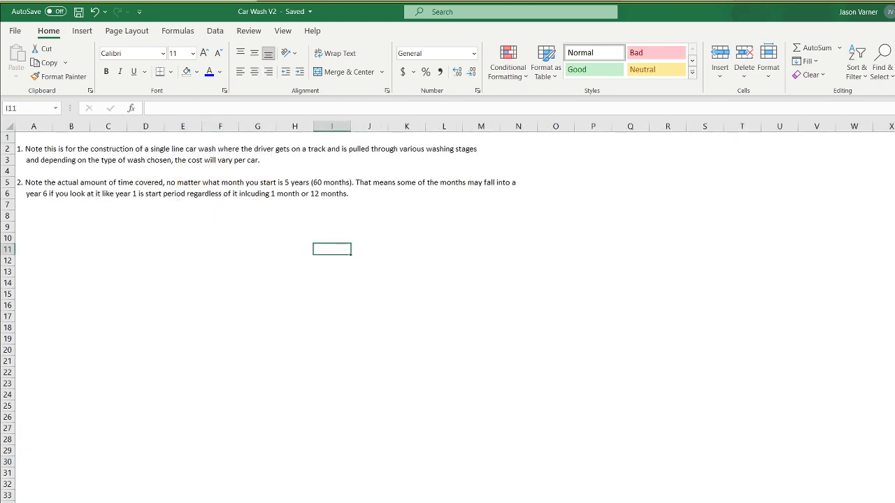
click(402, 502)
click(380, 336)
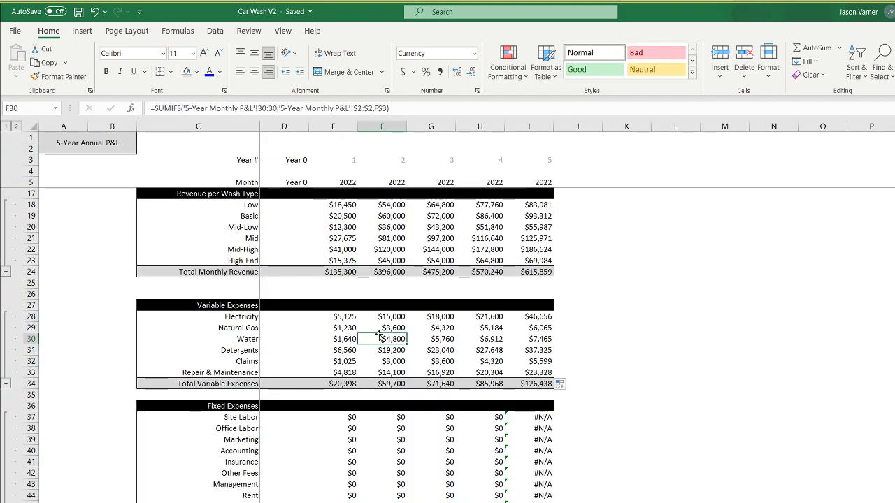
click(326, 502)
scroll(325, 502, down, 20)
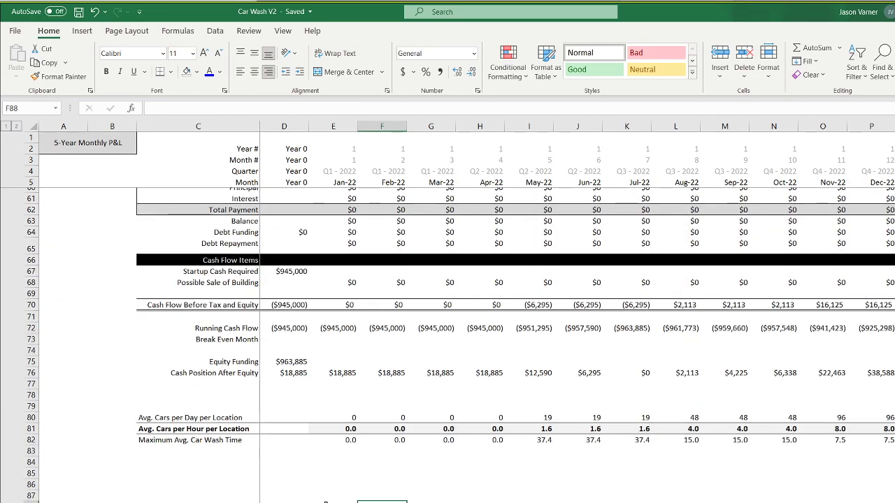
scroll(305, 492, up, 15)
click(461, 502)
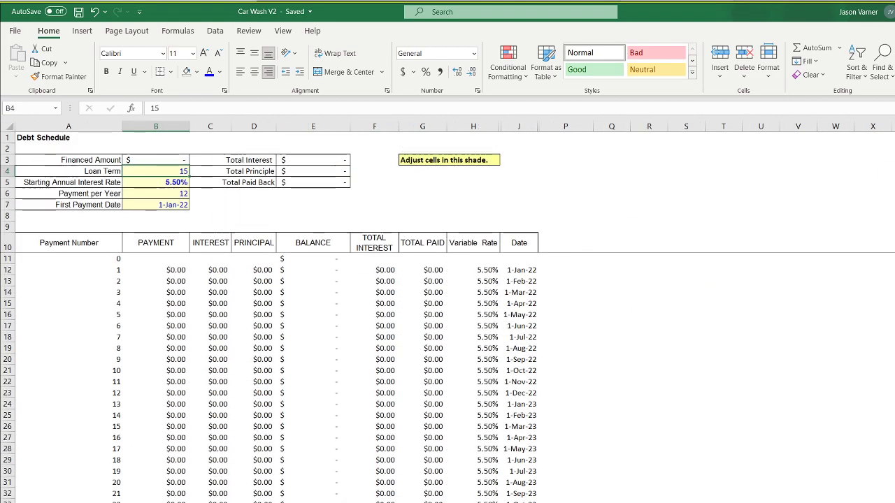
click(84, 502)
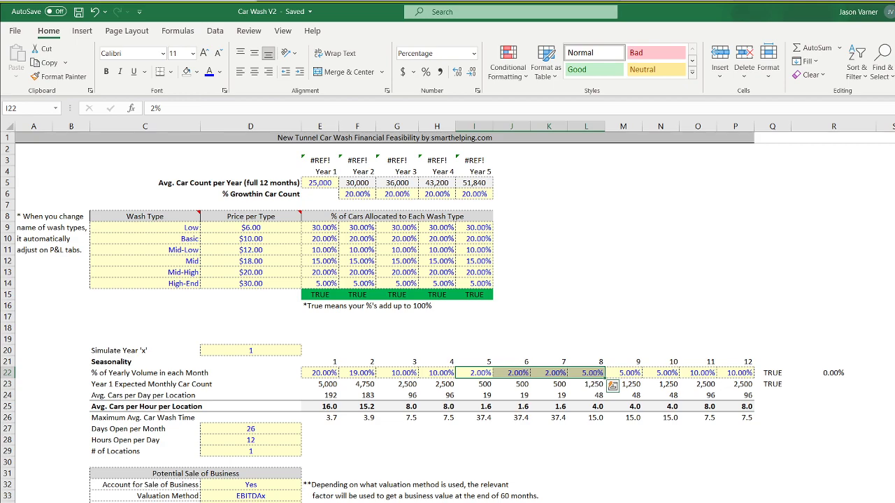
click(318, 159)
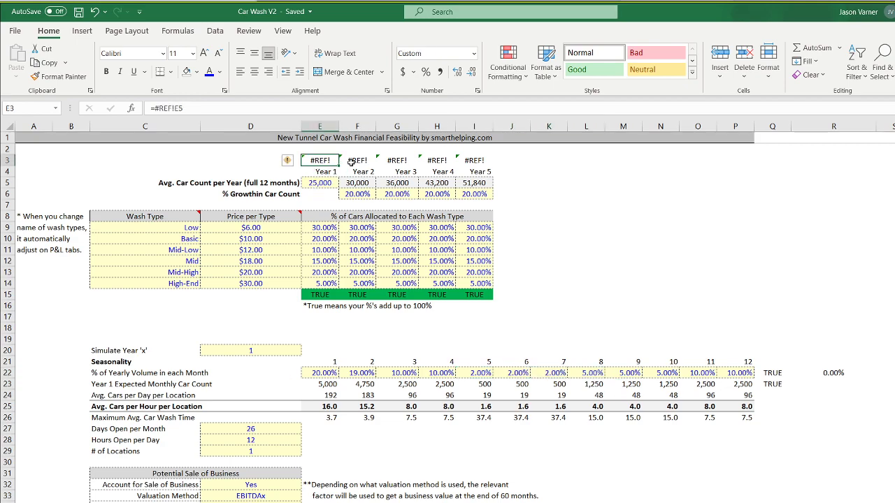
click(353, 162)
Relink E3 above Year 1 on the revenue assumptions sheet to E5 of the annual P&L and fill it across through I3.
click(313, 158)
text(=)
click(448, 502)
click(340, 182)
key(Return)
click(327, 161)
drag(339, 167, 477, 168)
Check the year header formulas in row 5 of the annual P&L and save the workbook.
click(342, 502)
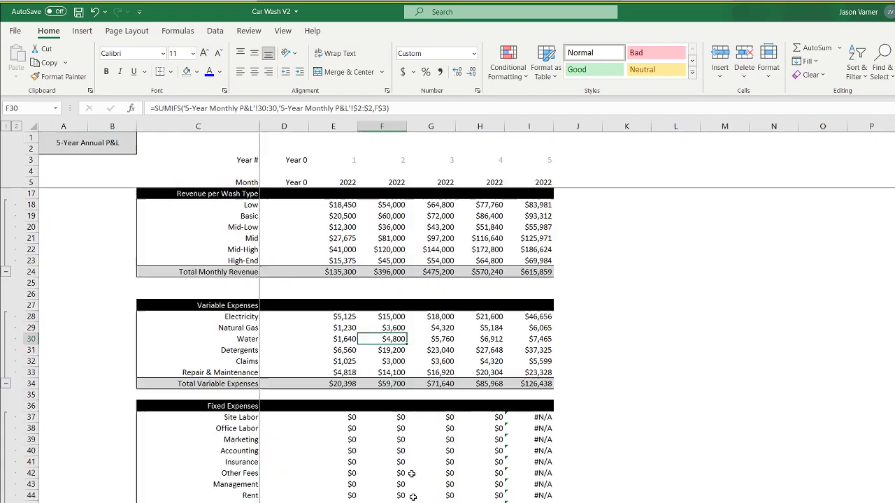
click(349, 182)
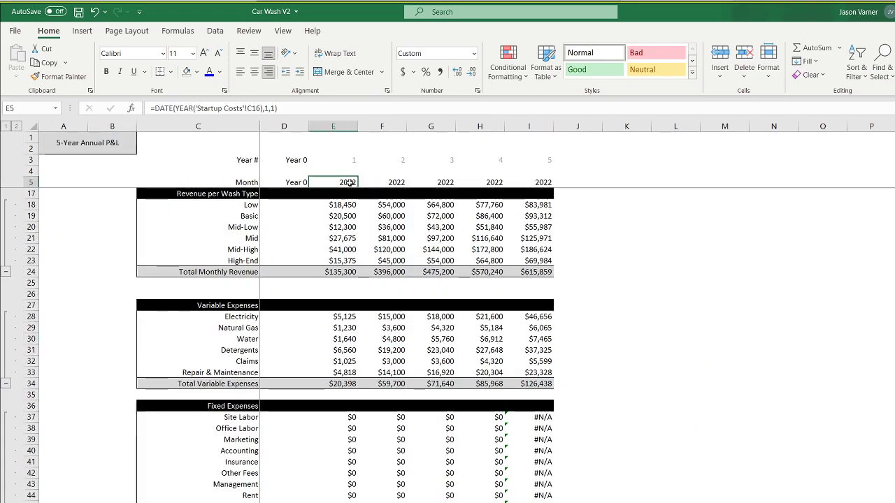
click(395, 183)
click(430, 183)
click(343, 182)
click(78, 11)
click(724, 360)
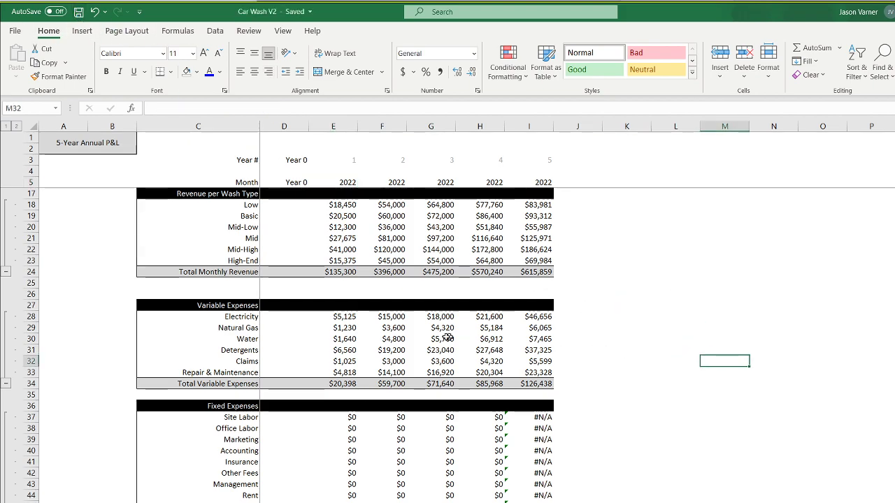
Copy E28's SUMIFS formula to Site Labor in E37 and fill it through I50 to cover the fixed expenses.
right_click(347, 315)
click(375, 339)
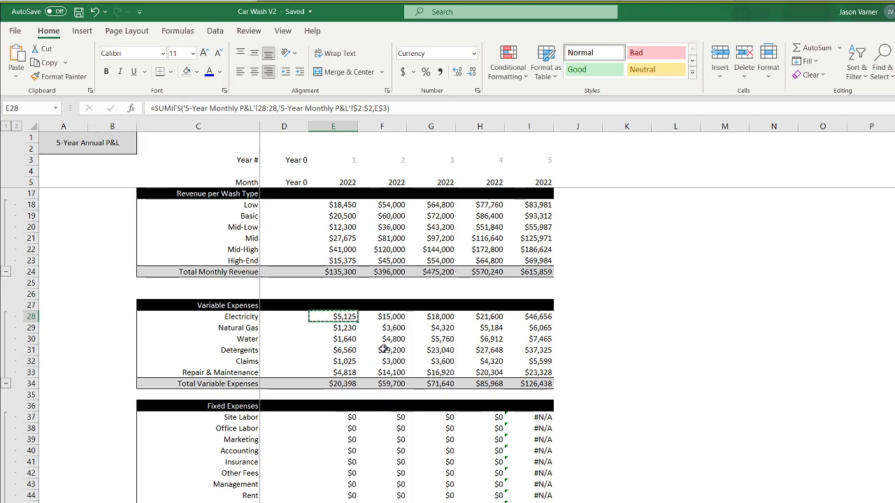
right_click(346, 420)
click(374, 148)
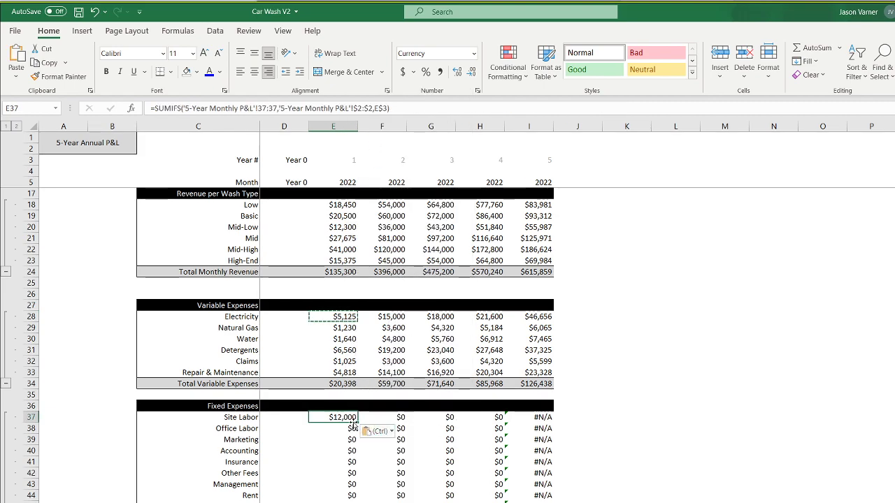
drag(358, 420, 553, 502)
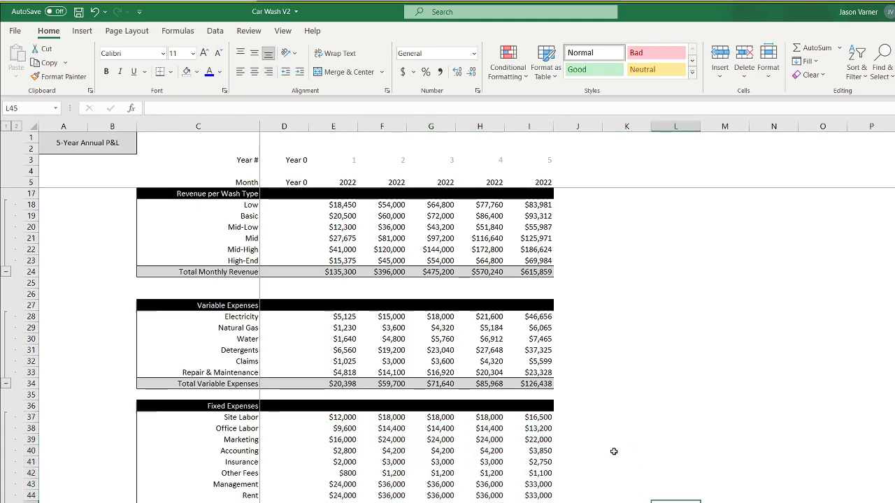
Copy the Other Fees formula from E42 to E60 and fill it through I61 for debt principal and interest.
scroll(613, 451, down, 7)
right_click(349, 225)
click(321, 253)
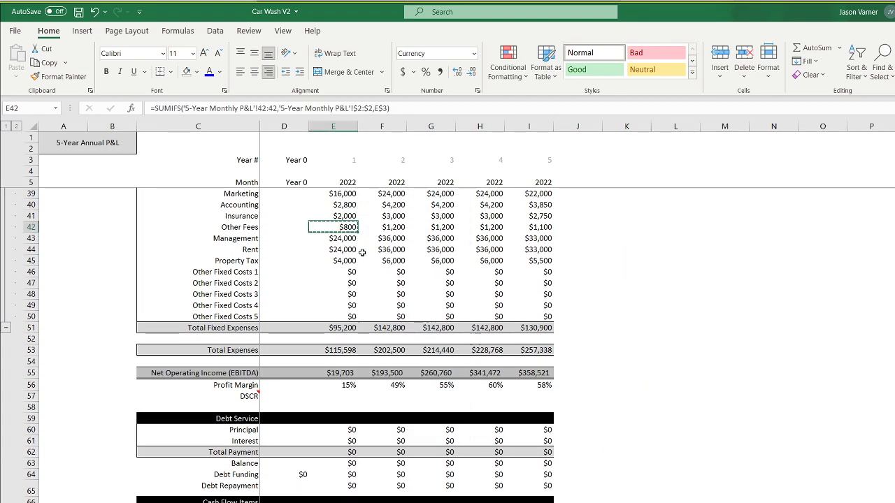
click(347, 396)
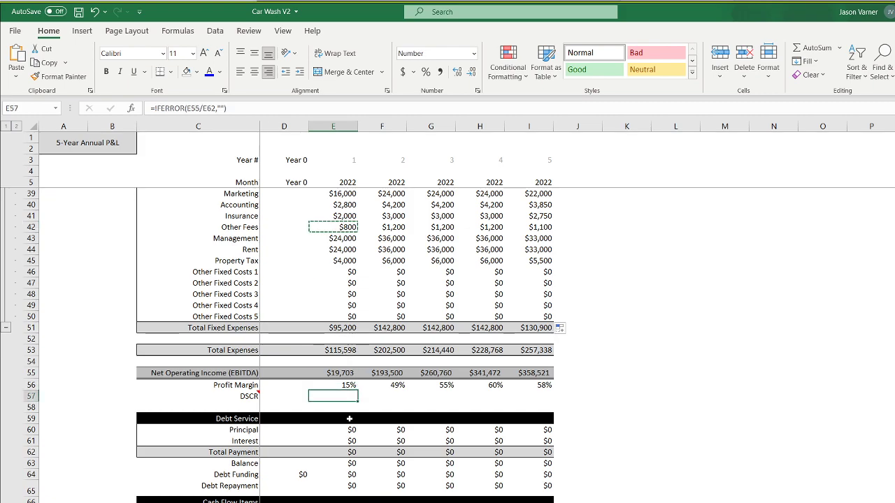
right_click(351, 431)
click(397, 160)
key(ctrl+z)
drag(358, 435, 551, 442)
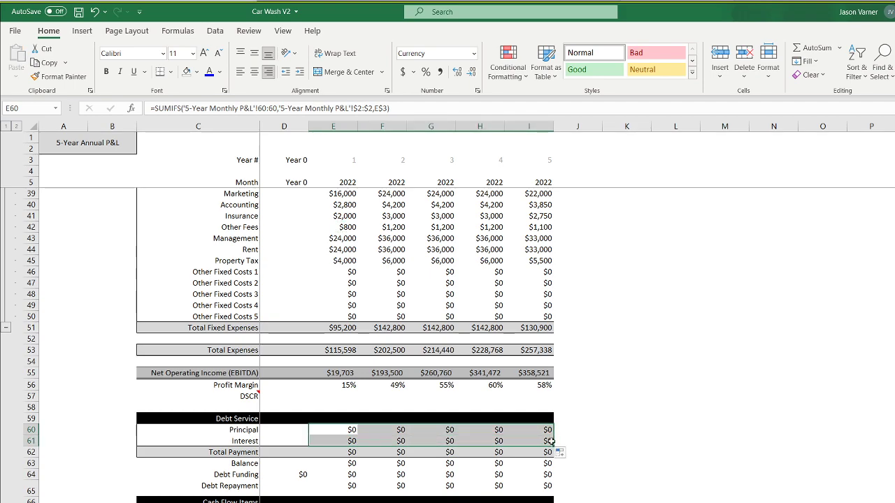
click(340, 431)
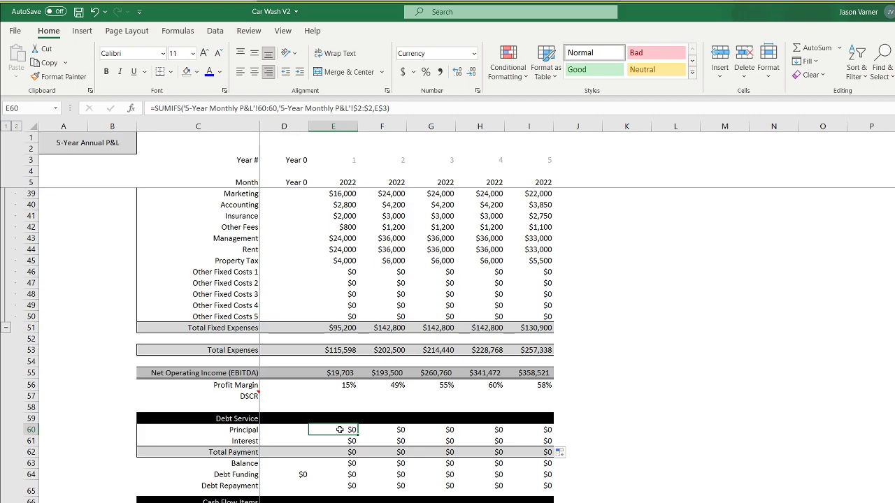
double_click(339, 430)
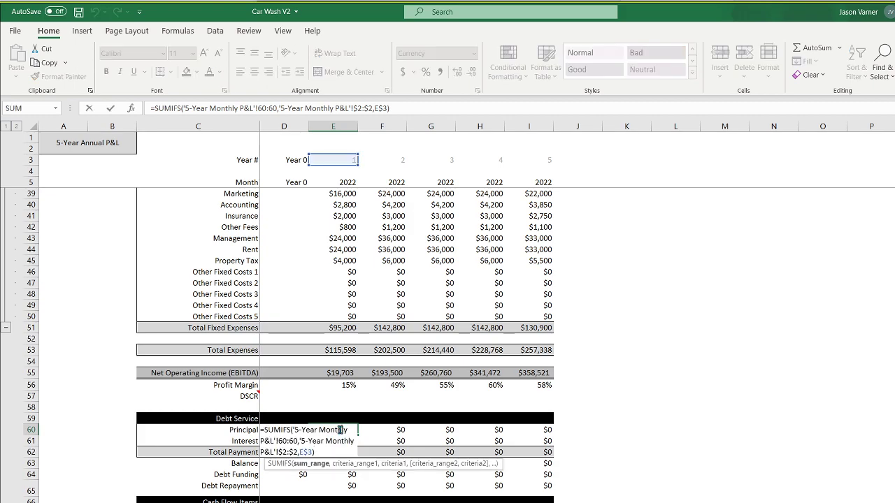
key(Return)
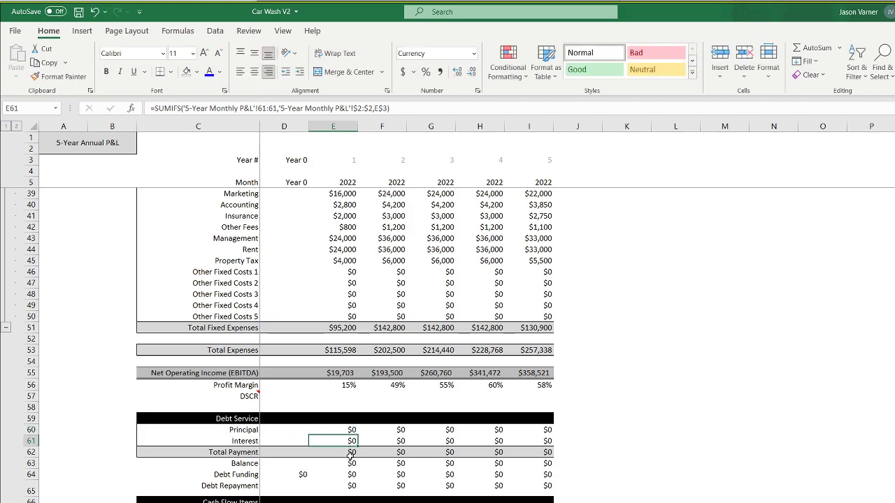
Copy the Management row's SUMIFS formula from E43 into debt Principal in E60 and check its references.
click(340, 238)
right_click(341, 240)
click(360, 270)
right_click(350, 431)
click(377, 156)
double_click(344, 430)
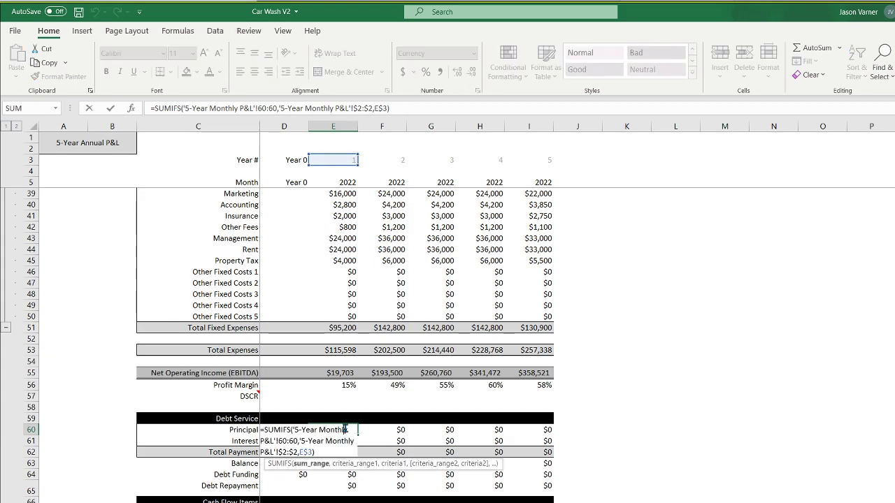
key(Escape)
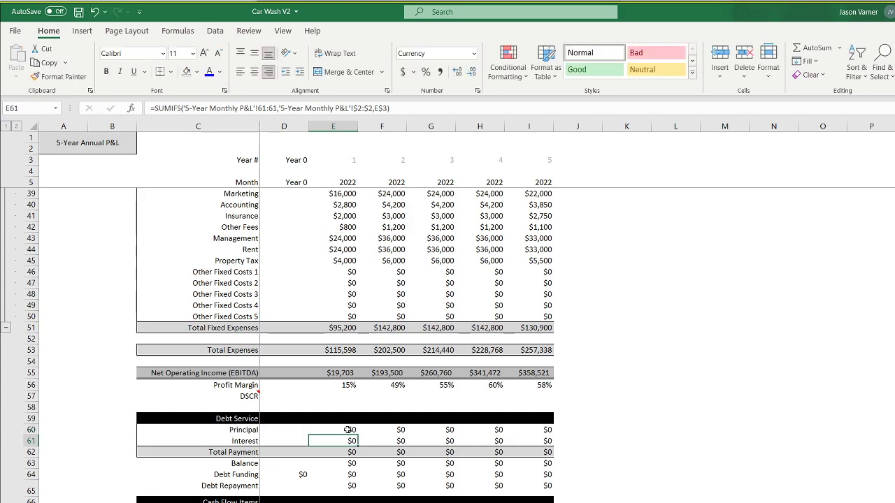
Set Total Debt Funding (from a bank) to $100,000 in C22 and return to the annual P&L's Debt Service rows.
click(365, 502)
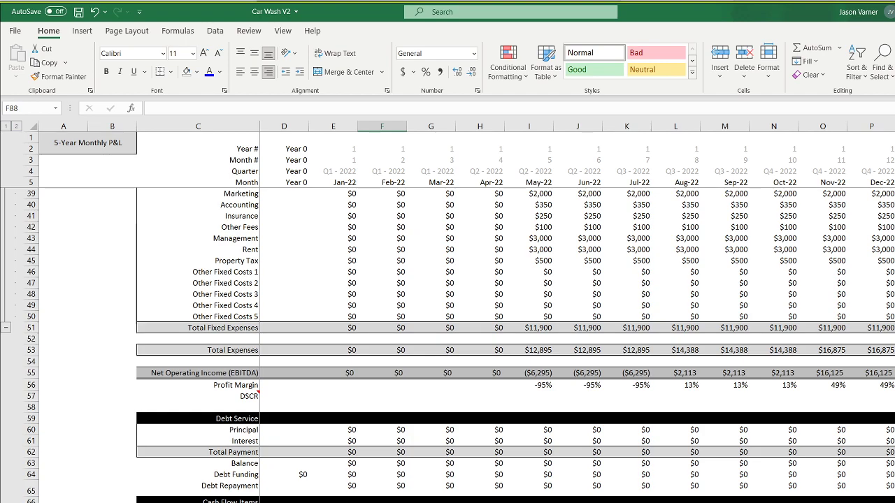
click(238, 502)
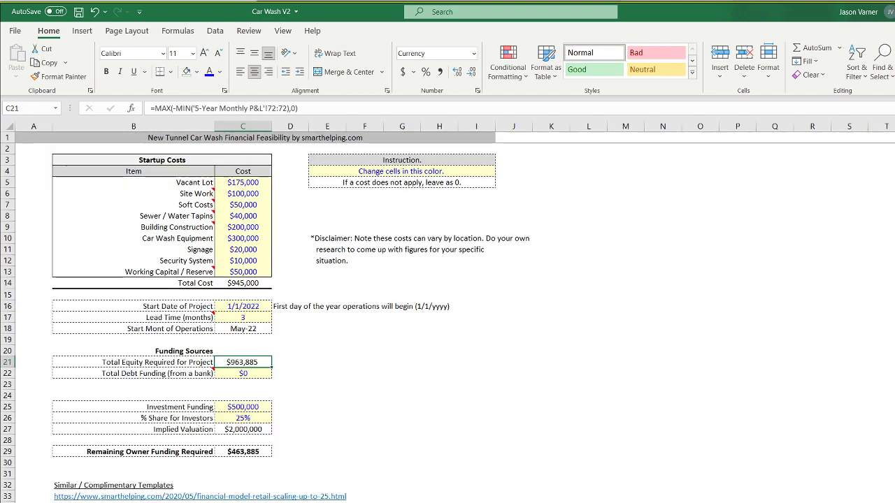
click(245, 374)
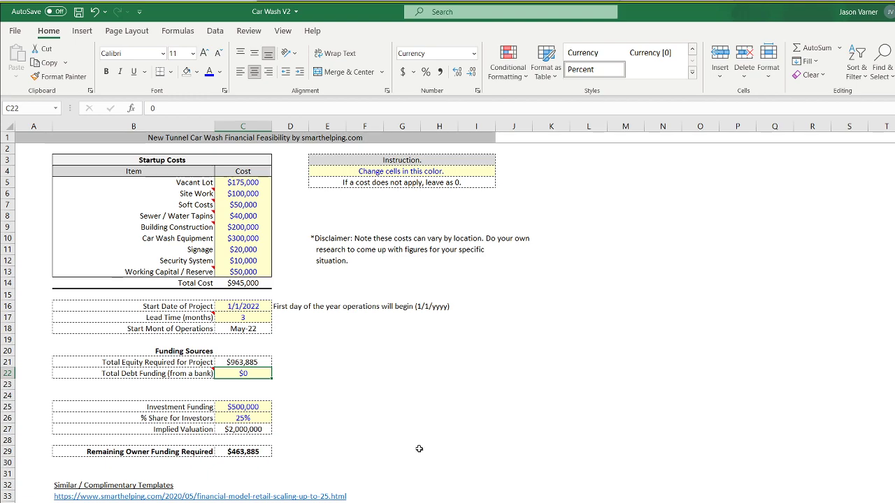
text(100000)
key(Return)
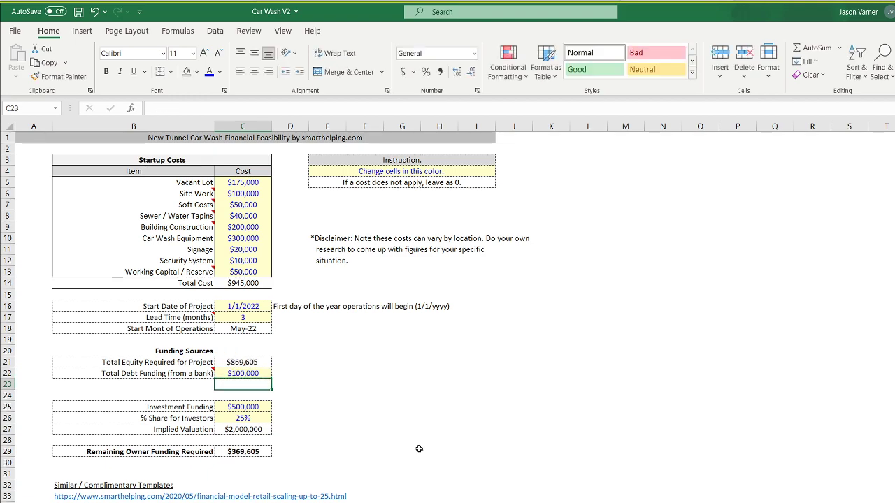
key(ctrl+Page_Down)
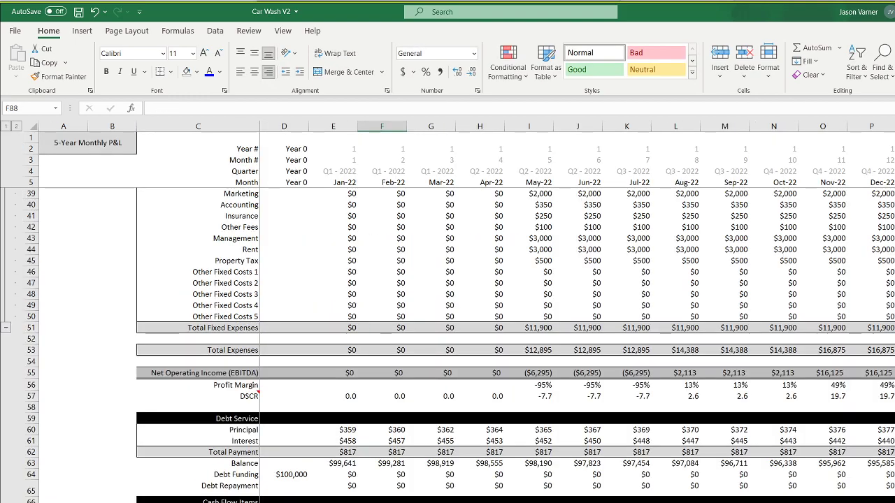
key(ctrl+Page_Down)
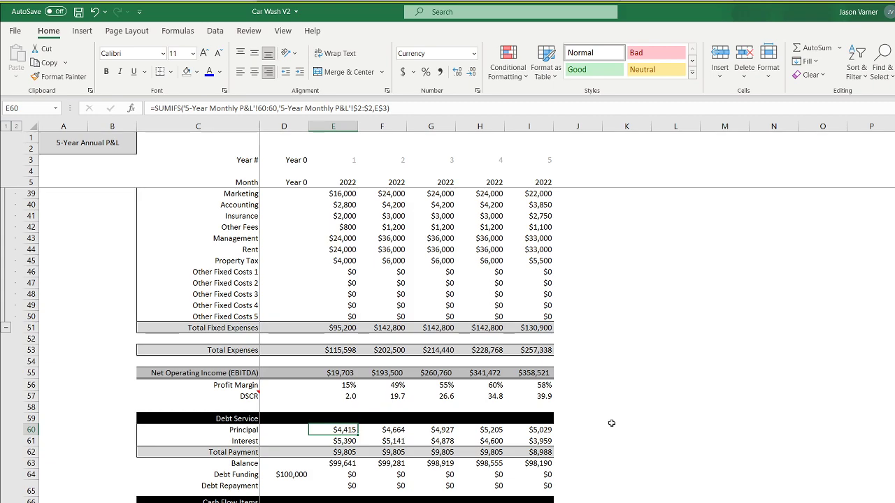
Save the workbook and fill the Principal formula from E60 through I61.
click(79, 12)
drag(357, 434, 539, 453)
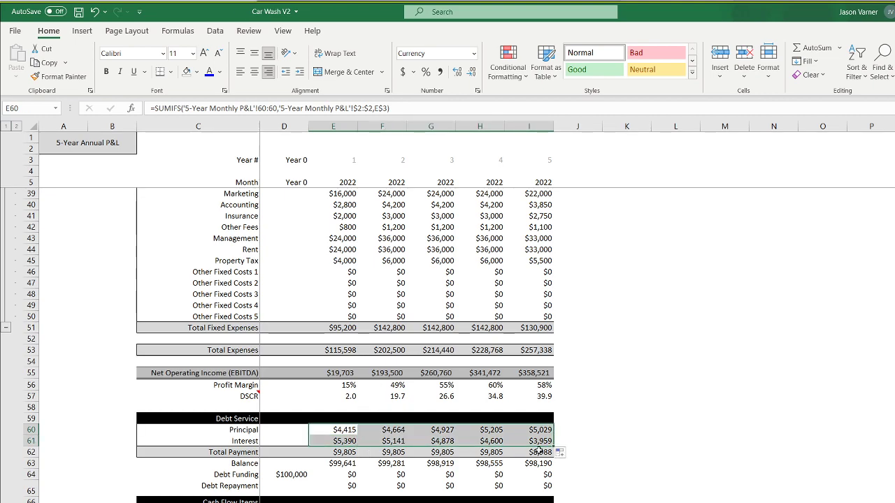
click(431, 441)
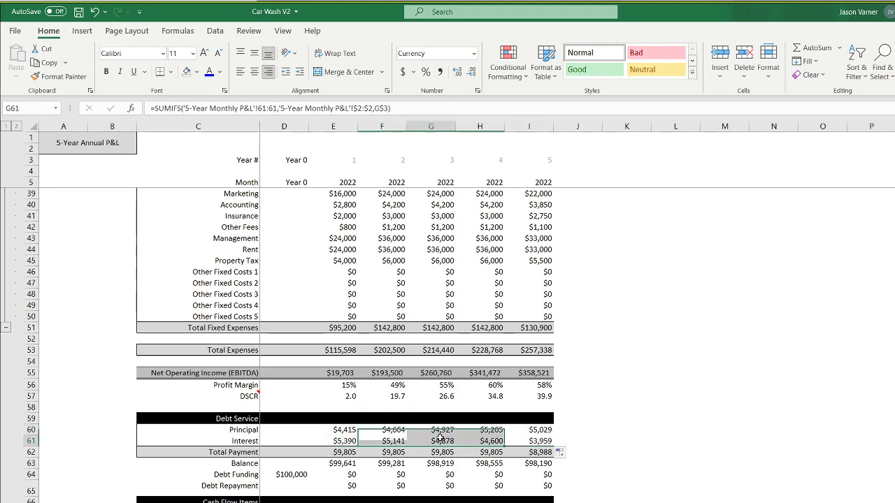
Inspect the debt Balance formulas in row 63 and change E63's VLOOKUP date to EDATE(E$5,11).
click(344, 463)
click(388, 463)
double_click(388, 464)
key(Return)
click(338, 465)
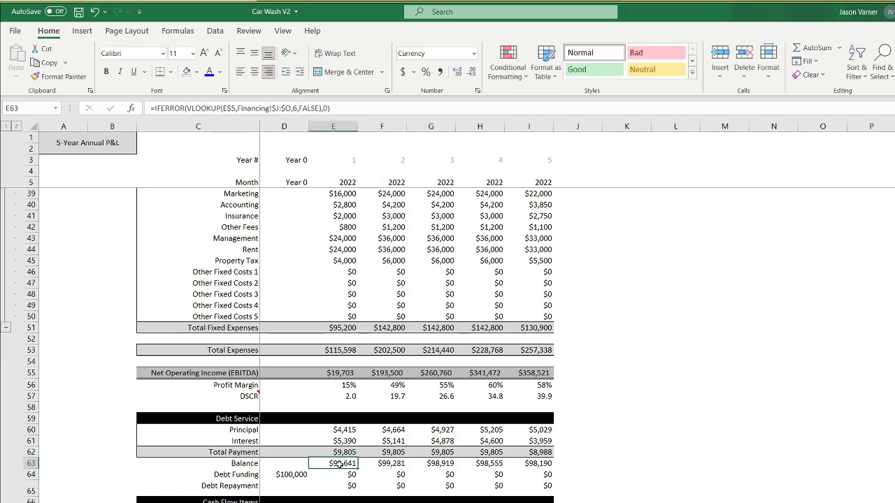
double_click(338, 463)
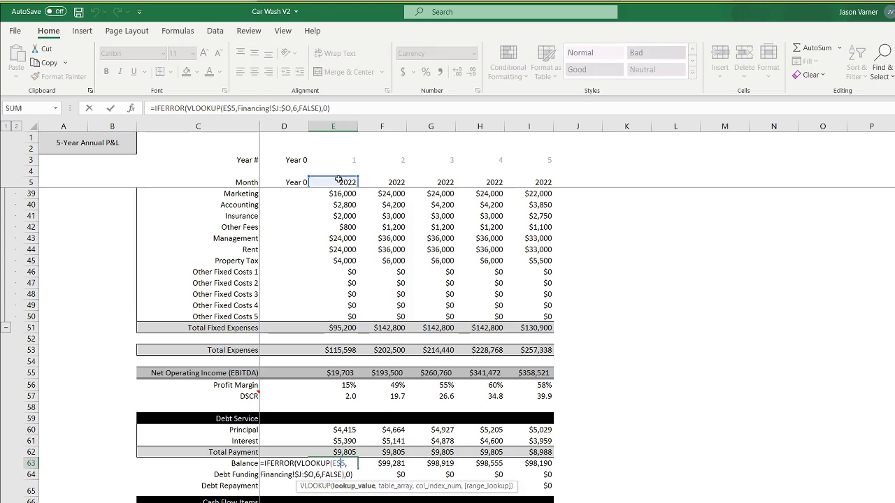
drag(224, 109, 235, 109)
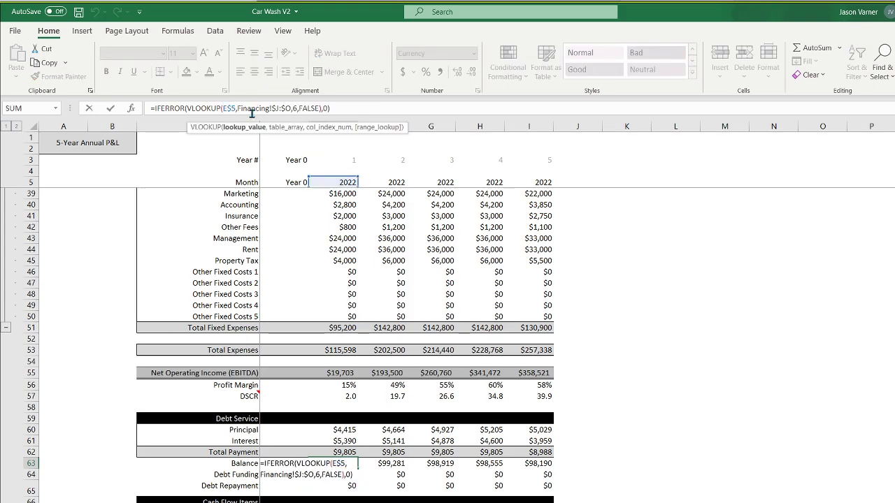
text(edate()
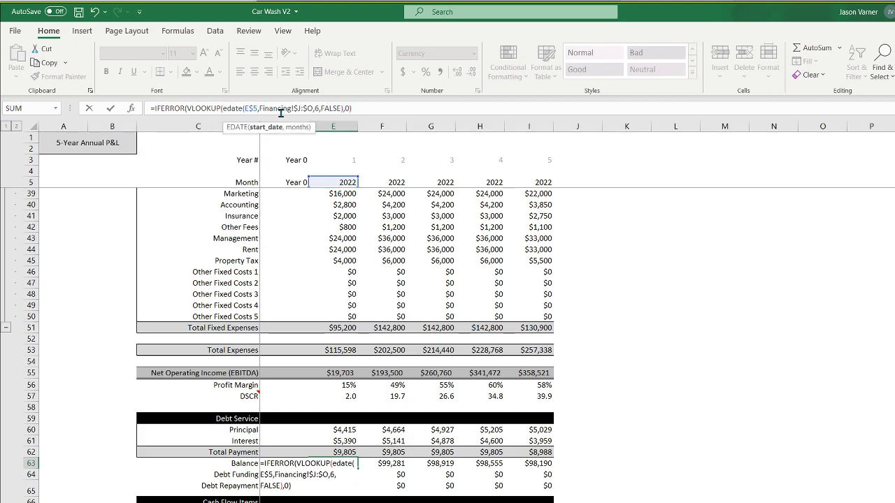
text(,12))
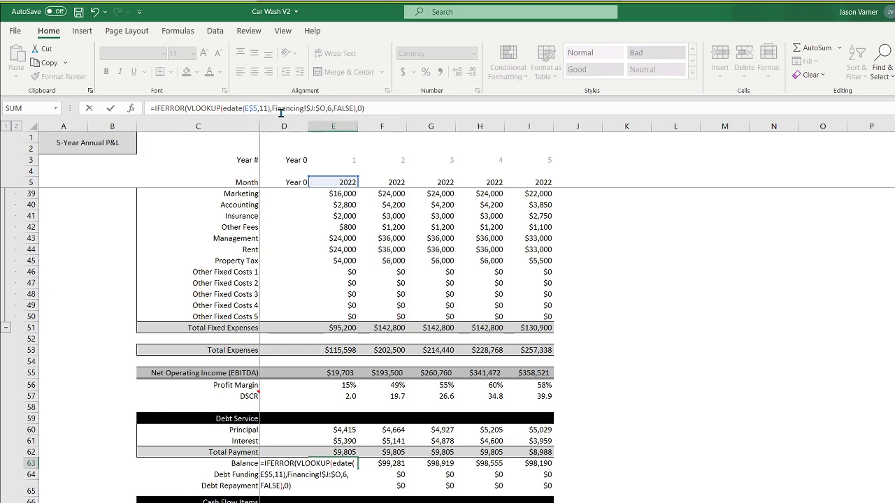
key(Return)
Fill the EDATE-based Balance formula from E63 across through I63, save the workbook and check the filled formulas.
click(349, 464)
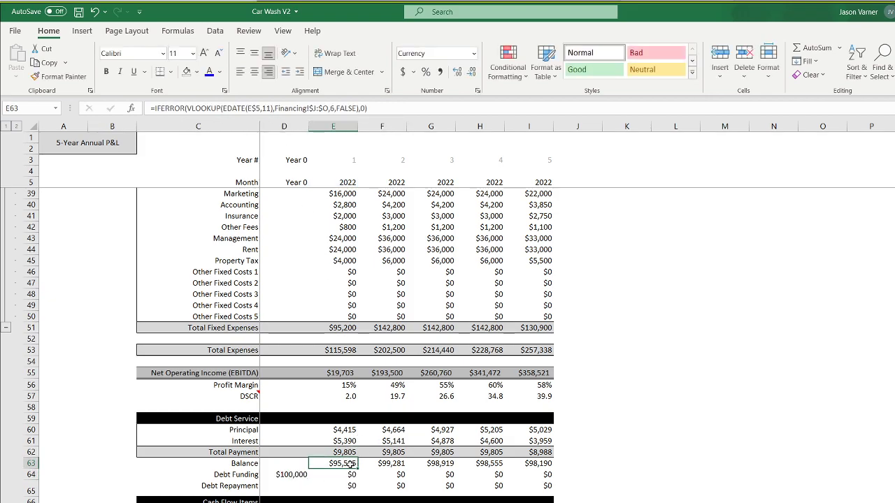
drag(357, 467, 550, 466)
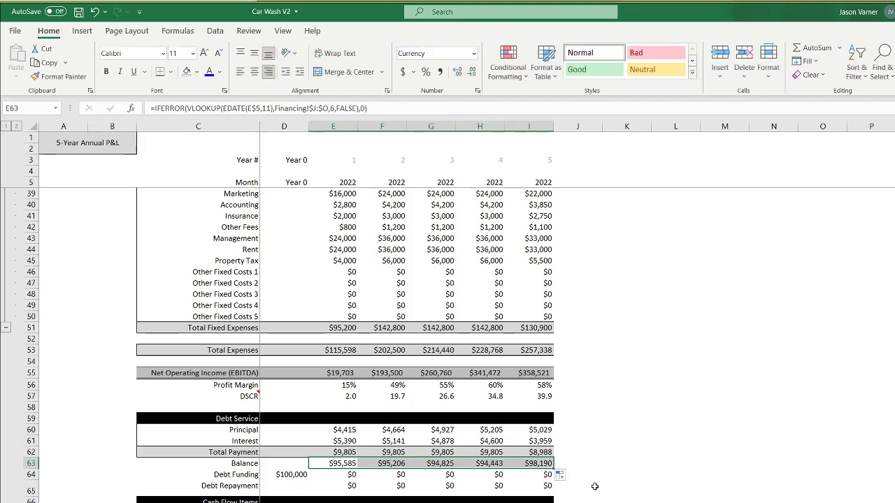
click(745, 476)
click(78, 11)
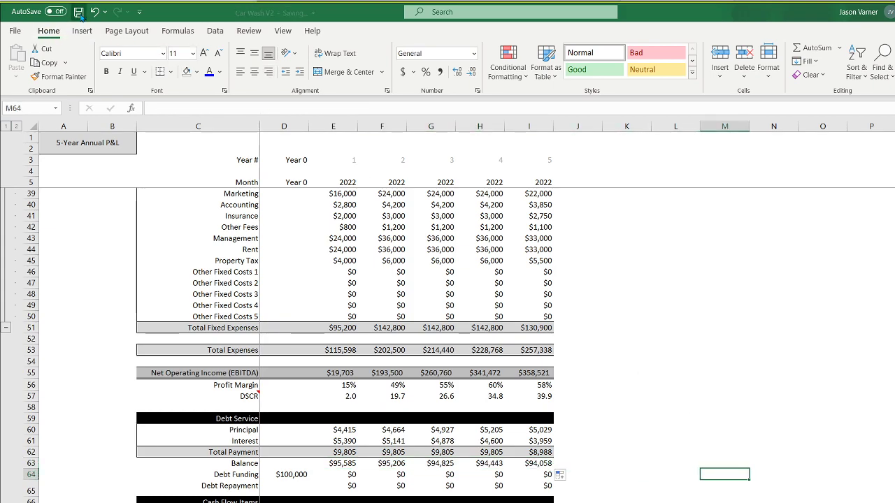
click(766, 420)
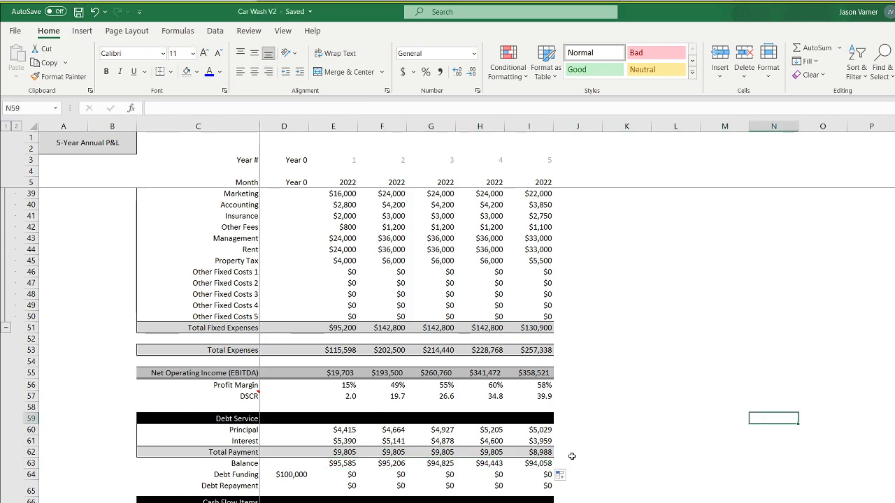
click(341, 463)
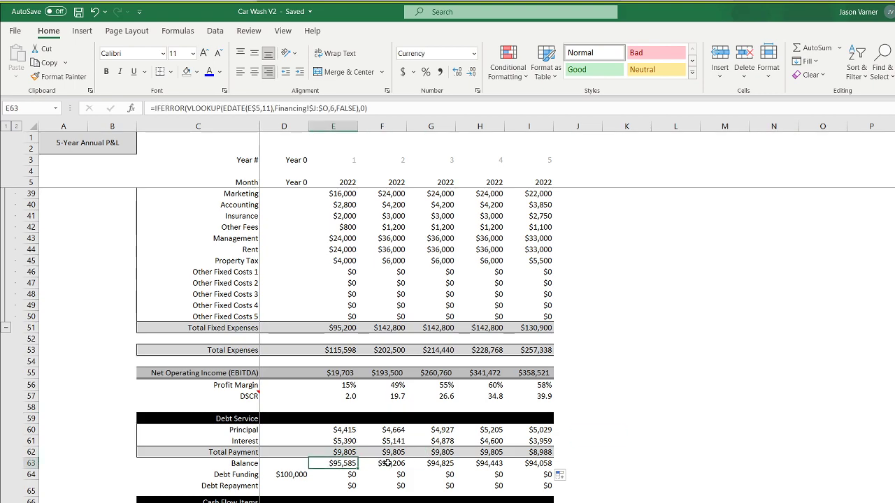
click(538, 463)
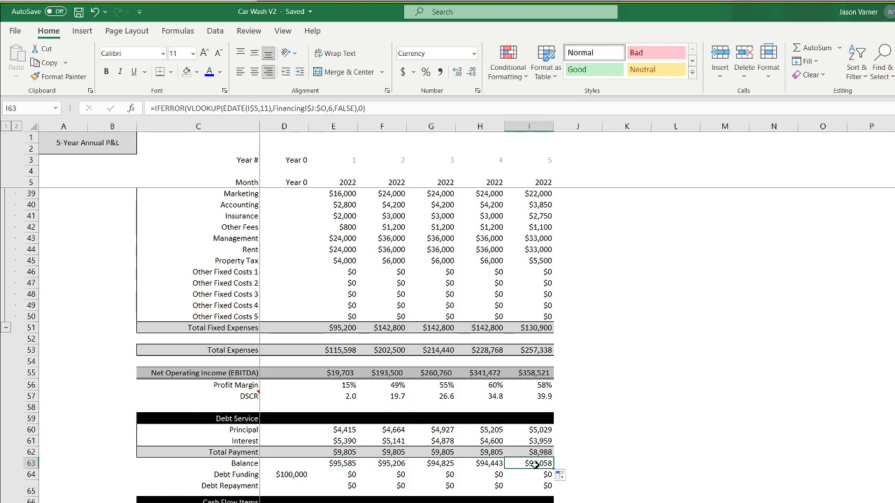
Replace the Year 1 debt Balance formula in E63 with a link to the financed amount in Financing!B3.
click(344, 464)
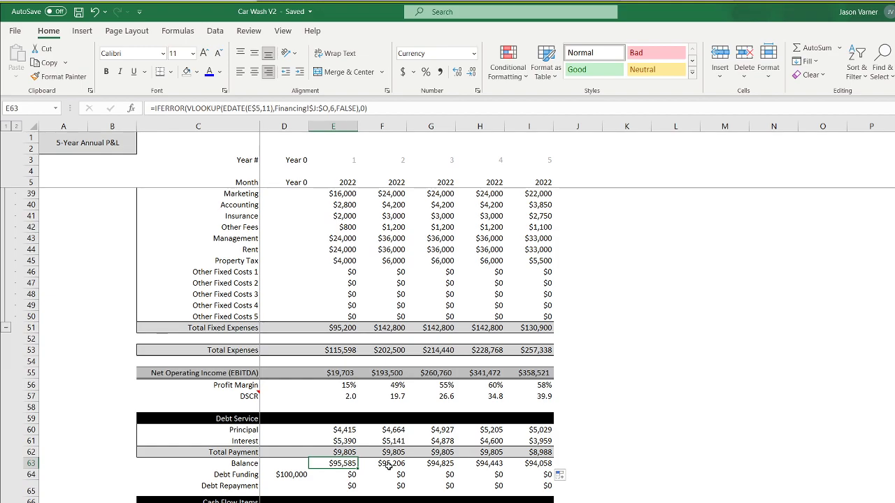
text(=)
key(ctrl+Page_Down)
click(163, 160)
key(Return)
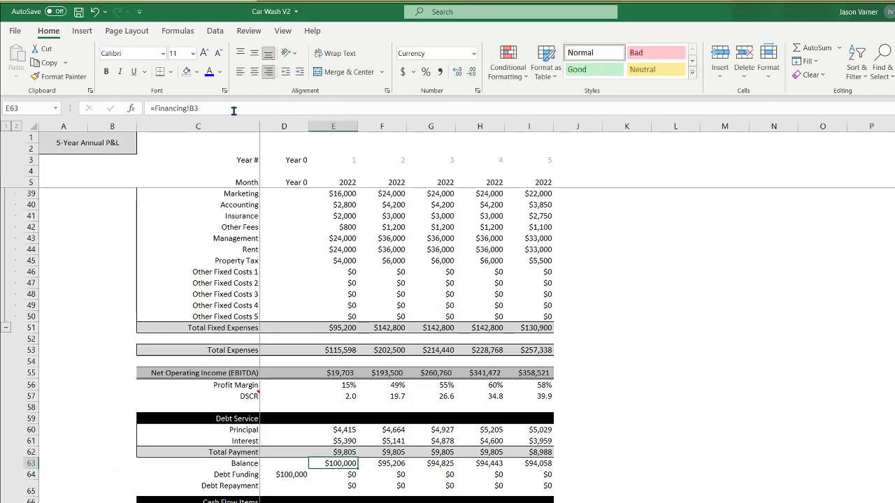
Subtract cumulative principal in E63, making the Balance formula =Financing!$B3-SUM($E60:E60).
click(233, 108)
text(-sum()
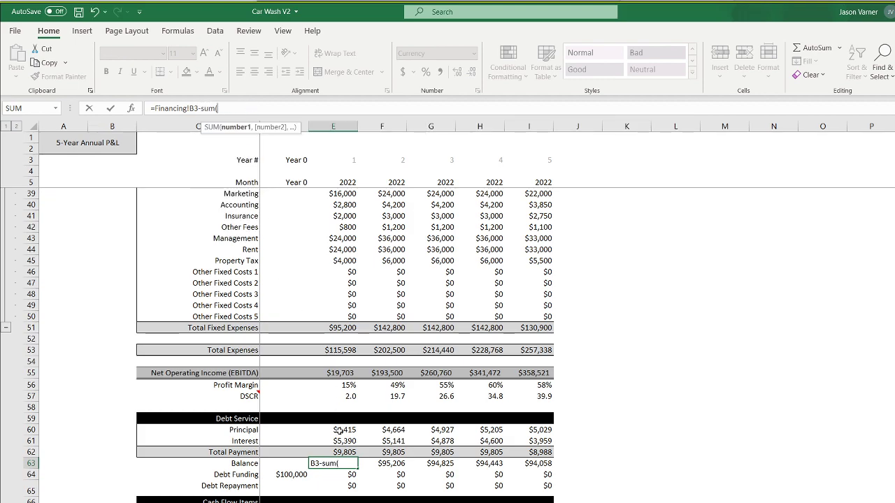
click(339, 430)
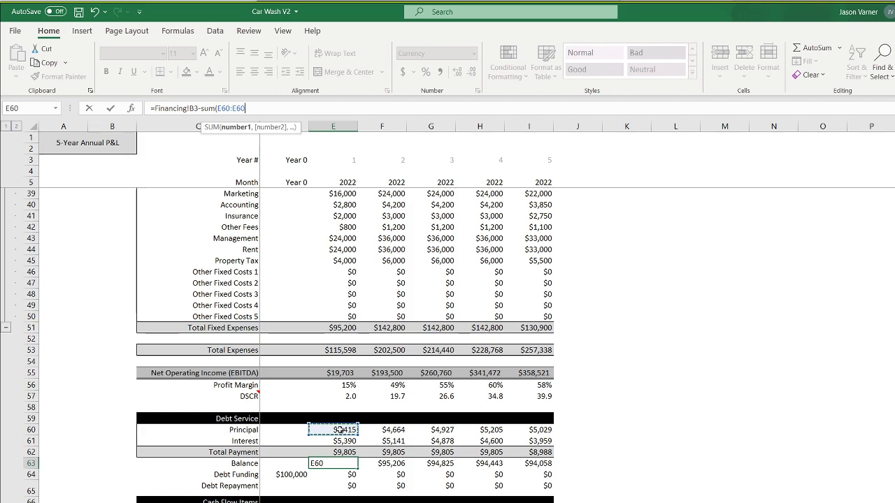
click(216, 109)
text($)
text())
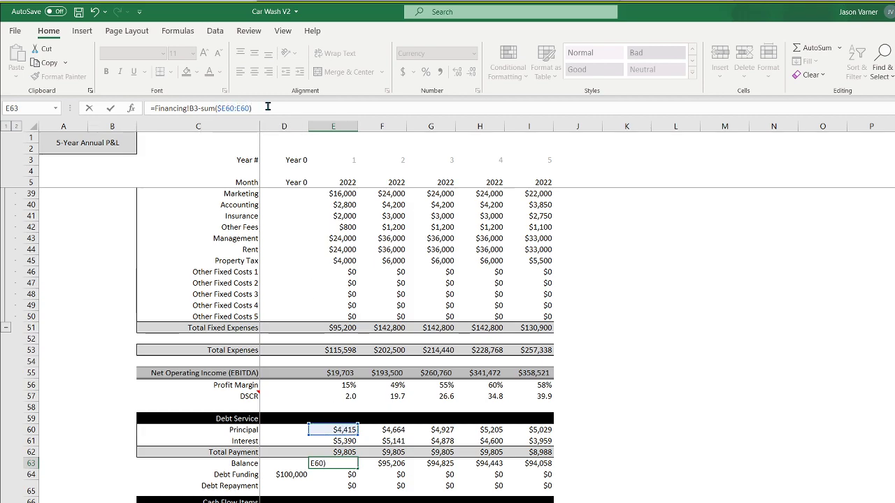
click(190, 106)
text($)
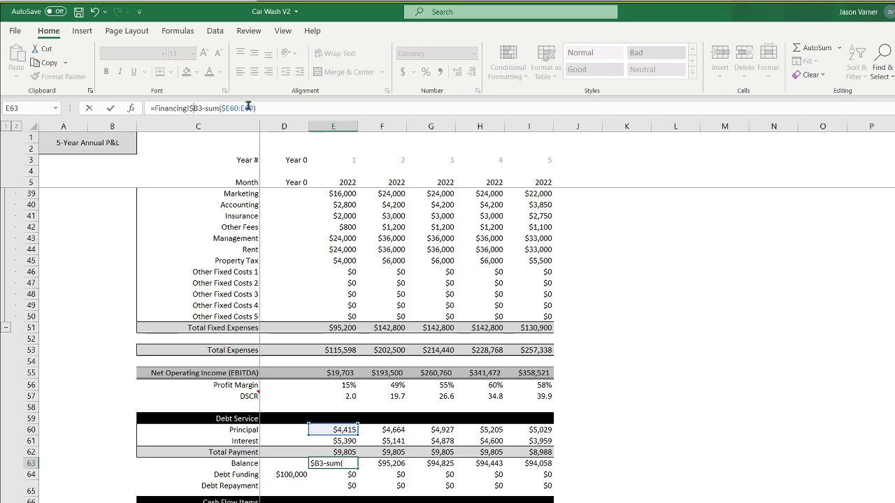
key(Return)
Fill the cumulative-principal Balance formula from E63 across through G63 and check the filled cells.
click(343, 464)
drag(357, 469, 455, 467)
click(402, 463)
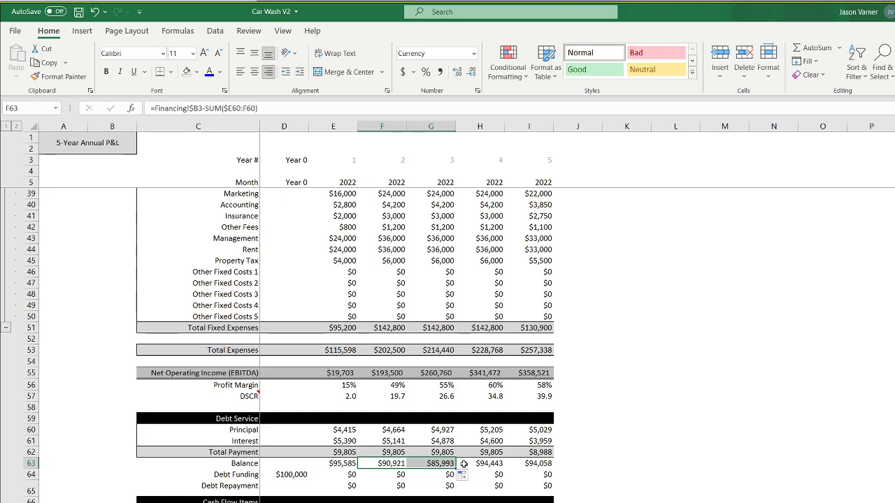
click(450, 465)
click(459, 468)
click(445, 464)
mouse_move(456, 468)
mouse_down()
mouse_move(522, 467)
mouse_move(455, 466)
mouse_up()
Check the lookup formula in H63 and replace it by filling the Balance formula from G63 through I63.
click(481, 464)
double_click(481, 465)
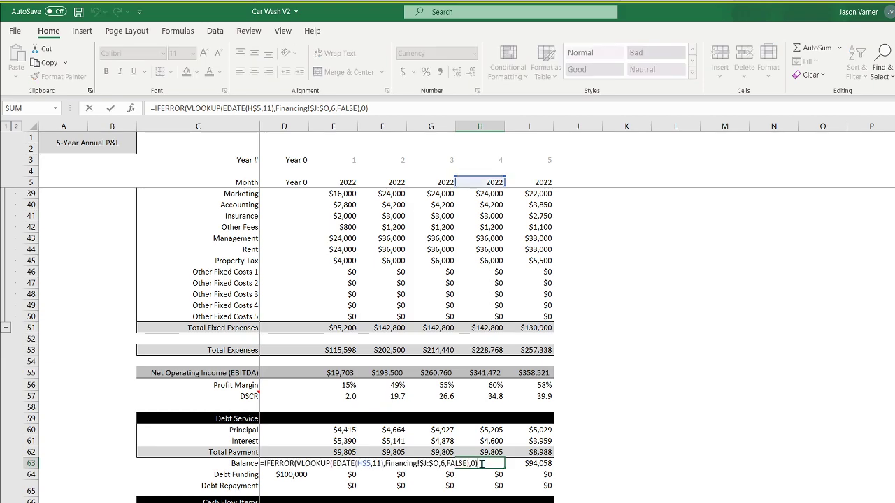
key(Return)
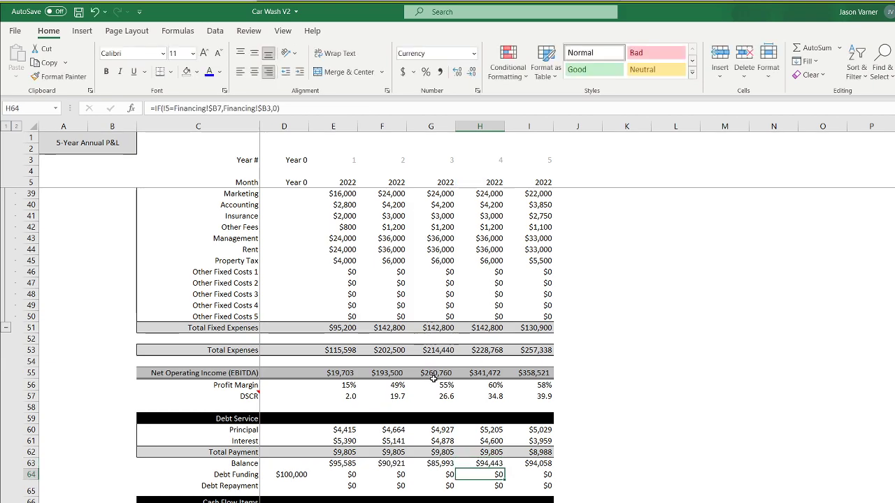
click(440, 465)
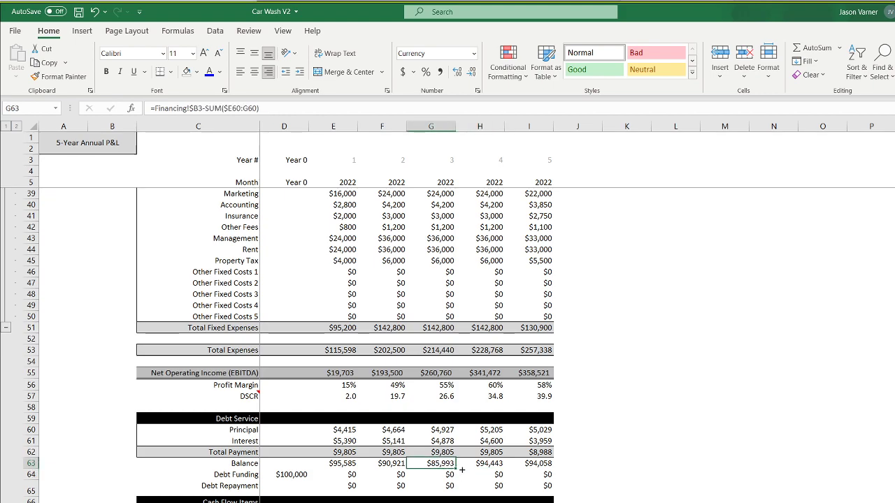
drag(458, 470, 549, 467)
click(539, 463)
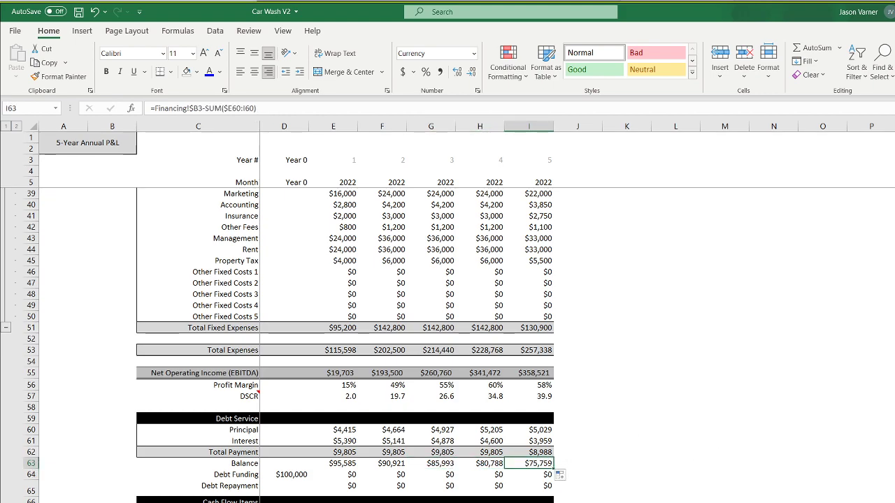
Check the Year 5 debt balance against payment 60 on the Debt Schedule and return to the annual P&L.
click(381, 502)
scroll(390, 476, down, 20)
scroll(392, 474, up, 4)
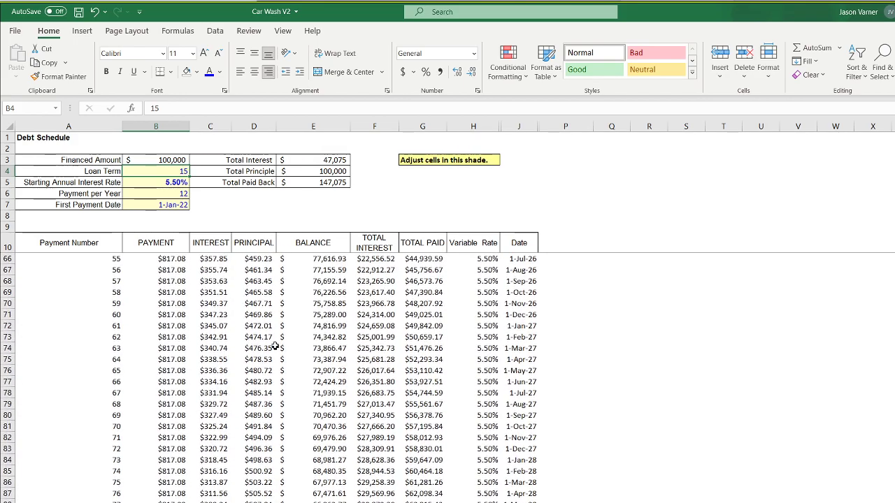
click(316, 314)
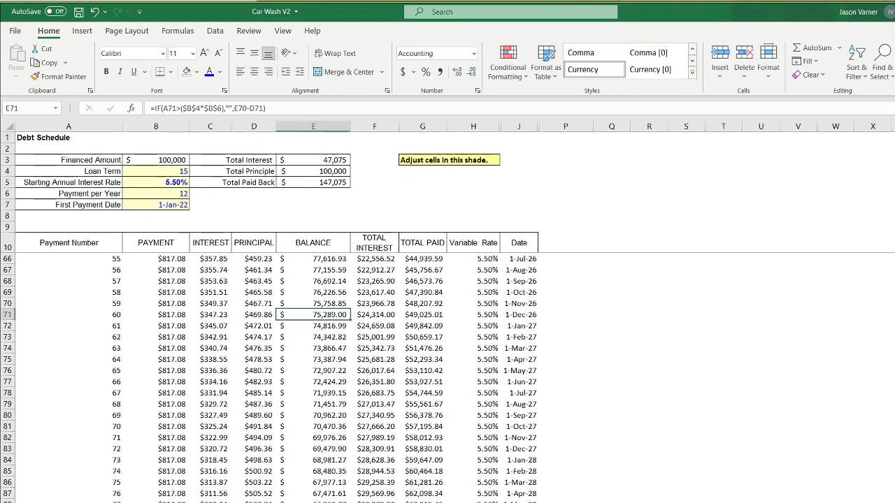
click(314, 502)
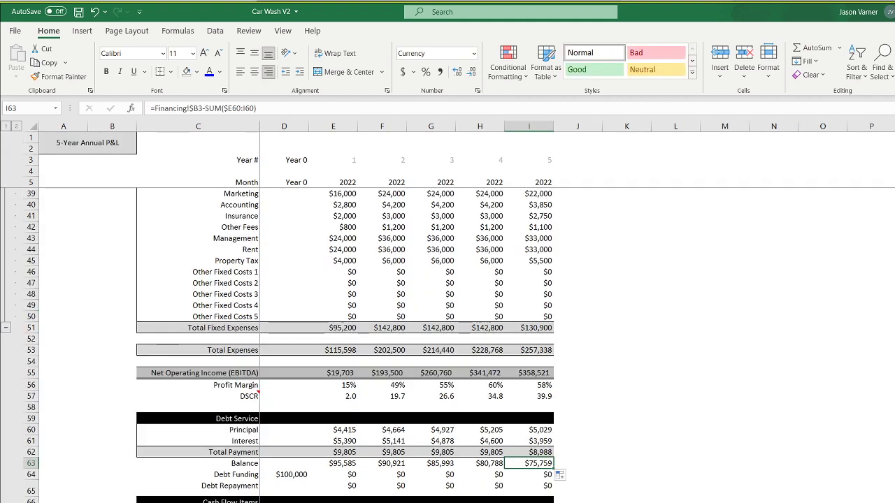
Save the workbook and link the annual Year 0 Debt Funding cell D64 to the Debt Funding value on the 5-Year Monthly P&L.
click(724, 499)
key(ctrl+s)
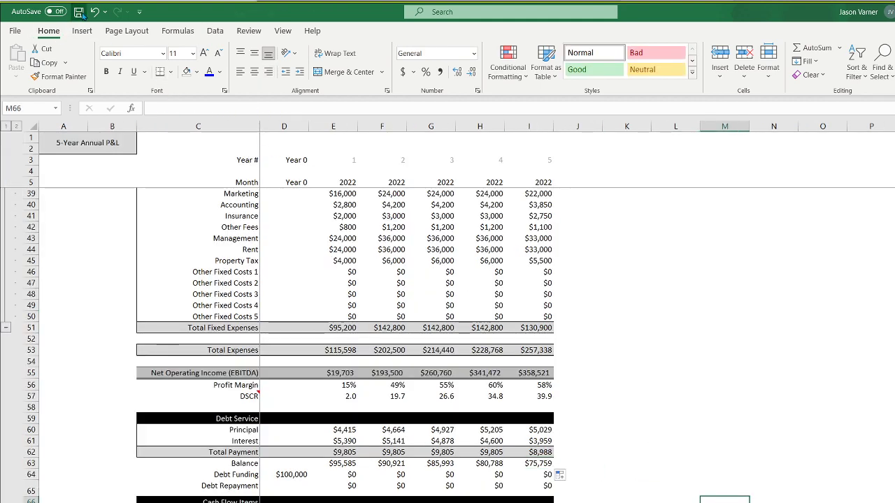
click(346, 475)
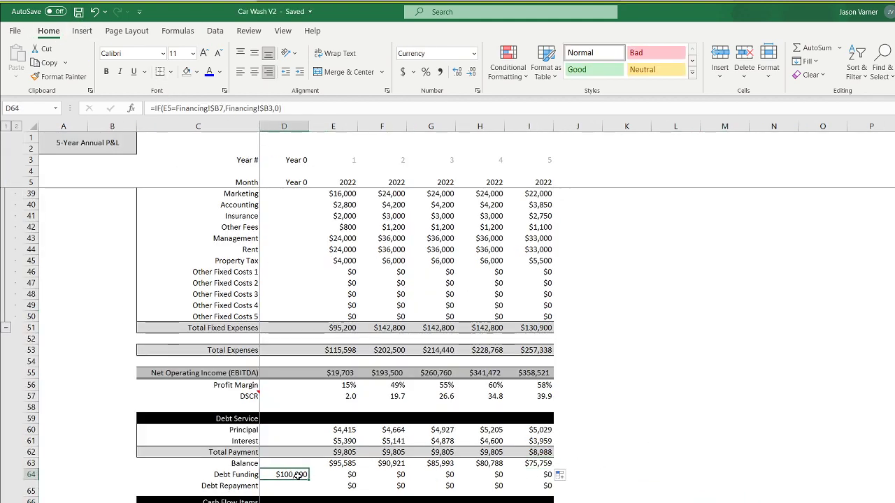
click(291, 475)
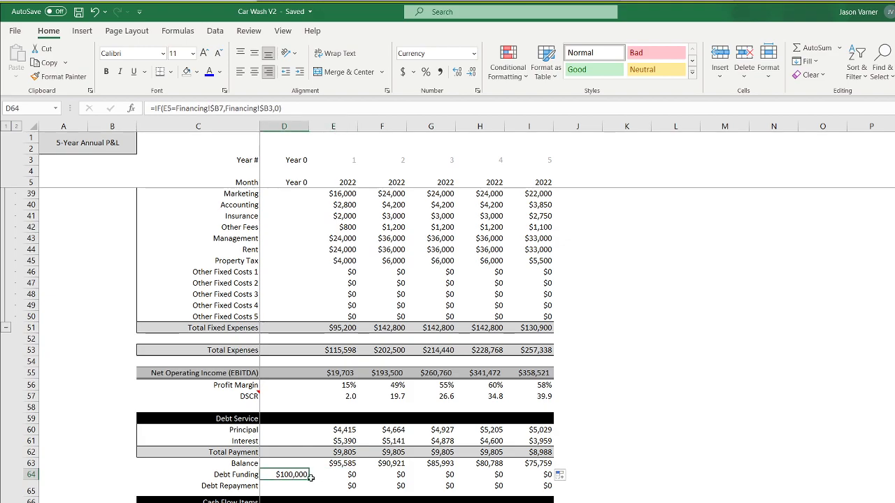
text(=)
key(ctrl+Page_Up)
click(294, 475)
key(Return)
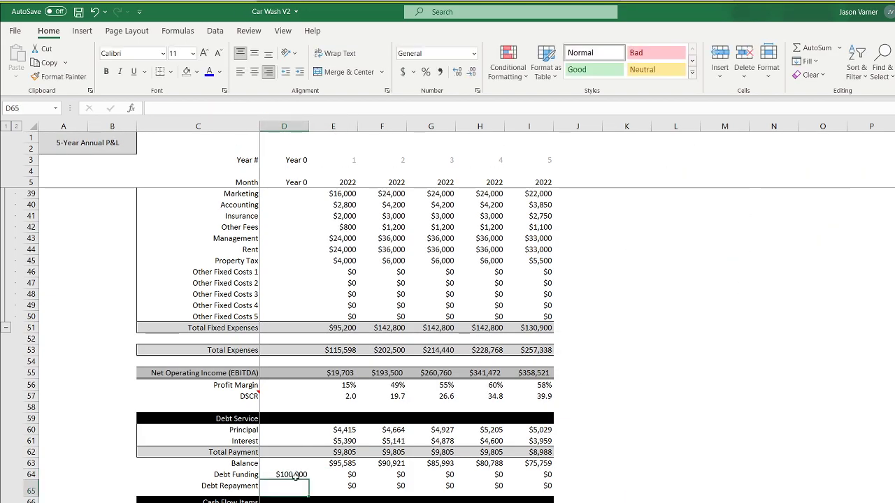
Copy the monthly SUMIFS formula into the Year 1 to Year 5 Debt Funding and Debt Repayment rows and top-align the repayment cells.
right_click(340, 261)
click(369, 287)
right_click(347, 475)
click(369, 201)
mouse_move(357, 480)
mouse_down()
mouse_move(544, 480)
mouse_move(553, 492)
mouse_move(348, 492)
mouse_up()
click(245, 59)
click(773, 396)
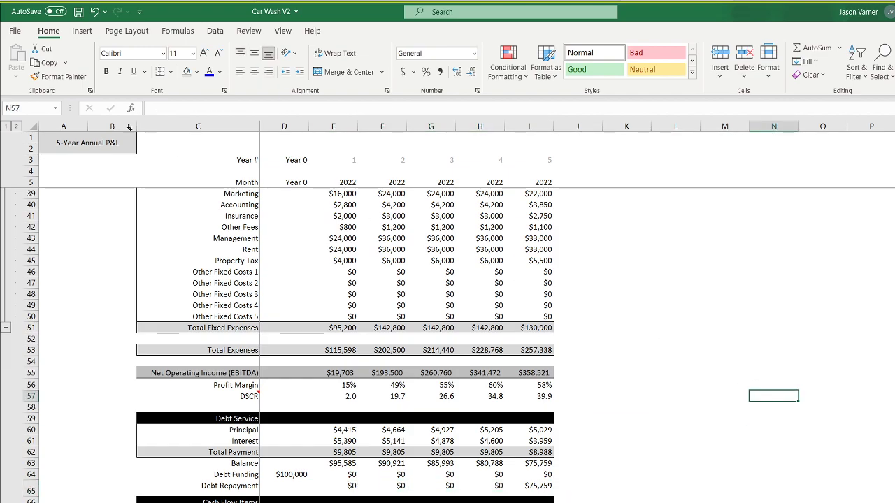
Replace the Possible Sale of Building formulas in E68:I68 with the SUMIFS formula copied from the Rent row, and save the workbook.
right_click(341, 250)
click(367, 271)
scroll(351, 430, down, 4)
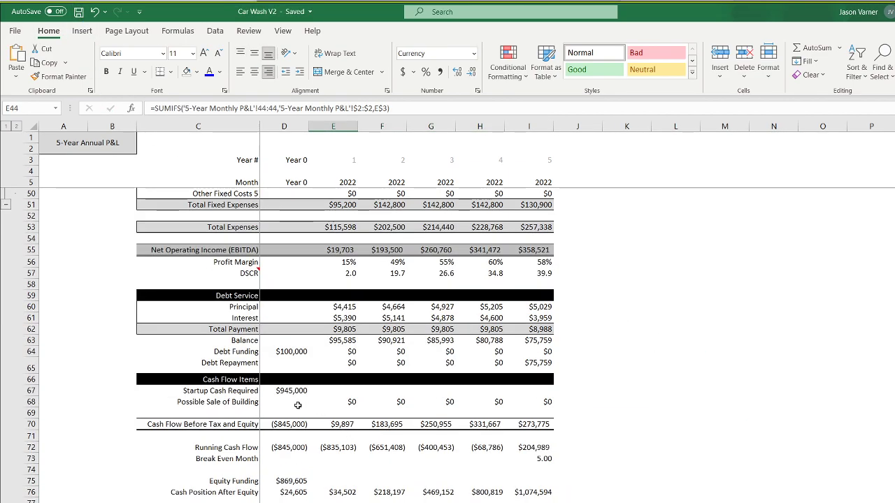
click(287, 390)
right_click(343, 401)
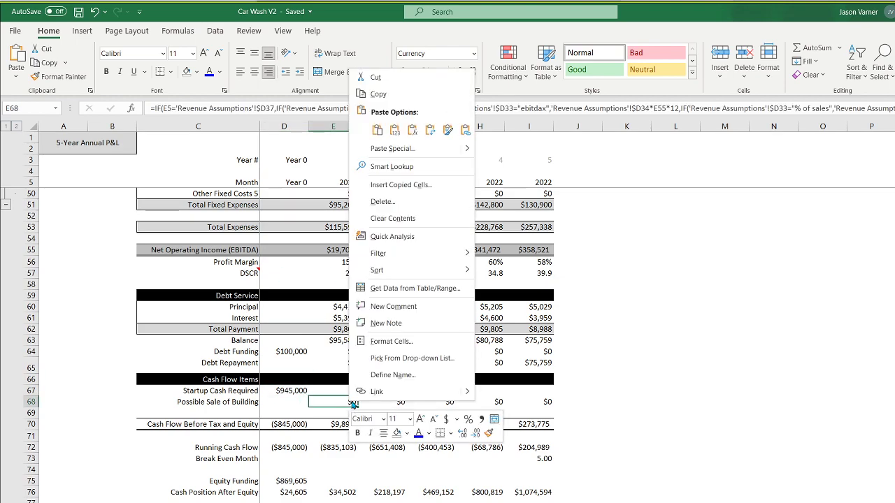
click(473, 119)
drag(355, 404, 551, 404)
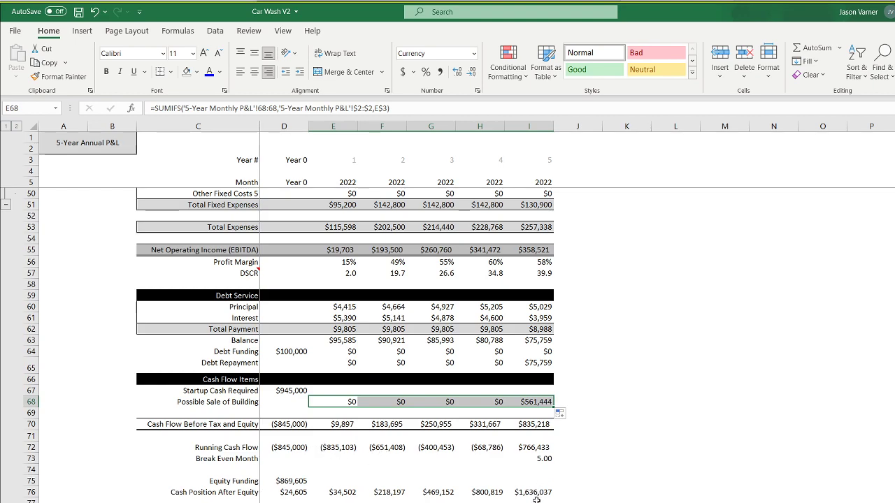
click(78, 12)
Compare the Break Even Month formula in I73 of the annual P&L with its counterpart in BA73 of the monthly P&L.
click(543, 461)
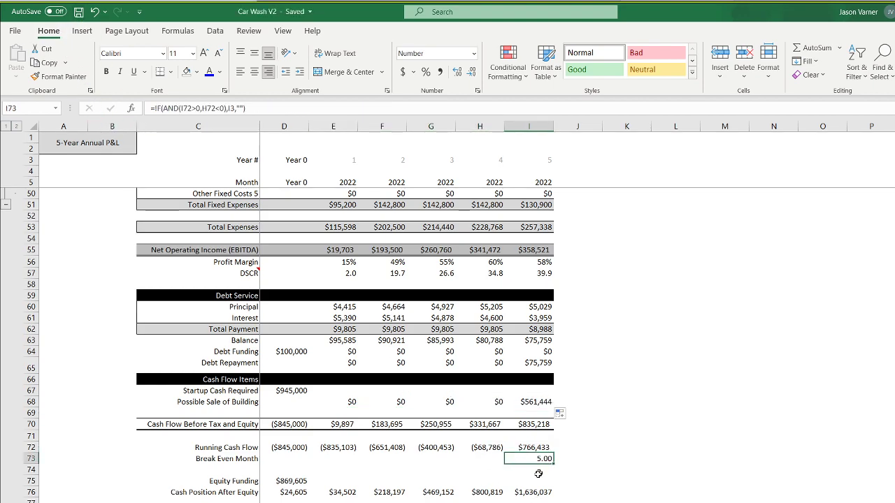
key(ctrl+Page_Up)
scroll(470, 306, right, 16)
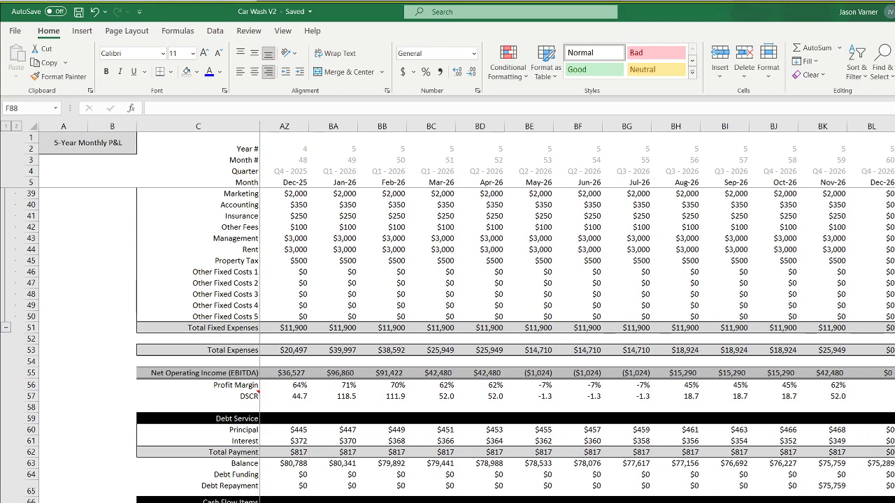
scroll(470, 305, down, 4)
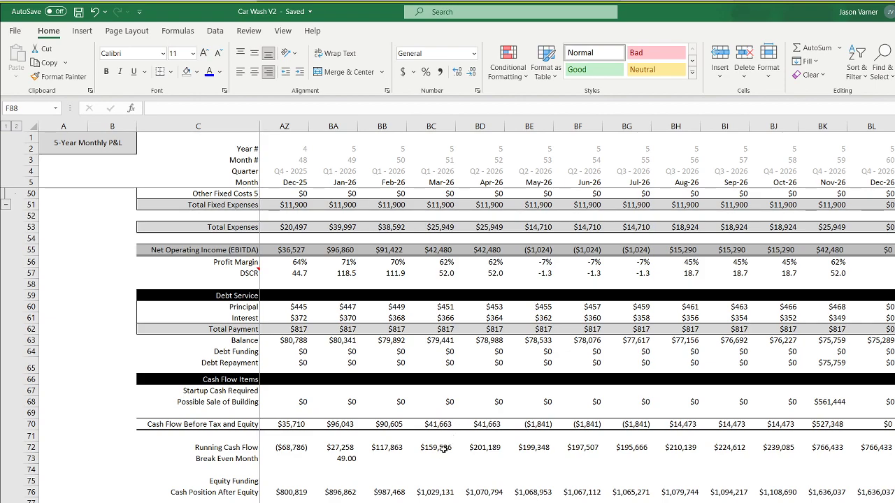
click(344, 460)
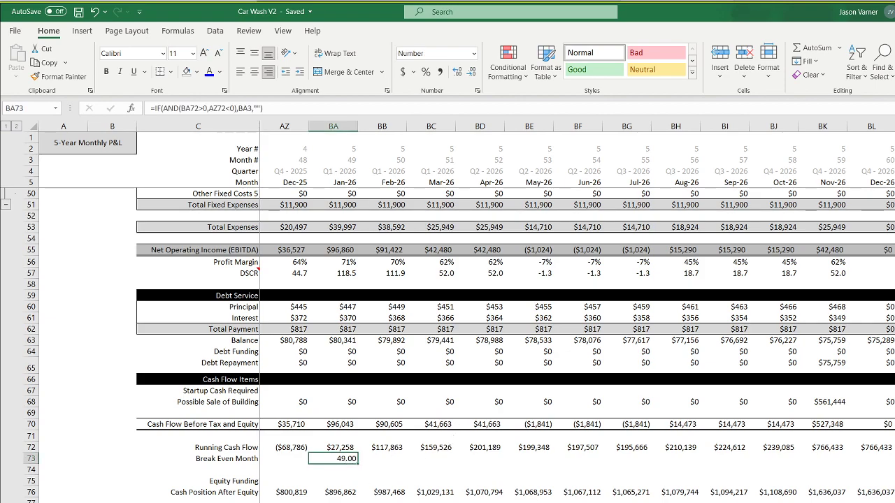
Set the Year 1 average car count per year to 28000 in the revenue assumptions.
key(ctrl+Page_Up)
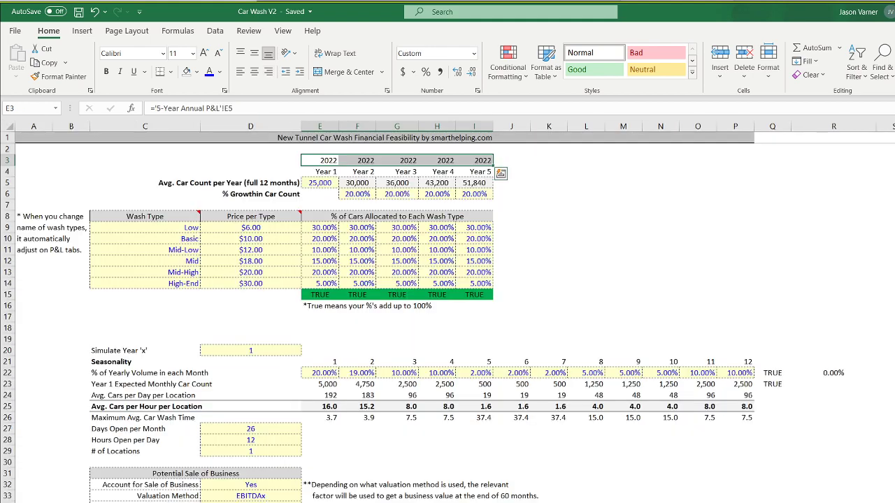
click(326, 181)
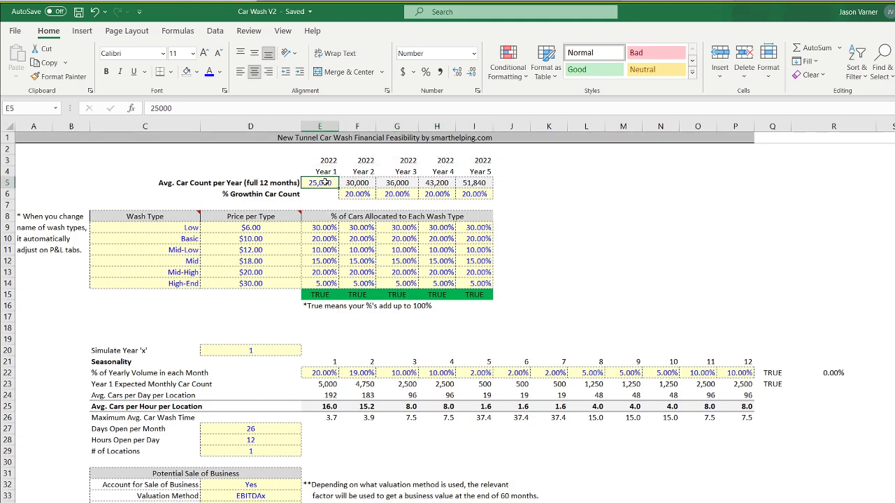
text(28000)
key(Return)
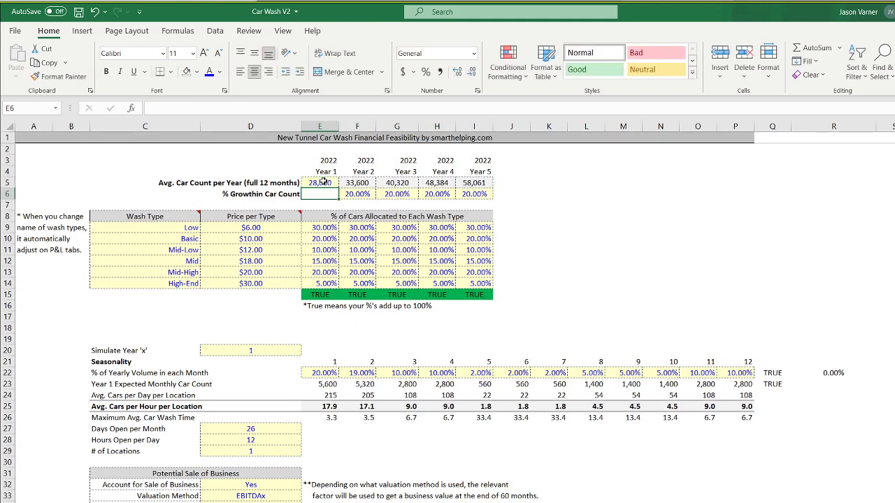
Check how the new car count affects the Break Even Month row on the monthly and annual P&L.
key(ctrl+Page_Down)
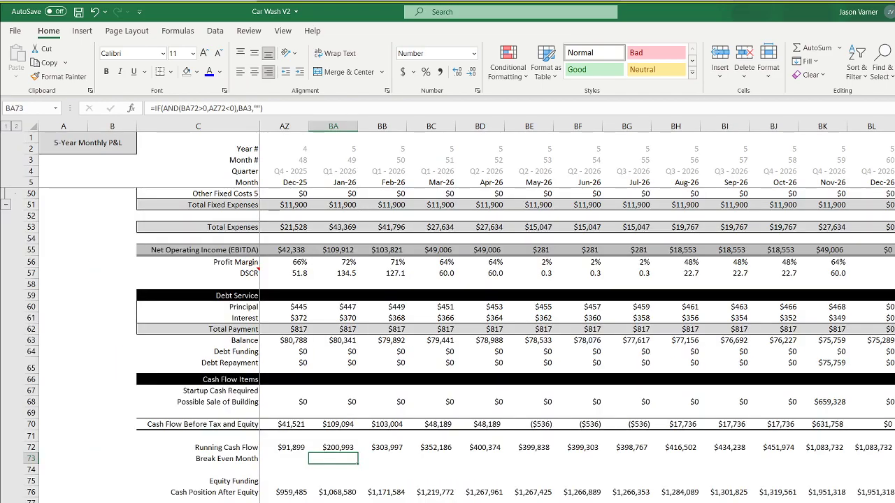
key(ctrl+Page_Down)
click(485, 458)
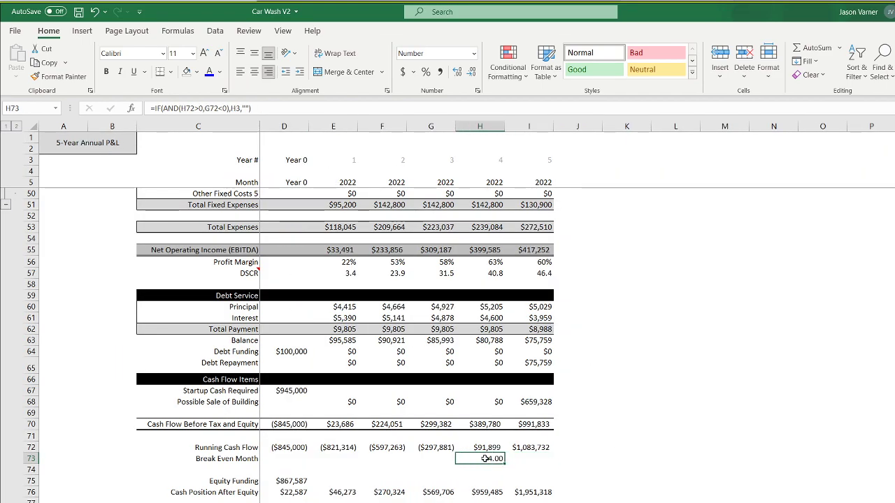
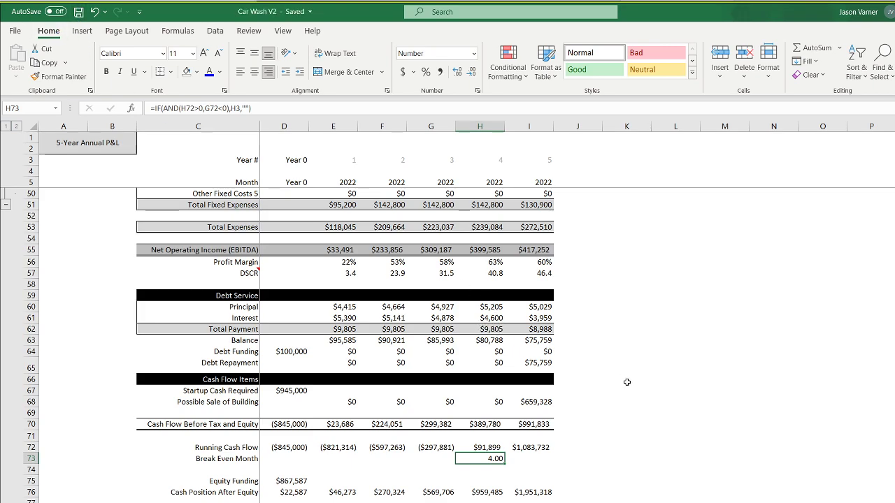
Inspect the Year 5 formulas for Debt Repayment, Possible Sale of Building, Running Cash Flow and Cash Position After Equity.
click(543, 362)
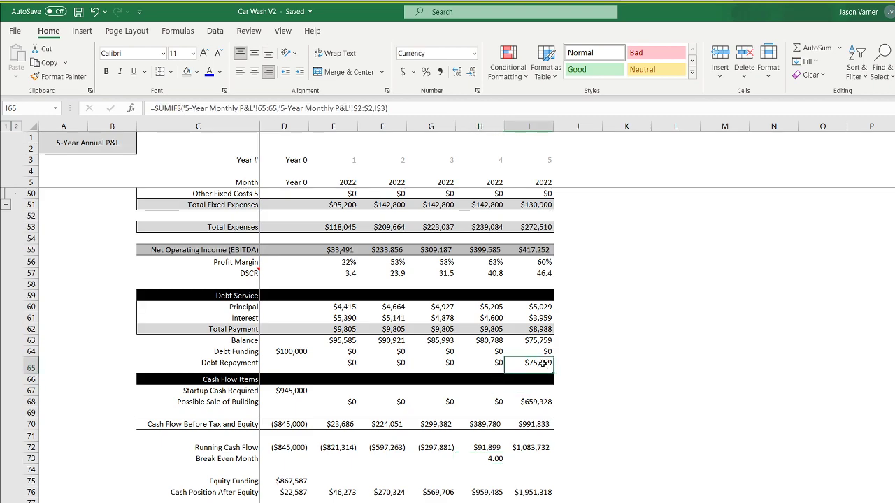
click(533, 403)
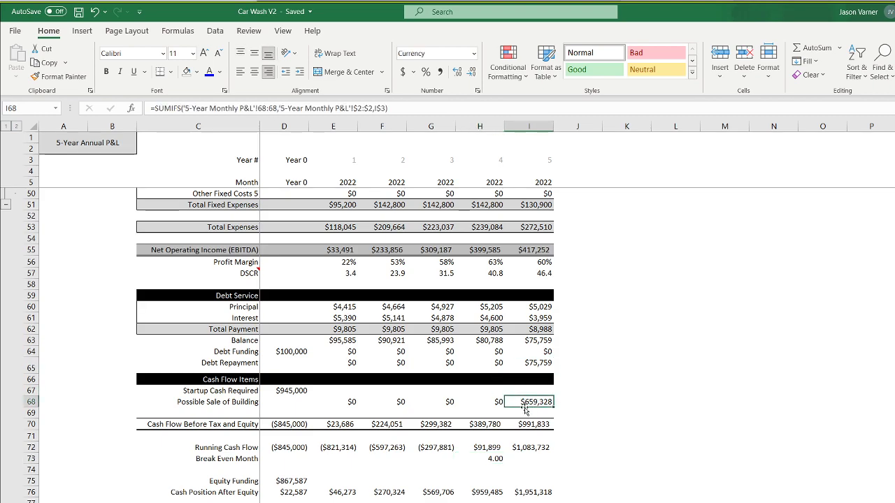
click(530, 449)
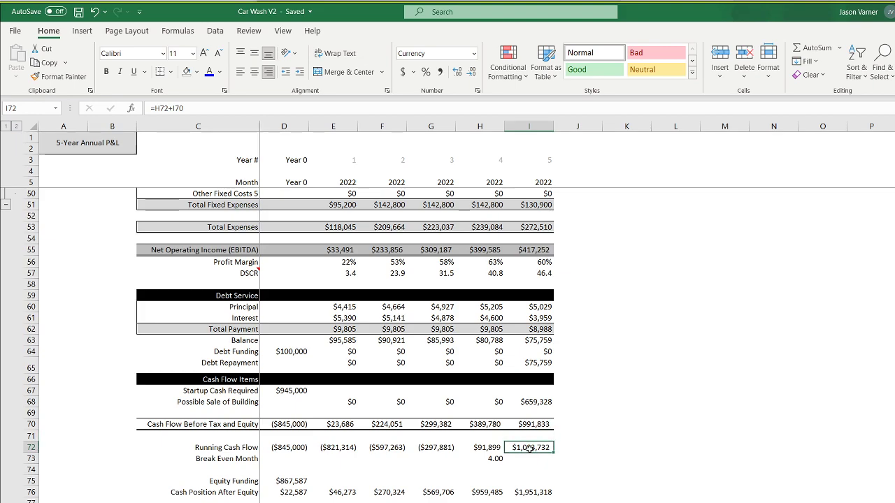
click(545, 493)
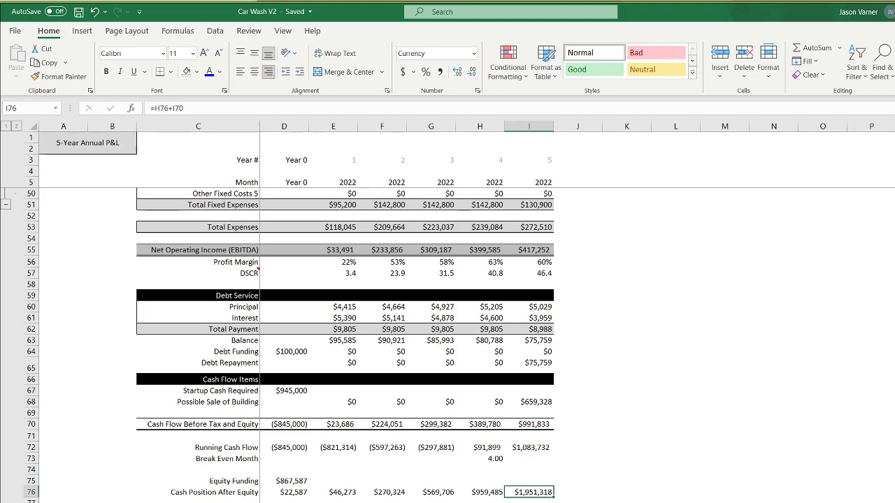
Compare the month 60 Cash Position After Equity and Running Cash Flow on the monthly P&L with the annual Year 5 figures.
key(ctrl+Page_Up)
click(869, 493)
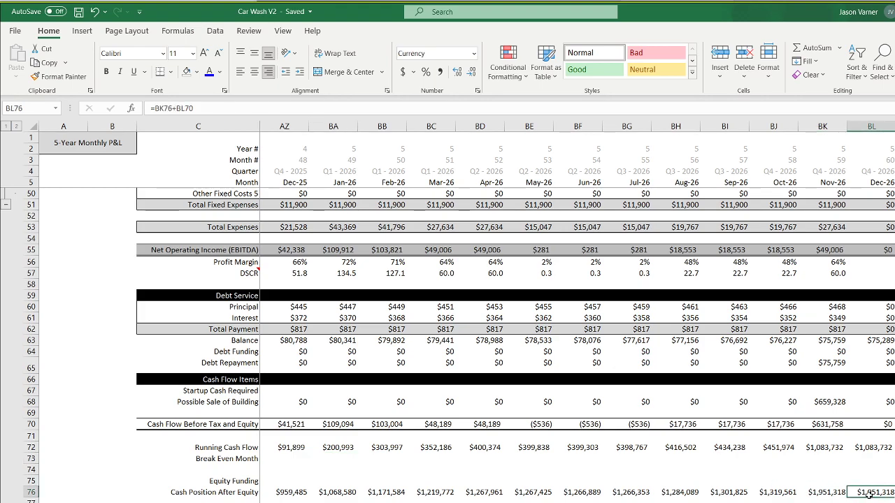
click(871, 447)
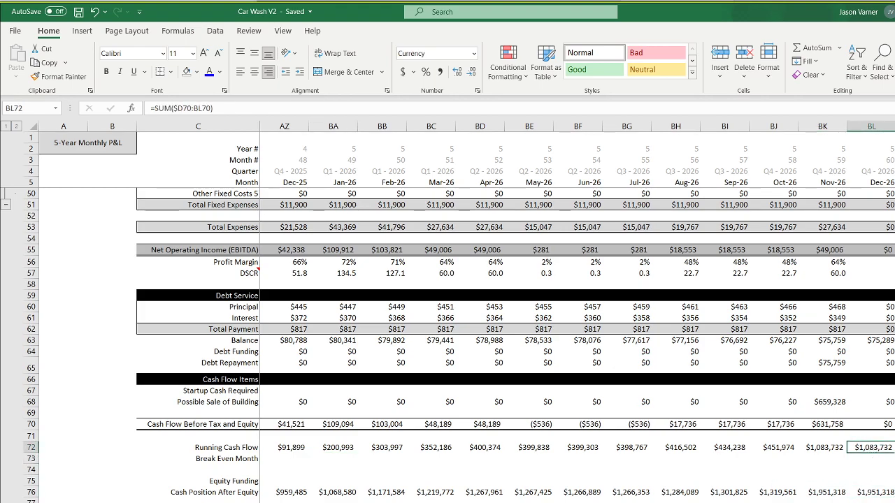
key(ctrl+Page_Down)
click(529, 449)
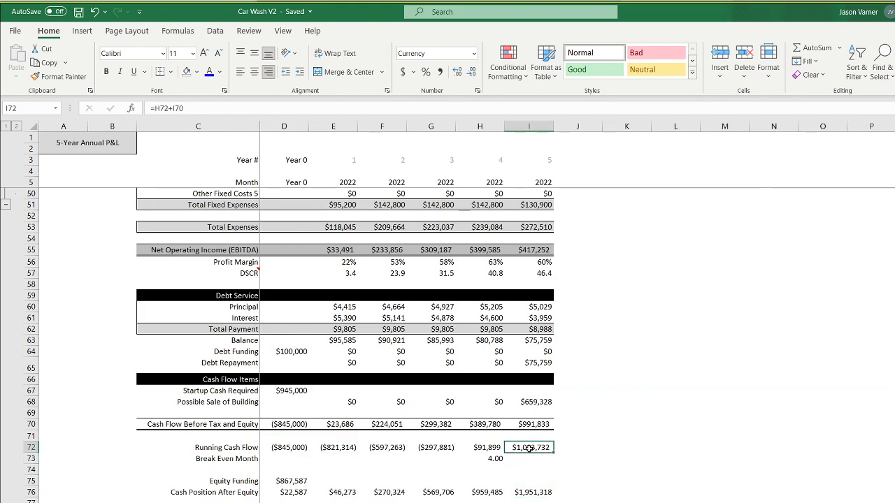
click(540, 401)
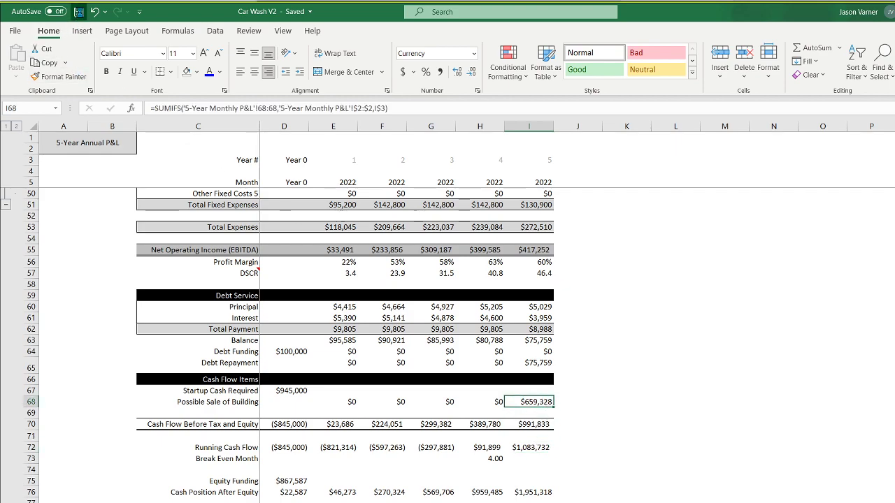
click(822, 469)
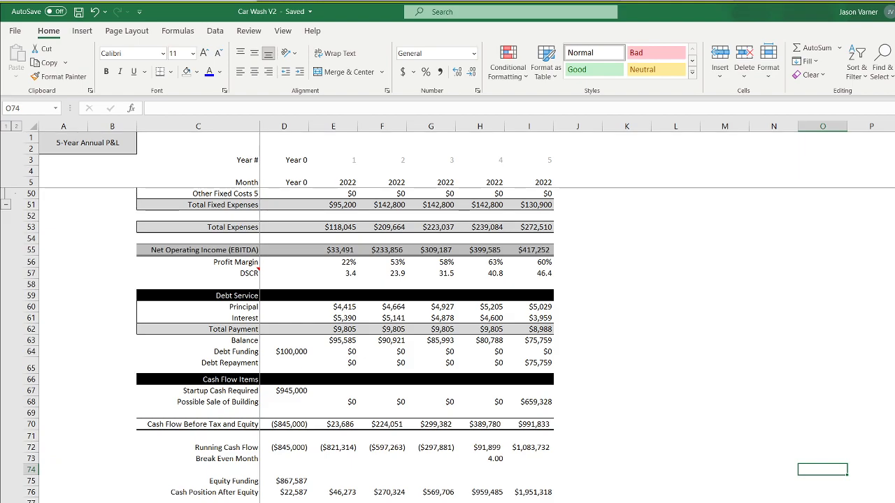
Set Total Cash Investment in C3 of the 5-Year Return Summary to ='Startup Costs'!C29+'Startup Costs'!C25.
scroll(602, 500, up, 15)
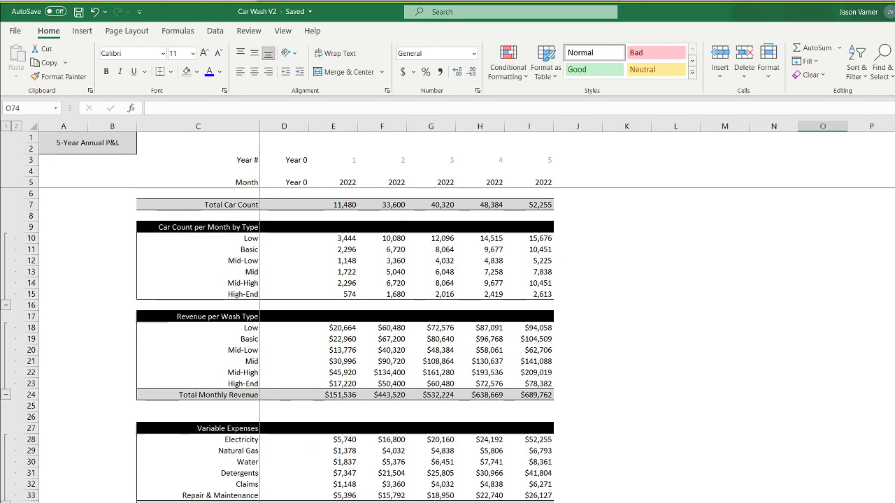
click(510, 502)
click(220, 159)
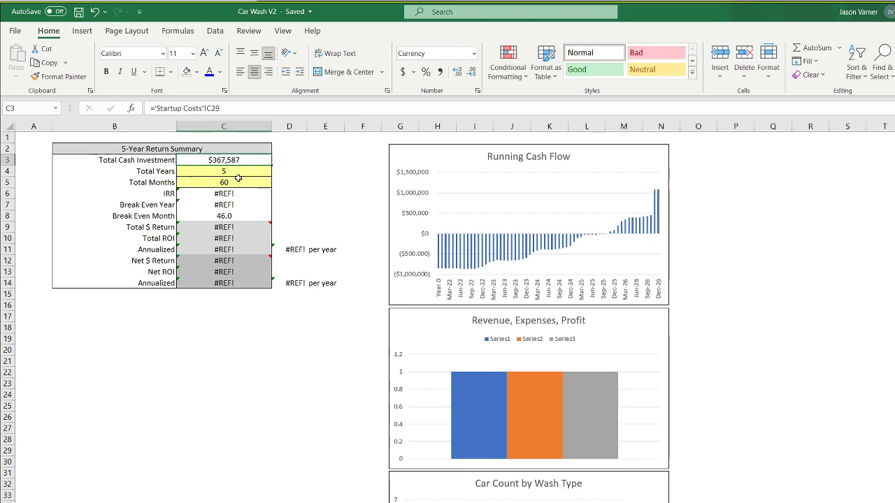
text(=)
click(70, 502)
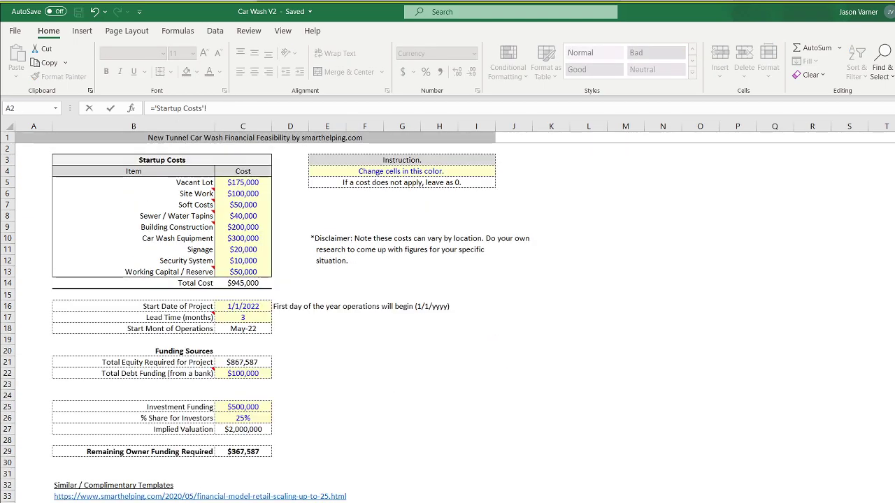
click(250, 452)
text(+)
click(243, 407)
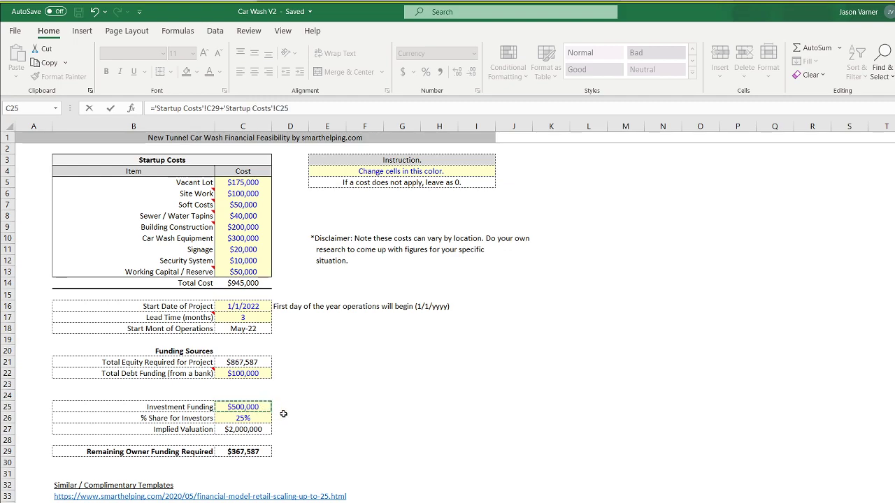
key(Return)
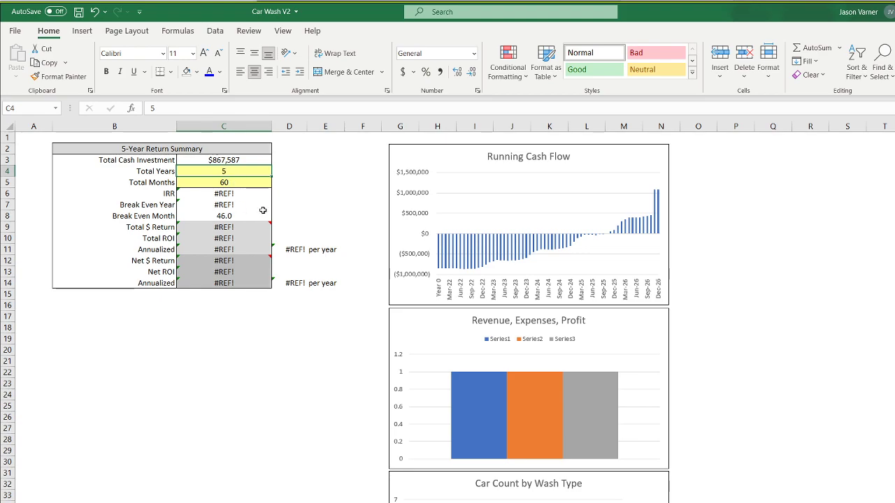
Set Total Years in C4 to =COUNTIFS('5-Year Monthly P&L'!5:5,"<="&'Revenue Assumptions'!D37).
text(=)
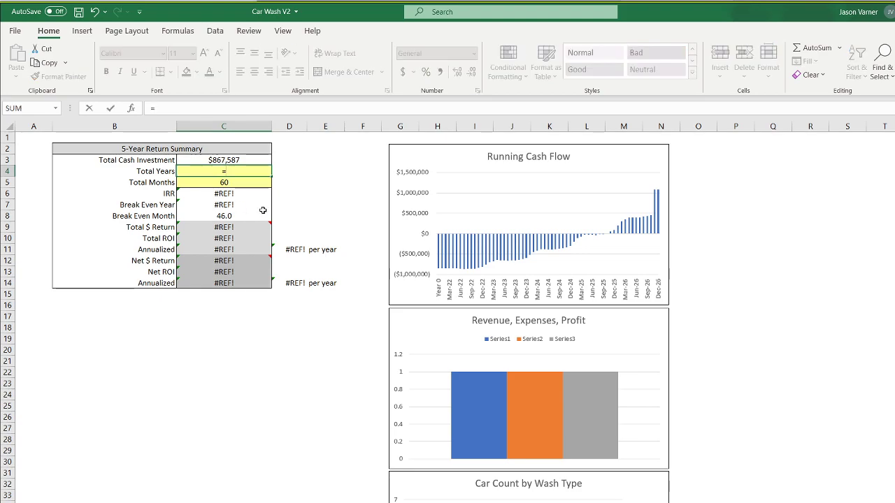
text(count)
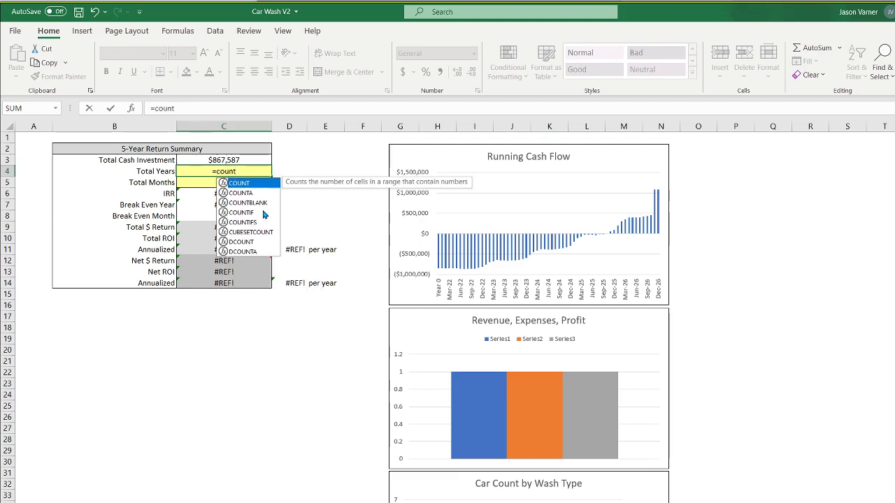
text(ifs()
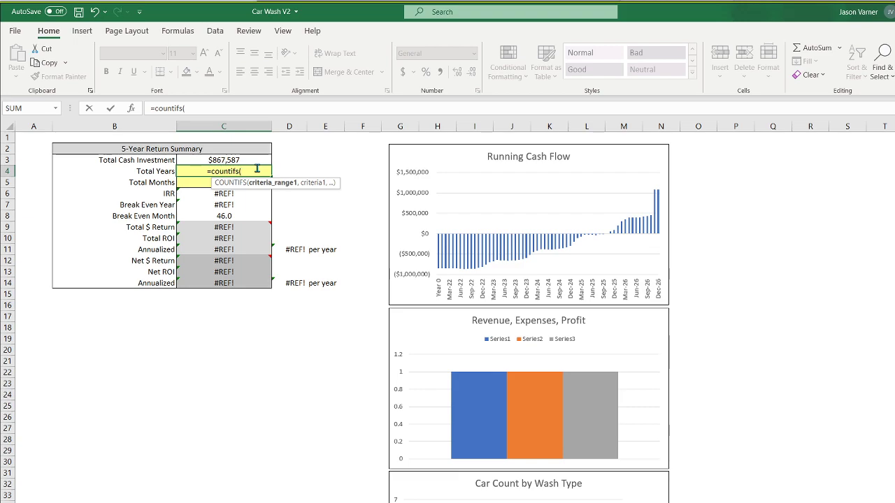
click(280, 502)
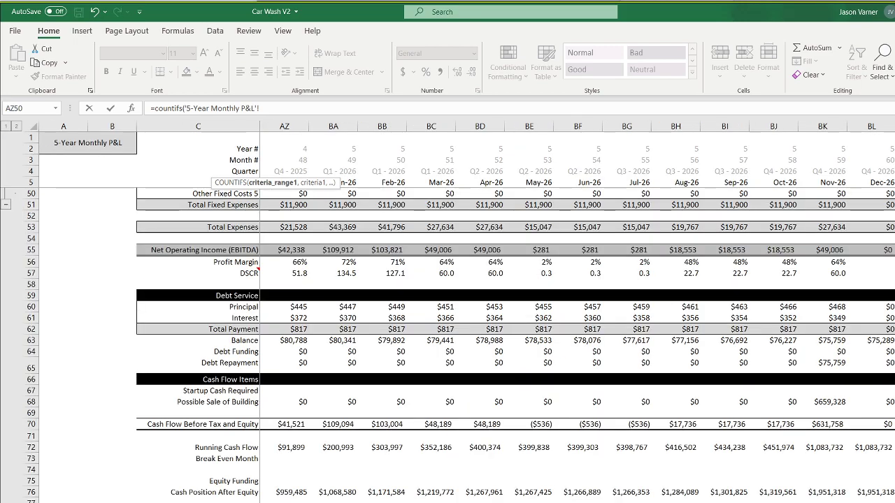
click(335, 502)
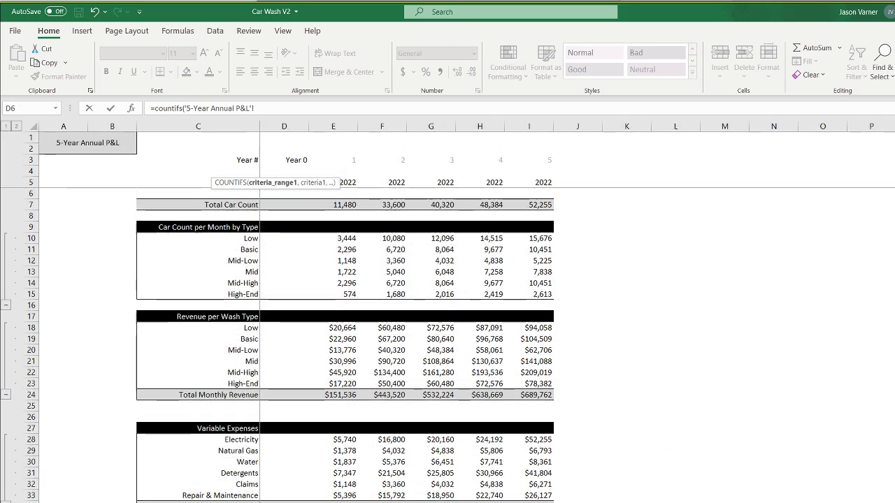
key(ctrl+Page_Up)
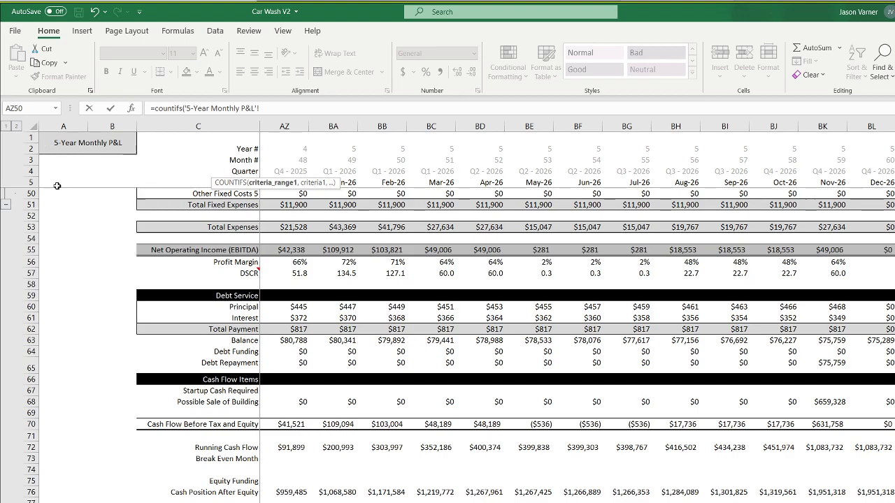
click(29, 181)
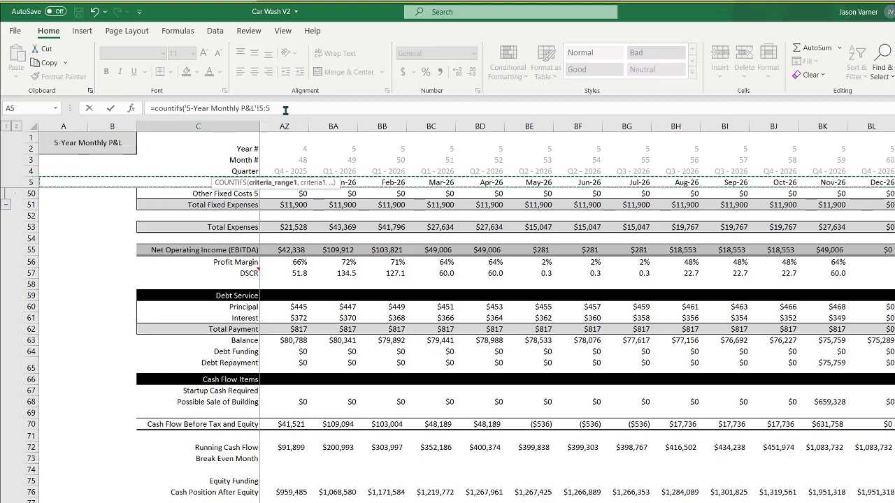
click(345, 108)
text(,"<="&)
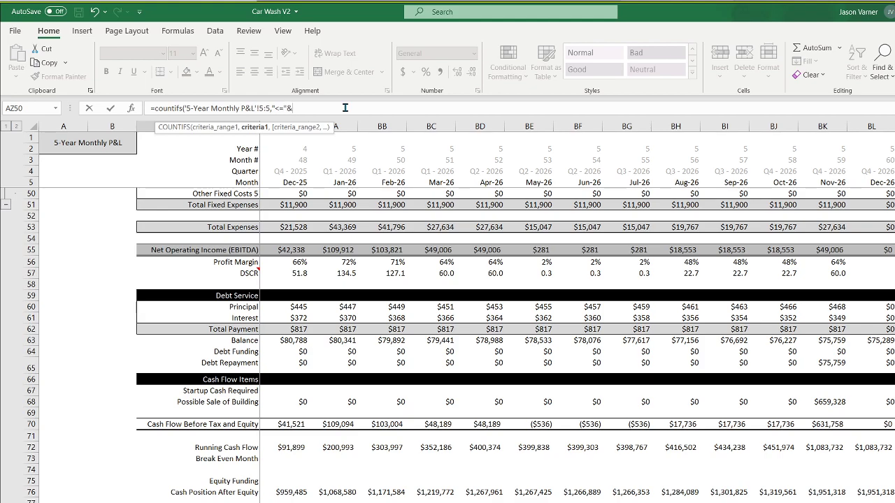
key(ctrl+Page_Up)
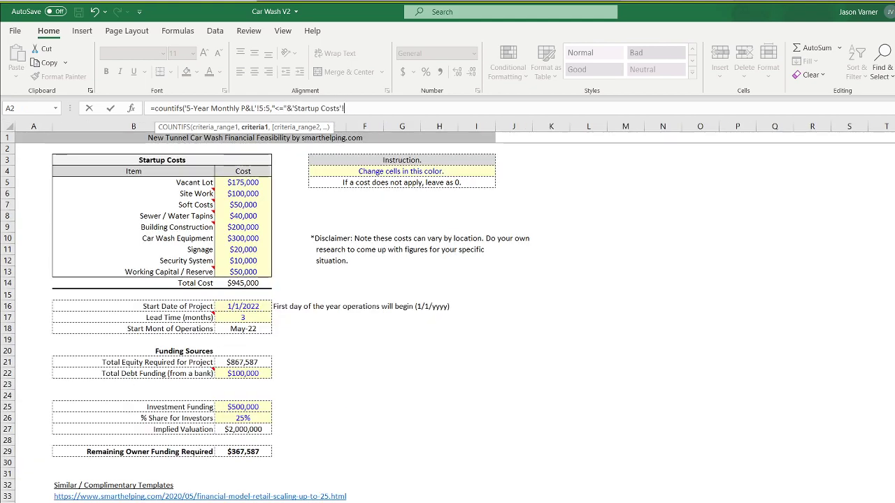
key(ctrl+Page_Up)
key(Down)
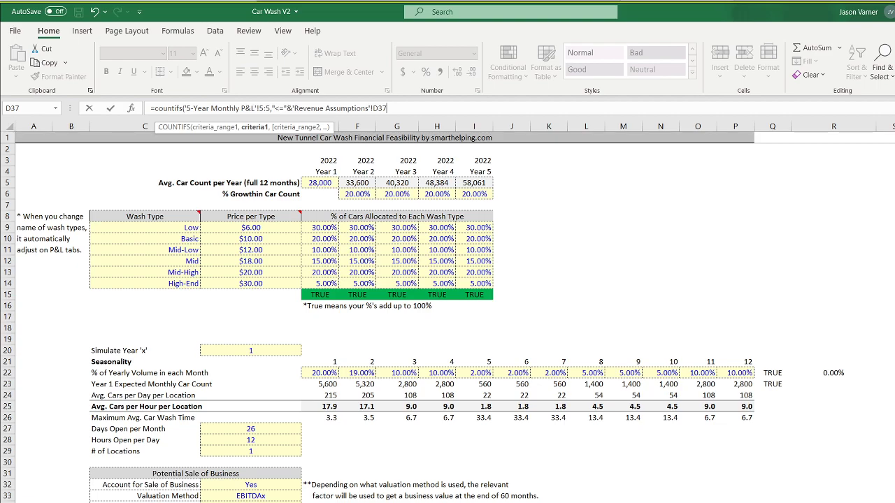
key(Return)
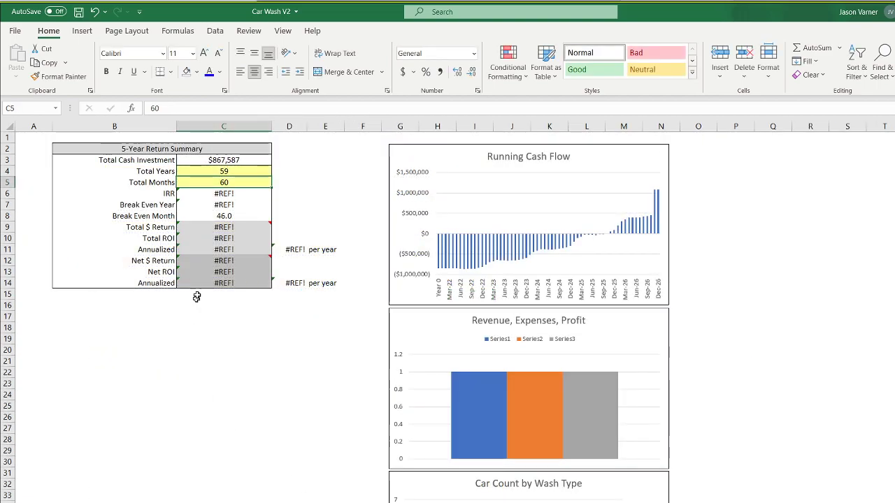
Divide the Total Years formula in C4 by 12 to convert the month count into years.
click(244, 172)
click(410, 106)
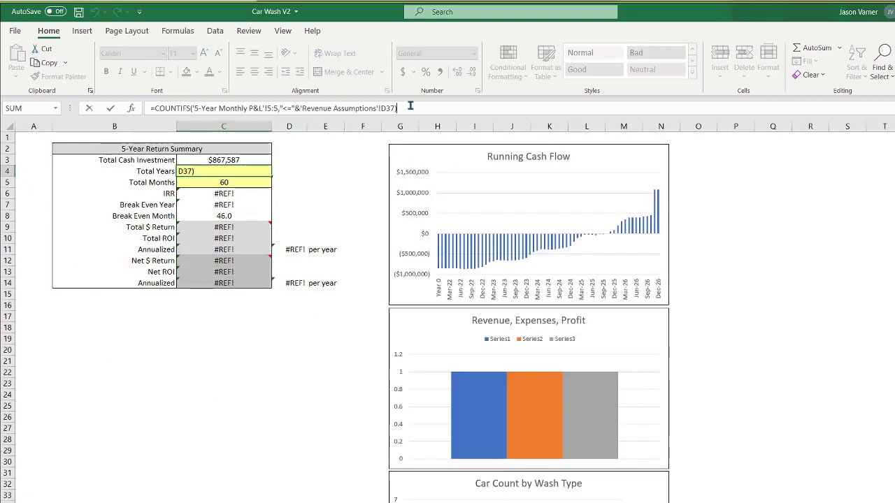
text(/12)
key(Return)
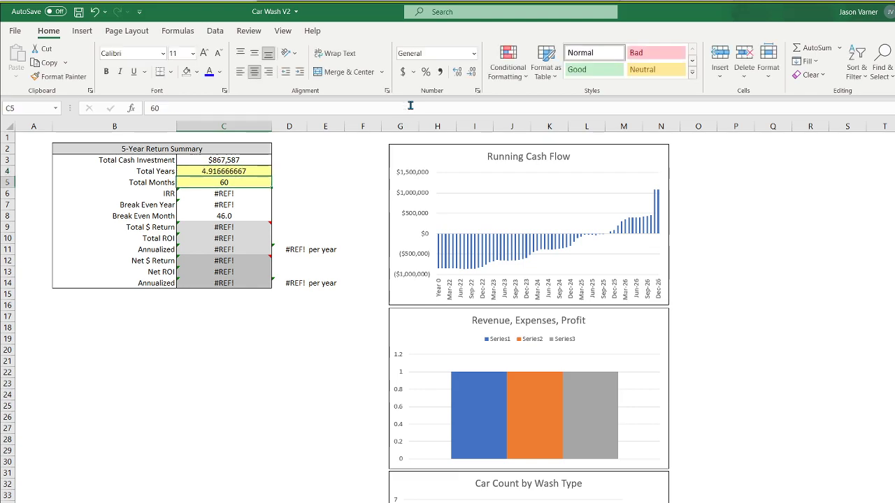
Replace the yellow fill of the Total Years cell C4 with a very light grey fill.
click(237, 171)
click(196, 72)
click(210, 232)
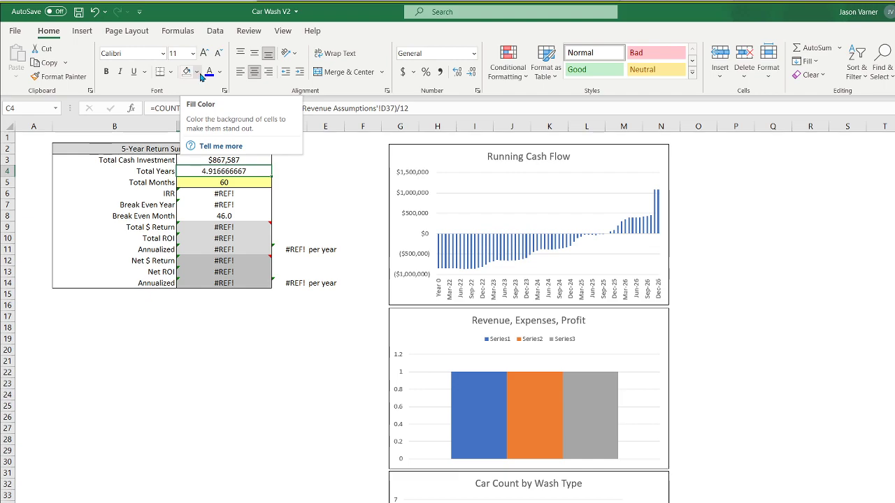
click(196, 72)
click(188, 114)
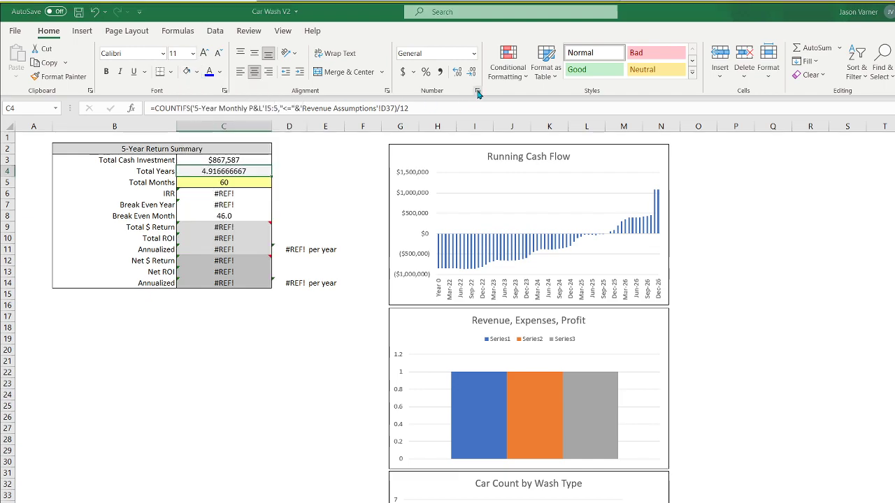
Format the Total Years value in C4 as Number with one decimal place.
click(477, 90)
click(425, 237)
click(583, 259)
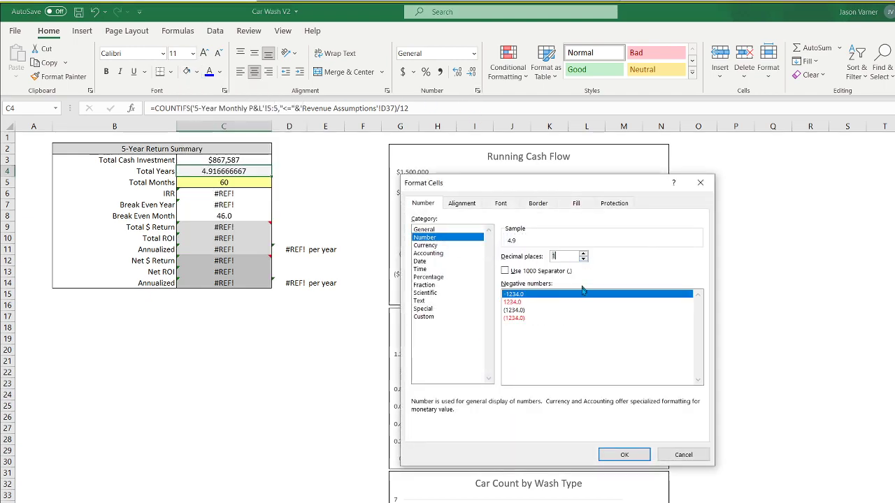
click(624, 455)
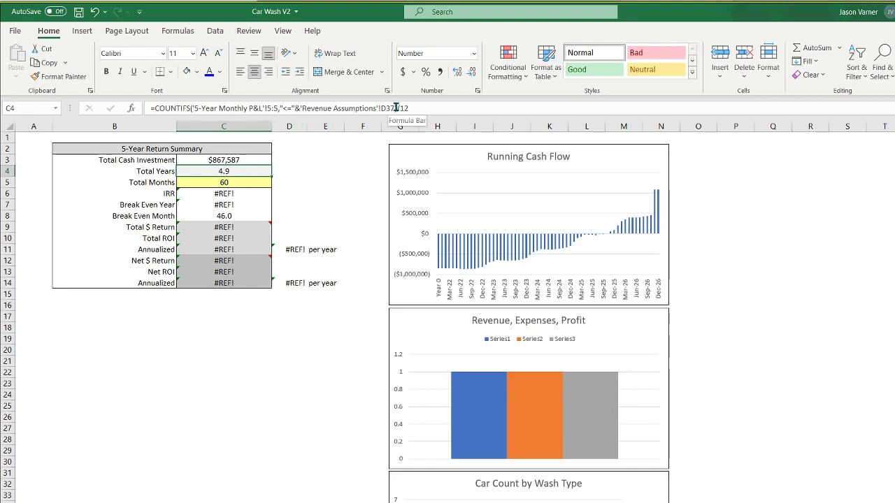
Copy the COUNTIFS part of the Total Years formula, without /12, into Total Months in C5 and apply the same light grey fill.
drag(399, 108, 148, 108)
right_click(163, 108)
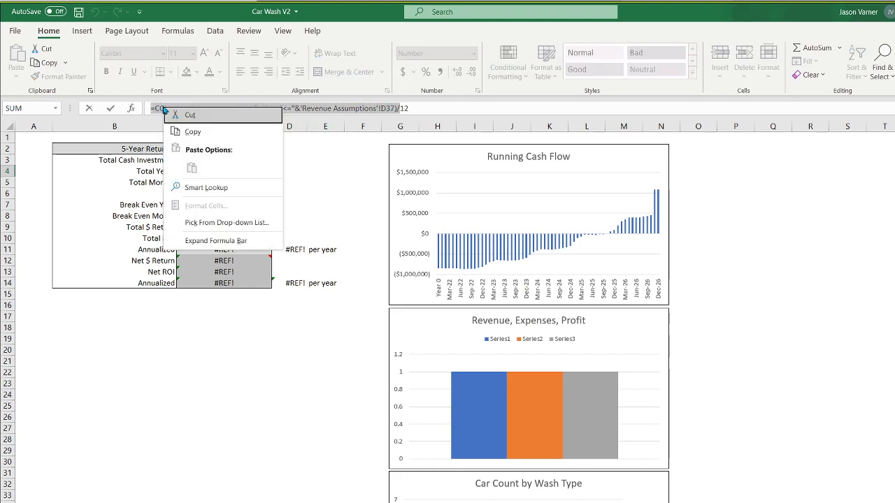
click(190, 130)
key(Return)
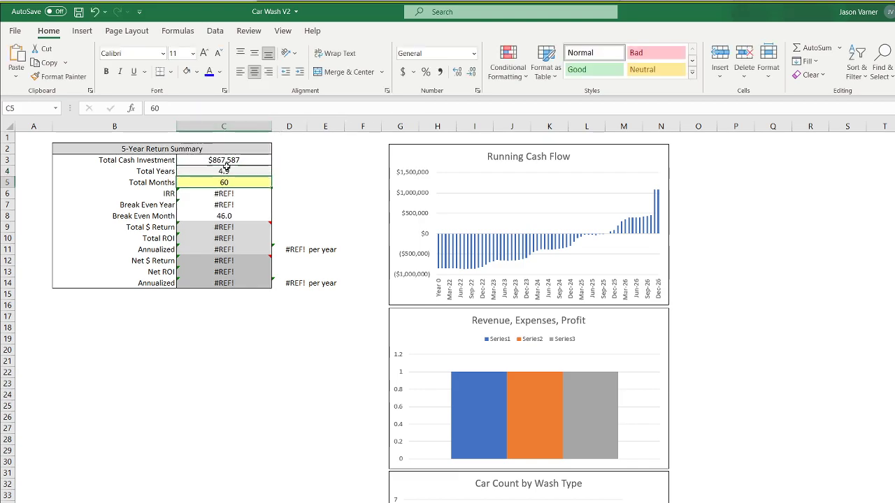
right_click(150, 108)
click(181, 170)
key(Return)
key(Return)
click(225, 184)
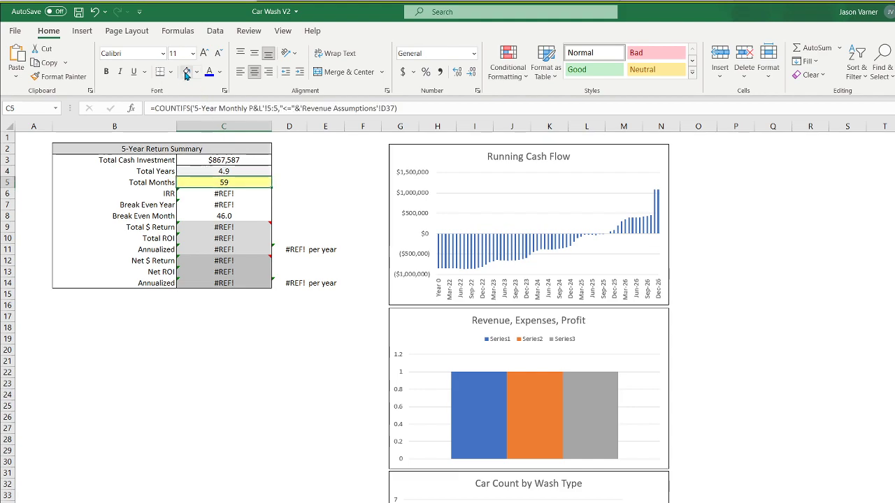
click(237, 169)
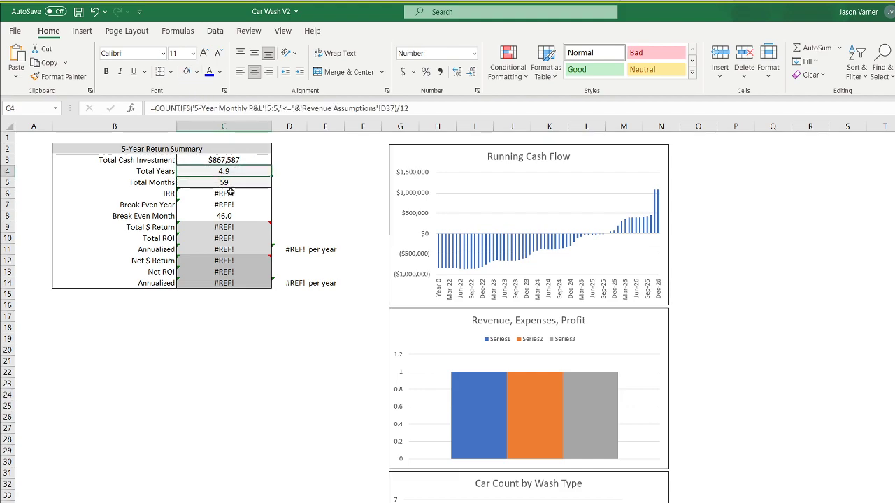
Set IRR in C6 to the IRR of the annual Cash Flow Before Tax and Equity, =IRR('5-Year Annual P&L'!D70:I70).
click(237, 195)
text(=irr()
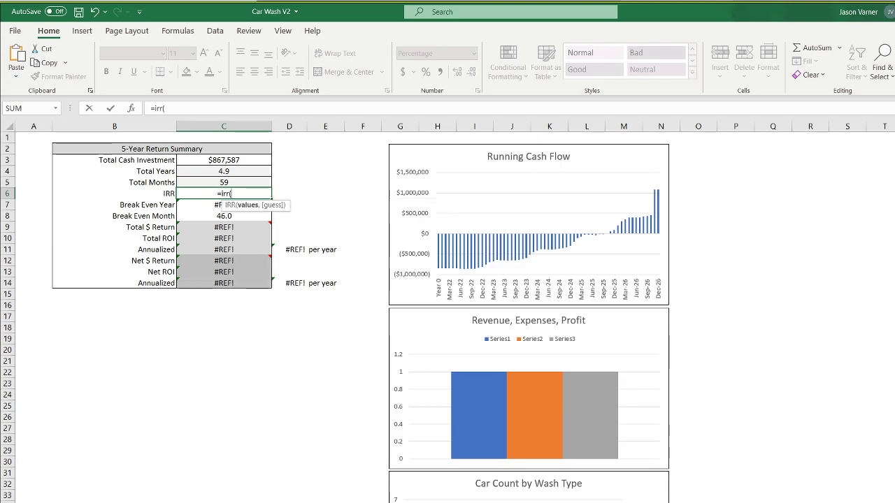
key(ctrl+Page_Down)
scroll(448, 343, down, 20)
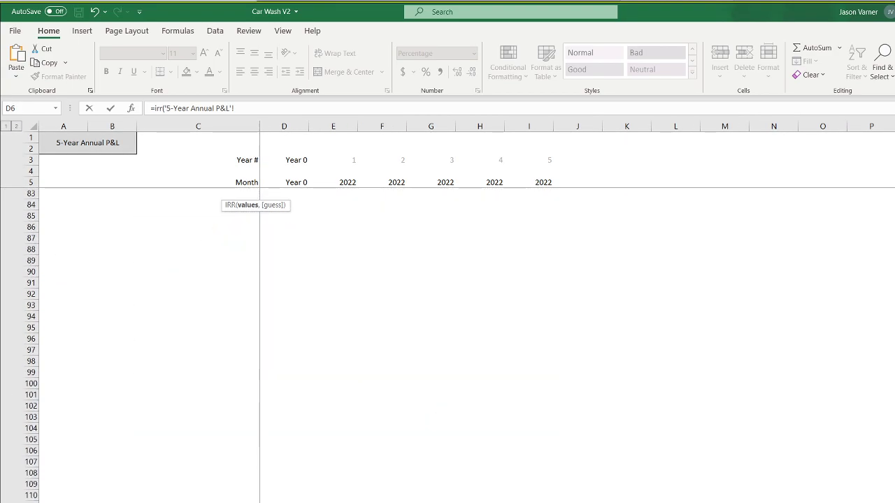
scroll(300, 408, up, 7)
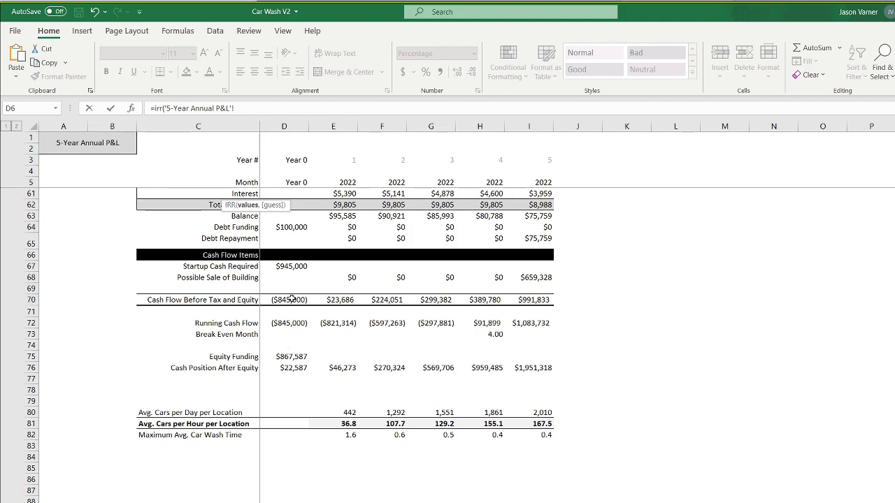
drag(289, 300, 524, 300)
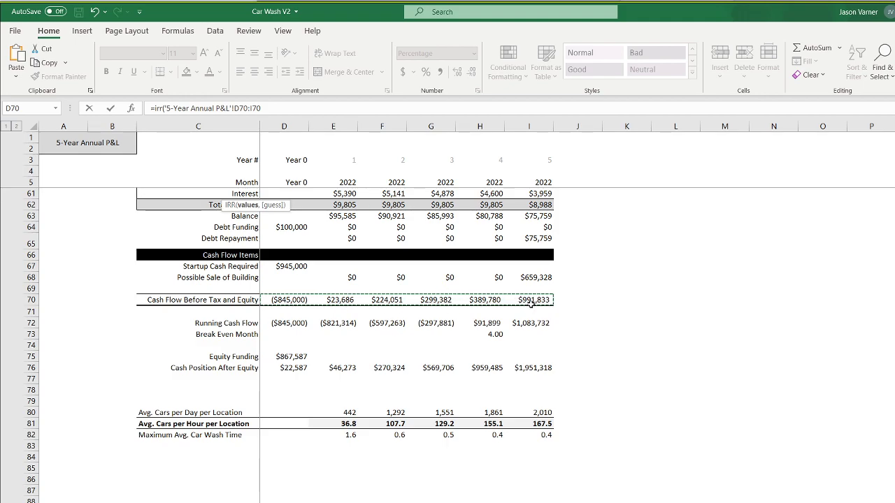
key(Return)
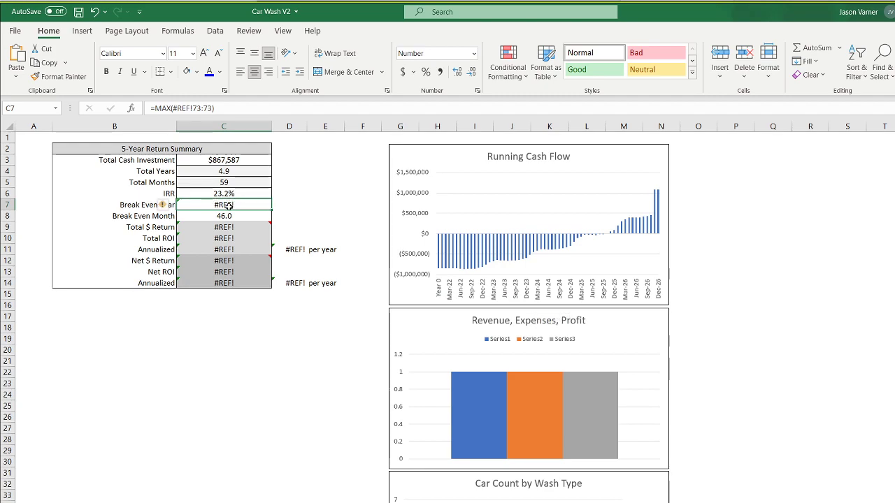
Set Break Even Year in C7 to =MAX('5-Year Annual P&L'!73:73).
text(=max()
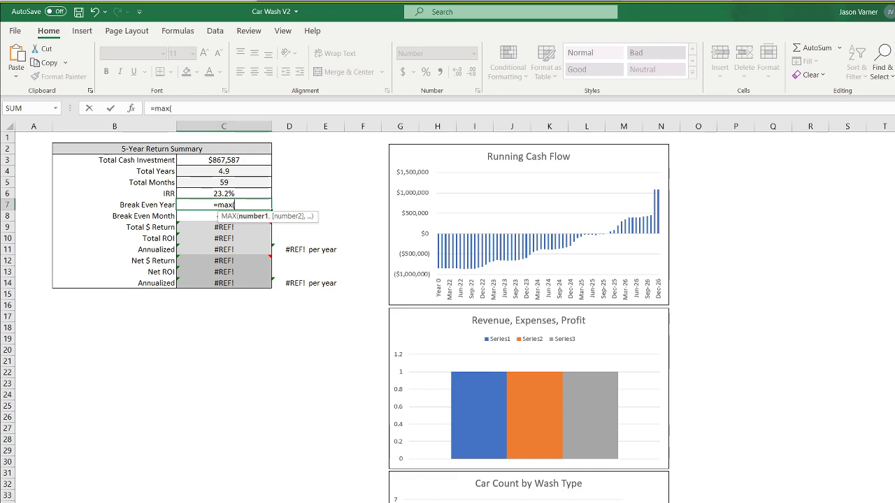
click(299, 500)
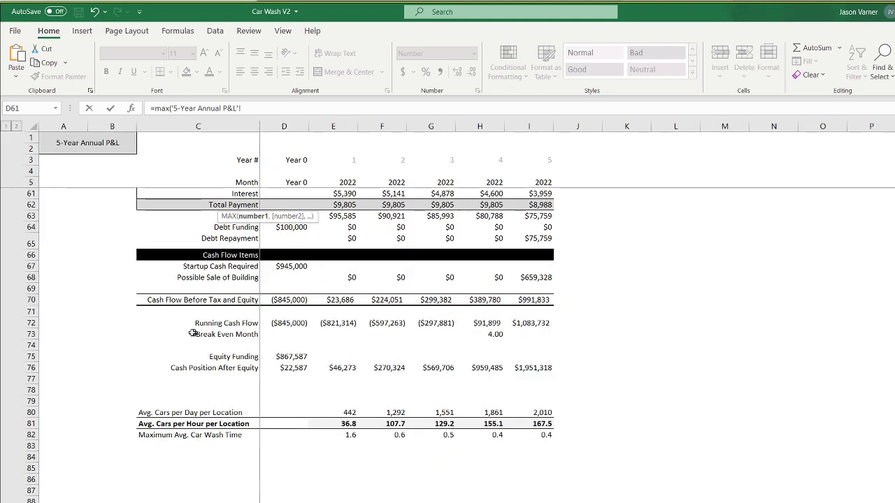
click(32, 334)
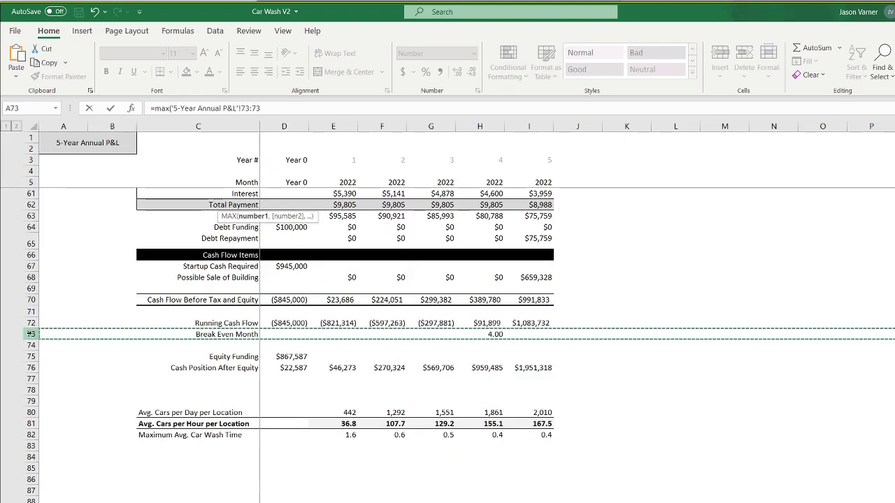
key(Return)
Set Break Even Month in C8 to =MAX('5-Year Monthly P&L'!73:73).
key(Down)
text(=)
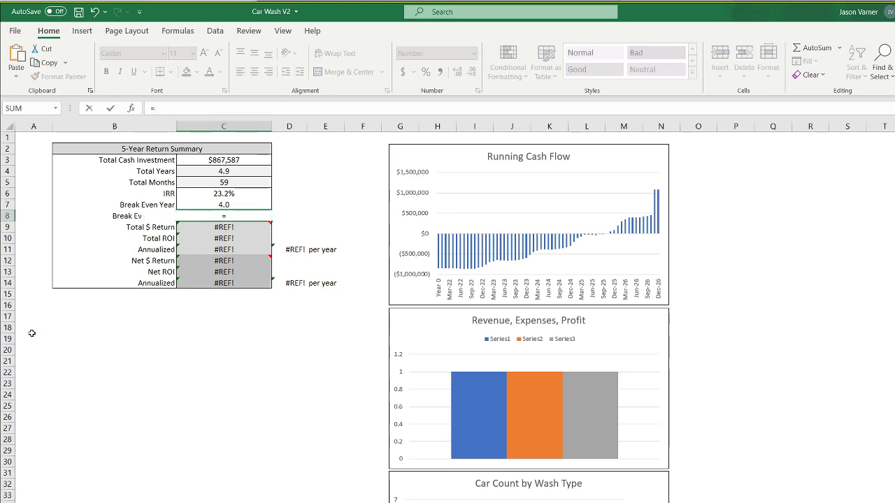
text(max()
key(ctrl+Page_Up)
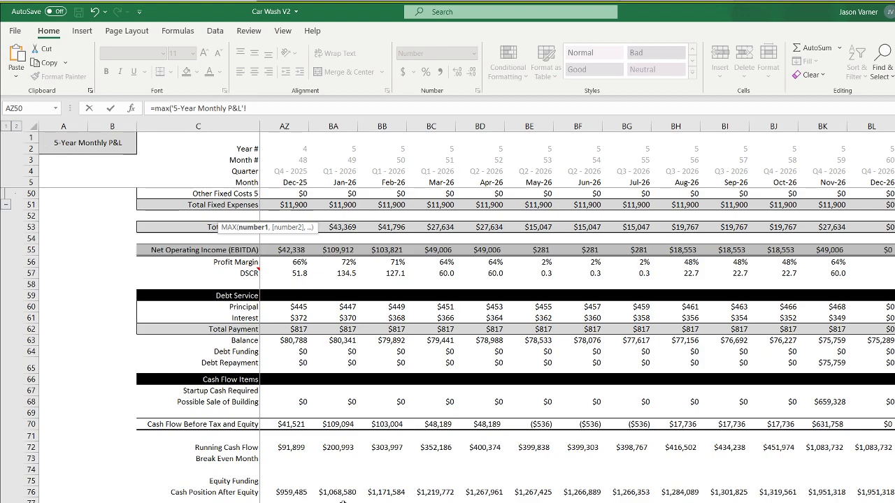
click(23, 459)
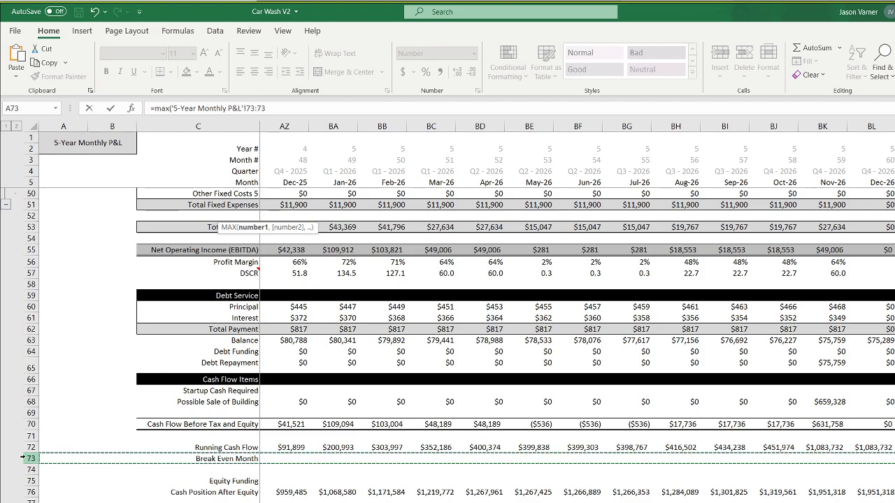
key(Return)
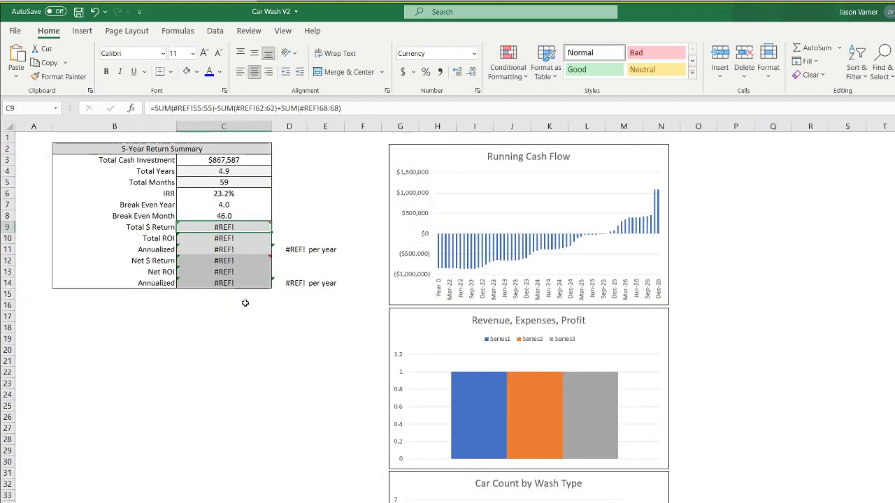
Delete the note attached to the Total $ Return value in C9.
mouse_move(228, 226)
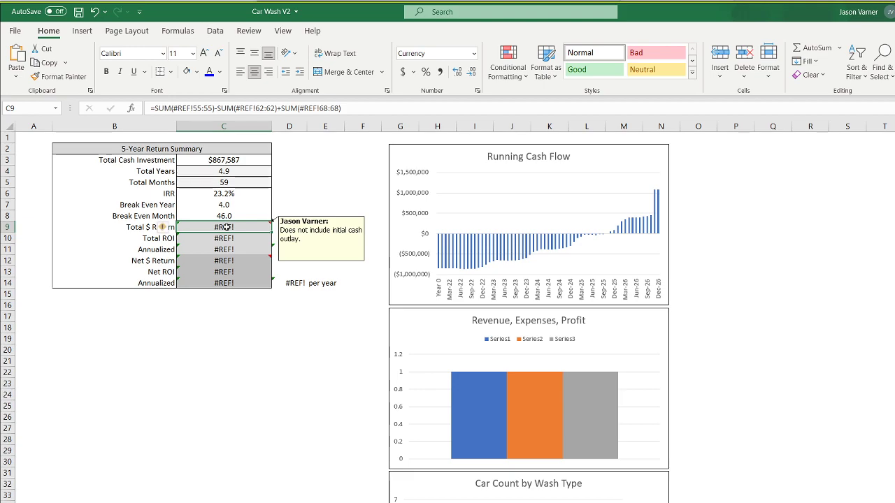
right_click(227, 227)
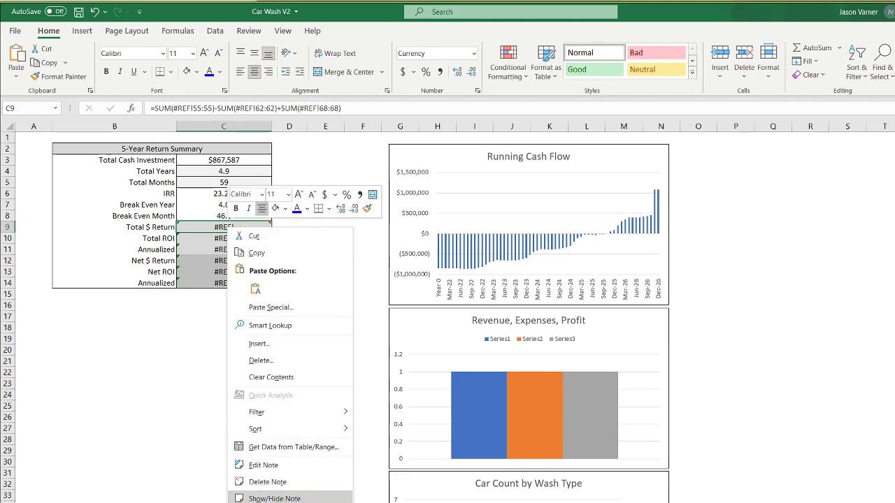
click(265, 481)
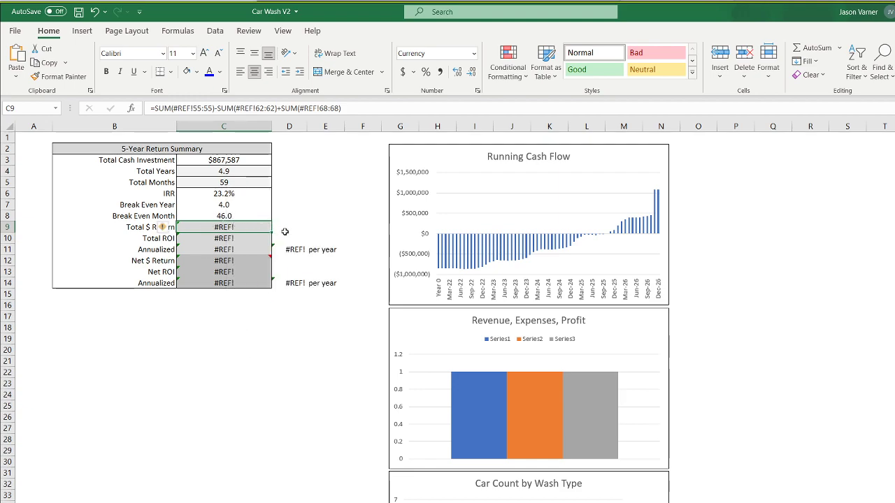
text(=sum()
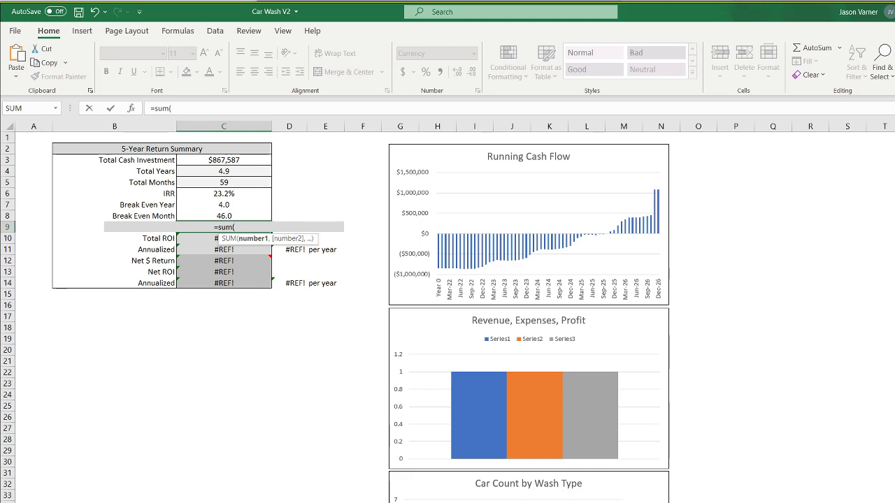
click(454, 502)
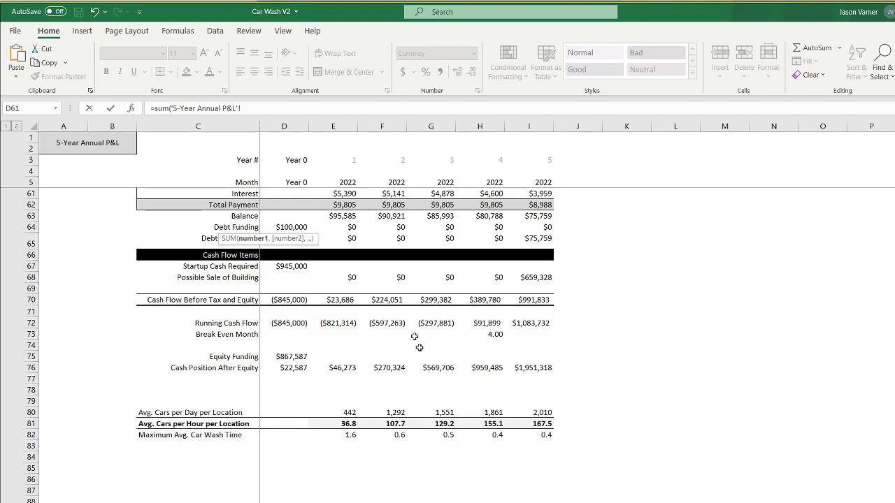
drag(278, 111, 75, 102)
key(BackSpace)
key(Return)
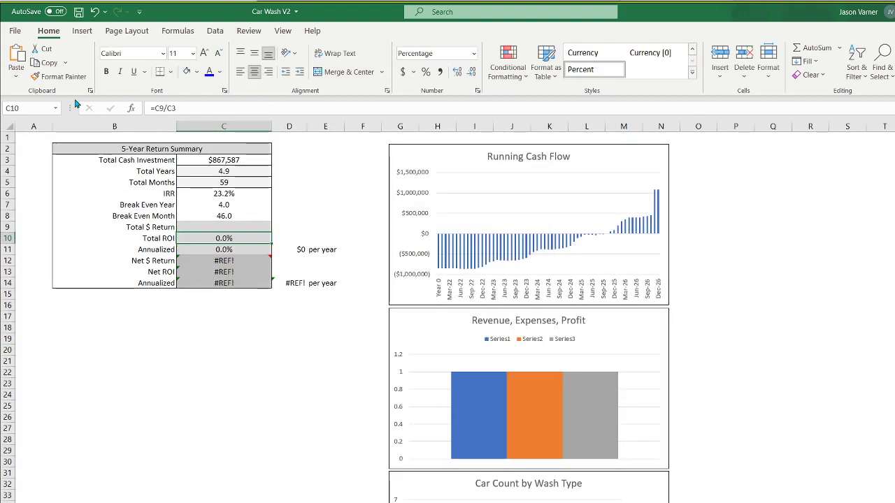
Clear the Total $ Return through Annualized rows, 9 to 14, including the per-year figures beside them.
mouse_move(217, 260)
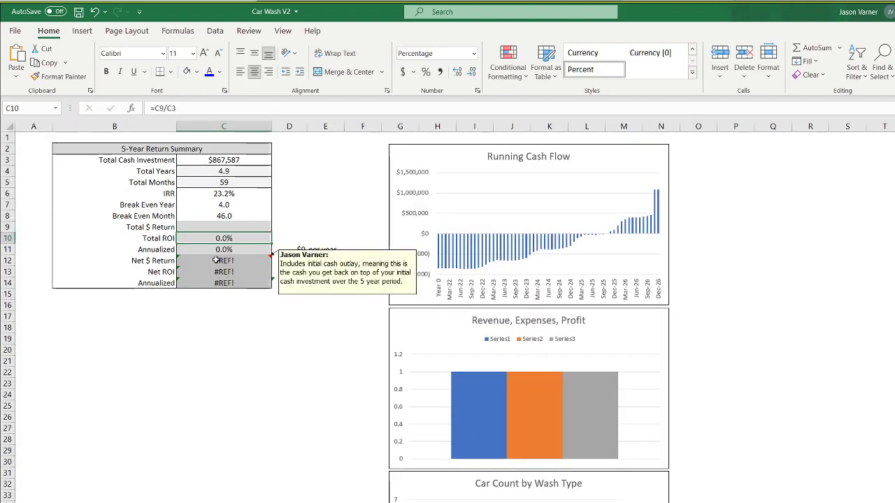
drag(83, 303, 345, 222)
click(238, 287)
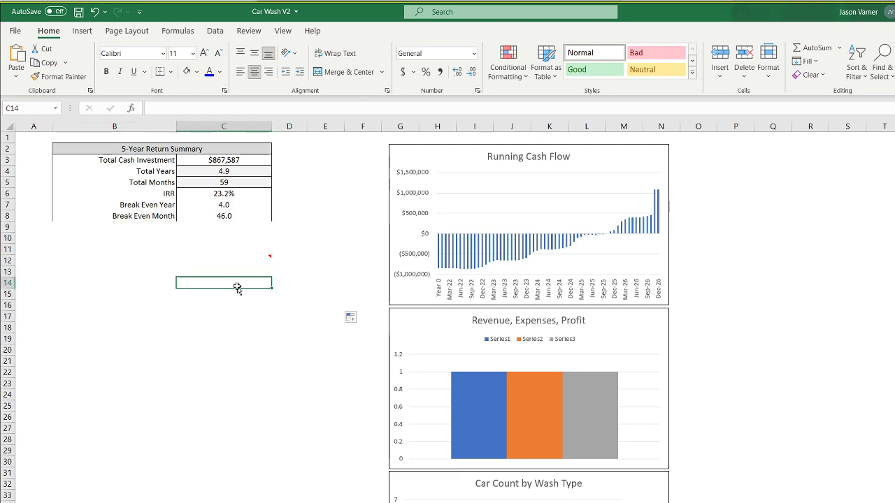
Add a bottom border under the Break Even Month row, B8:C8.
drag(235, 216, 154, 216)
click(170, 72)
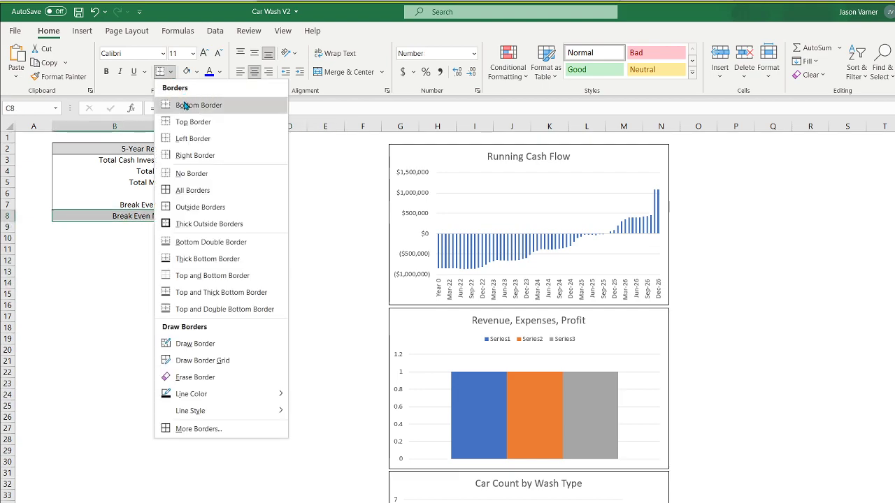
click(184, 105)
click(202, 316)
Apply dashed borders to all cells of B3:C8 and clear the stray dashed line below B26.
drag(224, 193, 218, 216)
click(172, 72)
click(192, 191)
click(170, 71)
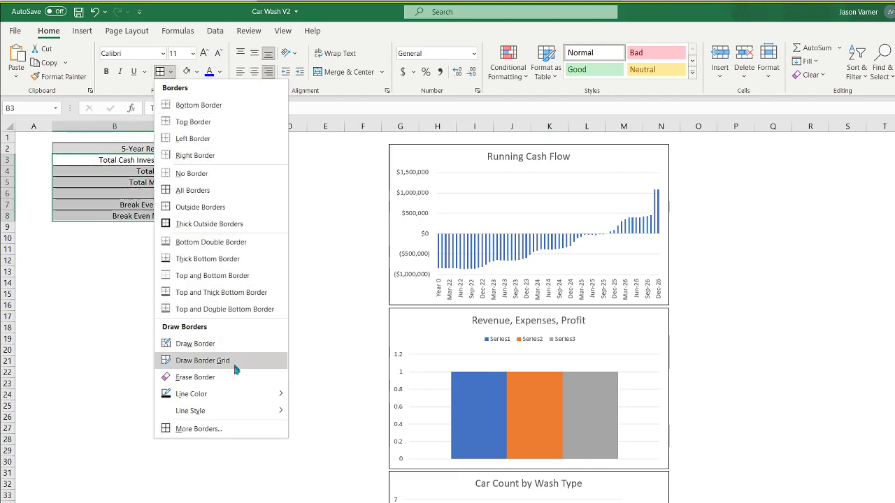
mouse_move(235, 411)
click(324, 439)
click(169, 420)
click(160, 72)
click(130, 295)
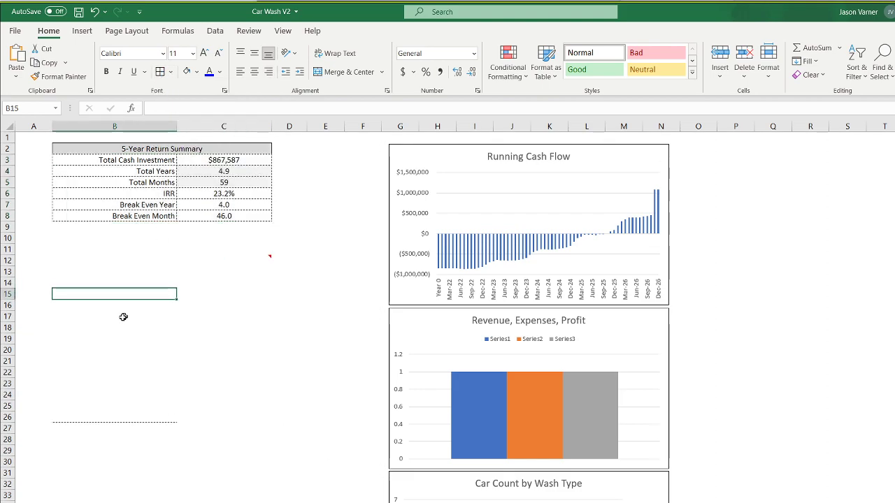
drag(107, 327, 272, 465)
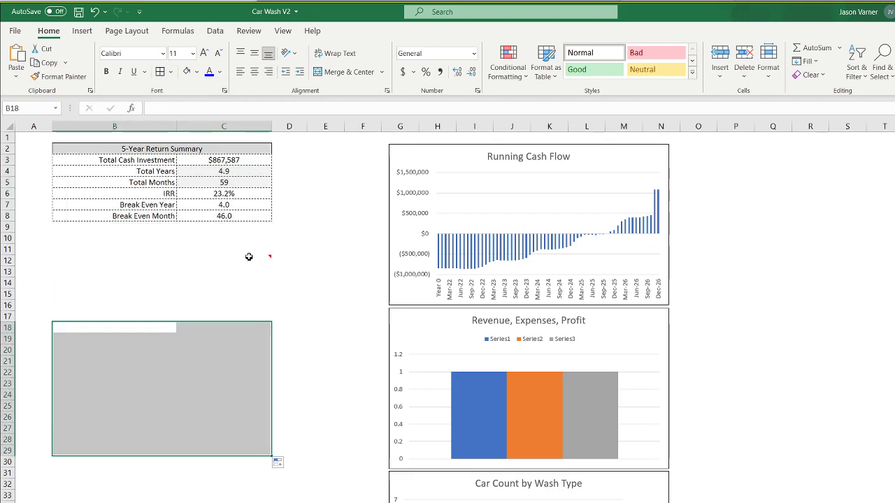
Delete the leftover note from C12 and make the 5-Year Return Summary heading bold.
right_click(249, 253)
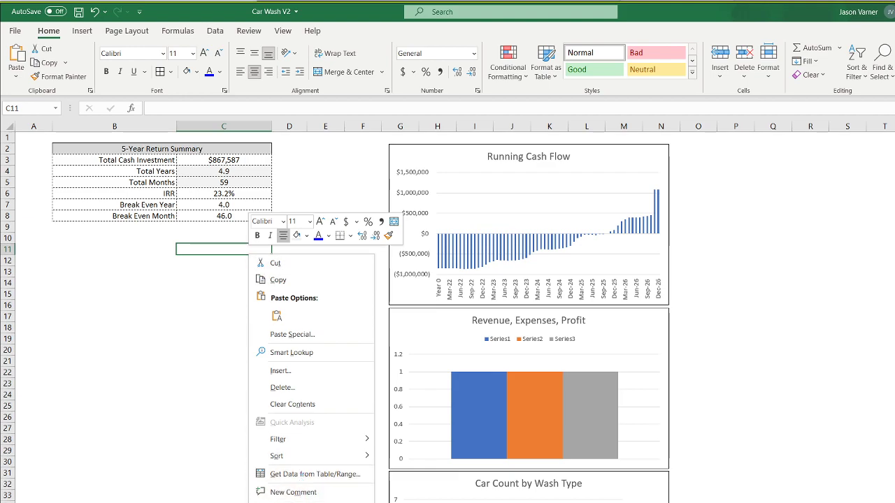
click(282, 387)
click(272, 415)
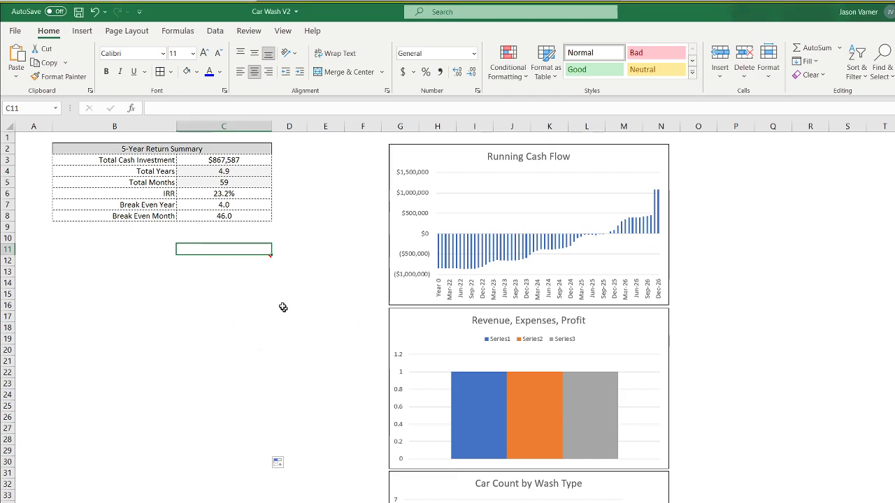
right_click(261, 264)
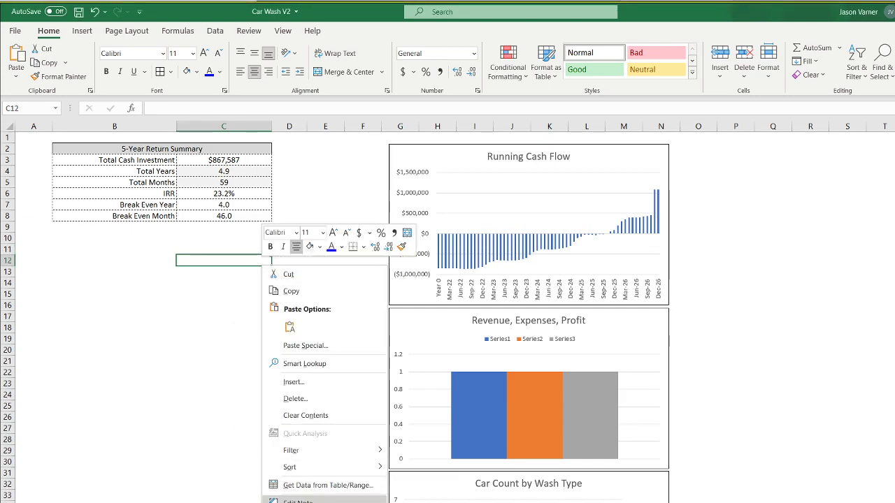
click(282, 502)
click(211, 442)
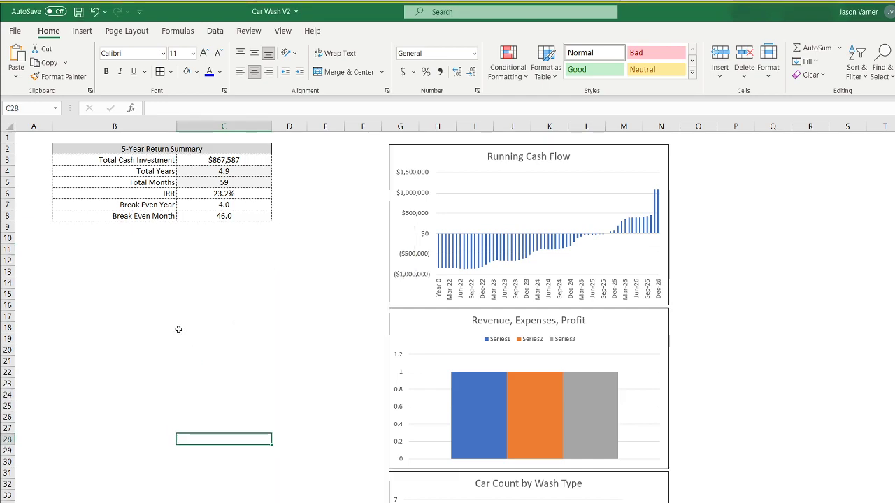
click(152, 143)
click(106, 72)
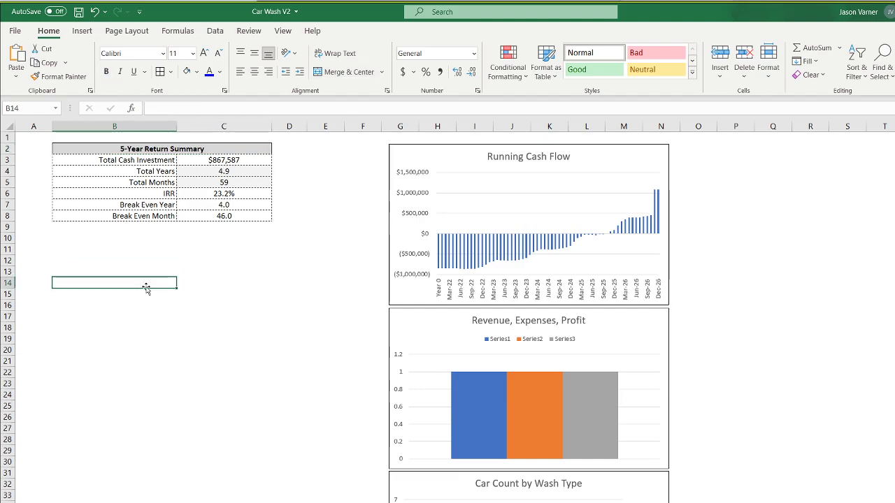
Clear the date in D37 on the feasibility inputs sheet.
key(ctrl+Page_Up)
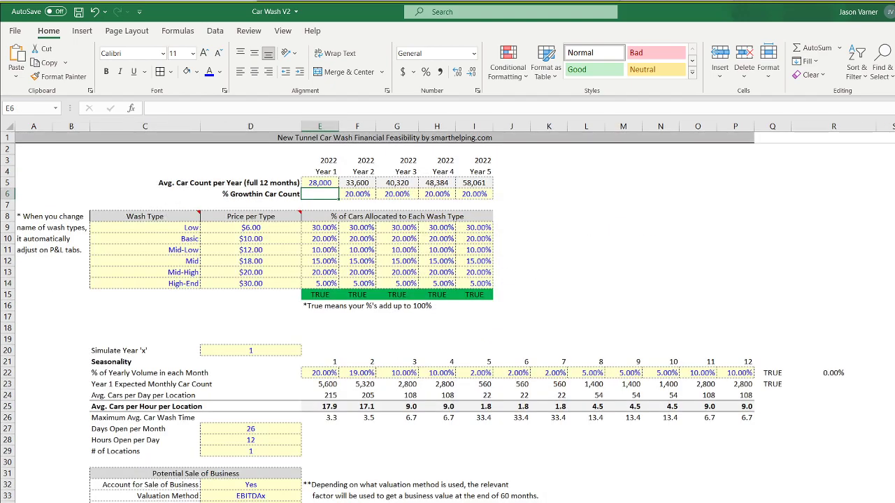
click(250, 502)
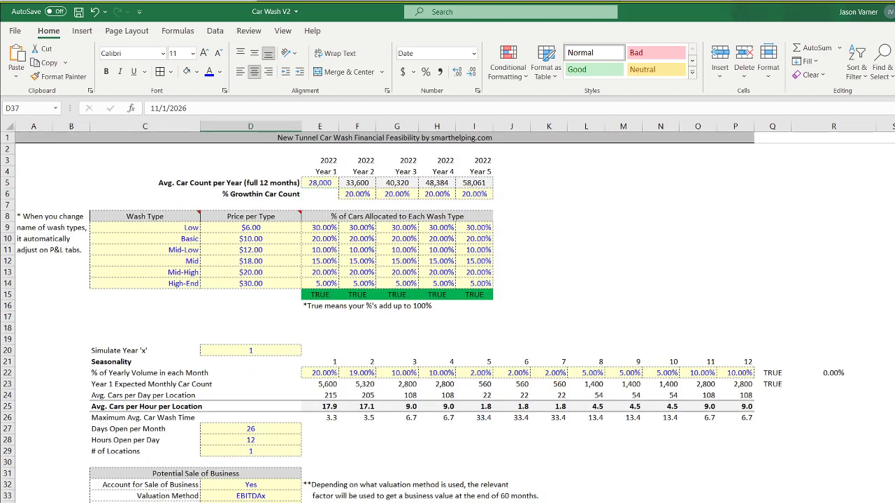
key(Down)
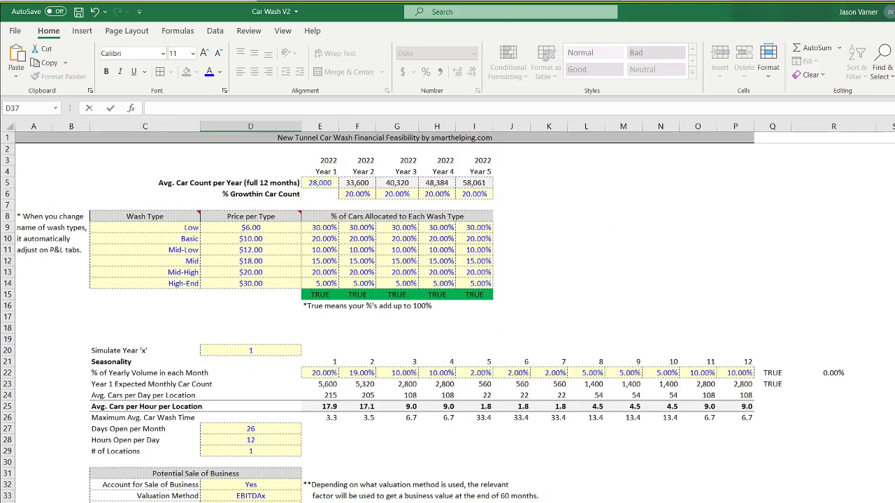
Enter NA in BM5, directly after Dec-26 in the Month row of the 5-Year Monthly P&L.
key(ctrl+Page_Down)
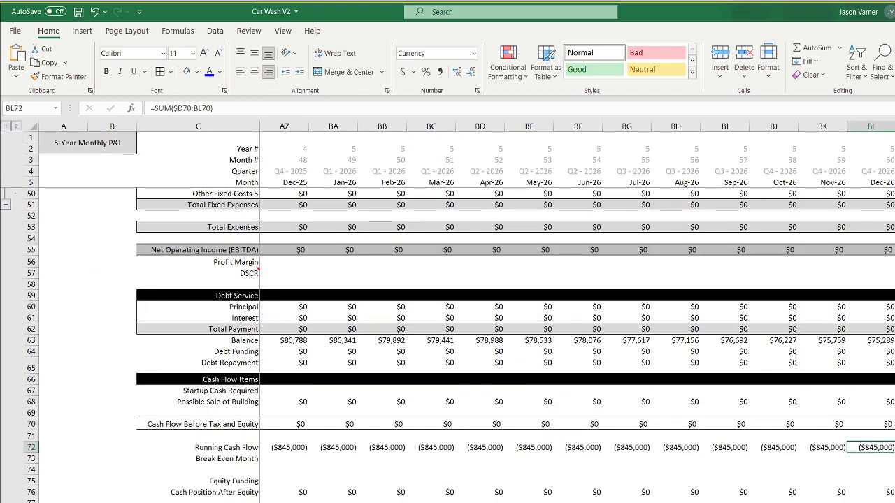
scroll(490, 314, up, 15)
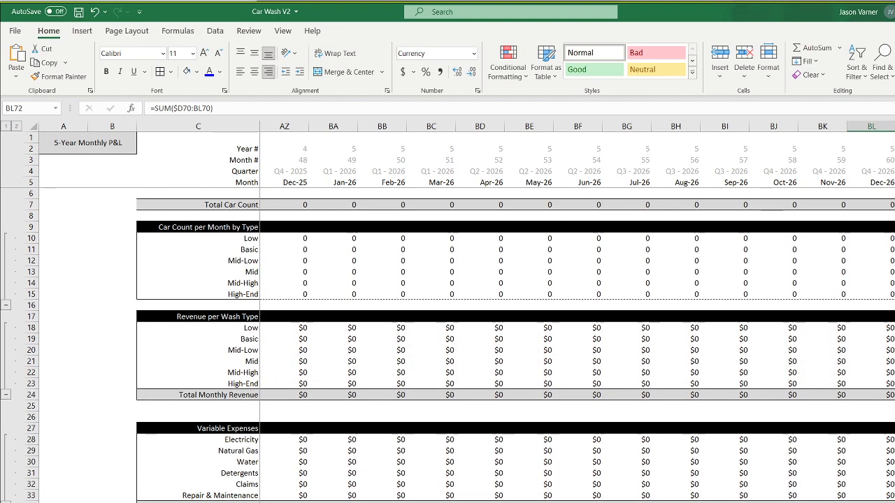
scroll(489, 315, down, 4)
scroll(489, 315, down, 4)
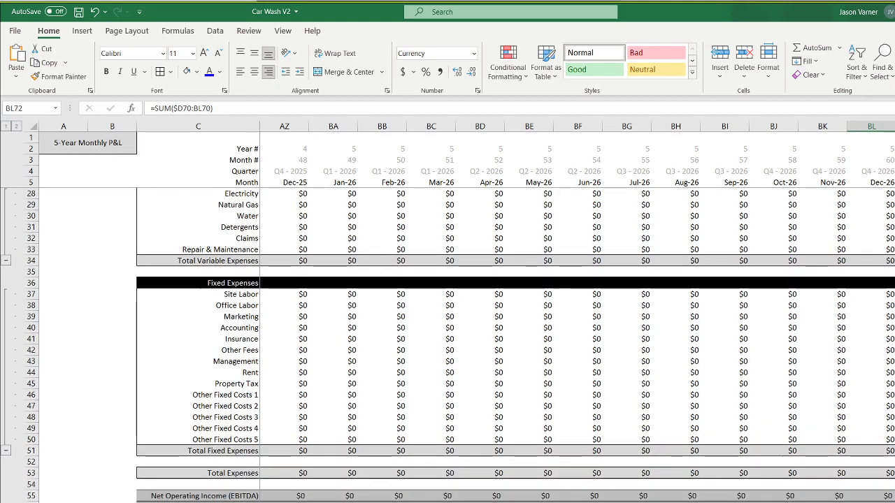
click(894, 182)
text(NA)
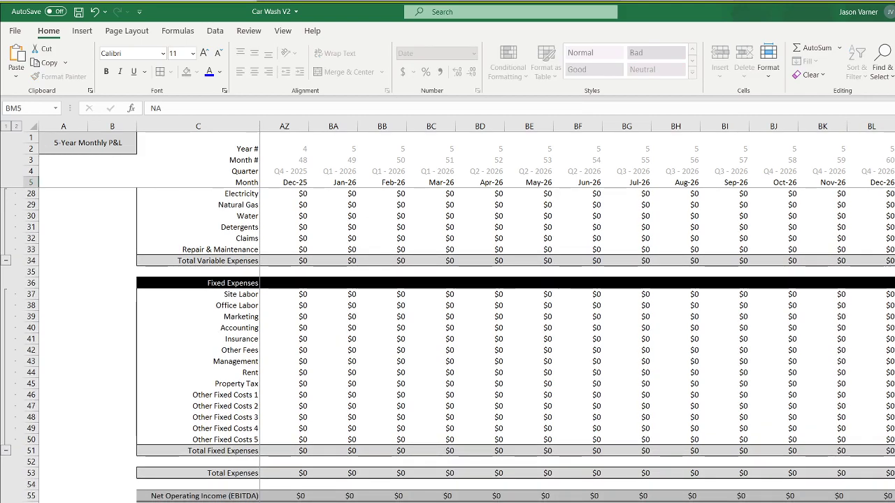
scroll(489, 315, up, 7)
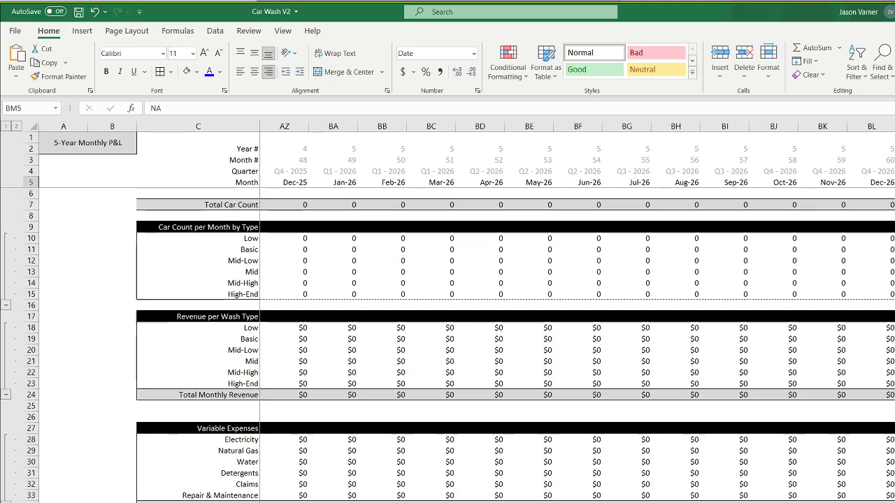
Extend the source of D37's validation list to ='5-Year Monthly P&L'!$E$5:$BM$5.
key(ctrl+Page_Up)
key(Up)
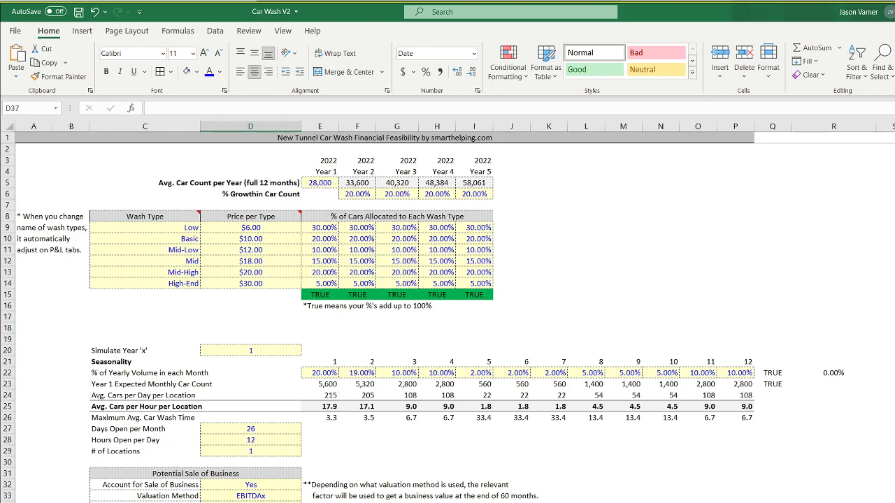
click(215, 30)
click(669, 74)
click(697, 93)
click(589, 343)
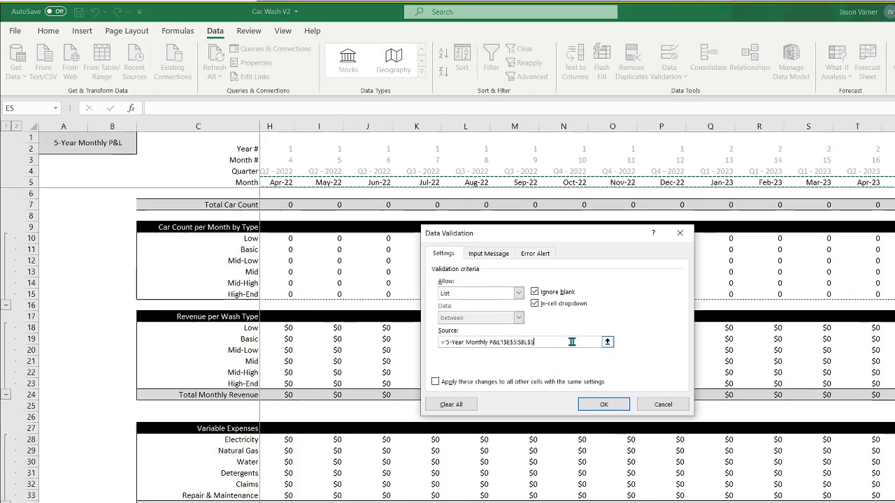
click(606, 342)
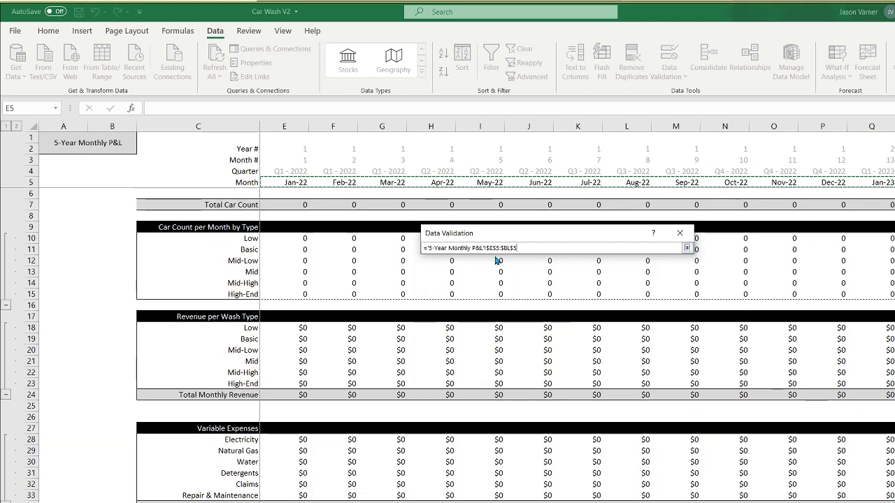
click(510, 249)
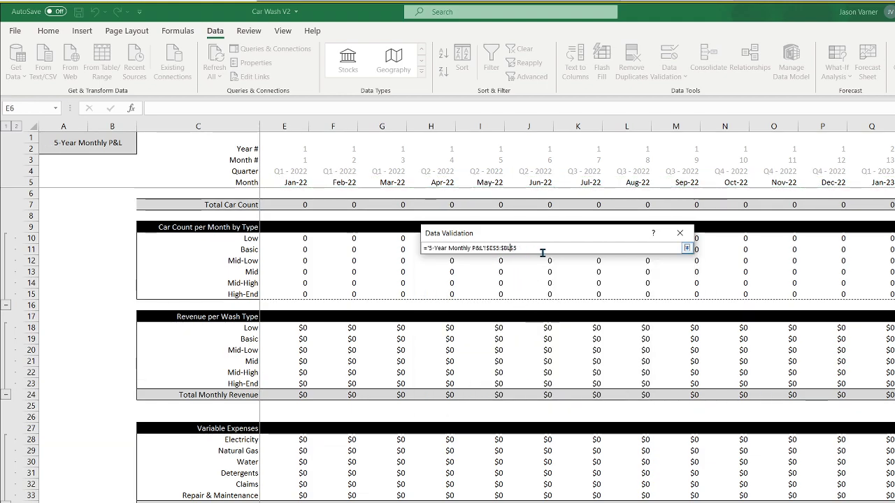
key(BackSpace)
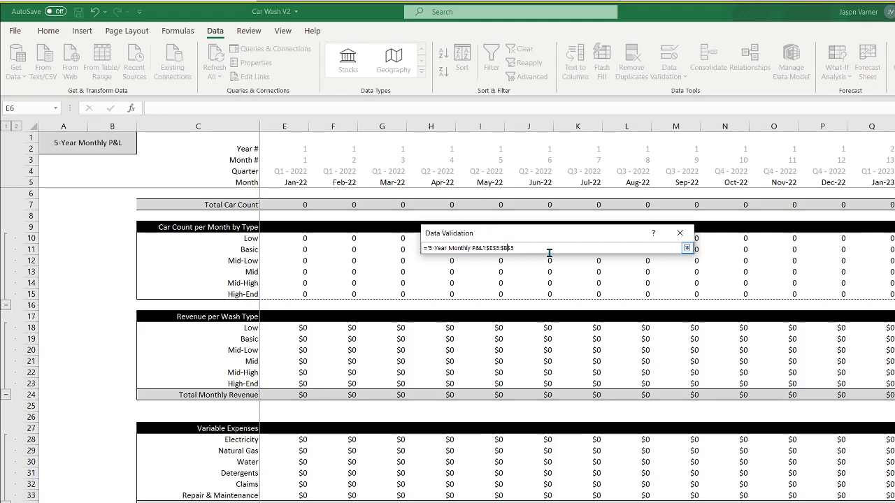
key(Return)
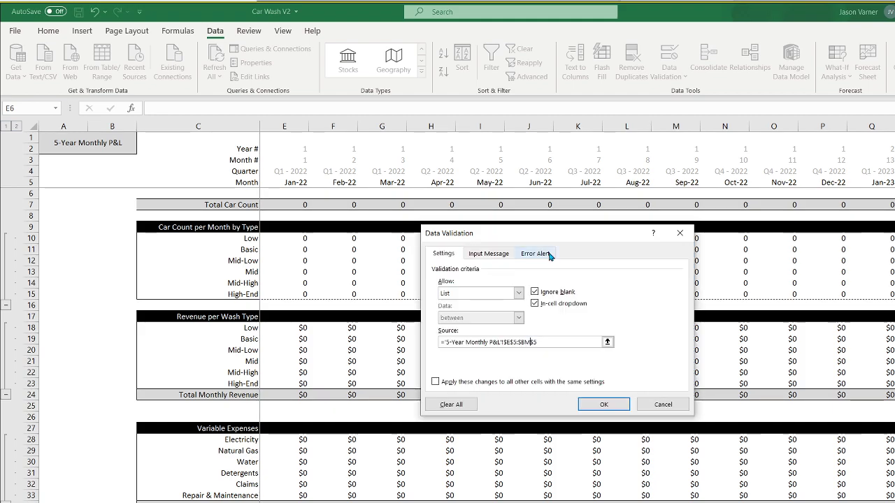
click(610, 402)
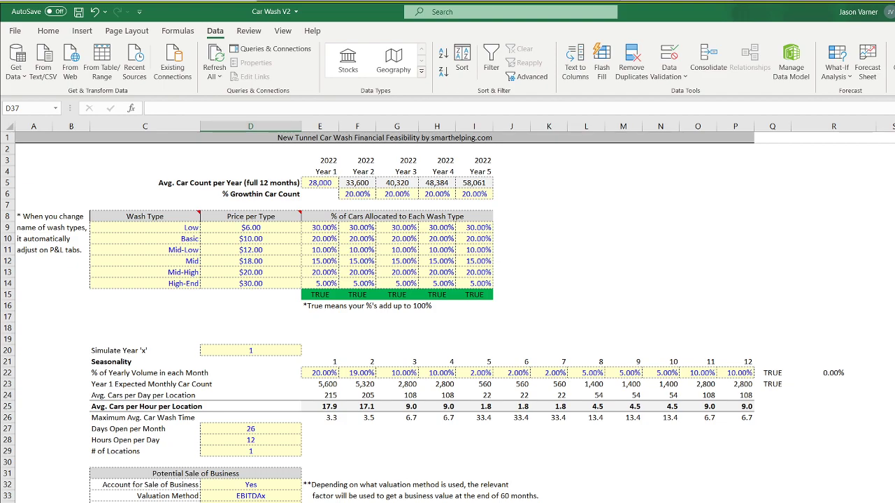
Set D37 to the NA option and check the last months of the 5-Year Monthly P&L down to the cash flow rows.
click(397, 502)
key(ctrl+Page_Down)
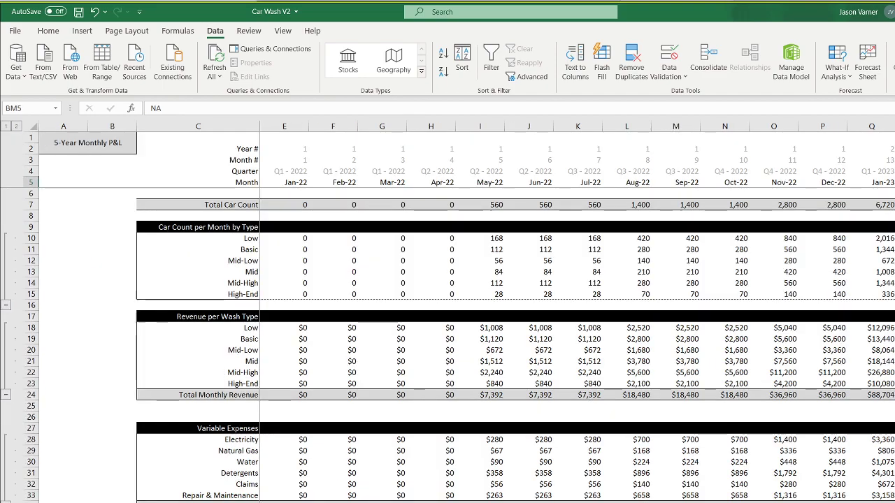
scroll(827, 396, right, 15)
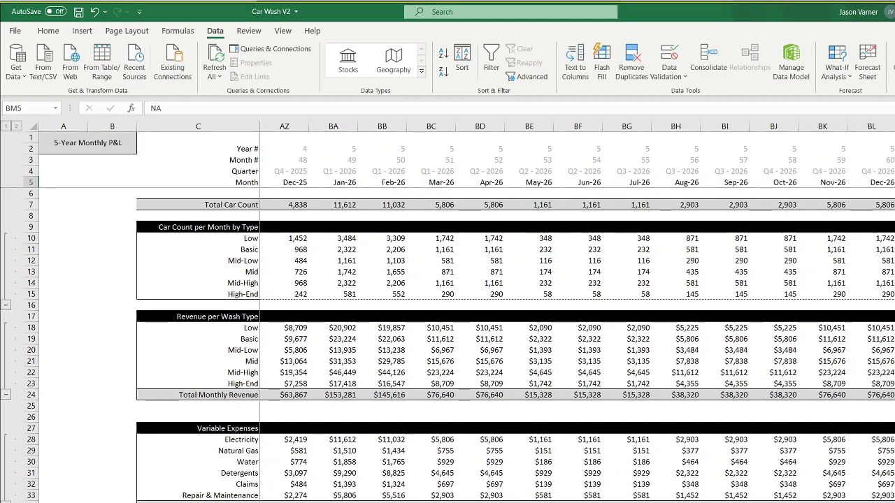
scroll(833, 489, down, 7)
scroll(832, 489, down, 12)
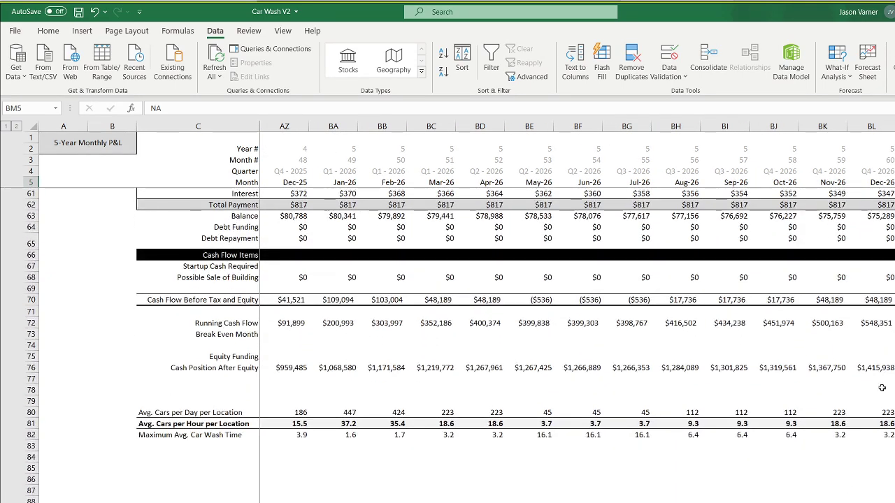
Check the Dec-26 formulas for the debt Balance and Possible Sale of Building in the 5-Year Monthly P&L.
scroll(882, 388, up, 4)
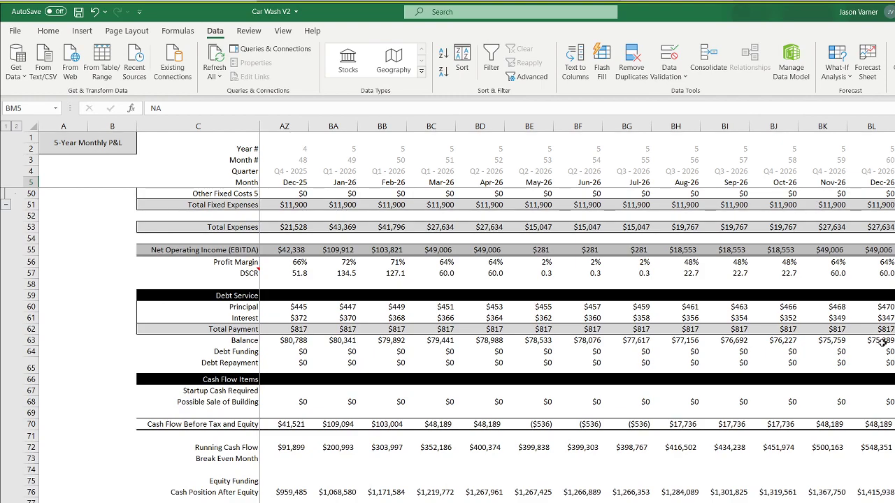
click(878, 341)
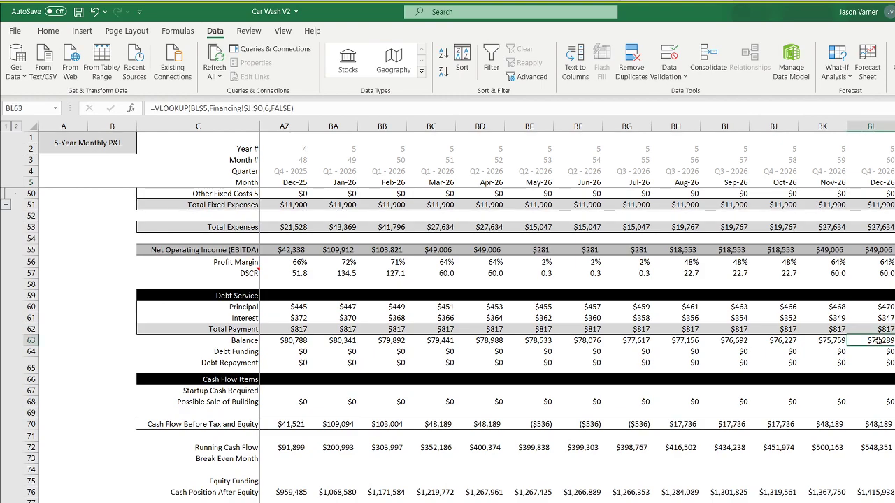
click(877, 402)
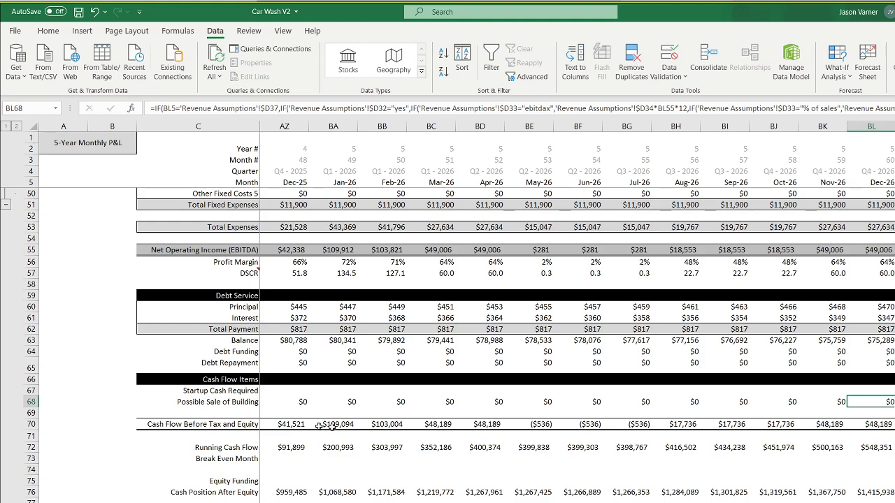
Change the row label in C68 of the 5-Year Monthly P&L to Possible Sale of Business.
click(236, 402)
drag(205, 109, 321, 104)
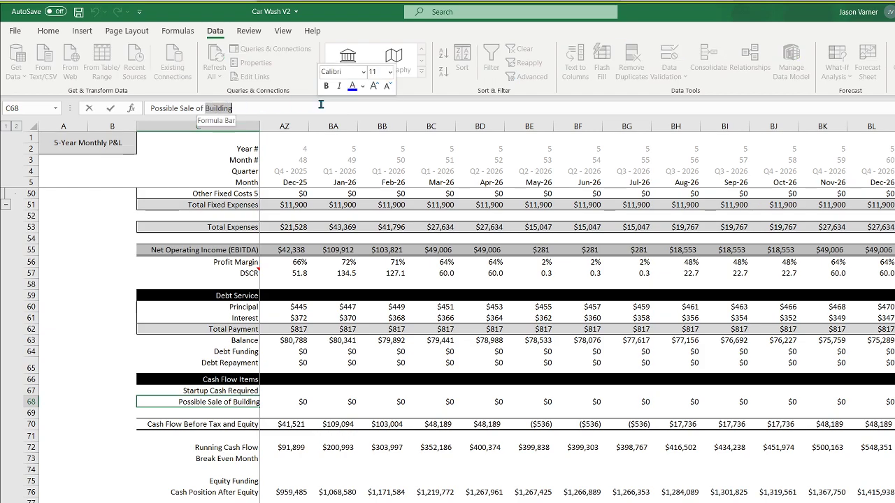
text(Business)
key(Return)
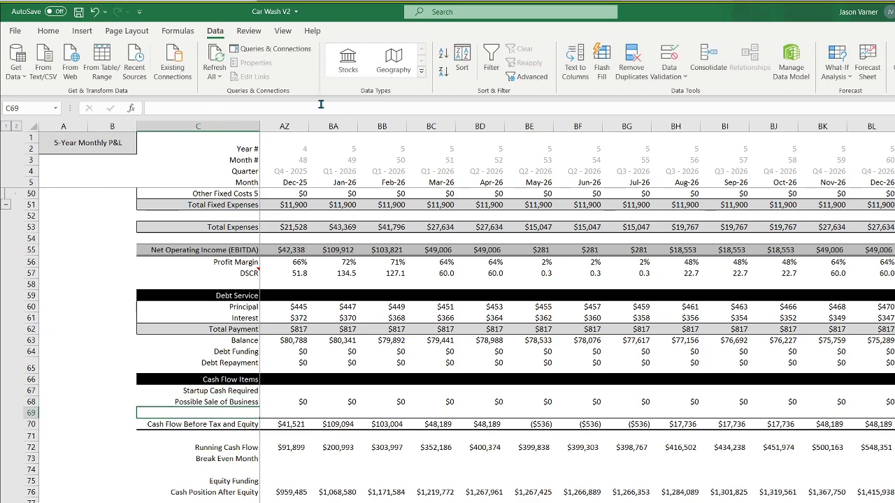
Select the Possible Sale of Building label in C68 of the 5-Year Annual P&L.
key(ctrl+Page_Up)
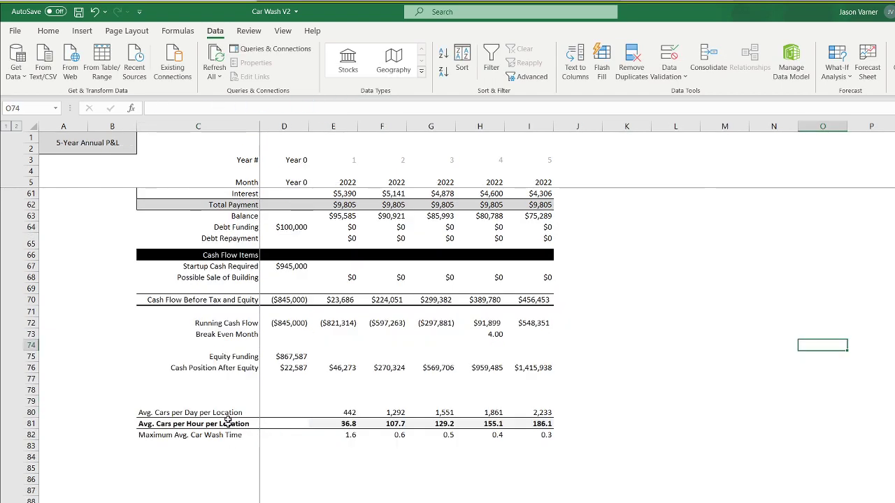
click(233, 277)
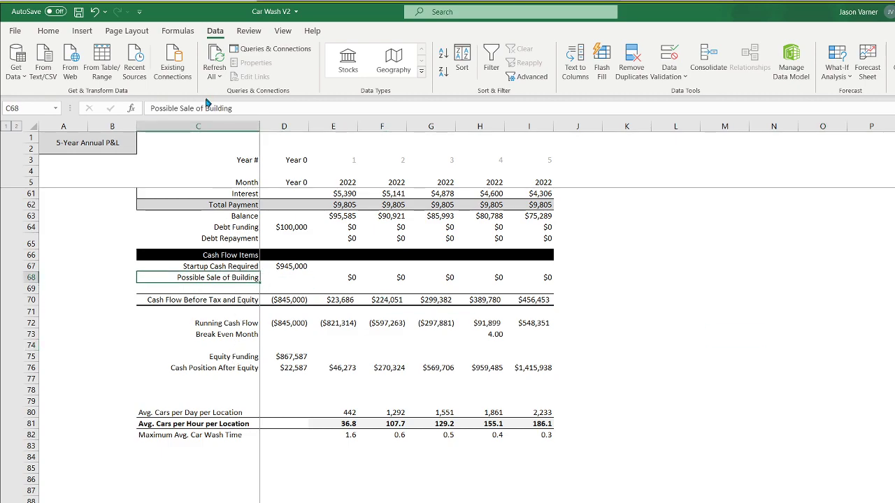
Change the label in cell C68 to "Possible Sale of Business" and save the workbook.
double_click(205, 107)
text(Business)
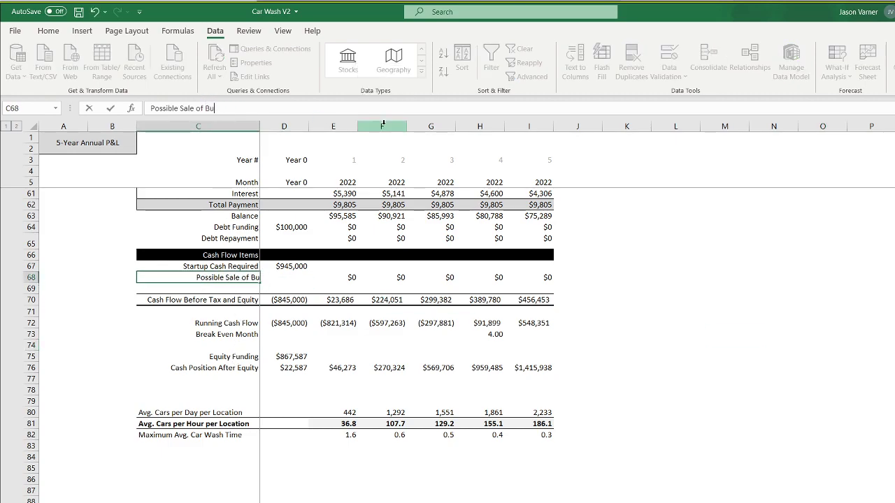
key(Return)
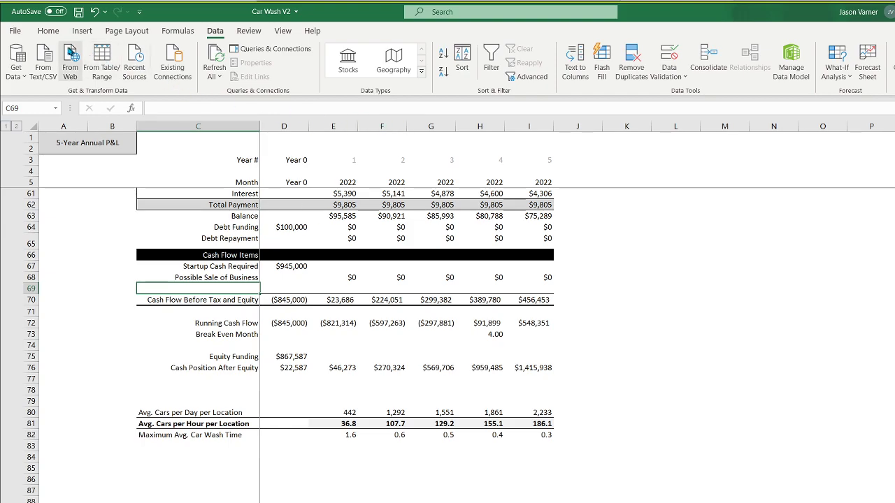
click(49, 31)
key(ctrl+s)
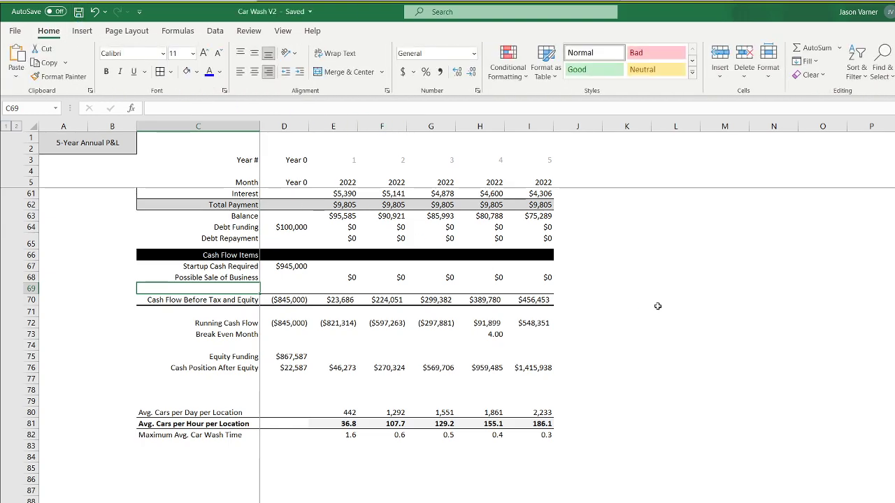
Review the 5-Year Annual P&L from car counts through cash flow, and inspect the Startup Cash Required formula.
click(657, 309)
scroll(661, 395, up, 18)
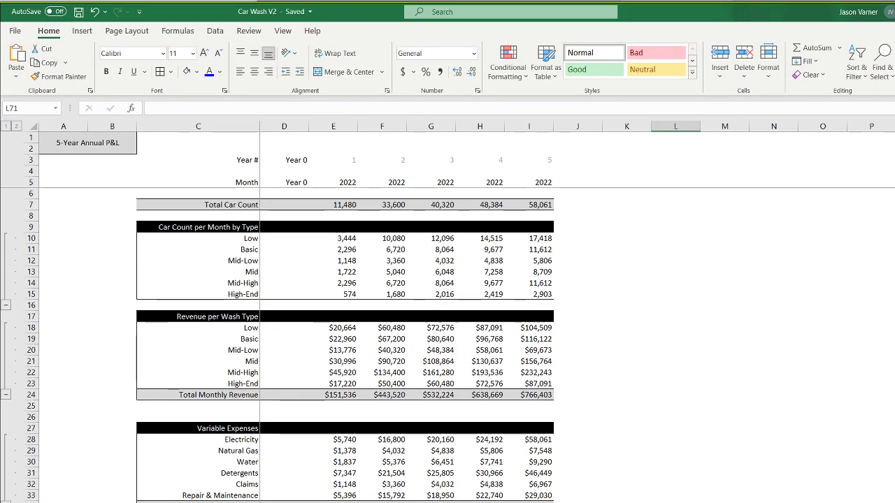
scroll(664, 399, down, 15)
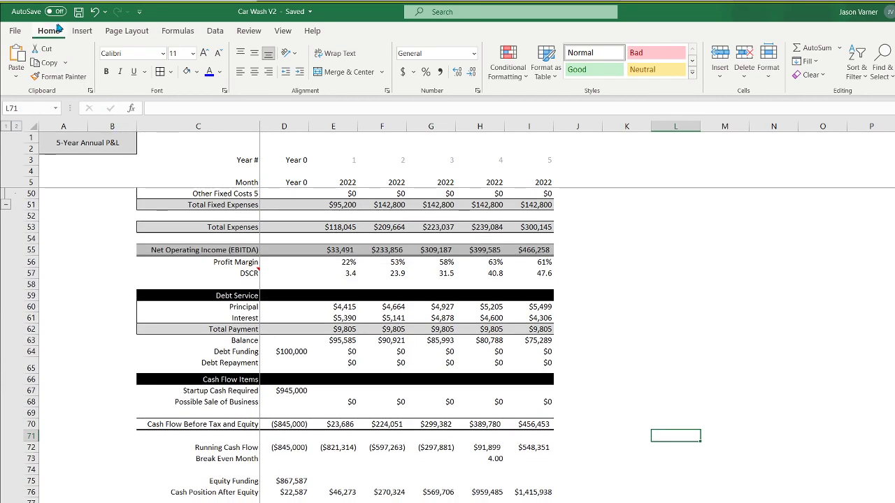
click(662, 407)
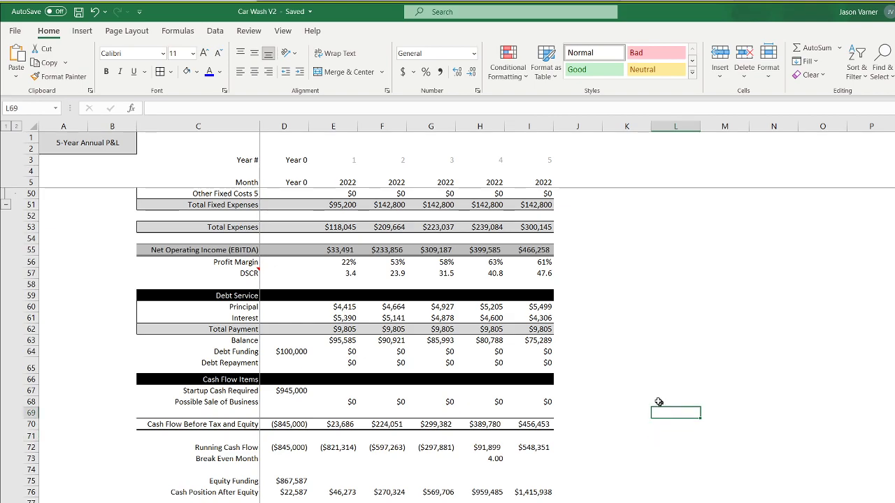
click(305, 391)
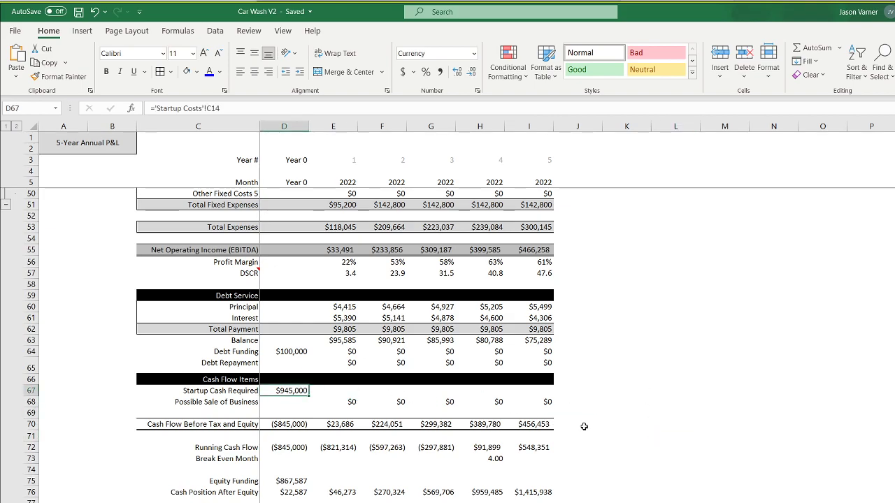
Apply a theme color to the tab of the sheet containing the 5-Year Return Summary.
key(ctrl+Page_Up)
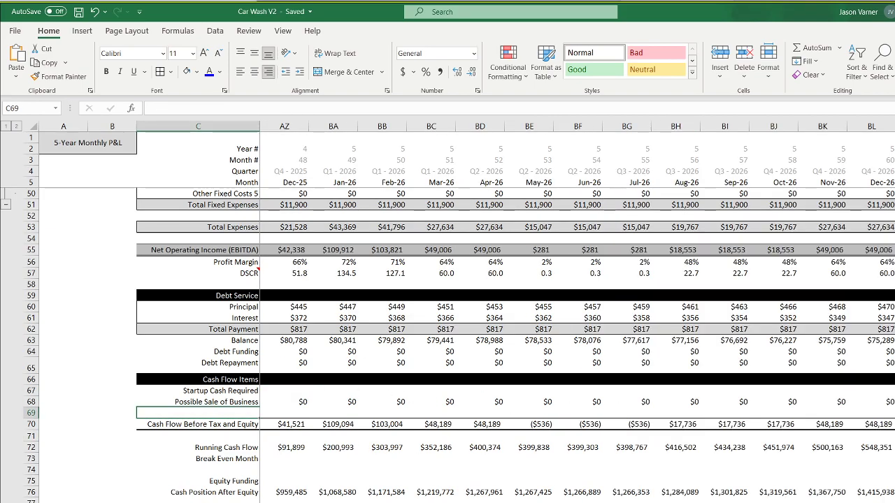
right_click(509, 502)
mouse_move(551, 502)
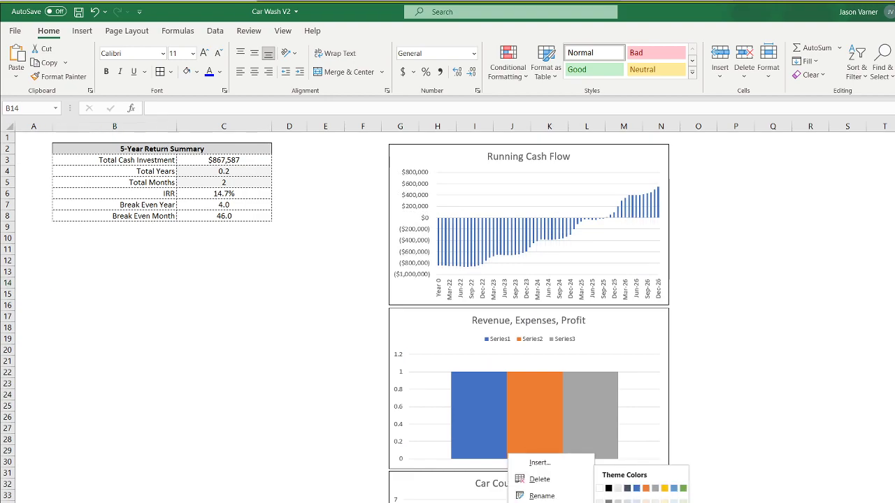
click(636, 502)
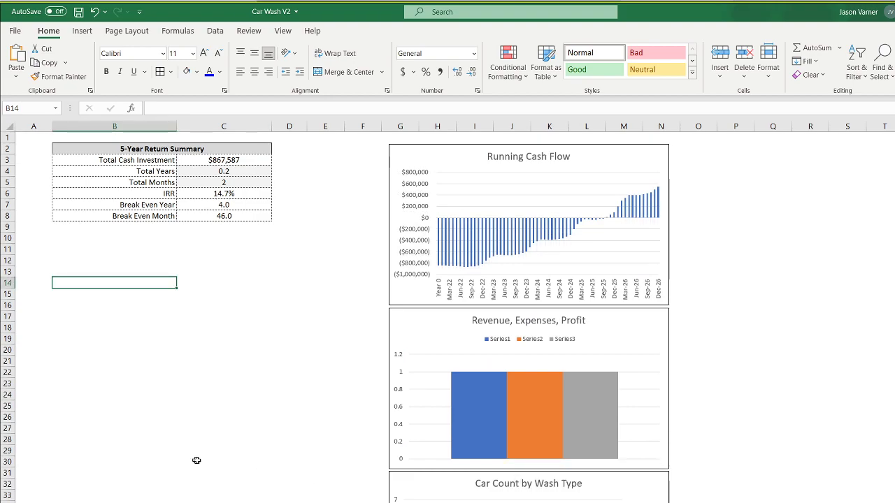
Move the Running Cash Flow, Revenue, Expenses, Profit, and Car Count by Wash Type charts beside the summary table, starting at column D.
click(425, 154)
drag(425, 154, 316, 153)
drag(419, 332, 310, 312)
drag(419, 493, 320, 478)
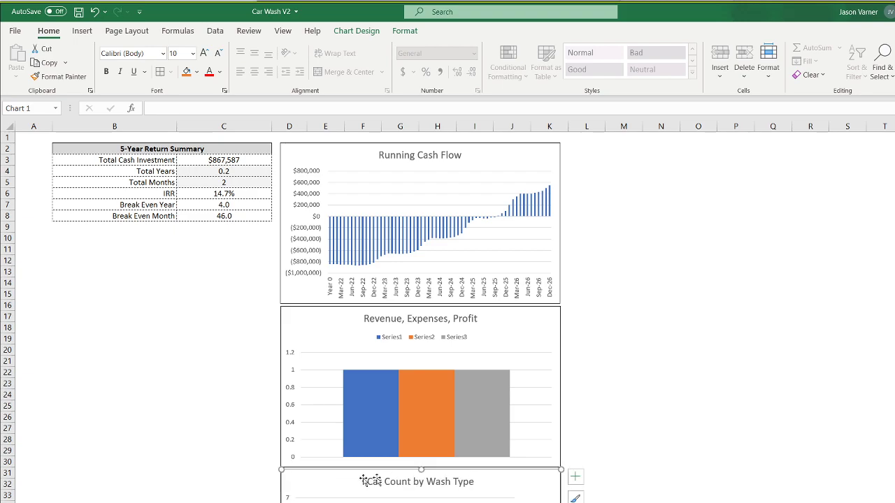
Move the Profit Margin and Debt Service Coverage Ratio charts to column D, stacked beneath the other charts.
click(697, 435)
scroll(709, 436, down, 7)
click(619, 404)
drag(618, 404, 502, 400)
scroll(748, 429, down, 4)
drag(613, 453, 505, 437)
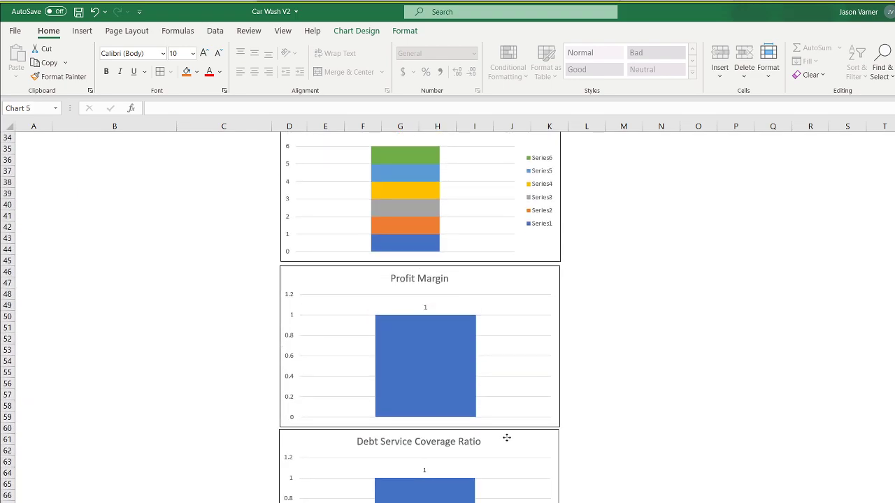
click(715, 440)
scroll(713, 440, up, 11)
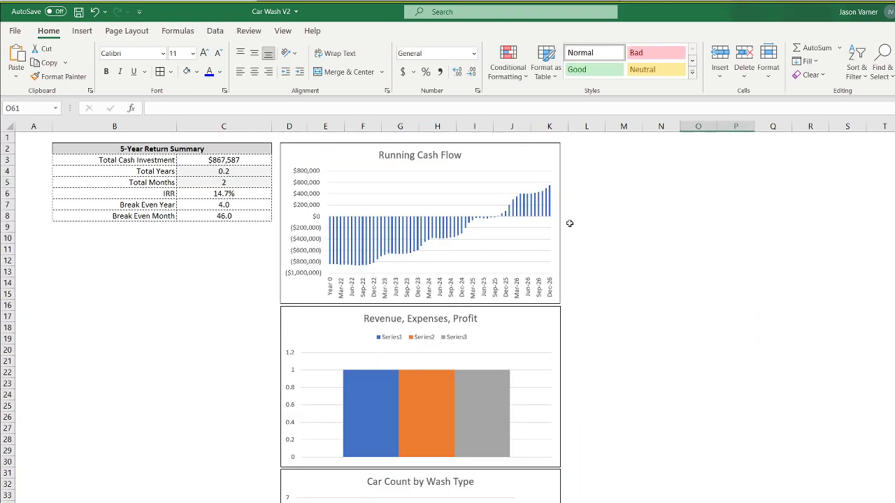
Check the data source of the Running Cash Flow chart without changing it, and save the workbook.
click(473, 158)
right_click(479, 187)
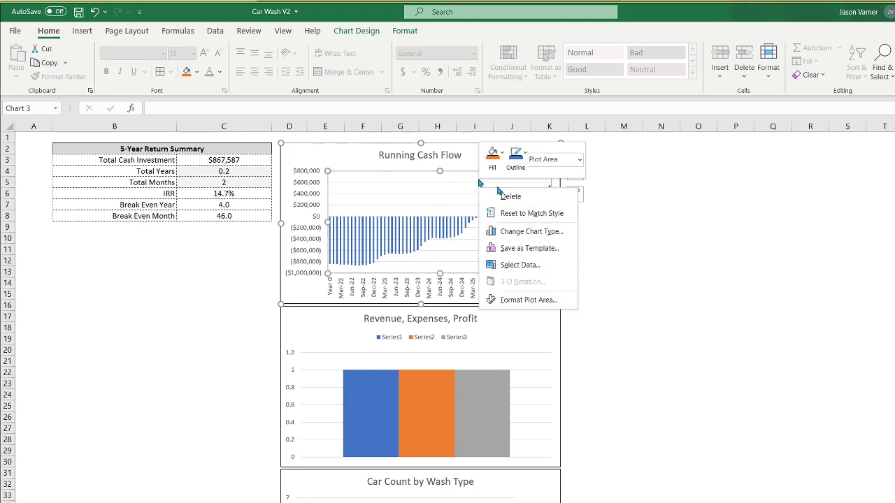
click(519, 265)
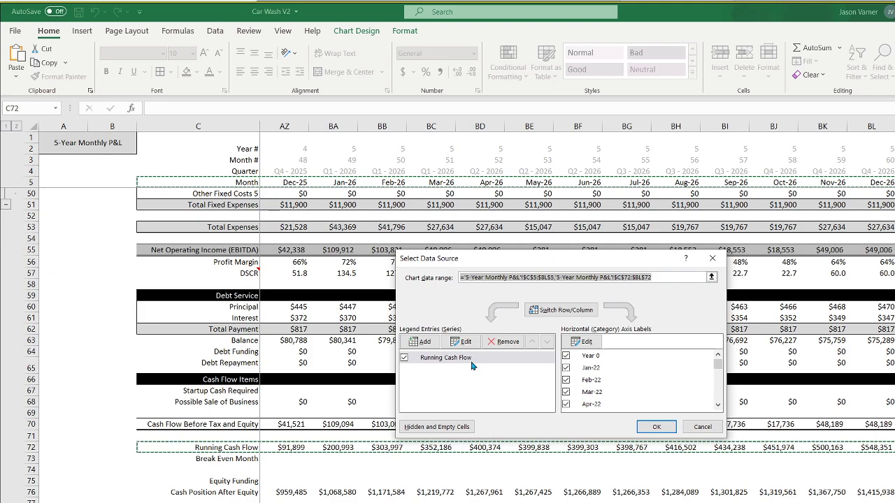
click(710, 427)
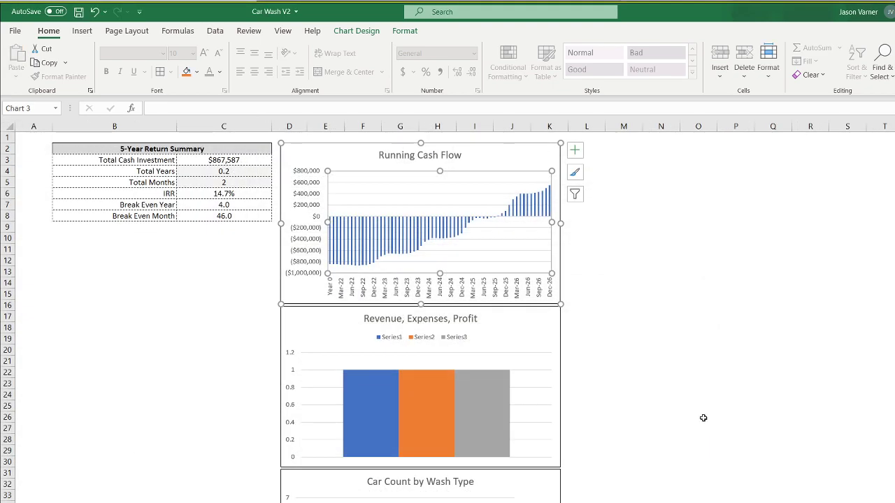
click(704, 418)
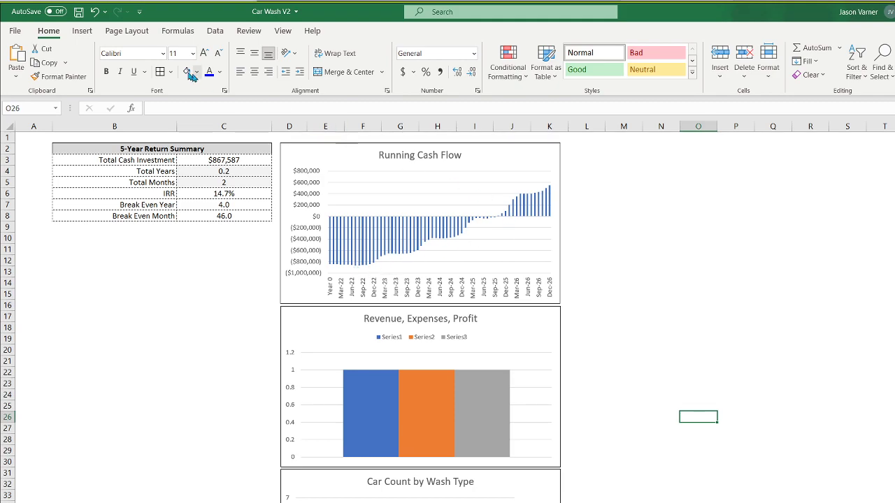
click(78, 12)
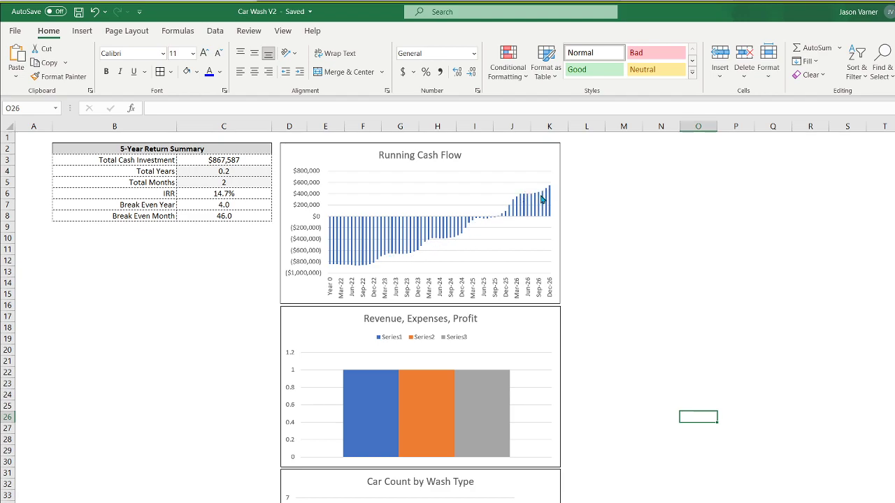
Remove the placeholder series from the Revenue, Expenses, Profit chart's data source.
click(524, 330)
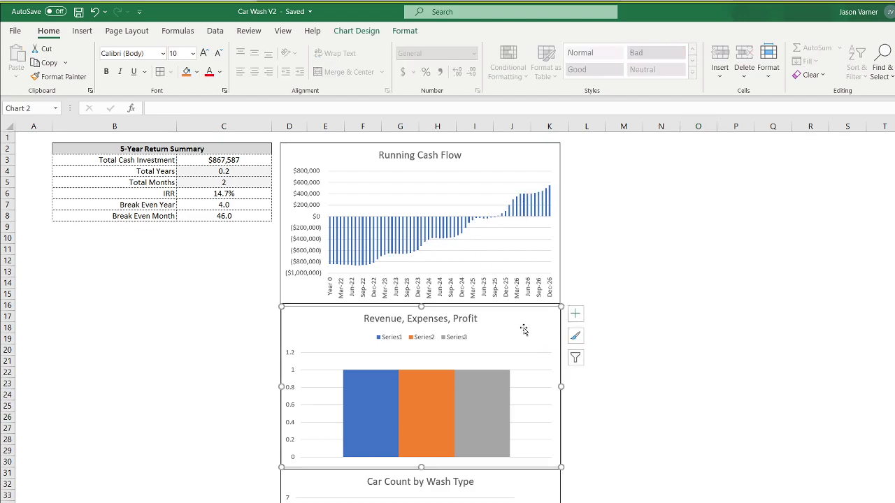
right_click(523, 328)
click(499, 340)
right_click(505, 361)
click(545, 438)
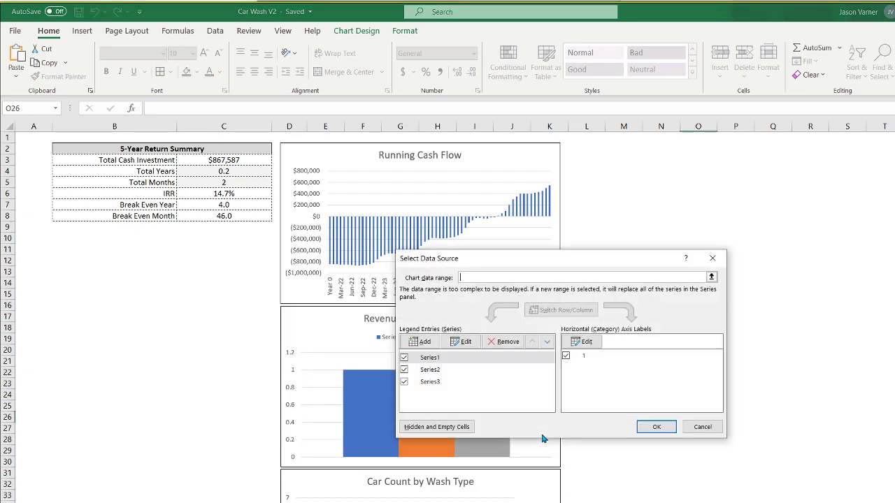
click(507, 342)
click(507, 341)
click(508, 342)
Add a revenue series named from C24 of the 5-Year Annual P&L, with values from E24:I24.
click(420, 341)
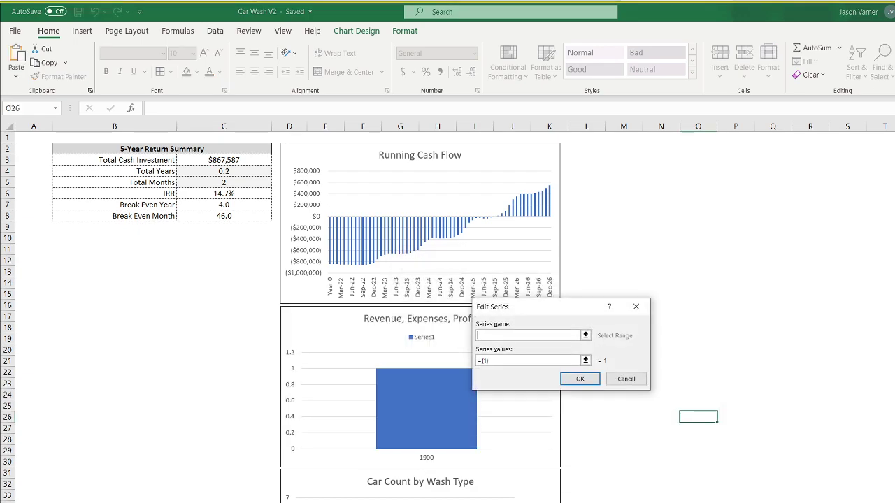
scroll(184, 344, up, 15)
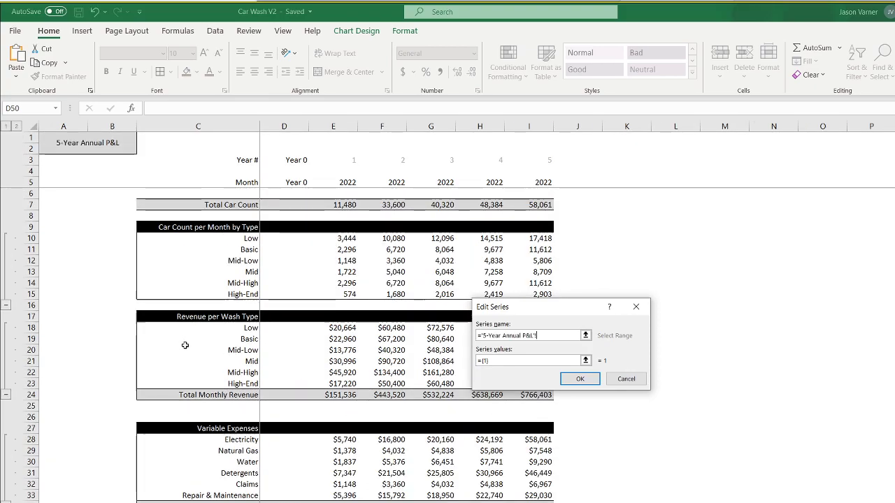
scroll(185, 346, down, 4)
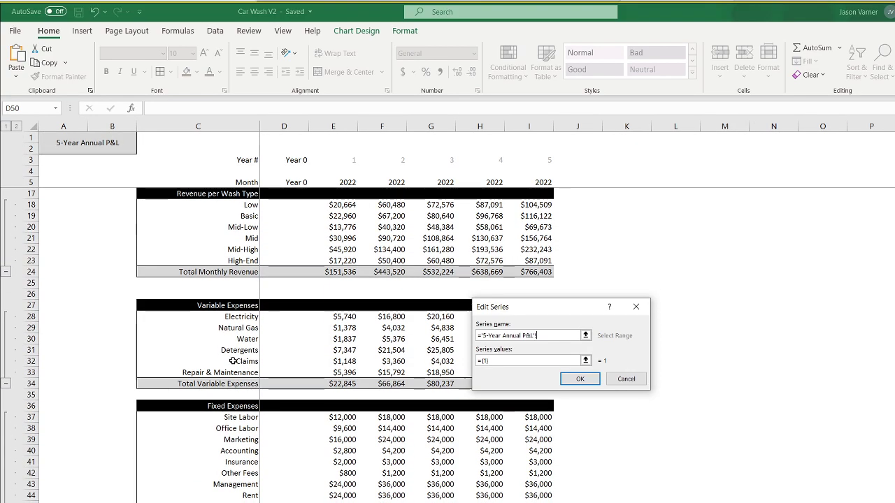
click(234, 272)
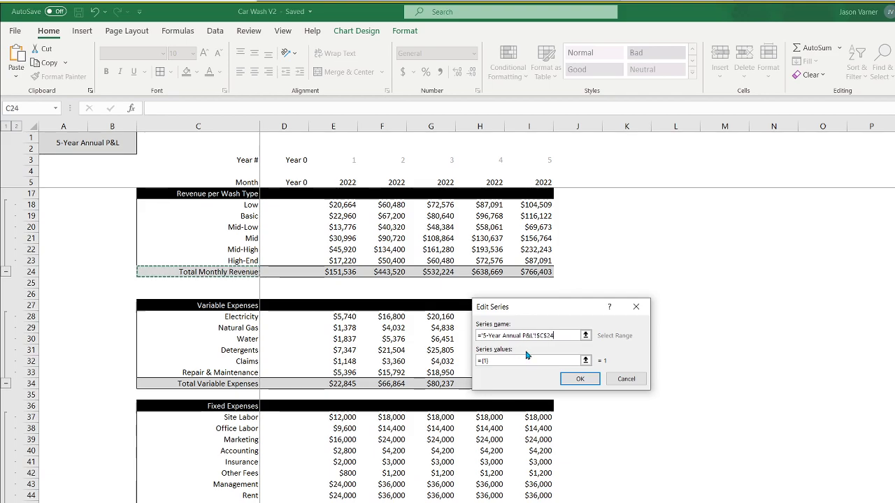
click(518, 361)
drag(328, 273, 548, 273)
click(582, 378)
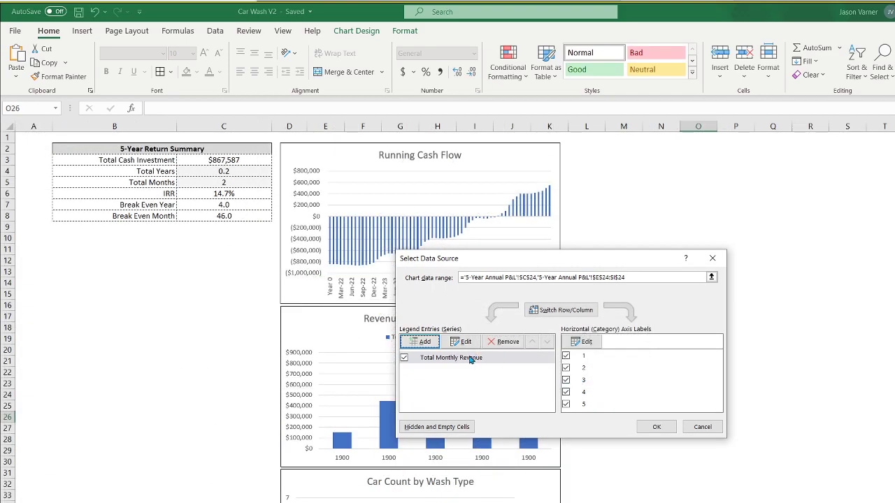
Add a Total Expenses series named from C53 of the 5-Year Annual P&L, using row 53's five yearly values.
click(425, 342)
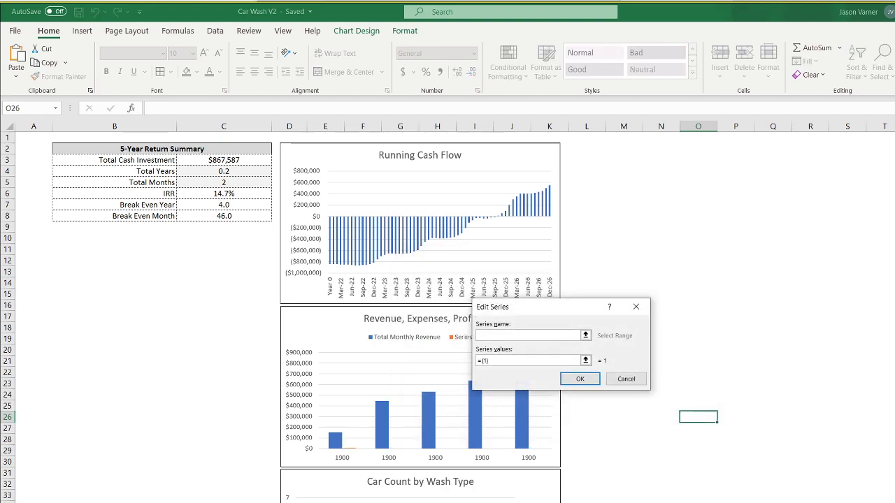
key(ctrl+Page_Up)
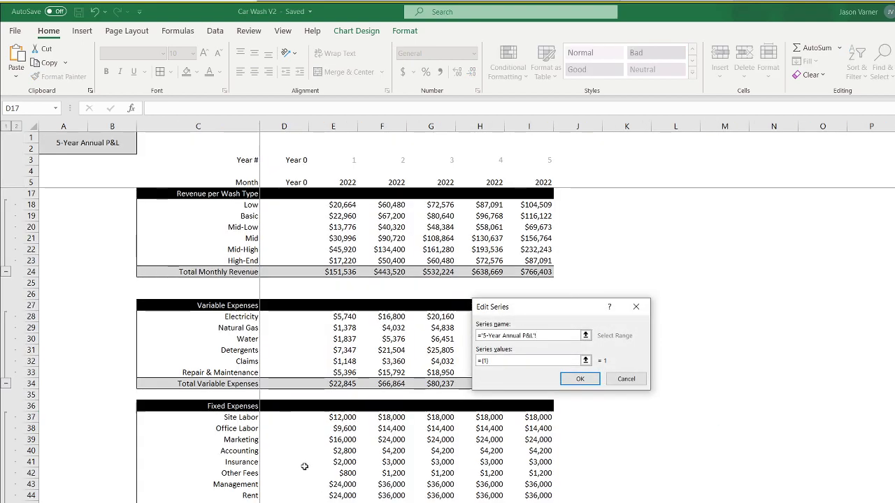
text($C$53)
drag(507, 362, 429, 356)
key(BackSpace)
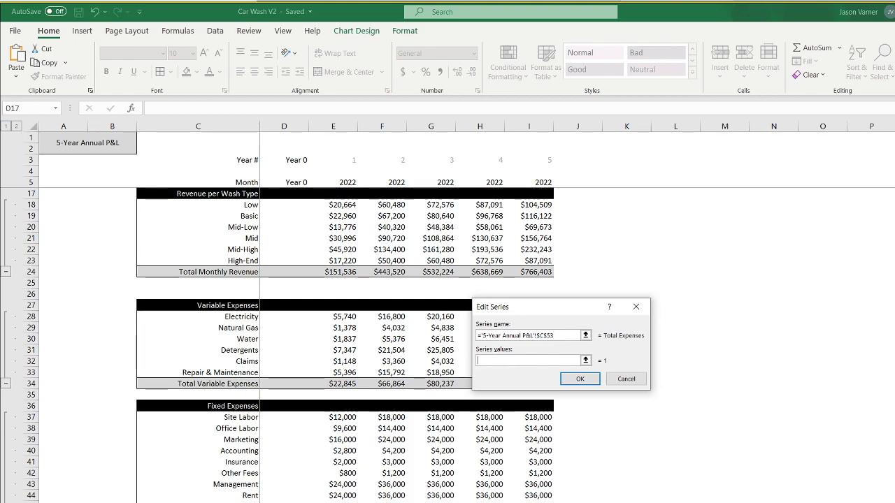
drag(333, 428, 531, 428)
click(592, 380)
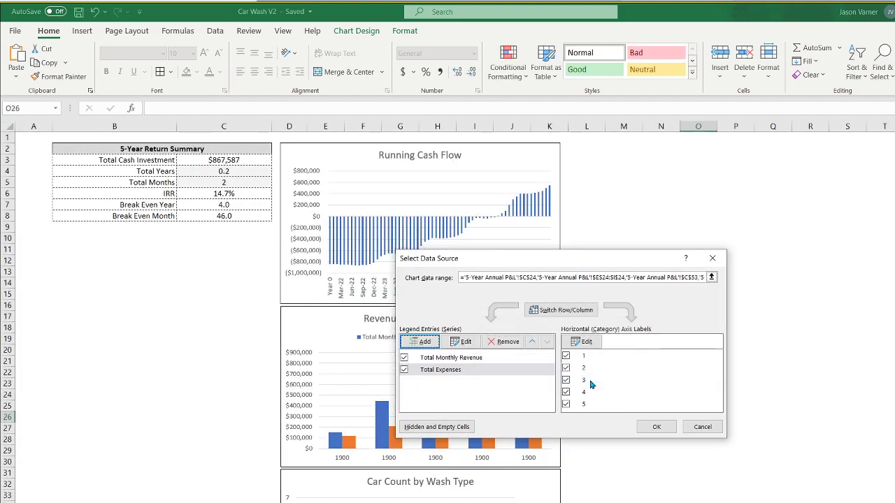
Add a Net Operating Income (EBITDA) series named from C55 of the 5-Year Annual P&L, using row 55's five yearly values.
click(421, 341)
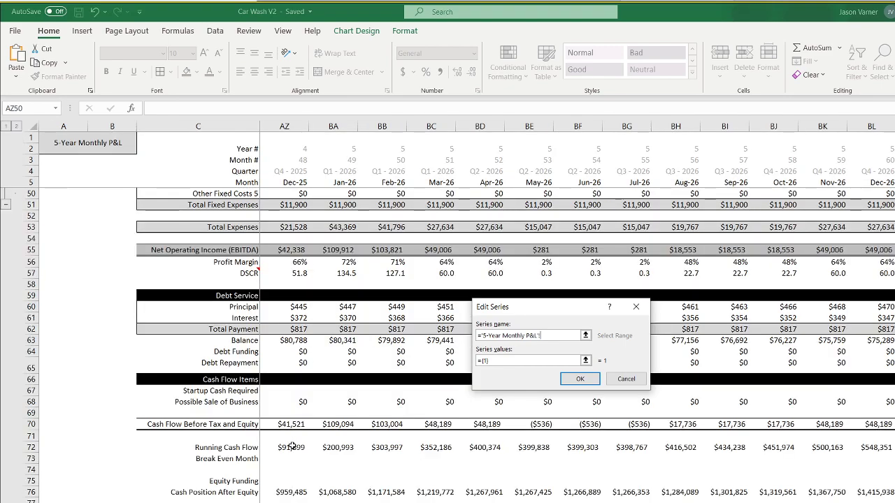
click(240, 249)
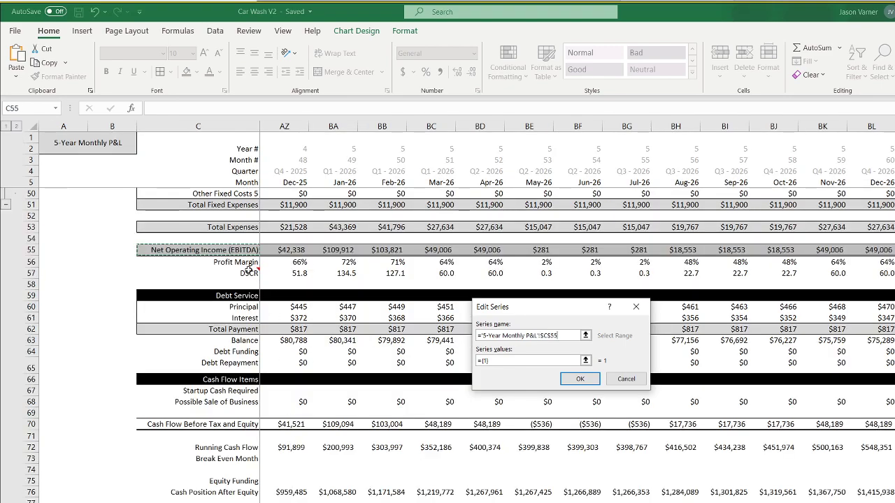
click(501, 361)
drag(575, 336, 459, 330)
key(BackSpace)
click(458, 502)
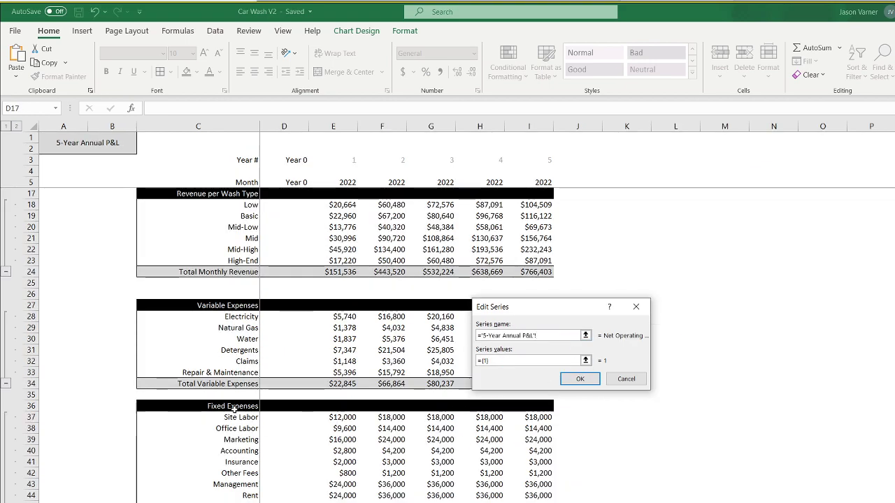
scroll(234, 410, down, 7)
click(240, 376)
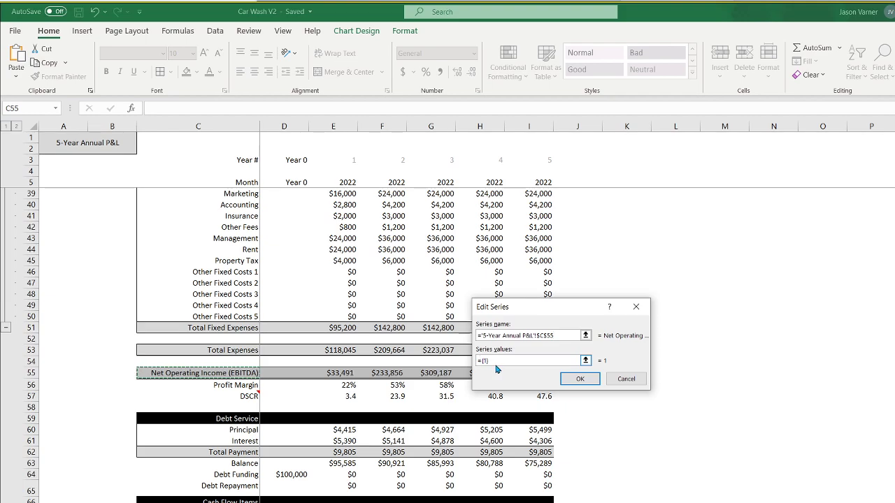
click(507, 362)
key(BackSpace)
drag(326, 372, 531, 375)
click(579, 378)
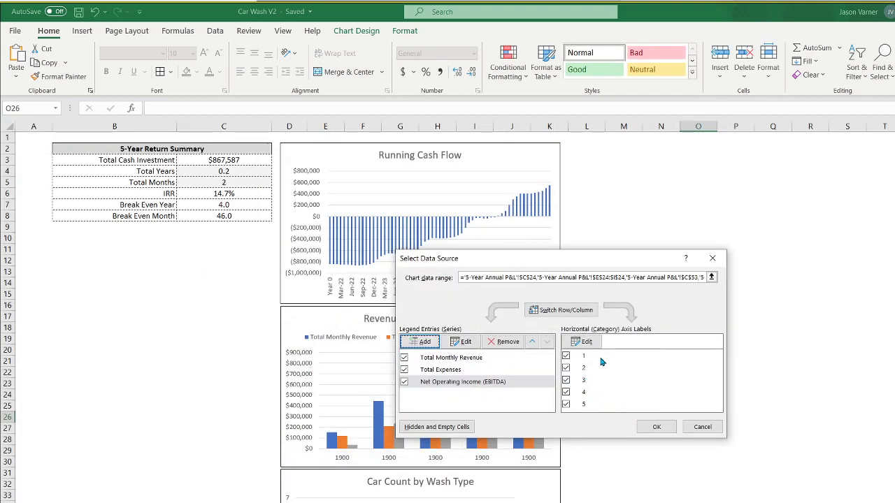
Set the chart's horizontal axis labels to the year headings in E5:I5 of the 5-Year Annual P&L.
click(582, 342)
drag(353, 183, 542, 183)
click(580, 364)
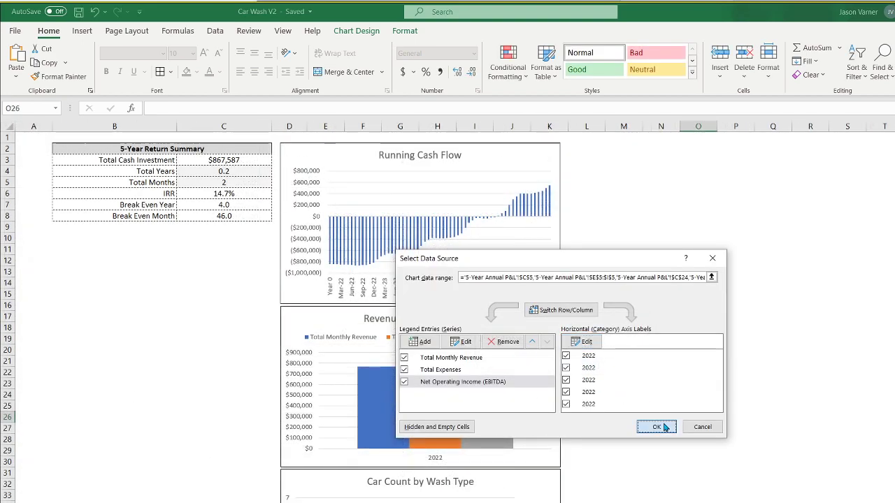
Apply the data source changes to the Revenue, Expenses, Profit chart.
click(657, 427)
Examine the name and value ranges of the three series in the Revenue, Expenses, Profit chart.
right_click(514, 326)
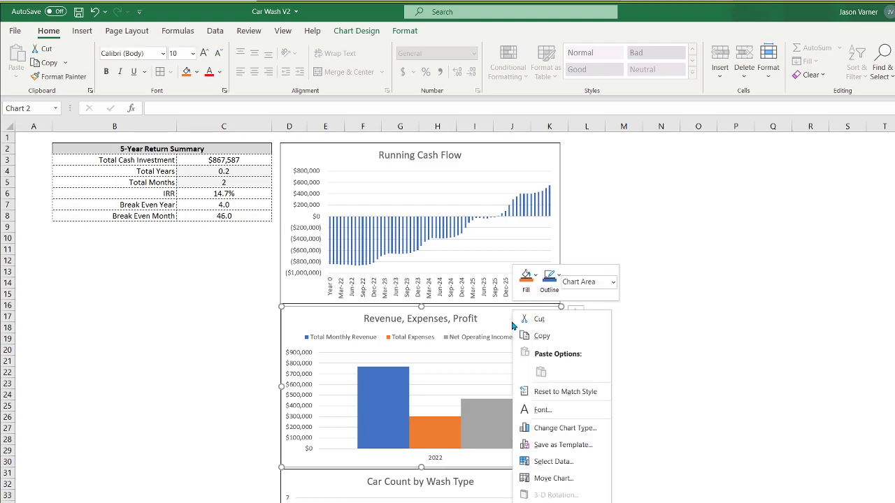
right_click(485, 362)
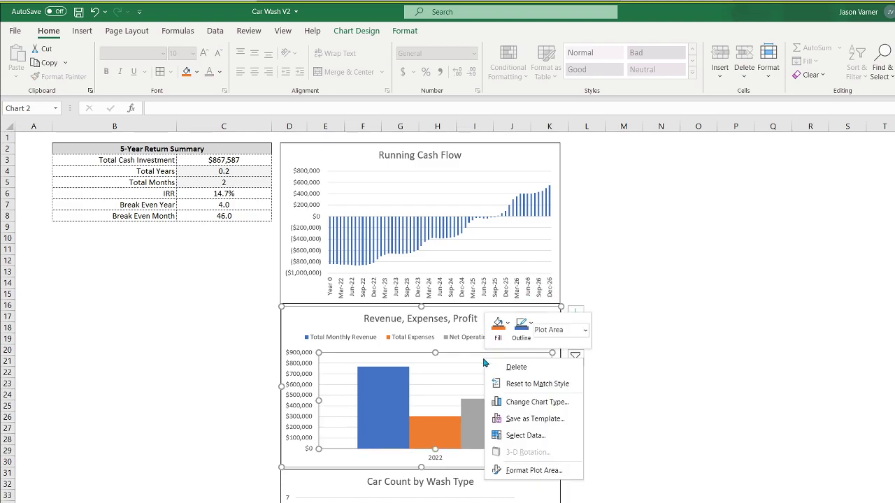
click(535, 433)
click(486, 359)
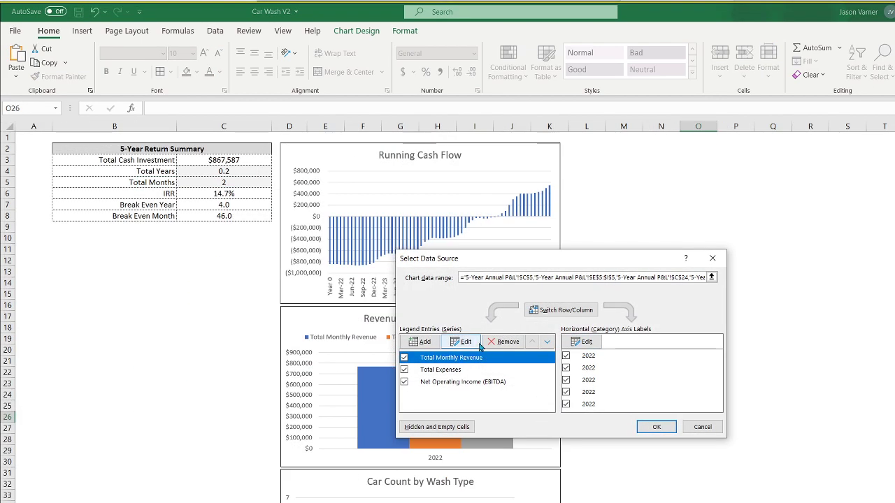
click(471, 342)
click(509, 360)
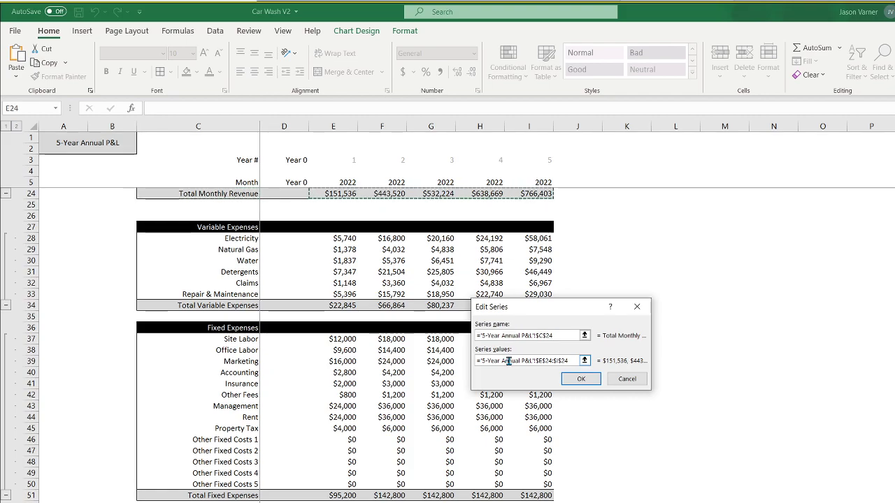
click(582, 379)
click(440, 369)
click(462, 341)
click(540, 361)
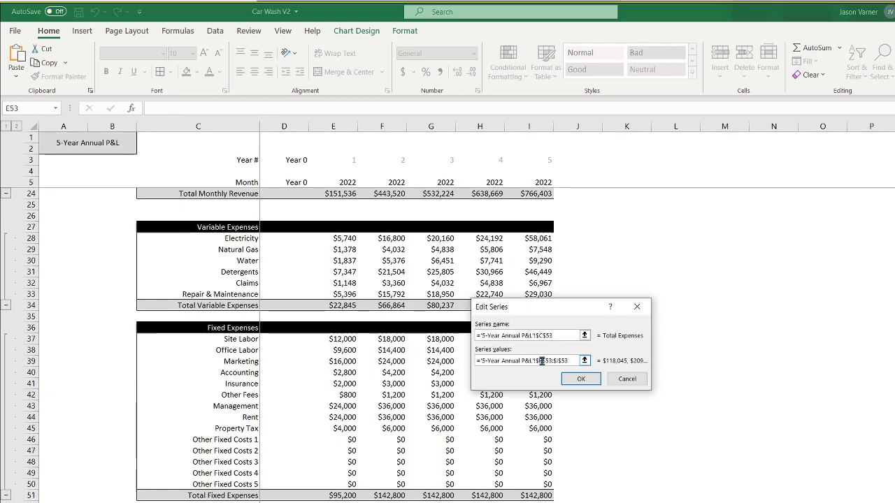
click(581, 379)
click(501, 385)
click(466, 344)
click(541, 362)
click(584, 381)
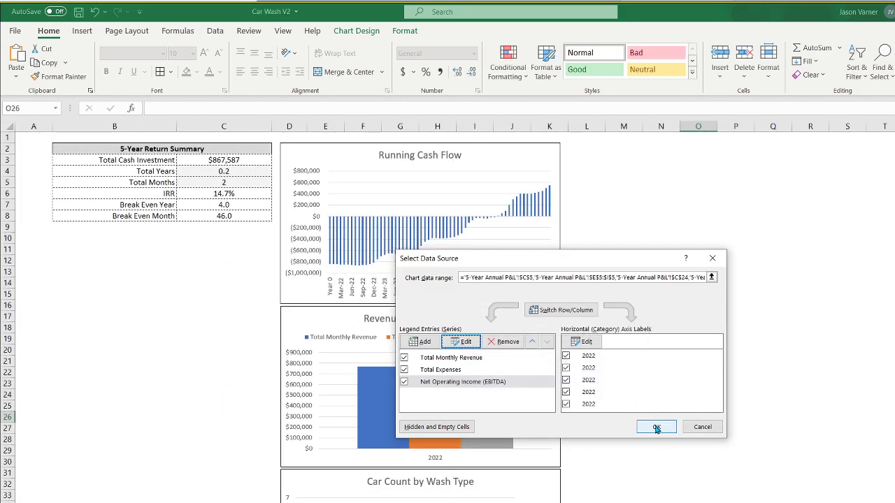
click(653, 427)
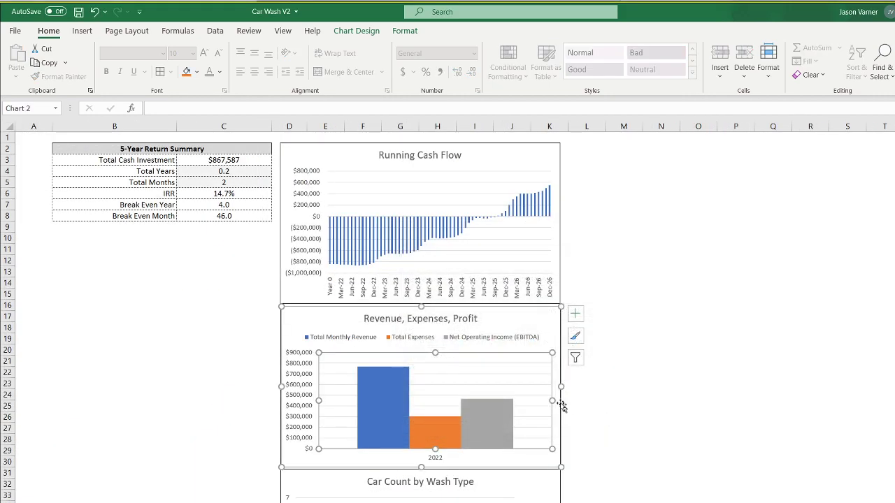
Open the format settings of the Revenue, Expenses, Profit chart's horizontal axis.
right_click(448, 460)
right_click(432, 464)
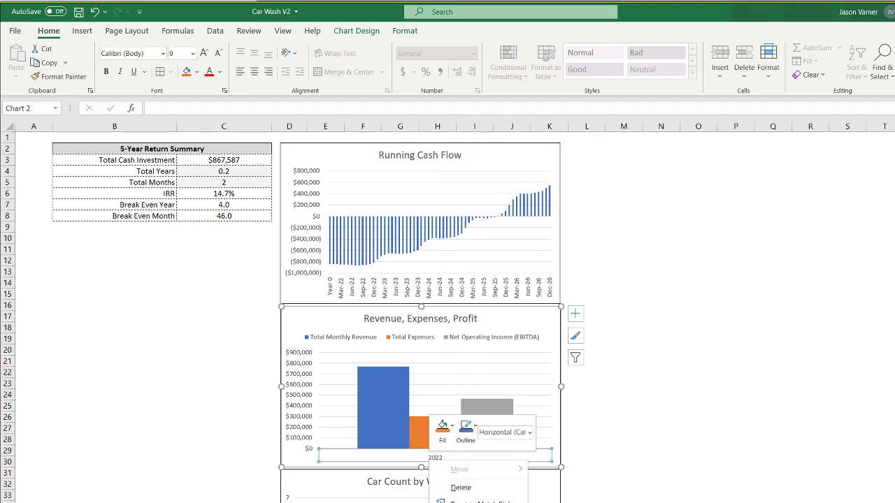
click(473, 502)
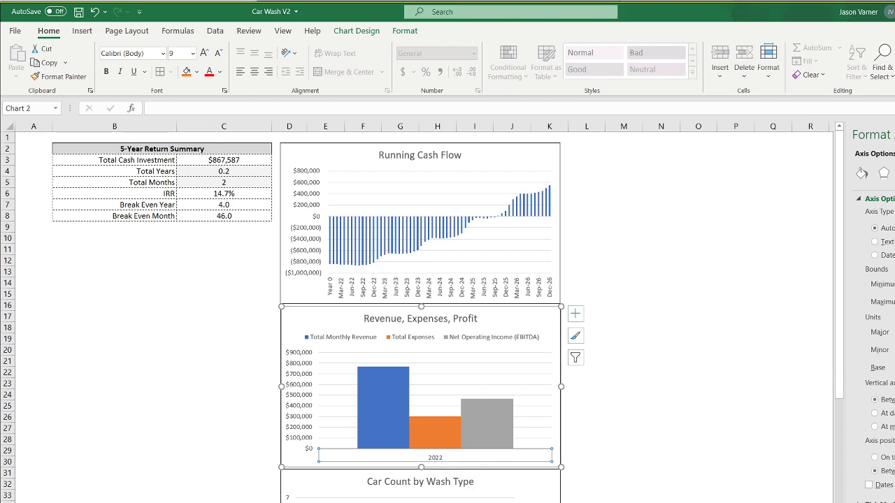
Check the Revenue, Expenses, Profit chart's axis label range and its Total Monthly Revenue series references.
right_click(460, 386)
click(501, 444)
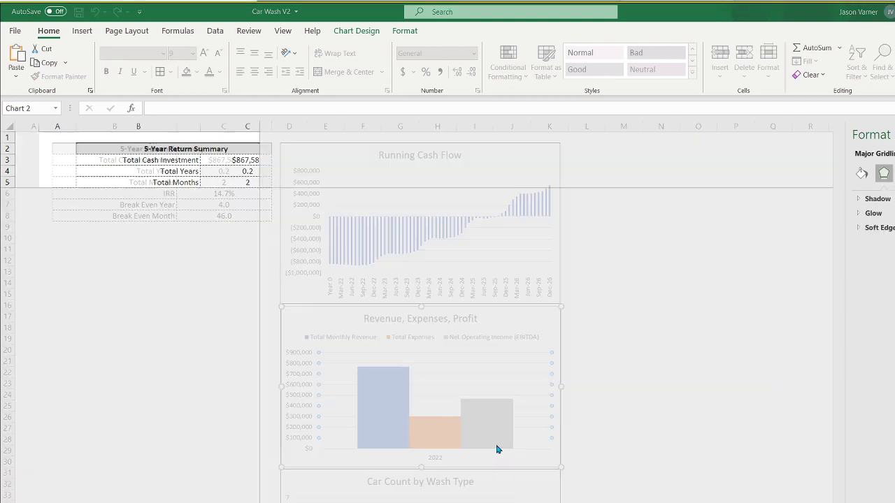
click(589, 341)
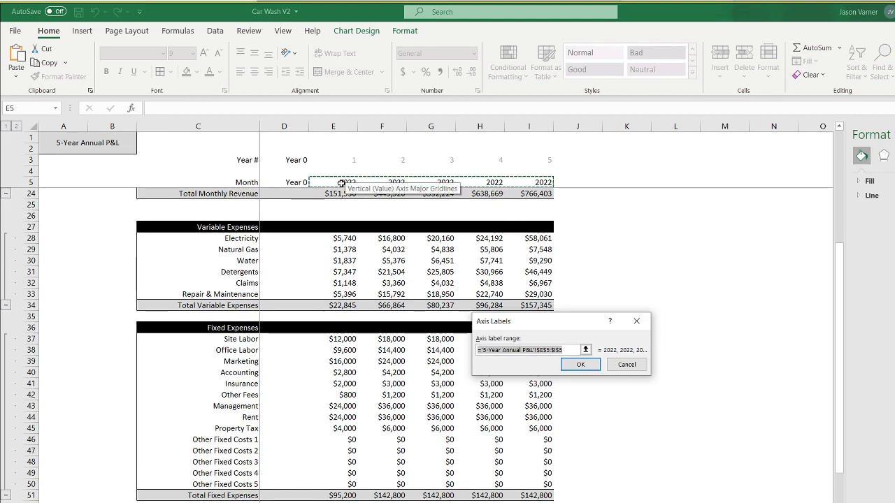
click(580, 364)
click(451, 358)
click(461, 341)
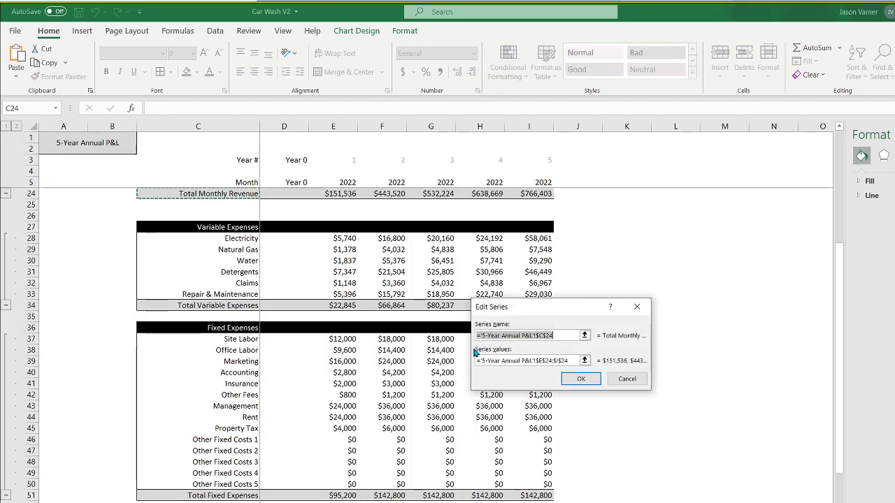
click(627, 379)
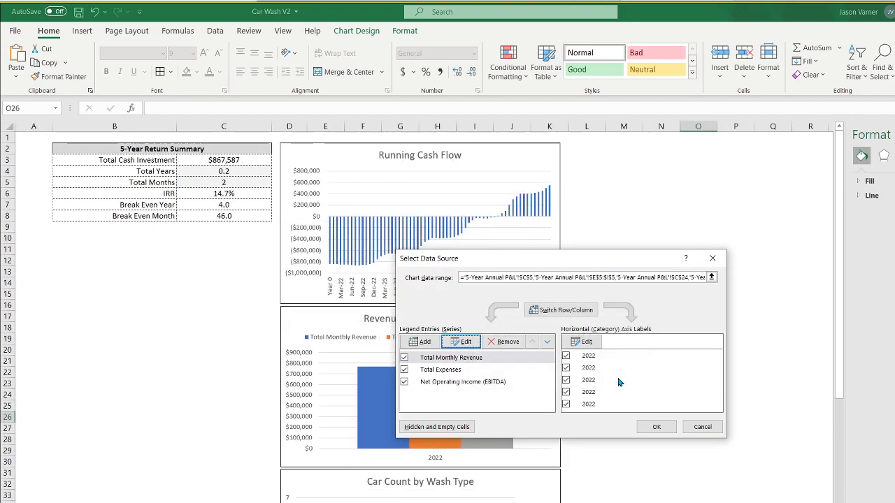
click(657, 427)
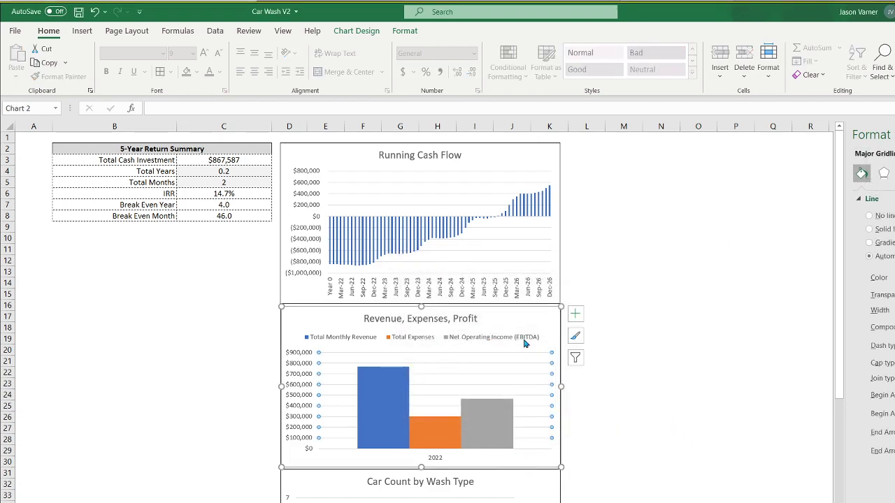
Move the Revenue, Expenses, Profit chart's legend to the bottom of the chart.
click(473, 339)
right_click(473, 339)
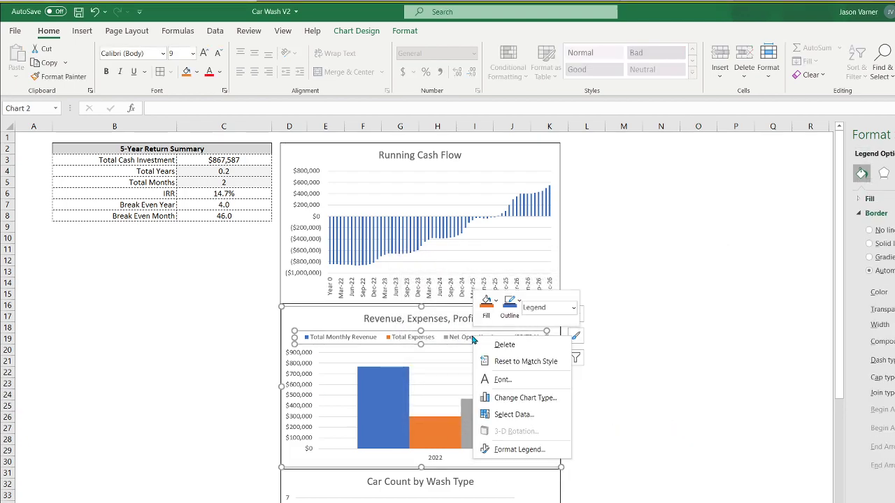
click(520, 450)
click(874, 241)
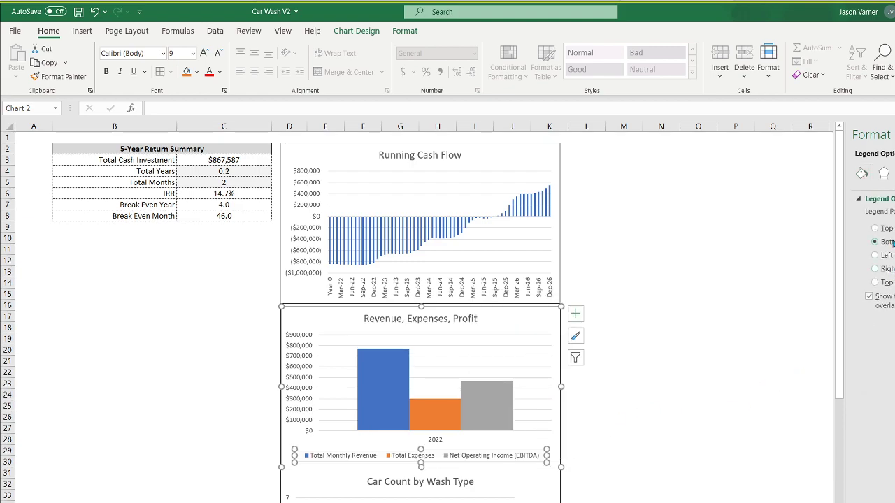
click(718, 355)
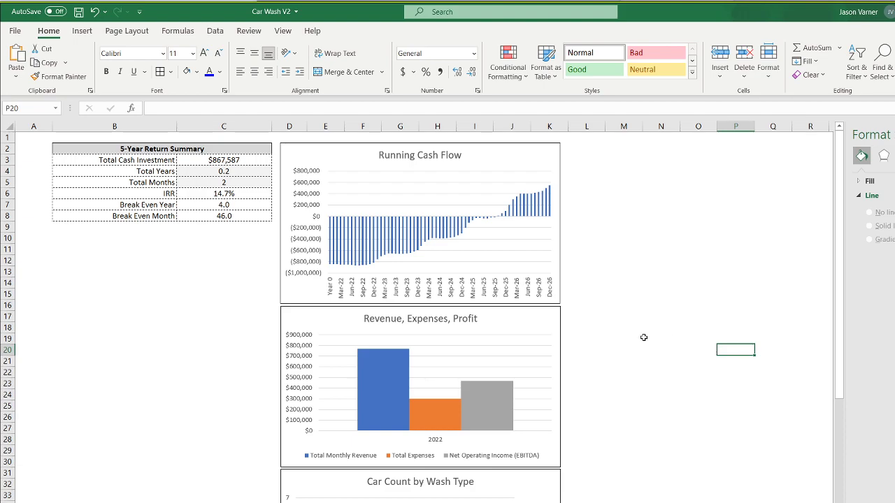
Inspect the year 5 Net Operating Income cell I55 on the 5-Year Annual P&L sheet and return to the summary.
mouse_move(488, 404)
click(363, 502)
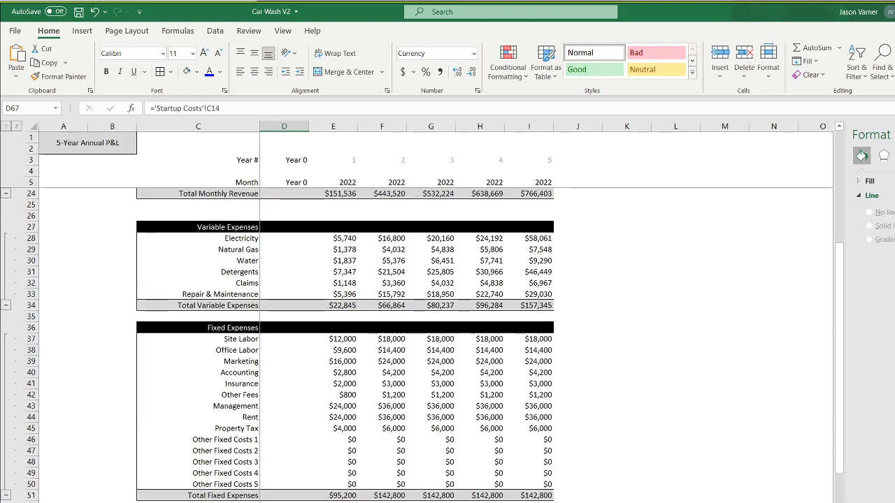
click(529, 502)
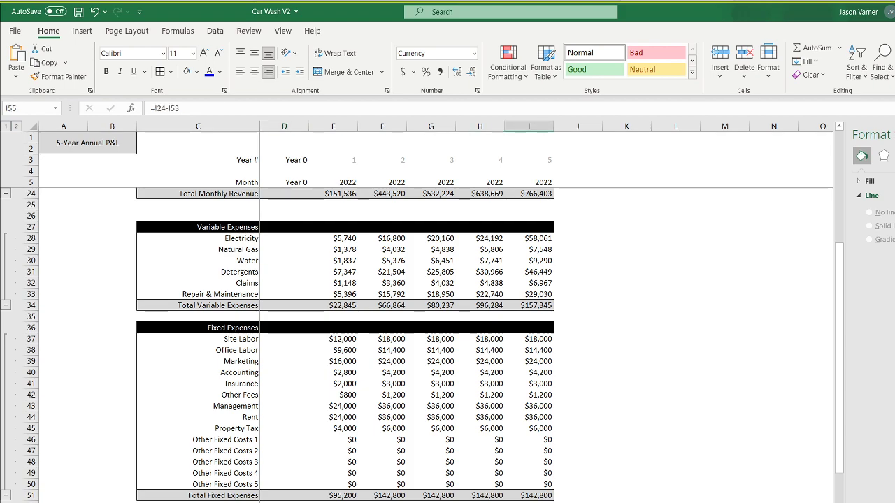
click(431, 502)
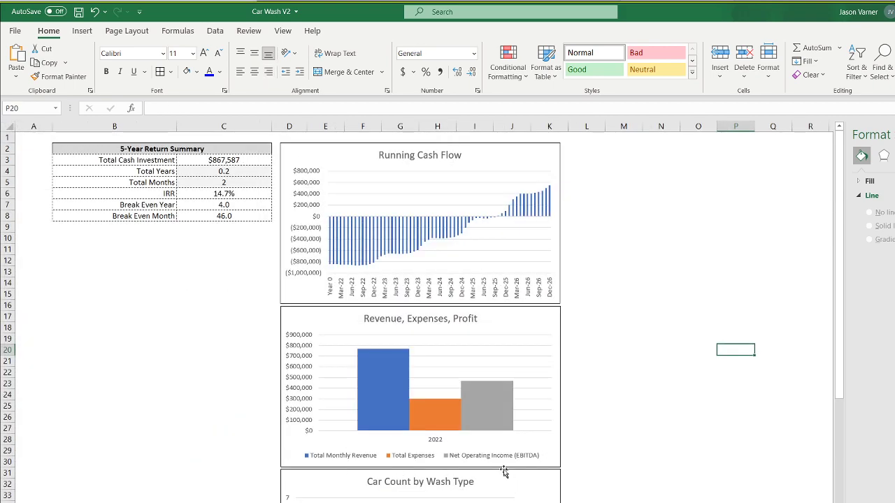
Make the Revenue, Expenses, Profit chart's horizontal axis show the five years as separate categories, and save the workbook.
right_click(441, 443)
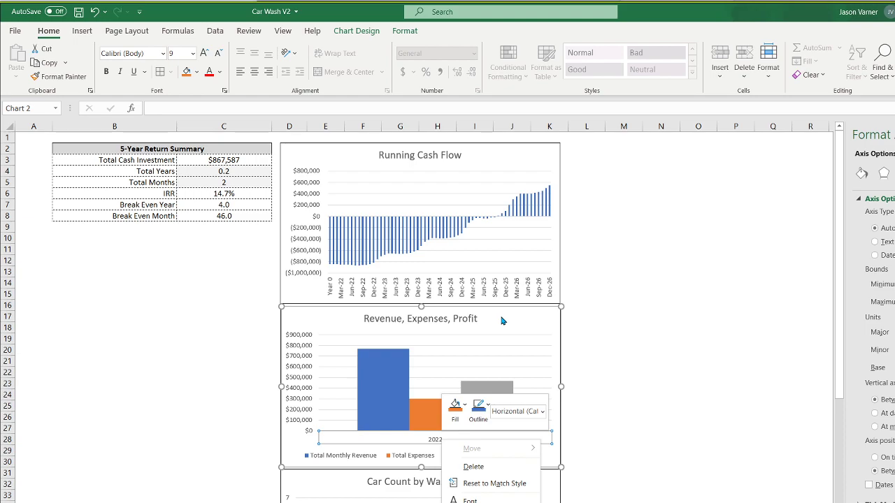
key(Escape)
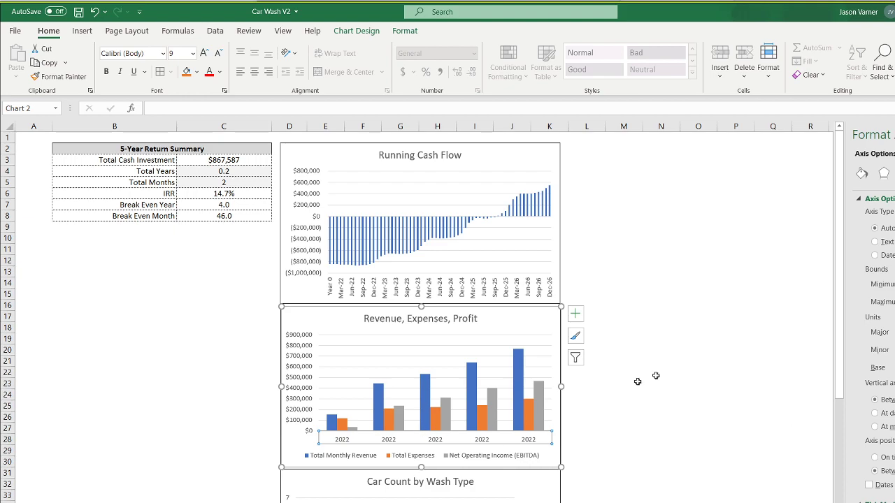
click(739, 376)
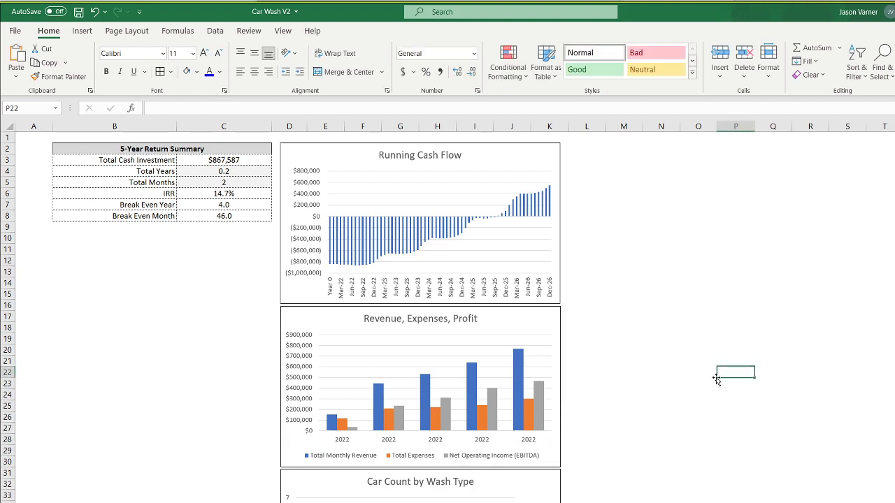
mouse_move(333, 419)
click(78, 12)
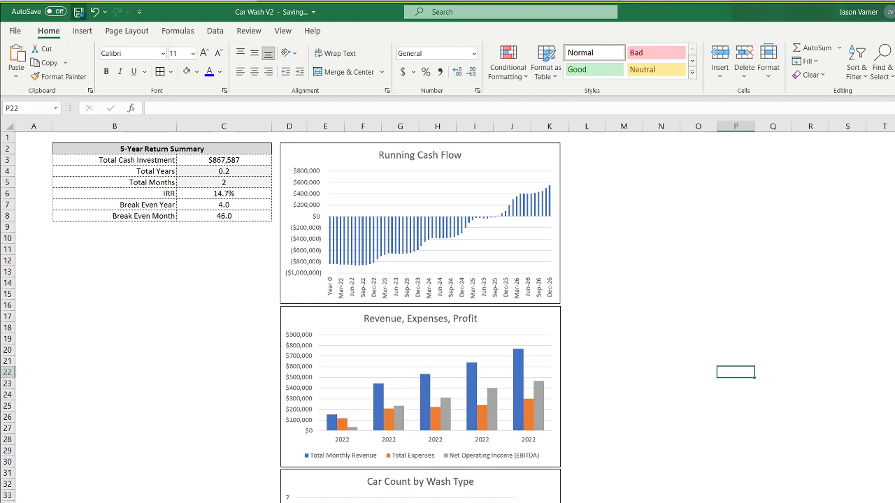
Remove all placeholder series from the Car Count by Wash Type chart's data source.
scroll(538, 423, down, 4)
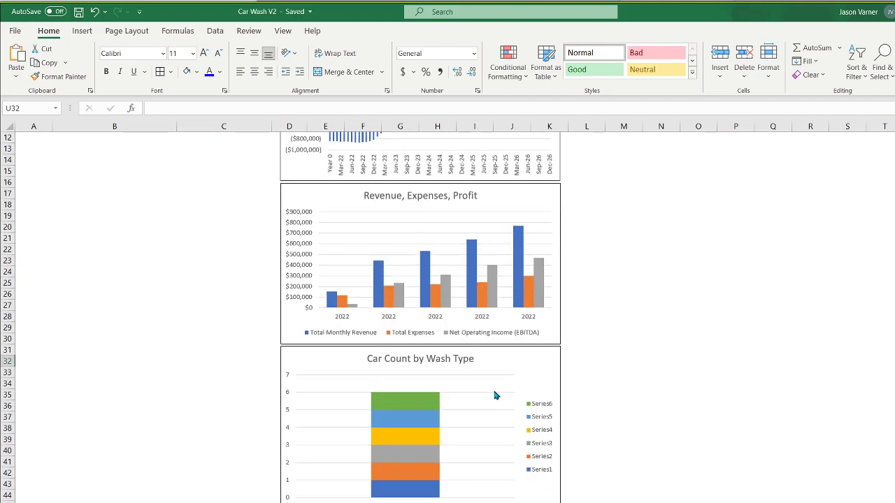
right_click(496, 369)
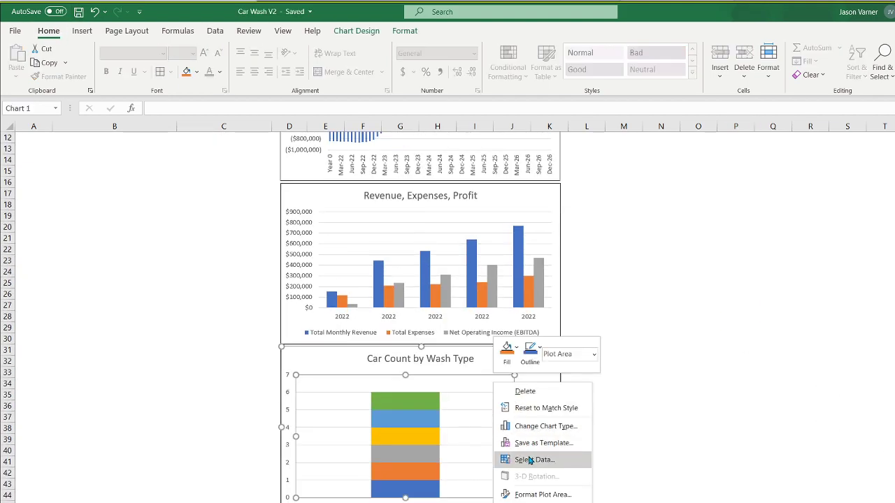
click(504, 458)
click(501, 342)
click(500, 341)
click(501, 342)
click(501, 342)
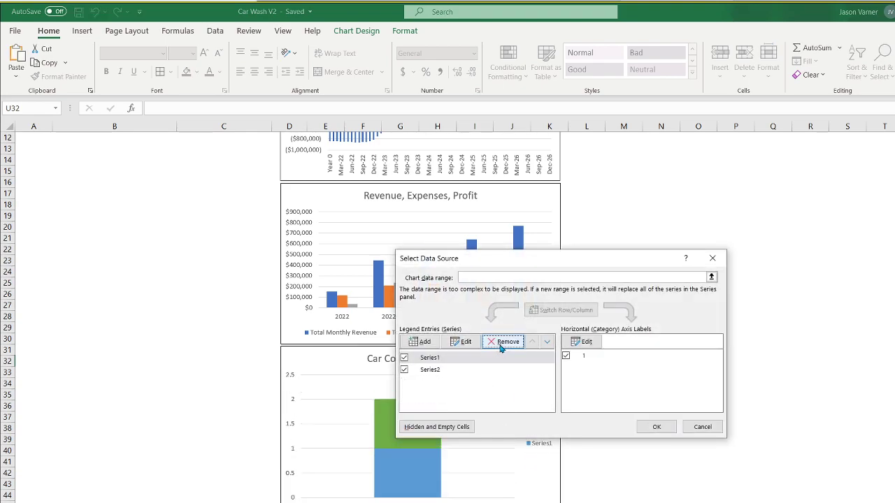
click(500, 341)
click(500, 342)
Add a Low series to the car count chart, named from C10 of the 5-Year Annual P&L with values E10:I10.
click(420, 341)
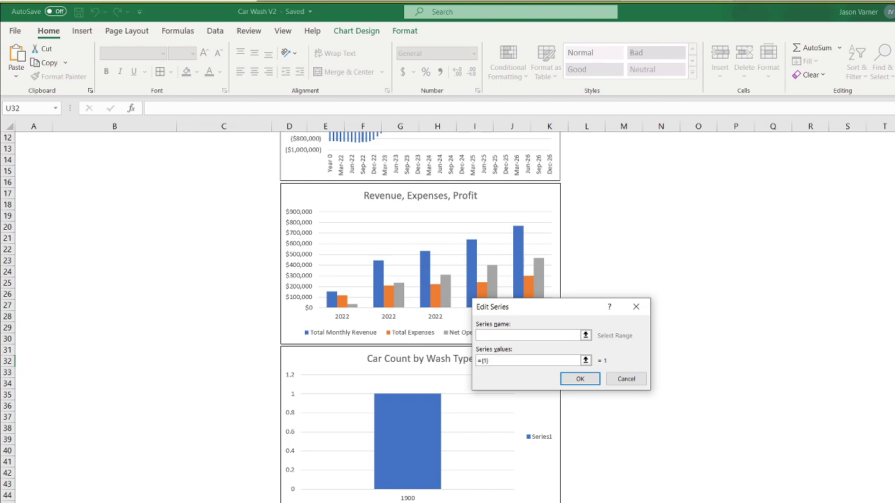
click(321, 502)
scroll(322, 396, up, 6)
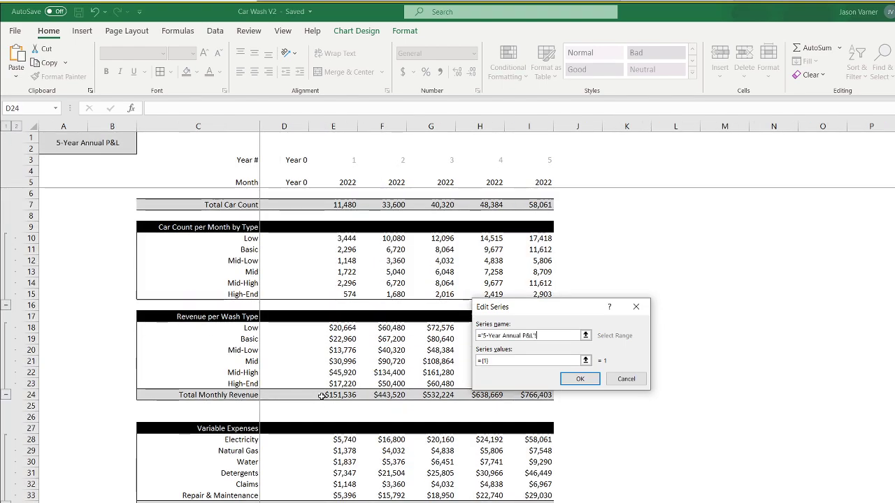
click(246, 239)
key(Tab)
key(BackSpace)
drag(336, 238, 529, 238)
click(579, 379)
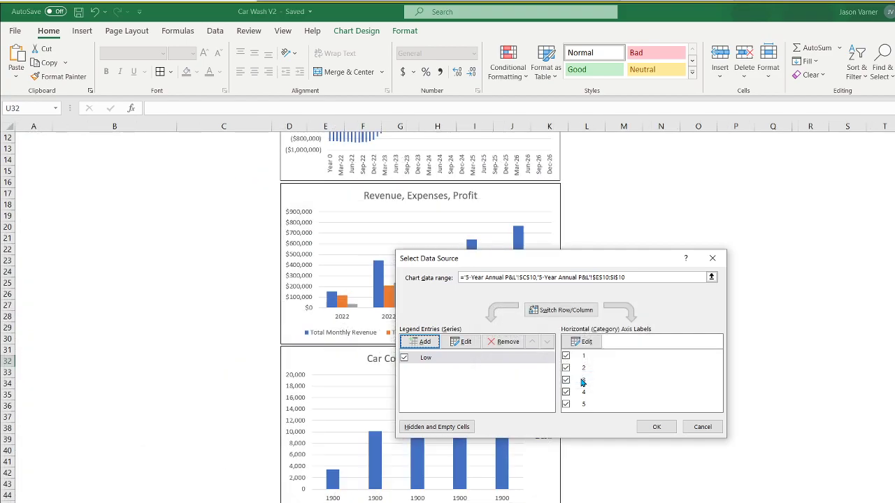
Add a Basic series named from C11 of the 5-Year Annual P&L, with values from E11:I11.
click(427, 347)
click(314, 501)
click(238, 248)
key(Tab)
key(BackSpace)
drag(341, 252, 495, 250)
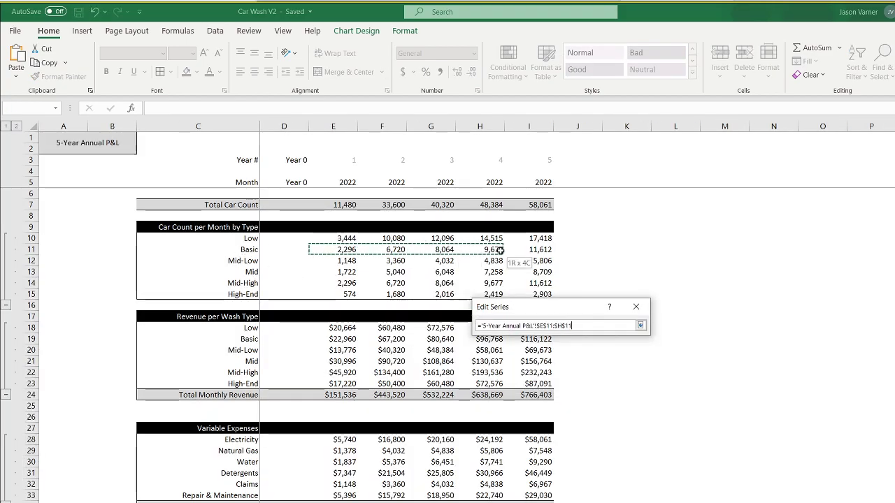
click(579, 379)
Add a Mid-Low series named from C12 of the 5-Year Annual P&L, with values from E12:I12.
click(423, 343)
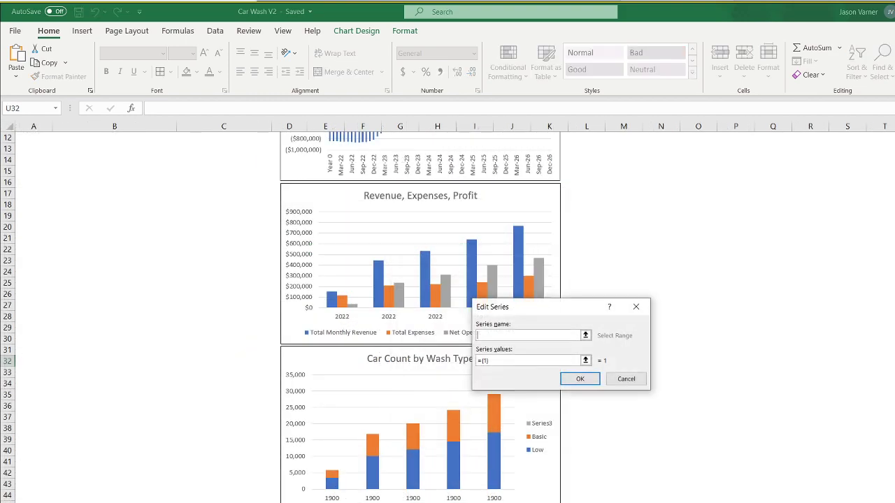
click(315, 501)
click(238, 260)
key(Tab)
key(BackSpace)
drag(341, 260, 539, 261)
click(579, 379)
Add a Mid-High series named from C14 of the 5-Year Annual P&L, with values from E14:I14.
click(423, 342)
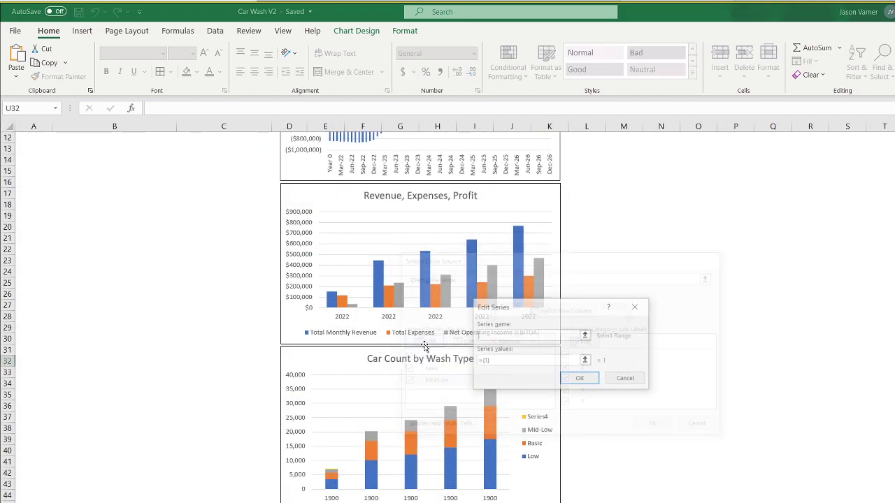
click(315, 501)
click(250, 284)
click(494, 362)
drag(342, 284, 530, 286)
click(580, 379)
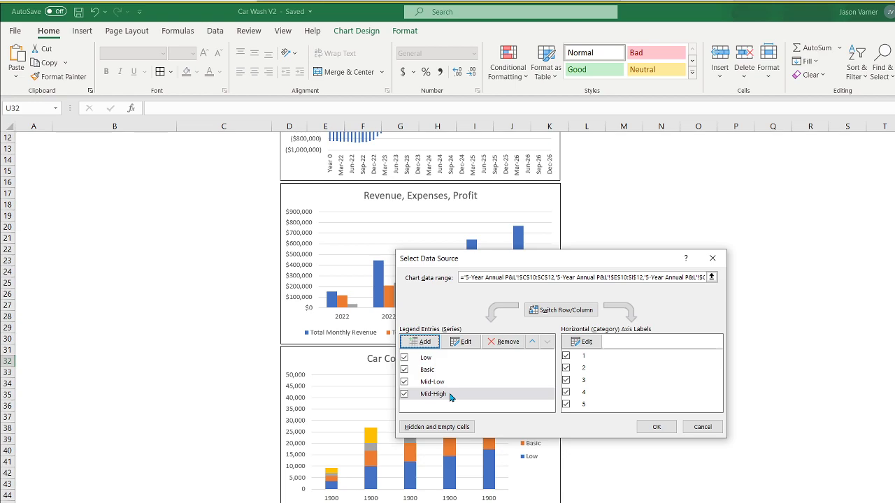
Add a Mid series to the car count chart, named from C13 of the 5-Year Annual P&L with values E13:I13.
click(421, 342)
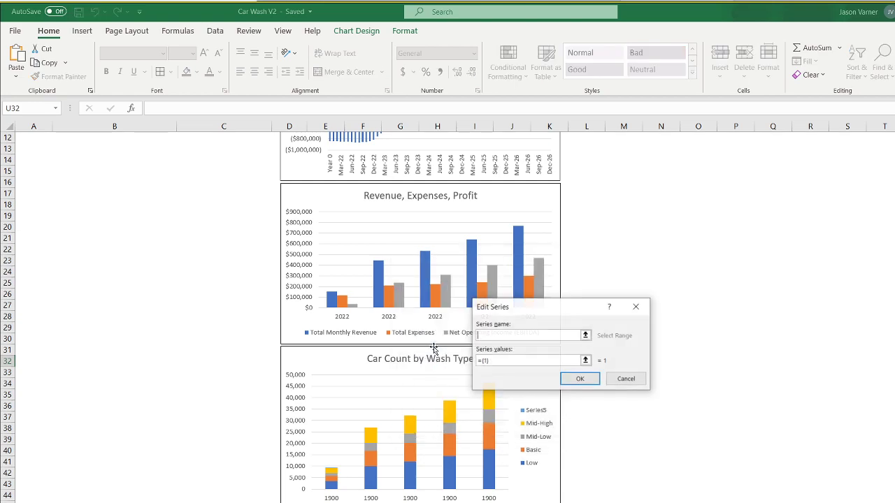
click(343, 502)
click(244, 271)
click(492, 360)
drag(341, 271, 538, 272)
click(579, 378)
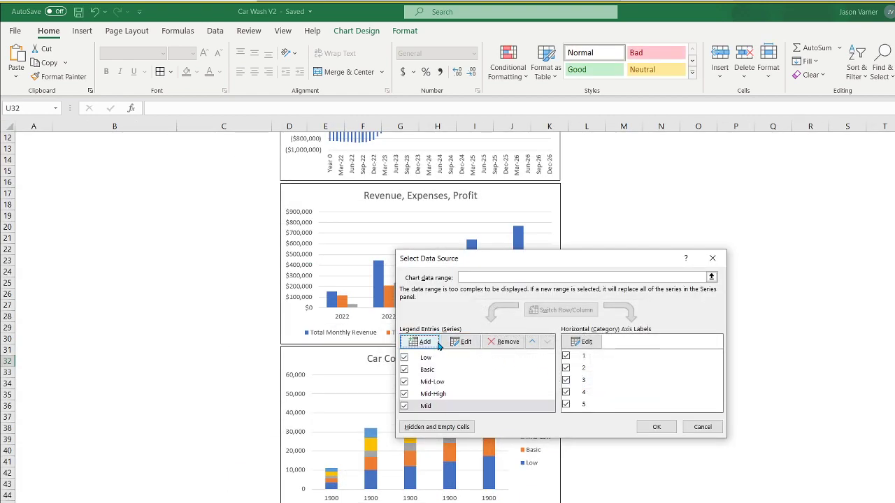
Add a High-End series named from C15 of the 5-Year Annual P&L, with values from E15:I15.
click(421, 342)
click(343, 502)
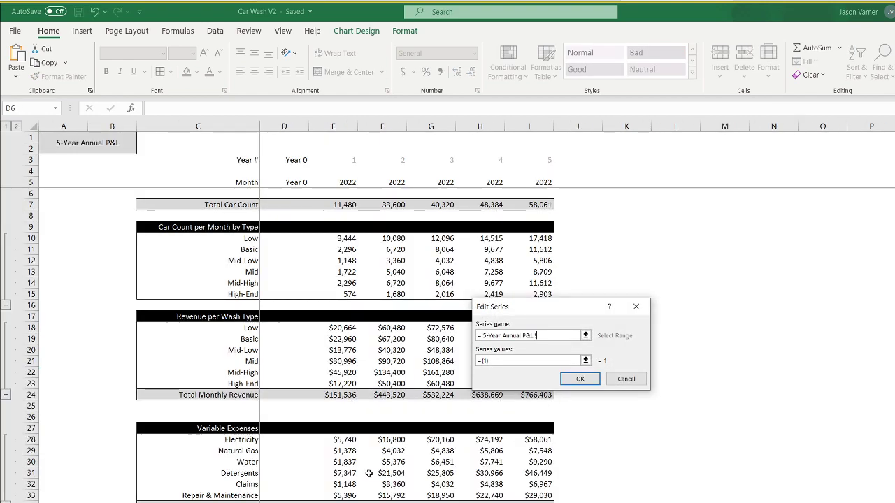
click(244, 294)
click(494, 361)
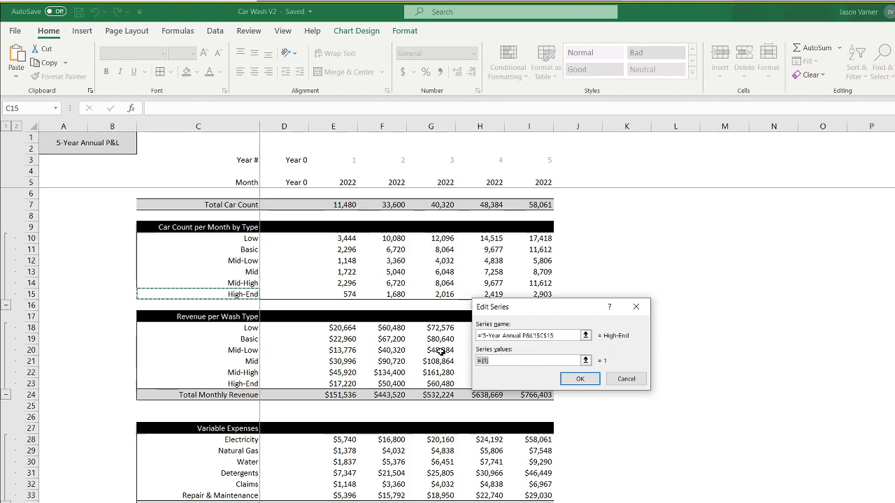
drag(339, 295, 526, 300)
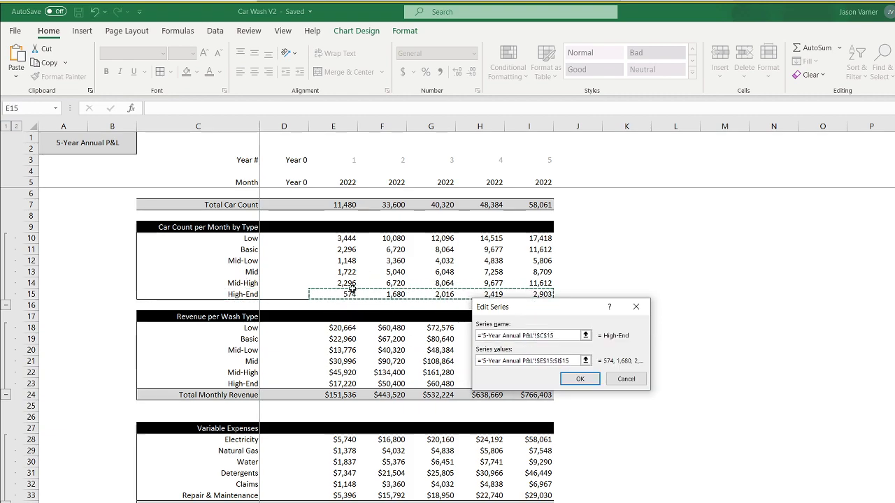
click(579, 379)
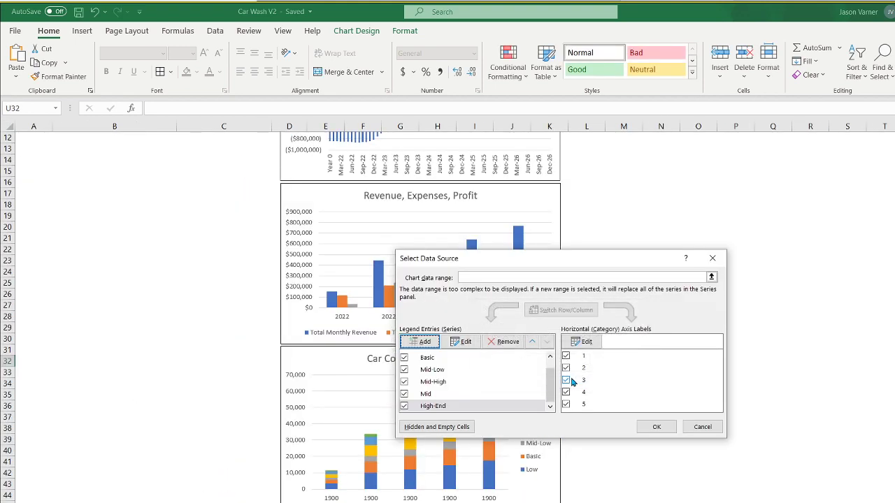
Move the Mid-High series below Mid and set the car count chart's category labels to E5:I5 of the 5-Year Annual P&L.
click(451, 384)
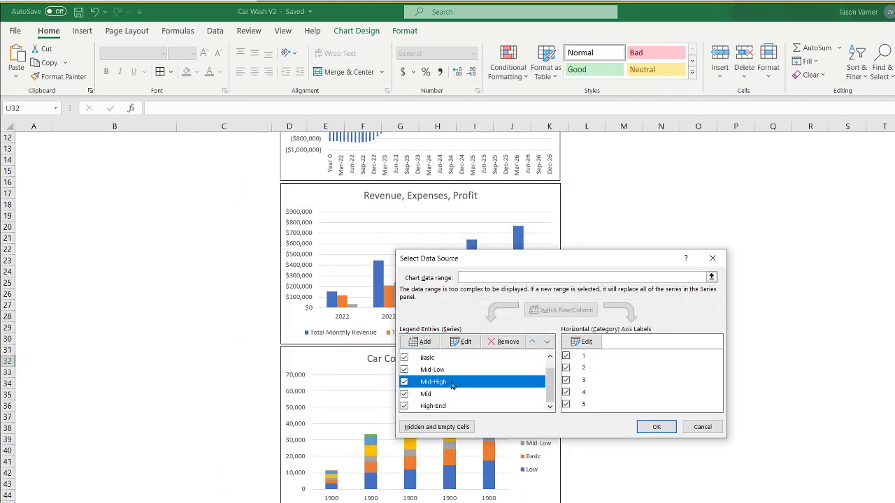
click(546, 341)
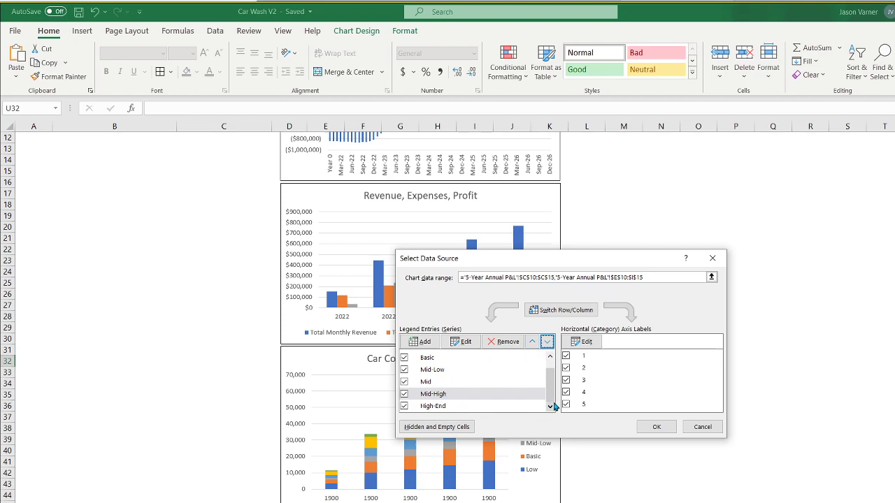
click(582, 342)
click(391, 502)
drag(347, 182, 531, 182)
click(579, 364)
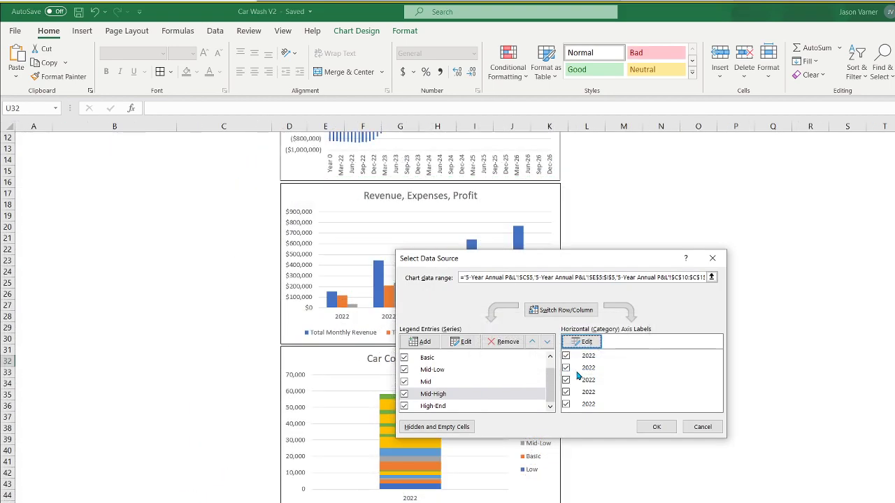
click(657, 426)
Set the Car Count by Wash Type chart's horizontal axis to the text axis type.
right_click(461, 501)
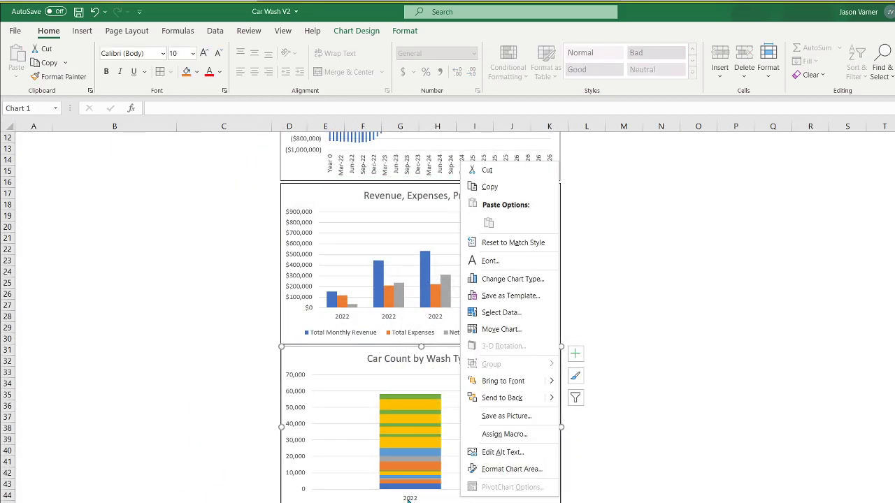
right_click(429, 497)
click(482, 489)
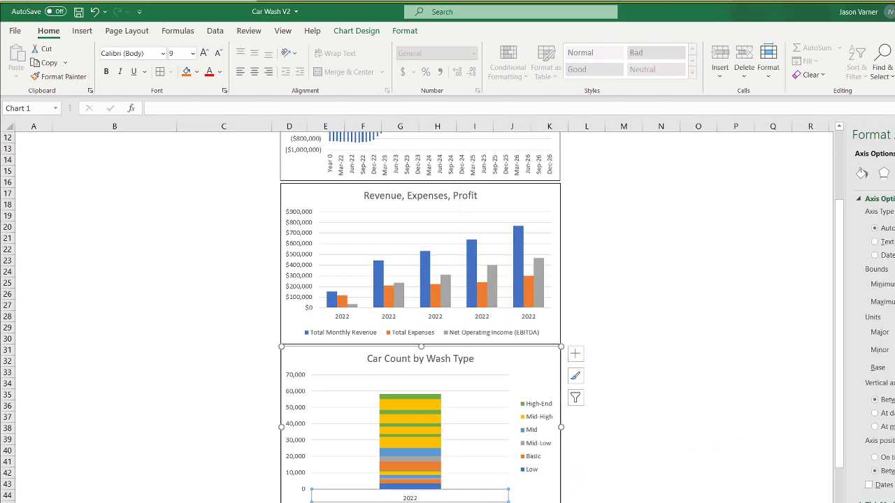
click(886, 241)
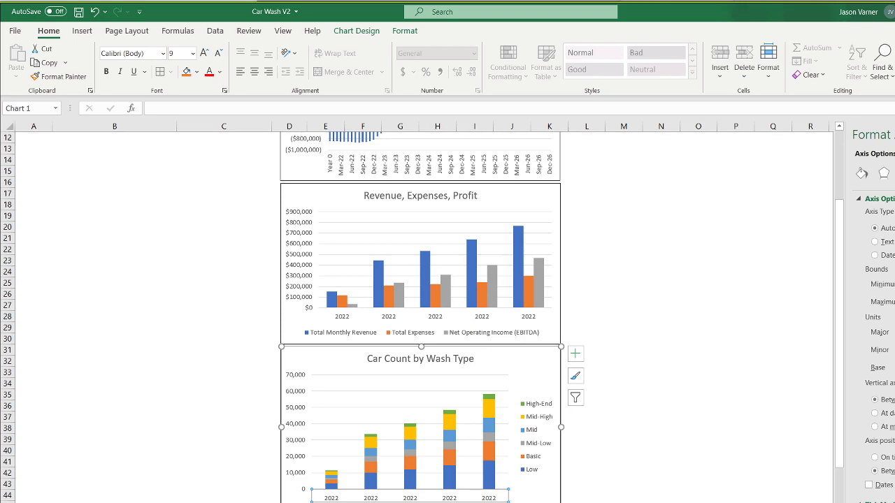
click(894, 135)
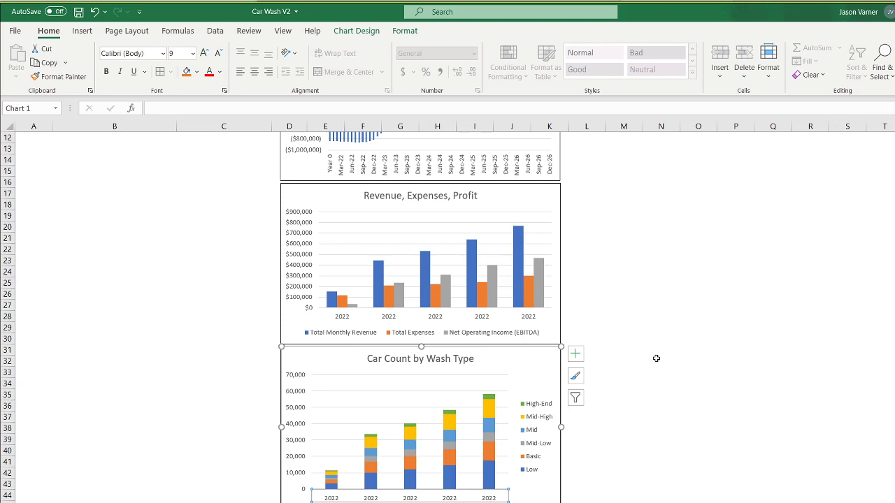
Widen the Car Count by Wash Type chart, the Revenue, Expenses, Profit chart and the chart above them to just past column N.
drag(562, 428, 689, 427)
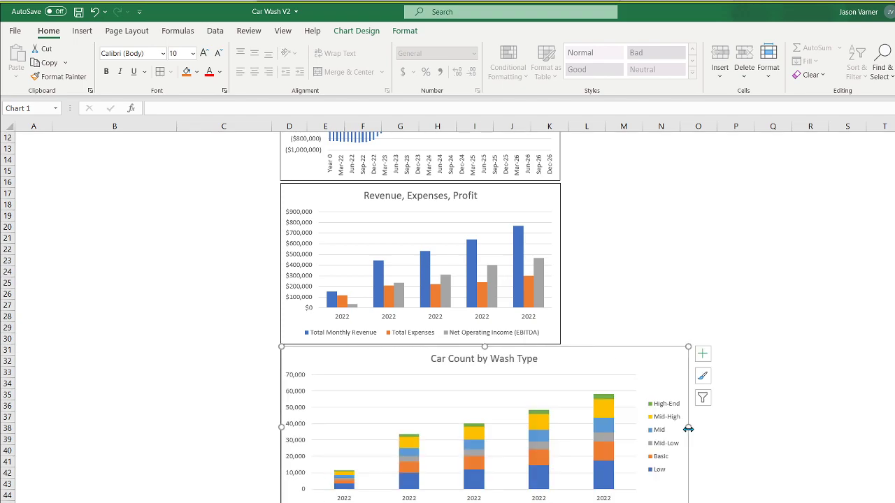
click(541, 209)
drag(563, 272, 688, 268)
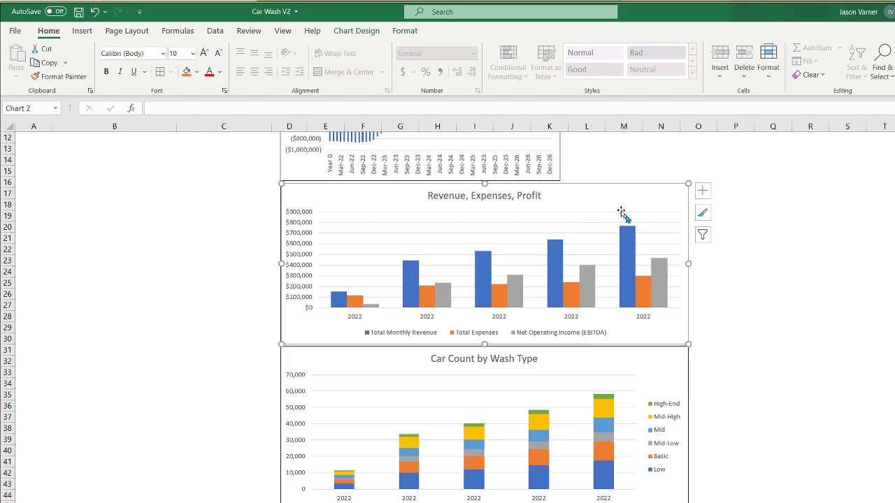
scroll(605, 201, up, 4)
click(533, 152)
drag(560, 223, 689, 233)
click(772, 361)
Widen the Profit Margin chart to match the charts above and remove its placeholder Series1 from the data source.
scroll(751, 394, down, 7)
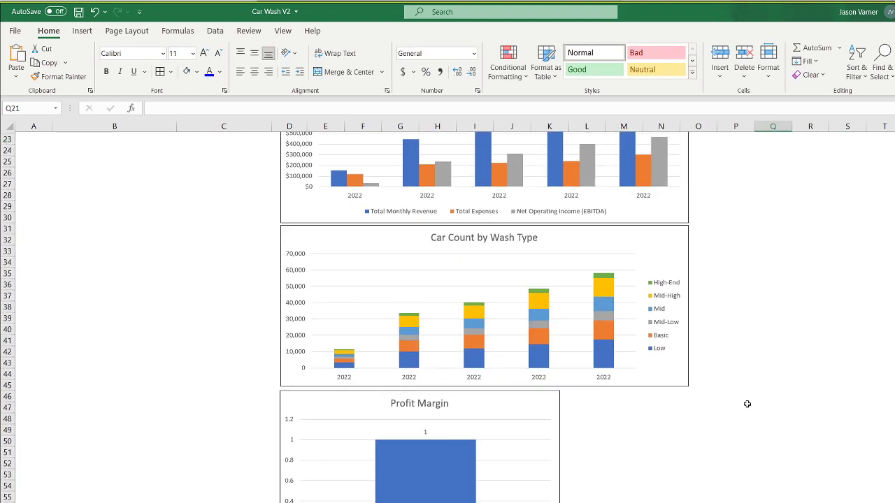
click(510, 398)
drag(559, 466, 688, 467)
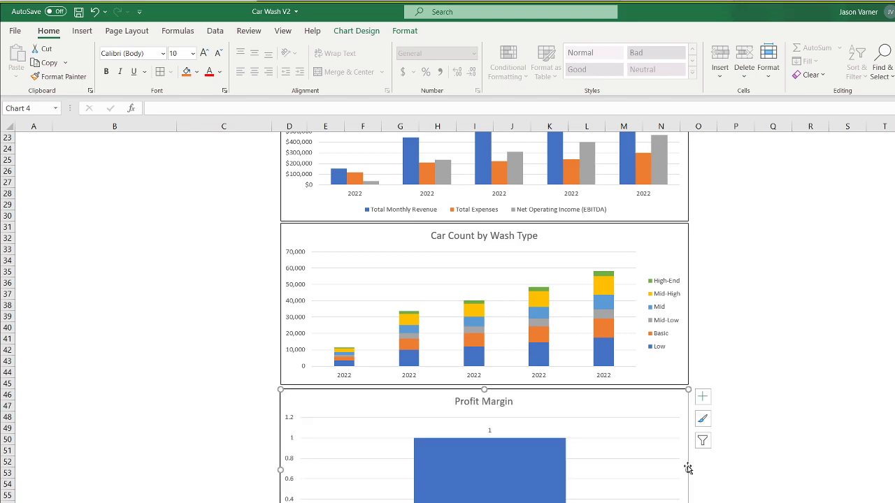
right_click(553, 428)
click(594, 498)
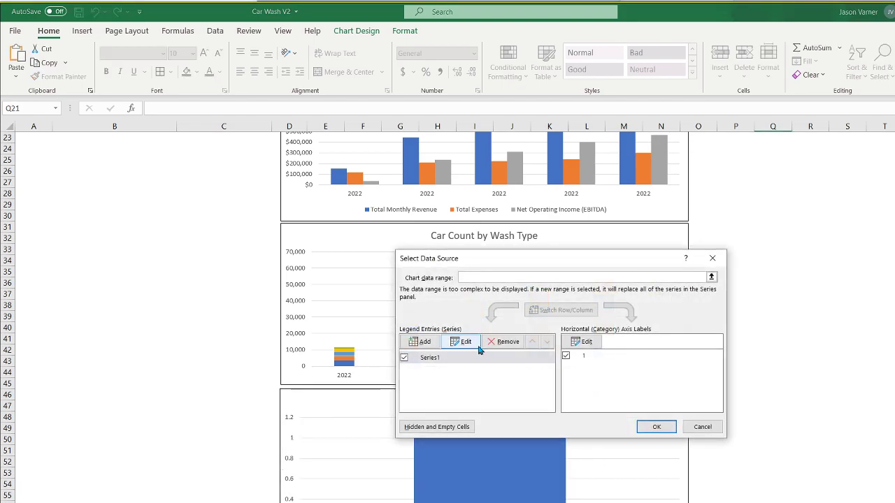
click(505, 342)
Add a Profit Margin series named from C56 of the 5-Year Annual P&L, with values from E56:I56.
click(419, 342)
click(269, 502)
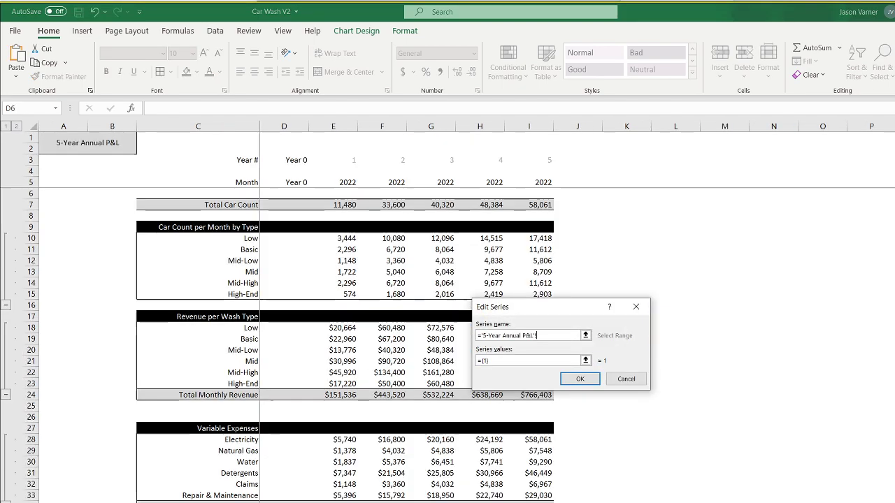
scroll(270, 501, down, 14)
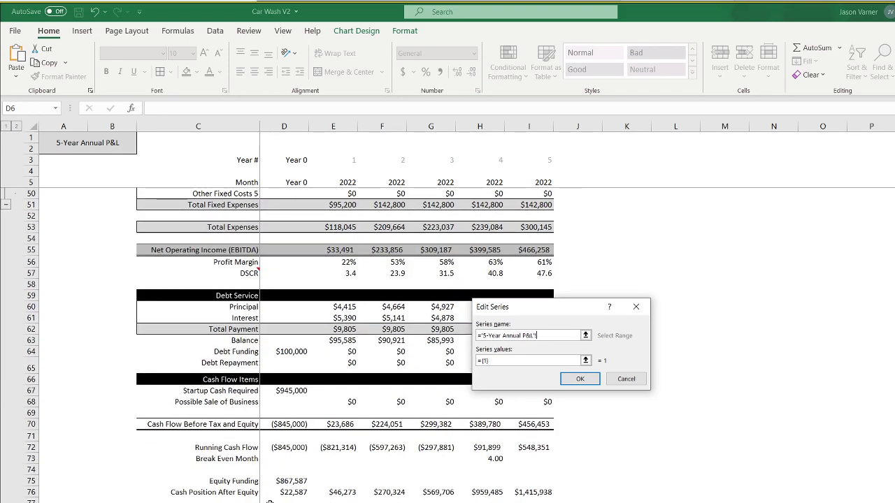
scroll(345, 336, up, 4)
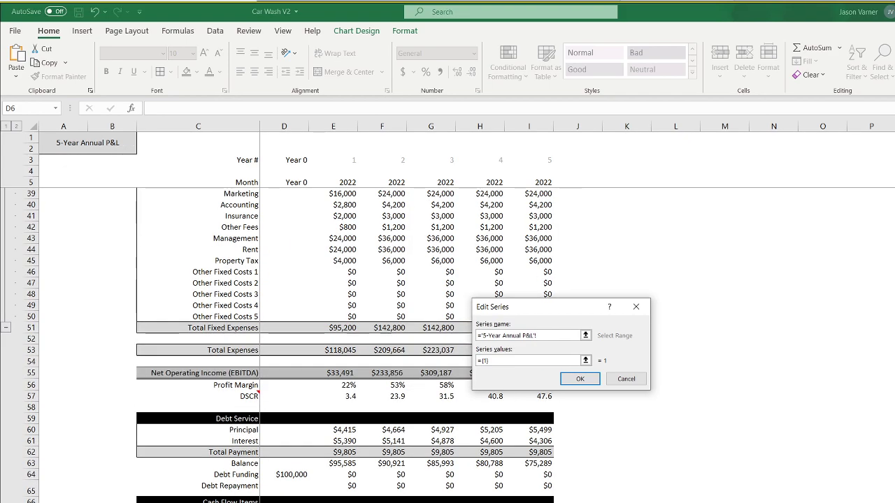
click(246, 387)
drag(511, 360, 417, 362)
key(BackSpace)
drag(352, 386, 529, 389)
click(583, 377)
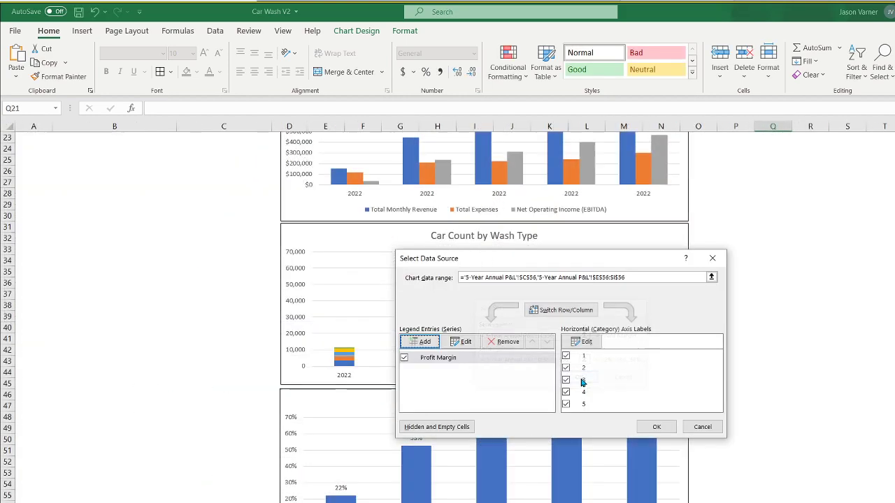
Set the Profit Margin chart's category labels to E5:I5 of the 5-Year Annual P&L and apply the data source.
click(583, 340)
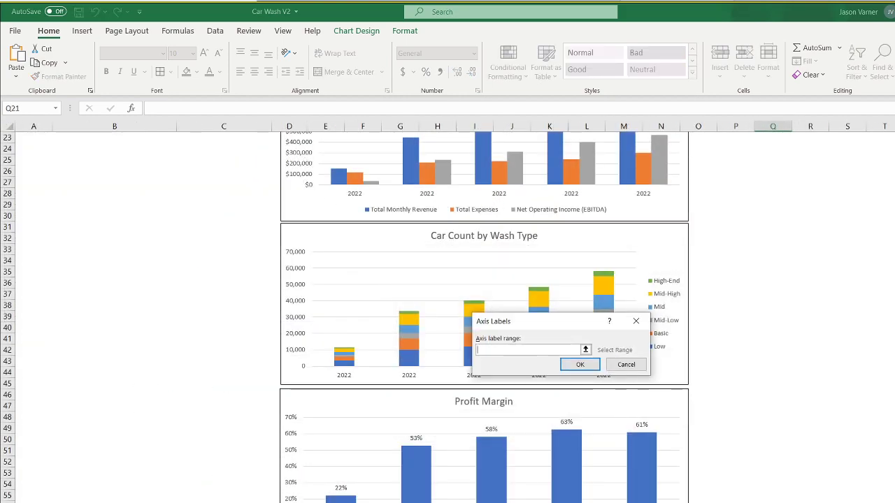
drag(329, 182, 512, 183)
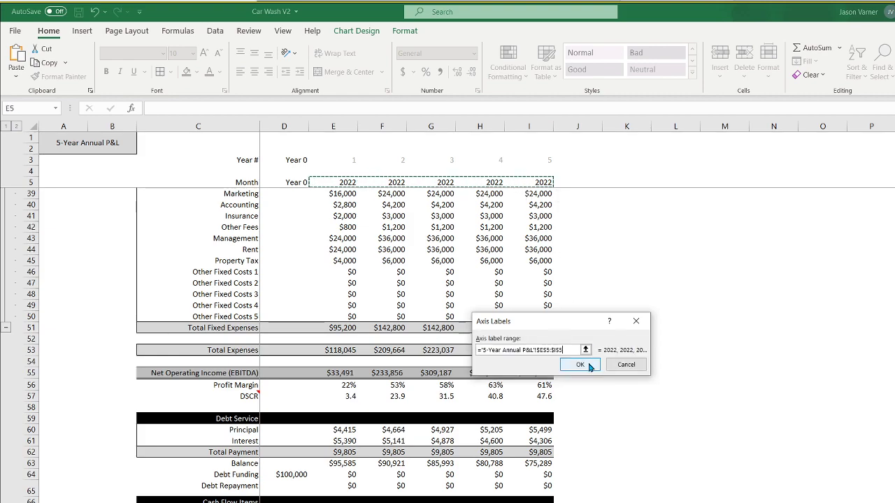
click(631, 363)
click(655, 426)
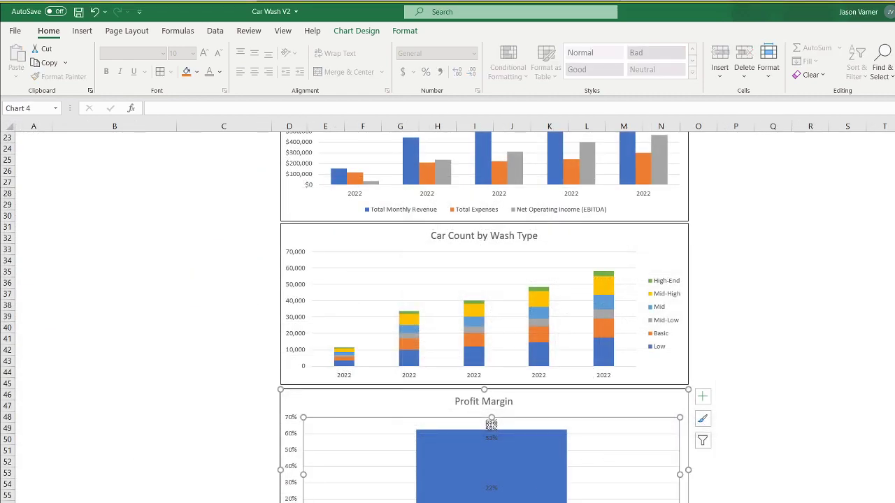
Set the Profit Margin chart's horizontal axis to the text axis type.
right_click(496, 502)
click(531, 502)
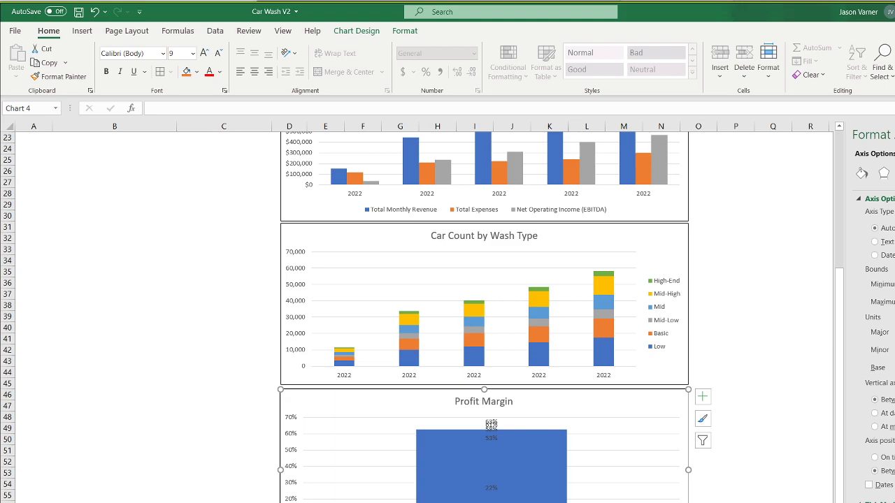
click(876, 242)
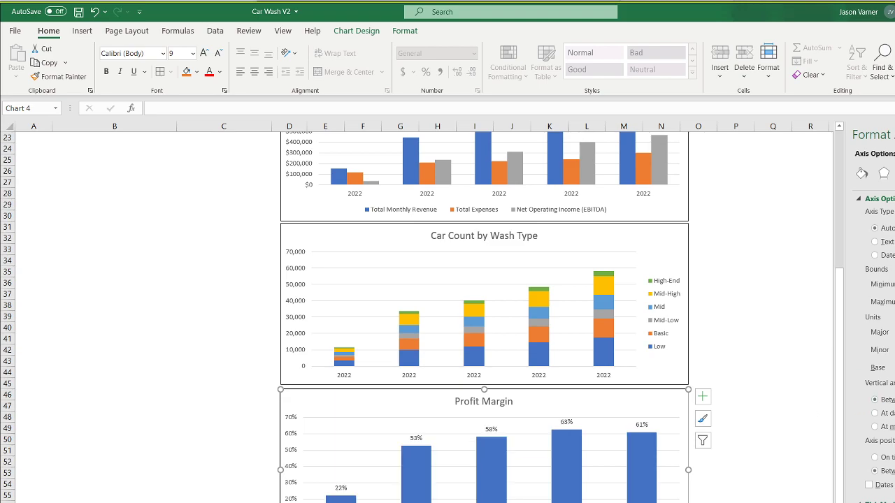
click(829, 410)
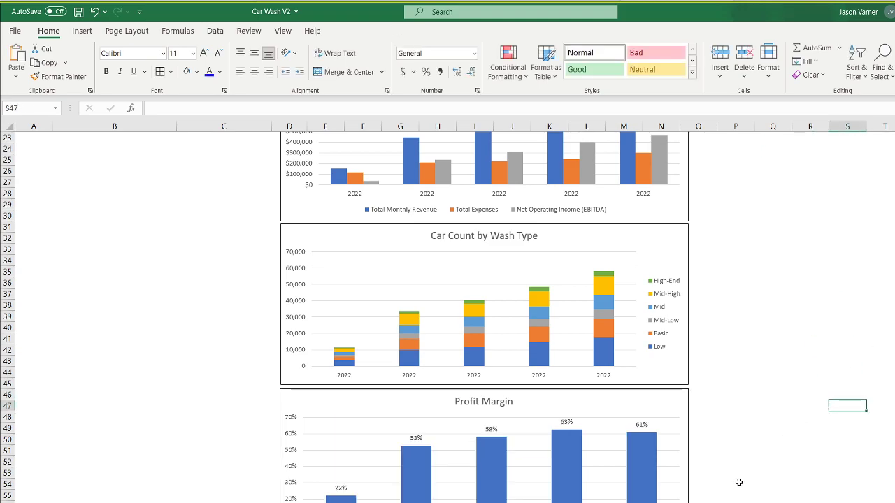
Widen the Debt Service Coverage Ratio chart to match the charts above and remove its placeholder Series1.
scroll(739, 481, down, 4)
click(532, 439)
drag(559, 502, 689, 502)
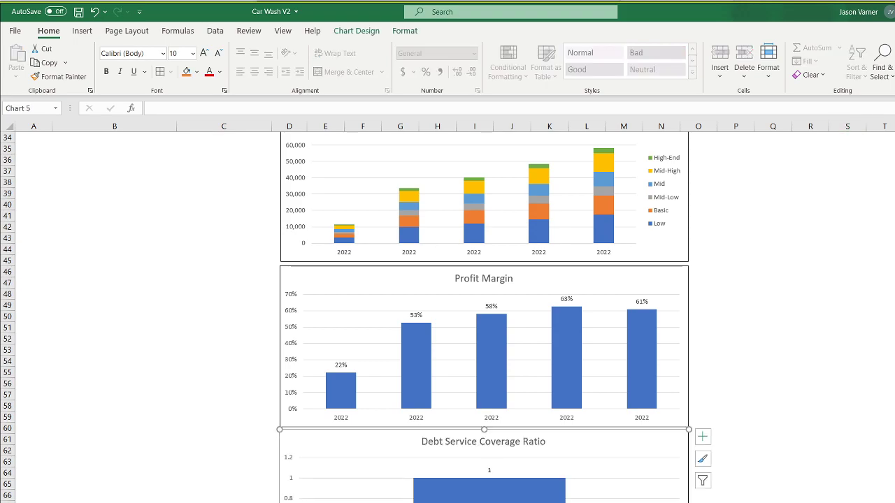
right_click(599, 502)
click(633, 502)
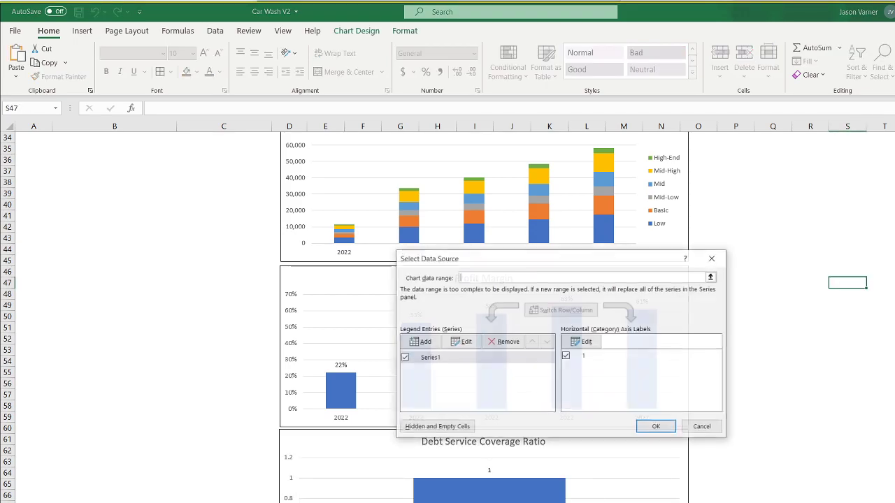
click(474, 348)
click(626, 379)
click(512, 344)
Add a DSCR series named from C57 of the 5-Year Annual P&L, with values from E57:I57.
click(419, 343)
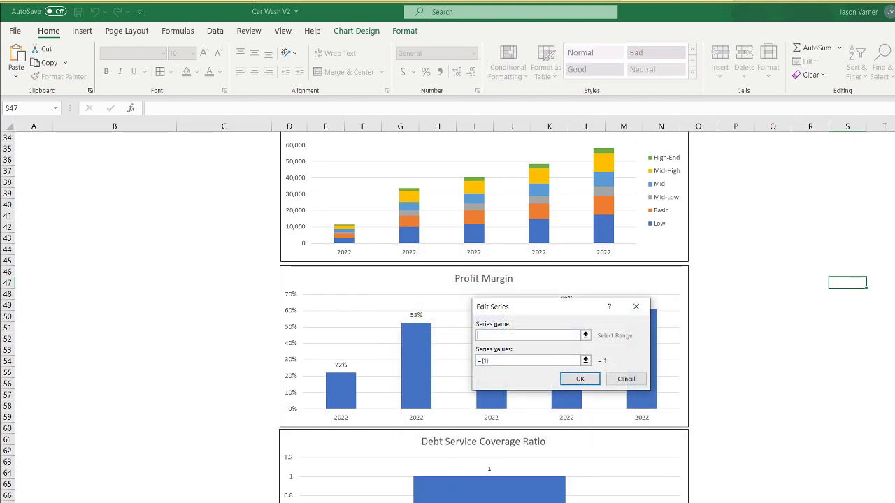
click(405, 502)
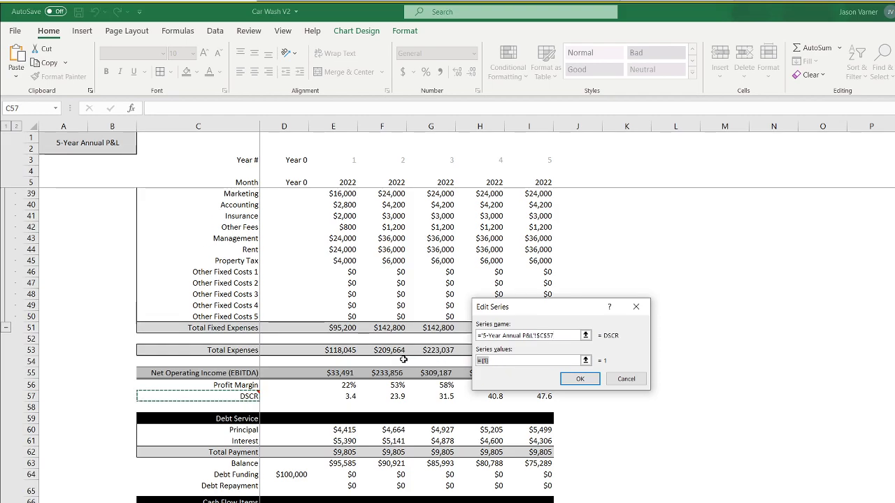
drag(338, 396, 542, 397)
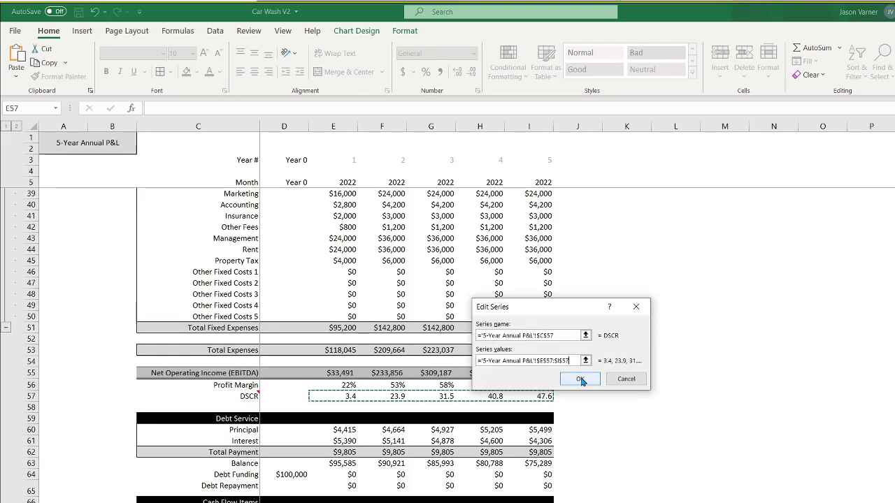
click(580, 378)
Set the Debt Service Coverage Ratio chart's category labels to E5:I5 of the 5-Year Annual P&L and apply the data source.
click(580, 342)
click(406, 502)
drag(345, 182, 545, 183)
click(579, 364)
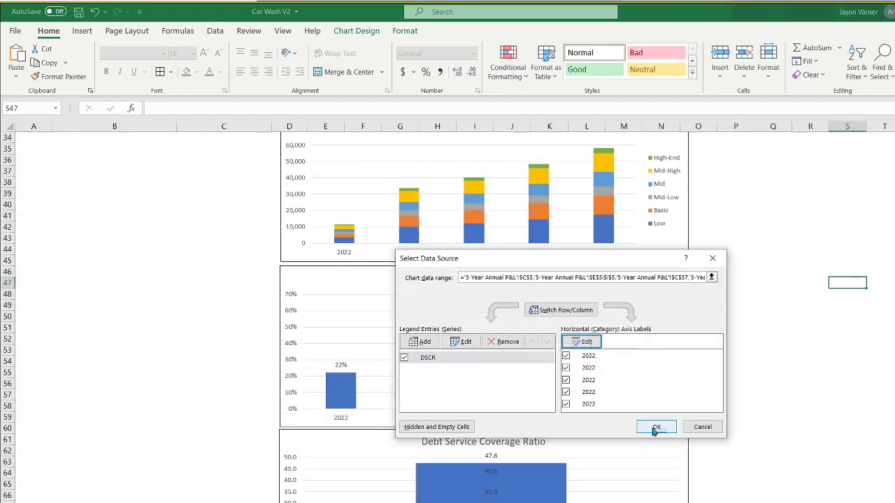
click(659, 372)
Set the Debt Service Coverage Ratio chart's horizontal axis to the text axis type and save the workbook.
right_click(487, 405)
click(530, 502)
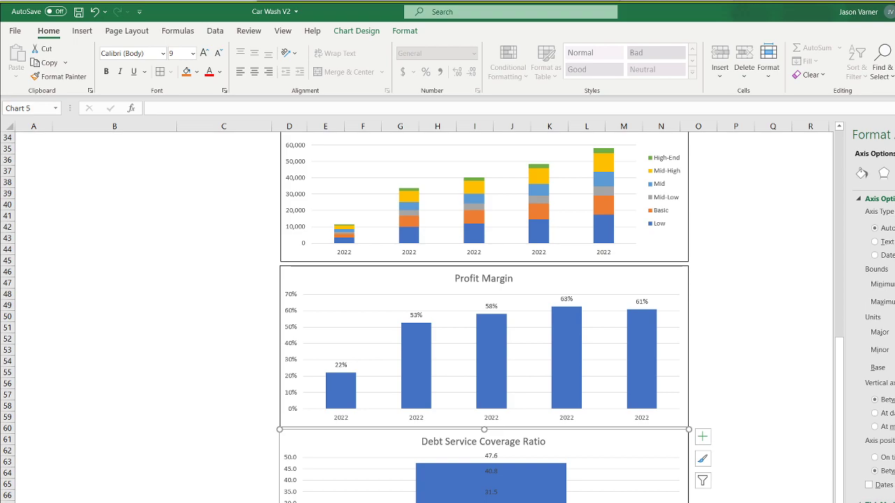
click(809, 394)
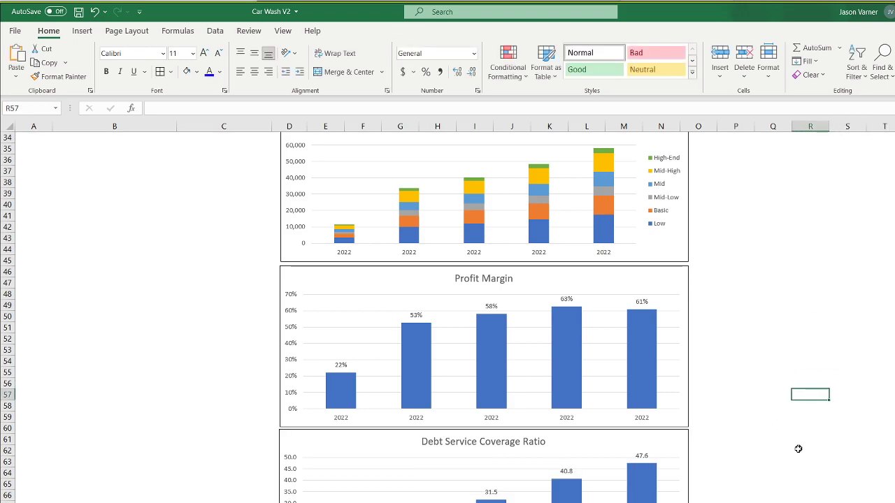
scroll(801, 446, up, 11)
click(78, 16)
click(811, 338)
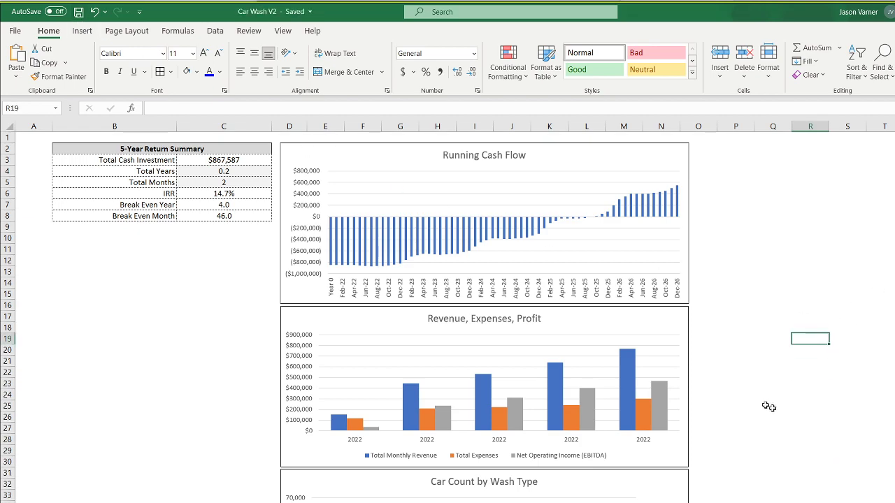
Add a blank sheet to Car Wash V2 and open the Gym or Fitness Center 3.0 workbook from the models folder.
scroll(811, 423, down, 9)
scroll(811, 424, up, 9)
key(shift+F11)
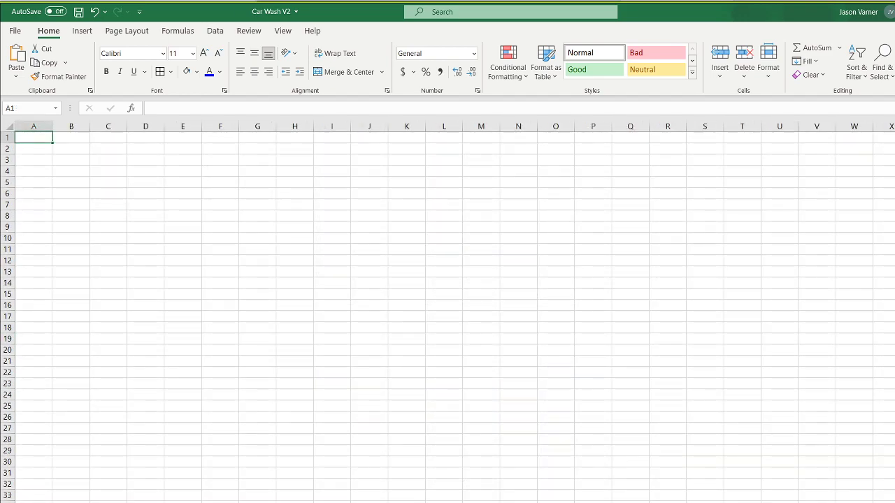
key(super+e)
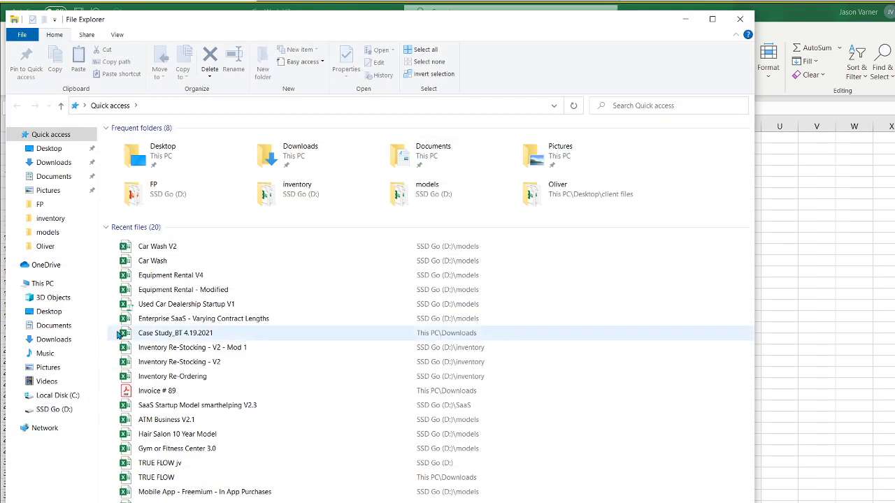
click(56, 232)
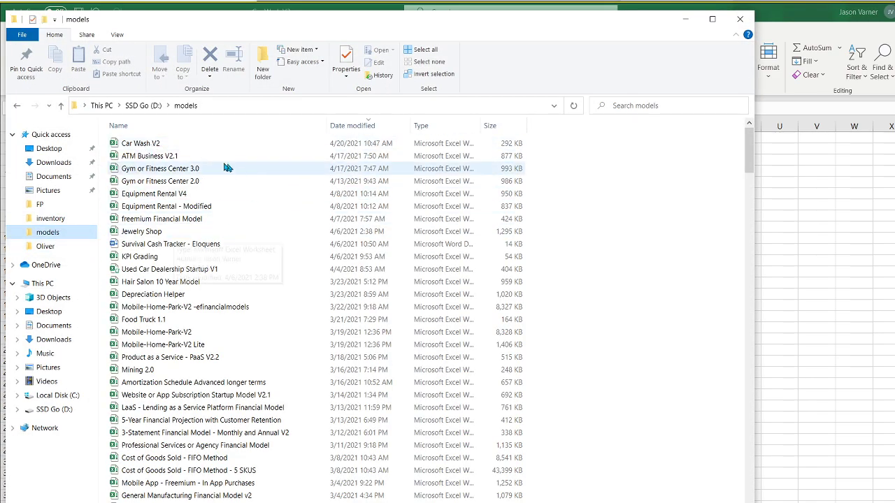
double_click(170, 170)
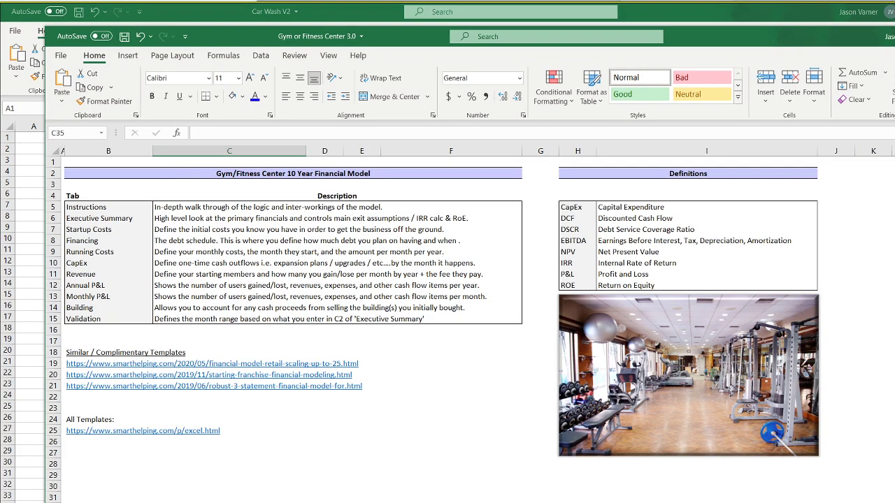
drag(838, 41, 834, 27)
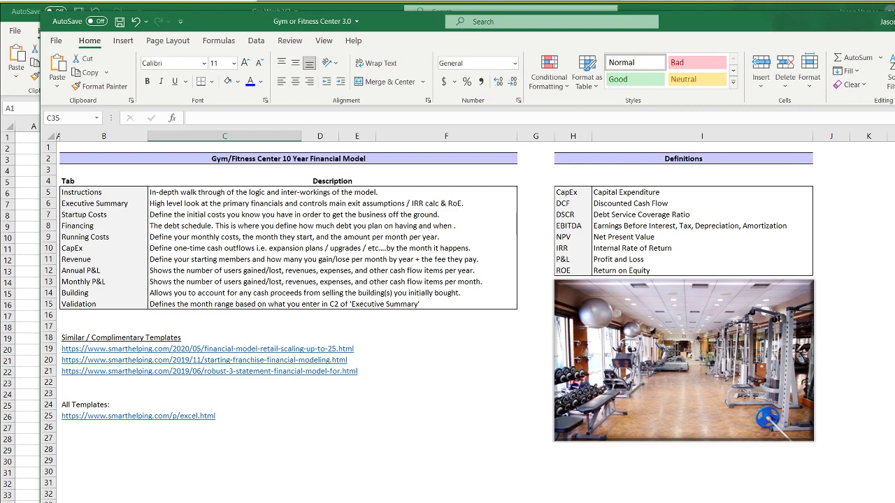
Copy the Contribution & Distribution Summary from A1, together with its cash flow chart, in the Gym or Fitness Center 3.0 workbook.
key(ctrl+Page_Down)
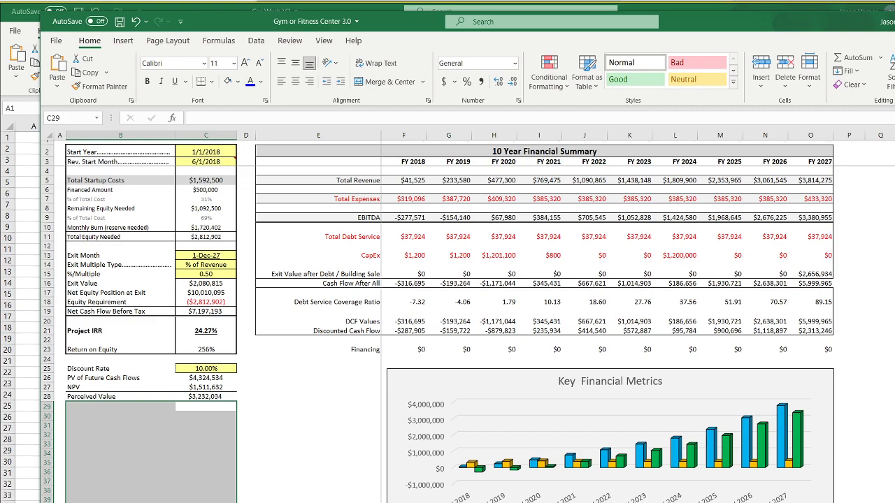
key(ctrl+Page_Down)
key(ctrl+Page_Down)
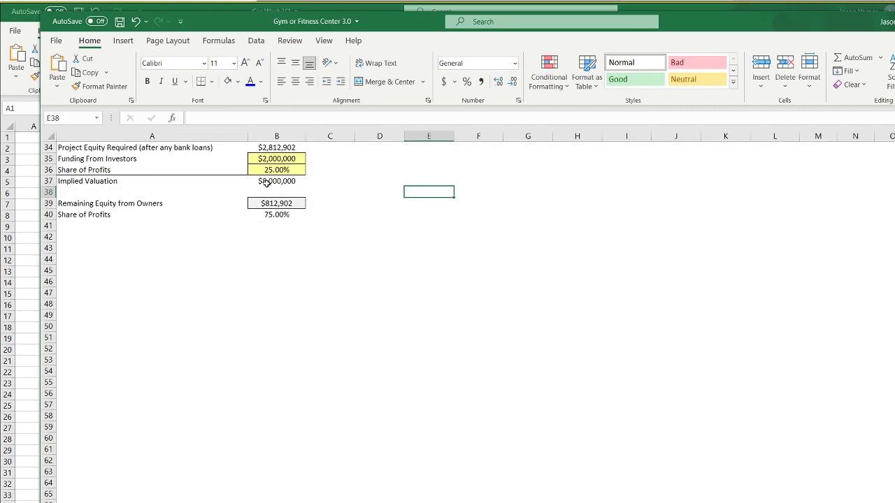
drag(63, 151, 852, 501)
right_click(730, 444)
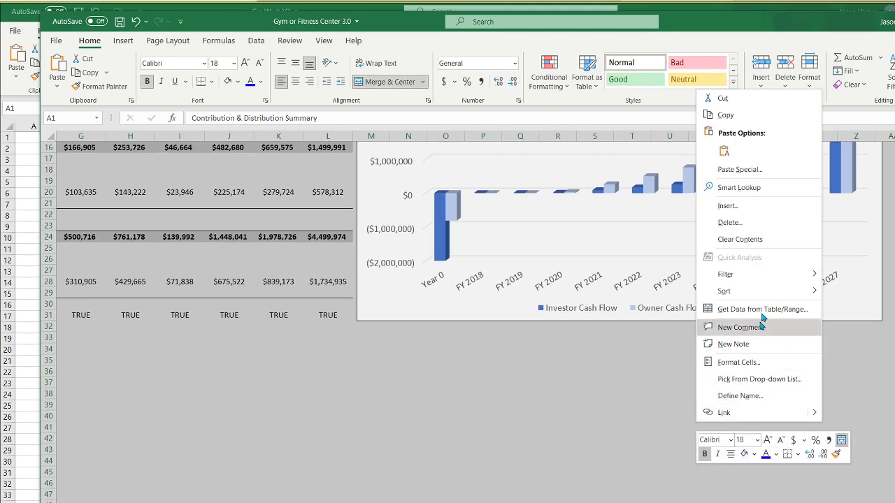
click(721, 114)
Paste the Contribution & Distribution Summary at A1 of the blank Car Wash V2 sheet and hide that sheet's gridlines.
key(alt+Tab)
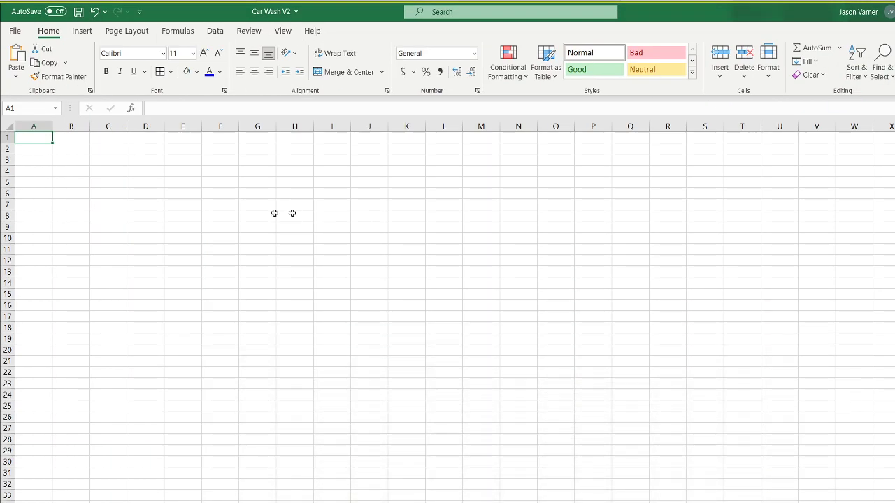
right_click(32, 138)
click(53, 200)
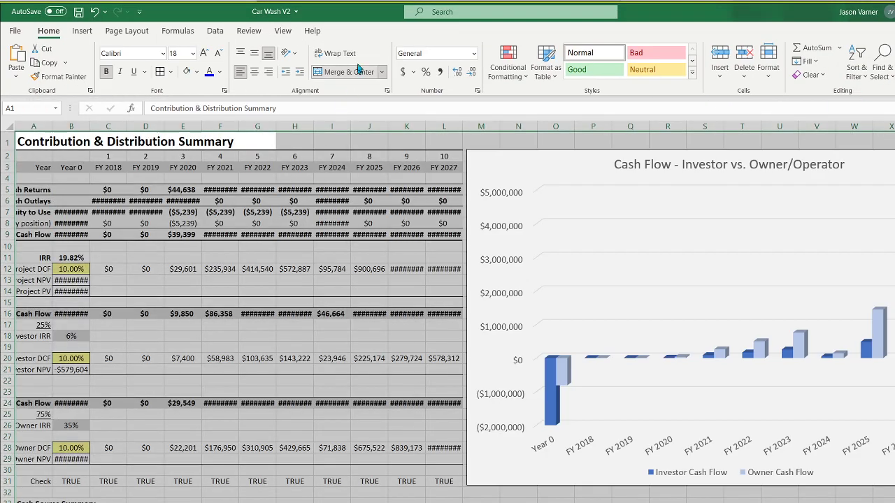
click(282, 30)
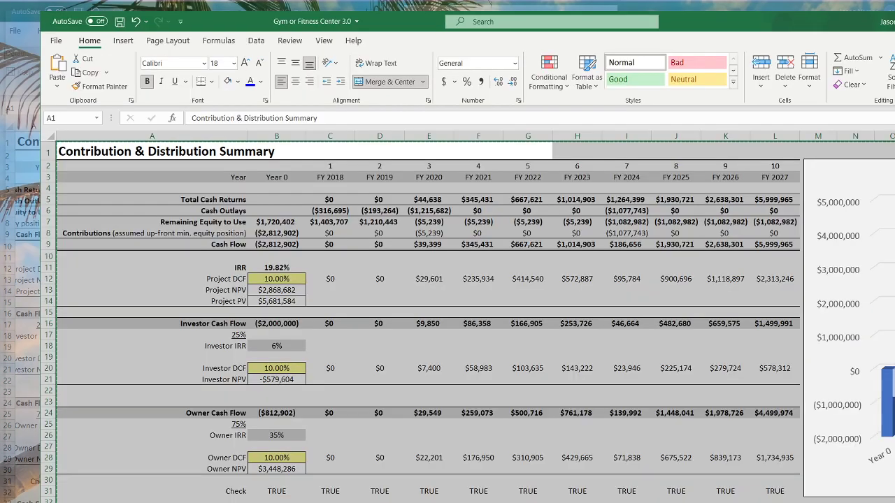
Close the Gym or Fitness Center 3.0 workbook and discard the large amount of copied information from the clipboard.
click(606, 501)
click(594, 347)
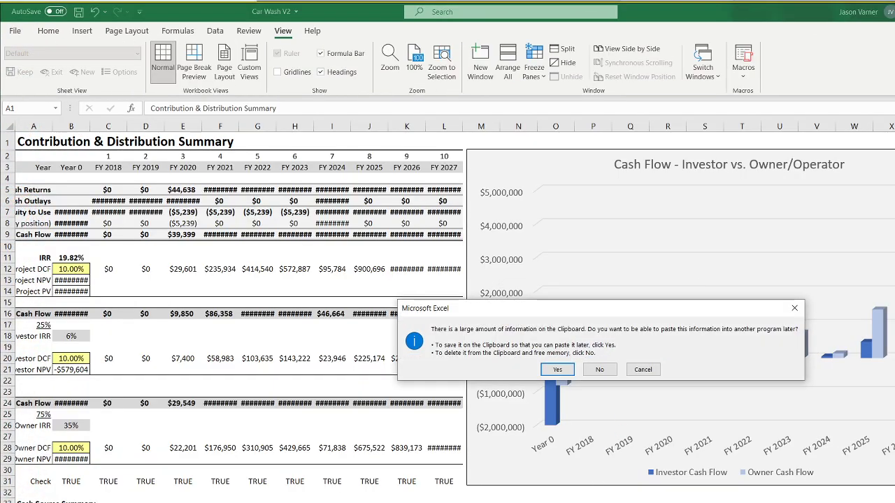
click(600, 372)
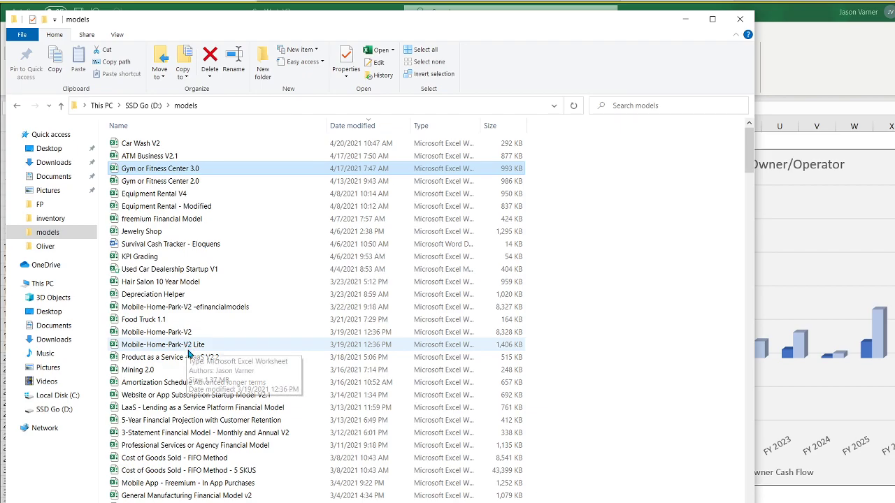
Open the Product as a Service - PaaS V2.2 workbook and copy its 5-Year Project Summary from B2 through column M.
double_click(182, 358)
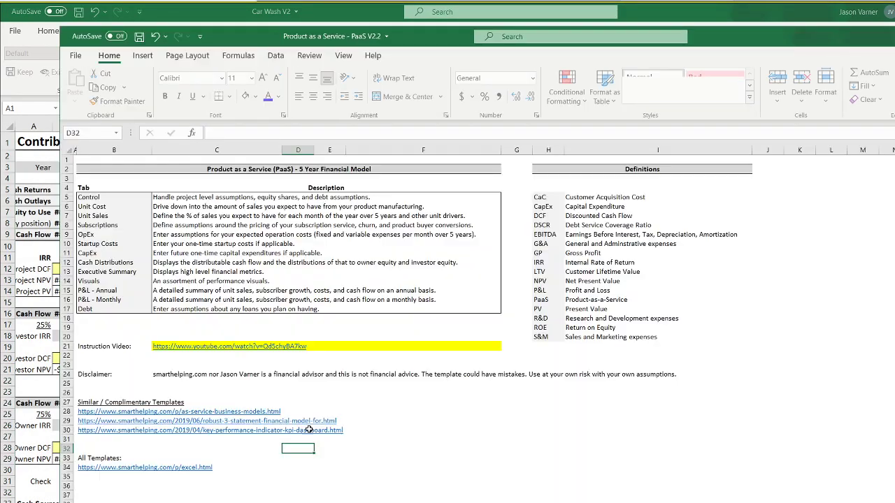
drag(856, 46, 809, 25)
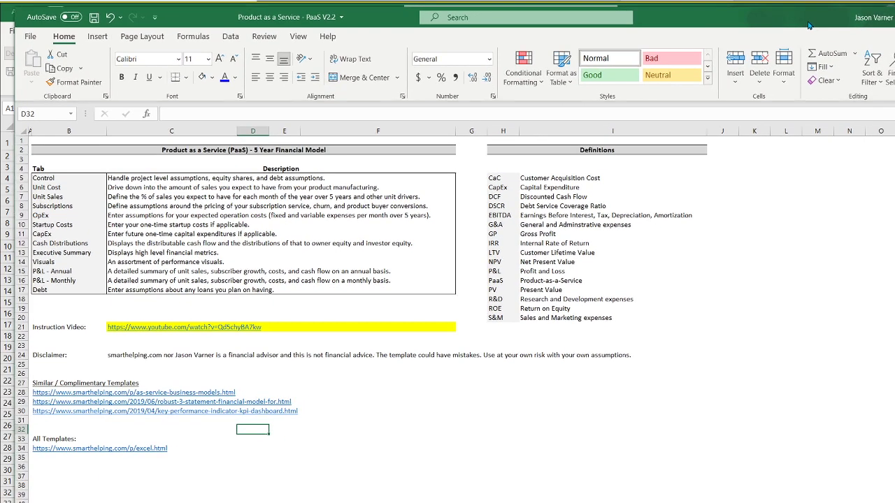
click(489, 502)
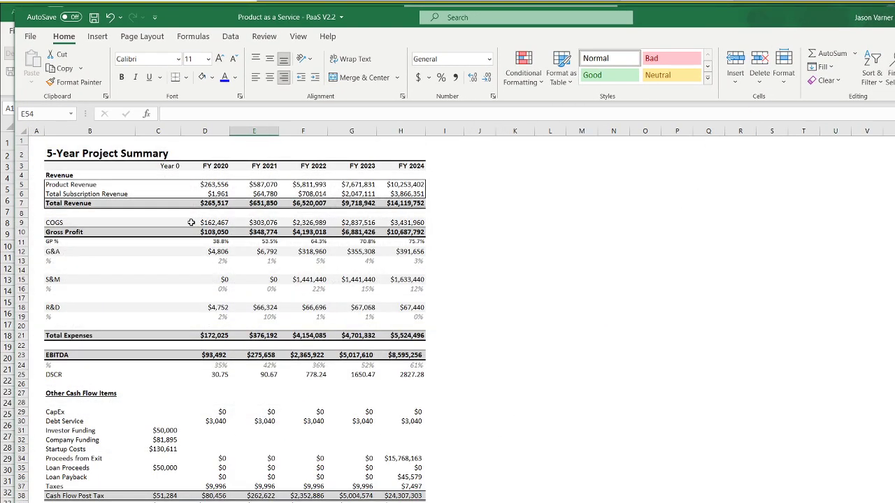
drag(56, 153, 584, 502)
right_click(279, 230)
click(308, 256)
scroll(324, 258, up, 1)
scroll(324, 258, up, 3)
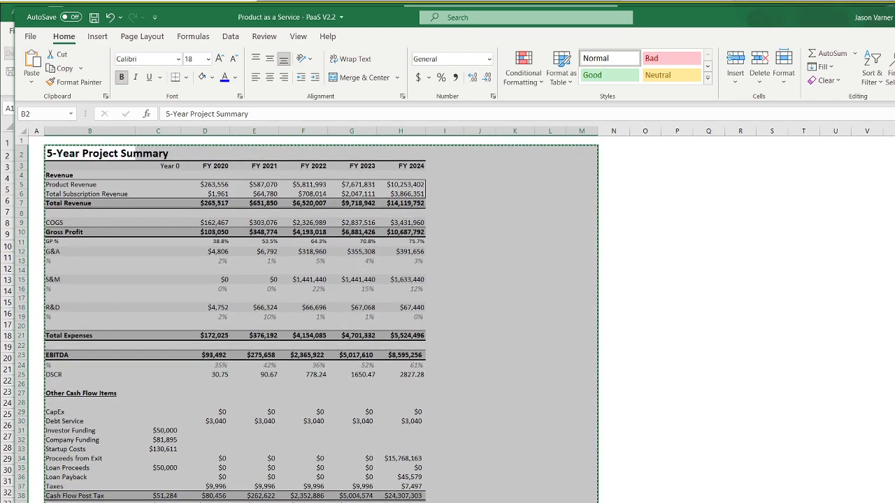
Switch back to Car Wash V2 and paste the 5-Year Project Summary at B2 of another new sheet.
click(894, 17)
click(531, 502)
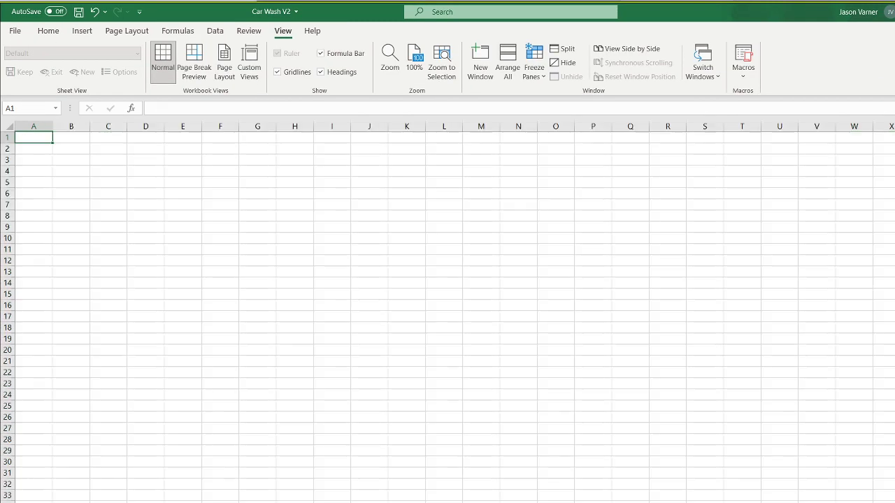
right_click(72, 152)
click(99, 211)
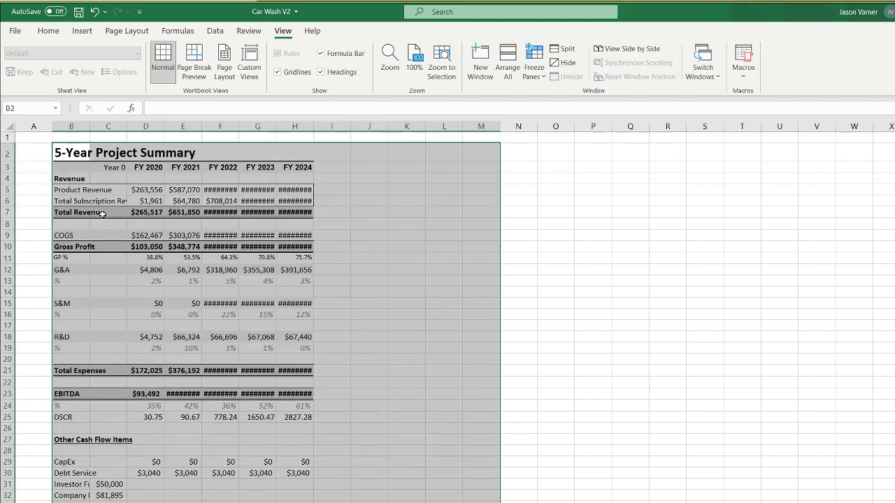
Narrow column A beside the 5-Year Project Summary and hide the sheet's gridlines.
drag(51, 127, 460, 128)
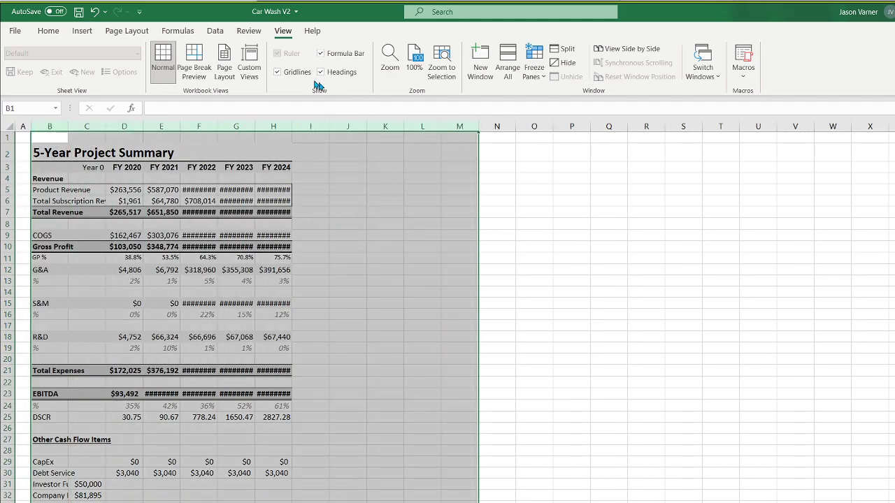
click(278, 72)
click(353, 236)
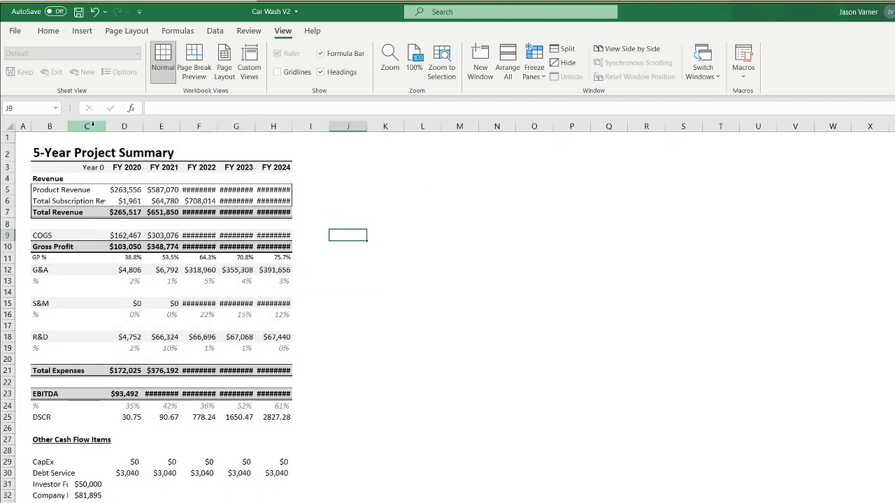
Autofit column B to its labels and set the width of columns C:H to 11.
double_click(67, 126)
drag(199, 126, 384, 126)
right_click(381, 126)
click(419, 291)
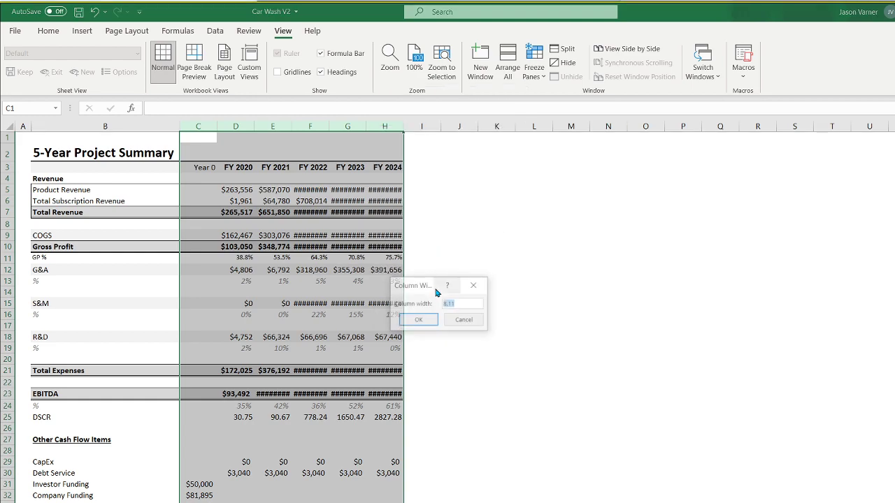
text(11)
key(Return)
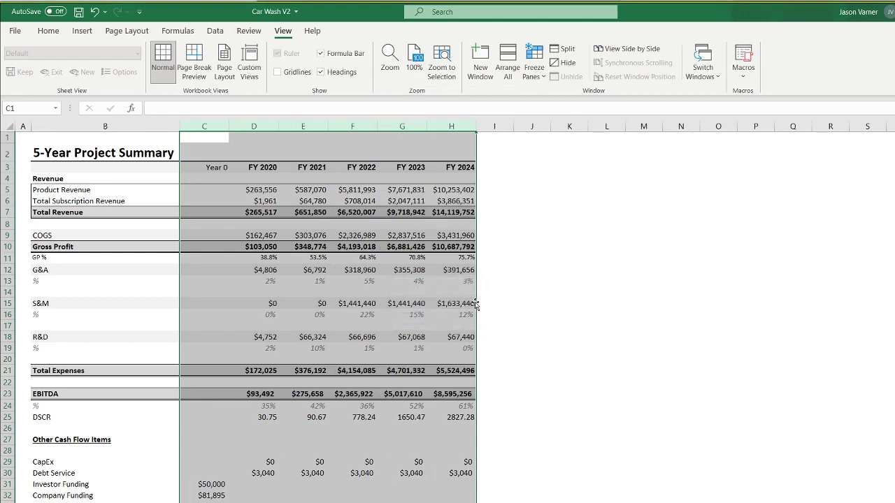
click(569, 235)
Link the first fiscal year header in D3 to E5 of the 5-Year Annual P&L and fill it across to H3.
click(48, 30)
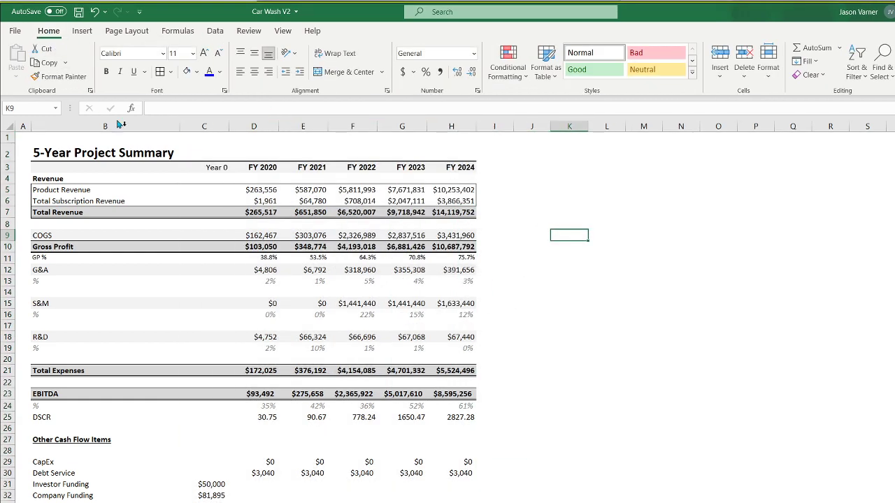
click(258, 167)
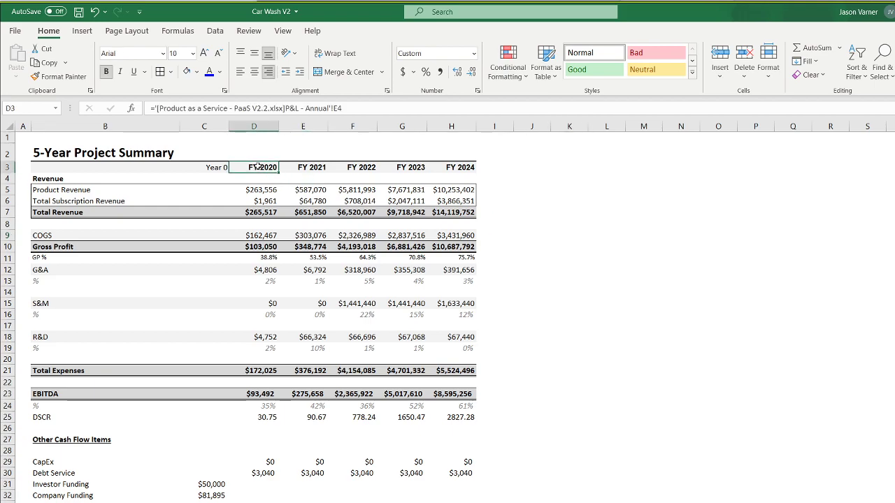
text(=)
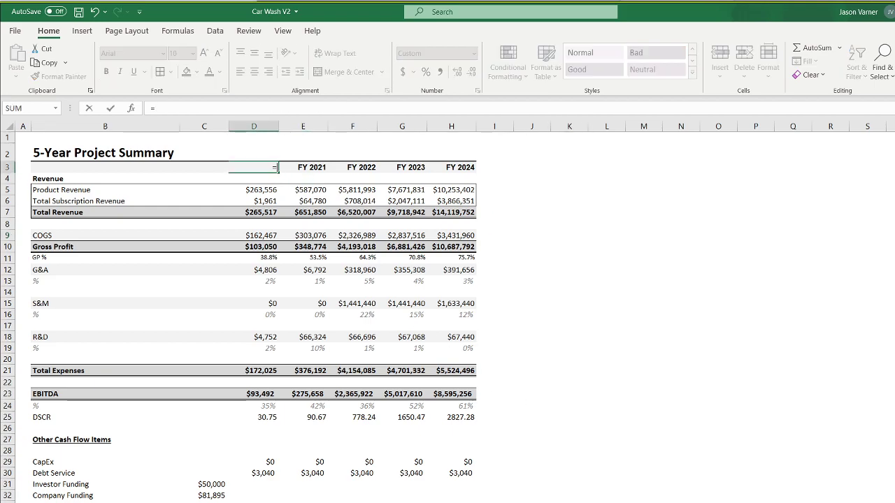
click(529, 502)
click(342, 181)
key(Return)
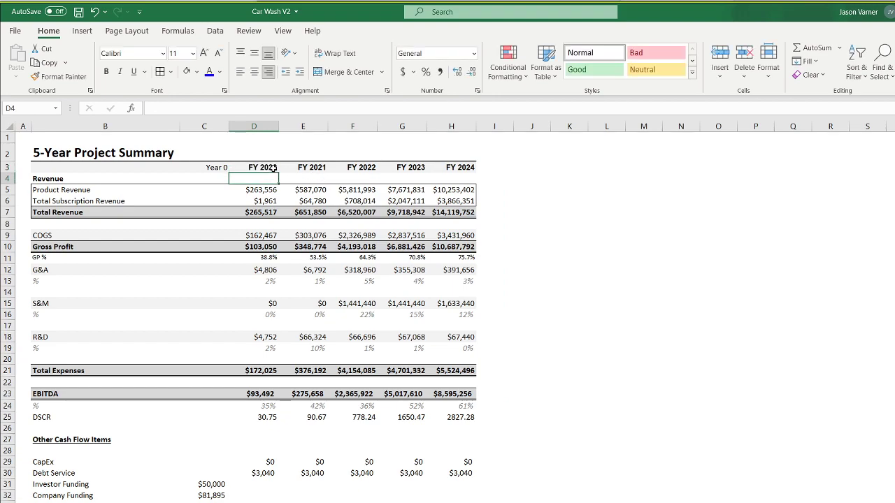
drag(278, 172, 468, 177)
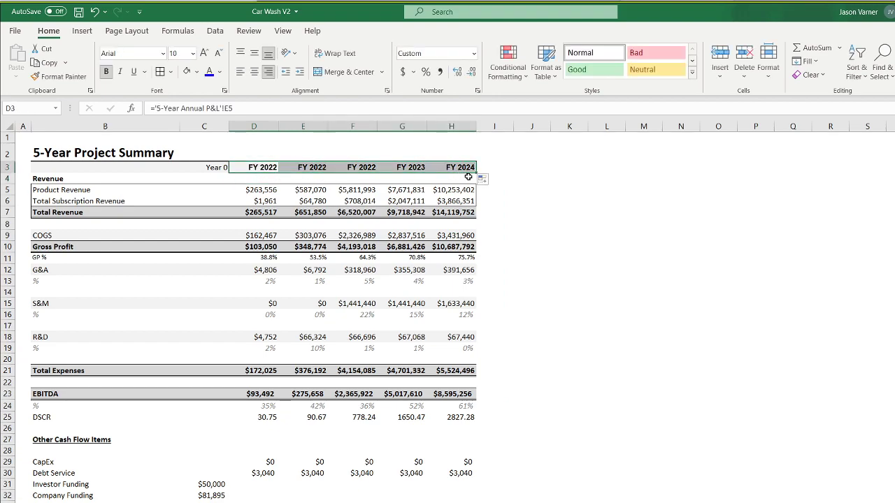
Rename the sheet that holds the 5-Year Project Summary.
click(607, 281)
key(alt+Tab)
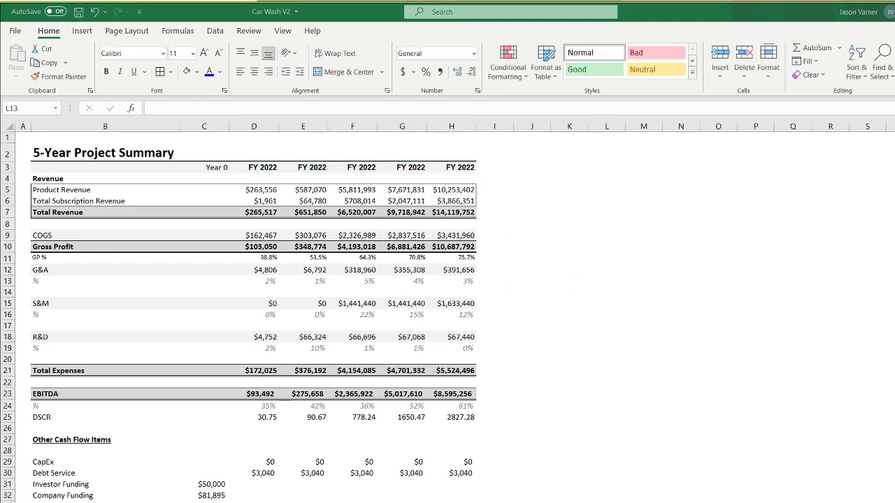
key(alt+Tab)
right_click(616, 502)
click(659, 497)
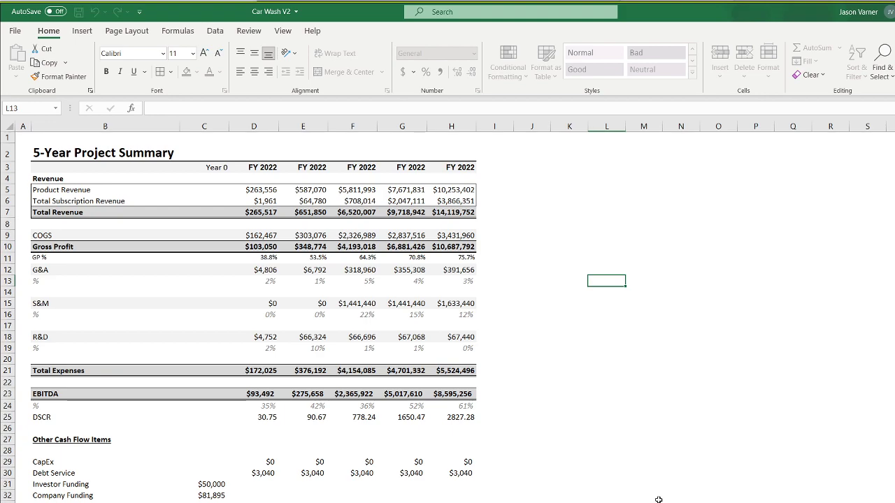
key(Return)
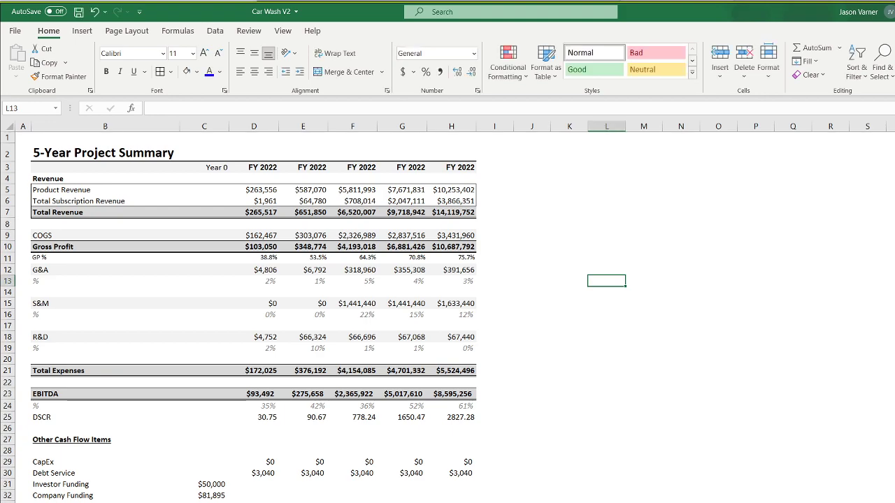
Rename the sheet that holds the Contribution & Distribution Summary.
right_click(569, 502)
click(602, 494)
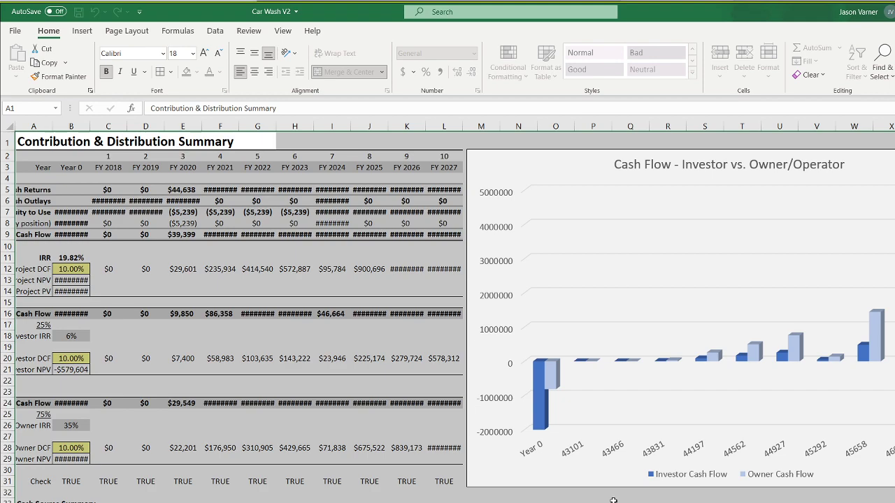
key(Return)
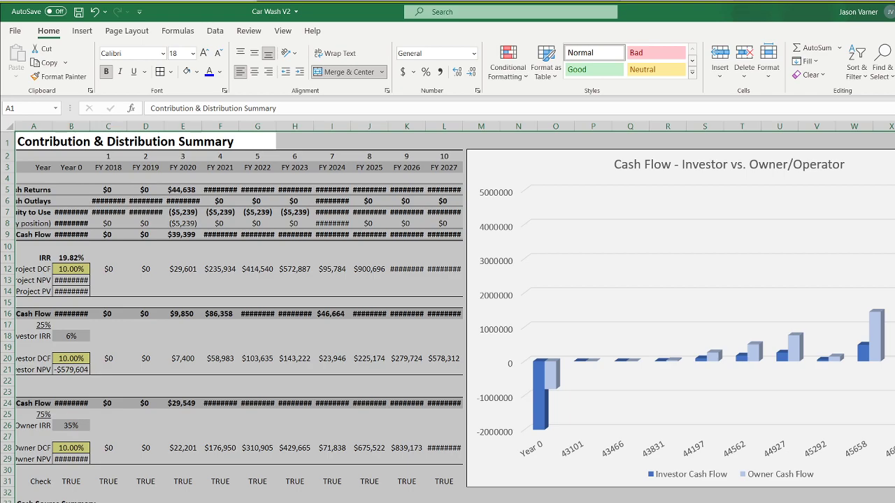
Apply a tab color to the two newly added summary sheets.
click(518, 502)
right_click(328, 502)
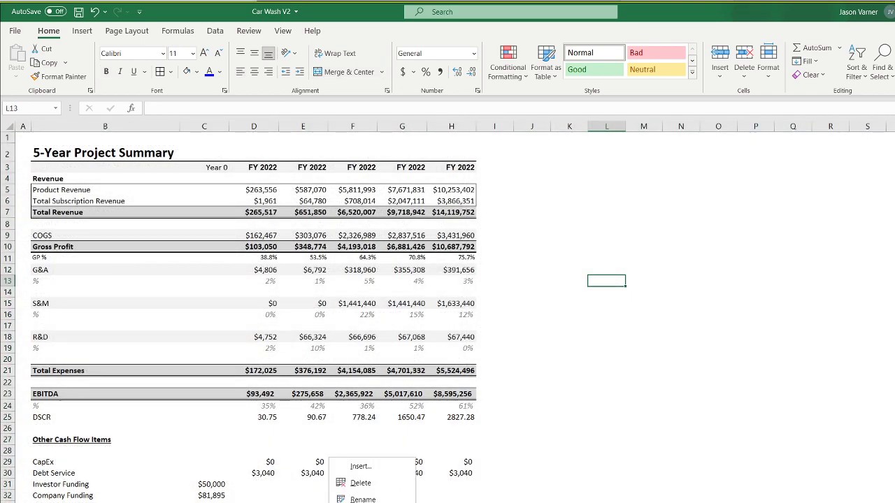
mouse_move(370, 502)
click(447, 502)
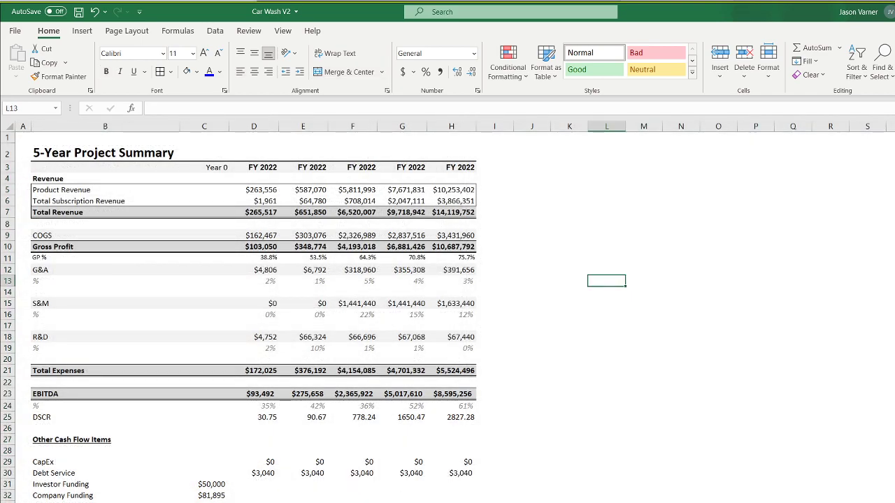
right_click(428, 502)
mouse_move(465, 502)
click(545, 502)
click(500, 502)
Delete the Product Revenue and Total Subscription Revenue rows (5:6) from the 5-Year Project Summary.
click(262, 190)
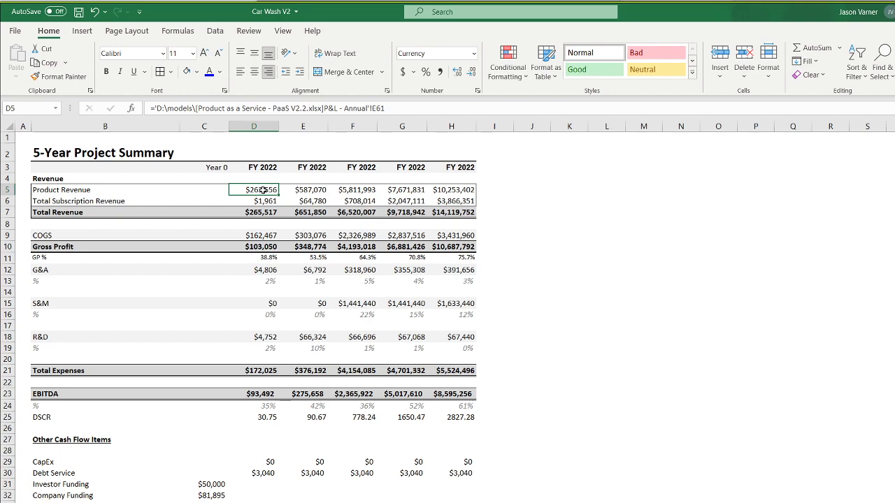
drag(7, 190, 7, 201)
click(810, 75)
click(824, 90)
click(581, 245)
drag(6, 189, 7, 201)
right_click(7, 201)
click(28, 307)
Link Total Revenue in D5 to E24 of the 5-Year Annual P&L and fill it across to H5.
click(267, 188)
text(=)
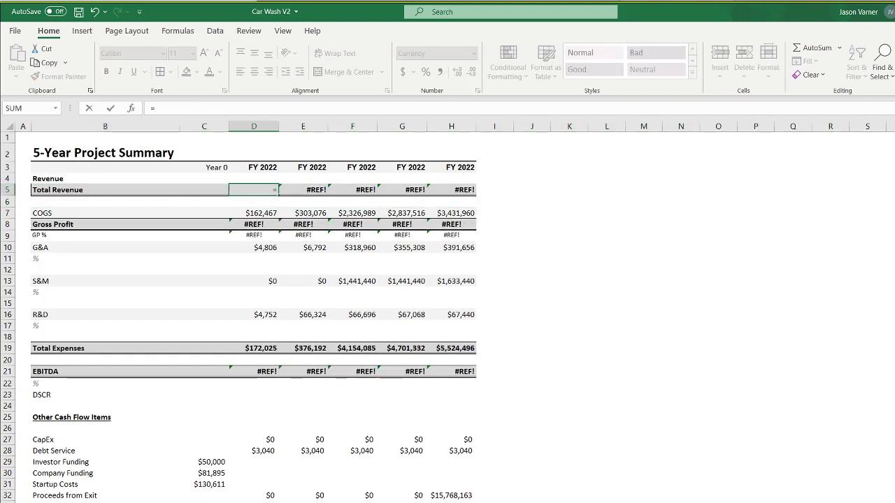
key(ctrl+Page_Up)
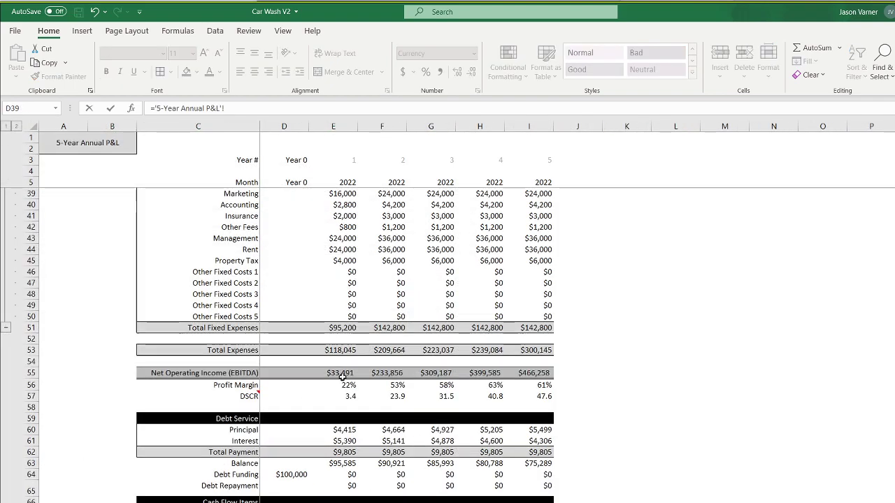
scroll(347, 369, up, 11)
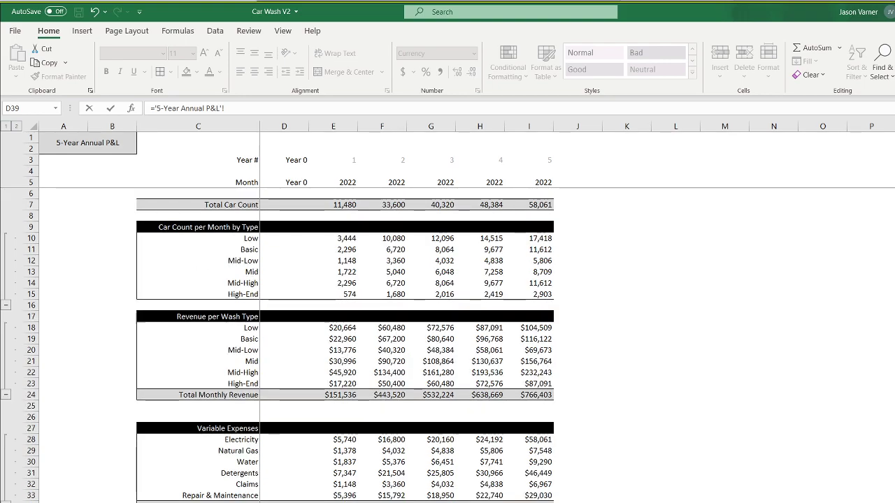
scroll(347, 346, down, 4)
scroll(338, 500, down, 4)
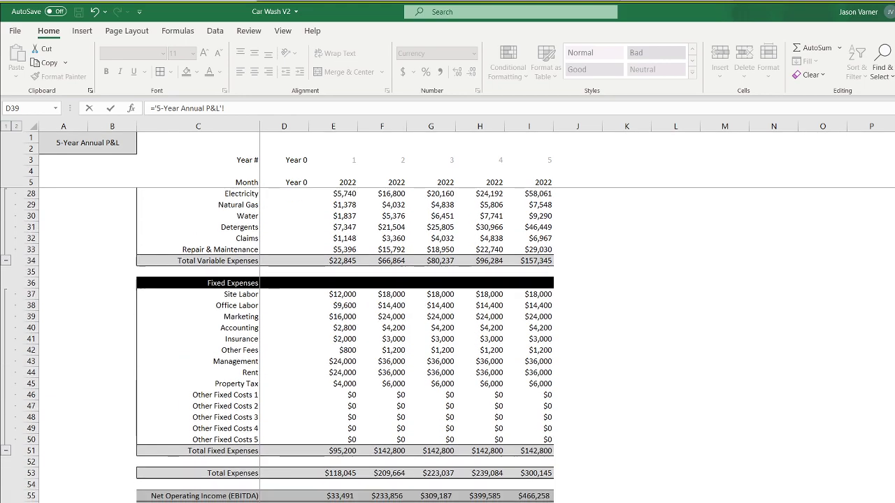
scroll(337, 501, up, 7)
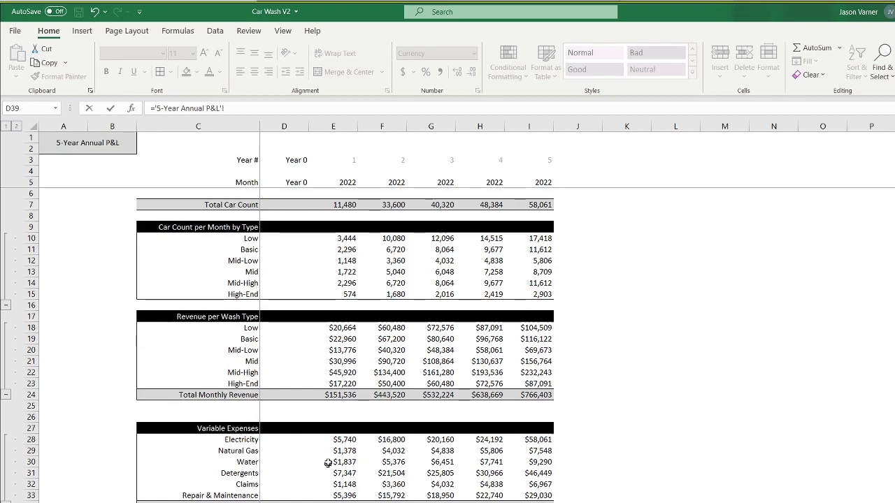
click(341, 395)
key(Return)
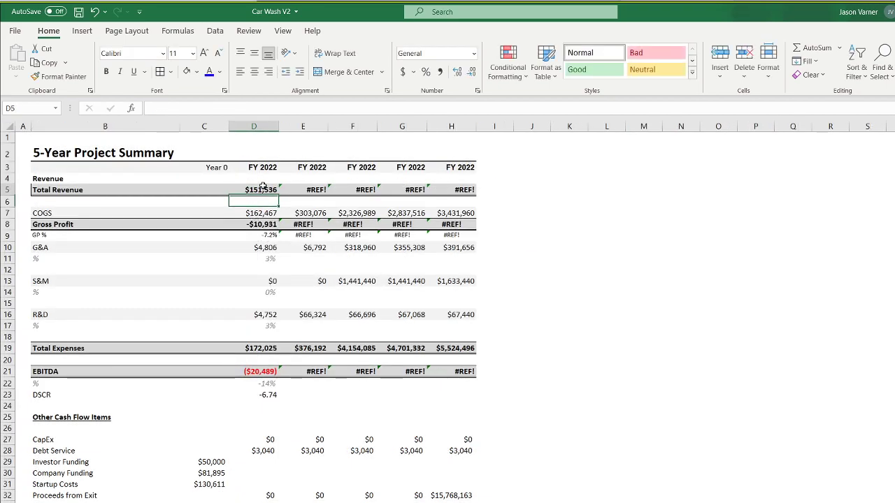
click(263, 186)
drag(285, 197, 467, 201)
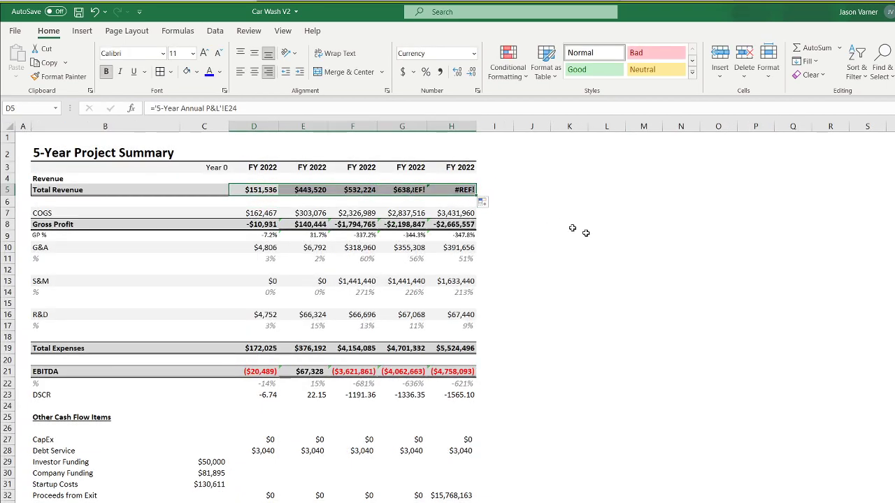
click(715, 292)
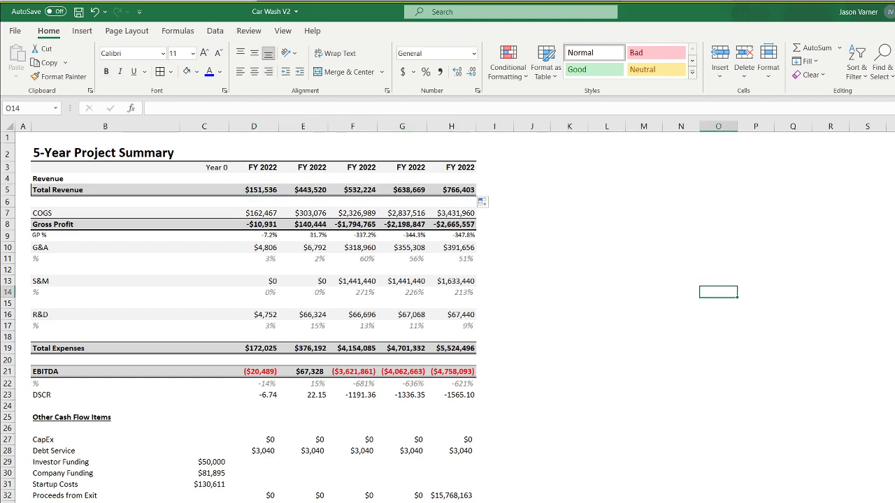
Change the label in C24 of the 5-Year Annual P&L to "Total Revenue".
click(376, 502)
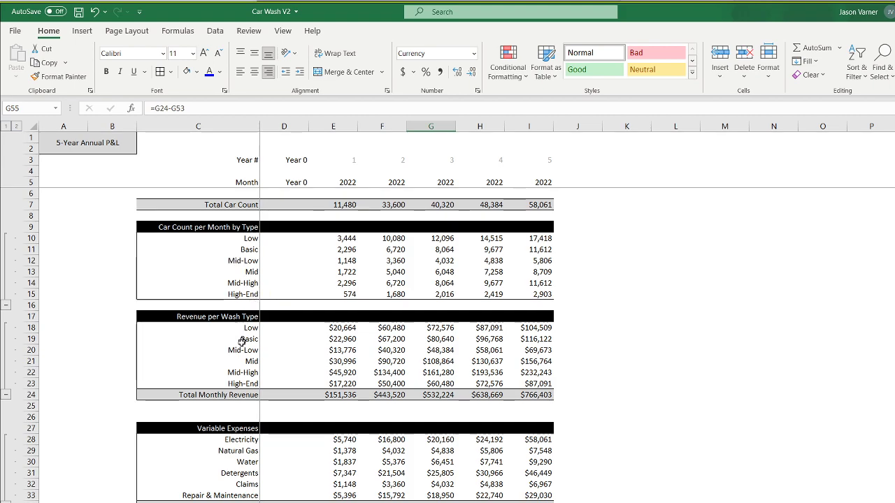
click(234, 395)
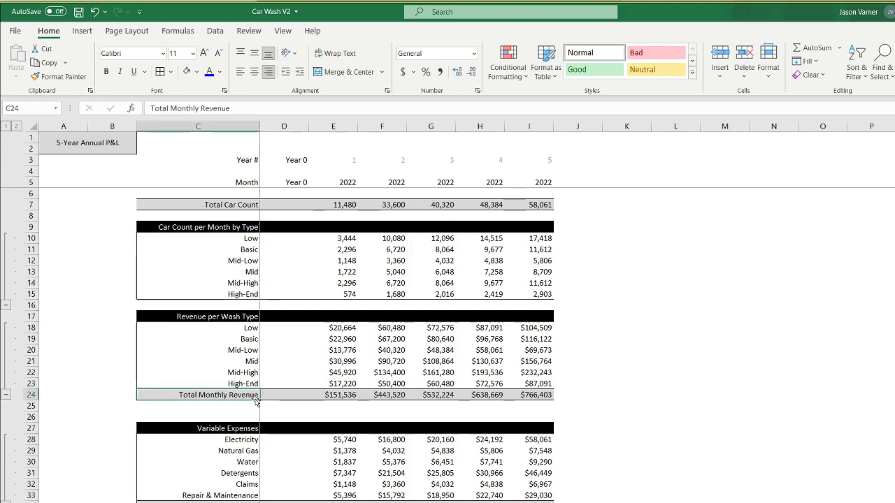
text(total)
key(BackSpace)
key(BackSpace)
key(BackSpace)
key(BackSpace)
key(BackSpace)
text(Total Revenue)
key(Return)
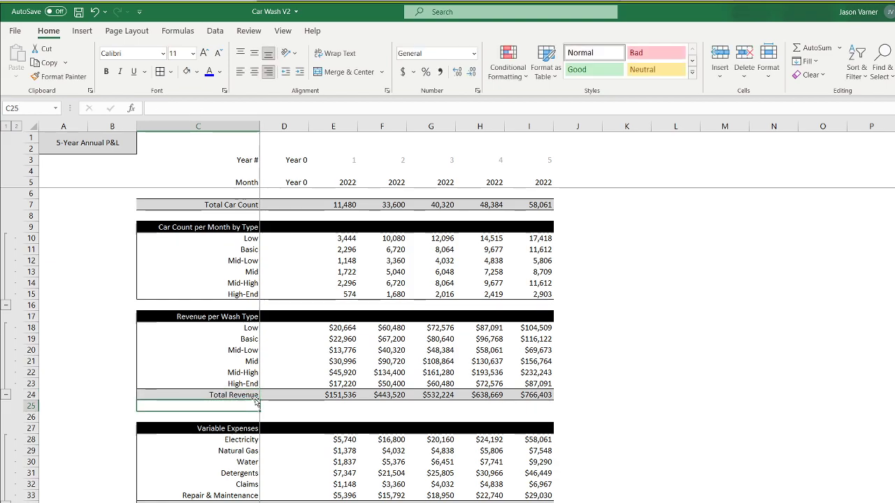
Copy the Total Revenue label from C24 into C24 of the 5-Year Monthly P&L.
click(288, 71)
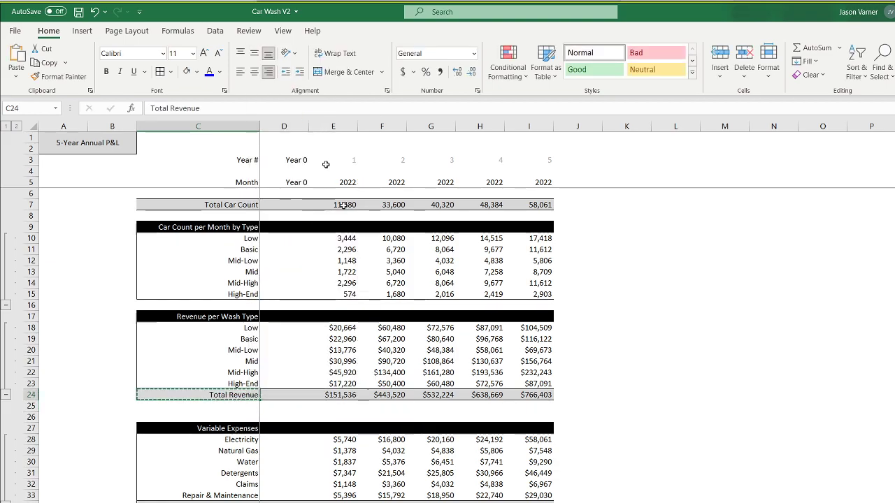
click(214, 502)
scroll(215, 411, up, 15)
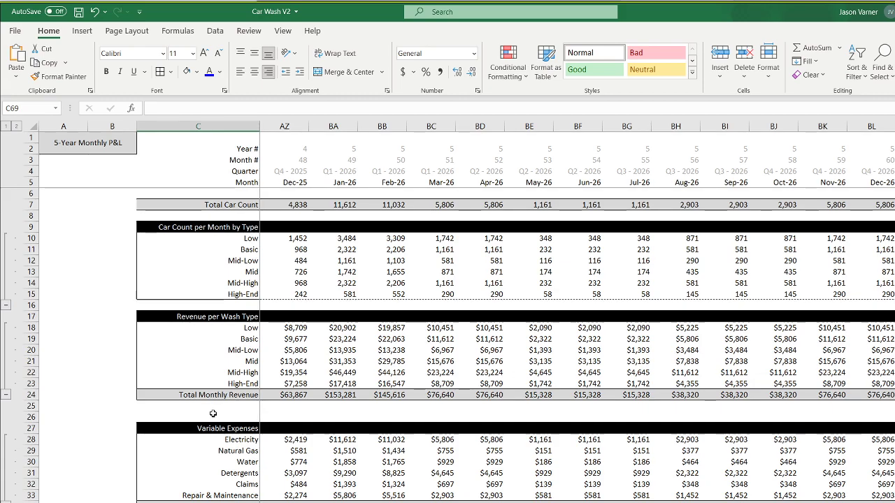
right_click(220, 394)
click(250, 105)
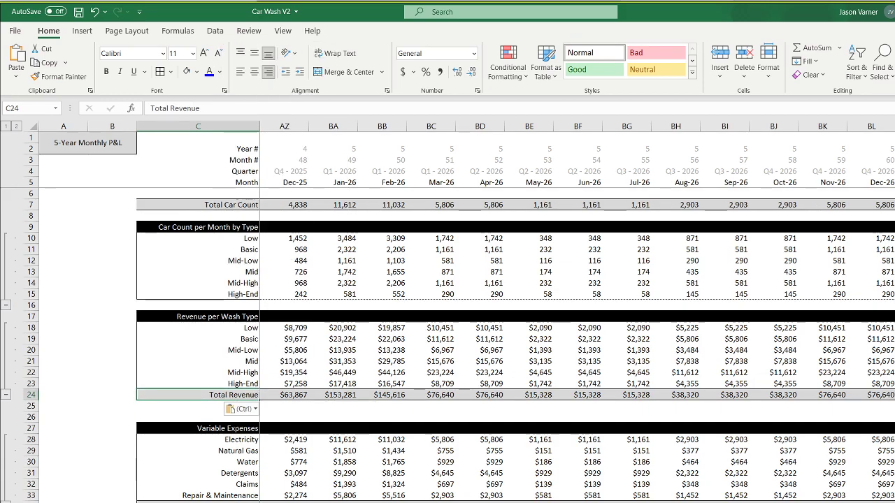
Return to the 5-Year Annual P&L and save the workbook.
click(241, 501)
scroll(231, 439, down, 4)
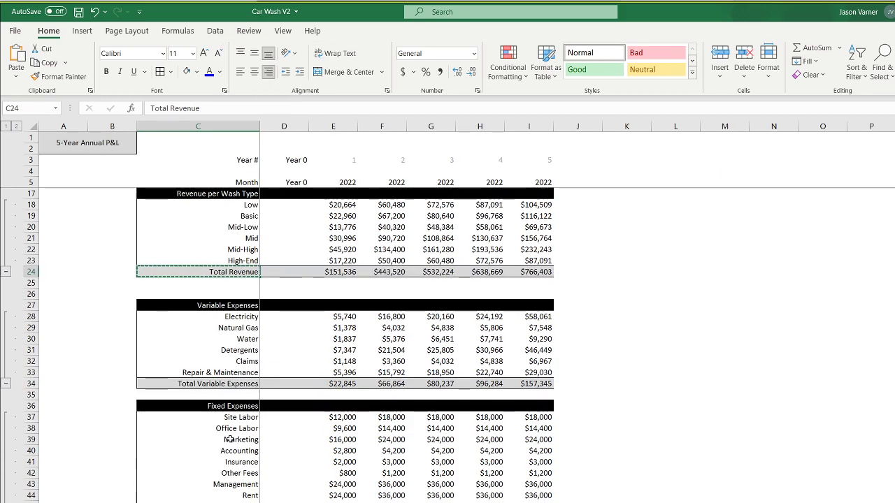
scroll(230, 439, down, 4)
scroll(249, 496, down, 4)
scroll(235, 489, down, 4)
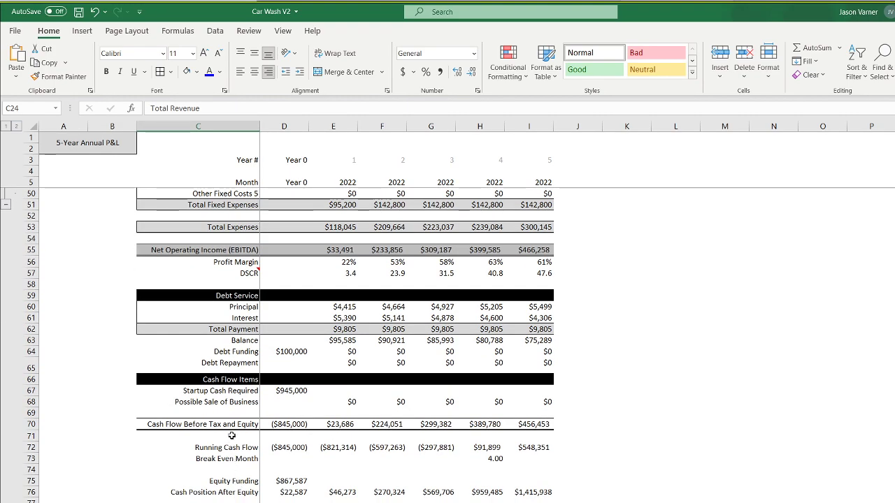
click(78, 12)
Enter the header "Avg. Timer per Car Wash Type" in J8 of the assumptions sheet, beside the car allocation table.
key(ctrl+Page_Up)
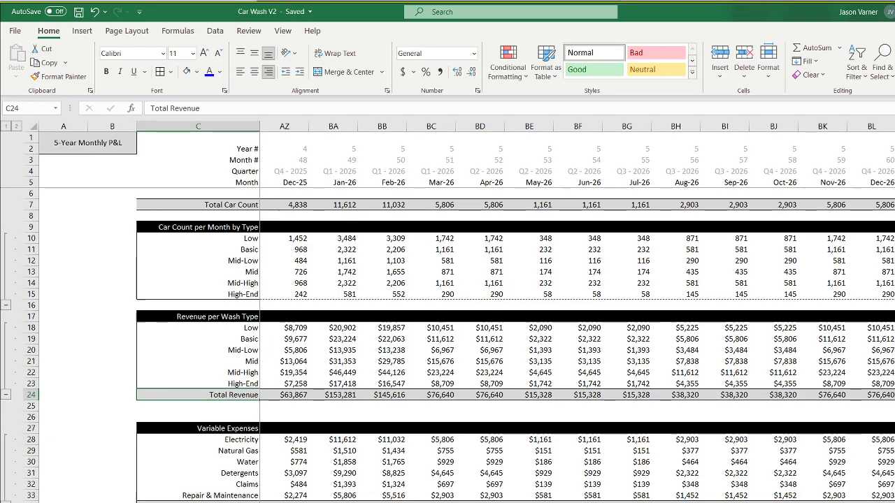
key(ctrl+Page_Up)
key(ctrl+Page_Up)
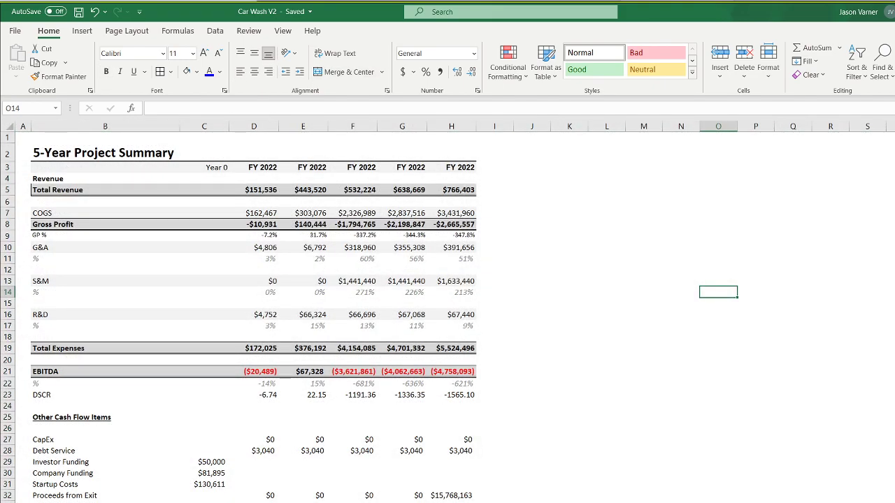
key(ctrl+Page_Up)
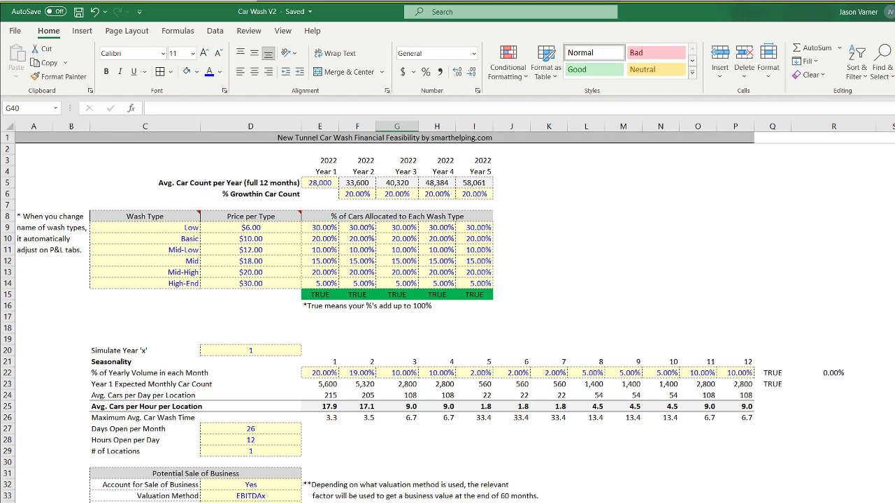
click(523, 218)
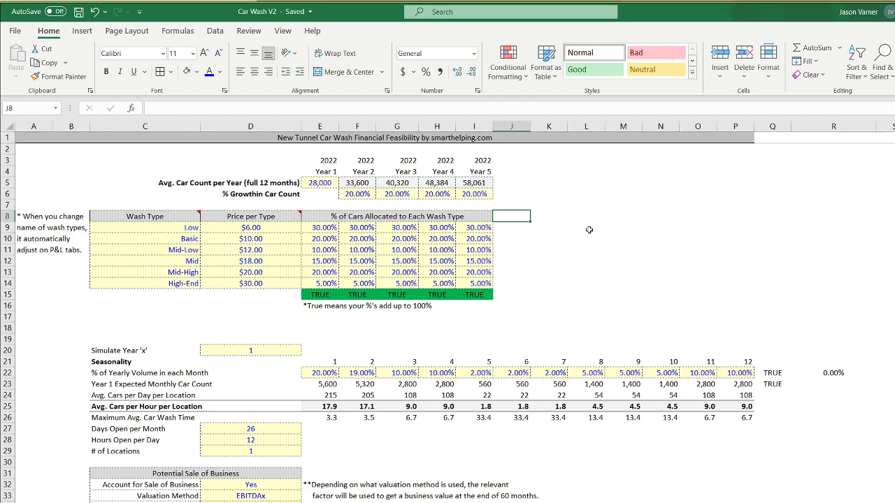
text(Avg. Timer per )
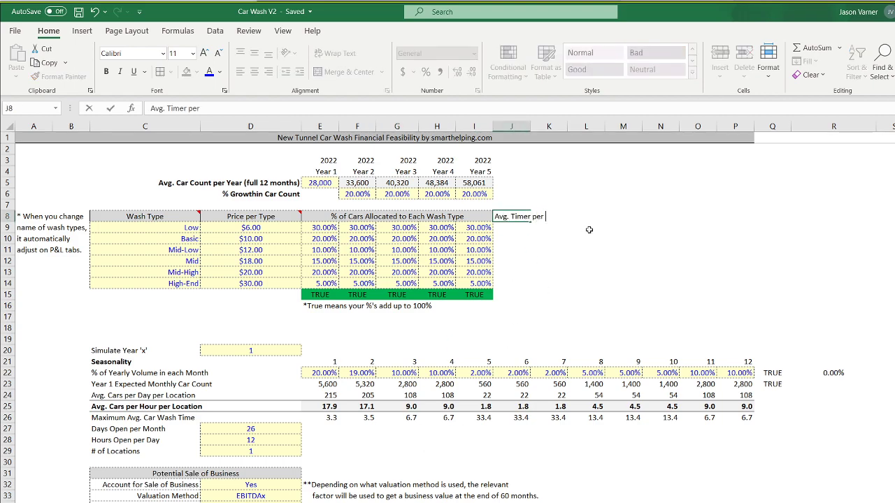
text(Car Wash Type)
key(Return)
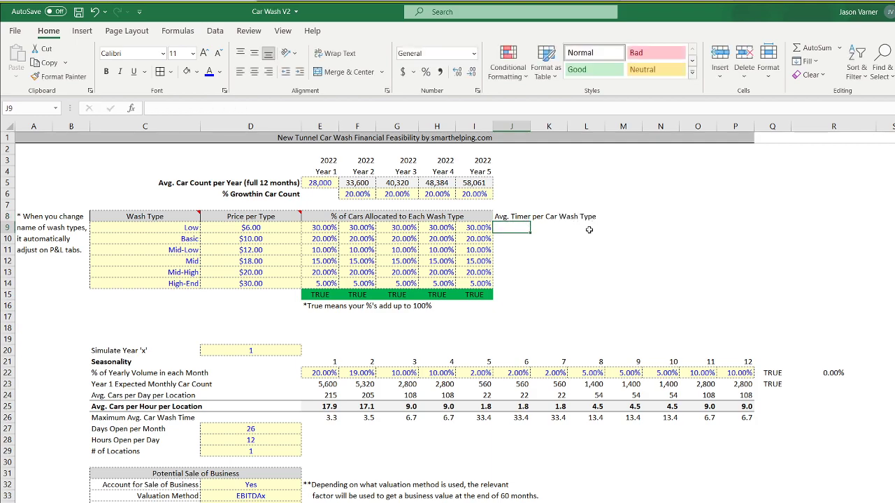
Merge and center the header across J8:L8 and the input row below across J9:L9.
click(514, 216)
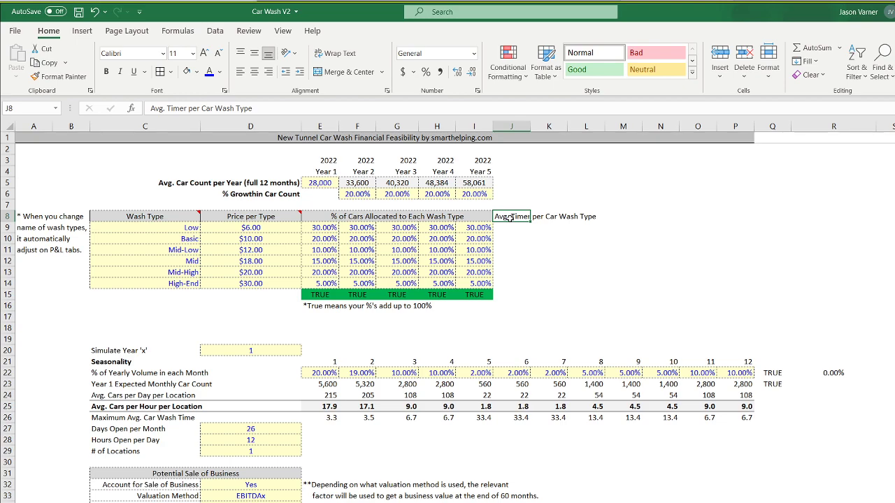
drag(516, 217, 591, 218)
click(344, 72)
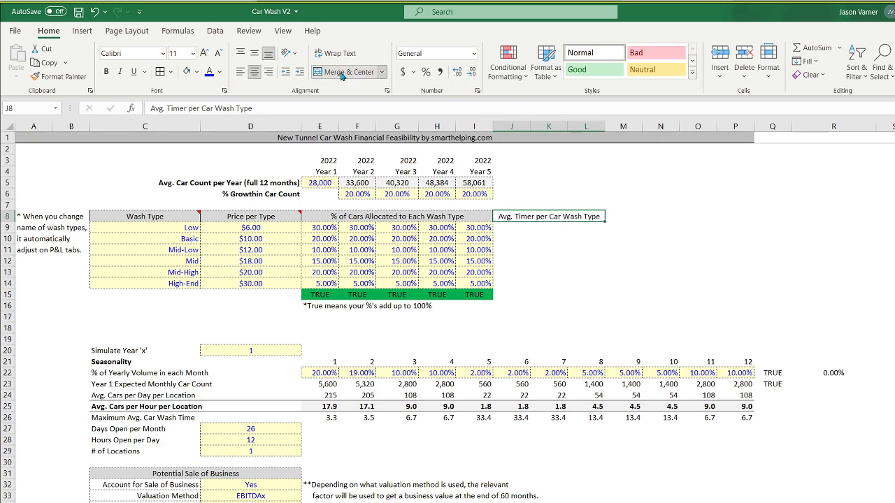
drag(505, 227, 591, 228)
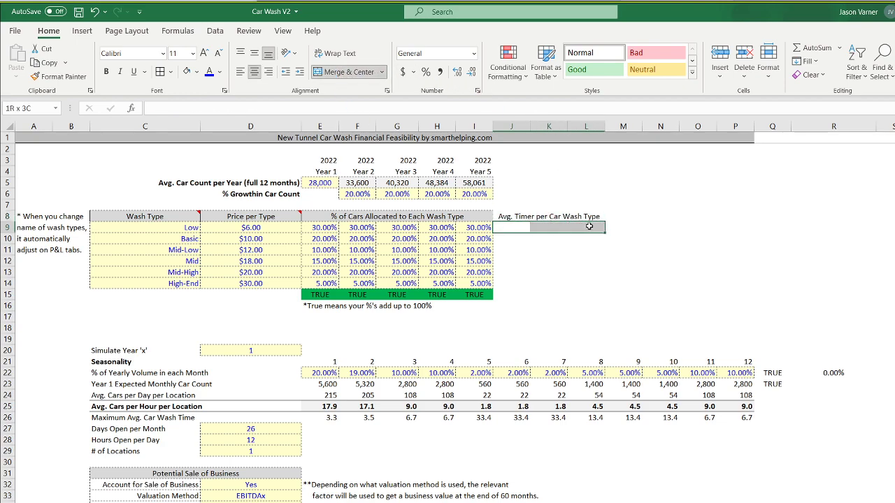
click(344, 72)
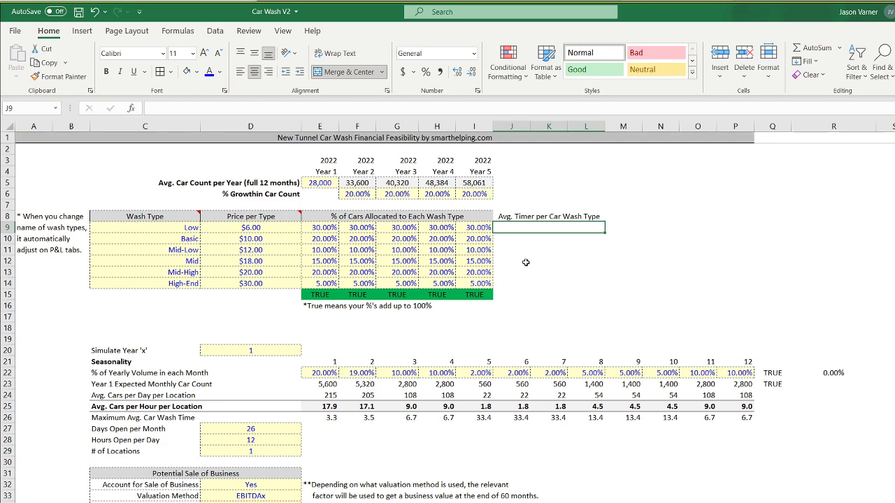
Examine the month 1 formulas for average cars per hour per location and maximum average car wash time.
click(328, 417)
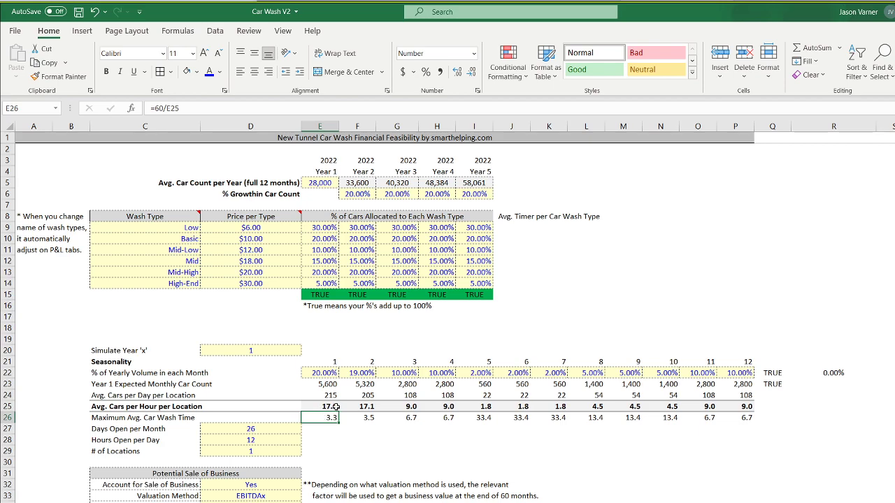
click(336, 407)
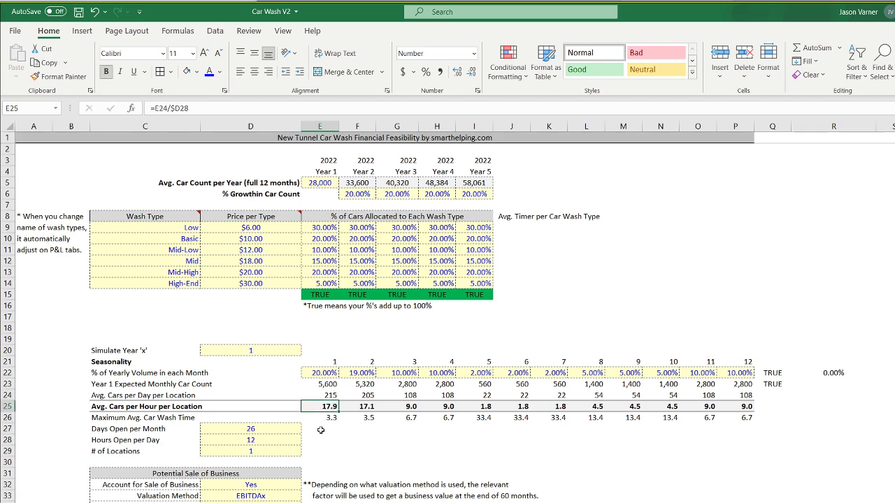
click(326, 418)
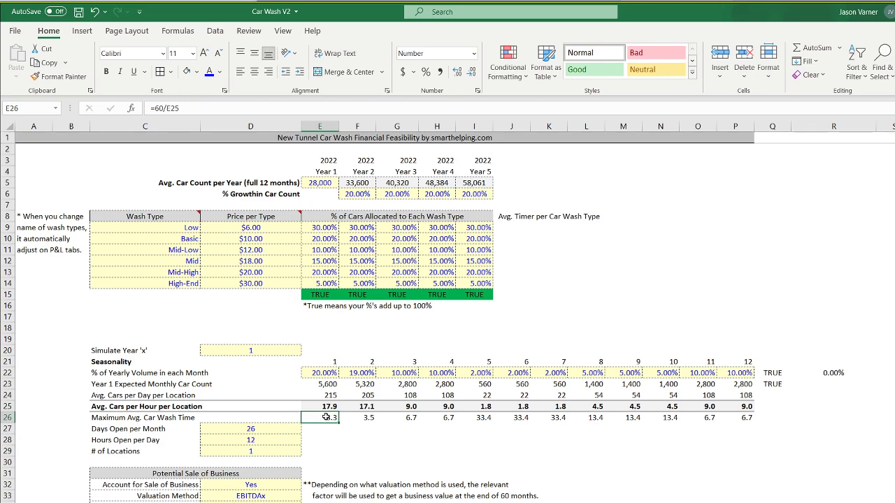
click(353, 450)
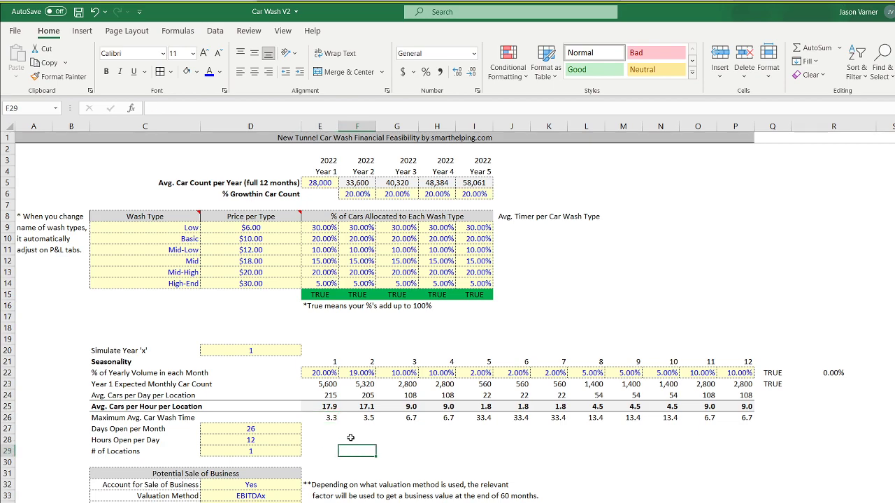
Check the month 1 maximum wash time with a scratch formula =60/E26 in F29, and clear the cell.
text(=60/)
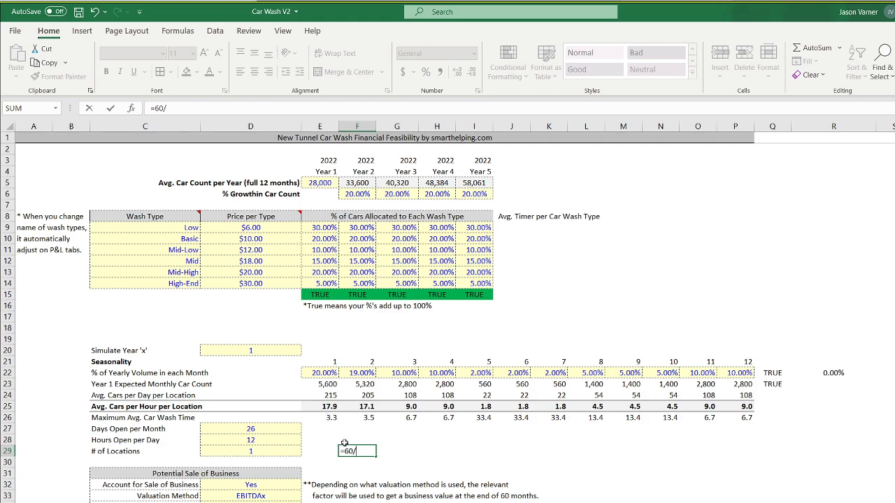
click(328, 417)
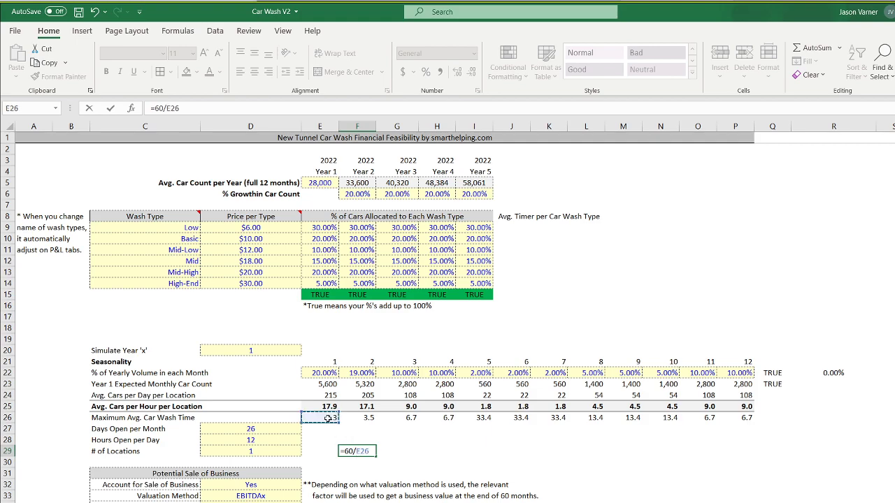
key(Return)
click(358, 451)
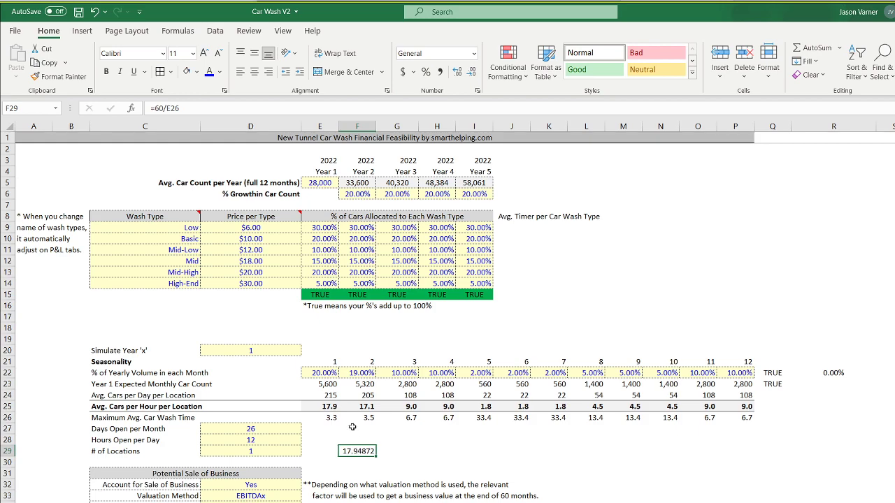
key(BackSpace)
key(Return)
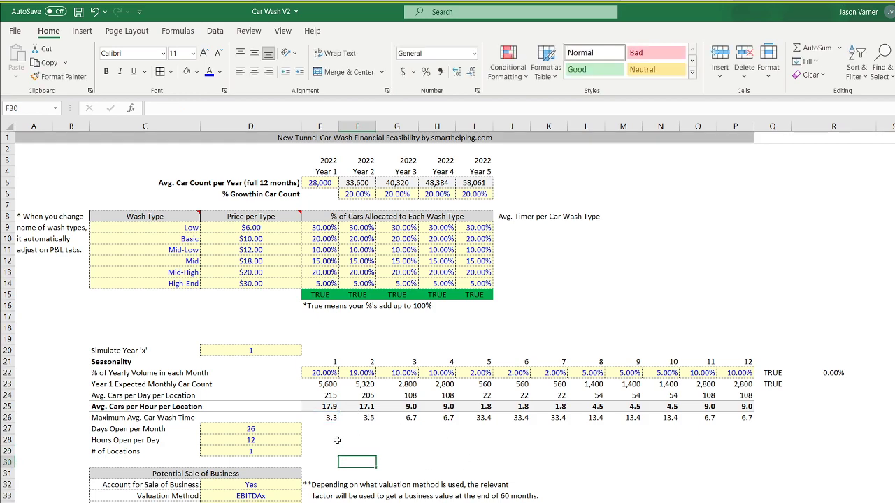
Append "(in minutes)" to the Maximum Avg. Car Wash Time label in C26.
click(518, 226)
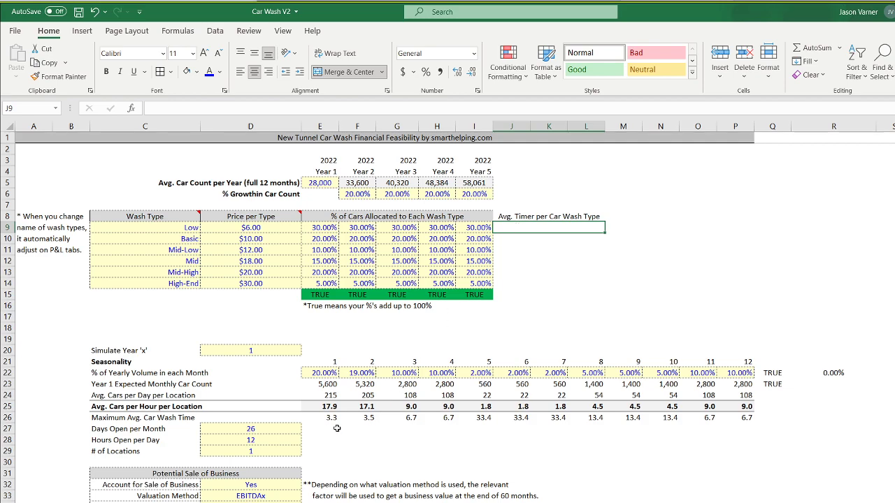
double_click(165, 418)
click(269, 106)
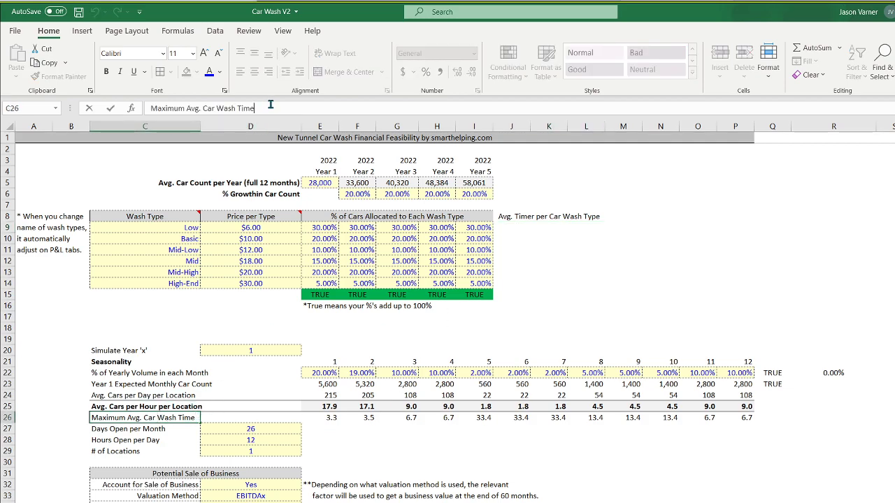
text((in minutes))
key(Return)
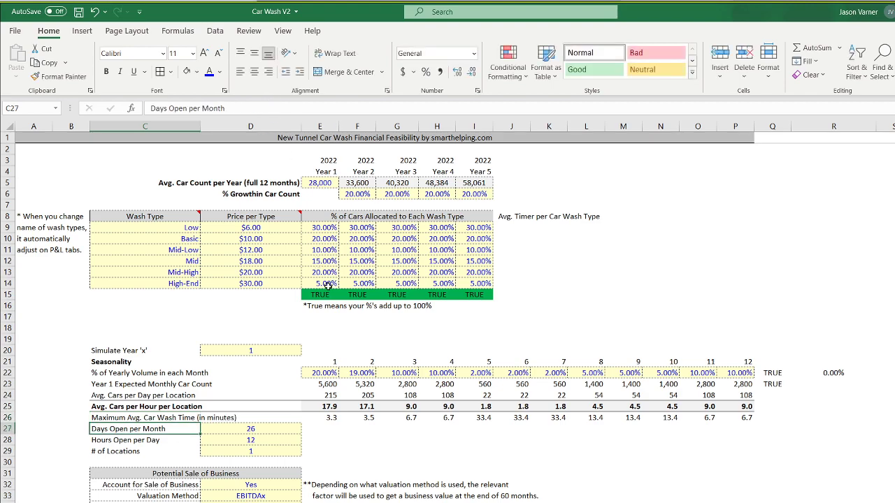
Fill the merged input cell J9 with light yellow and enter 2 as the Low wash time.
click(332, 420)
click(516, 228)
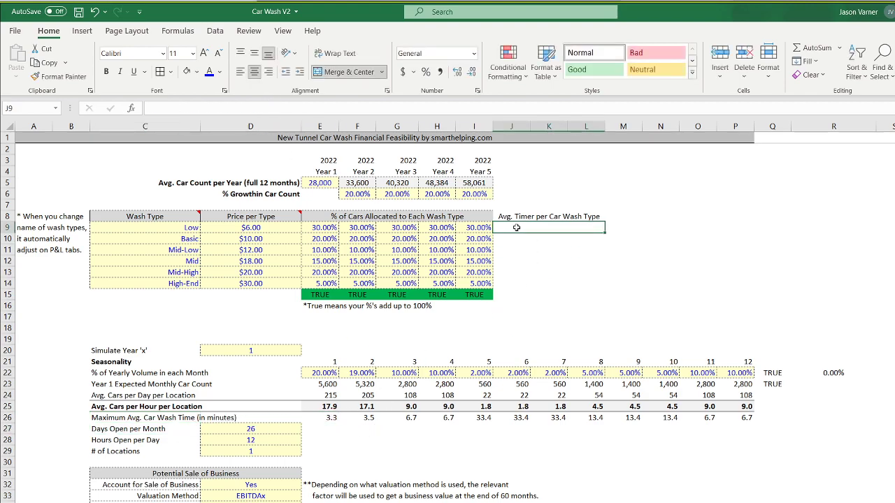
click(197, 71)
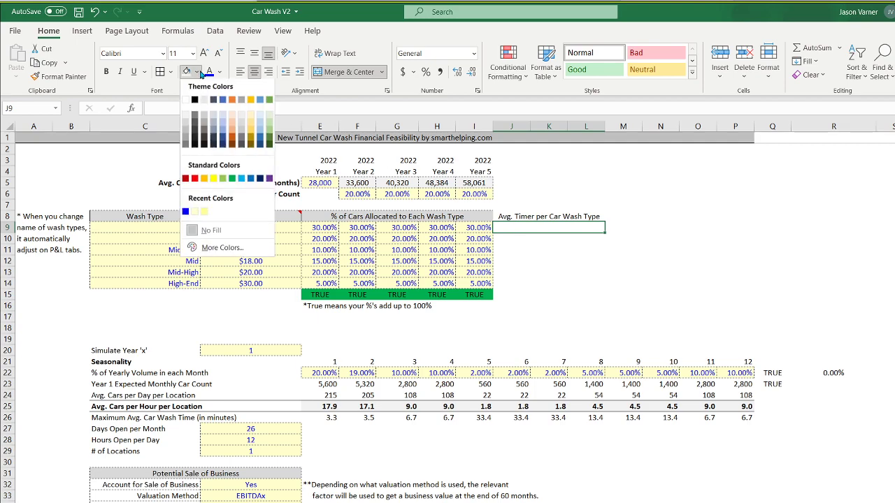
click(198, 217)
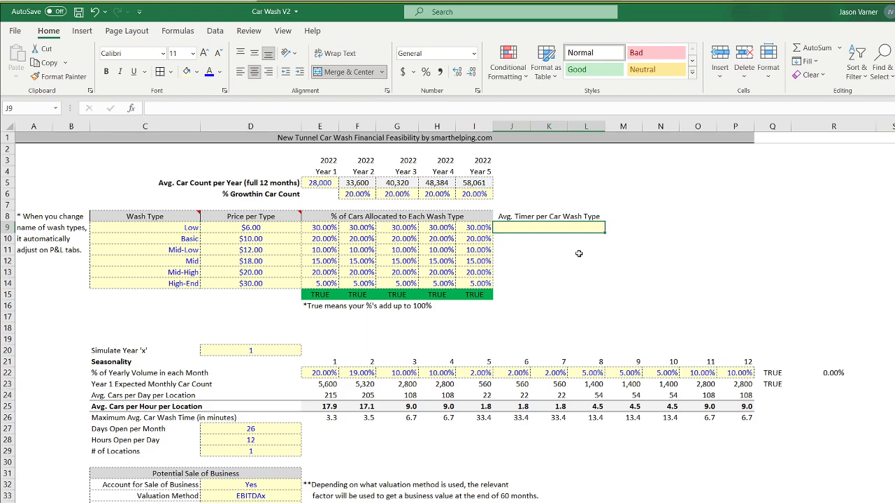
text(2)
key(Return)
Format the Low wash time in J9 as a number with one decimal place and a thousands separator.
click(563, 231)
click(387, 90)
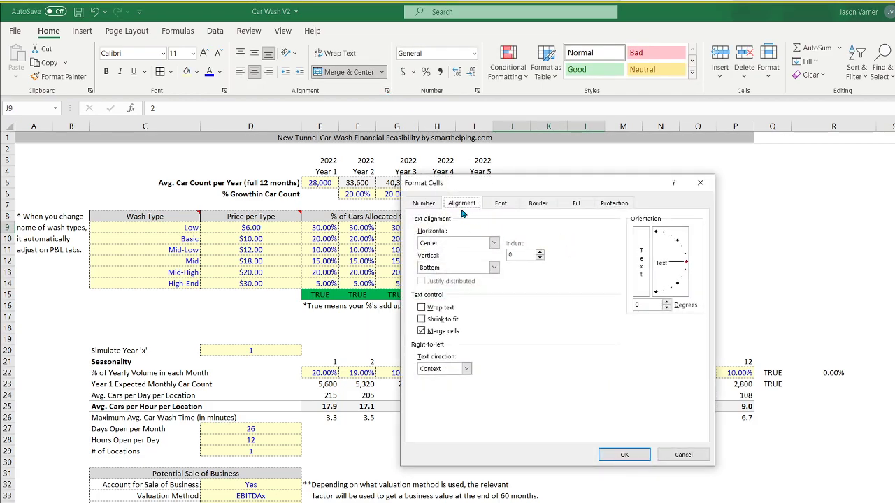
click(425, 204)
click(422, 238)
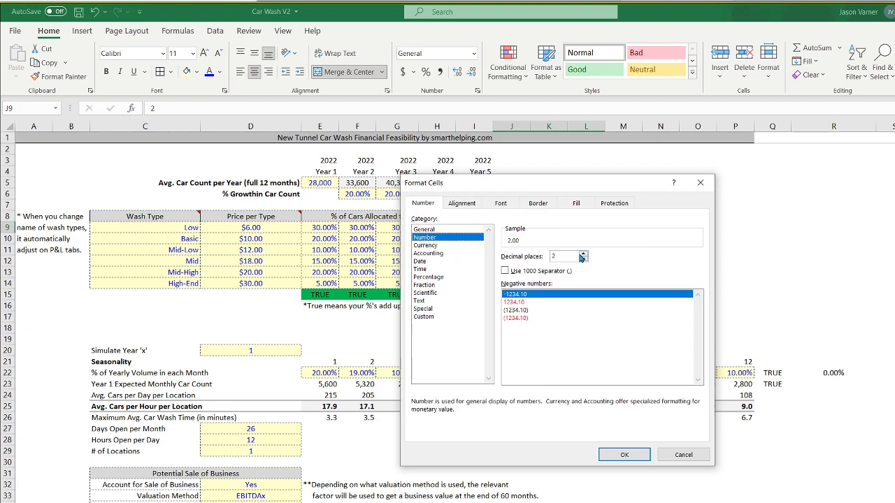
click(583, 259)
click(505, 270)
click(624, 455)
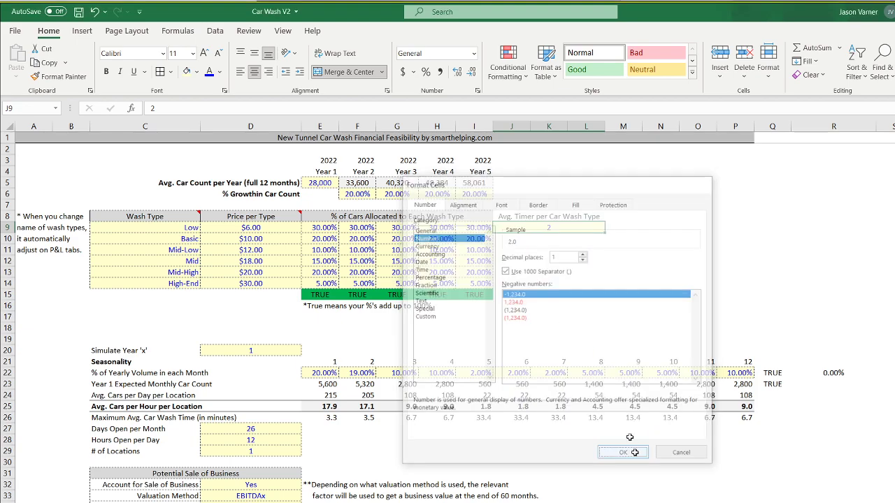
Fill the wash times down to J14, set Basic to 2.5, and extend the series in 0.5 steps to 4.5 for High-End.
drag(603, 234, 603, 287)
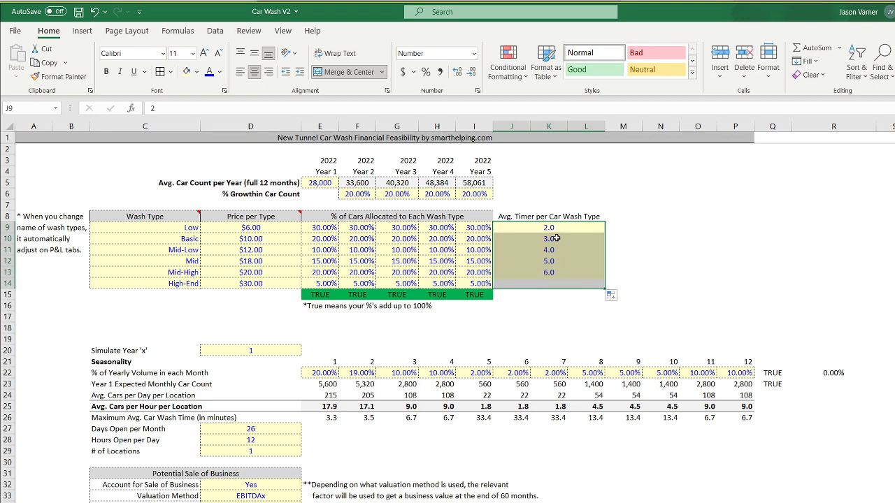
click(556, 238)
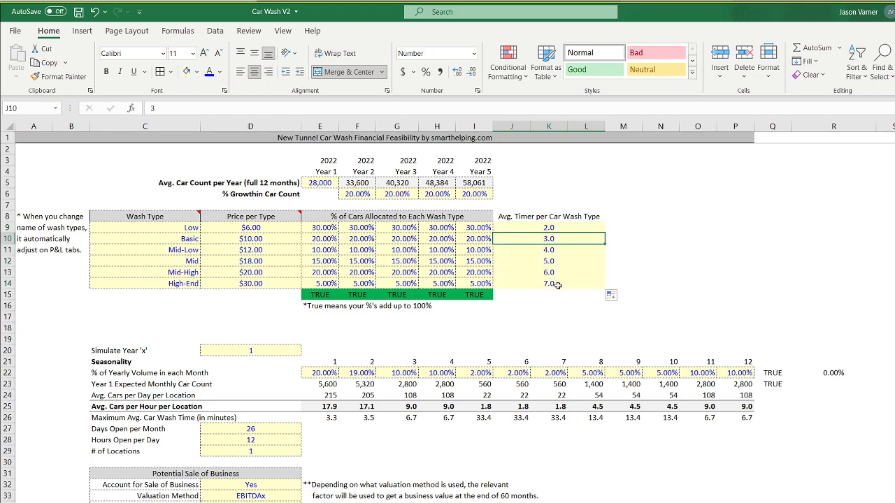
text(2.5)
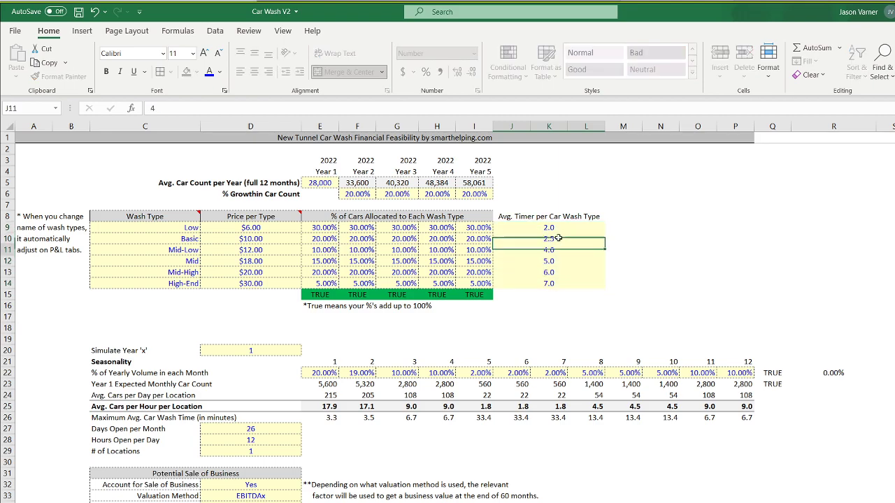
key(Up)
drag(599, 241, 605, 290)
click(697, 272)
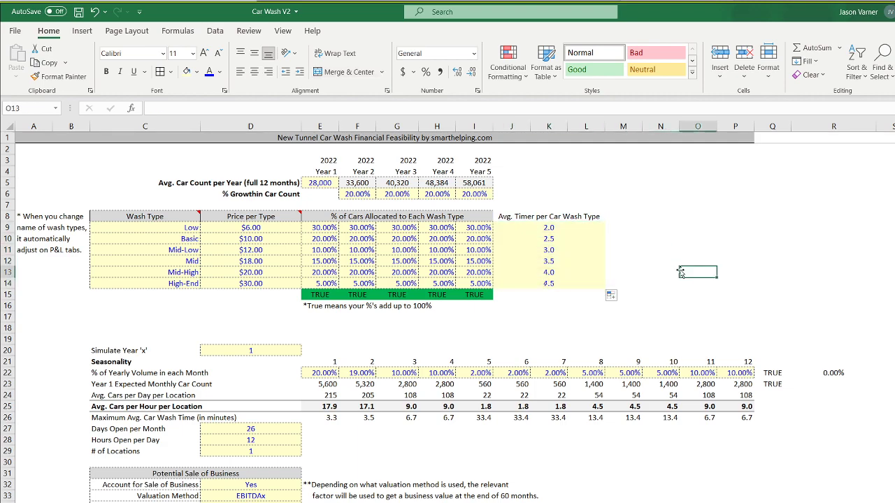
Save the workbook and apply the dashed input-cell border to the average wash times in J9:J14.
click(79, 11)
click(662, 237)
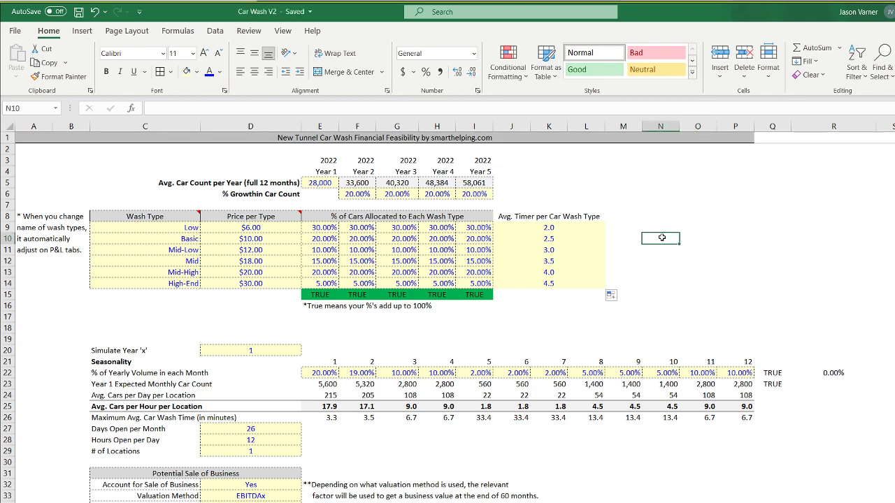
drag(552, 234, 544, 281)
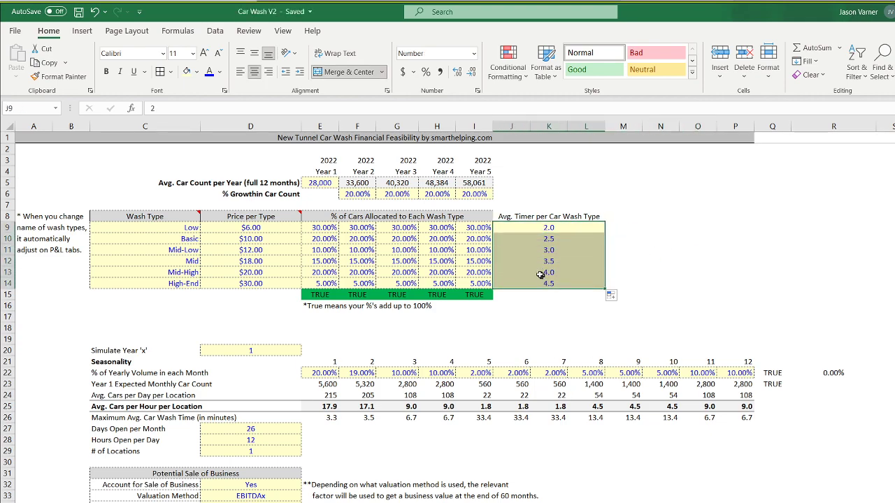
click(165, 68)
click(698, 228)
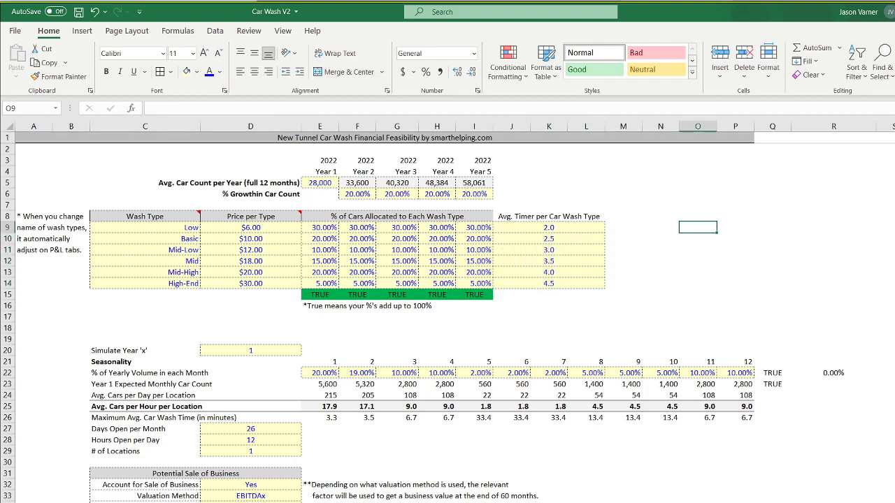
In E84 of the 5-Year Monthly P&L, start a formula that multiplies the Jan-22 Low car count in E10.
key(ctrl+Page_Down)
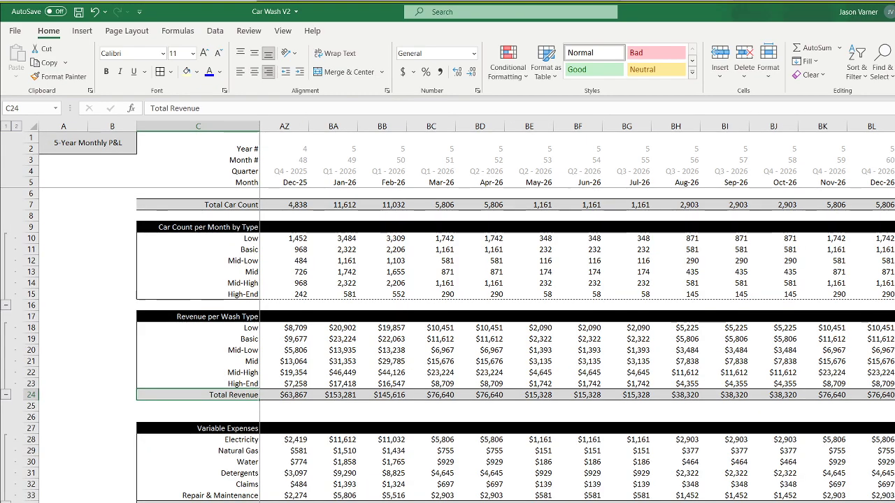
scroll(578, 311, left, 16)
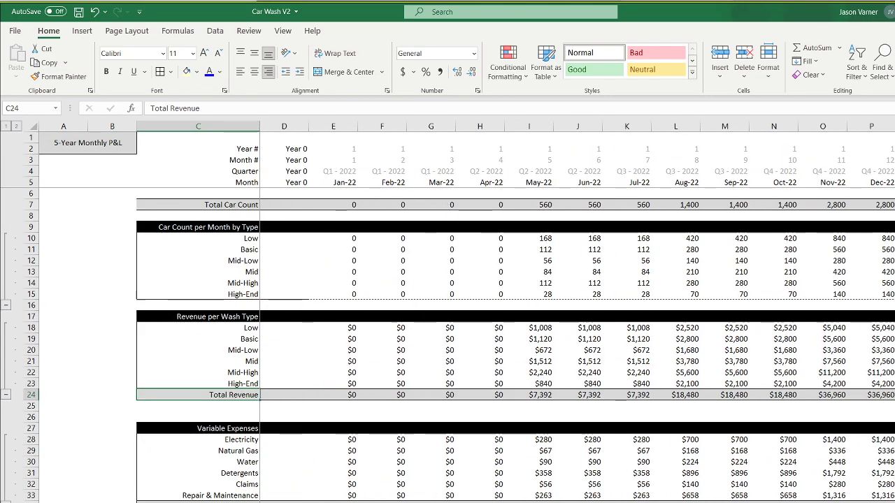
scroll(362, 344, down, 20)
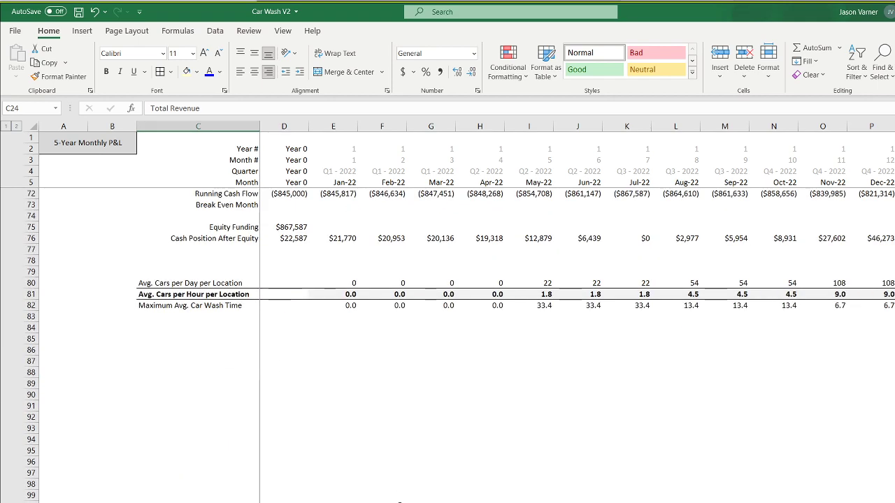
click(349, 328)
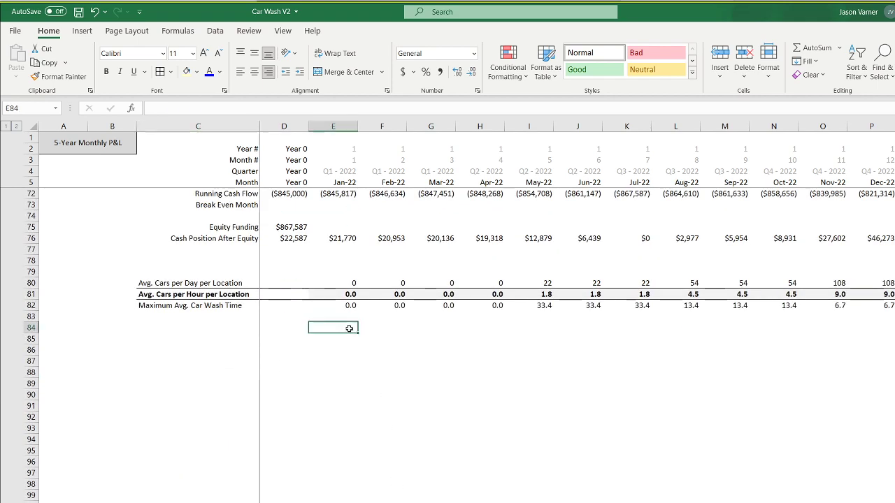
text(=)
scroll(369, 244, up, 20)
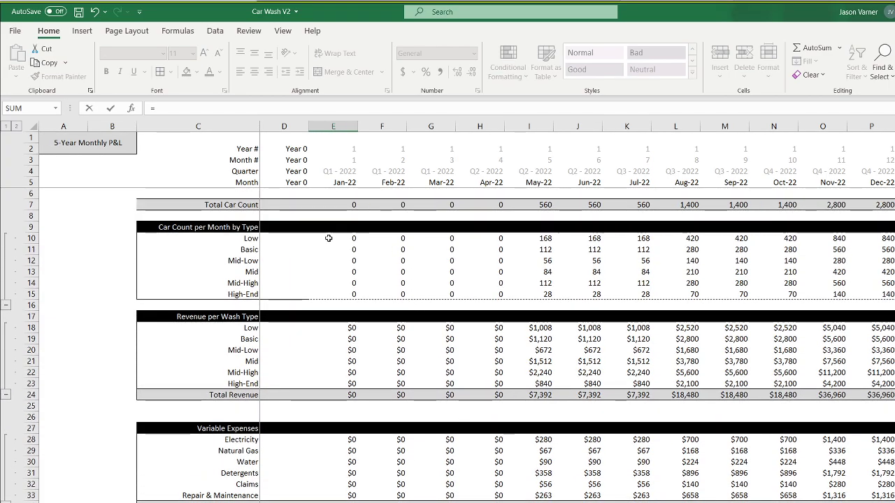
click(351, 238)
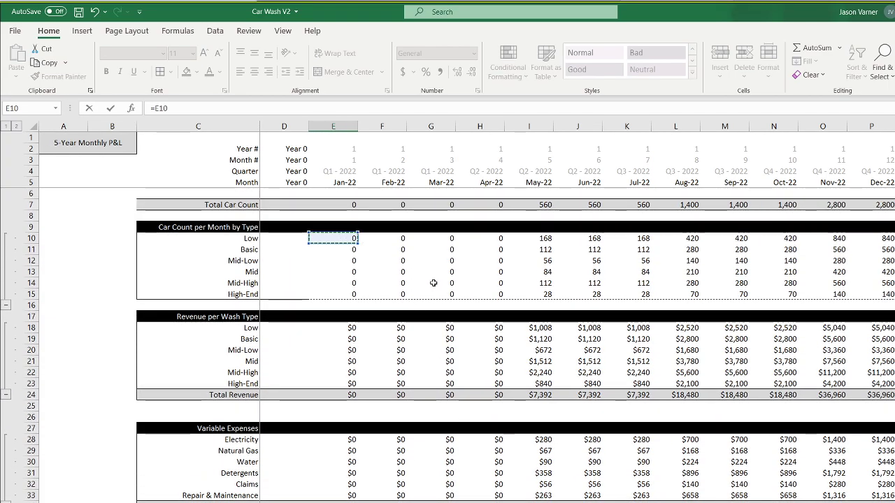
text(*)
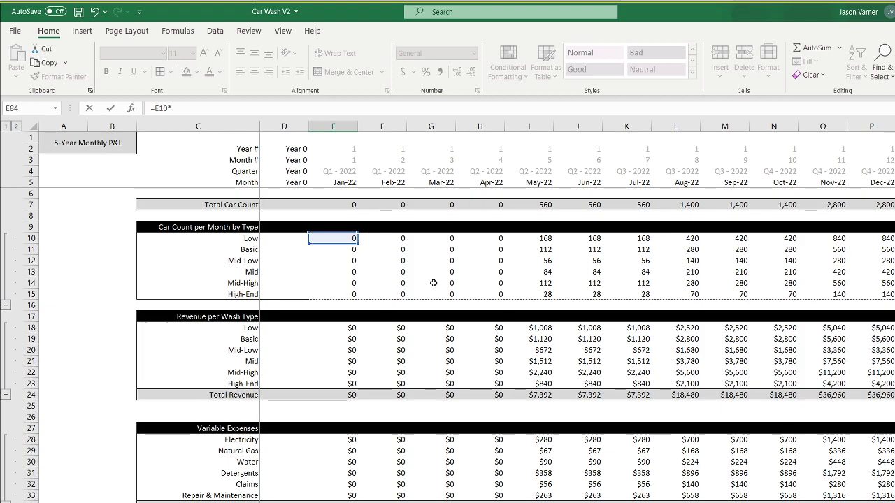
Complete the E84 formula with the Low wash time from the Revenue Assumptions sheet, as =E10*'Revenue Assumptions'!J9.
key(ctrl+Page_Up)
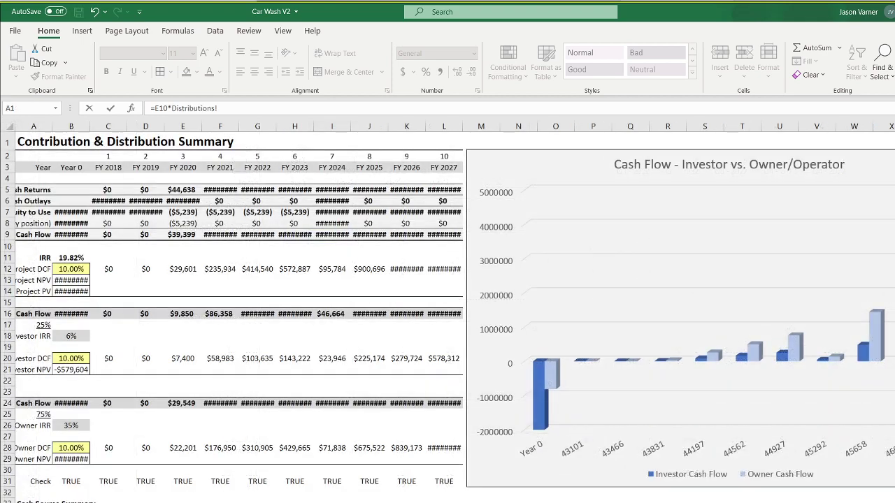
key(ctrl+Page_Up)
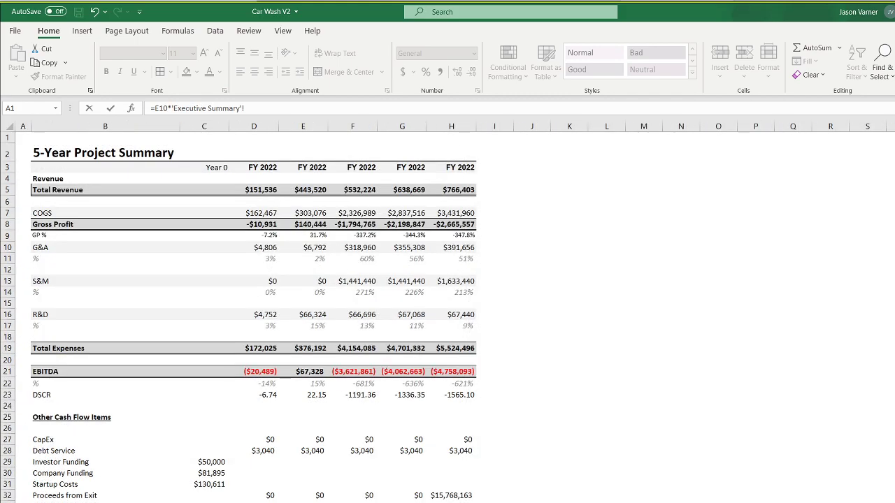
key(ctrl+Page_Up)
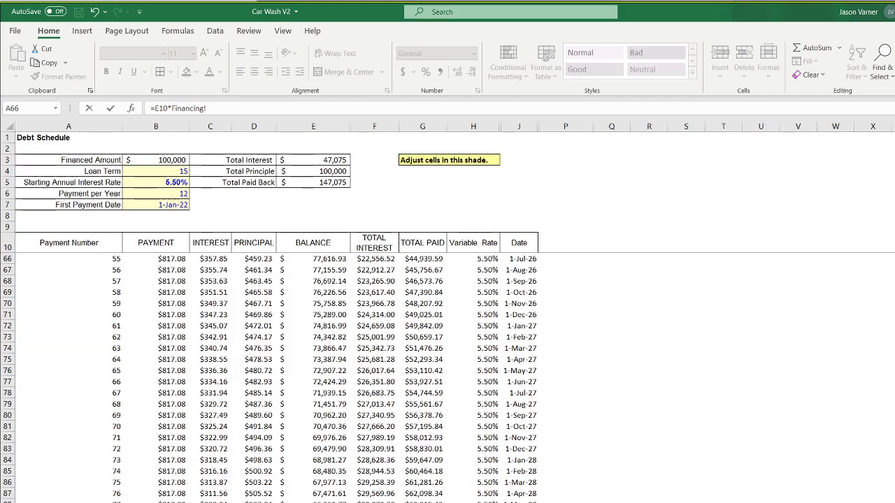
key(ctrl+Page_Up)
click(554, 228)
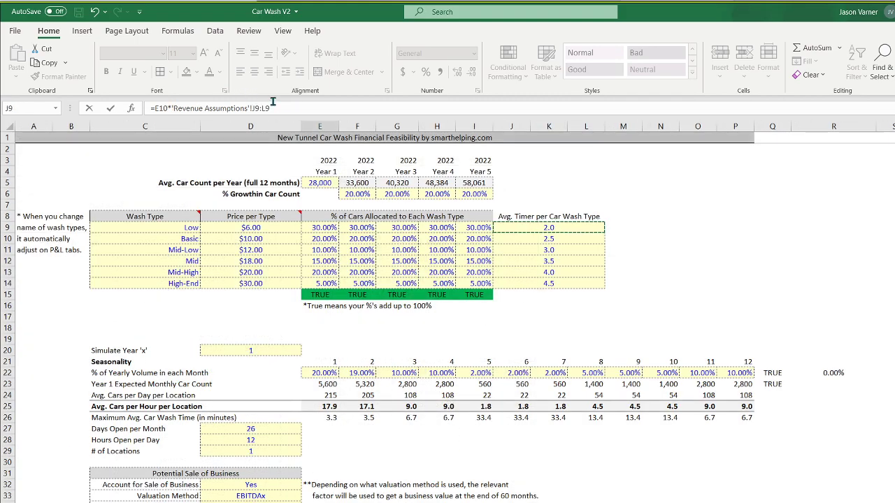
click(332, 110)
key(BackSpace)
key(BackSpace)
key(BackSpace)
key(Return)
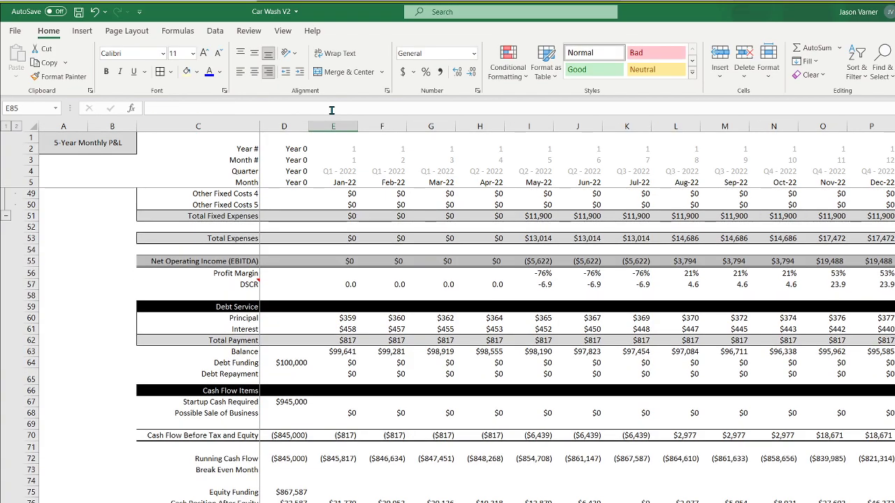
Try filling the E84 formula down the wash type rows and across the months with the relative J9 reference.
scroll(351, 467, down, 4)
click(355, 469)
drag(357, 472, 893, 502)
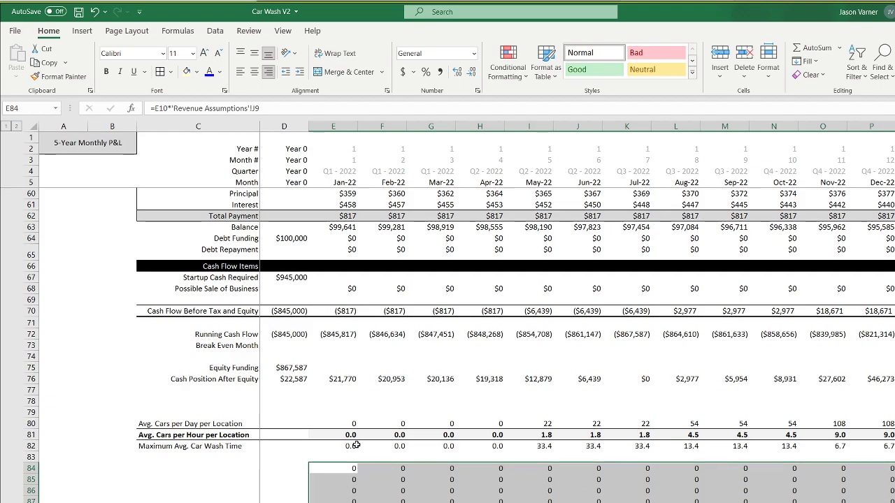
Lock the wash time column in E84 as $J9 and refill the formula down the wash type rows and across the months.
click(334, 467)
click(250, 108)
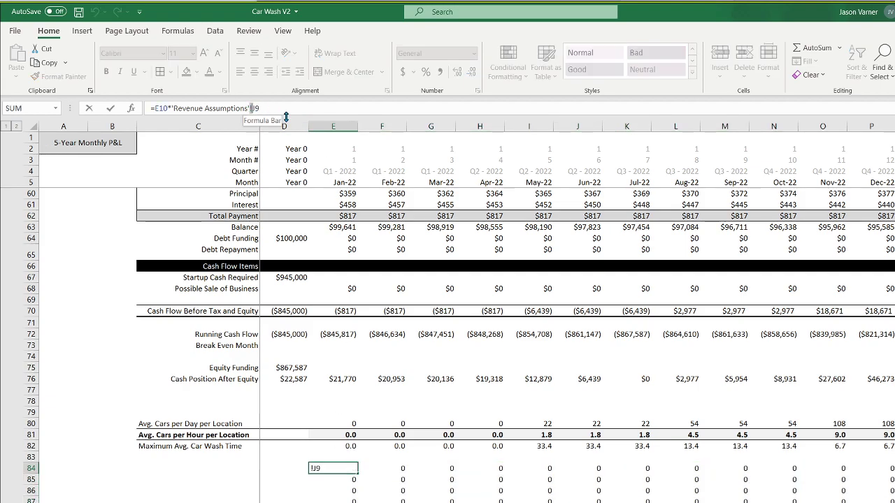
click(269, 106)
text($)
key(Return)
click(347, 469)
drag(358, 488, 894, 502)
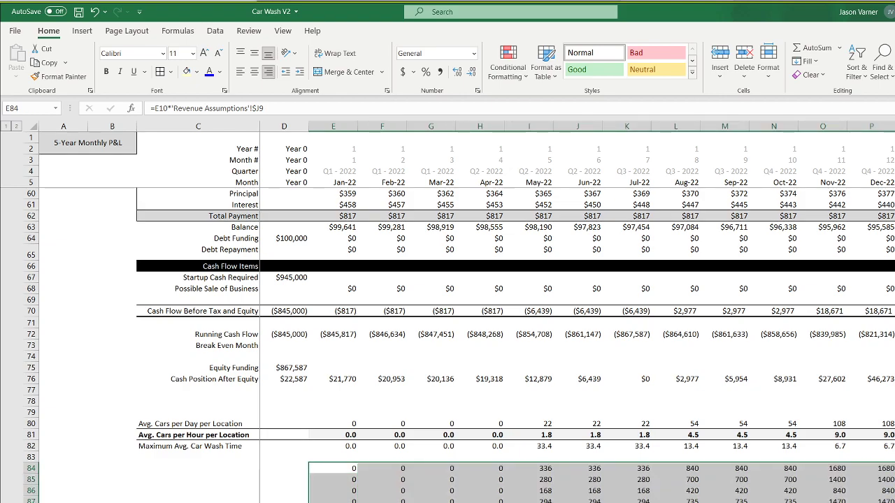
Examine which car count and wash time cells the May-22 formula in I84 references.
click(551, 470)
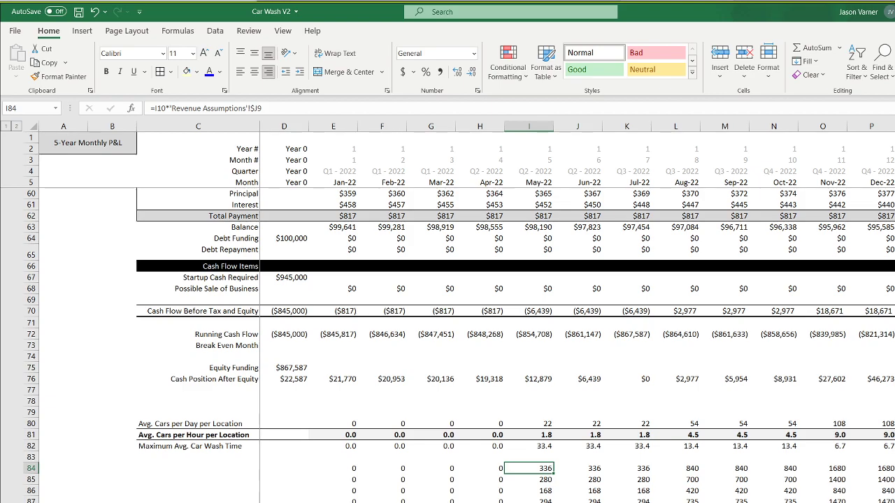
click(529, 502)
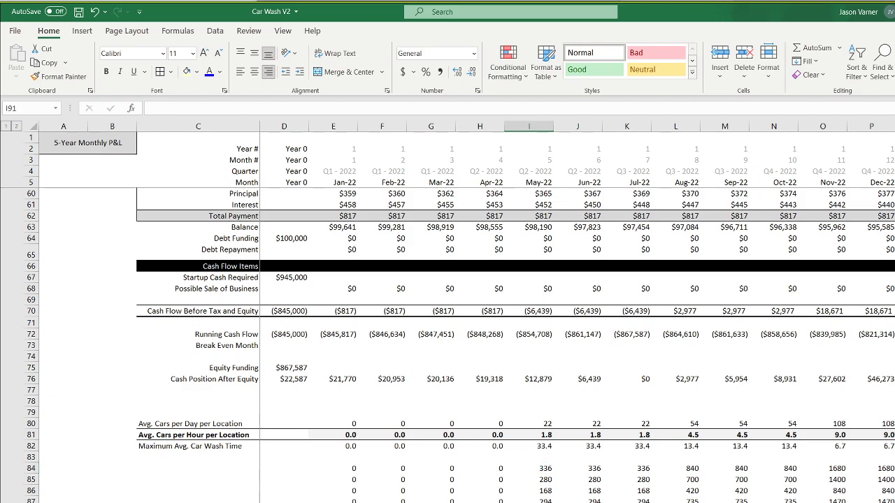
double_click(549, 469)
scroll(549, 468, up, 18)
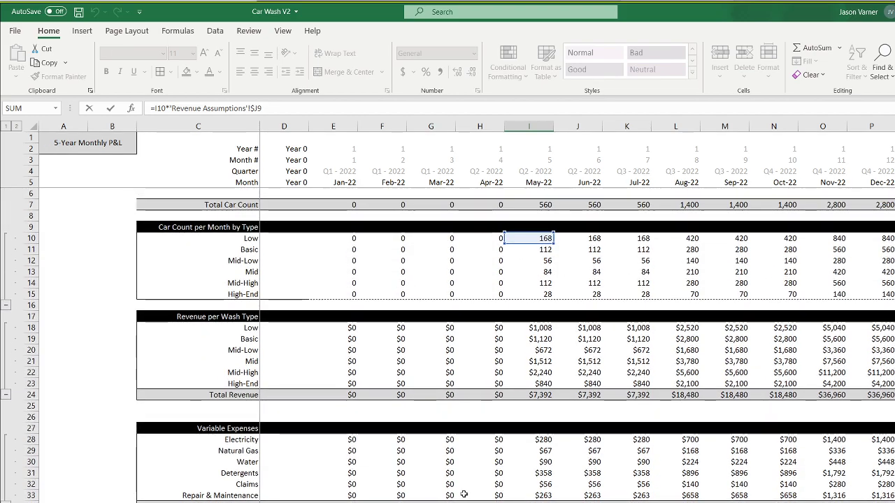
key(Return)
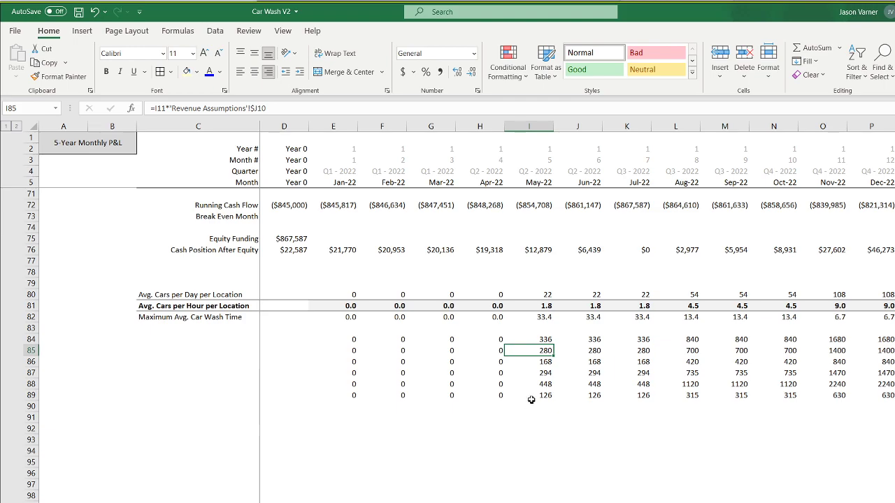
click(545, 339)
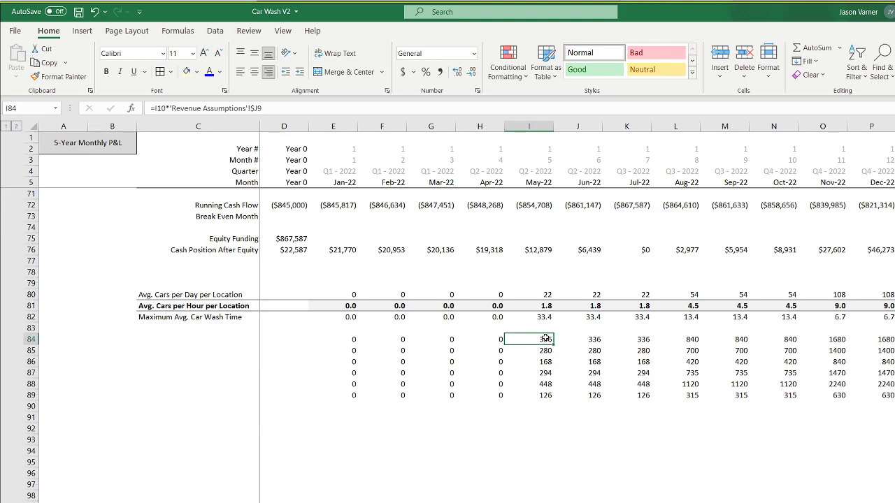
Enter =E84/'Revenue Assumptions'!$D27 in E91 to divide by the days open per month, and fill it down to E96.
click(354, 397)
click(351, 415)
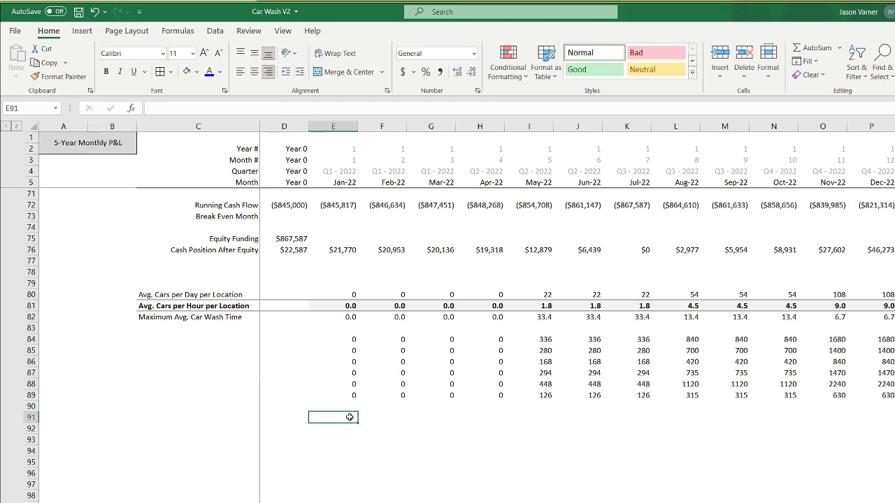
text(=)
click(350, 339)
text(/)
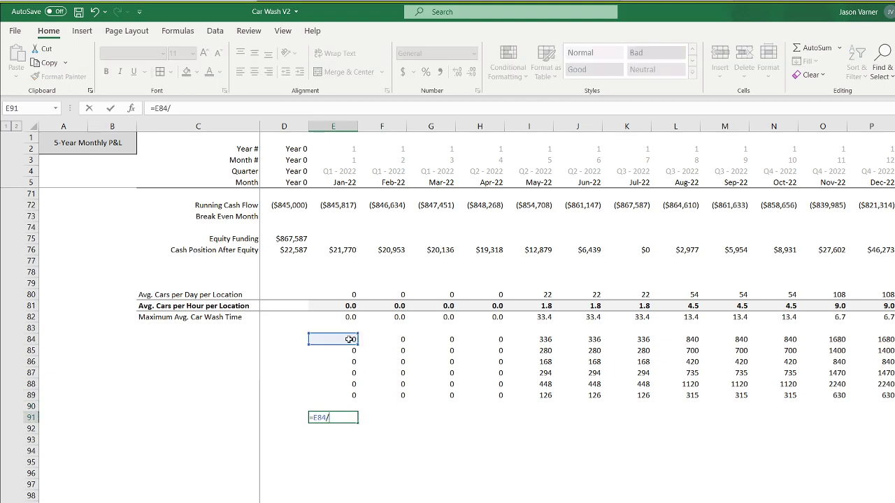
key(ctrl+Page_Up)
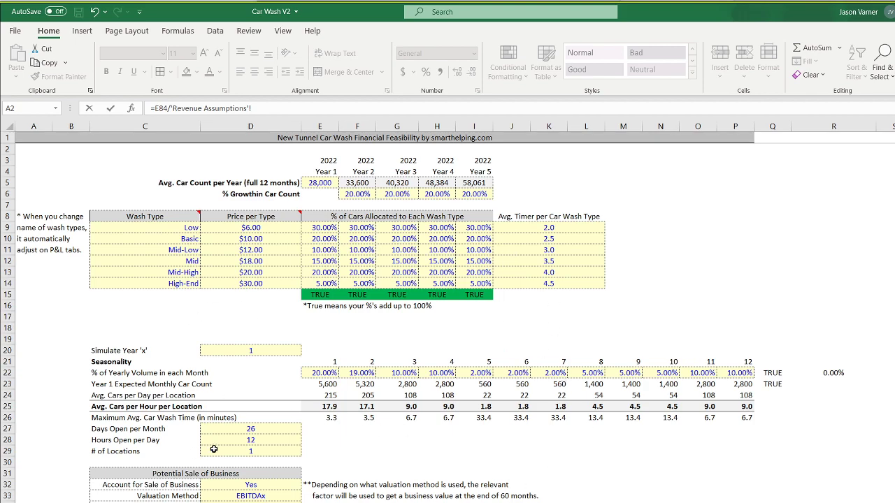
click(251, 428)
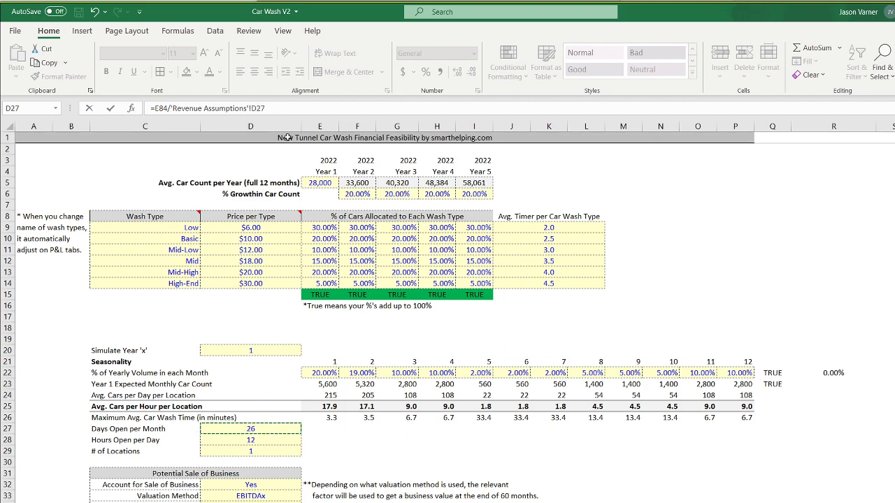
click(253, 109)
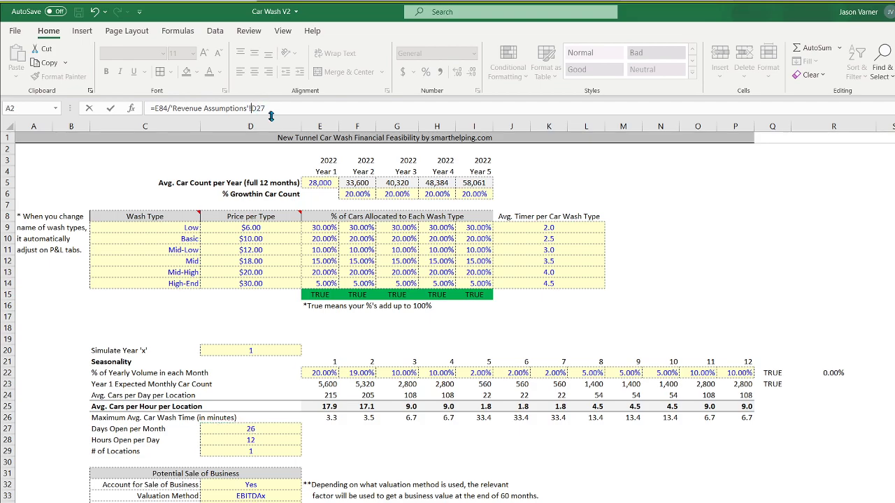
text($)
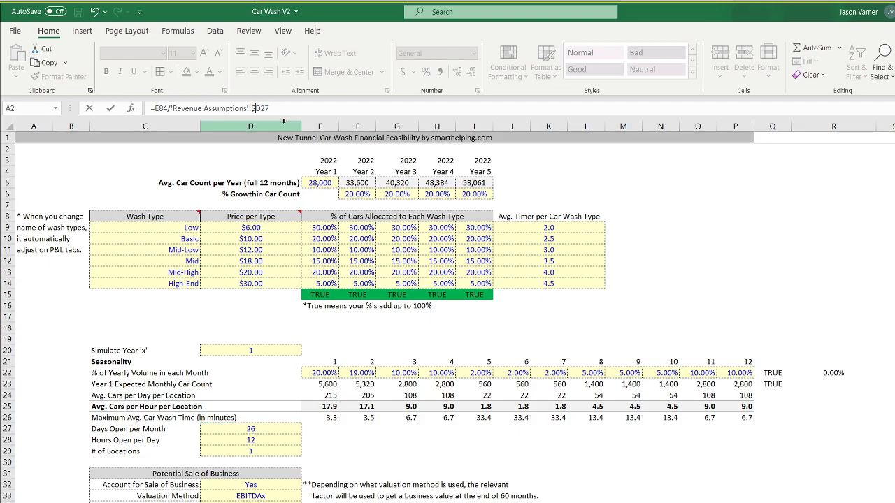
key(Return)
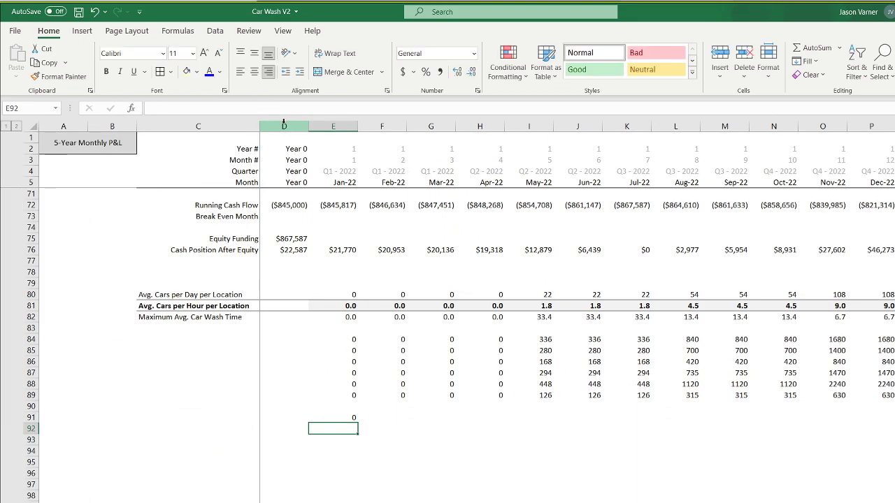
click(352, 418)
drag(357, 423, 358, 481)
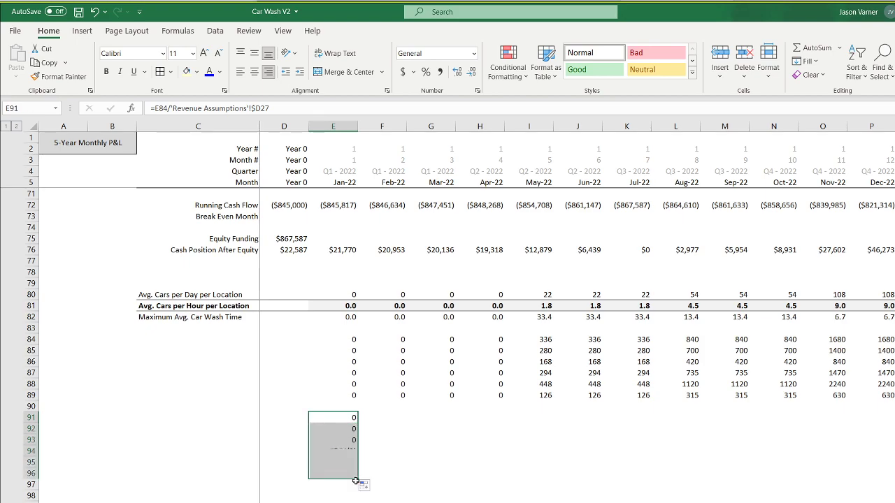
Wrap the E91 formula in IFERROR with 0 as the fallback and lock the days open reference as $D$27.
click(337, 418)
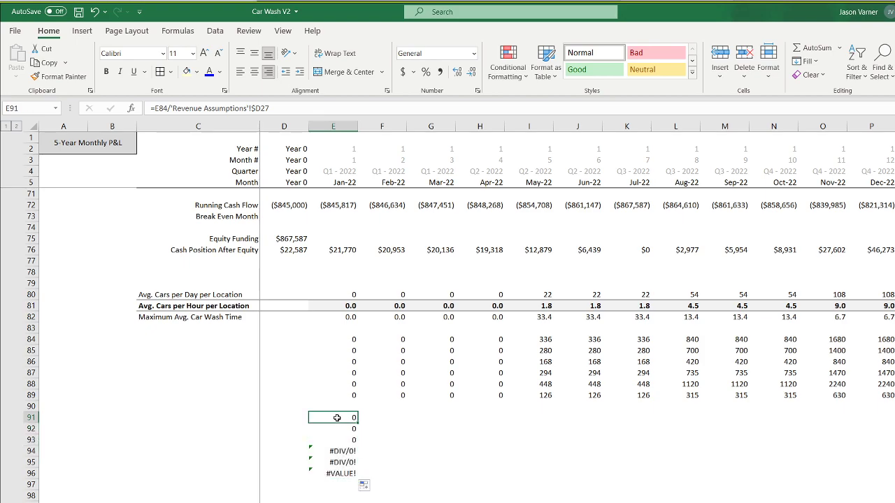
click(158, 108)
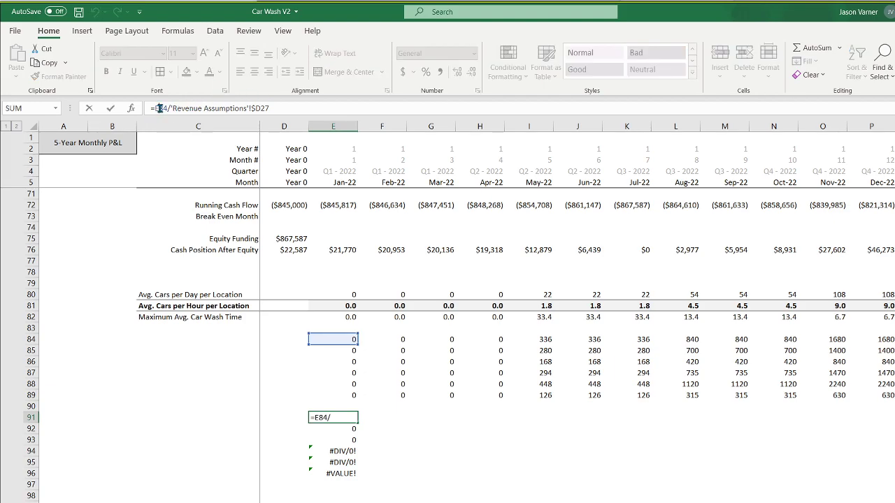
text(iferror()
click(307, 107)
text(,0)
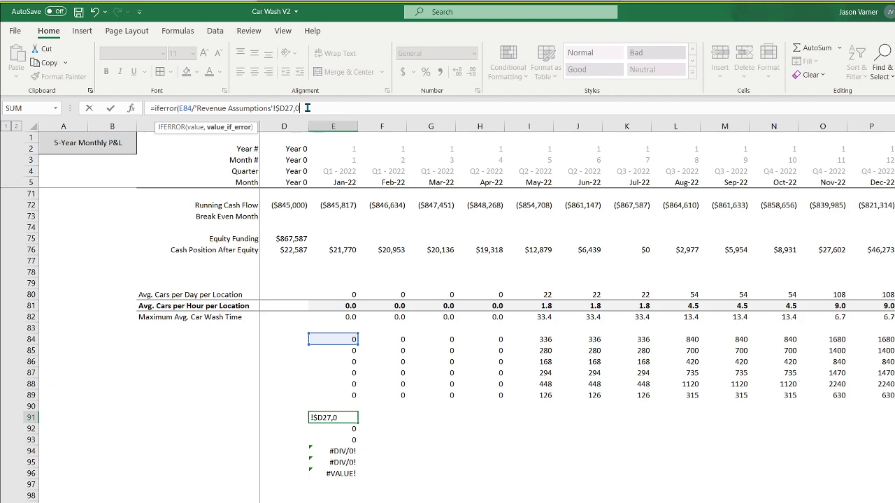
text())
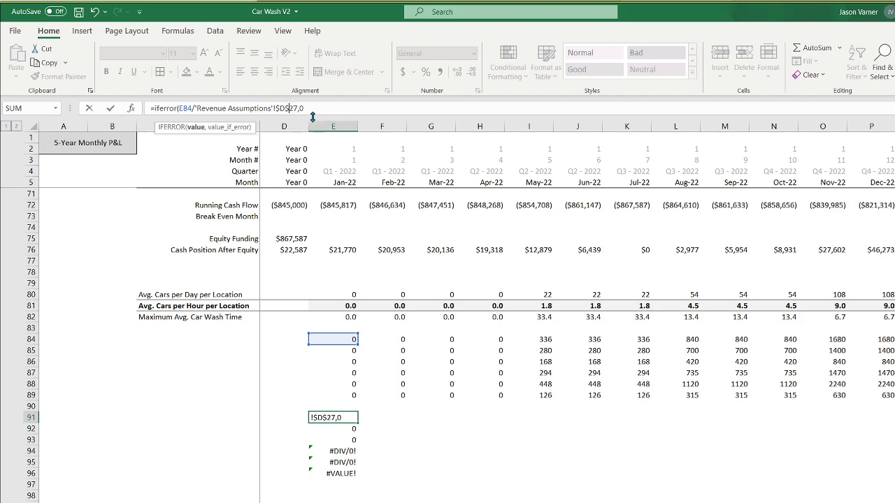
key(Return)
Fill the IFERROR formula from E91 down to row 96 and across the months to Nov-22 in column O.
drag(354, 418, 359, 481)
click(363, 486)
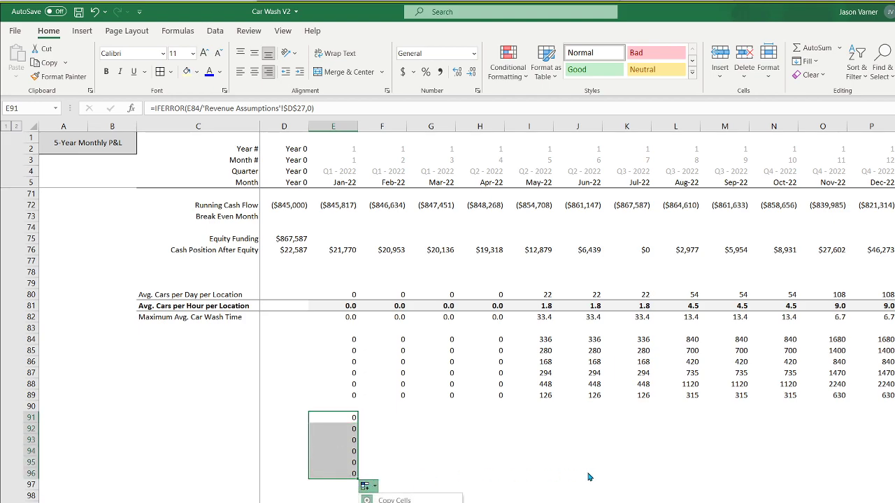
click(343, 464)
drag(337, 419, 839, 481)
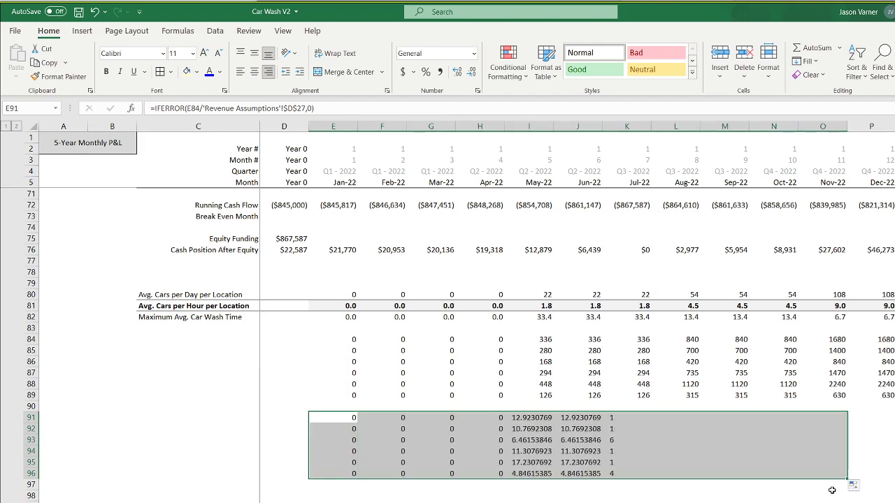
Format E91:O96 as Number with one decimal place and the thousands separator.
click(477, 90)
click(434, 239)
click(583, 259)
click(504, 270)
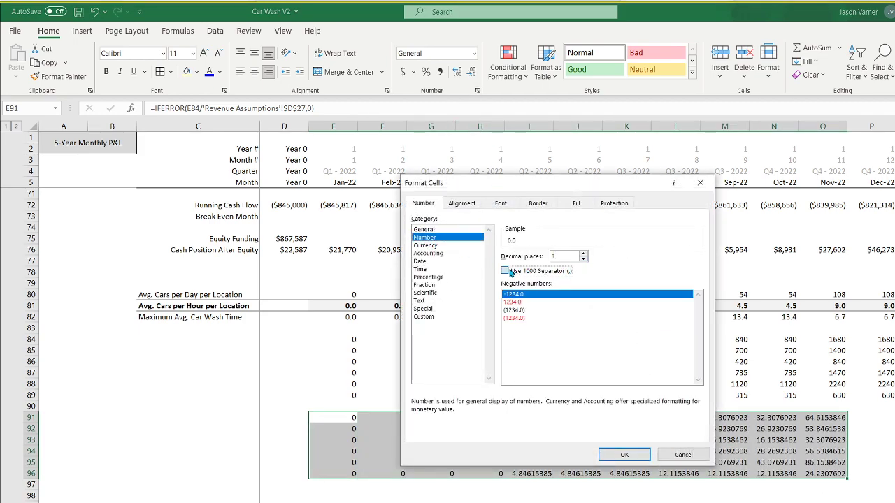
click(620, 451)
Review the average wash times in J9:J14 of the Revenue Assumptions sheet, then return to the 5-Year Monthly P&L.
key(ctrl+Page_Up)
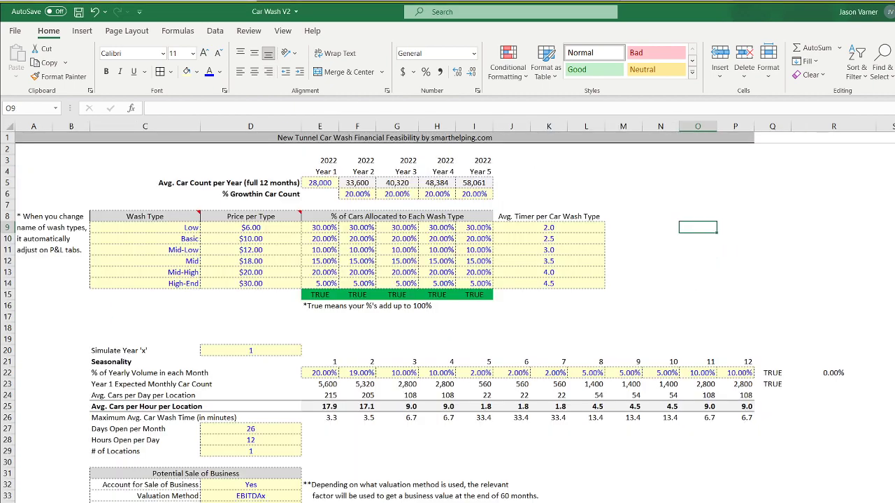
drag(562, 228, 561, 281)
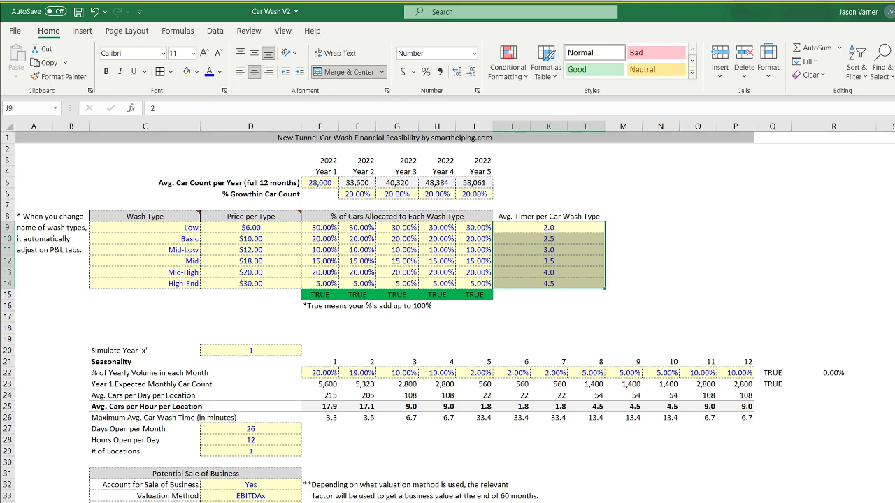
key(ctrl+Page_Down)
key(ctrl+Page_Down)
key(ctrl+Page_Down)
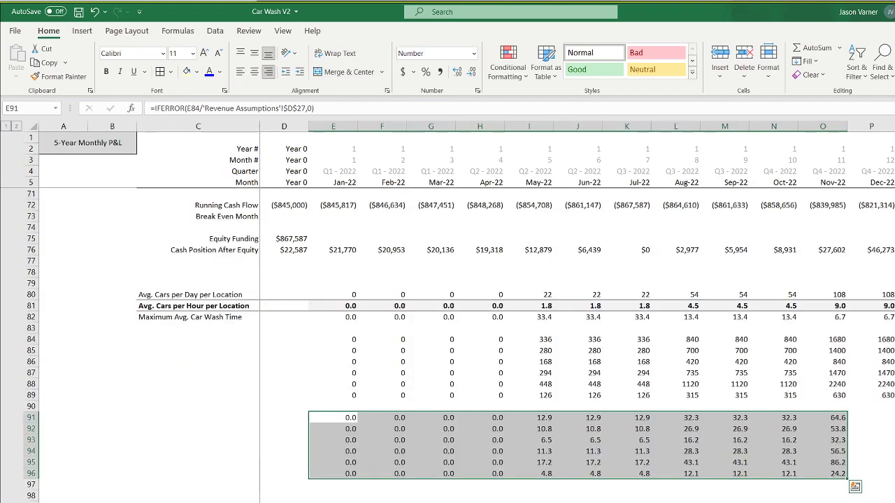
key(ctrl+Page_Up)
Trace the May-22 Low wash calculation through the car count in I10, the total time in I84 and the daily time in I91.
click(542, 339)
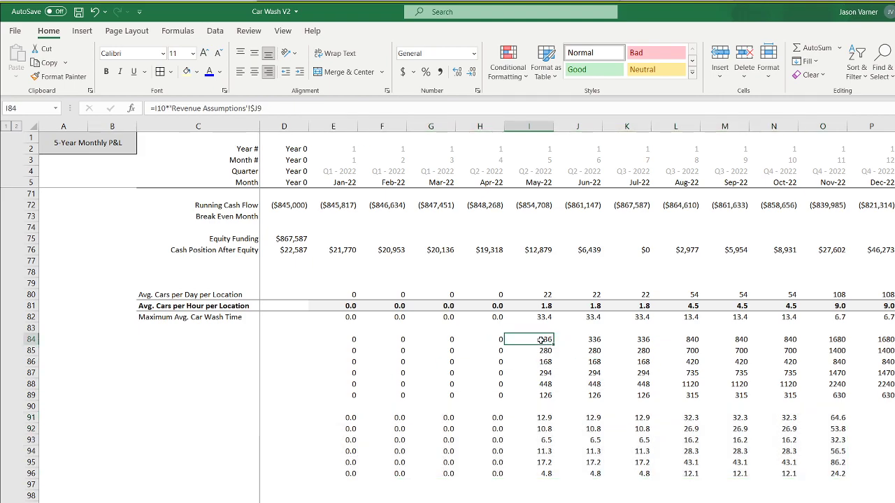
click(542, 417)
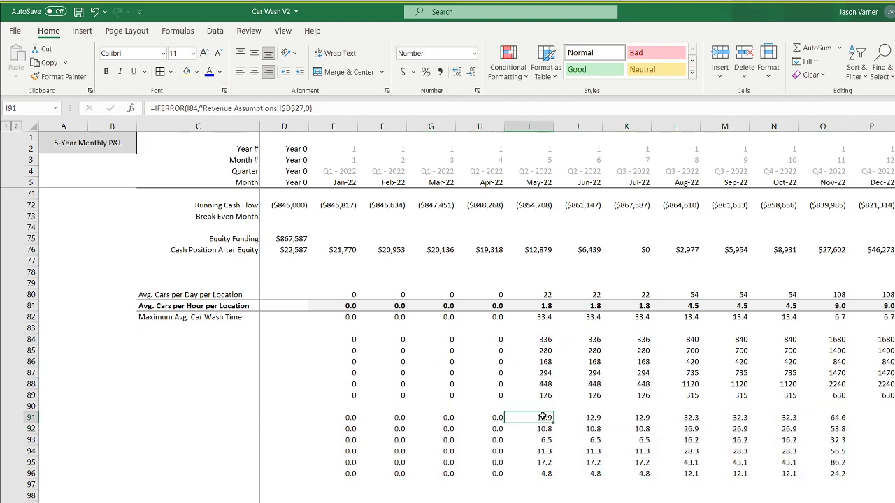
click(543, 339)
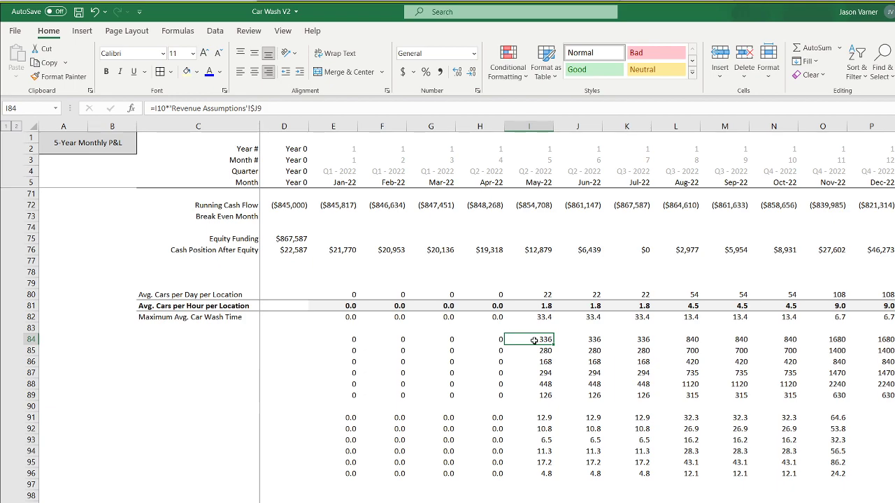
scroll(534, 339, up, 20)
click(538, 239)
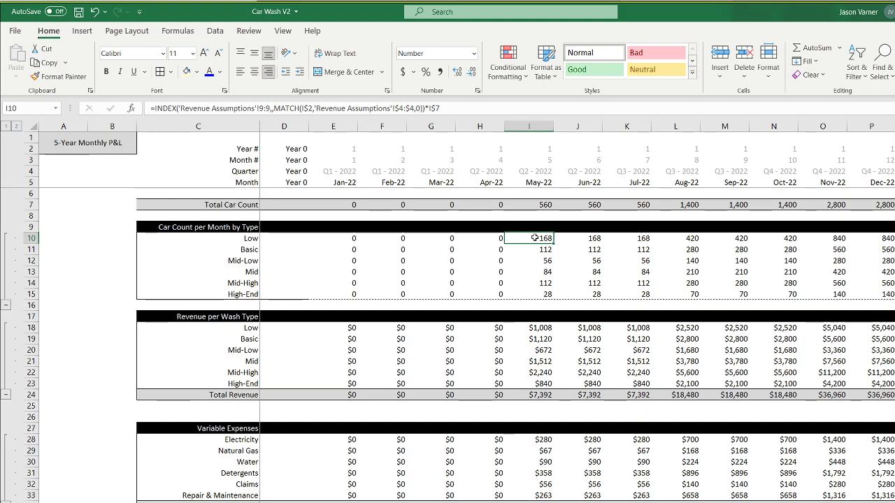
scroll(535, 381, down, 20)
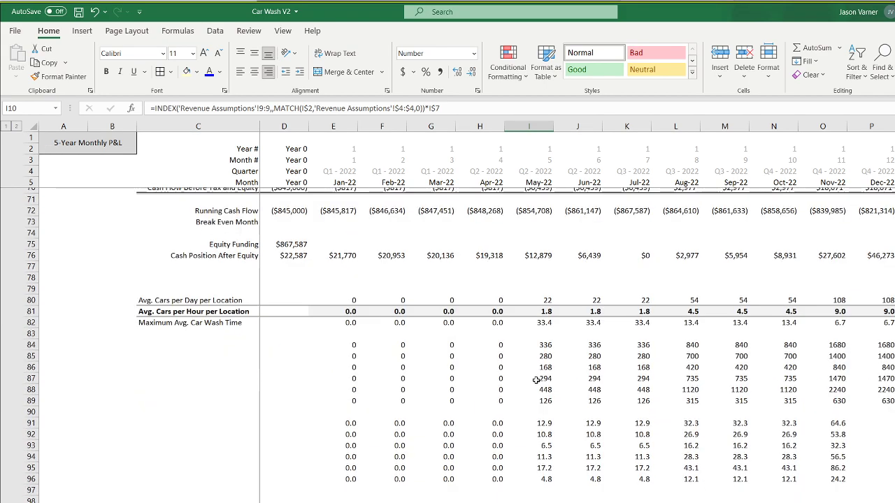
scroll(535, 381, down, 1)
click(543, 327)
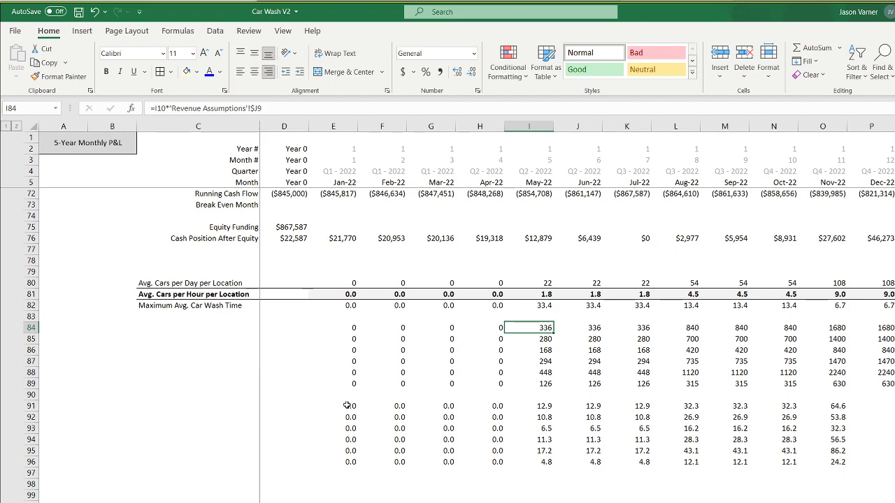
click(547, 406)
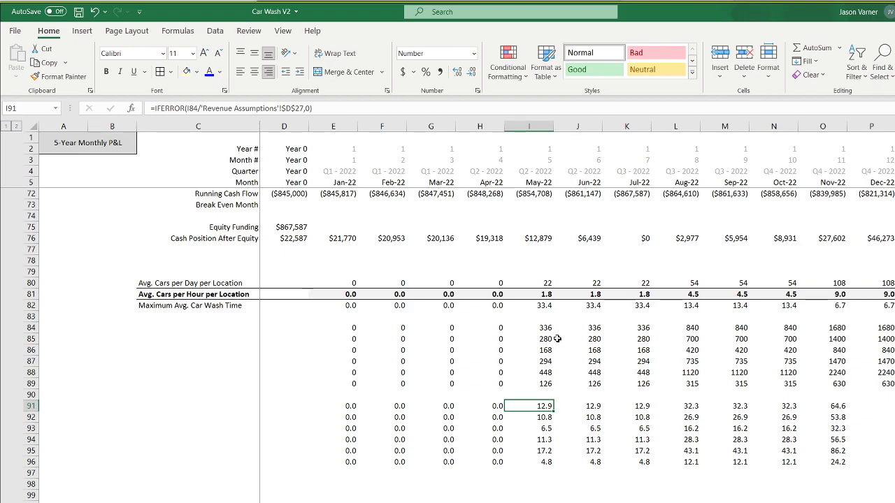
click(536, 324)
click(547, 406)
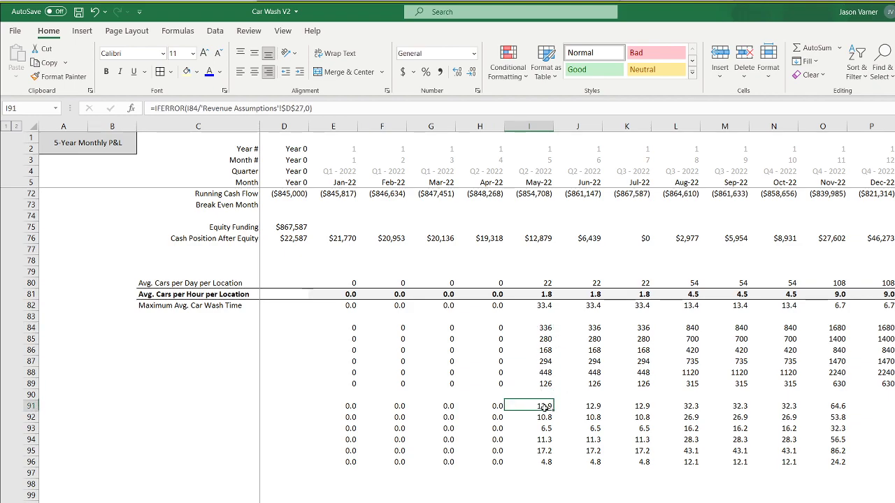
Replace the May-22 formula in I91 with =I84/60 to convert the monthly wash minutes to hours.
text(=)
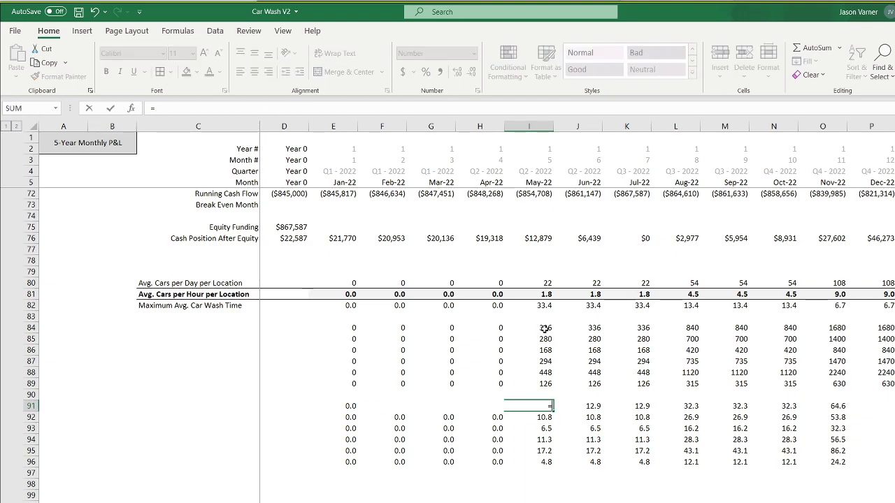
click(544, 327)
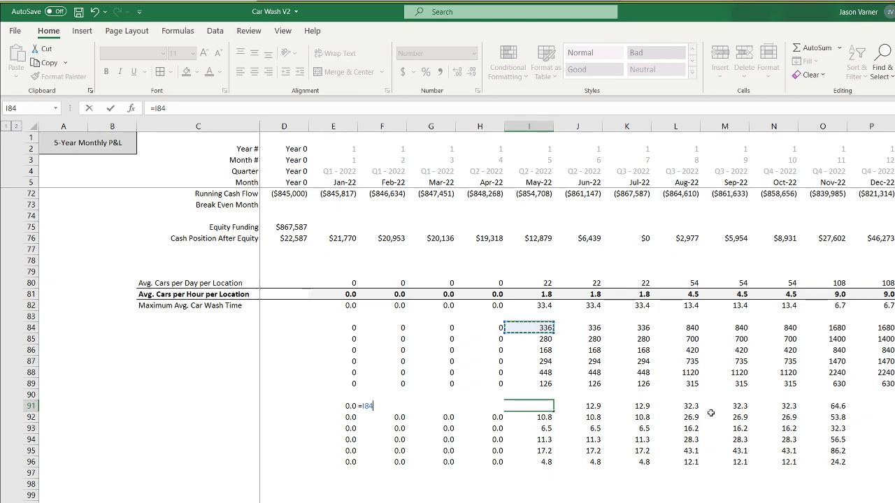
text(/60)
key(Return)
click(424, 407)
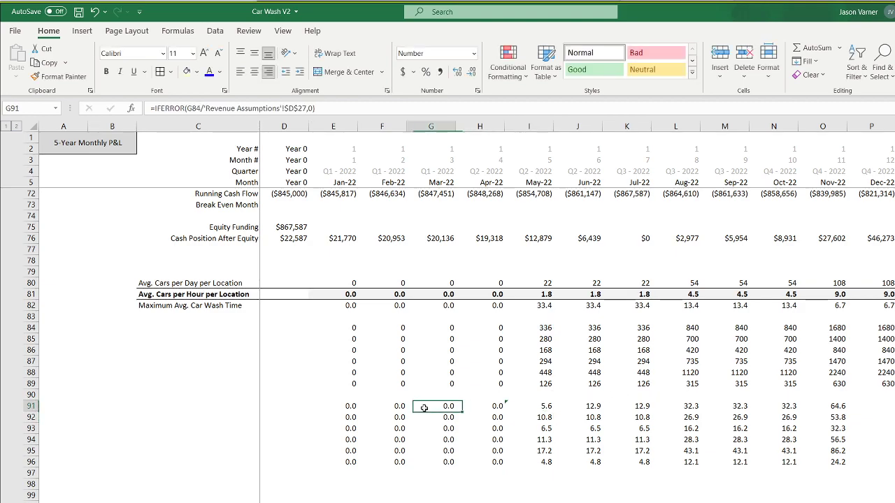
click(550, 405)
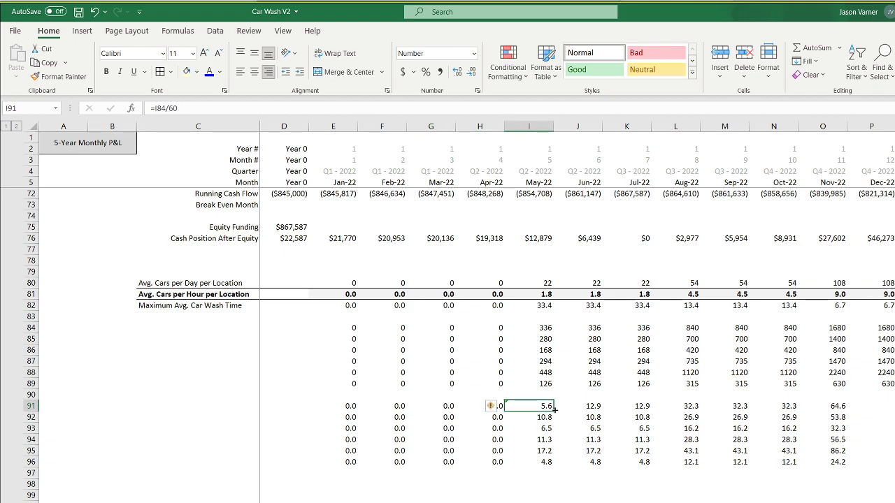
Copy the minutes-to-hours formula from I91 across E91:O96 and save the workbook.
drag(553, 410, 333, 459)
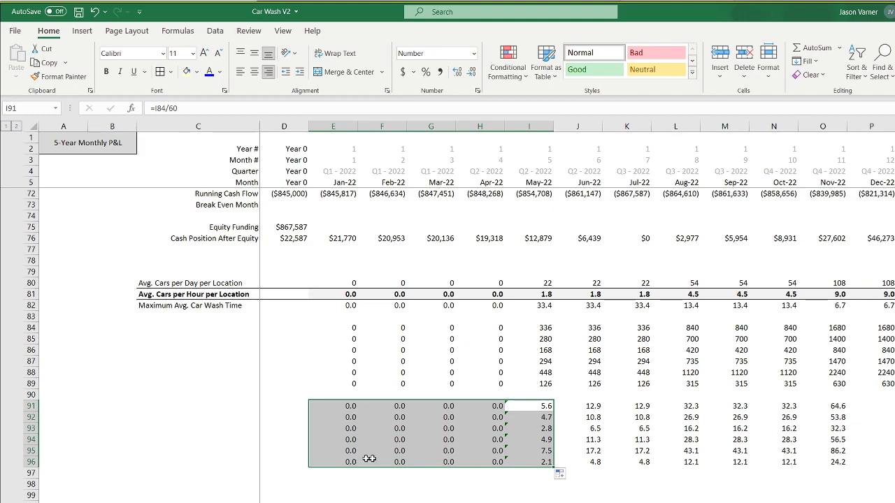
drag(552, 466, 847, 465)
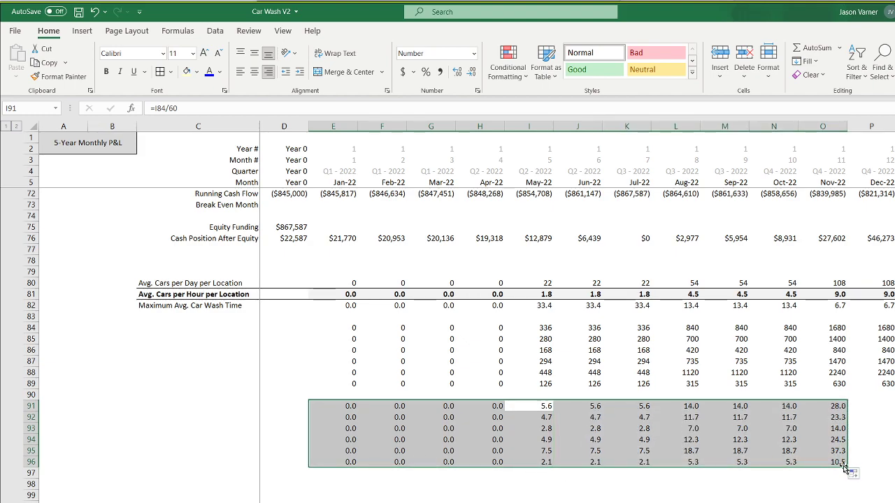
click(540, 405)
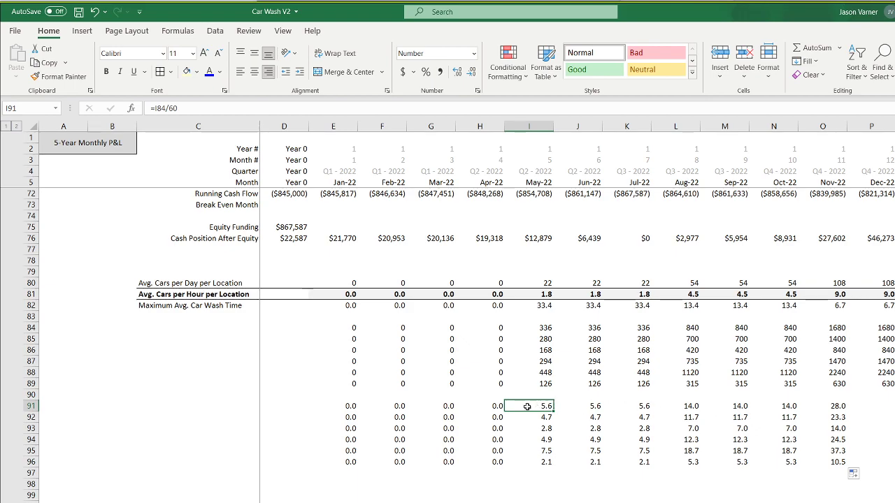
click(79, 12)
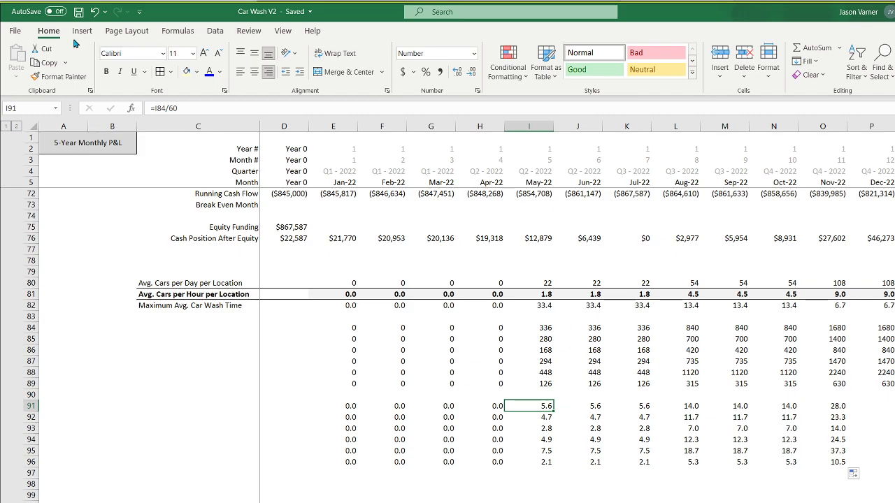
click(78, 12)
Review the May-22 monthly wash hours per wash type in I91:I96.
click(529, 417)
click(528, 428)
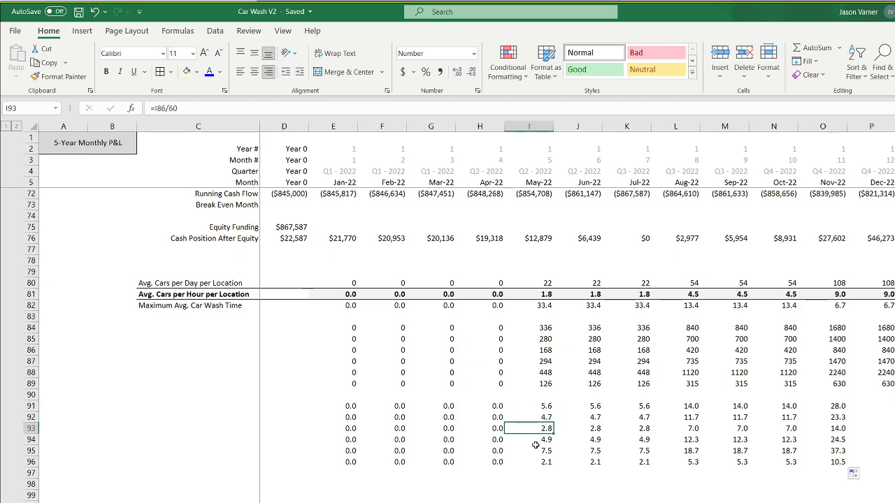
click(541, 405)
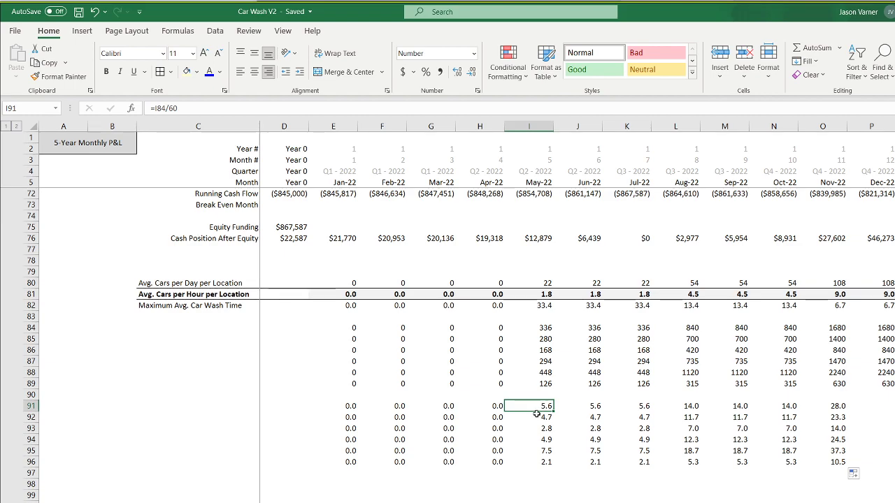
click(539, 480)
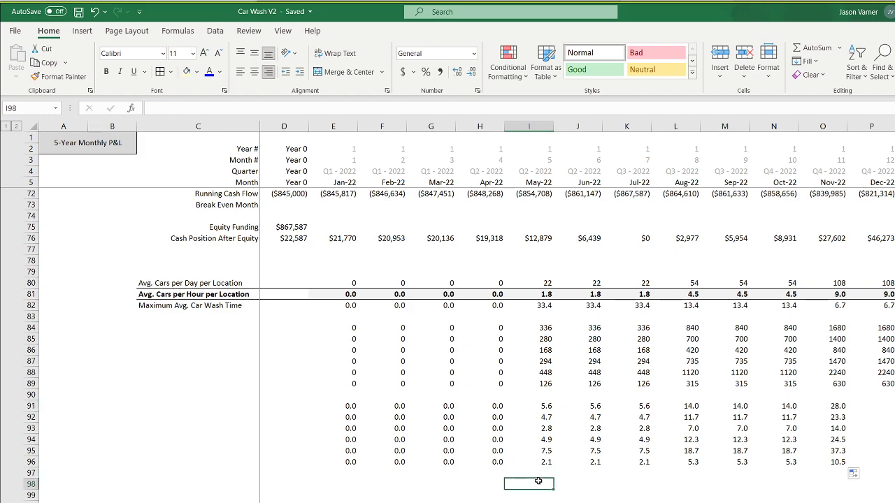
drag(28, 405, 29, 459)
click(544, 428)
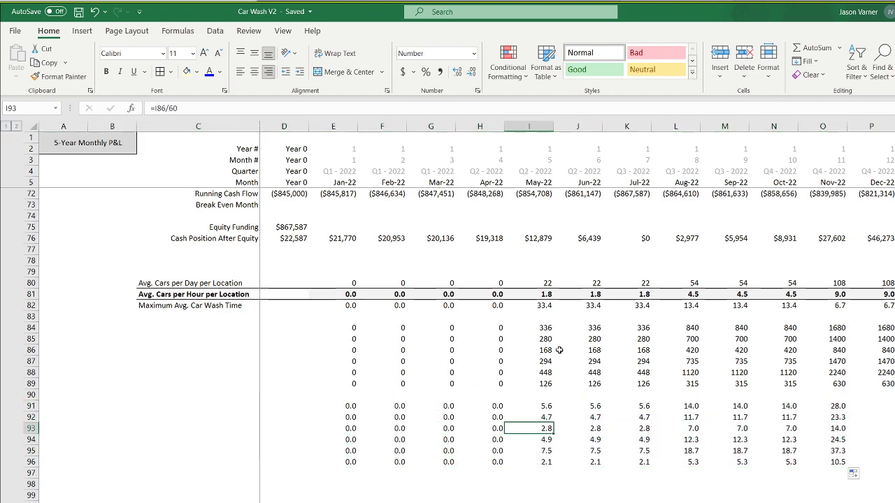
Examine the May-22 cars per day, cars per hour and maximum wash time in I80:I82, plus the Low wash minutes in I84.
click(545, 282)
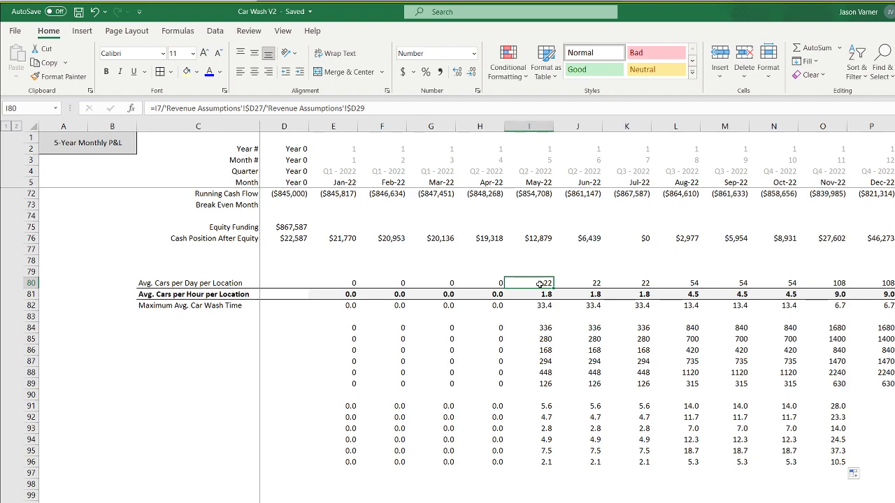
mouse_move(537, 294)
mouse_down()
mouse_move(538, 305)
mouse_move(727, 305)
mouse_move(548, 307)
mouse_up()
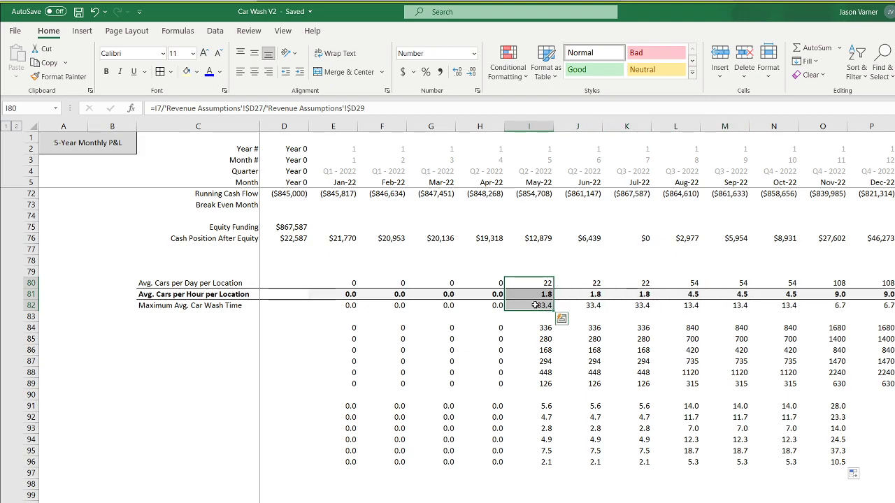
click(535, 305)
click(585, 307)
click(533, 306)
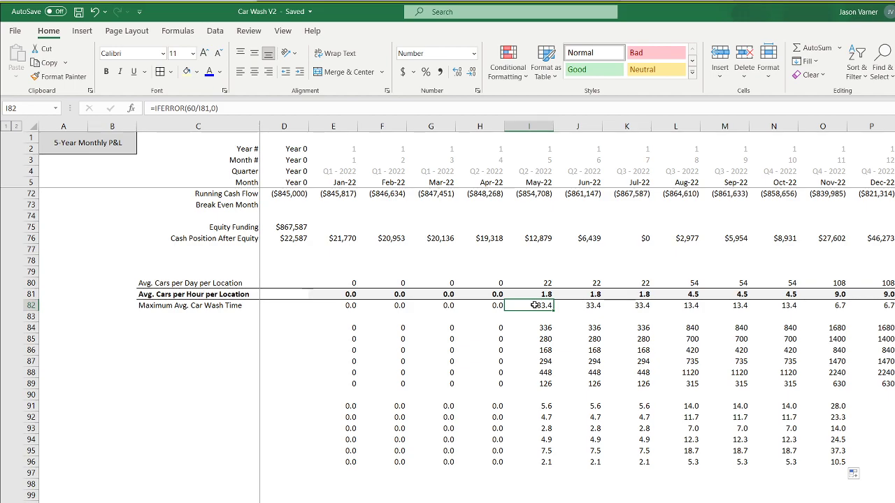
click(542, 328)
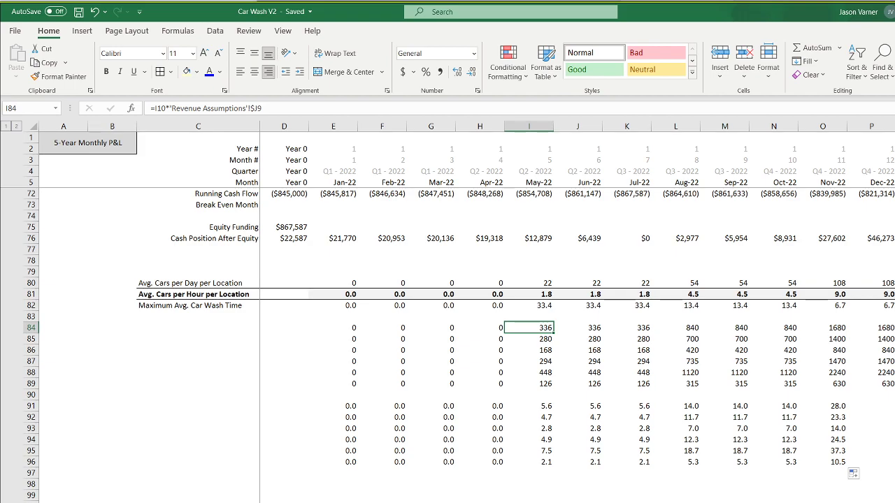
Check the wash times in J9:J11 and cars per day in E24 of Revenue Assumptions, then return to I91 on the Monthly P&L.
click(447, 502)
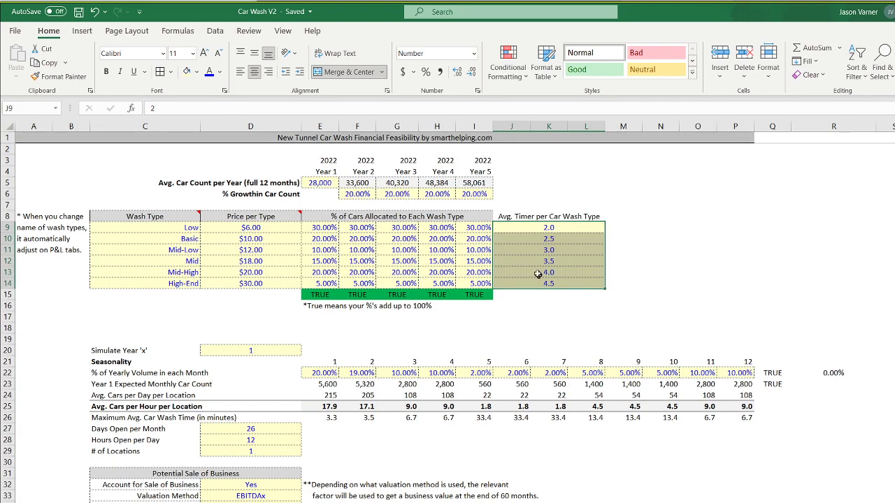
click(537, 227)
click(539, 239)
click(537, 250)
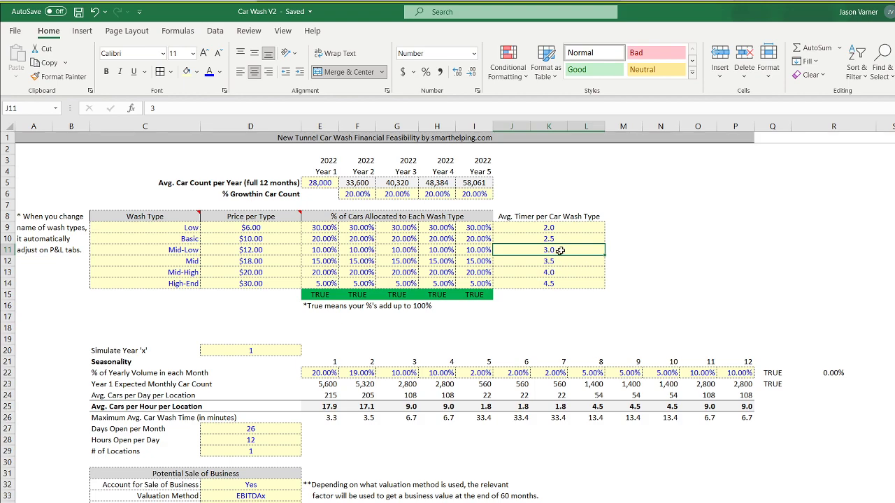
click(329, 395)
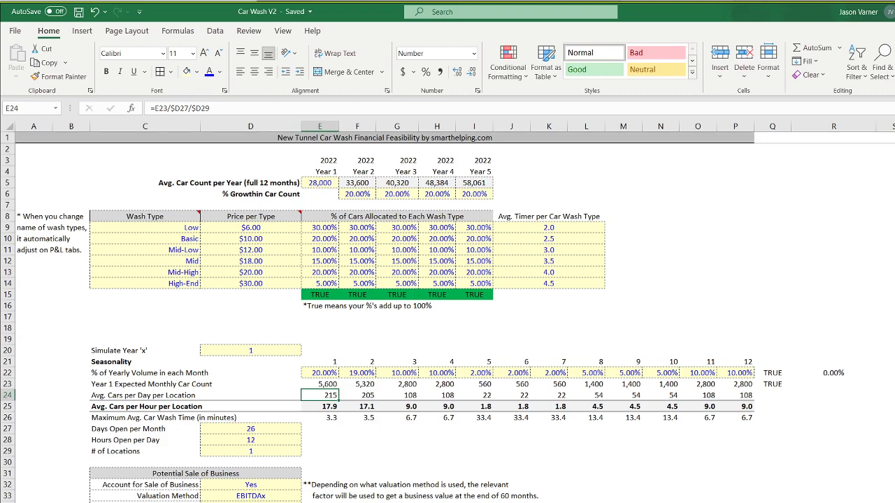
key(ctrl+Page_Down)
click(544, 406)
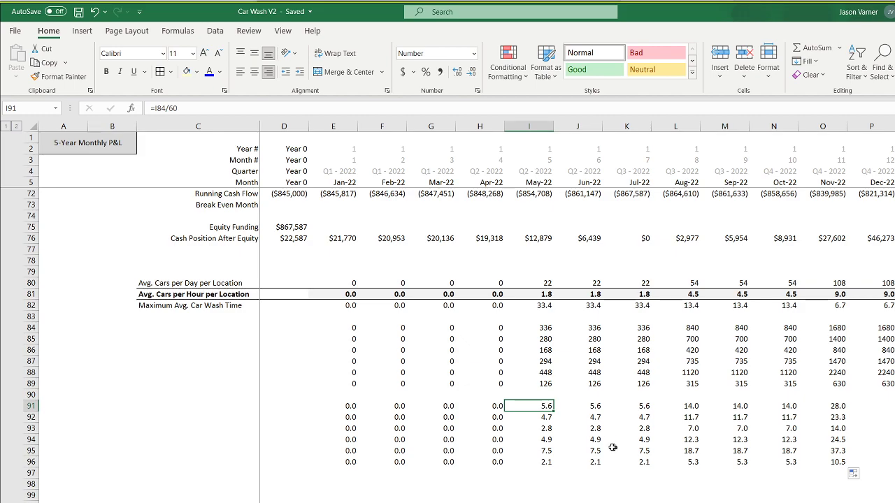
Compare the seasonality figures on Revenue Assumptions with the May-22 wash minutes per type in I84:I89 of the Monthly P&L.
click(672, 502)
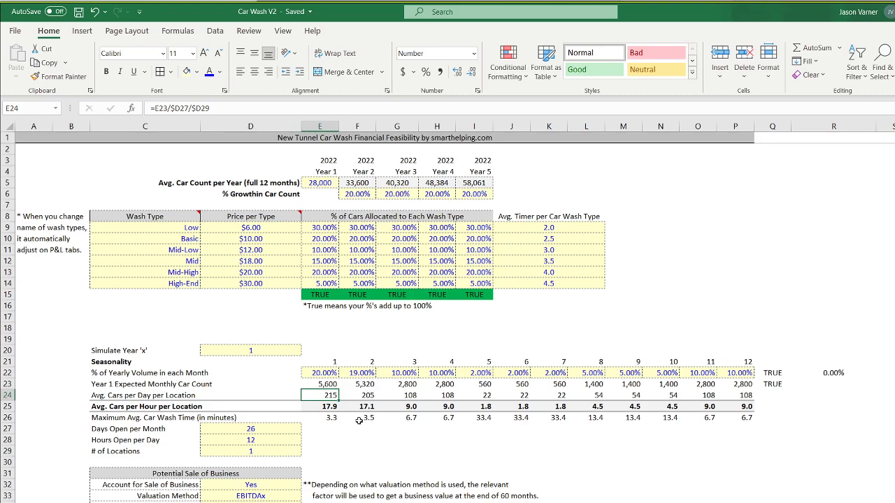
click(552, 502)
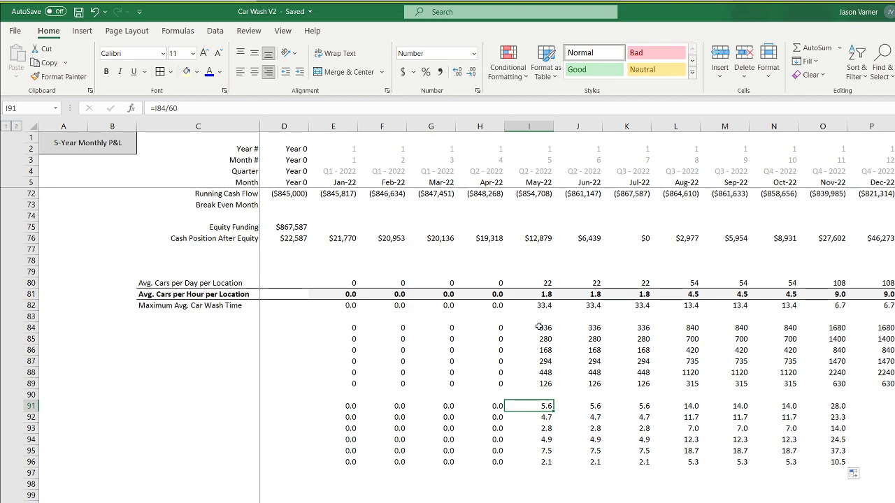
click(535, 327)
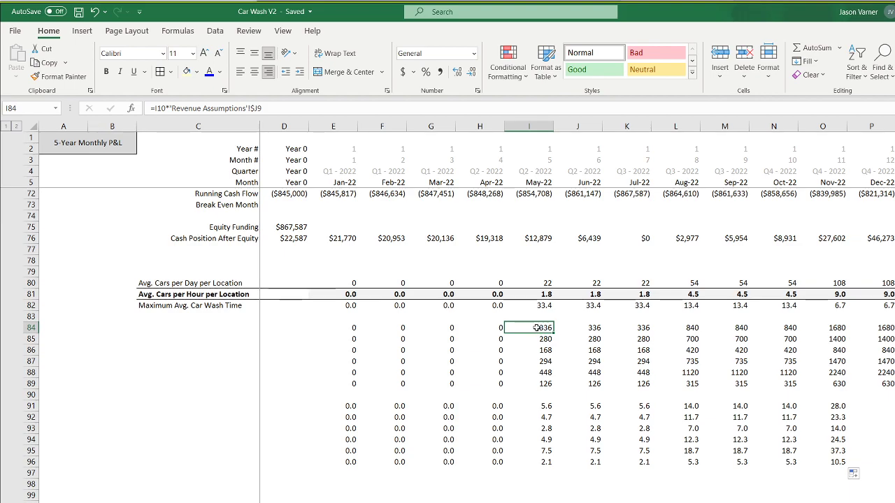
drag(535, 328, 531, 379)
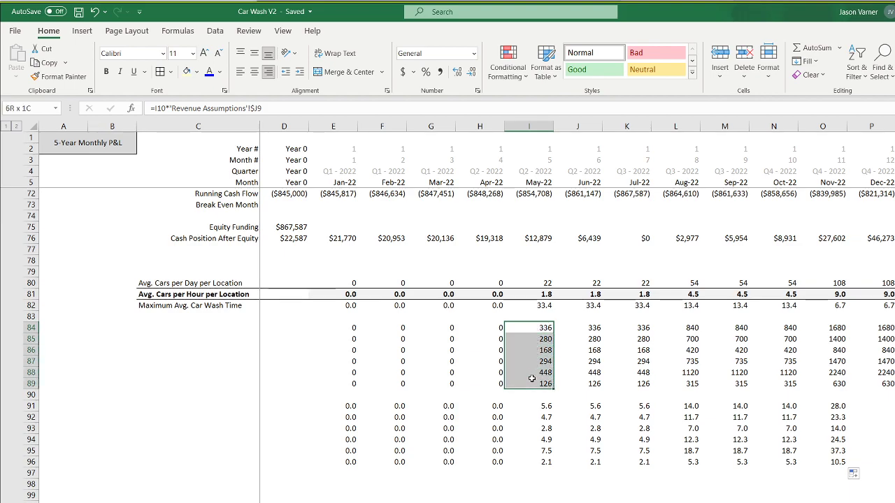
click(531, 379)
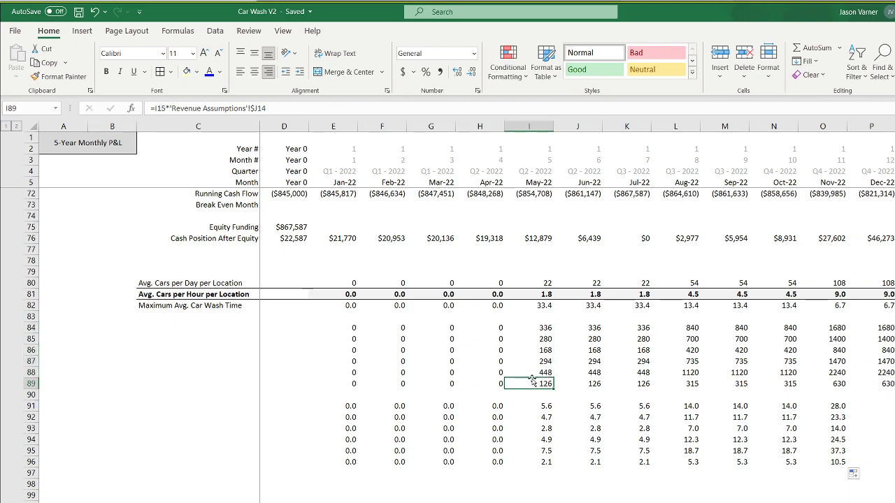
drag(542, 325, 533, 385)
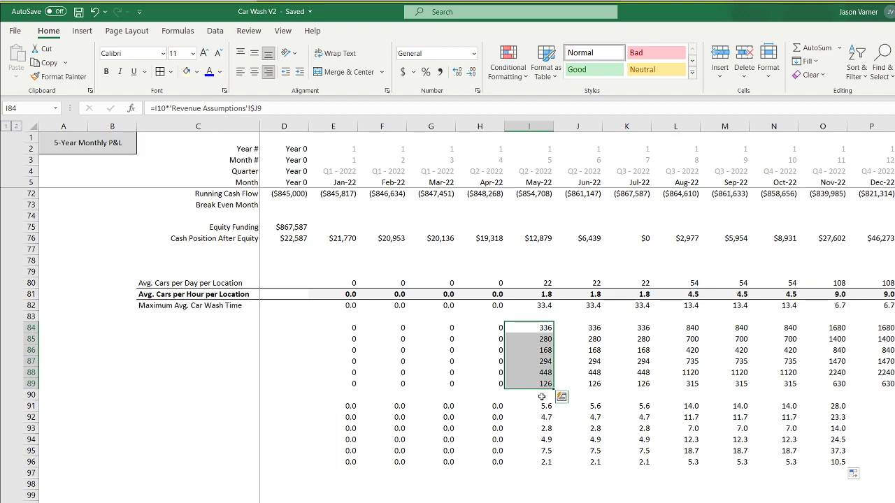
Clear the wash hour formulas in E91:O96 below the monthly wash minutes.
click(326, 399)
drag(327, 399, 826, 483)
key(Delete)
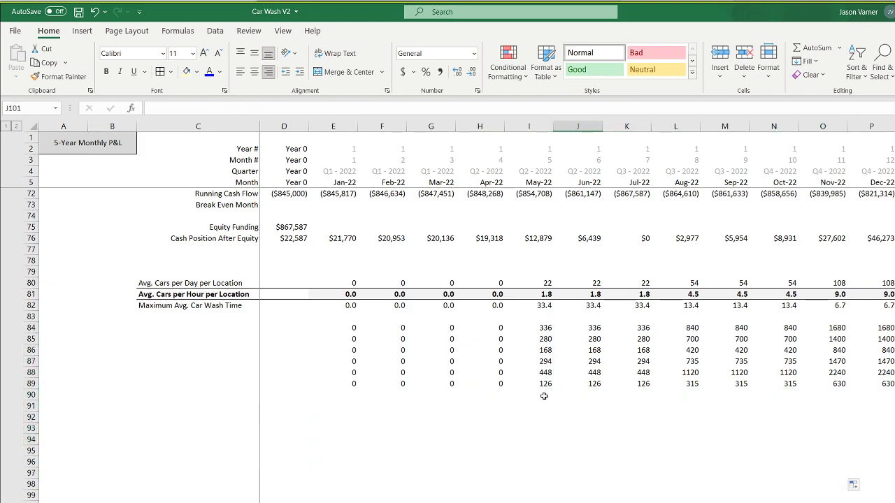
Enter =SUM(I84:I89)/I7 in I91 to divide the total May-22 wash minutes by the total car count.
click(541, 409)
text(=)
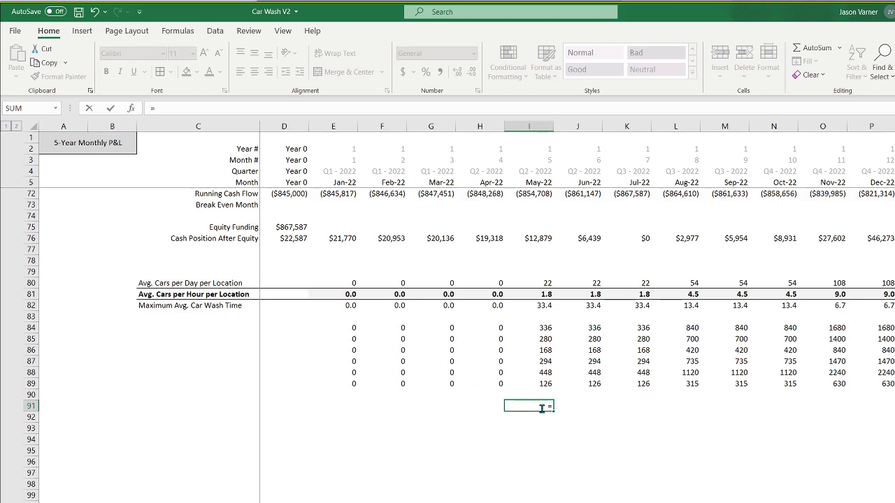
text(sum()
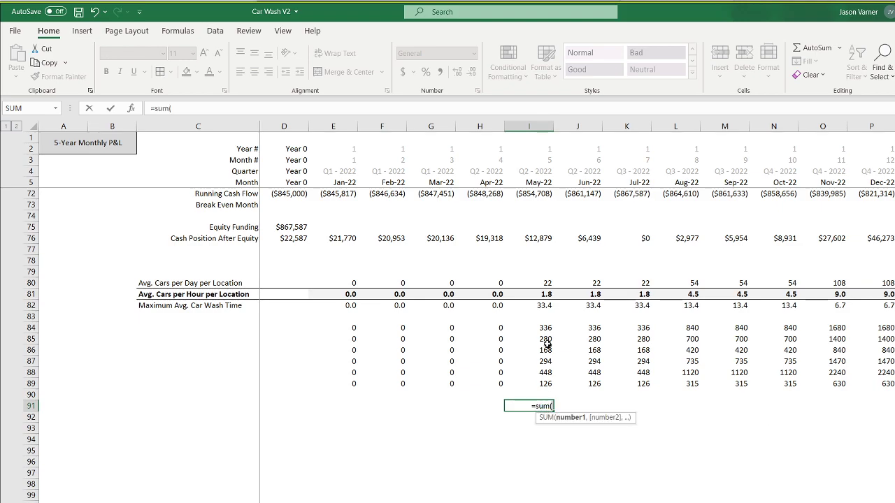
drag(541, 327, 541, 379)
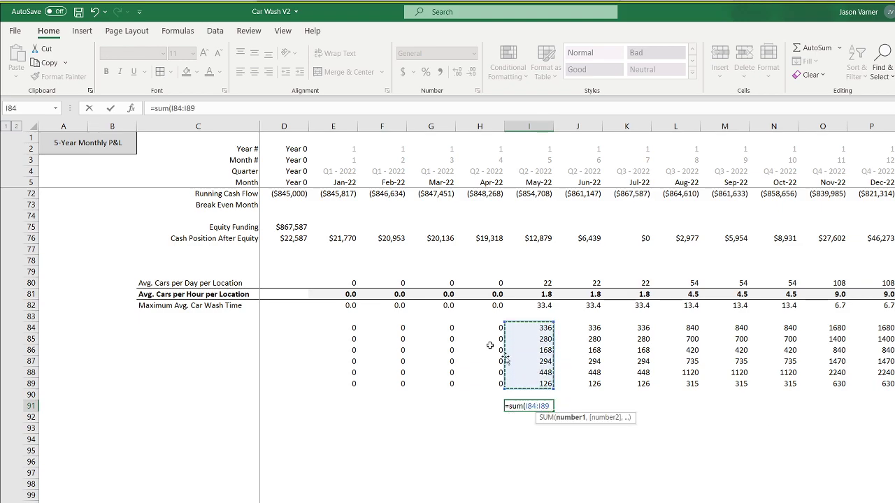
click(227, 107)
text())
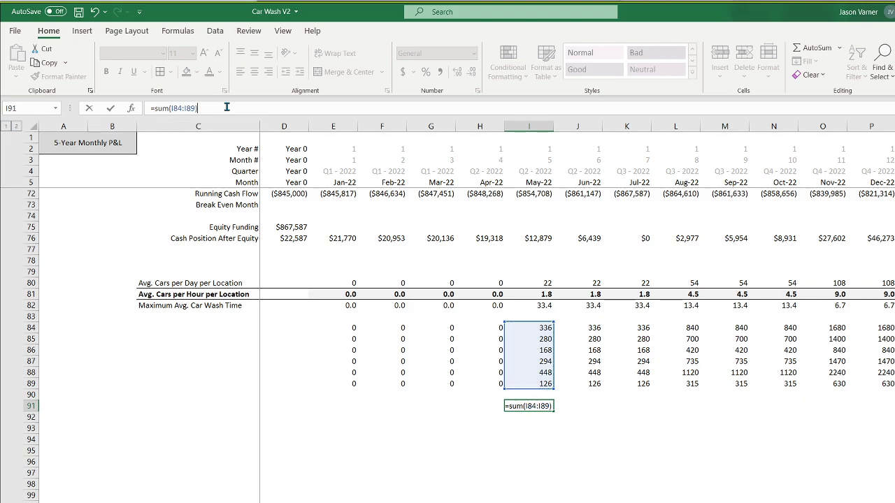
text(/)
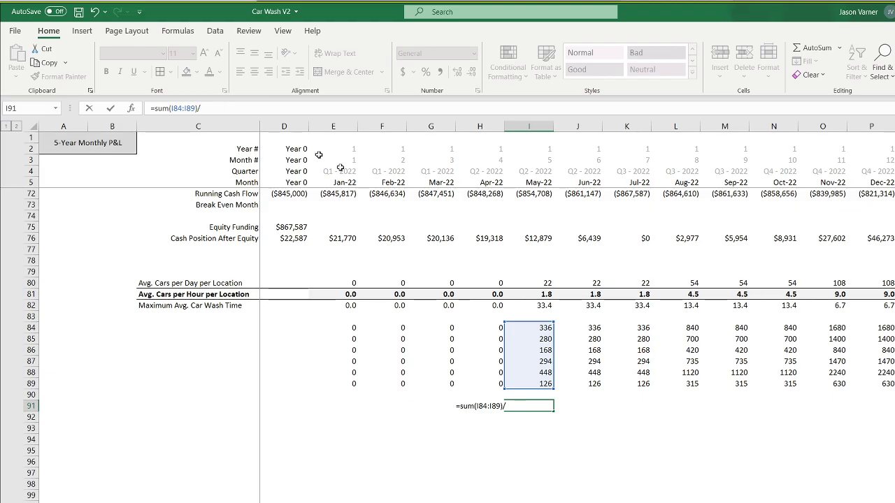
scroll(600, 263, up, 20)
click(541, 205)
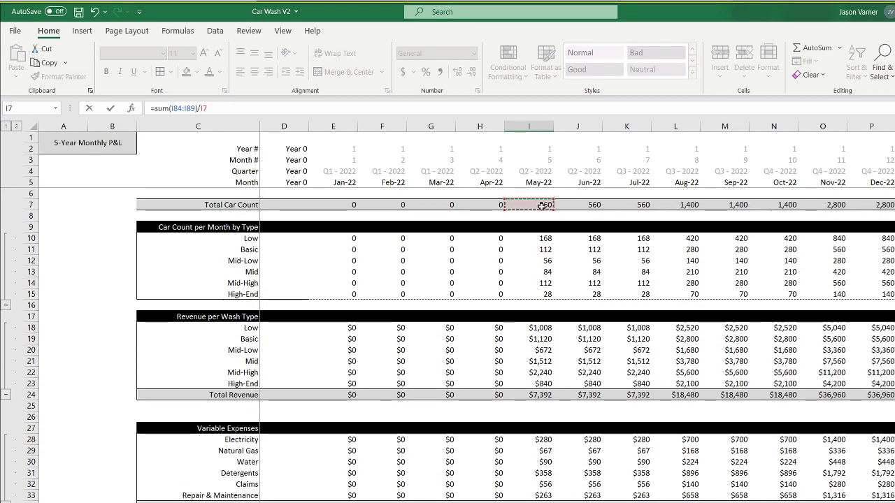
key(Return)
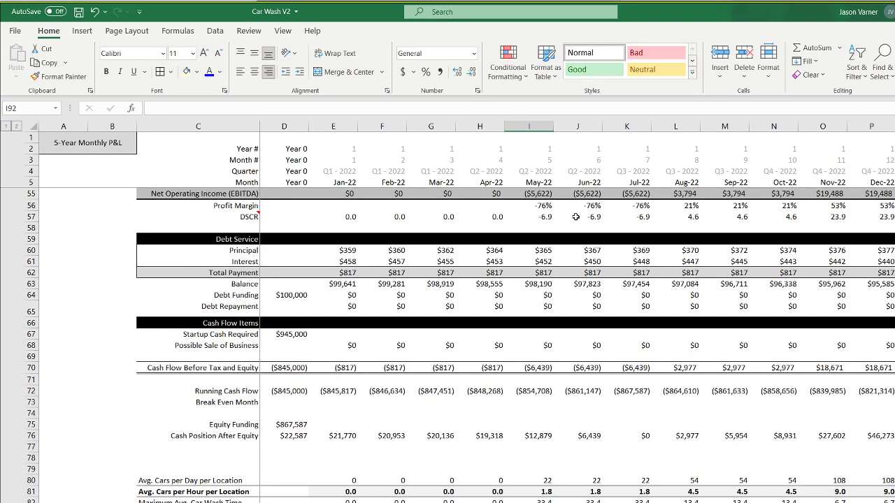
Copy the I91 formula along row 91 right through Dec-22 and left to Jan-22, checking the Jul-22 formula in K91.
scroll(673, 481, down, 4)
key(Up)
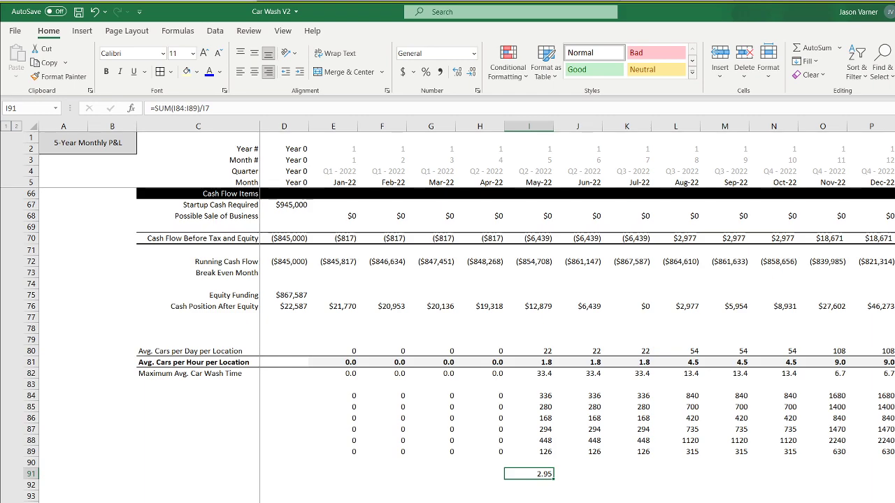
drag(553, 480, 884, 478)
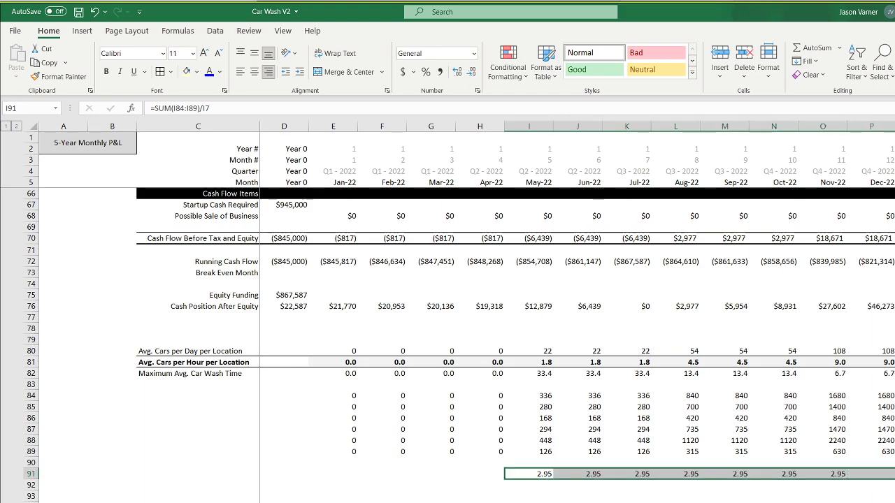
click(639, 474)
double_click(638, 473)
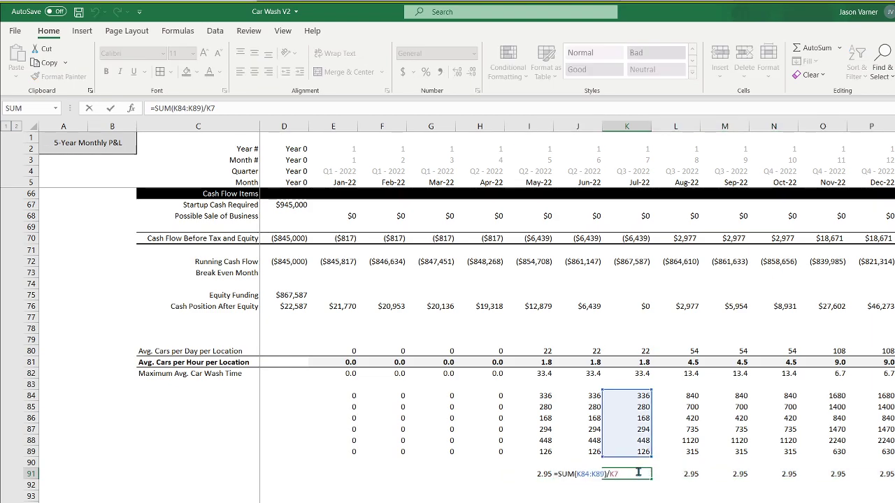
key(Return)
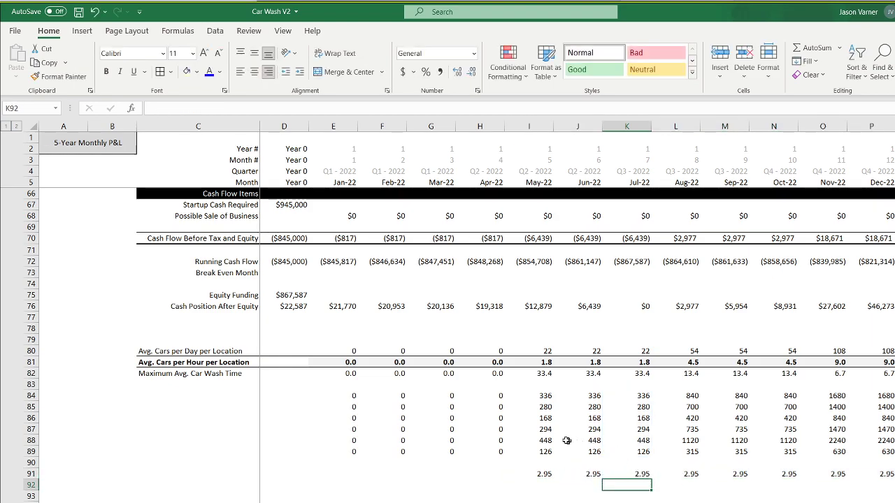
click(542, 474)
drag(554, 479, 324, 479)
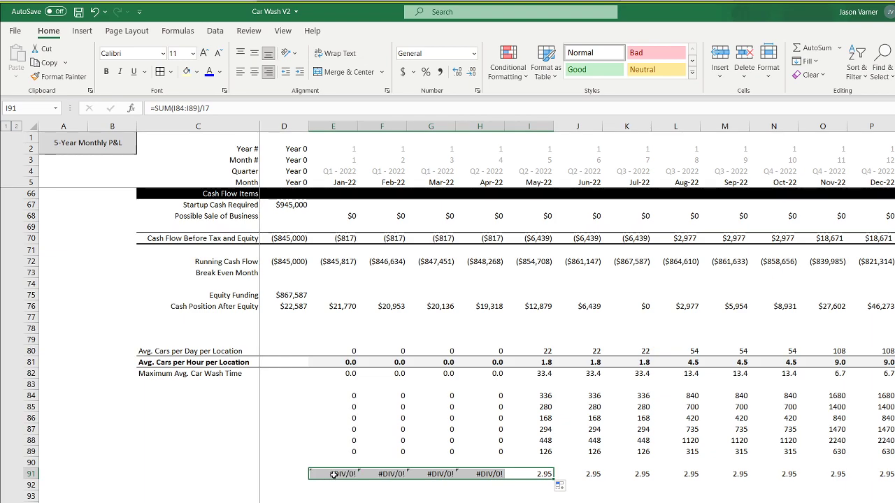
Wrap the E91 average wash time formula in IFERROR with 0 as the fallback and copy it along row 91 through Dec-22.
click(336, 475)
click(155, 108)
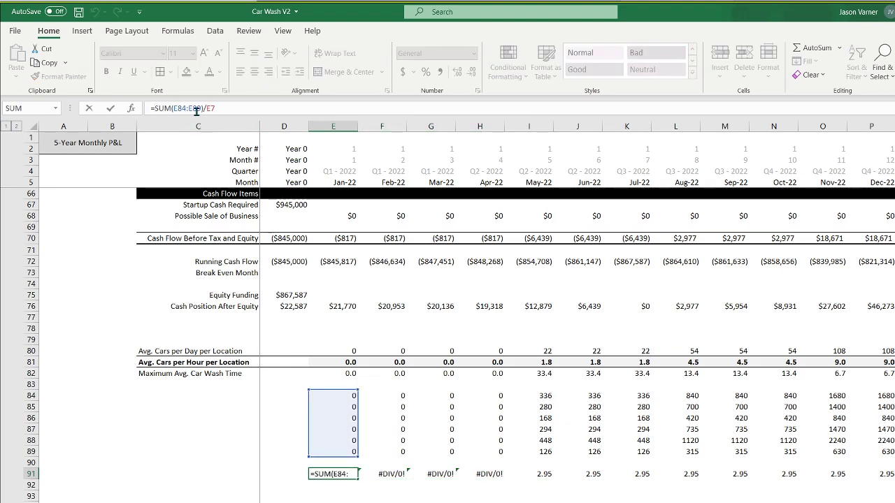
text(iferror()
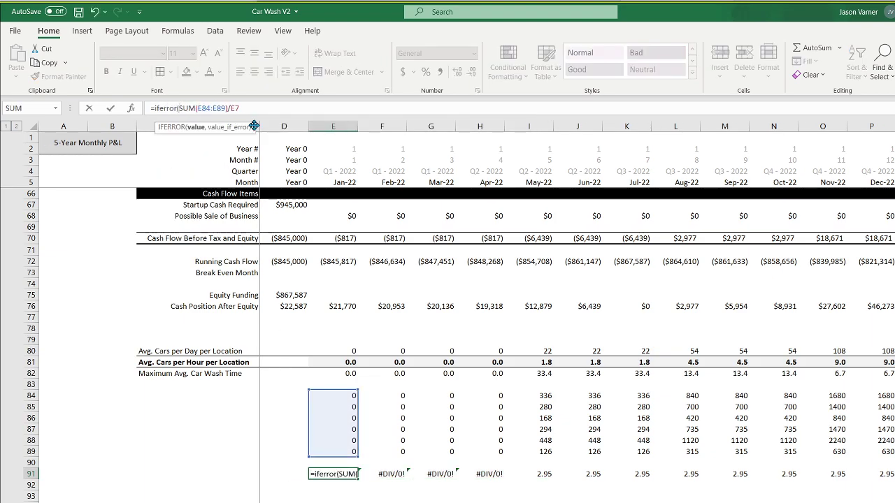
click(276, 108)
text(,0)
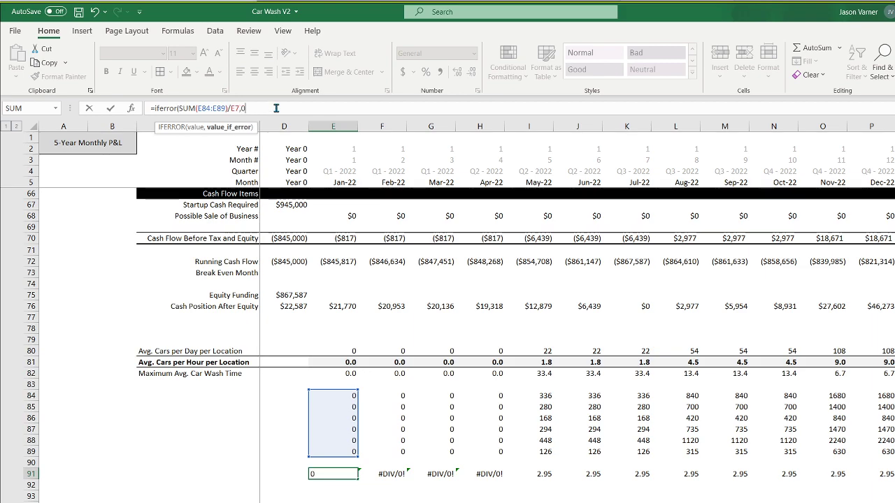
key(Return)
click(579, 373)
click(342, 478)
drag(358, 480, 888, 477)
Compare the May-22 wash minutes in I84:I89 with the total car count and the maximum average car wash time.
drag(544, 397, 543, 453)
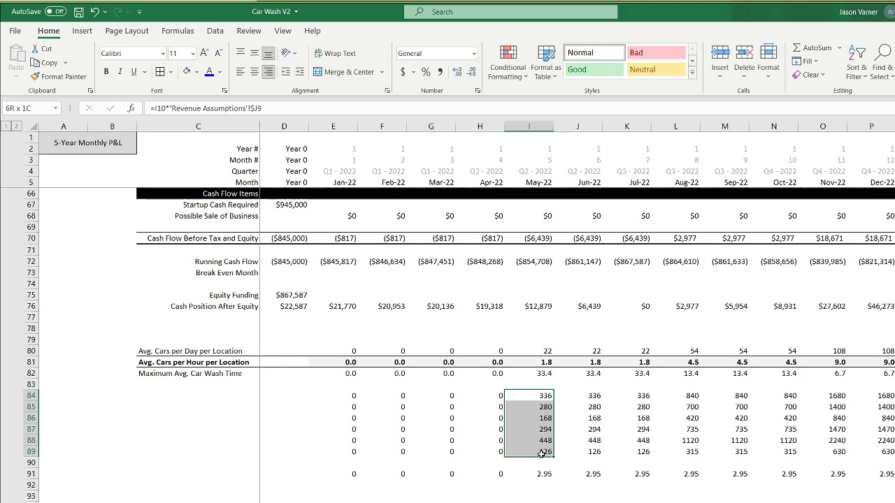
drag(543, 453, 542, 453)
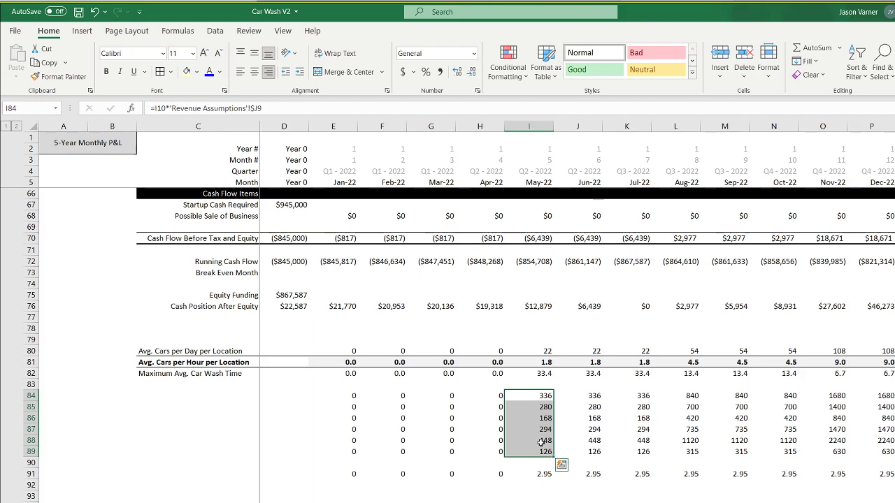
scroll(541, 441, up, 20)
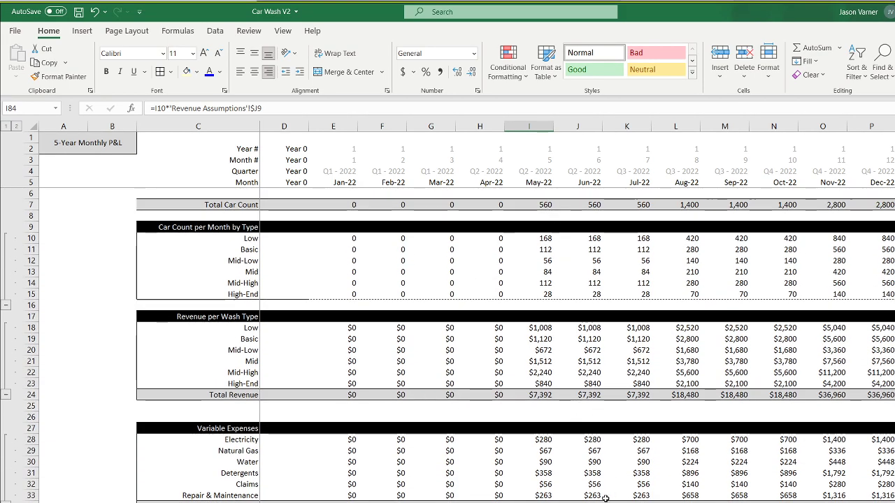
scroll(605, 497, down, 15)
scroll(605, 498, down, 4)
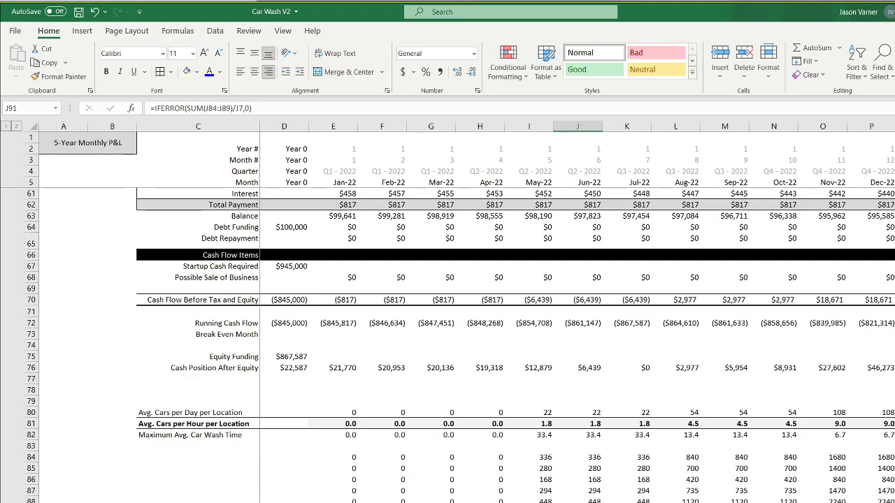
click(542, 435)
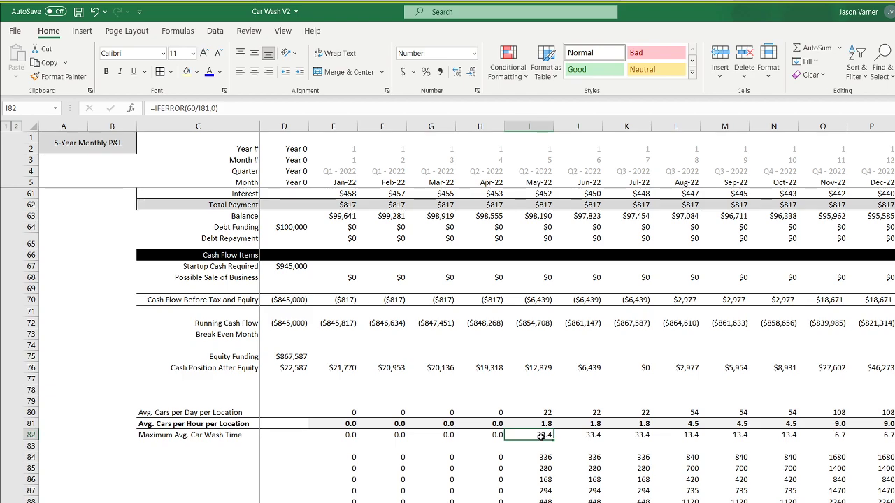
drag(546, 456, 546, 502)
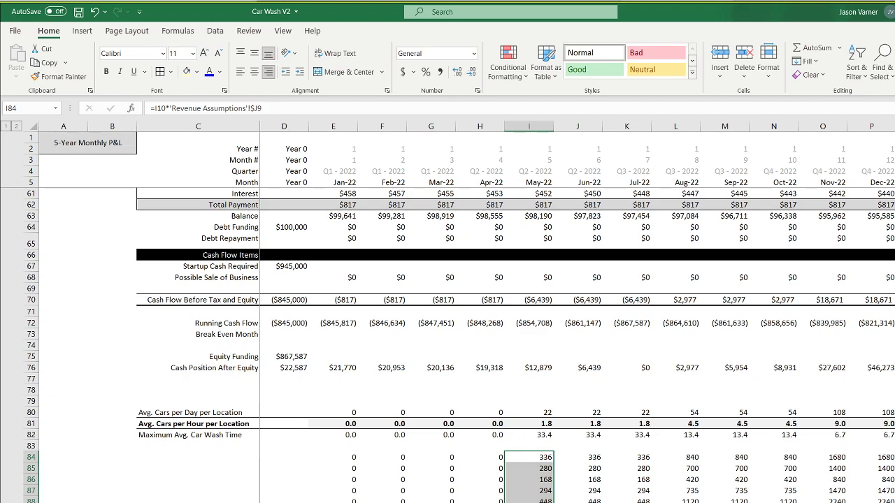
Check the average times per wash type on Revenue Assumptions against the May-22 wash minutes formulas and the weighted average in I91.
key(ctrl+Page_Up)
click(552, 250)
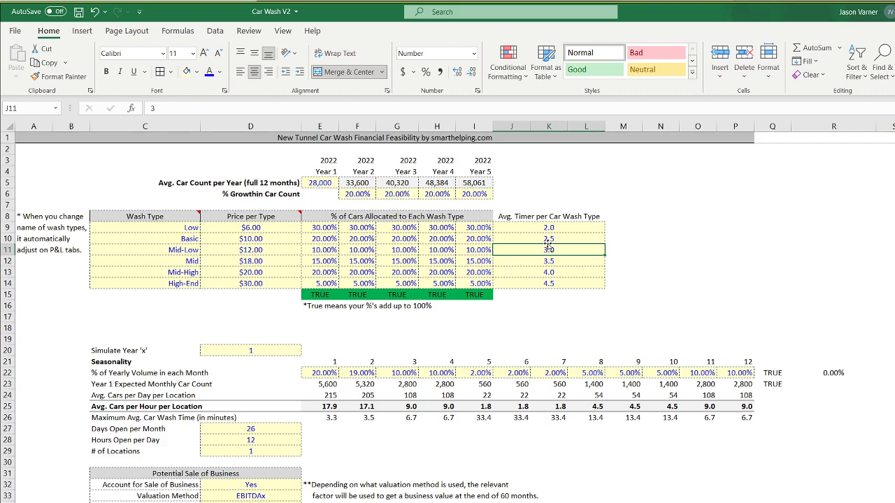
click(573, 502)
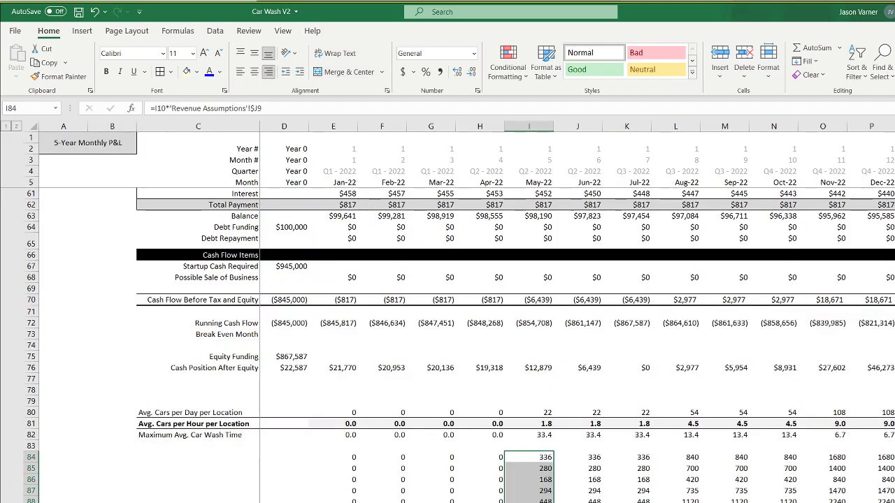
click(535, 458)
click(536, 469)
click(538, 480)
drag(538, 502, 536, 458)
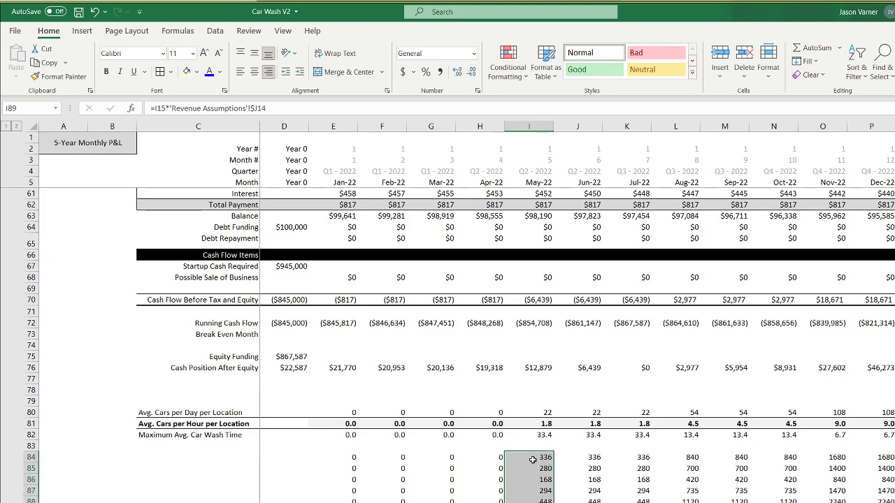
click(536, 502)
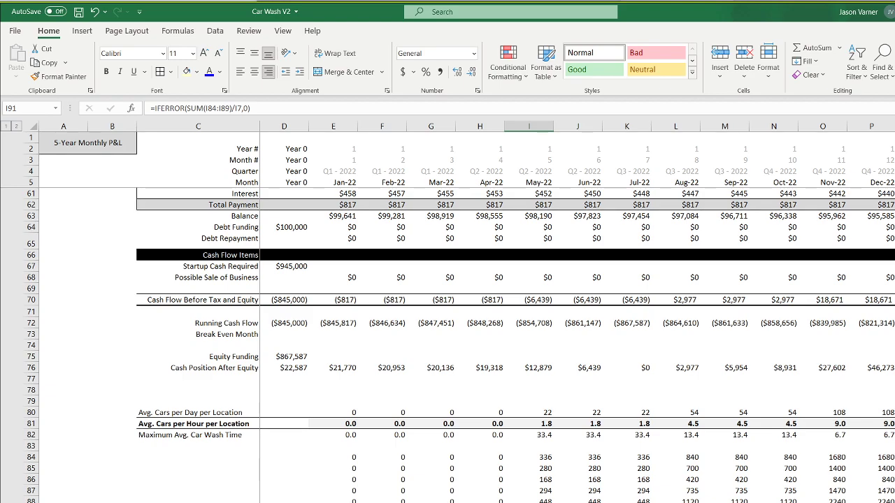
Enter the check formula =I91*I7 in I94 to multiply May-22 average wash time by total car count.
click(536, 502)
text(=)
key(Up)
key(Up)
key(Up)
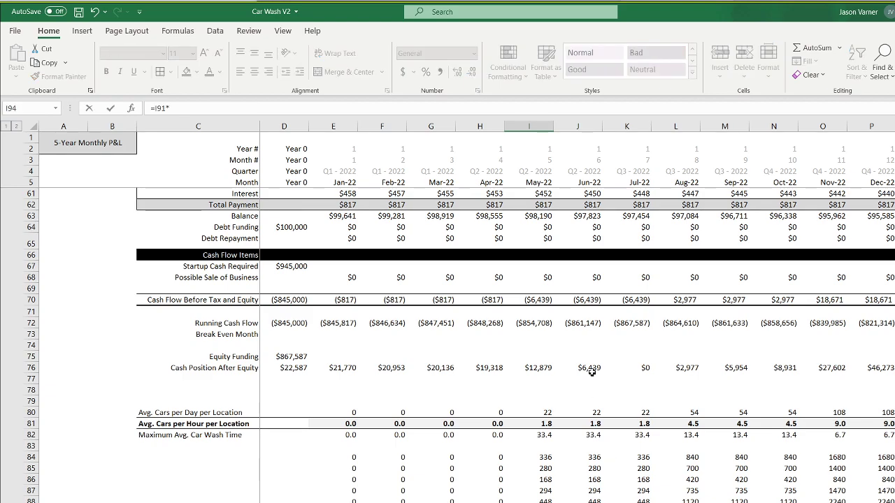
scroll(587, 315, up, 18)
click(544, 200)
key(Return)
scroll(539, 476, down, 5)
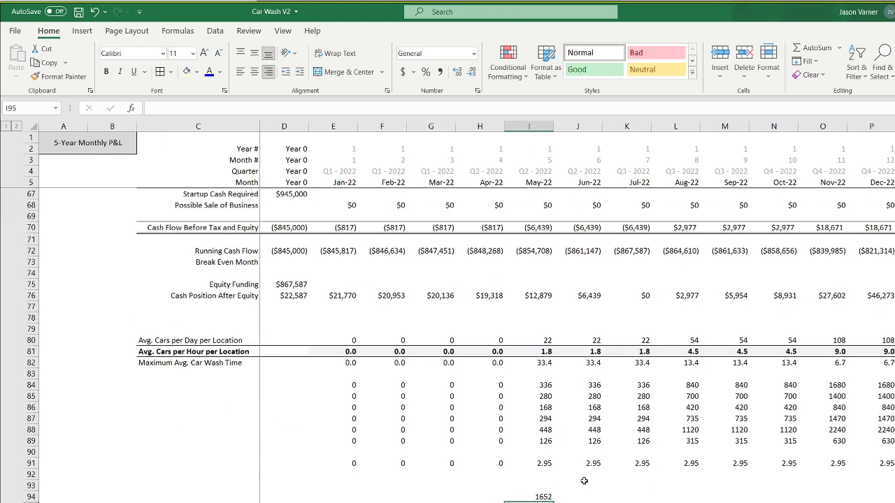
Clear the check formula from I94.
click(539, 474)
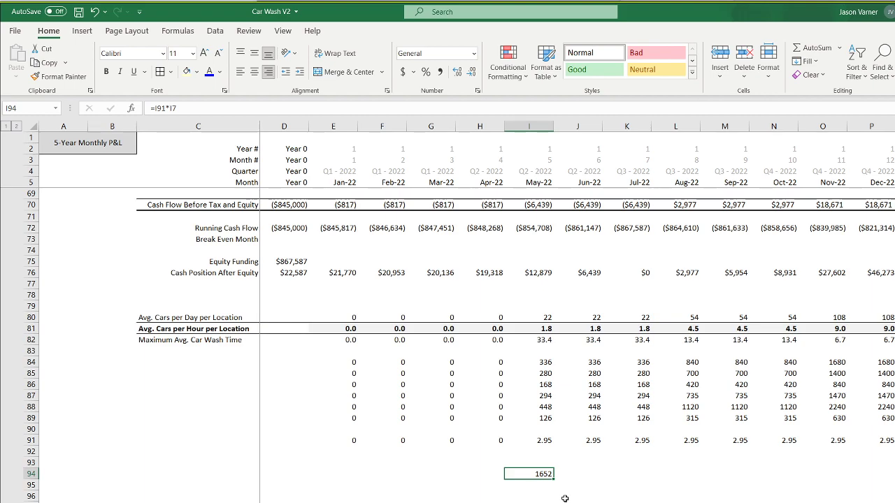
key(BackSpace)
key(Return)
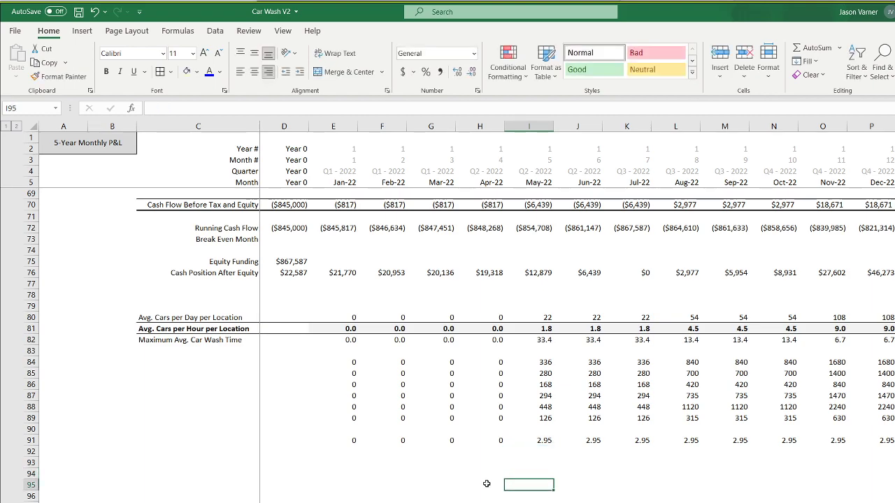
Format rows 84 to 89 as numbers with 0 decimal places and a thousands separator.
click(28, 362)
drag(29, 362, 29, 418)
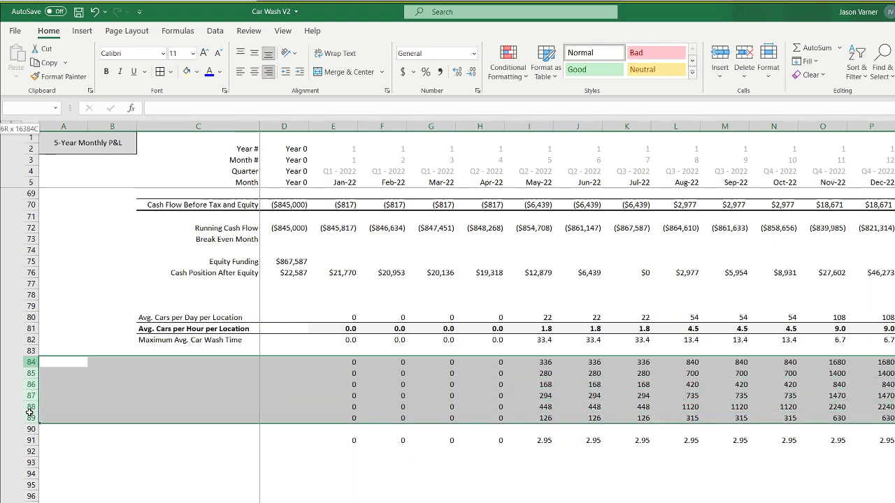
click(477, 91)
click(424, 238)
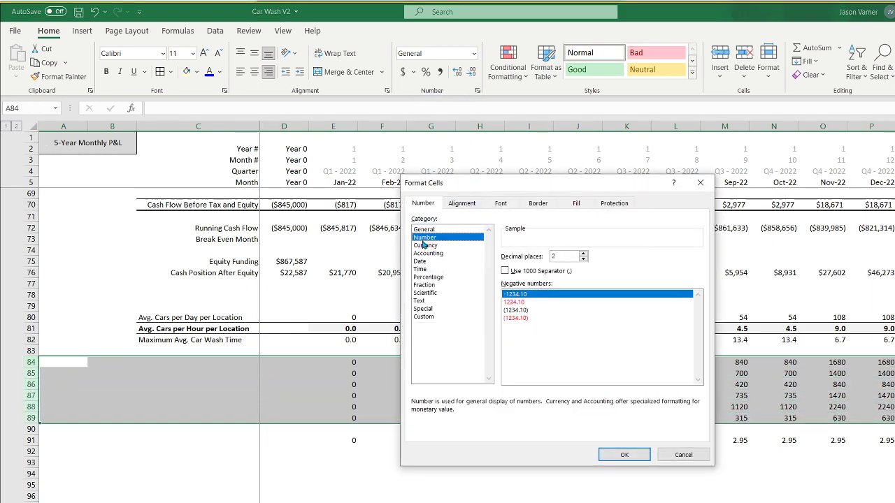
click(525, 271)
click(583, 259)
click(583, 260)
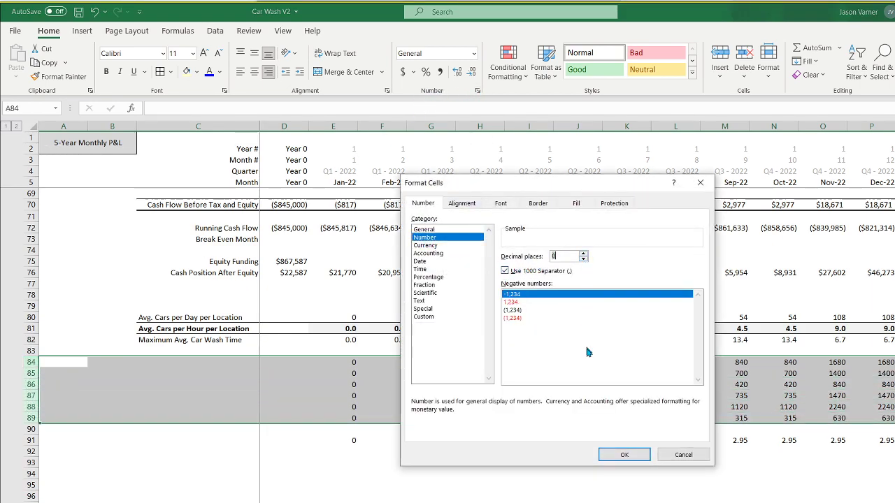
click(628, 456)
Copy the wash minutes and average wash time formulas in rows 84 to 91 across the remaining months through Dec-26.
drag(894, 363, 894, 440)
drag(894, 446, 845, 445)
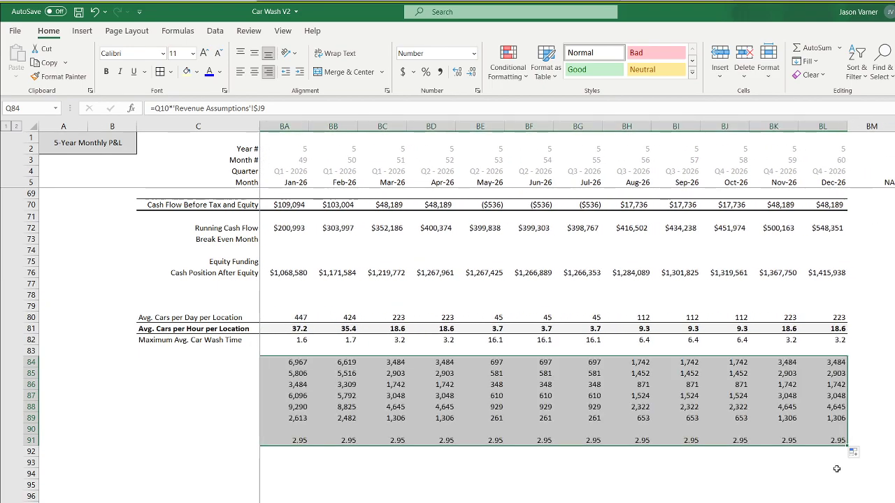
On Revenue Assumptions, set the Year 2 car allocation to 25% Low, 25% Basic, 5% Mid-Low and 25% Mid-High.
key(ctrl+Page_Up)
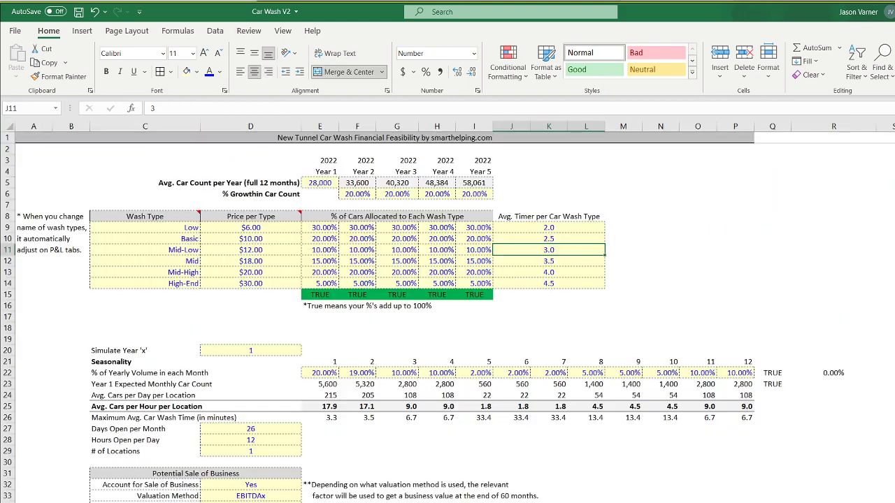
click(356, 228)
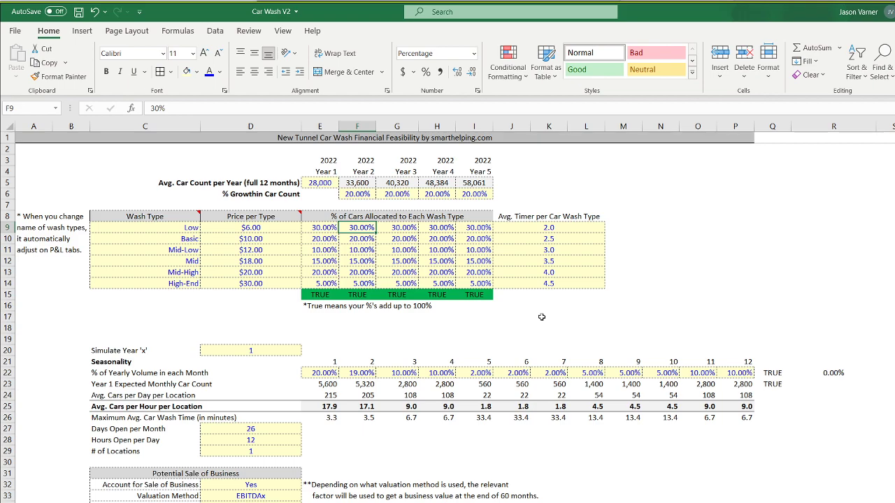
text(25)
key(Return)
text(25)
key(Return)
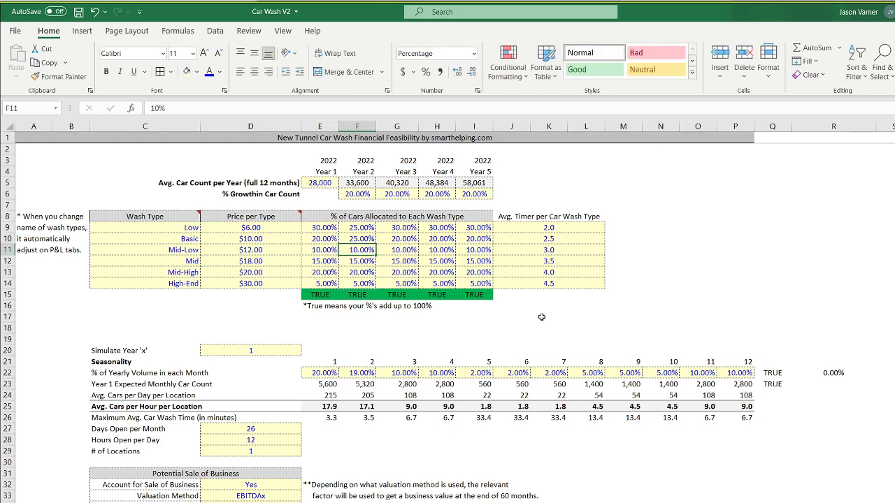
text(5)
key(Return)
key(Return)
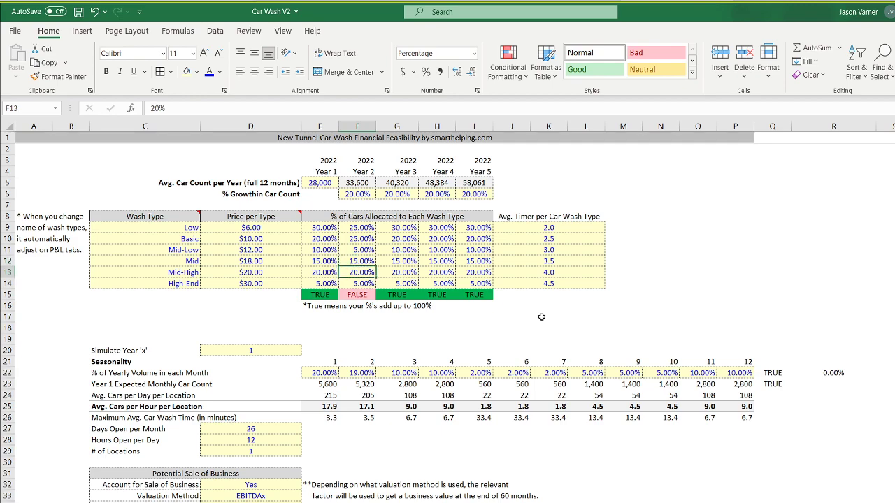
text(25)
key(Return)
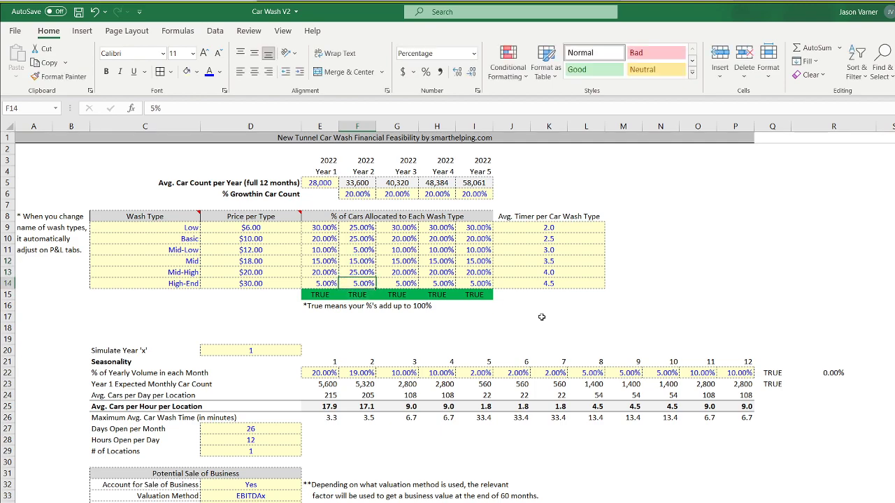
Save the car wash workbook.
click(364, 229)
click(78, 12)
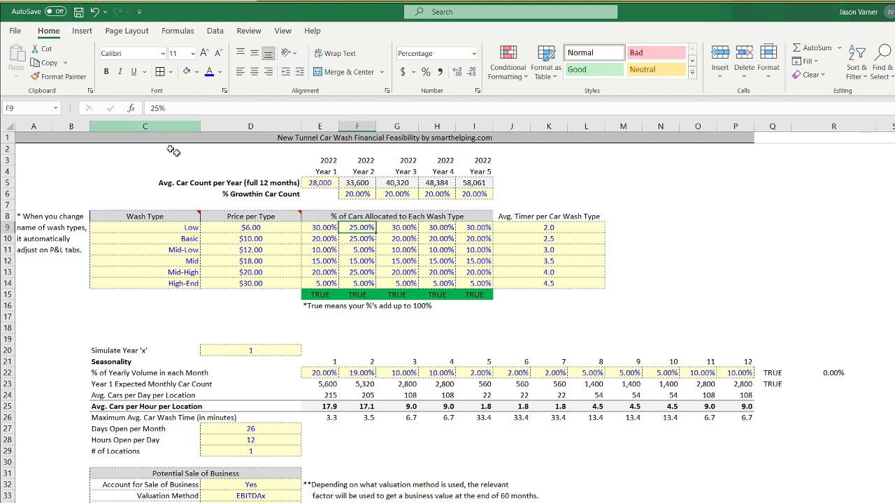
click(574, 259)
click(569, 270)
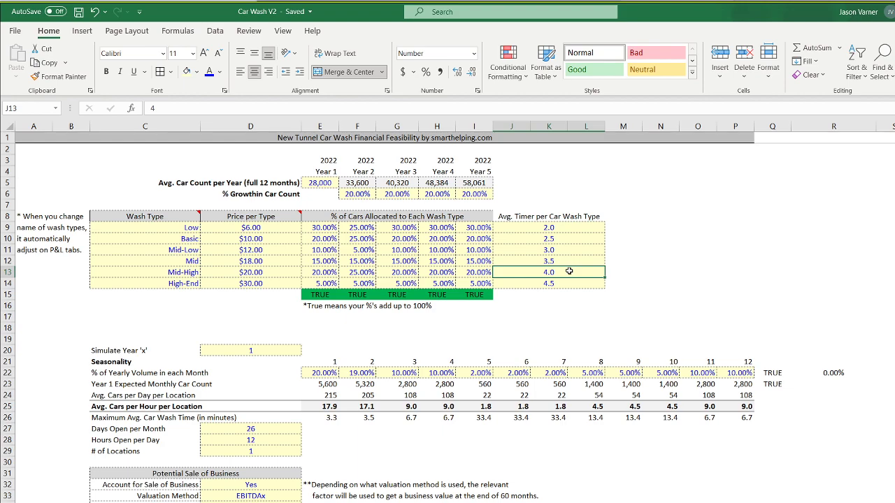
In O8, enter =SUMPRODUCT(J9:L14,E9:E14)/SUM(E9:E14) to weight the average wash times by the Year 1 car allocation.
click(690, 219)
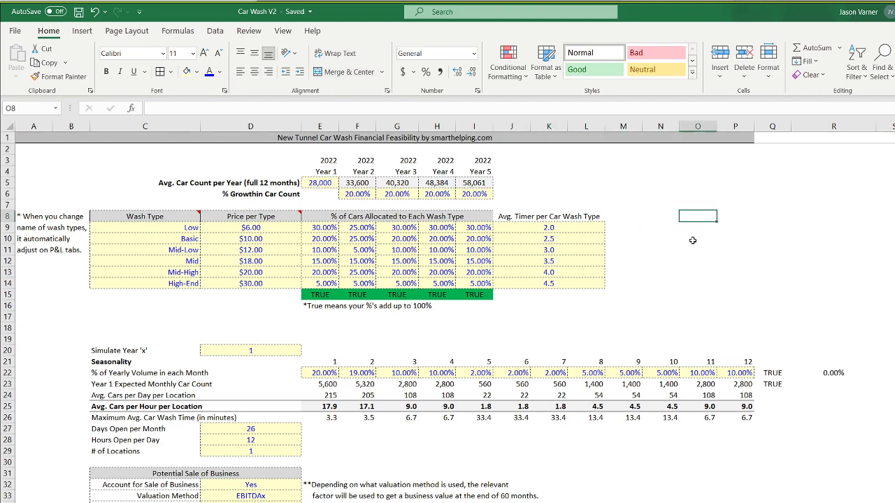
text(=sump)
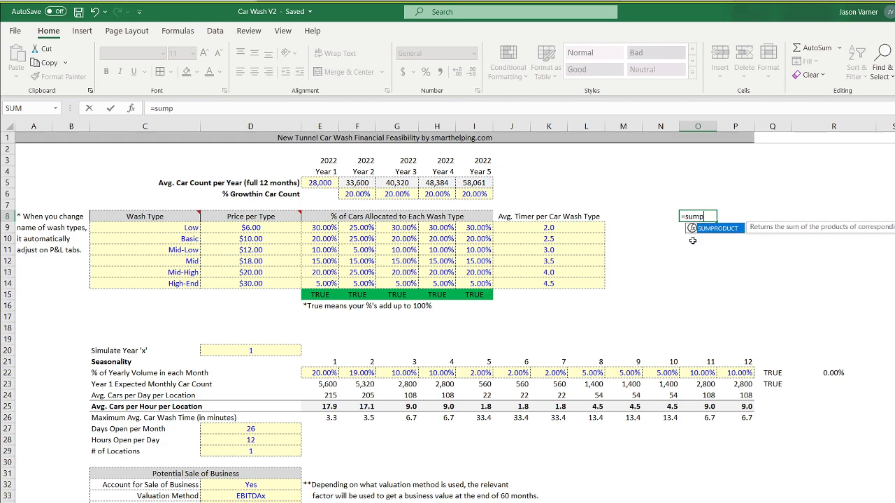
text(roduc()
drag(573, 229, 566, 276)
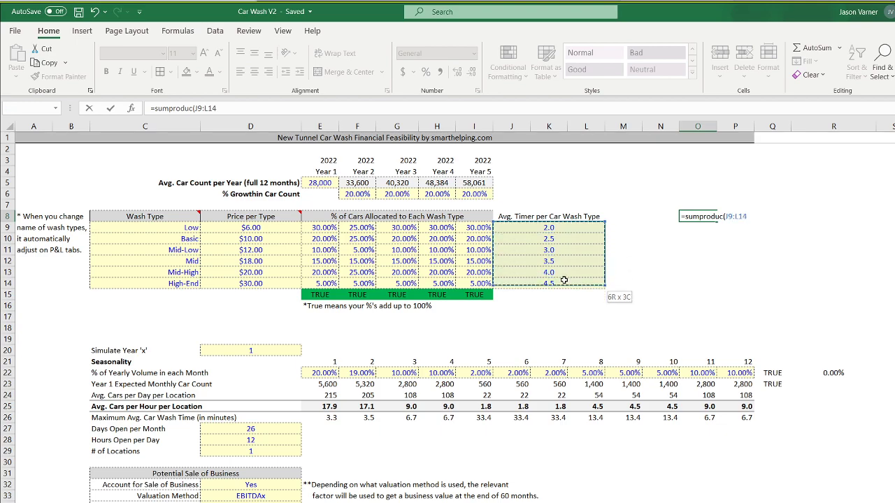
text(,)
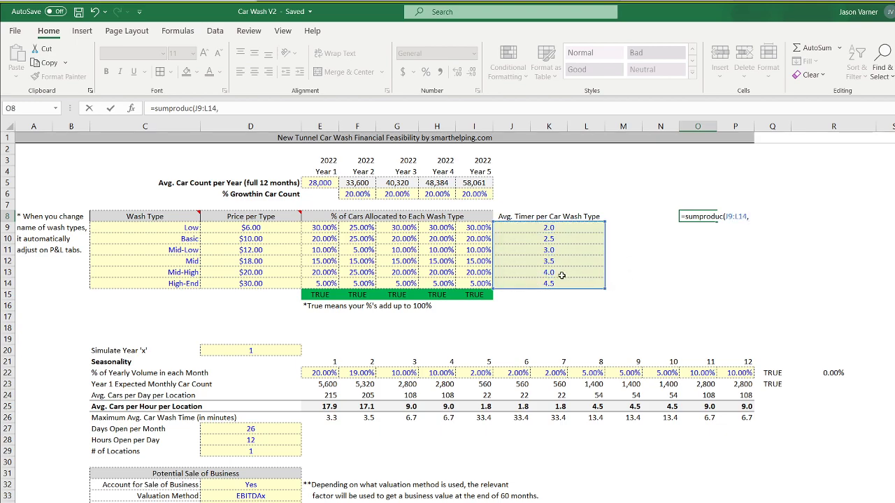
drag(320, 228, 316, 288)
text()/sum()
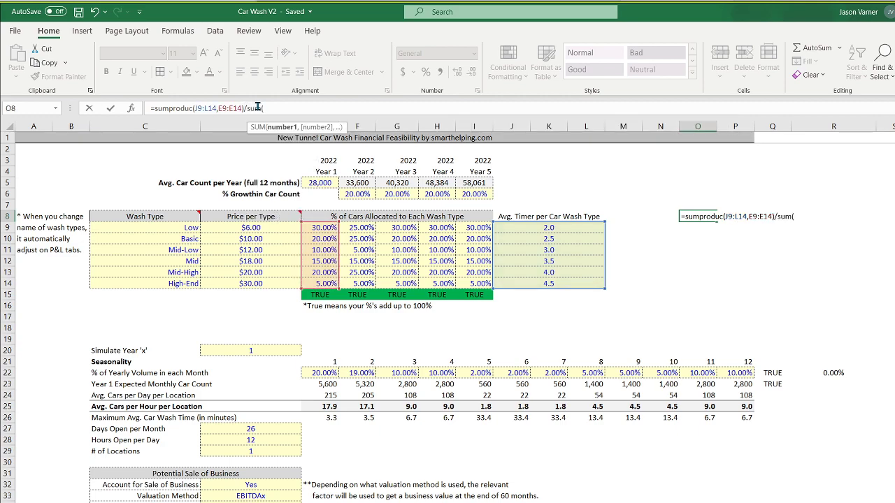
drag(316, 228, 326, 287)
key(Return)
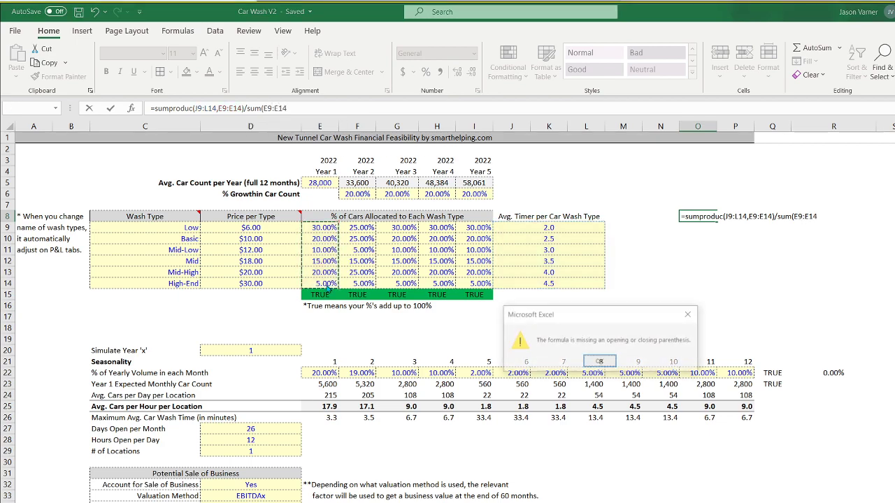
key(Return)
click(313, 107)
text())
key(Return)
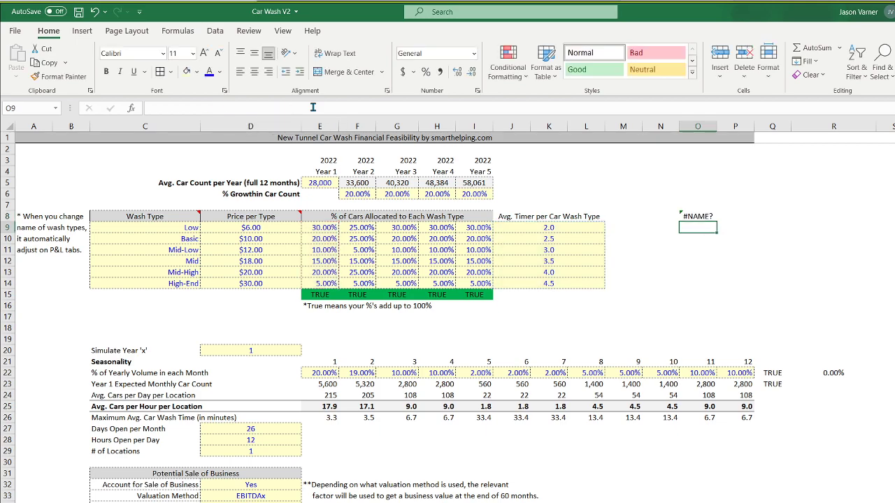
click(692, 216)
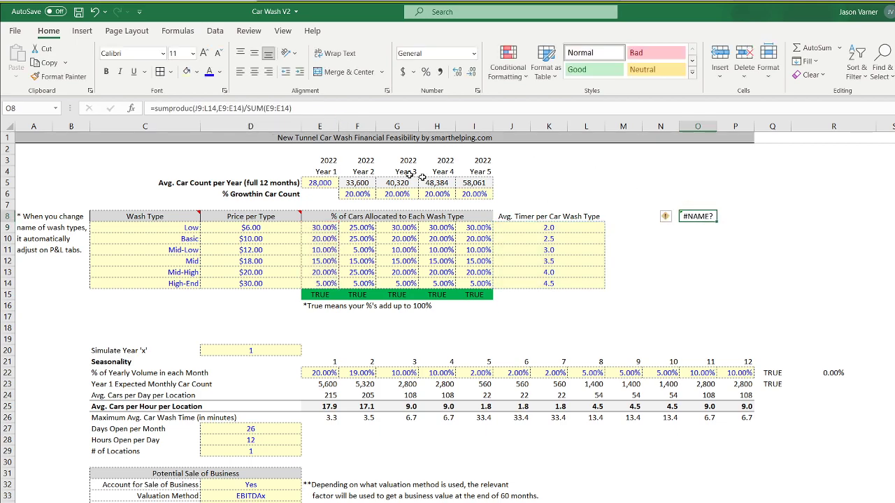
click(193, 108)
key(Return)
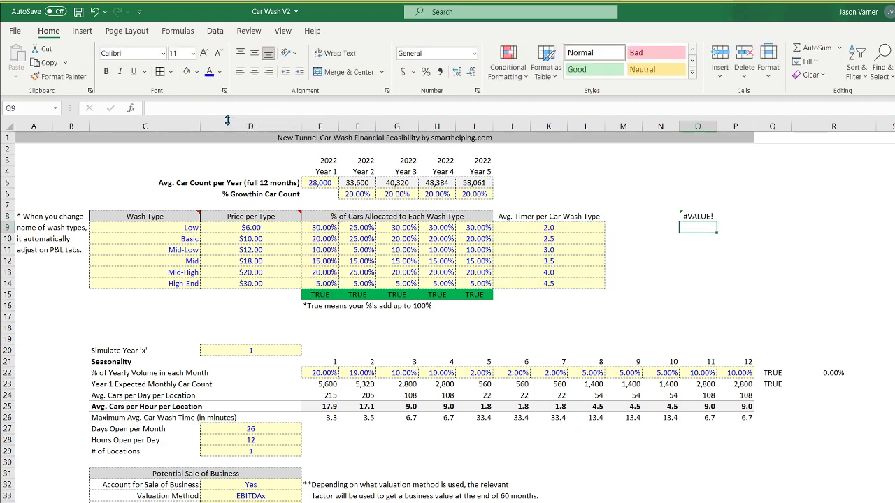
Try the O8 formula without the division by SUM(E9:E14).
click(691, 216)
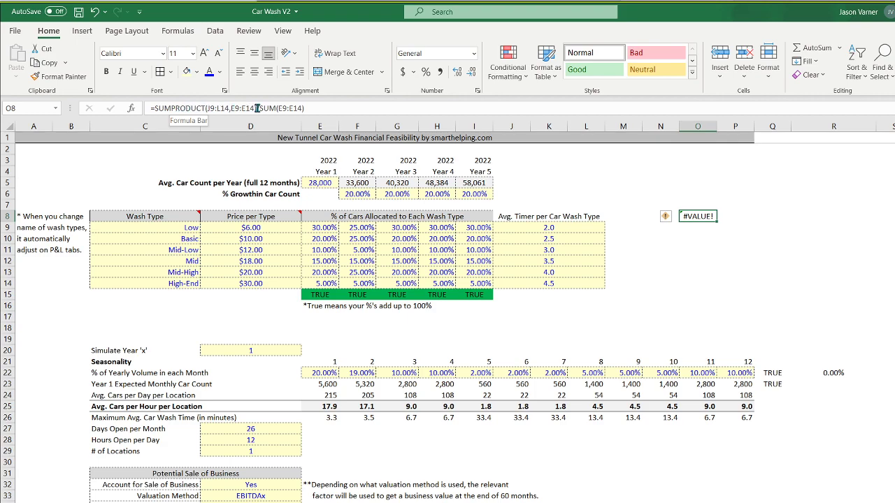
drag(260, 107, 412, 112)
key(BackSpace)
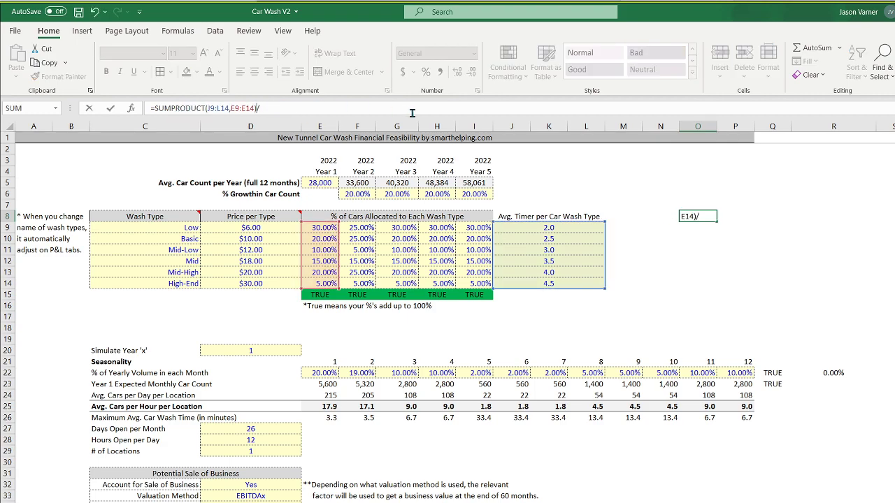
key(ctrl+Return)
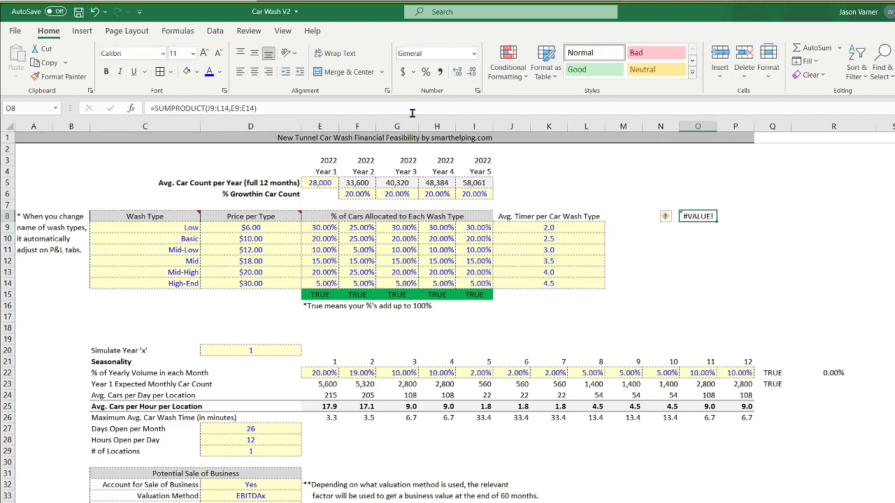
Change the wash time range in the O8 SUMPRODUCT formula to J9:J14.
double_click(698, 217)
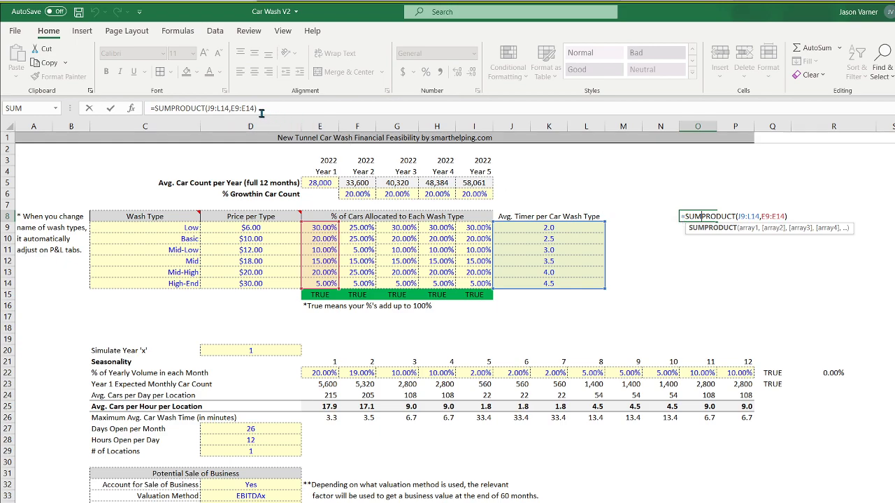
click(221, 108)
key(BackSpace)
text(J)
key(ctrl+Return)
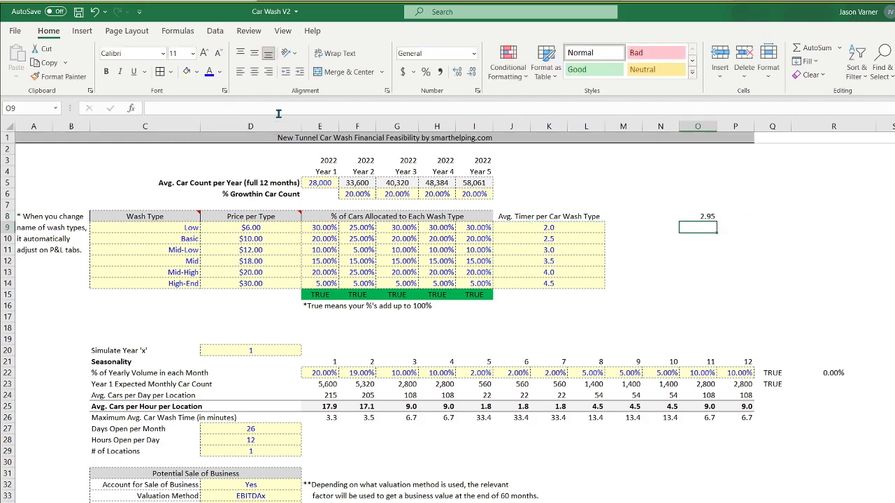
Divide the SUMPRODUCT in O8 by SUM(E9:E14).
double_click(697, 216)
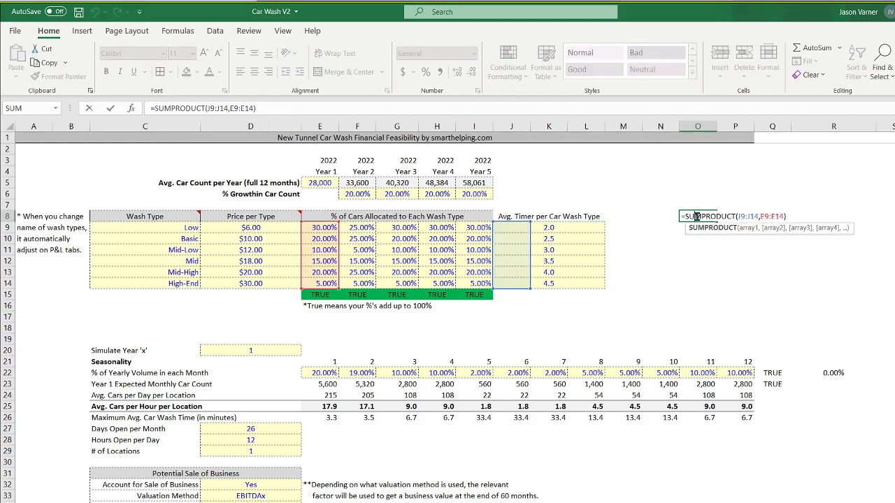
click(273, 107)
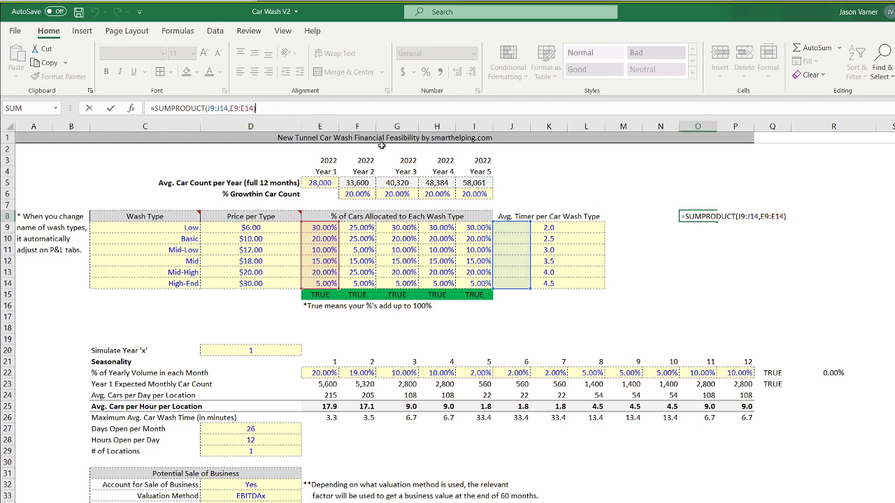
text(/sum()
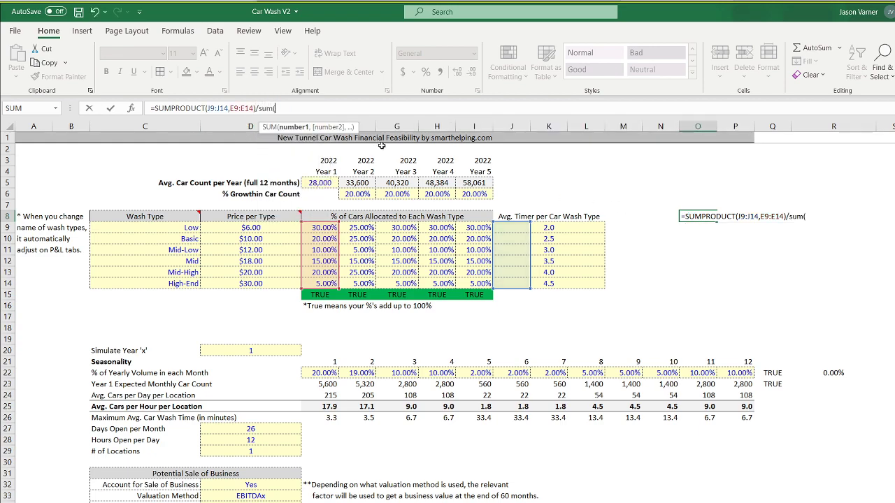
drag(310, 228, 320, 283)
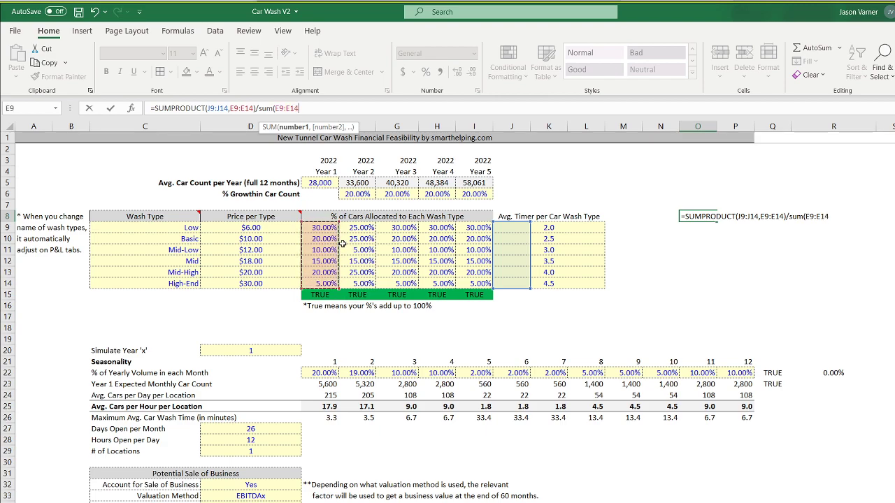
key(Return)
key(Return)
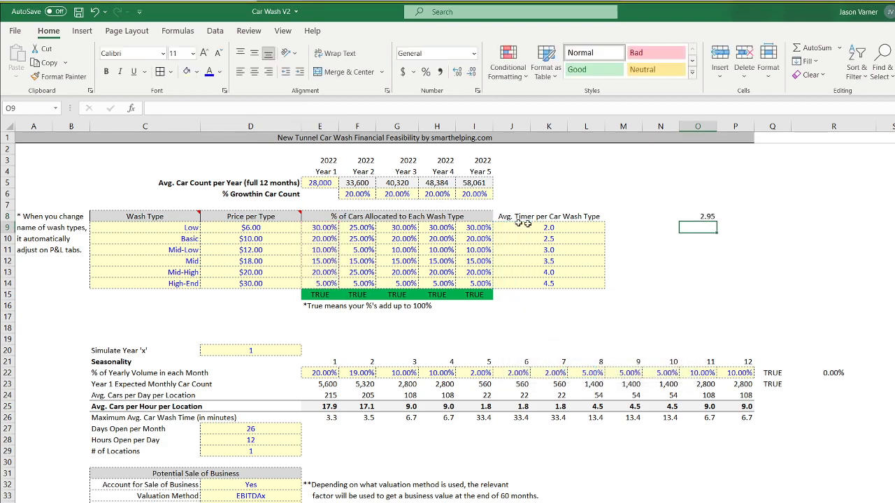
Try anchoring the divisor in O8 as SUM($E9:$E14), copy the formula across to S8 and check the references in P8.
click(710, 219)
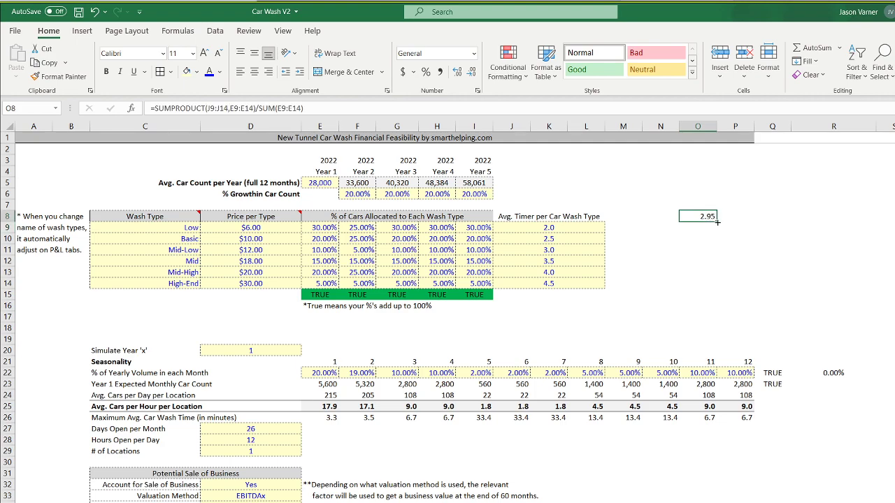
click(280, 108)
text($)
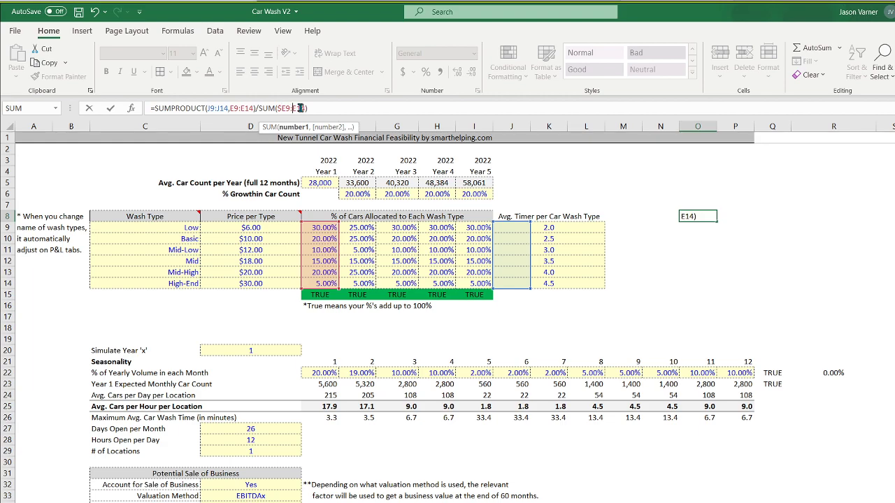
key(Return)
click(694, 217)
click(718, 219)
click(710, 216)
drag(714, 221, 894, 221)
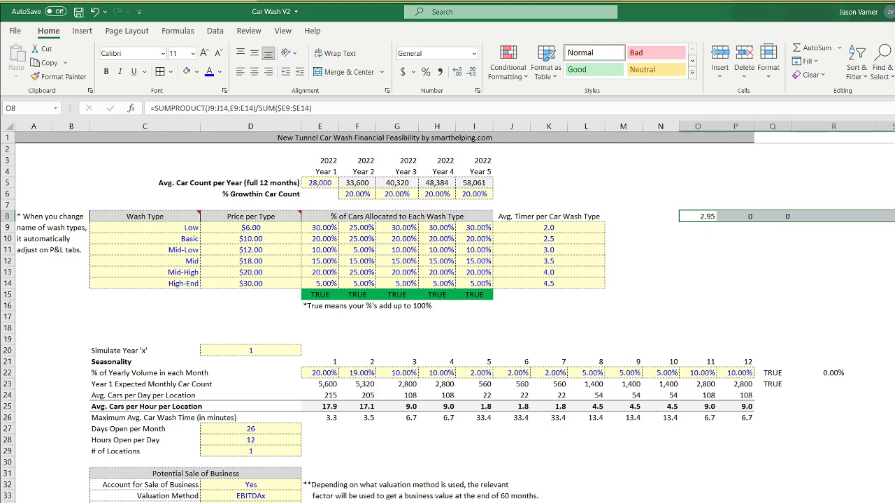
double_click(735, 217)
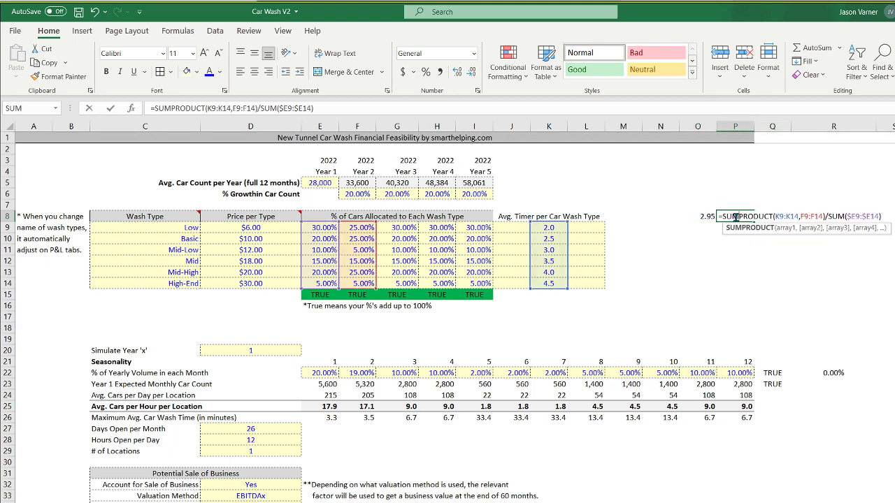
key(Return)
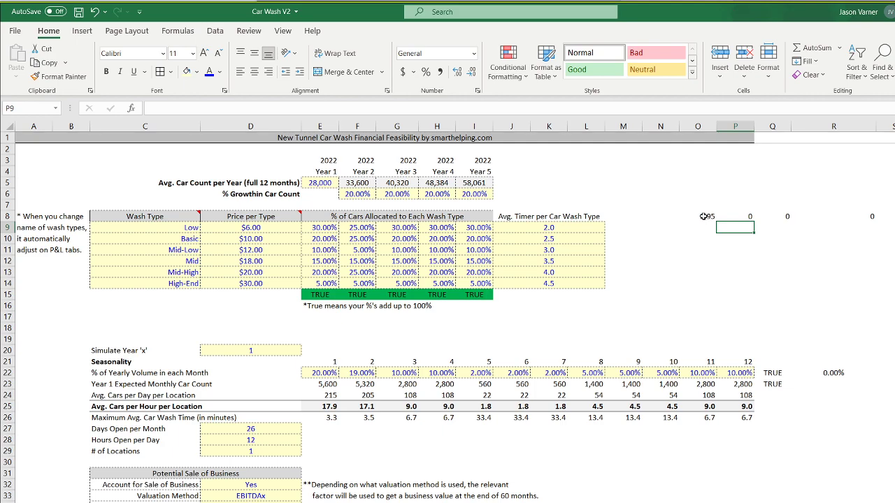
Change the O8 formula to =SUMPRODUCT($J9:$J14,E9:E14)/SUM(E9:E14), anchoring the wash time column and freeing the allocation column.
double_click(703, 217)
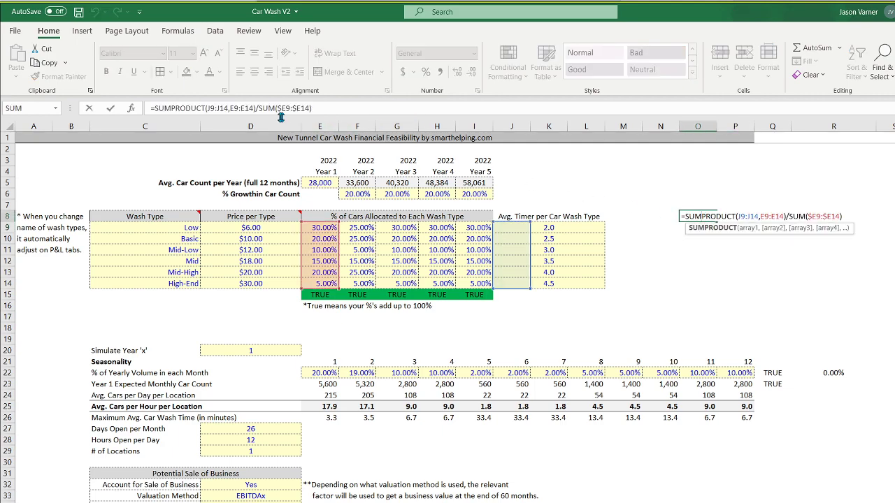
click(207, 108)
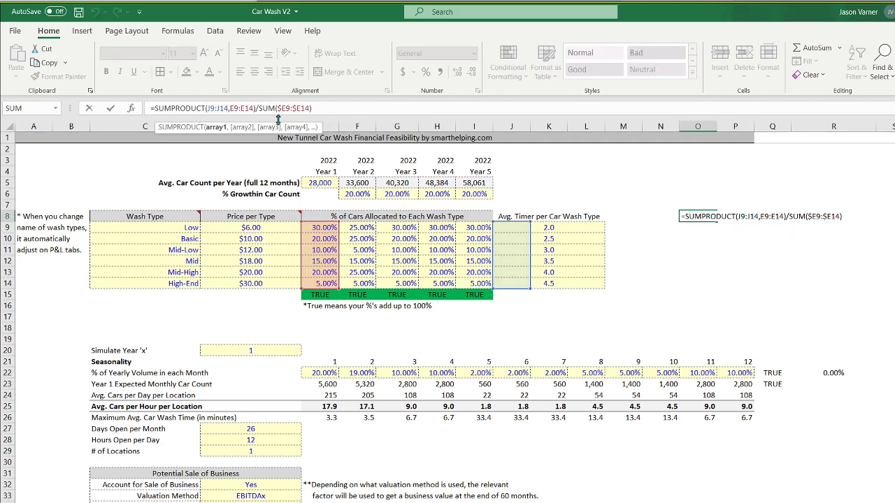
text($E$)
key(Right)
key(Right)
key(Right)
key(Right)
key(Right)
key(Right)
key(Right)
key(Right)
key(Right)
key(Right)
key(Right)
key(Right)
key(Right)
key(Right)
key(Right)
key(Right)
key(Right)
key(Right)
key(BackSpace)
key(BackSpace)
key(Return)
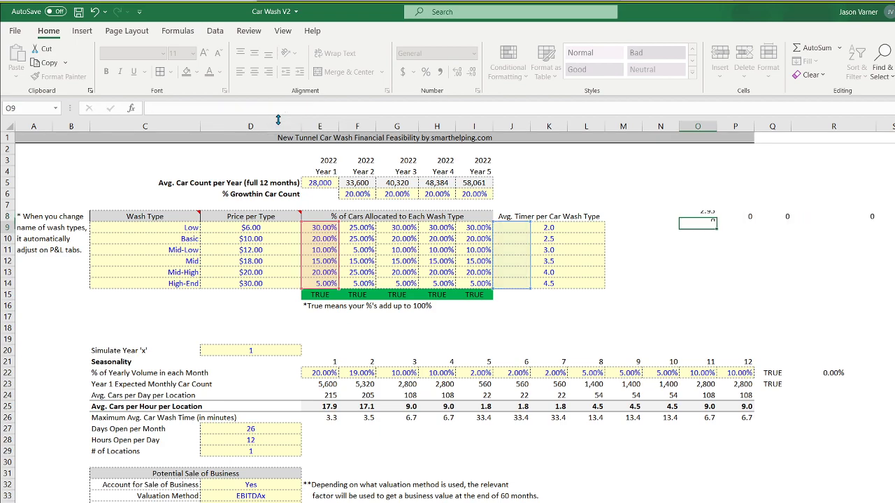
Copy the weighted average wash time formula from O8 across P8:S8 for Years 2 to 5.
click(709, 216)
drag(716, 222, 889, 221)
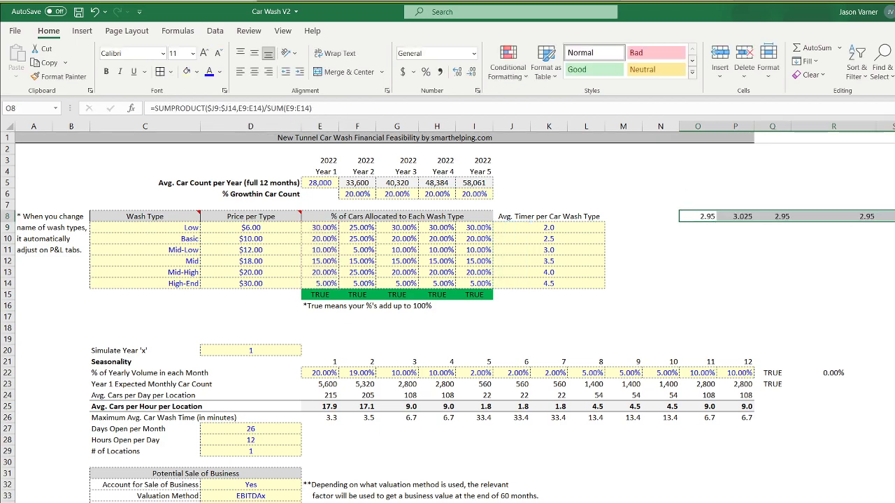
click(743, 216)
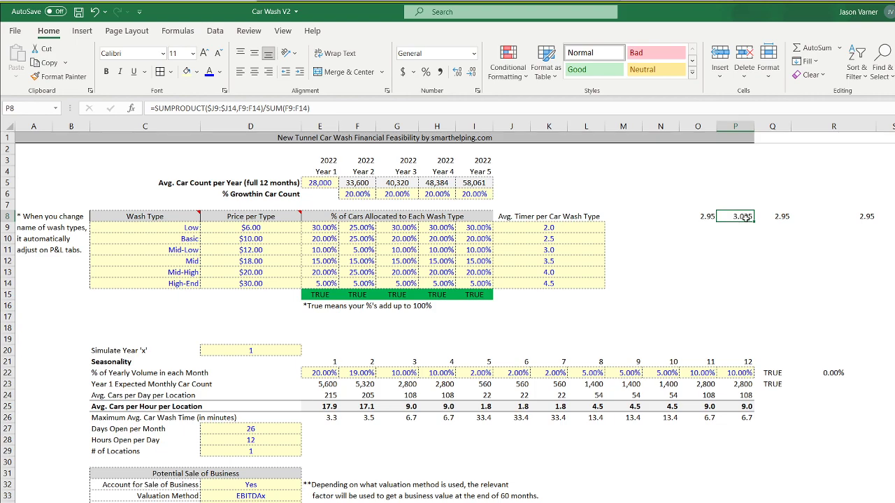
Set the average wash times to 5.0 for Low and 5.2 for Basic, and extend the series down to 6.0 for High-End.
click(563, 228)
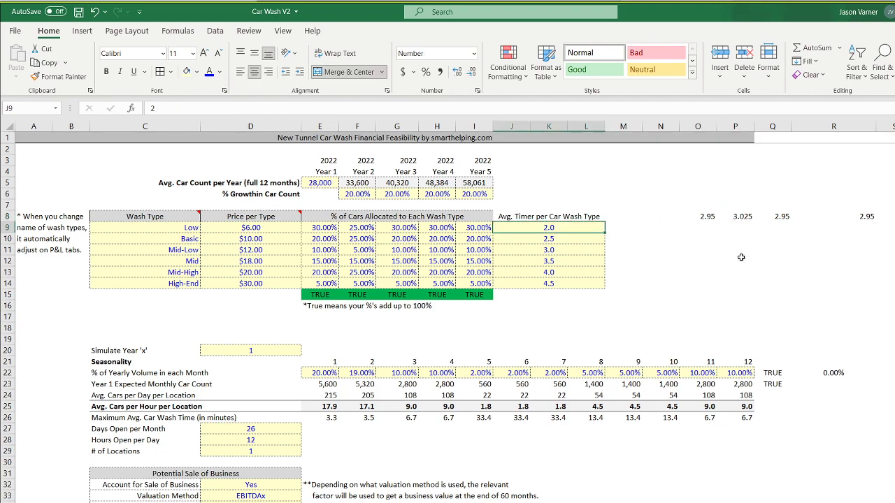
text(5)
key(Return)
text(5)
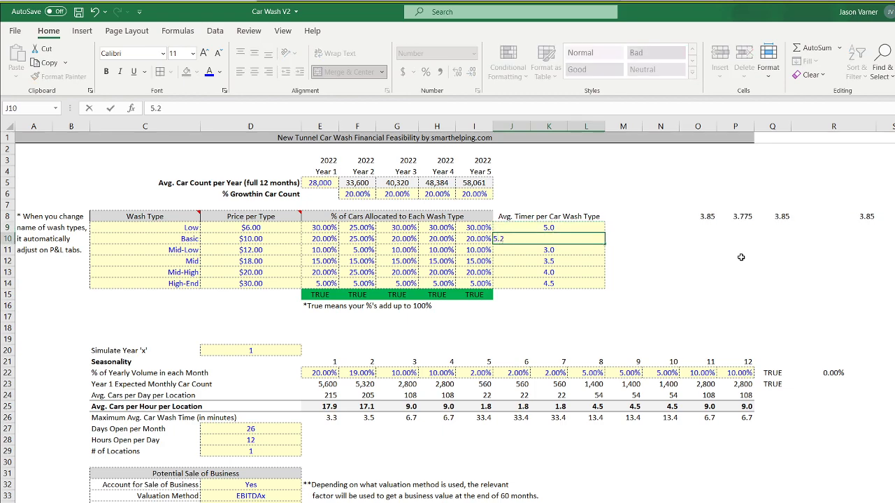
key(Return)
drag(594, 230, 605, 288)
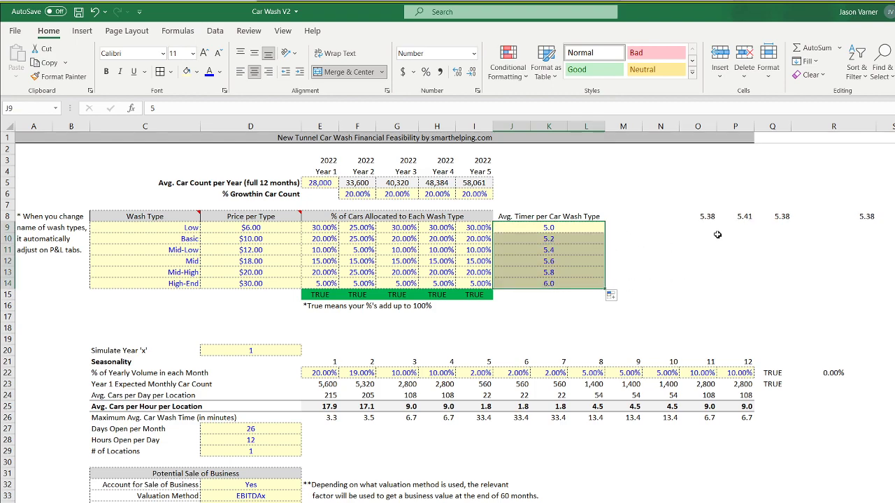
Move the five yearly weighted average formulas from O8:S8 to E17:I17, below the car allocation table.
drag(702, 216, 891, 217)
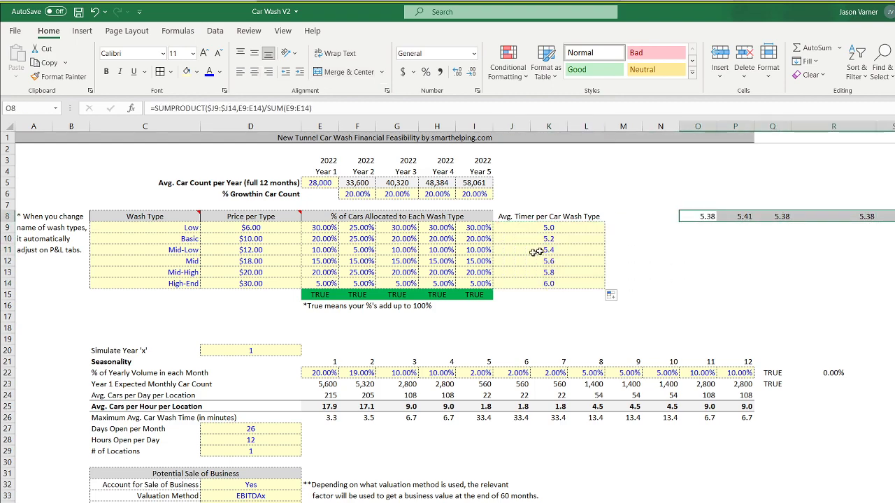
click(359, 228)
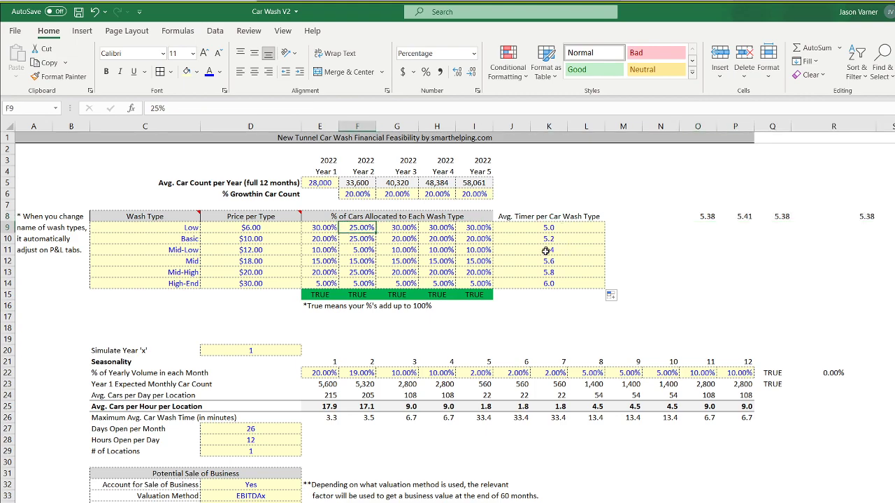
drag(701, 216, 437, 327)
click(129, 321)
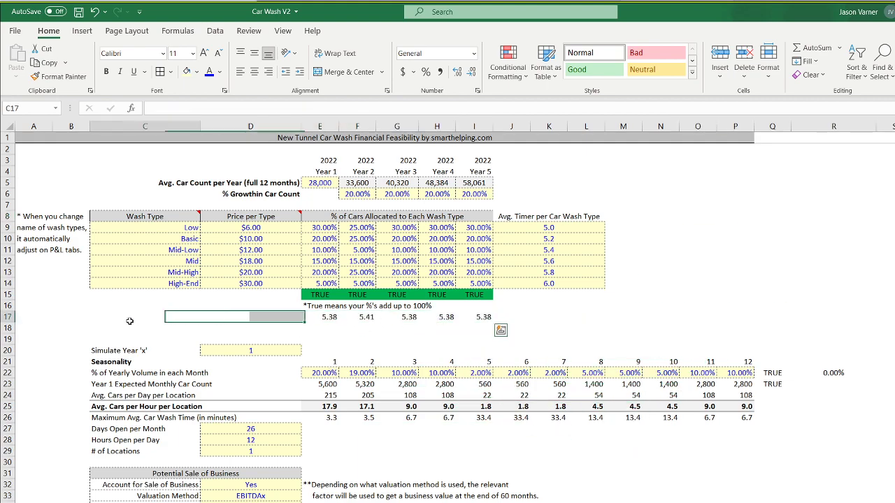
Label C17 "Average Minutes per Car" and format C17:I17 with a light grey fill and black text.
text(Ave)
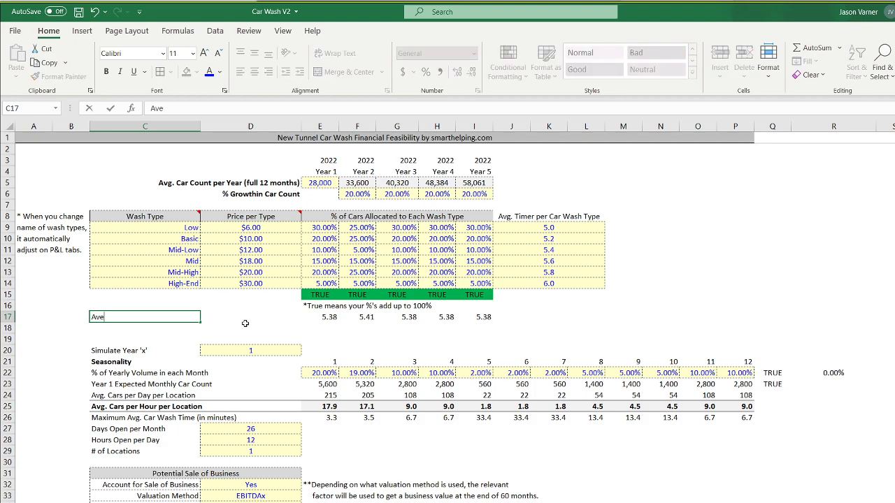
text(rage Minutes per Car)
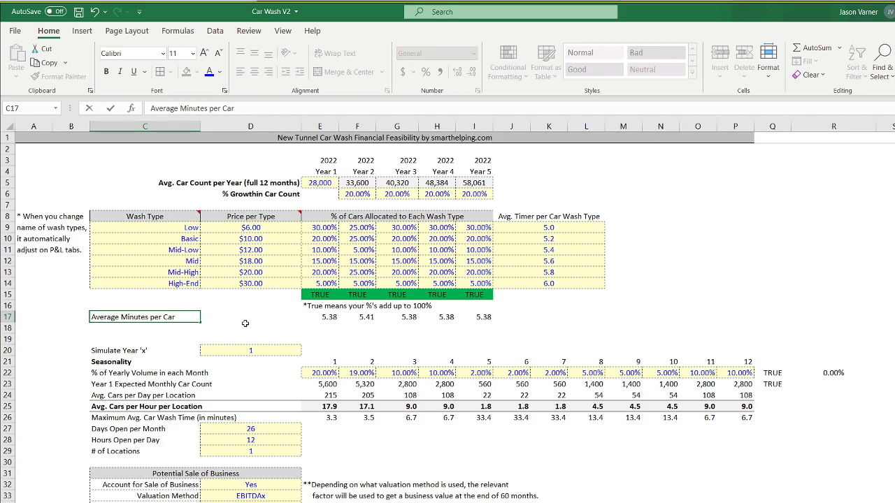
key(Return)
drag(176, 319, 465, 316)
click(196, 71)
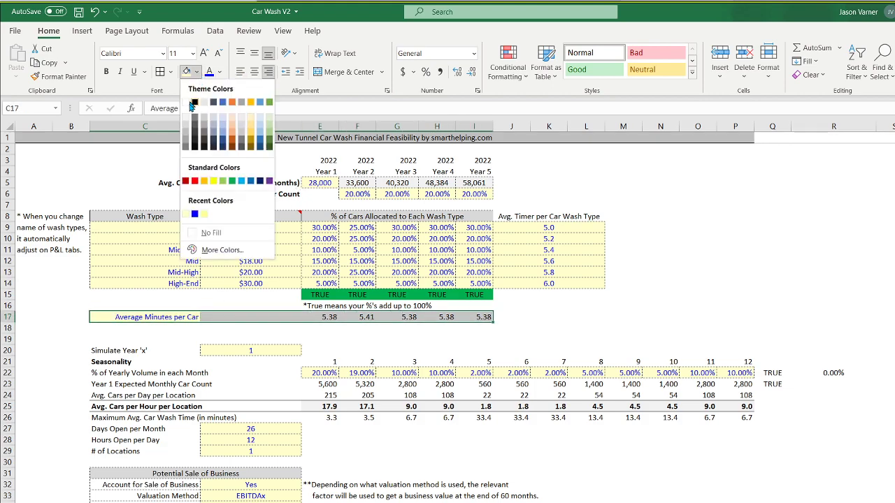
click(219, 72)
click(218, 104)
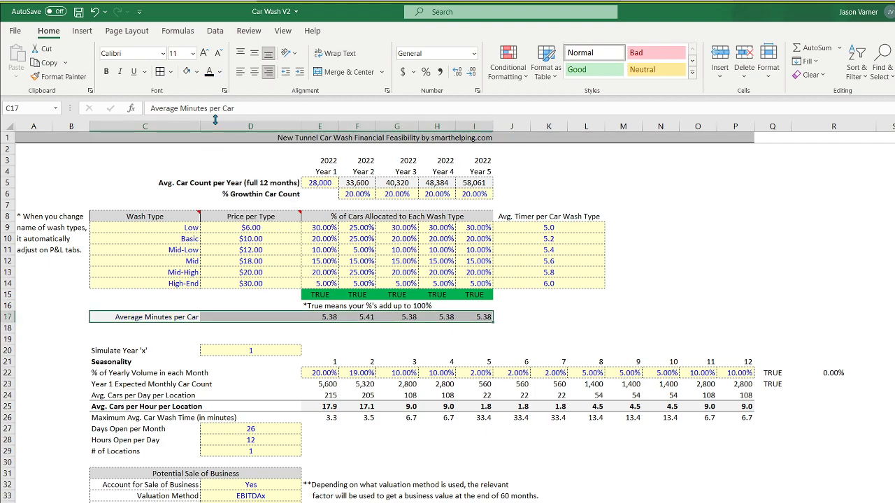
Correct the wash time column header in J8 to "Avg. Time per Car Wash Type" and save the workbook.
drag(555, 227, 555, 283)
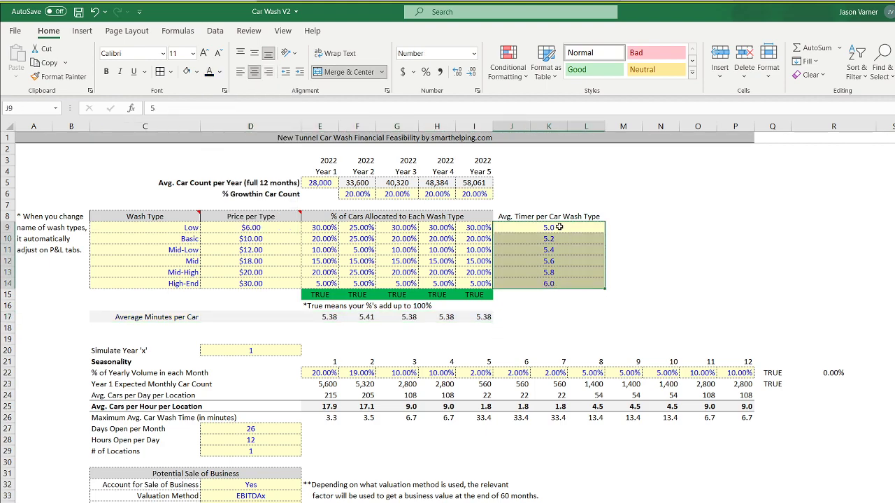
click(560, 227)
click(561, 250)
click(549, 217)
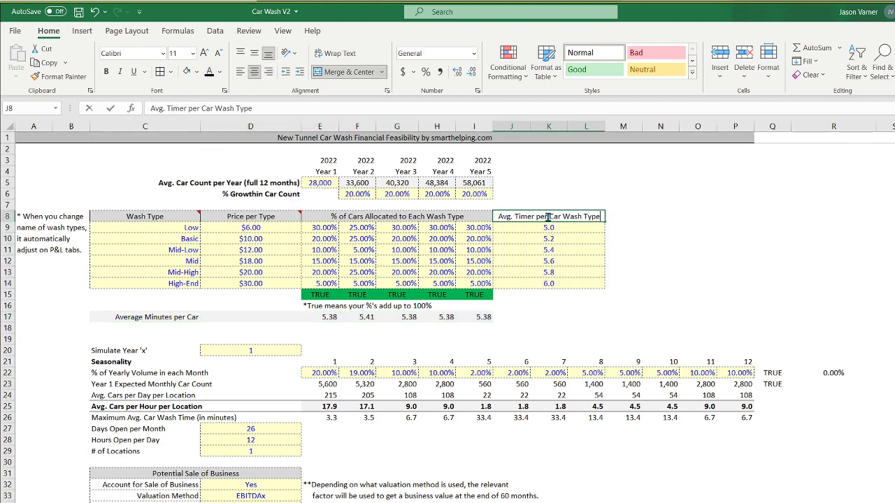
double_click(536, 217)
key(BackSpace)
key(Return)
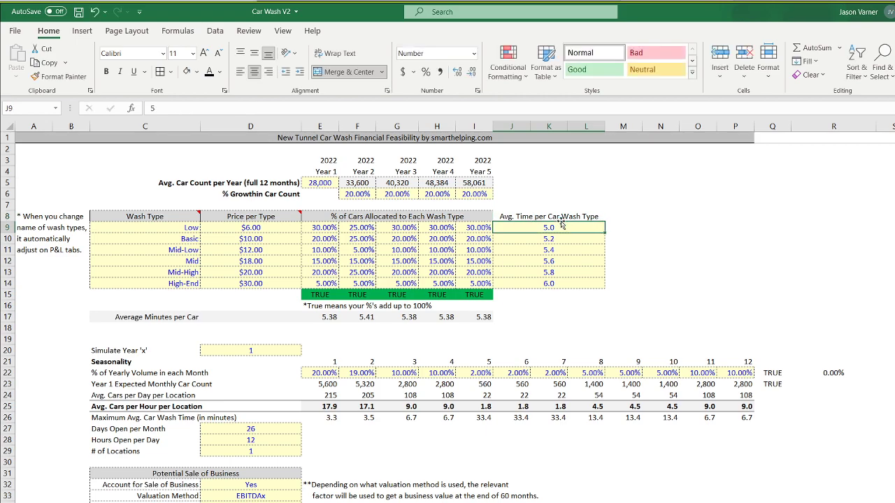
click(77, 12)
Format the yearly average minutes in E17:I17 as Number with 1 decimal place and save the workbook.
click(319, 317)
drag(319, 317, 474, 317)
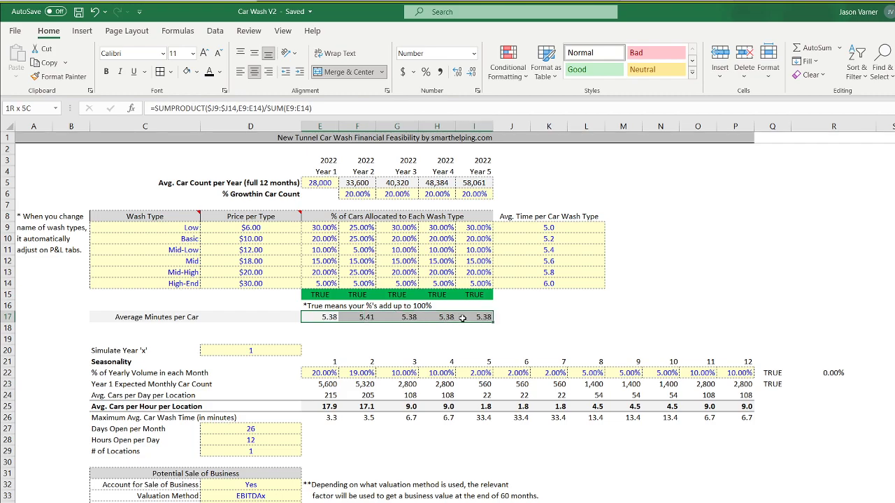
click(478, 91)
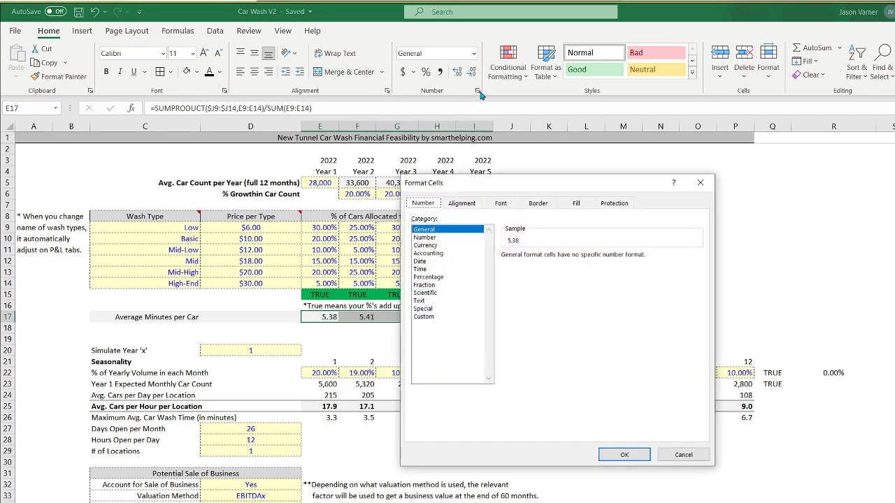
click(424, 238)
click(583, 260)
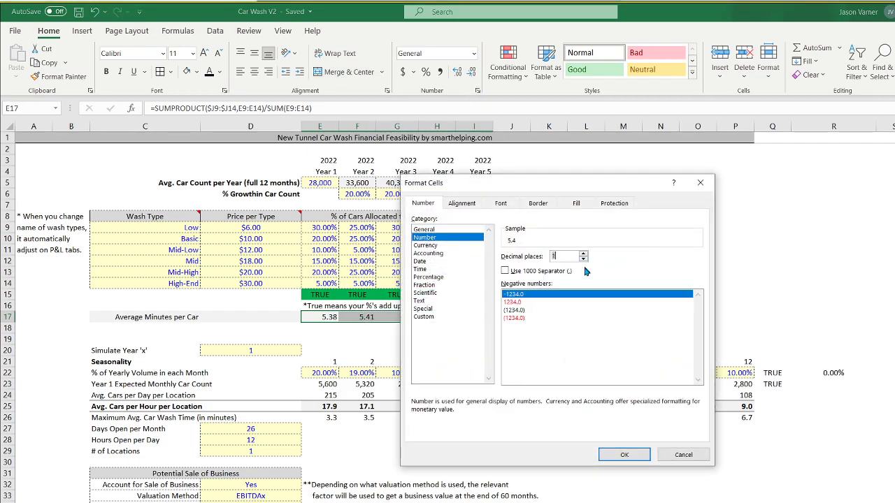
click(624, 455)
click(79, 14)
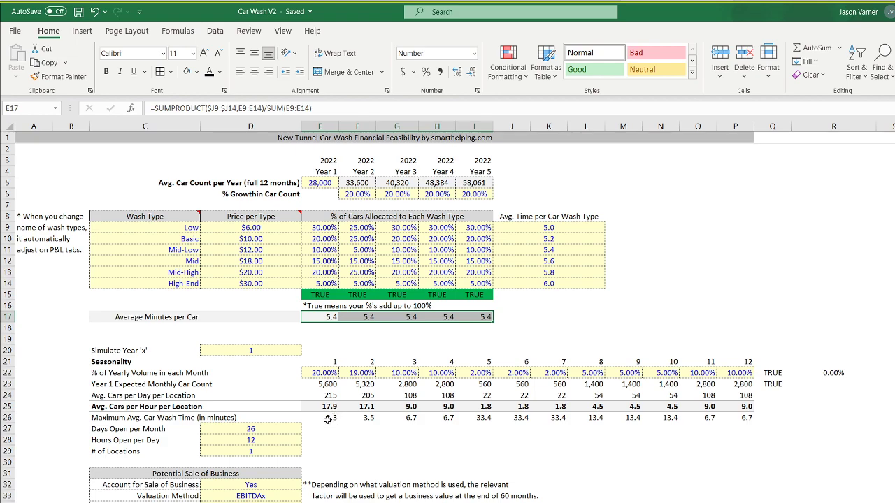
Review the formulas behind monthly car count, cars per day, cars per hour and maximum average car wash time in rows 23 to 26.
click(327, 419)
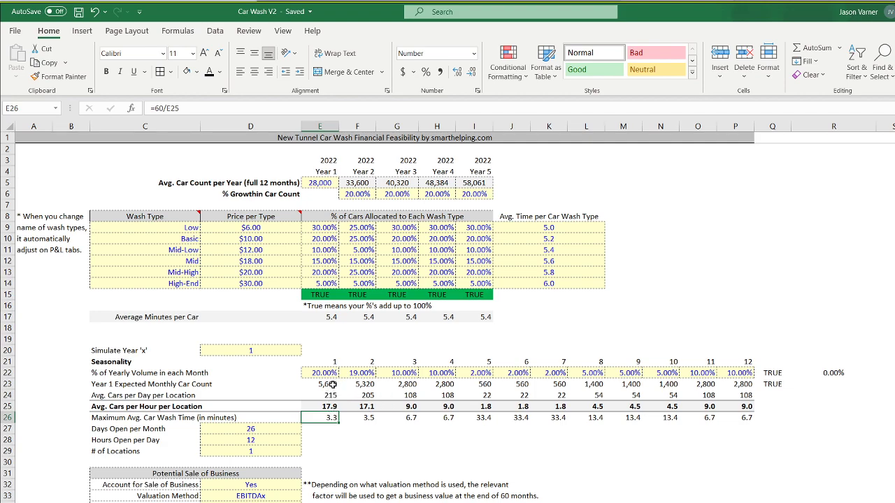
click(332, 385)
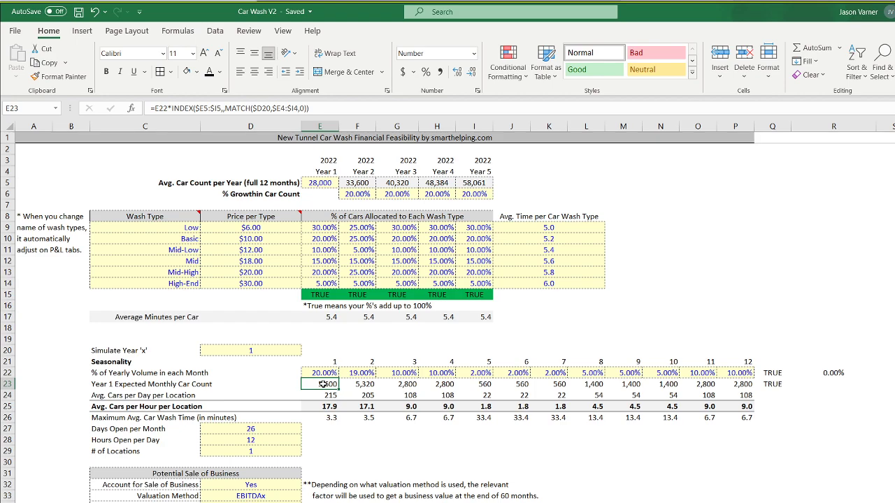
click(324, 395)
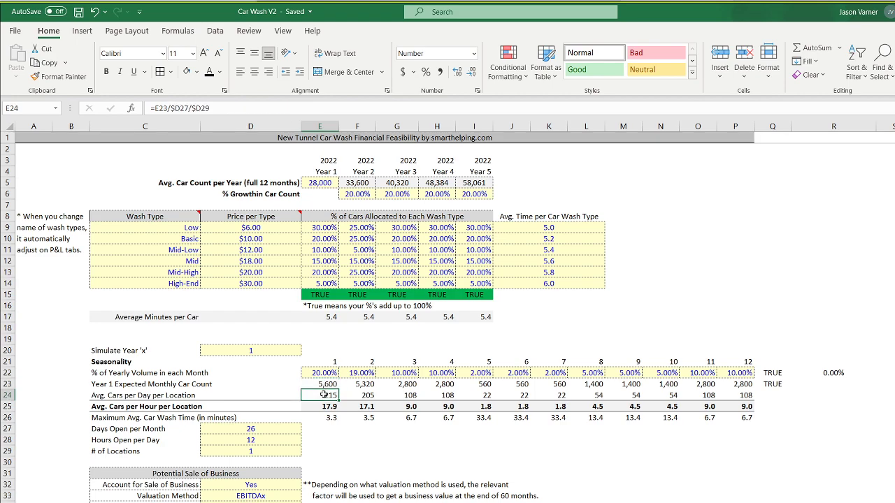
click(321, 407)
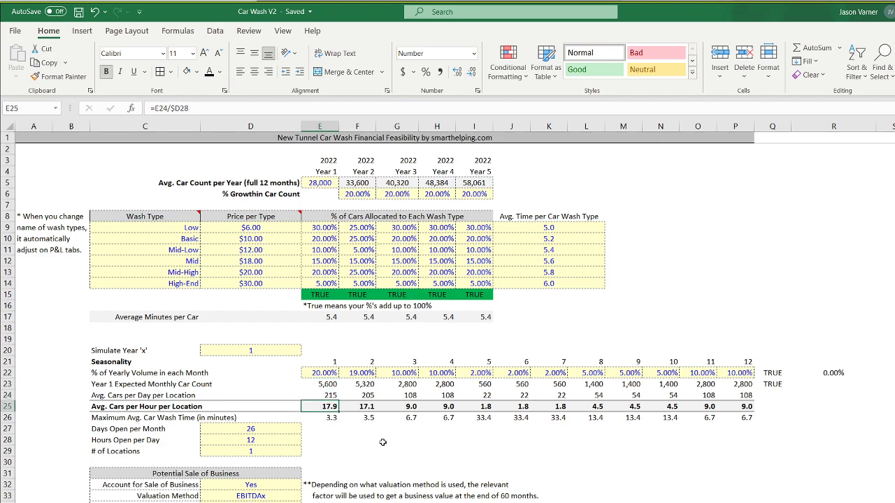
click(329, 418)
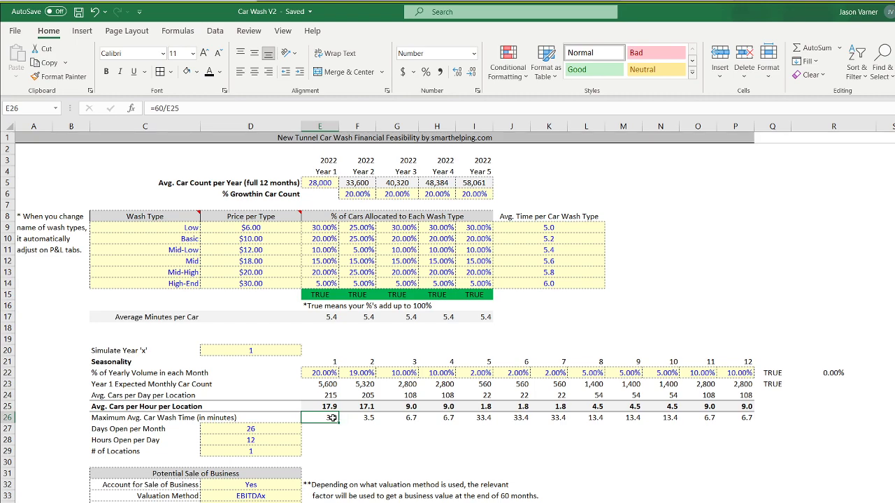
click(369, 418)
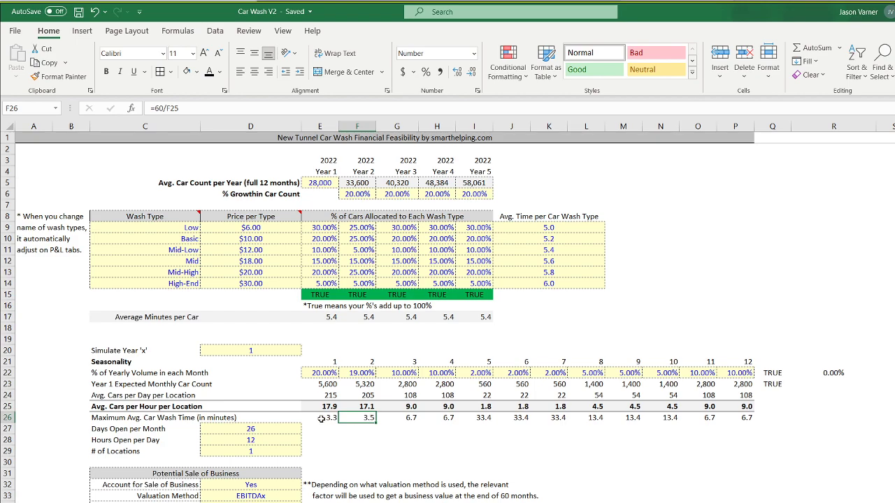
drag(321, 418, 727, 421)
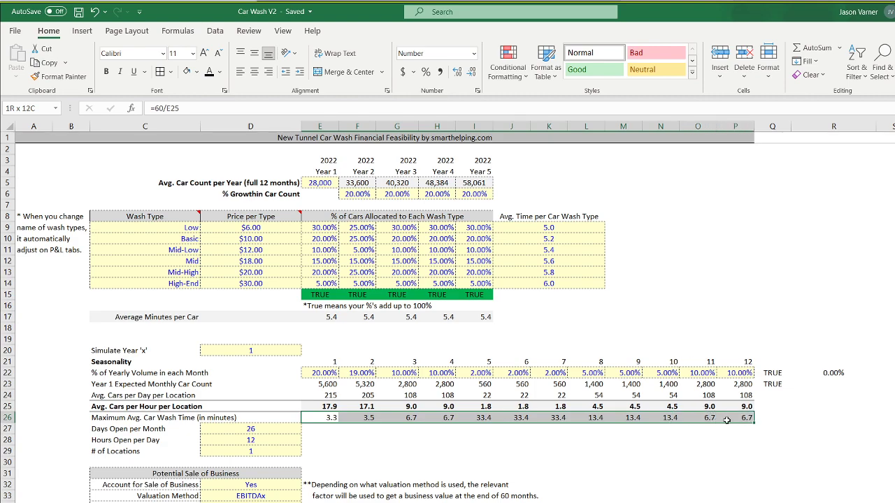
click(319, 418)
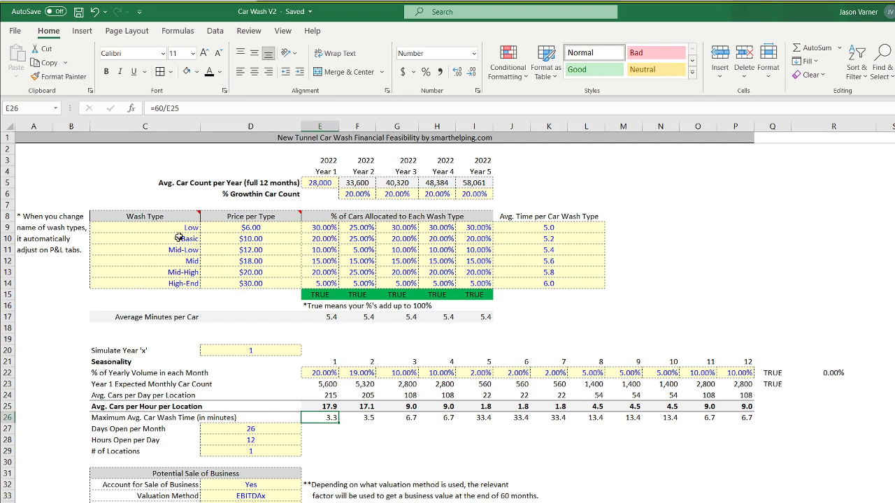
Compare the Year 1 average minutes per car and its wash time and allocation inputs with month 1's maximum average wash time.
click(559, 229)
click(552, 250)
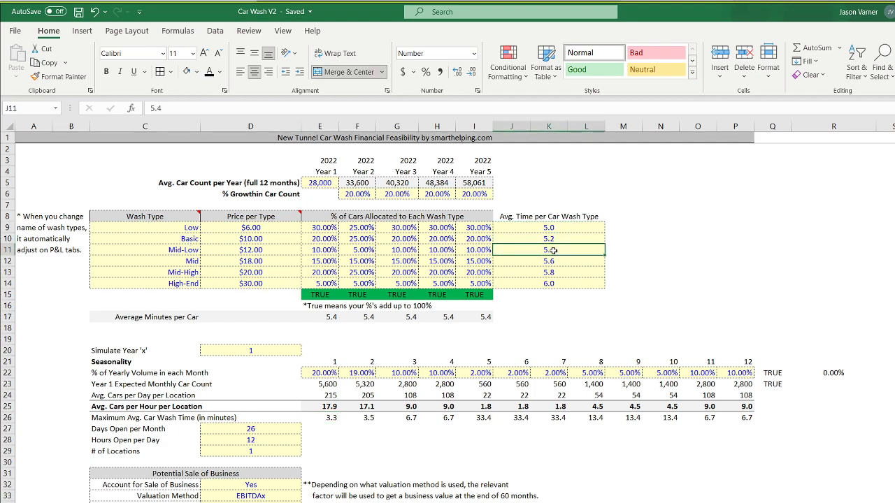
click(329, 316)
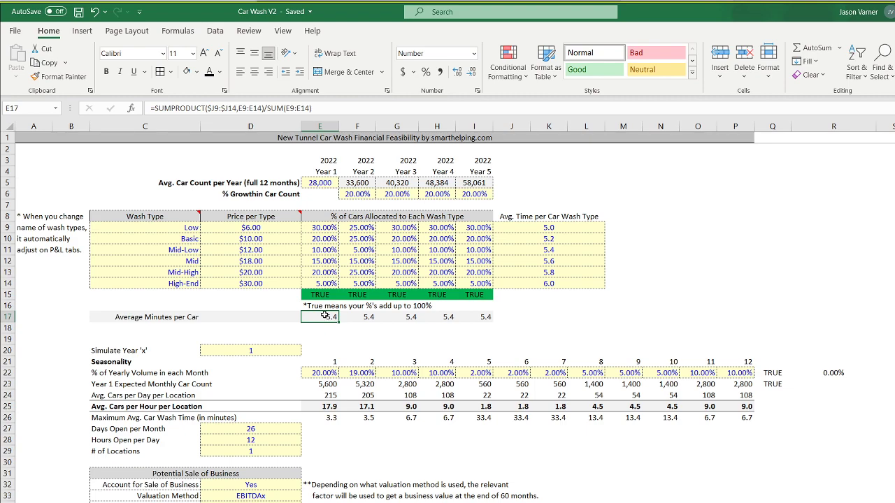
click(331, 417)
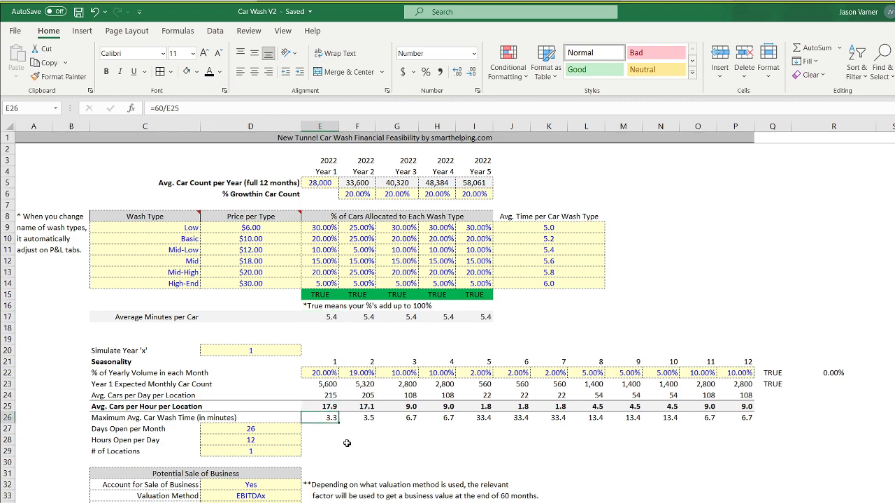
click(321, 384)
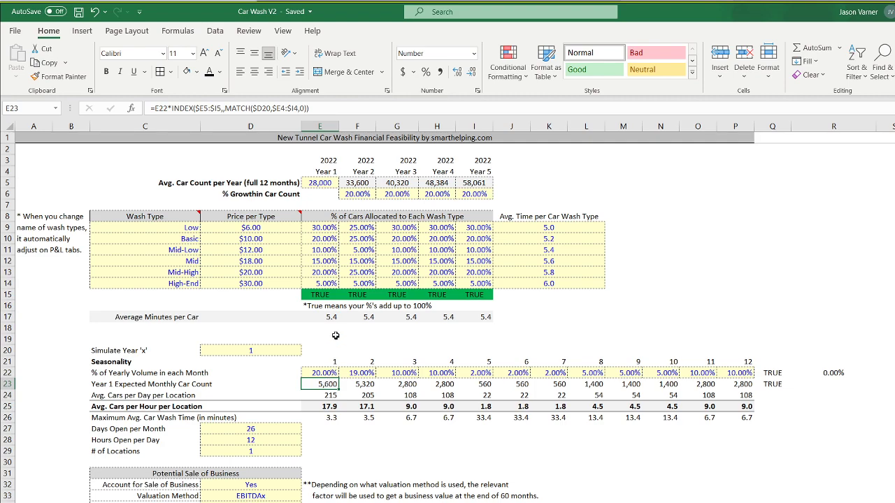
click(332, 316)
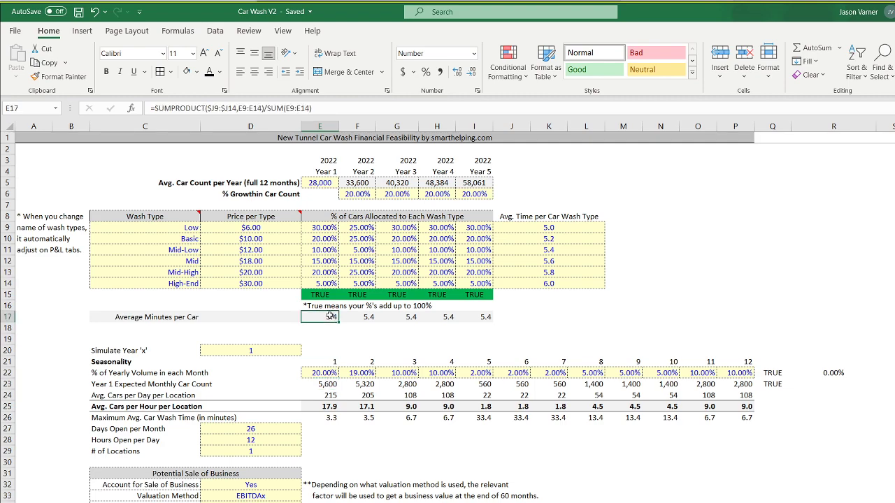
drag(544, 227, 587, 283)
drag(323, 228, 324, 283)
click(320, 384)
click(320, 418)
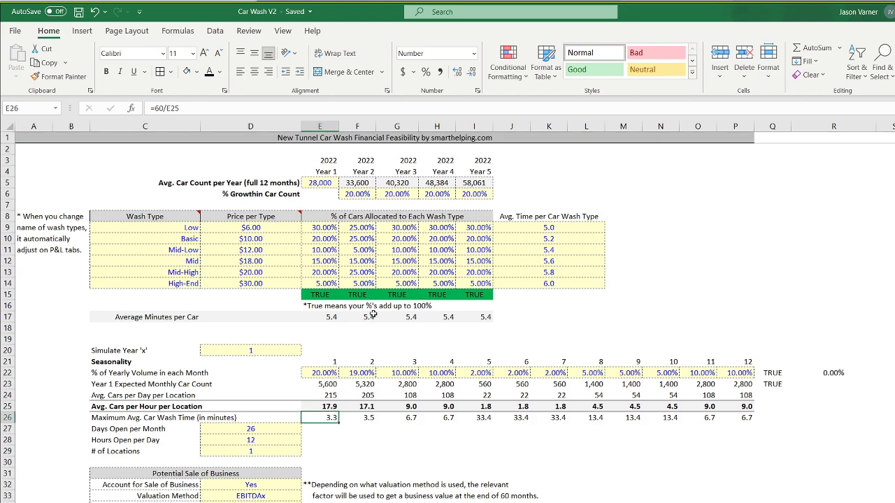
drag(550, 228, 556, 281)
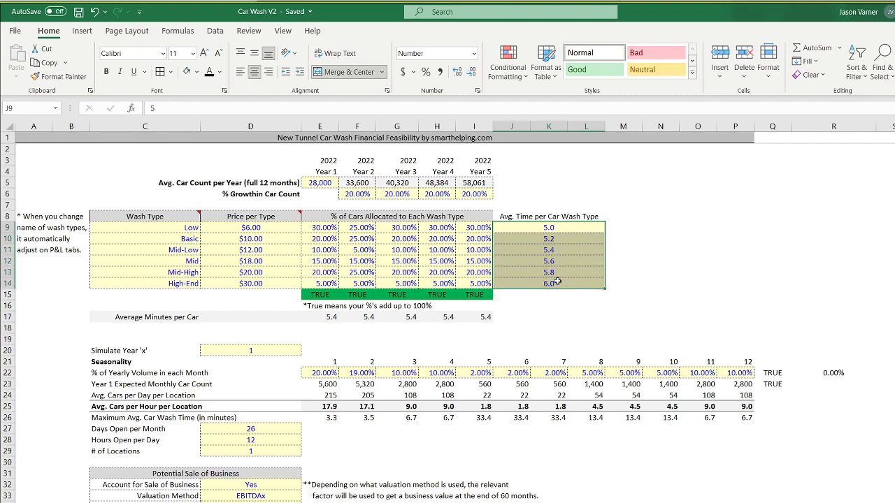
Try Year 1 average car counts of 26,000 and 20,000 in E5.
click(316, 185)
text(26000)
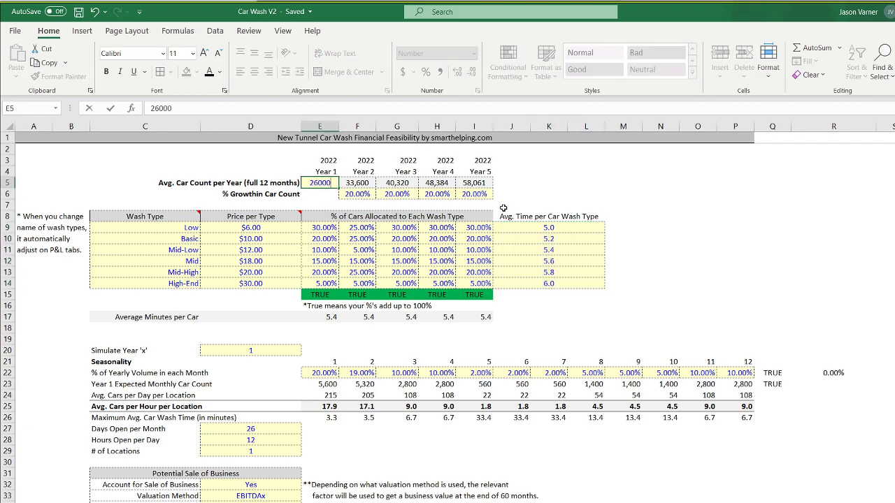
key(ctrl+Return)
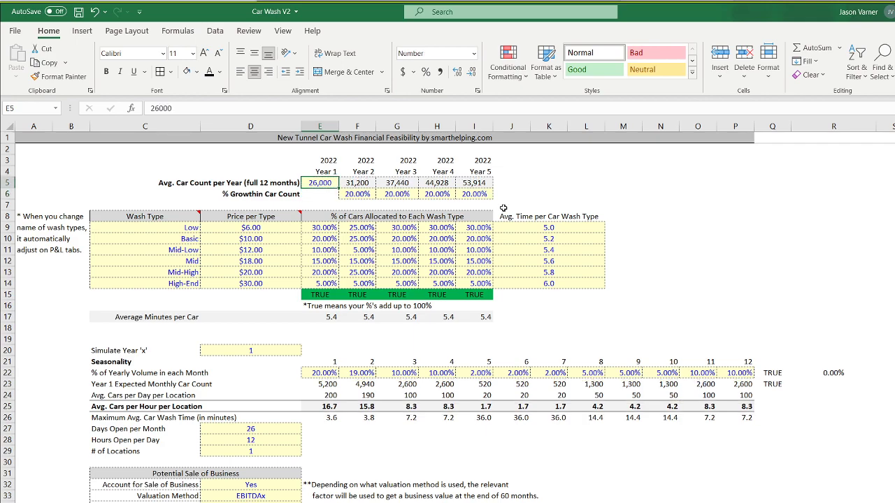
text(20000)
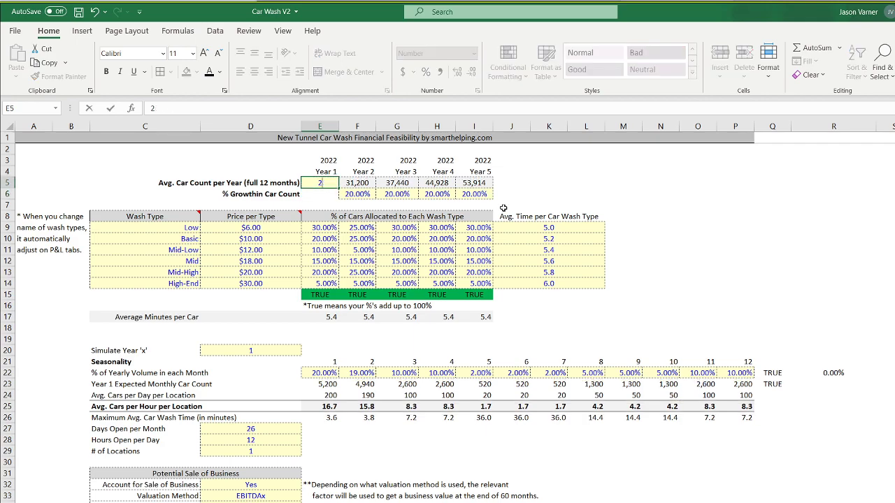
key(Return)
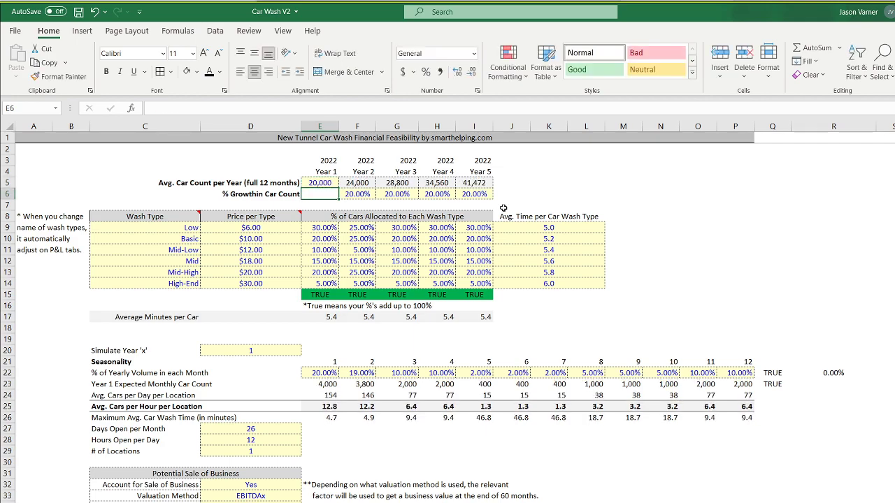
Set the Year 1 average car count in E5 to 18,000 and save the workbook.
key(Up)
text(18,000)
key(Return)
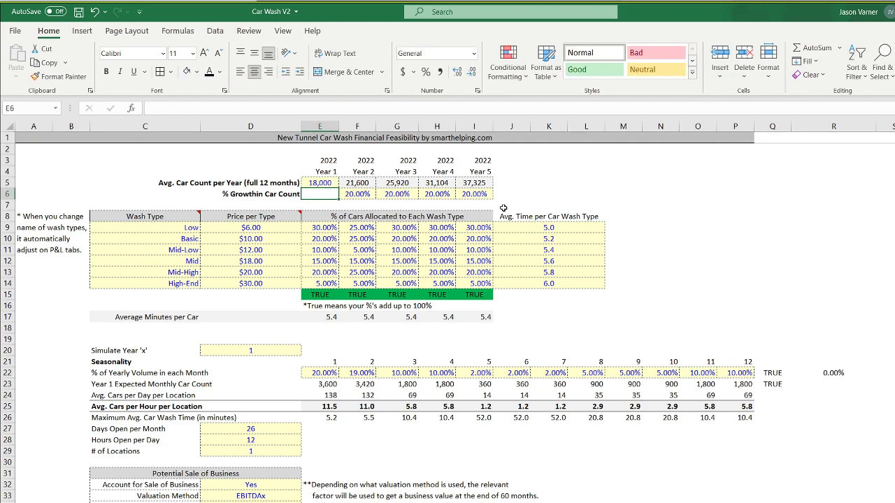
click(78, 12)
Set the number of locations to 2 and check the maximum average car wash times for months 1 to 3.
click(231, 347)
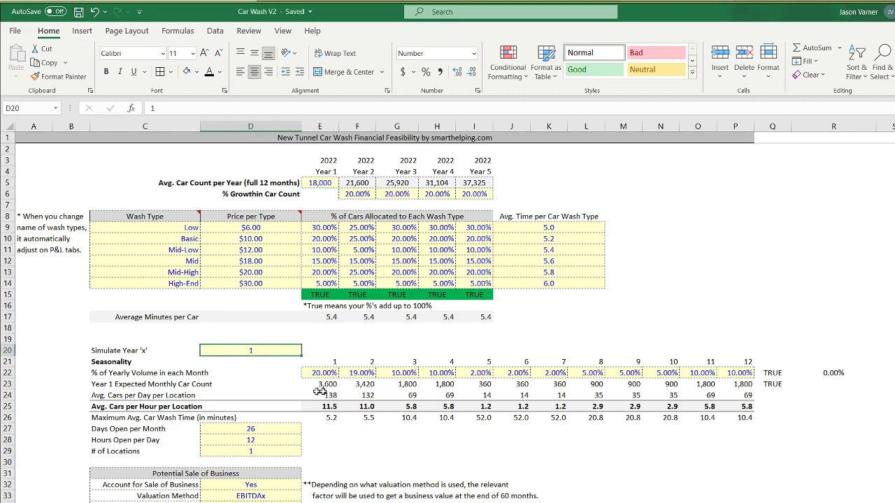
click(239, 448)
text(2)
key(Return)
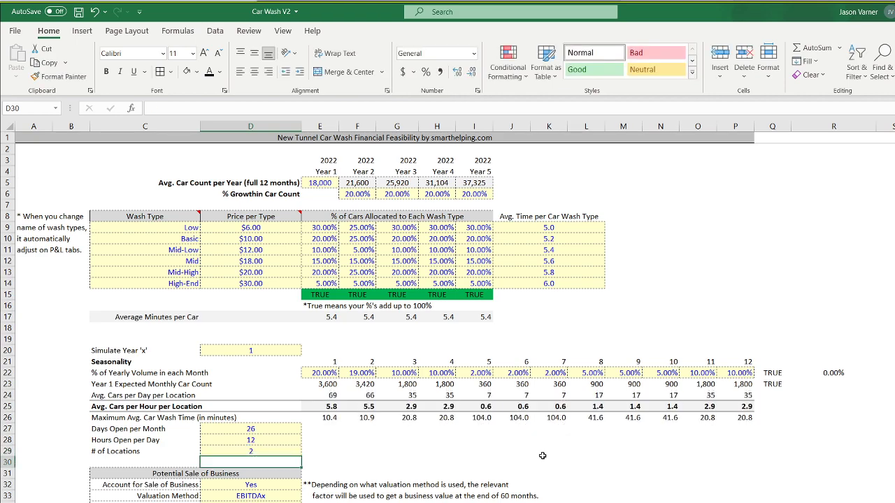
click(325, 418)
click(358, 418)
click(402, 417)
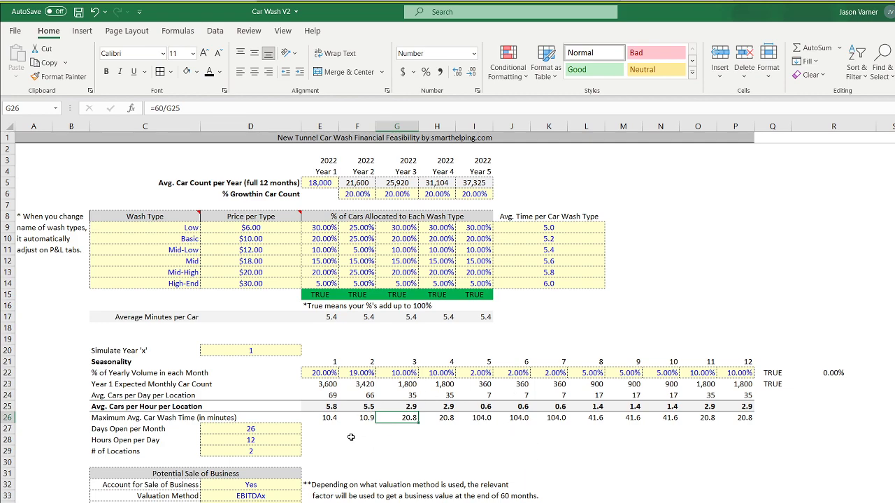
click(317, 185)
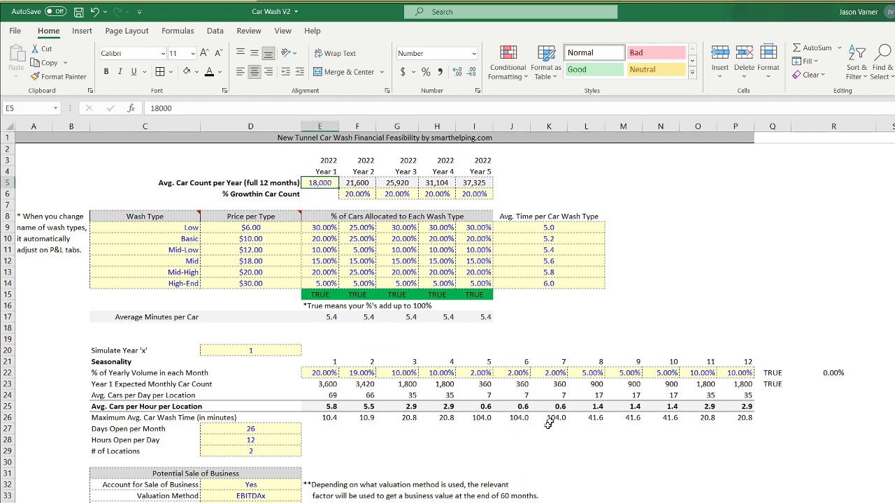
Compare the Year 1 average minutes per car with month 1's maximum average car wash time and save the workbook.
click(333, 418)
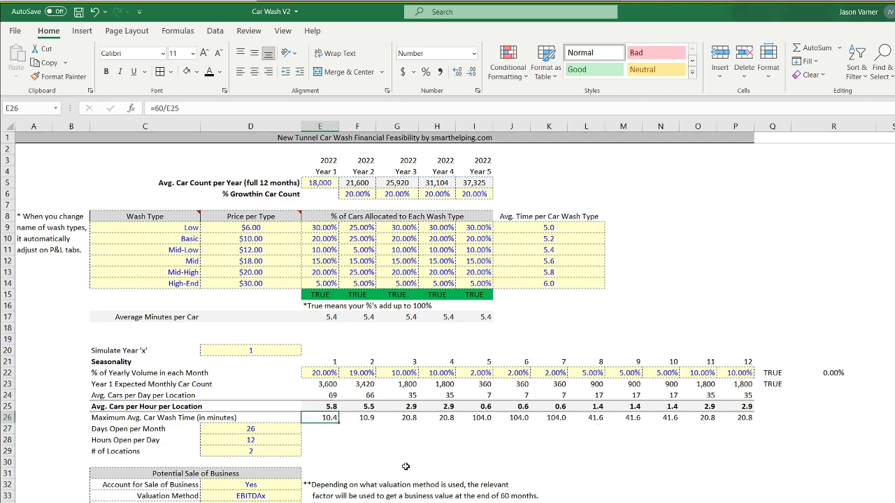
click(322, 317)
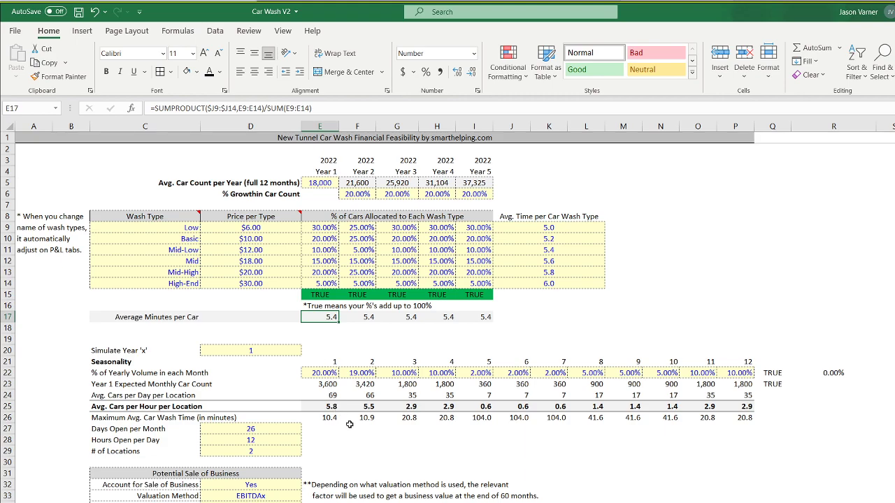
click(330, 417)
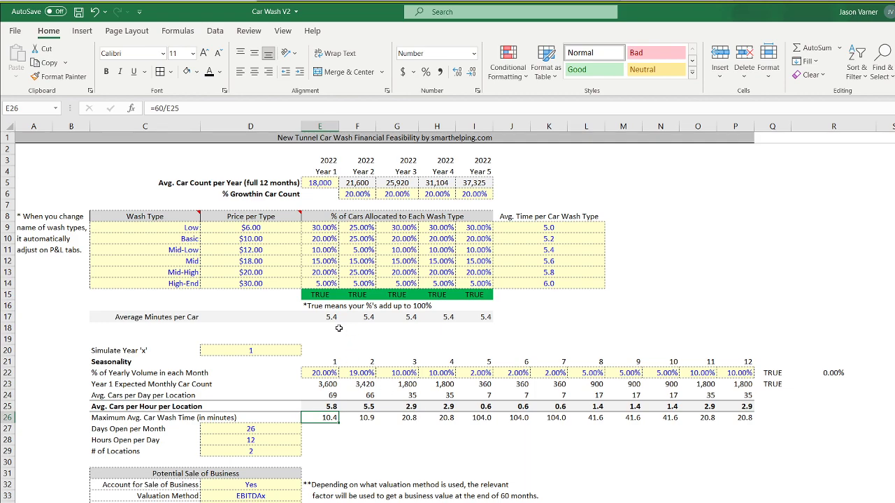
click(79, 12)
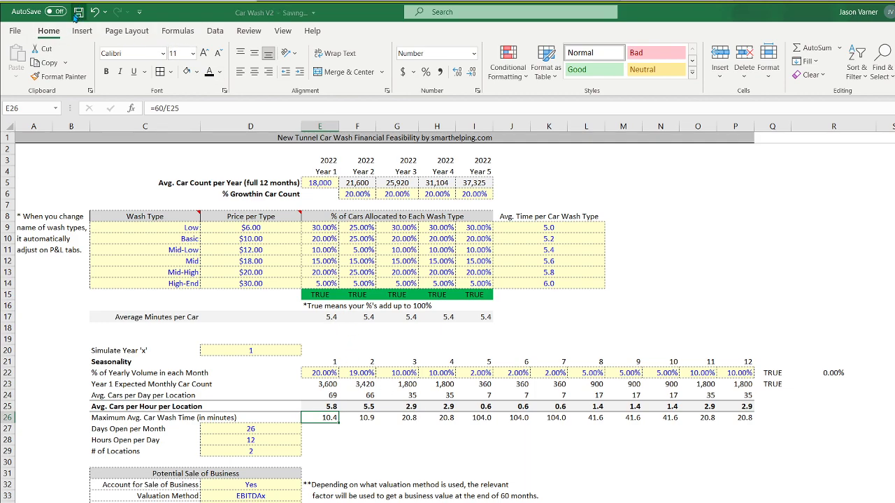
Check the average minutes per car for Years 1 to 3 in row 17.
click(336, 317)
click(365, 317)
click(407, 318)
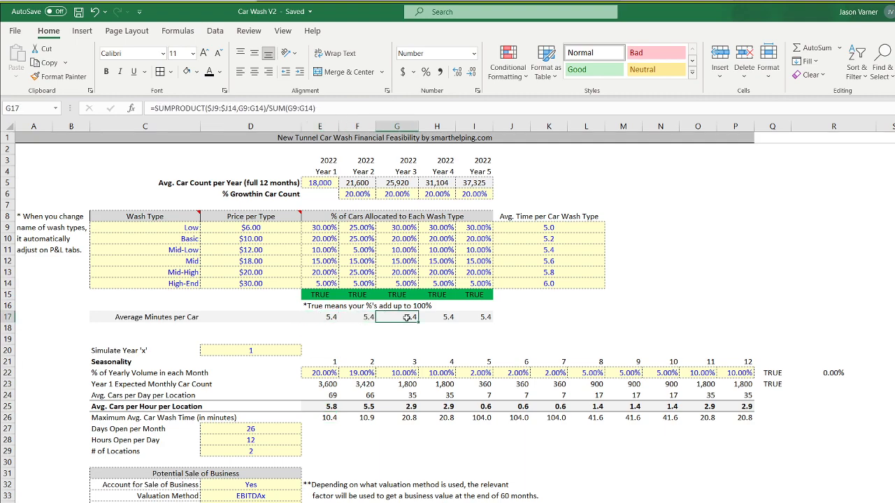
Set the Year 1 average car count in E5 to 25,000, save the workbook and select the average minutes per car for Years 1 to 5.
click(328, 184)
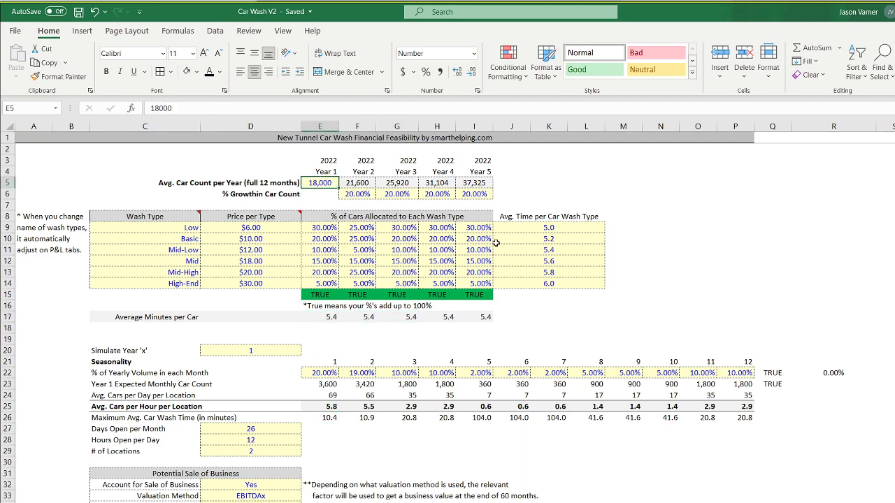
text(25000)
key(Return)
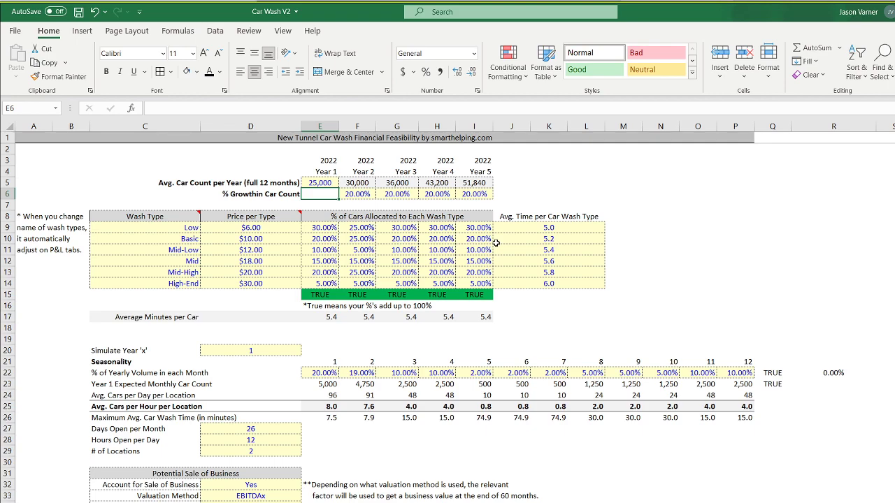
key(Right)
key(Right)
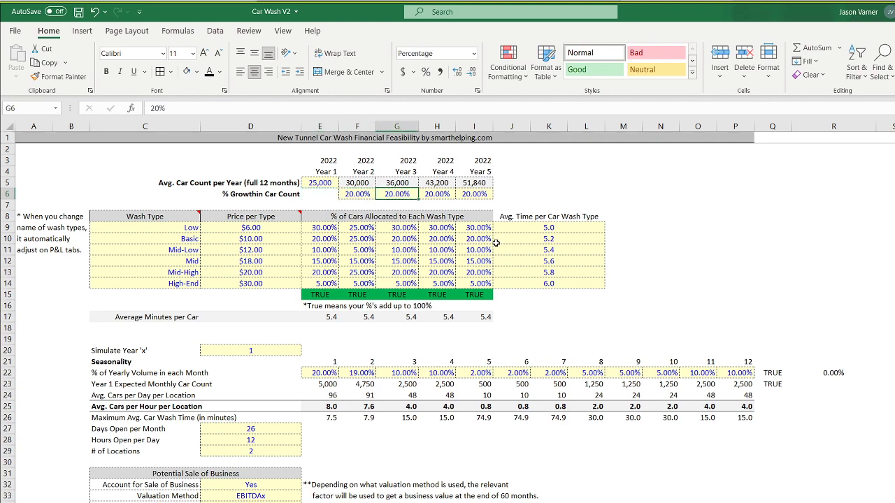
key(Left)
key(Left)
key(Up)
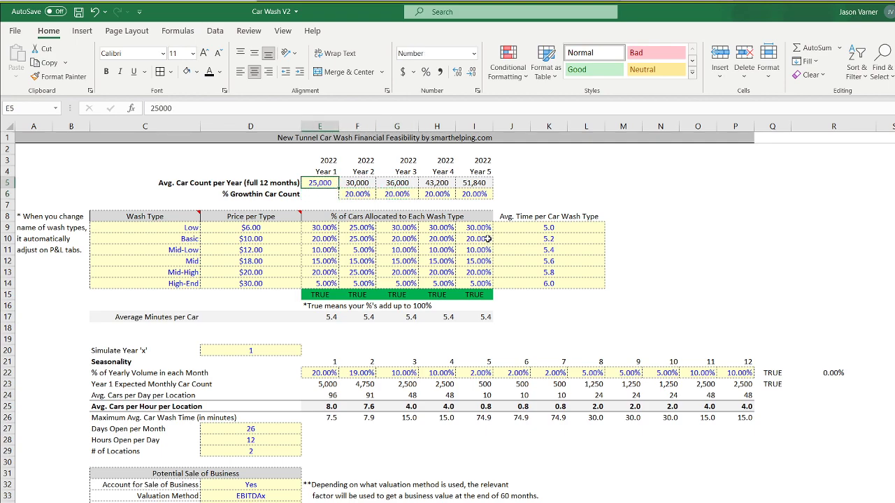
click(79, 12)
drag(329, 316, 479, 318)
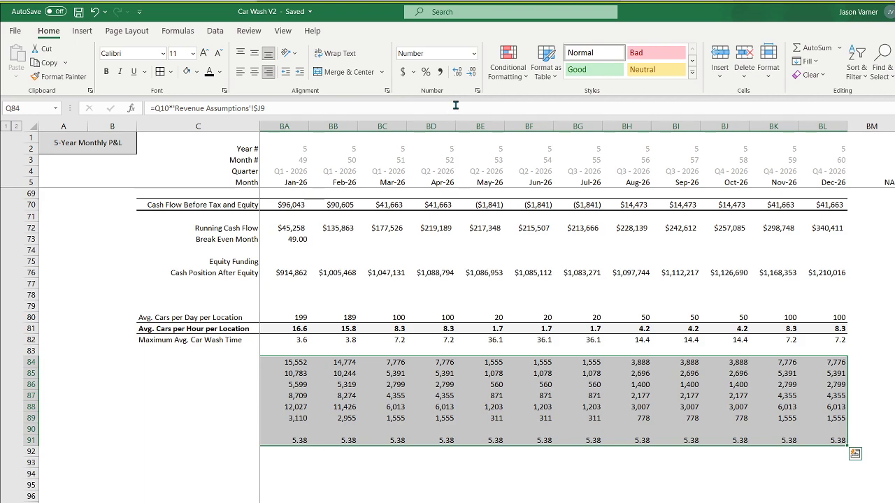
Format the selected cells in rows 84 to 91 as numbers with one decimal place and a thousands separator.
click(478, 90)
click(425, 238)
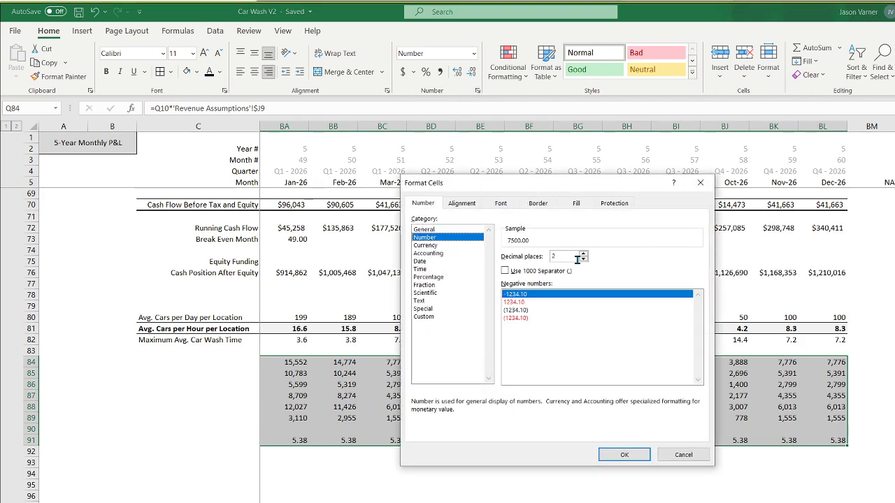
click(583, 259)
click(505, 271)
click(643, 455)
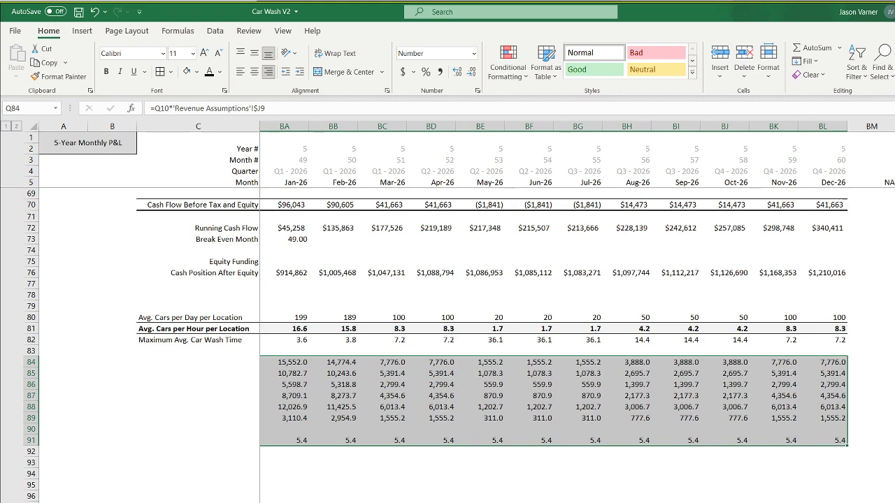
Format rows 84 to 89 as numbers with zero decimal places and a thousands separator.
drag(31, 362, 32, 414)
click(477, 91)
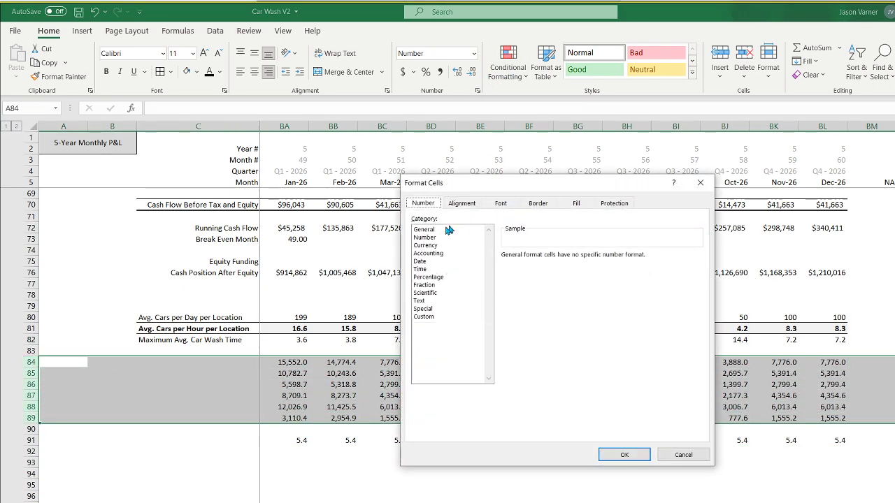
click(431, 238)
double_click(585, 259)
click(519, 271)
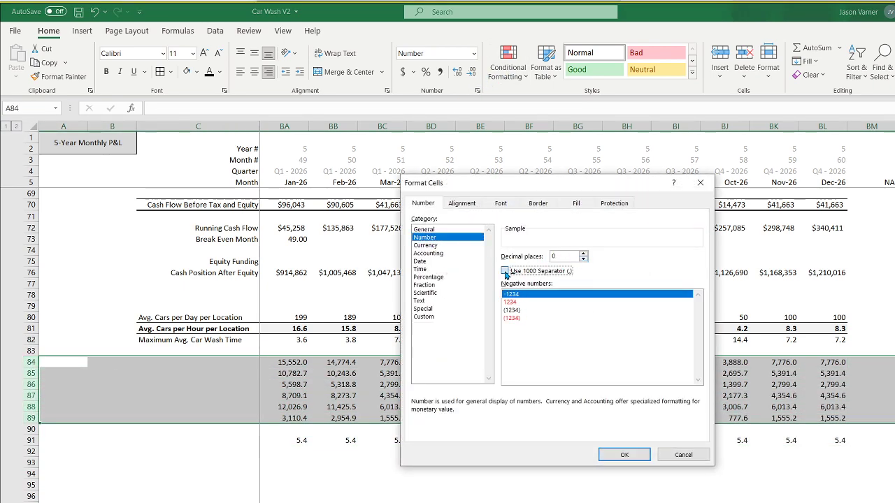
click(624, 455)
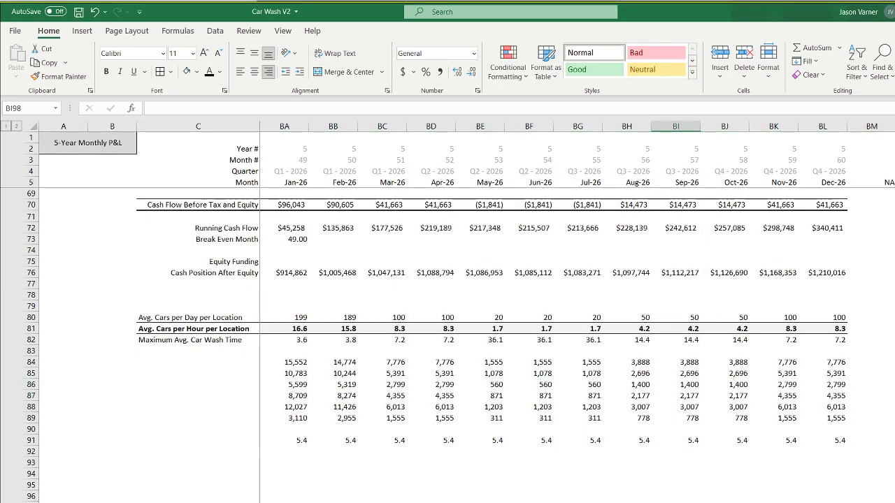
Format row 91 as numbers with one decimal place and a thousands separator.
scroll(577, 315, left, 16)
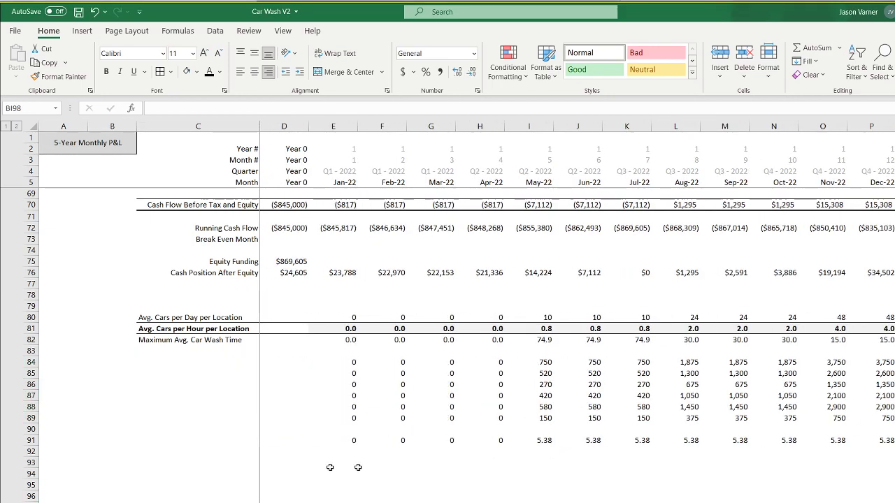
click(31, 440)
click(477, 90)
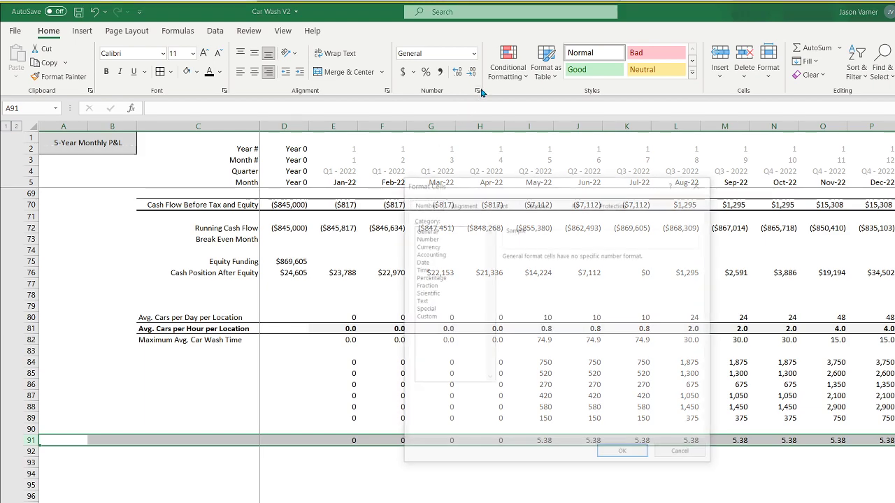
click(427, 237)
click(505, 270)
click(583, 259)
click(583, 259)
click(624, 455)
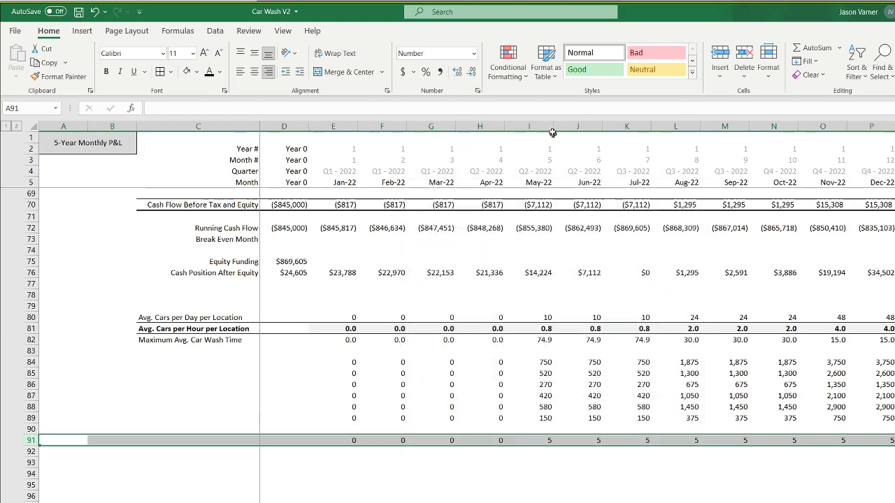
click(477, 90)
click(583, 255)
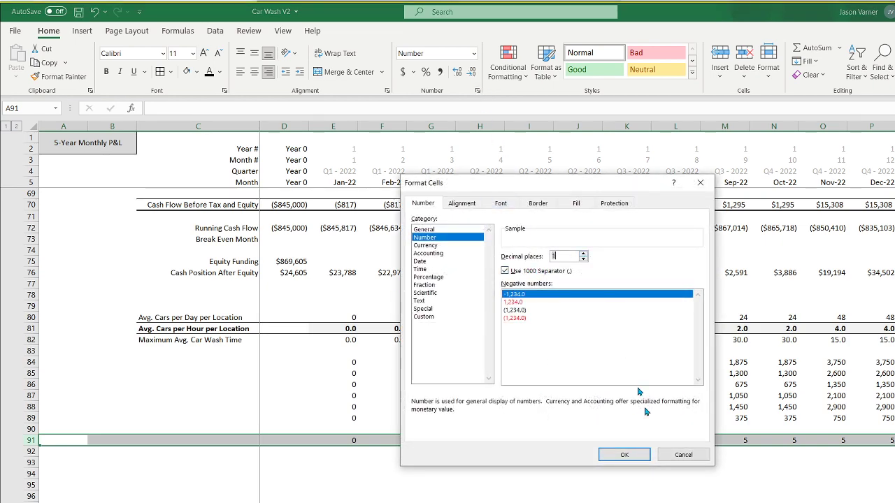
click(624, 455)
click(640, 493)
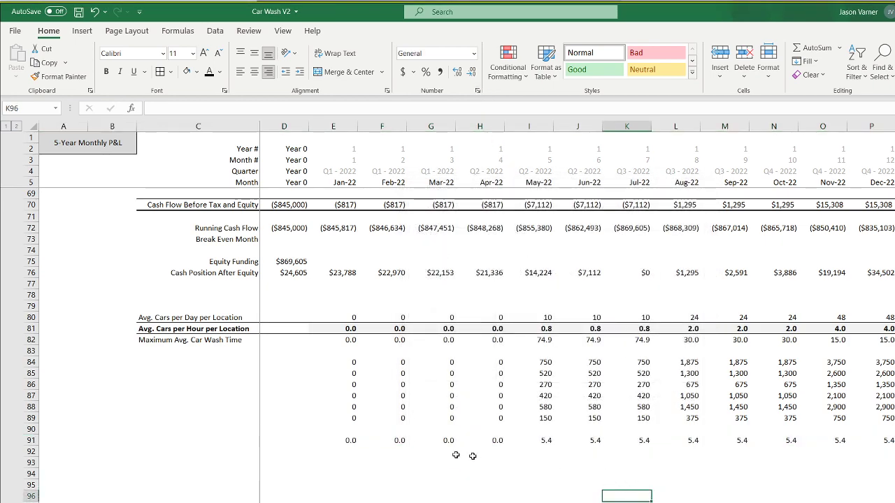
Label row 91 "Average Minutes per Car Wash" in cell C91.
click(338, 440)
key(Left)
key(Left)
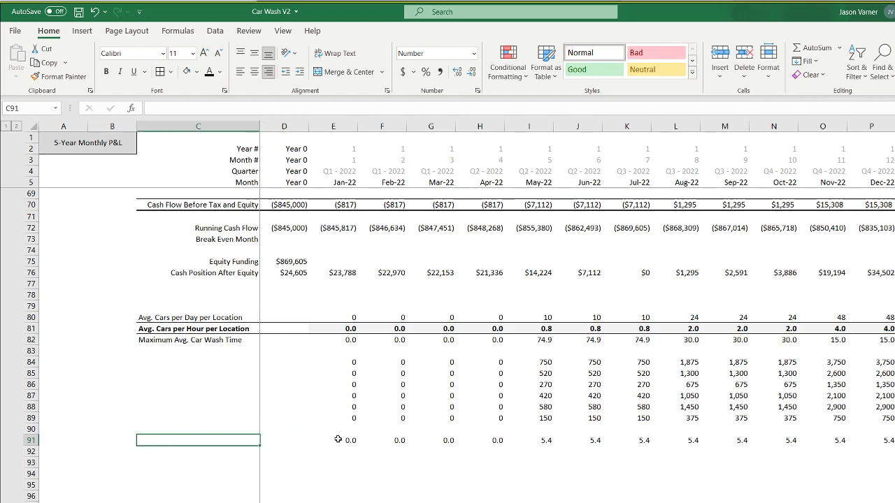
text(Average Minutes per Car Wash)
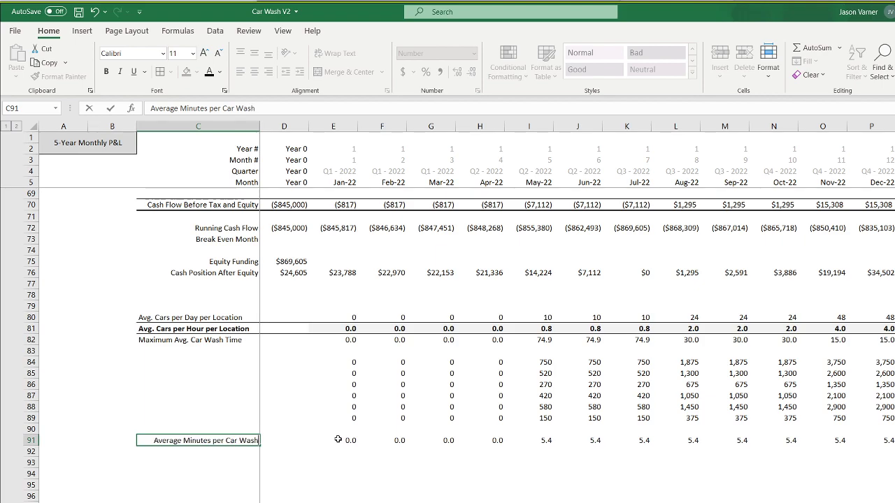
key(Return)
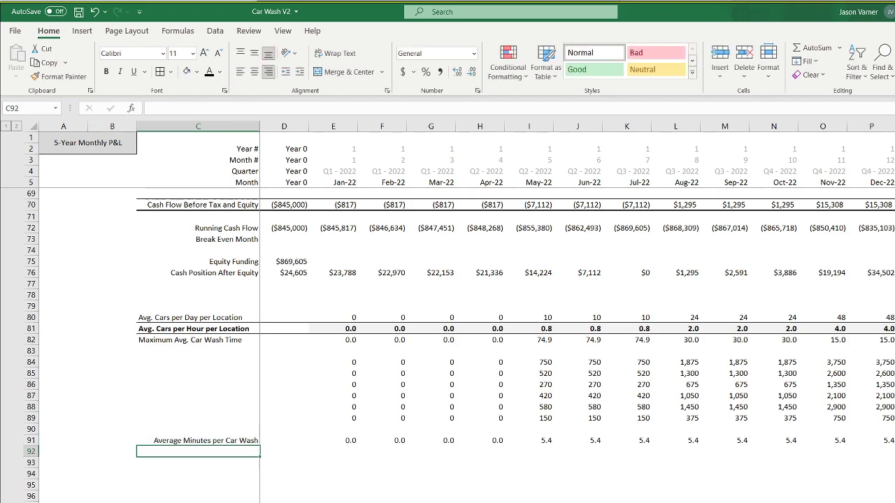
Compare the average minutes row with the maximum average car wash time on the Revenue Assumptions and monthly P&L sheets.
click(216, 440)
drag(246, 442, 448, 441)
key(ctrl+Page_Up)
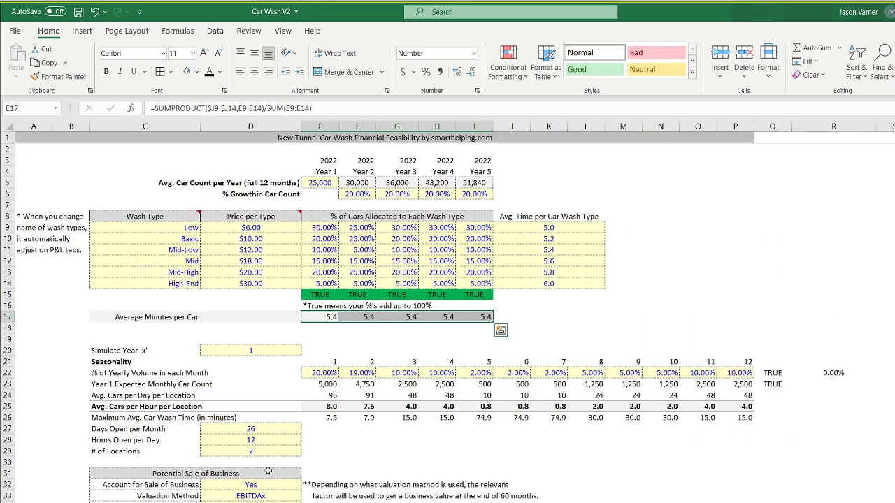
click(121, 417)
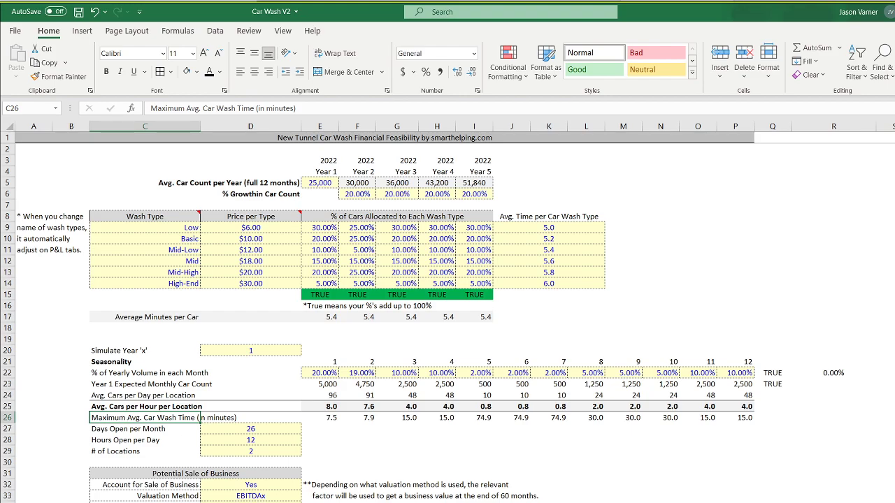
key(ctrl+Page_Down)
drag(210, 339, 657, 344)
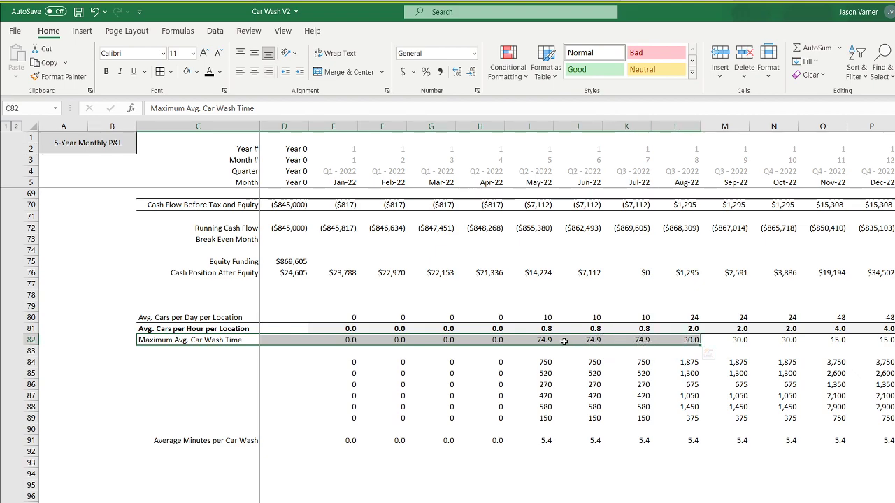
Examine the May-22 formulas for cars per day, cars per hour, maximum wash time and average minutes per wash.
click(548, 339)
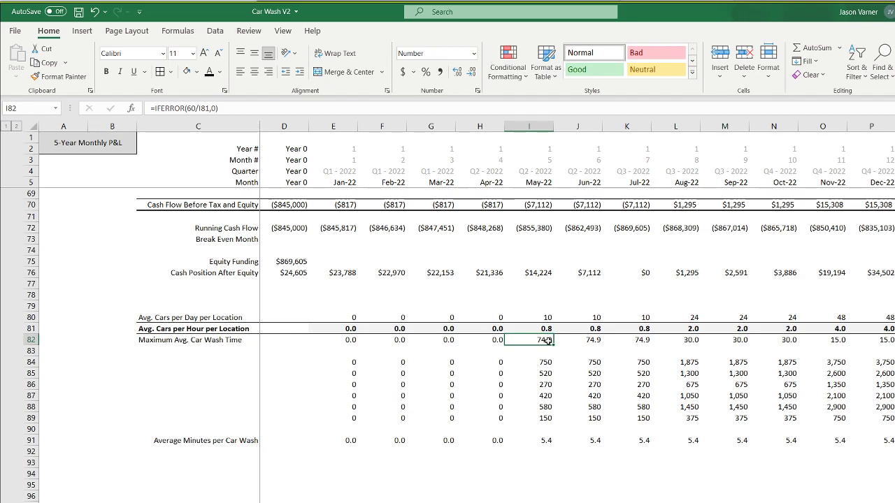
click(547, 439)
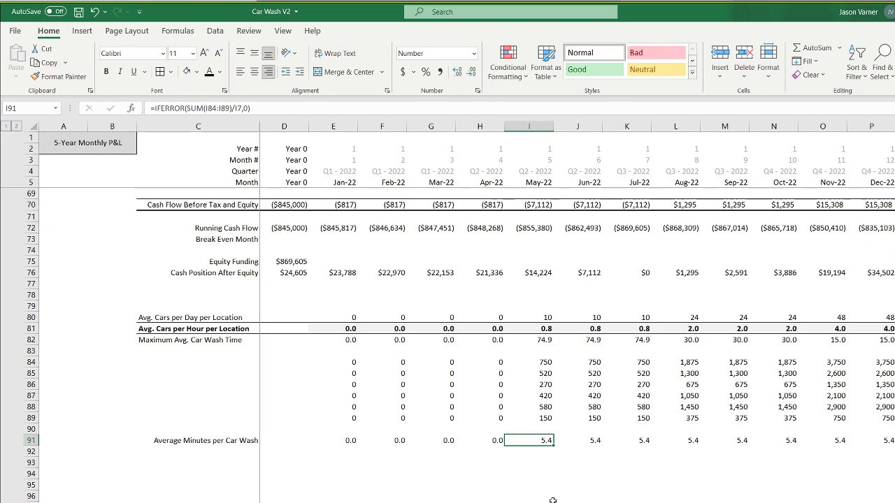
click(544, 340)
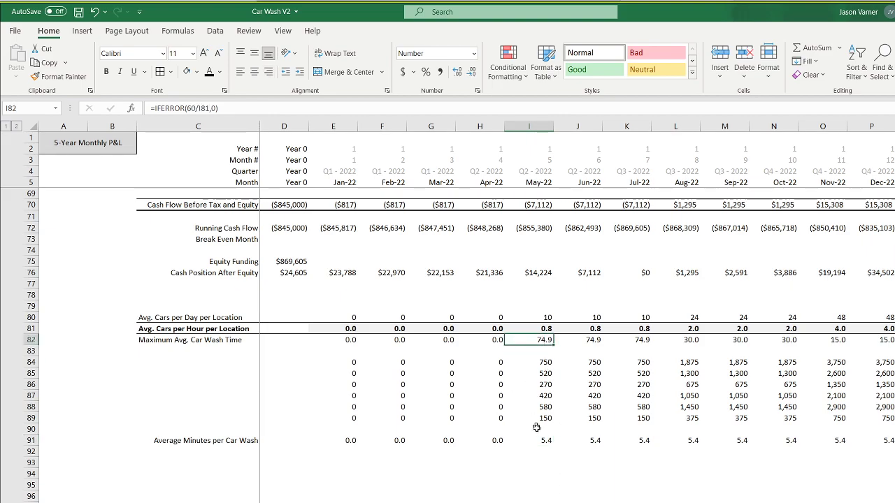
scroll(536, 428, up, 20)
scroll(539, 432, down, 20)
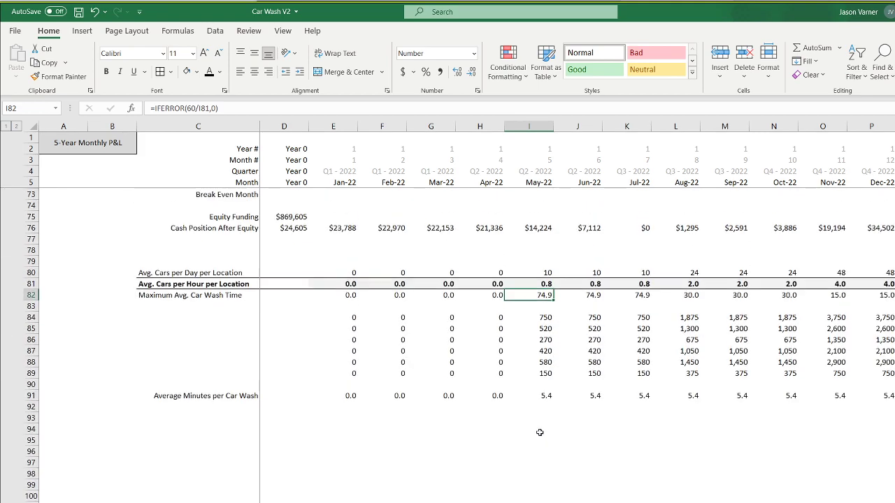
scroll(537, 430, up, 1)
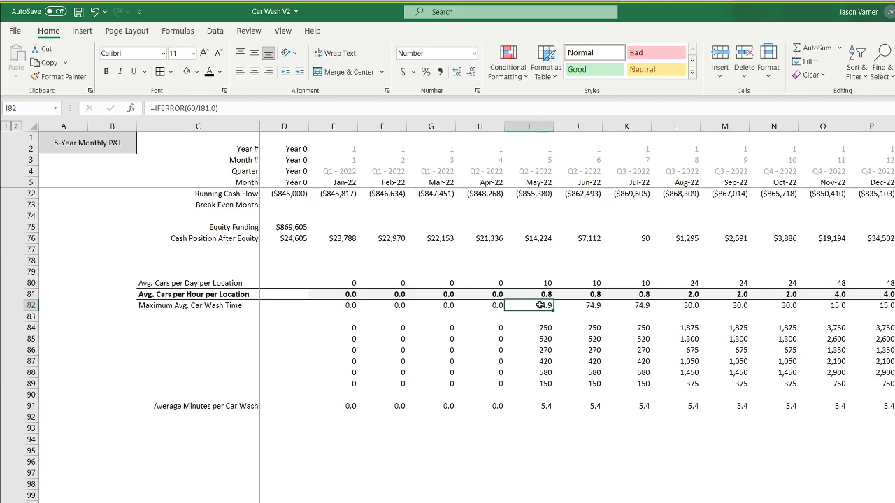
click(545, 282)
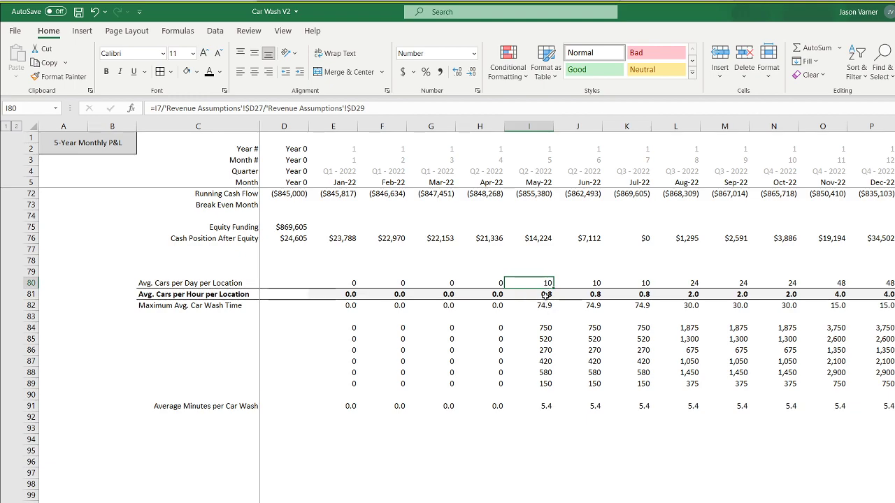
click(545, 295)
click(543, 305)
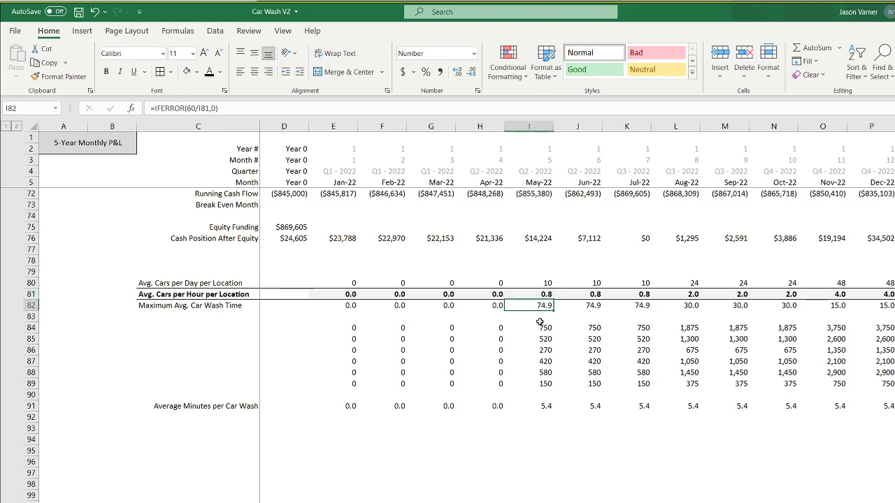
click(550, 404)
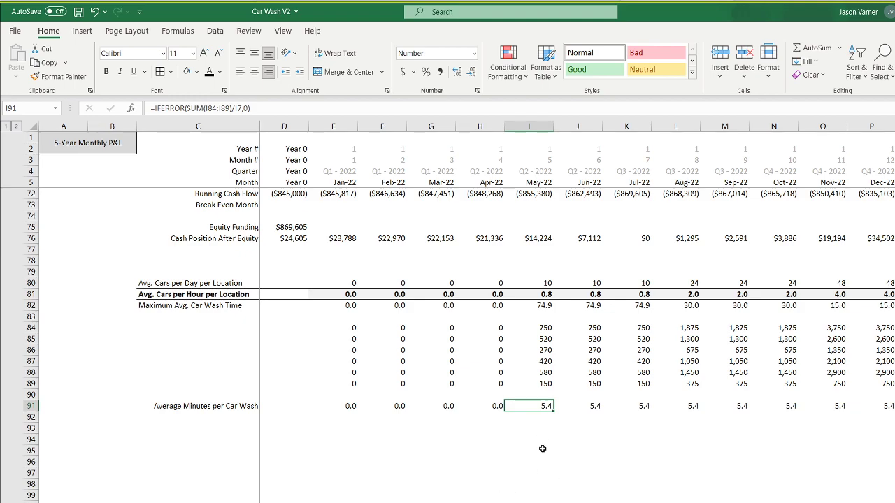
click(539, 471)
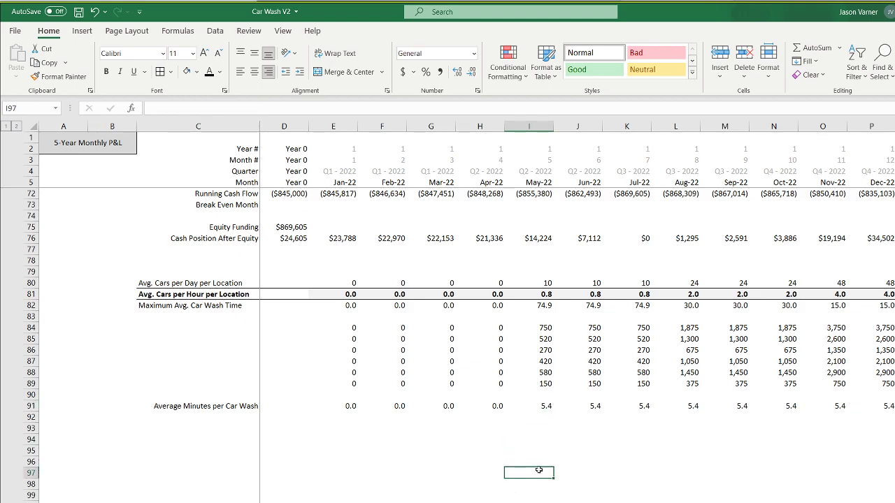
Label row 93 "% of Max Capacity Utilized" in cell C93.
click(225, 411)
click(225, 426)
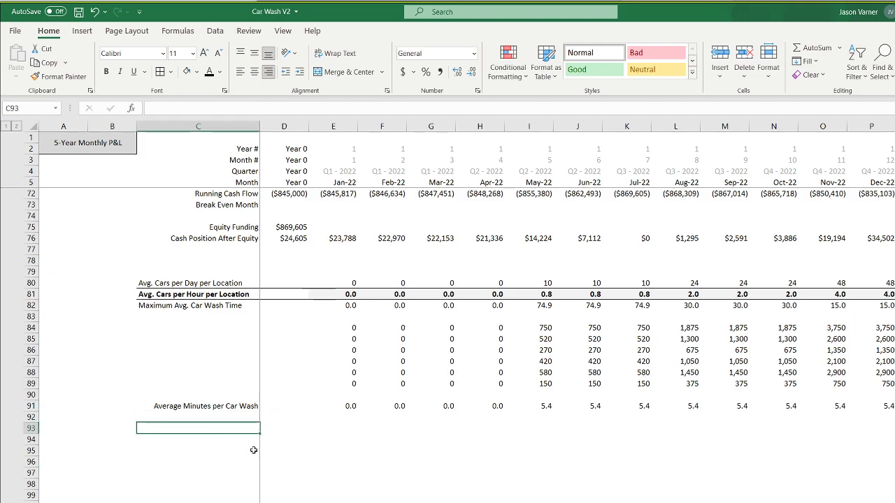
text(% of Max Capacity Utilize)
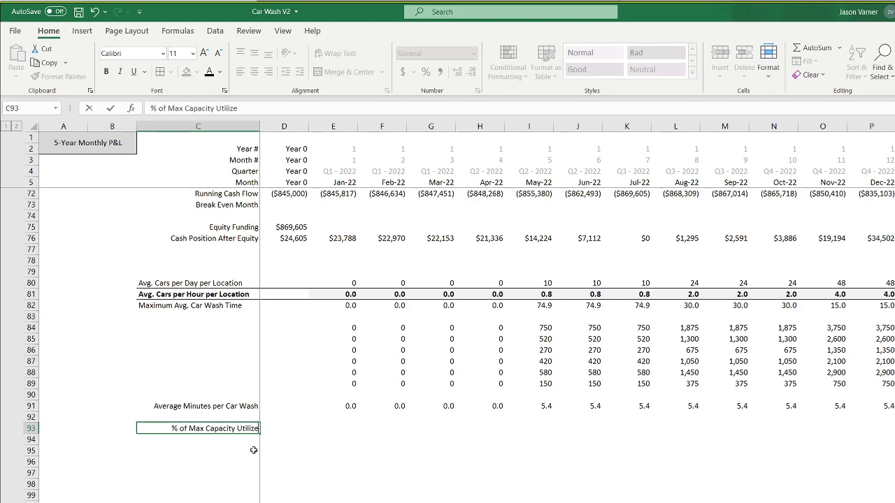
text(d)
key(Return)
Enter the Jan-22 capacity formula =E91/E82 in cell E93, dividing average minutes by maximum wash time.
key(Up)
key(Right)
key(Right)
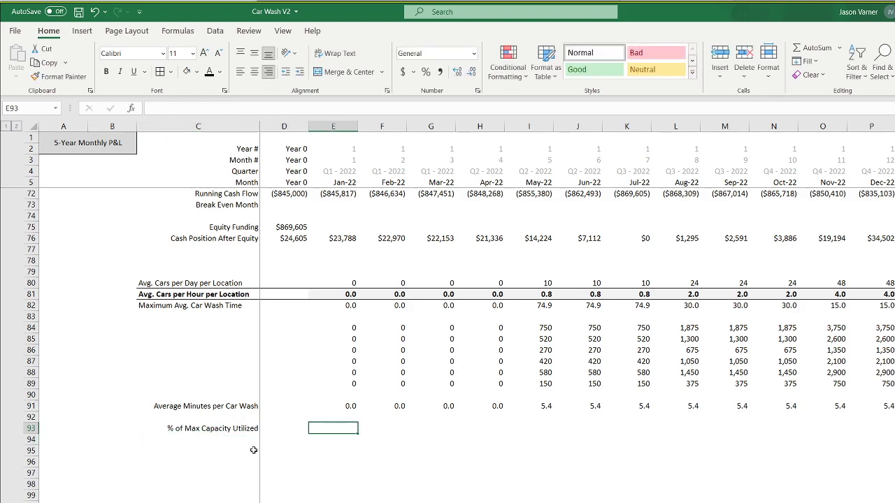
text(=)
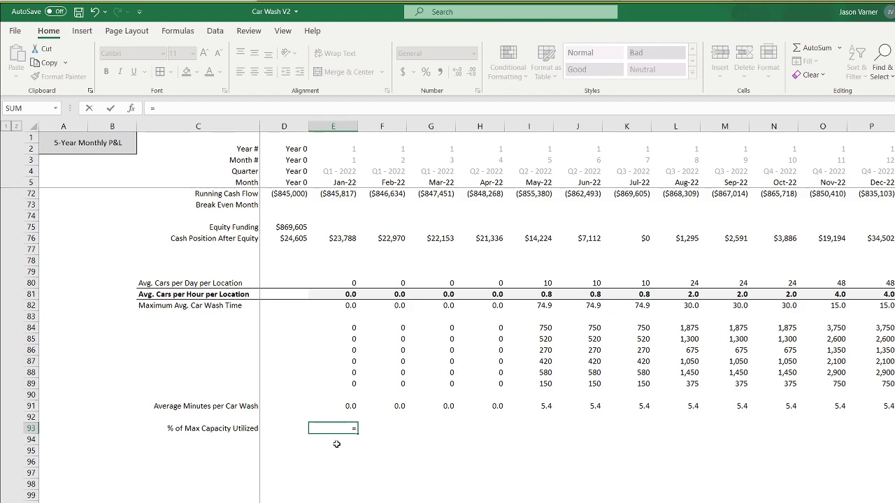
click(350, 407)
text(/)
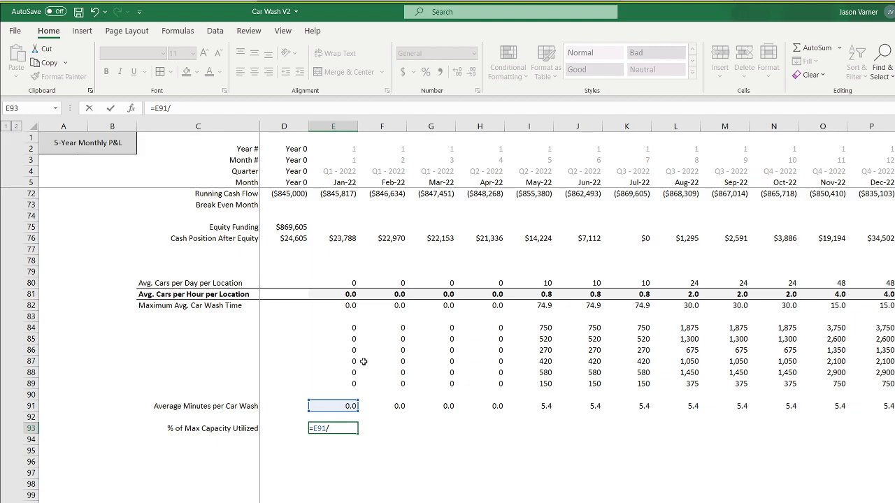
click(348, 306)
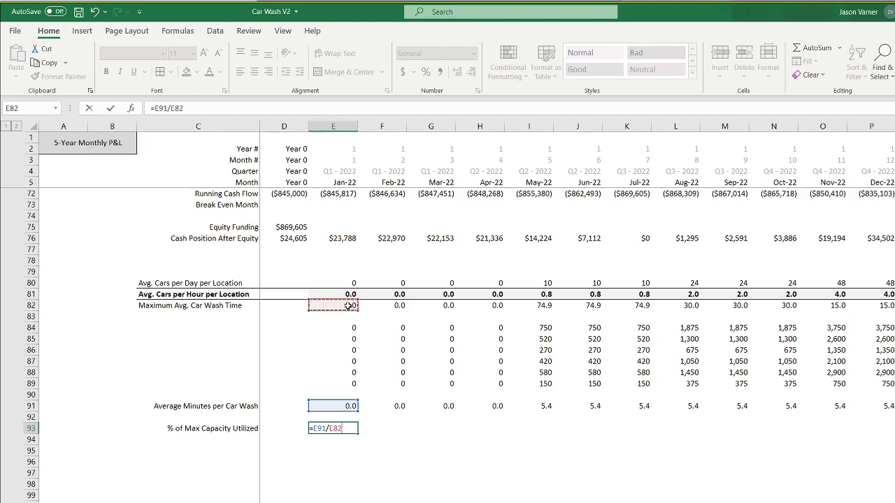
key(Return)
Check the maximum wash time formula in E82 and the Year 1 wash type allocation on the Revenue Assumptions sheet.
click(346, 305)
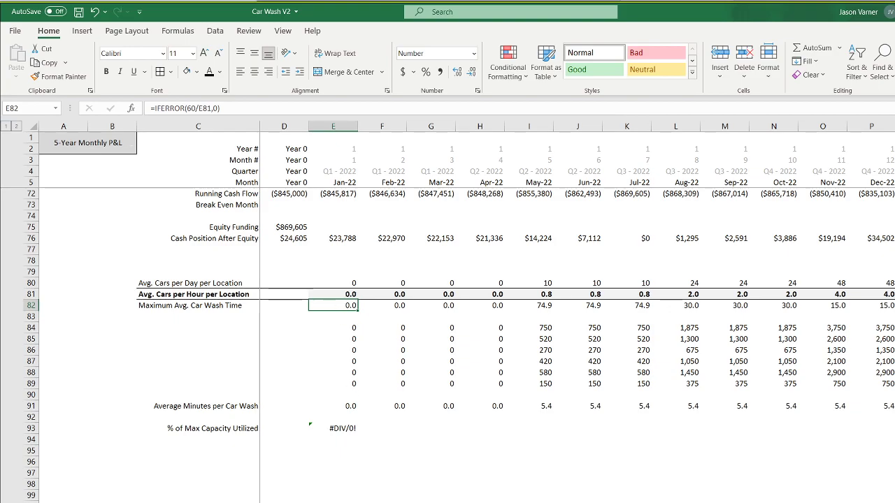
key(ctrl+Page_Up)
key(ctrl+Page_Up)
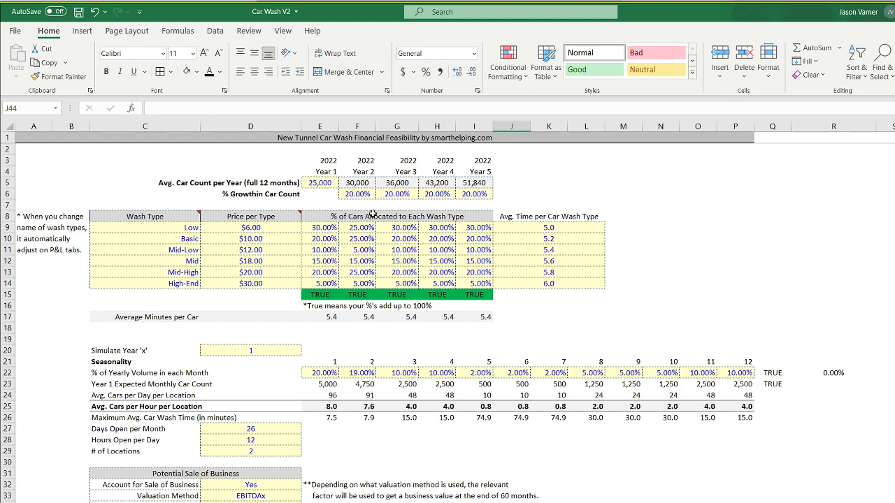
click(327, 229)
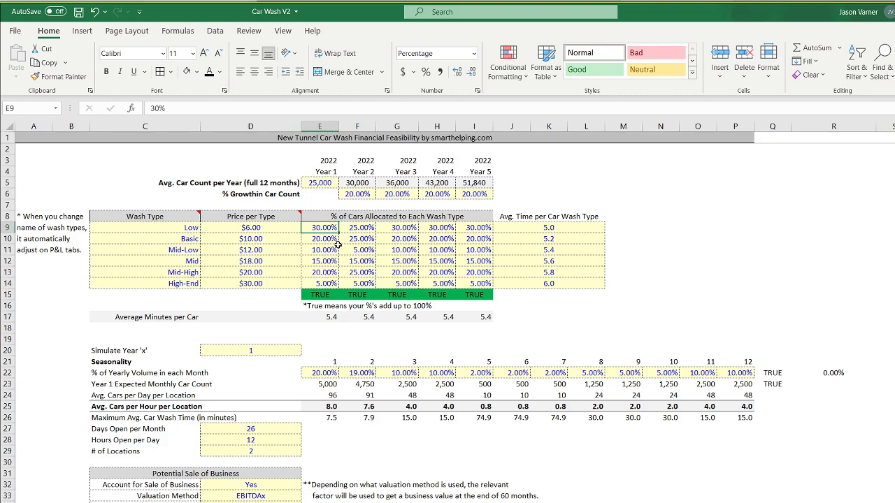
click(626, 327)
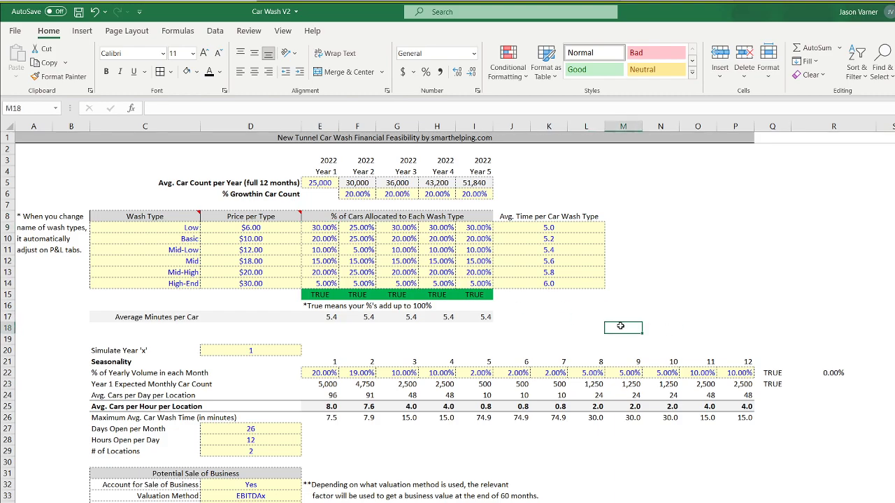
Check the May-22 average minutes, Mid-Low wash minutes and maximum wash time formulas on the monthly P&L sheet, and save the workbook.
key(ctrl+Page_Down)
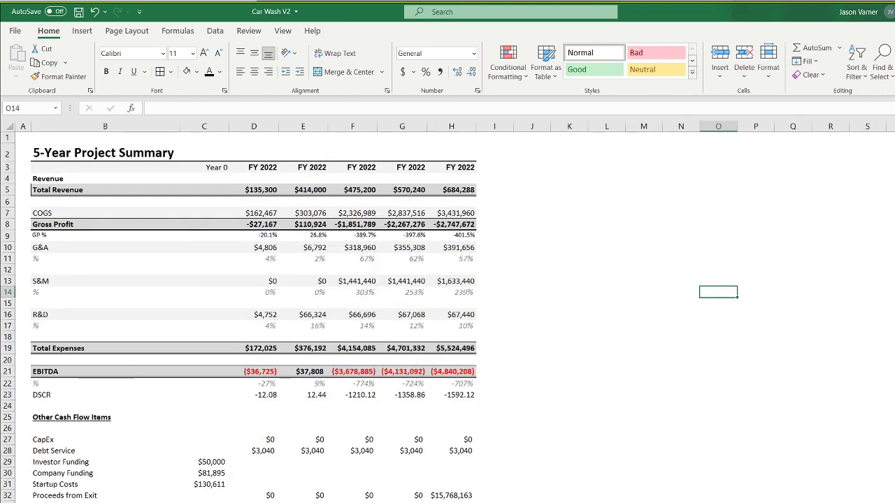
key(ctrl+Page_Down)
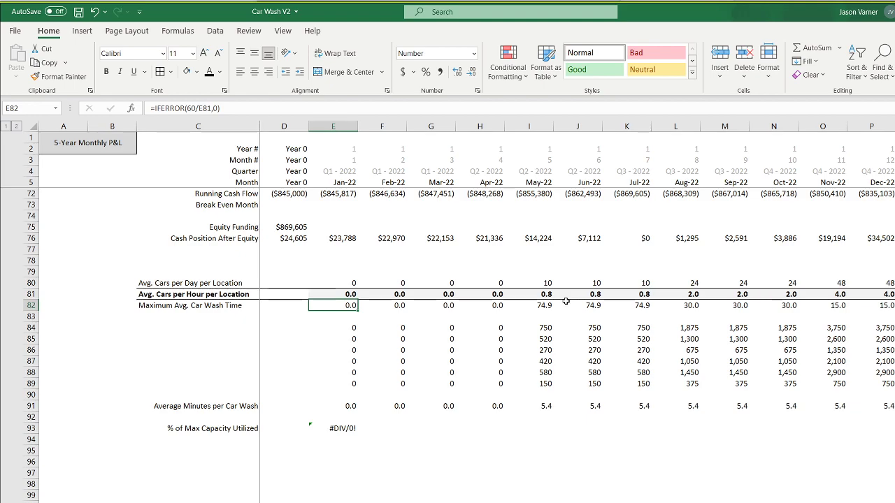
click(545, 406)
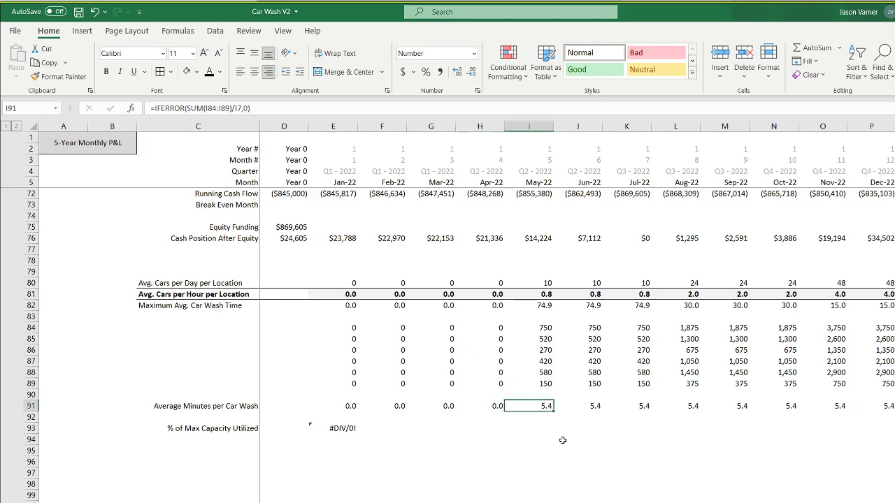
click(542, 349)
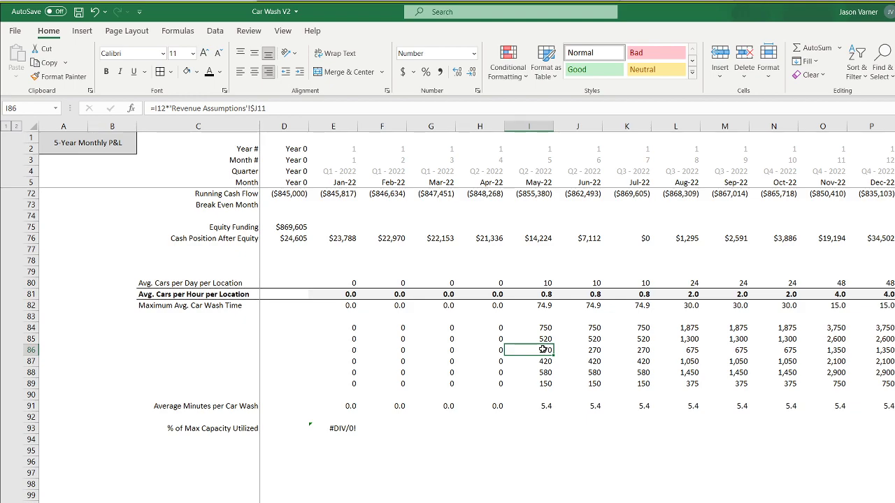
click(547, 405)
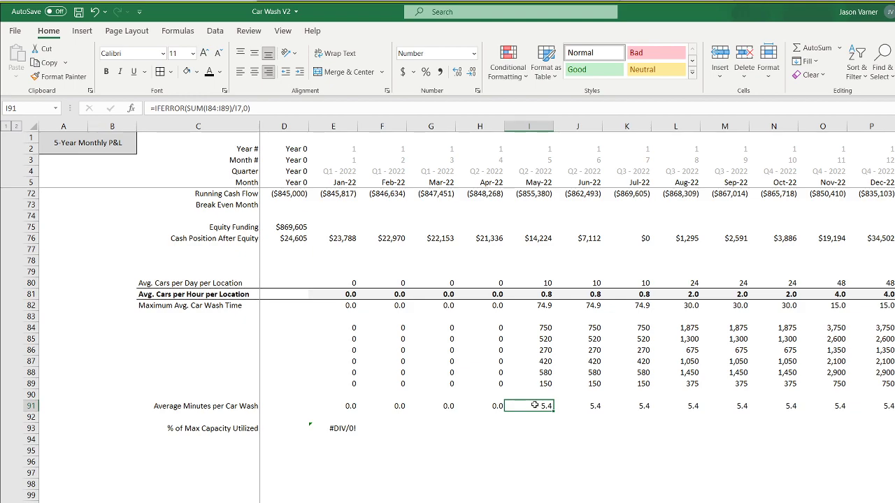
click(537, 304)
click(75, 13)
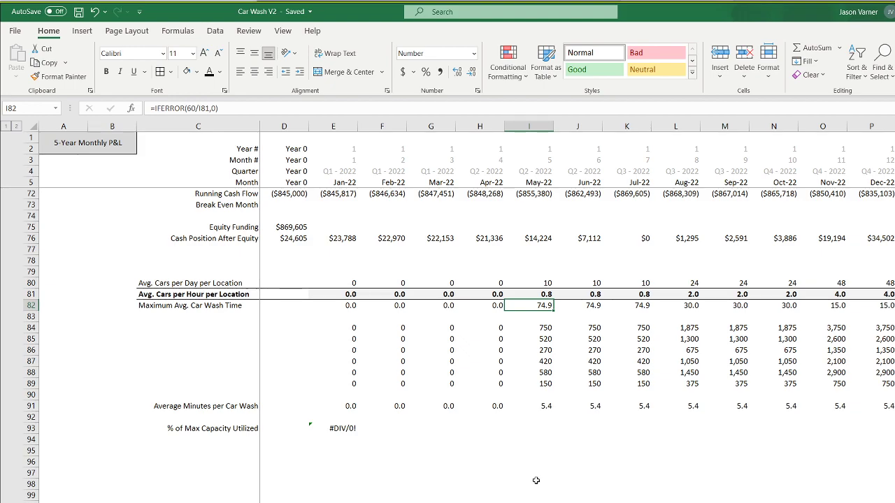
Trace the May-22 average minutes formula in I91 through the wash minutes in I84 to the Low wash car count.
click(541, 406)
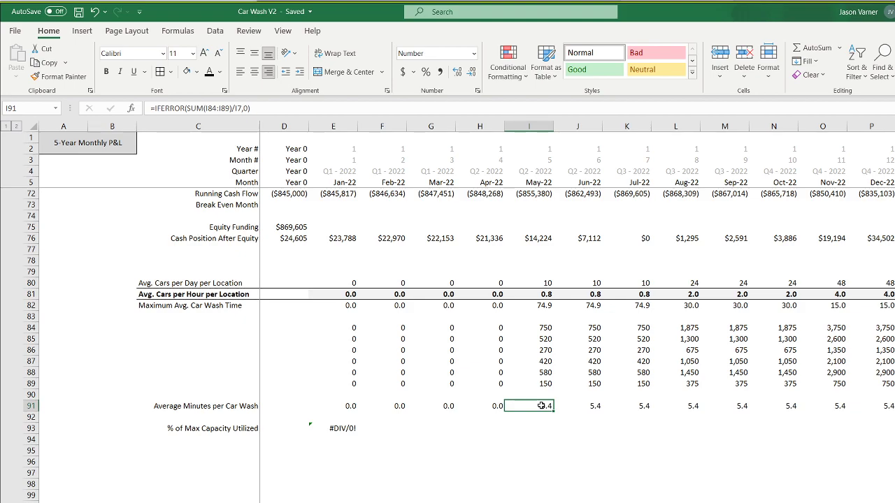
double_click(541, 406)
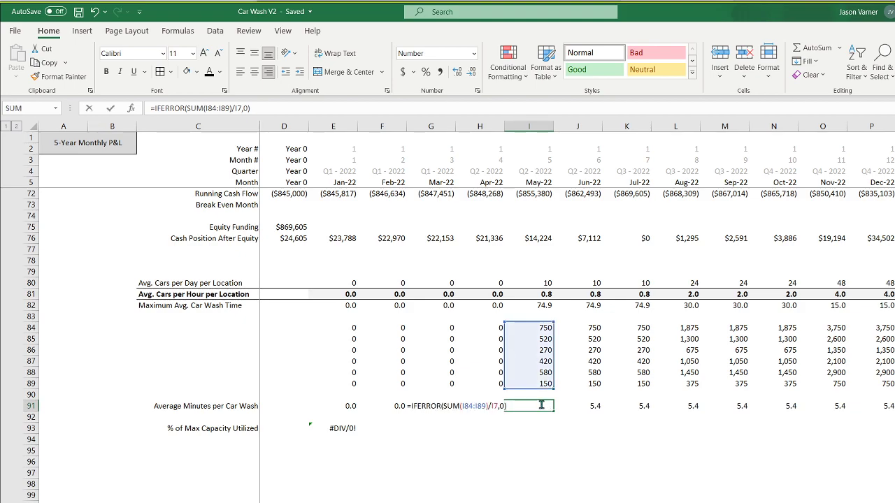
key(Return)
double_click(541, 330)
scroll(493, 461, up, 7)
scroll(493, 461, up, 15)
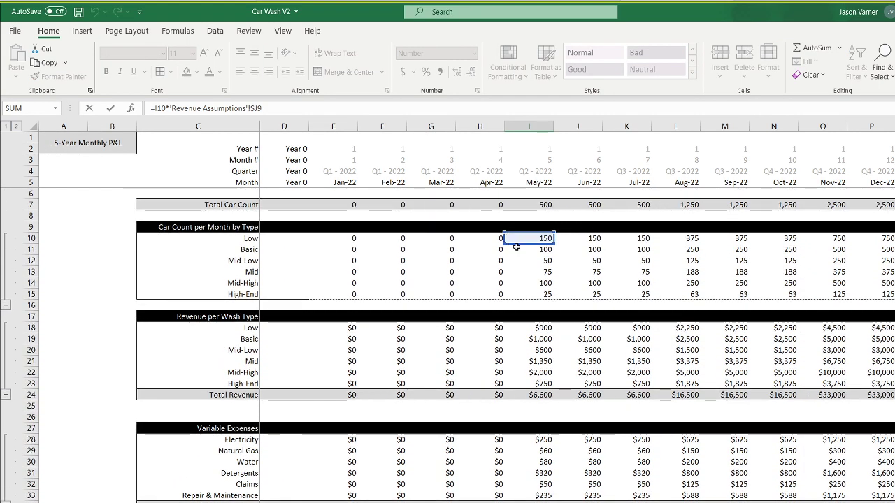
scroll(529, 410, down, 11)
key(Return)
scroll(528, 411, down, 11)
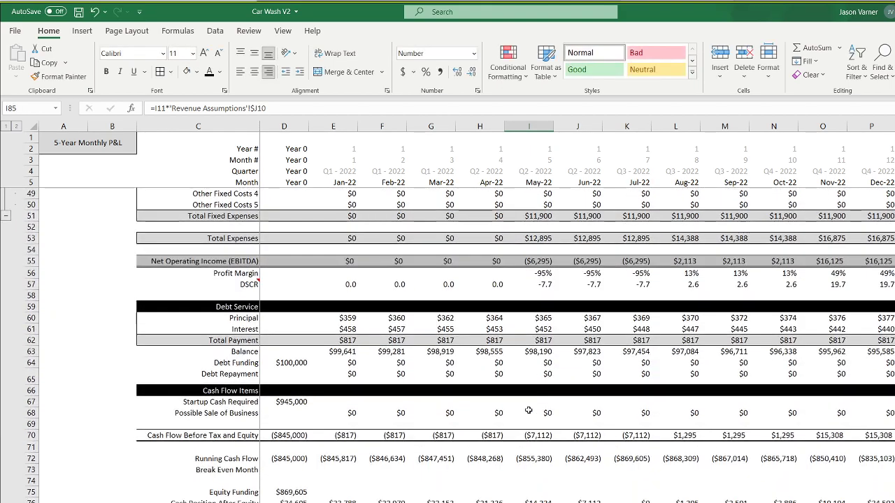
click(545, 416)
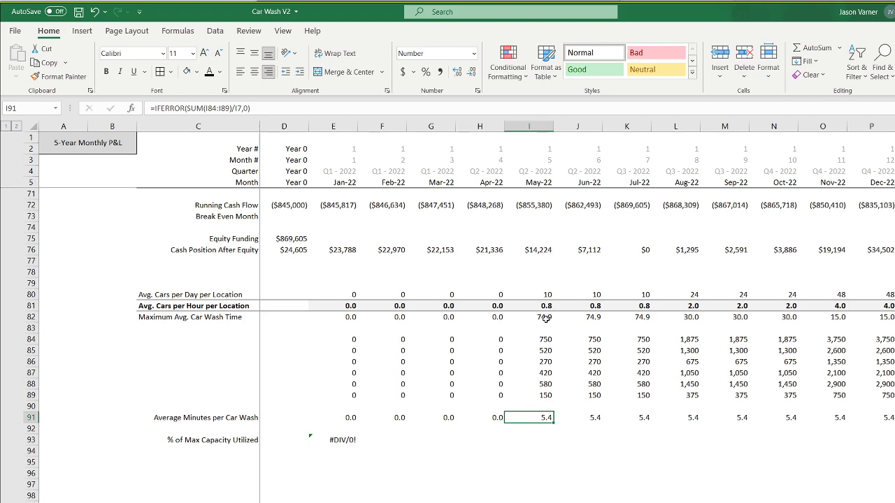
Examine the month 1 maximum car wash time formula in E26 on the Revenue Assumptions sheet.
click(348, 306)
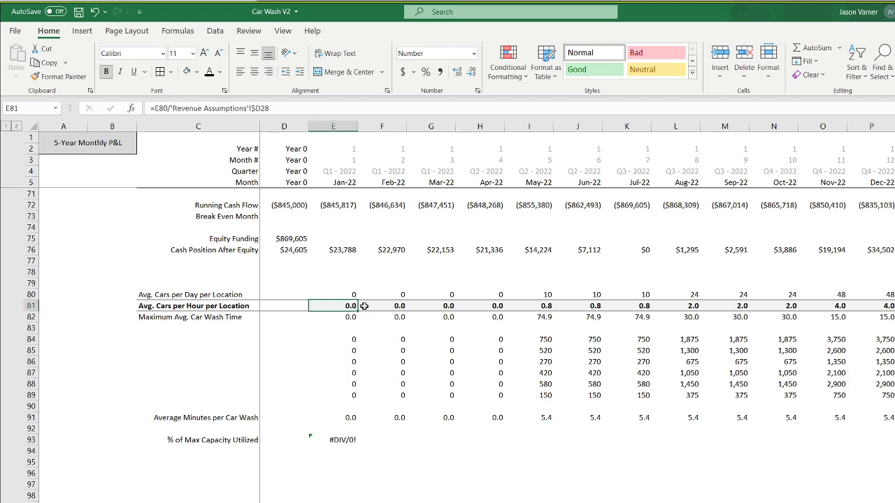
key(ctrl+Page_Up)
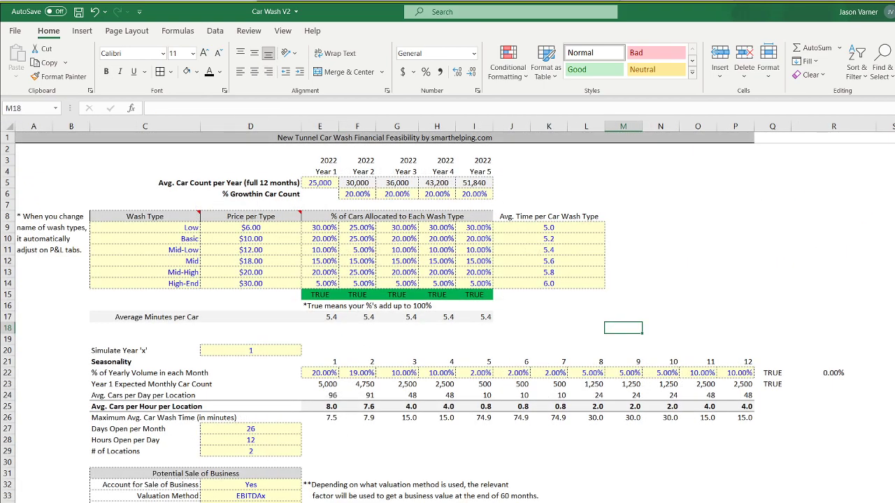
click(329, 417)
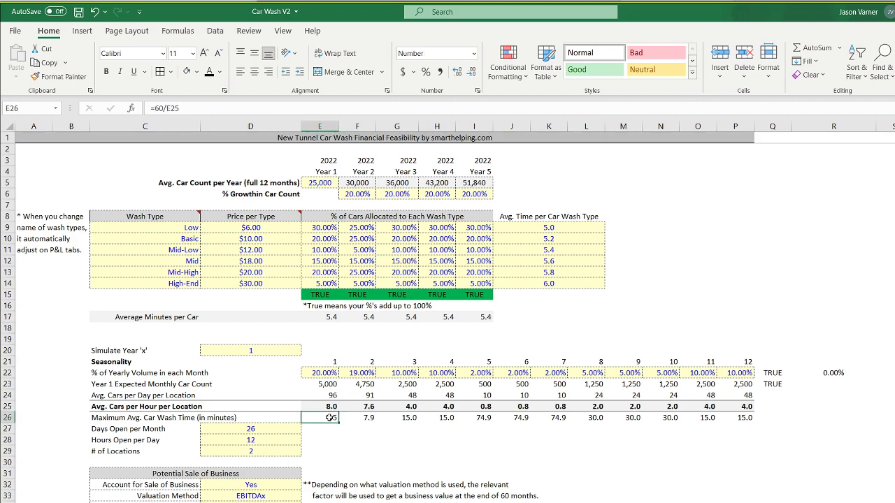
double_click(329, 417)
key(Return)
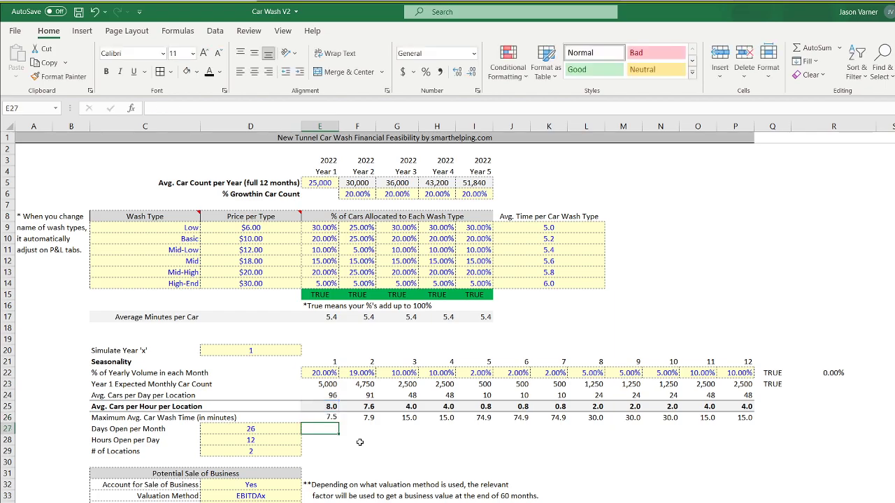
click(322, 417)
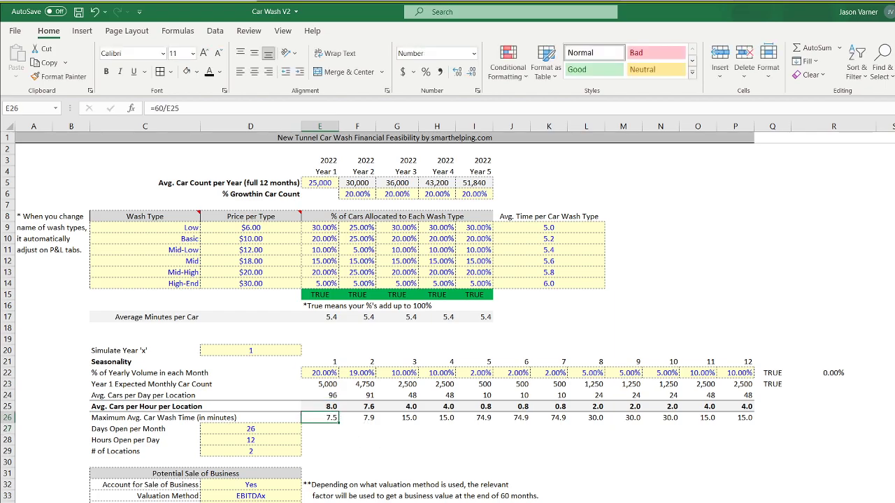
key(ctrl+Page_Down)
key(ctrl+Page_Down)
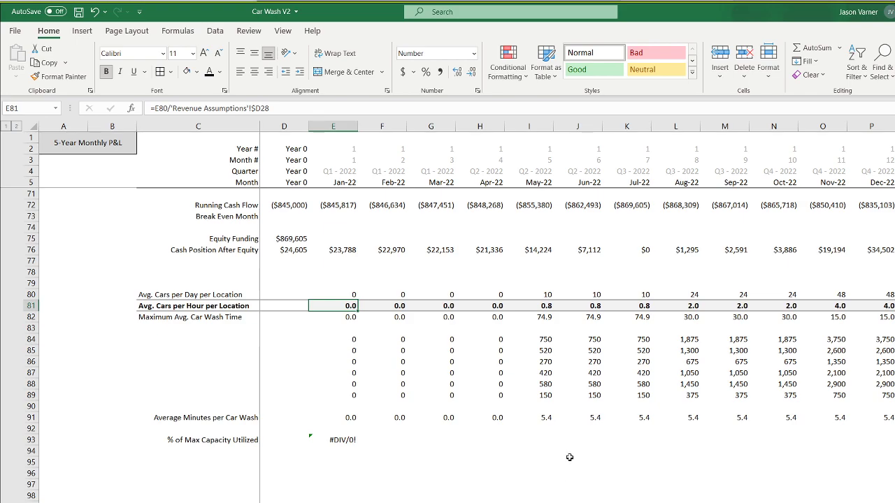
Compare the Jan-22 and May-22 formulas for cars per day and cars per hour per location on the monthly P&L sheet.
click(545, 315)
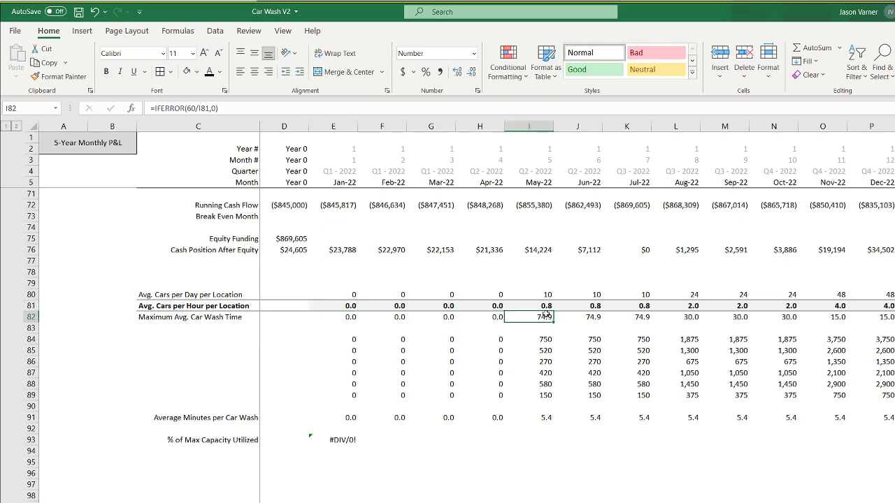
click(350, 305)
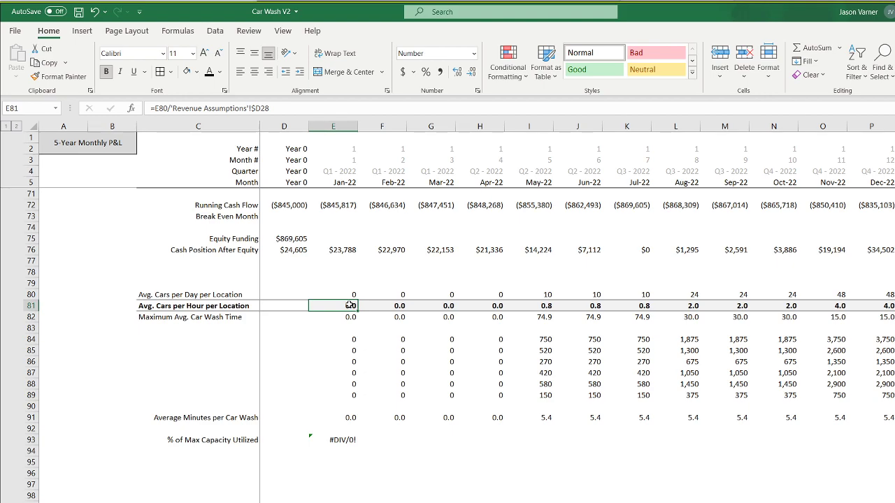
click(347, 294)
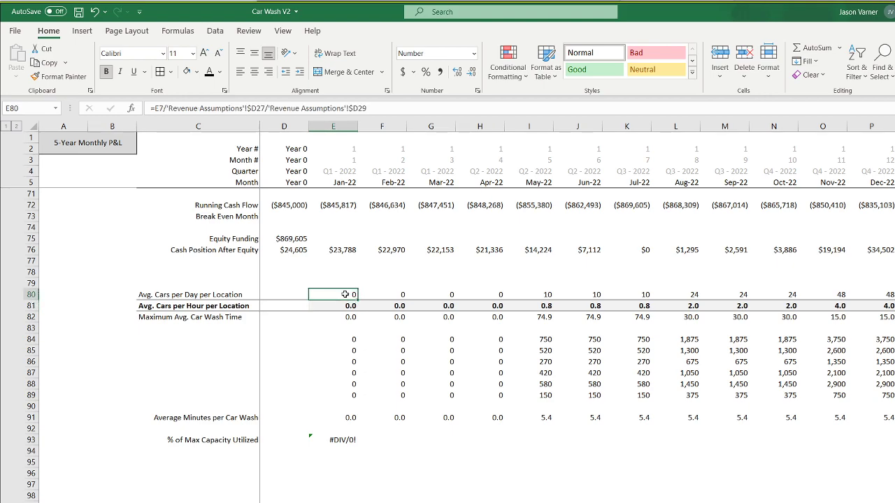
click(341, 305)
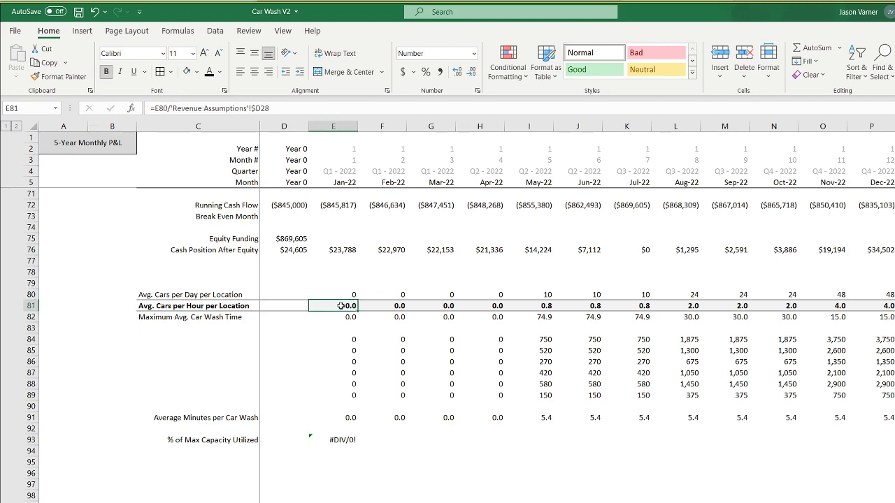
click(546, 296)
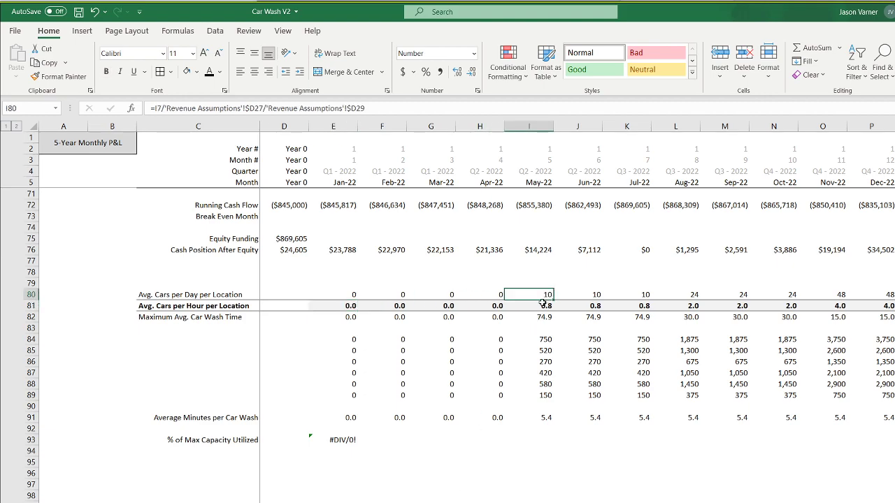
click(541, 305)
Review the month 5 expected car count, cars per day and maximum wash time formulas on the Revenue Assumptions sheet.
key(ctrl+Page_Up)
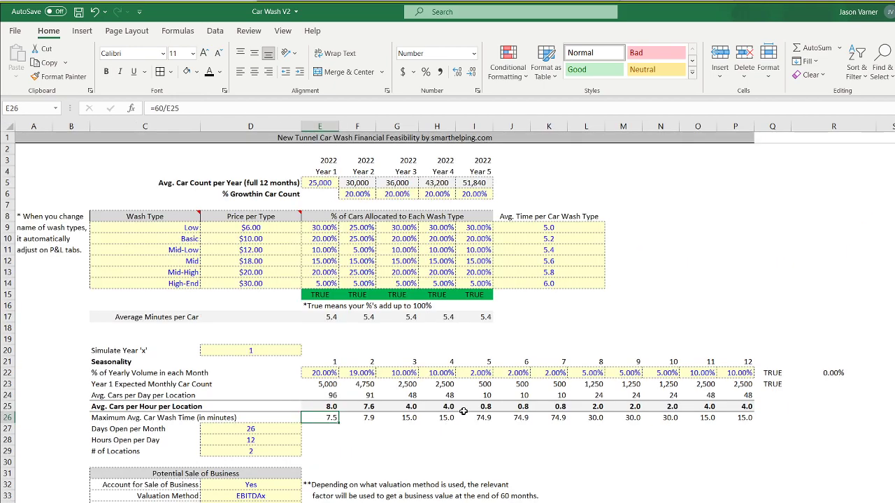
click(481, 396)
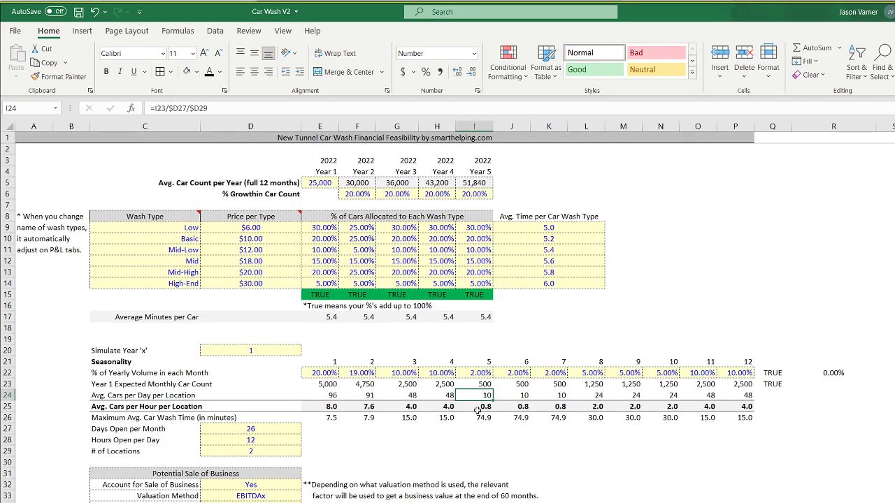
click(481, 419)
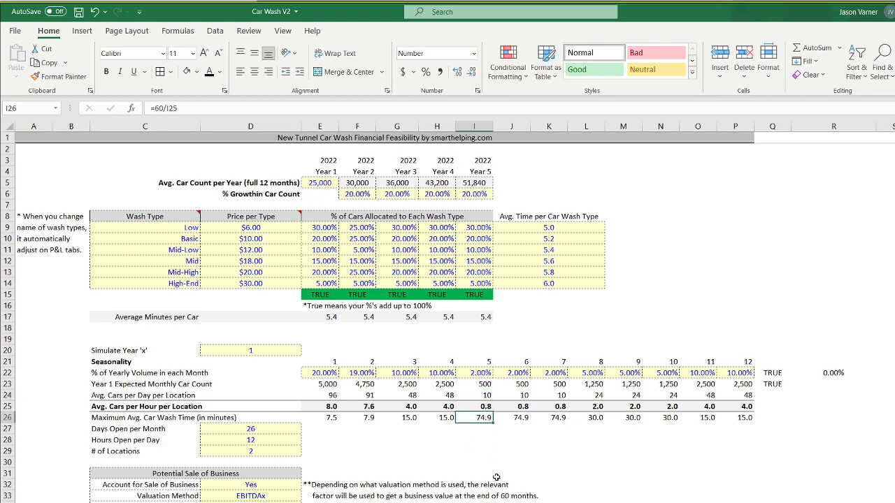
click(520, 418)
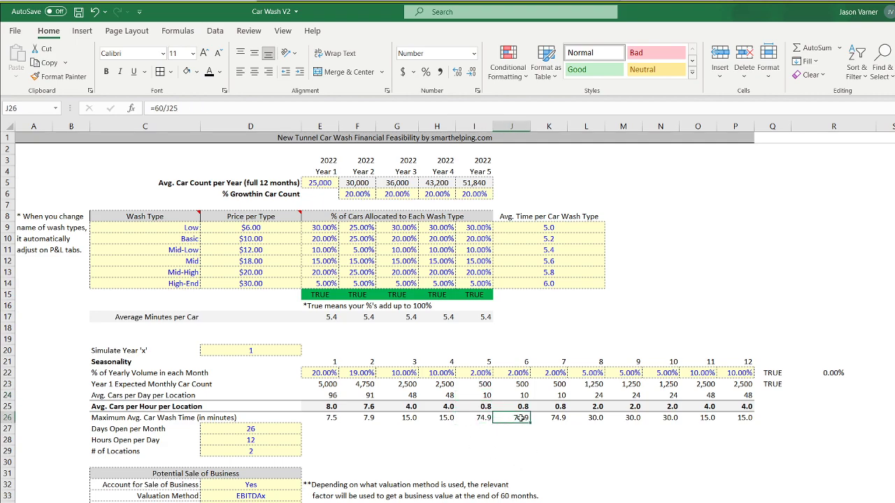
click(479, 384)
drag(480, 383, 476, 418)
click(483, 384)
click(482, 384)
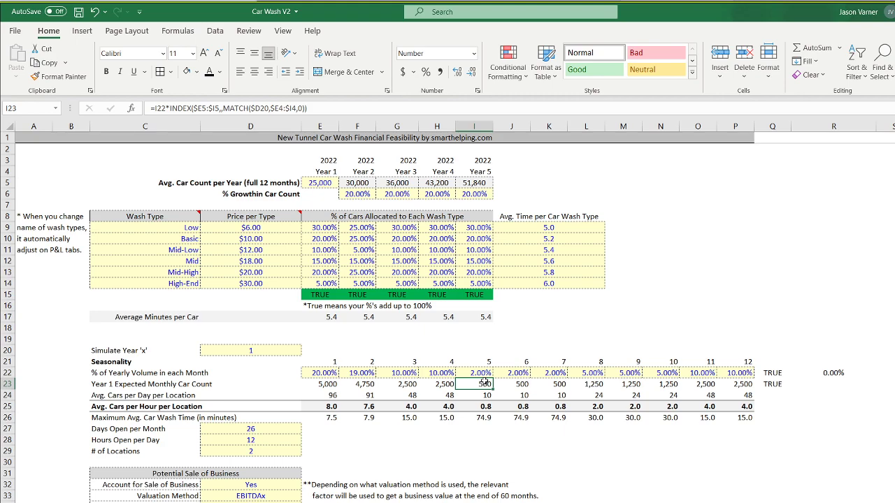
click(479, 437)
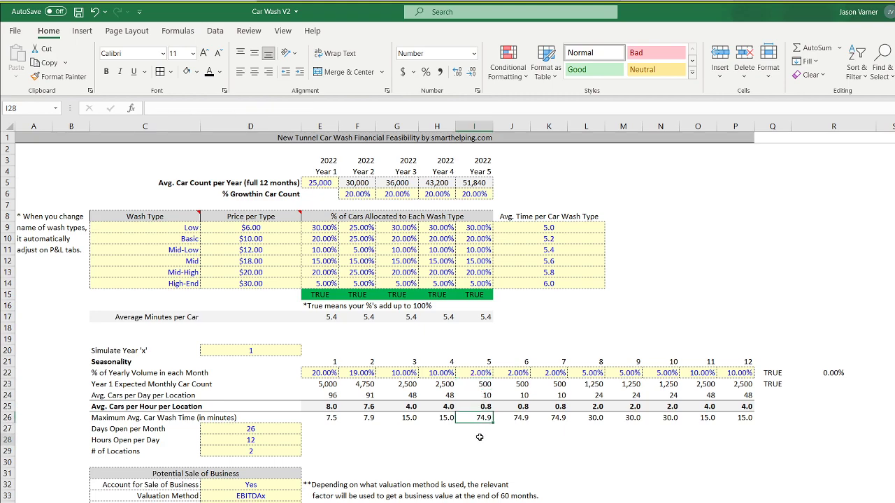
drag(479, 437, 736, 442)
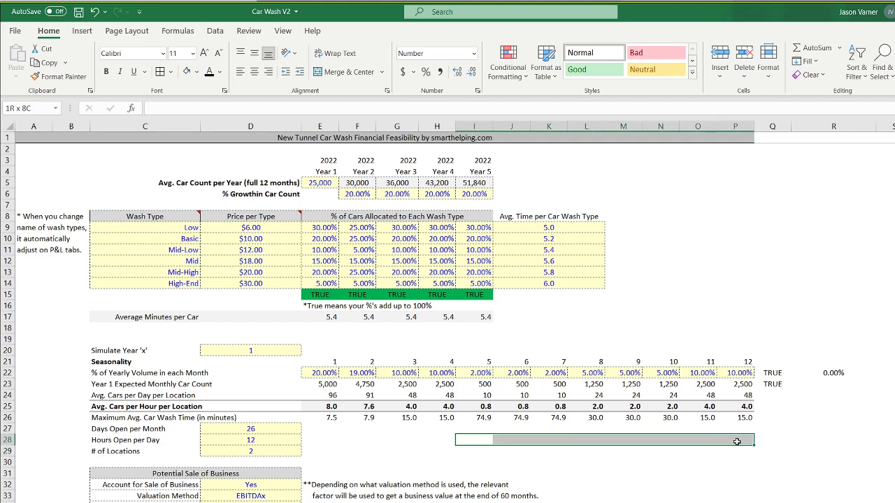
click(480, 418)
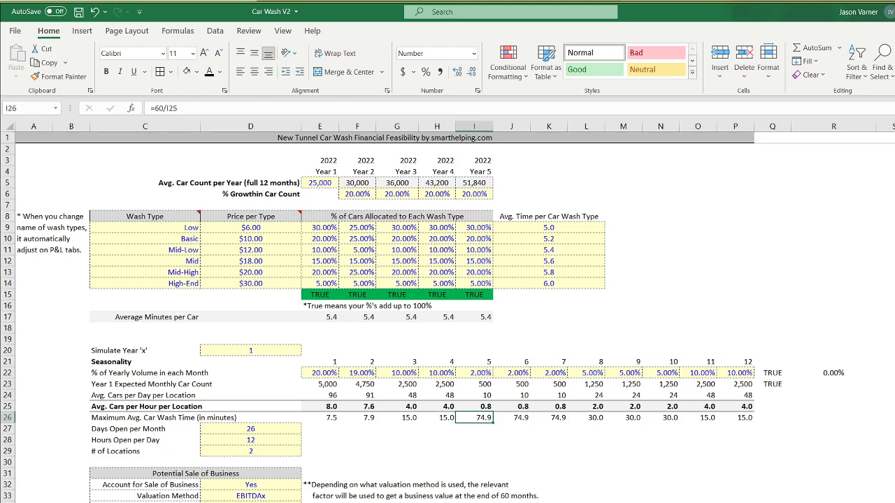
Compare the May-22 average minutes per wash in row 91 with the maximum wash time in row 82, including their labels.
key(ctrl+Page_Down)
click(540, 418)
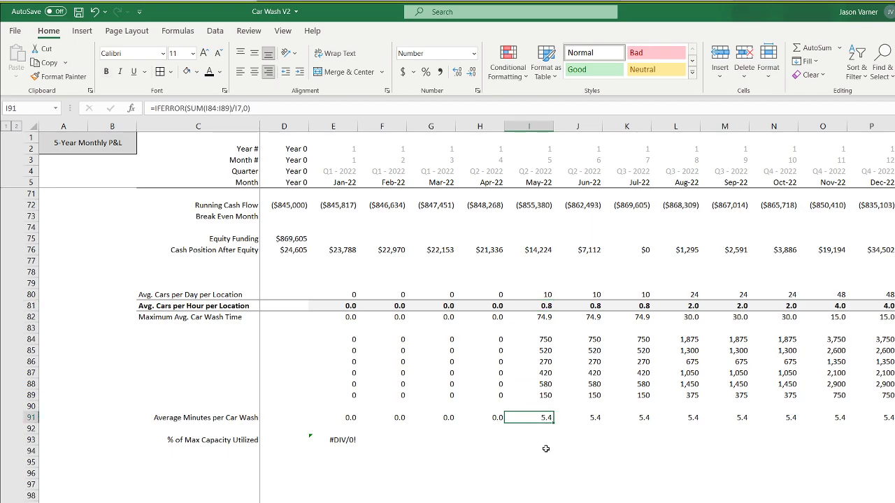
click(537, 318)
click(536, 418)
click(540, 317)
click(535, 417)
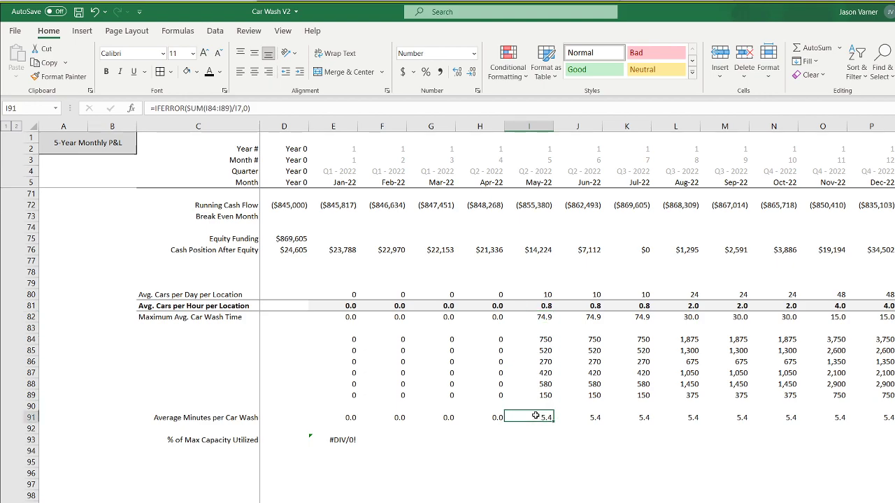
click(538, 317)
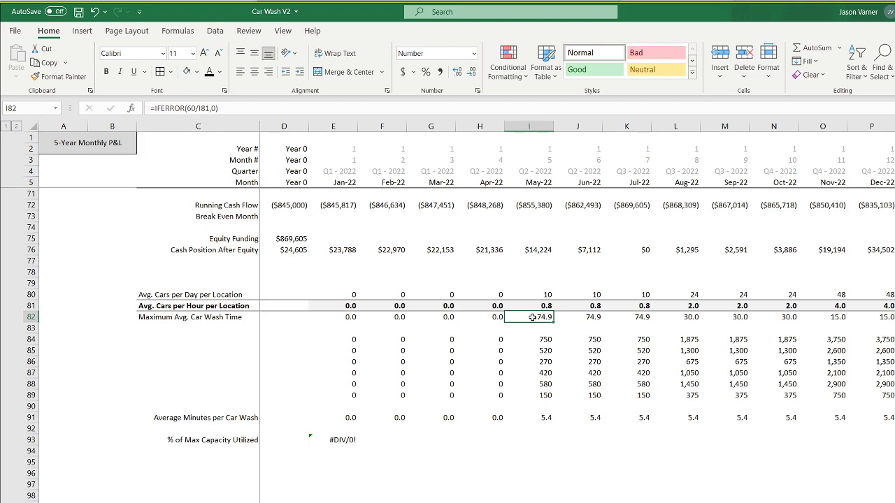
click(251, 418)
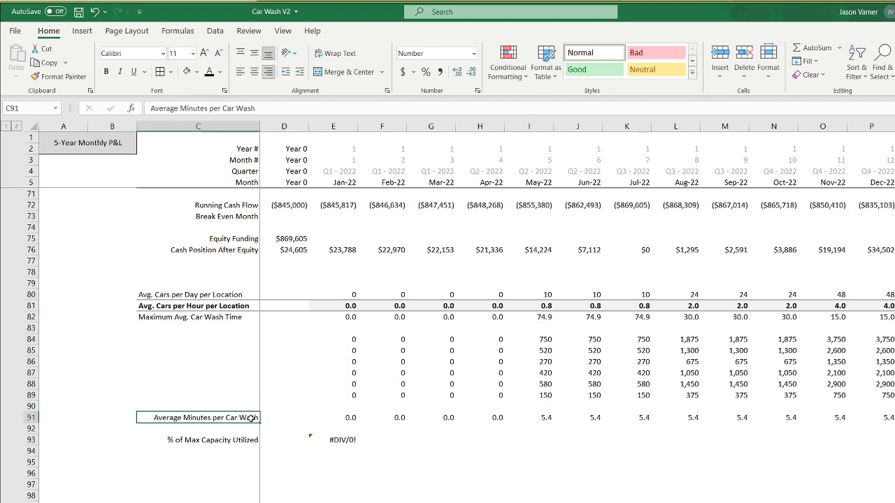
click(230, 318)
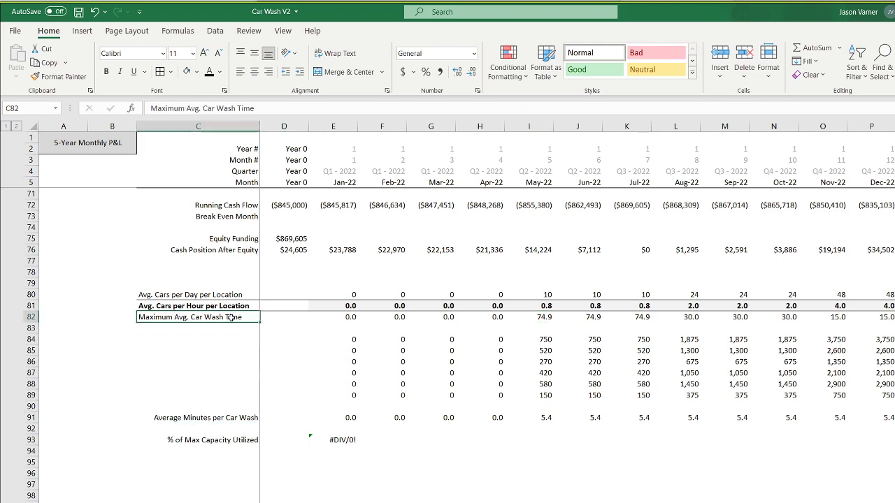
Try multiplying the May-22 average minutes per car wash by the total car count in I95, and clear the trial cell.
click(544, 465)
text(=)
click(541, 420)
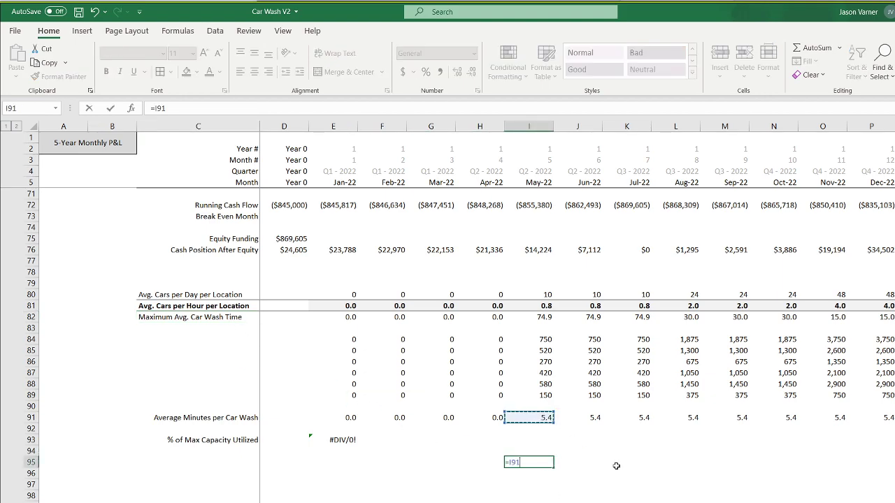
text(*)
scroll(604, 467, up, 20)
click(529, 204)
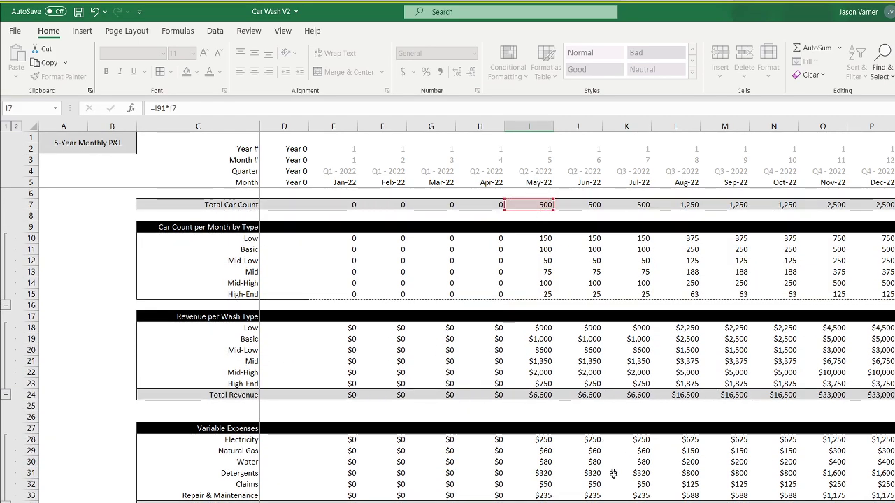
key(Return)
click(531, 474)
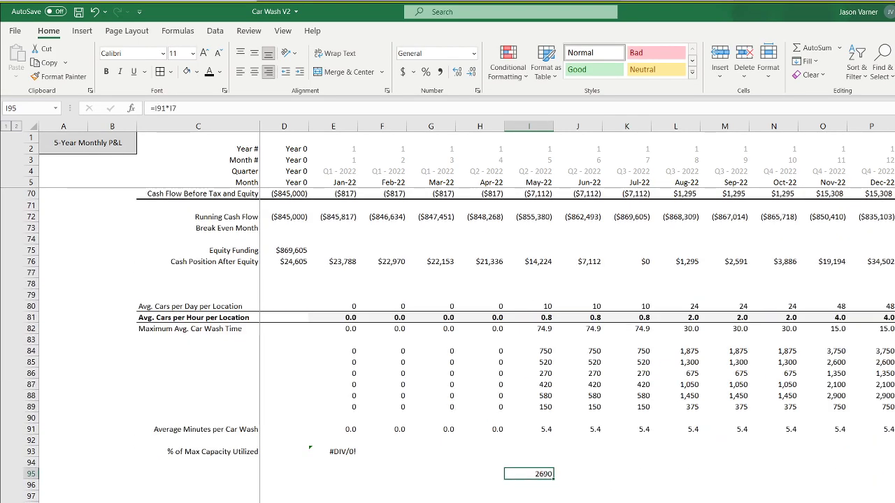
click(542, 486)
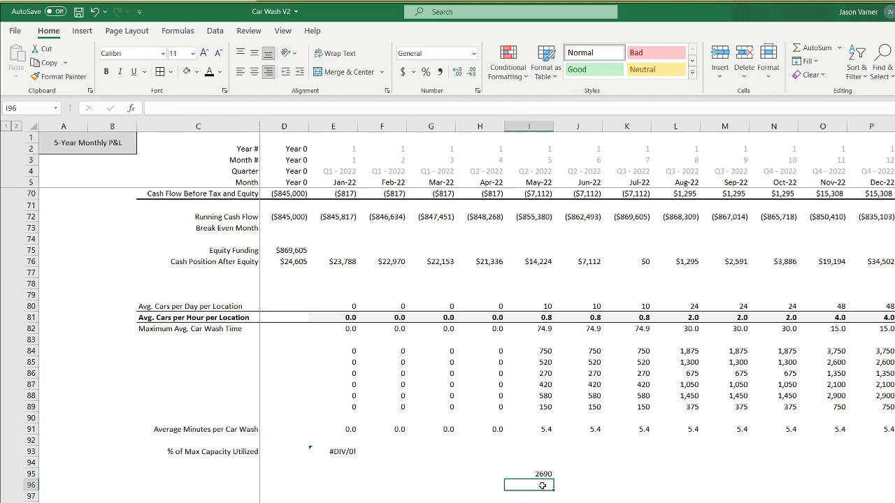
click(543, 474)
click(541, 485)
click(545, 475)
key(Delete)
click(542, 486)
Replace the label in C93 with "Available Operating Minutes".
click(248, 449)
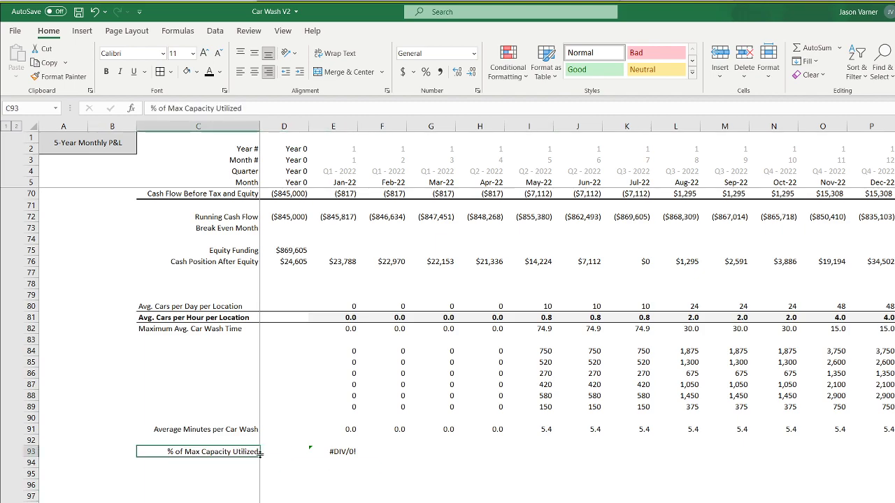
text(Ma)
key(BackSpace)
key(BackSpace)
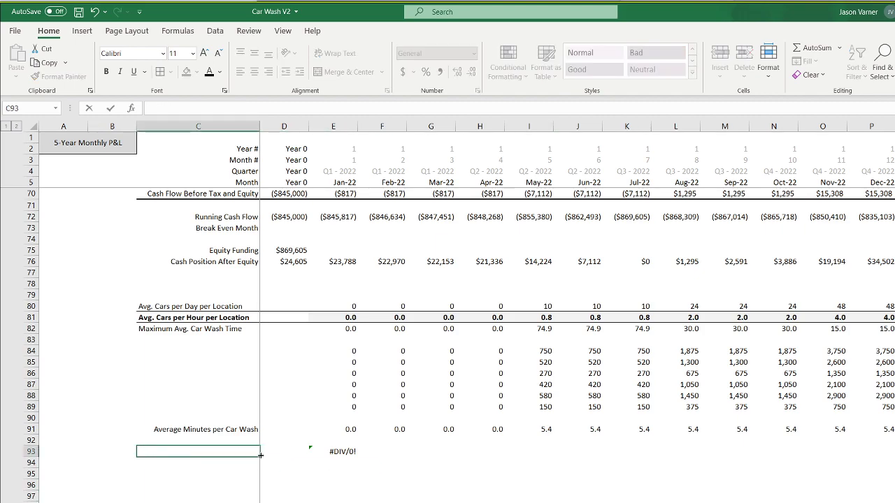
text(Available Operating Minutes)
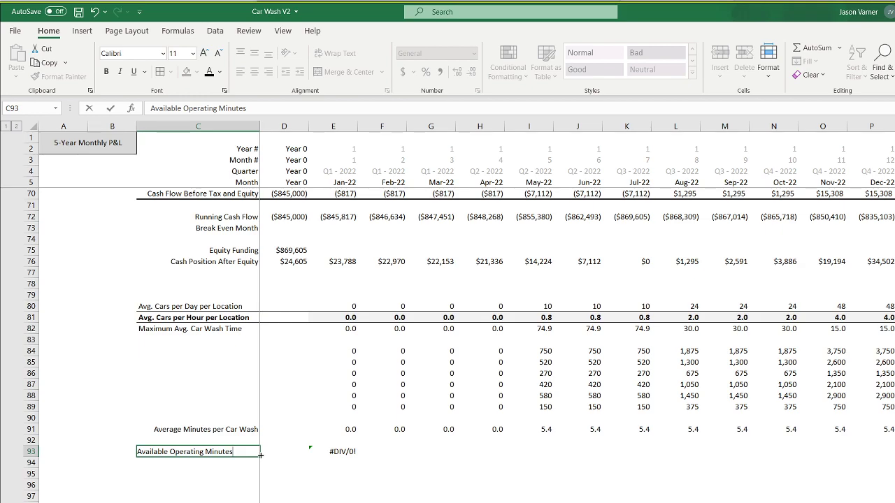
key(Return)
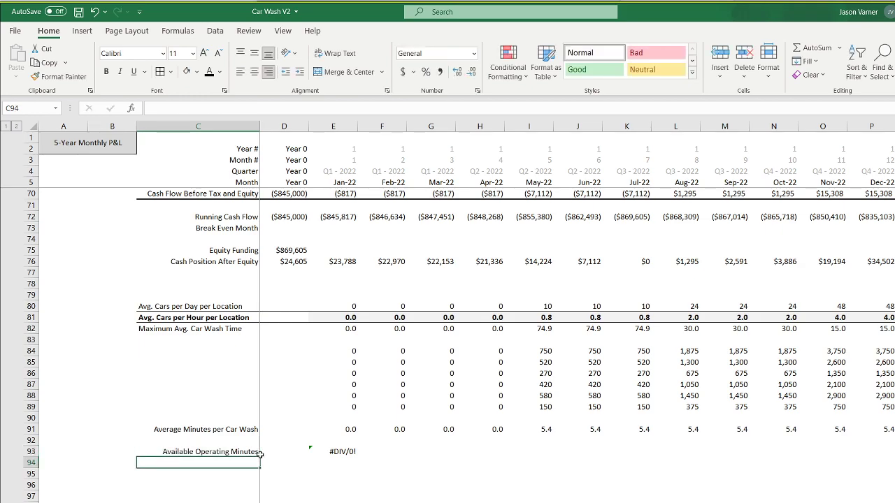
Shift the Available Operating Minutes label and its Jan-22 cell down one row, and enter "Actual Minutes Used" in C93.
drag(258, 453, 353, 464)
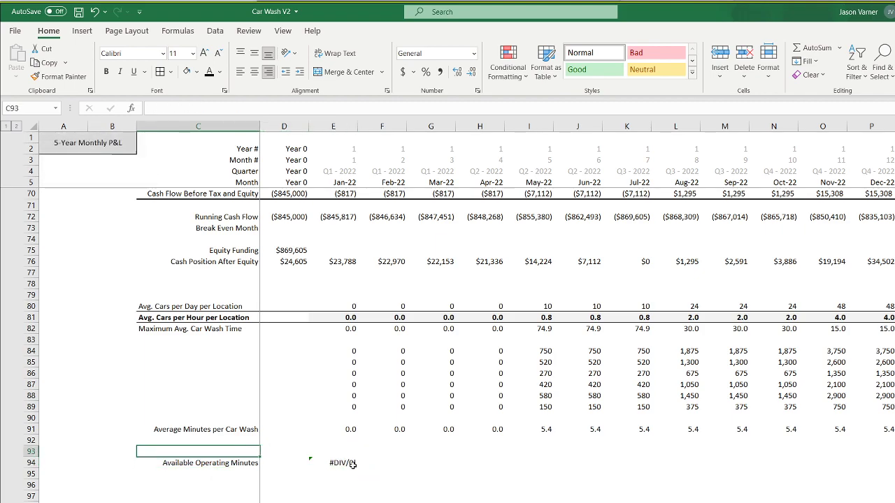
text(Actual Us)
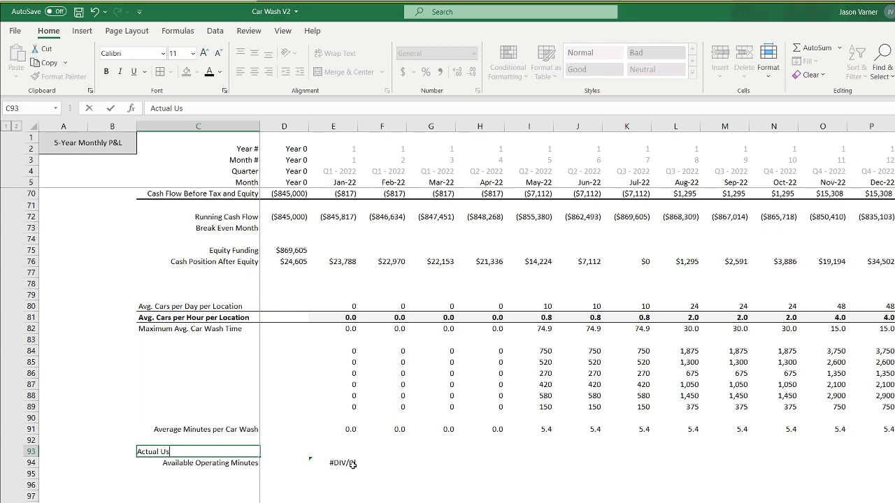
key(BackSpace)
text(sage of Operat)
key(BackSpace)
key(BackSpace)
key(BackSpace)
key(BackSpace)
key(BackSpace)
key(BackSpace)
key(BackSpace)
key(BackSpace)
key(BackSpace)
key(BackSpace)
key(BackSpace)
key(BackSpace)
key(BackSpace)
key(BackSpace)
text(Minutes Used)
key(Return)
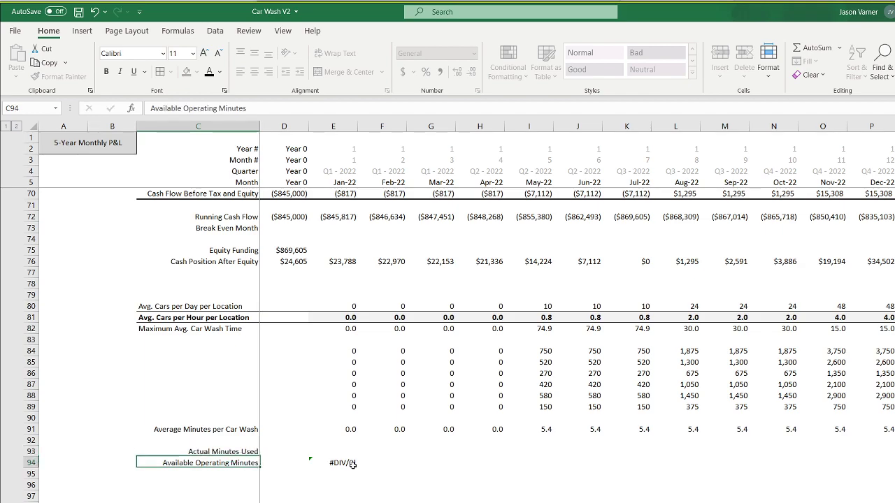
Set E94 to the Revenue Assumptions hours open per day (D28) times days open per month (D27) times 60.
click(352, 464)
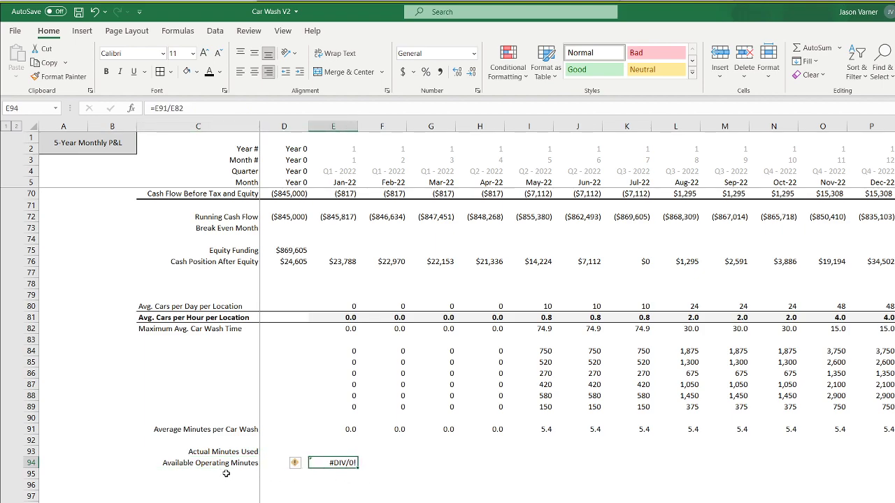
text(=)
click(168, 502)
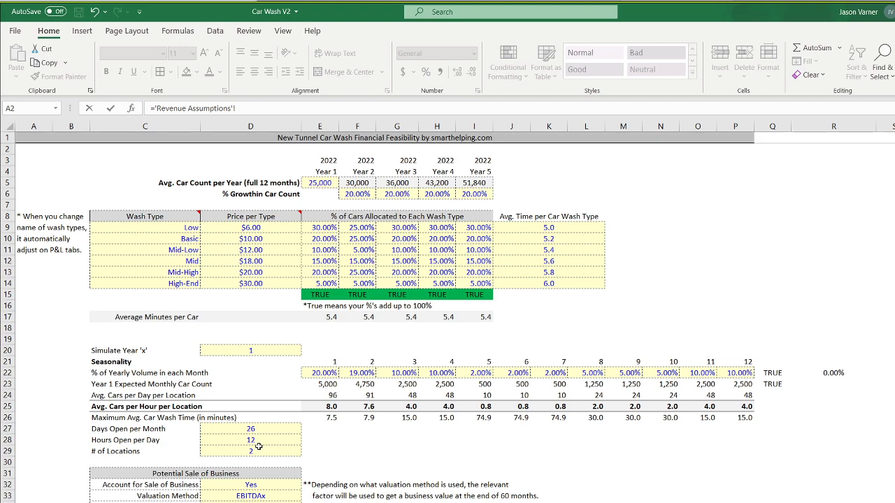
click(262, 440)
key(ctrl+c)
text(*)
click(256, 428)
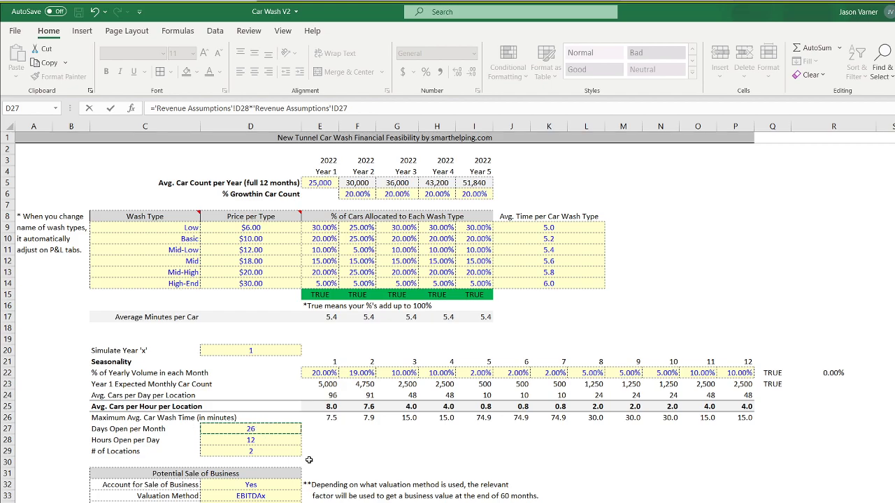
key(Return)
double_click(348, 461)
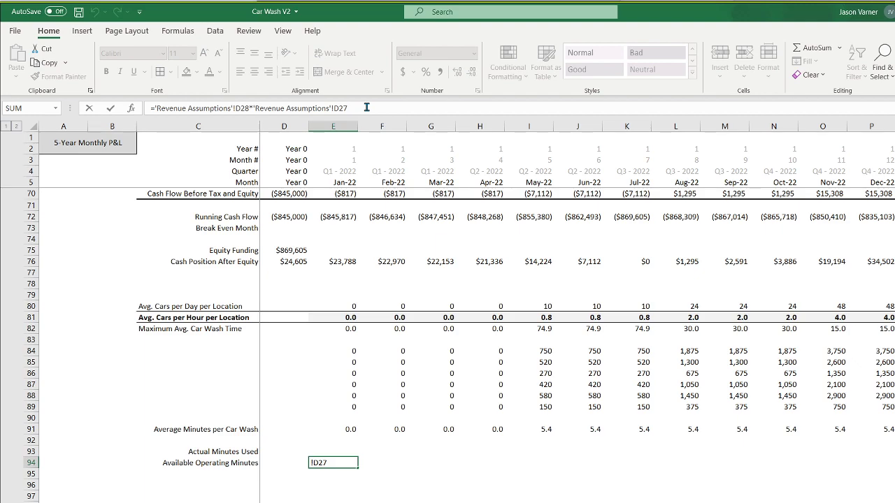
text(*52)
key(Return)
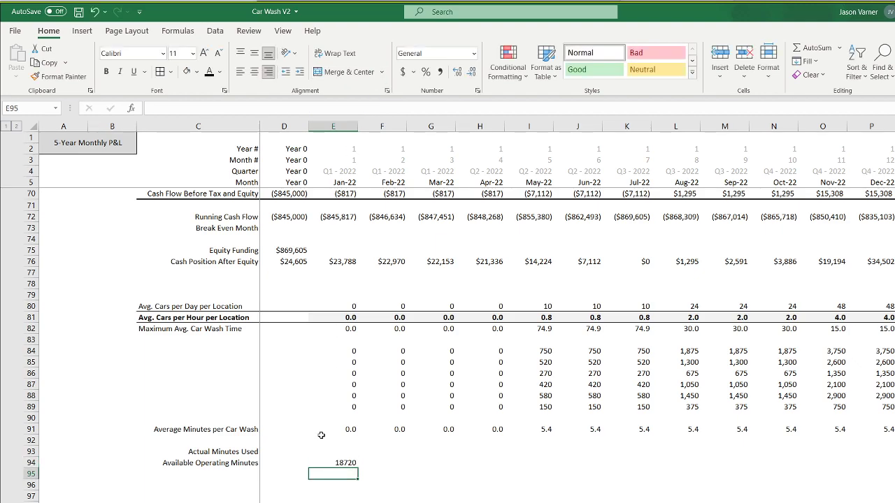
Format the Jan-22 available operating minutes in E94 as a number with a thousands separator and no decimals.
click(342, 460)
click(478, 90)
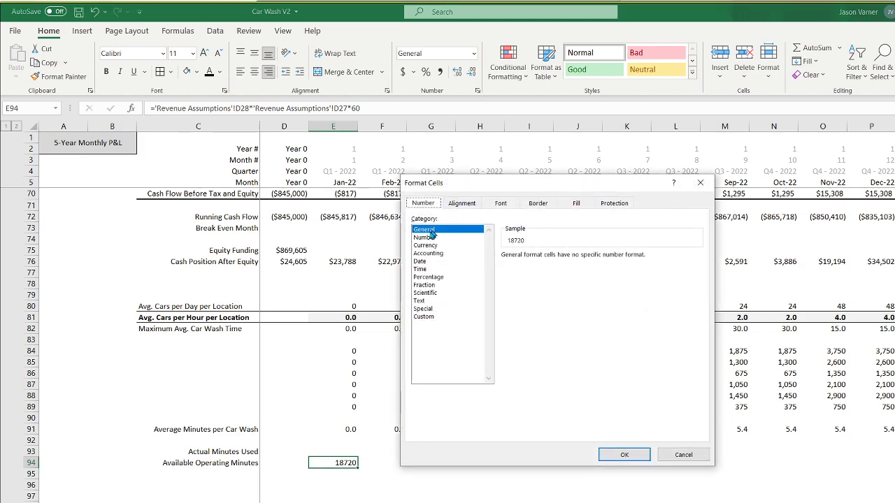
click(424, 237)
click(525, 271)
click(583, 260)
click(583, 259)
click(634, 453)
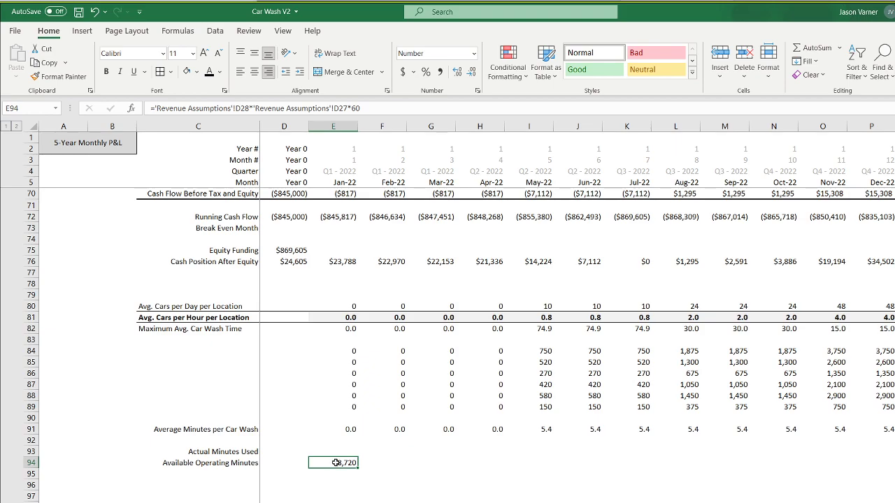
Link the Feb-22 available operating minutes in F94 to the Jan-22 value with =E94.
click(366, 463)
text(=)
click(347, 463)
key(Return)
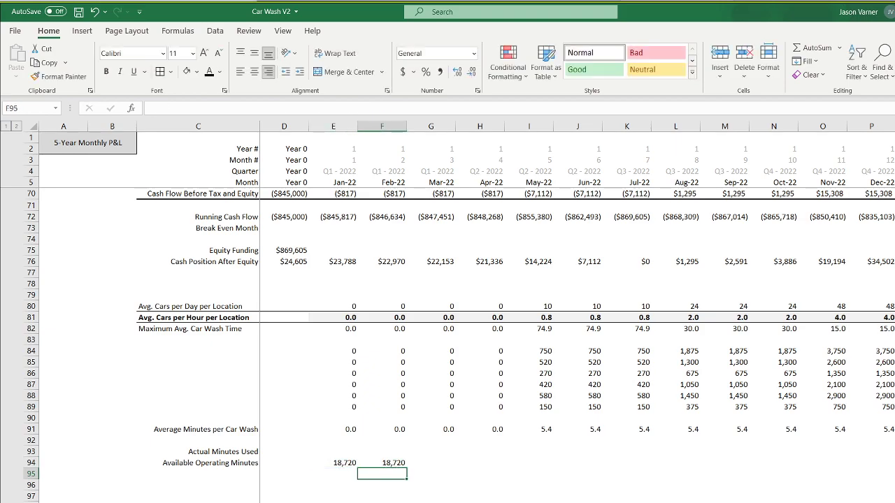
Check the operating inputs on Revenue Assumptions and multiply the E94 available minutes formula by the # of Locations in D29.
key(ctrl+Page_Up)
click(266, 429)
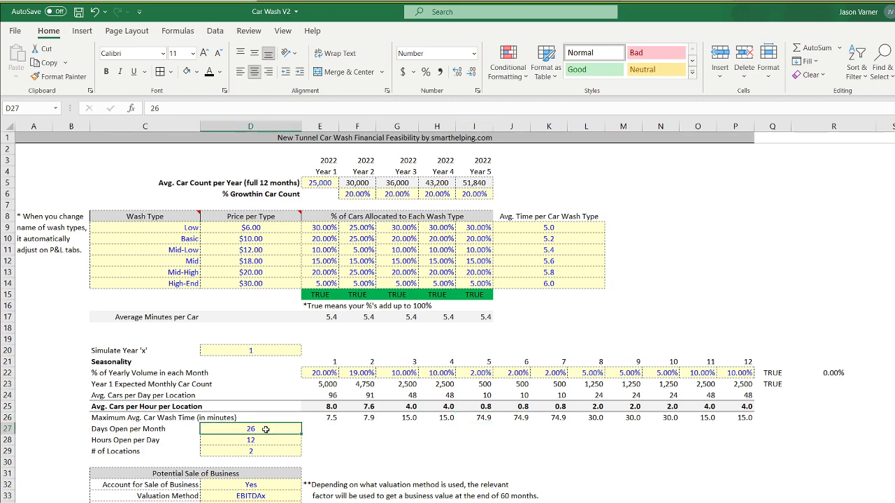
click(256, 439)
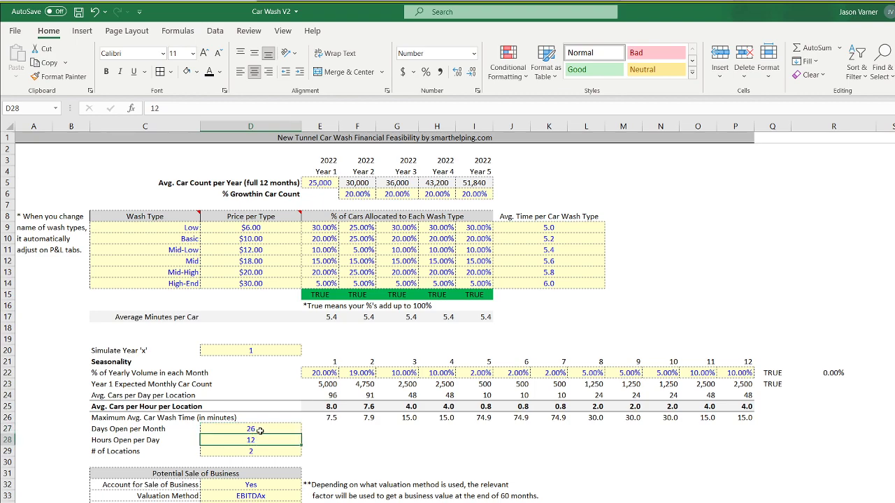
click(255, 441)
click(255, 452)
drag(256, 431, 258, 439)
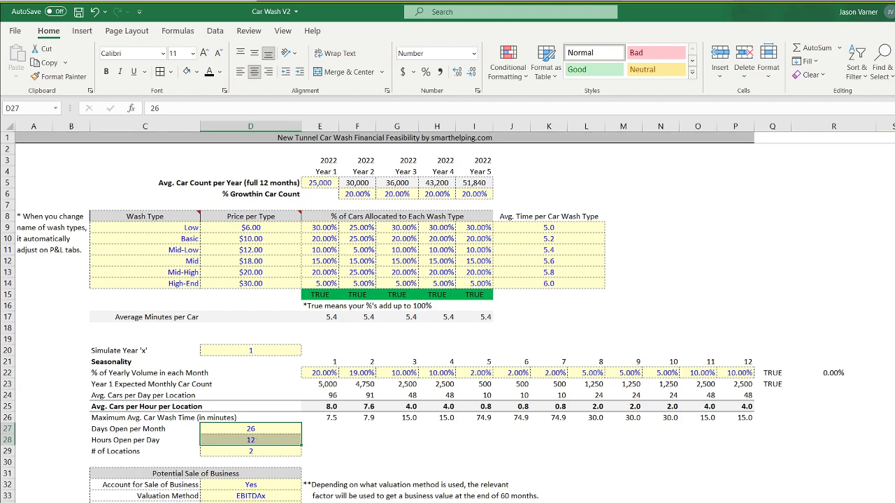
click(395, 502)
click(339, 461)
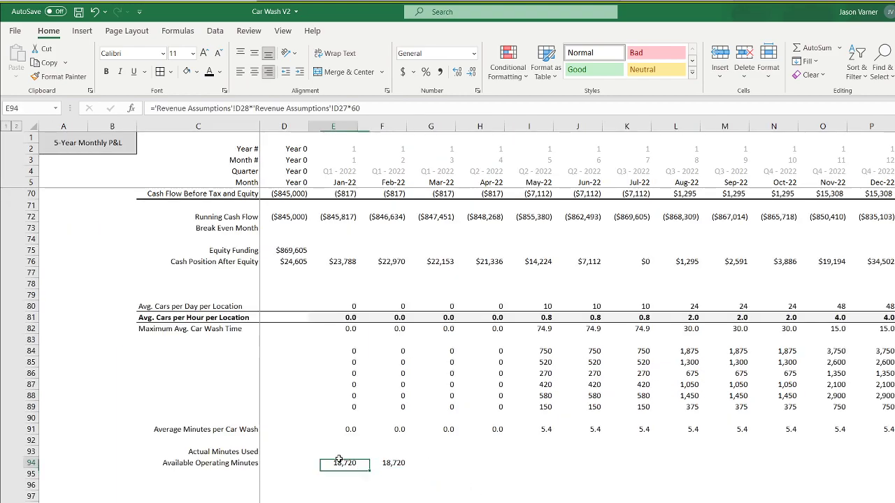
key(F2)
text(*)
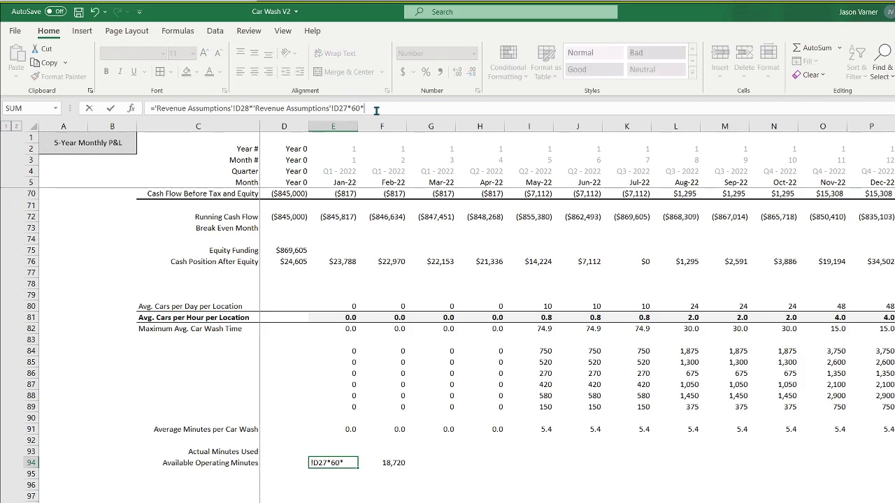
click(210, 502)
click(143, 502)
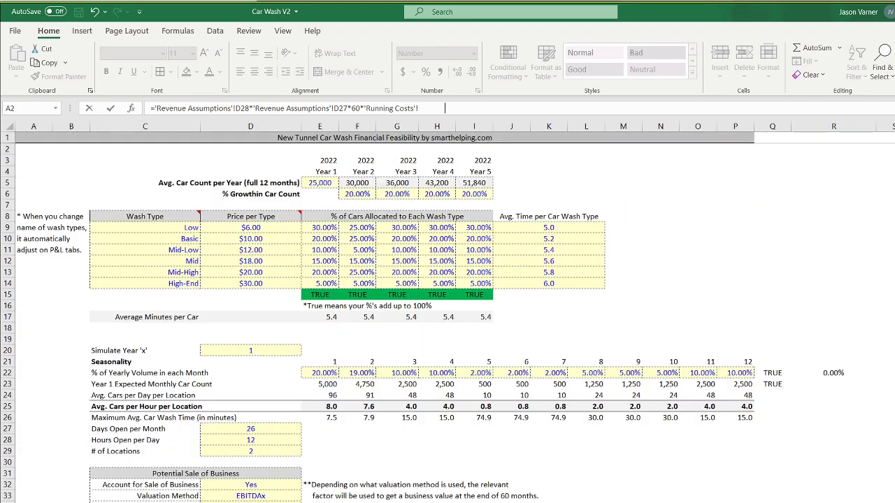
click(267, 451)
key(Return)
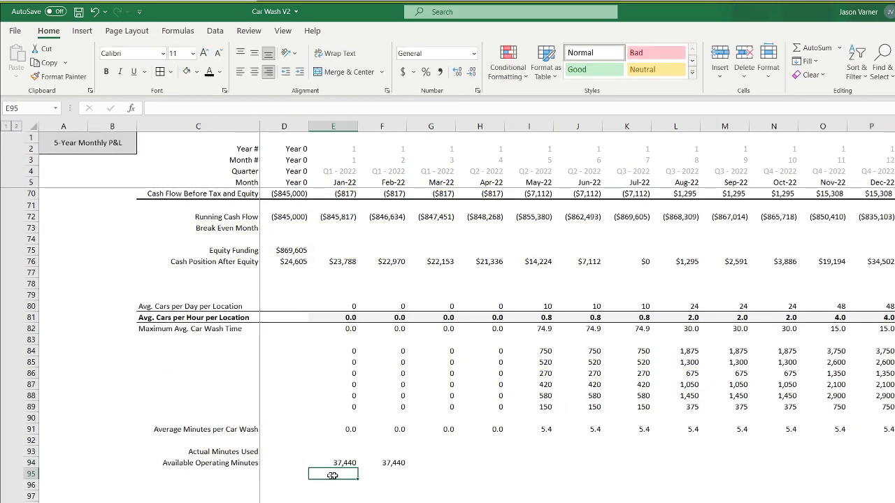
Fill the Feb-22 available operating minutes formula in F94 across row 94 through Dec-26.
click(388, 463)
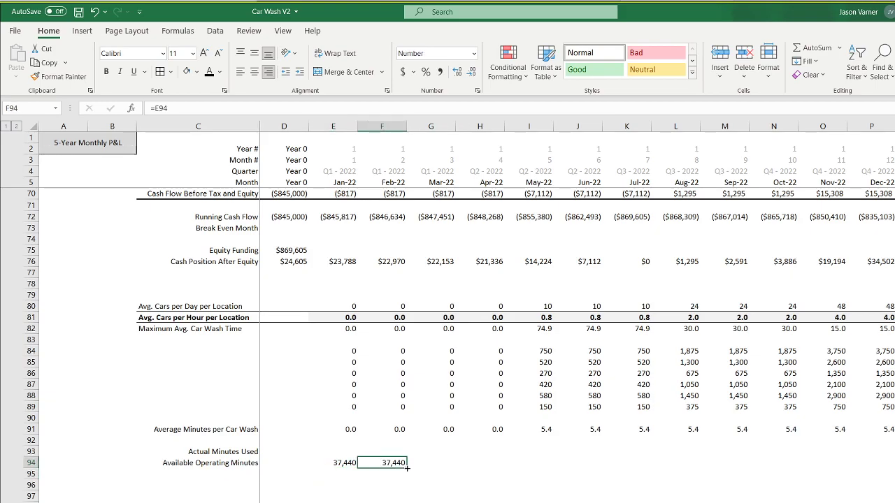
drag(407, 467, 847, 464)
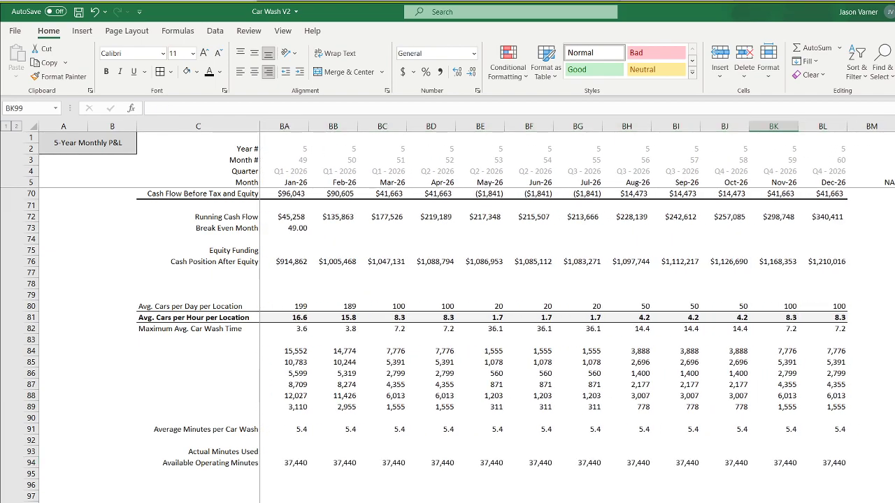
scroll(577, 335, left, 16)
Enter =SUM(E84:E89) as the Jan-22 actual minutes used in E93 and fill it across through Sep-22.
click(345, 451)
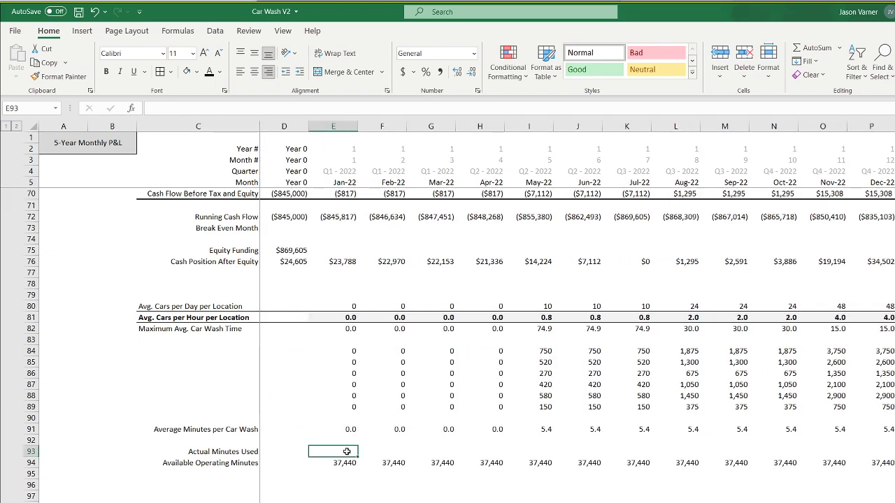
click(797, 50)
drag(352, 349, 343, 406)
key(Return)
click(345, 452)
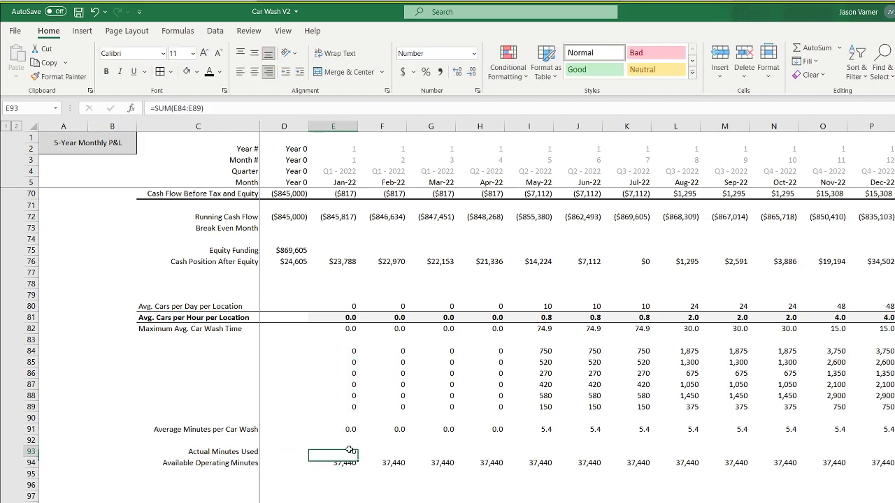
drag(345, 451, 737, 452)
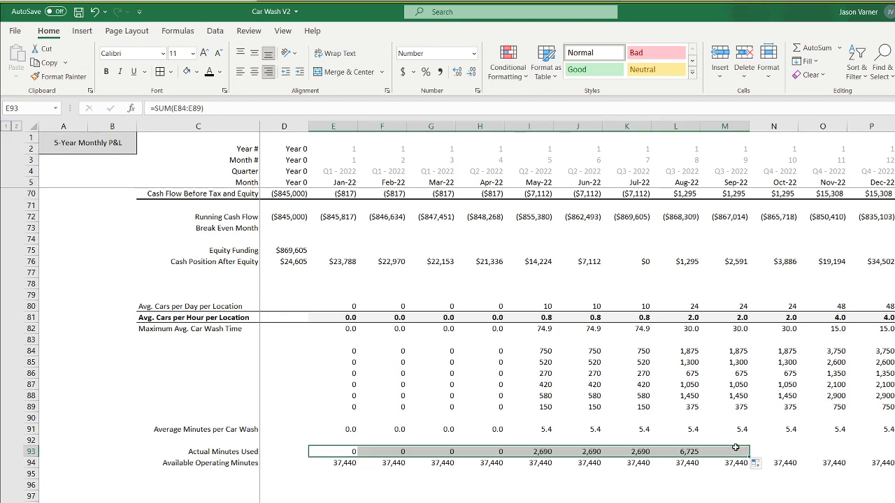
Examine the May-22 minutes formula in I84 and the Low wash car count it references.
double_click(539, 349)
scroll(470, 419, up, 15)
scroll(471, 420, up, 7)
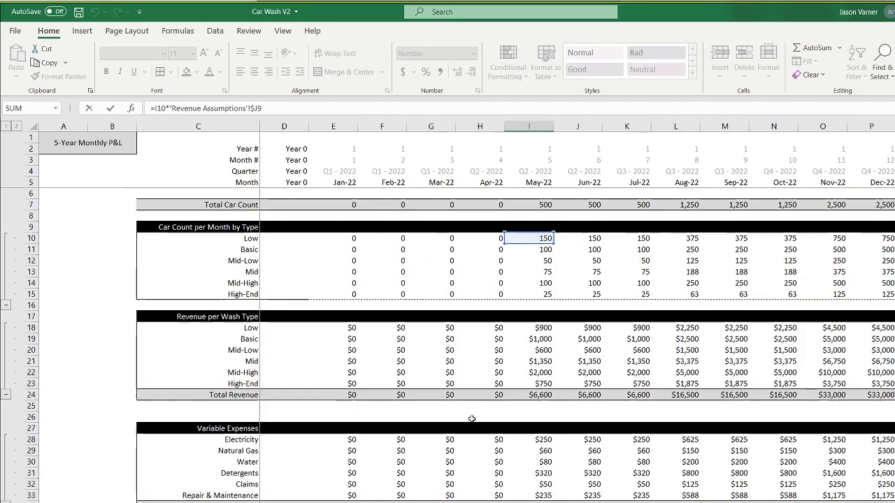
key(Return)
scroll(531, 293, down, 20)
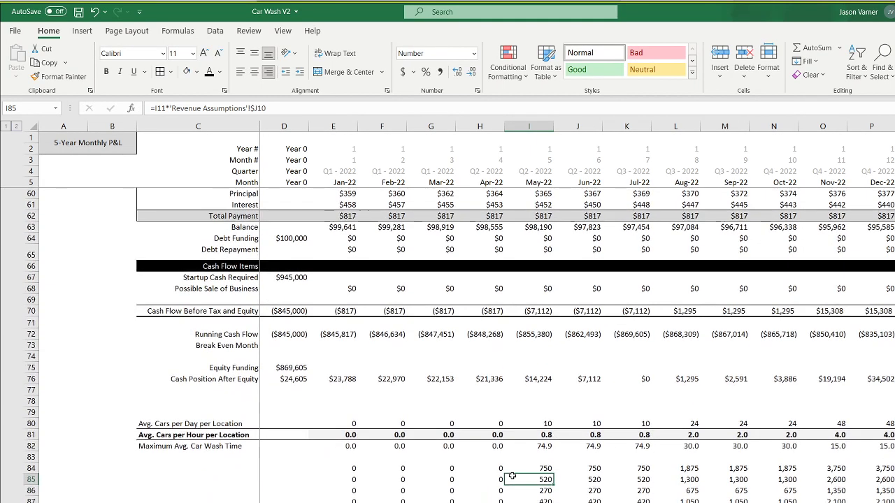
Extend the actual minutes used formula in row 93 from May-22 through Dec-26.
click(538, 440)
drag(553, 445, 890, 446)
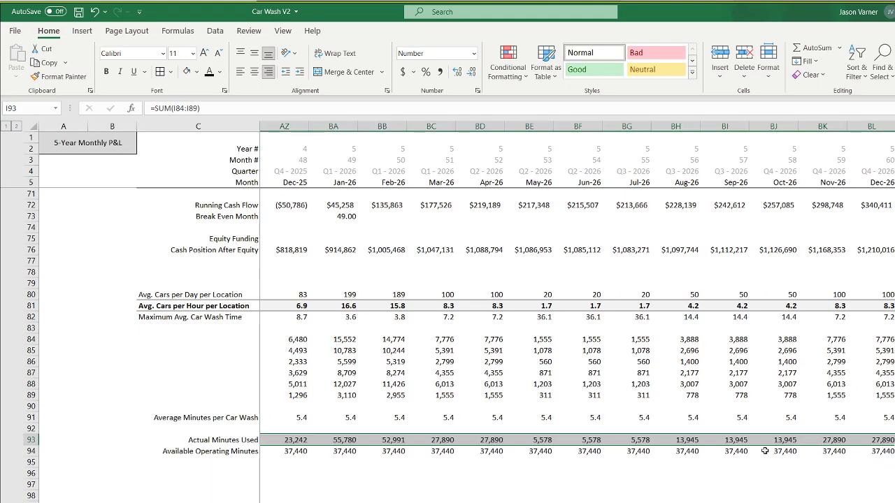
click(729, 452)
click(684, 451)
click(641, 451)
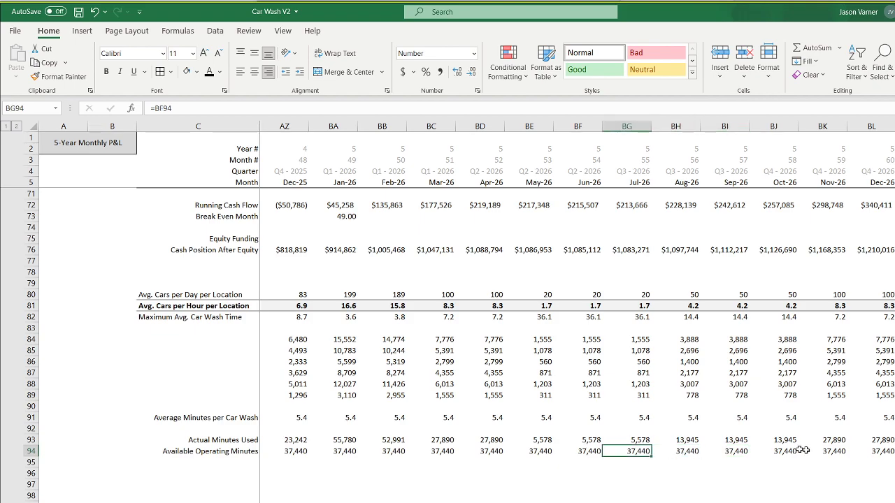
Label cell C96 "% of Max Capacity Utilized" below the available operating minutes row.
scroll(577, 307, left, 15)
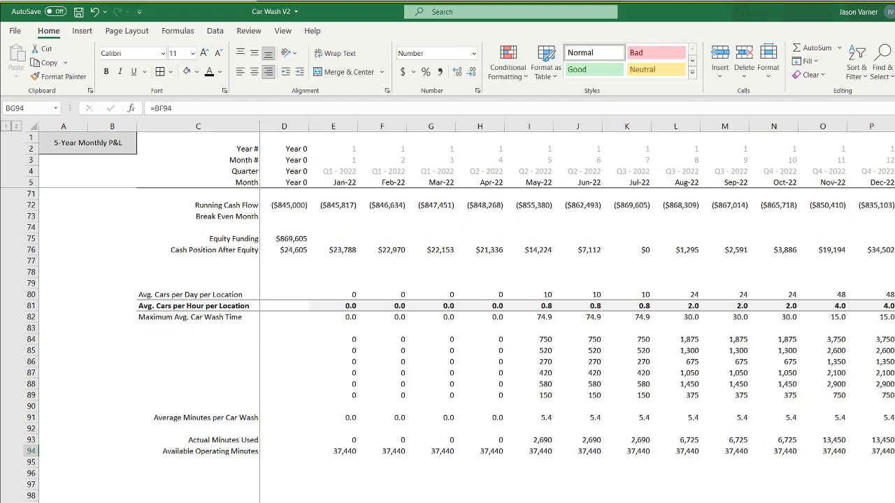
click(238, 472)
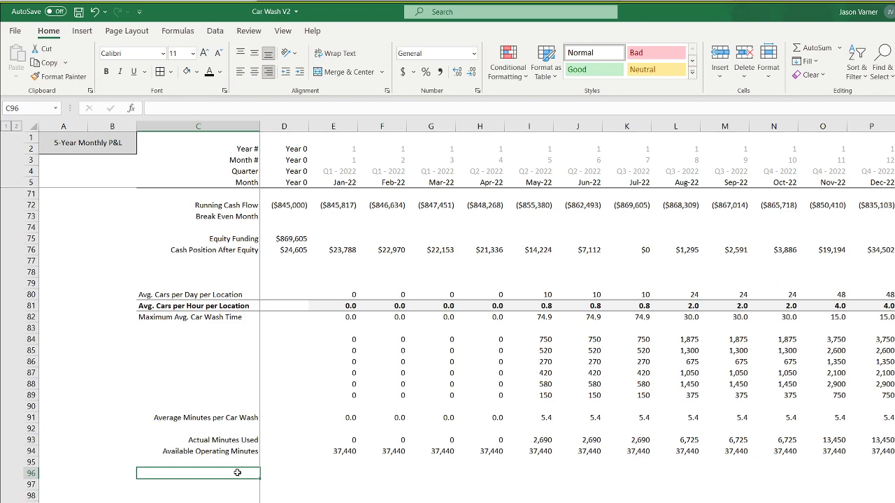
text(% of Max)
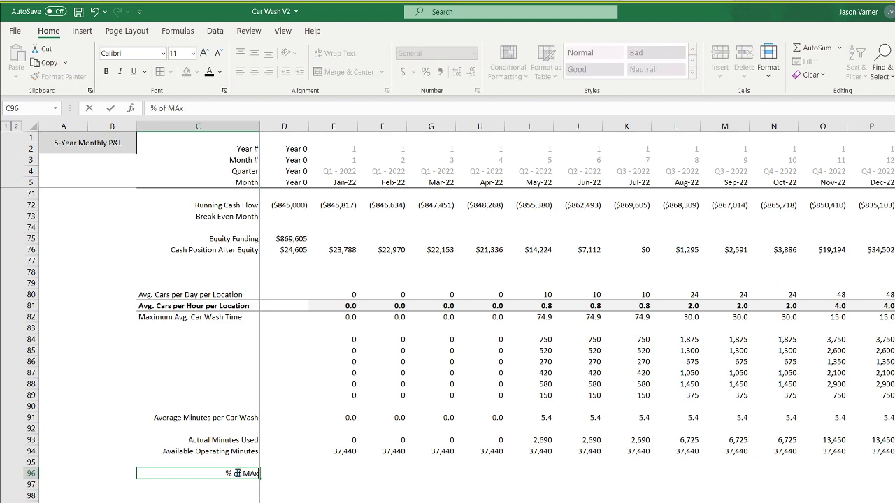
text( Capacity)
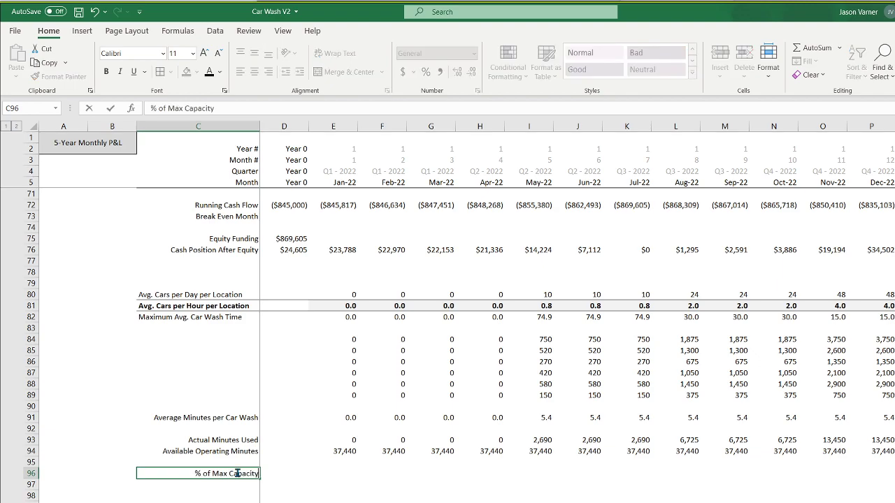
text( Utilized)
key(Return)
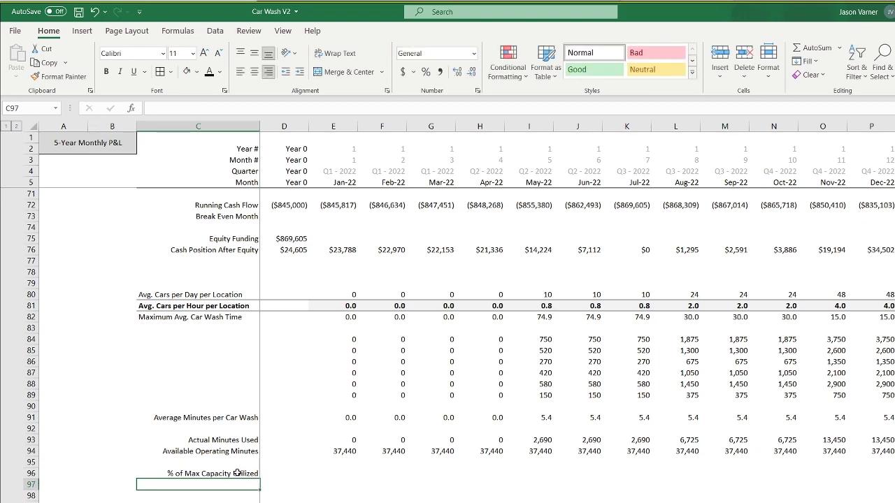
Enter =E93/E94 as the Jan-22 capacity utilization in E96 and format it as a percentage.
key(Up)
key(Right)
key(Right)
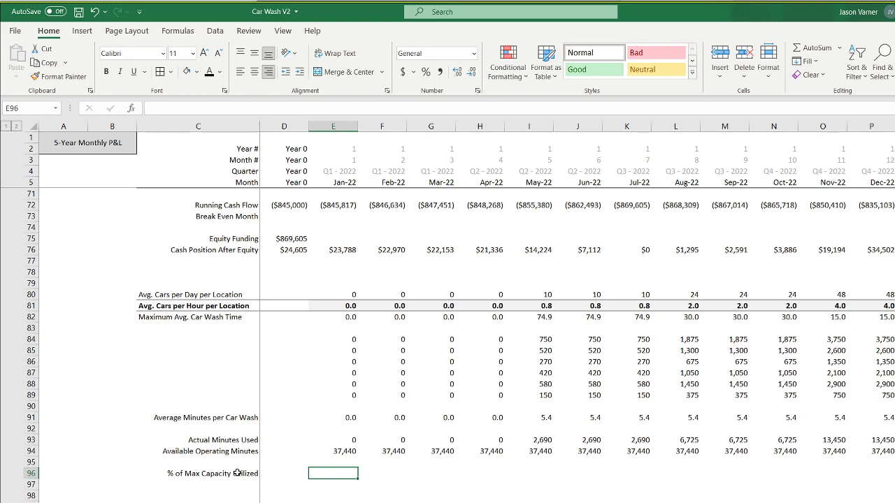
text(=)
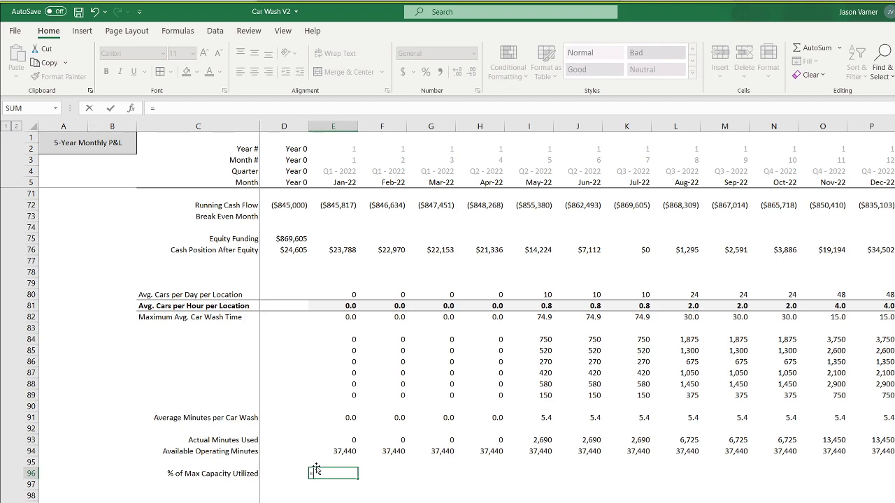
click(348, 439)
text(/)
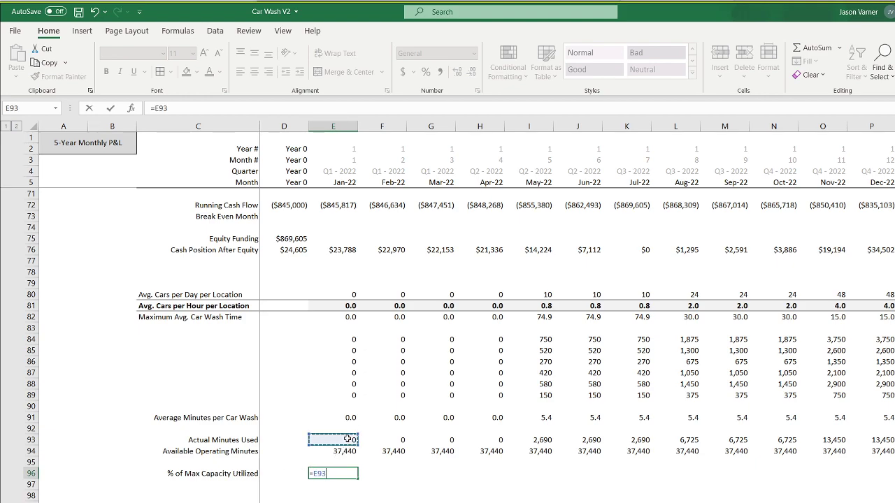
click(341, 452)
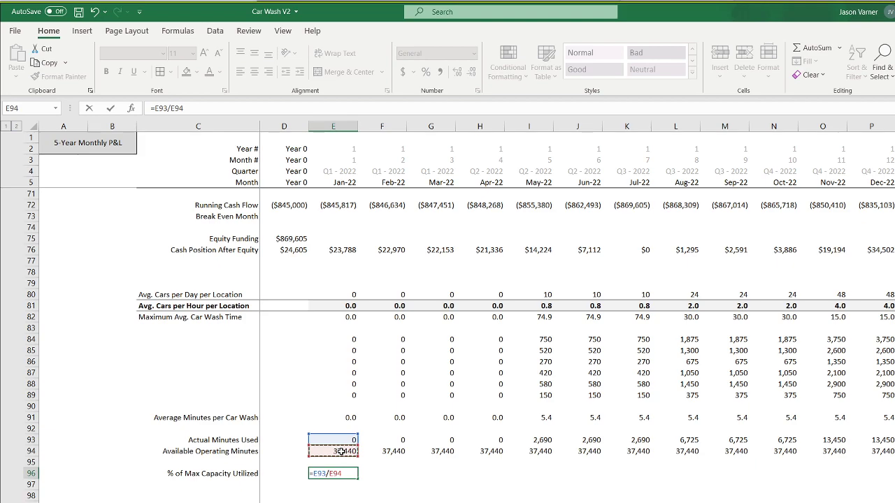
key(Return)
click(340, 472)
click(425, 72)
Fill the % of Max Capacity Utilized formula across row 96 through Dec-26.
drag(357, 479, 842, 480)
click(545, 475)
drag(553, 478, 844, 479)
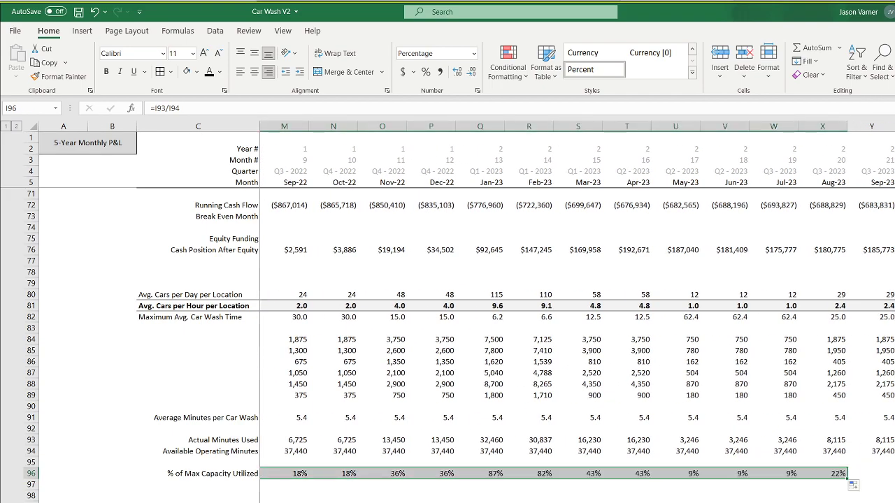
click(504, 476)
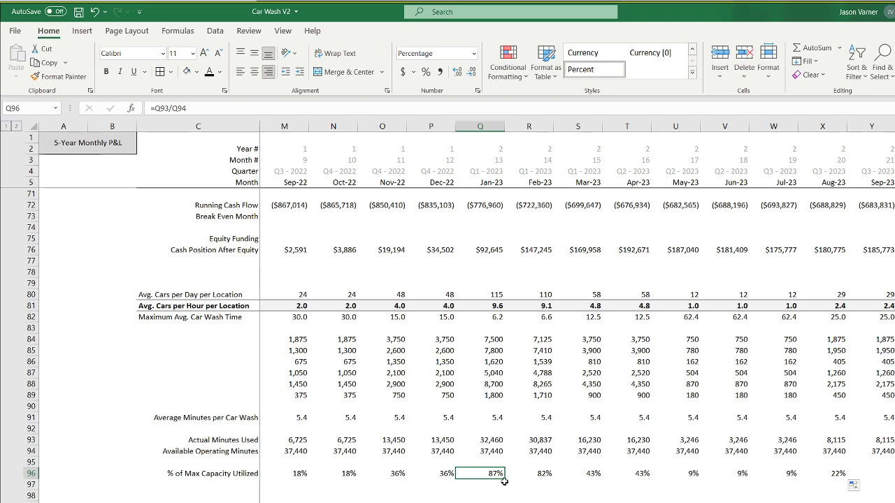
drag(505, 479, 845, 476)
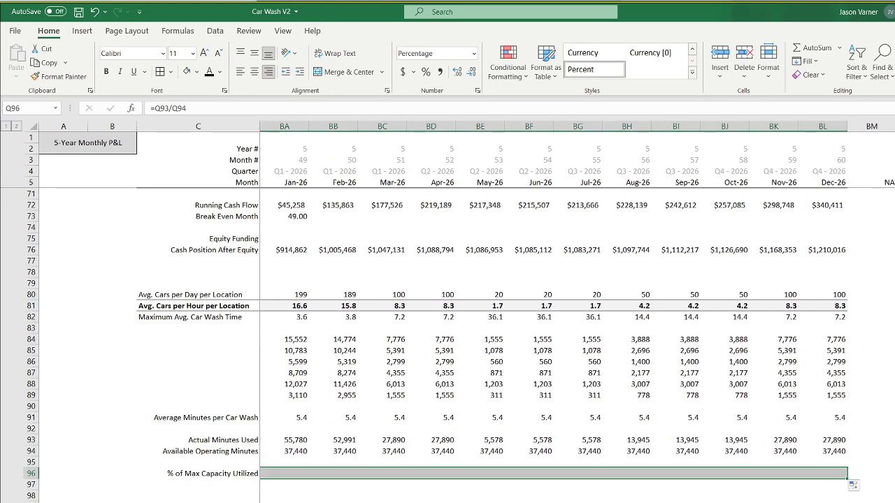
click(725, 502)
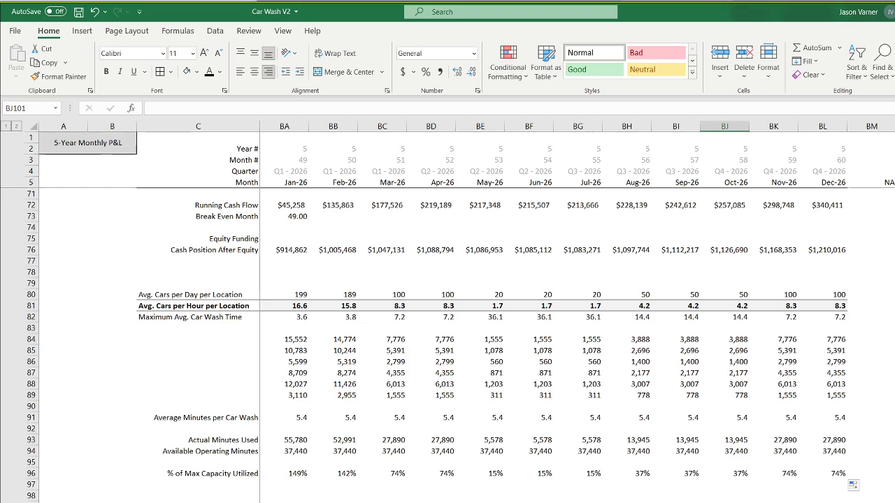
Review the Jan-26 and Feb-26 capacity percentages in row 96 and save the workbook.
click(337, 475)
scroll(652, 492, left, 7)
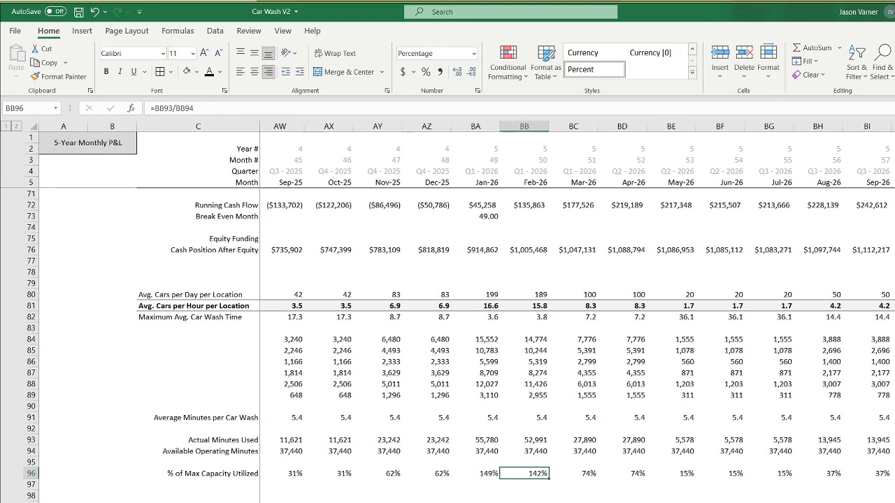
drag(639, 474, 671, 475)
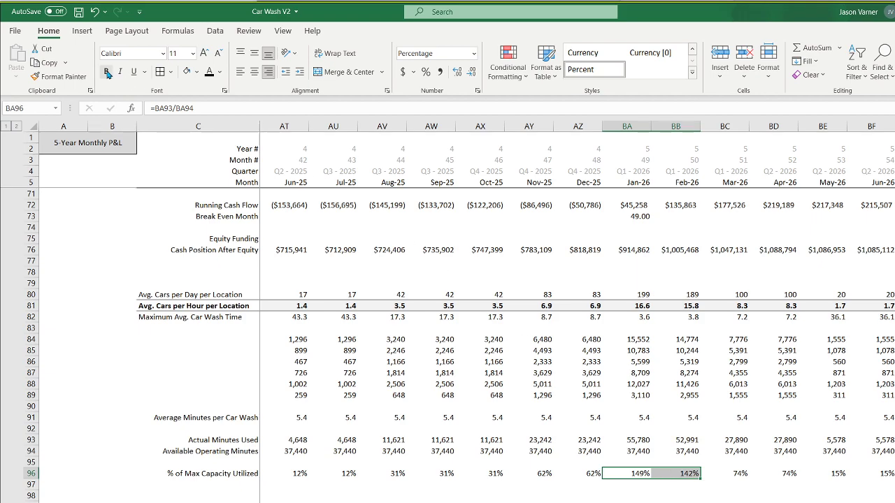
click(77, 12)
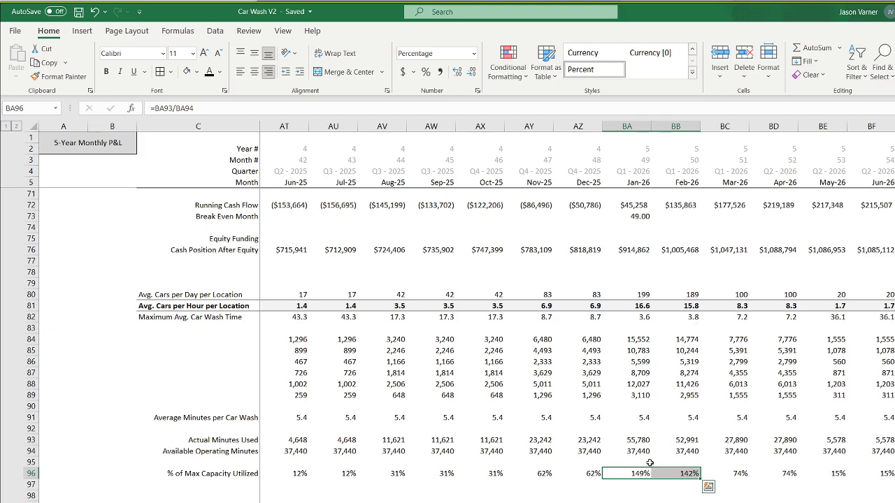
Compare the Jan-26 actual and available minutes, and the average minutes per wash against the maximum average wash time.
click(640, 441)
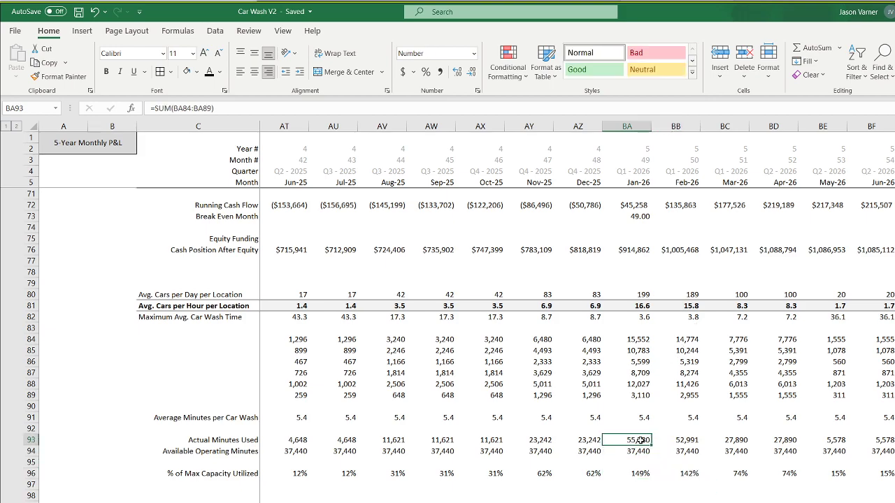
click(640, 452)
click(641, 440)
click(639, 452)
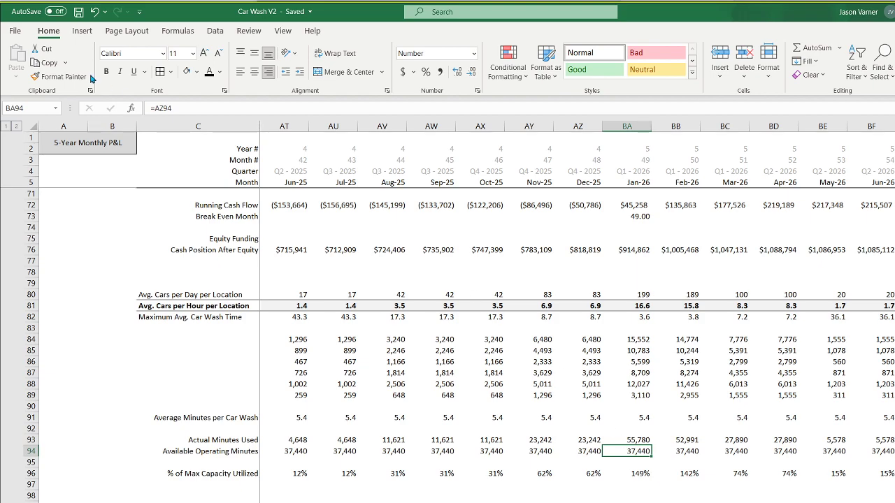
drag(643, 417, 580, 416)
click(636, 419)
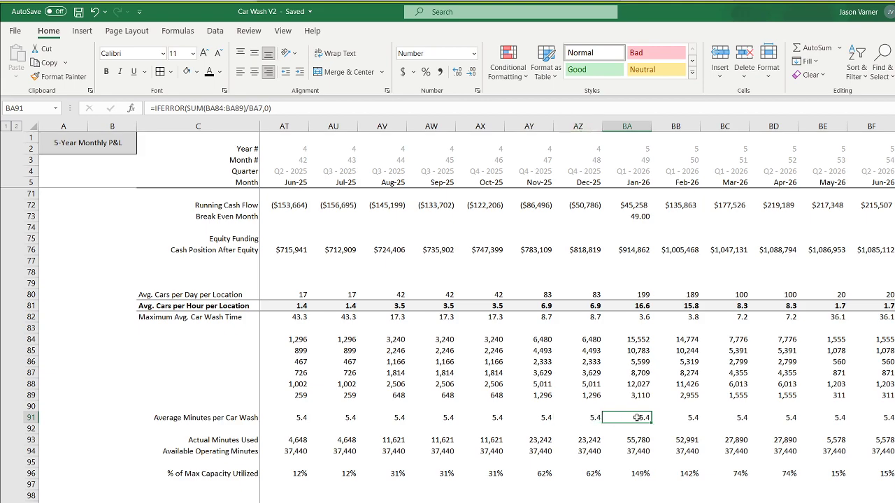
click(638, 318)
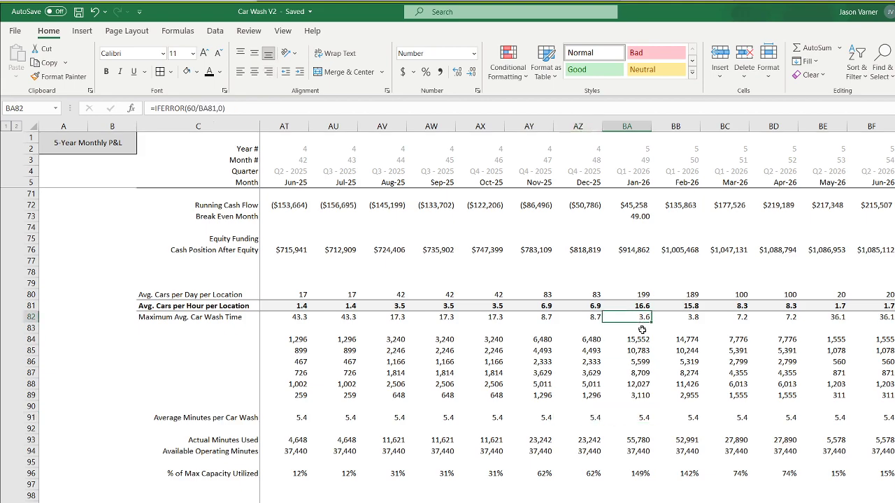
click(640, 418)
click(635, 318)
click(641, 502)
text(=)
click(639, 318)
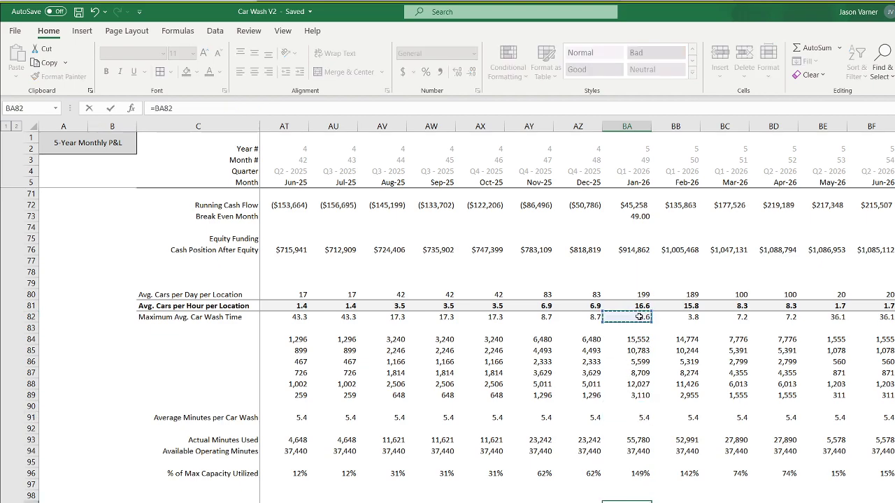
text(/)
key(BackSpace)
key(BackSpace)
key(BackSpace)
key(BackSpace)
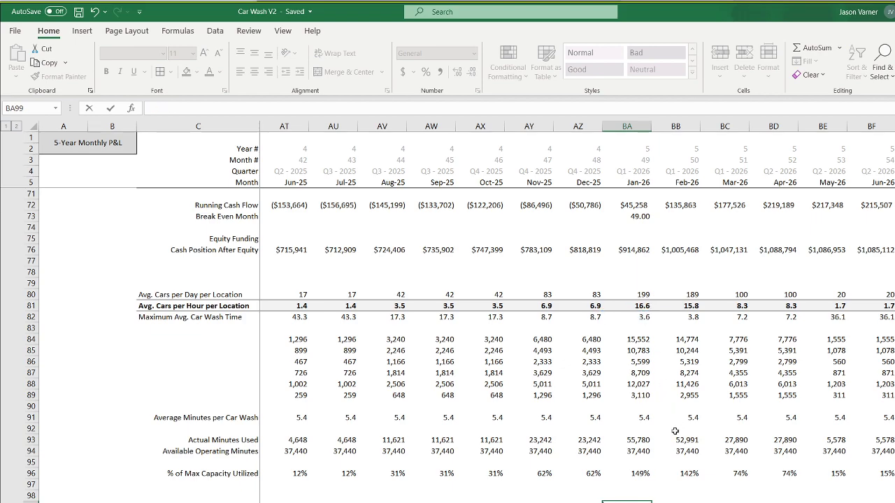
Enter =BA91/BA82 in BA99 to cross-check the Jan-26 capacity utilization and save the workbook.
click(641, 417)
text(/)
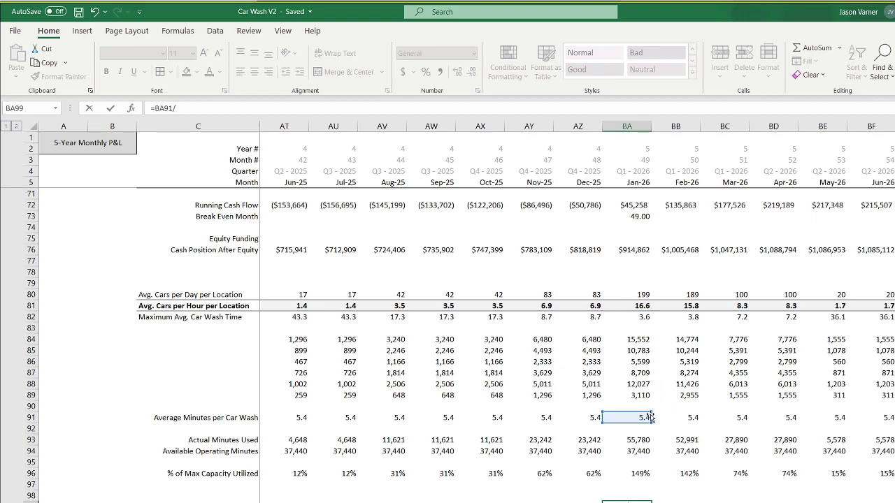
click(642, 318)
key(Return)
key(Up)
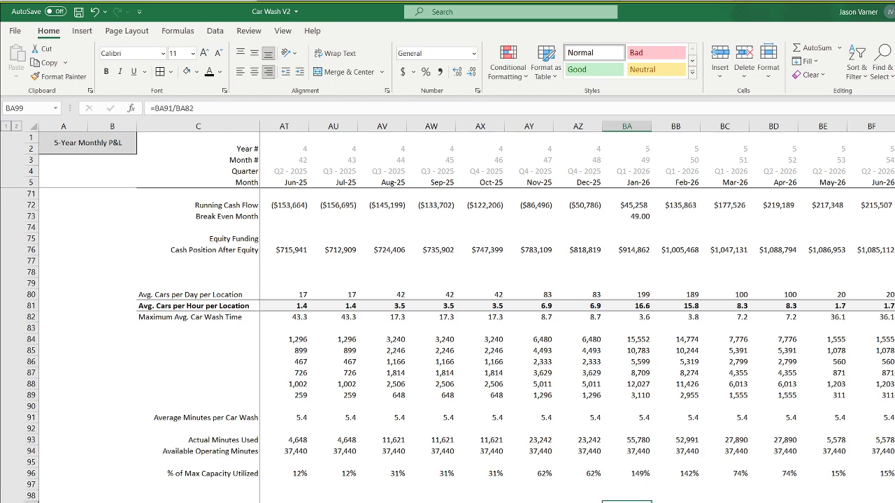
key(F2)
key(Return)
click(78, 11)
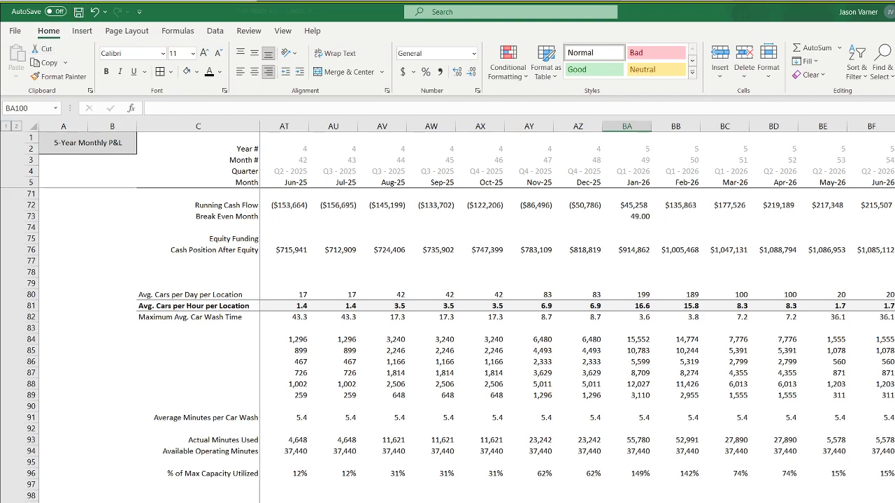
Examine the # of Locations input and the month 1 share of yearly volume on the car wash assumptions sheet.
scroll(578, 311, left, 14)
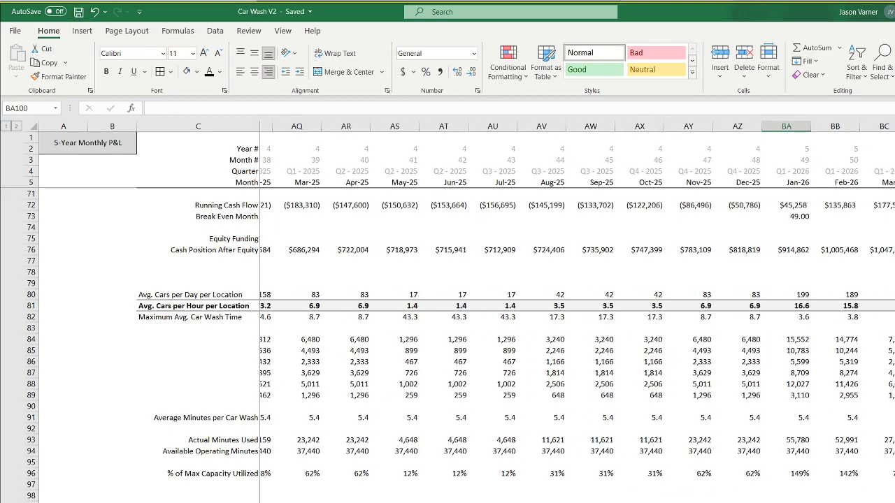
key(ctrl+Page_Up)
key(ctrl+Page_Up)
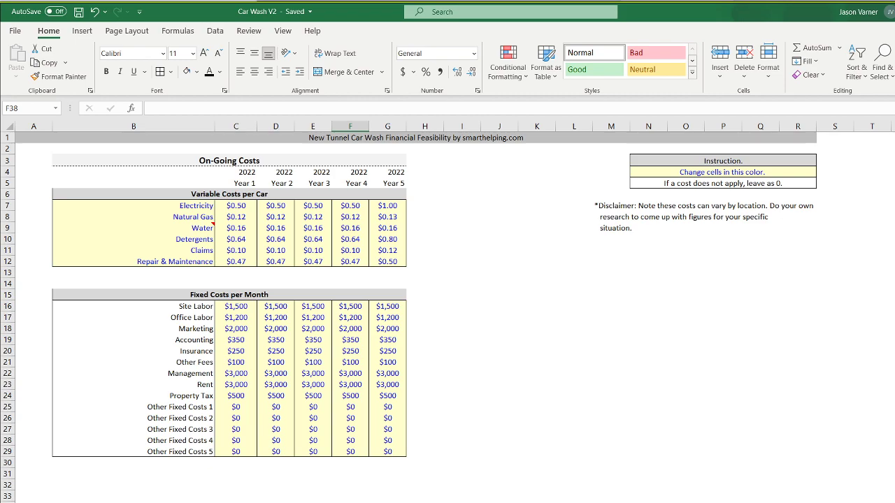
key(ctrl+Page_Up)
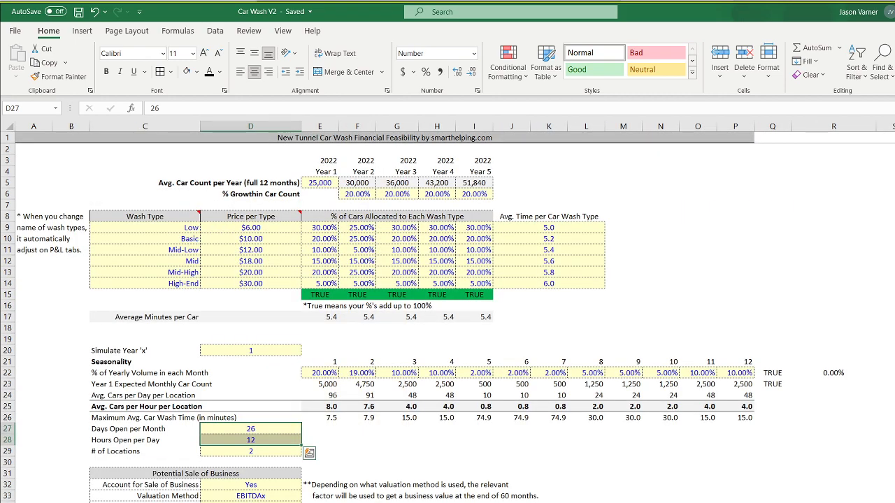
click(275, 451)
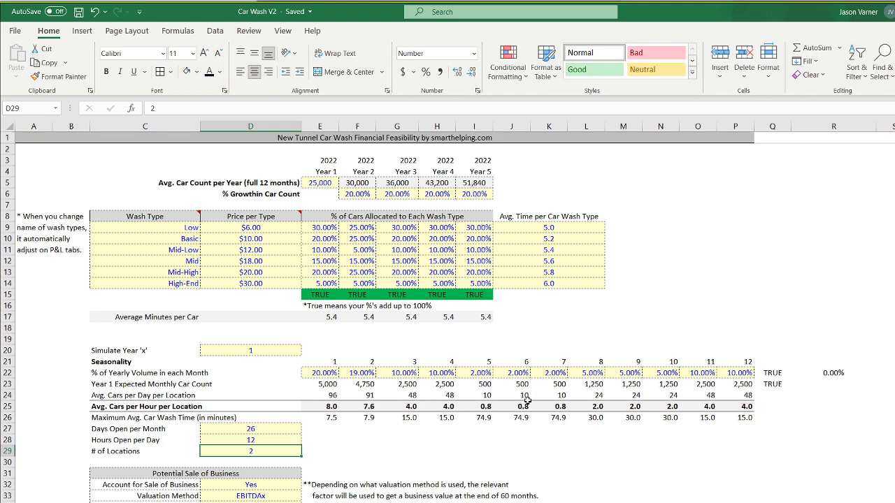
click(323, 374)
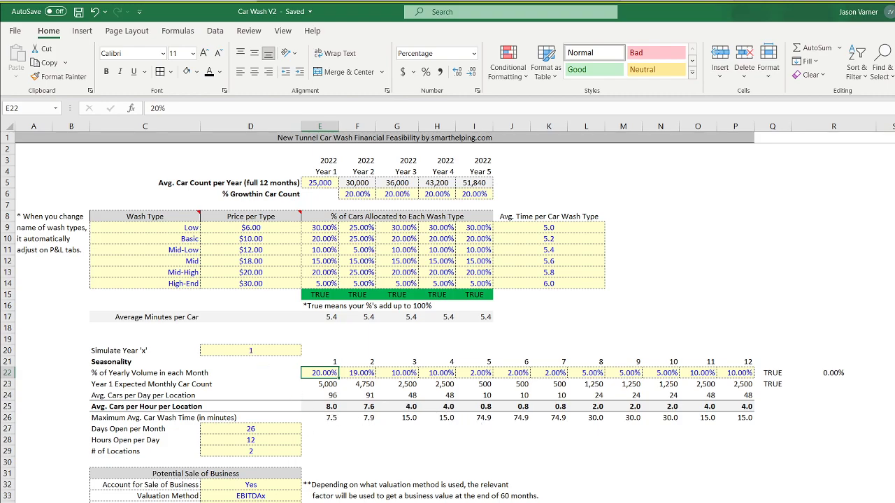
Conditionally format row 96 of the monthly P&L with Light Red Fill with Dark Red Text for values greater than 1, and check Jan-24.
key(ctrl+Page_Down)
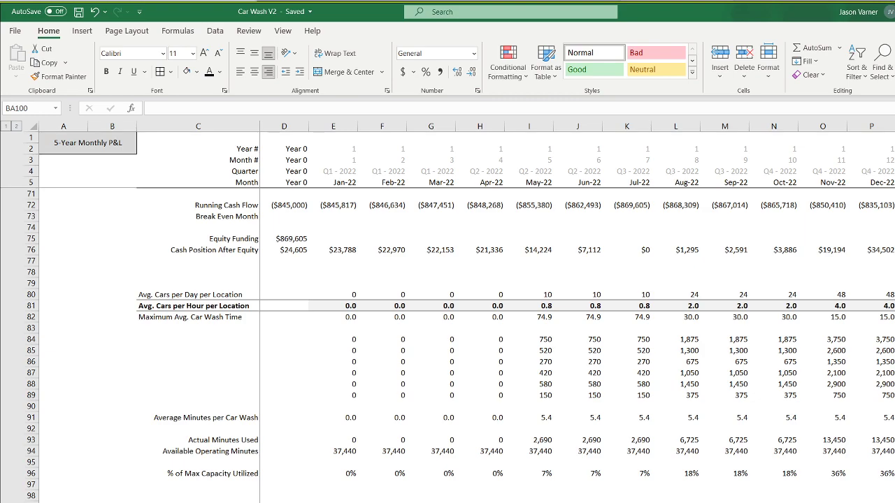
click(30, 473)
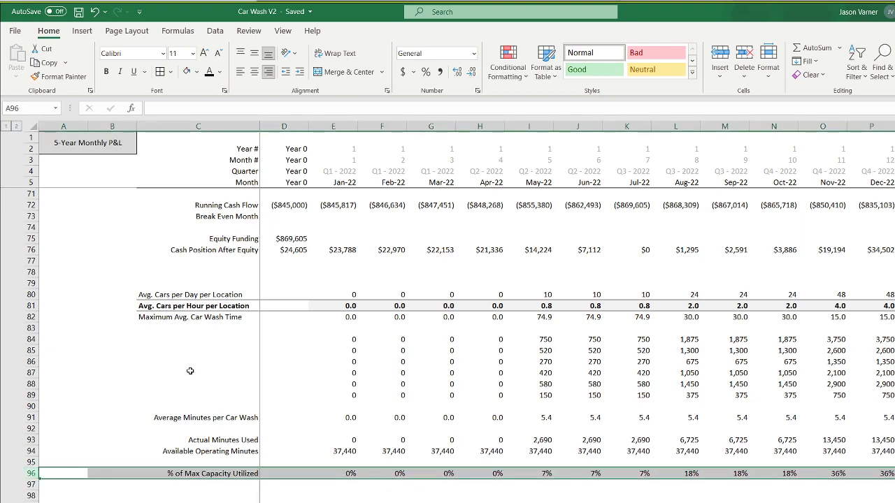
click(508, 63)
mouse_move(549, 105)
click(647, 109)
text(1)
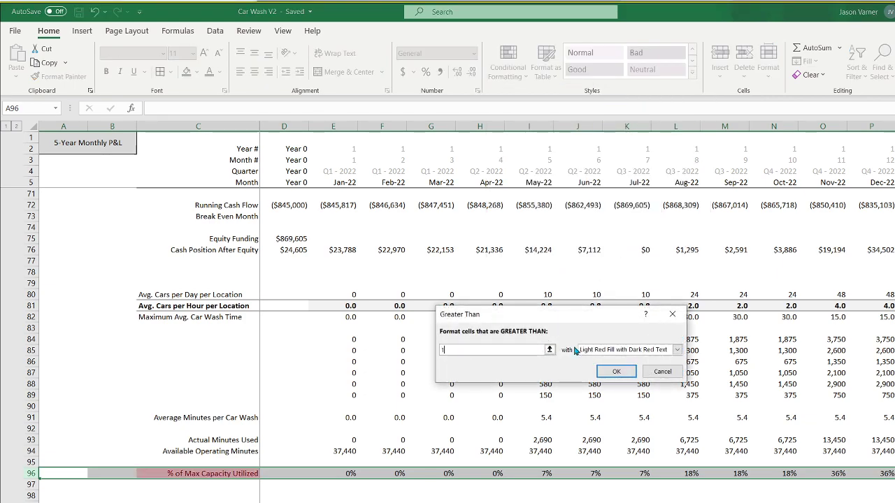
click(617, 371)
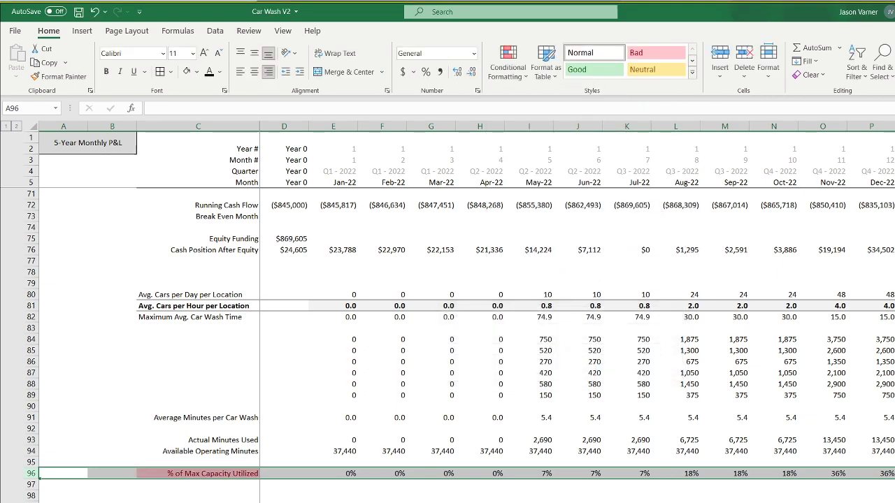
click(724, 502)
scroll(528, 475, right, 10)
click(528, 475)
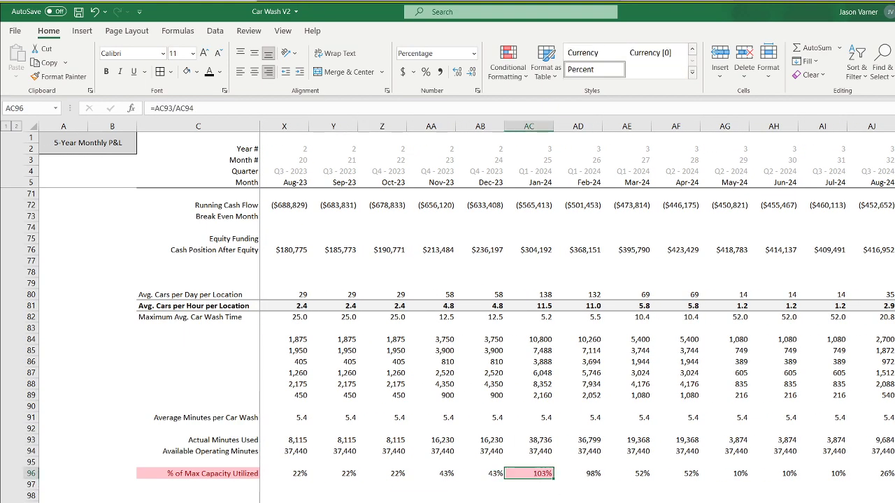
Review the capacity utilization row across all months of the monthly P&L, and set Simulate Year 'x' to 3 on the assumptions sheet.
scroll(528, 475, right, 11)
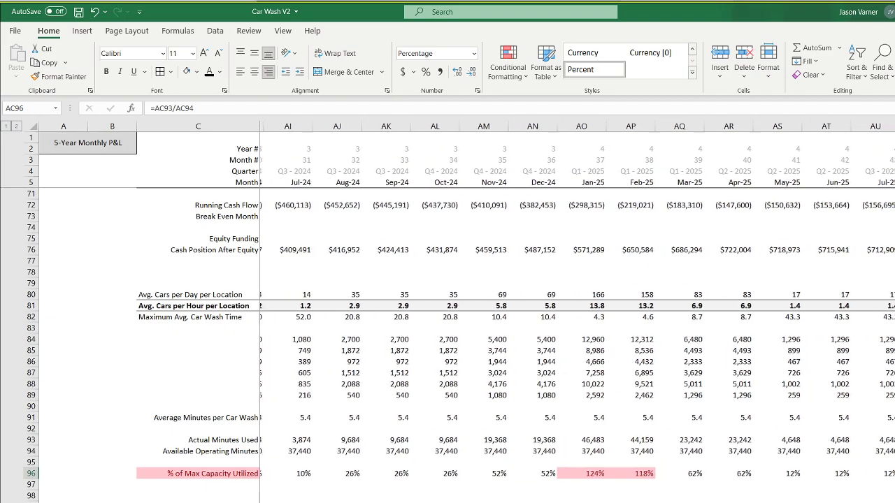
scroll(576, 300, right, 8)
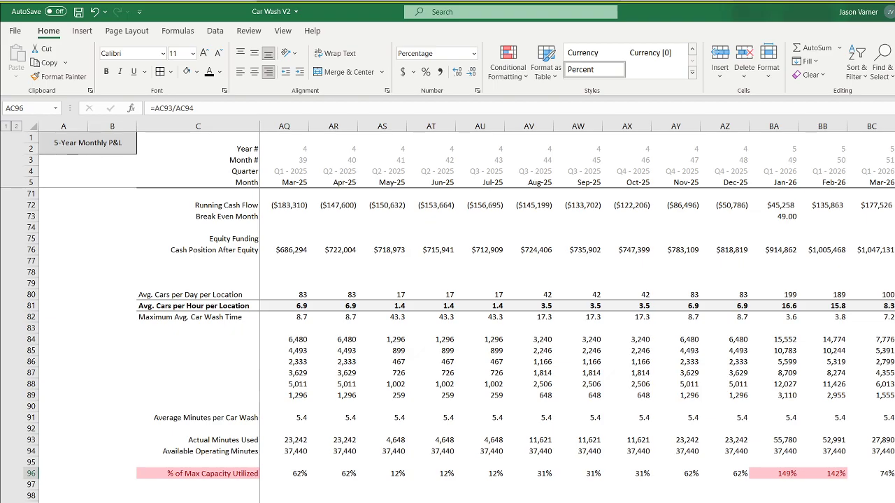
scroll(774, 473, right, 8)
scroll(577, 301, left, 20)
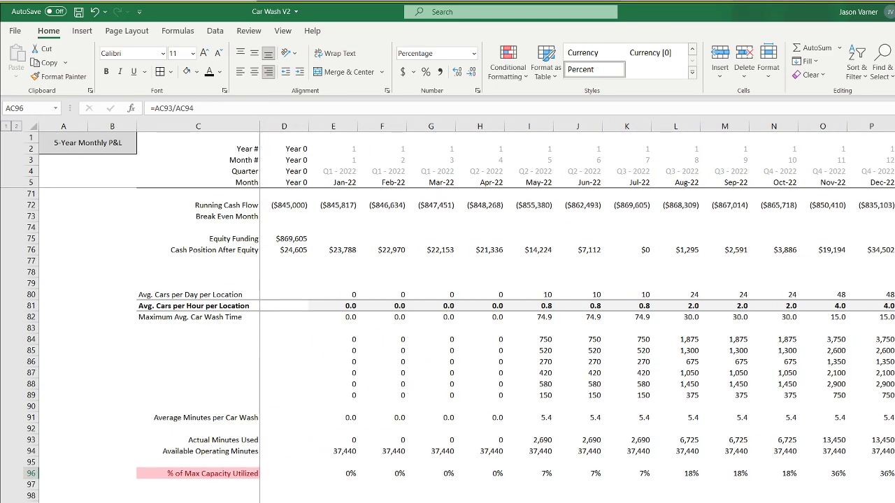
key(ctrl+Page_Up)
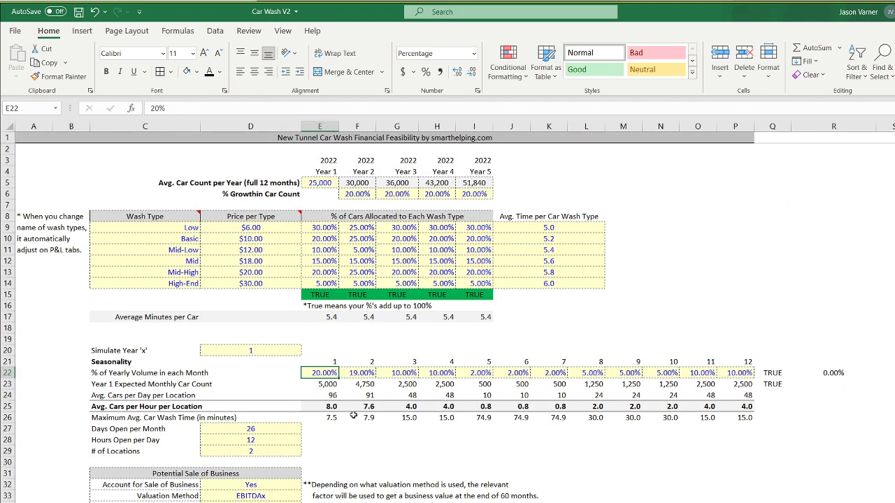
click(271, 354)
text(3)
key(Return)
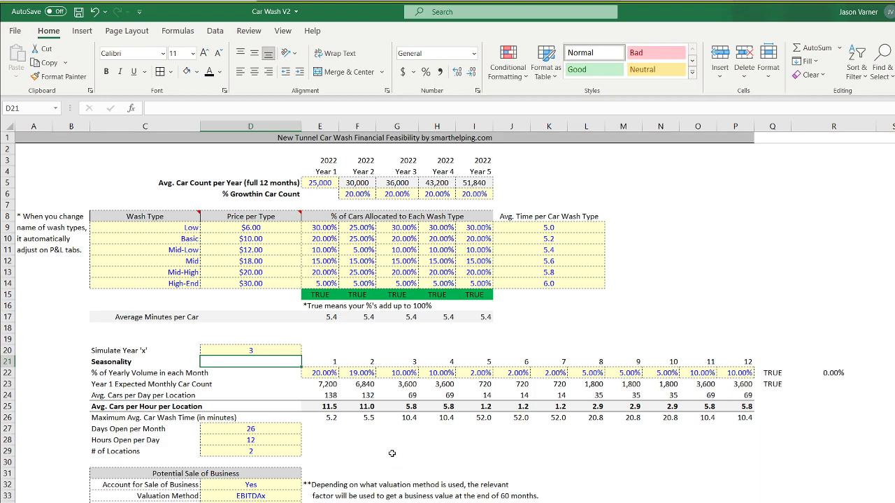
Insert a blank row below Maximum Avg. Car Wash Time, increase its height and align its contents to the top.
click(334, 316)
click(369, 316)
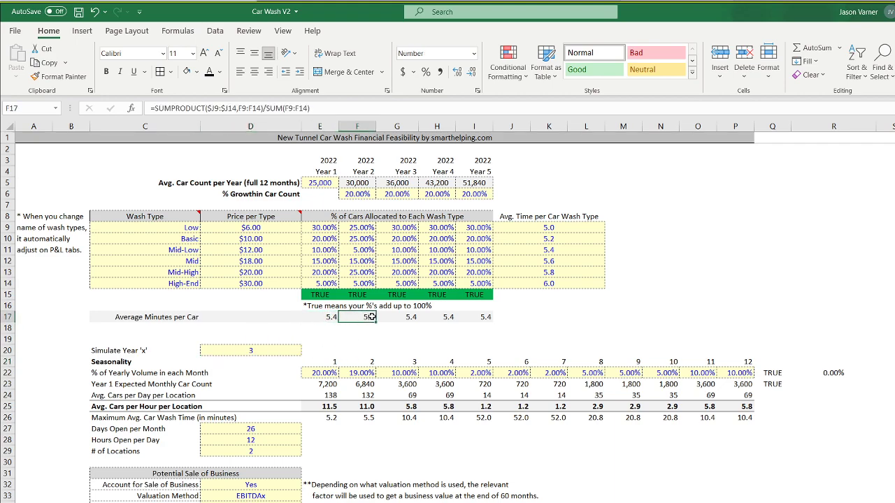
click(325, 428)
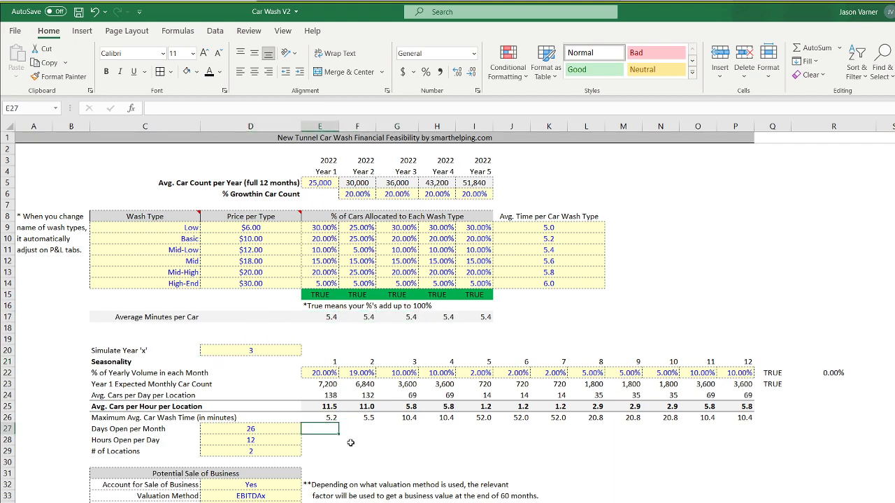
drag(109, 430, 563, 502)
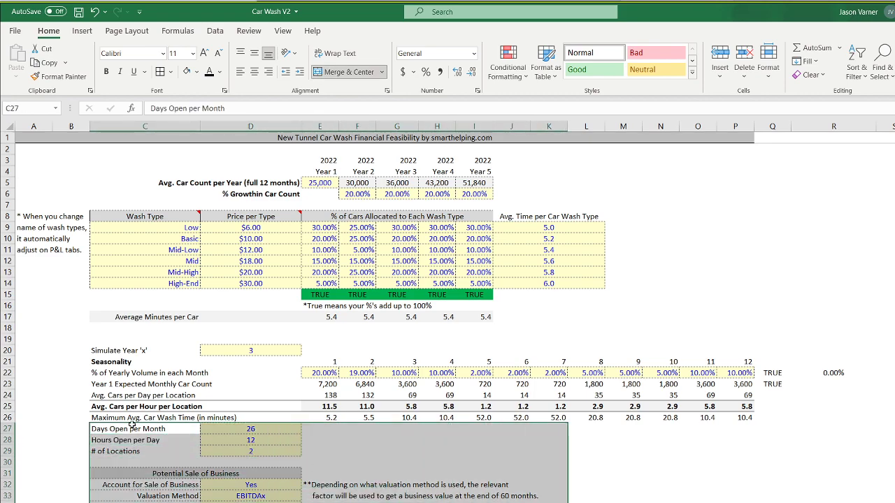
click(10, 429)
right_click(10, 429)
key(Escape)
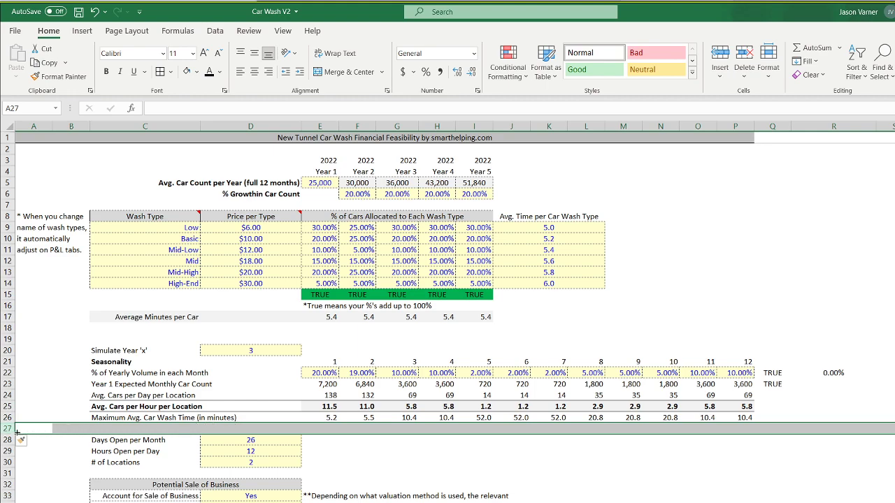
drag(10, 433, 10, 443)
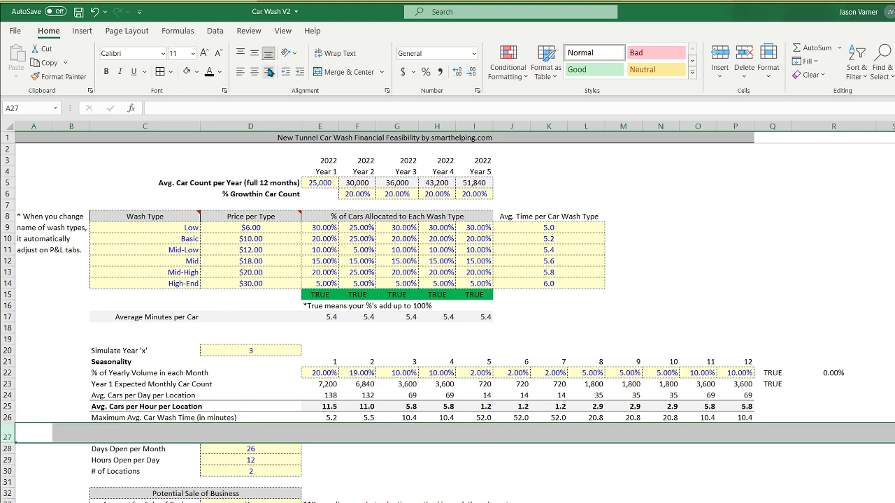
click(240, 53)
Label the new row % of Max Capacity Used in C27.
click(140, 431)
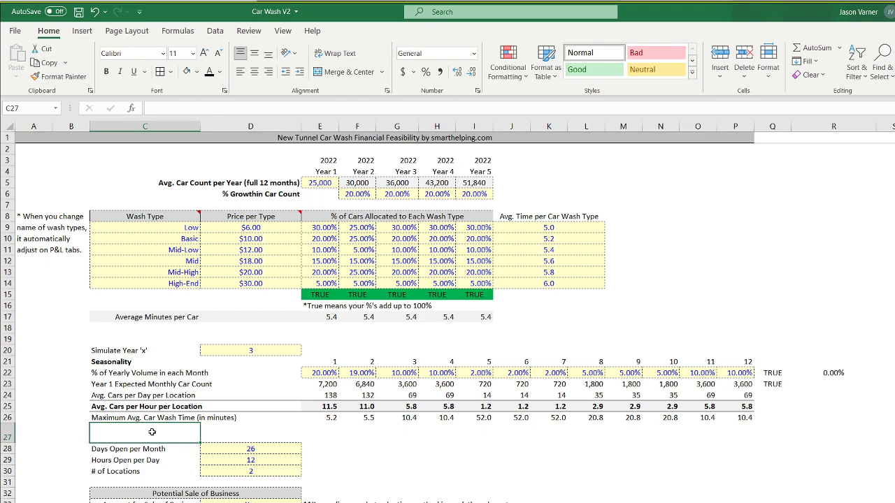
text(% of M)
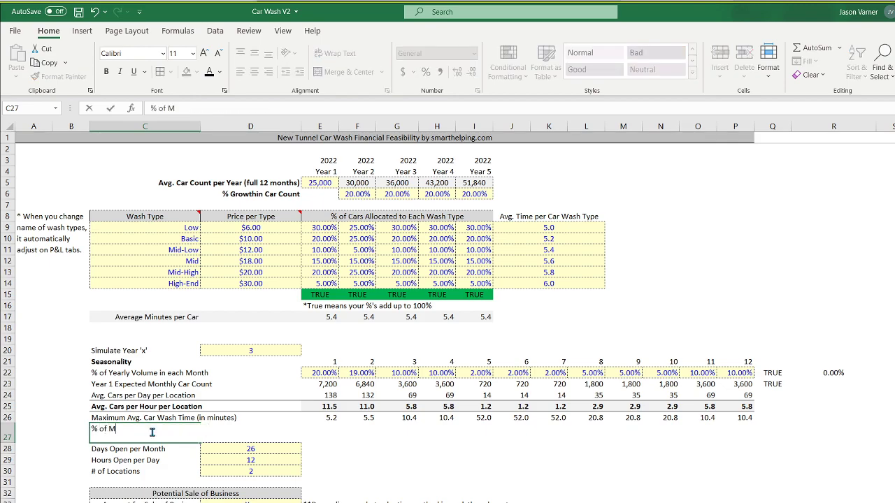
text(ax Capacity Used)
key(Return)
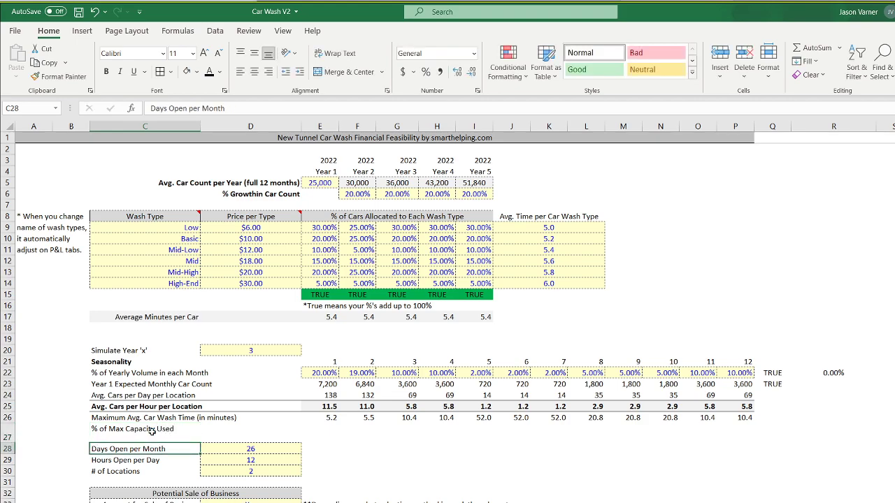
key(Right)
key(Right)
key(Up)
key(Up)
key(Down)
text(=)
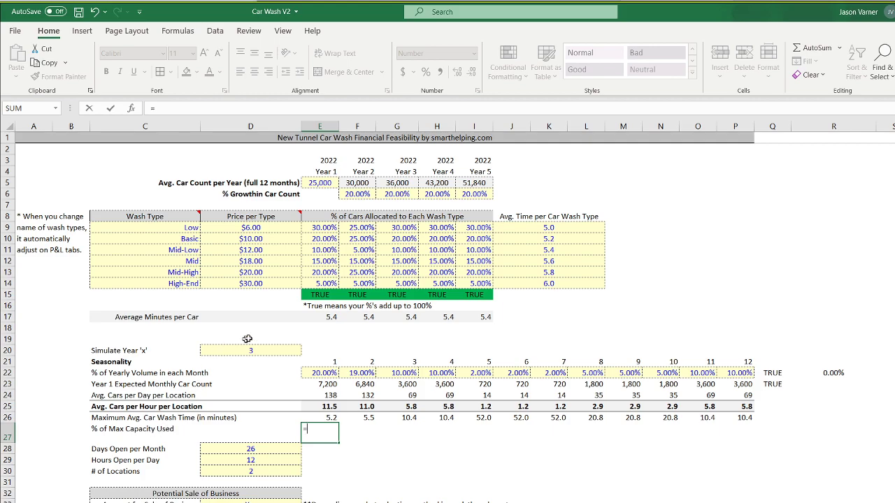
click(330, 316)
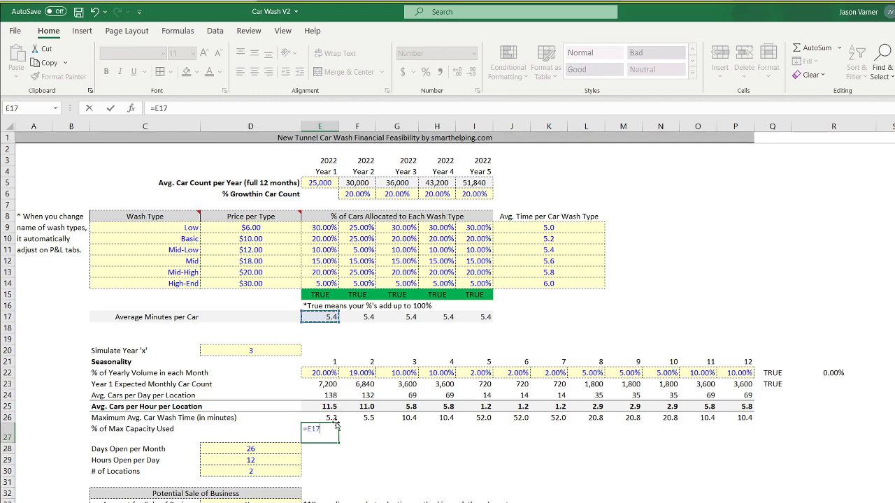
drag(326, 433, 280, 435)
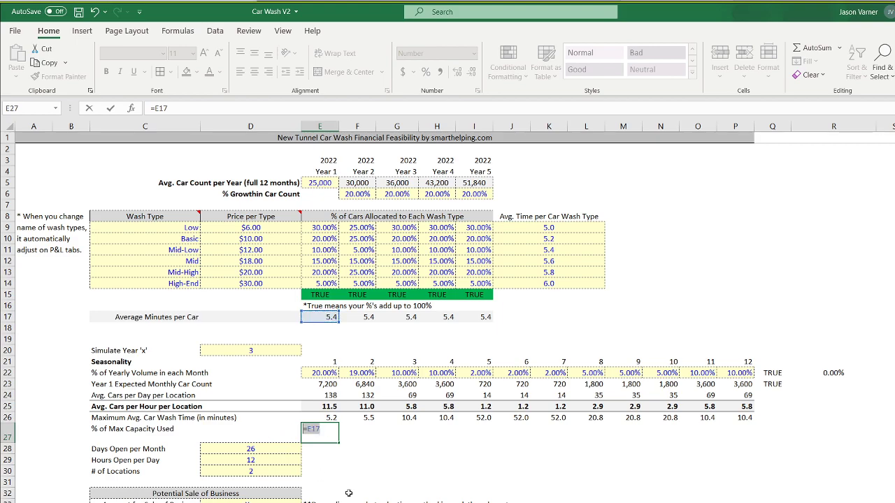
Enter =D28*D29*60*D30 in E27 to compute the available operating minutes per month.
text(=)
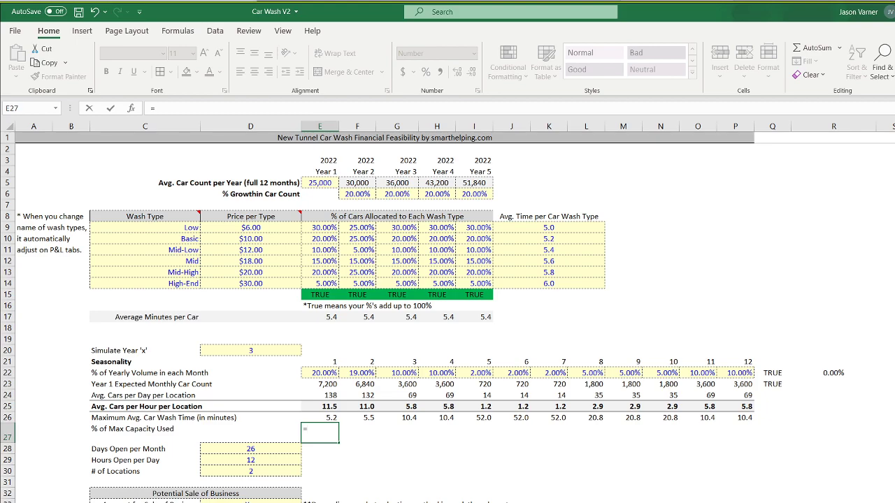
click(261, 451)
text(*)
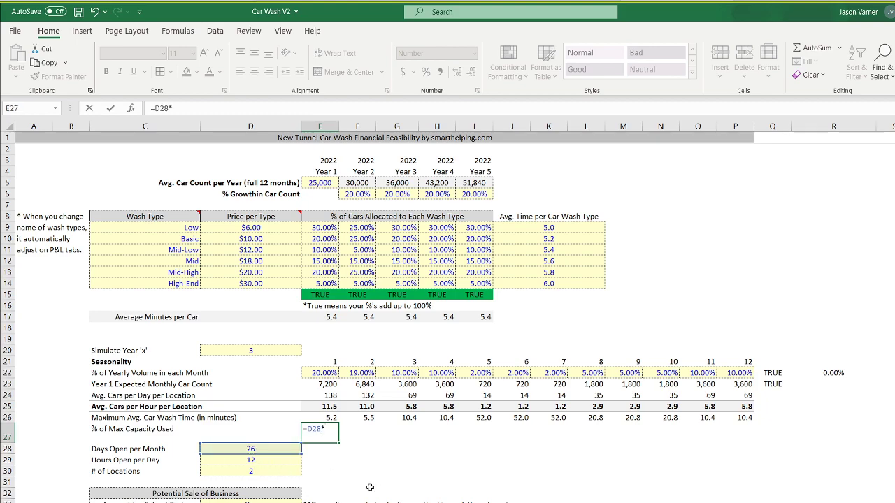
click(261, 458)
text(*60*)
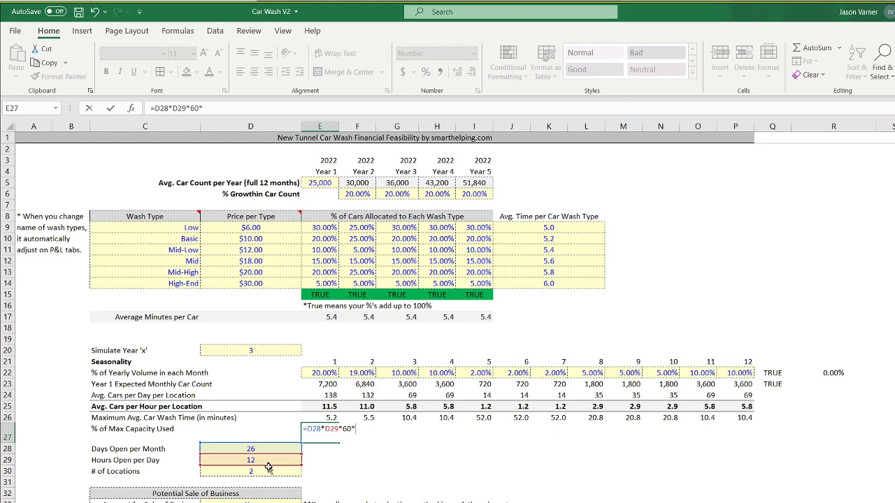
click(265, 472)
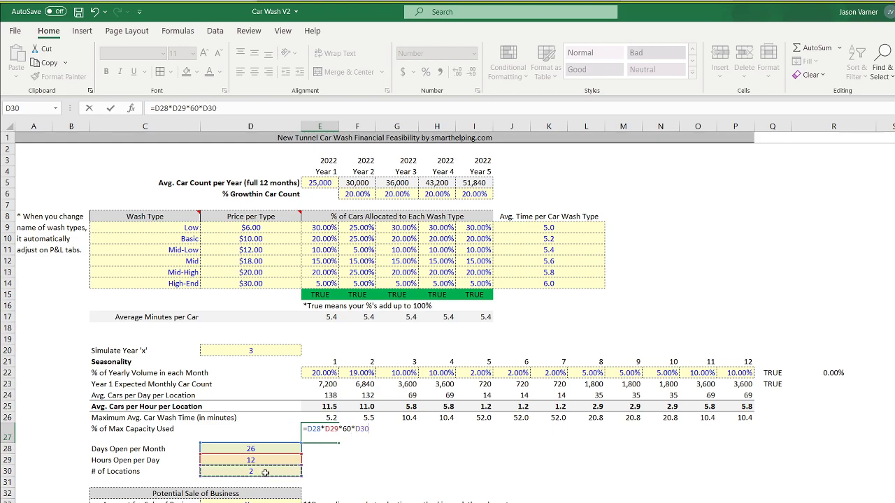
key(Return)
key(Up)
key(Up)
key(Down)
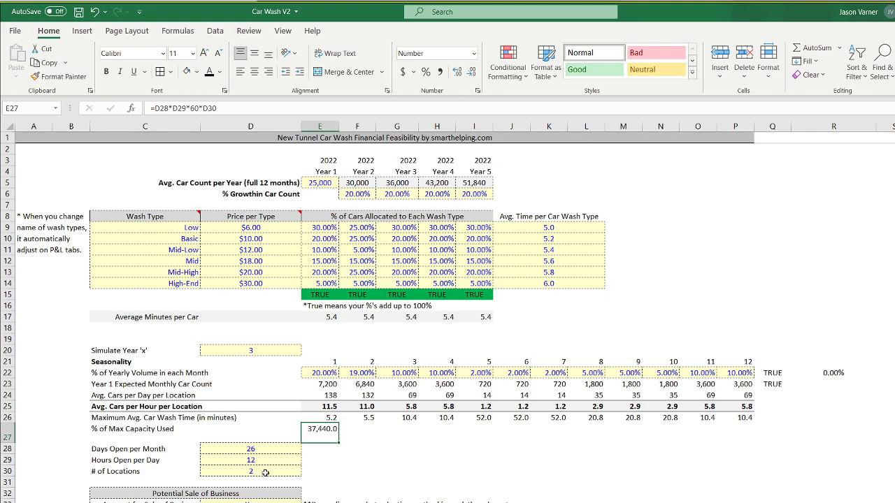
Cross-check the May-22 capacity utilization on the monthly P&L by entering =I91/I82 in I101.
key(Up)
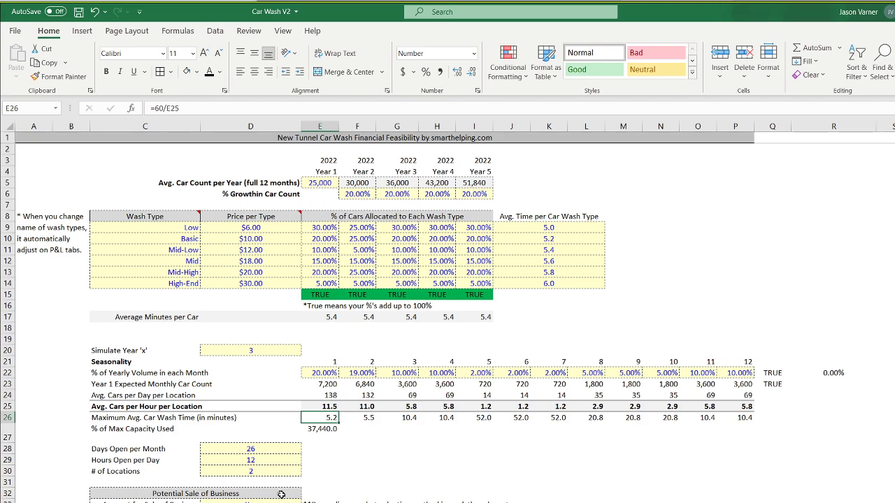
click(273, 502)
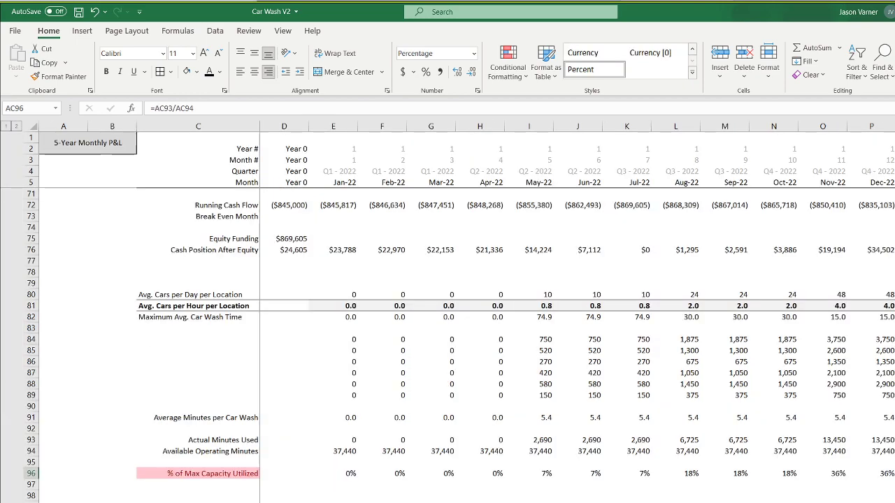
click(527, 473)
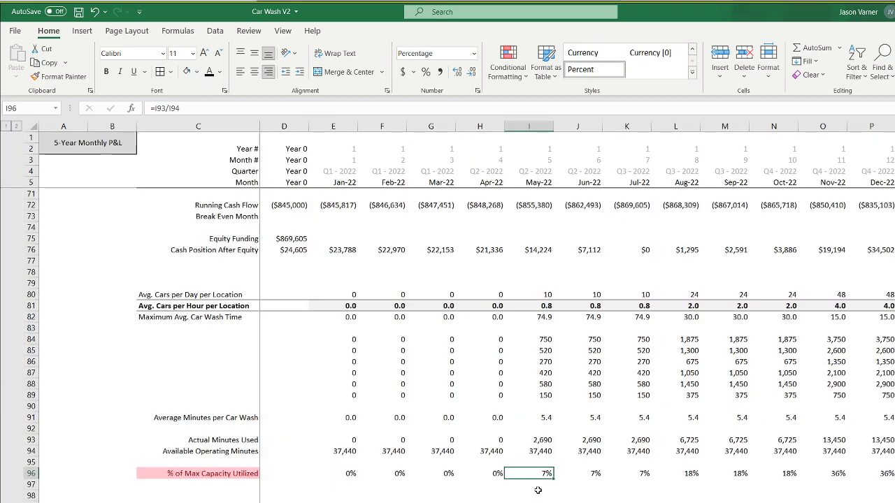
click(644, 318)
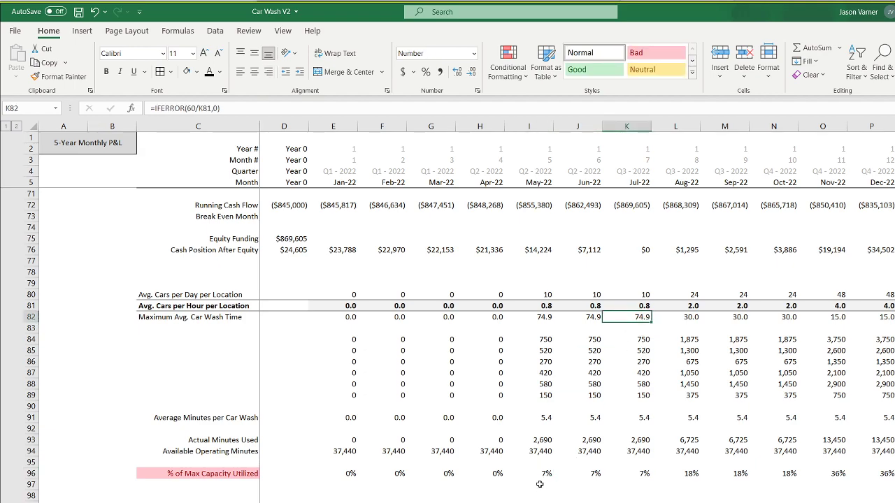
click(546, 418)
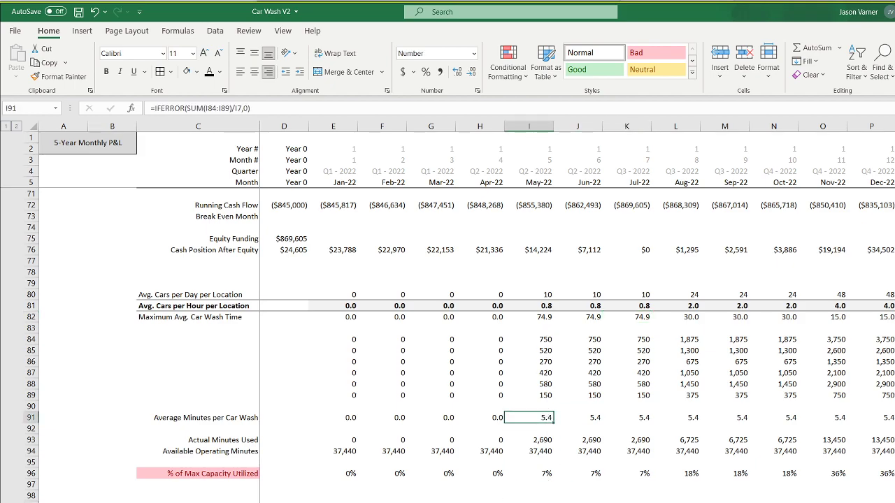
click(538, 502)
text(=)
click(548, 417)
text(/)
click(544, 315)
key(Return)
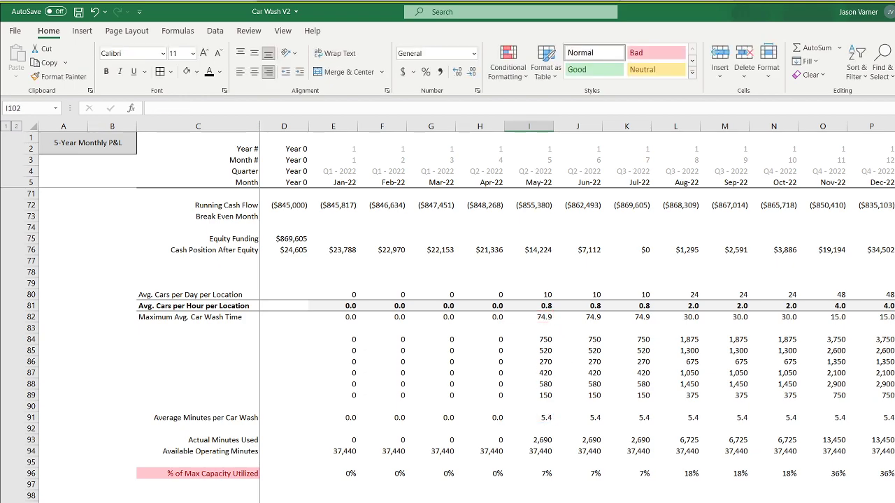
Replace the formula in E27 of the assumptions sheet with =E17/E26, average minutes per car over maximum average wash time.
key(ctrl+Page_Up)
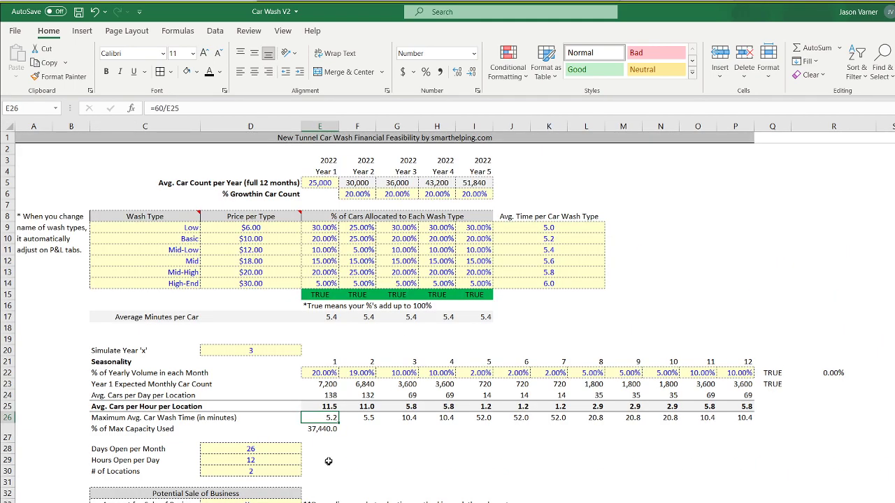
click(325, 431)
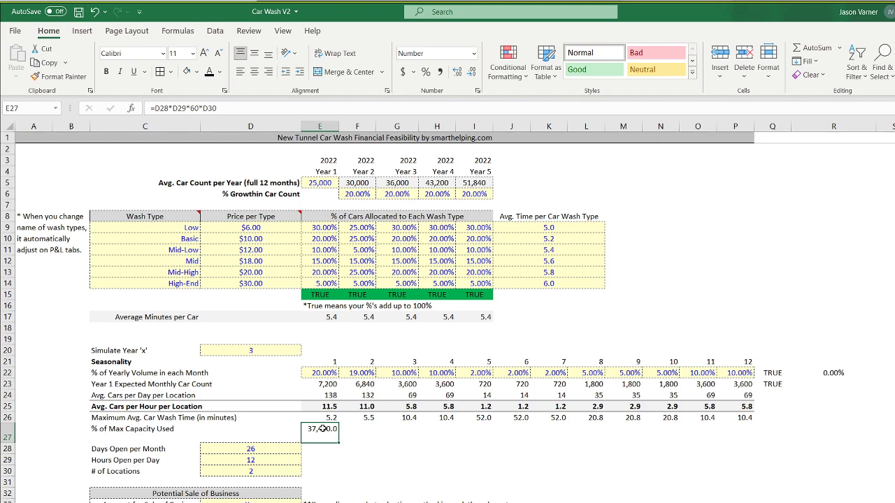
click(330, 317)
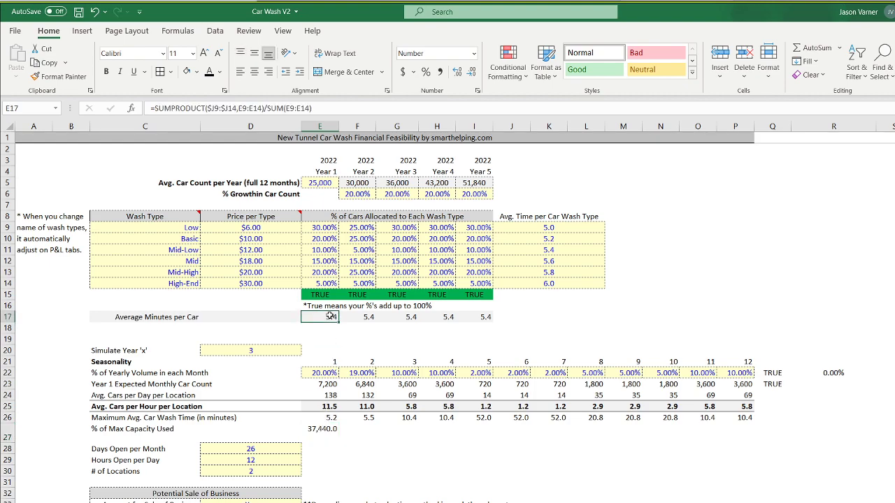
click(326, 417)
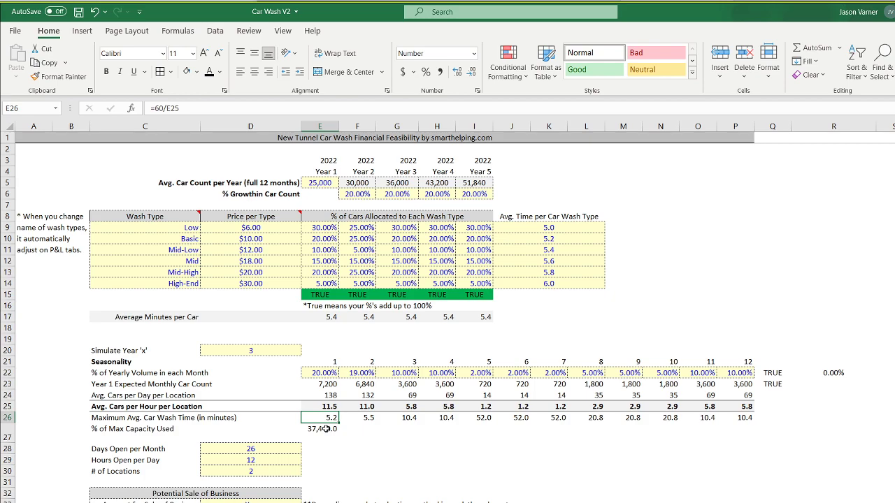
click(325, 429)
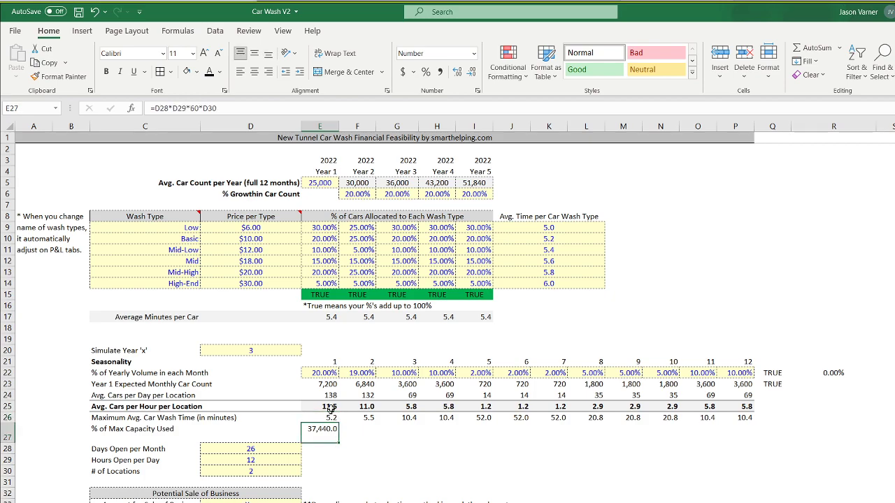
text(=)
click(329, 316)
text(/)
click(325, 417)
key(Return)
Format E27 as a percentage and fill its formula across all 12 months to P27.
click(324, 426)
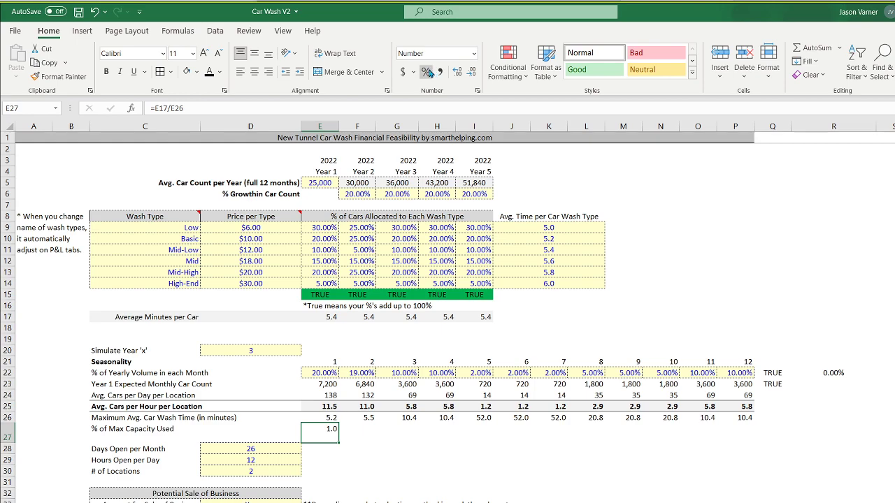
key(ctrl+shift+5)
drag(337, 444, 765, 443)
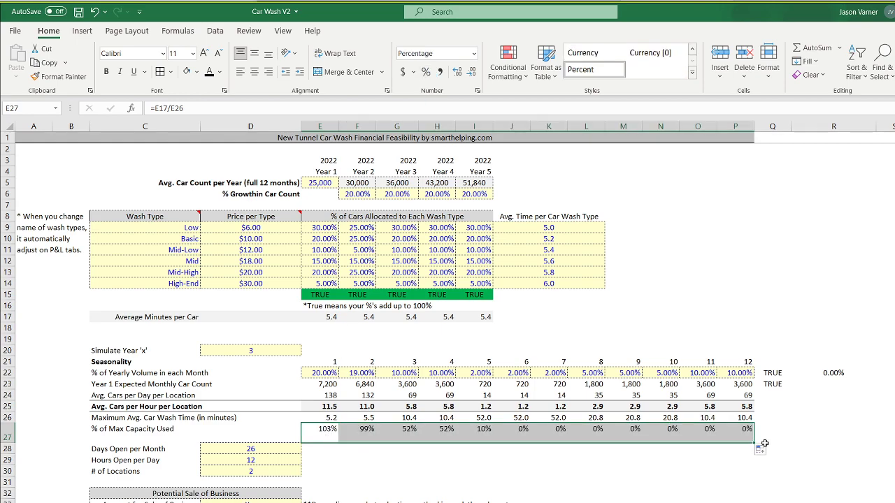
Try locking the column of E26 in E27's capacity formula as =E17/$E26 and fill it across to P27.
double_click(321, 429)
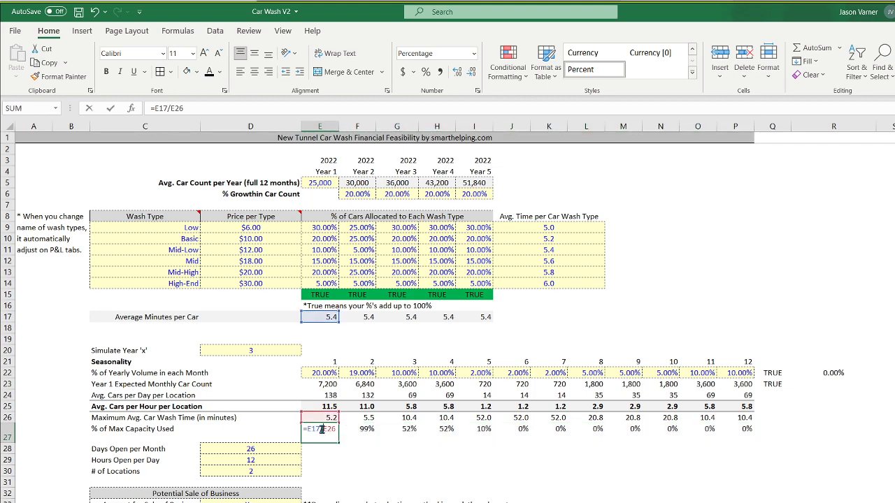
click(171, 108)
key(F4)
key(Return)
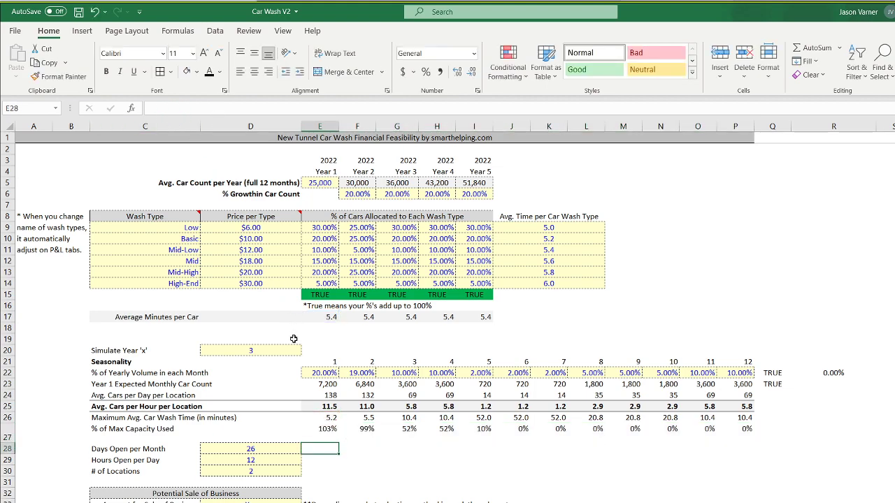
click(322, 429)
drag(338, 434, 744, 446)
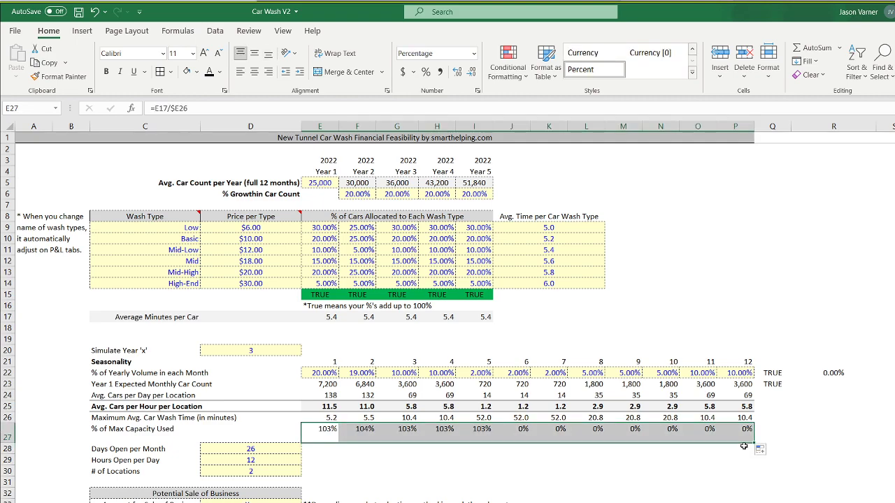
Check the filled % of Max Capacity Used formulas in row 27 and set the simulated year to 1.
click(321, 429)
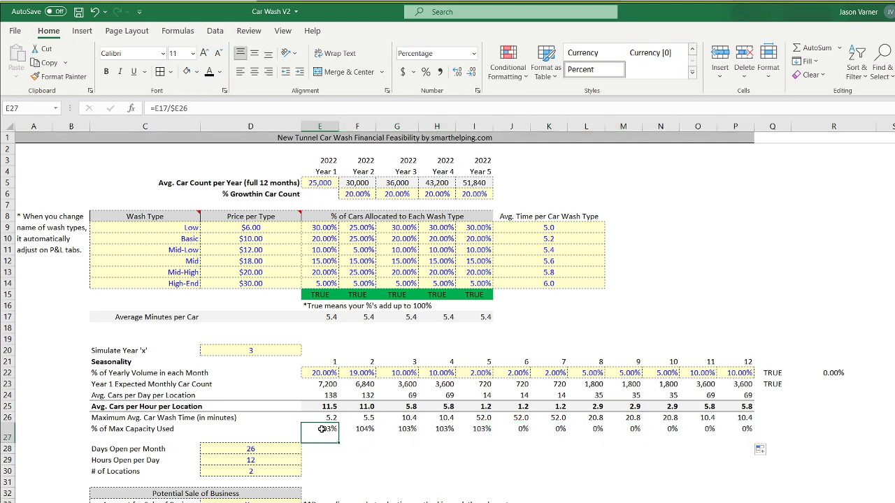
click(270, 352)
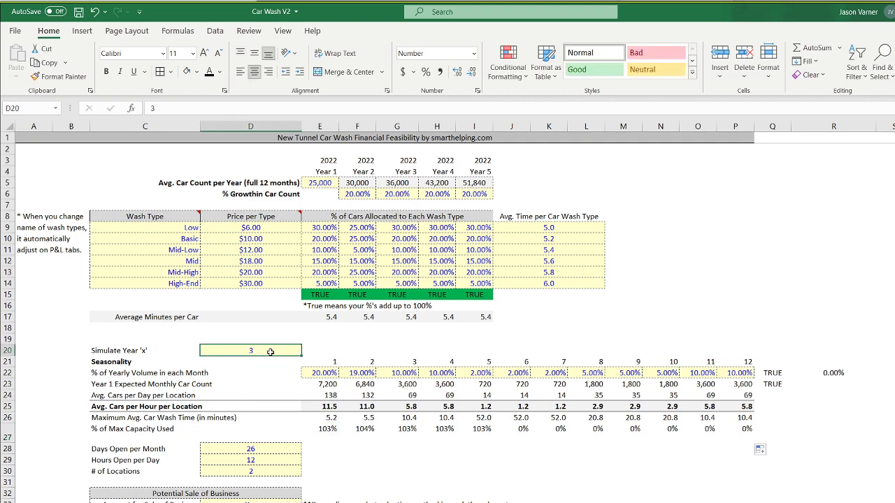
click(362, 436)
click(406, 433)
click(443, 435)
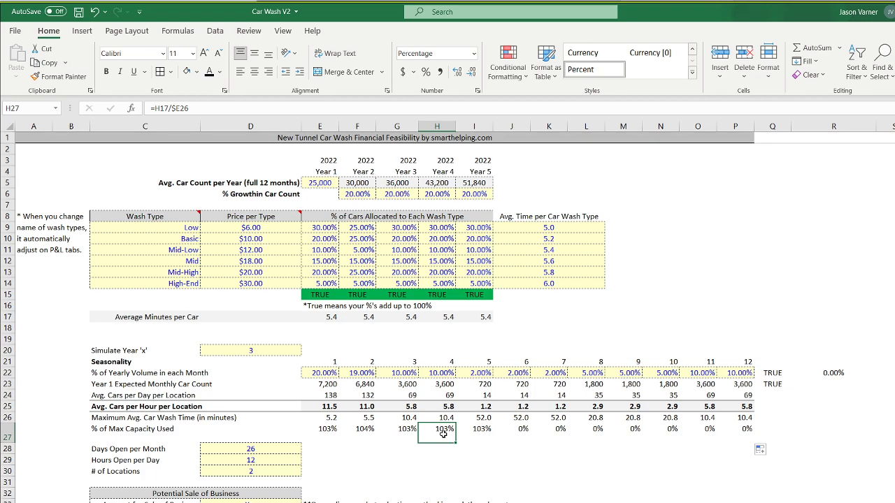
click(276, 349)
text(1)
key(Return)
click(276, 348)
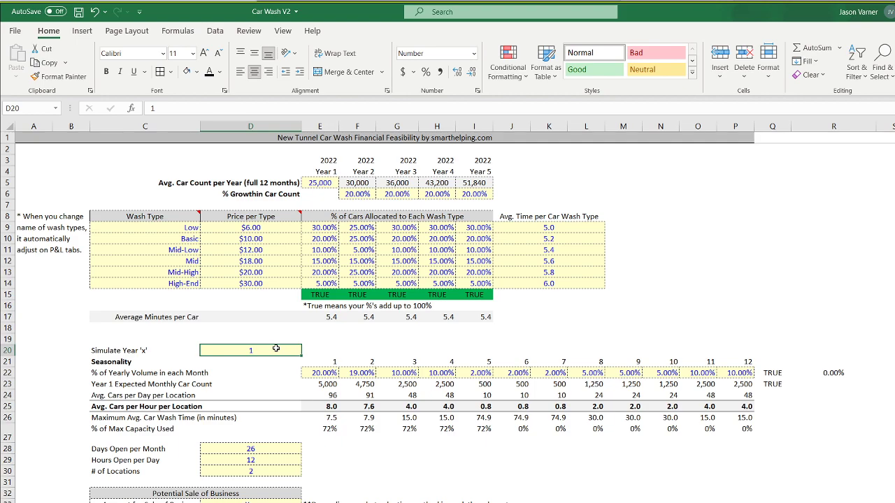
Correct the capacity formula in E27 to =$E17/E26 and fill it across all months to P27.
double_click(524, 430)
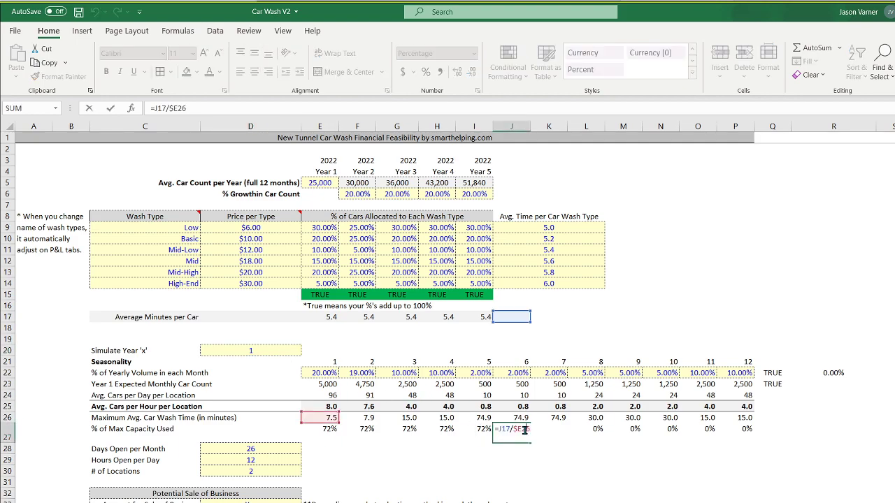
key(Escape)
double_click(323, 430)
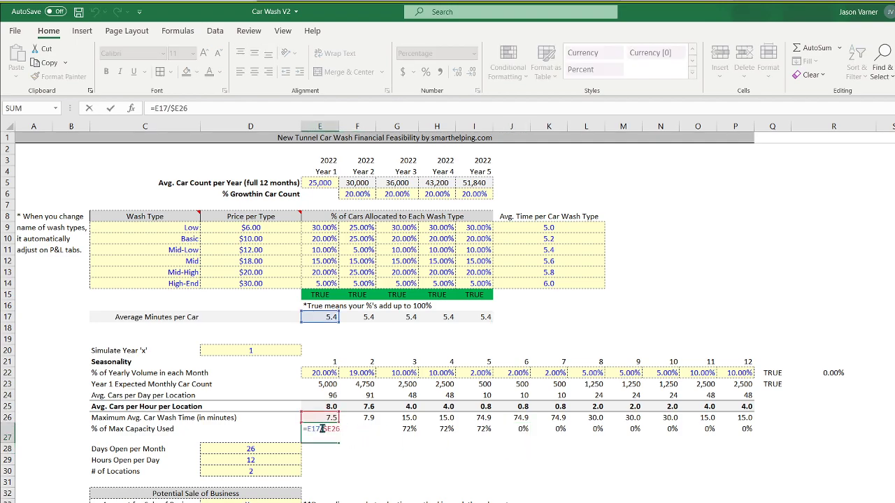
click(178, 109)
key(BackSpace)
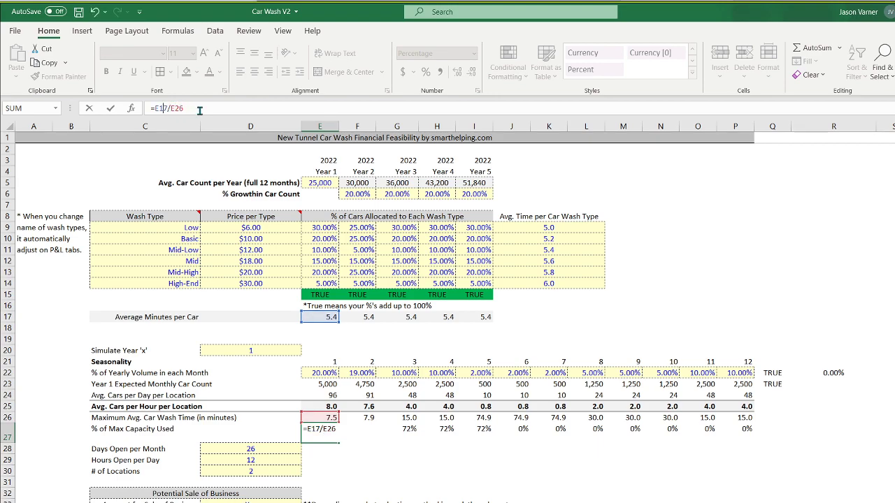
key(Return)
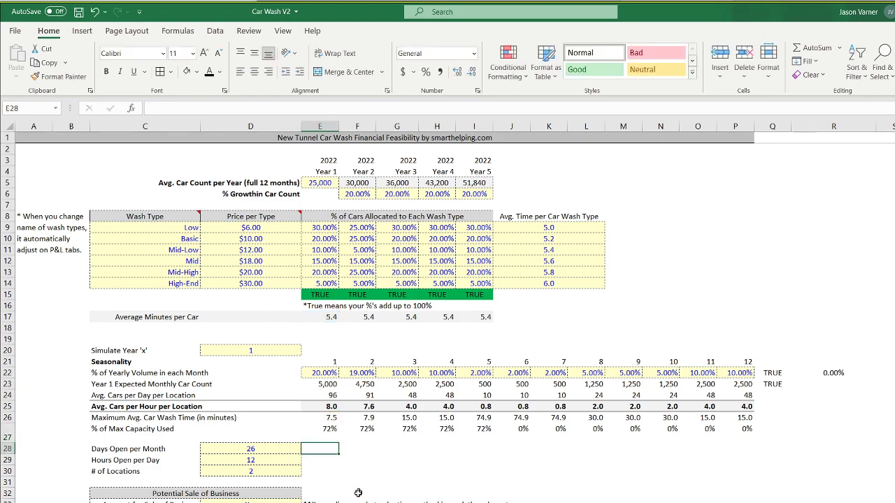
click(329, 429)
drag(339, 434, 746, 449)
click(511, 482)
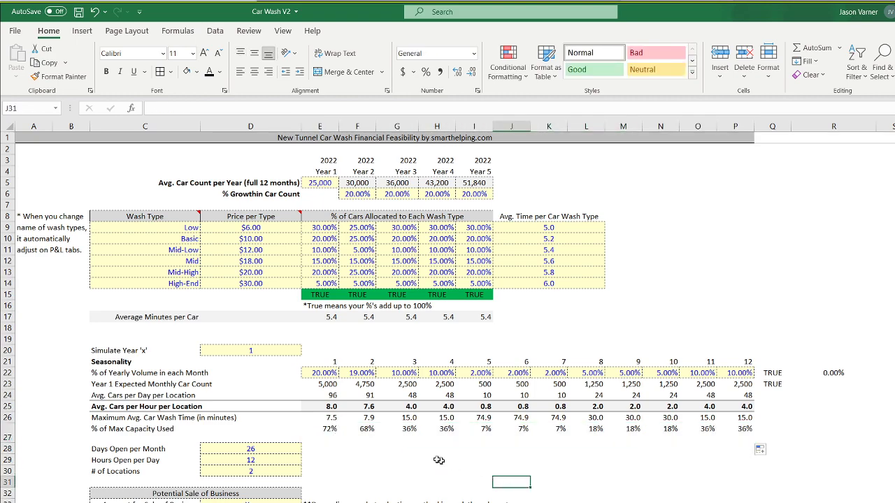
Test the monthly capacity percentages with the simulated year set to 3, 4 and 5, and return it to 1.
click(261, 349)
text(3)
key(Return)
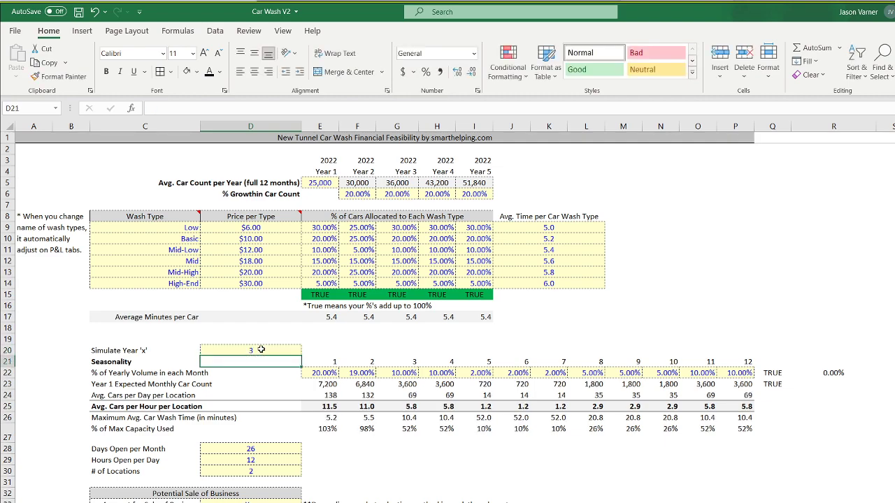
click(327, 434)
click(261, 349)
text(4)
key(Return)
click(261, 350)
text(5)
key(Return)
click(261, 349)
text(1)
key(Return)
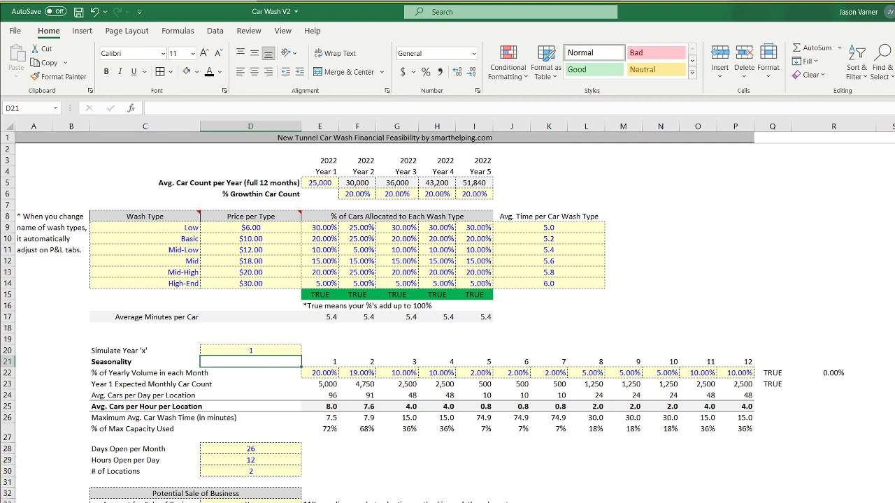
Compare the seasonality table's capacity percentages with the % of Max Capacity Utilized row on the monthly P&L.
click(330, 439)
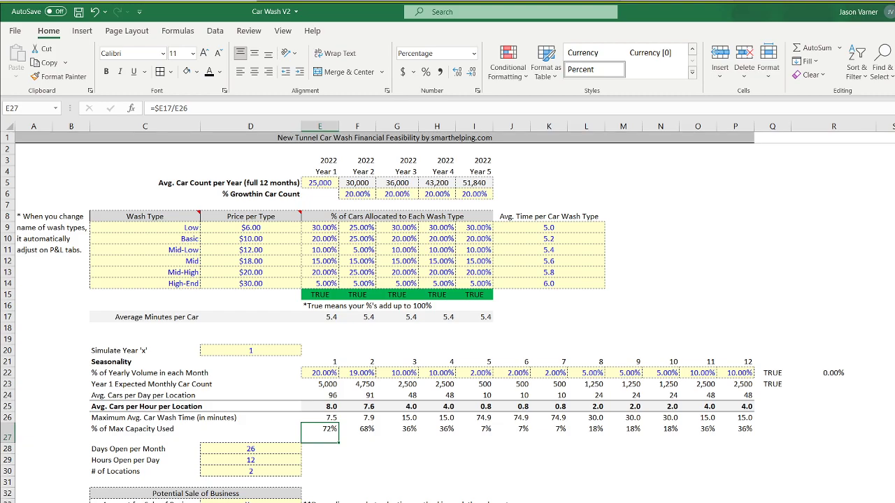
key(ctrl+Page_Down)
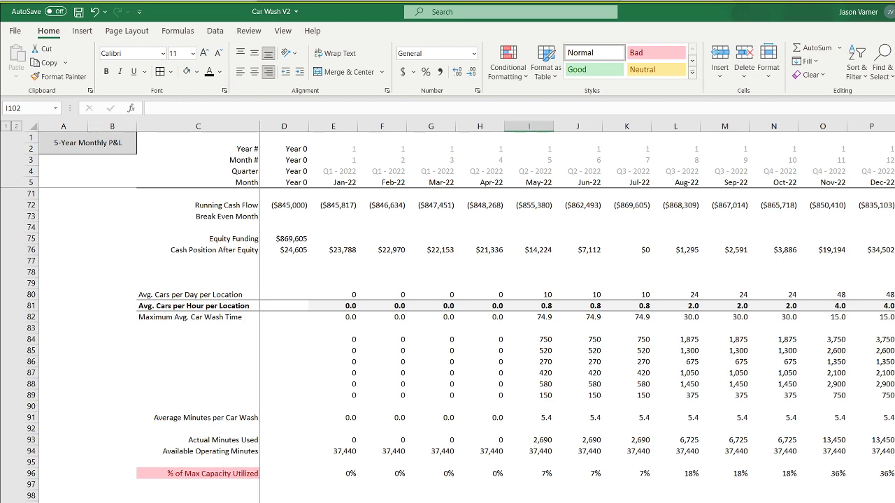
drag(343, 474, 474, 474)
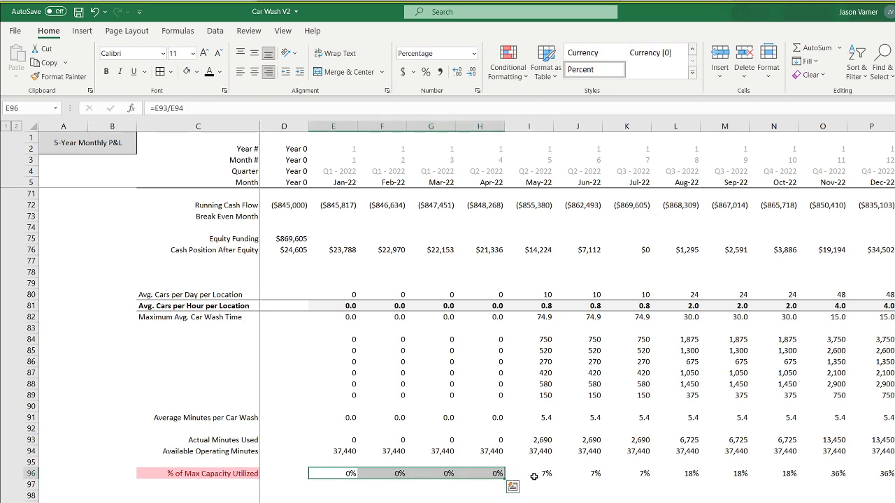
click(536, 474)
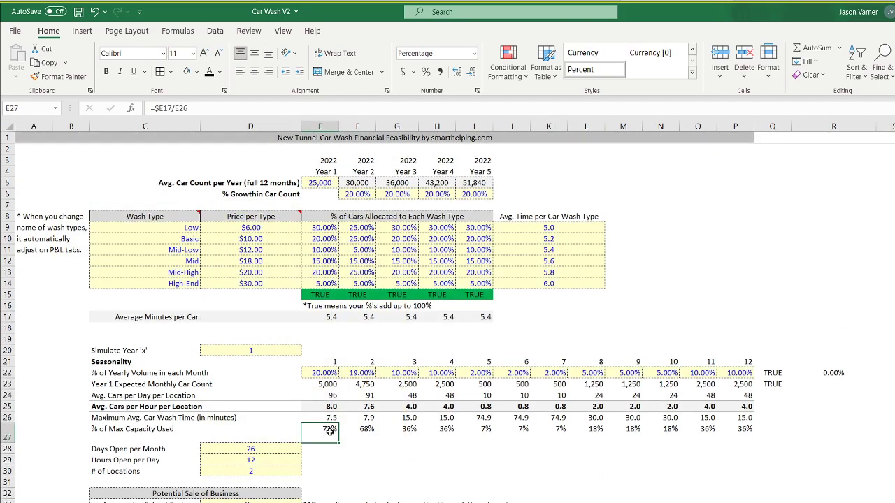
click(477, 435)
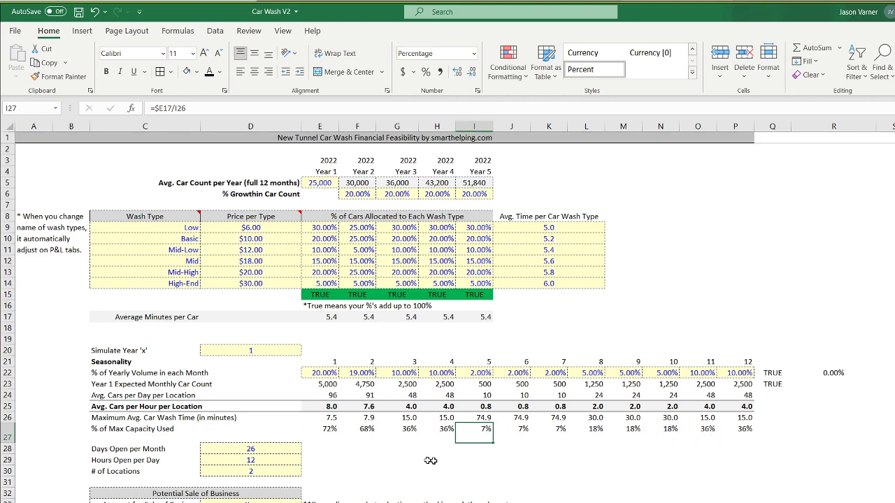
Add conditional formatting to E27:P27 that highlights values greater than 1 with Light Red Fill with Dark Red Text.
drag(328, 431, 741, 430)
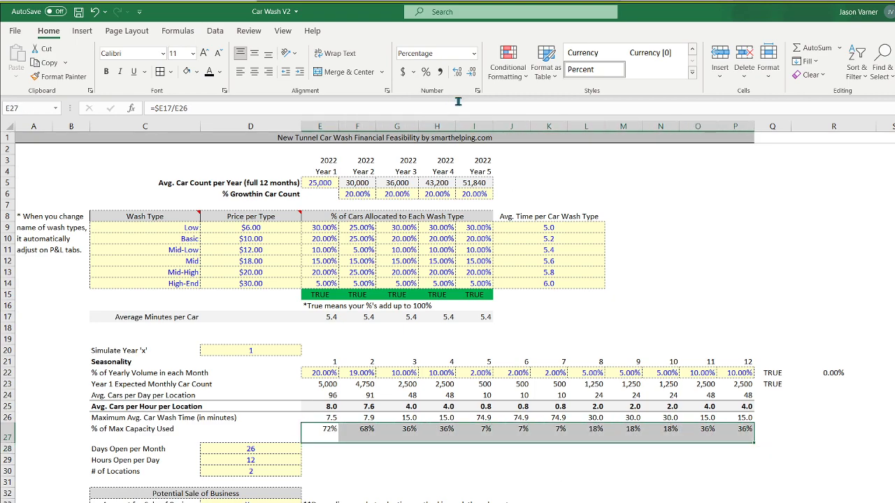
click(515, 73)
mouse_move(552, 100)
click(633, 101)
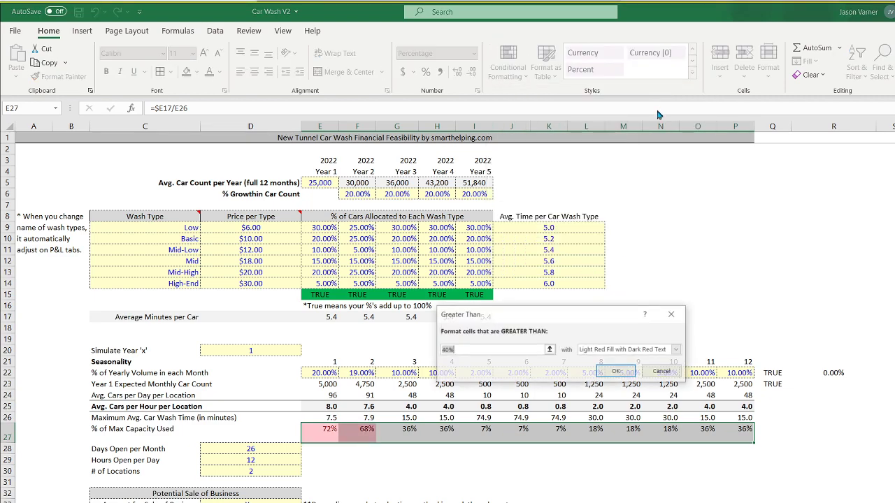
click(525, 347)
text(1)
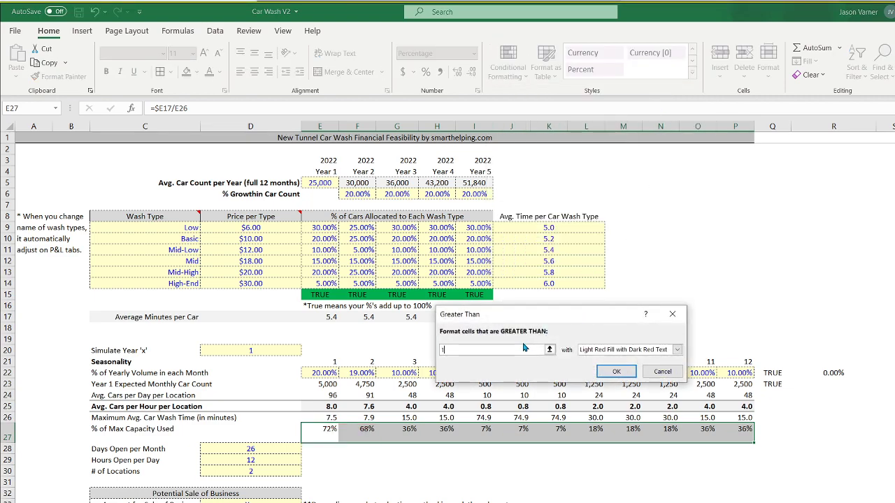
click(601, 369)
click(660, 492)
Test the over-capacity highlighting by switching the simulated year between 1 and 2, and set it to 3.
click(262, 351)
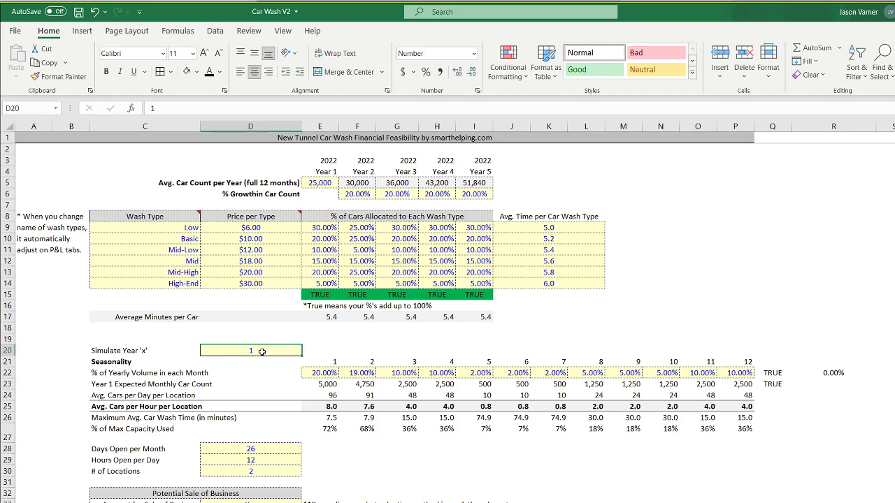
text(2)
key(Return)
click(261, 352)
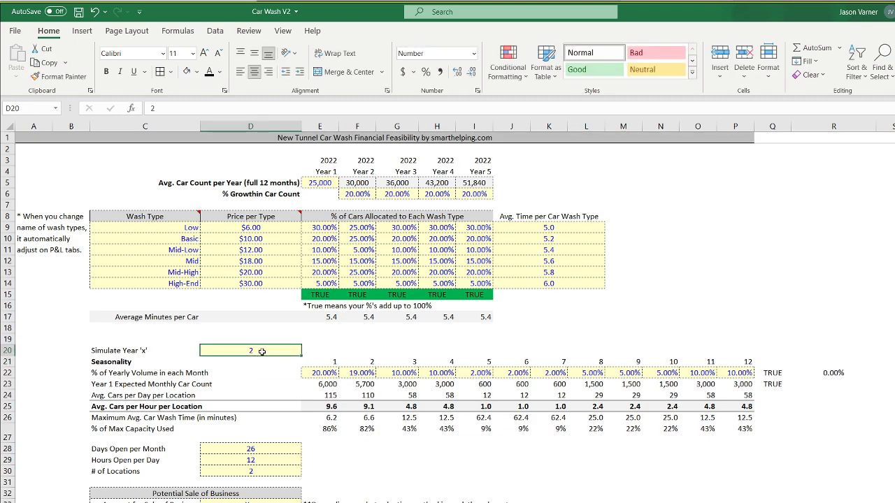
text(1)
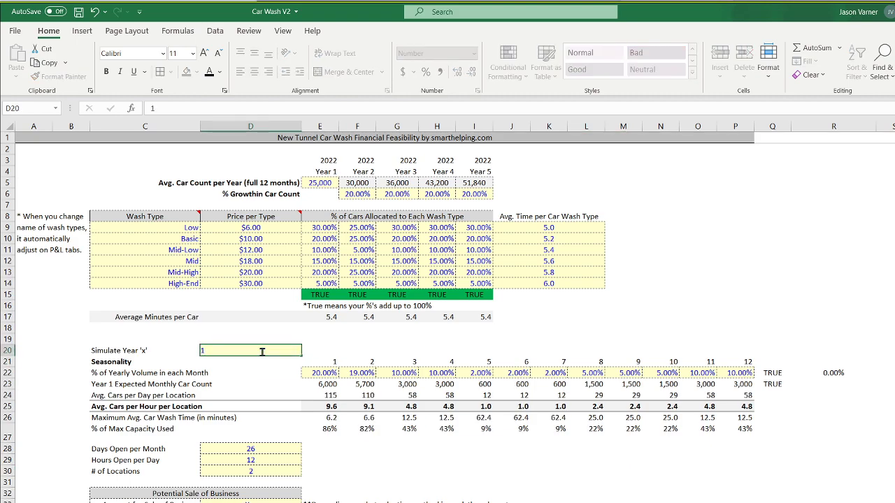
key(ctrl+Return)
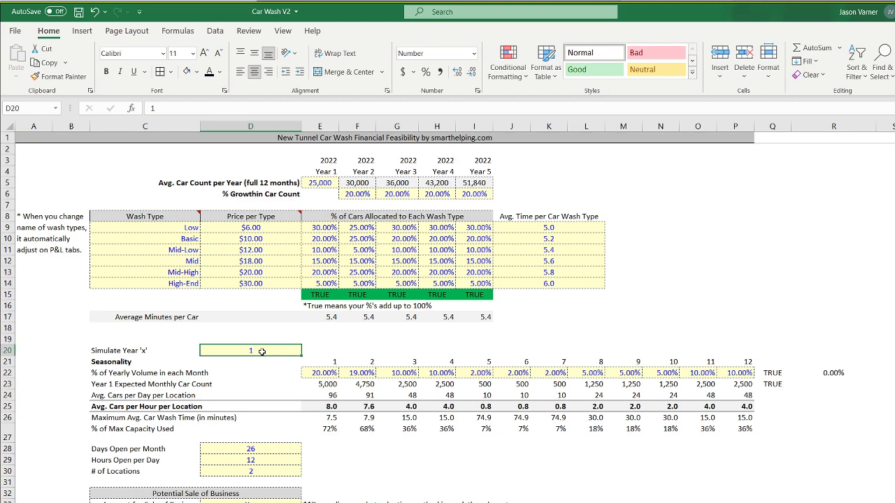
text(2)
key(ctrl+Return)
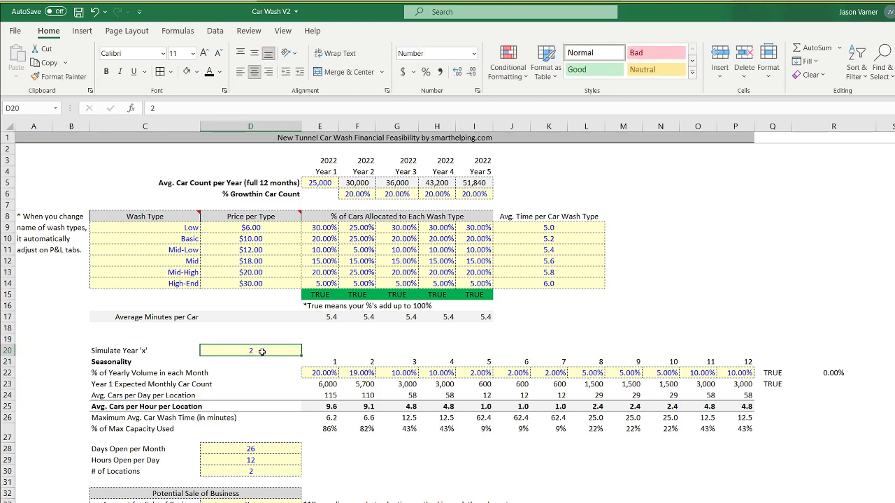
text(3)
key(Return)
click(261, 351)
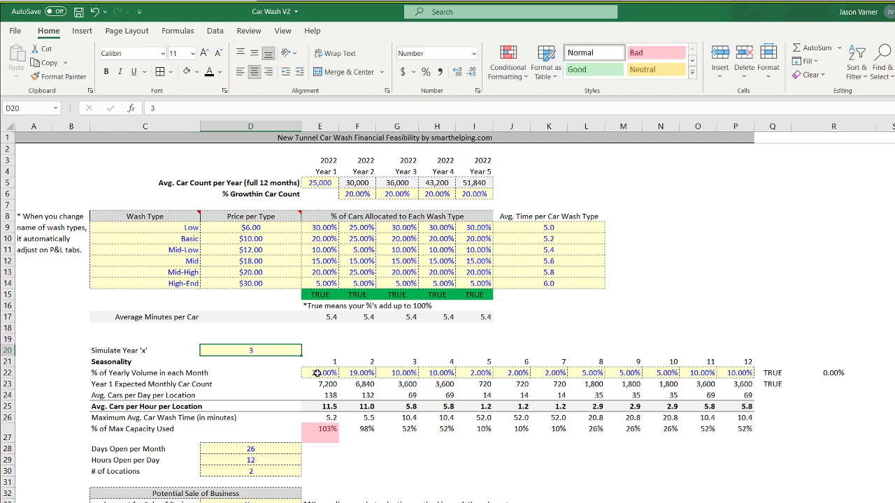
Save the workbook and set month 1's share of yearly volume in E22 to 15%.
click(324, 373)
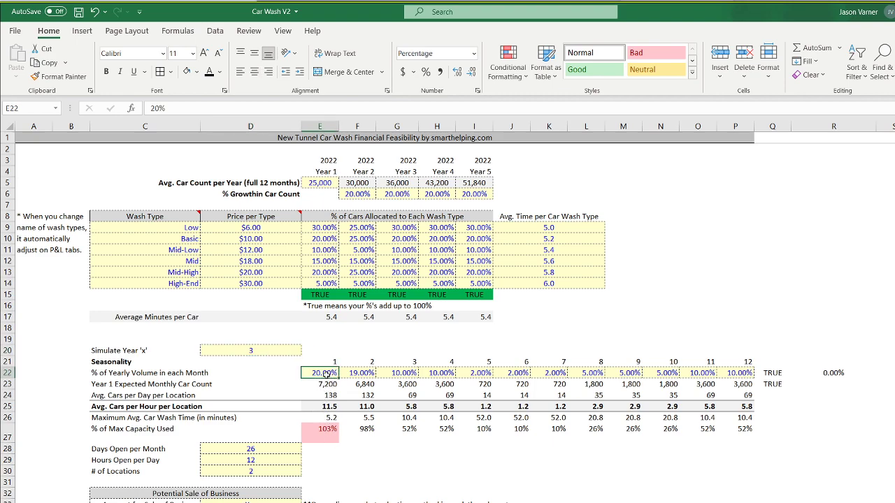
click(78, 12)
text(15)
key(Return)
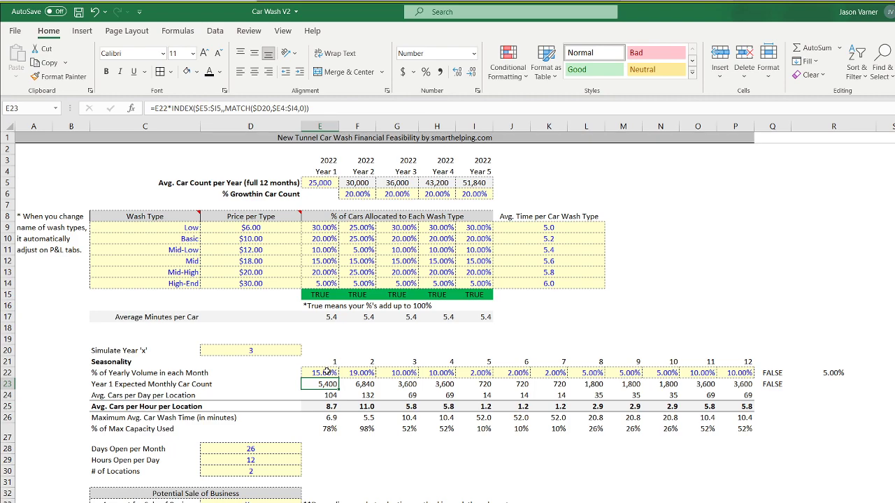
Set month 8's share of yearly volume in L22 to 10% and save the workbook.
key(Up)
key(Right)
key(Right)
key(Right)
key(Right)
key(Right)
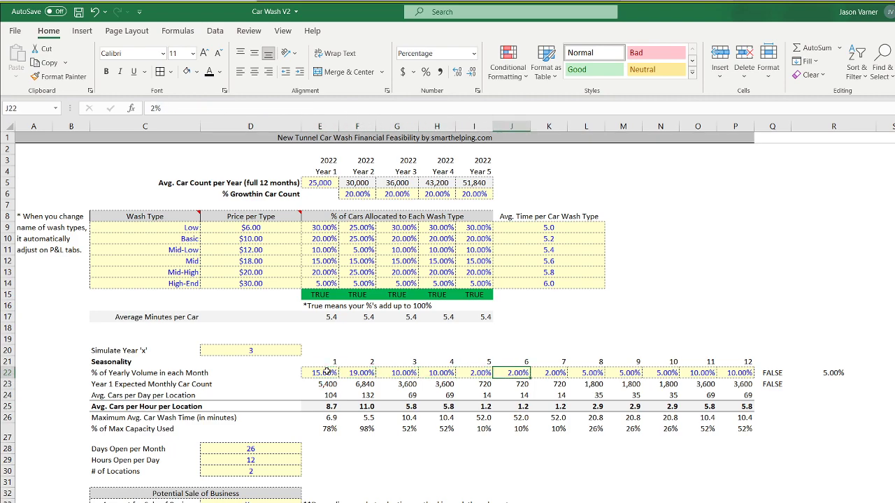
key(Right)
key(Right)
text(10)
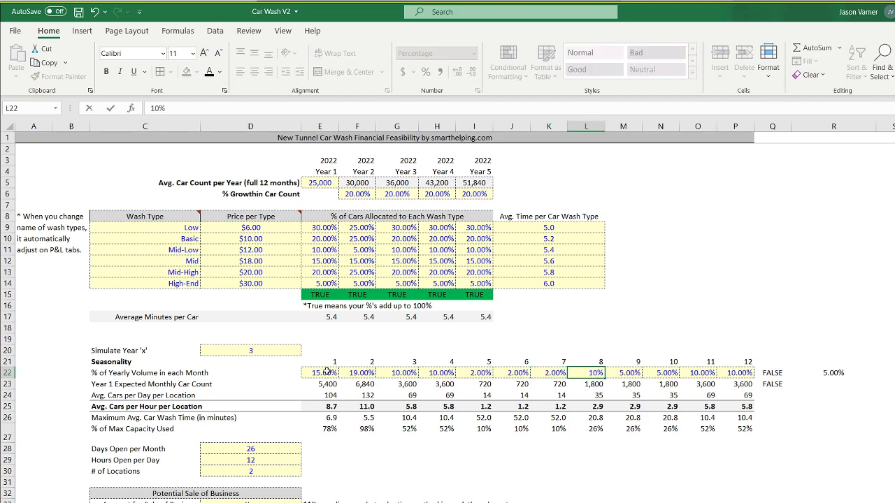
key(Return)
key(Up)
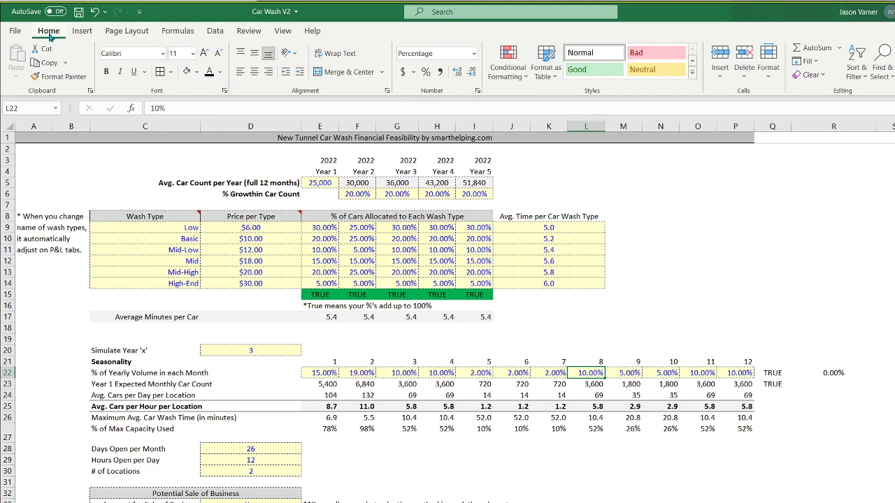
click(78, 13)
Review the yearly car counts in E5:I5 and the cars per hour in row 25, and set the simulated year in D20 to 4.
click(320, 183)
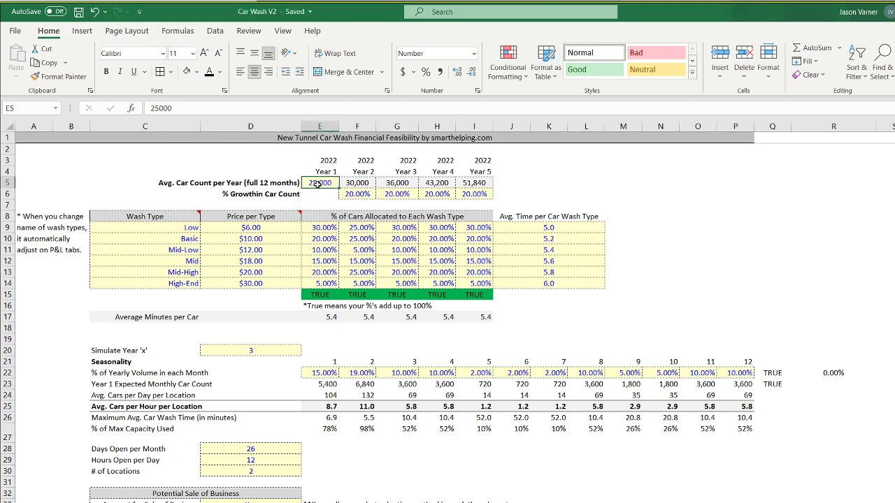
click(358, 184)
click(384, 183)
click(440, 183)
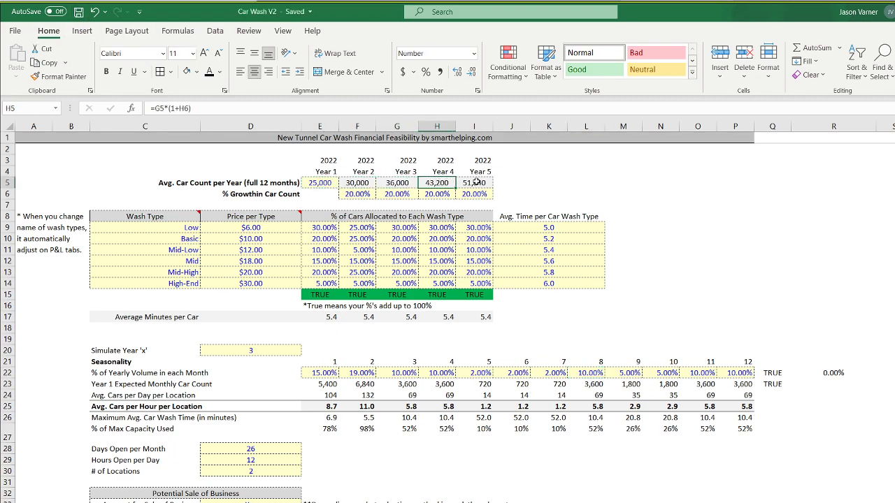
click(475, 182)
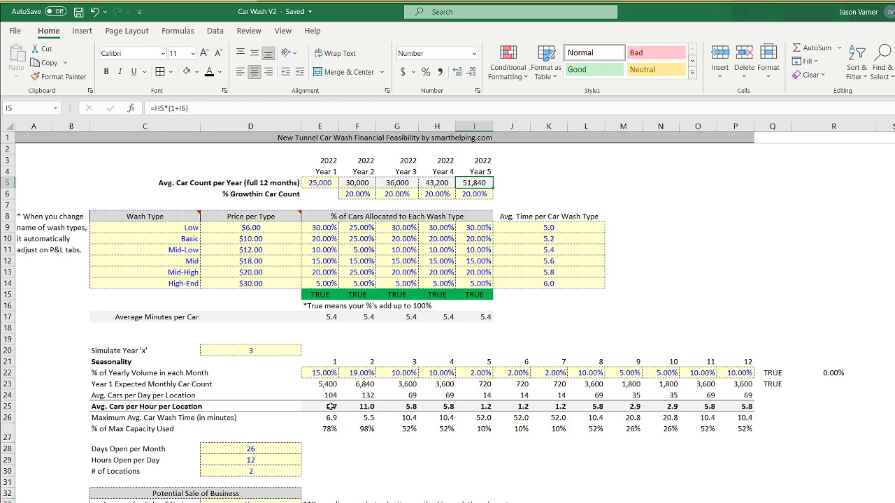
drag(331, 406, 724, 406)
click(238, 350)
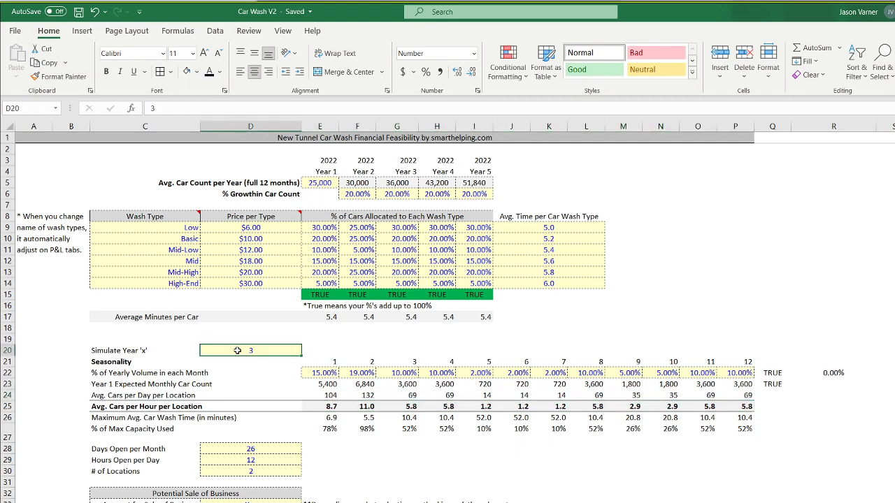
text(4)
key(Return)
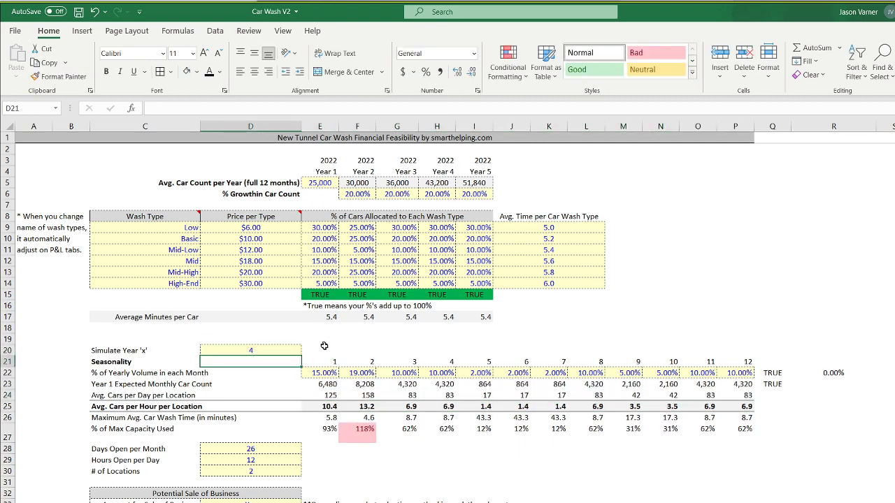
Set month 2's share of yearly volume in F22 to 15%.
click(356, 373)
text(15)
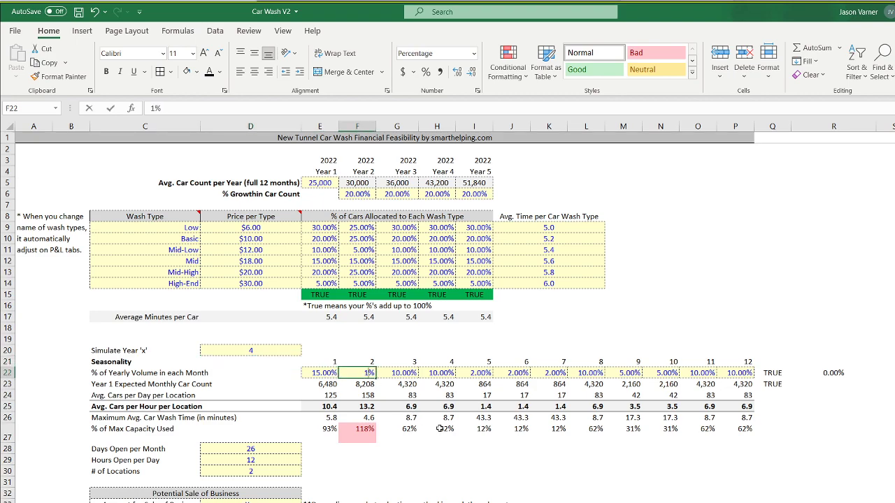
key(Return)
Set the shares of yearly volume for months 6 and 7 in J22 and K22 to 4% each.
key(Up)
key(Right)
key(Right)
key(Right)
key(Right)
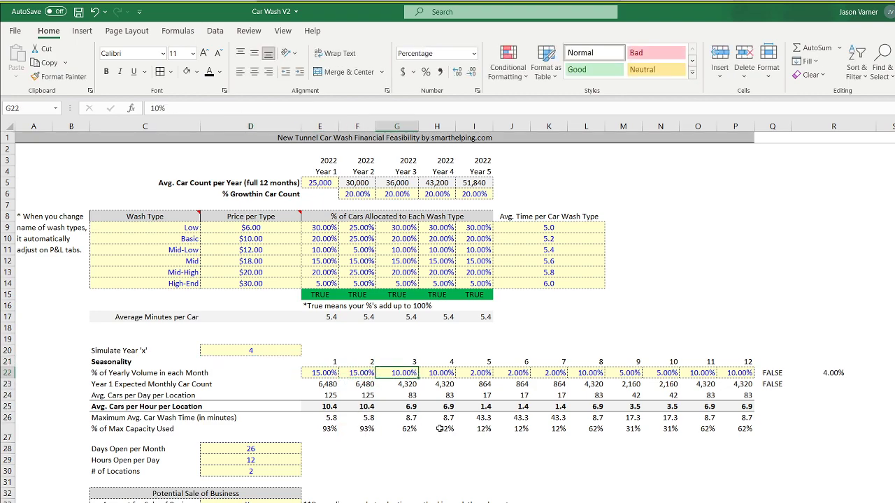
text(2)
key(BackSpace)
text(4)
key(Right)
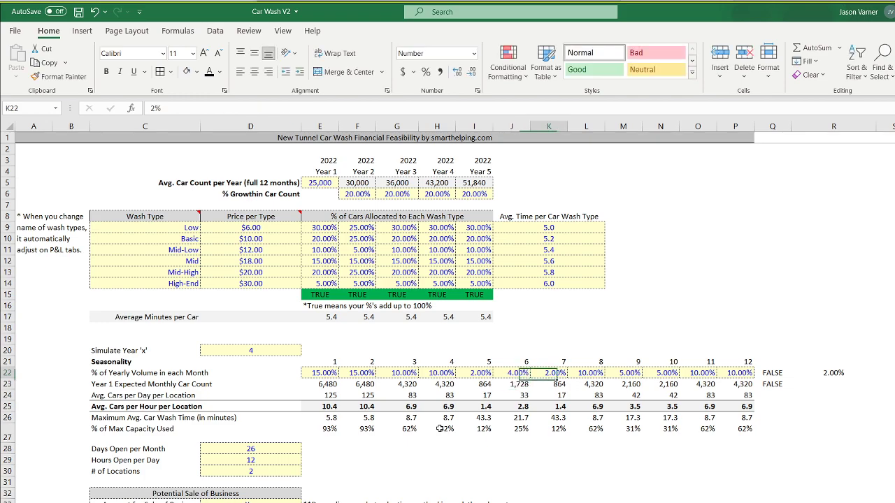
text(4)
key(Return)
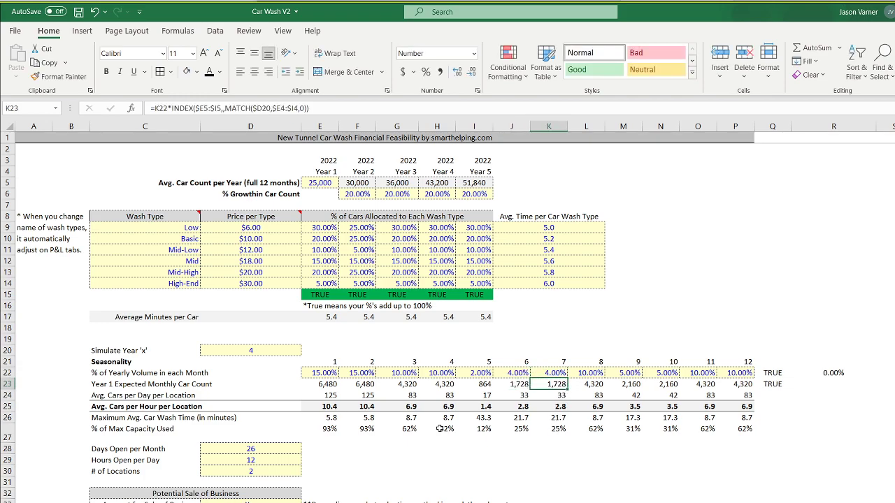
Set the simulated year in D20 to 5 and check the monthly volume shares.
click(225, 350)
text(5)
key(Return)
key(Up)
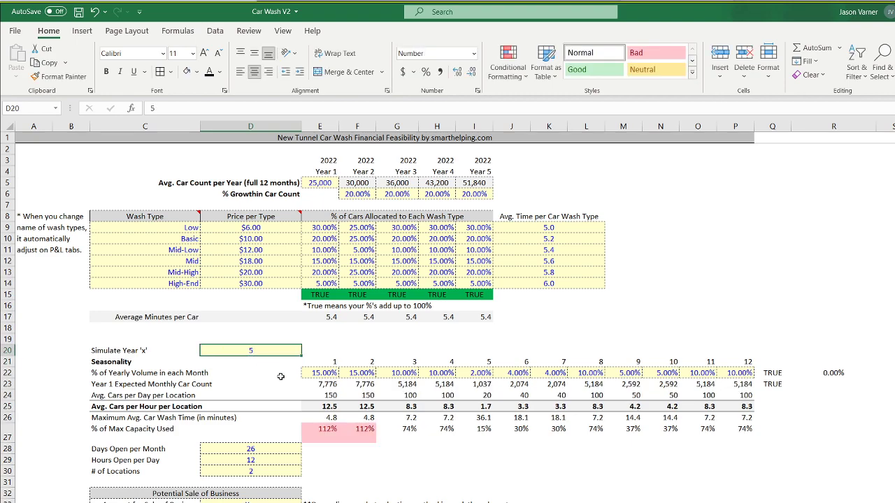
click(323, 371)
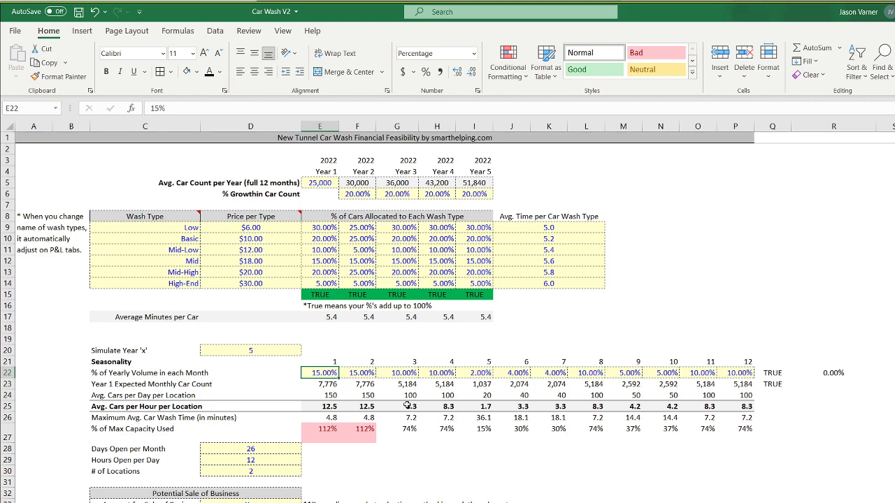
Lower year 5's car count growth in I6, trying 10% and 8%, and set it to 7%.
click(476, 194)
text(10)
click(476, 193)
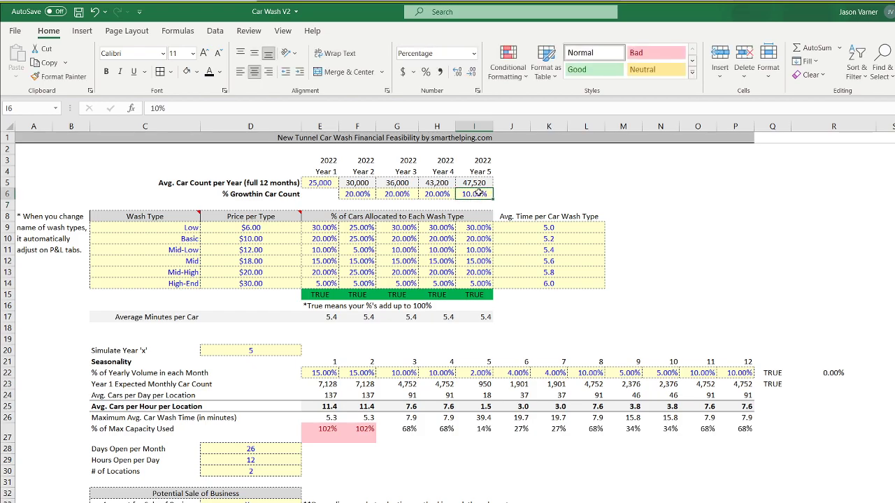
text(8)
click(478, 193)
text(7)
click(477, 193)
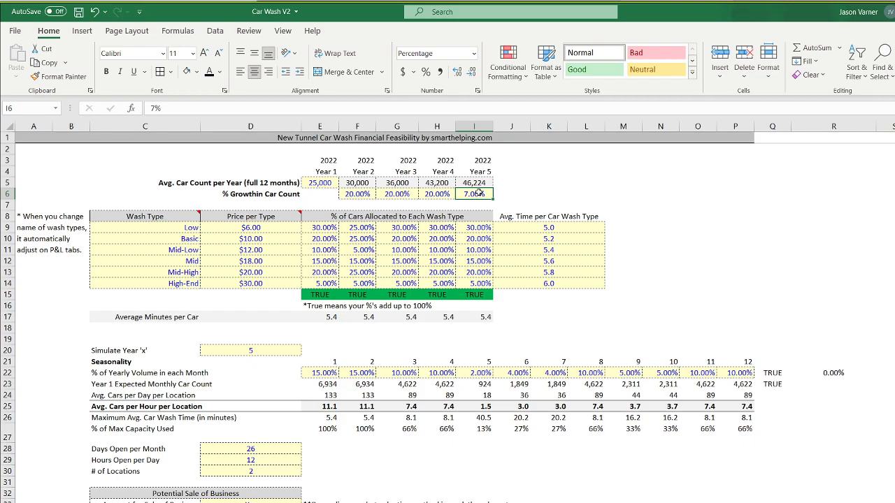
Format the % of Max Capacity Used values in E27:P27 as percentages with one decimal place and save the workbook.
drag(325, 429, 728, 423)
click(477, 90)
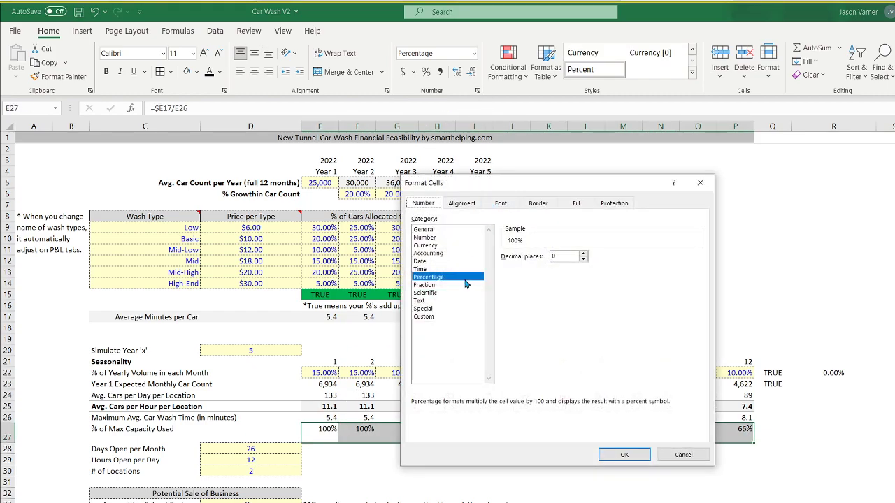
click(582, 253)
click(624, 454)
click(623, 492)
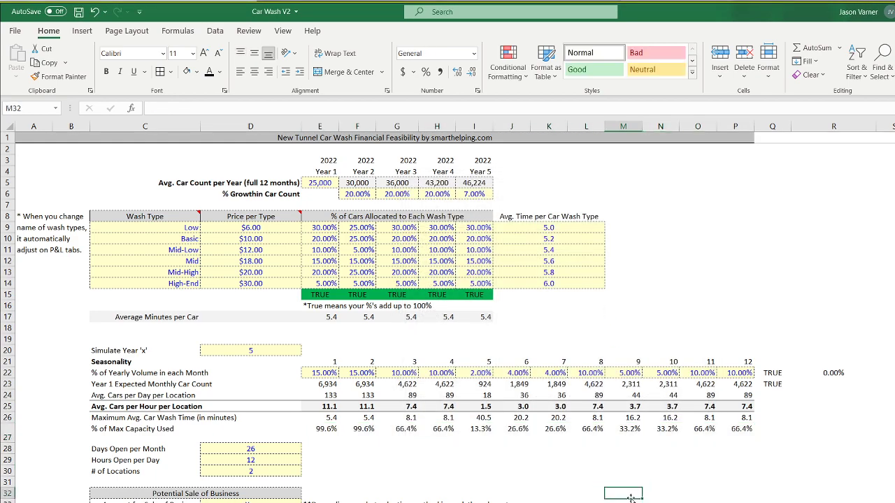
click(78, 11)
Check the average wash times in J9:J14 and set the simulated year in D20 to 1.
drag(549, 224, 552, 281)
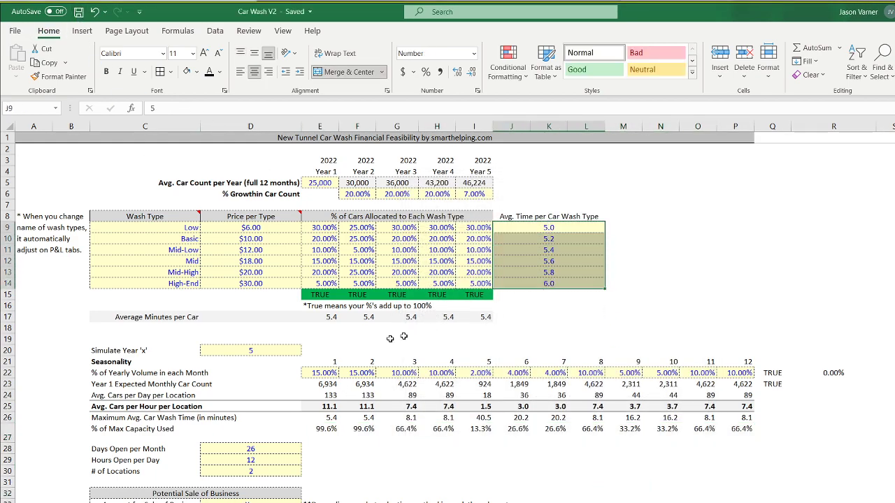
click(279, 352)
text(1)
key(Return)
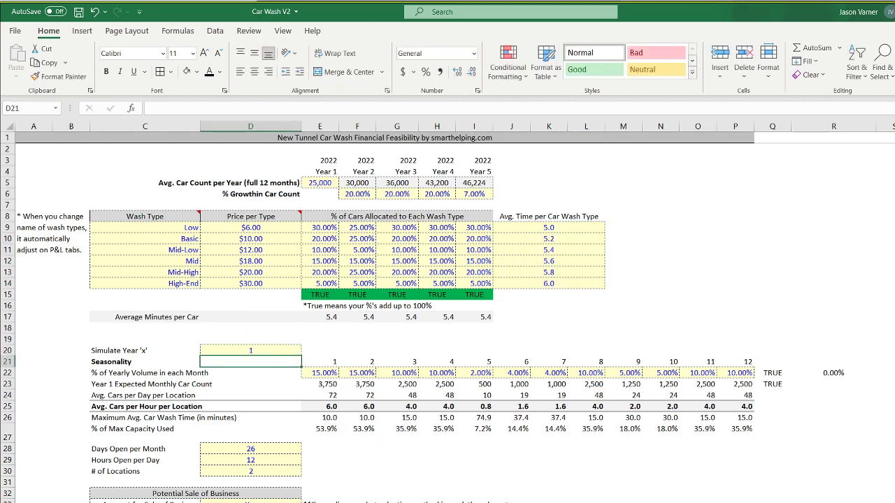
Look through the 5-year monthly and annual P&L sheets and save the workbook.
key(ctrl+Down)
key(ctrl+Down)
key(ctrl+Down)
key(ctrl+Down)
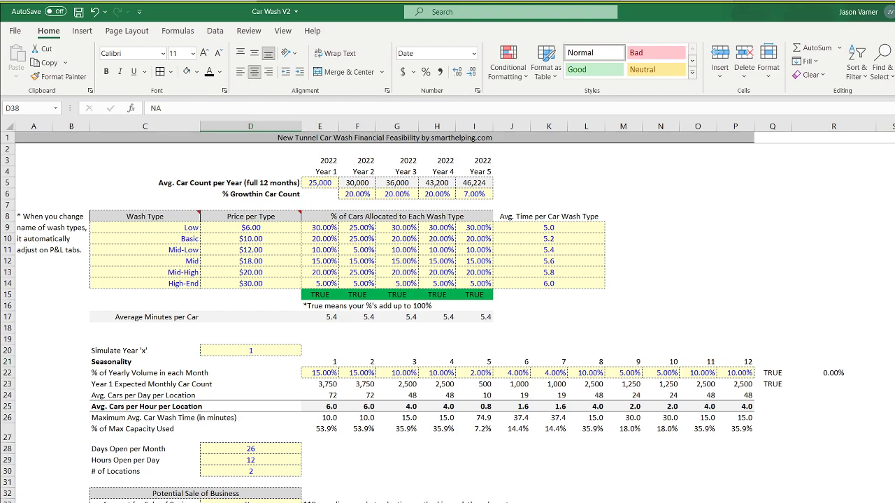
key(ctrl+Page_Down)
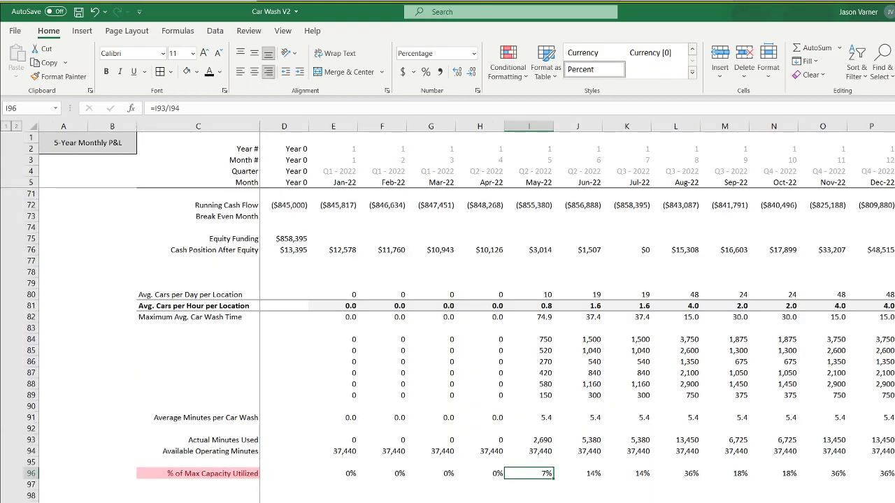
key(ctrl+Page_Down)
click(577, 502)
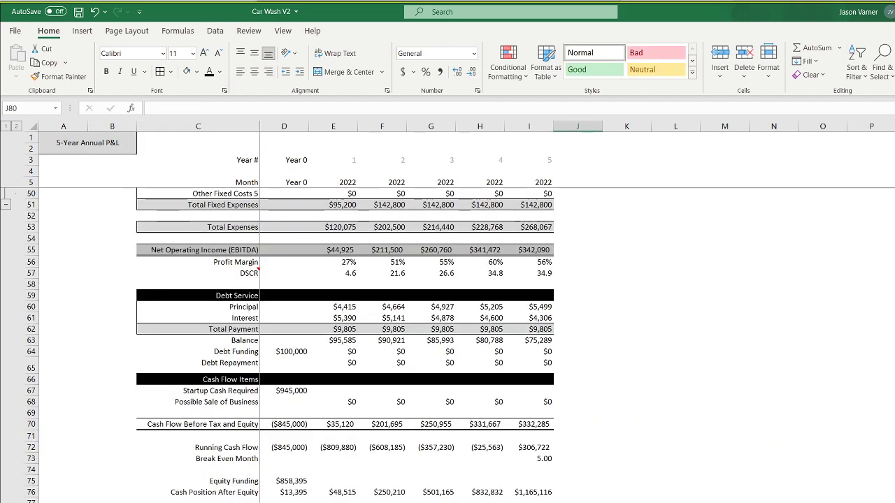
drag(578, 502, 112, 502)
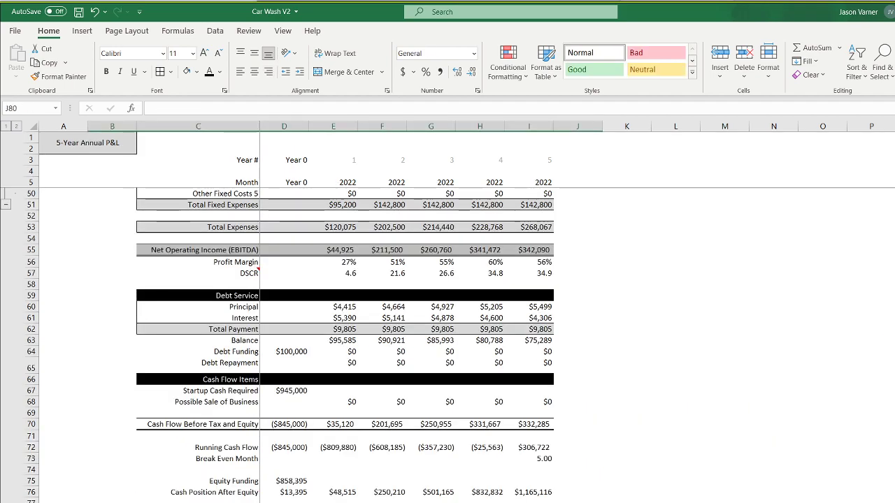
click(702, 489)
click(78, 12)
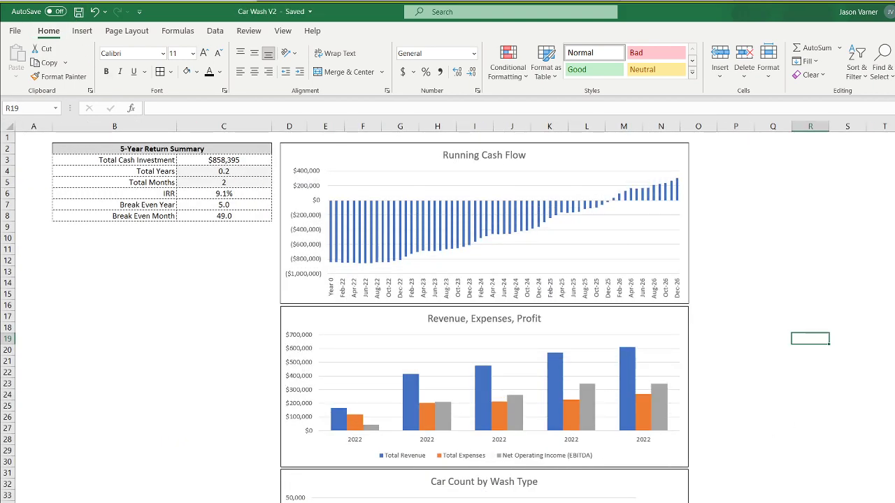
Rename the new blank worksheet and change its tab color.
right_click(716, 502)
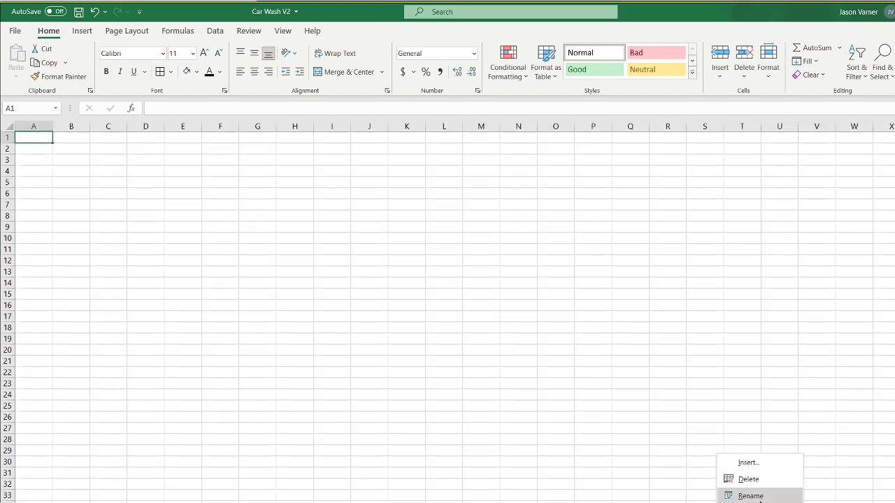
click(759, 498)
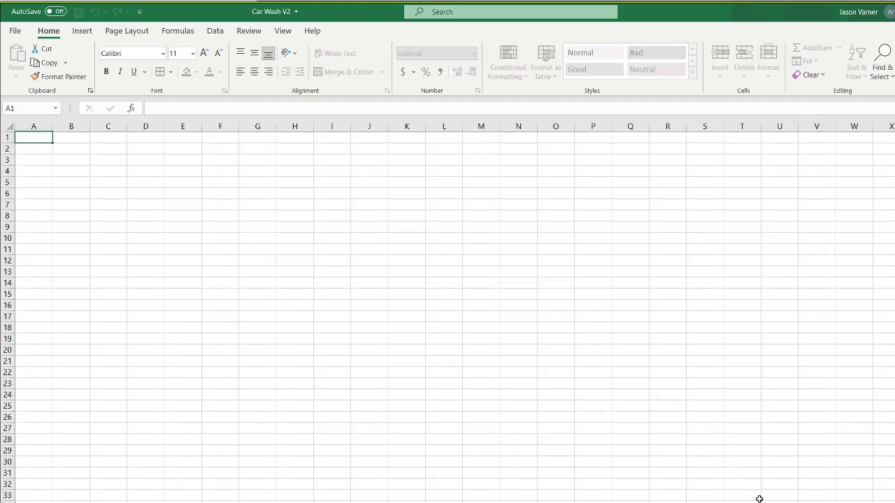
key(Return)
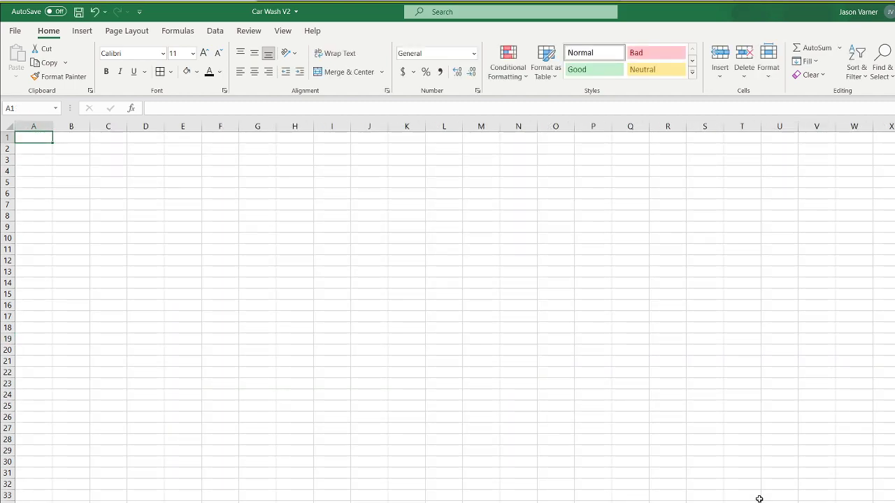
right_click(723, 502)
mouse_move(759, 502)
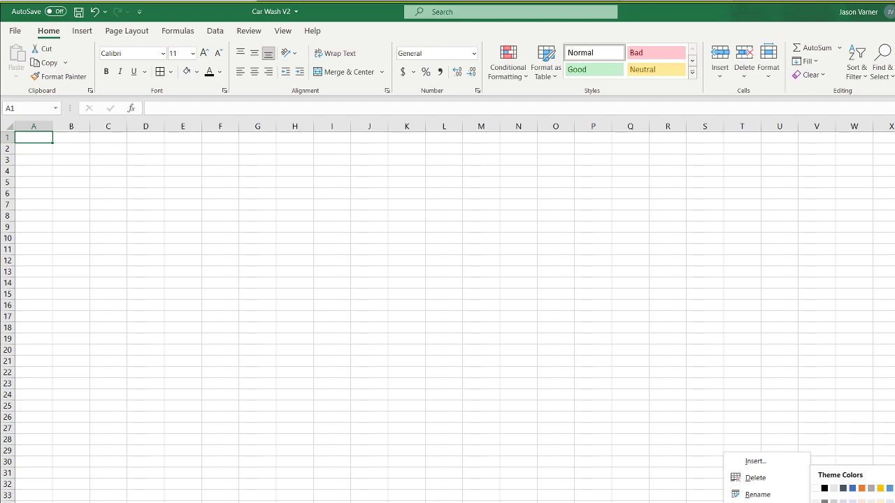
click(849, 502)
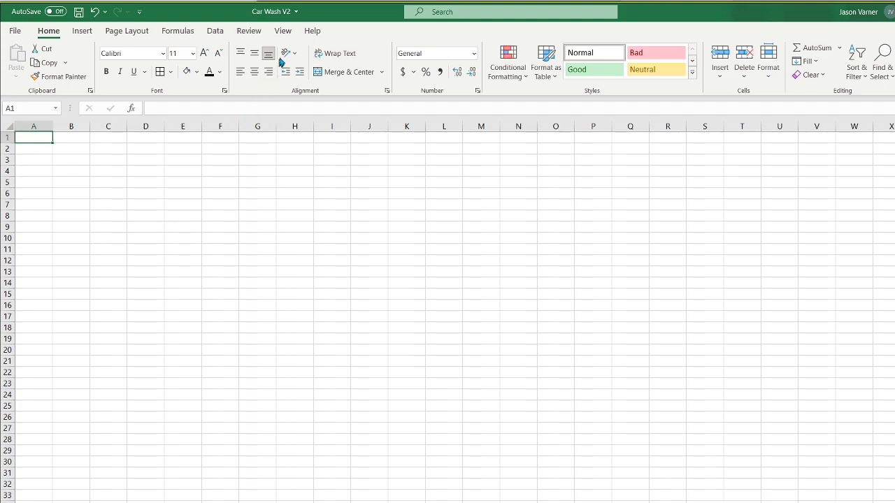
Hide the blank worksheet's gridlines and insert an empty column chart moved to the sheet's corner at cell A1.
click(283, 31)
click(277, 72)
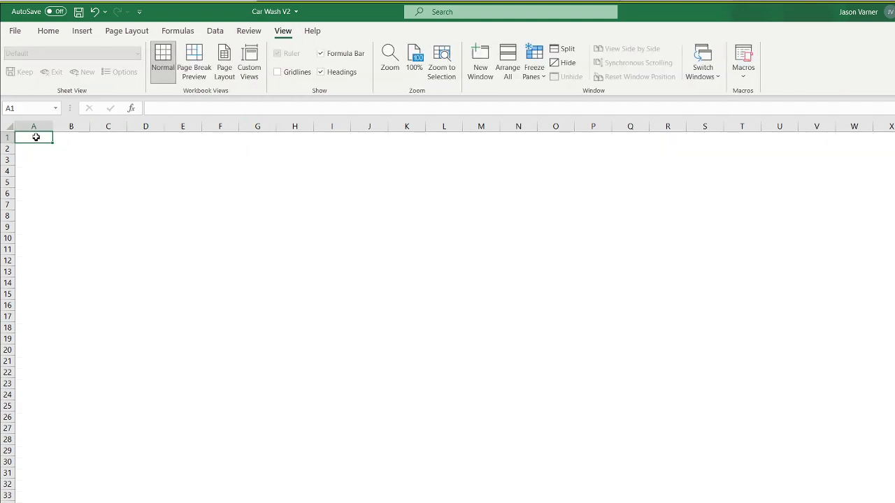
click(83, 32)
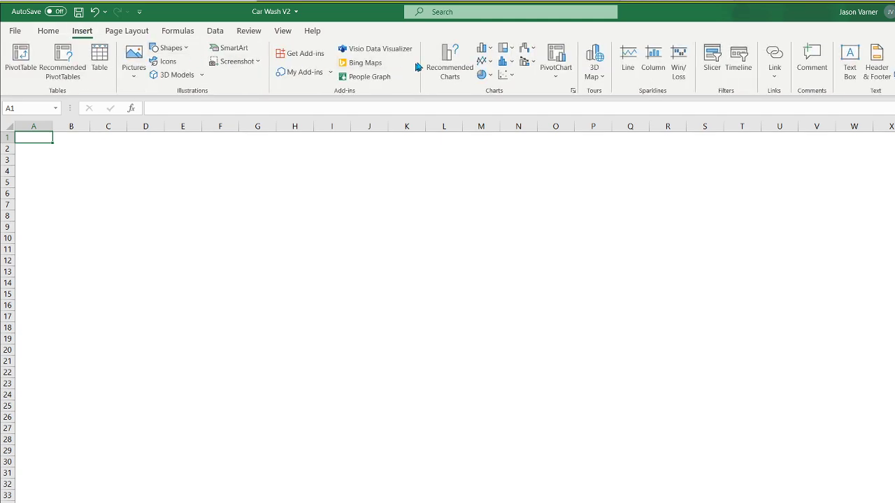
click(482, 47)
click(536, 156)
drag(498, 311, 152, 156)
Add a data series to the chart, taking its name from C82, Maximum Avg. Car Wash Time, on the 5-Year Monthly P&L sheet.
right_click(152, 155)
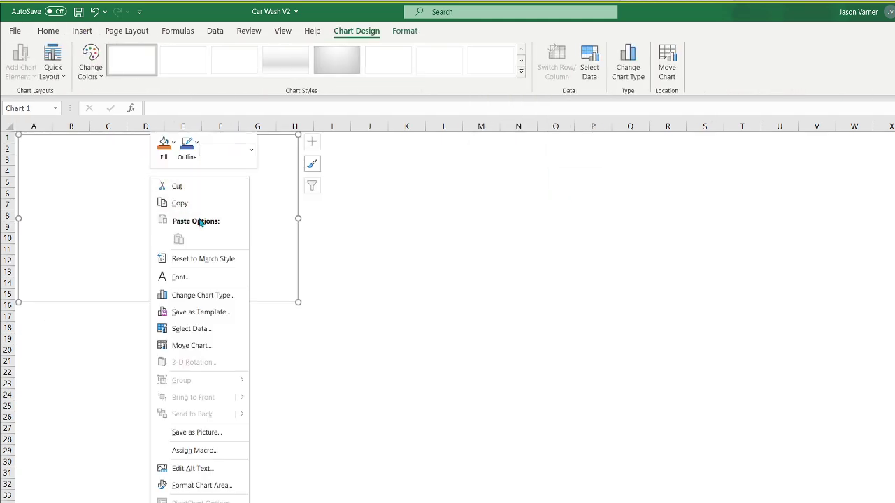
click(210, 327)
click(419, 342)
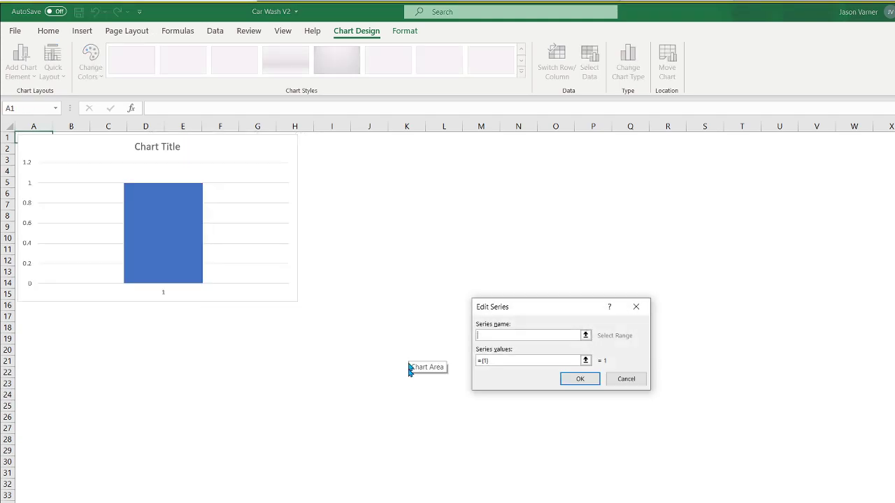
key(ctrl+Page_Up)
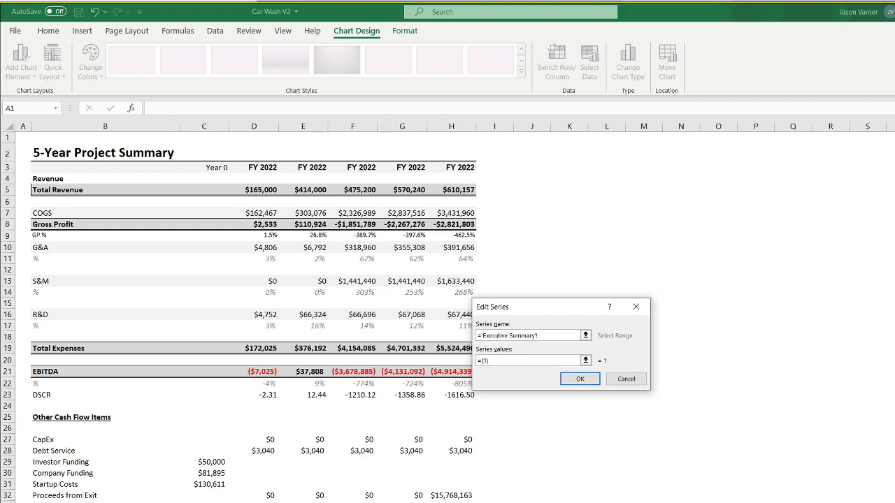
key(ctrl+Page_Up)
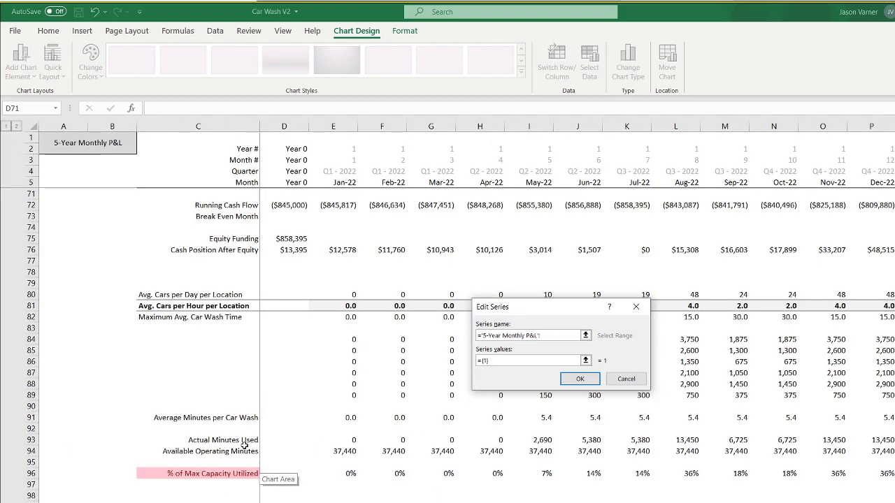
scroll(244, 446, up, 4)
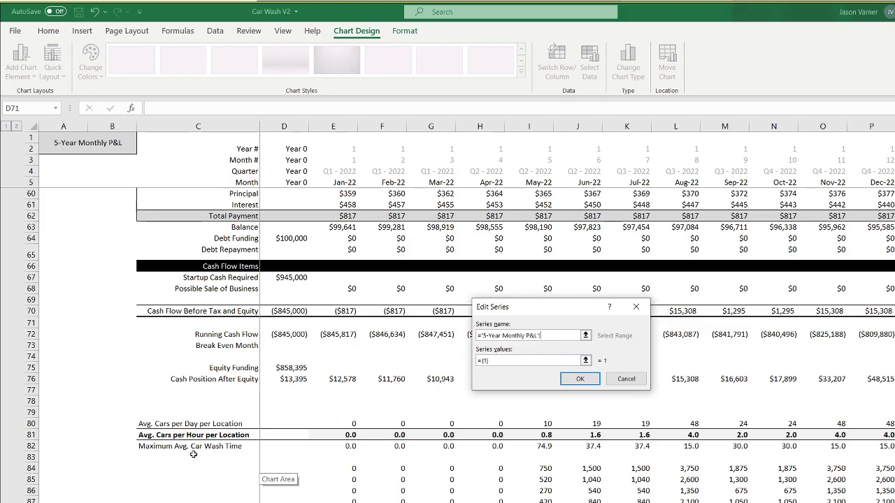
click(195, 447)
Set the new series values to E82:BL82 on the 5-Year Monthly P&L sheet.
drag(491, 362, 470, 363)
key(BackSpace)
drag(334, 446, 887, 446)
click(591, 378)
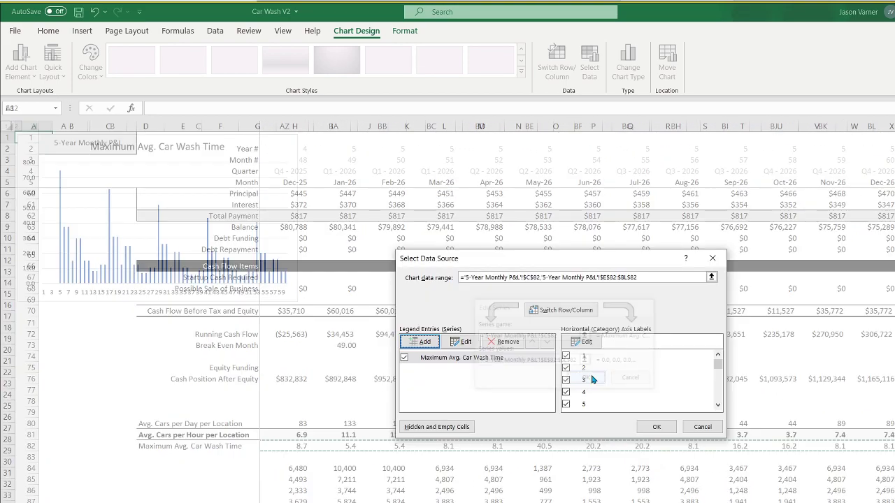
Add a second chart series named from C91, Average Minutes per Car Wash, with values E91:BL91 on the 5-Year Monthly P&L sheet.
click(428, 346)
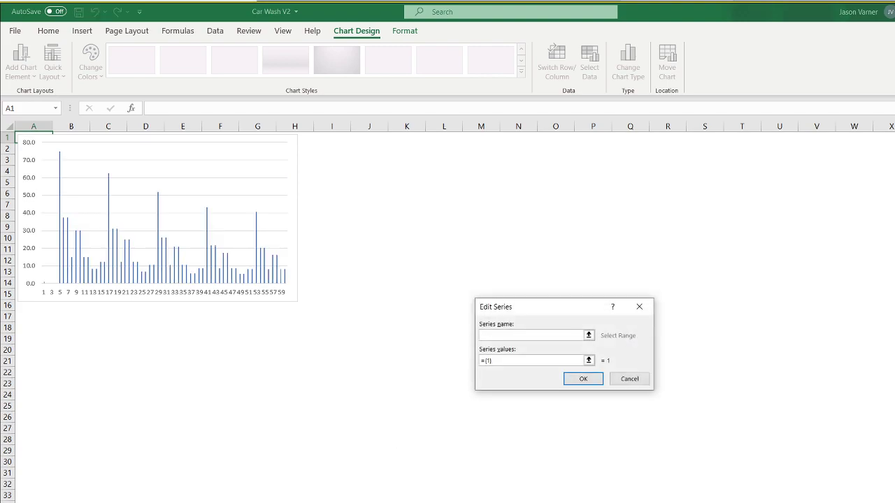
click(210, 502)
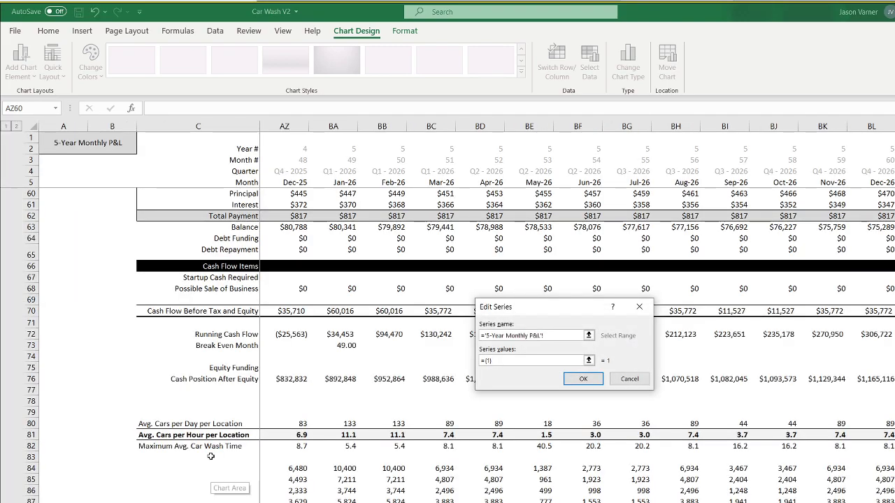
scroll(207, 448, down, 4)
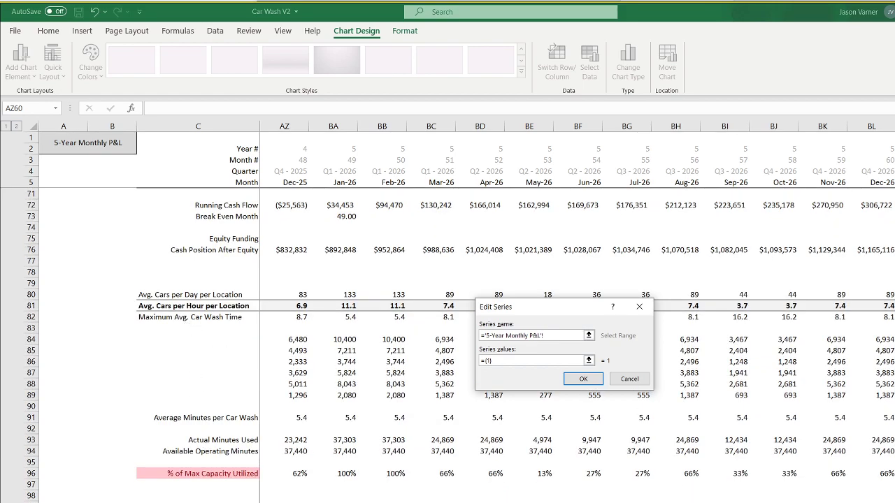
scroll(578, 336, left, 16)
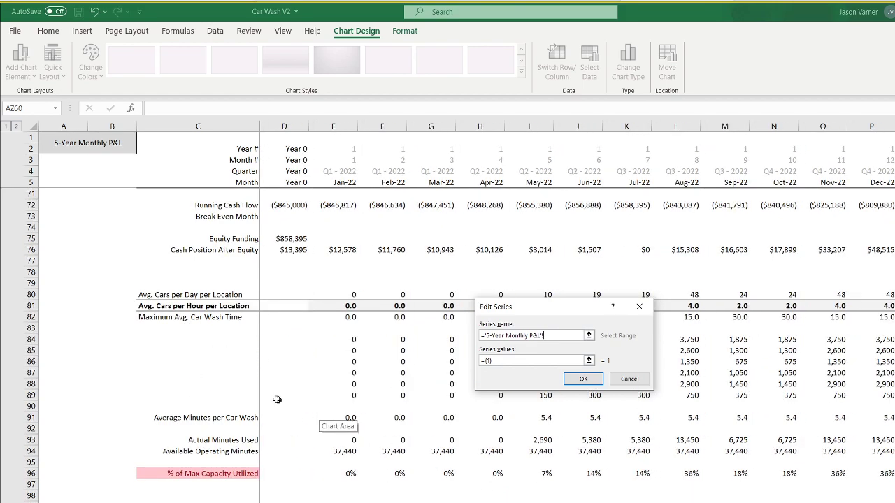
click(237, 418)
drag(508, 362, 478, 363)
key(BackSpace)
drag(346, 416, 845, 420)
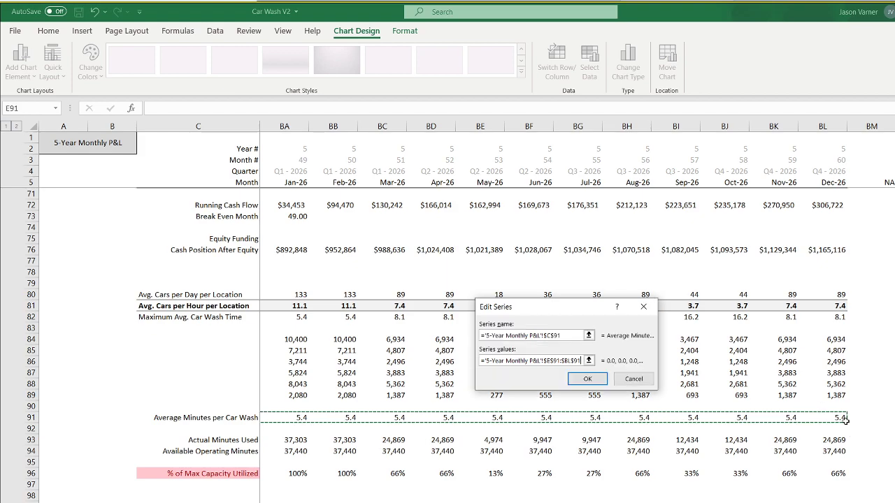
click(586, 379)
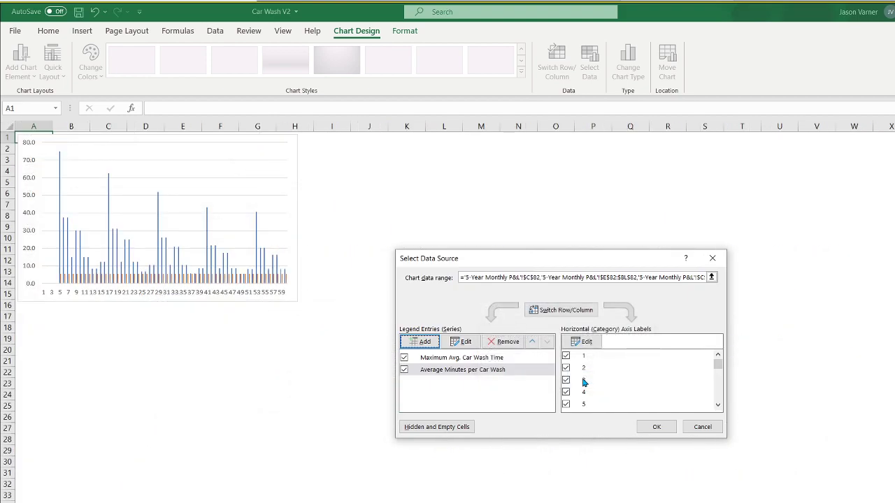
Set the chart's horizontal axis labels to the months in E5:BL5 on the 5-Year Monthly P&L sheet and accept the data source.
click(582, 341)
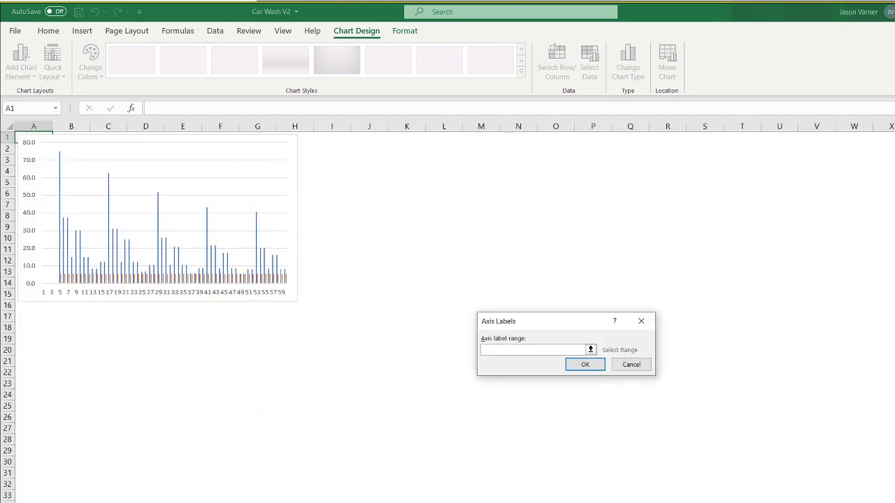
drag(822, 182, 342, 183)
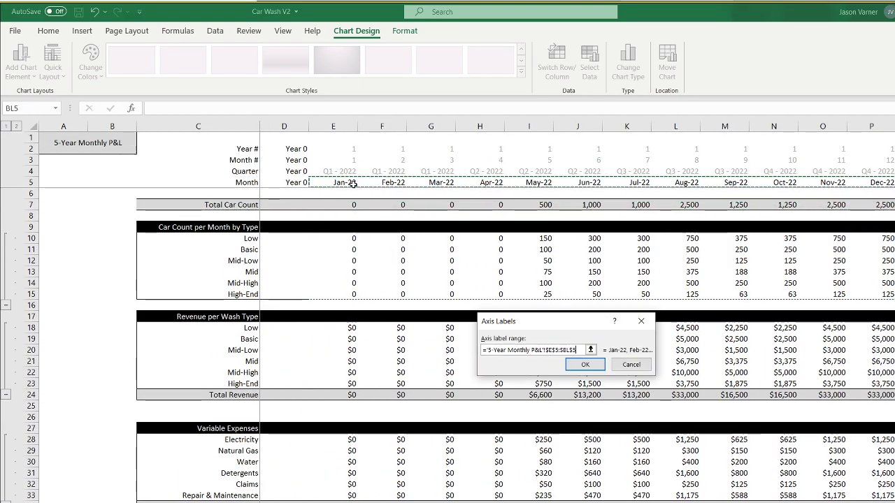
click(585, 361)
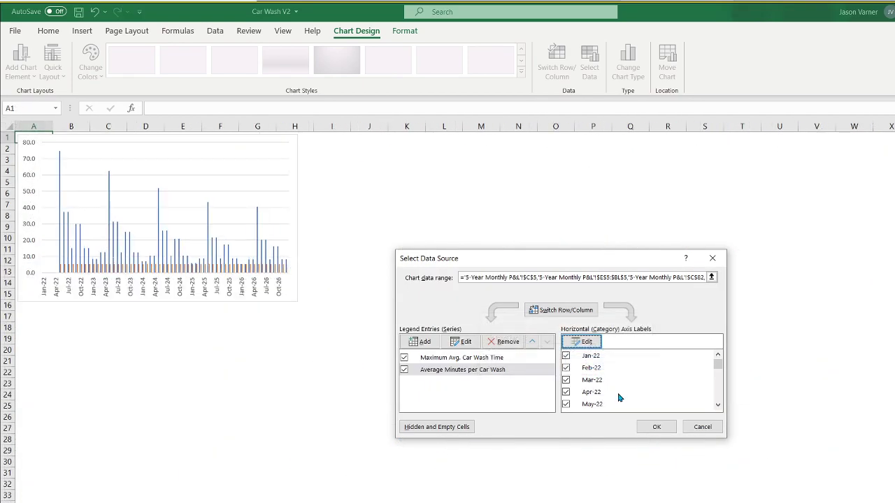
click(657, 427)
Change the chart type from clustered column to Stacked Line.
right_click(204, 177)
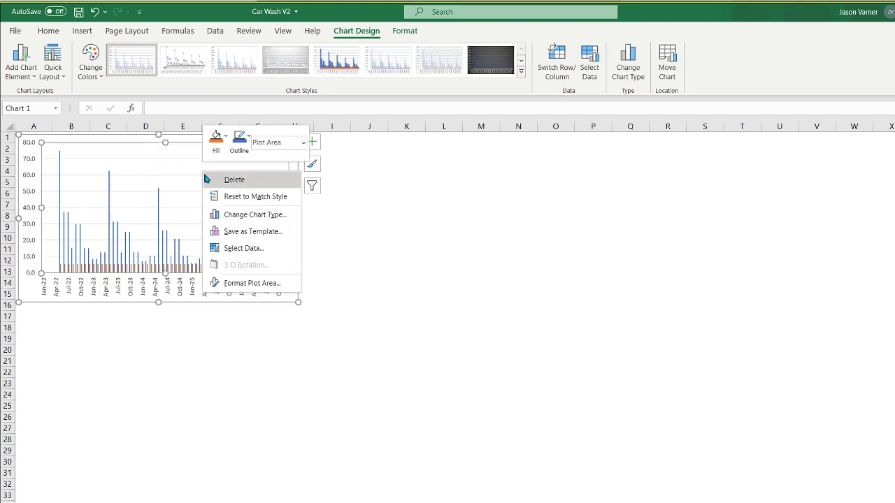
click(252, 215)
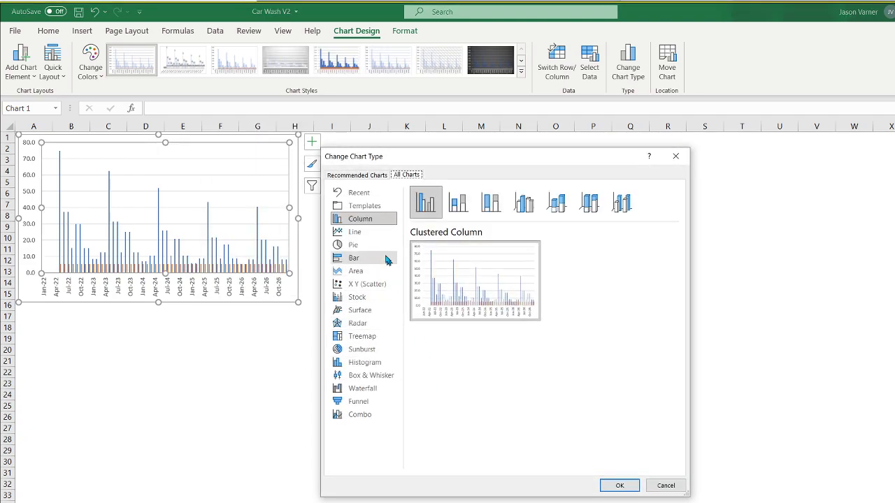
click(376, 233)
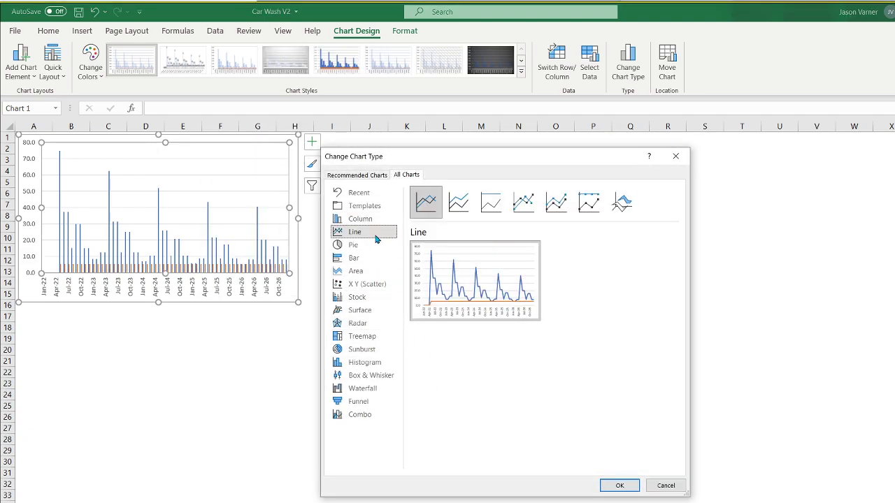
click(524, 203)
click(458, 203)
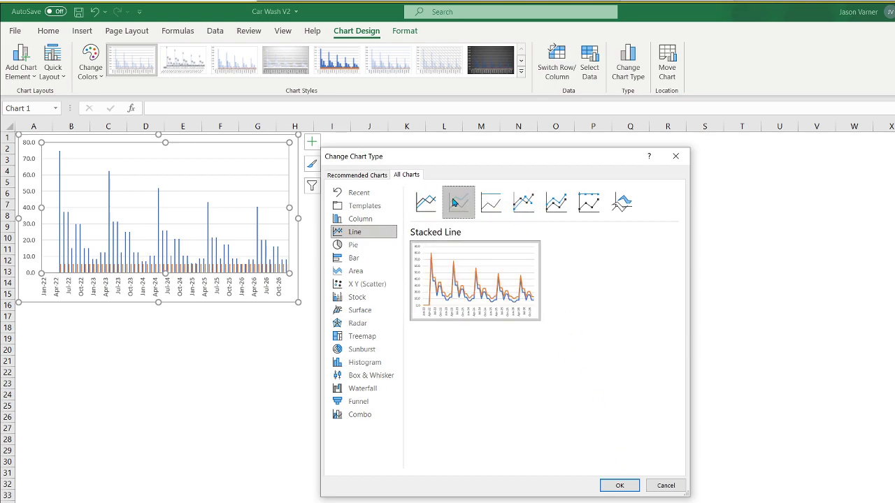
click(620, 487)
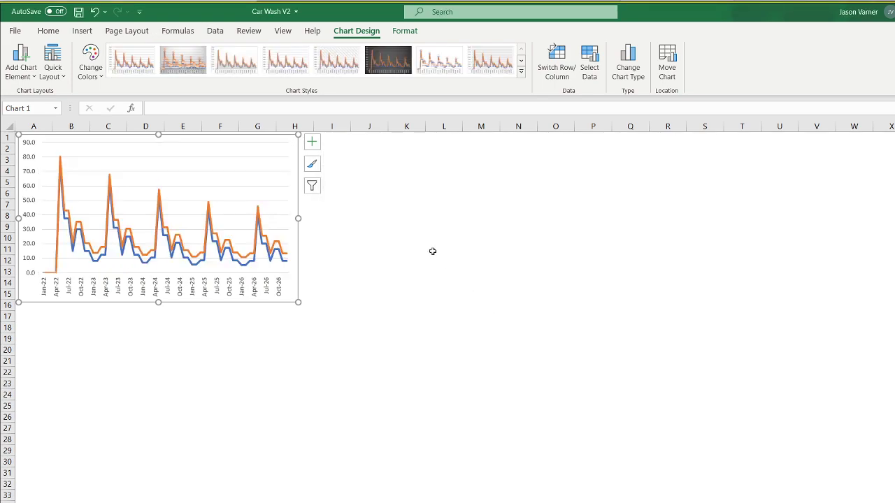
Widen the chart to about the edge of column L and add a chart title and a legend.
drag(299, 218, 467, 222)
click(48, 31)
click(478, 142)
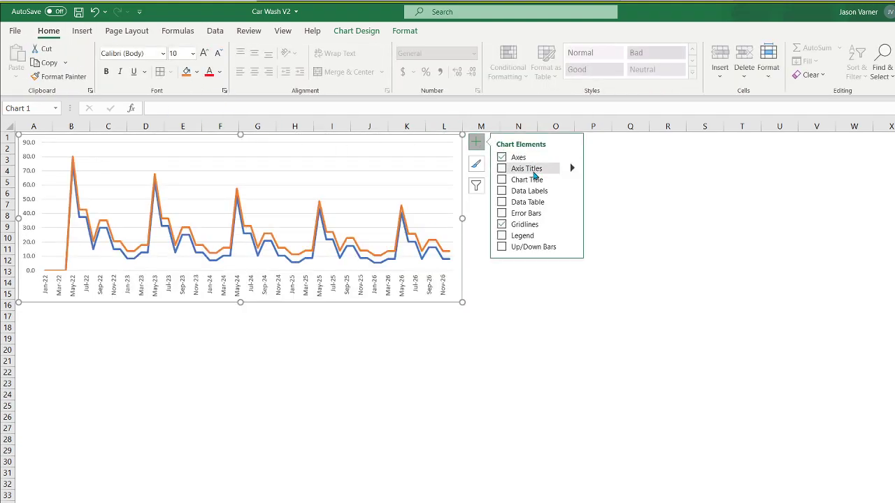
click(534, 179)
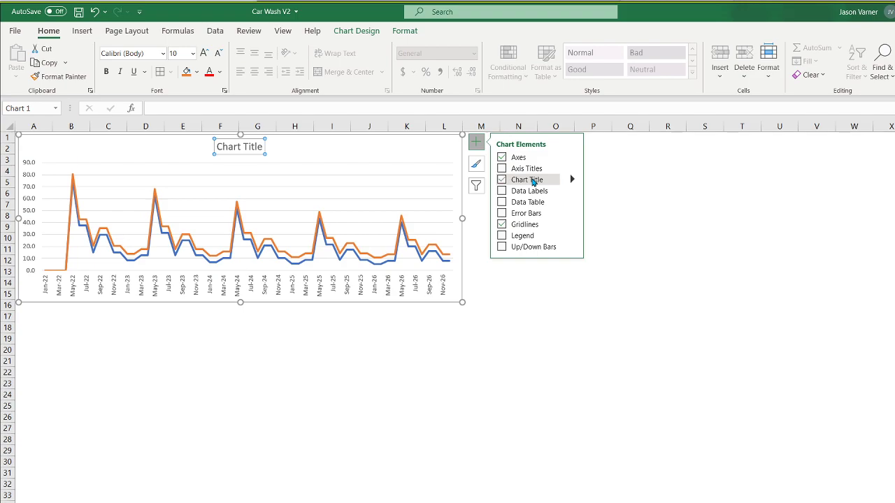
click(517, 236)
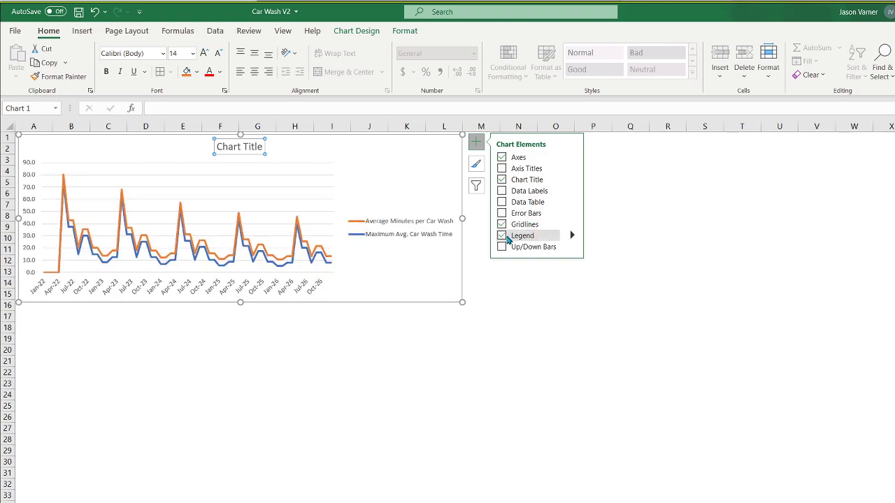
Position the legend at the bottom of the chart and extend the chart down to about row 19.
right_click(412, 232)
click(456, 345)
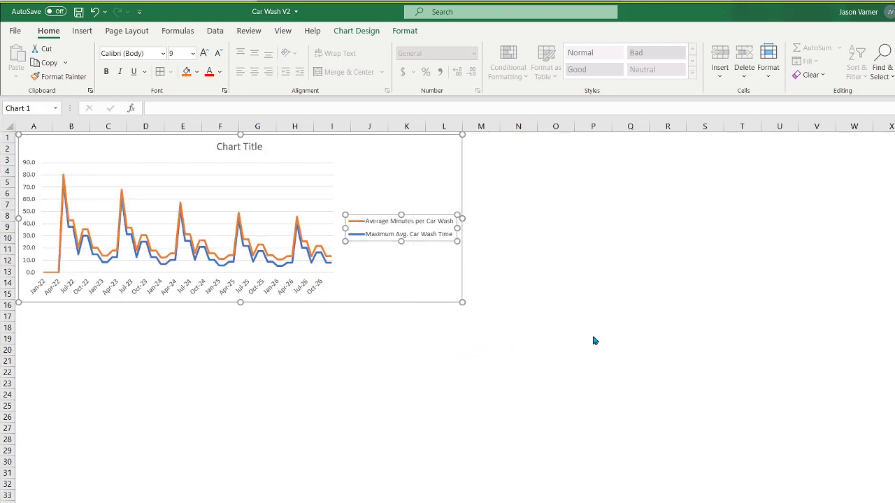
click(875, 241)
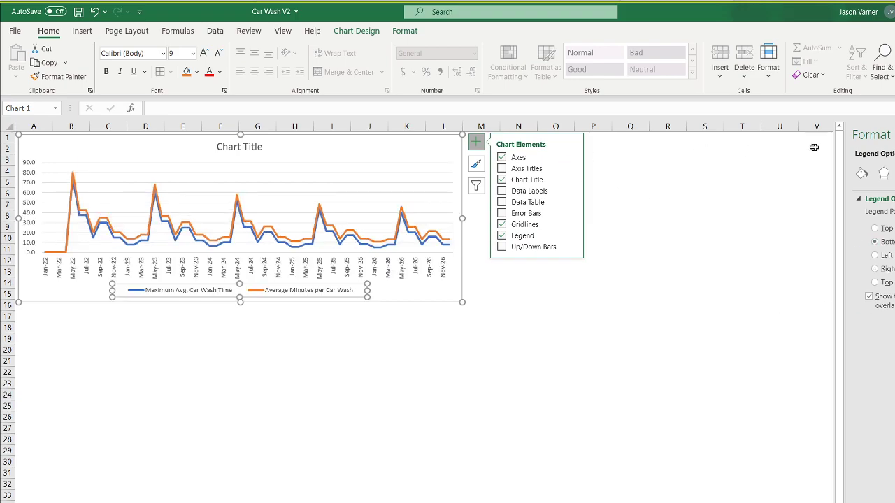
click(894, 135)
click(657, 247)
click(450, 292)
drag(239, 306, 240, 338)
Replace the chart title with "Average Minutes per Car Was (actual vs. available capacity)".
click(224, 149)
drag(218, 147, 305, 151)
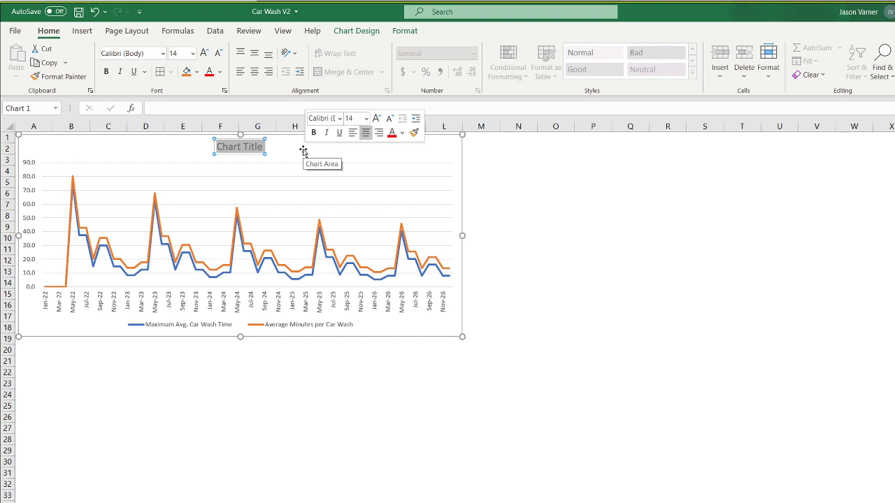
text(Average Car)
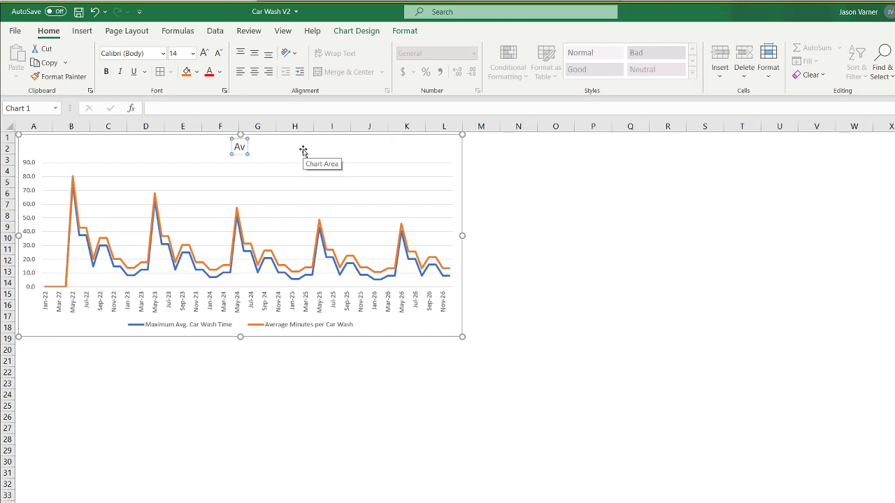
key(BackSpace)
key(BackSpace)
key(BackSpace)
text(Minutes per Car Was (actual vs. available capacity))
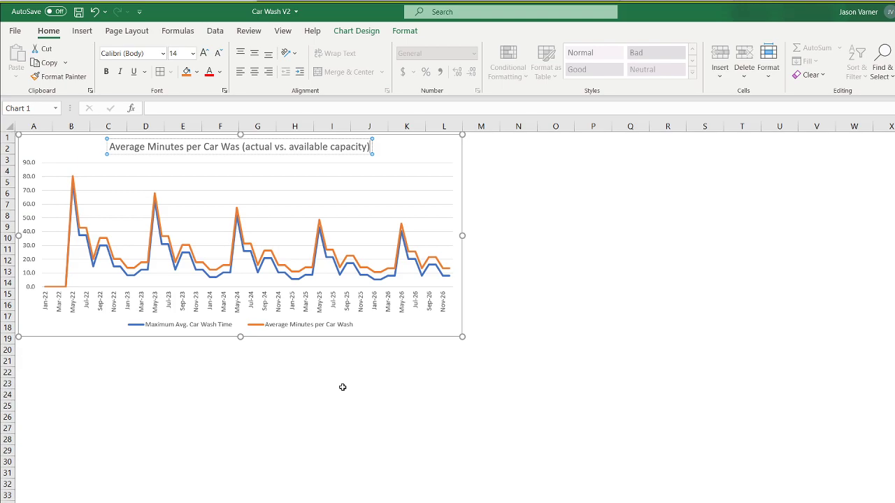
click(343, 387)
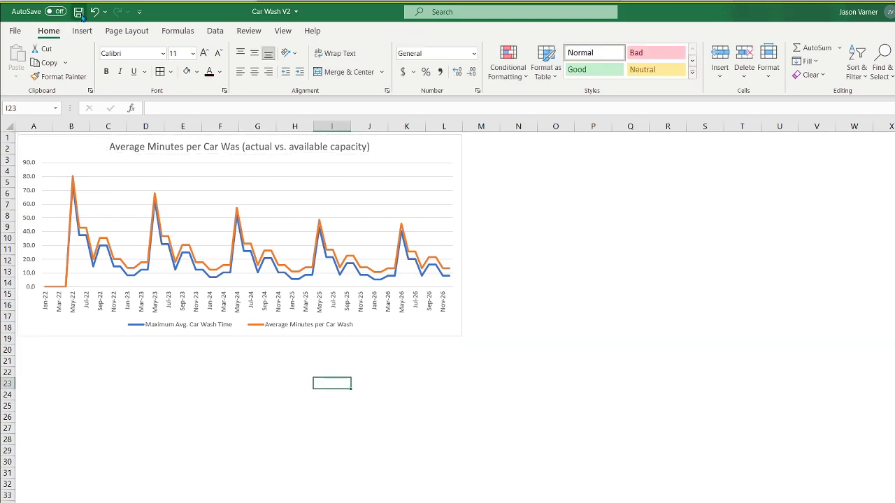
Give the chart area a light gray fill and a black outline.
mouse_move(75, 190)
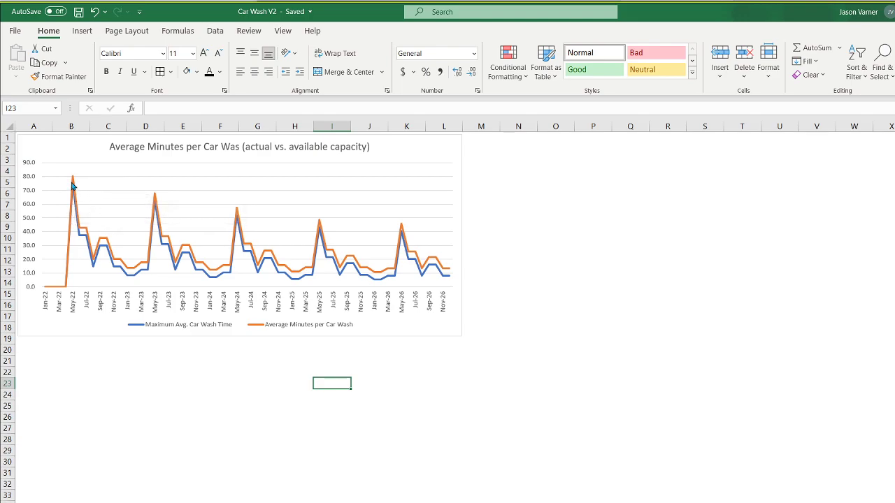
right_click(418, 150)
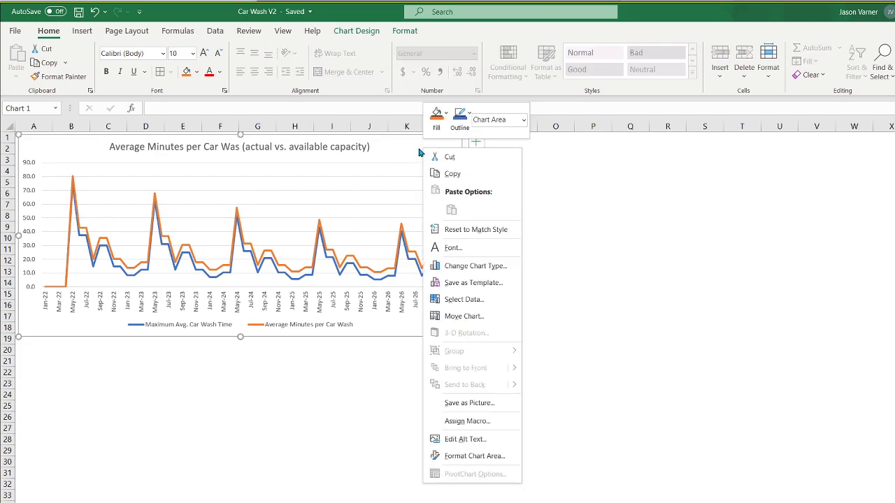
click(436, 115)
click(430, 177)
click(459, 118)
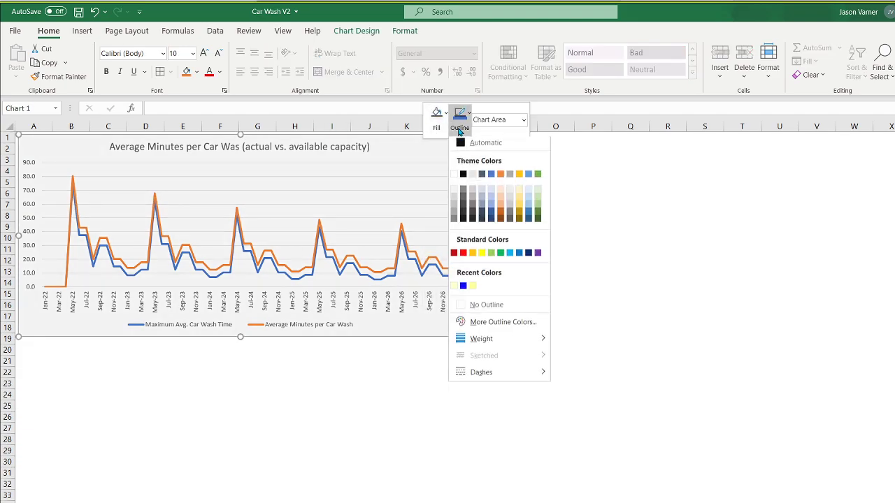
click(465, 178)
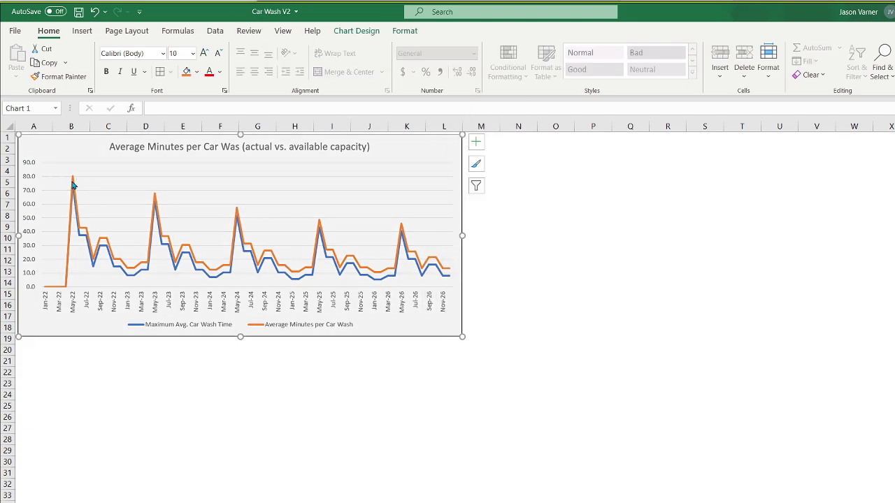
Extend the chart down to about row 20 and slant the horizontal axis month labels with a custom text angle.
mouse_move(73, 183)
drag(240, 336, 241, 357)
right_click(225, 328)
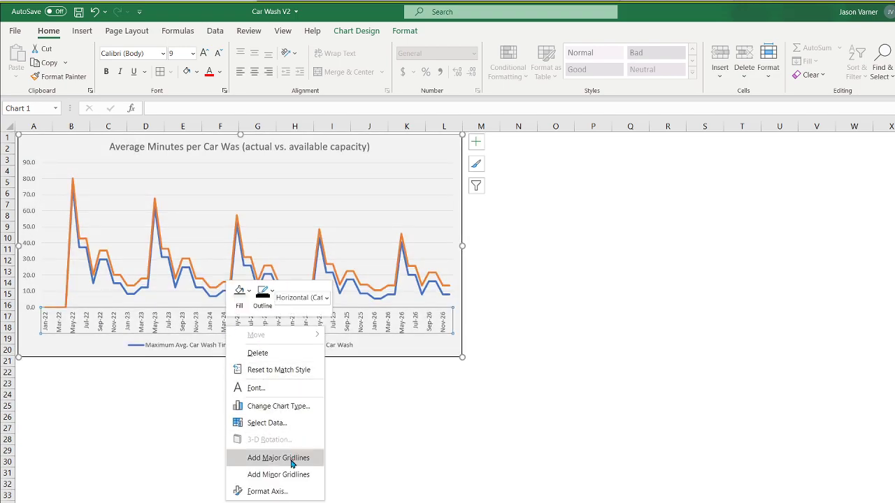
click(294, 491)
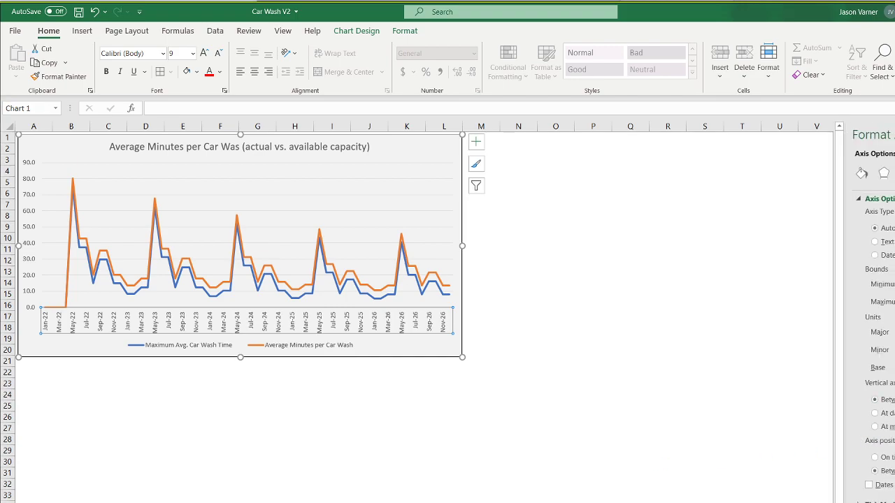
click(894, 174)
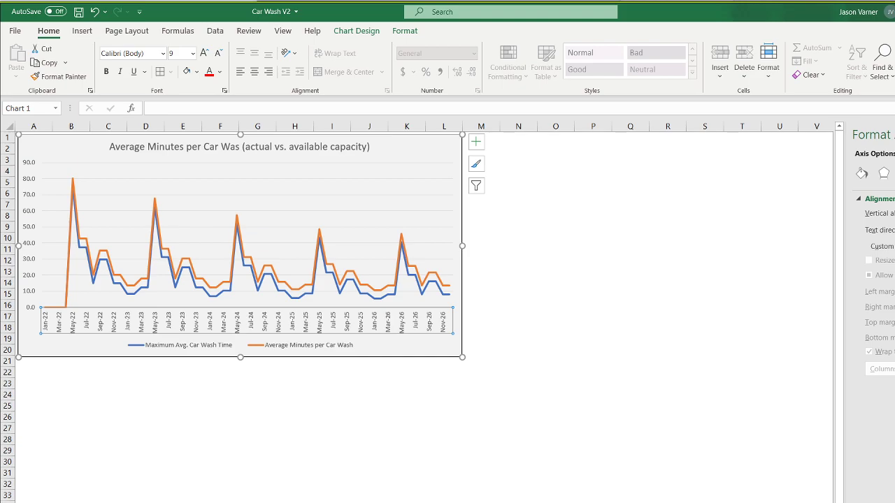
click(894, 246)
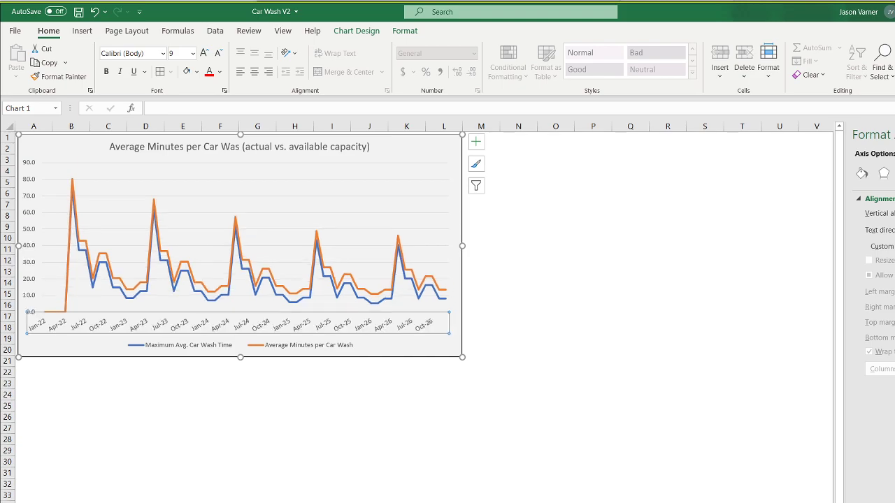
click(894, 135)
Inspect the Average Minutes per Car Wash and Maximum Avg. Car Wash Time lines around the first peak, checking each series' source ranges.
click(107, 265)
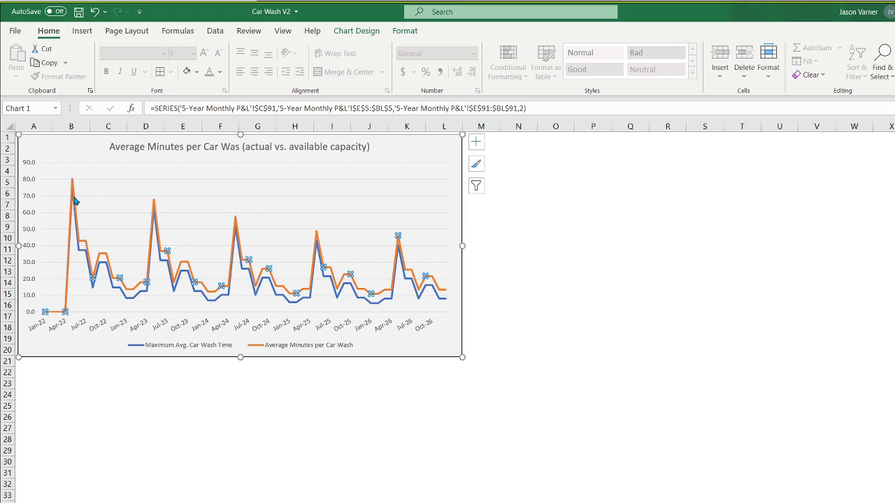
click(75, 201)
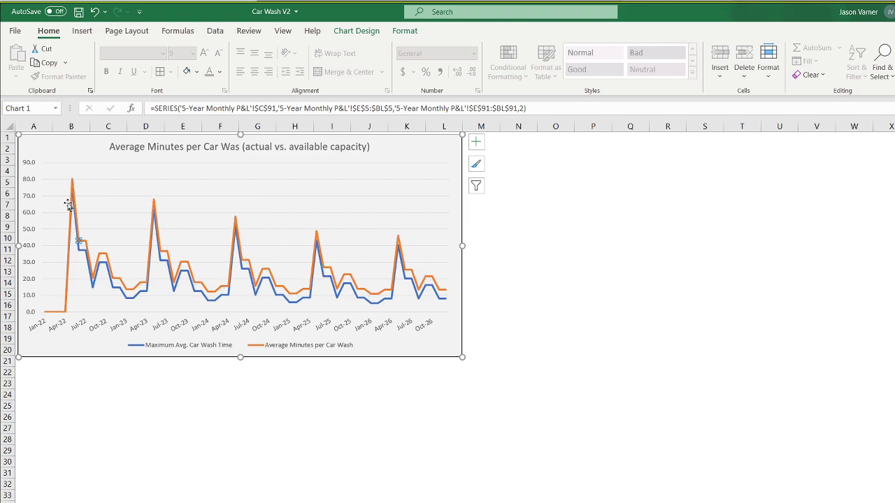
click(82, 255)
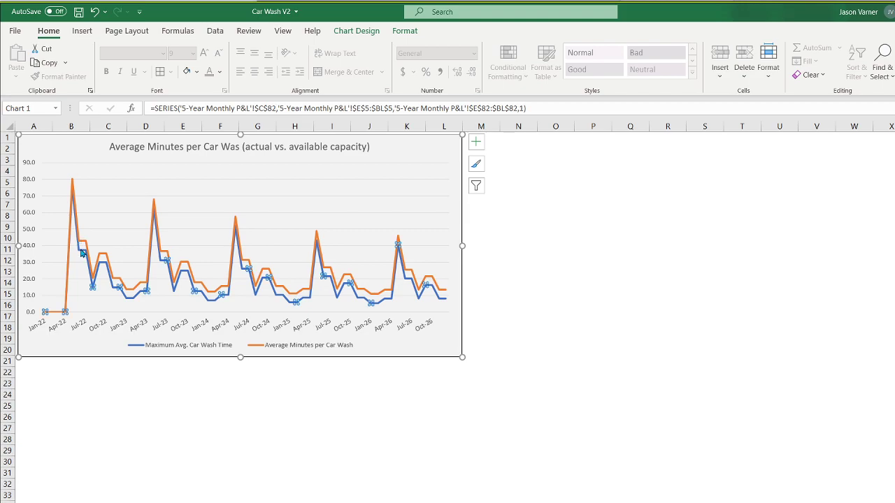
click(72, 183)
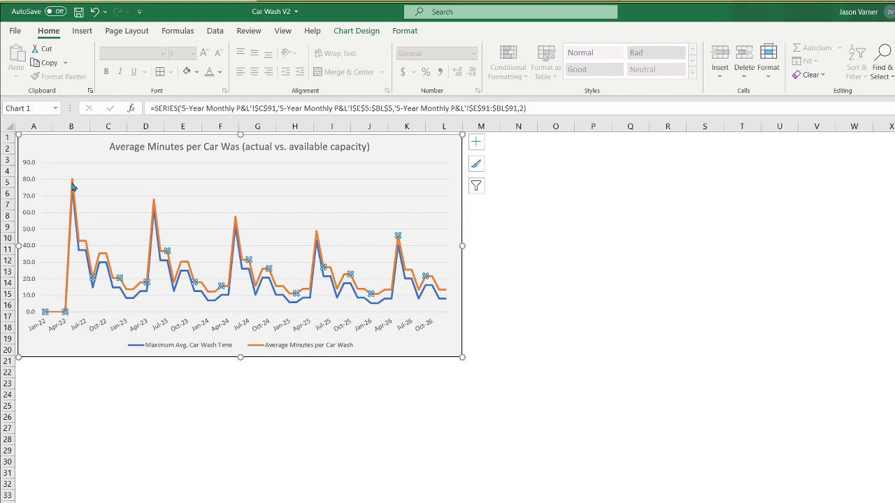
Widen the average-minutes chart so it extends to about column P.
click(653, 367)
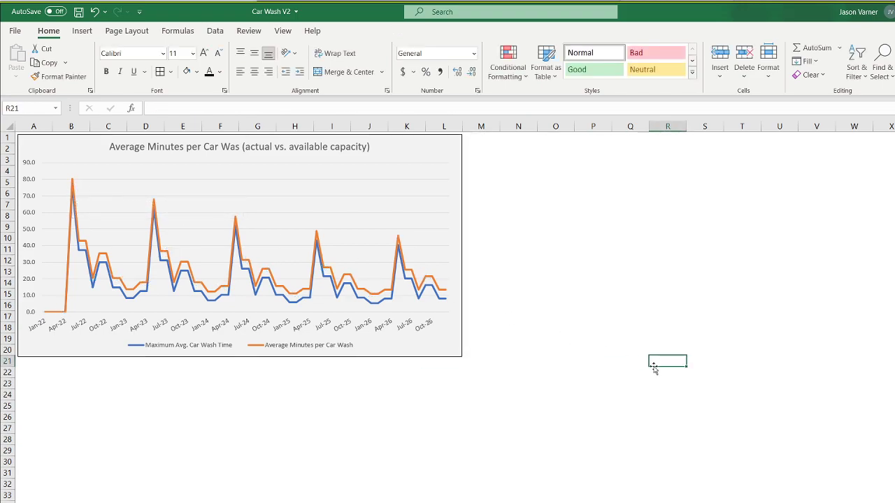
click(454, 236)
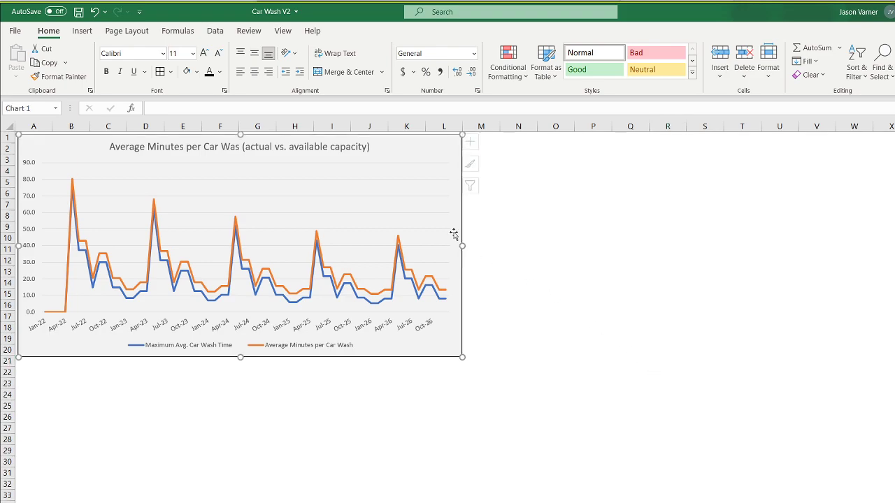
drag(463, 246, 594, 250)
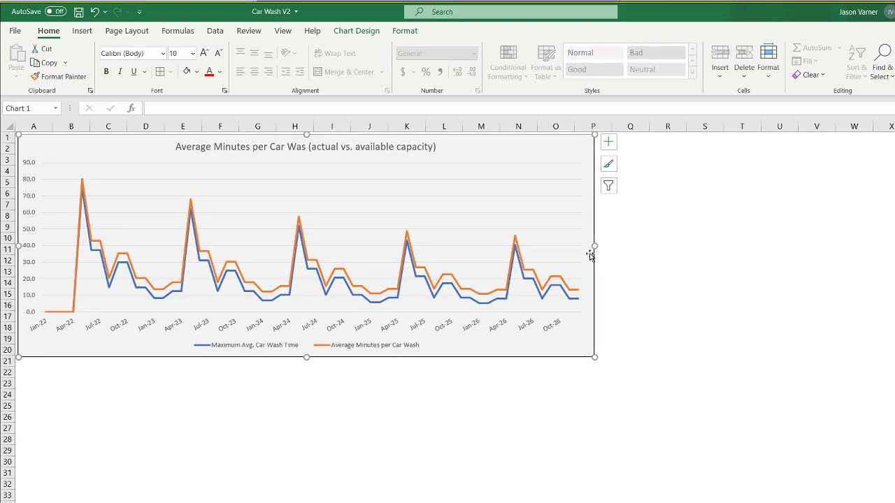
Change the horizontal axis major unit so a label is shown for every month.
right_click(128, 331)
click(180, 491)
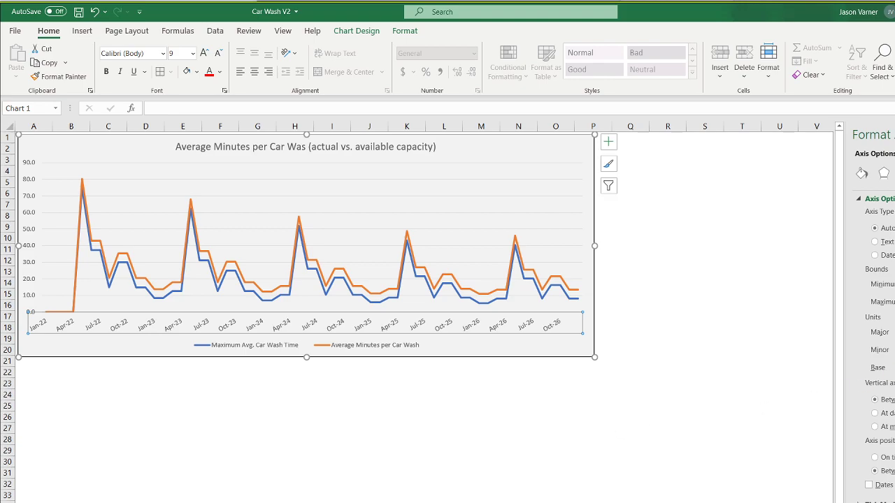
key(Return)
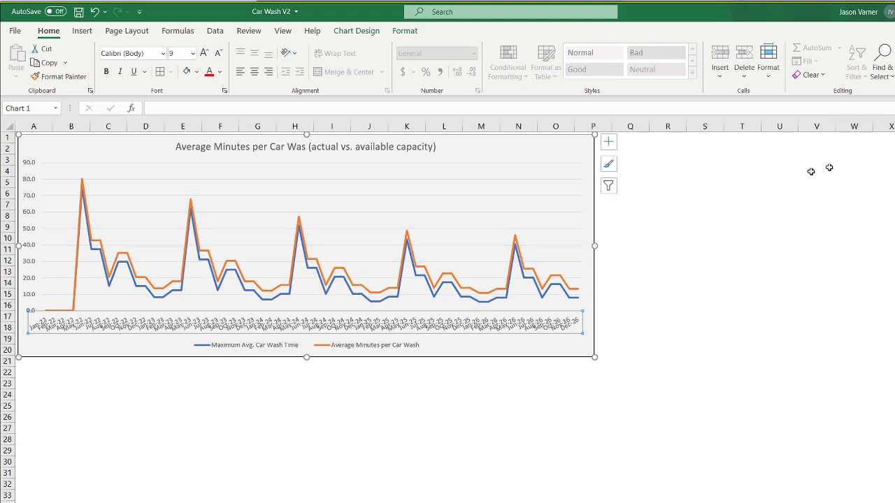
mouse_move(82, 186)
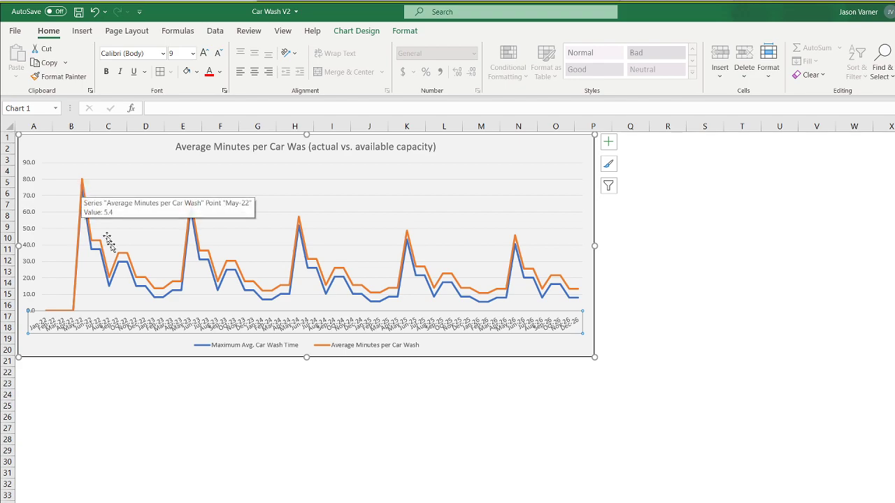
click(211, 436)
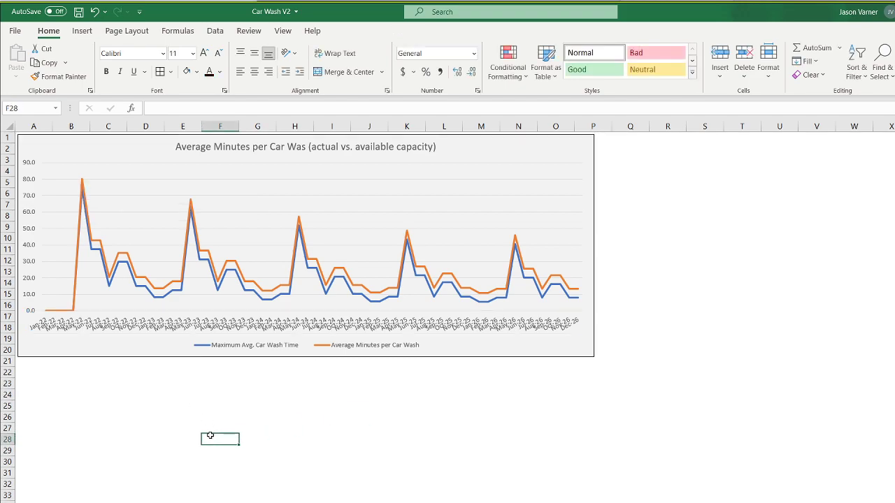
Change the horizontal axis major unit so the month labels are spaced every two months.
right_click(221, 323)
click(277, 493)
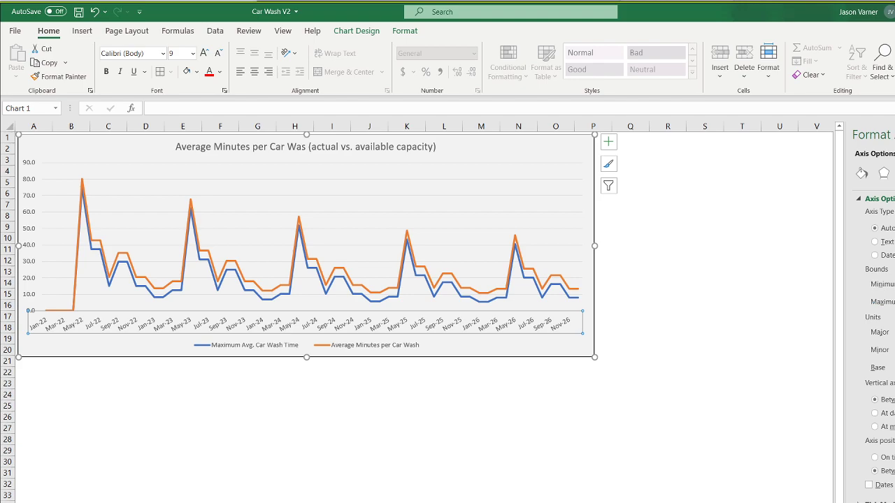
click(667, 473)
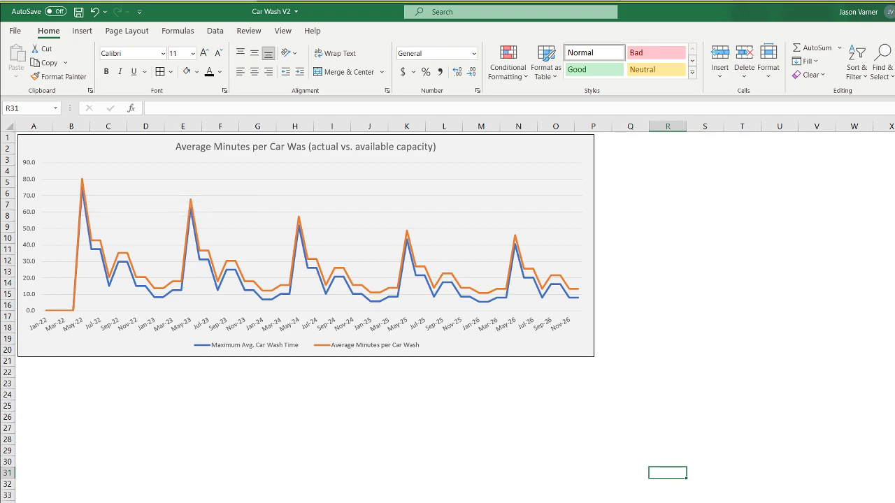
key(ctrl+Page_Up)
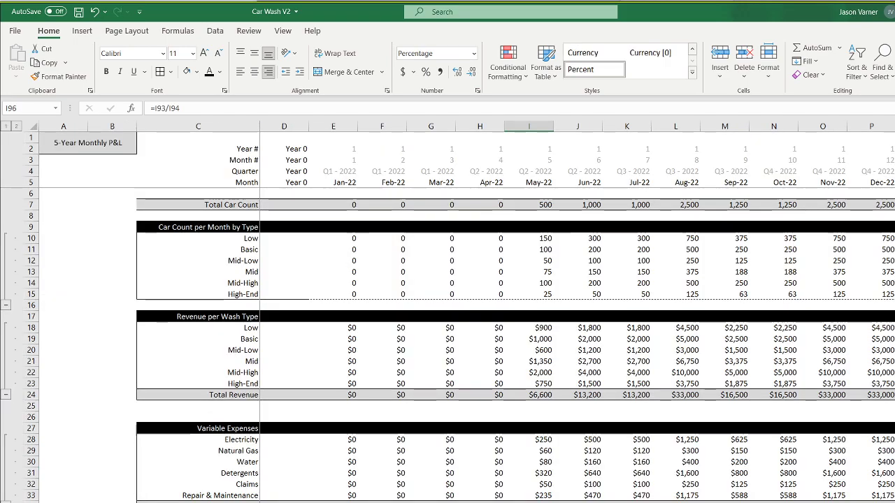
key(ctrl+Page_Down)
key(ctrl+Page_Down)
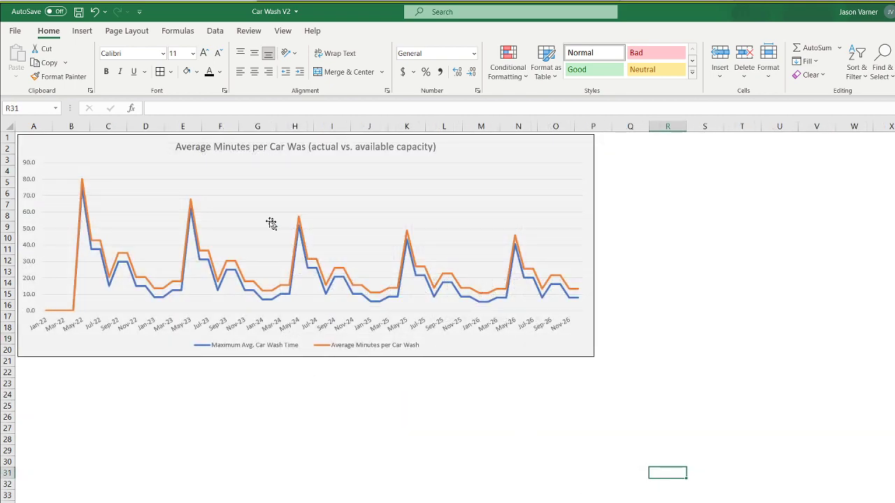
Copy the average-minutes chart and place the duplicate directly beneath the original, starting at row 21.
click(464, 143)
right_click(483, 144)
click(502, 170)
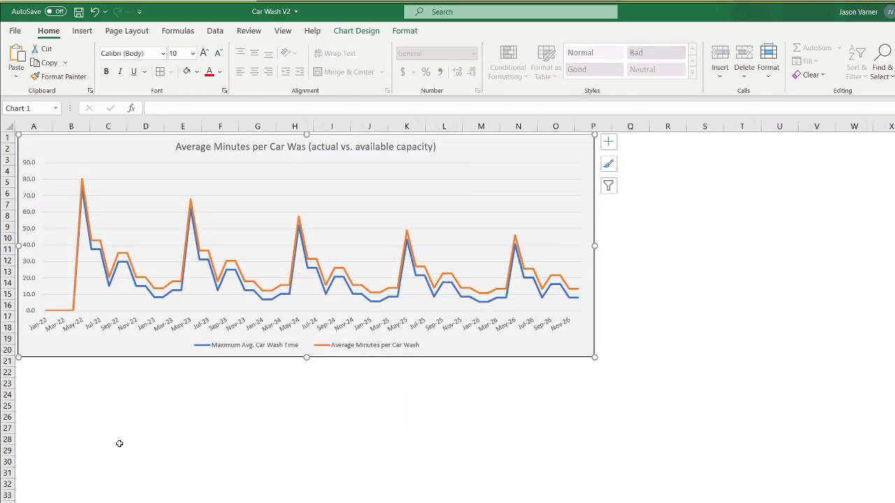
right_click(119, 442)
click(148, 172)
drag(210, 447, 510, 369)
Replace the duplicated chart's title with "Capaicty Usage vs. Availability".
click(187, 372)
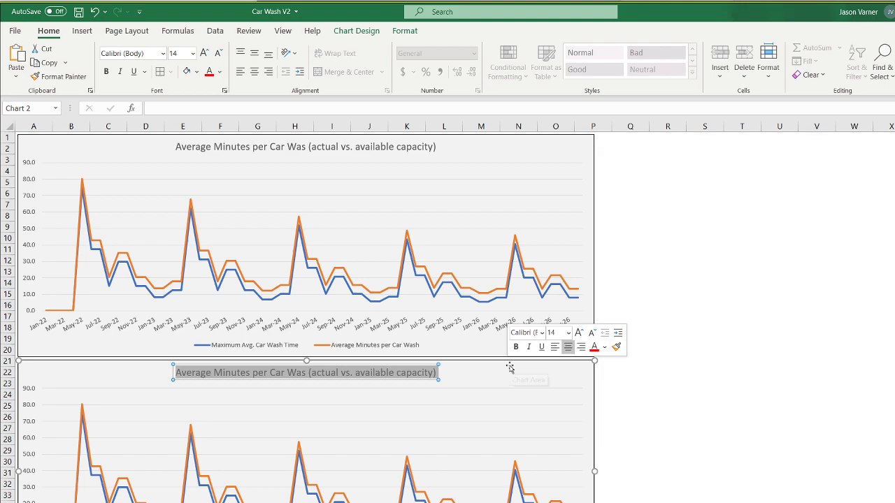
text(Minutes)
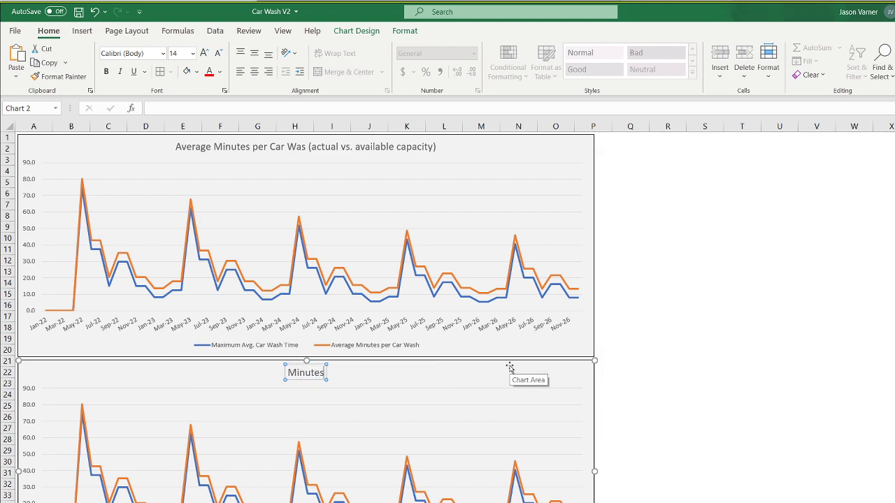
key(BackSpace)
key(BackSpace)
key(BackSpace)
key(BackSpace)
key(BackSpace)
key(BackSpace)
key(BackSpace)
text(Capaicty)
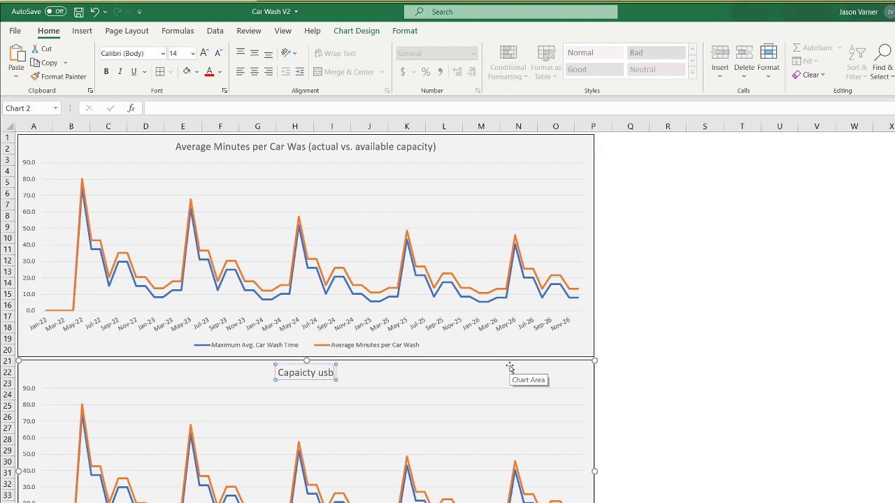
text( Usage vs.)
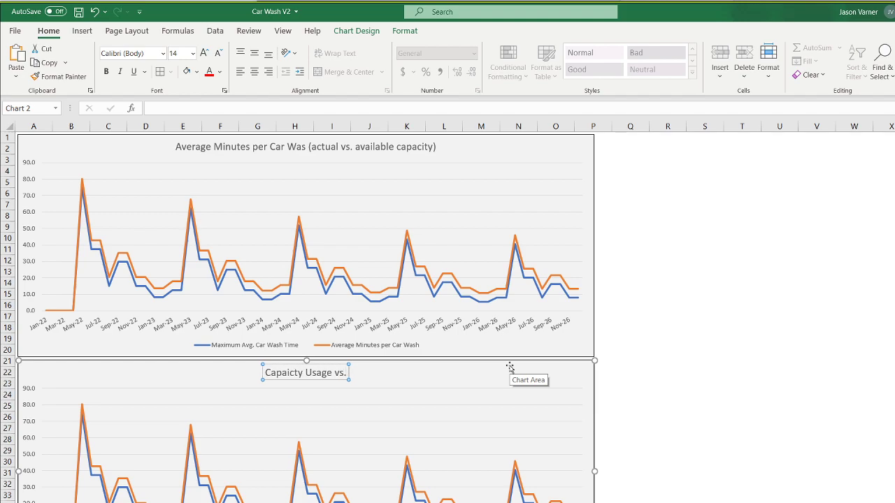
text( Availa)
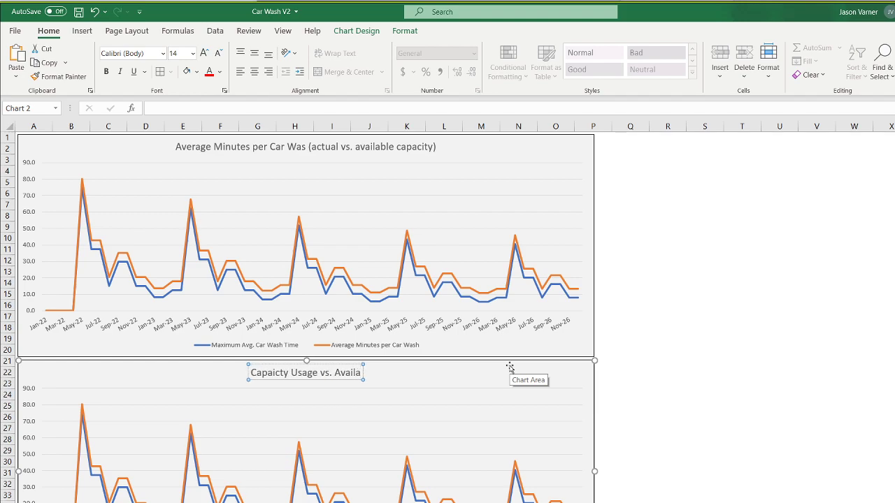
text(bility)
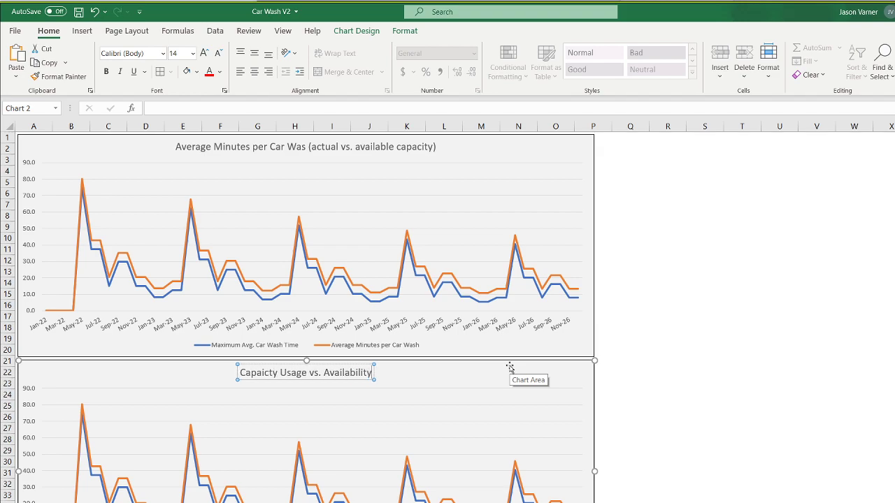
Open the duplicated chart's data source and remove both existing series.
right_click(467, 404)
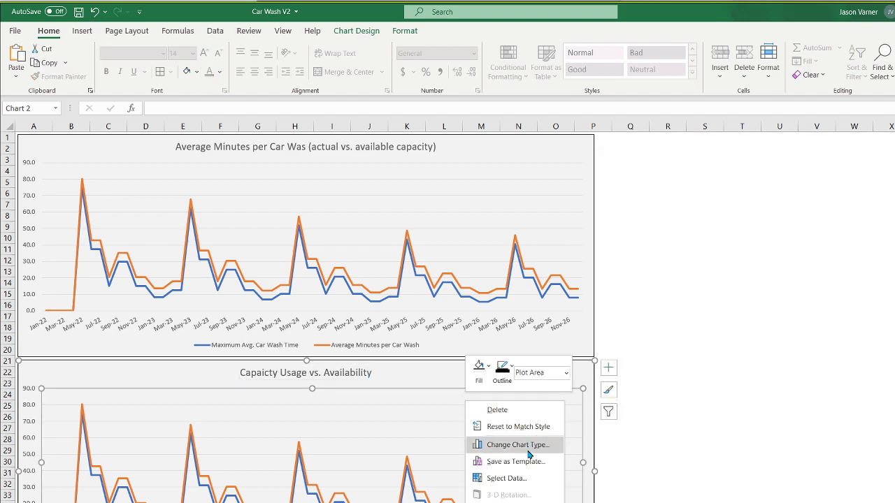
click(520, 475)
click(503, 346)
click(504, 346)
Add a series named from C94, Available Operating Minutes, using the monthly values in row 94 of the 5-Year Monthly P&L.
click(423, 344)
click(391, 502)
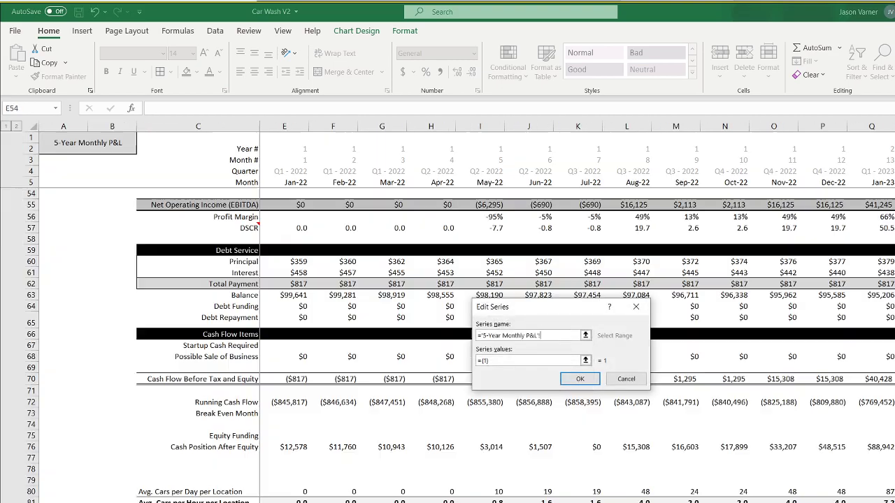
scroll(248, 475, down, 7)
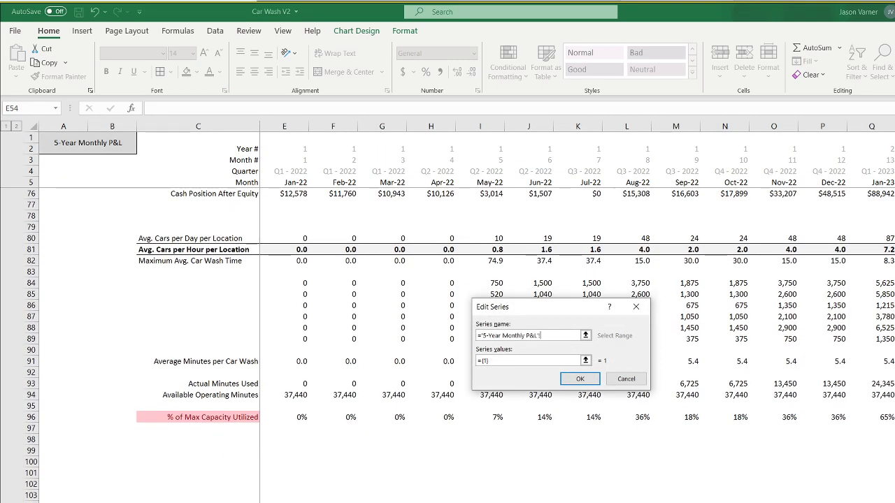
click(237, 395)
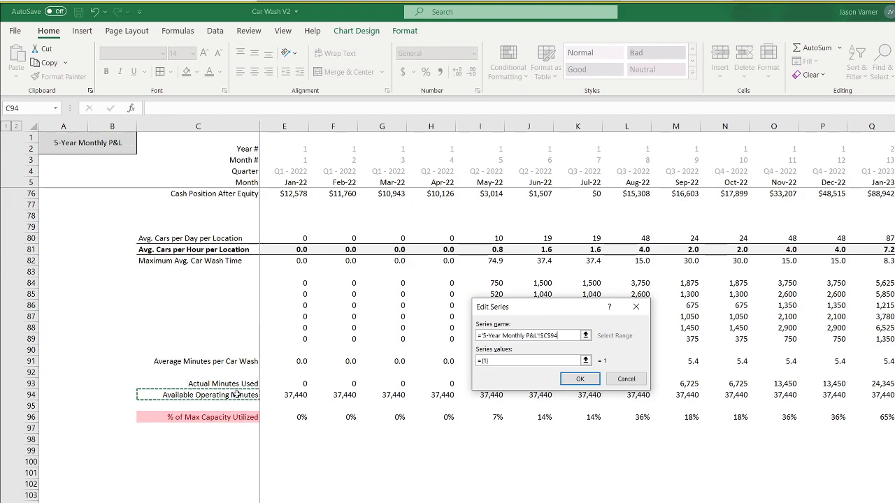
drag(492, 362, 449, 363)
key(BackSpace)
drag(295, 394, 867, 392)
click(581, 379)
Add a second series named from C93, Actual Minutes Used, with values E93:BL93 of the 5-Year Monthly P&L.
click(427, 342)
click(465, 502)
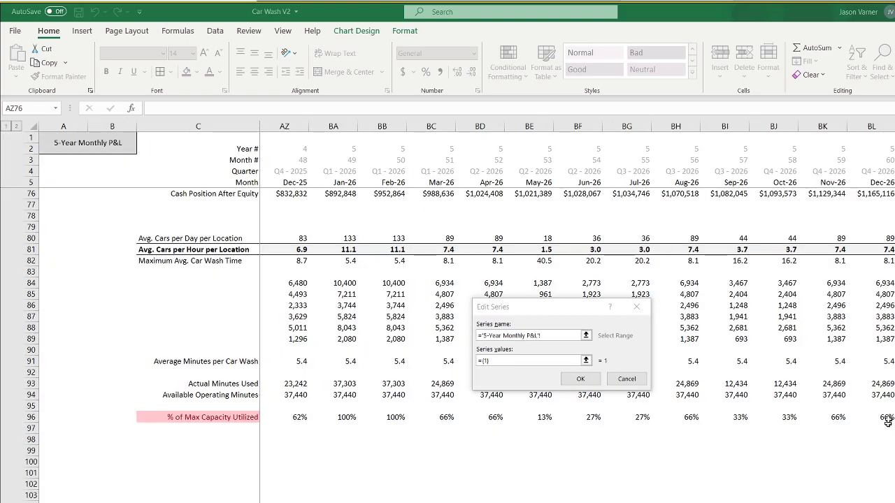
drag(885, 384, 371, 386)
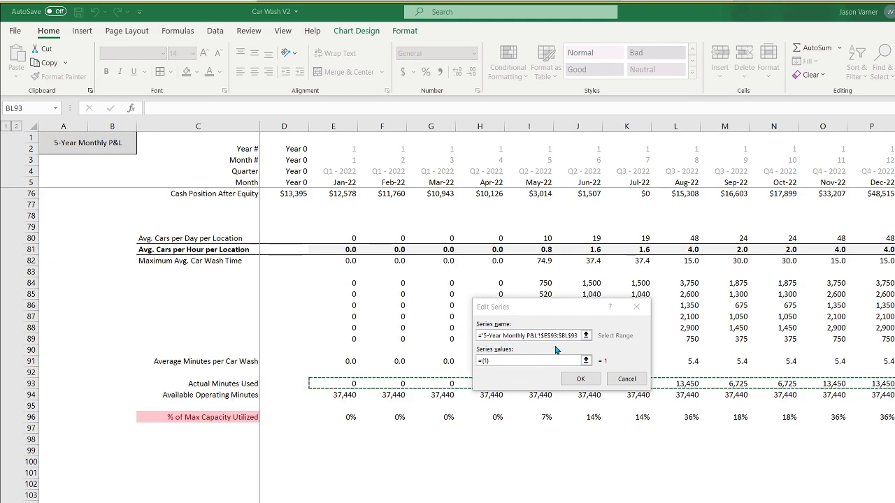
drag(497, 360, 462, 362)
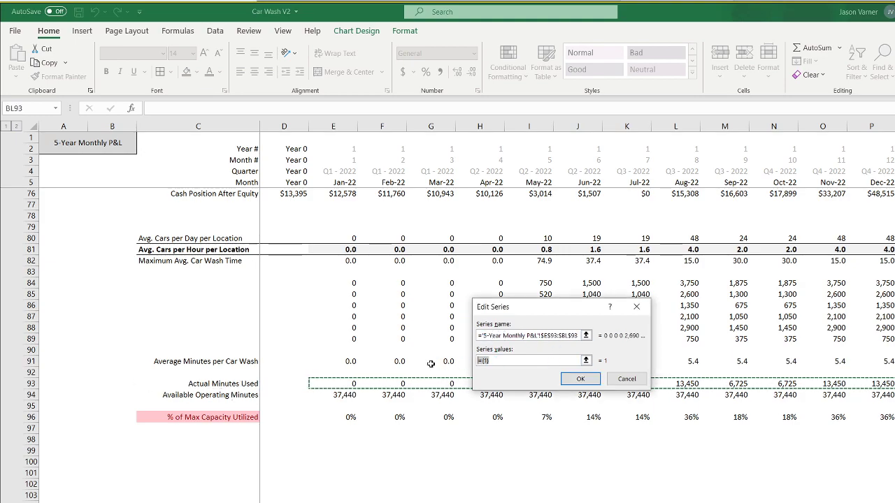
click(236, 385)
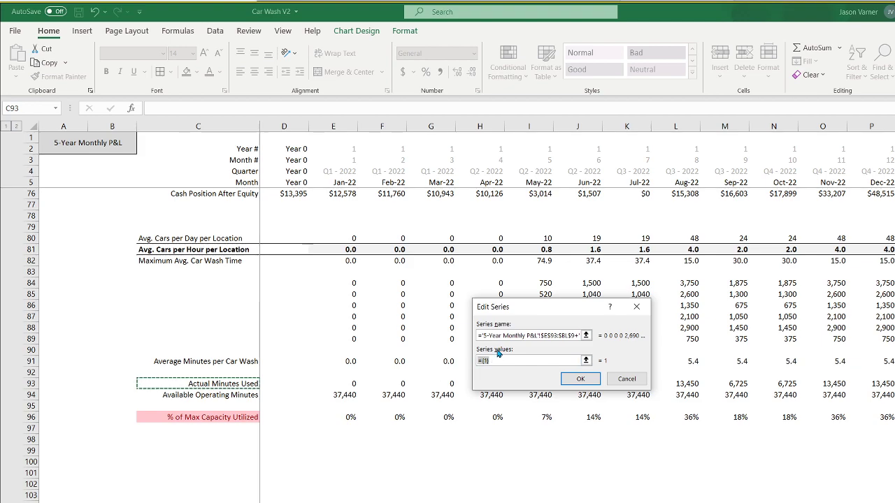
click(586, 337)
click(239, 384)
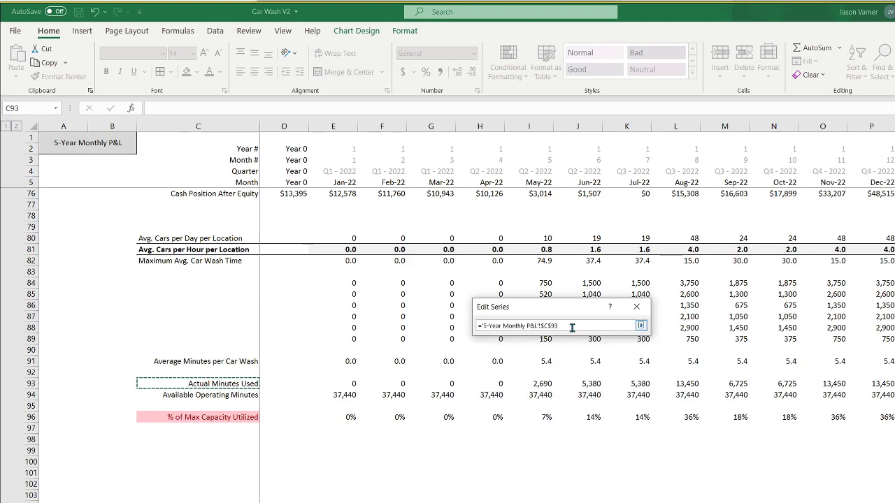
click(640, 326)
drag(515, 361, 478, 361)
key(BackSpace)
drag(345, 386, 891, 396)
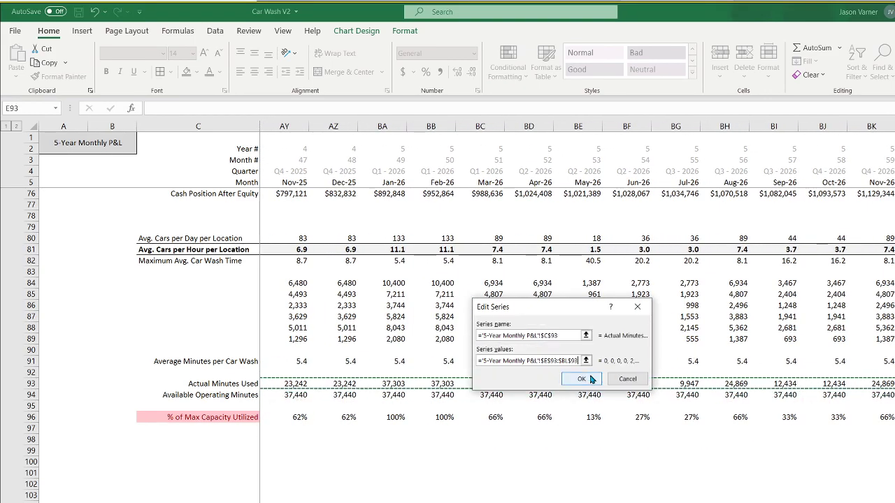
click(580, 379)
Set the new chart's horizontal axis labels to the month headers in row 5 of the 5-Year Monthly P&L.
click(581, 342)
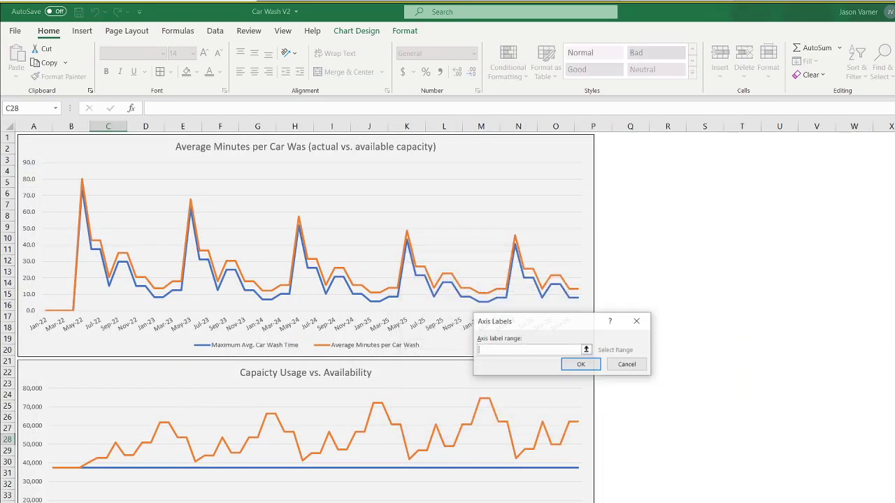
click(230, 502)
drag(894, 182, 359, 181)
click(580, 368)
click(658, 426)
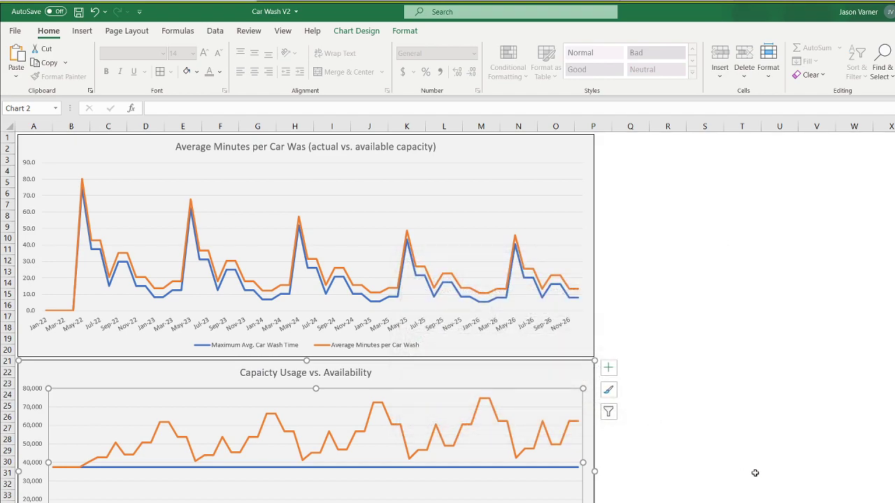
click(755, 473)
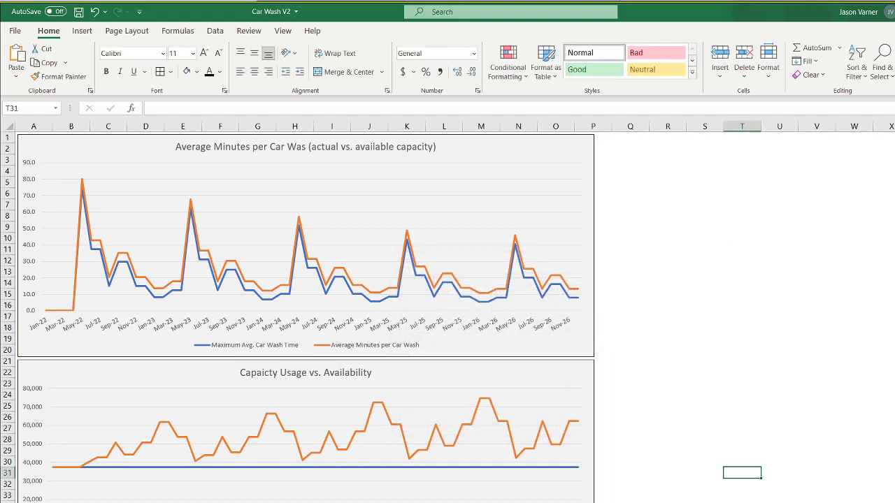
Check the May-22 Actual Minutes Used and Available Operating Minutes cells in the 5-Year Monthly P&L against the chart.
key(ctrl+Page_Up)
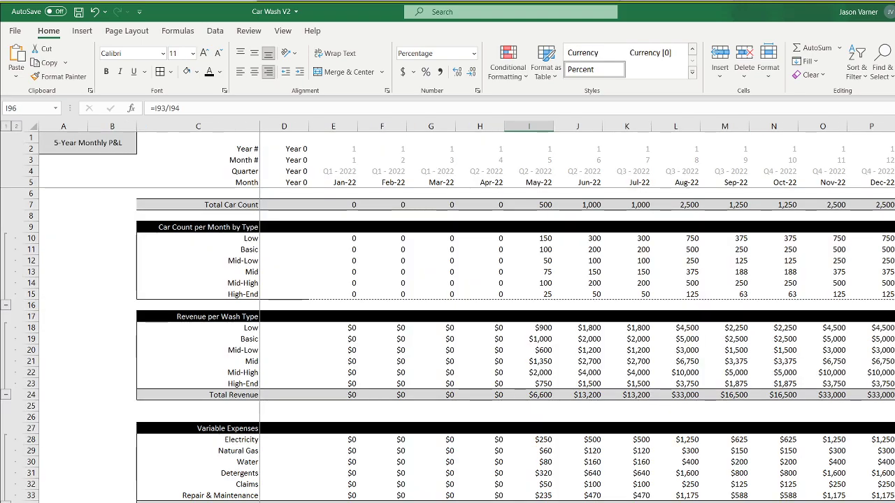
scroll(355, 348, down, 20)
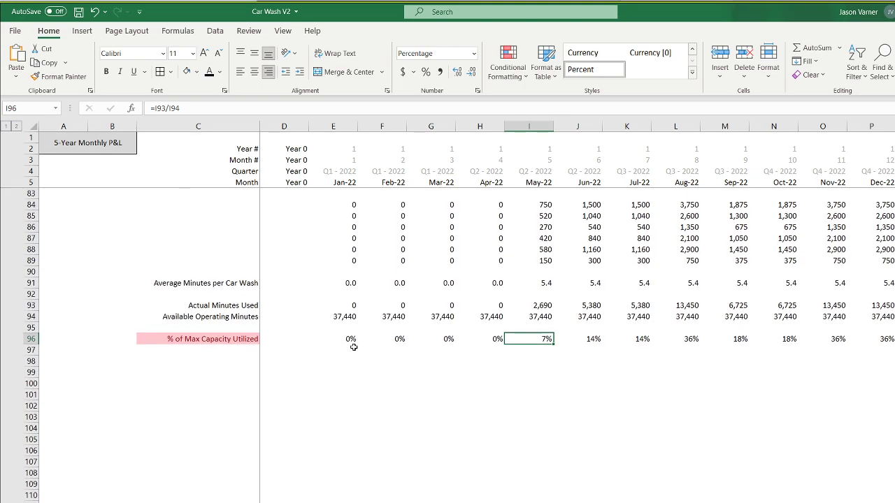
click(530, 317)
click(542, 306)
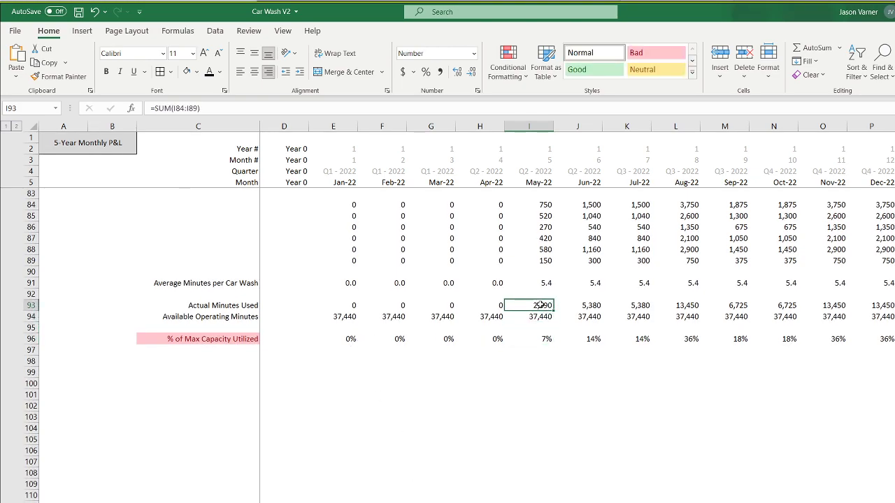
key(ctrl+Page_Down)
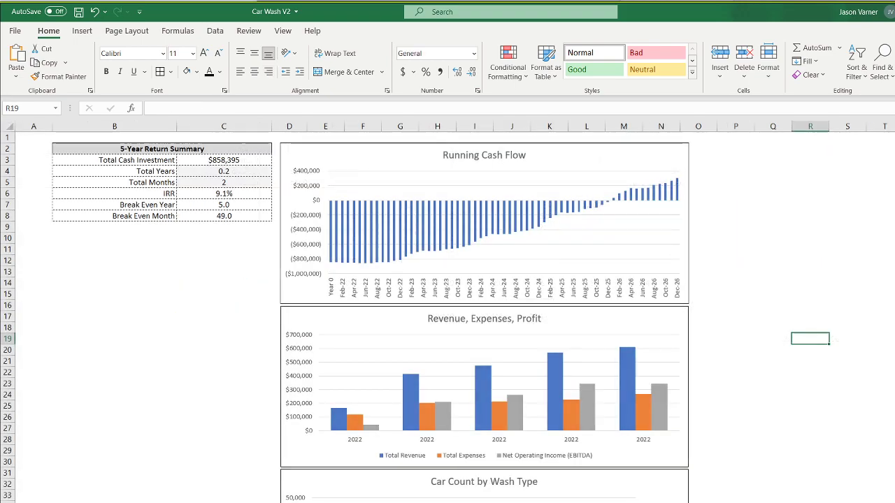
Check the name and values references of the Available Operating Minutes series in the Capaicty Usage vs. Availability chart.
key(ctrl+Page_Down)
key(ctrl+Page_Down)
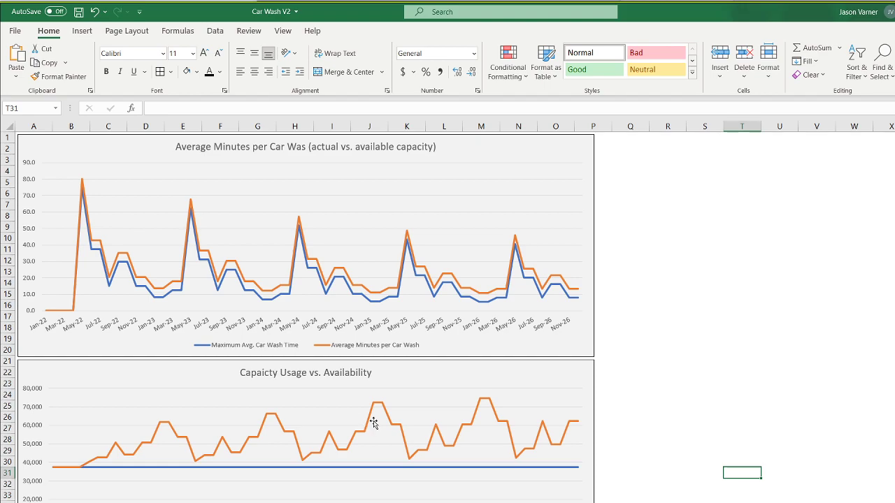
right_click(454, 390)
click(506, 470)
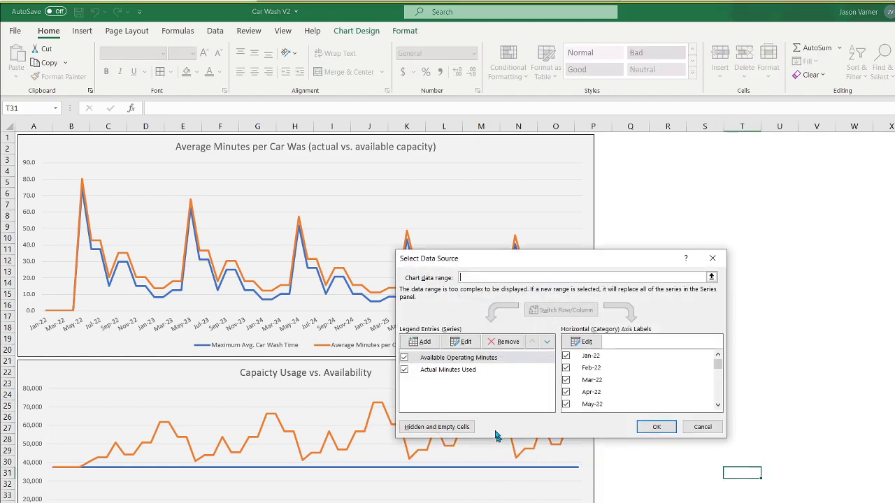
click(470, 360)
click(461, 341)
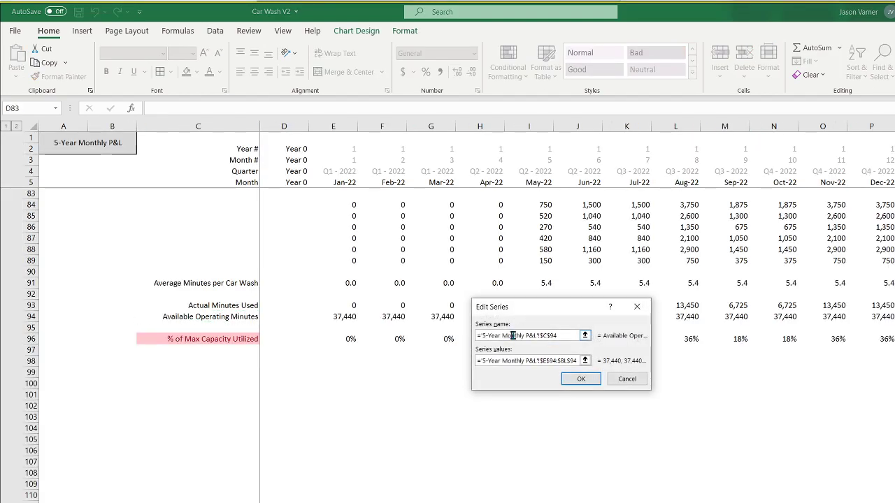
click(515, 361)
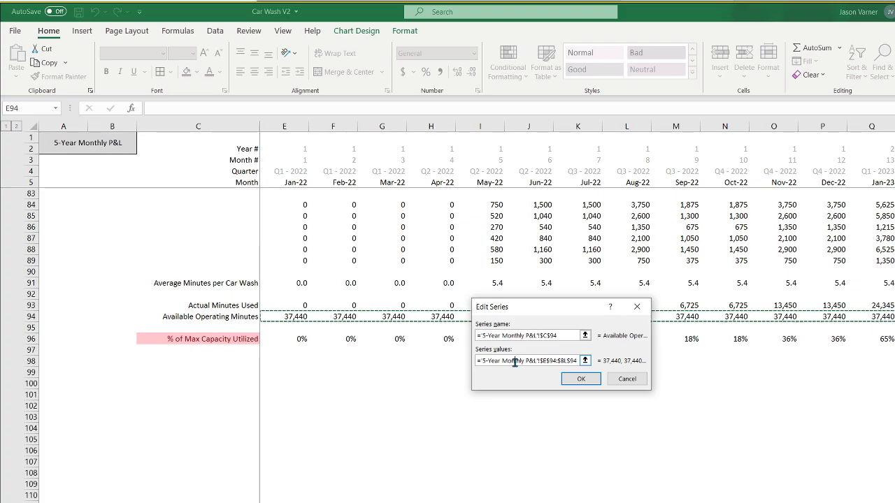
click(580, 378)
Check the name and values references of the Actual Minutes Used series, and inspect its plotted points around early 2025.
click(460, 371)
click(461, 341)
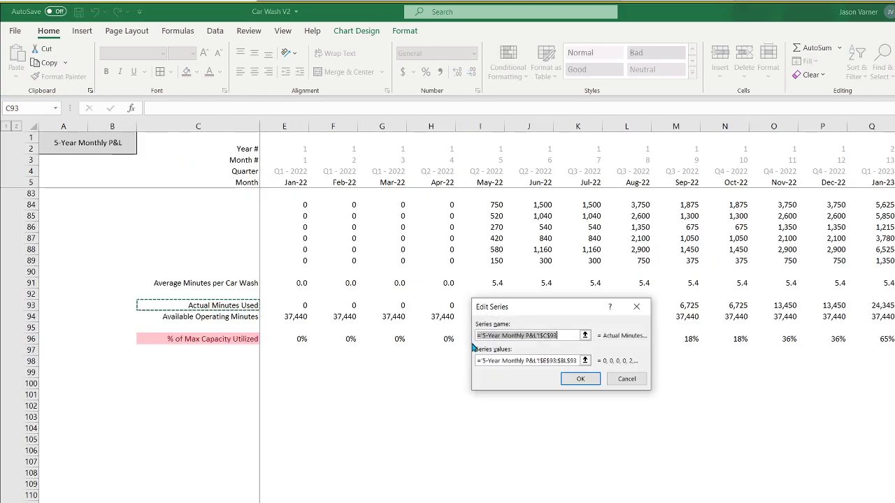
click(508, 359)
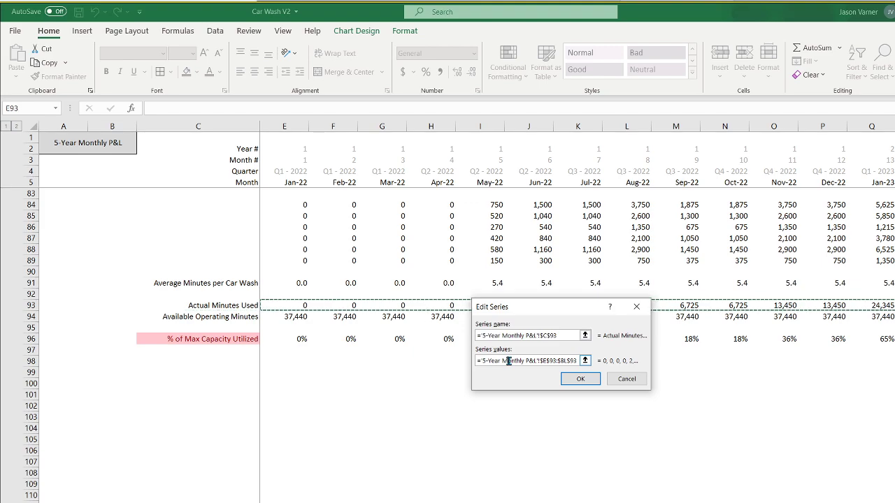
click(579, 379)
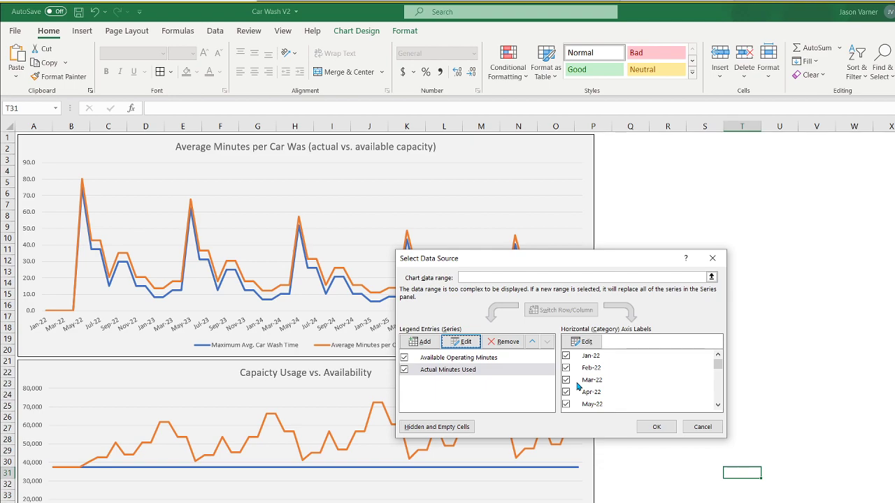
click(657, 426)
click(729, 484)
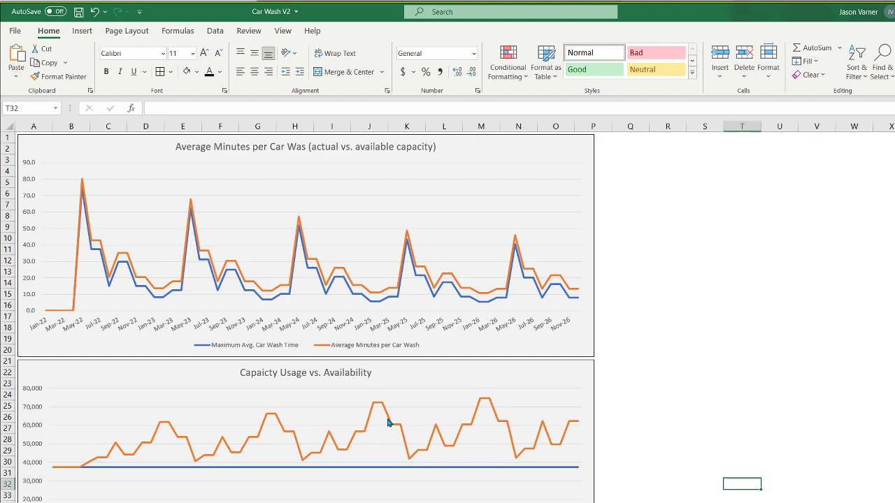
mouse_move(383, 416)
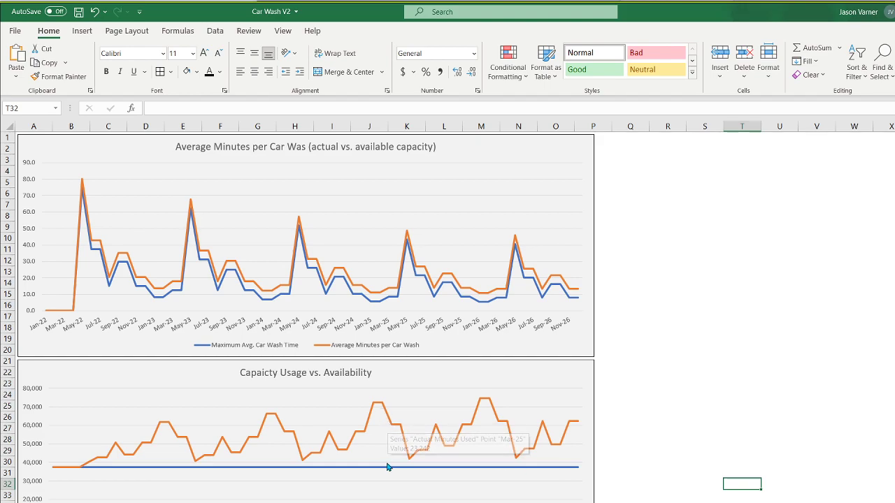
mouse_move(388, 471)
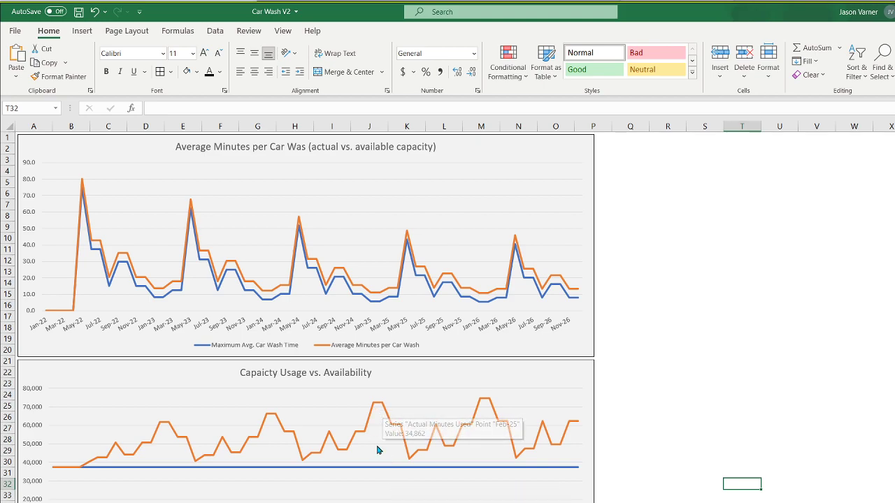
right_click(424, 393)
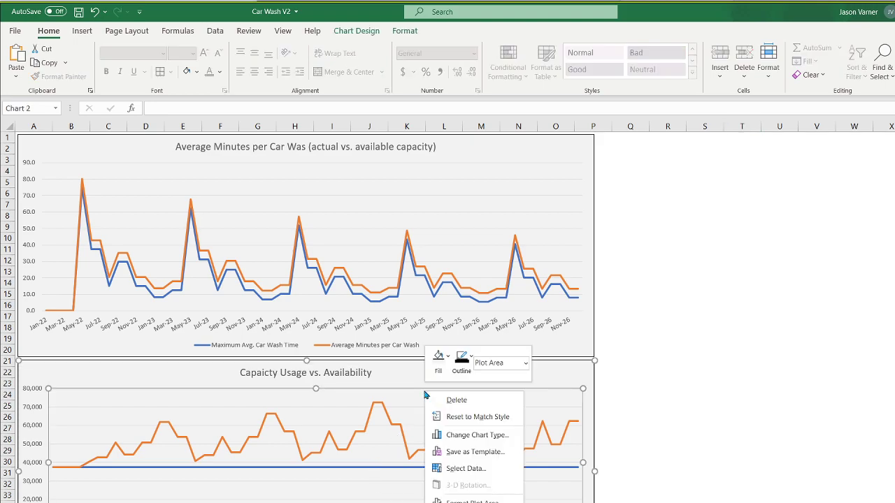
click(451, 379)
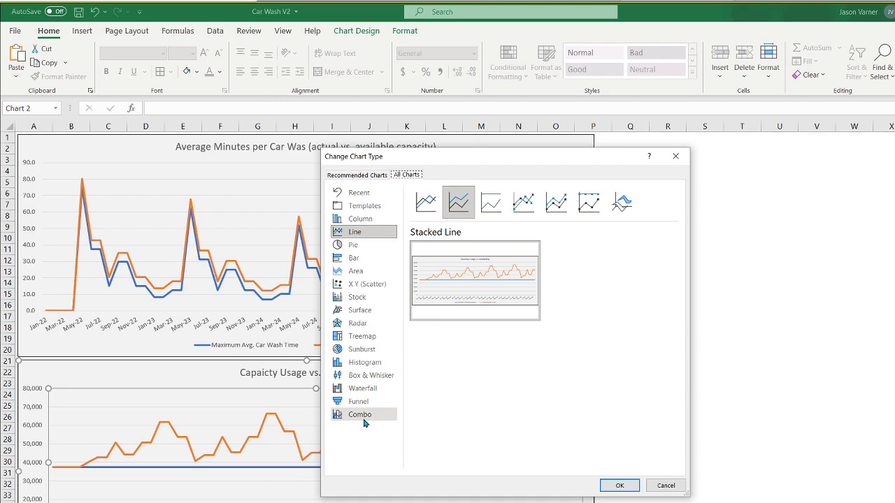
click(666, 485)
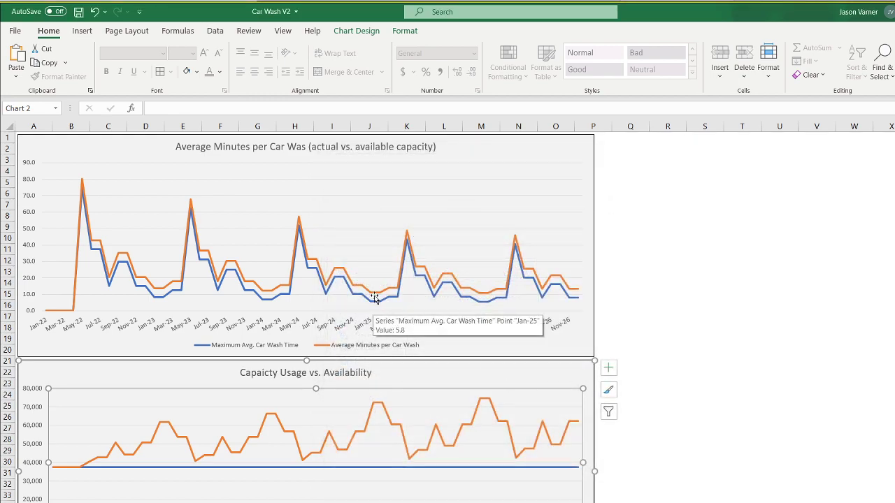
click(705, 487)
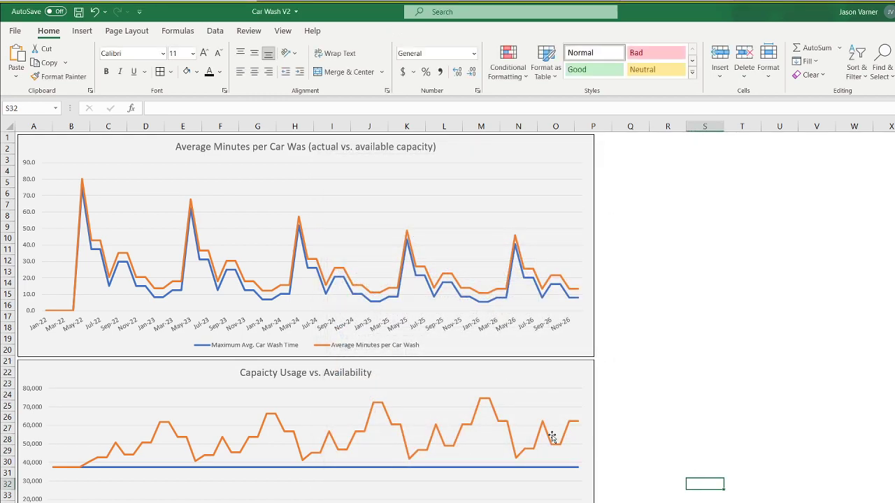
Examine the Available Operating Minutes and Actual Minutes Used lines against the vertical axis of the capacity usage chart.
scroll(489, 420, down, 4)
click(352, 344)
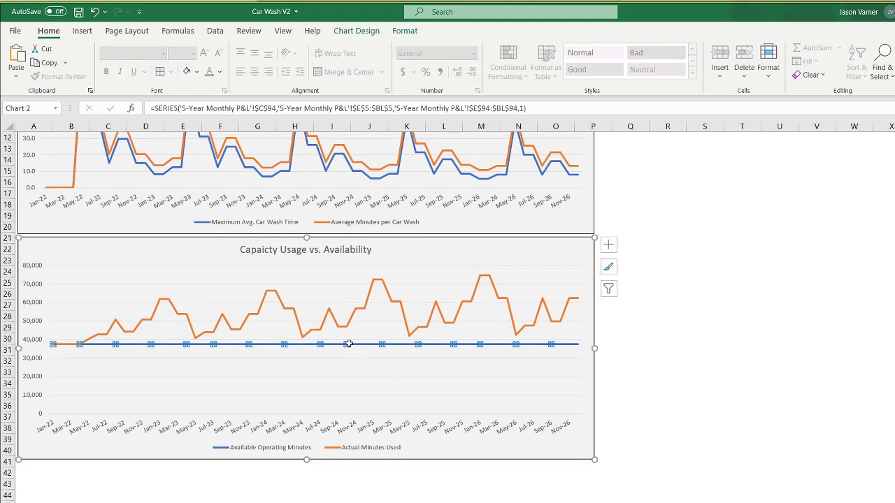
mouse_move(332, 317)
click(750, 406)
click(437, 257)
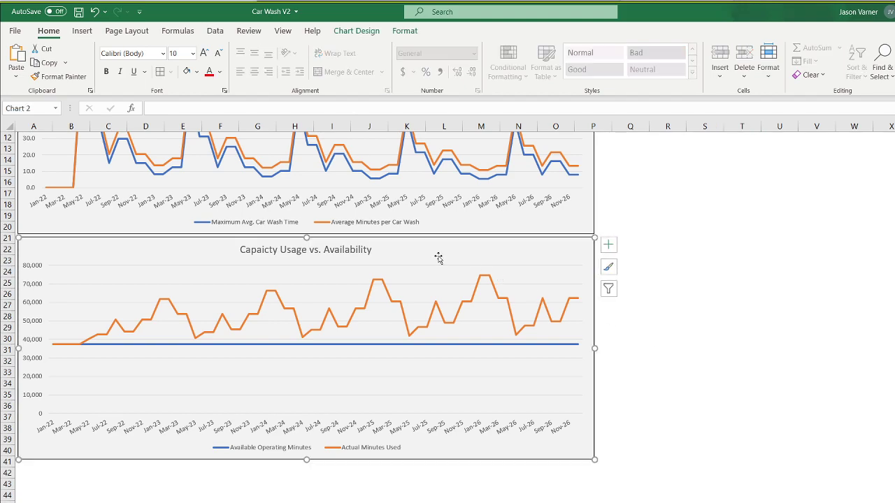
scroll(435, 224, up, 4)
scroll(432, 265, down, 3)
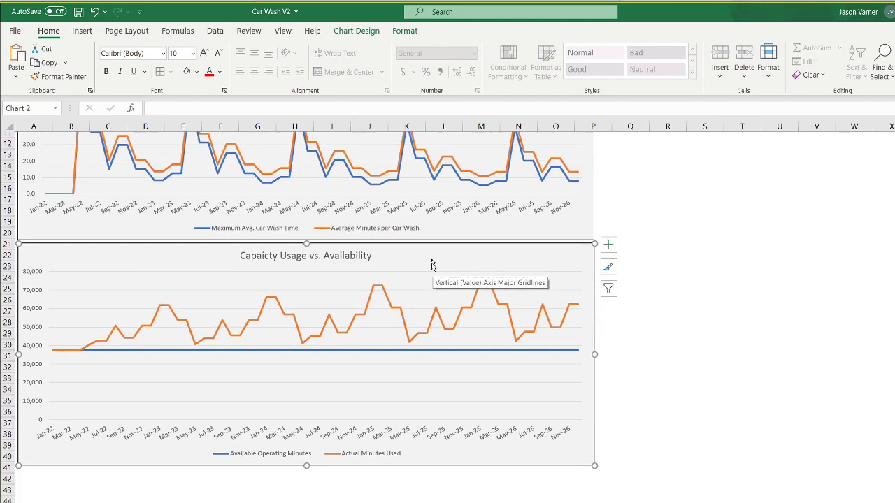
scroll(432, 264, down, 1)
right_click(456, 254)
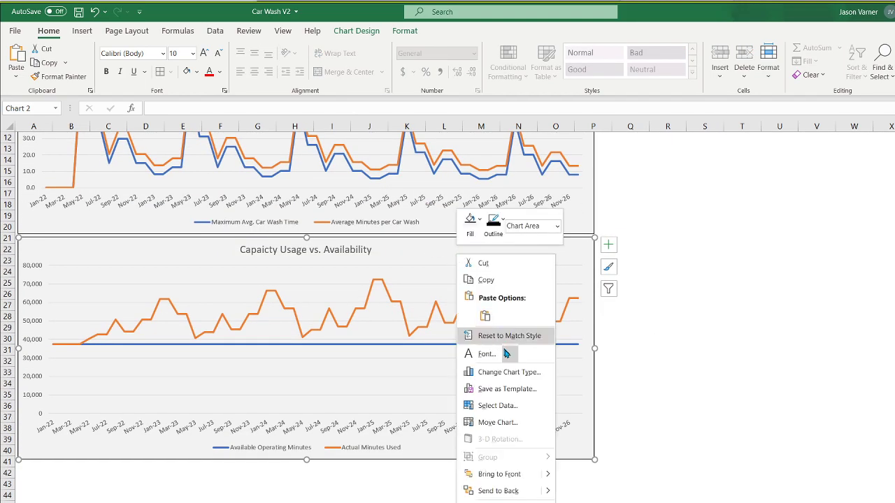
click(508, 404)
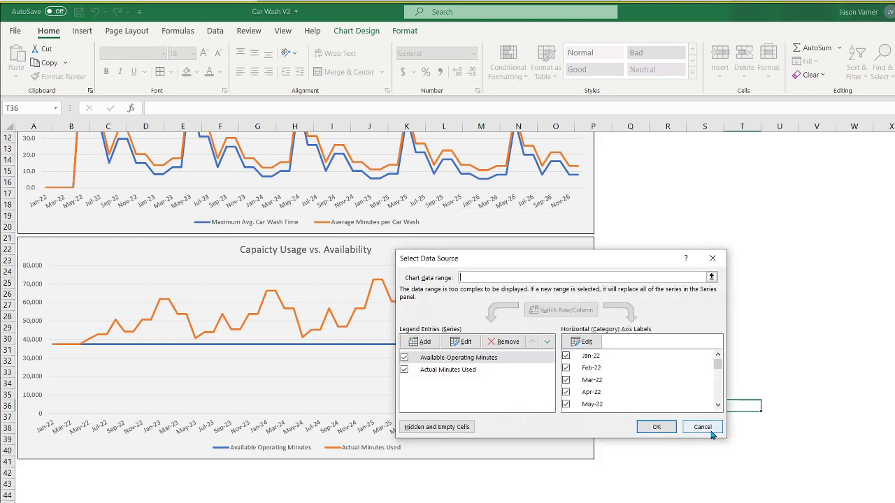
click(702, 427)
Change the Capaicty Usage vs. Availability chart from Stacked Line to the plain Line type.
right_click(430, 271)
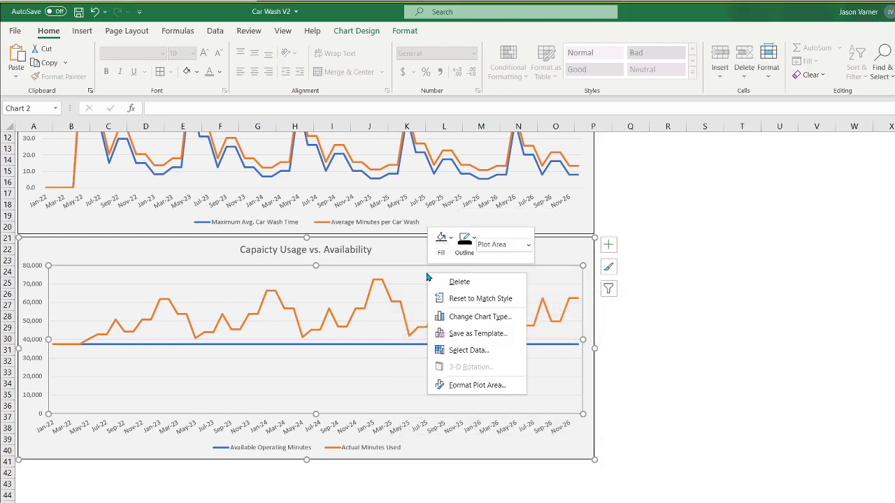
click(481, 319)
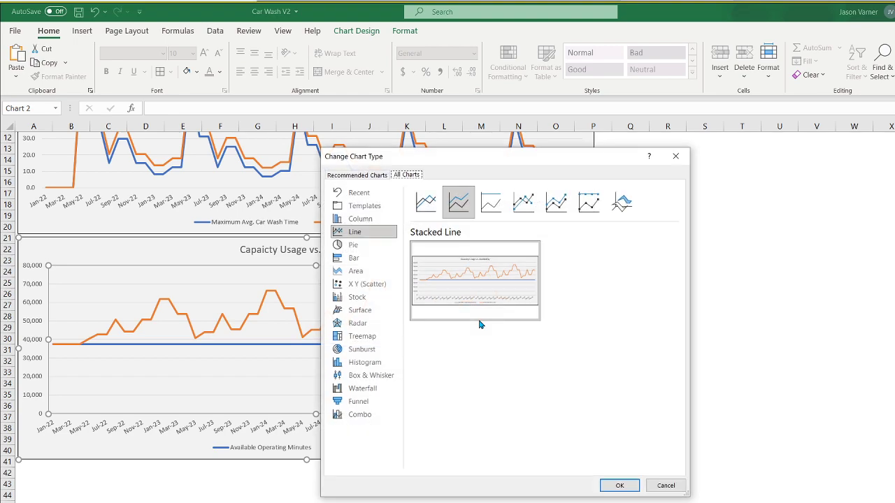
click(428, 205)
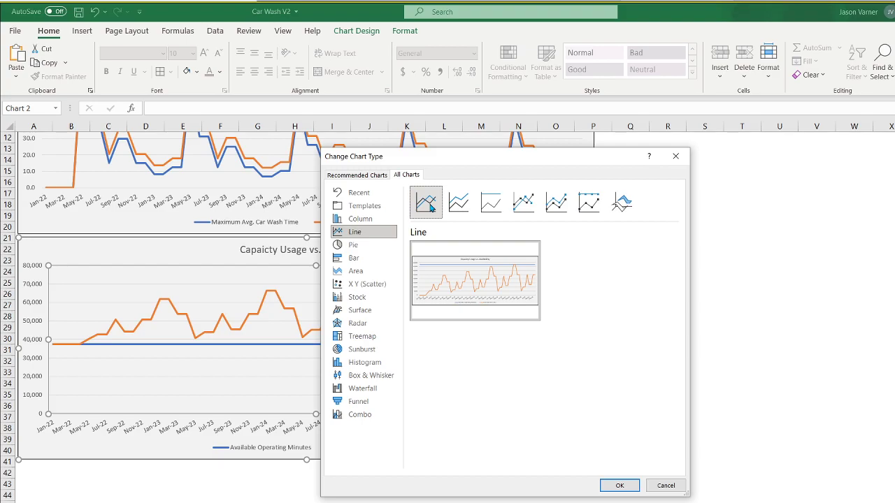
click(619, 485)
scroll(461, 281, up, 4)
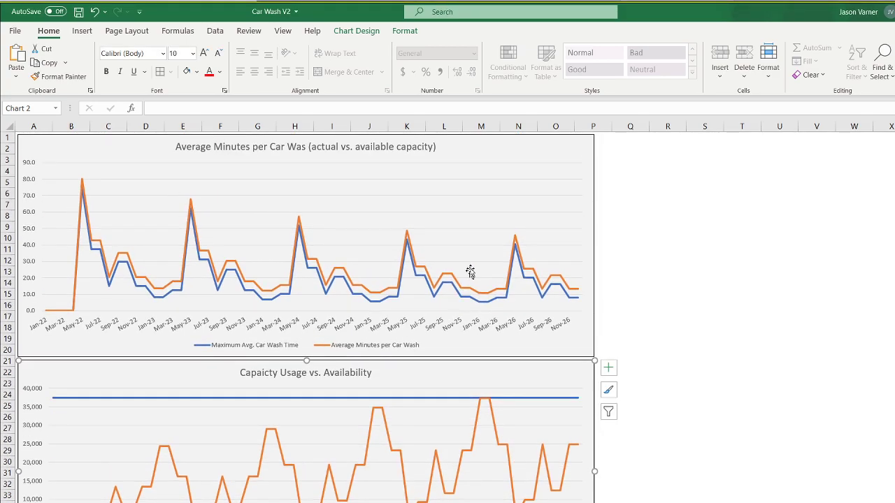
right_click(467, 281)
click(515, 325)
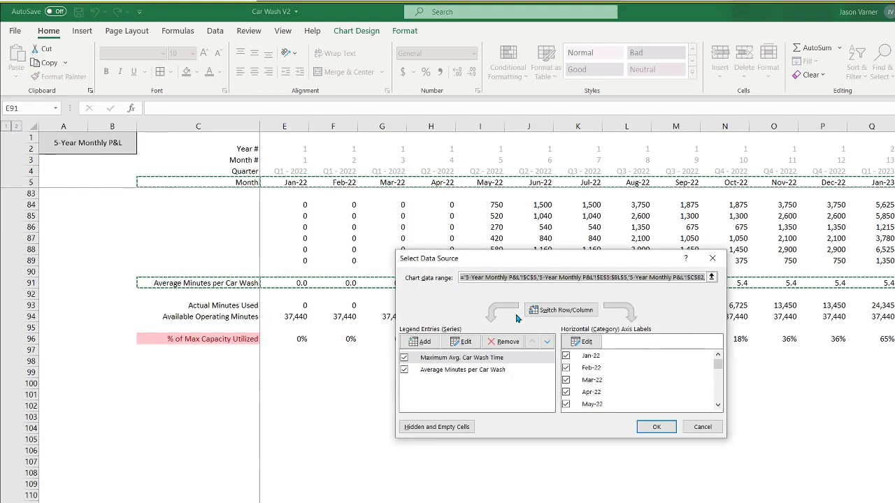
click(702, 427)
Change the Average Minutes per Car Was chart to the plain Line type and save the workbook.
right_click(441, 196)
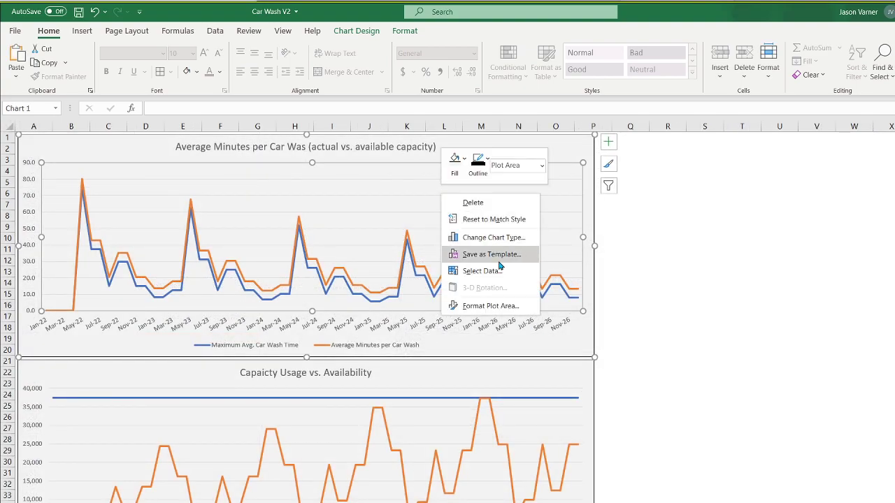
click(494, 237)
click(426, 202)
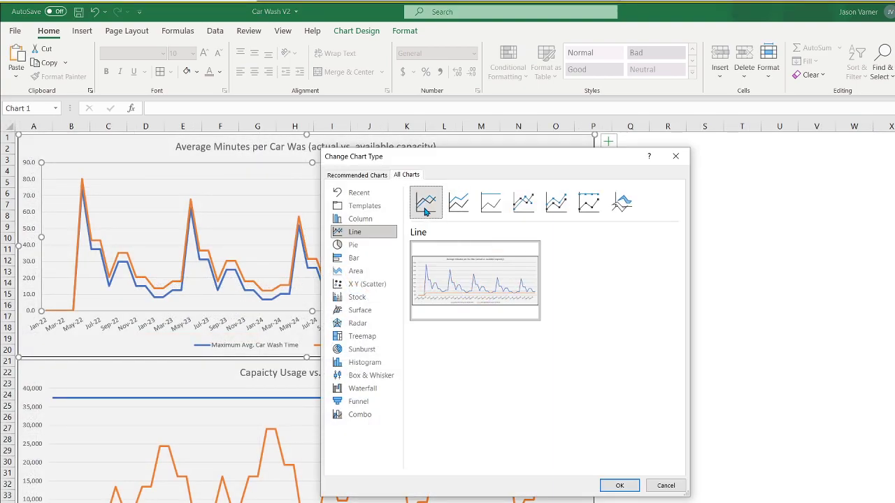
click(619, 485)
click(771, 428)
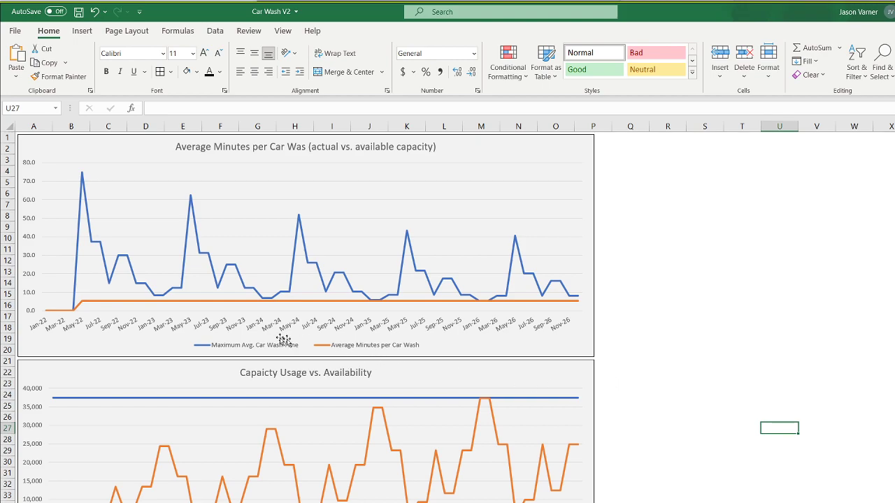
mouse_move(193, 305)
mouse_move(267, 303)
click(78, 12)
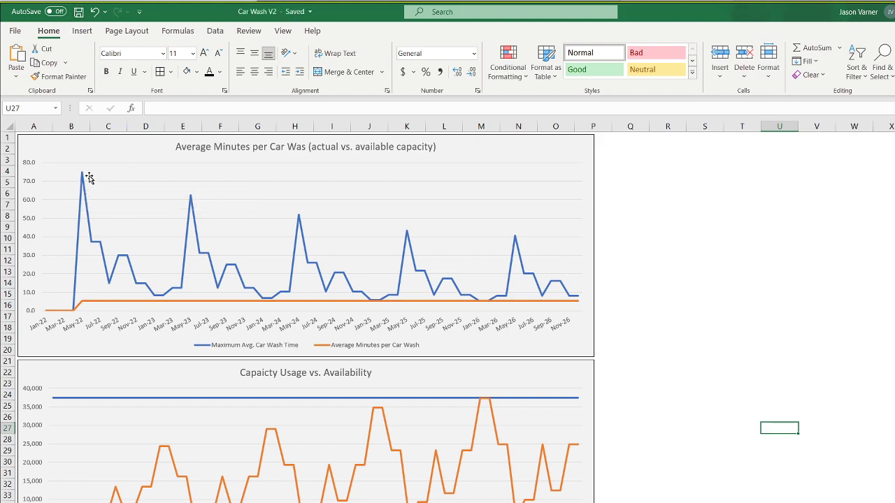
Compare the May-22 points of both series in the average minutes chart and save the workbook again.
mouse_move(82, 179)
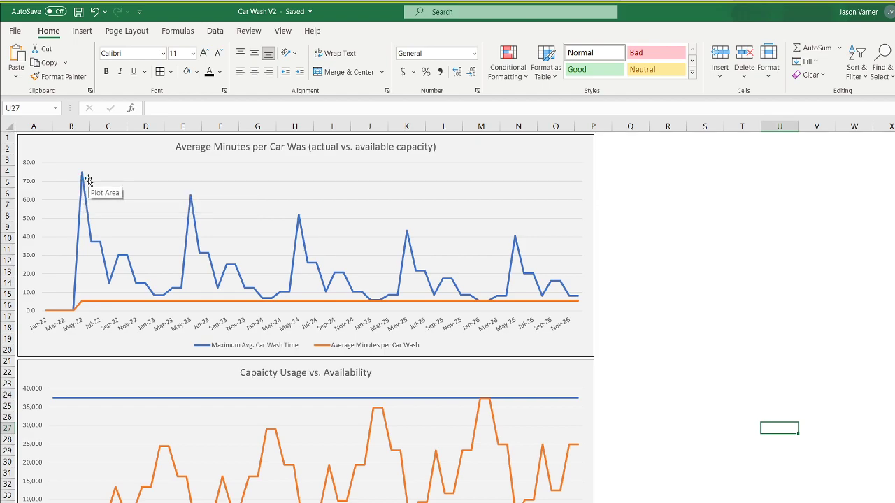
mouse_move(82, 305)
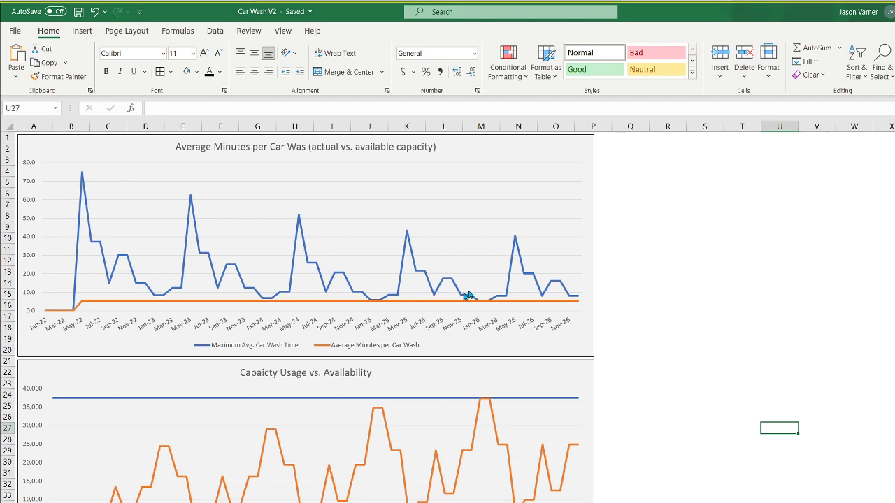
click(720, 328)
click(77, 12)
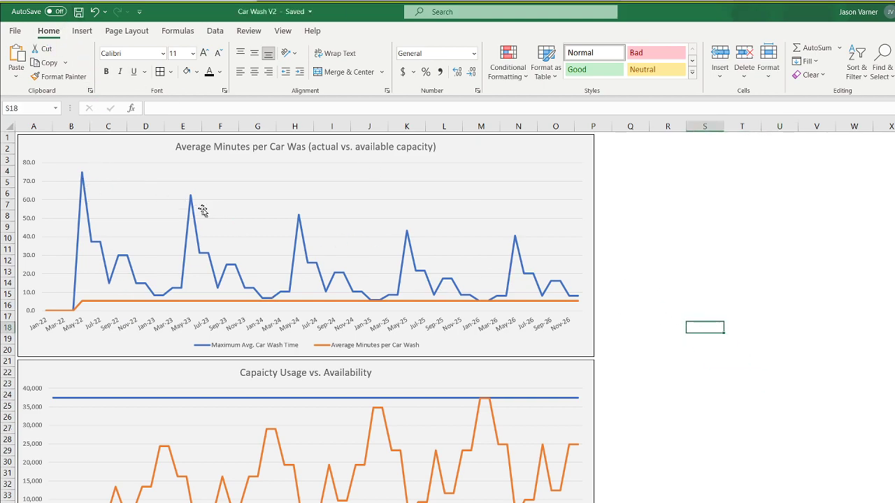
Inspect the May peaks for 2024 to 2026 and the early 2026 low point in the average minutes chart.
mouse_move(515, 241)
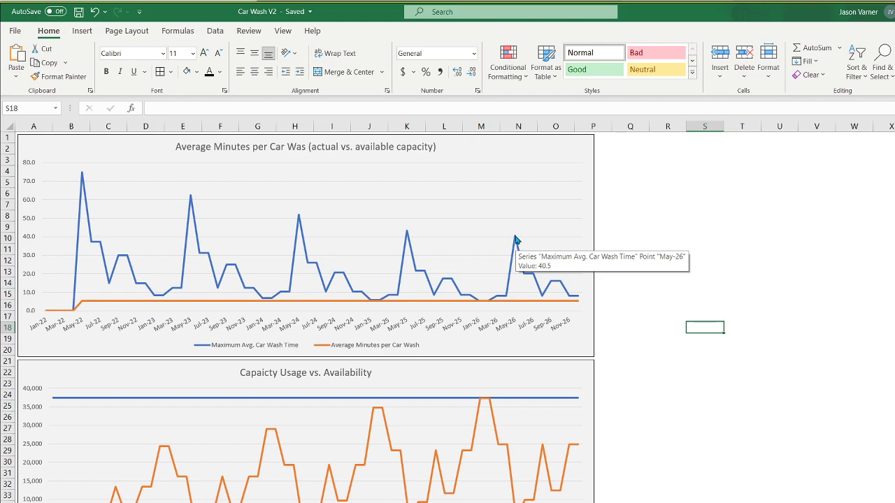
mouse_move(408, 236)
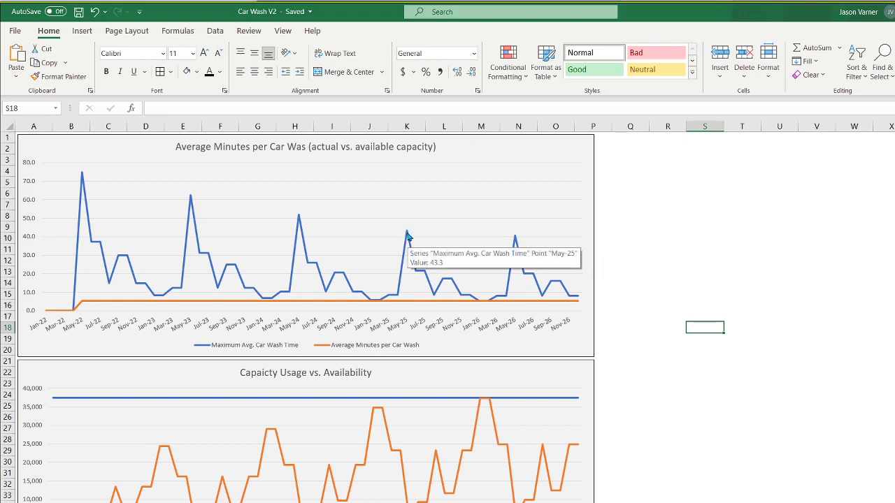
mouse_move(299, 223)
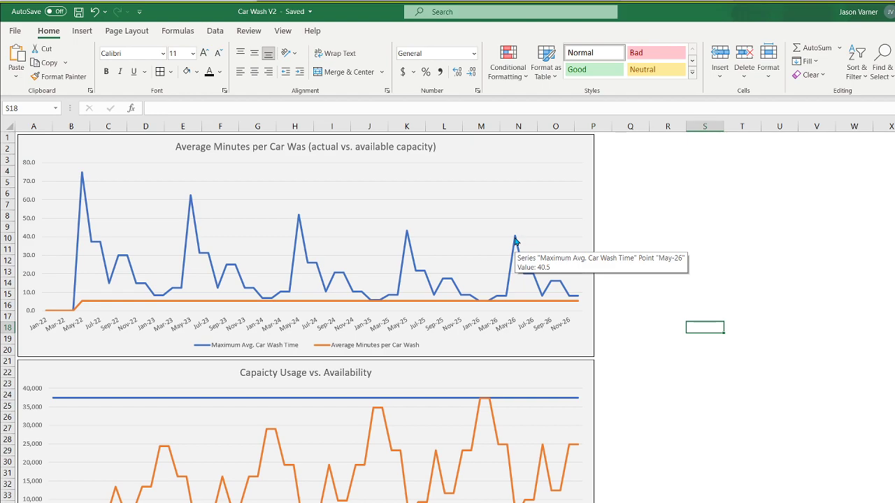
mouse_move(490, 302)
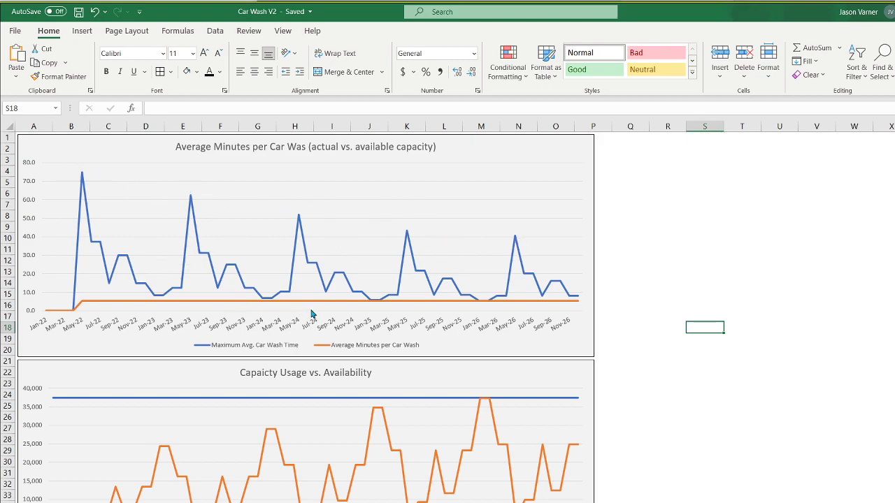
Retitle the average minutes chart "Average Minutes per Car Wash (assumptions vs. available capacity)".
click(765, 380)
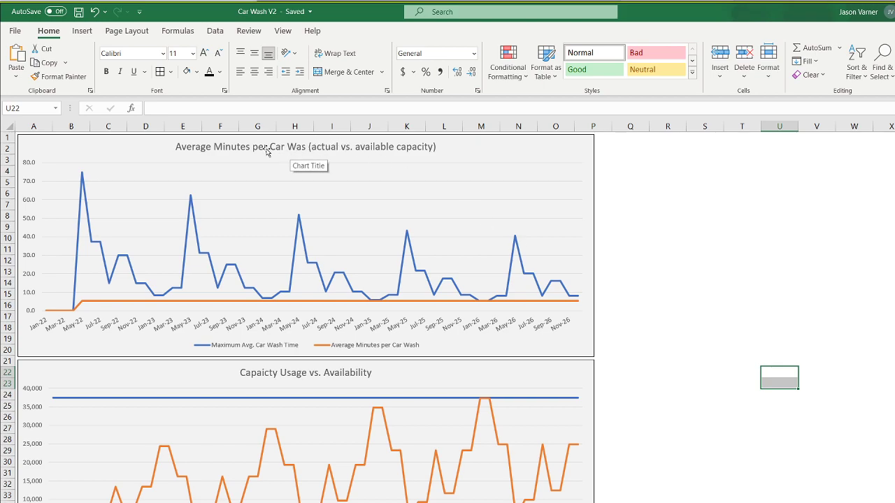
click(292, 146)
click(307, 147)
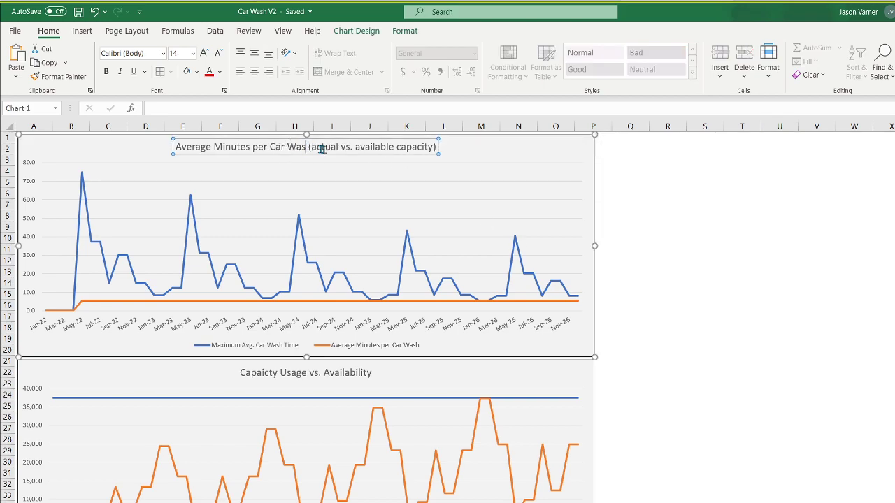
text(h)
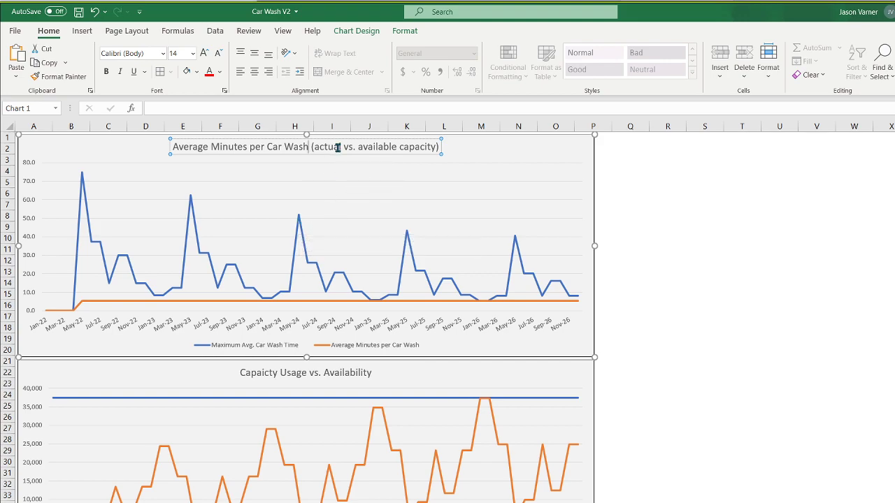
key(BackSpace)
key(BackSpace)
key(BackSpace)
key(BackSpace)
key(BackSpace)
text(ssu)
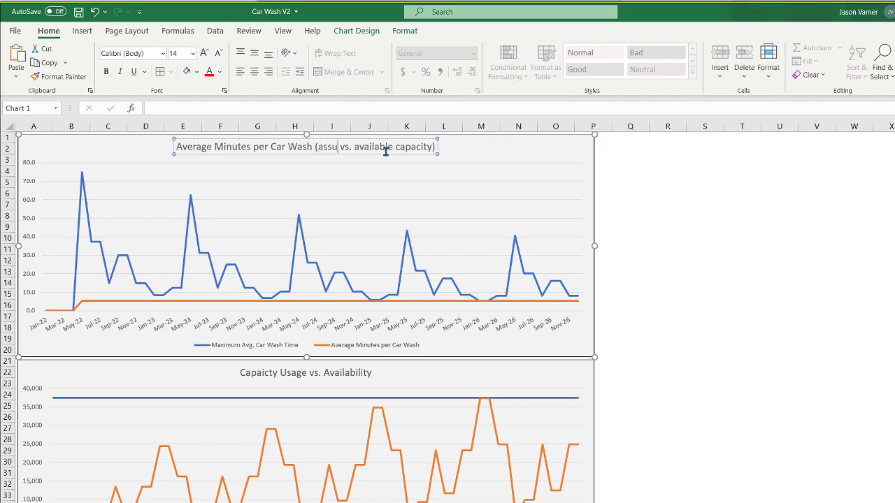
text(mptions)
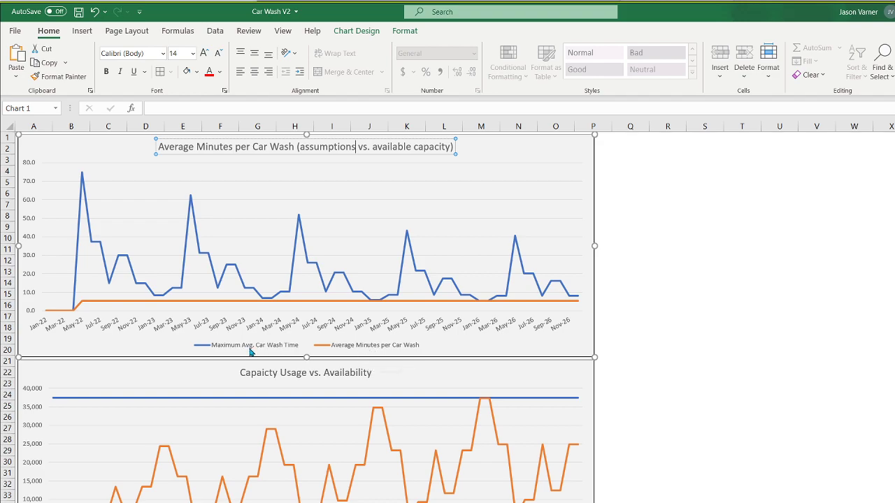
click(734, 393)
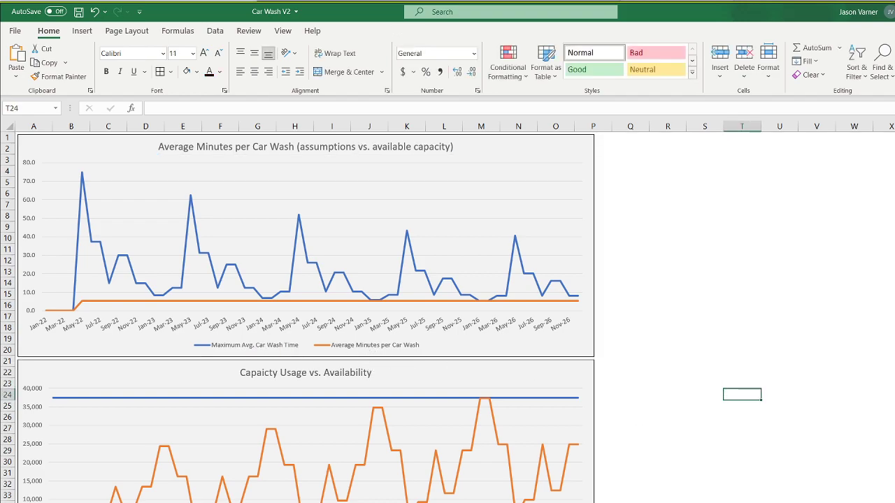
Rename the Maximum Avg. Car Wash Time label on the 5-Year Monthly P&L to "Actual Expected Minutes per Car".
key(ctrl+Page_Up)
scroll(224, 474, up, 4)
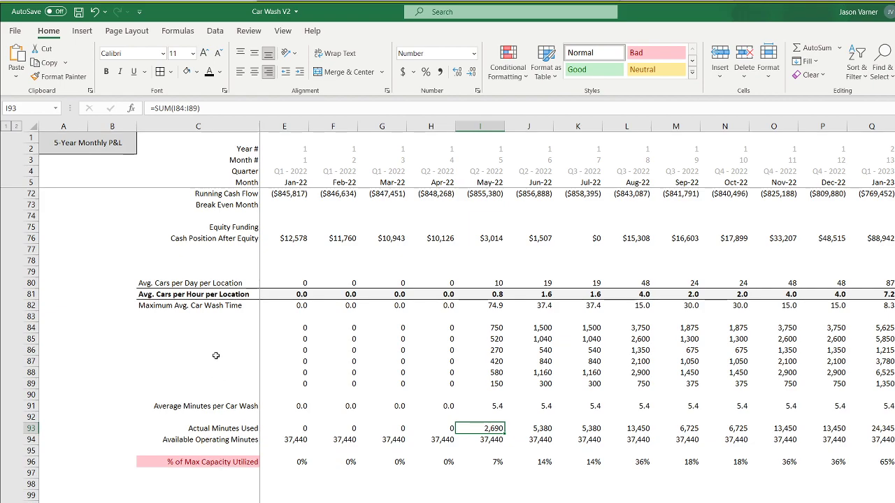
click(190, 305)
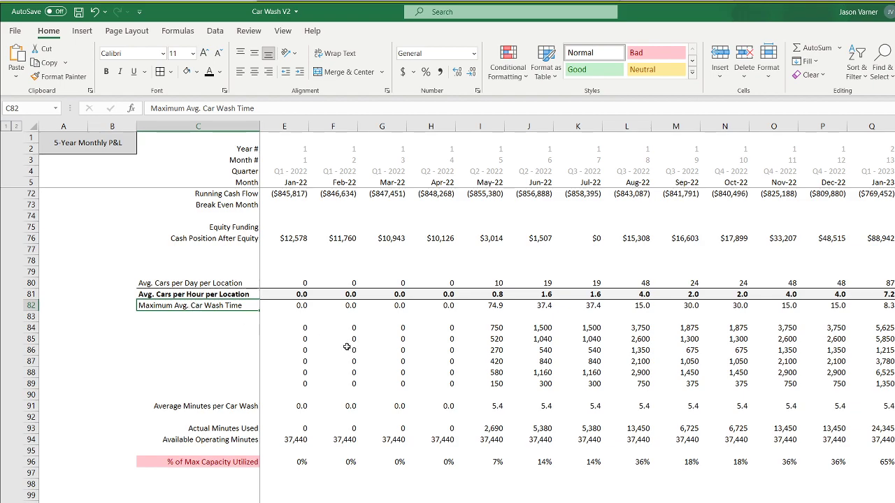
text(Actual)
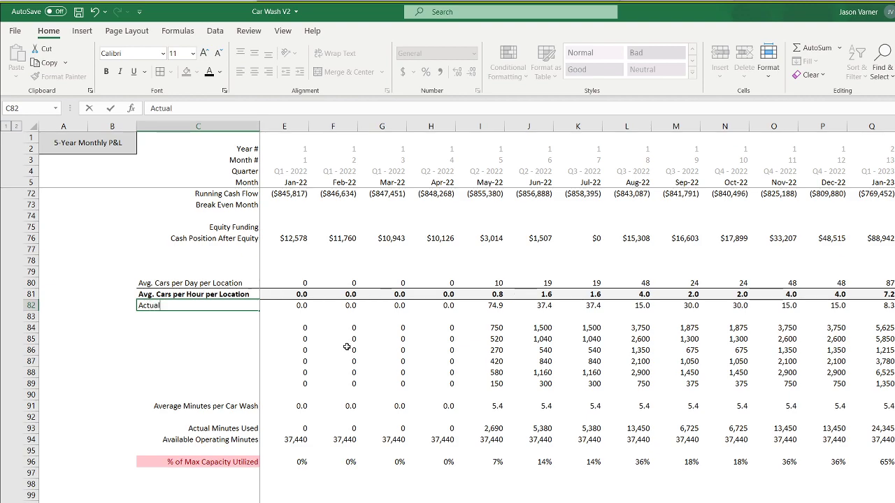
text( Expected Minutes per C)
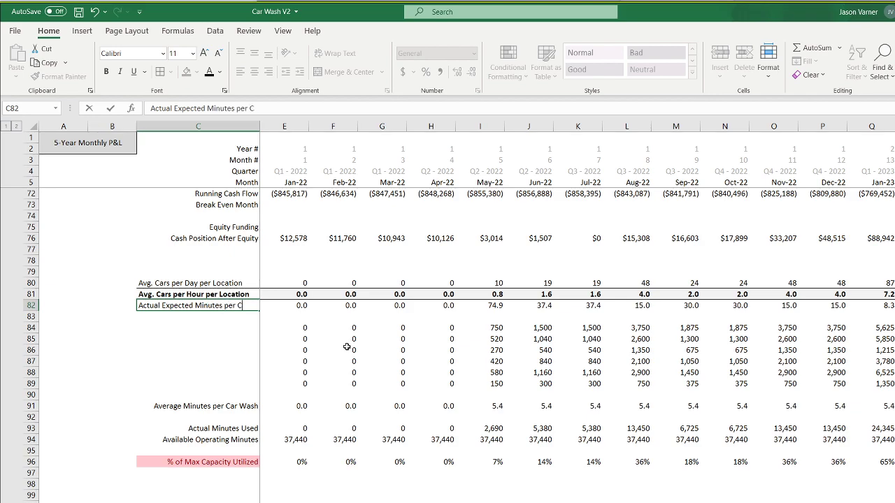
text(ar)
key(Return)
Copy the Actual Expected Minutes per Car label over the Maximum Avg. Car Wash Time label in C26 of the assumptions sheet.
right_click(207, 308)
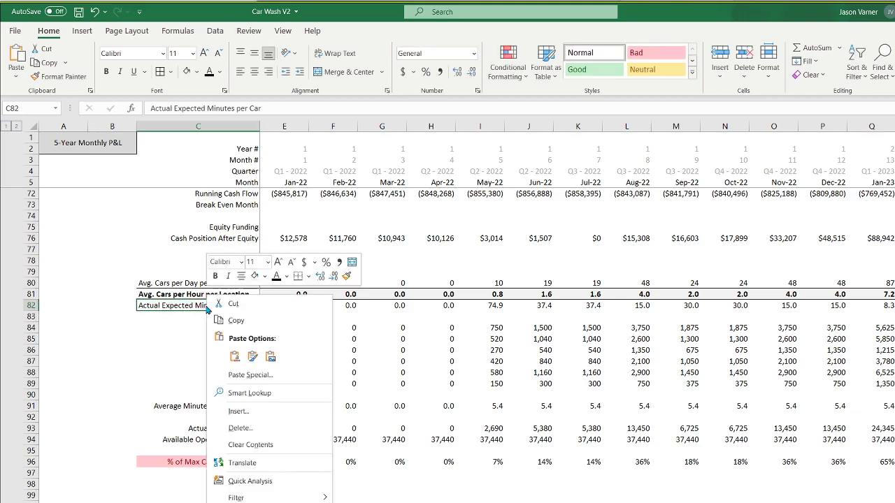
click(236, 321)
click(308, 502)
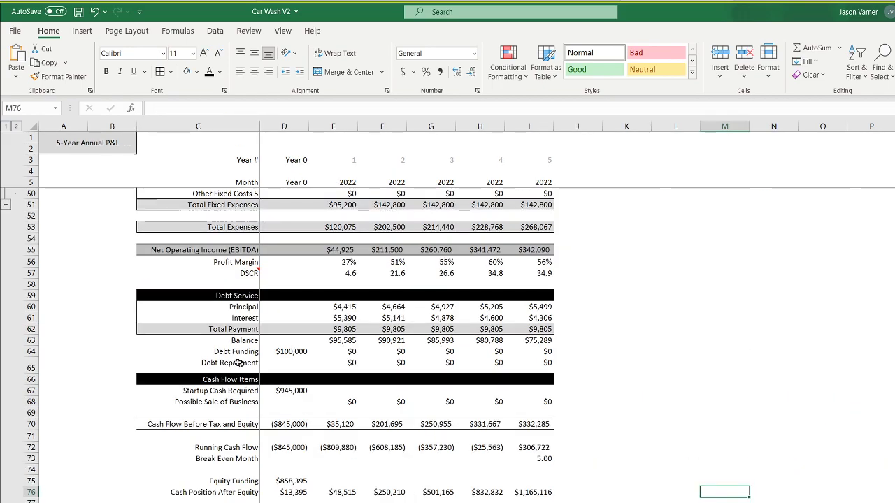
click(150, 502)
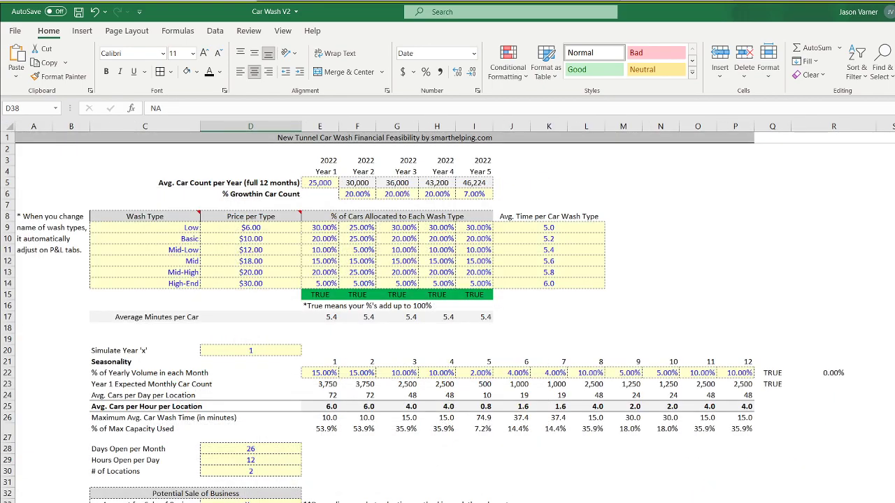
right_click(109, 418)
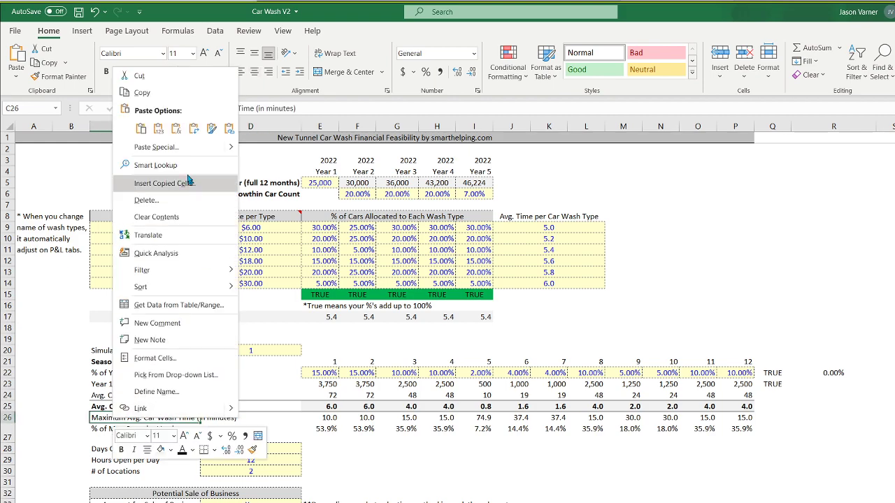
click(167, 130)
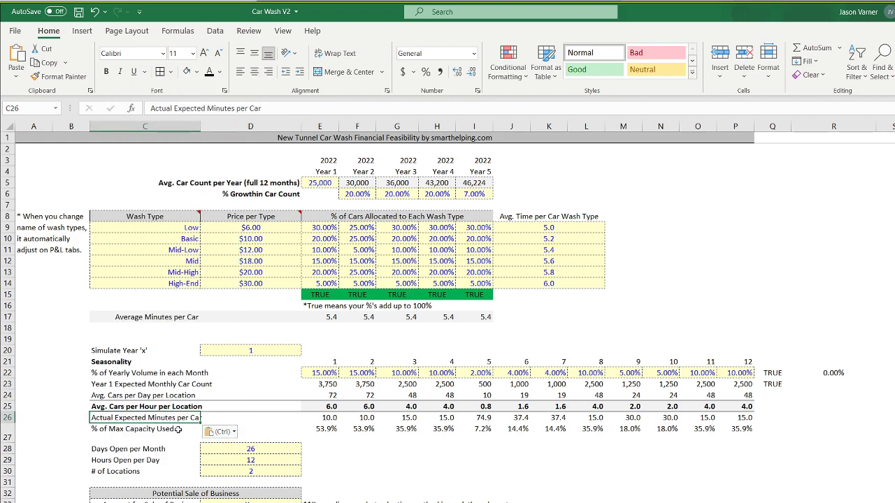
Check the Actual Expected Minutes per Car formulas for months 1 to 8 and save the workbook.
click(329, 417)
click(363, 417)
click(409, 417)
click(441, 417)
click(482, 417)
click(514, 418)
click(560, 417)
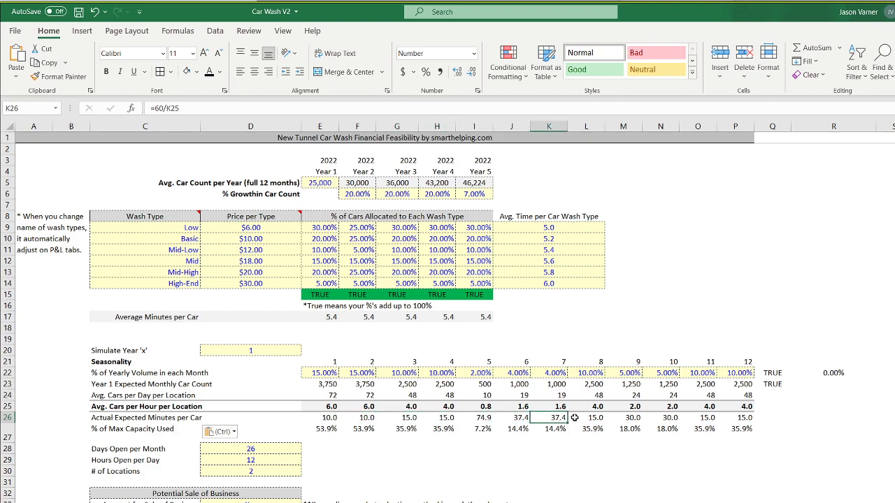
click(589, 417)
click(78, 12)
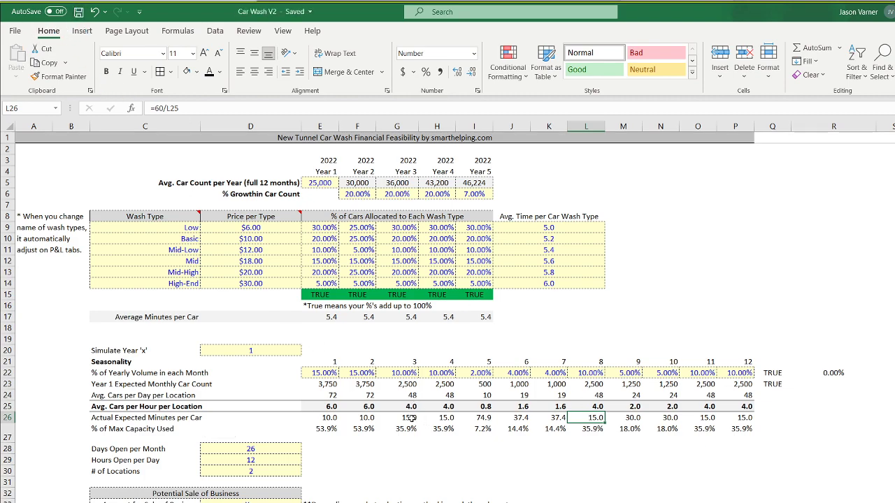
Check the yearly Average Minutes per Car formulas in row 17 and save the workbook.
click(328, 316)
click(368, 317)
click(401, 317)
click(437, 317)
click(473, 316)
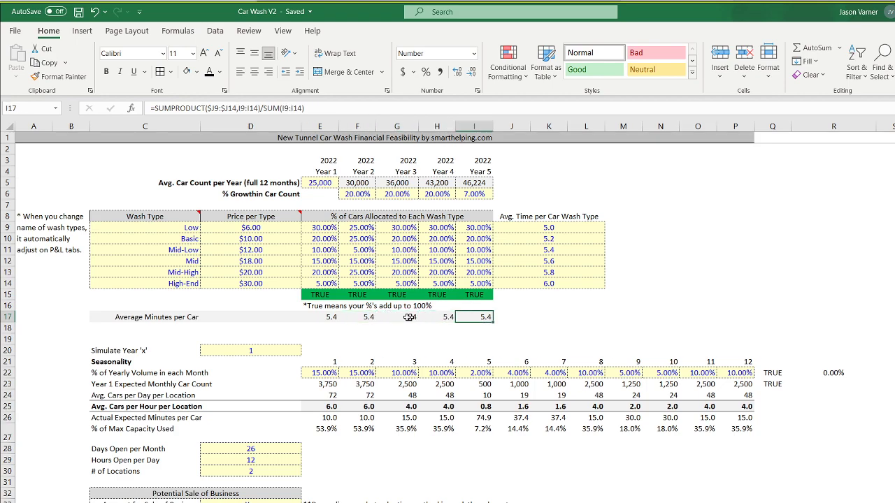
click(324, 316)
double_click(324, 317)
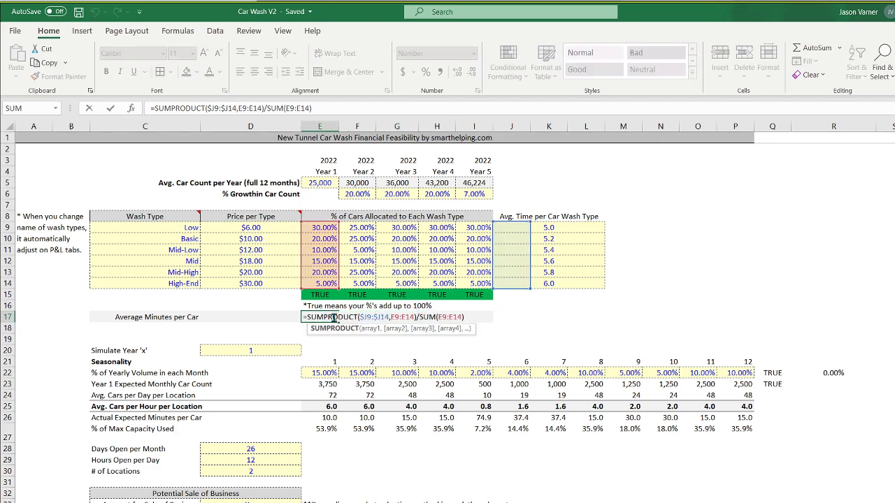
key(Return)
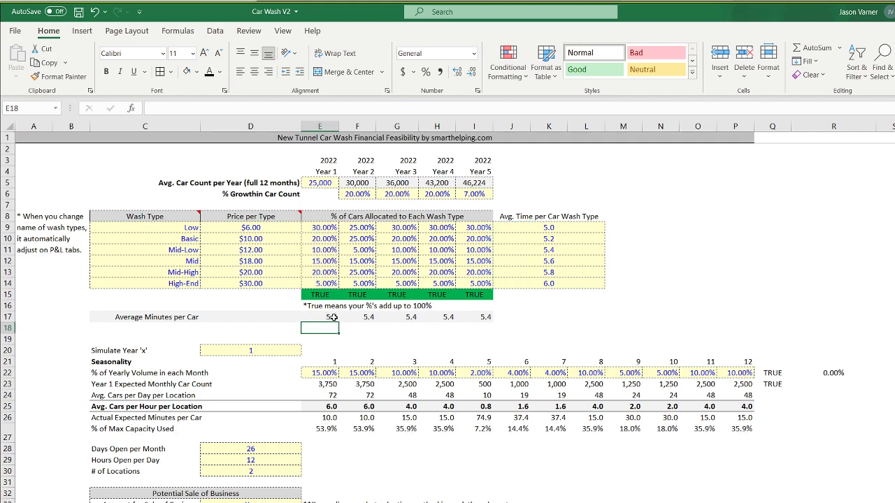
click(333, 317)
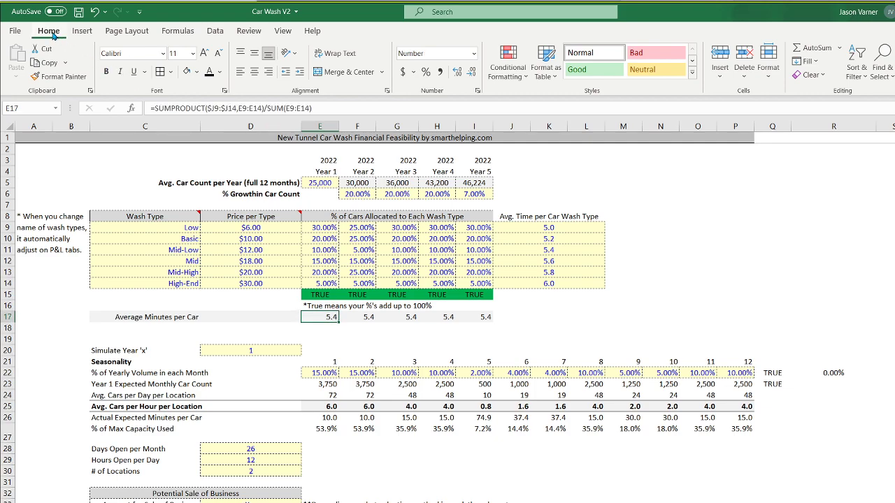
click(79, 16)
Review the average times per wash type and the % of Max Capacity Used row, comparing with the 5-Year Monthly P&L.
click(544, 228)
click(545, 239)
click(543, 258)
click(542, 283)
click(548, 231)
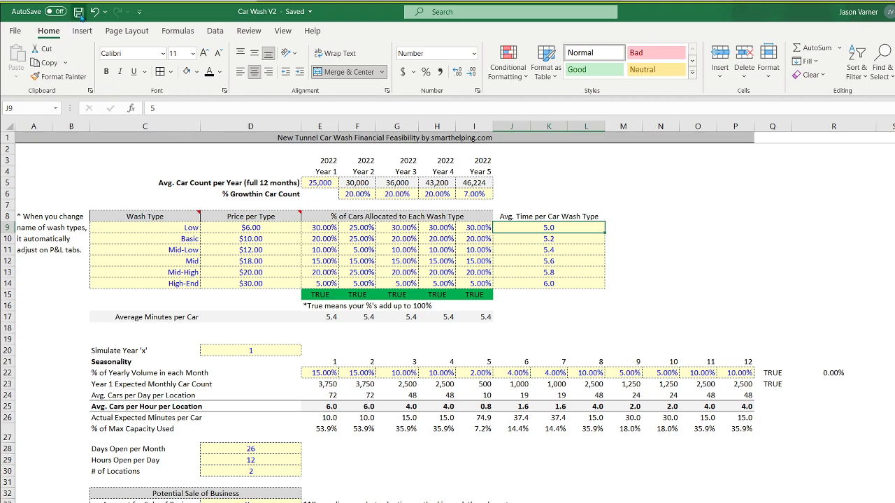
drag(322, 429, 727, 430)
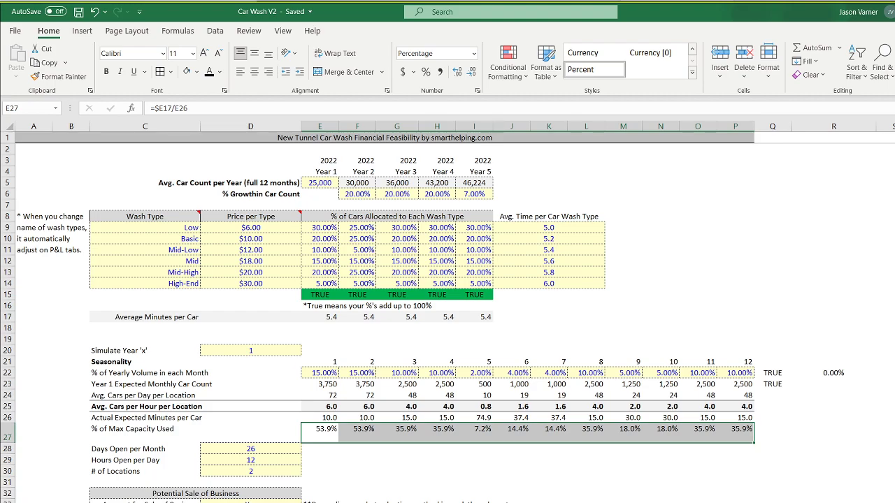
key(ctrl+Page_Down)
key(ctrl+Page_Down)
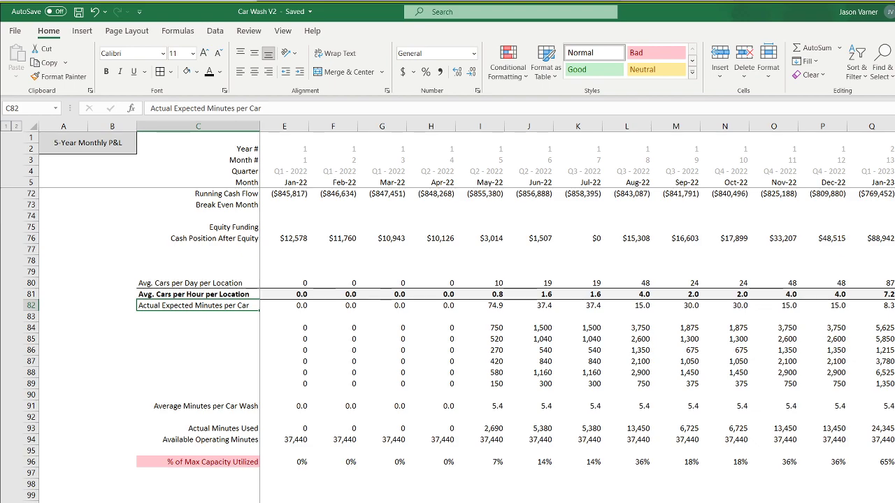
key(ctrl+Page_Up)
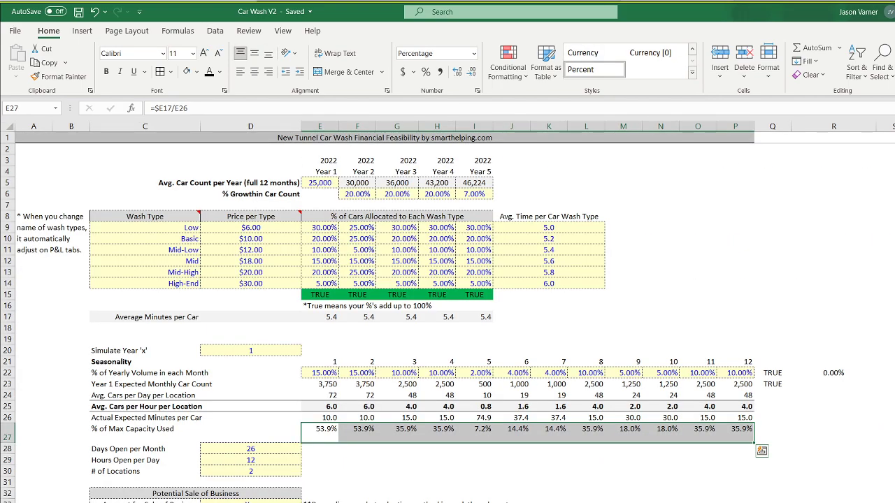
Set the number of locations to 1 and the Year 1 average car count to 20,000.
click(251, 473)
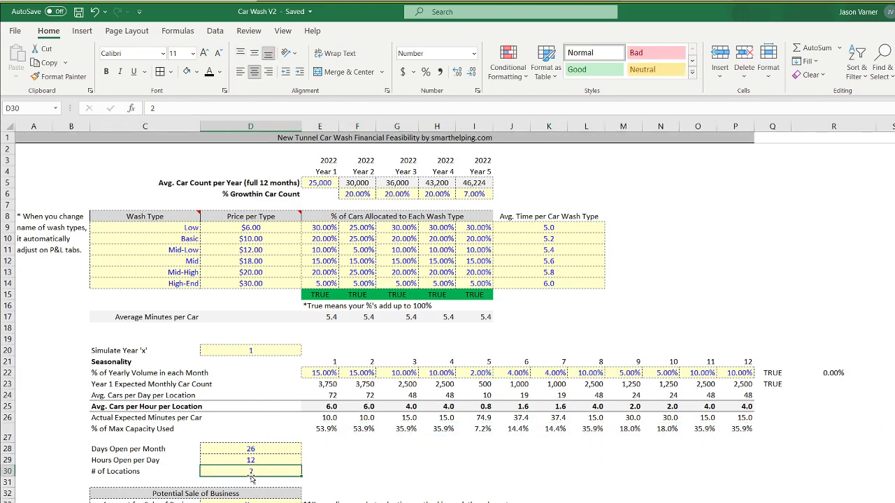
text(1)
key(Return)
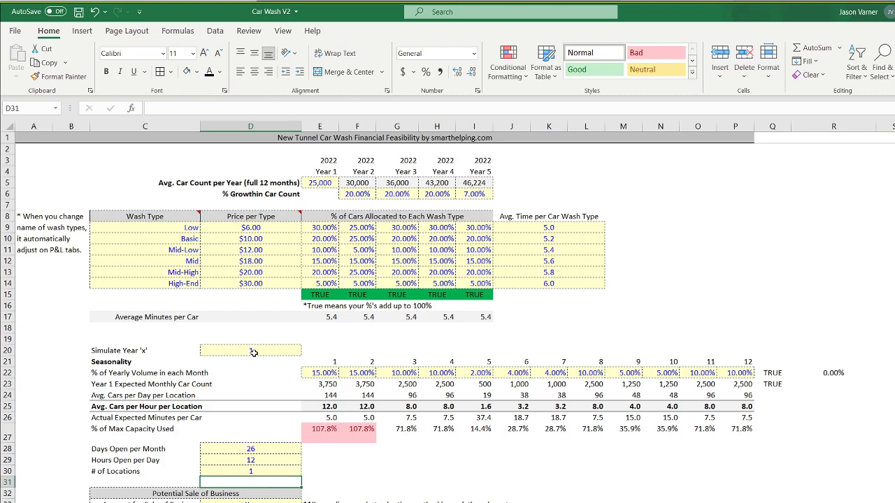
click(327, 182)
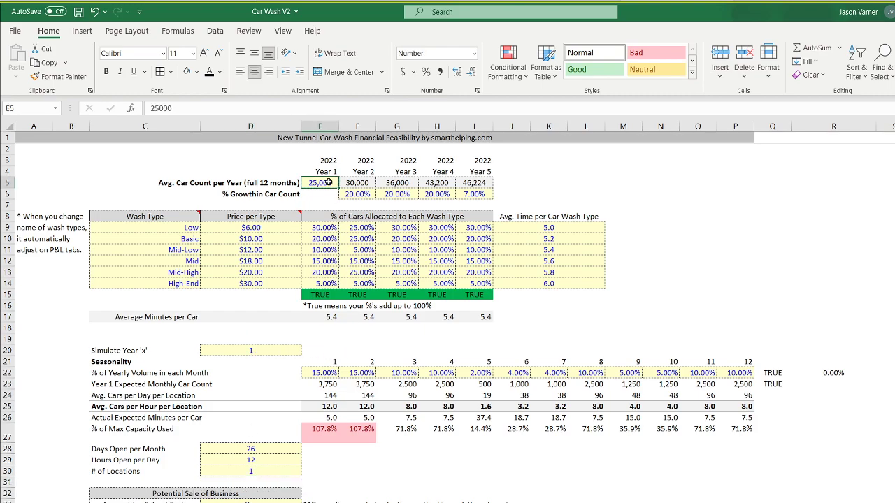
text(20)
key(Return)
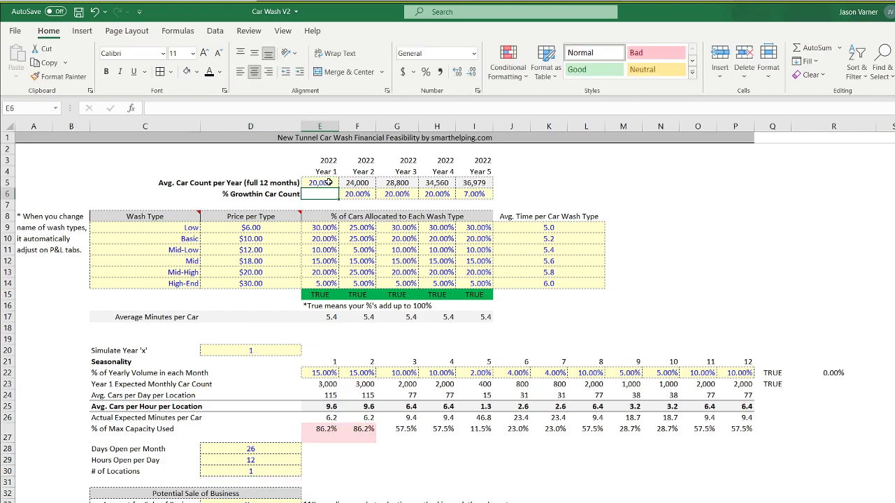
Set the average wash times from Low to High-End to 4.0, 4.2, 4.4, 4.6, 4.8 and 5.0, and save the workbook.
click(584, 226)
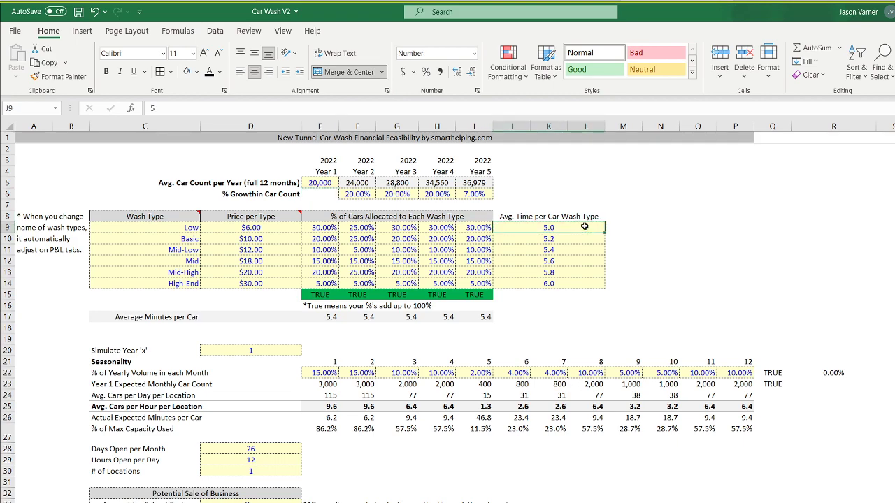
text(4)
key(Return)
text(4)
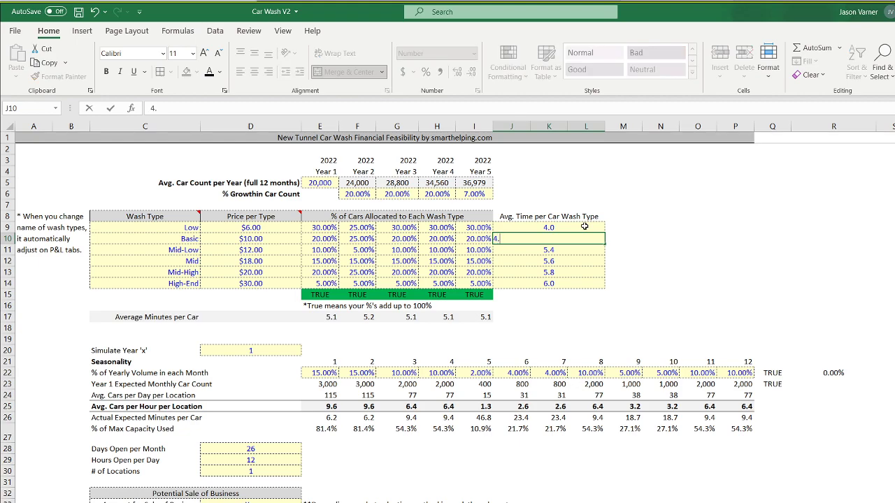
key(ctrl+Return)
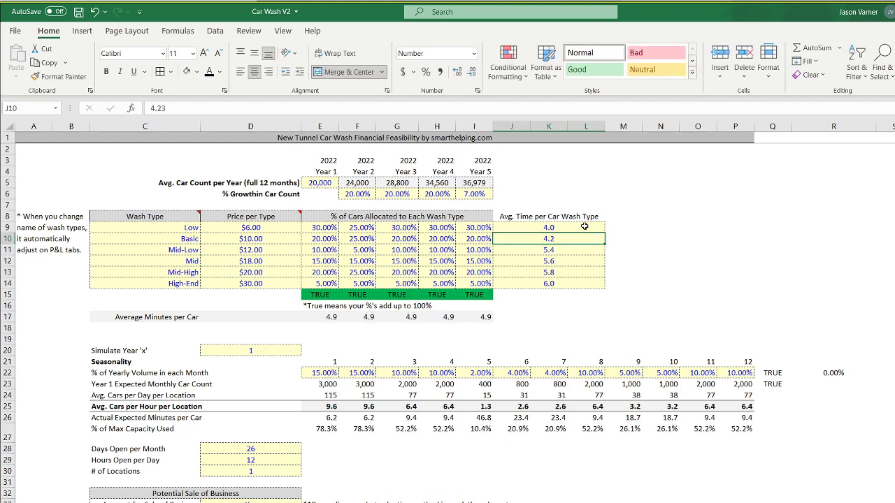
key(Down)
drag(584, 227, 605, 288)
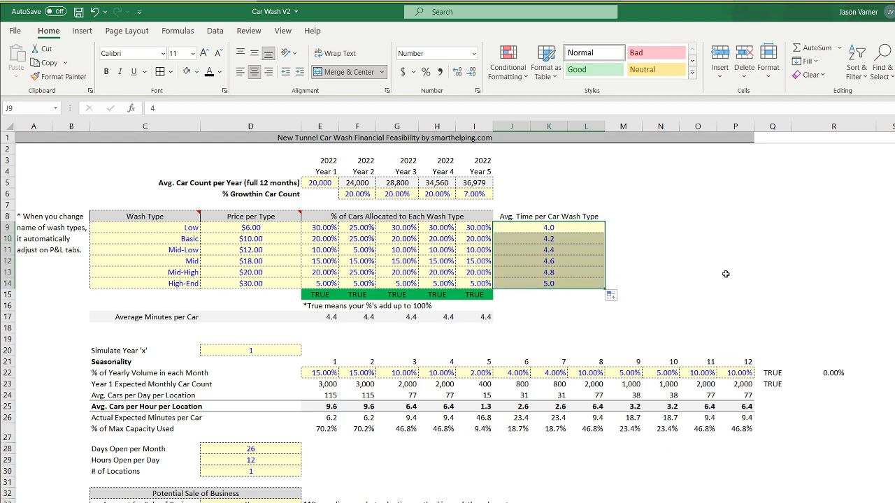
click(735, 272)
click(79, 12)
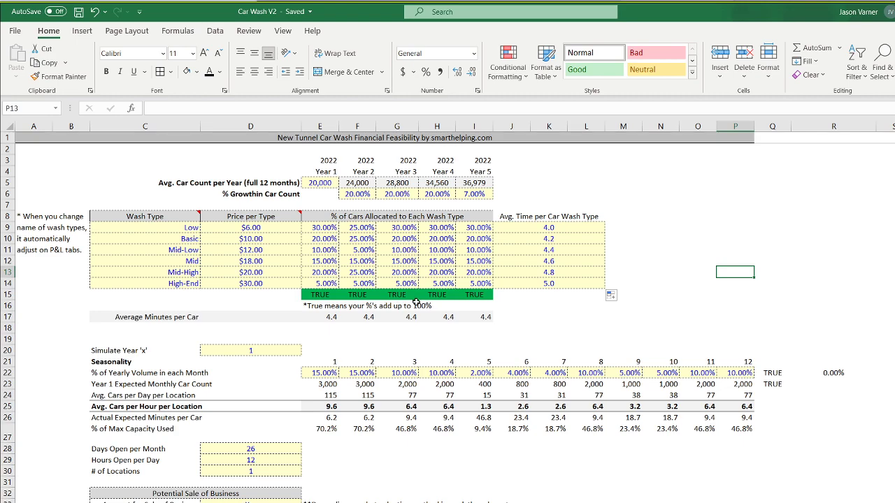
Simulate Year 2 and then Year 3 in the seasonality section, and select the Year 1 average car count.
click(555, 227)
click(556, 253)
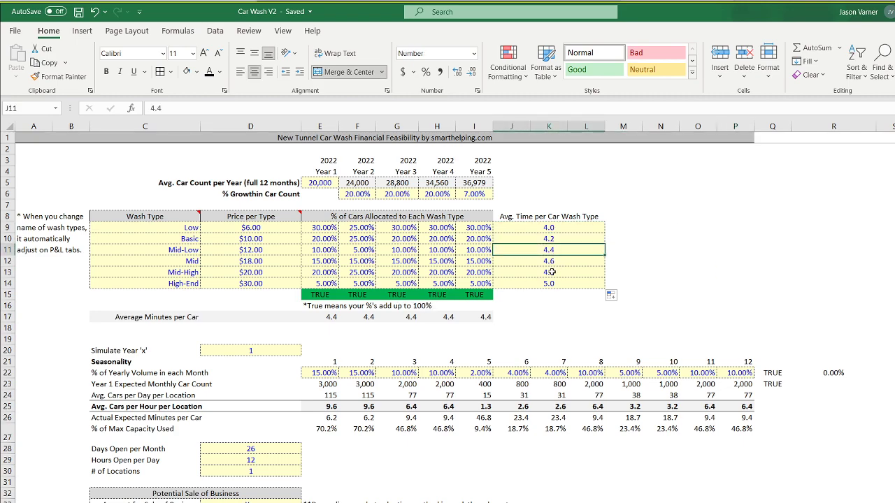
click(251, 460)
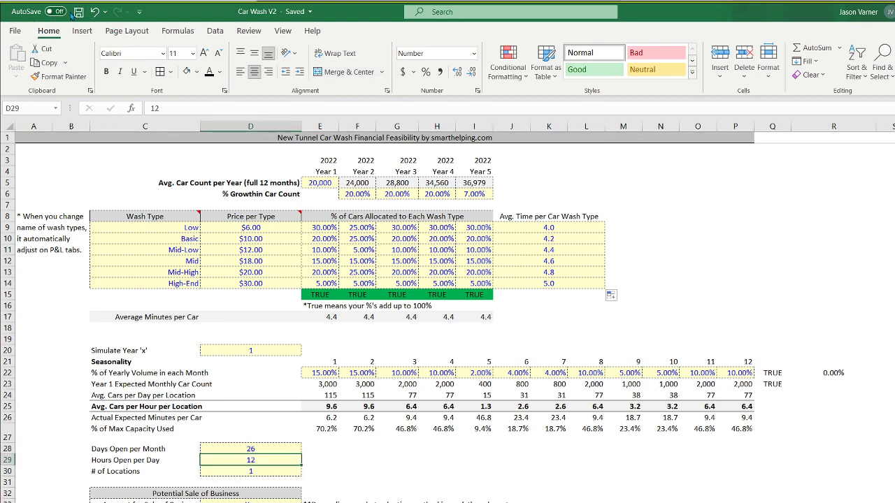
click(274, 351)
text(2)
key(ctrl+Return)
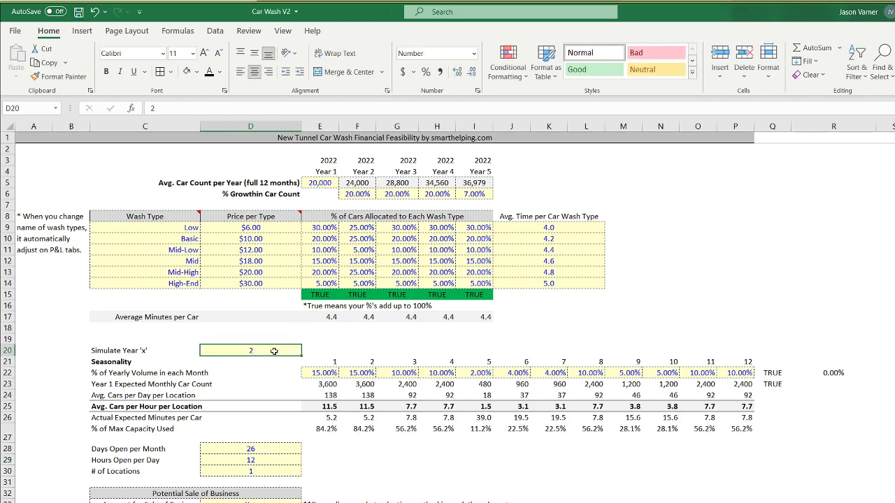
text(3)
key(ctrl+Return)
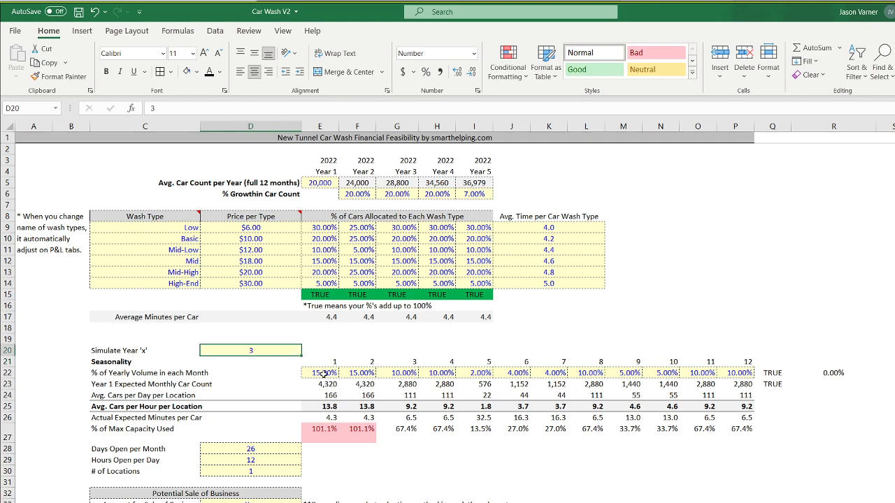
click(316, 181)
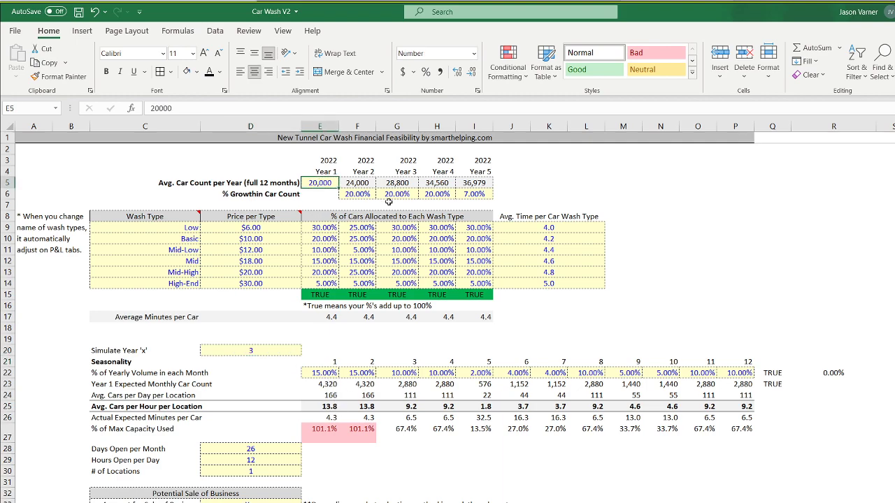
Test a Year 1 average car count of 18,000 with the simulated year set to 4 and 5.
text(18000)
key(Return)
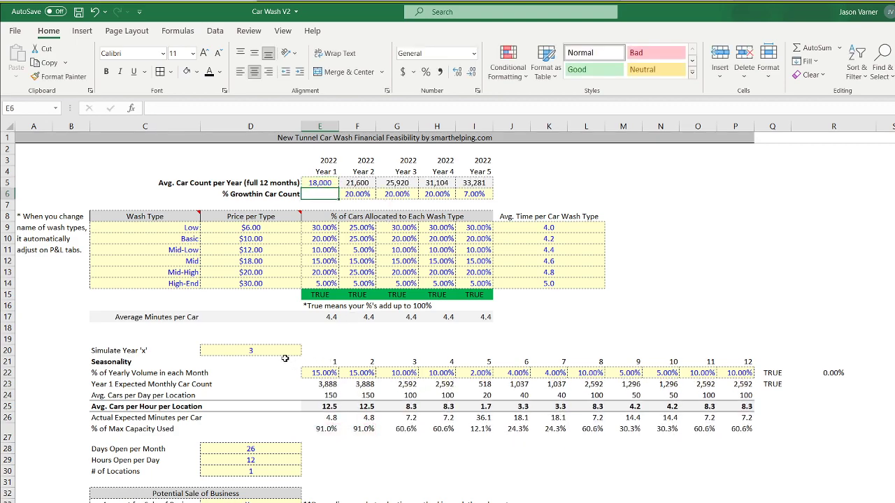
click(279, 350)
text(4)
key(Return)
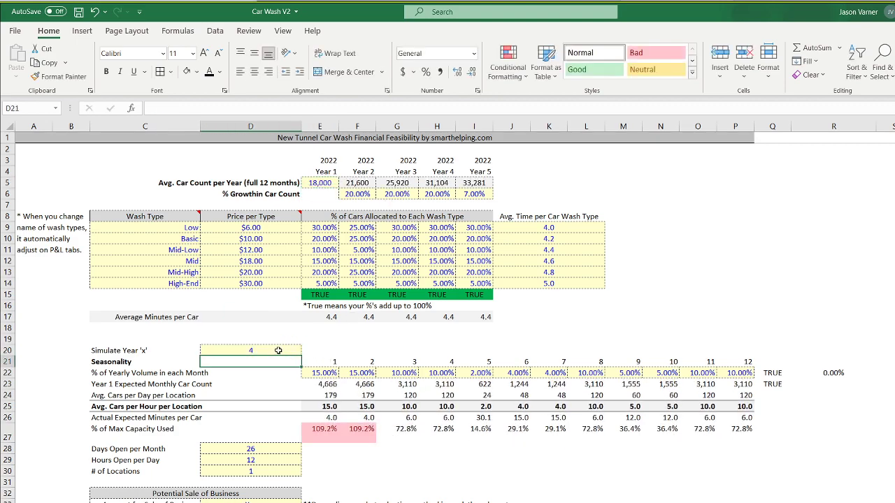
click(278, 350)
text(5)
key(Return)
click(278, 350)
Set the Year 1 average car count per year to 15,000.
click(317, 182)
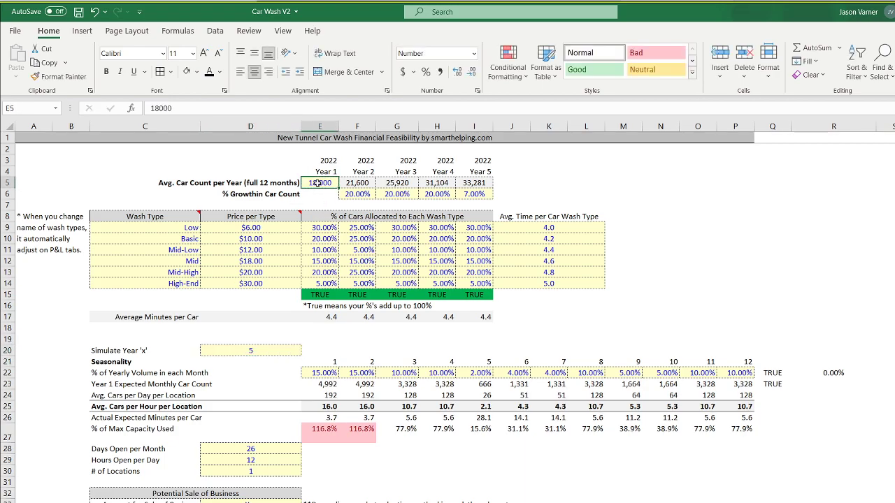
text(15,000)
key(Return)
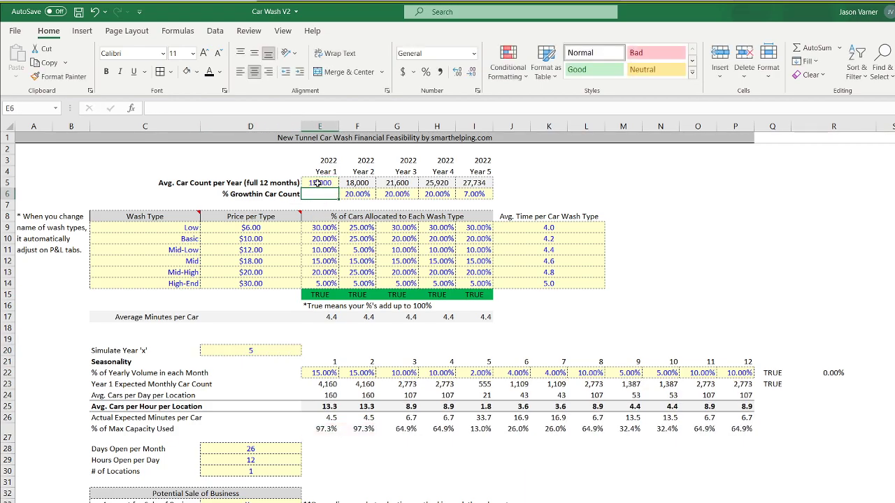
Simulate year 4 and set the simulated year back to 3.
click(265, 352)
text(4)
key(Return)
click(264, 352)
text(3)
key(Return)
click(264, 352)
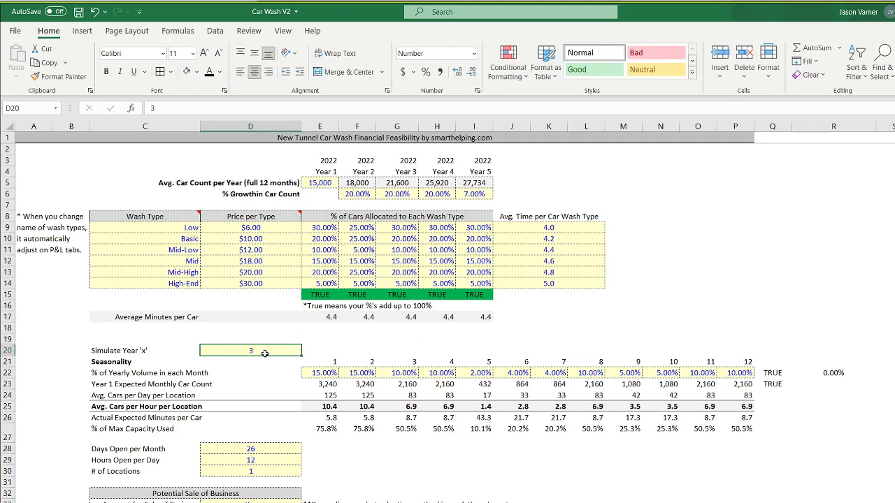
Review the startup cost items and the on-going costs sheet, and save the workbook.
key(ctrl+Page_Up)
click(256, 185)
click(250, 205)
click(247, 236)
click(250, 250)
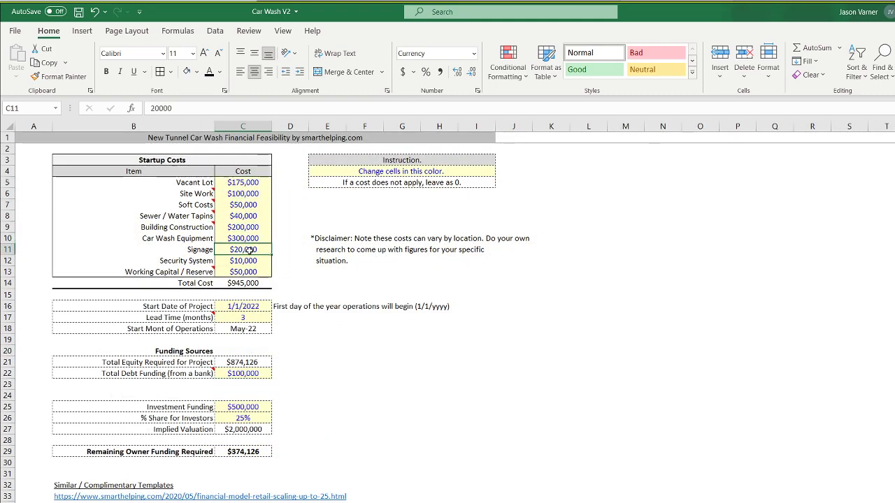
key(ctrl+Page_Down)
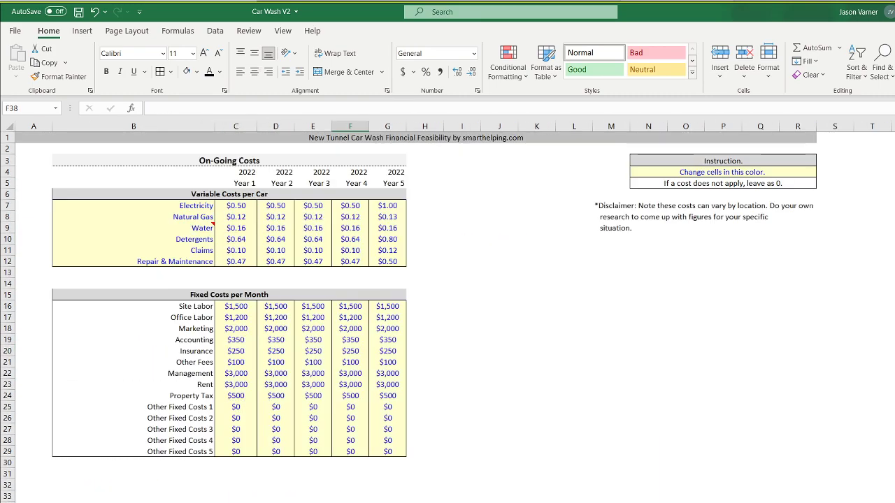
click(78, 12)
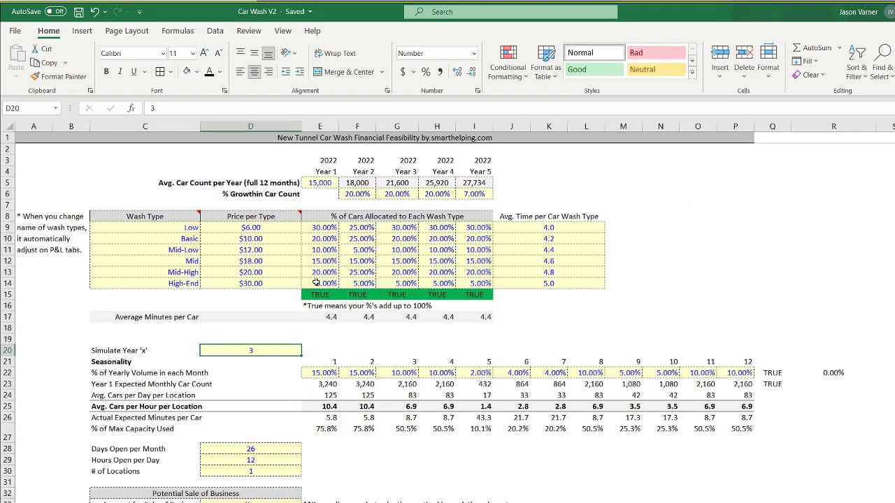
Look over the prices and average times per wash type in the revenue assumptions, and save the workbook.
click(263, 228)
click(257, 250)
click(260, 272)
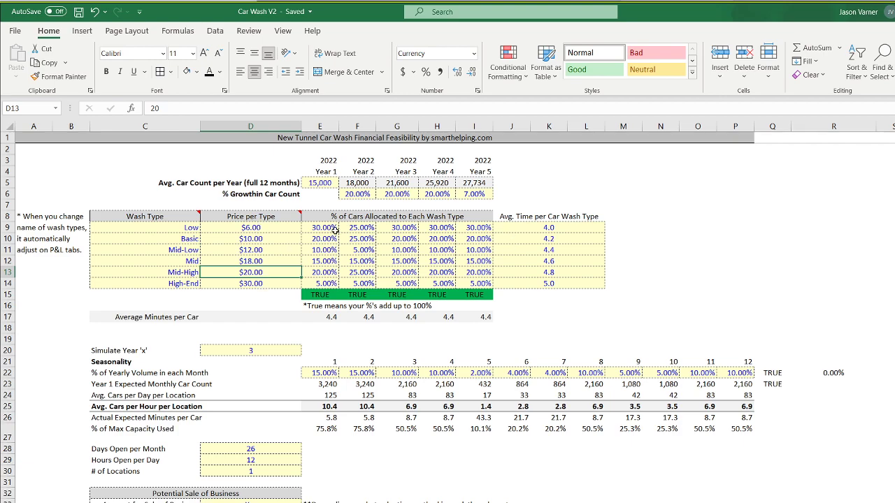
click(534, 224)
click(533, 250)
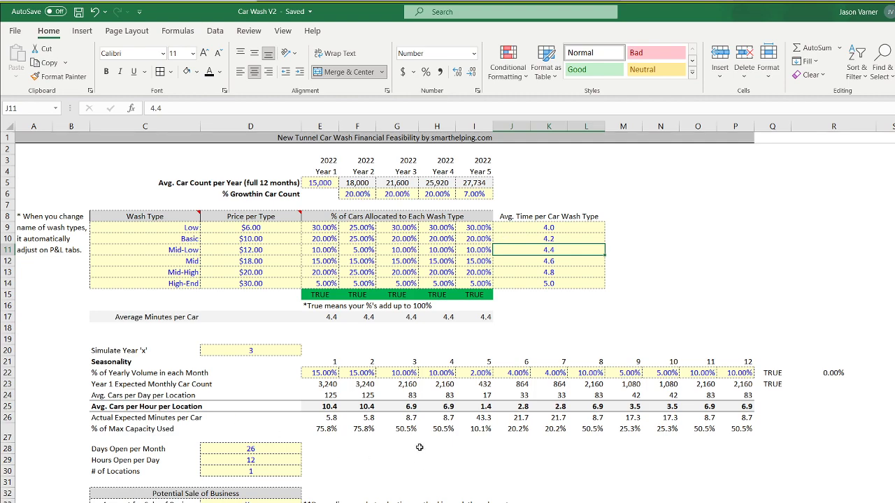
click(78, 13)
click(838, 409)
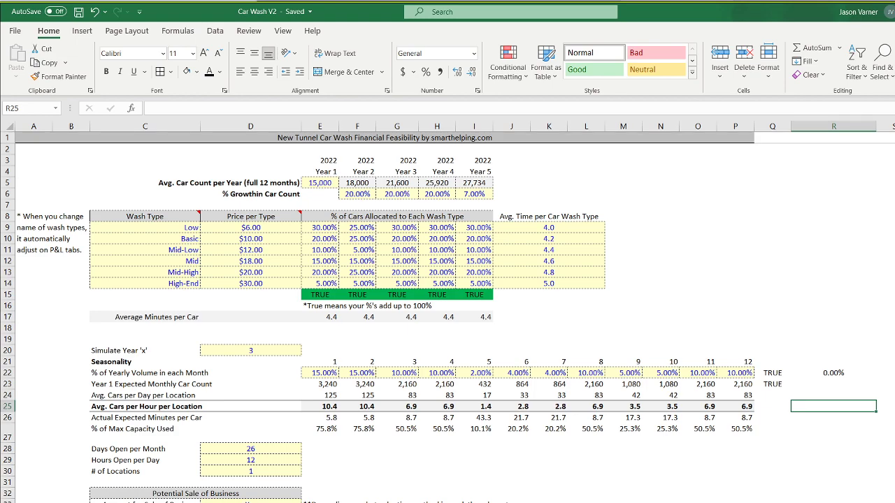
On the capacity charts sheet, shift the average-minutes chart and the capacity usage chart slightly up and to the left.
click(320, 502)
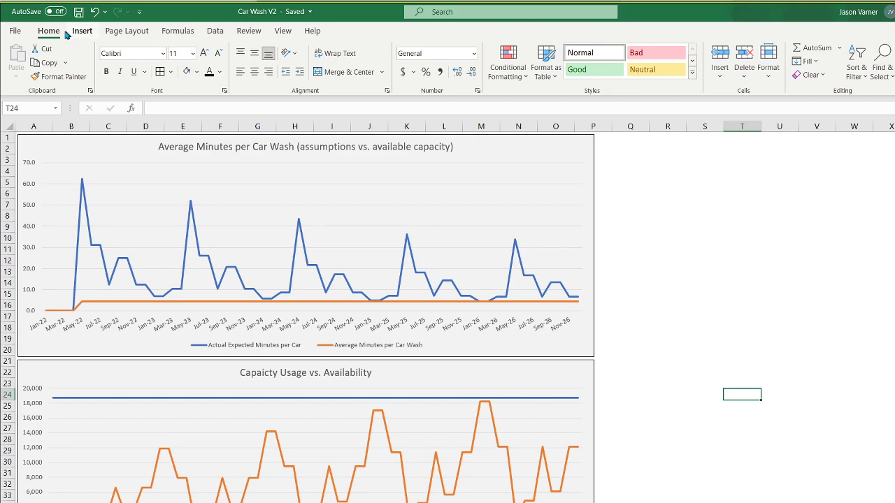
click(79, 12)
drag(500, 142, 481, 141)
drag(500, 367, 487, 362)
click(757, 405)
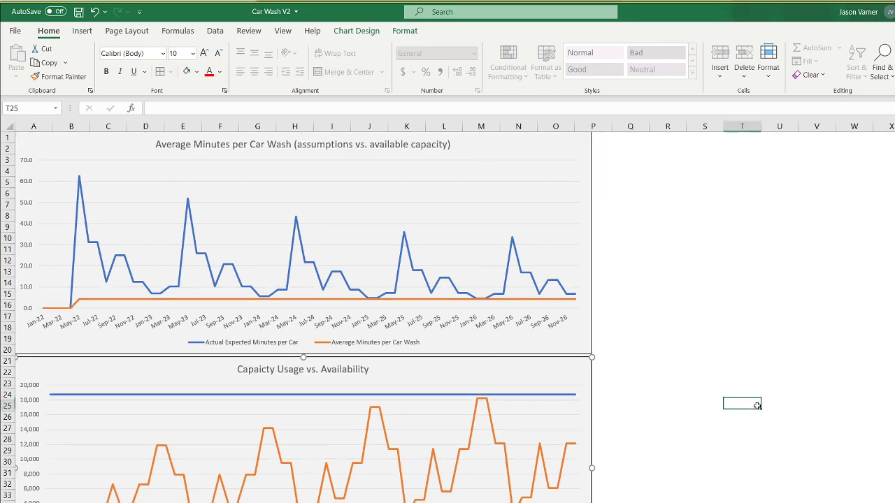
Set the wash prices from Low to High-End to $15, $20, $25, $30, $35 and $45, and save the workbook.
key(ctrl+Page_Up)
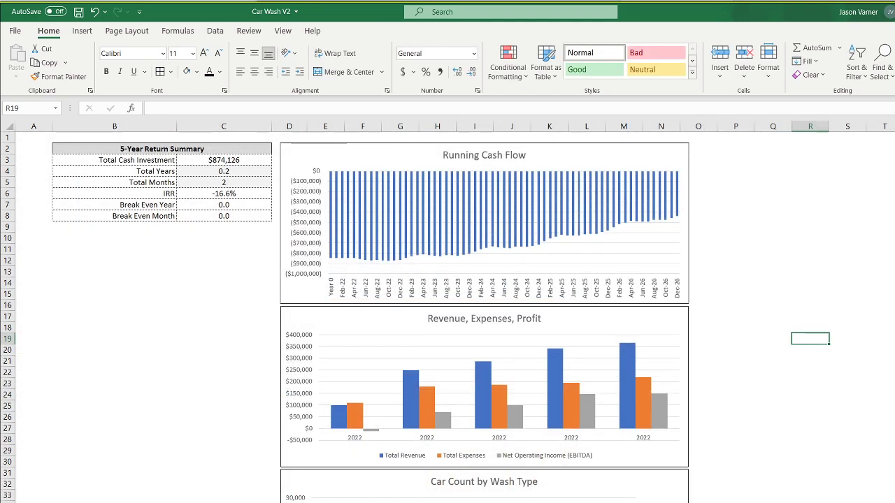
key(ctrl+Page_Up)
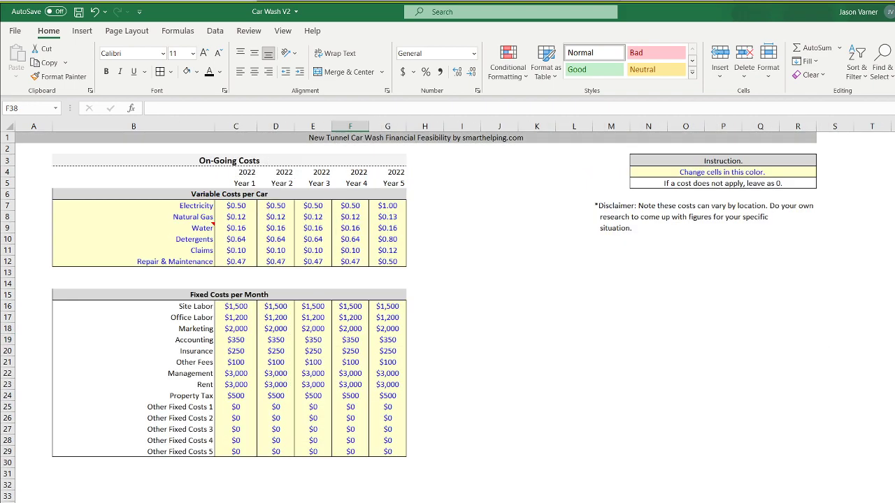
key(ctrl+Page_Up)
click(259, 229)
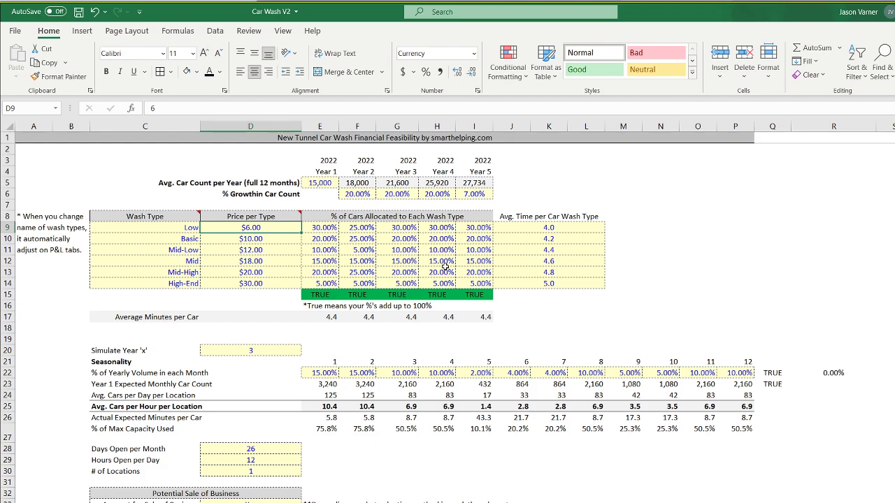
text(15)
key(Return)
text(20)
key(Return)
text(25)
key(Return)
text(30)
key(Return)
text(35)
key(Return)
text(45)
key(Return)
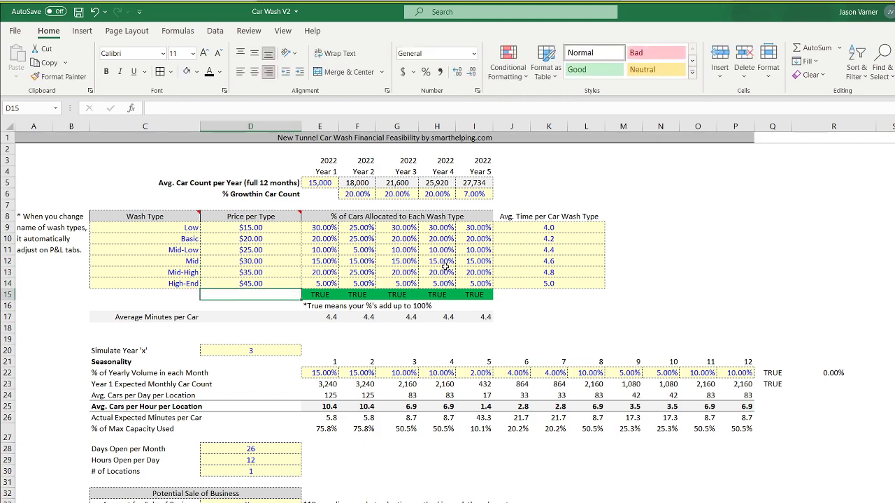
click(77, 13)
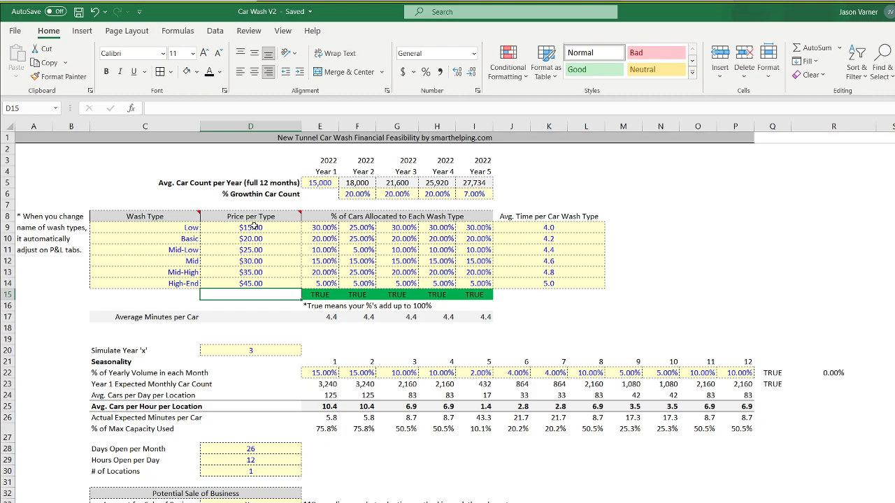
Check the 5-year return summary against the new prices and go back over the price per wash type.
click(250, 228)
click(257, 250)
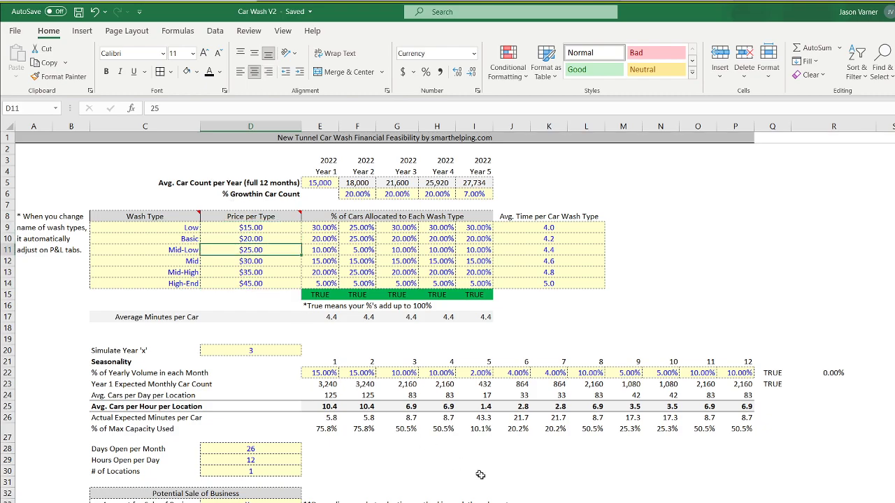
key(ctrl+Page_Down)
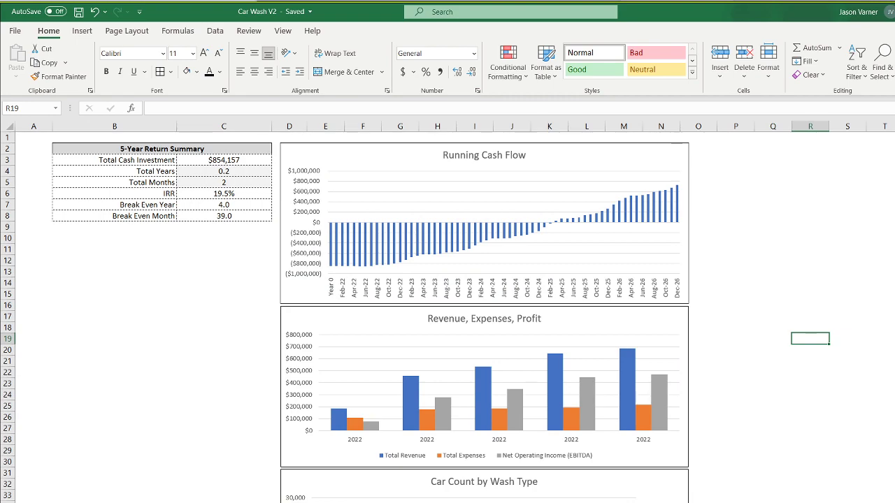
key(ctrl+Page_Up)
key(ctrl+Page_Up)
click(255, 227)
drag(255, 226, 257, 278)
click(259, 227)
click(258, 239)
click(261, 259)
click(260, 272)
click(259, 284)
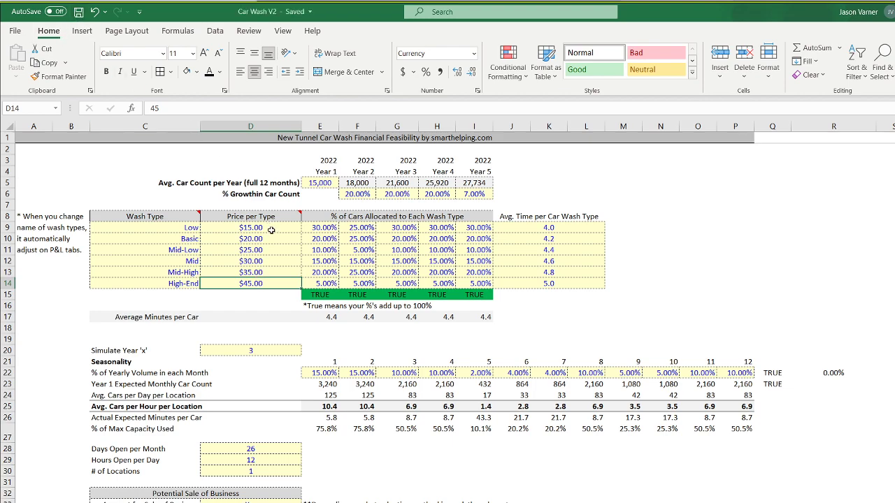
drag(266, 227, 274, 257)
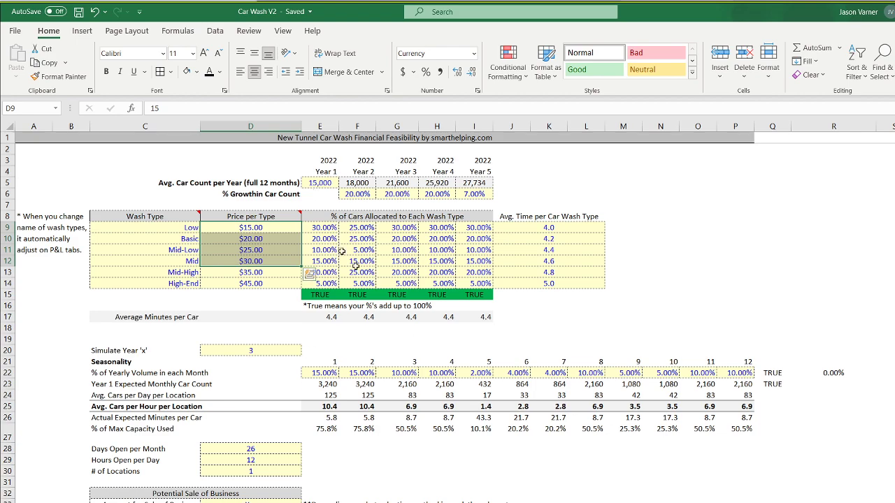
Save the workbook and inspect the Total Years formula in the 5-Year Return Summary.
click(78, 12)
key(ctrl+Page_Down)
key(ctrl+Page_Down)
key(ctrl+Page_Down)
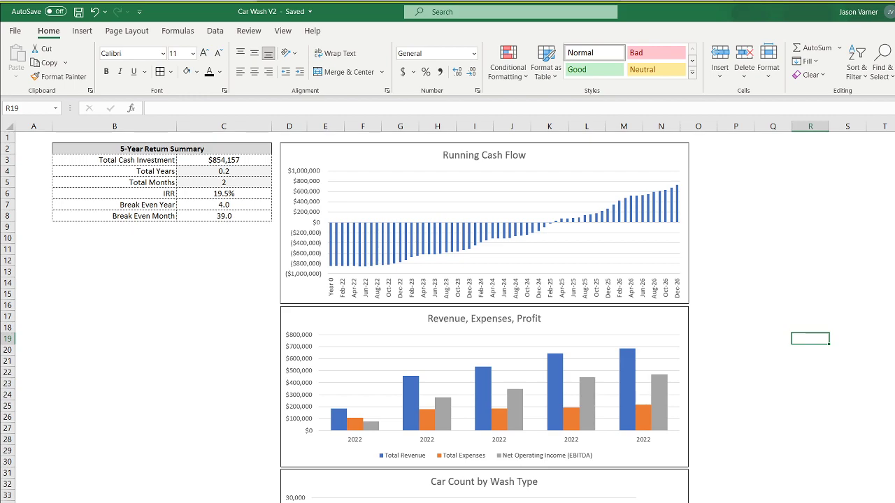
click(236, 172)
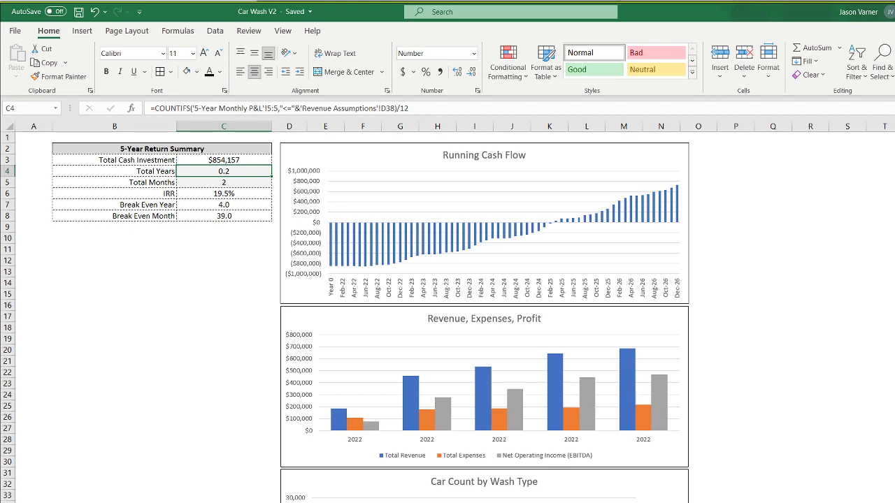
Examine the month columns and expenses of the 5-Year Monthly P&L through Dec-26, and return to the return summary.
click(383, 501)
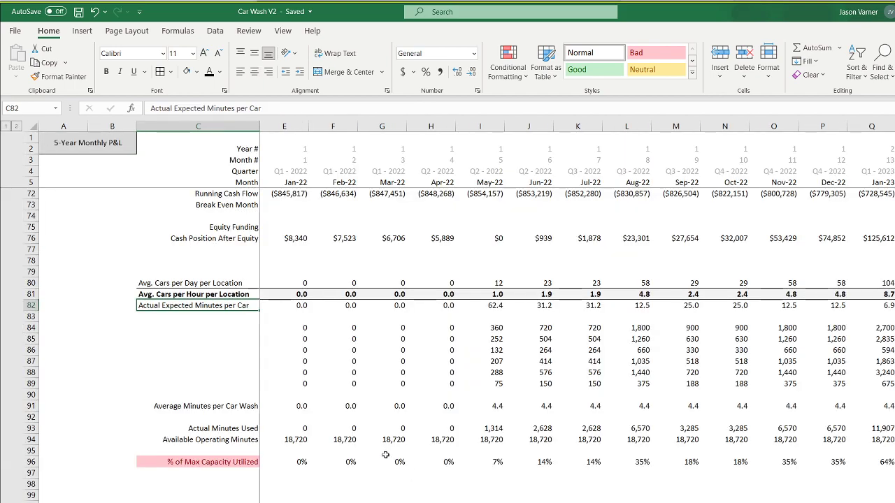
scroll(385, 455, up, 15)
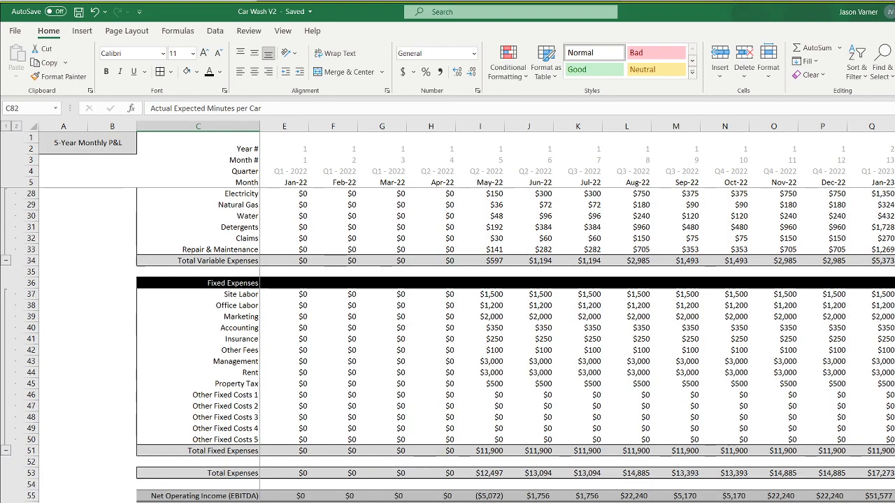
scroll(573, 311, right, 7)
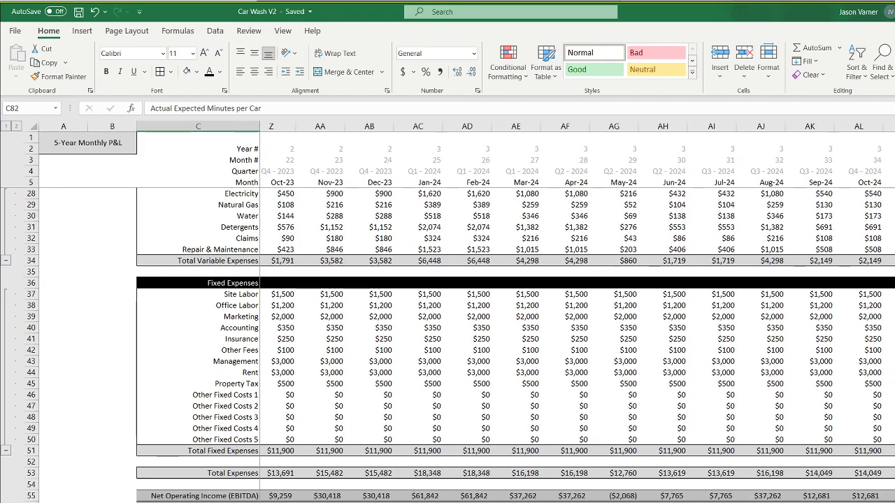
scroll(577, 311, right, 7)
scroll(577, 311, right, 2)
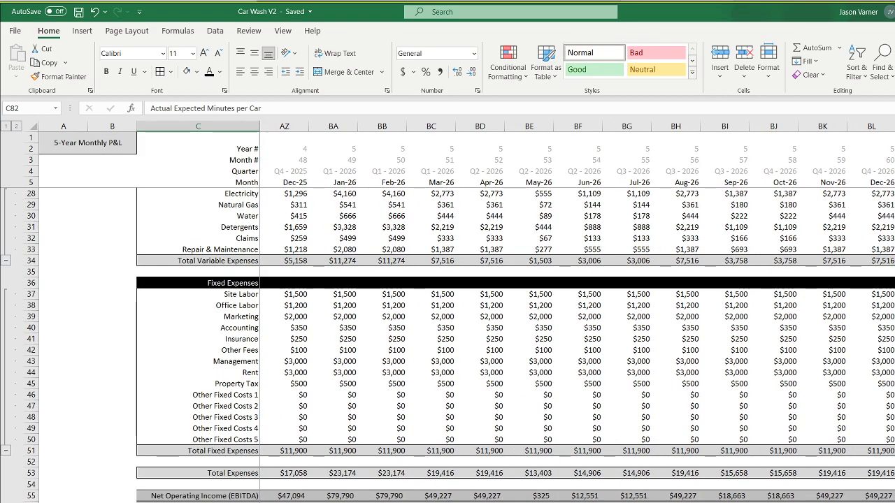
key(ctrl+Page_Down)
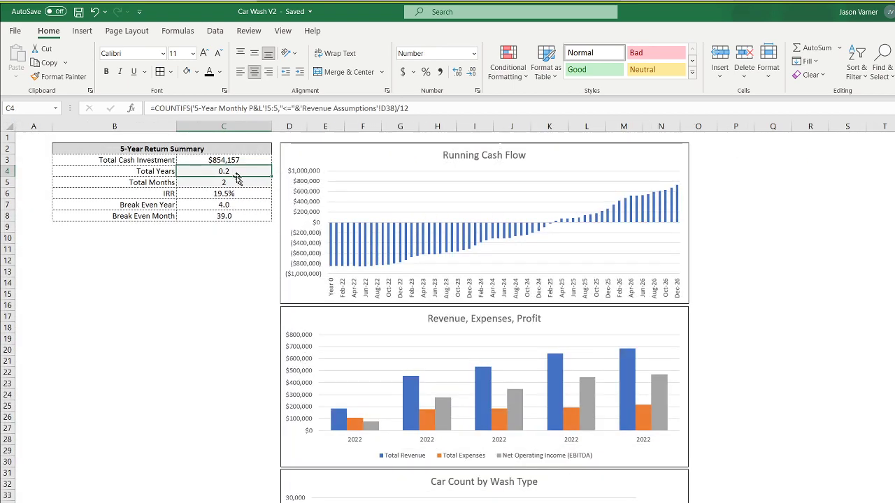
Wrap the Total Years COUNTIFS formula in an IF that returns 5 when 'Revenue Assumptions'!D38 equals "NA".
click(154, 108)
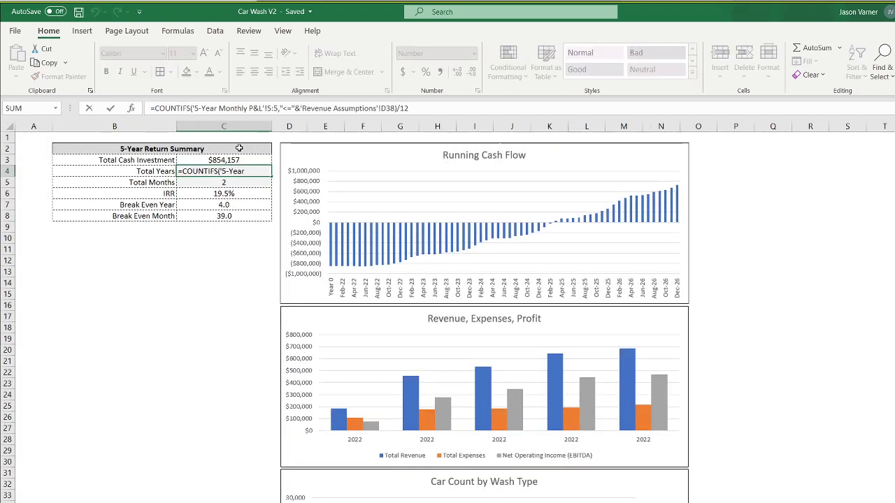
text(if()
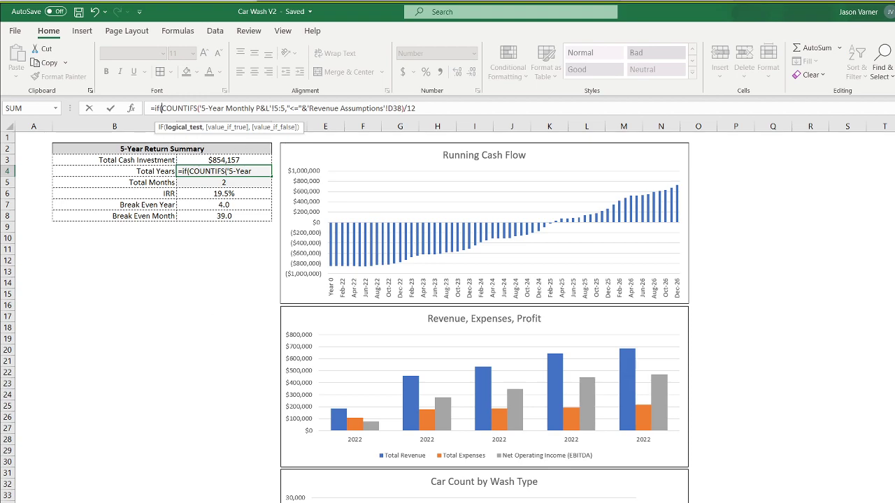
key(ctrl+Page_Up)
text(D38="NA")
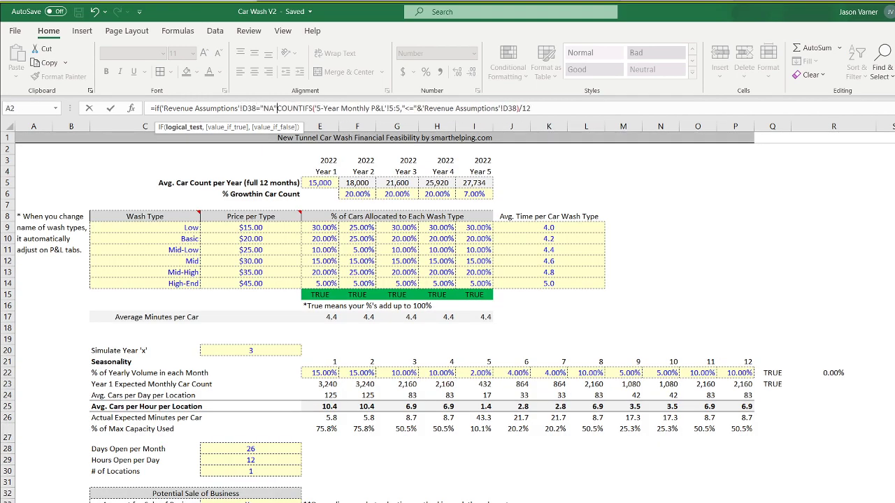
text(,5,)
key(Return)
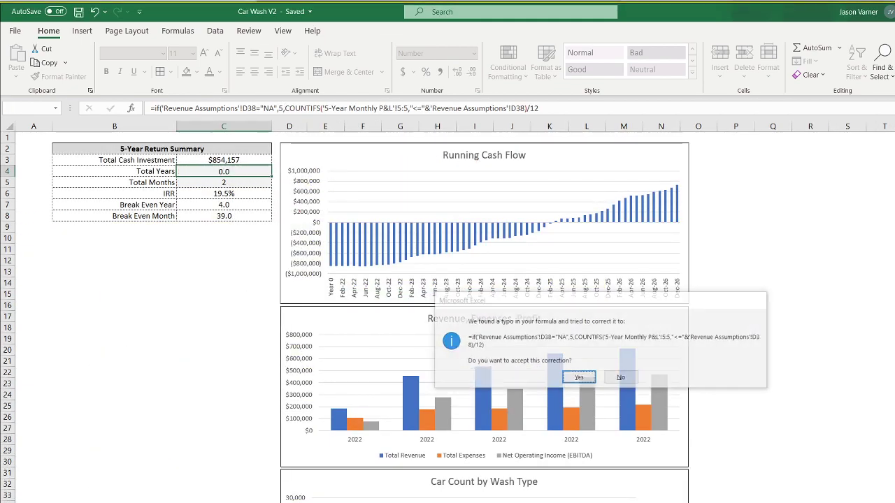
key(Return)
Set Total Months to the Total Years value multiplied by 12.
text(=)
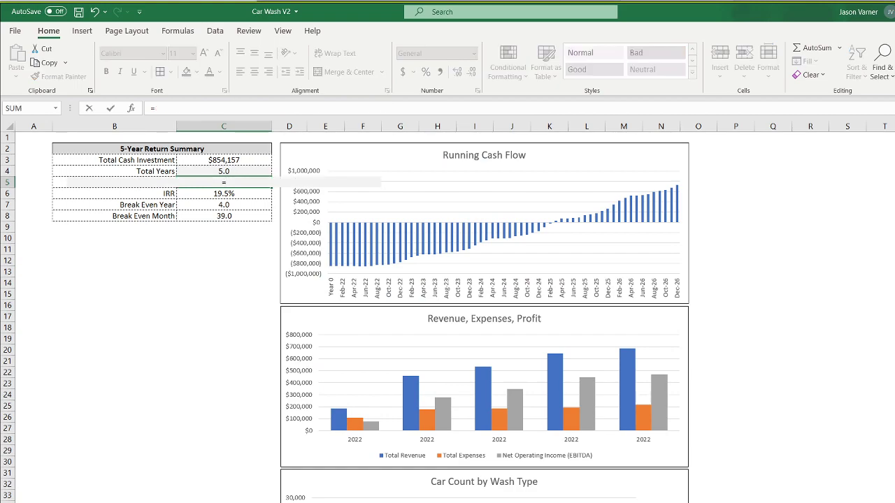
click(218, 171)
text(*12)
key(Return)
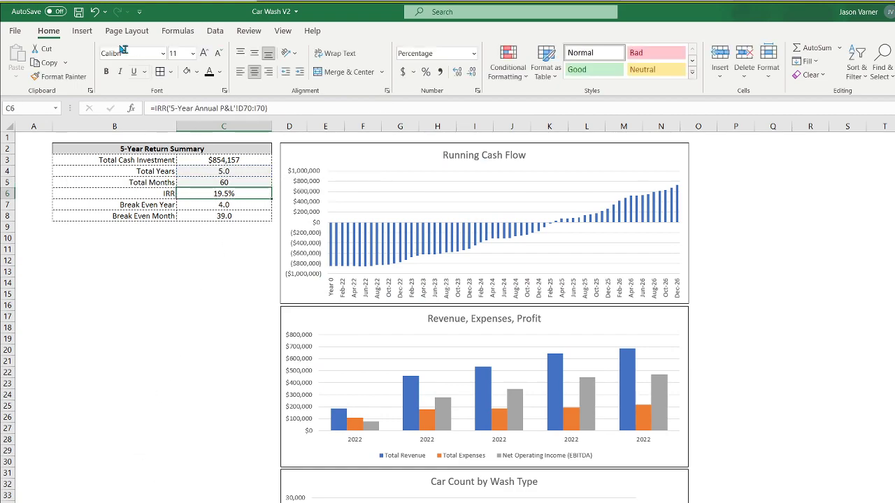
Save the workbook and review the charts on the capacity sheet and the return summary sheet.
click(79, 12)
click(216, 349)
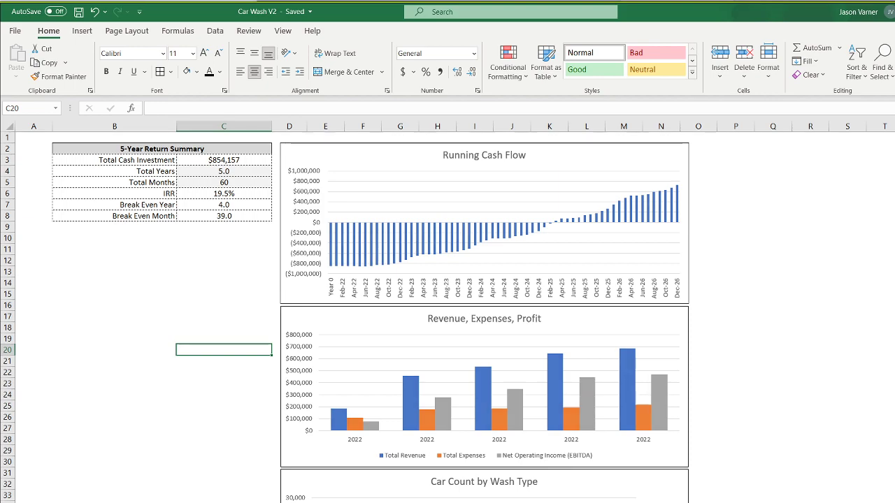
key(ctrl+Page_Down)
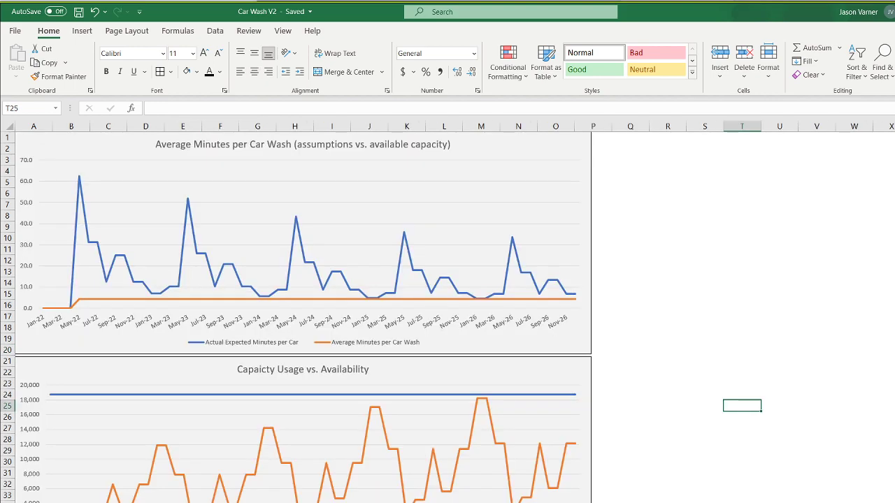
key(ctrl+Page_Up)
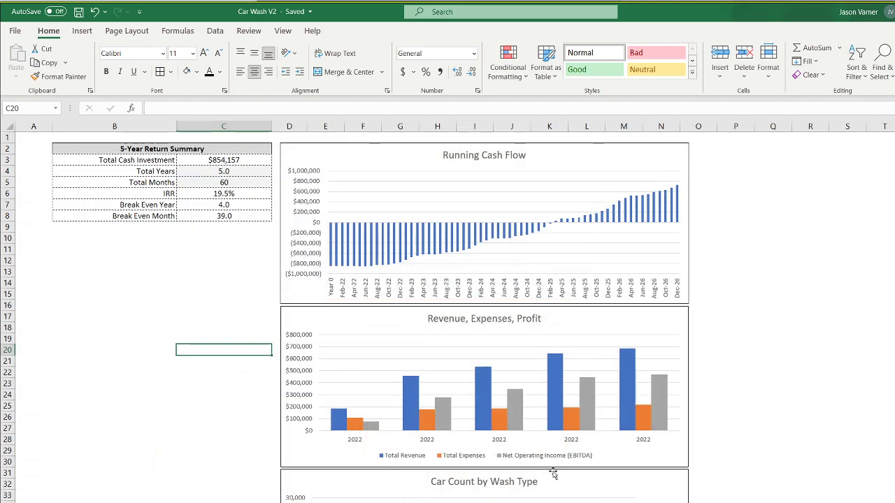
scroll(325, 323, down, 4)
scroll(461, 284, down, 4)
scroll(464, 250, up, 4)
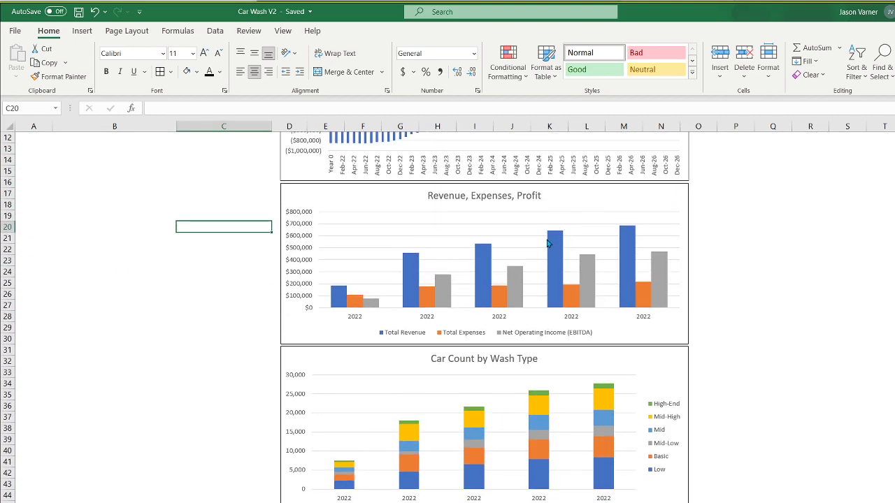
Apply chart Style 5 to the Revenue, Expenses, Profit chart and the Car Count by Wash Type chart.
click(561, 208)
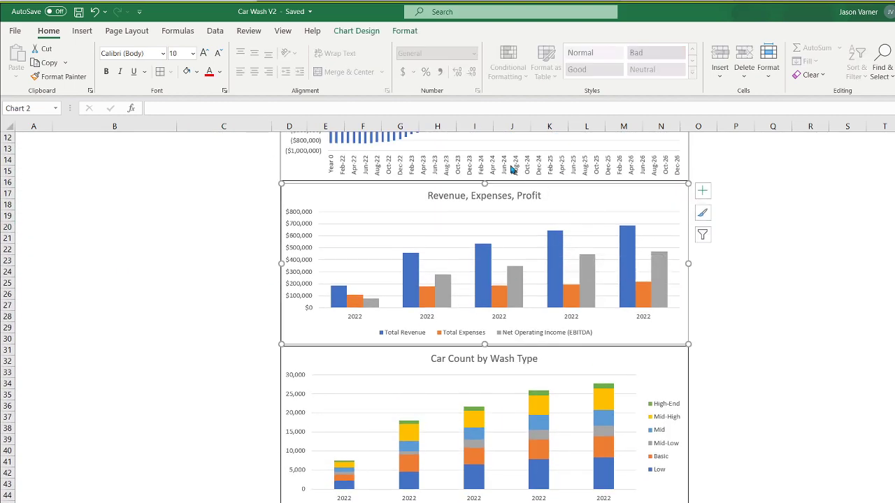
click(360, 31)
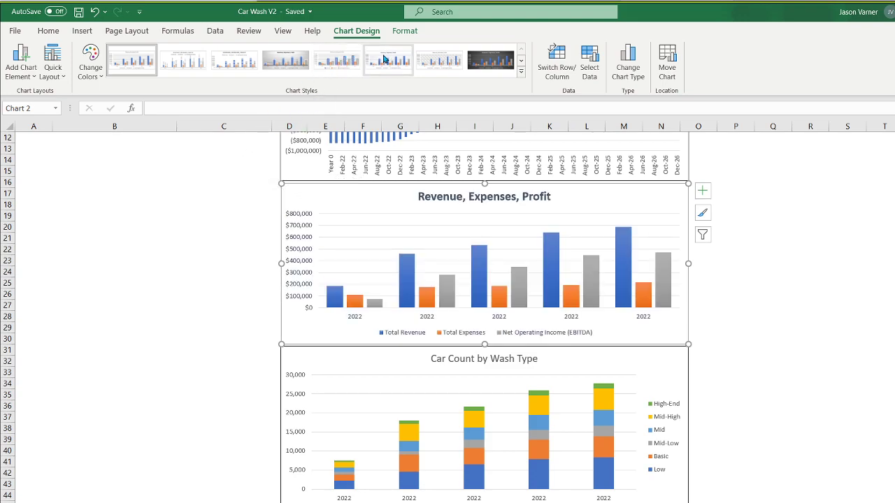
click(337, 62)
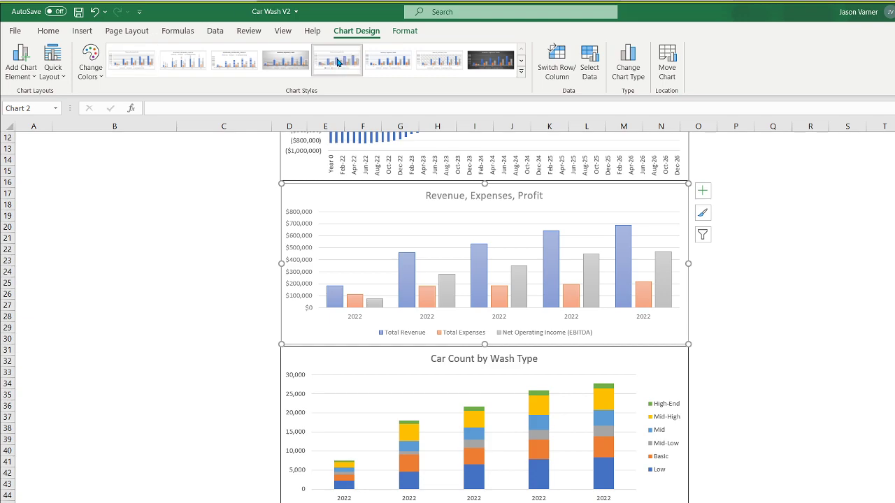
click(511, 400)
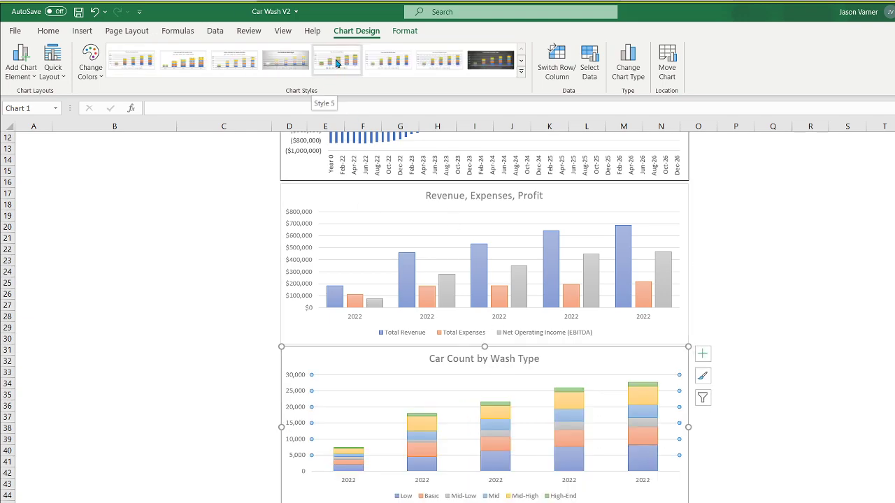
click(809, 495)
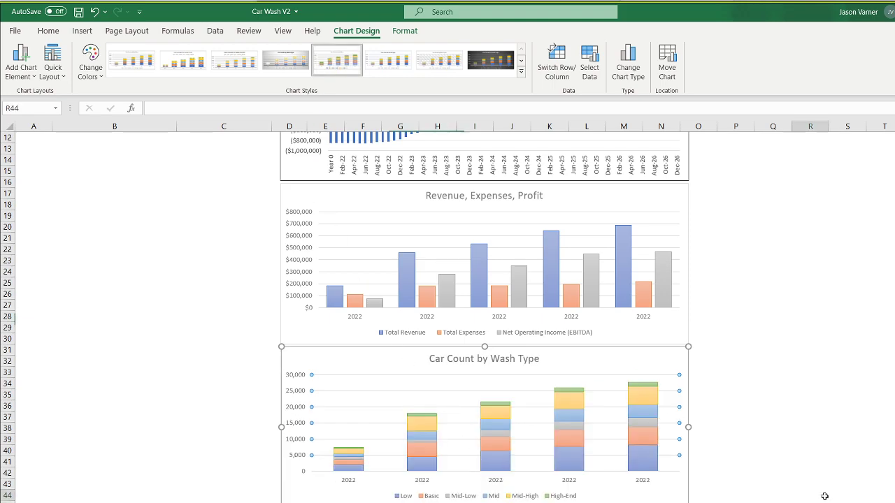
Widen the Revenue, Expenses, Profit and Running Cash Flow charts so both extend across column P.
scroll(834, 438, up, 4)
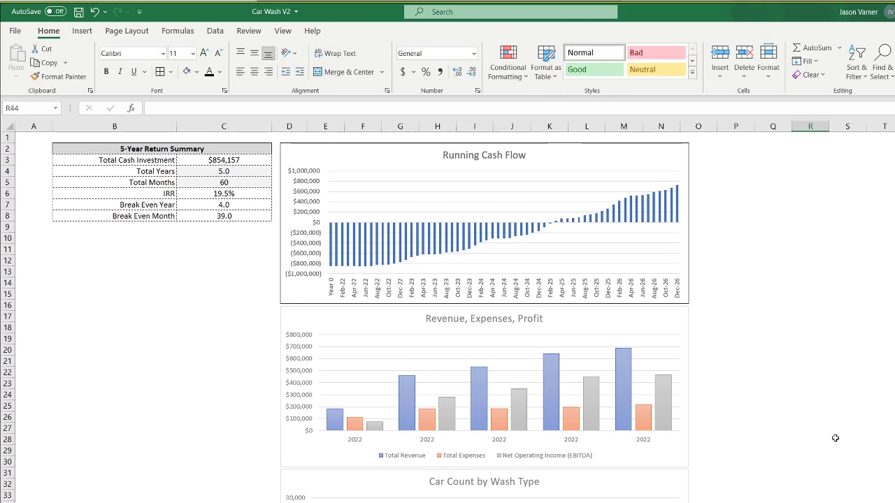
scroll(835, 438, down, 4)
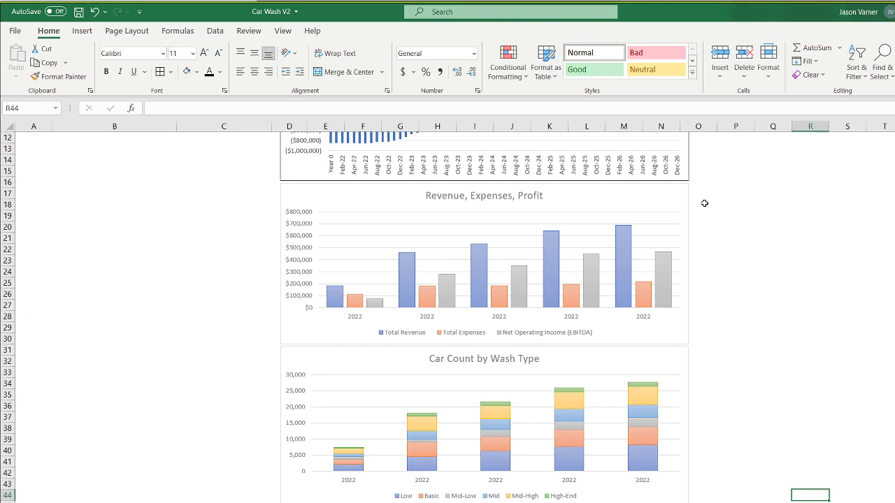
click(679, 196)
drag(690, 264, 759, 265)
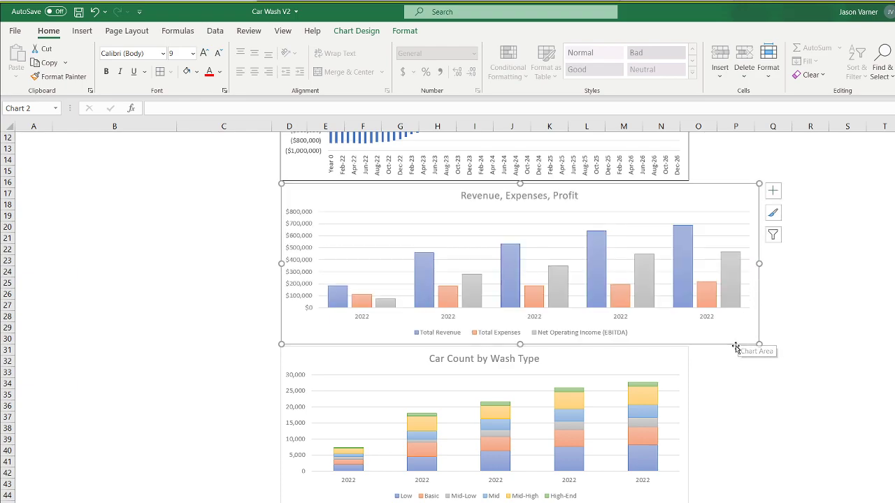
scroll(738, 301, up, 4)
click(685, 244)
drag(688, 224, 758, 232)
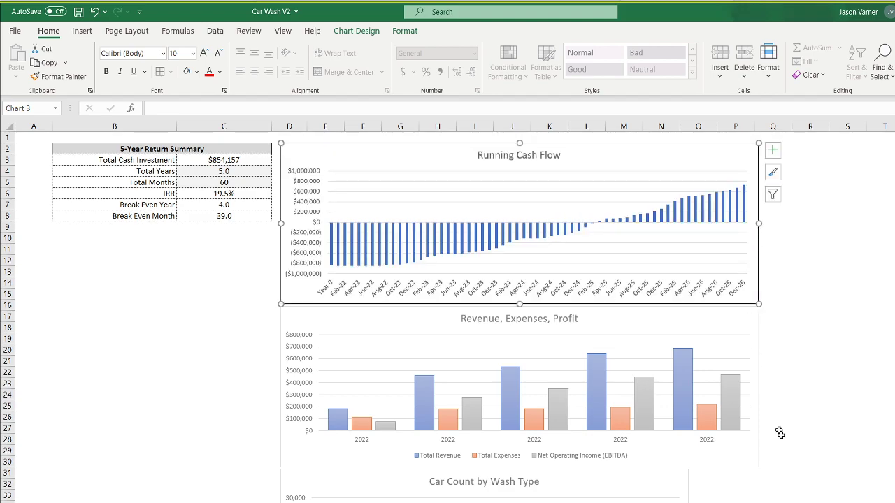
Widen the Car Count by Wash Type chart and the two charts below it to match the charts above.
scroll(771, 410, down, 4)
click(678, 381)
drag(688, 427, 759, 422)
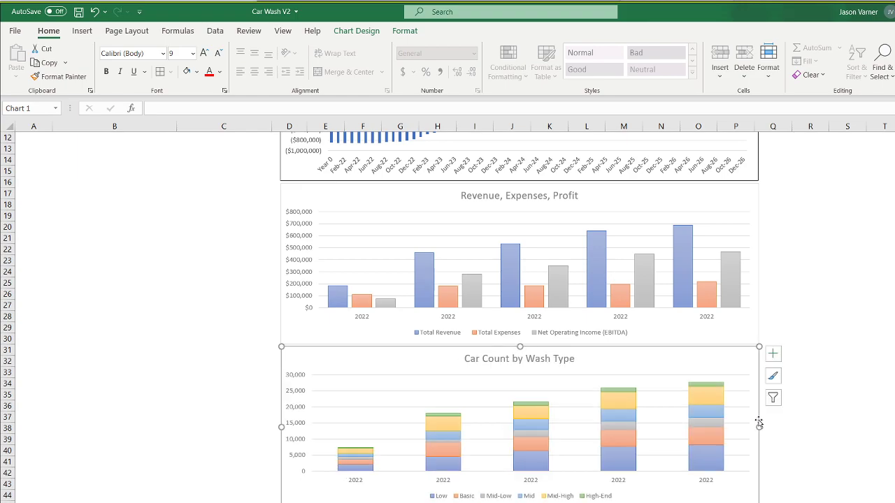
scroll(686, 428, down, 4)
click(686, 428)
drag(689, 470, 760, 466)
scroll(725, 485, down, 4)
click(682, 453)
drag(755, 500, 759, 500)
scroll(819, 490, up, 11)
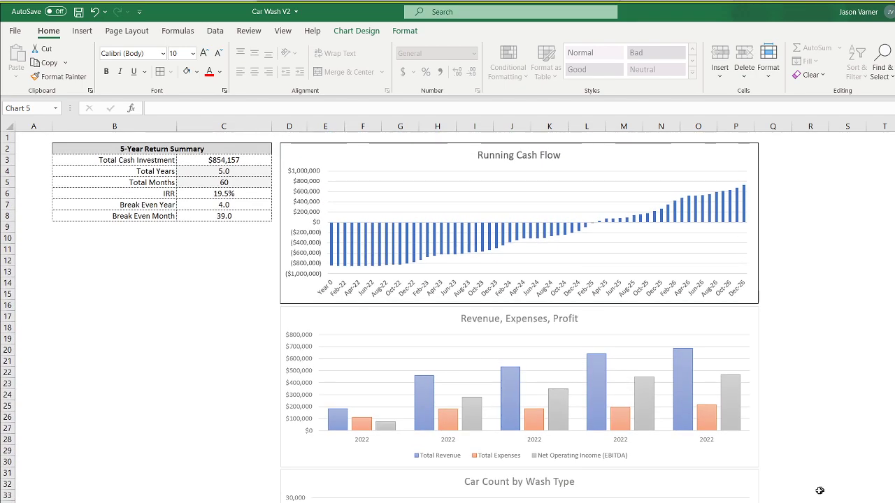
Switch to the sheet with the car wash capacity charts and save the workbook.
key(ctrl+Page_Down)
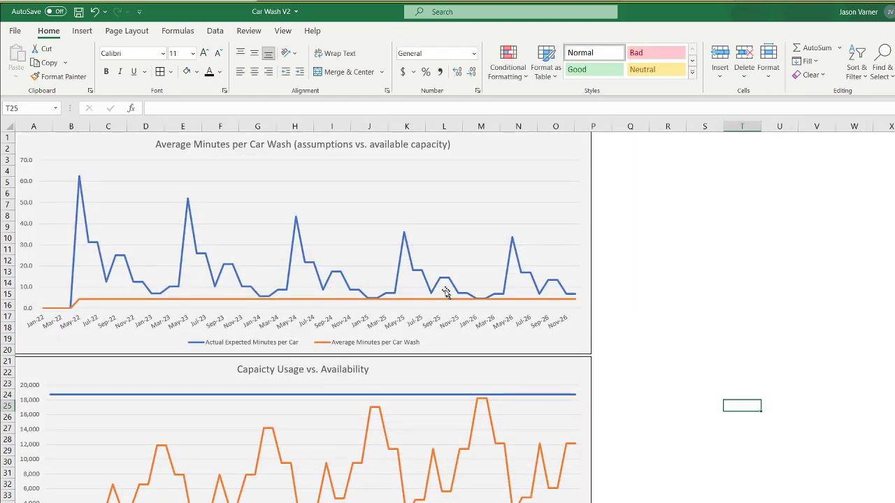
click(78, 11)
click(768, 337)
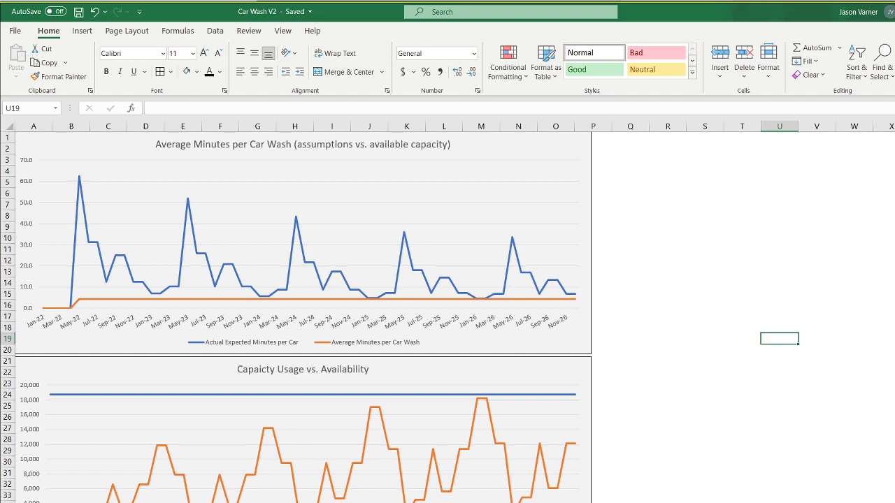
Check the Total Revenue and COGS formulas in the 5-Year Project Summary and clear the COGS, Gross Profit and GP % rows.
key(ctrl+Page_Down)
click(258, 190)
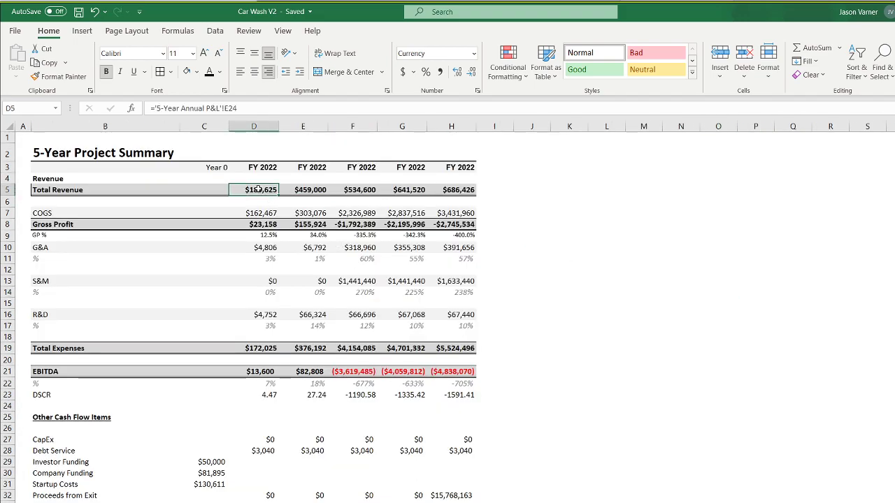
click(260, 213)
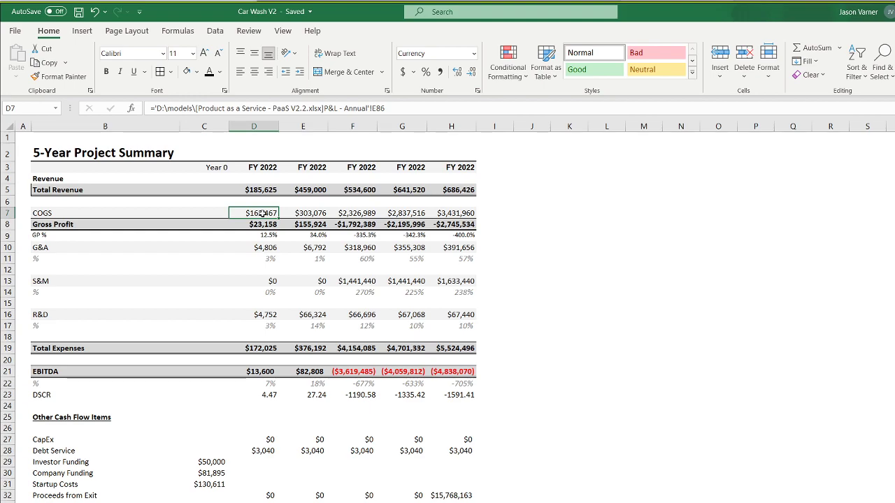
click(495, 215)
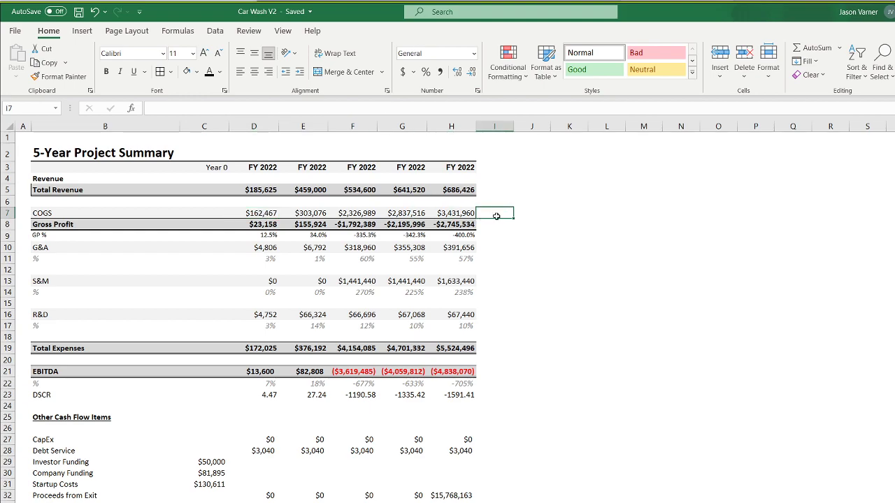
drag(495, 230, 22, 240)
click(765, 323)
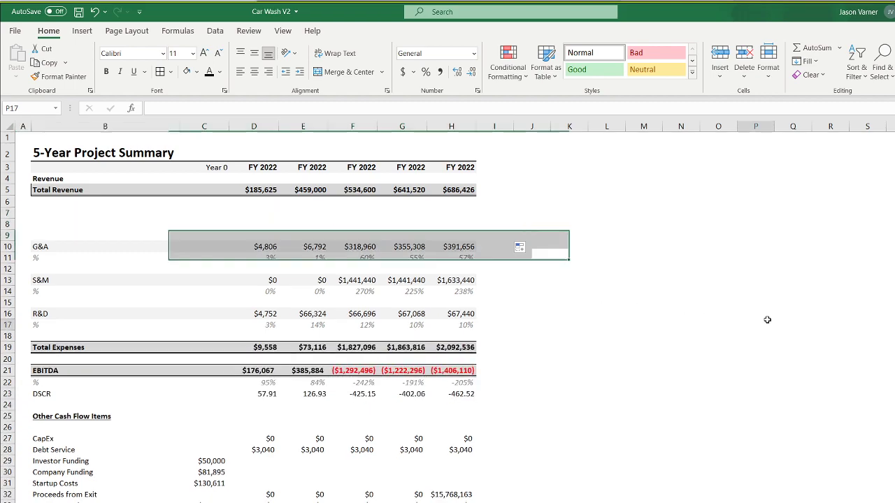
Rename the G&A label to Variable Costs and the S&M label to Fixed Costs in the 5-Year Project Summary.
click(56, 246)
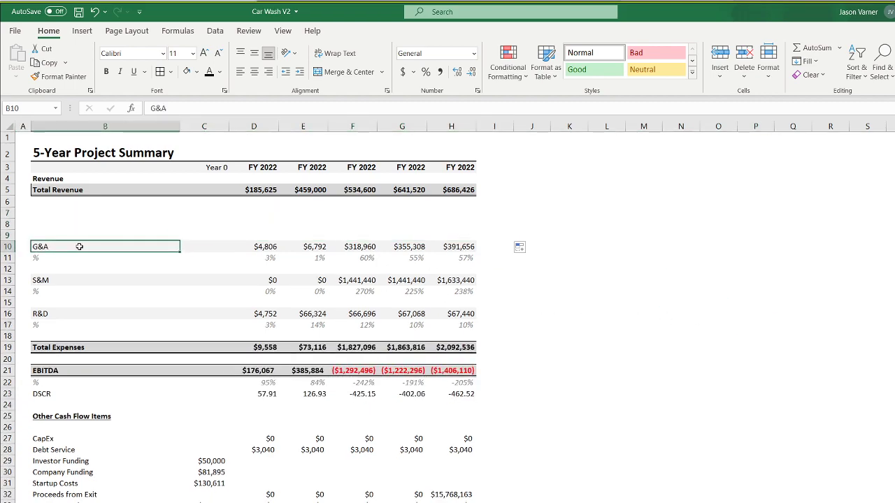
text(Variable Costs)
key(Return)
key(Down)
key(Down)
key(Delete)
text(F)
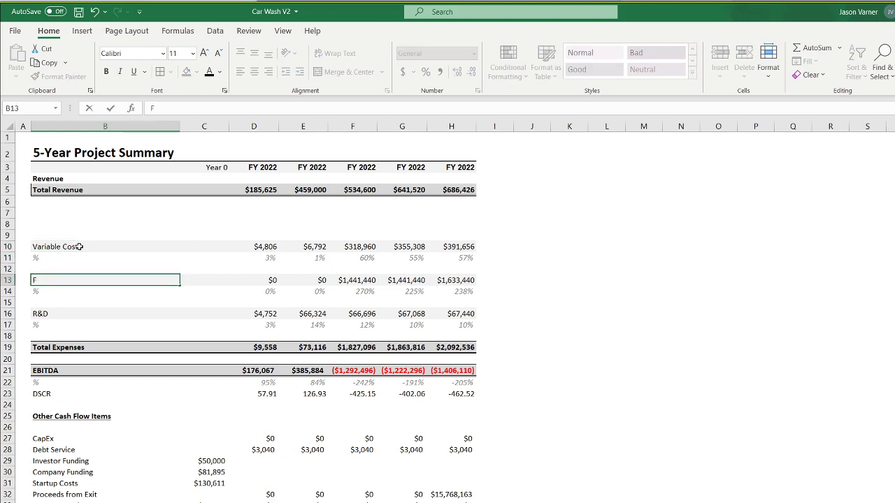
text(ixed Costs)
key(Return)
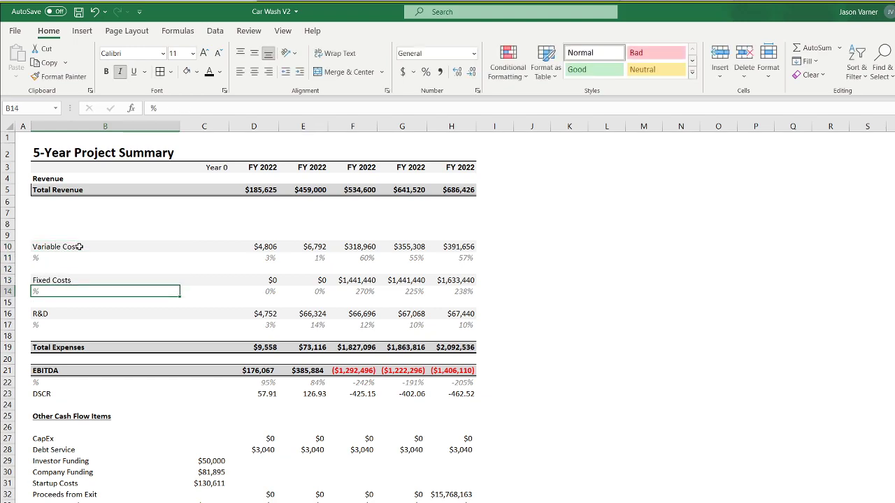
Link Variable Costs to the Total Variable Expenses in '5-Year Annual P&L'!E34 and fill the formula across all five years.
click(264, 246)
text(=)
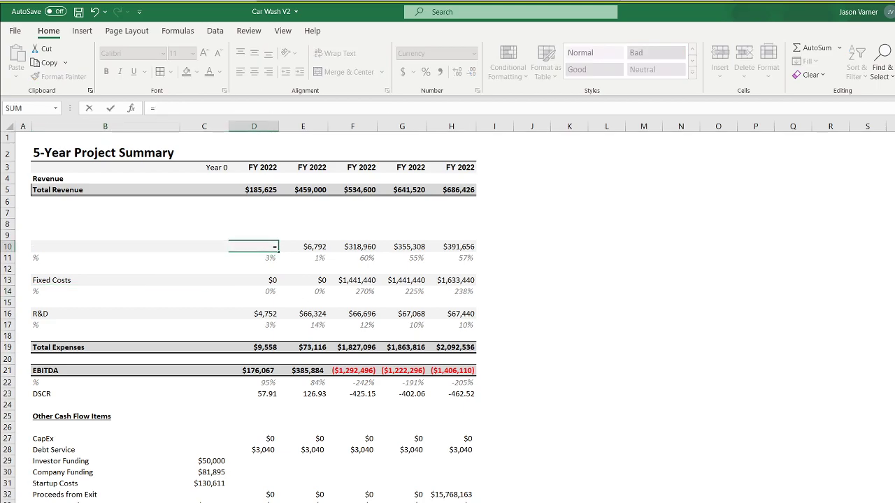
click(202, 502)
scroll(203, 424, up, 15)
scroll(219, 430, down, 4)
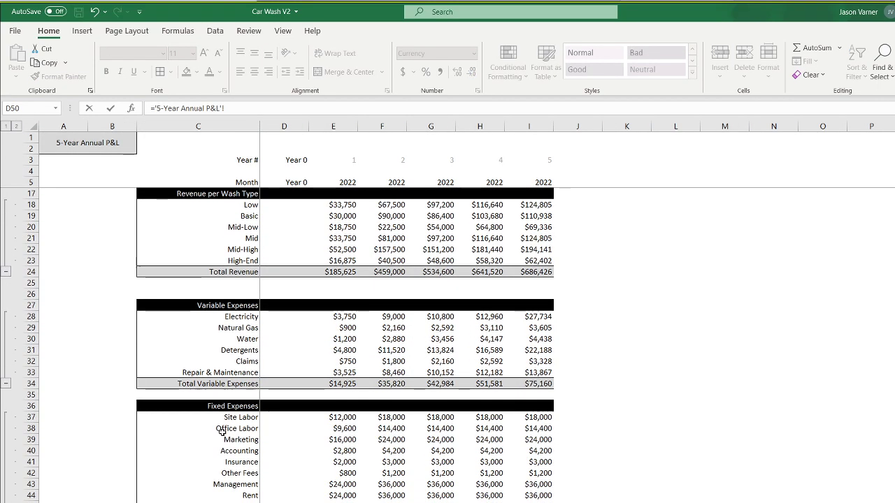
click(339, 383)
key(Return)
click(266, 246)
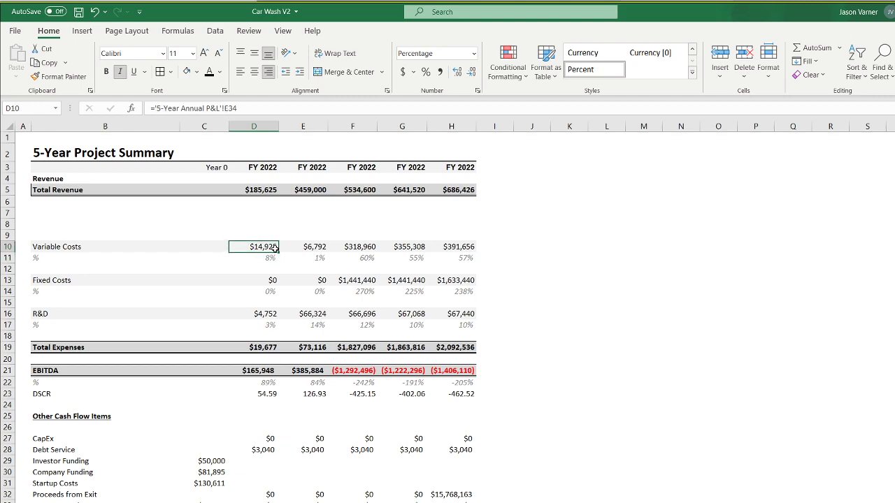
drag(280, 252, 465, 260)
Link Fixed Costs to the fixed expenses total of the 5-Year Annual P&L, fill it across all years, and clear the R&D rows.
click(271, 280)
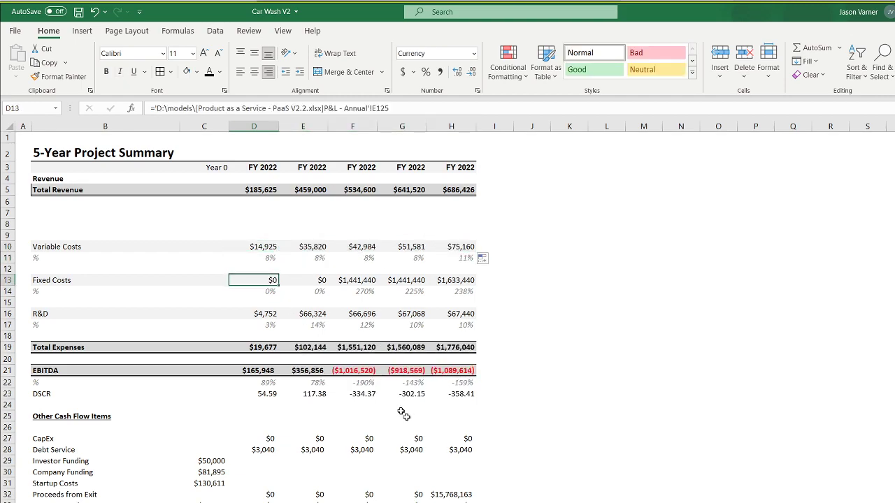
text(=)
click(202, 502)
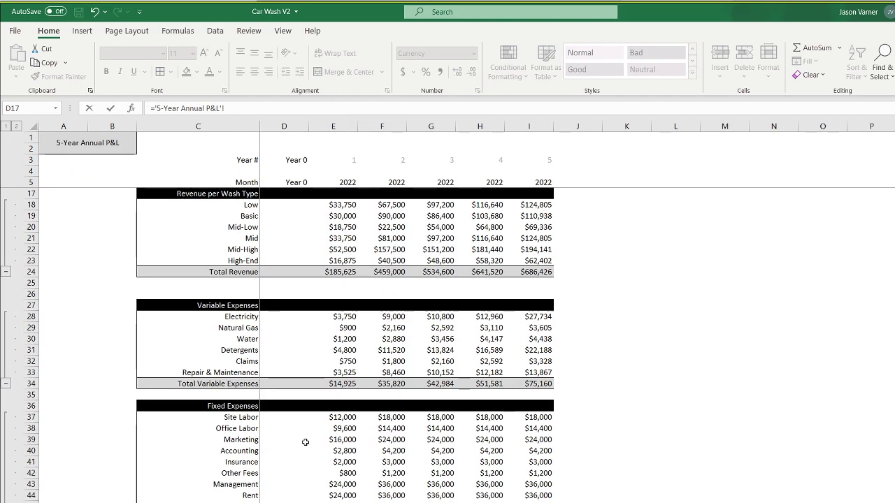
scroll(305, 442, down, 5)
click(332, 280)
key(Return)
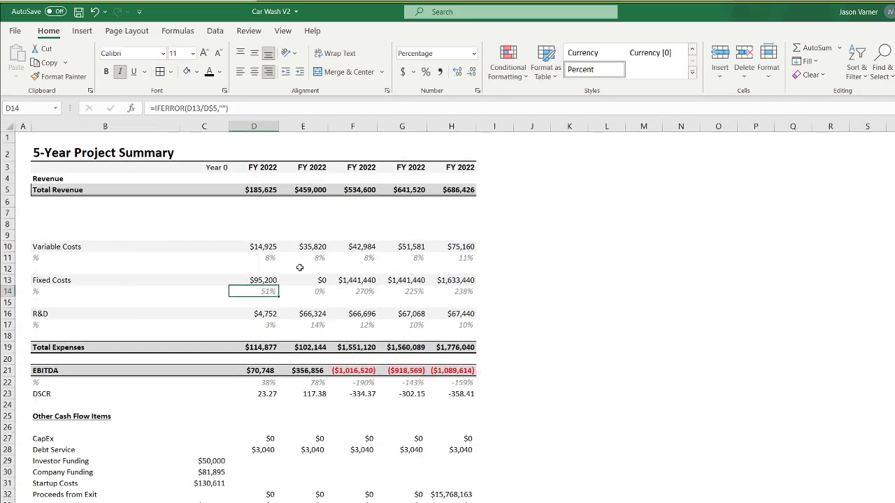
click(270, 280)
drag(279, 286, 17, 297)
click(754, 347)
Move the Variable Costs and Fixed Costs block up to row 7 and the Total Expenses row up to row 13.
drag(65, 250, 458, 292)
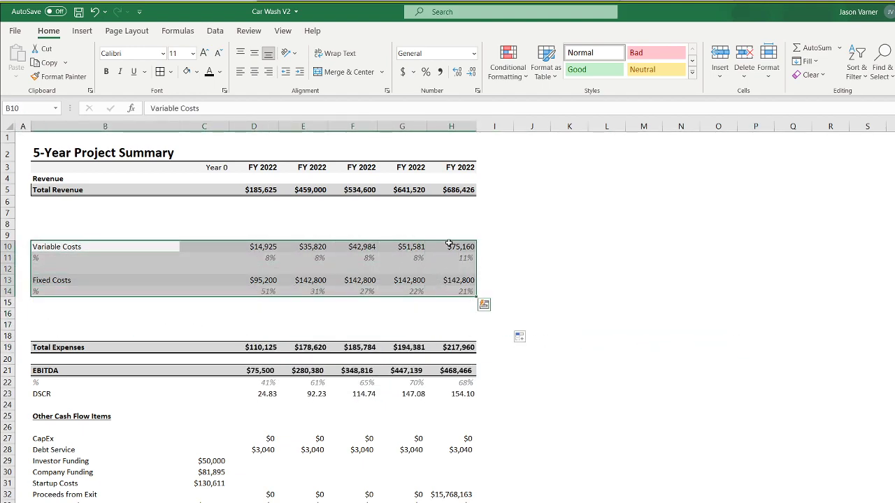
drag(449, 242, 451, 209)
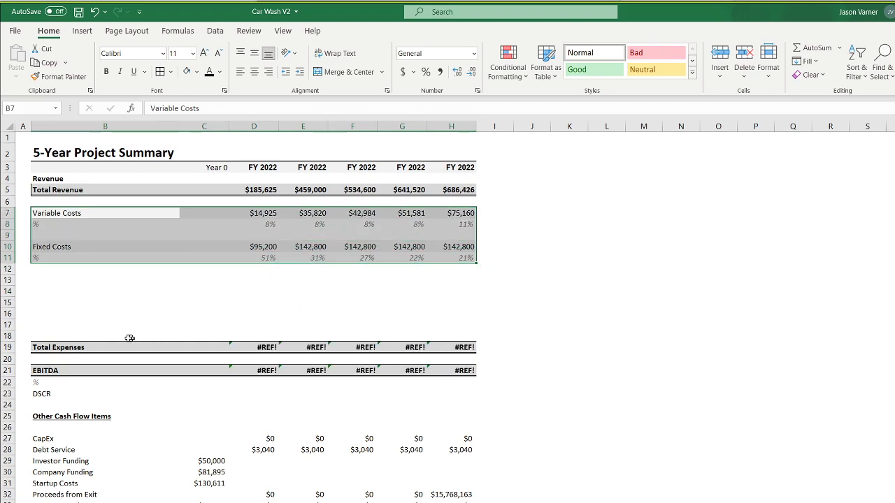
click(176, 345)
drag(176, 345, 447, 280)
Replace the Total Expenses formula with Fixed Costs plus Variable Costs (=H10+H7) and copy it to the other years.
click(447, 280)
text(=)
click(451, 247)
text(+)
click(455, 213)
key(ctrl+Return)
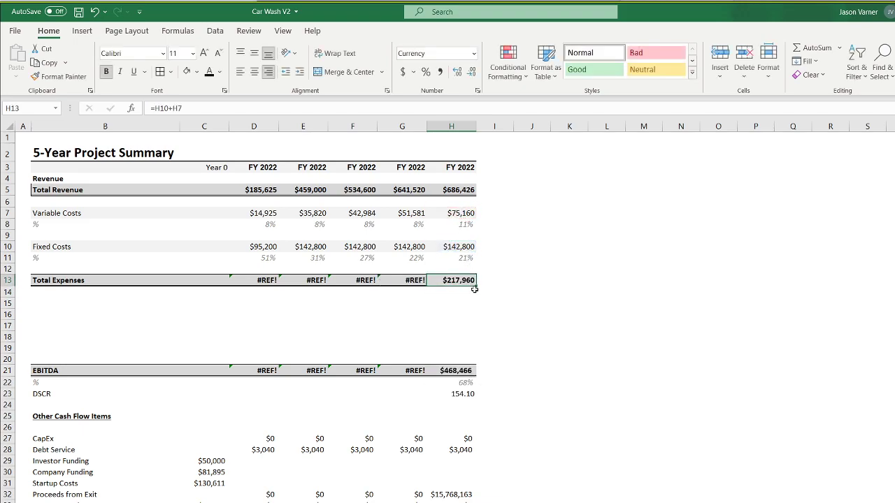
drag(479, 283, 252, 283)
Move the EBITDA and DSCR block up to row 15 and delete the surplus blank rows beneath it.
drag(42, 371, 440, 333)
drag(4, 348, 6, 393)
right_click(9, 374)
click(61, 487)
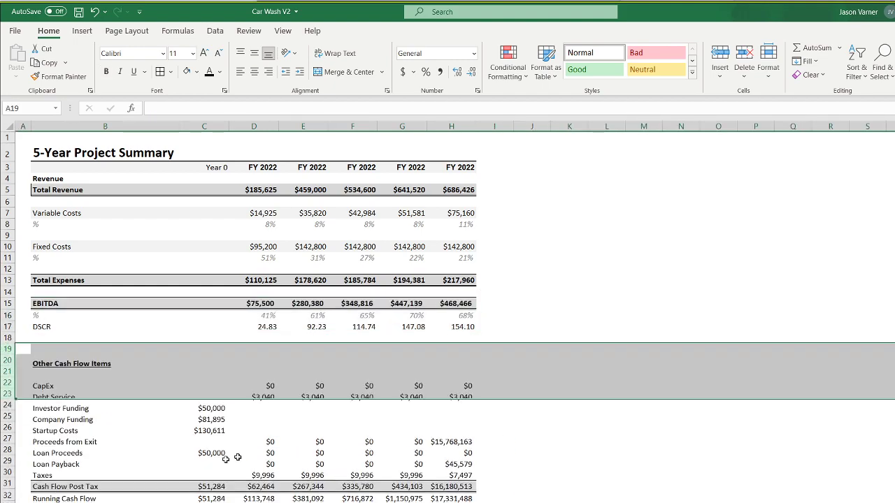
Delete the remaining extra blank row above Other Cash Flow Items and clear the CapEx row.
click(636, 461)
right_click(7, 349)
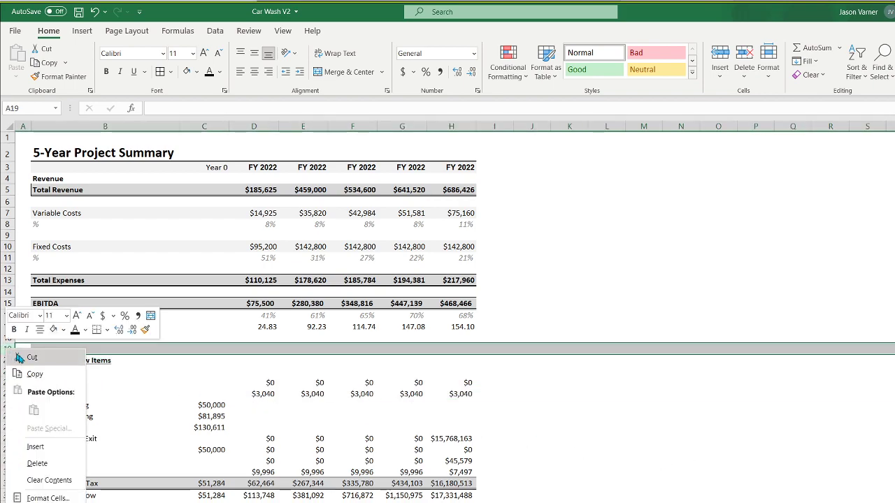
click(38, 461)
click(499, 373)
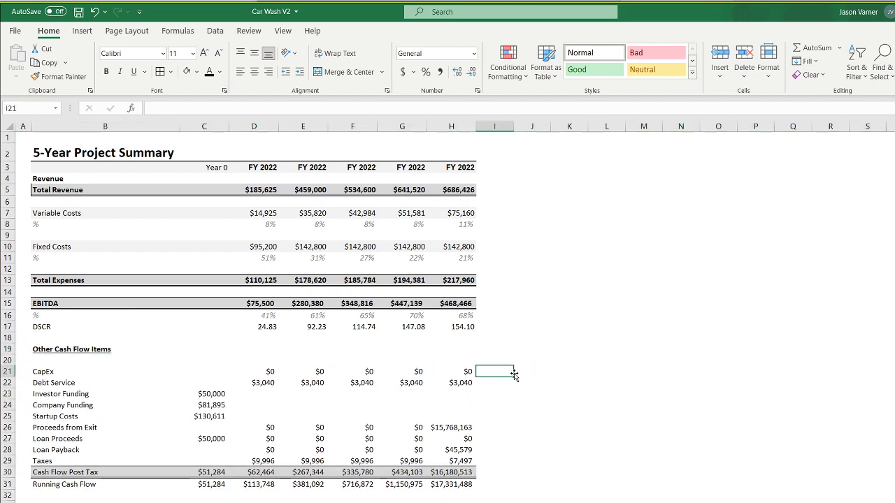
drag(514, 375, 58, 387)
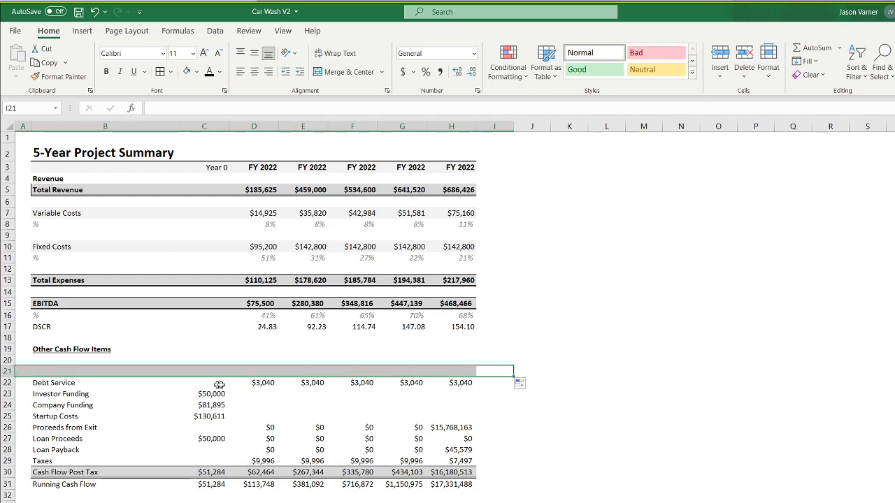
Try linking the first year's Debt Service to the Principal in '5-Year Annual P&L'!E60.
click(260, 383)
text(=)
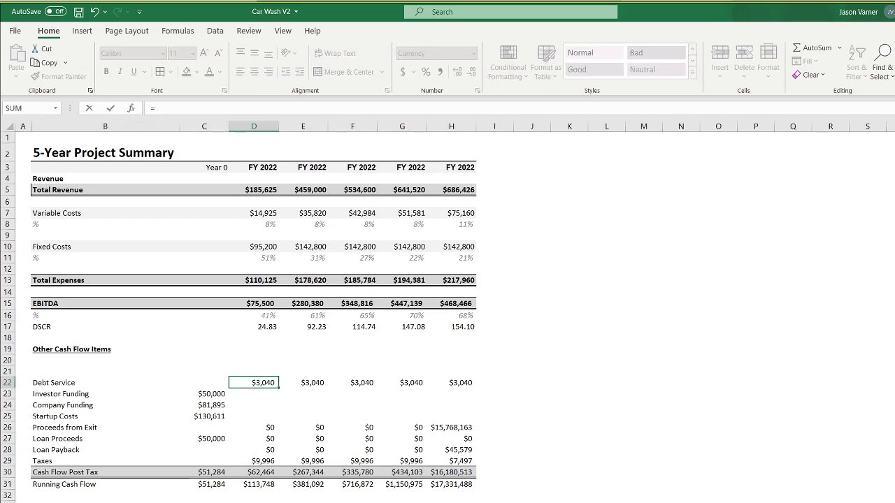
key(ctrl+Page_Up)
scroll(447, 343, down, 3)
scroll(344, 430, down, 1)
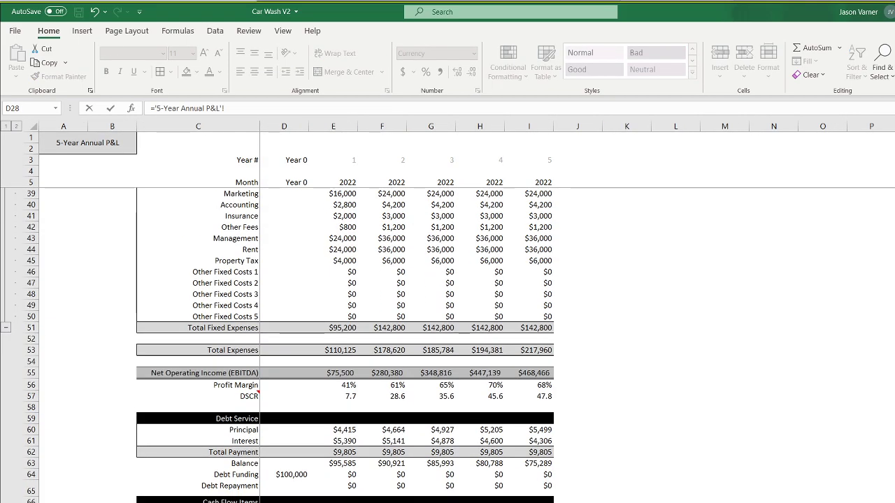
click(346, 430)
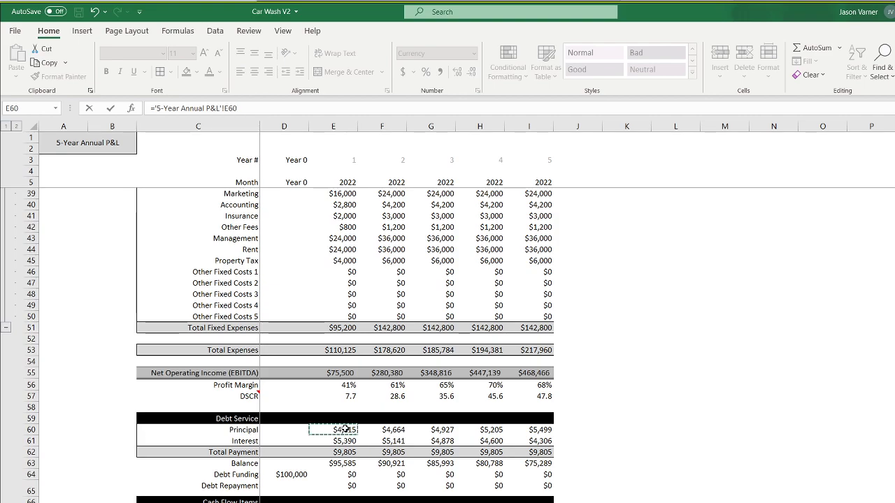
key(Return)
Link Debt Service to the Total Payment in '5-Year Annual P&L'!E62 and fill the formula across all five years.
click(271, 386)
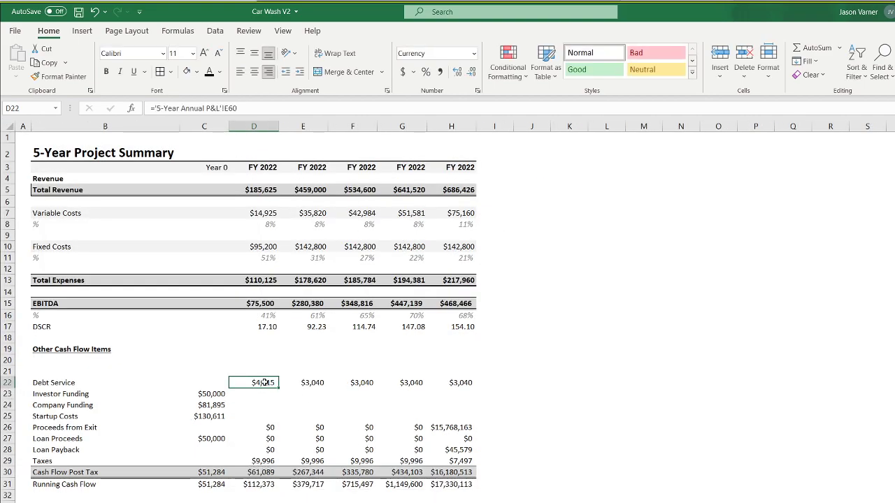
text(=)
key(ctrl+Page_Up)
click(346, 452)
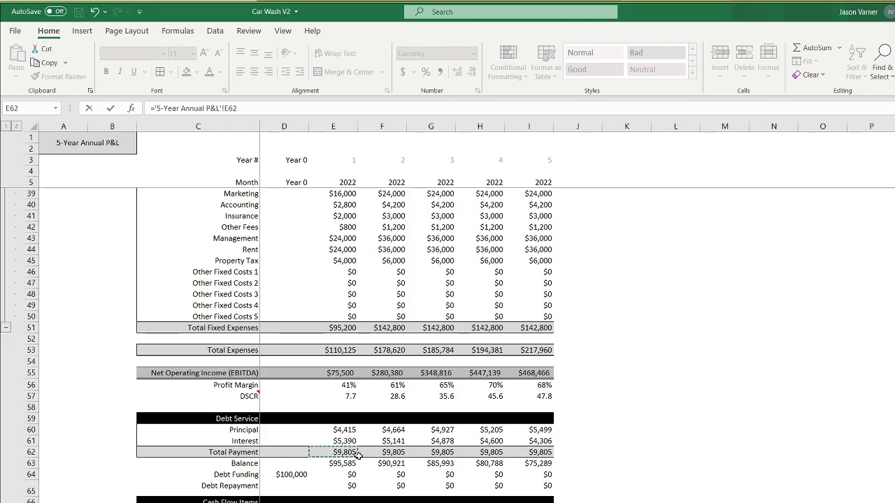
key(Return)
click(269, 385)
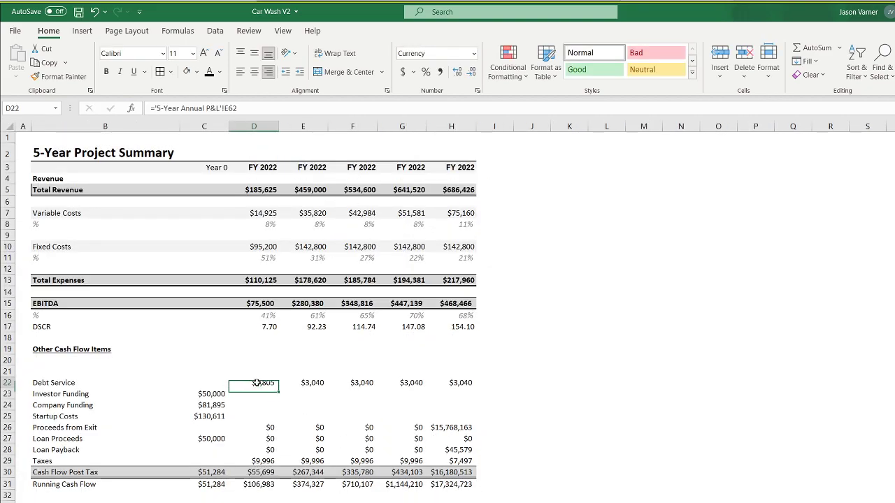
drag(278, 388, 463, 392)
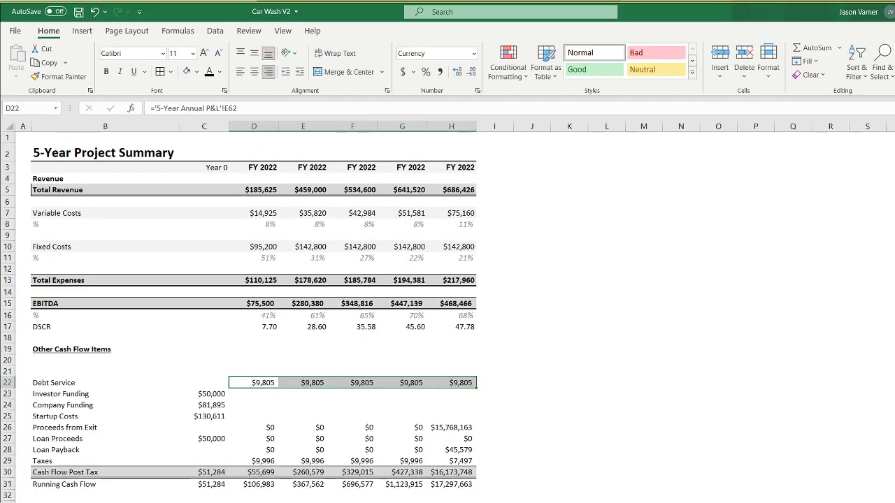
Rename the Total Payment label in C62 of the 5-Year Annual P&L to "Total Debt Service".
key(ctrl+Page_Up)
click(206, 452)
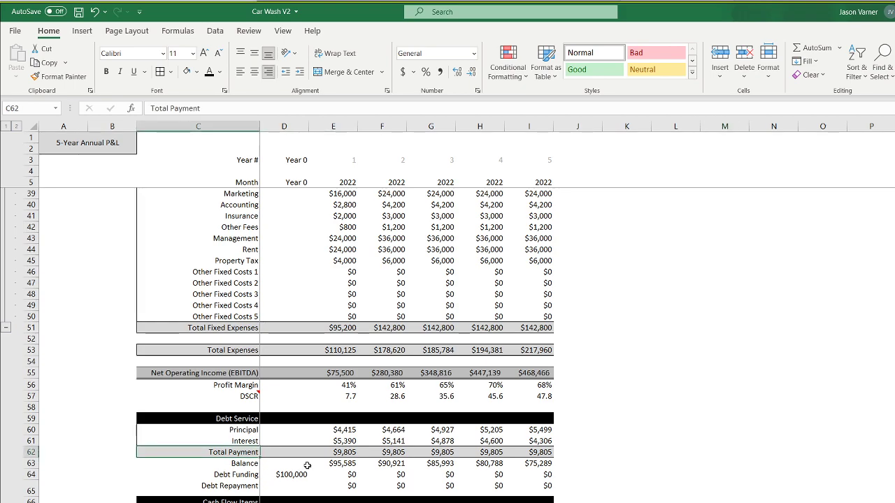
text(Total Debt Service)
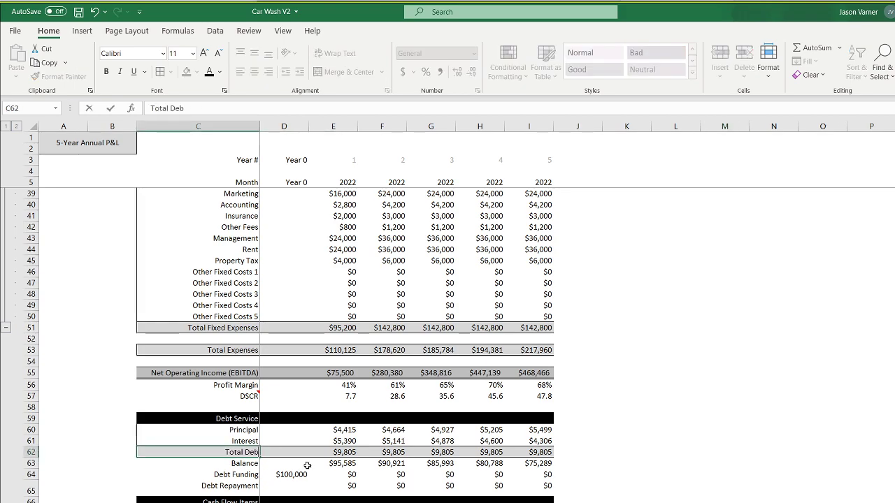
key(Return)
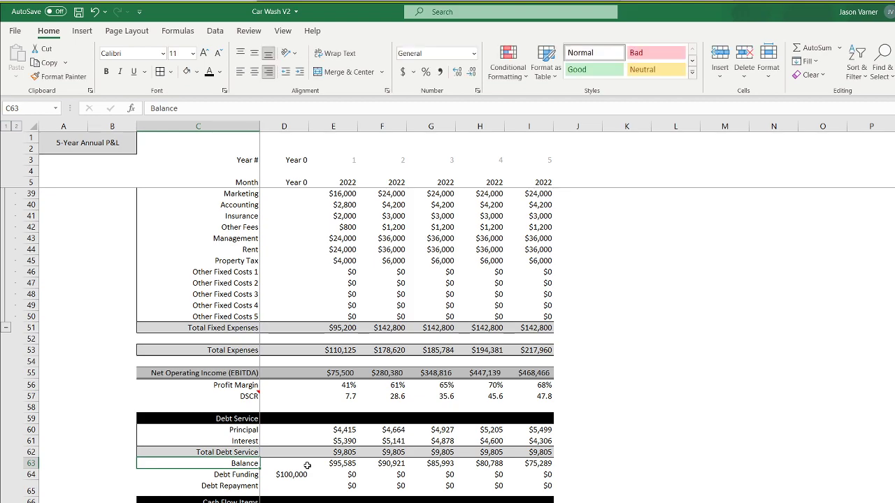
Copy the Total Debt Service label into C62 of the 5-Year Monthly P&L and save the workbook.
right_click(218, 453)
click(244, 125)
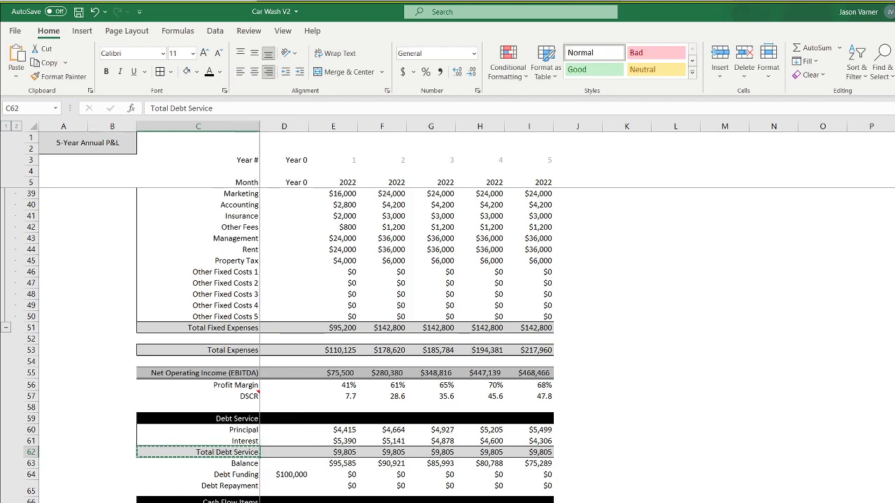
click(529, 502)
key(ctrl+Page_Up)
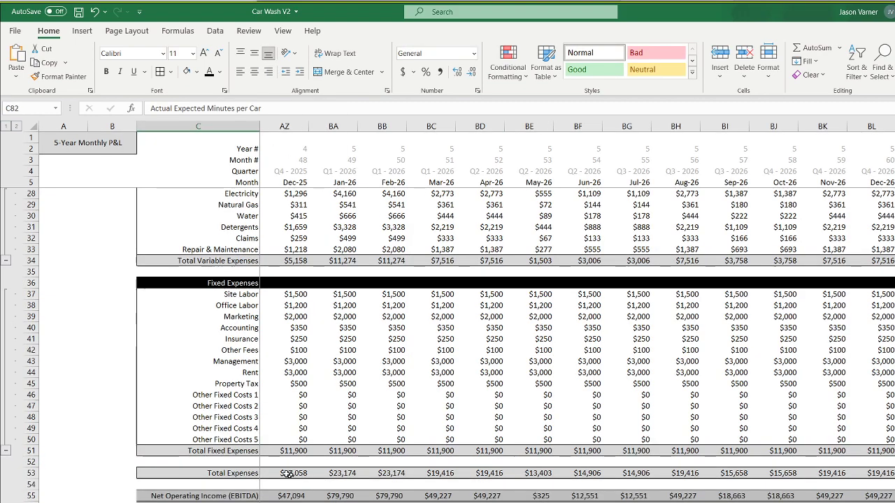
right_click(239, 502)
click(285, 287)
click(79, 11)
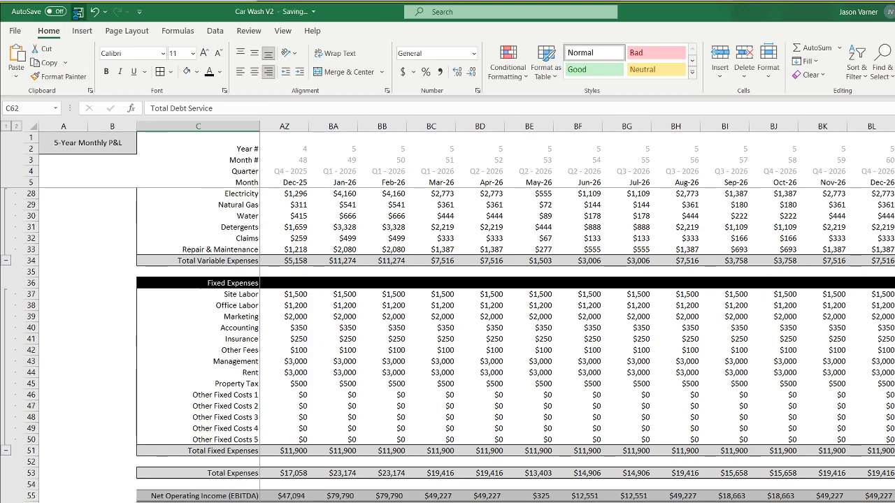
Link Investor Funding in the 5-Year Project Summary to Investment Funding in 'Startup Costs'!C25.
key(ctrl+Page_Down)
key(ctrl+Page_Down)
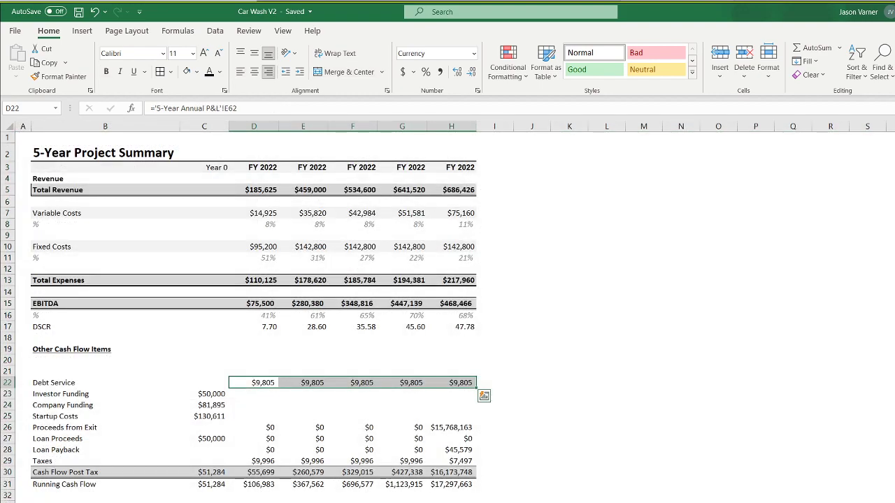
click(214, 395)
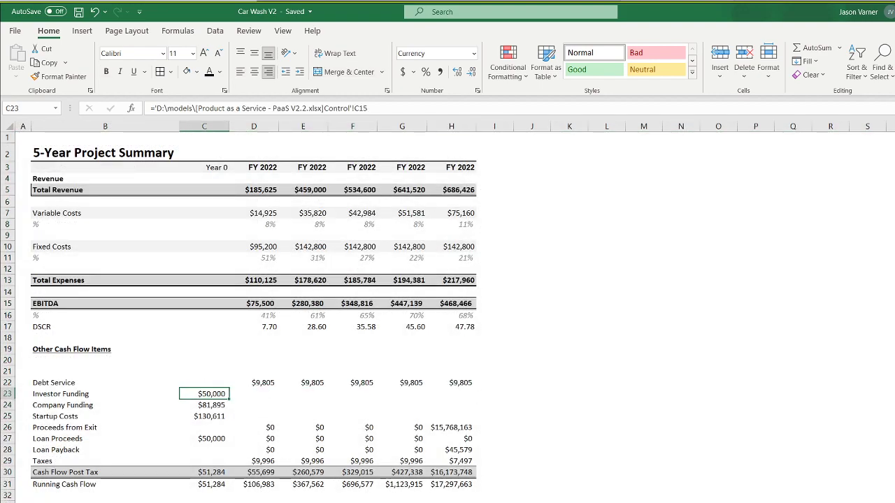
text(=)
key(ctrl+Page_Up)
click(243, 407)
key(Return)
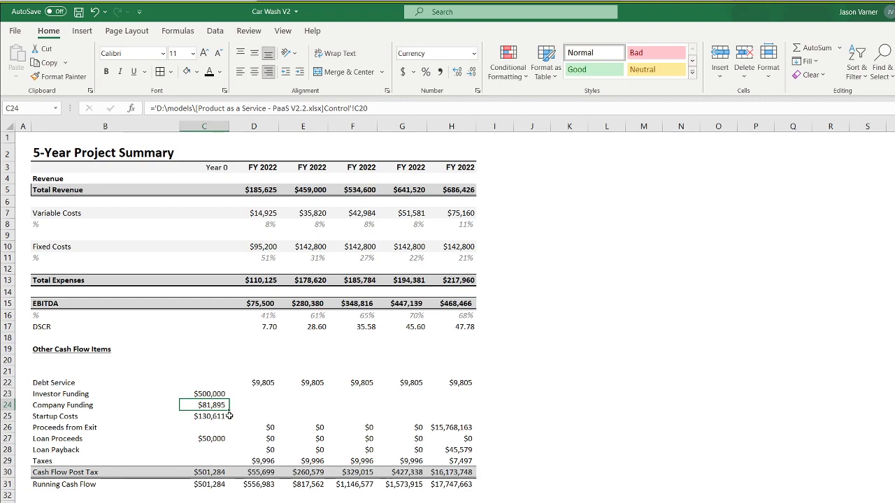
Link Company Funding to the Remaining Owner Funding Required in 'Startup Costs'!C29.
text(=)
key(ctrl+Page_Up)
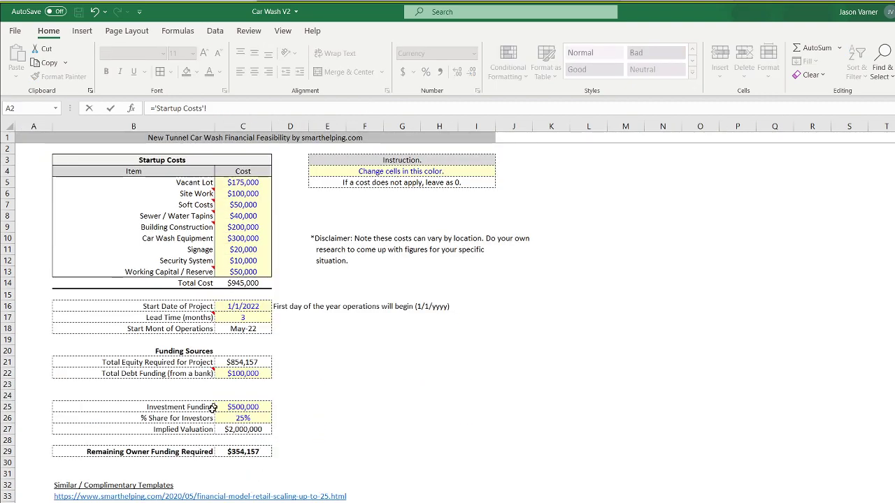
click(243, 451)
key(Return)
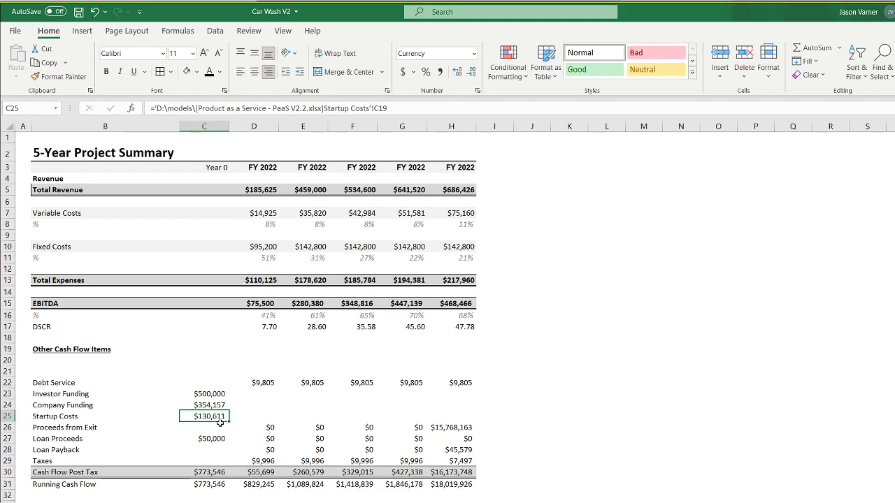
Link the summary's Startup Costs to the Total Cost in 'Startup Costs'!C14.
text(=)
key(ctrl+Page_Up)
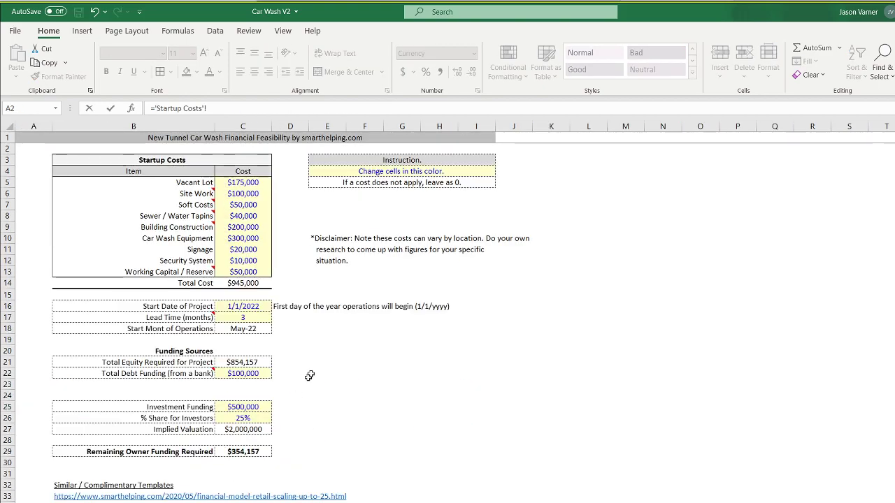
click(237, 284)
key(Return)
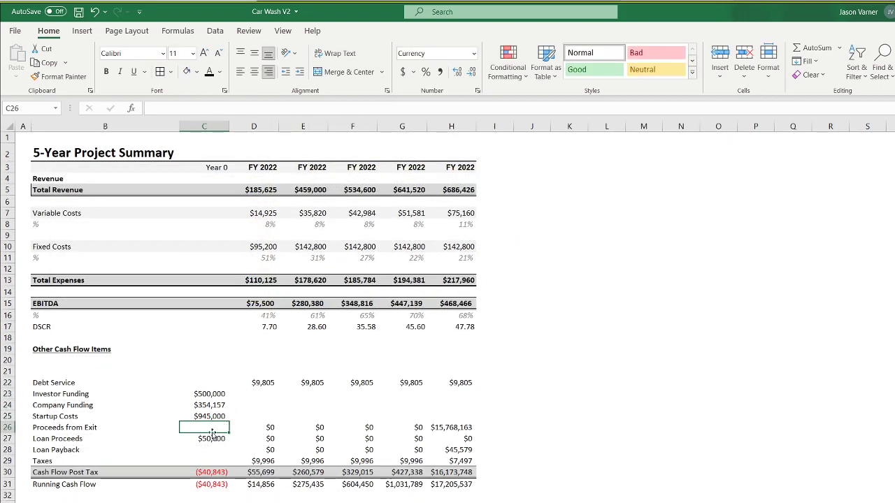
Link the Year 0 Loan Proceeds to Total Debt Funding in 'Startup Costs'!C22.
text(=)
key(ctrl+Page_Up)
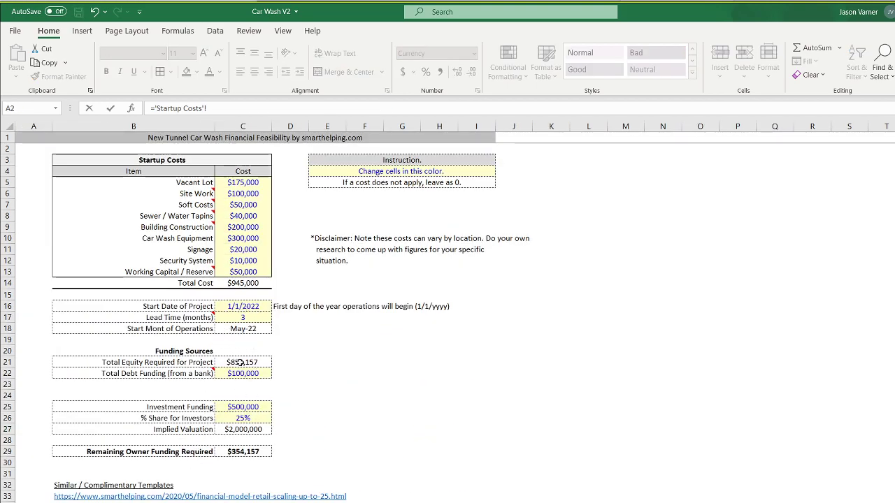
click(242, 374)
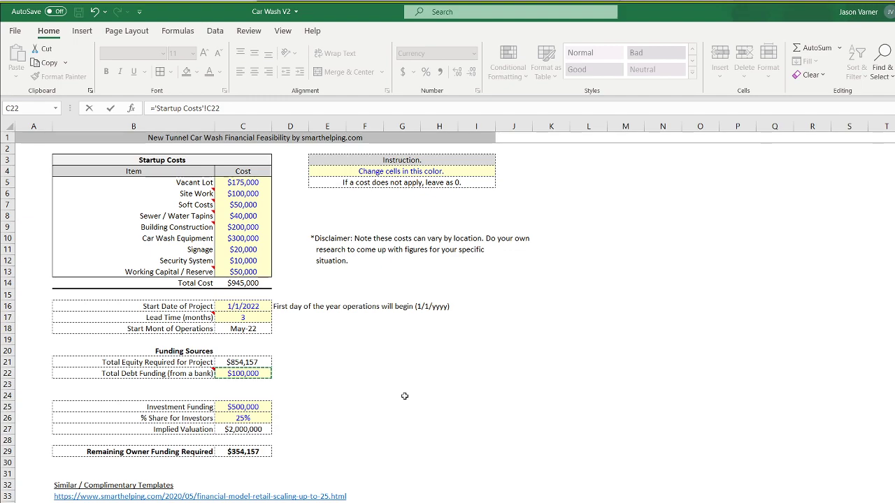
key(Return)
Move the Total Debt Funding label and value down to row 23 of the Startup Costs sheet and save the workbook.
key(ctrl+Page_Up)
click(241, 374)
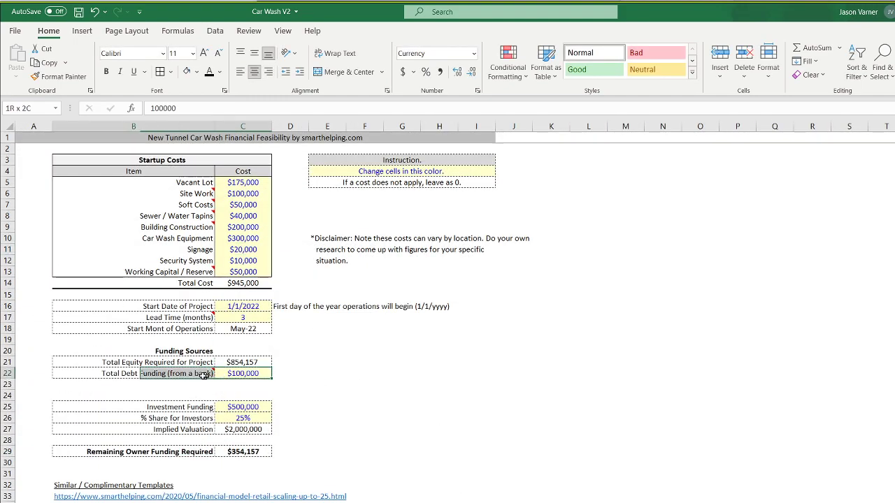
click(426, 394)
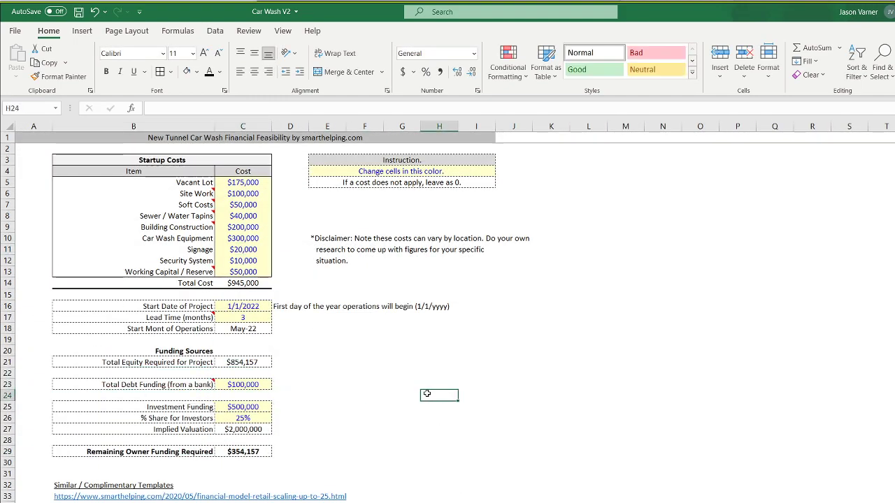
click(78, 12)
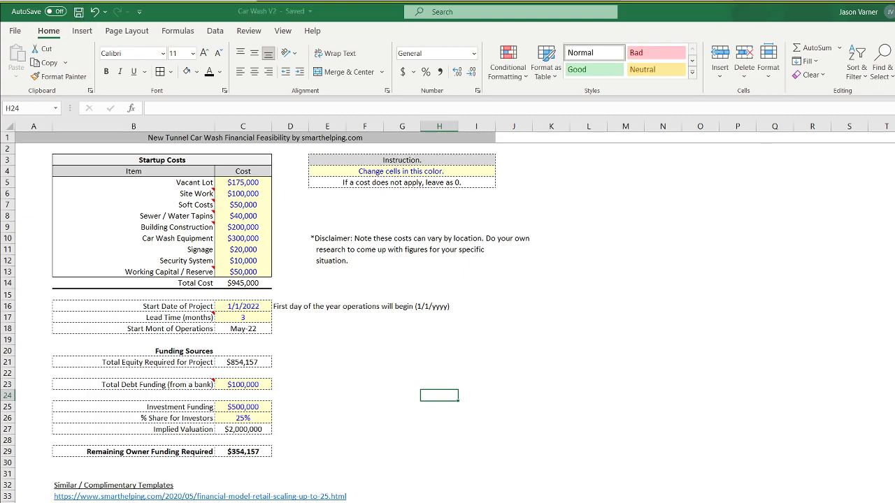
Link the first year's Proceeds from Exit in the project summary to Possible Sale of Business in '5-Year Annual P&L'!E68.
key(ctrl+Page_Down)
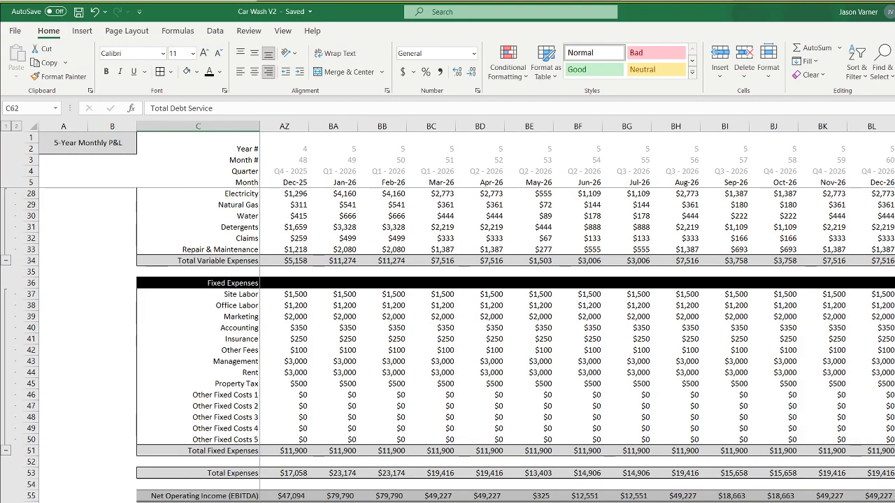
key(ctrl+Page_Down)
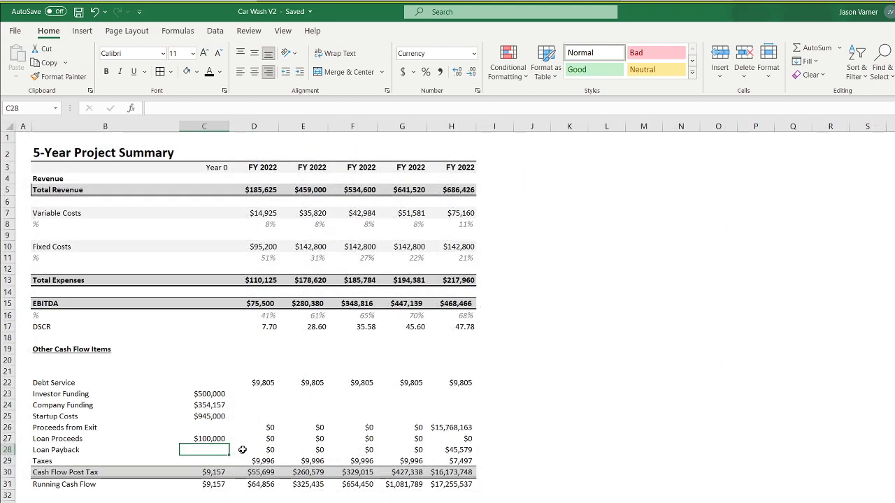
click(260, 382)
click(272, 429)
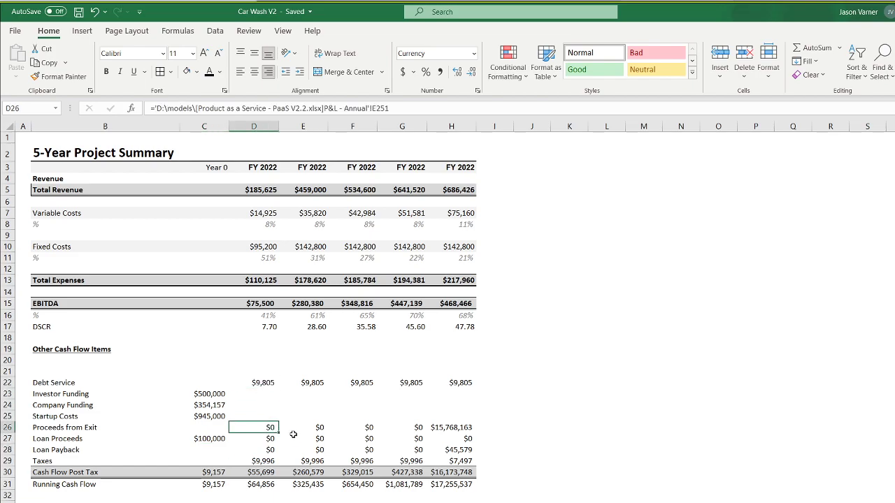
text(=)
key(ctrl+Page_Up)
key(ctrl+Page_Up)
scroll(274, 489, down, 4)
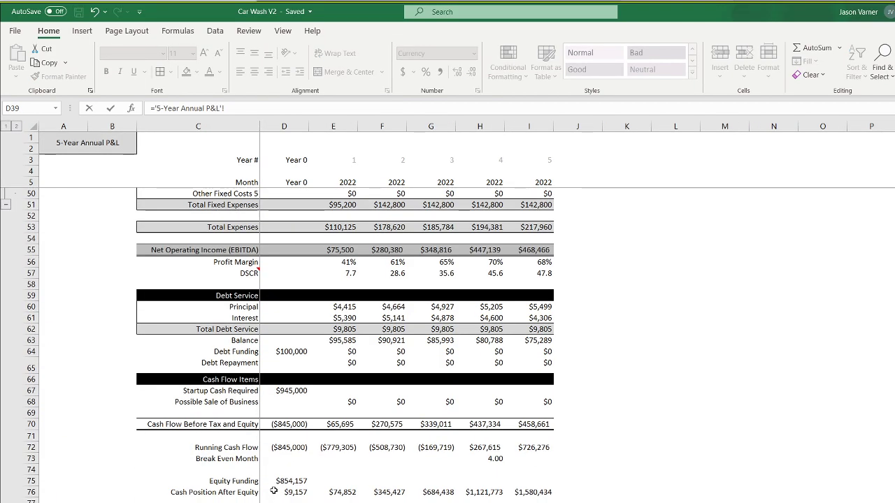
click(351, 402)
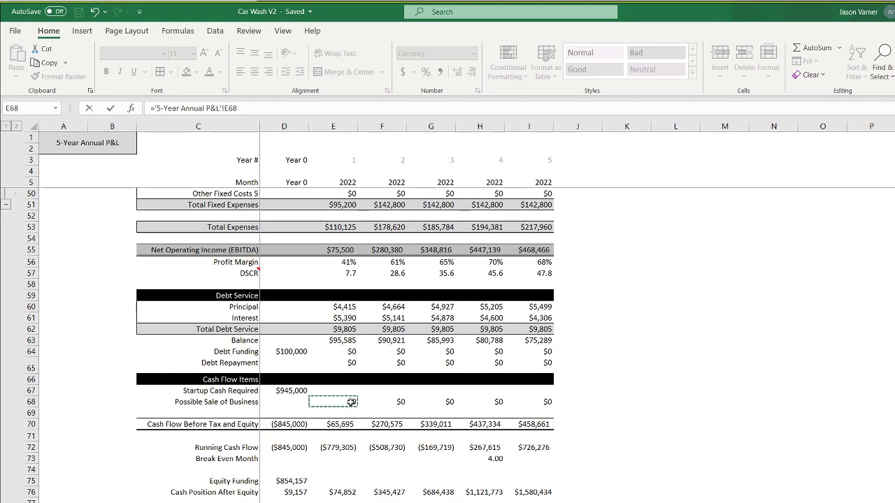
key(Return)
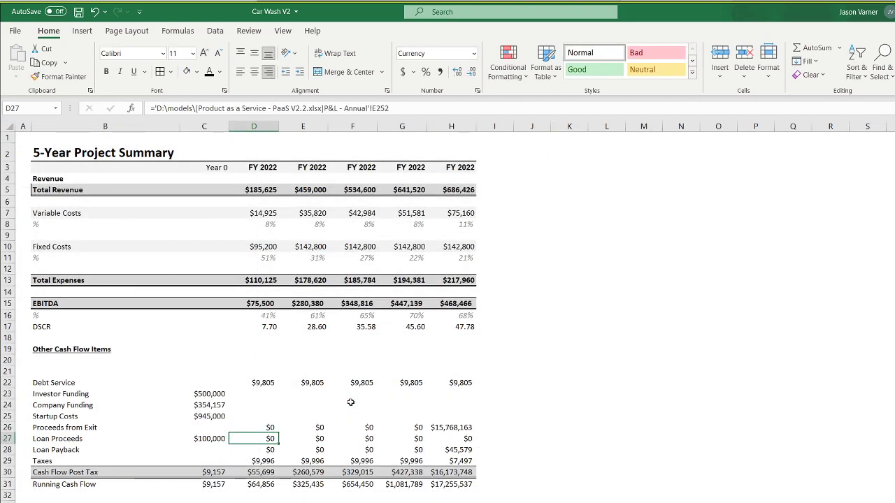
Fill the first year's Proceeds from Exit link in D26 across the remaining years through H26.
click(265, 425)
drag(279, 433, 468, 432)
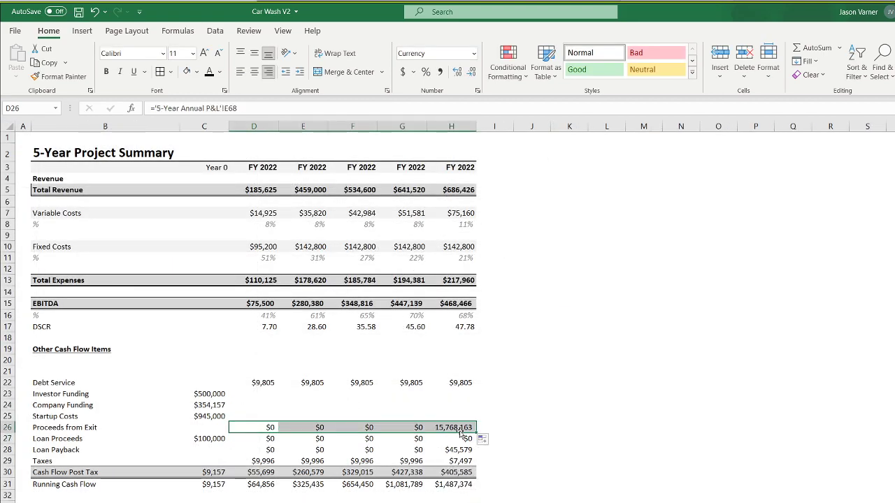
Link Year 0 Loan Proceeds to Debt Funding in '5-Year Annual P&L'!D64 and fill the link across all five years.
click(223, 437)
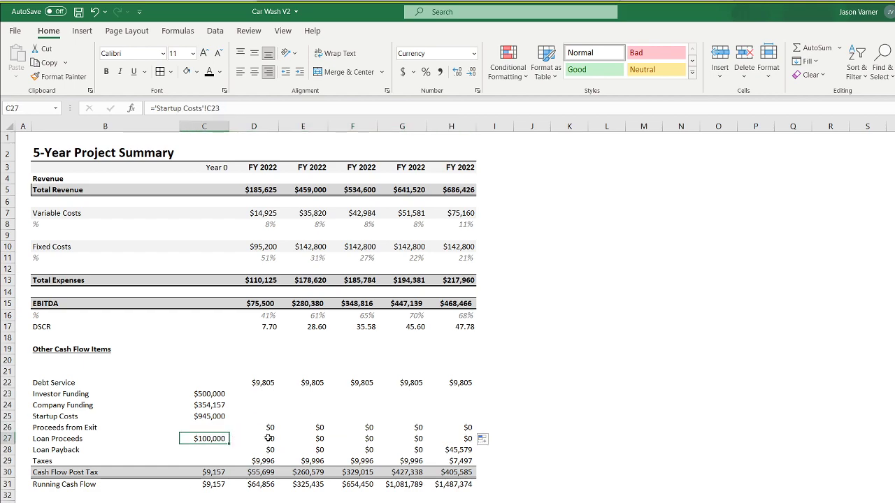
click(264, 439)
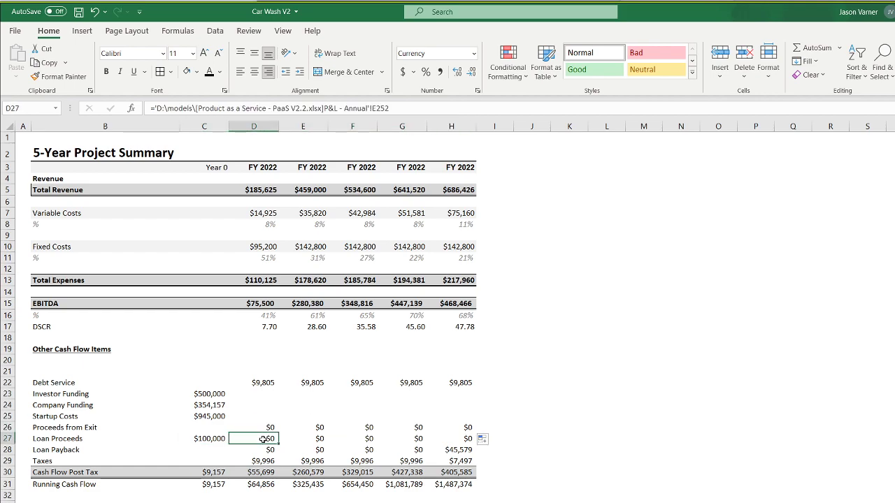
click(210, 440)
text(=)
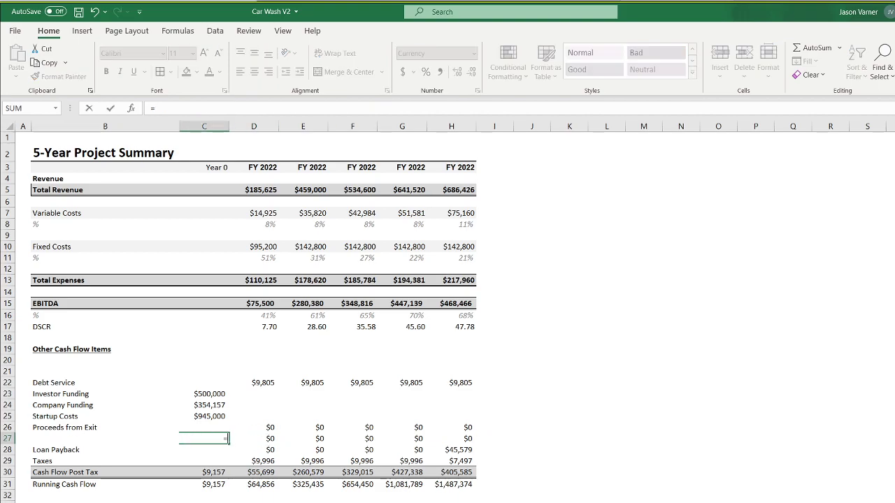
click(328, 502)
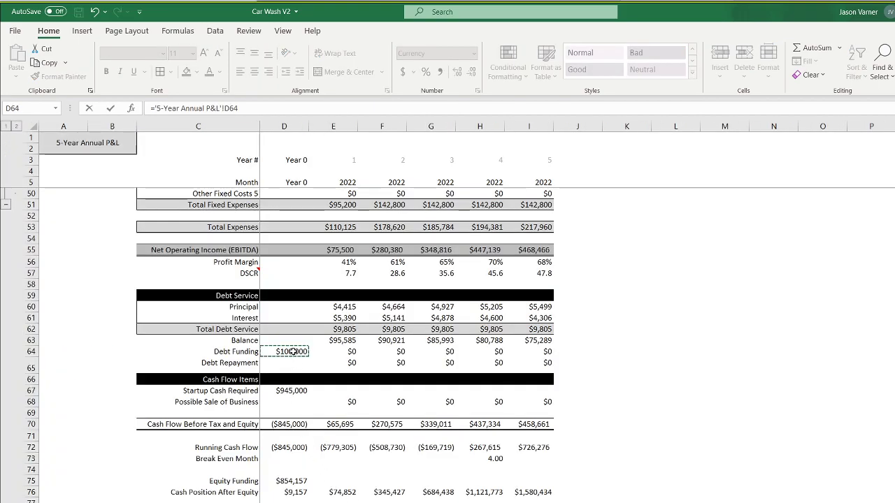
click(293, 352)
key(Return)
click(210, 439)
drag(230, 444, 463, 441)
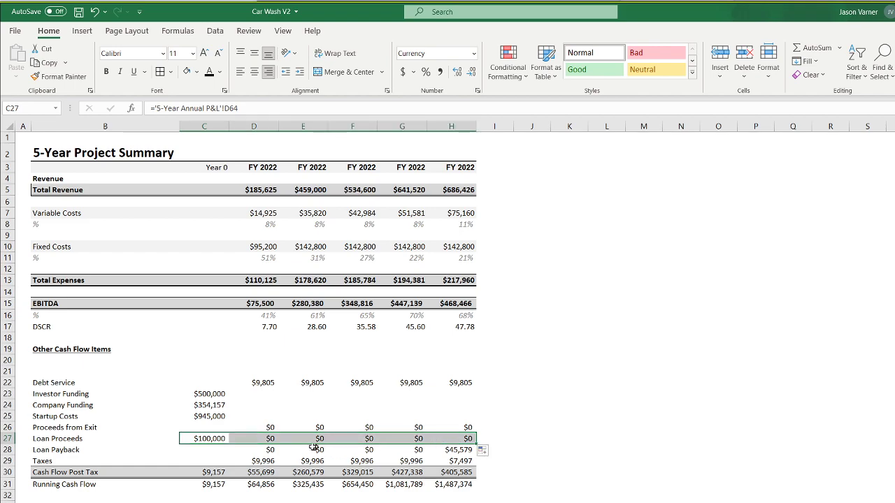
Link the first year's Loan Payback to Debt Repayment on the 5-Year Annual P&L and fill it across through H28.
click(267, 451)
text(=)
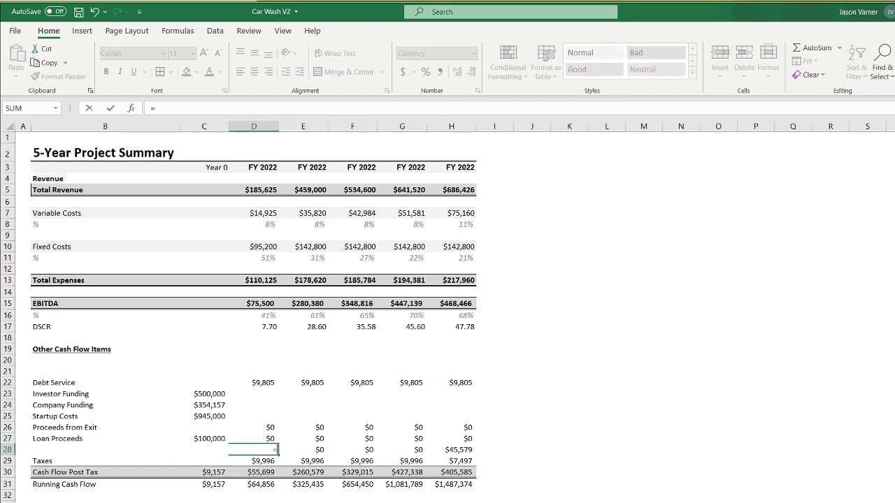
click(350, 501)
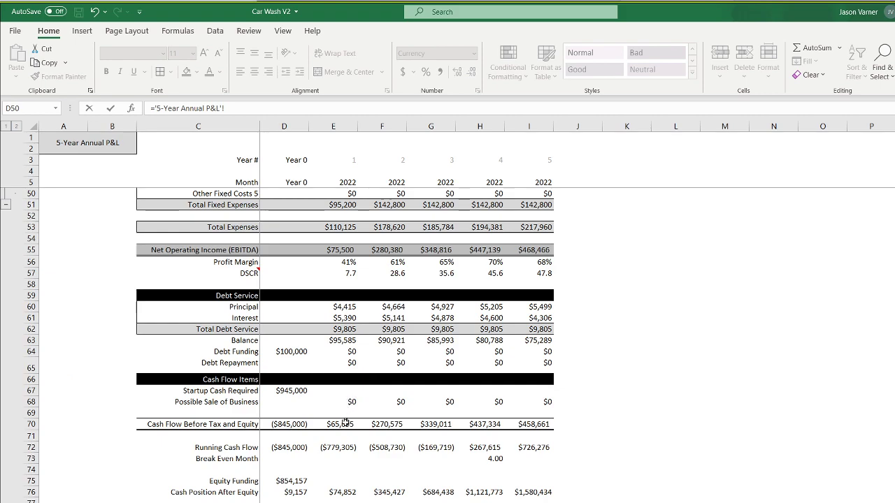
click(345, 367)
key(Return)
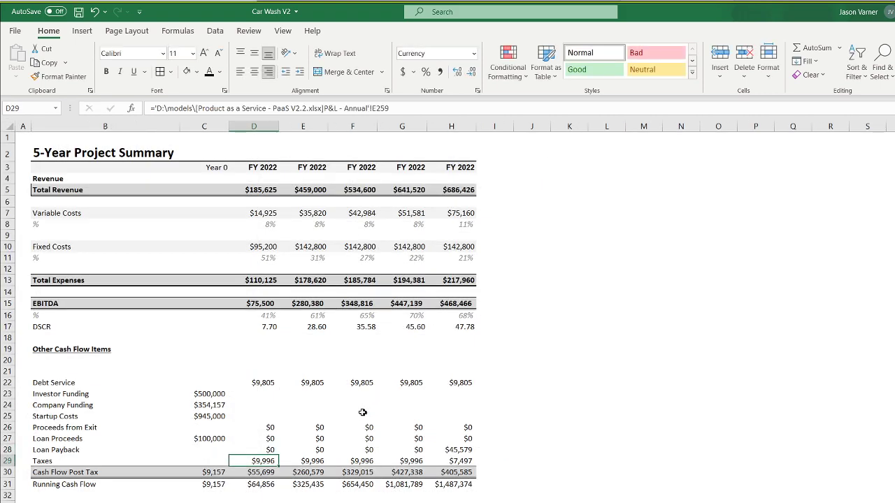
click(277, 448)
drag(278, 455, 469, 453)
Clear the Taxes label and values from row 29 of the project summary.
click(261, 461)
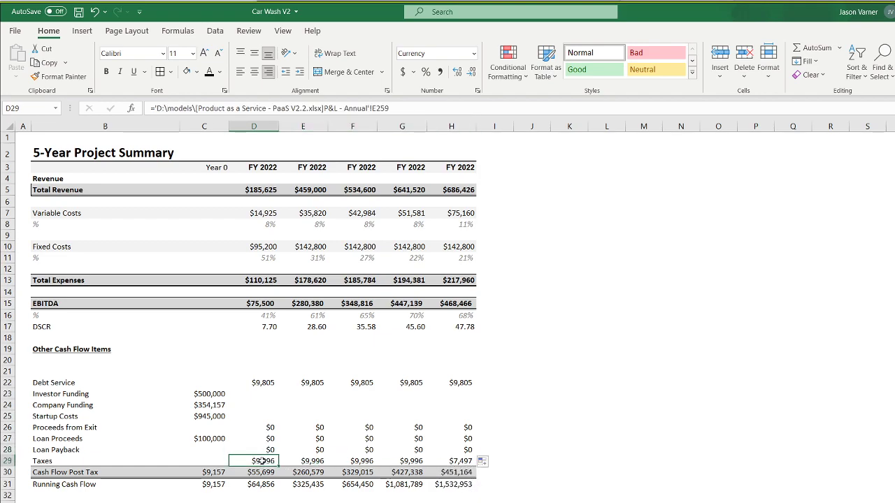
click(515, 464)
key(shift+Home)
key(Delete)
click(727, 458)
Rename the Cash Flow Post Tax label in B30 to Cash Flow Before Tax.
double_click(68, 472)
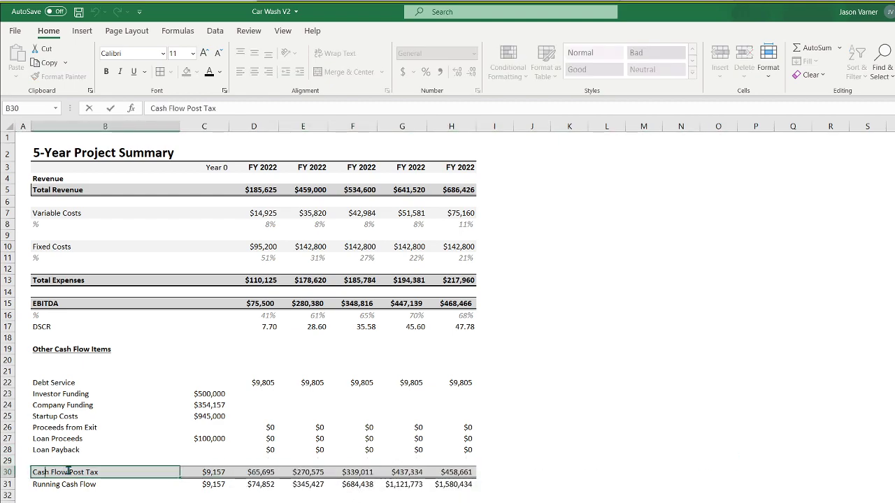
double_click(84, 472)
text(Before)
key(Return)
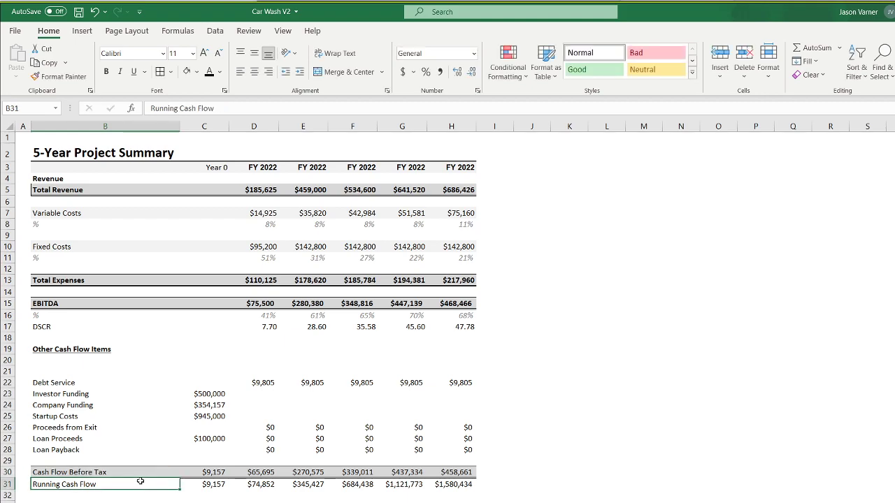
drag(57, 472, 468, 484)
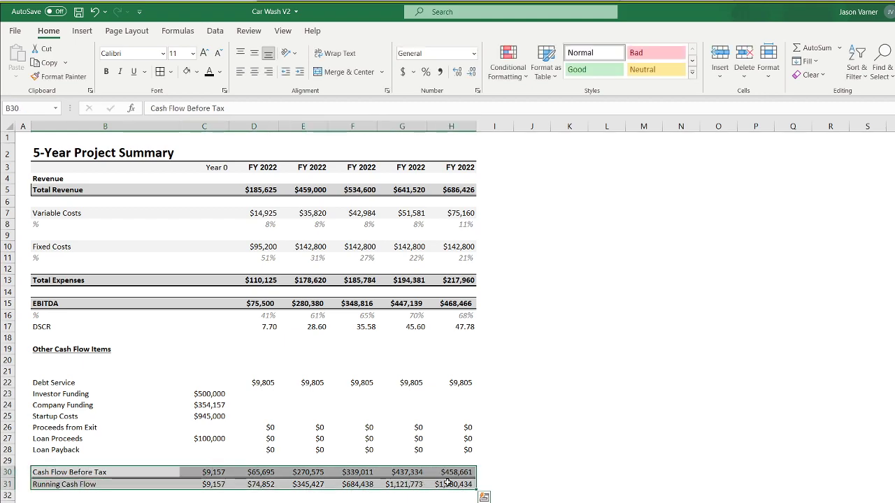
click(595, 463)
Delete the two blank rows under Other Cash Flow Items and the blank row above Cash Flow Before Tax.
drag(7, 367, 6, 371)
key(ctrl+z)
right_click(7, 368)
click(28, 482)
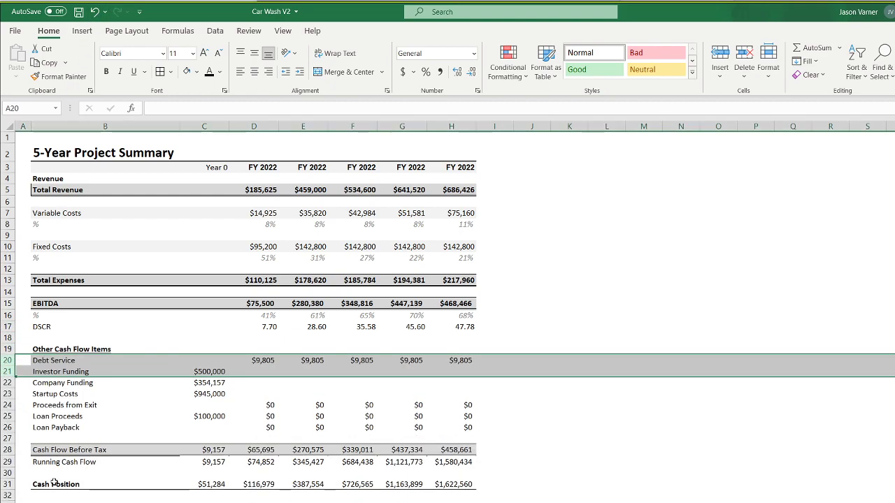
right_click(7, 439)
click(37, 342)
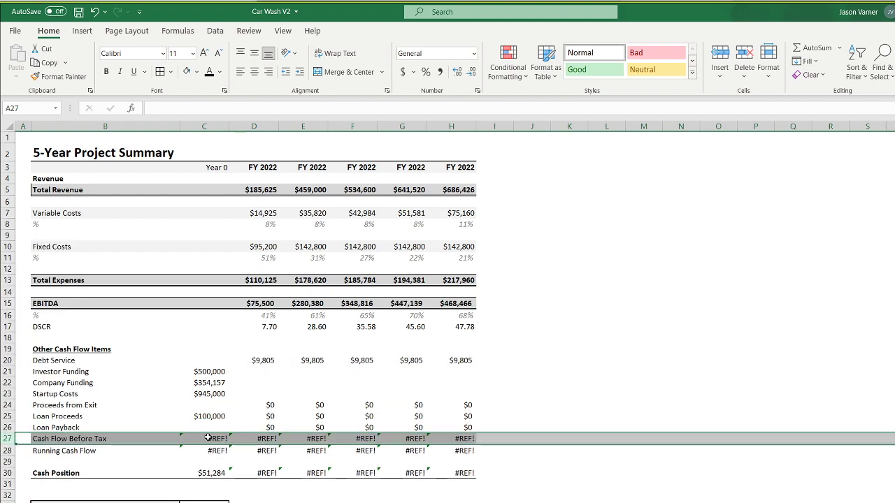
Remove both #REF! terms from the Year 0 Cash Flow Before Tax formula in C27.
click(207, 438)
click(192, 108)
key(BackSpace)
key(BackSpace)
key(BackSpace)
key(BackSpace)
key(BackSpace)
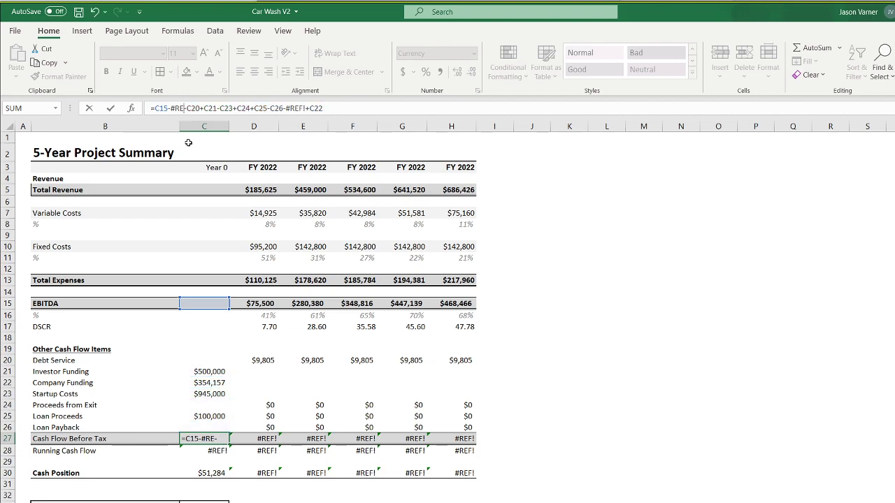
key(BackSpace)
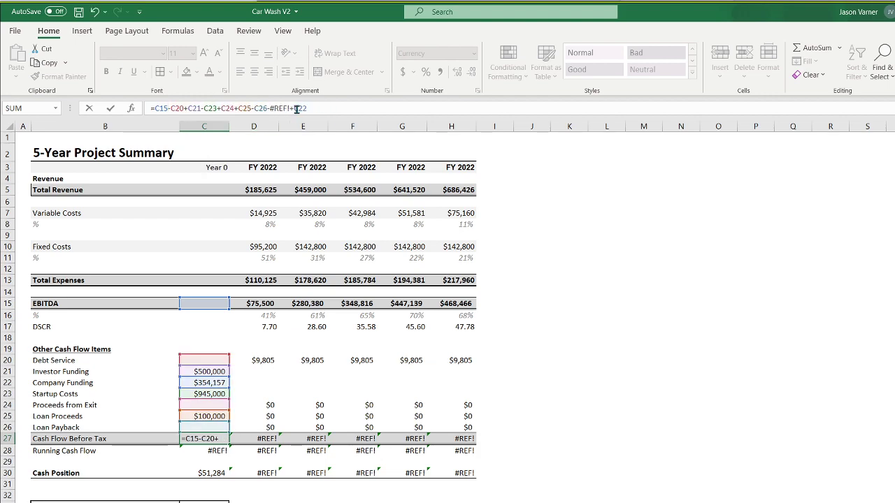
drag(290, 108, 267, 109)
key(BackSpace)
key(Return)
Fill the Year 0 Cash Flow Before Tax formula across through H27 and save the workbook.
click(210, 438)
drag(229, 445, 462, 438)
click(644, 427)
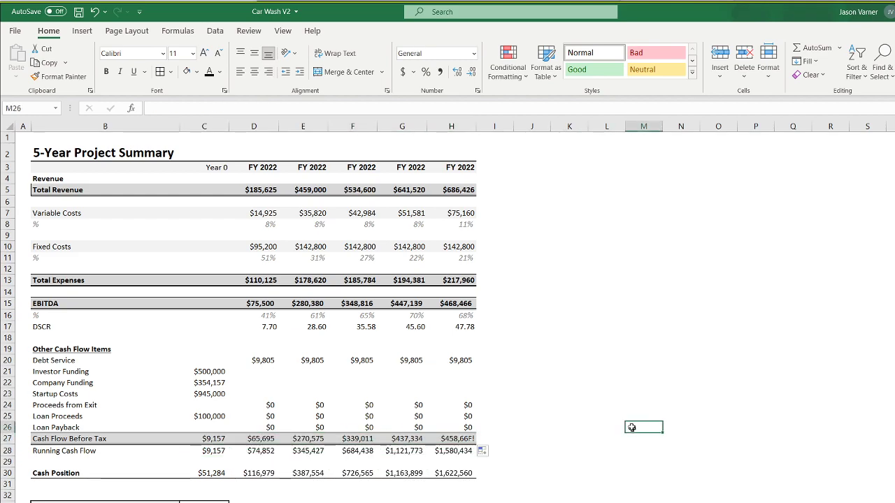
click(79, 13)
click(637, 255)
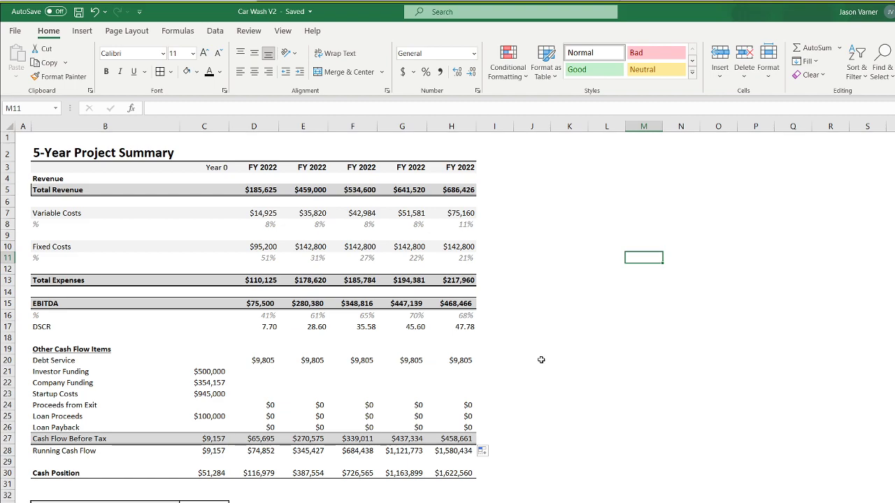
Check the Running Cash Flow formulas and link Year 0 Cash Position to Cash Position After Equity in '5-Year Annual P&L'!D76.
click(260, 451)
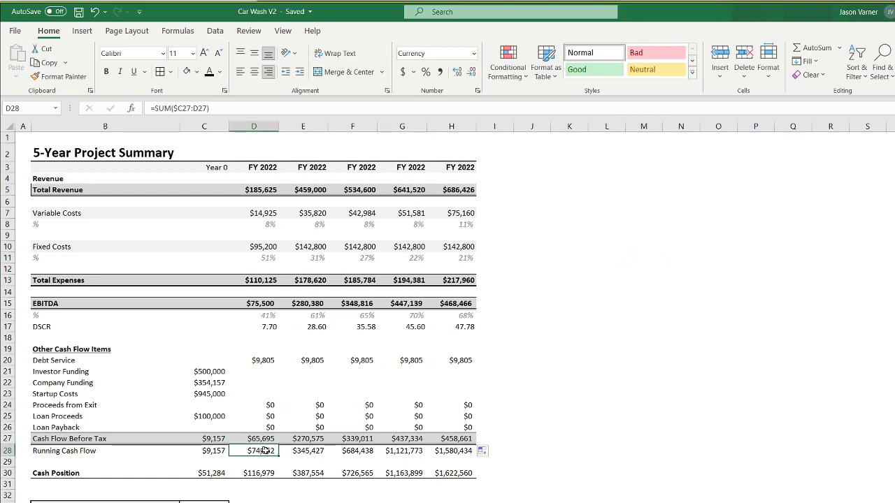
click(299, 451)
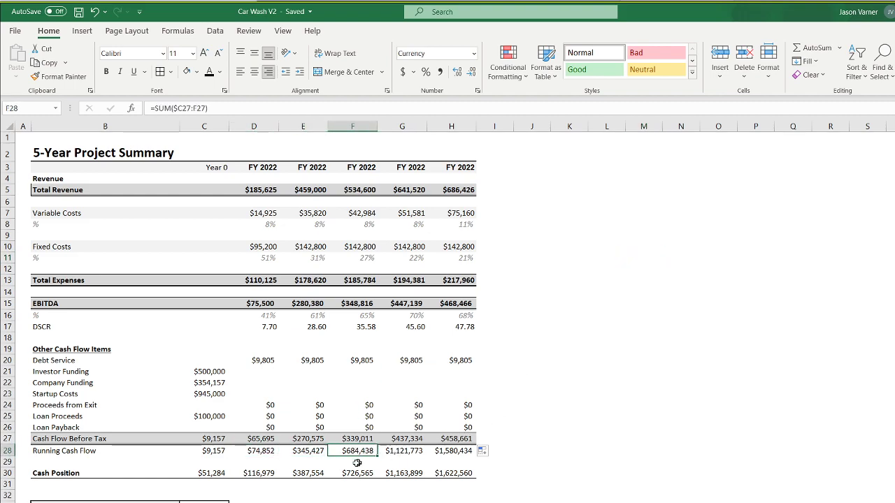
click(213, 473)
click(233, 473)
click(209, 473)
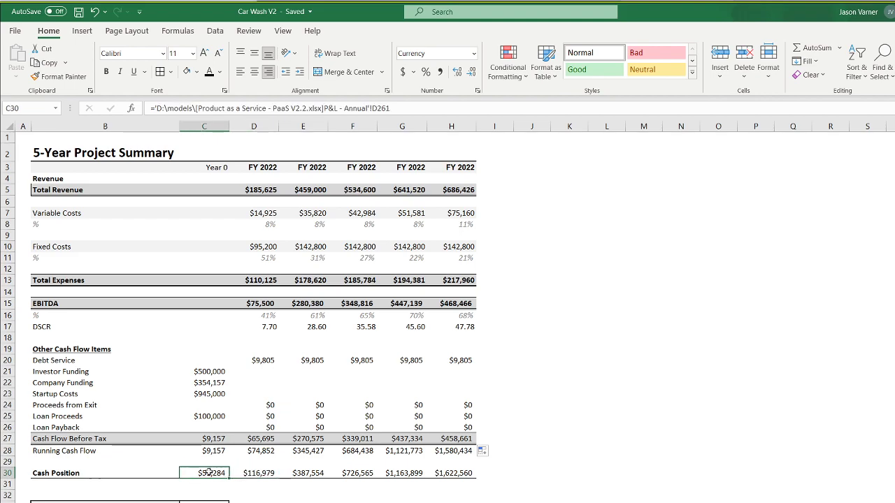
text(=)
click(312, 502)
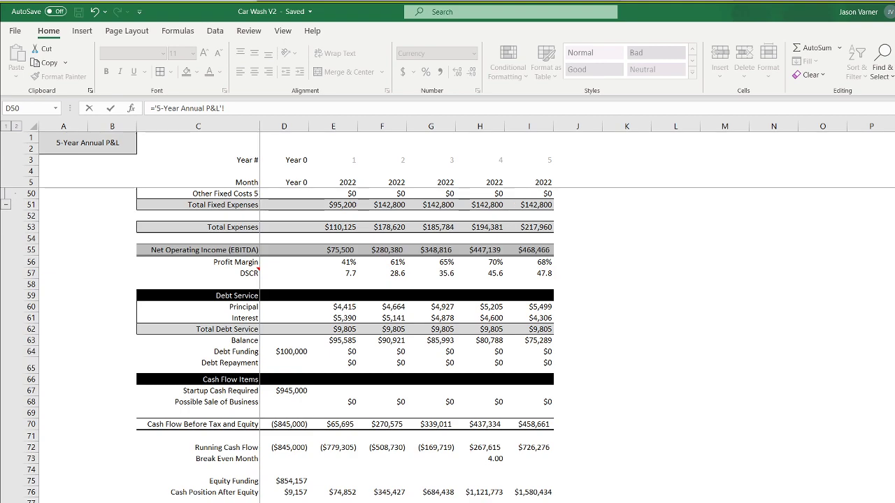
click(289, 494)
key(Return)
Compare the summary's Cash Position row with Cash Position After Equity on the 5-Year Annual P&L and save the workbook.
double_click(264, 474)
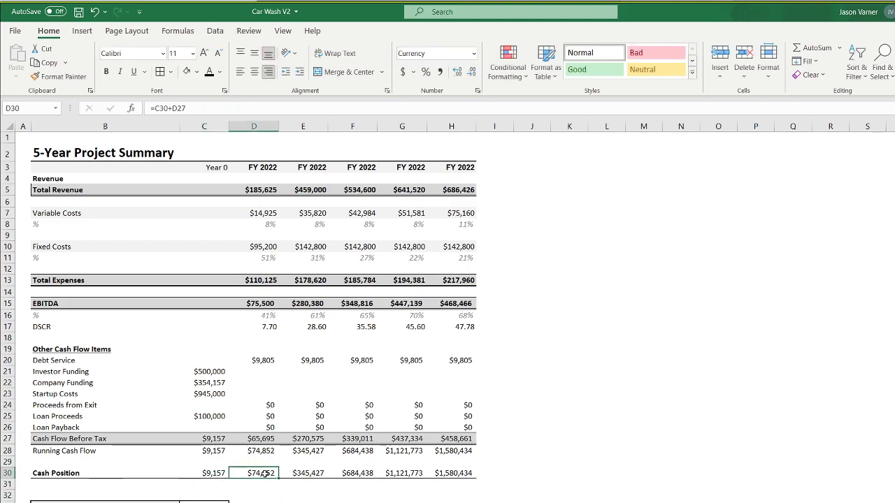
key(Return)
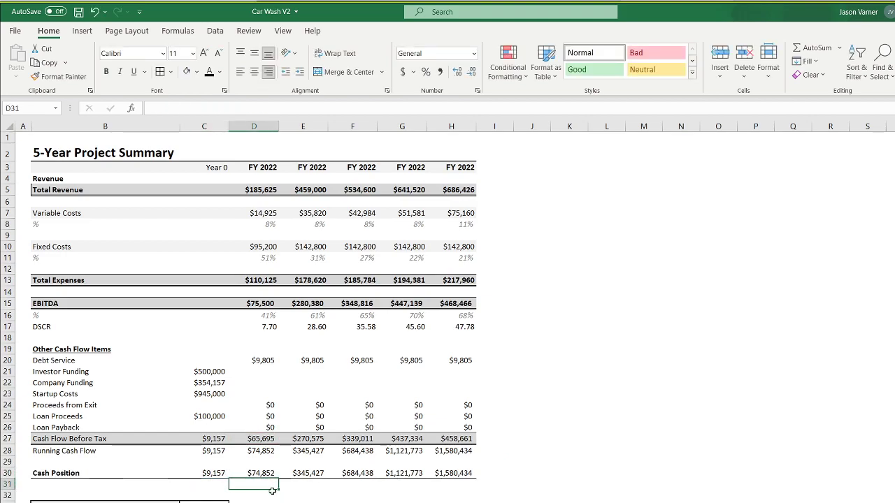
key(ctrl+Page_Up)
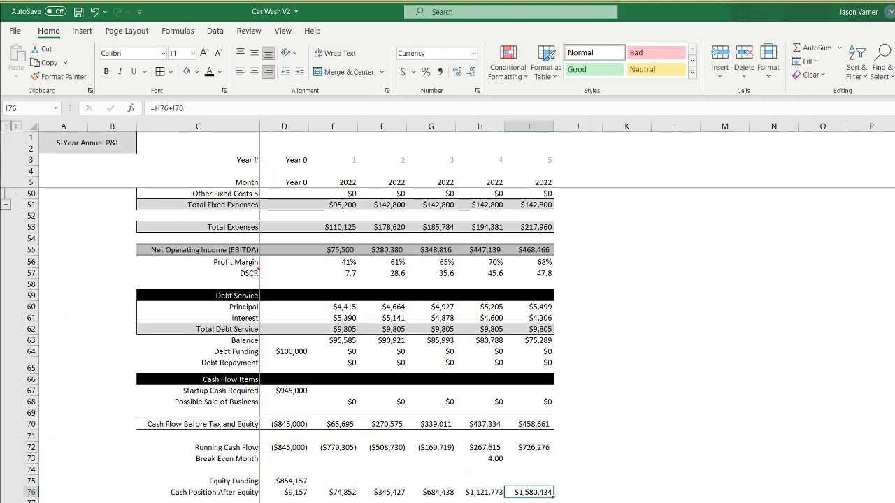
key(ctrl+Page_Down)
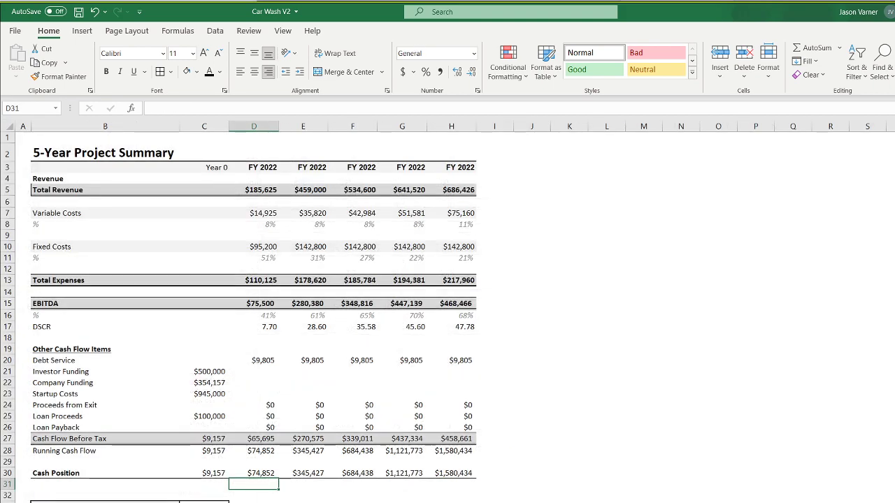
click(445, 473)
click(495, 502)
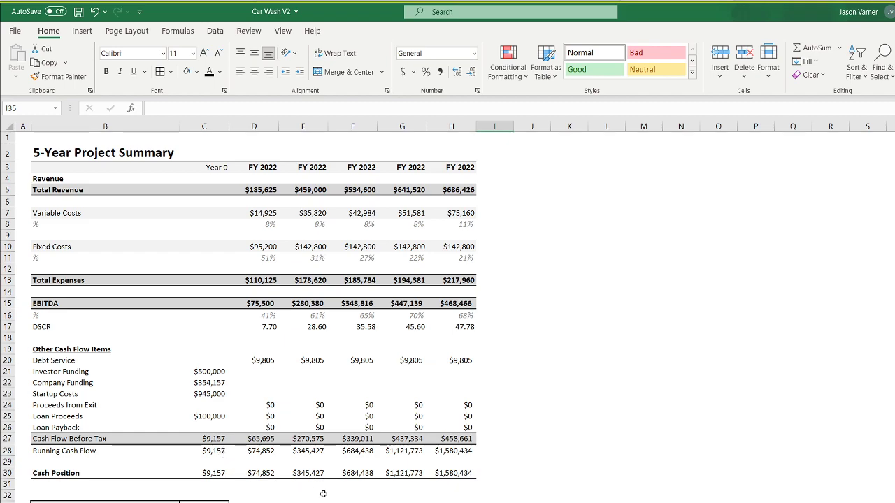
click(78, 12)
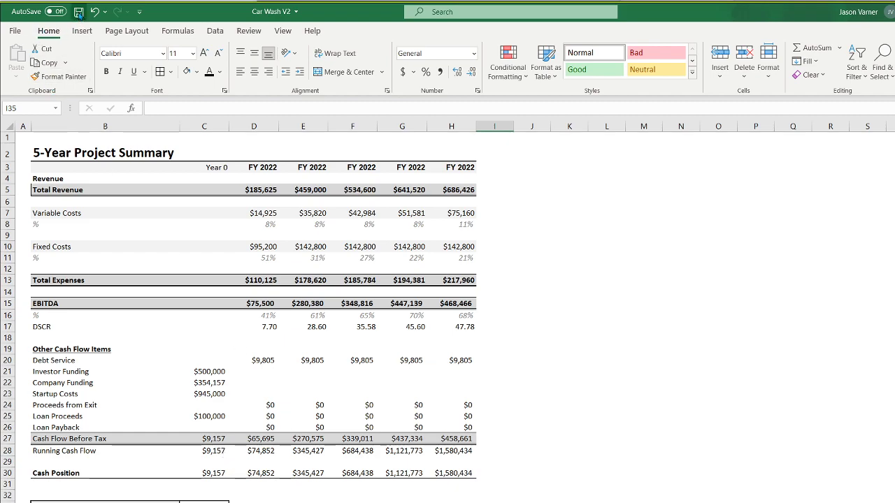
click(592, 389)
Bold the Net Operating Income (EBITDA) row from C55 to I55 on the 5-Year Annual P&L.
click(255, 303)
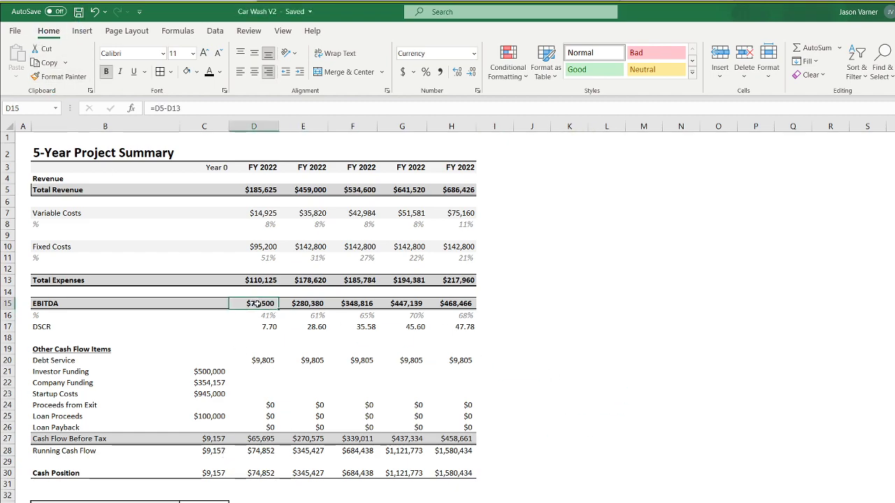
drag(272, 313, 468, 307)
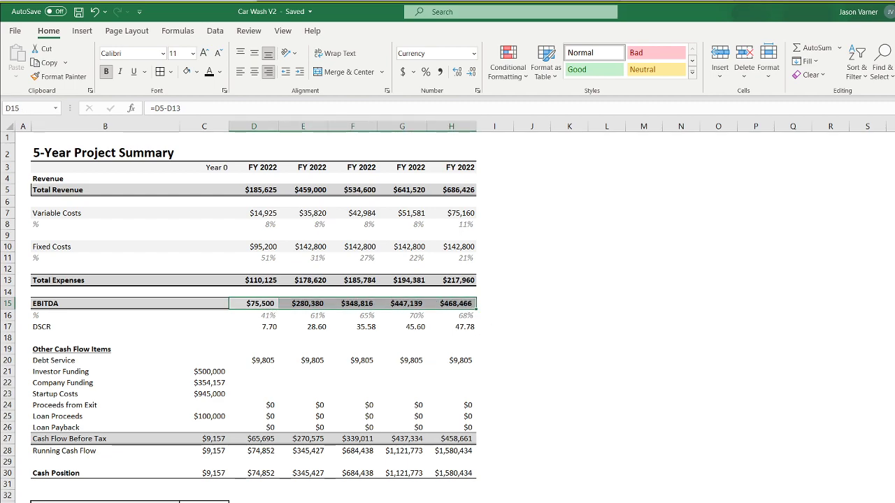
key(ctrl+Page_Up)
drag(252, 250, 532, 250)
click(106, 71)
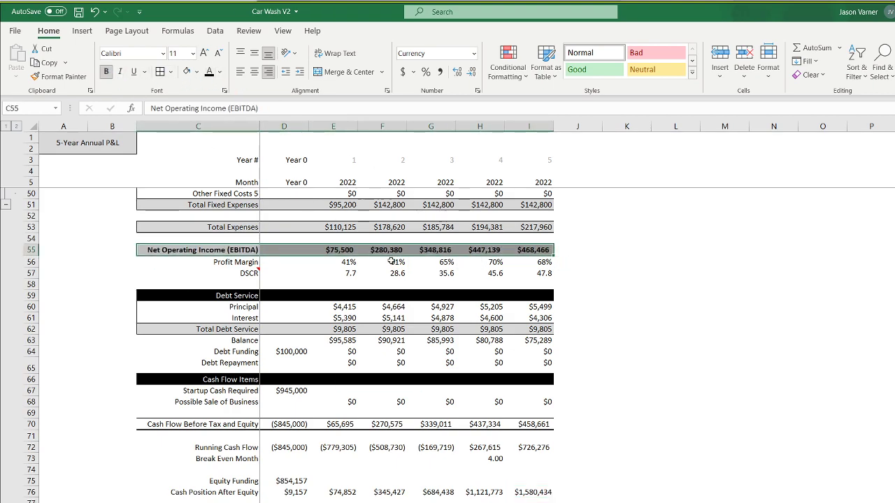
Bold the entire Net Operating Income (EBITDA) row 55 on the 5-Year Monthly P&L.
click(369, 502)
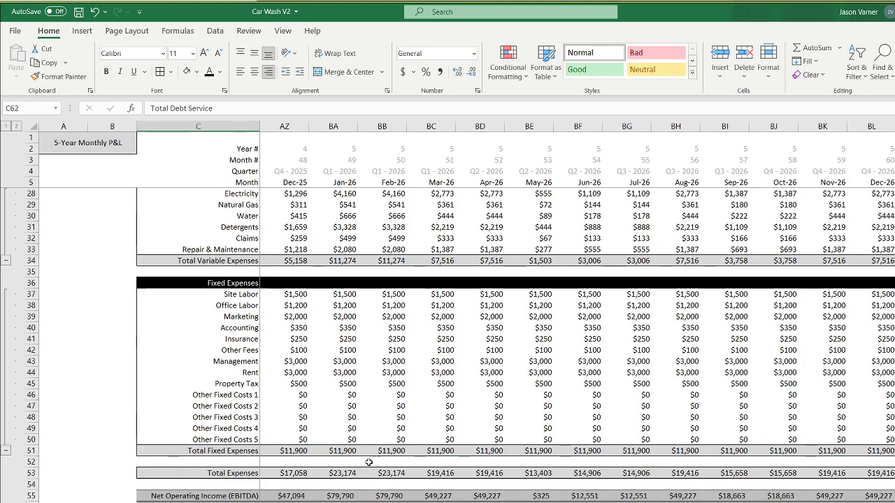
click(26, 496)
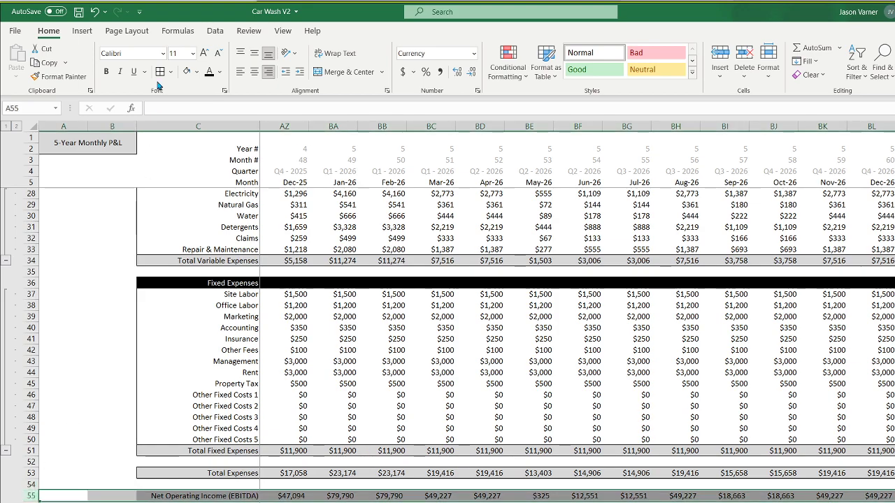
click(106, 71)
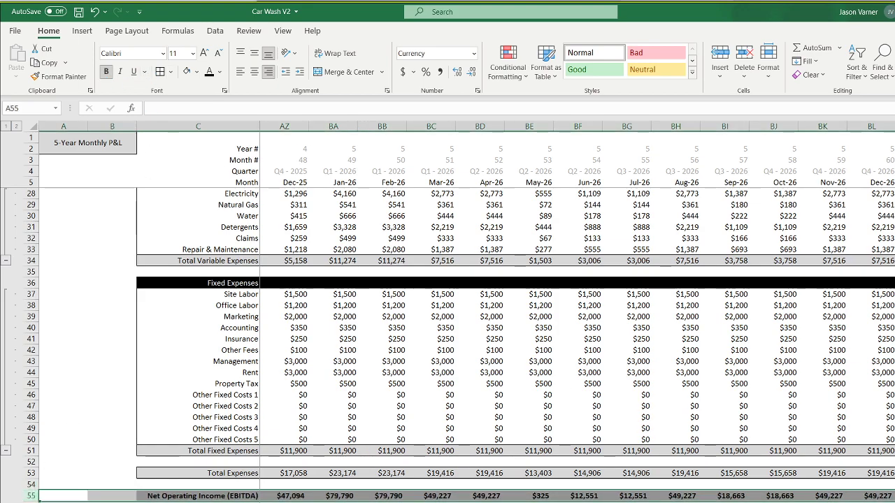
Review the 5-Year Monthly P&L, the 5-Year Annual P&L, the return charts and the 5-Year Project Summary.
click(872, 496)
scroll(866, 497, down, 11)
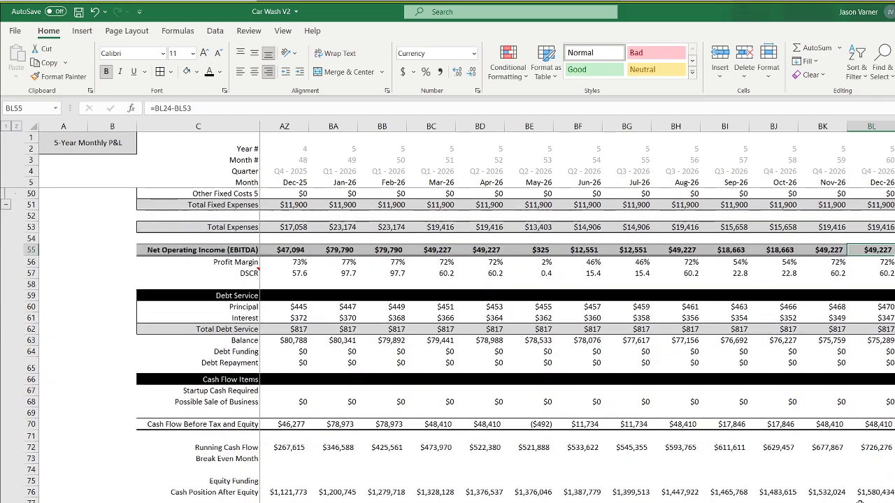
scroll(861, 501, down, 4)
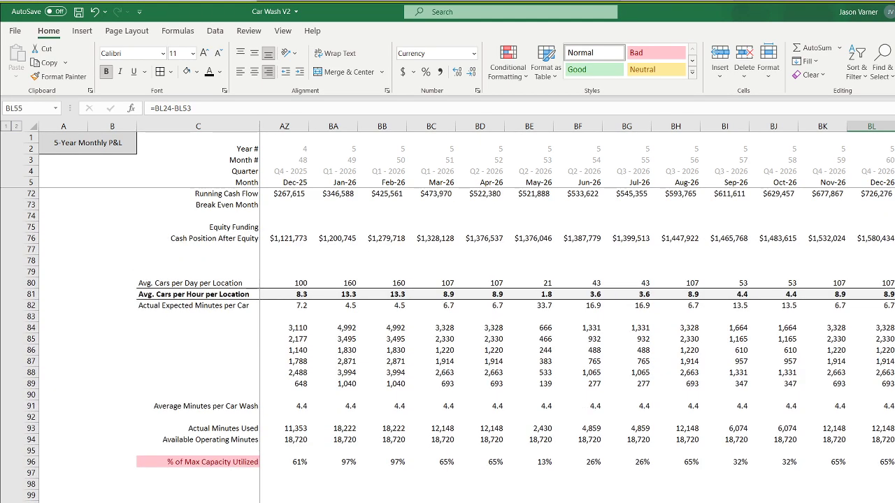
scroll(577, 310, left, 16)
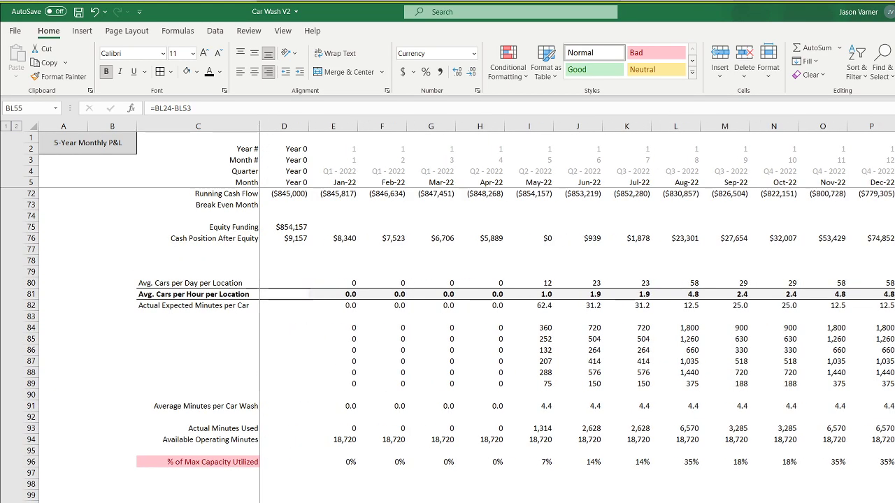
scroll(490, 492, up, 20)
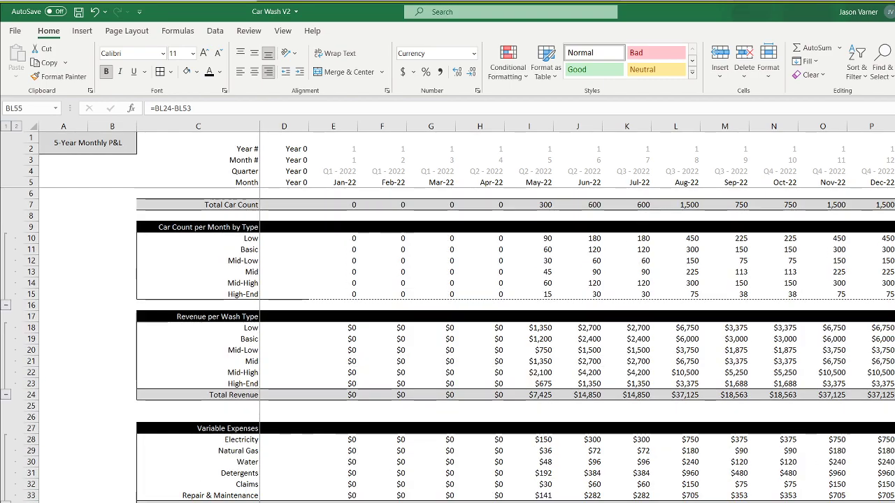
key(ctrl+Page_Down)
click(621, 488)
scroll(620, 490, up, 11)
scroll(620, 490, up, 4)
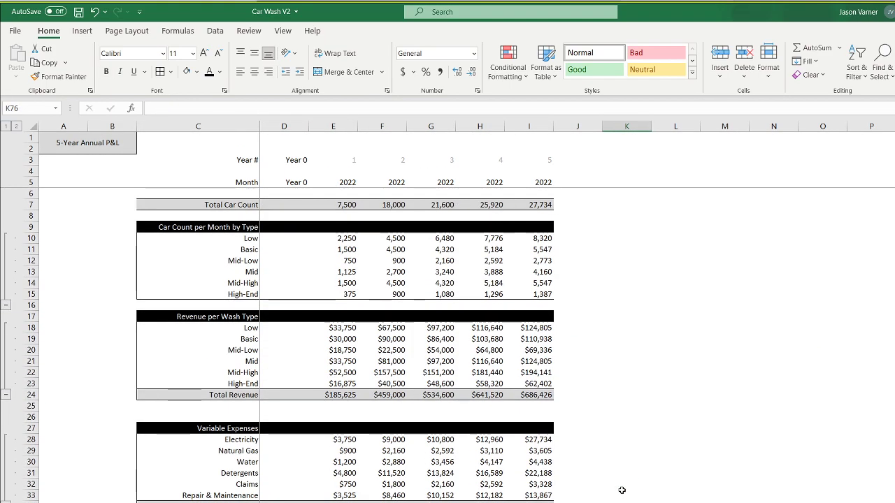
key(ctrl+Page_Down)
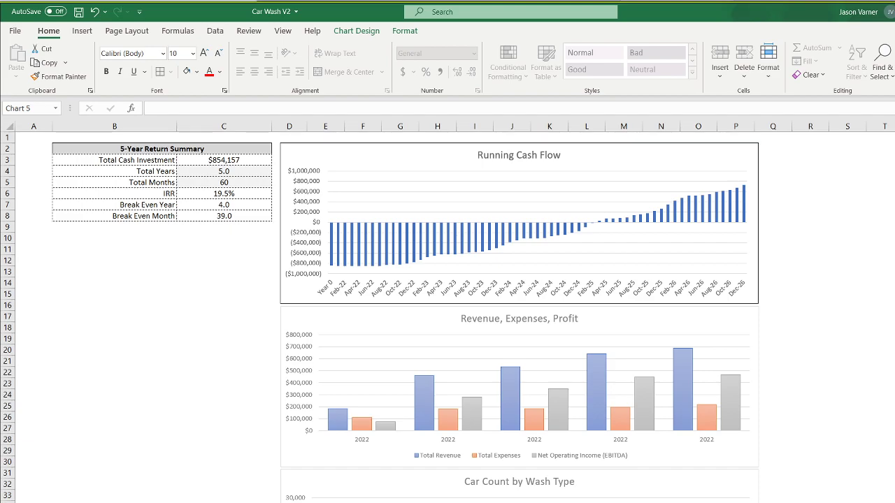
key(ctrl+Page_Down)
key(ctrl+Page_Down)
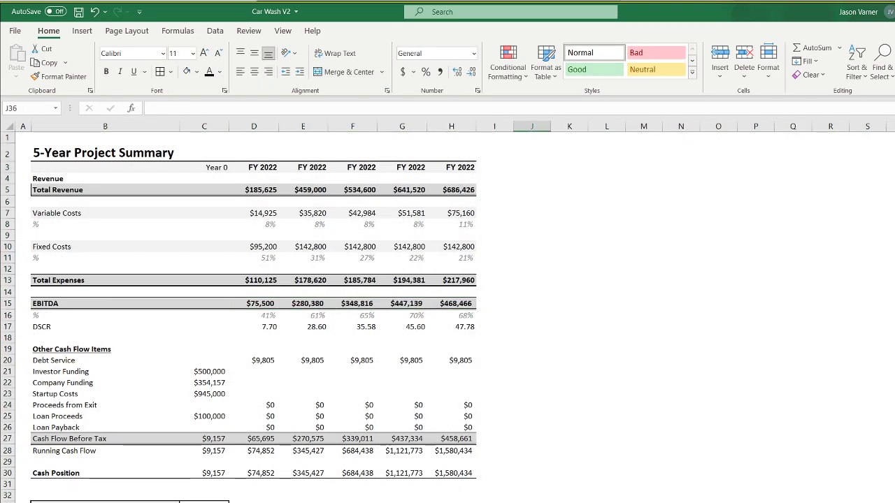
Inspect the Project IRR and Project Cash Returned formulas below the 5-Year Project Summary.
scroll(296, 461, down, 4)
click(204, 376)
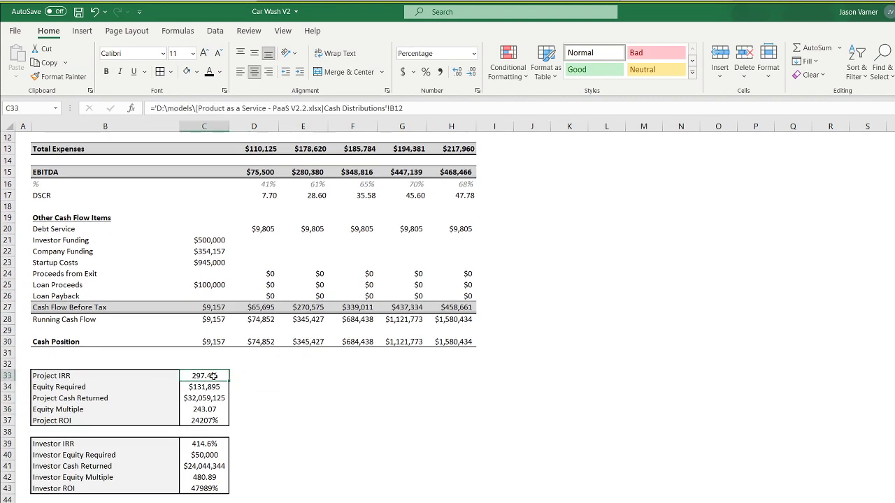
click(210, 397)
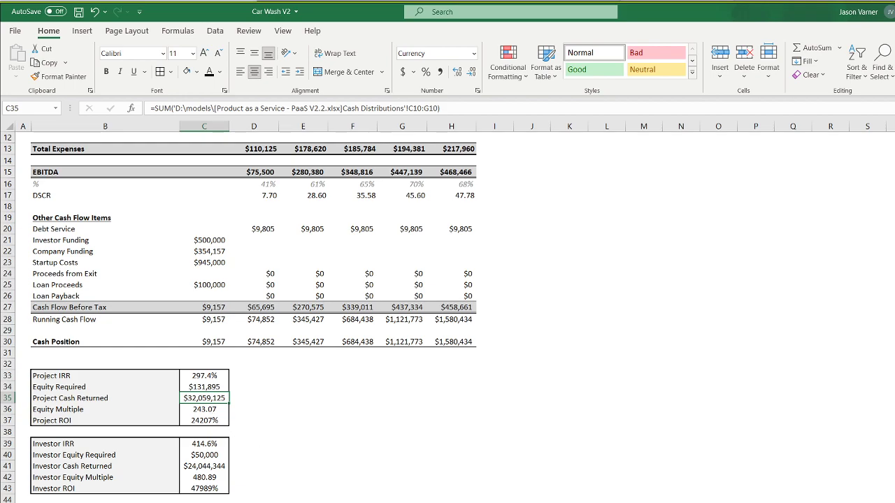
scroll(253, 314, up, 4)
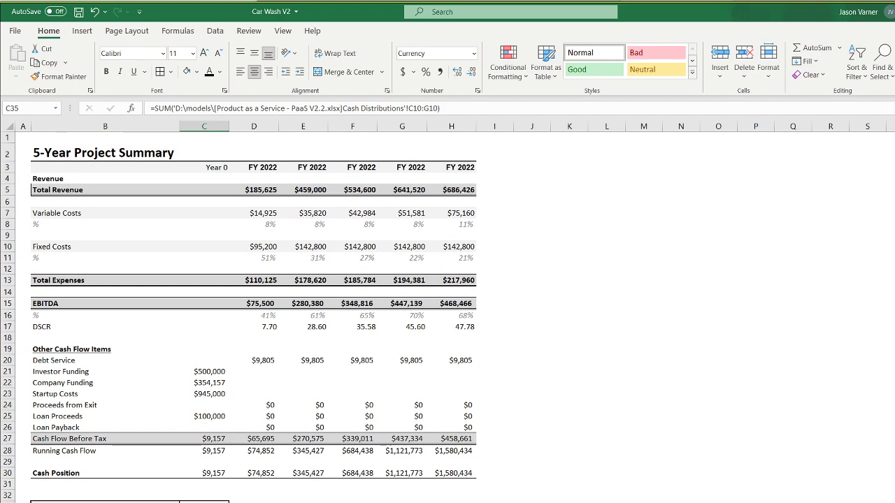
click(887, 344)
click(806, 238)
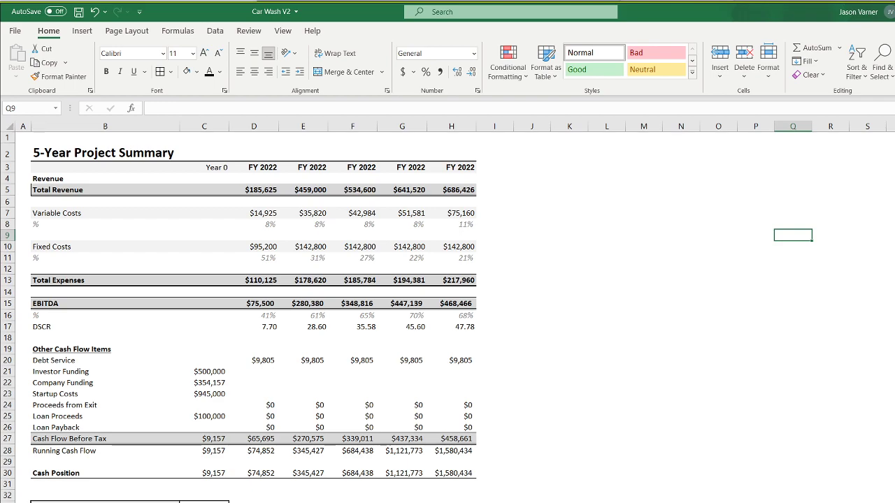
On the Contribution & Distribution Summary sheet, set columns B to L to width 11 and autofit column A to its labels.
key(ctrl+Page_Down)
click(273, 202)
drag(444, 126, 75, 135)
right_click(117, 125)
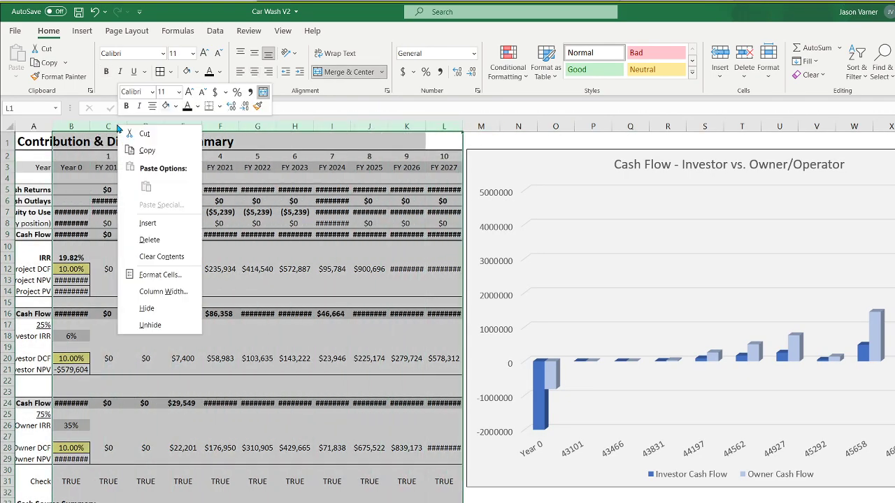
click(157, 289)
text(11)
key(Return)
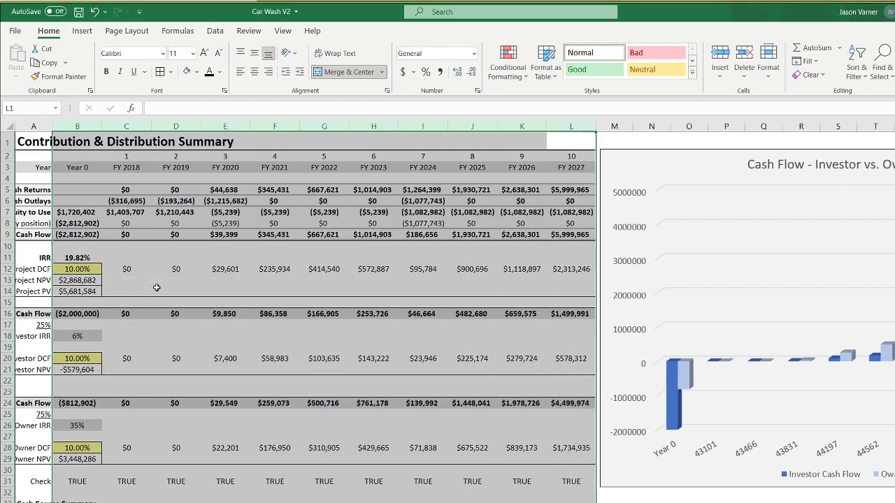
click(156, 287)
double_click(49, 124)
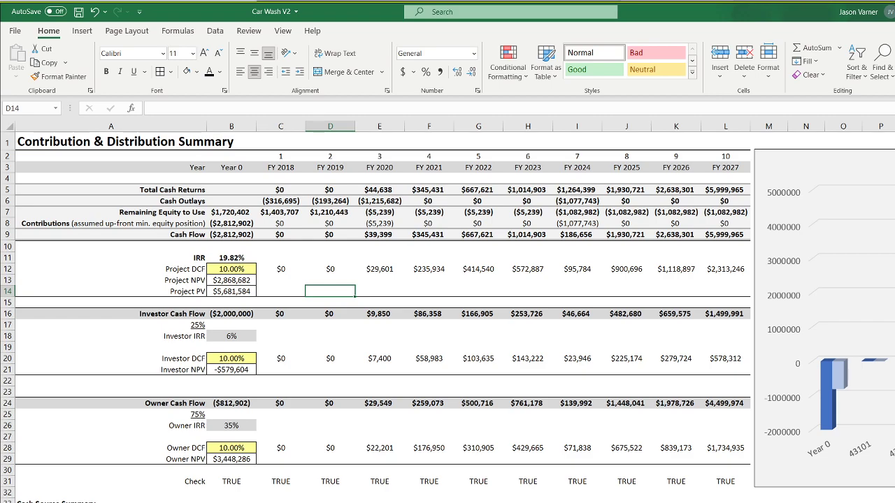
Inspect the Project Equity Required formula in the Cash Source Summary.
click(111, 502)
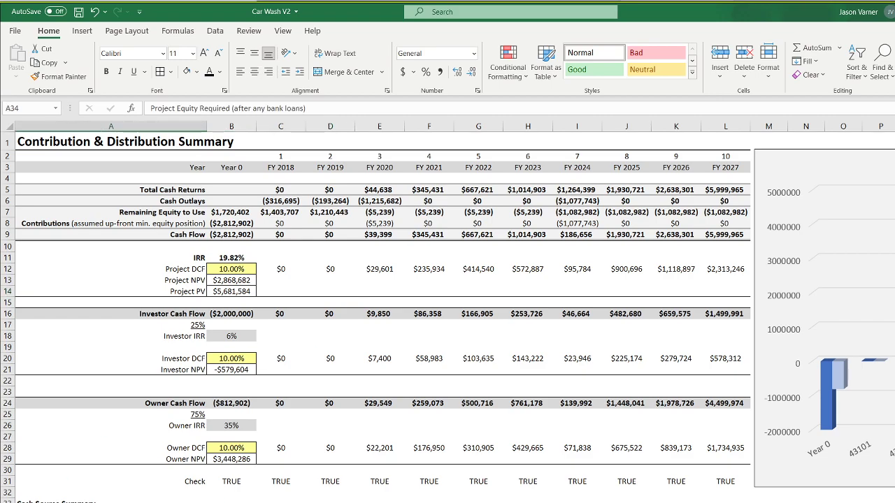
scroll(119, 462, down, 4)
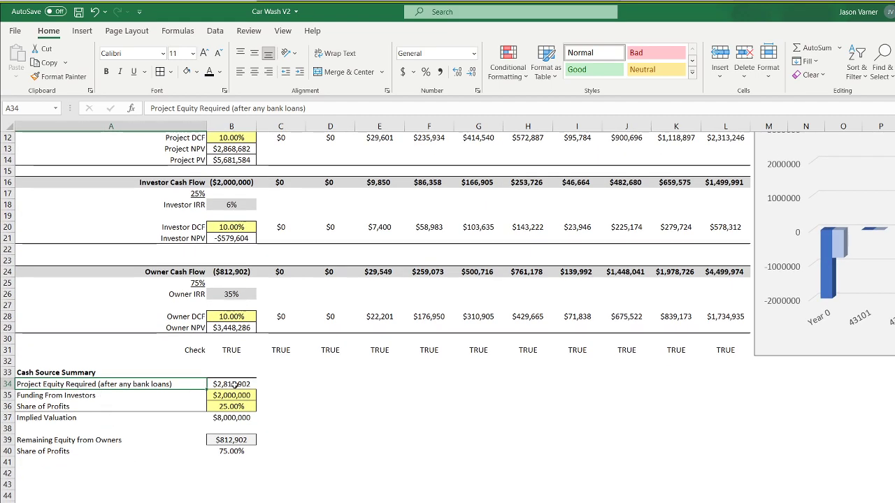
click(234, 384)
scroll(246, 445, up, 4)
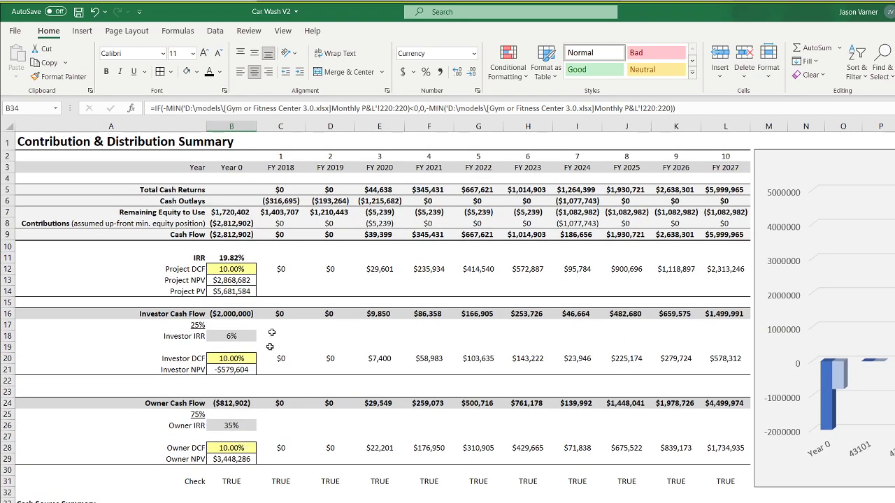
In C5, total the positive cash flows with =SUMIFS('5-Year Monthly P&L'!70:70,'5-Year Monthly P&L'!70:70,">"&0).
click(280, 190)
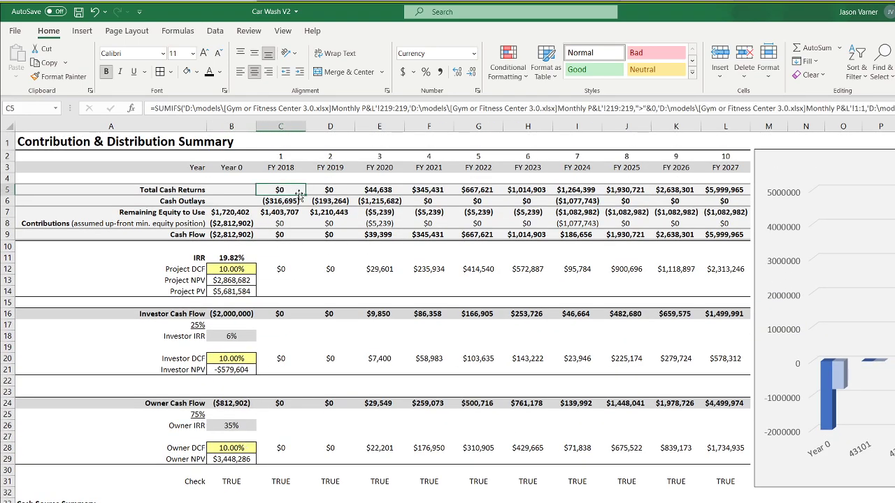
text(=sumifs()
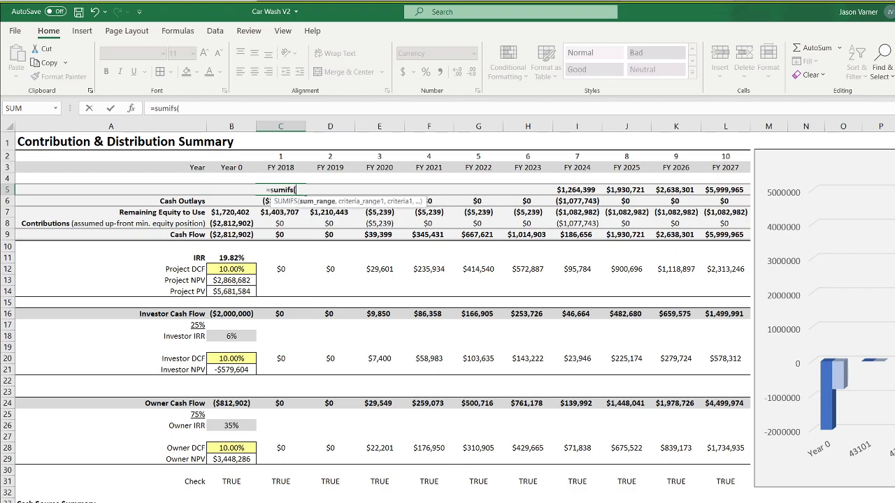
key(ctrl+Page_Down)
scroll(446, 485, down, 20)
scroll(446, 486, up, 4)
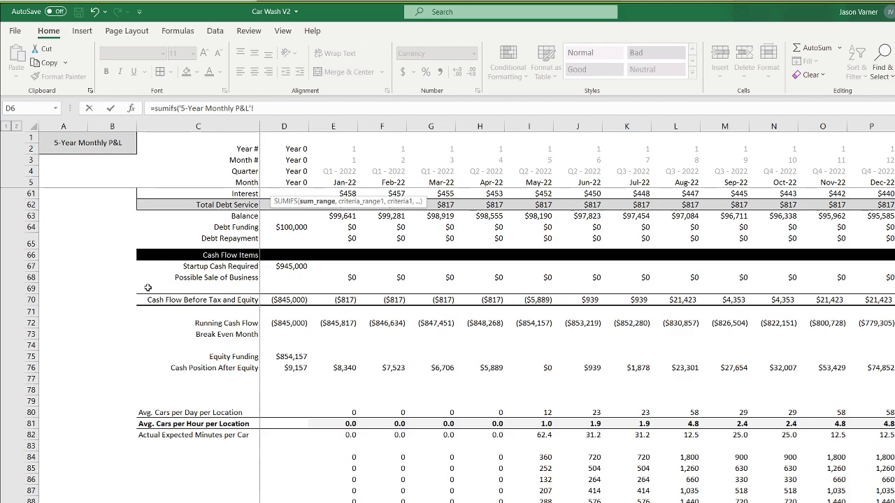
click(25, 299)
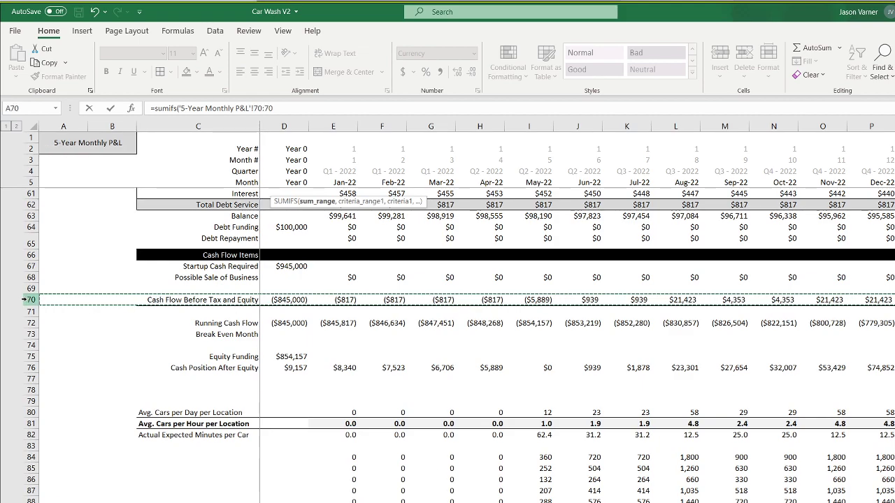
text(,)
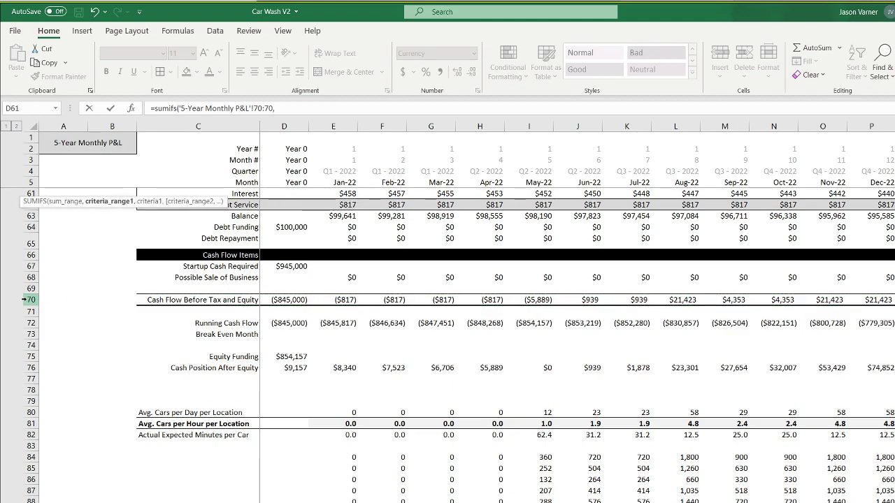
click(24, 299)
text(,">"&0)
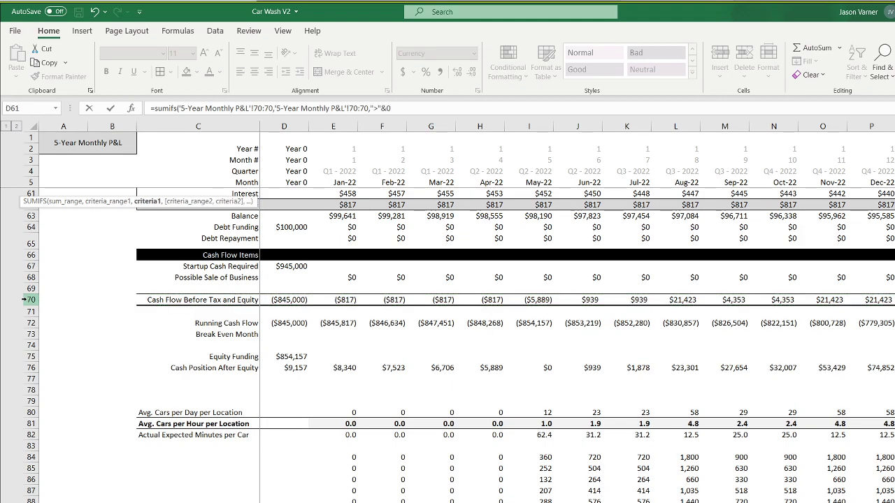
key(Return)
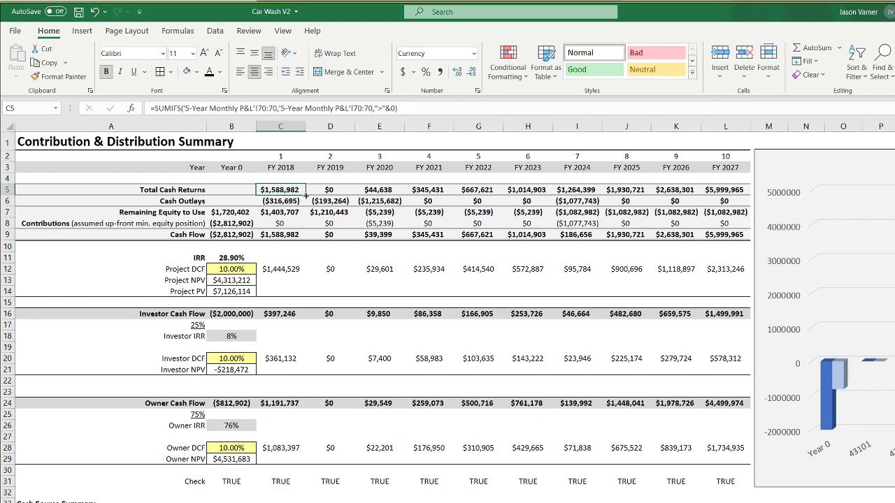
Delete columns H to L, covering years 6 to 10, from the Contribution & Distribution Summary.
drag(478, 127, 725, 126)
click(528, 126)
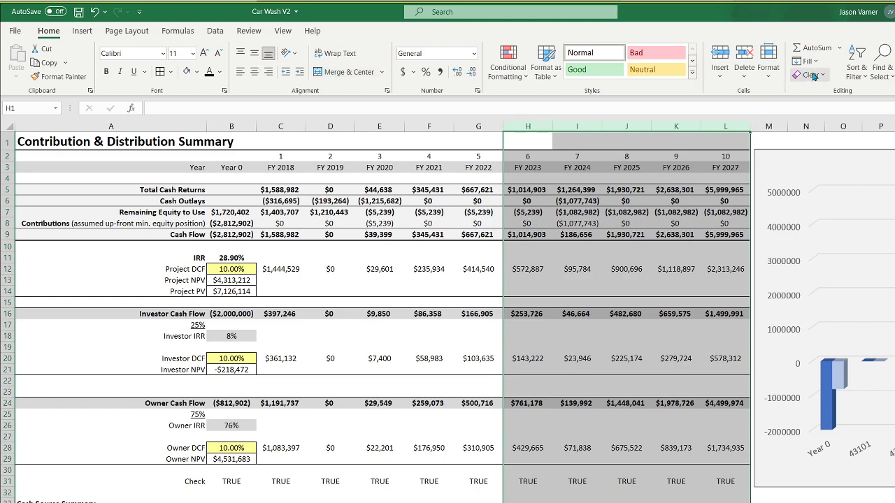
key(Delete)
right_click(566, 124)
click(609, 235)
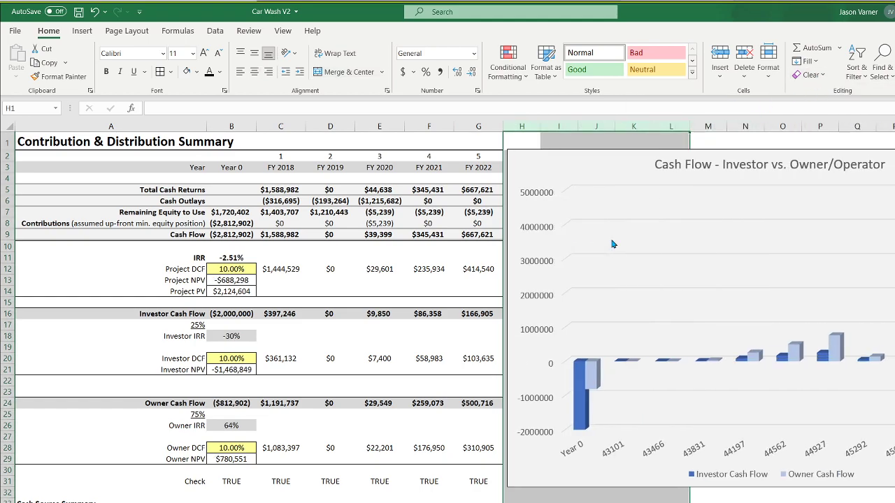
Copy the Total Cash Returns formula from C5 across to G5 and check the copied formula.
click(288, 191)
drag(305, 195, 481, 192)
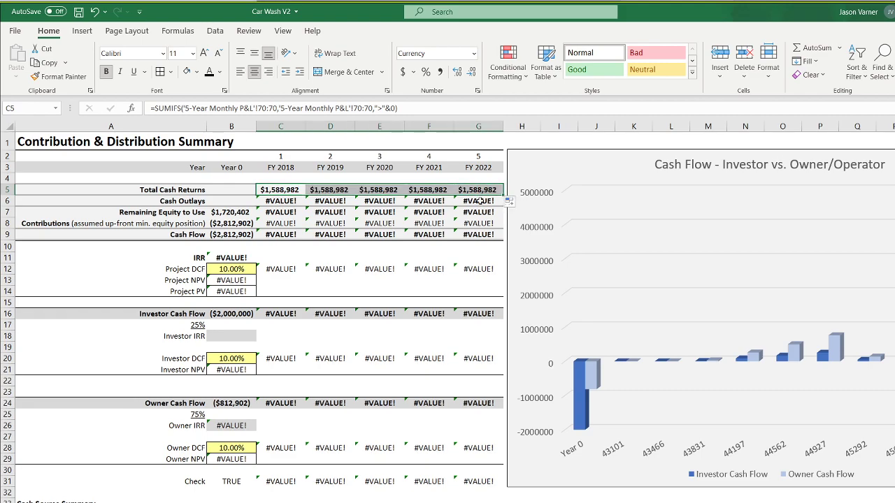
click(288, 190)
click(343, 192)
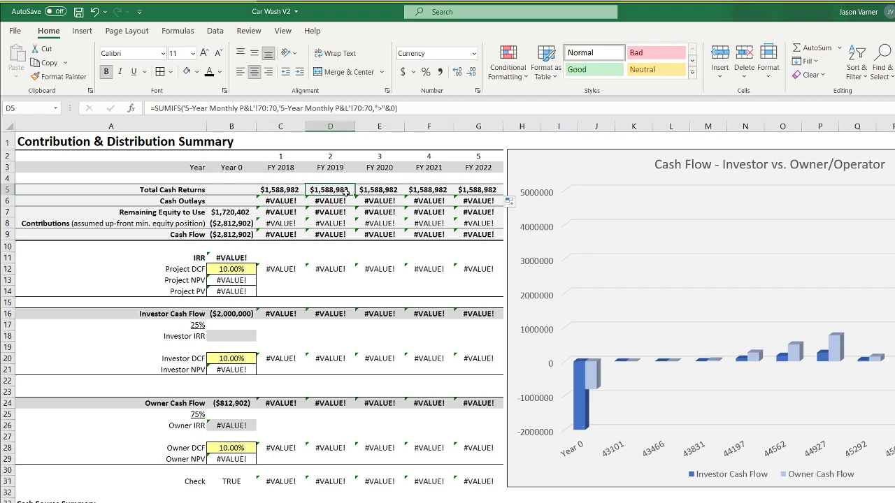
Extend the C5 SUMIFS formula with a second criterion matching '5-Year Monthly P&L'!2:2 to the year number in C2.
click(288, 190)
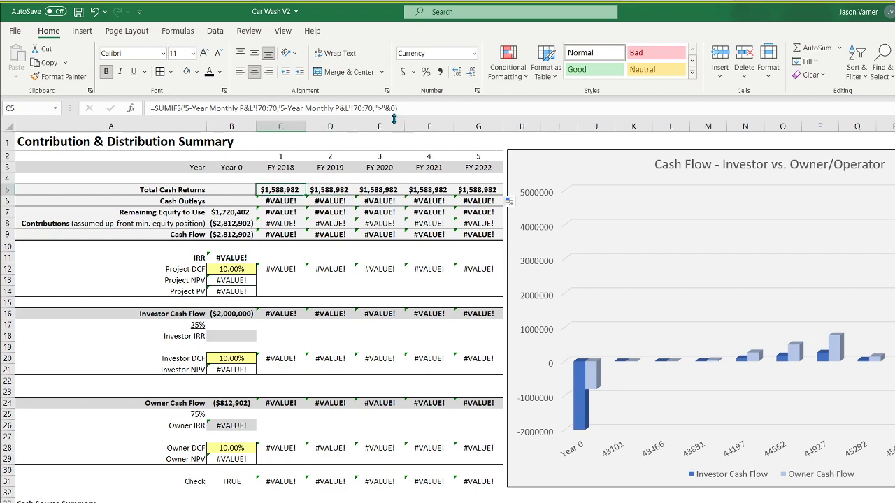
click(417, 110)
key(BackSpace)
text(,)
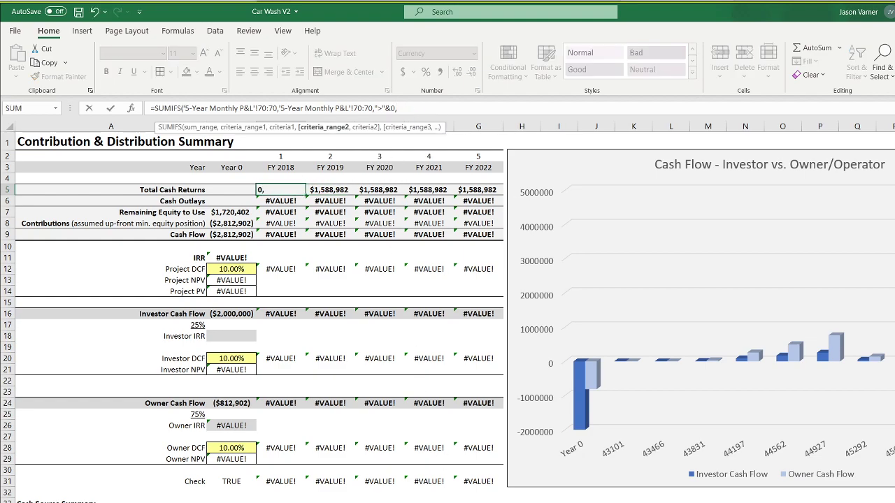
click(435, 502)
drag(30, 148, 30, 137)
click(501, 107)
text(2:2,)
click(419, 502)
click(276, 155)
key(Return)
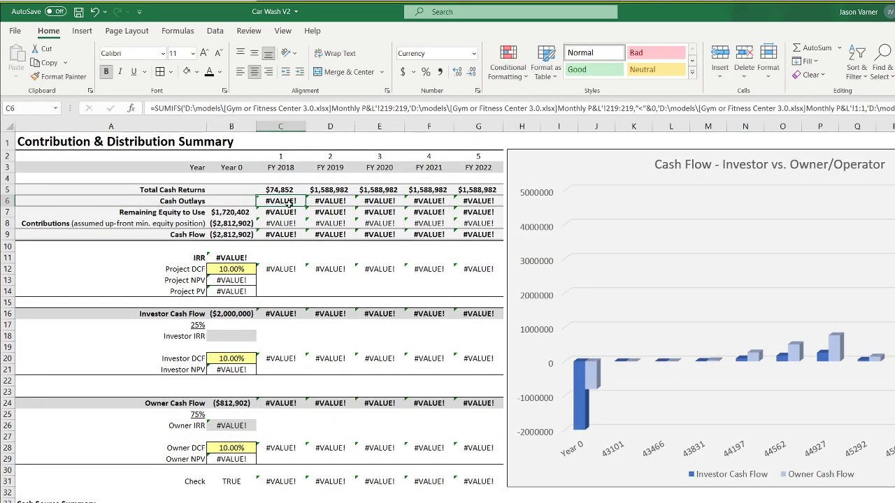
Fill the year-based Total Cash Returns formula from C5 through G5 and save the workbook.
click(302, 192)
drag(305, 195, 489, 194)
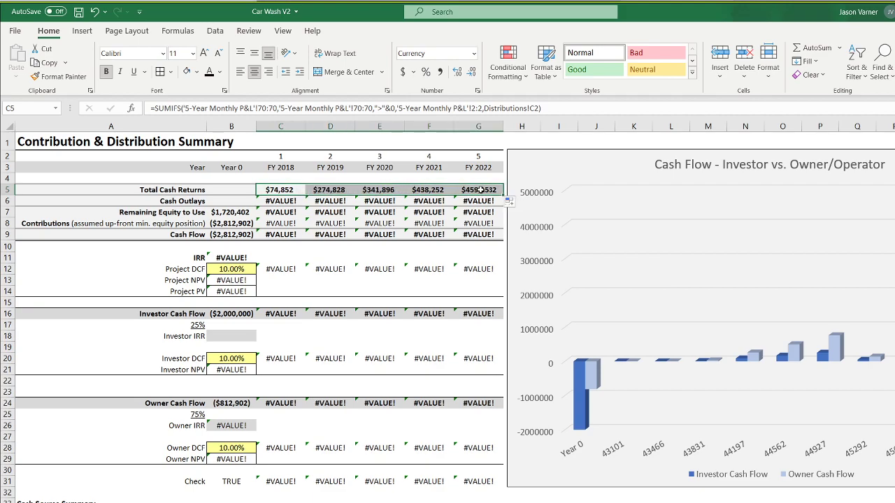
click(79, 12)
Link the C3 year header to '5-Year Annual P&L'!E5, fill it through G3, and save the workbook.
click(281, 167)
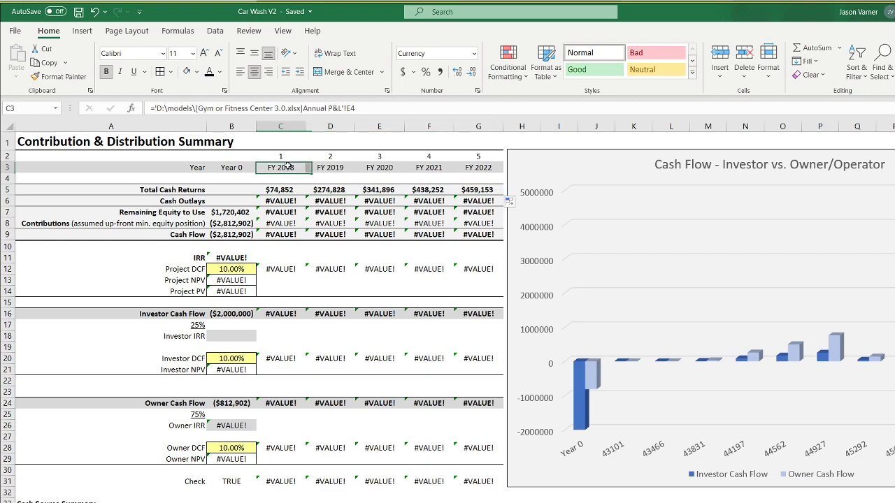
text(=)
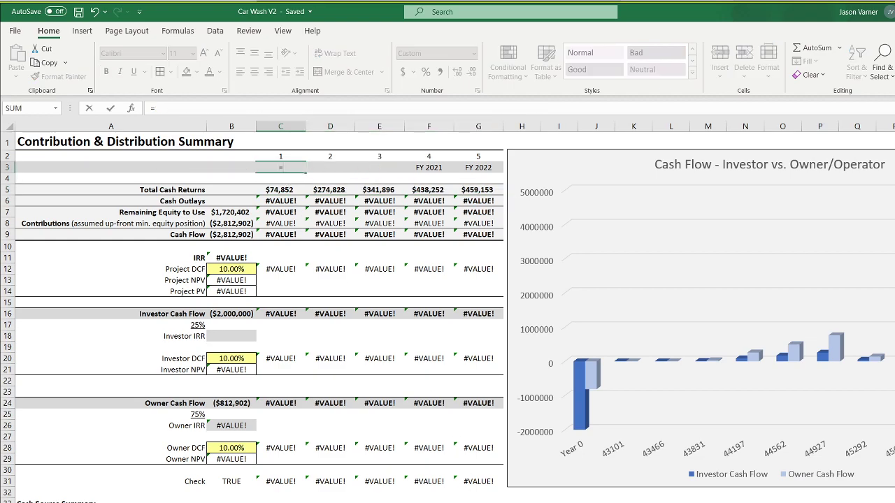
key(ctrl+Page_Up)
click(350, 181)
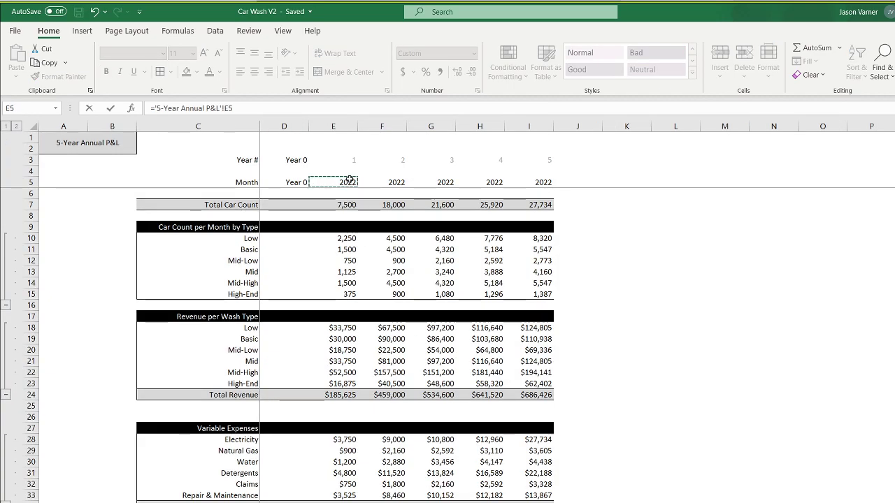
key(Return)
click(294, 167)
drag(305, 175, 478, 181)
click(284, 156)
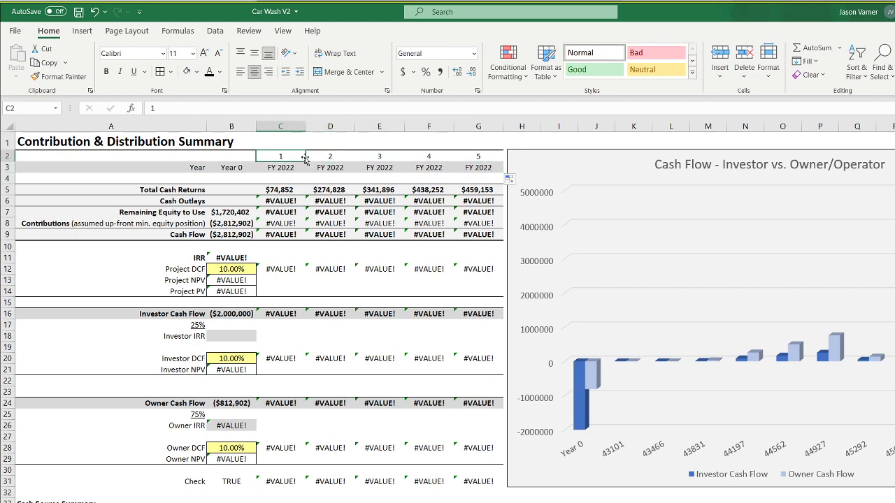
click(79, 13)
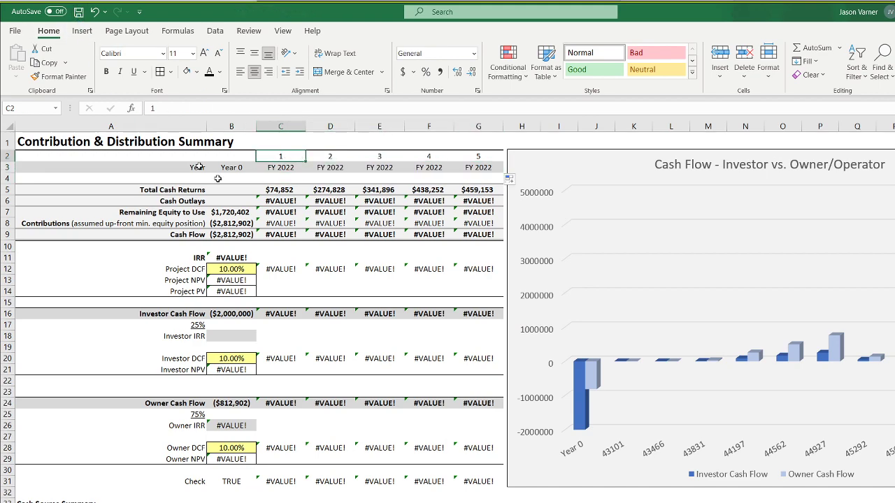
Copy the full text of the Total Cash Returns formula in C5.
click(286, 189)
click(325, 189)
click(286, 189)
drag(552, 109, 88, 109)
right_click(182, 105)
click(211, 130)
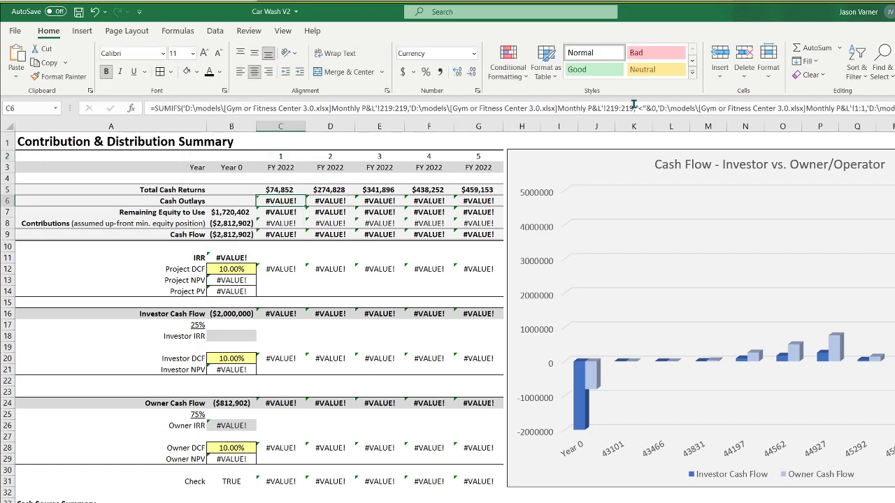
Replace the Cash Outlays formula in C6 with the copied SUMIFS using the criterion "<"&0, and fill it through G6.
drag(350, 118, 168, 110)
key(BackSpace)
drag(694, 106, 147, 105)
key(BackSpace)
right_click(235, 104)
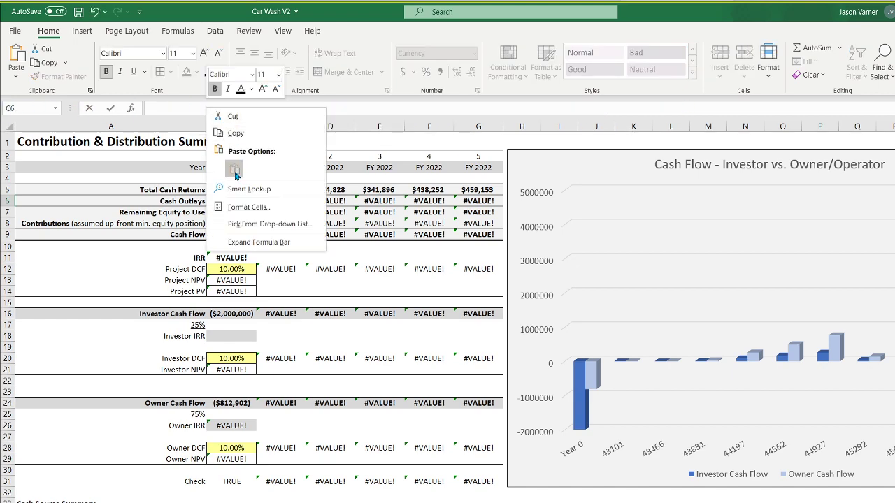
click(235, 168)
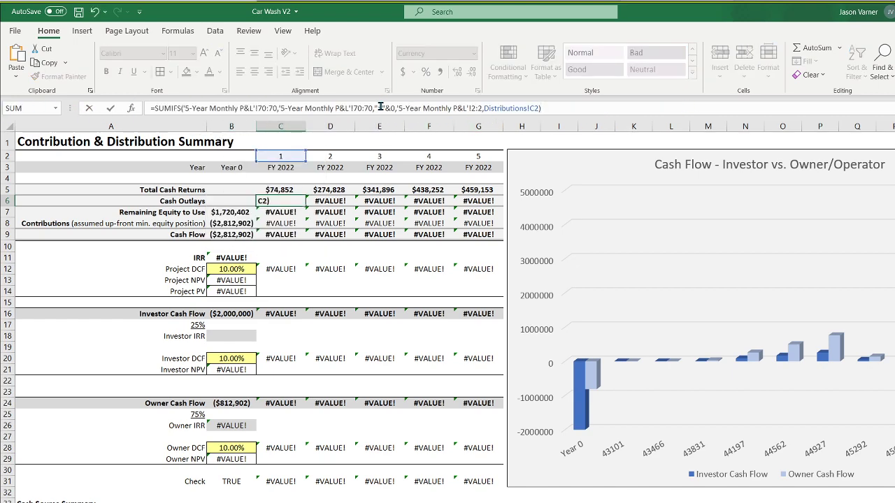
click(377, 108)
key(Return)
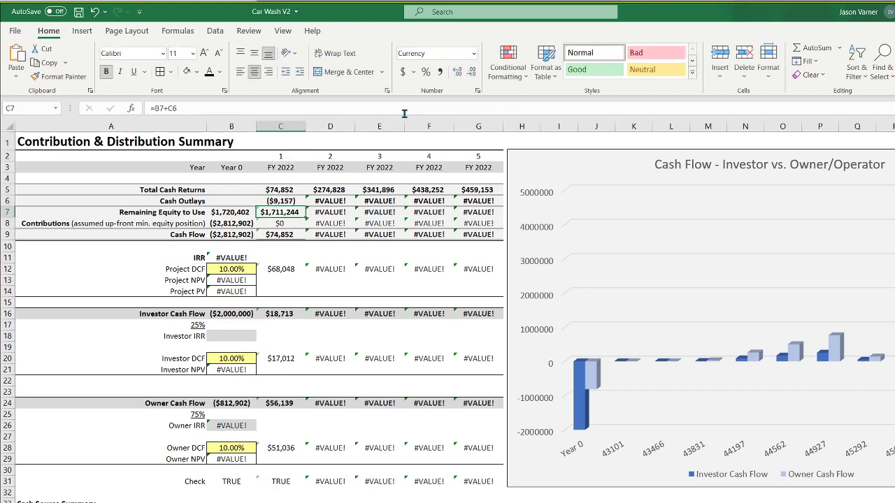
click(283, 200)
drag(306, 206, 495, 203)
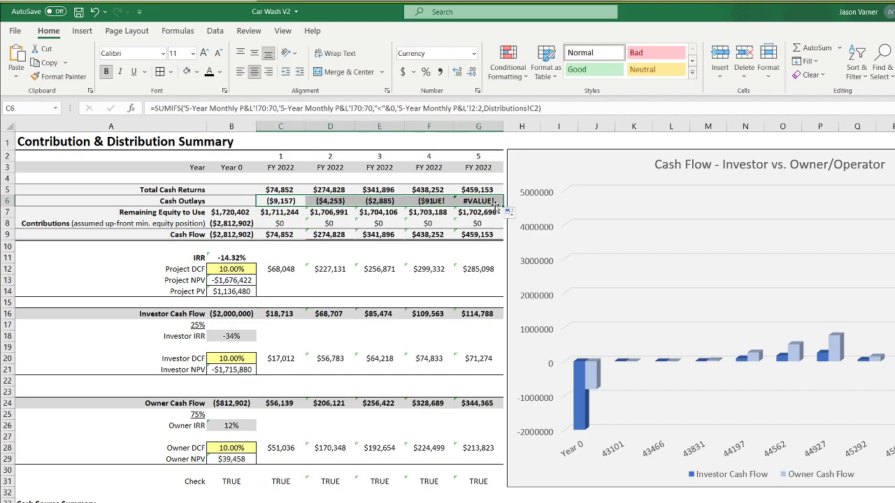
Set Year 0 Remaining Equity to Use in B7 to '5-Year Monthly P&L'!D72 plus '5-Year Monthly P&L'!D75.
click(230, 212)
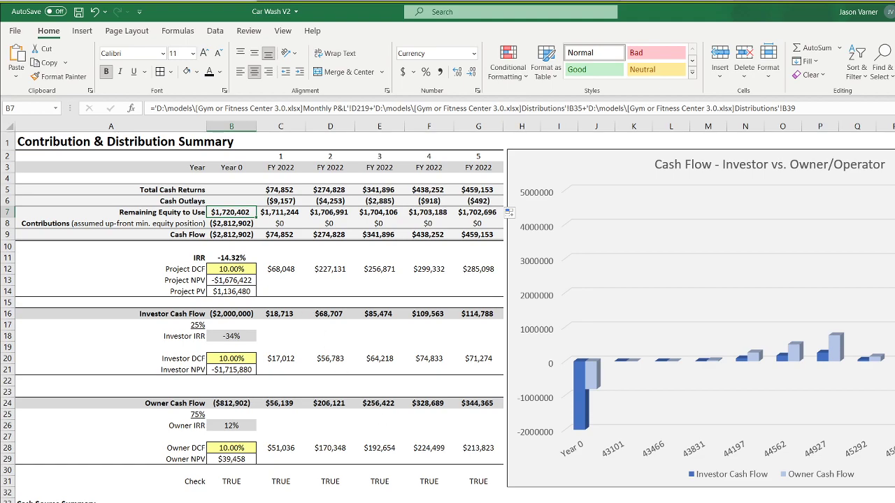
text(=)
key(ctrl+Page_Up)
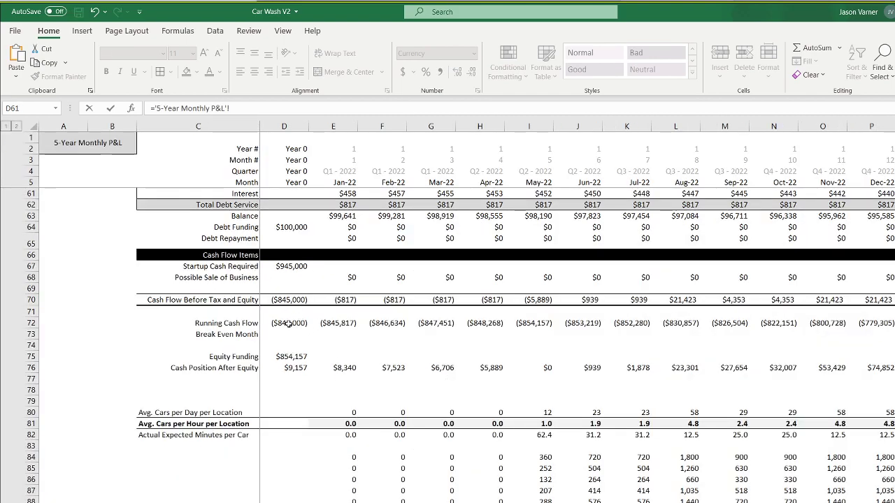
click(289, 323)
text(+)
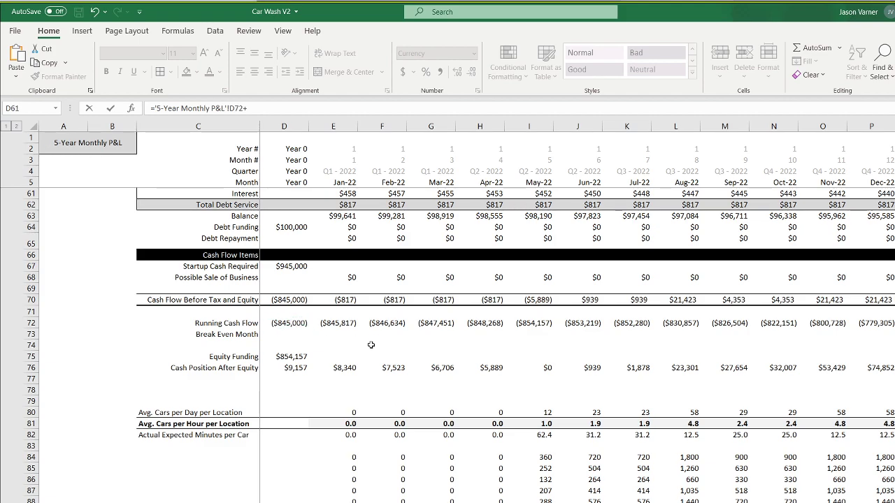
click(289, 355)
key(Return)
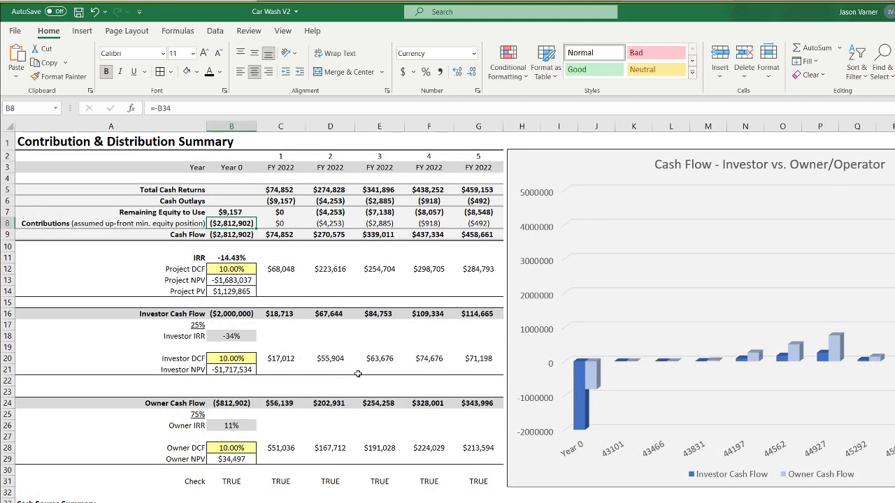
click(229, 213)
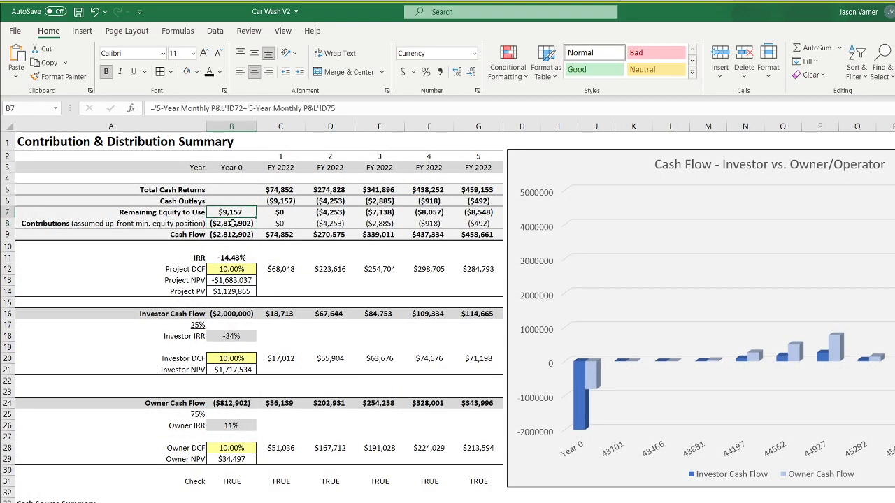
Set Year 0 Contributions in B8 to the sum of Investment Funding (C25) and Remaining Owner Funding Required (C29) from Startup Costs.
click(232, 223)
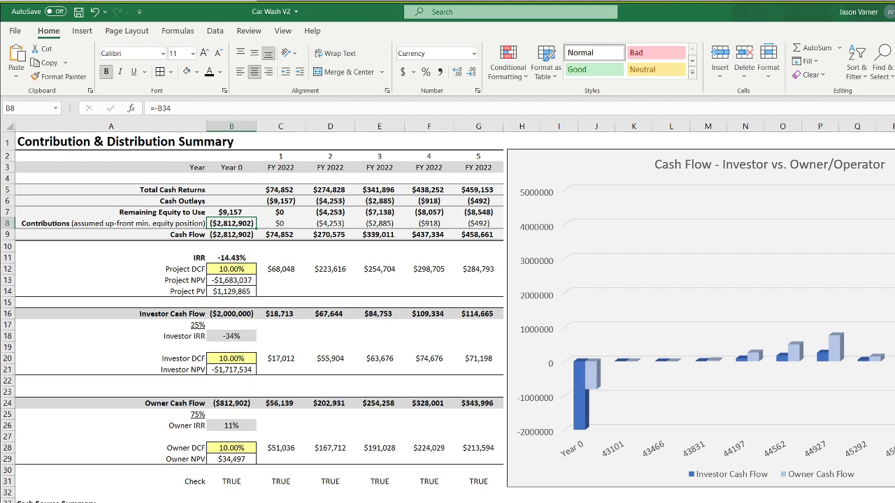
text(=-)
key(BackSpace)
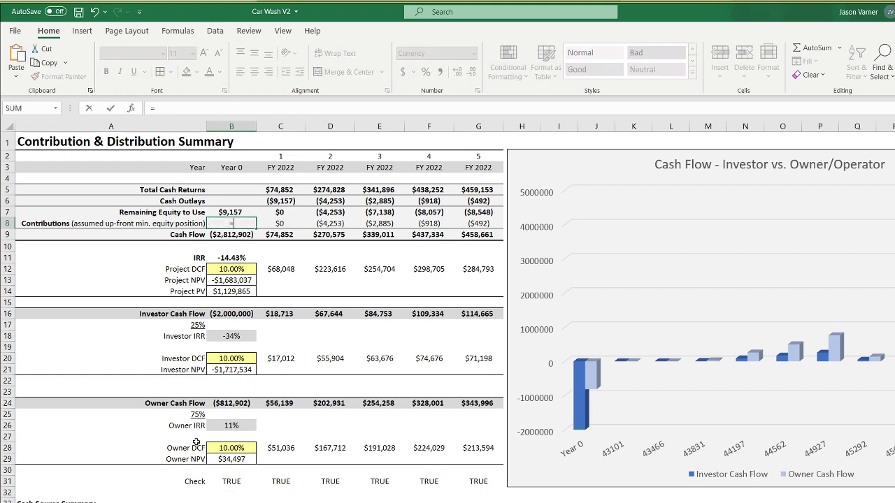
click(77, 502)
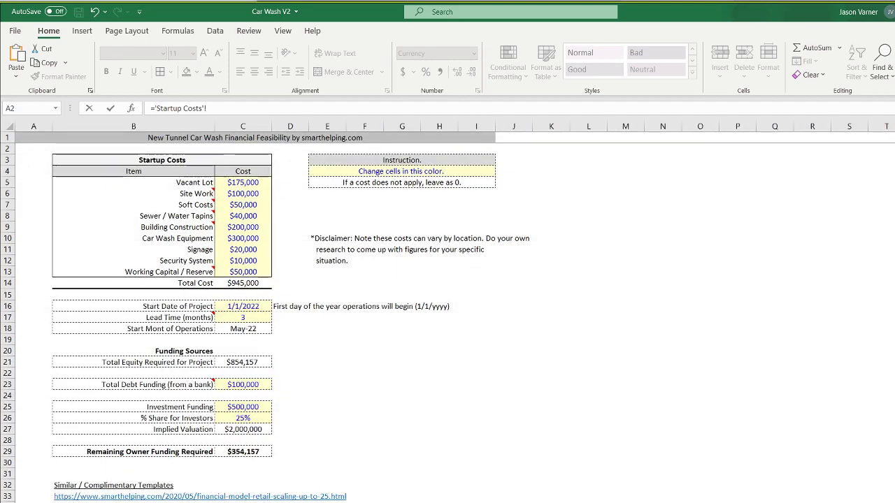
click(250, 408)
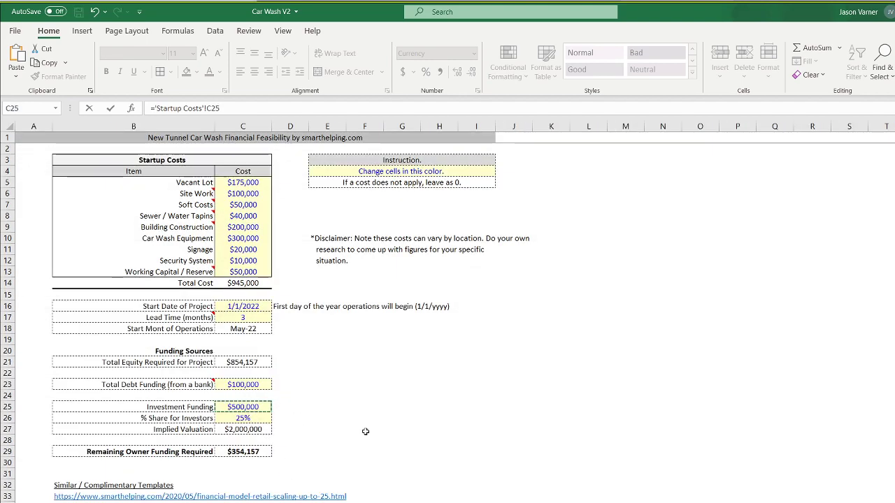
text(+)
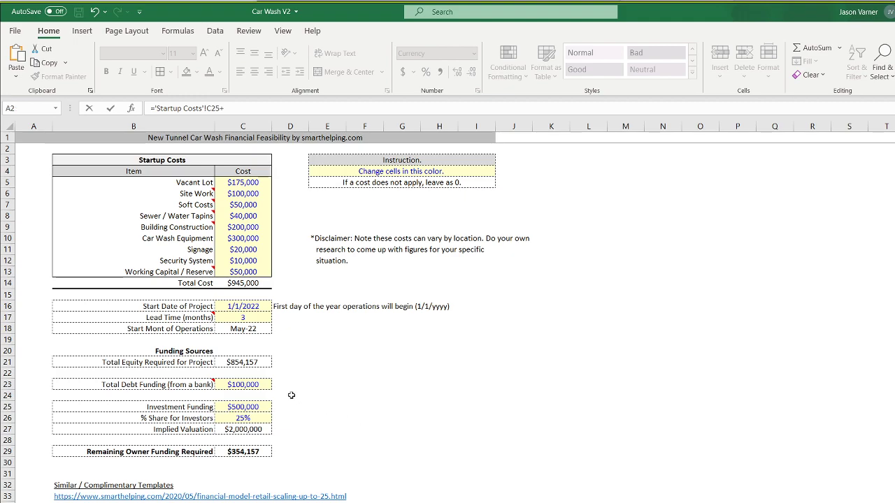
click(249, 452)
key(Return)
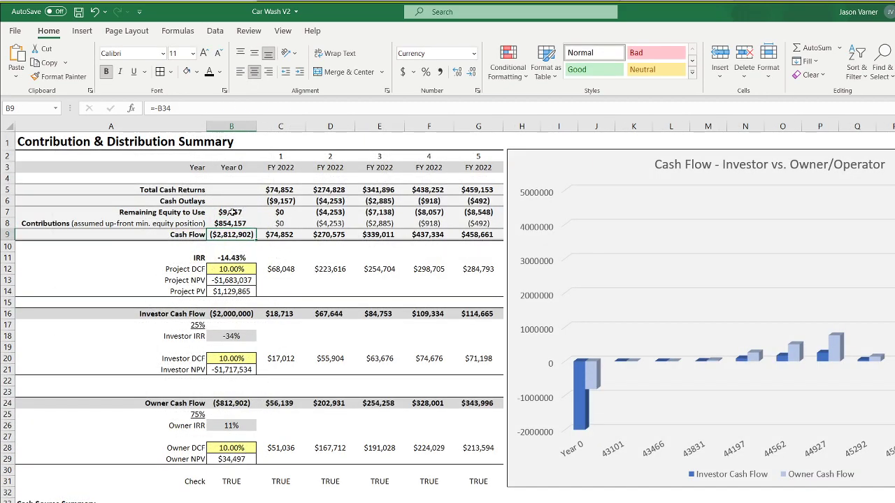
Check the Year 0 Cash Flow reference in B9 and link its source cell B34 to 'Startup Costs'!C21.
double_click(230, 234)
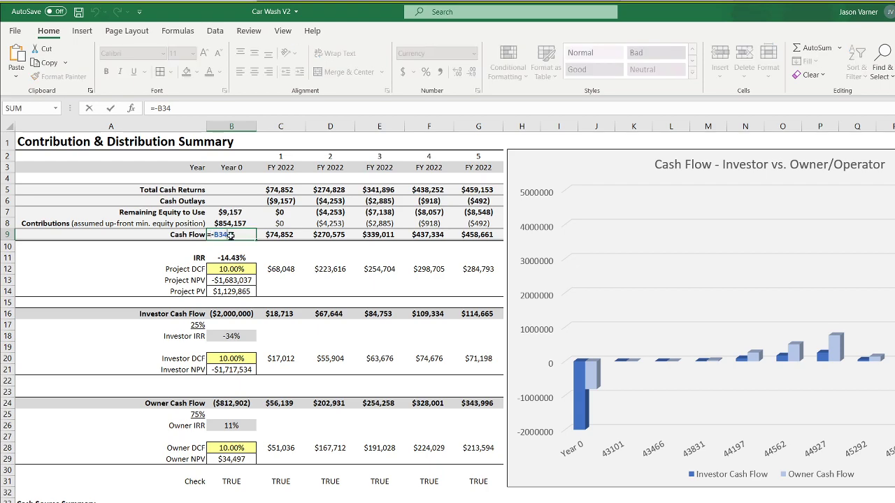
key(Return)
click(232, 502)
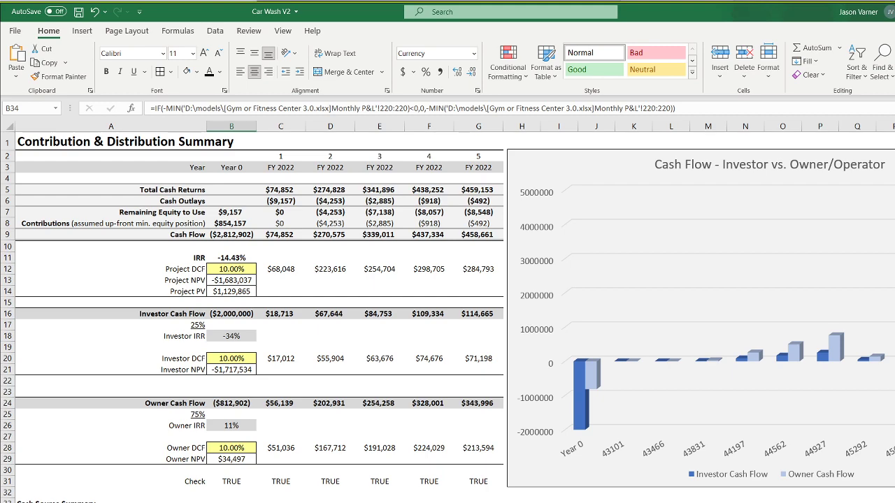
text(=)
click(77, 502)
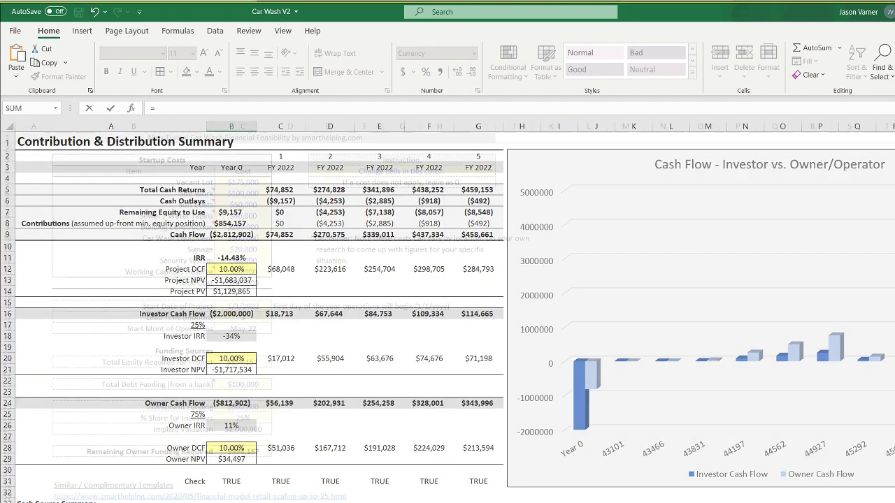
click(242, 362)
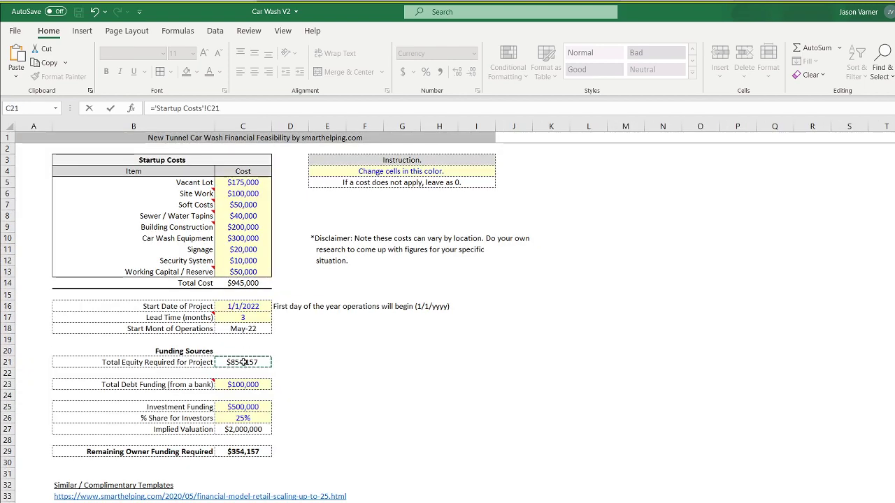
key(Return)
Check the Total Equity Required formula in Startup Costs C21, save the workbook, and return to the Contribution & Distribution Summary.
click(76, 502)
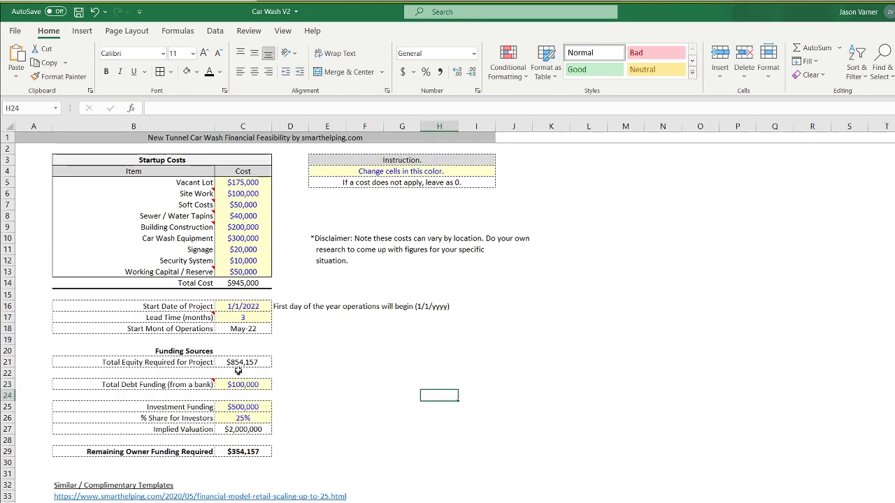
click(236, 362)
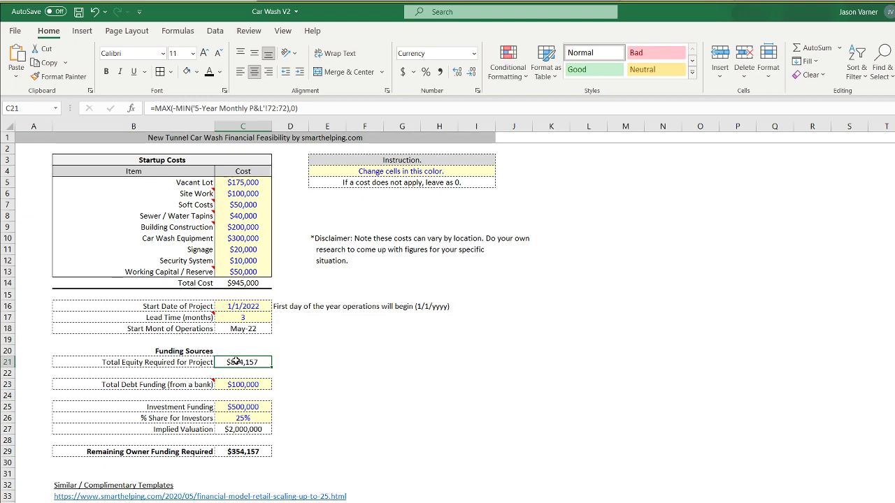
click(78, 12)
key(ctrl+Page_Down)
key(ctrl+Page_Down)
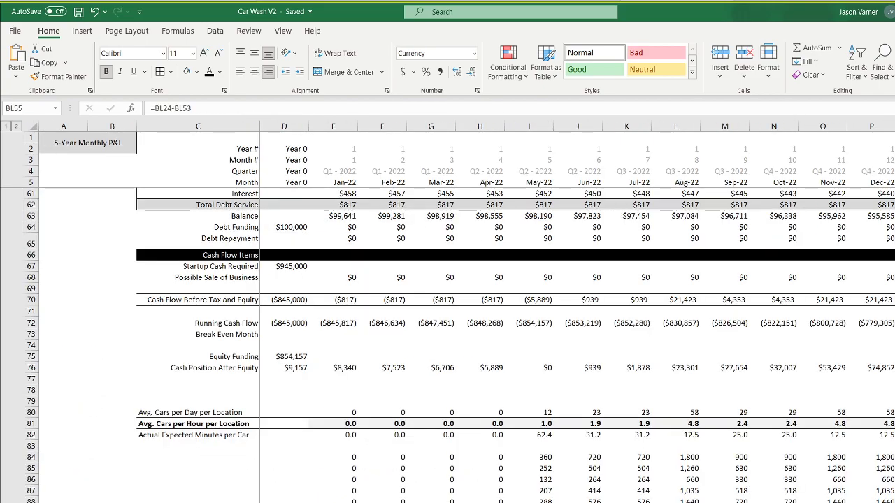
key(ctrl+Page_Down)
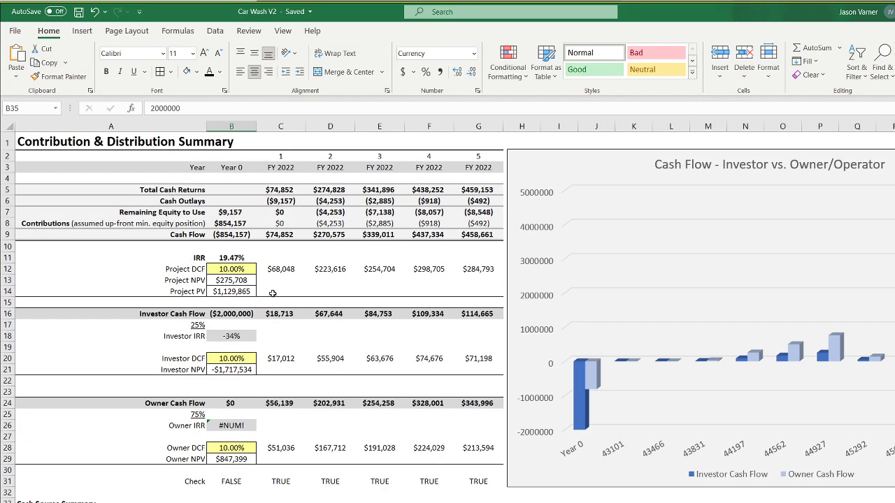
Examine the formulas for Year 0 Cash Flow, Contributions, Remaining Equity to Use and Cash Outlays across the years.
click(239, 234)
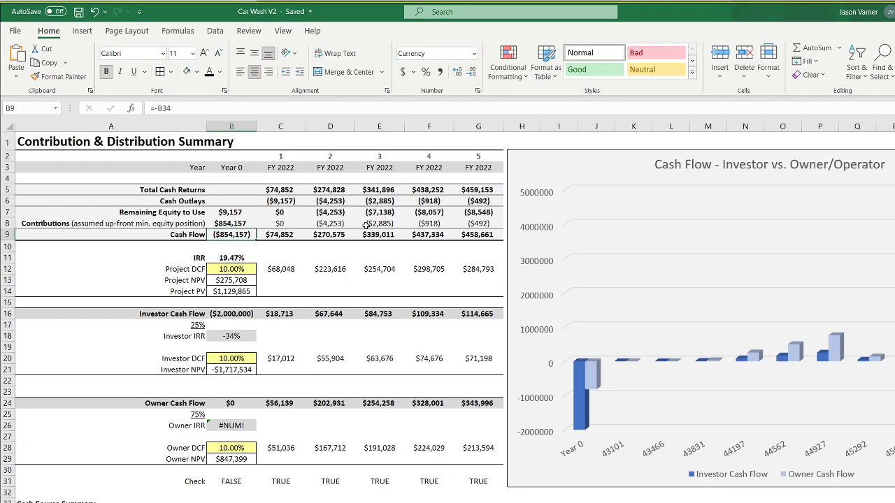
click(478, 223)
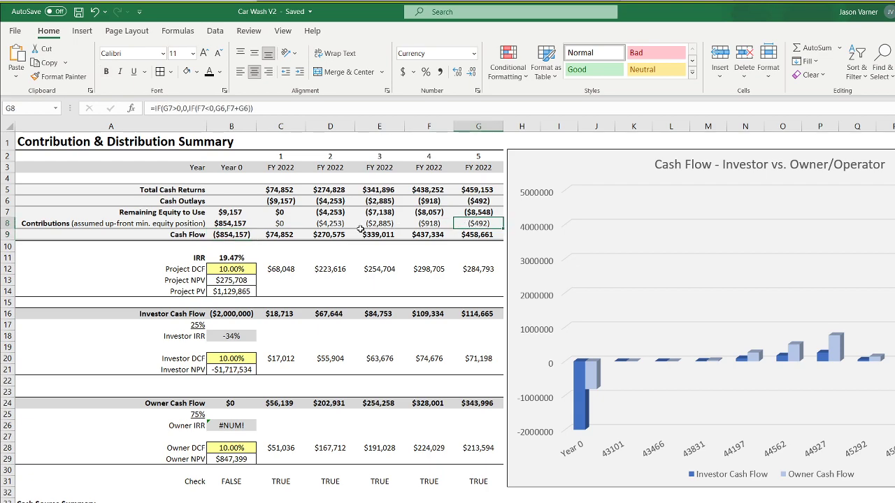
click(335, 225)
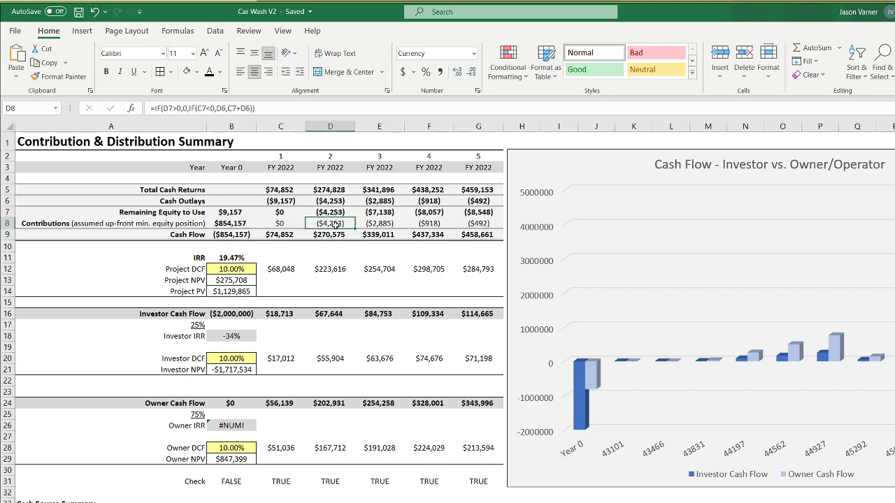
click(337, 213)
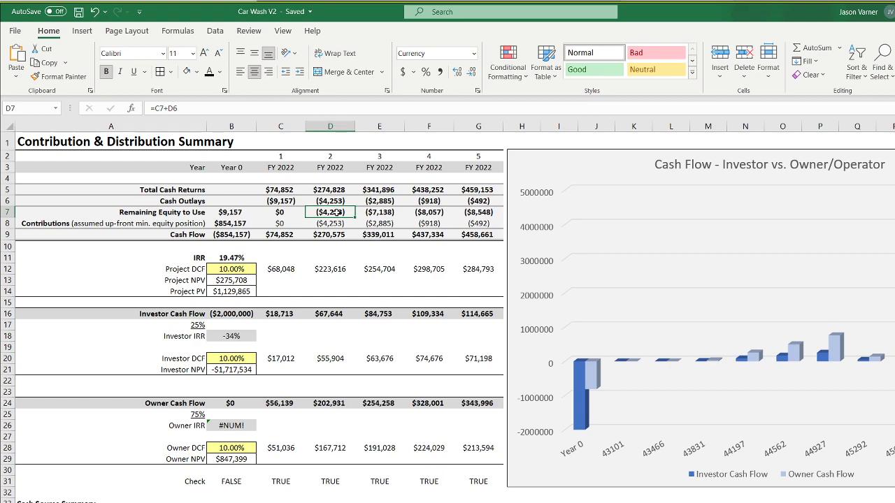
click(336, 201)
click(381, 201)
click(428, 202)
click(476, 201)
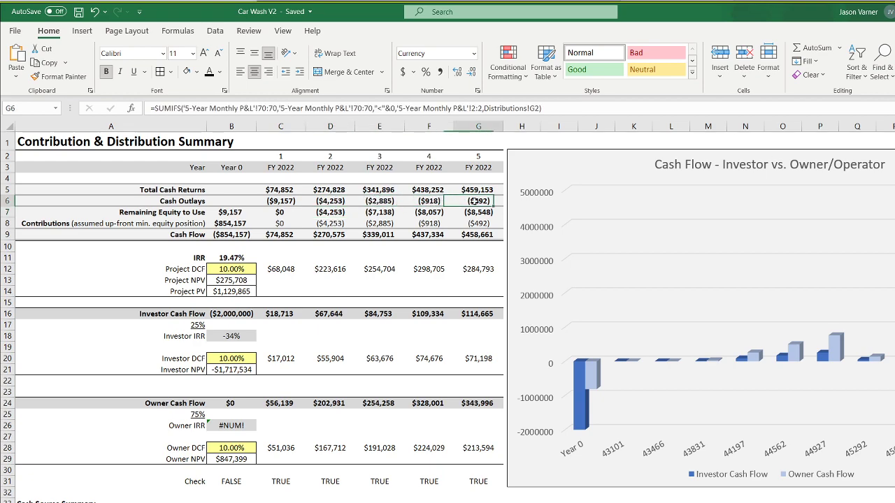
click(385, 201)
click(77, 16)
click(337, 201)
click(378, 200)
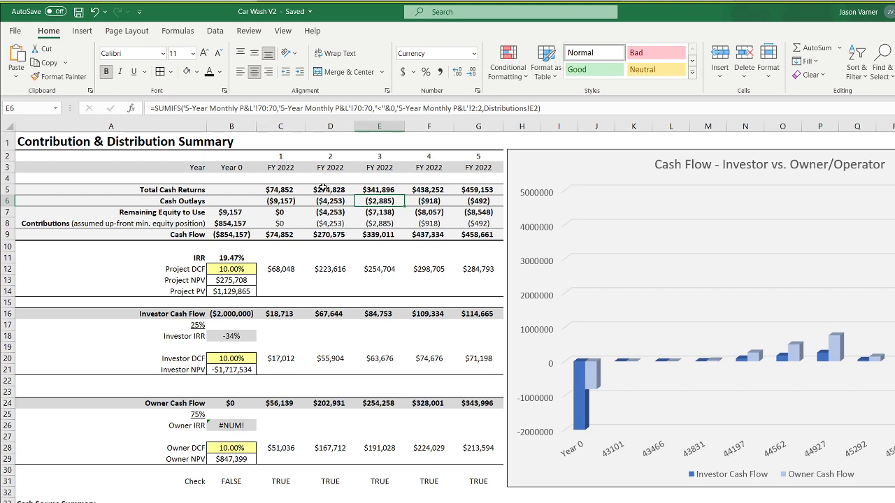
Check the Year 2 Total Cash Returns formula in D5, save the workbook, and review the Cash Flow row B9:G9.
click(332, 193)
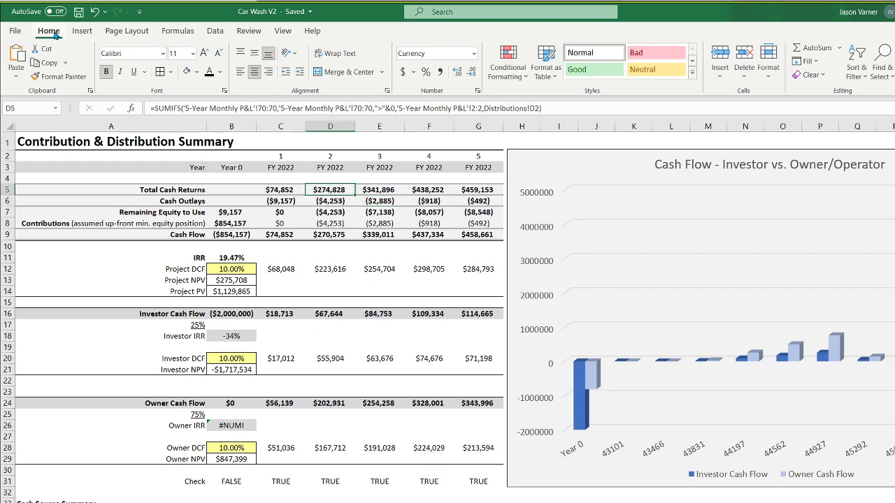
click(77, 14)
click(330, 235)
drag(478, 236, 242, 236)
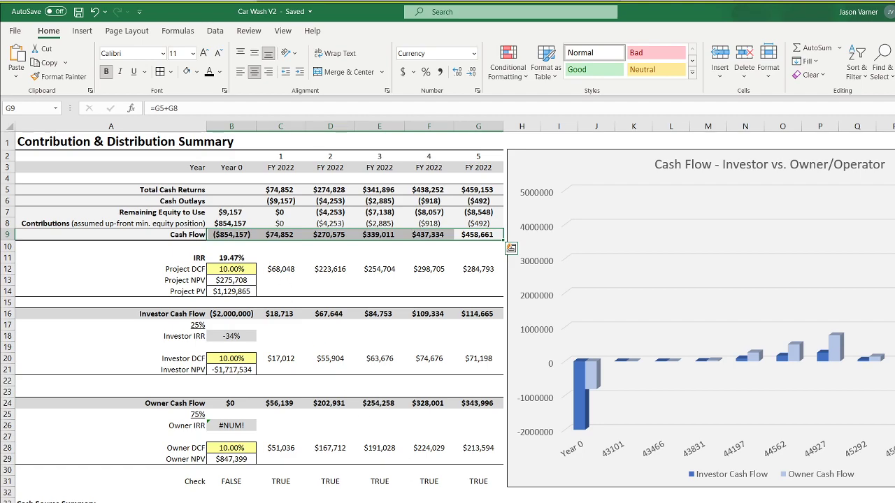
Compare the yearly Cash Flow row with Running Cash Flow and Cash Position After Equity in the 5-Year Annual P&L and 5-Year Project Summary.
key(ctrl+Page_Up)
scroll(346, 345, down, 18)
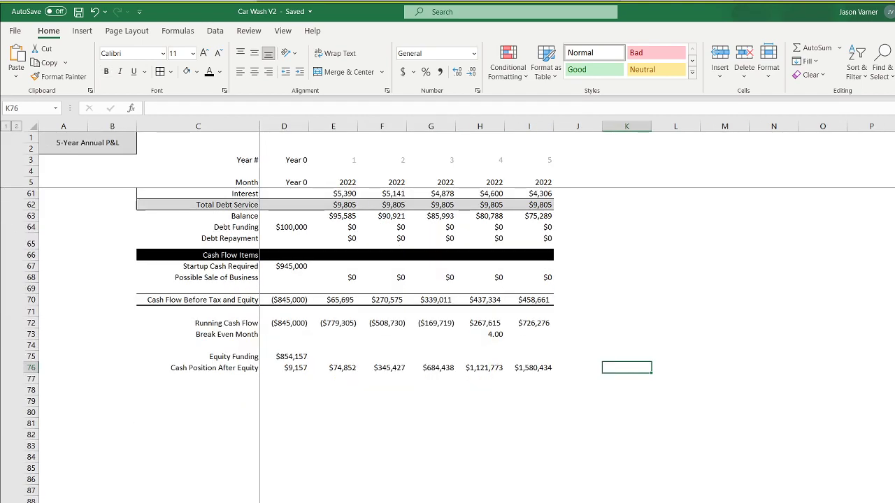
click(535, 324)
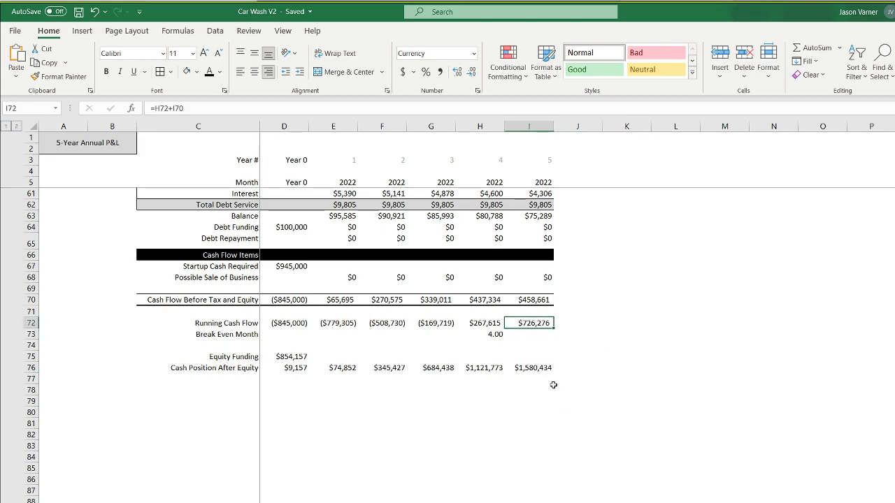
key(ctrl+Page_Up)
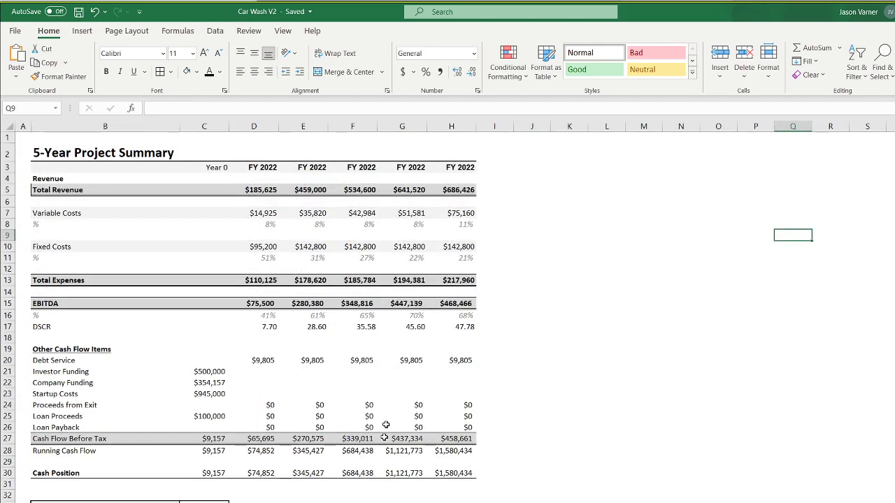
key(ctrl+Page_Up)
drag(477, 234, 282, 235)
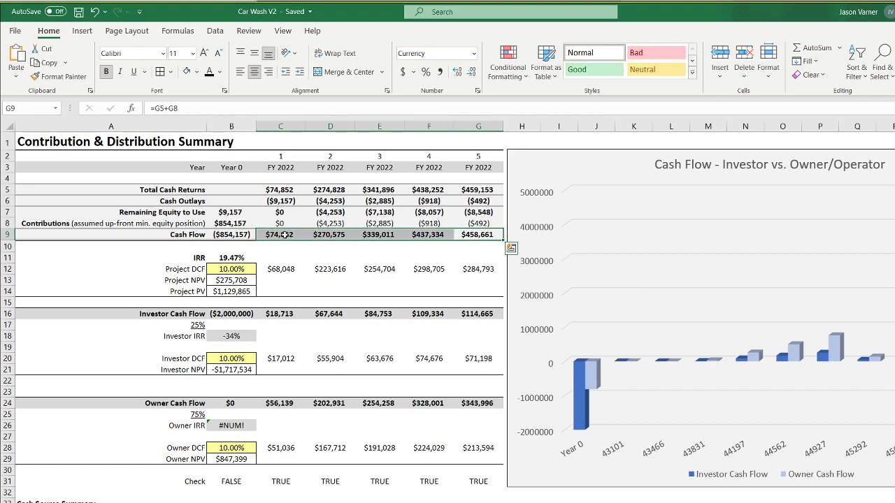
key(ctrl+Page_Down)
key(ctrl+Page_Down)
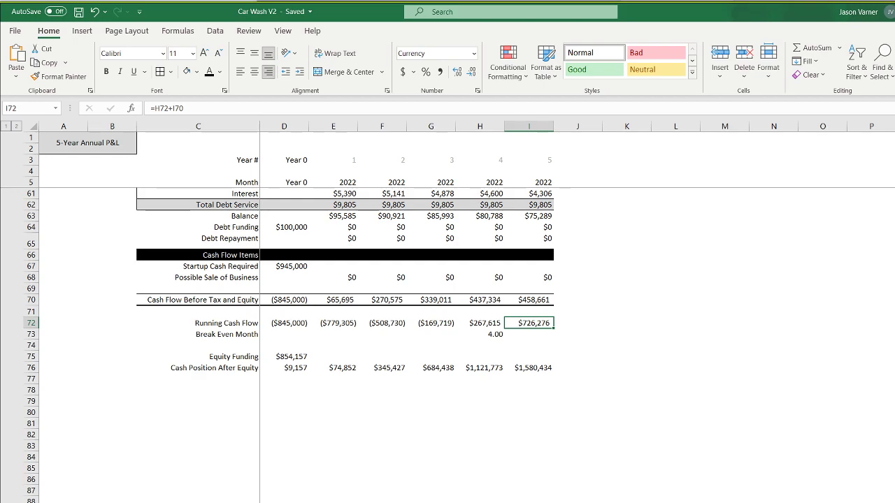
click(534, 367)
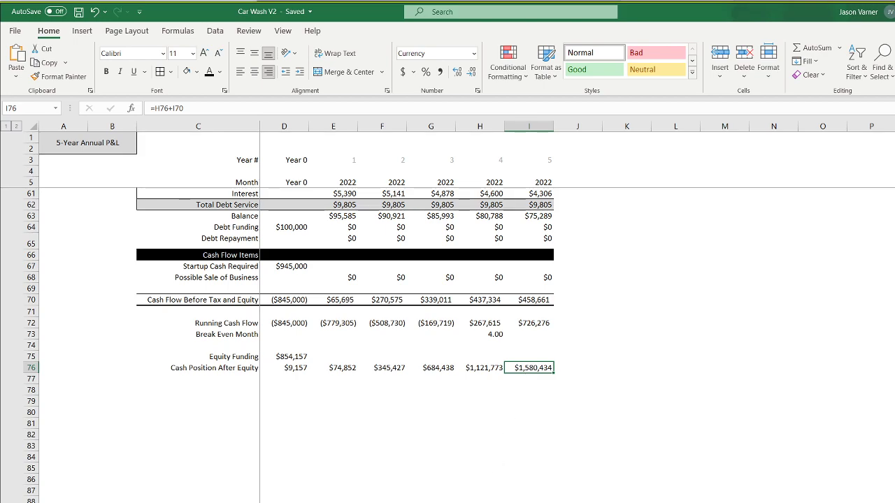
key(ctrl+Page_Down)
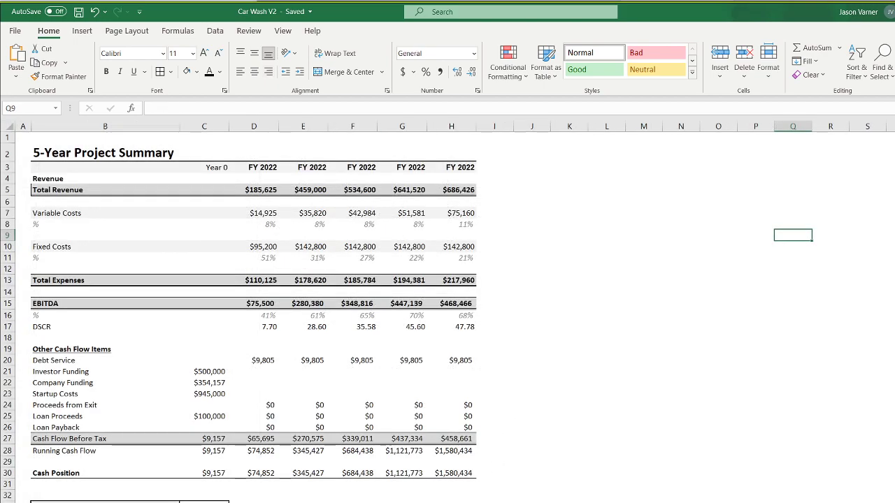
key(ctrl+Page_Down)
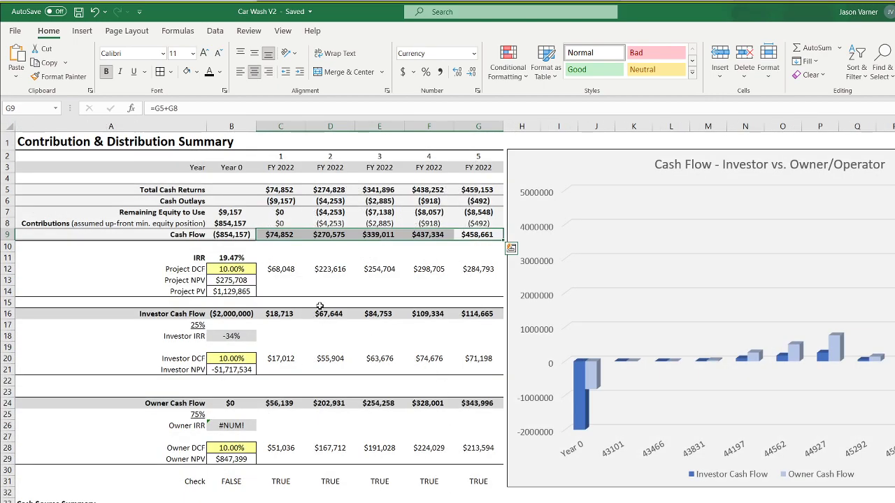
Examine the Cash Flow formulas in row 9 of the Contribution & Distribution Summary, from Year 0 through Year 5.
click(227, 237)
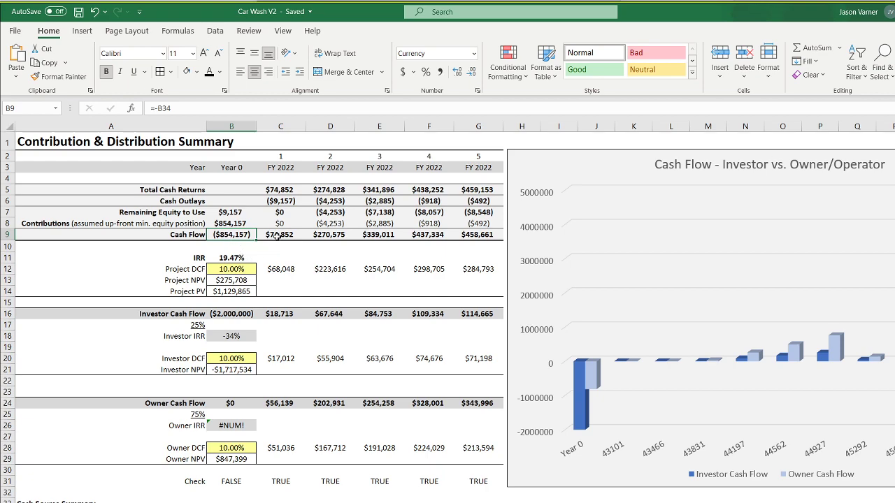
mouse_move(276, 236)
mouse_down()
mouse_move(471, 235)
mouse_move(289, 236)
mouse_up()
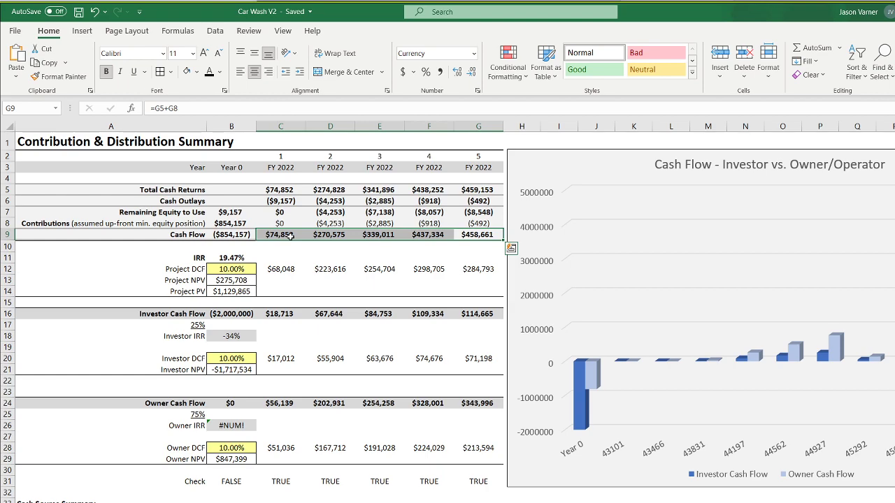
click(289, 236)
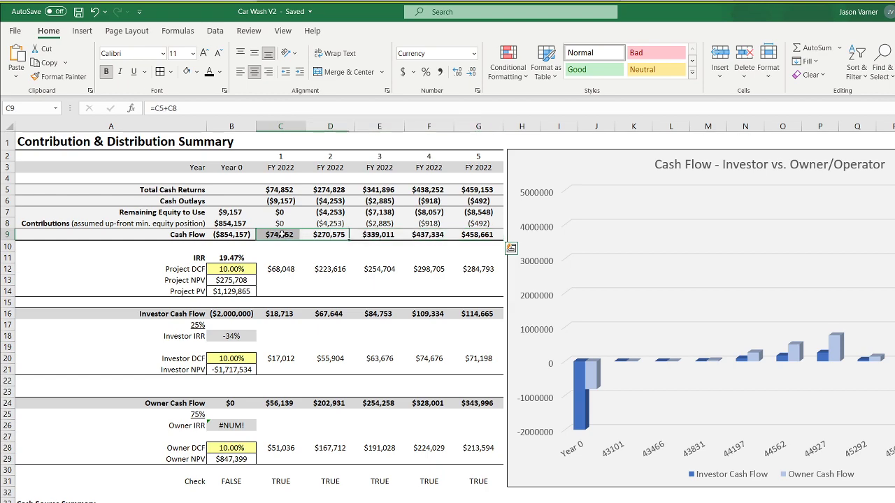
double_click(325, 234)
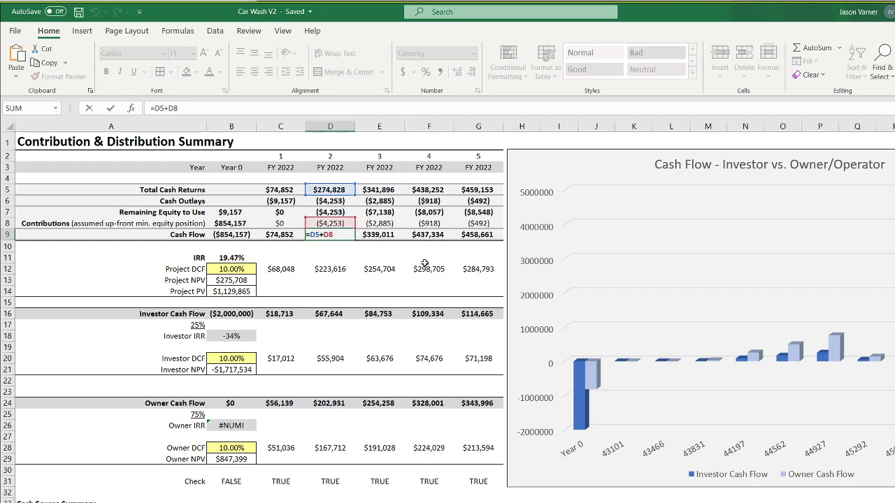
key(Return)
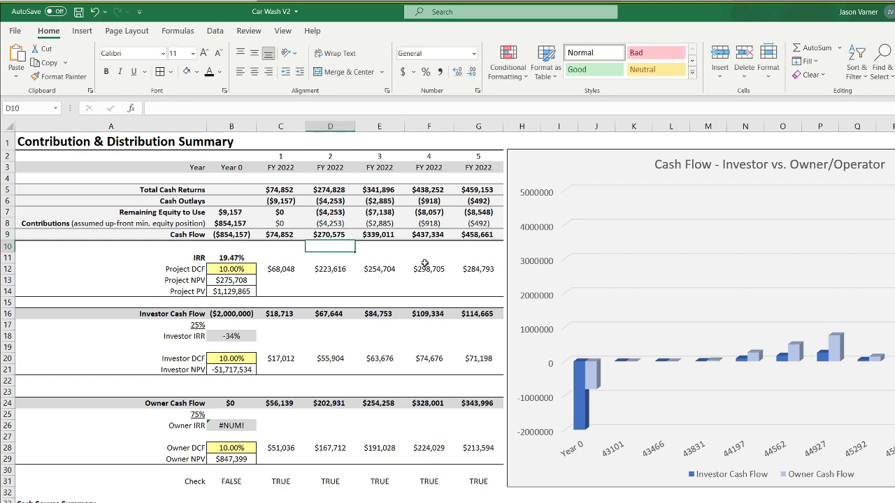
drag(484, 235, 289, 238)
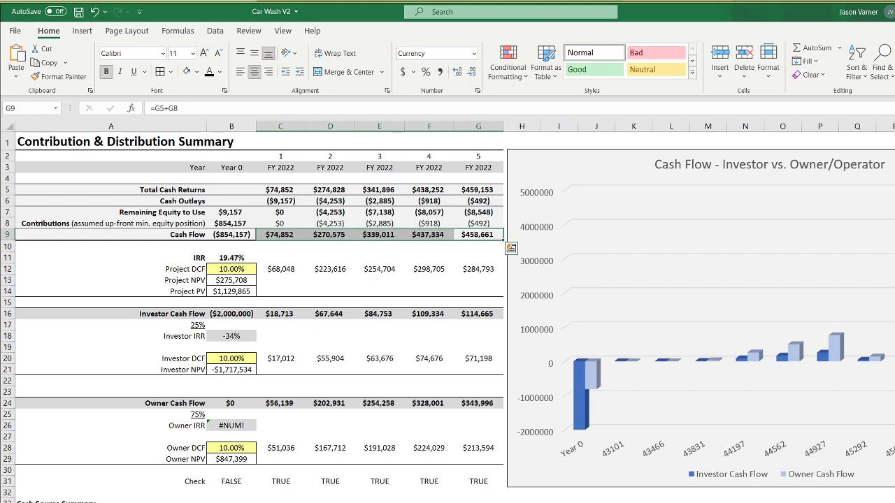
Trace the Year 0 and Year 1 Cash Position After Equity formulas in the Annual P&L back to Cash Flow Before Tax and Equity and Equity Funding.
key(ctrl+Page_Up)
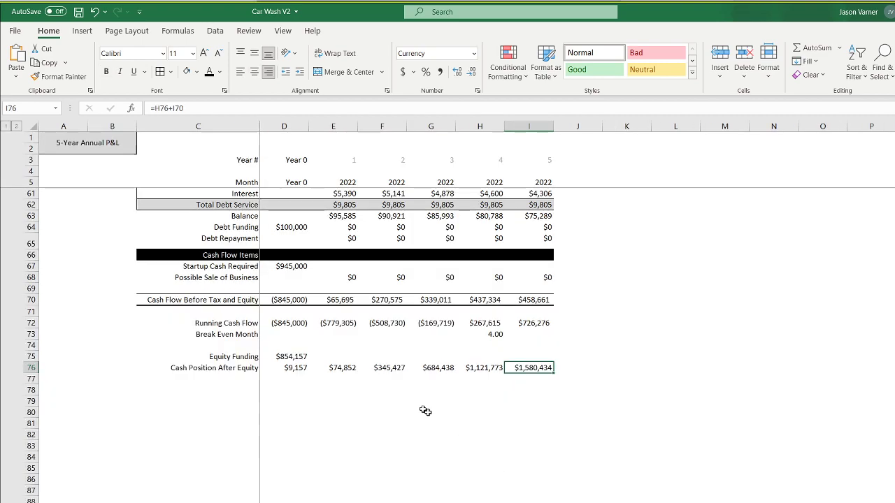
click(295, 369)
double_click(295, 369)
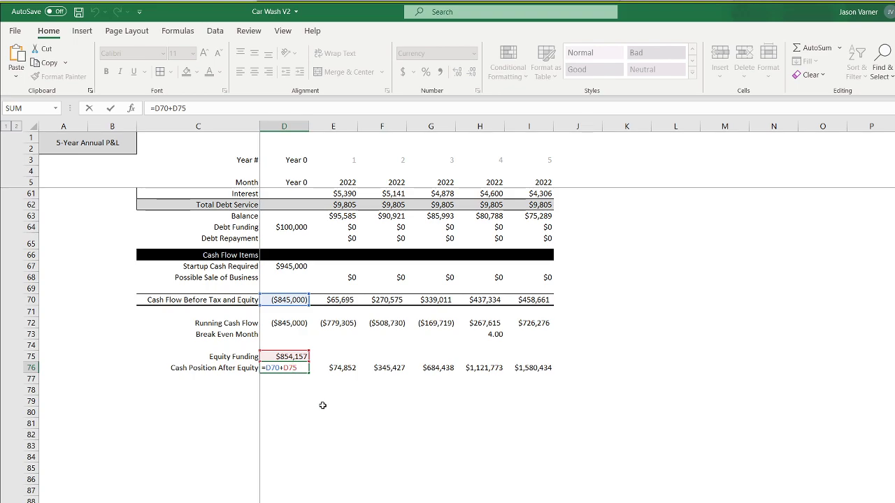
key(Return)
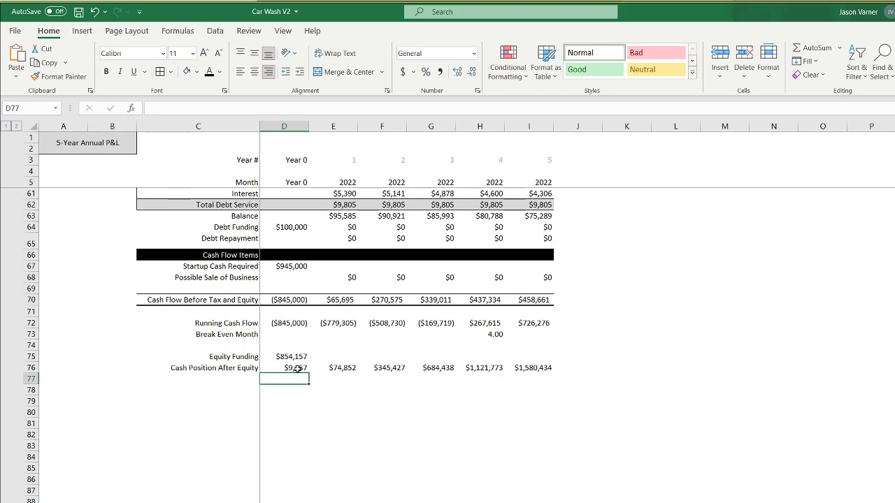
click(290, 300)
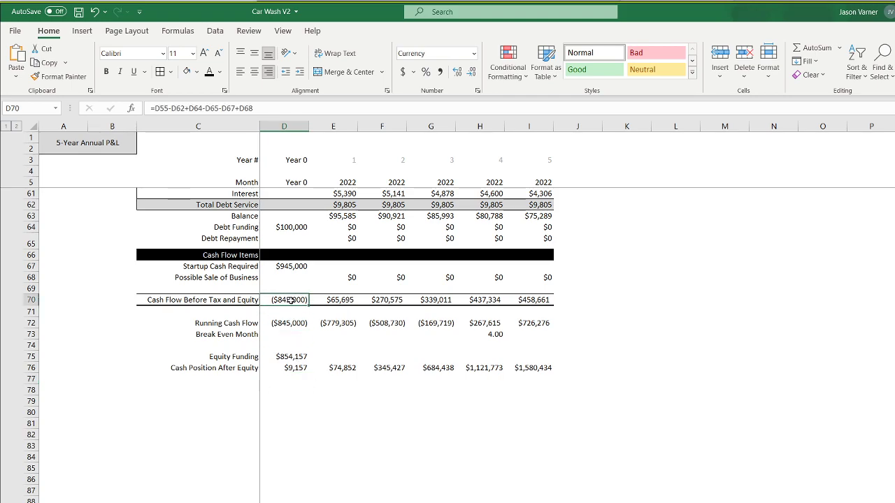
click(293, 357)
click(293, 300)
click(292, 369)
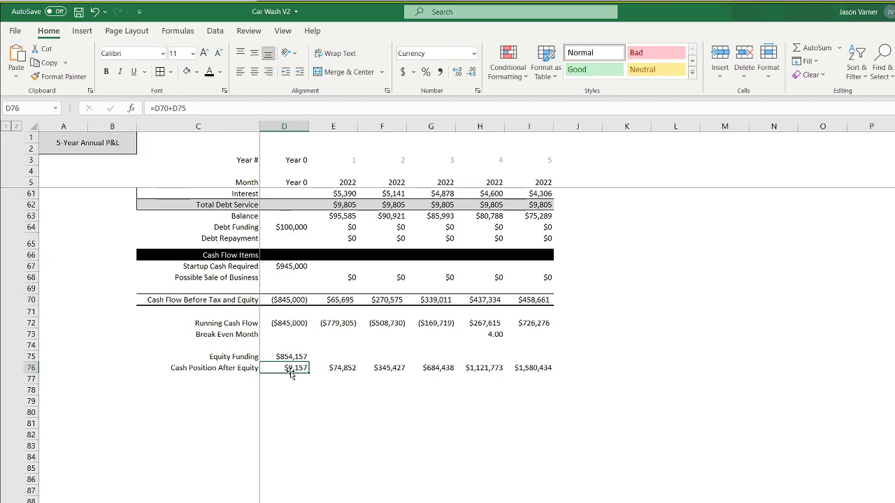
double_click(344, 369)
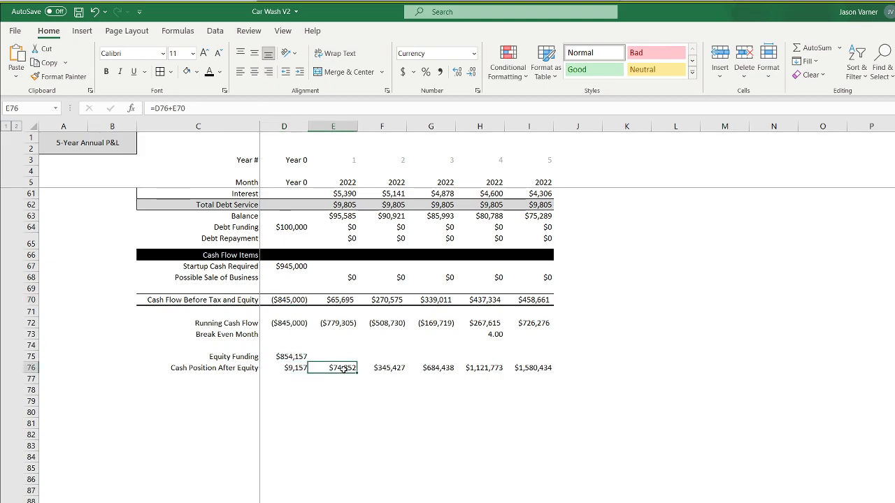
key(Escape)
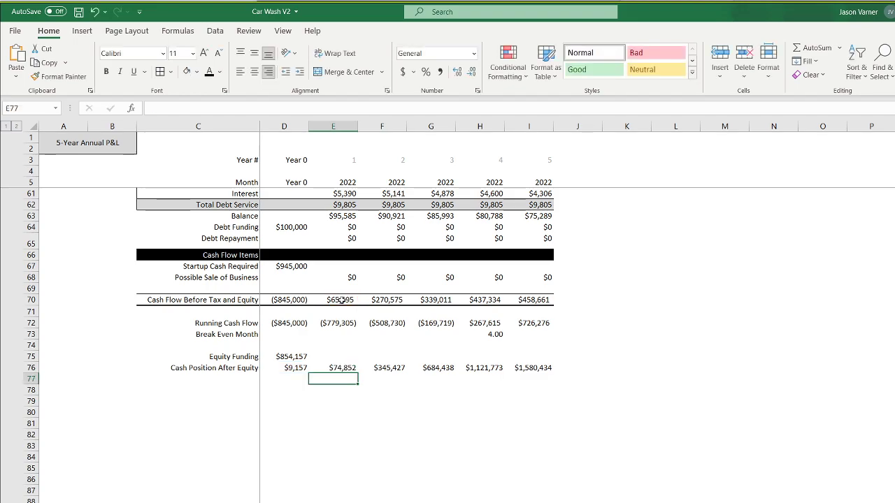
Check the yearly formulas for Cash Flow Before Tax and Equity (row 70) and Cash Position After Equity (row 76), and save the workbook.
click(340, 300)
click(384, 299)
click(431, 300)
click(475, 299)
click(525, 300)
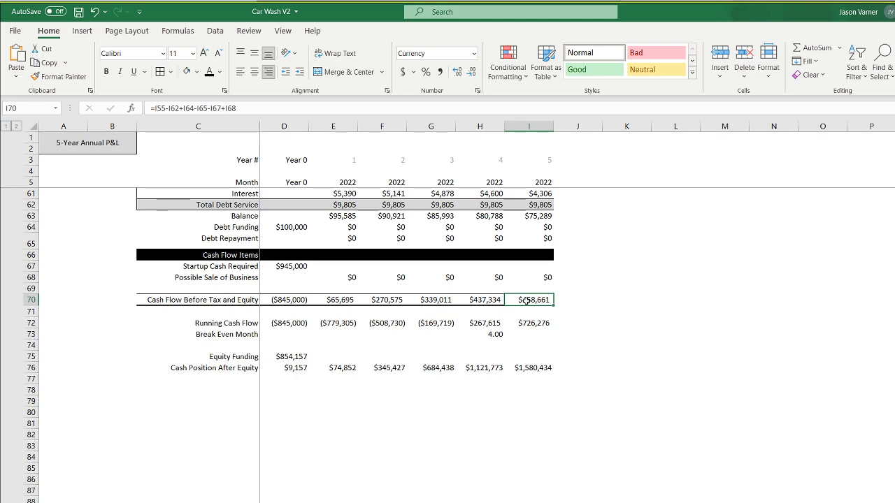
click(532, 367)
click(480, 369)
click(434, 370)
click(388, 370)
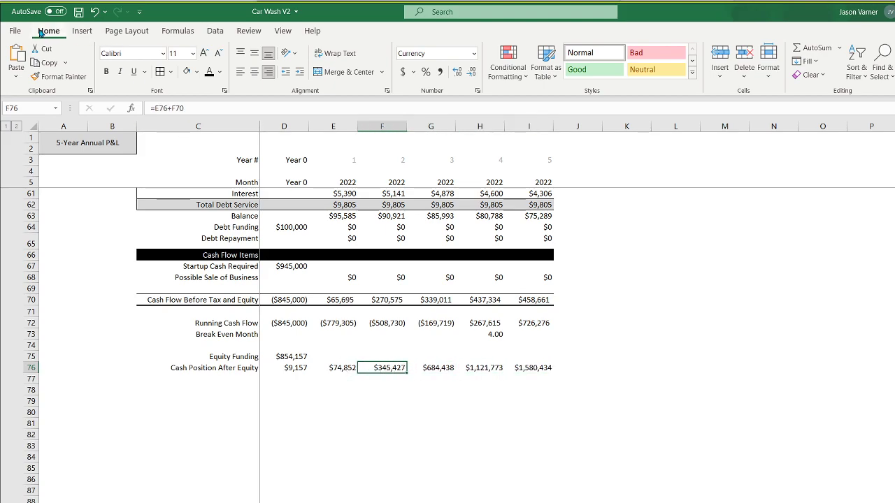
click(78, 12)
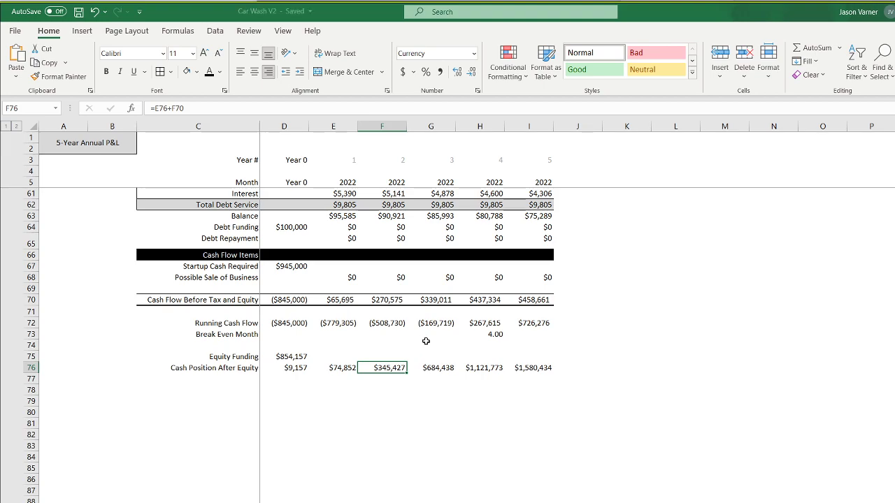
Review Cash Flow Before Tax and Equity in E70:I70 and the Year 0 cash position in D76, and return to the Contribution & Distribution Summary.
drag(337, 297, 508, 300)
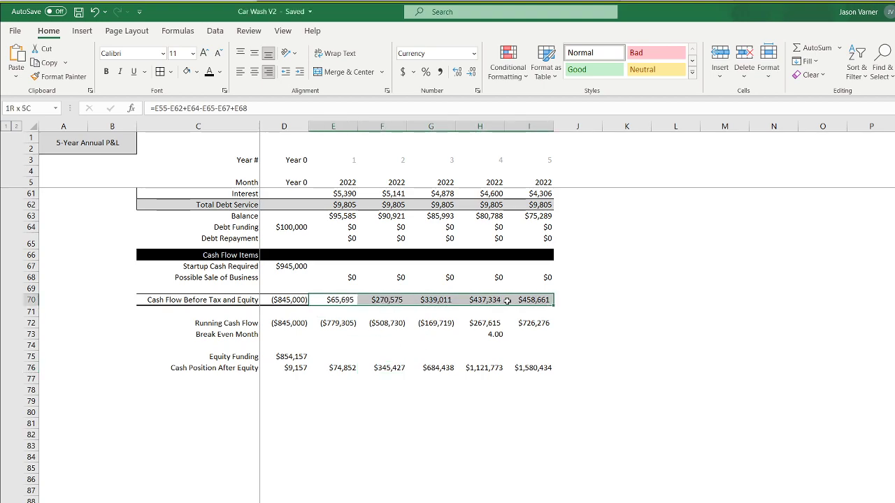
drag(534, 300, 335, 302)
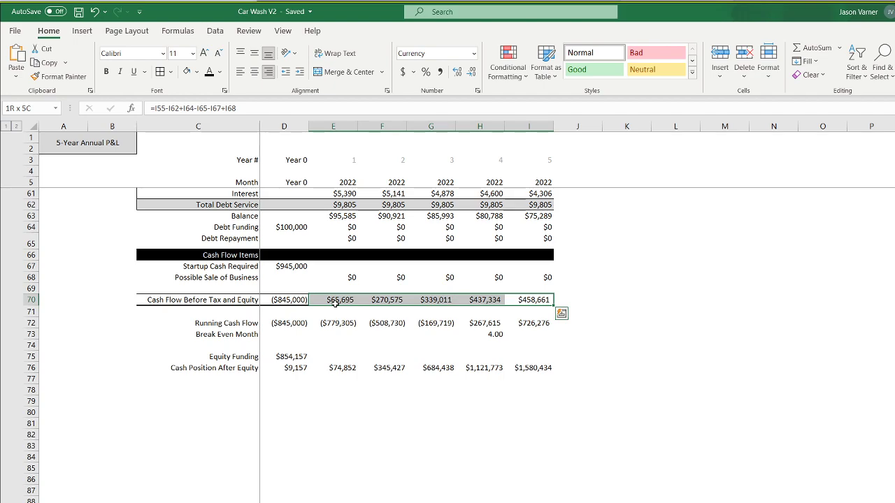
drag(335, 302, 335, 302)
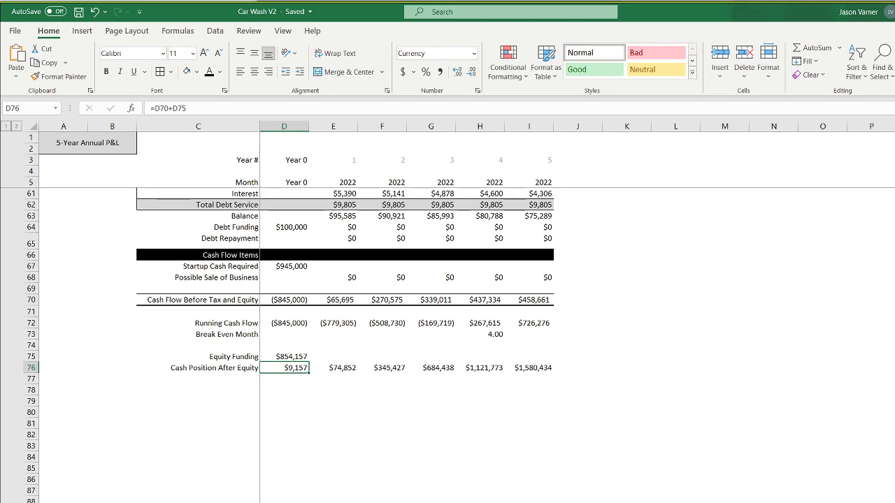
click(381, 501)
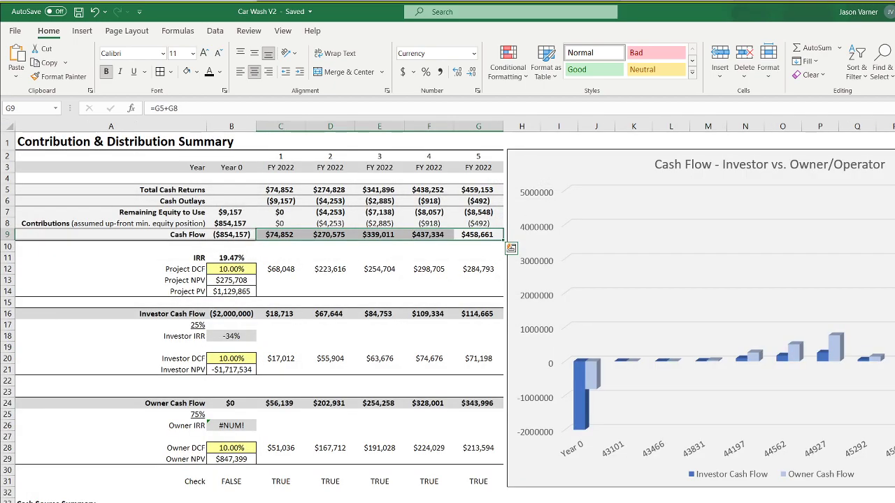
Check the Year 1 Cash Outlays, Remaining Equity to Use, Year 2 Total Cash Returns and Cash Flow formulas in the Contribution & Distribution Summary.
click(280, 201)
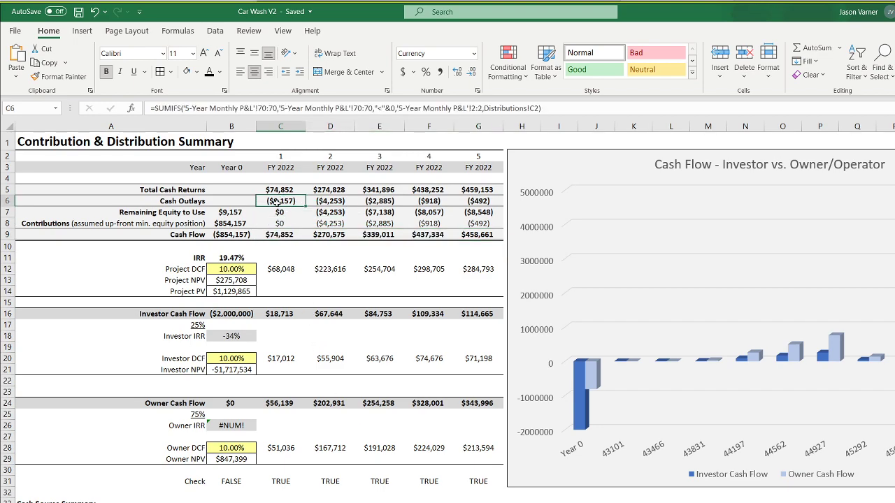
click(278, 213)
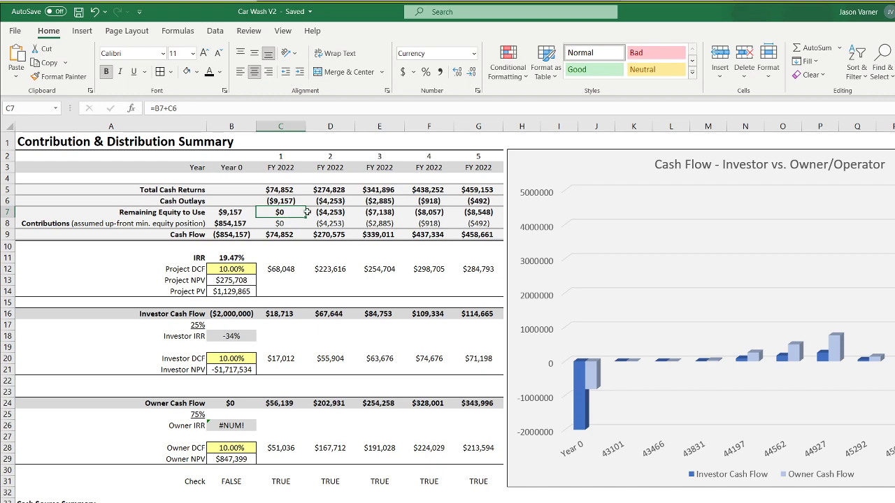
click(335, 216)
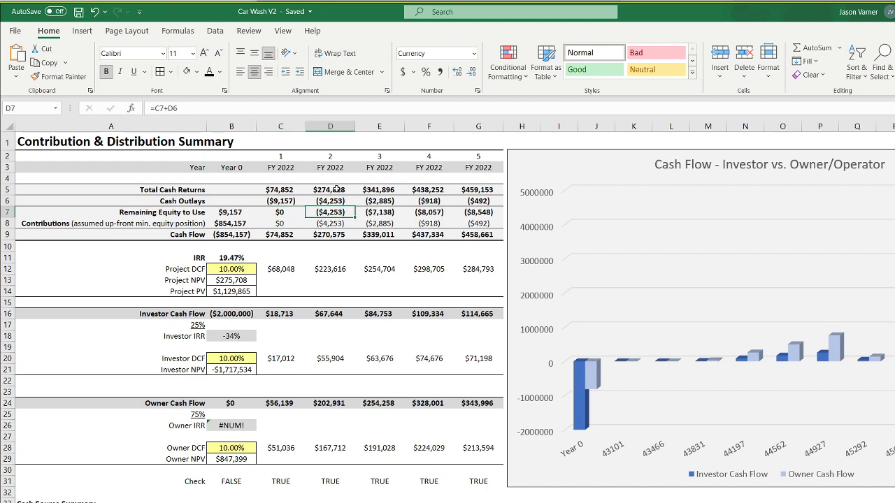
click(337, 189)
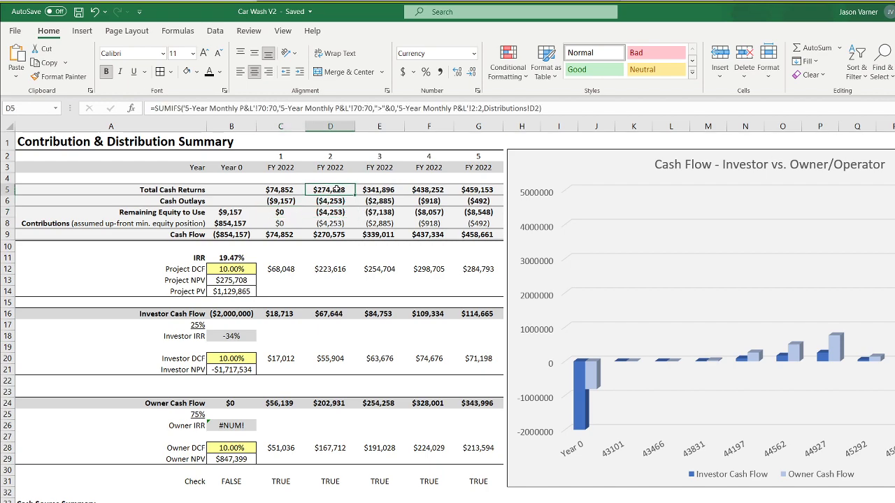
click(332, 237)
click(380, 237)
click(475, 235)
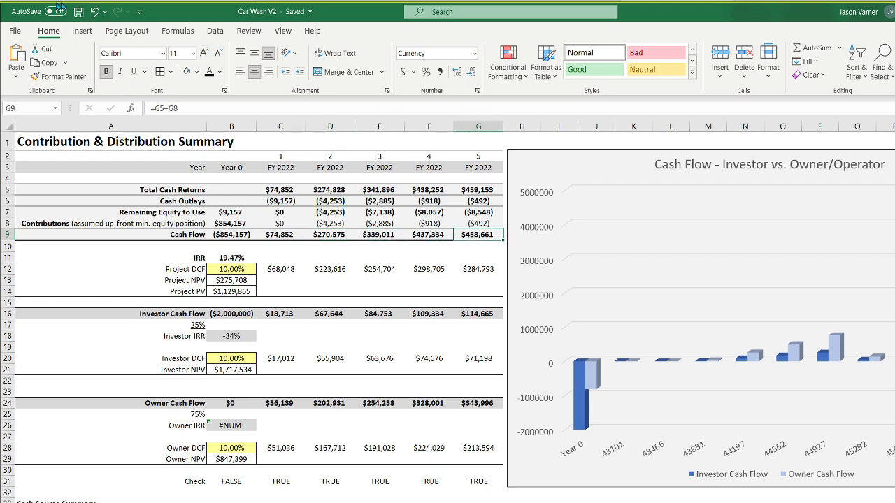
Check the project IRR, Year 2 Project DCF and investor share percentage formulas in the Contribution & Distribution Summary.
click(235, 258)
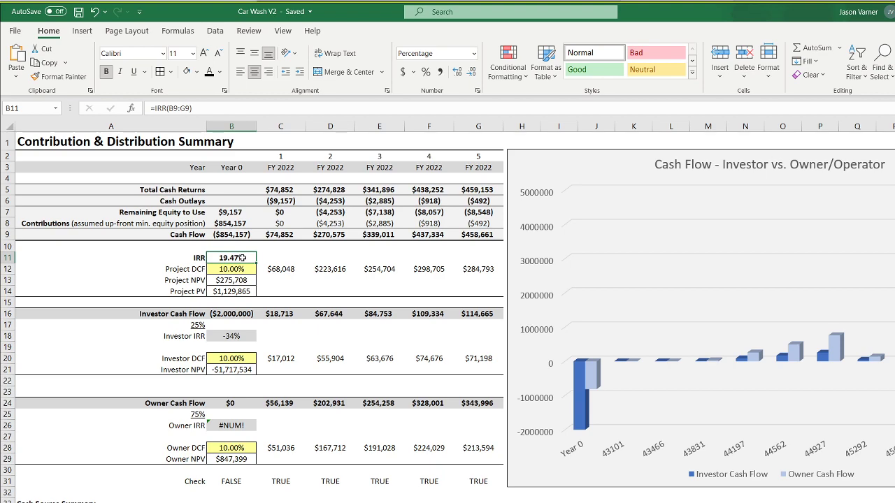
click(328, 269)
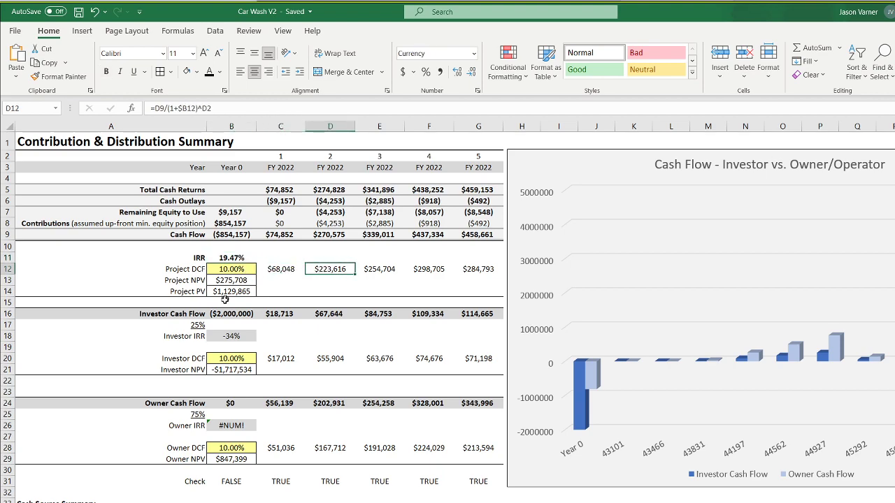
click(197, 324)
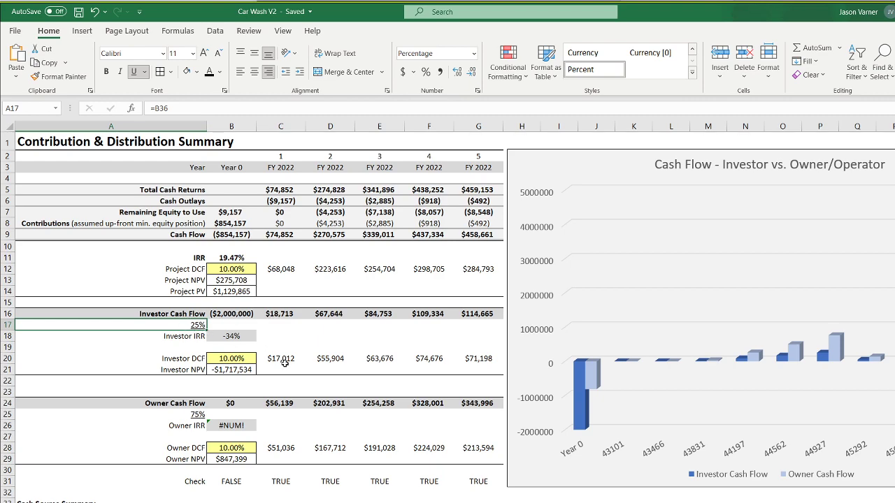
click(228, 331)
click(198, 325)
double_click(194, 326)
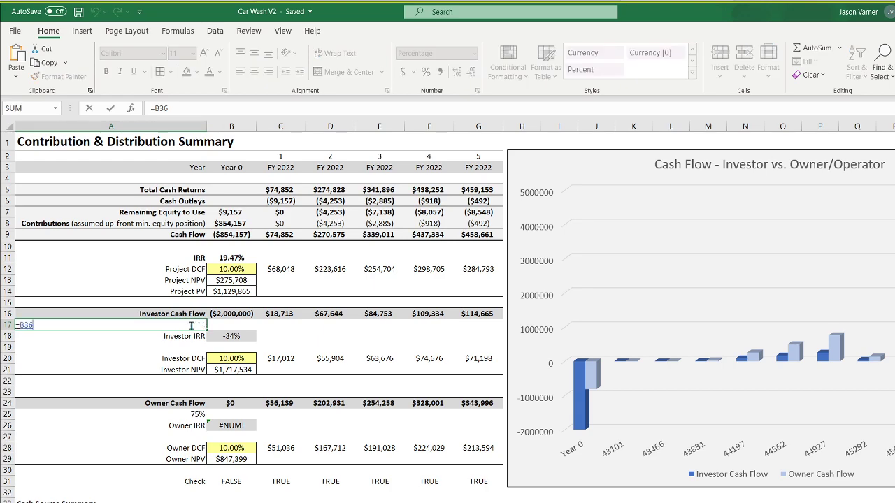
click(194, 340)
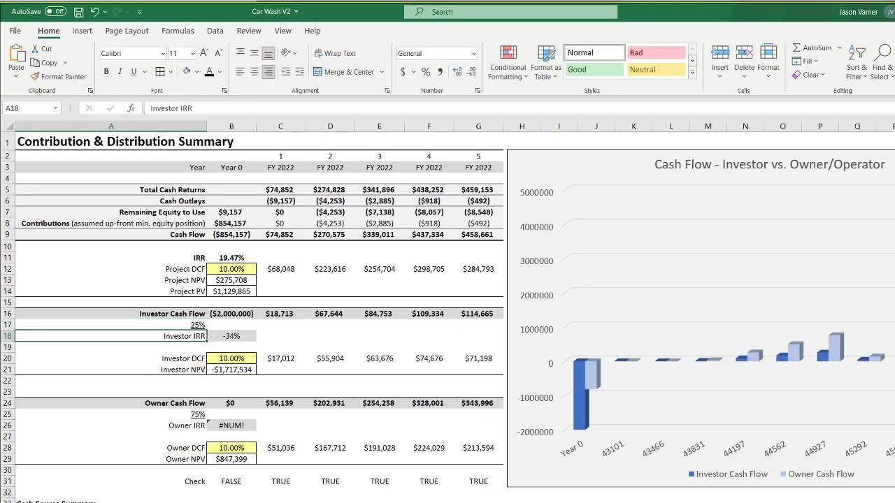
Link the investor share in B36 to % Share for Investors in cell C26 of the Startup Costs sheet.
click(232, 502)
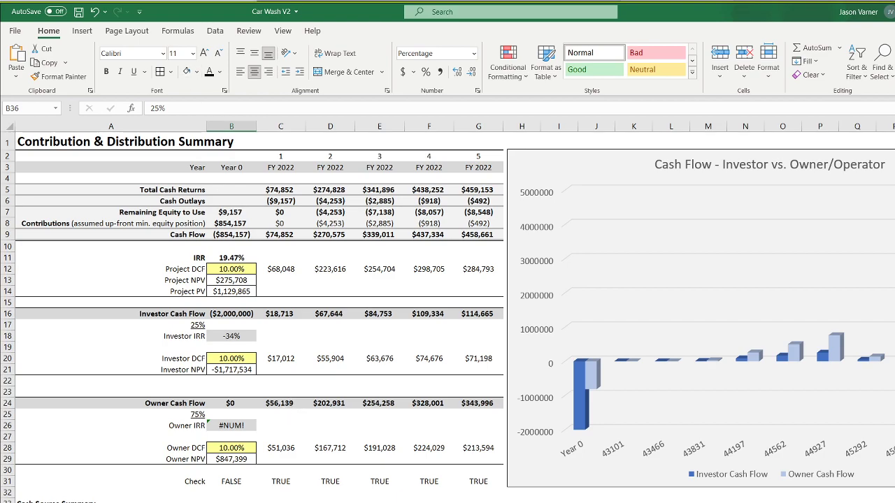
text(=)
key(ctrl+Page_Up)
key(ctrl+Page_Up)
key(ctrl+Page_Up)
click(253, 419)
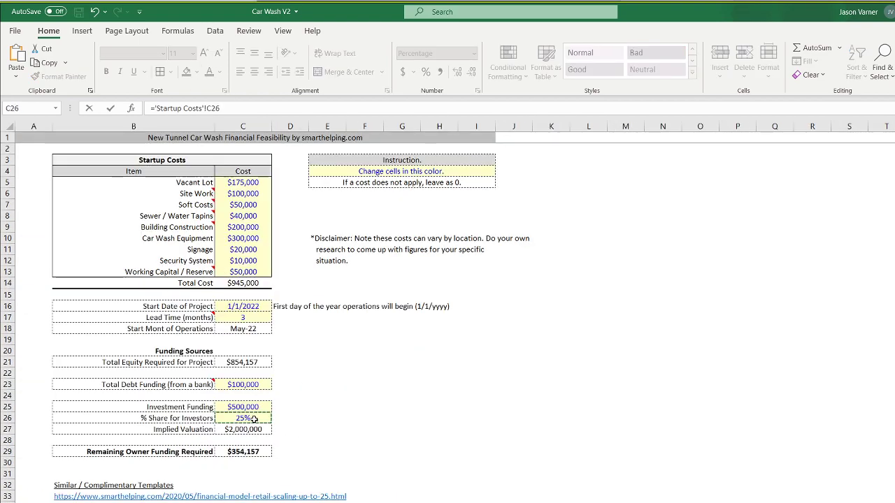
key(Return)
Link the investor contribution amount in B35 to Investment Funding in cell C25 of the Startup Costs sheet.
key(Up)
key(Up)
key(Up)
key(Down)
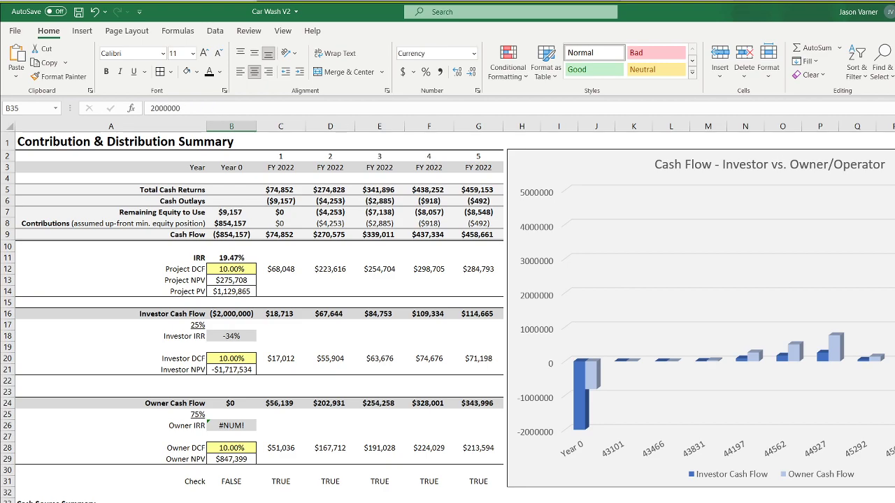
text(=)
key(ctrl+Page_Up)
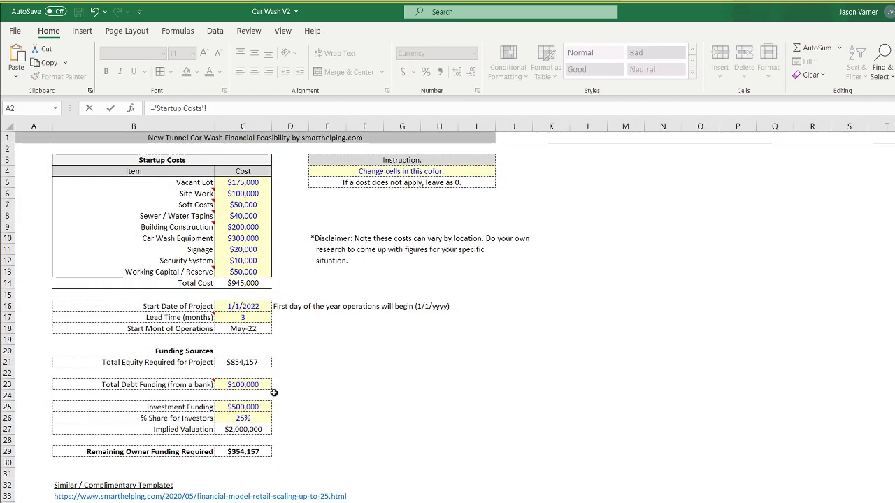
click(241, 407)
key(Return)
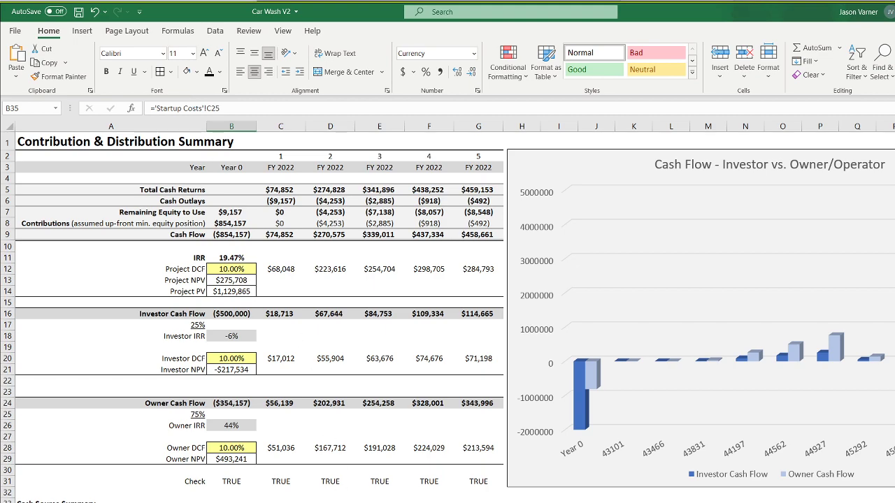
Check the owner share formula in B40 and the share percentages in A17 and A25.
click(232, 502)
key(Down)
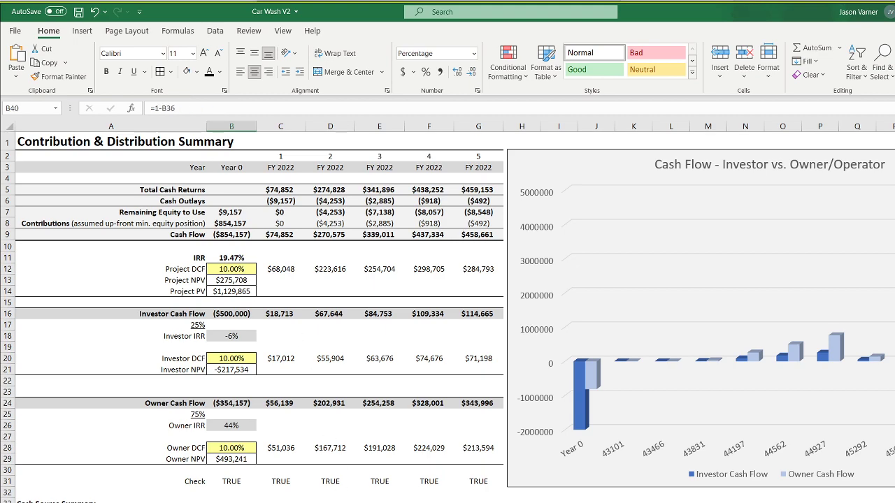
click(193, 324)
click(198, 414)
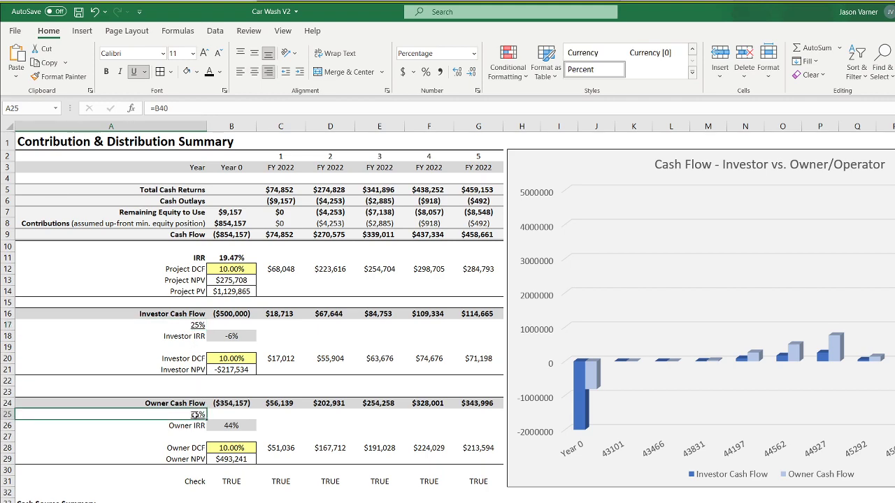
Inspect the Owner Cash Flow, Owner DCF and Owner NPV formulas and the Check row in the Contribution & Distribution Summary.
click(264, 402)
click(324, 404)
click(325, 449)
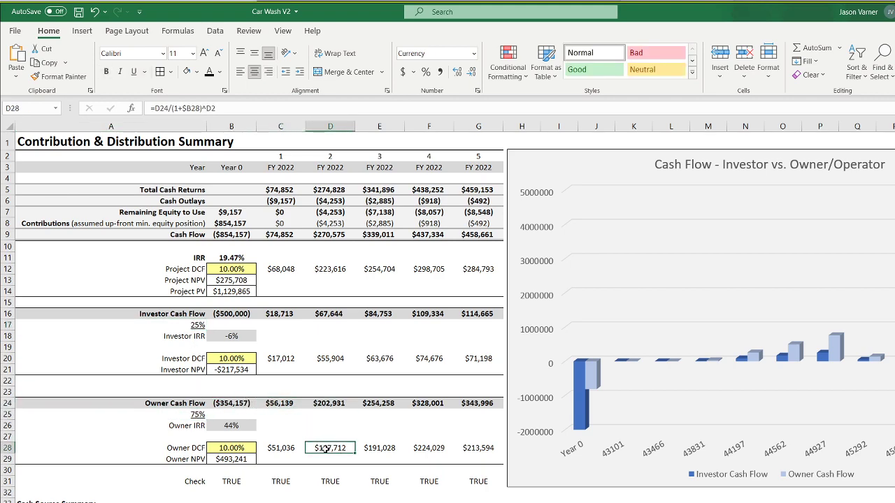
click(280, 451)
click(236, 461)
click(225, 481)
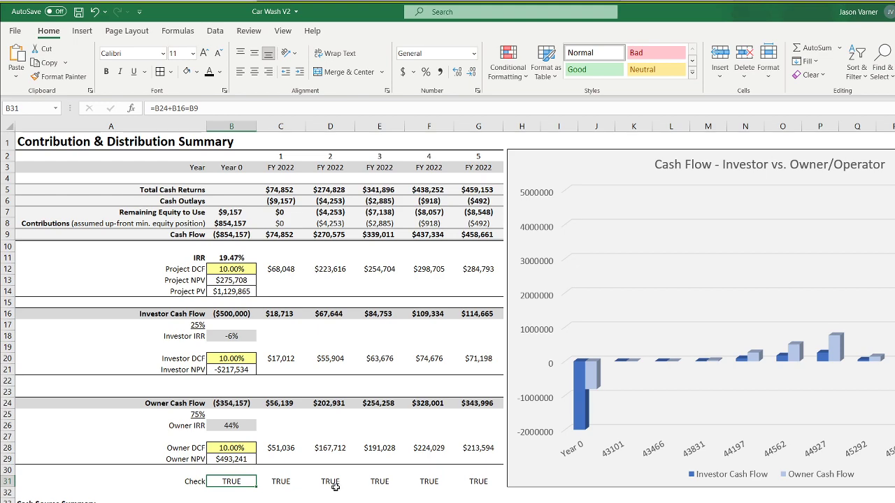
click(339, 481)
click(390, 480)
Check the later-year Owner and Investor Cash Flow, Investor DCF and Year 3 Contributions formulas, and save the workbook.
click(468, 402)
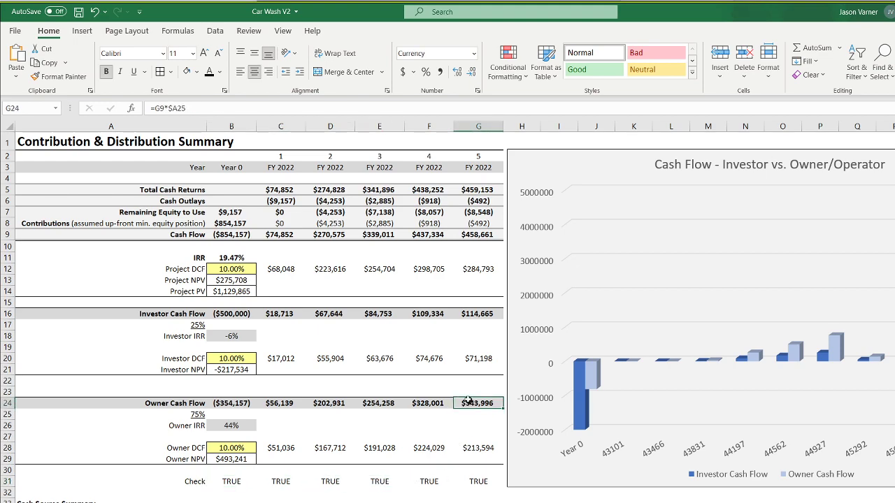
click(472, 358)
click(422, 359)
click(416, 315)
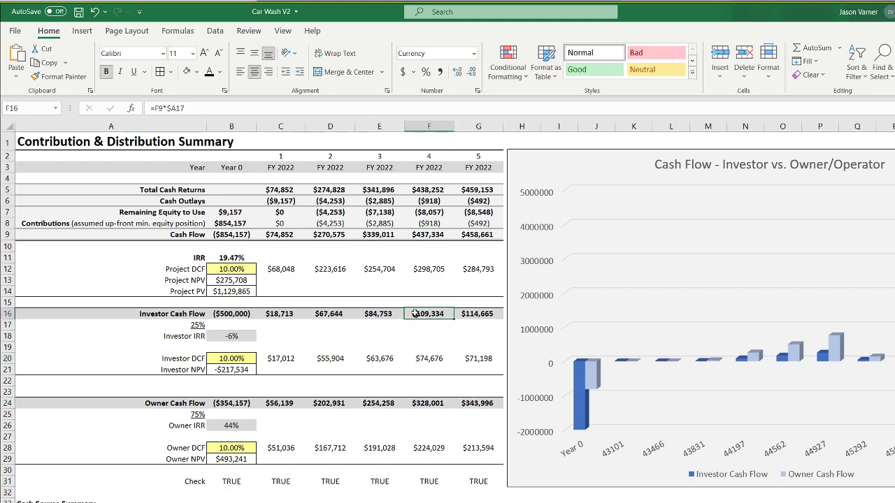
click(358, 268)
click(378, 234)
click(378, 223)
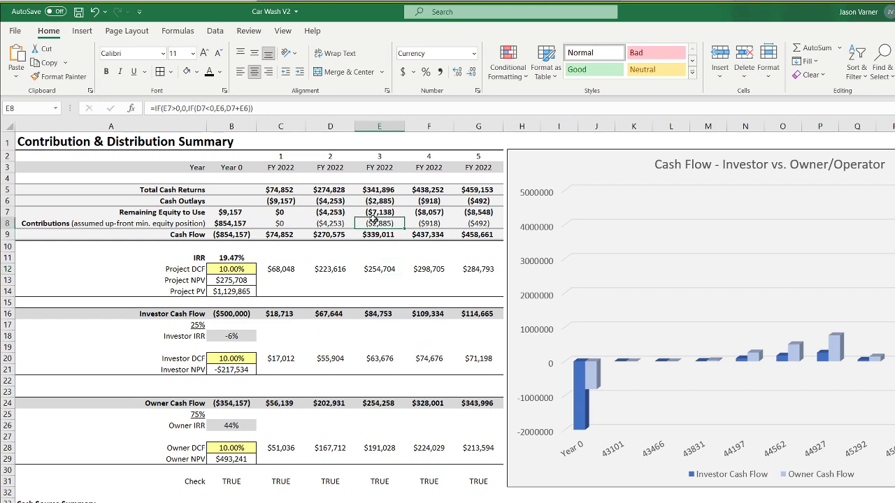
click(78, 11)
Compare the Investor IRR and Owner IRR with the overall project IRR.
click(235, 337)
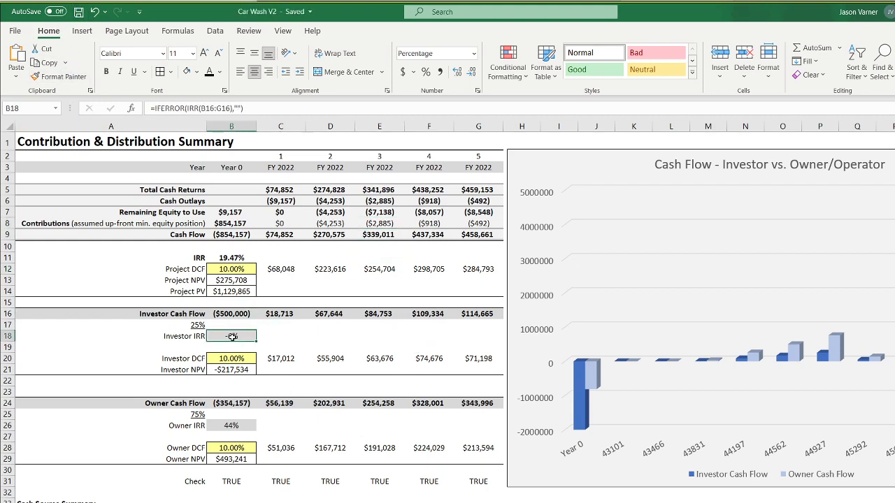
click(230, 425)
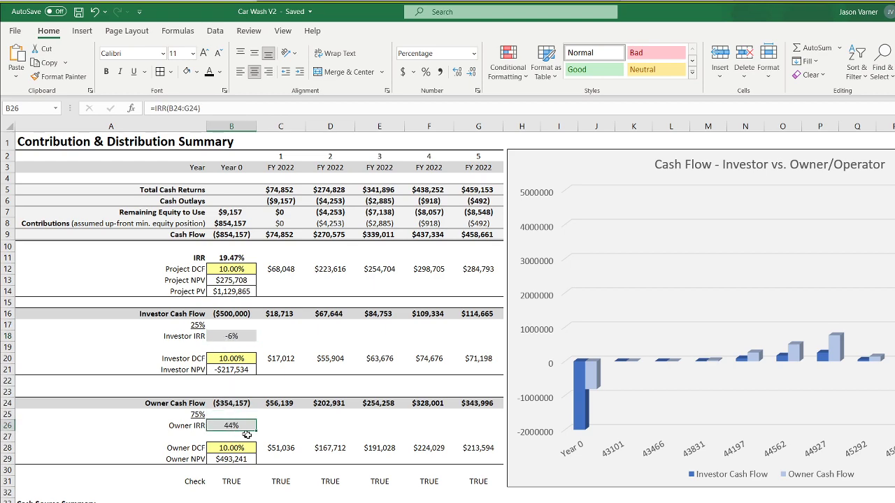
click(233, 259)
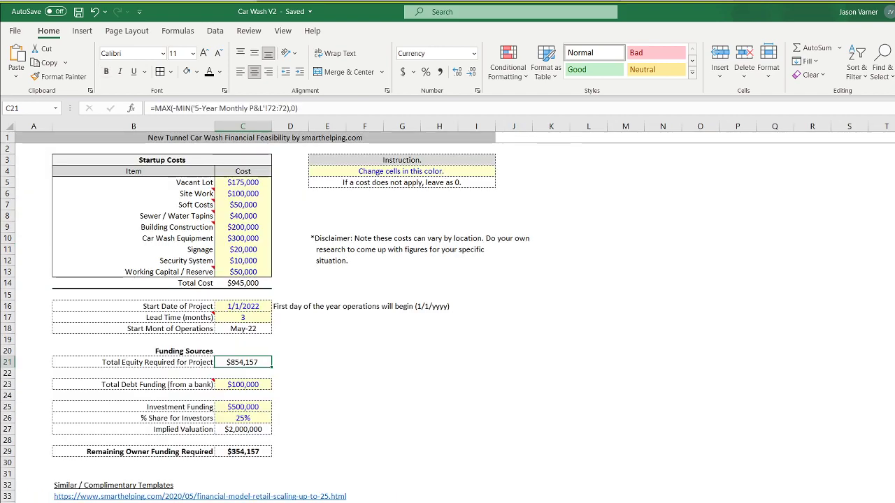
Set % Share for Investors on the Startup Costs sheet to 50% and return to the Contribution & Distribution Summary.
click(251, 419)
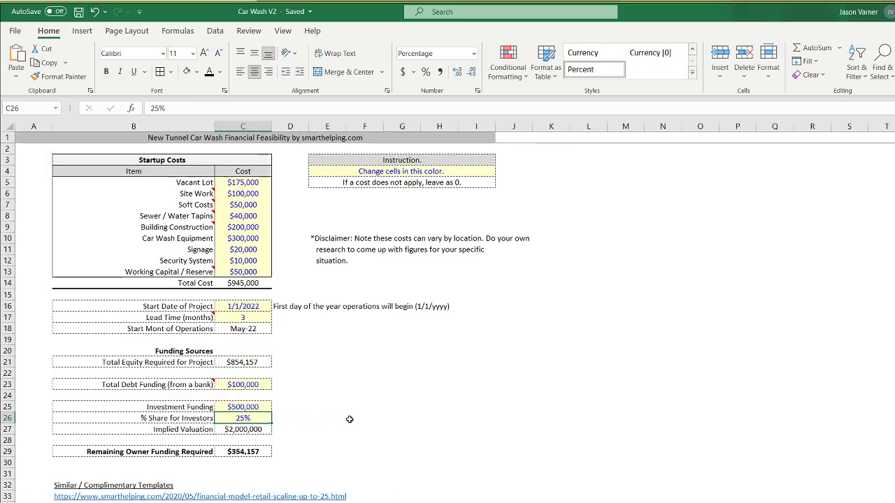
text(50)
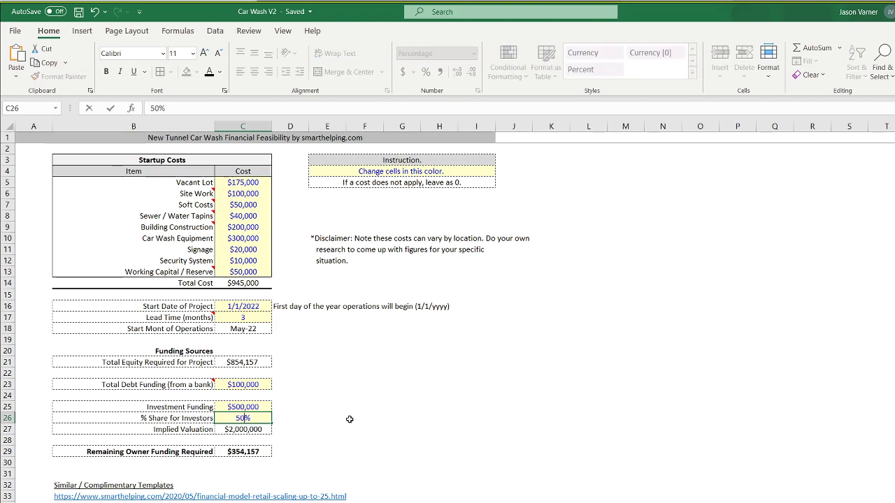
key(Return)
click(349, 502)
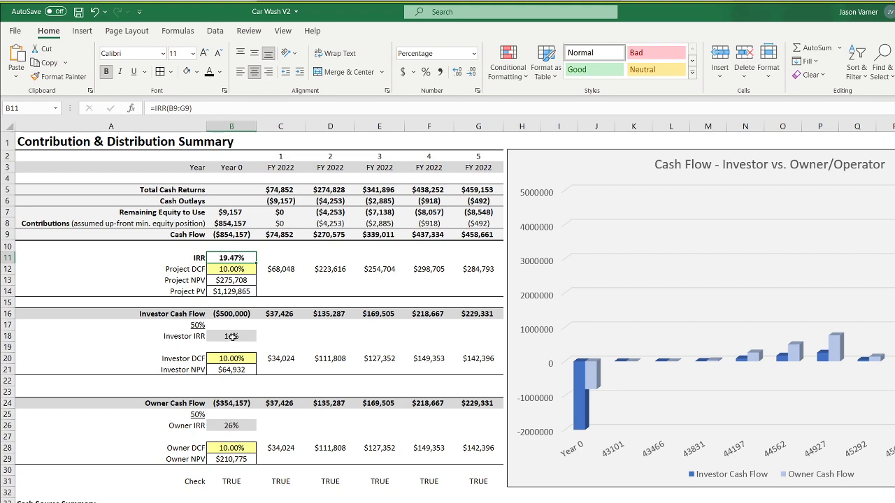
Review the Investor IRR and project IRR under the new investor share, and save the workbook.
click(232, 337)
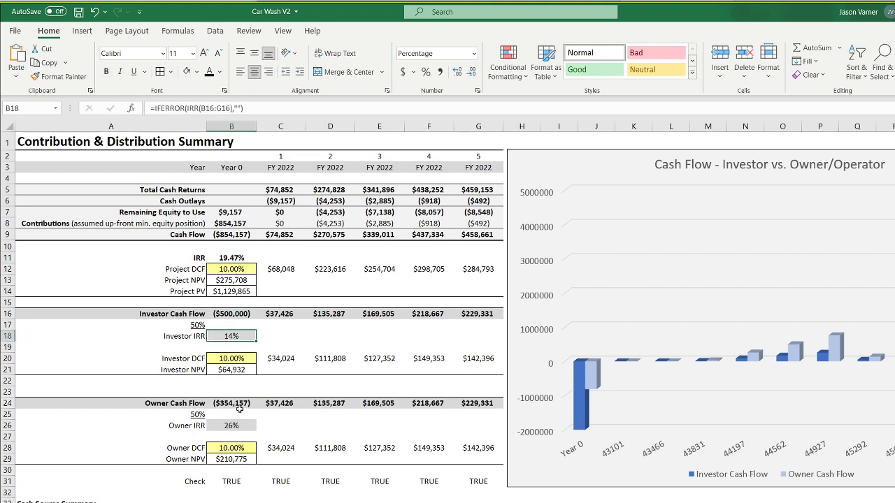
click(231, 258)
click(78, 11)
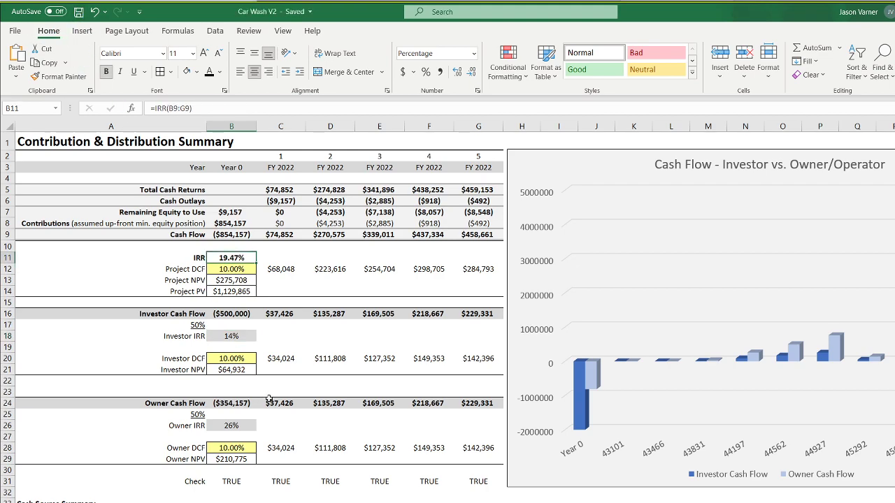
click(179, 404)
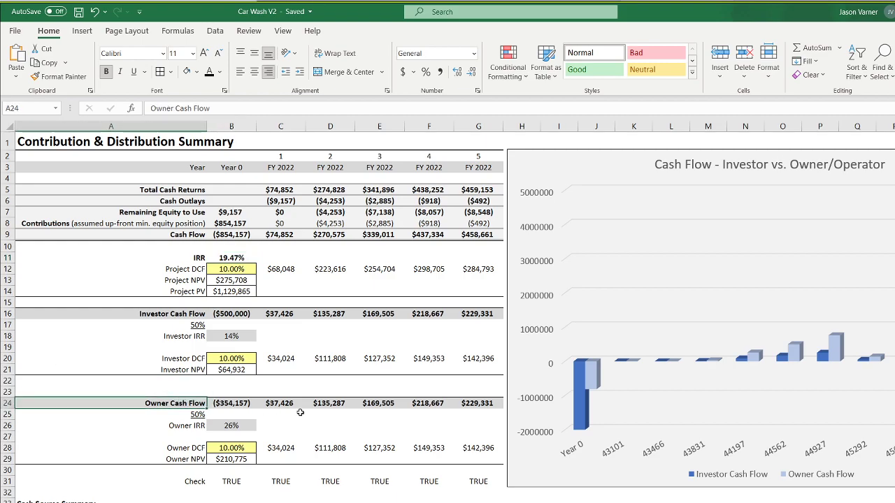
Relink the chart's Investor Cash Flow series to name cell A16 and values B16:G16 on the Distributions sheet.
right_click(783, 329)
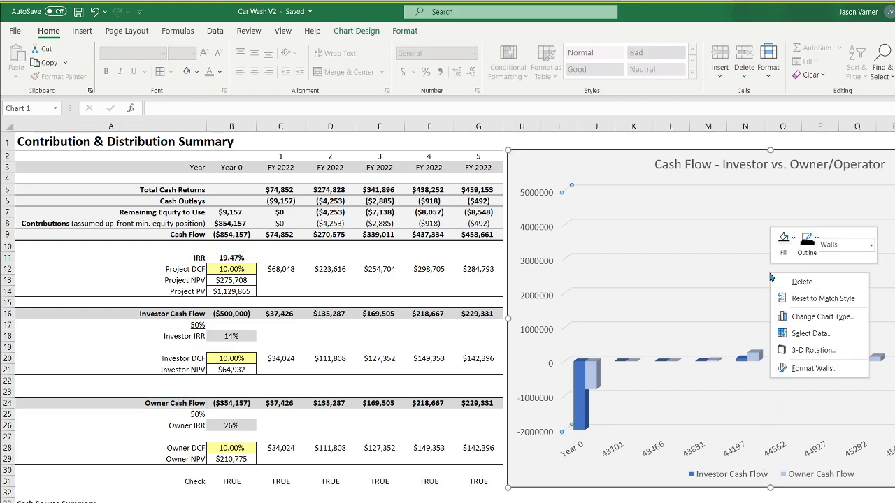
click(776, 331)
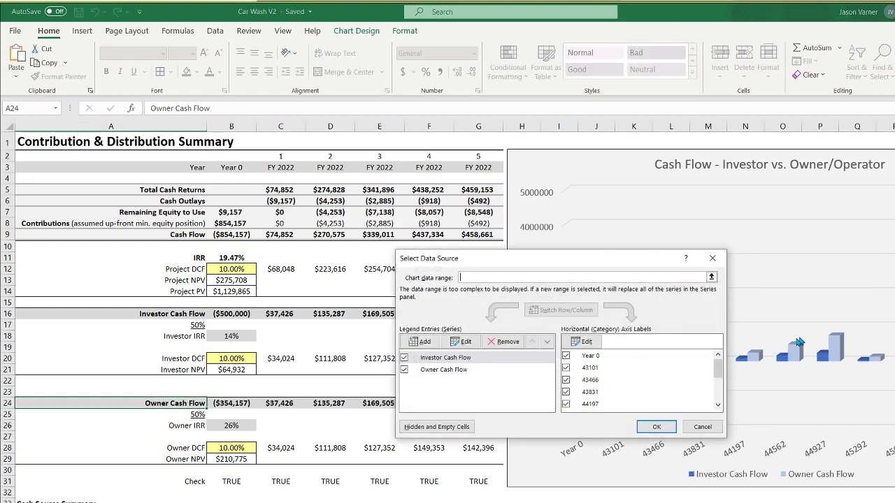
double_click(458, 359)
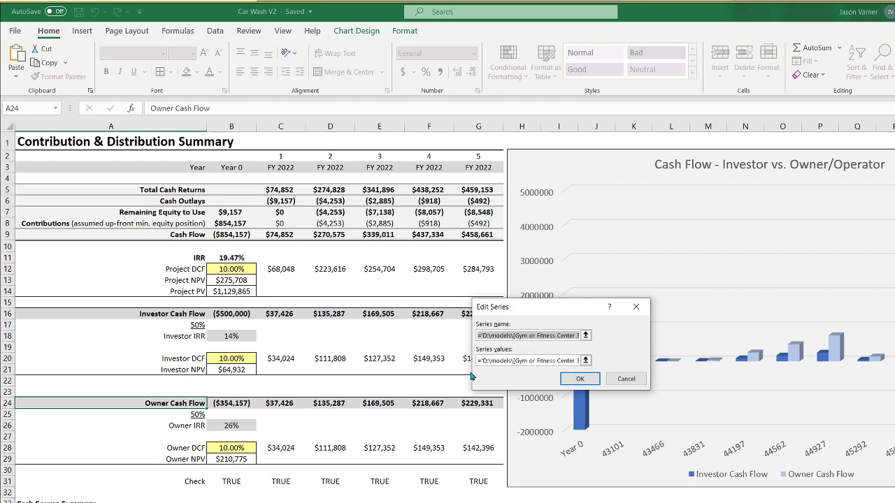
click(189, 314)
key(Tab)
click(585, 361)
drag(238, 314, 471, 322)
click(639, 325)
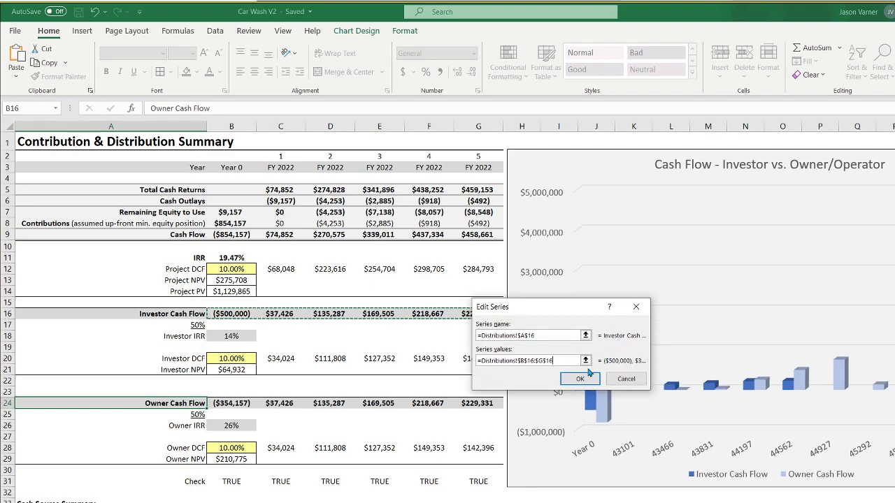
click(581, 376)
Relink the chart's Owner Cash Flow series to name cell A24 and values B24:G24 on the Distributions sheet.
click(437, 369)
click(461, 341)
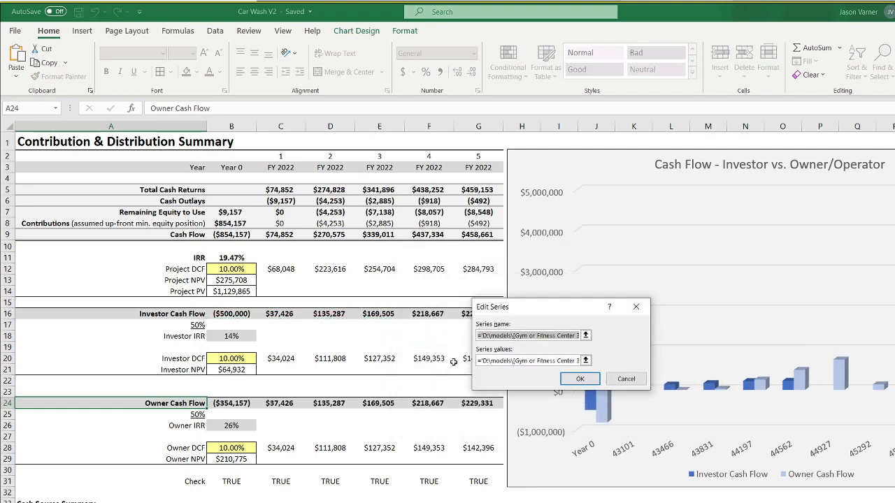
click(180, 403)
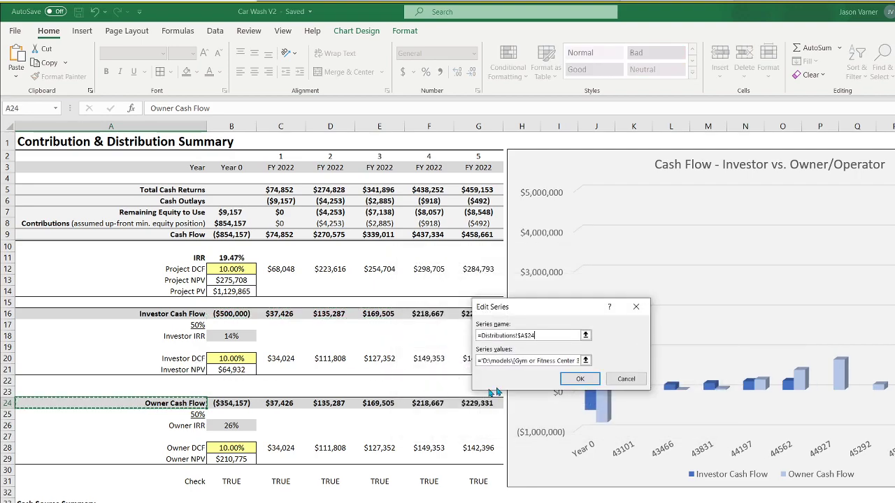
click(585, 360)
click(238, 403)
drag(237, 404, 482, 404)
click(640, 326)
click(591, 379)
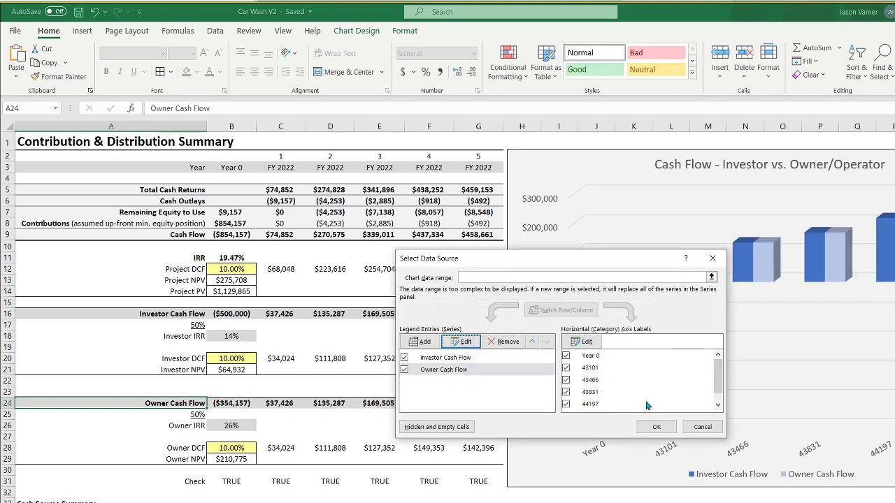
Set the chart's horizontal axis labels to the year headings in B3:G3 on the Distributions sheet and apply the data source changes.
click(580, 341)
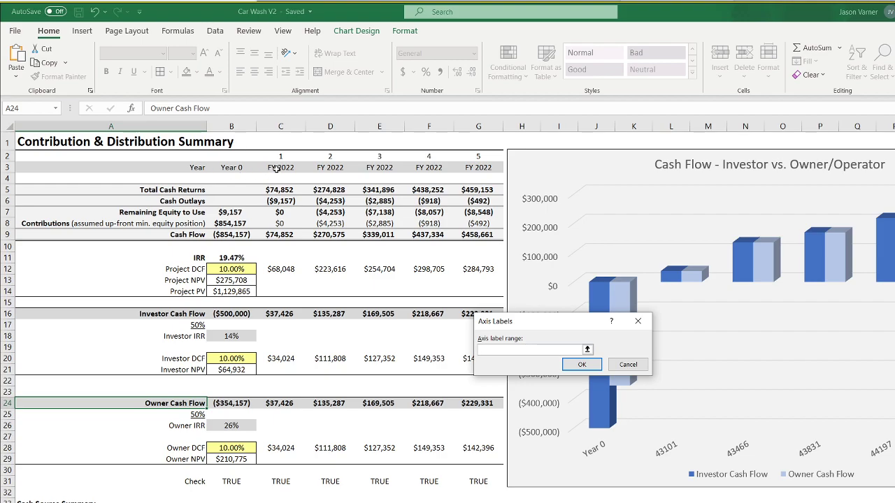
drag(240, 168, 478, 170)
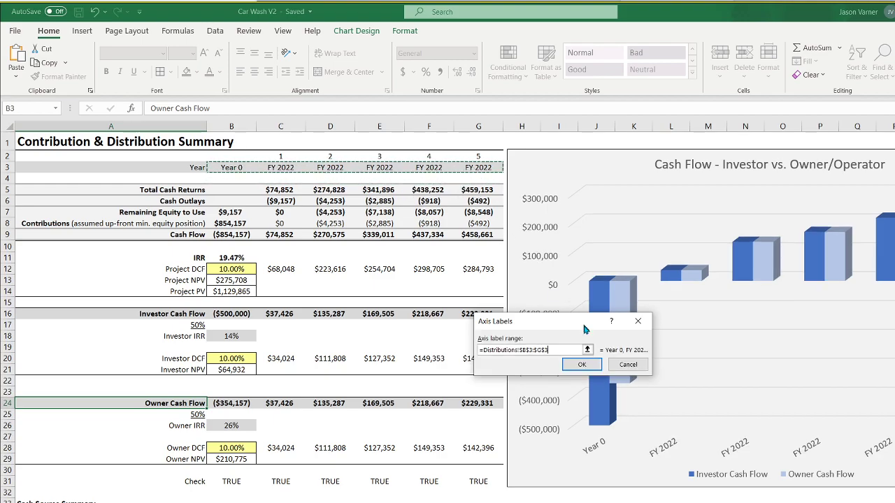
click(589, 371)
click(653, 425)
key(Escape)
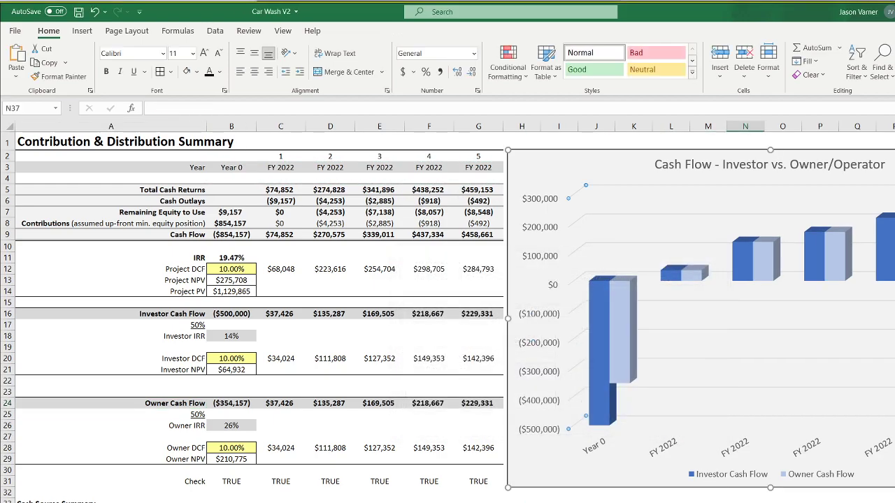
Review the relinked Investor vs. Owner/Operator cash flow chart and save the workbook.
scroll(448, 307, right, 1)
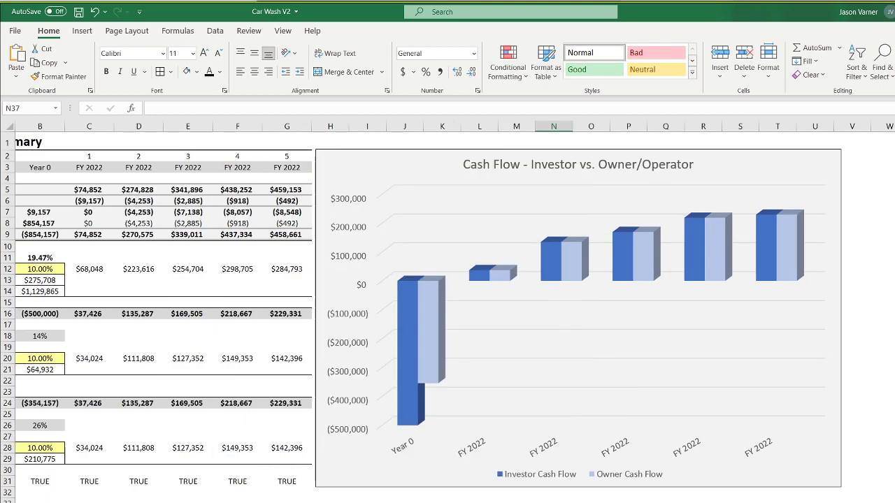
scroll(447, 308, left, 1)
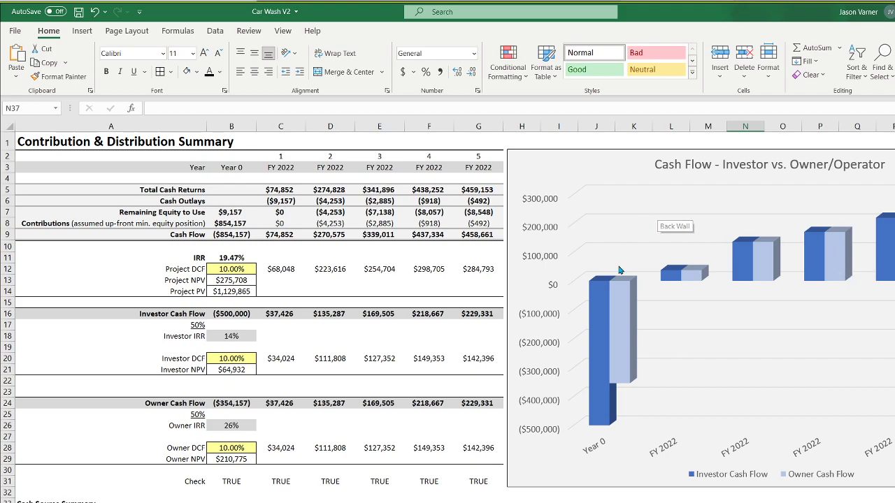
click(894, 502)
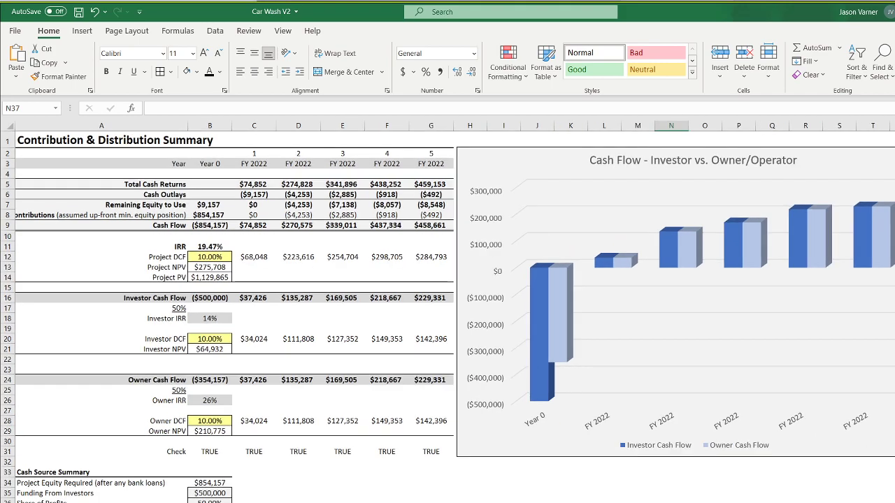
click(503, 502)
click(78, 12)
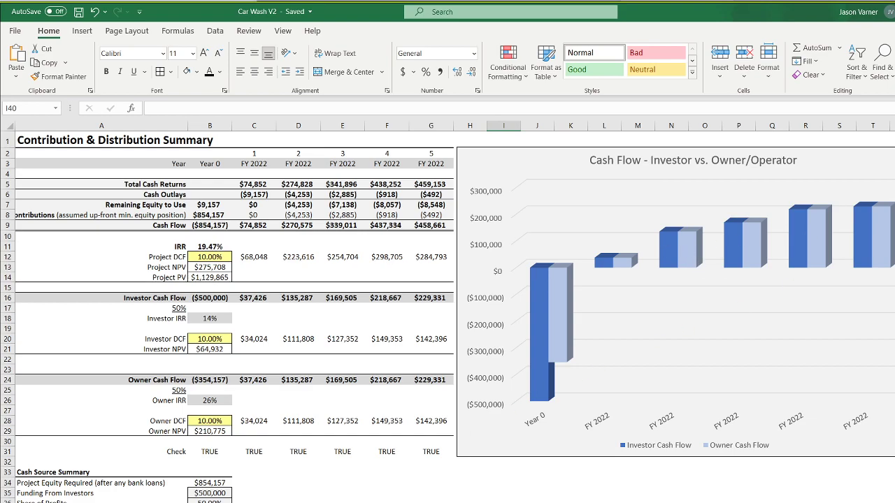
Set % Share for Investors in C26 on the Startup Costs sheet to 65%.
click(210, 502)
click(251, 406)
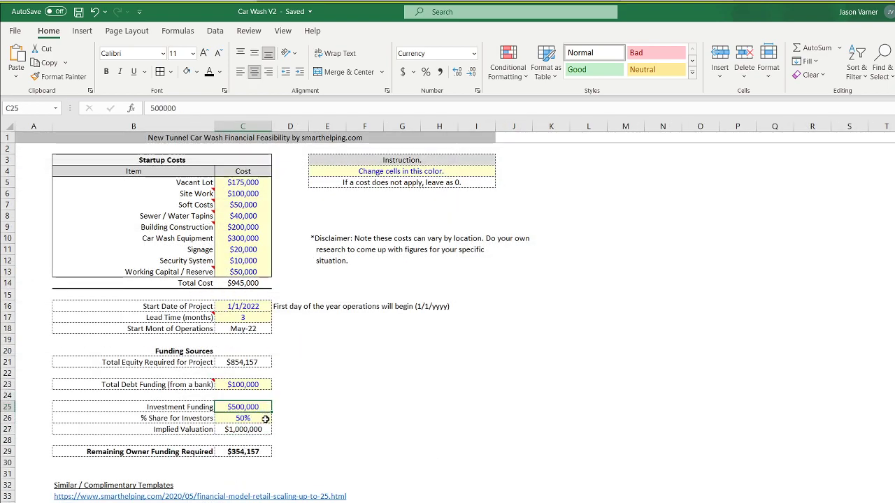
click(262, 419)
text(65)
key(Return)
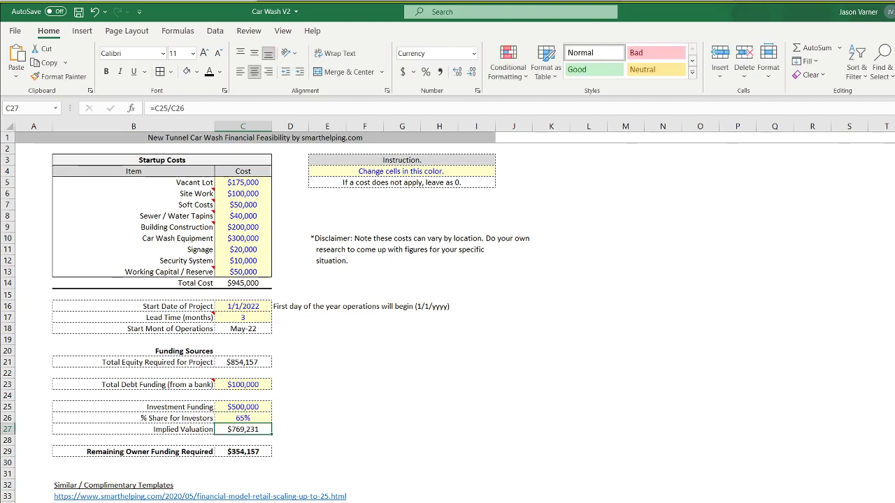
Check the Investment Funding, % Share for Investors and Remaining Owner Funding Required cells on the Startup Costs sheet.
click(294, 502)
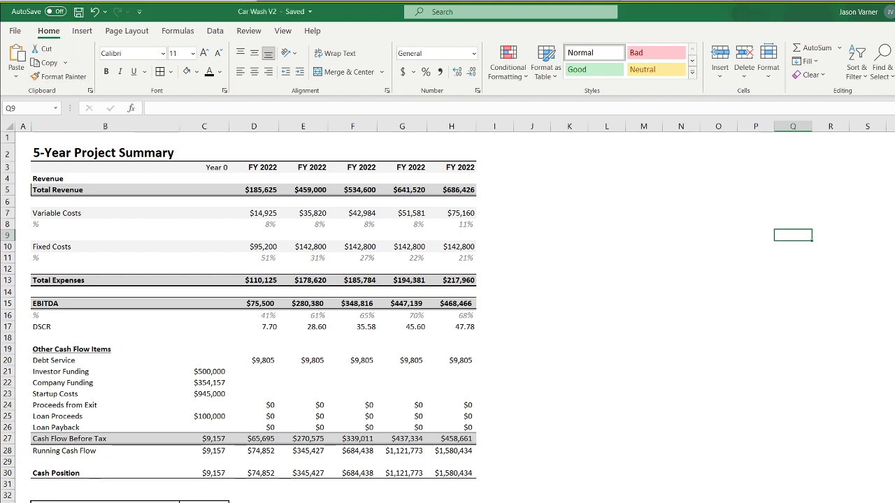
click(70, 502)
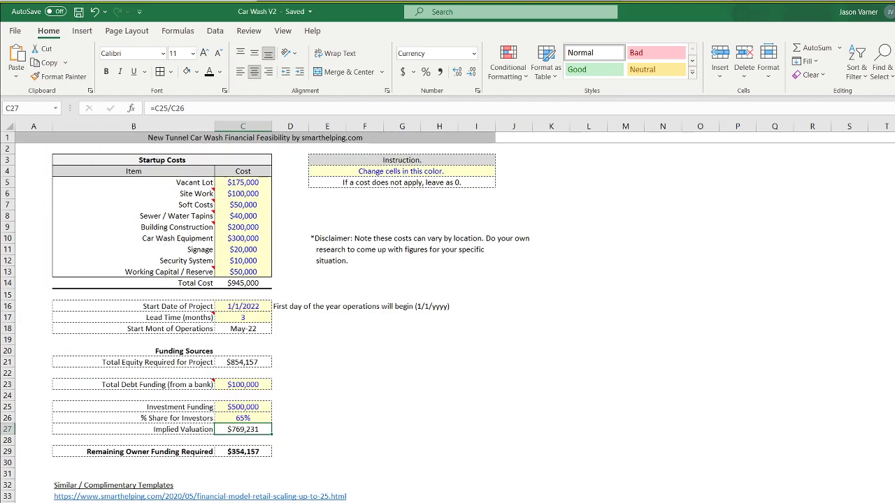
click(259, 419)
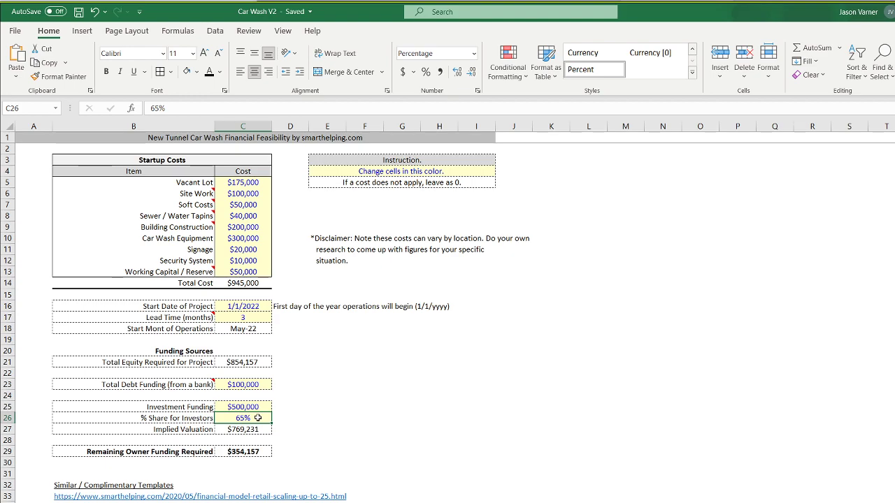
key(Up)
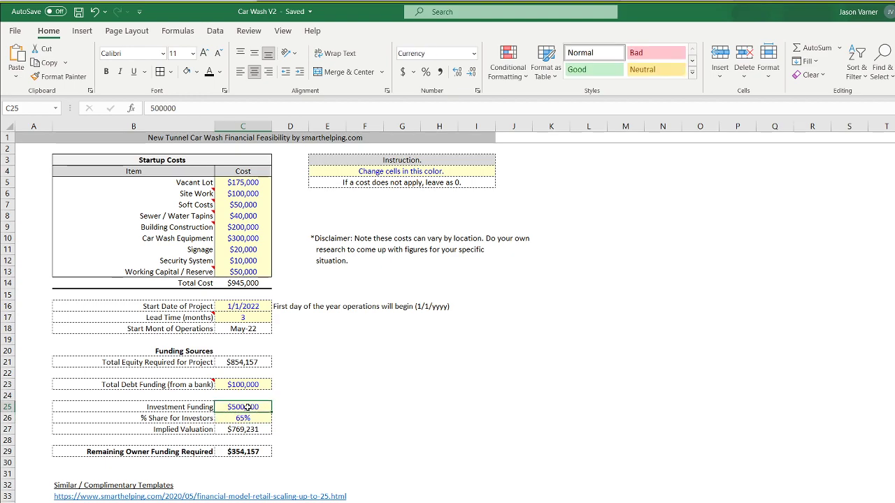
click(244, 452)
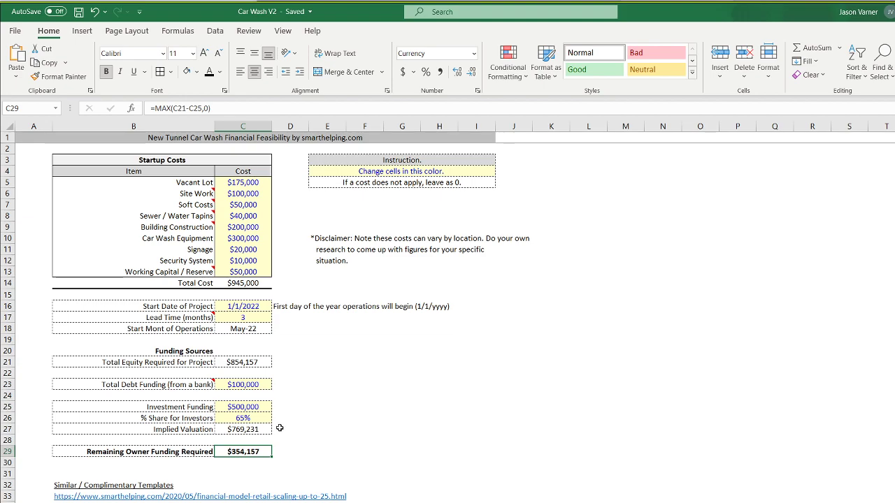
Set % Share for Investors to the formula =C25/C21, dividing Investment Funding by Total Equity Required for Project.
click(250, 416)
text(=)
click(255, 406)
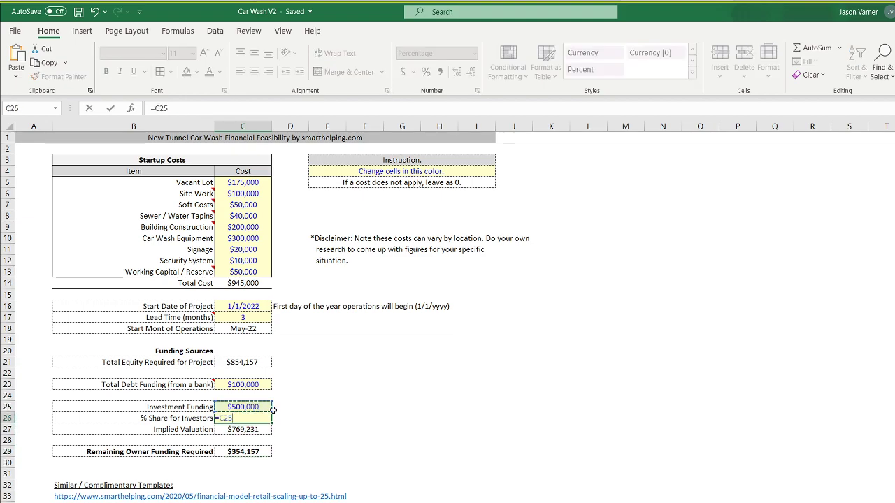
text(/)
click(243, 361)
key(Return)
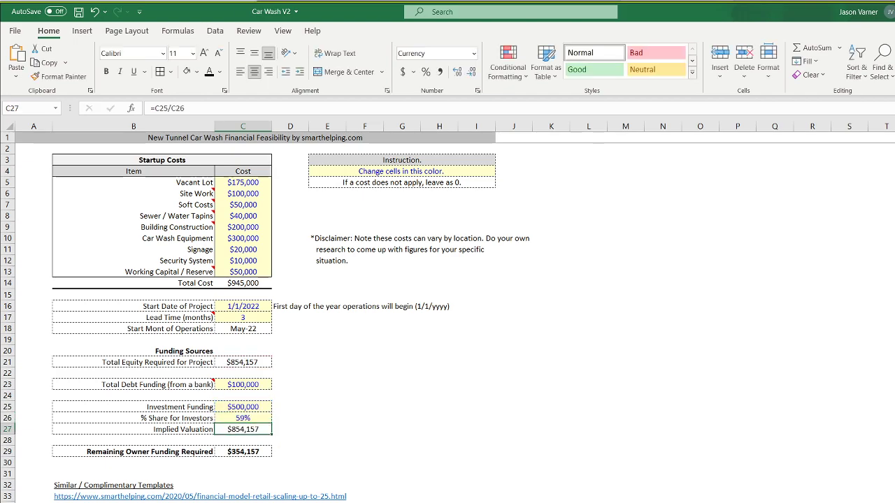
Compare the Investor IRR, Owner IRR and project IRR on the Contribution & Distribution Summary.
key(ctrl+Page_Down)
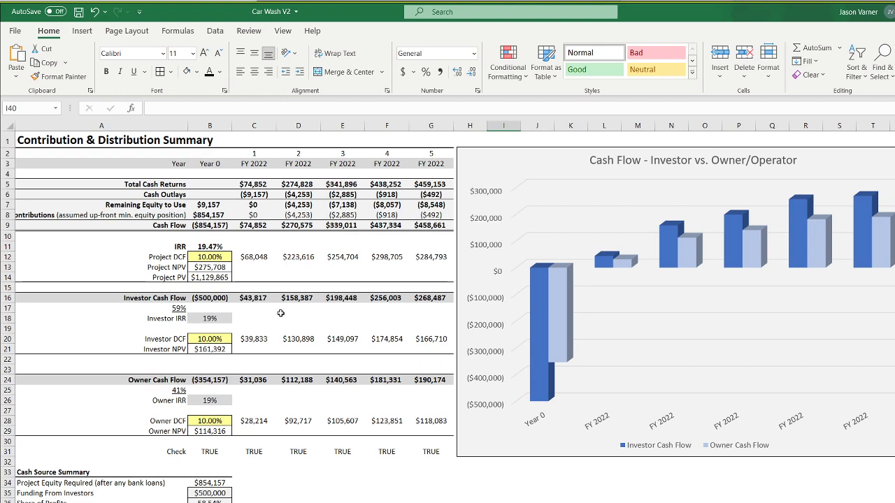
click(211, 318)
click(213, 400)
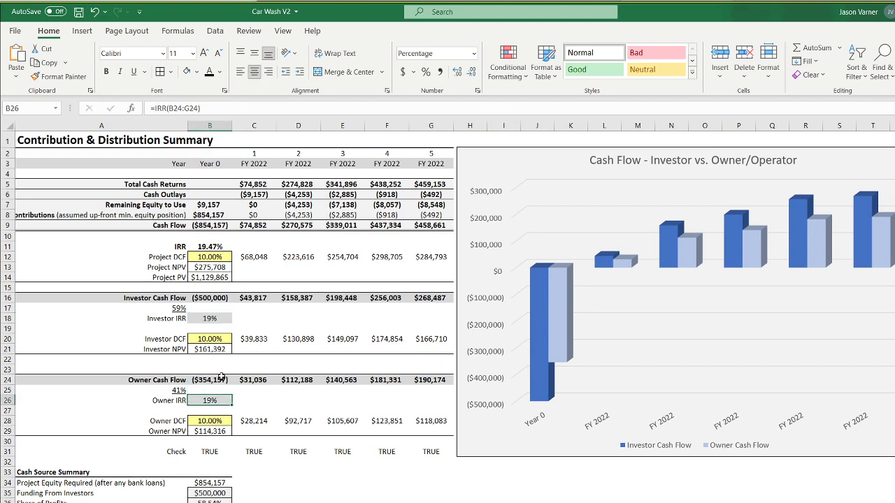
click(213, 246)
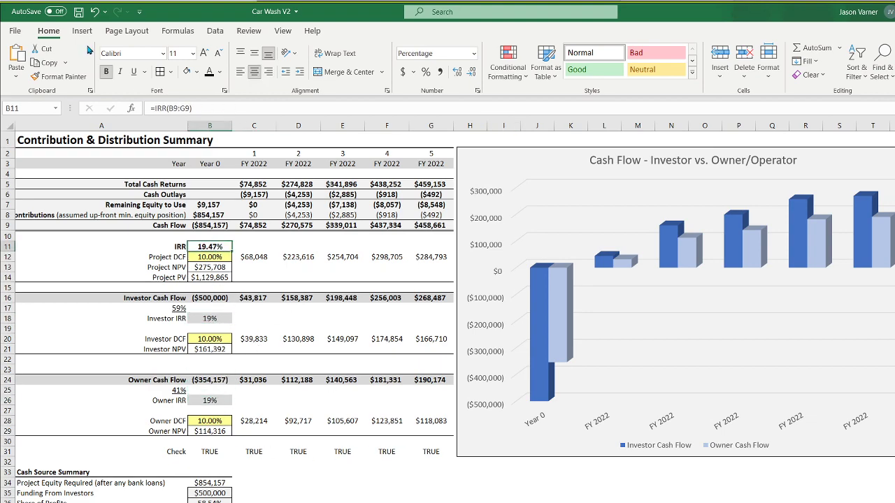
Undo the % Share for Investors formula on the Startup Costs sheet and save the workbook.
click(94, 12)
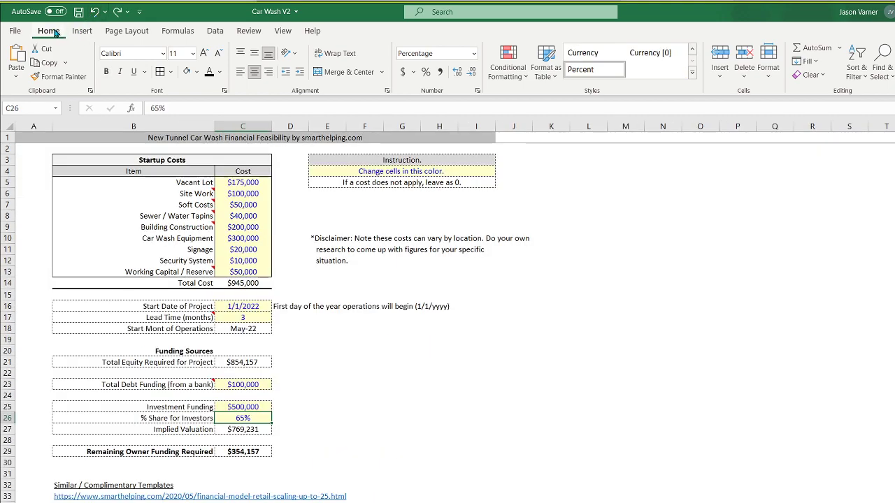
click(78, 12)
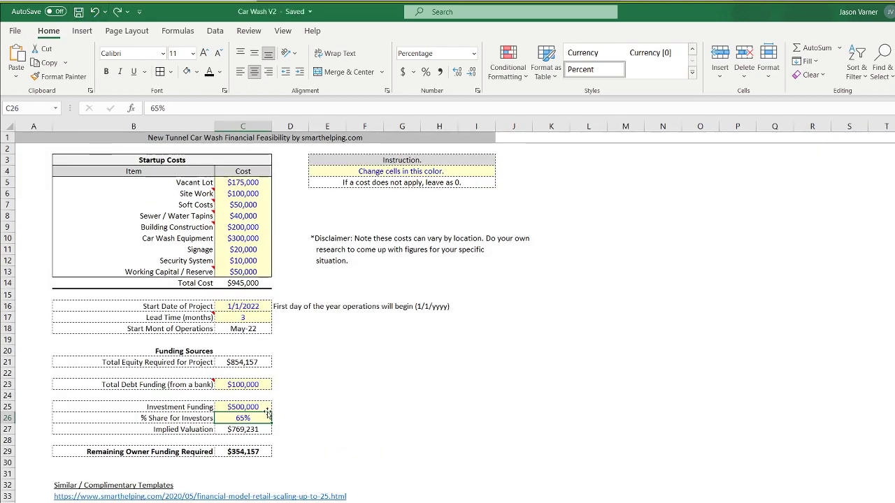
click(244, 408)
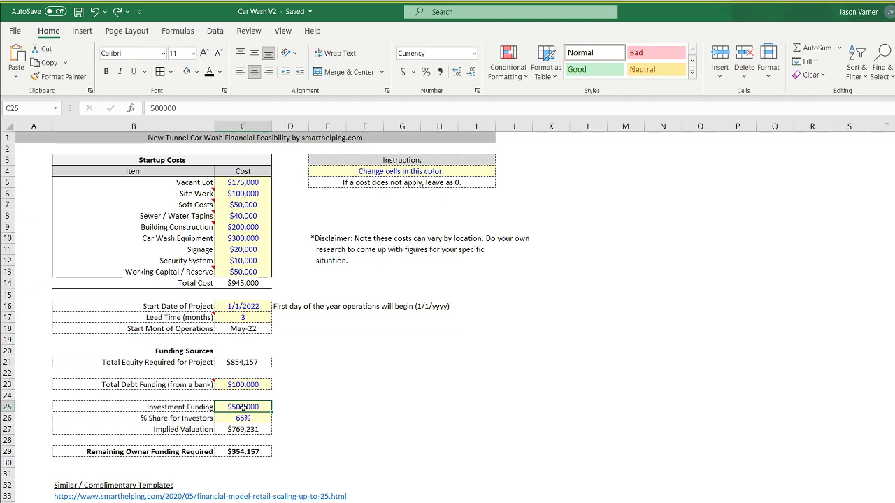
click(375, 382)
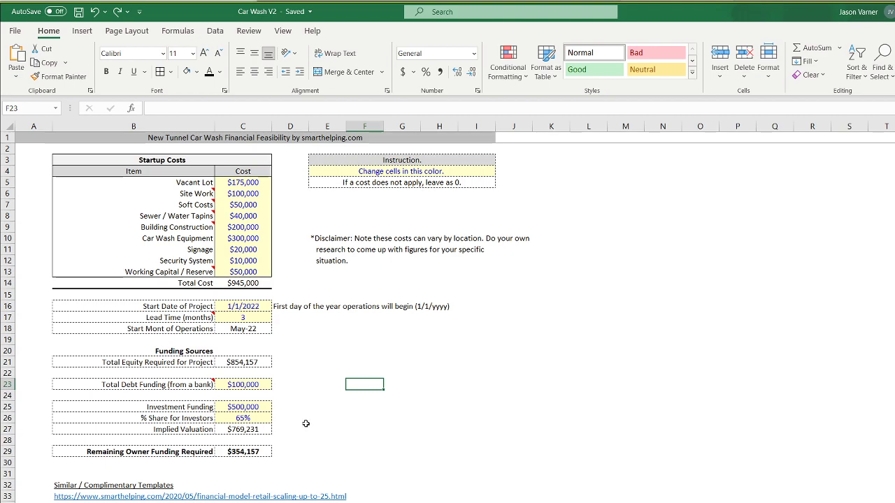
click(79, 12)
Return to the Contribution & Distribution Summary to view the investor and owner returns, and save the workbook.
click(476, 430)
click(418, 386)
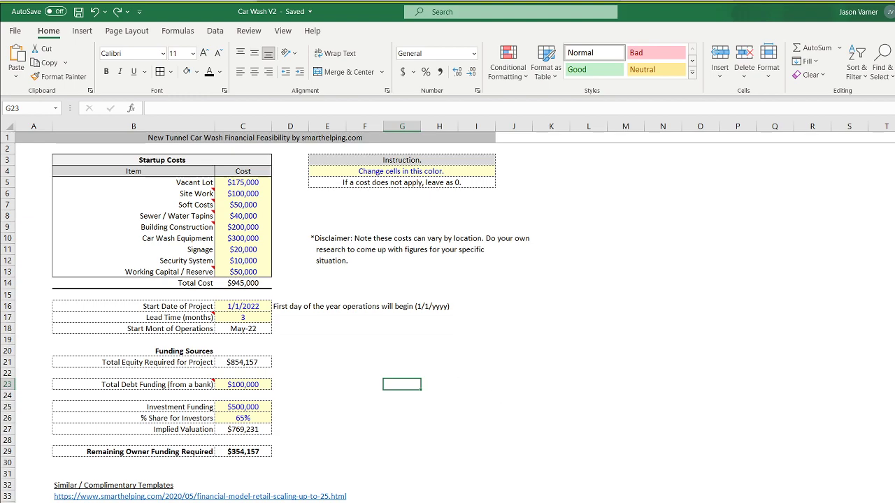
key(ctrl+Page_Down)
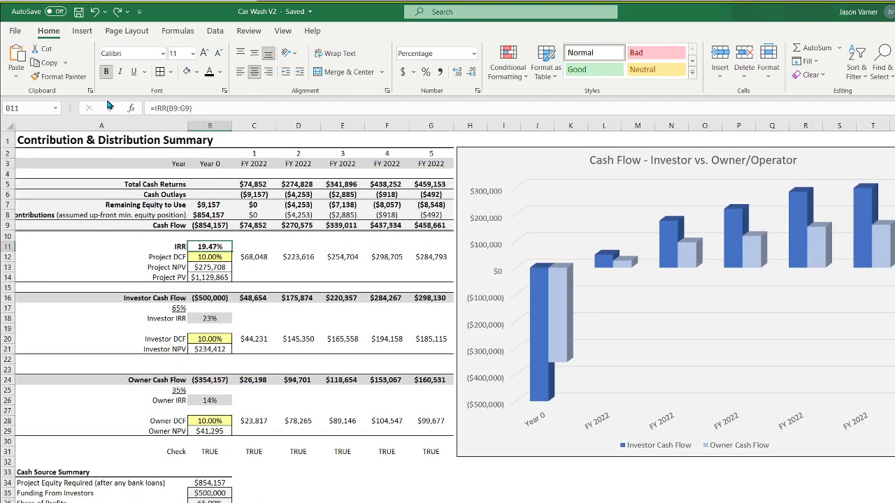
click(79, 12)
Switch to the browser, open the Joint Venture page on smarthelping.com and read the preferred equity, preferred return and waterfall template descriptions.
click(386, 502)
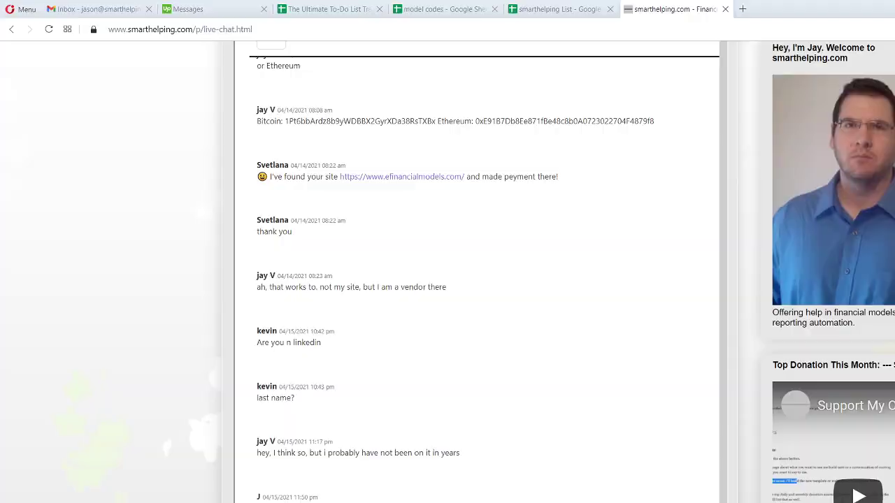
scroll(160, 483, up, 4)
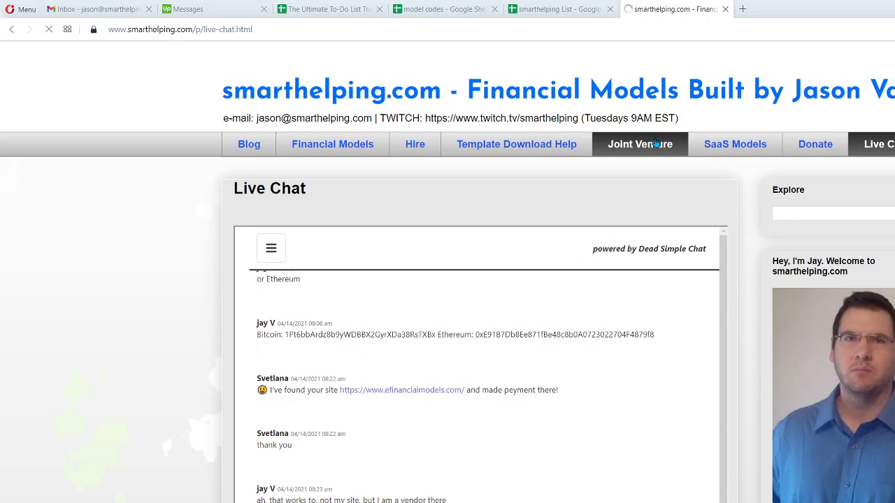
click(630, 147)
scroll(256, 293, down, 3)
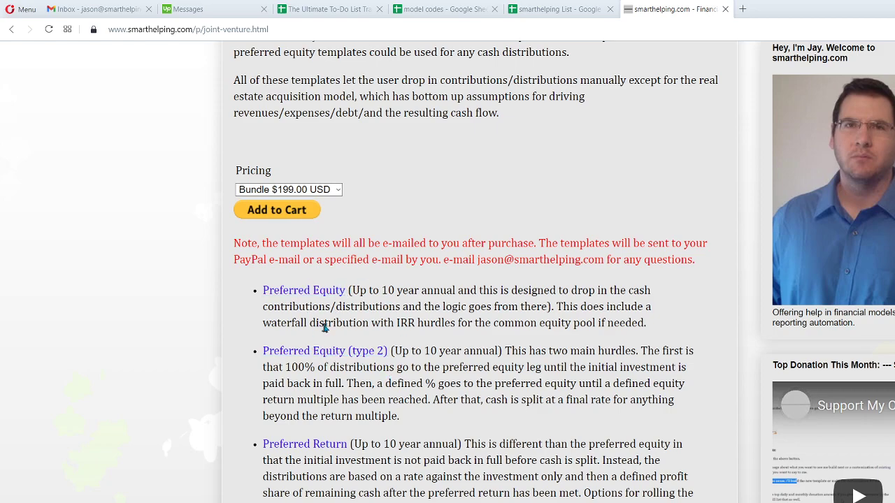
scroll(332, 364, down, 3)
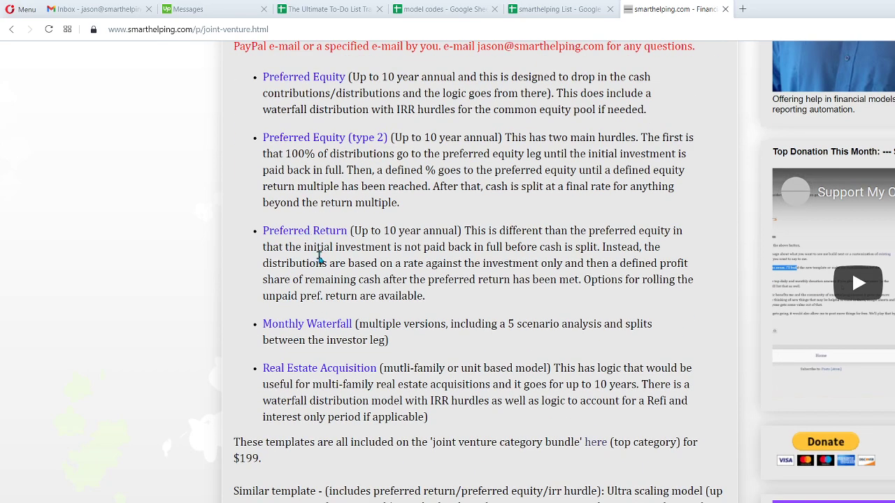
scroll(303, 293, up, 3)
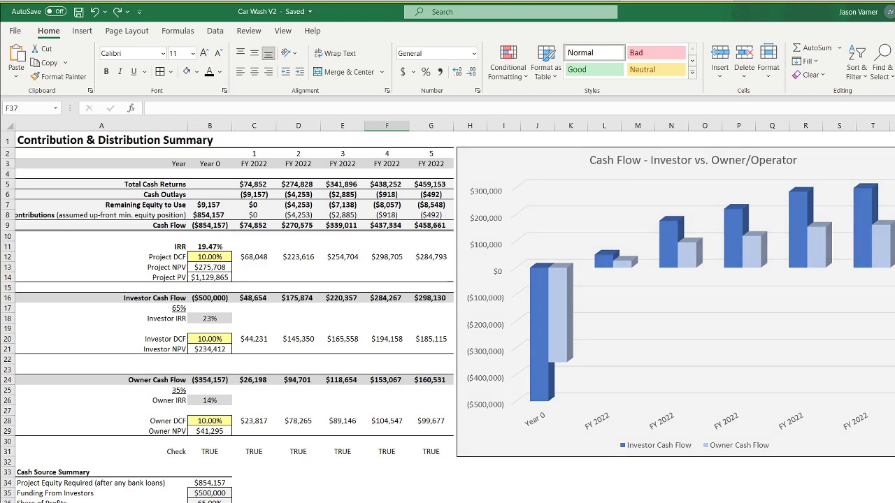
Set Investment Funding on the Startup Costs sheet to $0 and return to the Contribution & Distribution Summary.
key(ctrl+Page_Up)
click(257, 381)
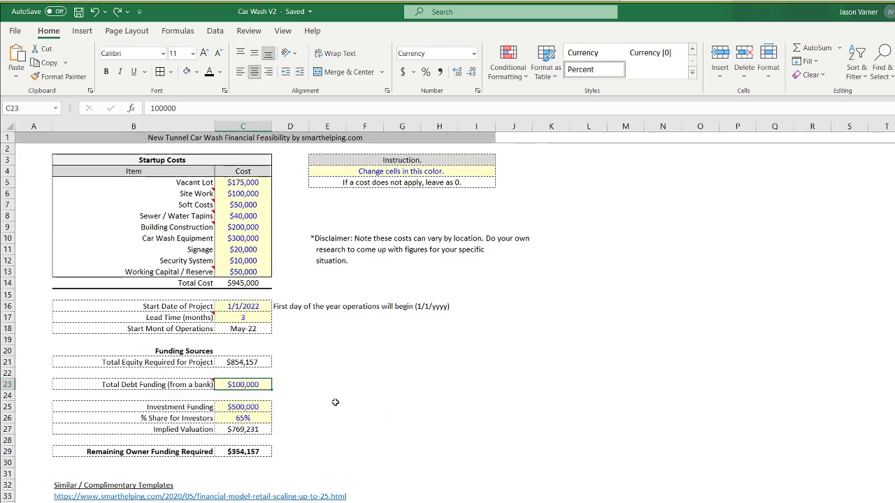
key(Down)
key(Down)
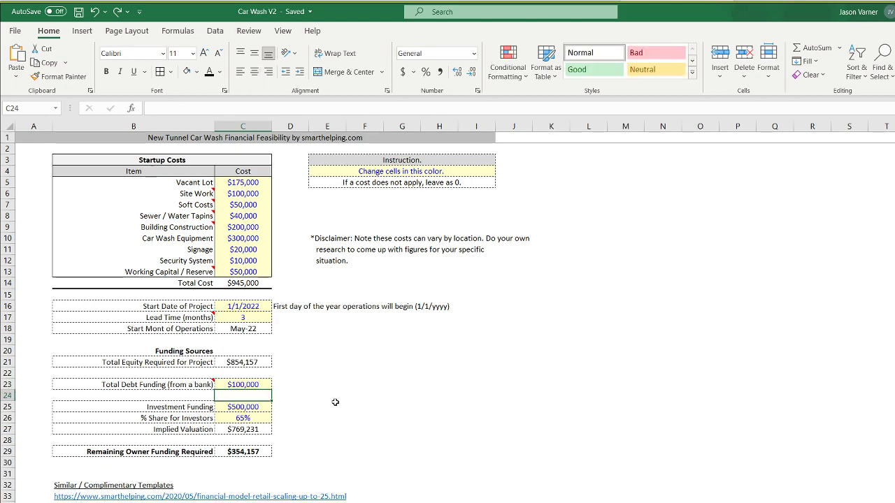
text(0)
key(Return)
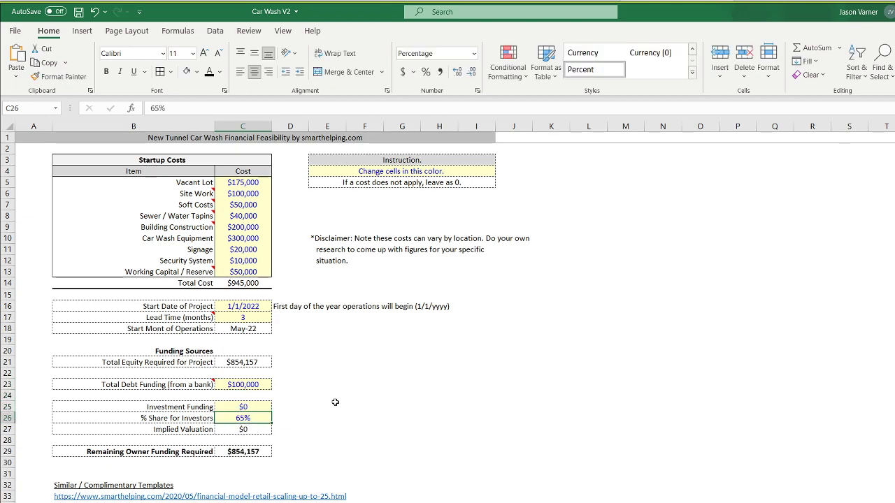
click(252, 452)
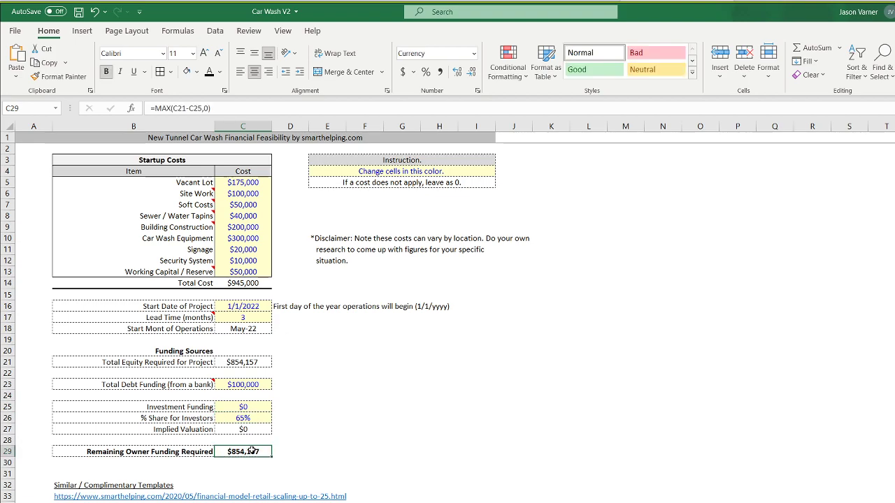
key(ctrl+Page_Down)
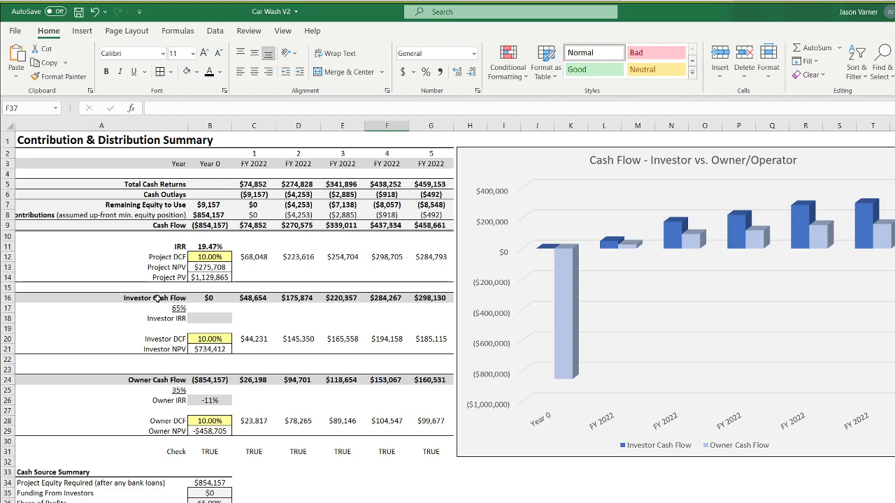
Review the project and owner cash flow rows and the Owner IRR formula on the Contribution & Distribution Summary.
drag(209, 378, 453, 381)
drag(213, 226, 441, 226)
drag(211, 378, 421, 378)
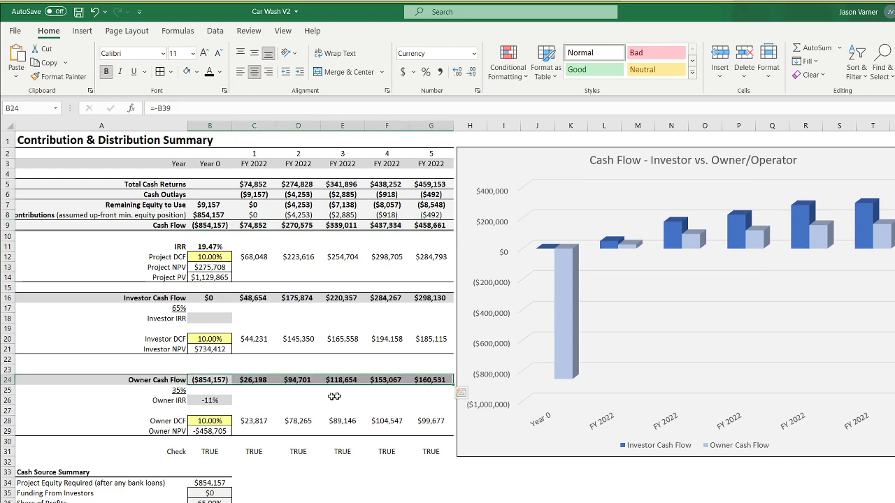
click(217, 400)
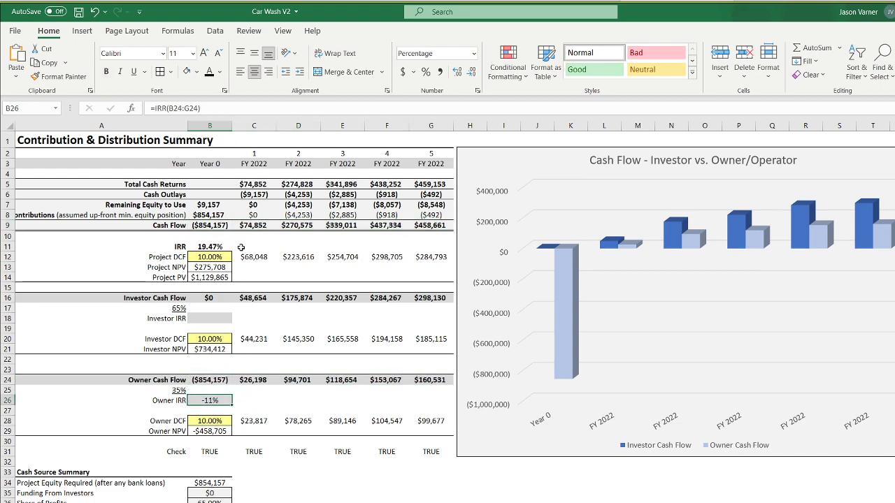
Set % Share for Investors on the Startup Costs sheet to 0%.
click(140, 502)
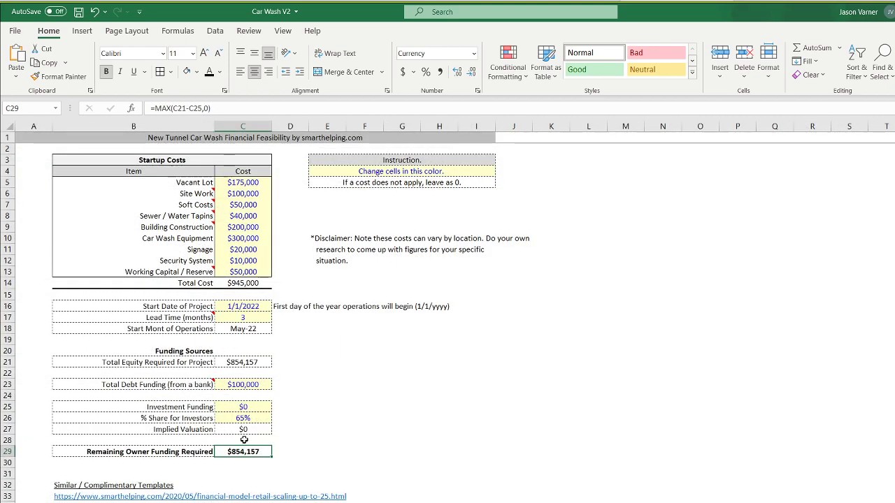
click(246, 418)
text(0)
key(Return)
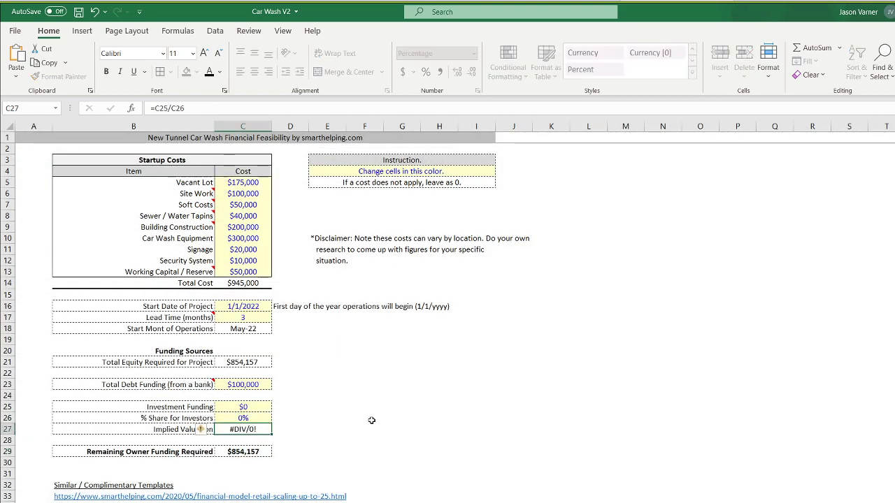
Wrap the Implied Valuation formula in IFERROR so it reads =IFERROR(C25/C26,""), and save the workbook.
click(159, 108)
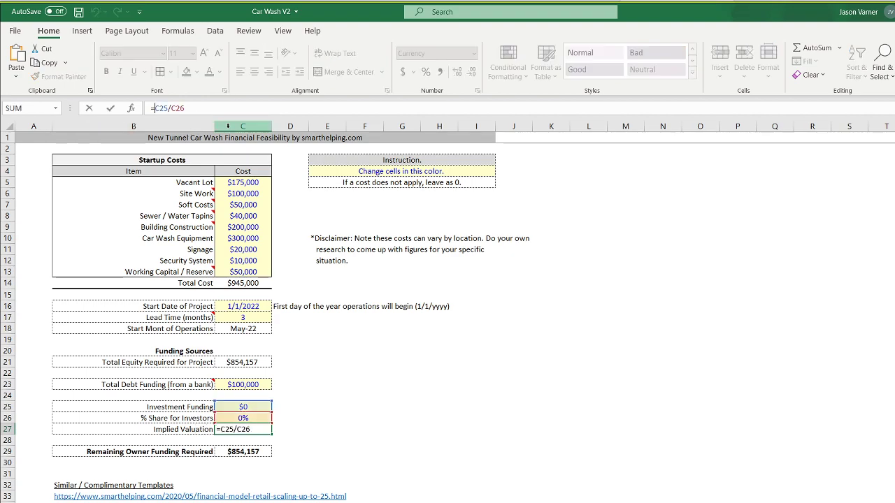
text(iferror()
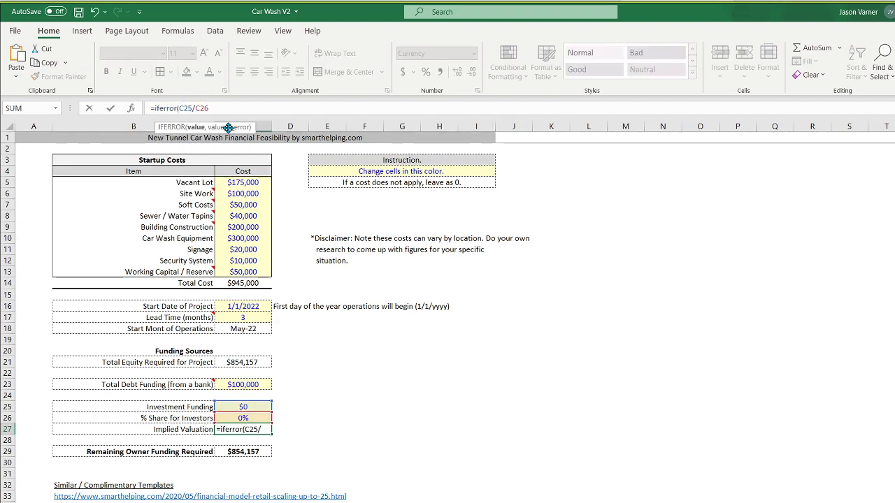
click(245, 109)
text(,""))
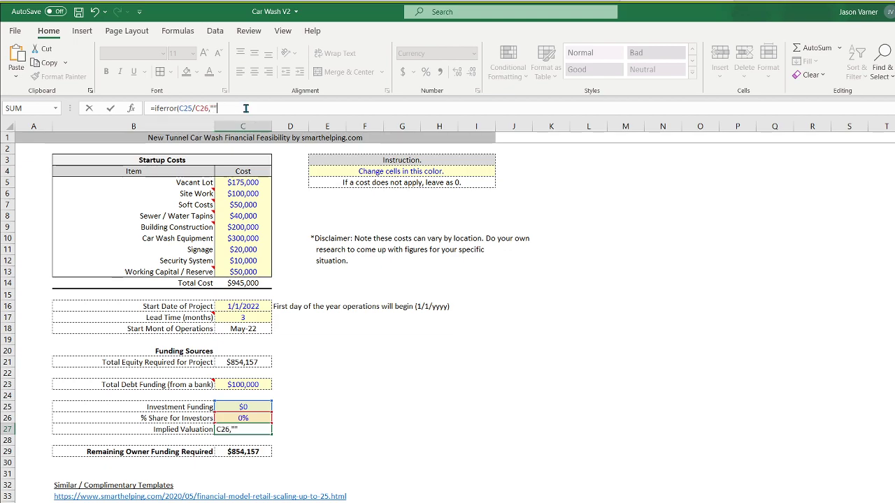
key(Return)
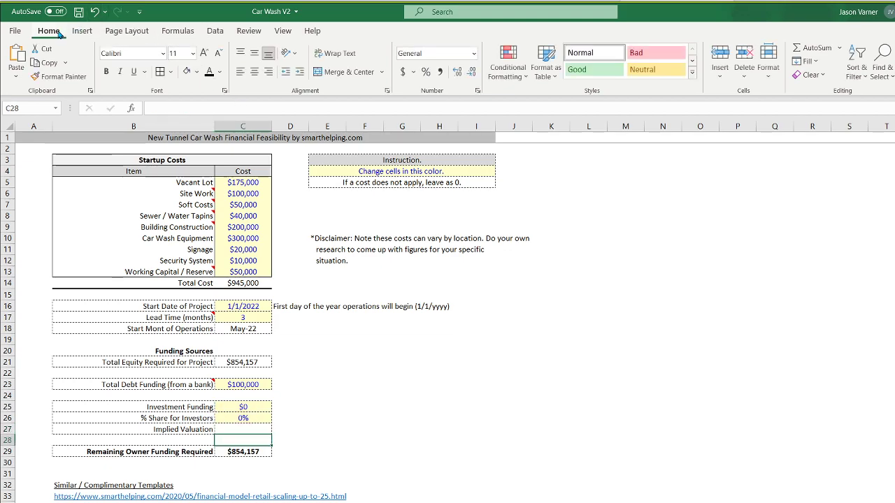
click(79, 12)
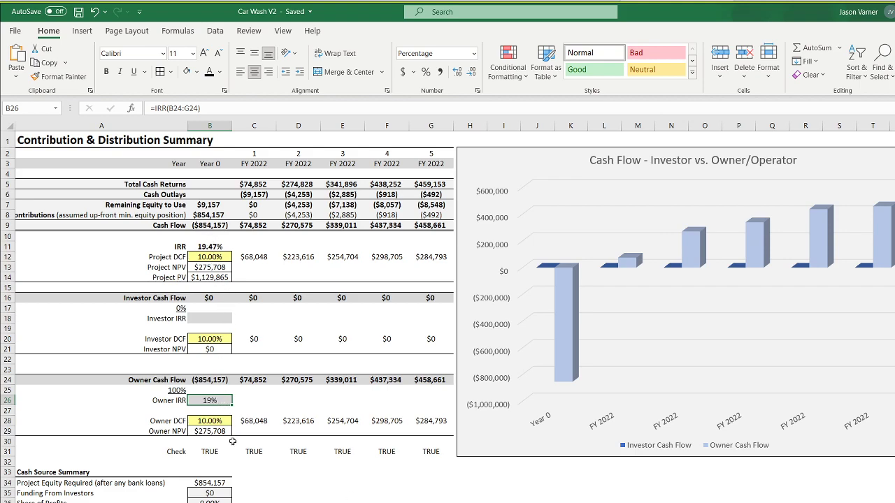
Format the project IRR, Investor IRR and Owner IRR on the Distributions sheet as percentages with one decimal place, and save the workbook.
click(211, 246)
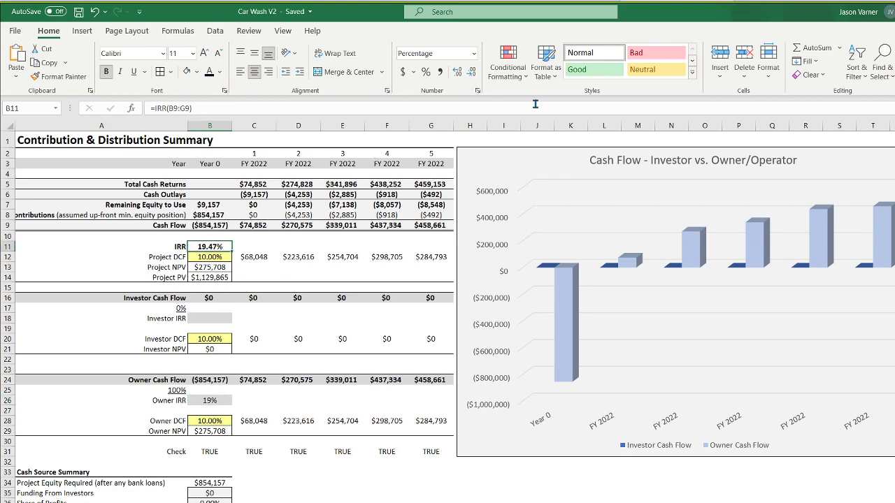
click(478, 90)
click(584, 258)
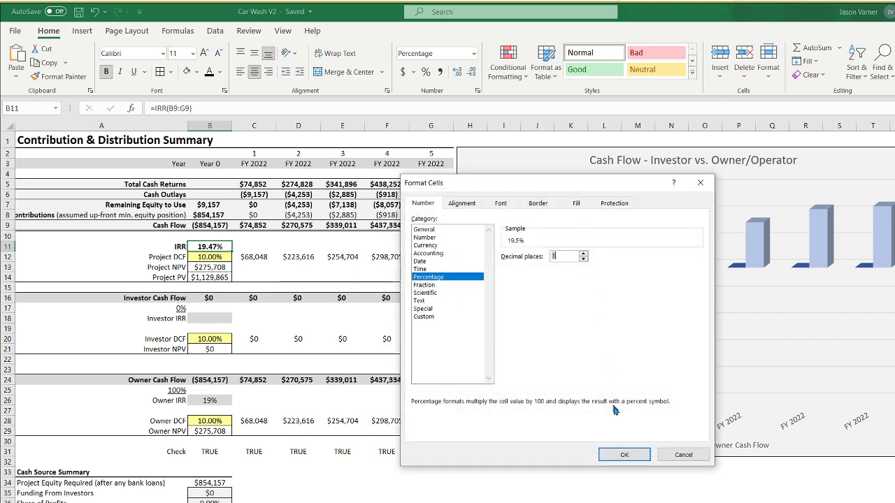
click(624, 454)
click(215, 318)
click(477, 90)
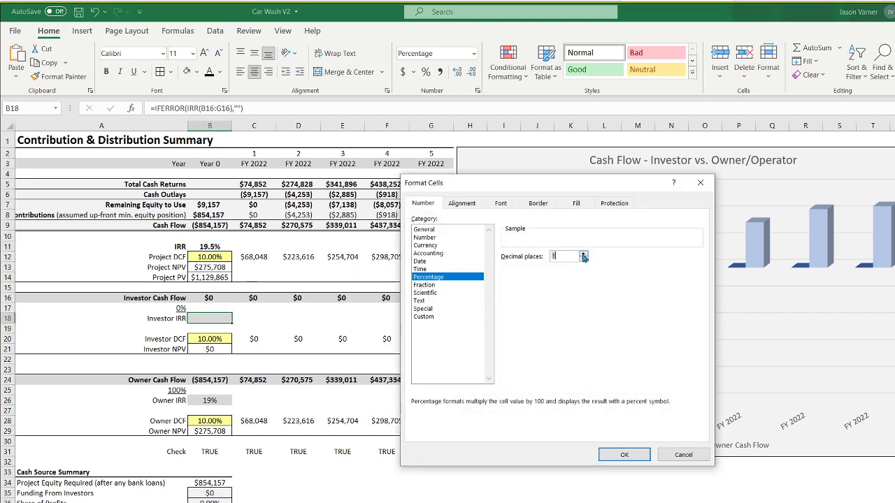
click(624, 454)
click(212, 400)
click(477, 90)
click(584, 254)
click(624, 454)
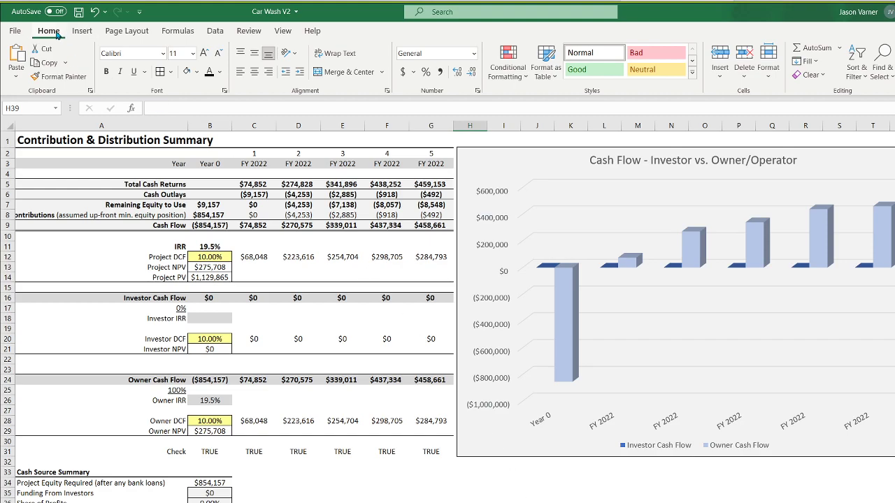
click(78, 11)
On the Startup Costs sheet, set Investment Funding to $450,000 and % Share for Investors to 55%, and save the workbook.
click(224, 500)
click(241, 409)
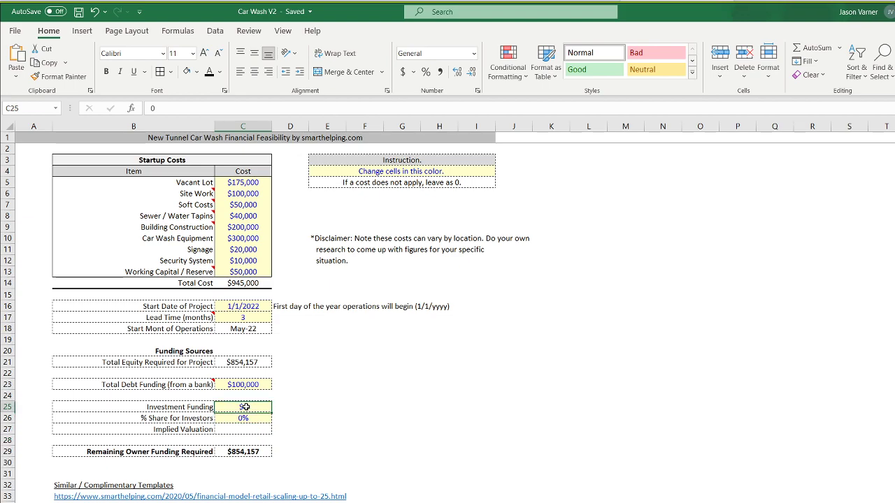
text(450000)
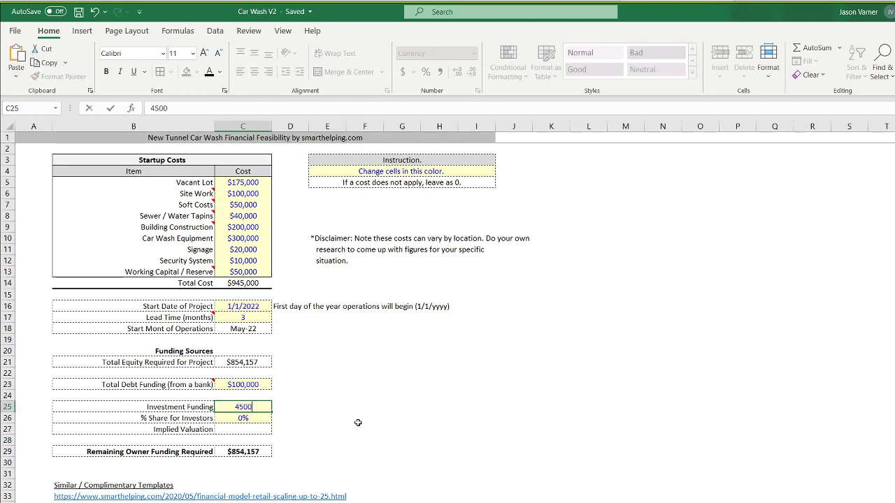
key(Return)
text(55)
key(Return)
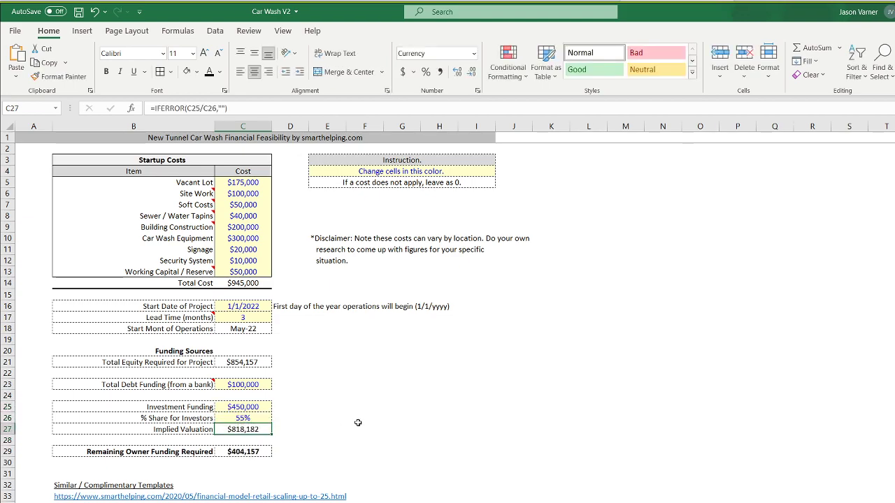
click(78, 12)
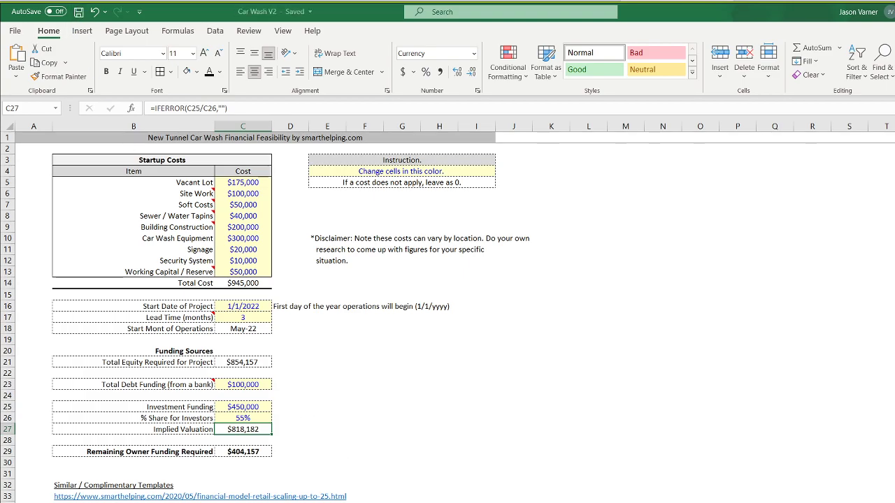
On the 5-Year Project Summary, relink Project IRR in C33 to the project IRR on the Distributions sheet.
key(ctrl+Page_Down)
key(ctrl+Page_Down)
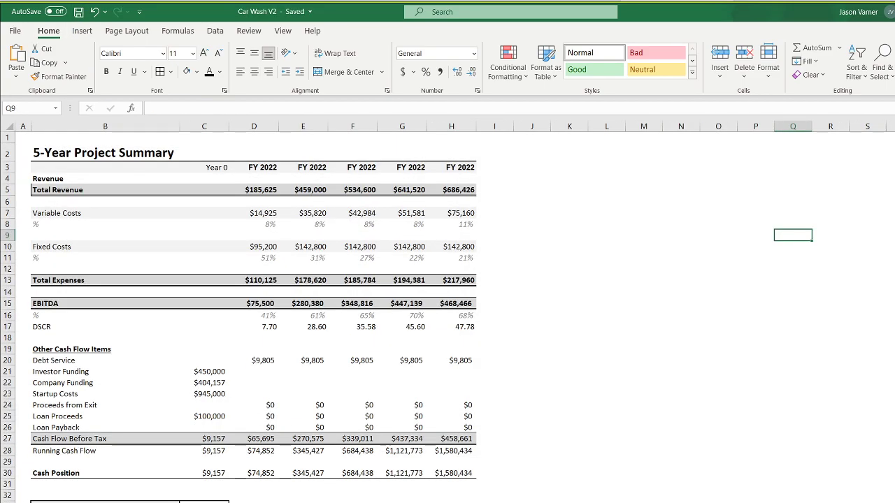
click(204, 502)
scroll(381, 493, down, 4)
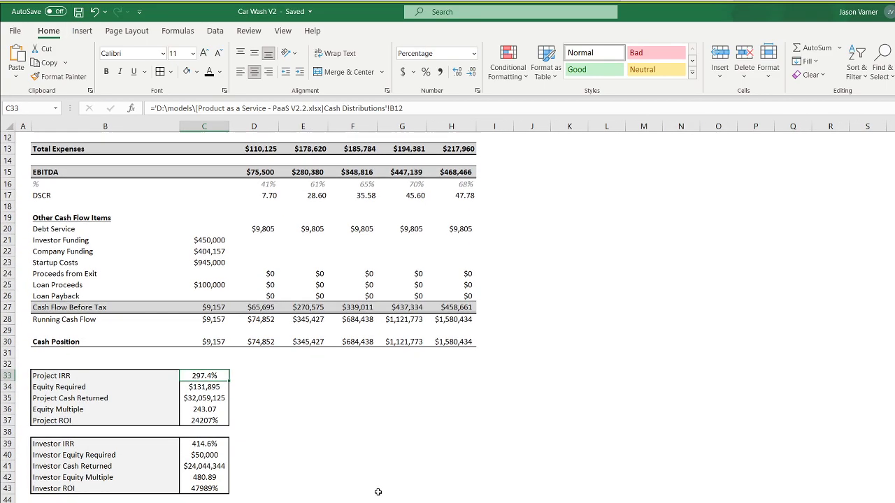
text(=)
key(ctrl+Tab)
click(222, 249)
key(Return)
Relink the project's Equity Required in C34 to Total Equity Required for Project on the Startup Costs sheet.
text(=)
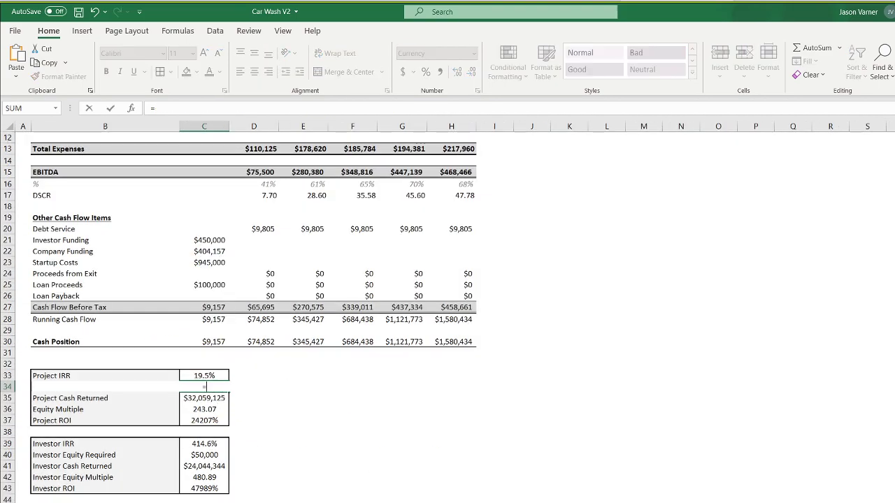
key(ctrl+Page_Up)
click(244, 363)
key(Return)
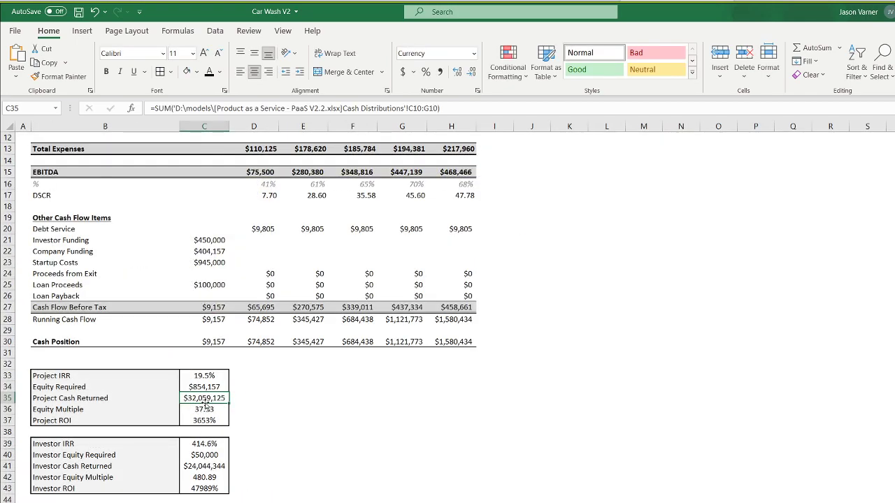
Replace the Project Cash Returned formula with the sum of the Distributions sheet's yearly Cash Flow, =SUM(Distributions!C9:G9).
click(799, 47)
scroll(604, 306, up, 4)
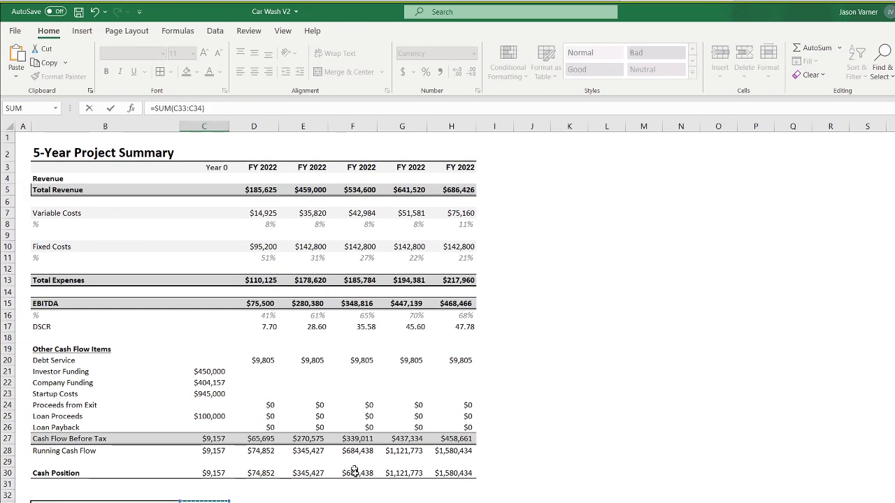
click(420, 502)
drag(254, 226, 419, 230)
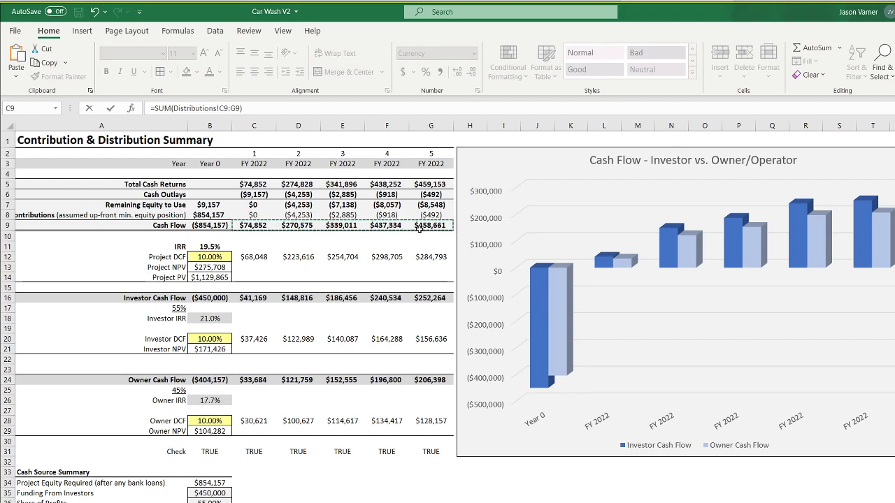
key(Return)
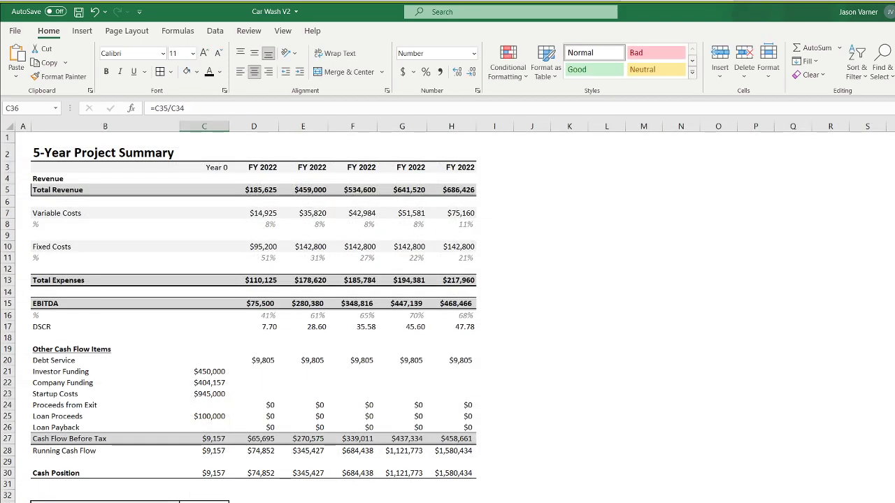
Relink Investor IRR in C39 of the project summary to the Investor IRR on the Distributions sheet.
key(Down)
scroll(207, 441, down, 4)
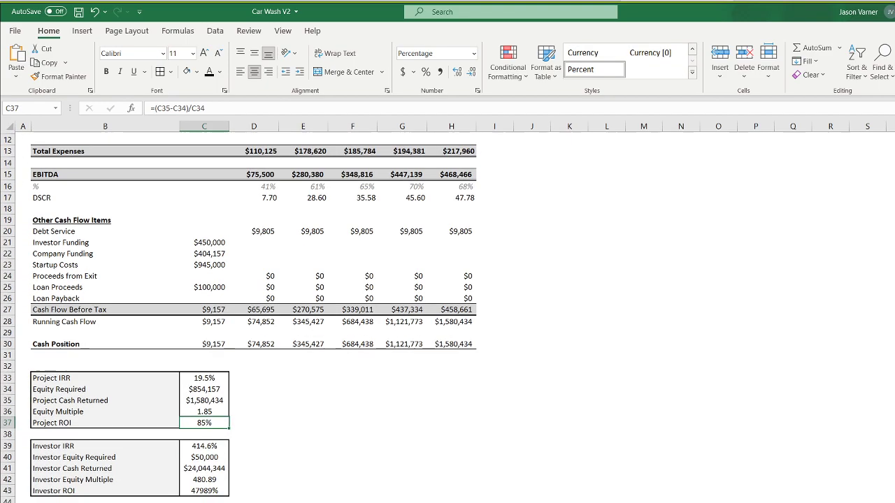
click(207, 442)
text(=)
click(319, 502)
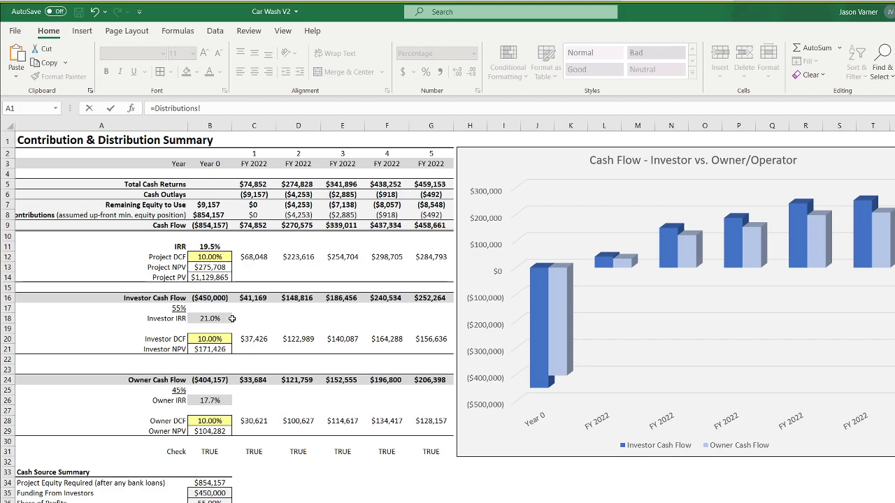
click(213, 318)
key(Return)
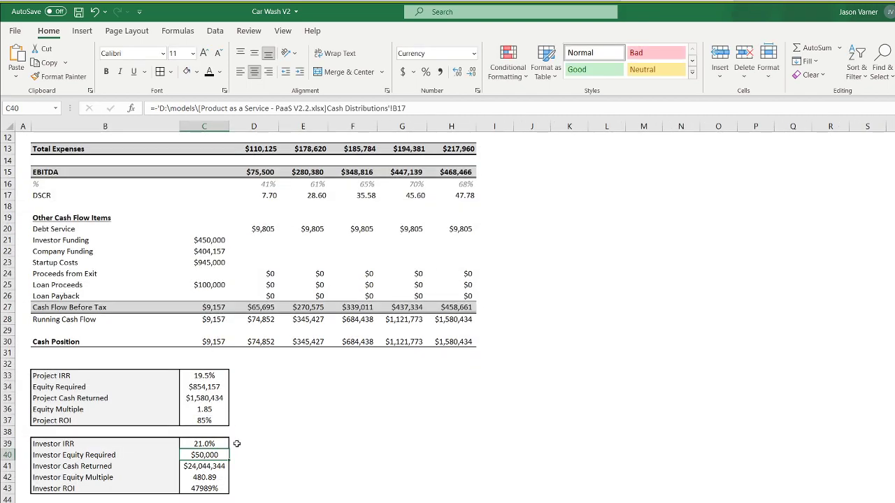
Relink Investor Equity Required in C40 to Investment Funding on the Startup Costs sheet.
text(=)
click(70, 502)
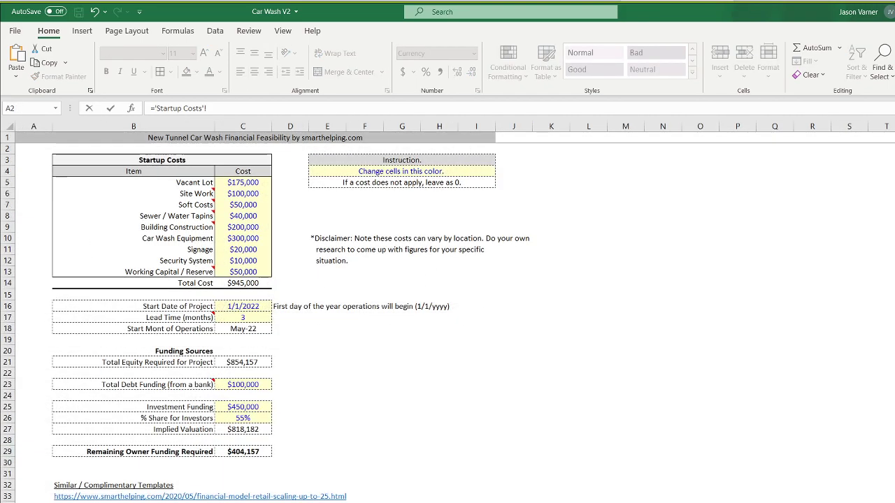
click(253, 409)
key(Return)
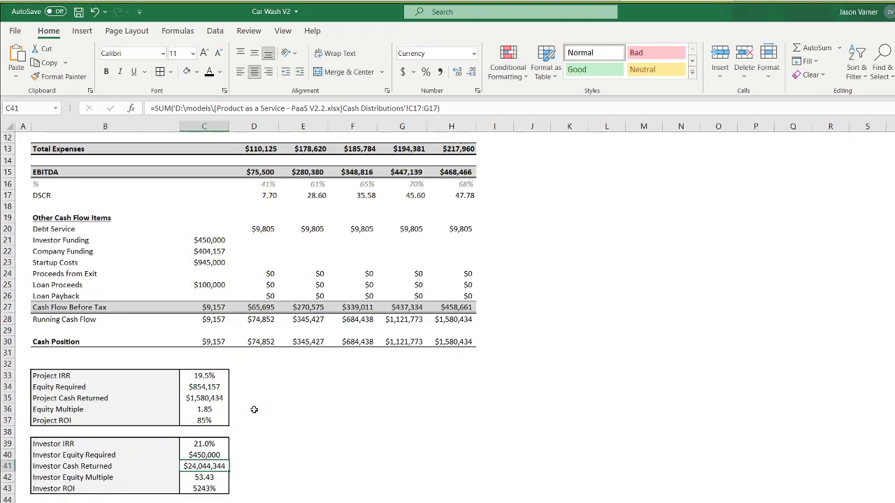
Set Investor Cash Returned to the sum of Investor Cash Flow for years 1 to 5, and check the Investor Equity Multiple and ROI formulas.
click(805, 51)
click(381, 502)
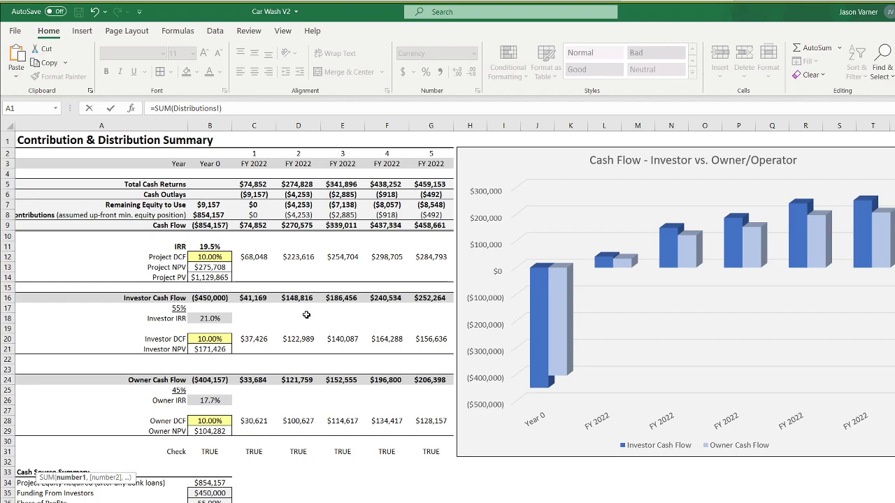
drag(256, 299, 437, 299)
key(Return)
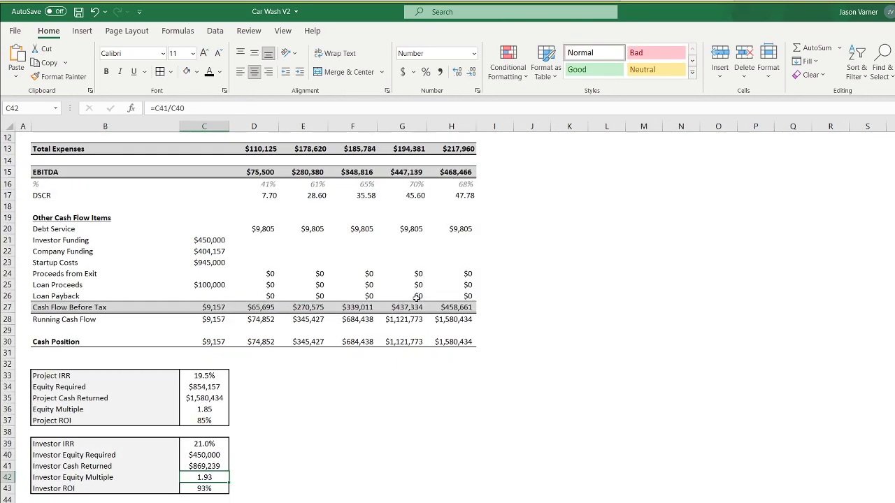
click(208, 490)
click(211, 478)
click(210, 487)
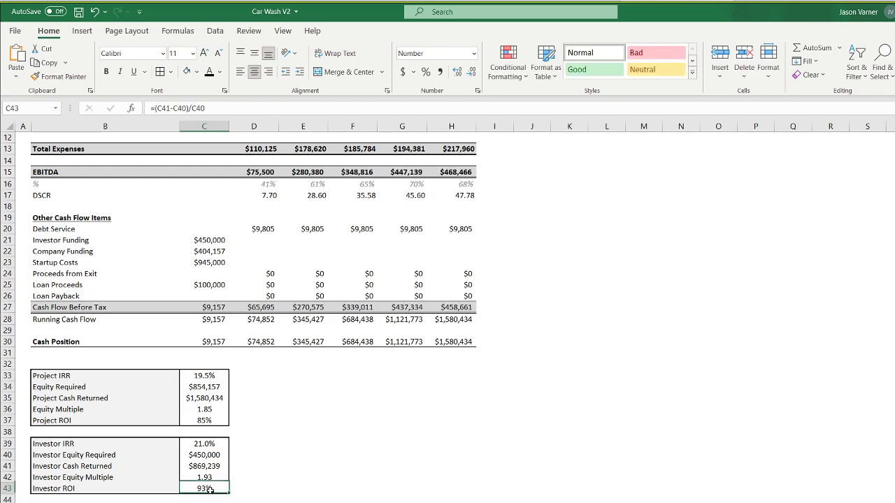
Relink Owner IRR in C45 of the project summary to the Owner IRR on the Distributions sheet.
scroll(249, 412, down, 4)
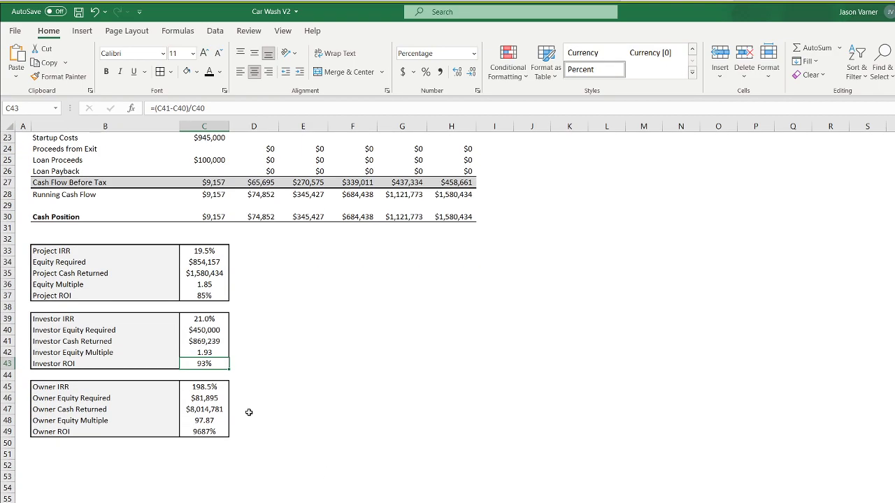
click(204, 387)
text(=)
click(234, 502)
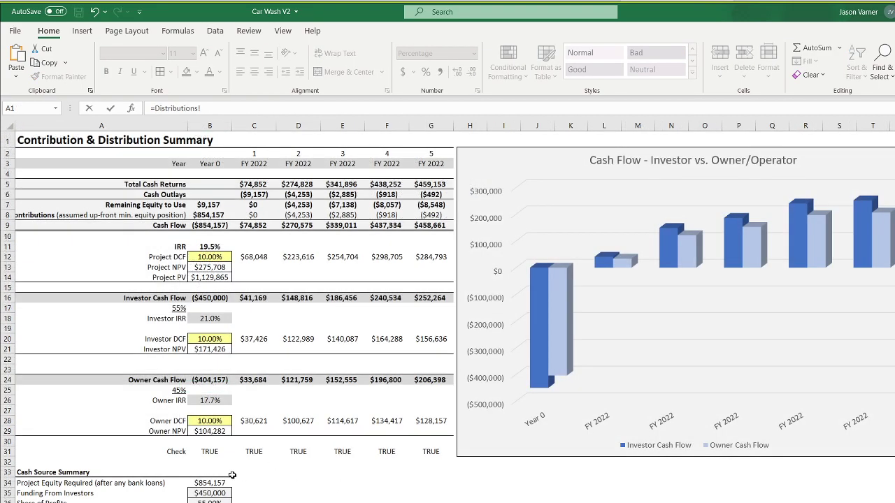
click(204, 399)
key(Return)
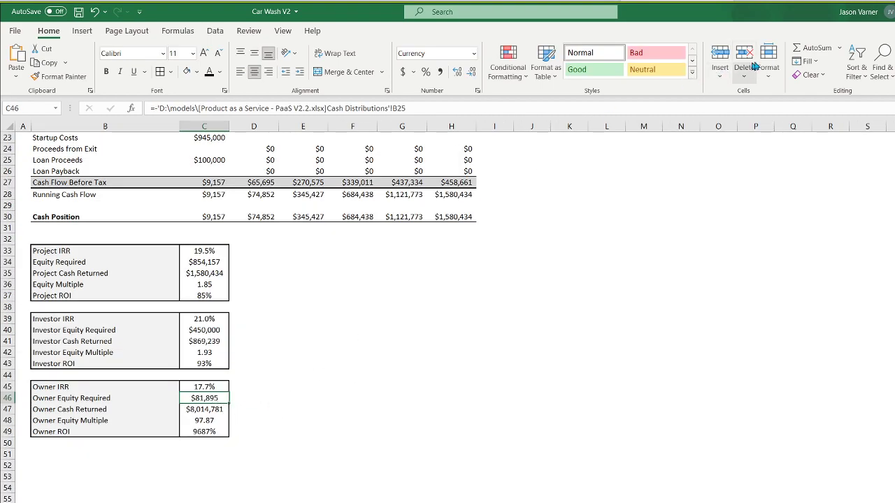
Try setting Owner Equity Required in C46 to the sum of Owner Cash Flow for years 1 to 5 on the Distributions sheet.
click(817, 48)
click(234, 502)
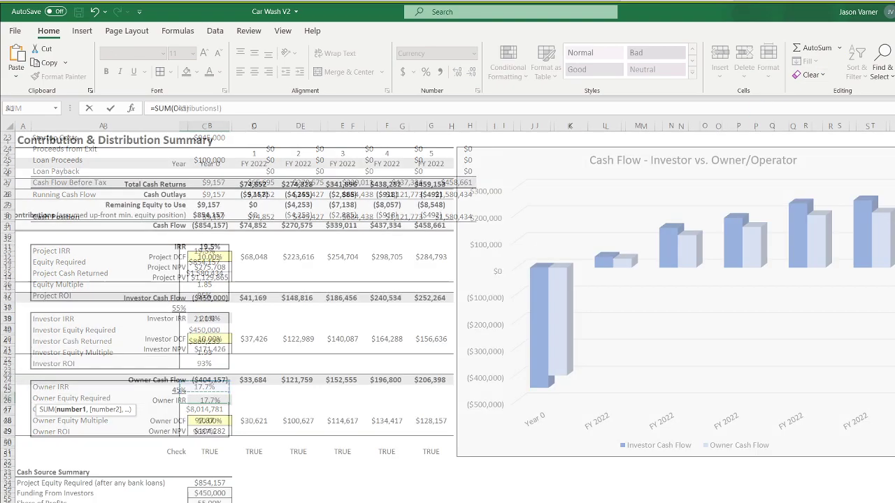
drag(253, 379, 431, 379)
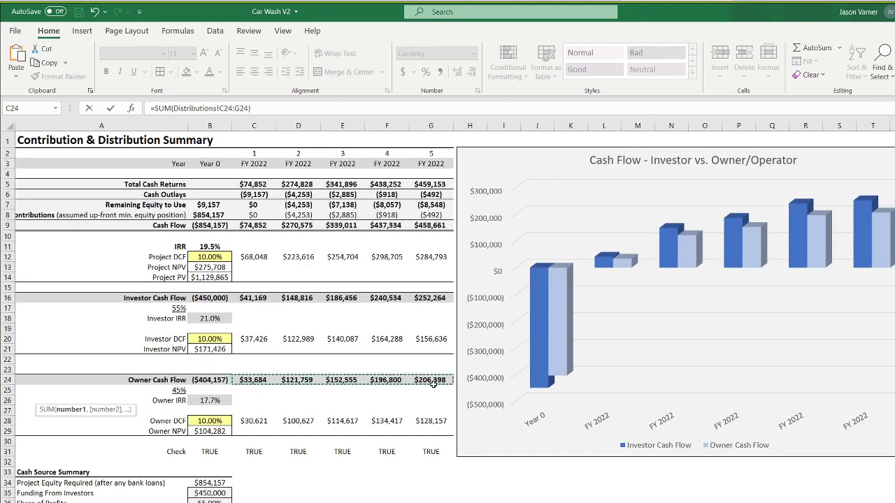
key(Return)
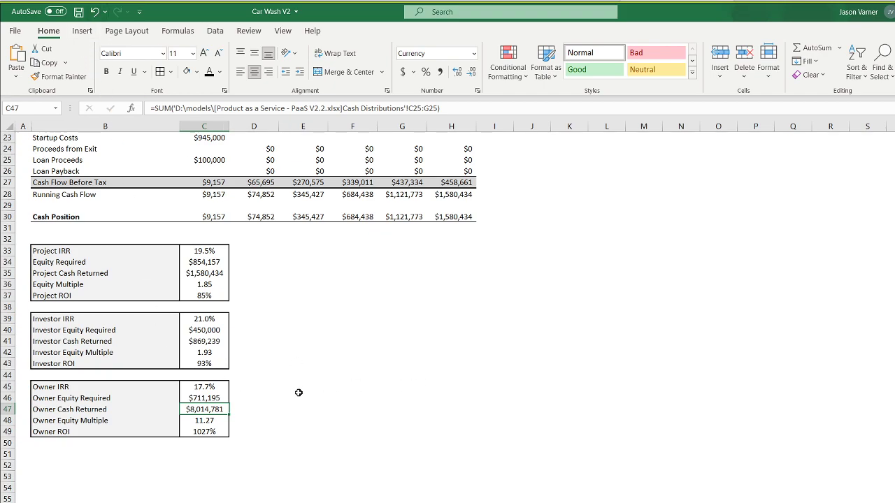
Set Owner Cash Returned in C47 to the sum of Owner Cash Flow for years 1 to 5 on the Distributions sheet.
click(813, 48)
click(406, 501)
drag(266, 381, 431, 381)
key(Return)
Relink Owner Equity Required in C46 to the owner's initial funding amount, and check the Owner Equity Multiple formula.
click(208, 400)
text(=)
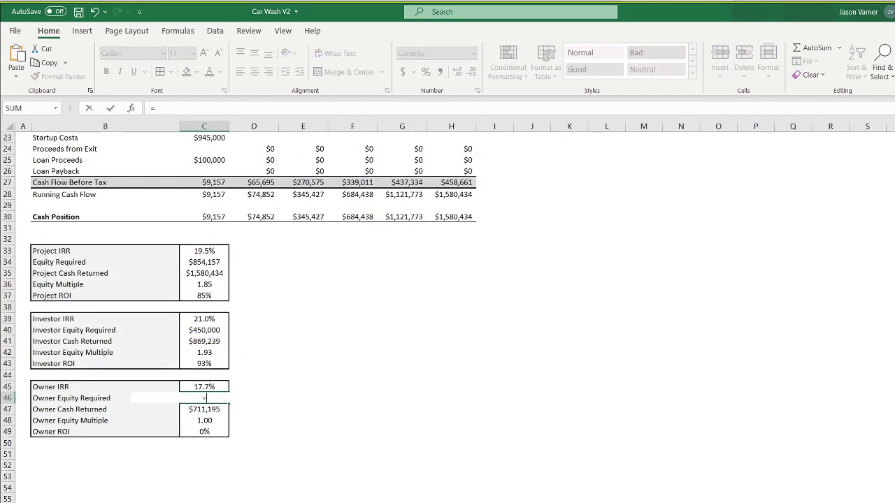
click(262, 487)
click(253, 450)
key(Return)
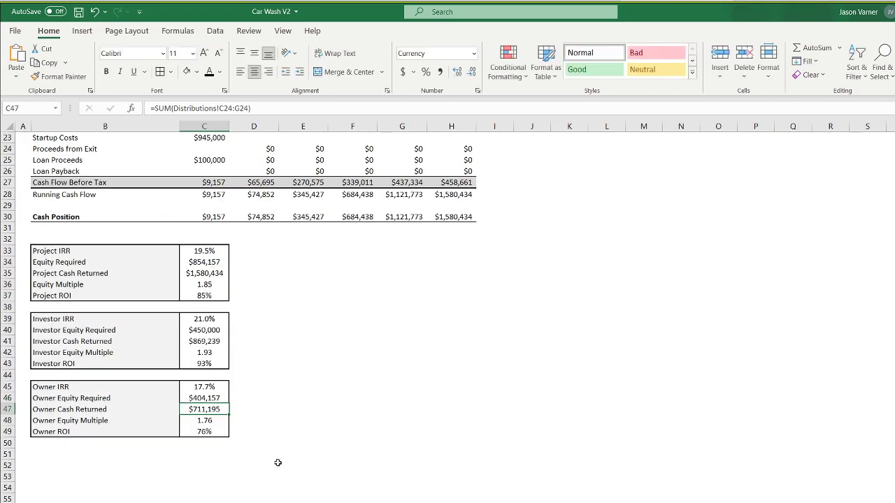
click(212, 419)
Review the project summary, Contribution & Distribution Summary, monthly P&L and revenue assumptions, including the % of Max Capacity Used by month.
scroll(353, 435, up, 7)
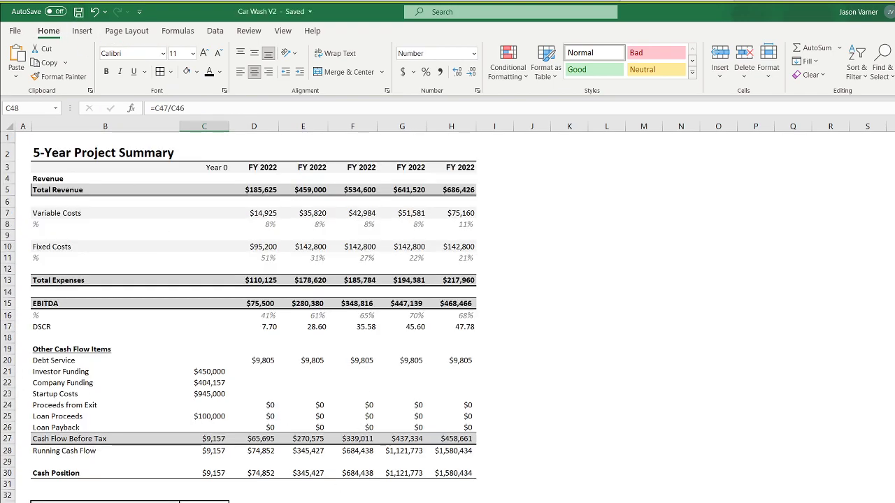
key(ctrl+Page_Down)
key(Left)
key(Left)
key(Left)
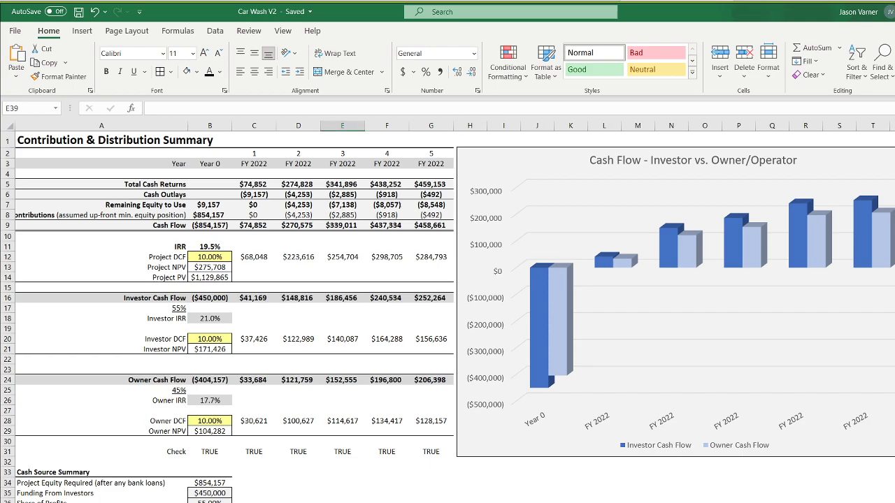
key(ctrl+Page_Down)
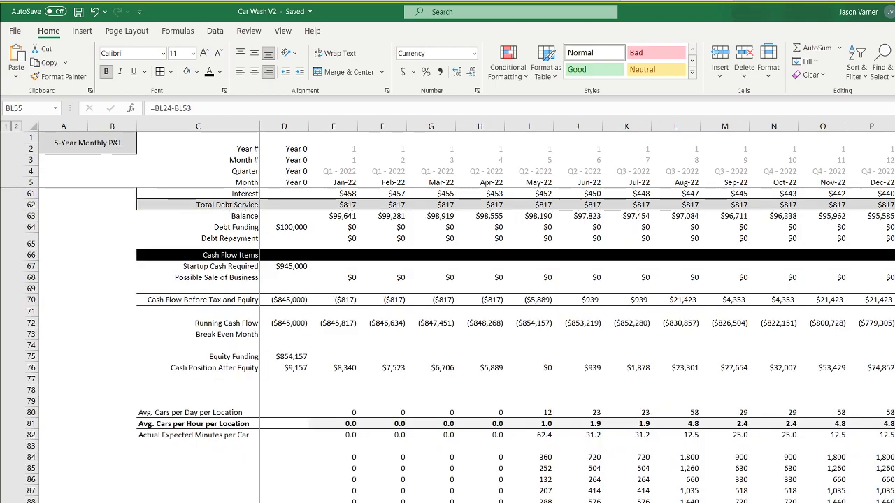
scroll(447, 343, up, 18)
scroll(447, 343, down, 20)
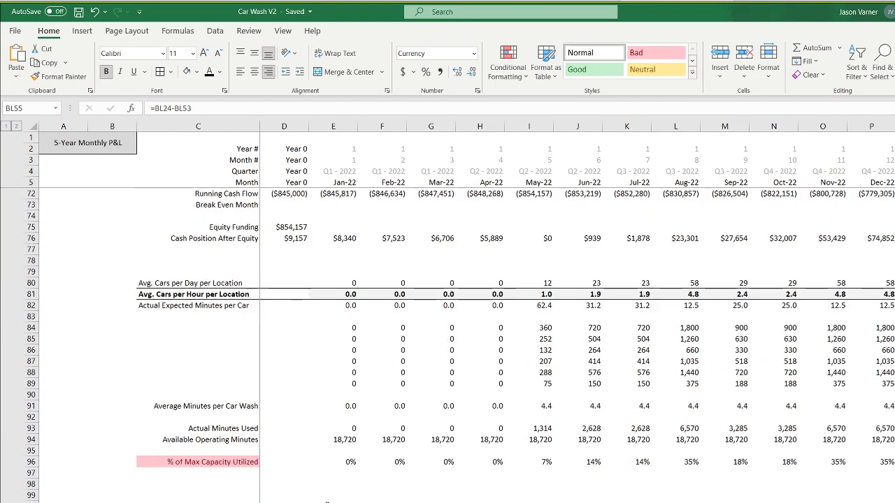
scroll(448, 342, up, 20)
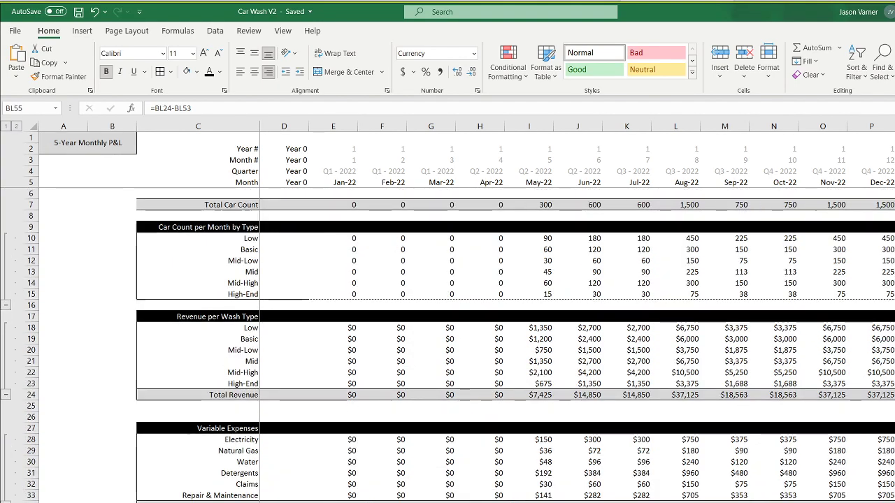
scroll(529, 462, down, 20)
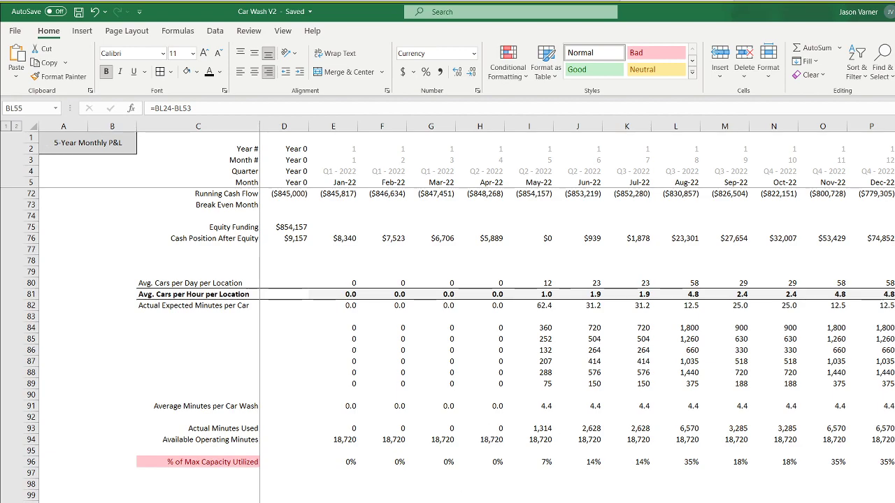
key(ctrl+Page_Up)
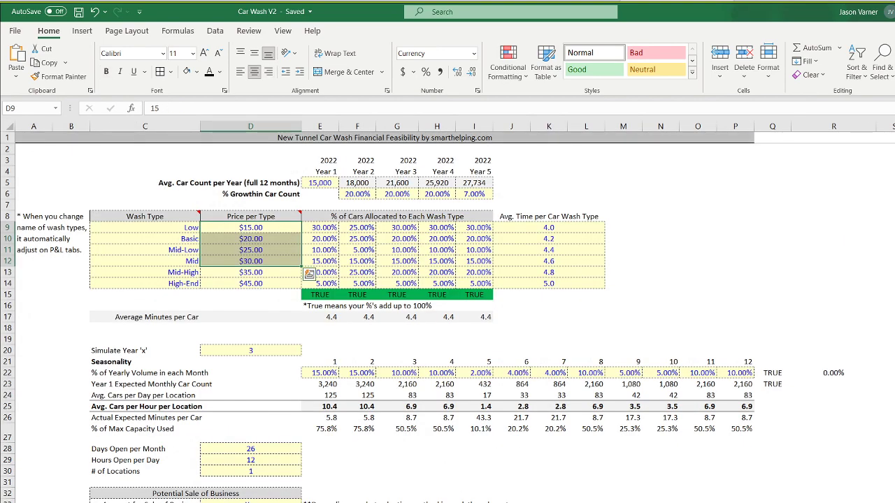
click(329, 373)
click(267, 224)
click(353, 248)
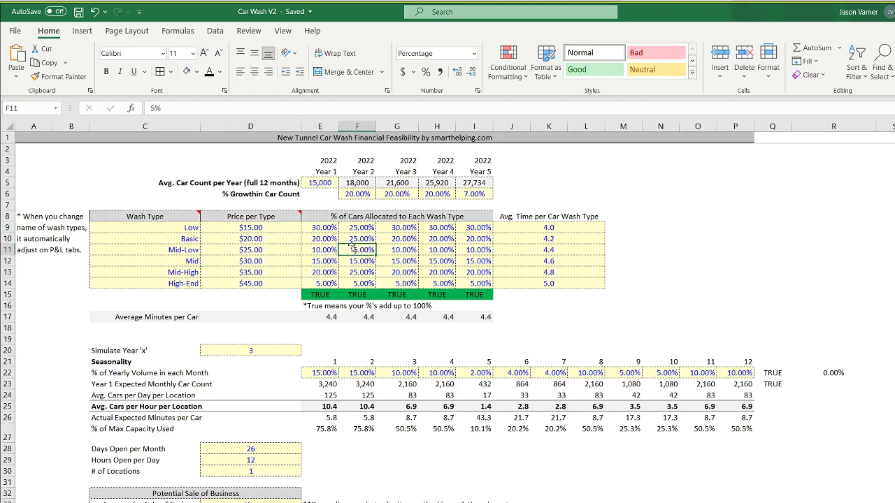
drag(327, 430, 747, 432)
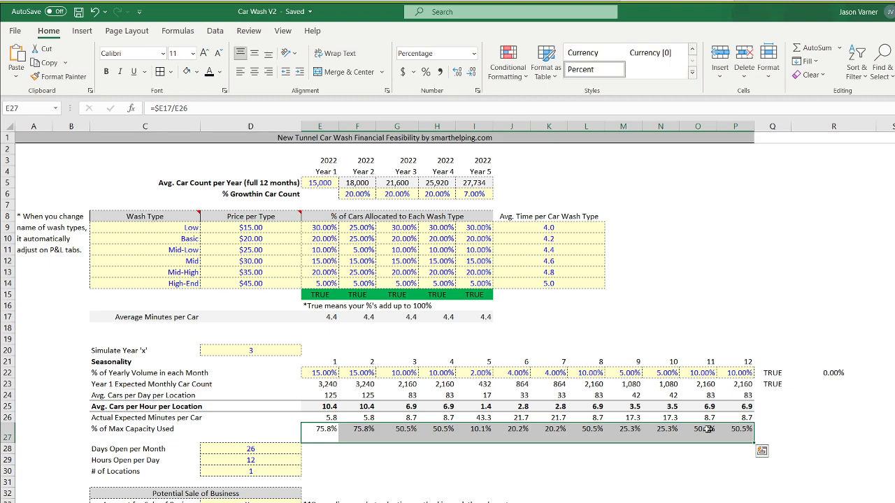
Set Simulate Year 'x' to 1 in the revenue assumptions and save the workbook.
click(230, 347)
text(1)
key(Return)
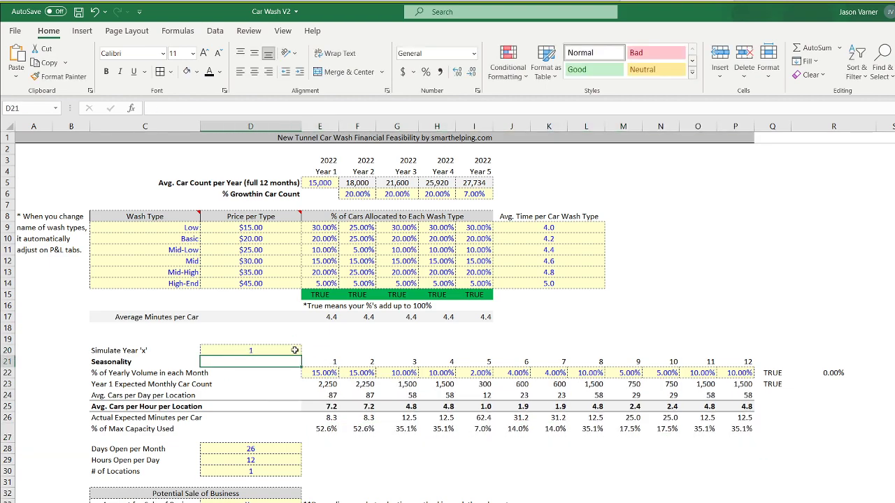
click(282, 348)
click(78, 11)
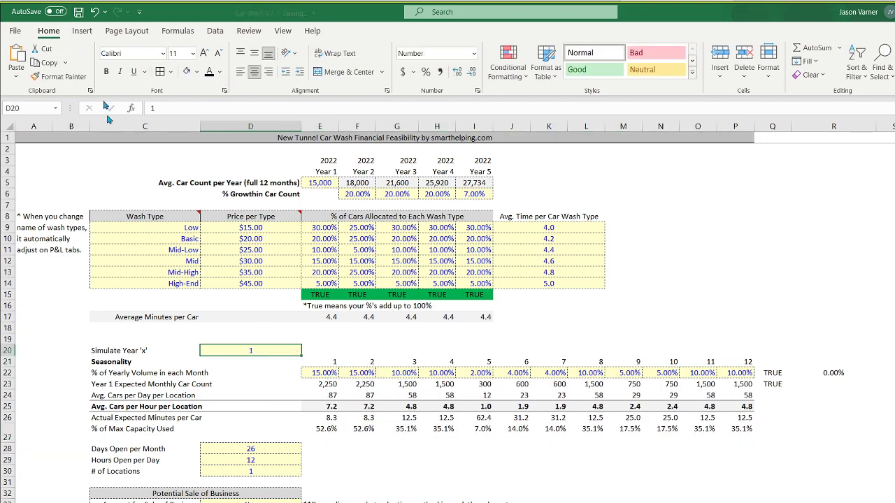
Examine the number of locations, the P&L and project summary sheets, the 5-Year Return Summary and the capacity charts.
click(248, 472)
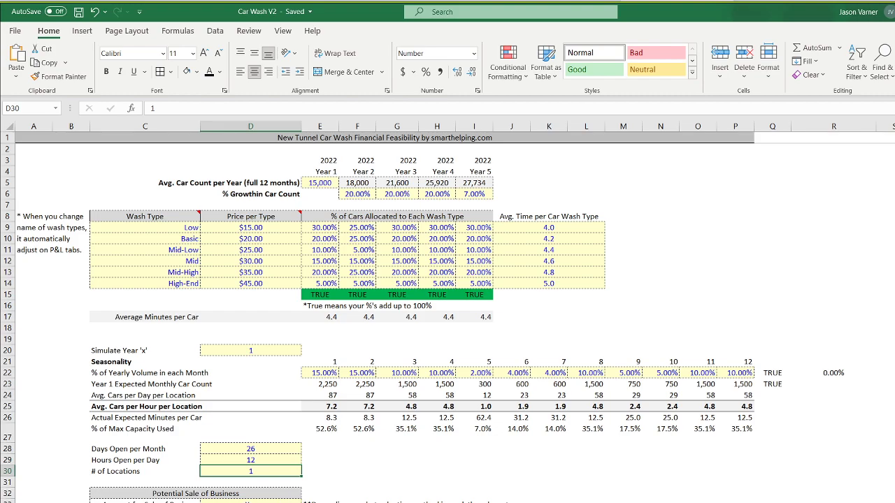
key(ctrl+Page_Down)
key(ctrl+Page_Down)
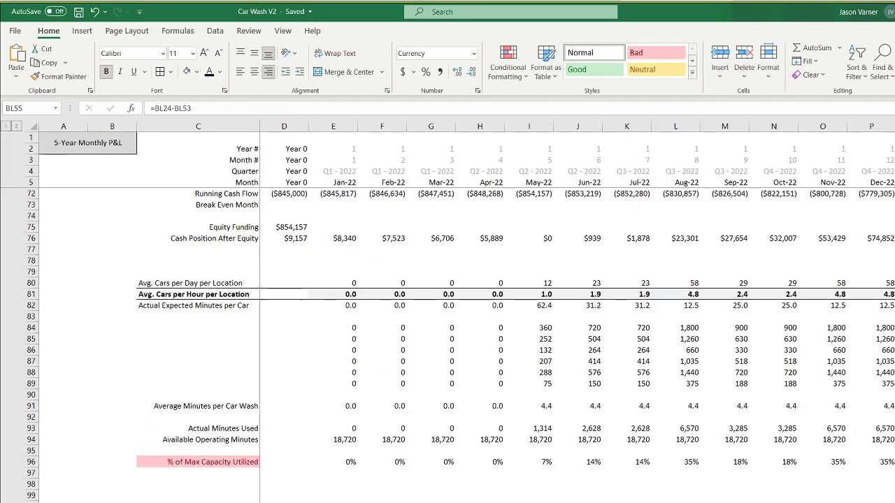
key(ctrl+Page_Down)
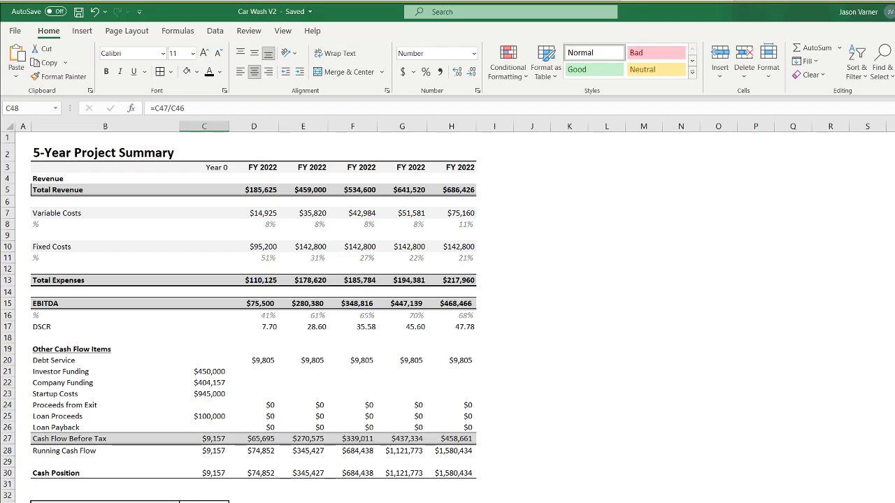
key(ctrl+Page_Down)
key(ctrl+Page_Down)
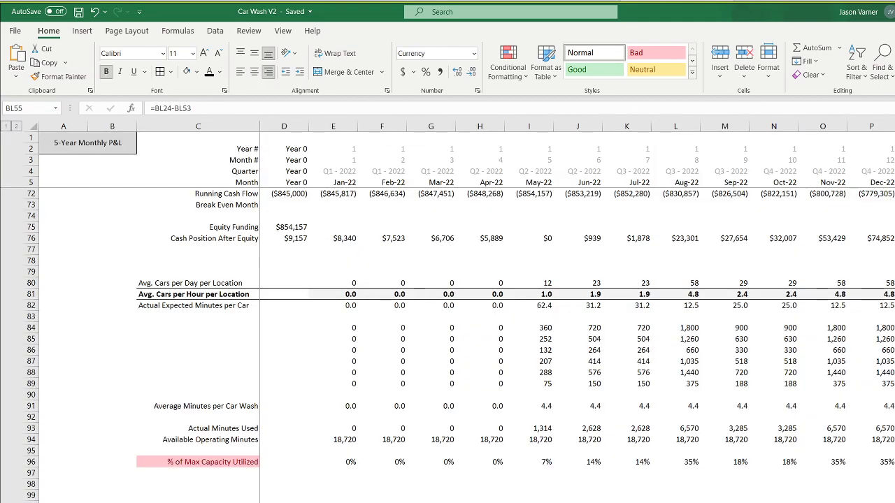
scroll(466, 344, up, 20)
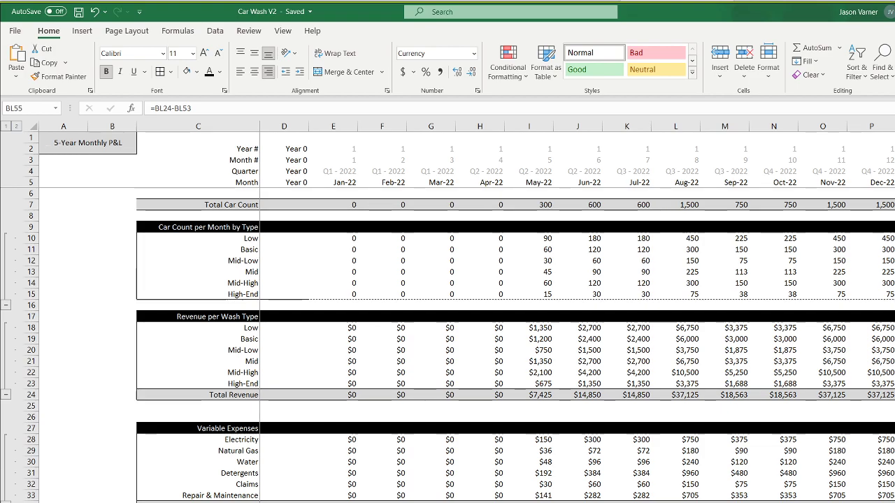
key(ctrl+Page_Down)
scroll(447, 314, up, 18)
key(ctrl+Page_Down)
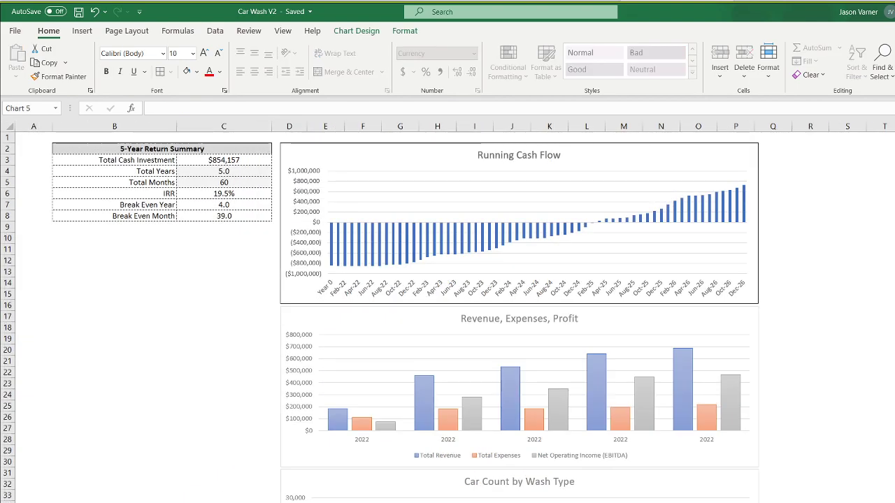
key(ctrl+Page_Down)
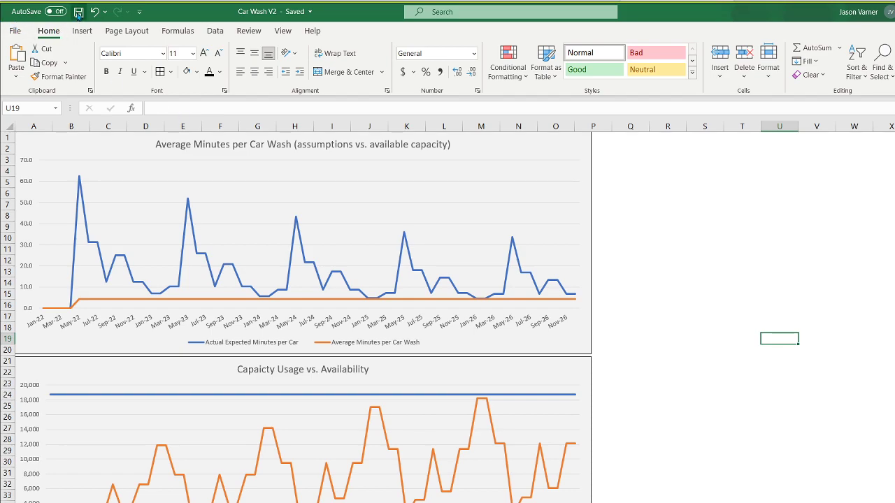
Save the Car Wash V2 workbook.
click(815, 428)
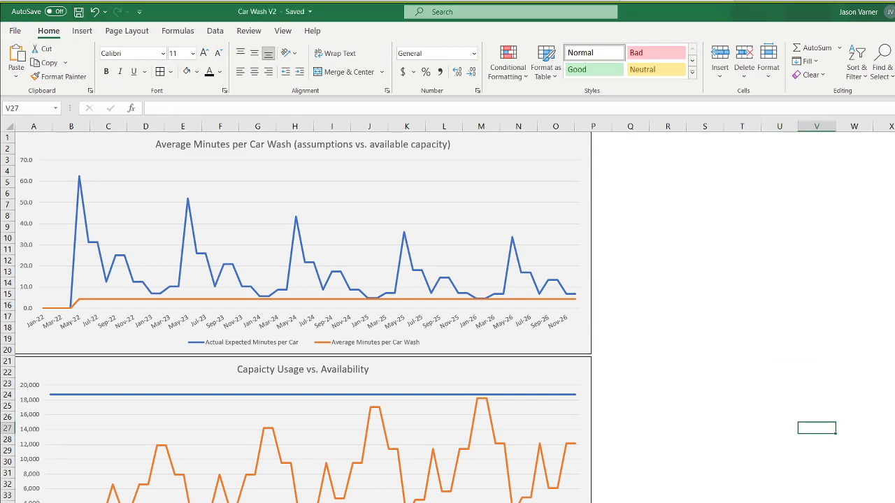
click(63, 502)
click(78, 15)
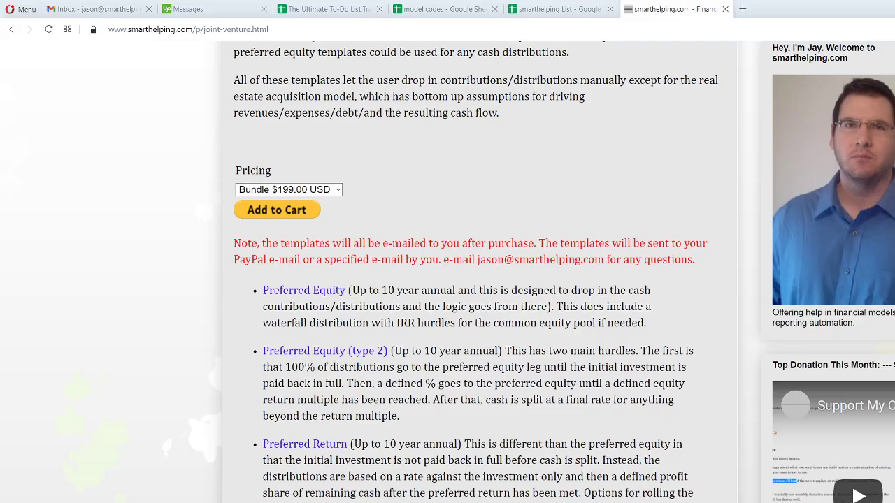
Switch to the web browser, open the Financial Models page on smarthelping.com and look through the Industry-Specific Financial Models list.
scroll(362, 393, up, 3)
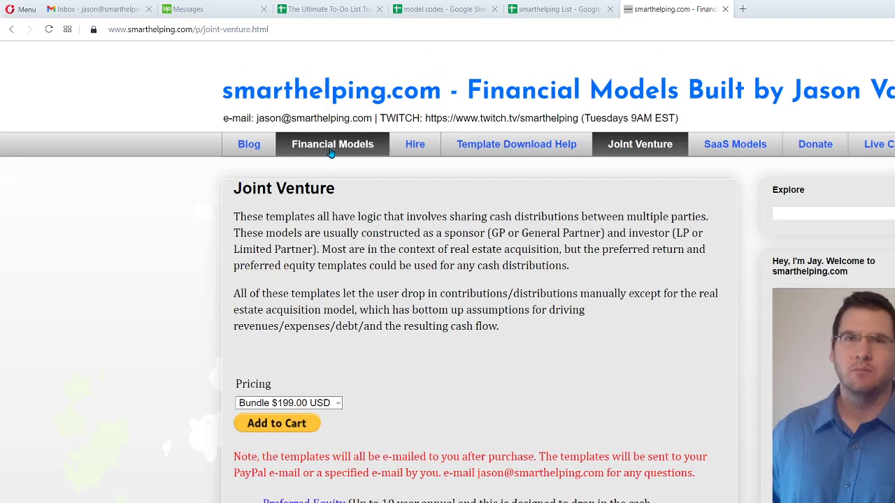
click(841, 216)
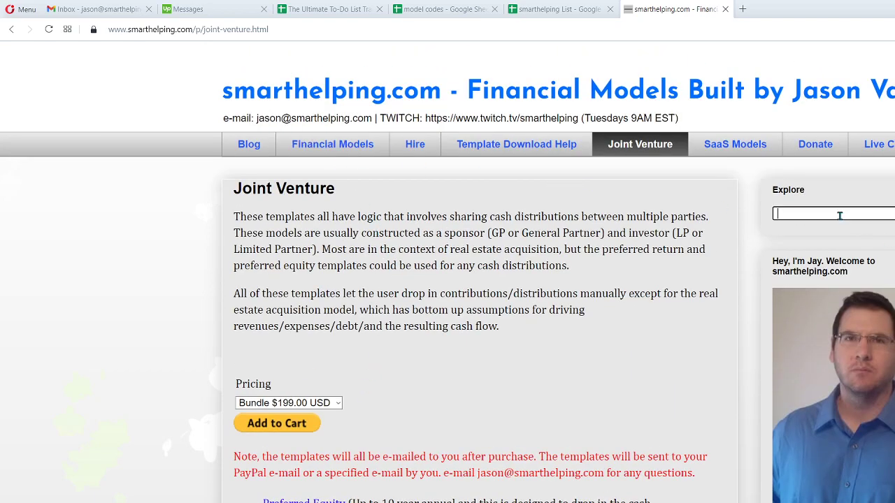
click(330, 145)
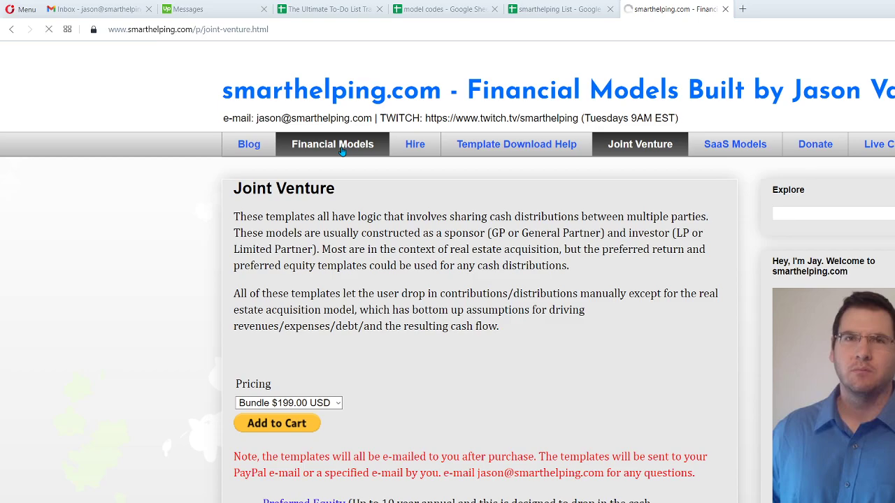
scroll(479, 272, down, 10)
scroll(479, 272, down, 15)
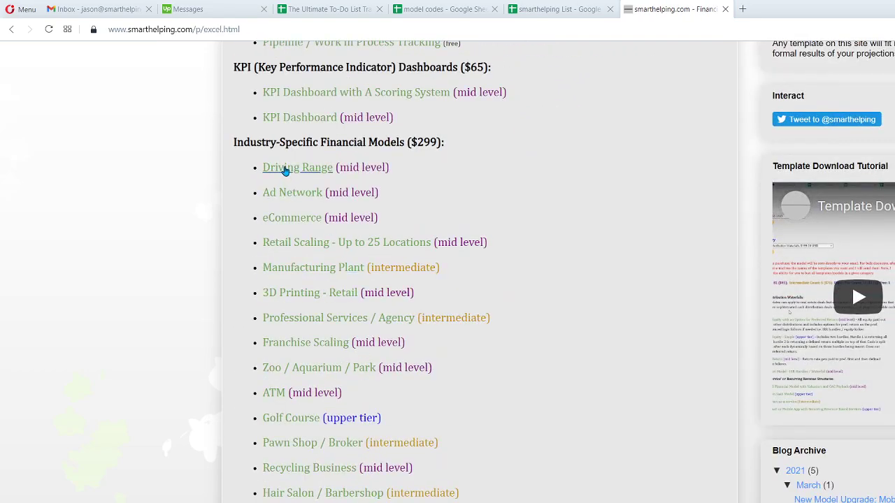
scroll(291, 364, down, 6)
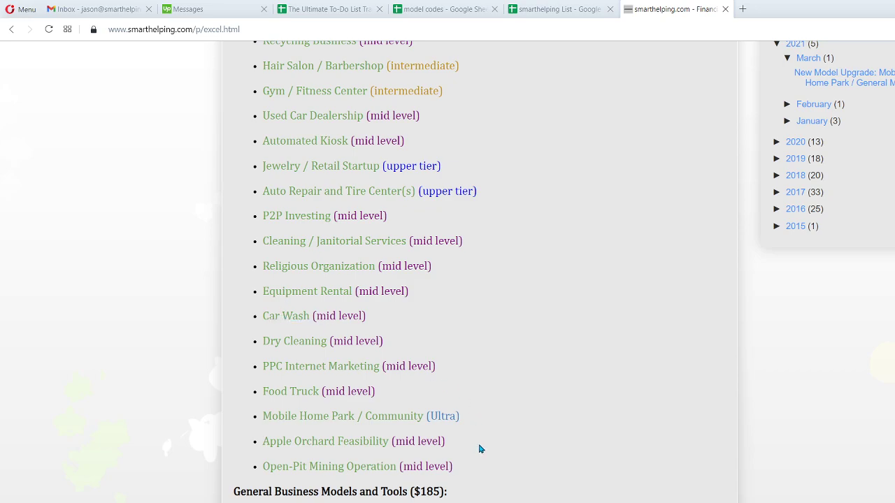
Open the Car Wash financial model page and review its pricing, description and list of assumption tabs.
click(290, 319)
scroll(289, 335, down, 3)
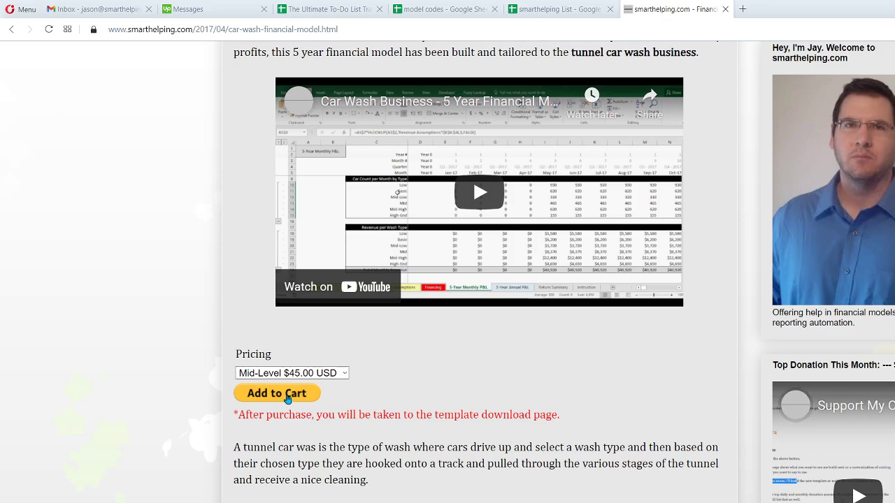
scroll(435, 474, down, 3)
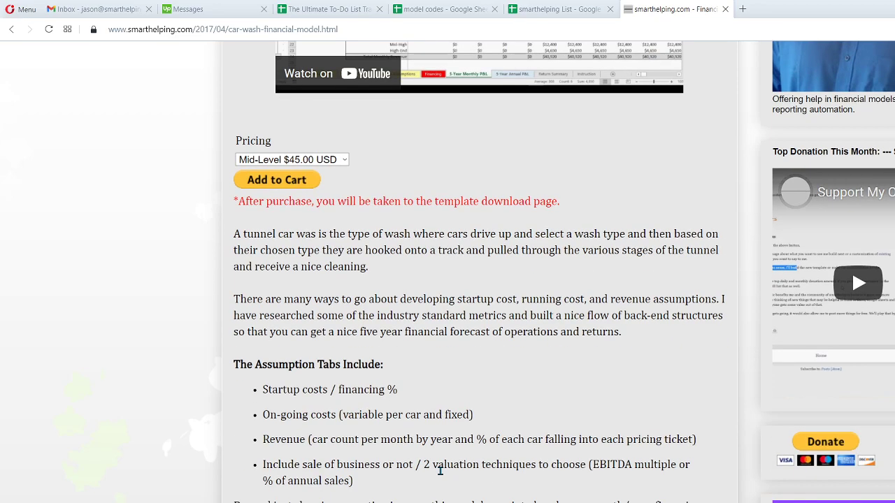
scroll(440, 472, down, 3)
scroll(440, 471, up, 3)
scroll(440, 474, up, 6)
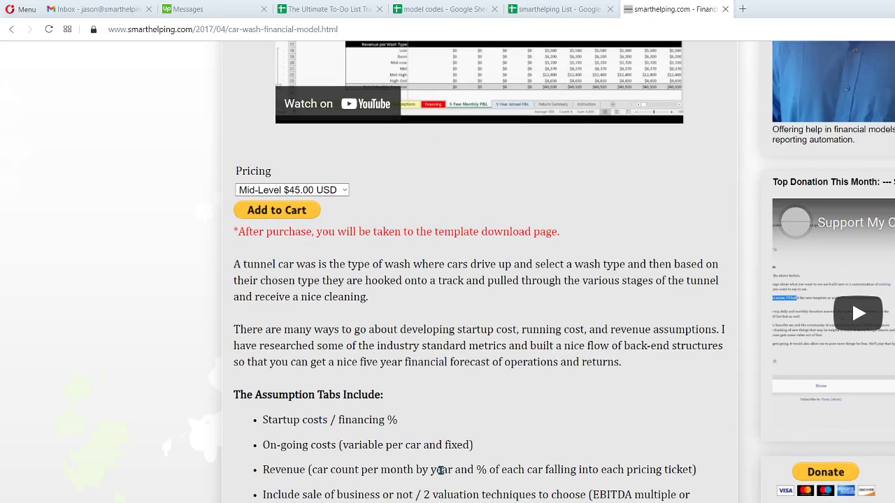
Return to the Financial Models page and review the bundle prices offered under Buy by Category.
click(337, 151)
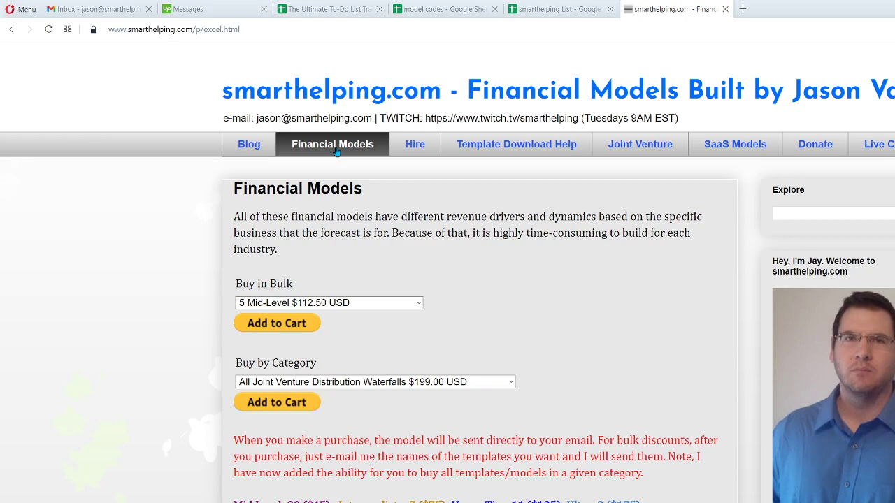
scroll(185, 377, down, 3)
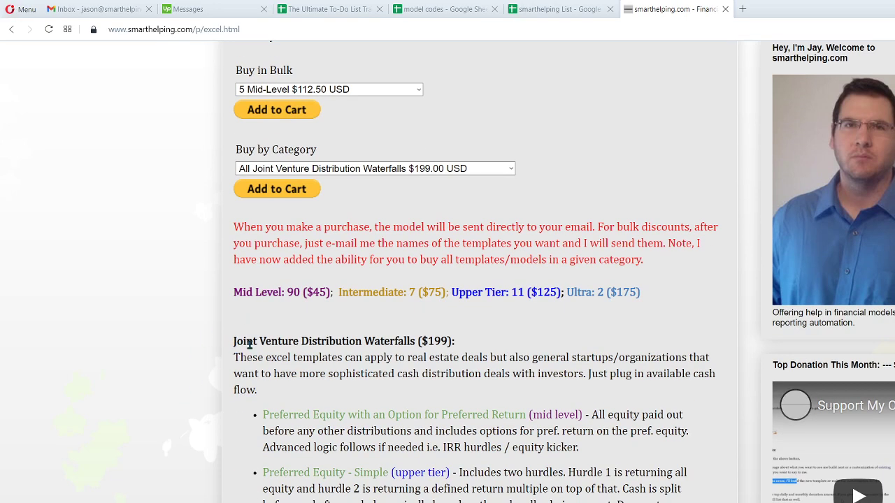
click(344, 169)
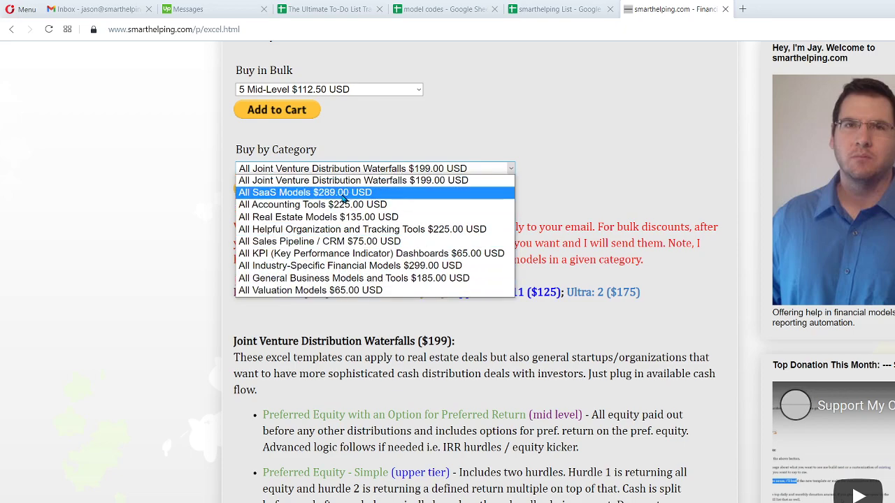
click(384, 370)
scroll(381, 356, up, 3)
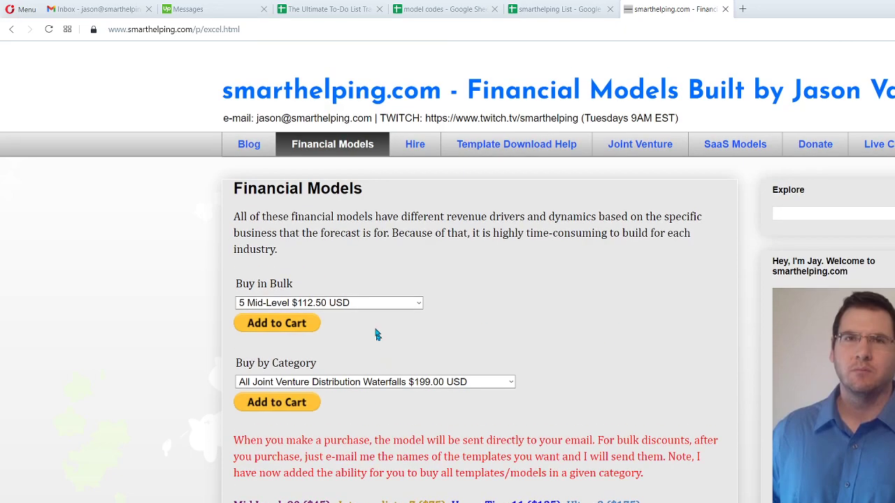
Review the Buy in Bulk price options, including All Models and Templates, and look through the Joint Venture Distribution Waterfalls list.
click(418, 303)
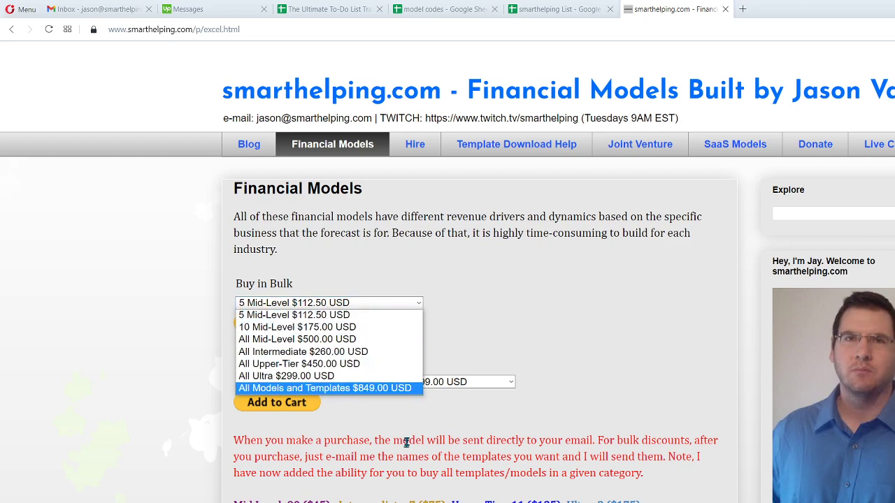
click(395, 461)
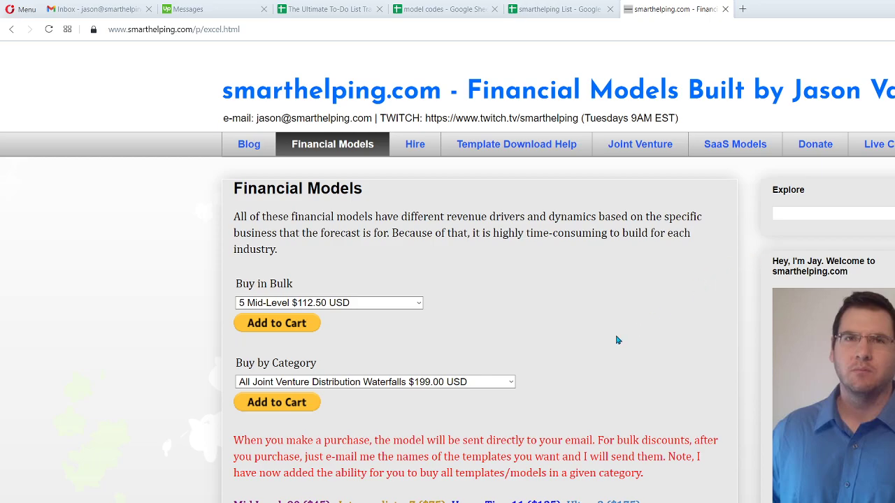
scroll(520, 363, down, 1)
scroll(521, 362, down, 5)
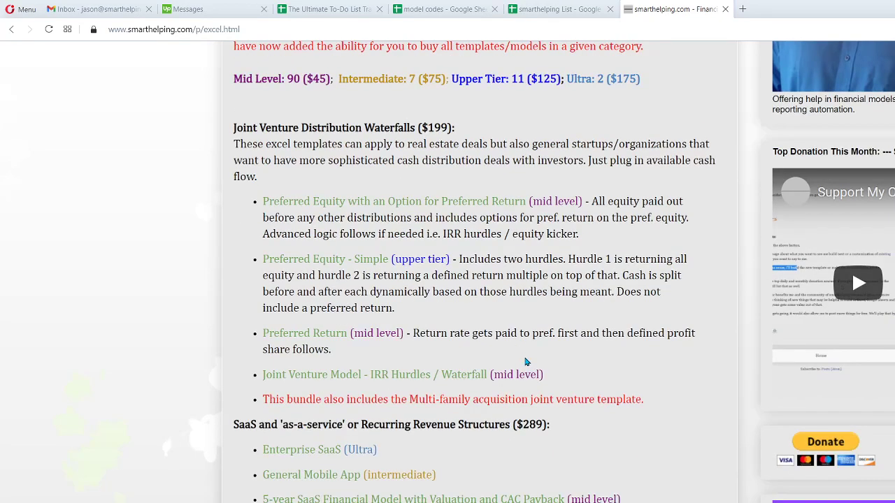
scroll(527, 362, up, 6)
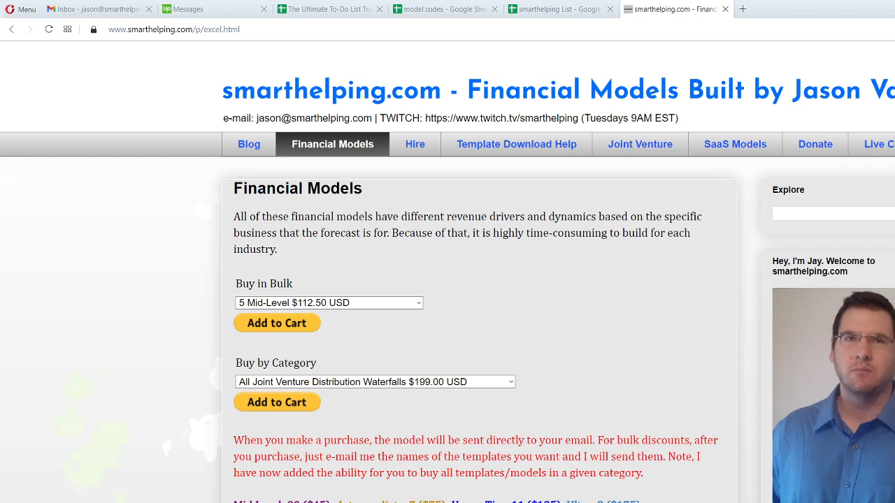
key(alt+Tab)
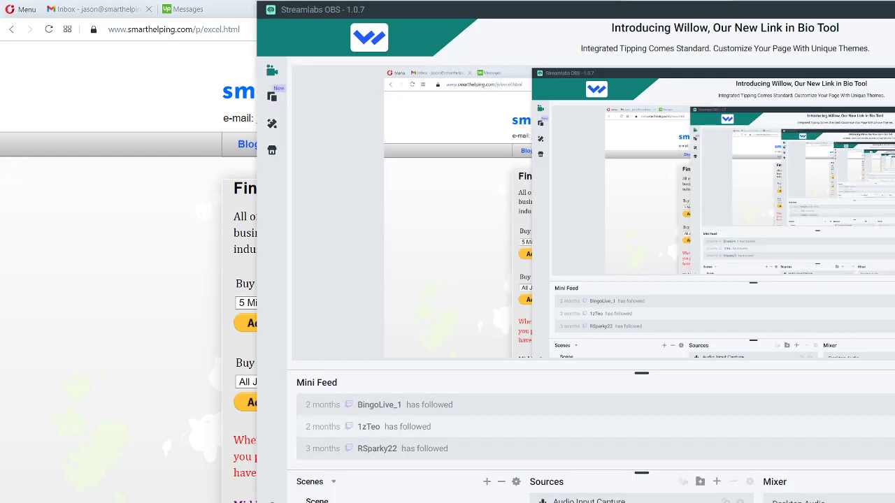